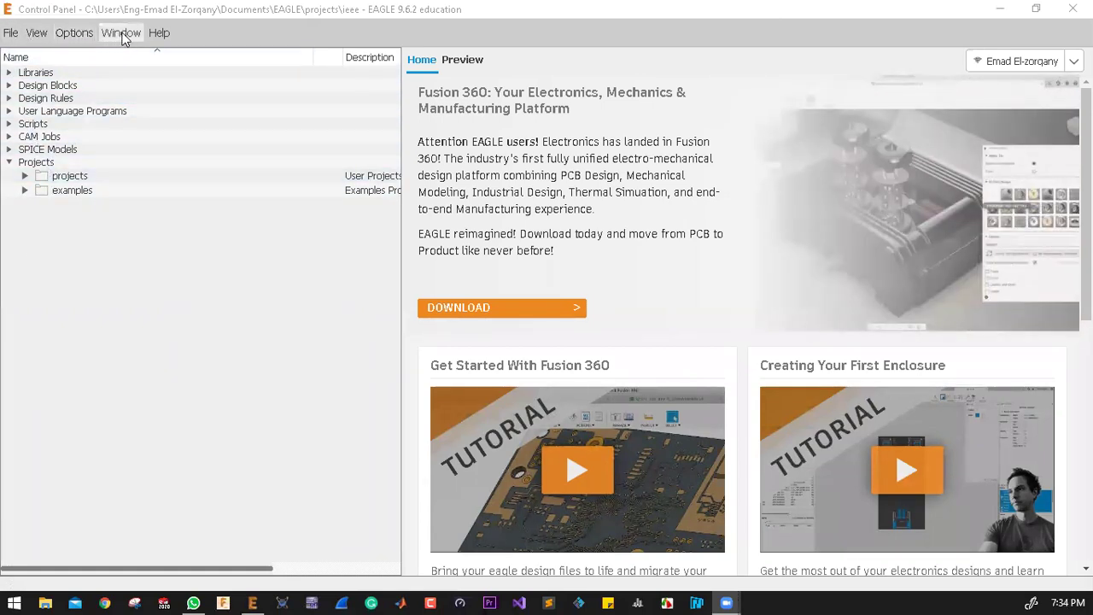
left_click(10, 33)
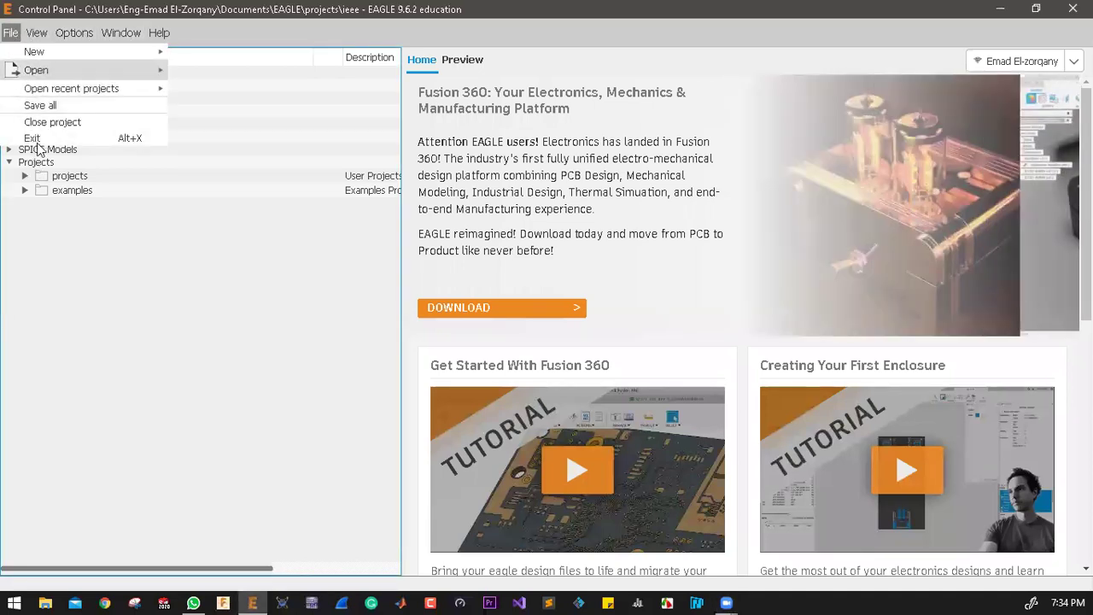
mouse_move(120, 33)
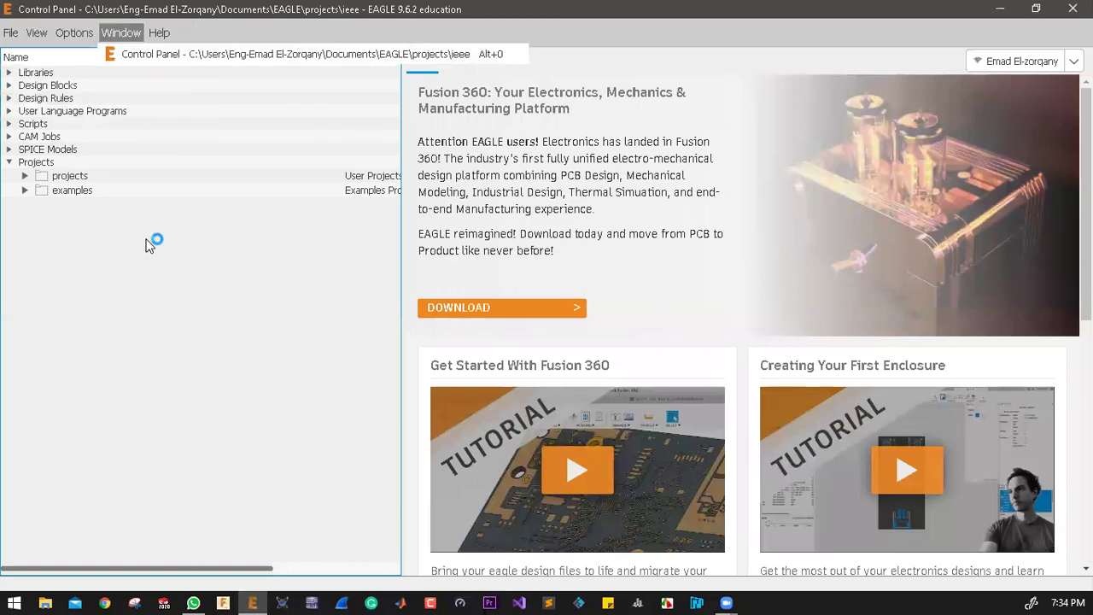
left_click(149, 245)
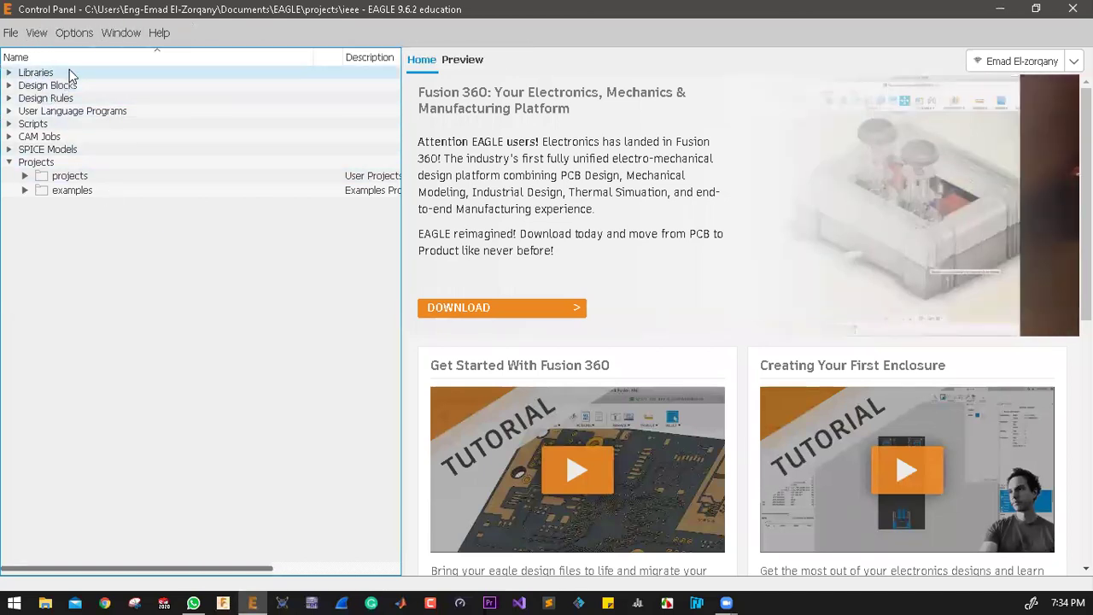
Step: View the description and the subfolders of the Libraries category
left_click(34, 74)
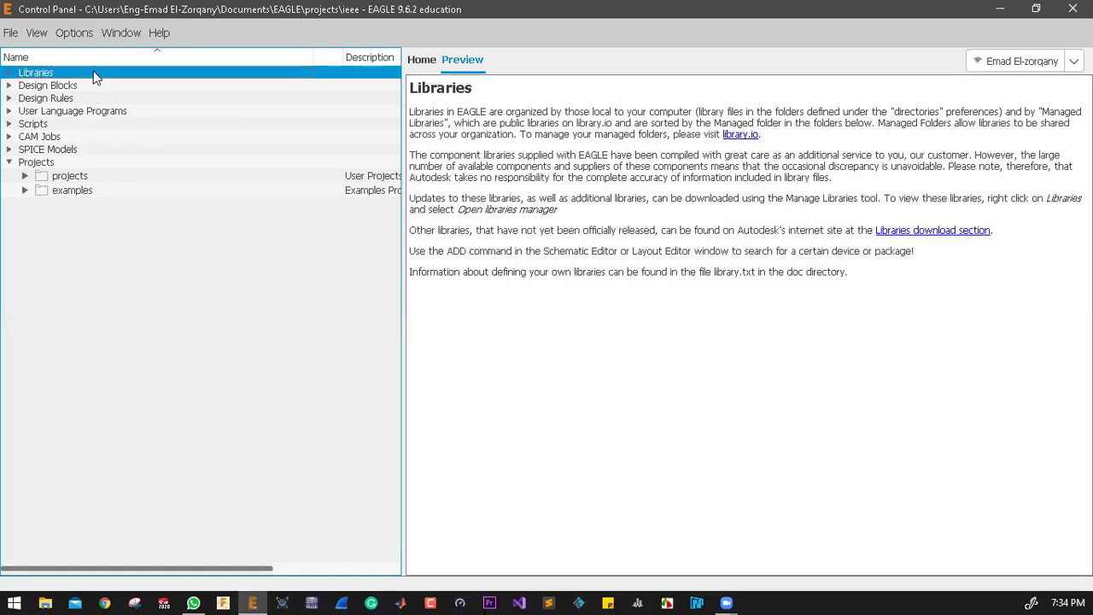
left_click(9, 75)
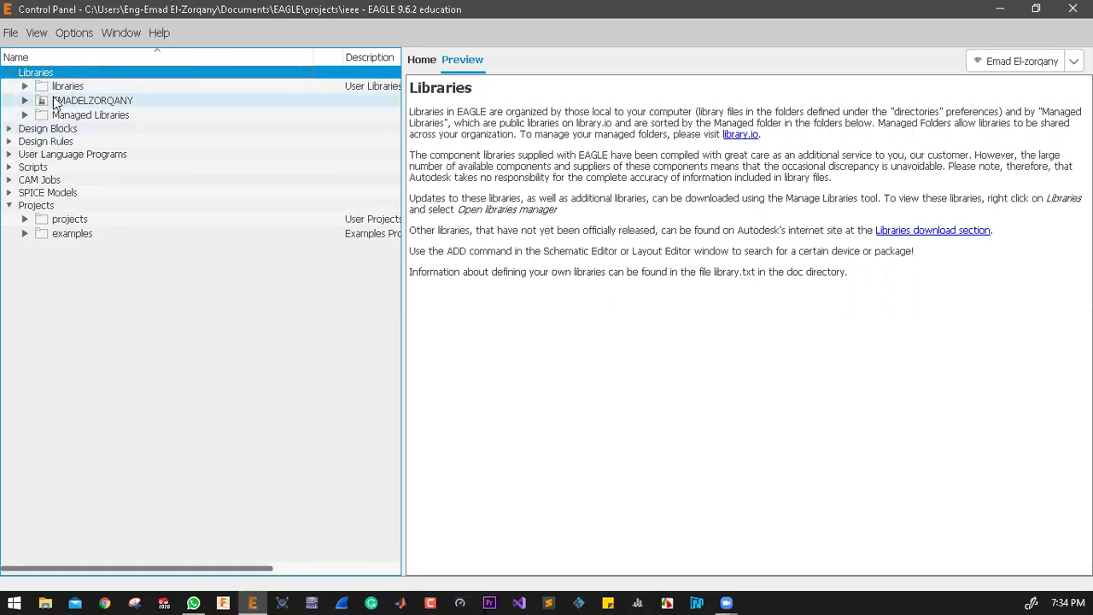
left_click(10, 74)
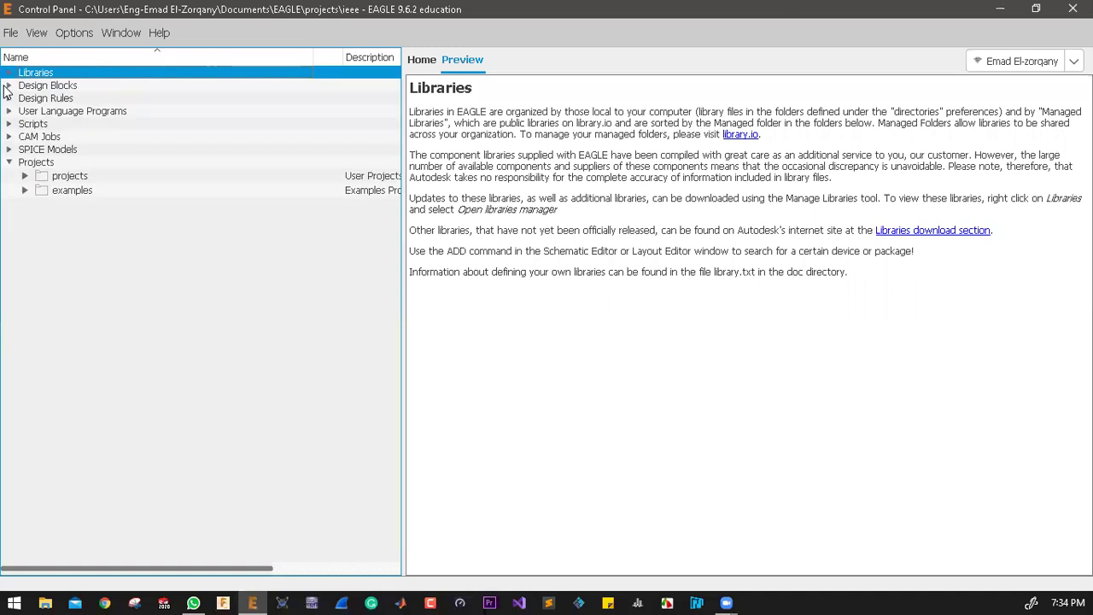
Step: Look through the Design Rules, User Language Programs, Scripts, CAM Jobs, SPICE Models and Projects categories
left_click(74, 98)
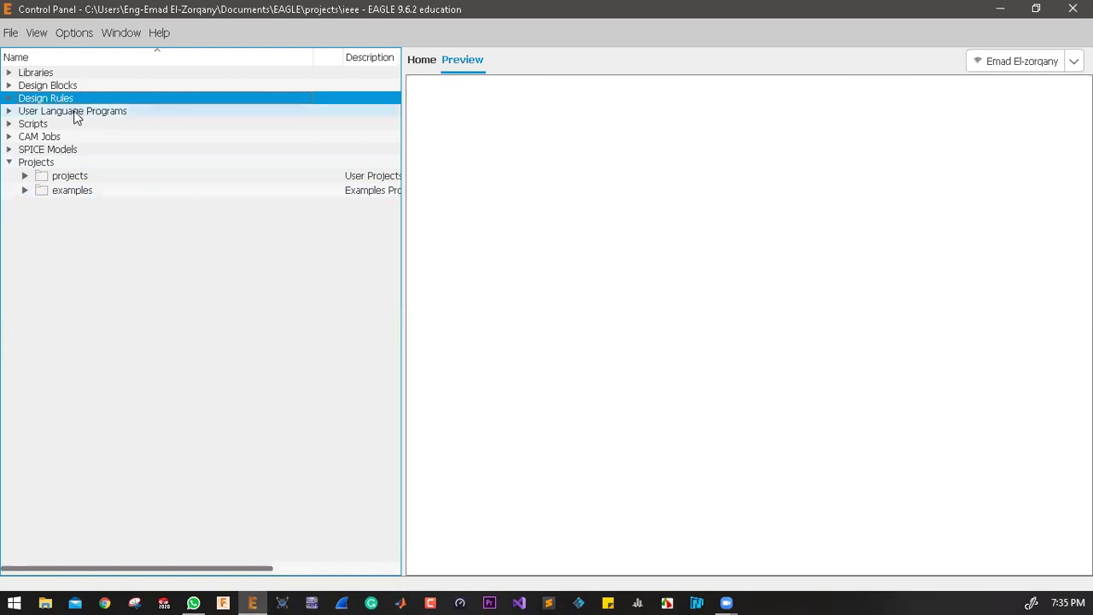
left_click(73, 114)
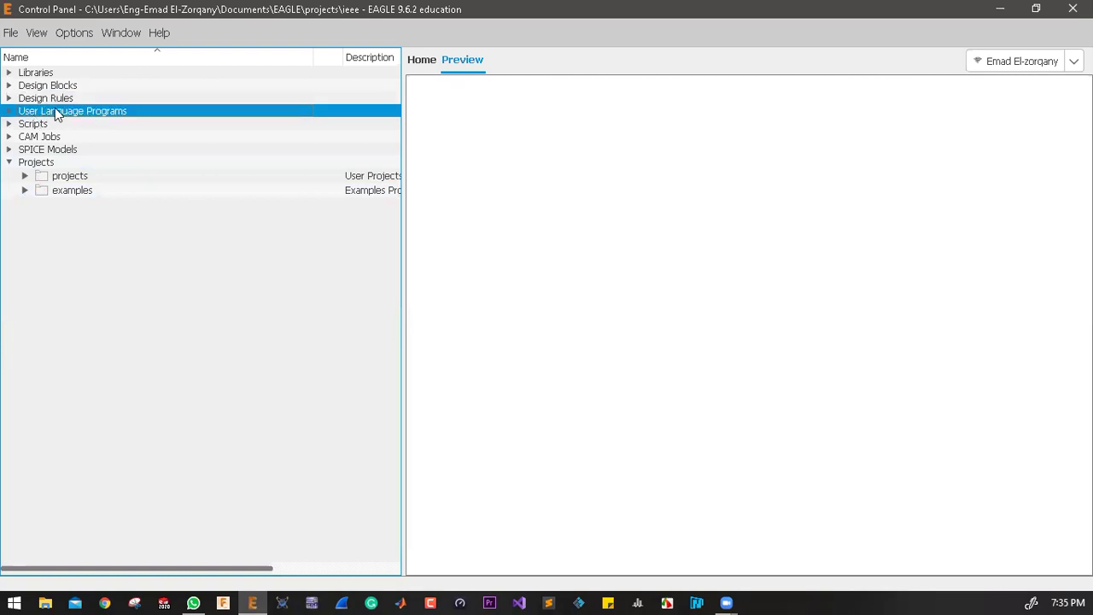
left_click(97, 128)
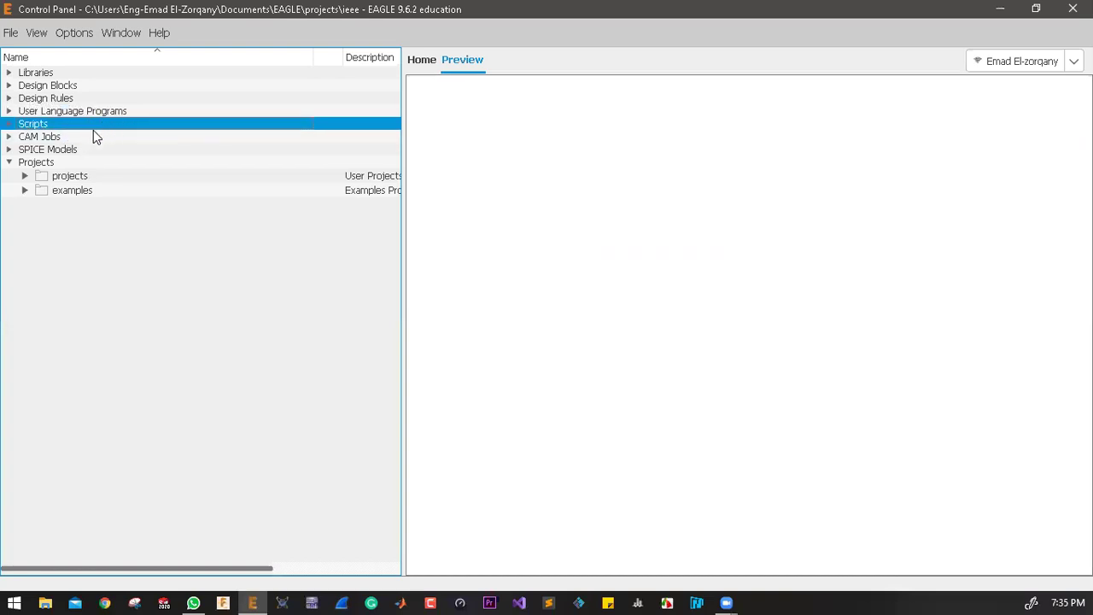
left_click(85, 139)
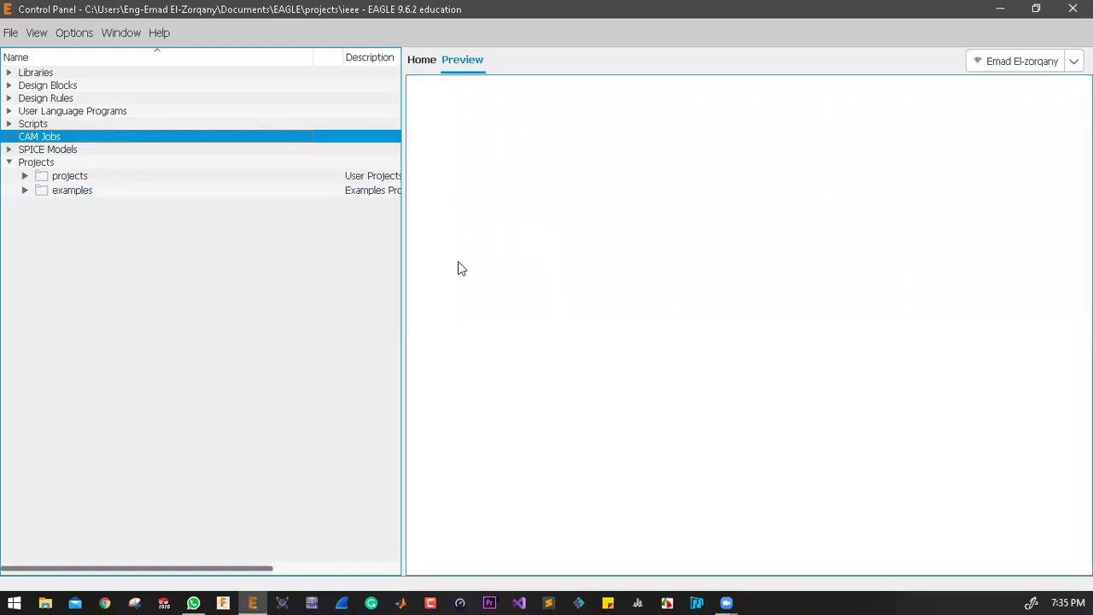
left_click(75, 152)
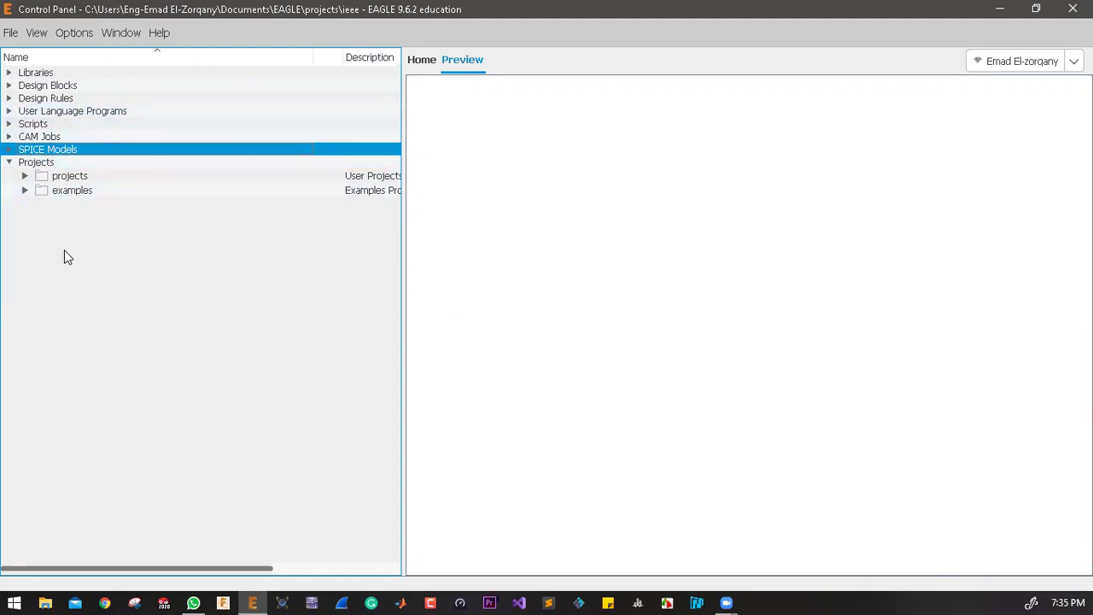
left_click(38, 162)
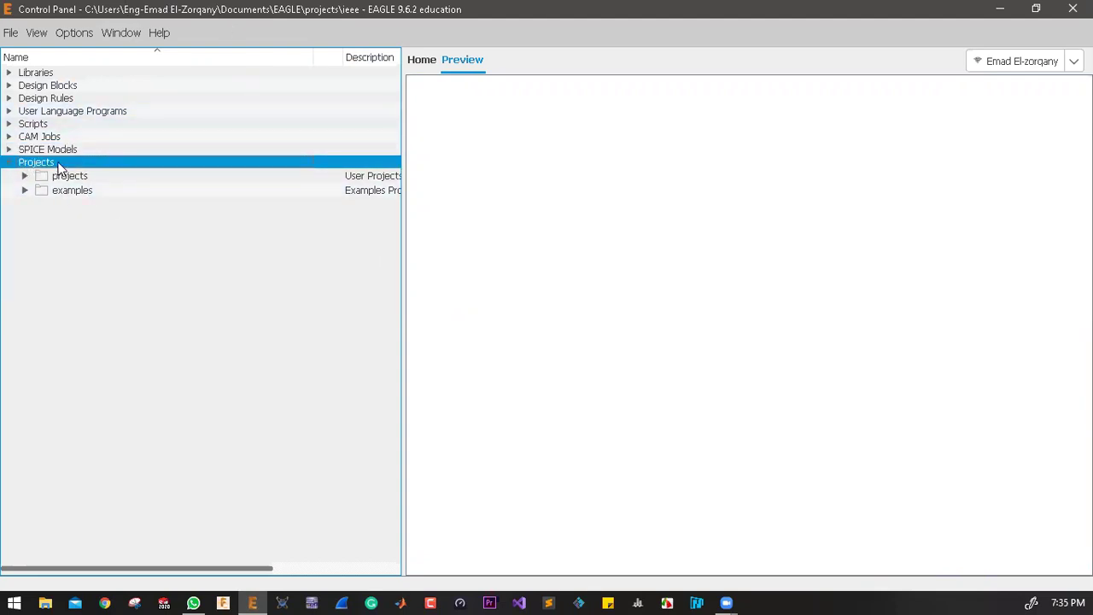
left_click(11, 163)
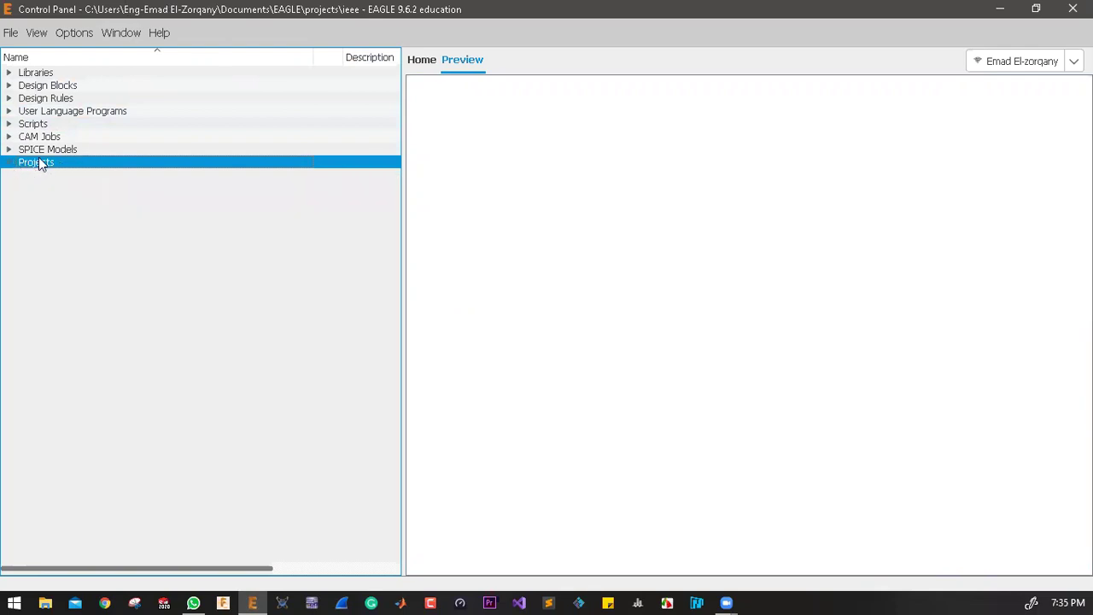
left_click(11, 163)
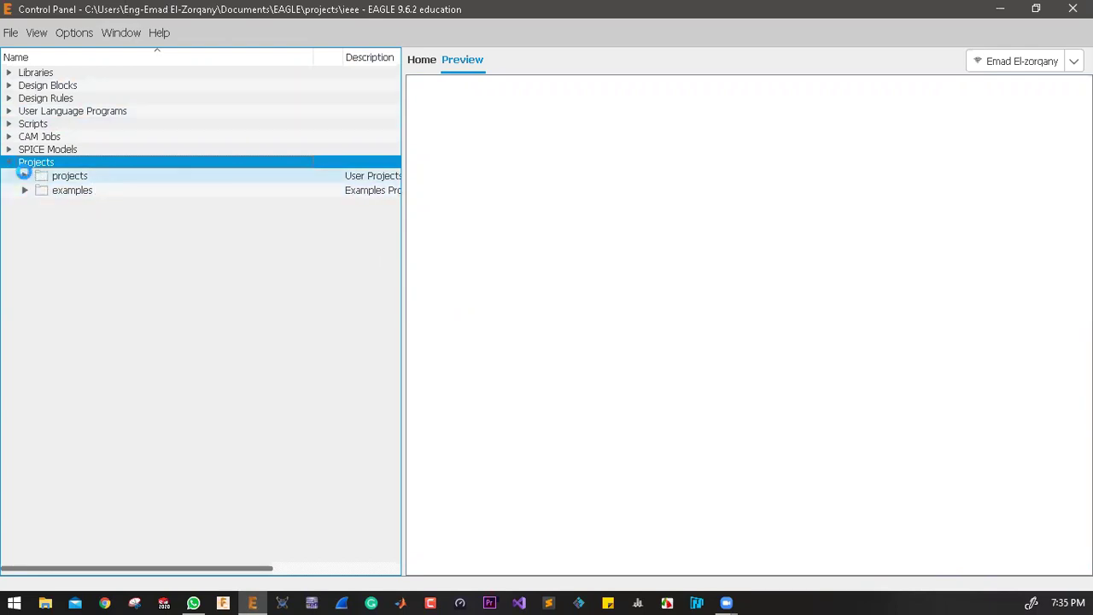
Step: Browse the contents of the user projects folder and collapse it again
left_click(24, 175)
scroll(77, 218, "down", 12)
scroll(75, 213, "down", 15)
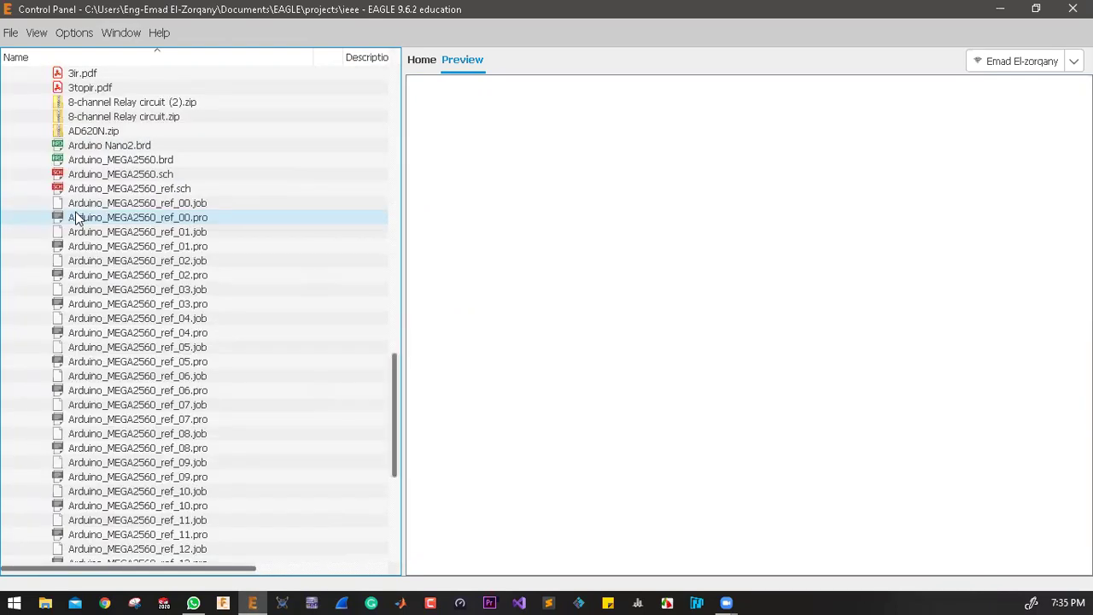
scroll(75, 214, "up", 19)
scroll(85, 205, "up", 11)
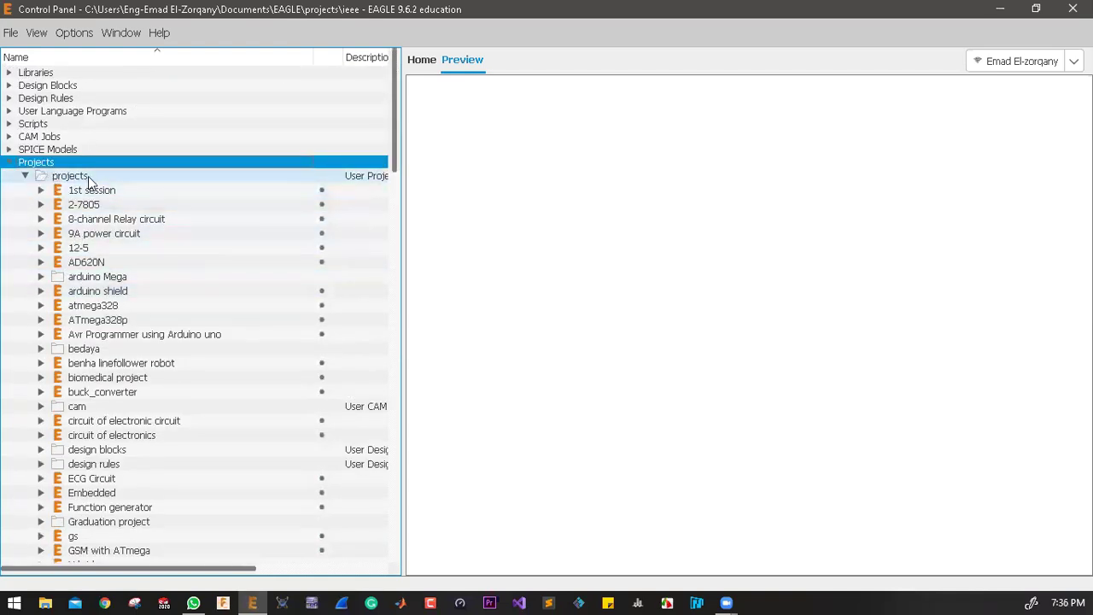
left_click(25, 176)
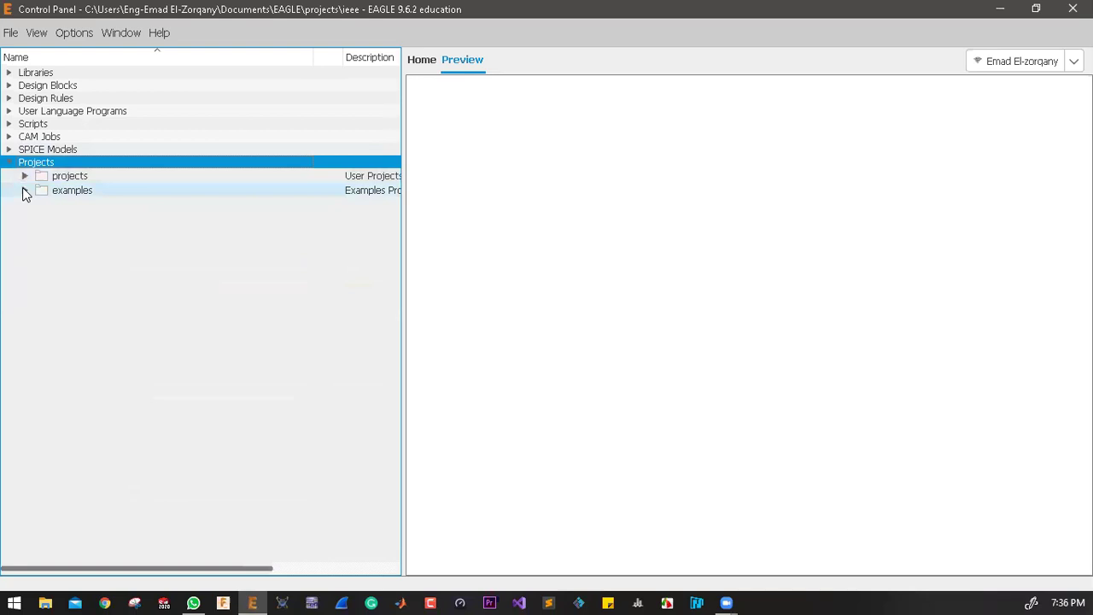
Step: Preview the Arduino_MEGA2560_ref schematic and board in the arduino folder of the example projects
left_click(25, 190)
left_click(45, 207)
left_click(41, 205)
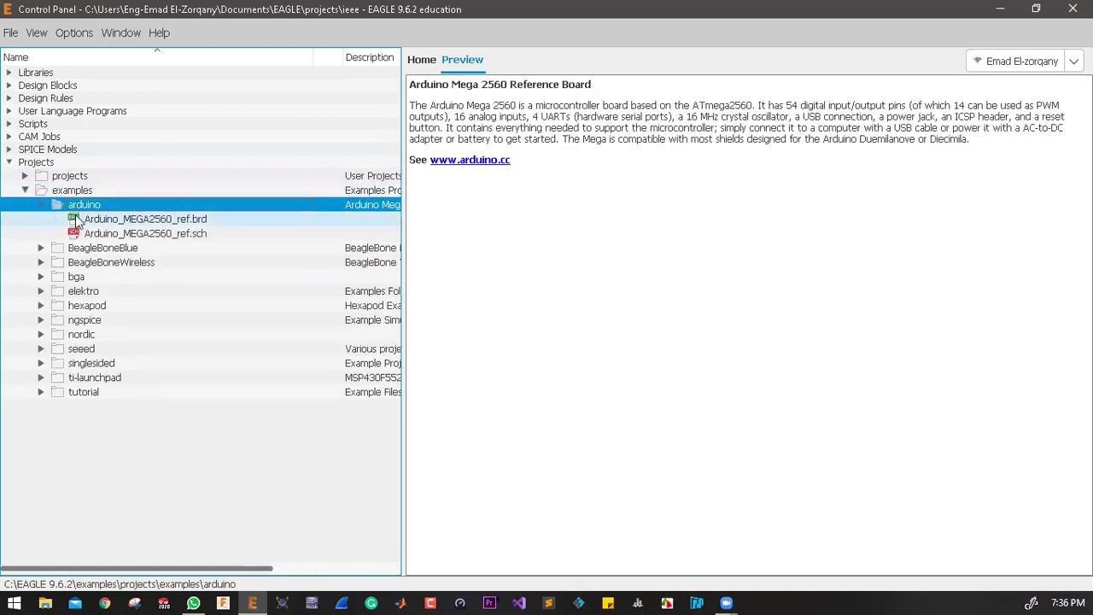
left_click(90, 220)
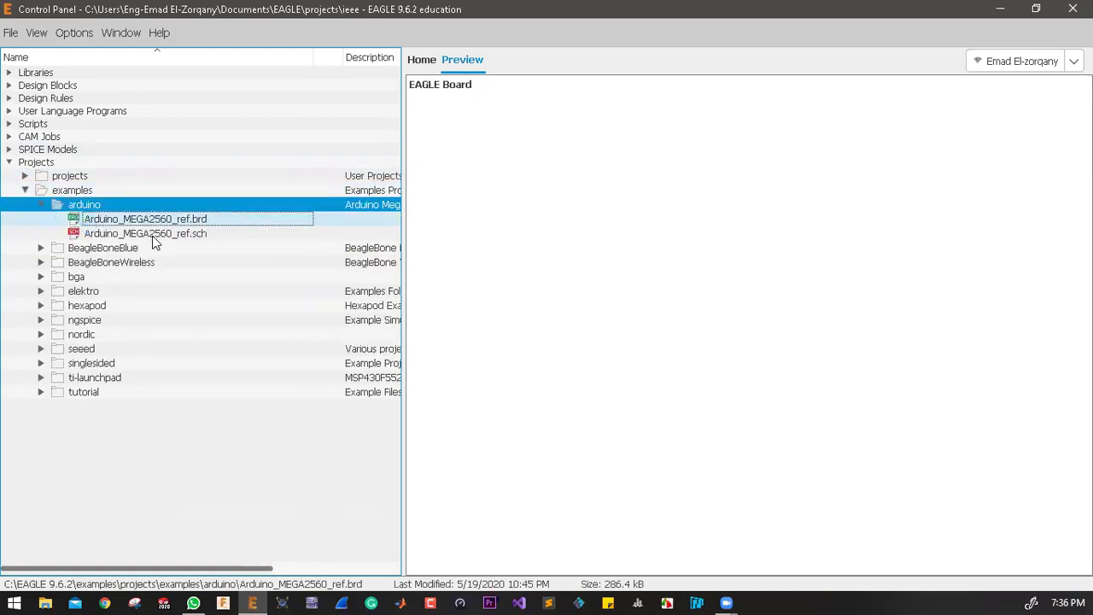
left_click(139, 234)
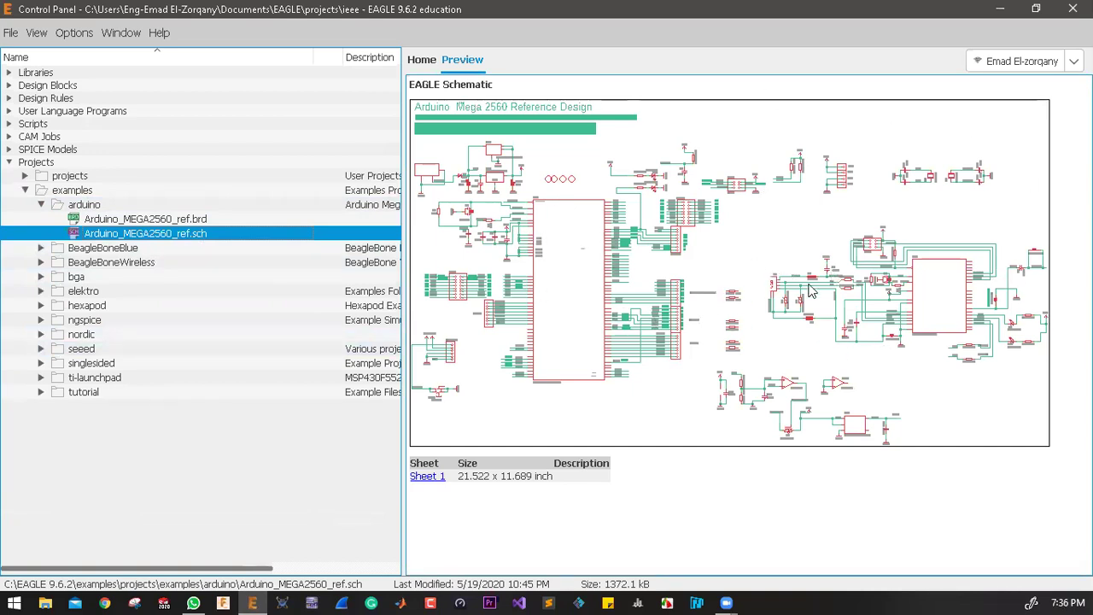
double_click(142, 232)
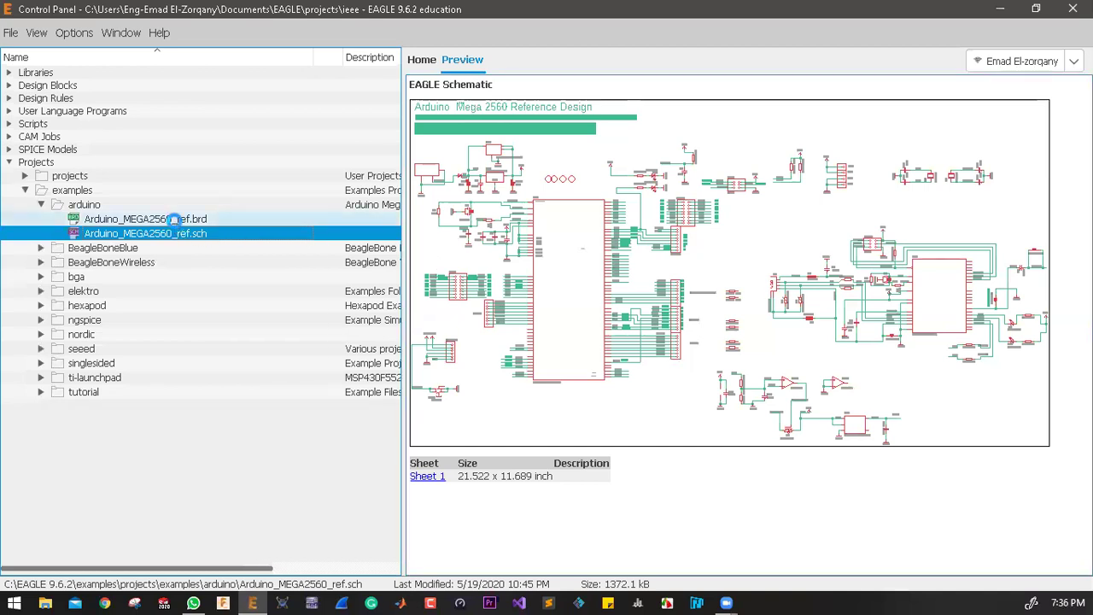
left_click(174, 219)
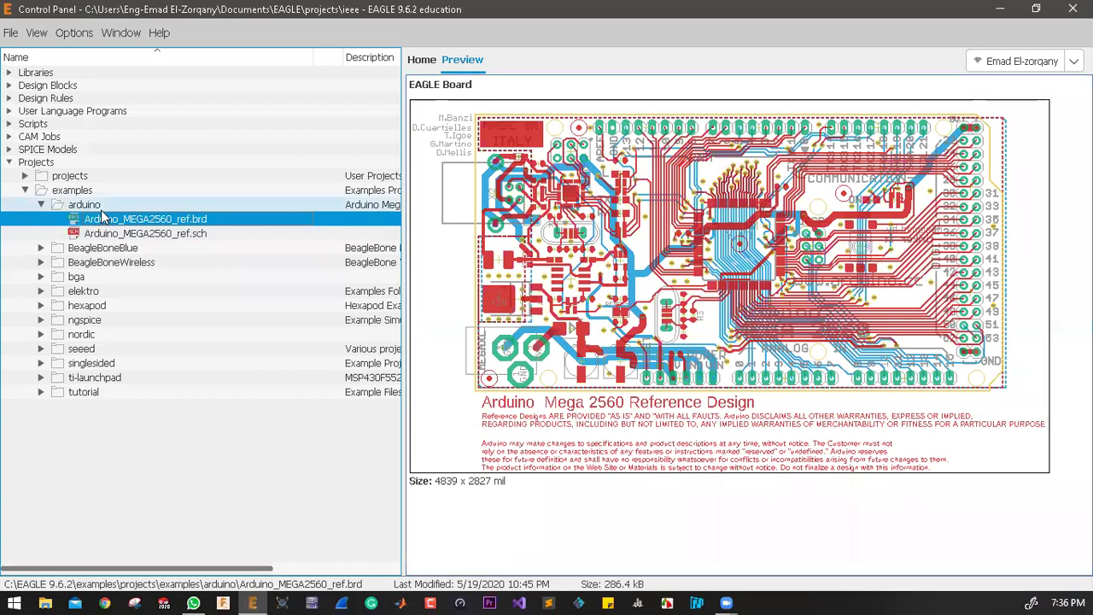
left_click(41, 205)
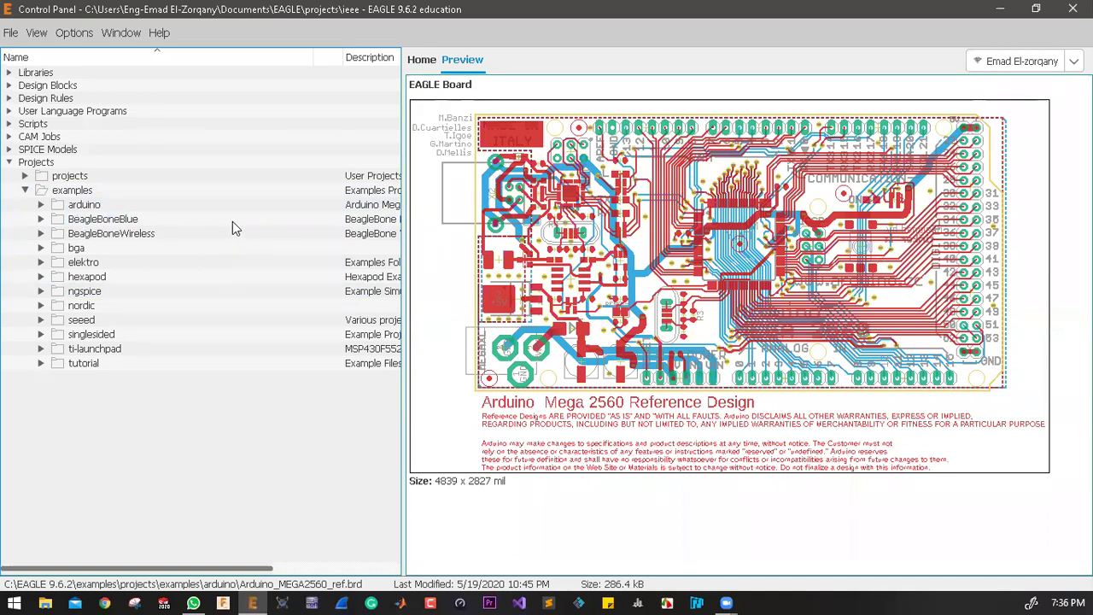
Step: Expand the user projects folder and examine the files in the 1st session project
double_click(29, 176)
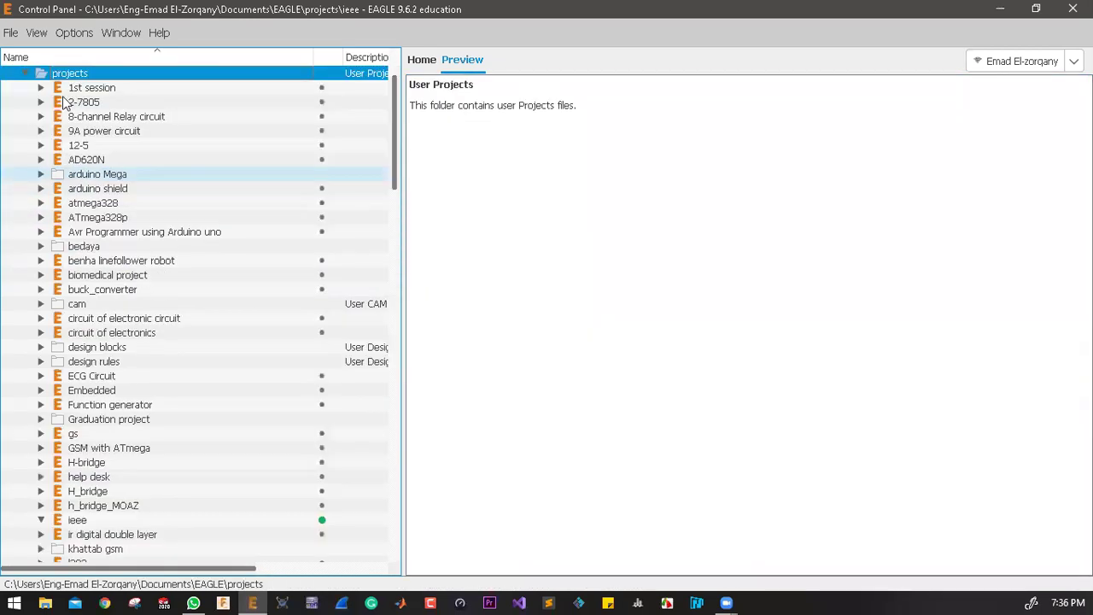
left_click(44, 88)
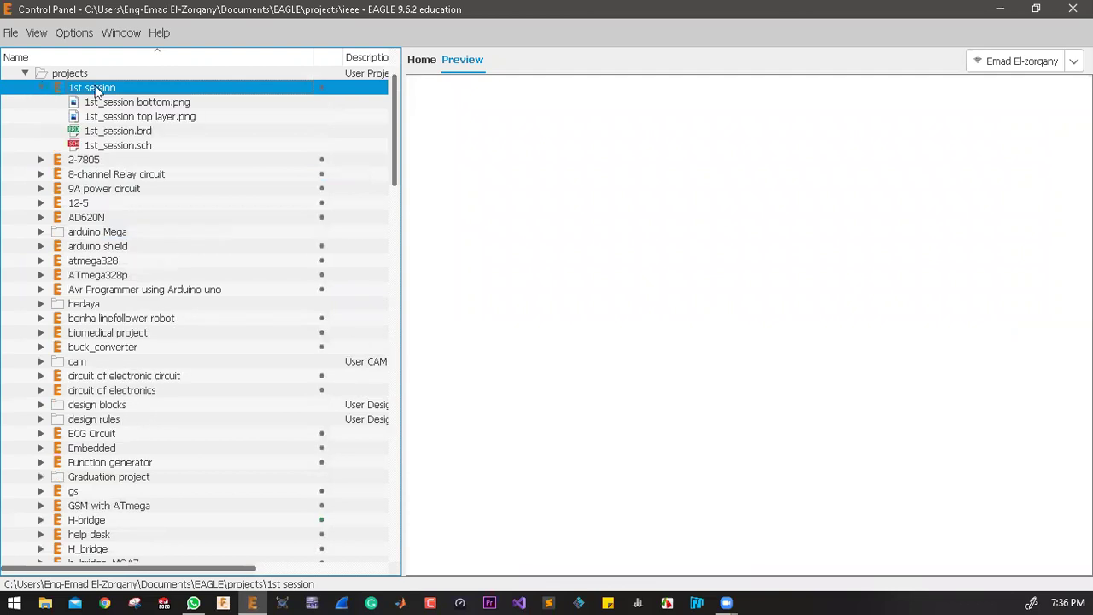
right_click(72, 77)
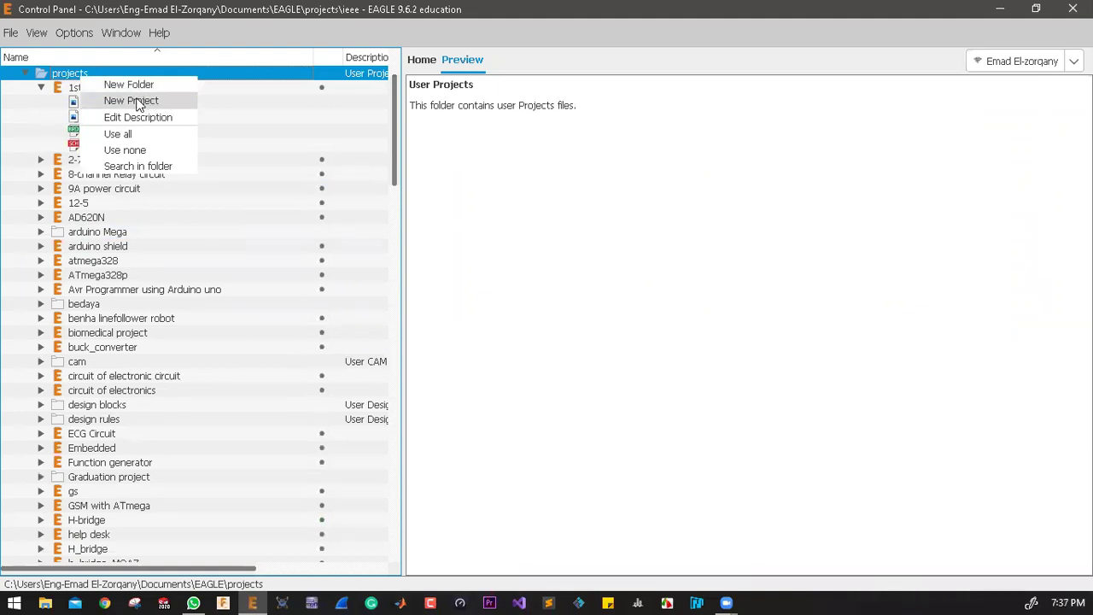
left_click(70, 89)
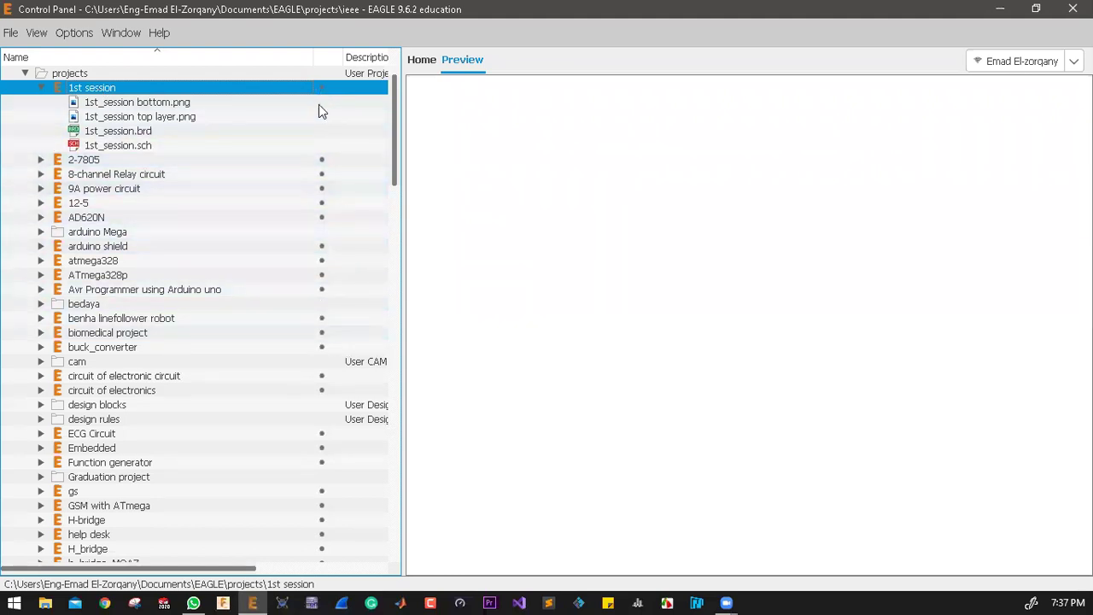
left_click(40, 87)
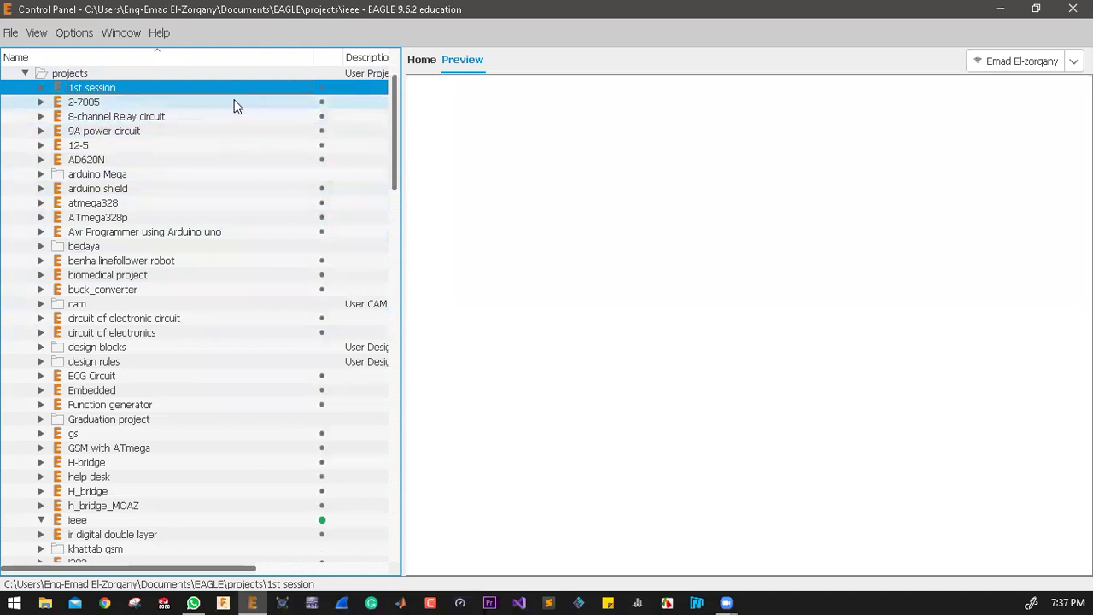
left_click(236, 102)
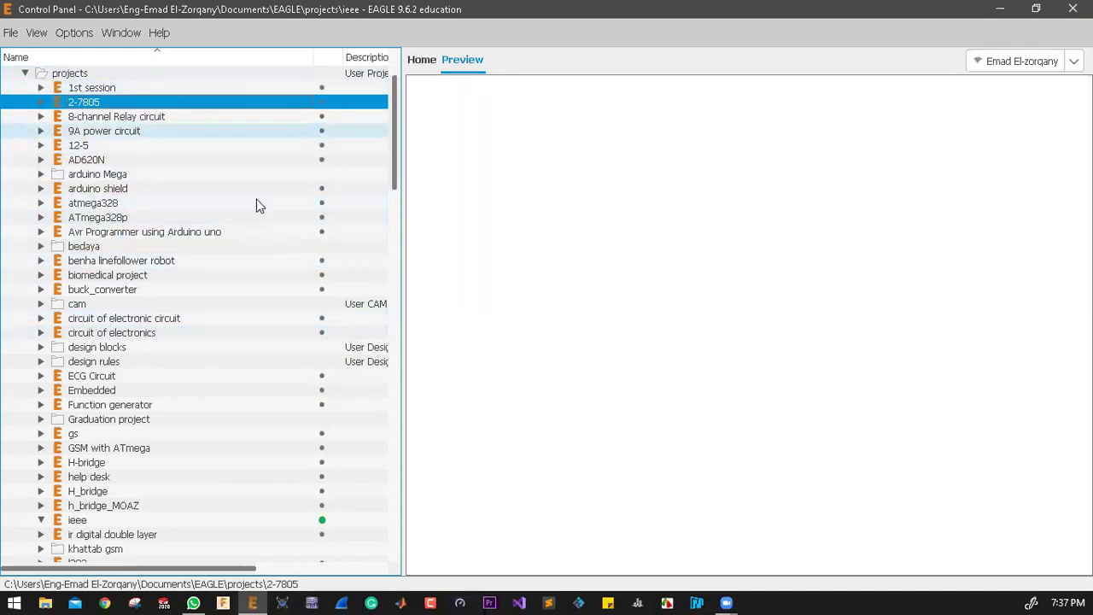
Step: Open the 1st session project so that it becomes the active project
right_click(150, 89)
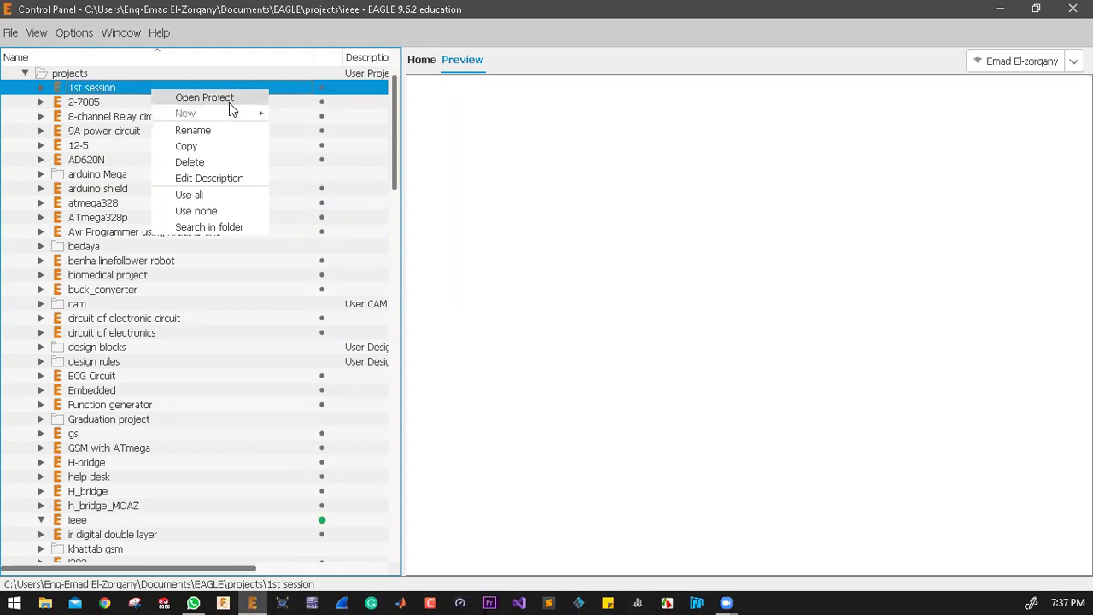
left_click(206, 97)
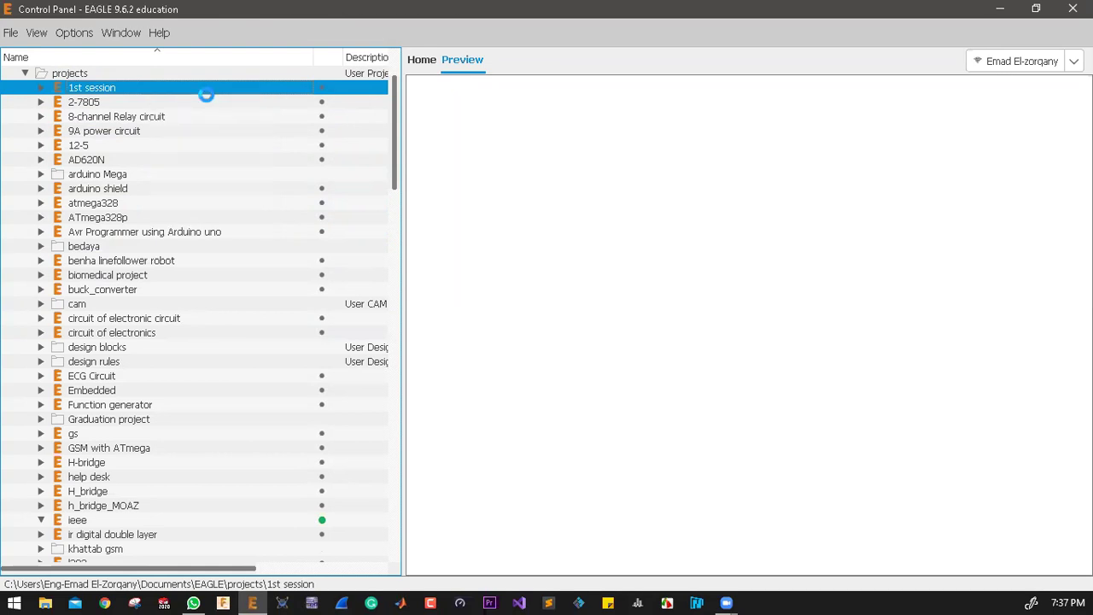
left_click(316, 117)
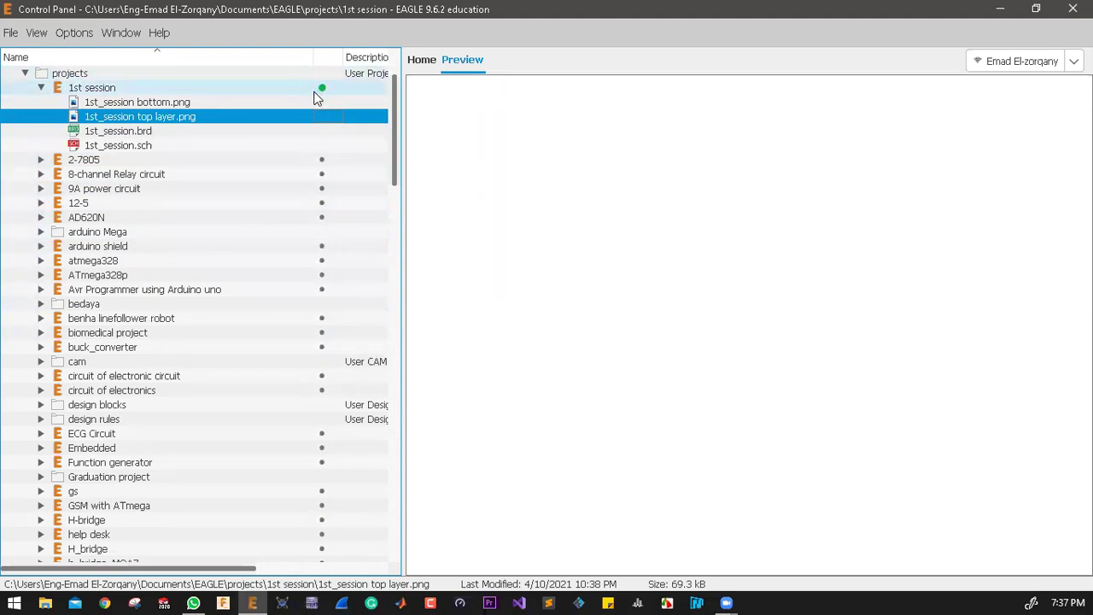
Step: Review the kinds of new files the 1st session project can hold, and preview its 1st_session.sch schematic
left_click(291, 89)
right_click(225, 87)
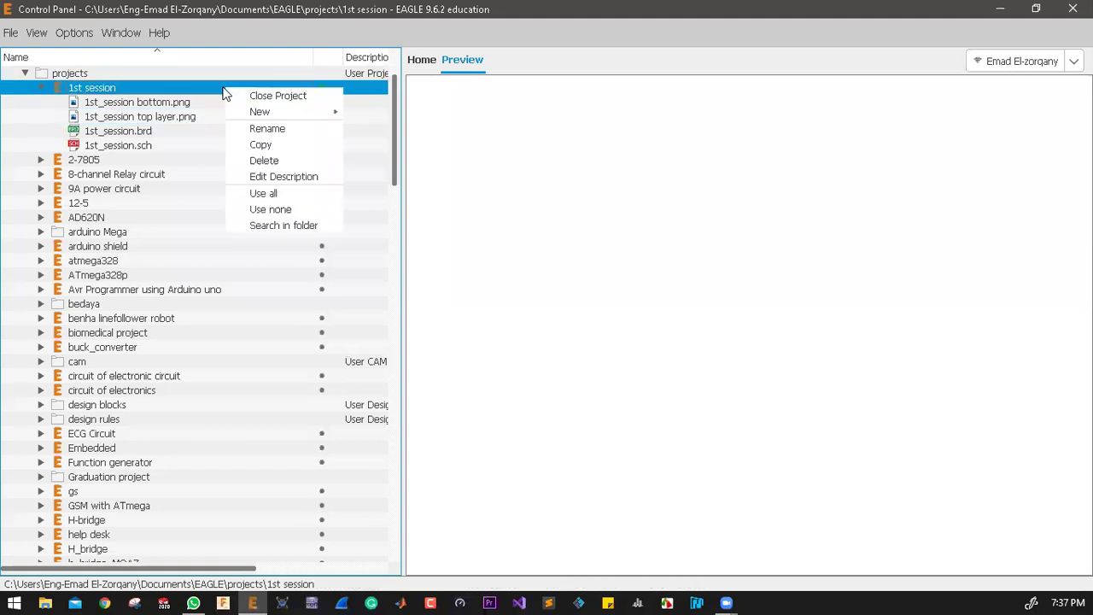
mouse_move(289, 118)
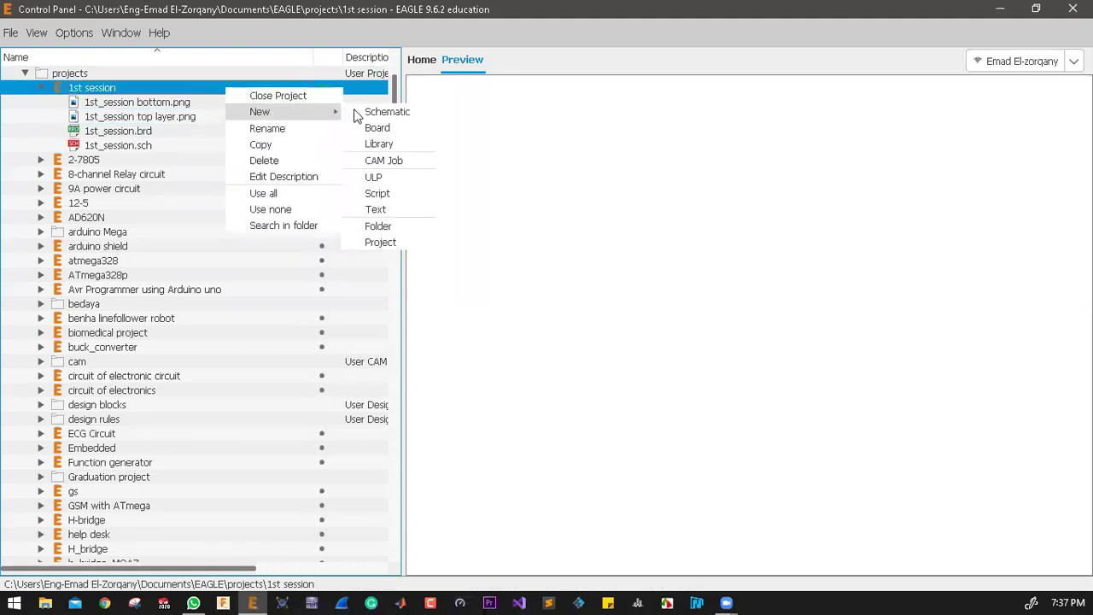
left_click(161, 147)
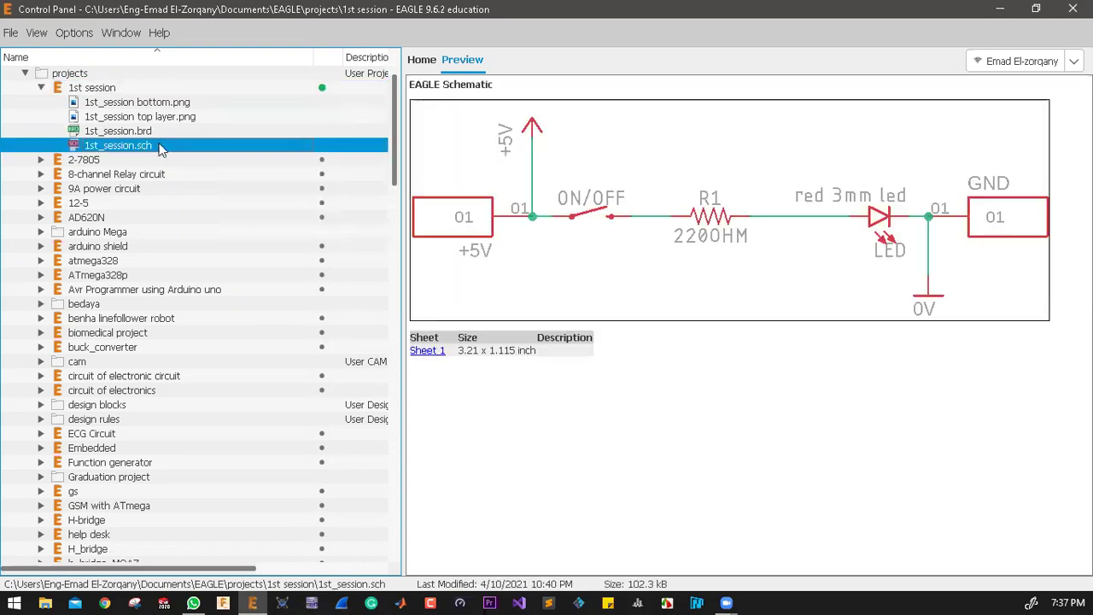
Step: Open the 1st_session.sch schematic in the editor with the whole circuit in view
double_click(204, 147)
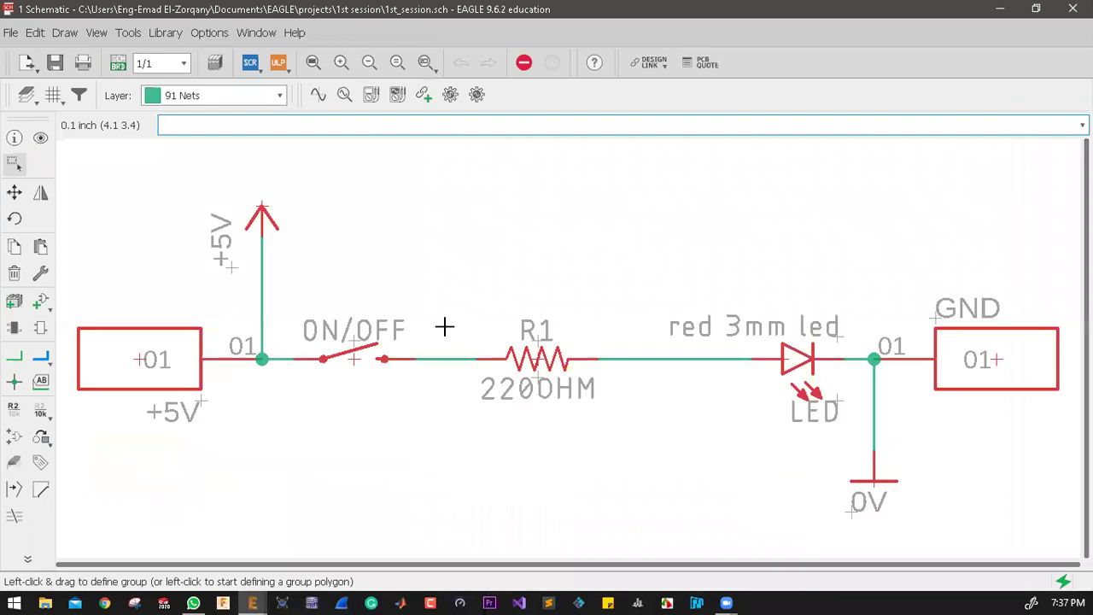
scroll(762, 228, "down", 3)
scroll(934, 264, "up", 1)
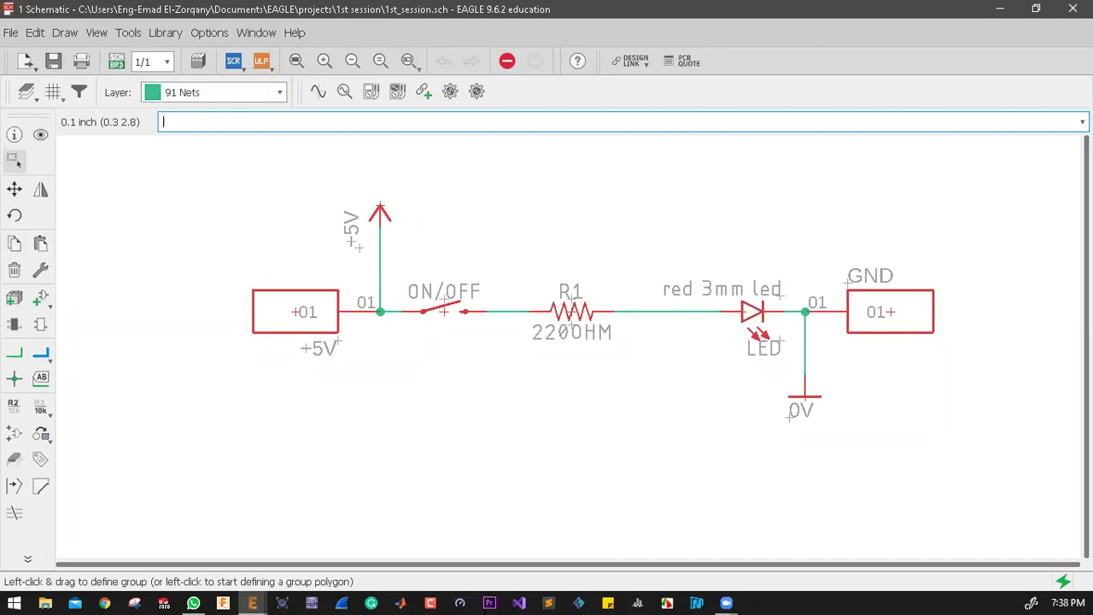
Step: Group all the parts of the circuit, and highlight the +5V net with the Show tool
left_click(13, 159)
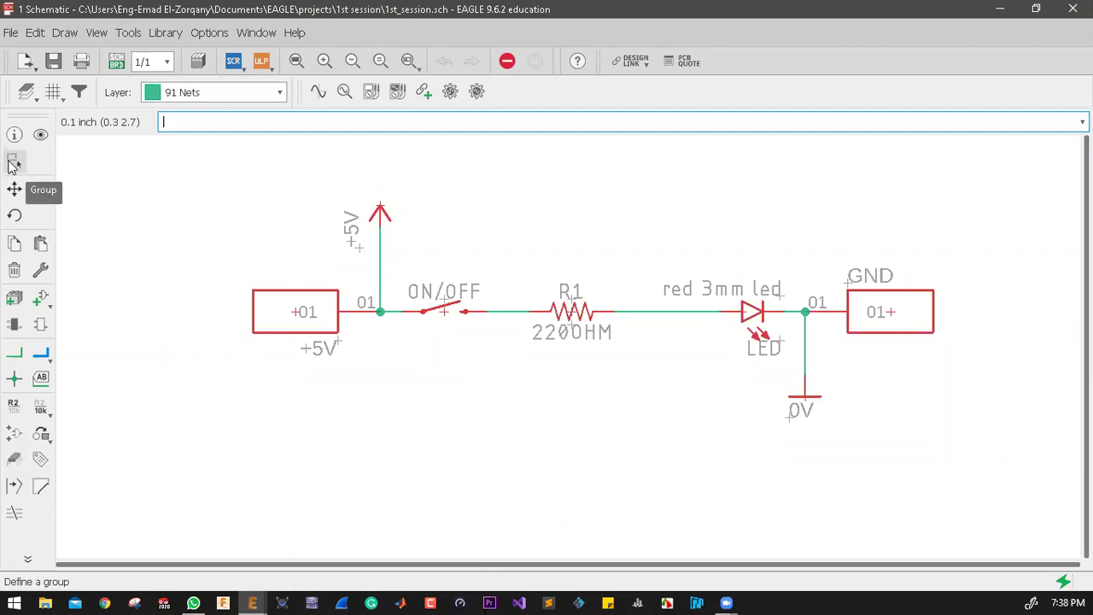
mouse_move(152, 140)
left_mouse_down()
mouse_move(502, 350)
mouse_move(1005, 459)
mouse_move(1016, 472)
left_mouse_up()
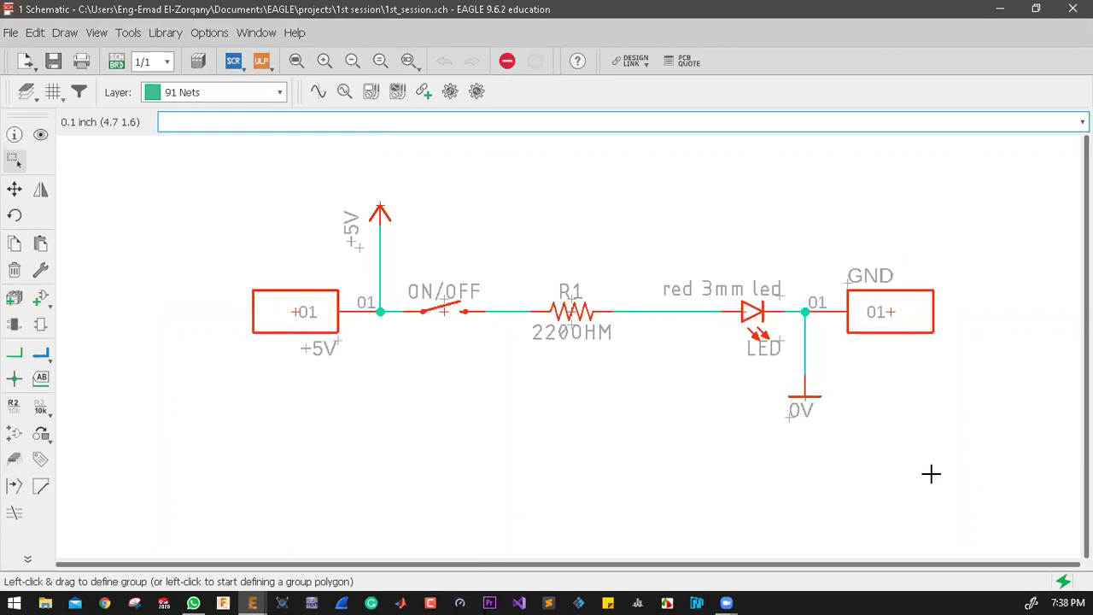
left_click(38, 135)
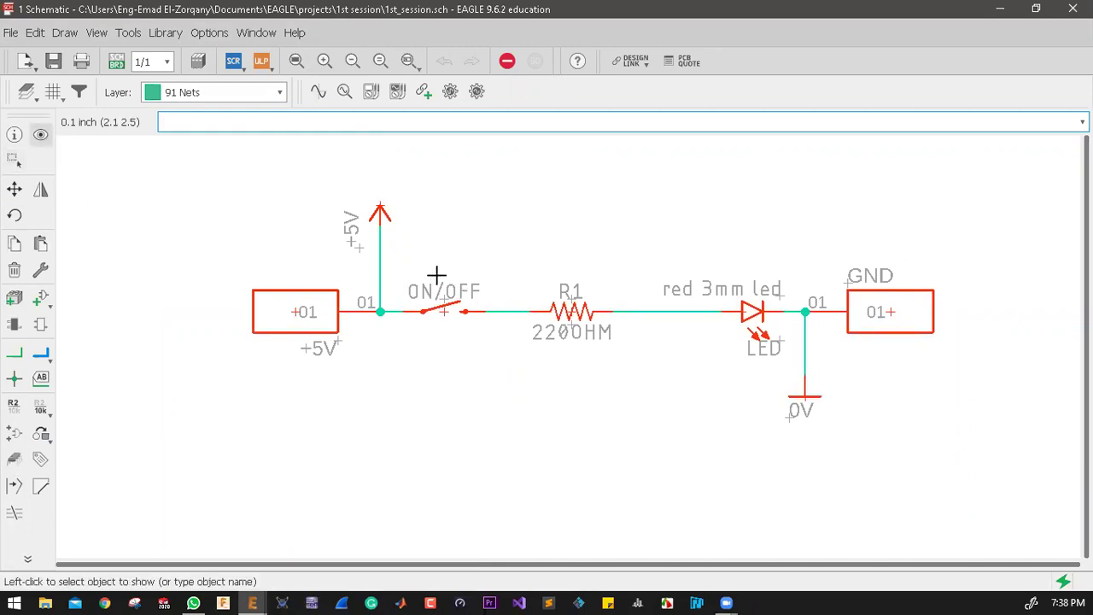
left_click(378, 255)
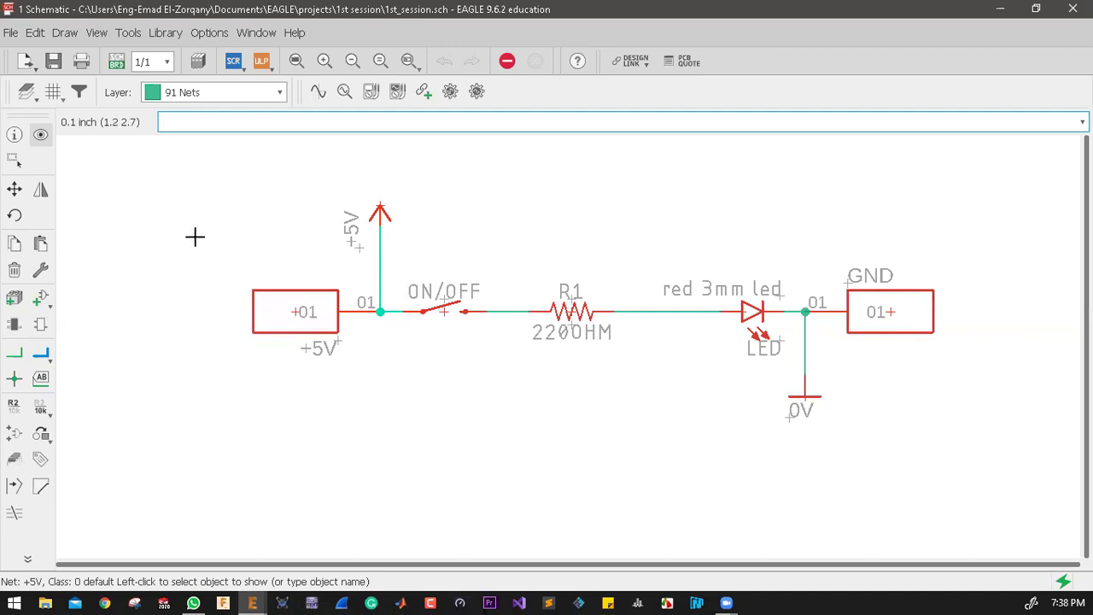
Step: Move the +5V connector up and away from the circuit, and return it to its original position
left_click(13, 189)
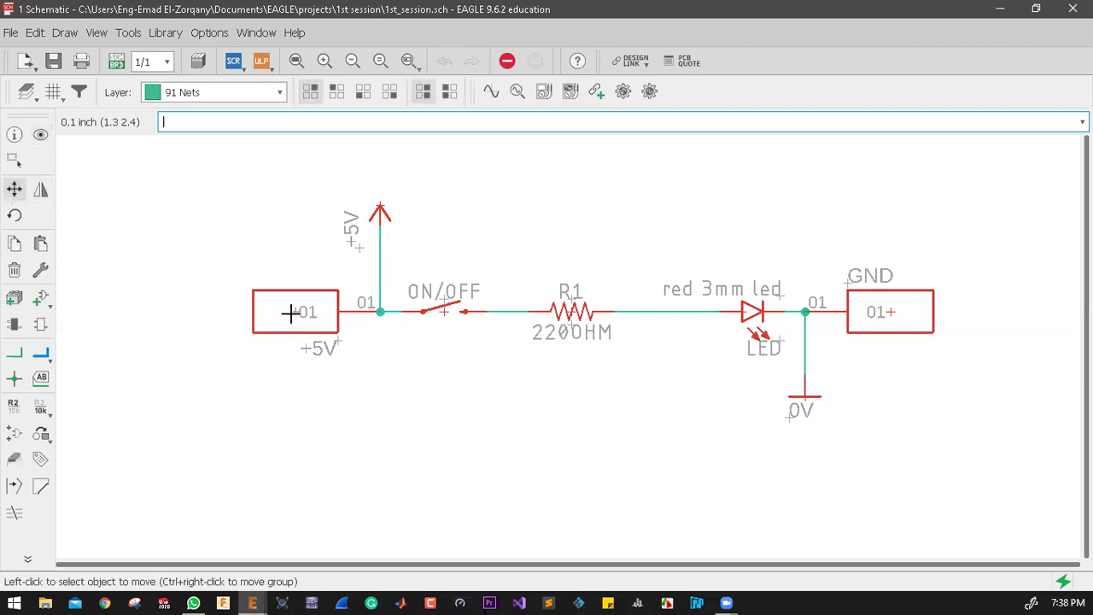
left_click(290, 311)
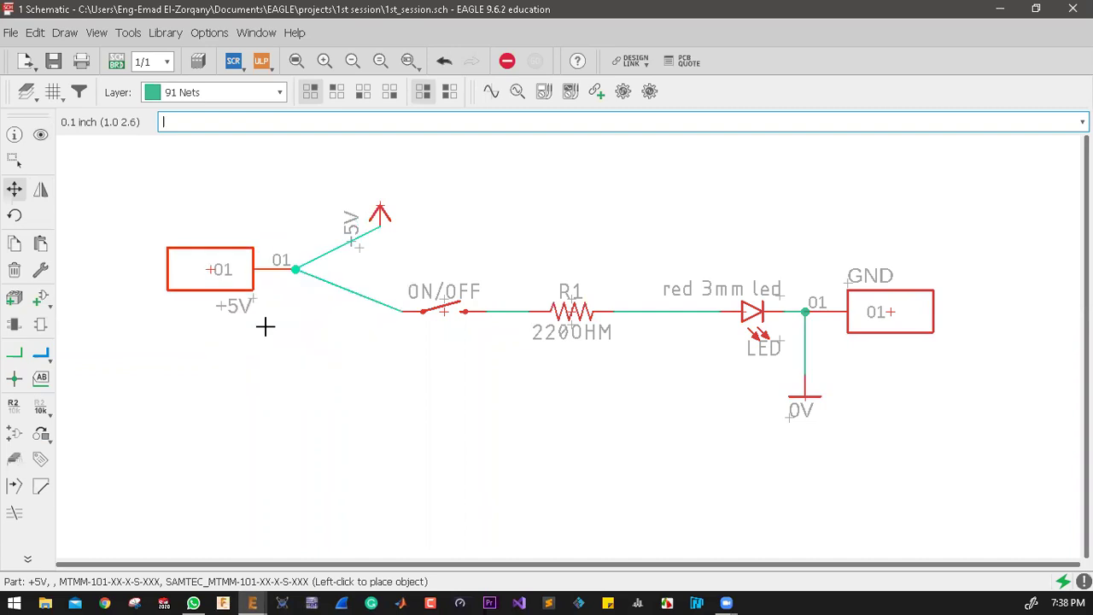
left_click(293, 312)
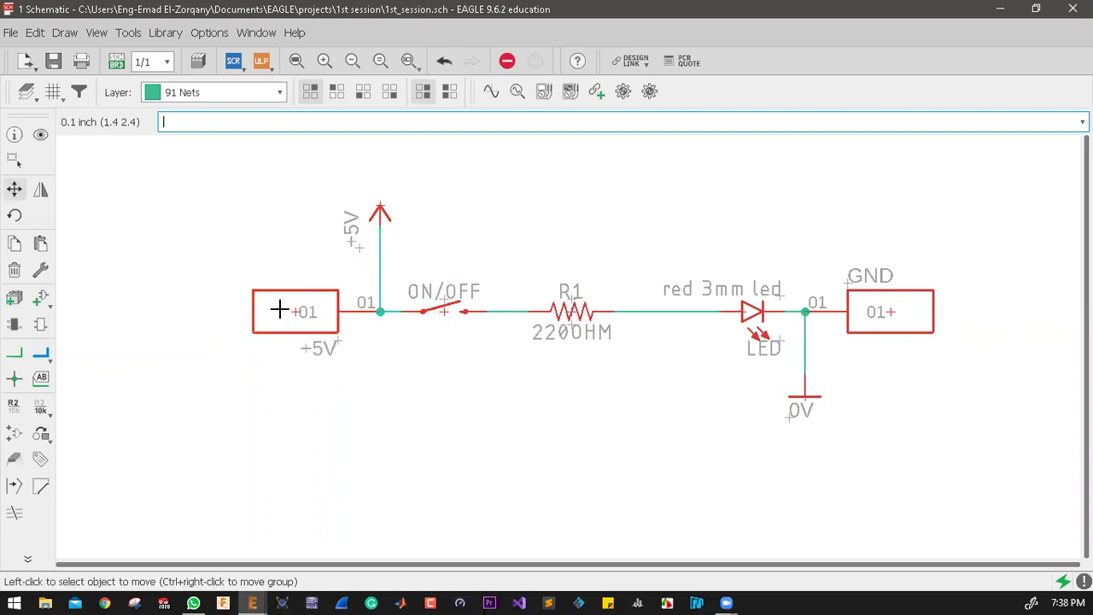
Step: Rotate the +5V connector through a full turn in four 90-degree increments
left_click(38, 190)
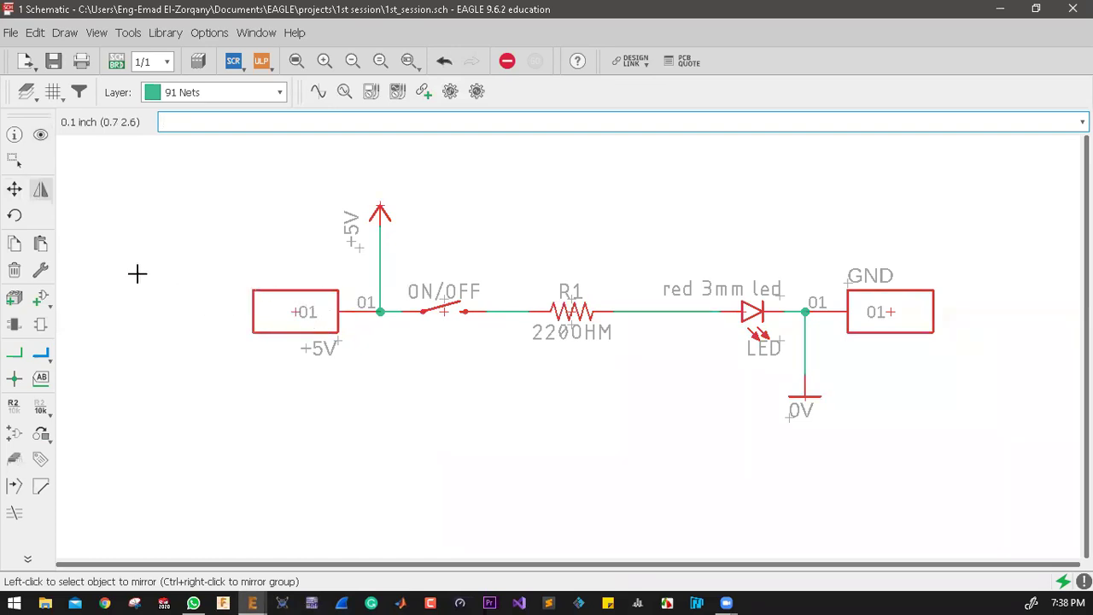
left_click(14, 217)
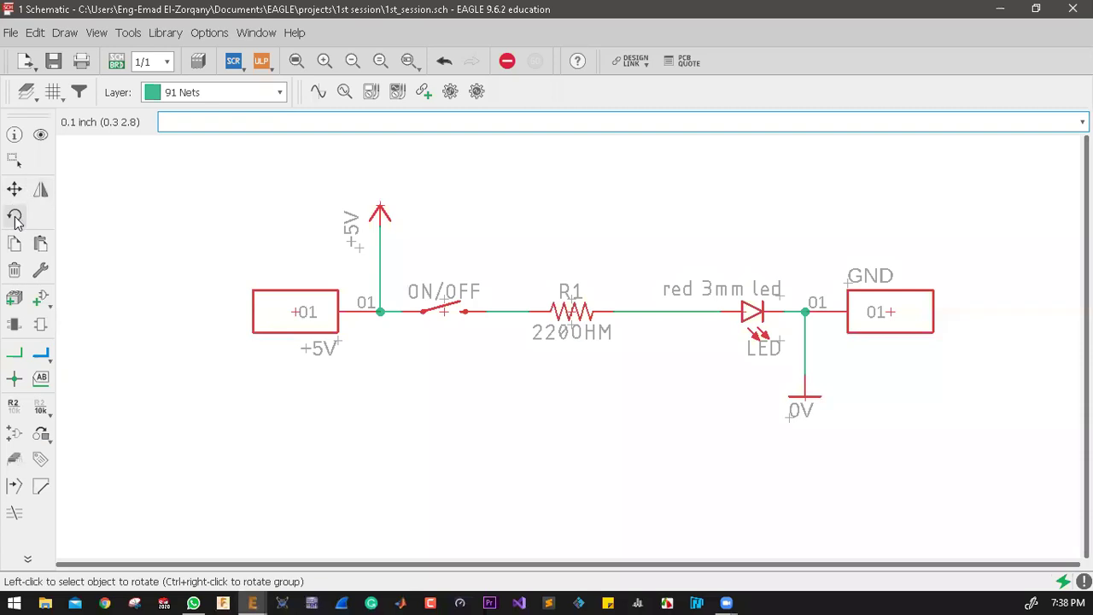
left_click(293, 311)
left_click(292, 306)
left_click(291, 314)
left_click(291, 314)
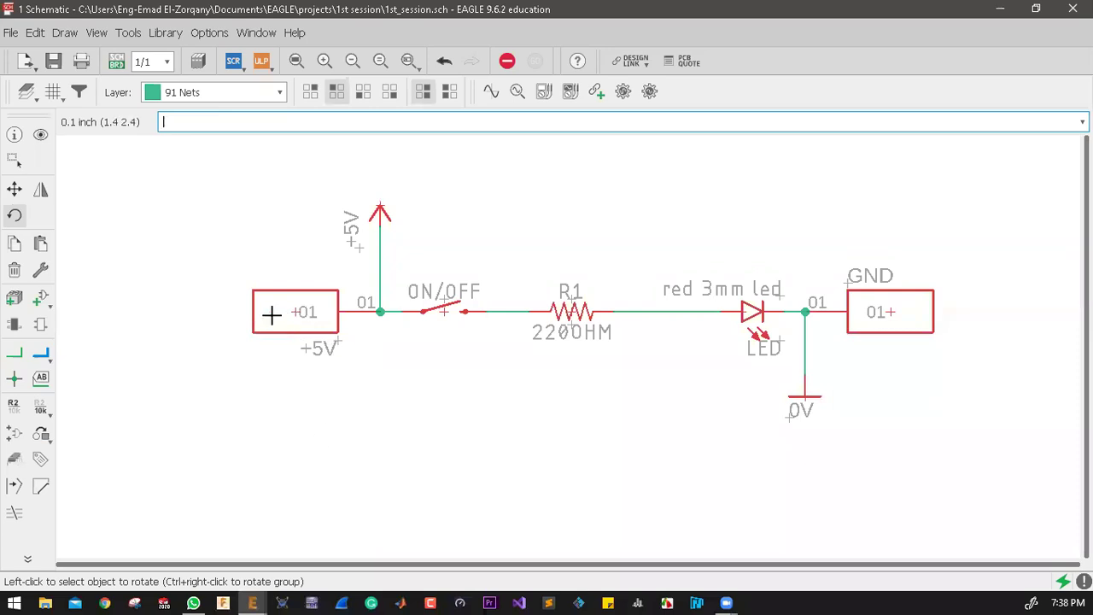
Step: Rotate the +5V connector while moving it, and place it back at its original position in line with the switch
left_click(14, 189)
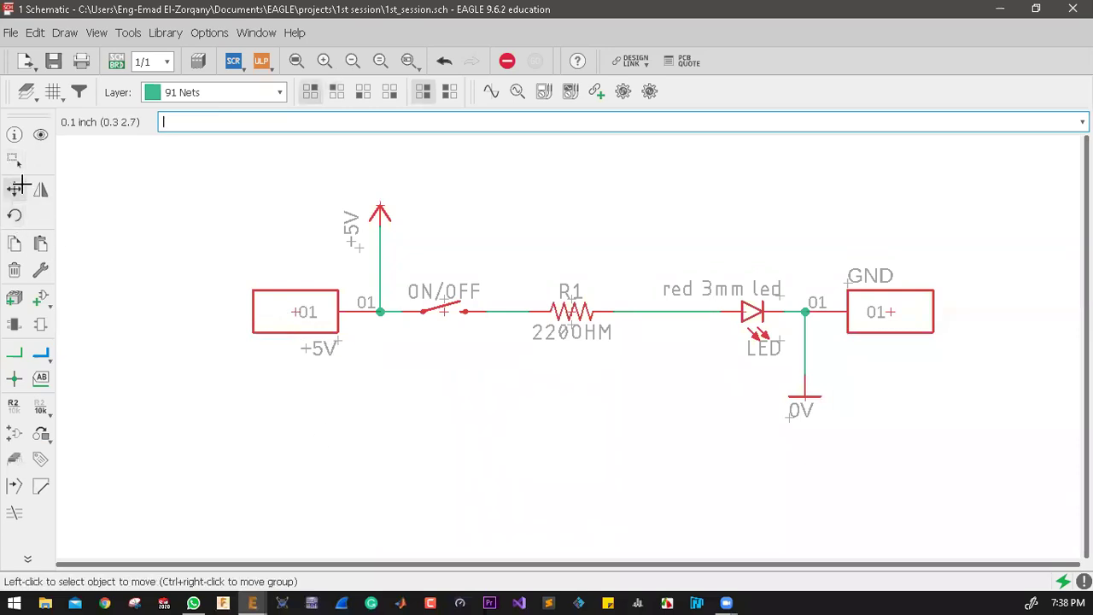
left_click(295, 311)
right_click(253, 329)
right_click(253, 328)
right_click(252, 329)
right_click(253, 329)
right_click(252, 329)
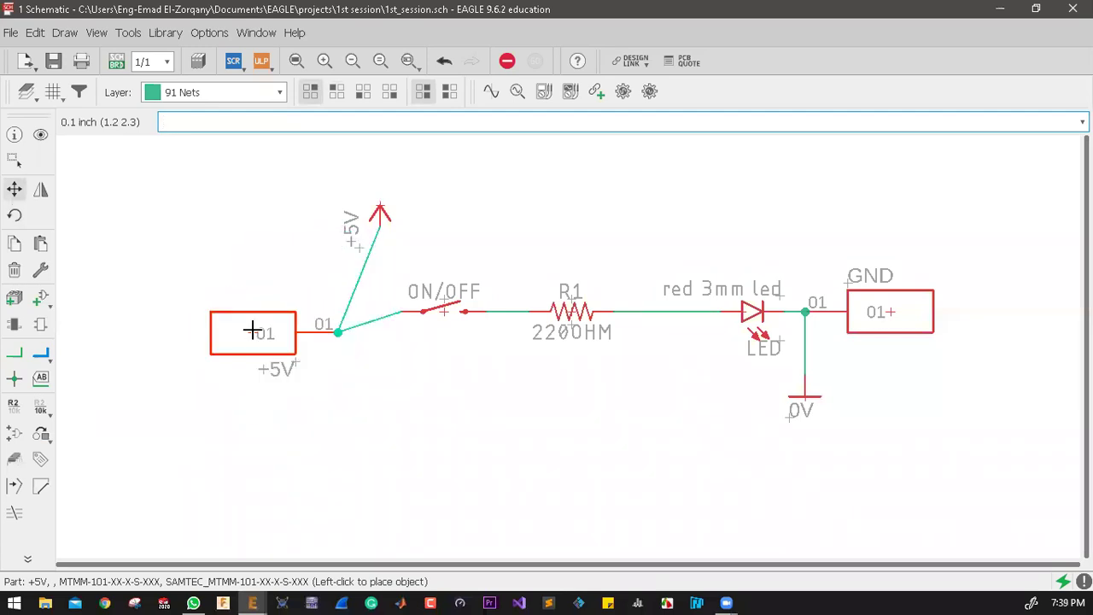
left_click(308, 317)
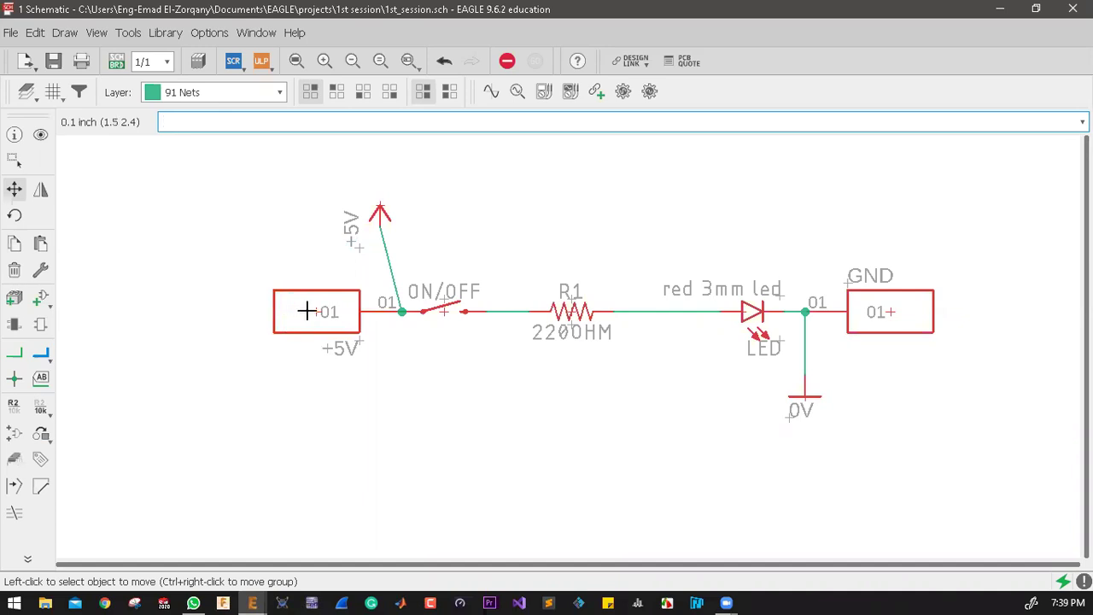
left_click(307, 311)
left_click(294, 311)
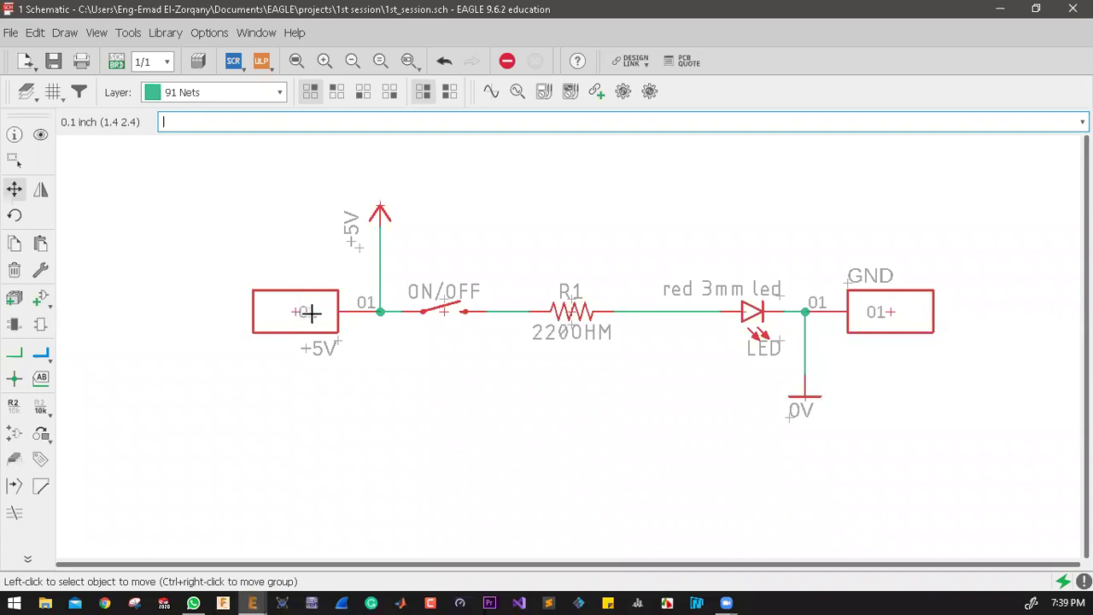
Step: Place two copies of the +5V connector in a column below the original
left_click(14, 243)
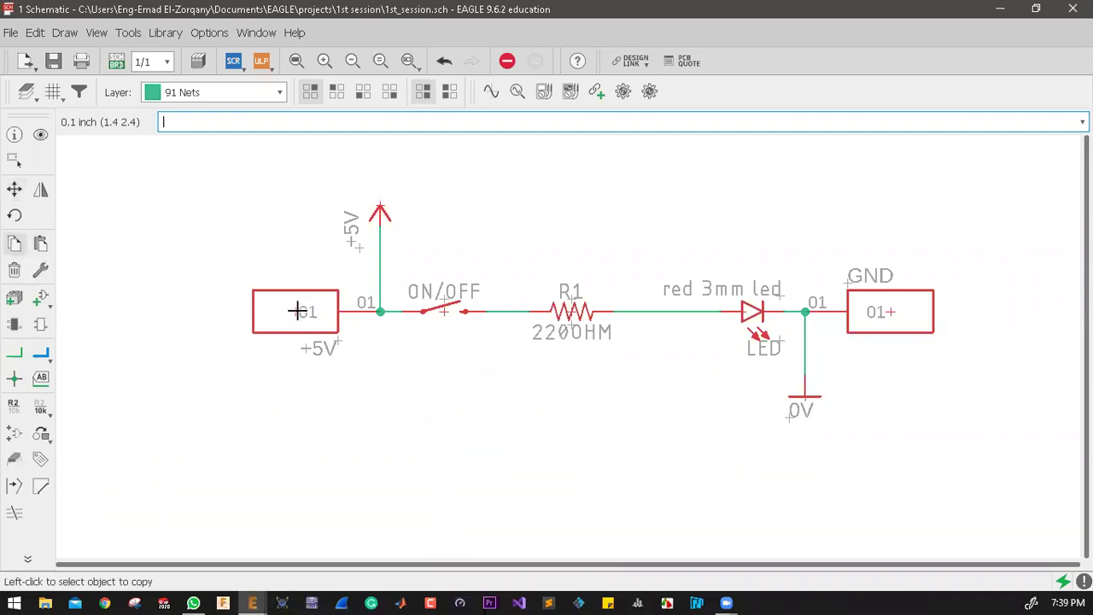
left_click(295, 317)
left_click(295, 399)
left_click(298, 407)
left_click(294, 482)
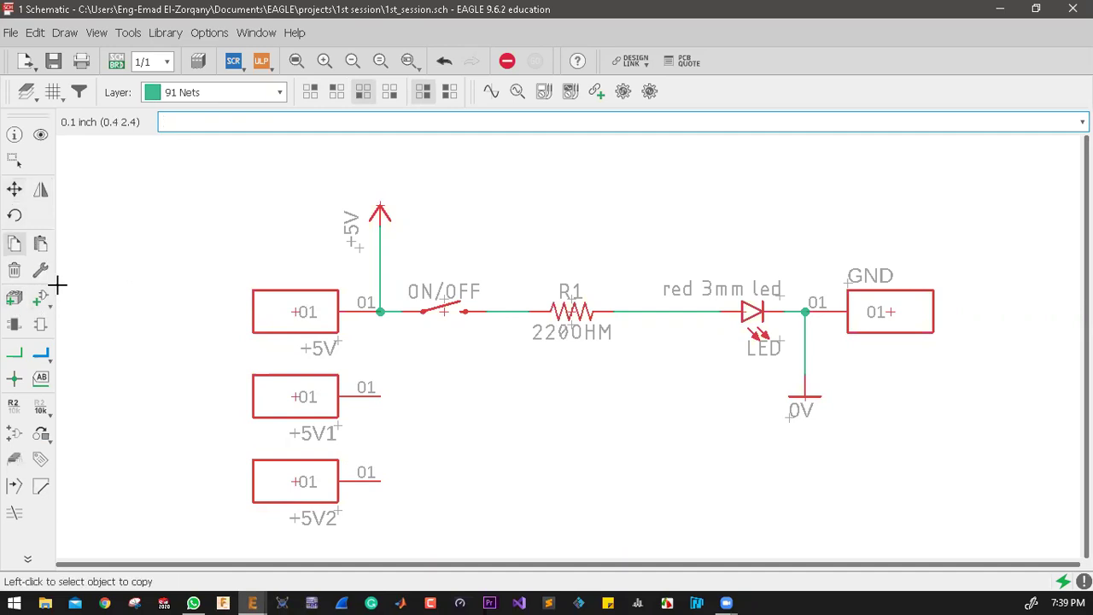
Step: Delete the two copied connectors +5V1 and +5V2
left_click(13, 270)
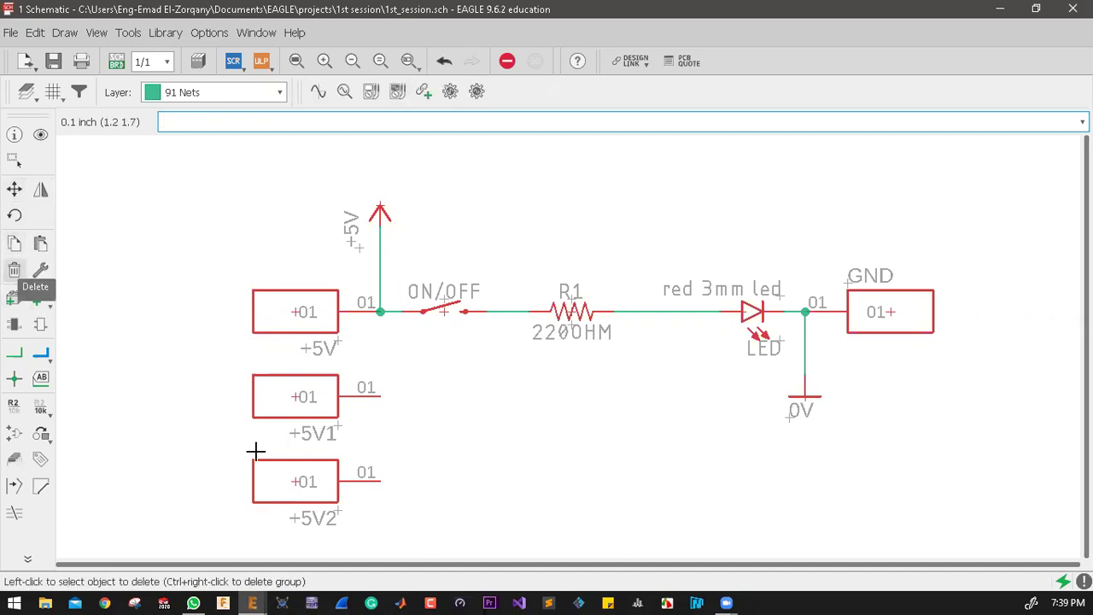
left_click(305, 440)
left_click(293, 475)
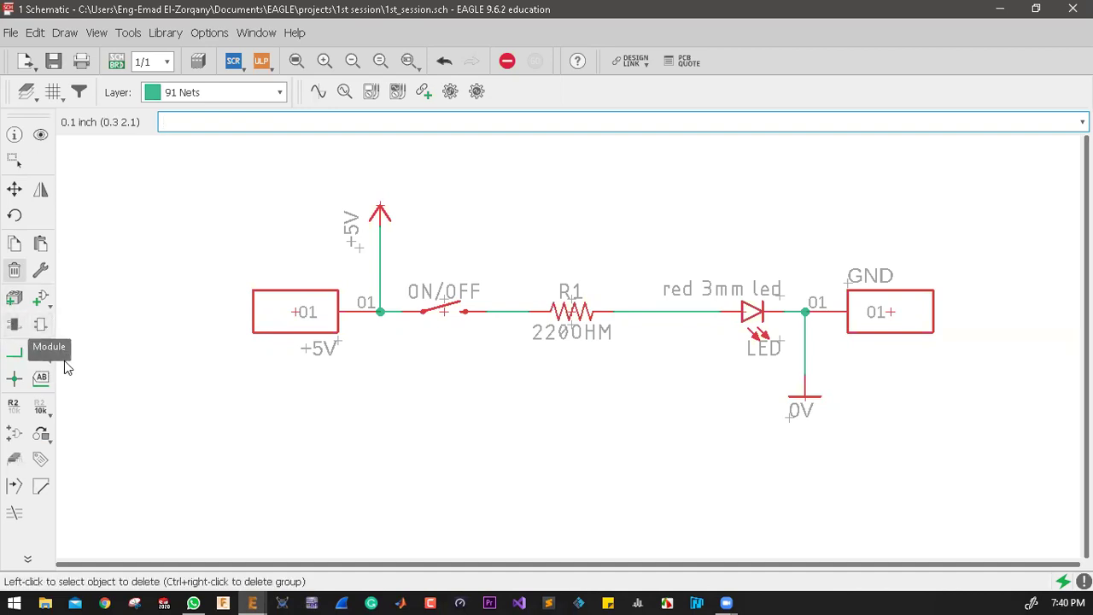
Step: Try drawing a net wire downward from the ON/OFF switch pin on the +5V net
left_click(14, 356)
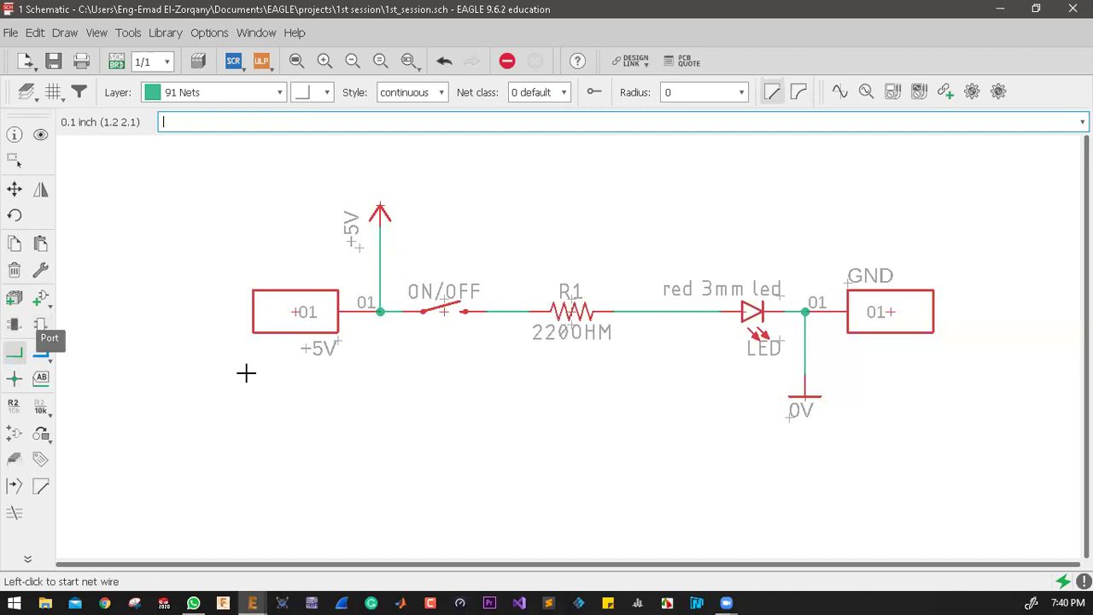
scroll(419, 328, "up", 1)
scroll(418, 328, "up", 5)
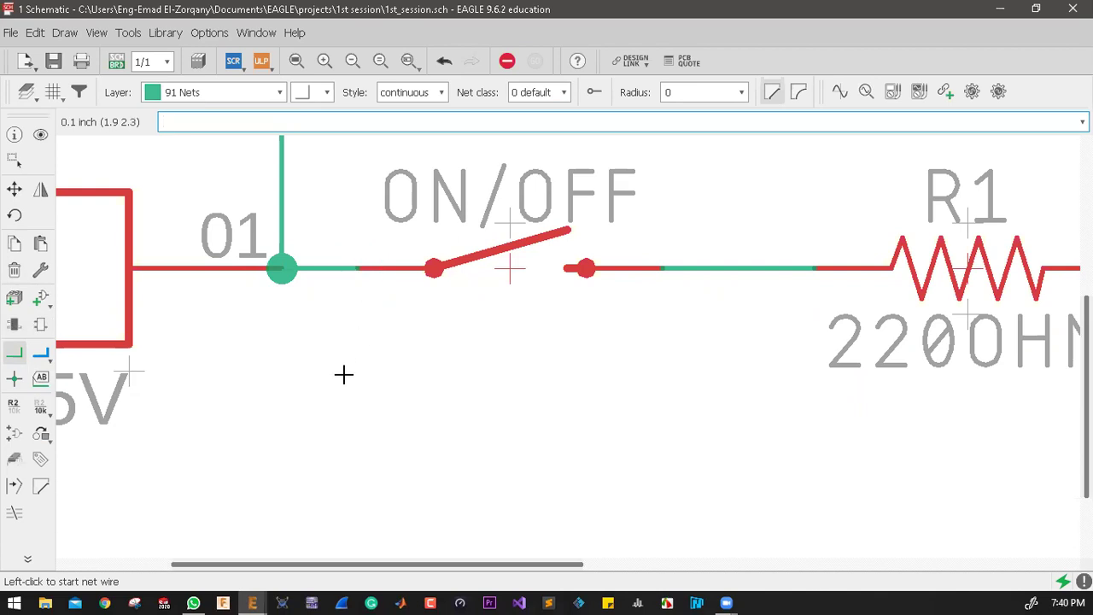
left_click(357, 268)
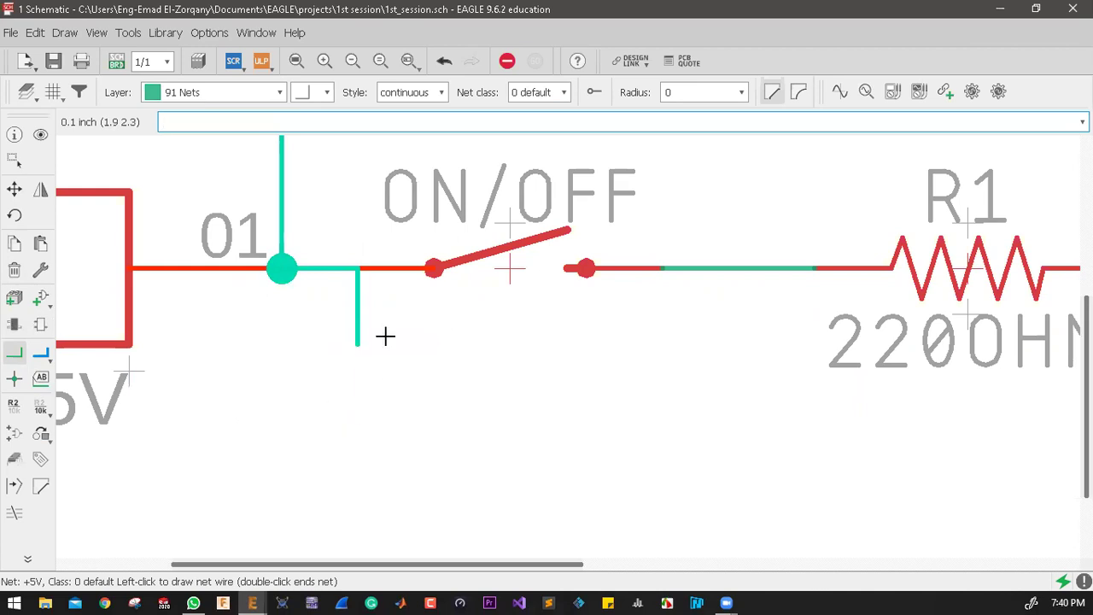
scroll(384, 334, "down", 3)
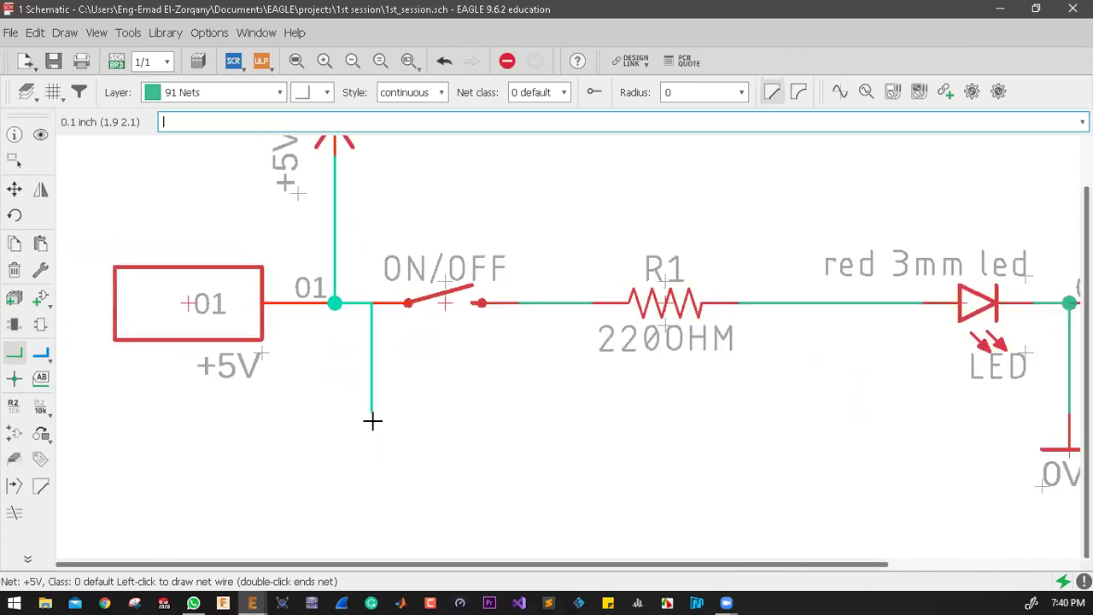
key("Escape")
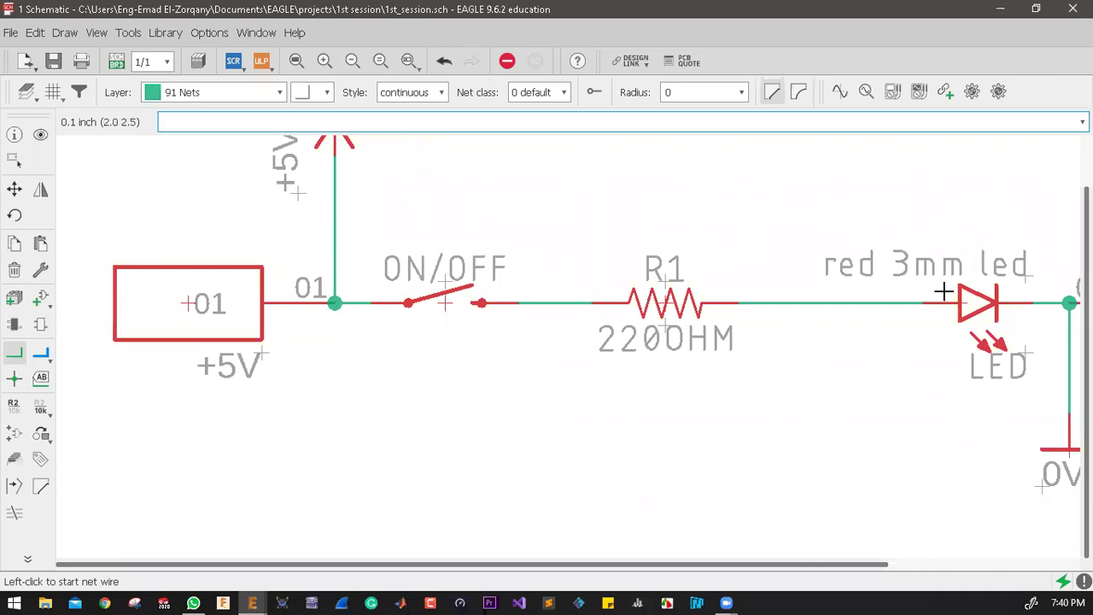
scroll(666, 273, "down", 3)
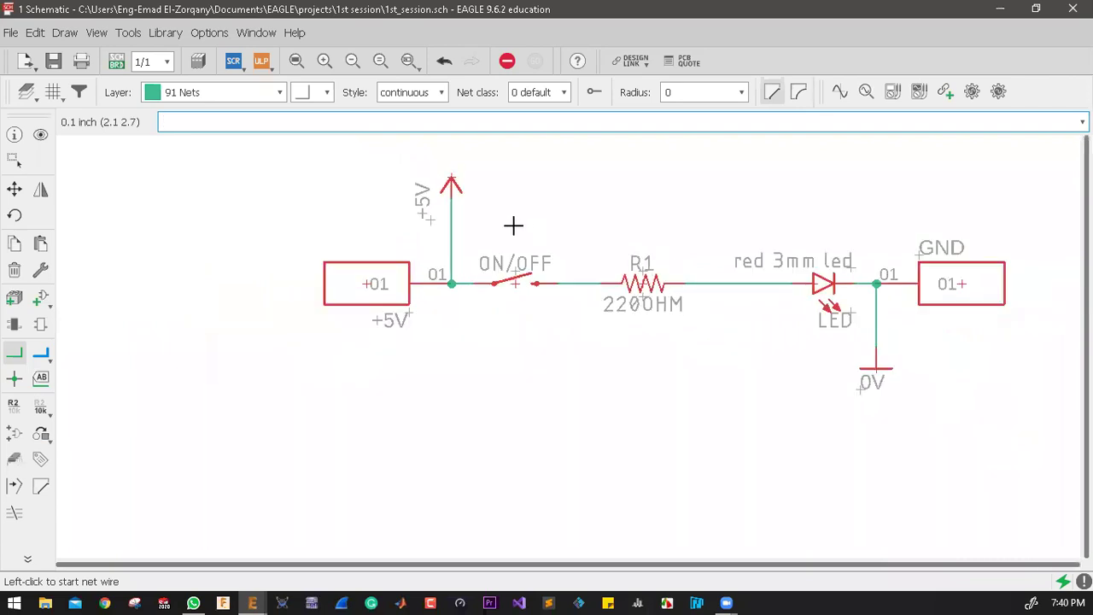
scroll(792, 233, "up", 2)
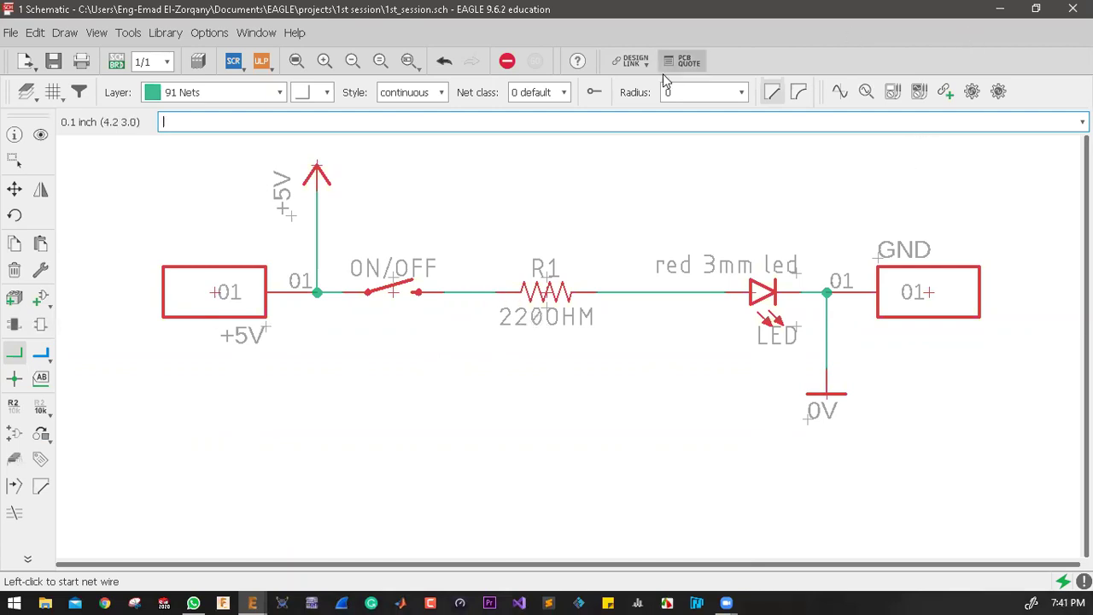
Step: Switch back to the Control Panel and collapse the 1st session project
left_click(1000, 9)
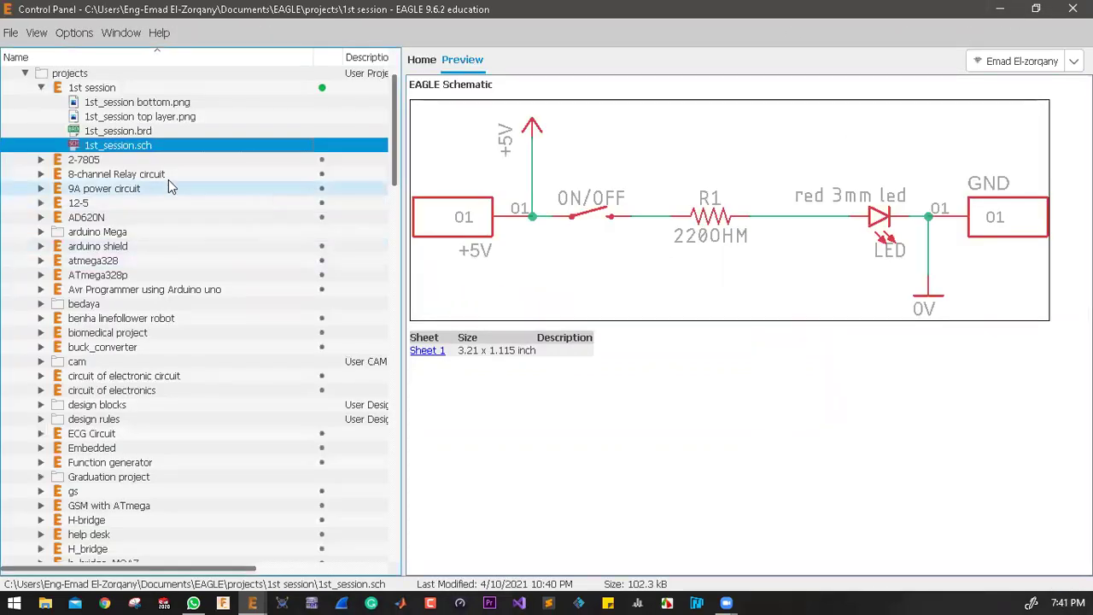
scroll(170, 187, "up", 3)
left_click(41, 190)
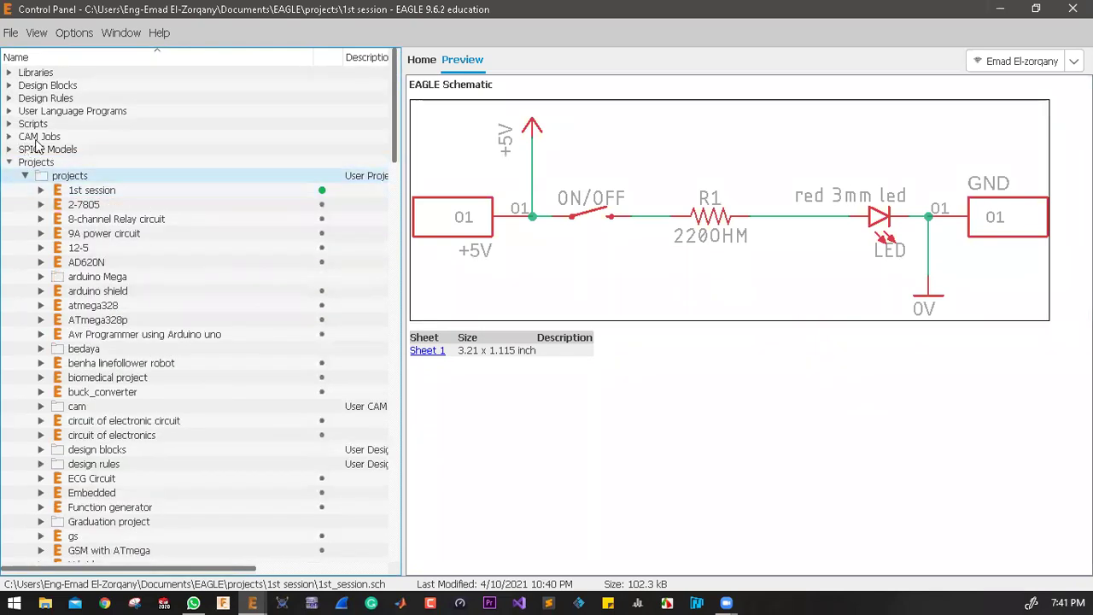
Step: Expand the Design Blocks category and its examples folder to list the example blocks
left_click(10, 98)
left_click(9, 98)
left_click(9, 98)
left_click(10, 86)
left_click(25, 99)
double_click(72, 113)
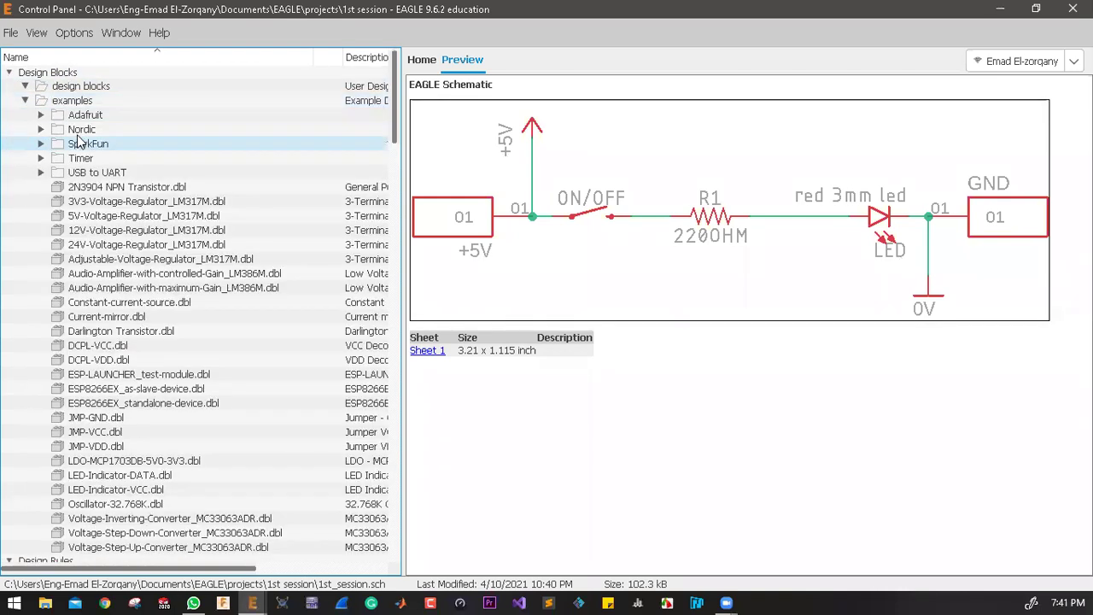
Step: Preview the 2N3904 NPN Transistor design block and the 3V3, 12V and 24V LM317M voltage regulator blocks
left_click(93, 229)
left_click(98, 193)
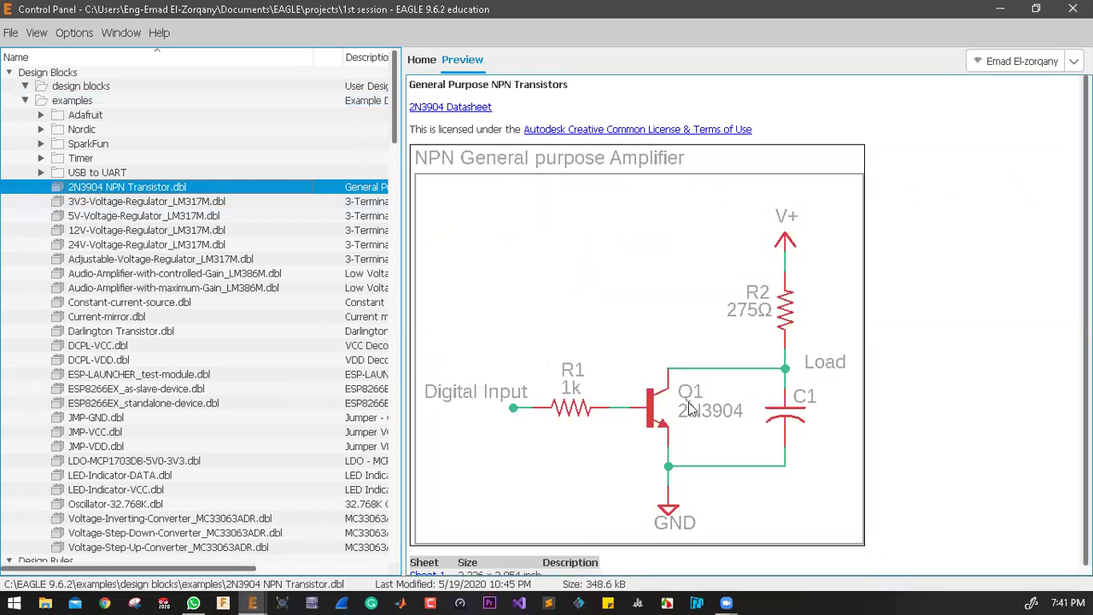
left_click(145, 201)
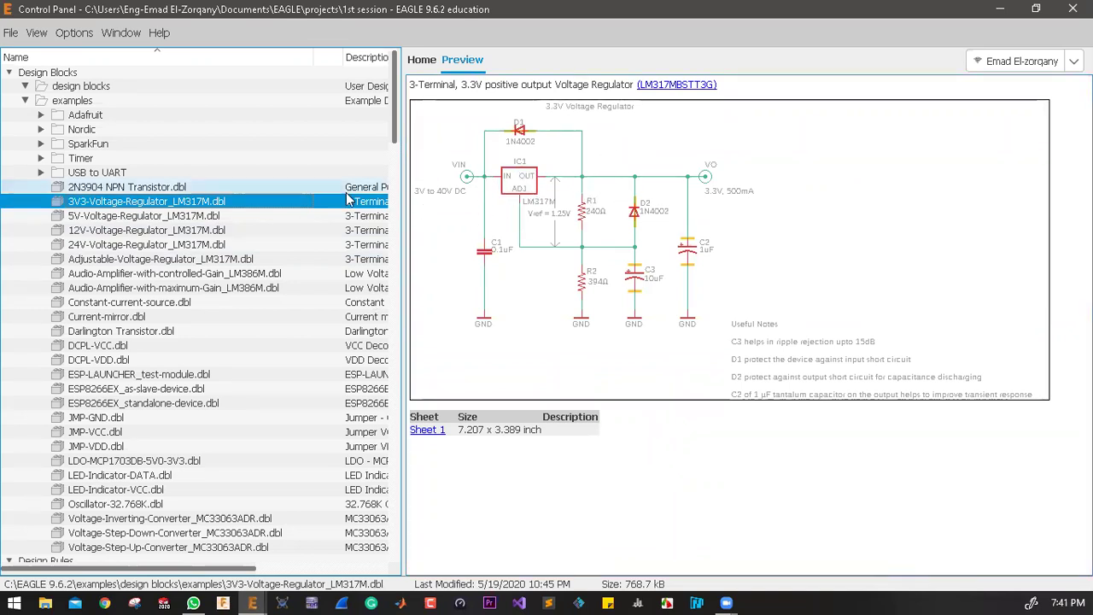
double_click(218, 202)
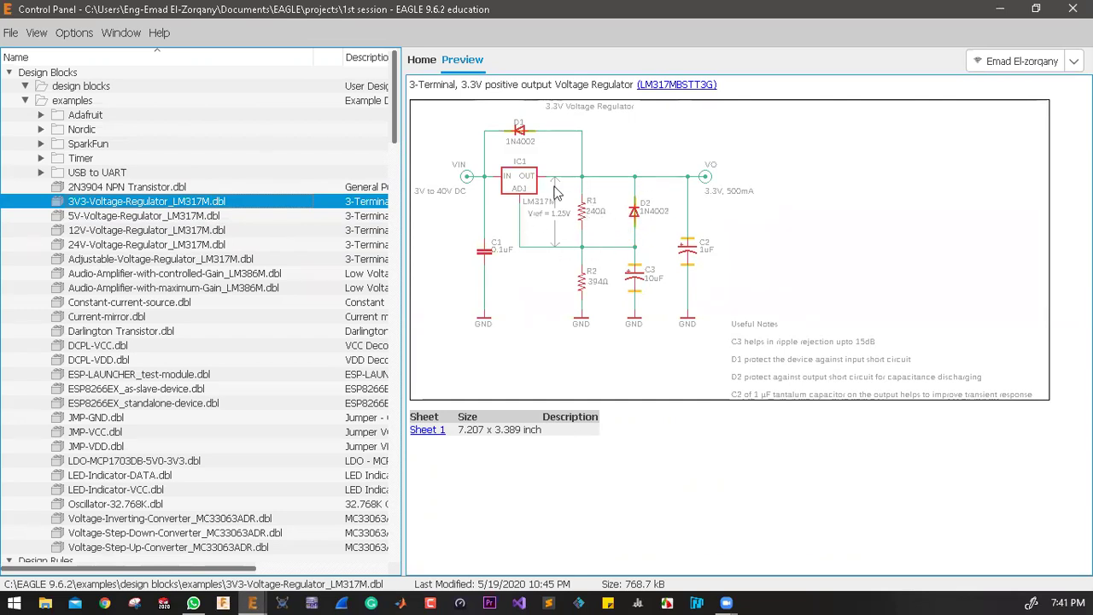
left_click(192, 230)
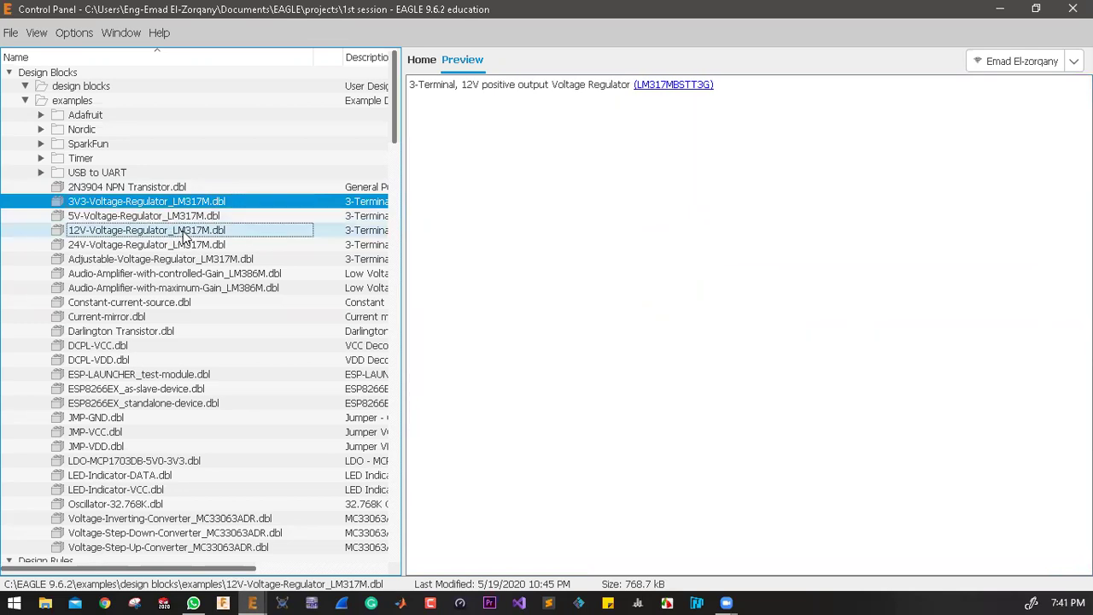
left_click(103, 246)
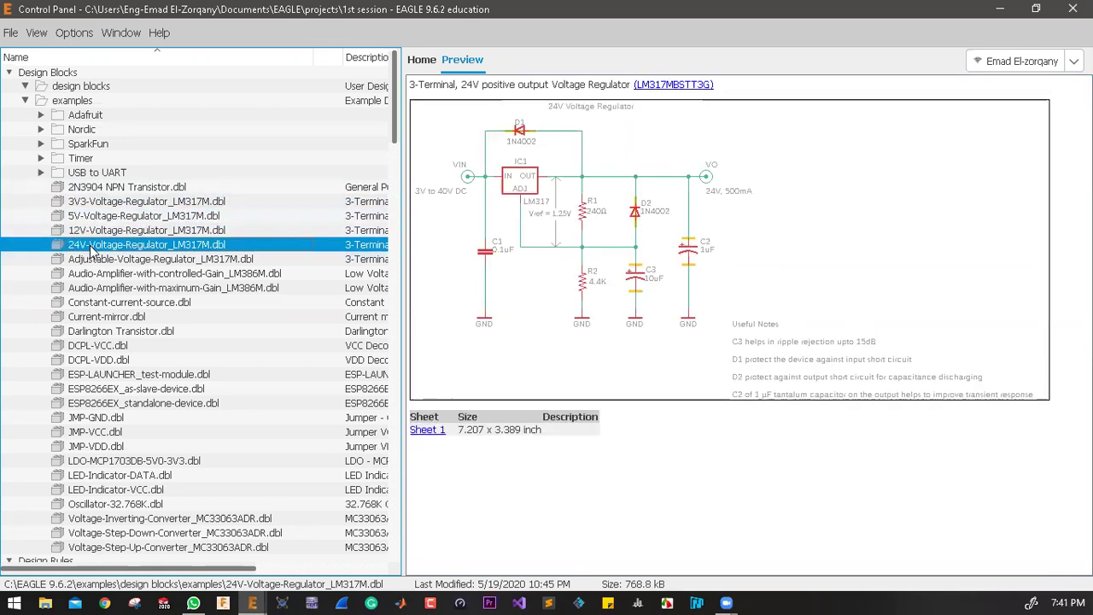
Step: Preview the maximum-gain audio amplifier, Current-mirror, DCPL, ESP-LAUNCHER, ESP8266EX slave device and Voltage-Inverting-Converter_MC33063ADR design blocks
left_click(144, 289)
left_click(119, 317)
left_click(109, 346)
left_click(102, 374)
left_click(94, 389)
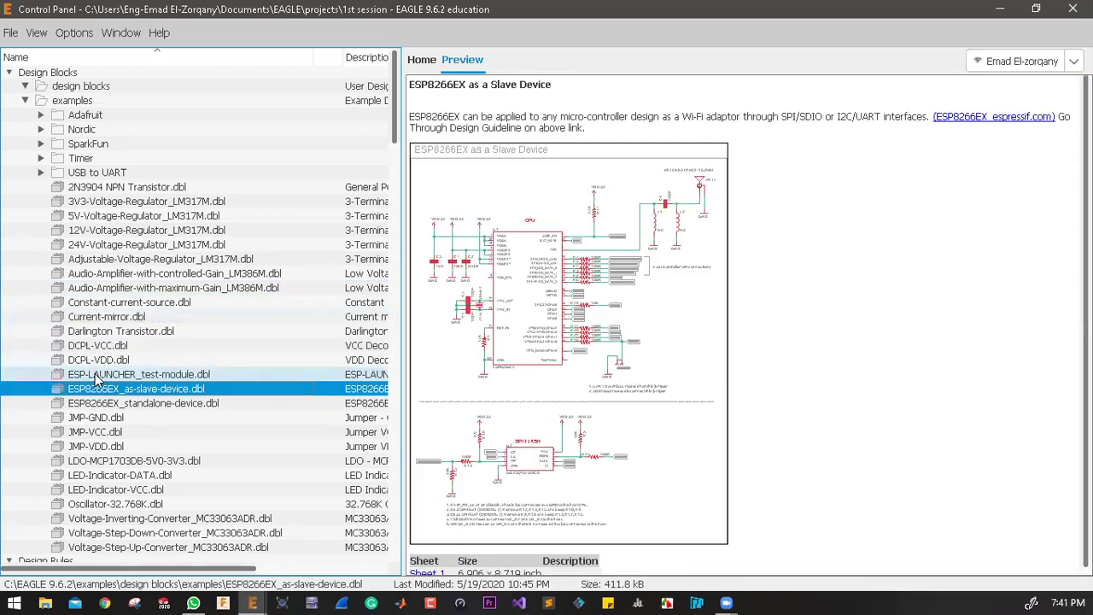
left_click(99, 361)
left_click(101, 375)
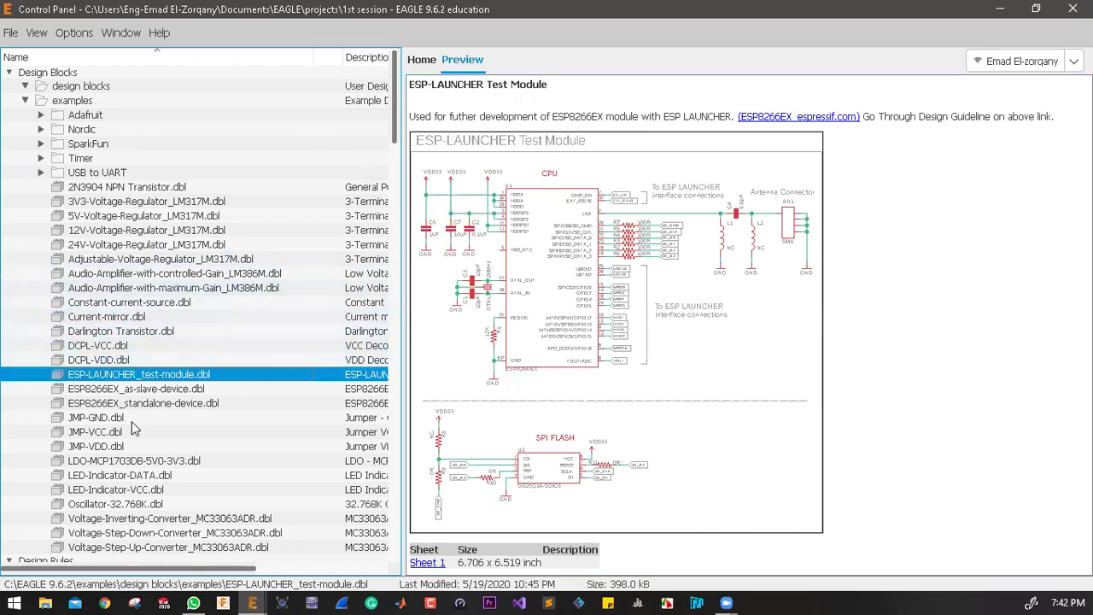
left_click(137, 518)
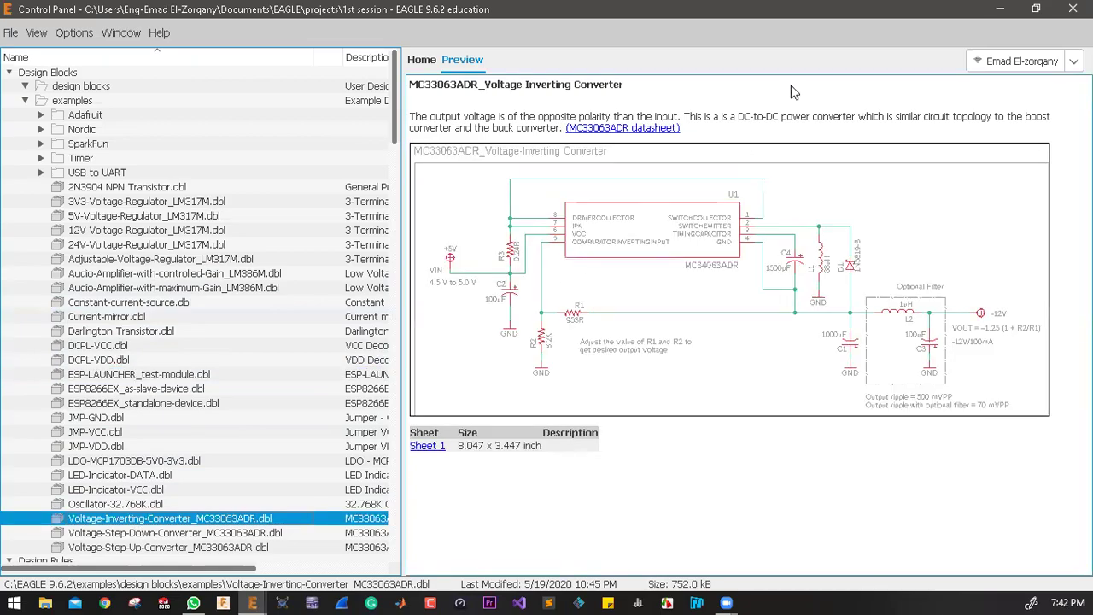
Step: Minimize the Control Panel and bring the 1st session schematic window to the front
left_click(999, 8)
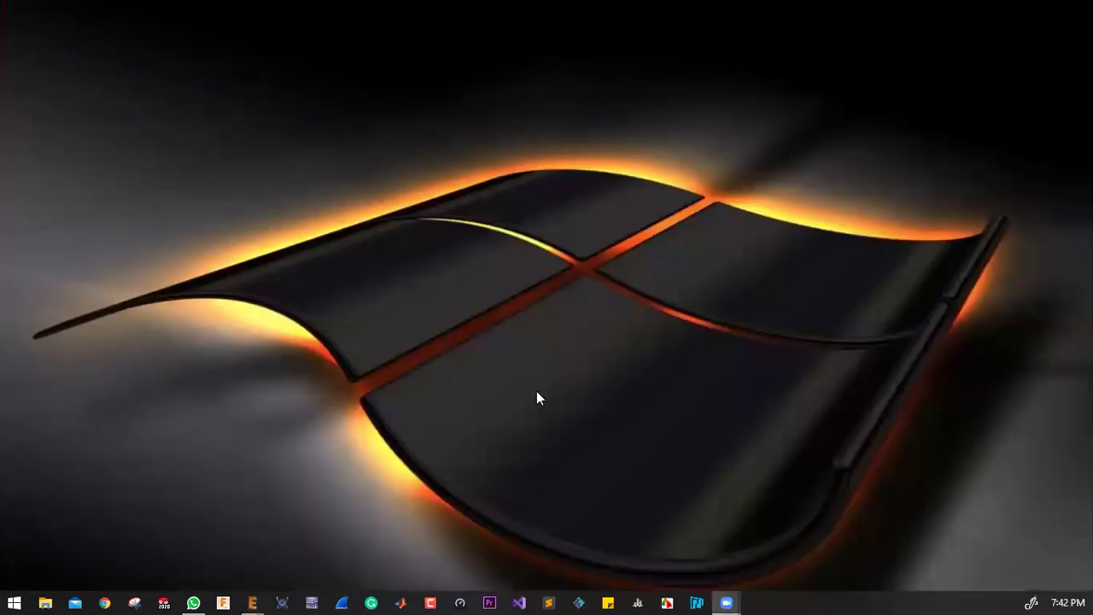
left_click(252, 602)
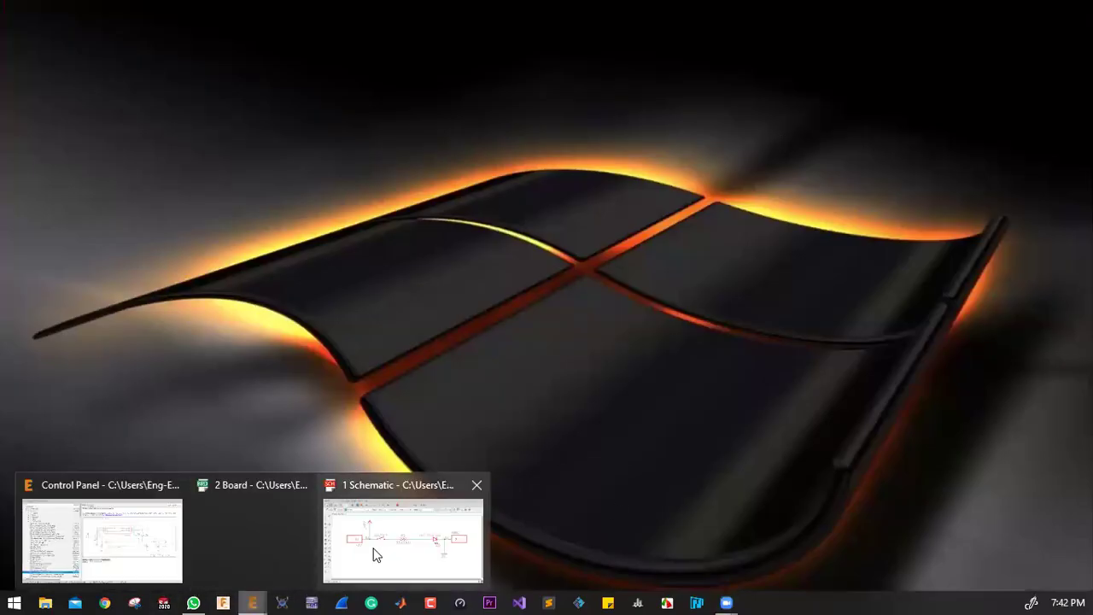
left_click(402, 540)
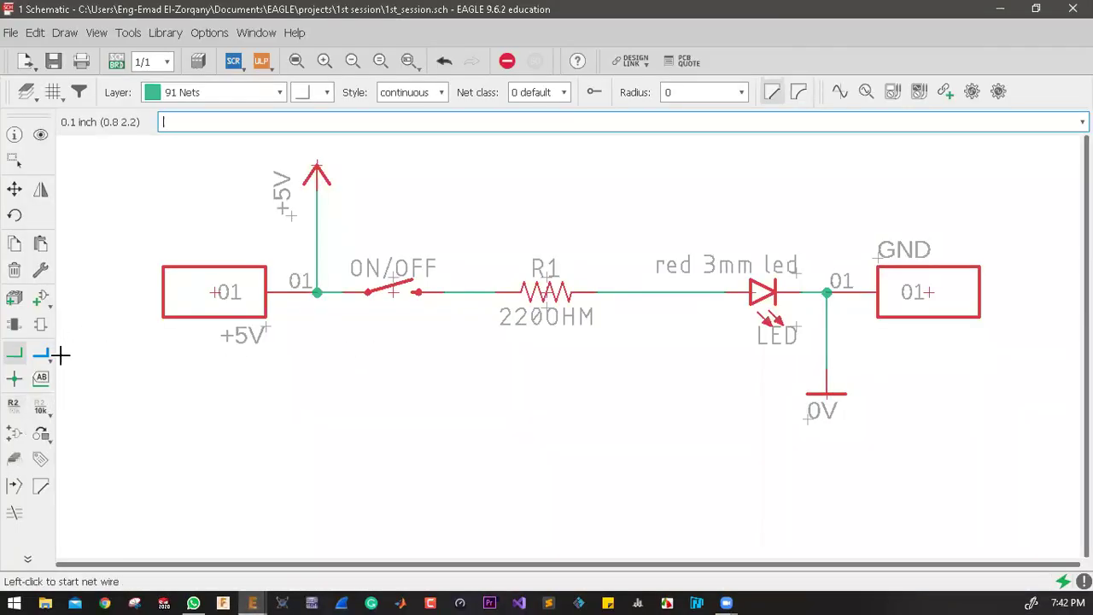
Step: Draw a horizontal net wire below the circuit and a vertical net wire crossing it near its middle
left_click(14, 353)
left_click(290, 443)
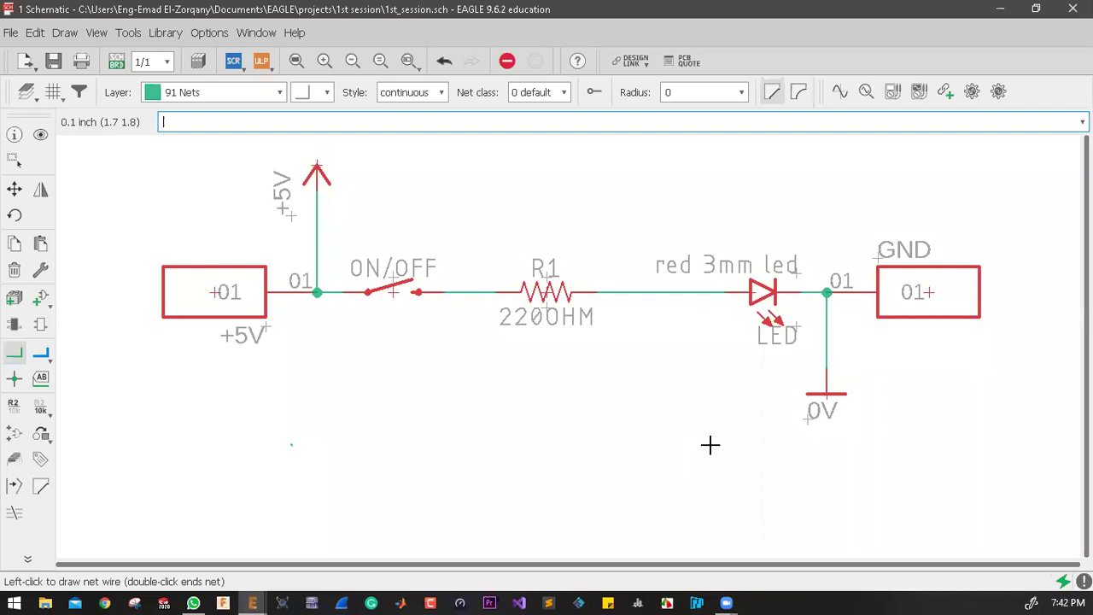
double_click(700, 443)
left_click(495, 369)
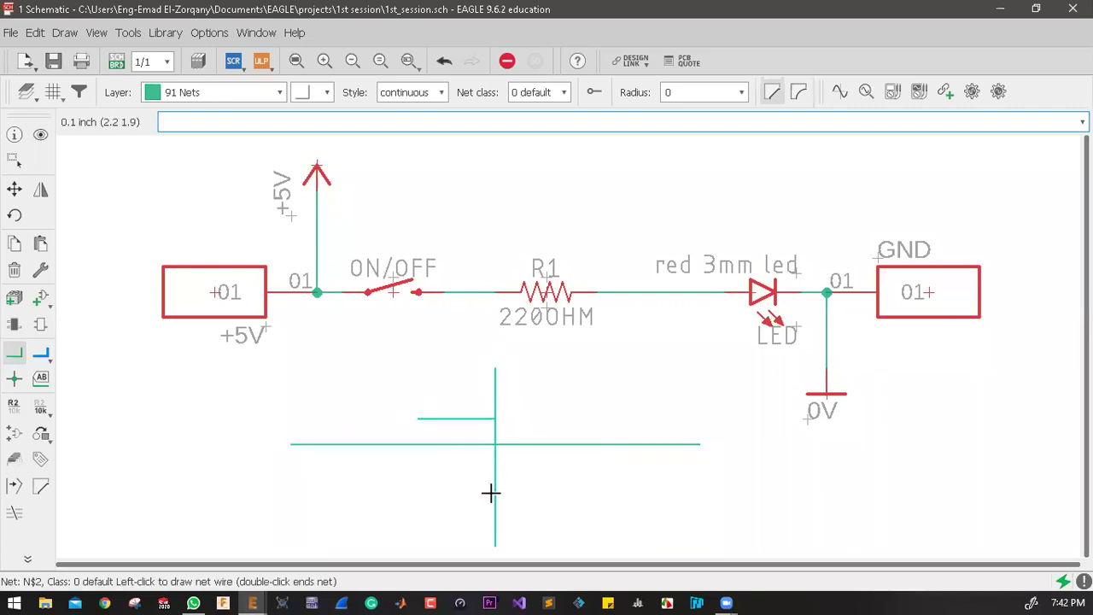
left_click(497, 545)
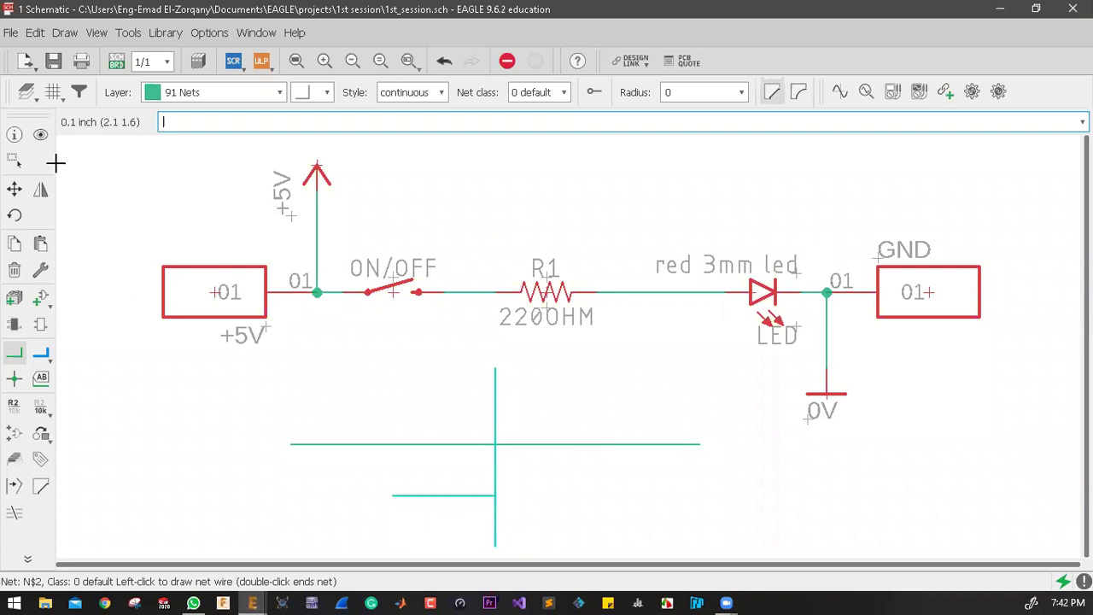
Step: Move the vertical test wire up 0.1 inch so that it still crosses the horizontal wire
left_click(13, 191)
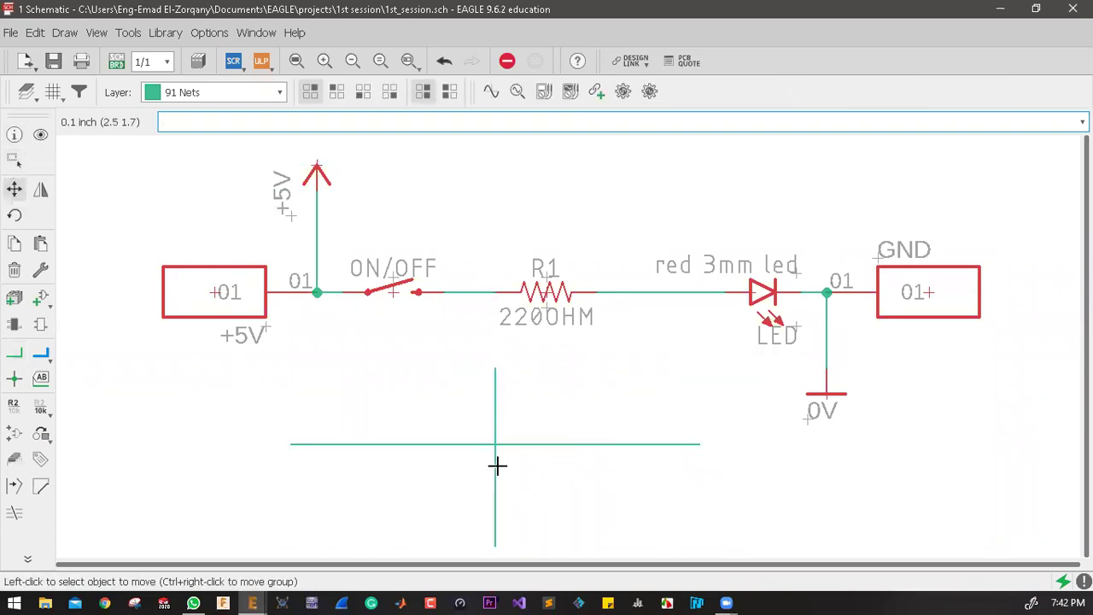
left_click(494, 468)
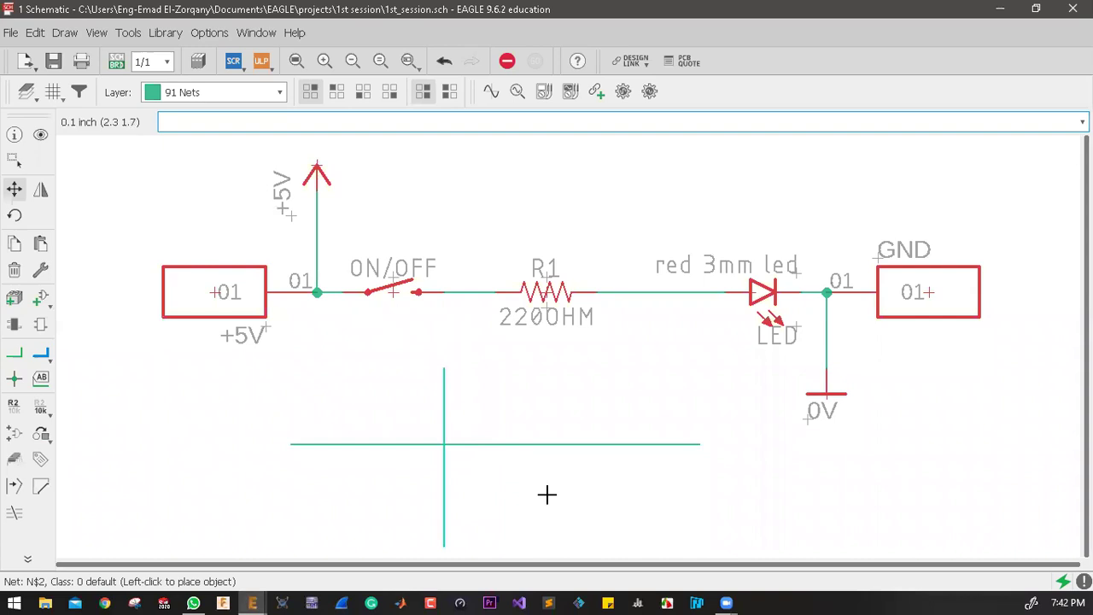
left_click(505, 451)
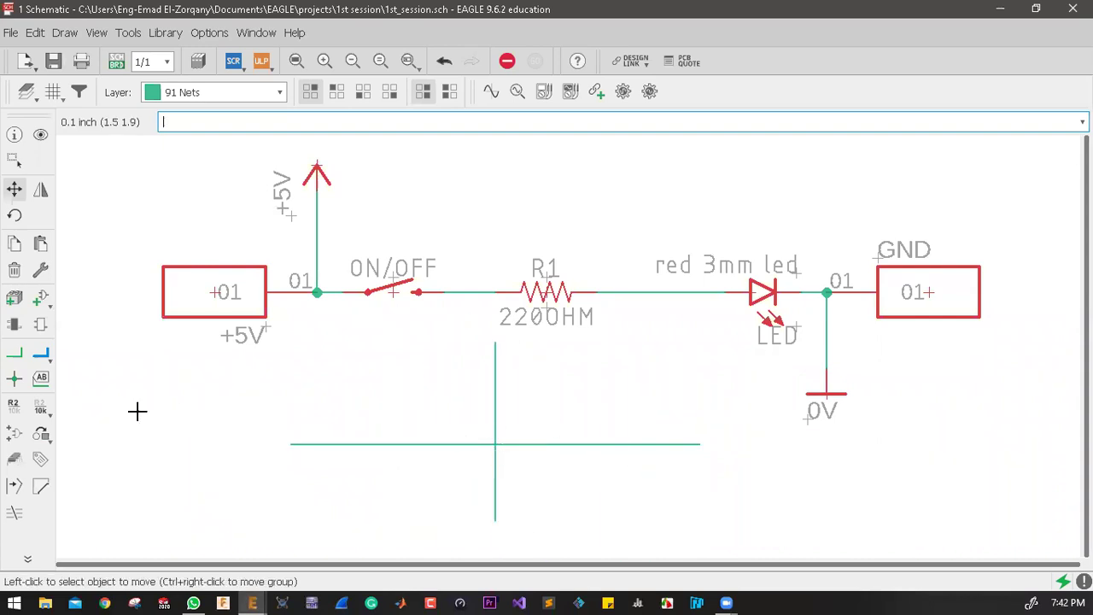
Step: Join the two crossing wires with a junction under the net name N$1, and try moving the junction
left_click(15, 378)
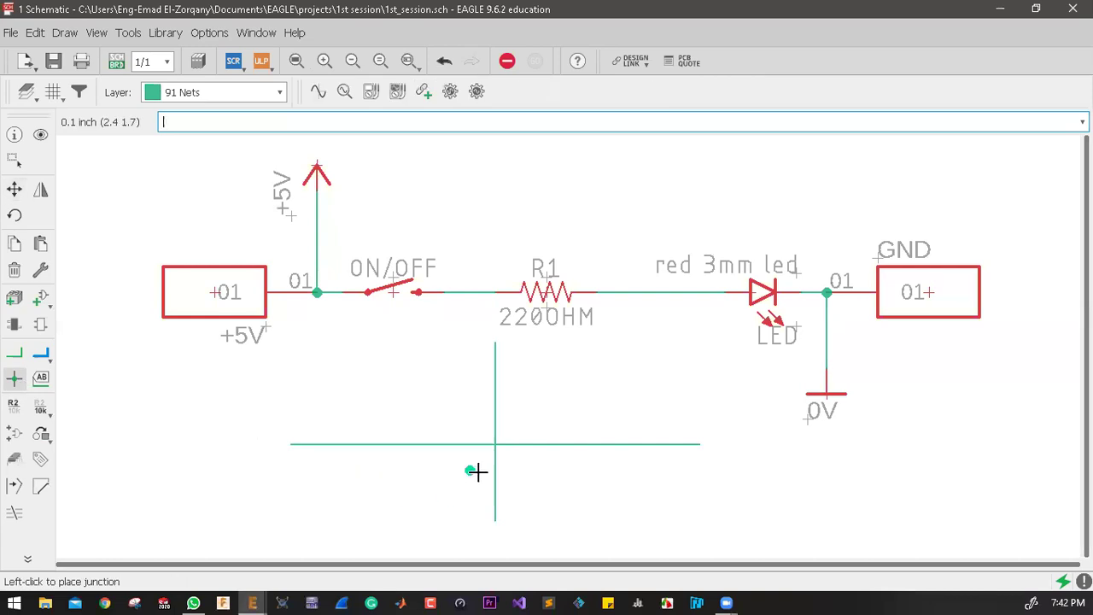
left_click(496, 444)
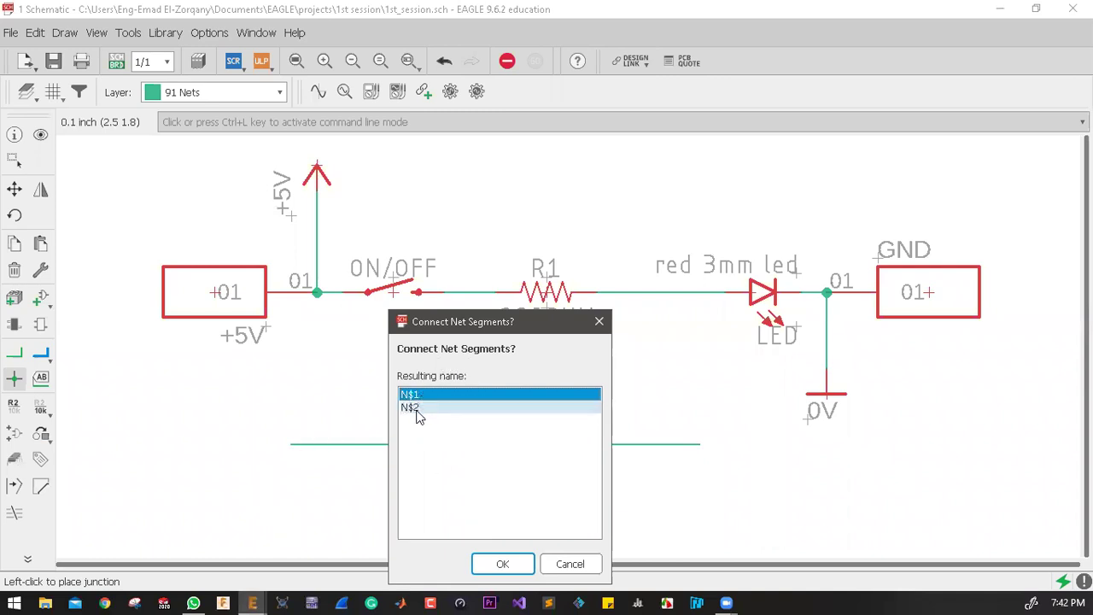
left_click(502, 564)
left_click(14, 189)
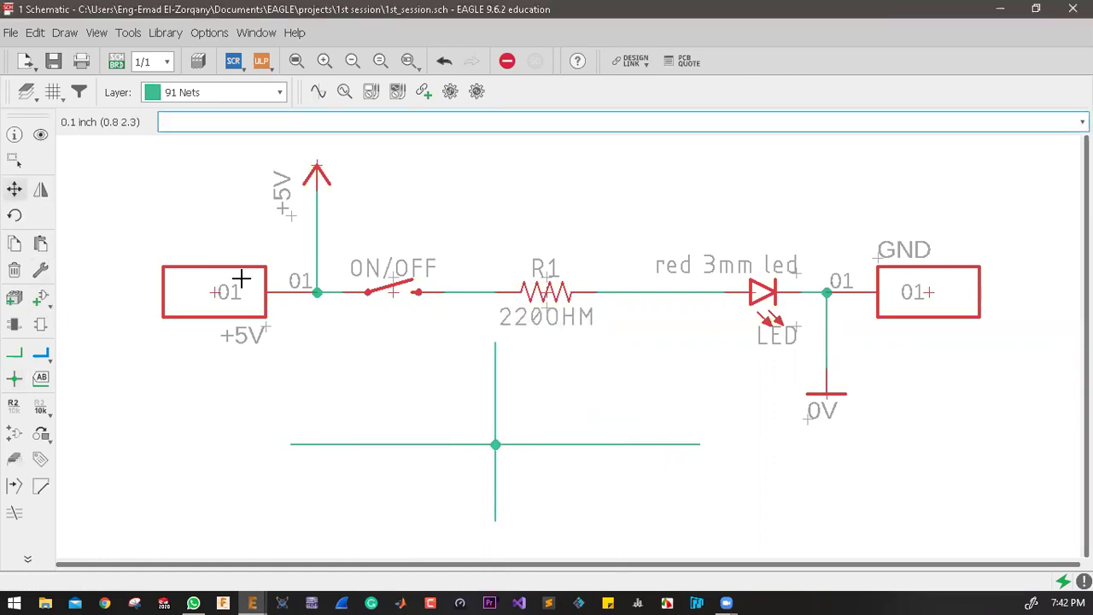
left_click(495, 444)
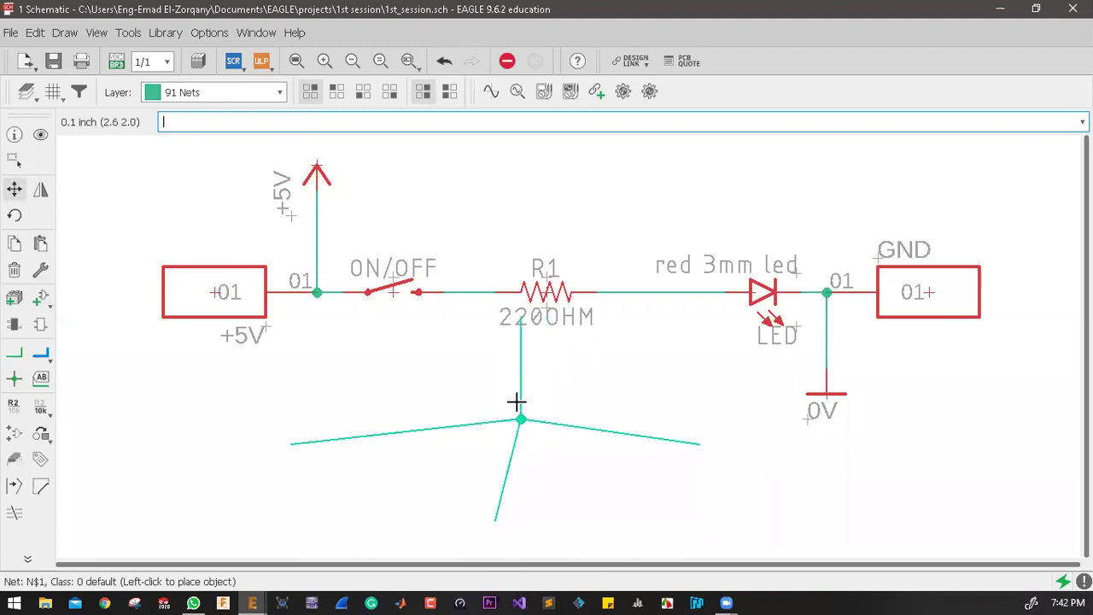
key("Escape")
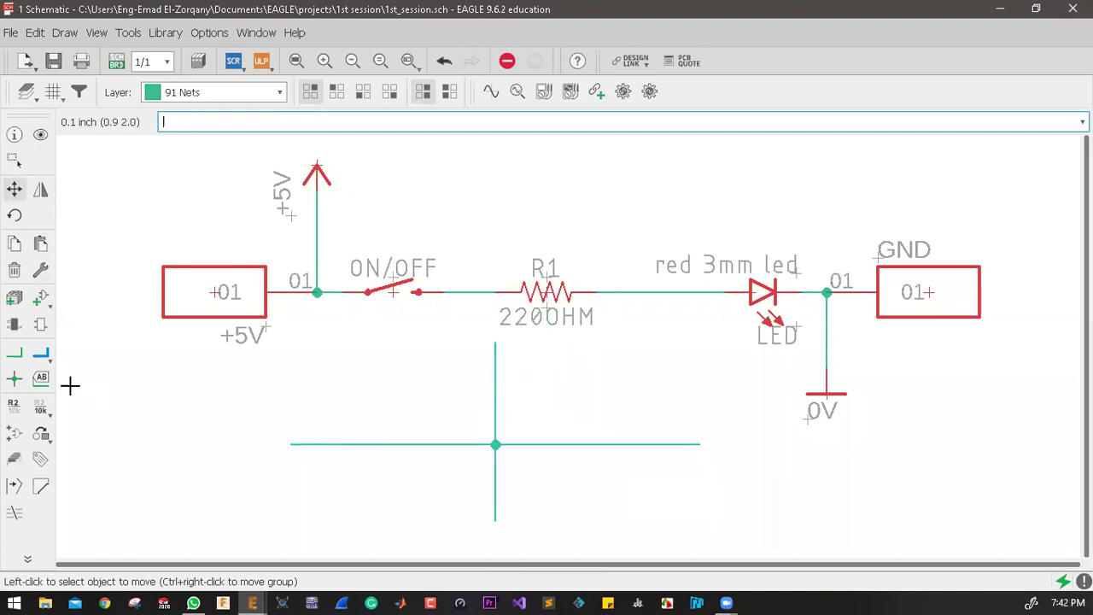
Step: Delete the crossing test wires and their junction from below the circuit
left_click(16, 273)
left_click(513, 445)
left_click(500, 445)
left_click(495, 451)
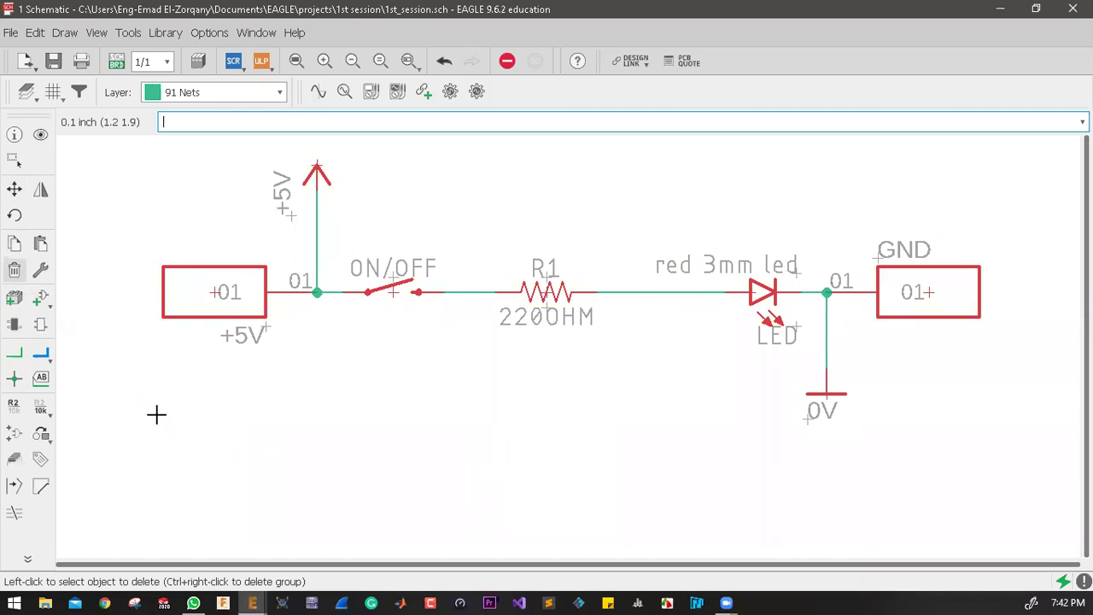
Step: Attach a cross-reference label to the +5V net at the node beside the ON/OFF switch, pointing downward below the wire
left_click(42, 379)
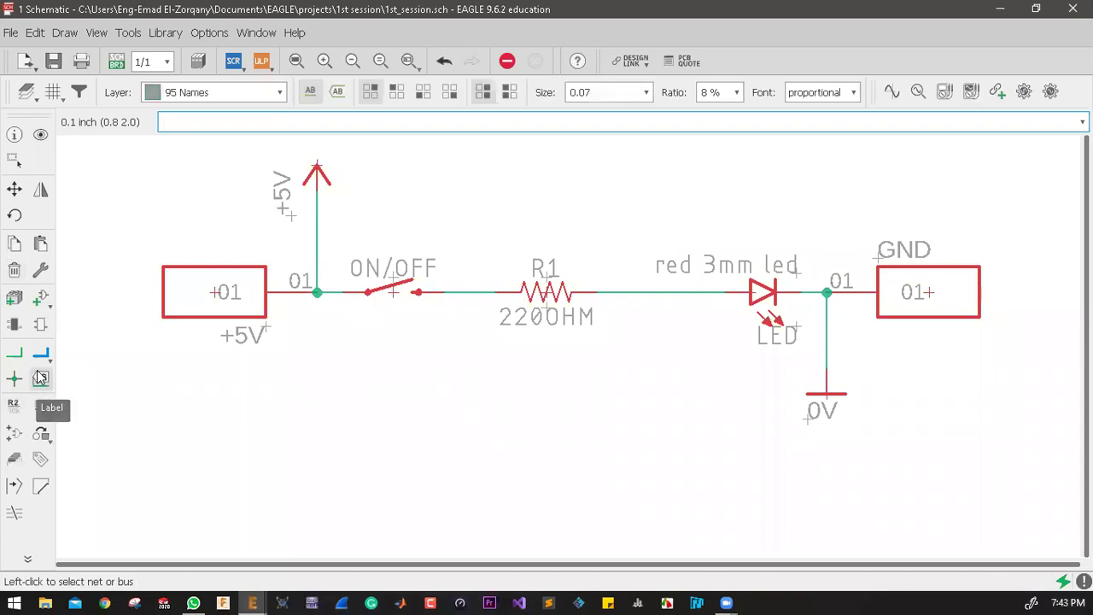
left_click(316, 230)
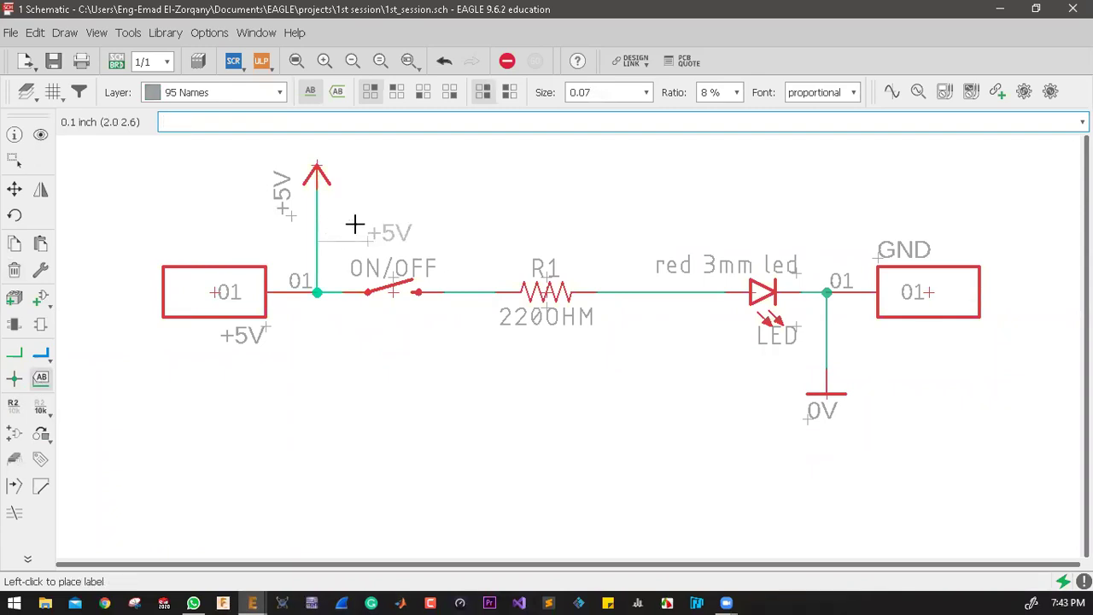
scroll(368, 219, "up", 1)
scroll(369, 220, "up", 2)
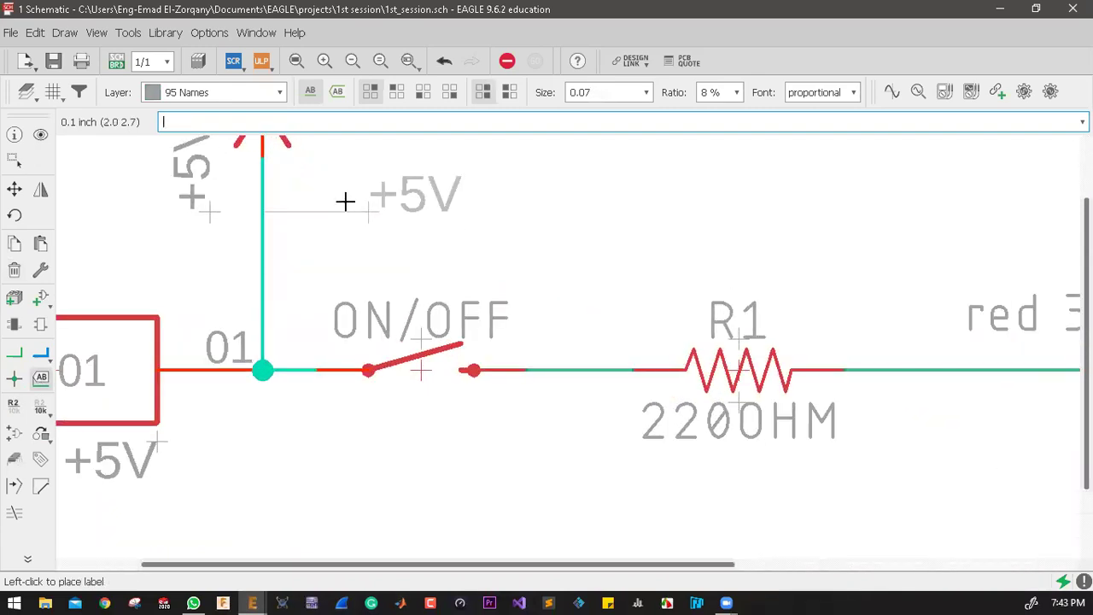
left_click(338, 93)
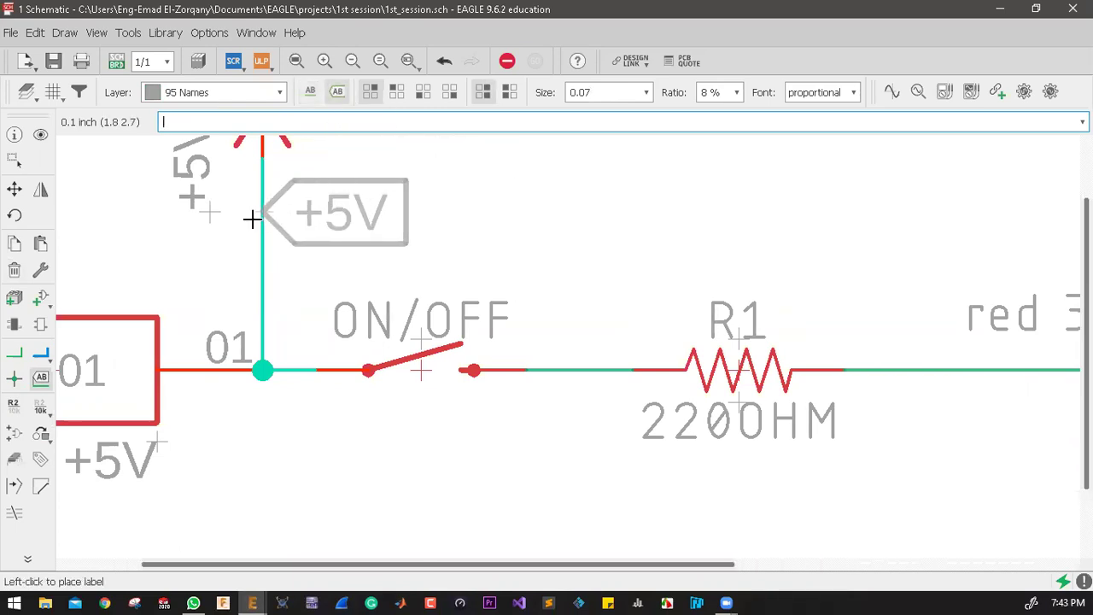
left_click(262, 195)
scroll(249, 216, "down", 3)
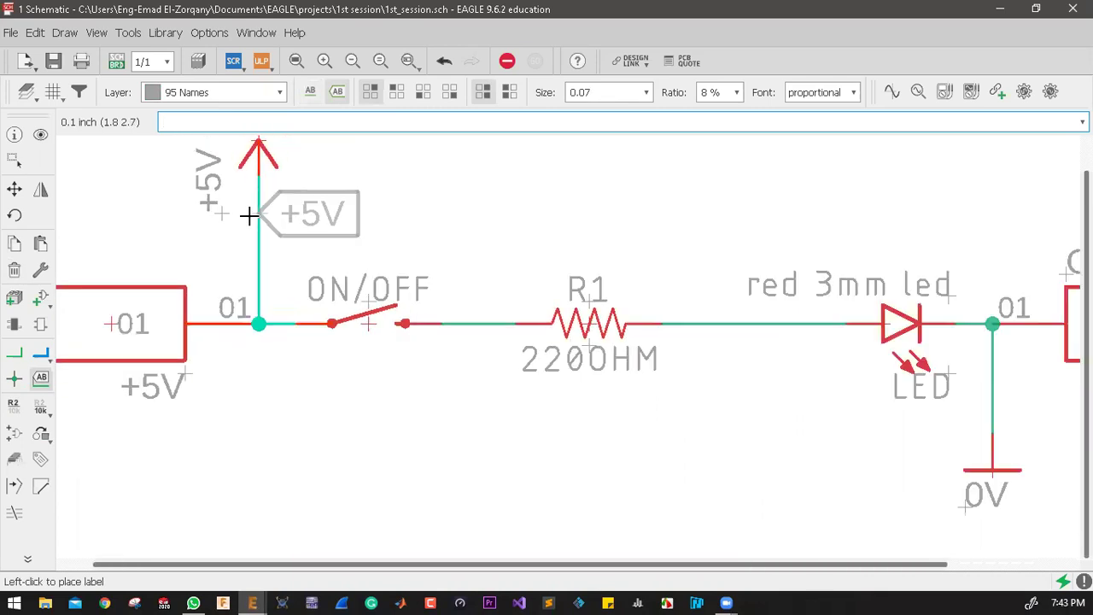
right_click(256, 327)
right_click(254, 320)
right_click(254, 319)
left_click(259, 297)
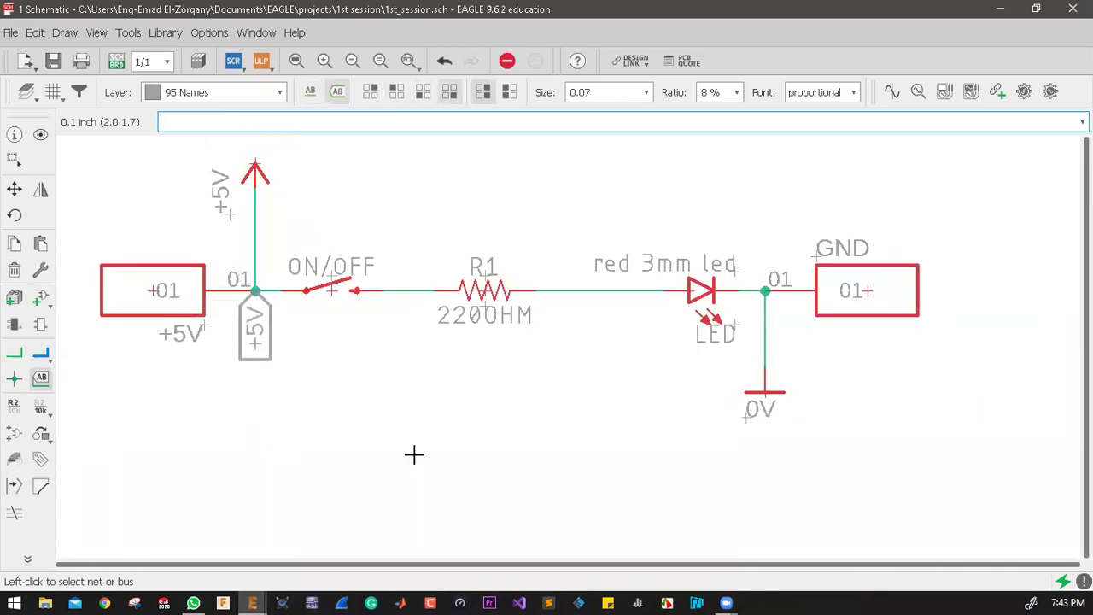
scroll(768, 288, "up", 1)
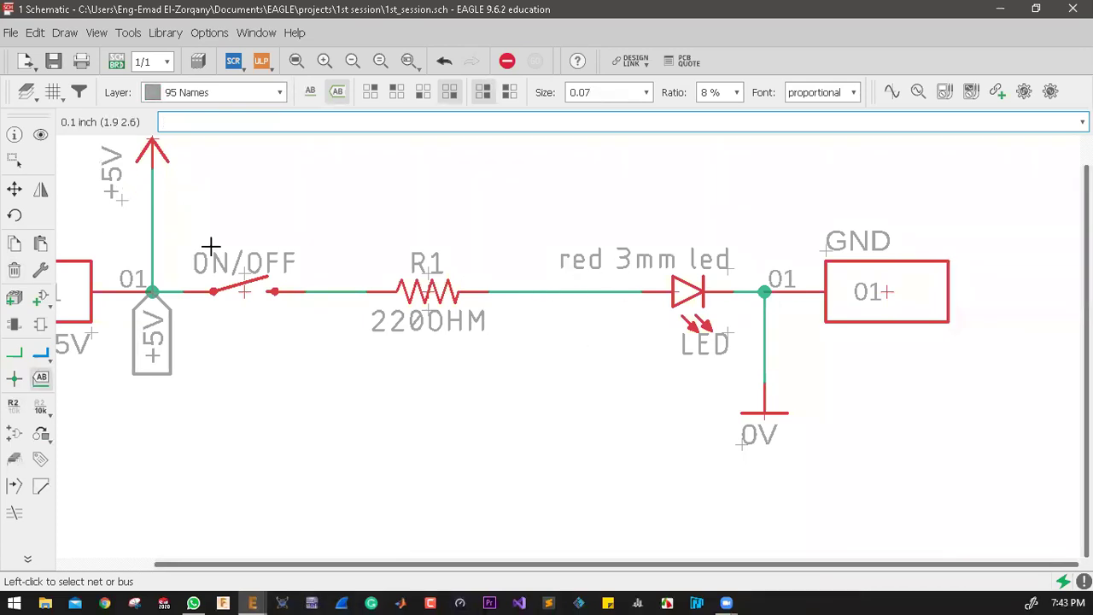
scroll(271, 277, "down", 1)
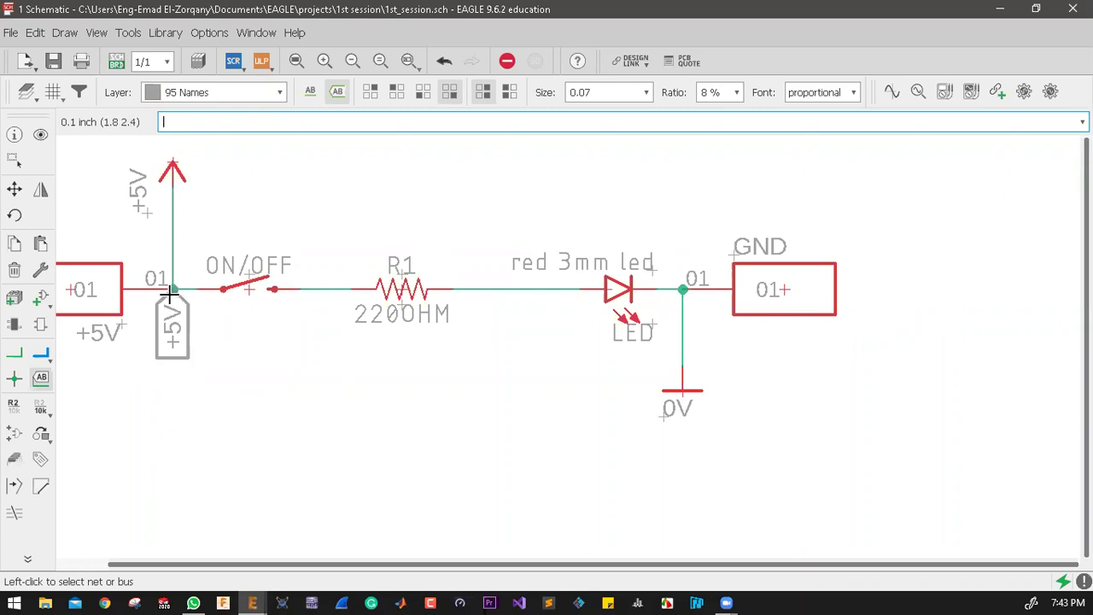
left_click(40, 379)
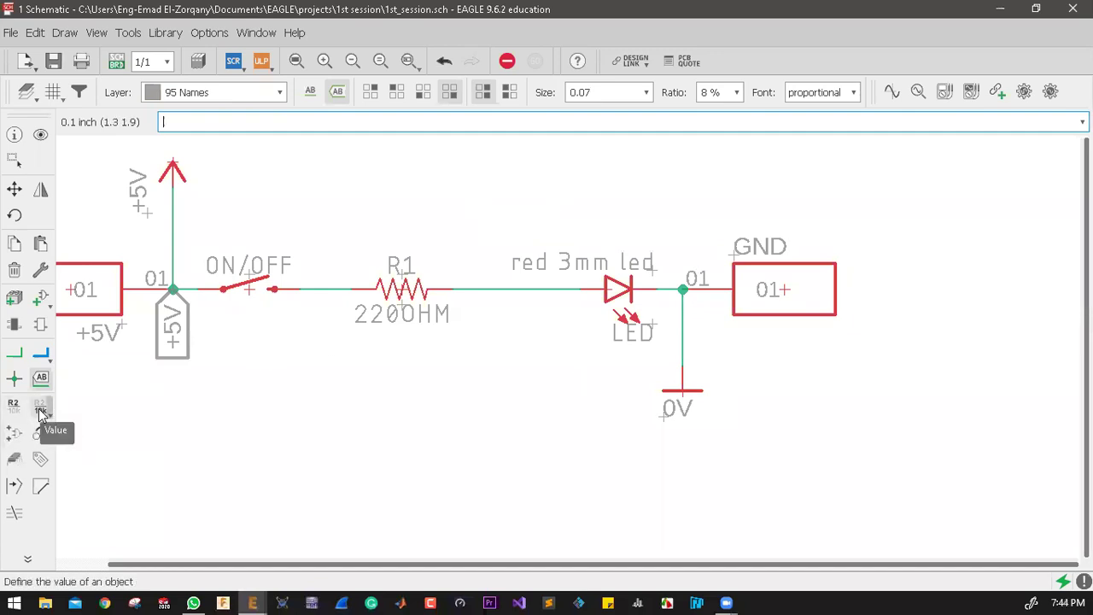
Step: Open the names of the circuit's two connection pads in turn and accept them as +5V and GND
left_click(13, 405)
scroll(344, 369, "down", 2)
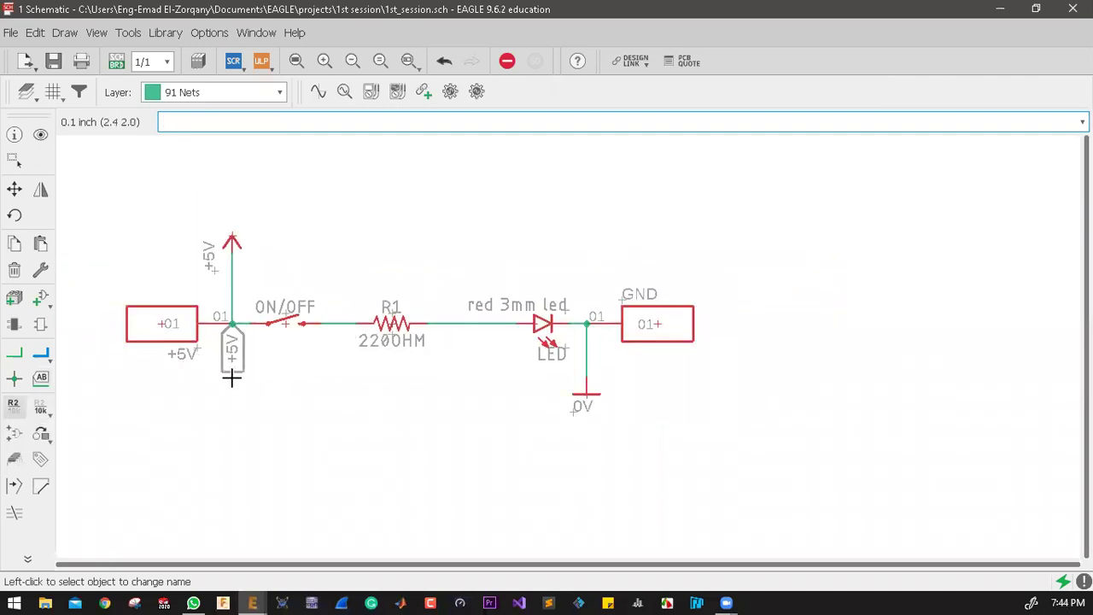
scroll(207, 345, "up", 3)
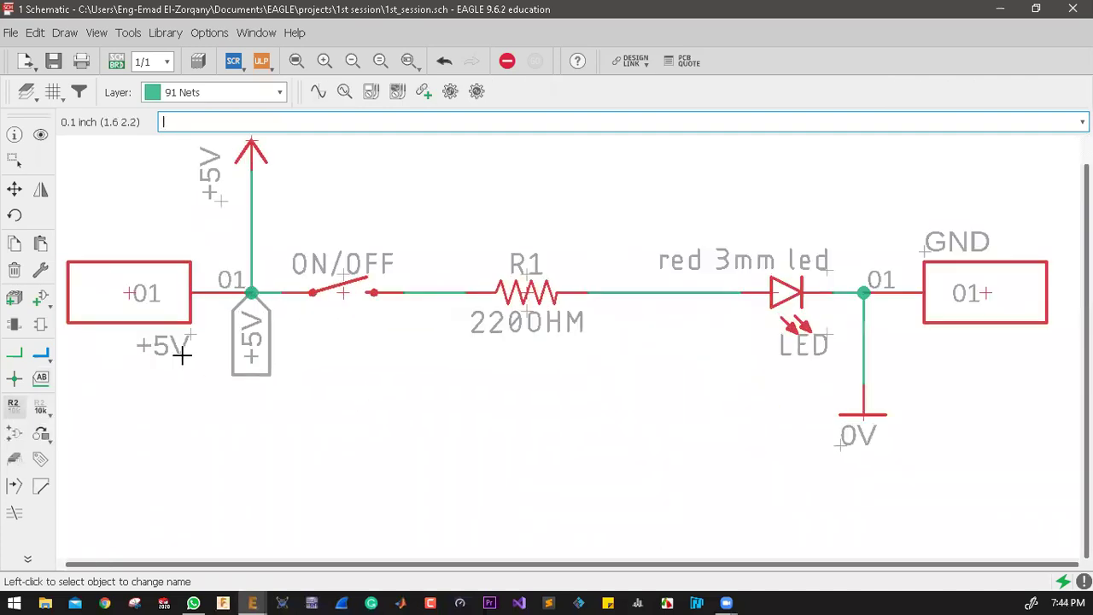
left_click(128, 290)
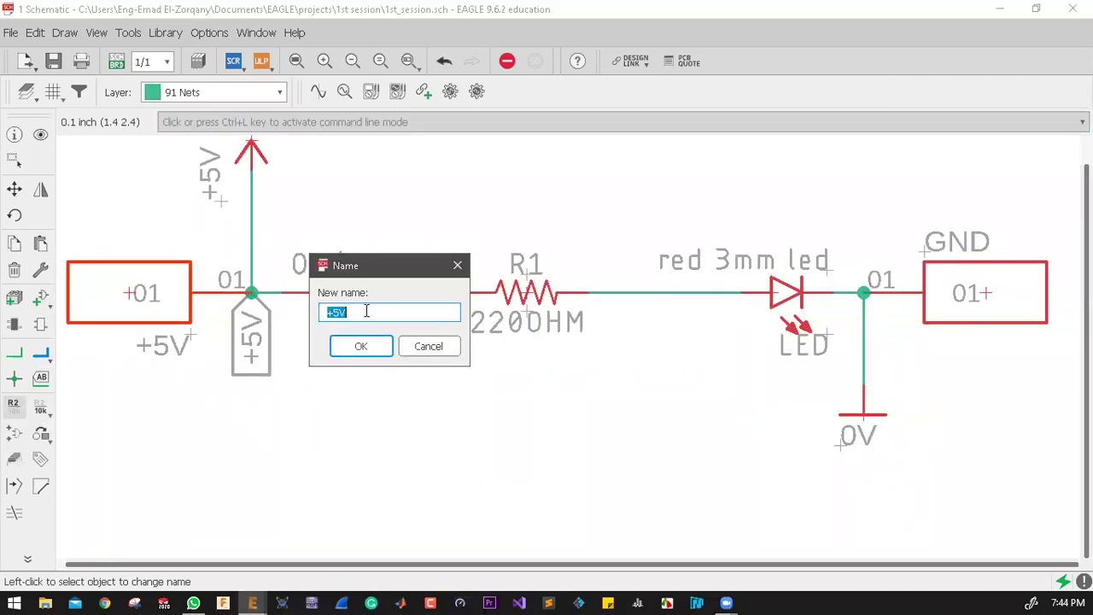
left_click(360, 337)
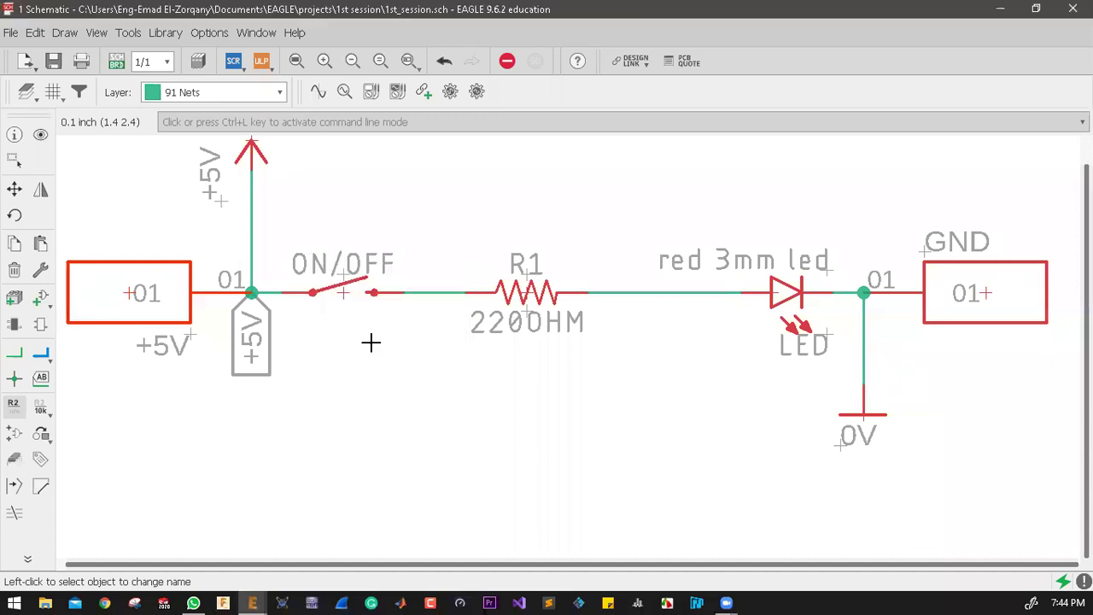
left_click(960, 293)
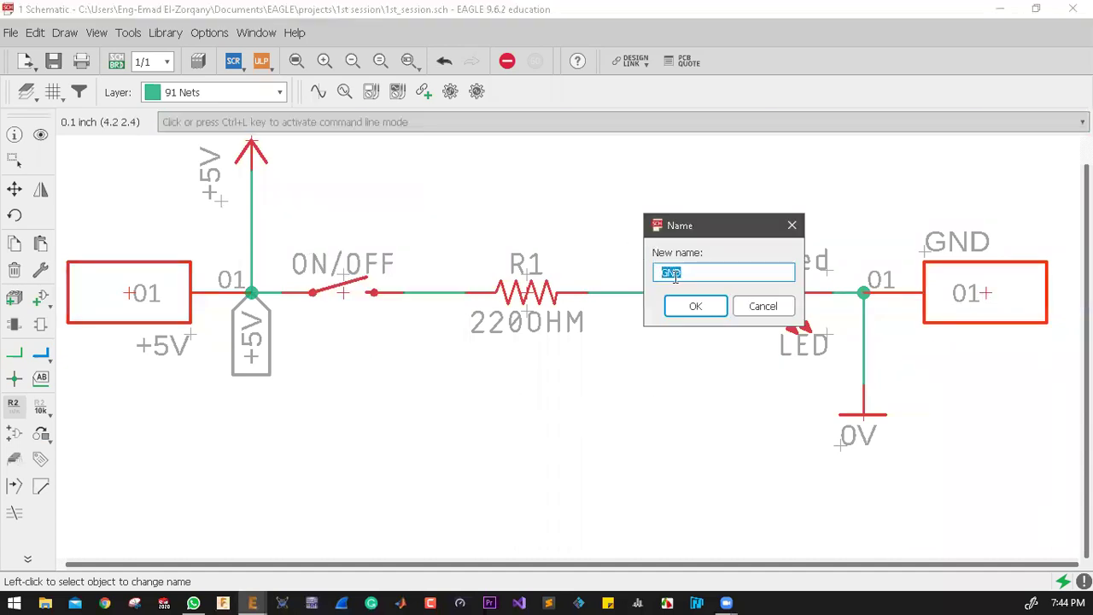
left_click(696, 306)
Step: Open resistor R1's value for editing despite its value not being user definable, and accept it as 220OHM
left_click(40, 410)
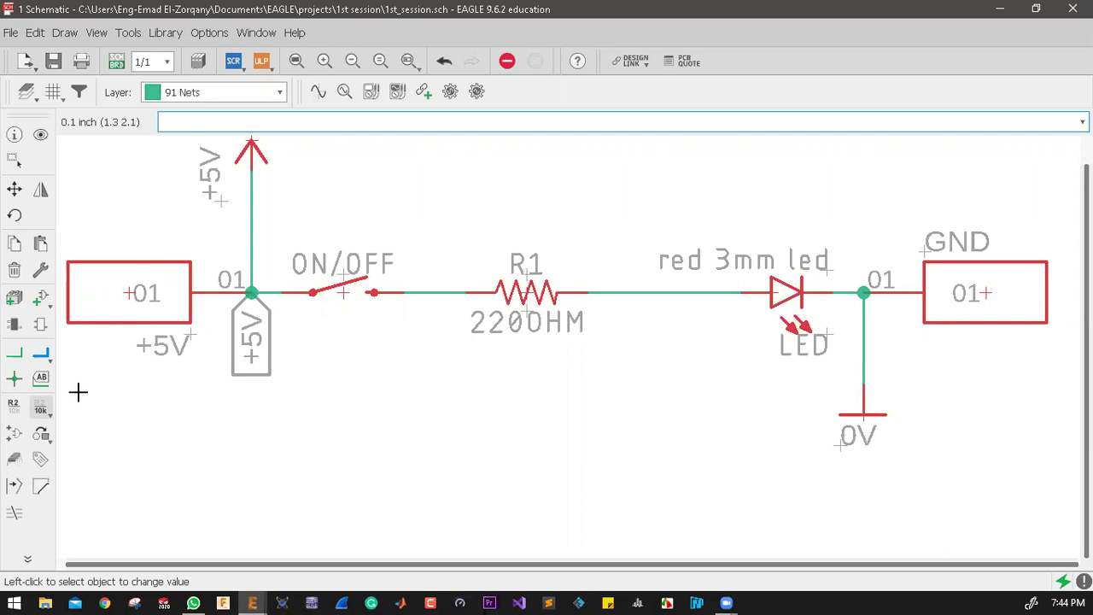
left_click(47, 412)
left_click(525, 292)
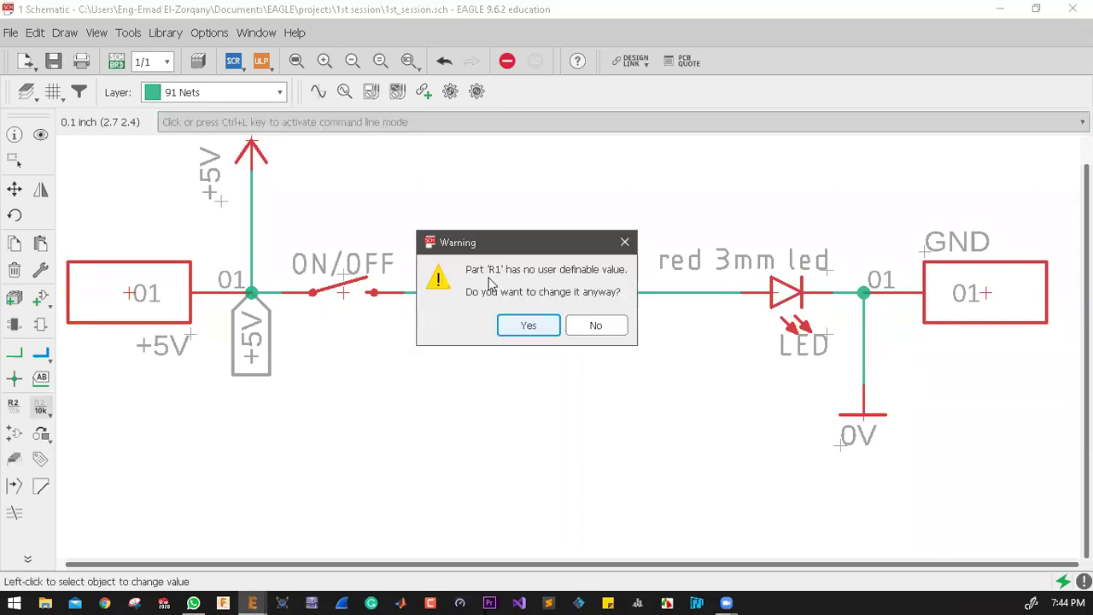
left_click(524, 327)
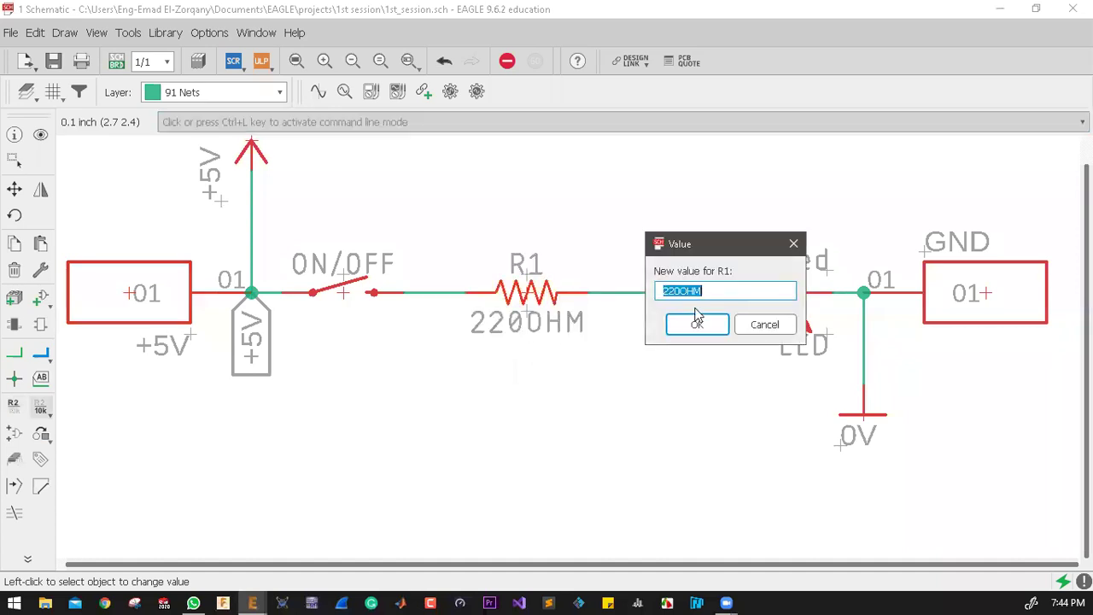
left_click(713, 291)
left_click(698, 324)
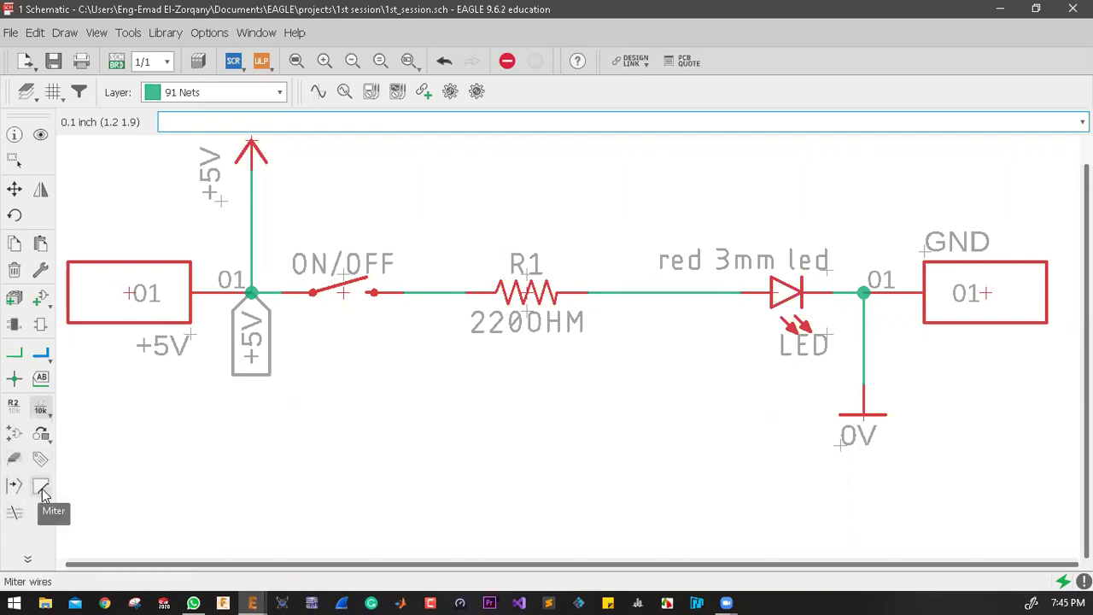
Step: Draw an L-shaped net wire in the empty area below the circuit and miter its corner with a straight bevel
left_click(14, 353)
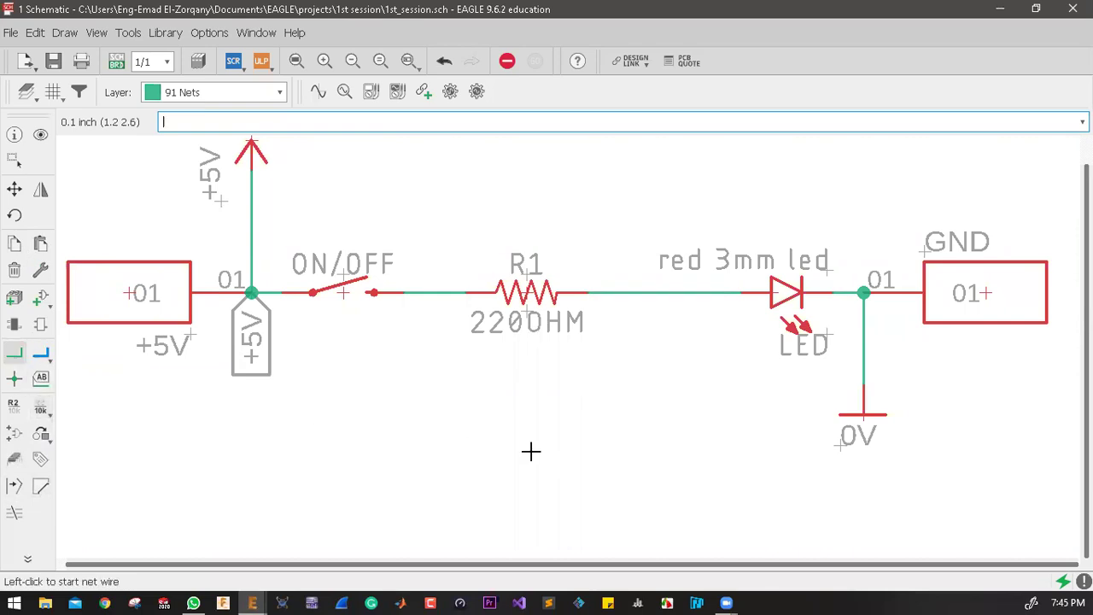
left_click(316, 422)
double_click(493, 535)
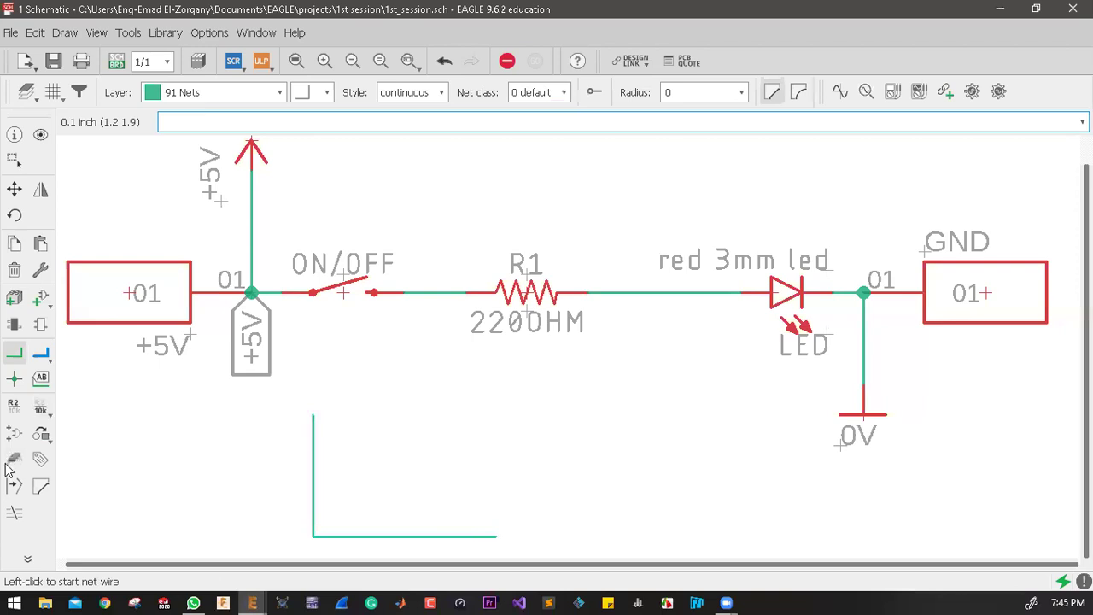
left_click(41, 487)
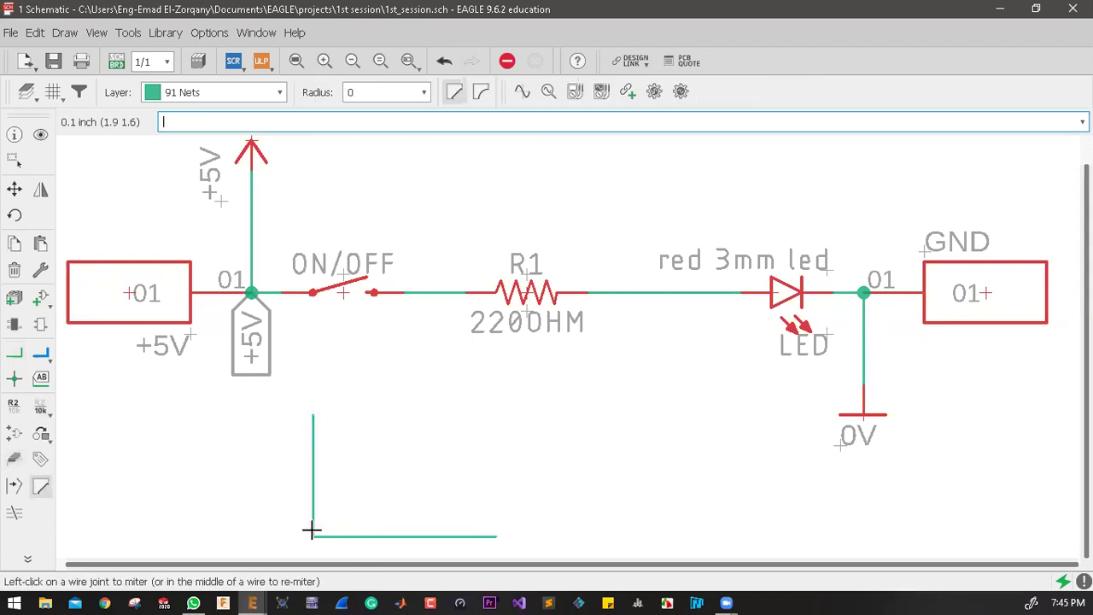
mouse_move(314, 534)
left_mouse_down()
mouse_move(354, 486)
mouse_move(321, 497)
mouse_move(344, 479)
mouse_move(288, 526)
mouse_move(327, 500)
mouse_move(328, 521)
left_mouse_up()
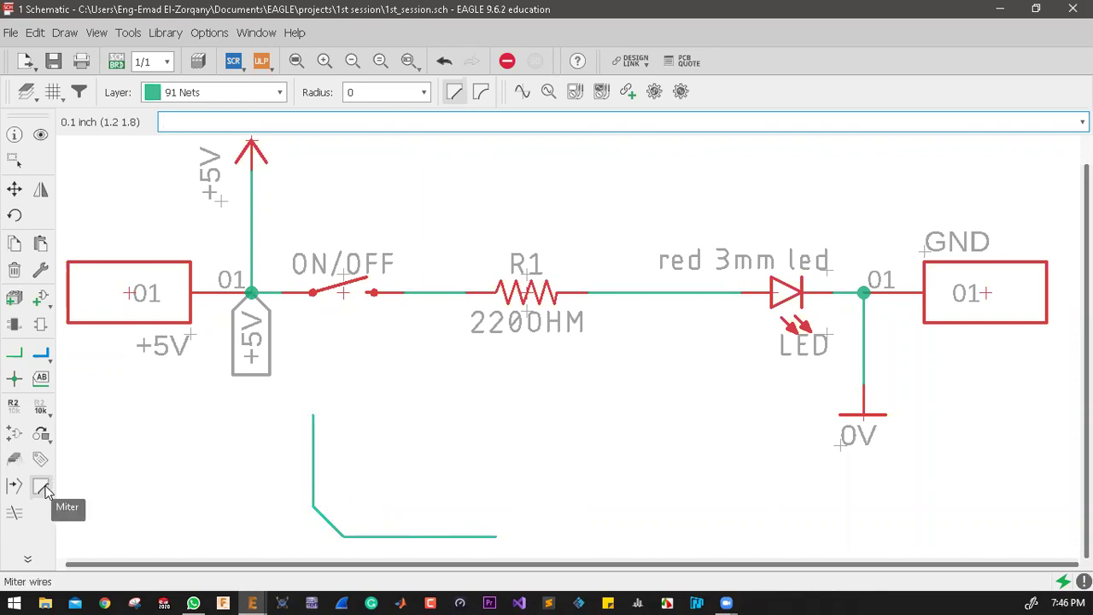
left_click(27, 558)
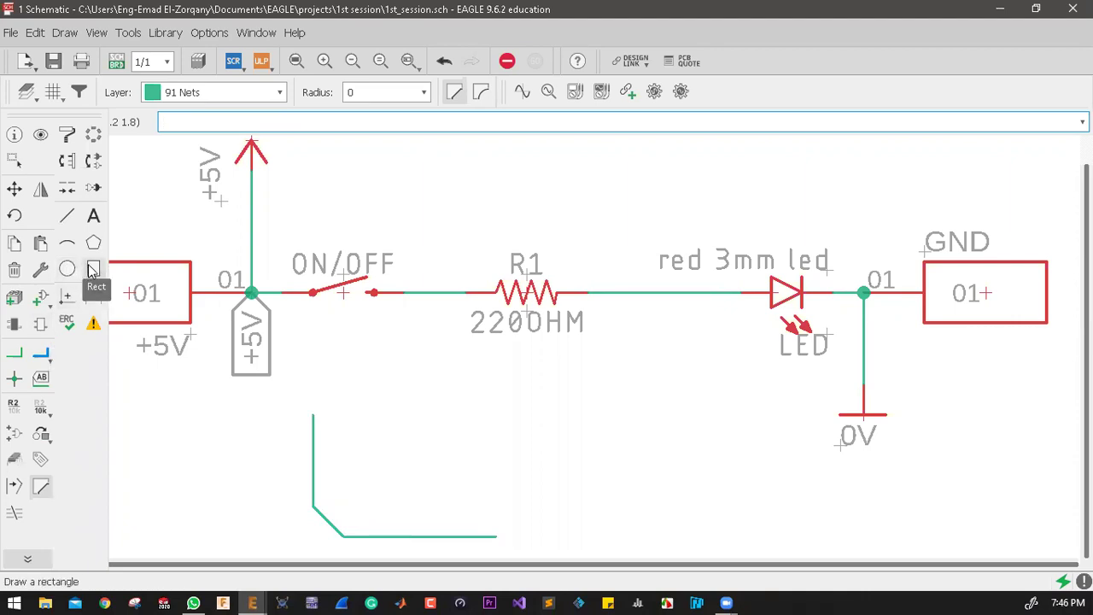
left_click(66, 212)
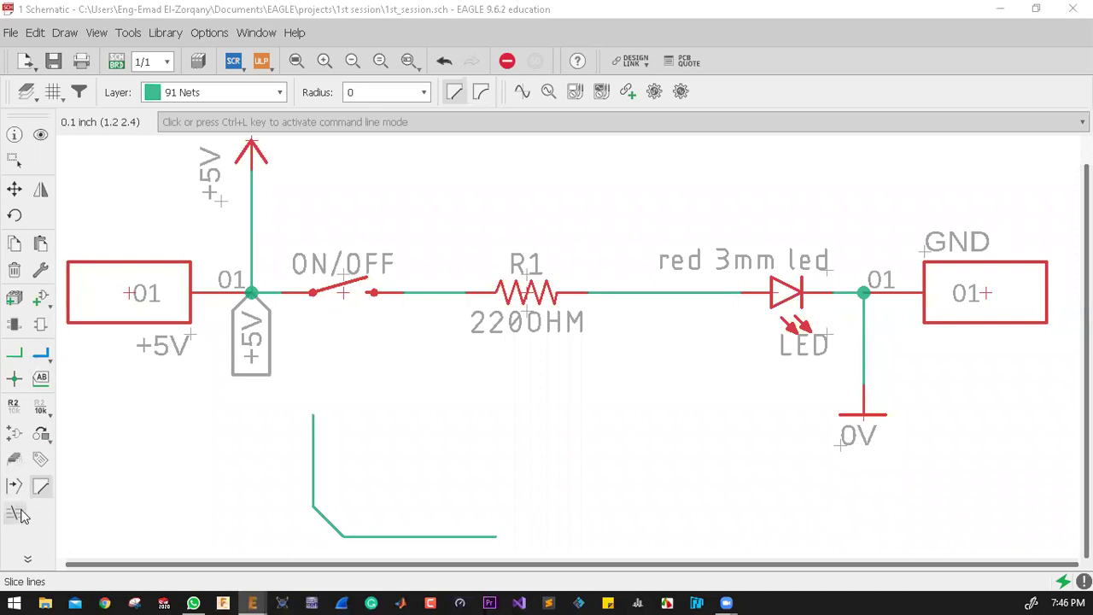
Step: Set the Line tool's style to shortdash and start a dashed line above the switch on the 91 Nets layer
left_click(27, 559)
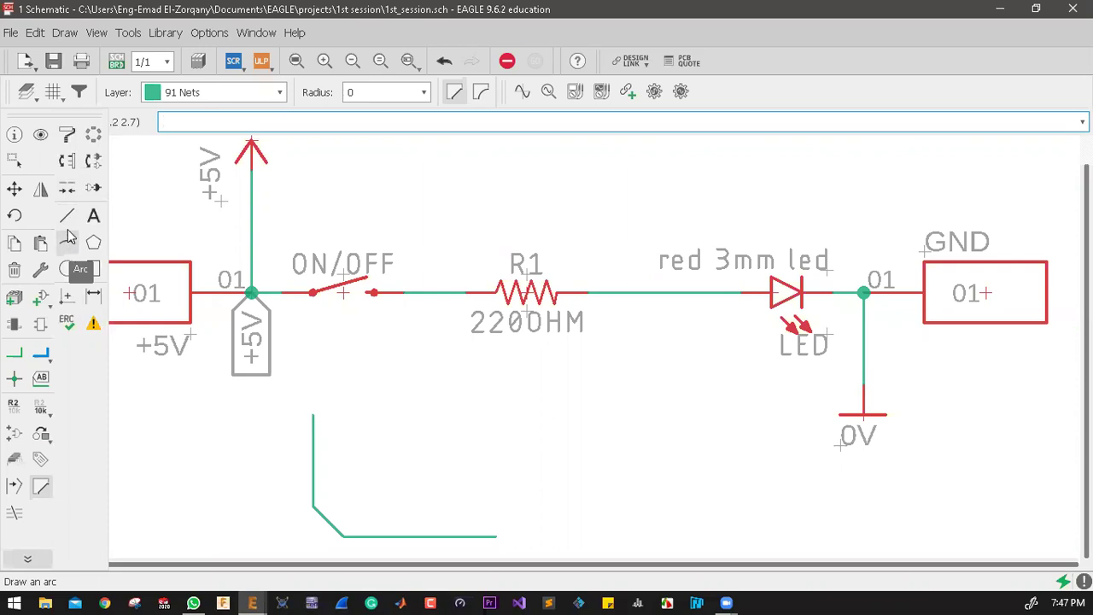
left_click(70, 220)
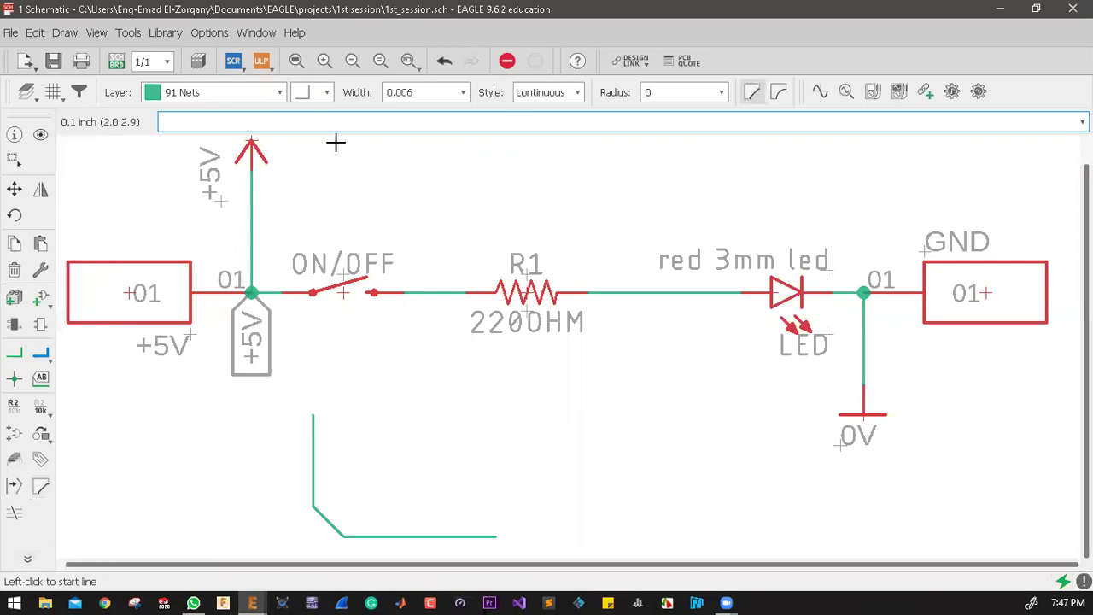
left_click(322, 94)
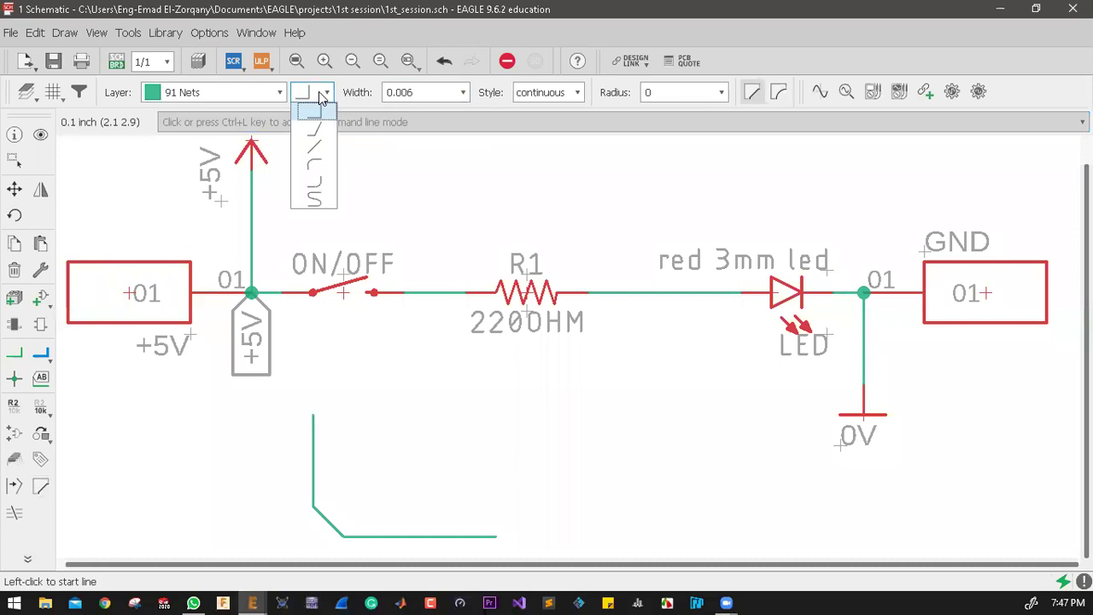
left_click(321, 95)
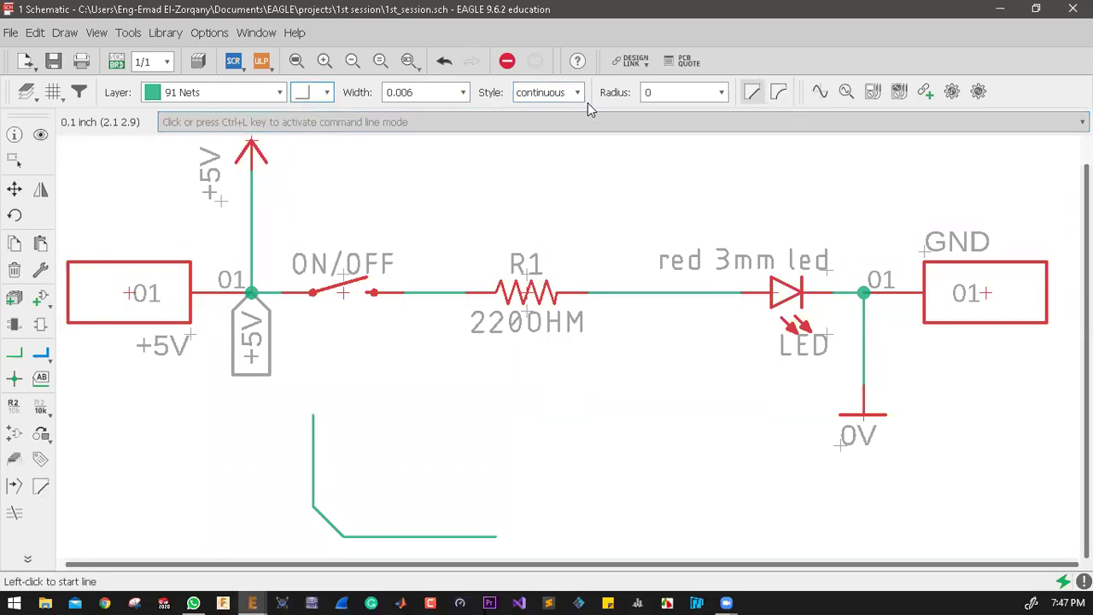
left_click(540, 97)
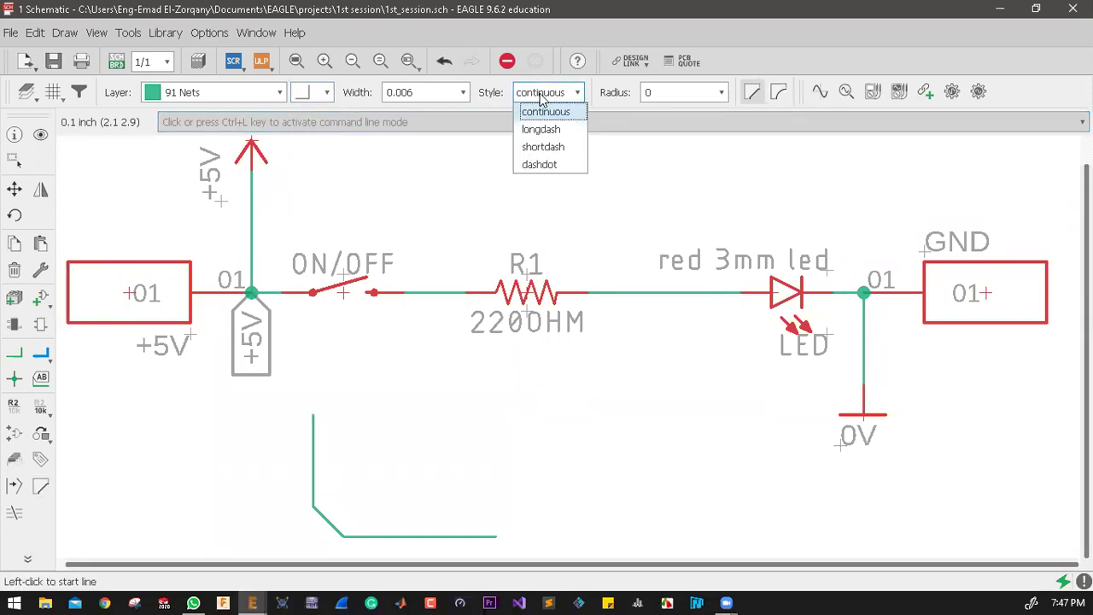
left_click(551, 151)
left_click(404, 172)
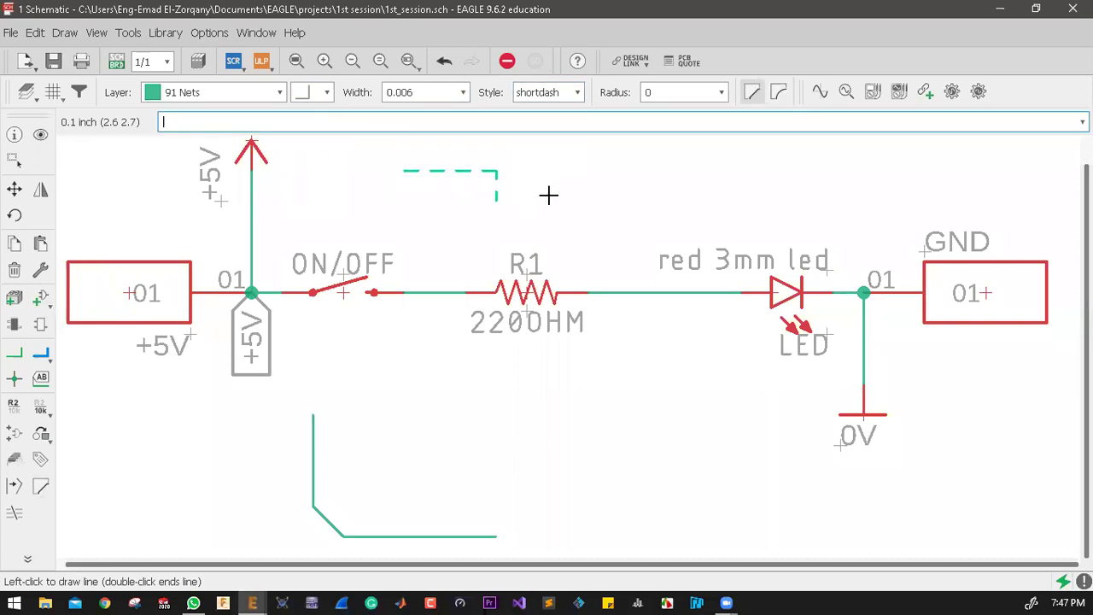
scroll(581, 162, "up", 5)
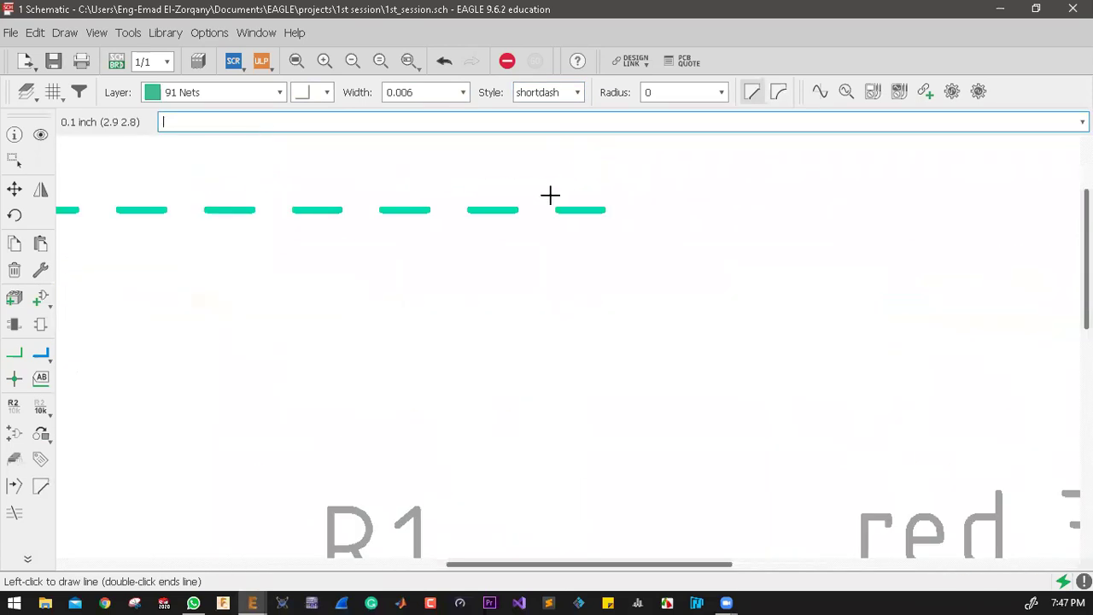
scroll(632, 199, "down", 5)
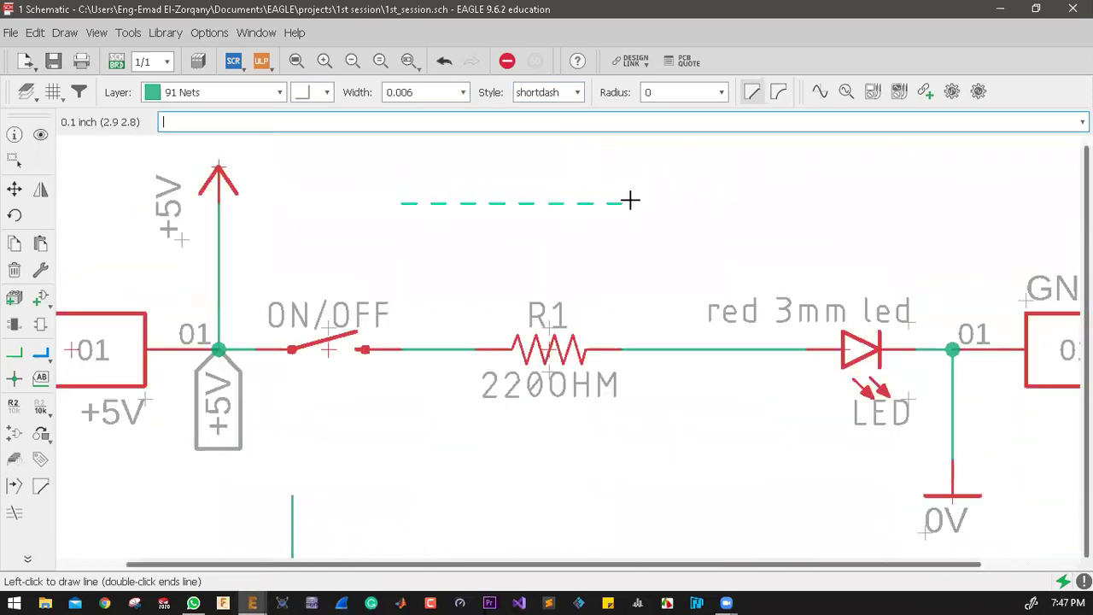
Step: Set the line width to 0.1 and abandon the unfinished dashed line
left_click(415, 91)
scroll(419, 92, "down", 3)
scroll(433, 91, "down", 4)
scroll(433, 92, "up", 1)
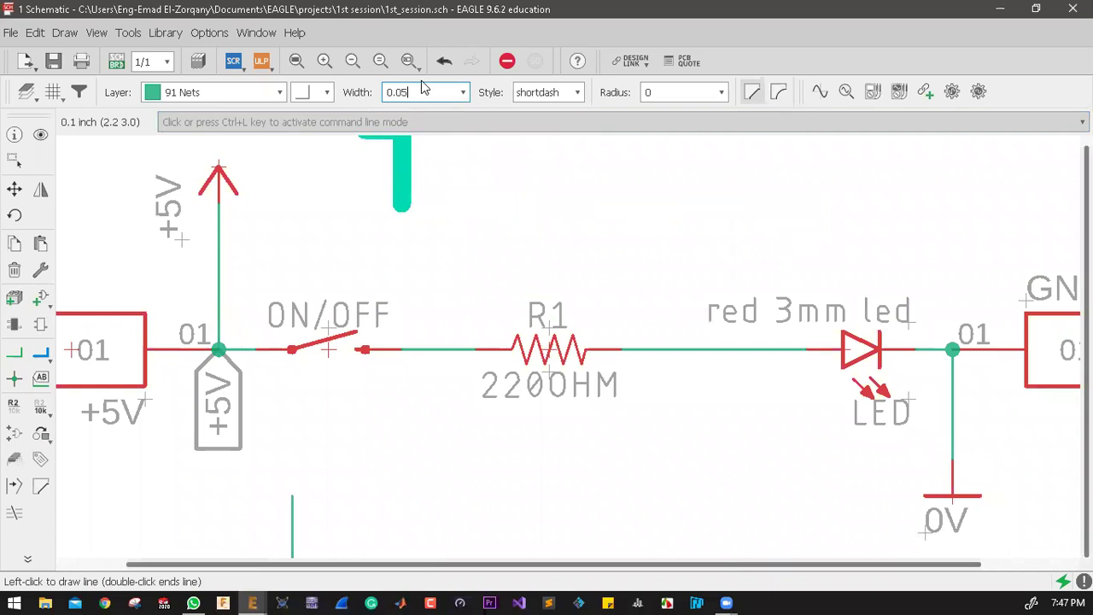
scroll(422, 90, "down", 1)
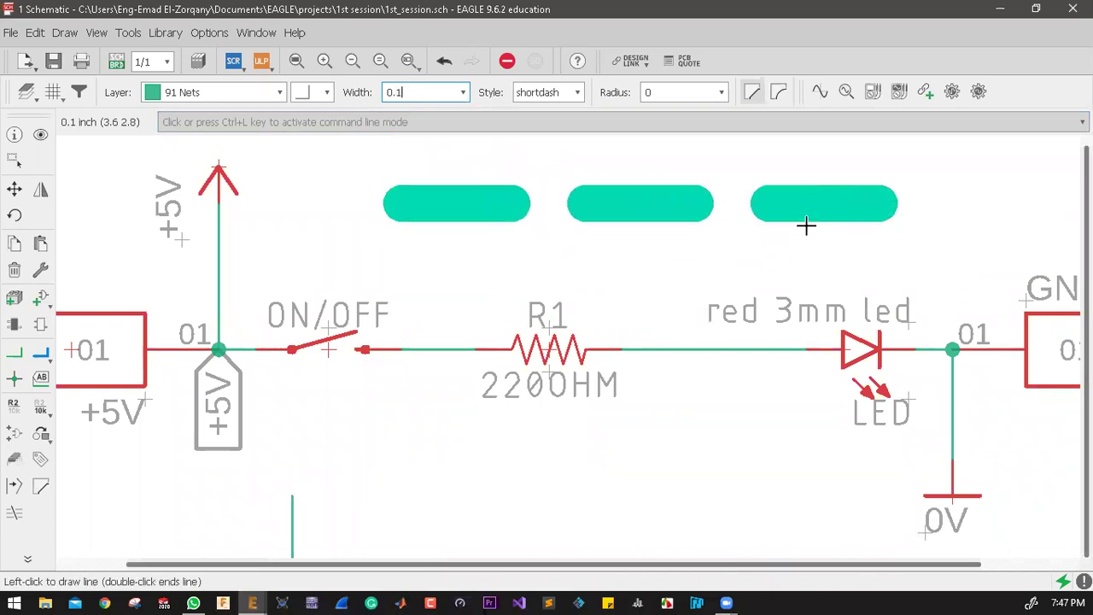
scroll(653, 223, "down", 5)
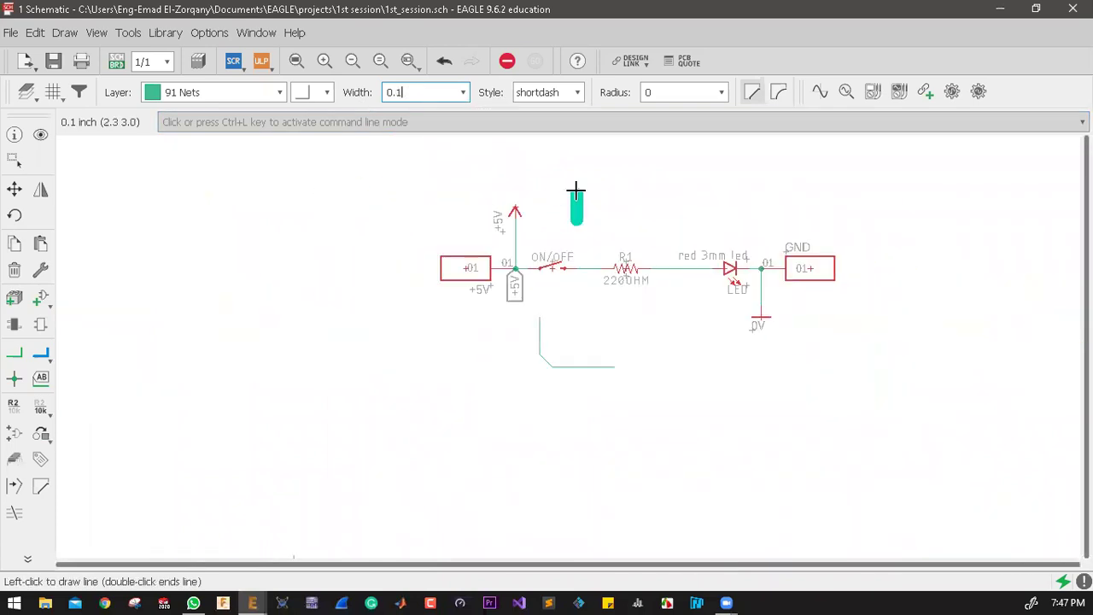
key("Escape")
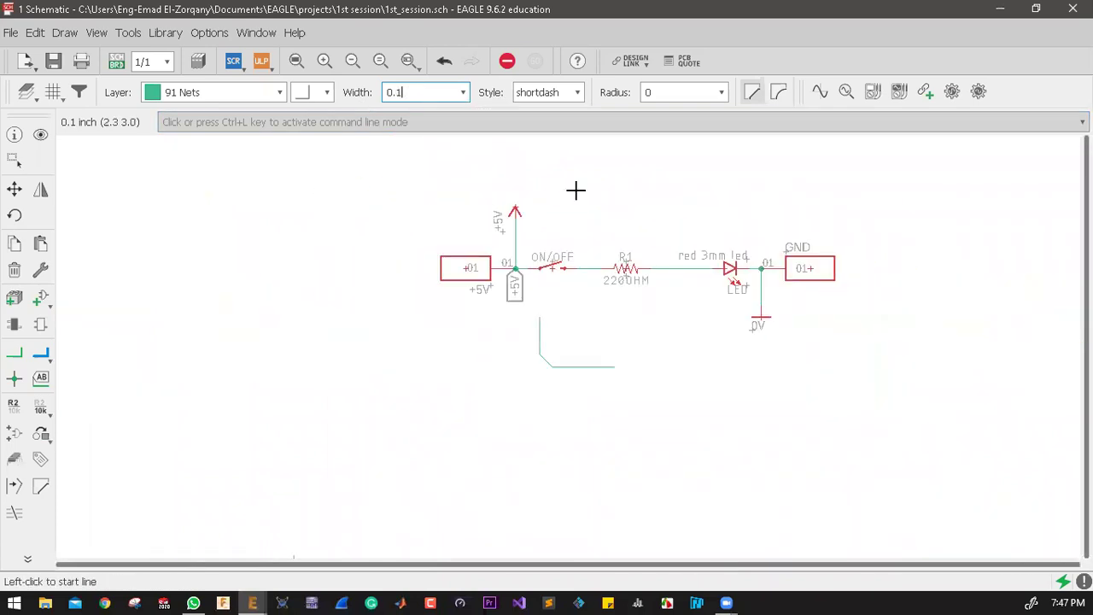
Step: Draw a closed rectangular dashed frame around the whole circuit on the 94 Symbols layer
left_click(213, 92)
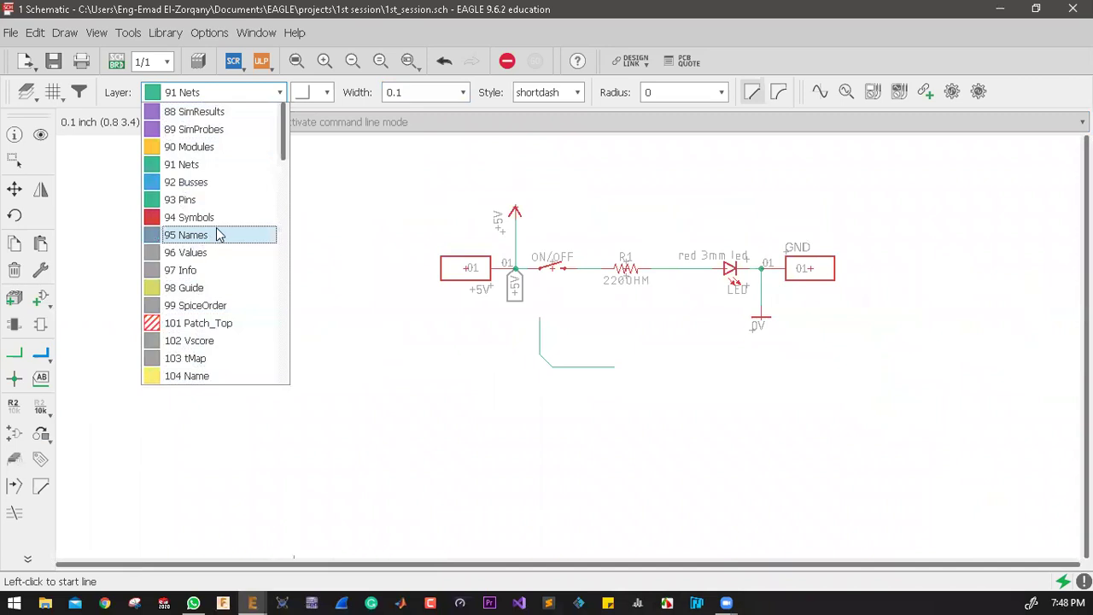
left_click(158, 224)
scroll(906, 244, "up", 2)
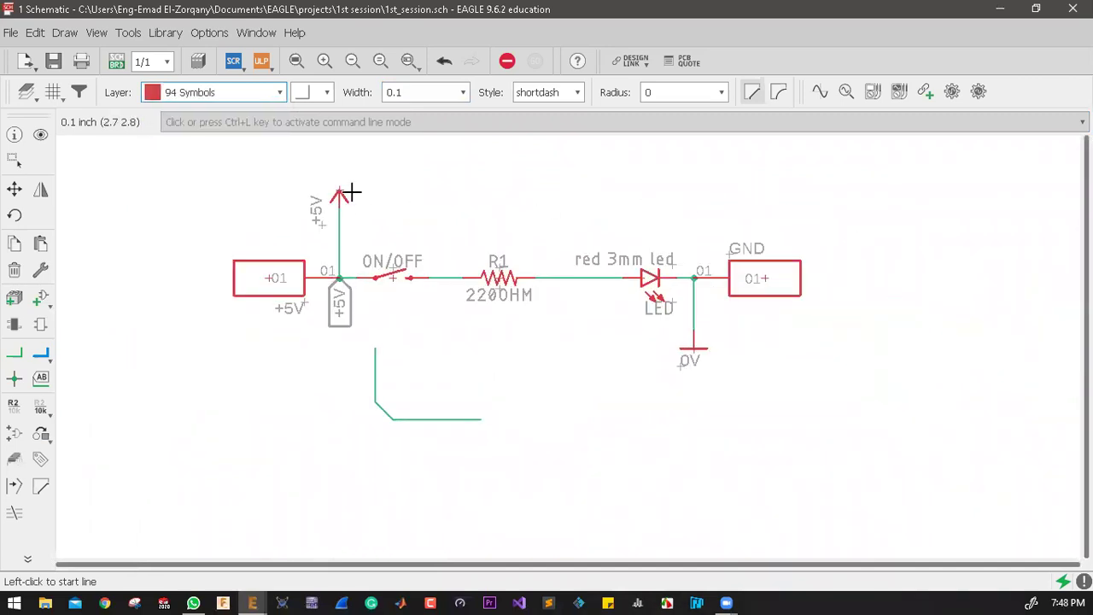
left_click(213, 152)
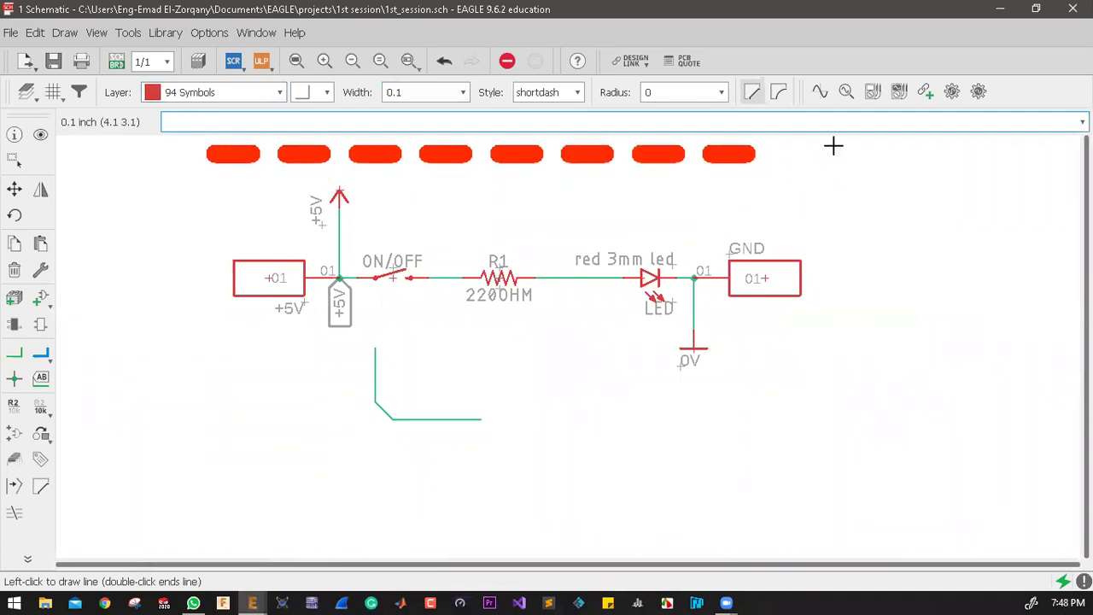
left_click(888, 153)
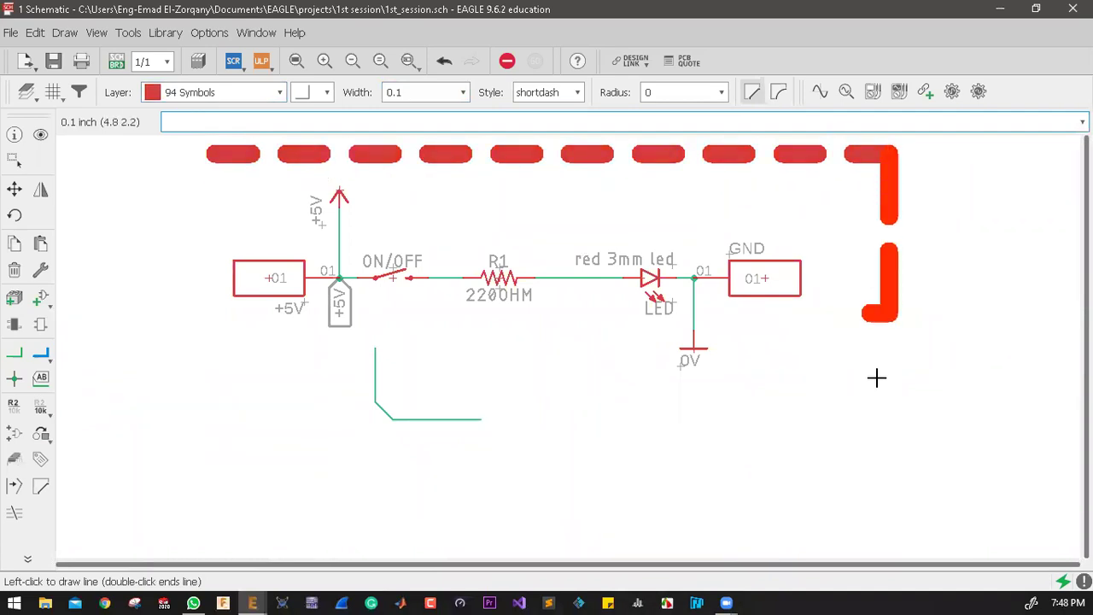
left_click(859, 452)
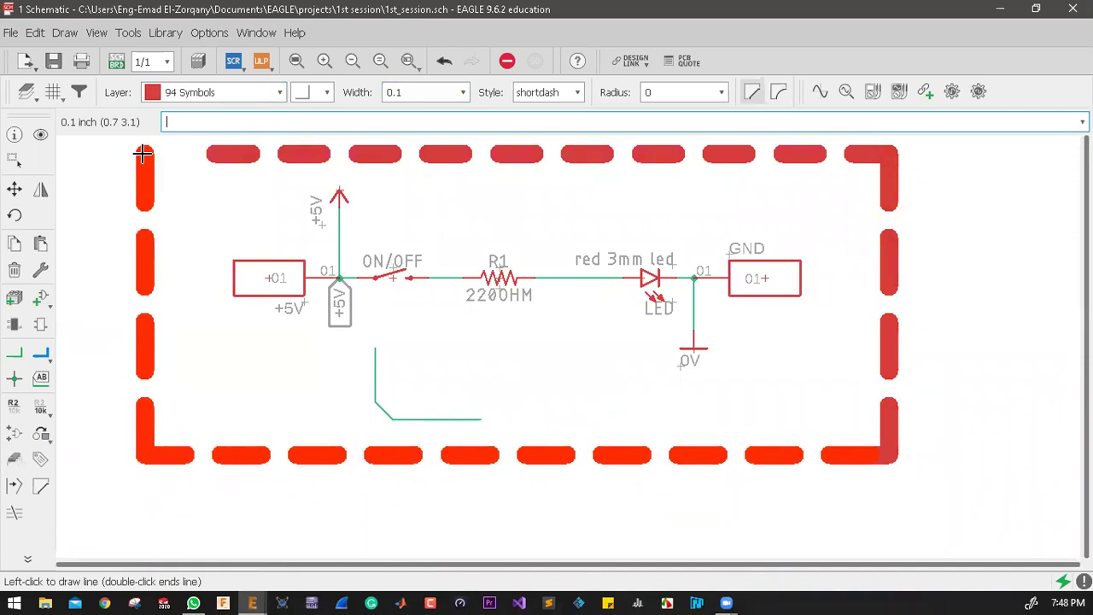
left_click(143, 153)
double_click(246, 155)
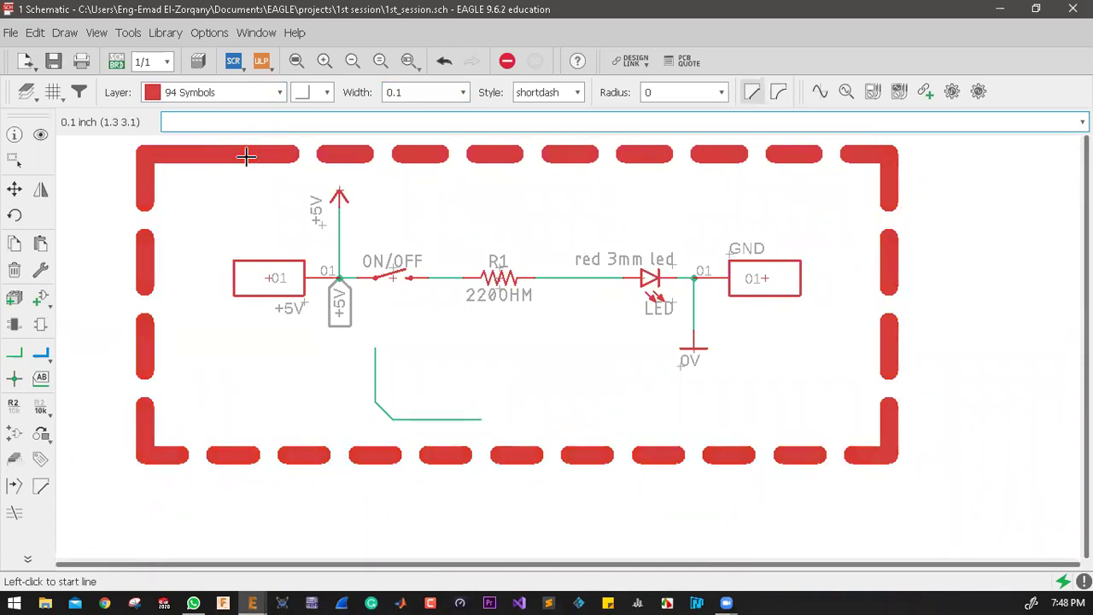
Step: Delete the mitered test wire below the circuit inside the dashed frame
scroll(409, 276, "up", 2)
scroll(409, 276, "down", 3)
key("F7")
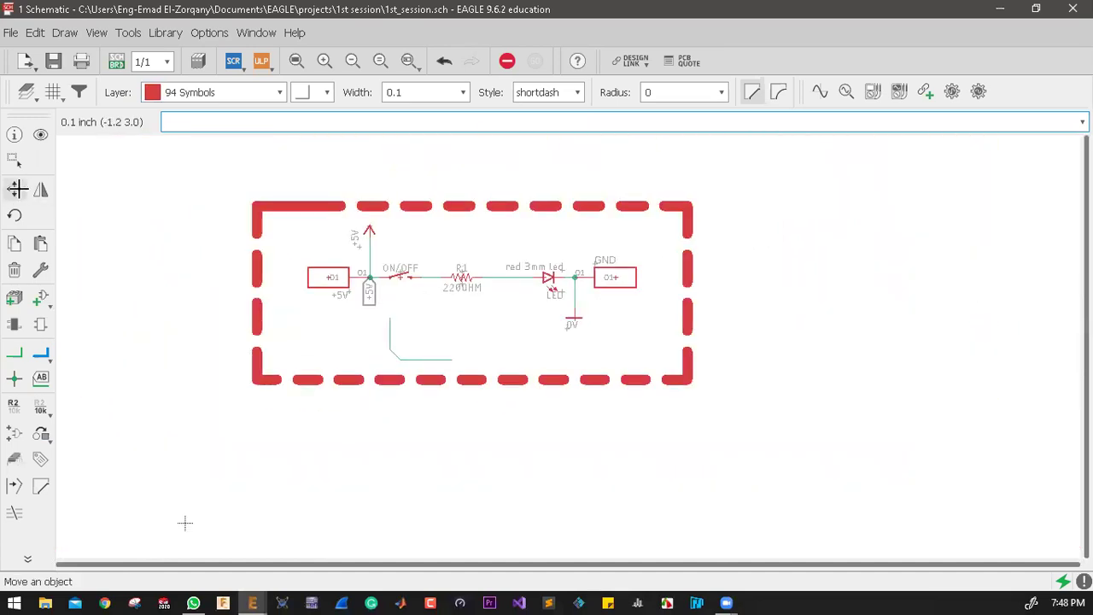
left_click(17, 189)
left_click(13, 270)
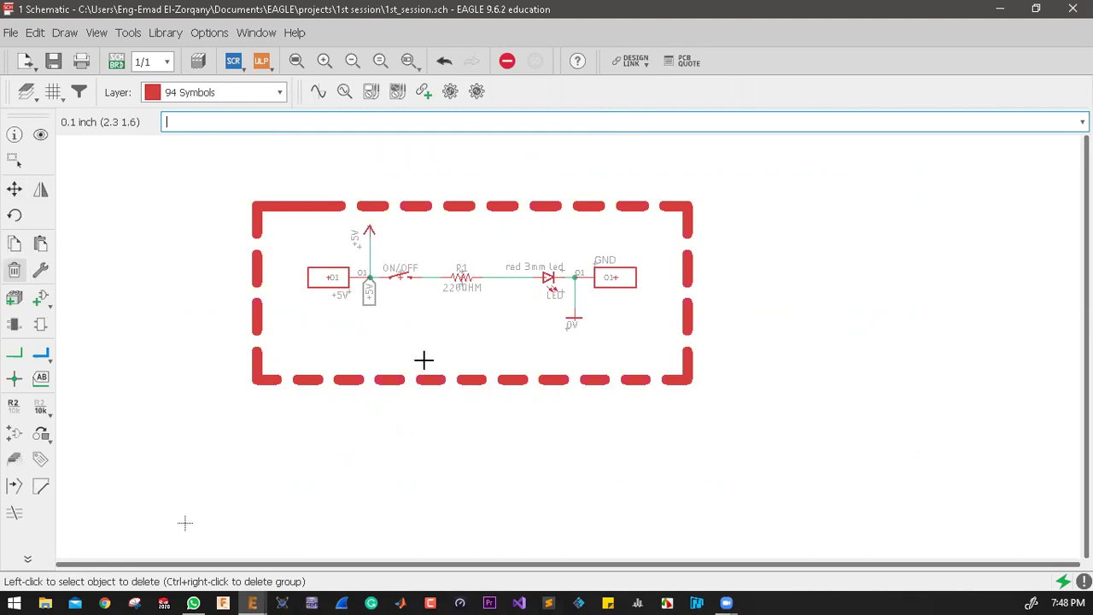
scroll(559, 295, "up", 1)
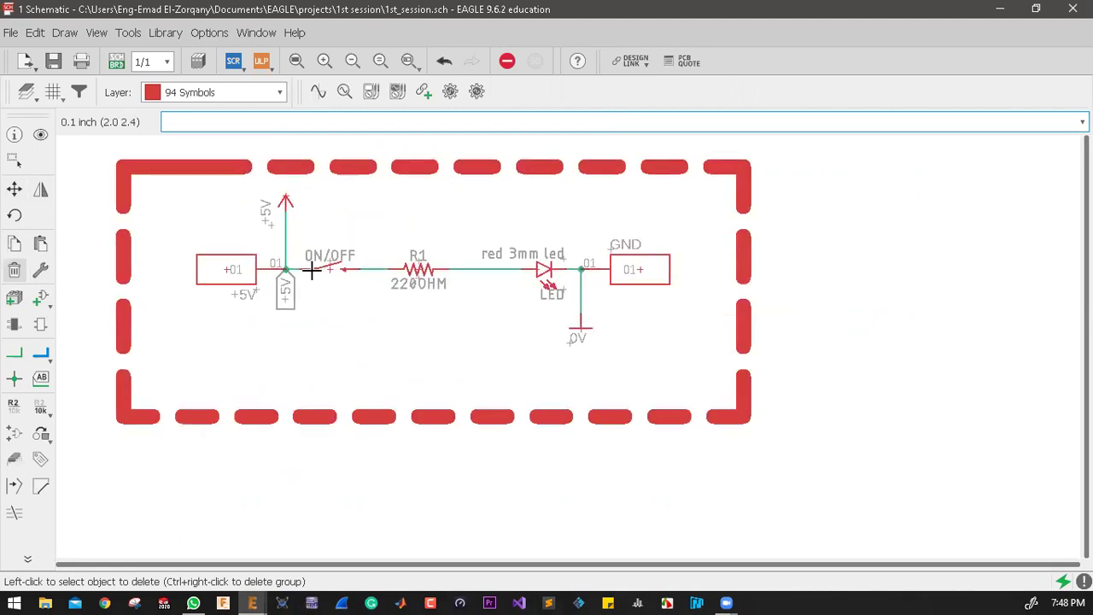
scroll(311, 271, "down", 2)
scroll(364, 315, "up", 1)
scroll(350, 313, "up", 1)
left_click(13, 243)
left_click(282, 354)
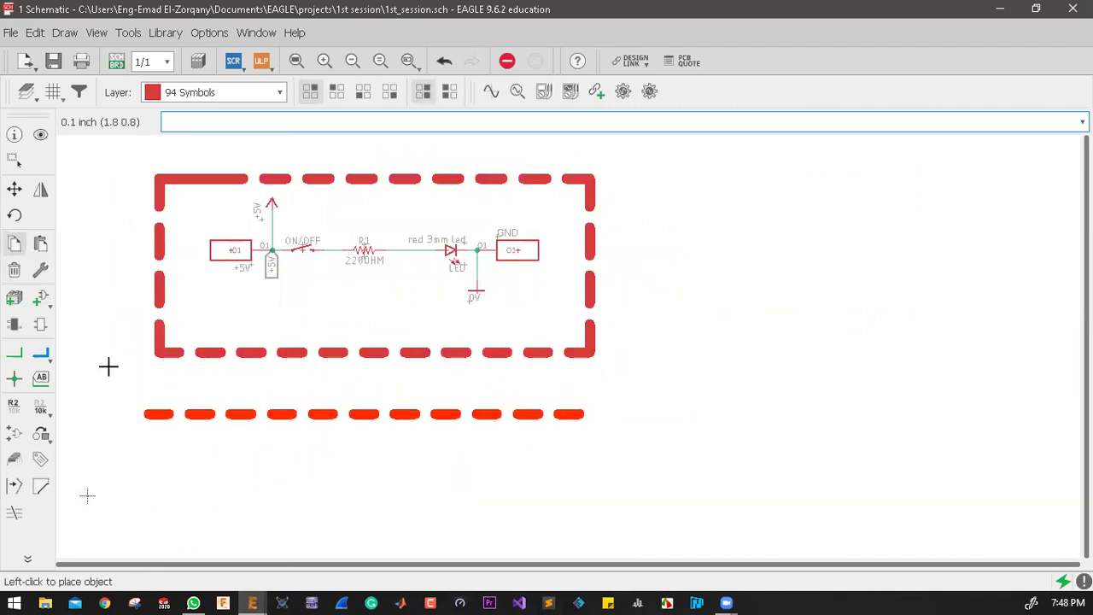
Step: Group the circuit together with its dashed frame and place a copy directly to the right of the original
left_click(13, 159)
left_click_drag(124, 160, 649, 414)
left_click(31, 247)
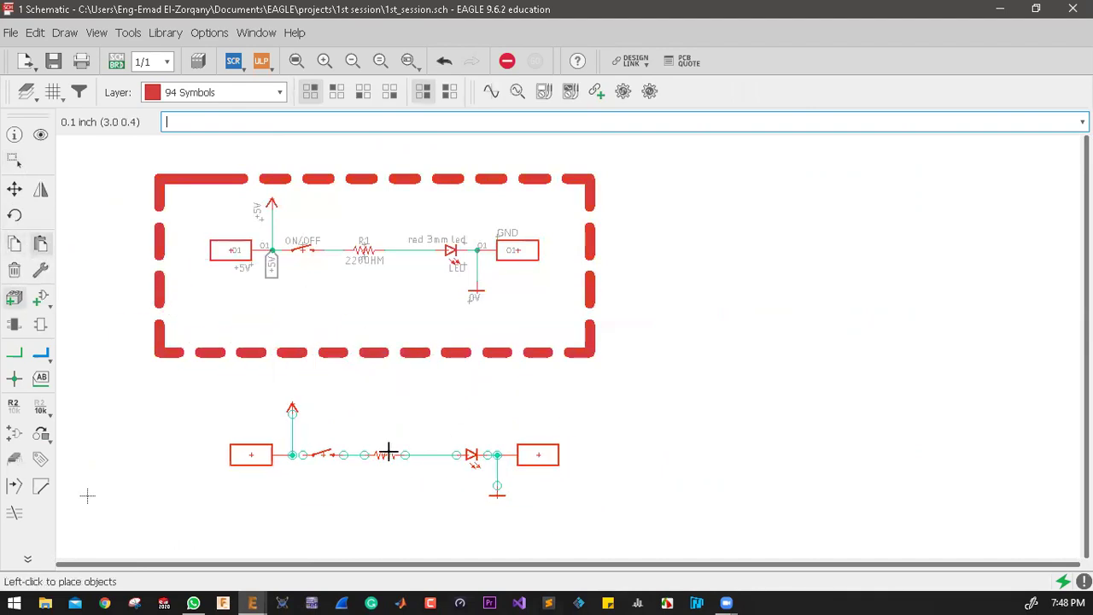
left_click(14, 244)
right_click(344, 295)
left_click(415, 308)
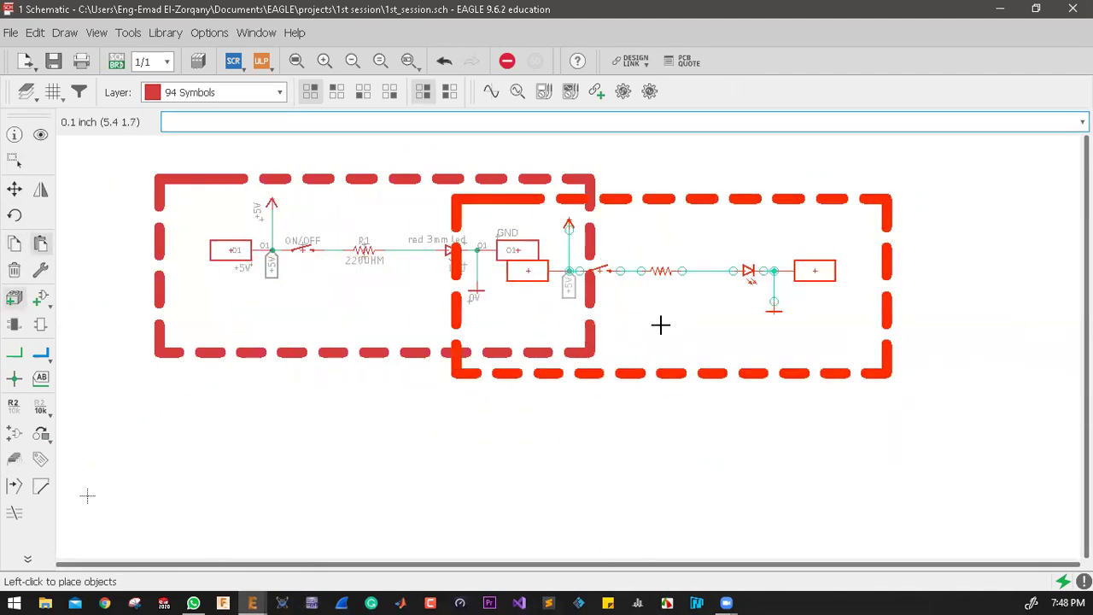
scroll(735, 311, "down", 2)
left_click(747, 304)
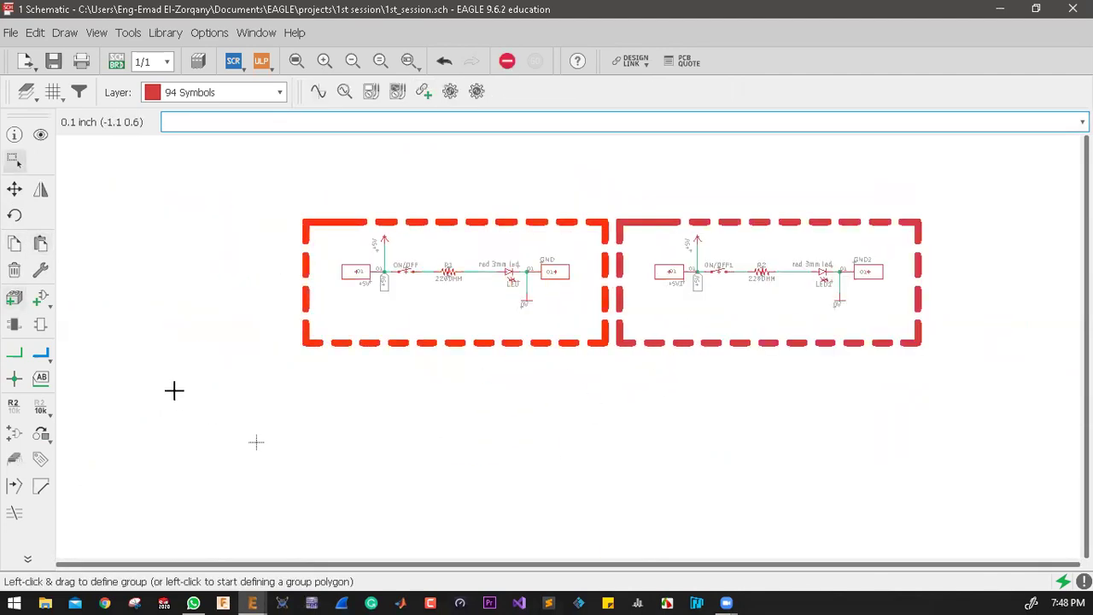
Step: Examine the copied circuit's part names and values against the original framed circuit
scroll(571, 322, "down", 1)
scroll(664, 274, "up", 5)
scroll(611, 285, "up", 1)
scroll(579, 271, "down", 2)
scroll(204, 276, "down", 1)
scroll(177, 274, "up", 1)
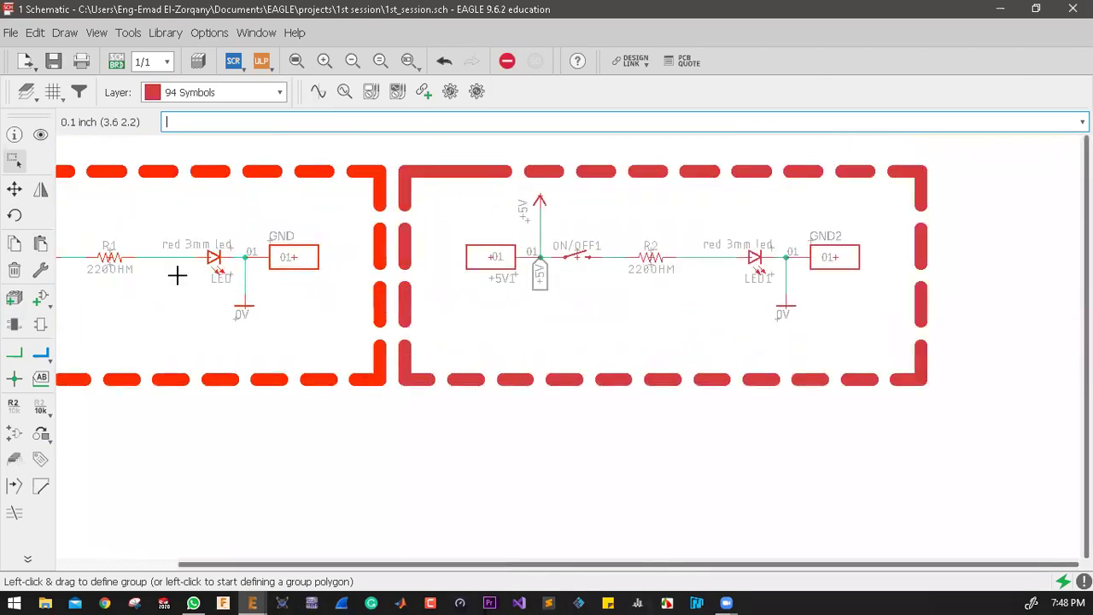
scroll(200, 274, "up", 3)
scroll(635, 245, "down", 4)
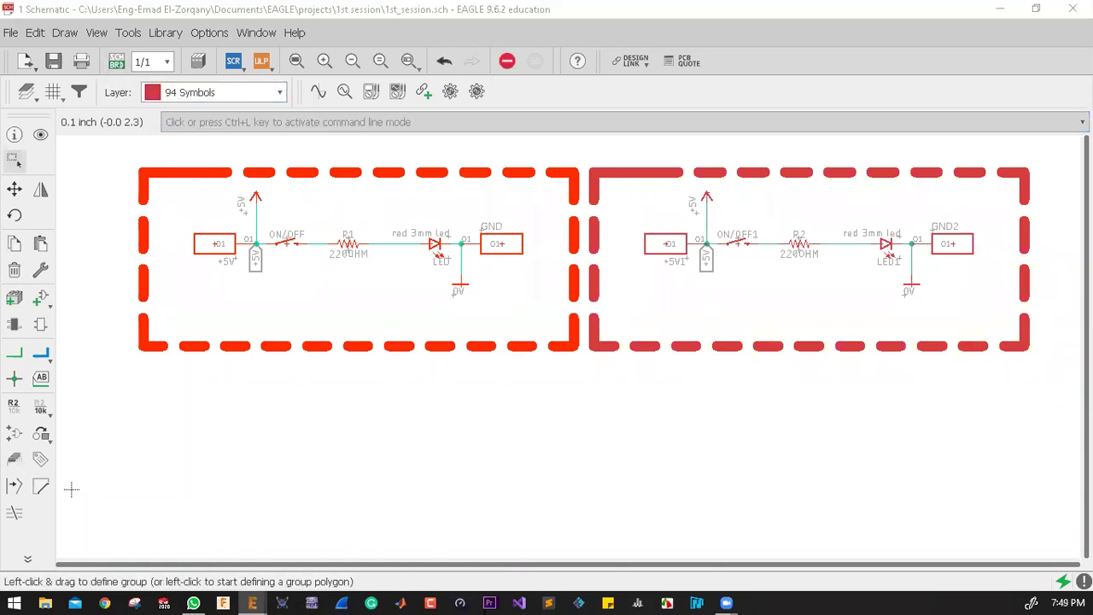
Step: Inspect the duplicated parts on the board layout and close the board without saving
scroll(733, 194, "down", 5)
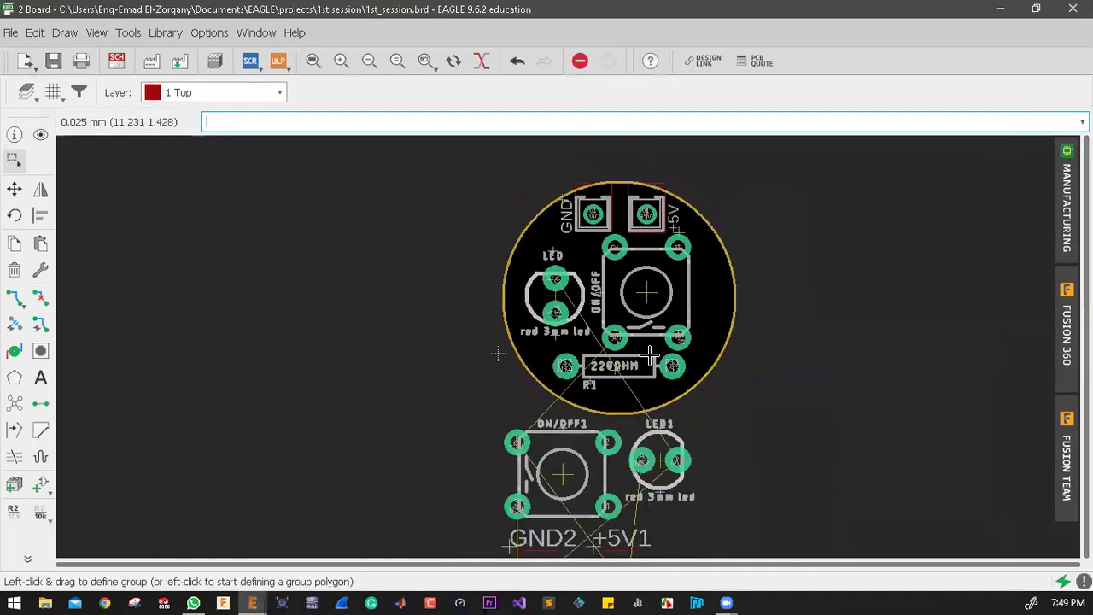
scroll(642, 441, "down", 2)
scroll(658, 410, "up", 2)
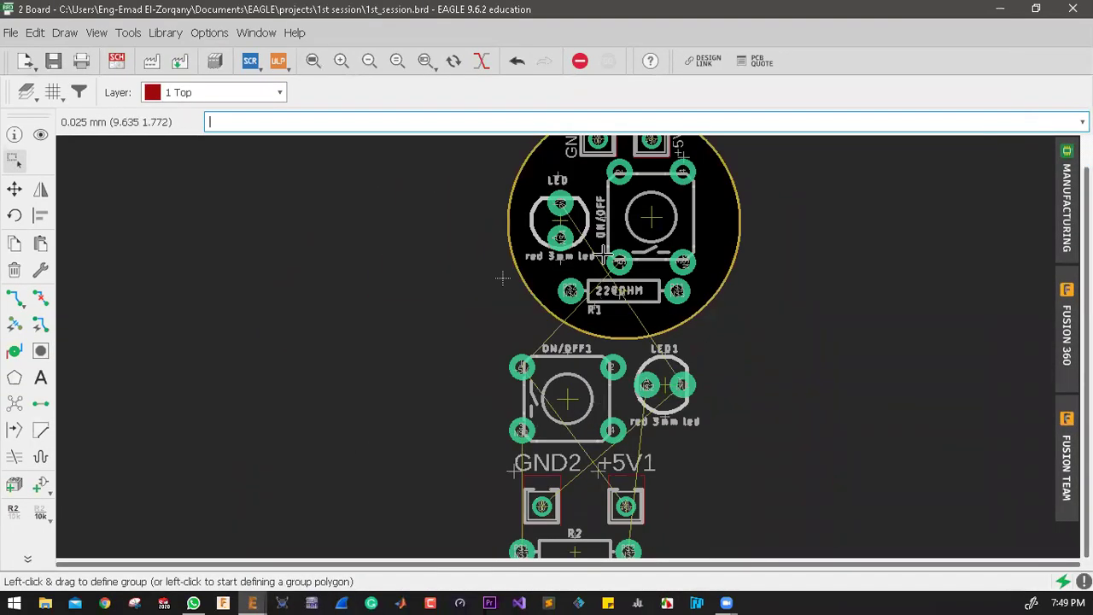
scroll(583, 364, "down", 2)
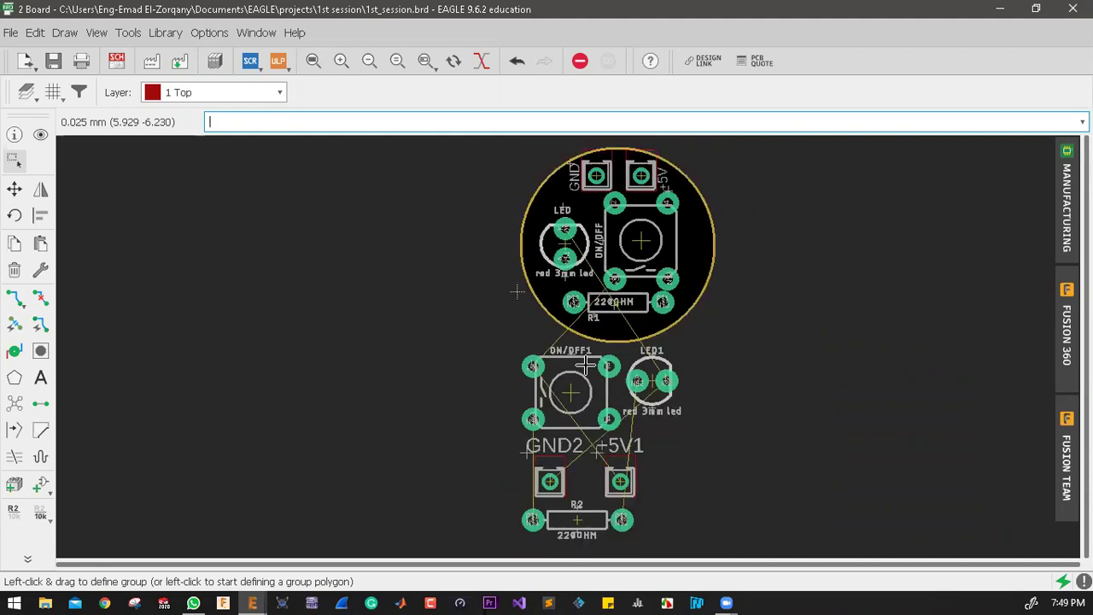
left_click(888, 120)
left_click(1072, 9)
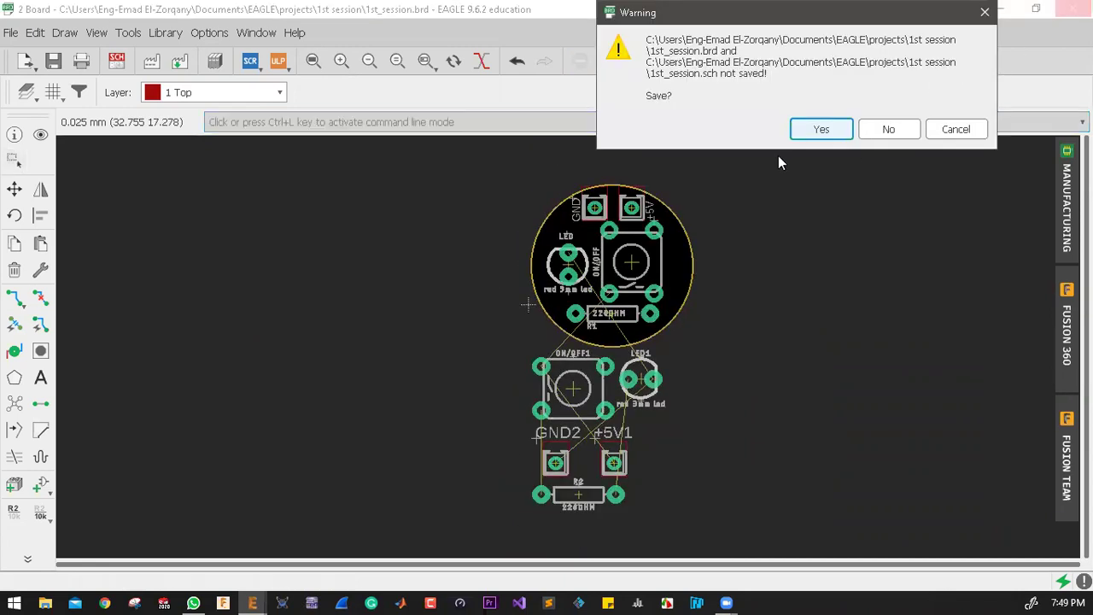
left_click(888, 129)
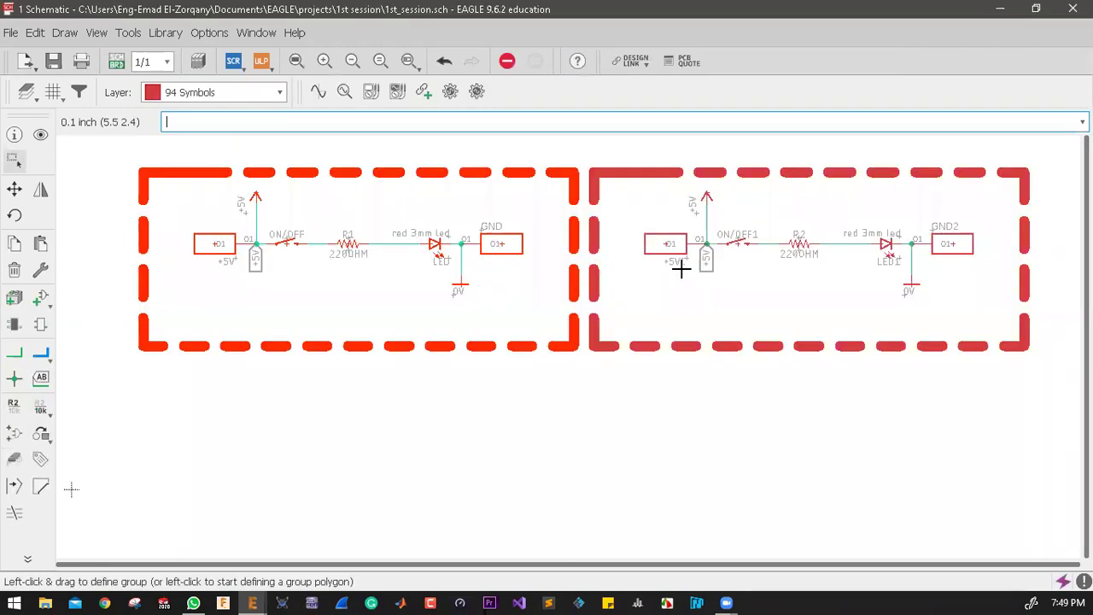
Step: Undo the paste of the framed circuit copy in the schematic
left_click(444, 61)
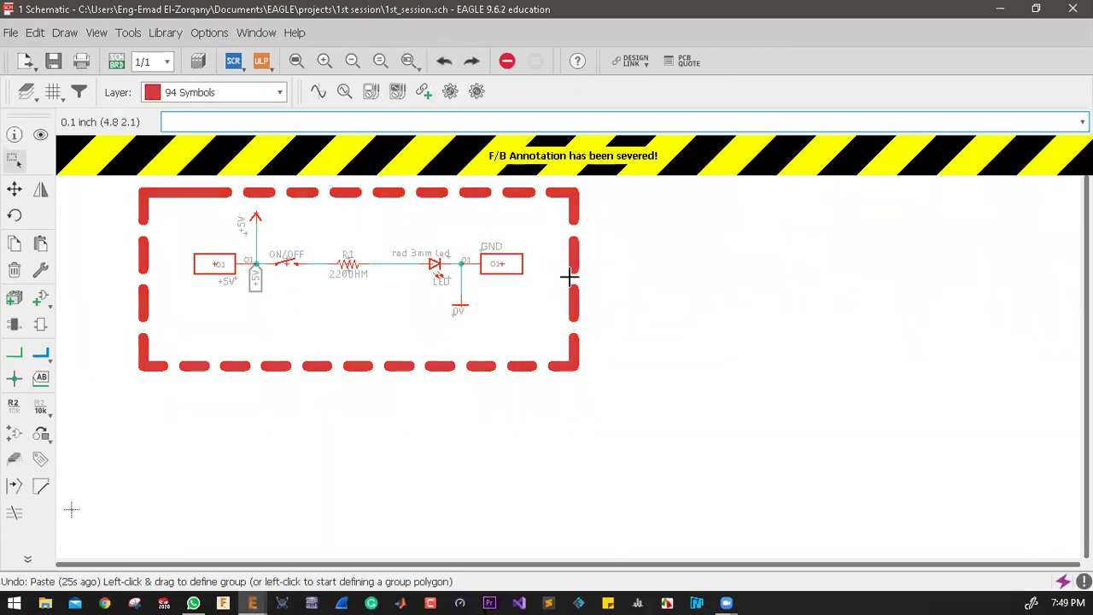
scroll(213, 251, "up", 2)
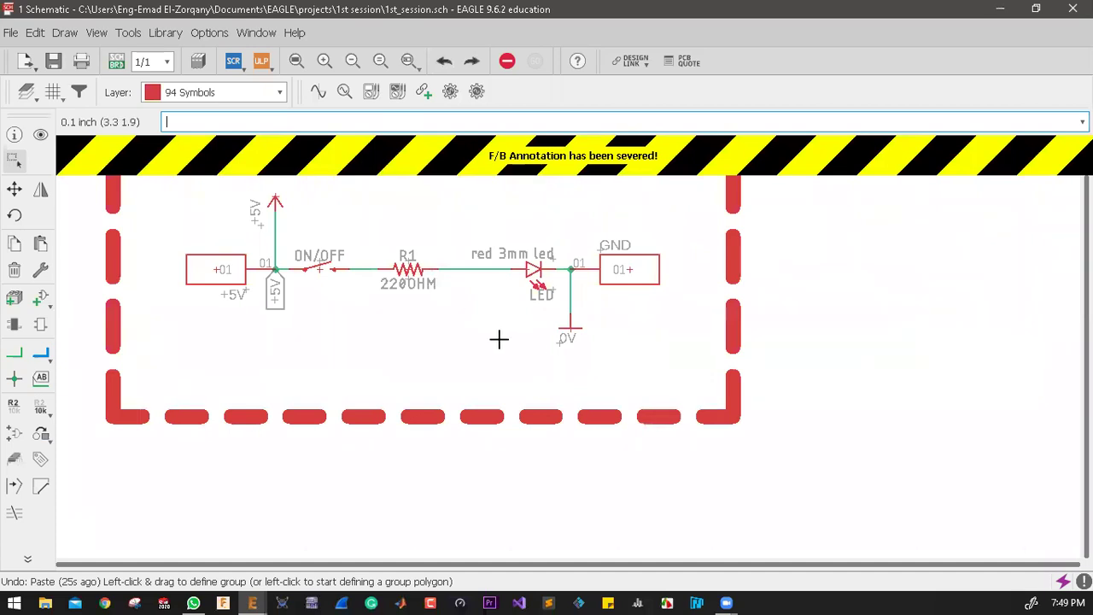
scroll(356, 257, "down", 1)
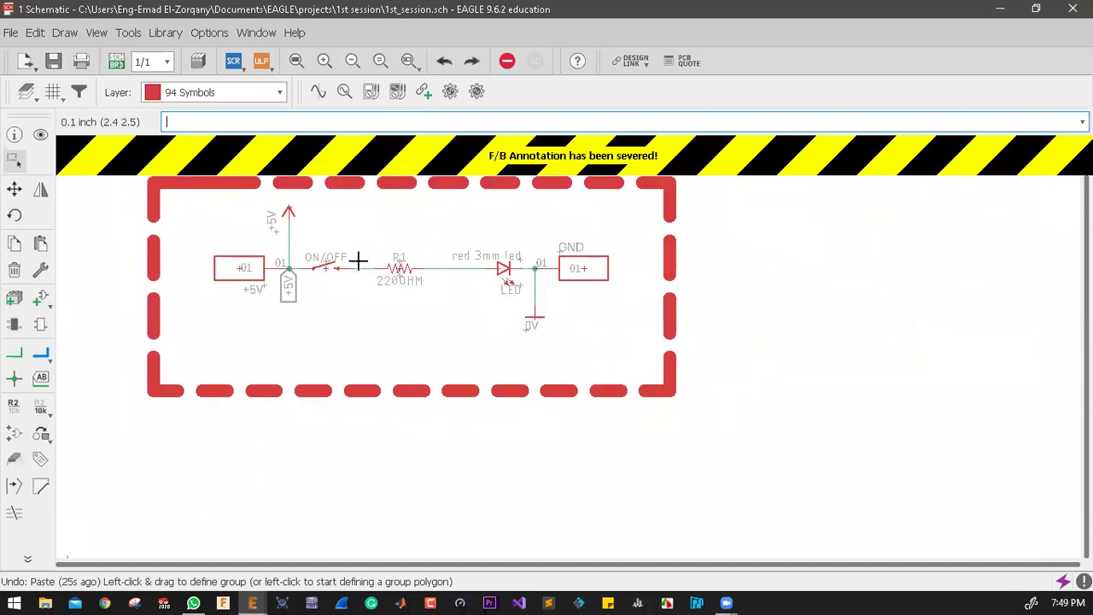
scroll(313, 288, "up", 1)
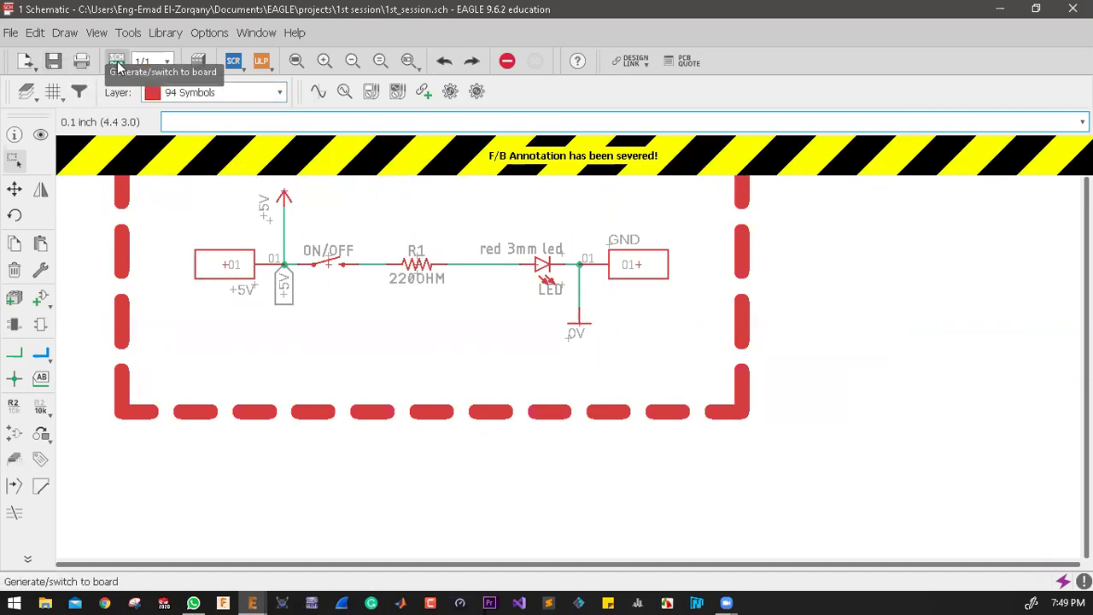
left_click(11, 34)
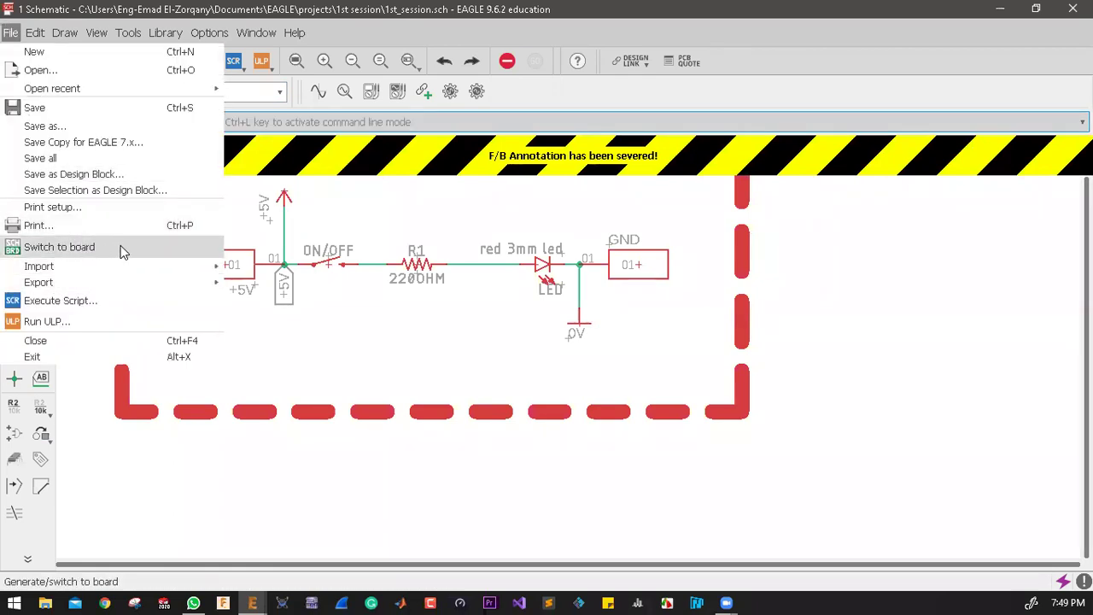
left_click(570, 454)
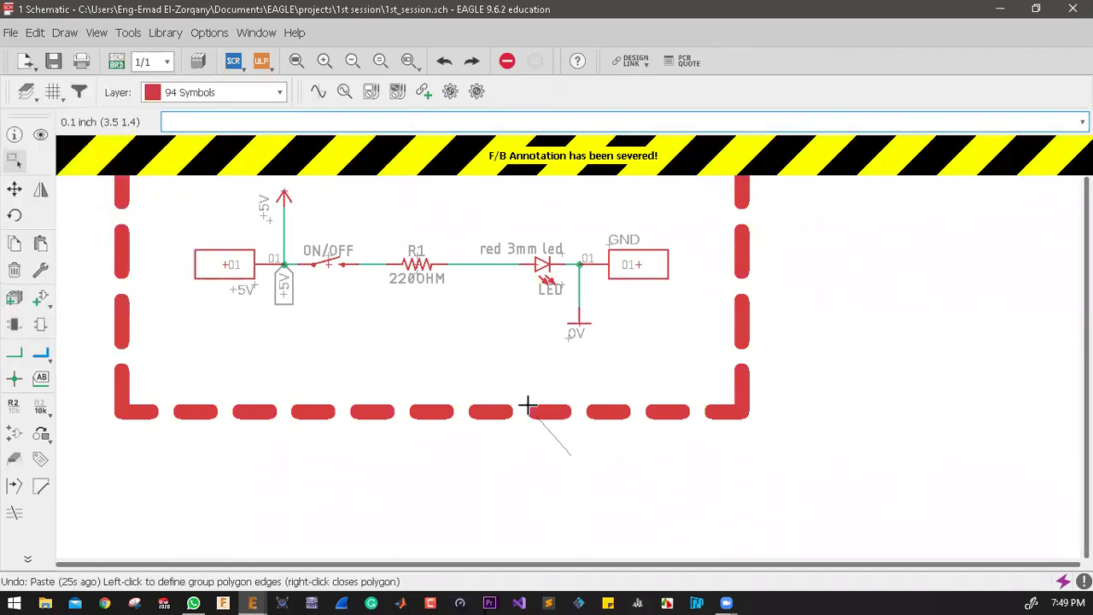
key("Escape")
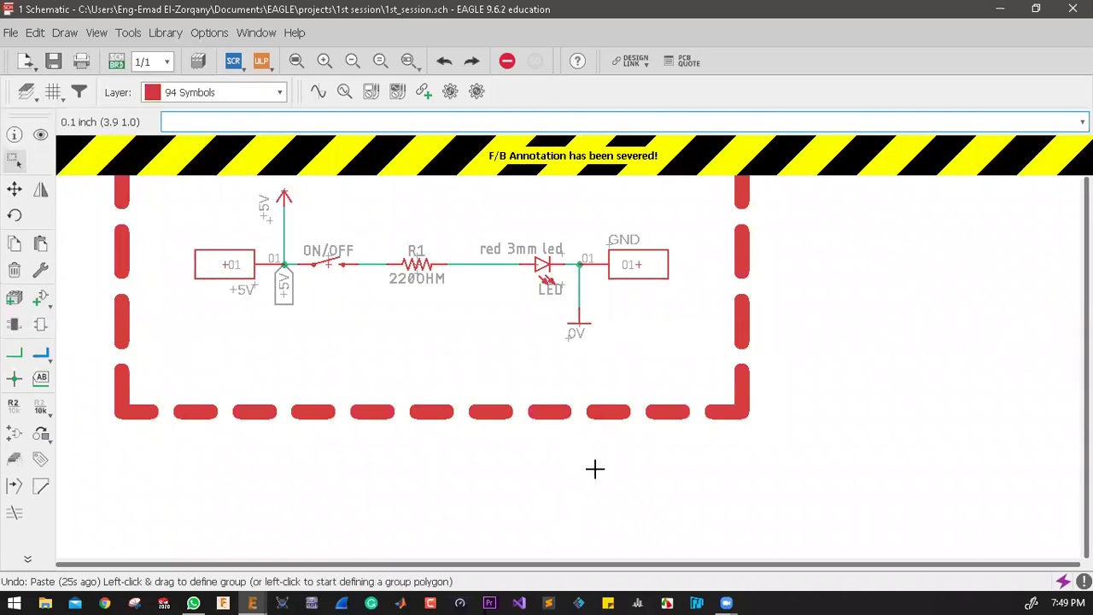
scroll(584, 467, "up", 5)
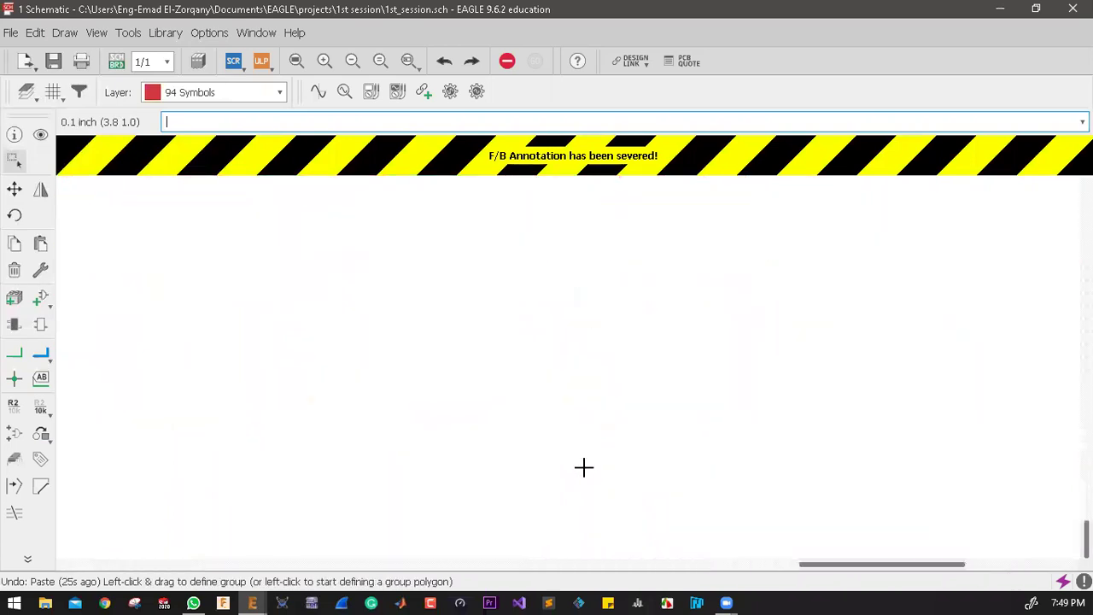
scroll(574, 485, "down", 5)
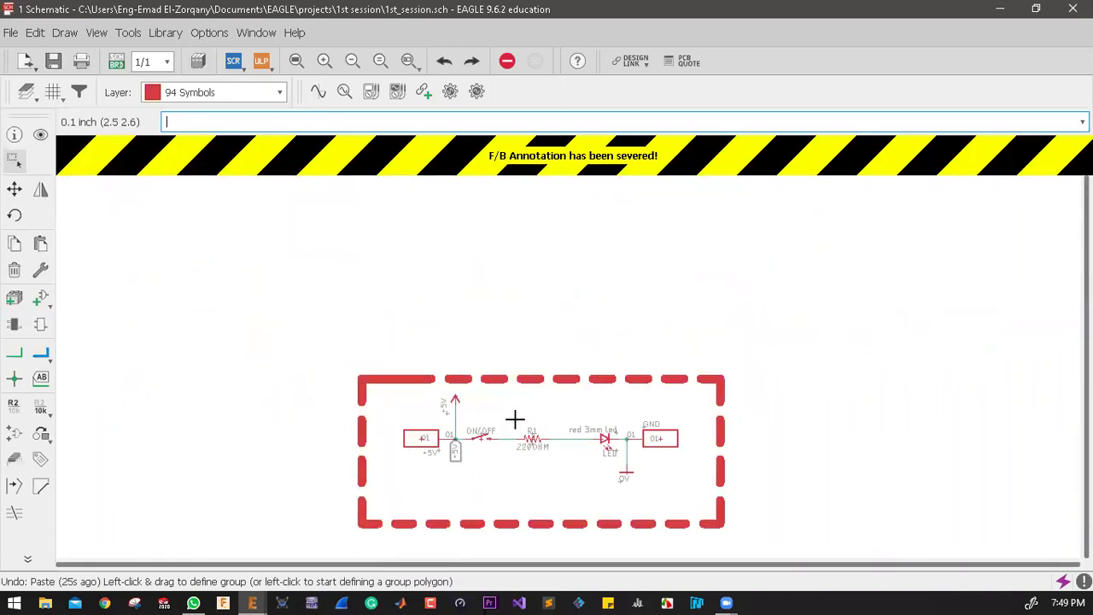
scroll(560, 332, "down", 2)
scroll(561, 407, "up", 4)
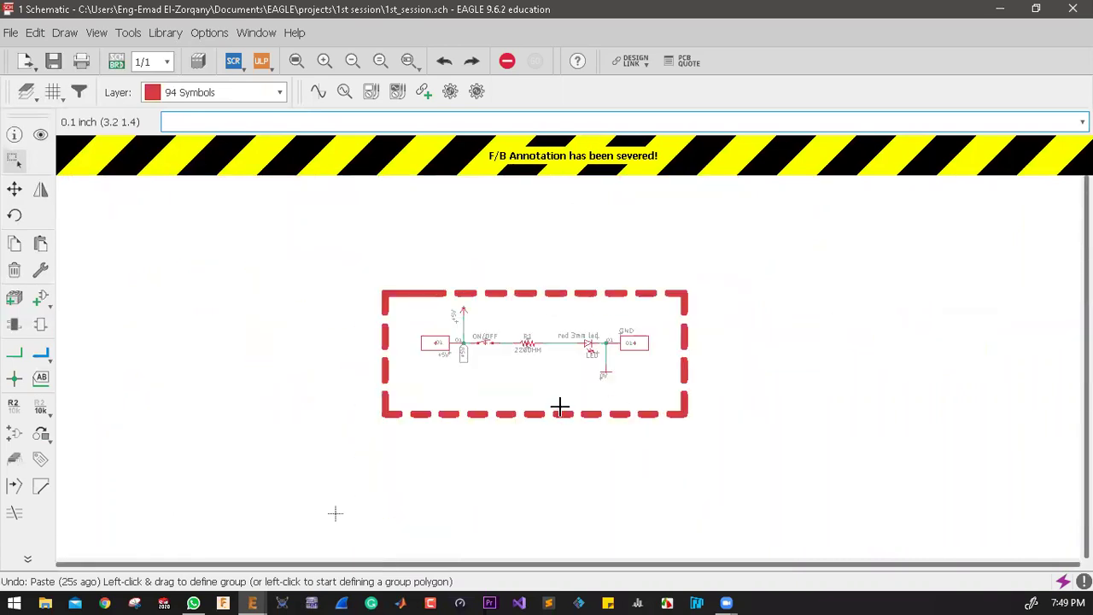
Step: Turn on the schematic's grid display and change the grid size unit to mm, giving a 2.54 mm spacing
left_click(96, 32)
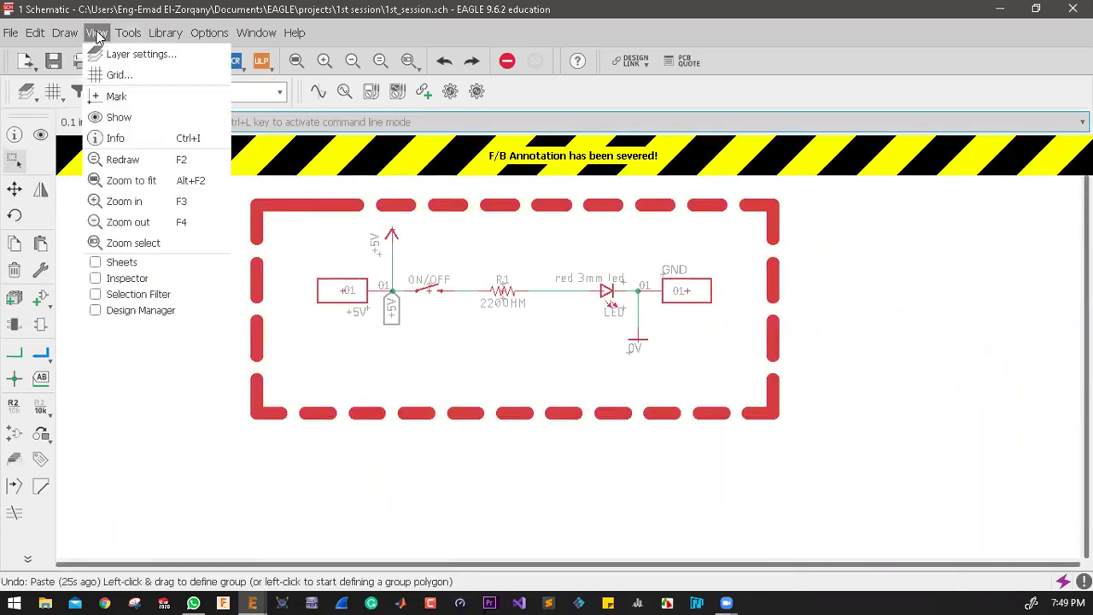
left_click(120, 75)
left_click(36, 67)
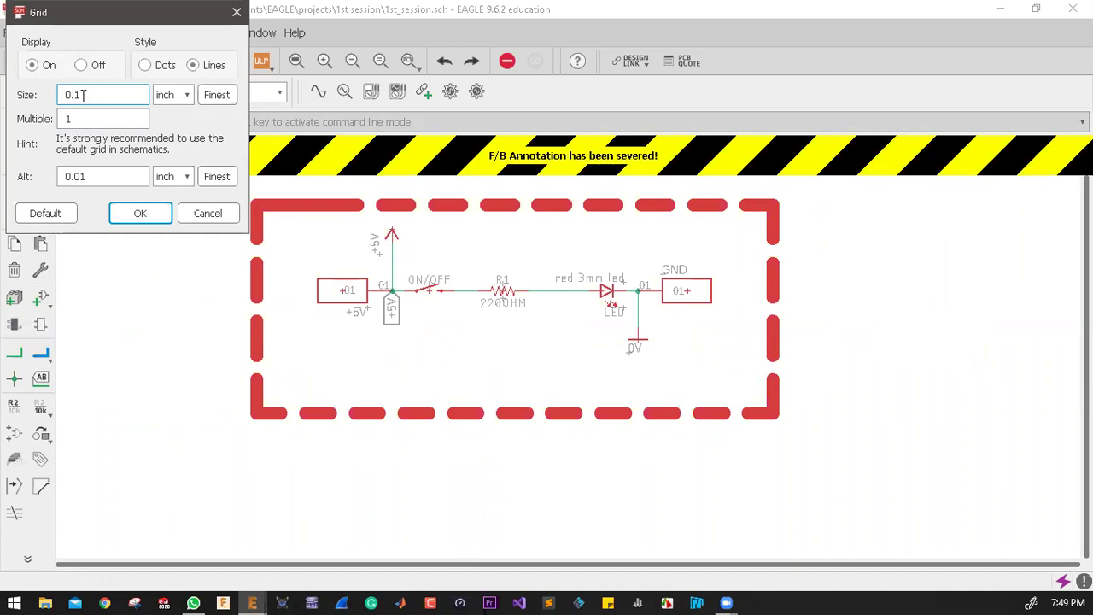
left_click(166, 96)
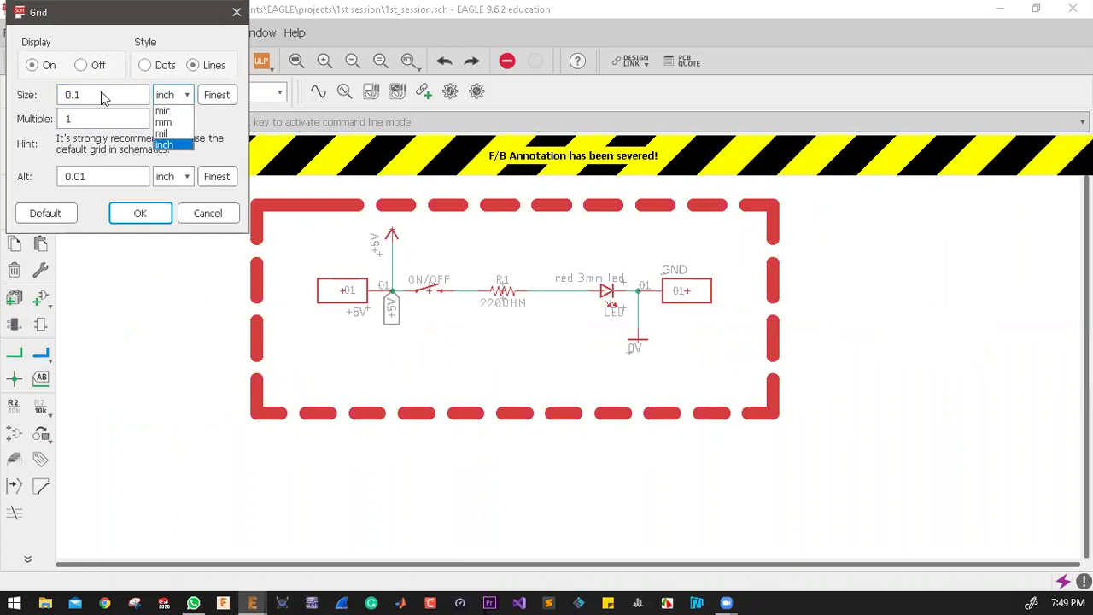
left_click(175, 125)
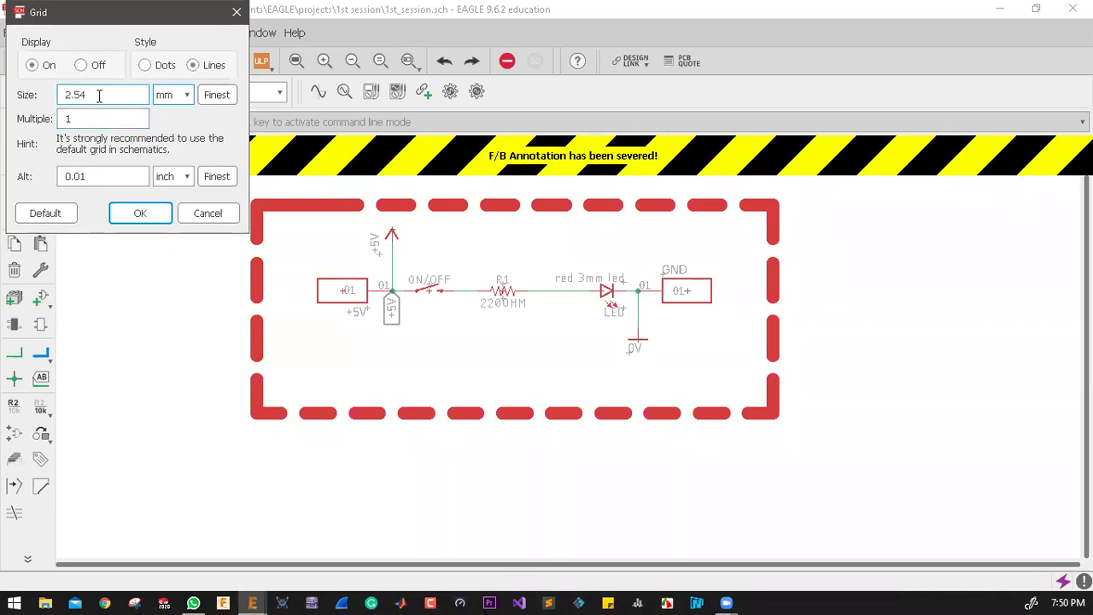
left_click(140, 213)
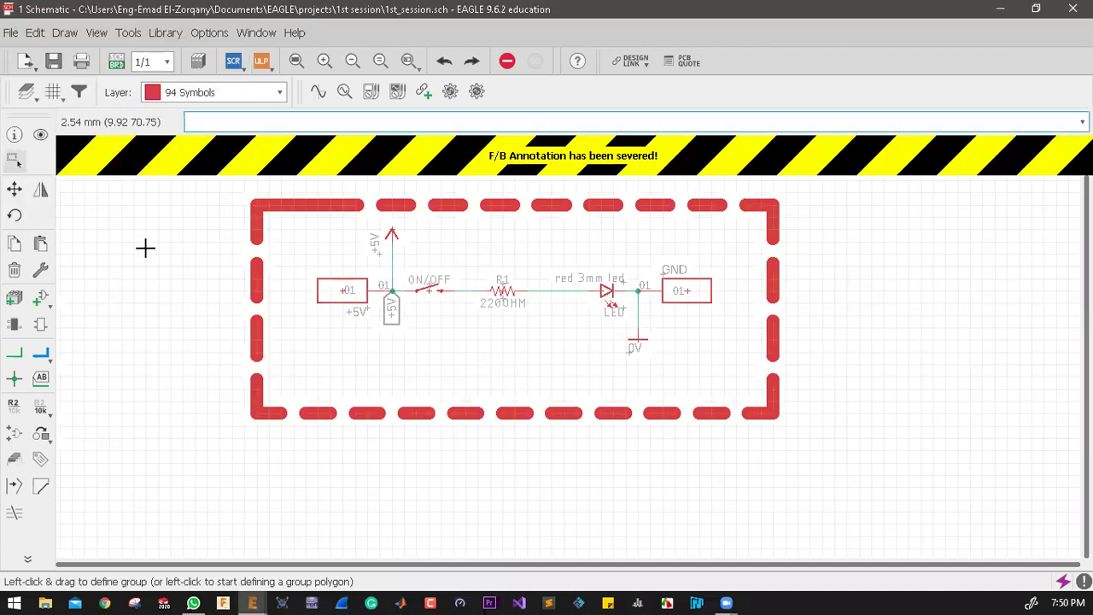
scroll(227, 234, "up", 4)
scroll(383, 257, "down", 4)
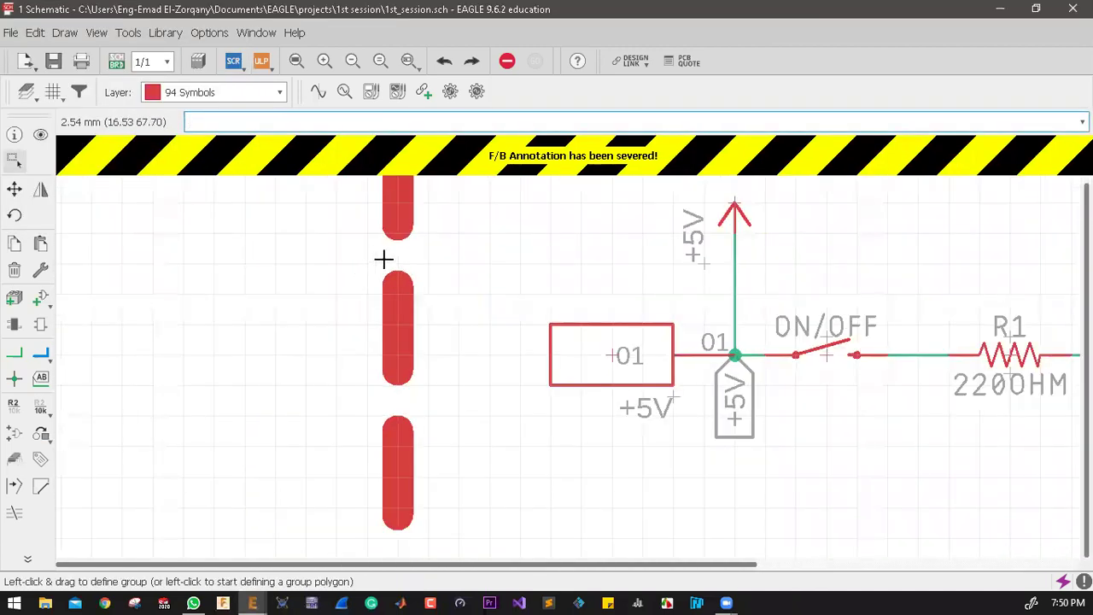
scroll(399, 344, "up", 2)
scroll(666, 325, "down", 5)
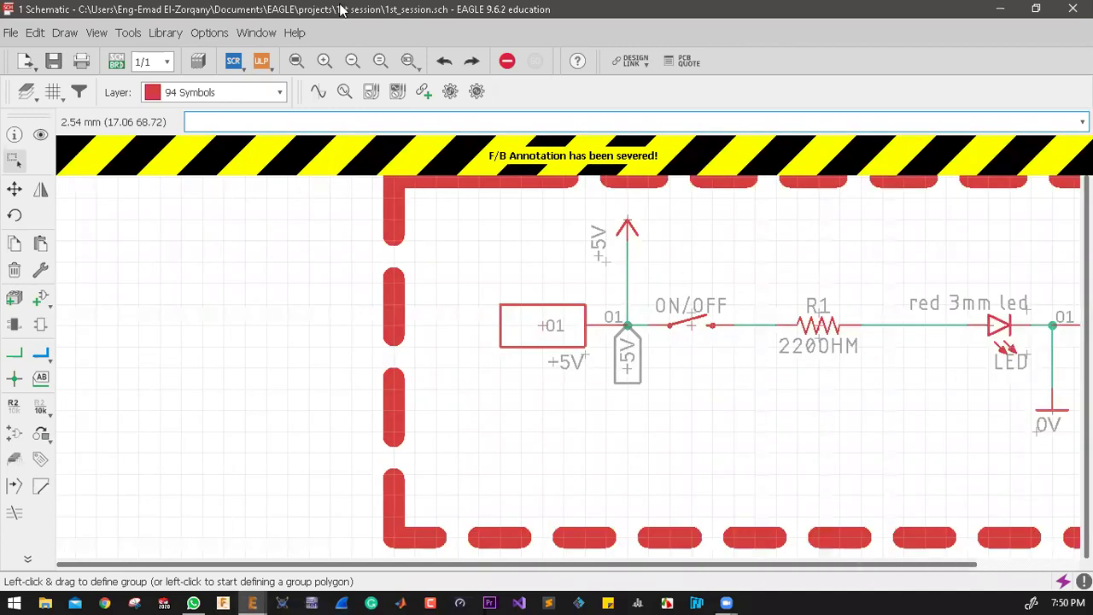
Step: Set the schematic background to black in the user interface settings and view the circuit on it
left_click(256, 32)
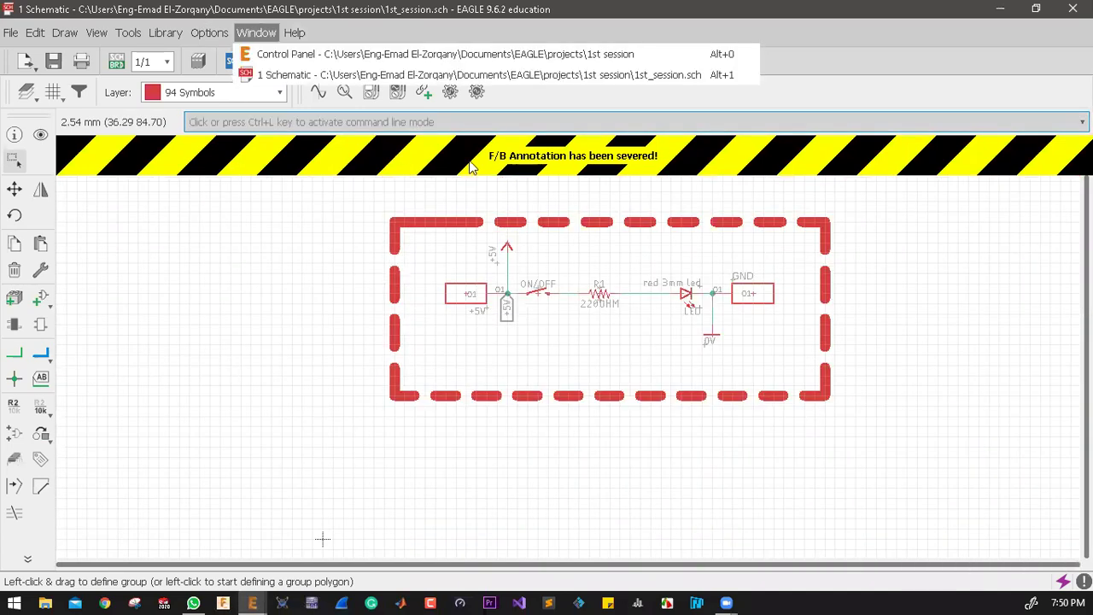
left_click(235, 82)
left_click(395, 426)
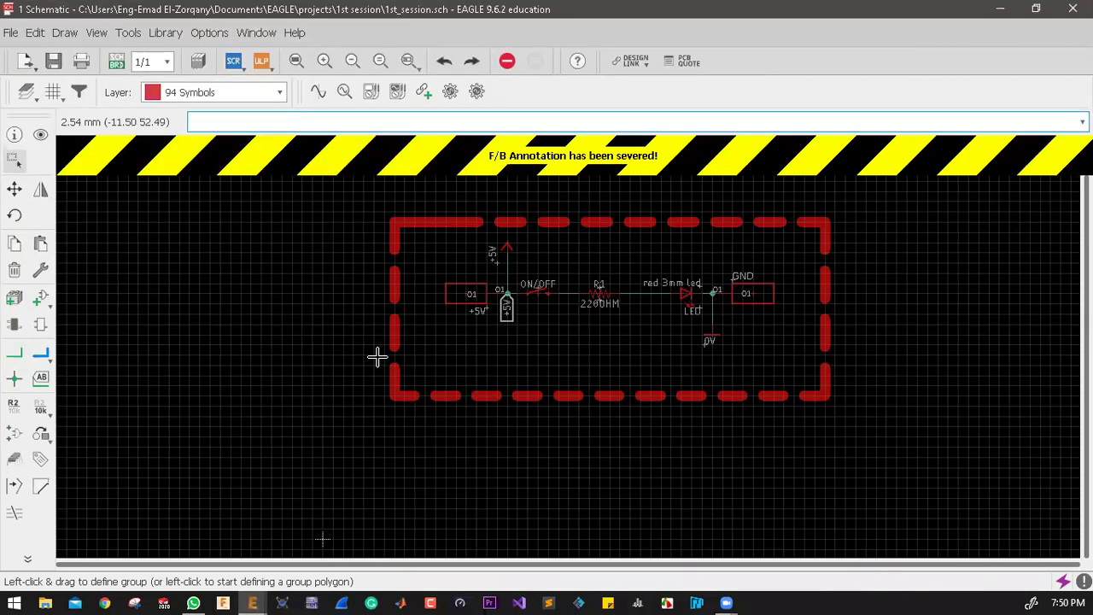
scroll(279, 329, "up", 1)
scroll(257, 329, "up", 2)
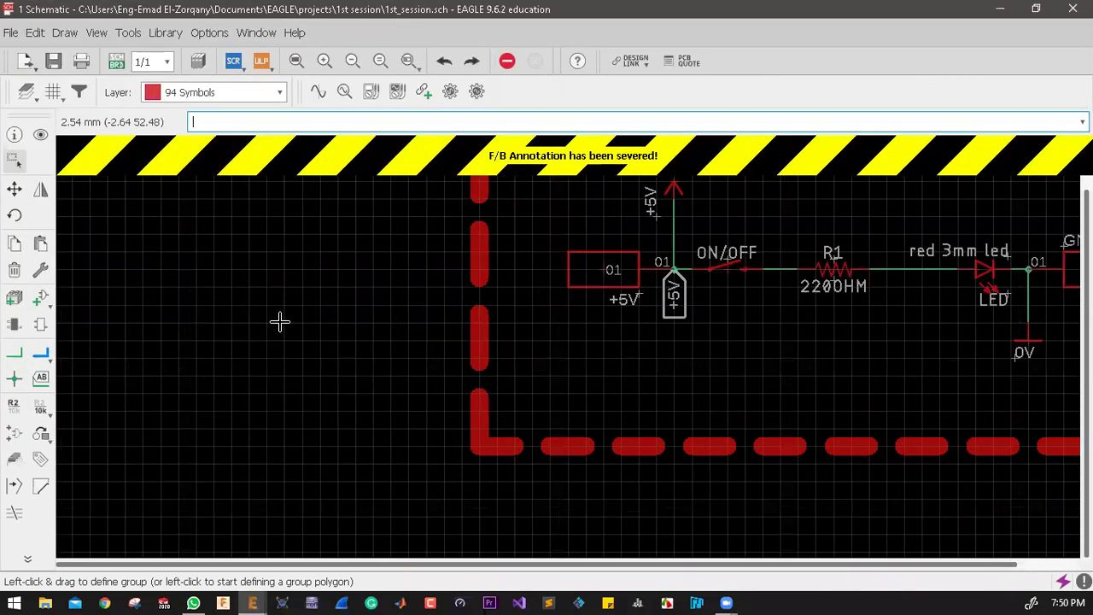
scroll(264, 256, "down", 1)
scroll(273, 265, "down", 1)
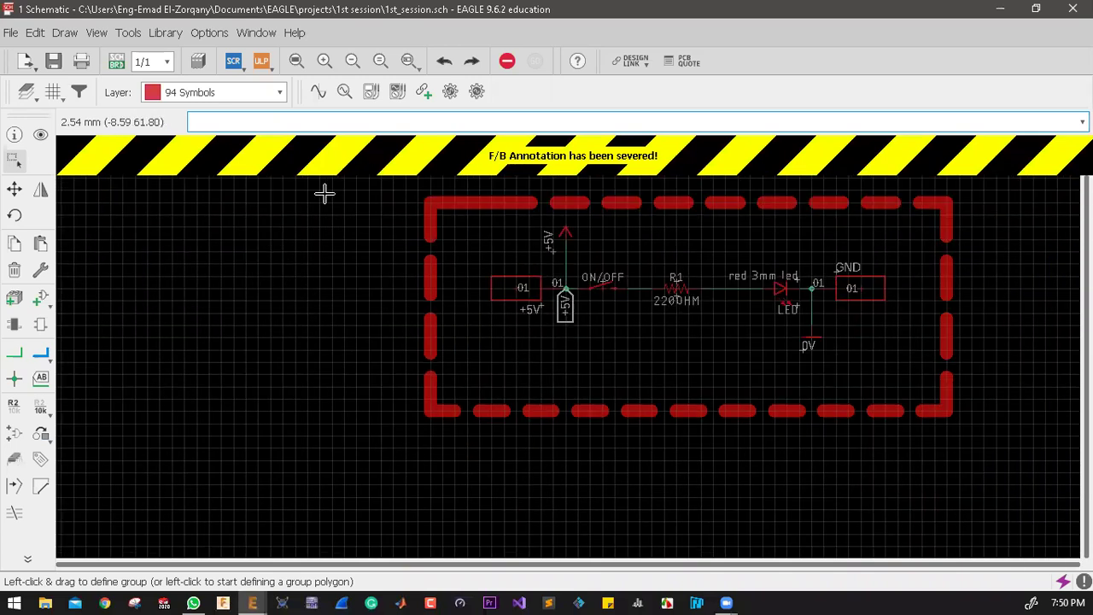
scroll(291, 183, "down", 1)
scroll(295, 171, "up", 2)
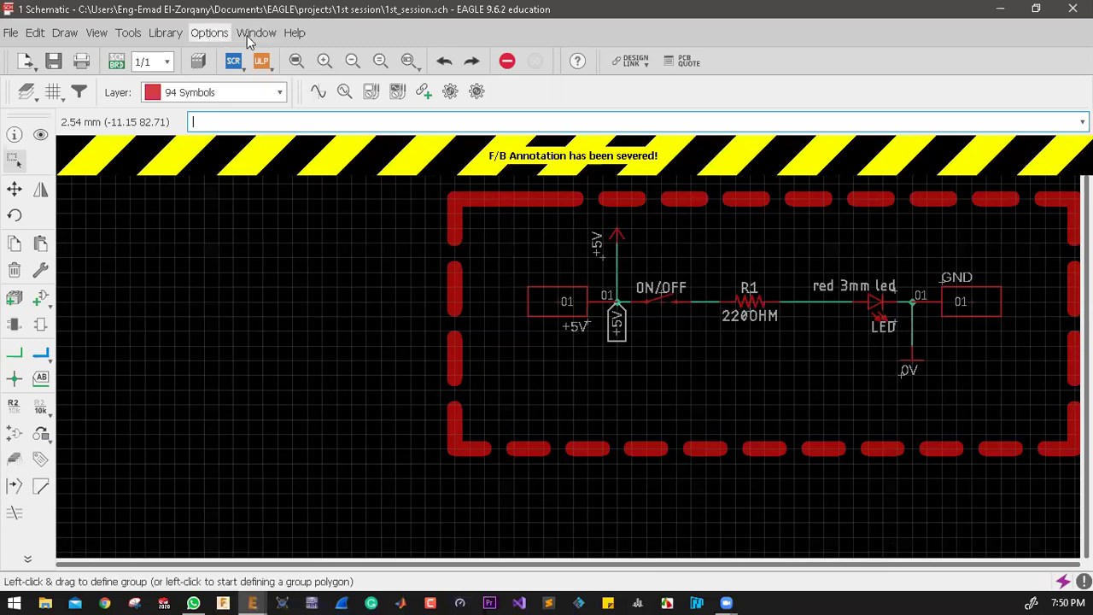
Step: Set the schematic background back to white in the user interface settings
left_click(210, 32)
key("Right")
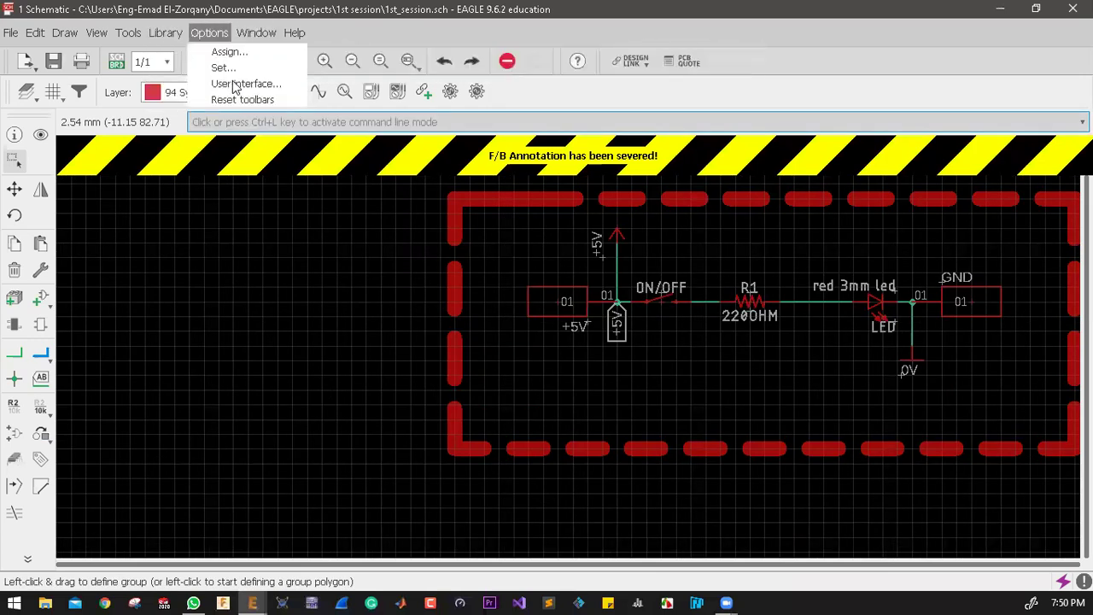
left_click(224, 77)
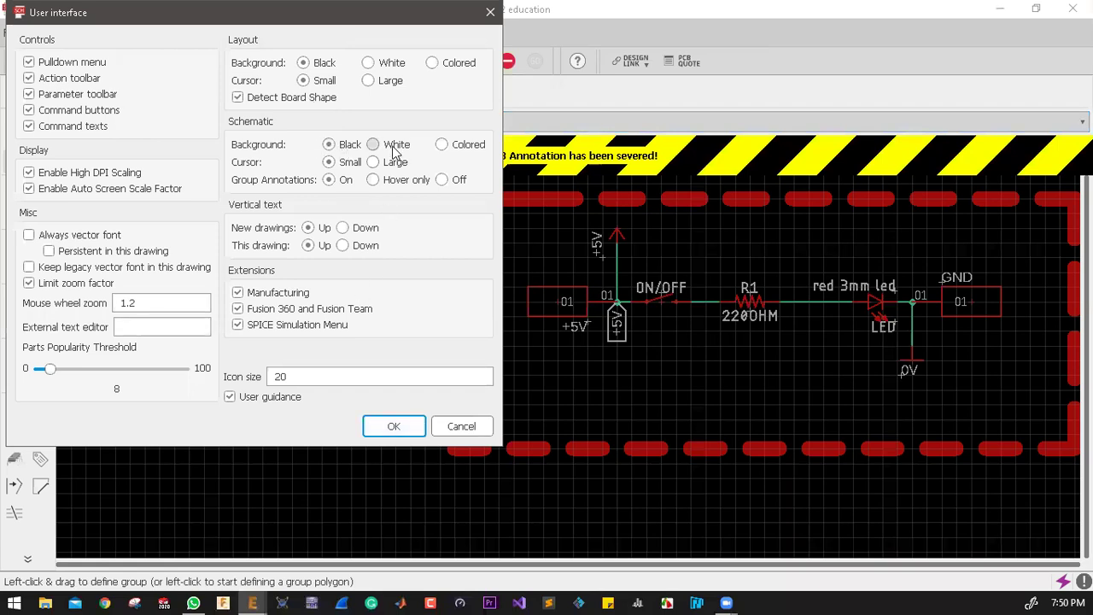
left_click(393, 426)
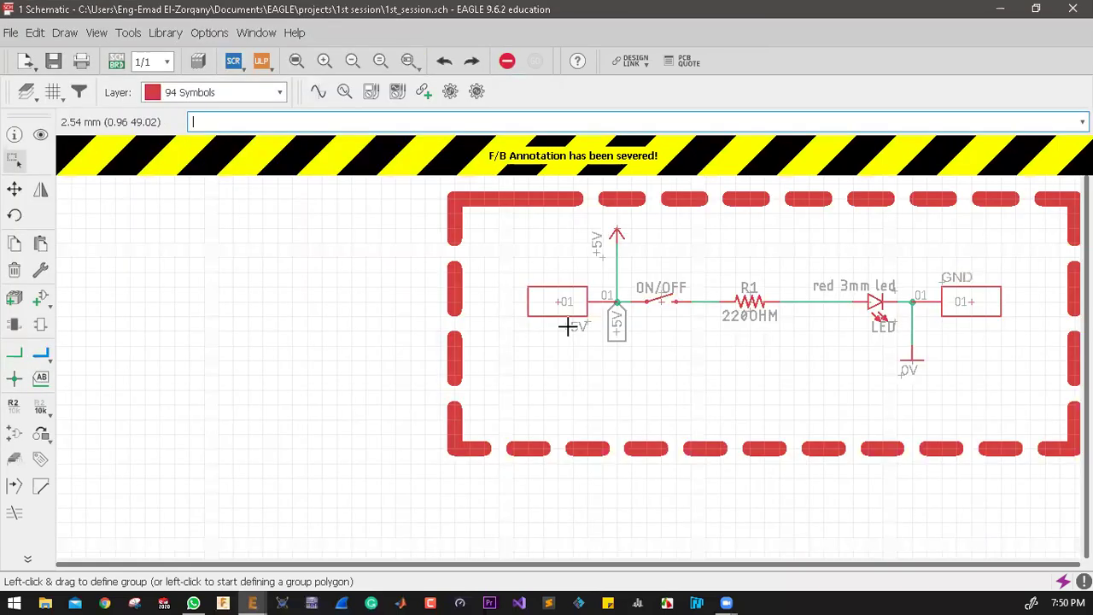
Step: Examine the dashed border around the circuit and the Line tool's options for drawing it
scroll(491, 308, "down", 2)
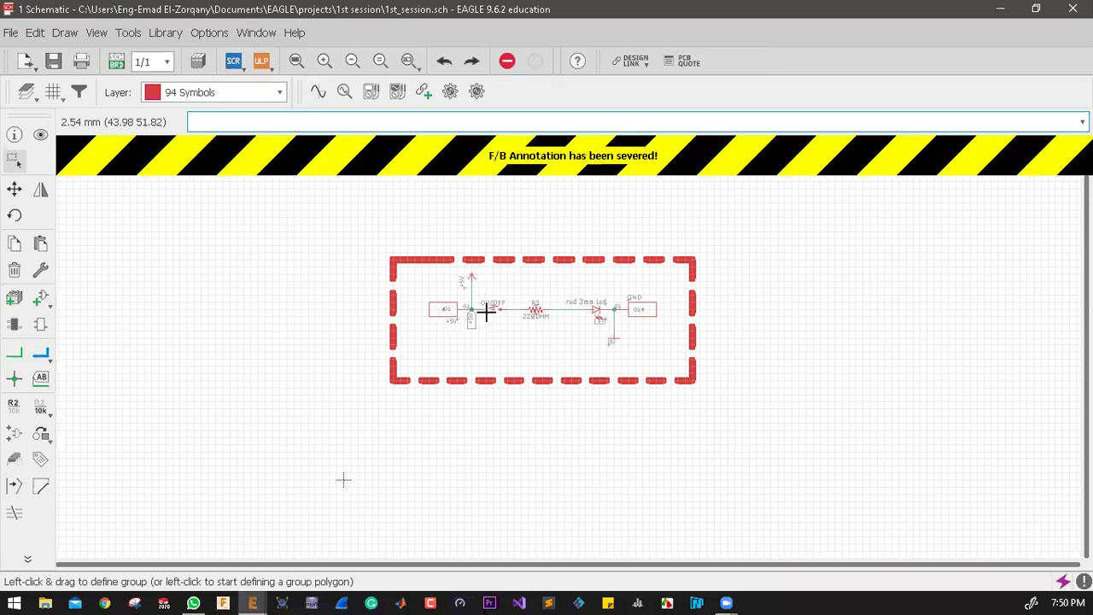
scroll(485, 314, "down", 1)
scroll(484, 315, "up", 3)
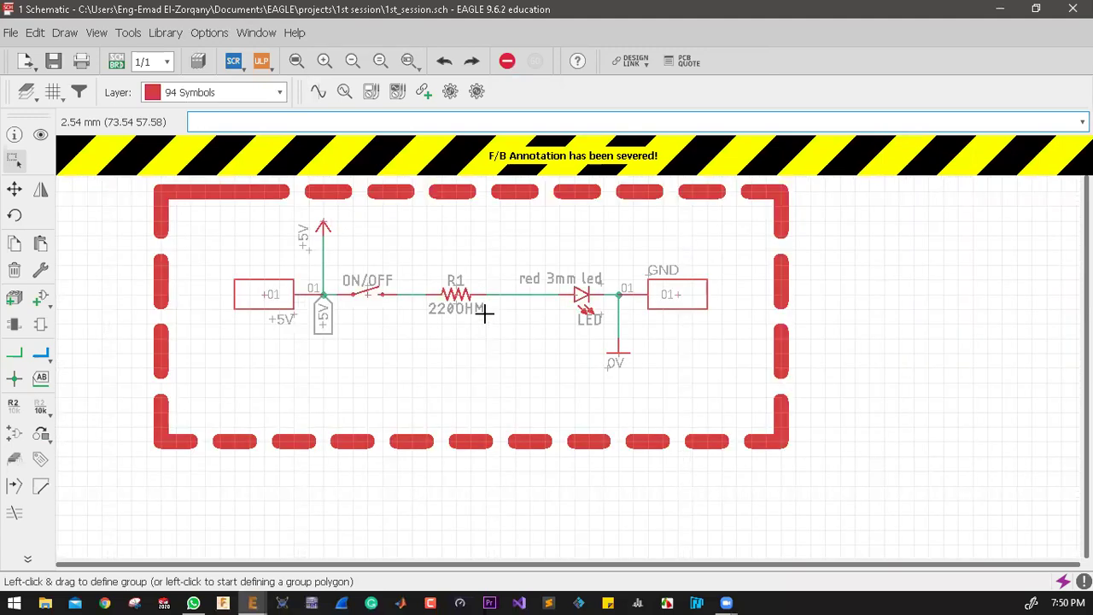
left_click(28, 559)
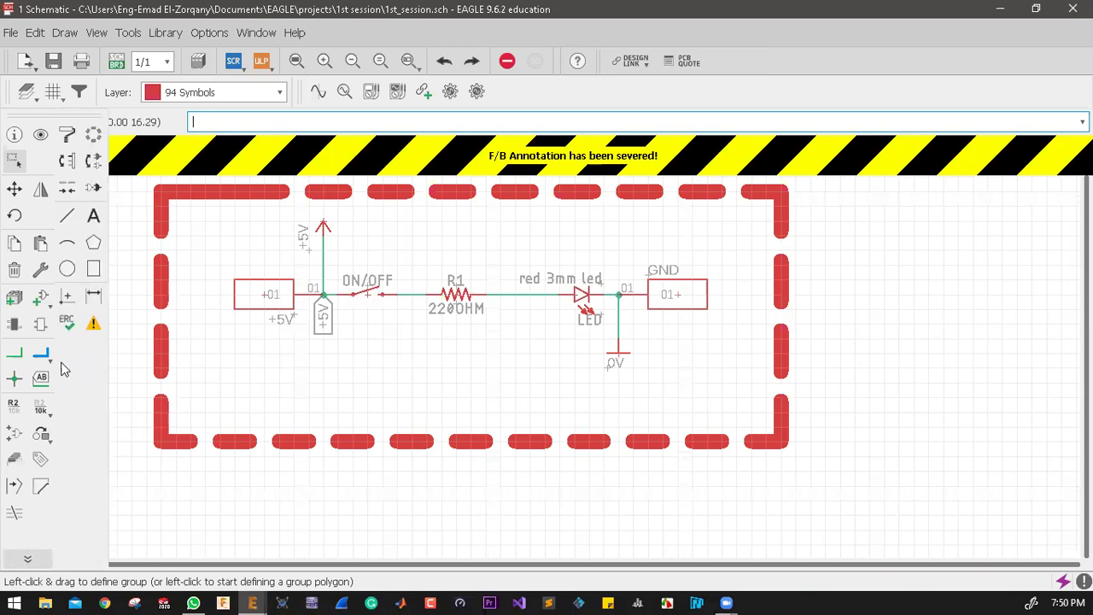
left_click(68, 217)
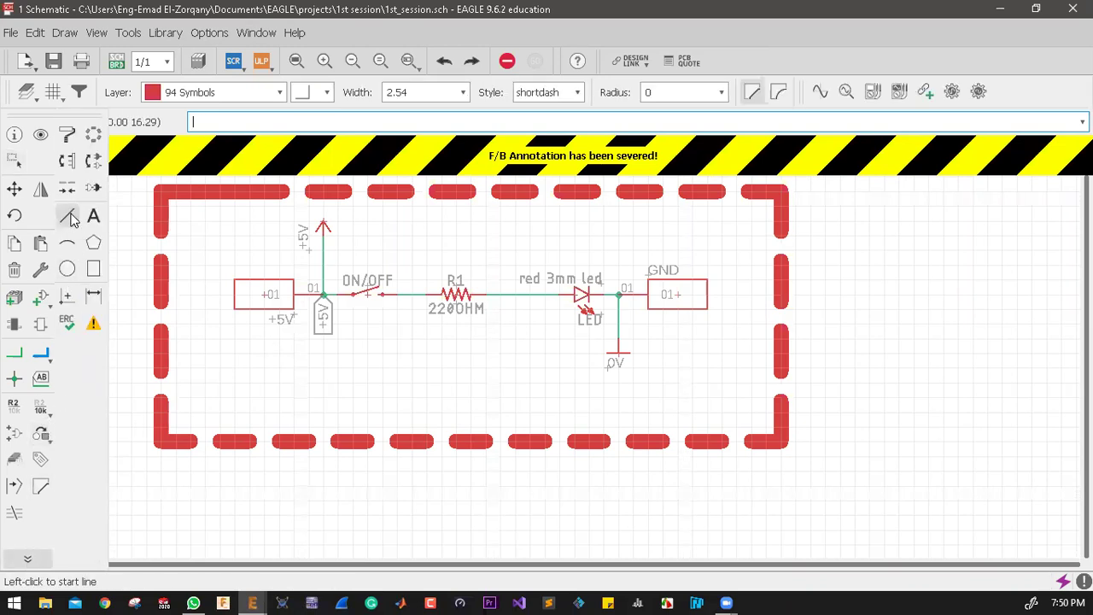
mouse_move(76, 420)
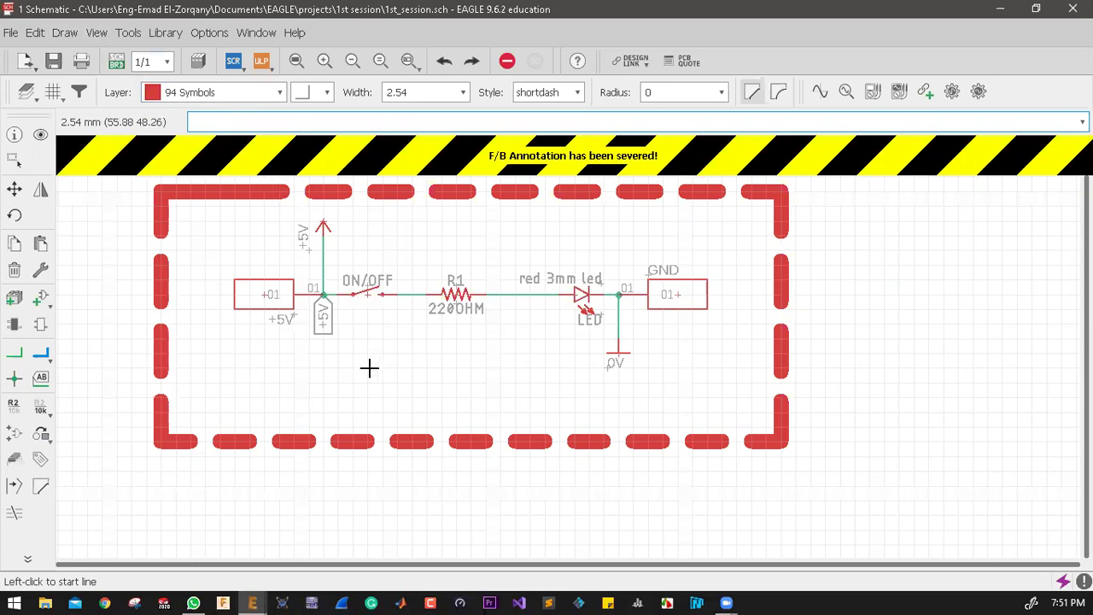
scroll(375, 363, "down", 2)
scroll(381, 357, "down", 1)
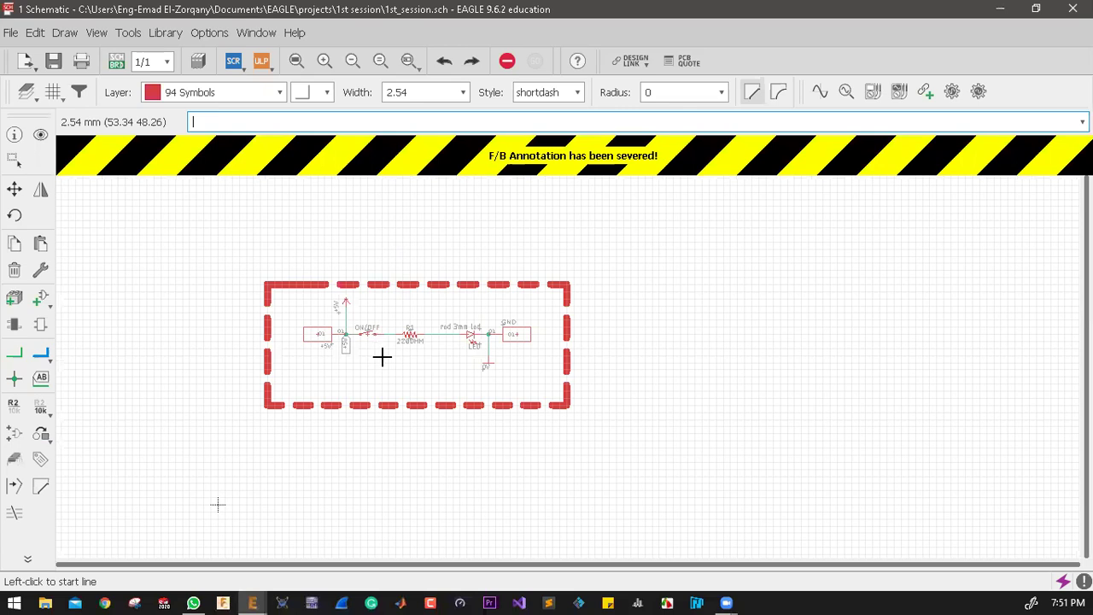
scroll(376, 358, "up", 1)
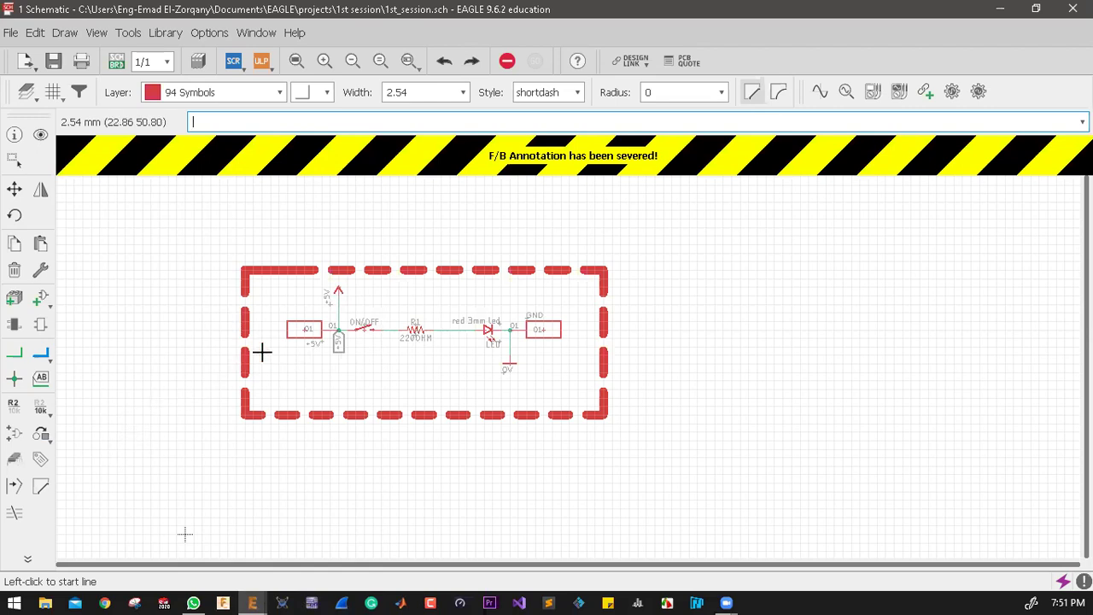
scroll(250, 280, "up", 3)
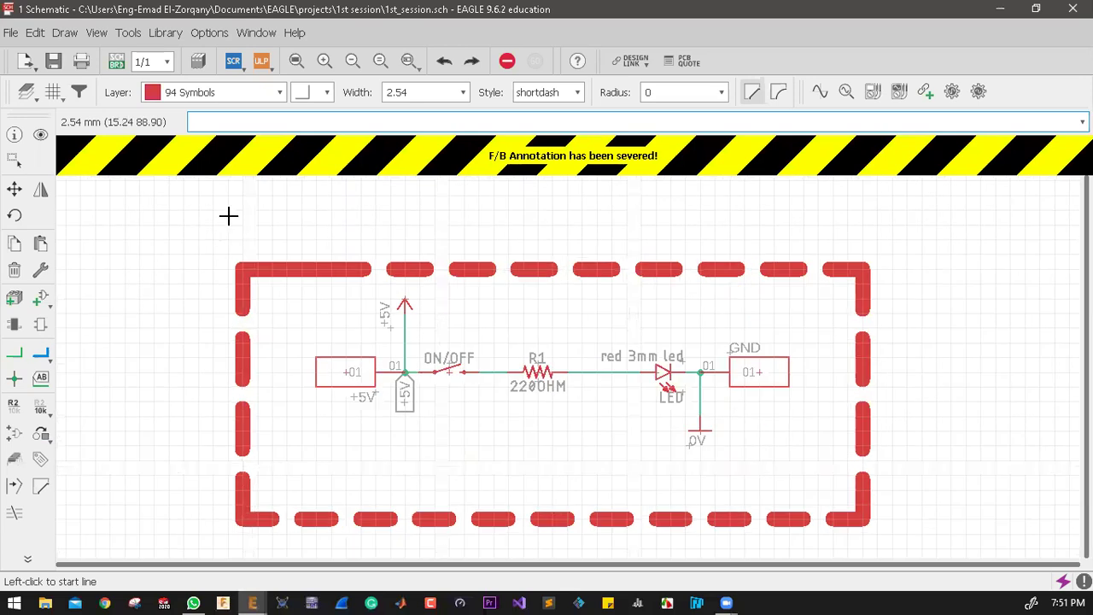
Step: Start a frame with 8 columns and 5 rows on layer 94 Symbols, just outside the upper-left corner of the dashed border
left_click(69, 36)
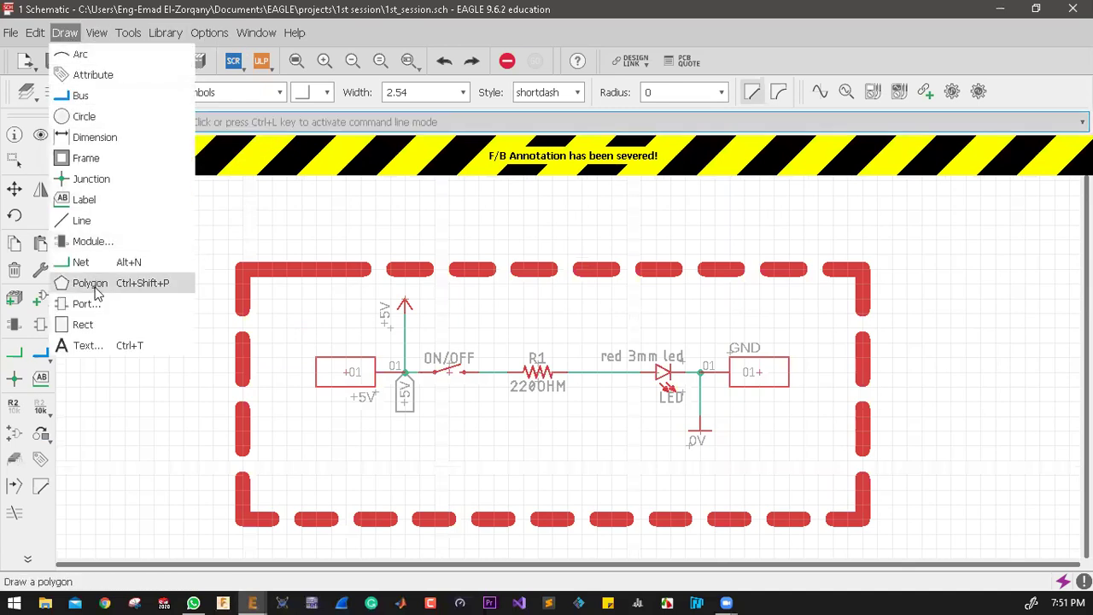
key("Right")
key("Right")
mouse_move(67, 36)
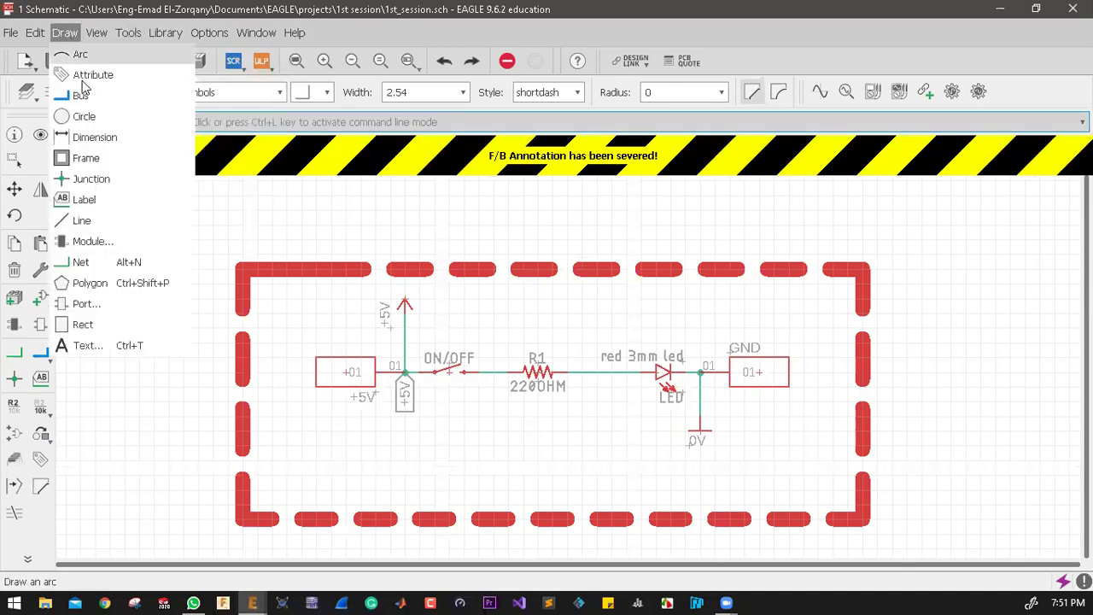
left_click(105, 164)
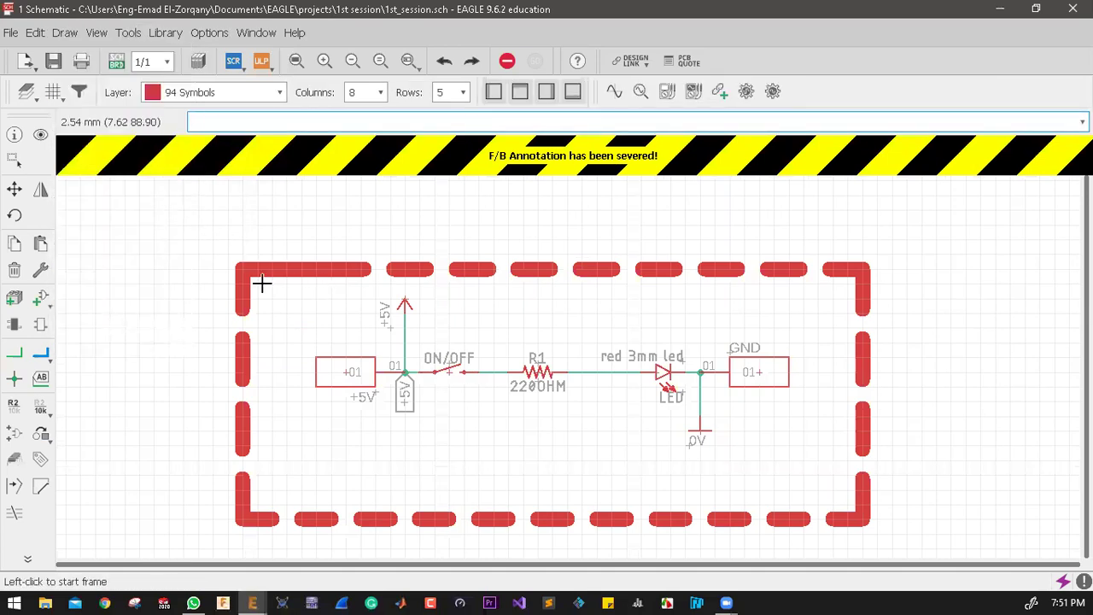
scroll(189, 236, "down", 1)
scroll(261, 252, "down", 1)
scroll(180, 211, "down", 2)
left_click(181, 211)
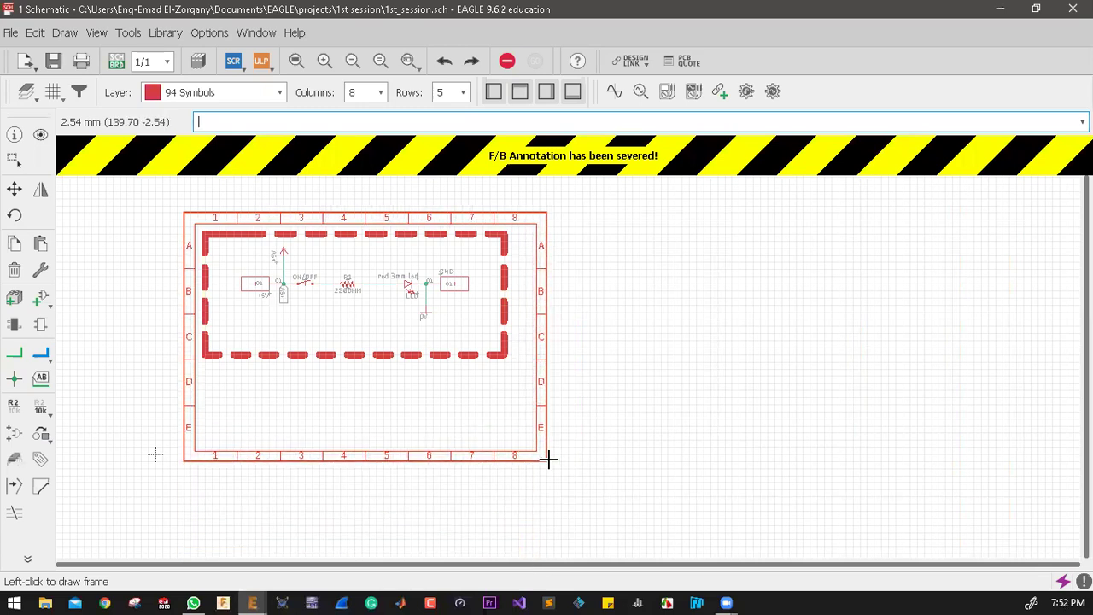
scroll(549, 459, "up", 1)
scroll(549, 445, "down", 1)
scroll(535, 390, "down", 1)
scroll(530, 385, "up", 1)
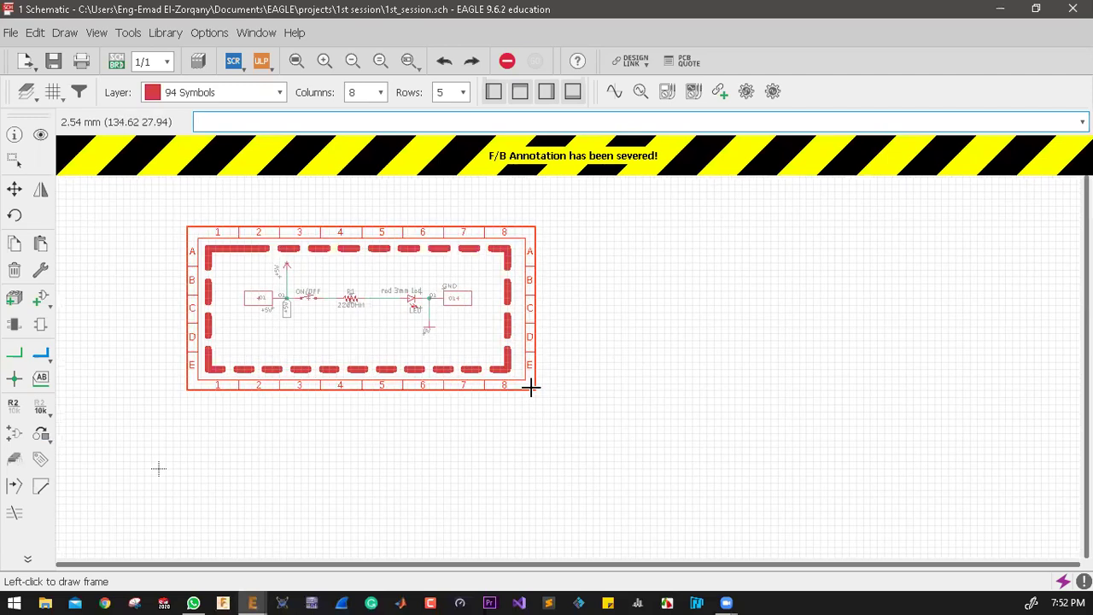
Step: Draw the frame on layer 91 Nets so that it encloses the dashed circuit border, keeping 8 columns and 5 rows
left_click(179, 96)
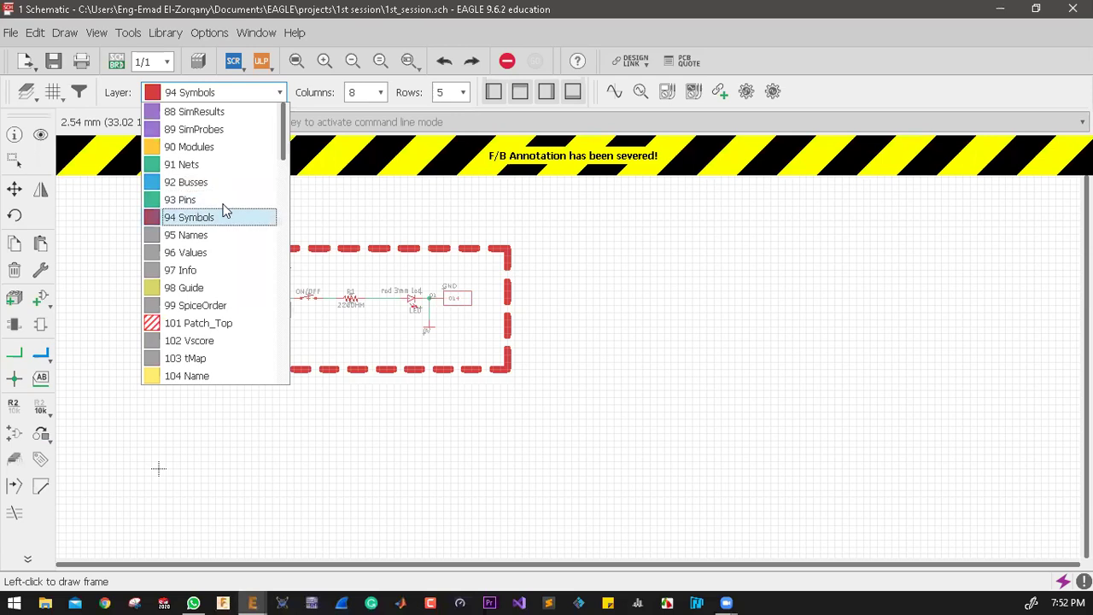
left_click(181, 164)
left_click(188, 227)
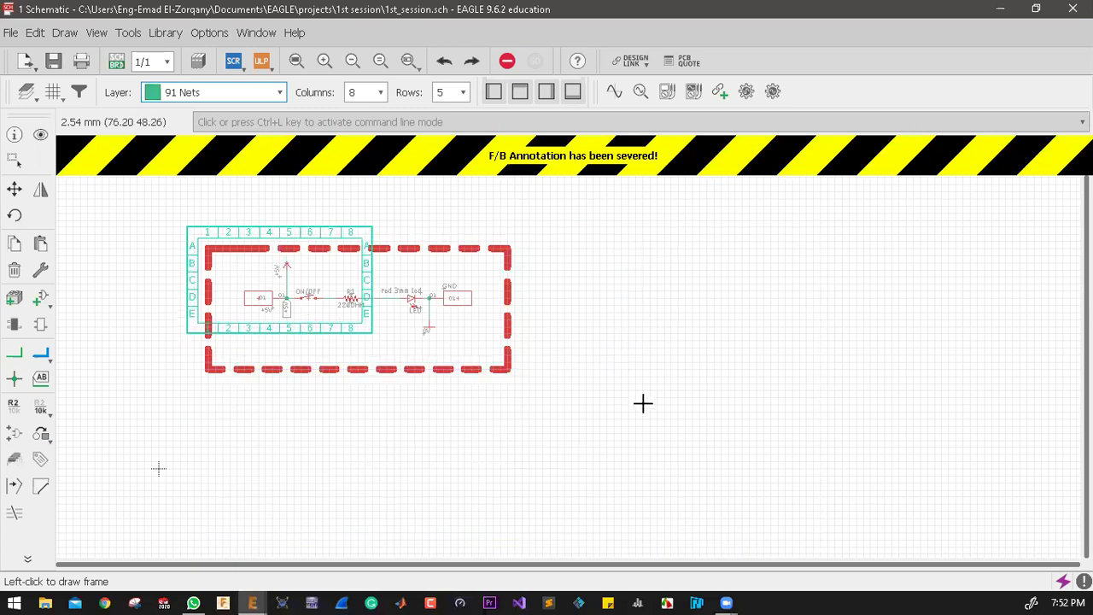
scroll(644, 402, "up", 1)
scroll(657, 412, "up", 3)
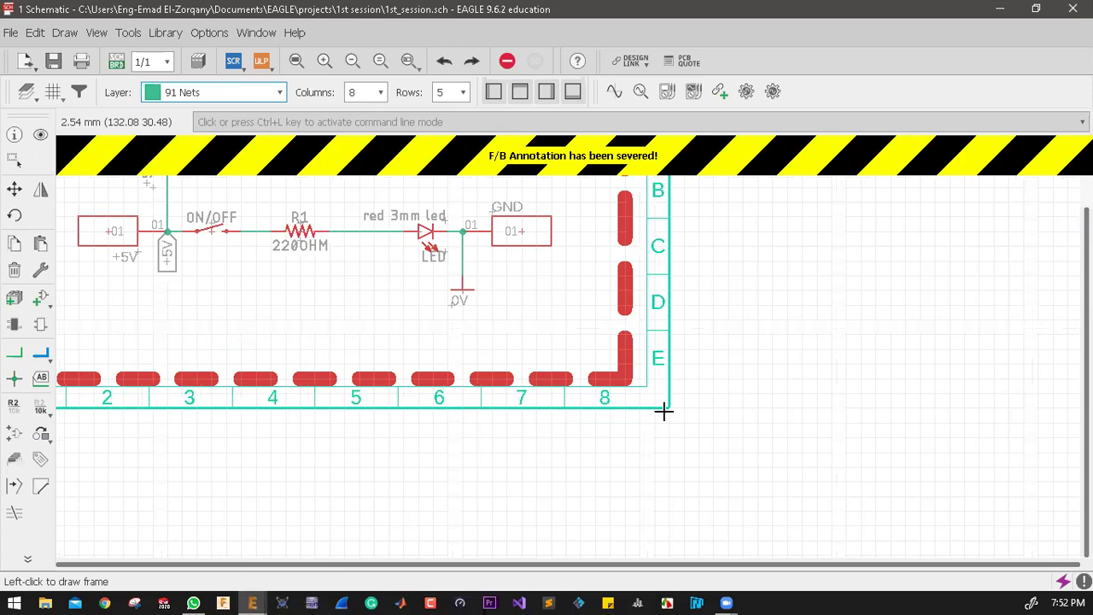
left_click(659, 415)
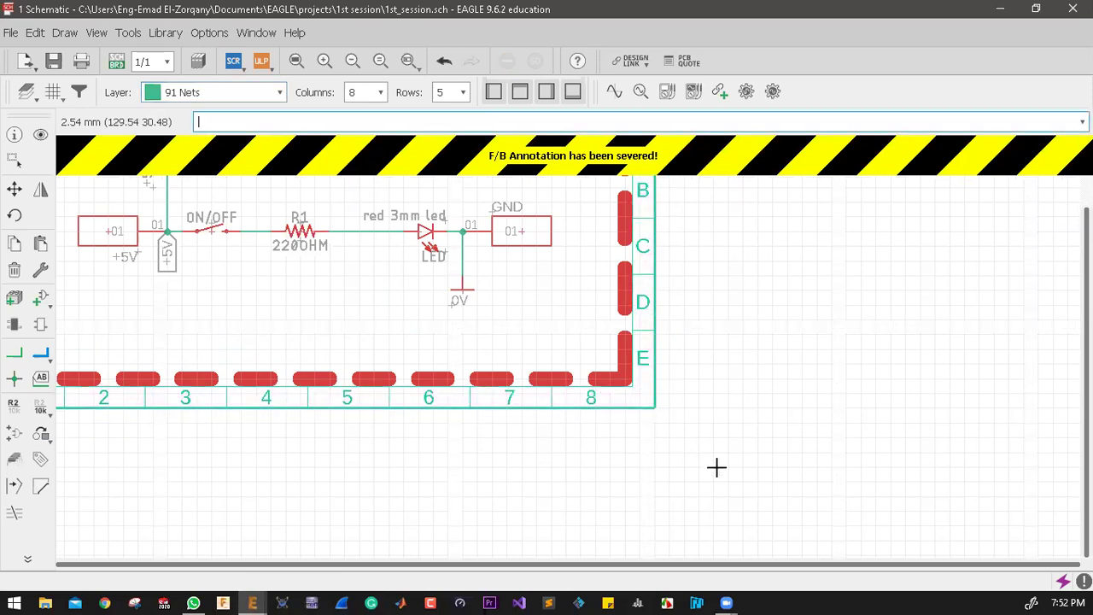
Step: Leave the Frame command and examine the frame around the circuit from close up and from a distance
key("ctrl+g")
key("alt+F2")
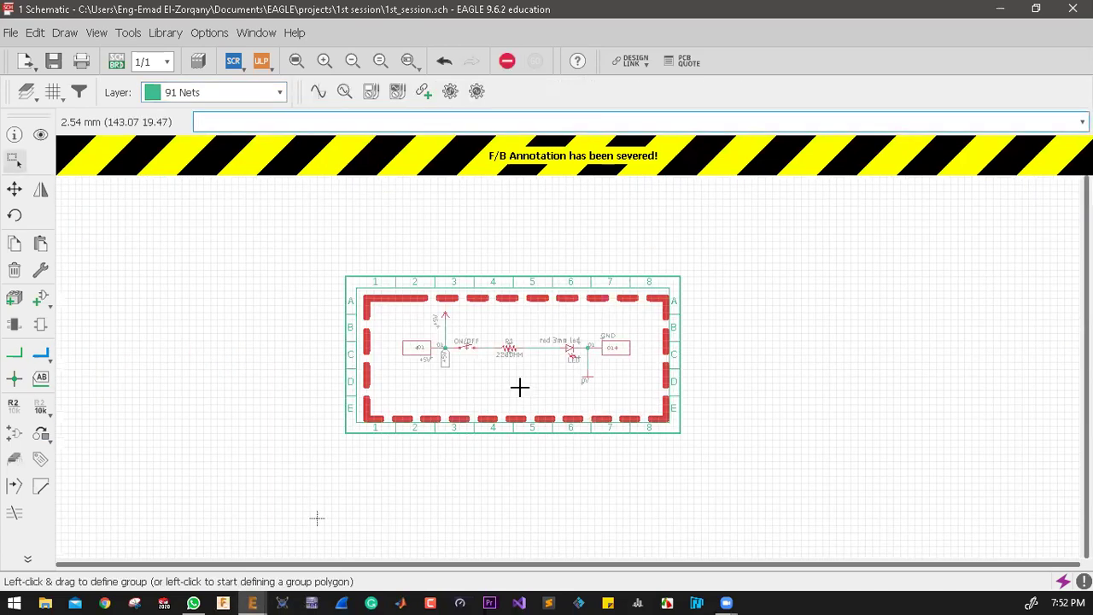
scroll(305, 266, "down", 2)
scroll(263, 261, "up", 4)
scroll(420, 366, "up", 2)
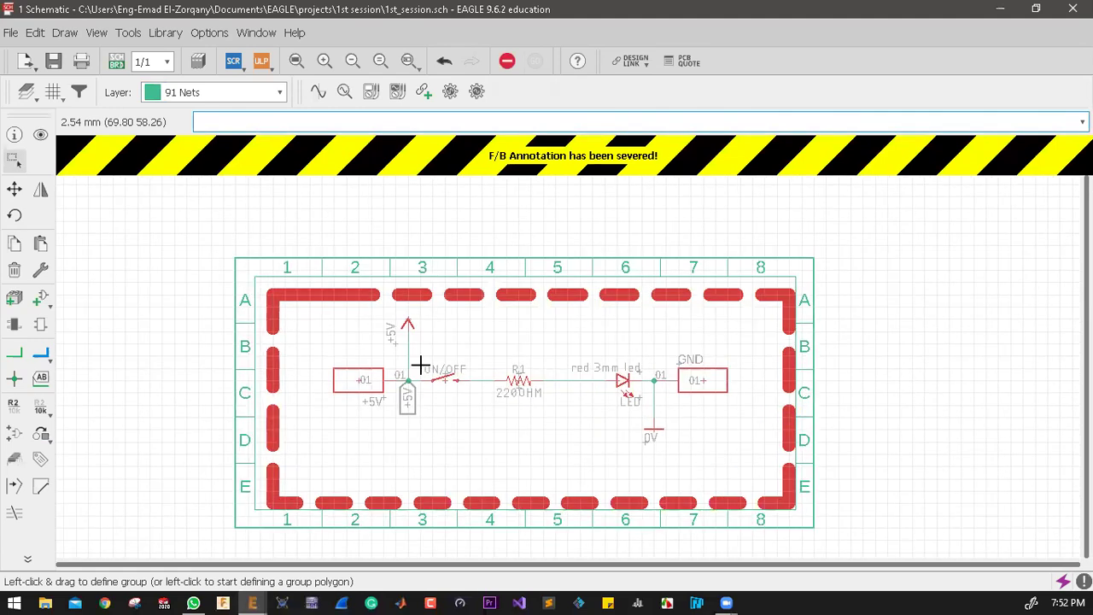
scroll(527, 337, "down", 2)
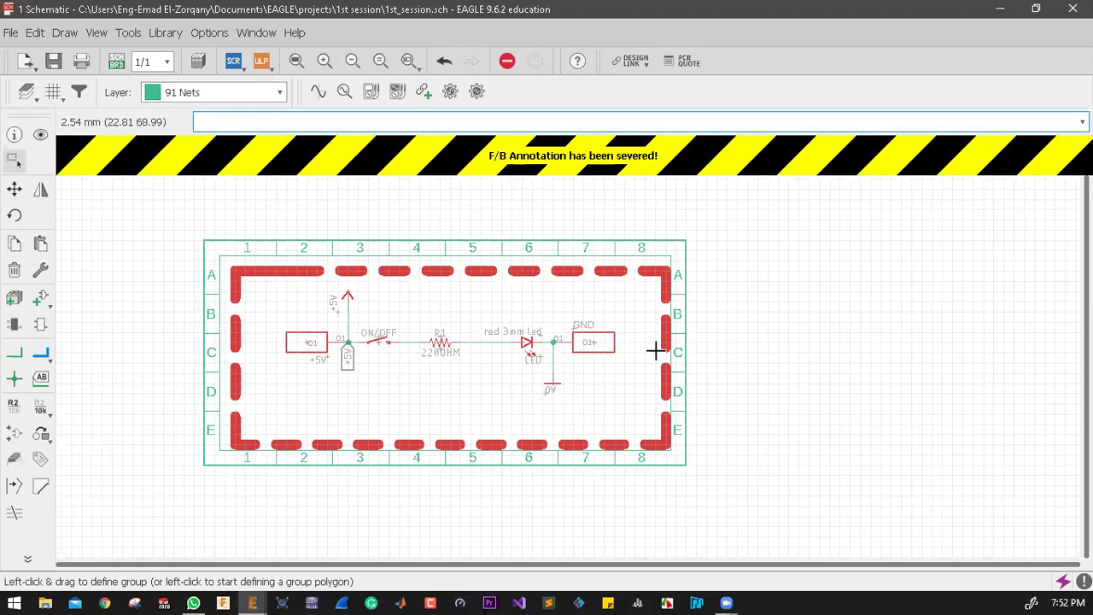
scroll(288, 267, "down", 1)
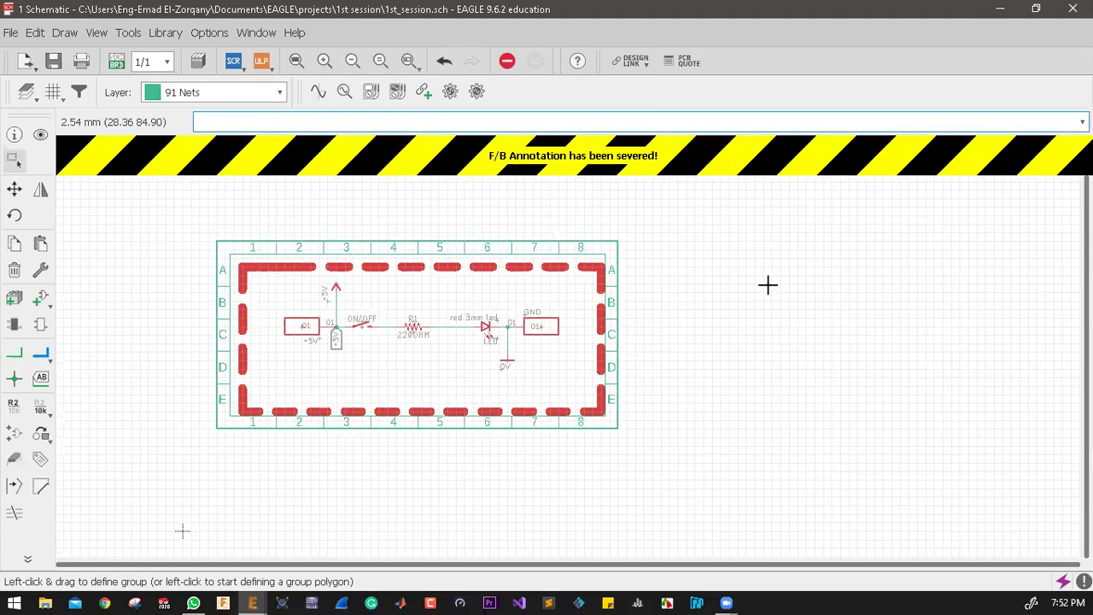
scroll(504, 275, "down", 1)
scroll(499, 281, "down", 1)
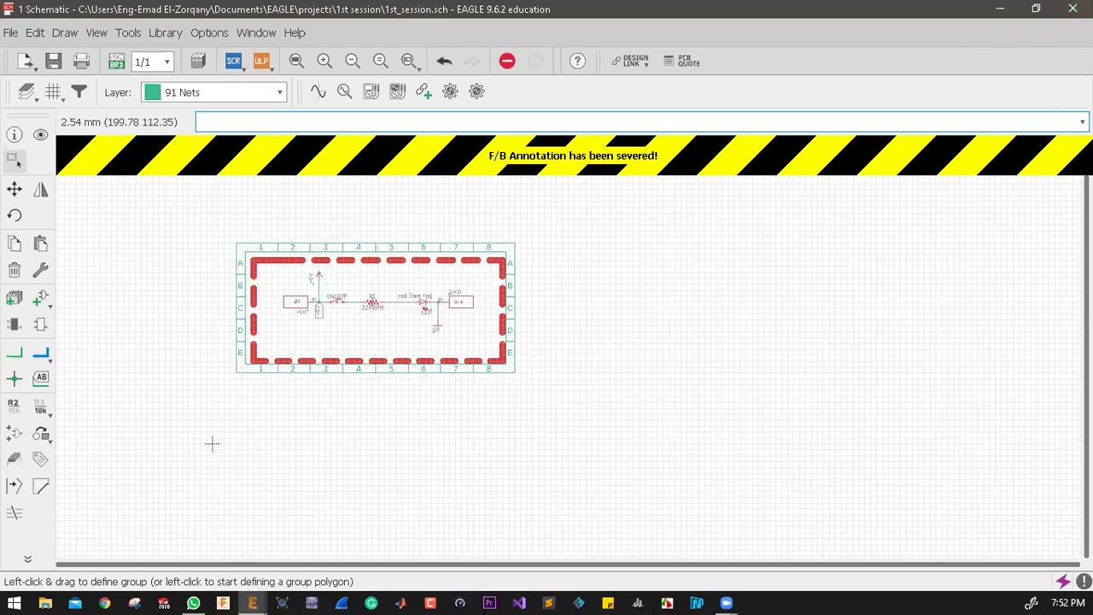
Step: Close the 1st_session schematic and bring up the Control Panel
left_click(1073, 9)
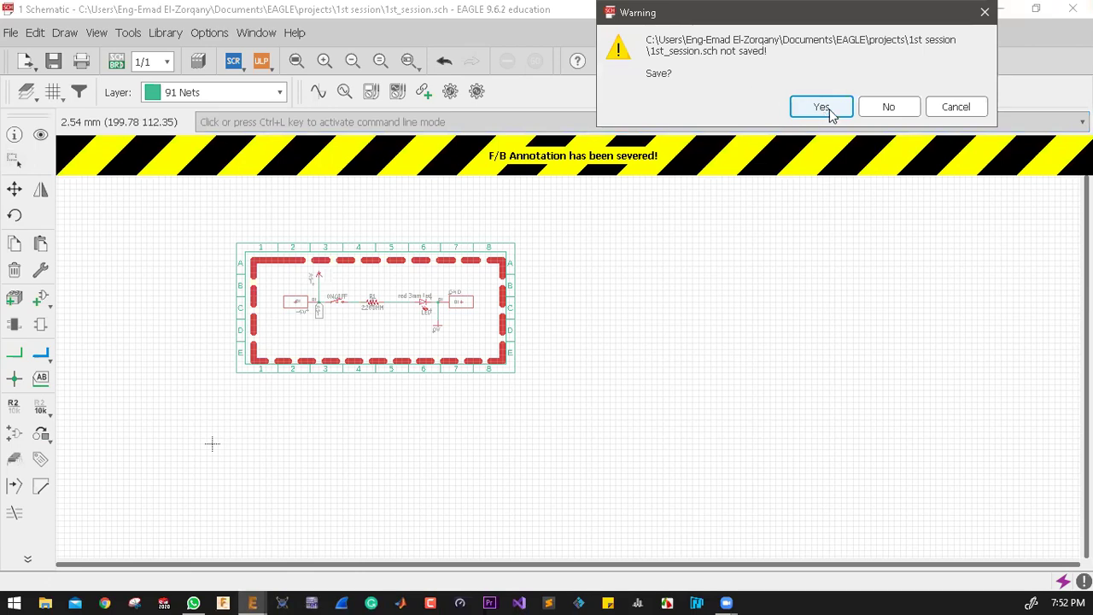
key("n")
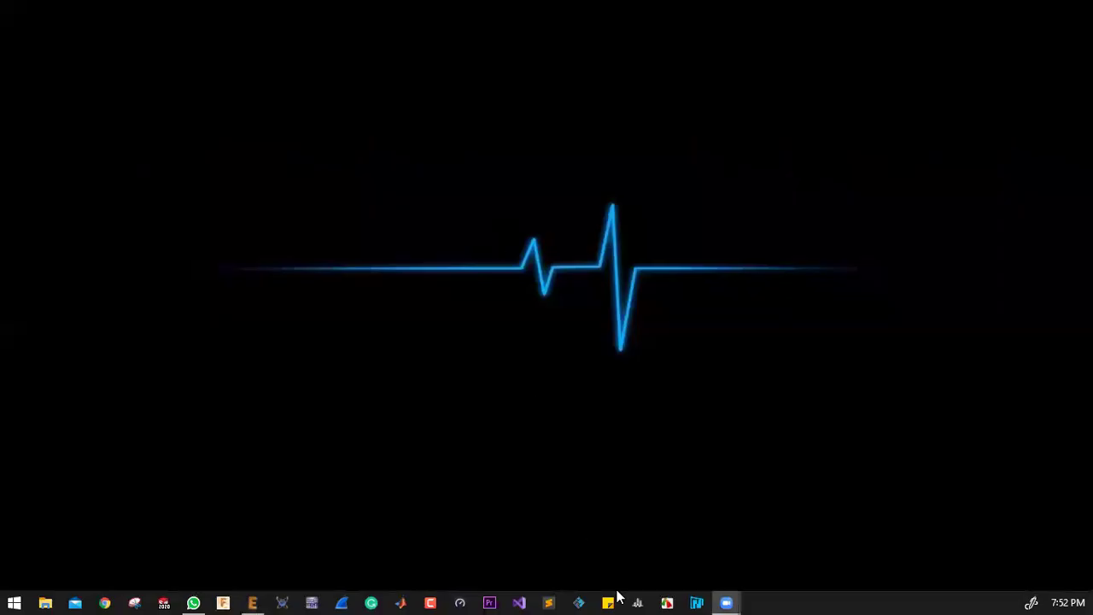
left_click(255, 599)
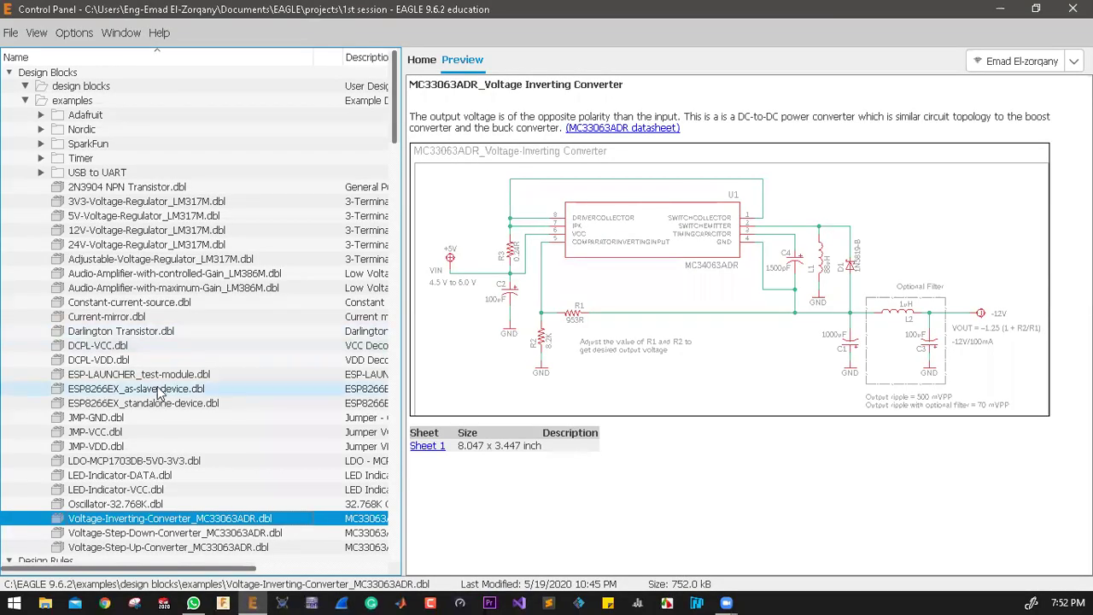
Step: Collapse the design block examples and open SOB.sch from the SOB project in the Graduation project folder
left_click(25, 112)
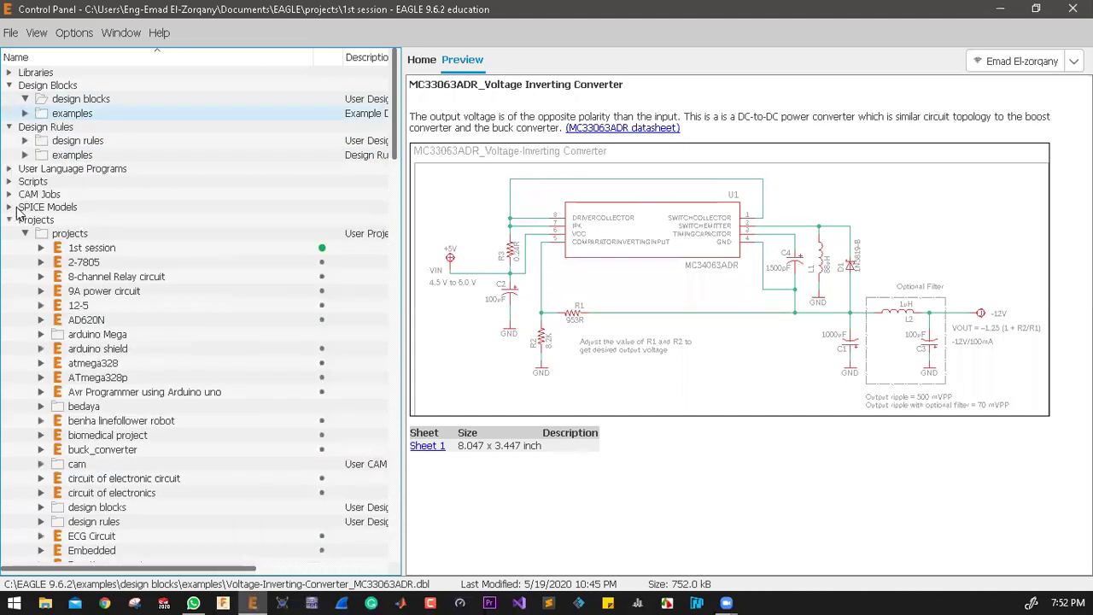
scroll(85, 273, "down", 8)
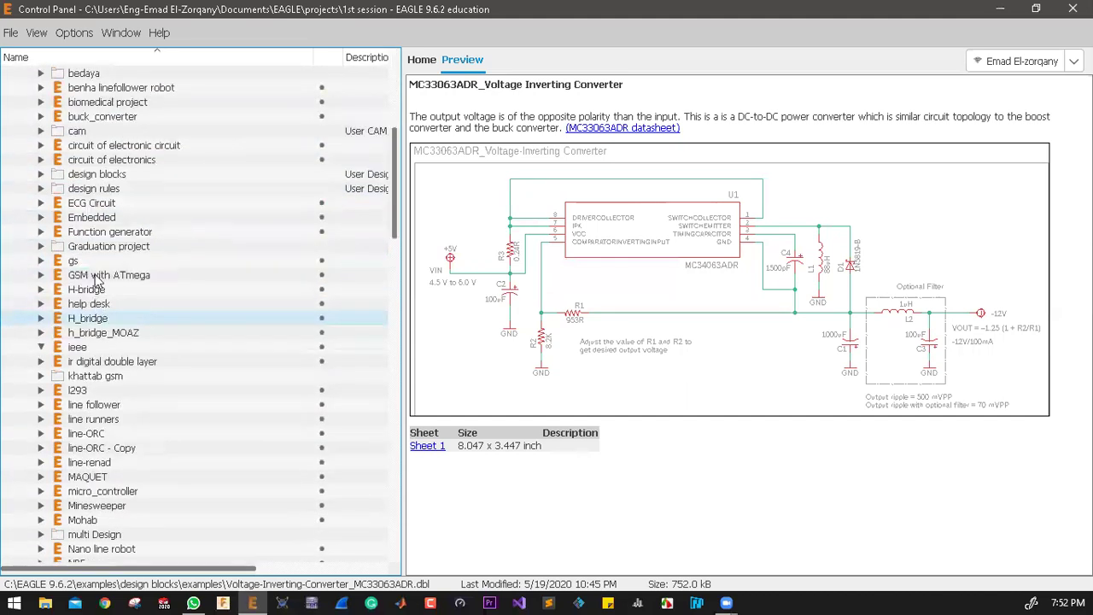
scroll(102, 247, "down", 3)
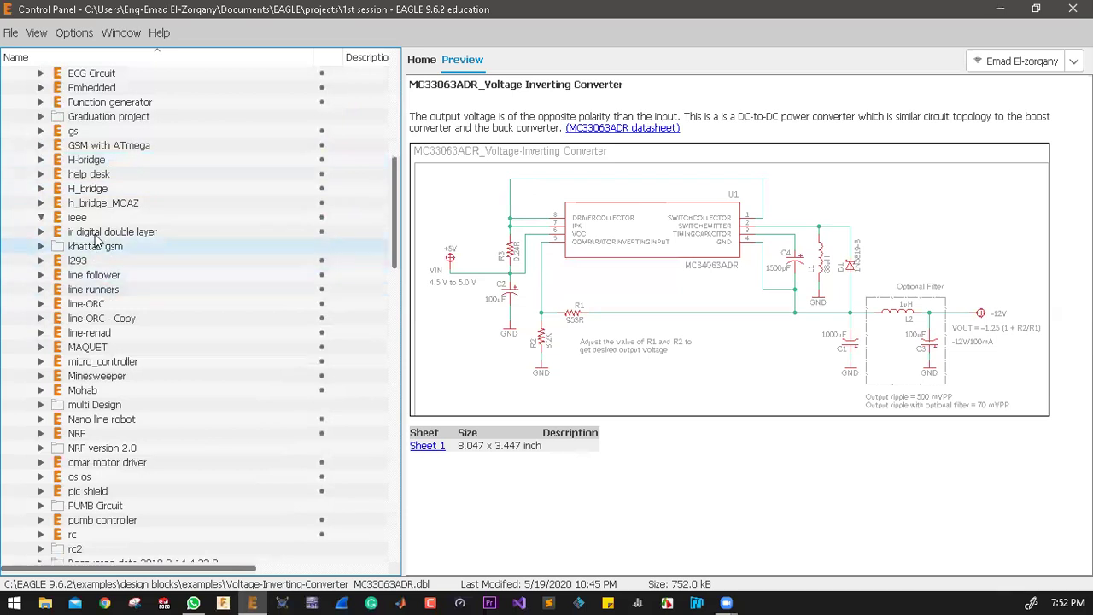
scroll(94, 247, "down", 2)
scroll(125, 389, "down", 1)
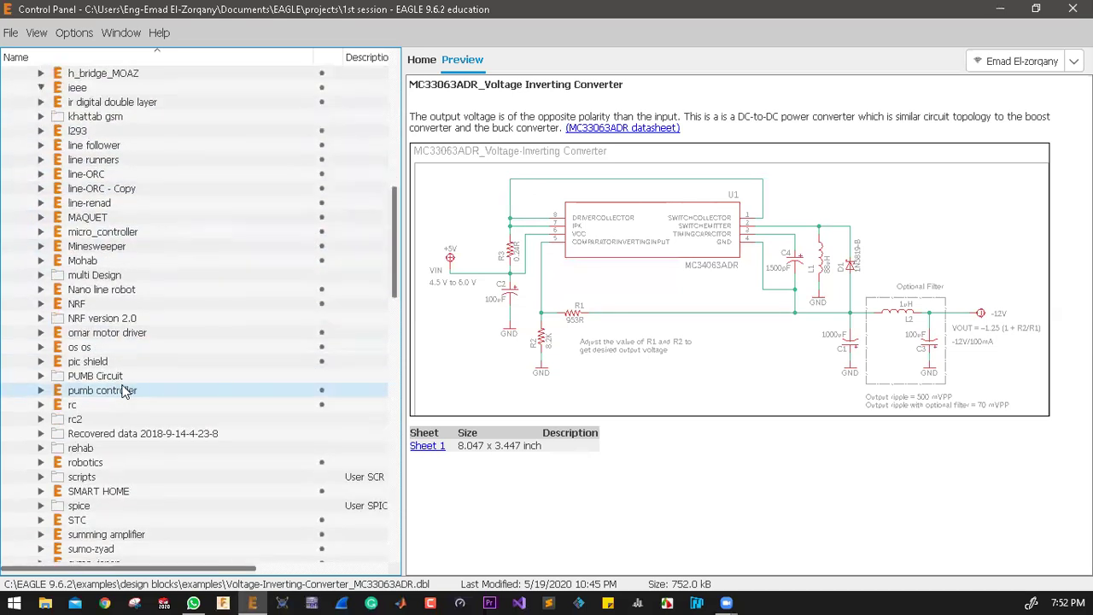
scroll(151, 342, "up", 10)
scroll(98, 220, "up", 2)
scroll(95, 256, "down", 4)
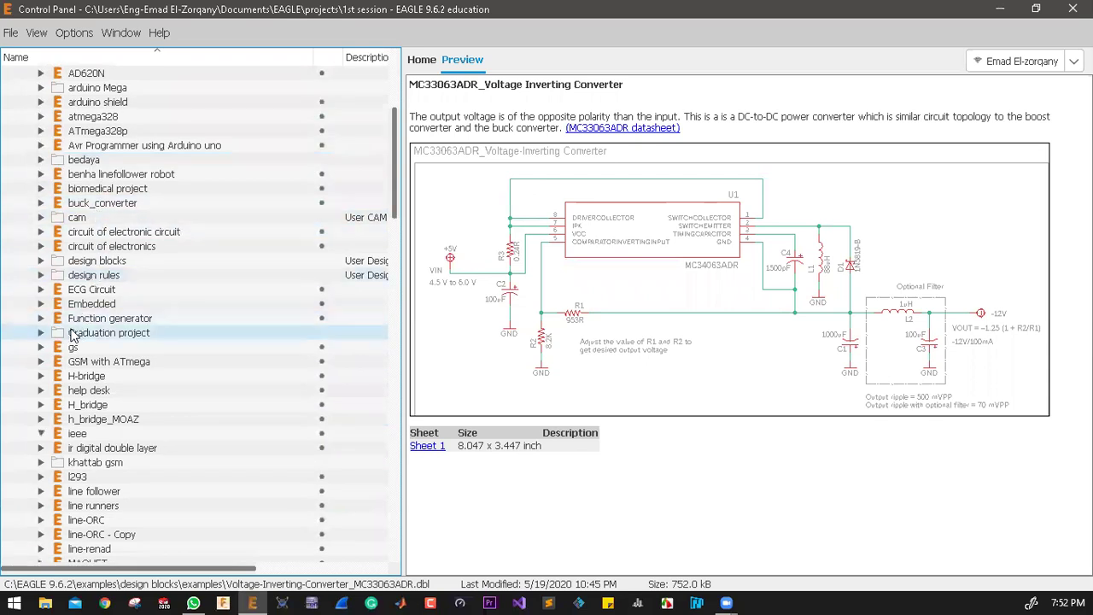
left_click(48, 333)
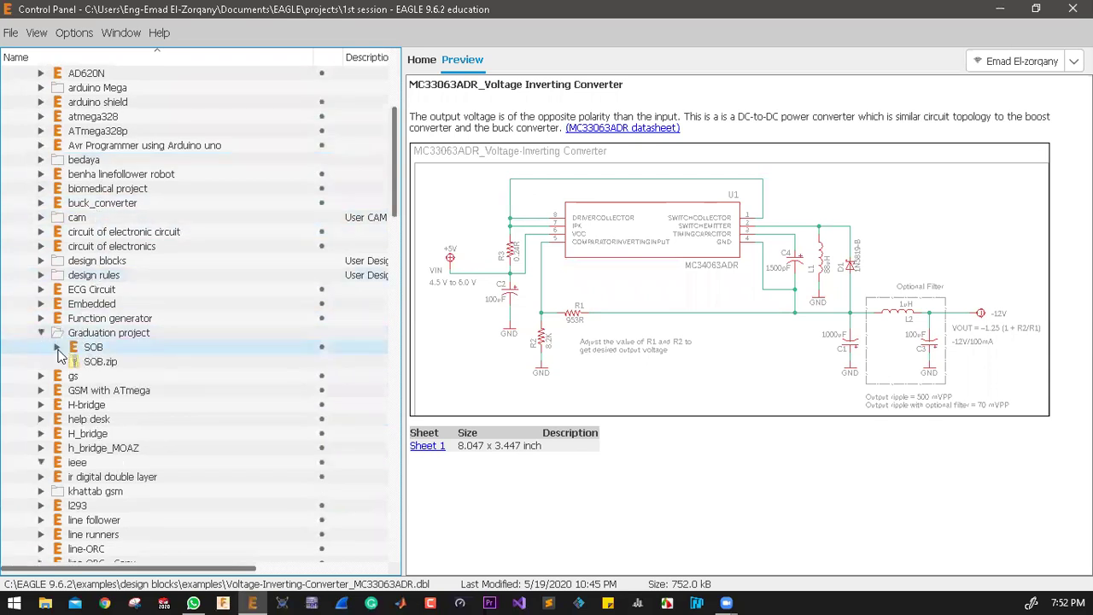
left_click(58, 347)
left_click(119, 418)
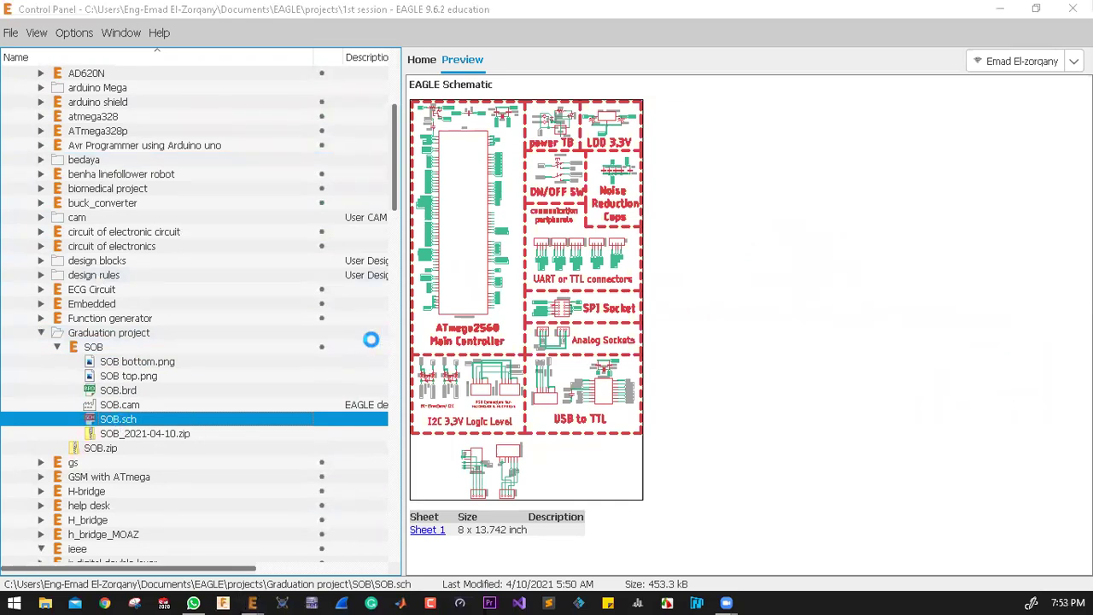
Step: Examine how the SOB schematic is divided into labelled circuit blocks by dashed borders
scroll(635, 229, "up", 2)
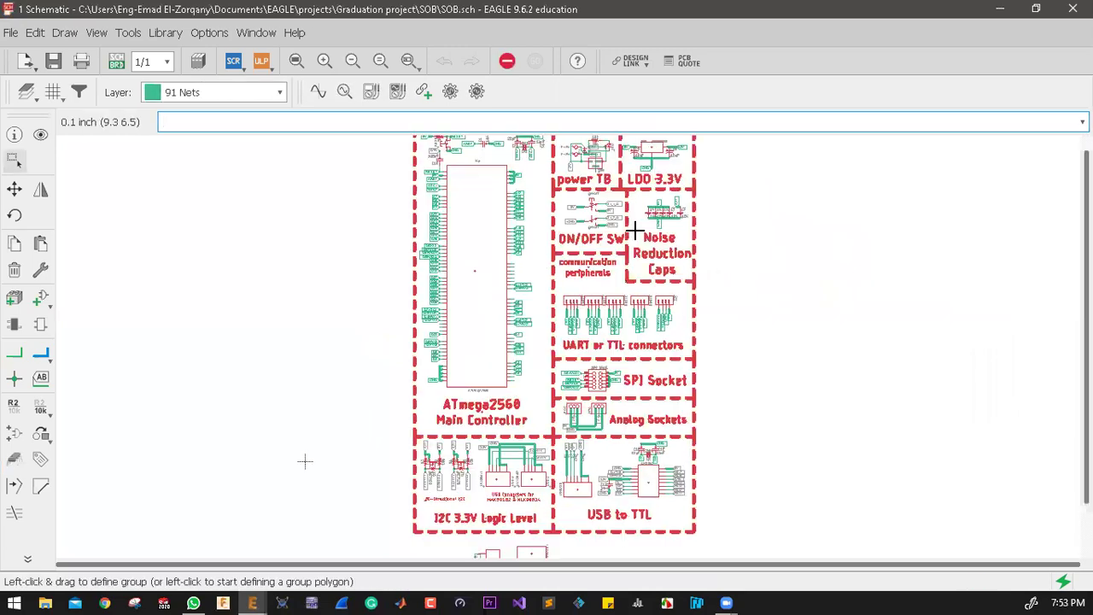
scroll(542, 239, "down", 3)
scroll(510, 156, "up", 5)
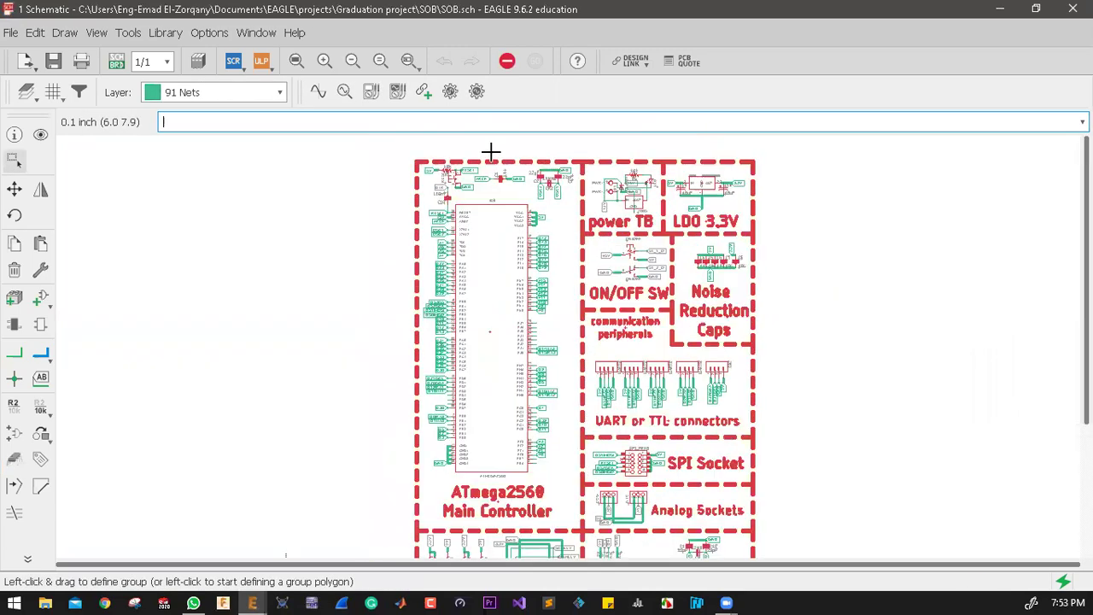
scroll(202, 200, "up", 3)
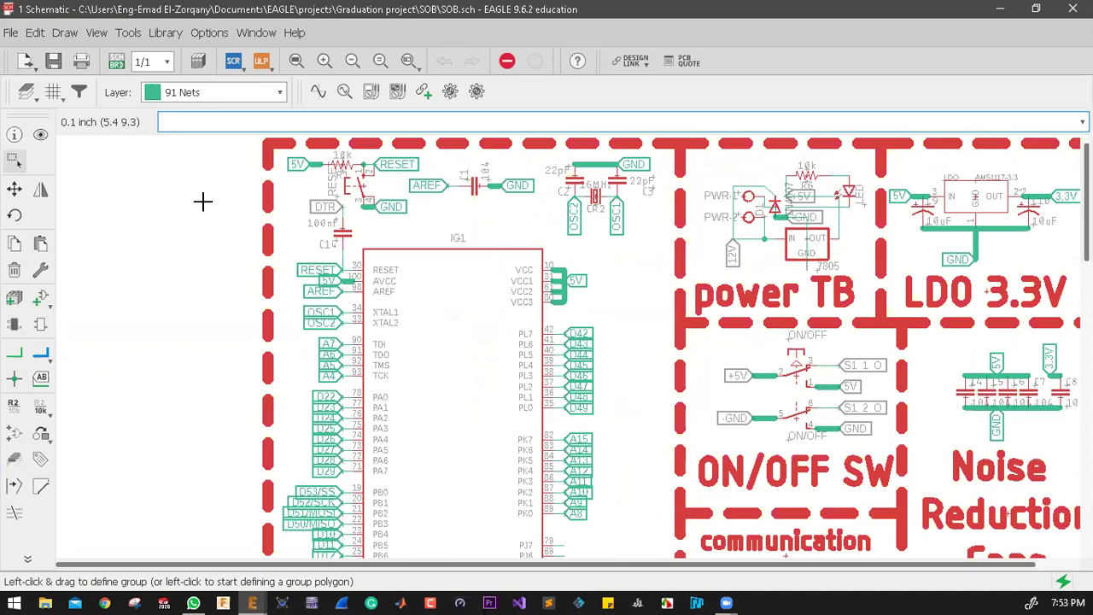
Step: Examine the ATmega2560 main controller block of the SOB schematic, including its reset, AREF and crystal circuits
scroll(175, 175, "down", 3)
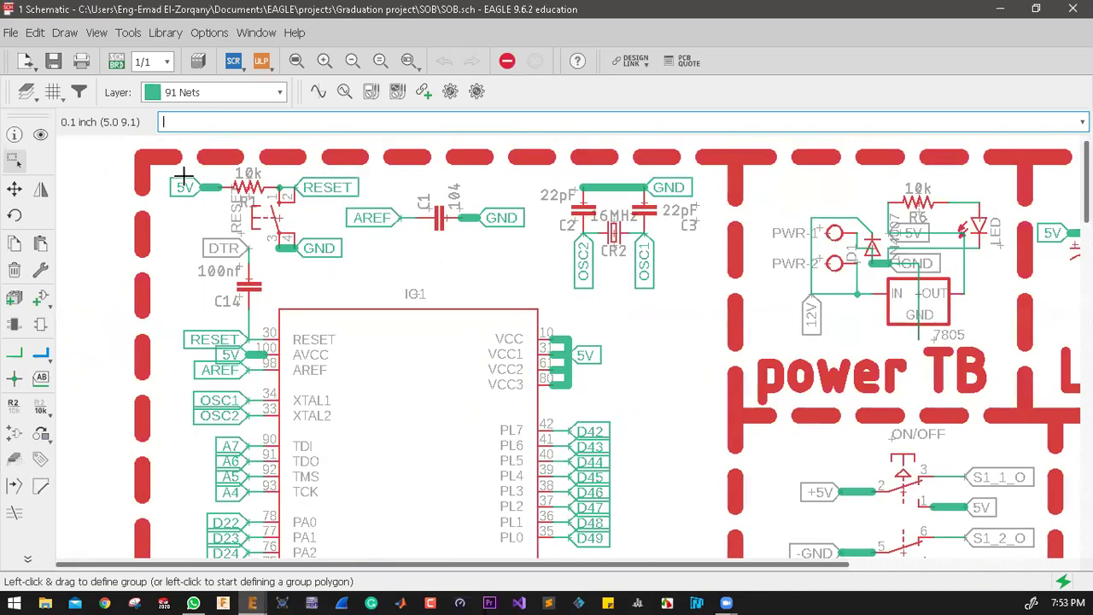
scroll(177, 187, "up", 3)
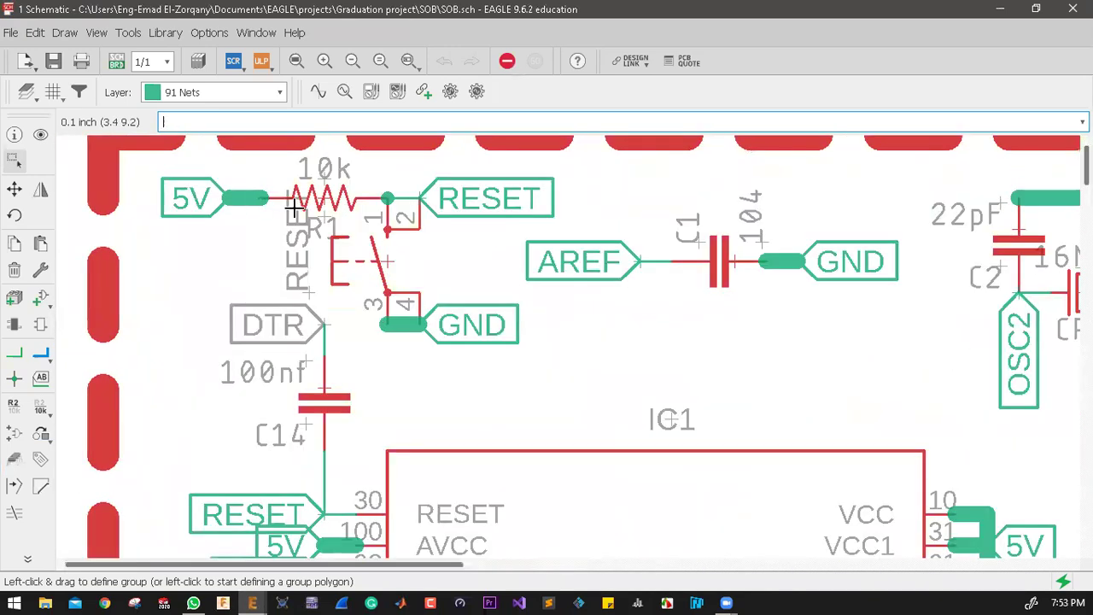
scroll(188, 194, "down", 1)
scroll(187, 195, "down", 2)
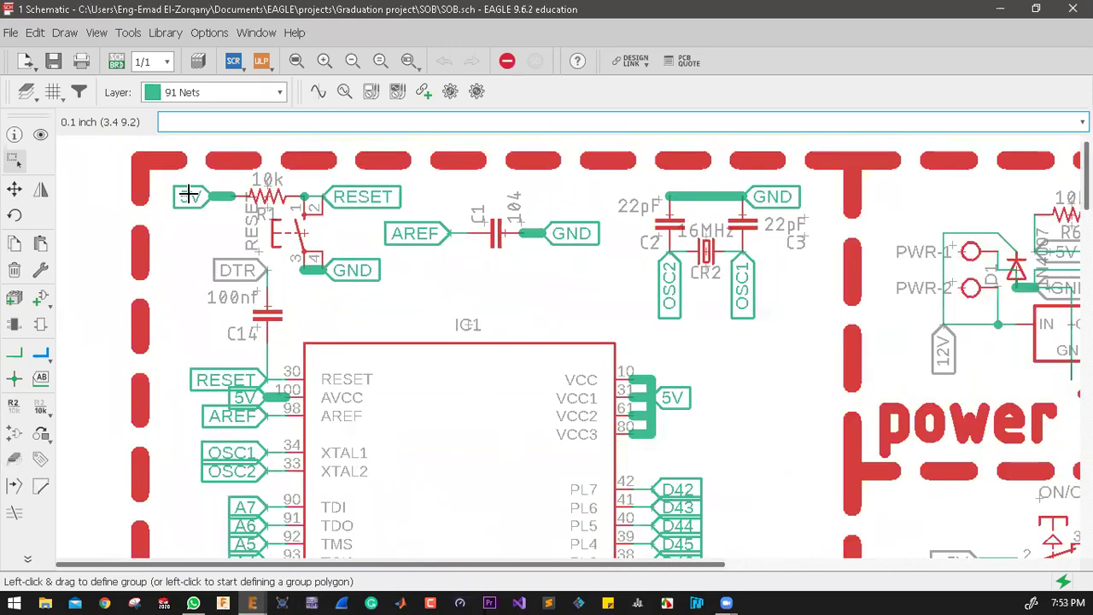
scroll(188, 194, "down", 5)
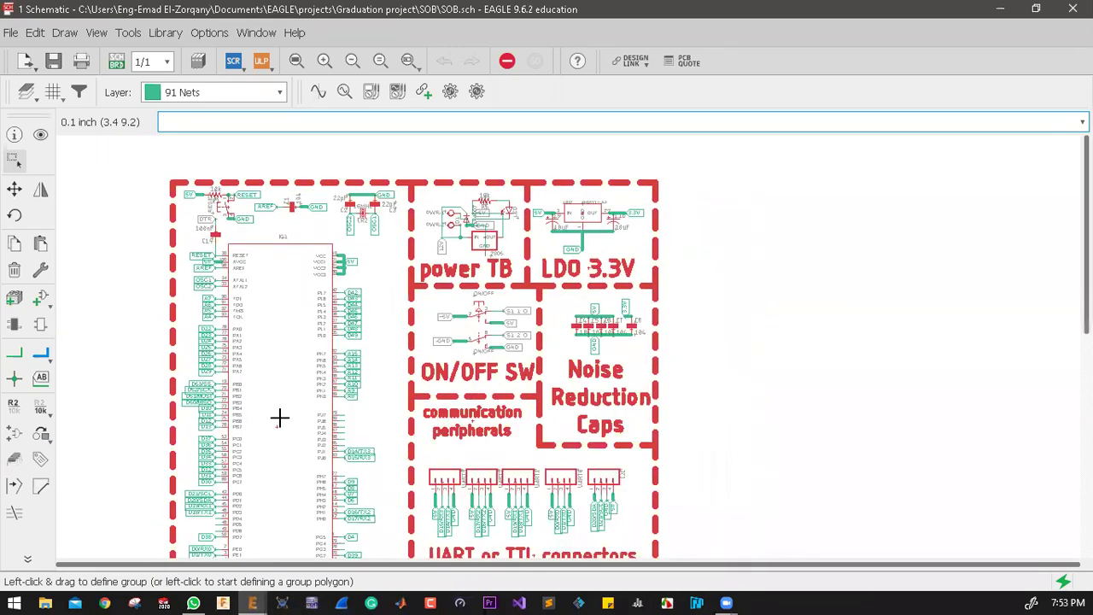
scroll(350, 468, "up", 1)
scroll(359, 442, "up", 3)
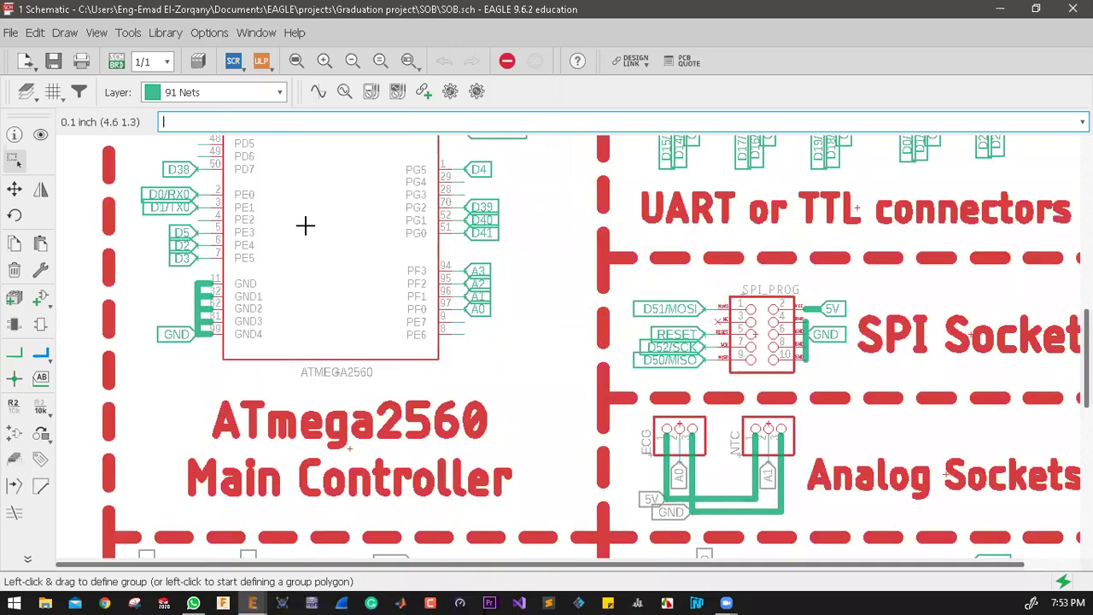
scroll(305, 223, "down", 5)
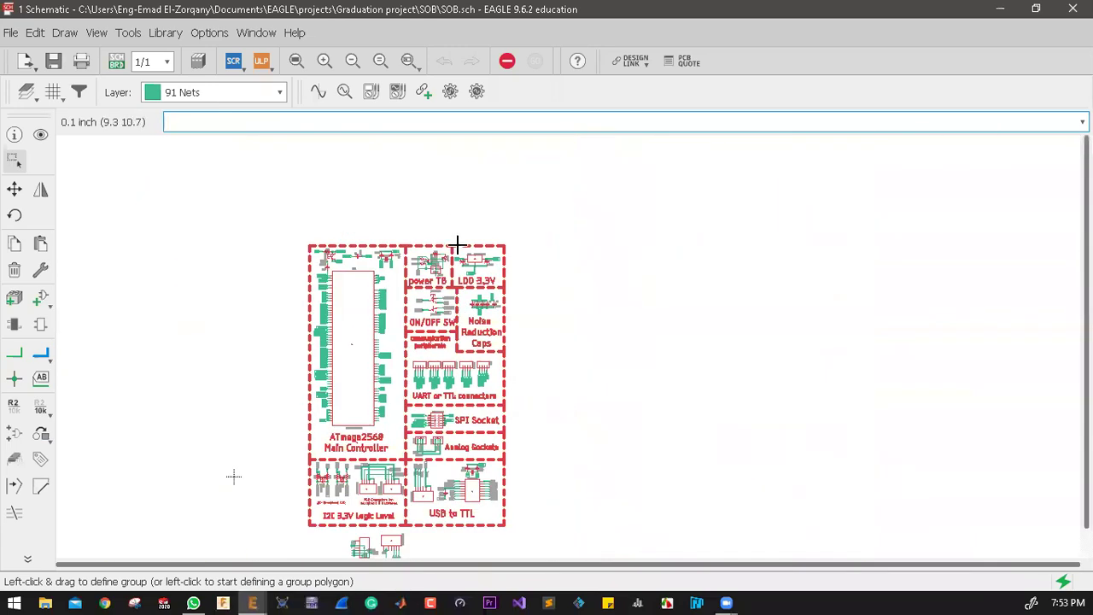
Step: Examine the power TB, LDO 3.3V, ON/OFF switch, noise reduction capacitor and UART connector blocks up close
scroll(453, 244, "up", 6)
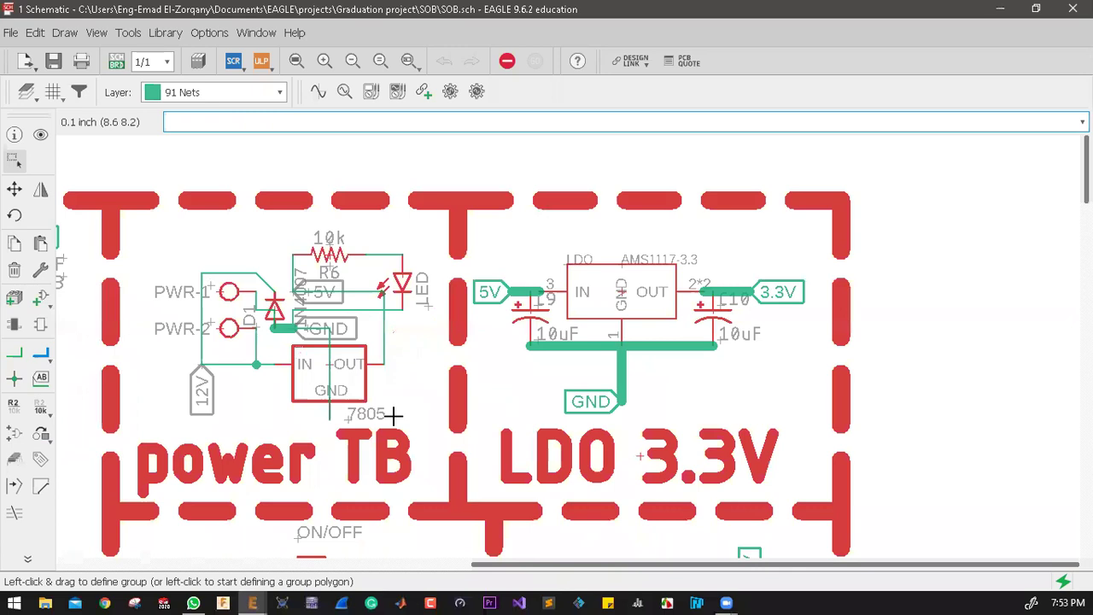
scroll(393, 415, "down", 3)
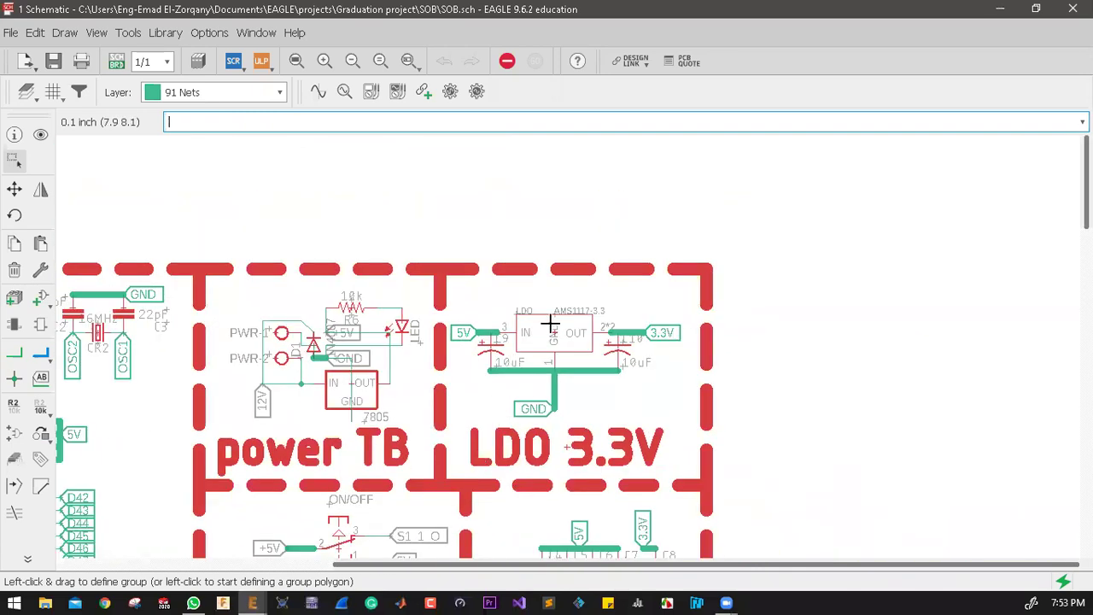
scroll(623, 281, "down", 5)
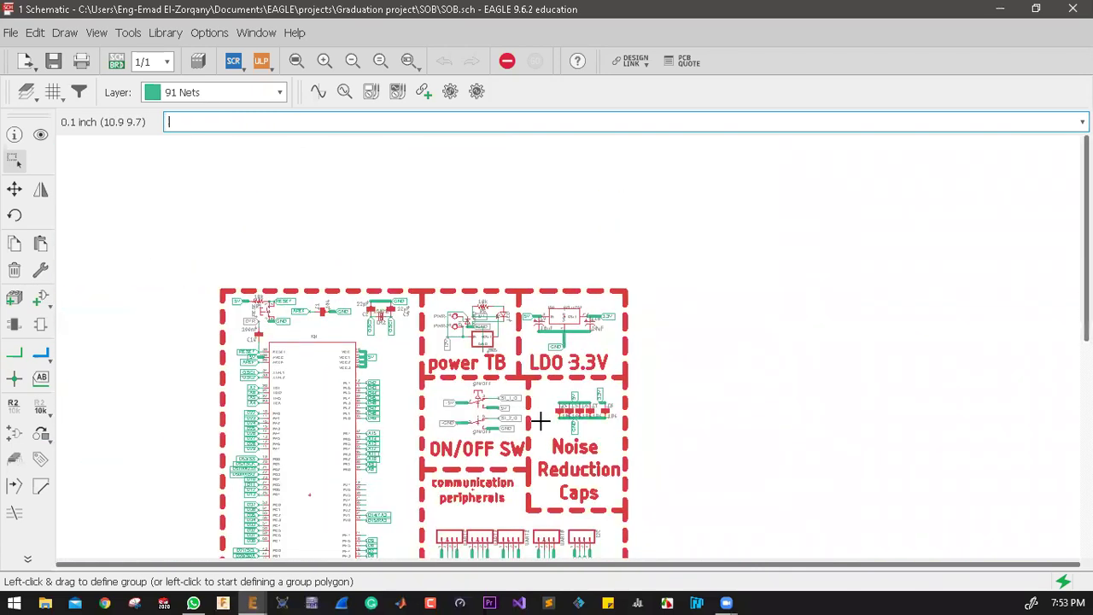
scroll(563, 397, "down", 2)
scroll(579, 349, "up", 2)
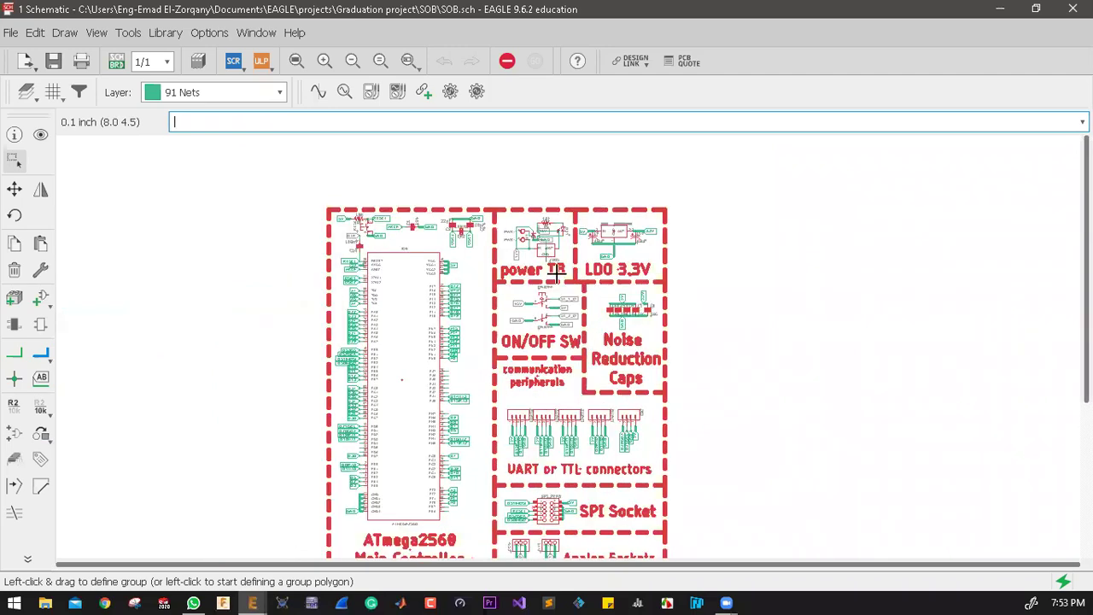
scroll(556, 271, "up", 3)
scroll(758, 268, "up", 2)
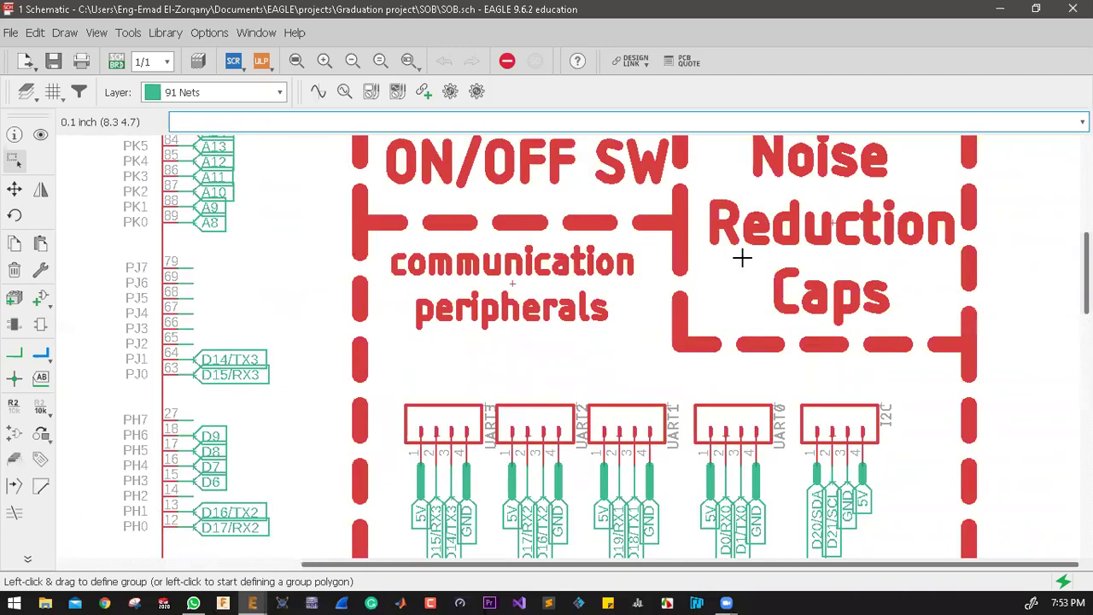
scroll(741, 258, "down", 3)
scroll(679, 411, "up", 4)
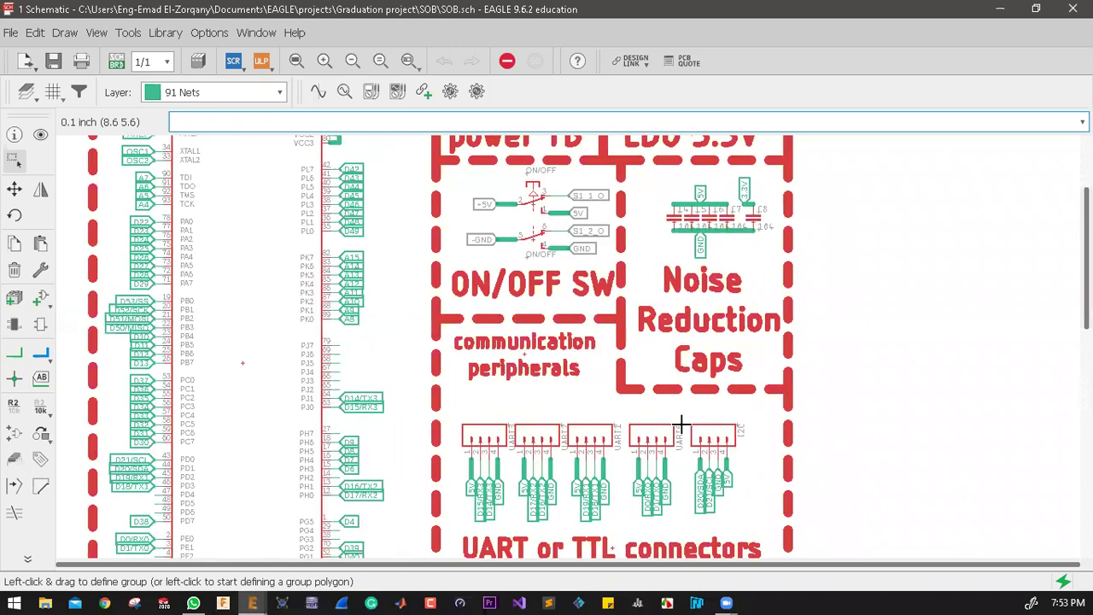
scroll(726, 318, "down", 3)
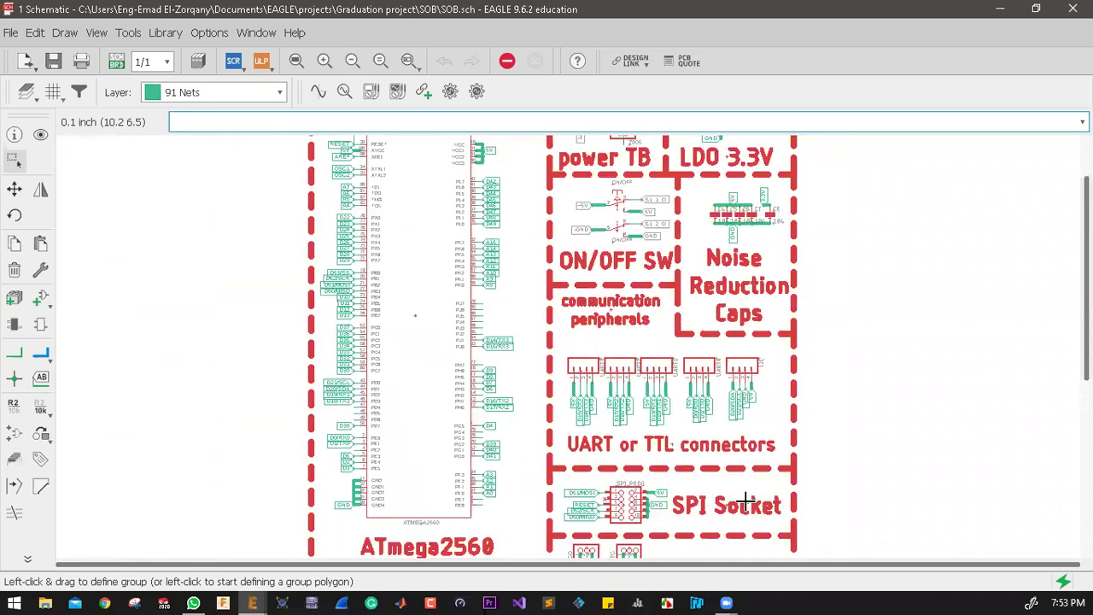
scroll(596, 274, "up", 4)
scroll(775, 419, "down", 1)
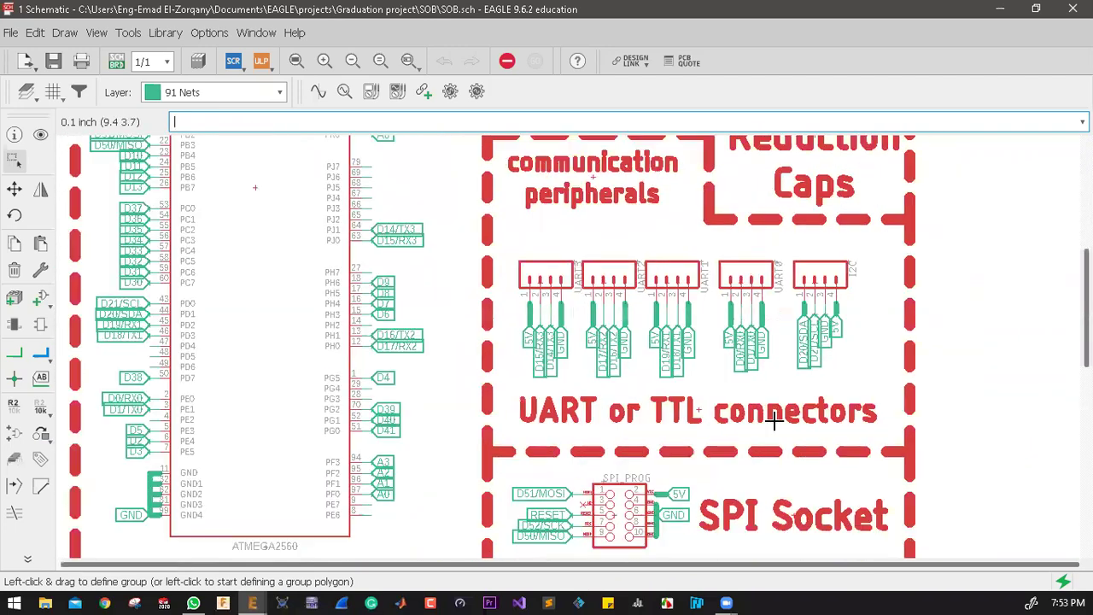
scroll(798, 308, "down", 2)
scroll(741, 326, "down", 1)
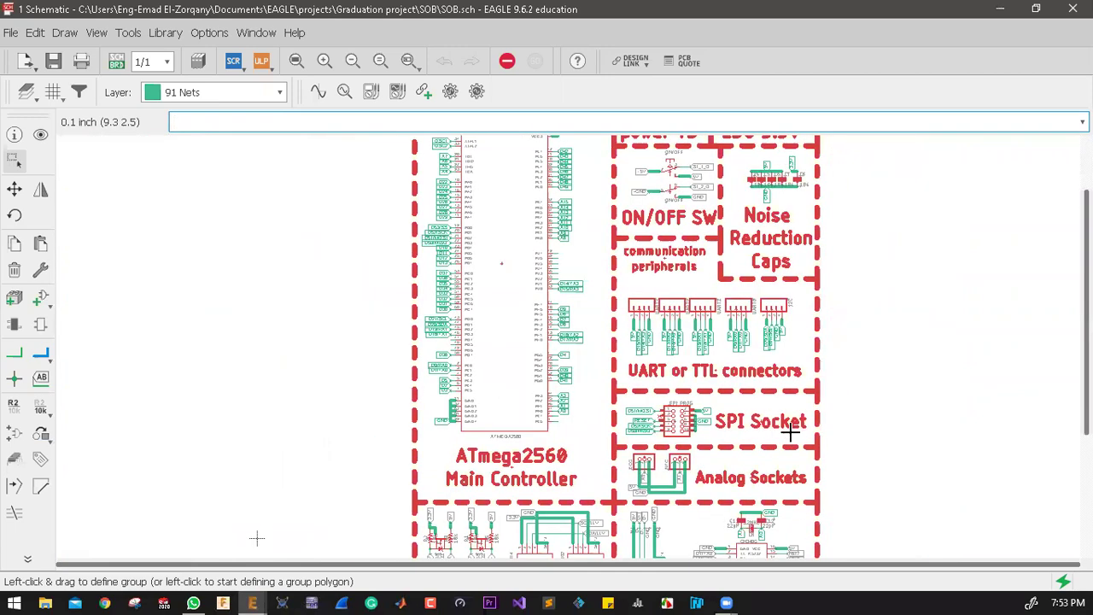
Step: Examine the SPI, analog, I2C logic level and USB to TTL blocks, and the mini USB circuits outside the dashed border
scroll(679, 214, "up", 6)
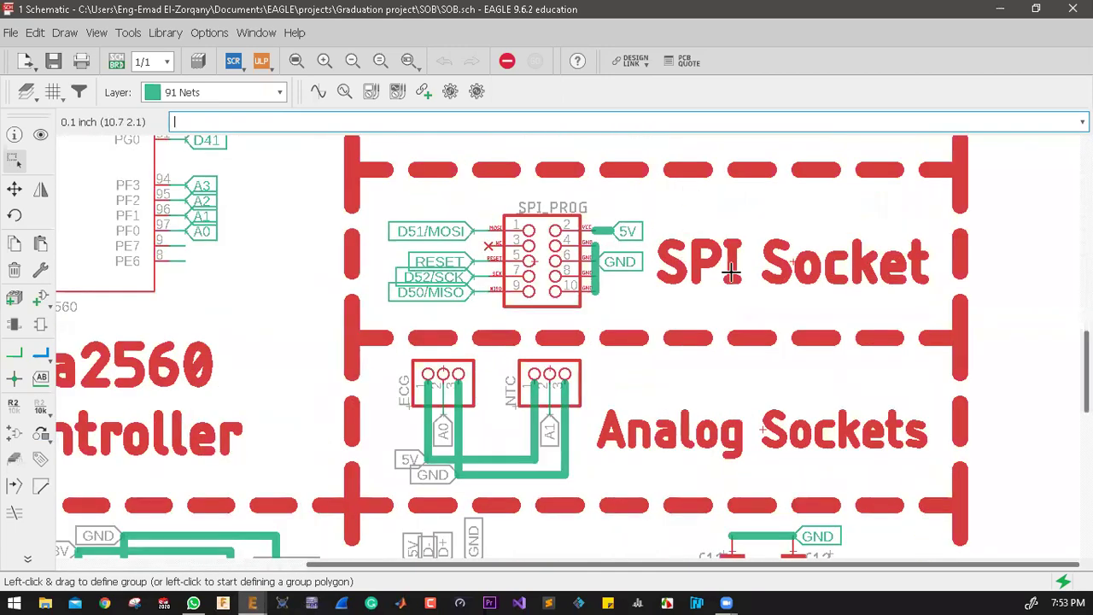
scroll(325, 273, "down", 2)
scroll(224, 242, "up", 4)
scroll(349, 487, "down", 1)
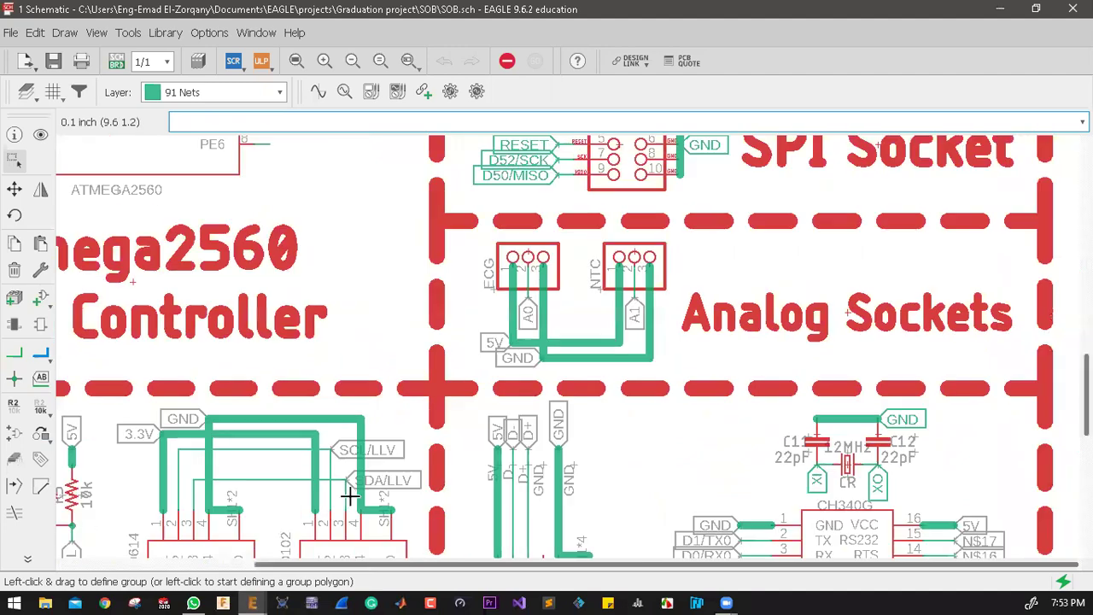
scroll(290, 493, "down", 2)
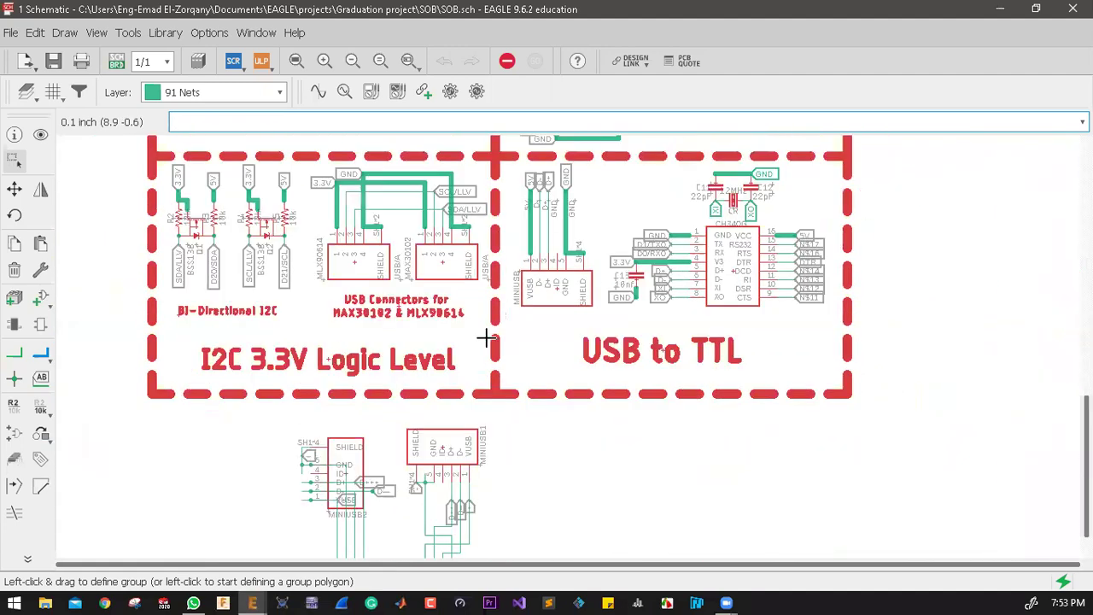
scroll(488, 337, "up", 2)
scroll(488, 507, "up", 3)
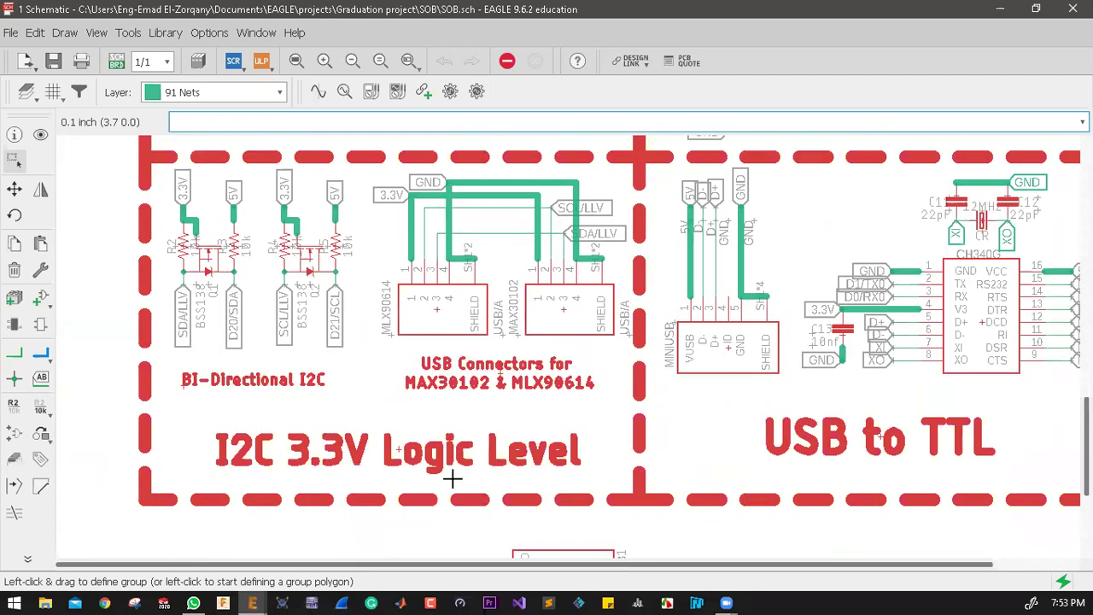
scroll(497, 359, "down", 2)
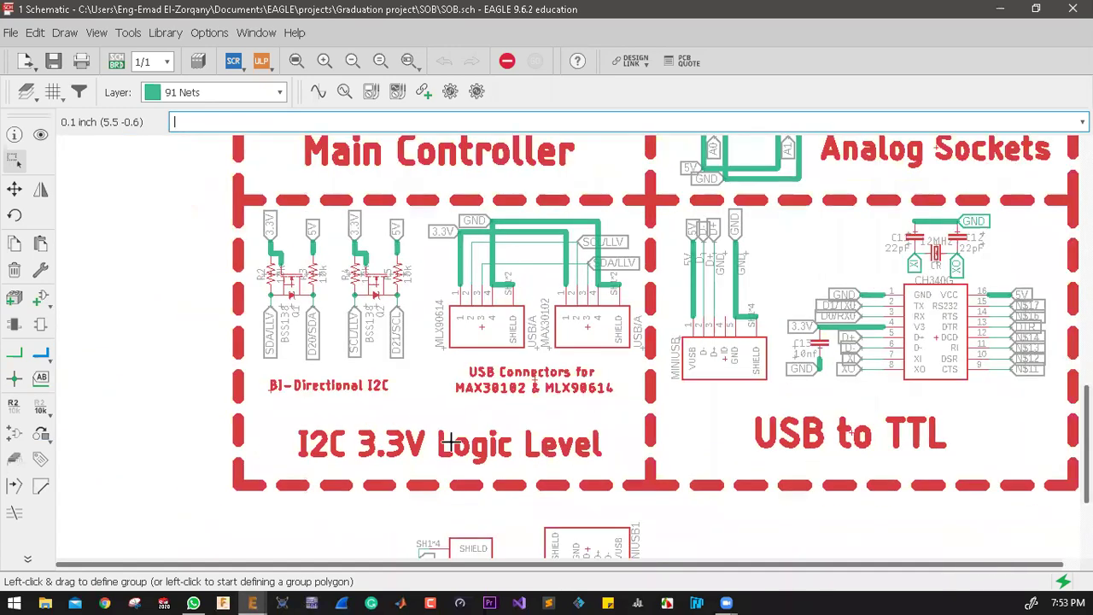
scroll(349, 432, "up", 2)
scroll(471, 370, "up", 2)
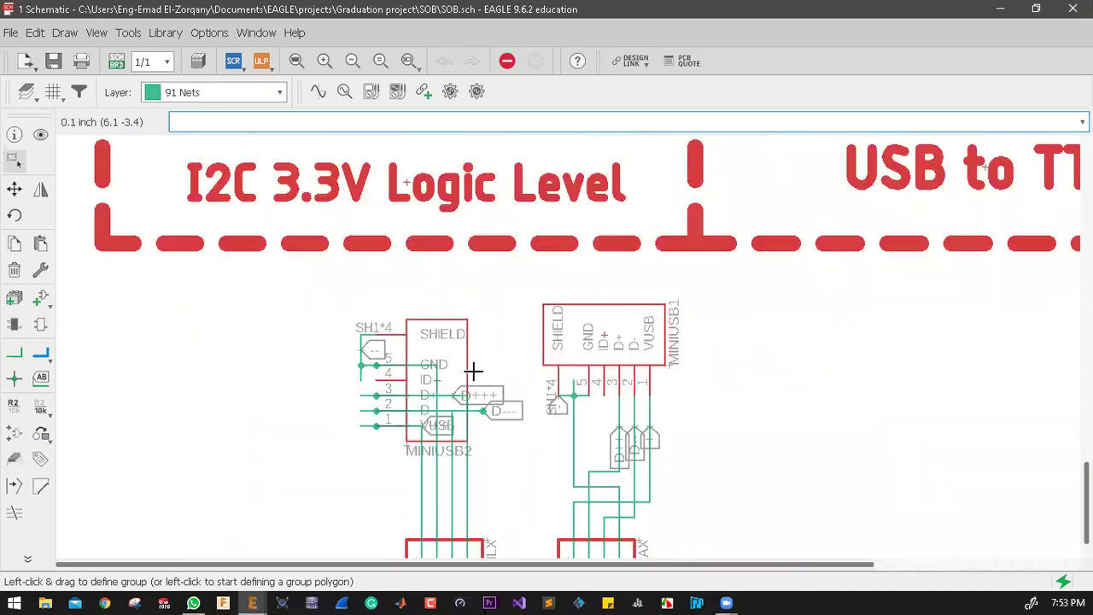
scroll(500, 367, "down", 2)
scroll(527, 378, "up", 1)
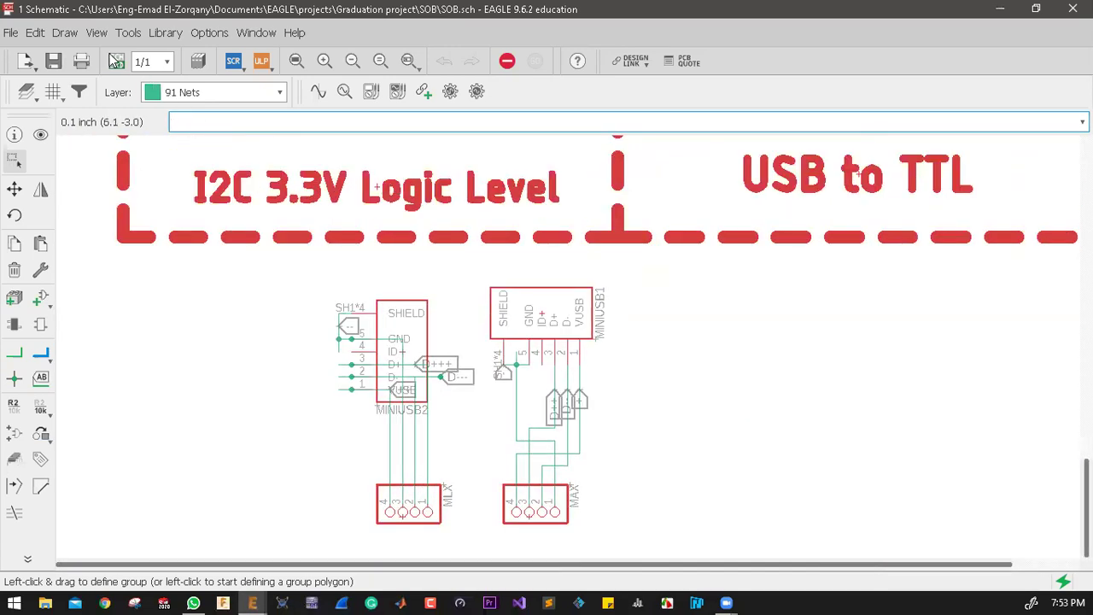
Step: Switch from the SOB schematic to its board layout and run Ratsnest to fill the copper polygons
left_click(116, 60)
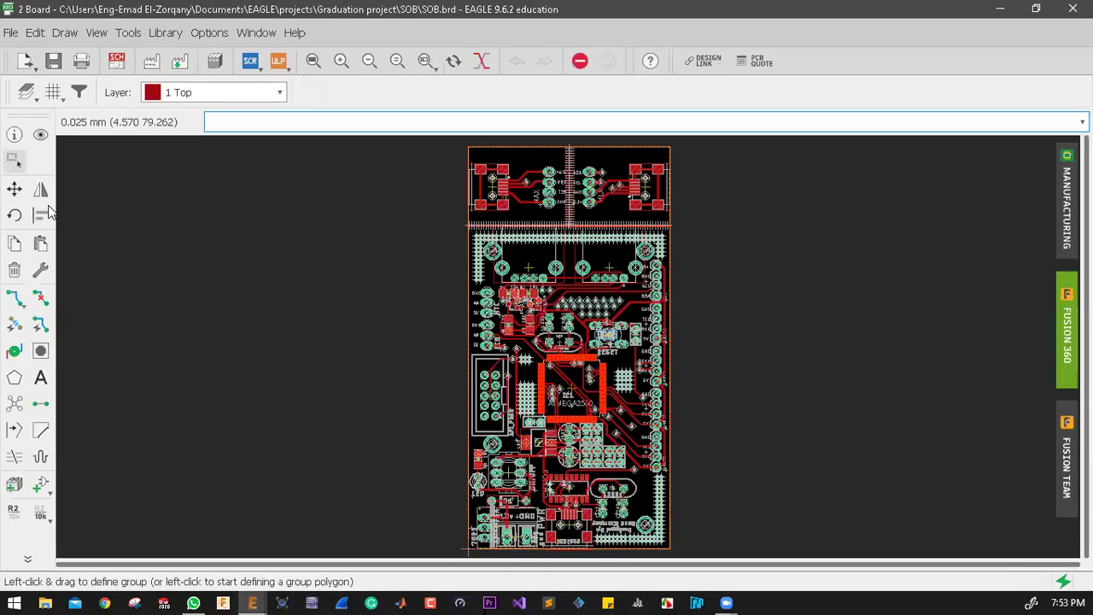
left_click(40, 403)
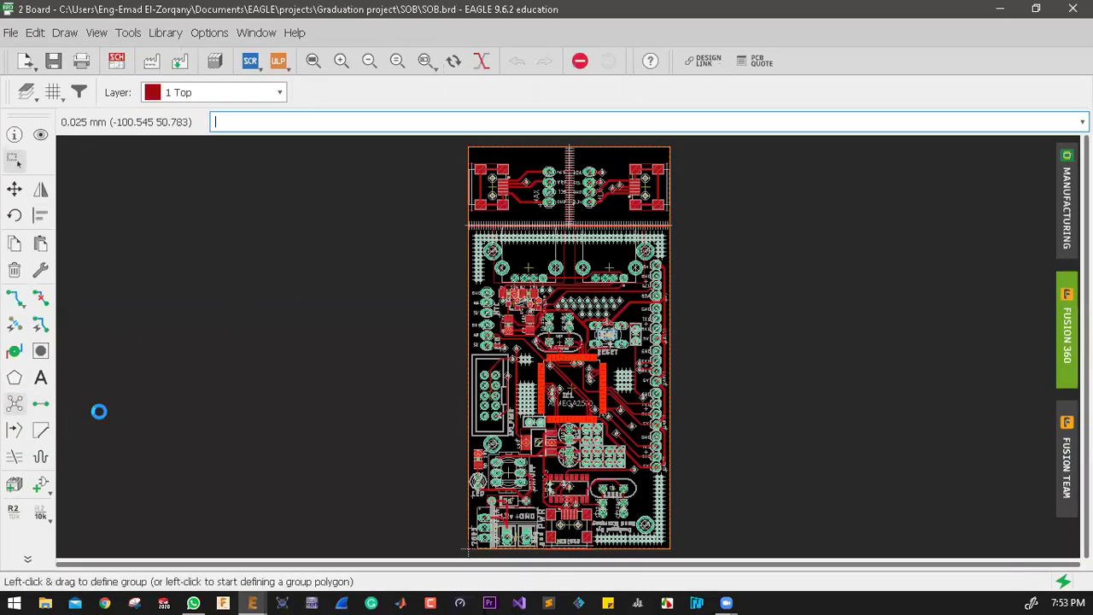
scroll(606, 153, "up", 3)
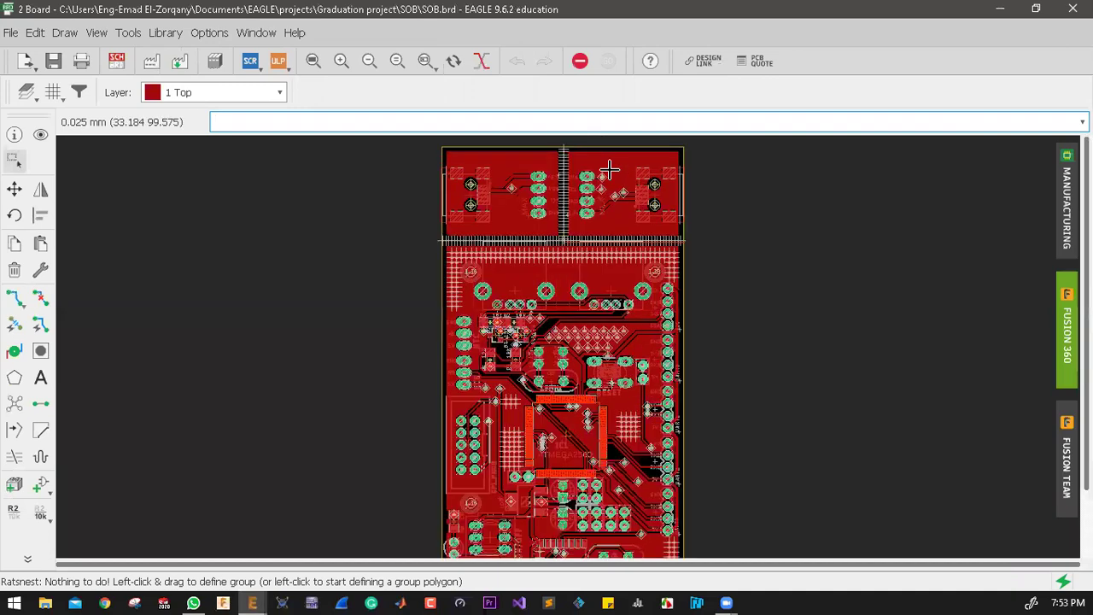
Step: Examine the two small MAX and MLX connector boards, the hole rows separating them from the main board, and the overall layout
scroll(547, 209, "up", 1)
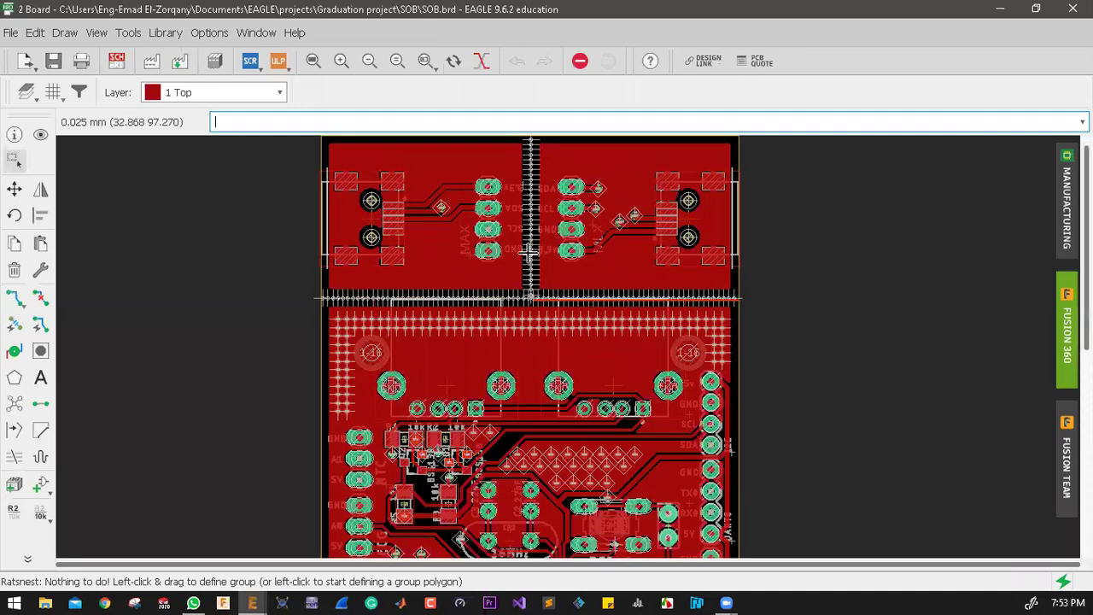
scroll(530, 247, "up", 2)
scroll(410, 213, "up", 1)
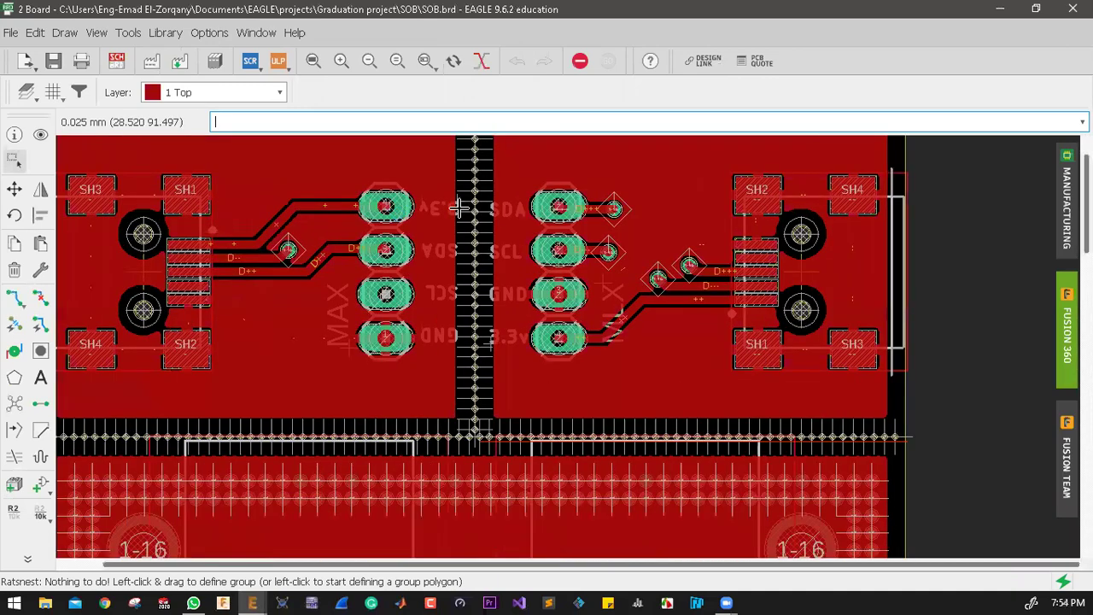
scroll(458, 207, "down", 1)
scroll(478, 199, "down", 1)
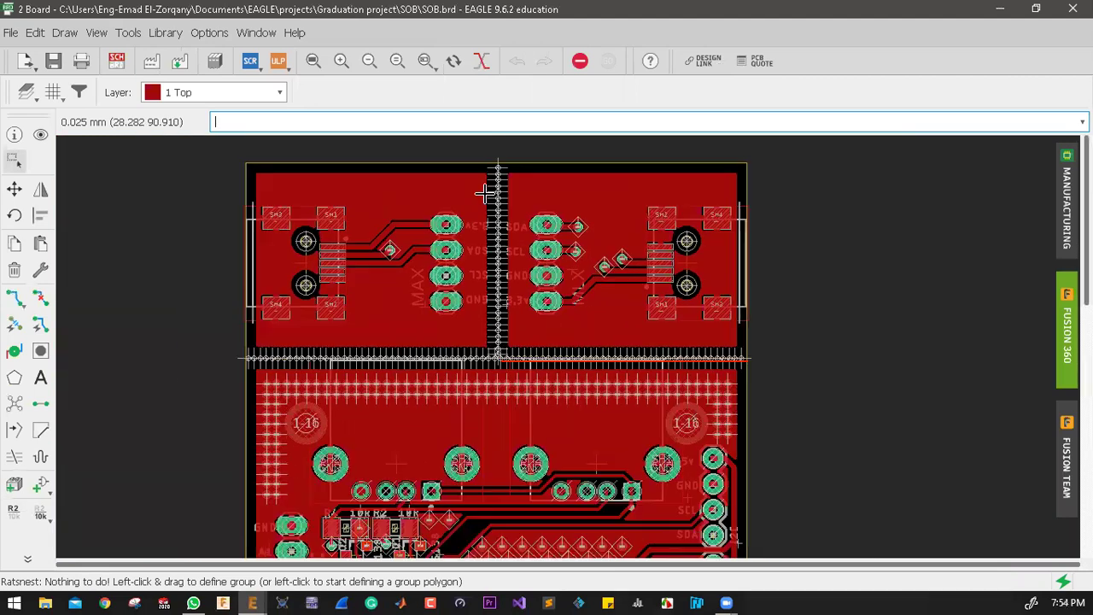
scroll(474, 290, "down", 1)
scroll(466, 319, "down", 1)
scroll(462, 313, "down", 1)
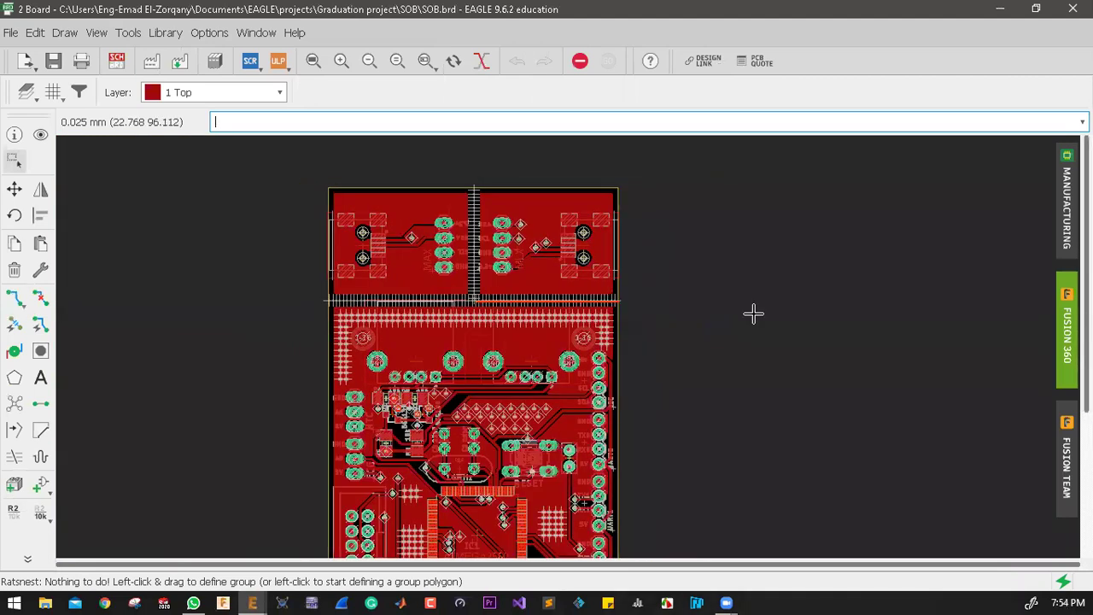
scroll(1059, 200, "down", 1)
scroll(1037, 222, "down", 2)
scroll(982, 252, "up", 1)
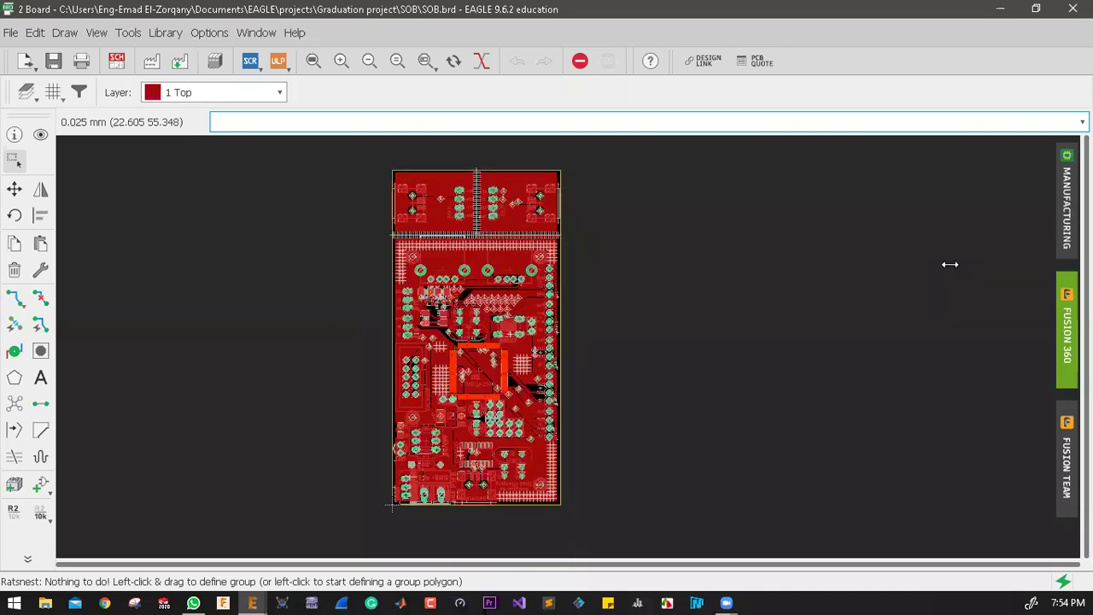
scroll(935, 273, "up", 1)
scroll(876, 300, "up", 1)
scroll(873, 312, "up", 1)
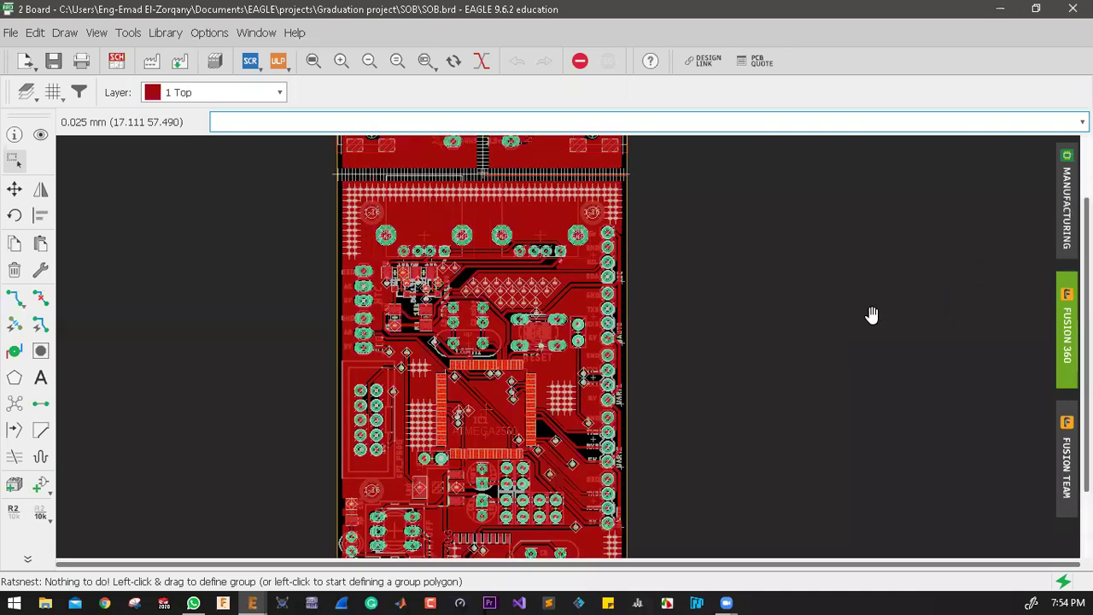
Step: Inspect the board's top side in the manufacturing preview, close the preview and return to the SOB schematic
scroll(897, 265, "up", 4)
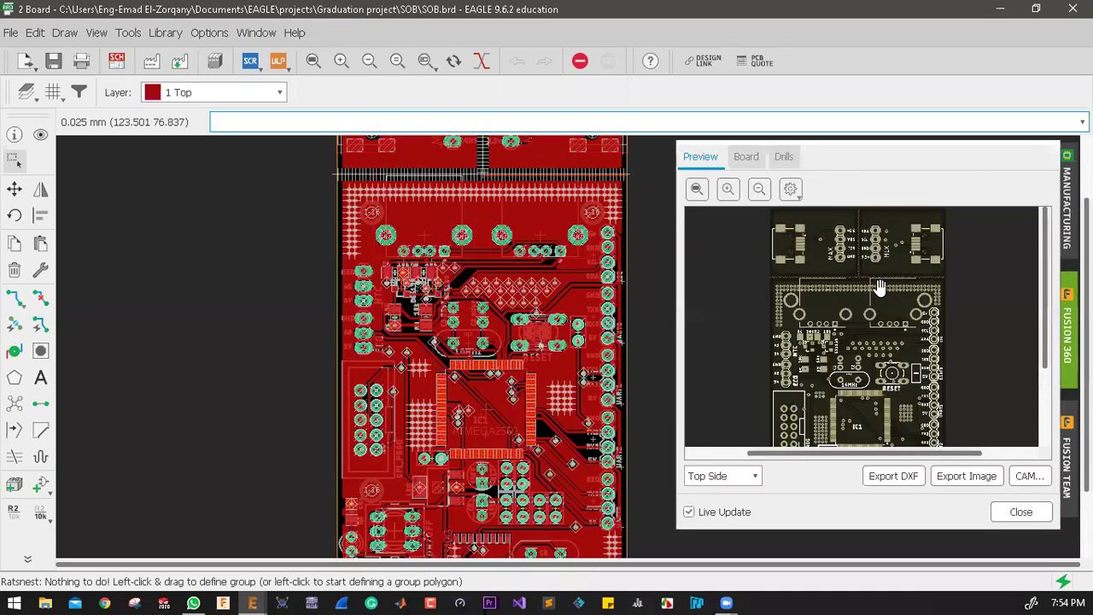
scroll(885, 270, "down", 1)
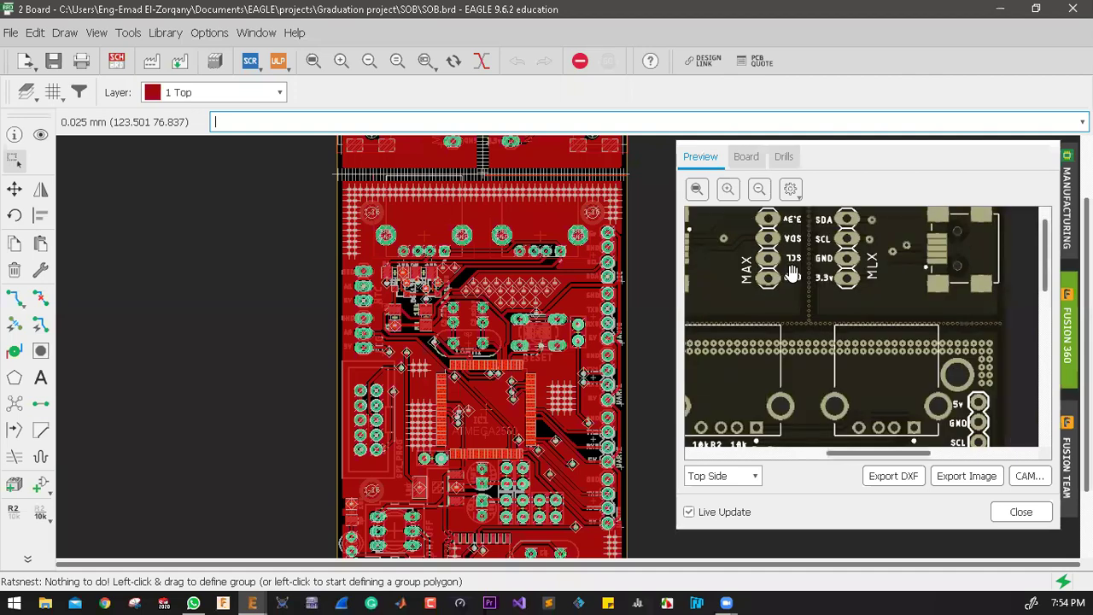
scroll(791, 275, "down", 2)
scroll(803, 379, "up", 3)
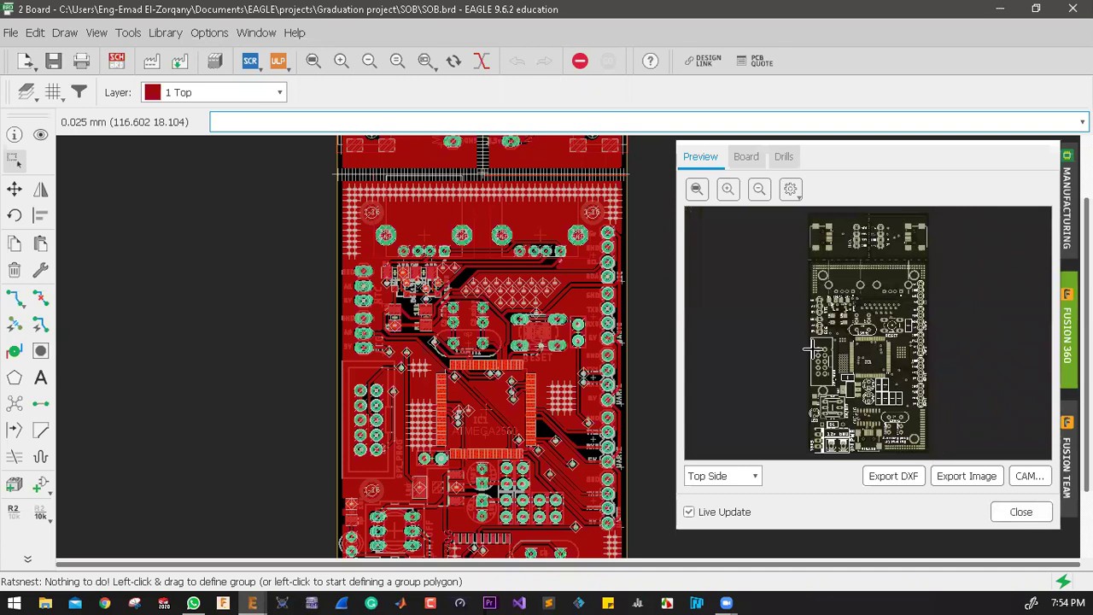
left_click(1067, 205)
key("alt+Tab")
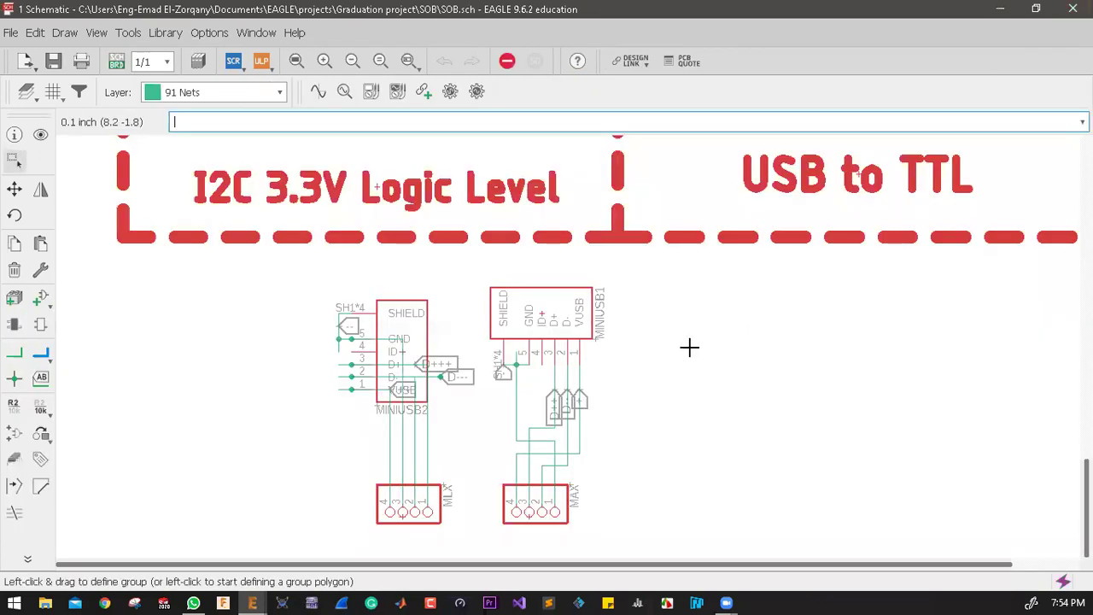
Step: Close the SOB schematic and collapse the SOB project and the Graduation project folder in the project tree
scroll(688, 345, "down", 3)
scroll(729, 226, "down", 5)
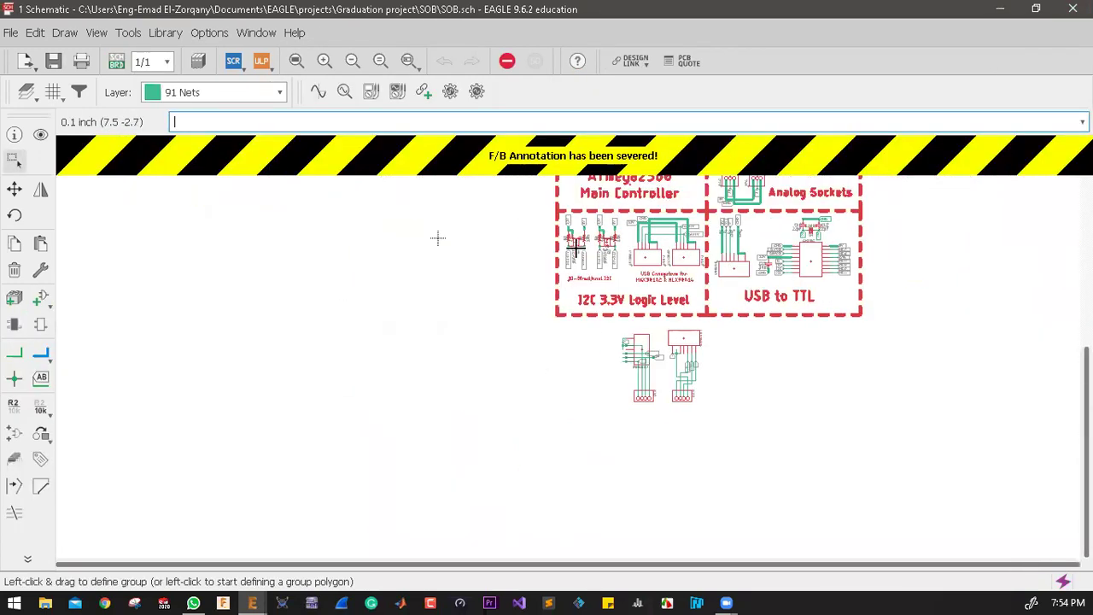
scroll(610, 410, "up", 2)
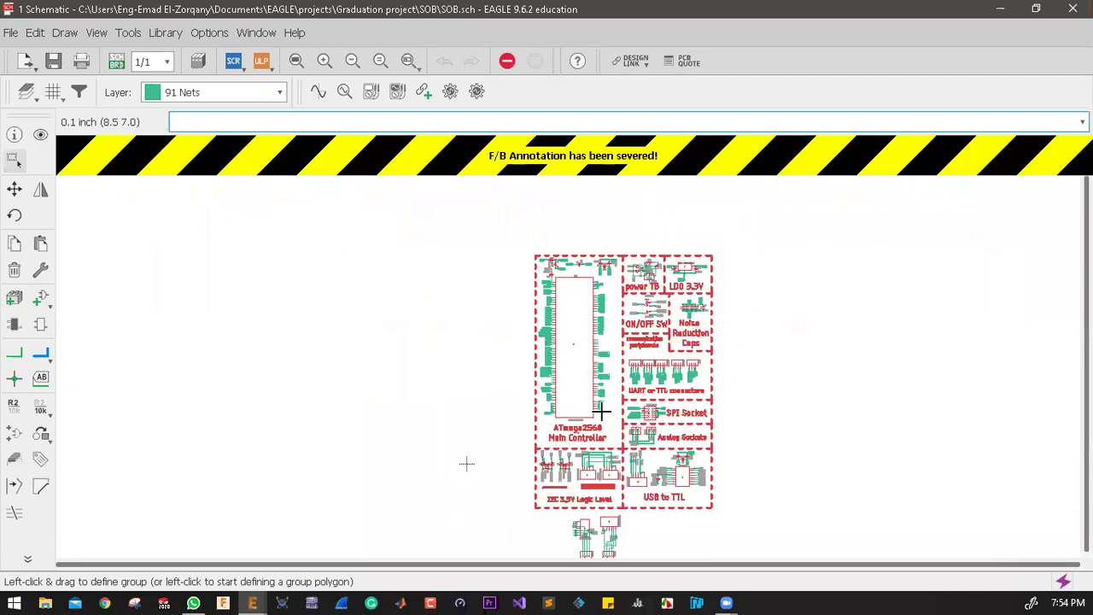
left_click(1073, 9)
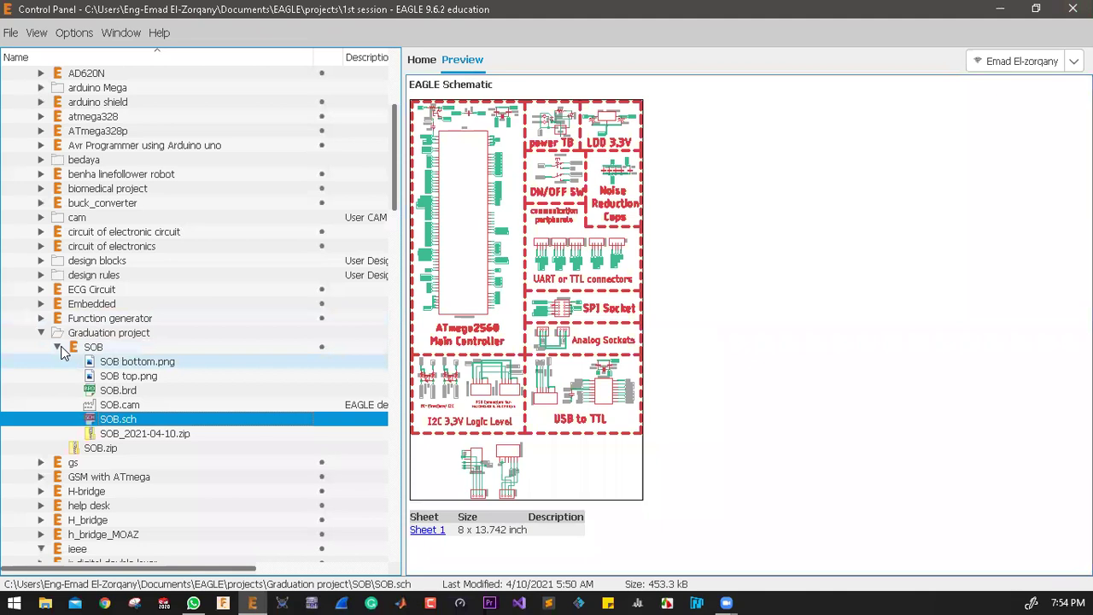
left_click(57, 347)
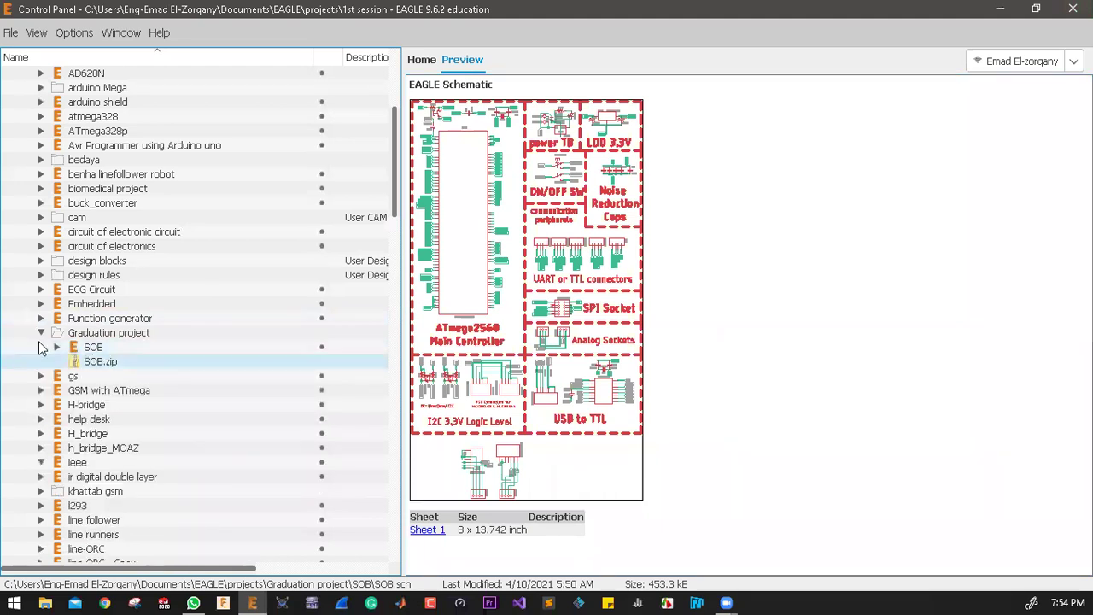
left_click(41, 332)
scroll(39, 324, "up", 6)
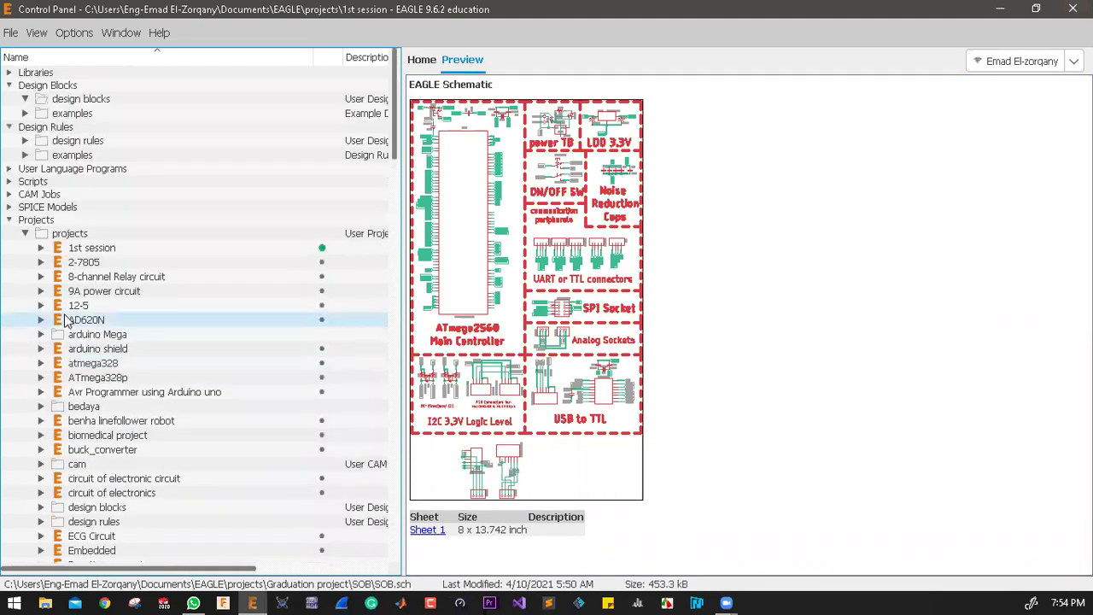
Step: Create a new project named 2nd session in the projects folder
left_click(41, 234)
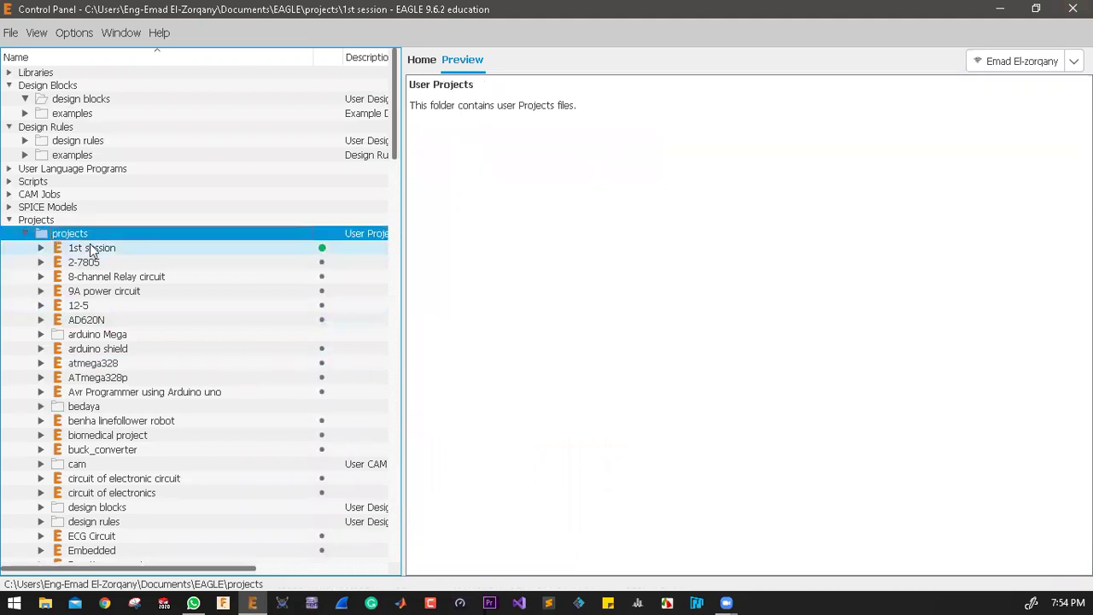
left_click(73, 248)
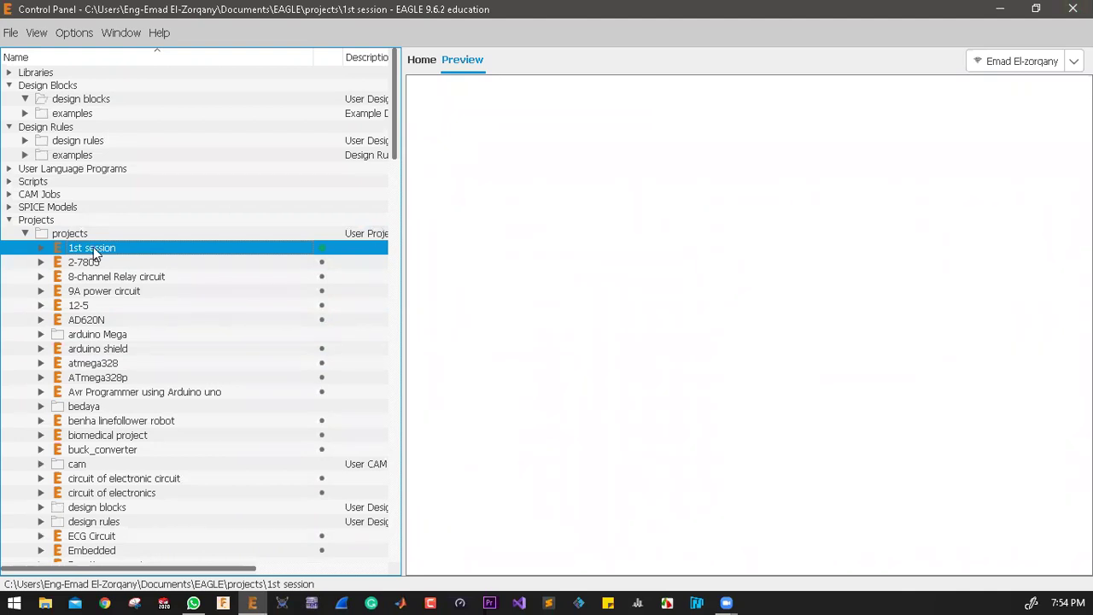
key("Up")
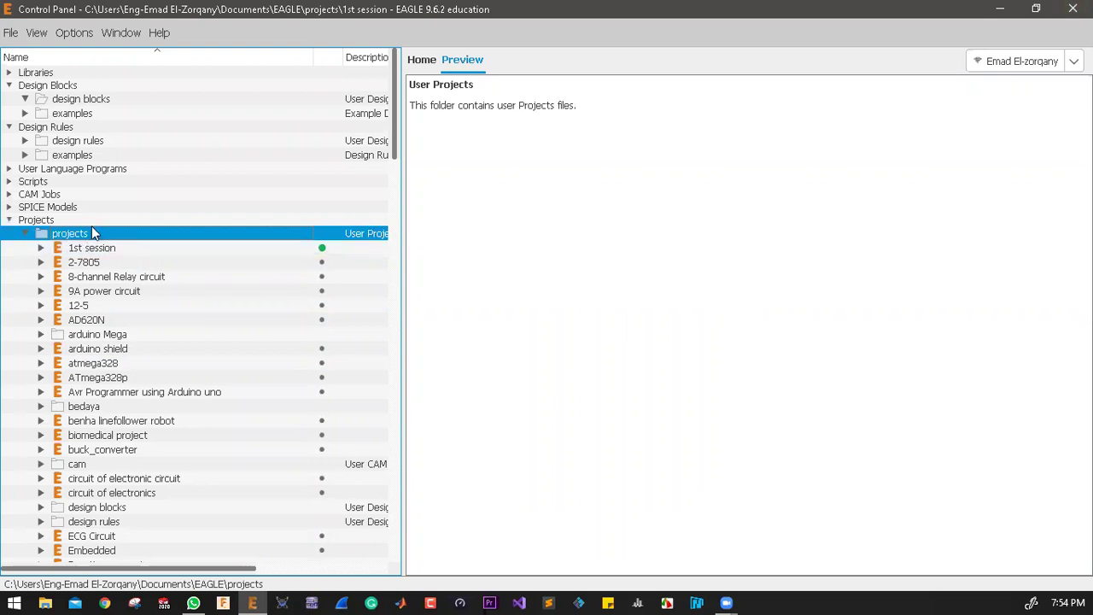
right_click(79, 234)
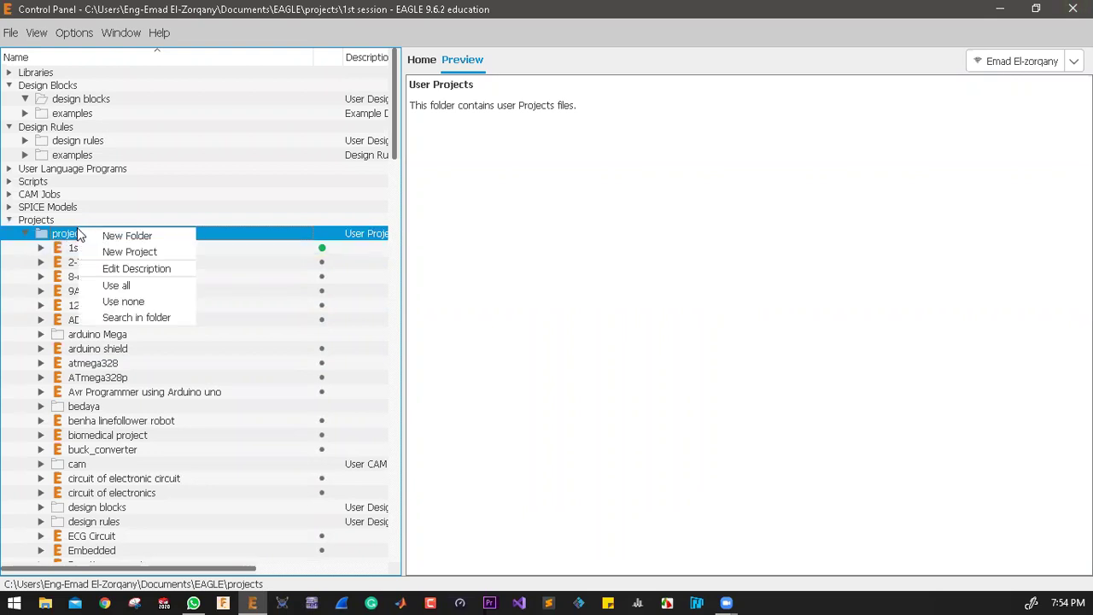
left_click(130, 252)
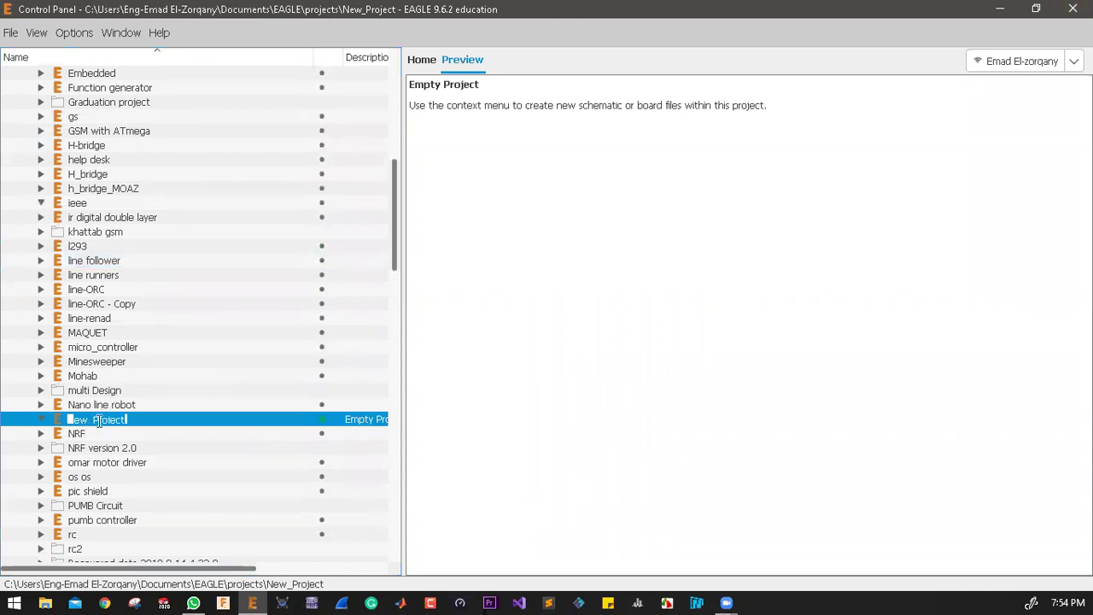
type("2nd session")
key("Return")
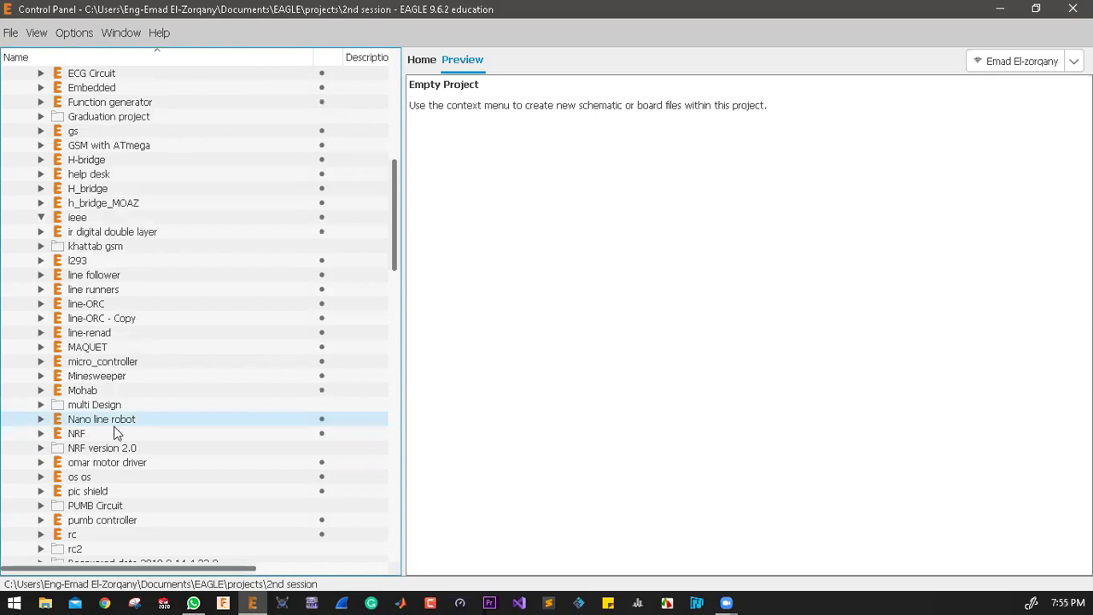
Step: Create a new schematic in the 2nd session project
scroll(114, 426, "up", 8)
right_click(92, 151)
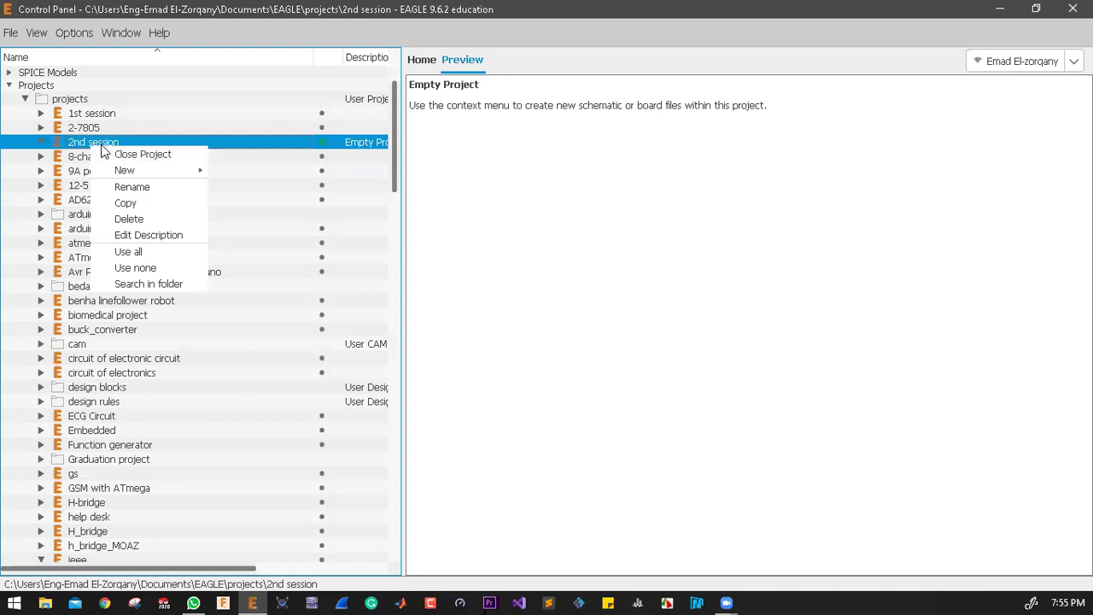
mouse_move(153, 169)
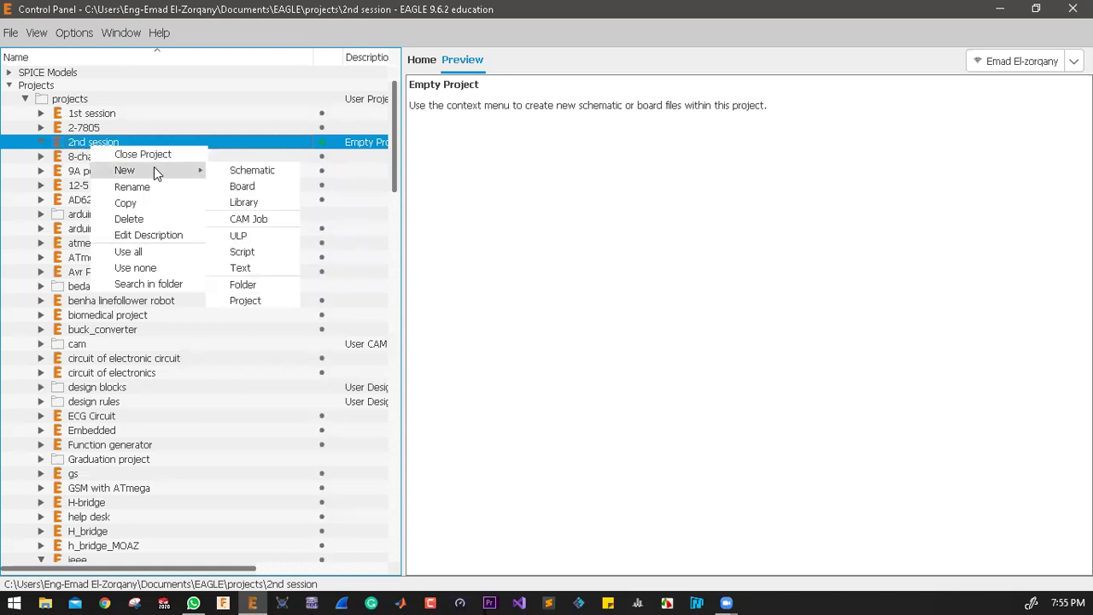
left_click(252, 172)
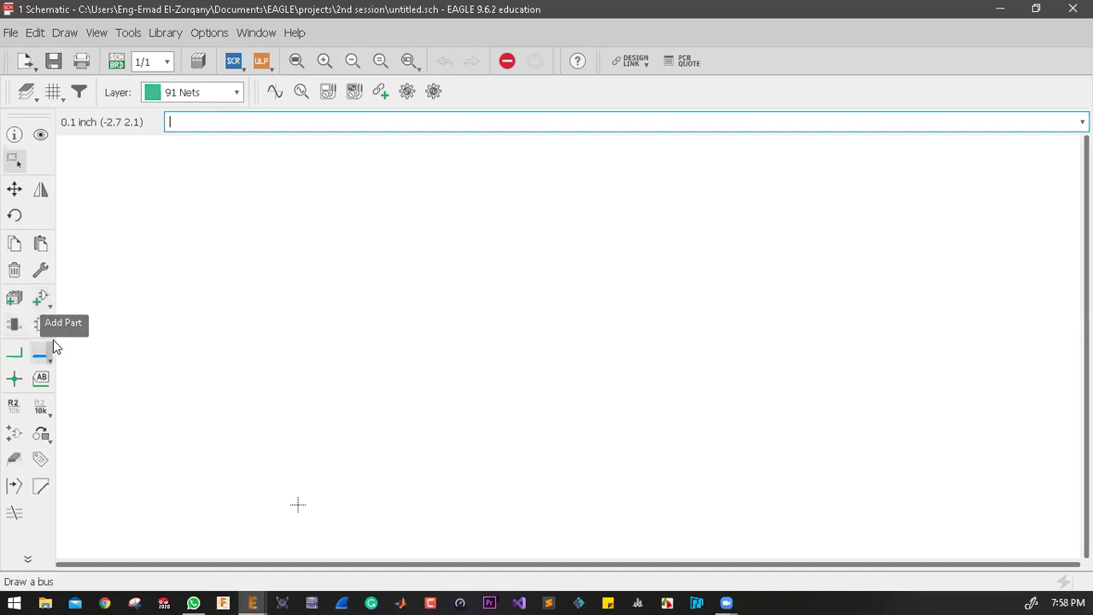
Step: Start adding a part, look through the list of component libraries and shift the ADD dialog over the drawing area
left_click(35, 300)
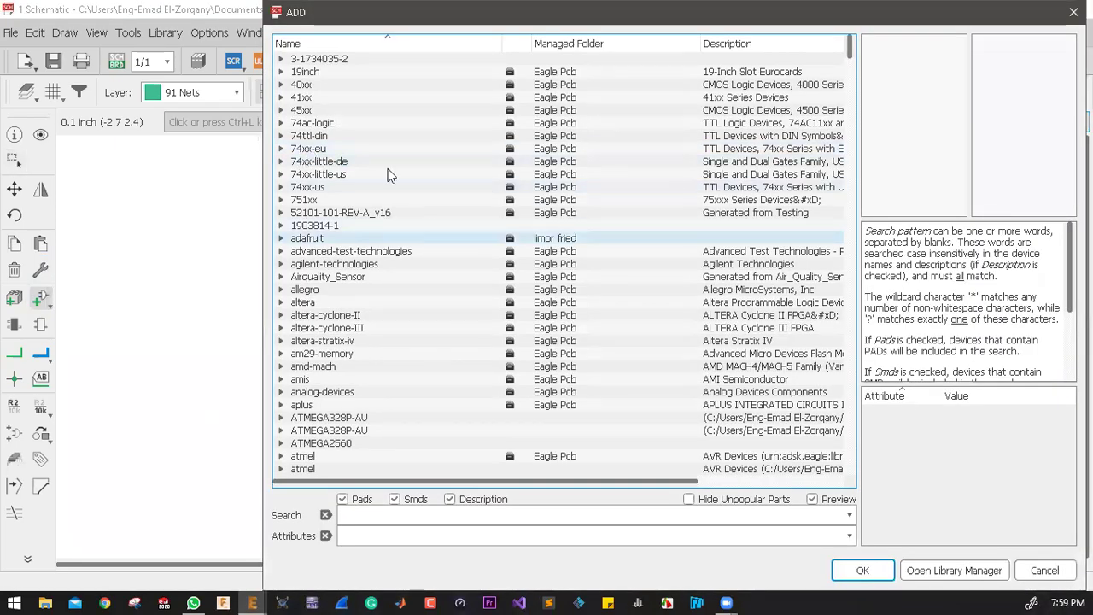
scroll(388, 174, "down", 6)
scroll(388, 174, "down", 20)
scroll(388, 174, "up", 3)
scroll(389, 175, "up", 20)
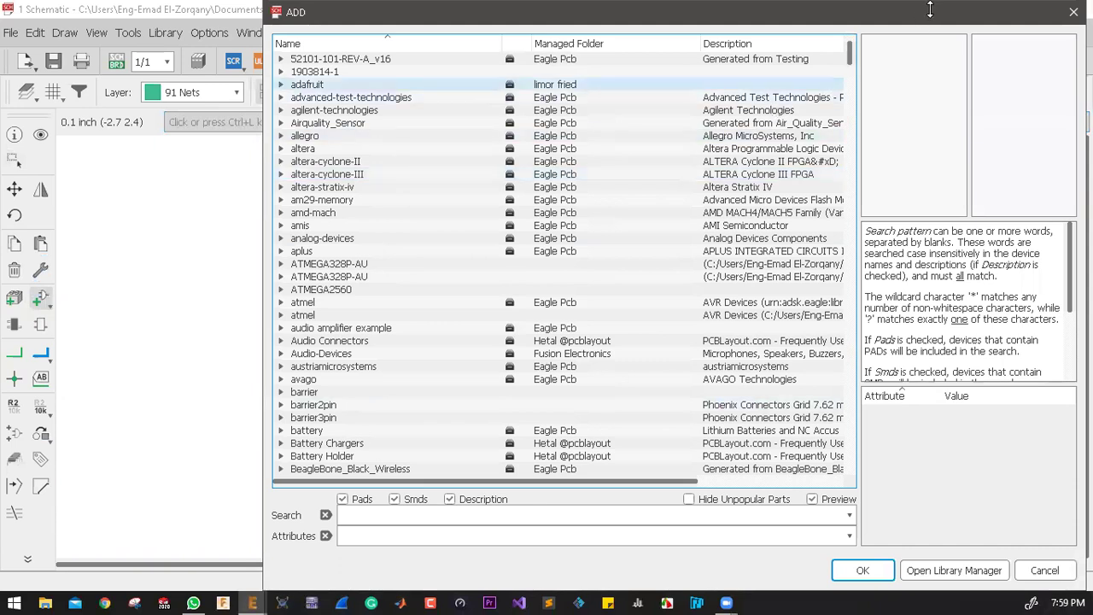
left_click_drag(721, 10, 543, 10)
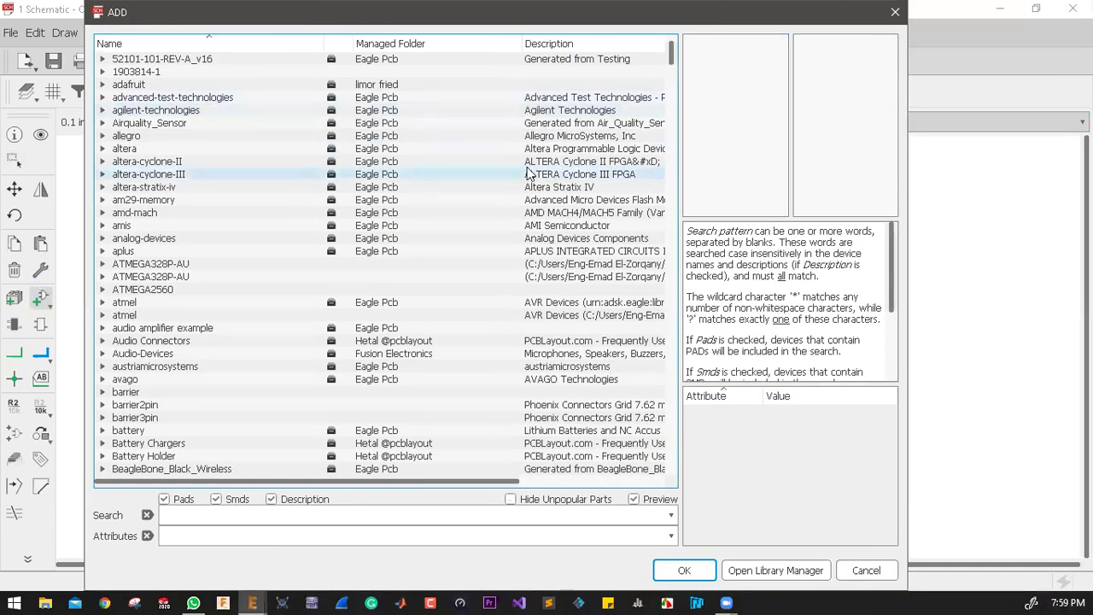
scroll(525, 172, "down", 1)
scroll(524, 172, "up", 5)
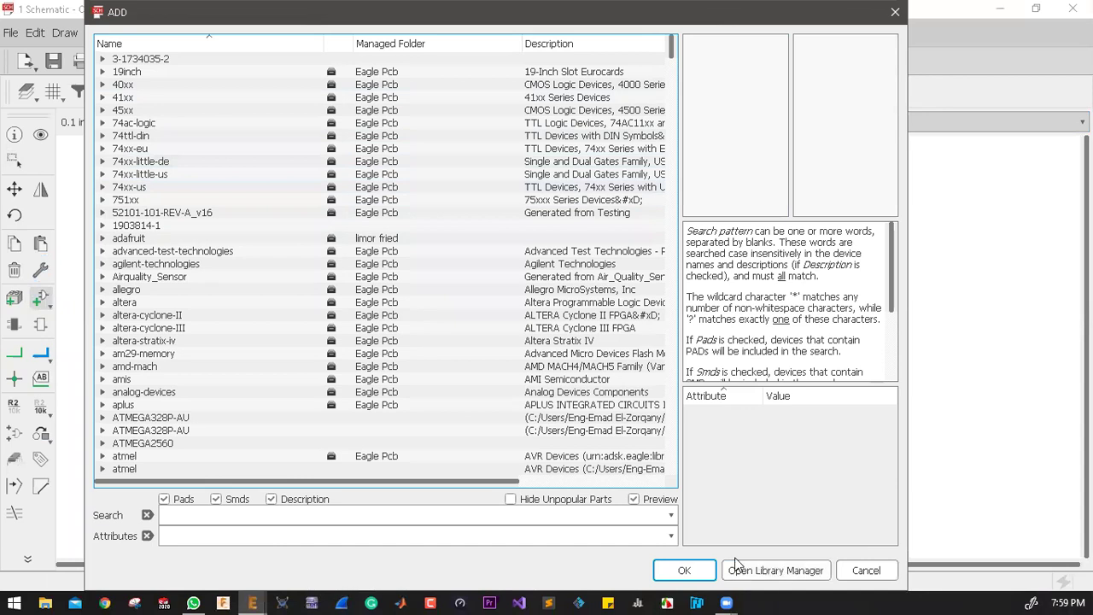
Step: Open the Library Manager and put all of the available libraries into use
left_click(781, 574)
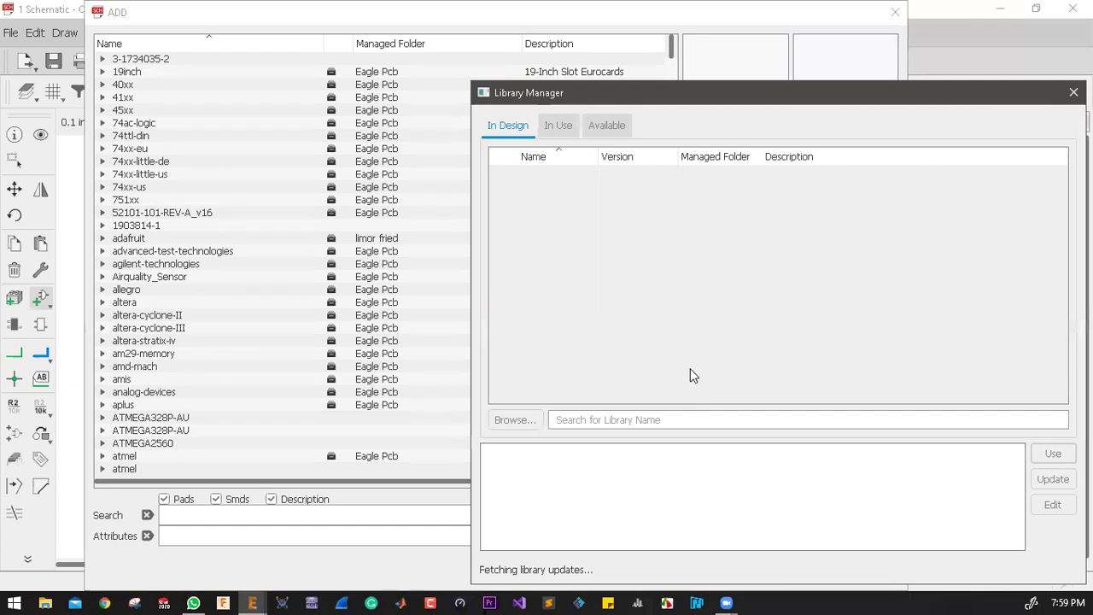
left_click(612, 128)
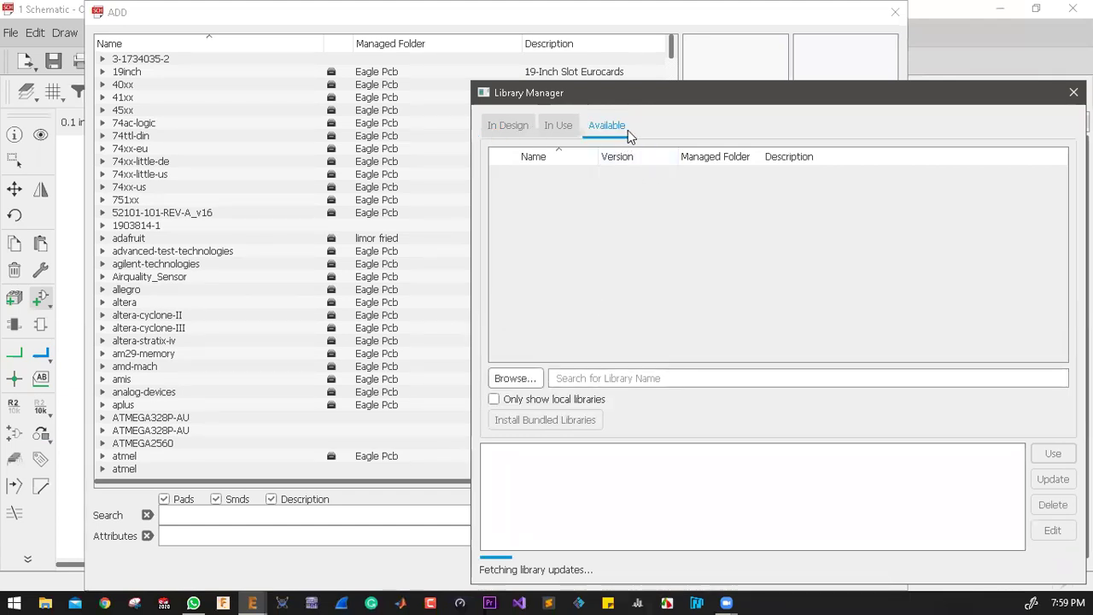
left_click(557, 125)
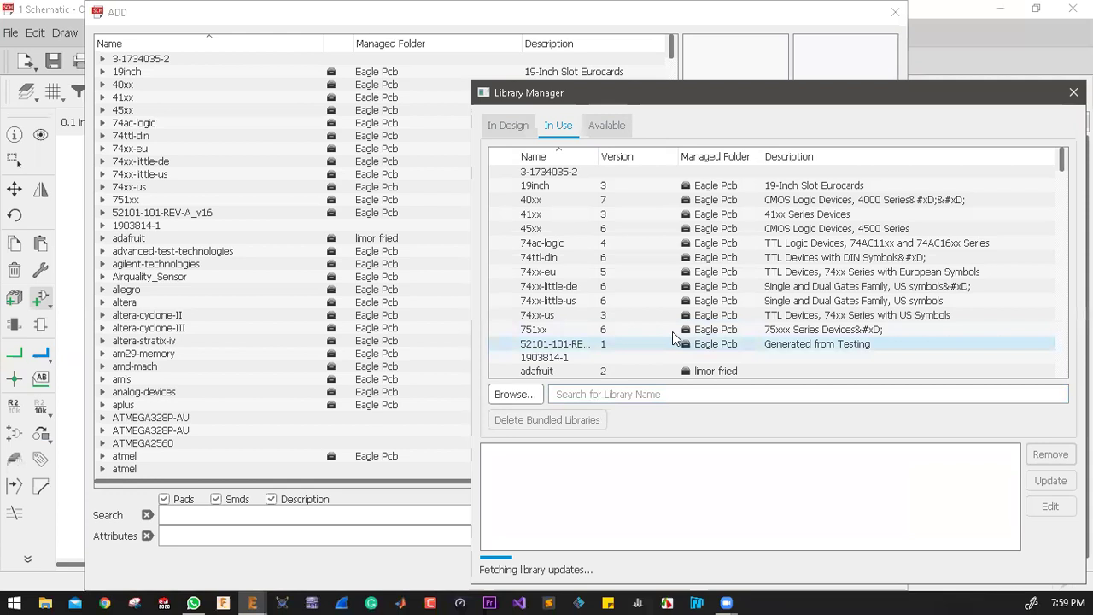
left_click(616, 126)
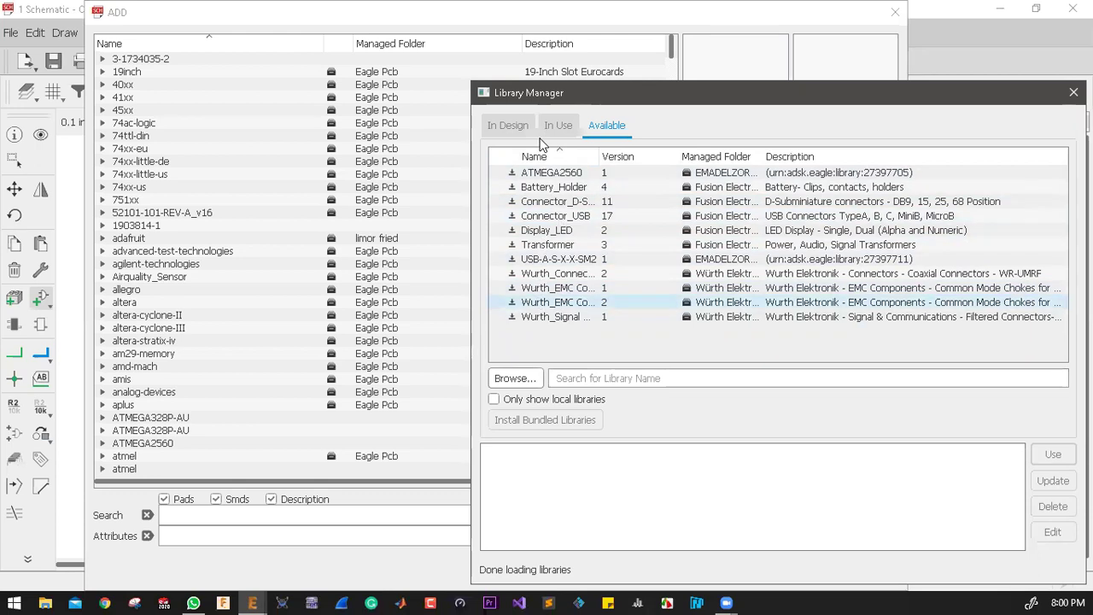
left_click_drag(544, 318, 560, 172)
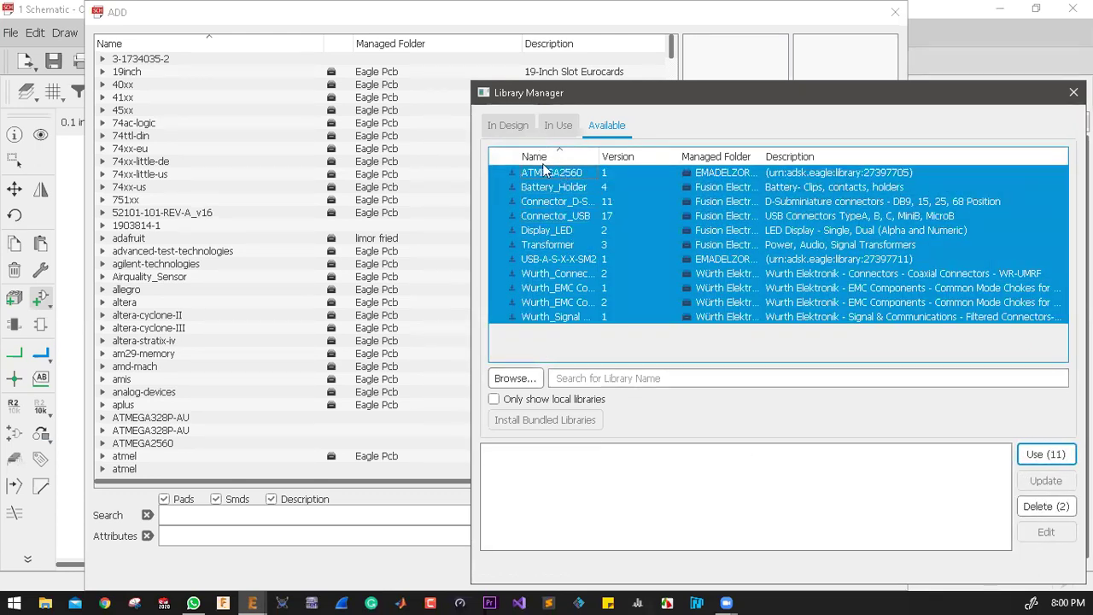
left_click(1053, 456)
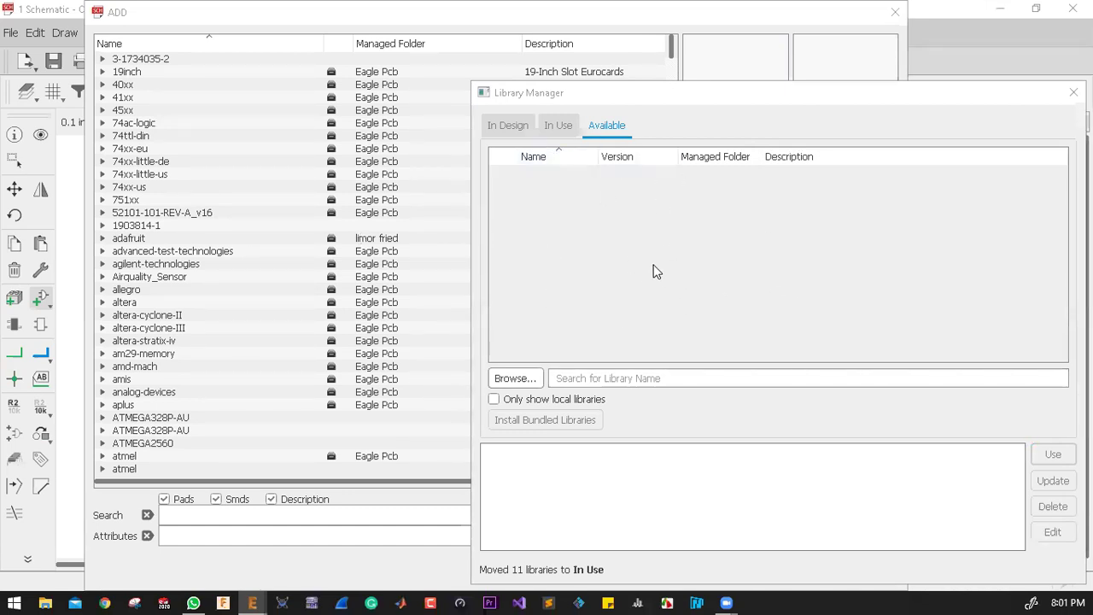
Step: Review the libraries in use and close the Library Manager
left_click(562, 126)
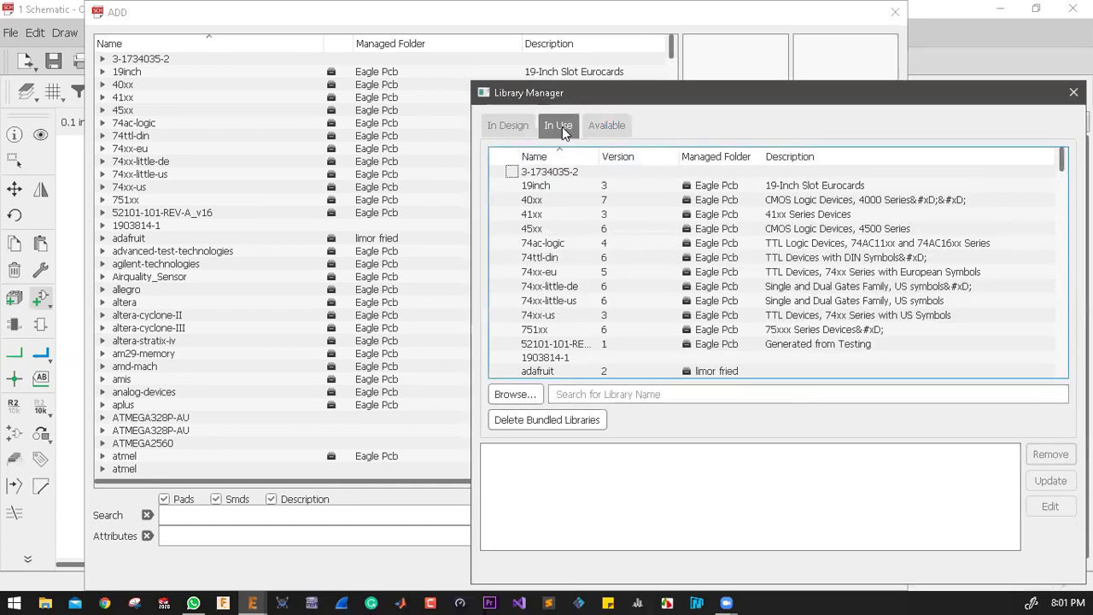
scroll(622, 225, "down", 8)
scroll(628, 244, "down", 20)
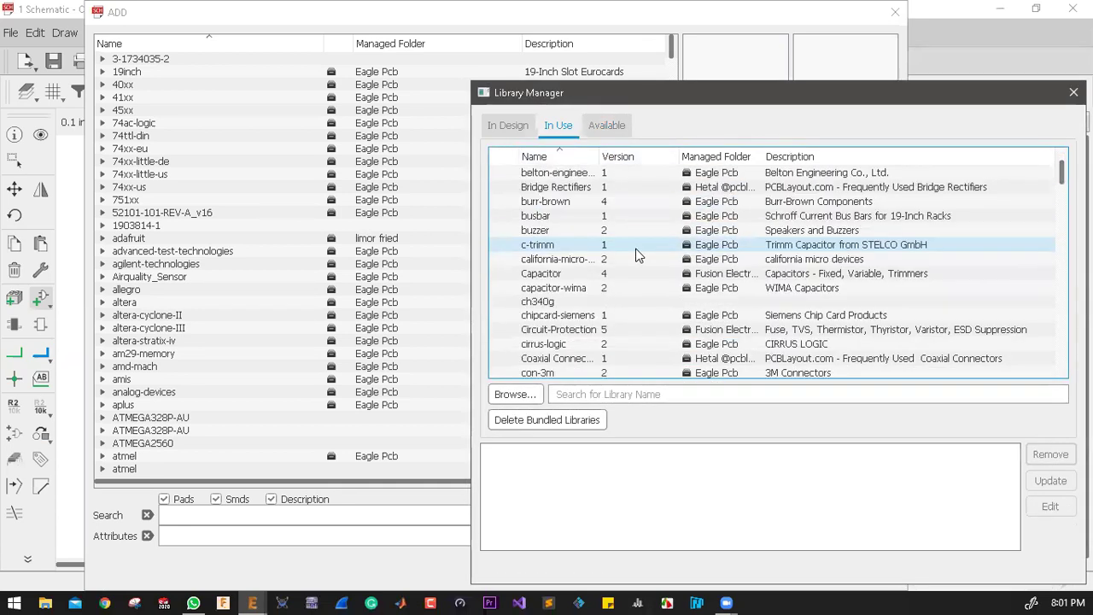
scroll(633, 230, "up", 20)
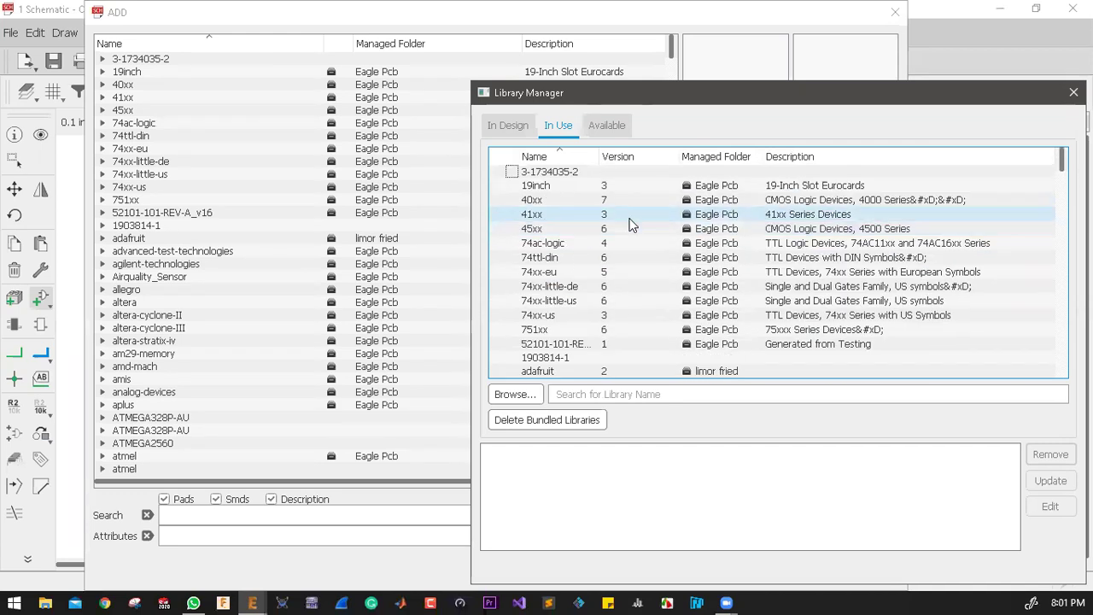
key("Escape")
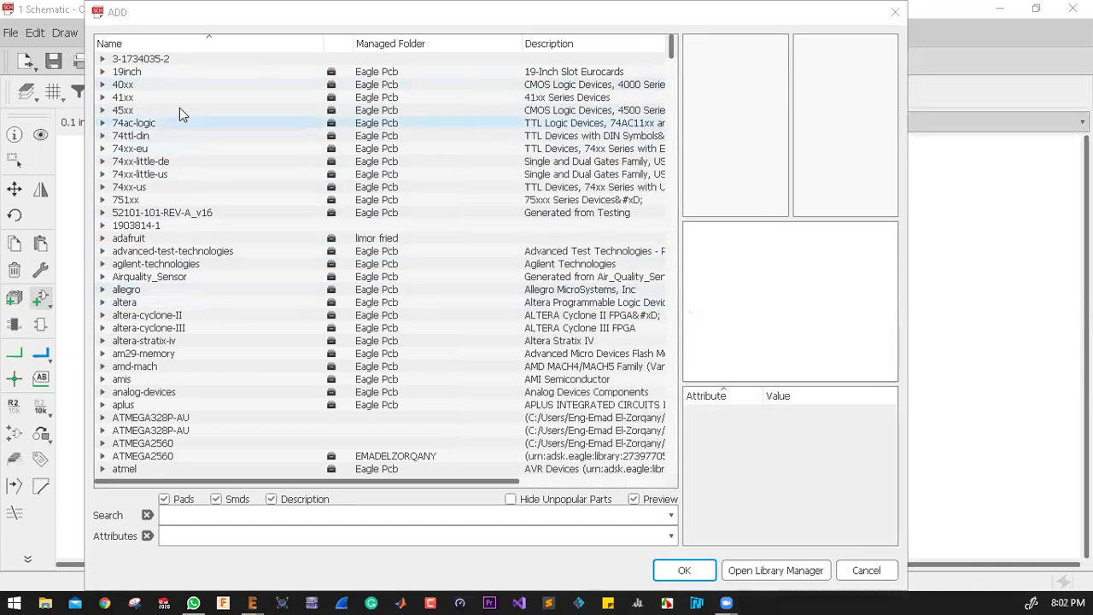
Step: Browse the component library list from the beginning and around the v-reg entry, then close the ADD dialog
left_click(161, 59)
scroll(195, 141, "down", 13)
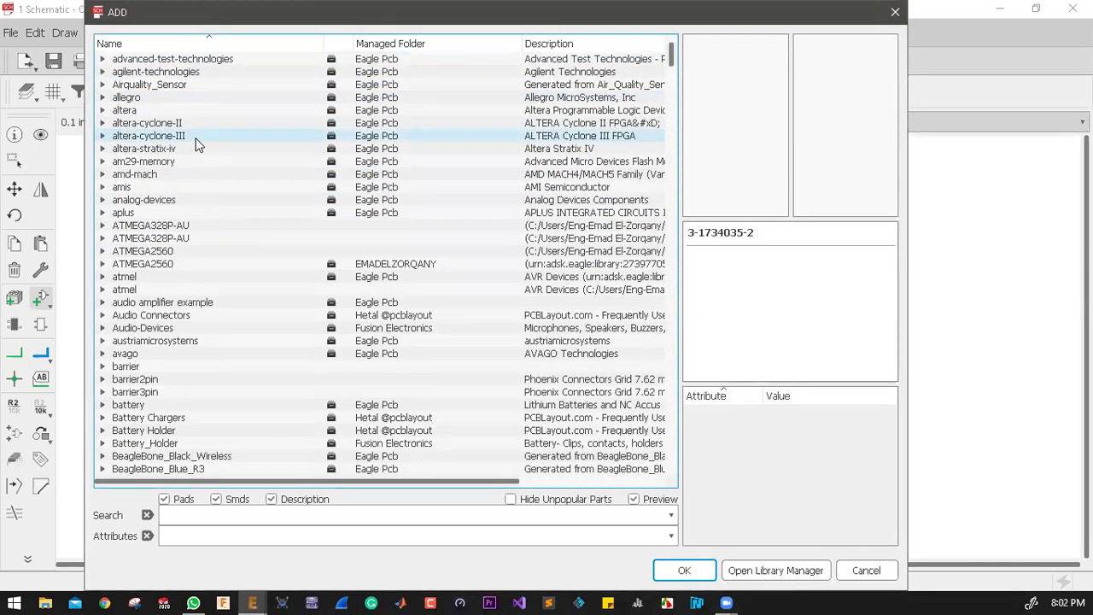
scroll(196, 141, "up", 13)
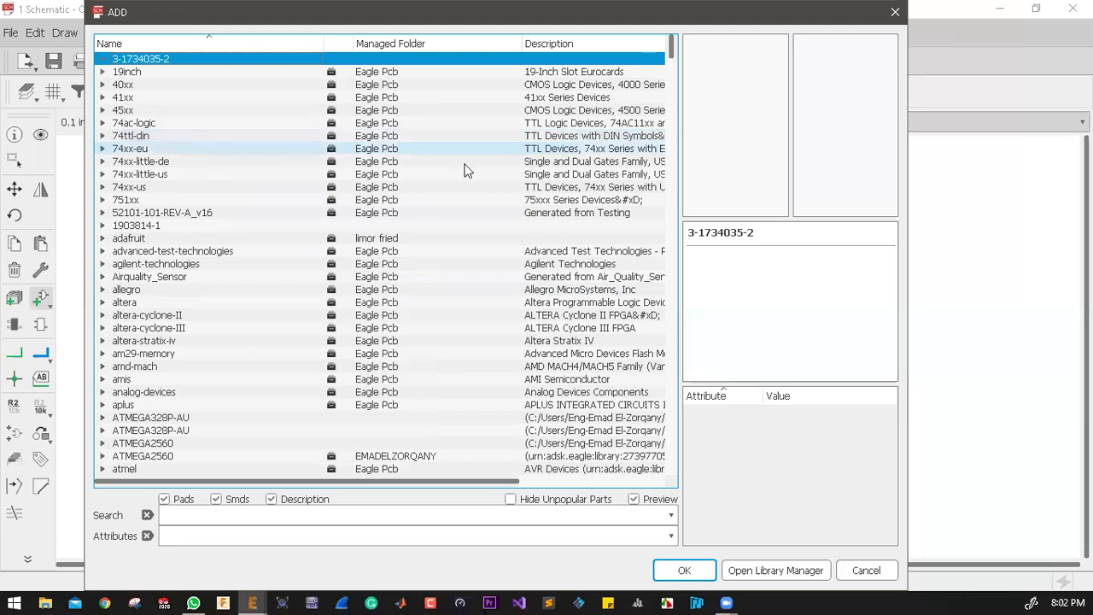
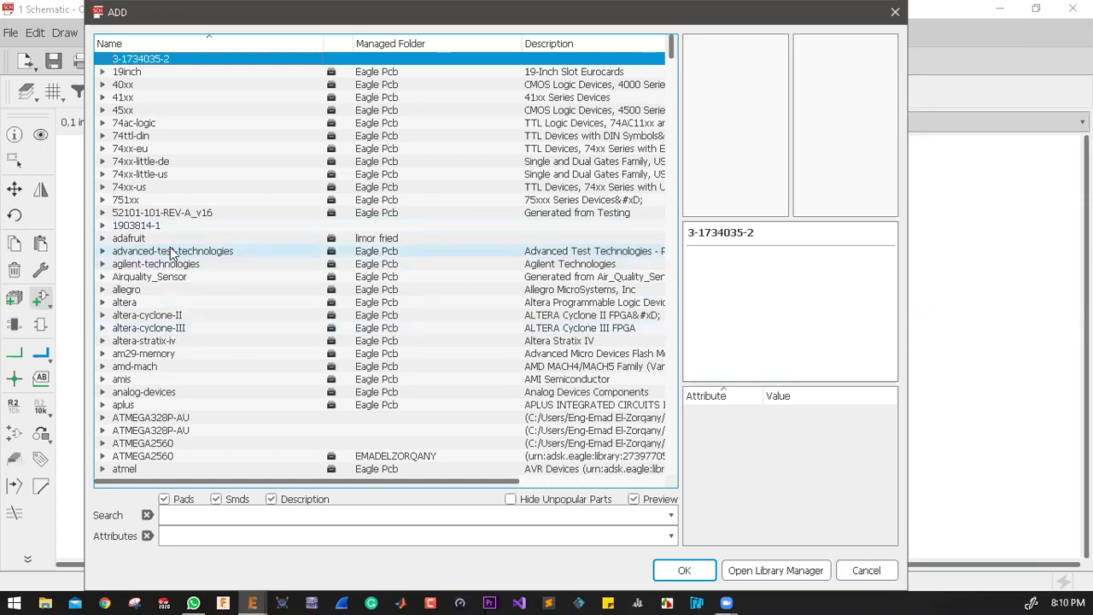
left_click(163, 225)
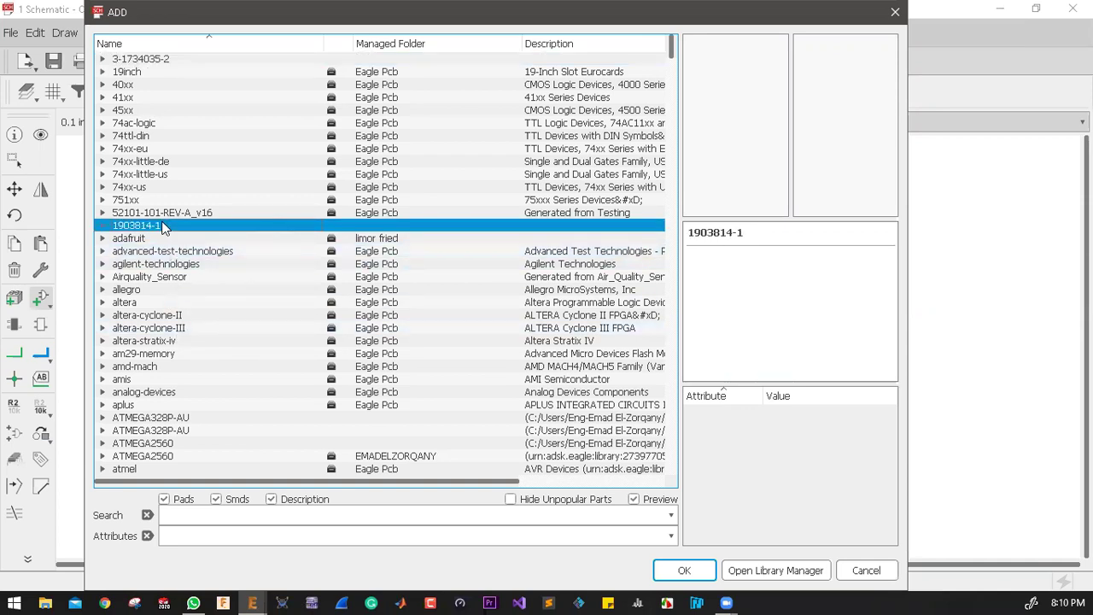
key("v")
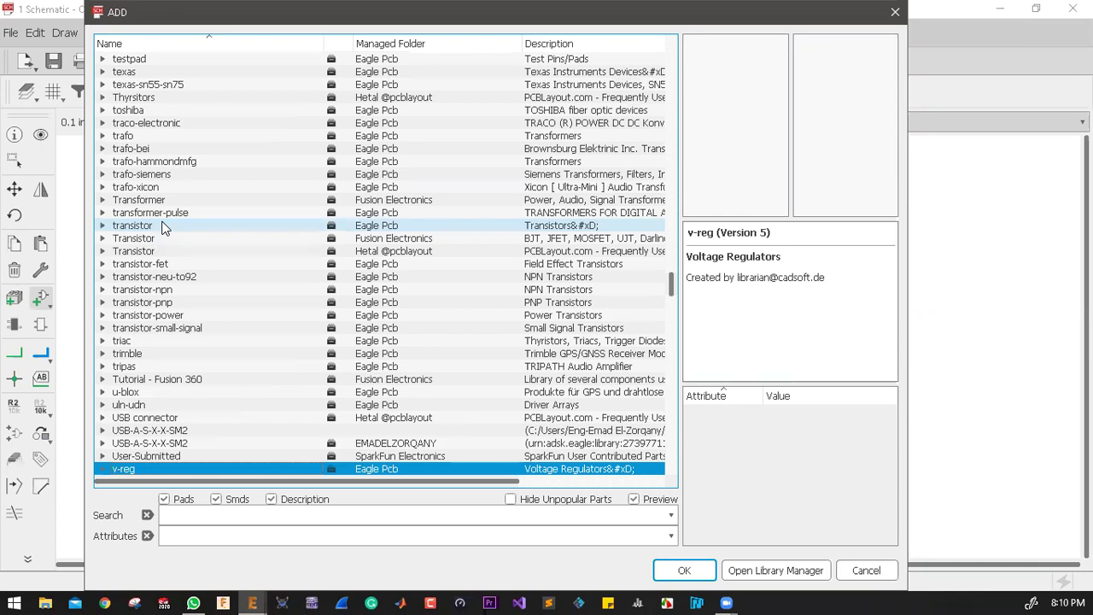
left_click(144, 175)
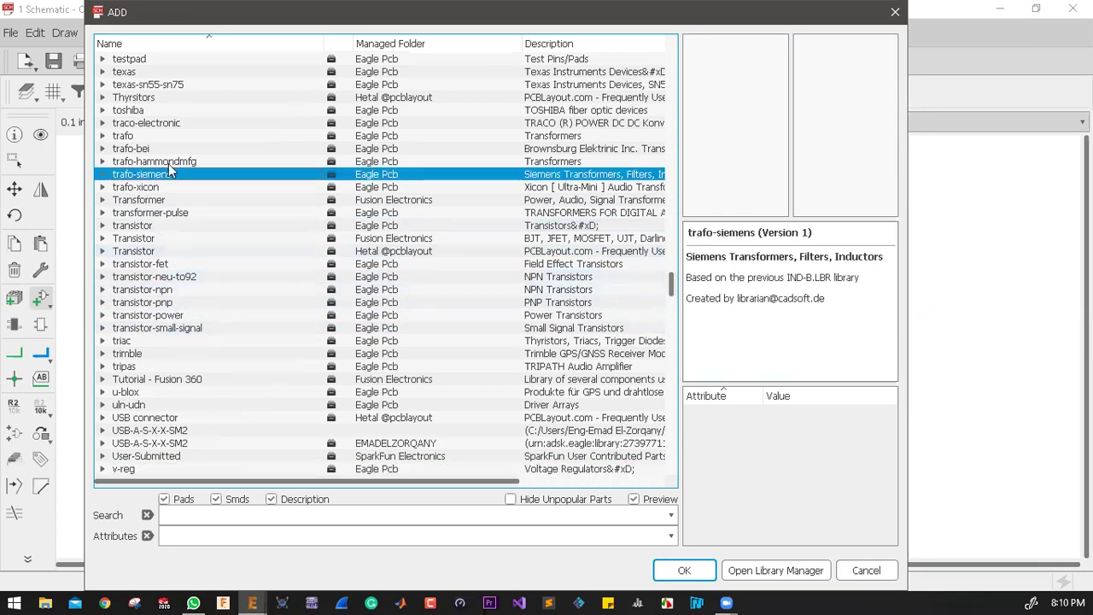
scroll(171, 188, "up", 20)
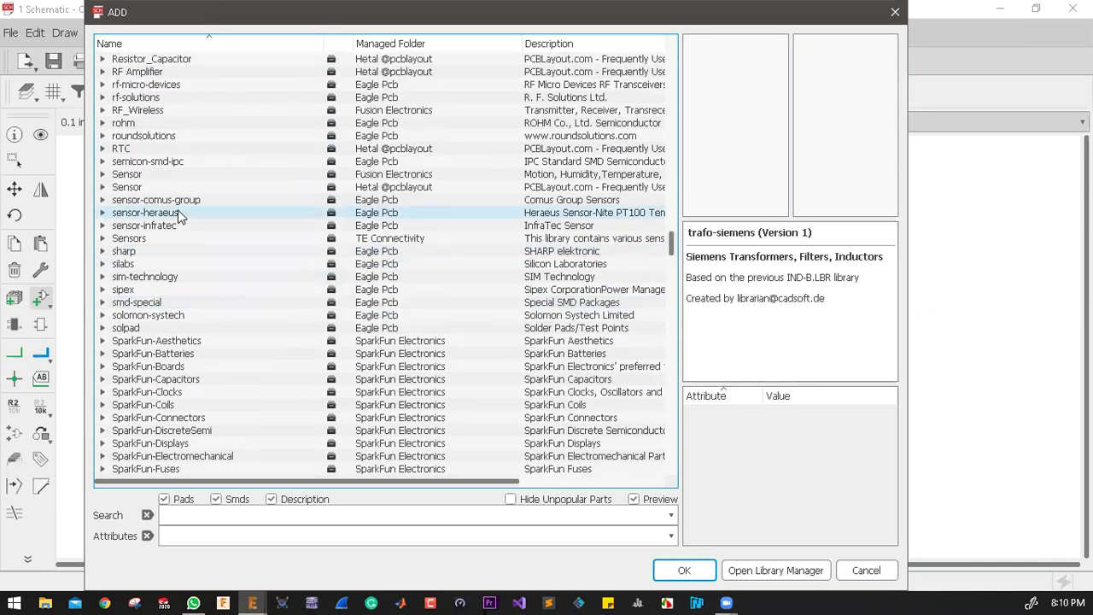
scroll(178, 214, "up", 20)
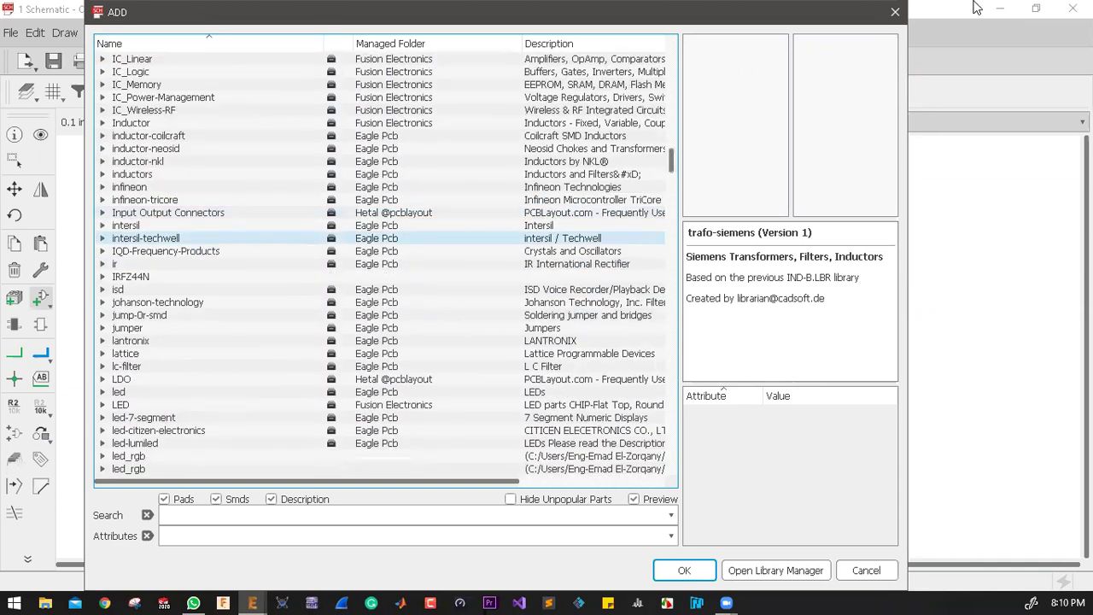
left_click(894, 11)
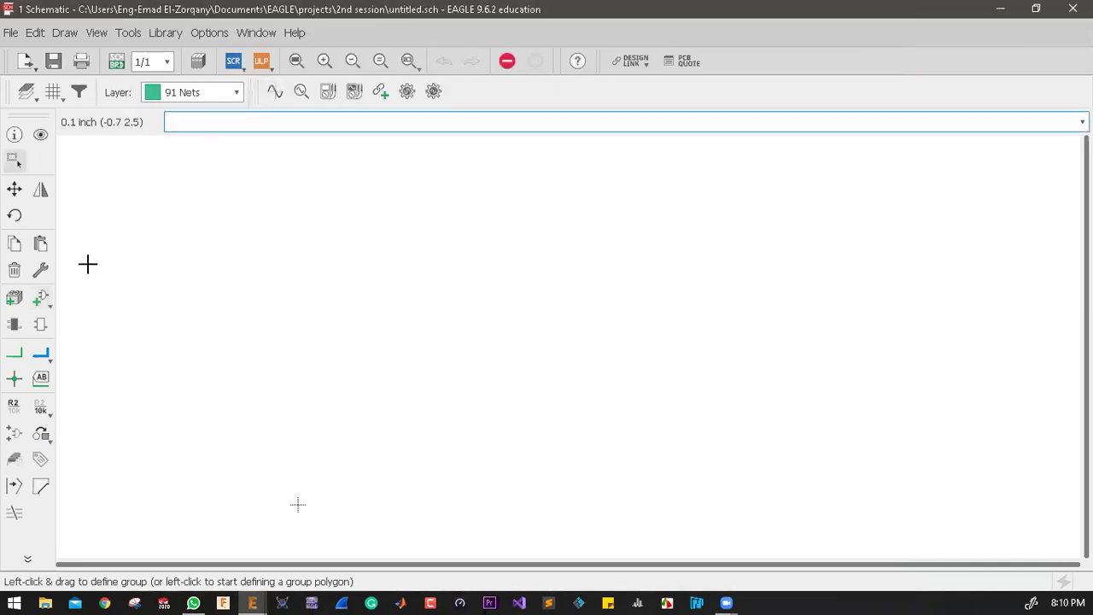
Step: Start adding a part again, find the v-reg voltage regulator library and expand its list of devices
left_click(40, 298)
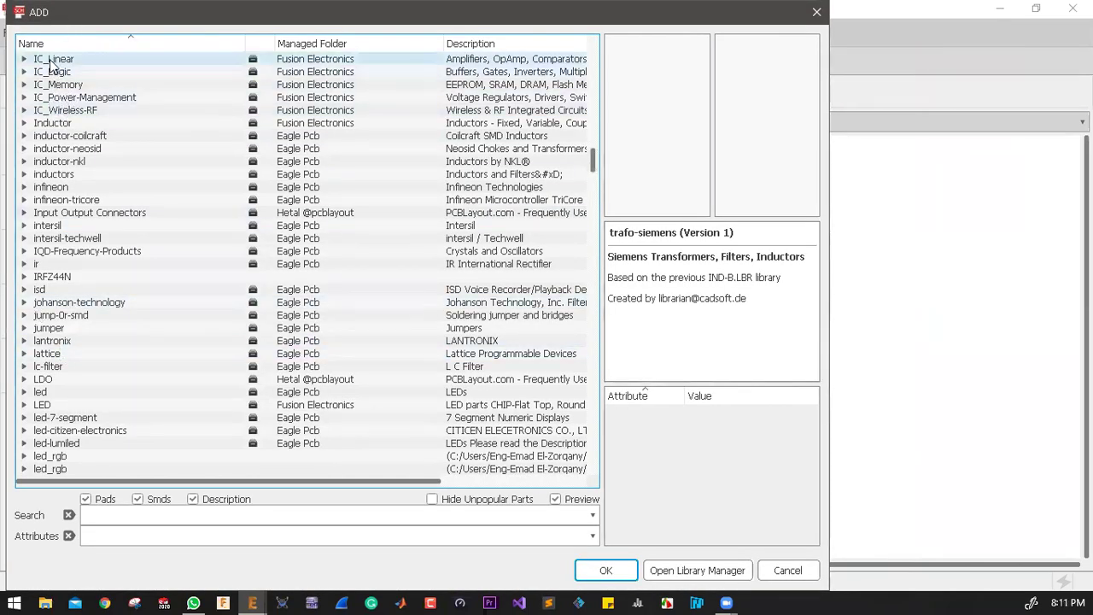
left_click(65, 201)
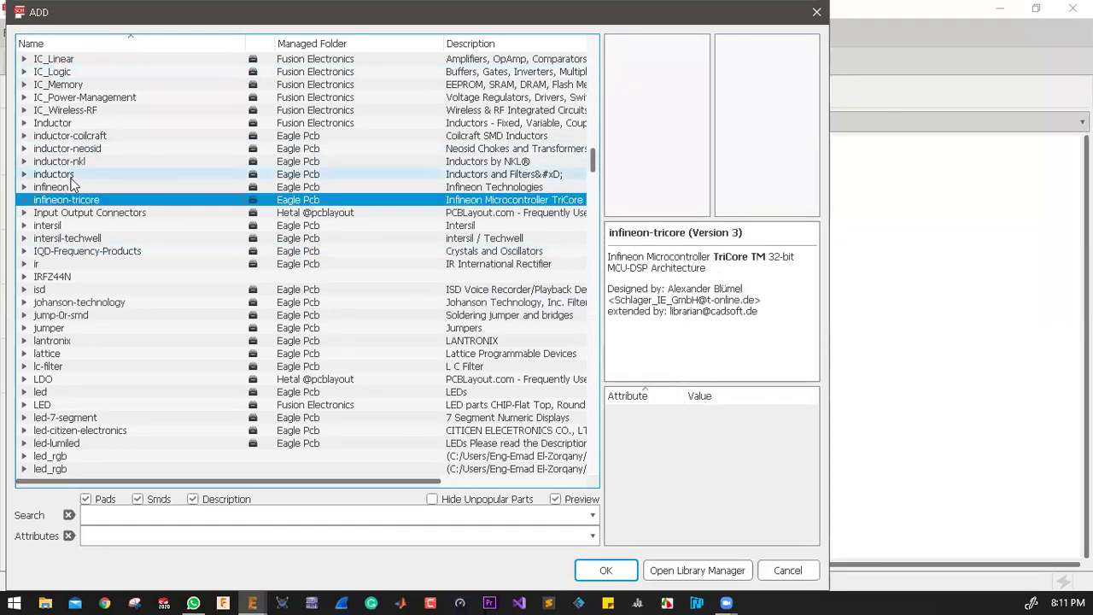
key("v")
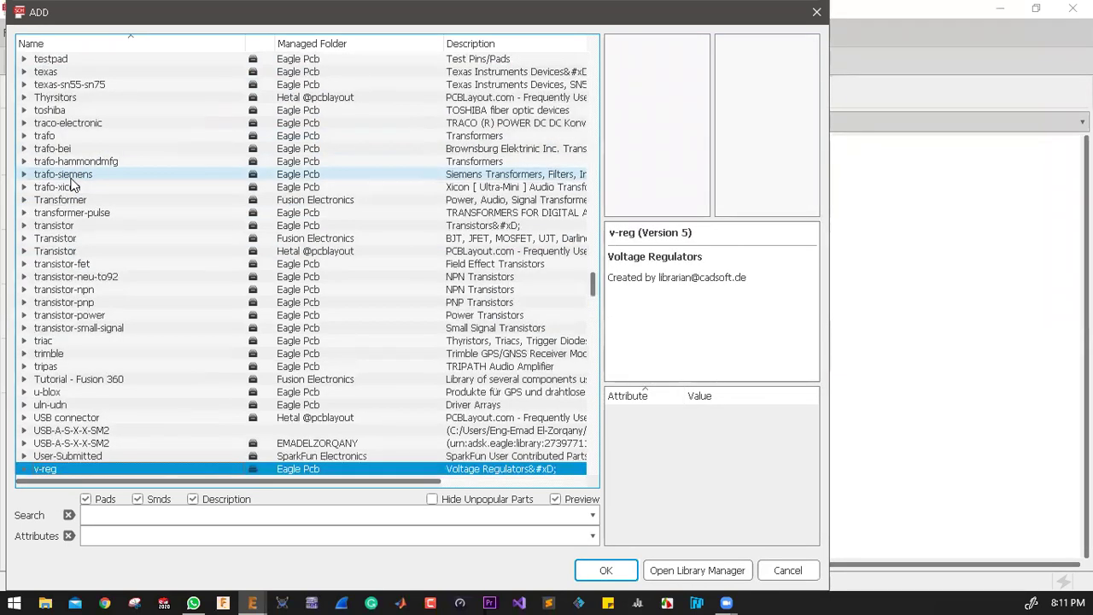
scroll(77, 185, "down", 5)
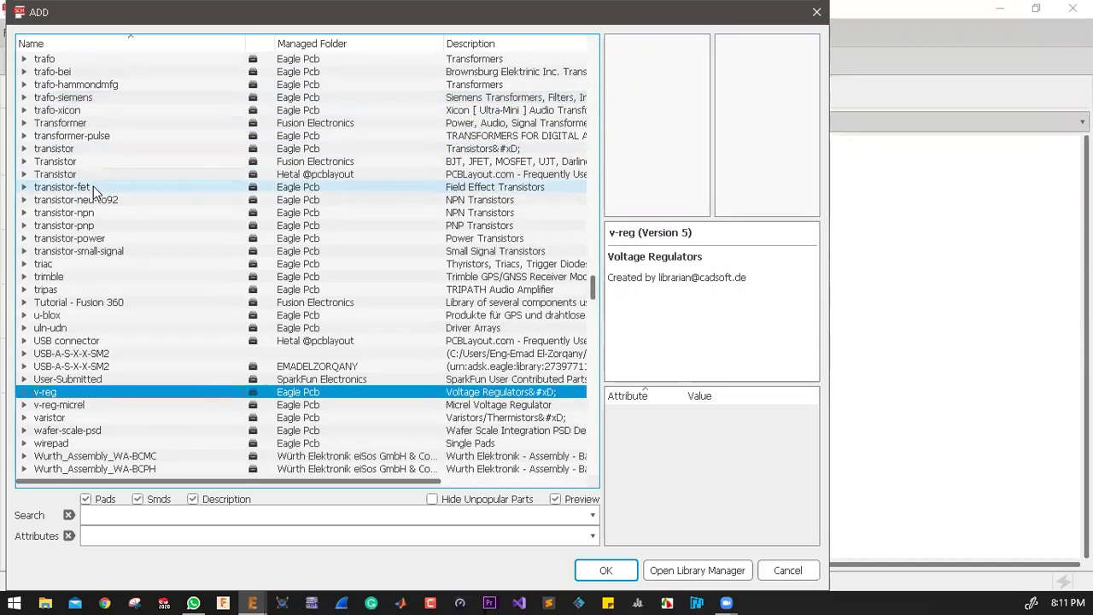
scroll(86, 217, "down", 1)
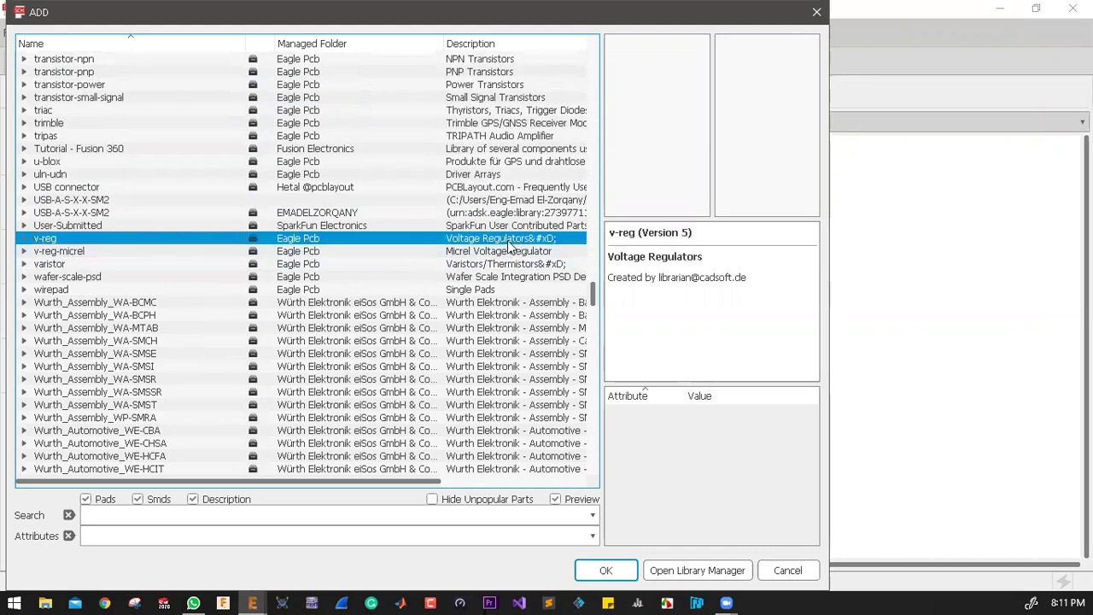
left_click(23, 238)
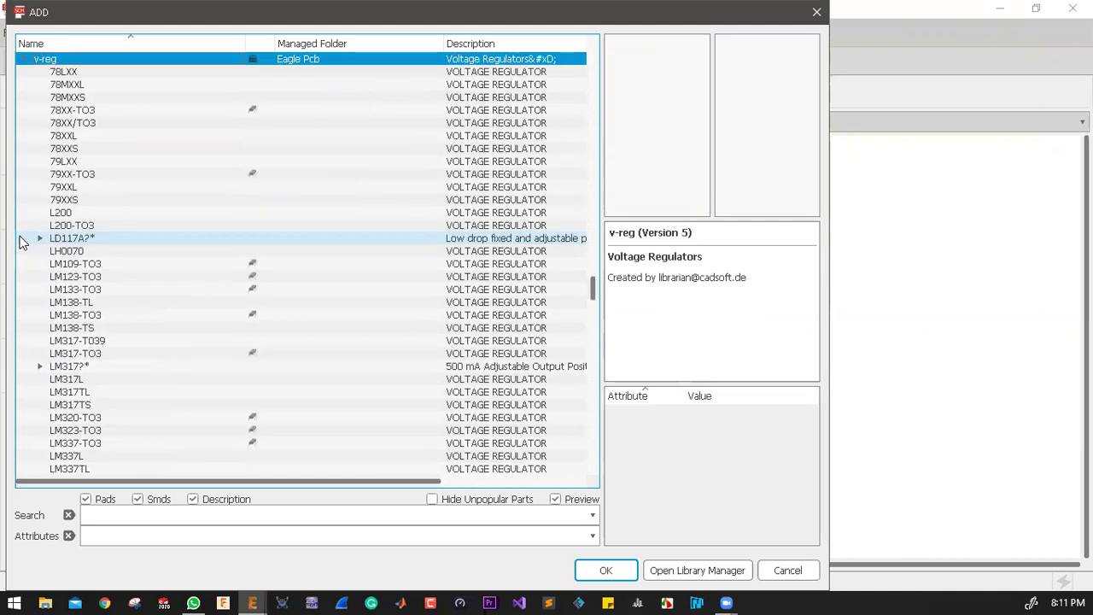
Step: Compare the symbols and footprints of the 78LXX, 78MXXL, 78MXXS, 78XX-TO3, 78XX/TO3 and 78XXL regulators
left_click(75, 72)
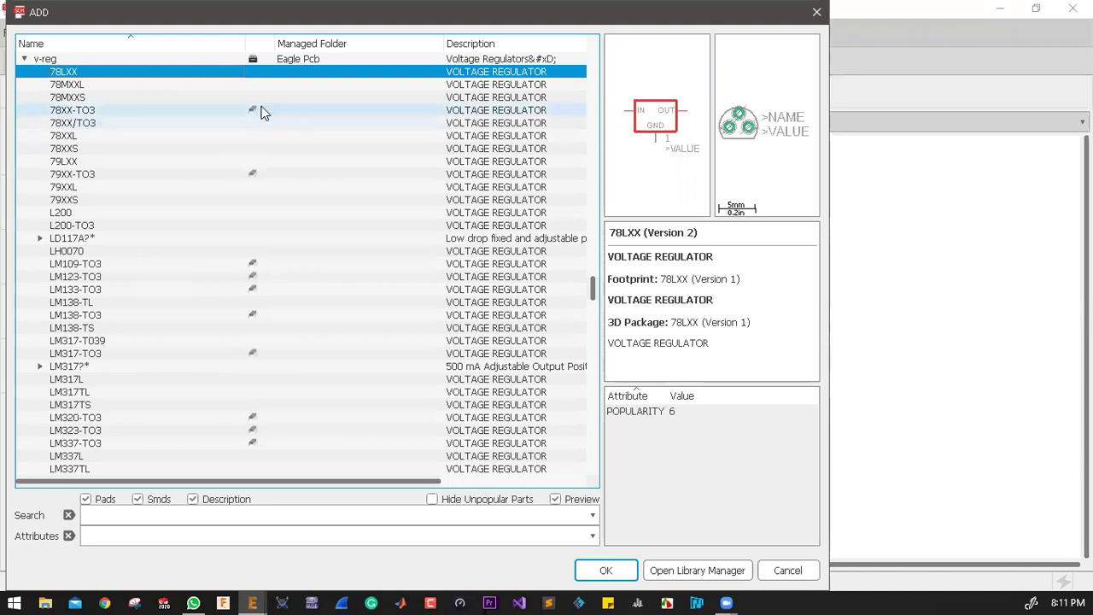
left_click(88, 86)
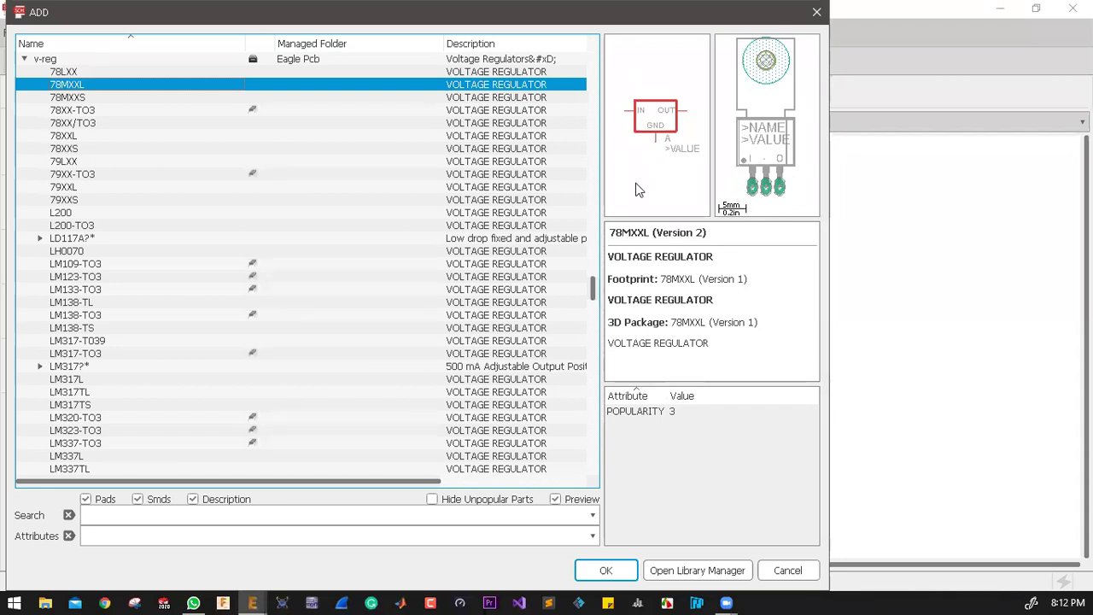
left_click(94, 98)
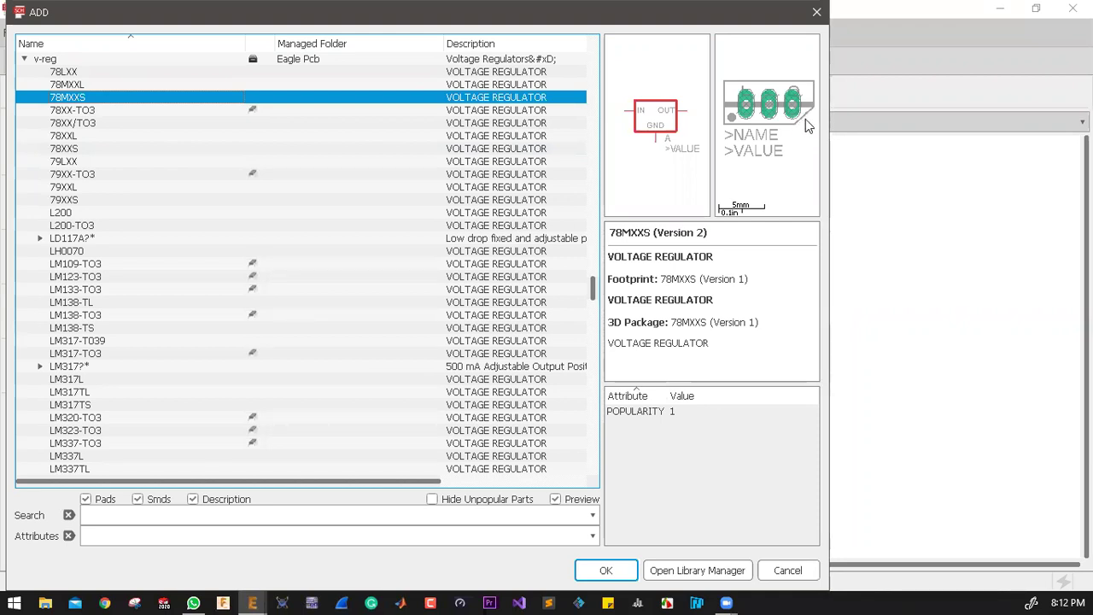
left_click(90, 113)
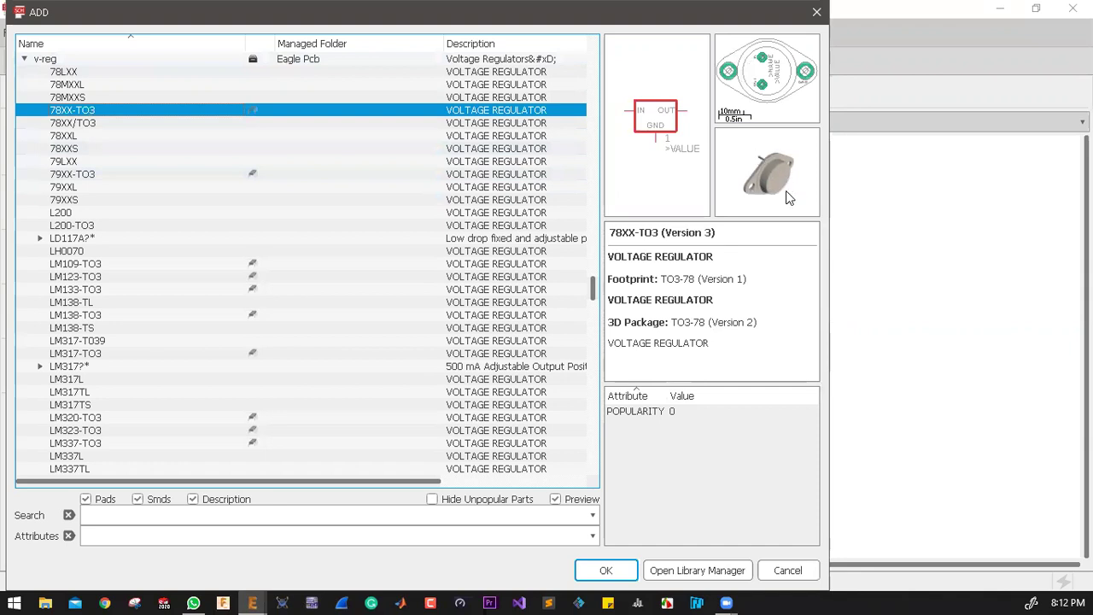
key("Down")
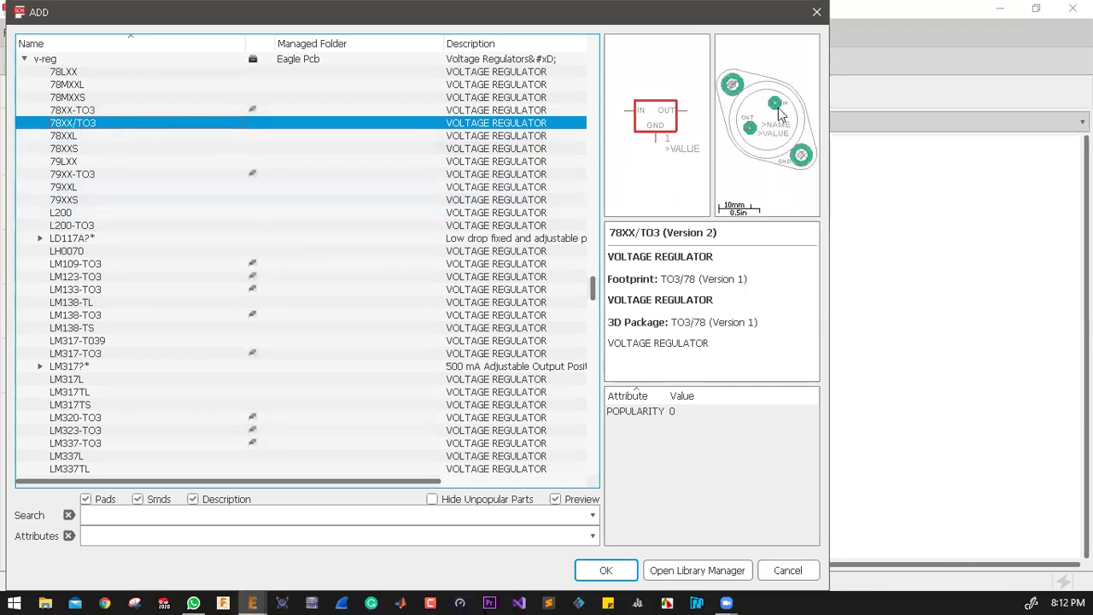
left_click(101, 137)
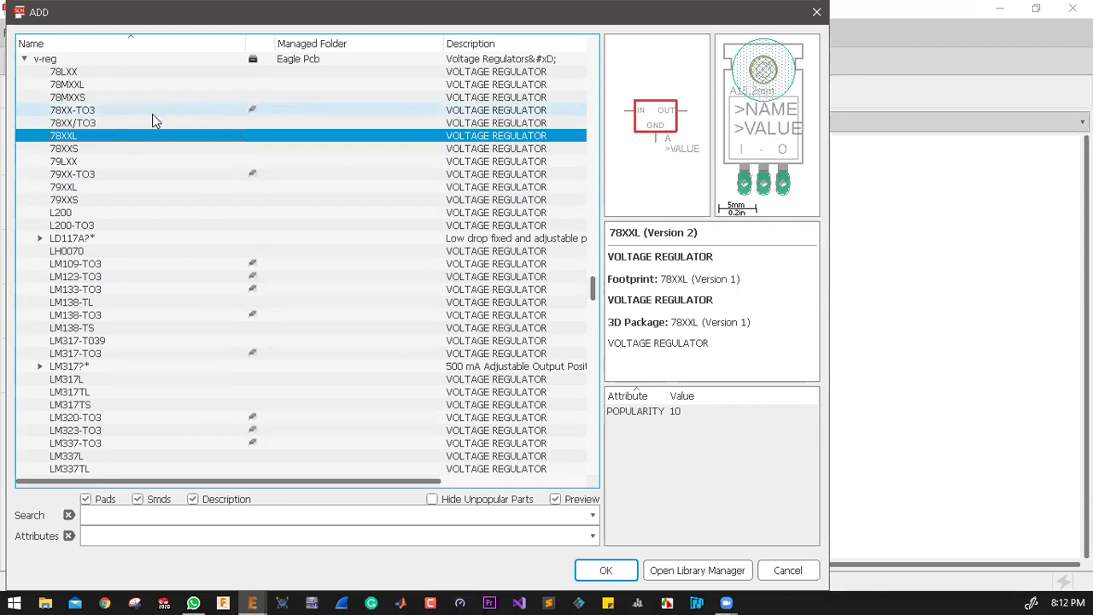
Step: Choose the 78XXS voltage regulator from the v-reg library and place one in the empty schematic
left_click(66, 150)
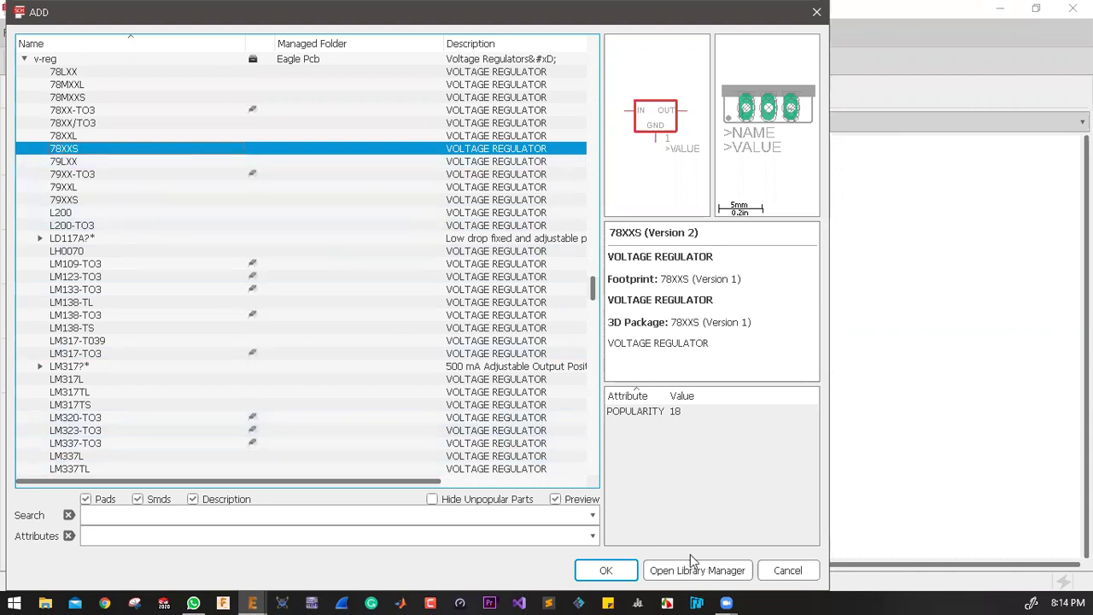
left_click(606, 570)
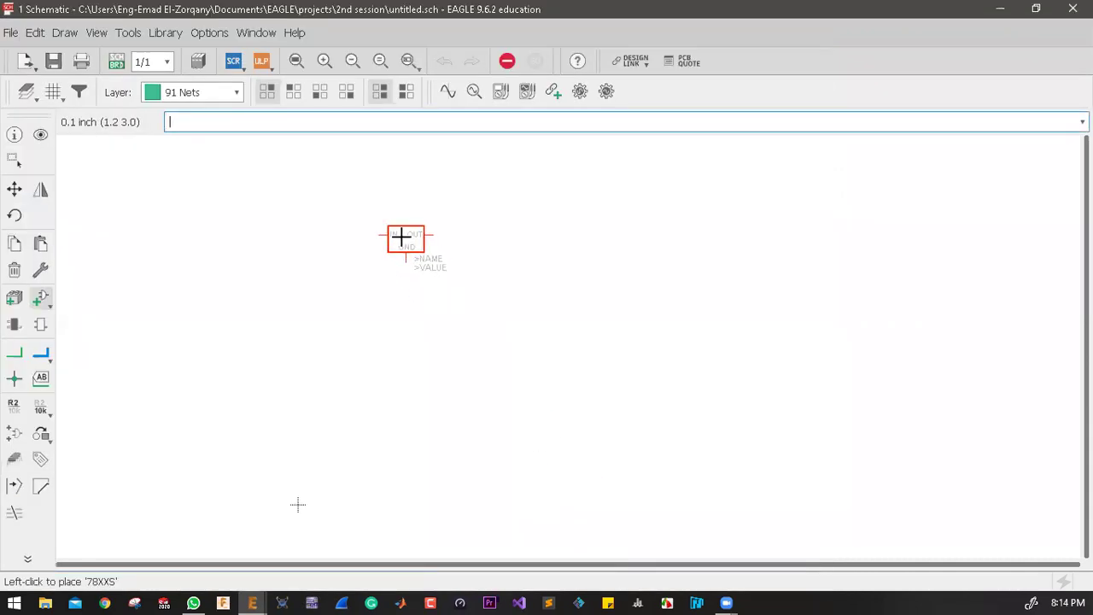
scroll(401, 236, "up", 5)
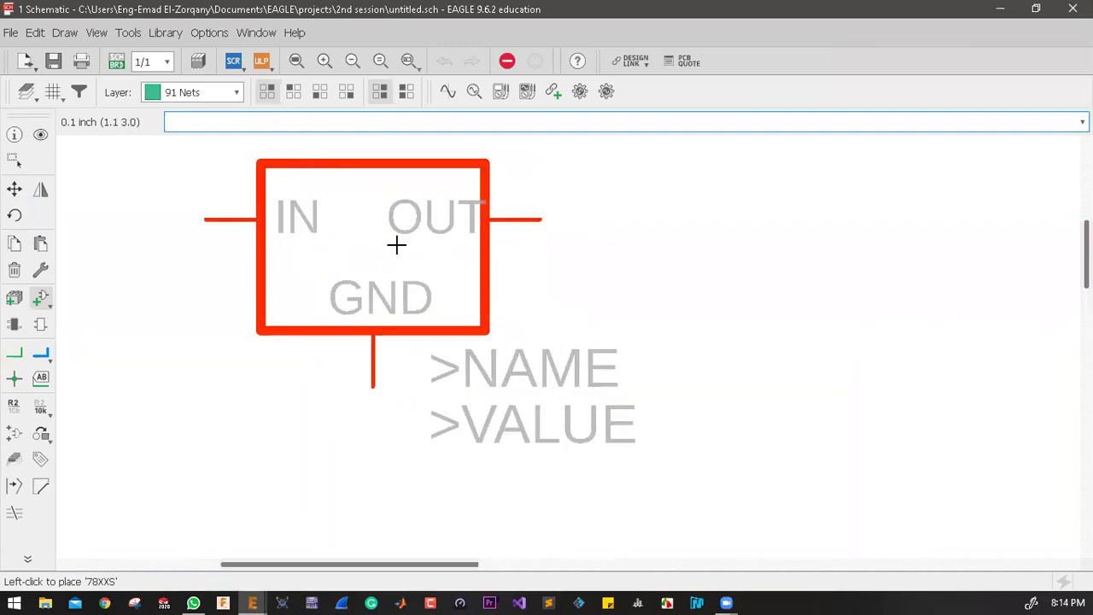
scroll(435, 248, "down", 2)
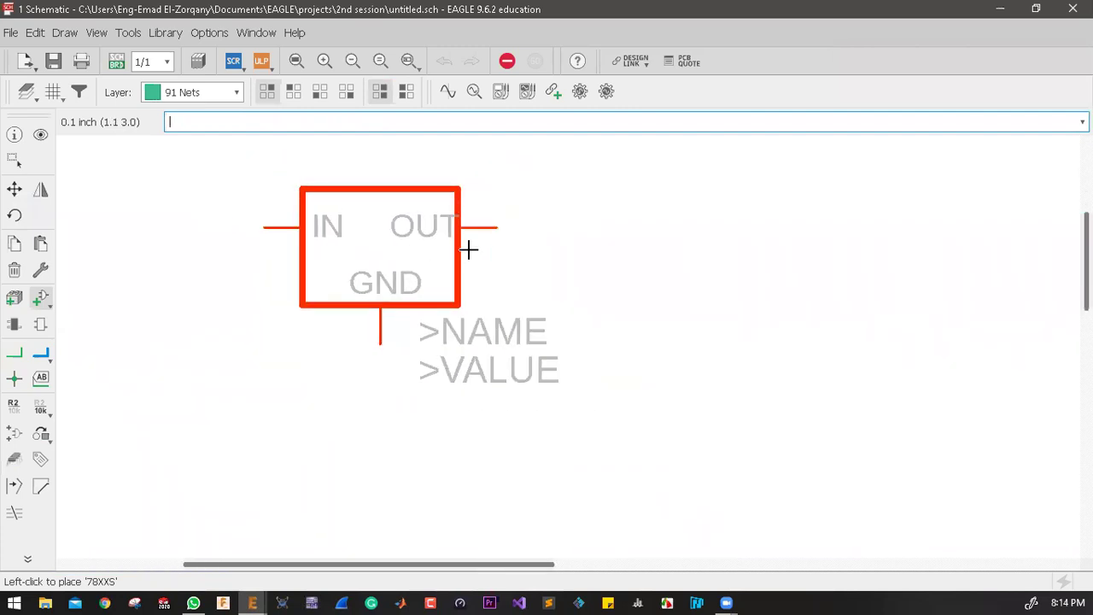
left_click(423, 205)
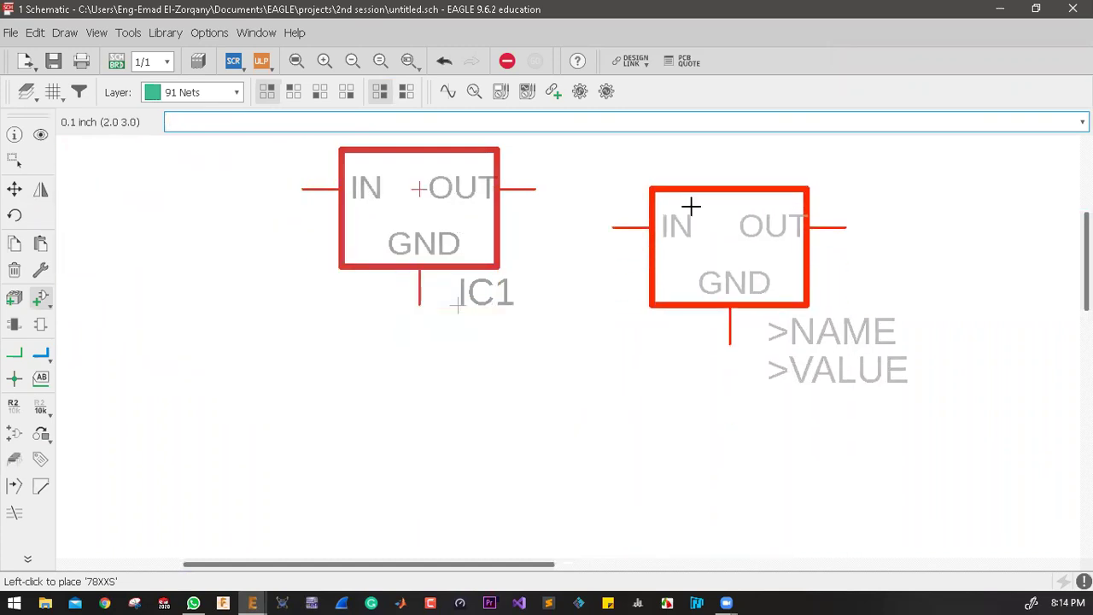
Step: Place two more 78XXS regulators, one directly below the first and one to its right
scroll(205, 299, "down", 3)
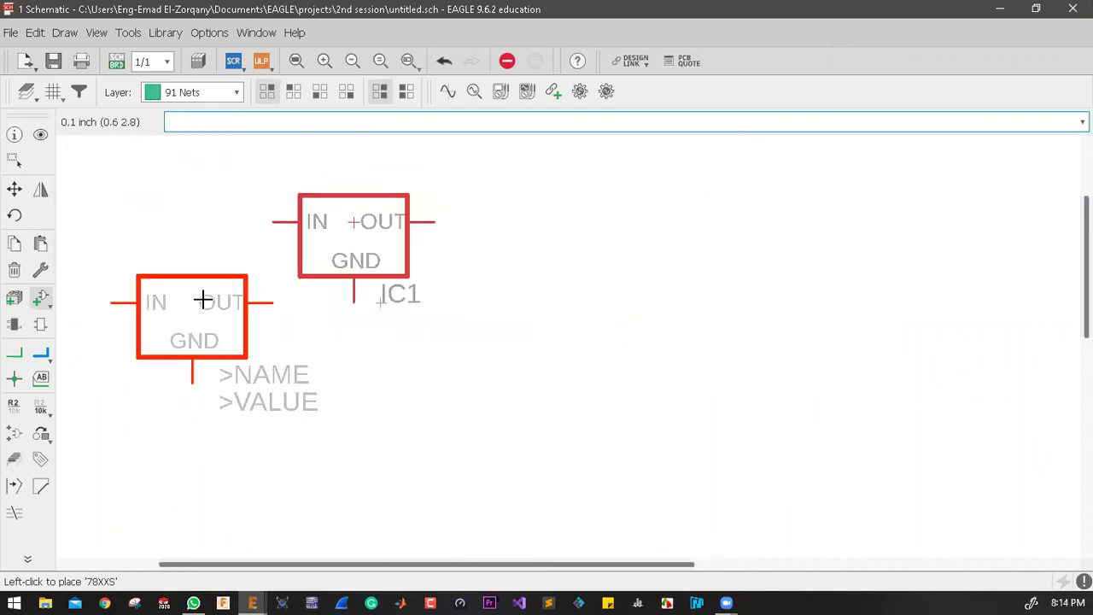
scroll(507, 224, "down", 2)
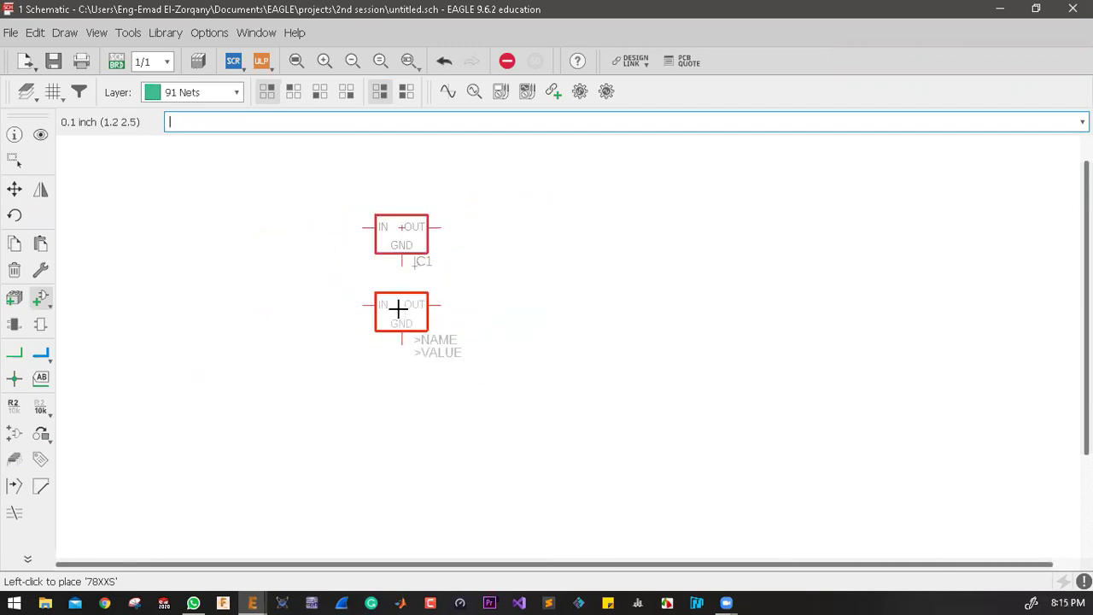
left_click(397, 333)
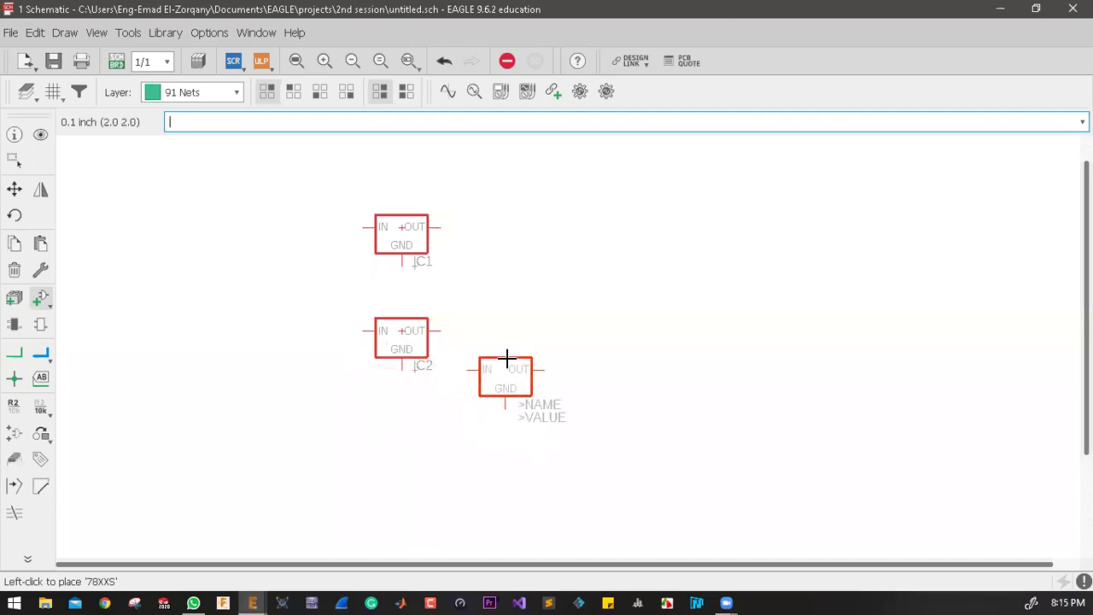
scroll(319, 377, "down", 2)
scroll(320, 377, "down", 2)
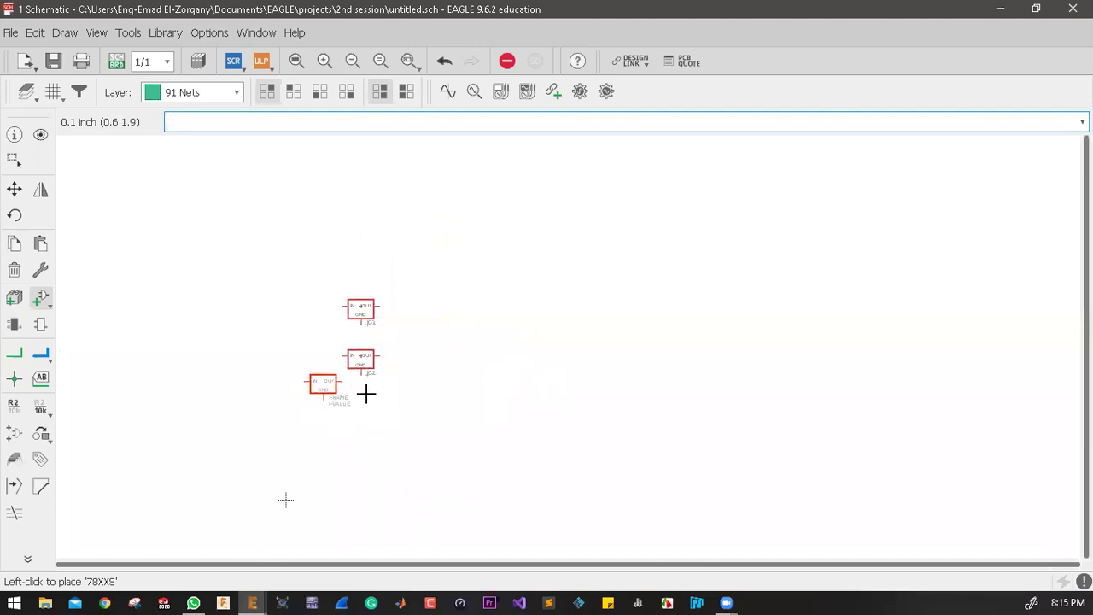
scroll(440, 309, "up", 3)
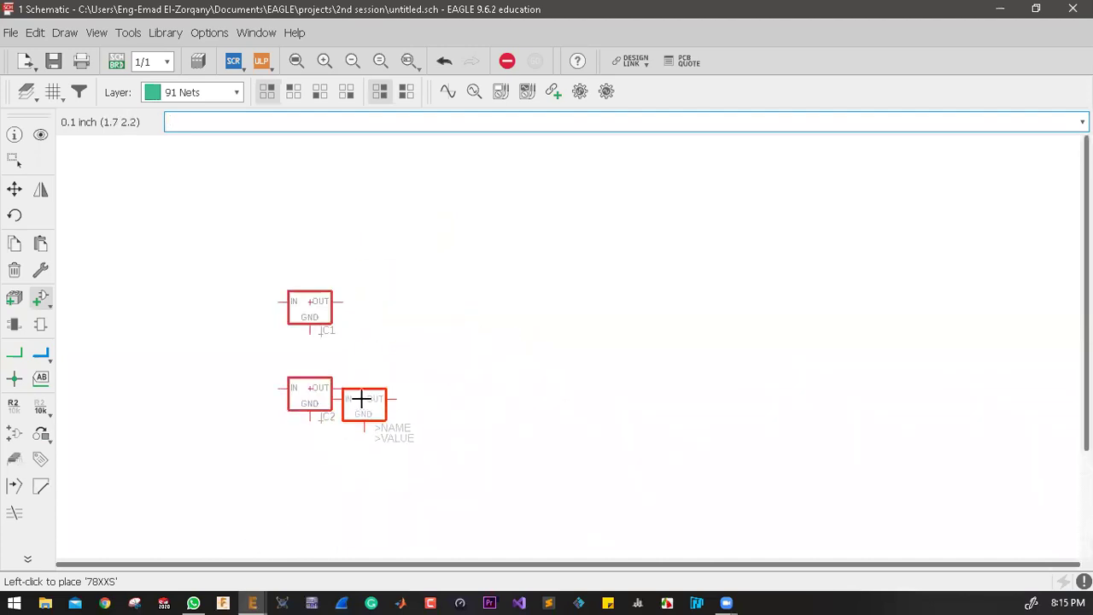
left_click(409, 304)
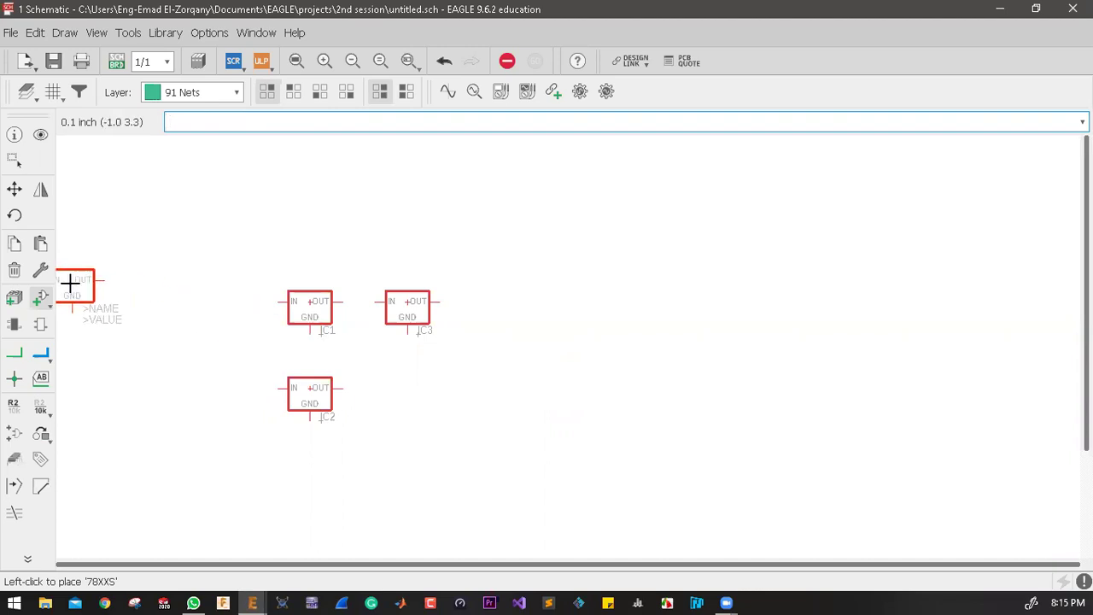
Step: Start adding a new part and collapse the v-reg library in the library list
left_click(39, 298)
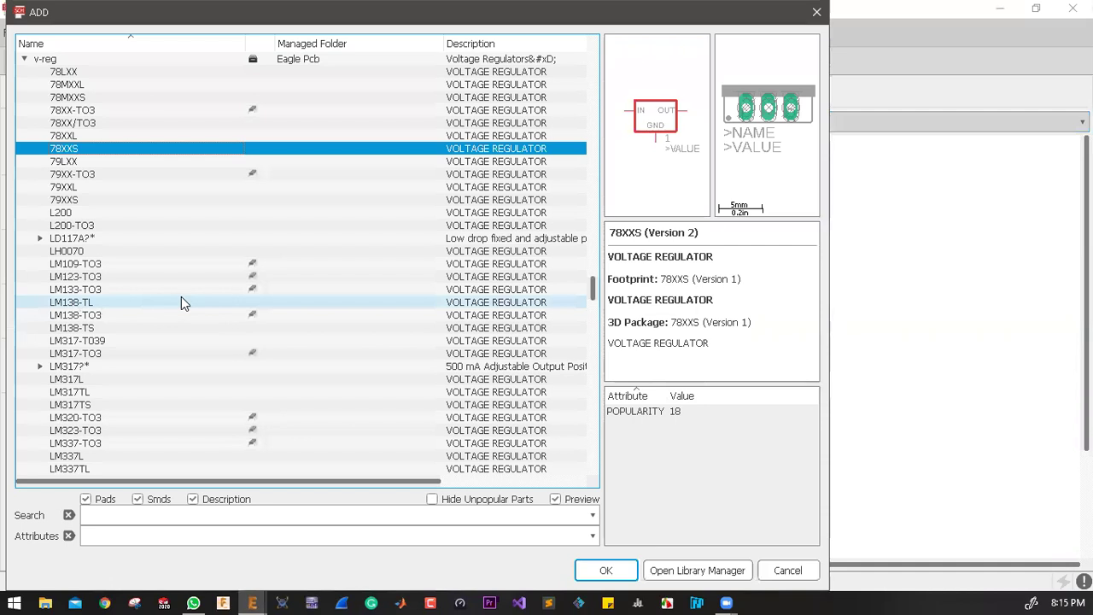
scroll(102, 351, "up", 3)
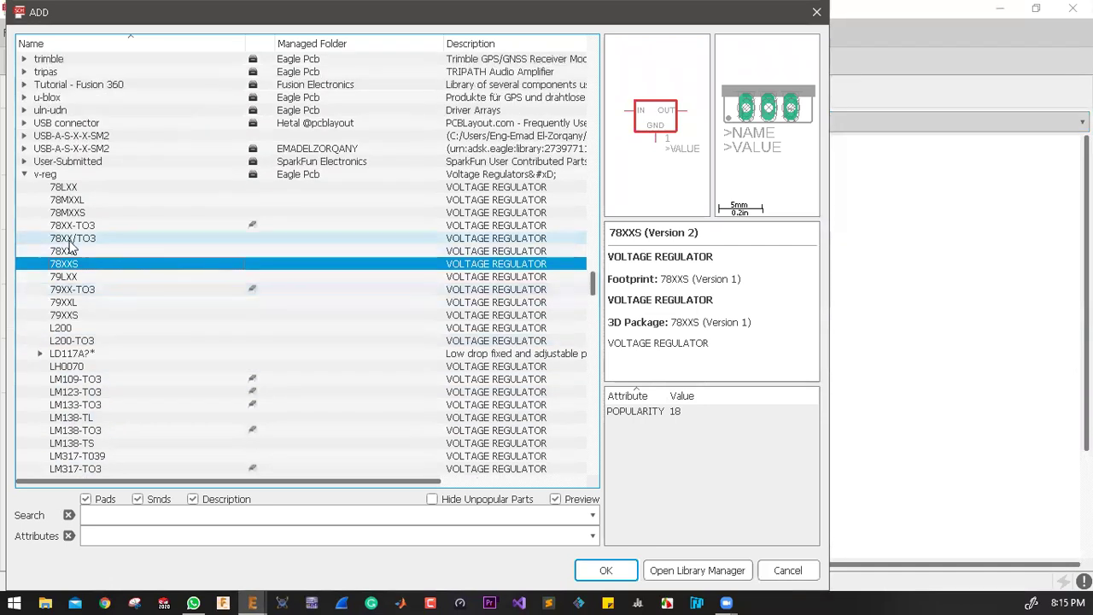
left_click(24, 175)
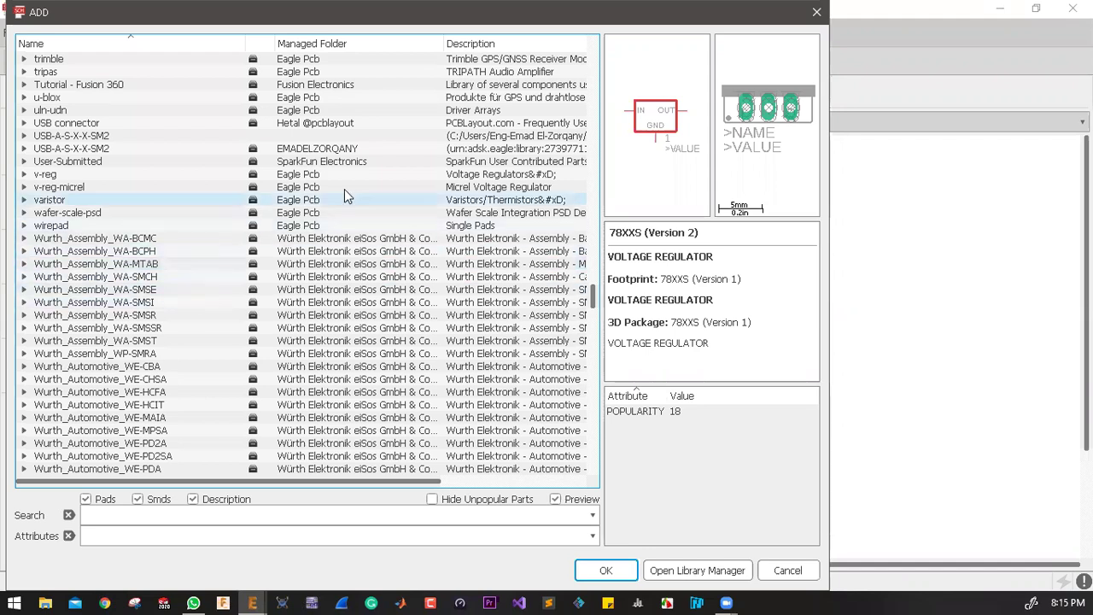
Step: Look through the libraries whose names begin with j for a jack library
left_click(37, 125)
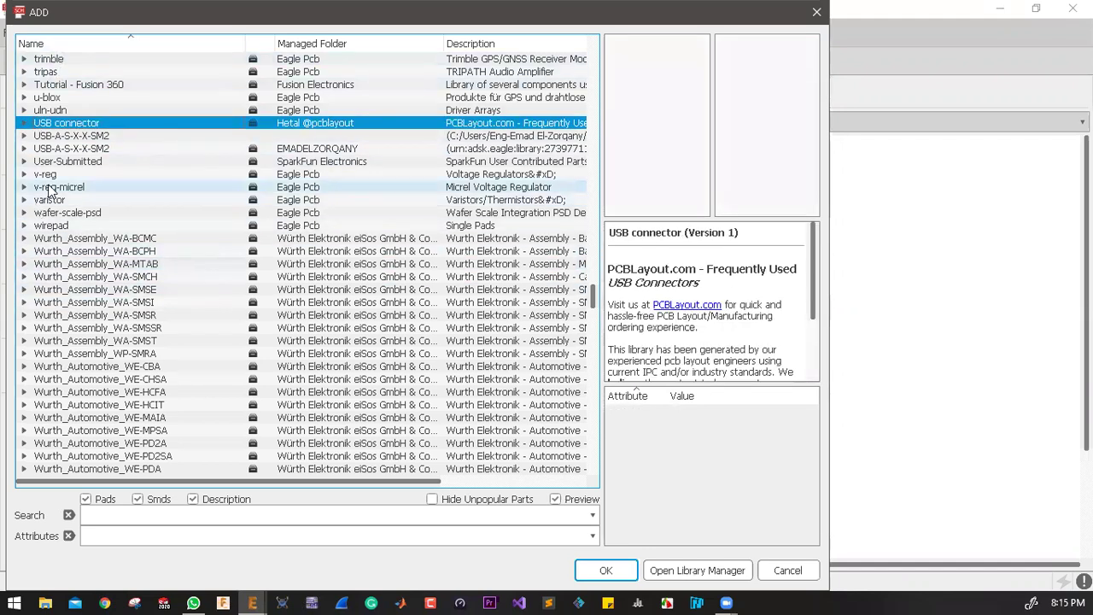
key("j")
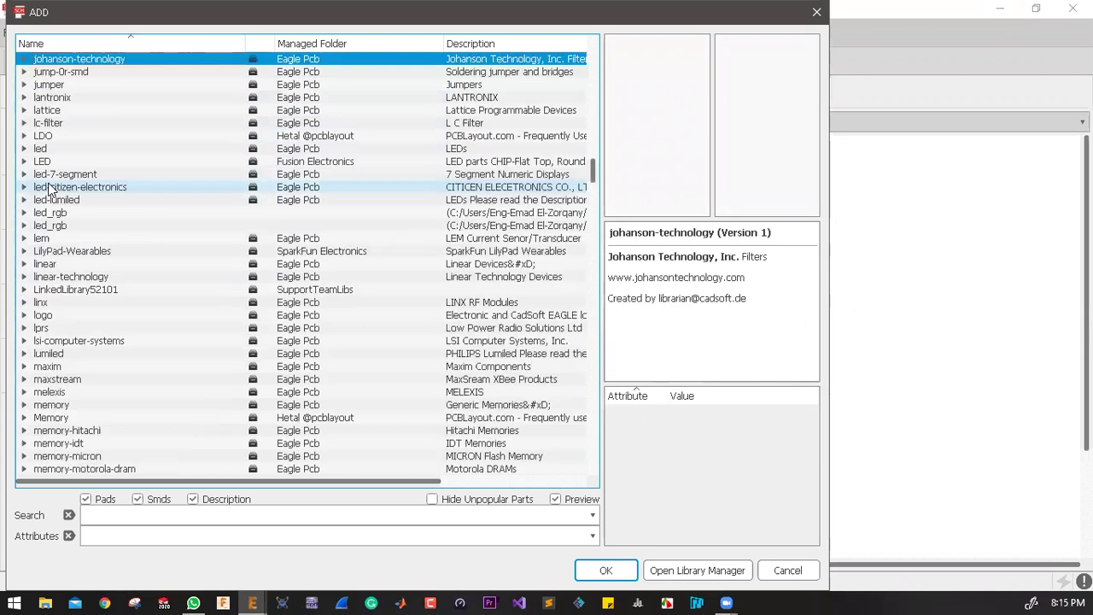
key("j")
key("j")
key("j")
key("j")
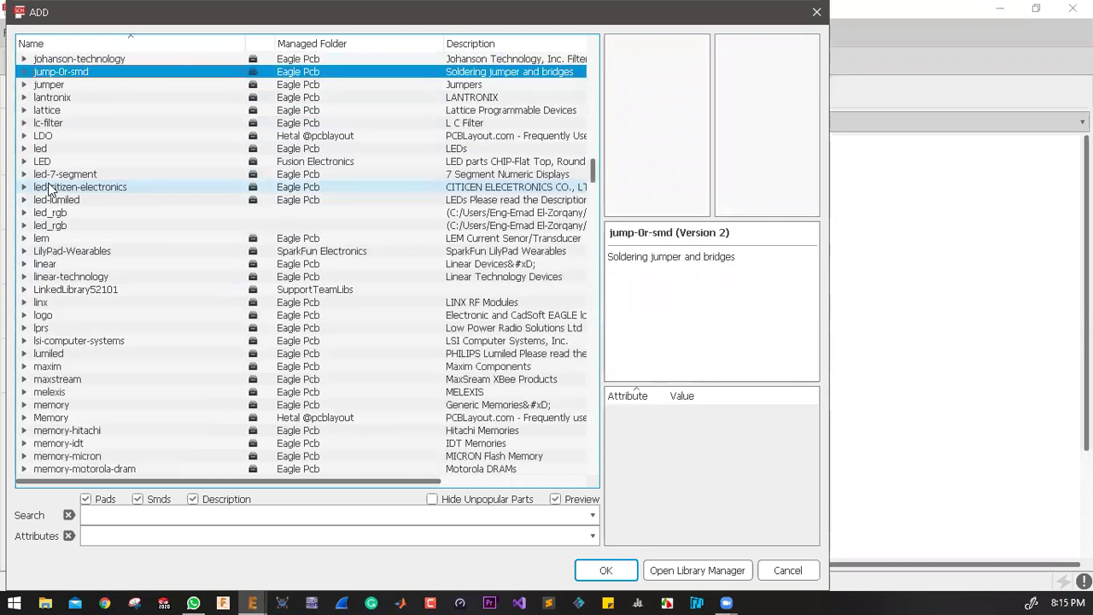
key("j")
key("j")
key("j")
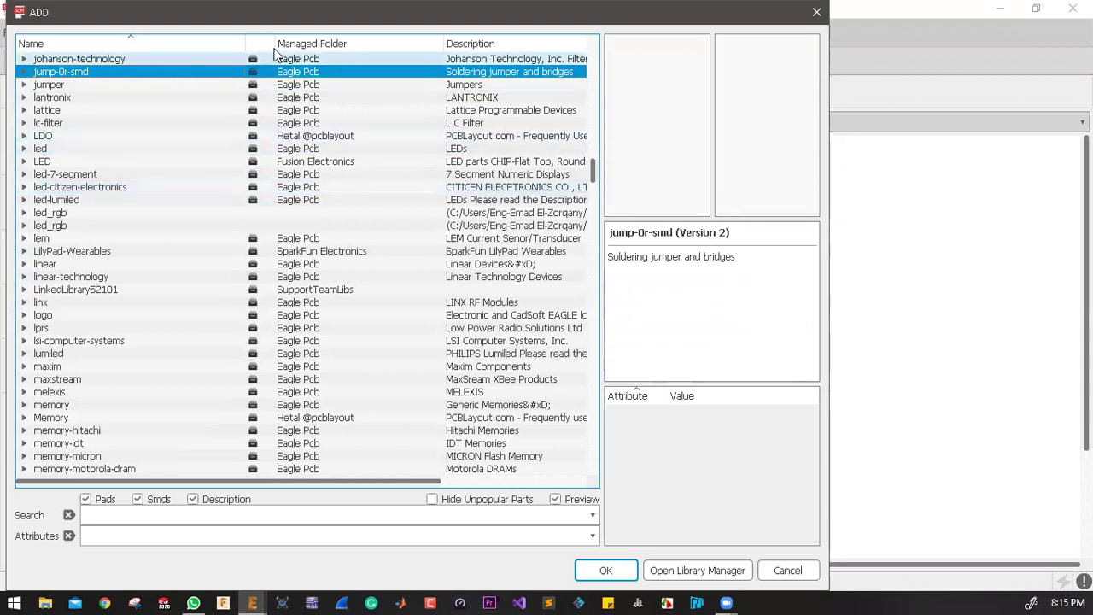
Step: Find the Jacks library, con-jack, by its description and expand its list of devices
left_click(493, 58)
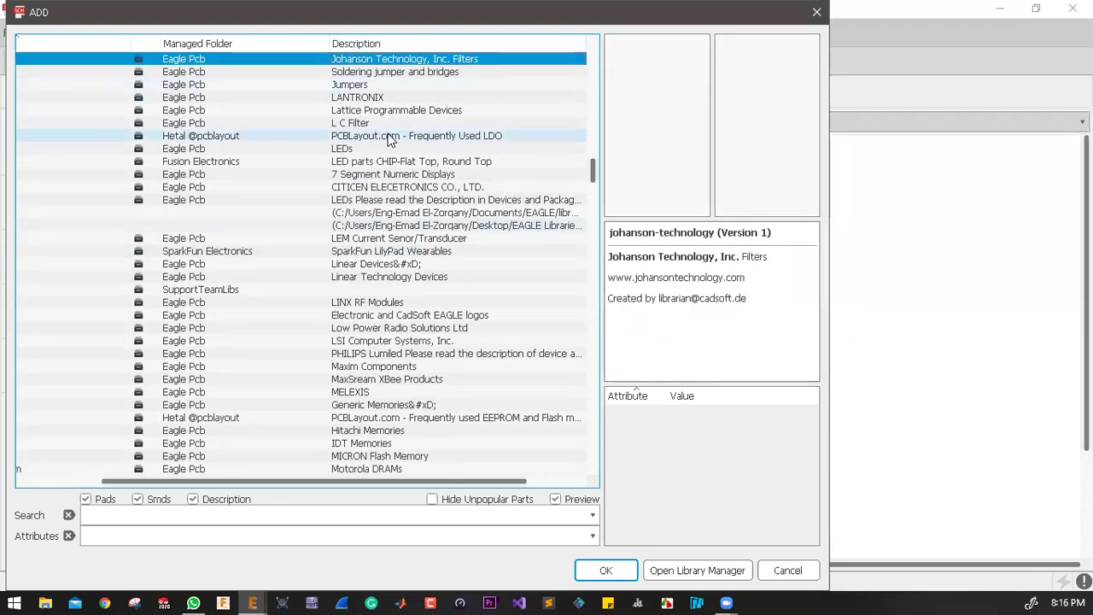
key("Down")
key("Down")
key("Page_Up")
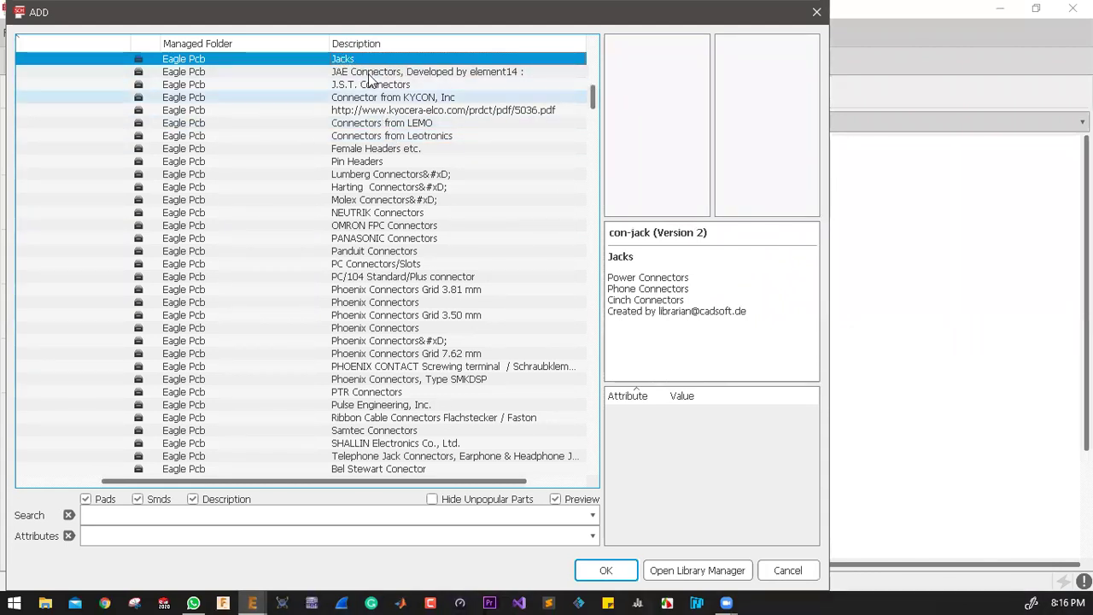
left_click_drag(258, 479, 126, 465)
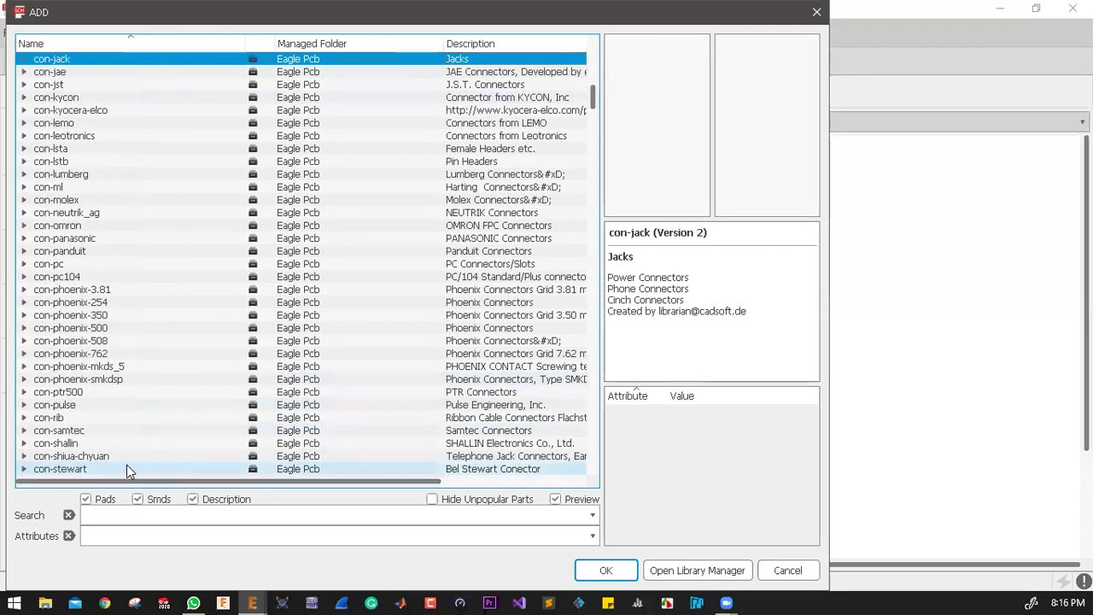
left_click(25, 59)
Step: Compare the symbols and footprints of the DCJ0202, DCJ0303, JACK-PLUG0 and JACK-PLUG1 power jacks
left_click(68, 73)
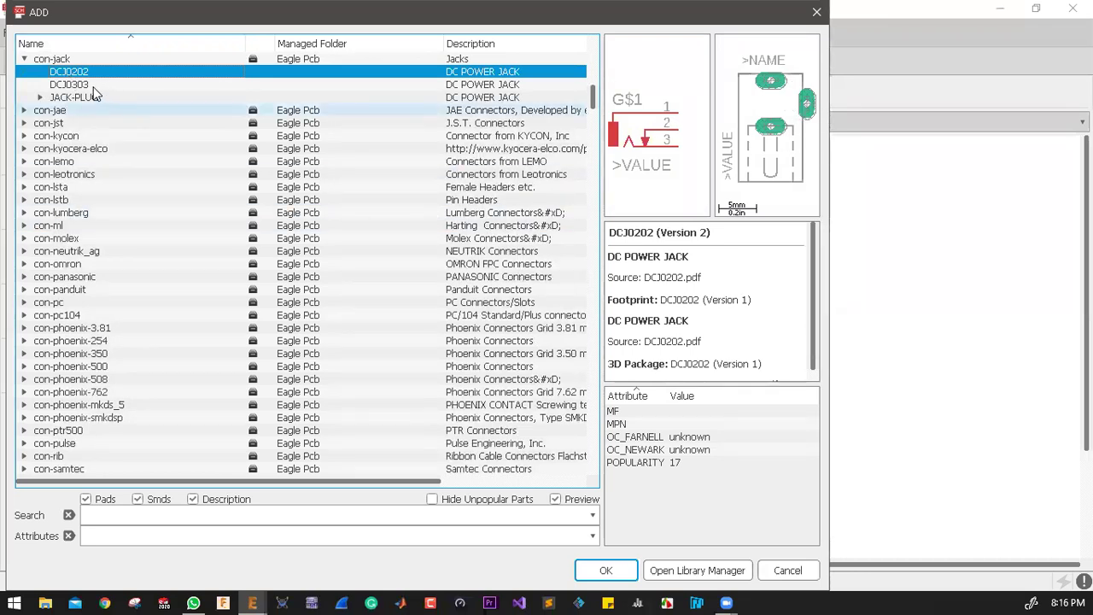
key("Down")
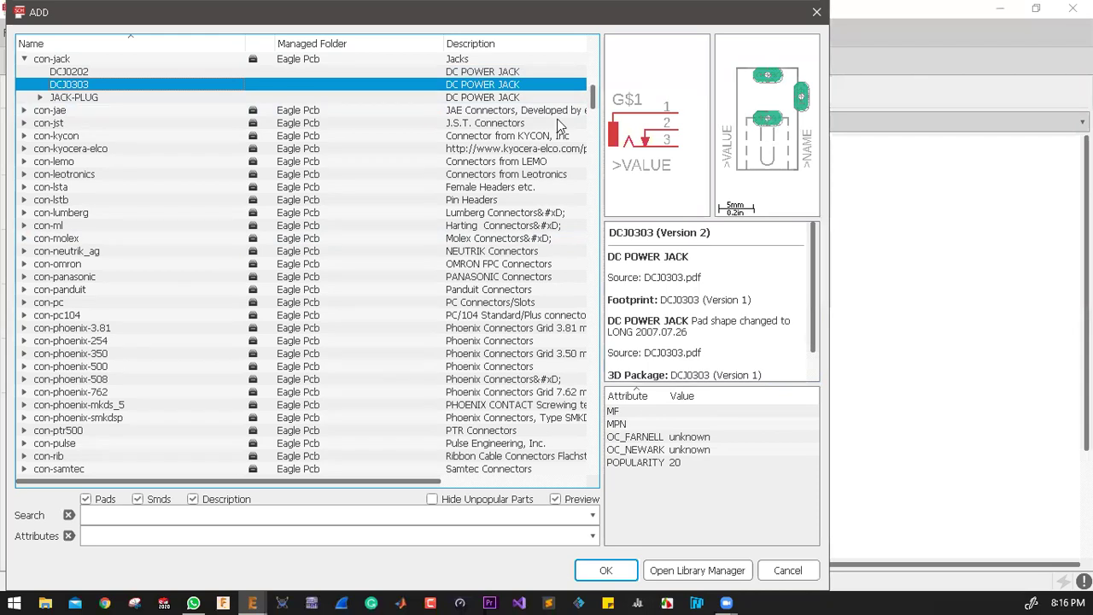
key("Down")
key("Right")
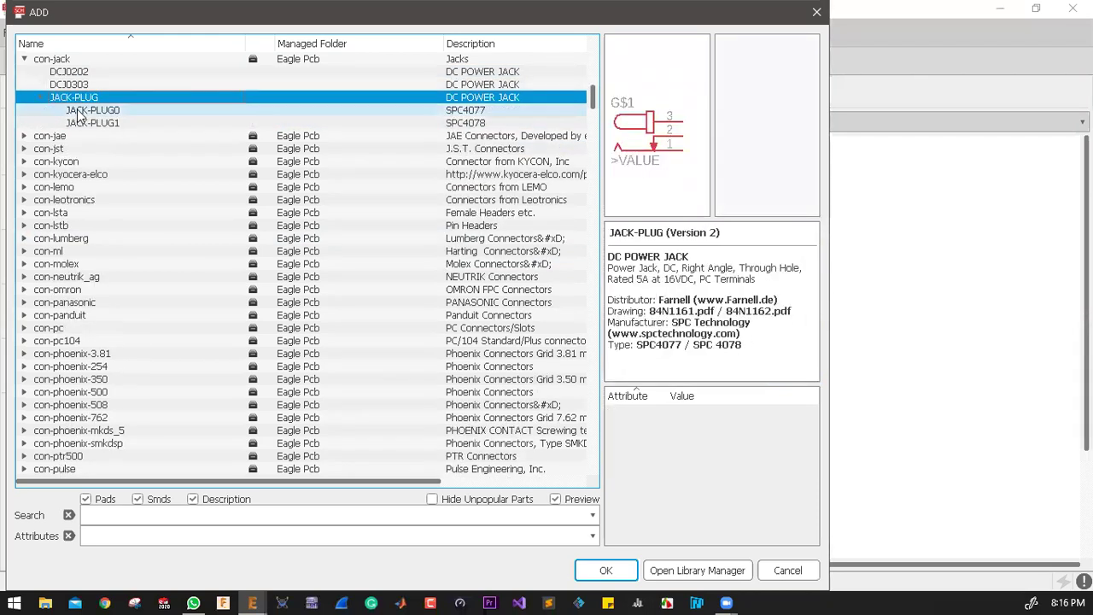
key("Down")
left_click(81, 123)
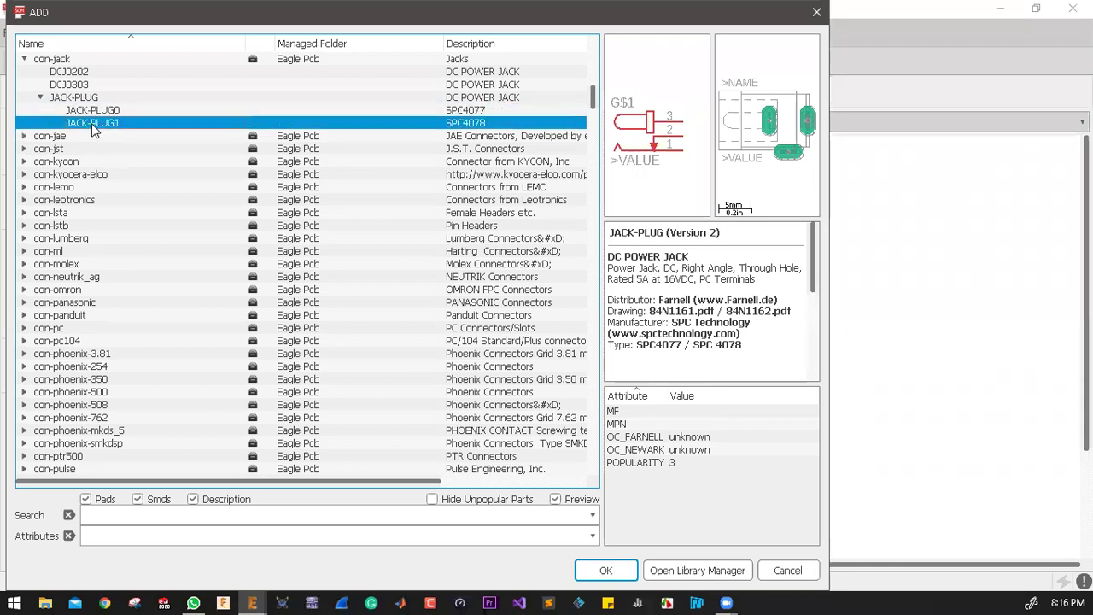
left_click(88, 111)
left_click(88, 118)
left_click(88, 109)
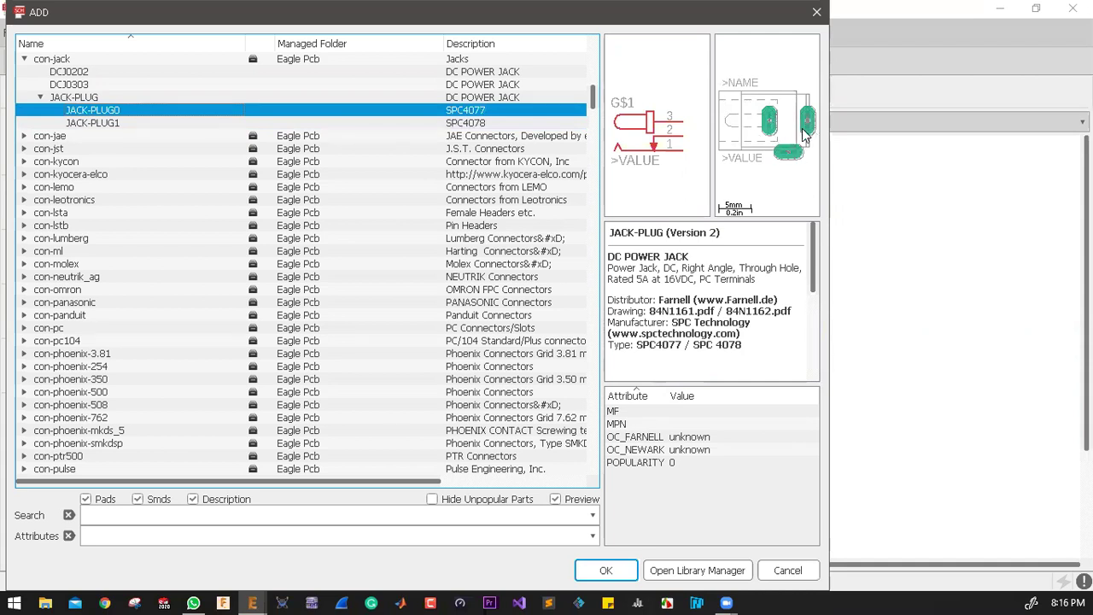
left_click(101, 122)
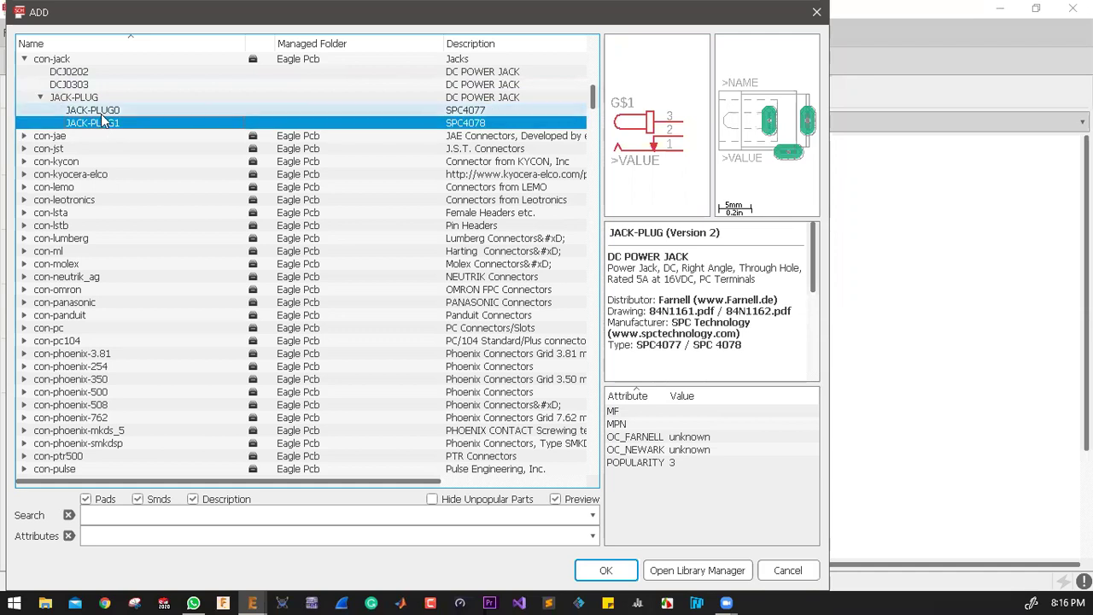
left_click(101, 114)
Step: Choose JACK-PLUG1 from the con-jack library and place one above and to the left of the voltage regulators
left_click(102, 119)
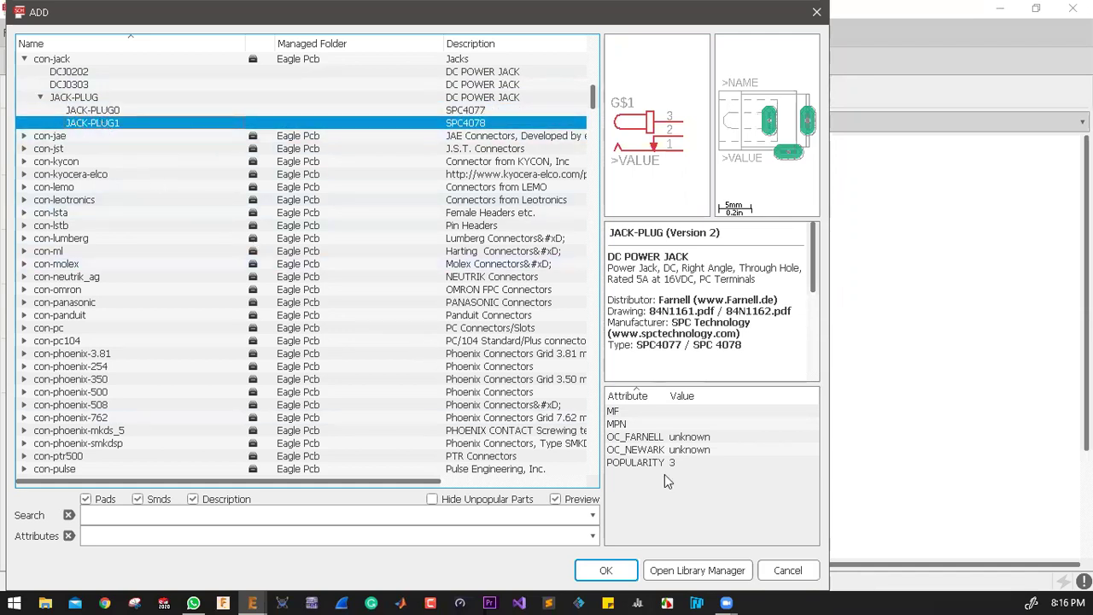
left_click(607, 569)
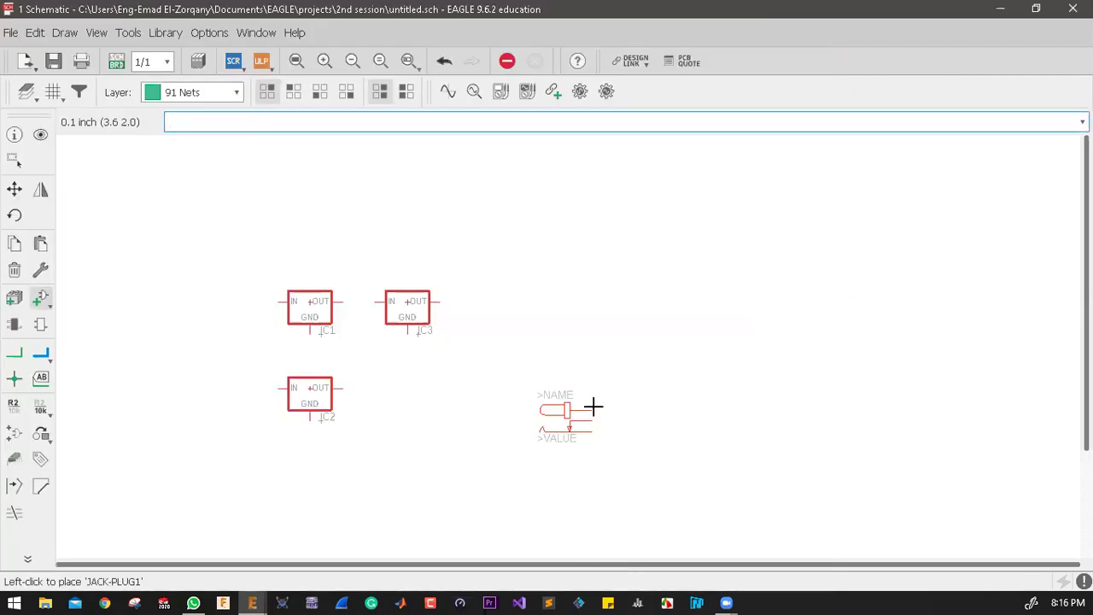
scroll(593, 407, "down", 1)
scroll(299, 283, "up", 1)
scroll(293, 282, "up", 2)
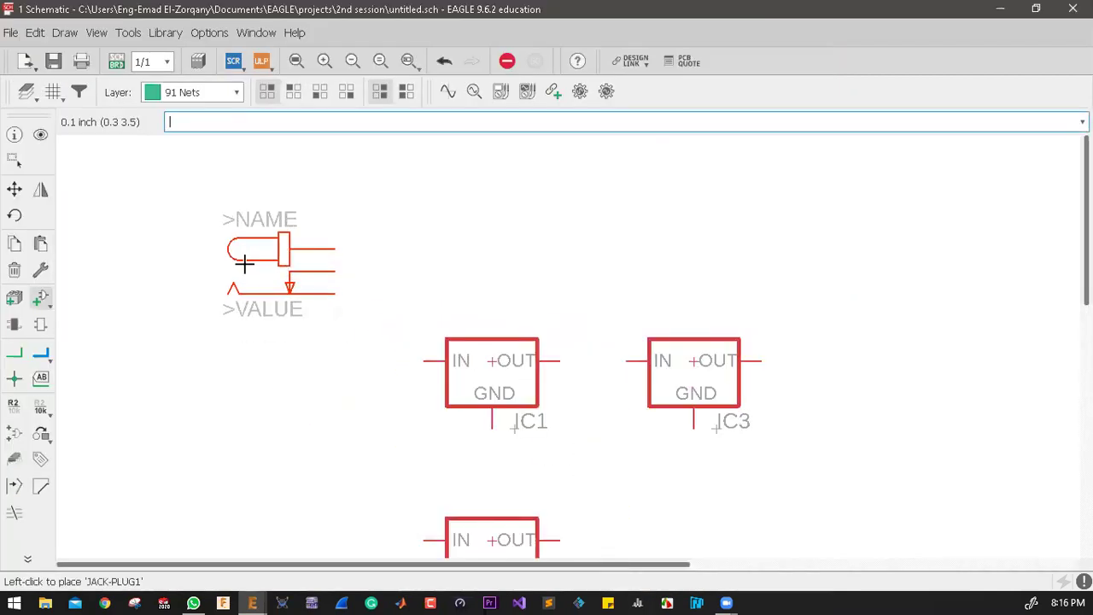
left_click(223, 249)
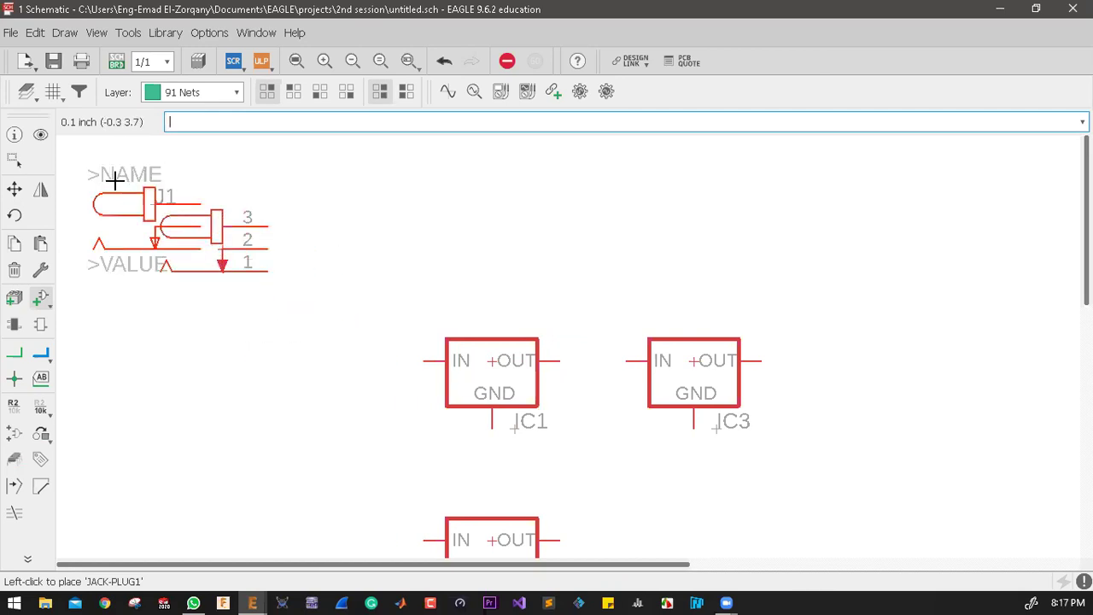
Step: Start adding another part and collapse the con-jack library
left_click(34, 306)
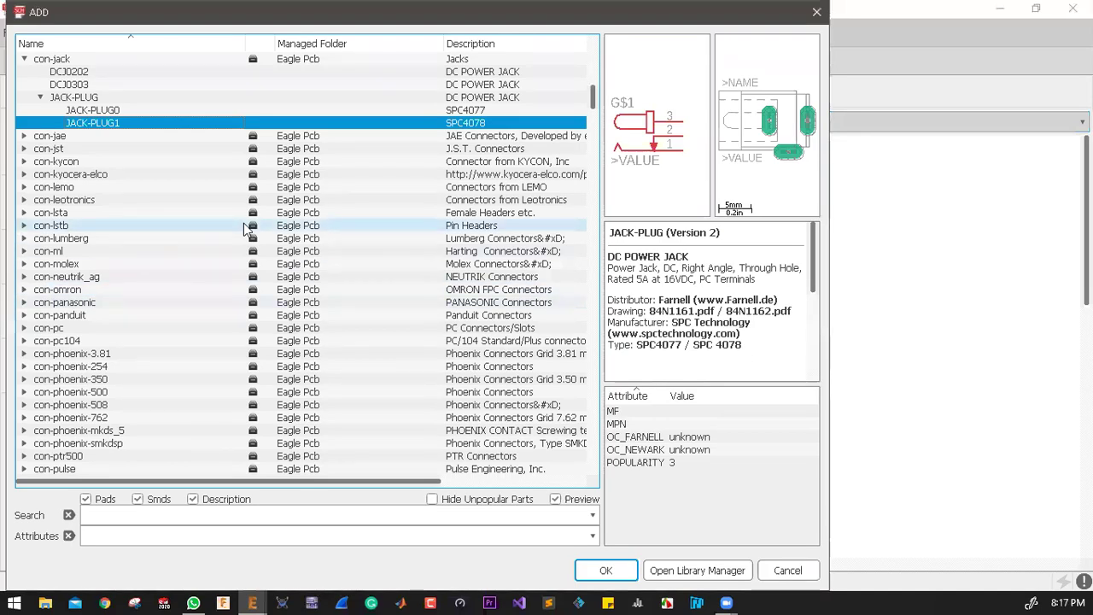
scroll(236, 276, "up", 2)
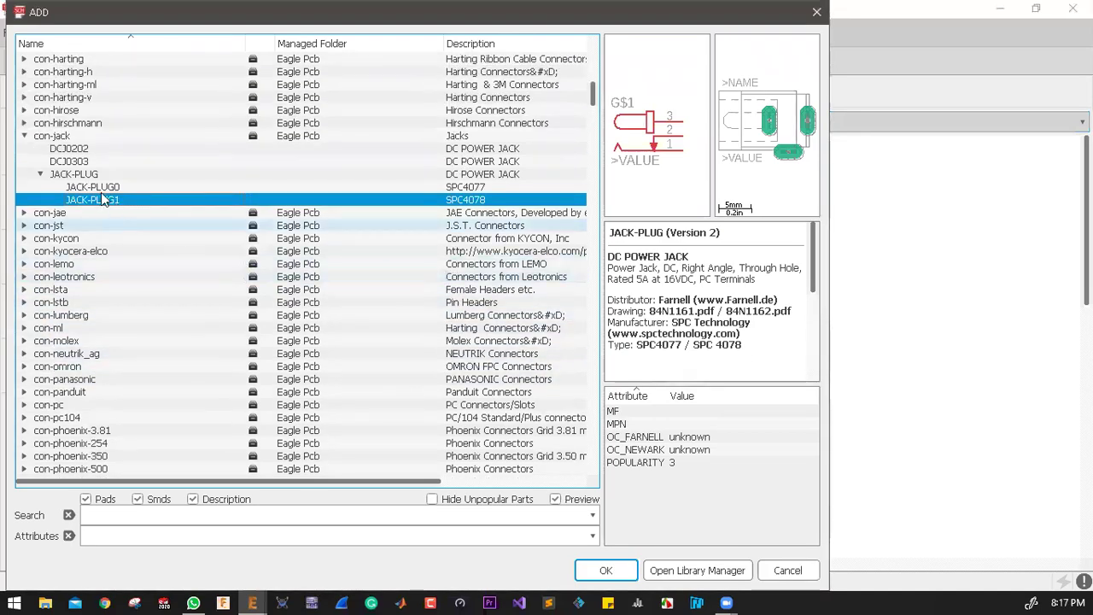
left_click(24, 136)
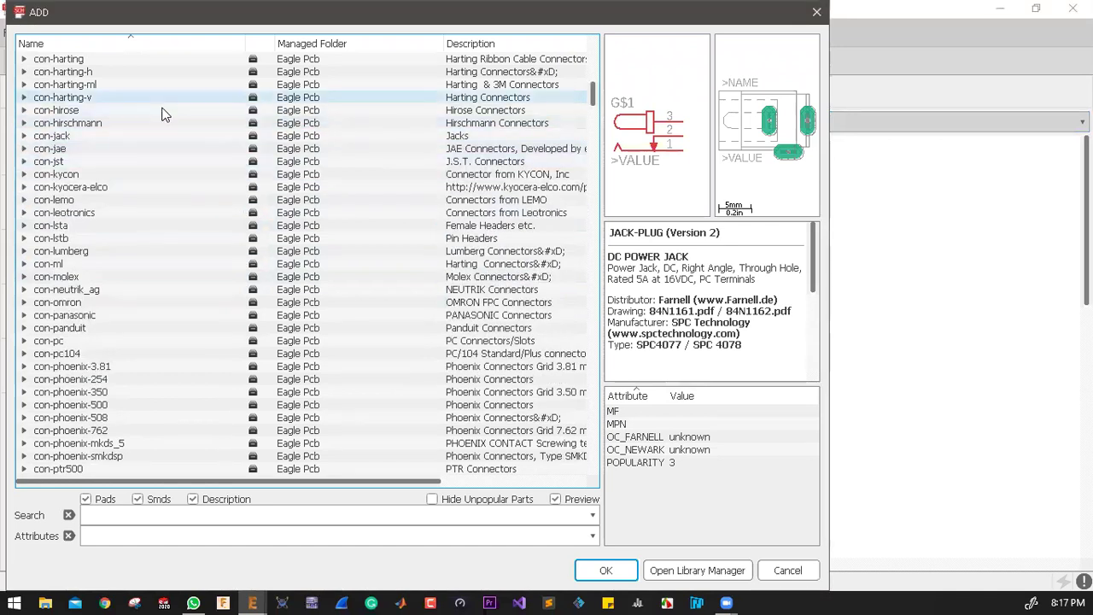
scroll(165, 114, "up", 4)
scroll(128, 111, "down", 2)
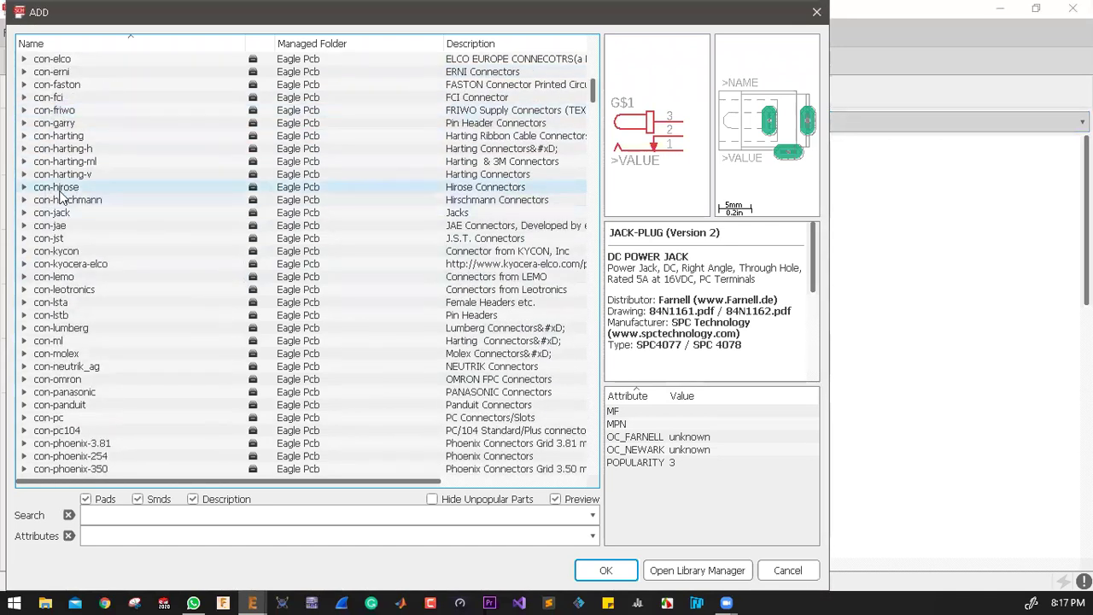
Step: Locate the con-jack library again by looking up Jacks among the library descriptions
left_click(60, 111)
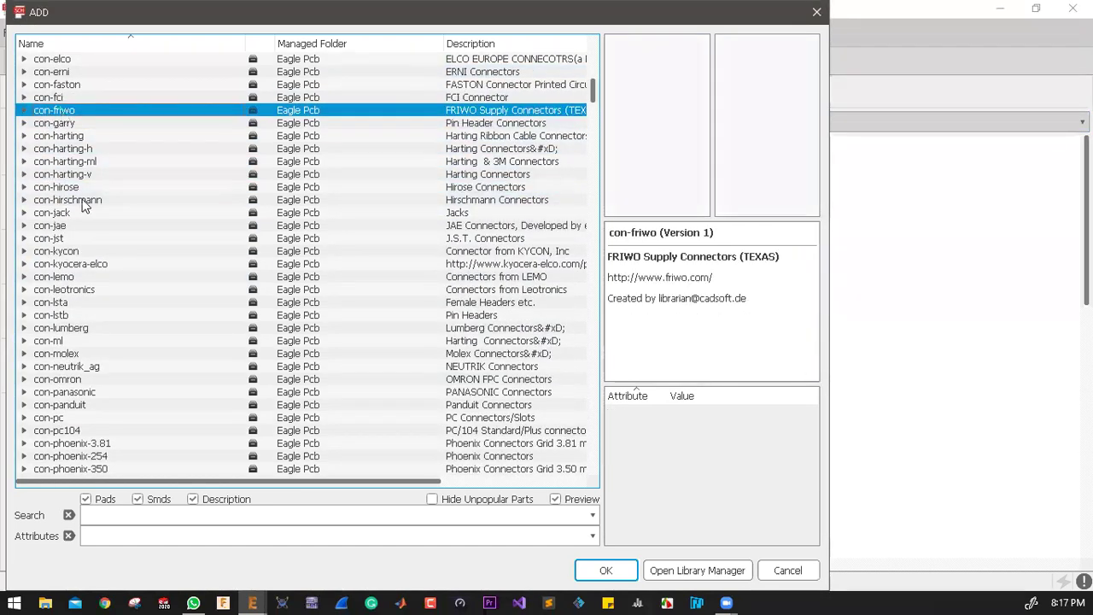
left_click(47, 213)
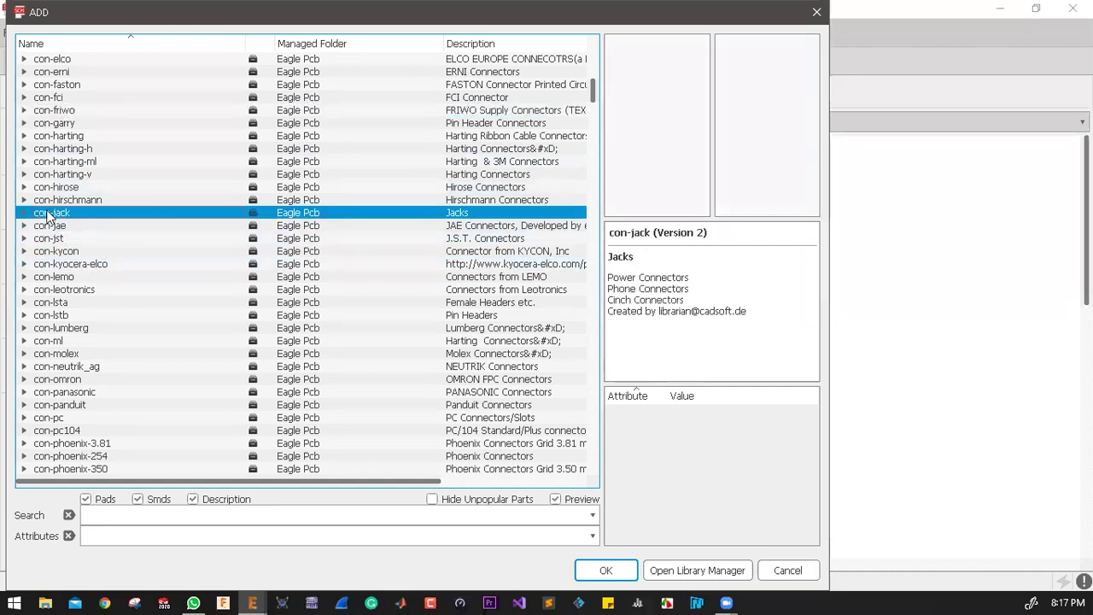
left_click(482, 111)
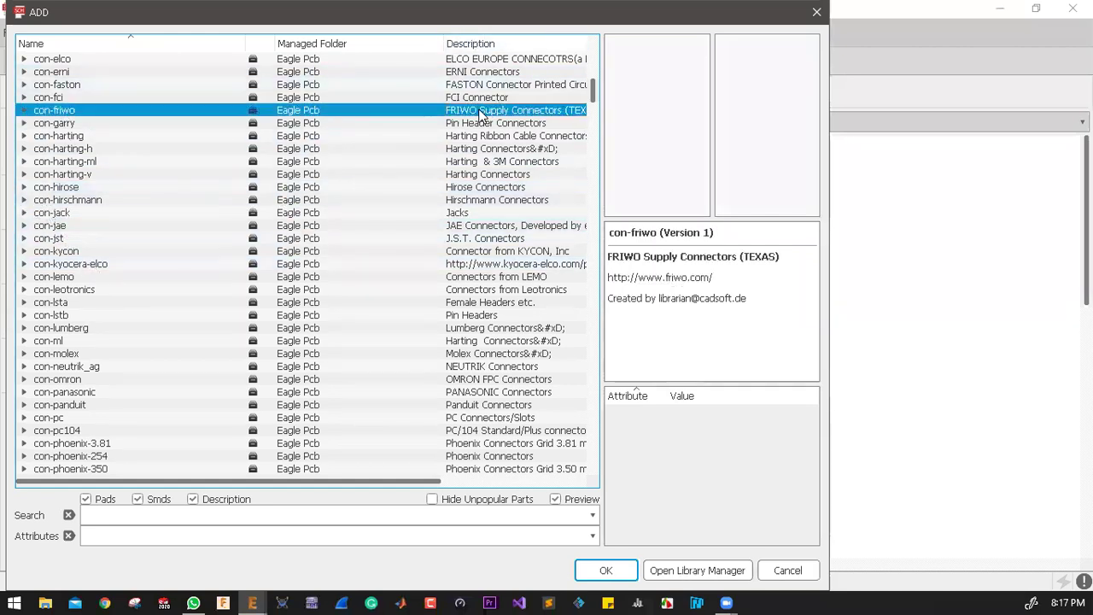
scroll(451, 56, "right", 3)
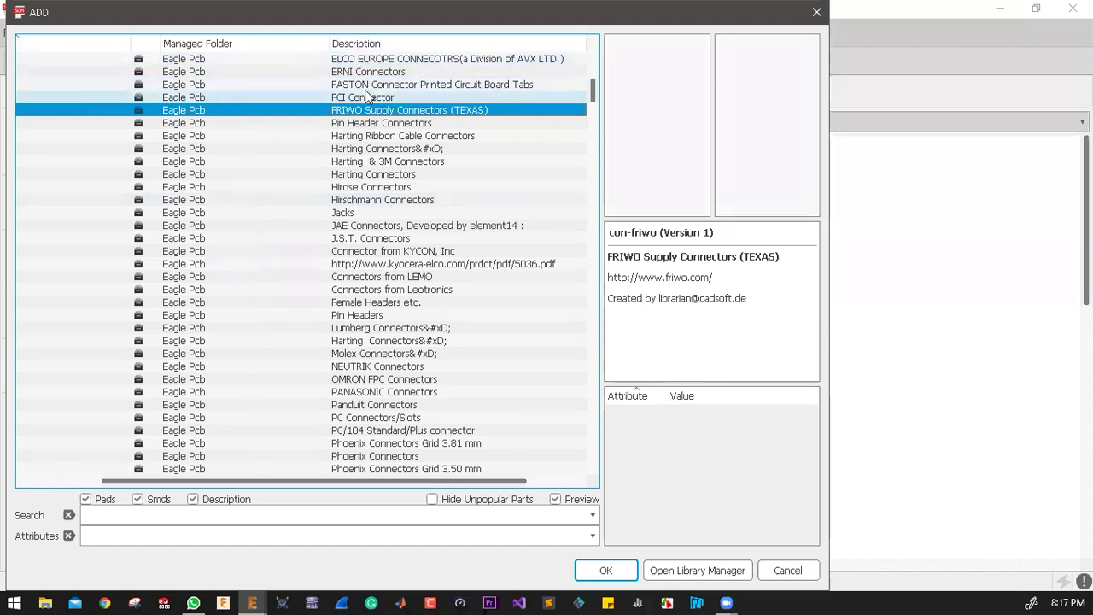
key("j")
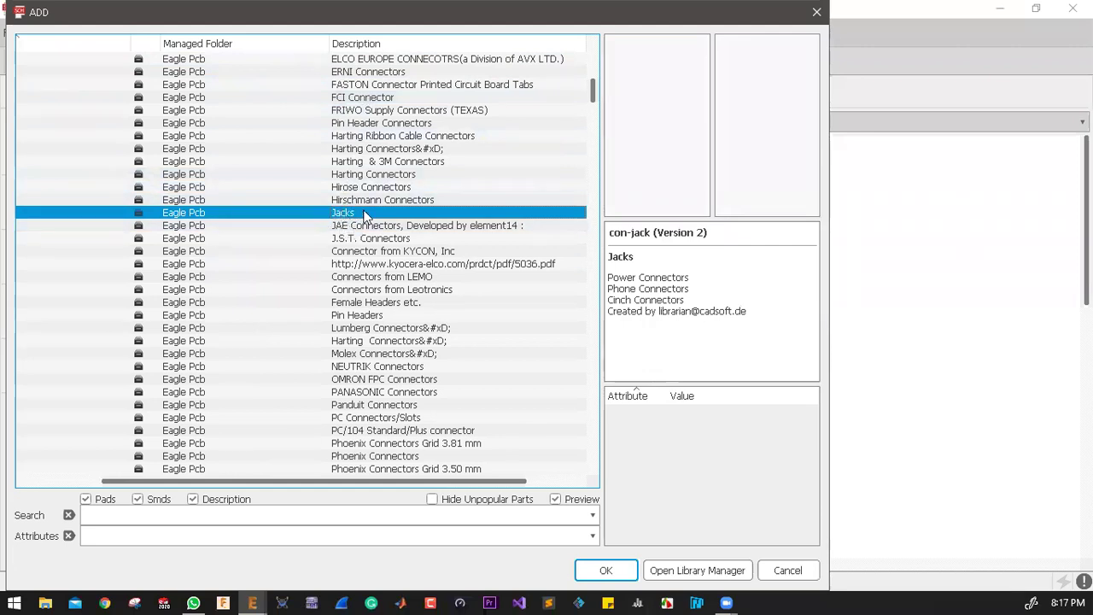
left_click_drag(295, 479, 189, 472)
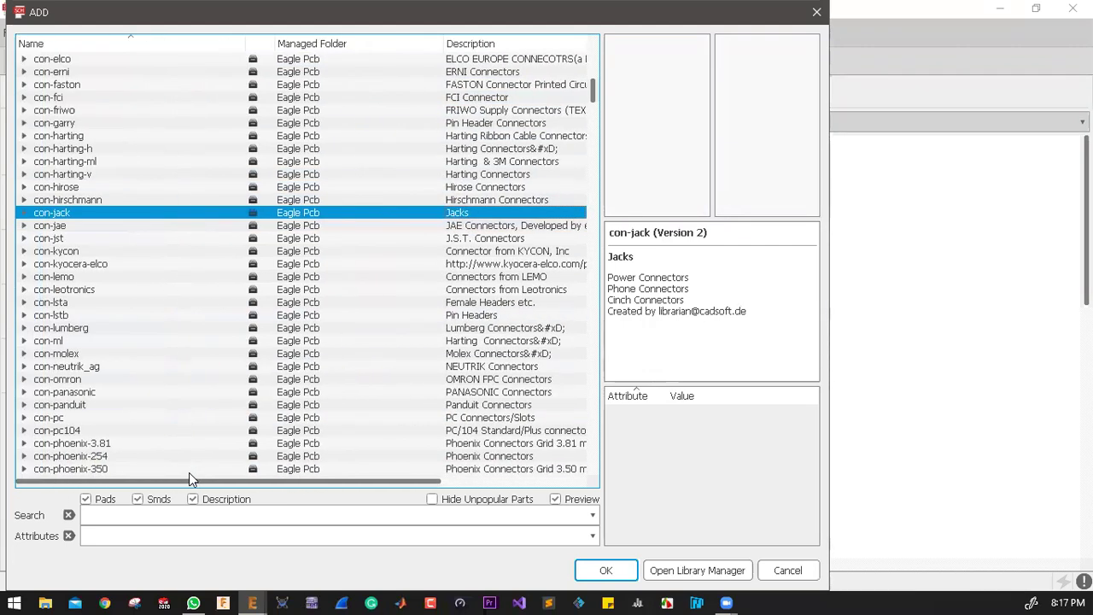
Step: Expand the con-jack library and review its DCJ0202, DCJ0303, JACK-PLUG0 and JACK-PLUG1 devices again
left_click(25, 214)
left_click(75, 226)
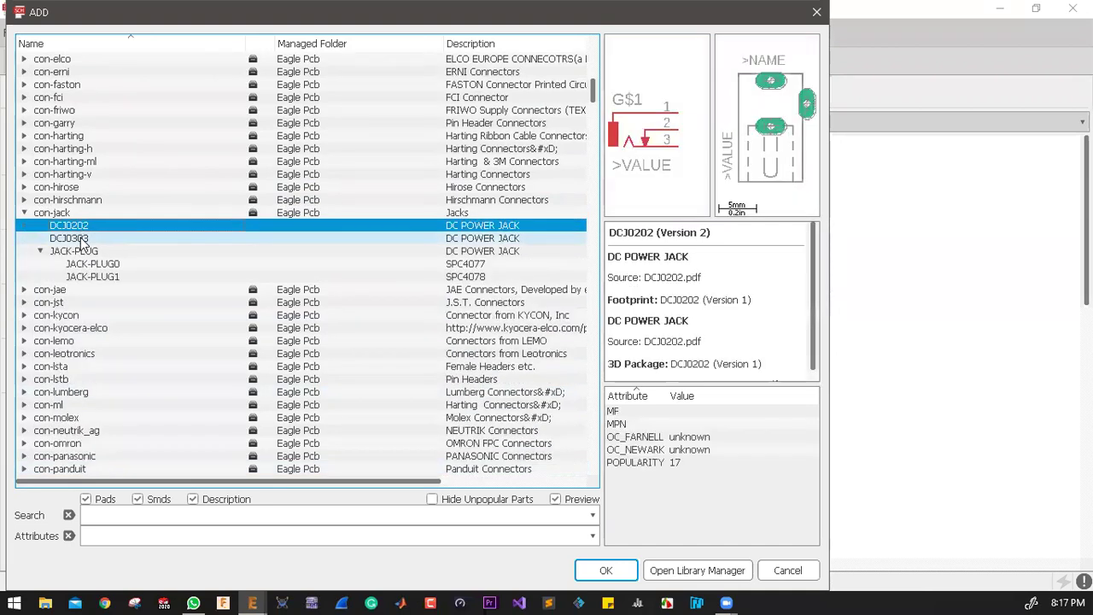
left_click(77, 238)
left_click(89, 264)
left_click(91, 276)
key("Up")
key("Up")
key("Up")
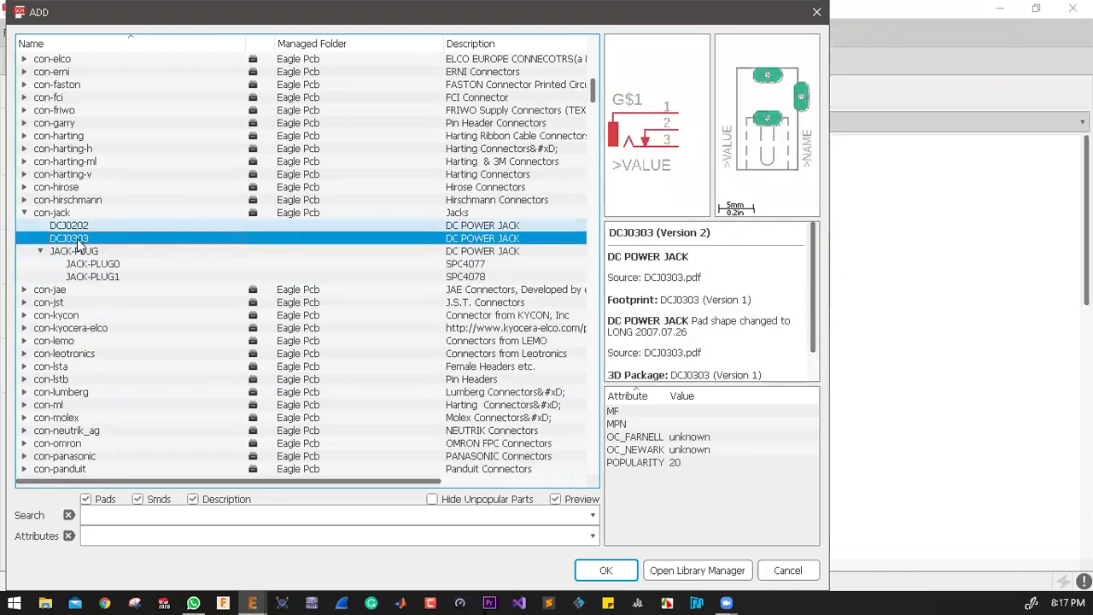
left_click(92, 277)
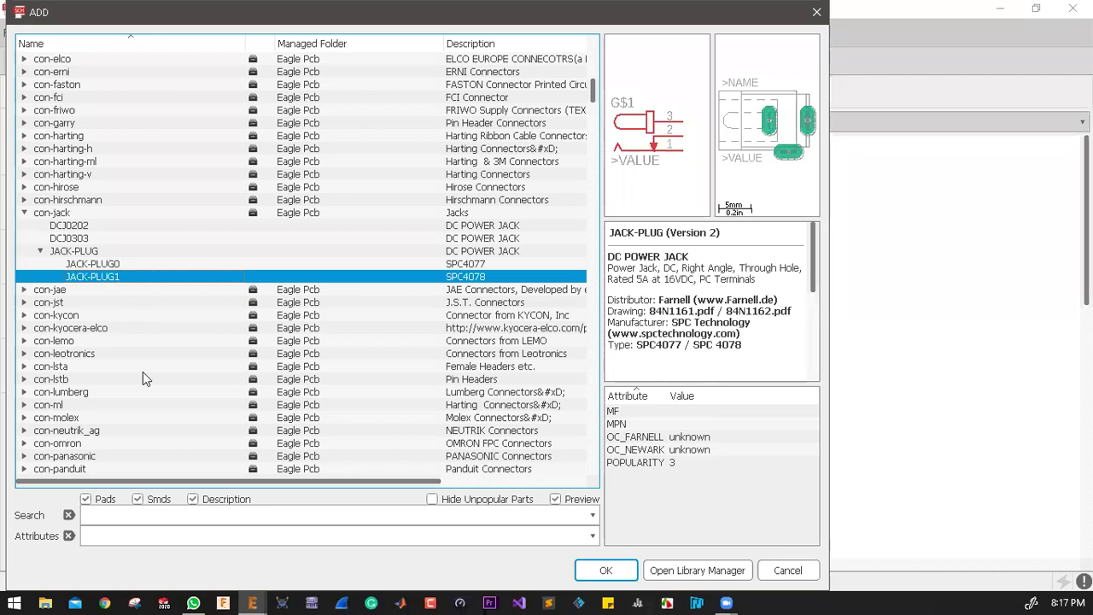
Step: Search the part libraries for *jack-plug1*
left_click(192, 517)
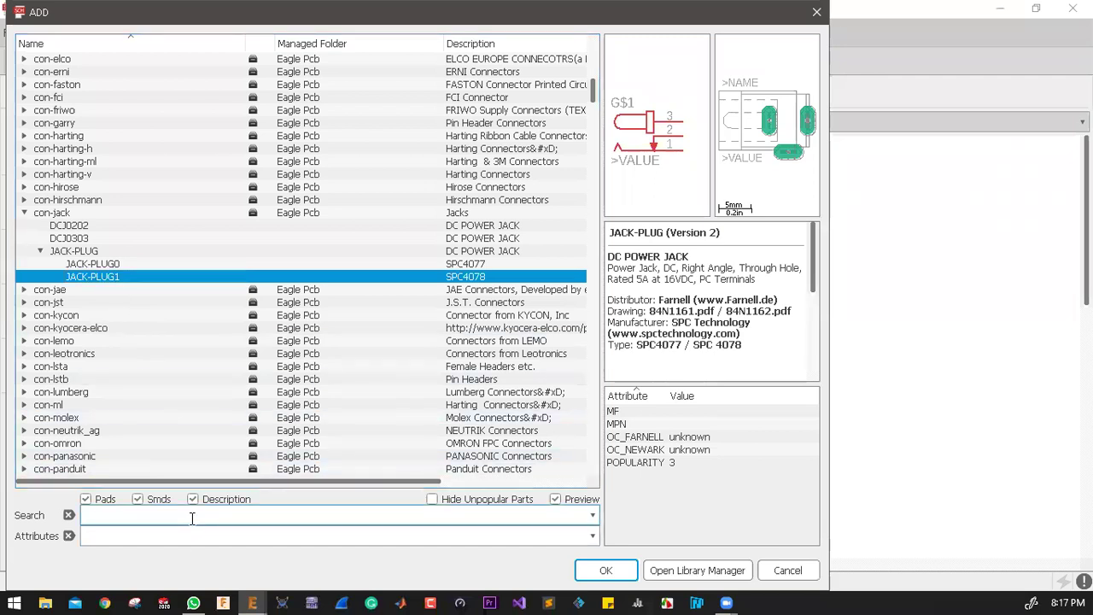
type("**")
type("jac")
type("k")
type("-")
type("plug")
type("1*")
key("Return")
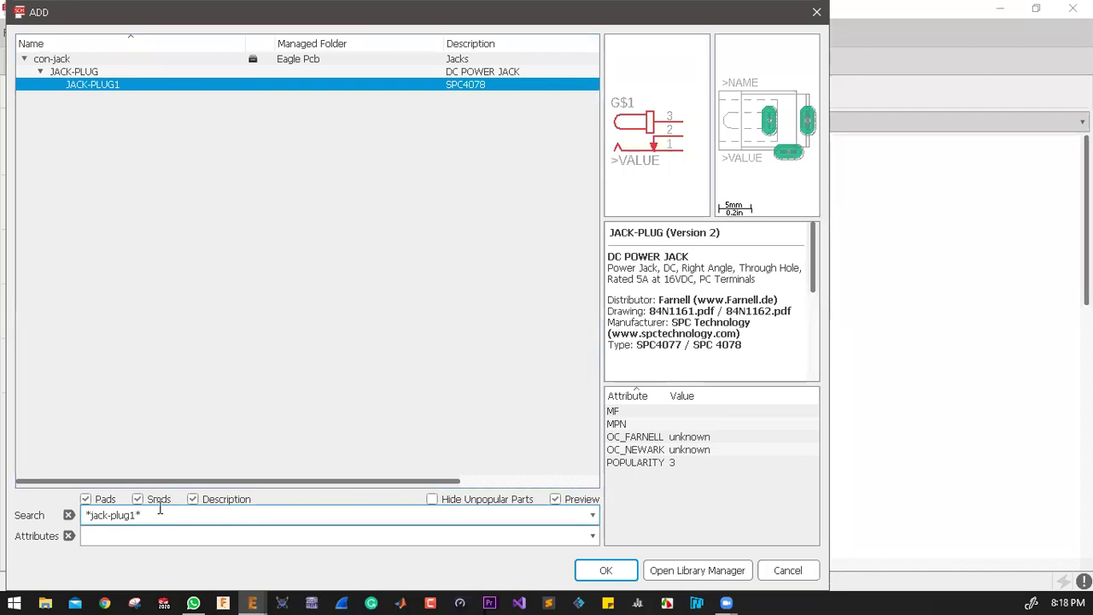
Step: Search the part libraries for jack-plug1 without the surrounding wildcards
key("BackSpace")
key("Left")
key("Left")
key("Left")
key("Left")
key("Left")
key("Left")
key("Left")
key("Left")
key("Left")
key("Left")
key("BackSpace")
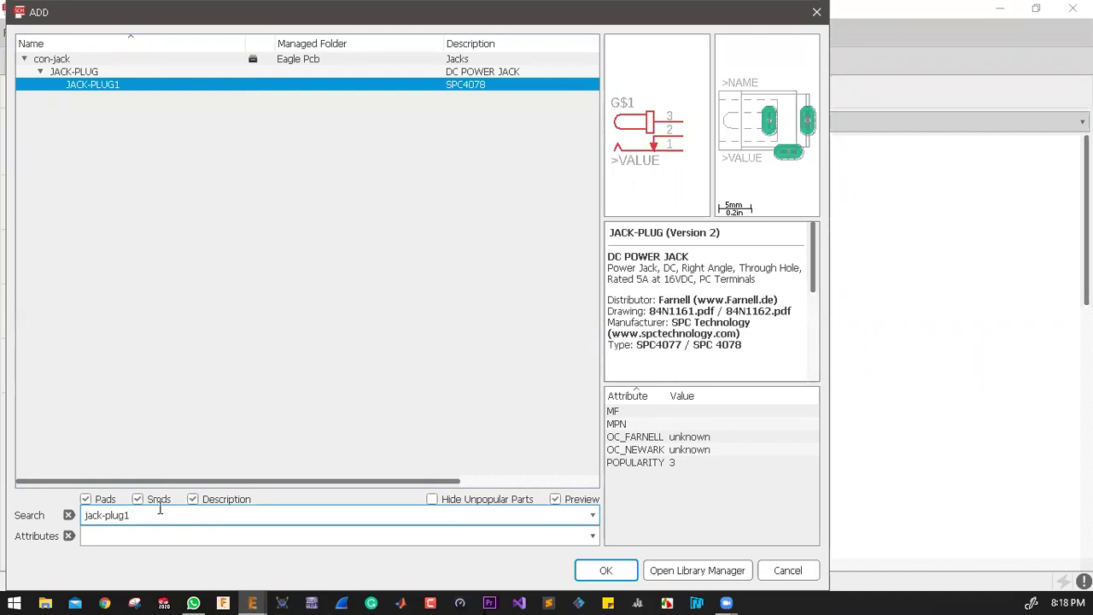
key("Return")
left_click(160, 511)
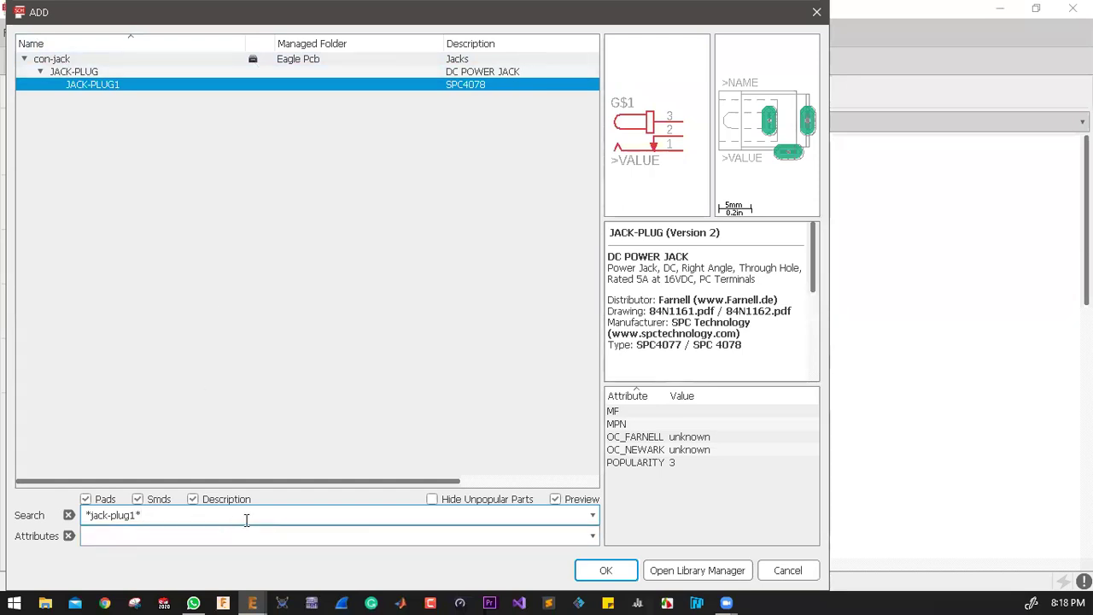
Step: Clear the part search and browse the full list of libraries
left_click_drag(233, 516, 50, 515)
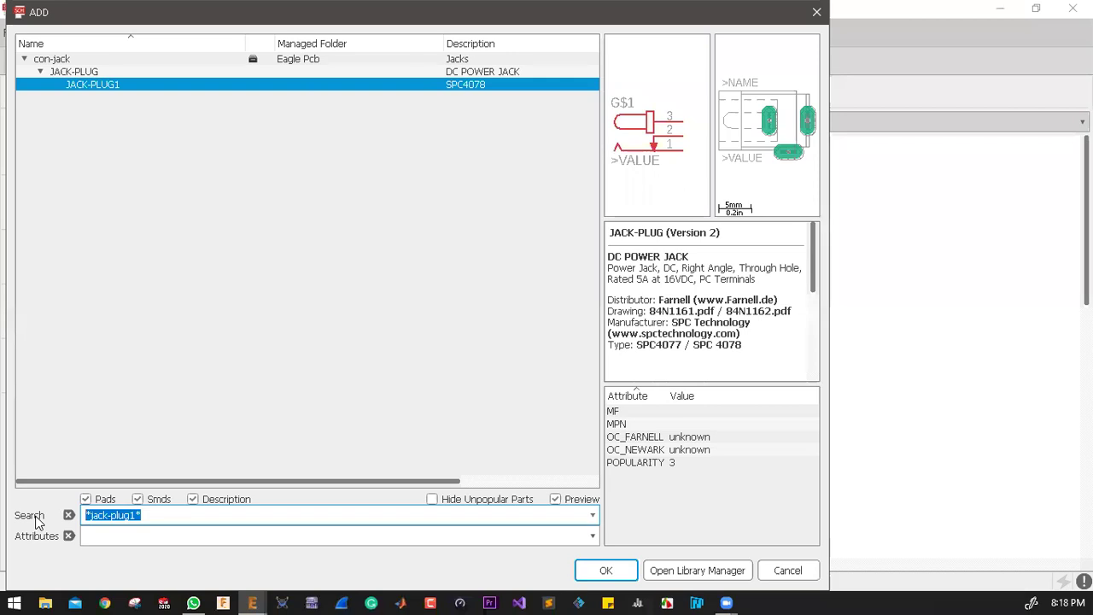
key("BackSpace")
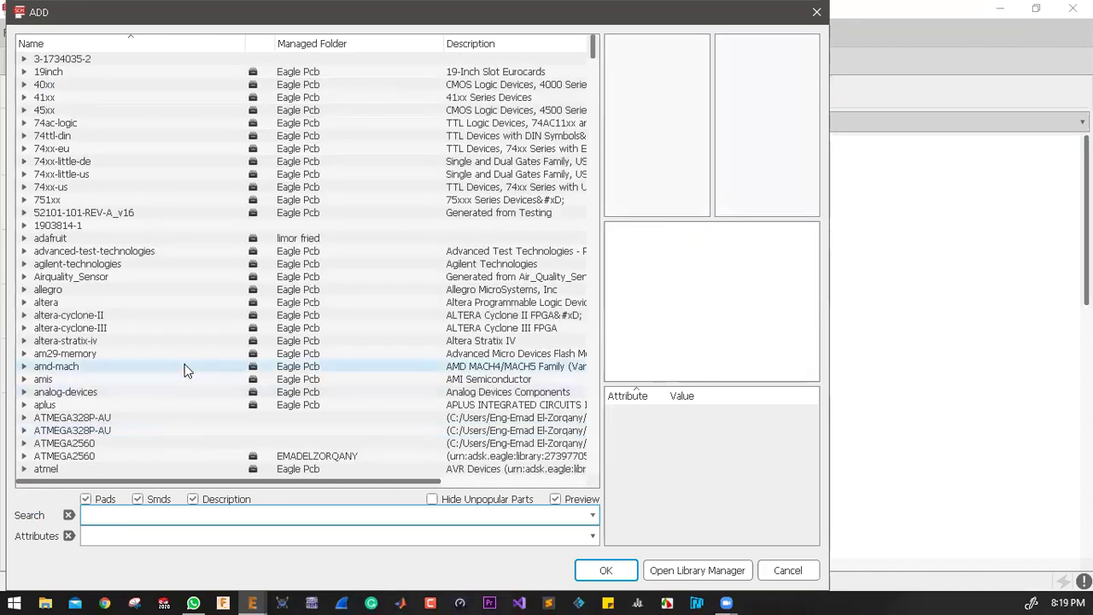
scroll(129, 311, "down", 11)
scroll(130, 312, "up", 6)
scroll(130, 314, "up", 5)
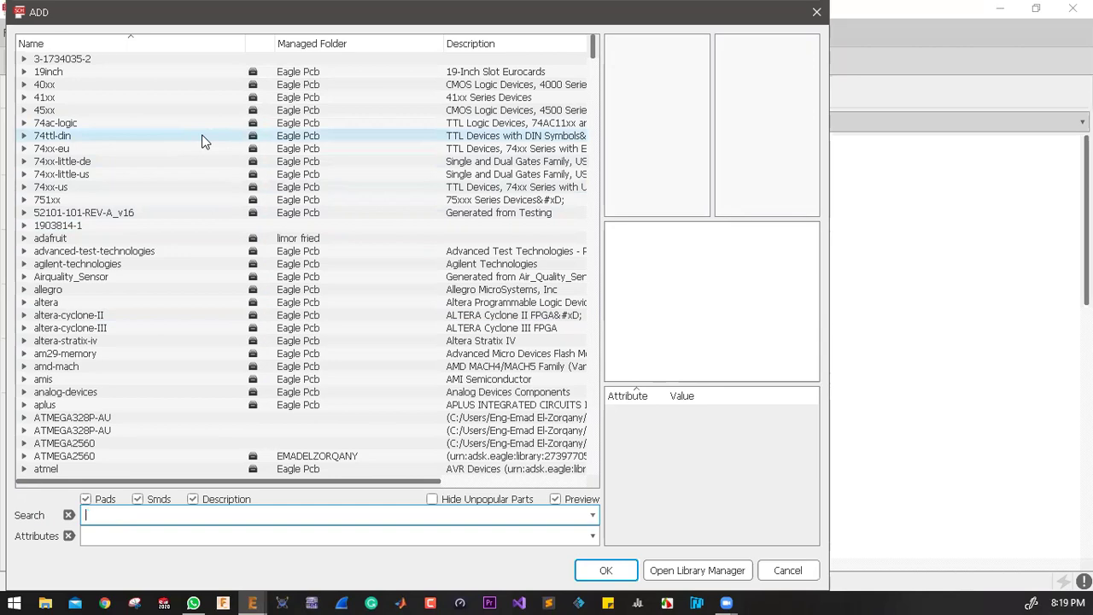
scroll(199, 142, "down", 13)
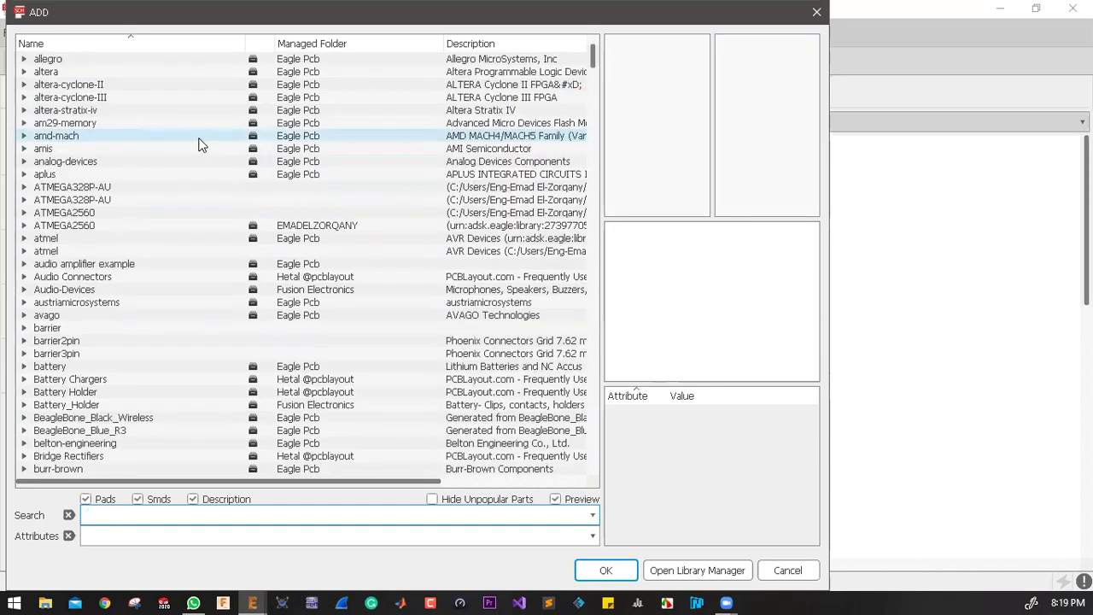
scroll(198, 145, "down", 20)
scroll(198, 147, "up", 18)
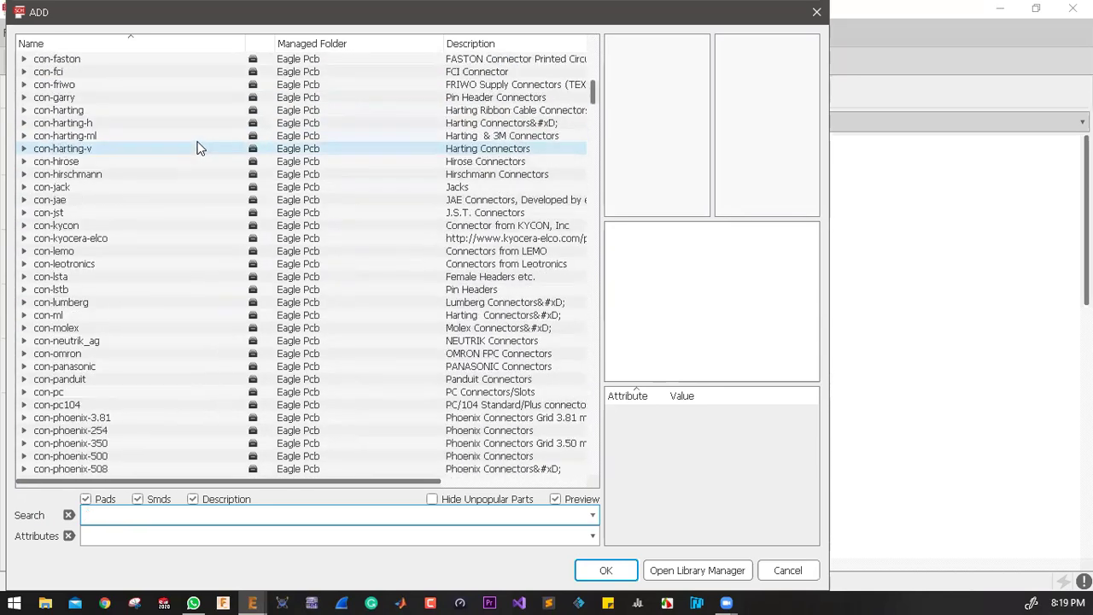
scroll(196, 147, "up", 20)
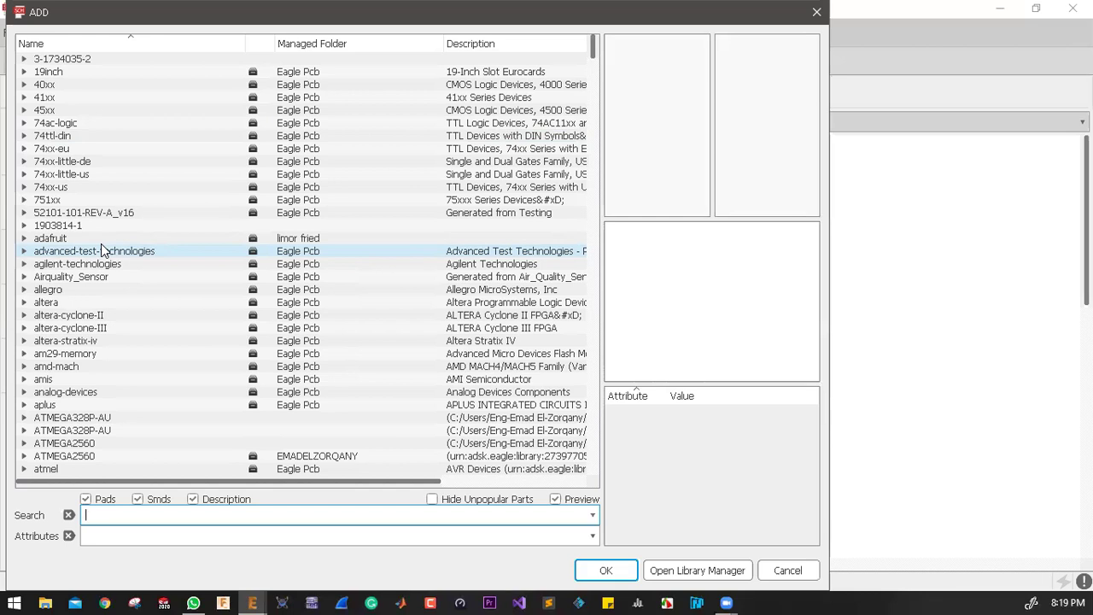
Step: Look through the libraries starting with S and locate the switch library
left_click(96, 302)
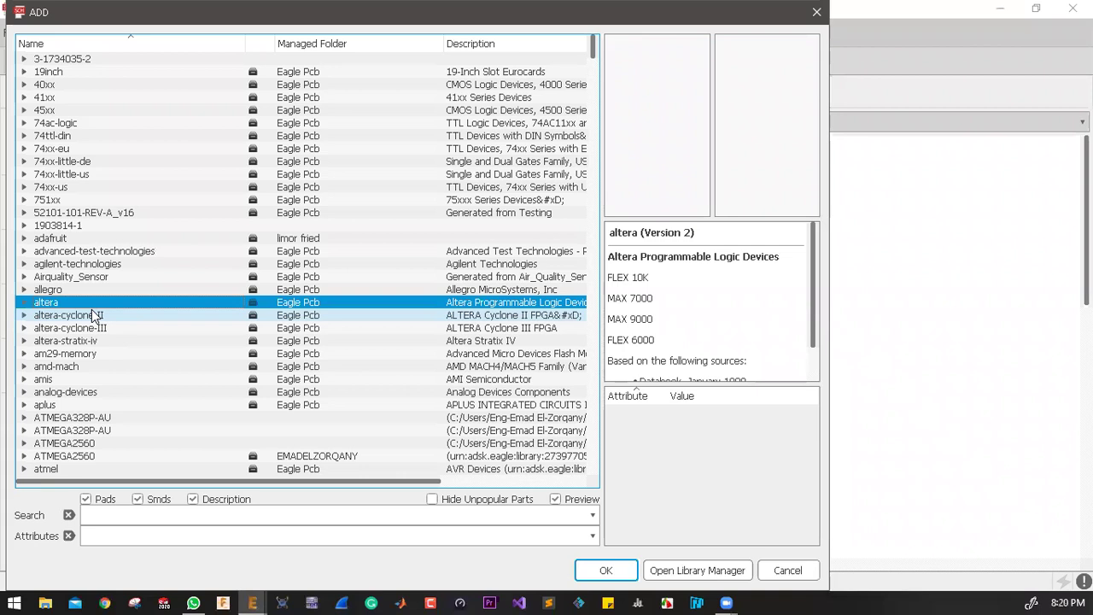
key("s")
key("Down")
key("Down")
key("Down")
key("Down")
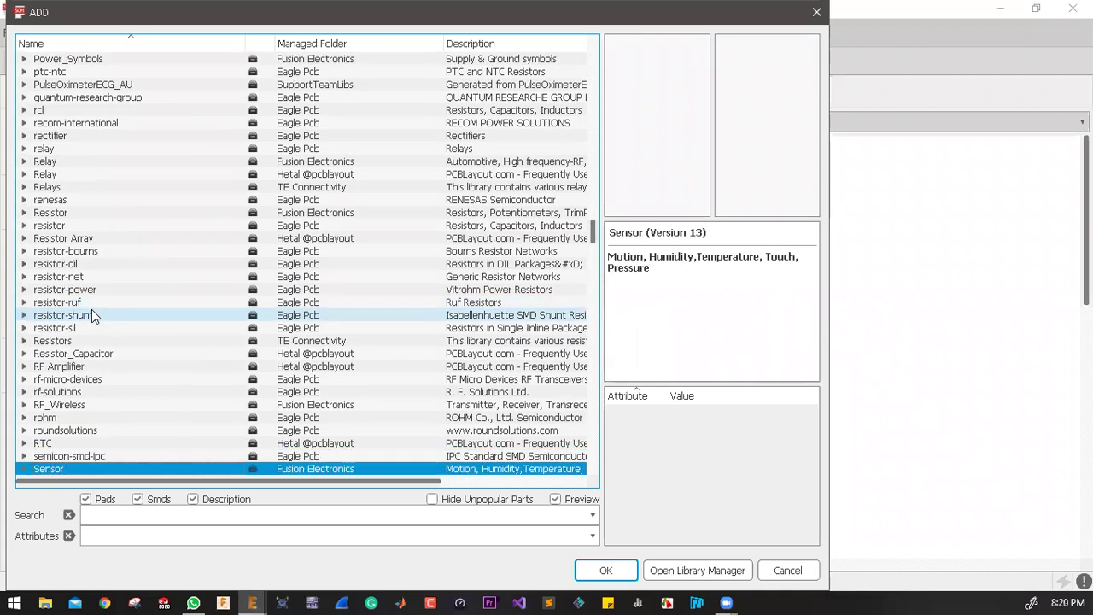
key("Down")
key("Down")
key("Down")
key("Down")
key("Down")
key("Down")
key("Down")
key("Down")
key("Down")
key("Down")
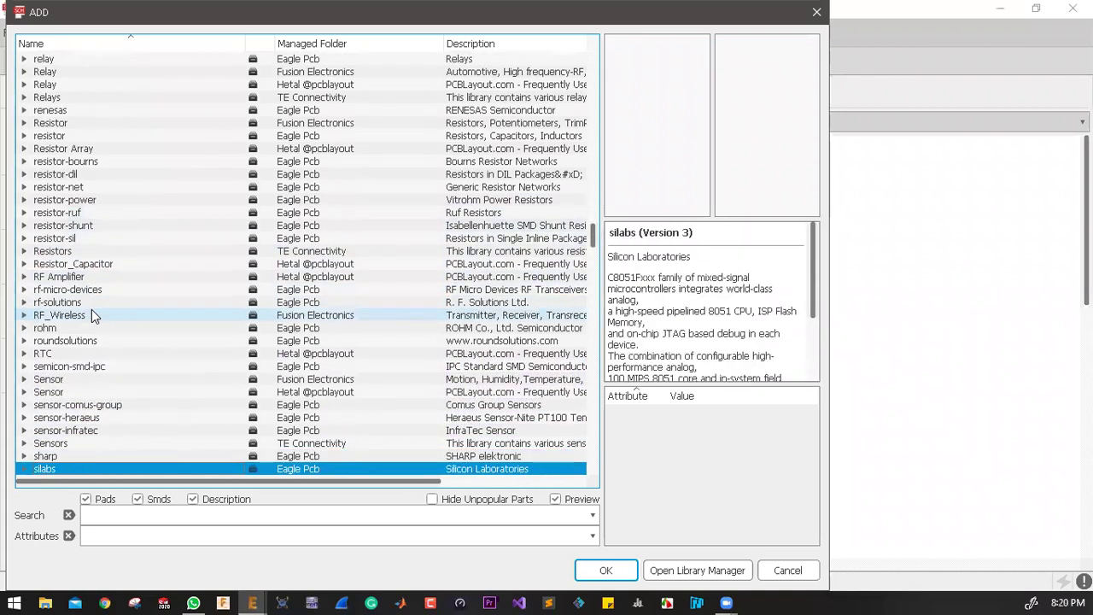
key("Down")
key("Down")
key("Down")
key("Down")
key("Down")
key("Down")
key("Down")
key("Down")
key("Down")
key("Down")
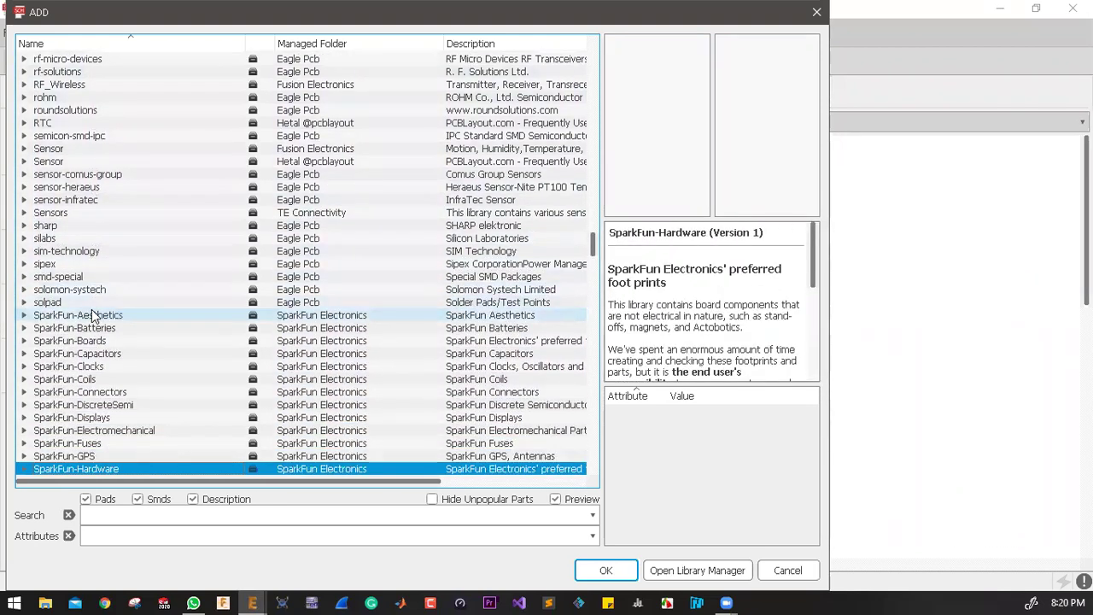
scroll(90, 318, "down", 18)
scroll(90, 313, "up", 16)
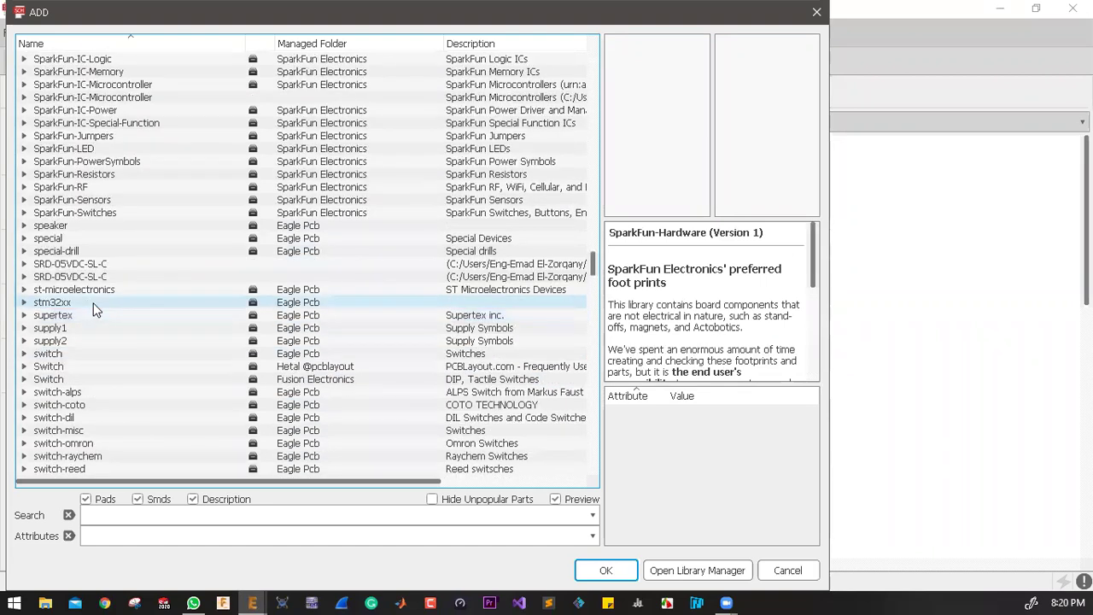
scroll(95, 310, "down", 3)
left_click(64, 239)
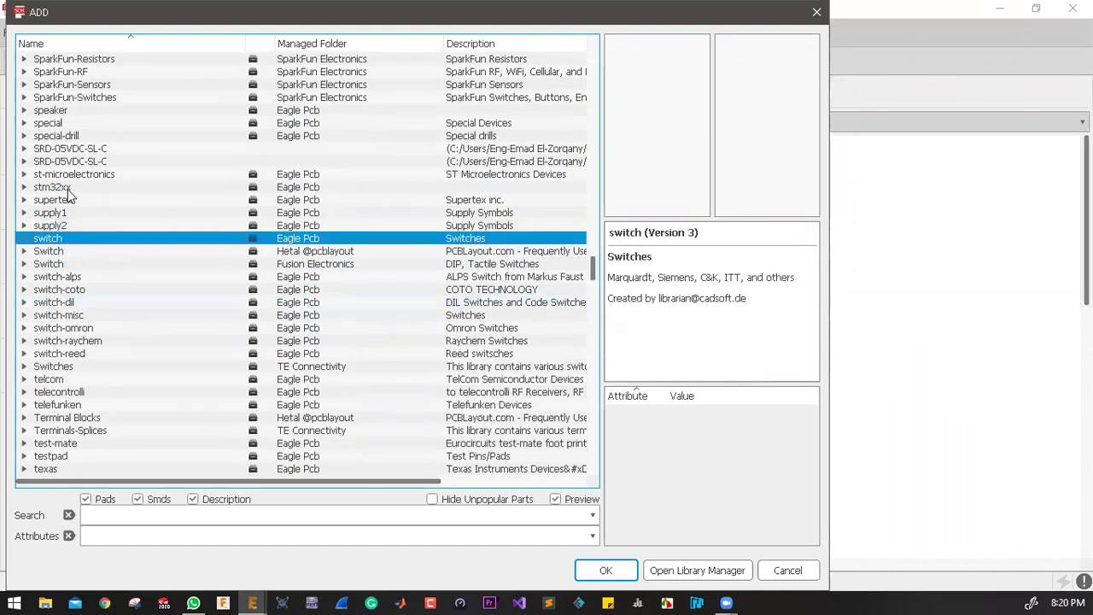
Step: Review the descriptions of the neighbouring switch libraries, including switch-omron, switch-reed, switch-alps and switch-misc
left_click(77, 250)
left_click(84, 239)
left_click(81, 263)
left_click(61, 328)
left_click(60, 353)
left_click(60, 277)
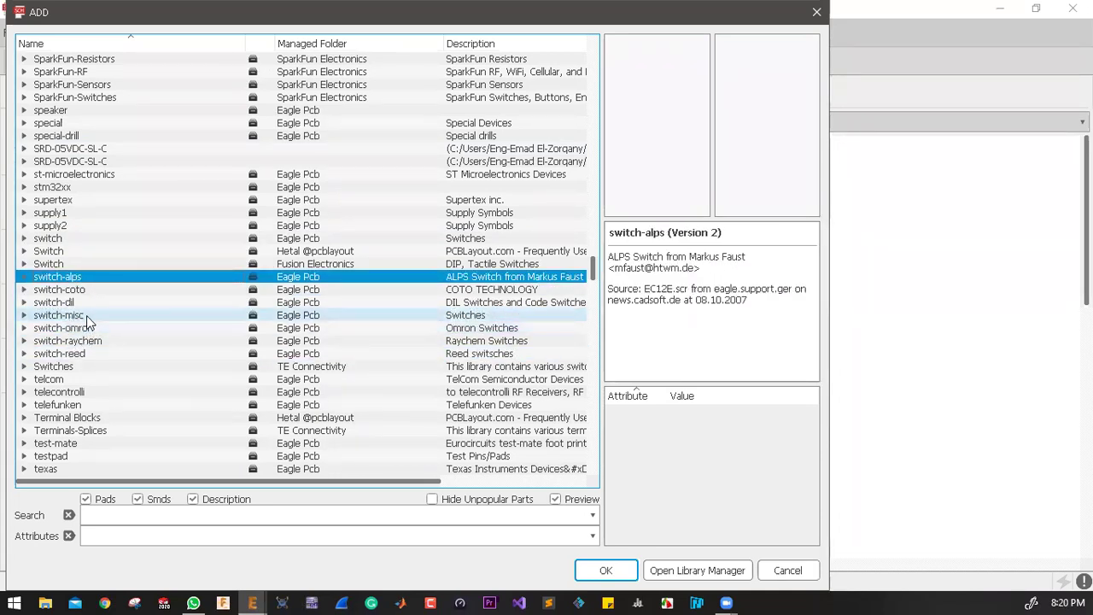
left_click(86, 315)
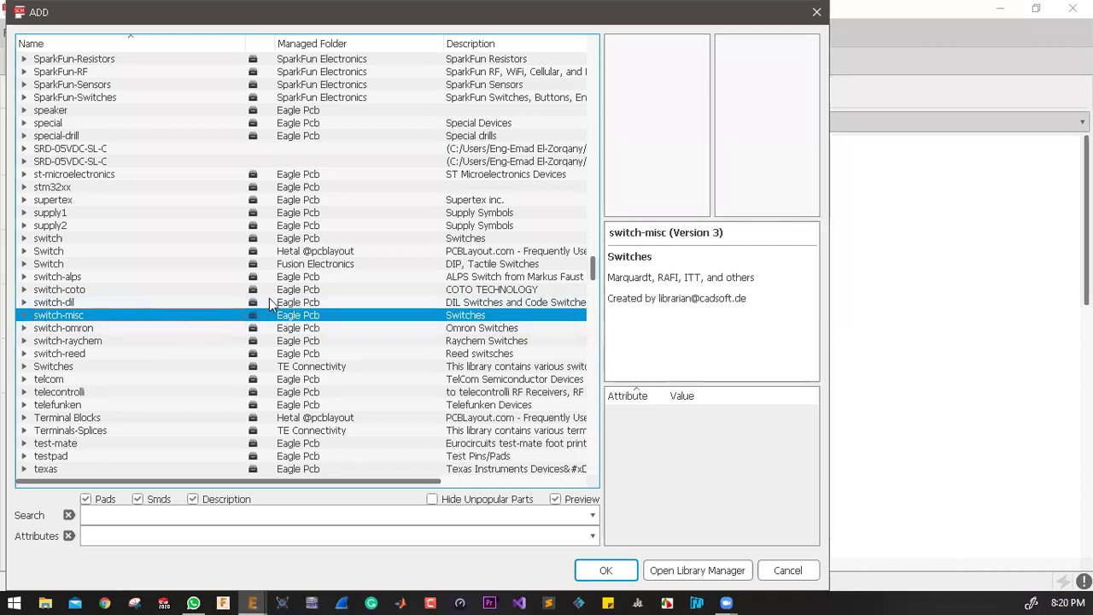
Step: Expand the switch-misc library and choose the PVA2R ITT switch for placement
left_click(24, 315)
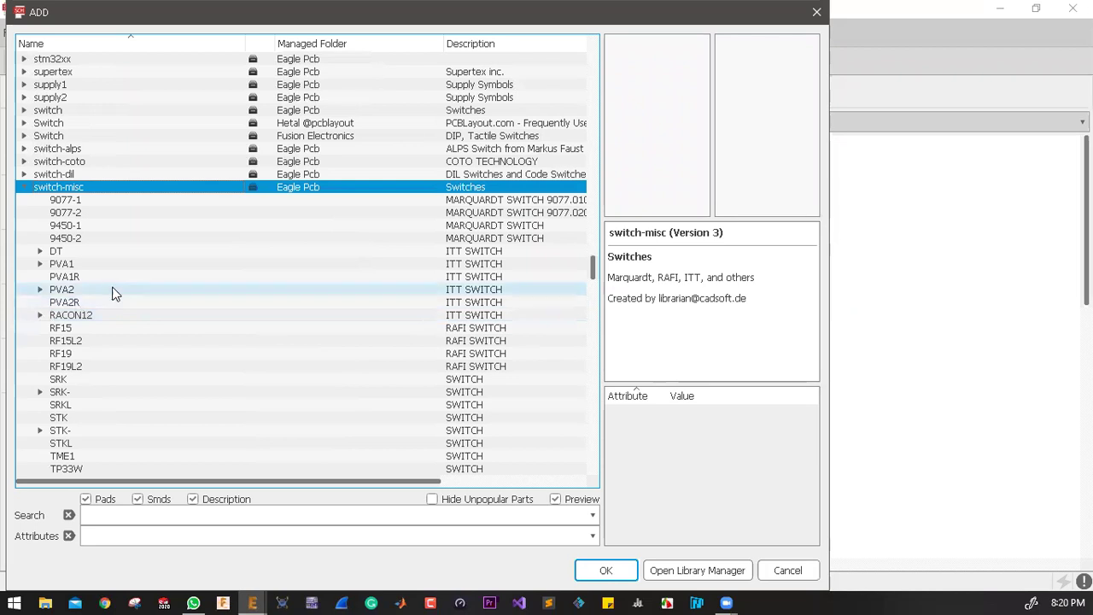
left_click(66, 305)
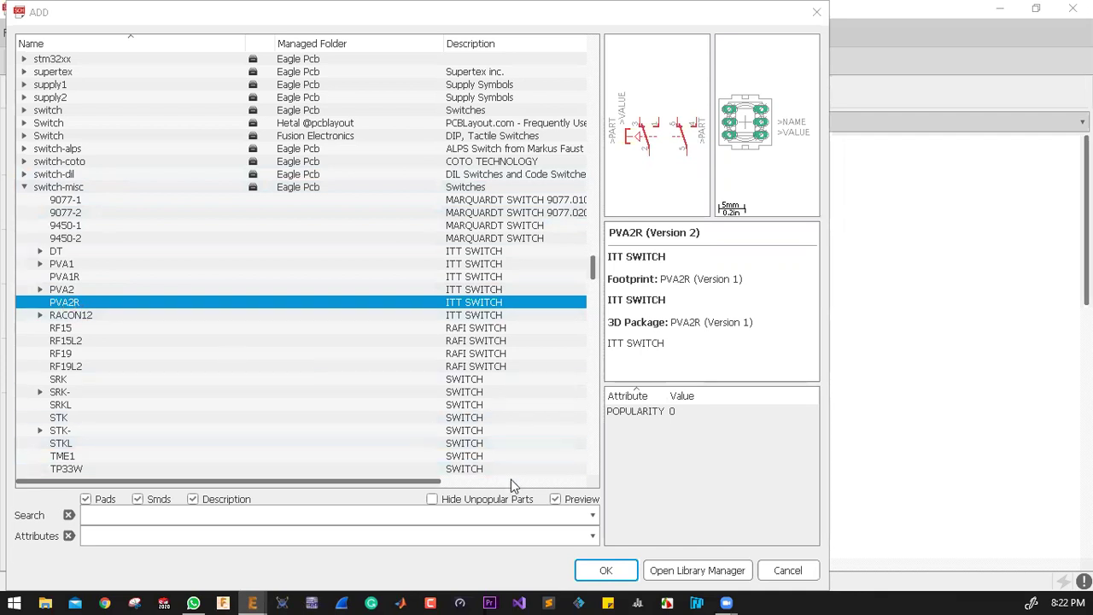
left_click(597, 571)
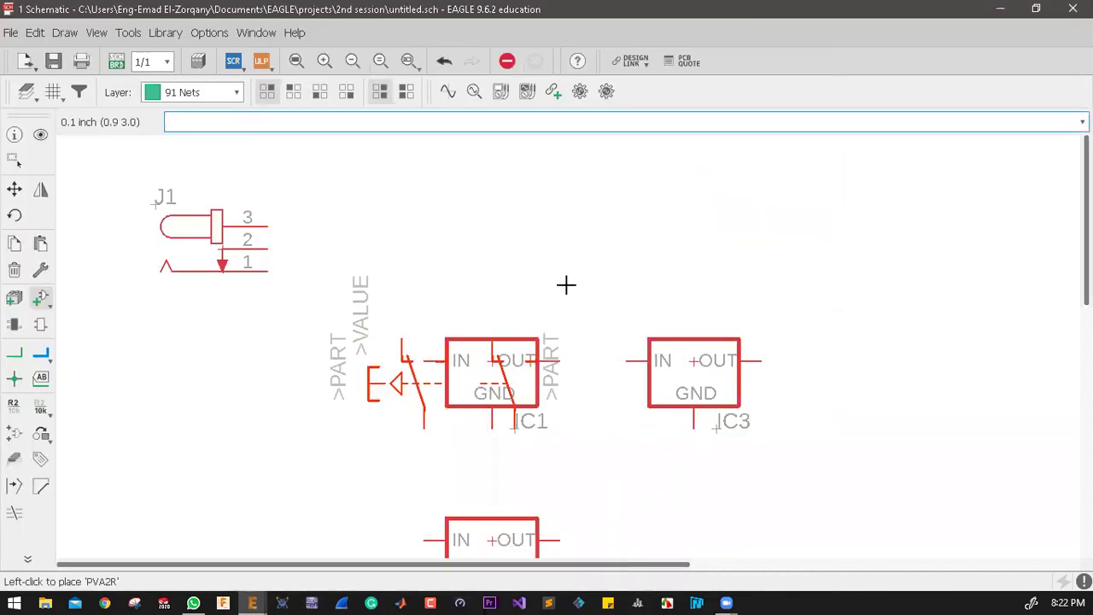
Step: Place one PVA2R switch below the DC power jack J1, rotated so its actuator points up, and end part placement
scroll(371, 298, "up", 1)
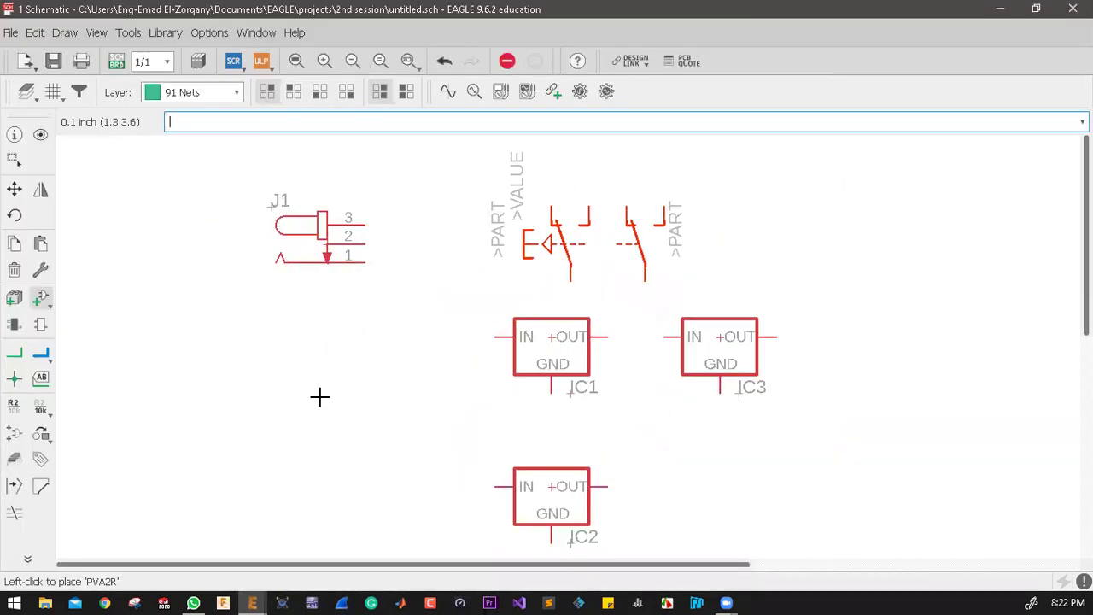
scroll(380, 322, "down", 1)
right_click(333, 380)
right_click(333, 380)
right_click(333, 380)
right_click(333, 380)
right_click(333, 380)
right_click(333, 380)
right_click(333, 380)
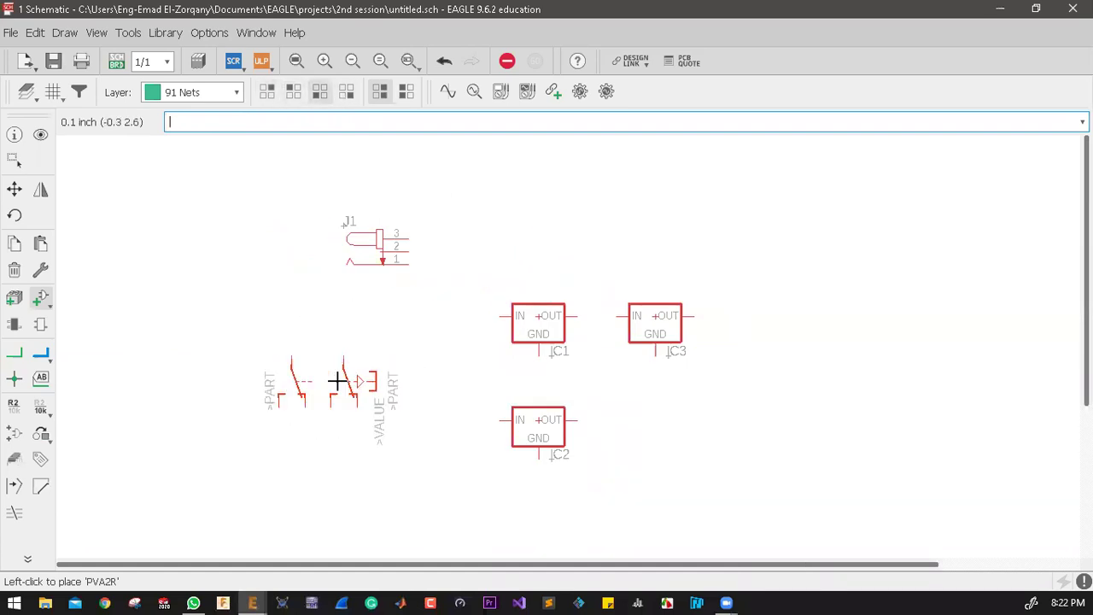
right_click(333, 380)
right_click(333, 380)
right_click(333, 380)
right_click(336, 379)
right_click(336, 368)
right_click(341, 357)
scroll(337, 342, "up", 2)
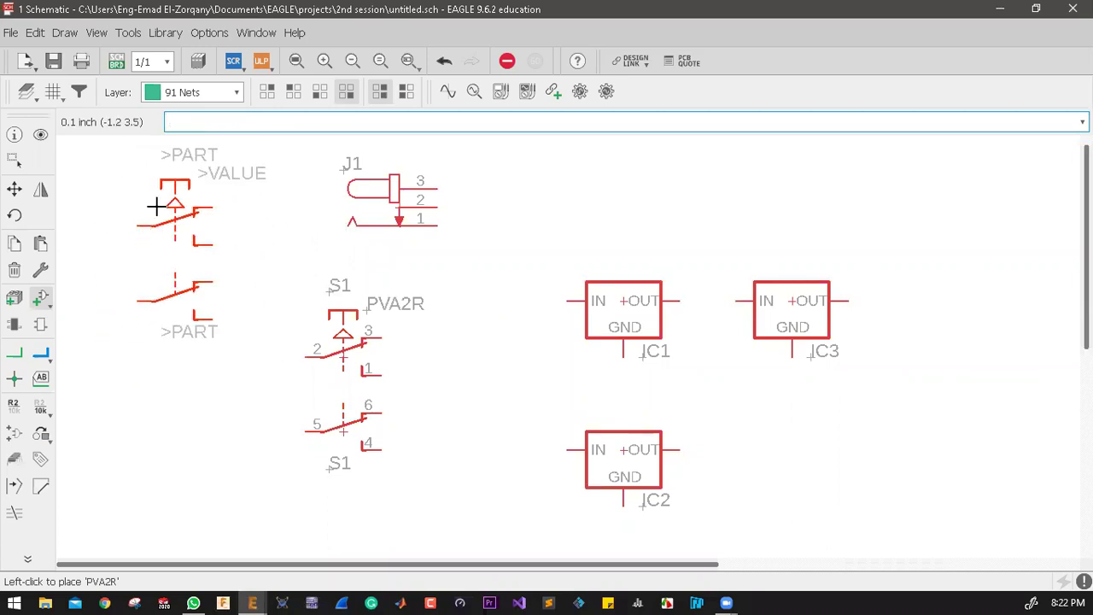
left_click(42, 299)
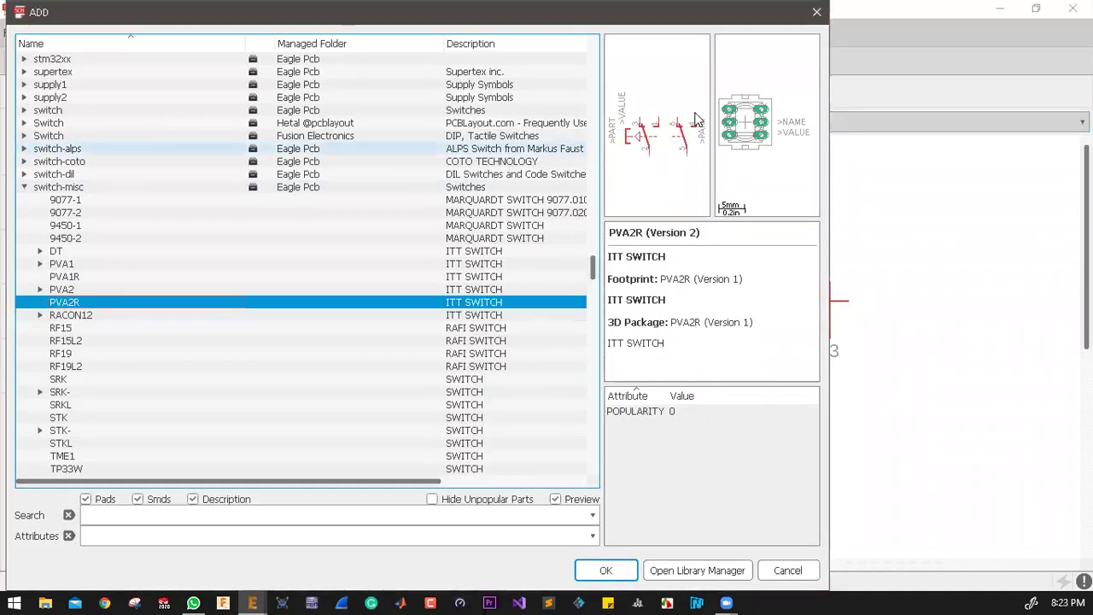
left_click(816, 13)
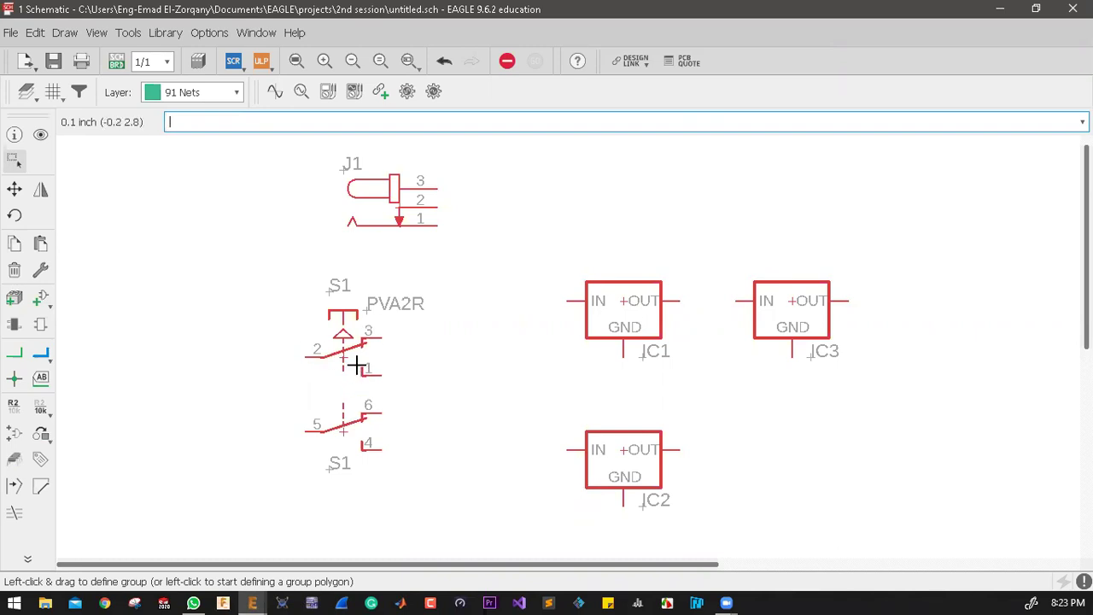
Step: Examine the contacts and pin numbers of the placed PVA2R switch up close
scroll(346, 394, "up", 5)
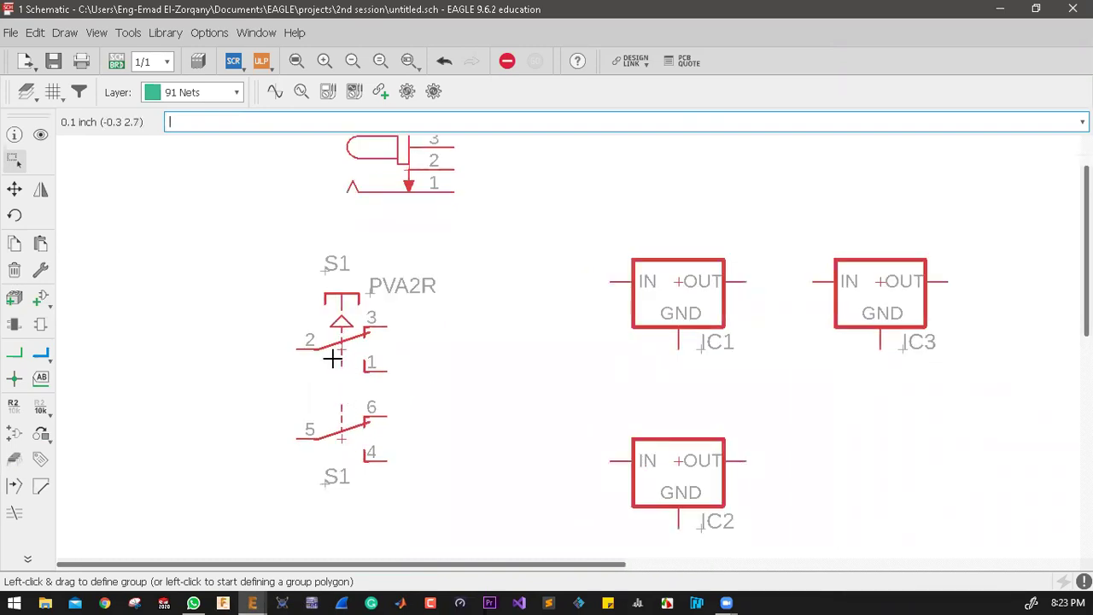
scroll(337, 376, "down", 2)
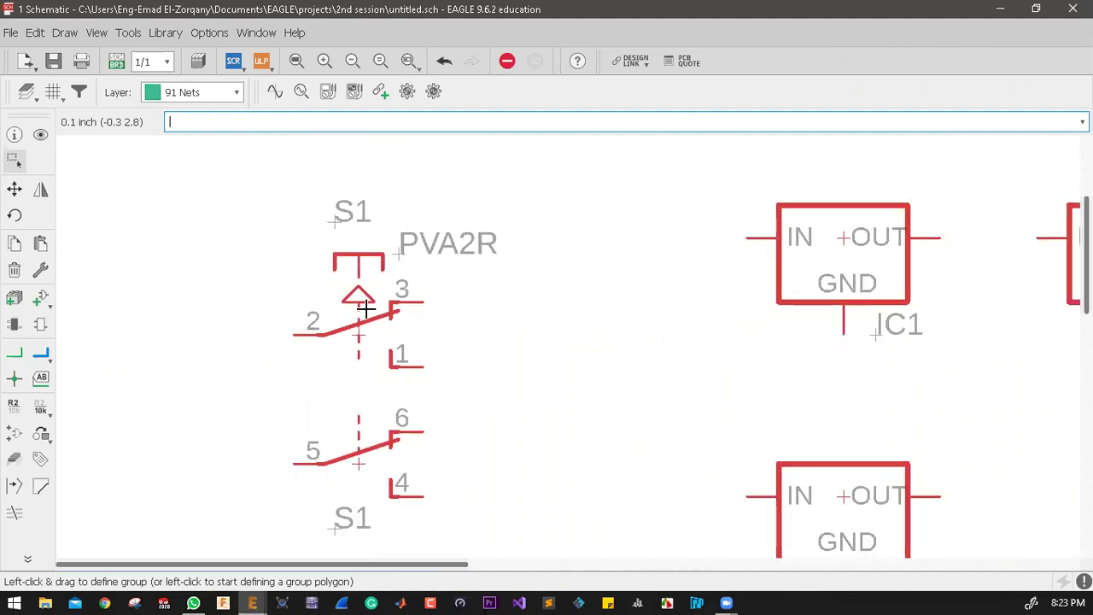
scroll(358, 299, "down", 2)
scroll(365, 341, "up", 4)
scroll(367, 324, "down", 2)
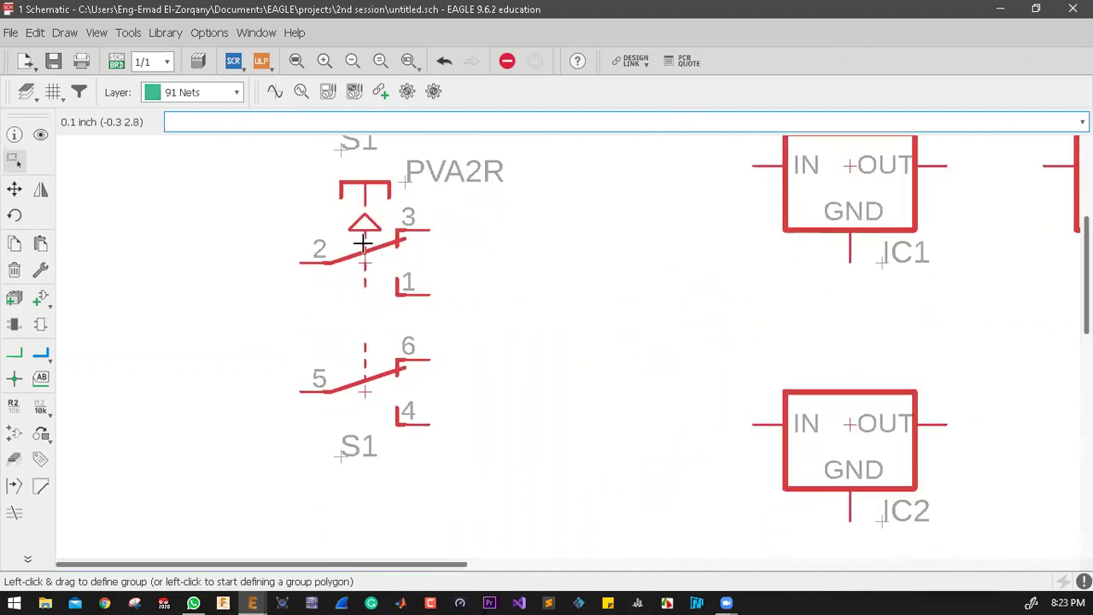
scroll(385, 250, "up", 2)
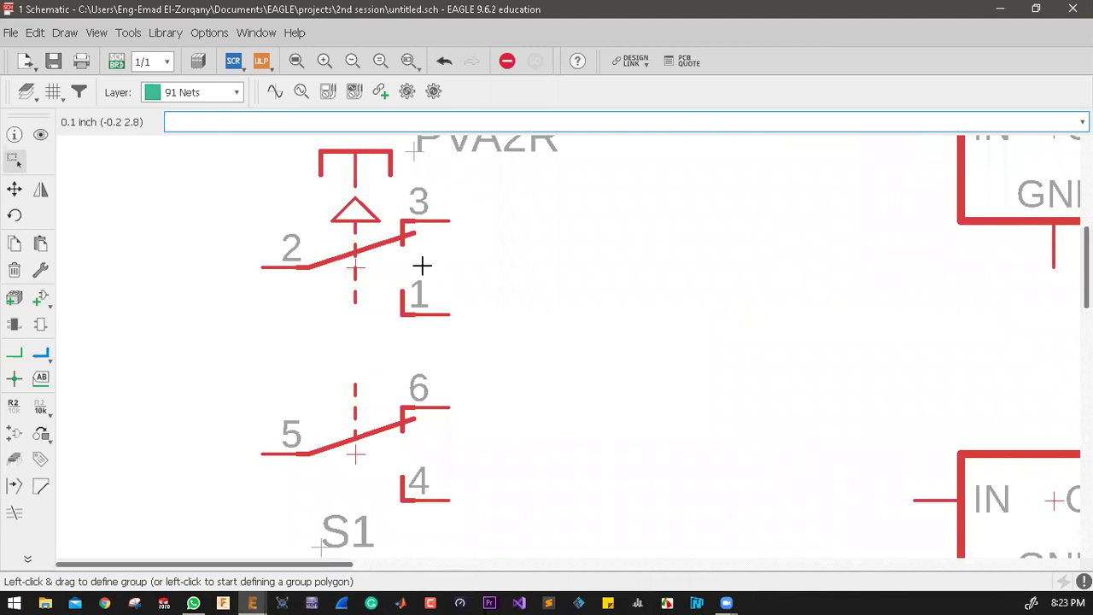
scroll(431, 264, "down", 1)
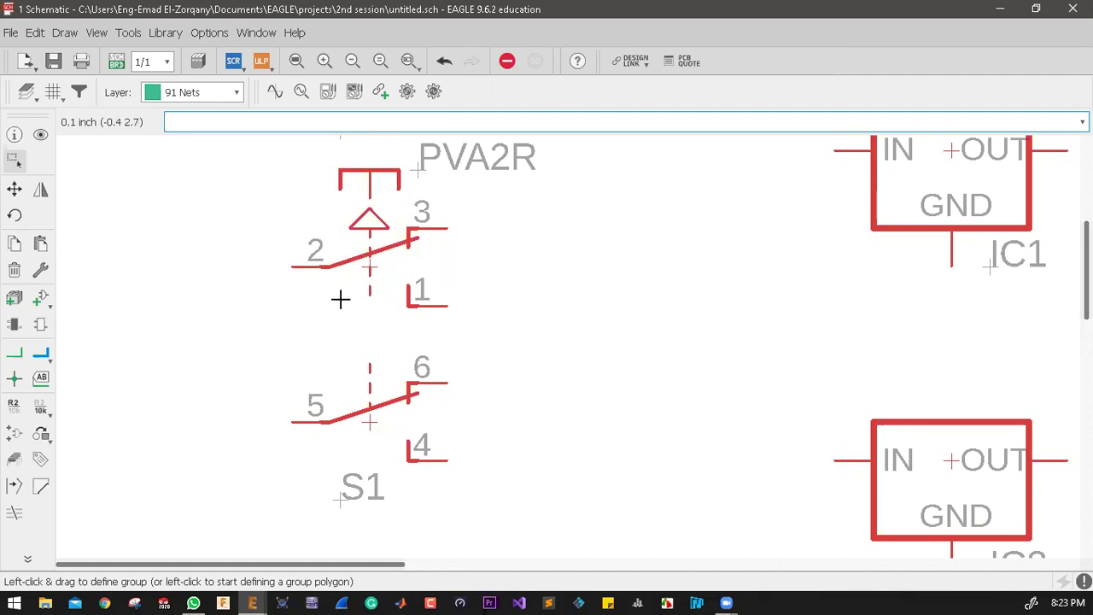
scroll(310, 329, "down", 4)
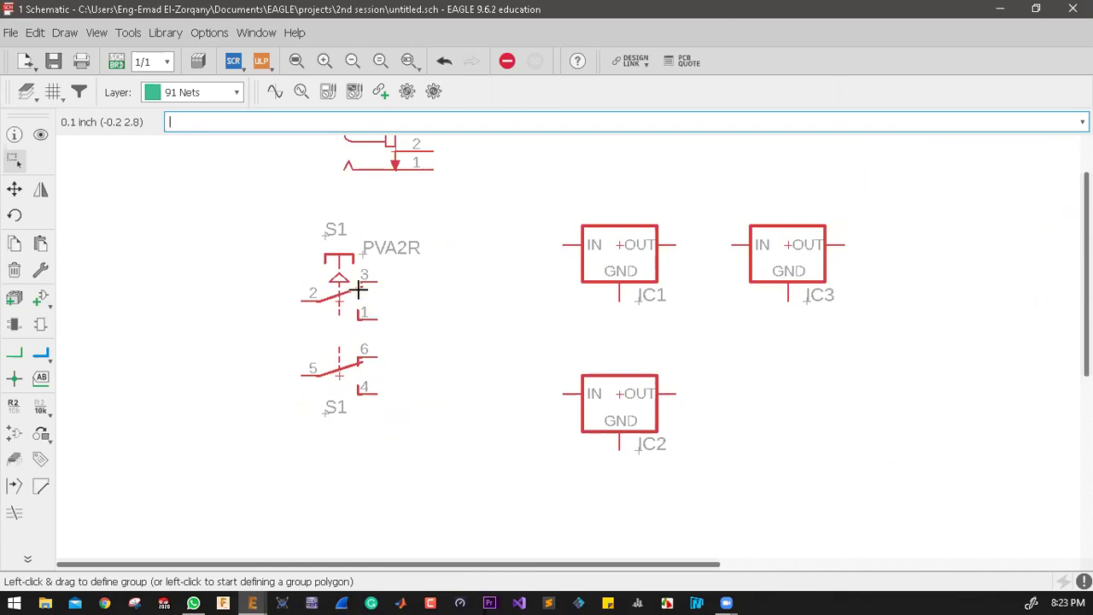
scroll(359, 315, "up", 2)
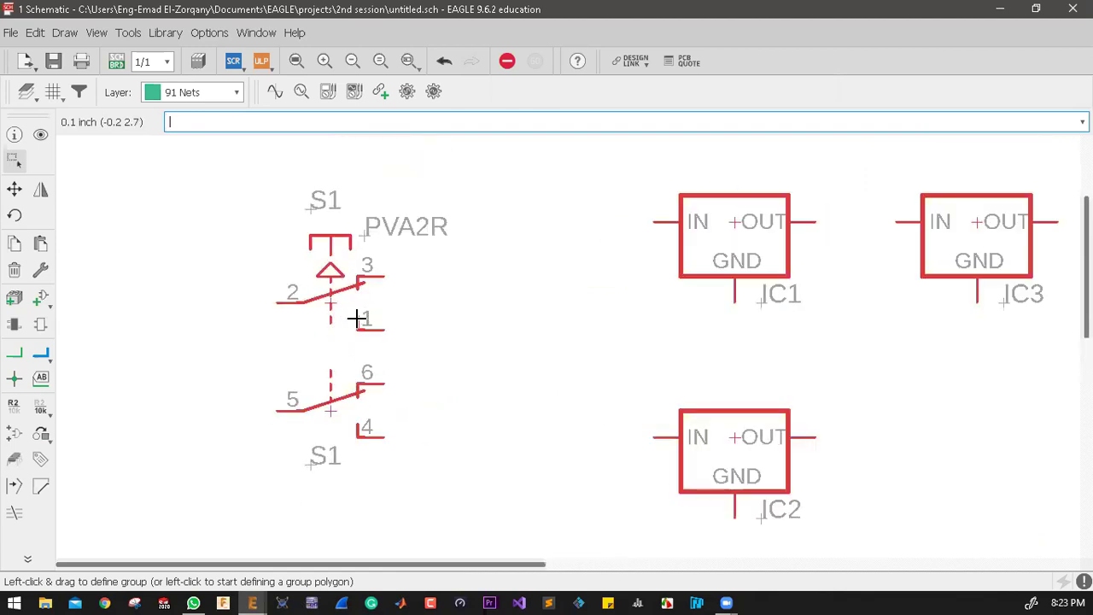
scroll(376, 319, "down", 1)
scroll(359, 315, "up", 3)
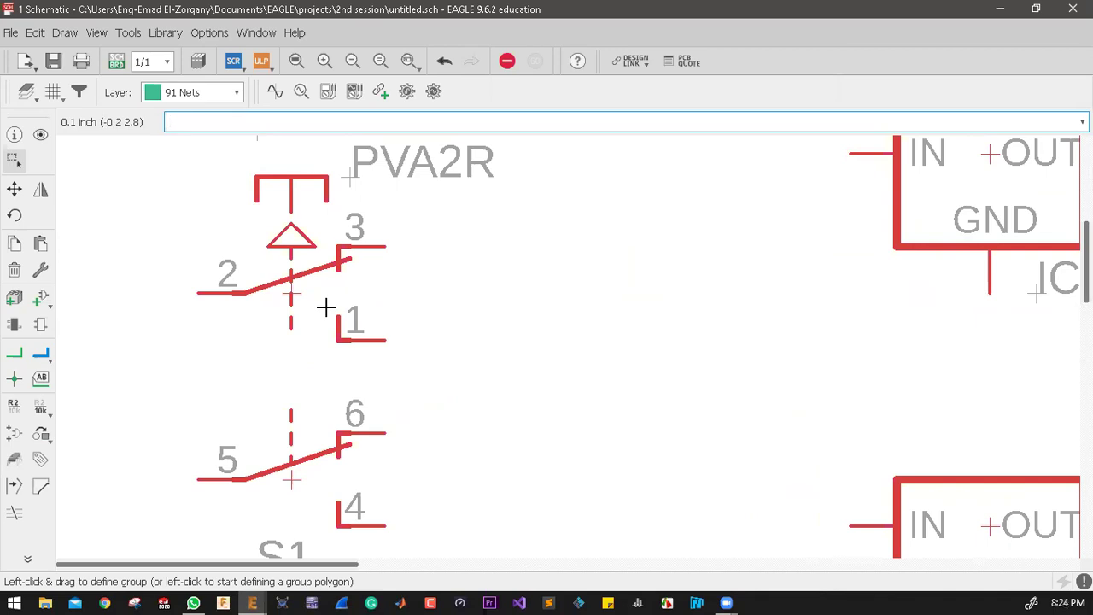
scroll(329, 316, "down", 1)
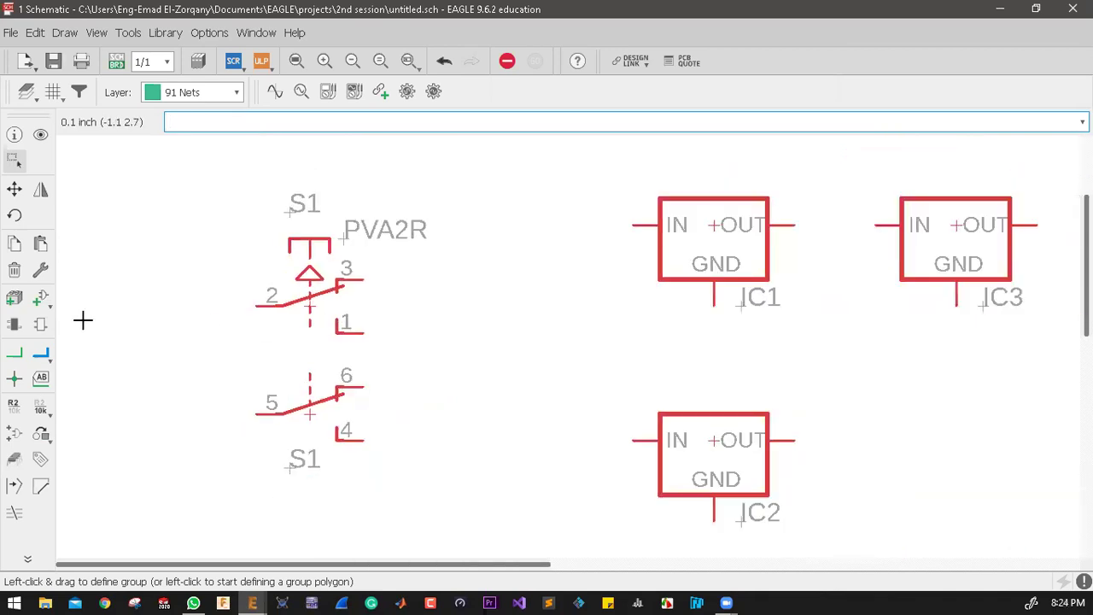
Step: Open the part library for adding components and show the PVA2R device of the switch-misc library
left_click(40, 299)
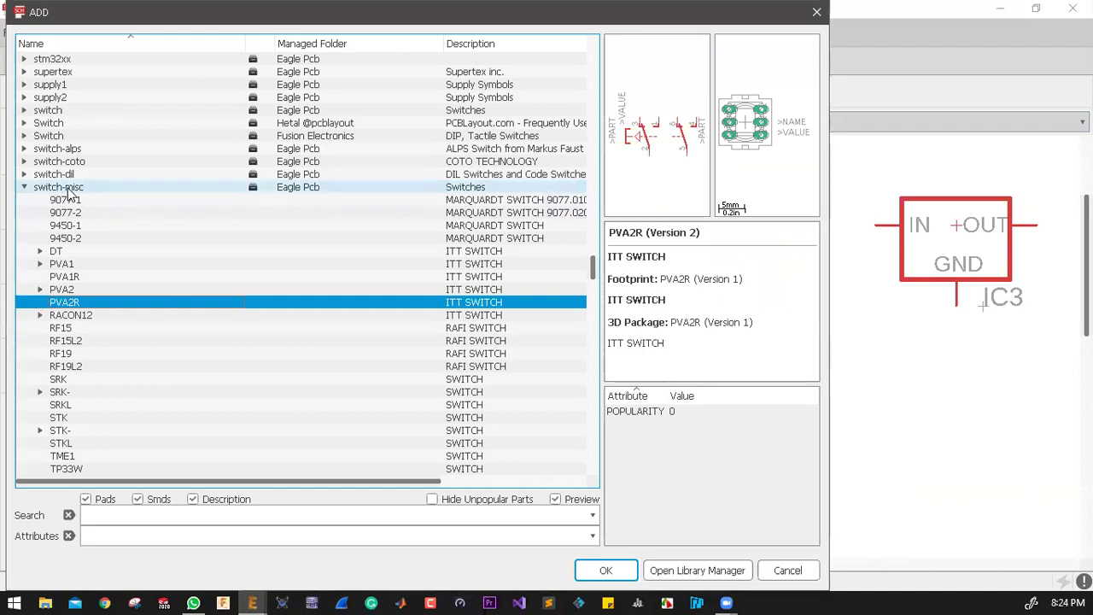
left_click(134, 515)
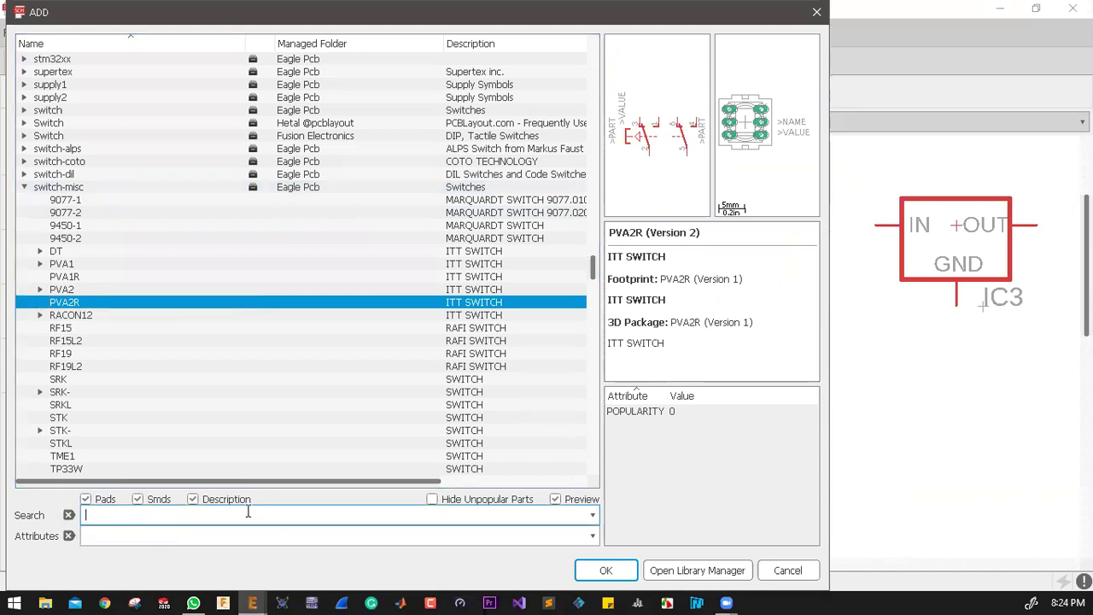
left_click(162, 500)
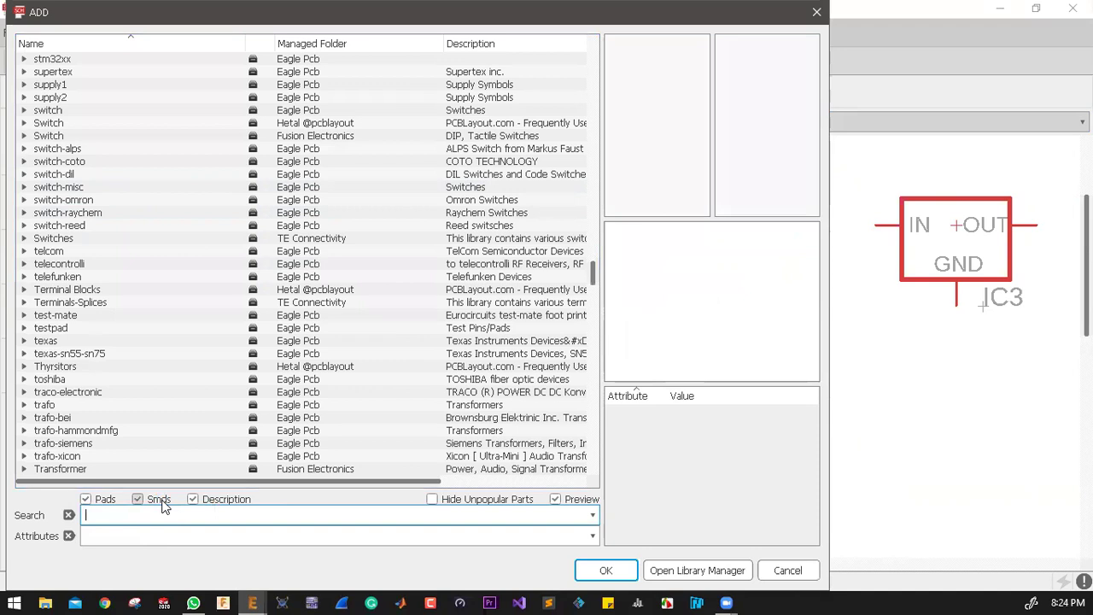
left_click(105, 293)
scroll(80, 144, "up", 2)
scroll(80, 145, "down", 1)
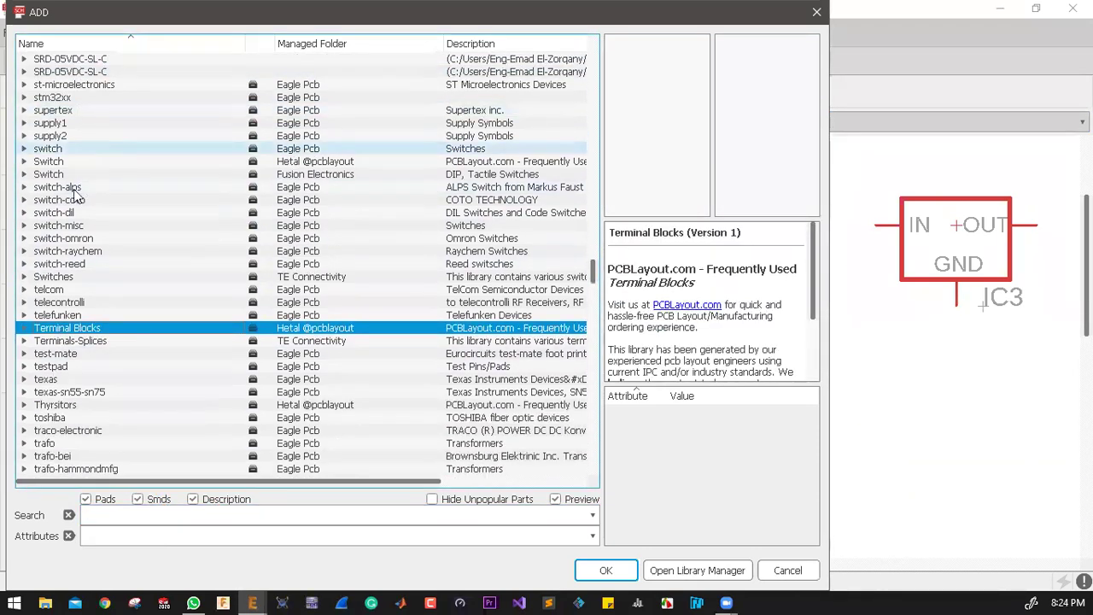
left_click(57, 186)
left_click(51, 123)
left_click(58, 225)
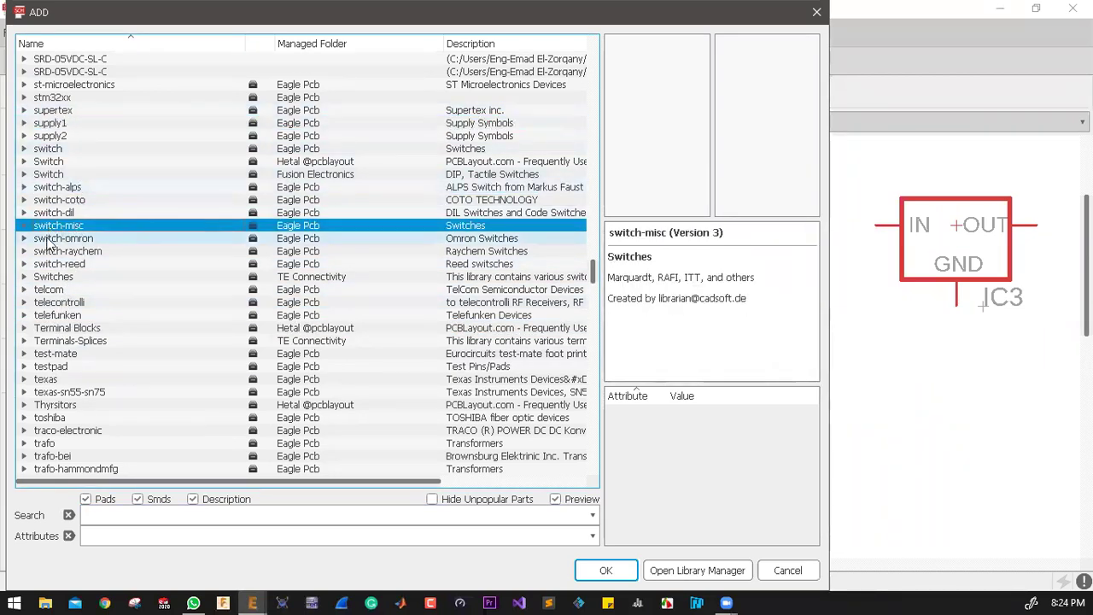
left_click(24, 226)
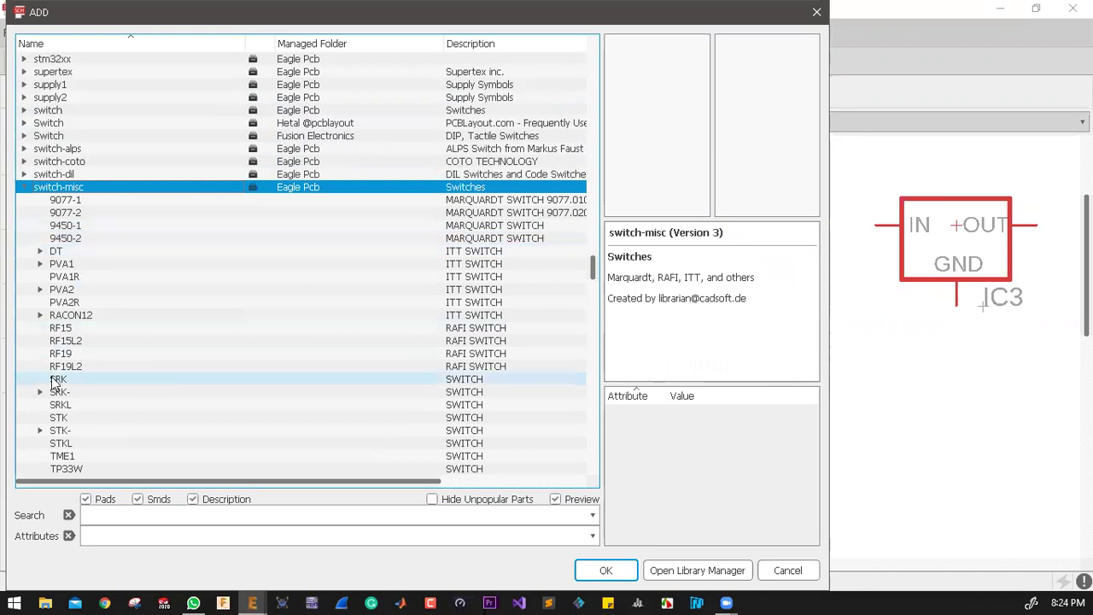
left_click(78, 303)
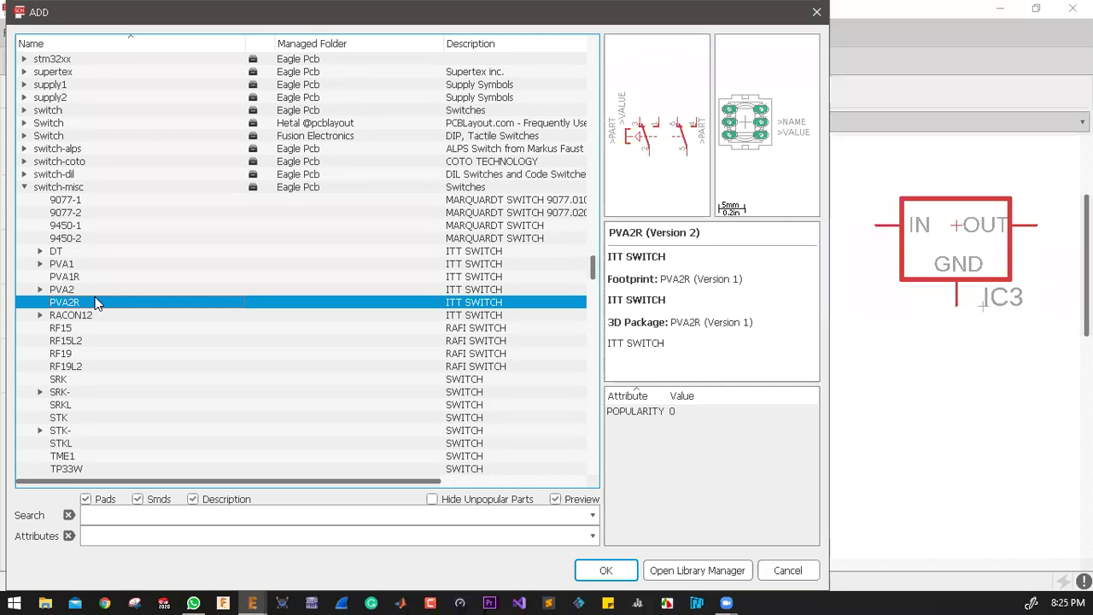
Step: Collapse and reopen the switch-misc library, review the PVA2R preview again, and close the library's device list
left_click(25, 187)
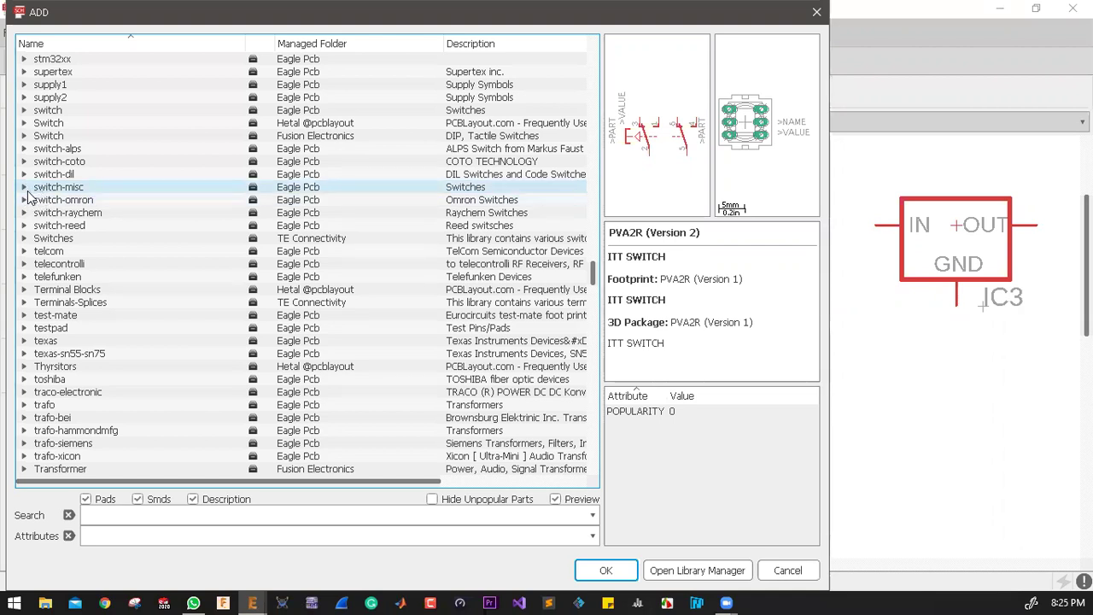
left_click(24, 187)
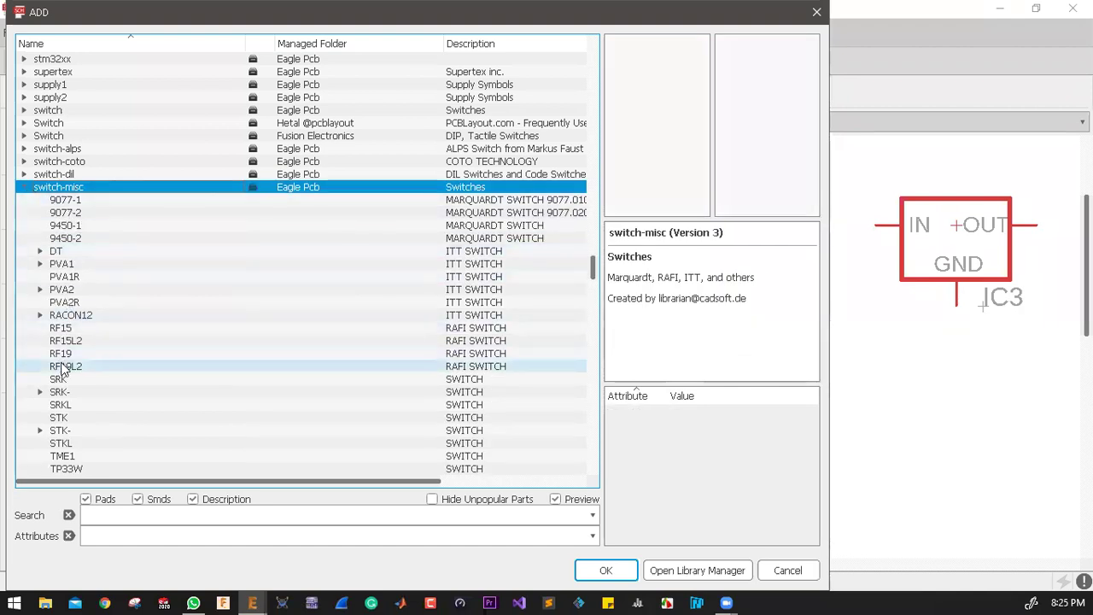
left_click(65, 303)
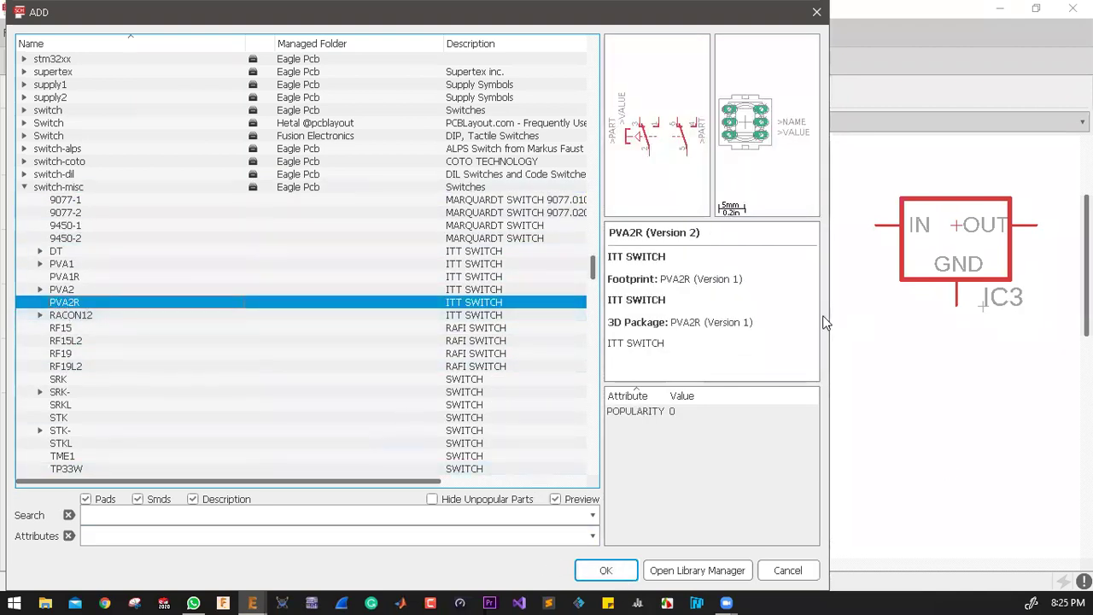
left_click(24, 187)
Step: Look through the alphabetical list of component libraries, from the transistor and switch libraries back to the connector libraries
scroll(192, 181, "up", 2)
scroll(193, 187, "down", 1)
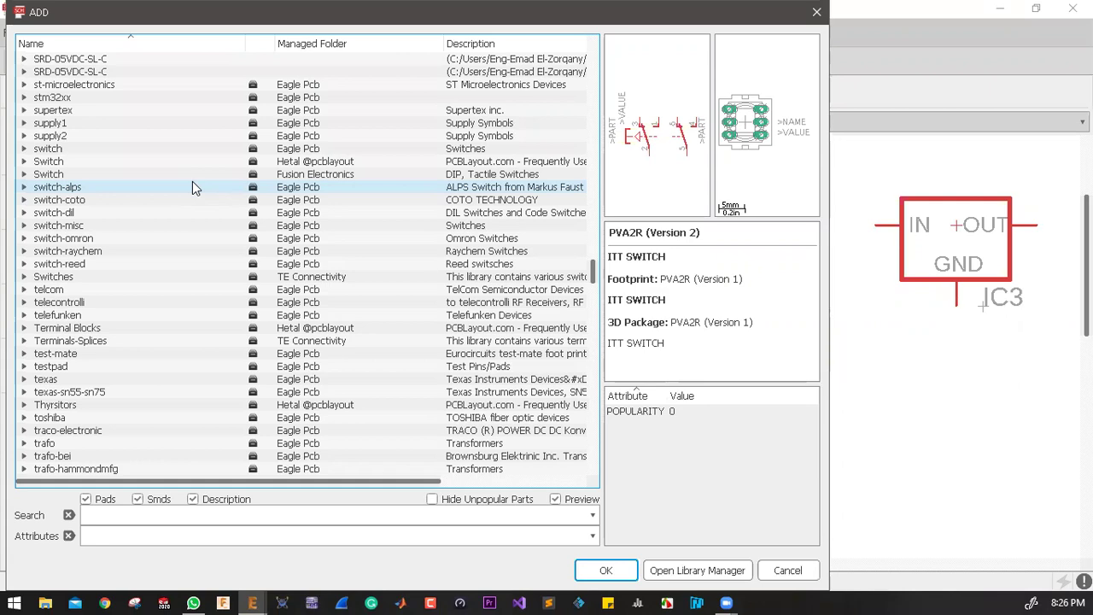
scroll(179, 184, "up", 4)
scroll(175, 189, "down", 6)
scroll(171, 189, "down", 10)
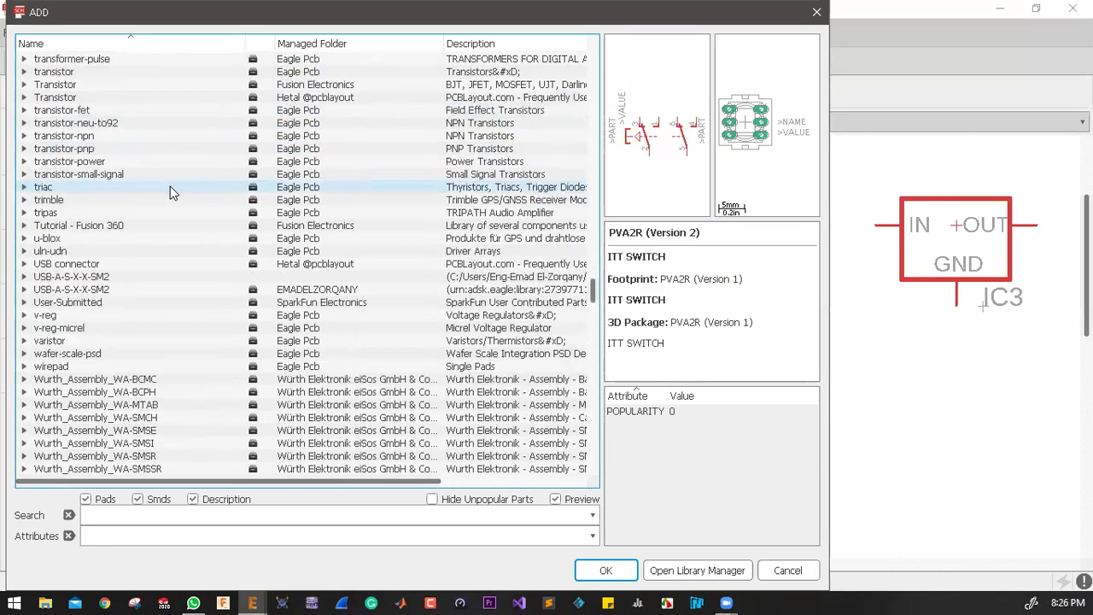
scroll(168, 188, "up", 19)
scroll(166, 185, "up", 10)
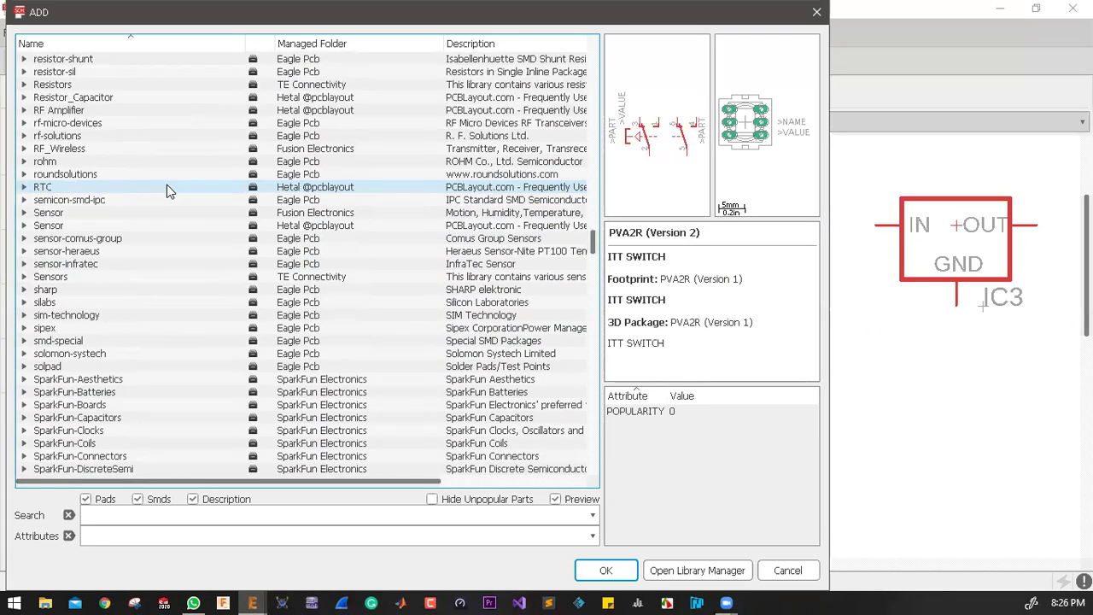
scroll(137, 282, "down", 3)
scroll(111, 343, "down", 2)
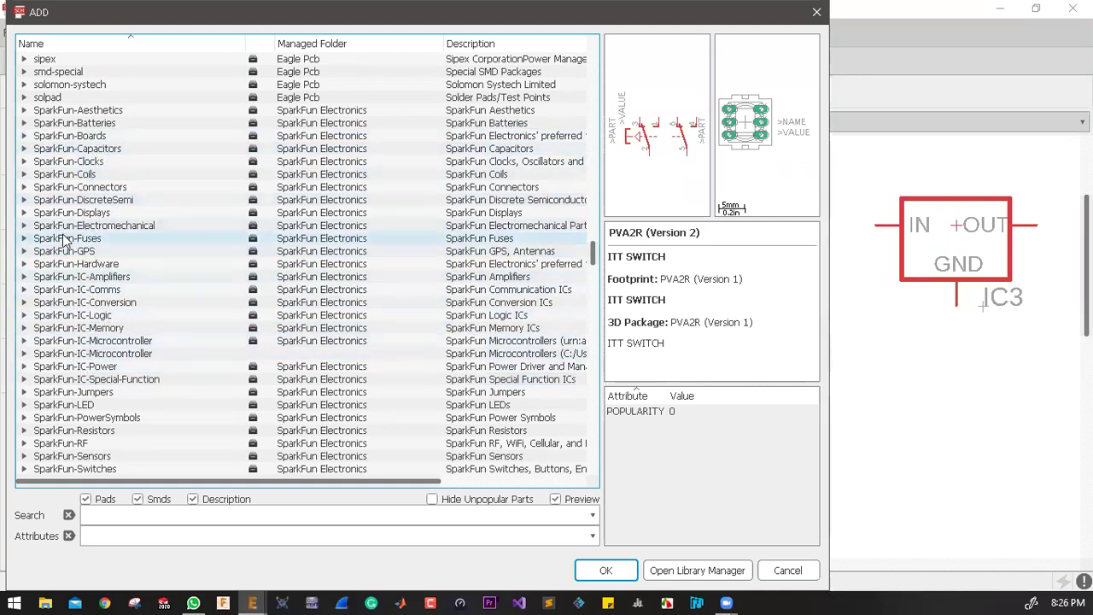
scroll(61, 188, "up", 4)
scroll(61, 188, "up", 20)
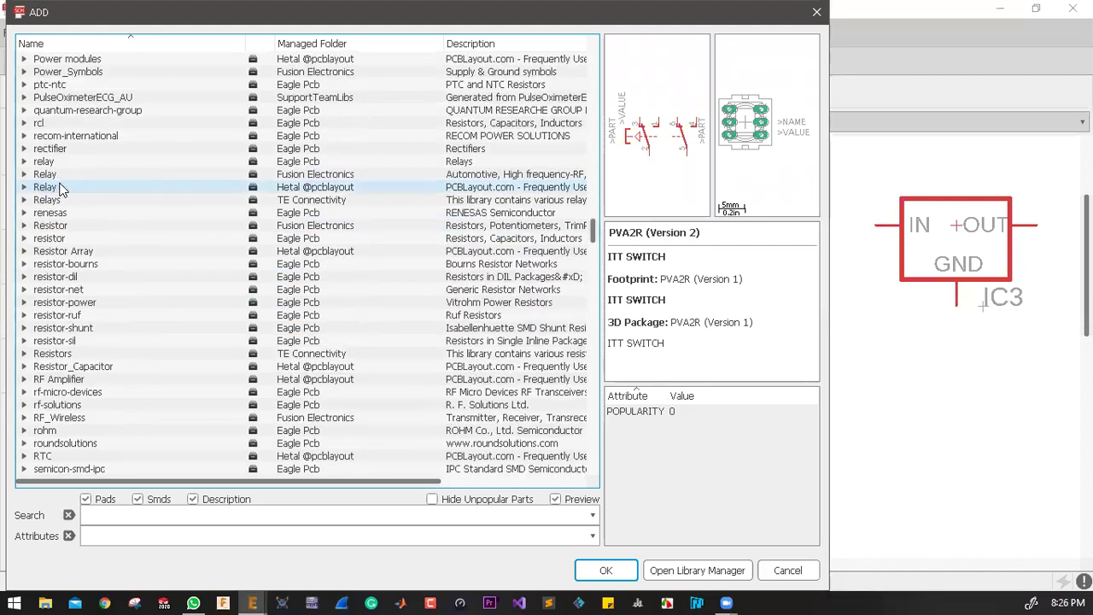
scroll(61, 188, "up", 20)
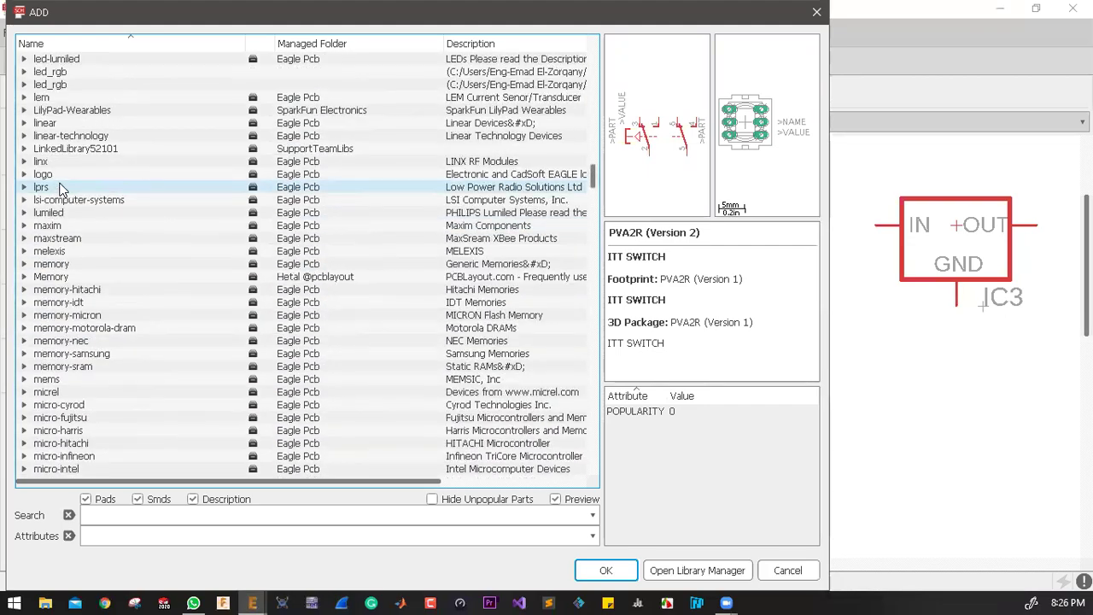
scroll(61, 188, "up", 20)
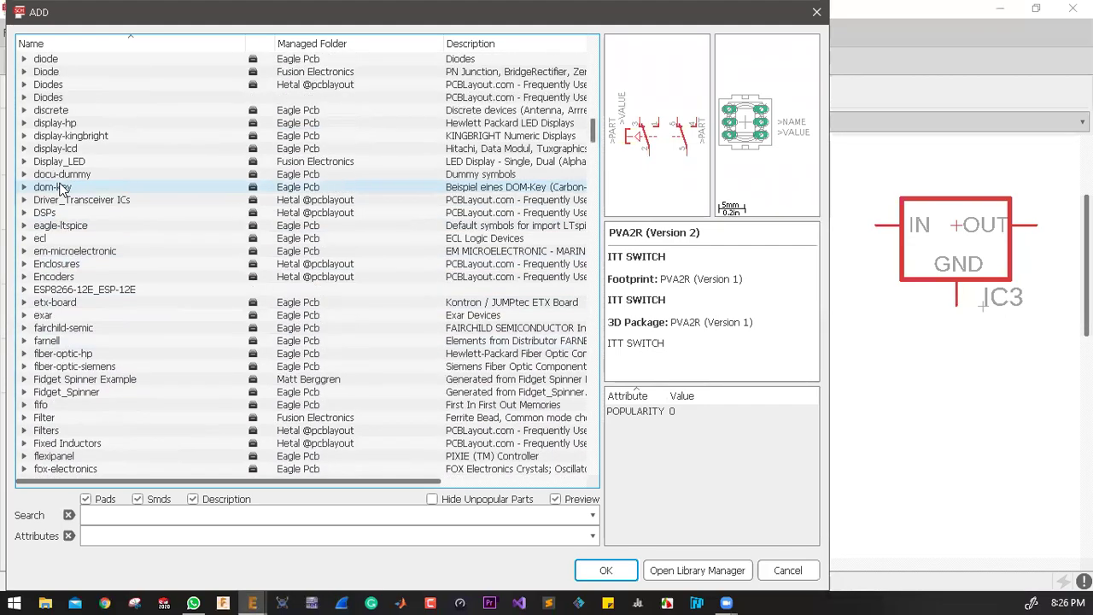
scroll(62, 188, "up", 20)
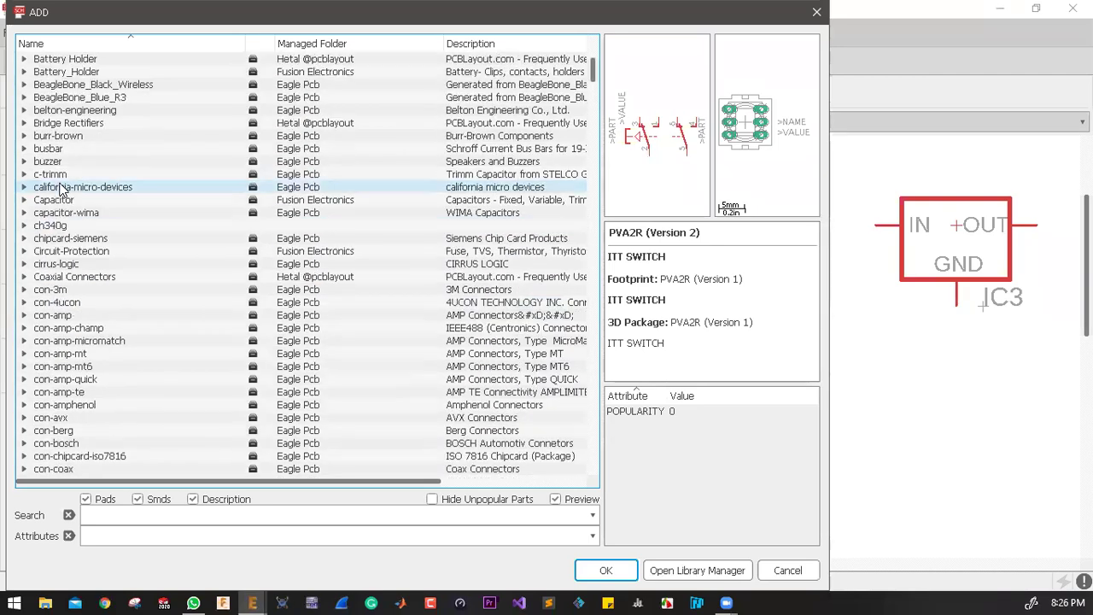
scroll(61, 189, "down", 13)
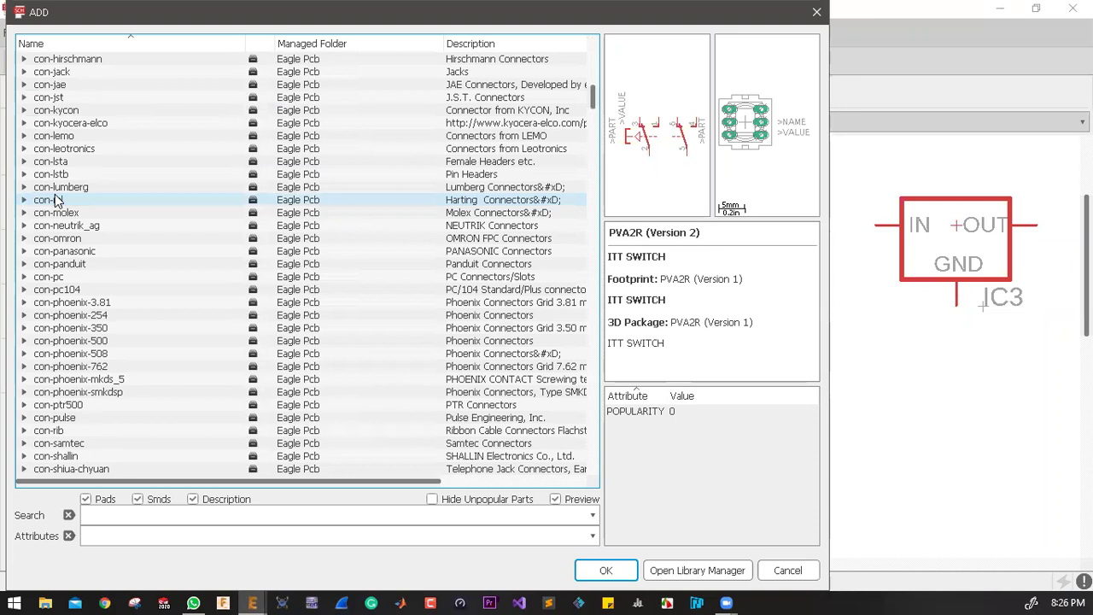
scroll(54, 195, "down", 3)
scroll(52, 202, "down", 4)
Step: Find the rcl library and expand its R-EU_ European-symbol resistor to list the package variants
left_click(51, 201)
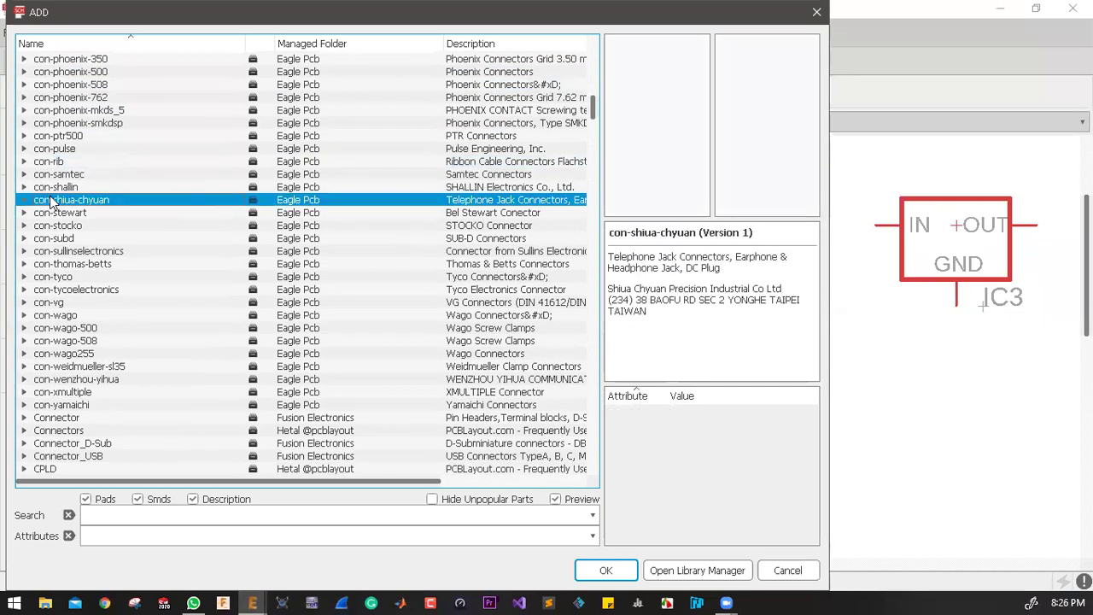
key("r")
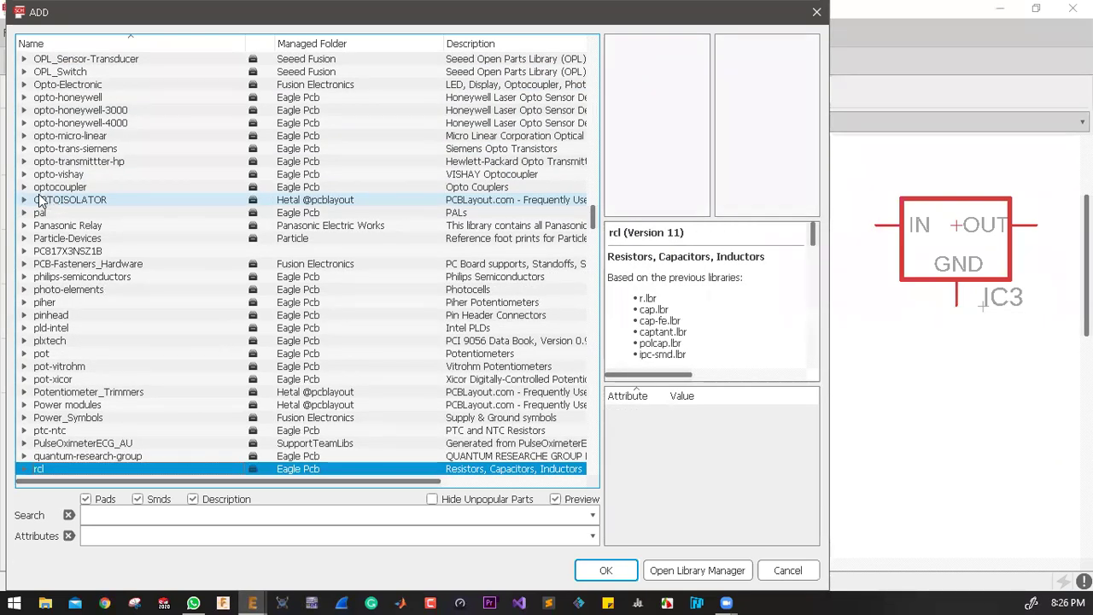
scroll(41, 201, "down", 5)
scroll(28, 243, "down", 1)
left_click(25, 239)
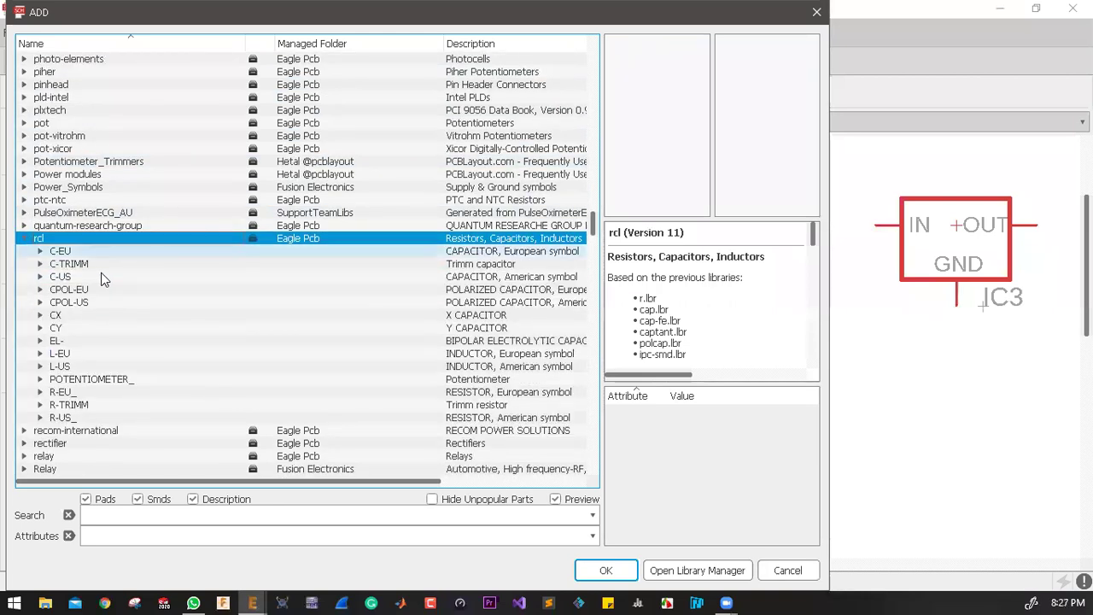
scroll(101, 273, "down", 1)
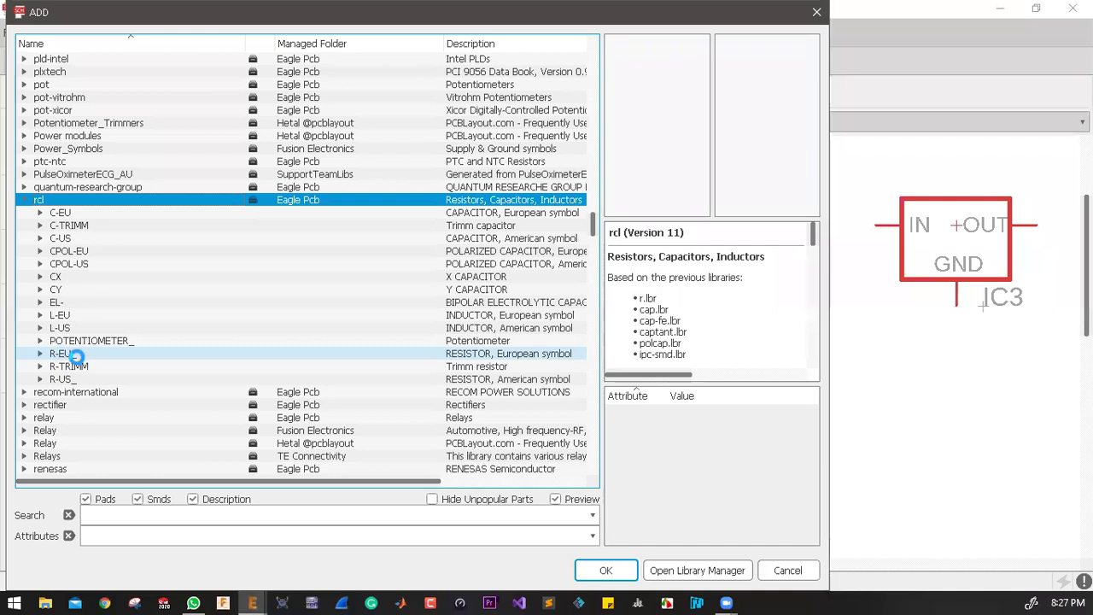
left_click(62, 358)
left_click(40, 353)
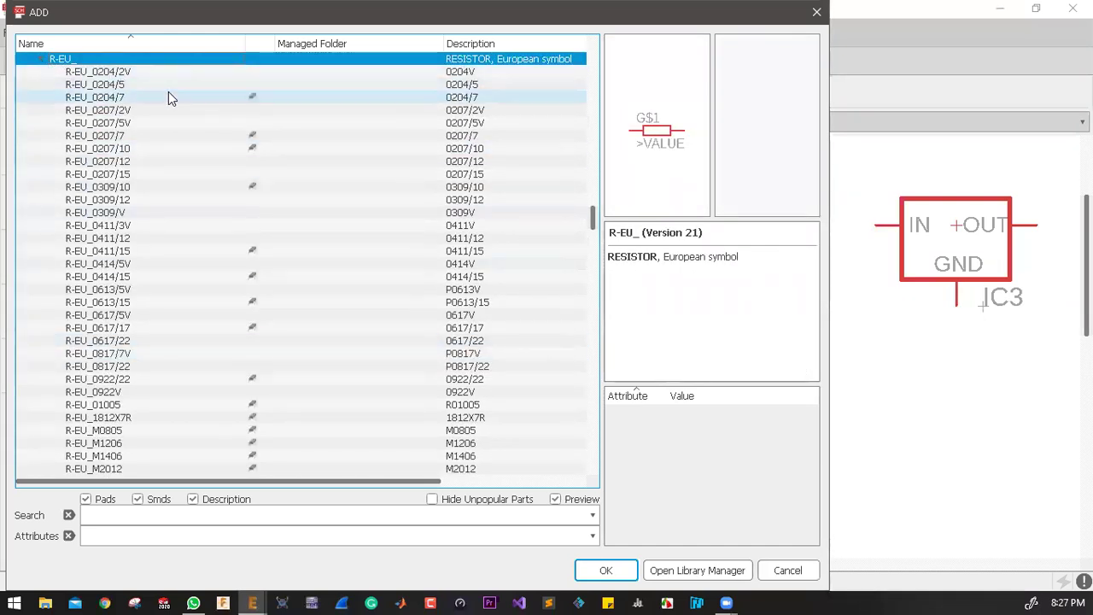
Step: Compare the R-EU_ resistor package variants from 0204/2V through 0207/10 in the previews and select R-EU_0207/7
left_click(99, 73)
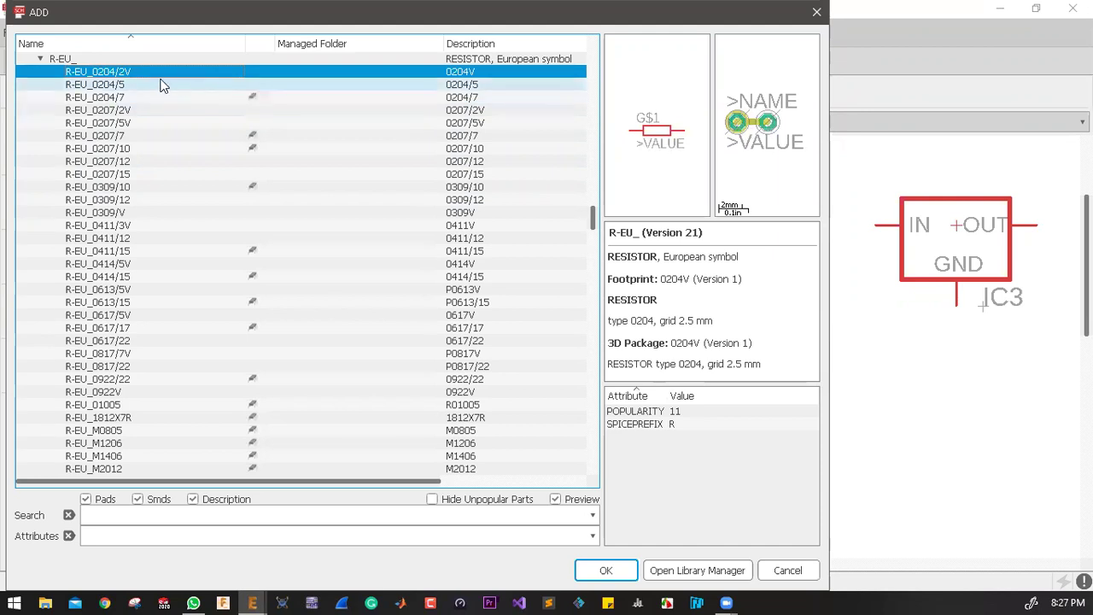
left_click(108, 88)
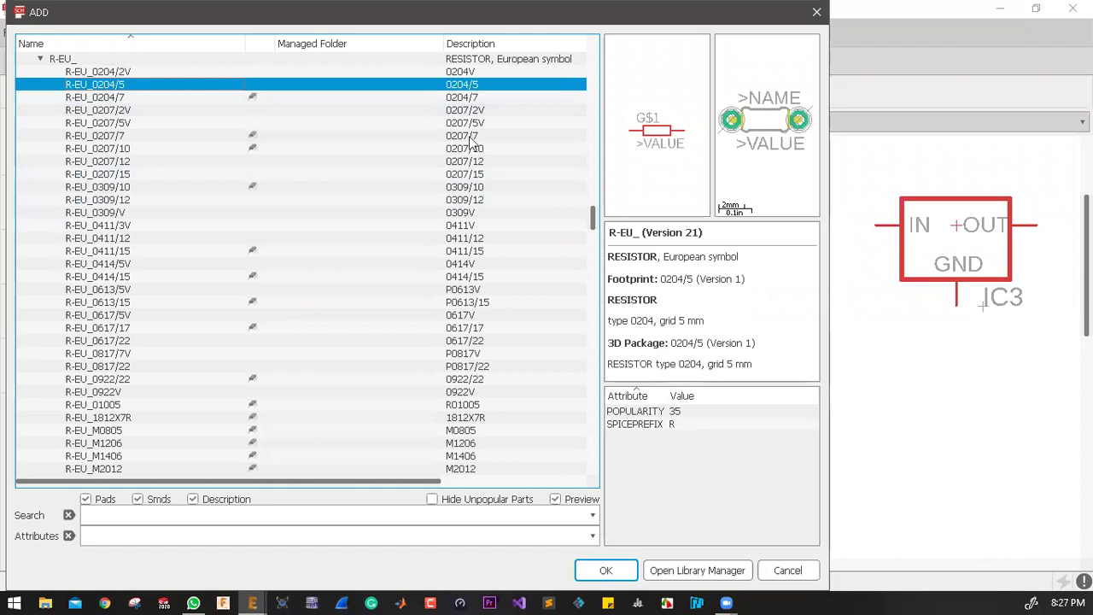
left_click(114, 99)
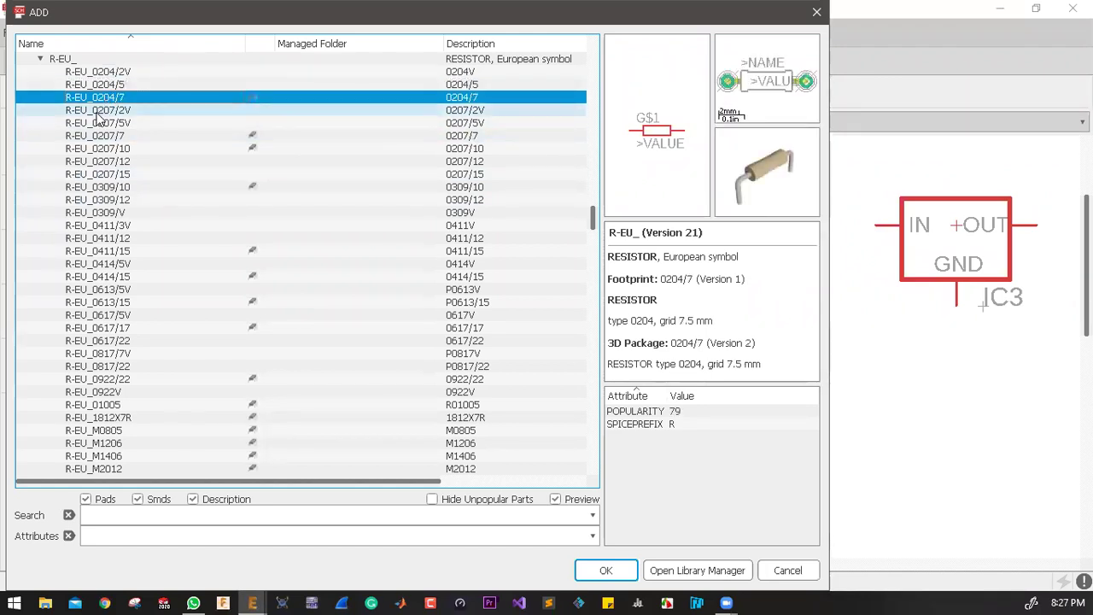
left_click(97, 115)
left_click(96, 123)
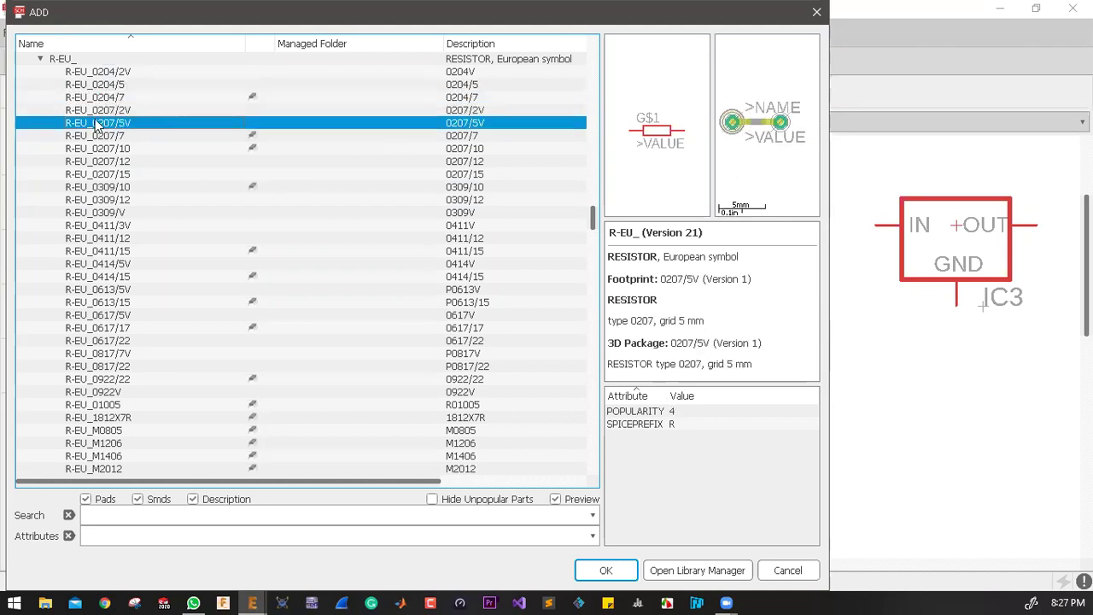
left_click(90, 135)
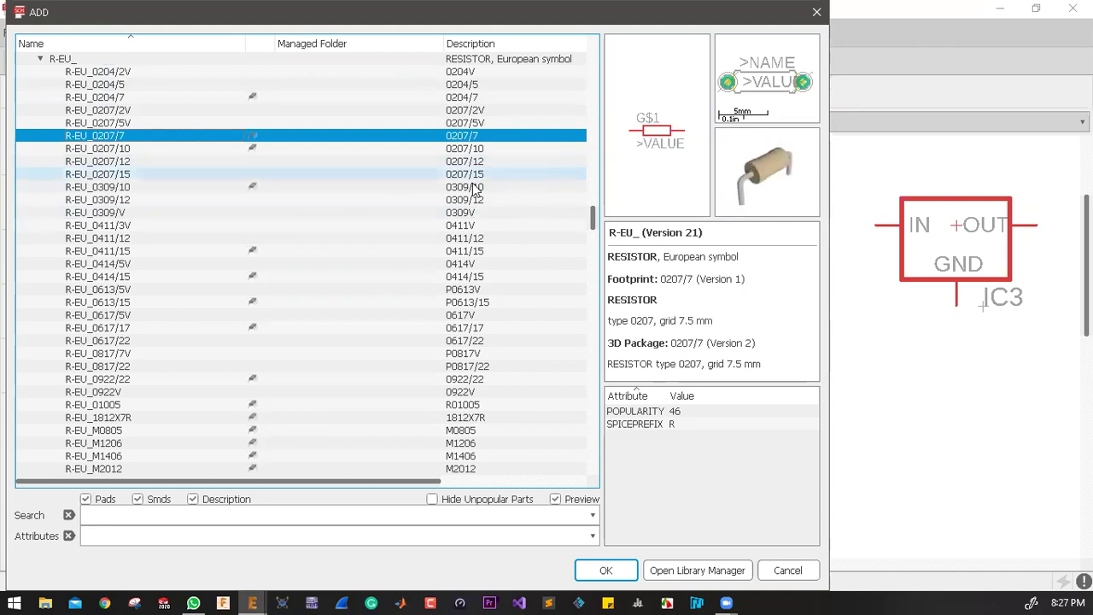
left_click(112, 148)
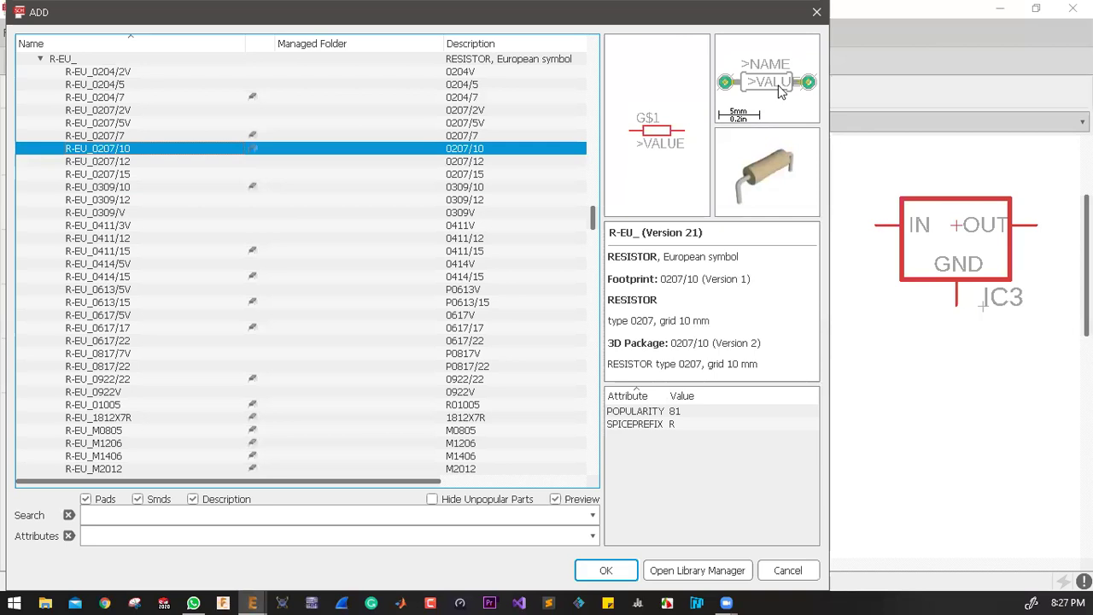
left_click(257, 135)
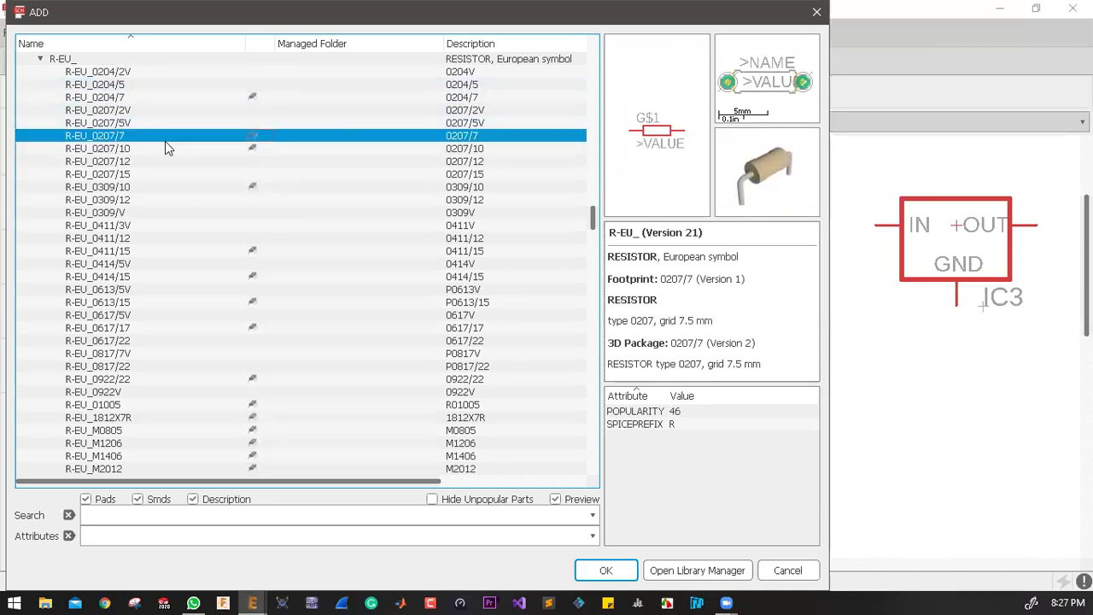
Step: Add four R-EU_0207/10 resistors to the schematic, stacked in a column above IC1
left_click(130, 152)
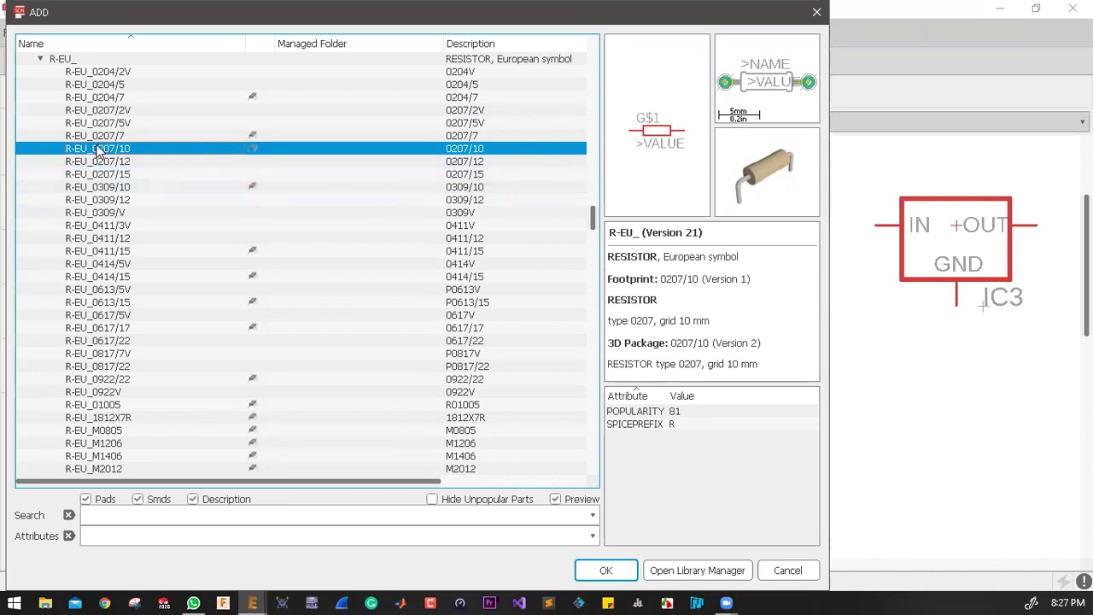
scroll(86, 147, "up", 7)
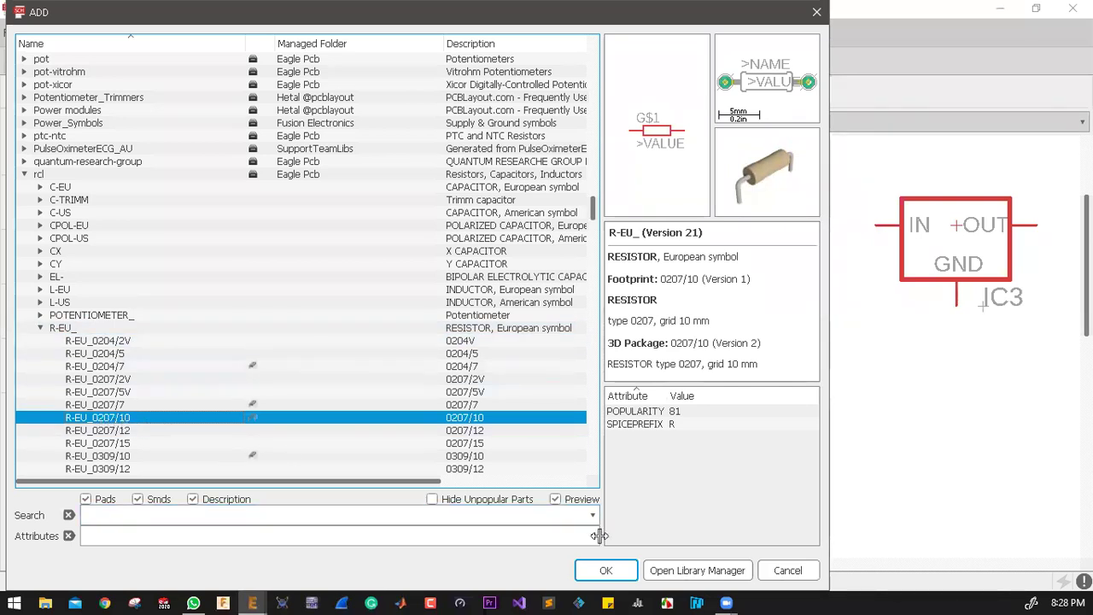
left_click(606, 570)
scroll(494, 303, "down", 2)
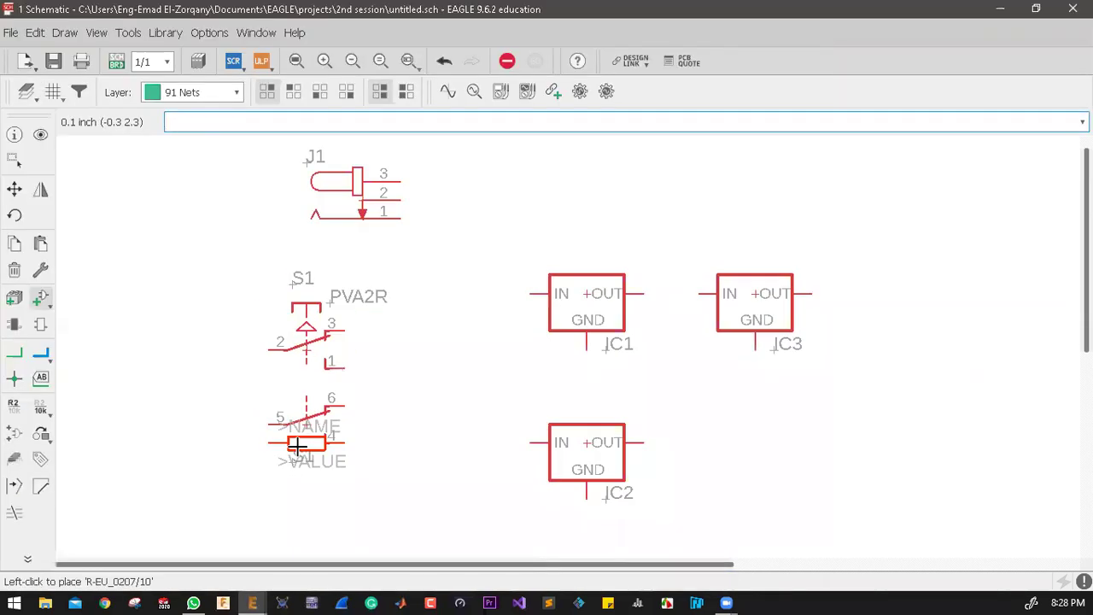
scroll(390, 333, "down", 5)
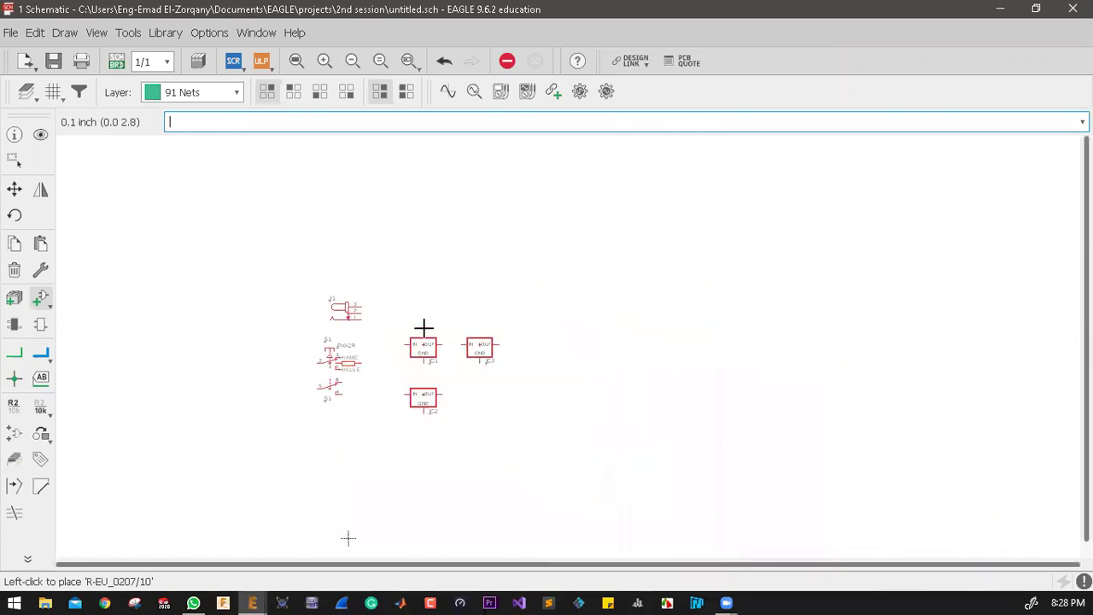
scroll(493, 304, "up", 4)
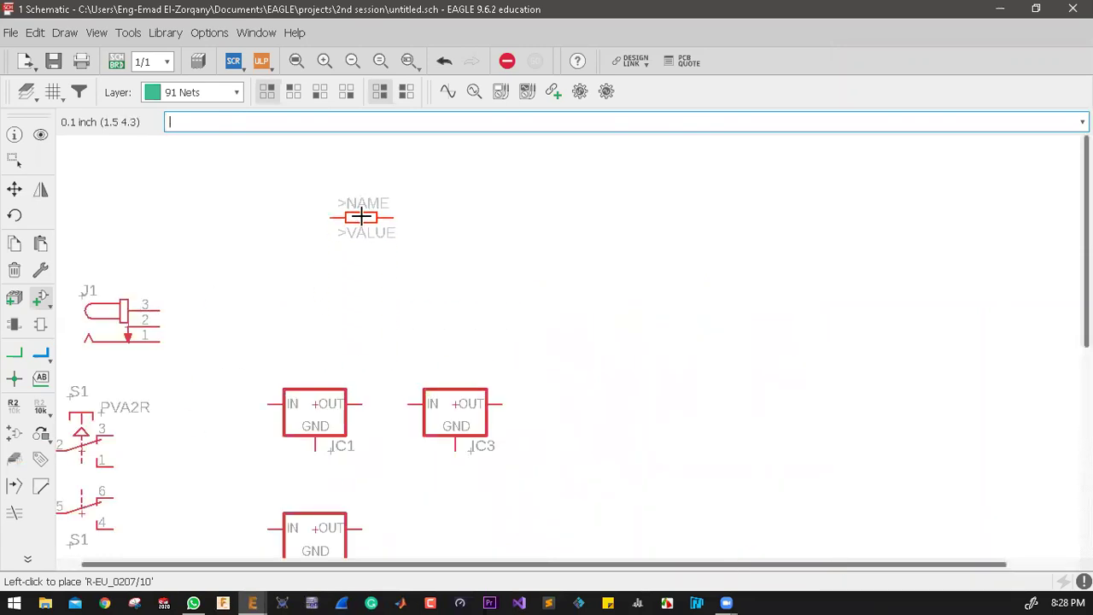
left_click(352, 186)
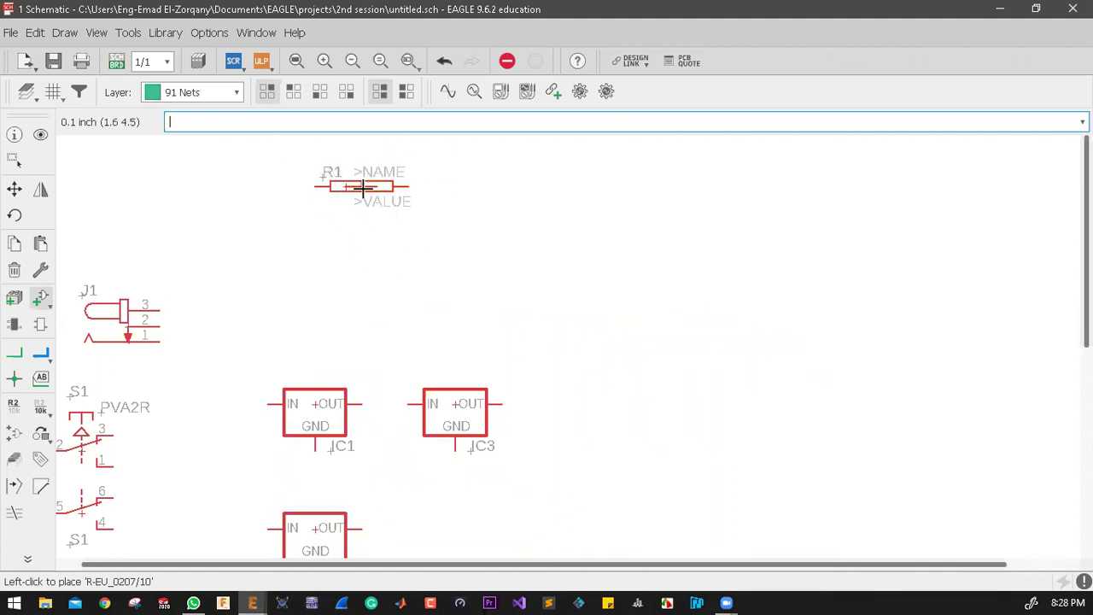
left_click(346, 216)
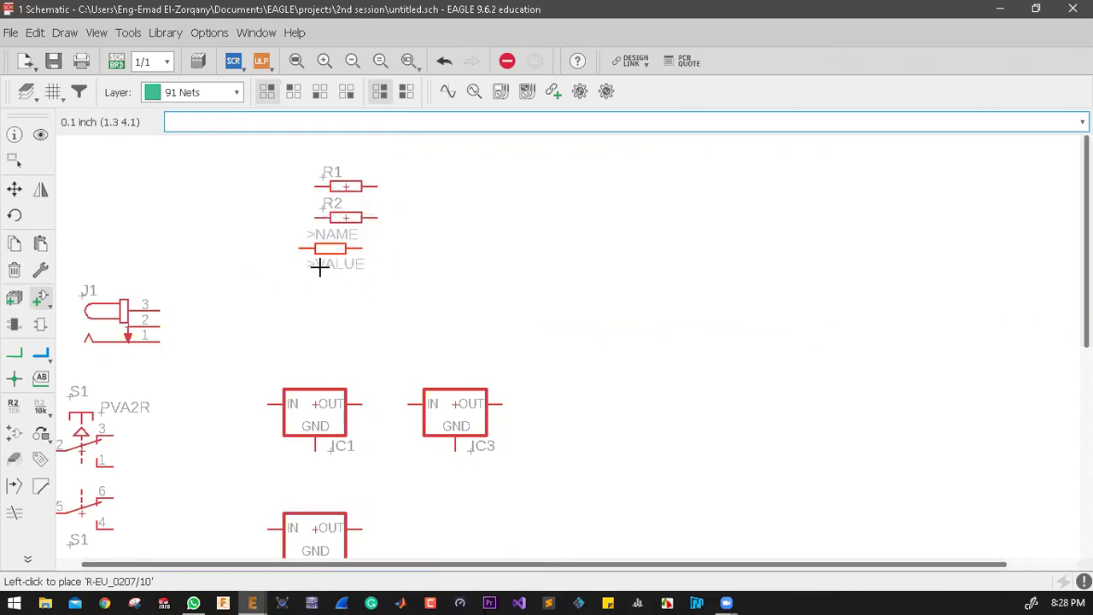
left_click(346, 250)
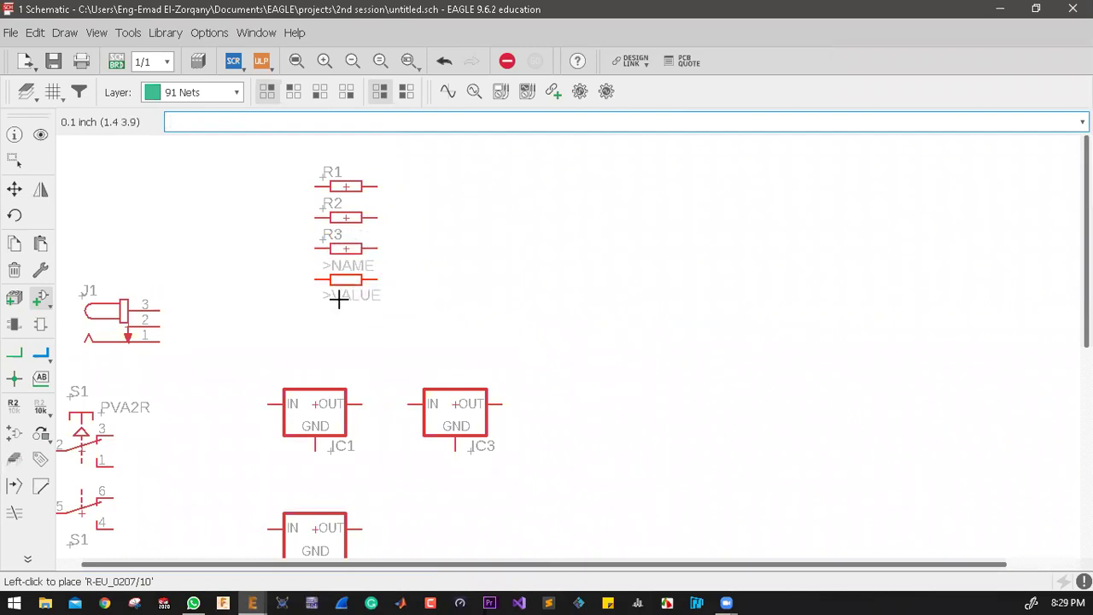
left_click(345, 280)
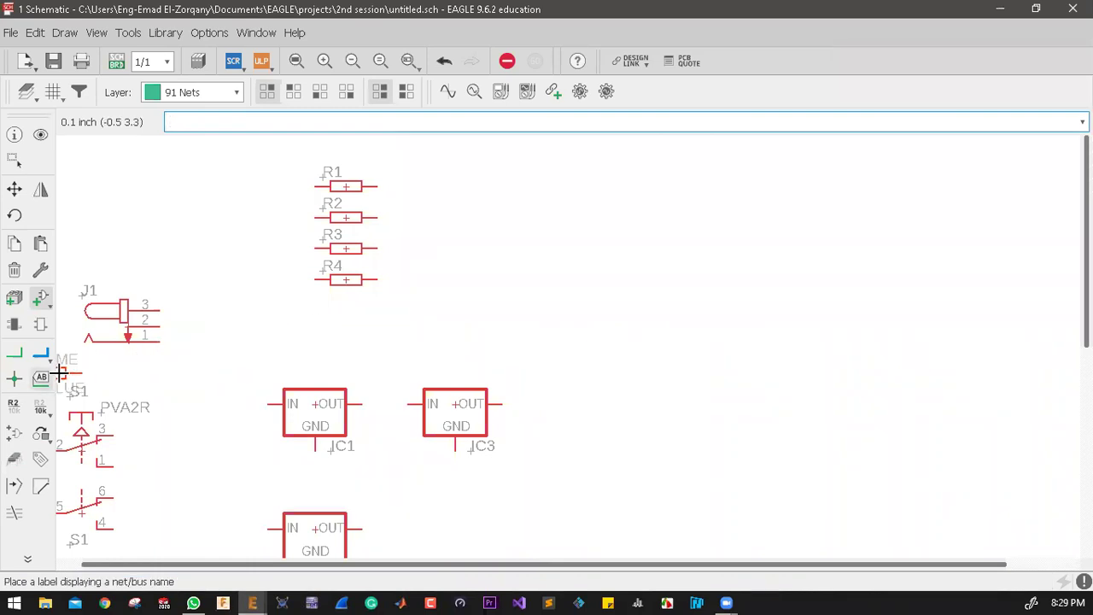
Step: Reopen the part list, collapse the rcl library, and find and expand the Eagle Pcb led library
left_click(37, 299)
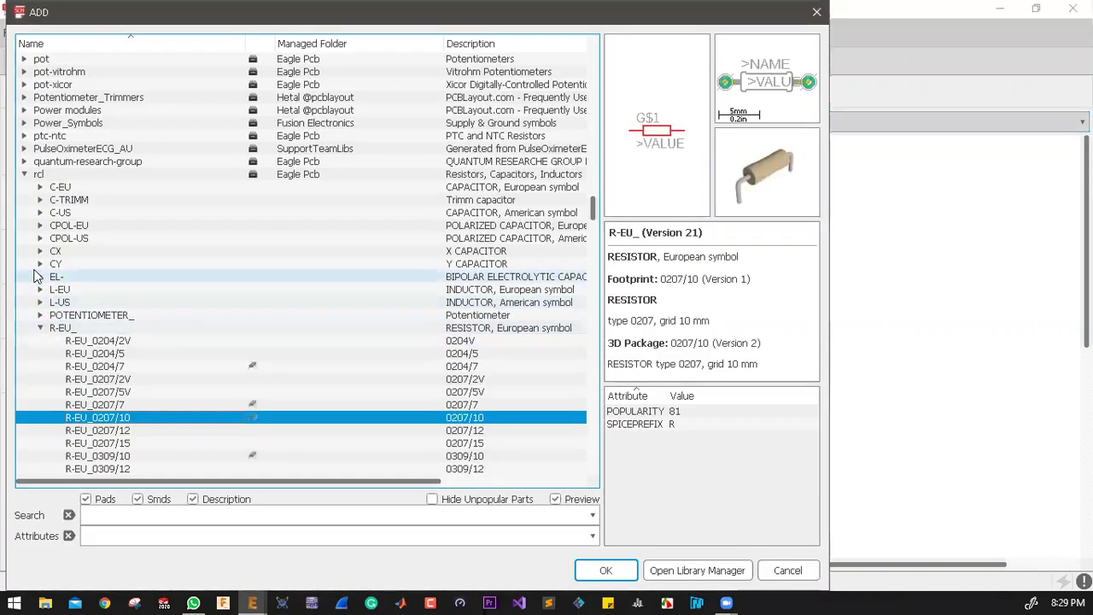
left_click(24, 173)
left_click(97, 136)
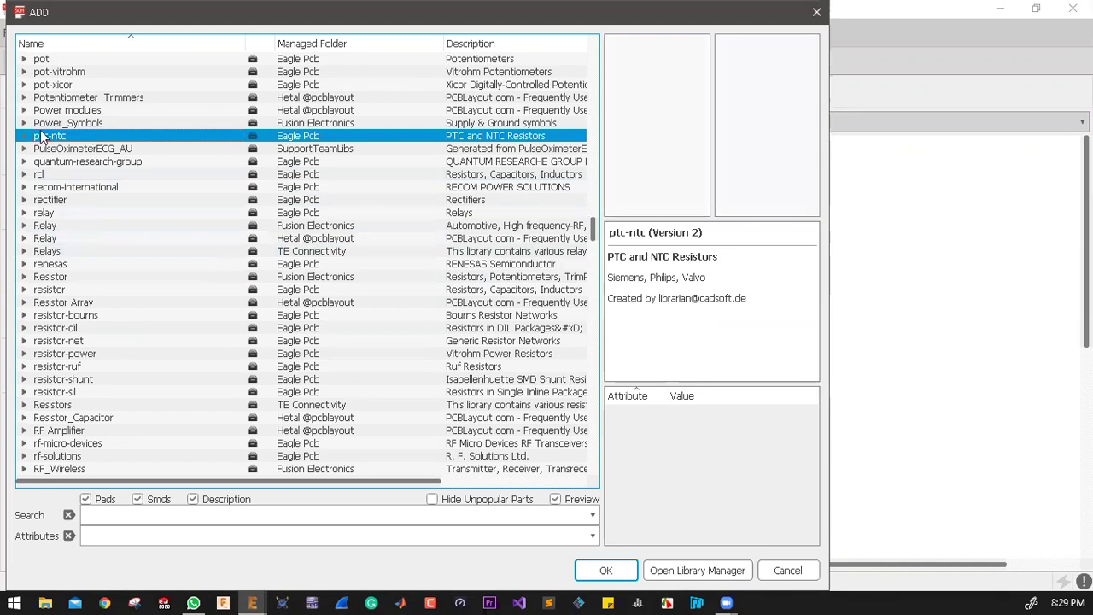
key("l")
left_click(99, 126)
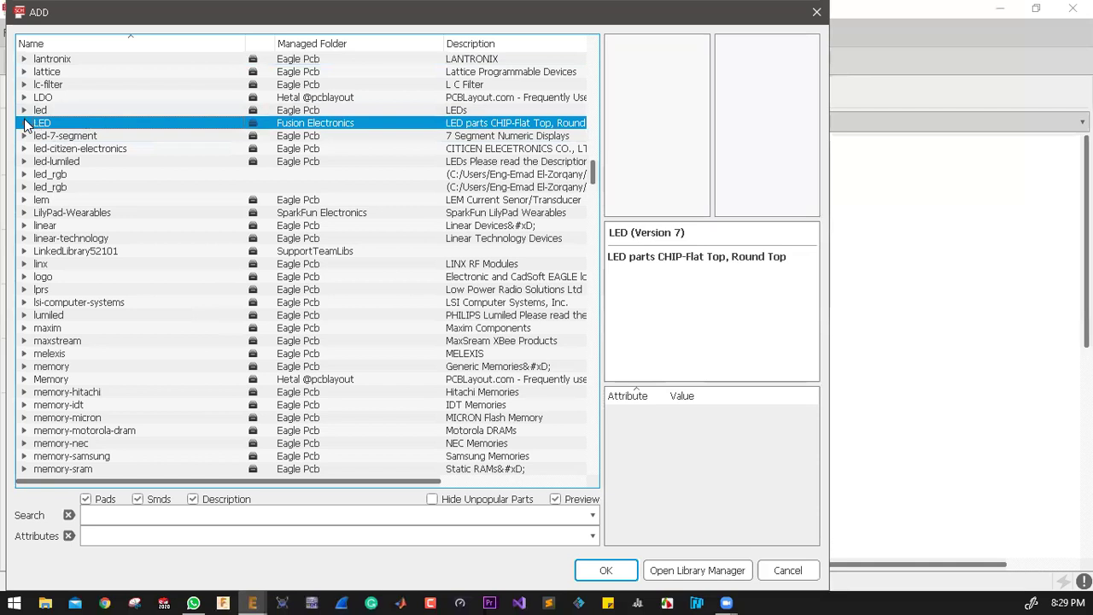
left_click(24, 123)
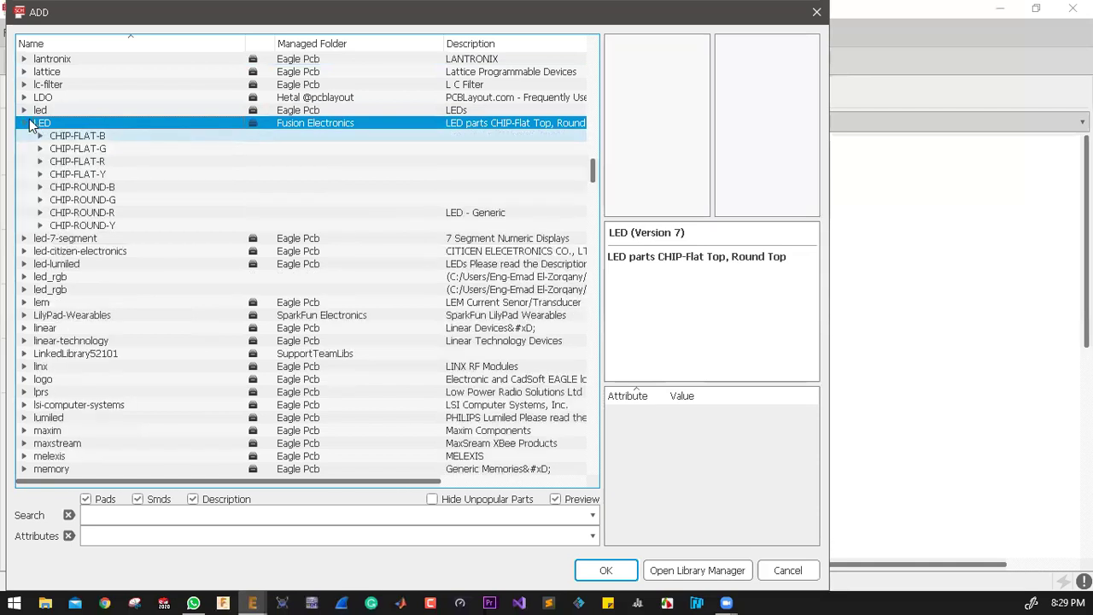
double_click(37, 110)
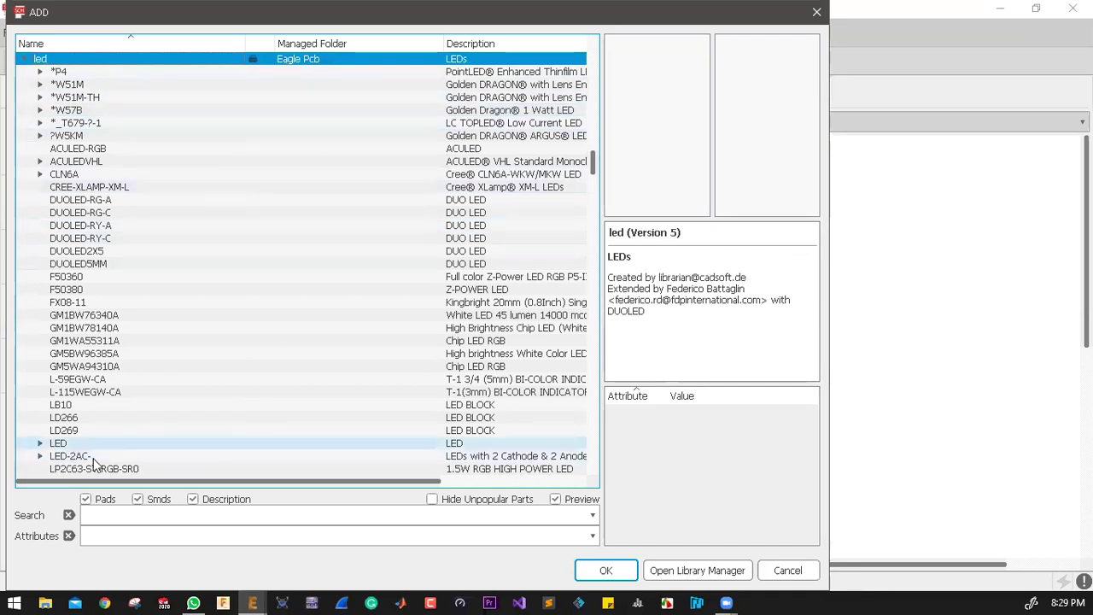
Step: Expand the LED device, compare the LED3MM and LED5MM packages, and choose LED5MM for placement
left_click(68, 444)
scroll(392, 432, "down", 1)
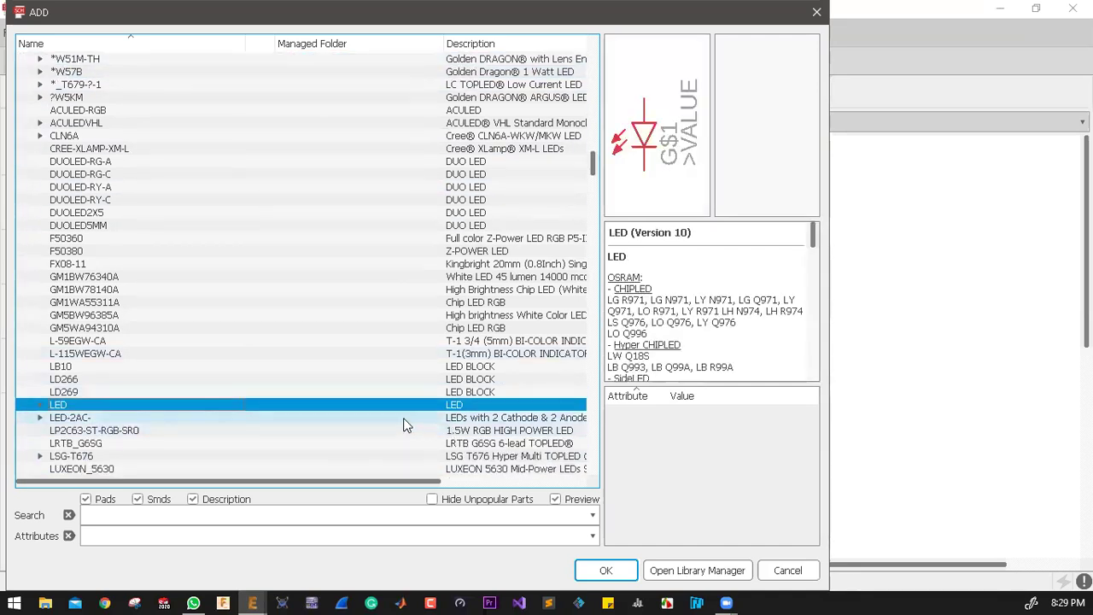
left_click(39, 405)
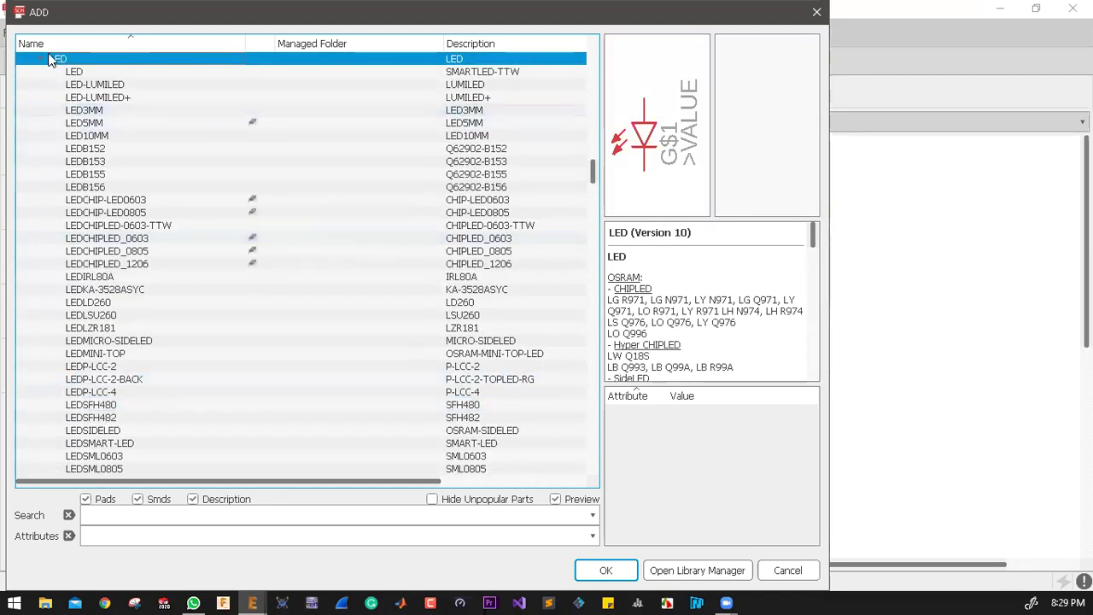
left_click(119, 111)
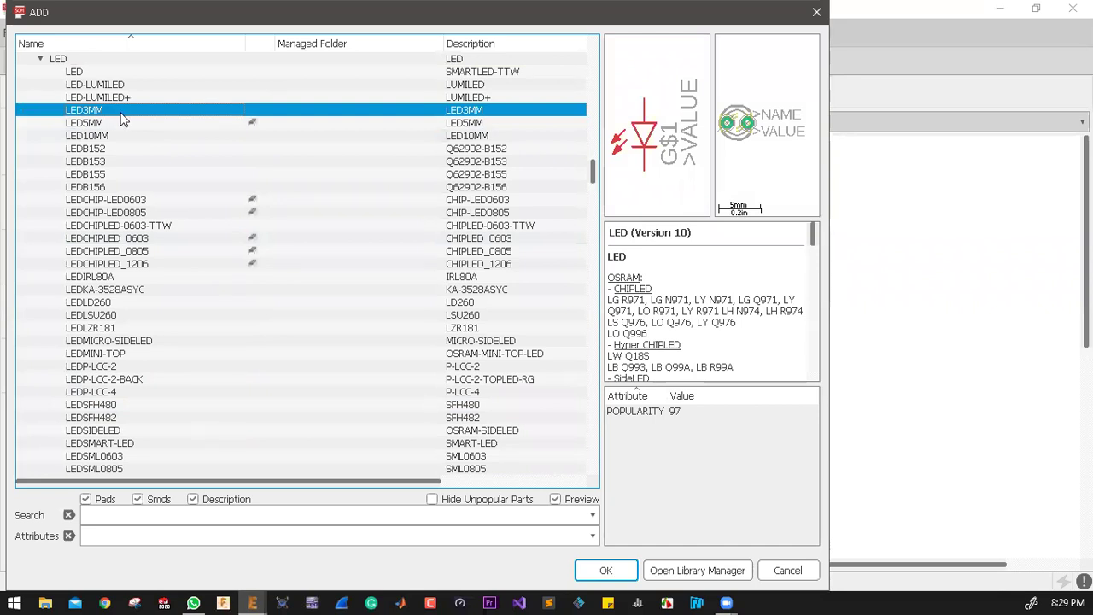
left_click(122, 126)
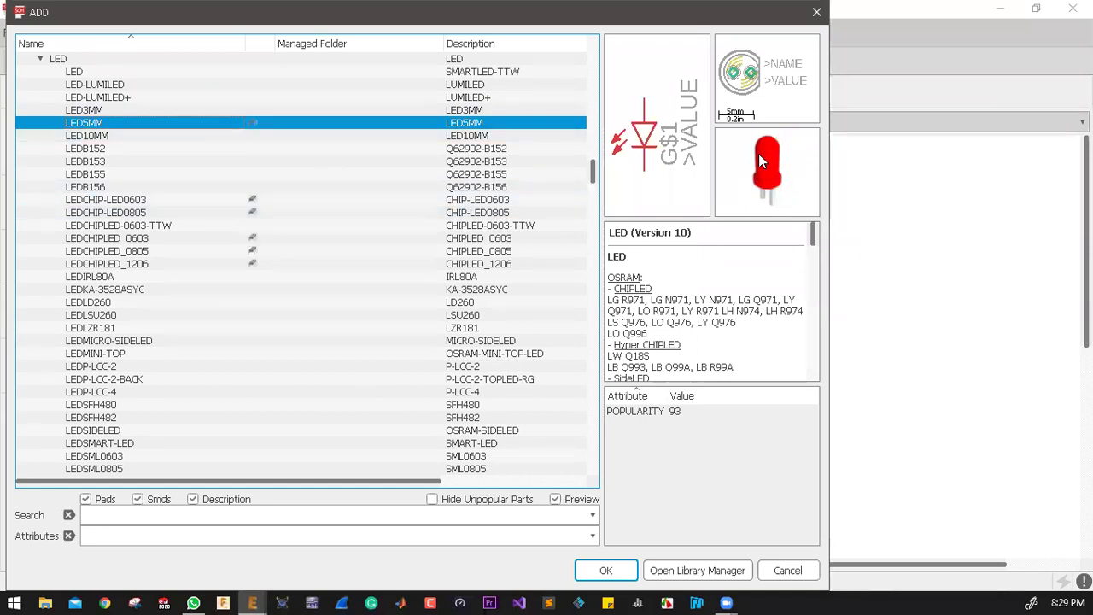
left_click(588, 565)
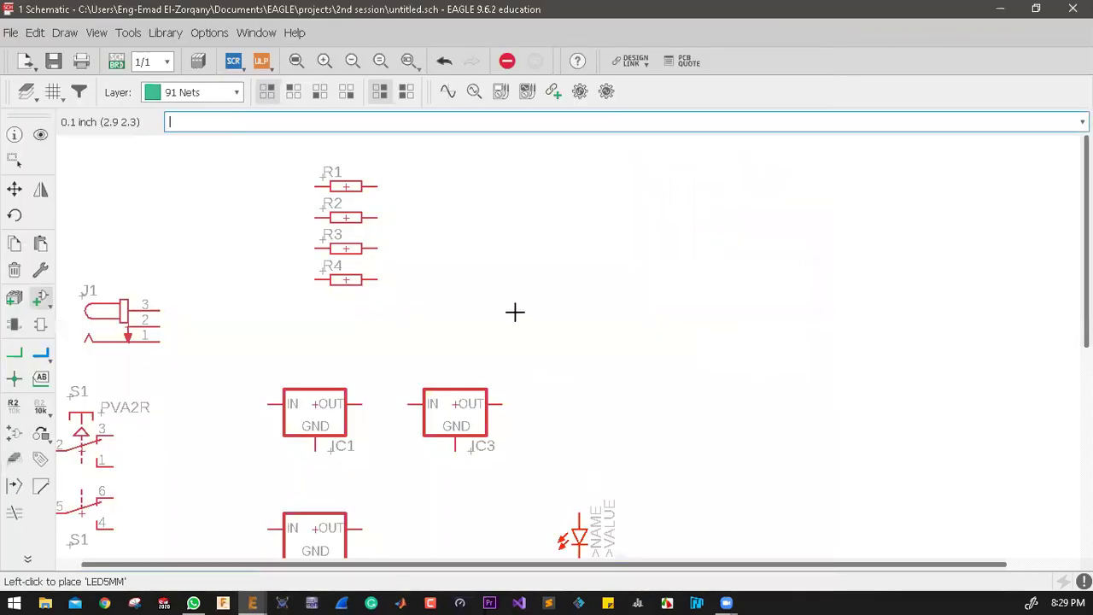
Step: Rotate the LED5MM symbol to horizontal and place four LEDs, one at the right-hand end of each resistor R1 to R4
right_click(447, 186)
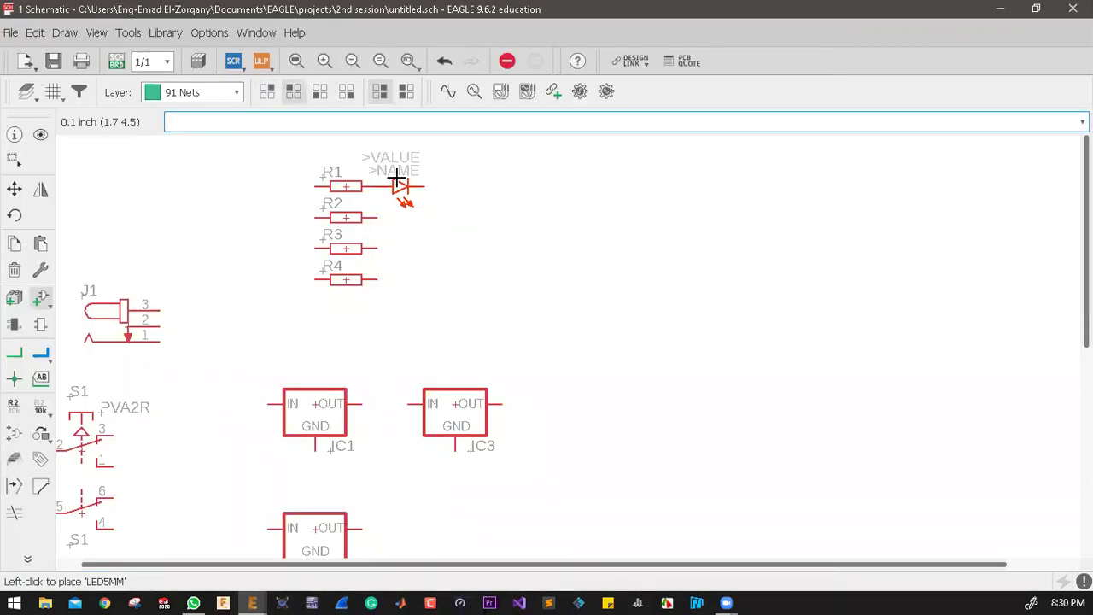
left_click(396, 184)
left_click(397, 217)
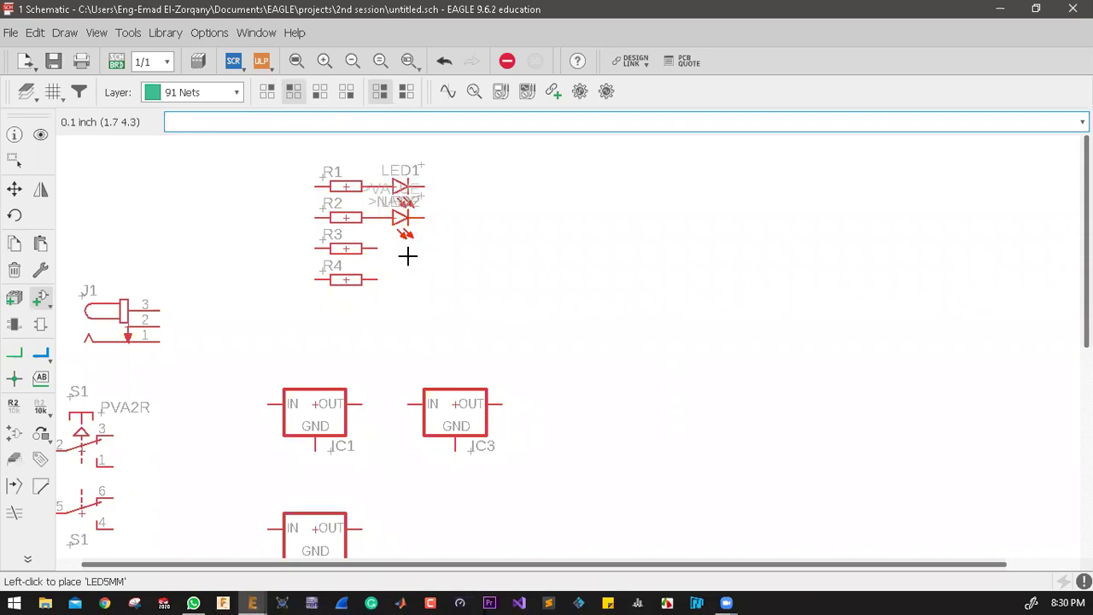
left_click(397, 249)
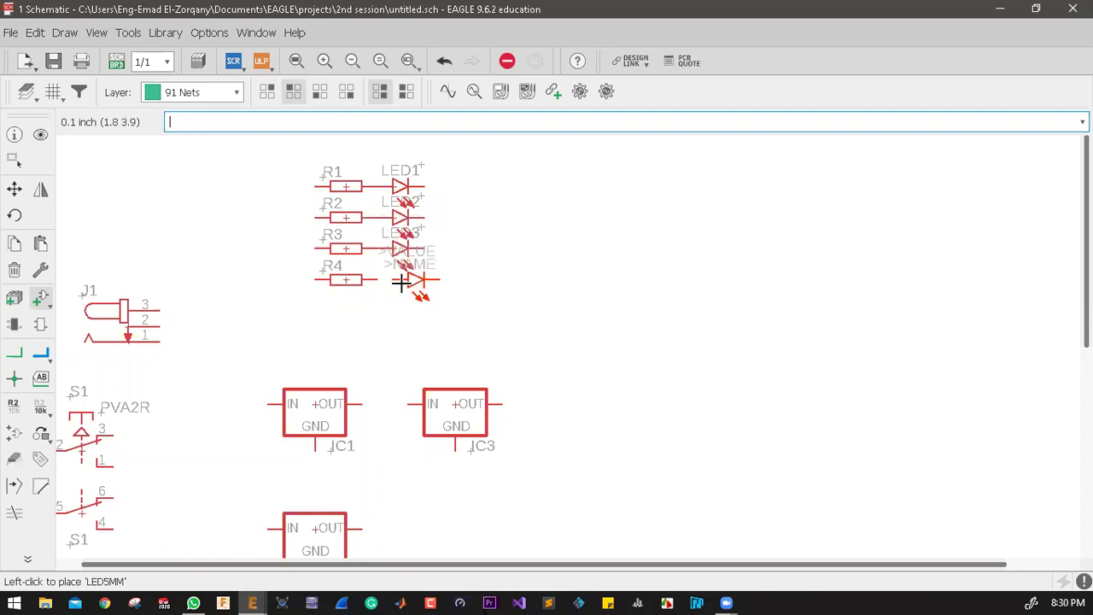
left_click(401, 281)
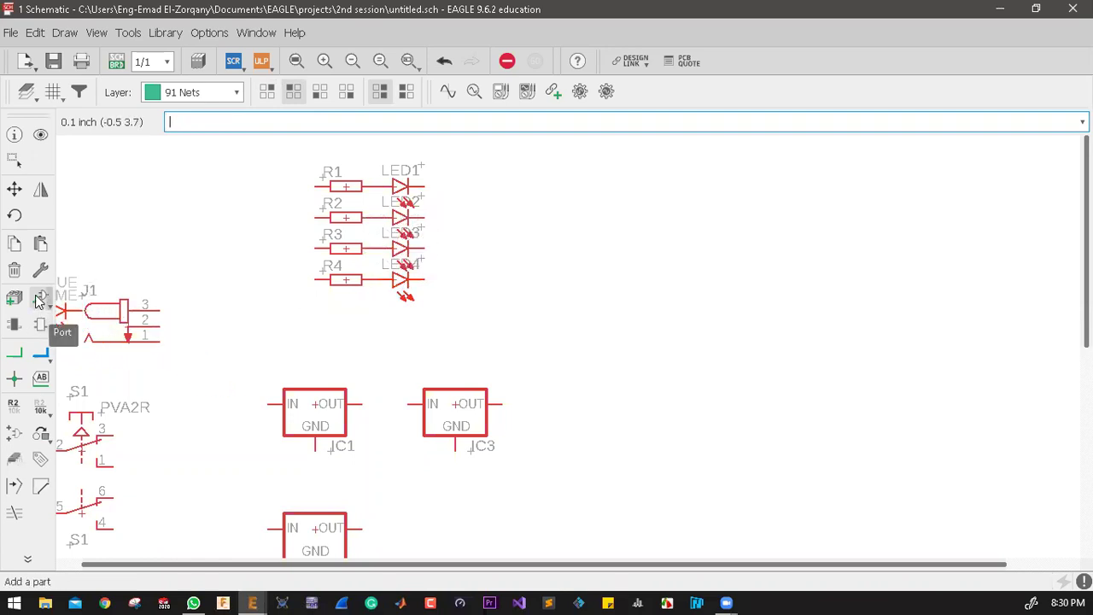
key("Escape")
Step: Collapse and reopen the Eagle Pcb led library and review the LED5MM variant's preview without adding a part
scroll(53, 255, "up", 9)
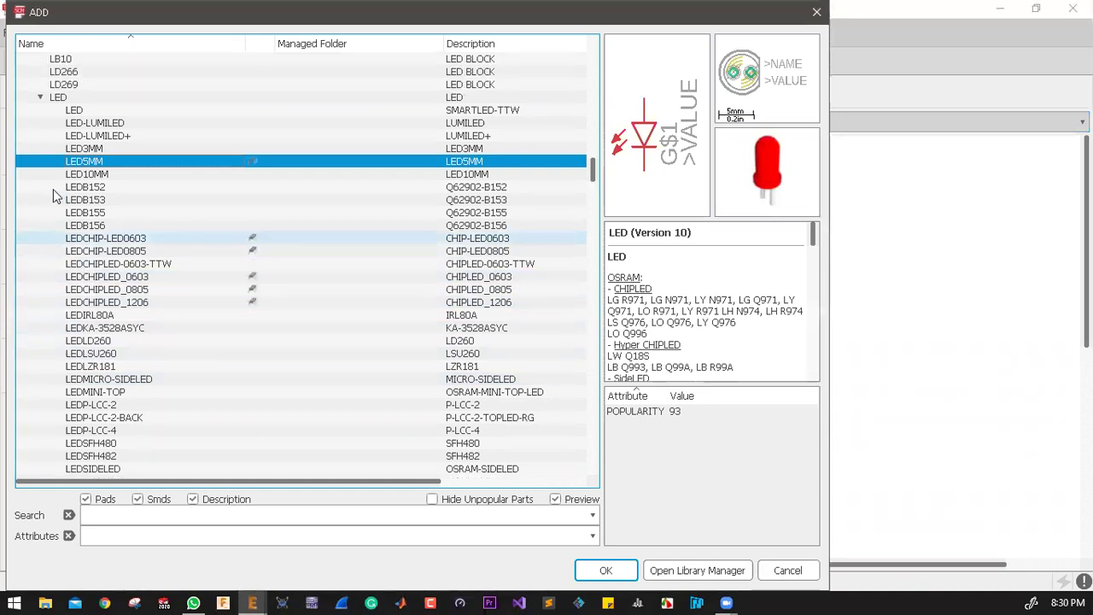
scroll(35, 248, "up", 9)
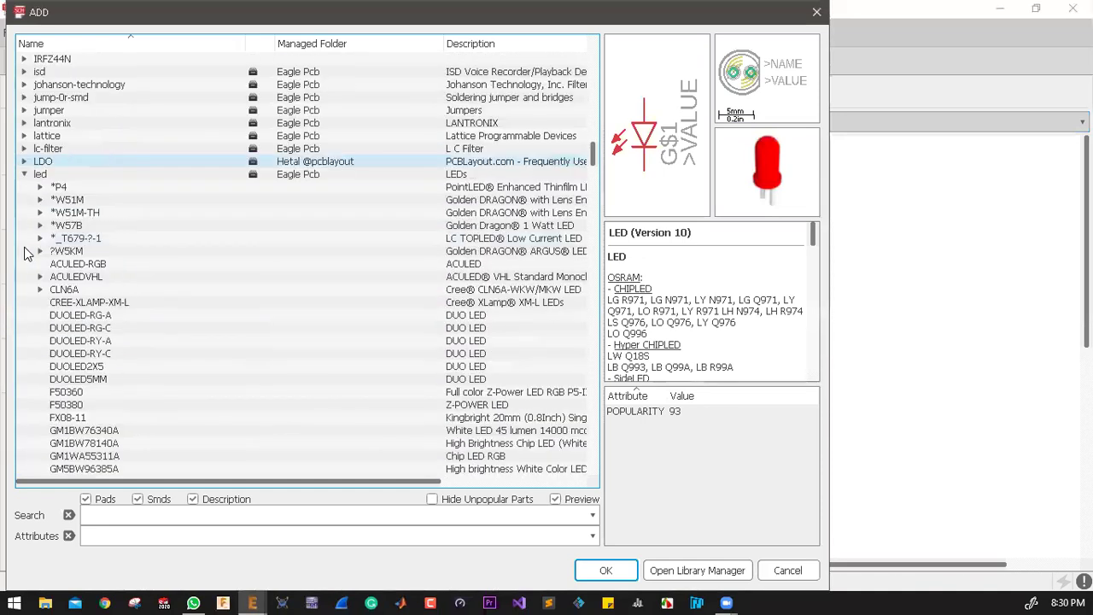
scroll(51, 255, "down", 3)
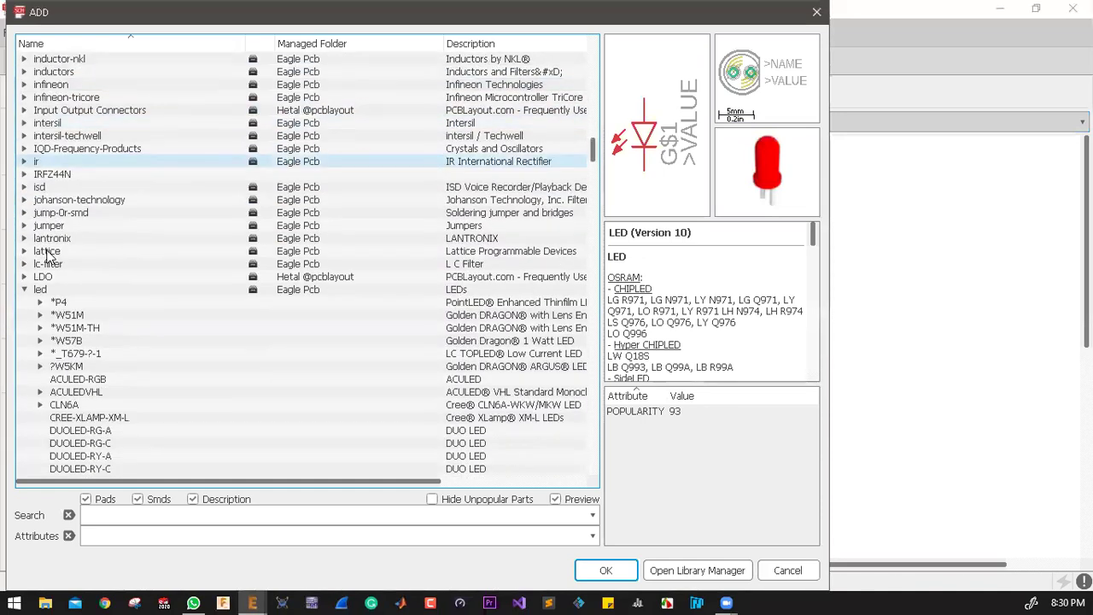
double_click(43, 250)
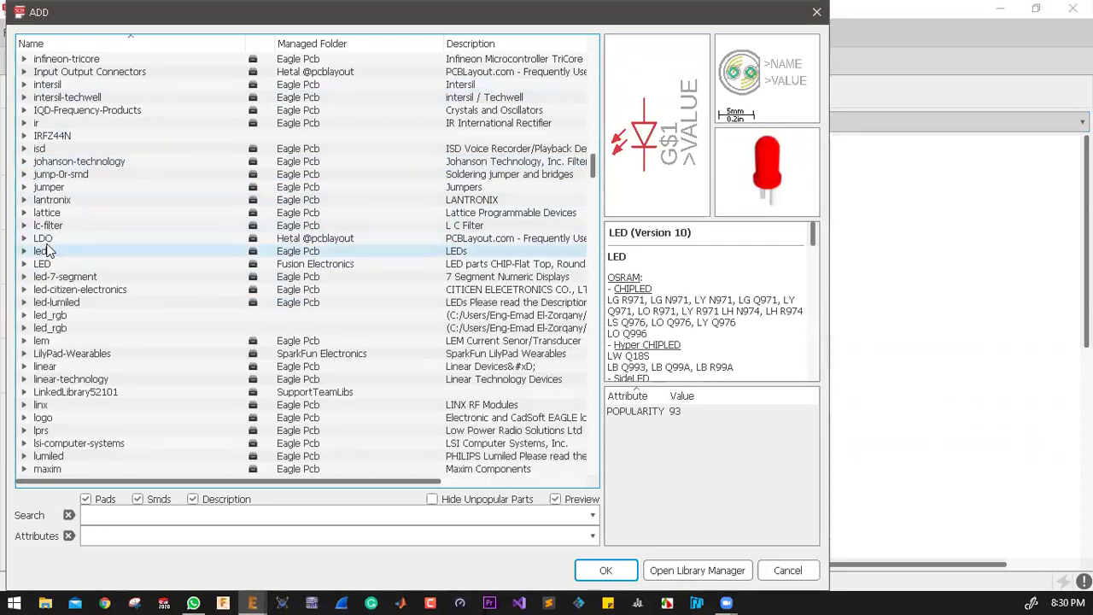
left_click(56, 253)
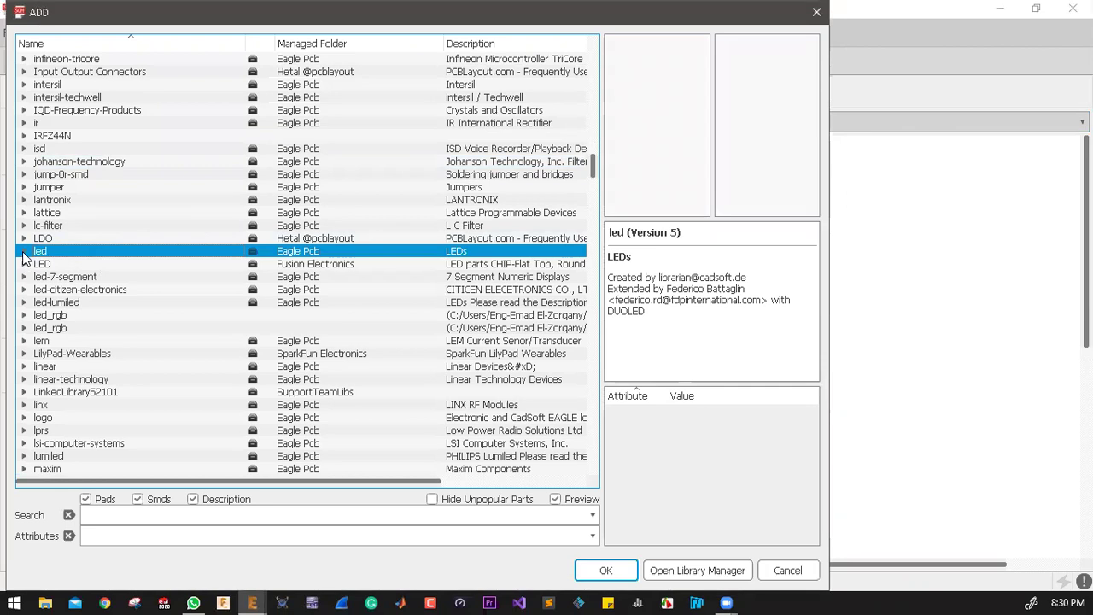
left_click(25, 252)
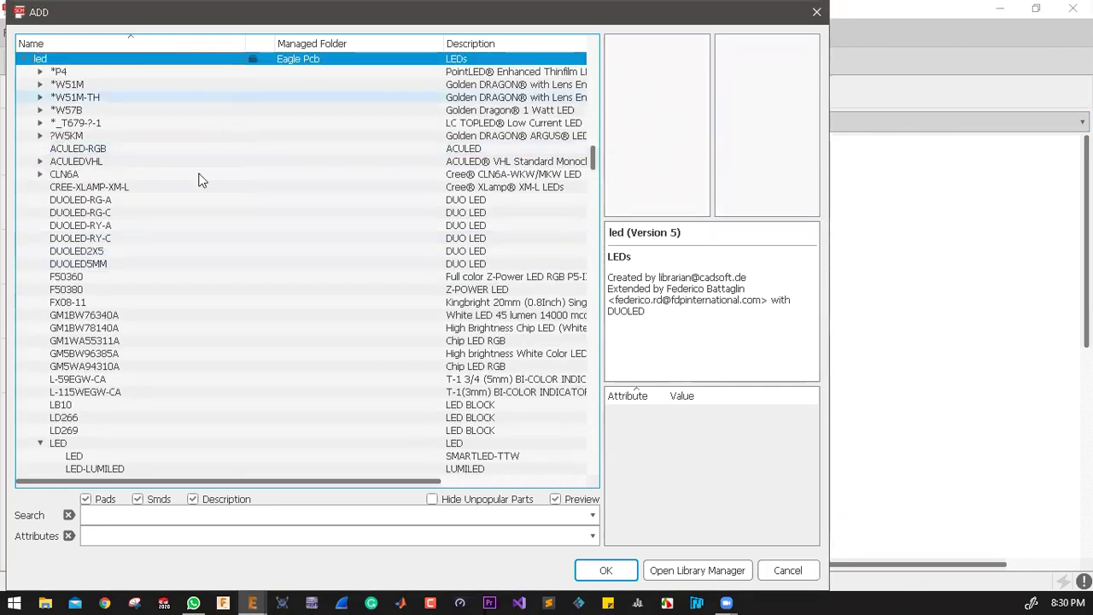
scroll(73, 378, "down", 2)
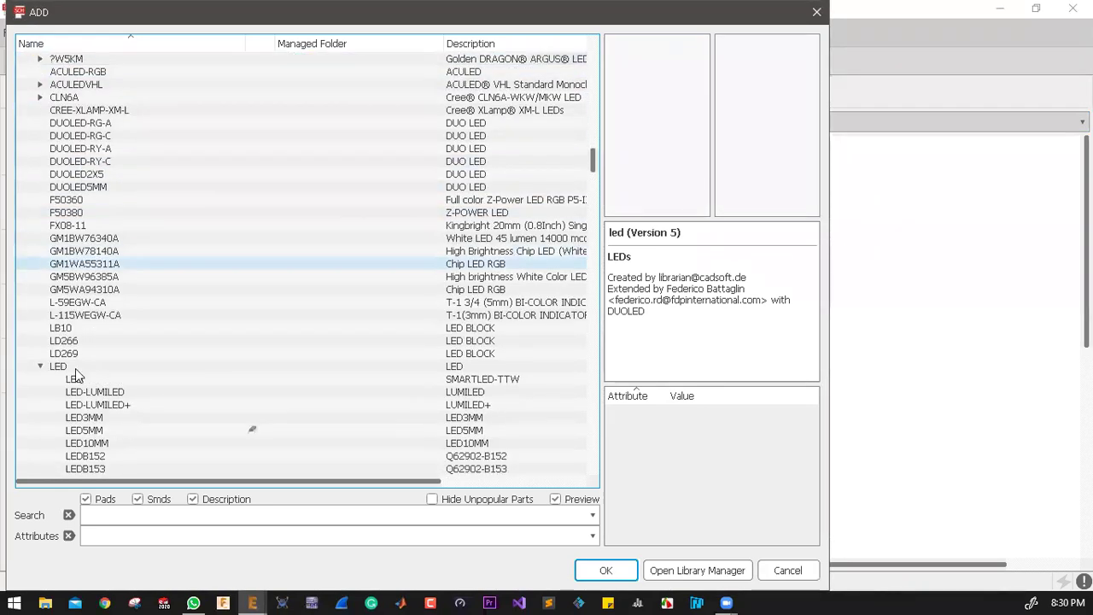
left_click(81, 366)
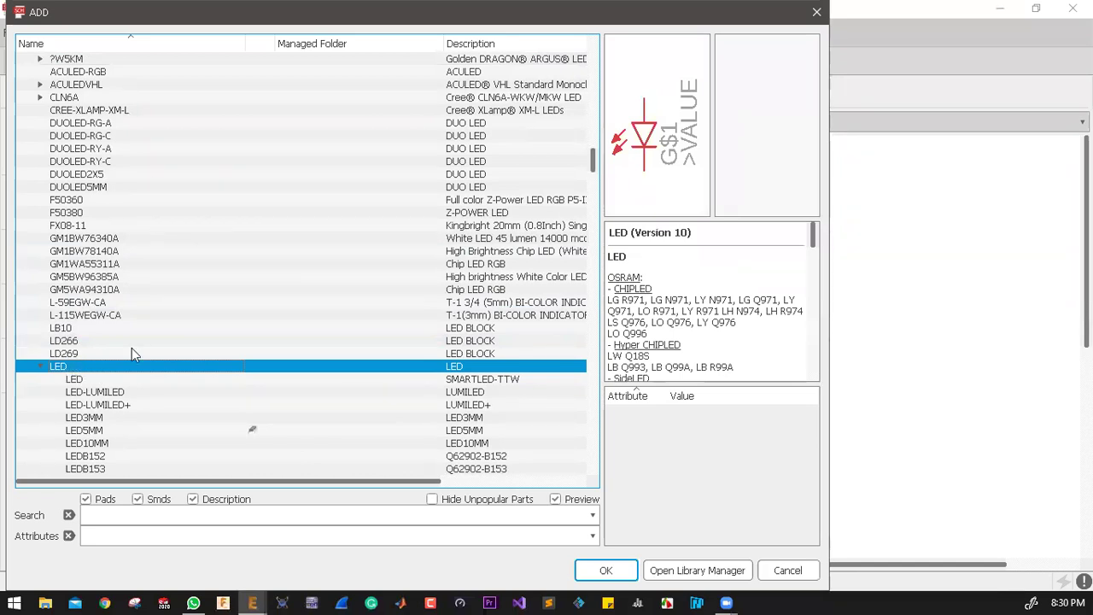
scroll(132, 348, "down", 2)
left_click(91, 355)
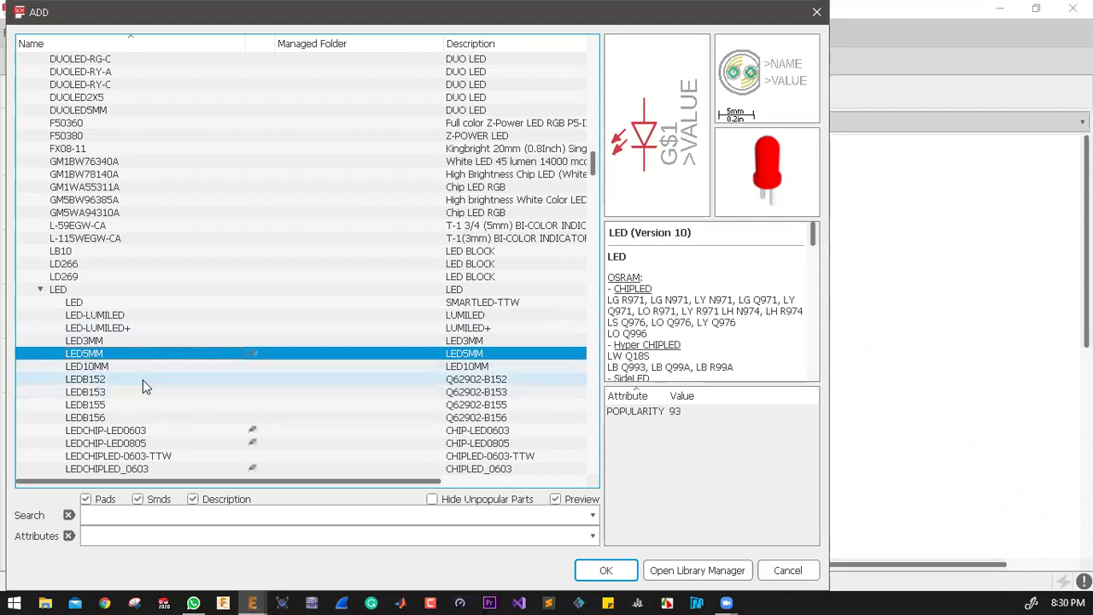
left_click(787, 571)
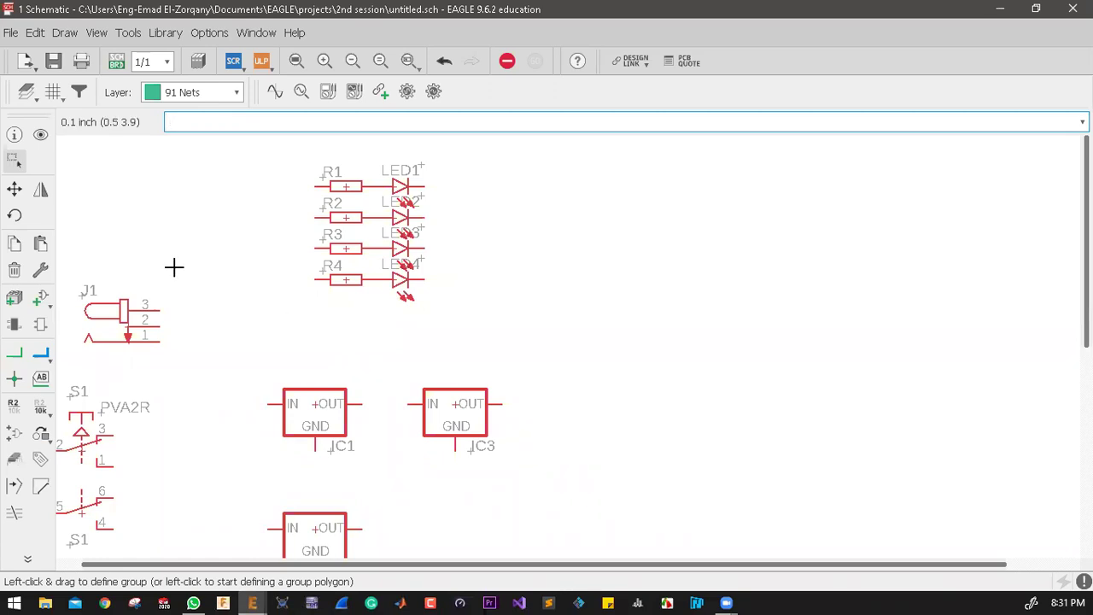
Step: Reopen the part list, collapse and re-expand the Eagle Pcb led library, and locate its LED device
left_click(40, 298)
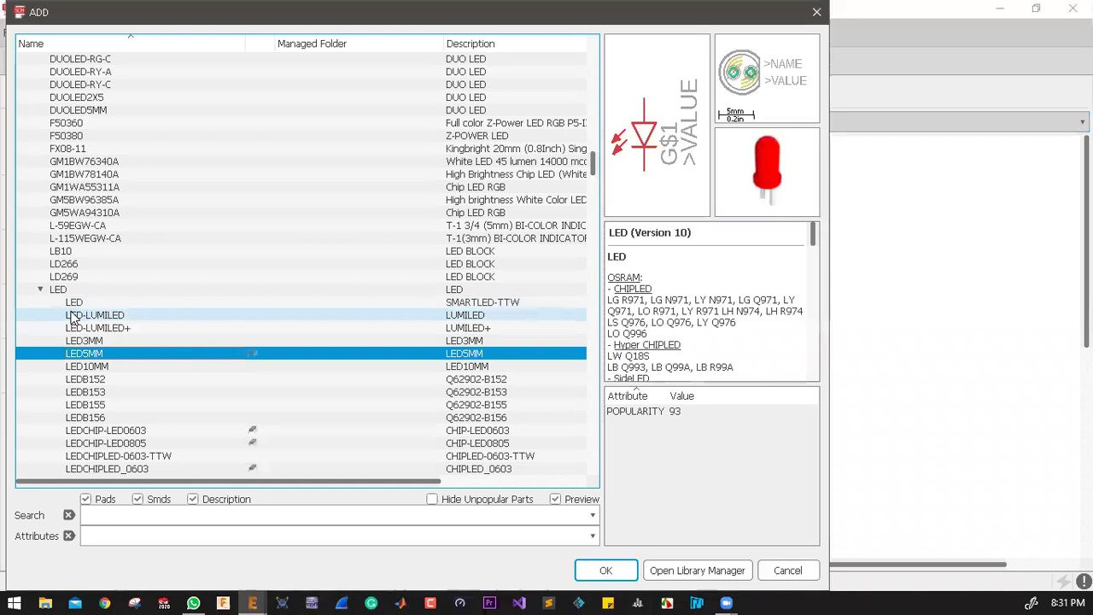
scroll(43, 287, "up", 8)
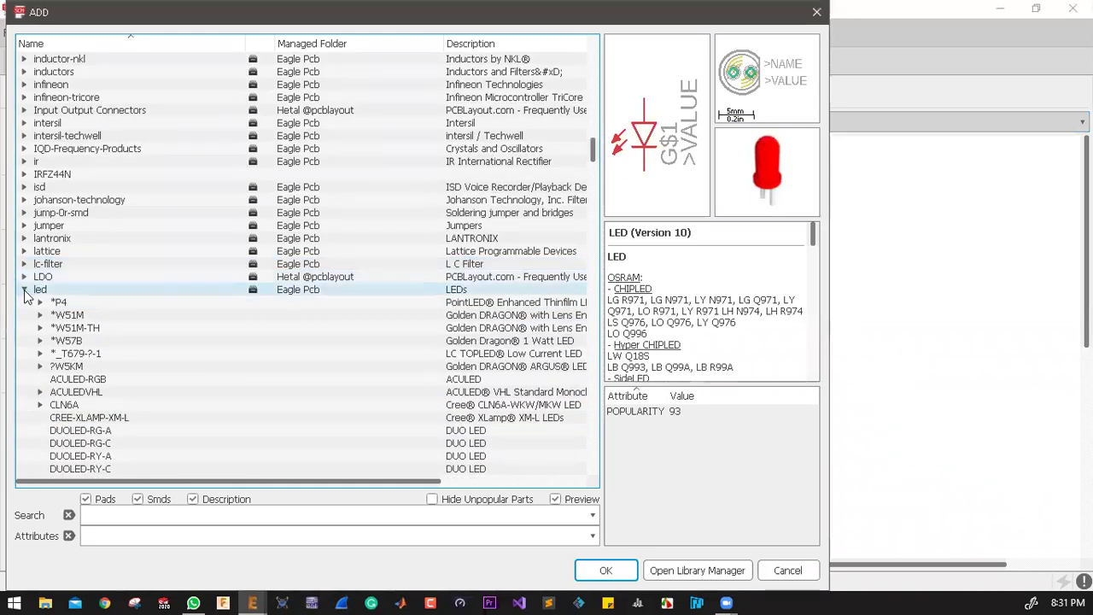
left_click(25, 291)
left_click(36, 291)
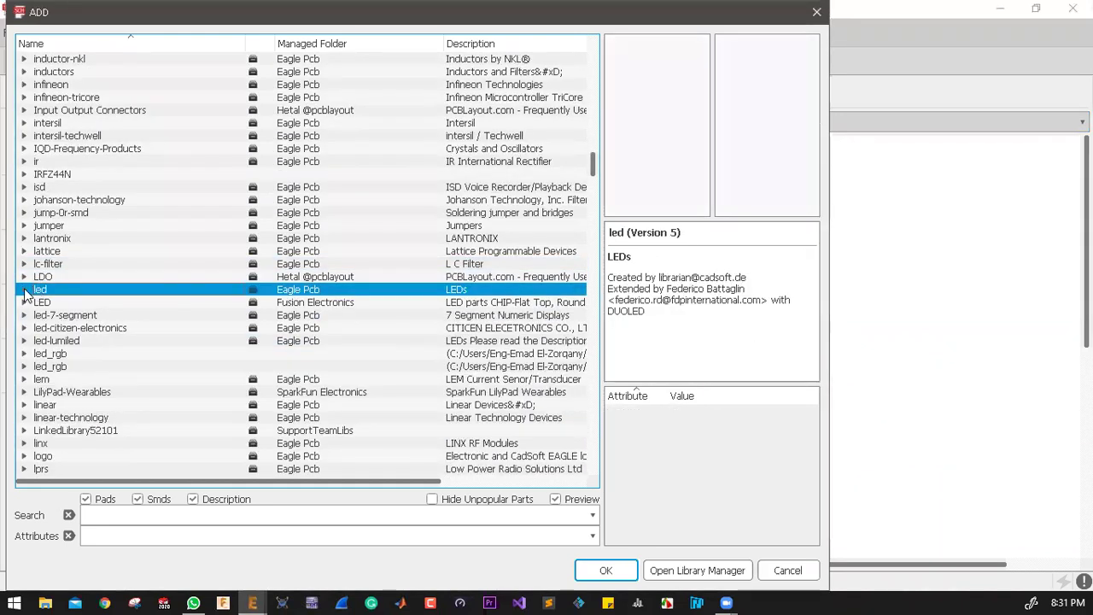
left_click(24, 290)
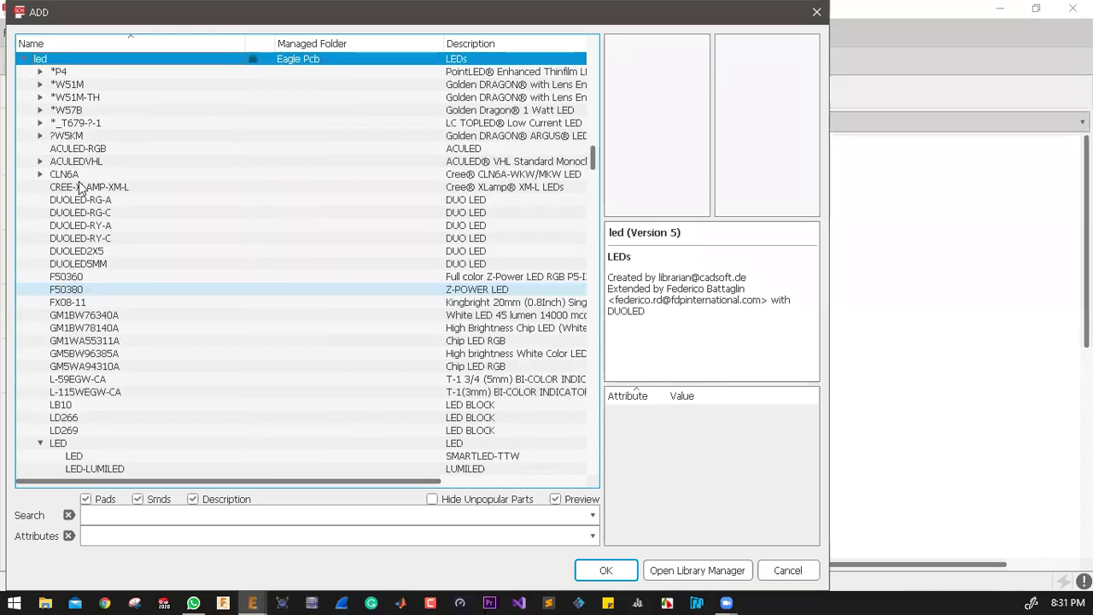
scroll(77, 192, "down", 6)
left_click(61, 212)
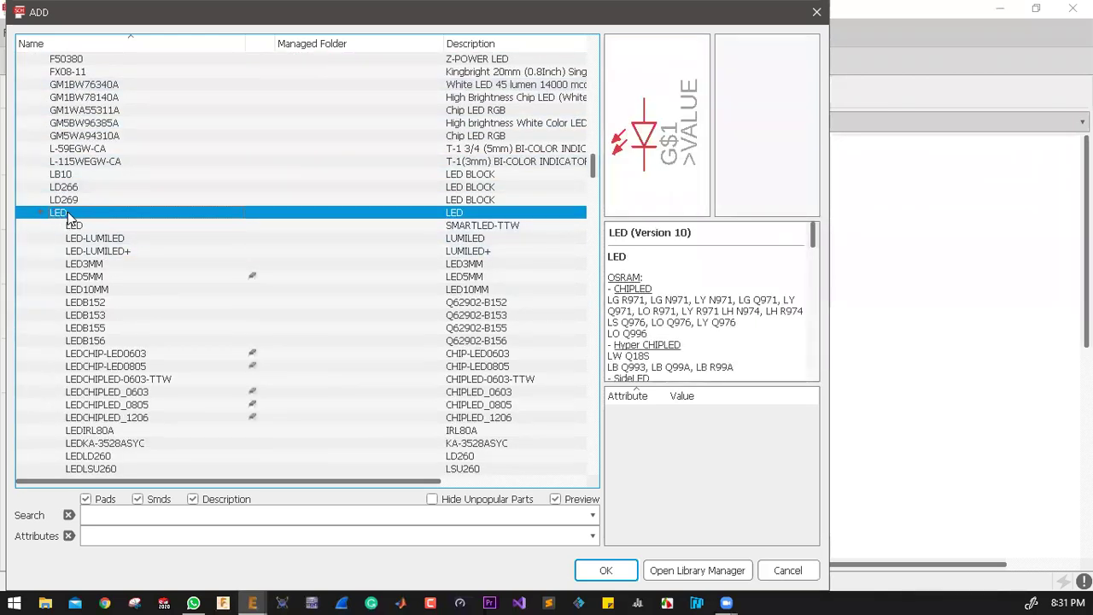
Step: Compare the footprint and 3D previews of the LED3MM and LED5MM variants and close the part list without adding a part
left_click(89, 267)
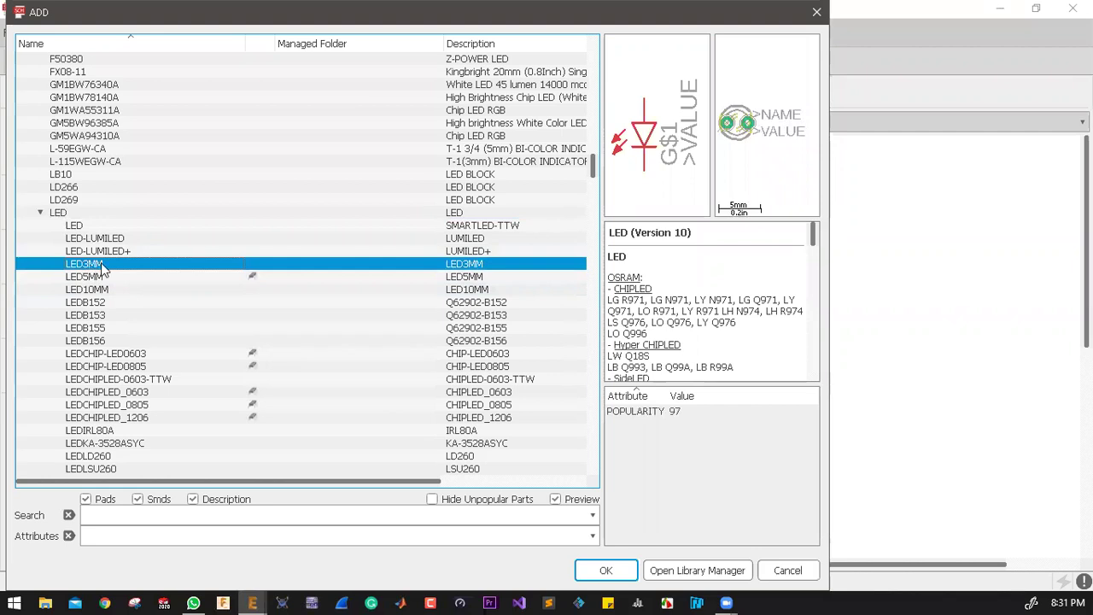
left_click(73, 278)
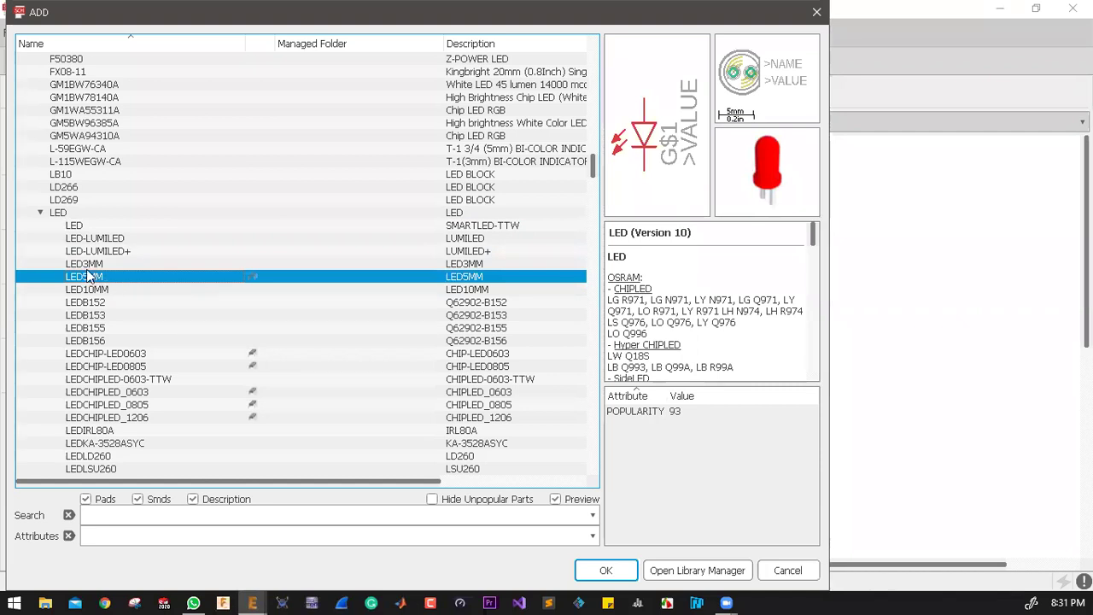
left_click(118, 264)
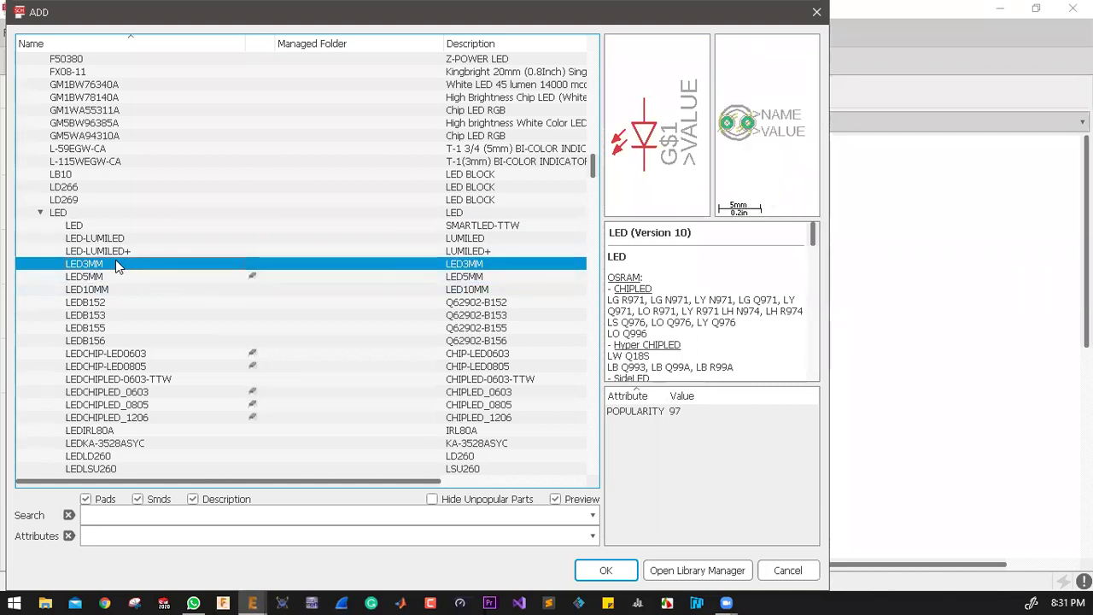
left_click(120, 276)
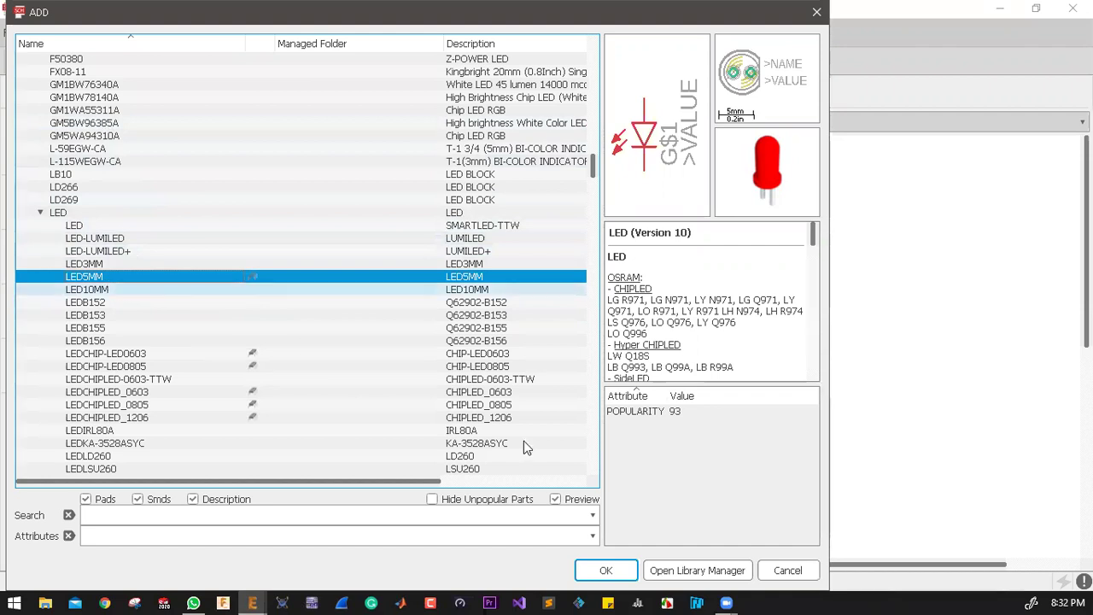
left_click(781, 571)
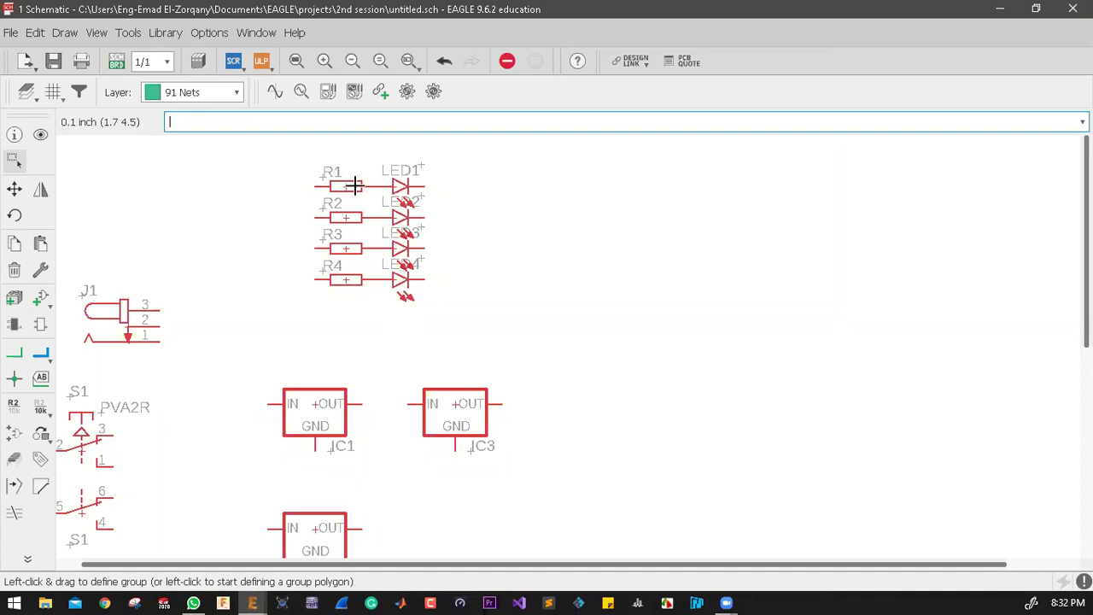
Step: Pick up LED1 beside resistor R1 with the Move tool and set it back in its original position
left_click(14, 189)
left_click(446, 188)
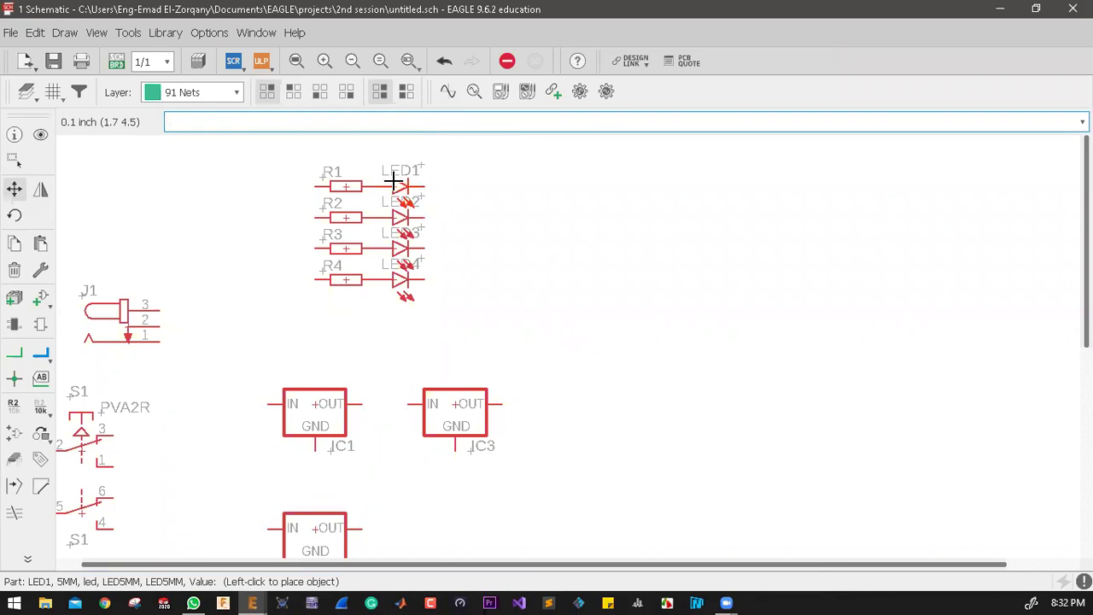
left_click(393, 185)
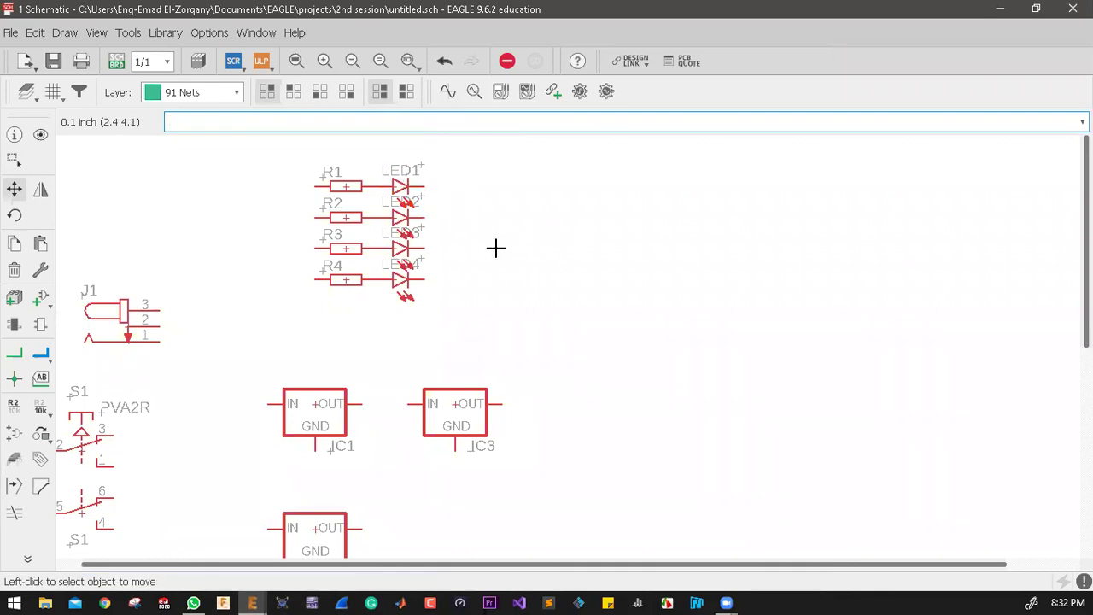
scroll(439, 254, "down", 5)
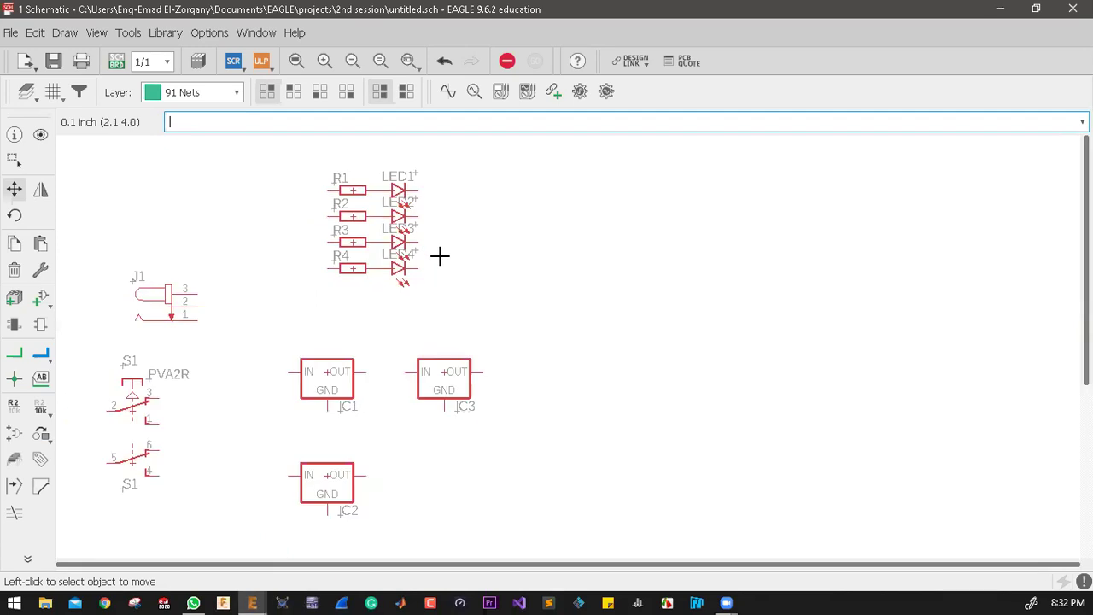
scroll(394, 283, "up", 3)
scroll(401, 352, "up", 1)
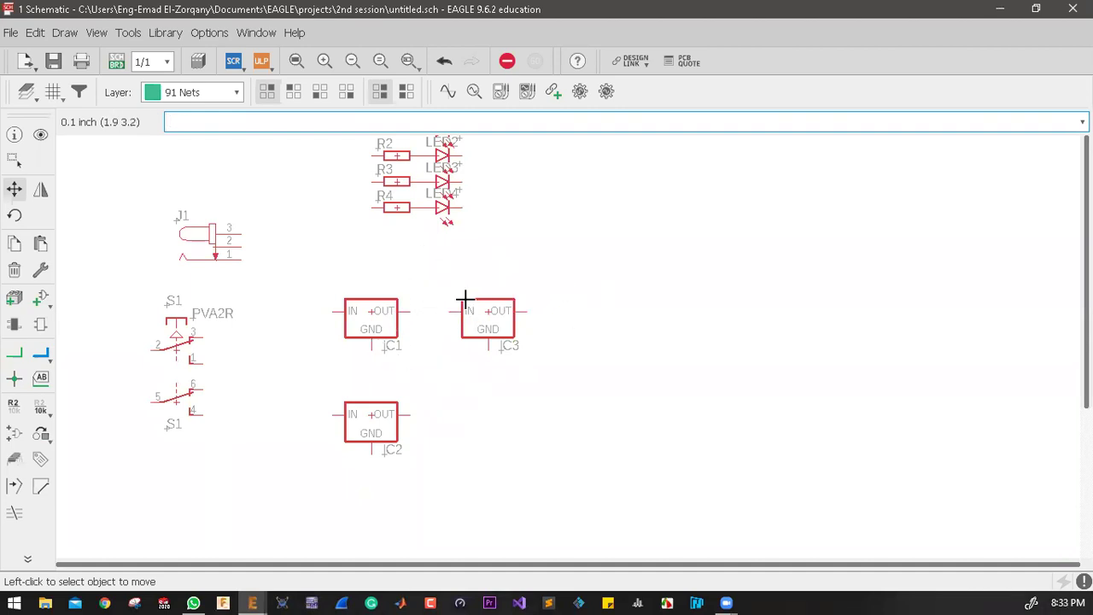
Step: Reopen the part list, collapse the led library, and select the Battery_Holder library near the start of the list
left_click(39, 298)
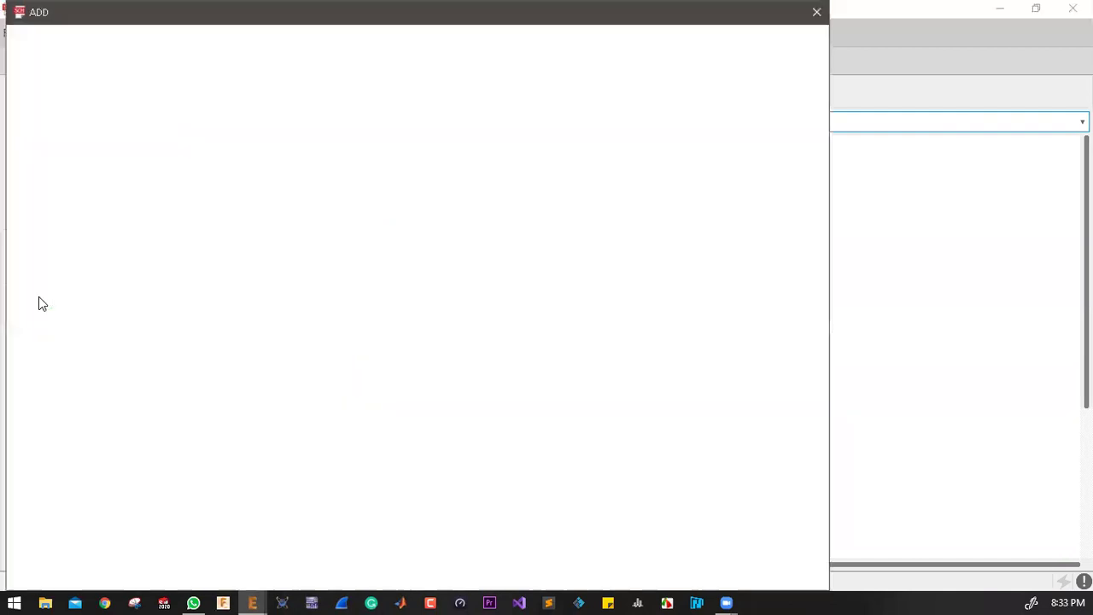
scroll(91, 234, "up", 12)
left_click(24, 289)
scroll(77, 261, "up", 13)
scroll(75, 256, "up", 15)
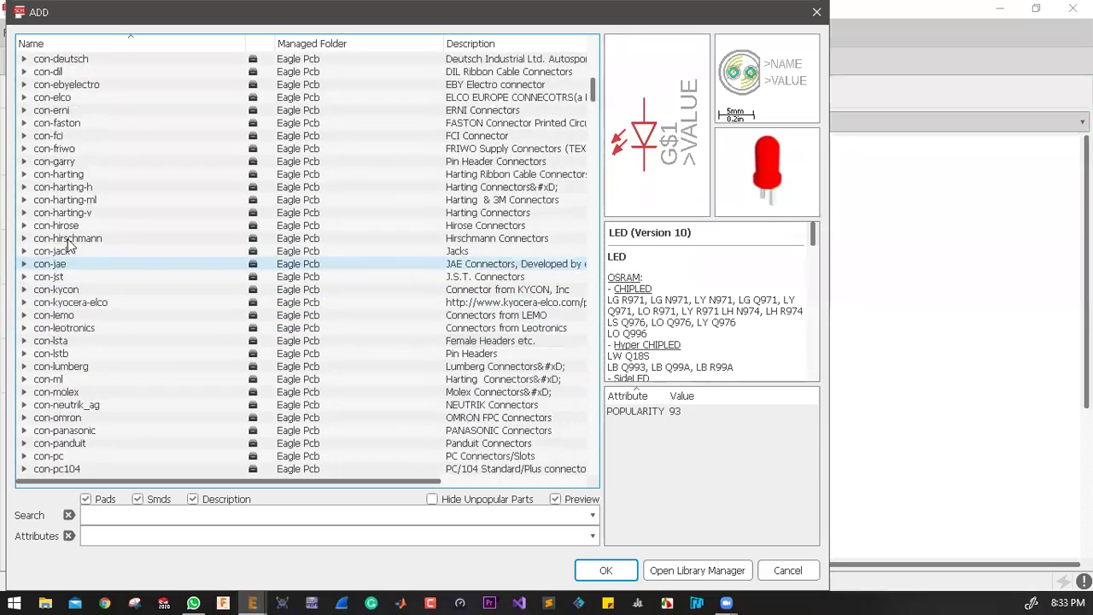
scroll(71, 246, "up", 15)
left_click(72, 201)
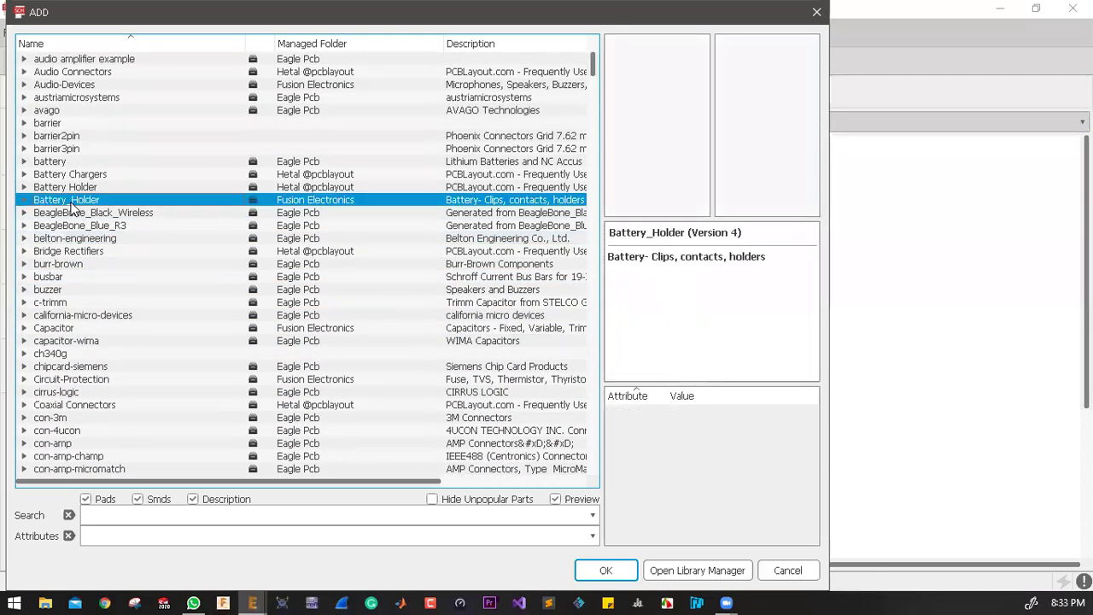
Step: Find the Eagle Pcb pinhead library among the libraries starting with P and expand it
key("p")
key("Down")
key("Down")
key("Down")
key("Down")
key("Down")
key("Down")
key("Down")
key("Down")
key("Down")
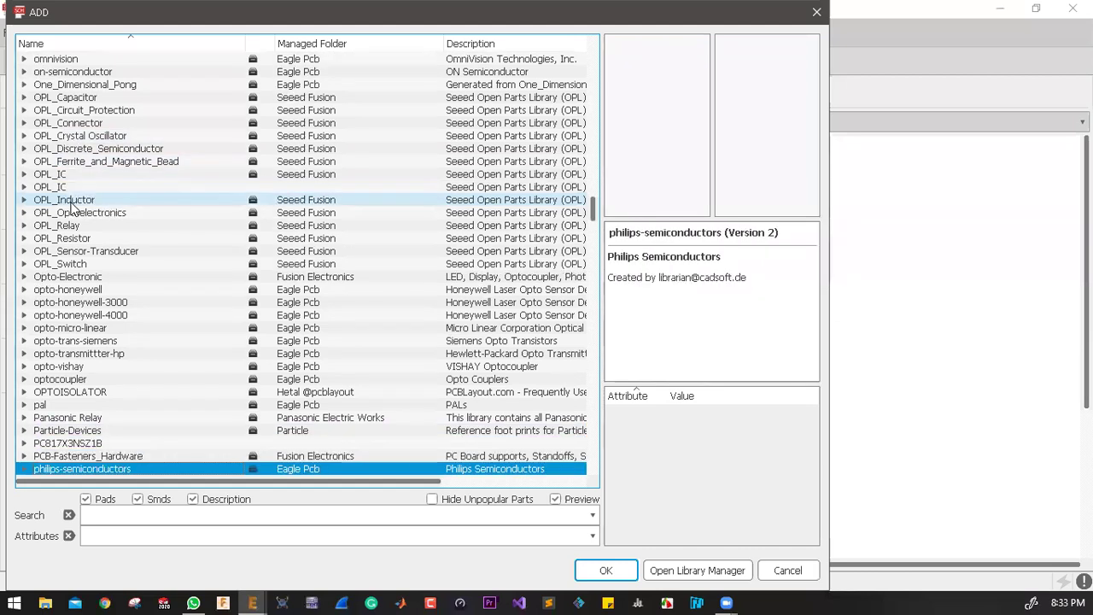
key("Up")
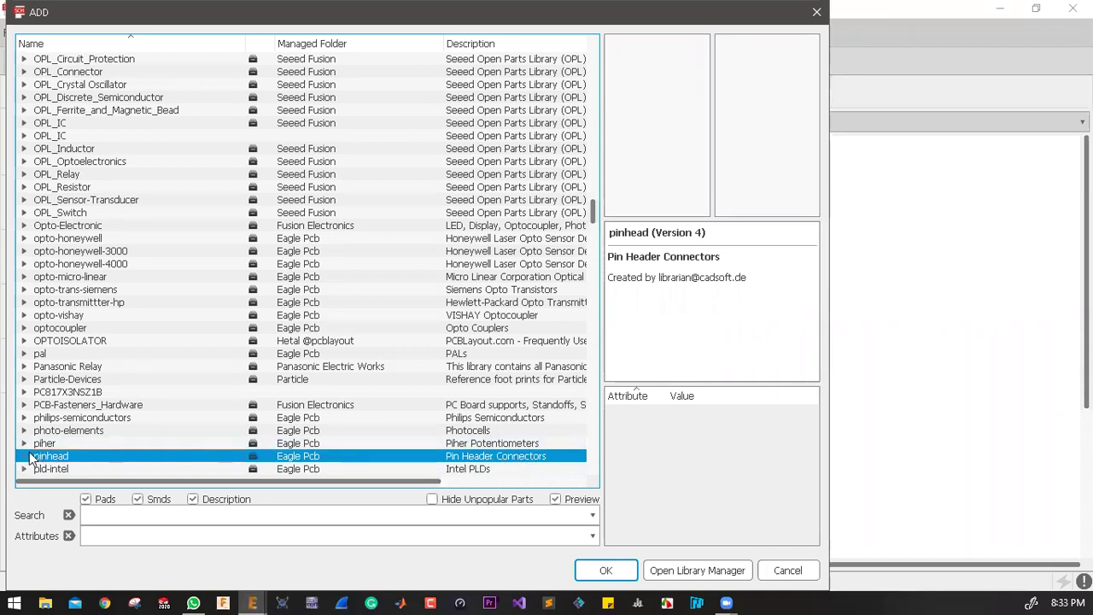
scroll(78, 449, "down", 1)
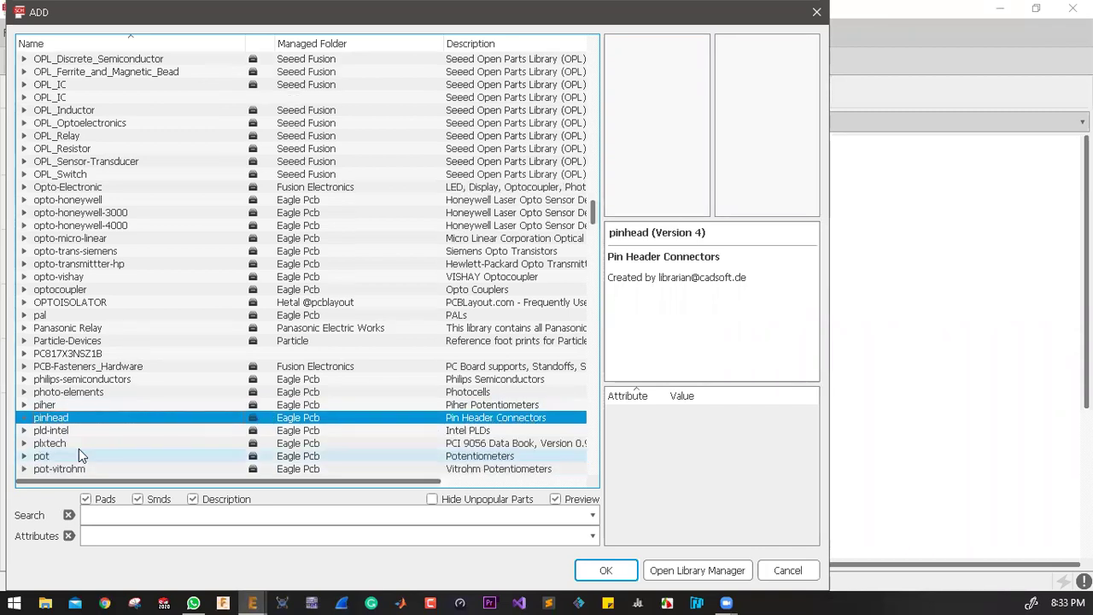
left_click(23, 418)
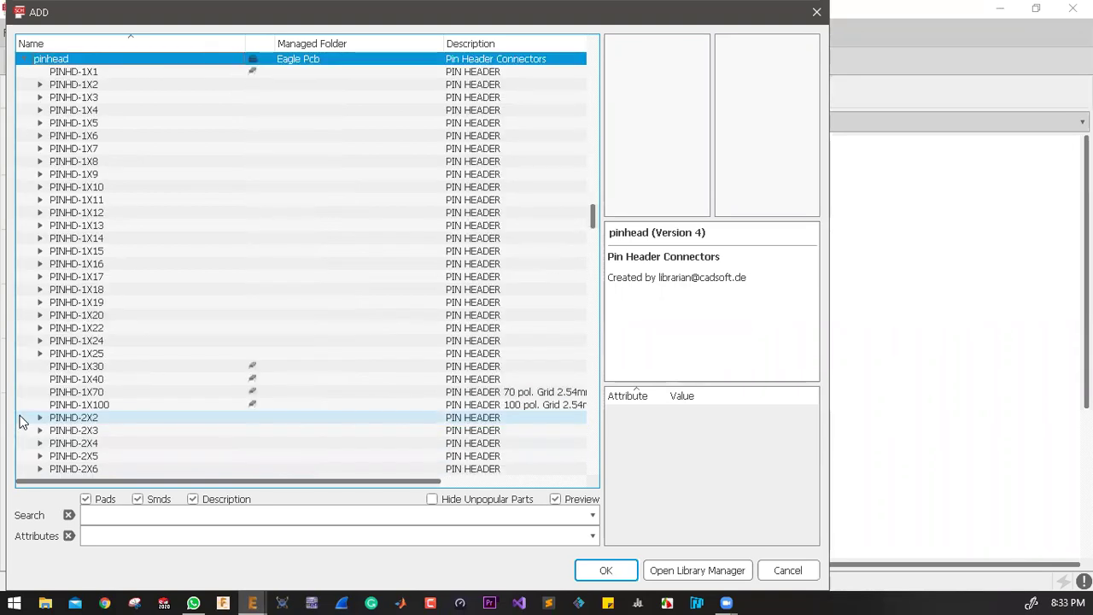
Step: Examine the range of pin headers in the pinhead library, previewing the single-pin PINHD-1X1 and the double-row PINHD-2X30
left_click(89, 72)
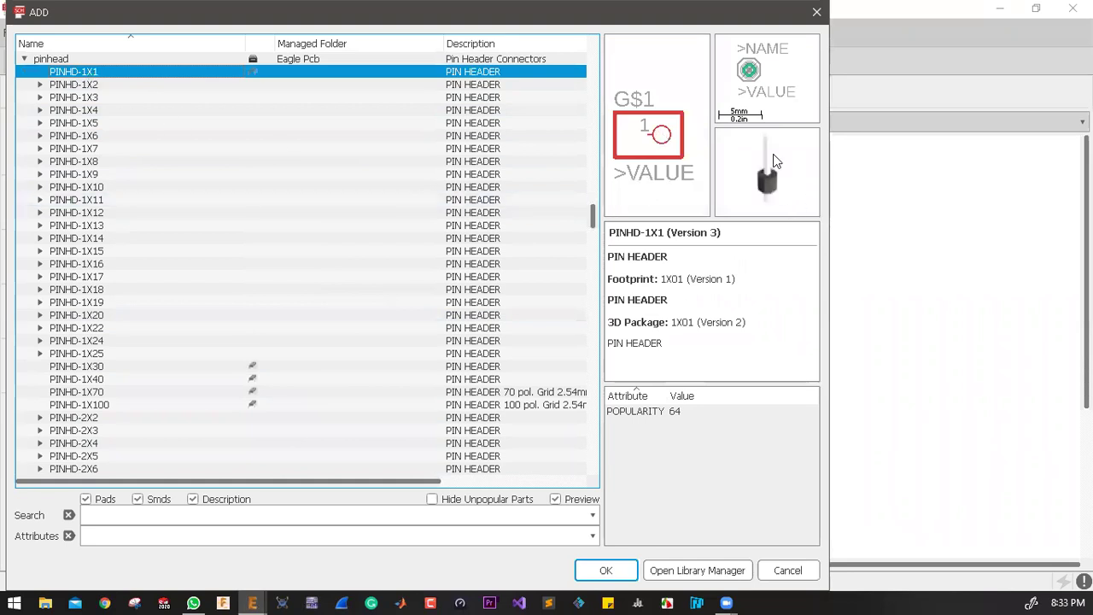
scroll(285, 383, "down", 10)
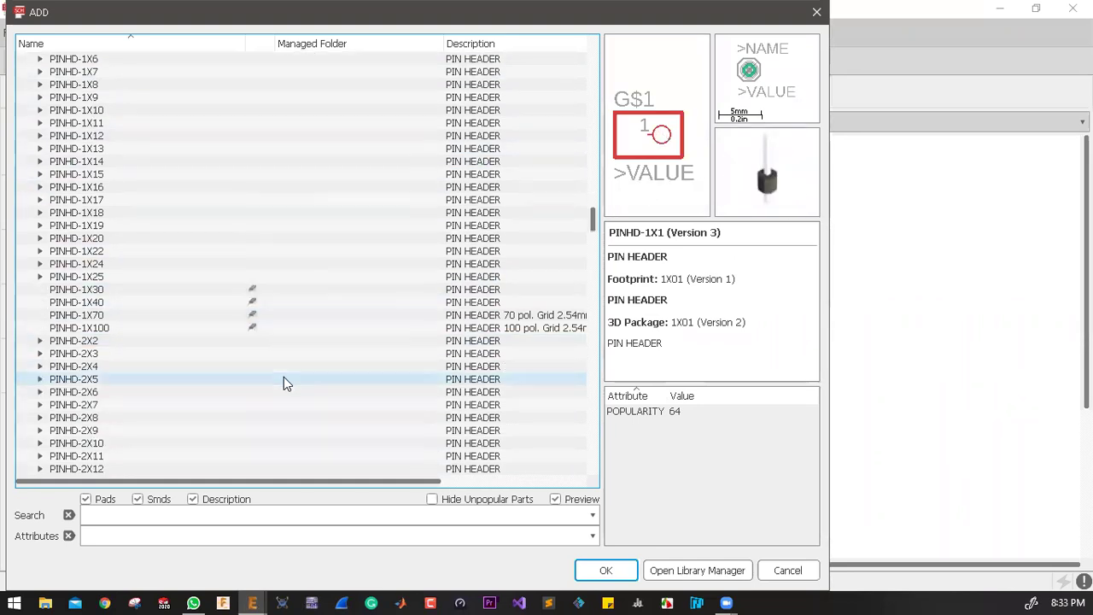
scroll(248, 381, "down", 2)
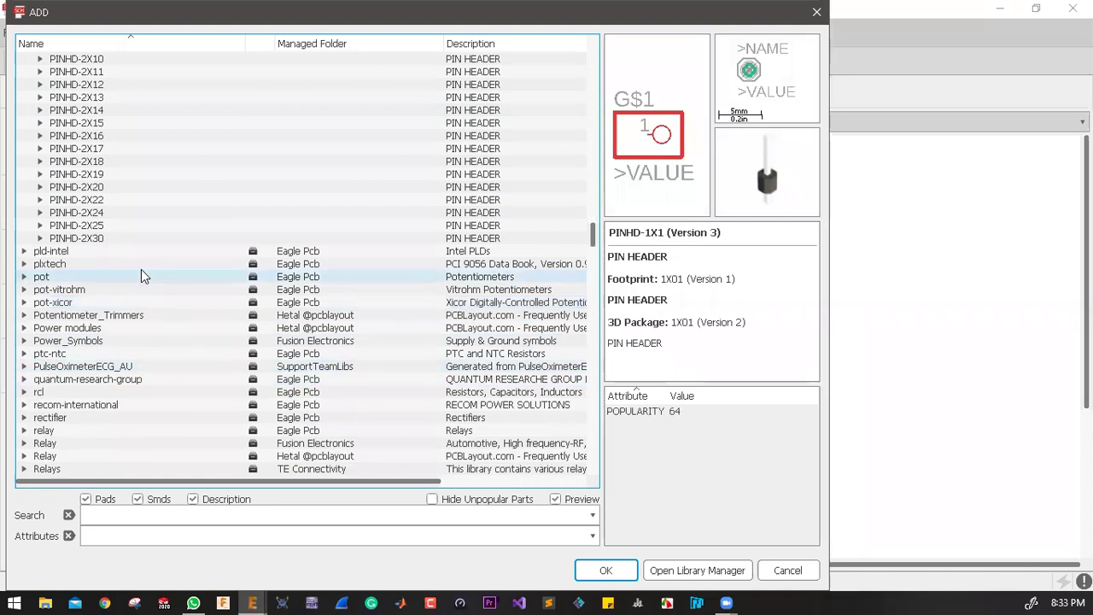
left_click(103, 238)
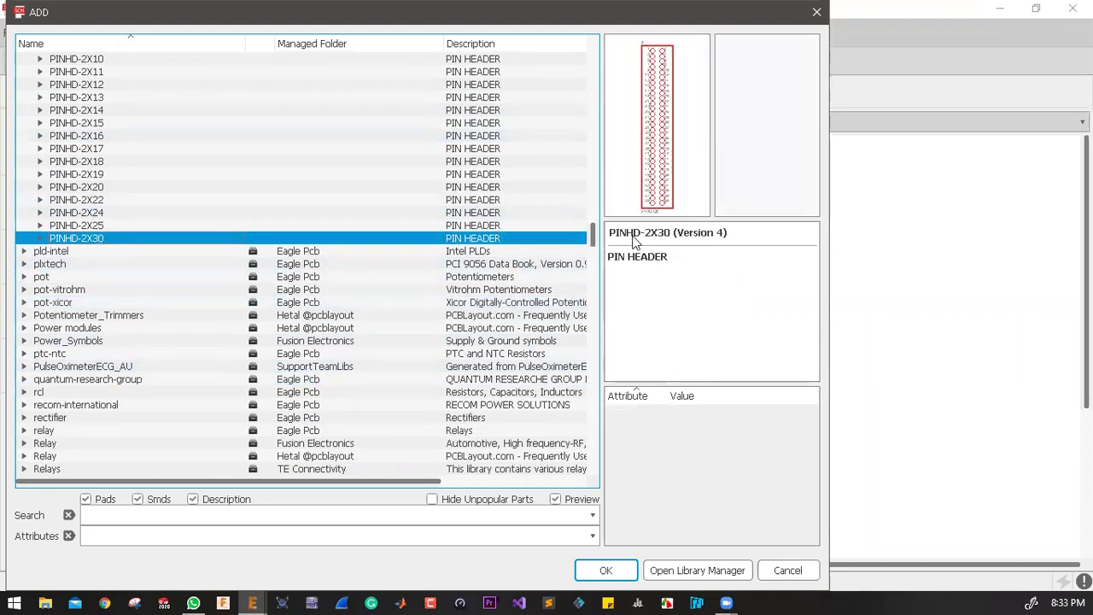
scroll(217, 194, "up", 17)
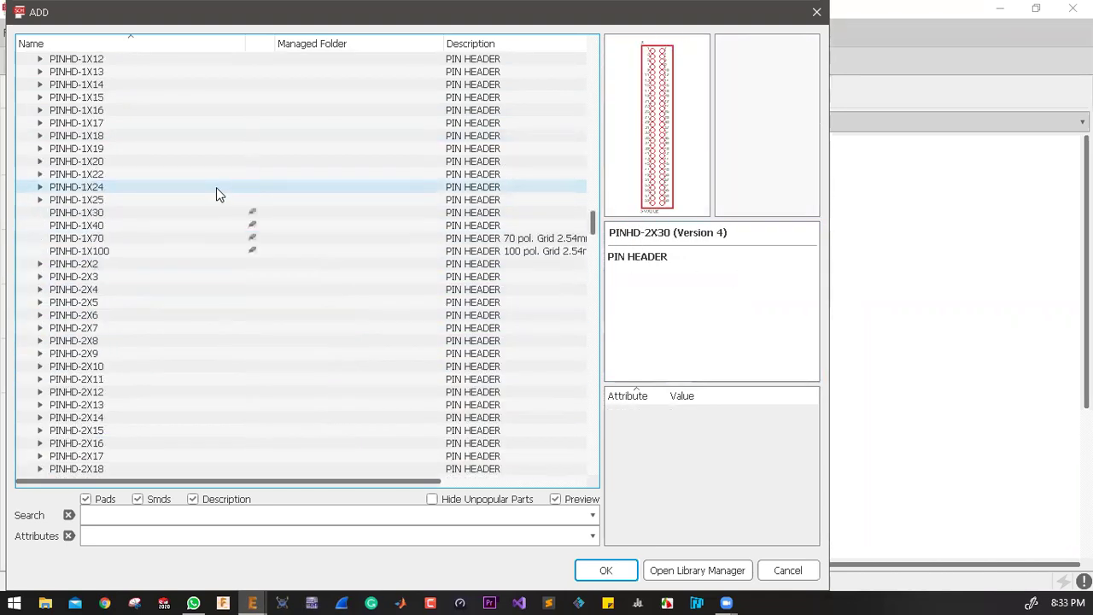
scroll(137, 254, "down", 1)
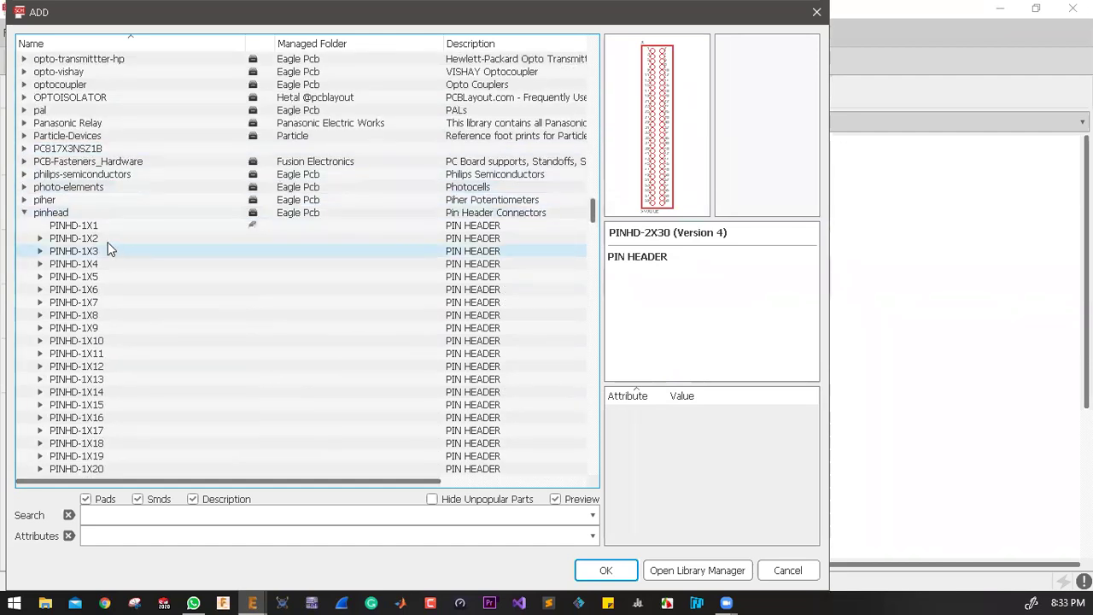
Step: Expand the PINHD-1X2 device and compare its straight PINHD-1X2 and angled PINHD-1X2/90 variants with PINHD-1X1
left_click(77, 241)
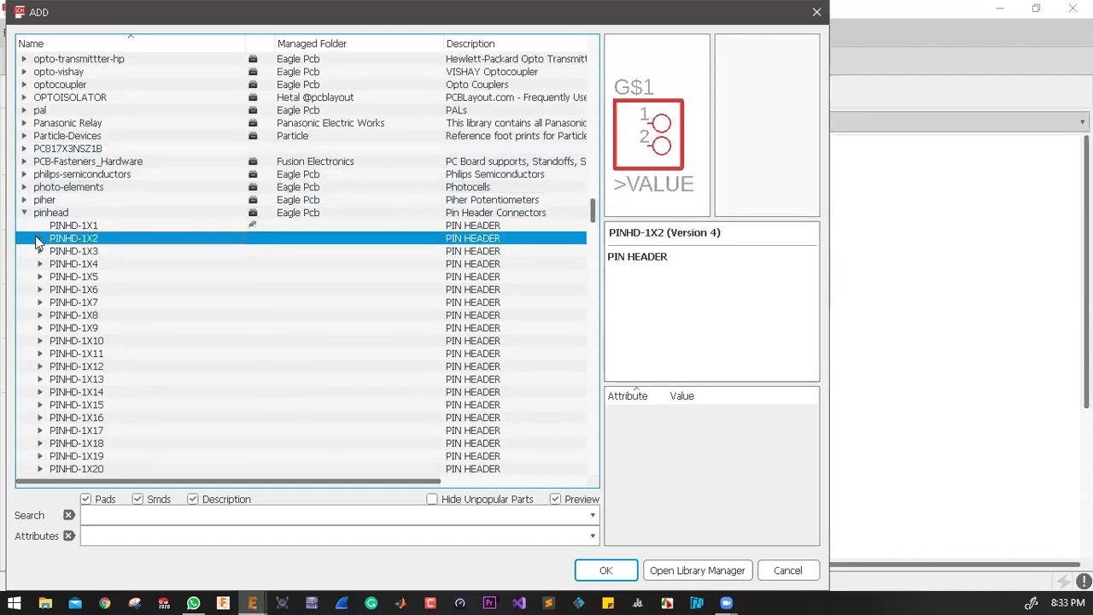
left_click(40, 240)
left_click(89, 252)
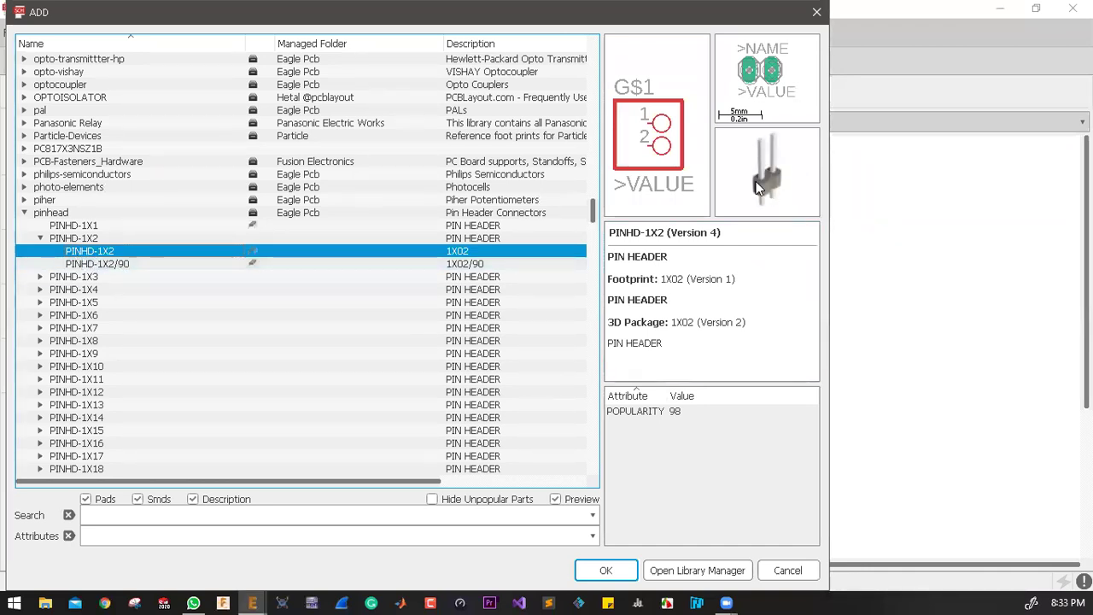
left_click(196, 265)
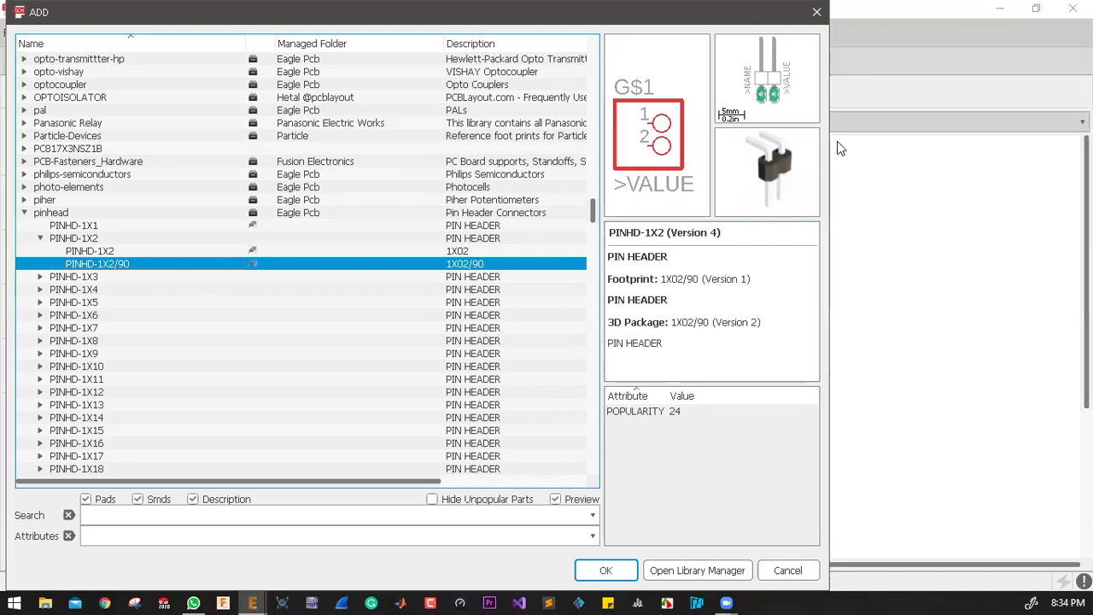
left_click(64, 227)
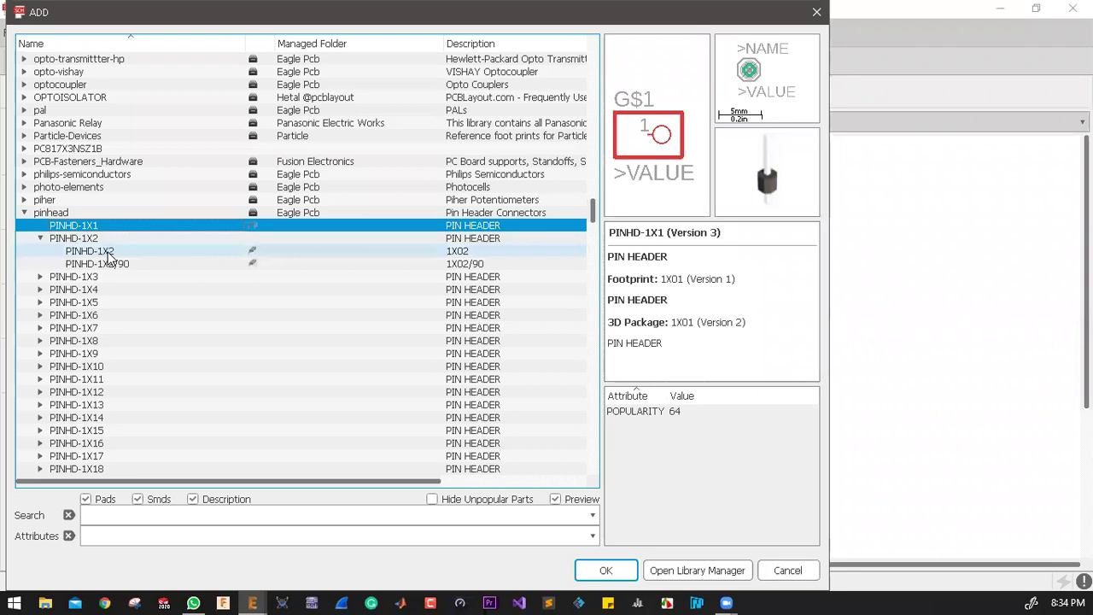
left_click(104, 252)
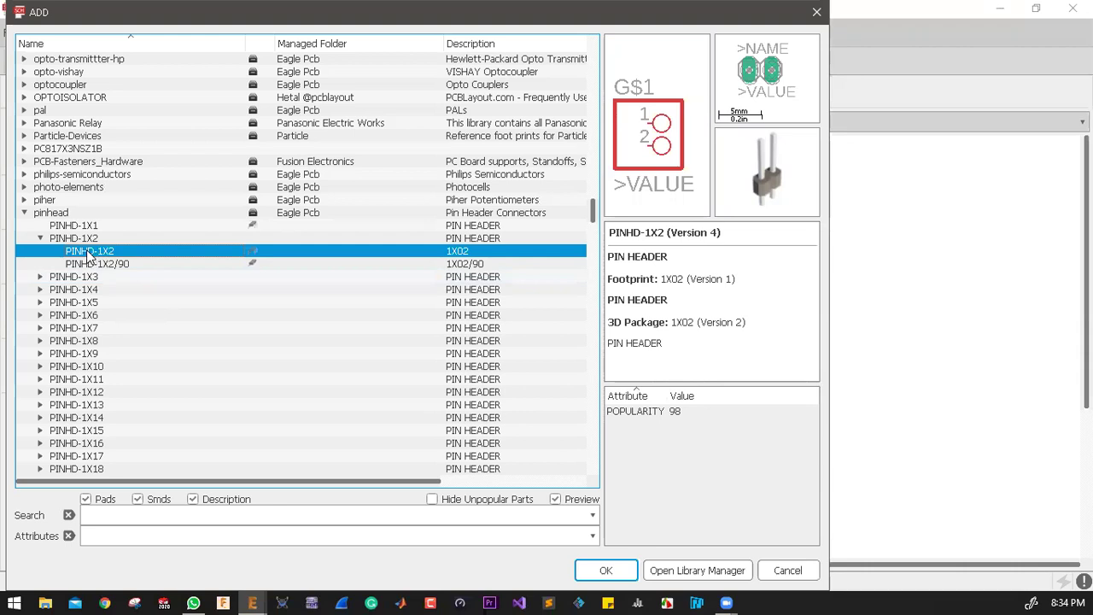
Step: Choose the PINHD-2X4 header for placement, leave the placement, and return to the pinhead library in the part list
scroll(88, 253, "down", 4)
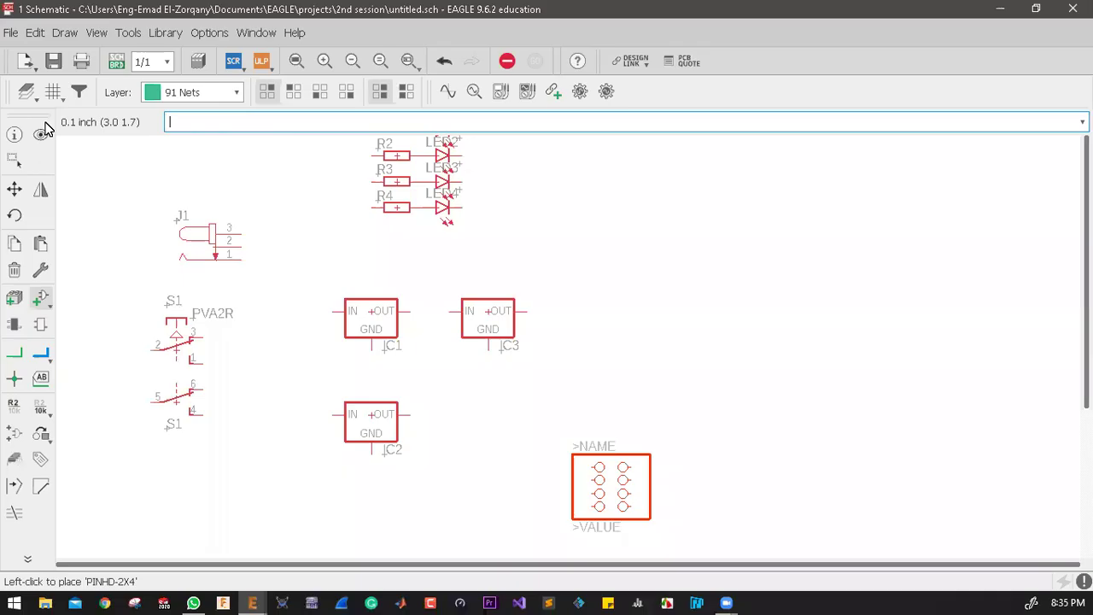
key("Escape")
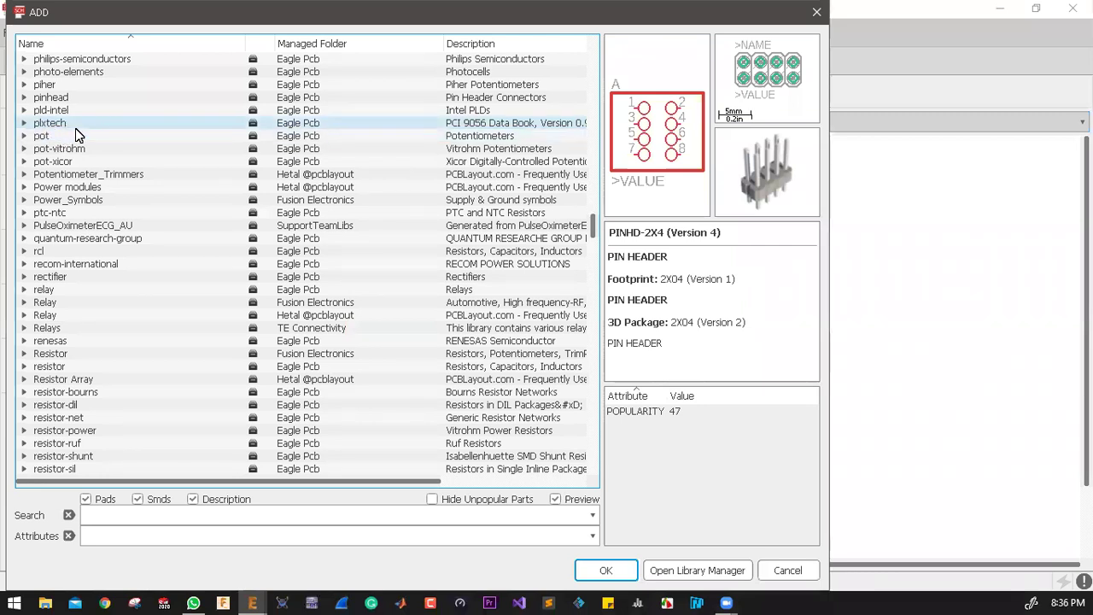
key("Left")
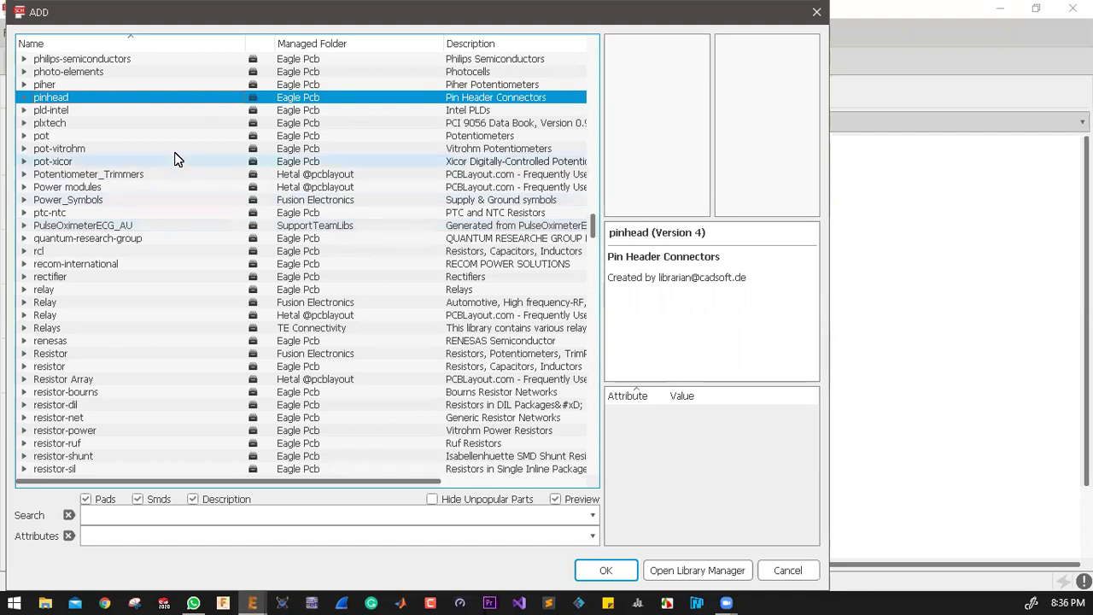
Step: Expand the pinhead library again and preview the single-pin PINHD-1X1 header
scroll(170, 119, "up", 3)
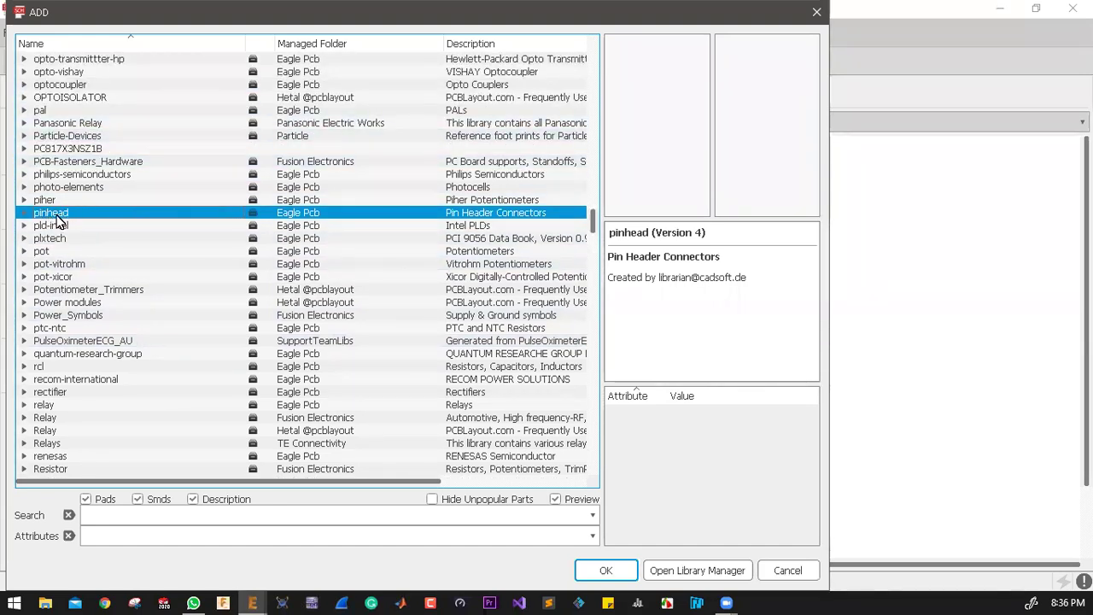
left_click(25, 213)
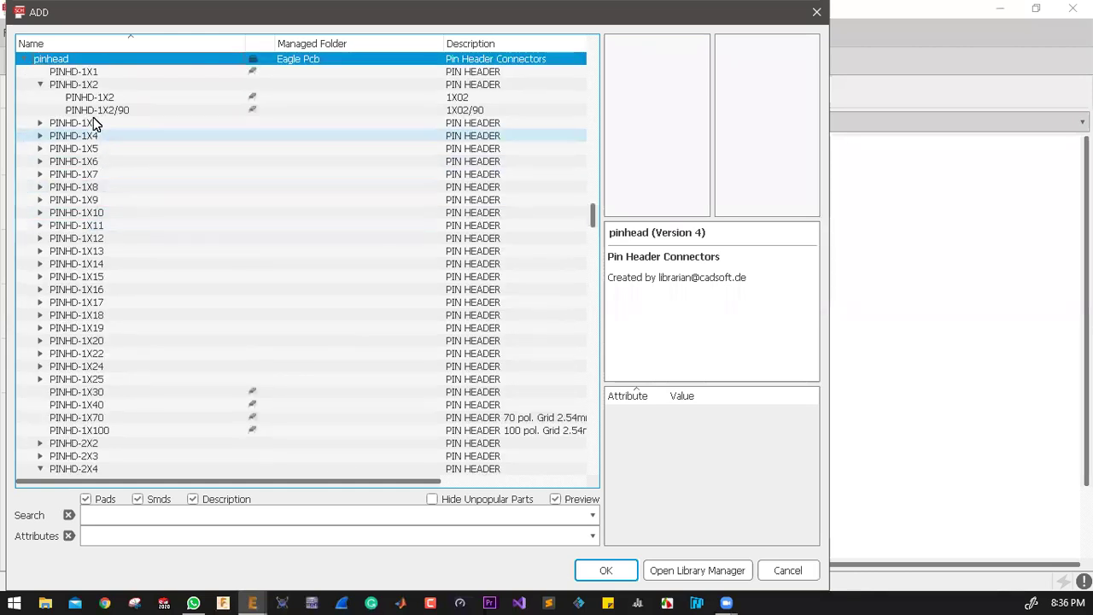
left_click(91, 75)
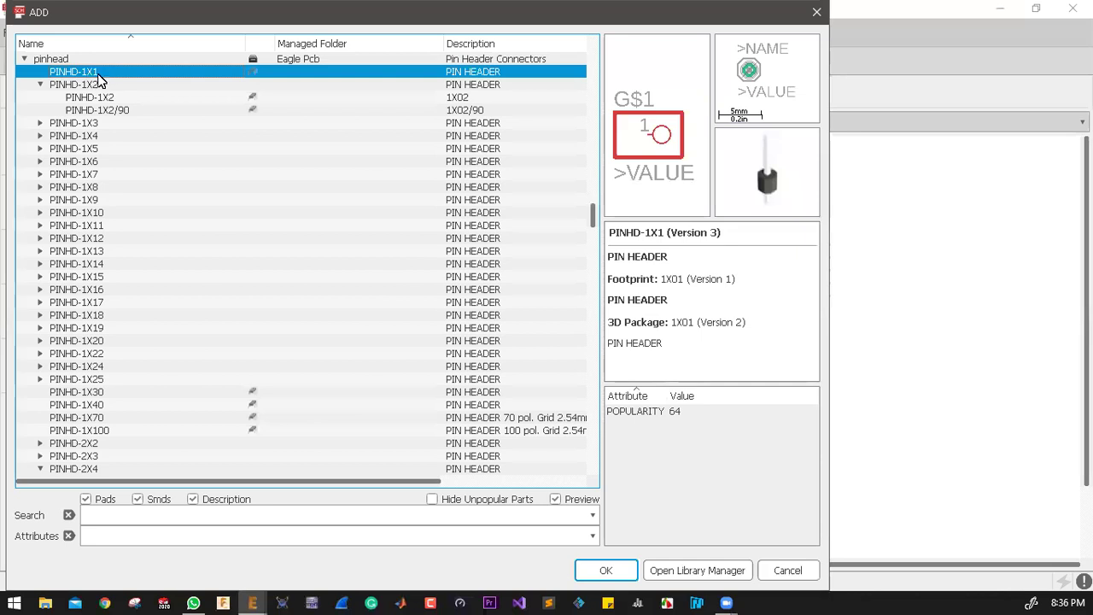
scroll(108, 126, "down", 4)
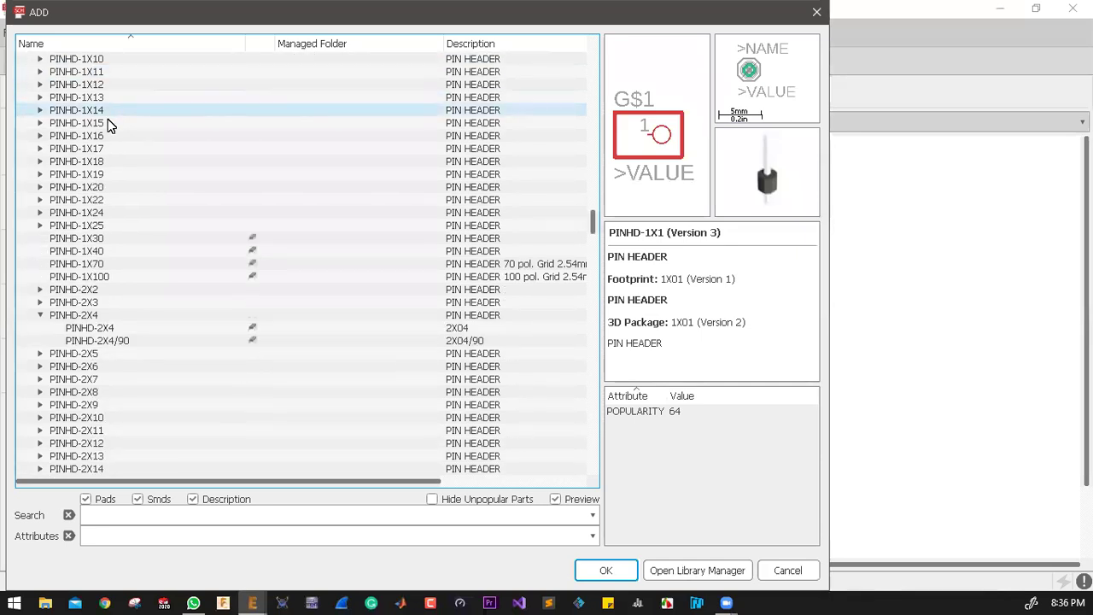
Step: Place four straight PINHD-2X4 pin headers in a two-by-two block beside the voltage regulators, then leave the placement
left_click(99, 342)
left_click(97, 330)
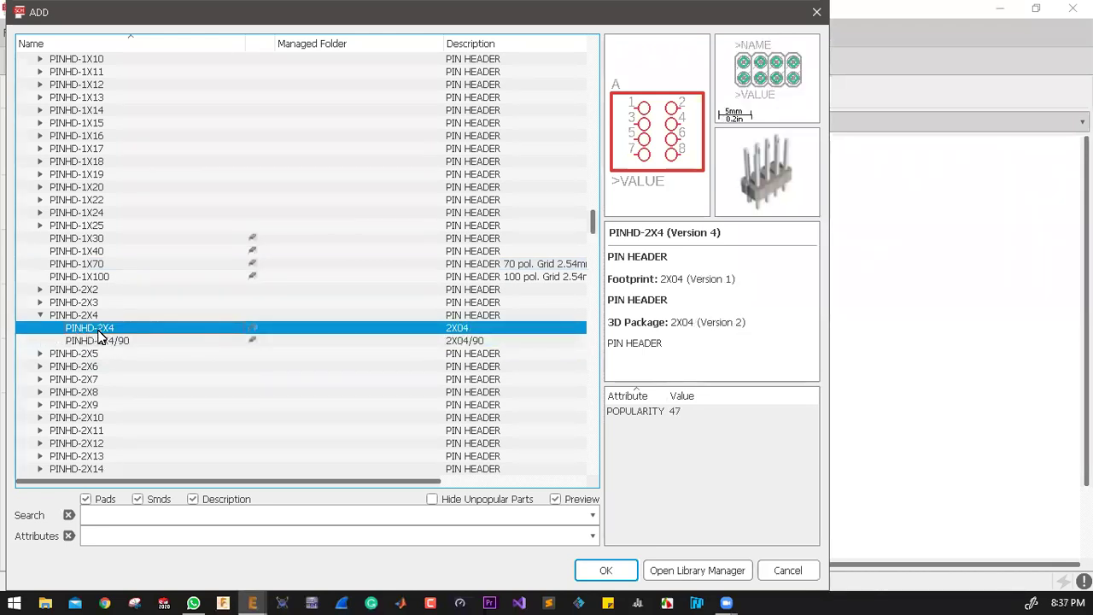
left_click(82, 316)
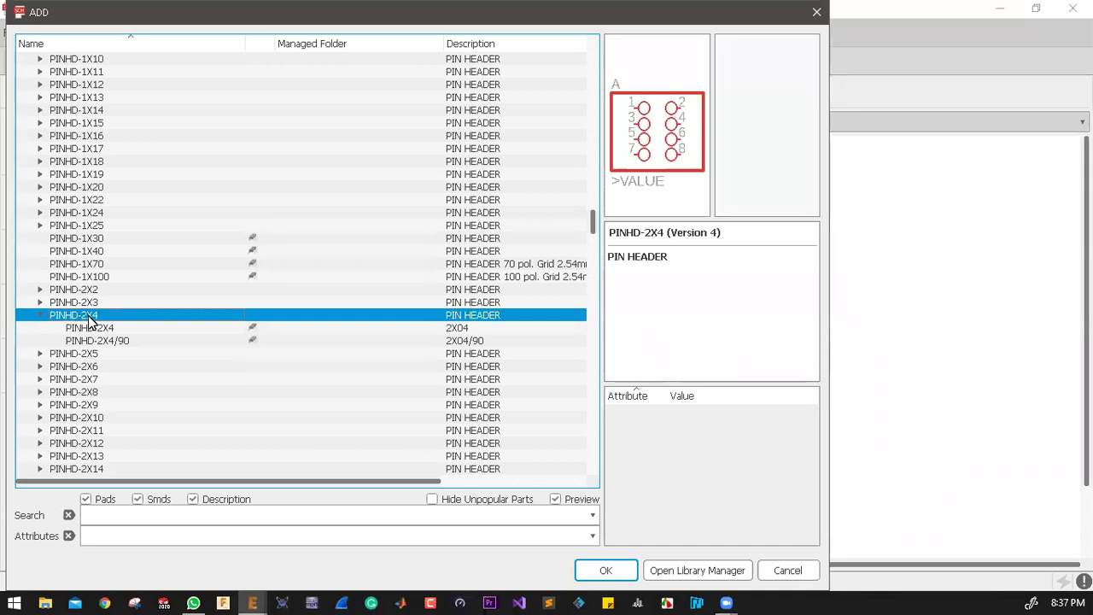
double_click(89, 328)
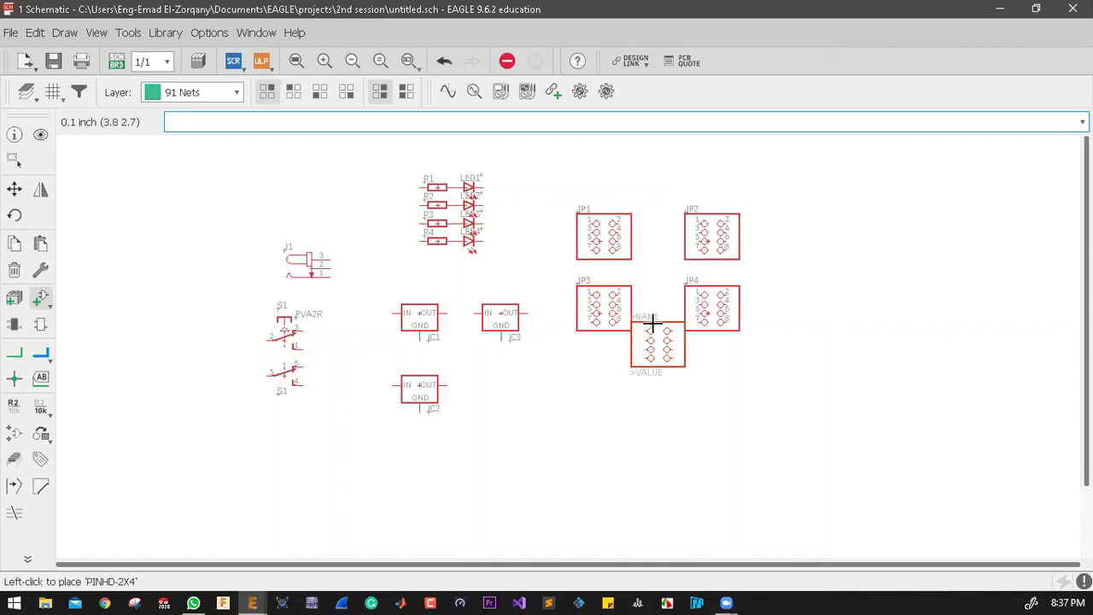
left_click(43, 299)
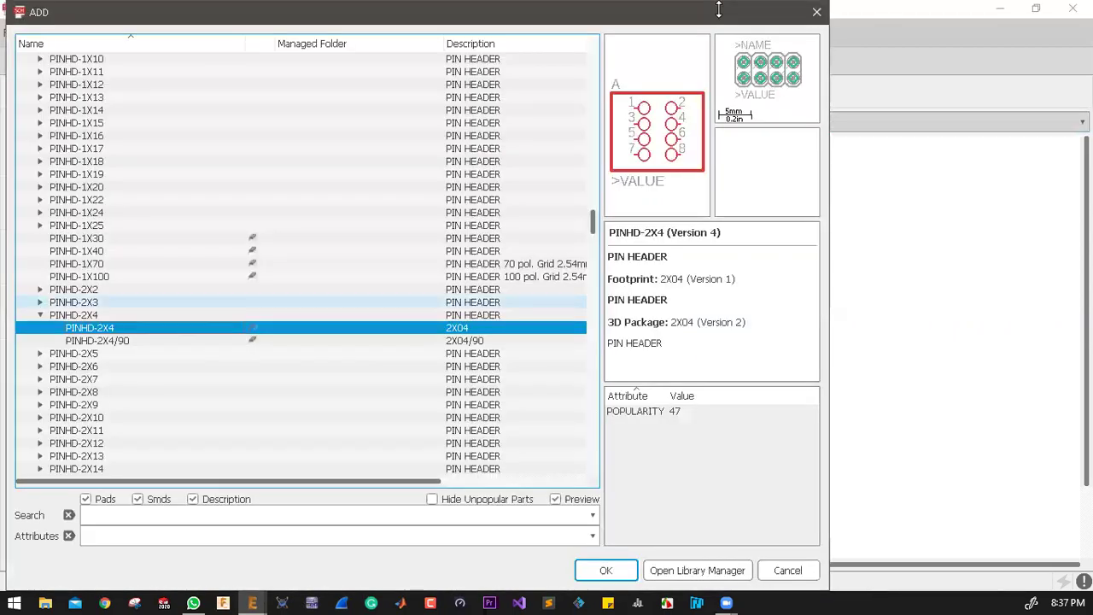
left_click(818, 10)
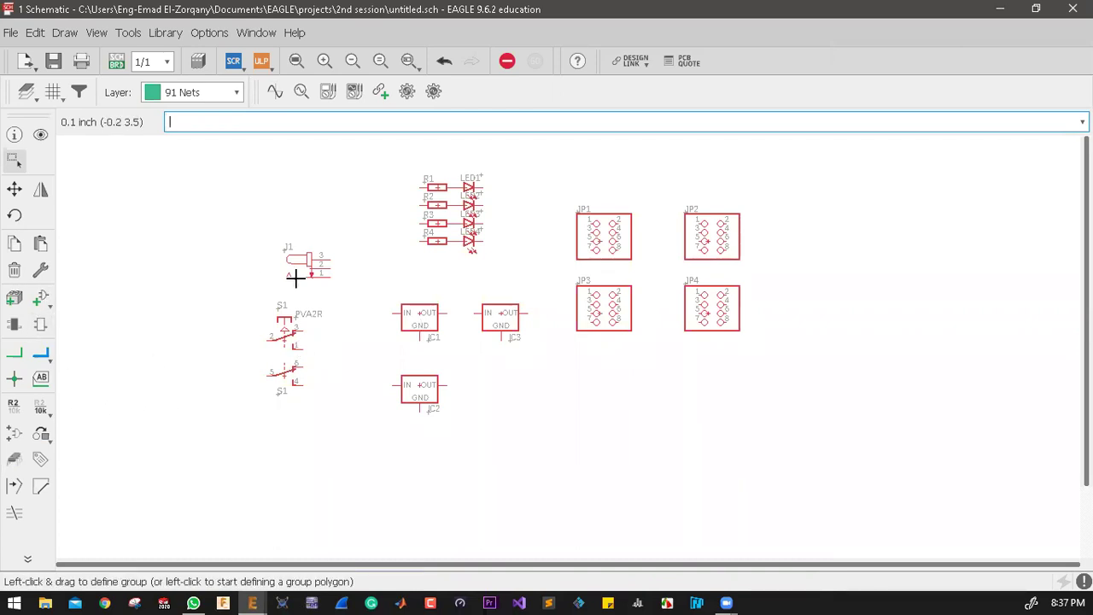
Step: Examine the three numbered pins of the jack J1 on the schematic up close
scroll(295, 278, "up", 1)
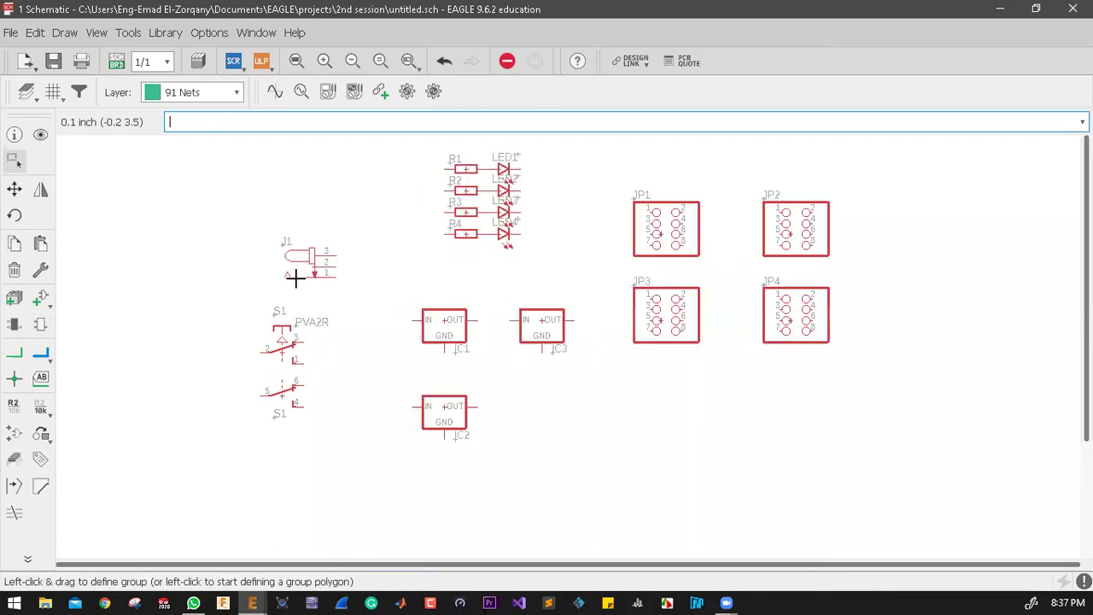
scroll(295, 277, "up", 1)
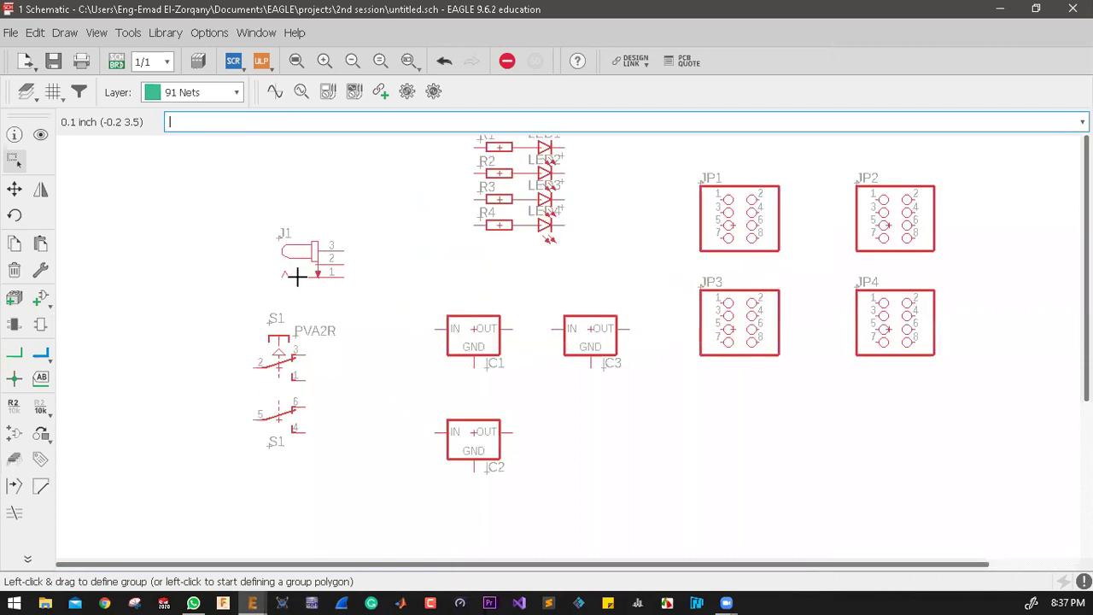
scroll(297, 276, "up", 4)
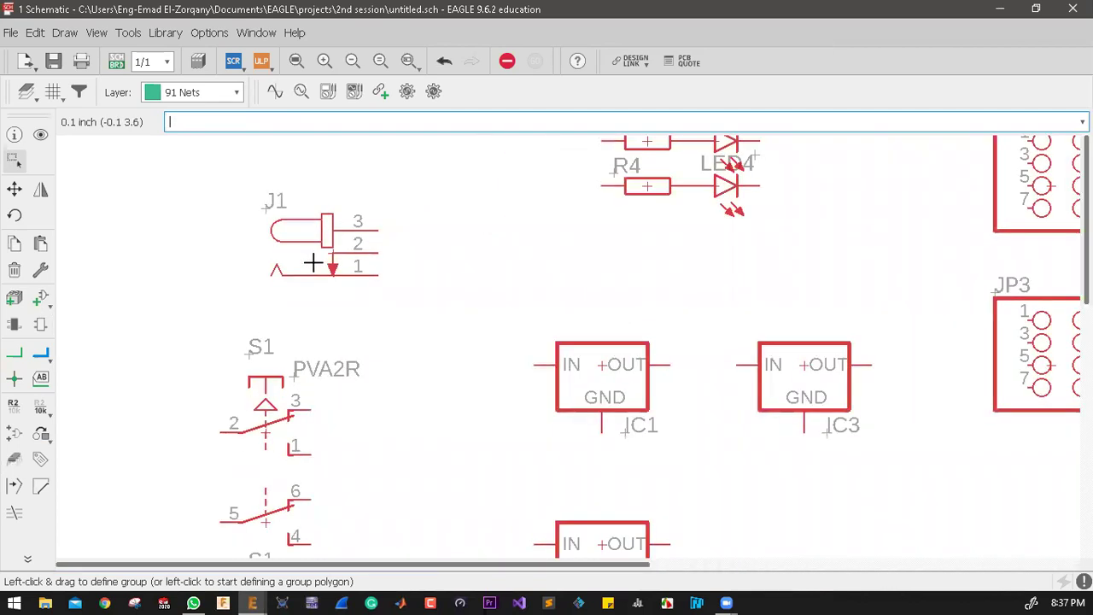
scroll(394, 278, "up", 1)
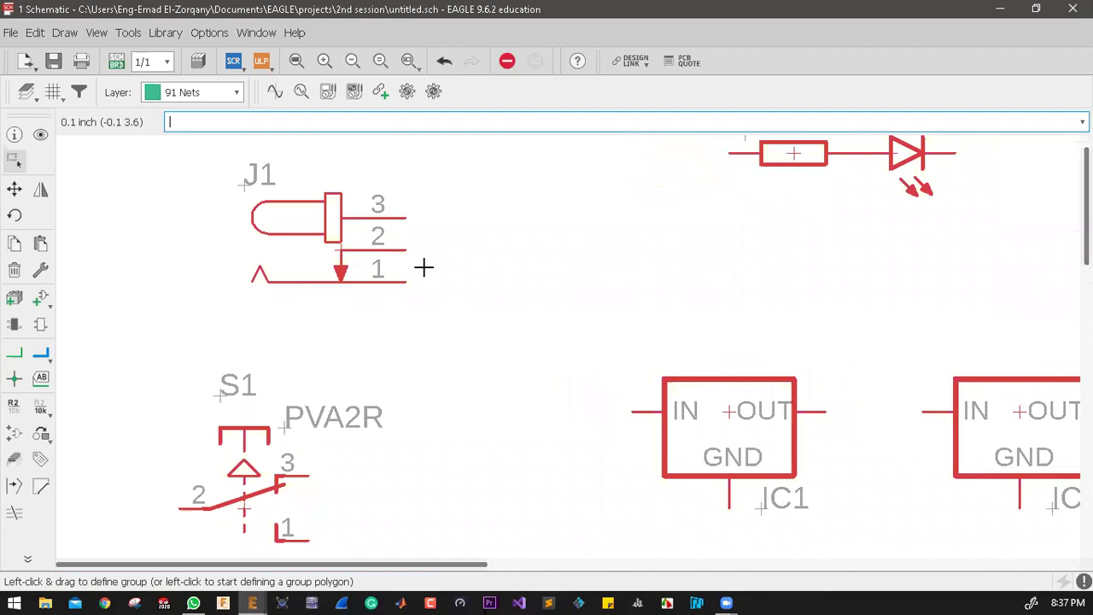
scroll(424, 267, "up", 4)
scroll(402, 280, "down", 5)
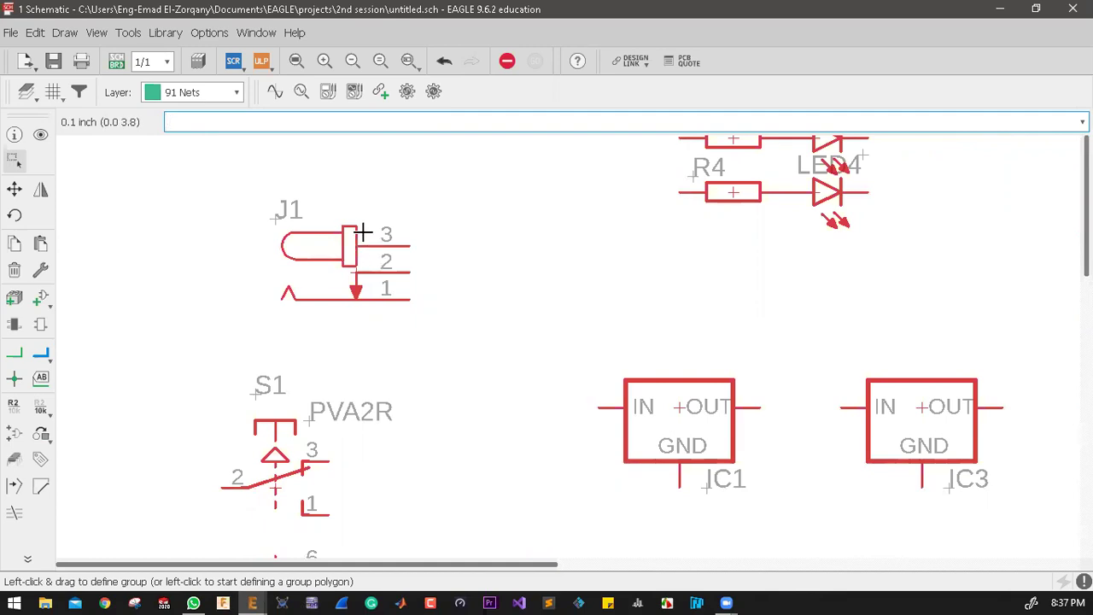
scroll(296, 235, "down", 2)
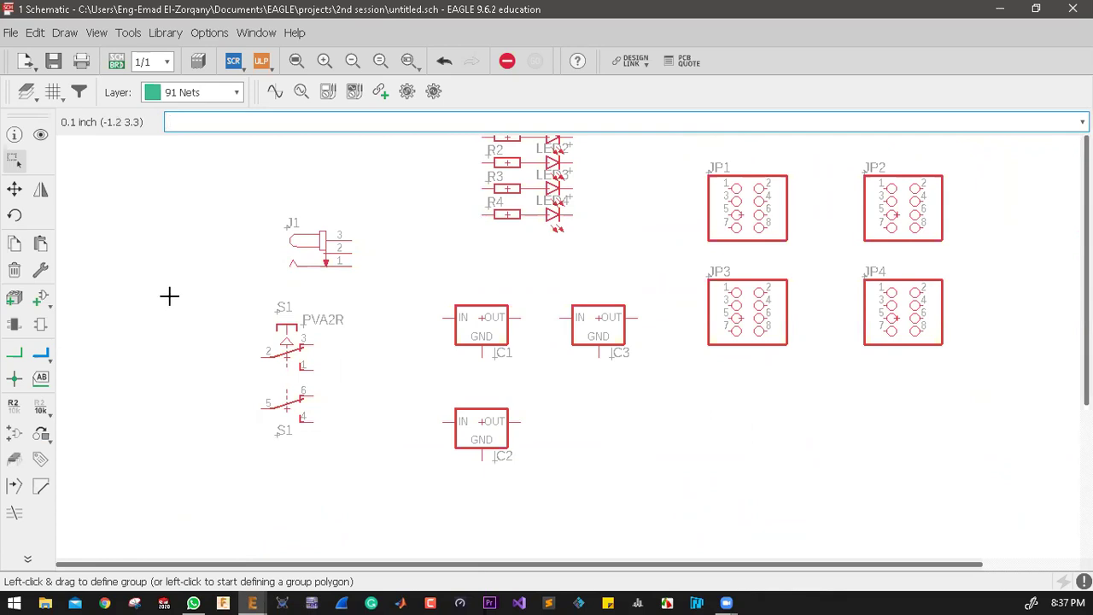
Step: Reopen the list of parts to add and collapse the pinhead library
left_click(40, 298)
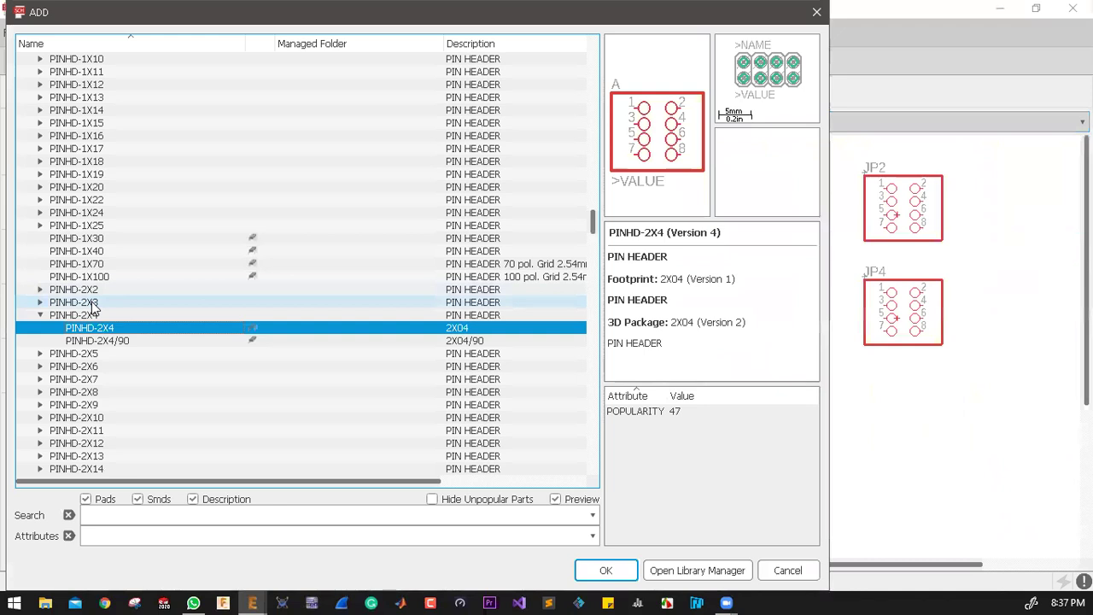
scroll(89, 305, "up", 7)
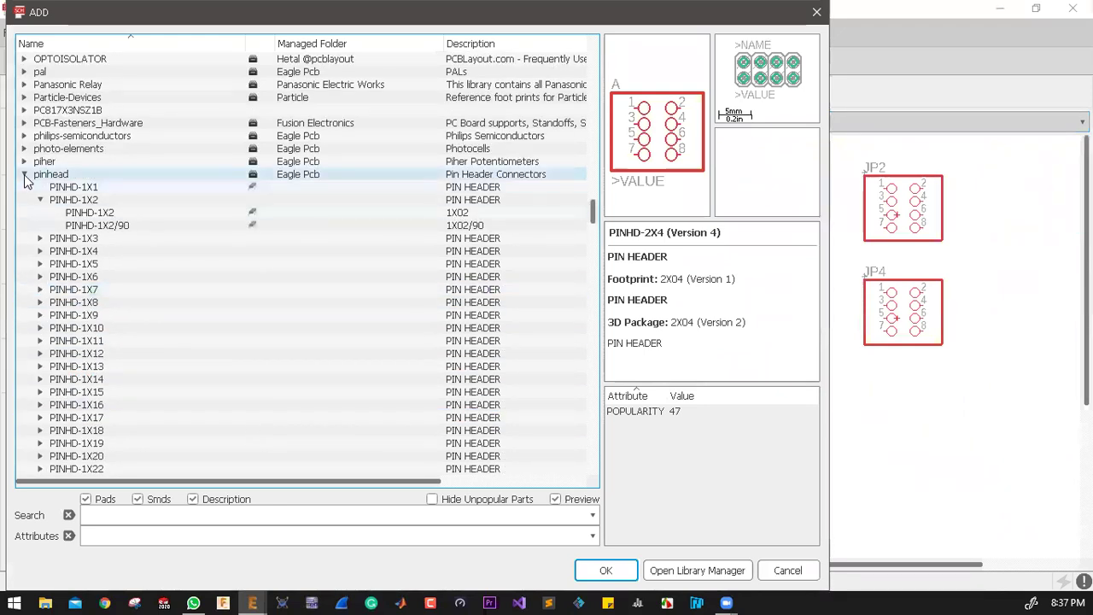
left_click(24, 175)
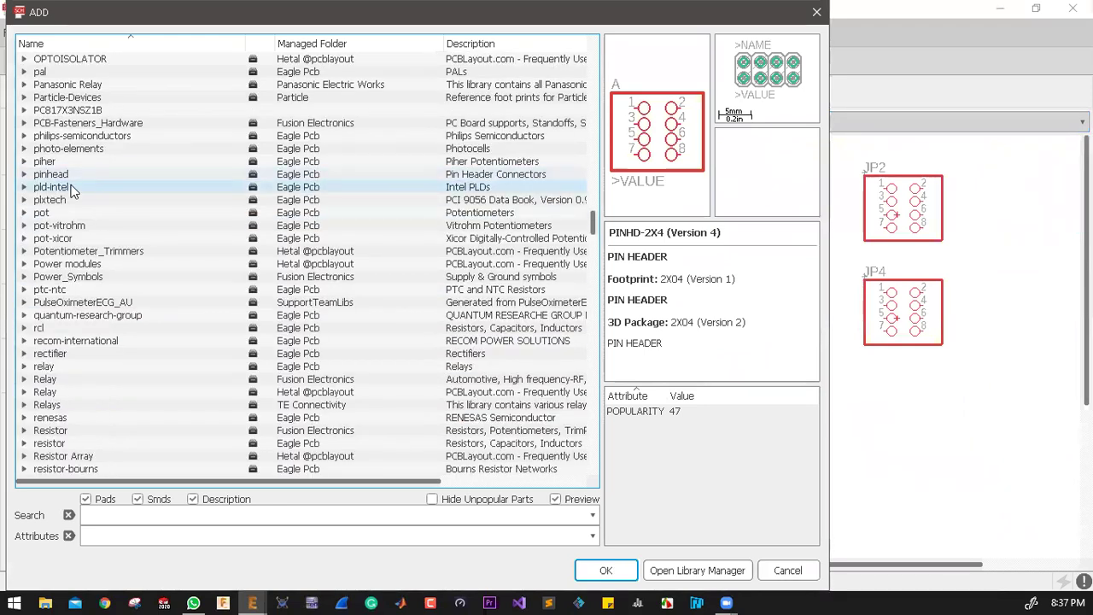
scroll(72, 192, "down", 1)
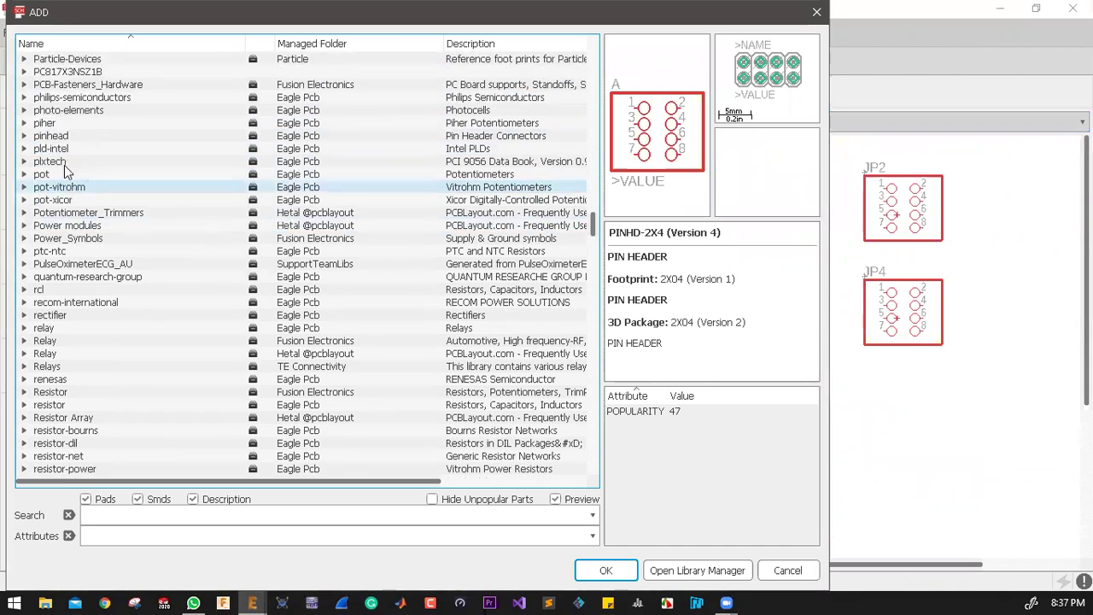
Step: Find the Eagle Pcb con-ptr500 connector library among the libraries starting with con and expand it
scroll(77, 203, "up", 7)
scroll(77, 204, "up", 5)
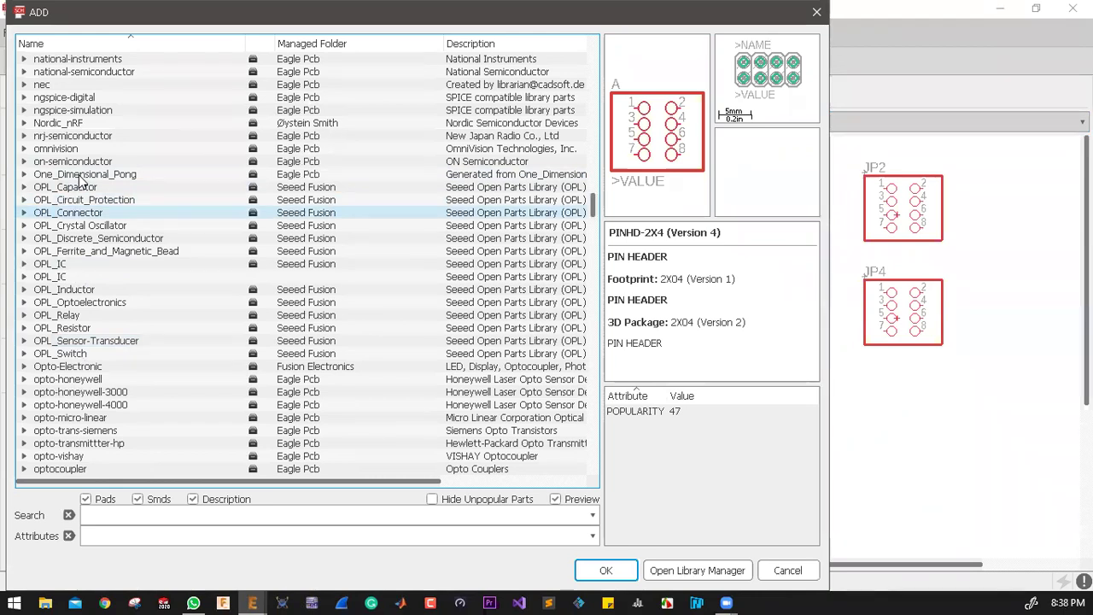
scroll(60, 267, "up", 20)
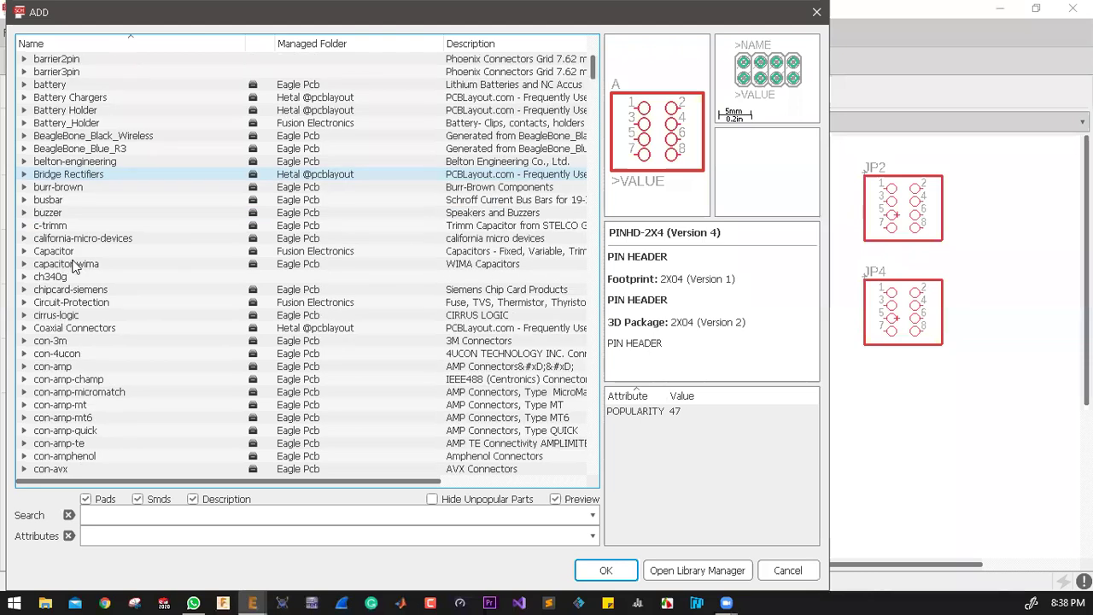
scroll(74, 267, "down", 2)
left_click(74, 263)
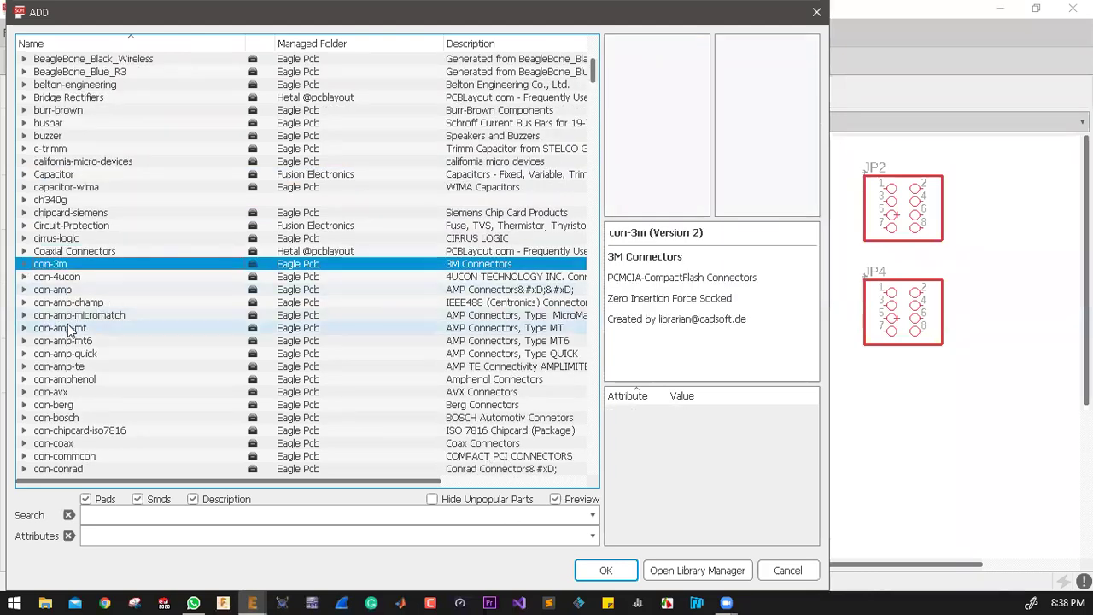
scroll(68, 317, "down", 1)
scroll(68, 320, "down", 20)
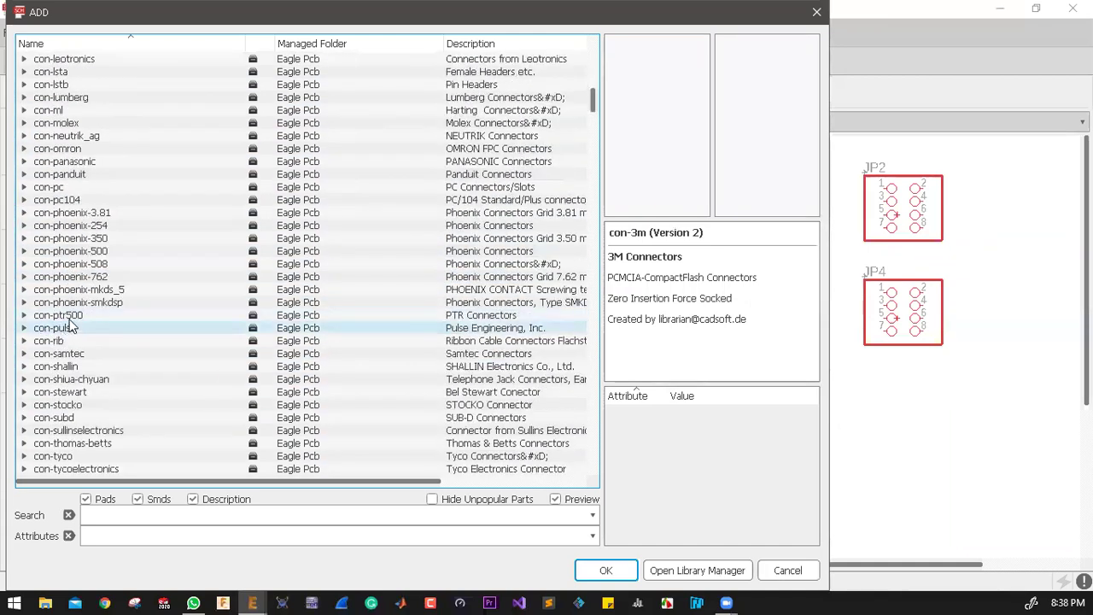
left_click(58, 317)
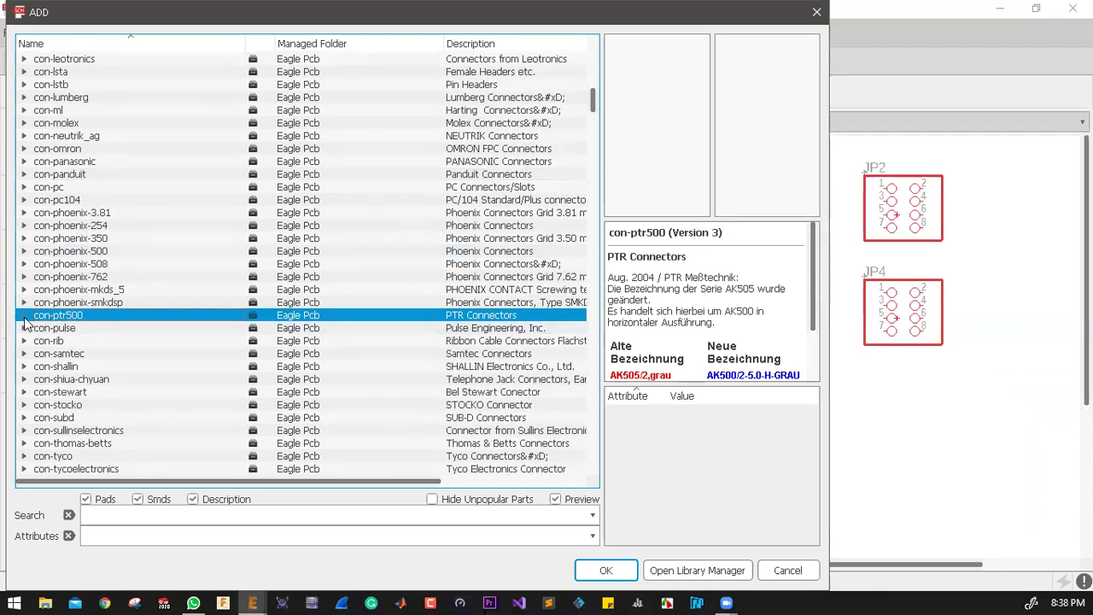
left_click(24, 316)
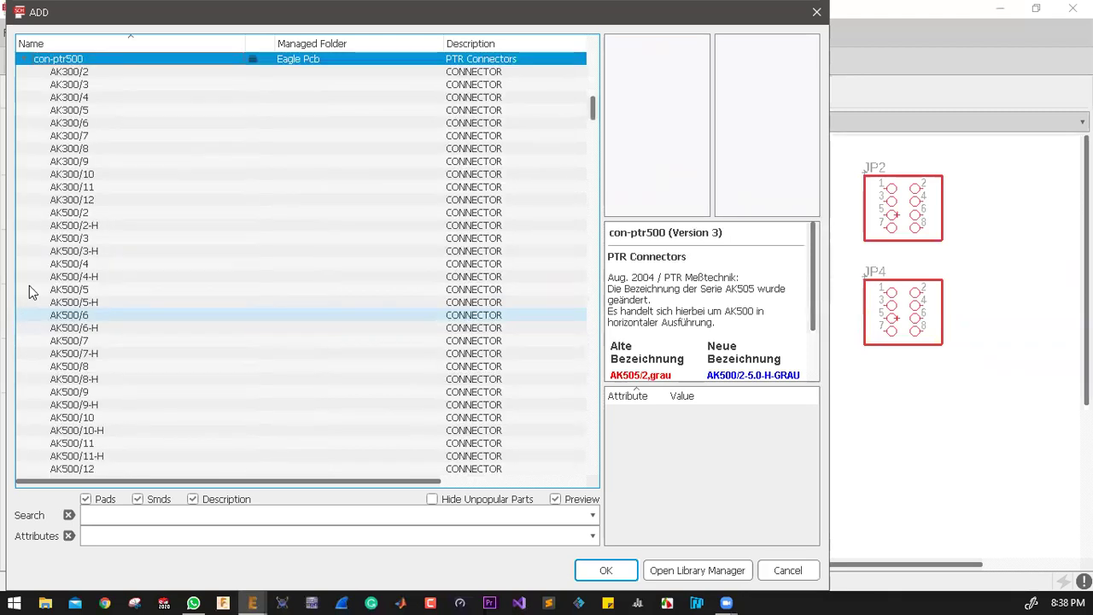
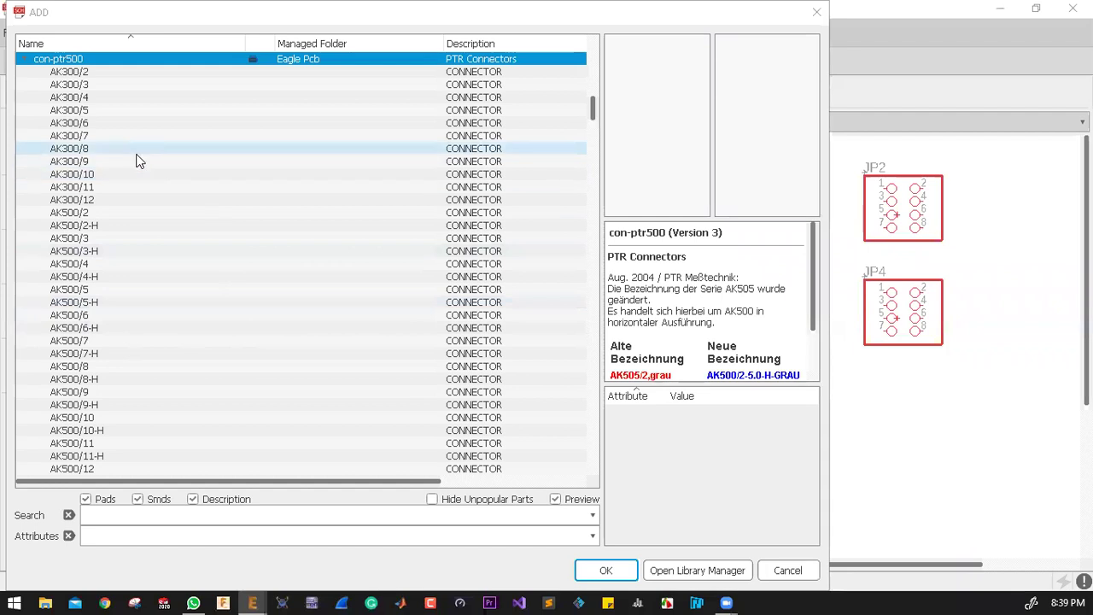
Step: Preview the AK300 terminal connectors from the two-pin AK300/2 through the nine-pin AK300/9
left_click(84, 70)
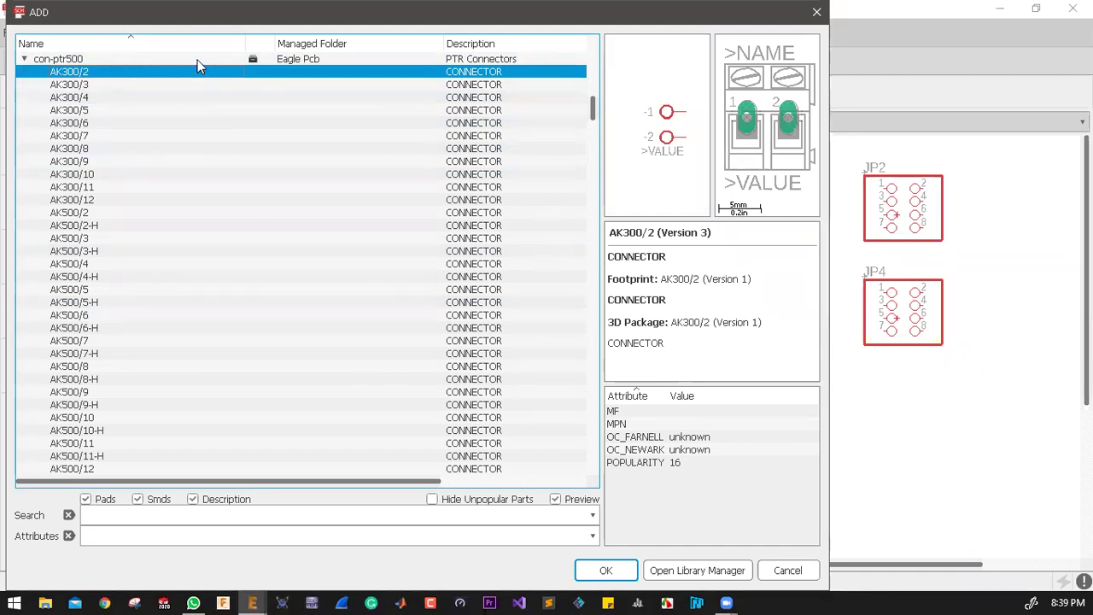
left_click(73, 85)
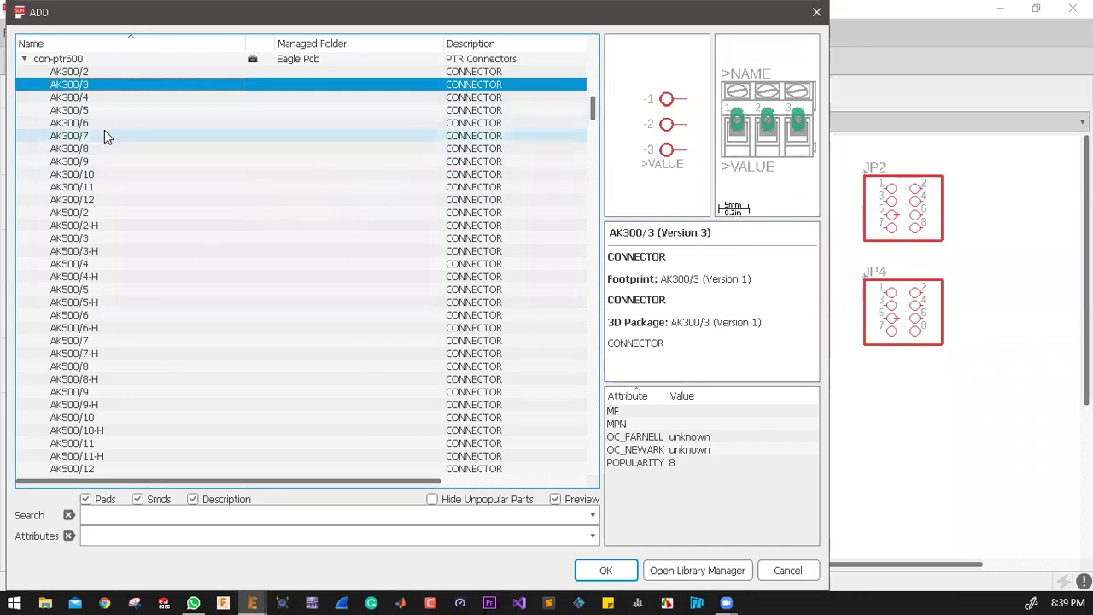
left_click(119, 99)
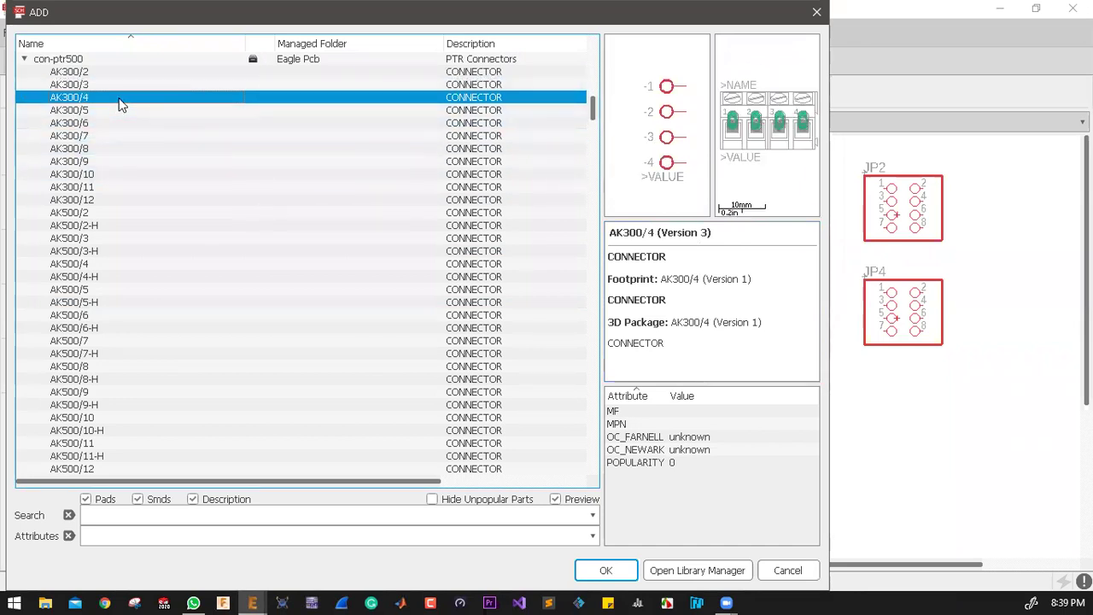
key("Down")
key("Down")
key("Down")
key("Down")
key("Down")
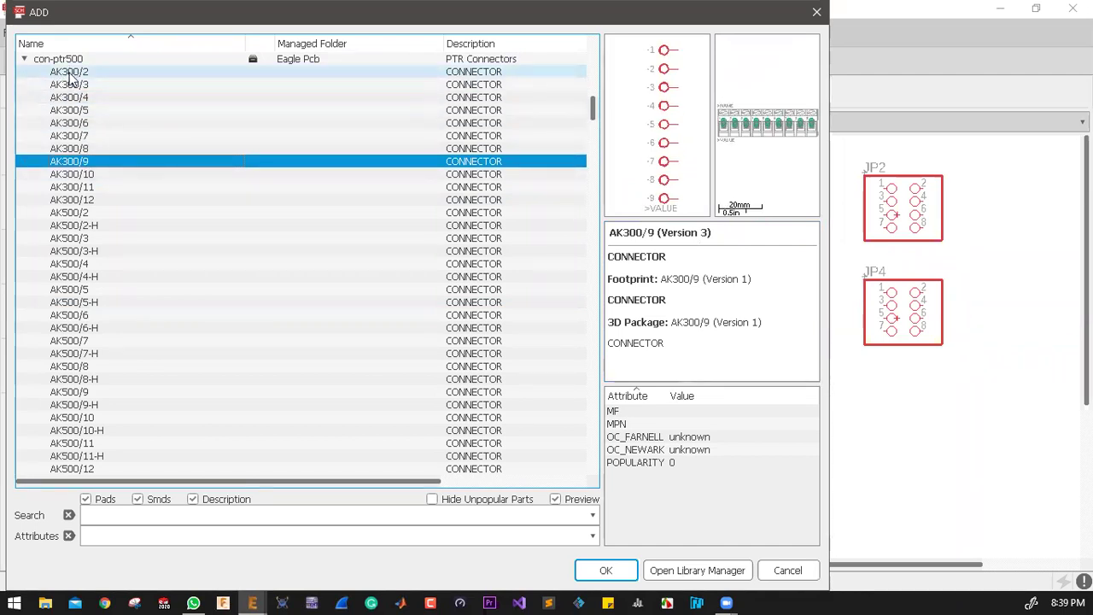
Step: Compare the symbols and footprints of the three-pin AK500/3 and AK500/3-H connectors
left_click(67, 256)
left_click(68, 239)
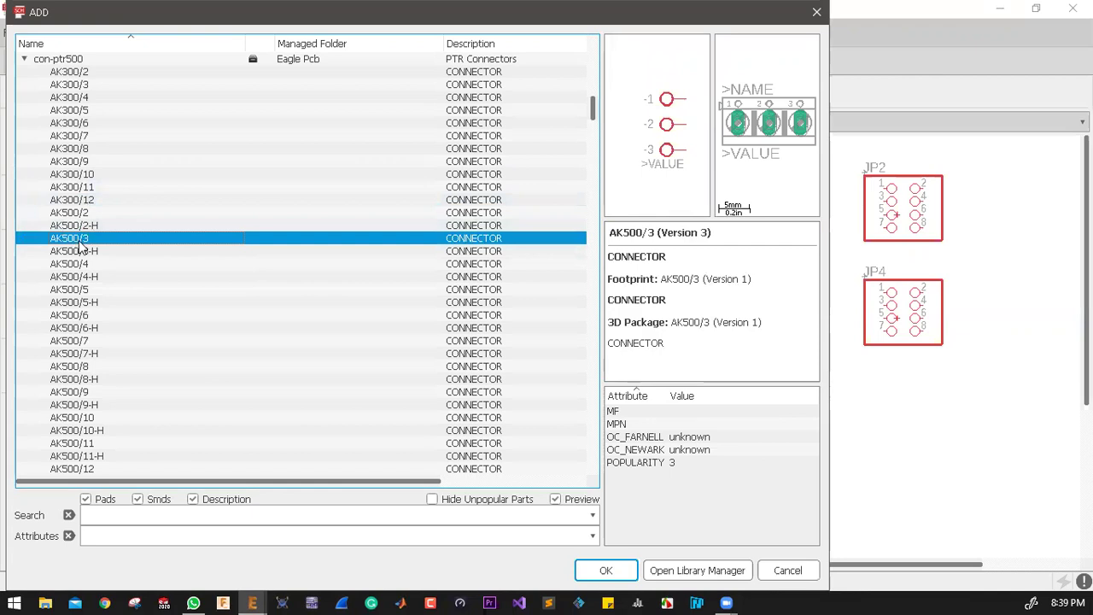
left_click(94, 252)
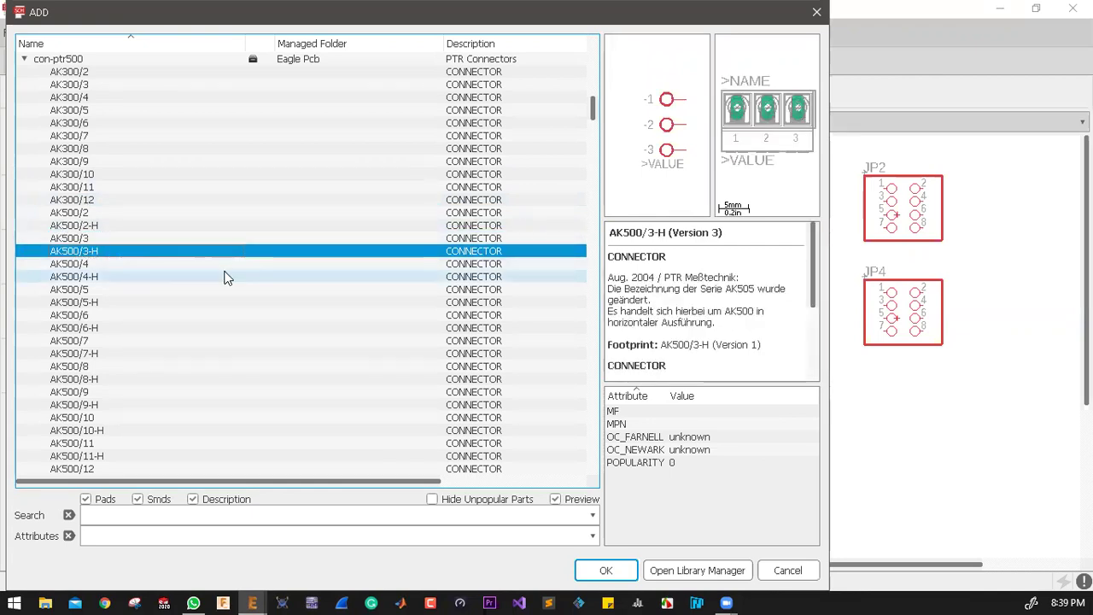
left_click(75, 239)
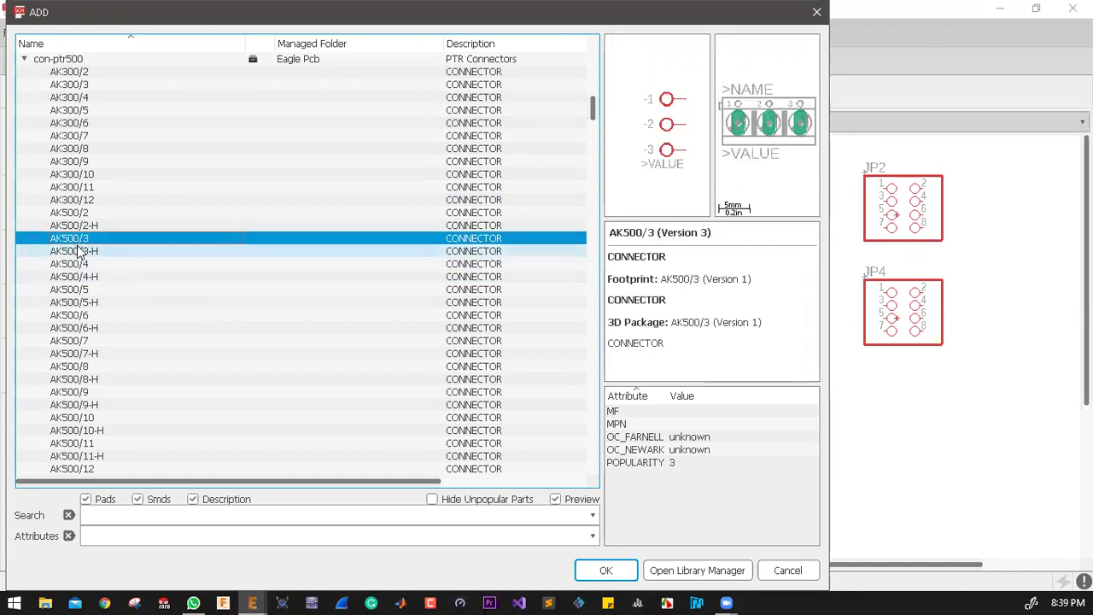
left_click(78, 251)
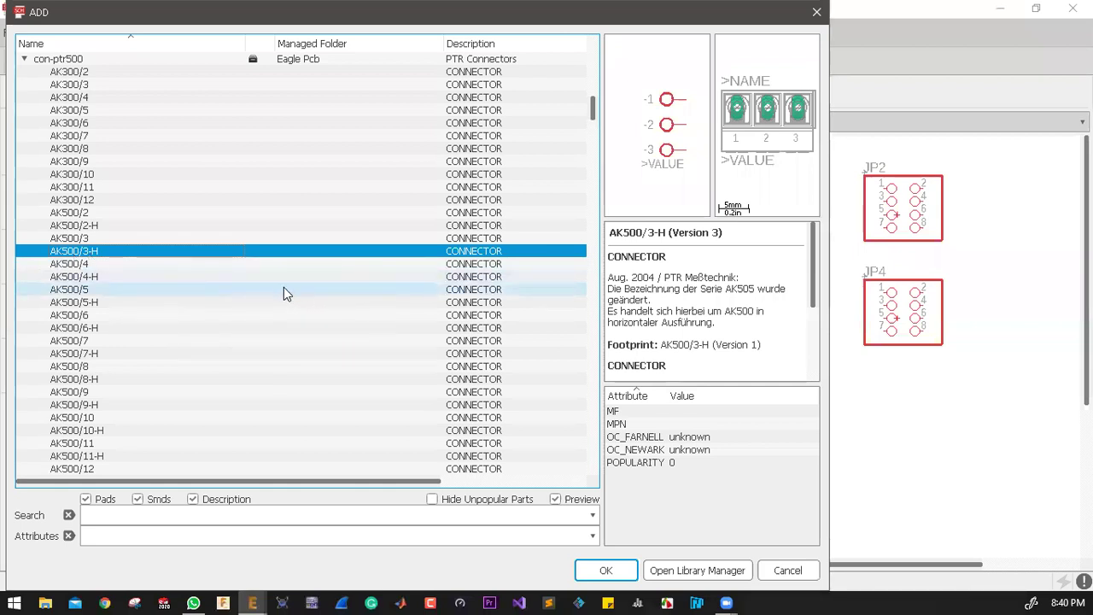
left_click(69, 239)
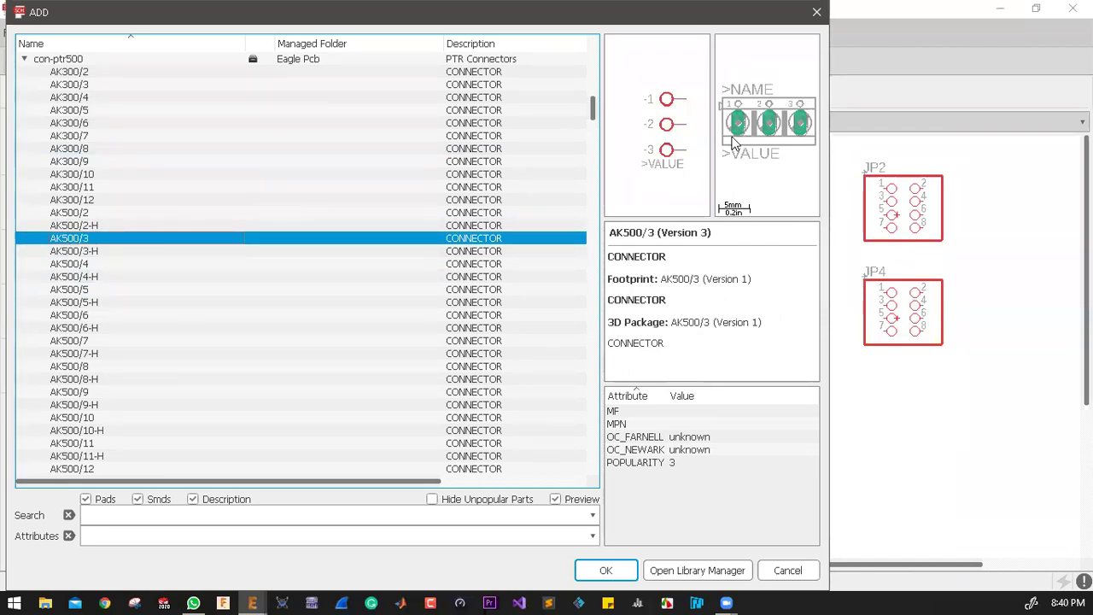
Step: Compare the symbols and footprints of the two-pin AK500/2, AK500/2-H and AK300/2 connectors
left_click(86, 250)
left_click(83, 213)
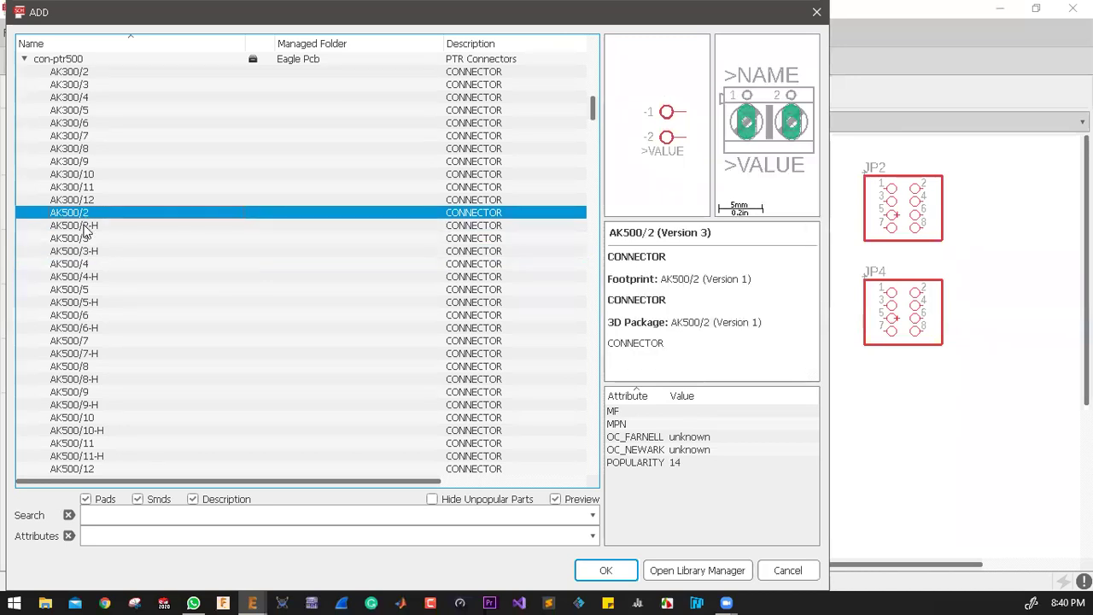
left_click(85, 226)
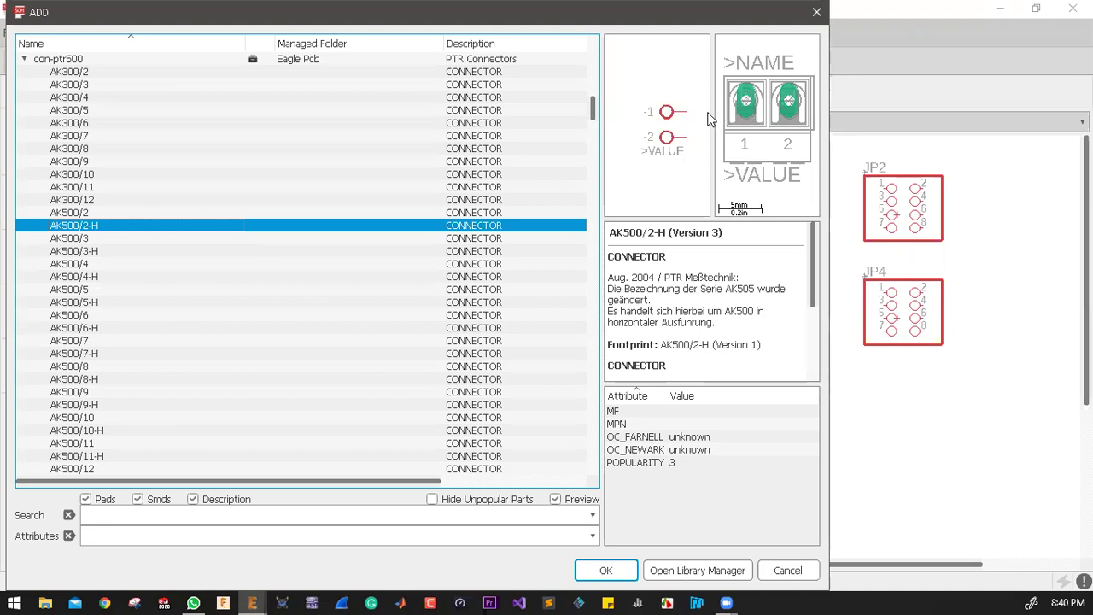
left_click(85, 72)
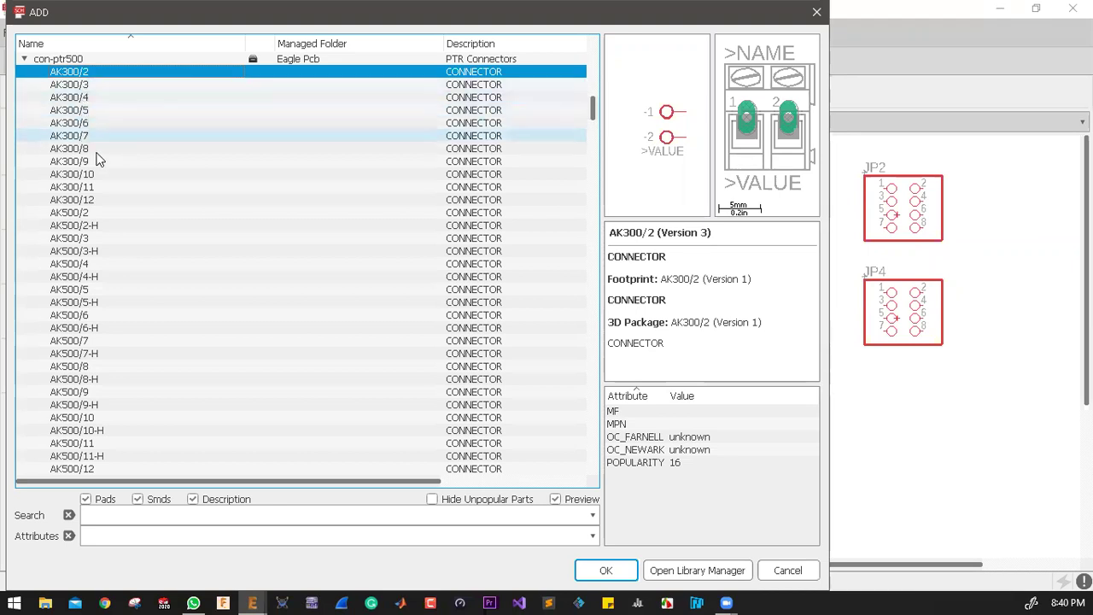
scroll(111, 316, "down", 3)
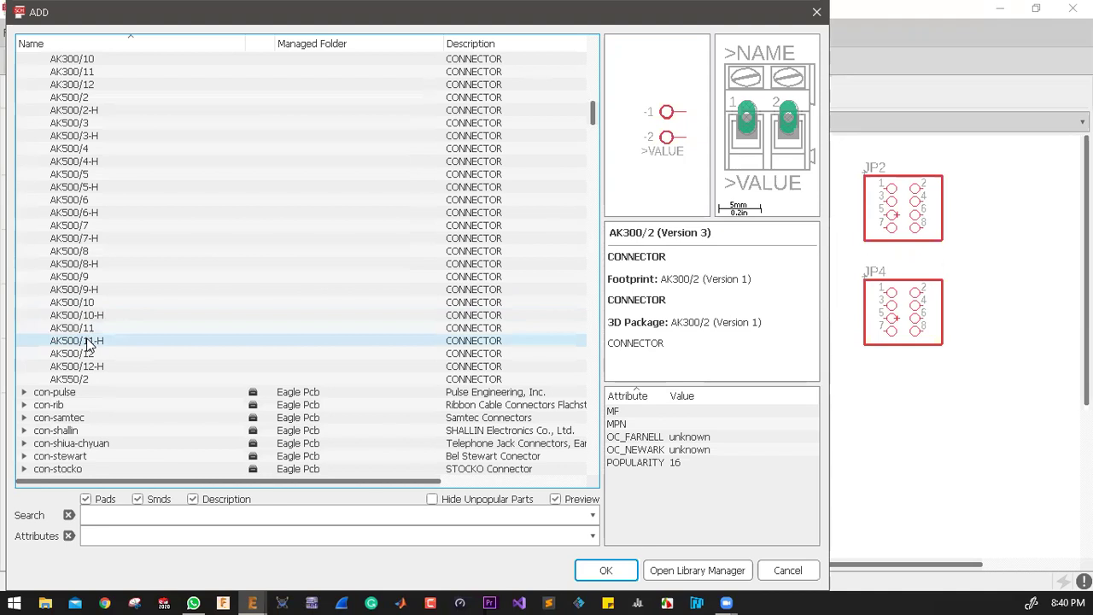
scroll(92, 272, "up", 5)
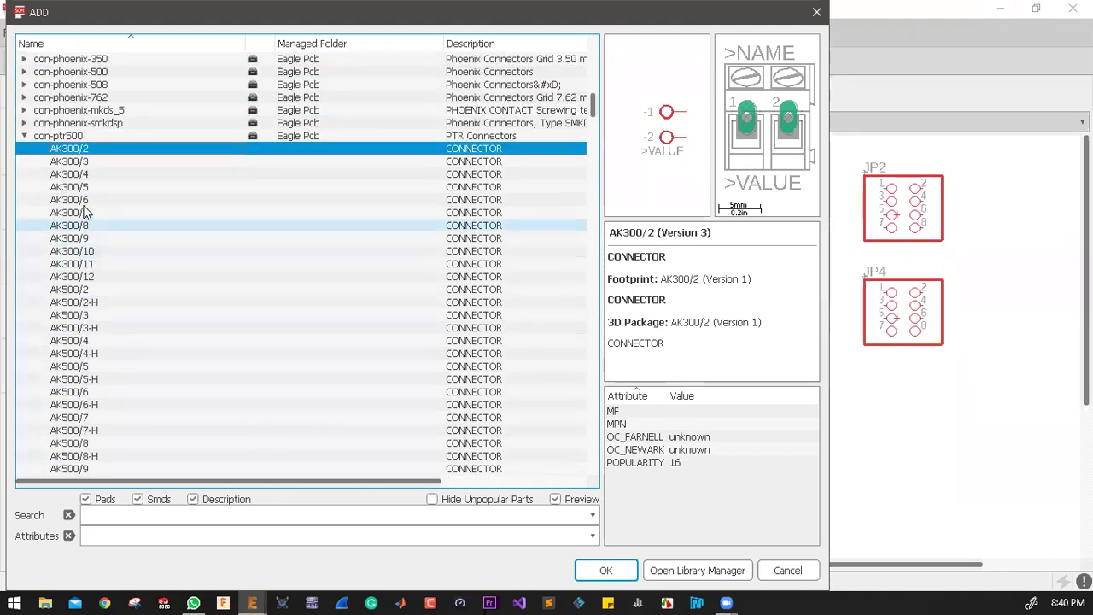
Step: Preview larger terminal connectors in the con-ptr500 library, including AK300/9 and AK500/3
left_click(85, 211)
left_click(86, 199)
left_click(86, 237)
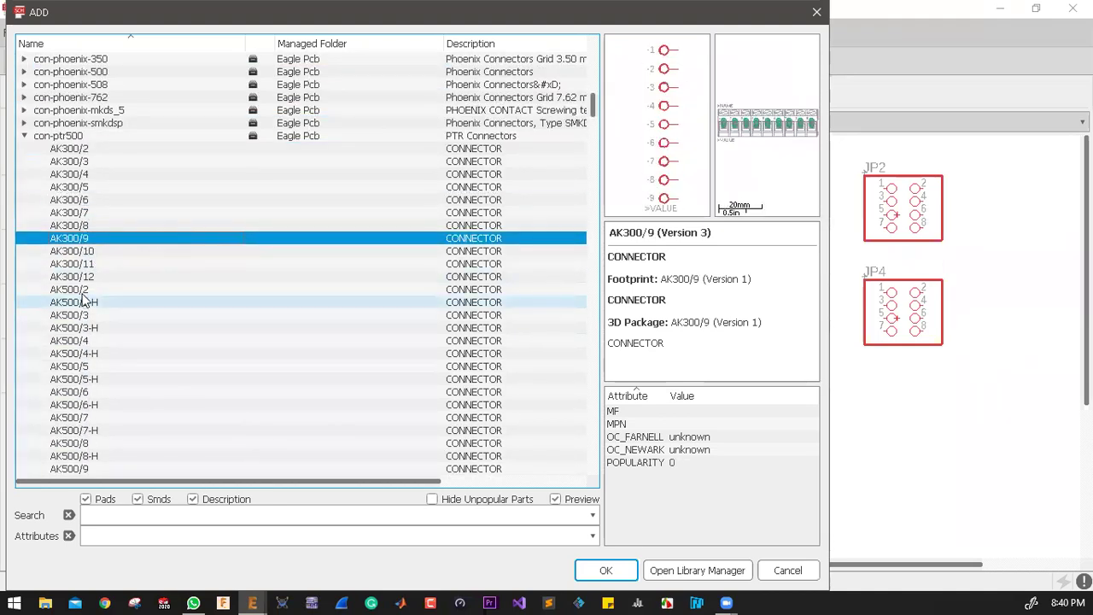
left_click(85, 339)
left_click(85, 316)
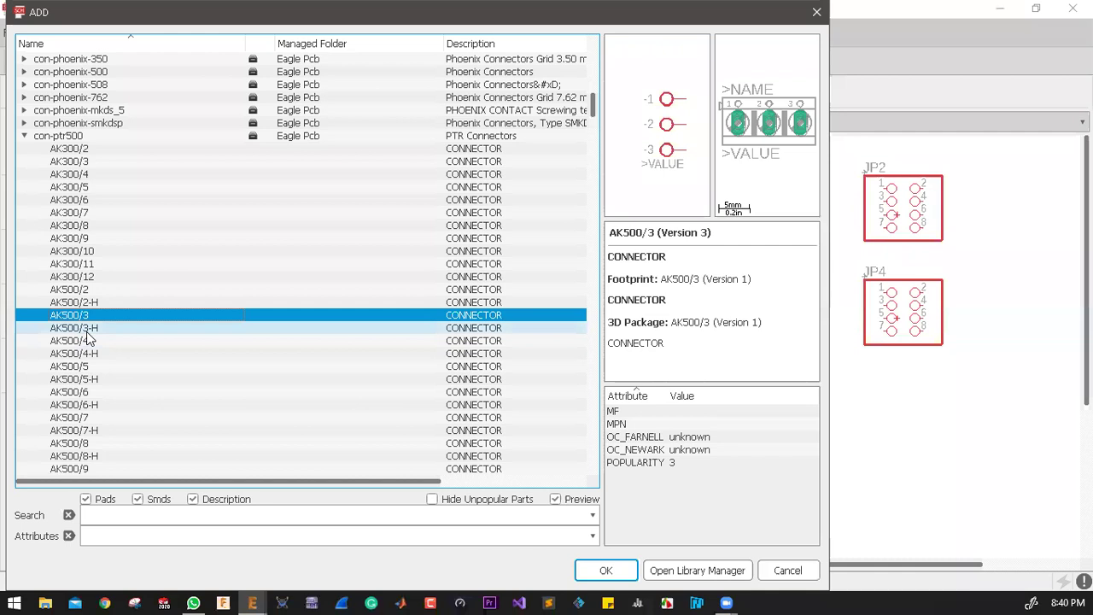
Step: Choose the AK500/2-H connector and compare it again with the AK500/2 in the parts list
left_click(87, 303)
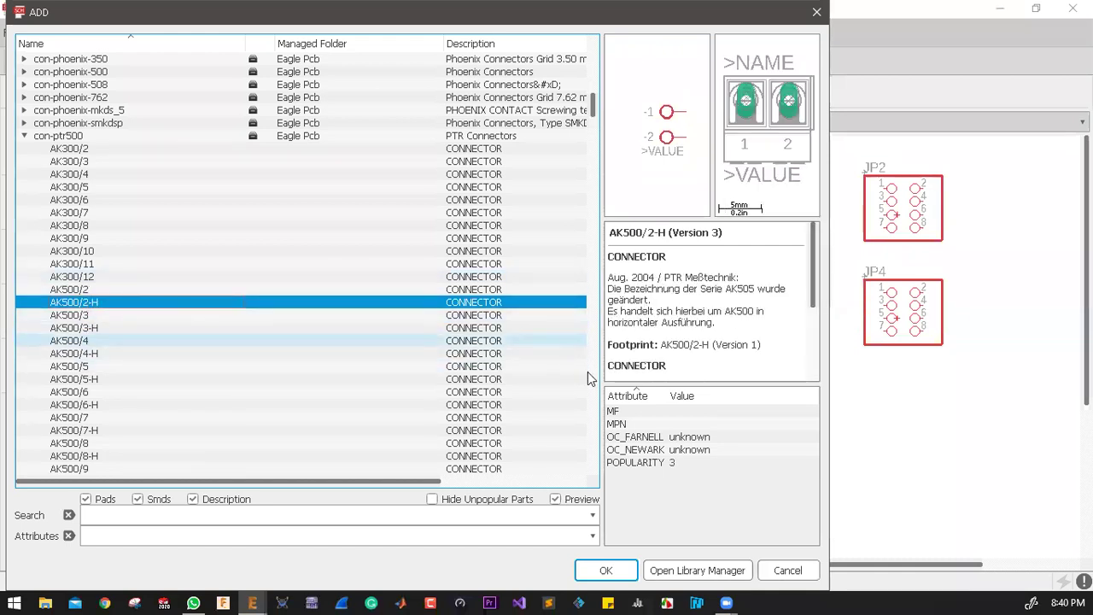
left_click(608, 571)
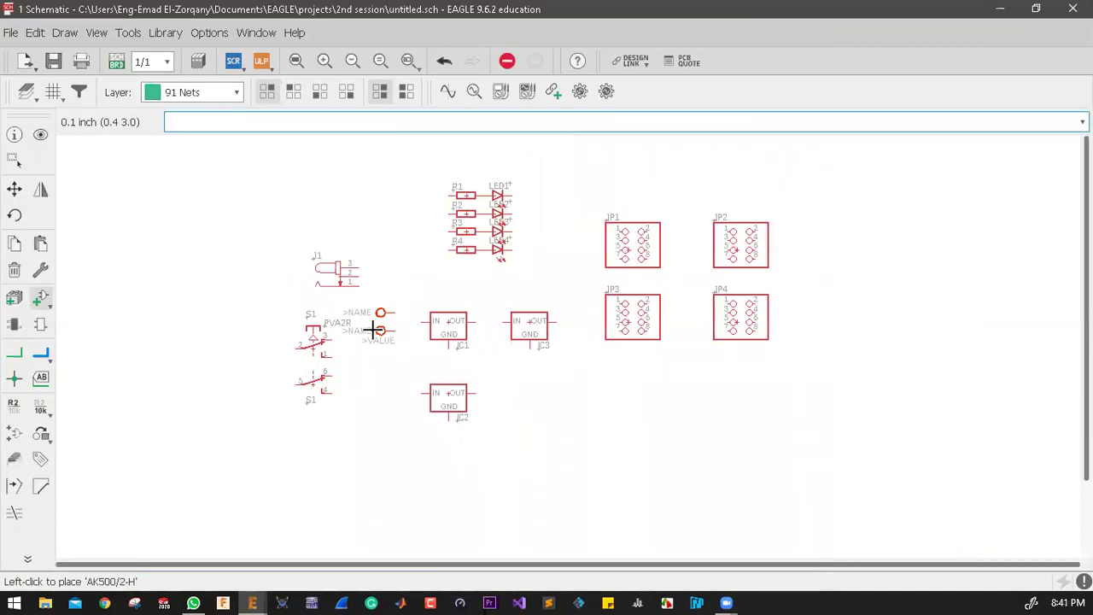
left_click(40, 297)
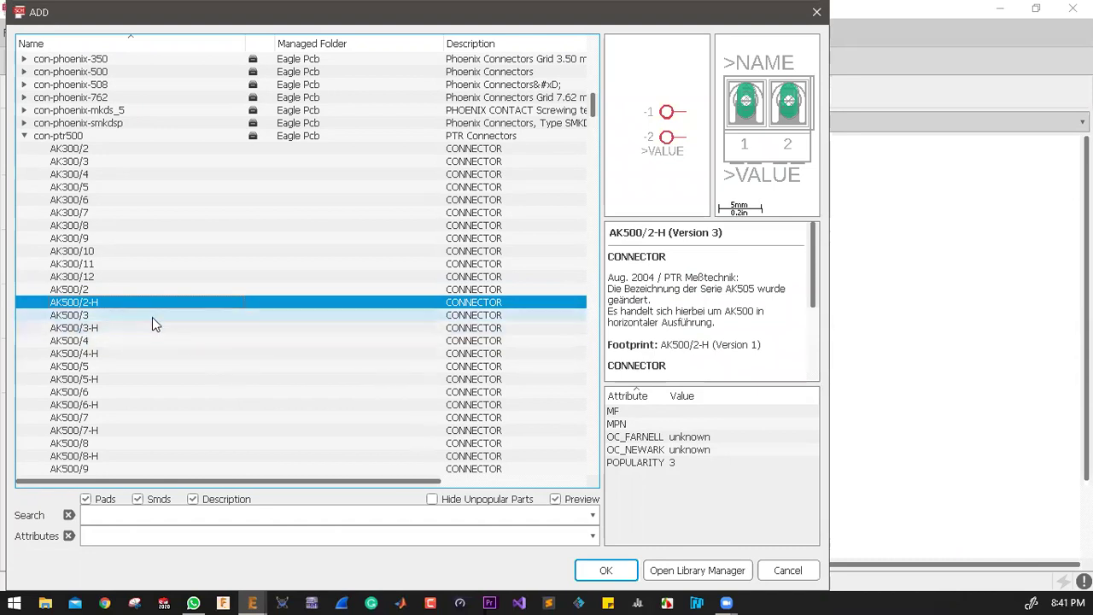
left_click(90, 290)
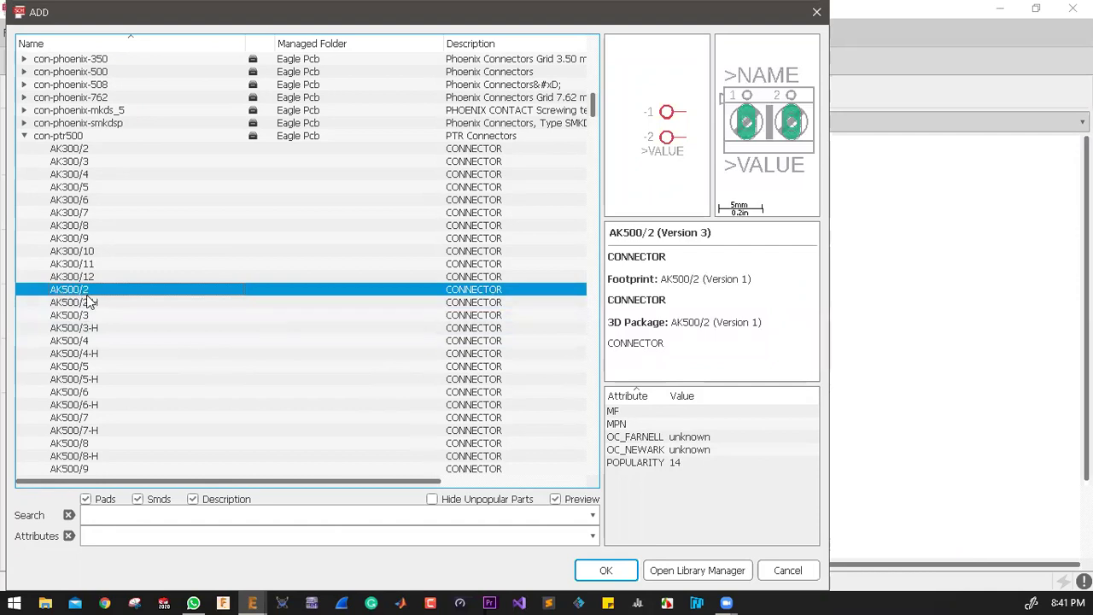
left_click(77, 303)
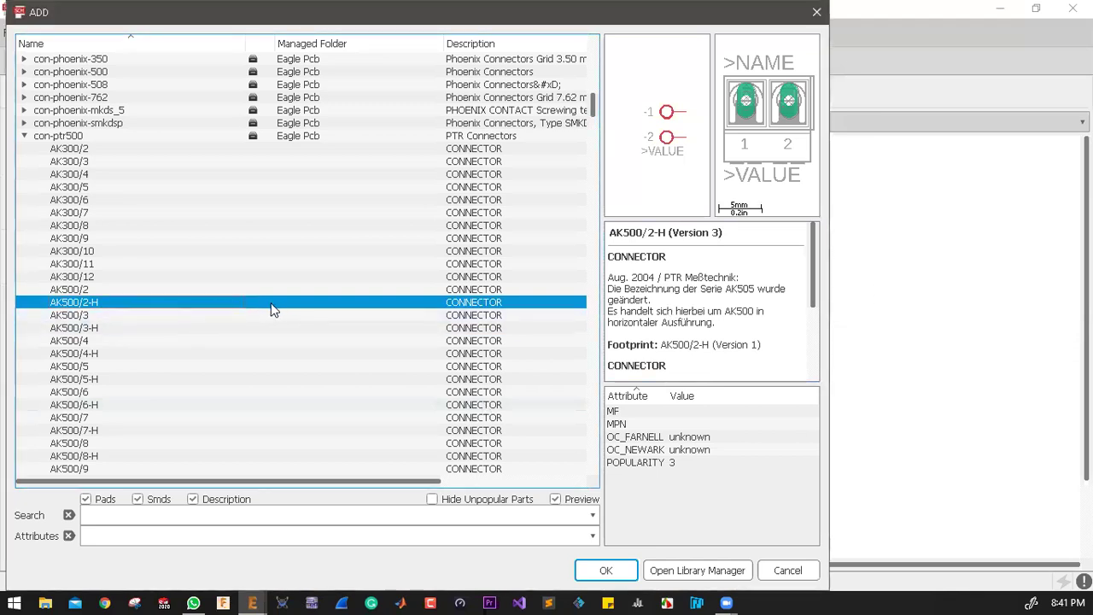
Step: Place one AK500/2-H two-pin connector above jack J1 and leave part placement
left_click(608, 571)
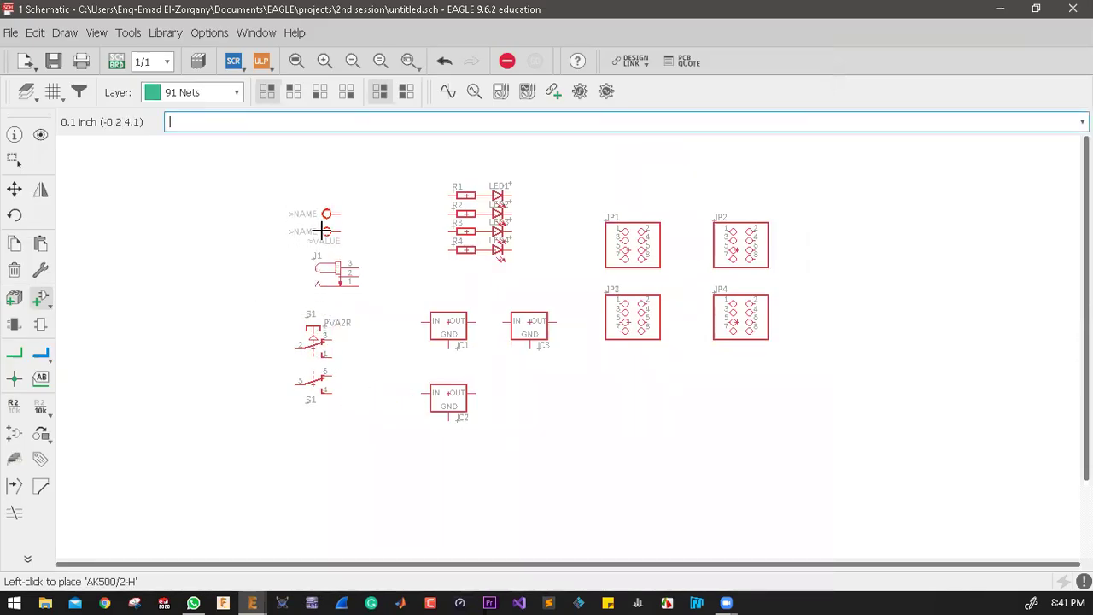
scroll(323, 223, "up", 4)
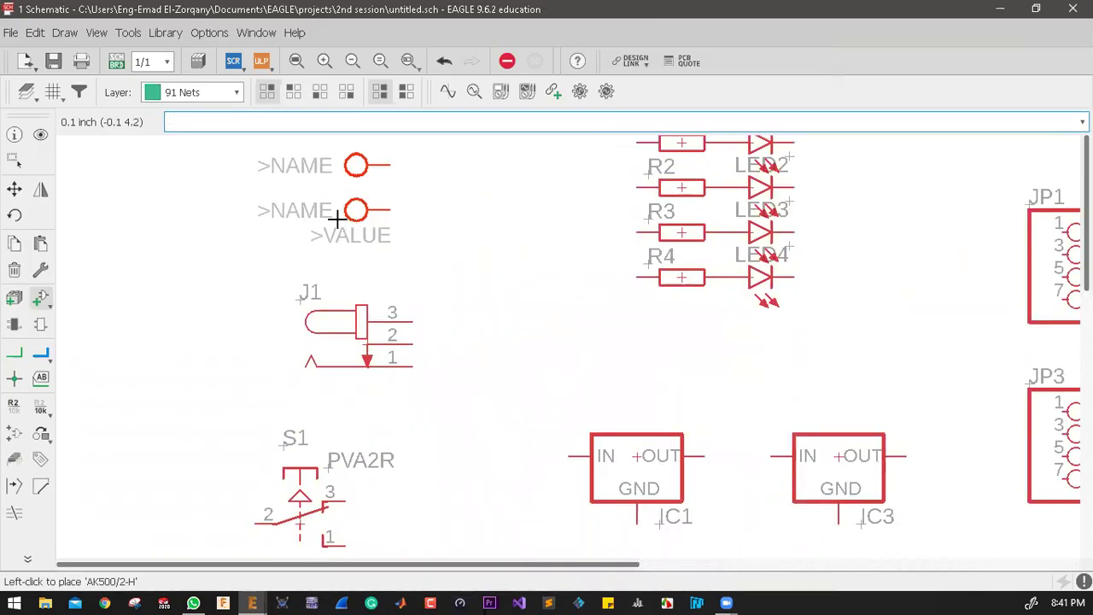
left_click(337, 220)
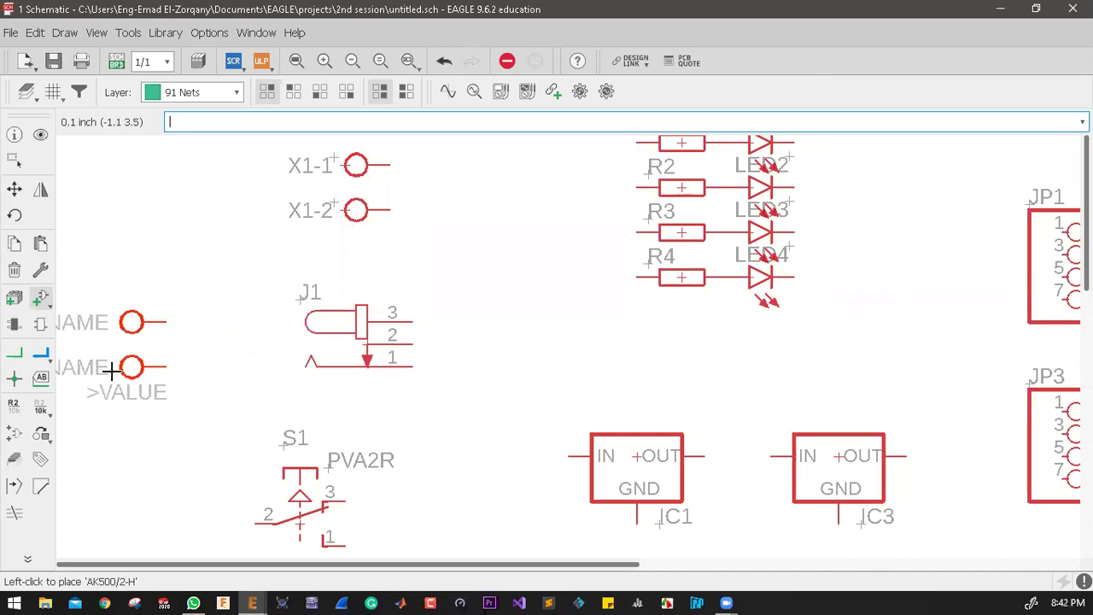
left_click(38, 299)
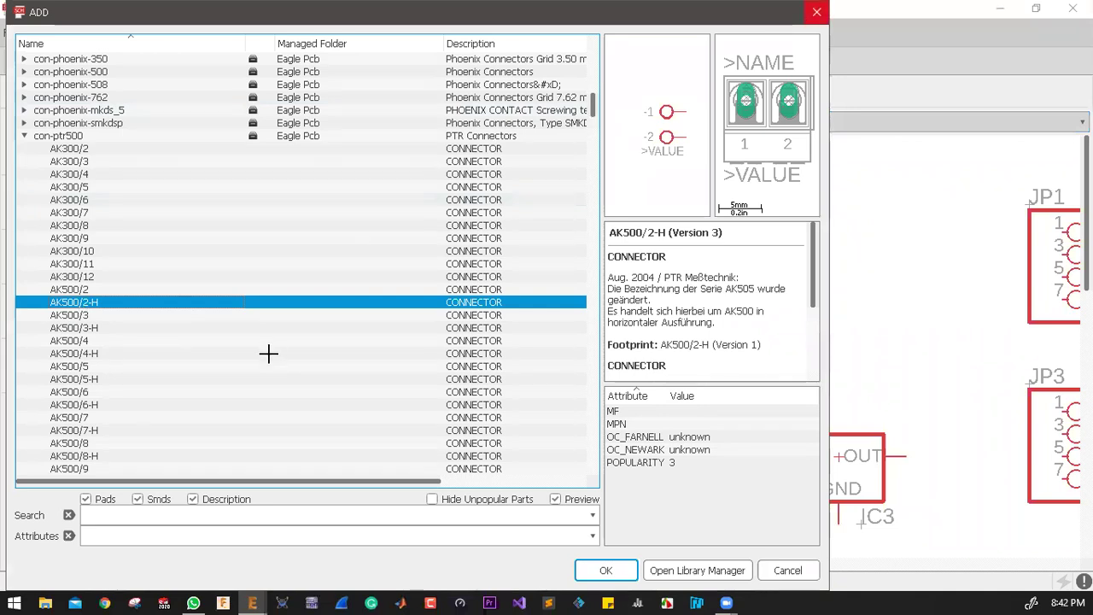
key("Escape")
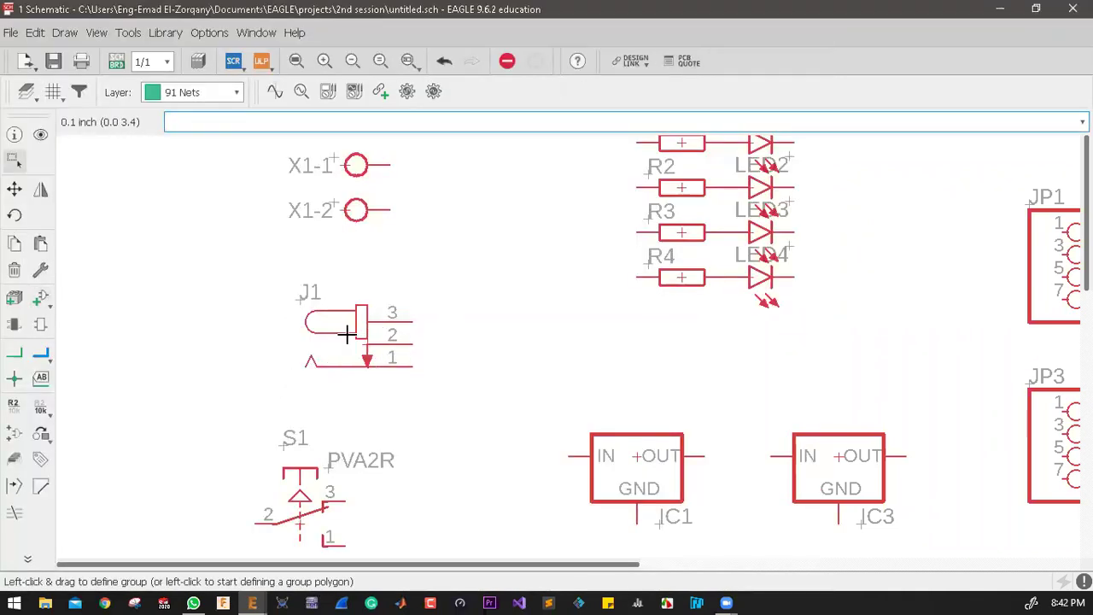
Step: Examine the pins of terminal X1 and jack J1 and their arrangement among the placed parts
scroll(390, 362, "up", 1)
scroll(390, 362, "up", 3)
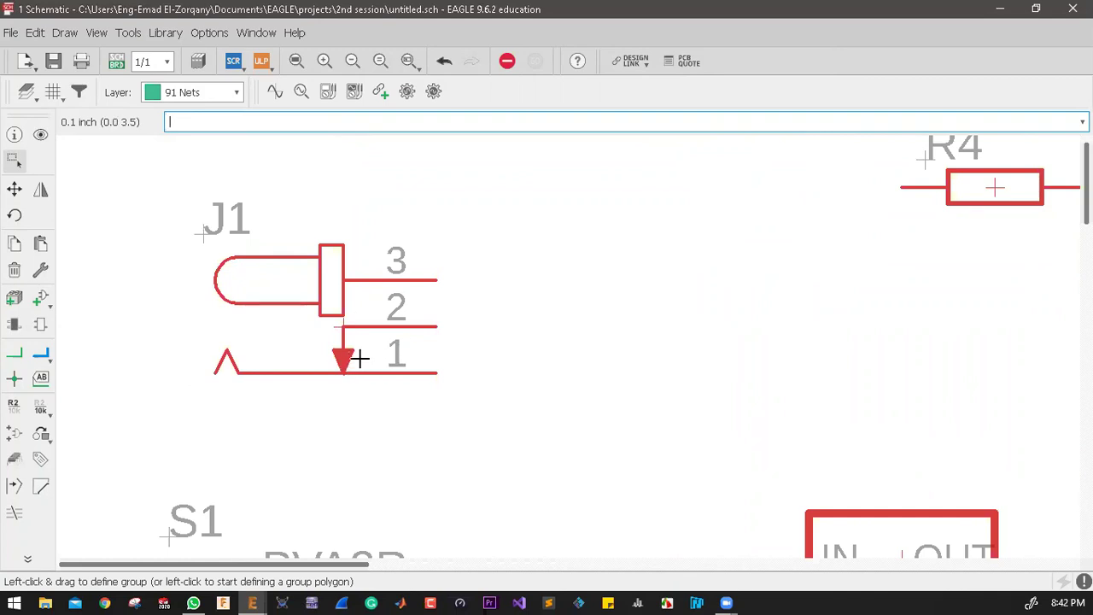
scroll(358, 361, "down", 5)
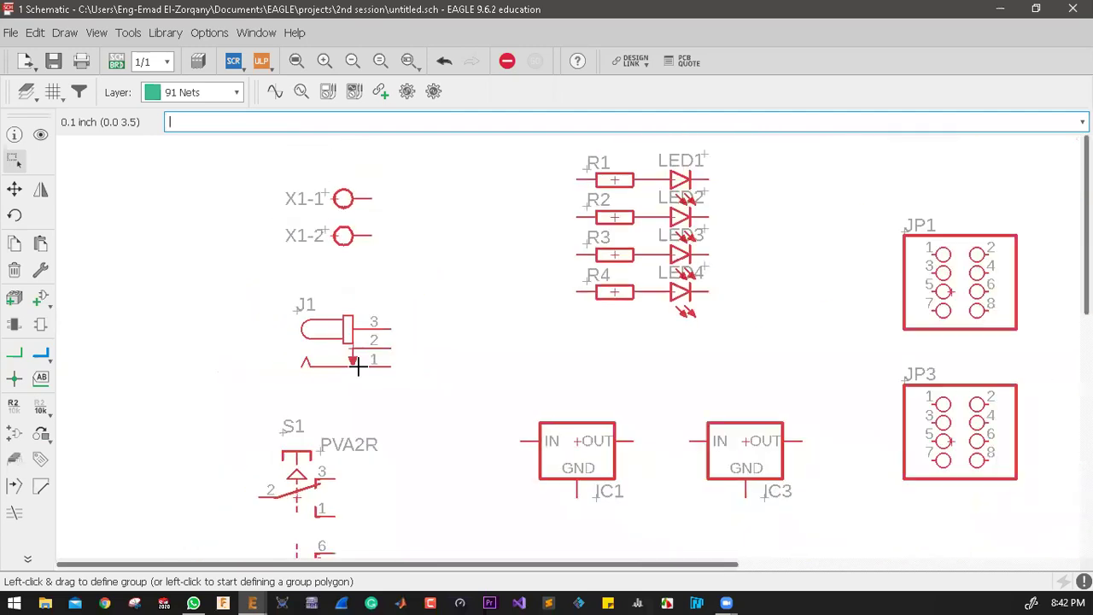
scroll(368, 282, "up", 4)
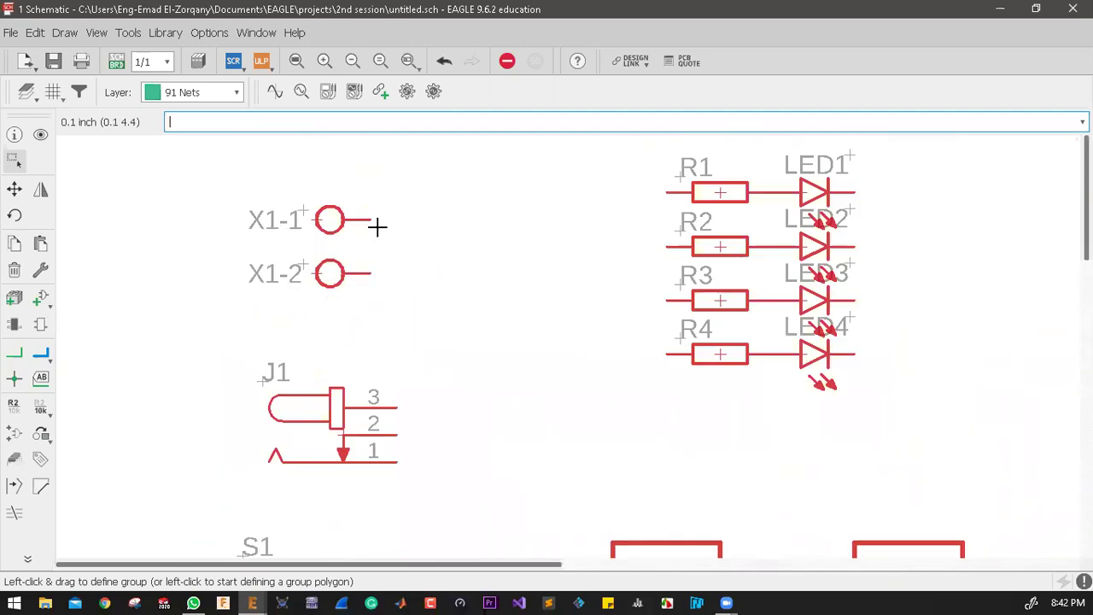
scroll(376, 225, "up", 1)
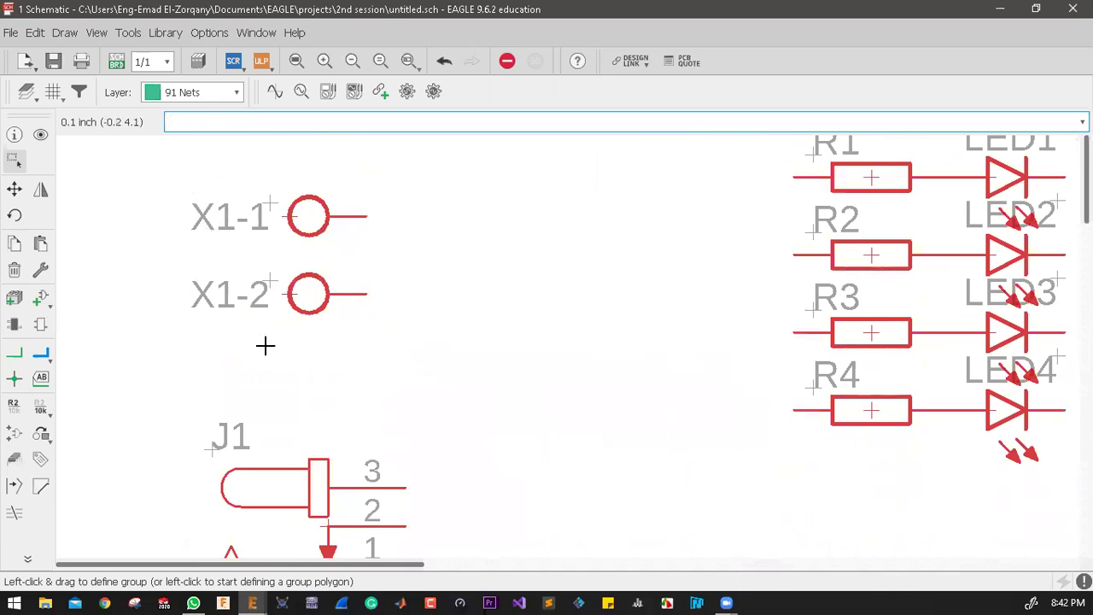
scroll(309, 213, "down", 1)
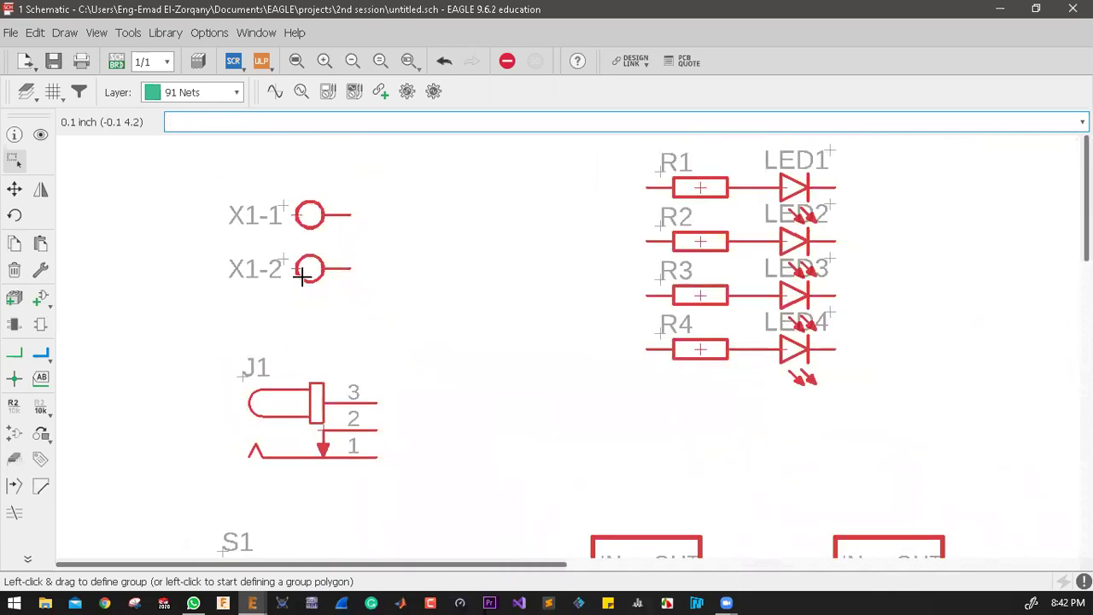
scroll(316, 213, "down", 3)
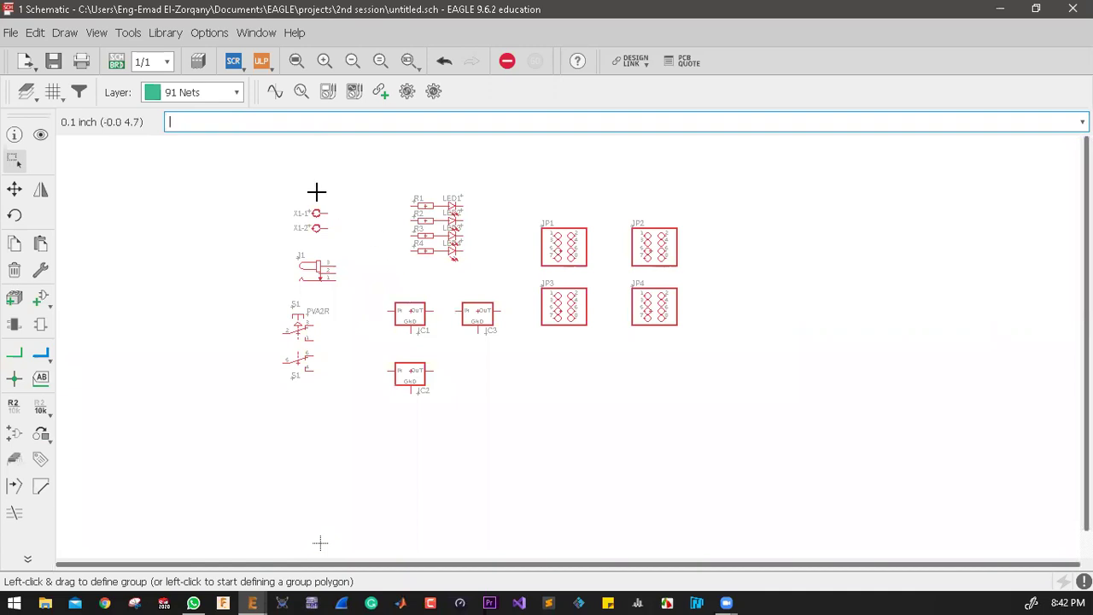
scroll(315, 191, "up", 9)
scroll(307, 252, "down", 4)
scroll(313, 261, "up", 4)
scroll(305, 259, "down", 2)
scroll(319, 261, "up", 2)
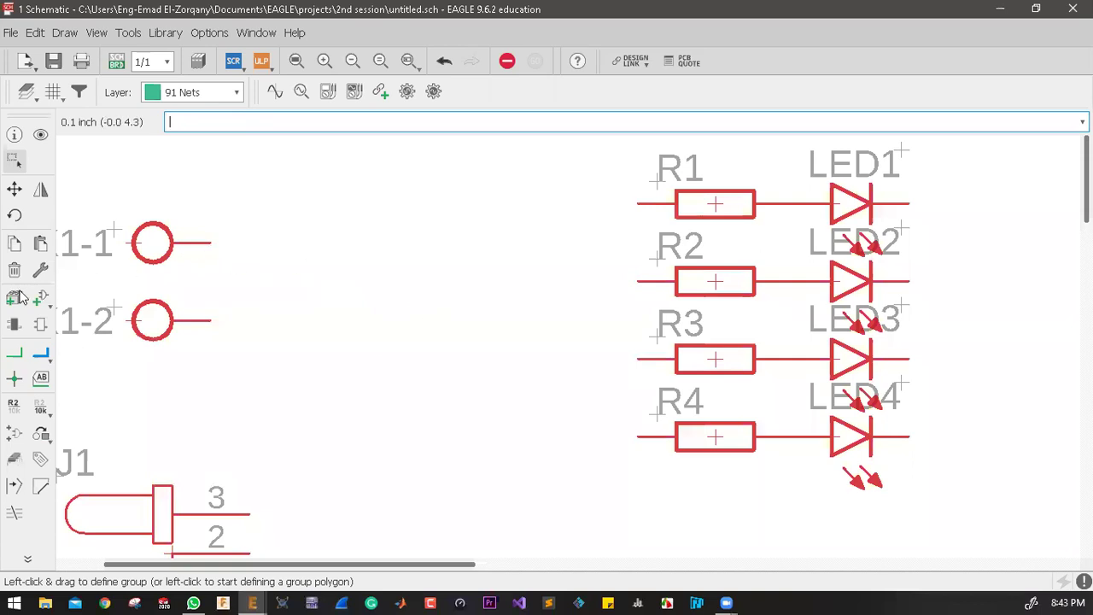
scroll(158, 279, "up", 2)
scroll(325, 298, "down", 2)
scroll(286, 288, "up", 2)
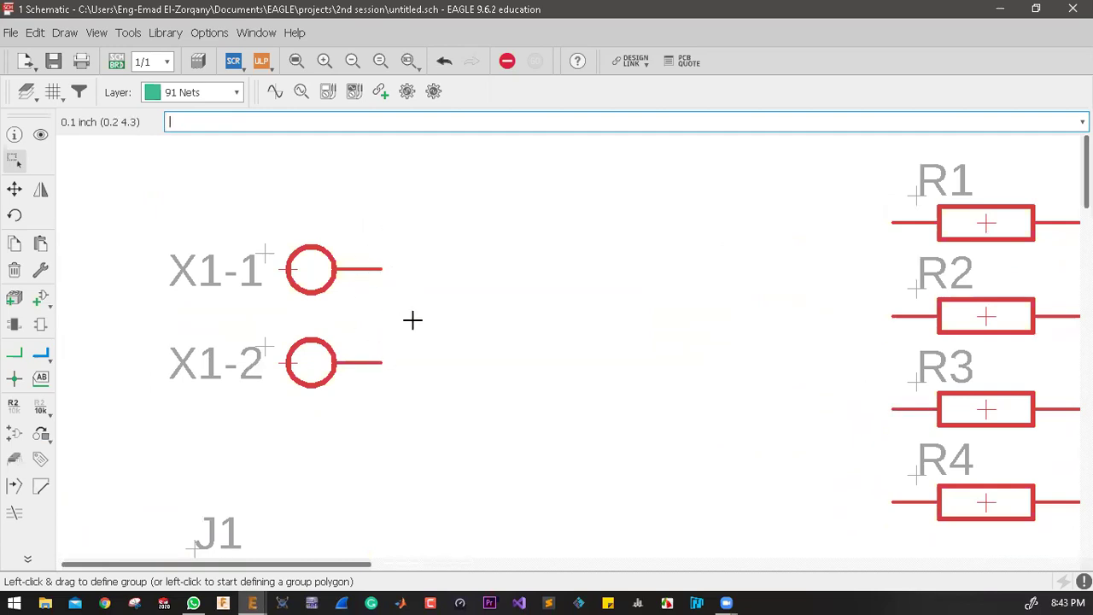
Step: Reopen the list of parts to add and collapse the con-ptr500 library
left_click(40, 298)
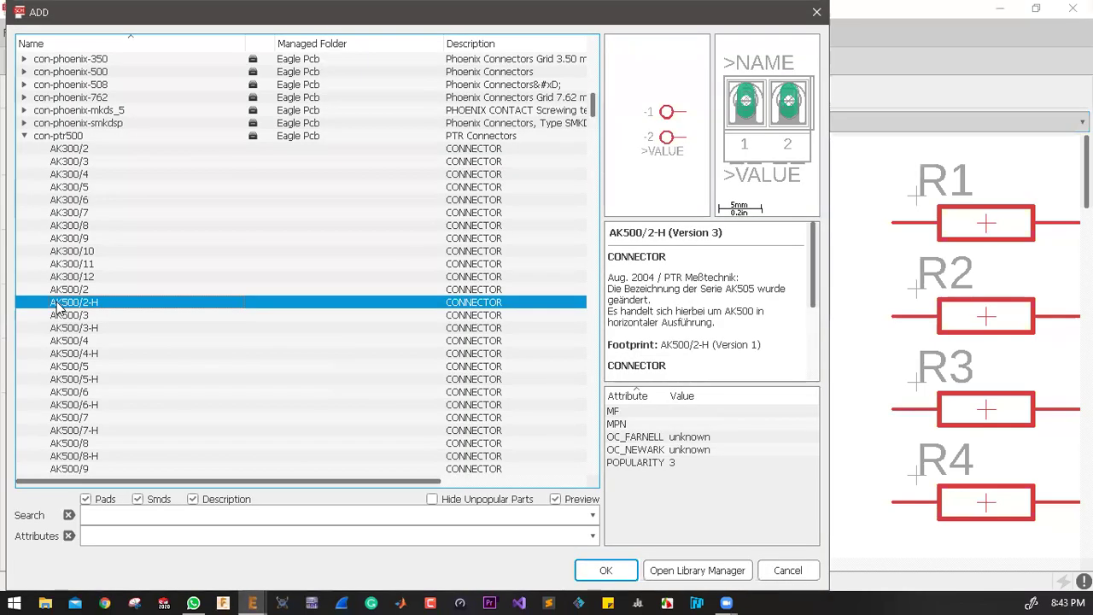
left_click(24, 136)
left_click(61, 84)
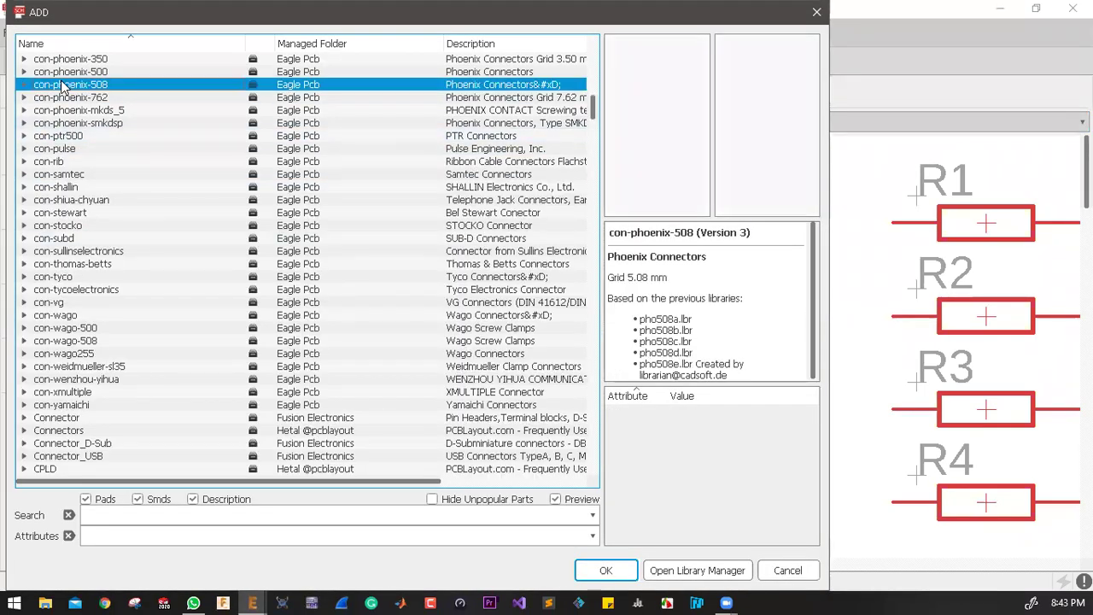
Step: Find the Eagle Pcb diode library among the libraries starting with d and expand it
key("d")
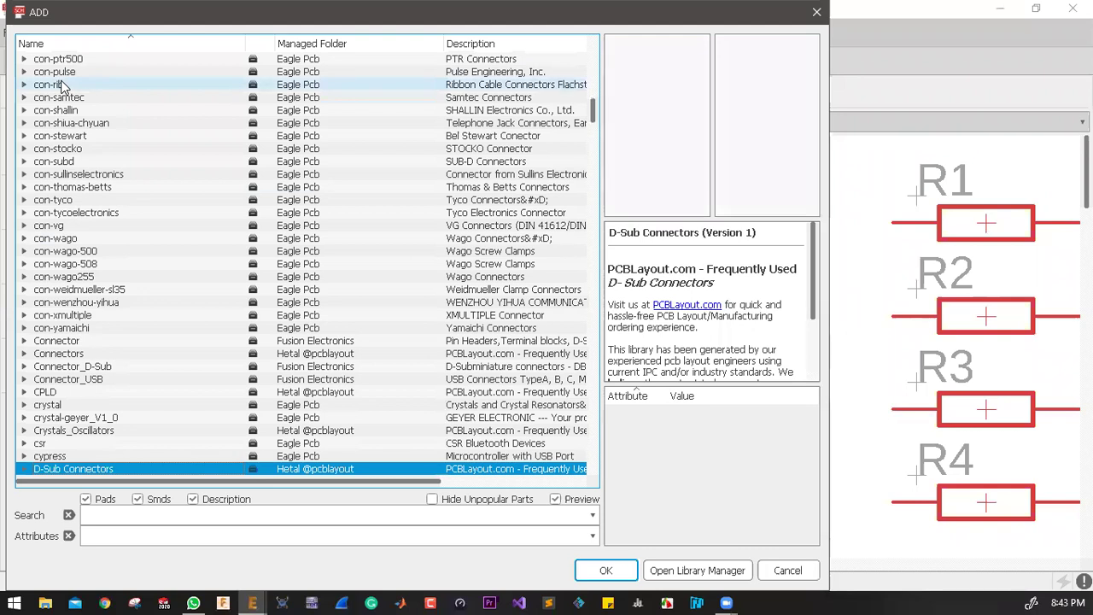
key("Down")
key("Down")
key("Down")
key("Down")
key("Down")
key("Down")
key("Down")
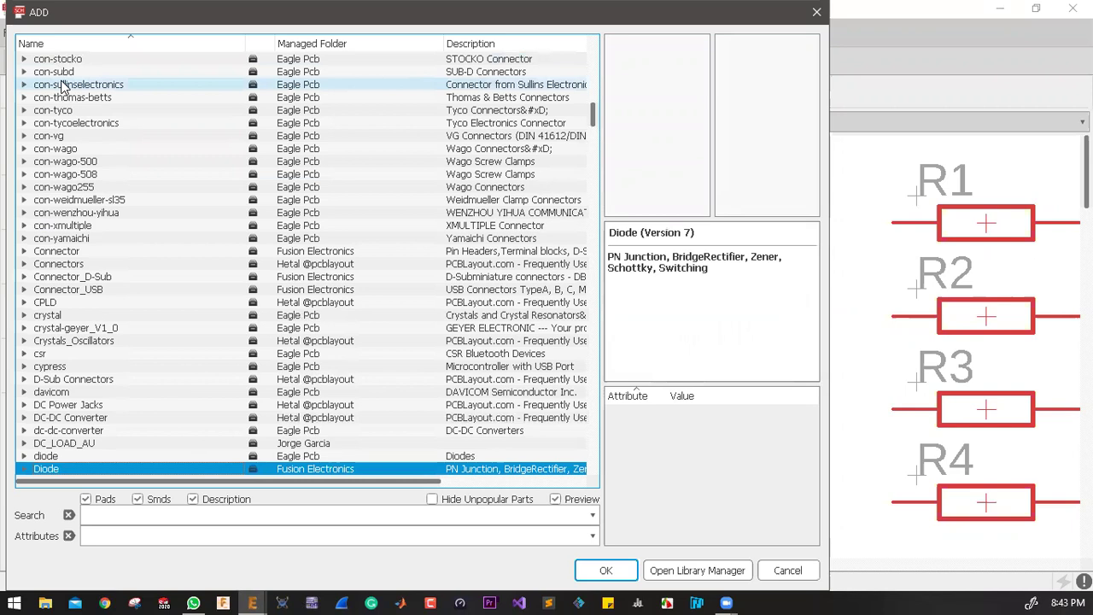
scroll(85, 213, "down", 5)
left_click(98, 266)
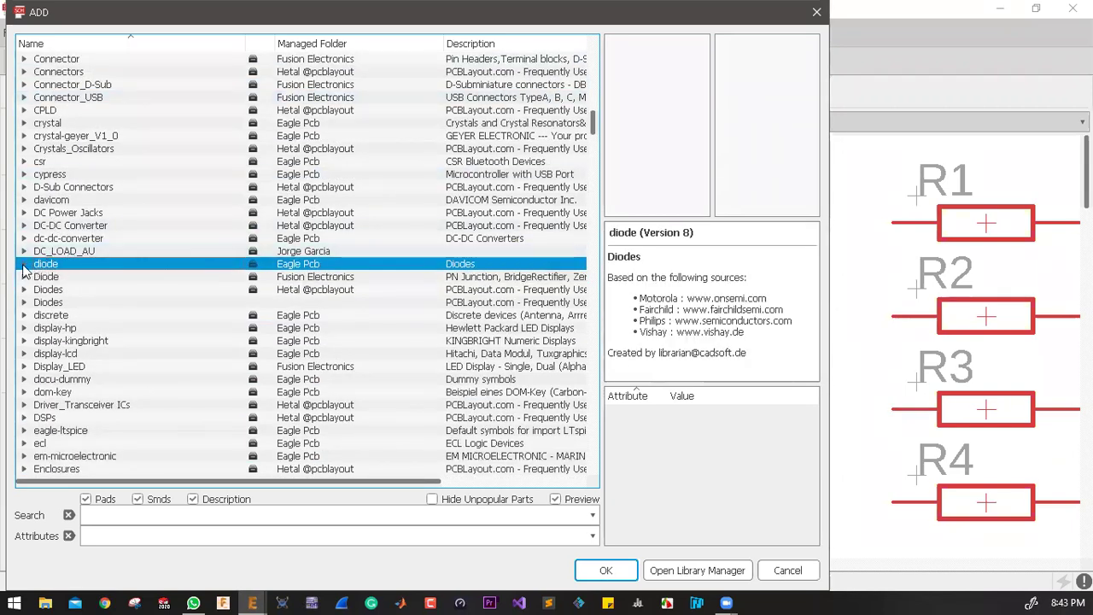
left_click(23, 264)
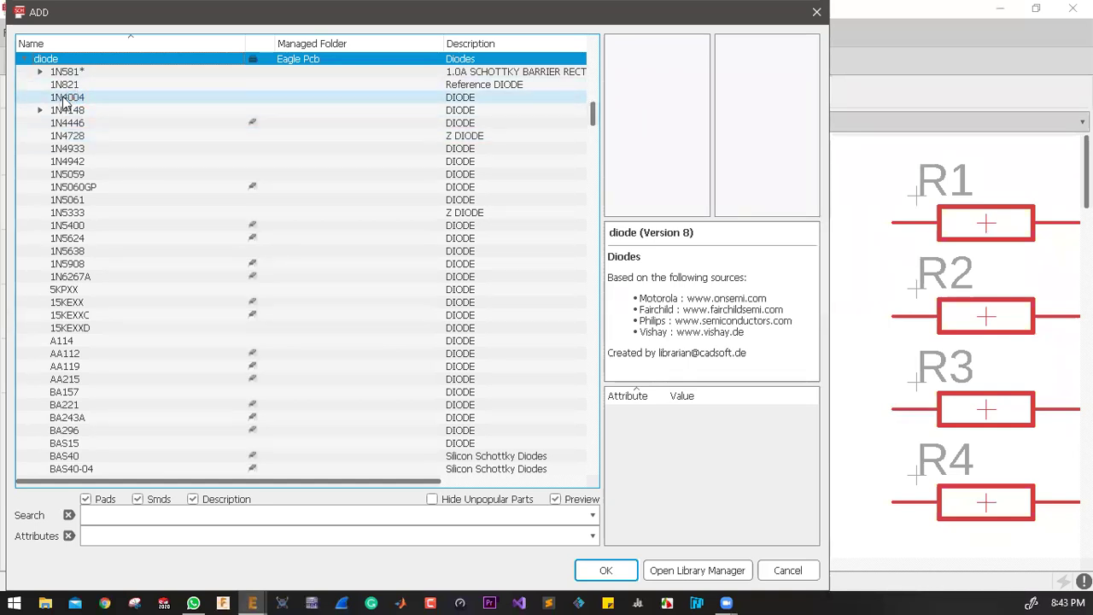
Step: Place a 1N4004 diode, rotated 90° to point upward, across the ends of pins X1-1 and X1-2
left_click(87, 99)
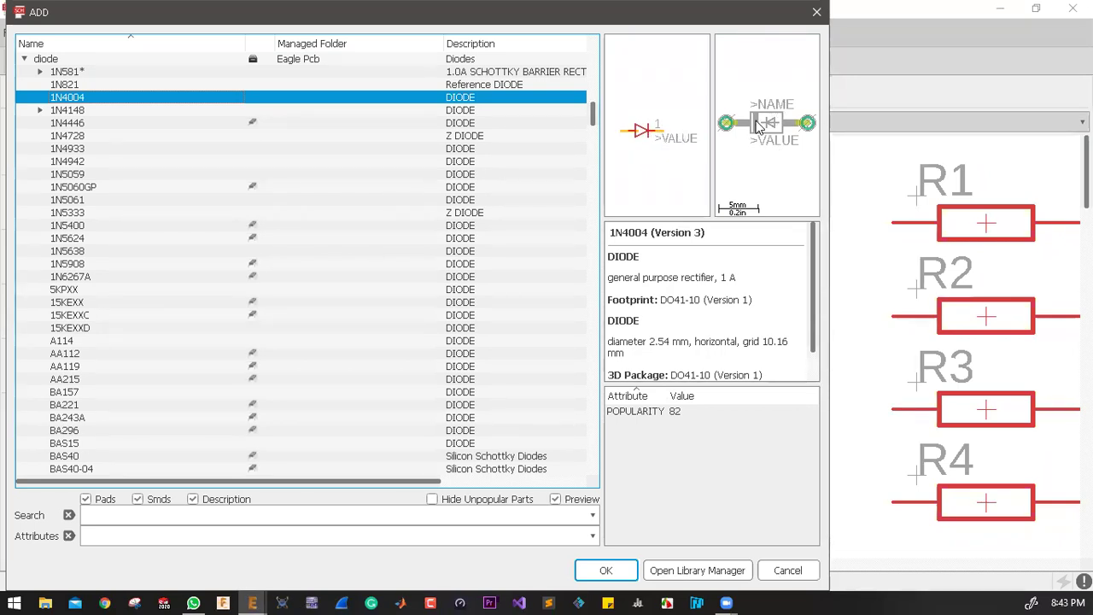
left_click(606, 569)
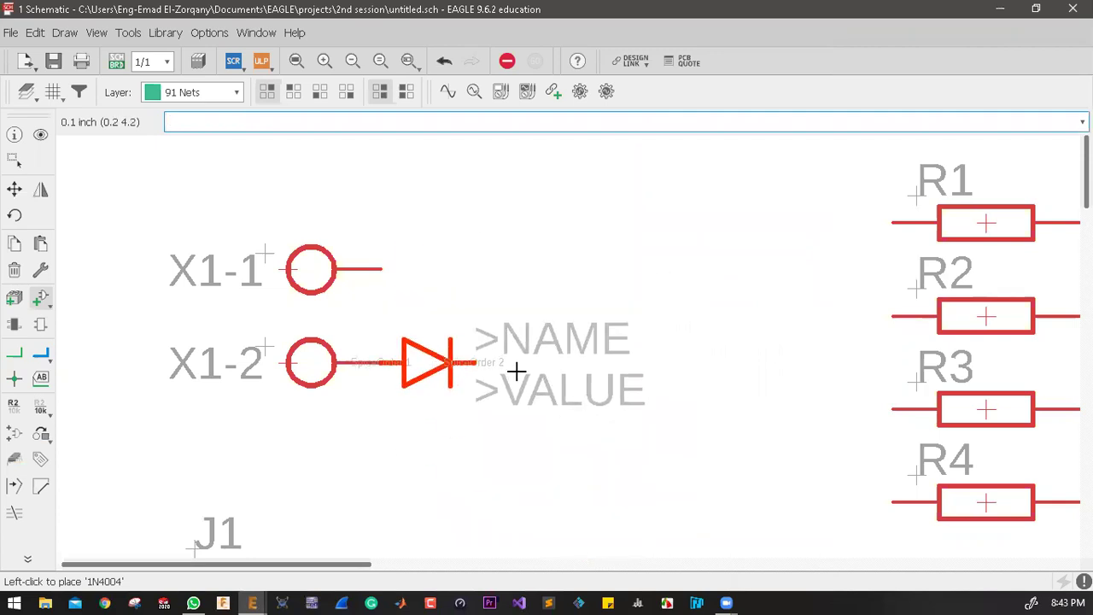
right_click(666, 263)
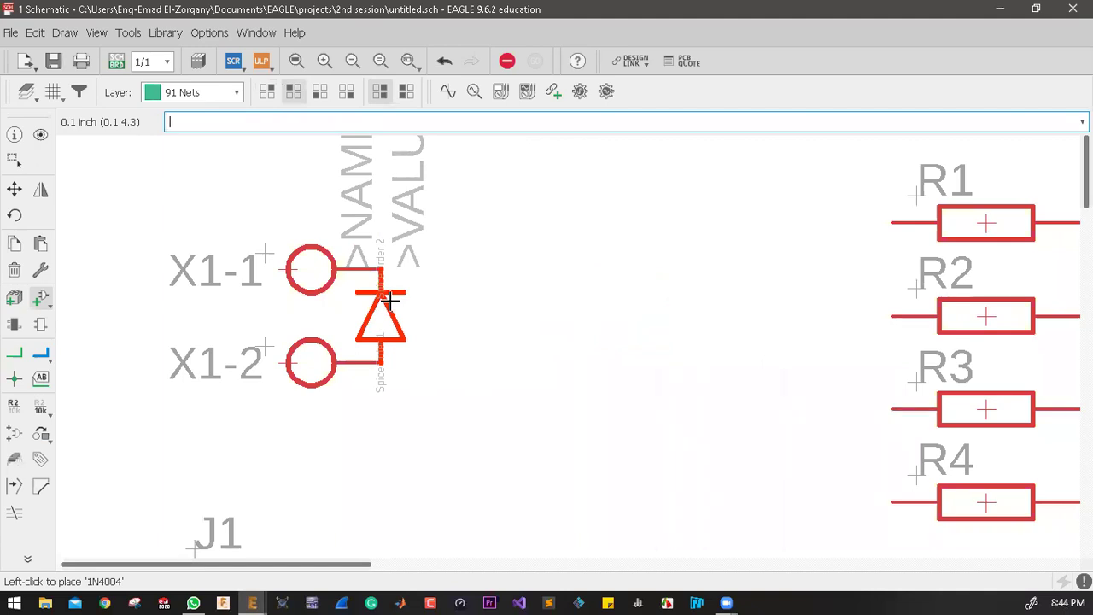
left_click(389, 300)
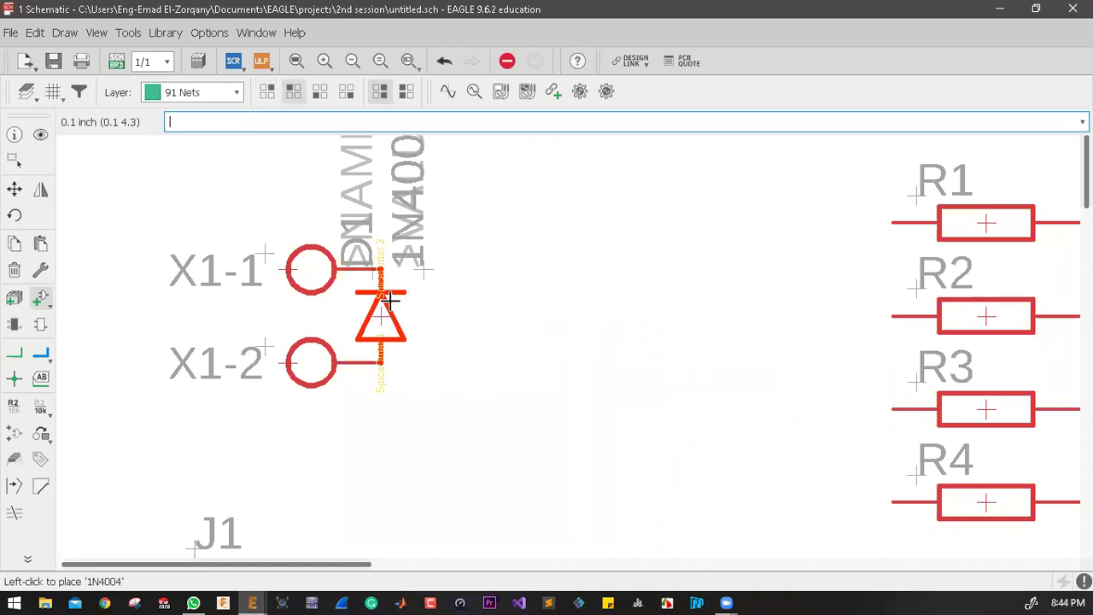
Step: Move diode D1 about 0.2 inch away from terminal X1, keeping its ends wired to pins X1-1 and X1-2
left_click(39, 306)
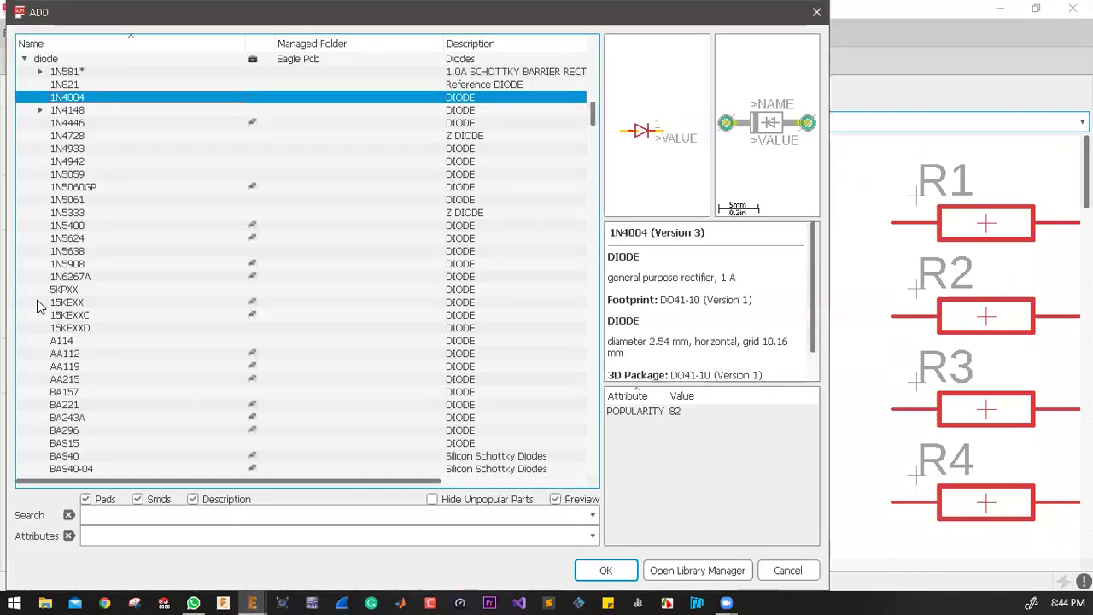
left_click(40, 303)
key("Escape")
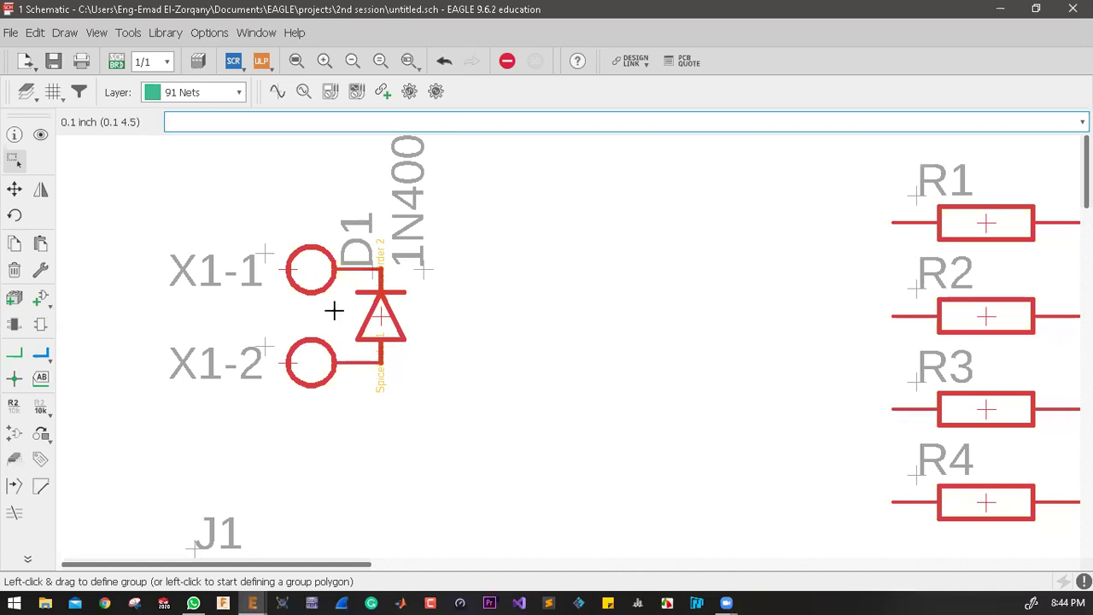
left_click(14, 189)
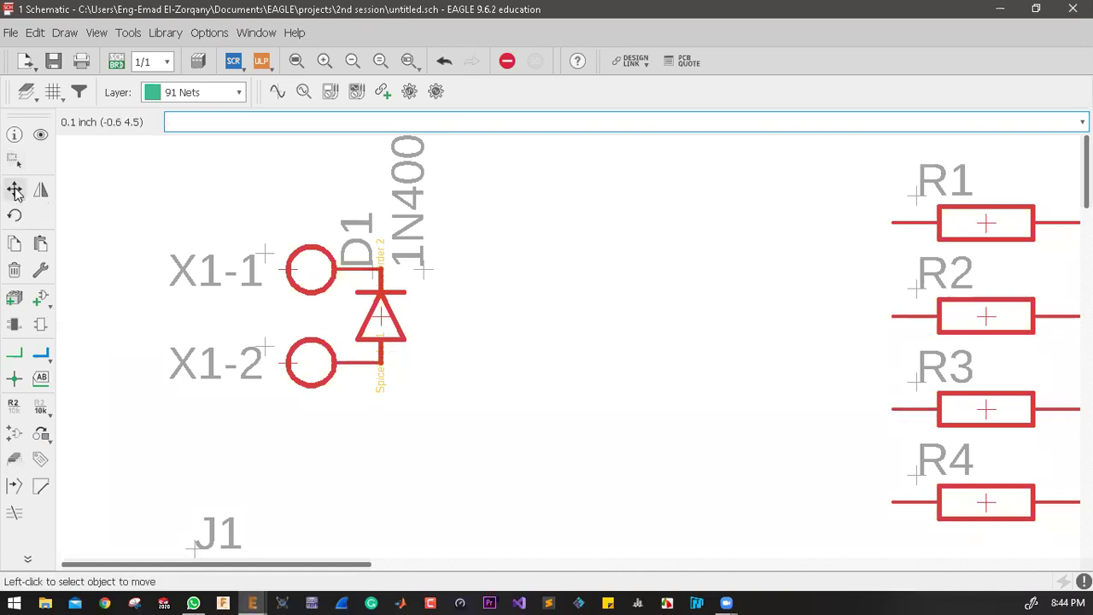
left_click(380, 316)
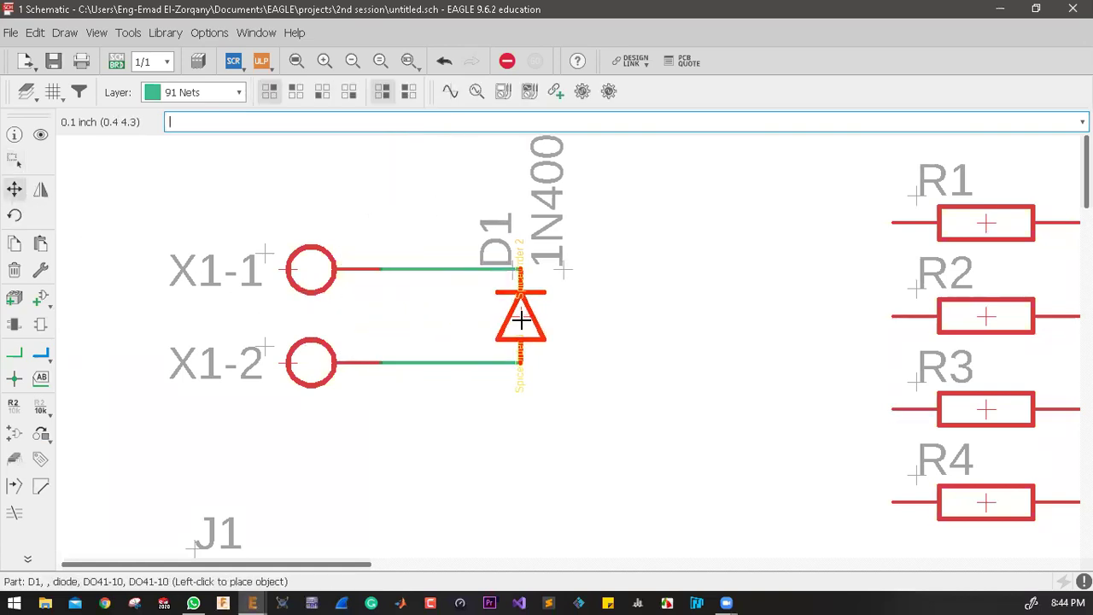
left_click(474, 316)
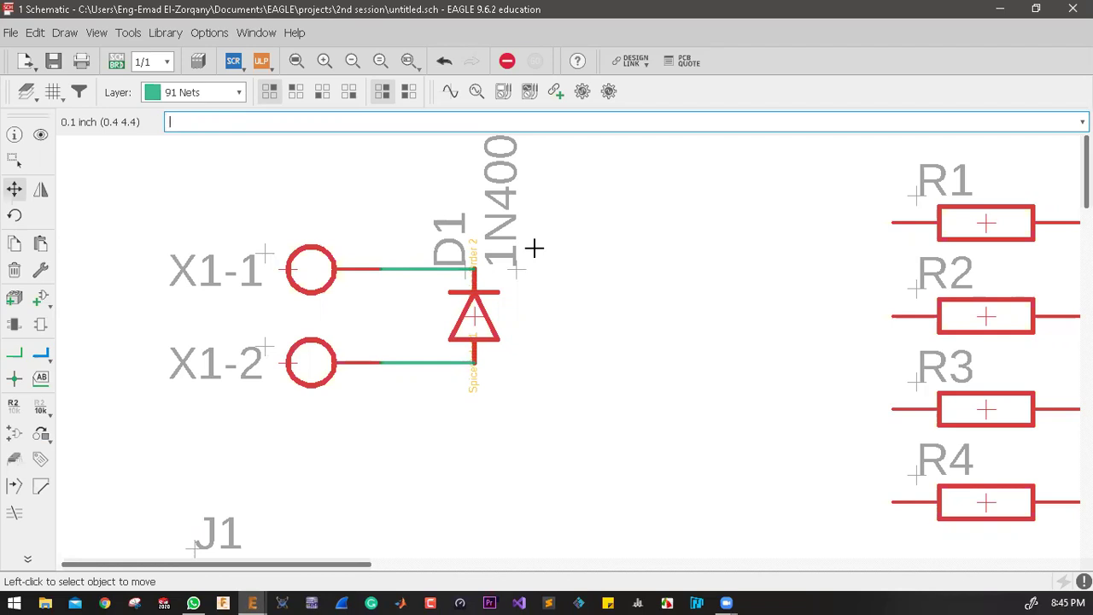
Step: Delete the two net wires joining diode D1 to pins X1-1 and X1-2
scroll(537, 319, "down", 1)
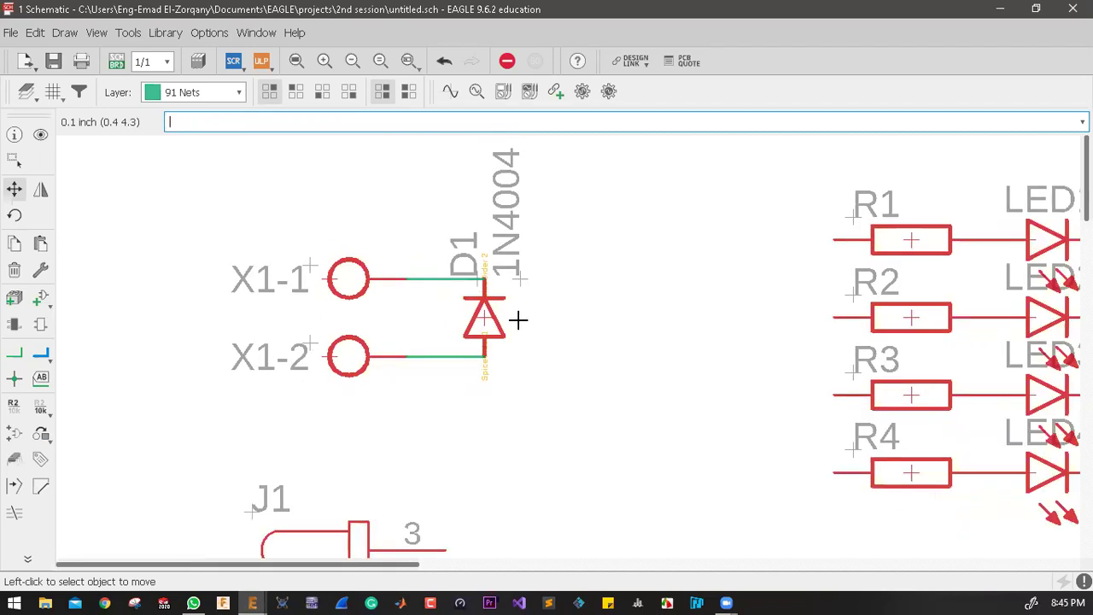
scroll(508, 319, "up", 2)
scroll(479, 312, "down", 3)
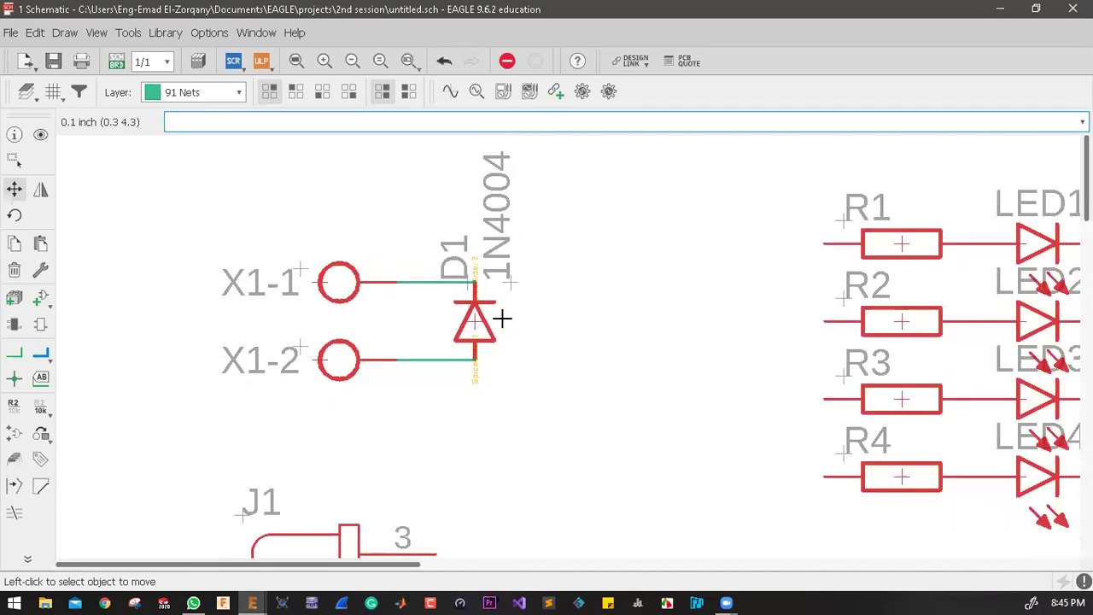
scroll(505, 318, "down", 1)
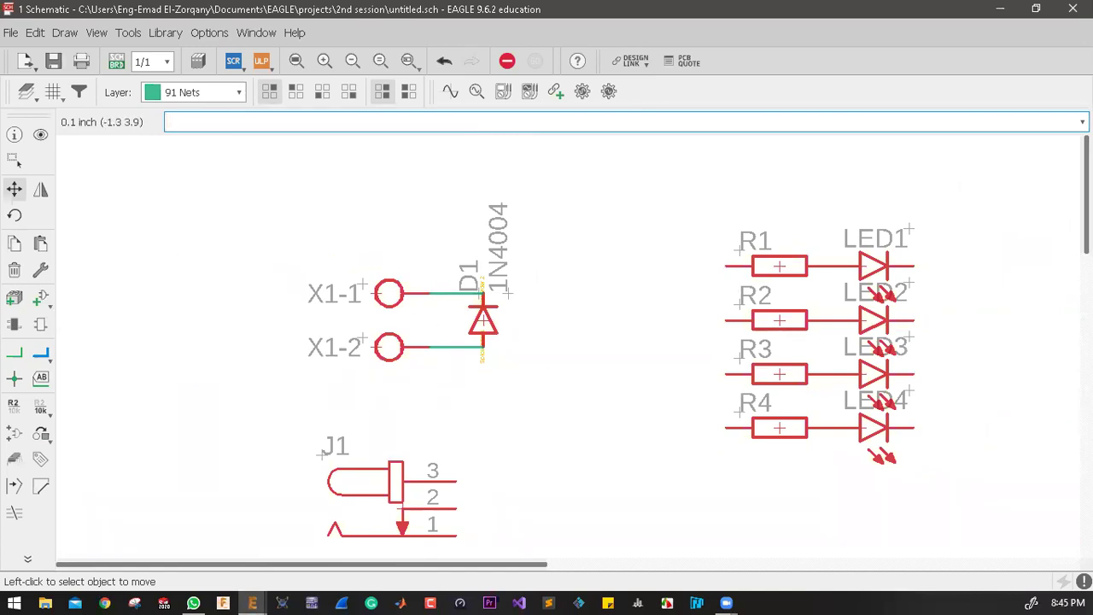
scroll(547, 273, "up", 3)
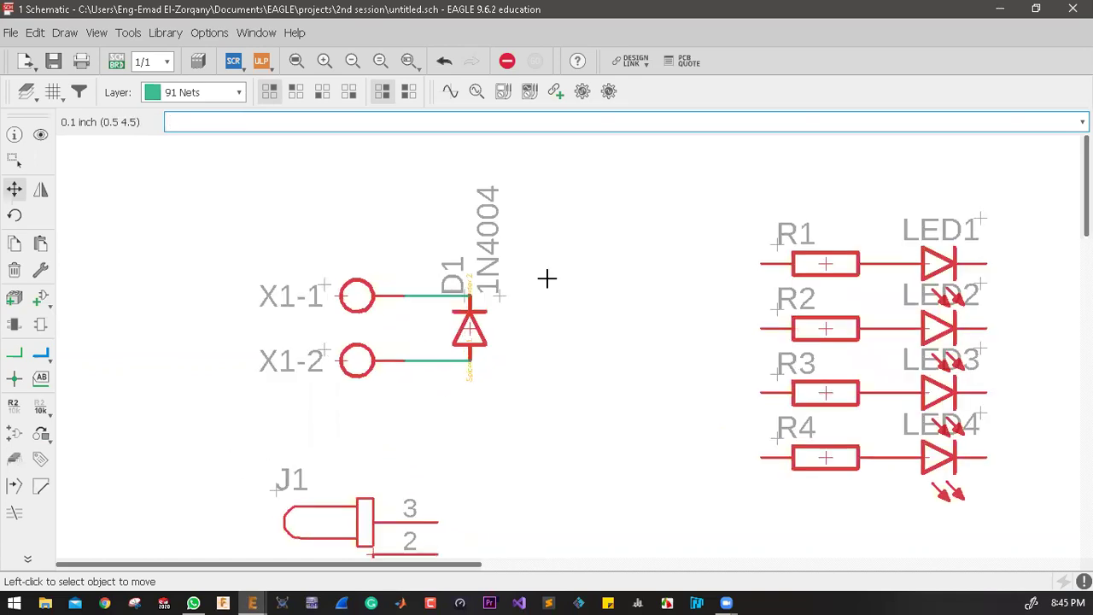
left_click(13, 272)
left_click(379, 303)
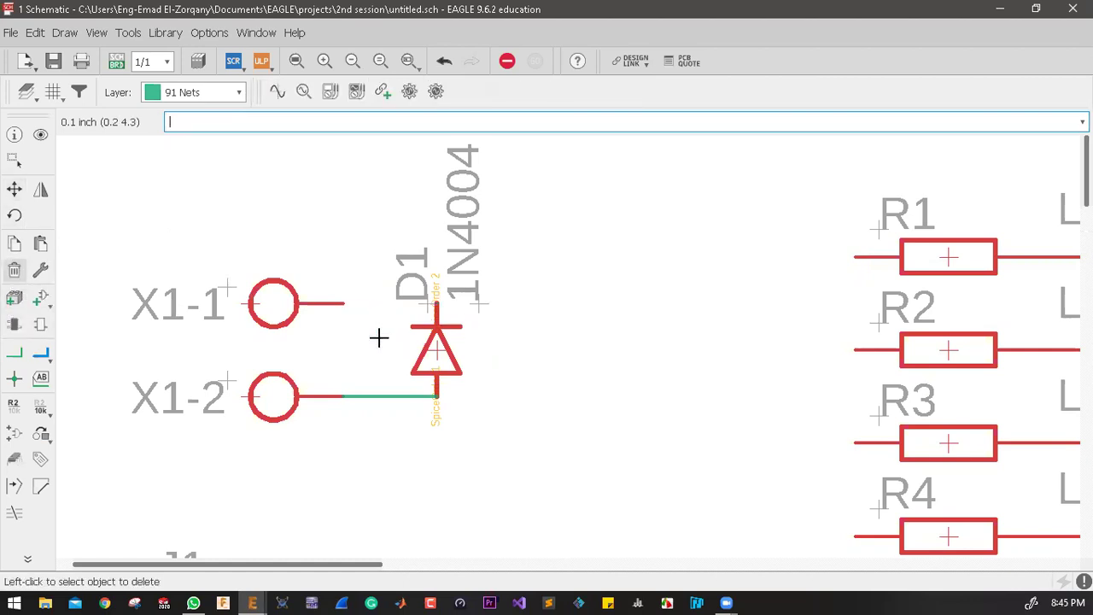
left_click(367, 395)
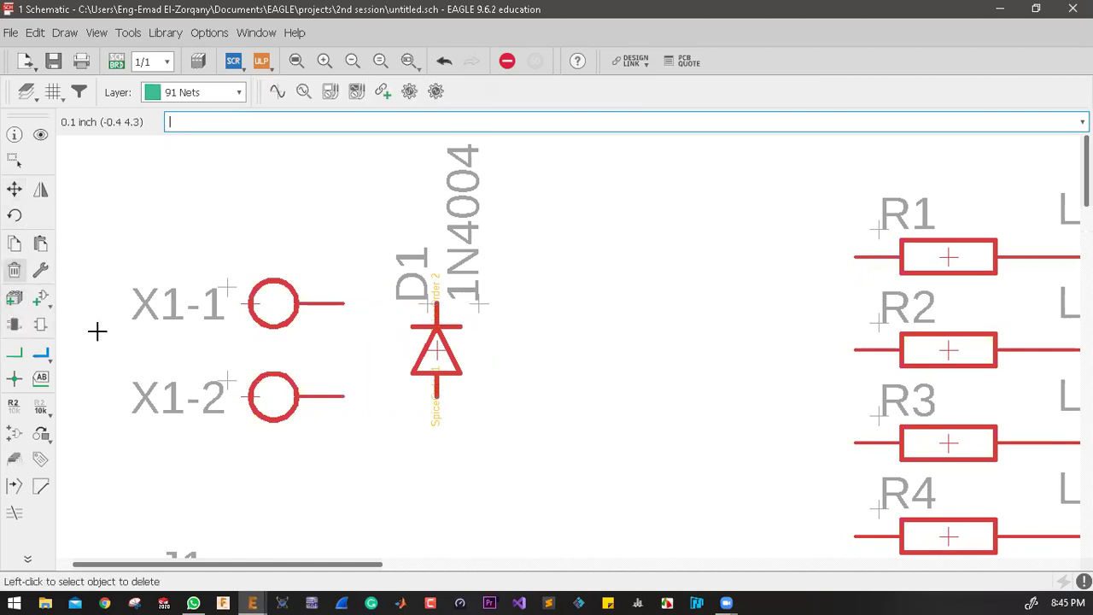
Step: Move diode D1 up about 0.2 inch so its lower end lines up with pin X1-1
left_click(13, 188)
left_click(436, 346)
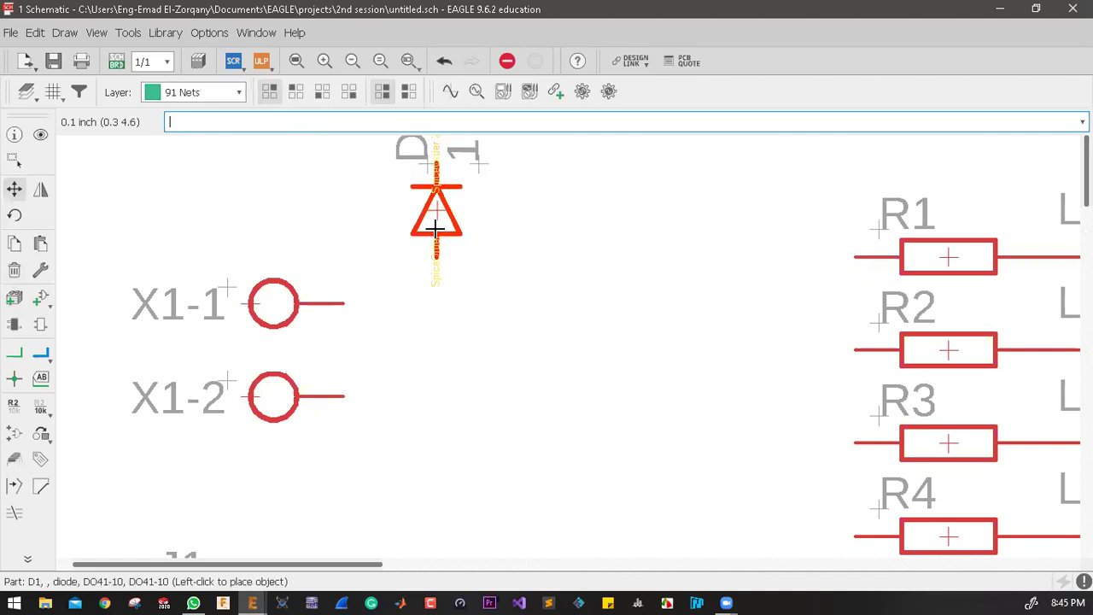
left_click(448, 259)
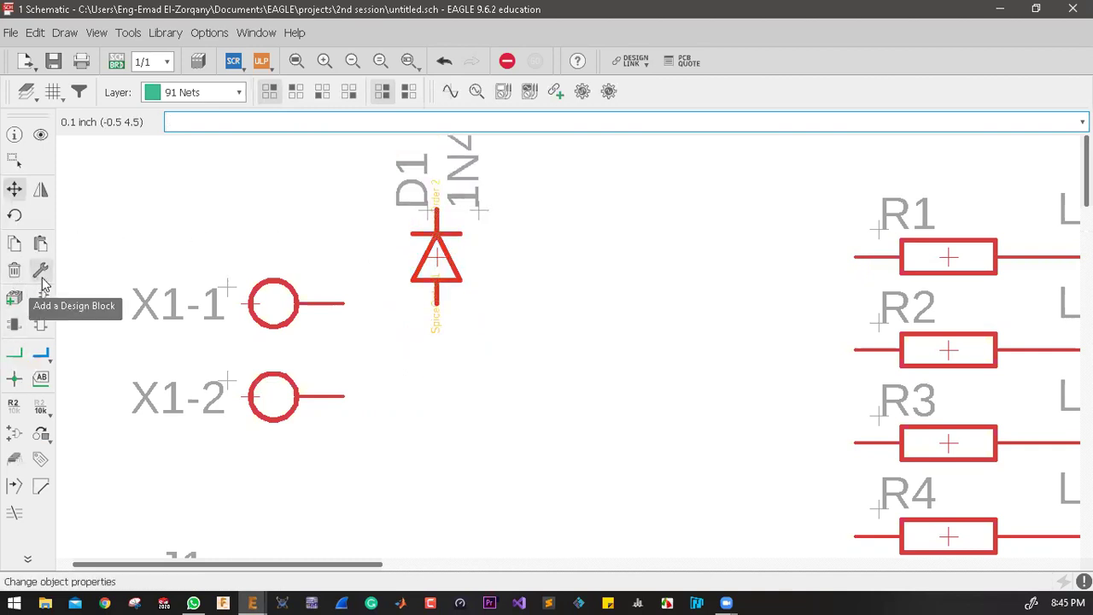
Step: Copy diode D1 three times to form a two-by-two block, with D2 beside it, D3 under D2 and D4 under D1
left_click(14, 244)
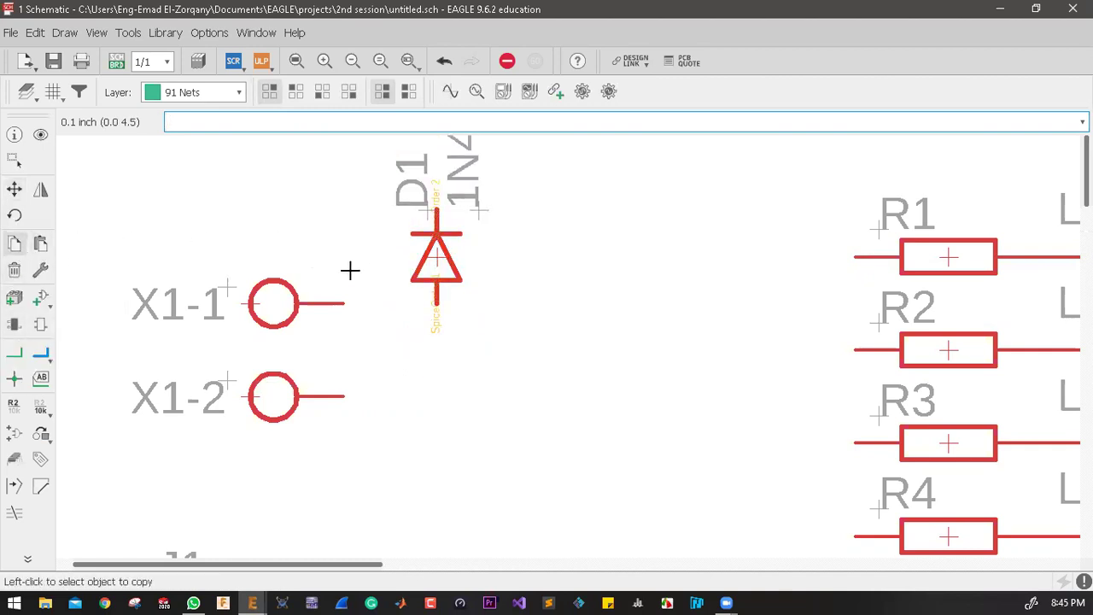
left_click(436, 259)
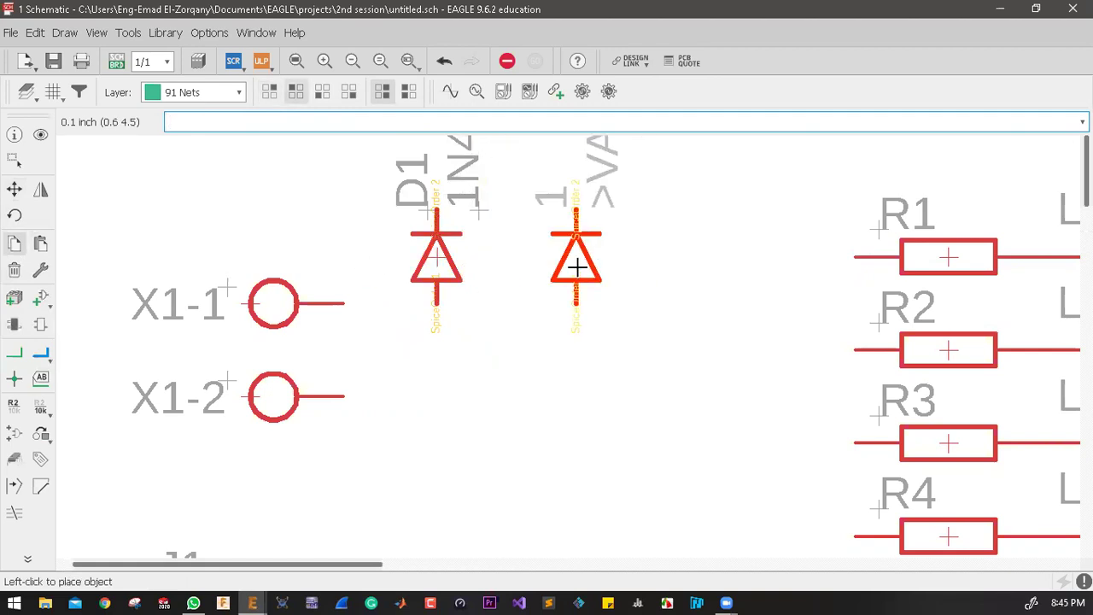
left_click(576, 267)
left_click(577, 265)
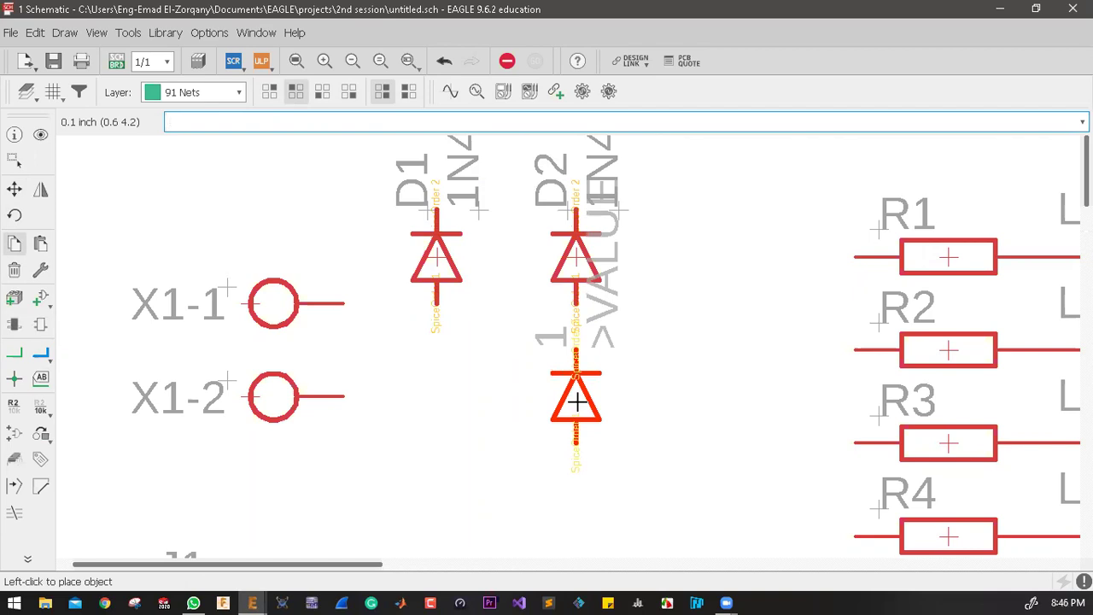
left_click(576, 401)
left_click(577, 400)
left_click(436, 397)
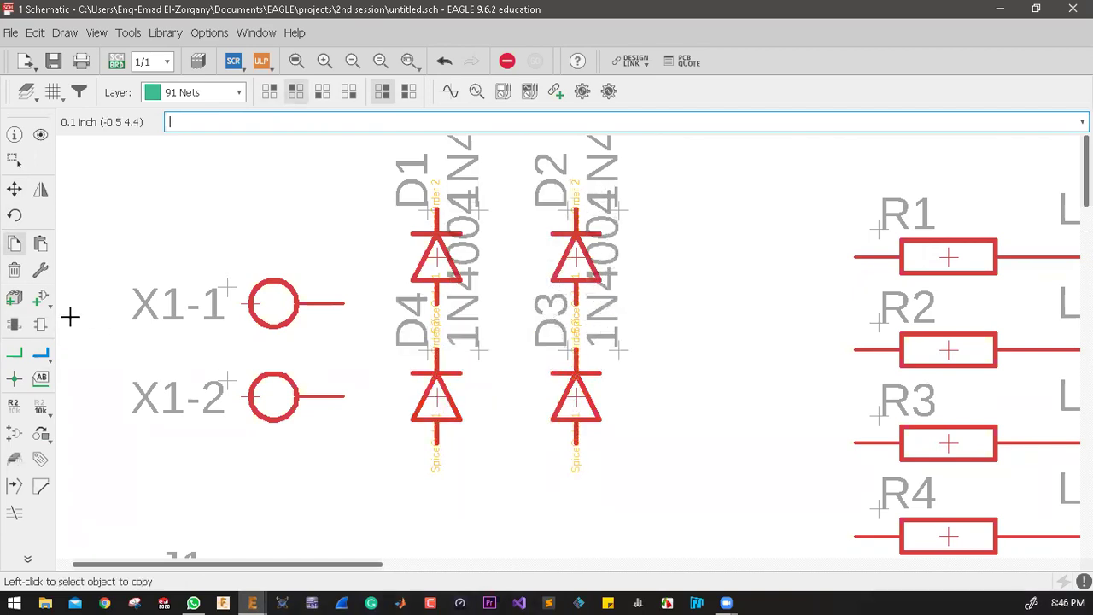
Step: Rotate the lower diodes D4 and D3 in 90° turns until both point upward again
left_click(14, 216)
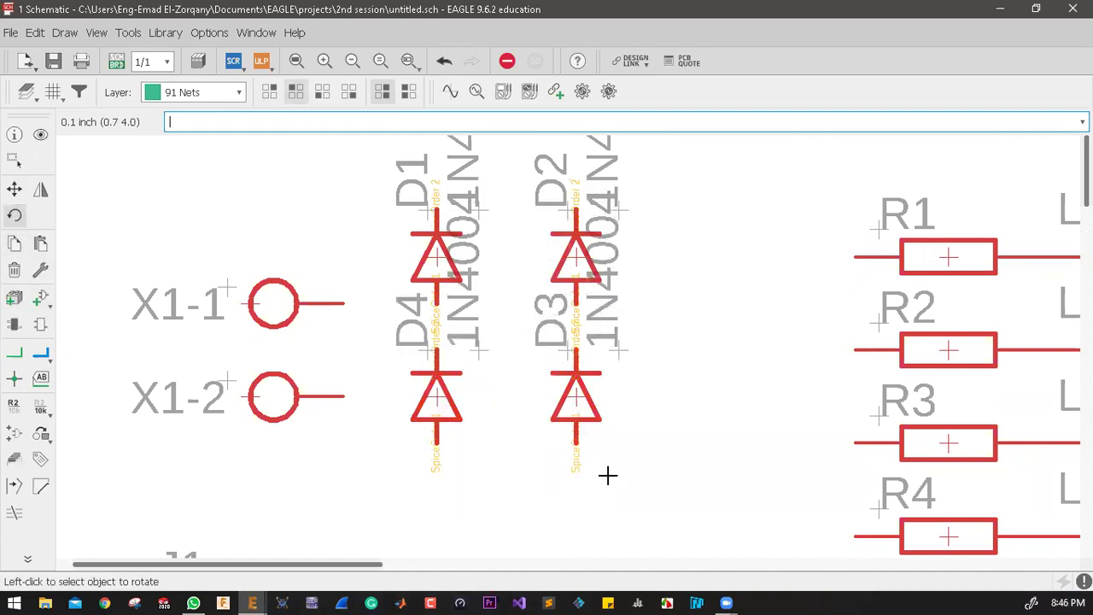
left_click(437, 395)
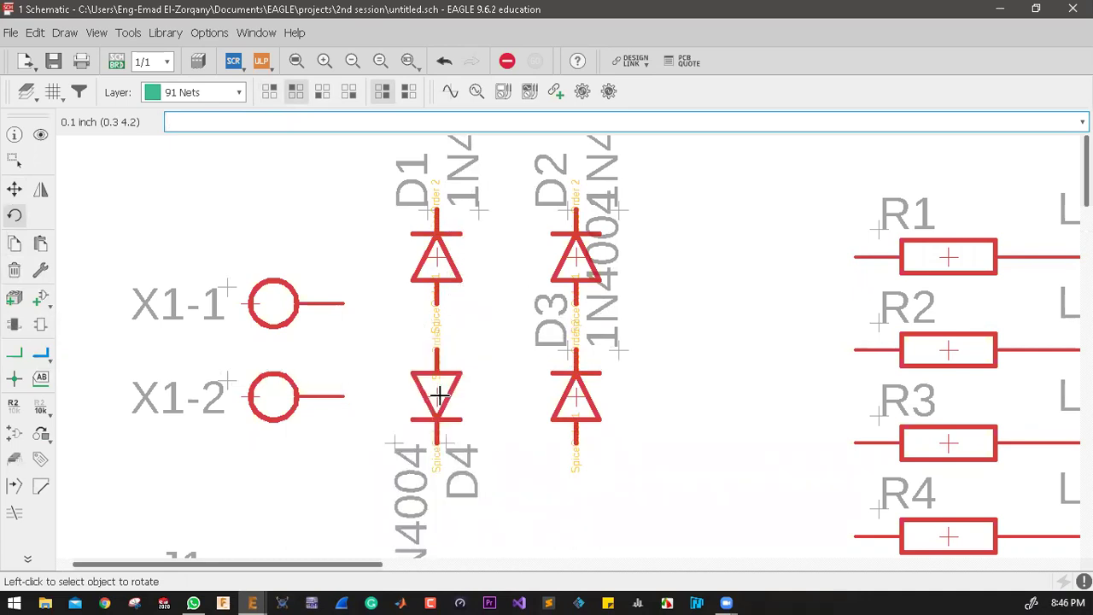
left_click(577, 393)
left_click(577, 393)
left_click(577, 392)
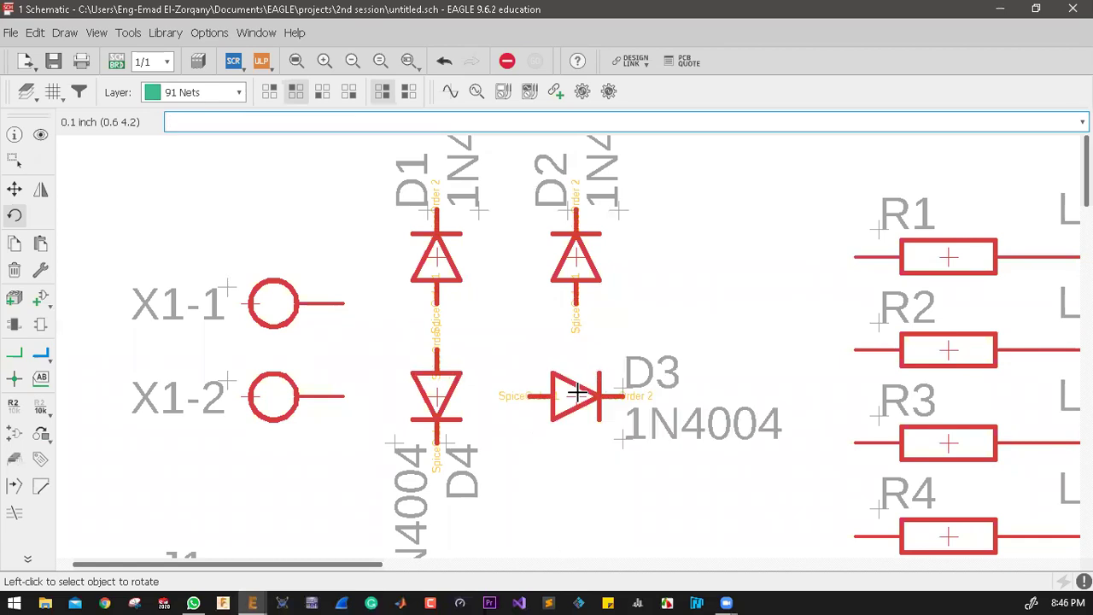
left_click(577, 393)
left_click(433, 394)
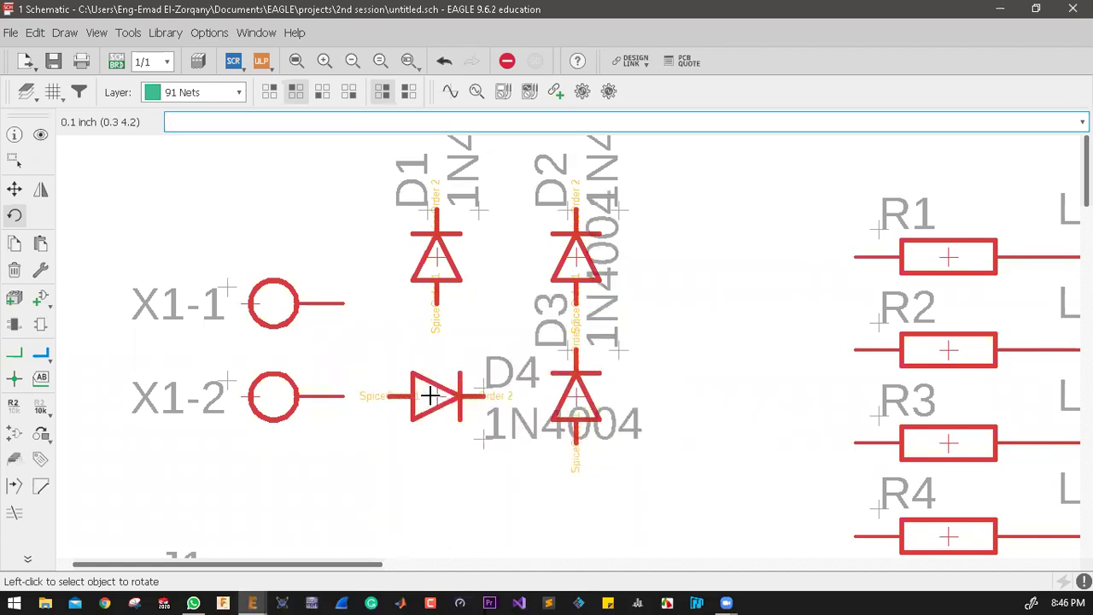
left_click(433, 394)
Step: Wire the four diodes into a bridge with nets D1–D2 across the top, D4–D3 across the bottom, D1–D4 and D2–D3
left_click(13, 353)
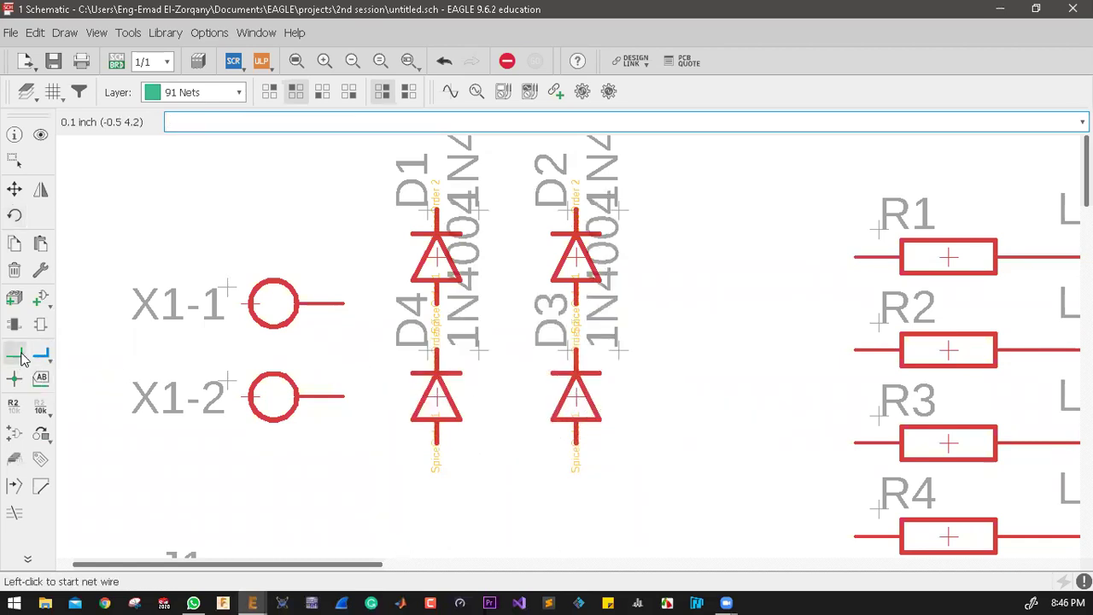
left_click(435, 209)
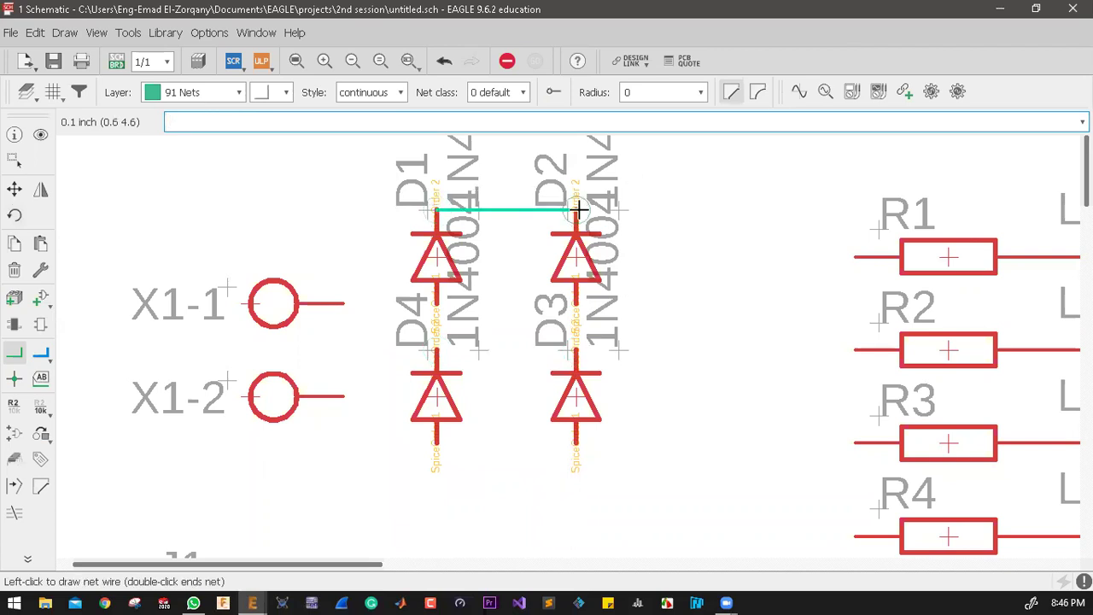
left_click(575, 210)
left_click(435, 442)
left_click(576, 443)
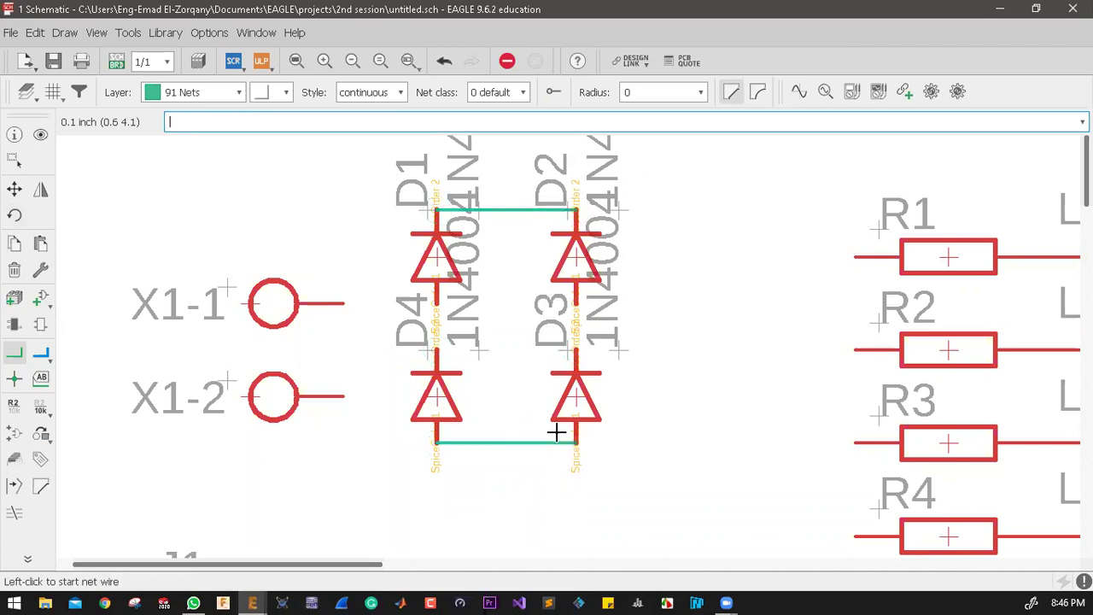
left_click(436, 350)
left_click(433, 303)
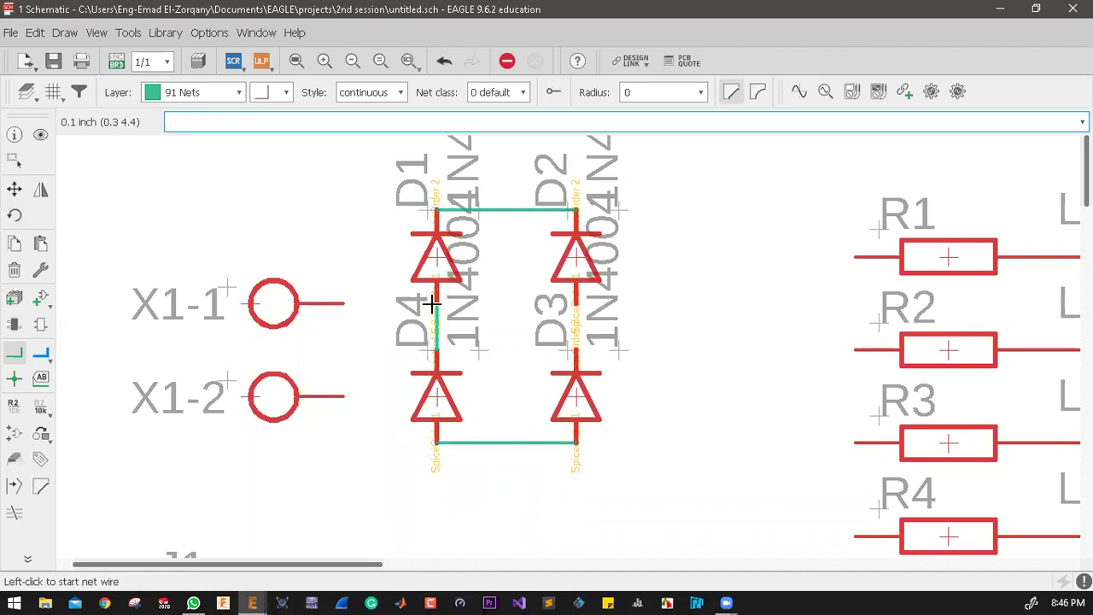
left_click(576, 350)
left_click(575, 303)
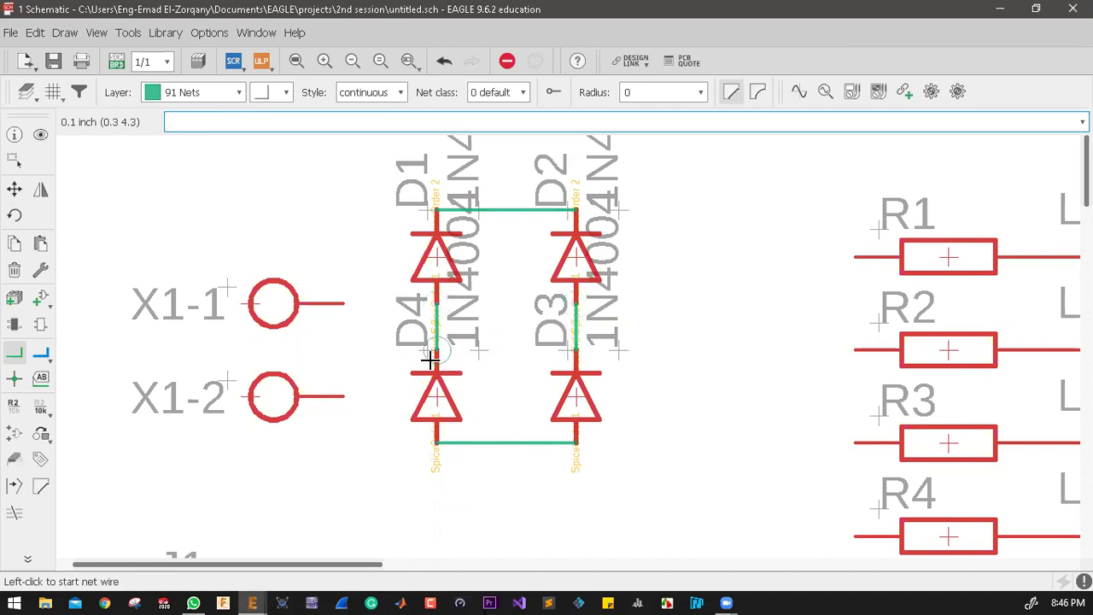
Step: Connect pin X1-1 to the D1–D4 junction and route pin X1-2 past D4 to the D2–D3 junction
left_click(344, 303)
left_click(435, 303)
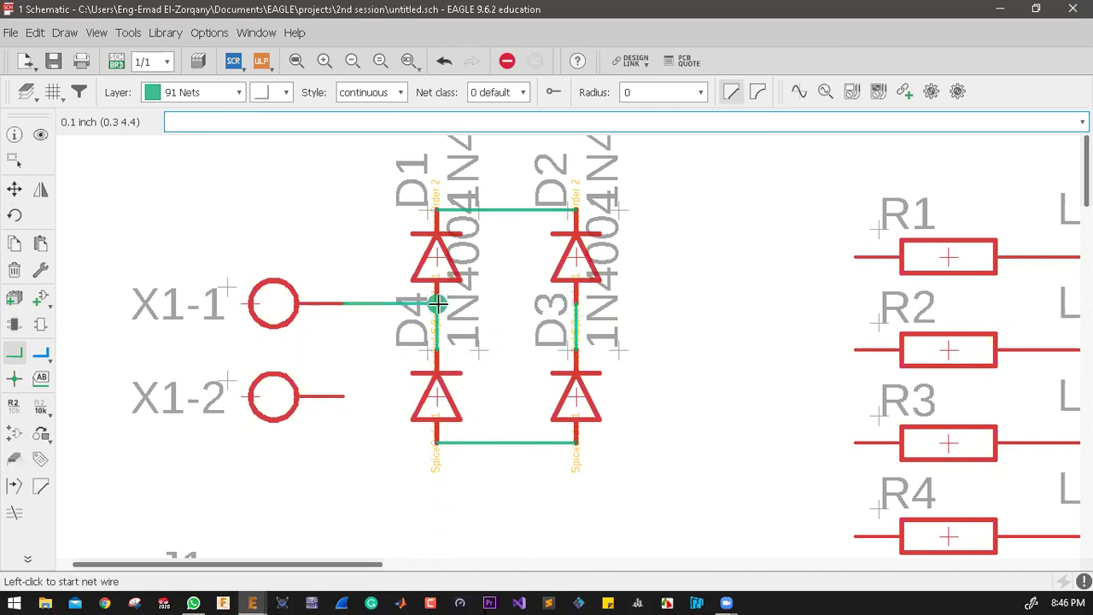
left_click(344, 395)
left_click(531, 389)
left_click(575, 350)
left_click(570, 333)
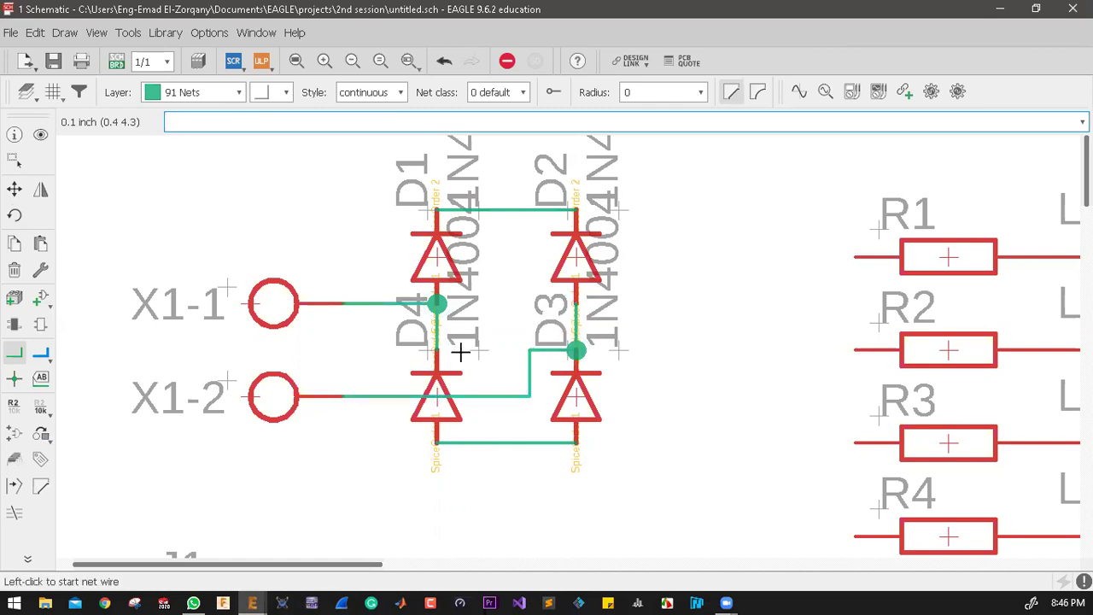
Step: Draw two output nets from the bridge, extending the upper and lower wires toward the resistors
scroll(458, 350, "down", 3)
scroll(361, 312, "up", 2)
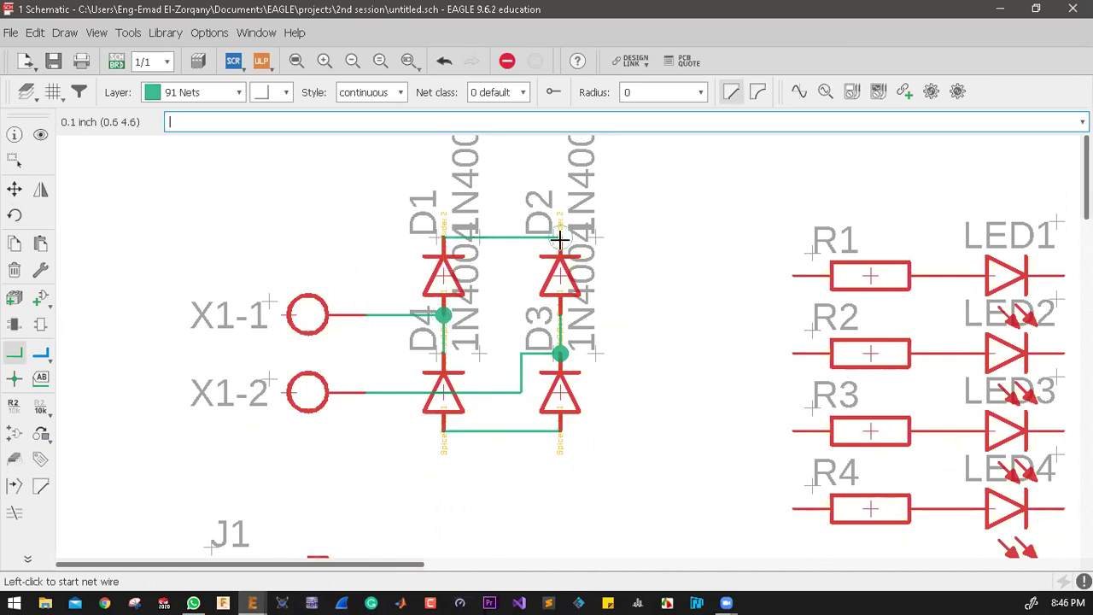
left_click(559, 239)
double_click(715, 237)
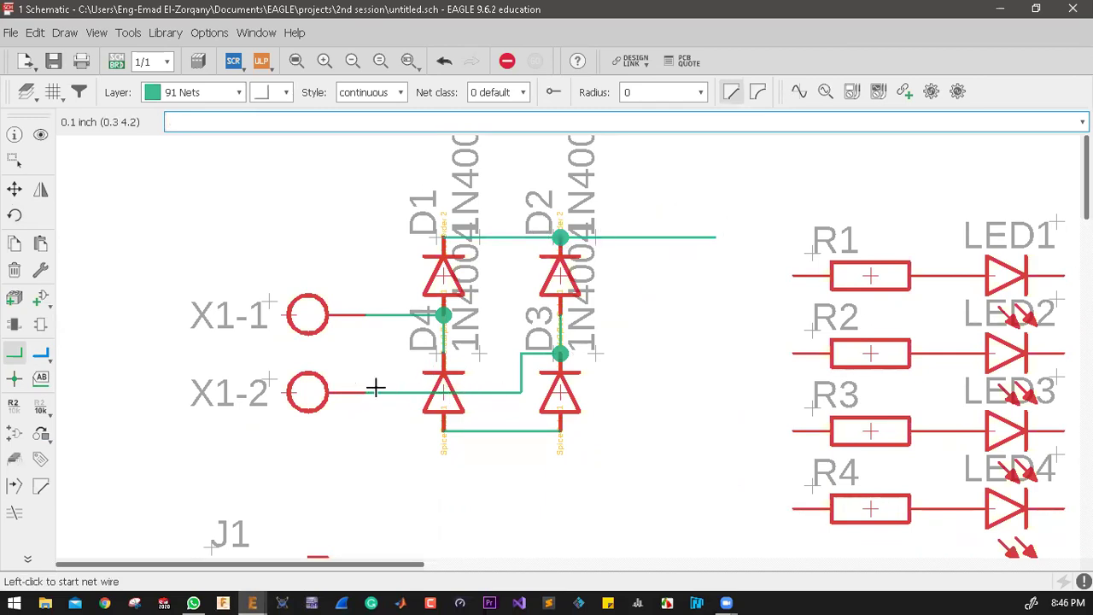
left_click(559, 429)
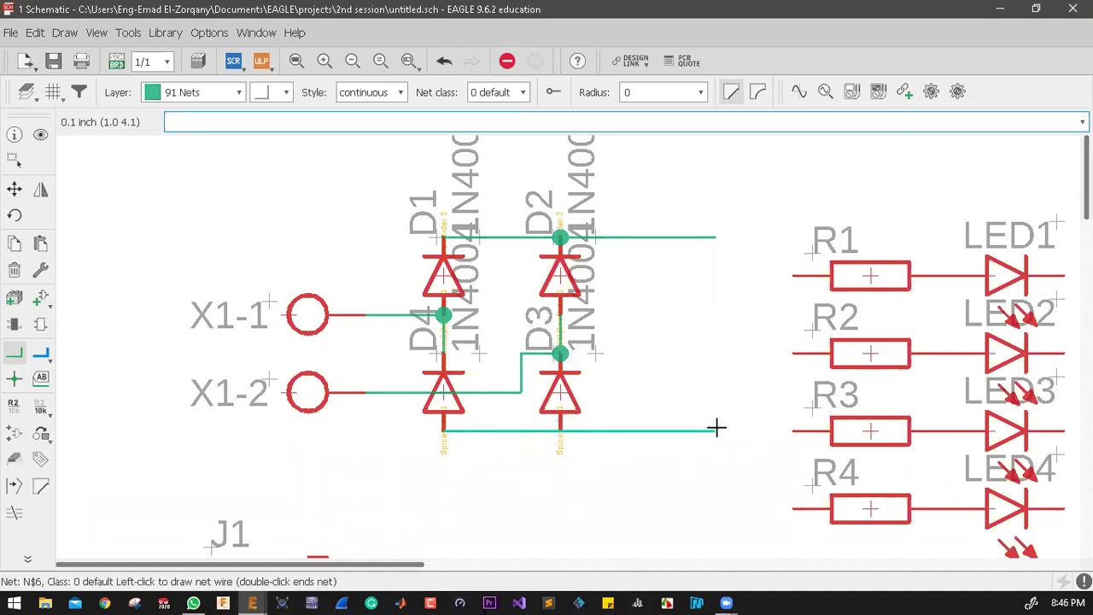
double_click(715, 429)
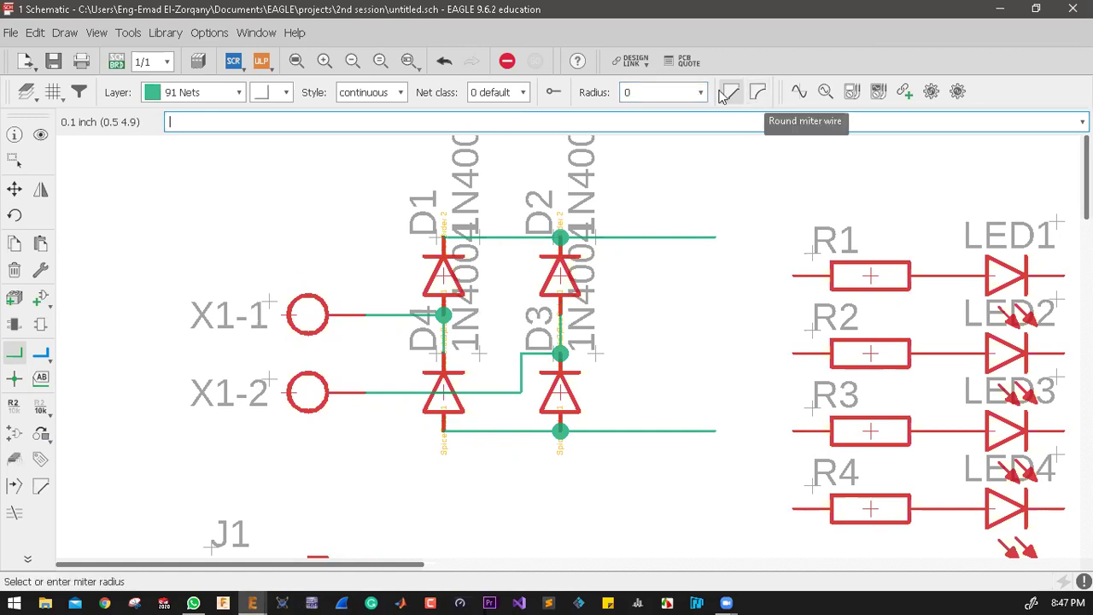
Step: Undo the bridge wiring, diode rotations and copies, D1's upward move and the net deletions, back to the single diode wired to X1
left_click(445, 63)
left_click(445, 63)
left_click(445, 63)
left_click(445, 63)
left_click(445, 63)
left_click(445, 63)
left_click(445, 64)
left_click(445, 63)
left_click(445, 63)
left_click(445, 63)
left_click(445, 63)
left_click(445, 63)
left_click(445, 63)
left_click(445, 63)
left_click(445, 63)
left_click(445, 63)
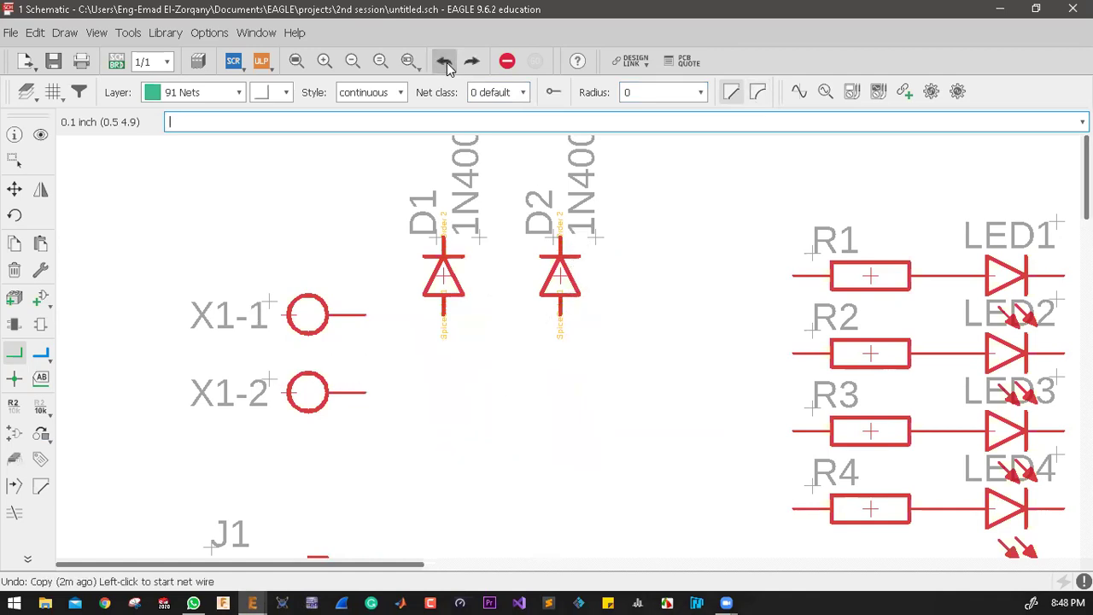
left_click(445, 64)
left_click(445, 63)
left_click(445, 63)
left_click(445, 63)
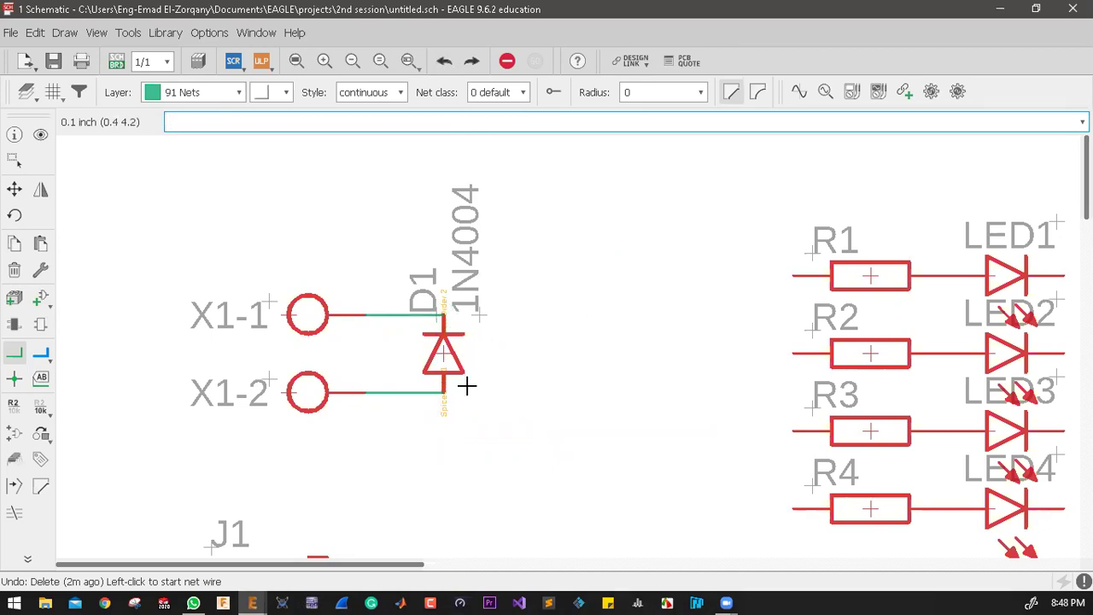
scroll(466, 386, "down", 6)
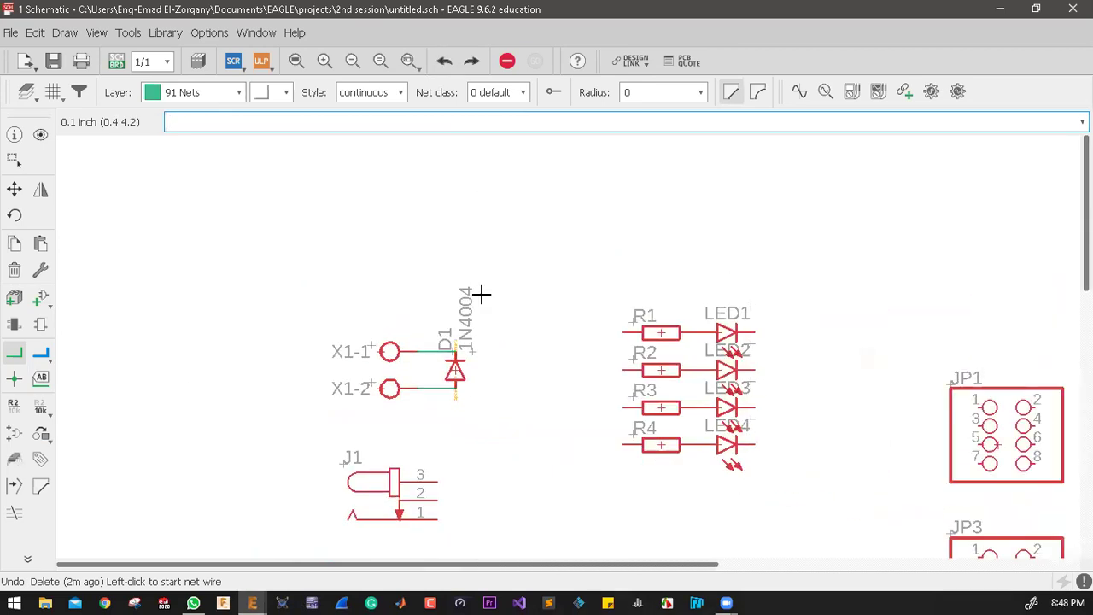
Step: Look over the placed components across the schematic, from terminal X1, jack J1 and switch S1 to the regulators, LEDs and headers
scroll(486, 335, "up", 3)
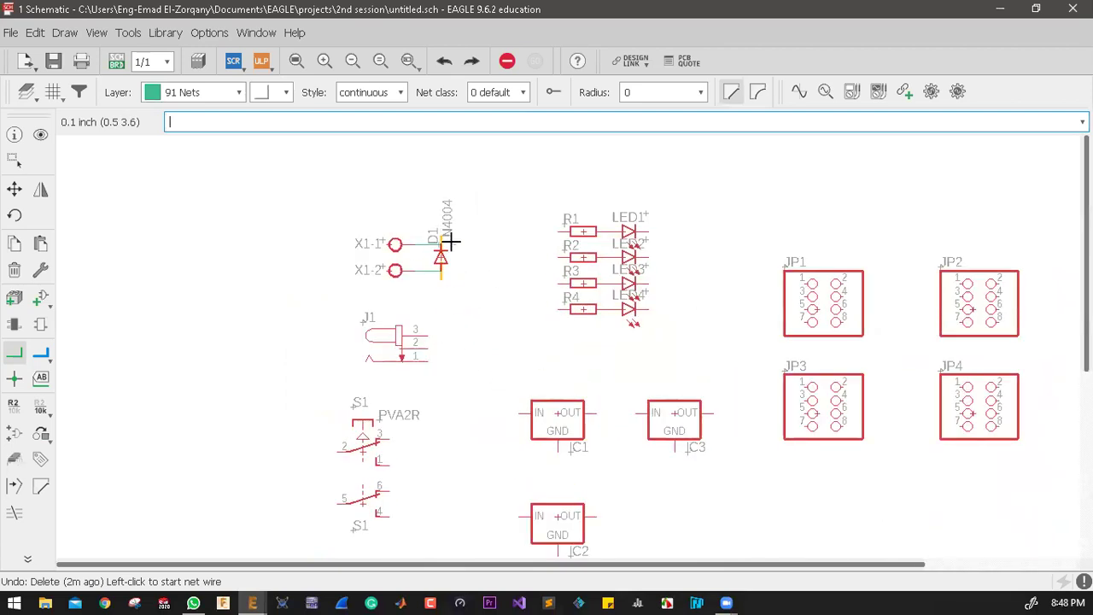
scroll(456, 239, "up", 4)
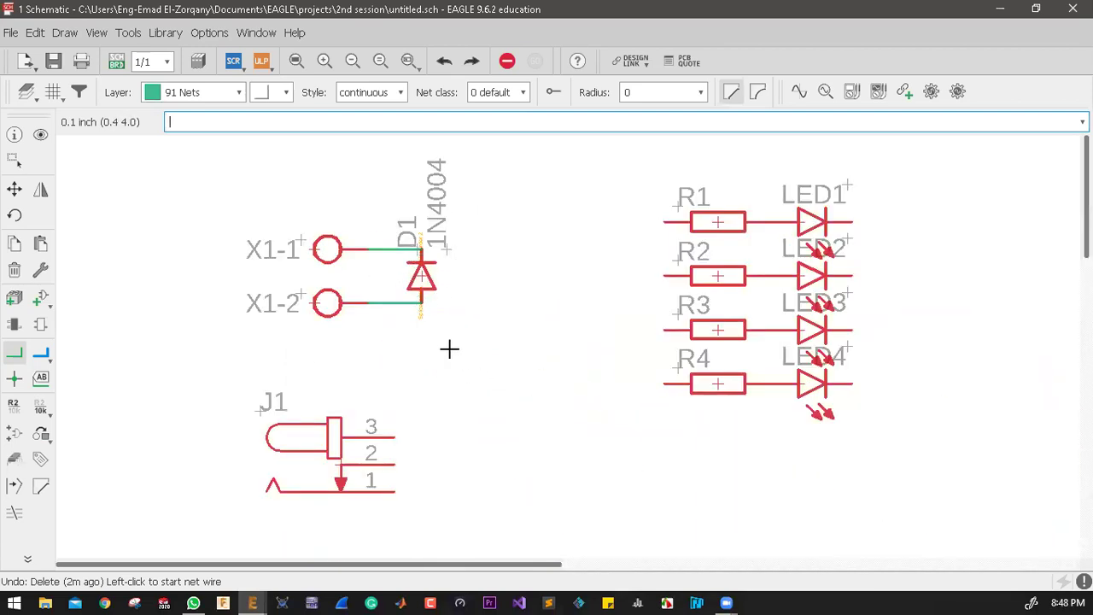
scroll(472, 296, "down", 2)
scroll(471, 297, "down", 2)
scroll(586, 537, "up", 2)
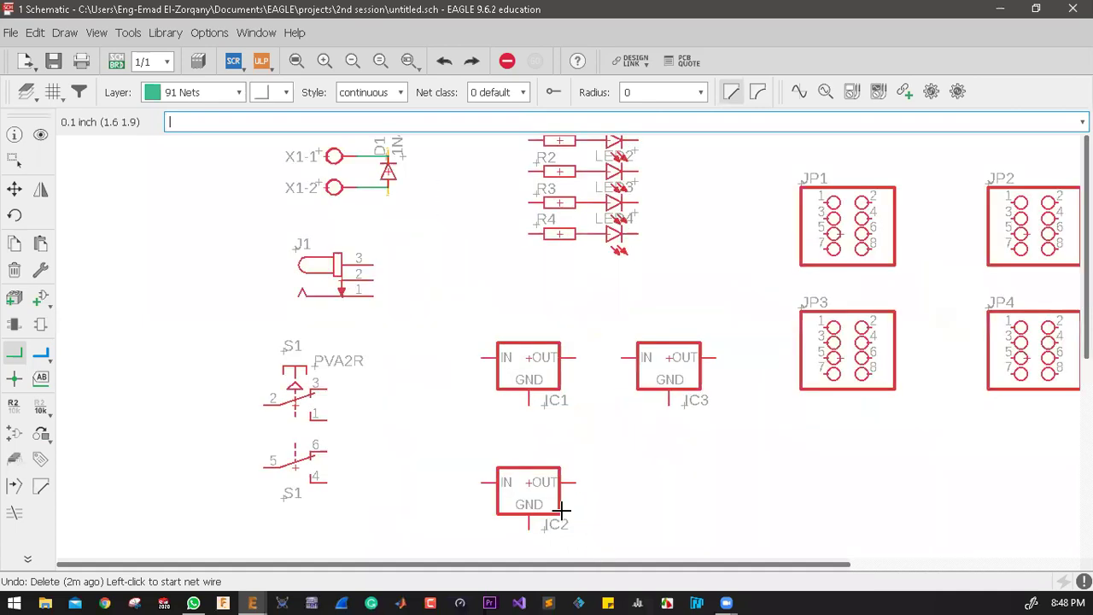
scroll(488, 251, "up", 2)
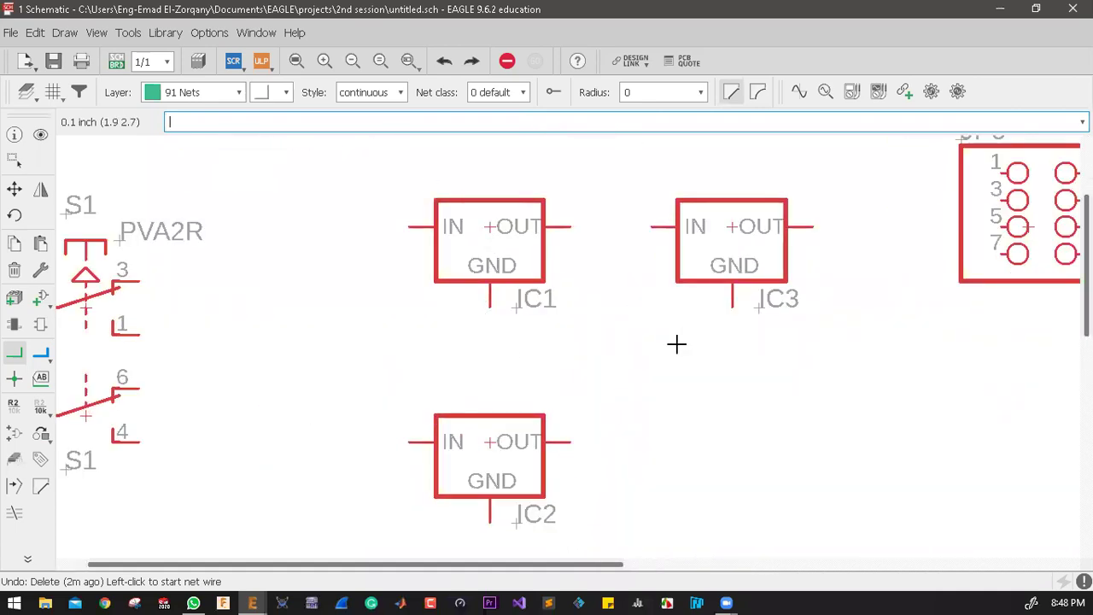
scroll(434, 176, "down", 3)
scroll(486, 276, "up", 3)
scroll(494, 279, "down", 1)
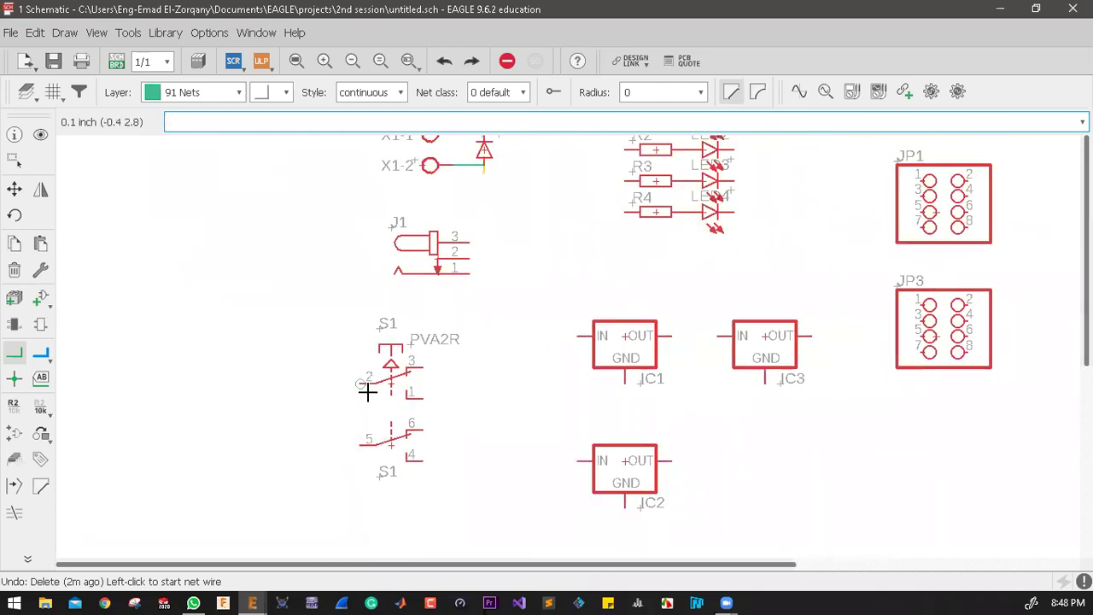
scroll(368, 391, "down", 3)
scroll(456, 358, "down", 1)
scroll(530, 276, "up", 2)
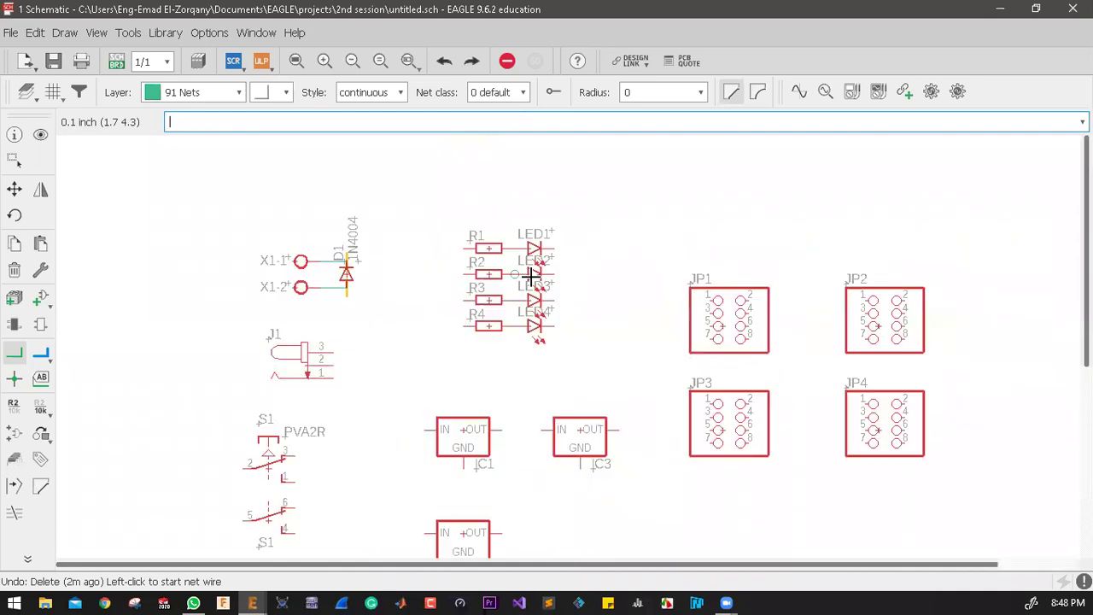
scroll(530, 276, "up", 1)
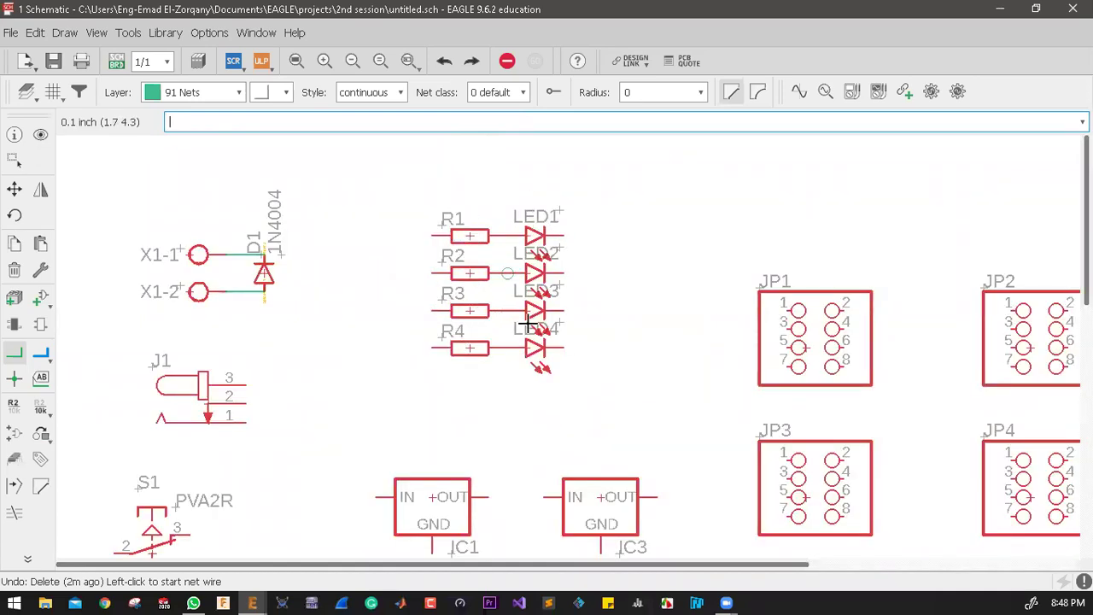
scroll(508, 295, "down", 2)
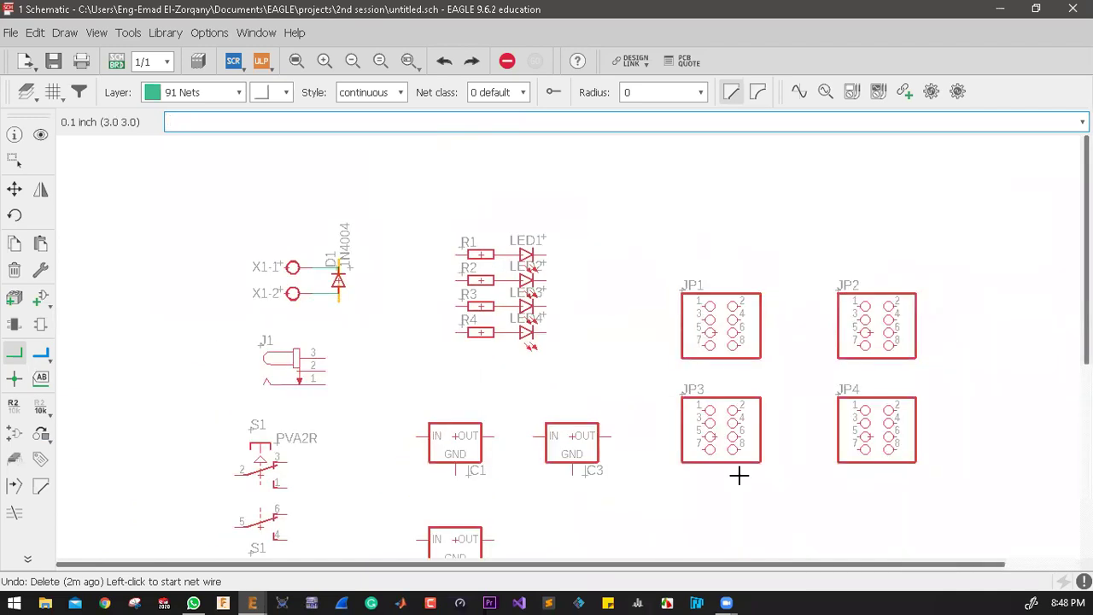
scroll(663, 385, "down", 3)
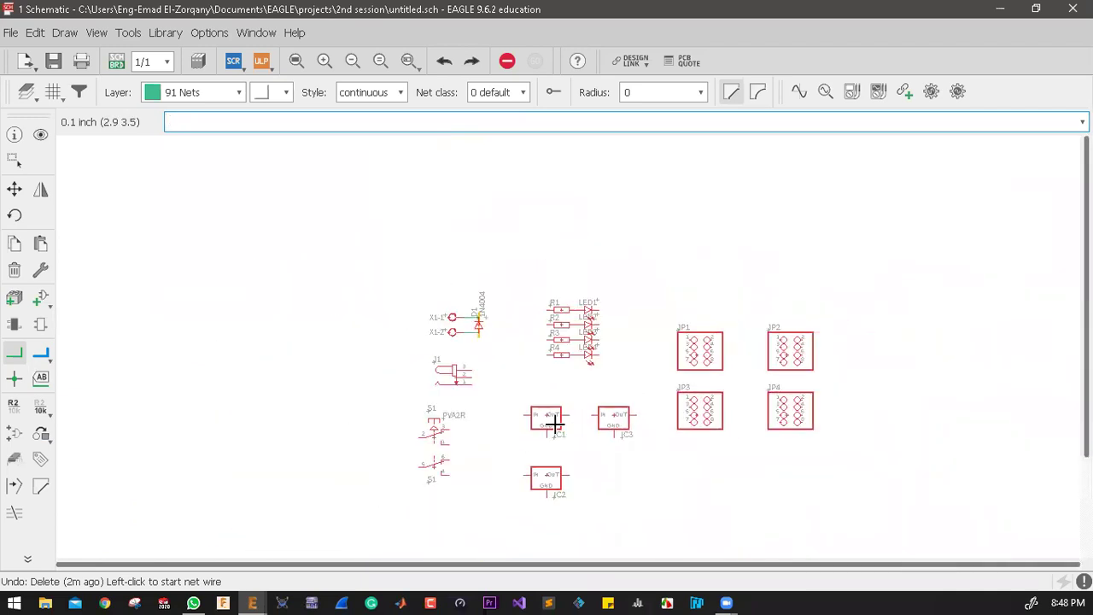
scroll(376, 367, "up", 2)
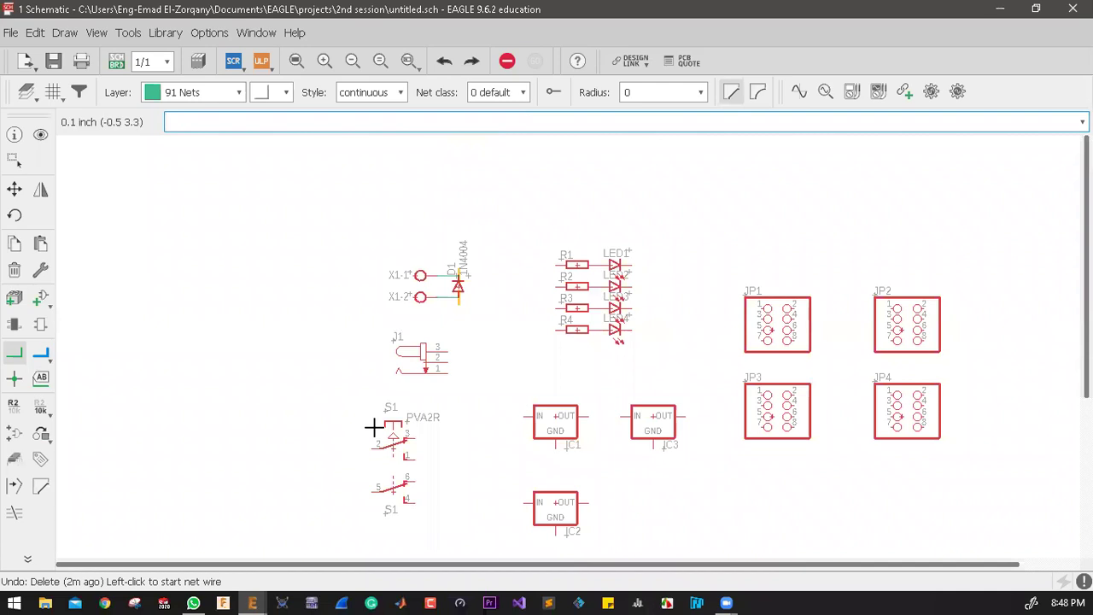
Step: Rename the power jack J1 as DC_JACK
left_click(13, 404)
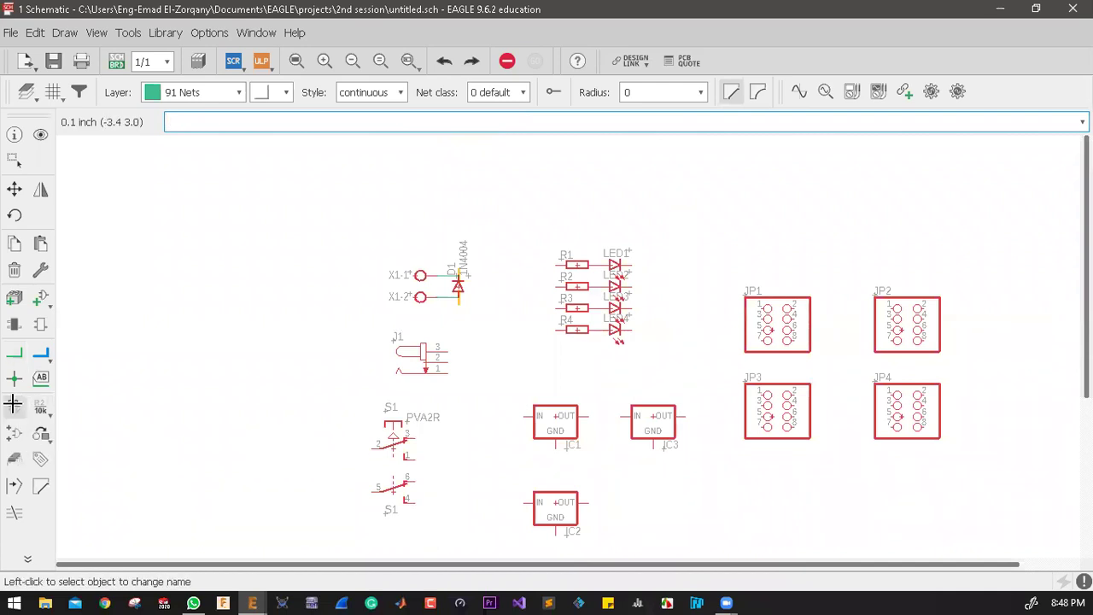
scroll(453, 381, "up", 1)
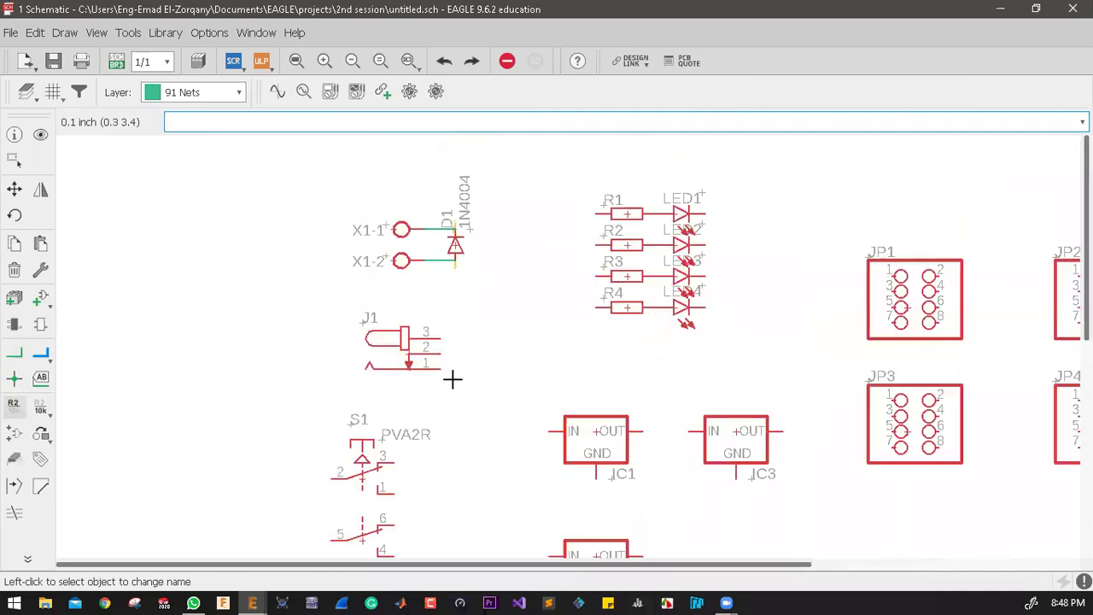
scroll(403, 354, "up", 1)
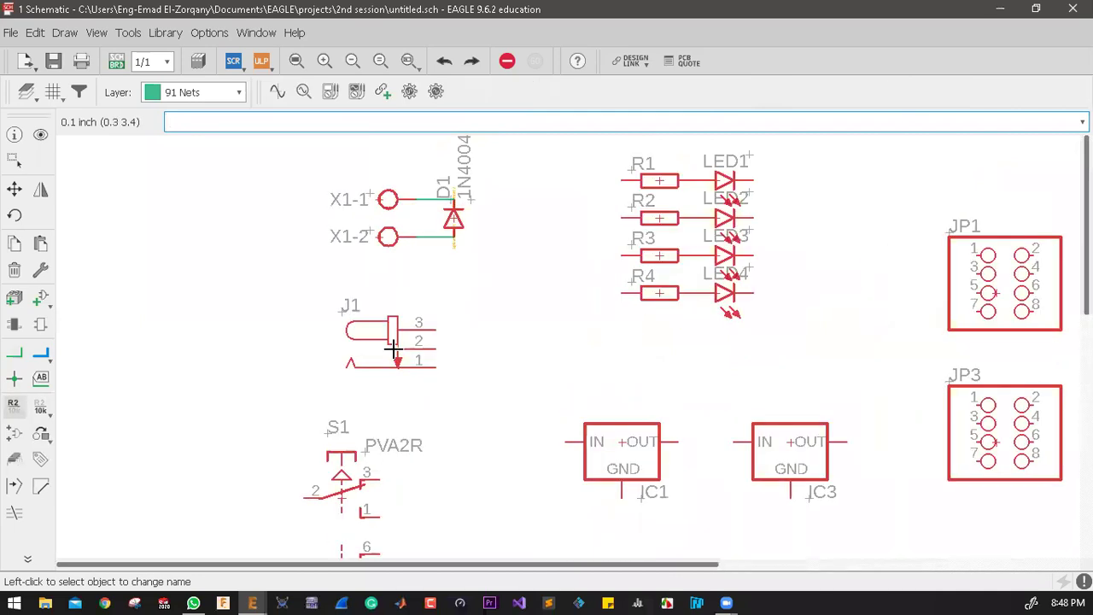
scroll(393, 349, "up", 1)
left_click(369, 333)
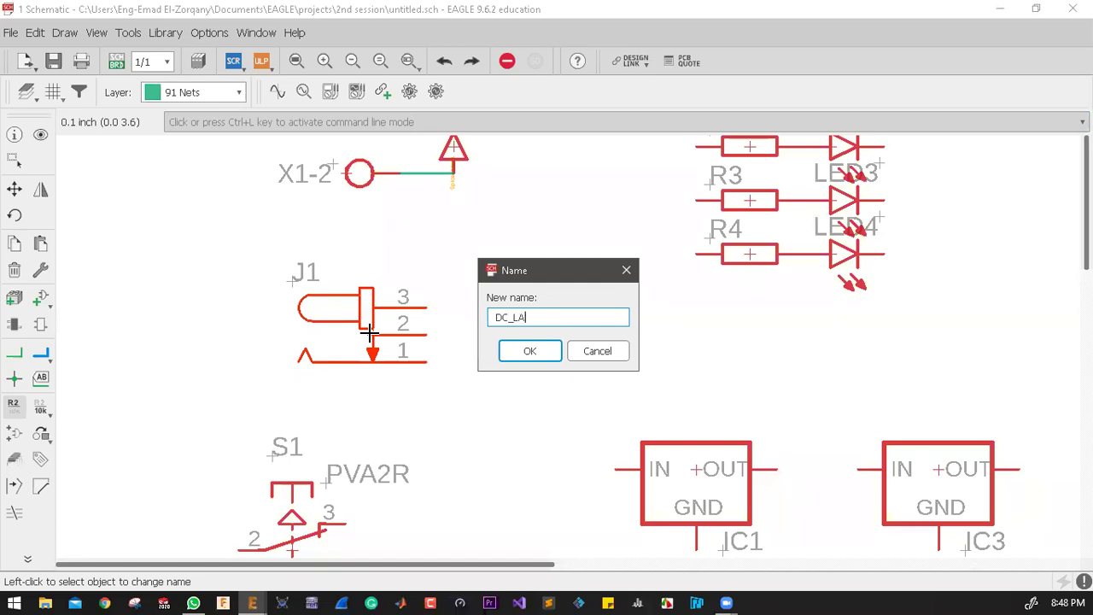
key("Return")
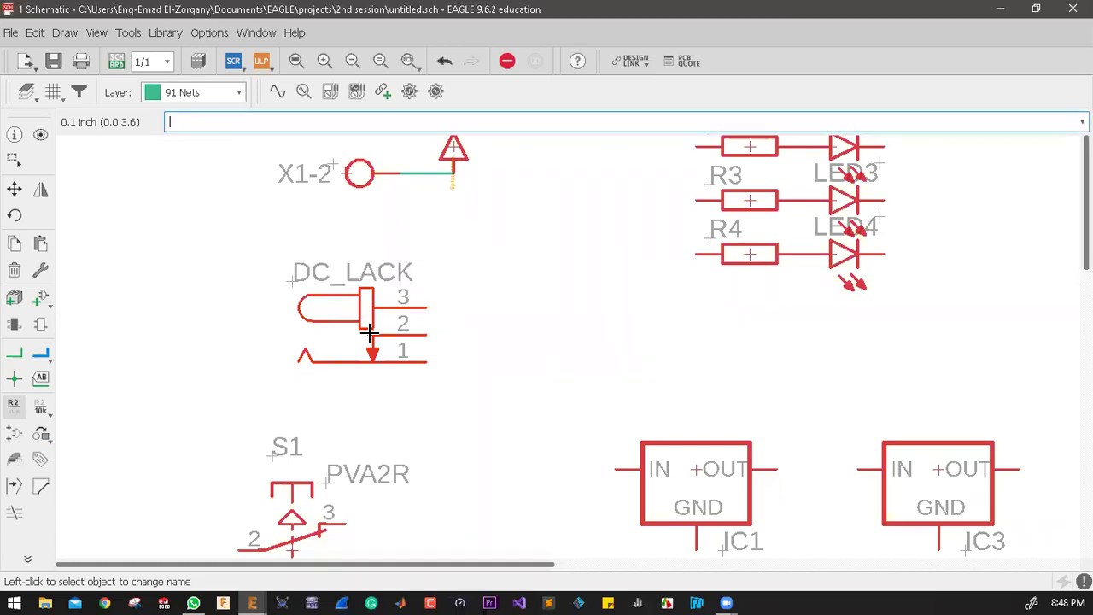
left_click(369, 333)
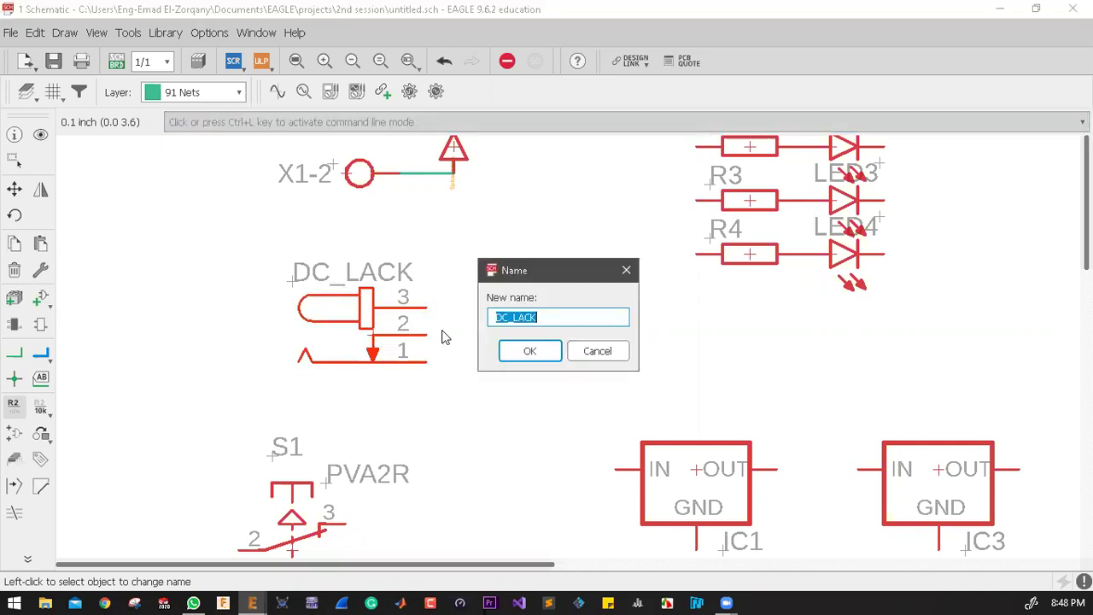
key("Left")
key("Left")
key("Left")
key("BackSpace")
key("Return")
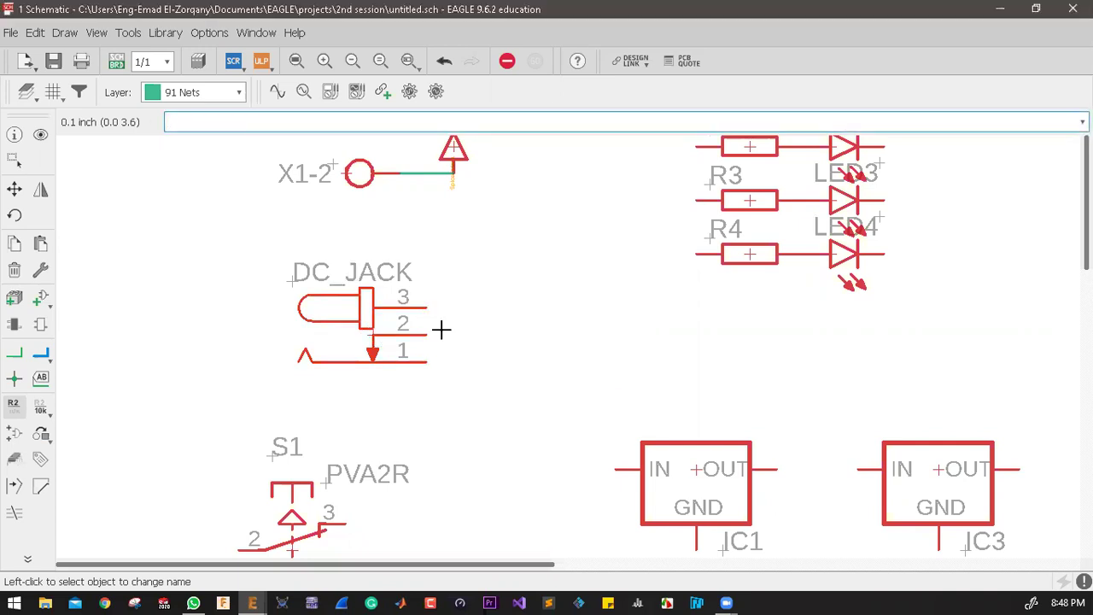
Step: Rename the two-pin terminal X1 as PWR
scroll(398, 242, "down", 2)
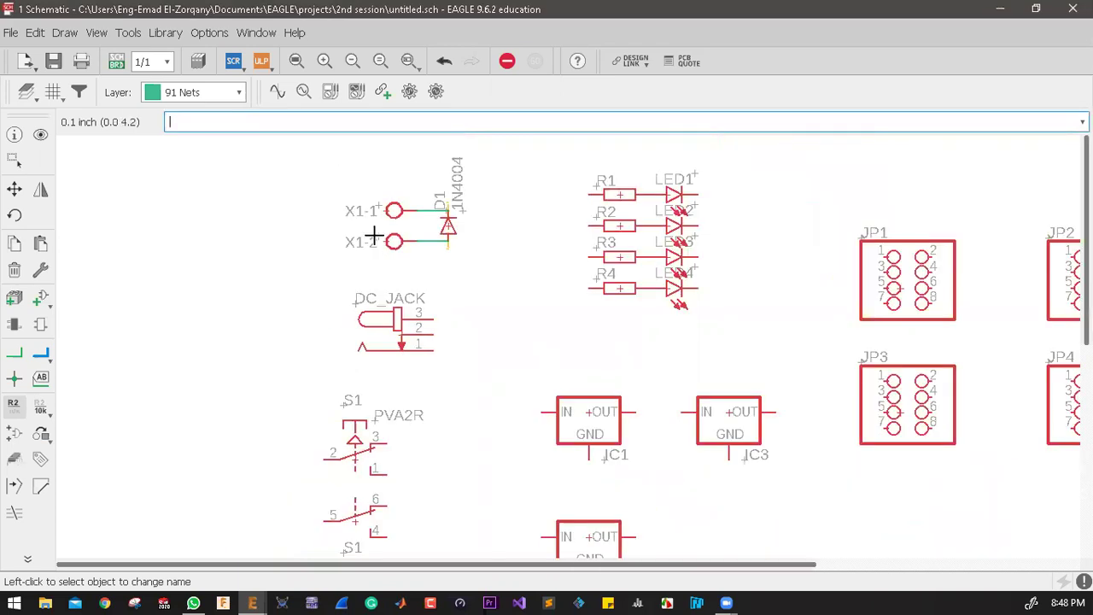
scroll(380, 242, "up", 2)
scroll(379, 242, "up", 1)
left_click(379, 242)
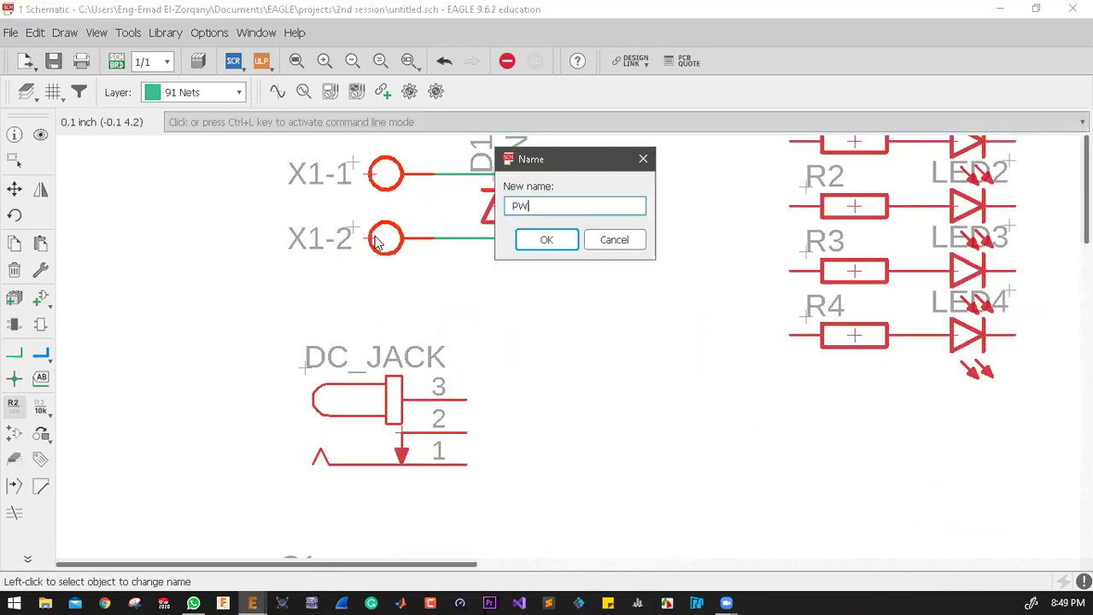
key("Return")
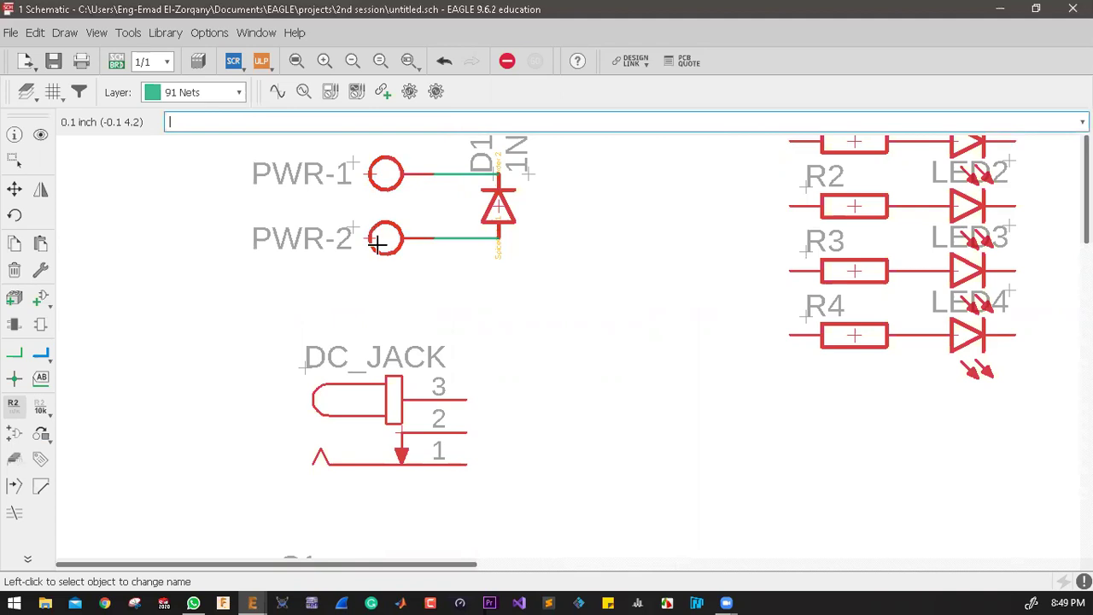
Step: Rename the PVA2R switch S1 as ON/OFF
scroll(374, 236, "down", 4)
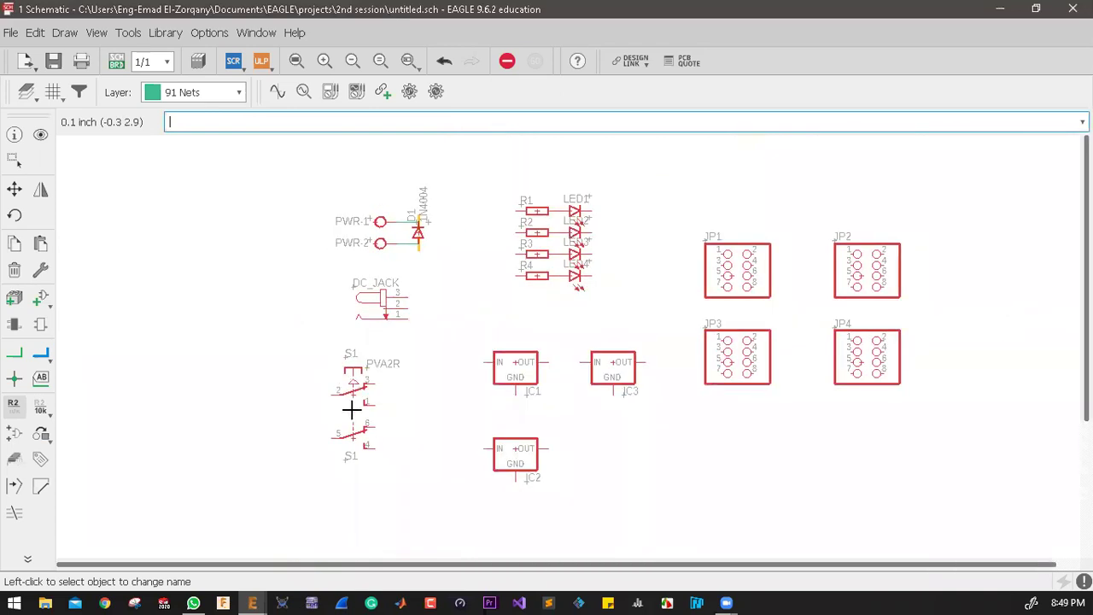
scroll(350, 387, "up", 2)
left_click(350, 426)
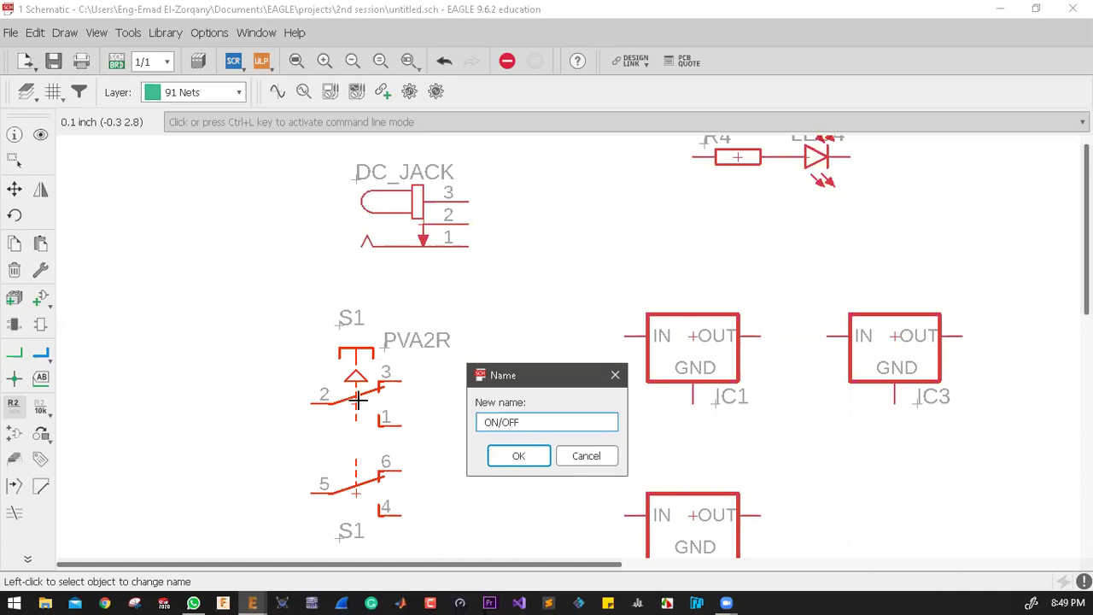
key("Return")
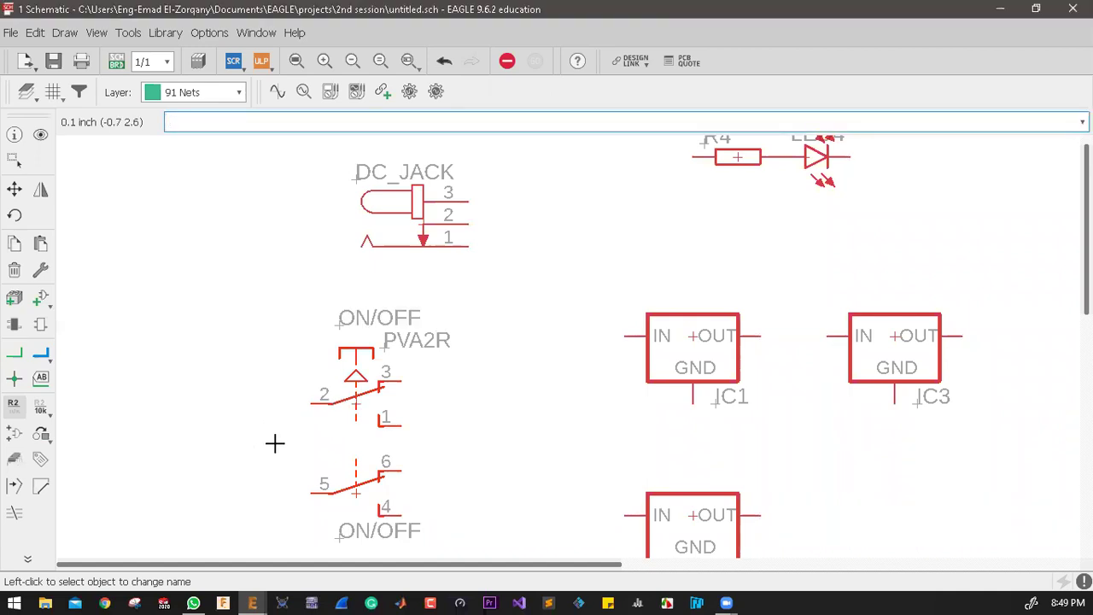
left_click(12, 410)
scroll(332, 410, "up", 6)
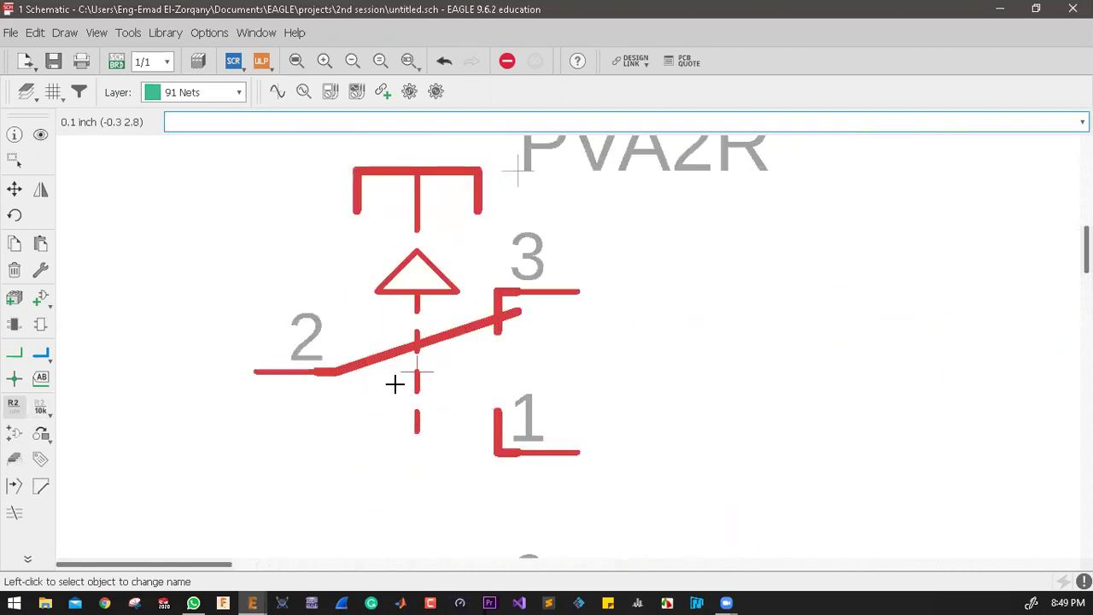
scroll(407, 378, "down", 5)
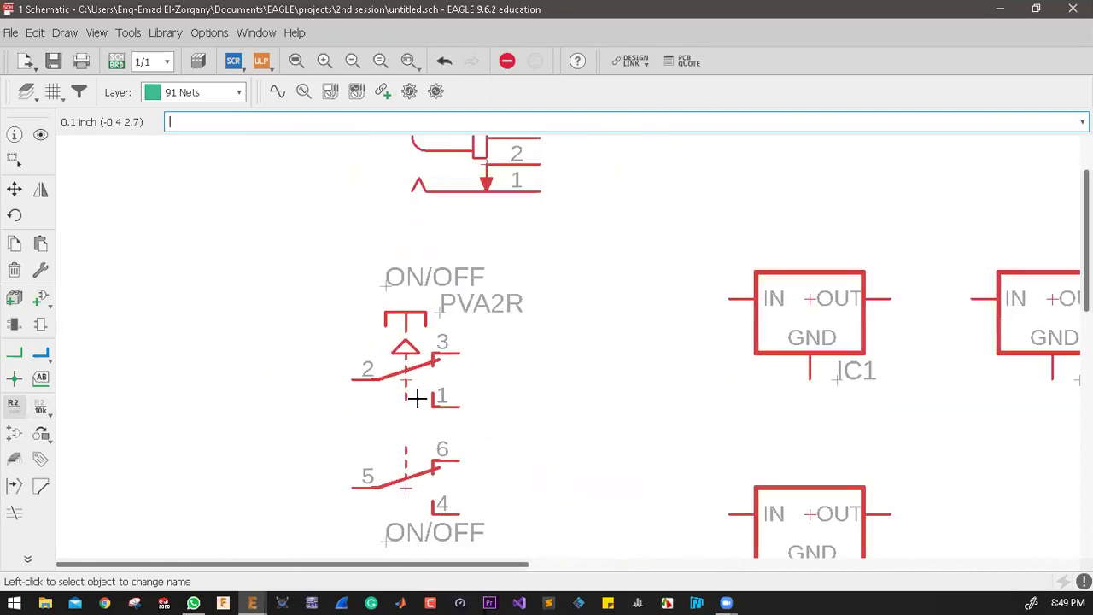
scroll(579, 381, "down", 2)
scroll(650, 413, "up", 1)
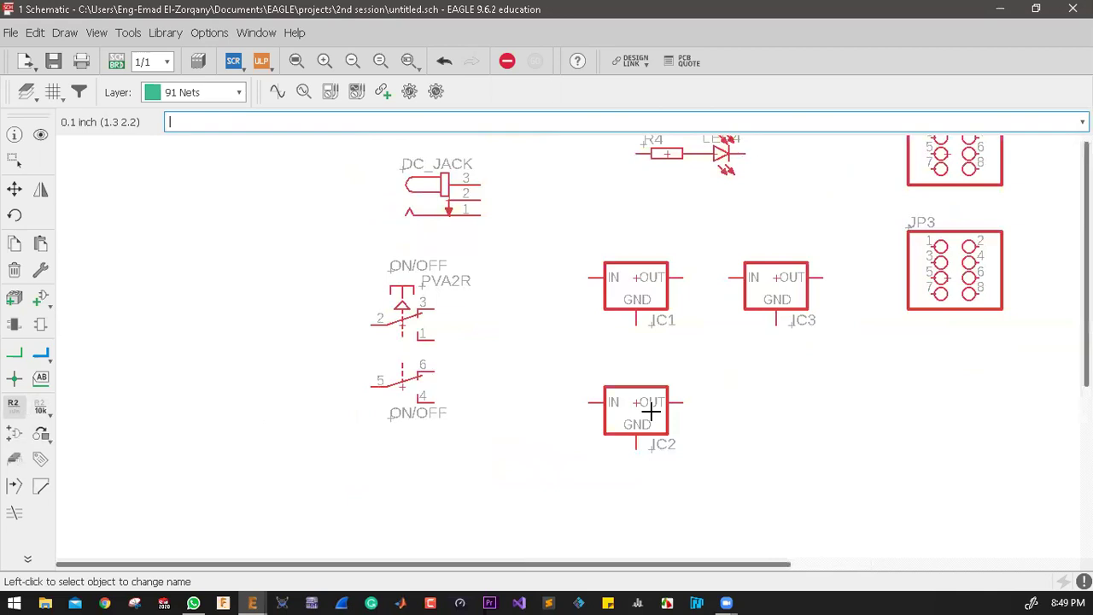
scroll(651, 412, "up", 3)
left_click(615, 374)
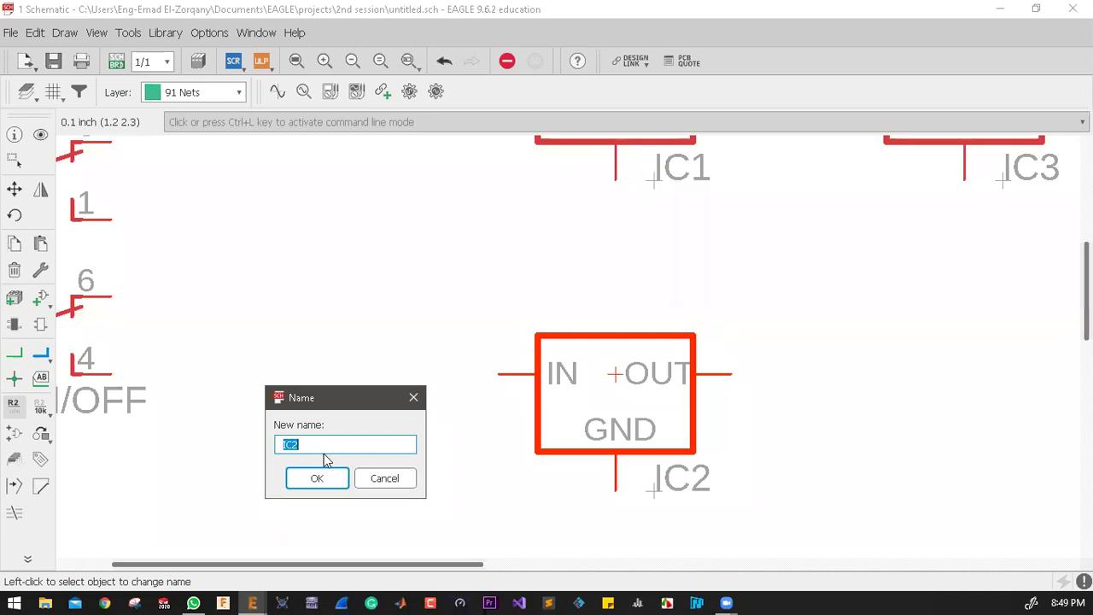
left_click(383, 478)
Step: Rename the pin header JP1 as 12V
scroll(371, 473, "down", 3)
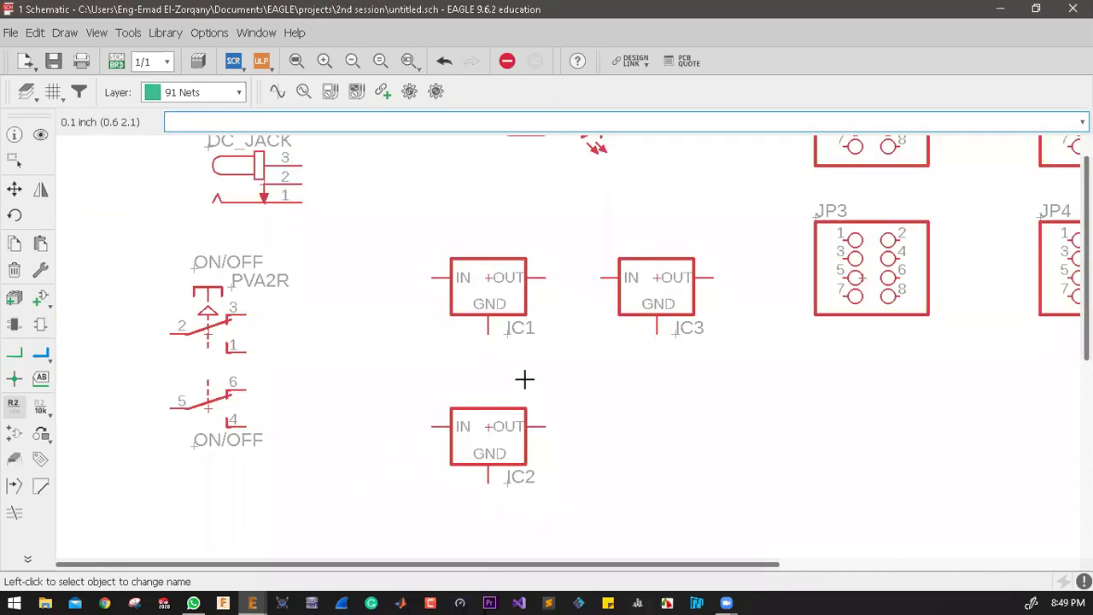
scroll(478, 350, "down", 3)
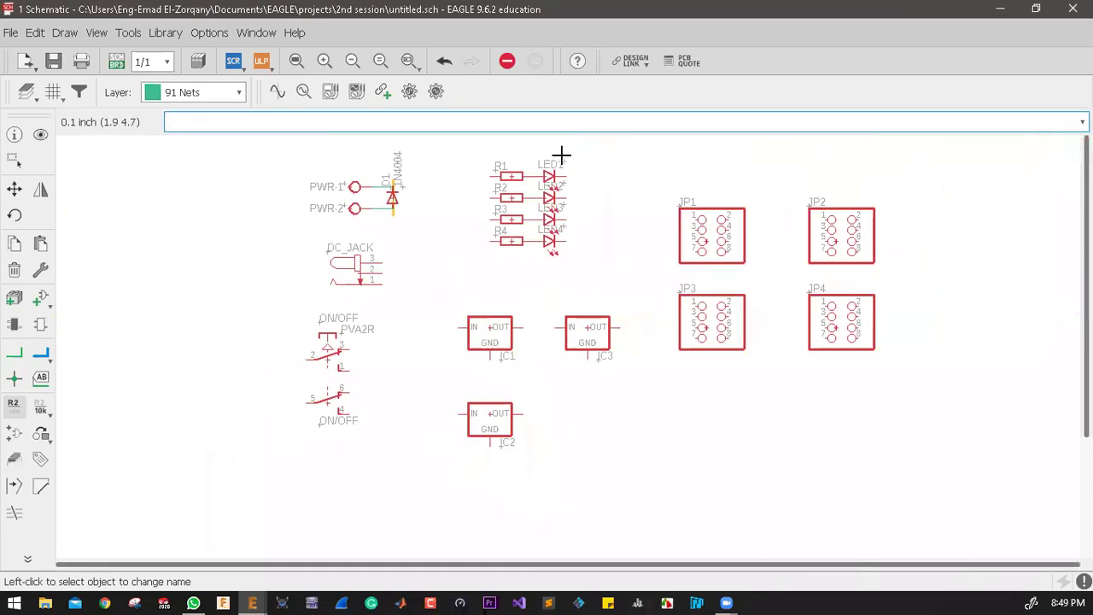
scroll(556, 156, "up", 4)
scroll(402, 216, "down", 2)
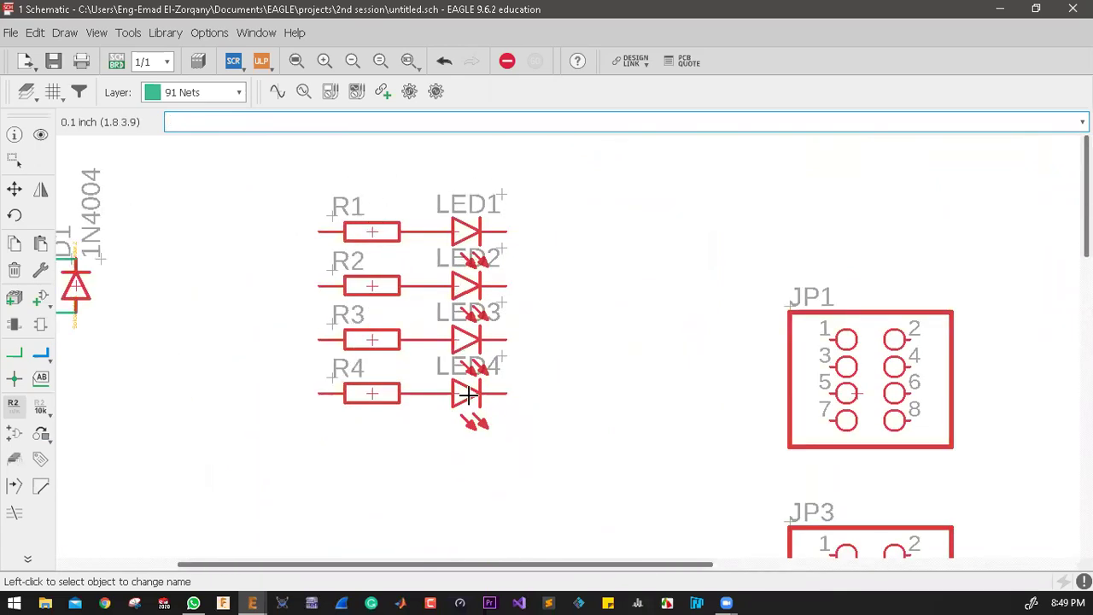
scroll(404, 263, "down", 2)
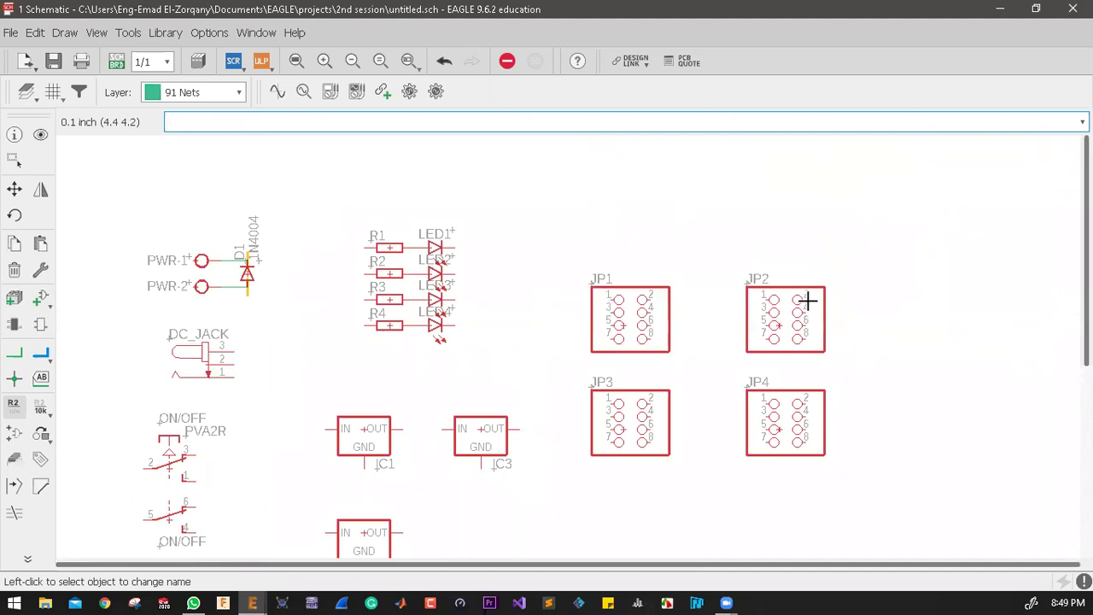
scroll(624, 312, "up", 2)
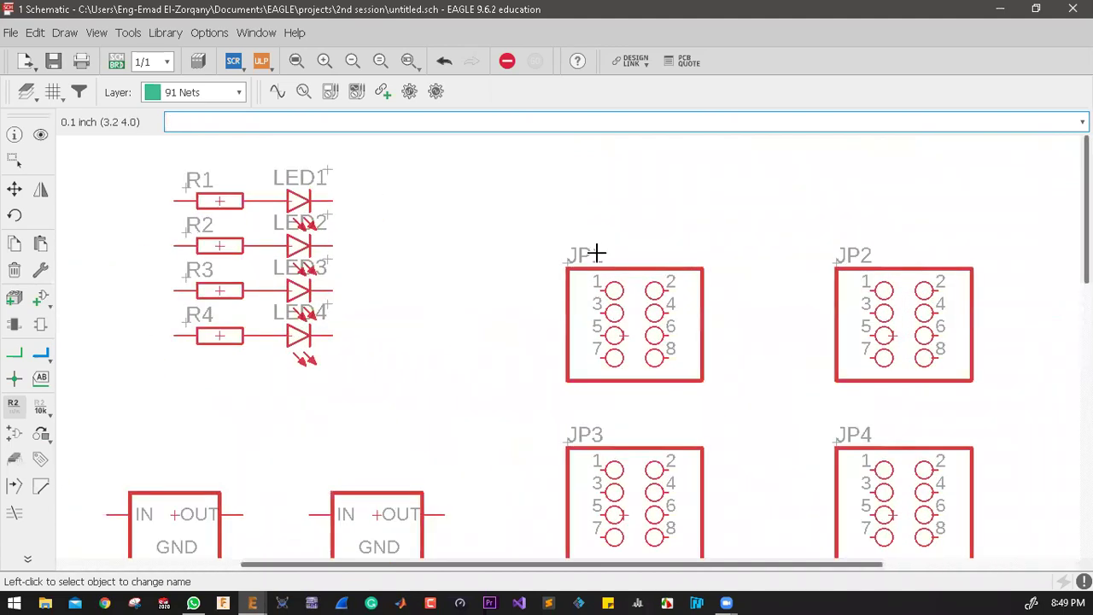
left_click(622, 333)
type("12V")
key("Return")
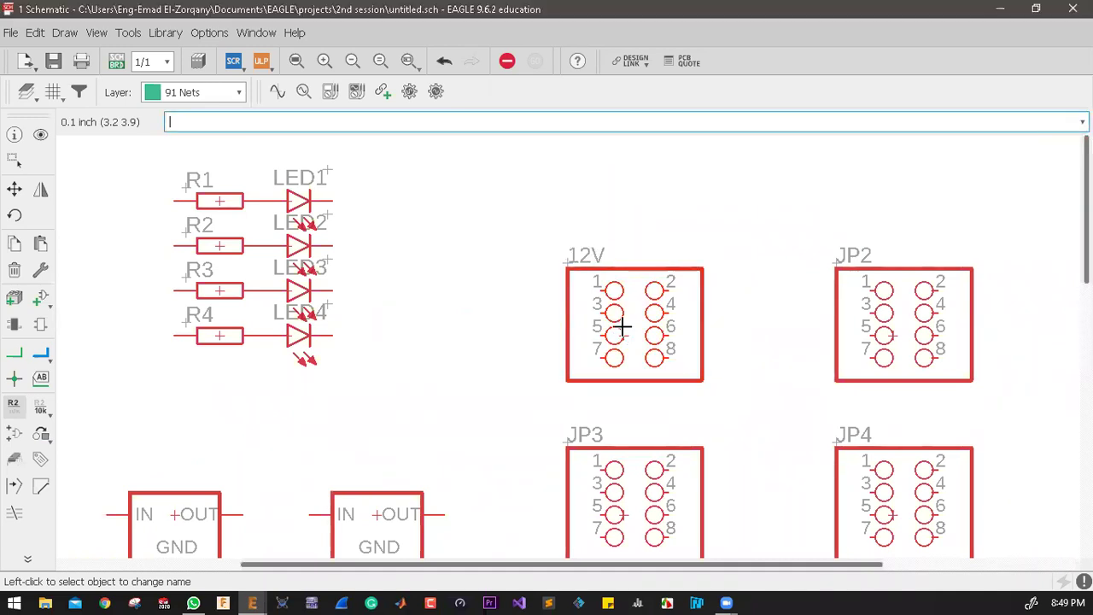
Step: Rename the pin header JP2 as 9V
left_click(887, 339)
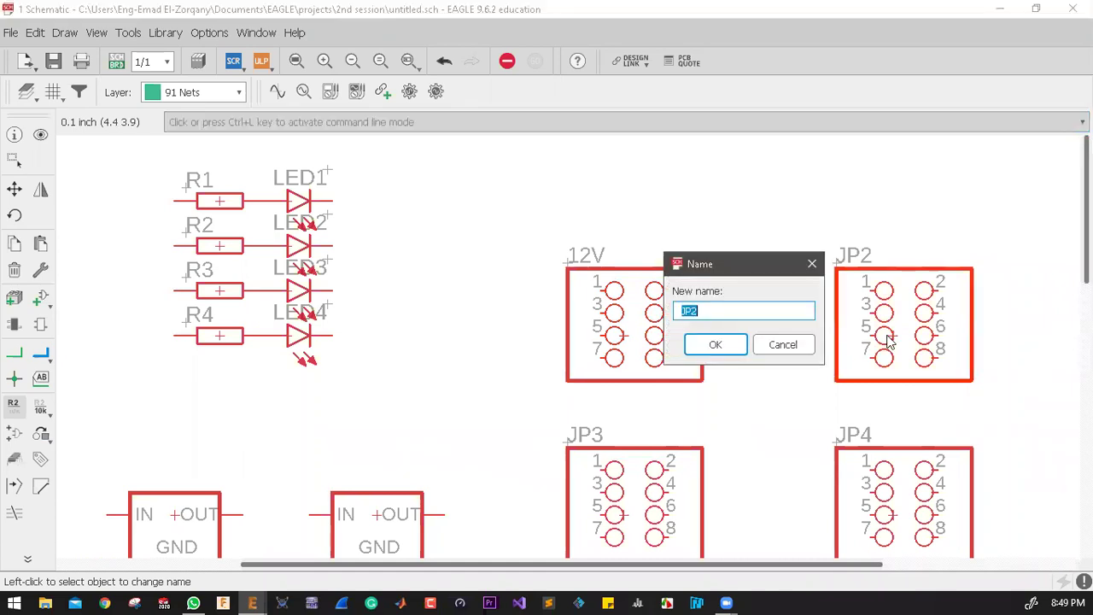
type("9V")
key("Return")
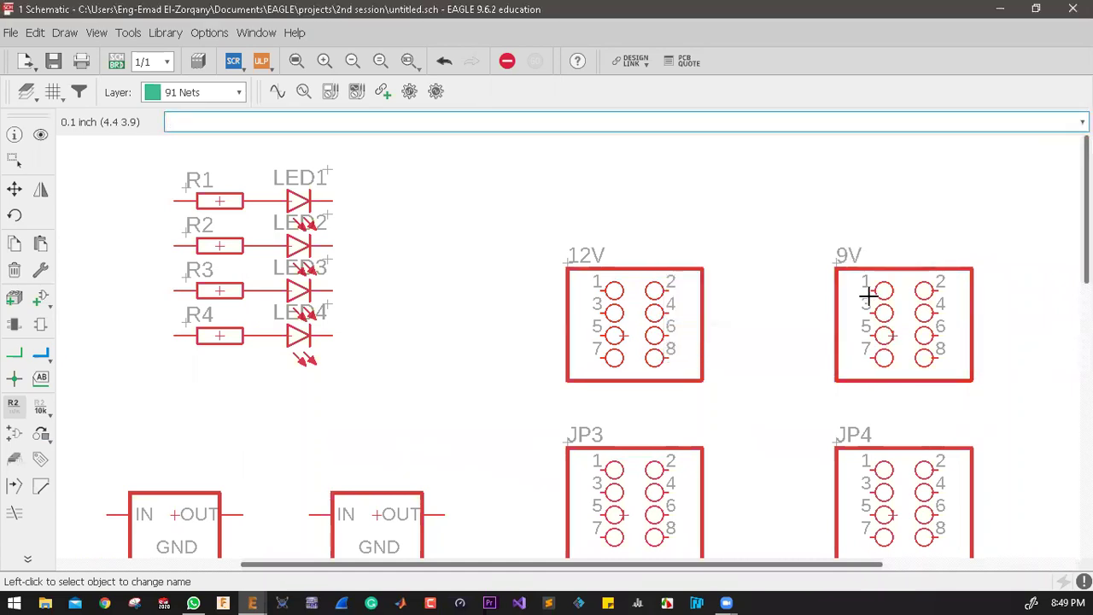
Step: Rename the pin header JP3 as 5V
scroll(768, 334, "down", 1)
scroll(722, 359, "down", 2)
scroll(684, 405, "up", 2)
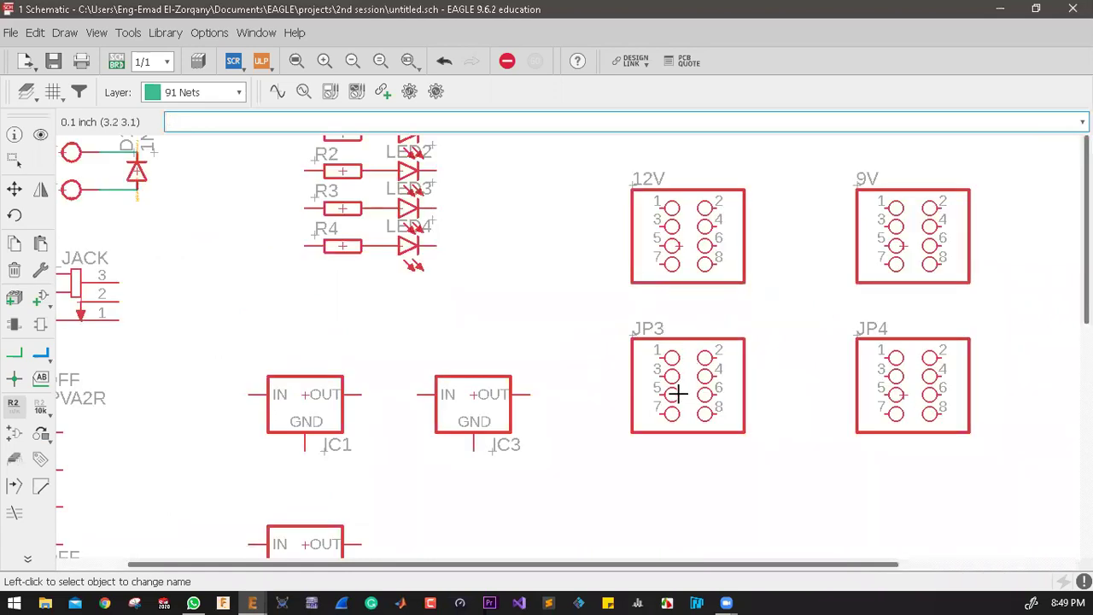
left_click(681, 402)
type("5")
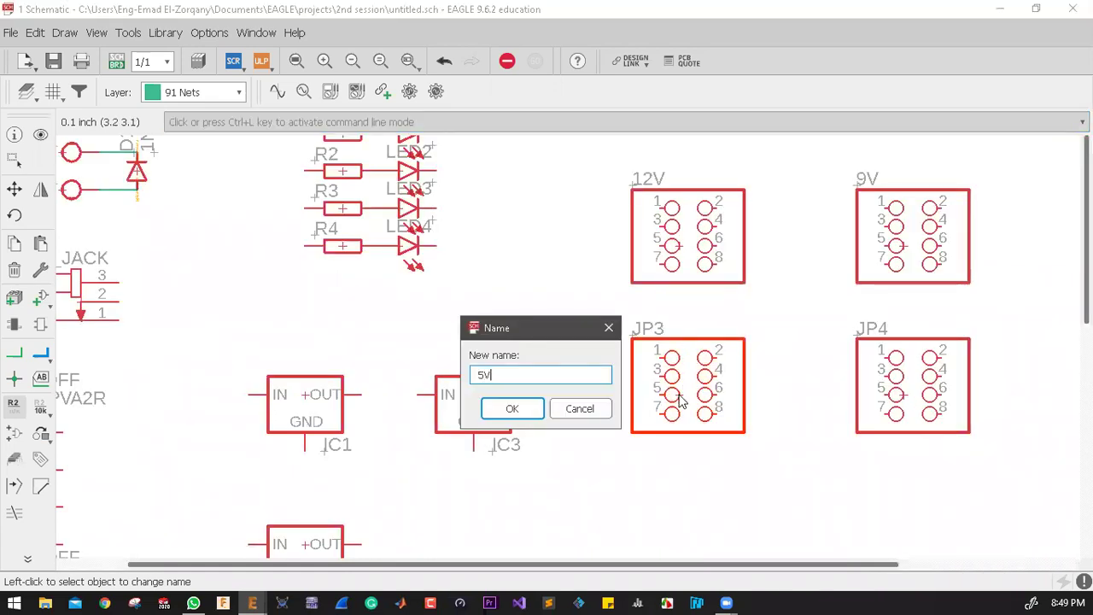
type("V")
key("Return")
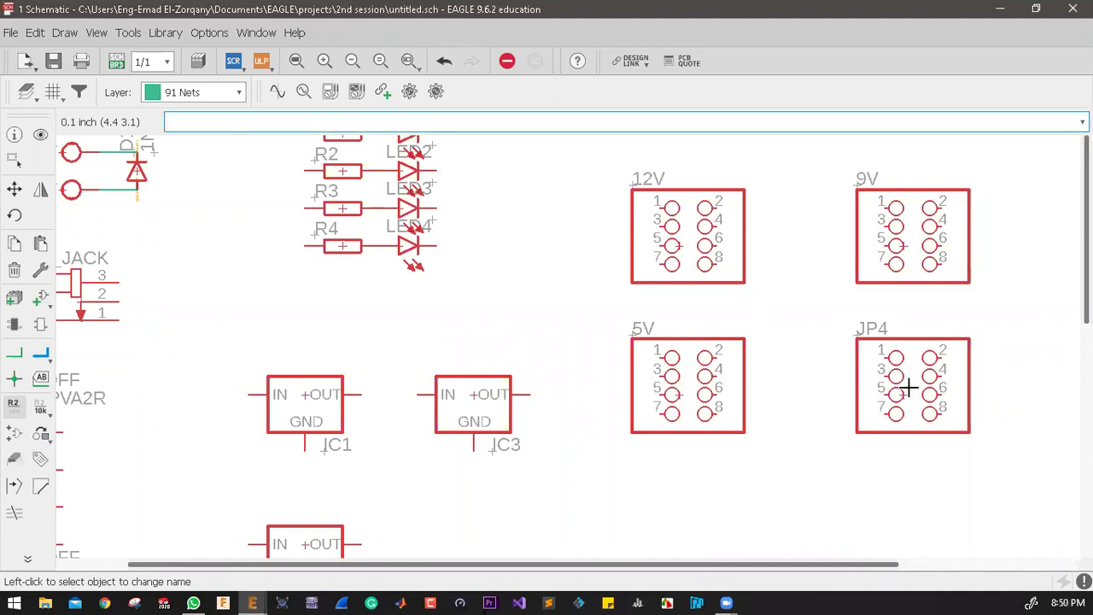
Step: Rename the pin header JP4 as 3.3V
left_click(897, 394)
type("3.3")
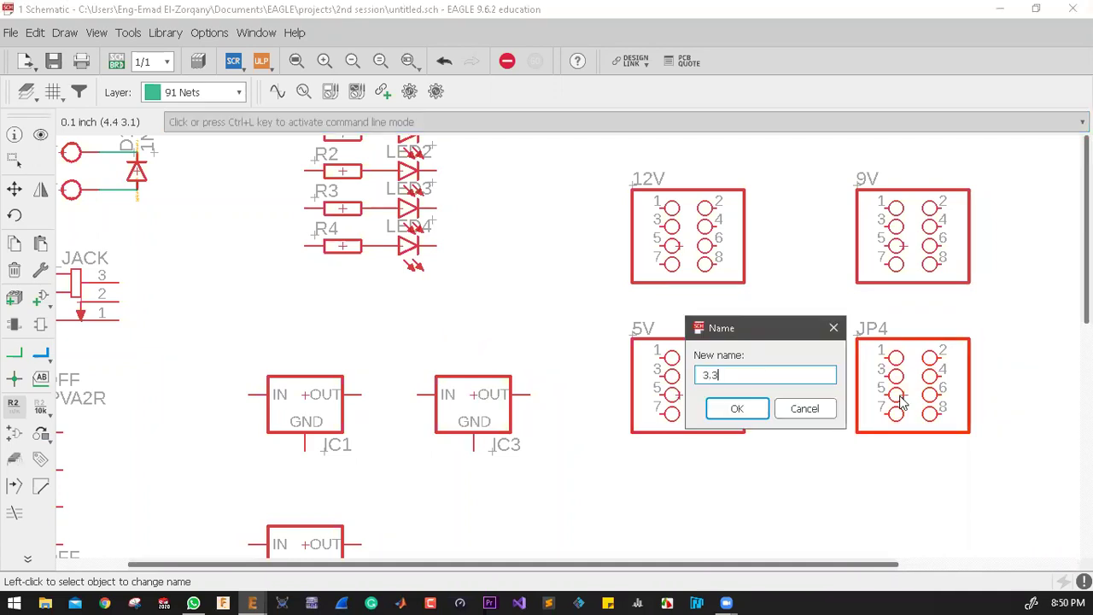
type("V")
key("Return")
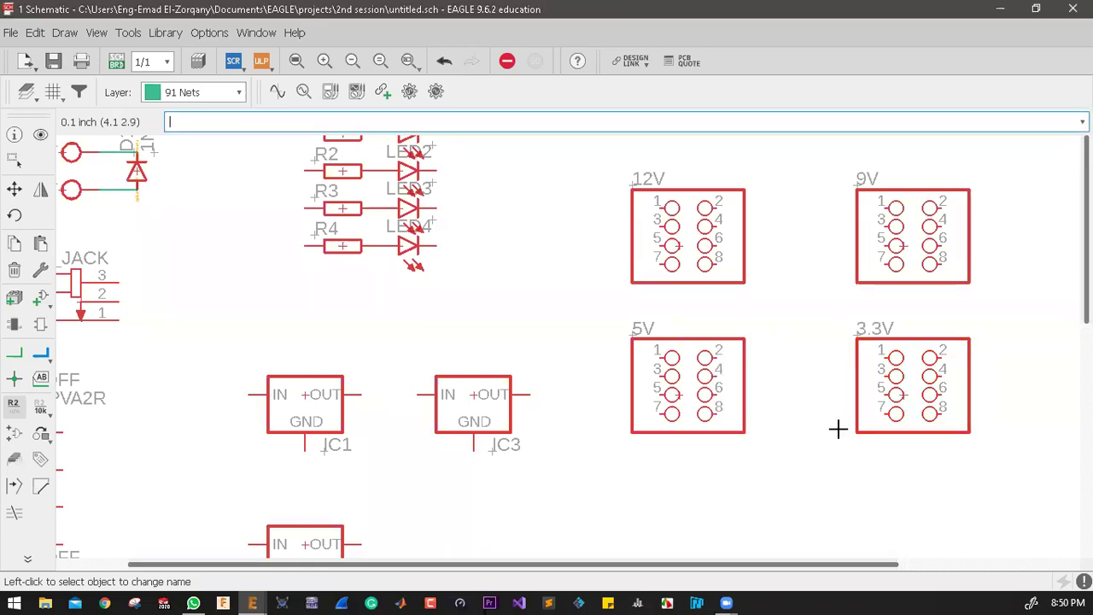
scroll(837, 430, "down", 2)
scroll(534, 306, "up", 2)
scroll(551, 309, "down", 2)
scroll(566, 390, "up", 3)
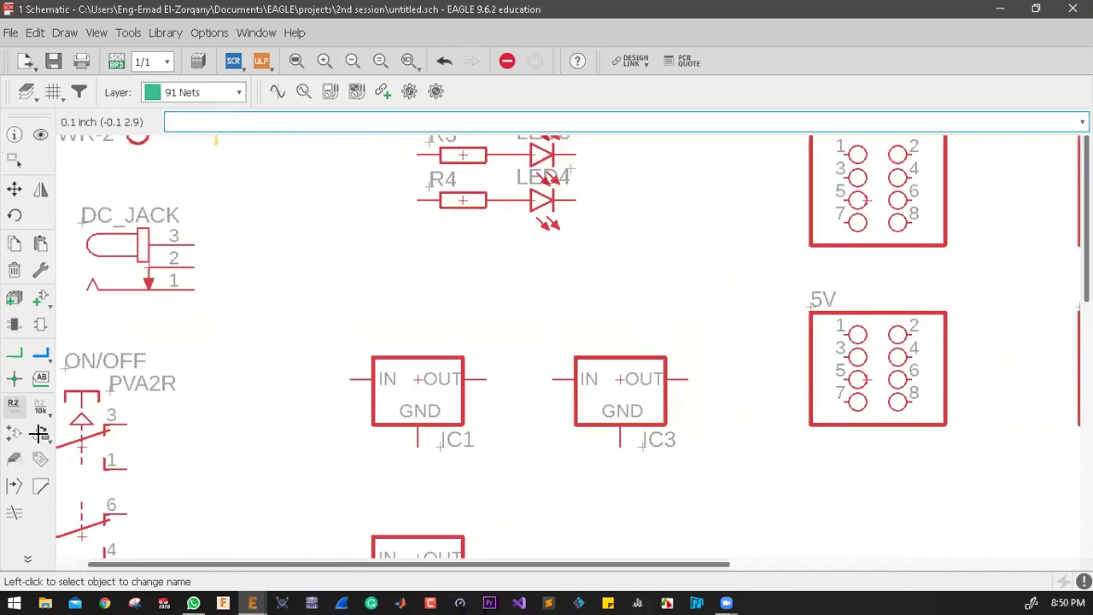
left_click(39, 402)
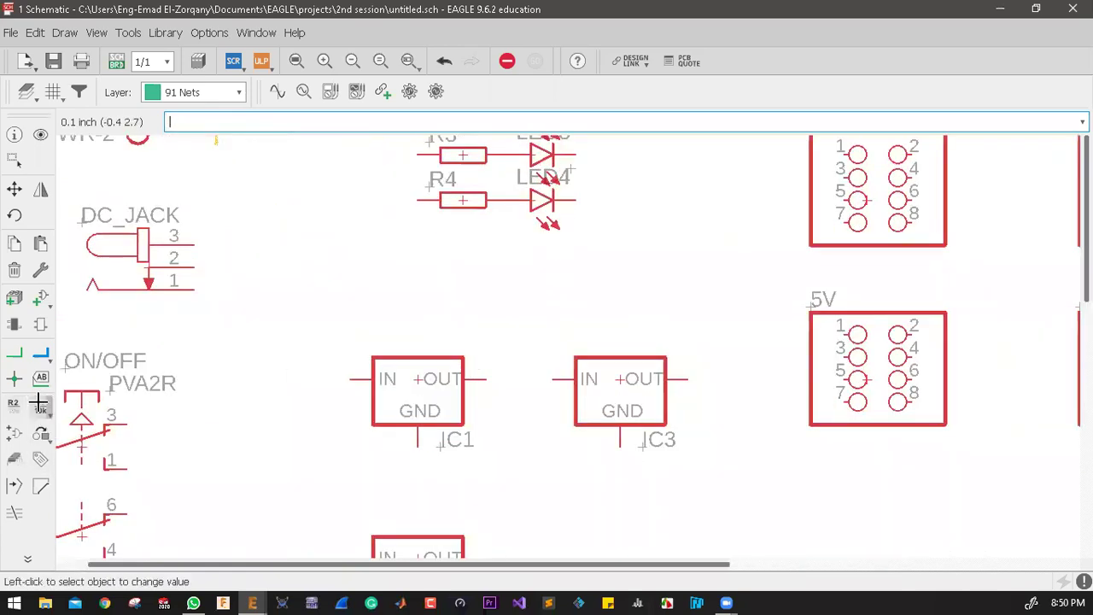
left_click(417, 379)
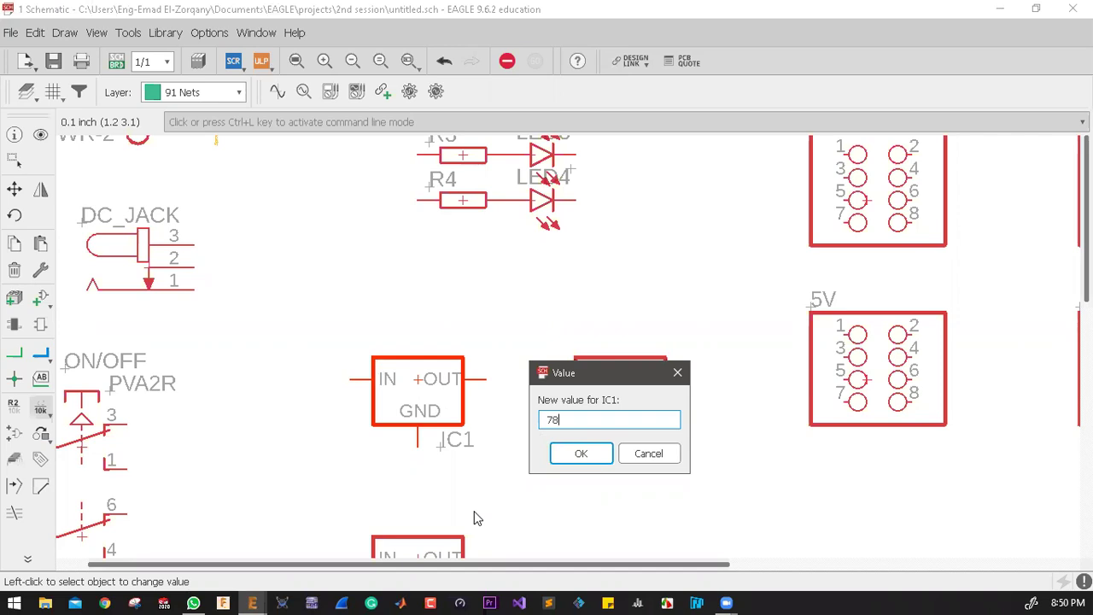
left_click(677, 373)
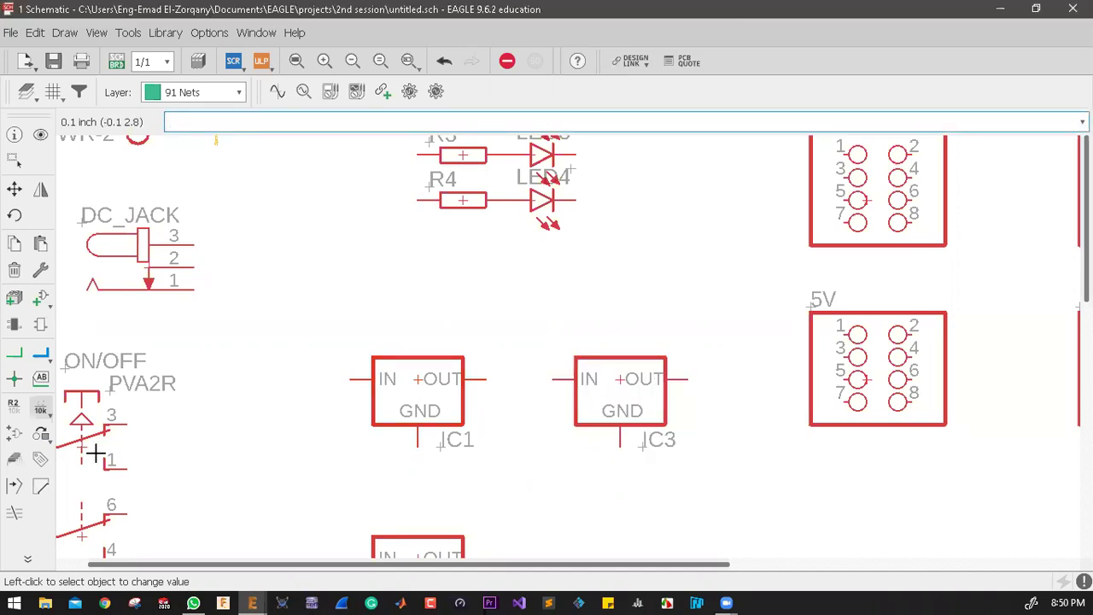
Step: Set the value of regulator IC1 to 7809
left_click(38, 409)
left_click(420, 382)
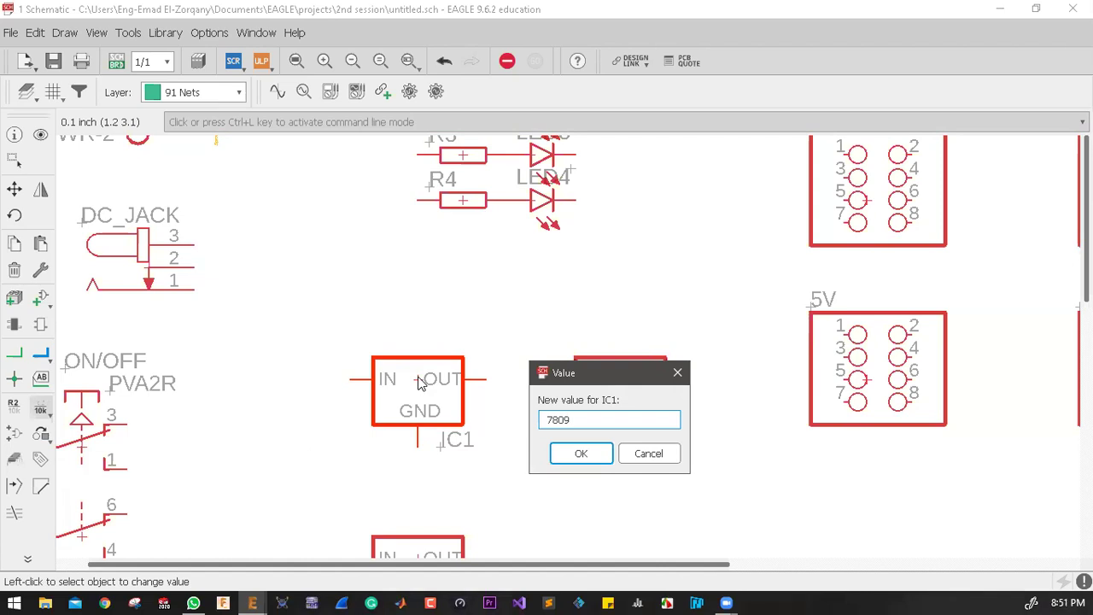
key("Return")
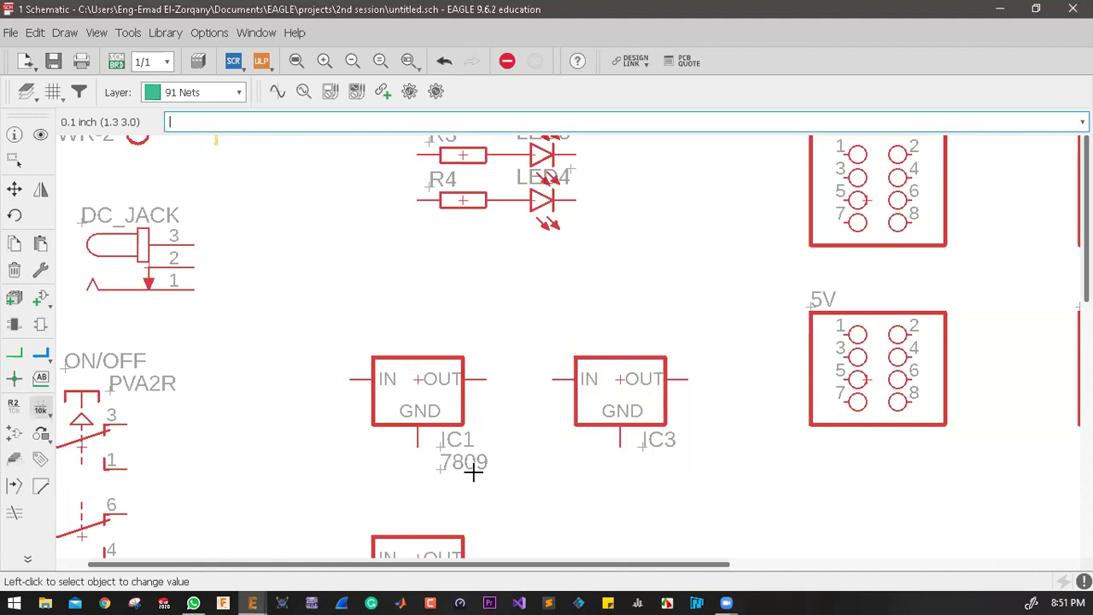
Step: Set the value of regulator IC3 to 7805
left_click(624, 382)
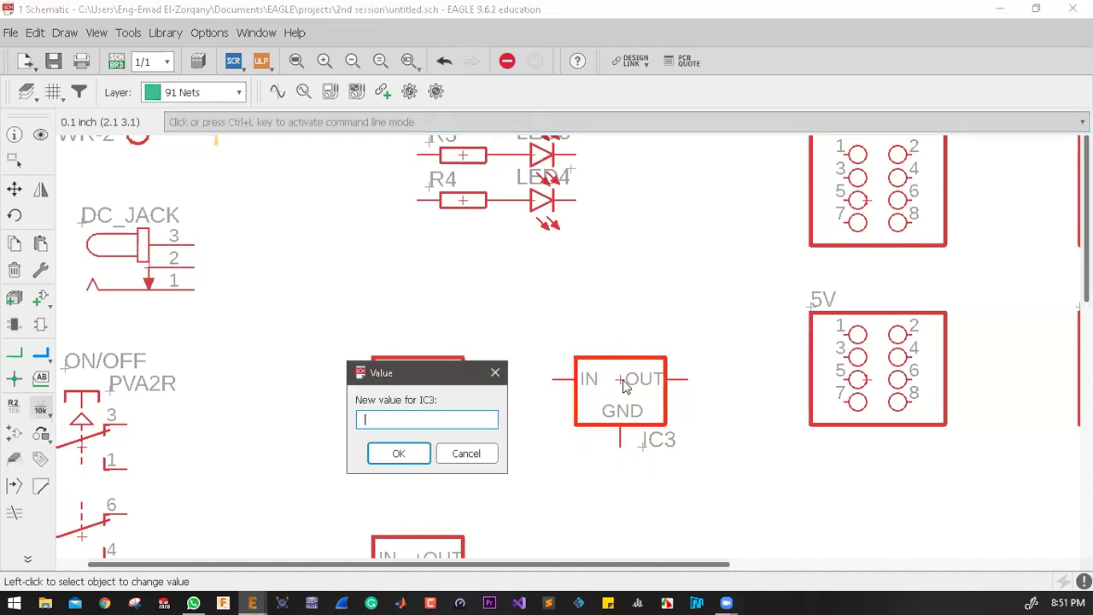
type("7805")
left_click(390, 444)
Step: Set the value of regulator IC2 to 1117-3.3v
scroll(418, 462, "down", 2)
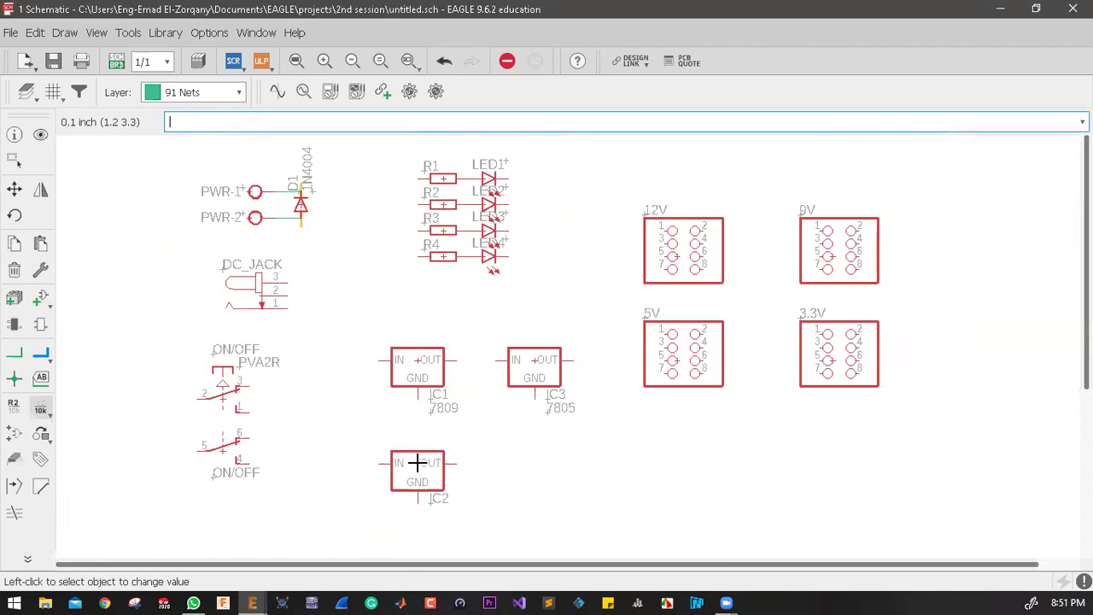
scroll(417, 432, "up", 2)
left_click(483, 464)
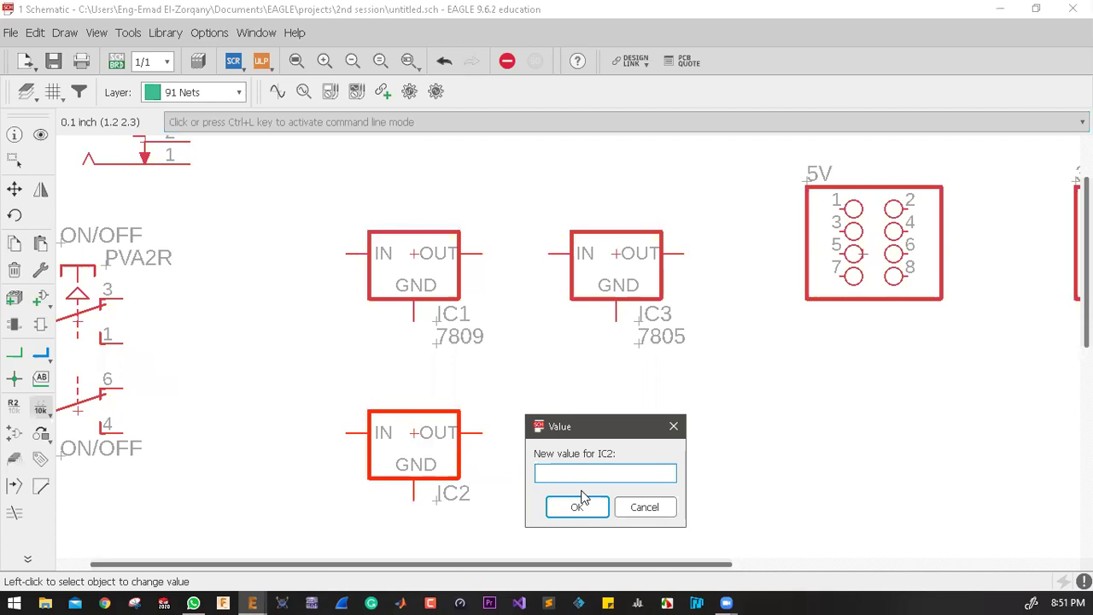
type("1117-3.3v")
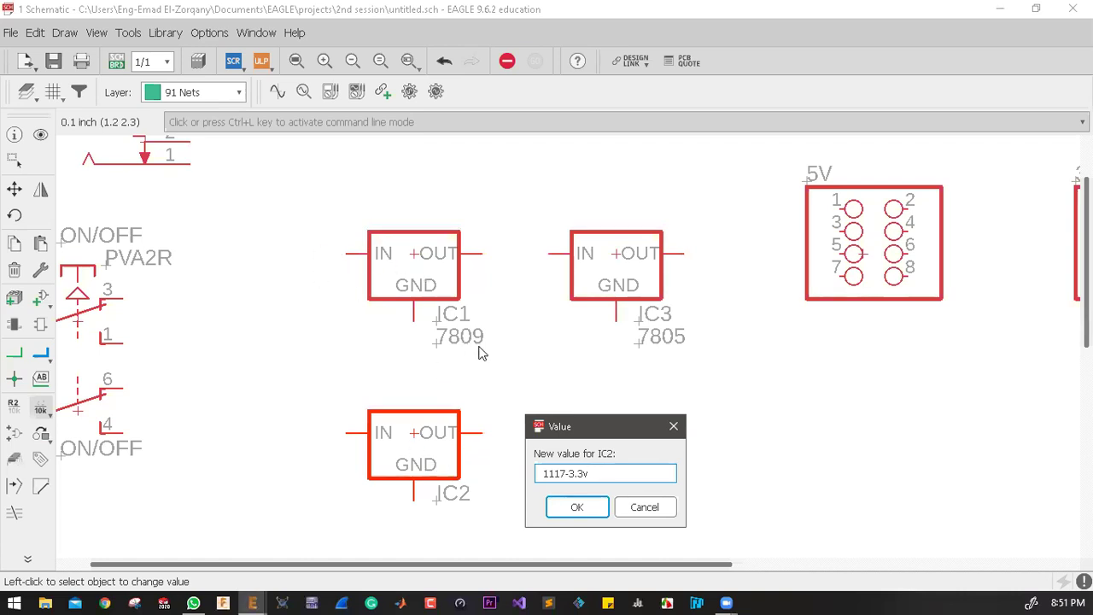
left_click(574, 508)
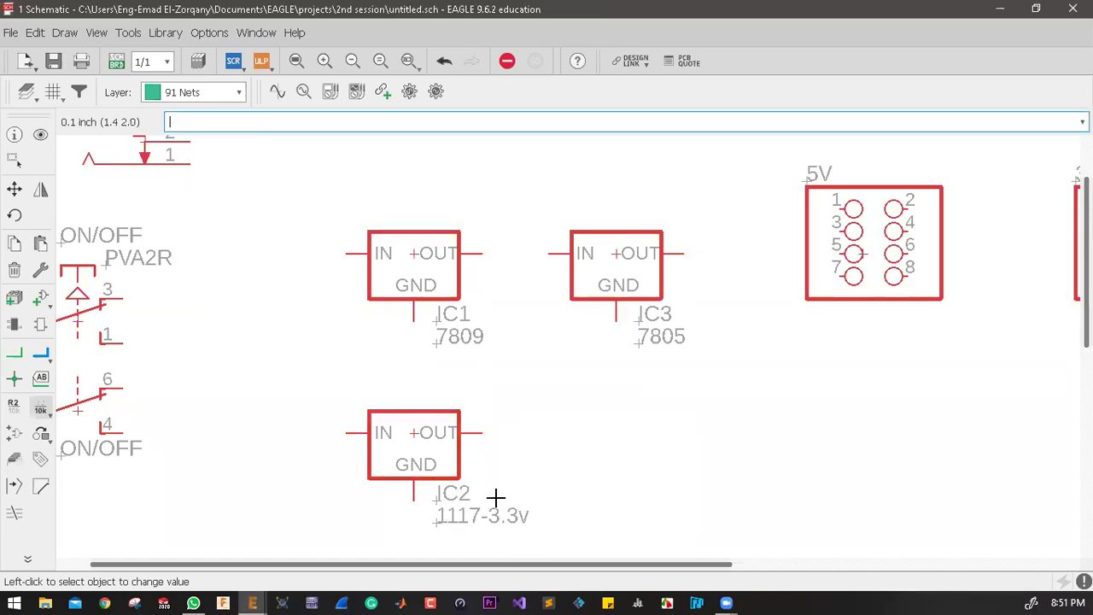
Step: Review the whole schematic, examining the switch, the PWR terminal with diode D1, and the resistor and LED rows
scroll(495, 497, "down", 4)
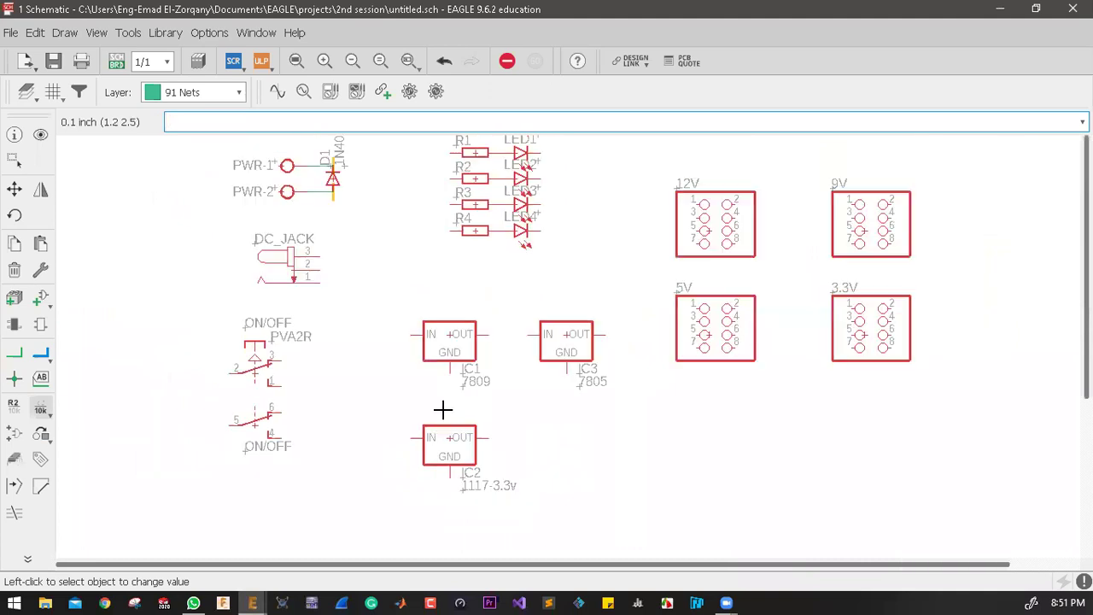
scroll(776, 284, "up", 1)
scroll(777, 288, "down", 1)
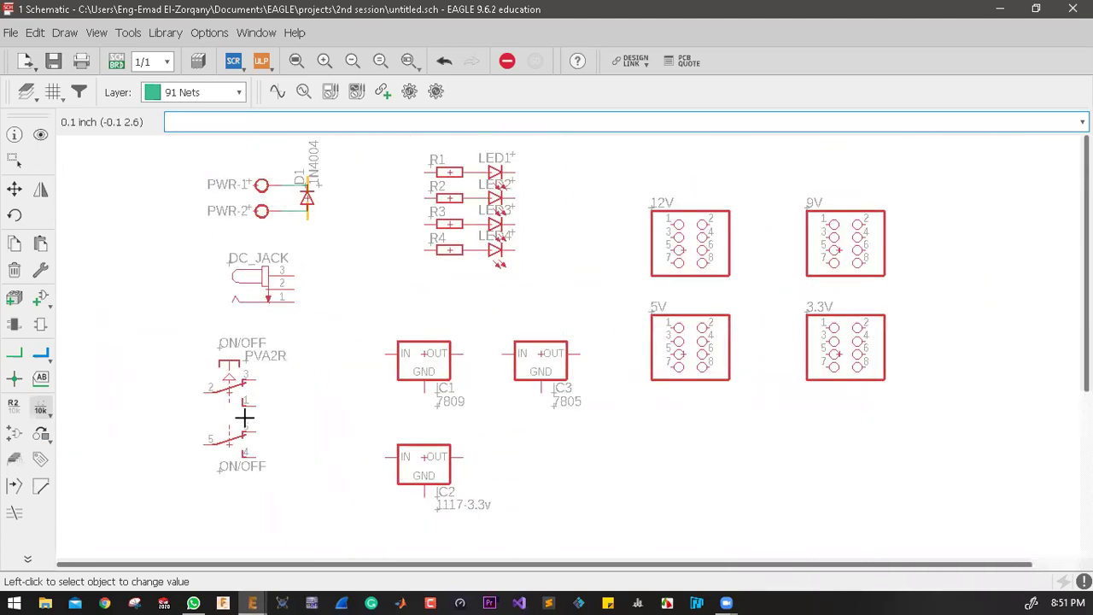
scroll(244, 417, "up", 1)
scroll(244, 417, "up", 1)
scroll(254, 390, "down", 2)
scroll(254, 384, "up", 2)
scroll(303, 188, "down", 3)
scroll(303, 188, "up", 1)
scroll(293, 247, "up", 1)
scroll(271, 275, "down", 1)
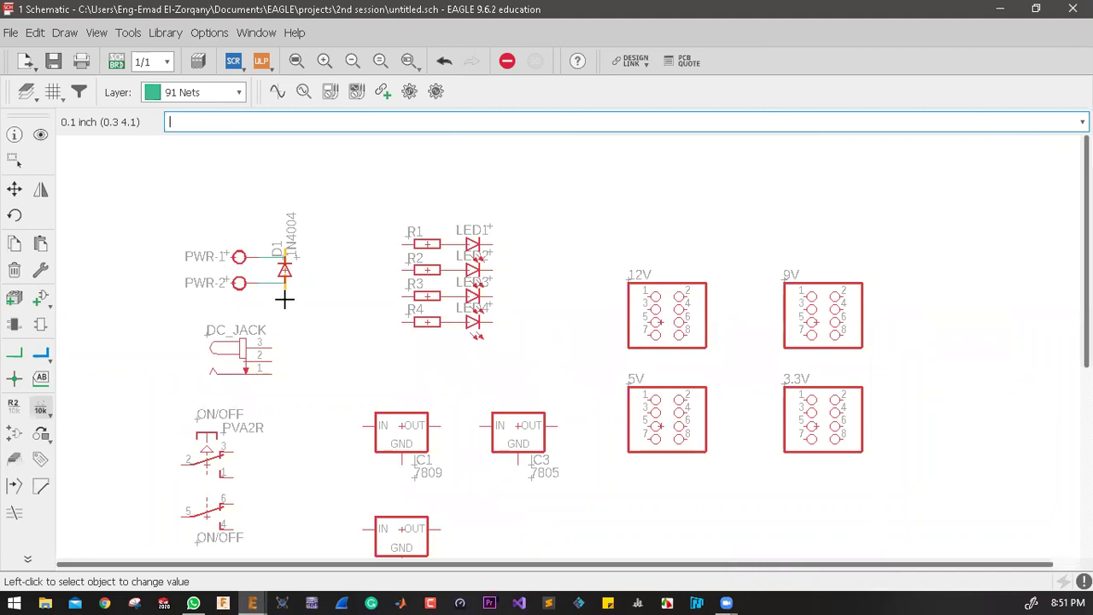
scroll(242, 372, "up", 2)
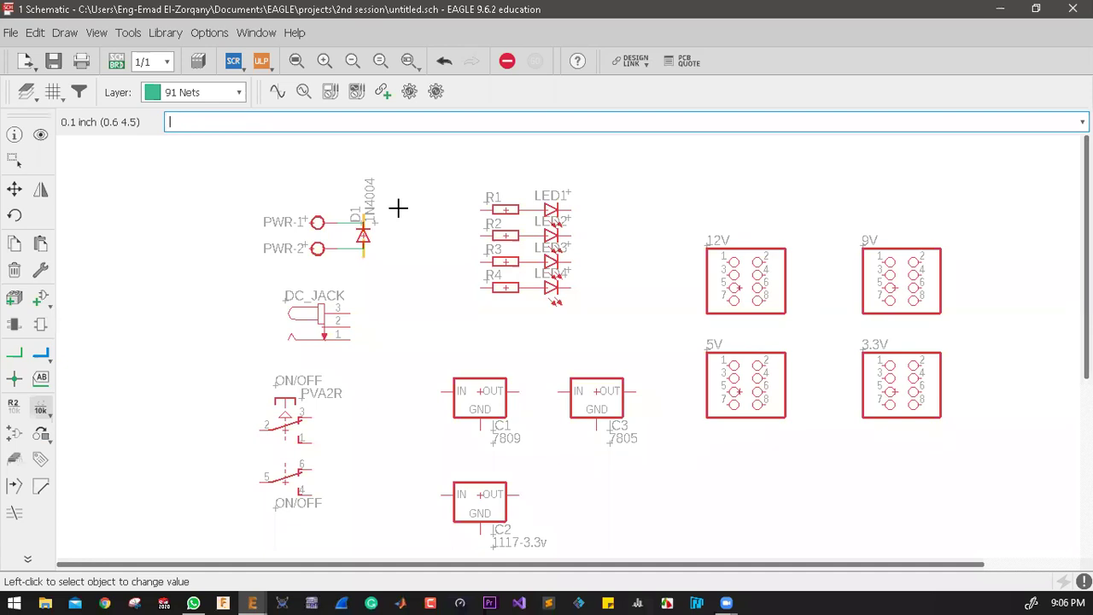
scroll(345, 212, "up", 2)
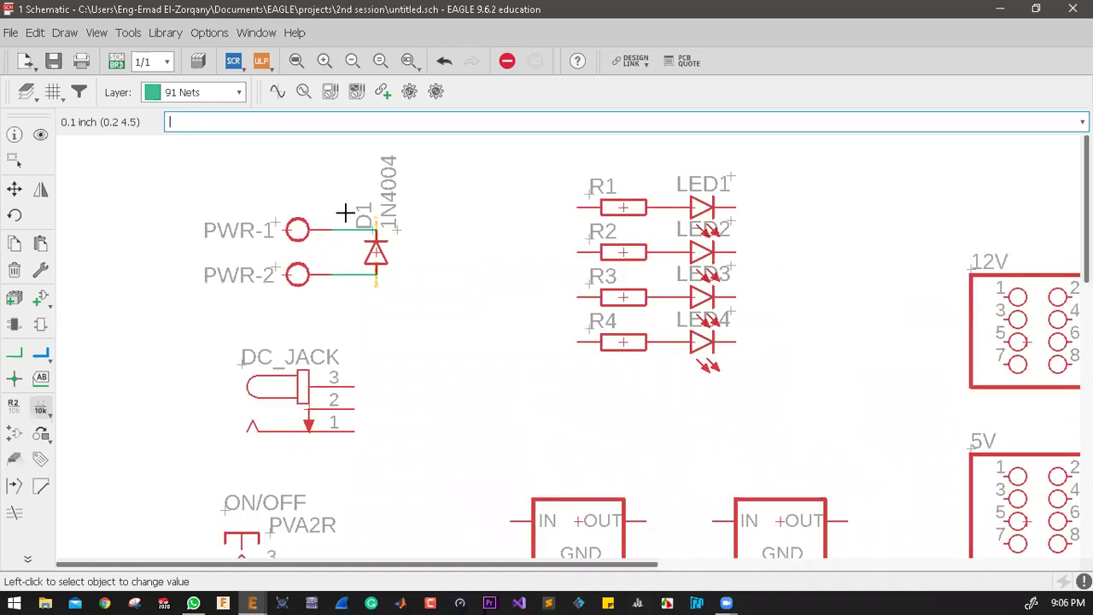
scroll(345, 212, "up", 2)
scroll(345, 211, "down", 1)
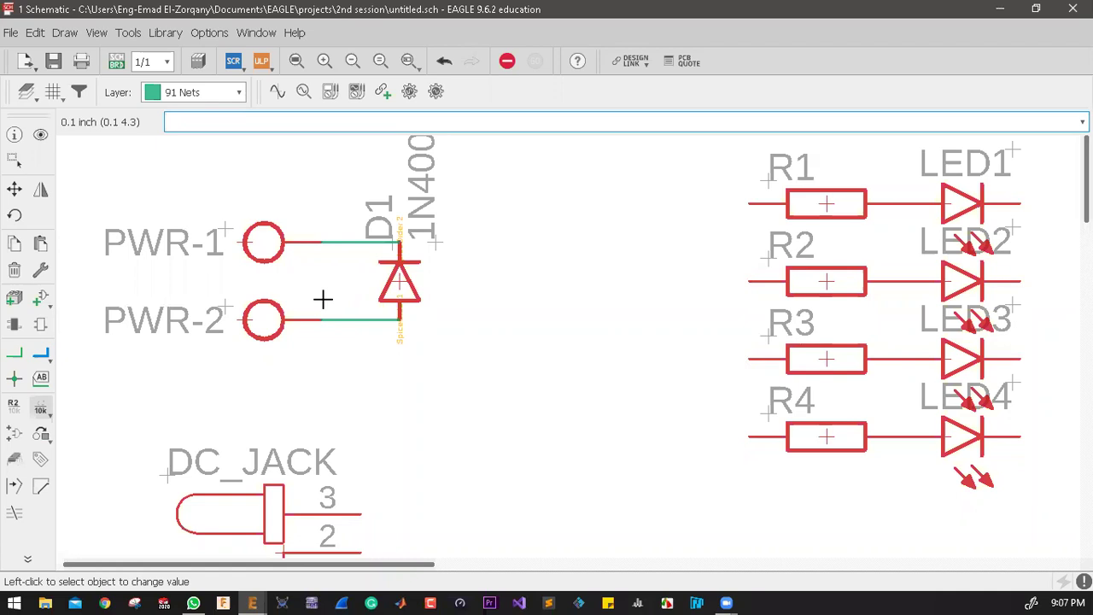
scroll(322, 299, "down", 3)
scroll(367, 290, "up", 2)
scroll(367, 290, "down", 3)
scroll(603, 282, "up", 3)
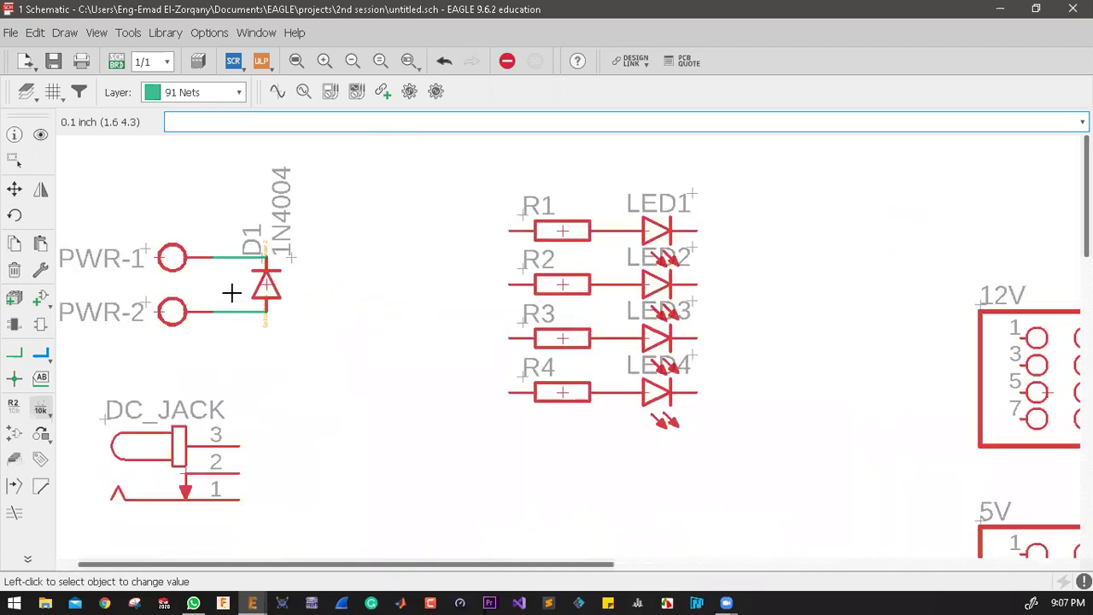
Step: Draw a net joining the cathodes of LED1, LED2, LED3 and LED4
left_click(14, 357)
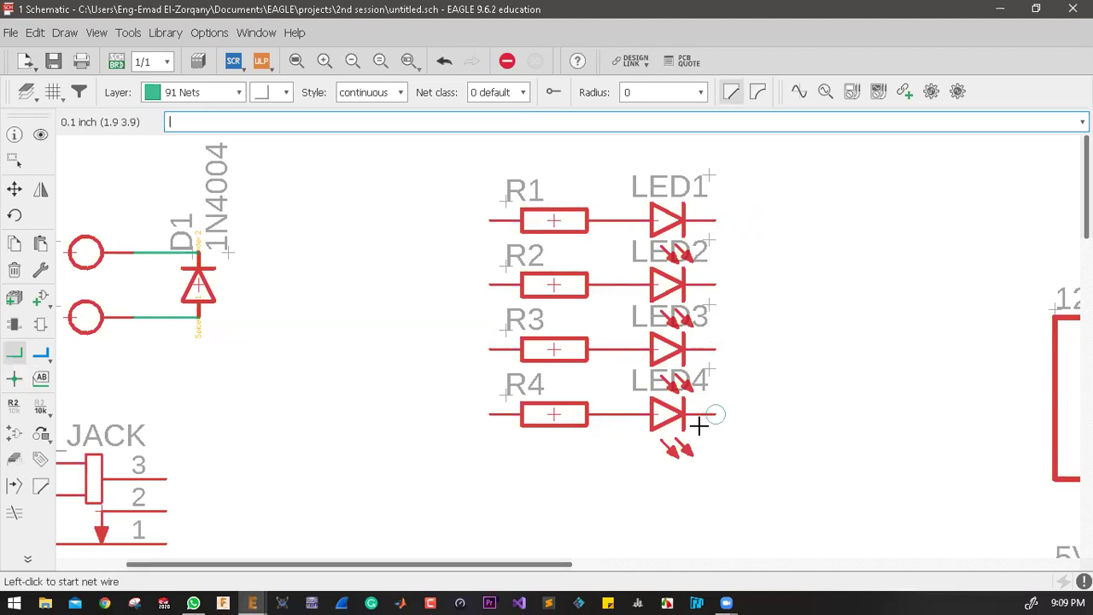
left_click(716, 221)
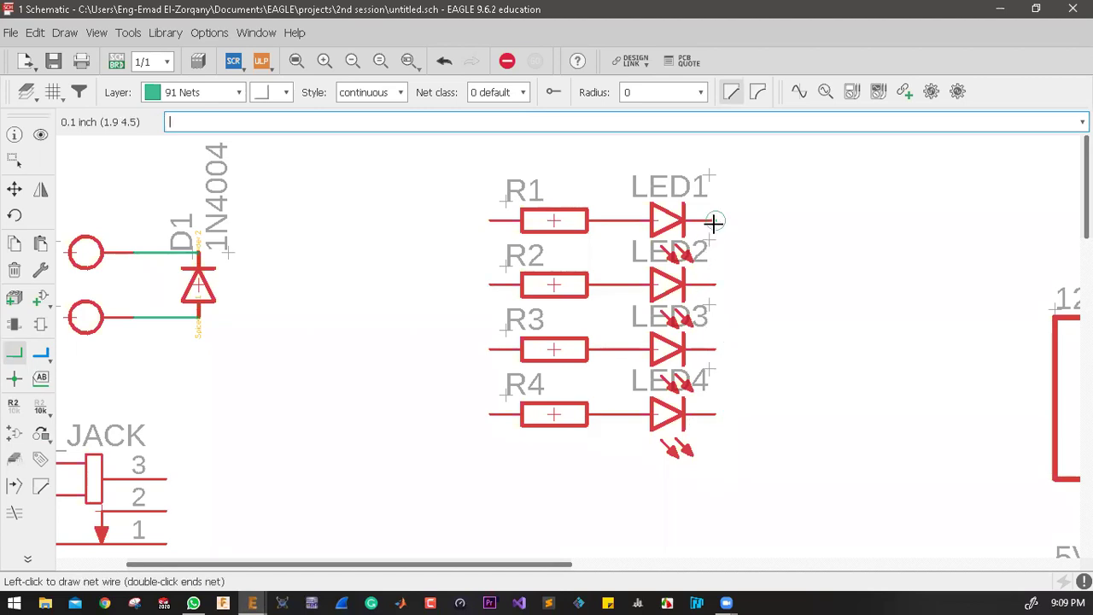
double_click(713, 414)
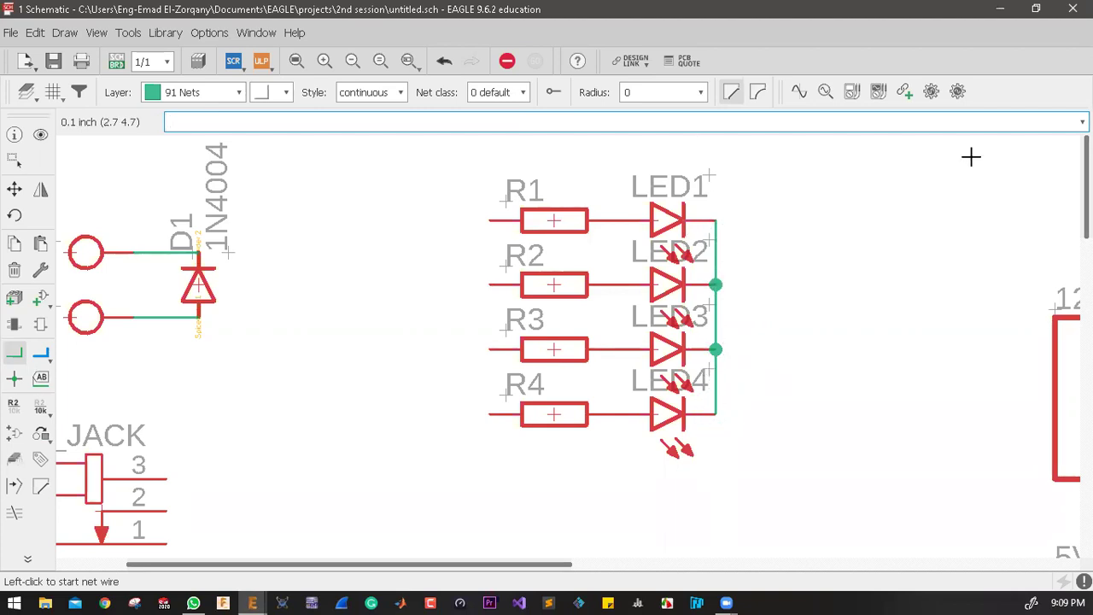
Step: Open the library for adding a component and expand the supply2 library of supply symbols
scroll(586, 281, "down", 2)
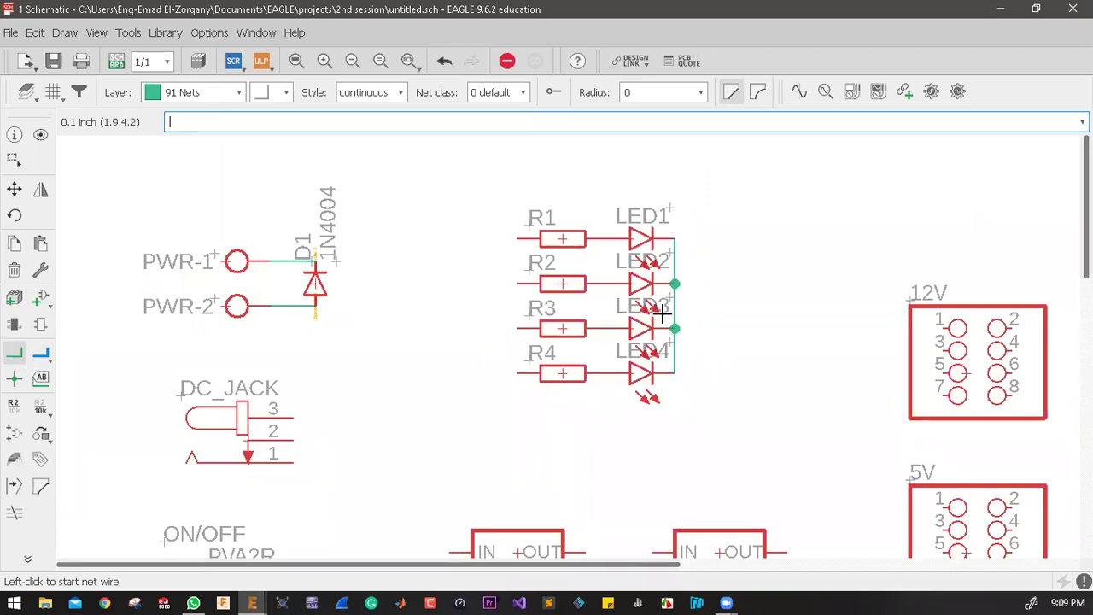
scroll(664, 330, "up", 4)
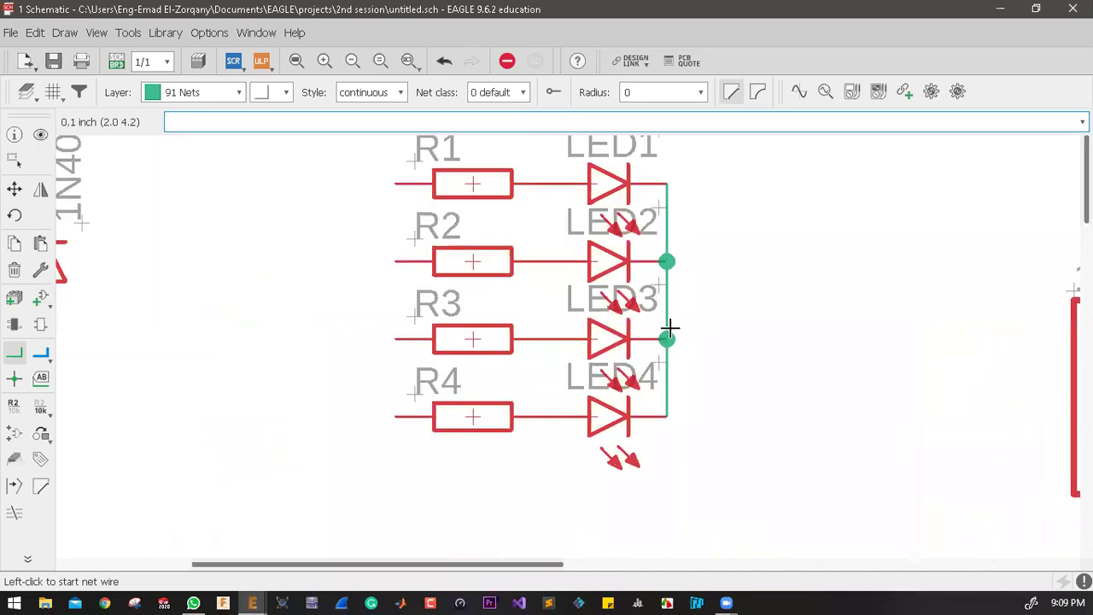
left_click(40, 300)
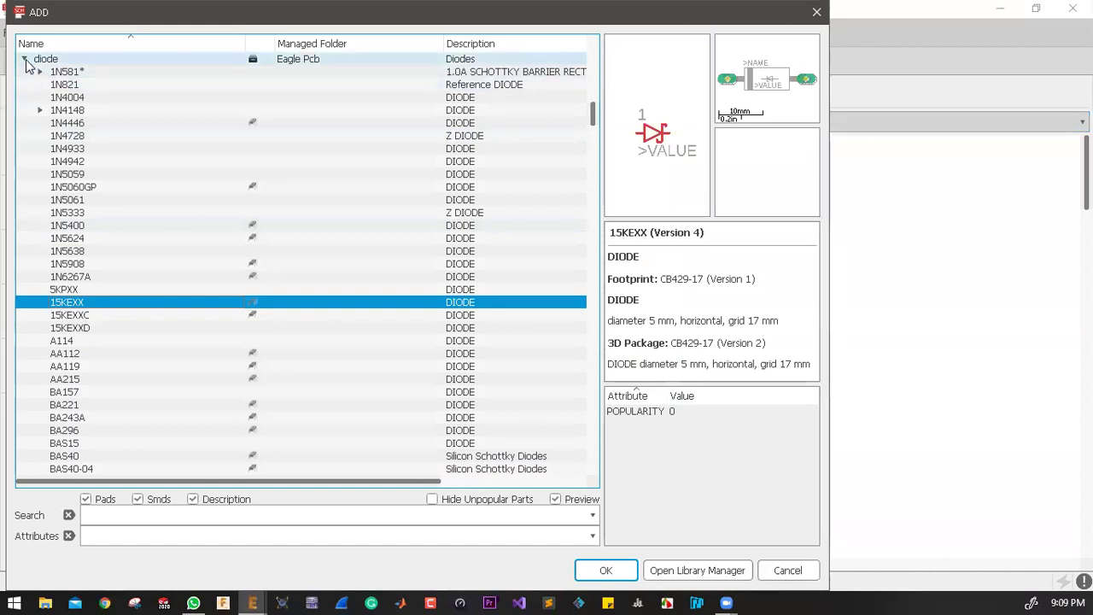
left_click(24, 58)
scroll(75, 214, "down", 5)
scroll(75, 214, "down", 13)
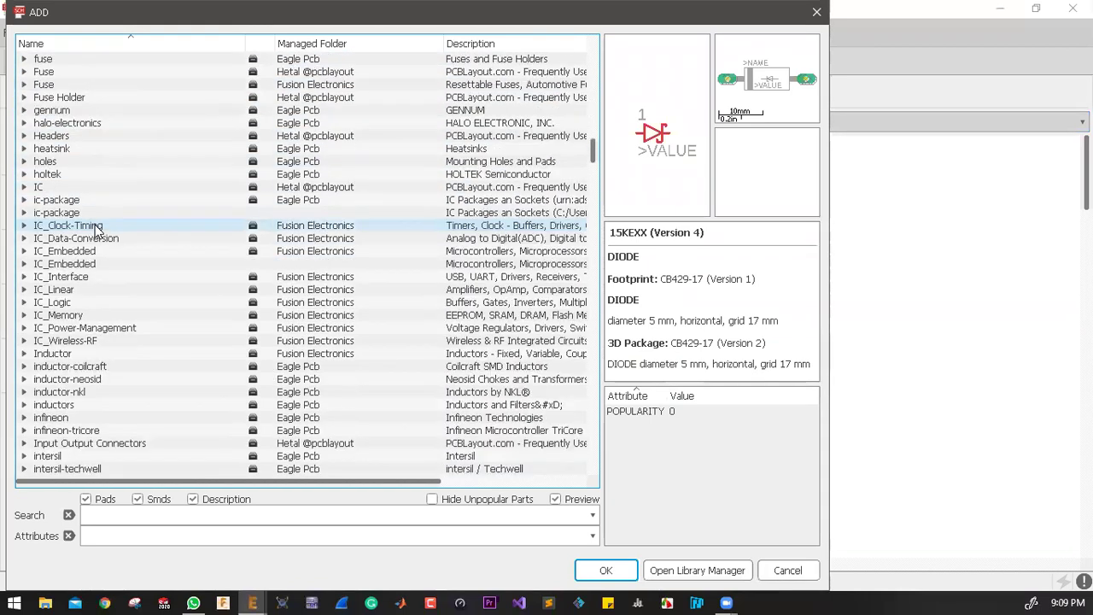
scroll(34, 266, "down", 19)
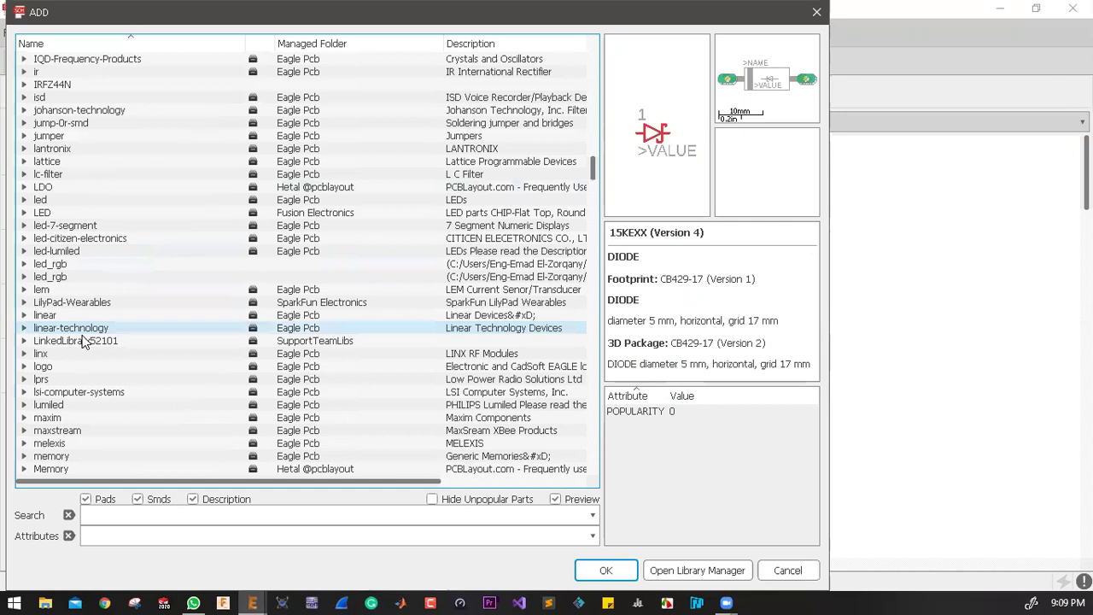
scroll(97, 341, "down", 15)
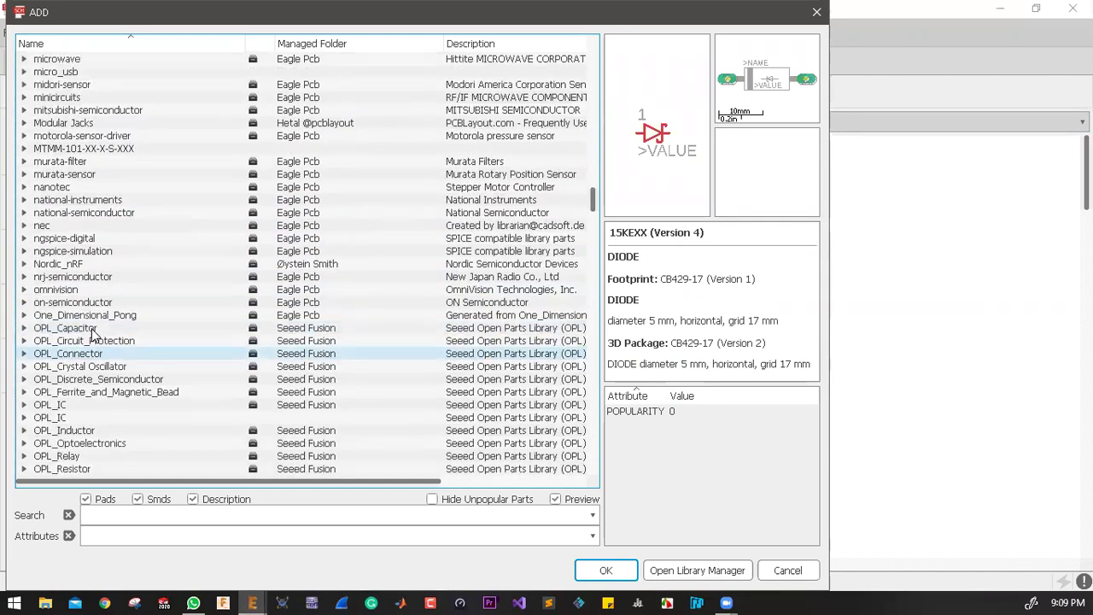
scroll(88, 323, "down", 15)
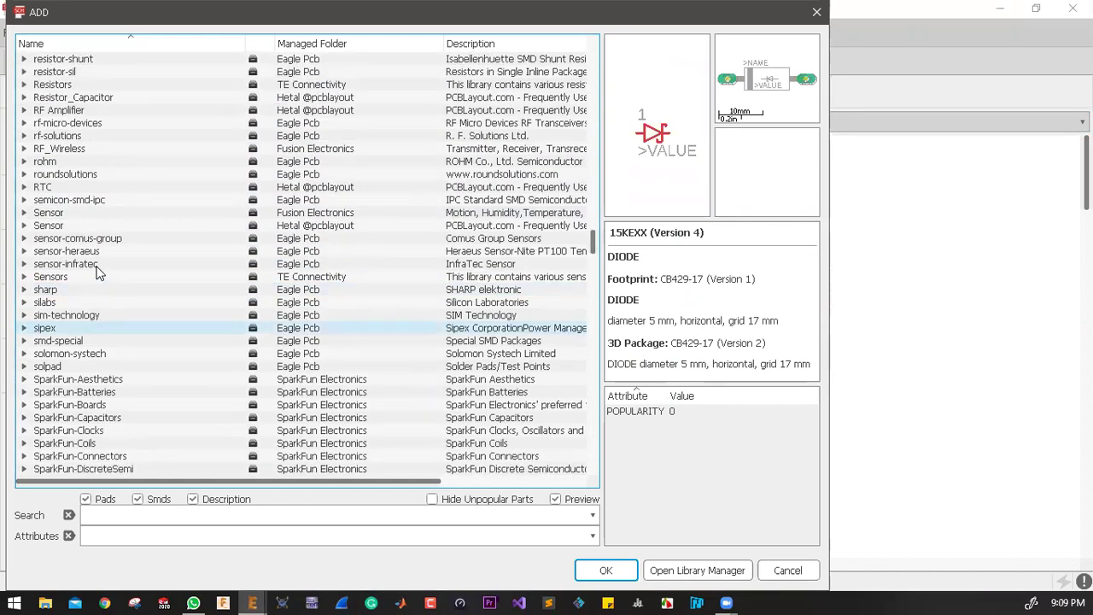
scroll(93, 271, "down", 12)
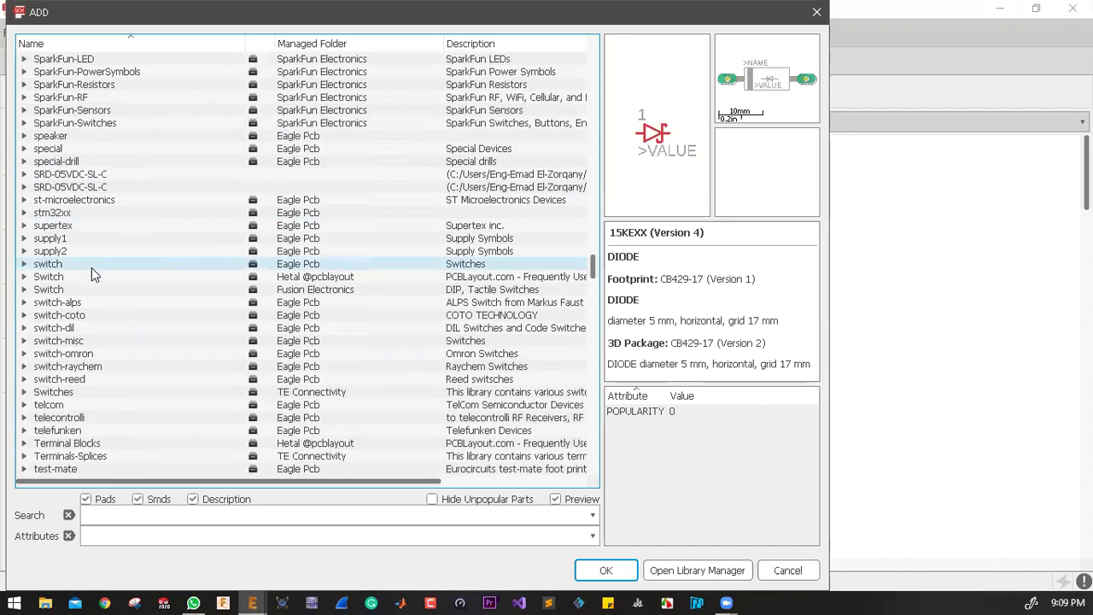
scroll(89, 226, "up", 1)
scroll(90, 229, "down", 3)
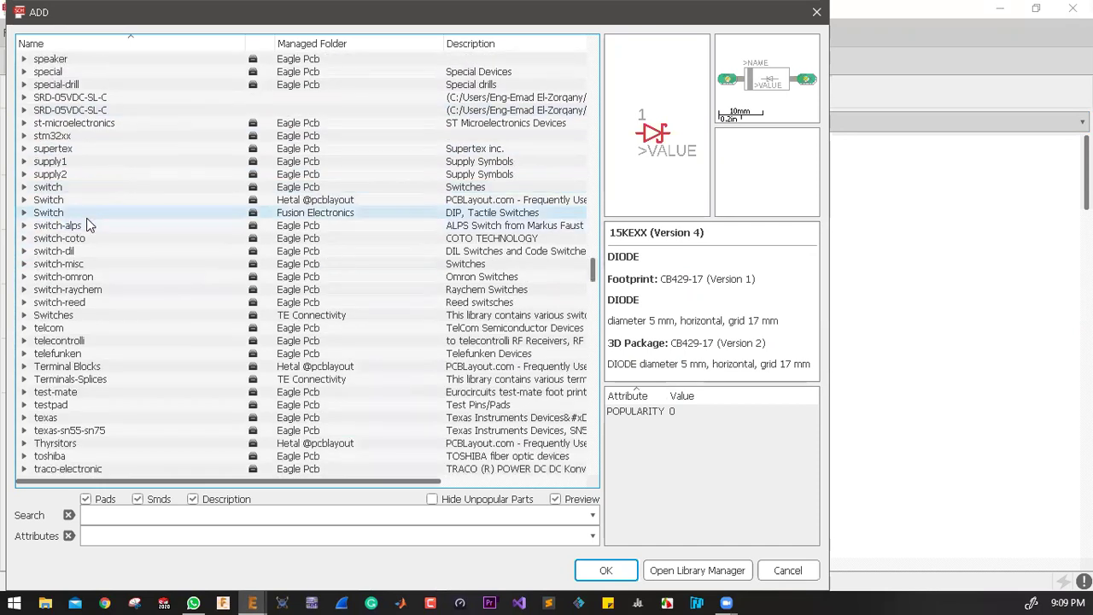
scroll(93, 256, "down", 1)
scroll(93, 254, "up", 1)
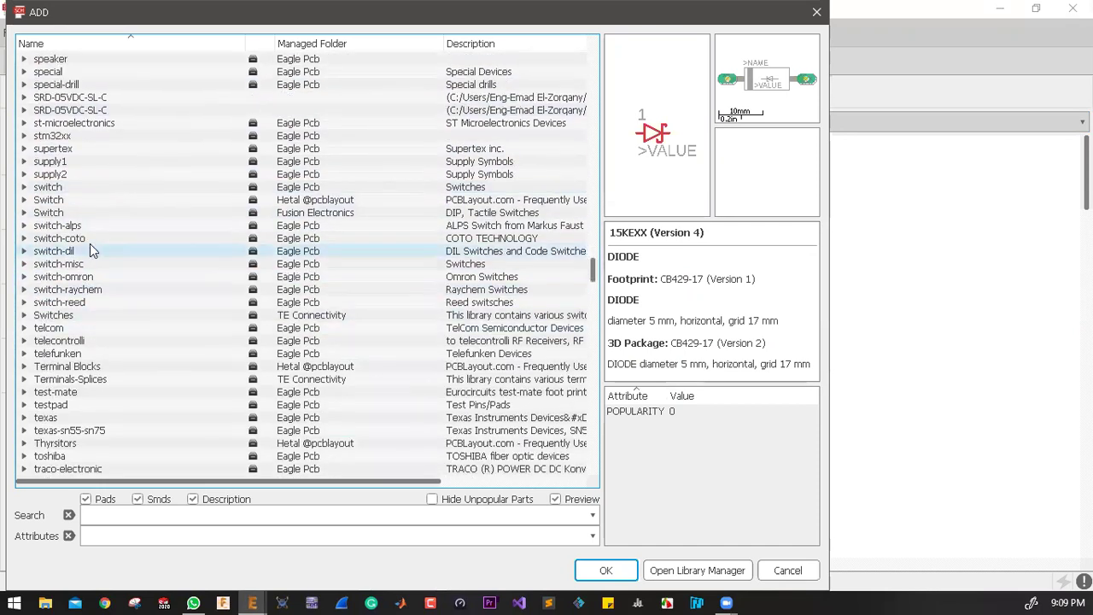
left_click(68, 175)
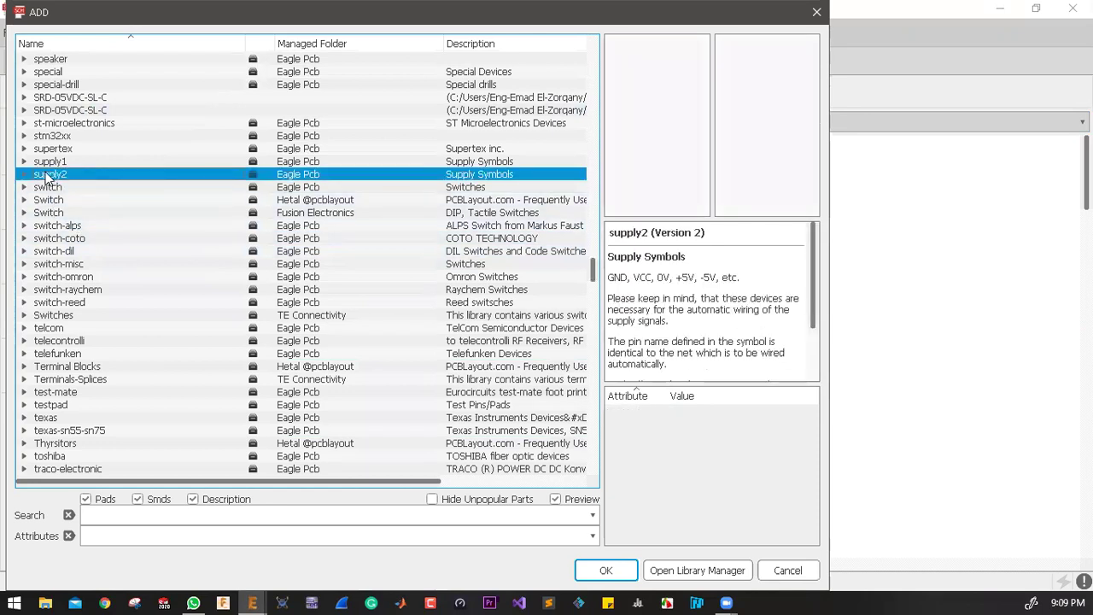
left_click(25, 175)
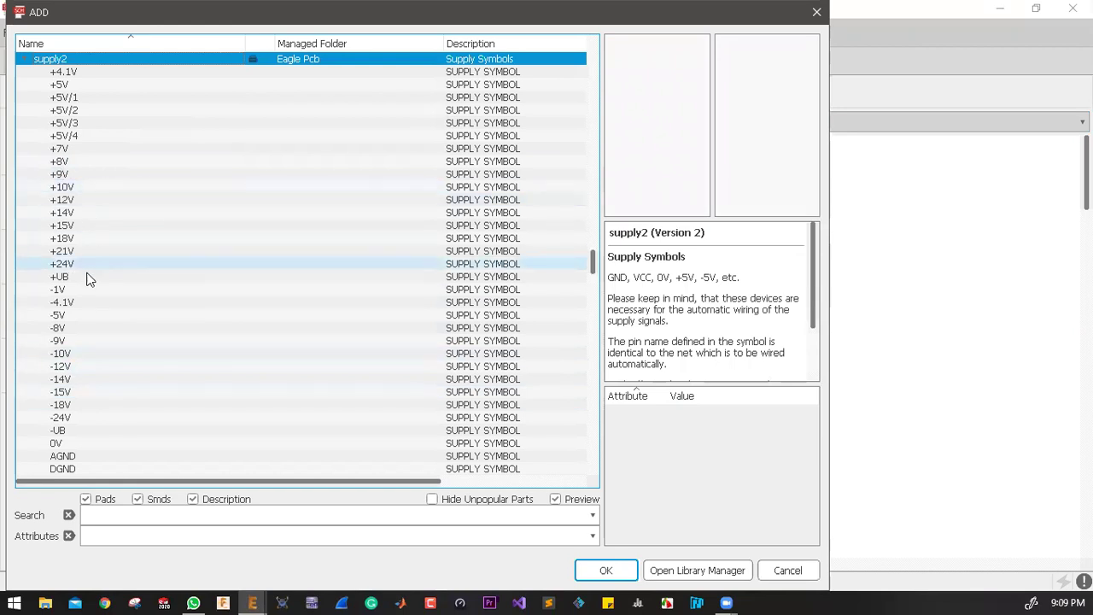
Step: Preview the ground symbols in the supply2 library, including 0V, AGND, DGND, GND, GND1 and GND5
scroll(89, 276, "down", 2)
left_click(82, 366)
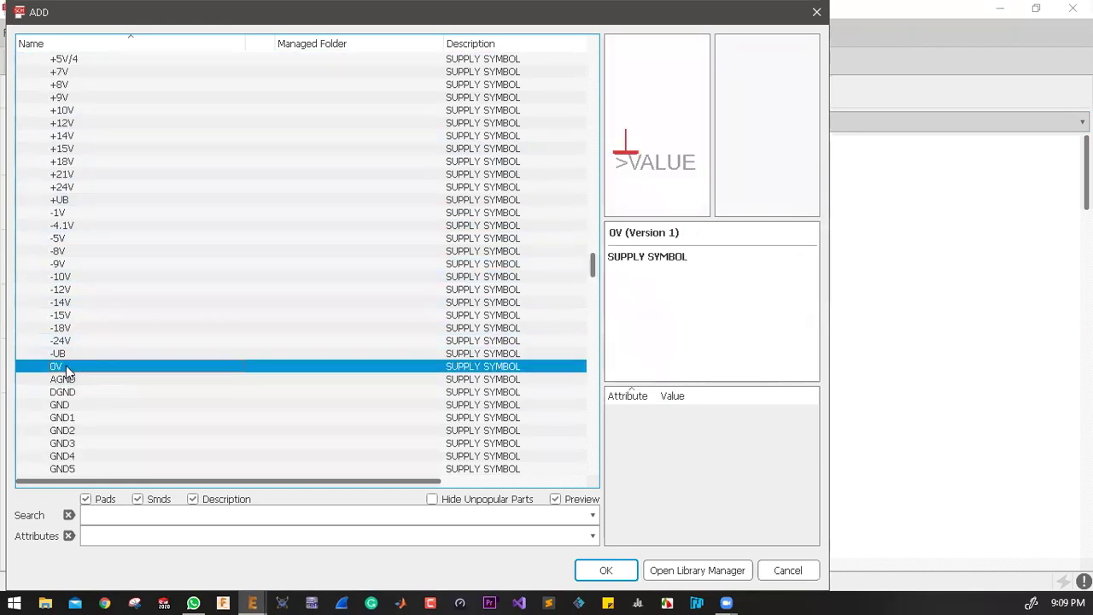
left_click(77, 378)
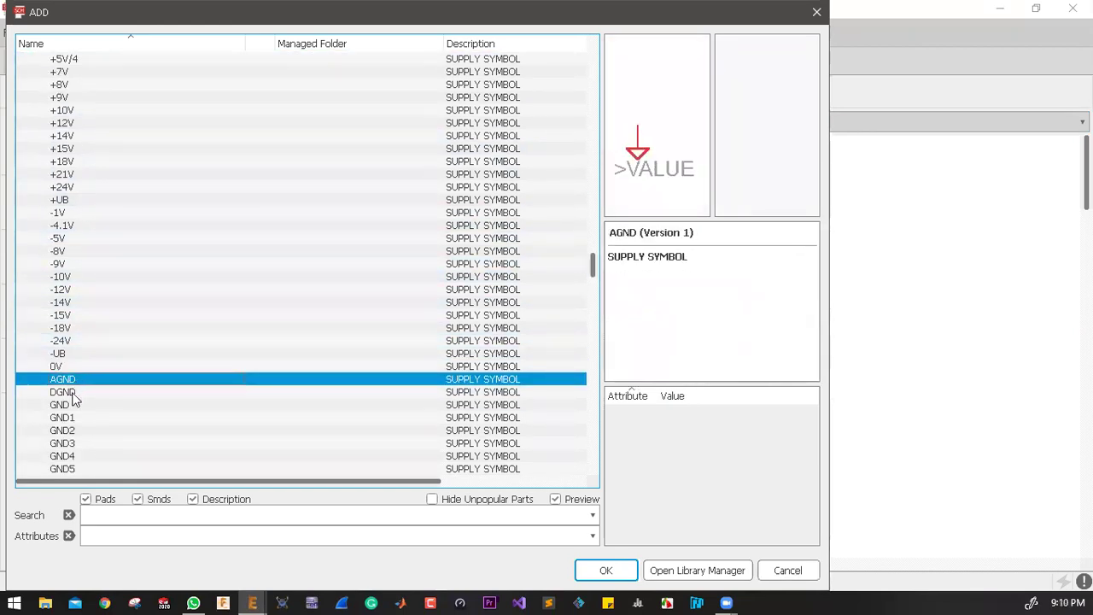
left_click(68, 406)
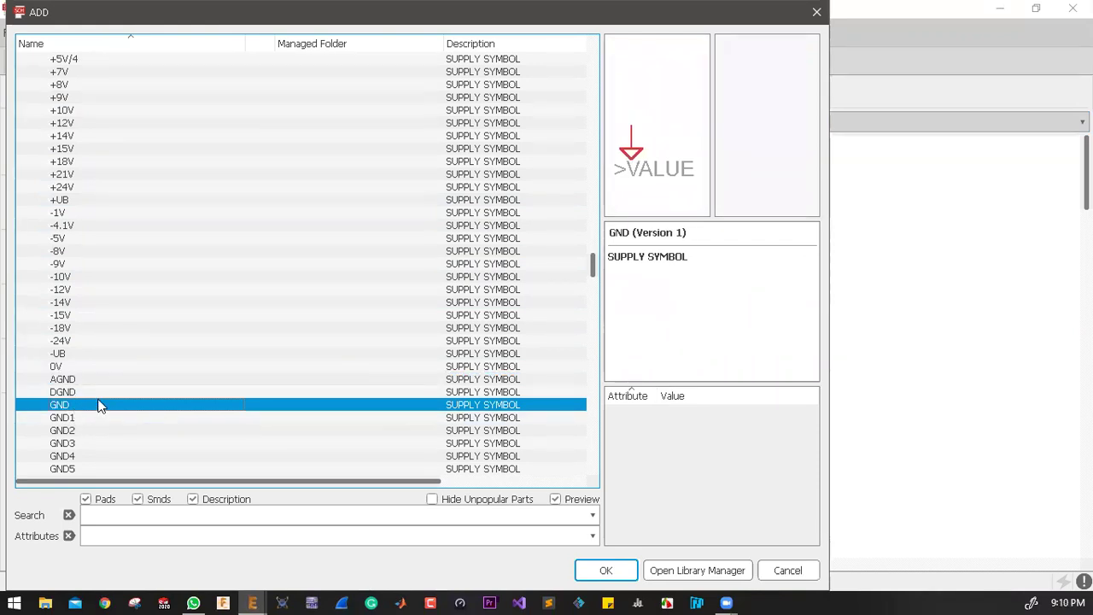
scroll(68, 405, "down", 1)
left_click(77, 430)
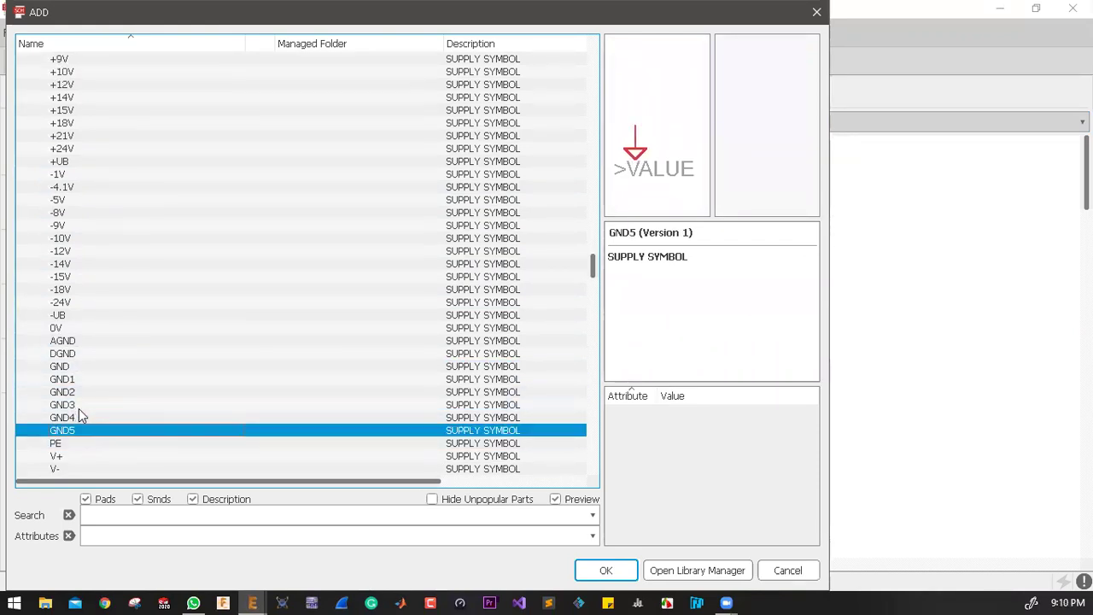
left_click(77, 392)
left_click(75, 378)
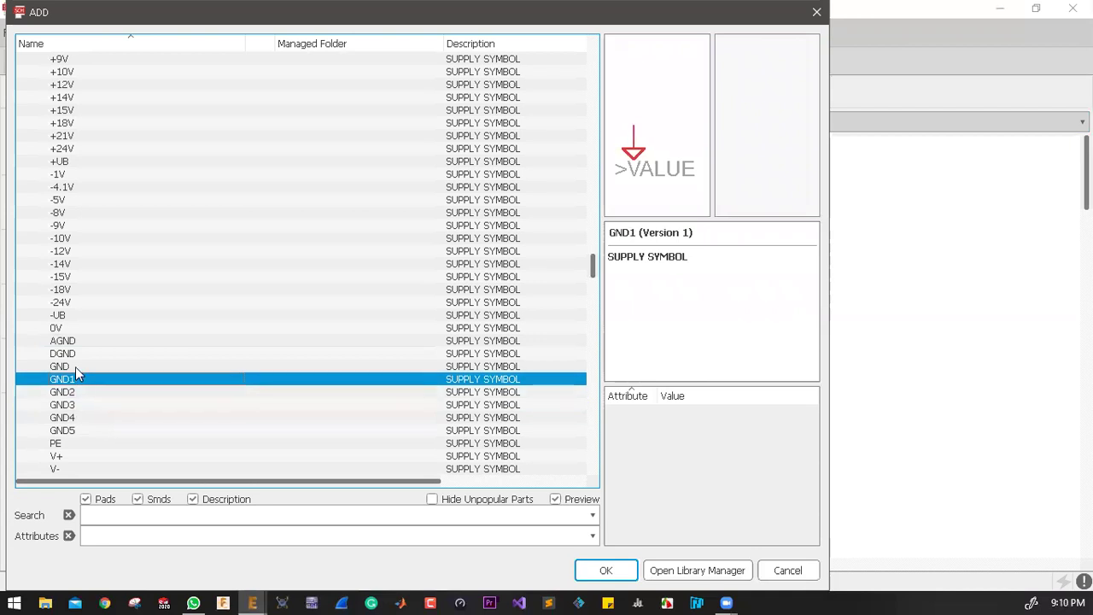
left_click(75, 366)
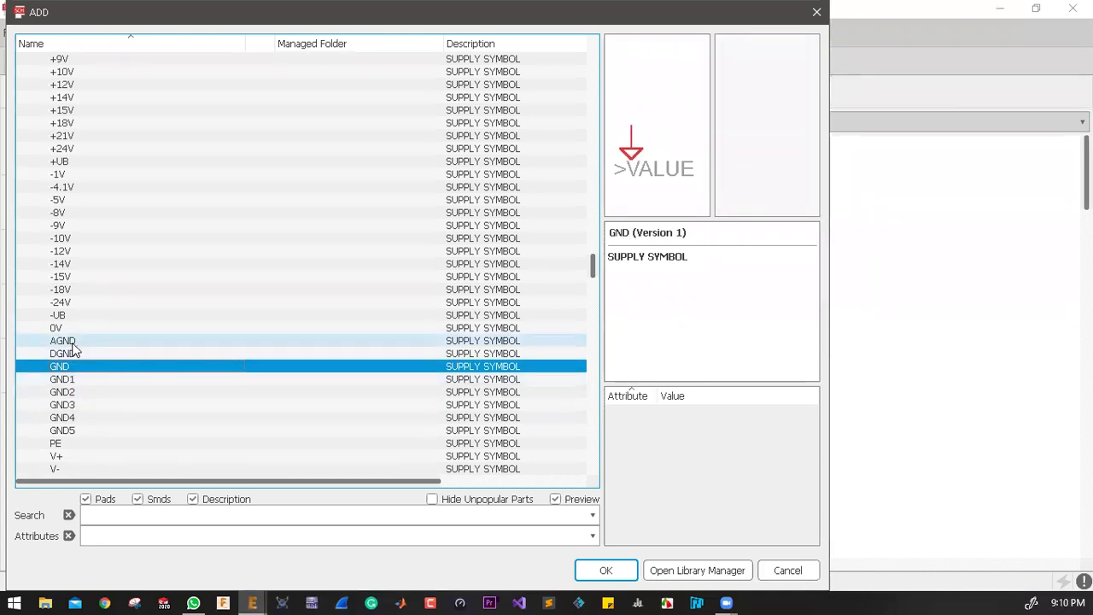
left_click(72, 356)
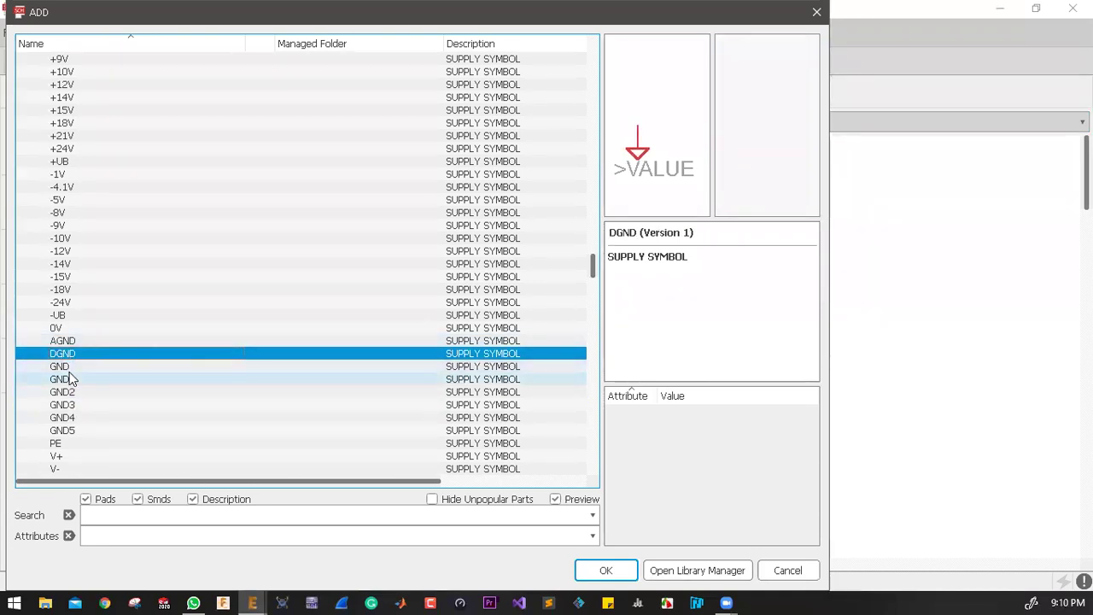
left_click(68, 379)
Step: Add the supply2 GND symbol at the bottom of the LED cathode net beside LED4 and accept renaming the net segment to GND
left_click(65, 368)
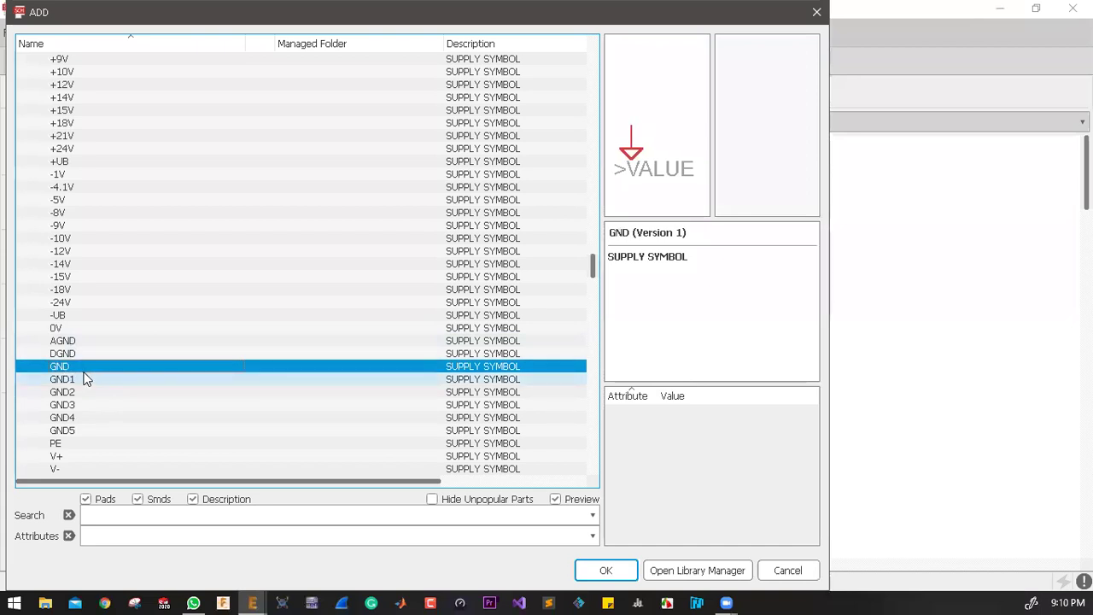
left_click(616, 571)
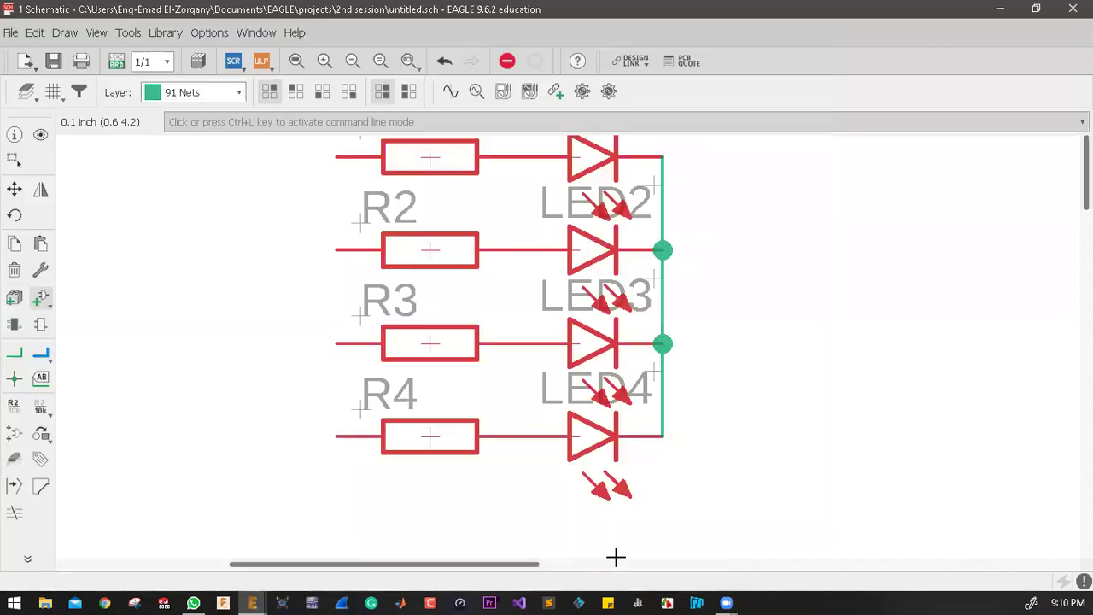
scroll(496, 517, "down", 1)
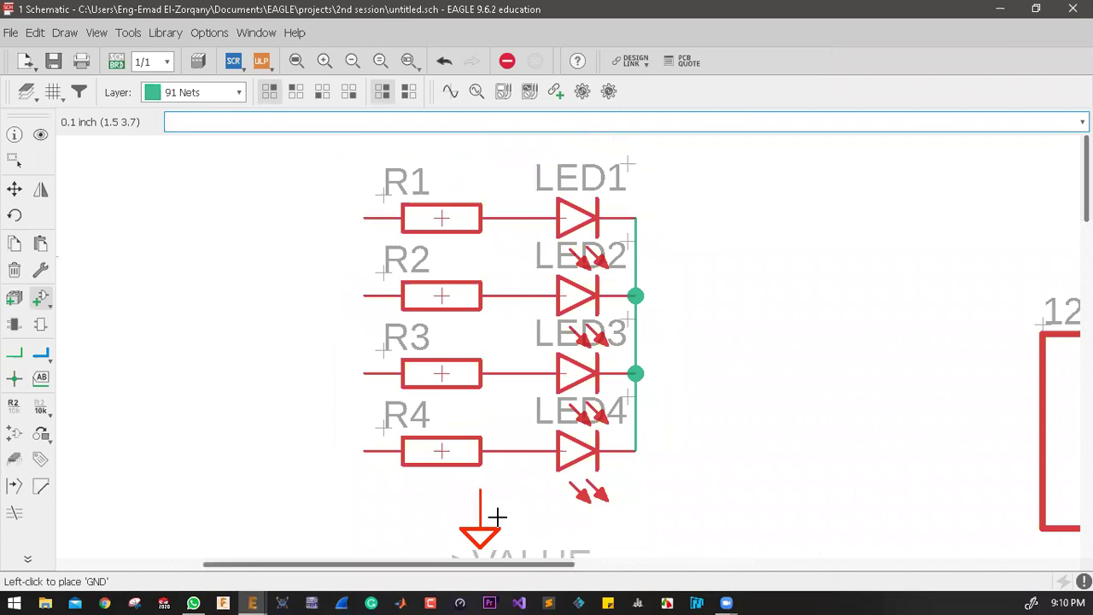
scroll(496, 517, "down", 1)
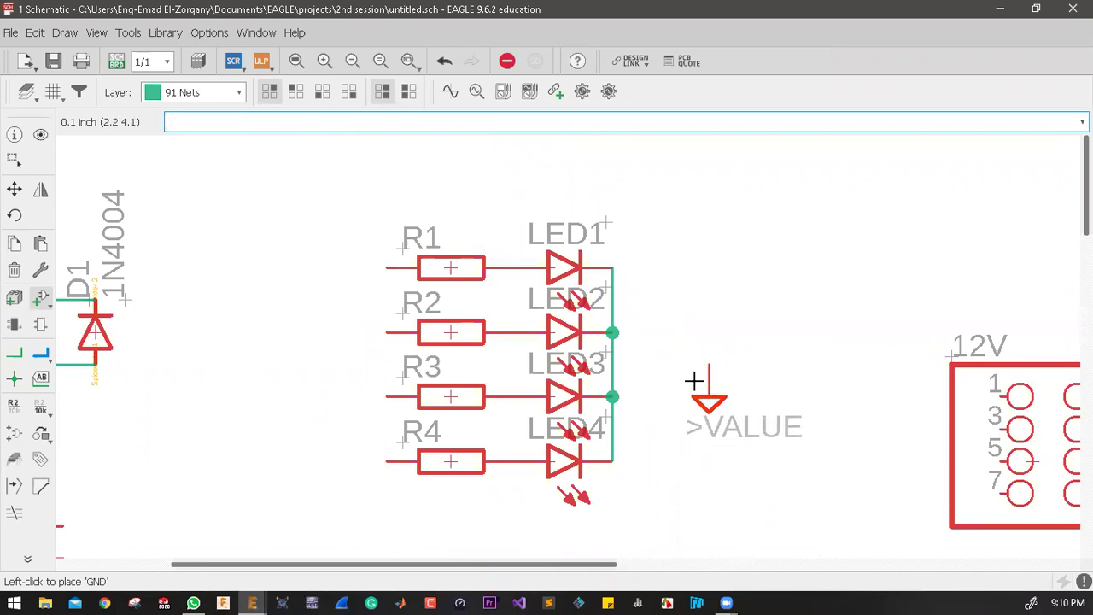
scroll(690, 385, "down", 2)
scroll(641, 484, "up", 3)
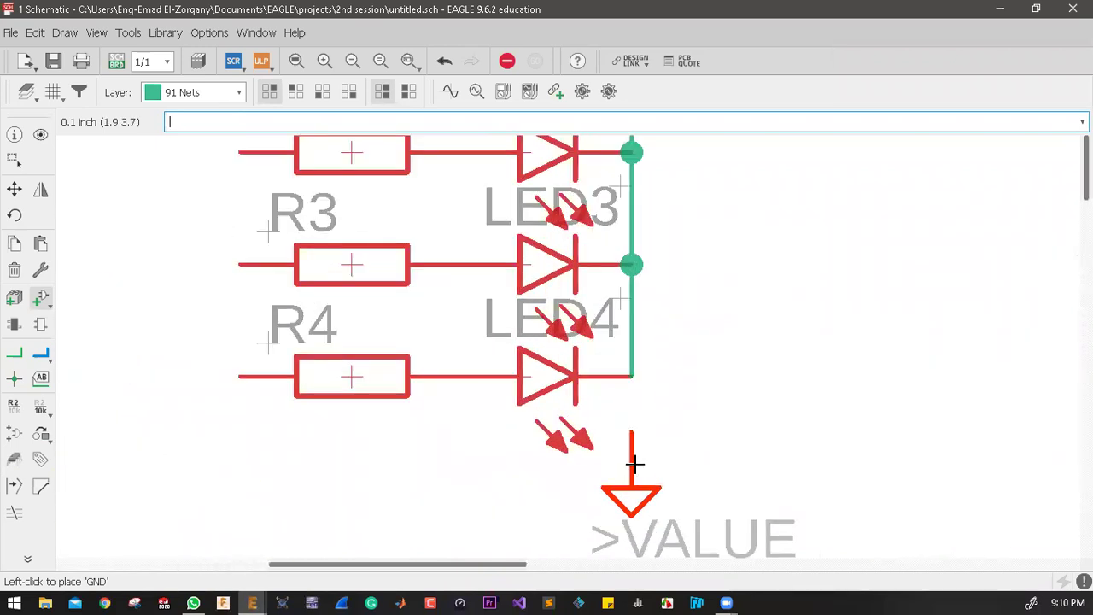
left_click(629, 412)
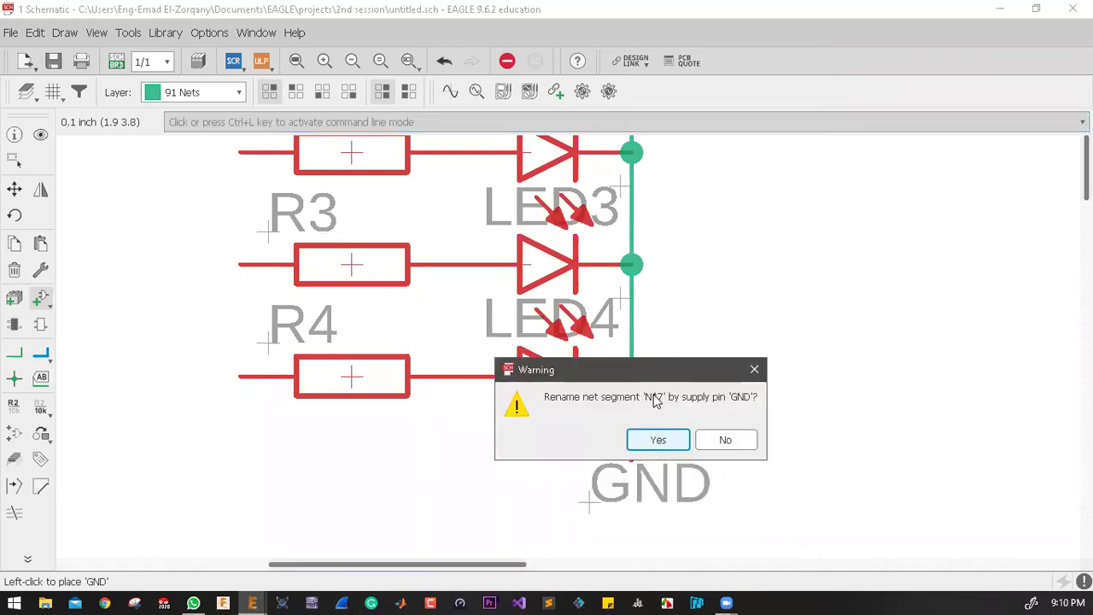
left_click(651, 439)
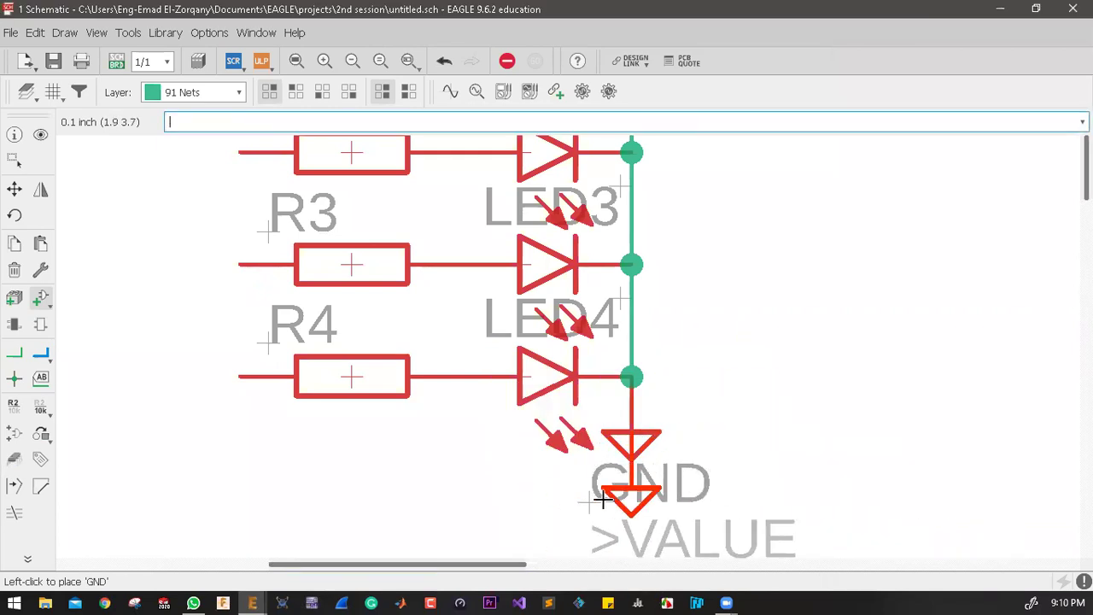
Step: Place GND symbols just below the 12V and 9V headers, under their pin 7 side
scroll(598, 491, "down", 4)
scroll(666, 299, "down", 3)
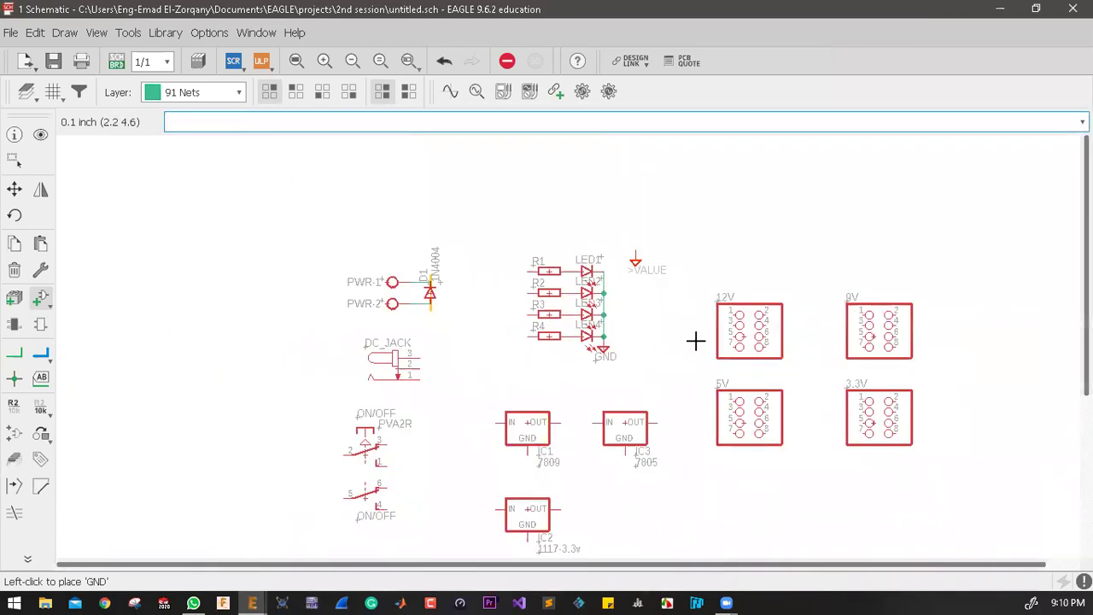
scroll(717, 370, "up", 5)
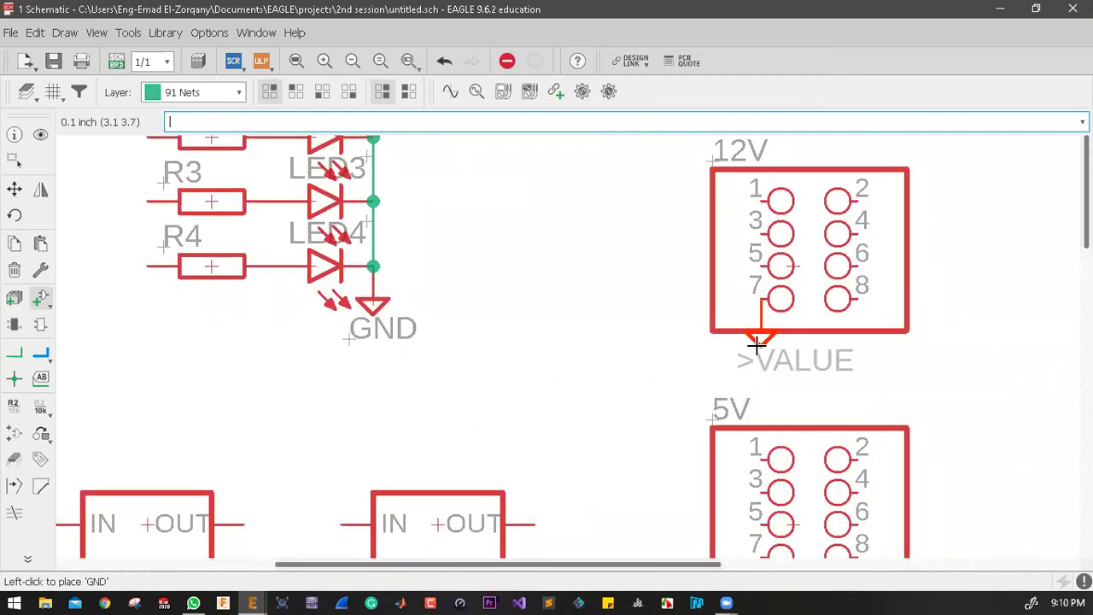
left_click(758, 371)
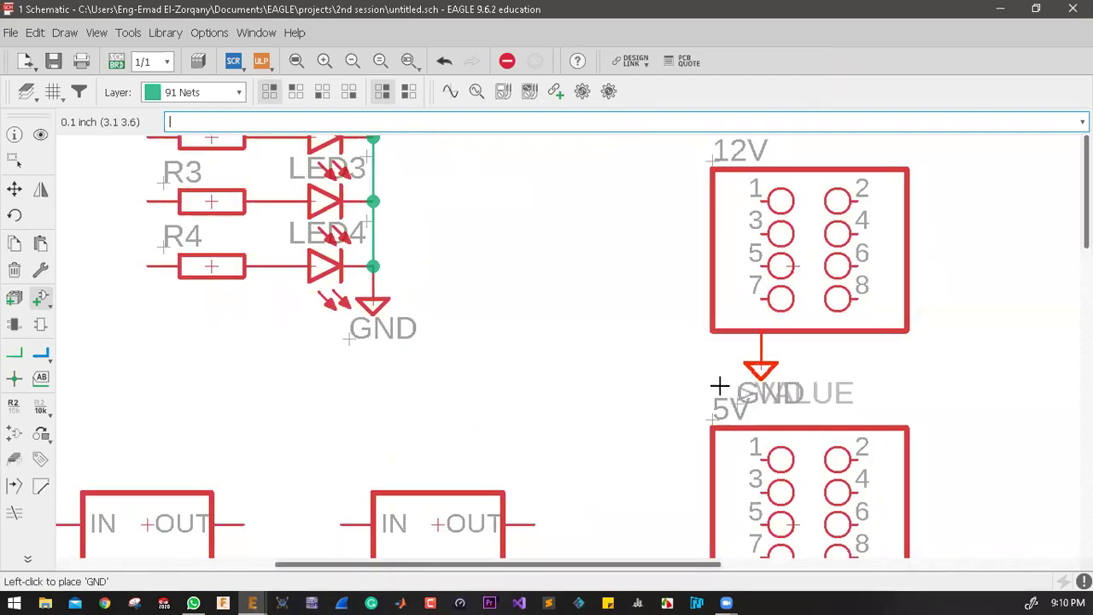
scroll(586, 379, "down", 3)
scroll(835, 394, "up", 3)
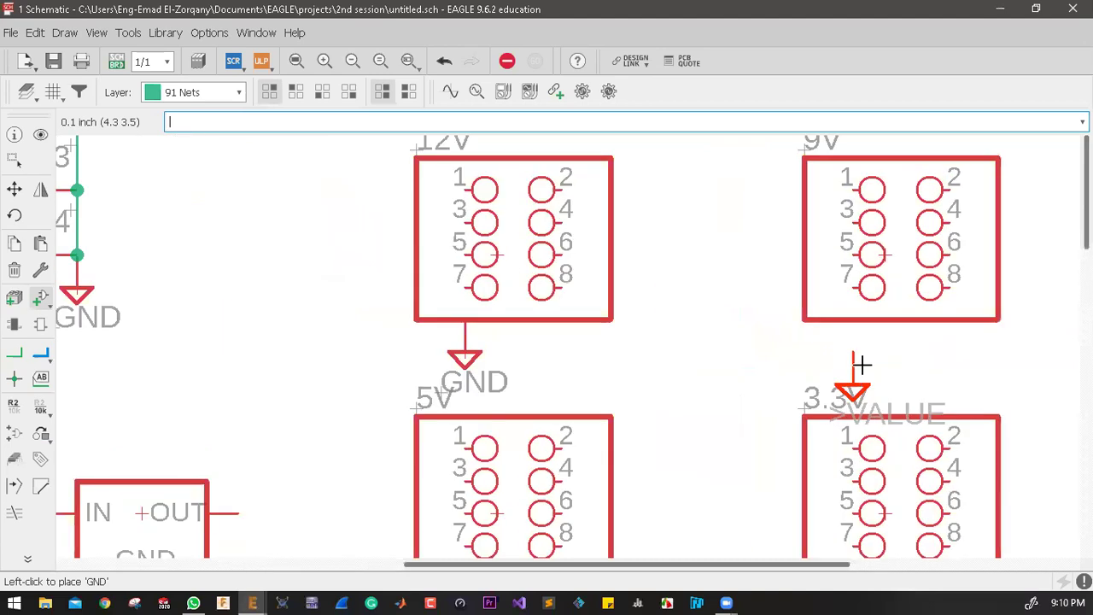
left_click(850, 354)
Step: Place GND symbols just below the 3.3V and 5V headers, under their pin 7 side
scroll(741, 209, "down", 3)
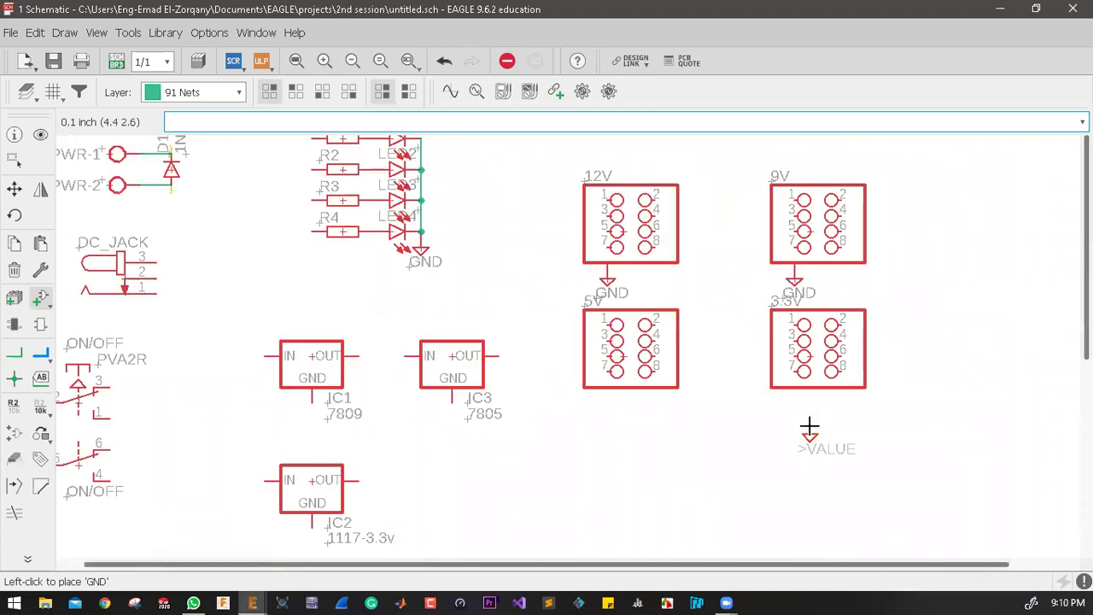
scroll(790, 409, "up", 3)
left_click(785, 391)
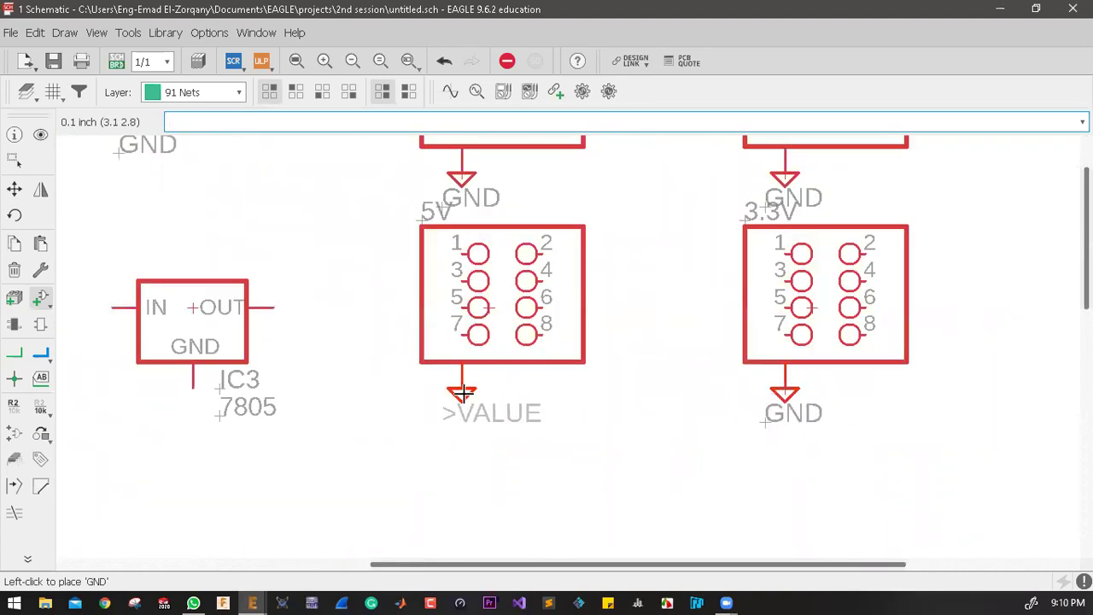
left_click(461, 392)
Step: Place GND symbols on the ground pins of regulators IC1 (7809) and IC3 (7805)
scroll(778, 440, "down", 3)
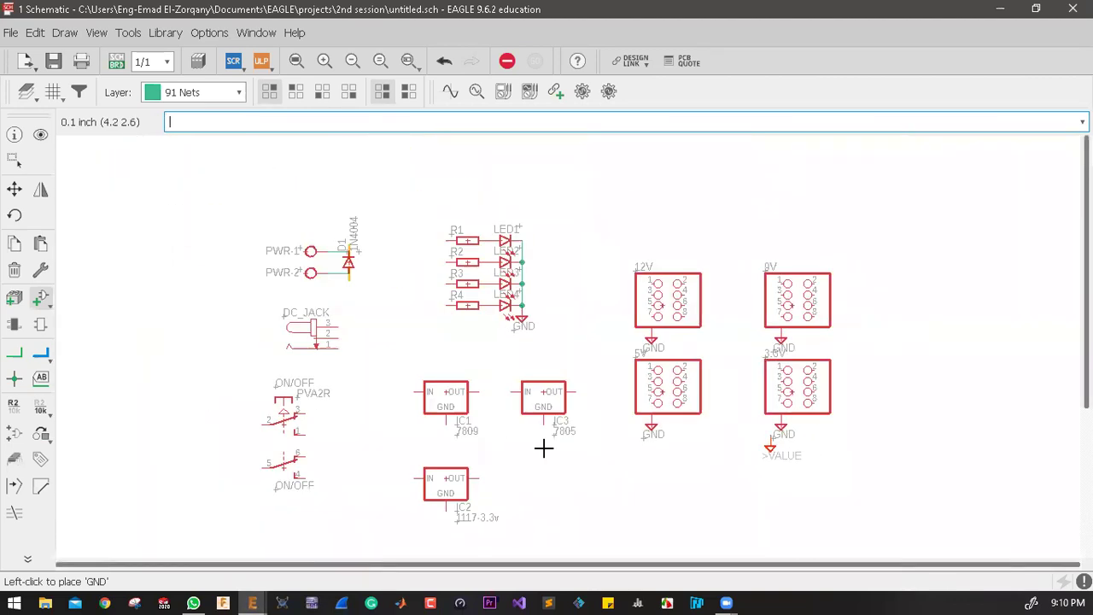
scroll(422, 447, "up", 4)
left_click(480, 408)
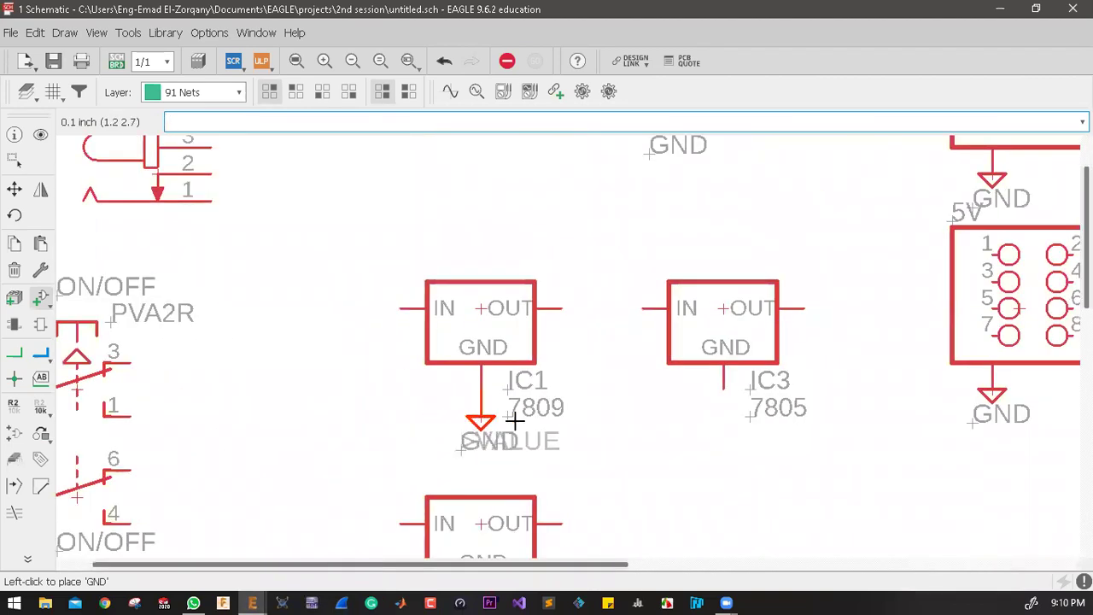
left_click(696, 433)
scroll(530, 213, "down", 3)
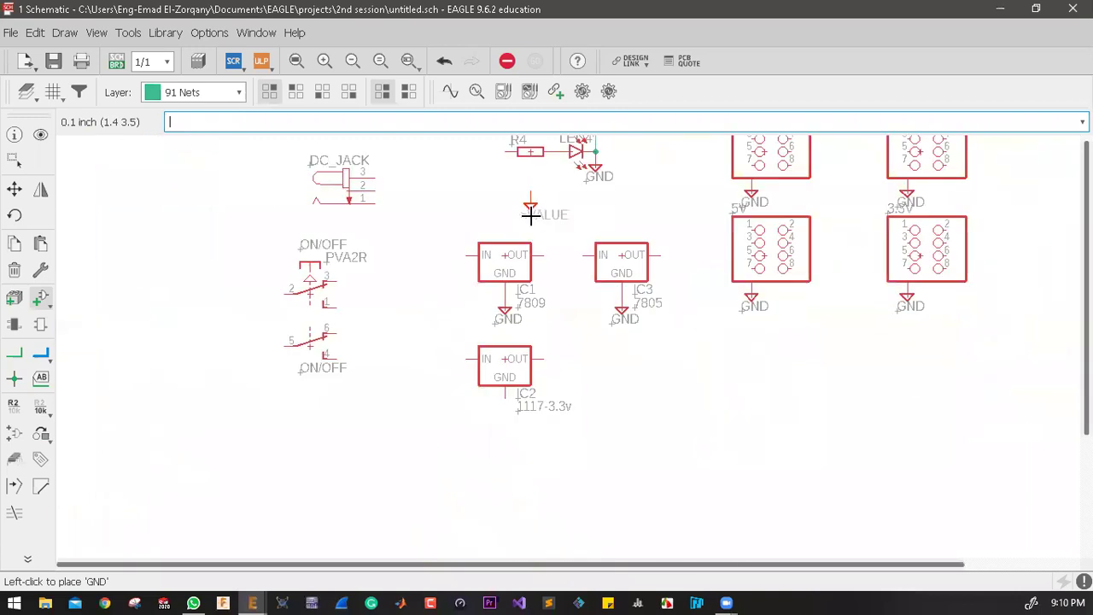
Step: Place GND symbols on the ground pin of regulator IC2 and on pin 5 of the ON/OFF switch
scroll(516, 421, "up", 4)
left_click(480, 401)
scroll(480, 456, "down", 3)
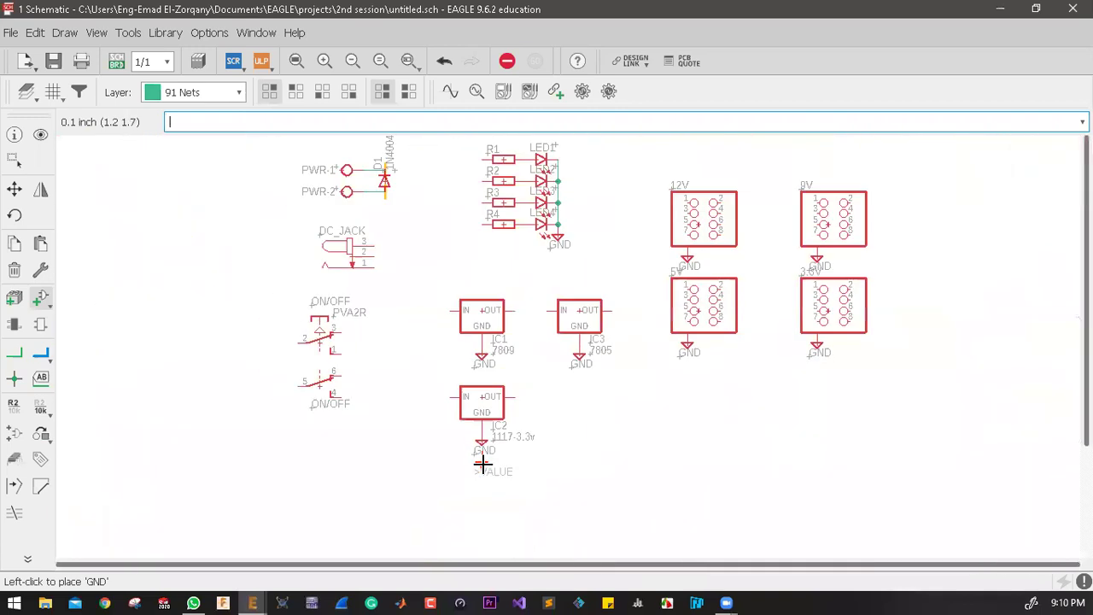
scroll(309, 435, "up", 4)
left_click(295, 386)
scroll(367, 452, "down", 3)
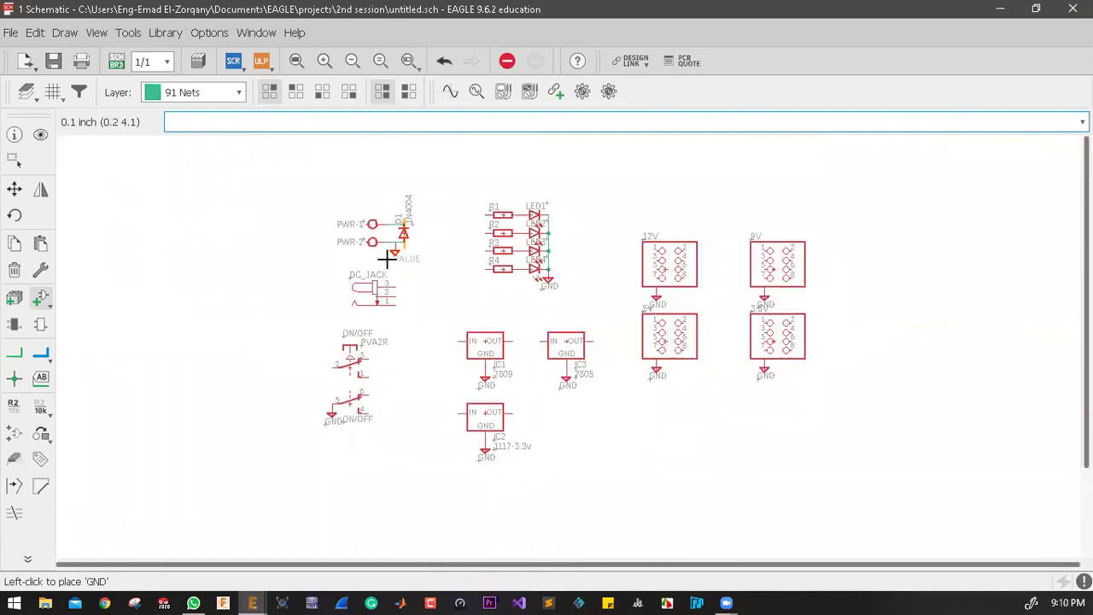
Step: Place GND symbols on the PWR-2 net below D1, accepting the net rename to GND, and on pin 1 of DC_JACK
scroll(411, 256, "up", 4)
left_click(427, 228)
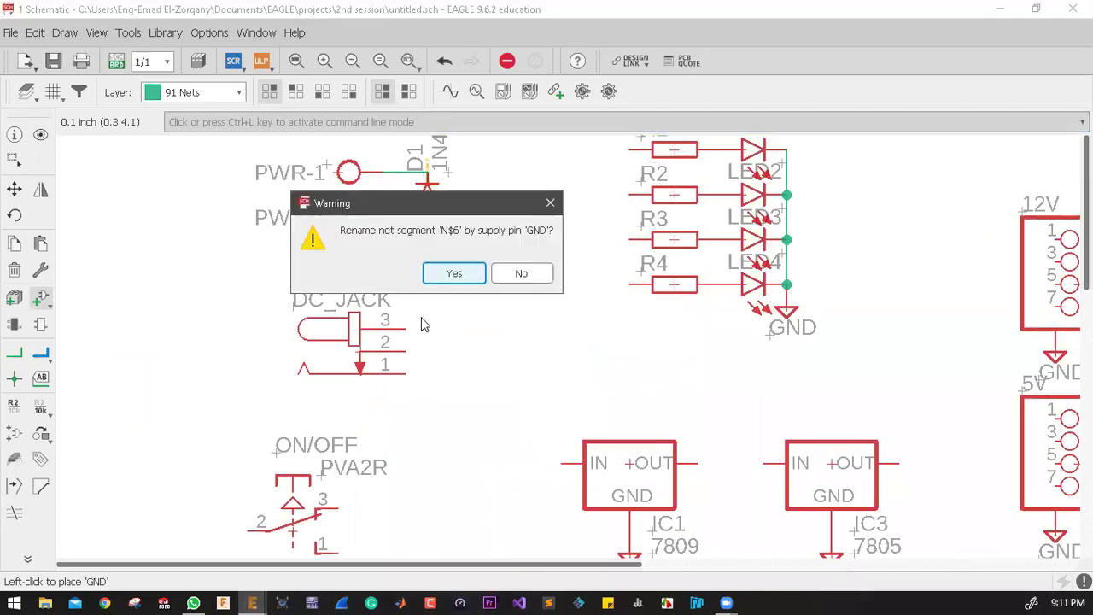
left_click(453, 273)
scroll(398, 397, "down", 5)
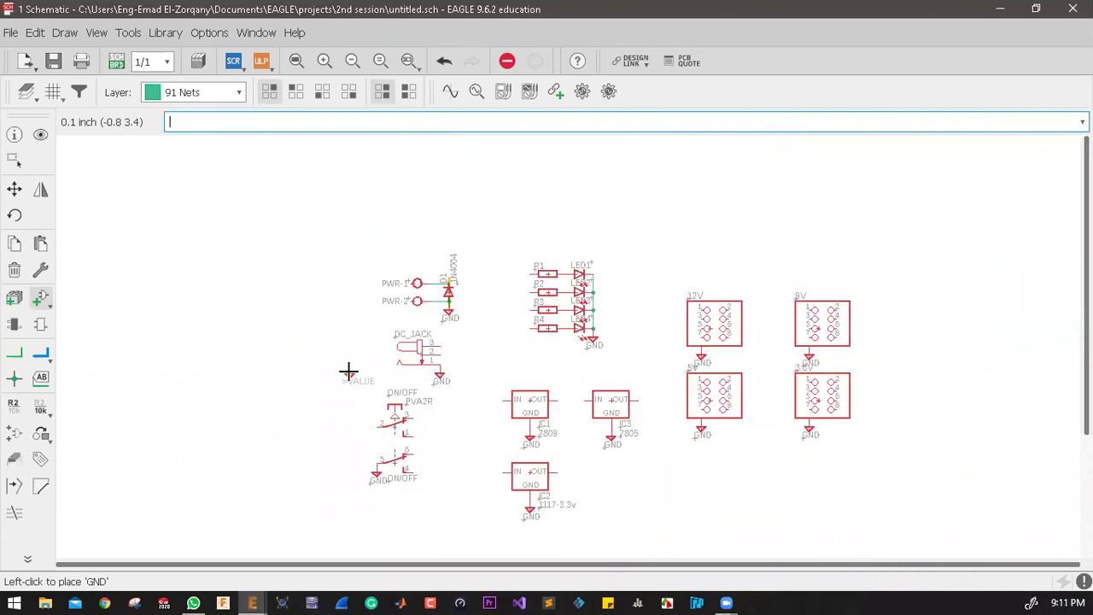
Step: Add the supply2 +12V symbol on the PWR-1 net above D1 and accept renaming the net segment to +12V
scroll(458, 293, "up", 2)
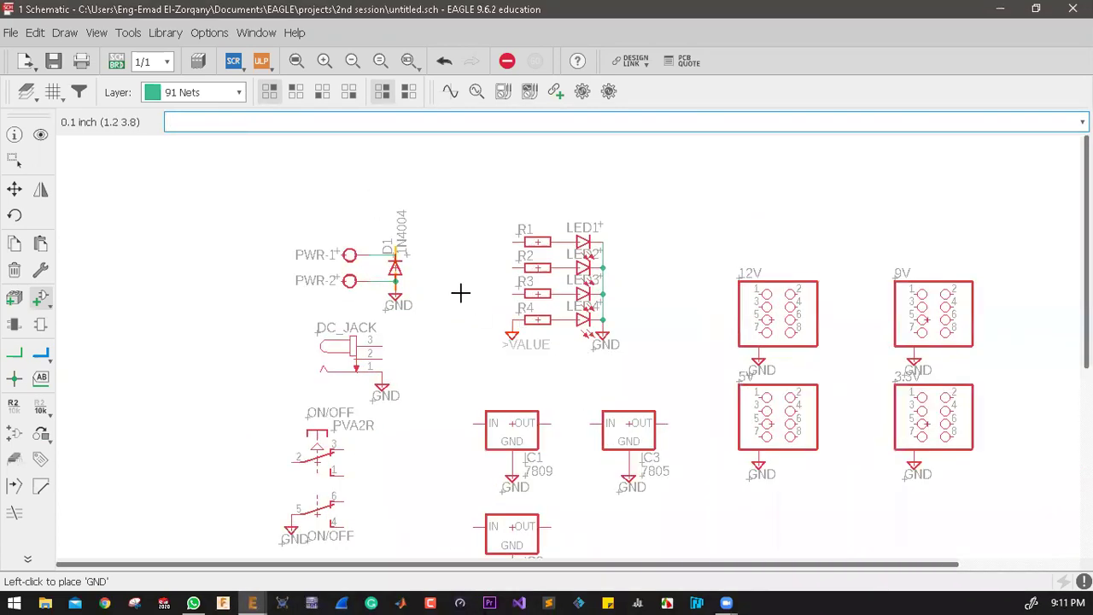
scroll(505, 310, "down", 3)
scroll(459, 397, "up", 3)
scroll(459, 397, "down", 5)
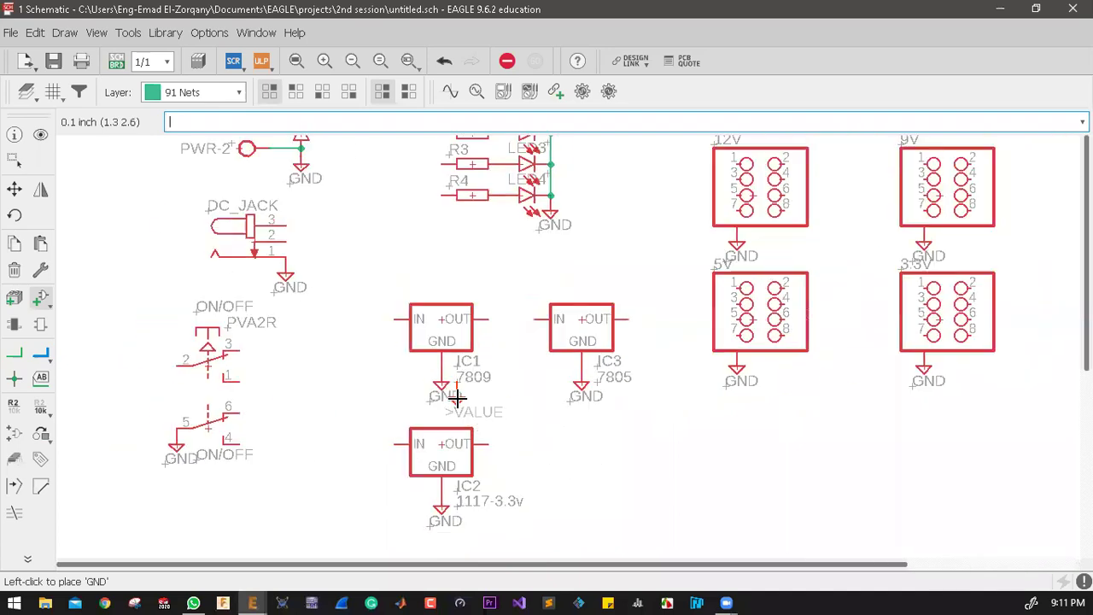
left_click(40, 297)
scroll(104, 276, "up", 4)
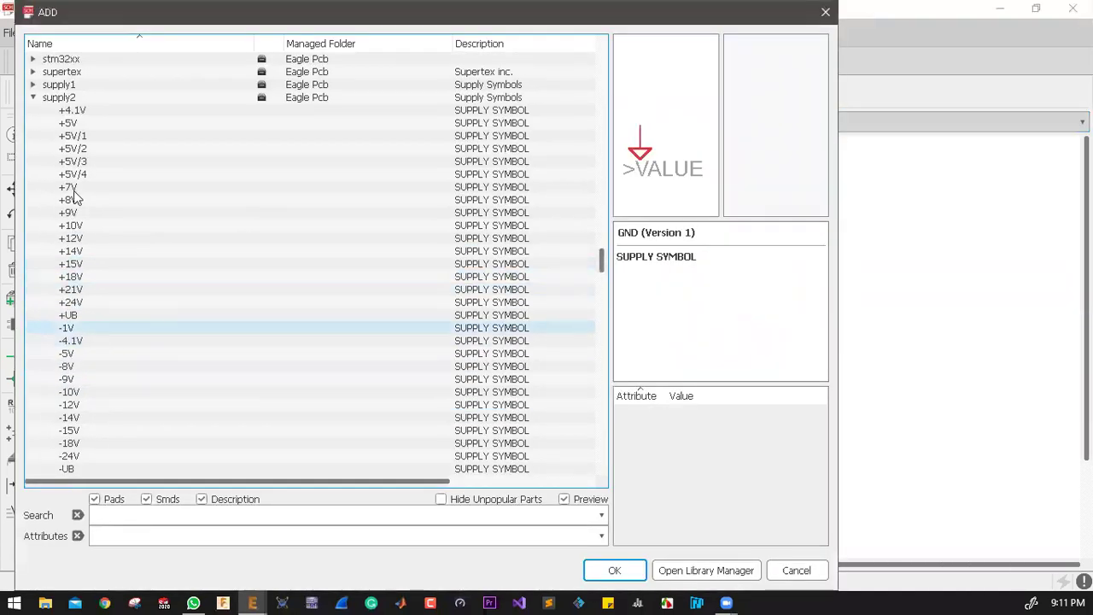
left_click(74, 240)
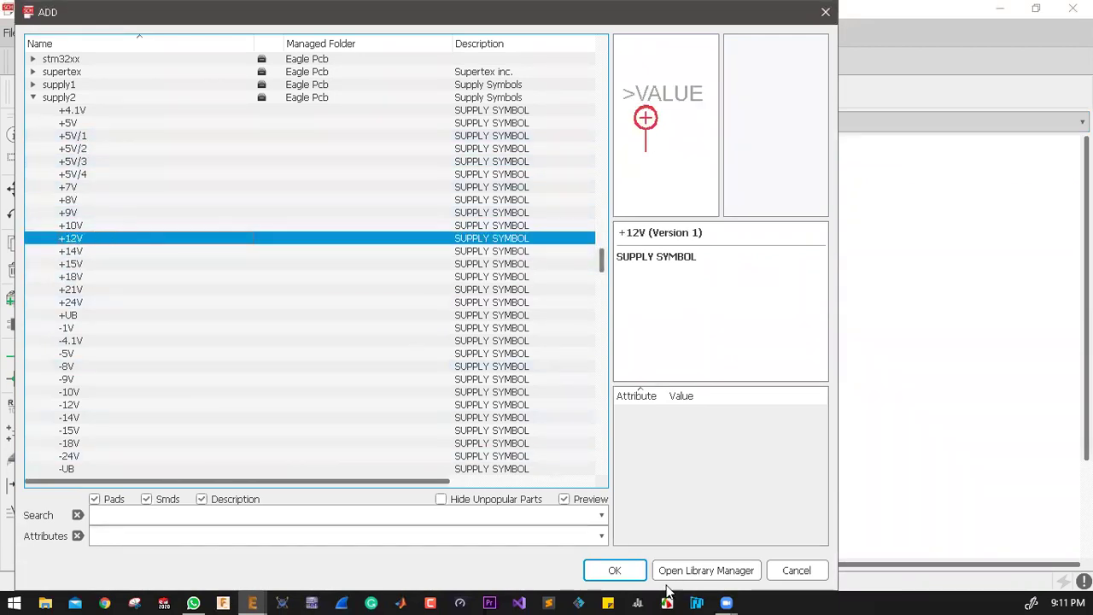
left_click(612, 571)
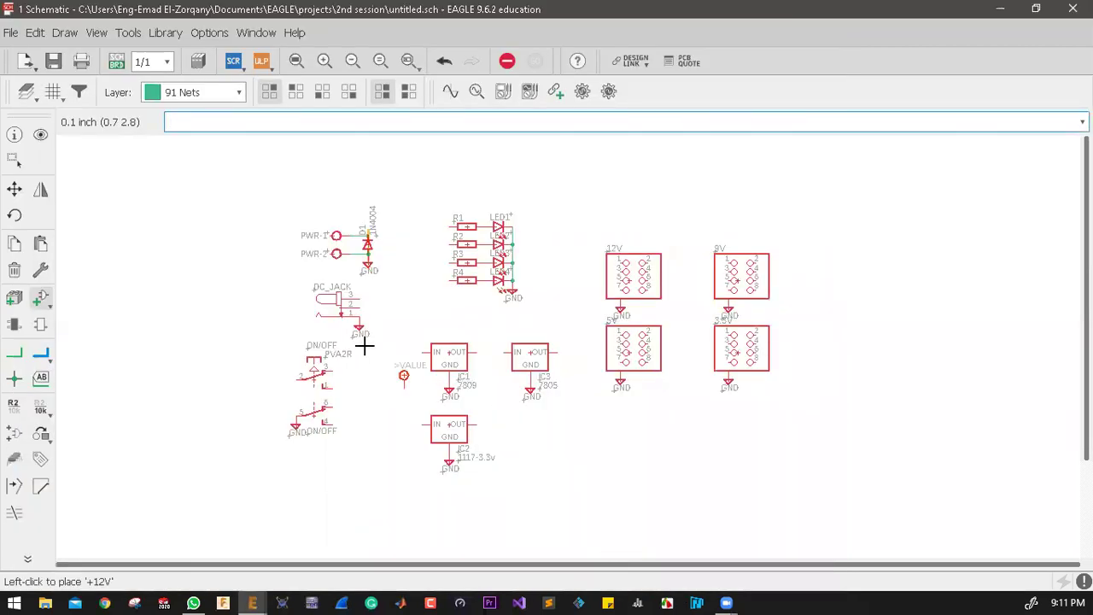
scroll(365, 191, "up", 3)
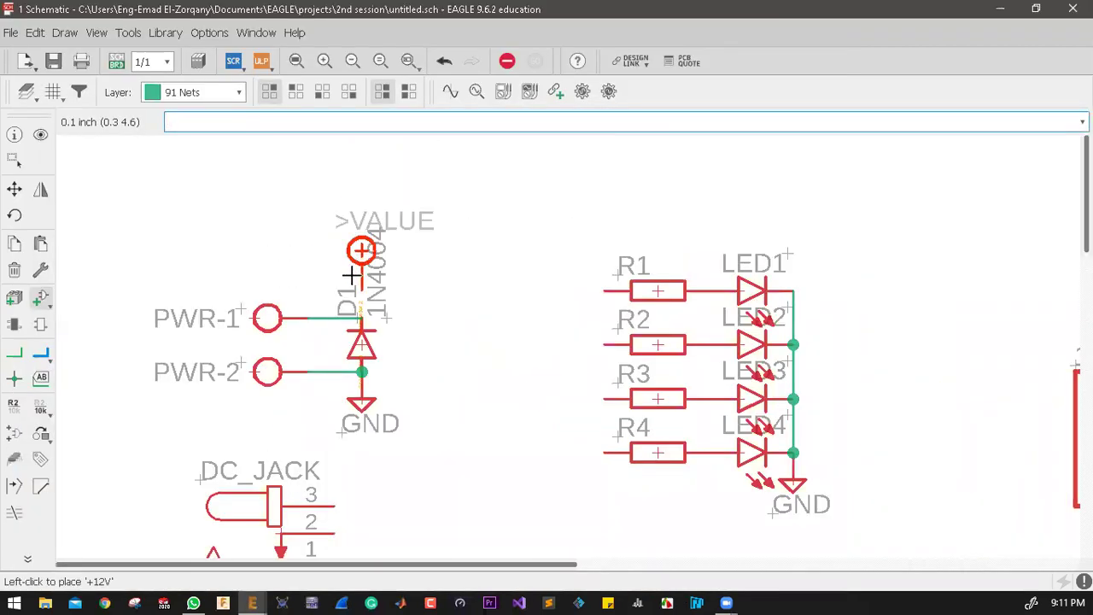
left_click(361, 316)
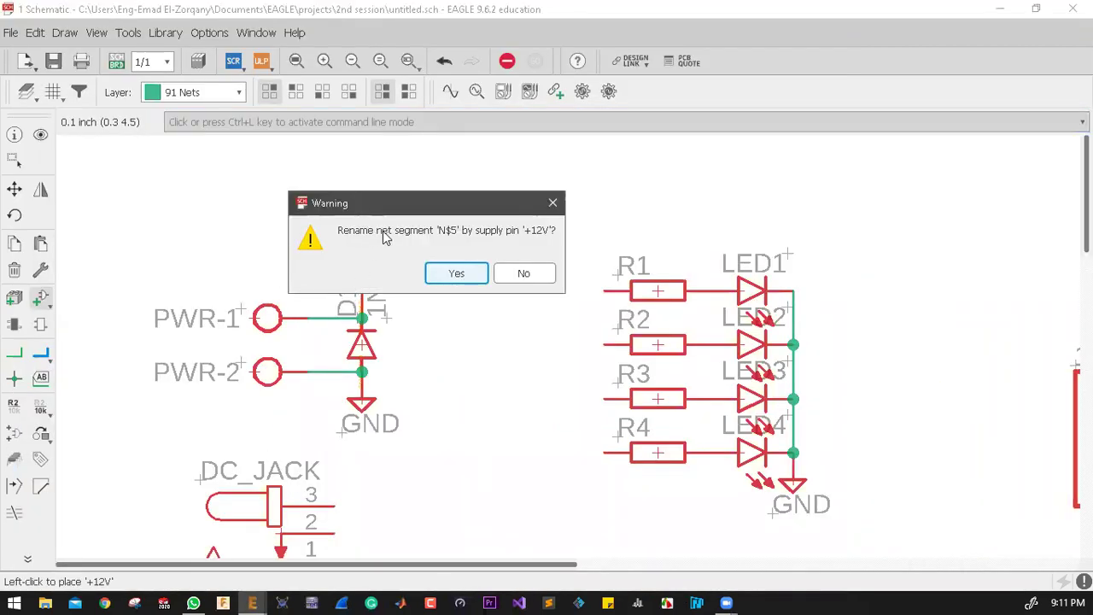
left_click(456, 275)
Step: Place +12V symbols on pin 3 of DC_JACK and pin 2 of the ON/OFF switch
scroll(418, 244, "down", 5)
scroll(419, 241, "up", 2)
scroll(421, 245, "up", 1)
scroll(421, 245, "down", 1)
scroll(333, 282, "up", 3)
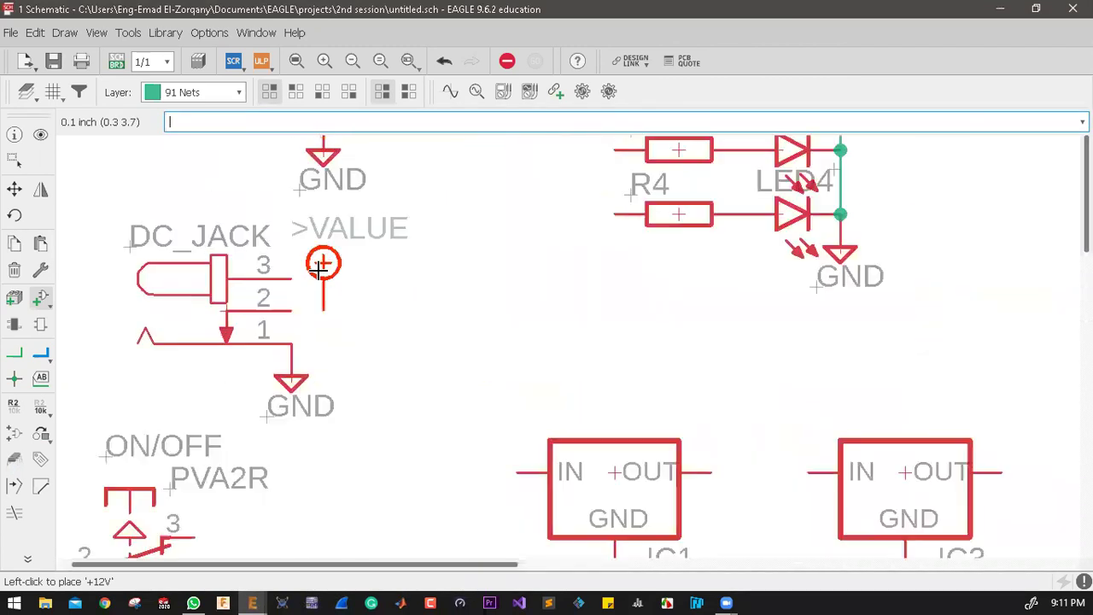
left_click(281, 250)
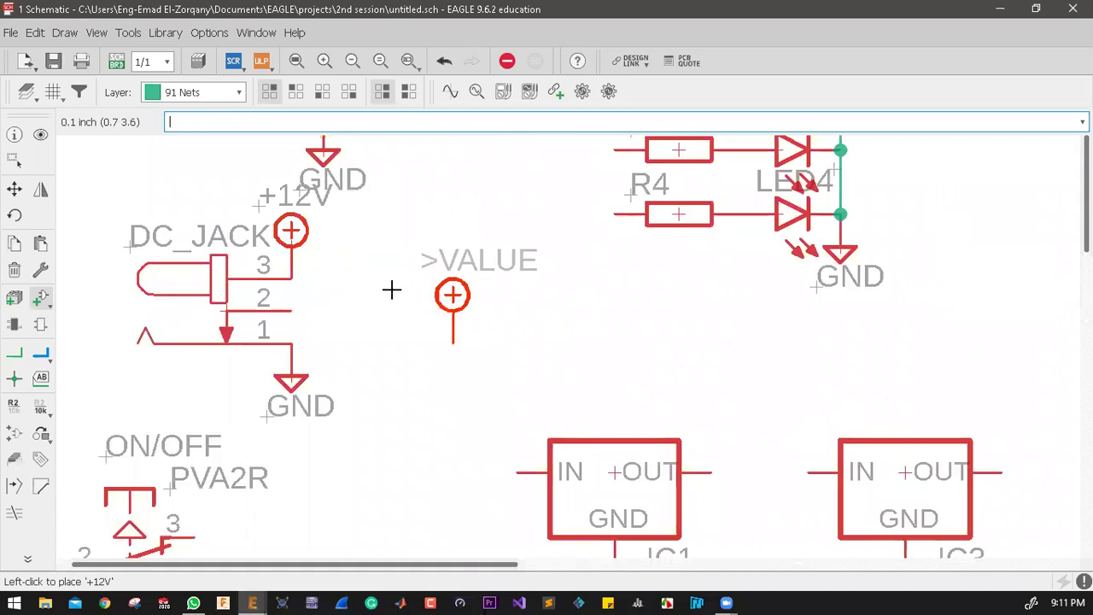
scroll(390, 288, "down", 3)
scroll(315, 390, "up", 3)
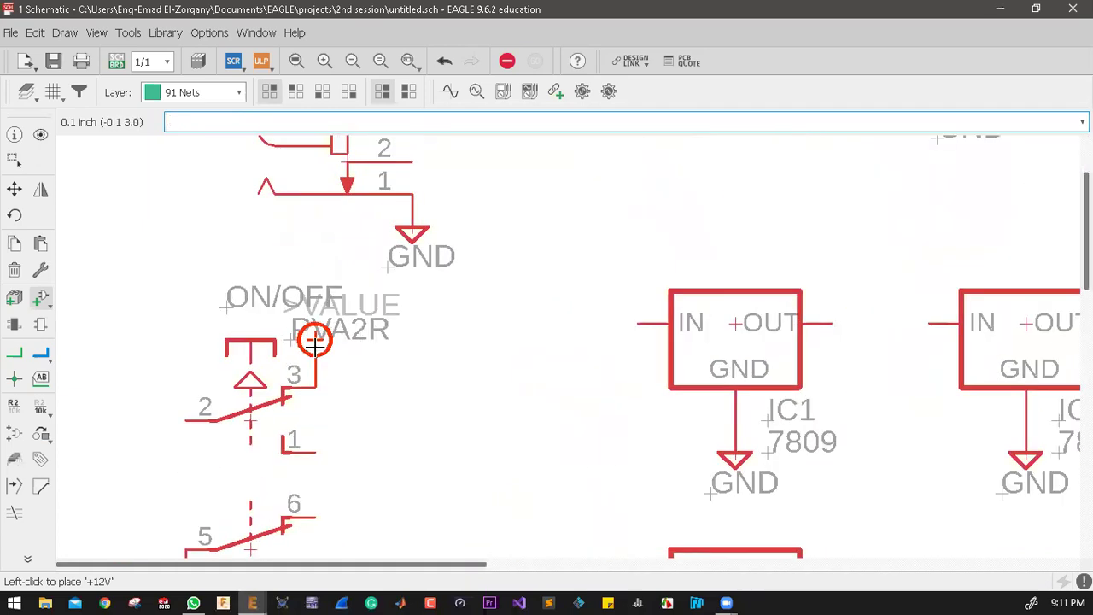
left_click(198, 339)
scroll(376, 333, "down", 3)
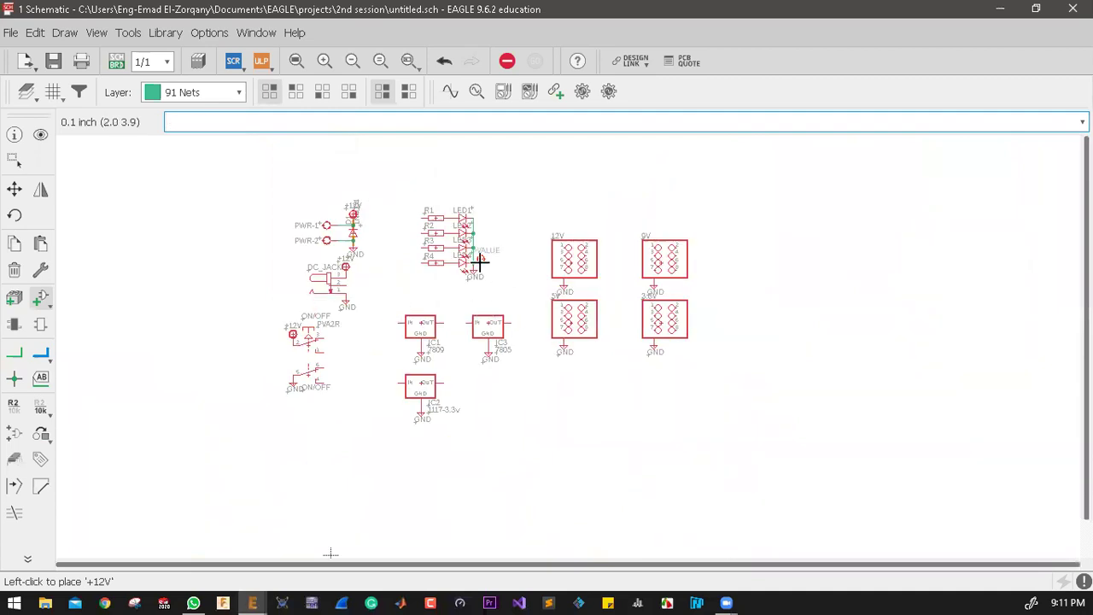
scroll(481, 260, "up", 1)
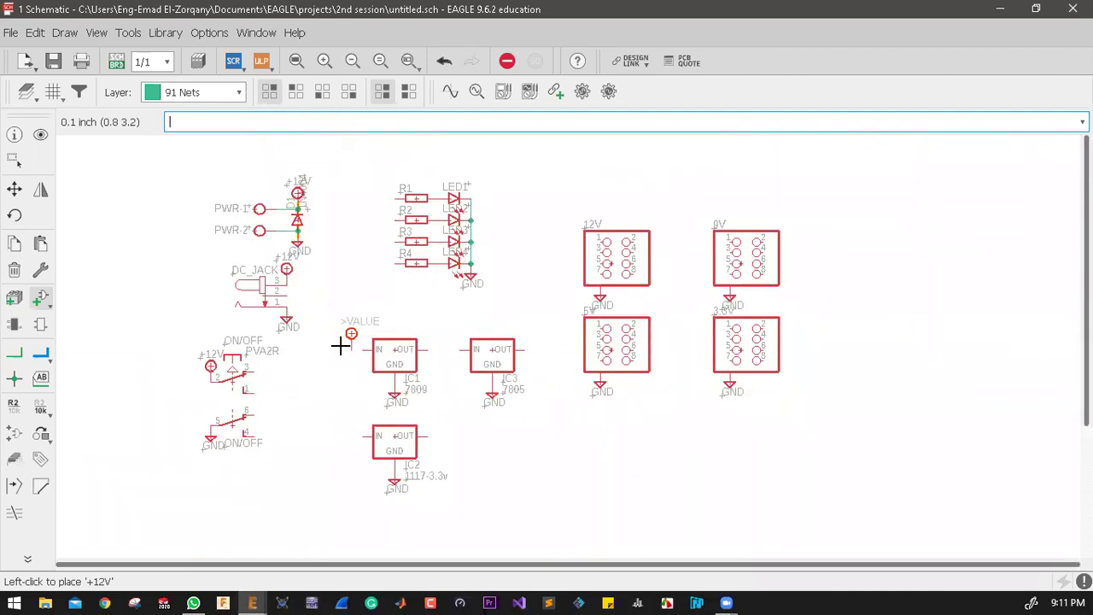
scroll(340, 344, "up", 1)
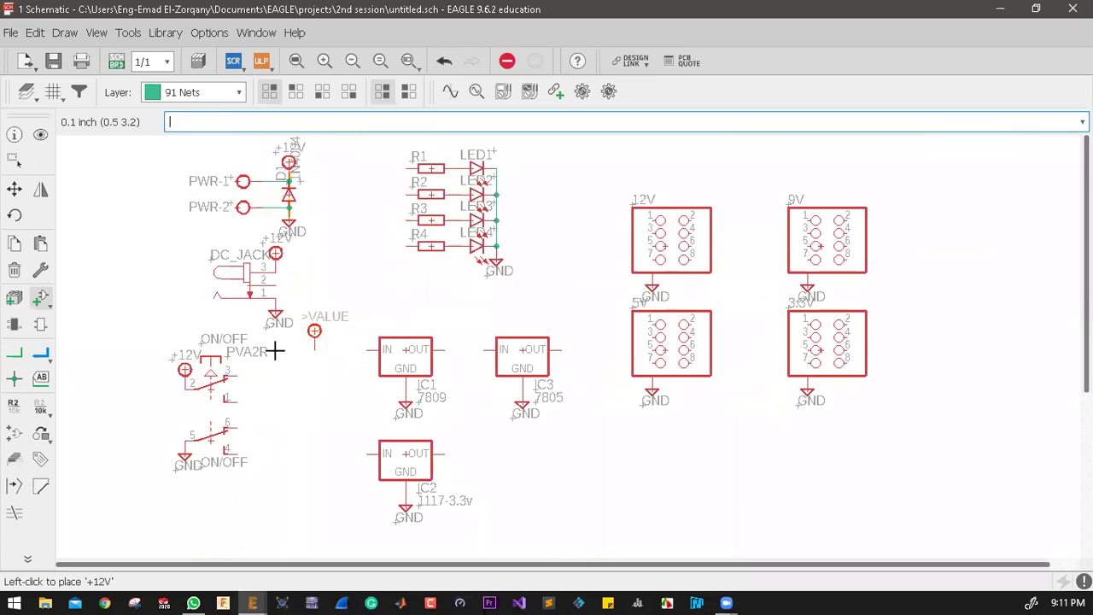
scroll(239, 357, "up", 2)
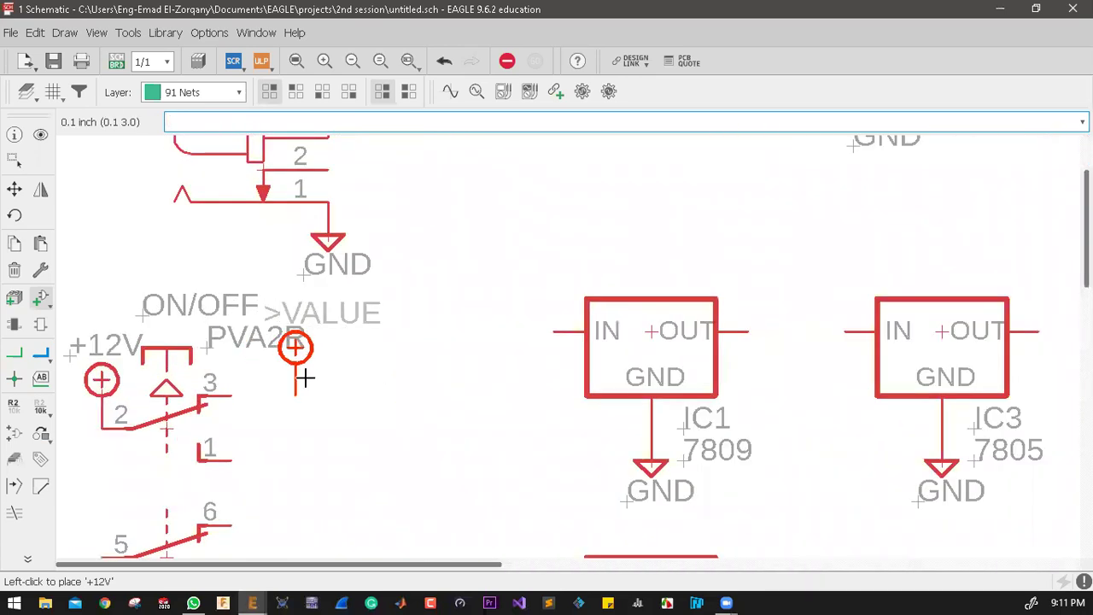
scroll(270, 367, "down", 5)
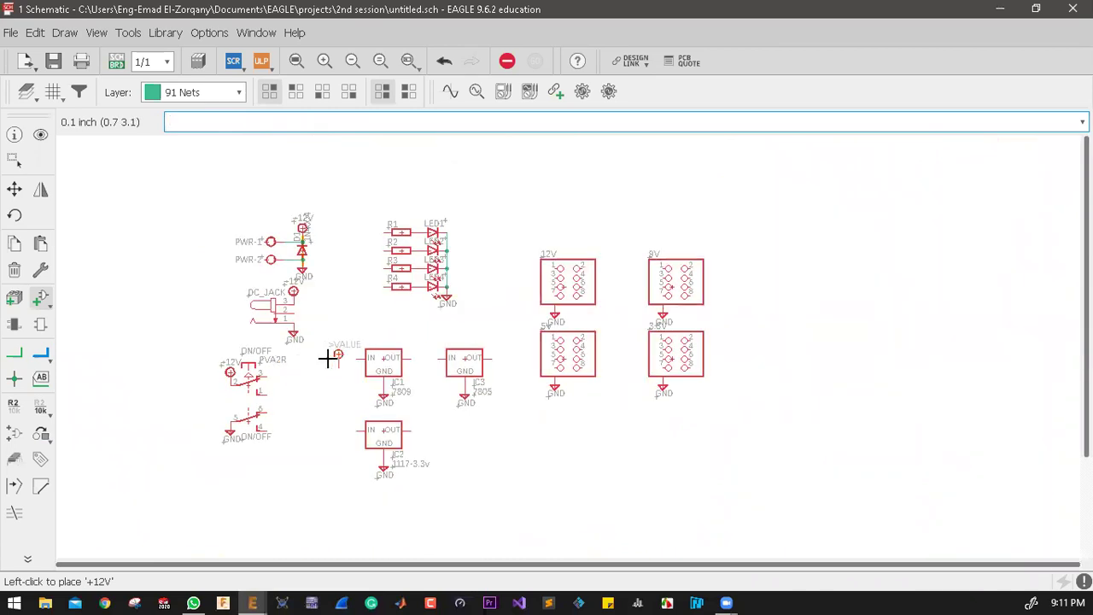
scroll(299, 374, "up", 1)
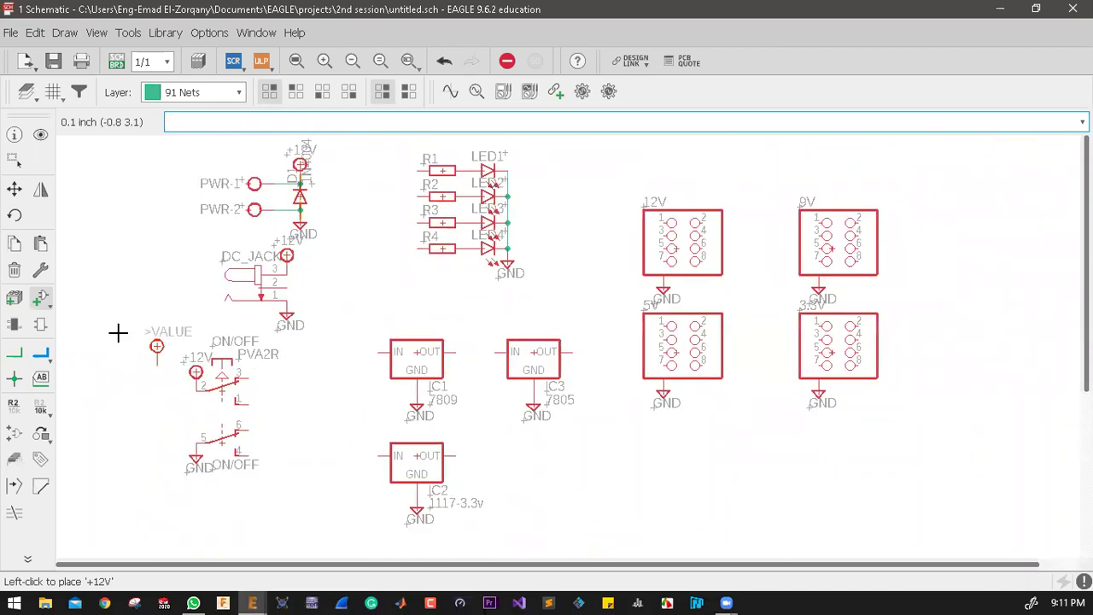
Step: Add the supply2 +9V symbol on the OUT pin of regulator IC1 (7809)
left_click(41, 301)
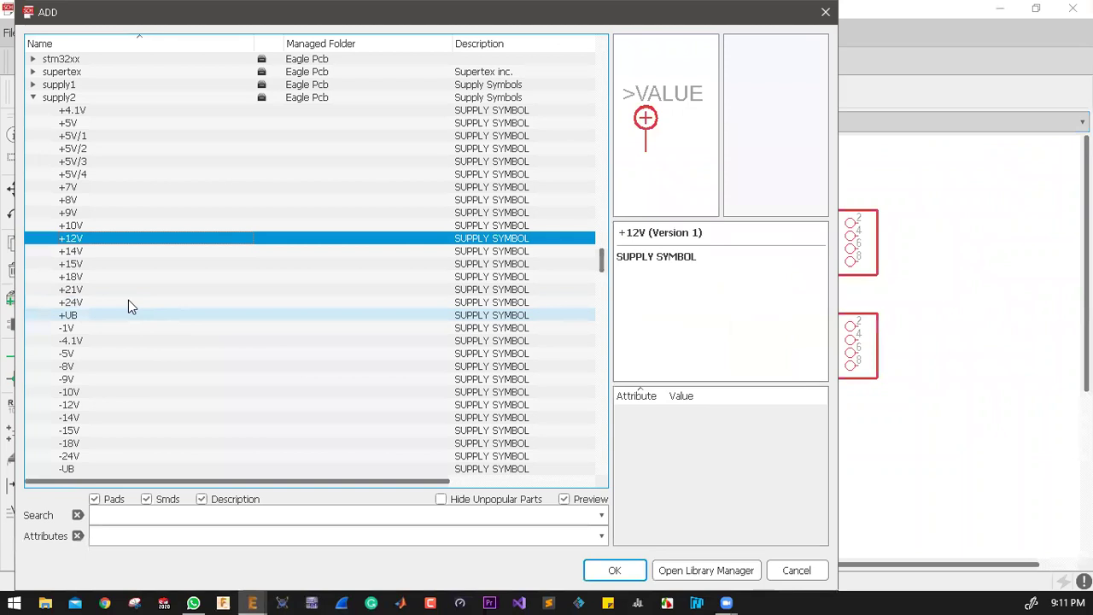
left_click(82, 215)
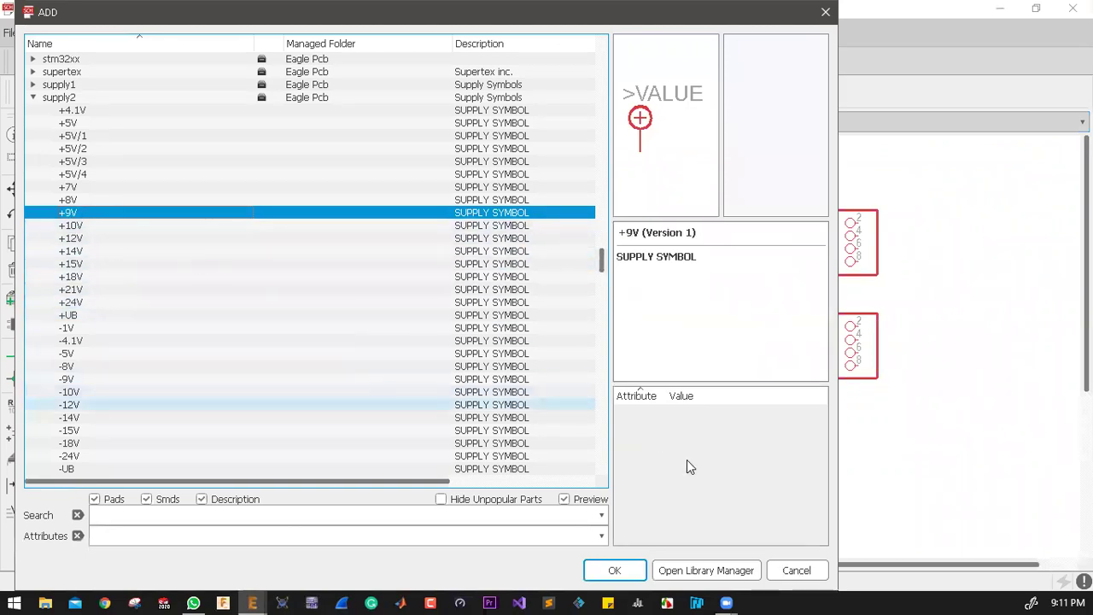
left_click(619, 569)
scroll(356, 339, "down", 3)
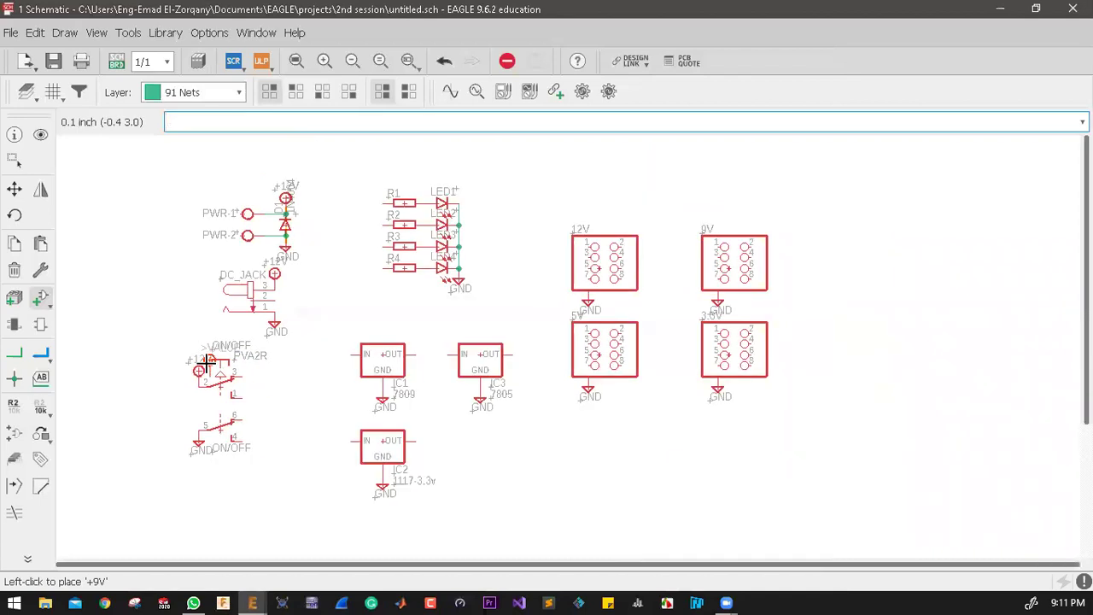
scroll(356, 339, "up", 2)
scroll(356, 339, "up", 3)
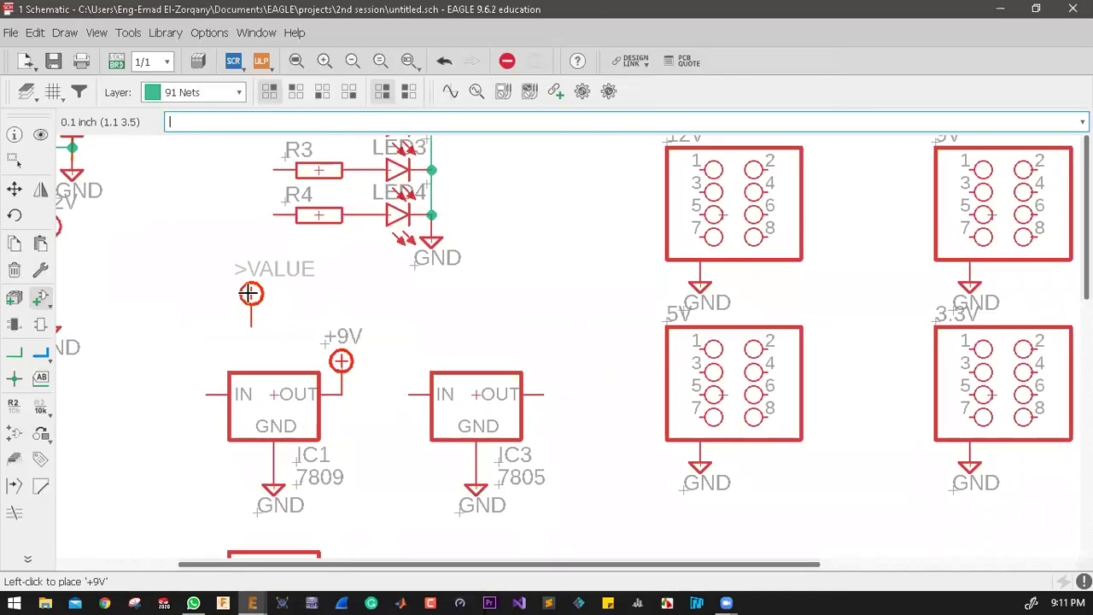
Step: Rotate the +9V symbol 180 degrees and place it just below the 12V header, under its pin 8 side
scroll(247, 256, "down", 3)
right_click(535, 295)
right_click(537, 285)
scroll(538, 275, "up", 3)
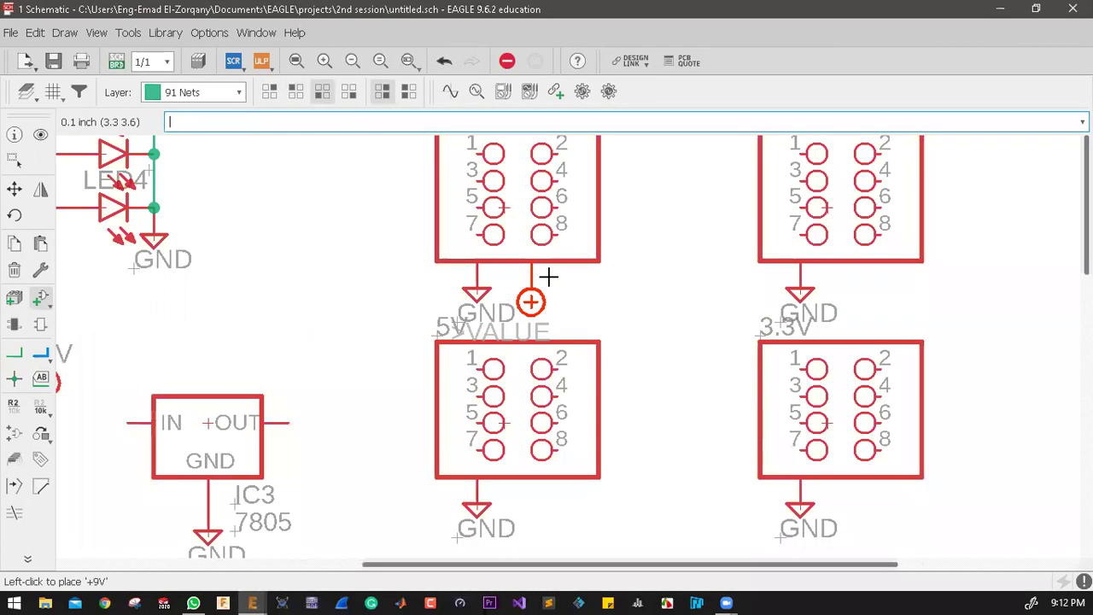
left_click(557, 266)
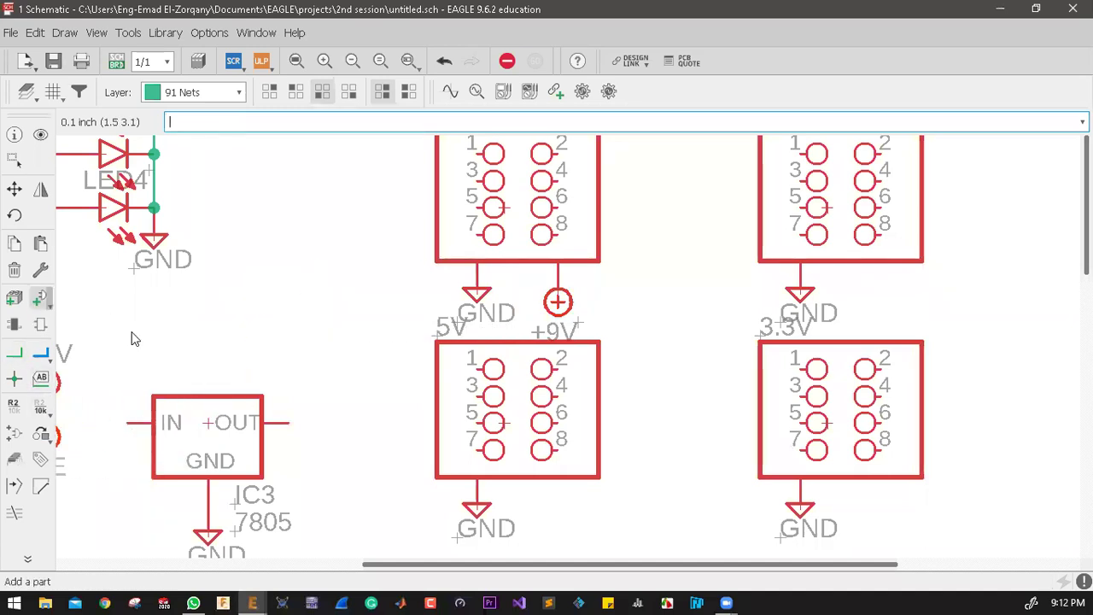
Step: Add the supply2 +5V symbol on the OUT pin of regulator IC3 (7805)
key("Escape")
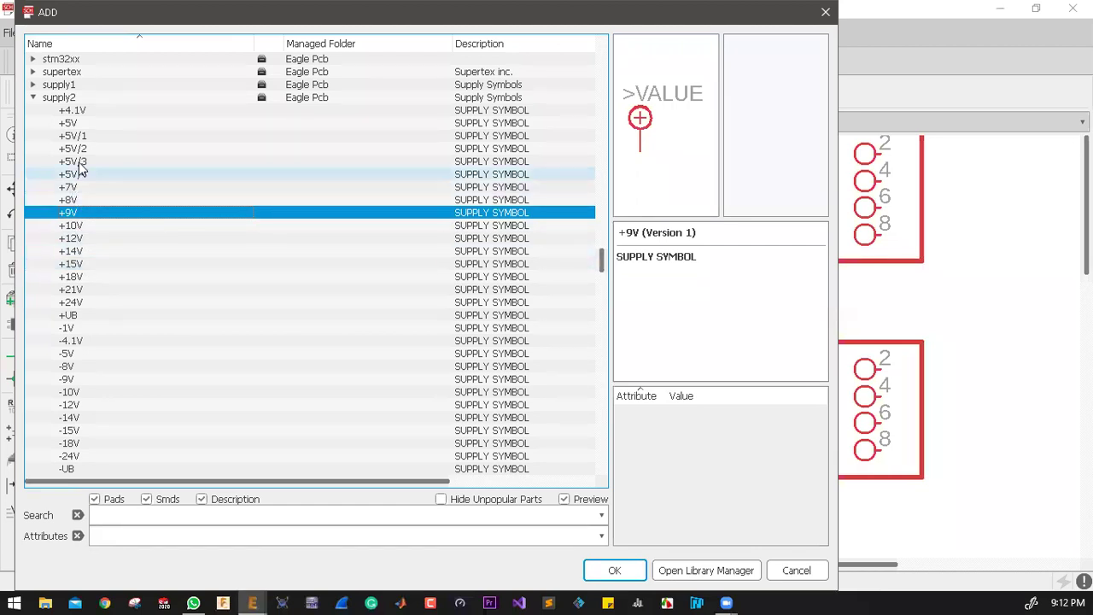
left_click(92, 139)
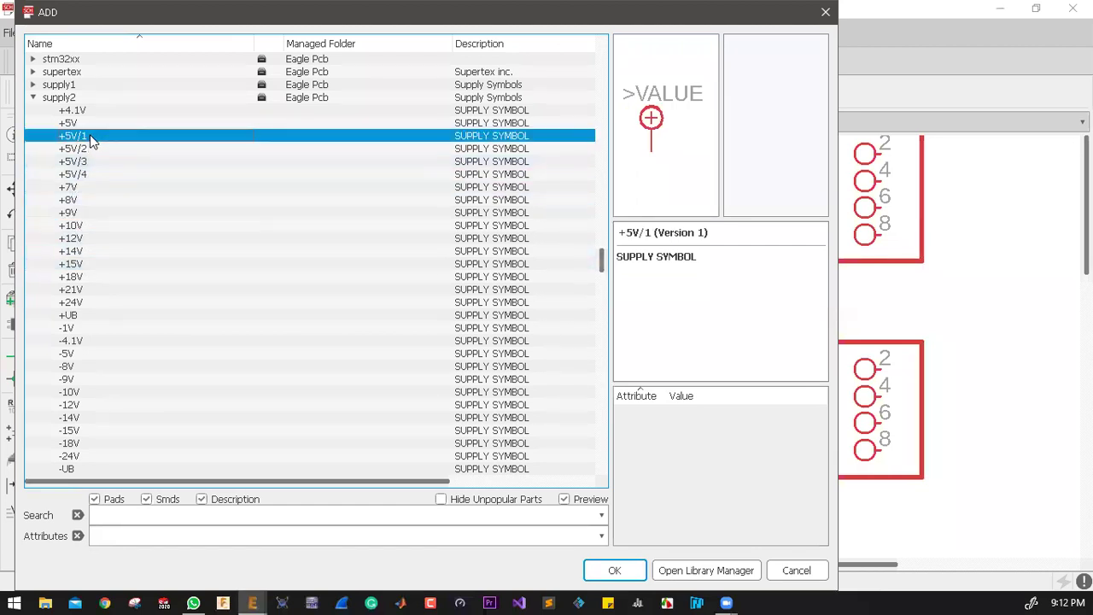
left_click(67, 125)
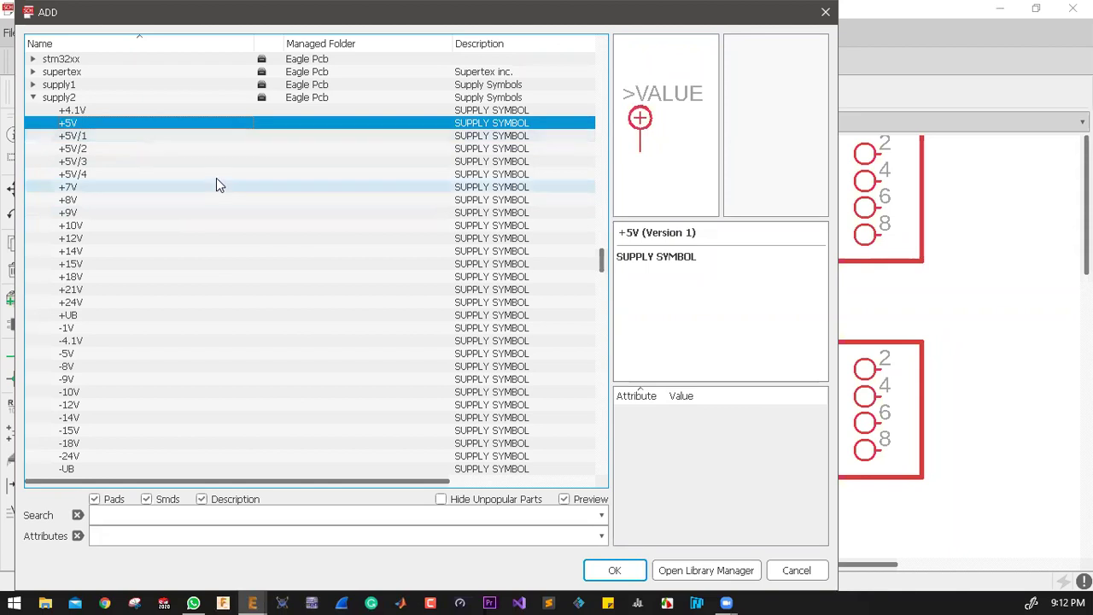
left_click(614, 569)
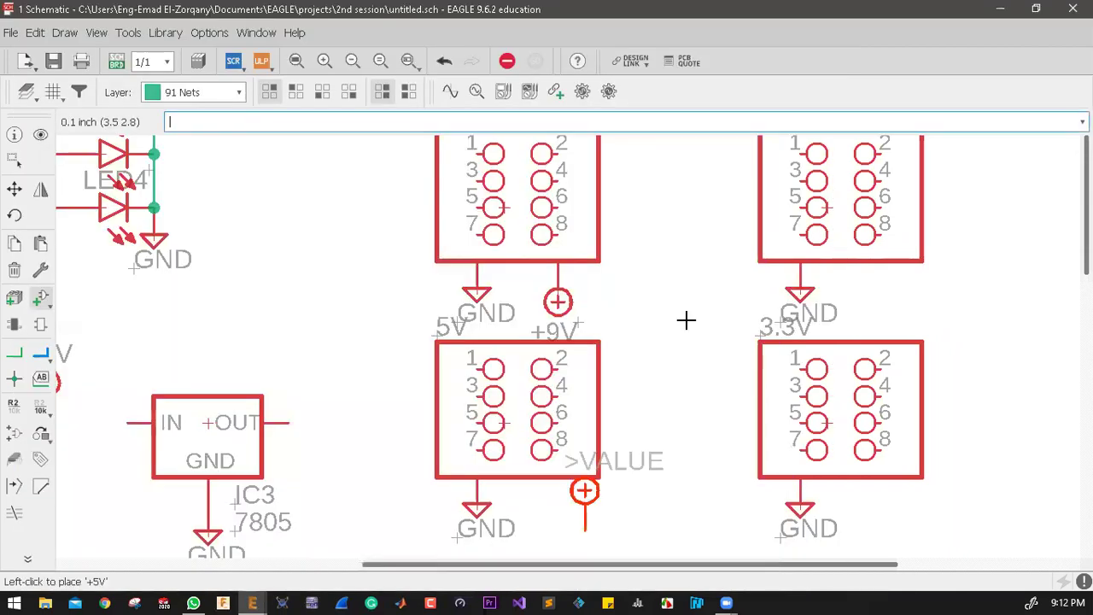
scroll(712, 312, "down", 3)
scroll(487, 356, "up", 5)
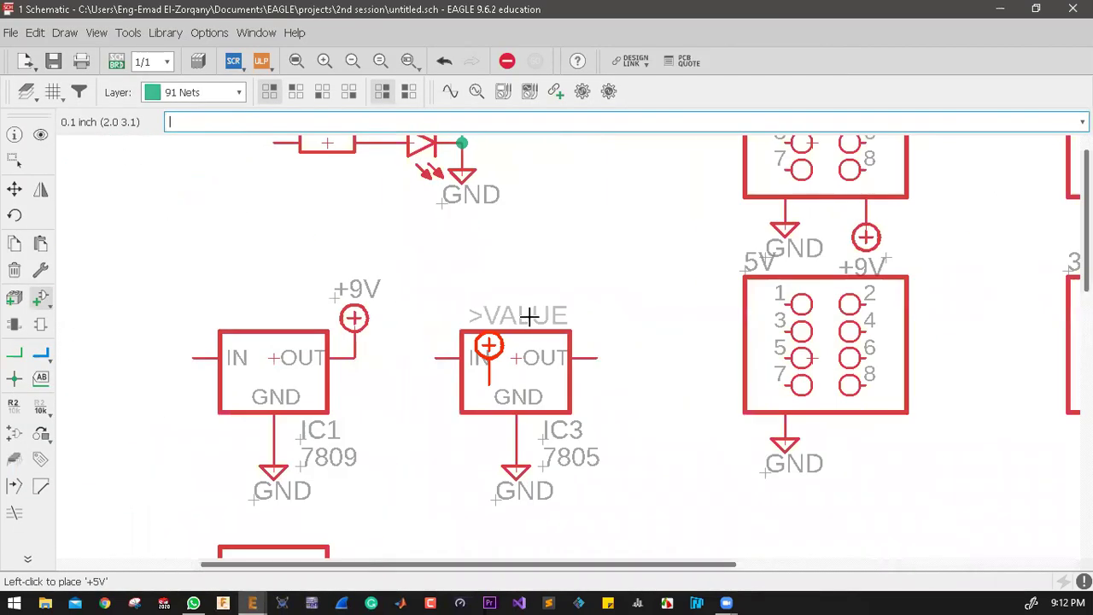
scroll(486, 356, "down", 2)
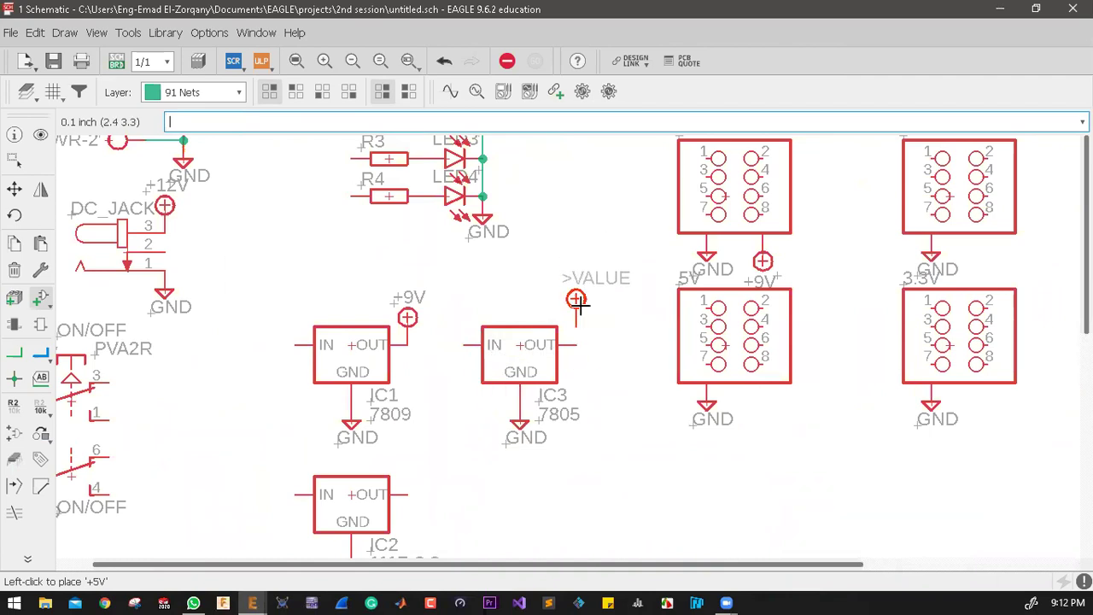
left_click(578, 317)
Step: Rotate the +5V symbol 180 degrees and place it just below the 5V header, under its pin 8 side
scroll(573, 410, "down", 3)
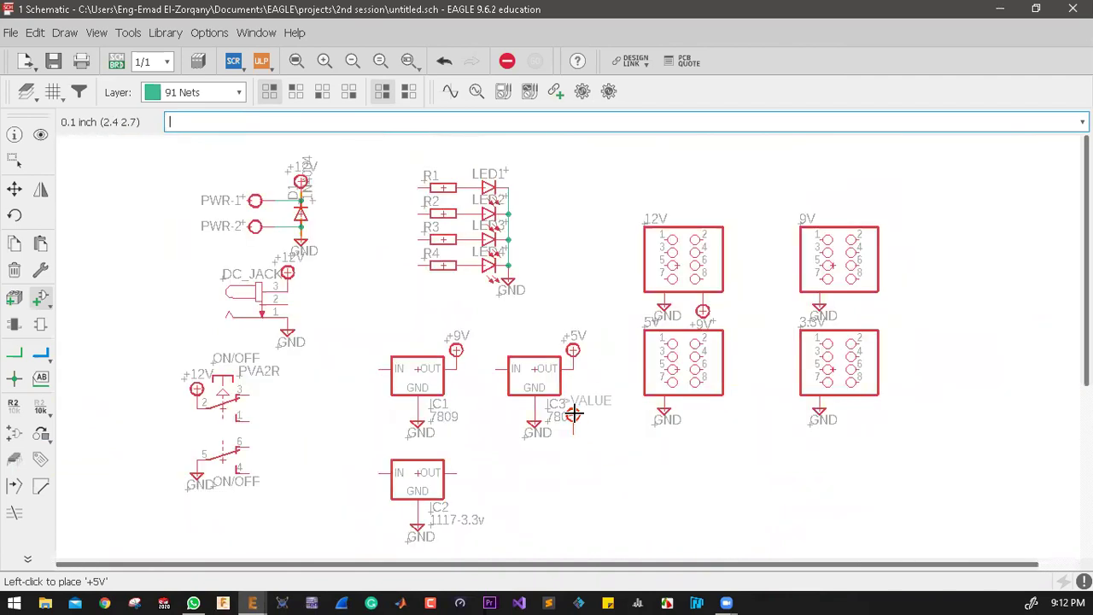
scroll(784, 329, "up", 3)
right_click(784, 334)
right_click(775, 317)
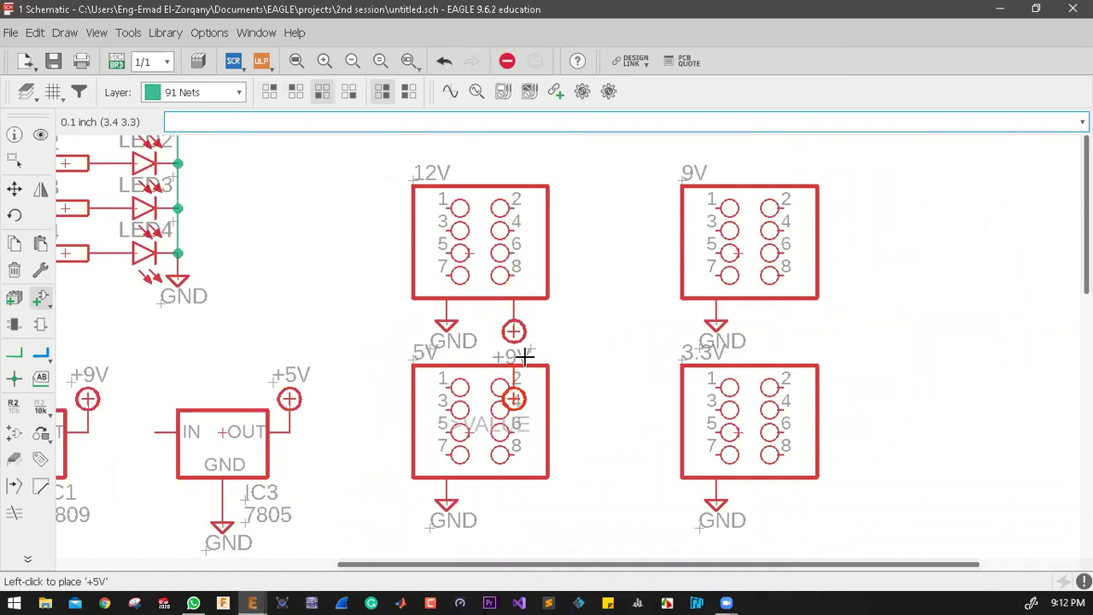
scroll(636, 292, "down", 1)
scroll(590, 295, "down", 1)
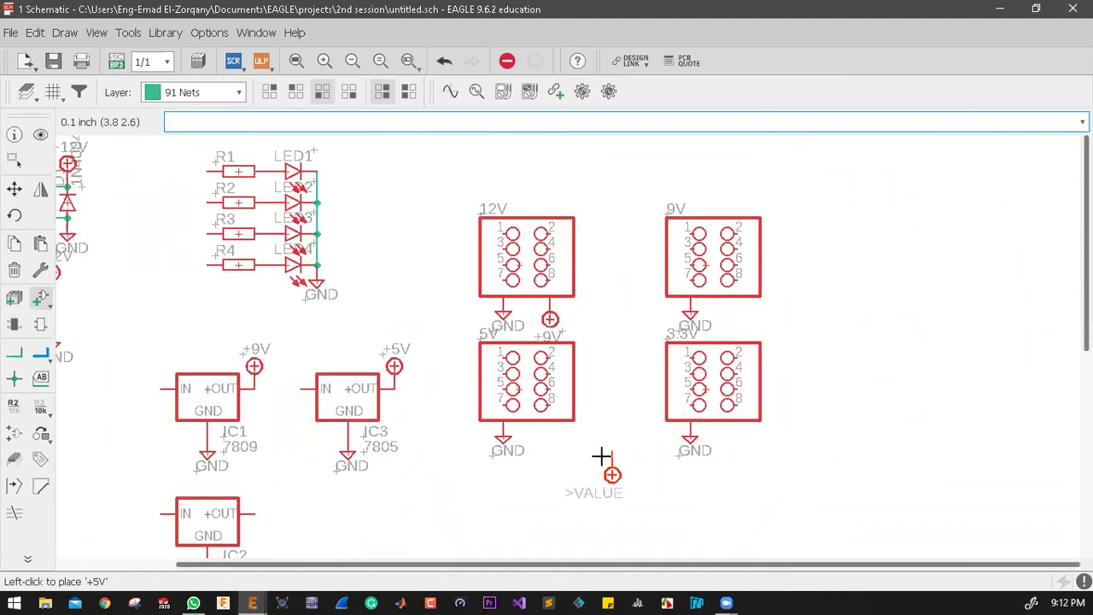
scroll(580, 453, "up", 3)
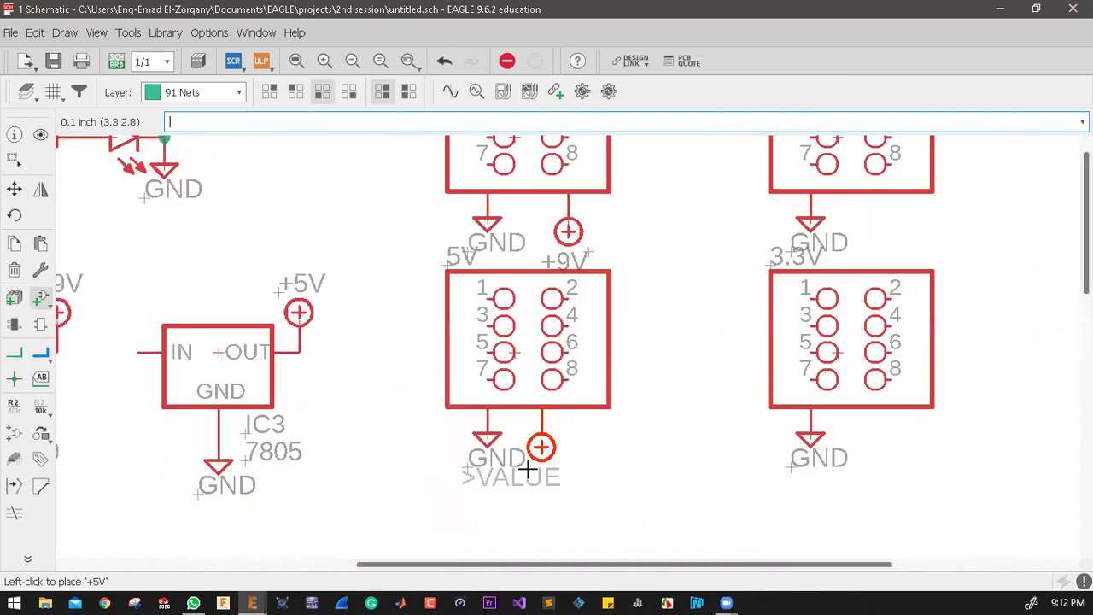
left_click(566, 410)
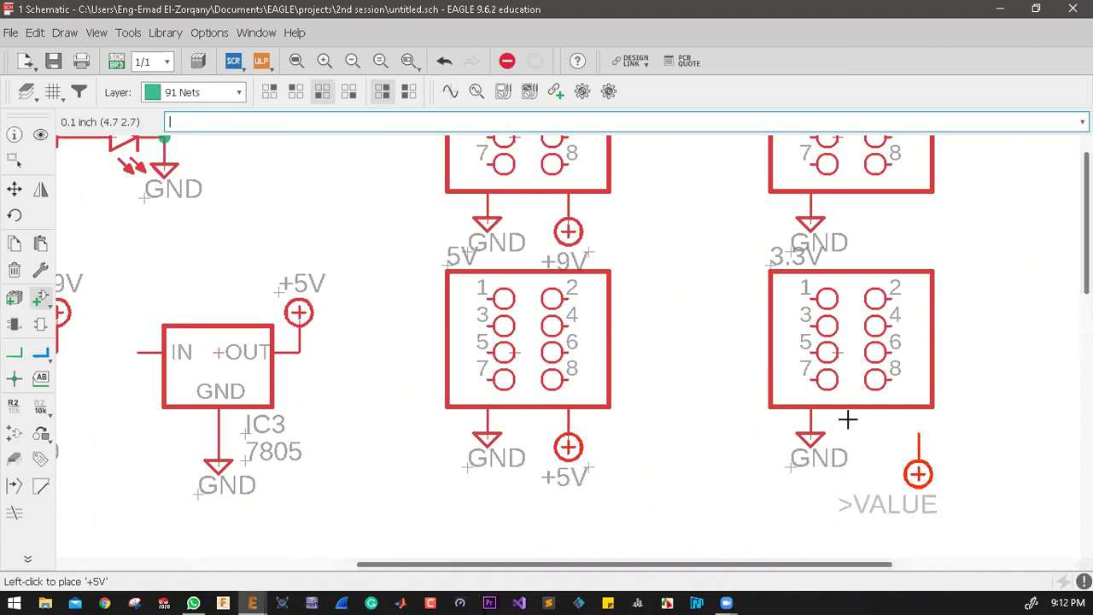
Step: Add the supply1 +3V3 symbol, rotated 180 degrees, just below the 3.3V header under its pin 8 side
left_click(14, 297)
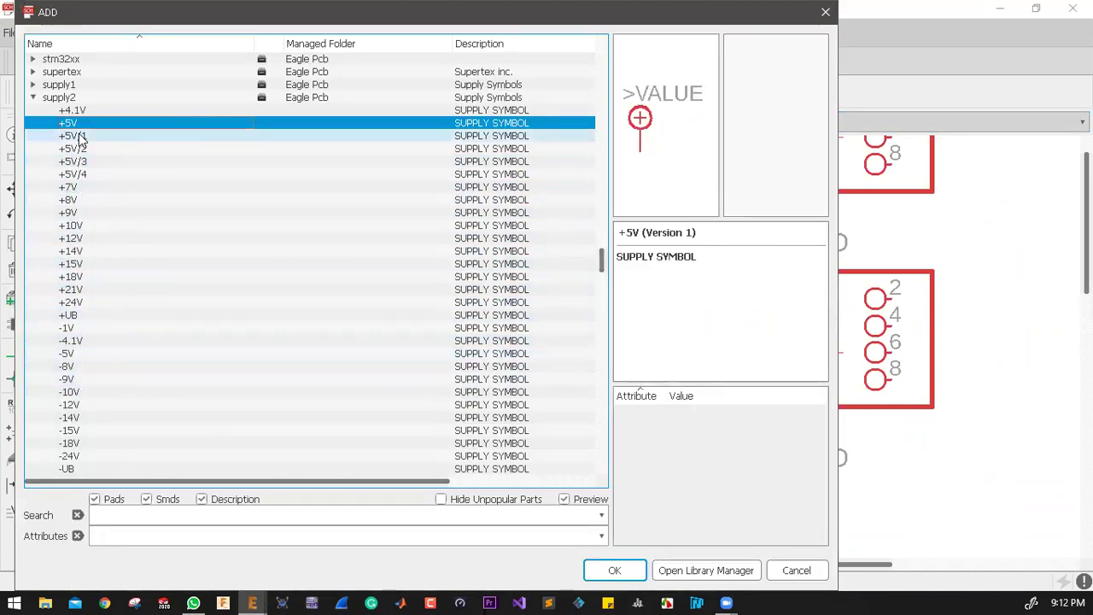
scroll(88, 128, "up", 1)
scroll(86, 136, "down", 4)
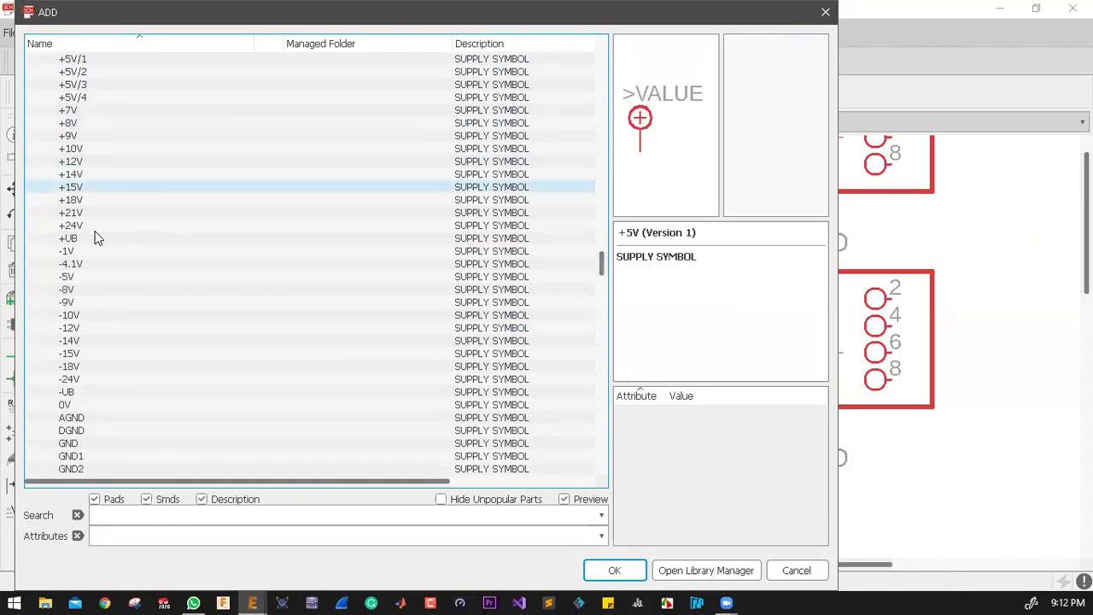
scroll(93, 350, "down", 2)
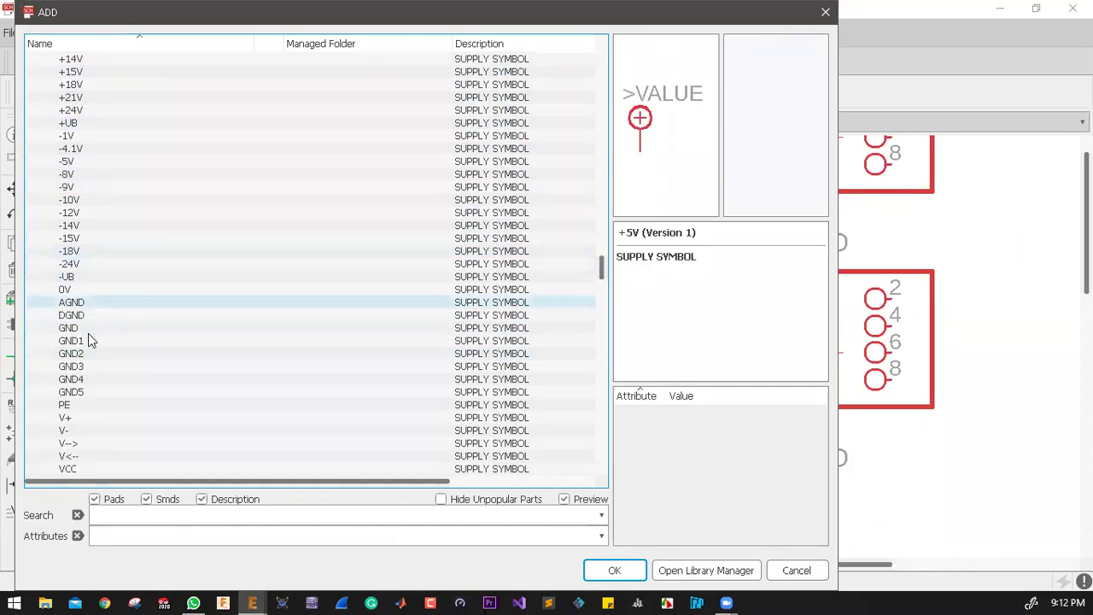
scroll(88, 335, "down", 2)
scroll(89, 342, "up", 10)
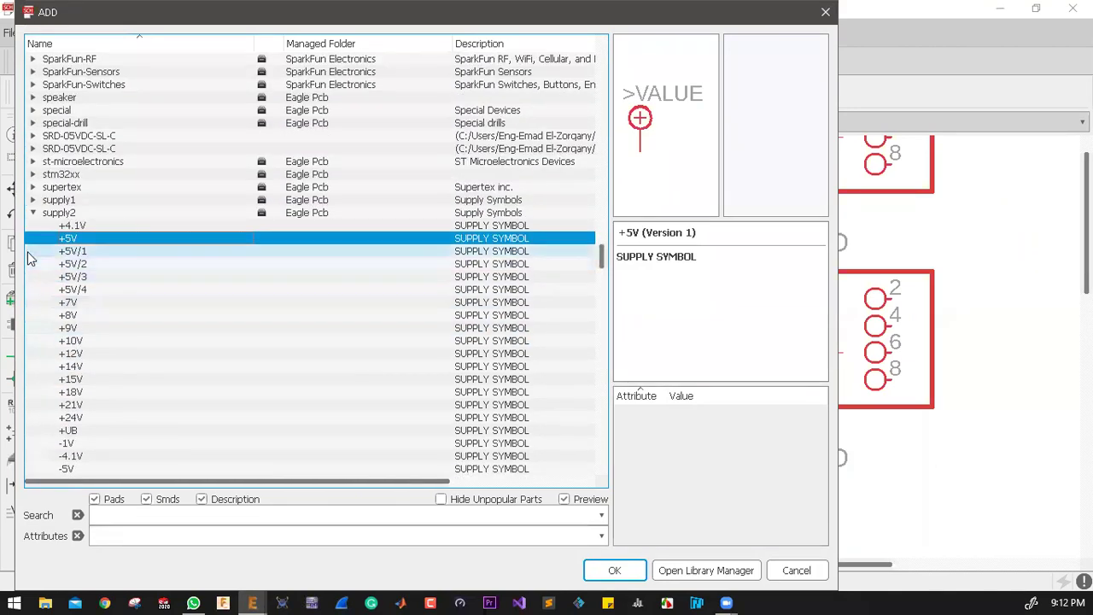
left_click(33, 201)
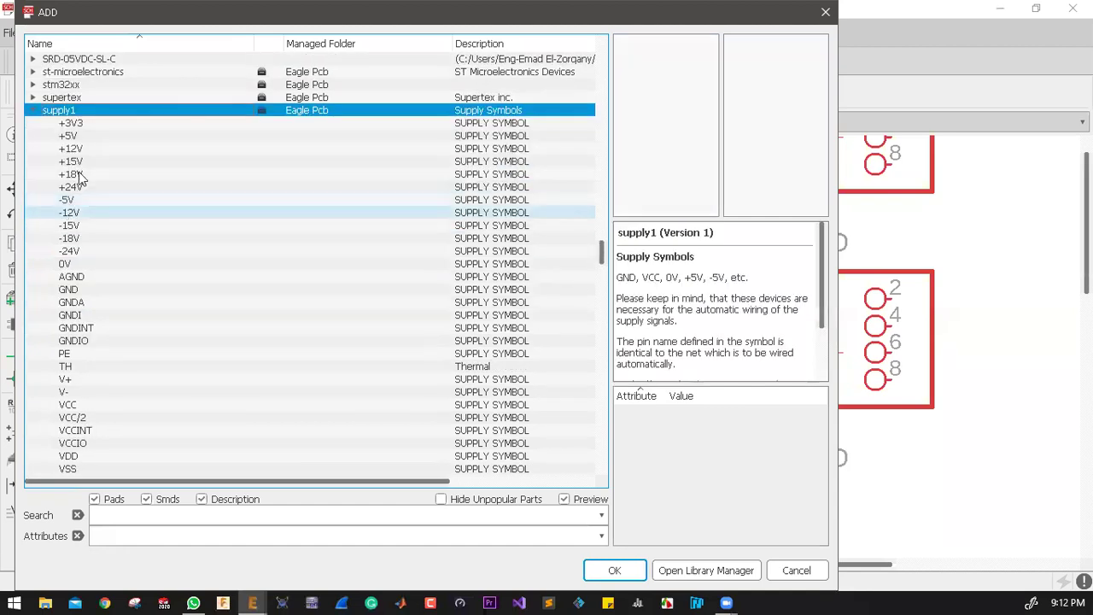
left_click(89, 125)
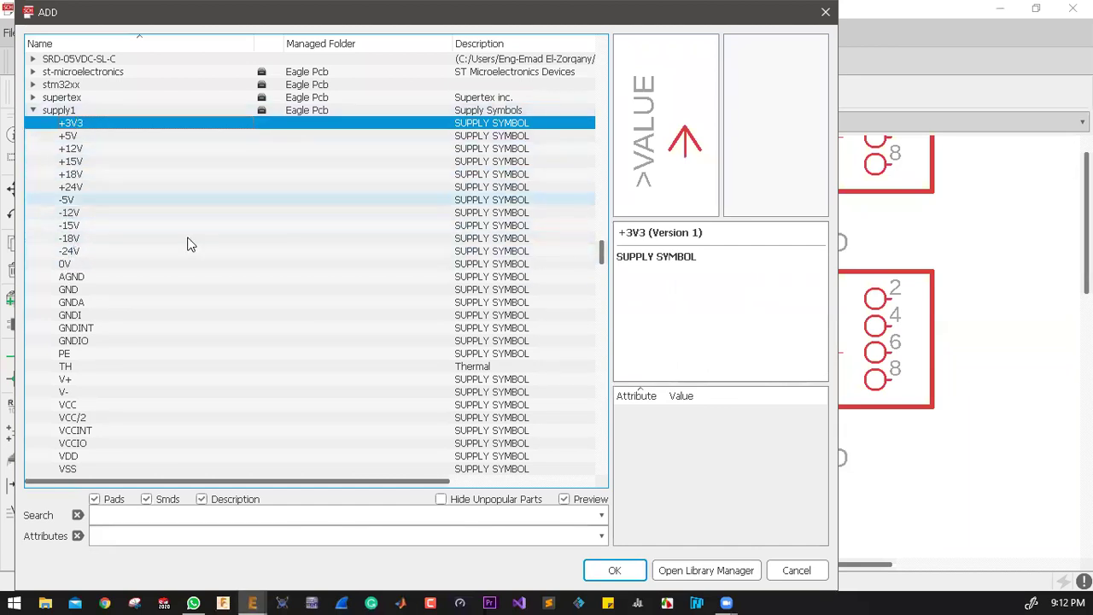
left_click(614, 570)
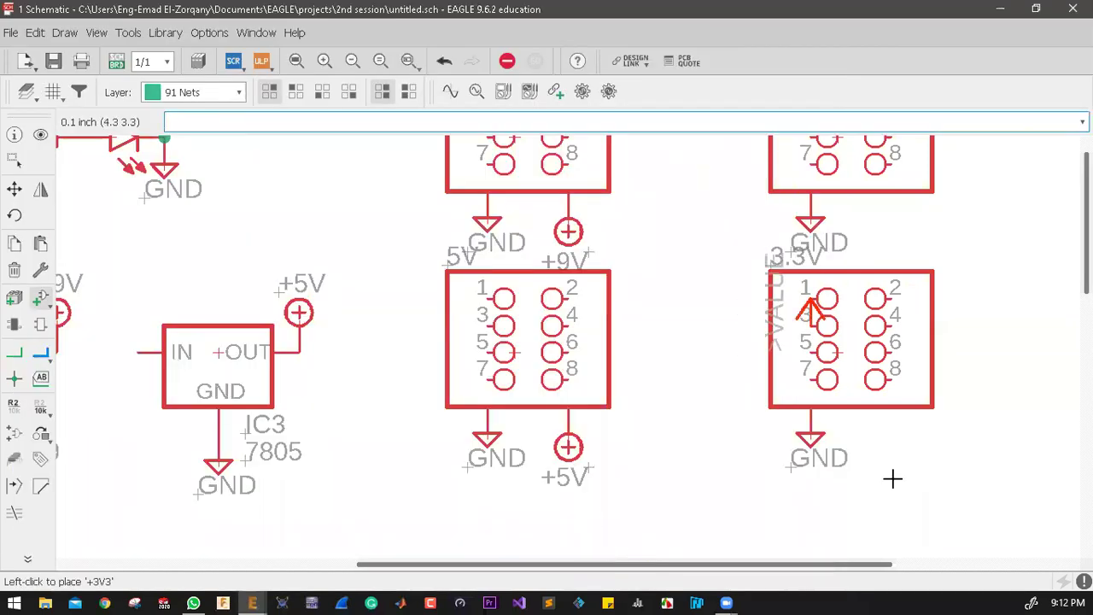
right_click(893, 470)
right_click(890, 453)
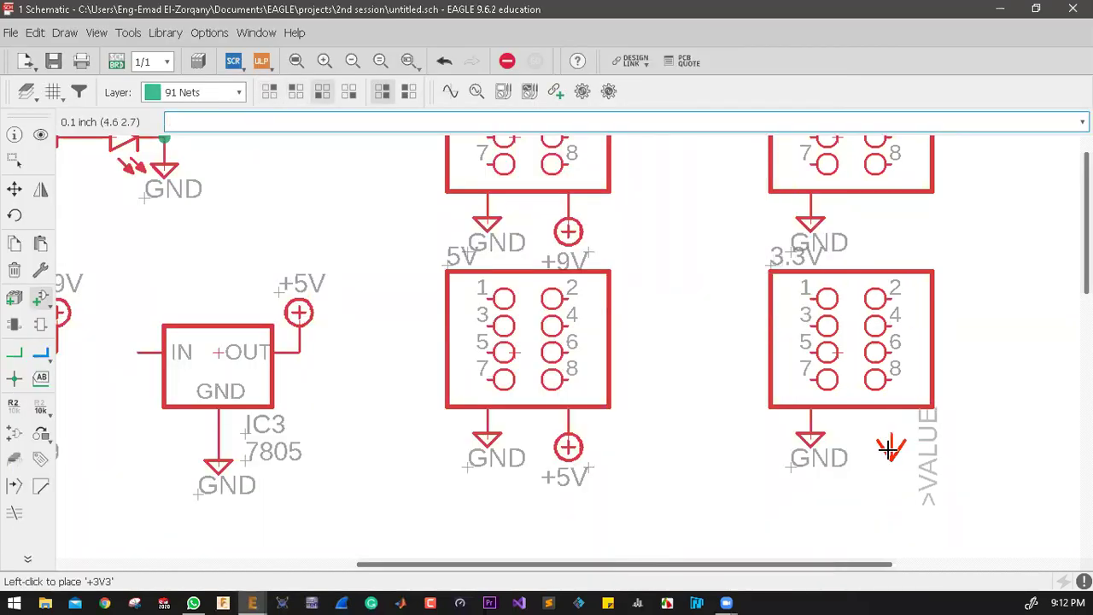
left_click(889, 449)
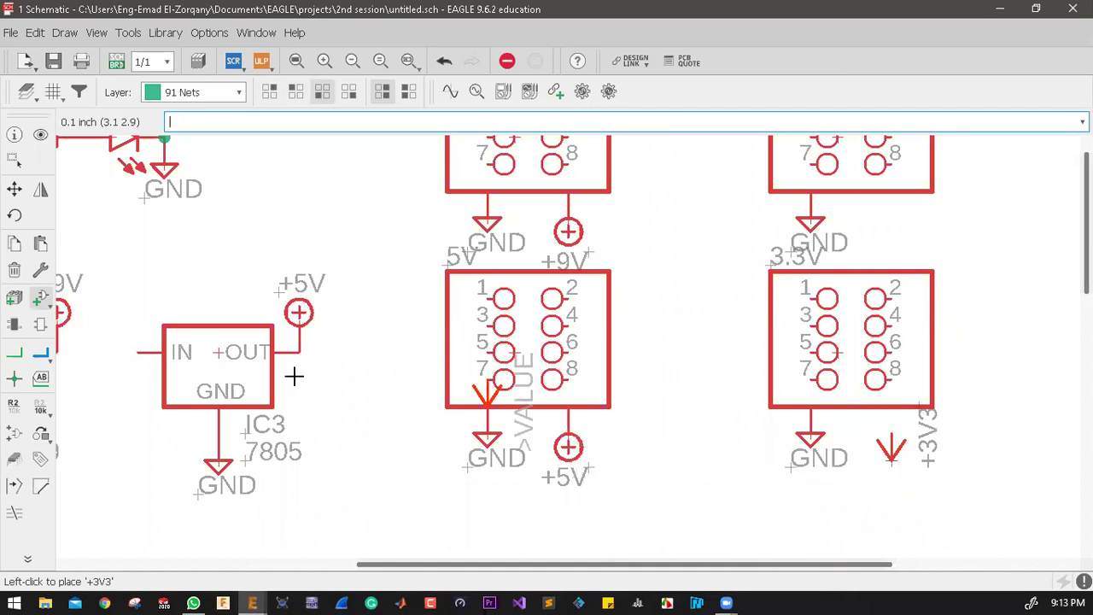
Step: Wire pins 1, 3, 5 and 7 of the 5V header to GND and pins 2, 4, 6 and 8 to +5V
left_click(14, 353)
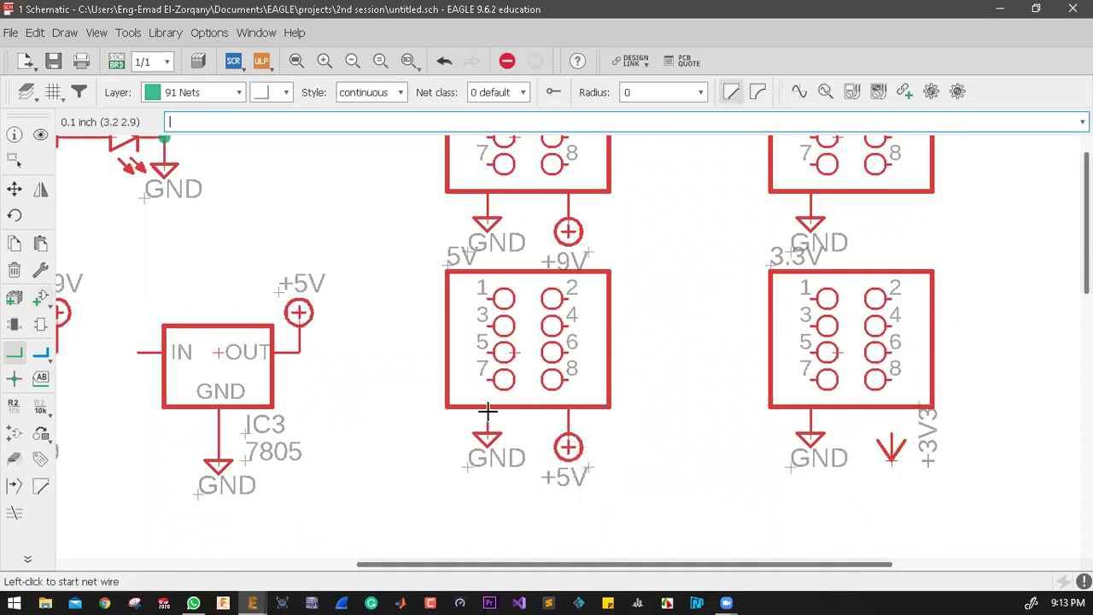
left_click(487, 405)
left_click(487, 299)
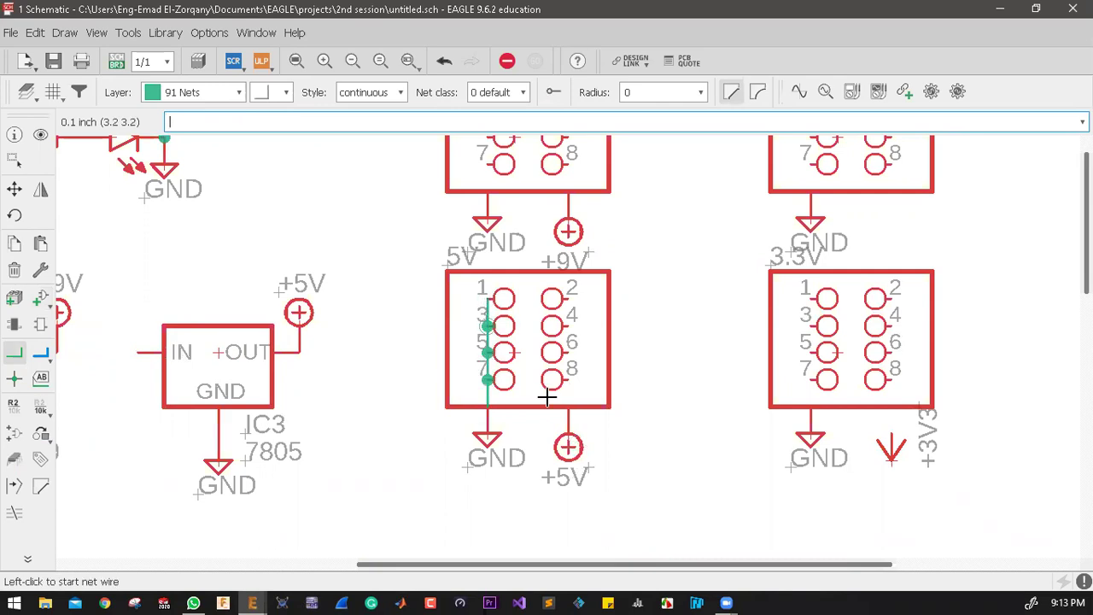
left_click(568, 406)
left_click(568, 297)
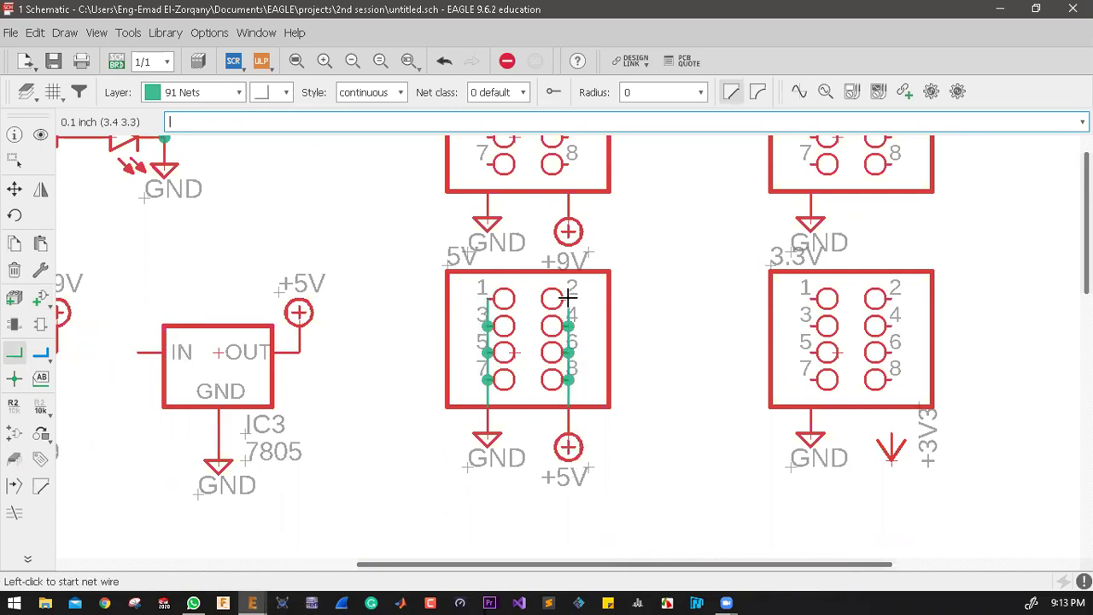
Step: Wire pins 1, 3, 5 and 7 of the 3.3V header to GND and pins 2, 4, 6 and 8 to +3V3
left_click(809, 412)
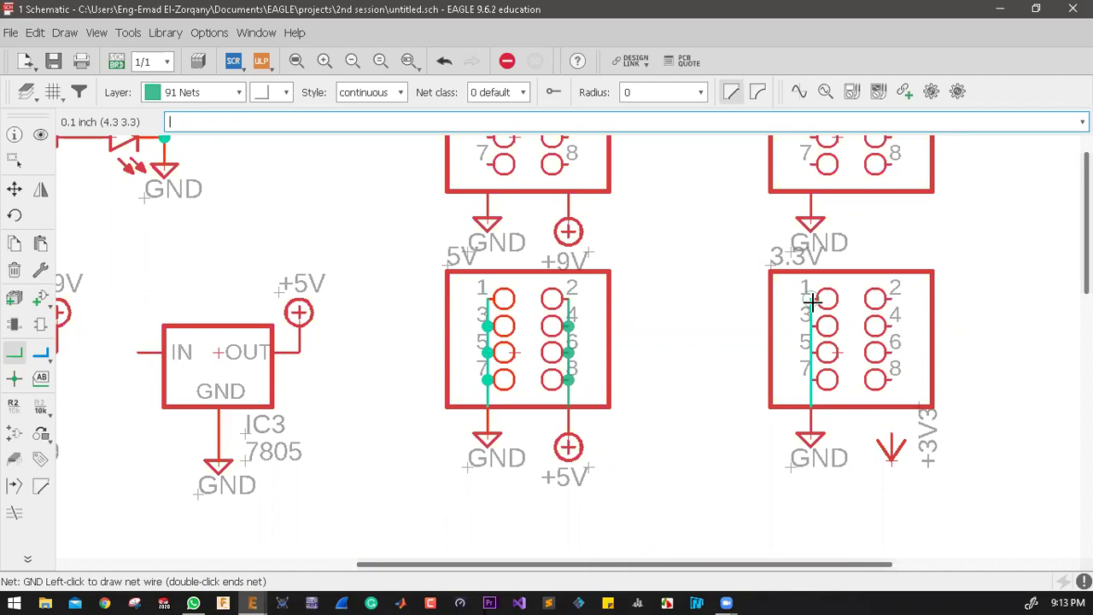
left_click(813, 298)
left_click(891, 434)
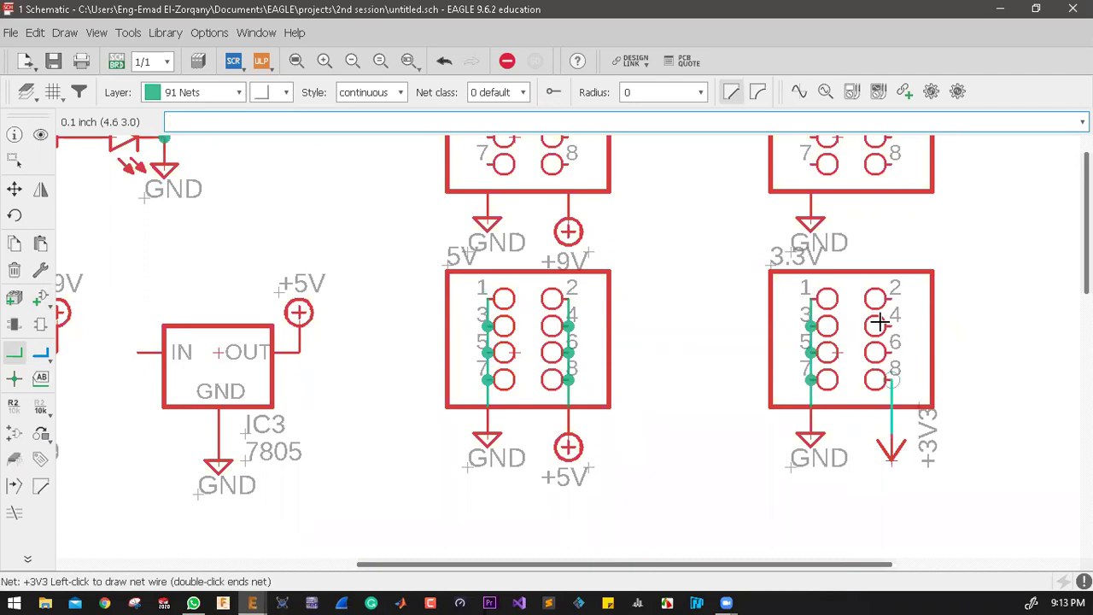
left_click(891, 297)
Step: Wire the 12V header's odd pins to GND and its even pins to the +9V symbol below it
scroll(724, 470, "down", 2)
scroll(724, 470, "down", 1)
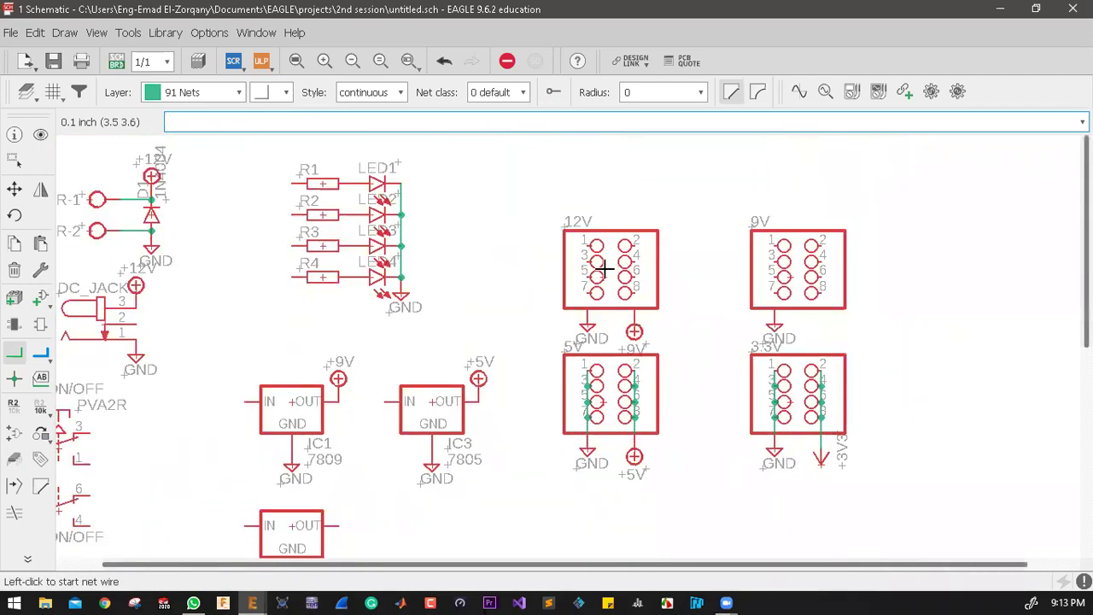
left_click(580, 304)
left_click(580, 247)
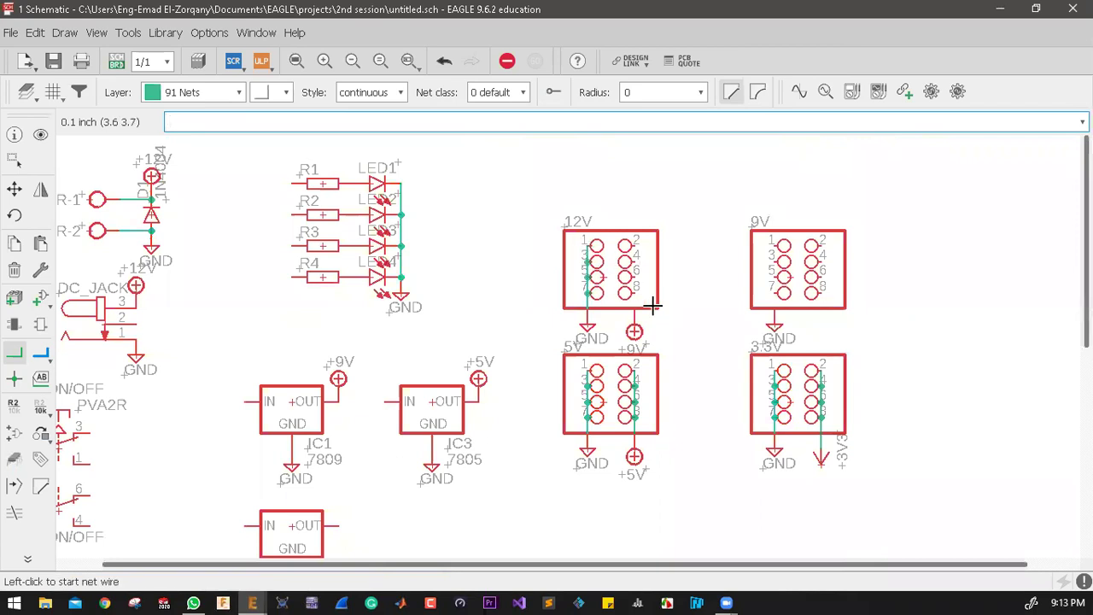
left_click(635, 304)
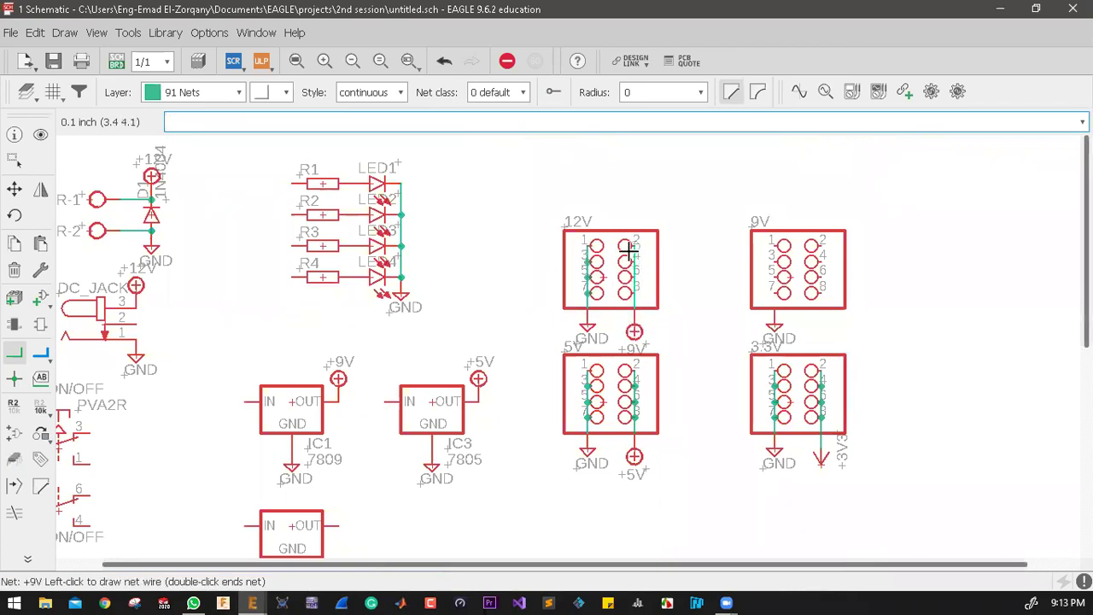
left_click(631, 247)
Step: Wire pins 1, 3, 5 and 7 of the 9V header to the GND symbol below it
scroll(630, 256, "up", 3)
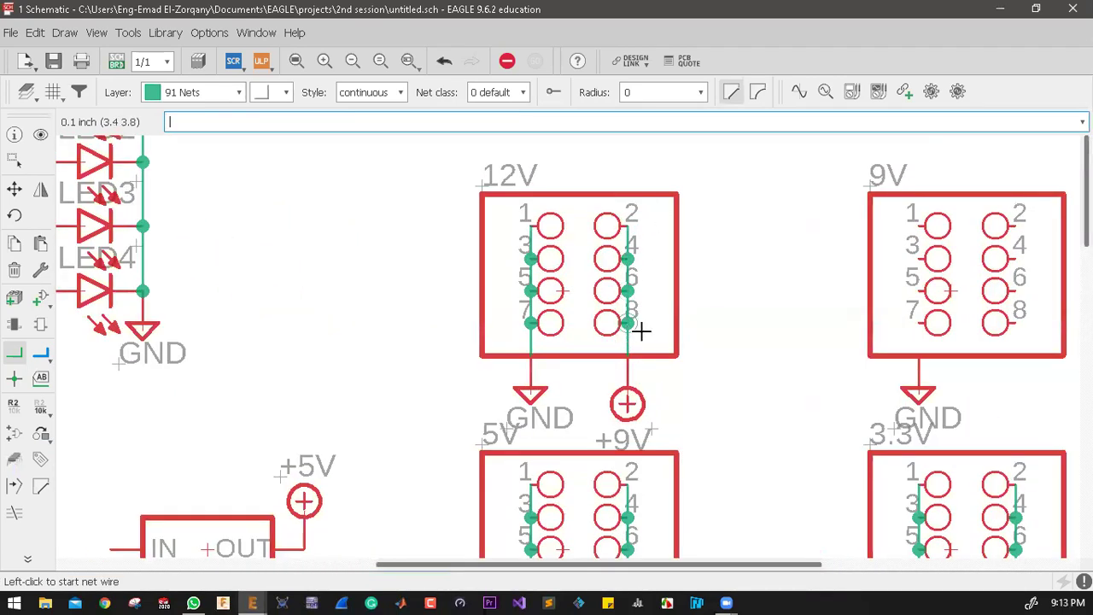
scroll(574, 318, "down", 3)
scroll(809, 280, "up", 3)
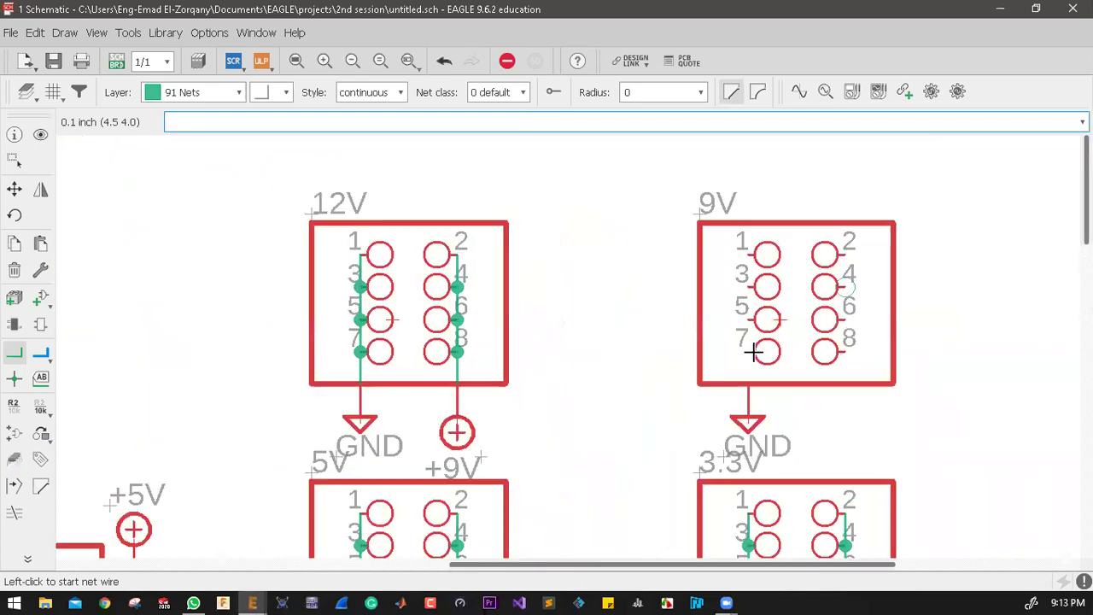
left_click(734, 403)
left_click(727, 255)
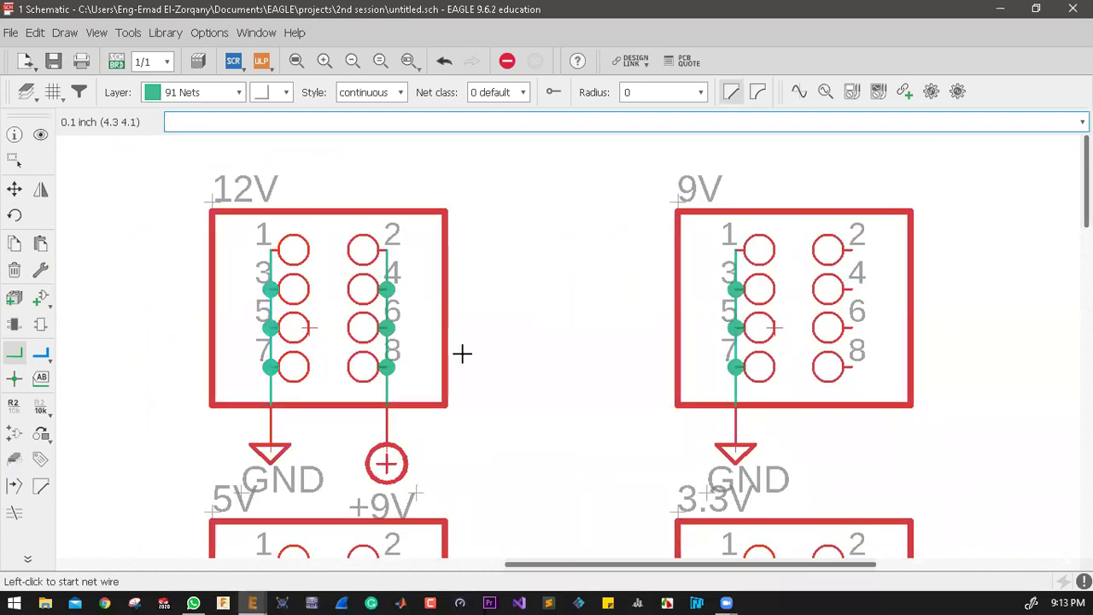
Step: Delete the net segment between pin 8 of the 12V header and the +9V symbol, and start the Move command
left_click(14, 270)
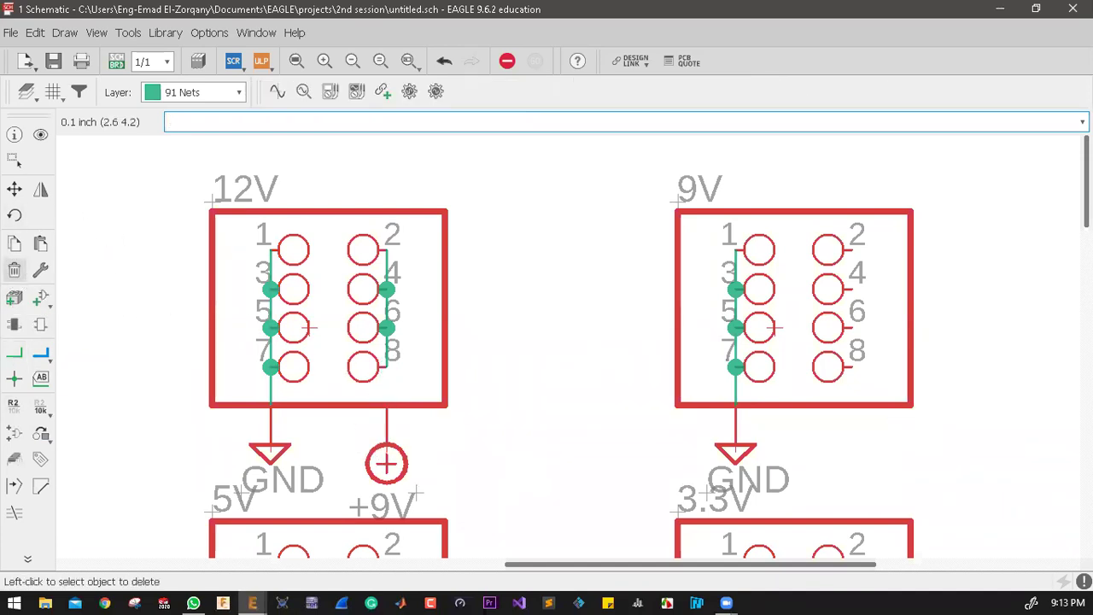
left_click(14, 188)
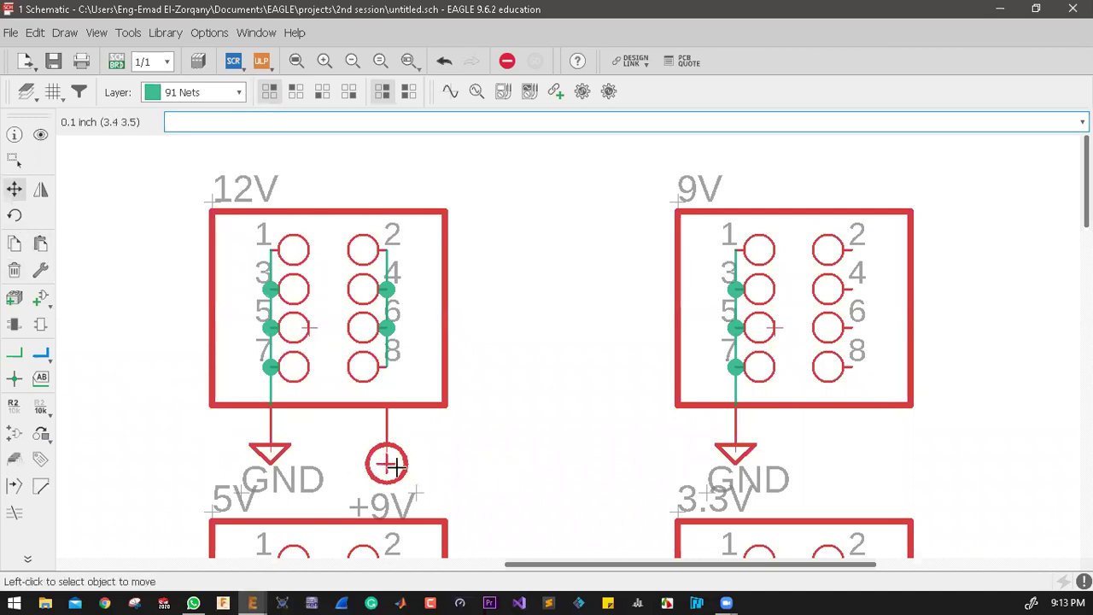
Step: Move the +9V supply symbol and its label from below the 12V header to below the even-numbered pins of the 9V header
left_click(416, 492)
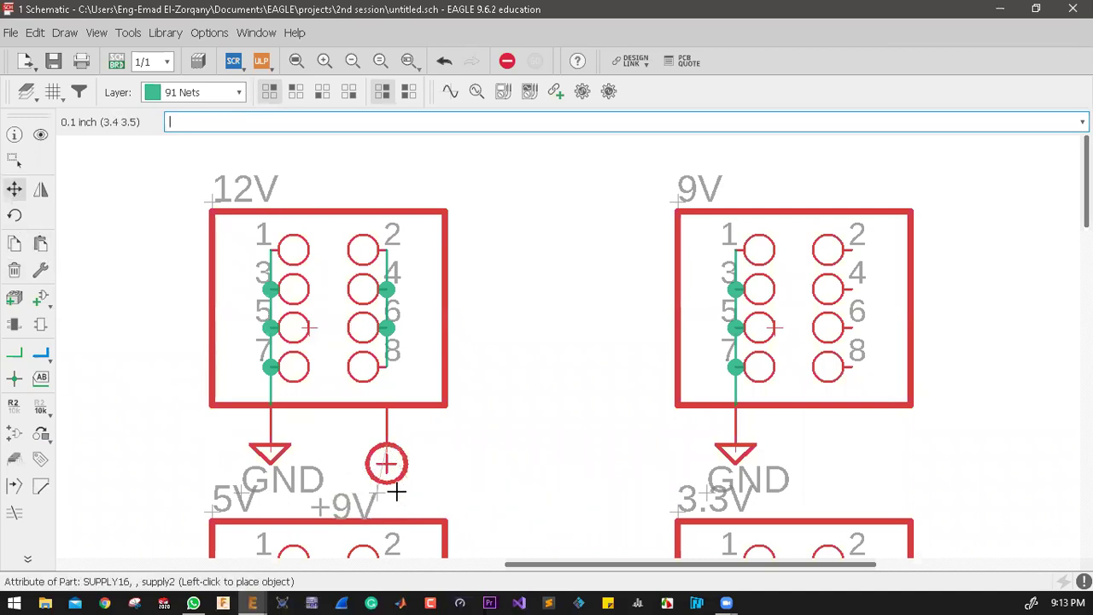
left_click(415, 483)
left_click(387, 464)
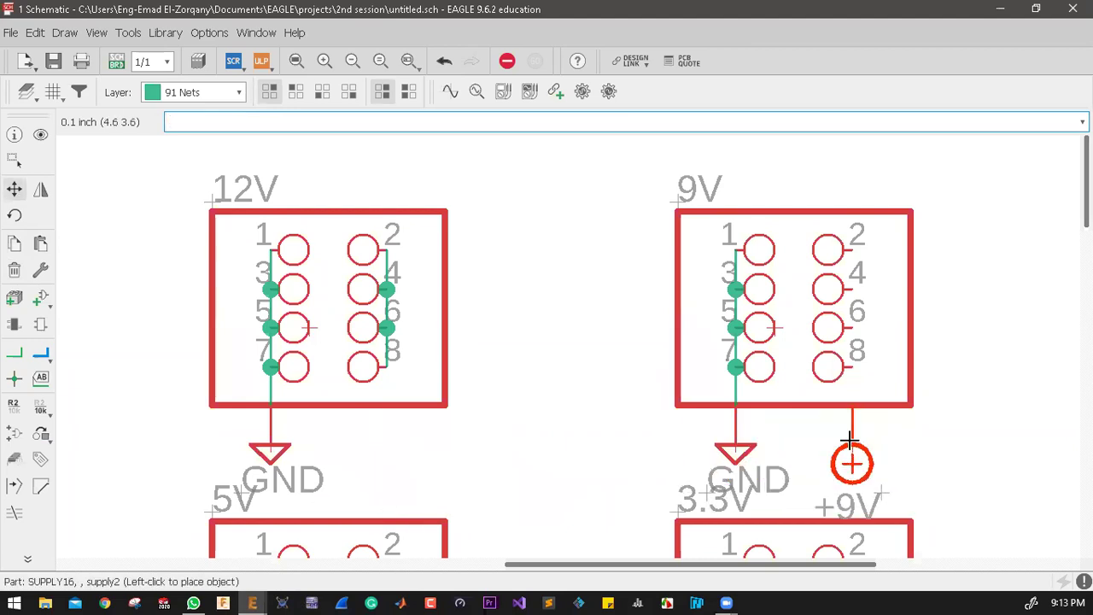
left_click(852, 463)
Step: Draw a net from pin 2 of the 9V header down through pins 4, 6 and 8 to the +9V supply symbol
left_click(14, 353)
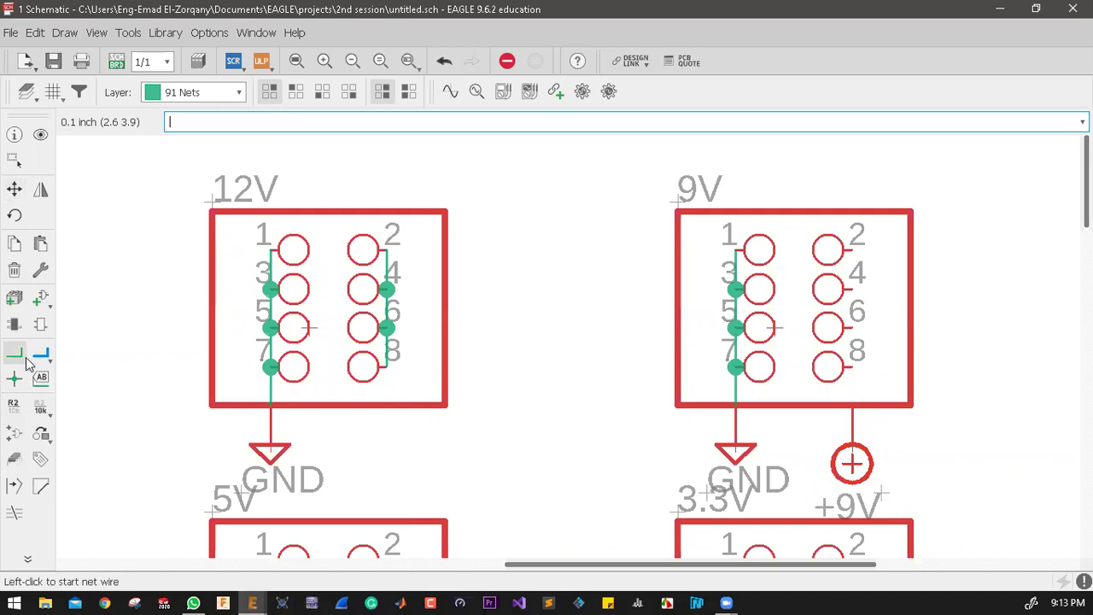
left_click(851, 250)
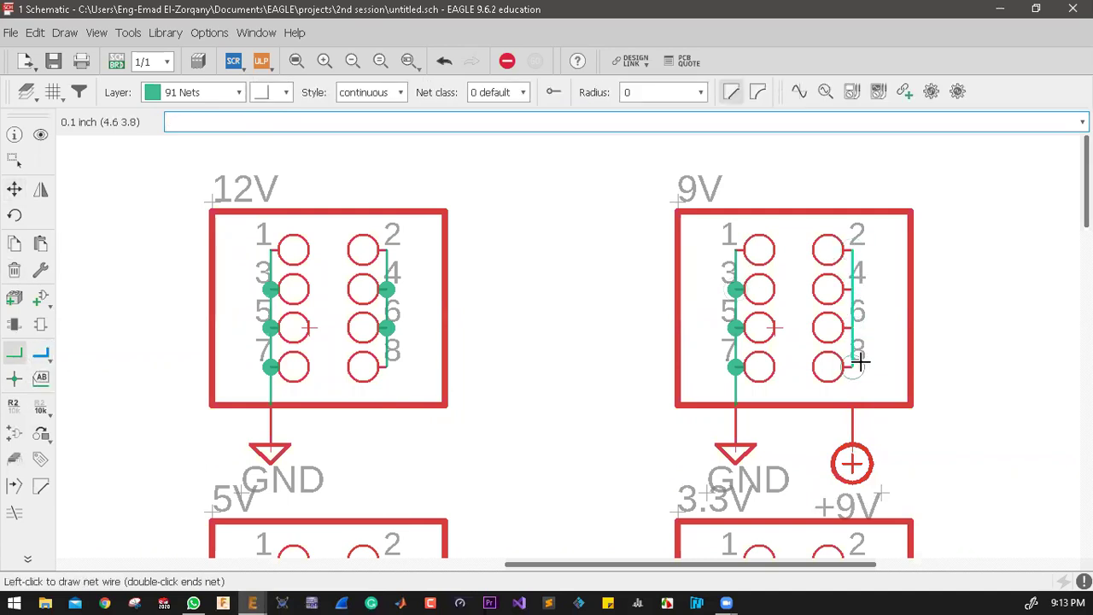
left_click(853, 410)
scroll(700, 317, "down", 5)
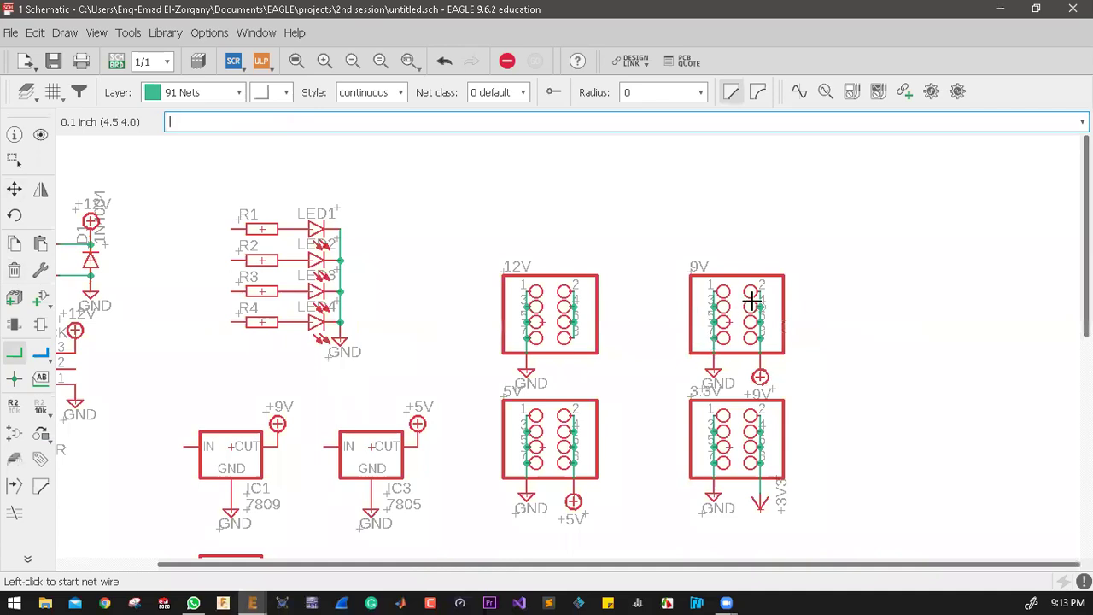
scroll(640, 393, "down", 1)
scroll(598, 378, "up", 3)
scroll(620, 376, "down", 2)
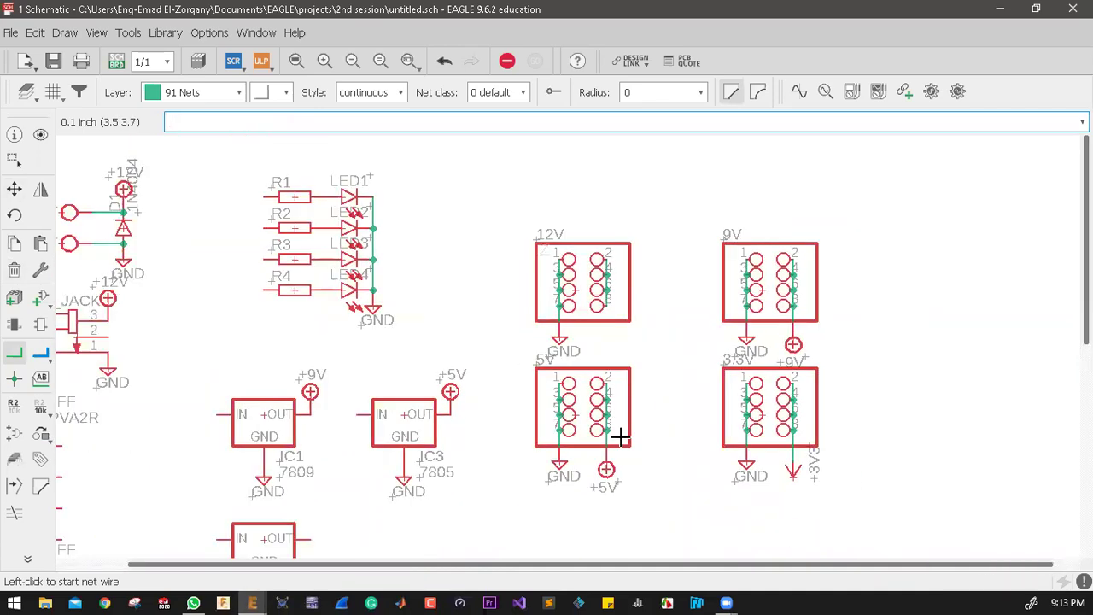
scroll(611, 367, "down", 1)
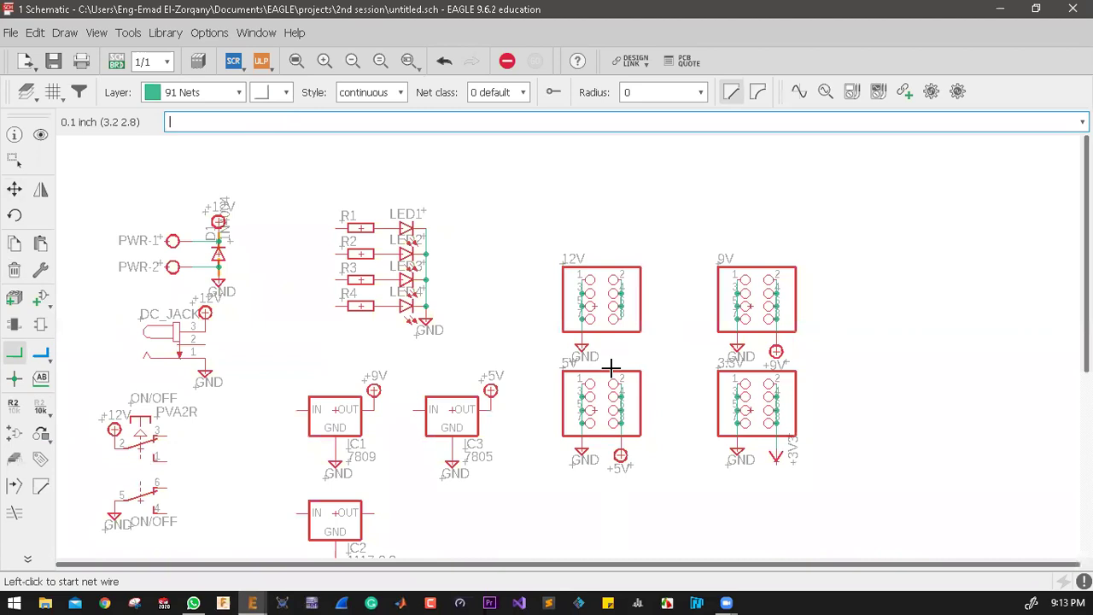
scroll(612, 367, "up", 2)
scroll(470, 352, "down", 2)
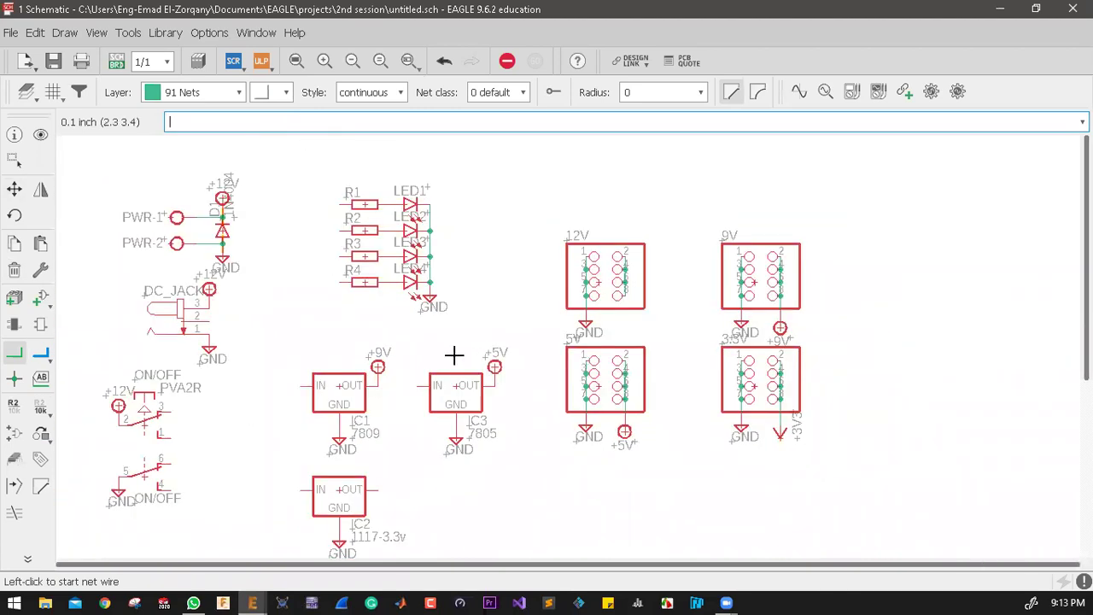
left_click(13, 245)
scroll(773, 343, "up", 1)
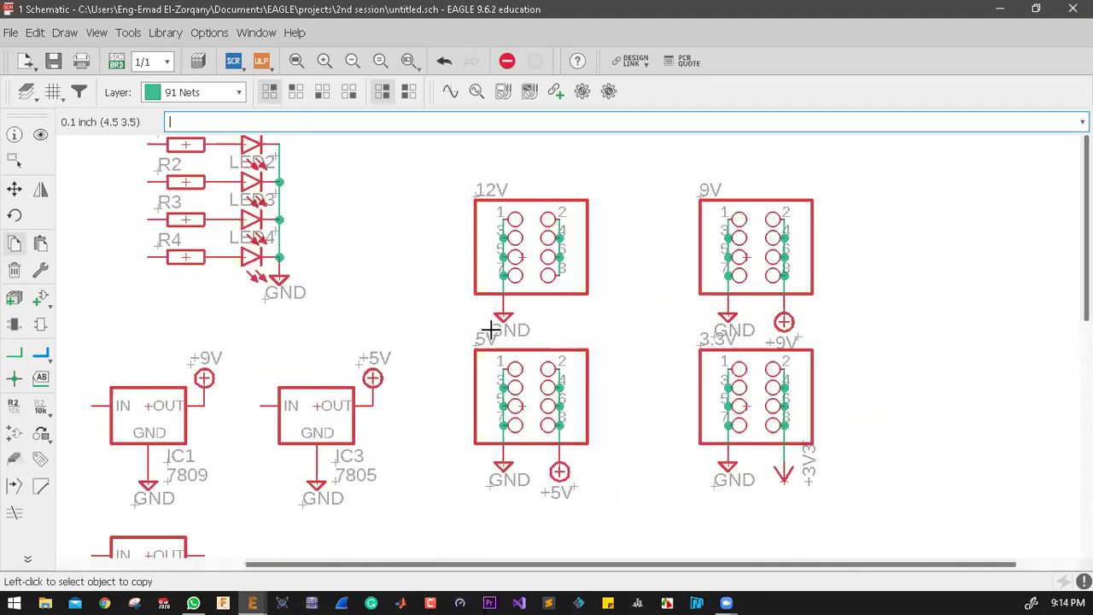
left_click(784, 321)
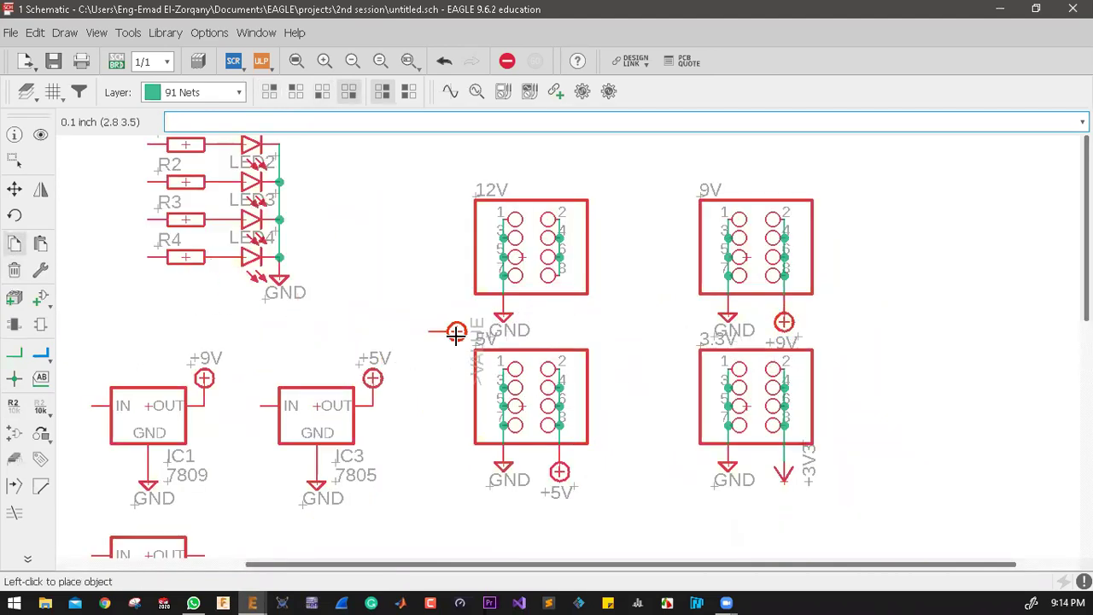
scroll(740, 367, "down", 1)
scroll(383, 293, "down", 1)
scroll(386, 294, "up", 1)
scroll(386, 294, "up", 3)
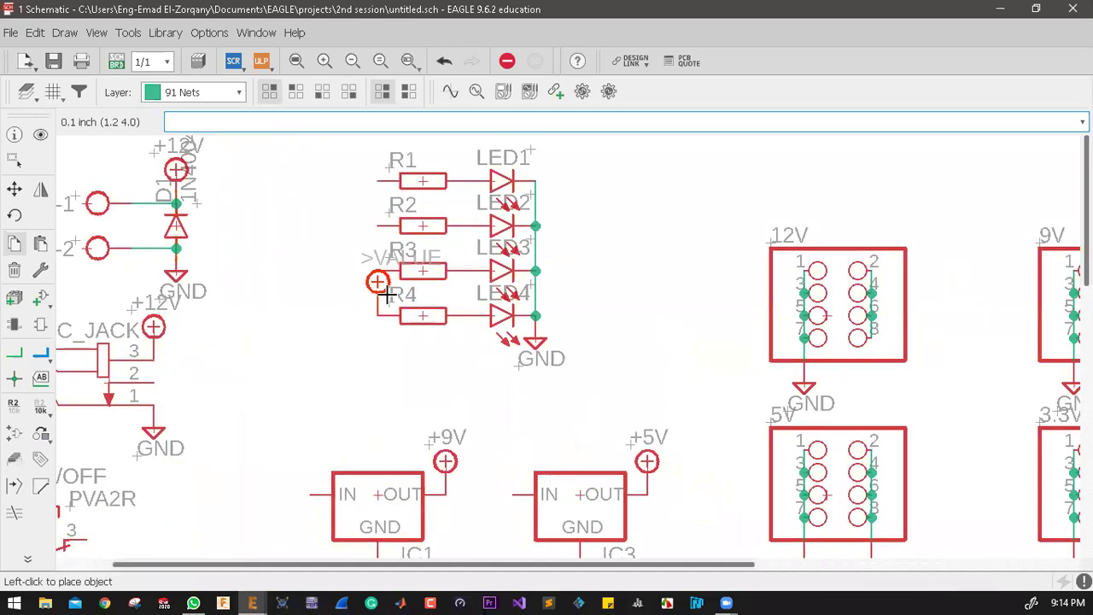
scroll(360, 291, "up", 1)
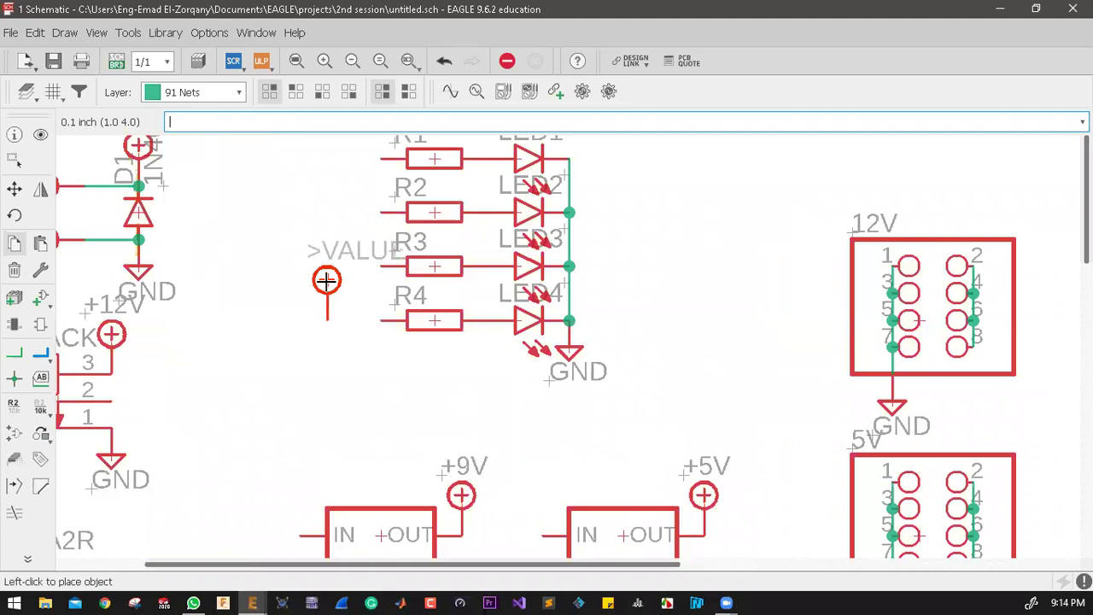
scroll(353, 338, "down", 2)
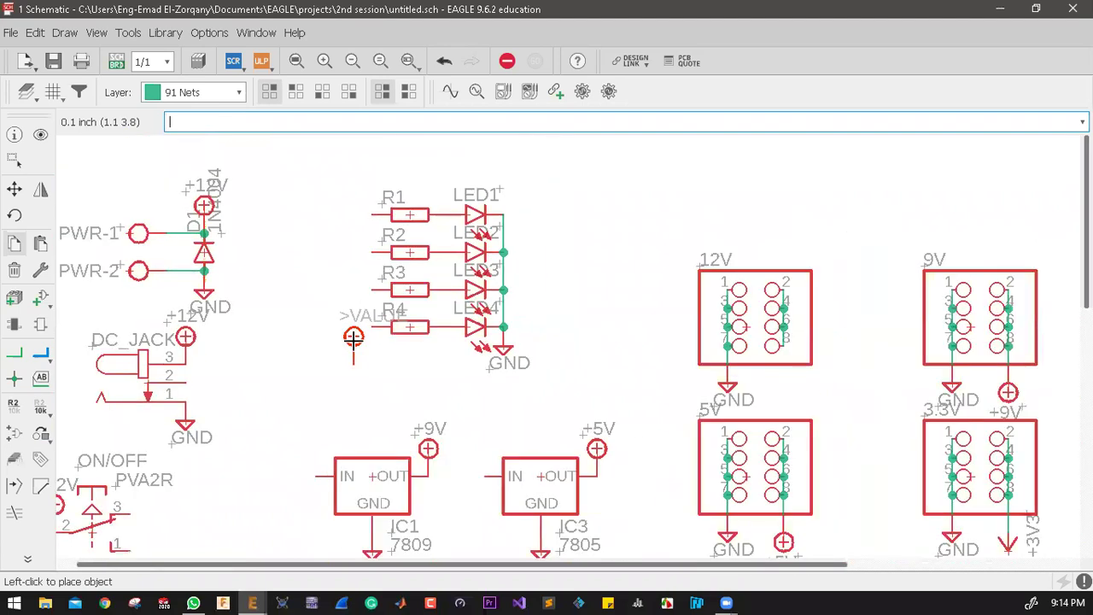
key("Escape")
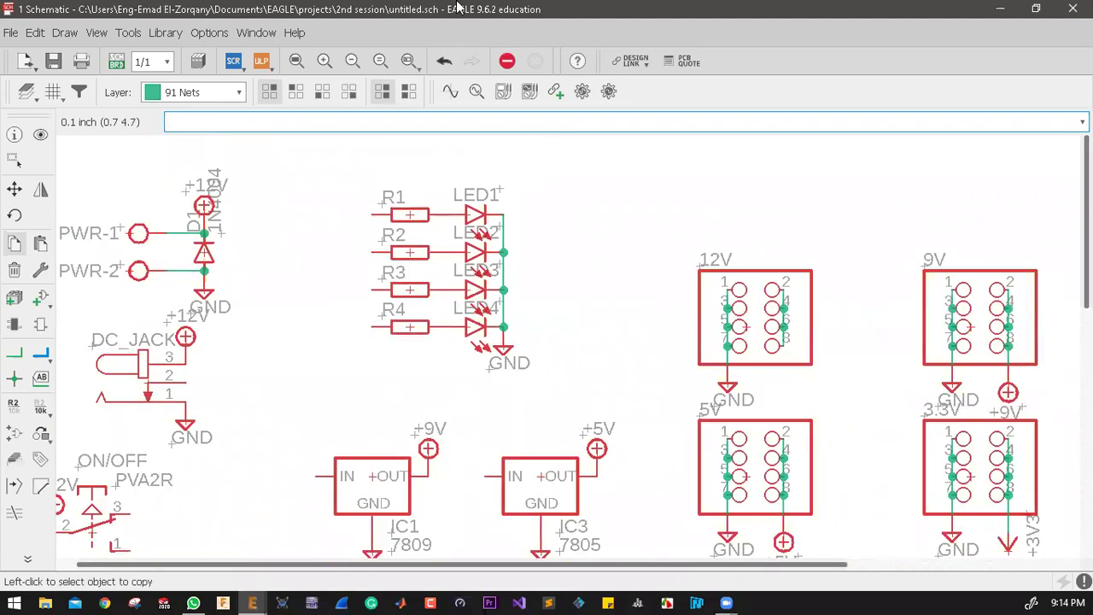
Step: Undo the recent edits back through the +9V symbol's move and the nets drawn on the four header connectors
left_click(442, 63)
left_click(442, 62)
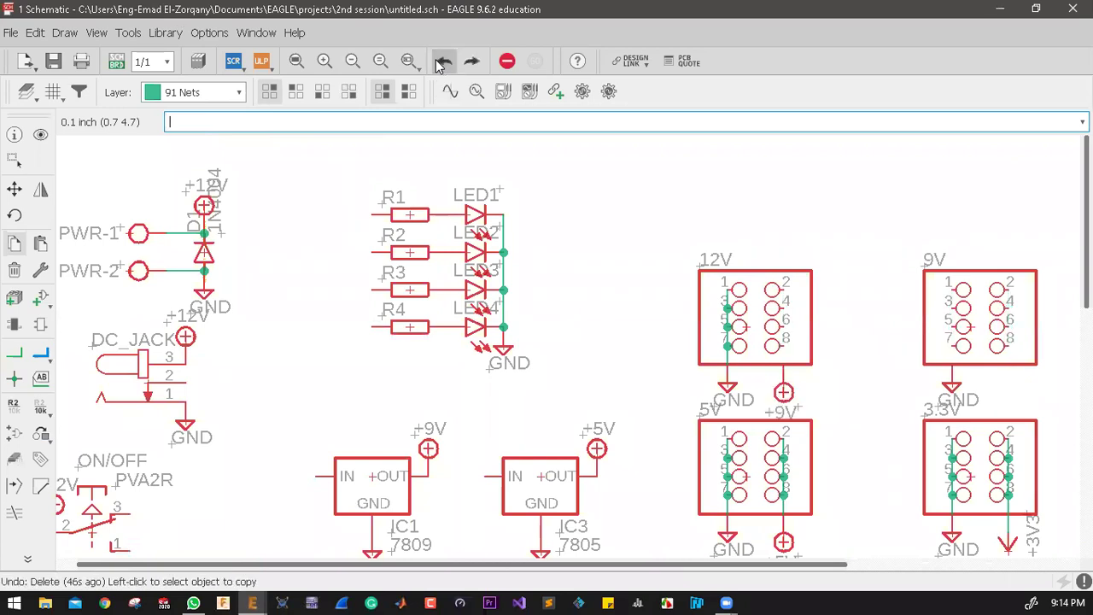
left_click(441, 62)
left_click(441, 62)
left_click(441, 62)
left_click(441, 63)
left_click(441, 62)
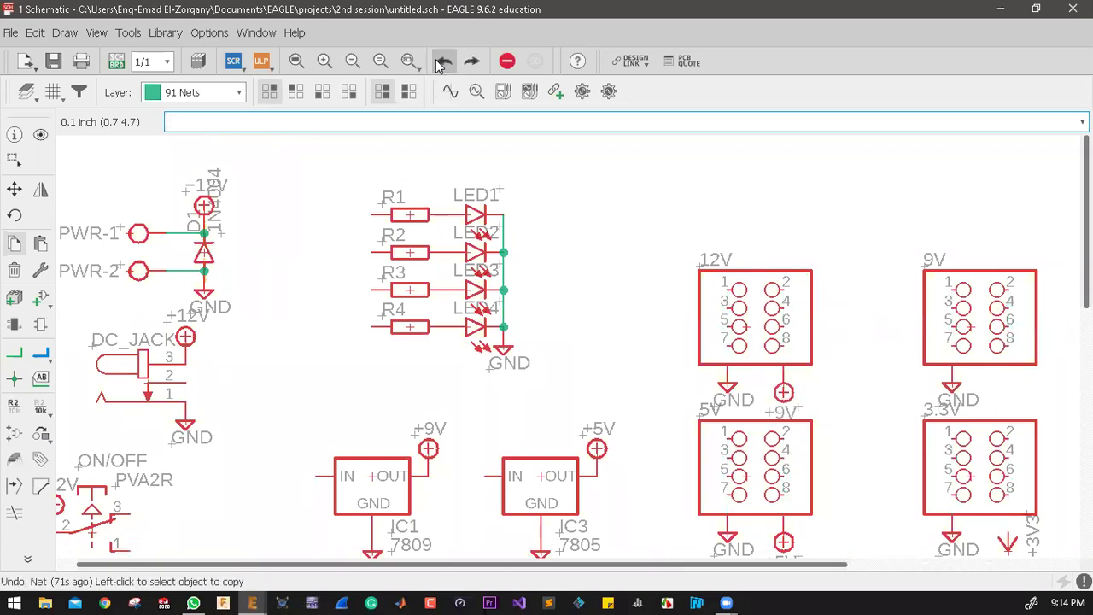
Step: Examine the pins and the GND and +5V supply symbols of the 5V header within the overall schematic
scroll(624, 276, "down", 4)
scroll(609, 278, "up", 5)
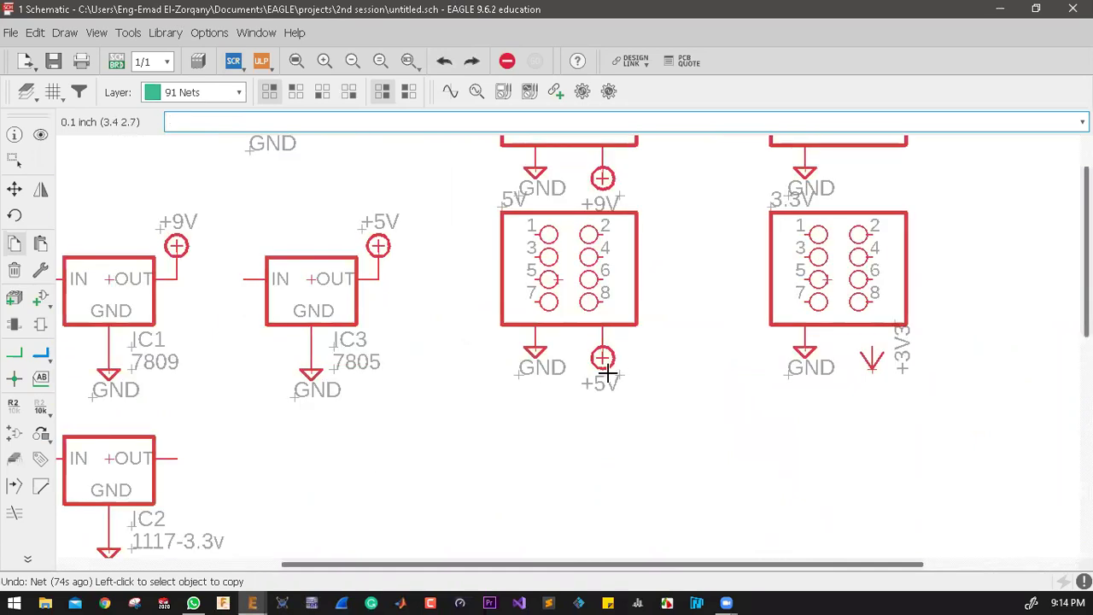
scroll(541, 346, "up", 5)
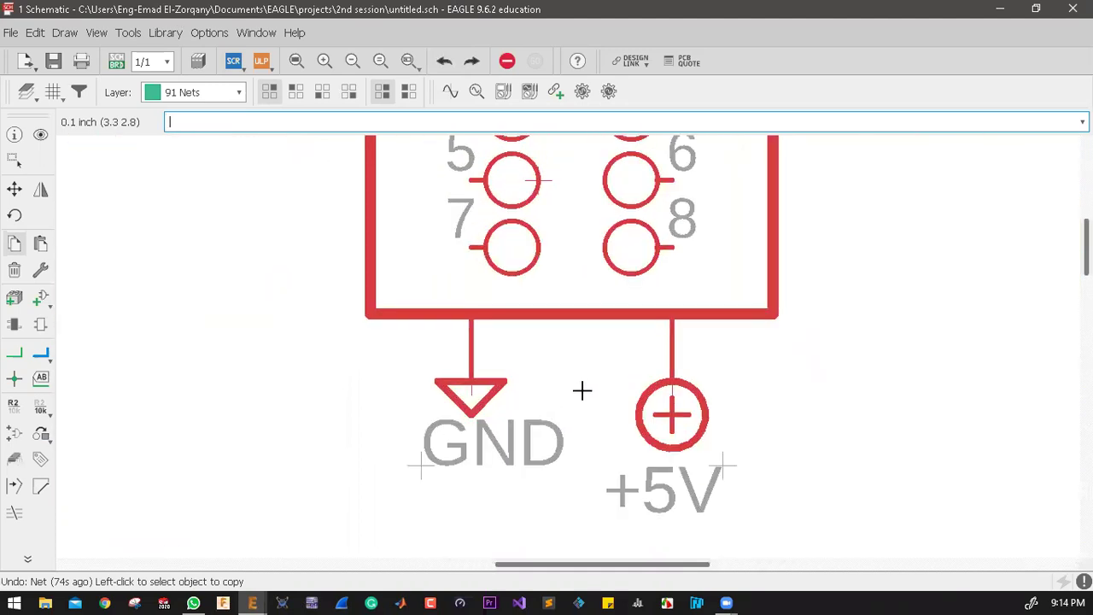
scroll(550, 394, "down", 1)
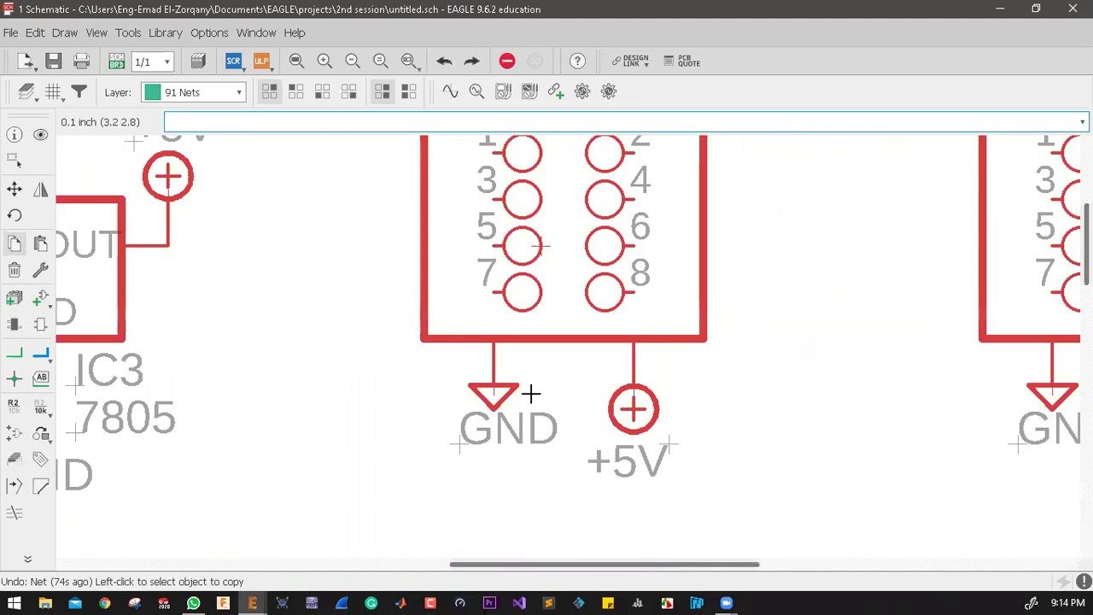
scroll(530, 392, "down", 3)
scroll(629, 438, "up", 3)
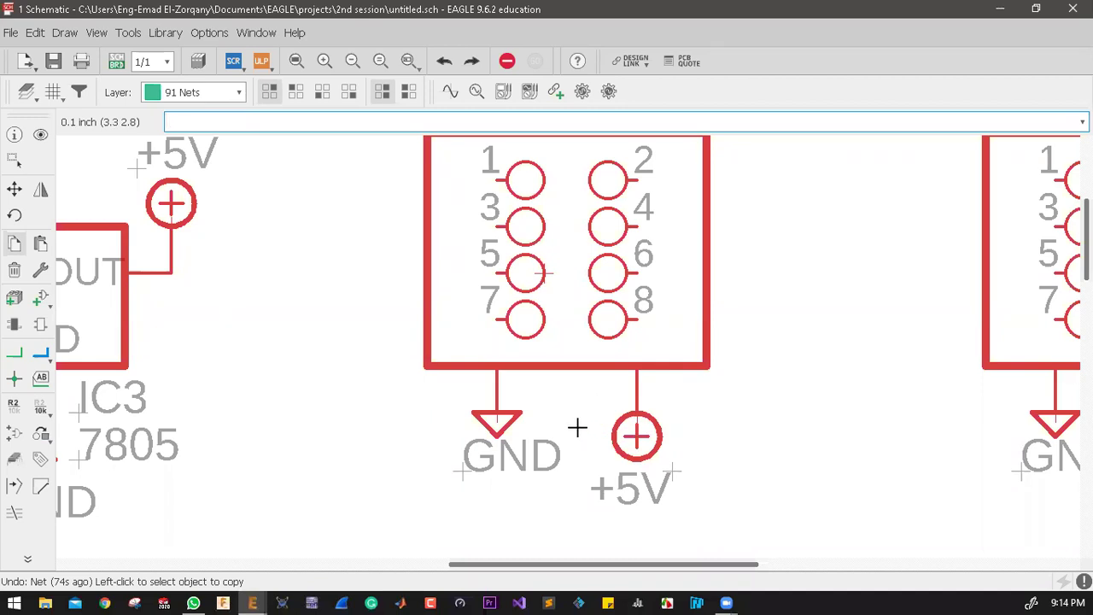
scroll(633, 455, "down", 4)
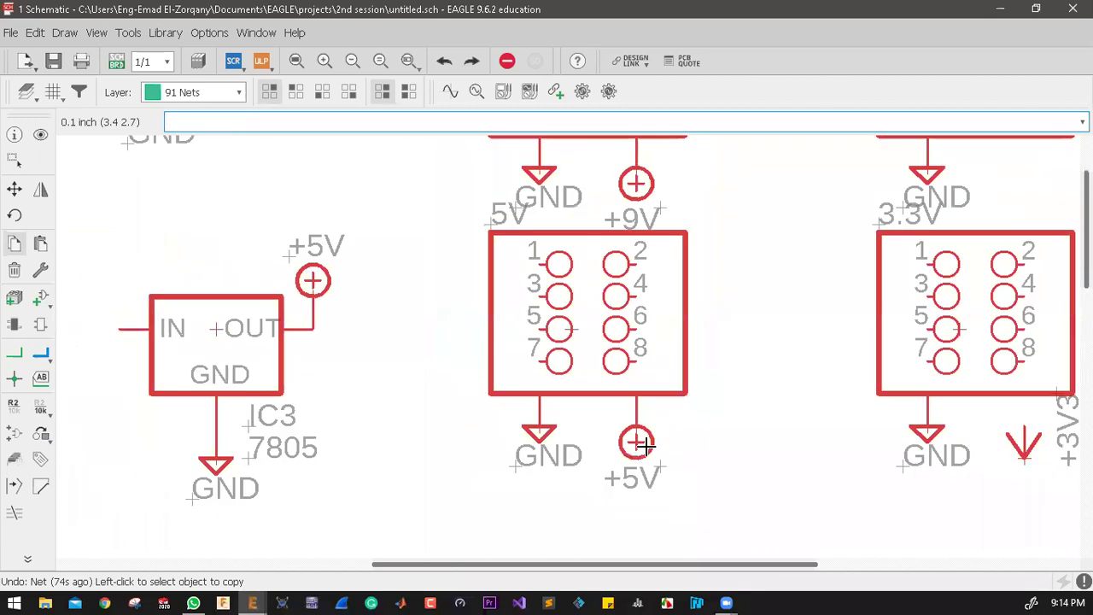
scroll(629, 462, "down", 2)
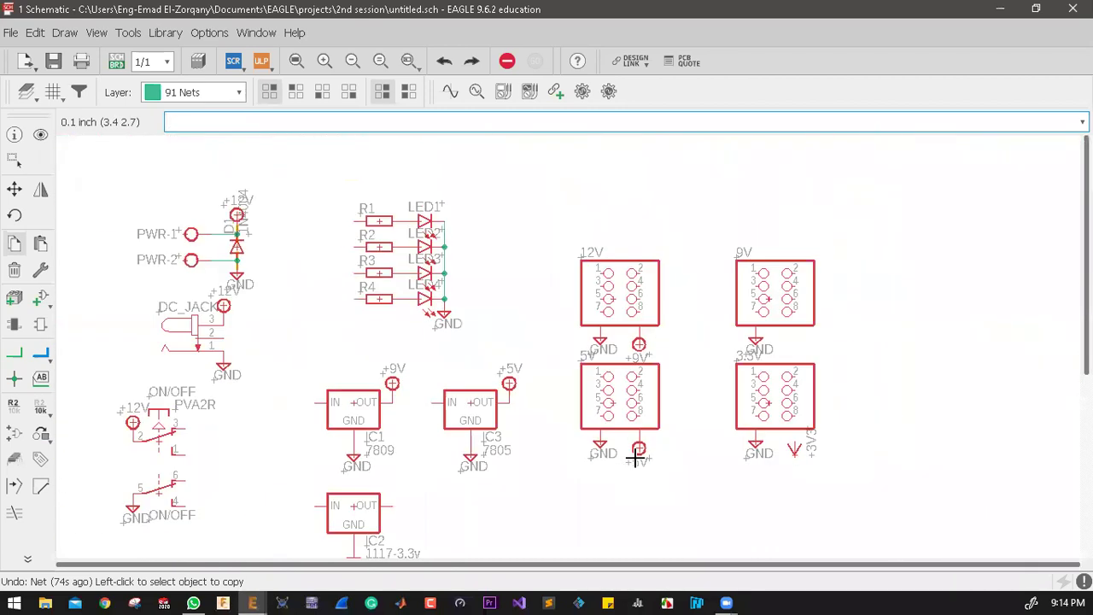
scroll(451, 401, "up", 2)
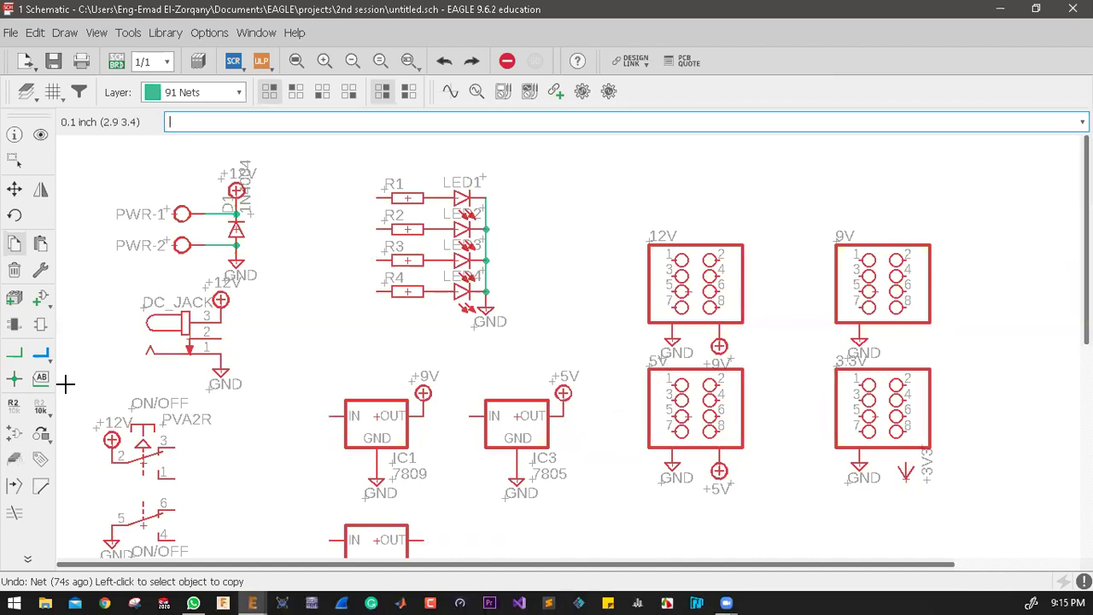
left_click(39, 379)
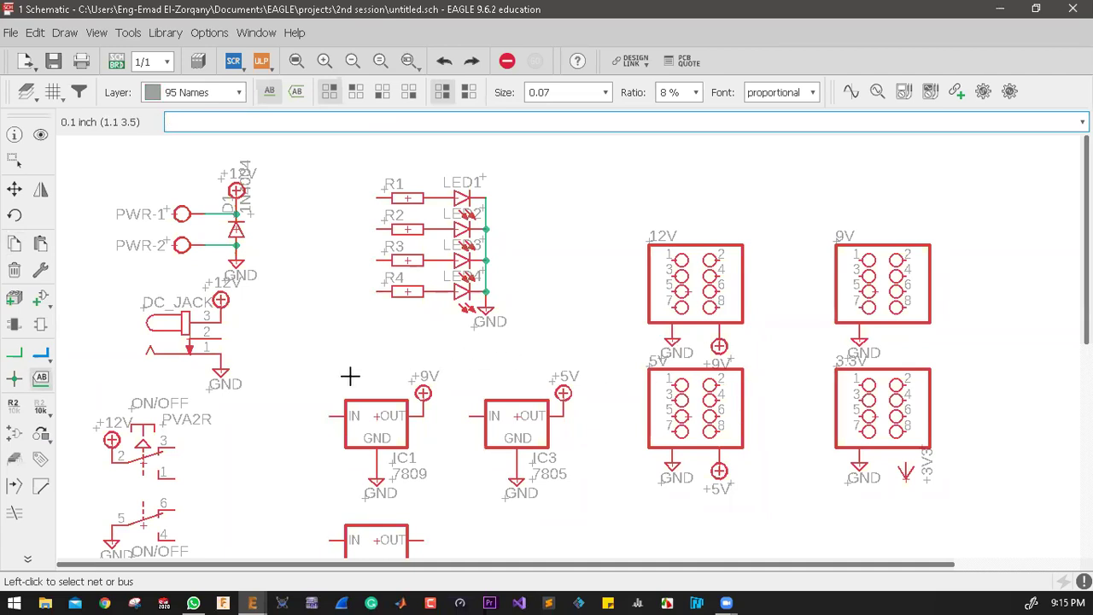
left_click(15, 355)
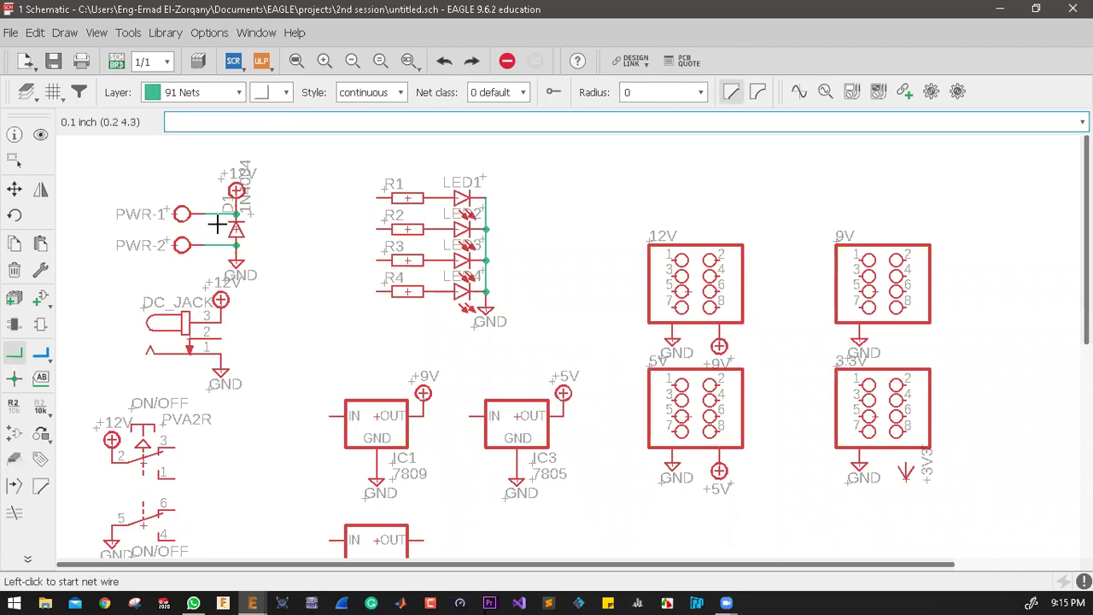
scroll(734, 357, "up", 3)
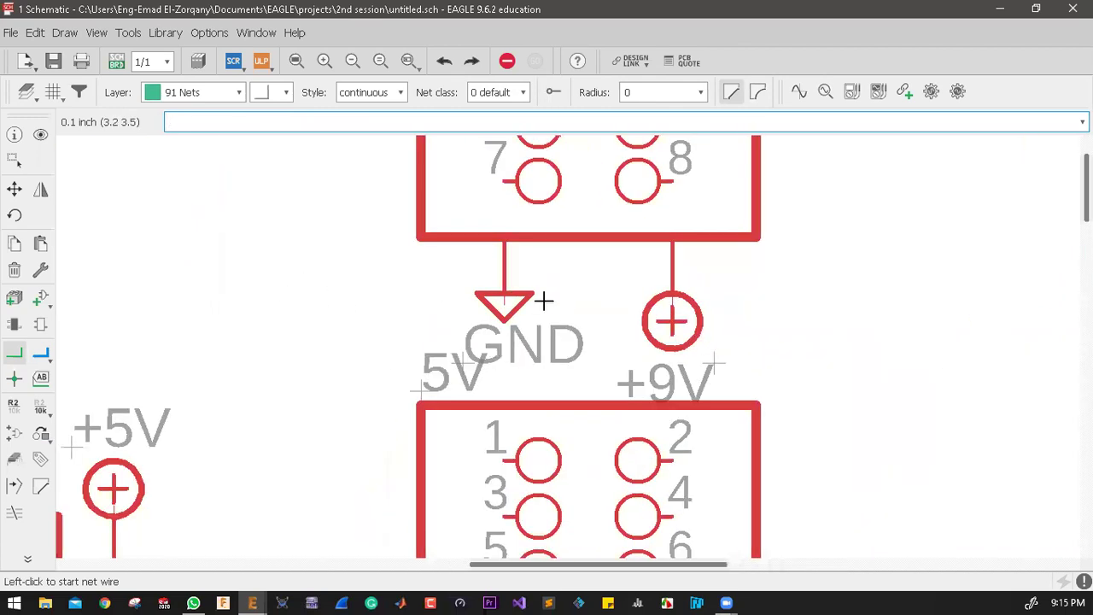
scroll(479, 301, "down", 4)
scroll(501, 299, "up", 4)
scroll(575, 303, "up", 1)
scroll(678, 321, "down", 5)
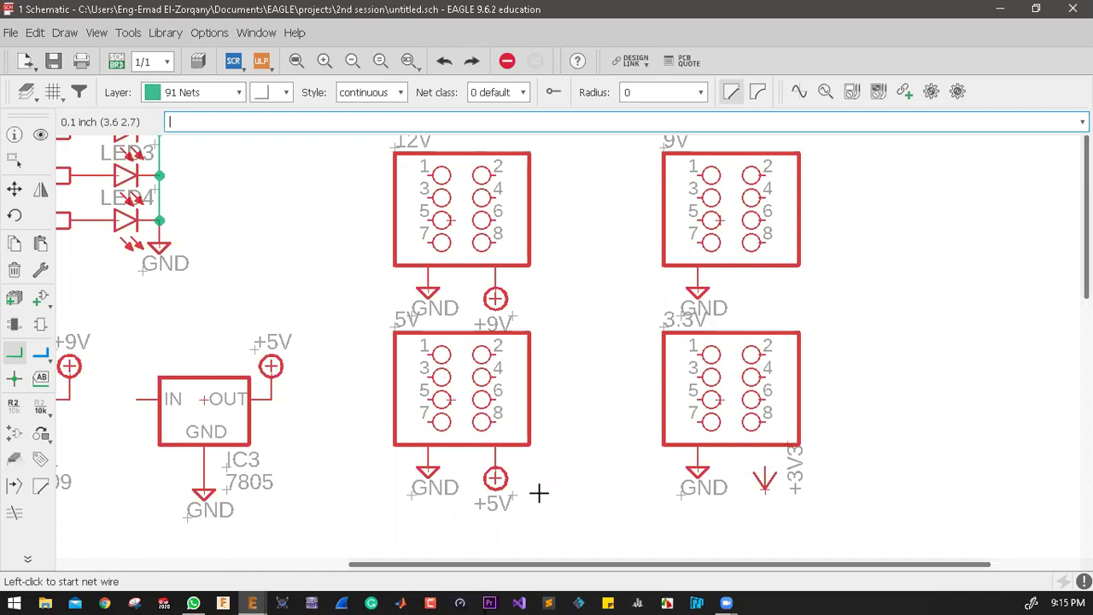
scroll(539, 496, "down", 3)
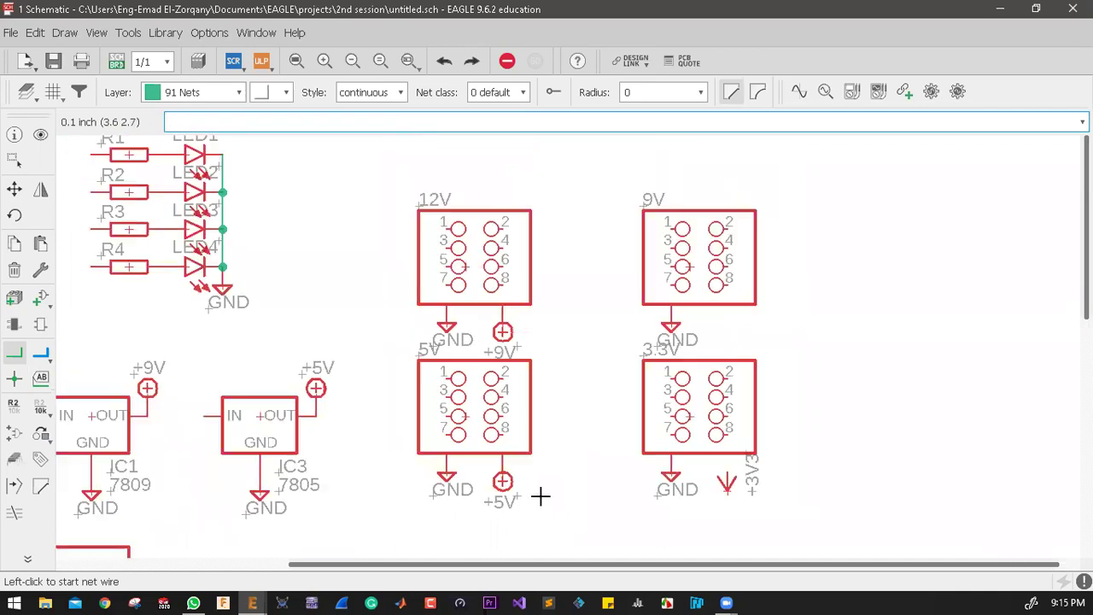
scroll(497, 375, "up", 1)
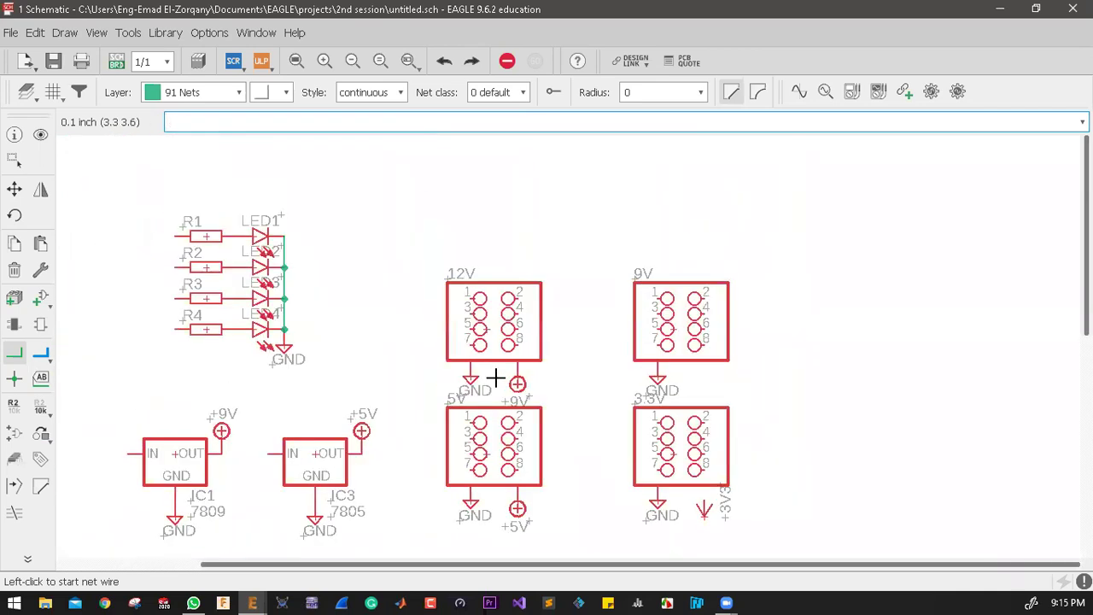
scroll(471, 342, "up", 1)
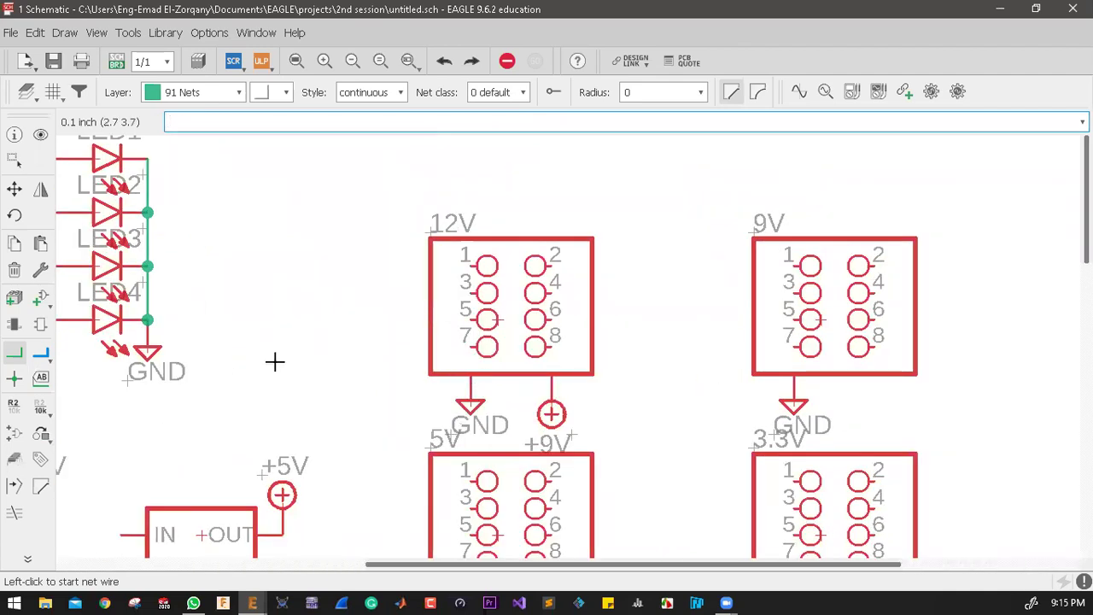
Step: Draw a net on the 12V header from pin 1 down through pins 3, 5 and 7 to the GND symbol
left_click(13, 355)
scroll(472, 370, "up", 5)
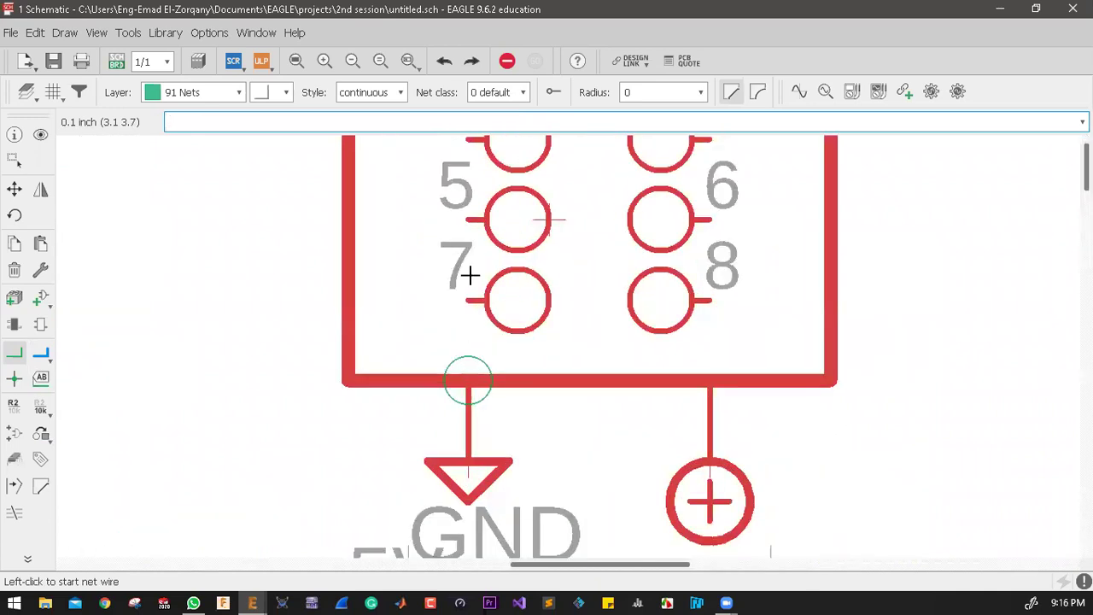
scroll(470, 373, "down", 3)
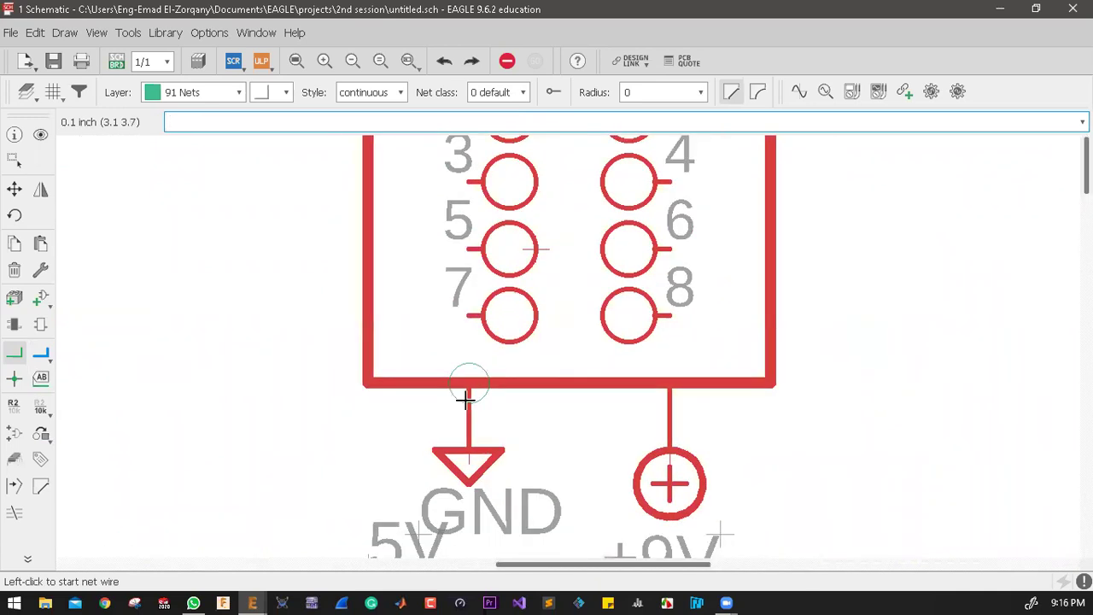
left_click(472, 232)
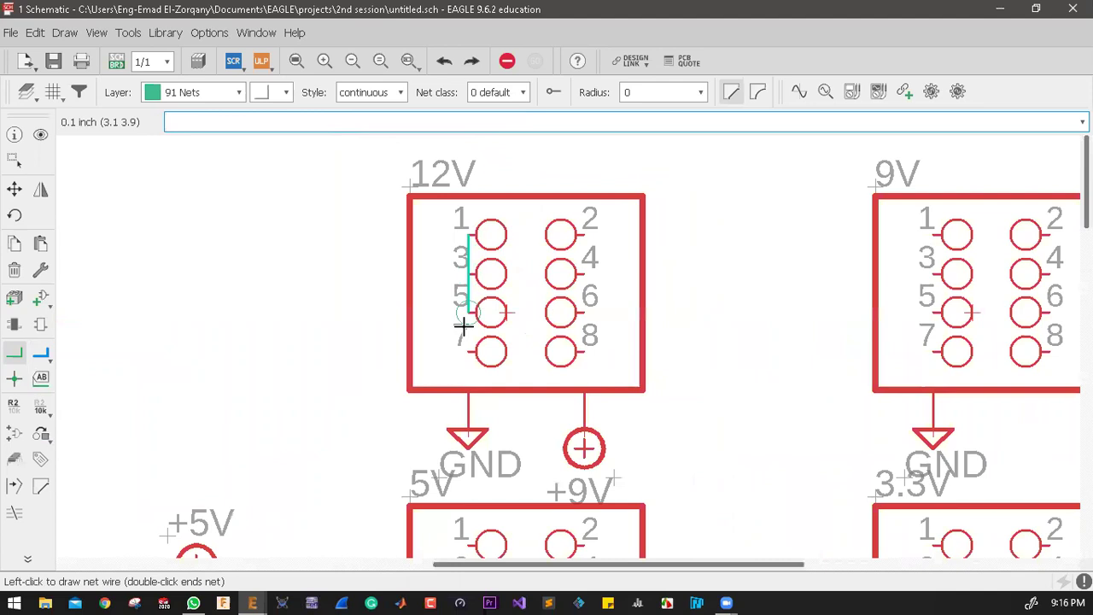
double_click(471, 392)
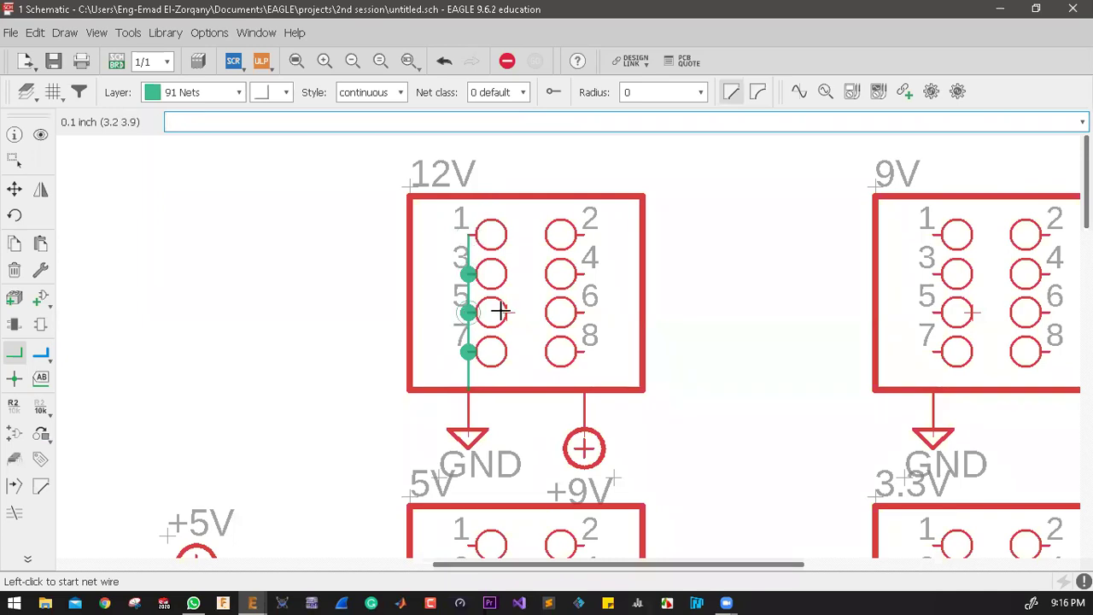
Step: Draw a net on the 12V header from pin 2 down through pins 4, 6 and 8 to the +9V symbol
left_click(577, 232)
left_click(582, 272)
double_click(584, 311)
left_click(584, 312)
double_click(584, 350)
left_click(584, 352)
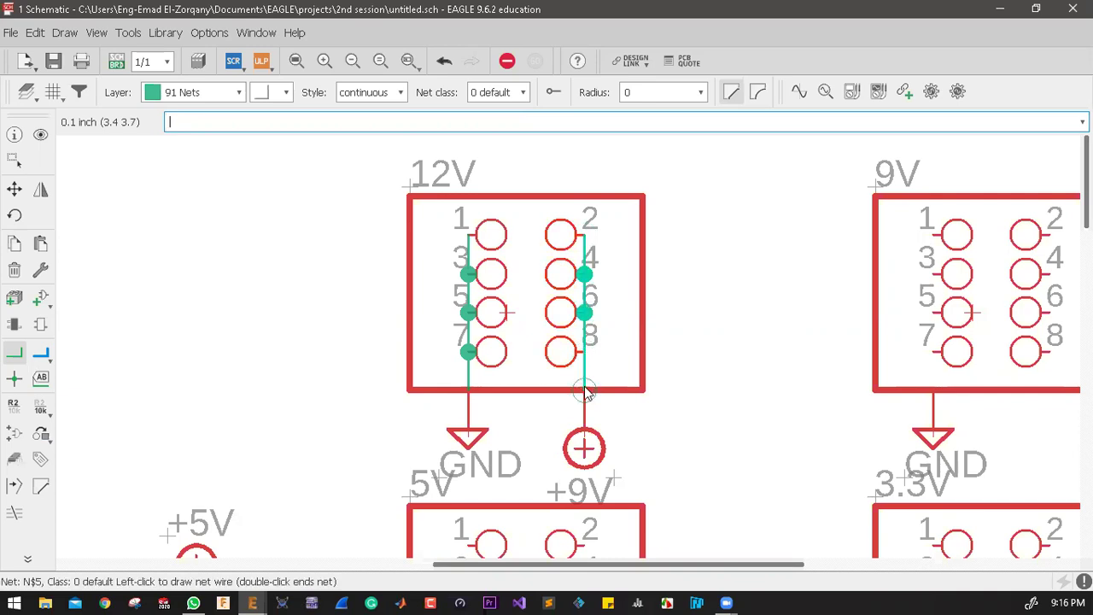
left_click(584, 392)
left_click(622, 422)
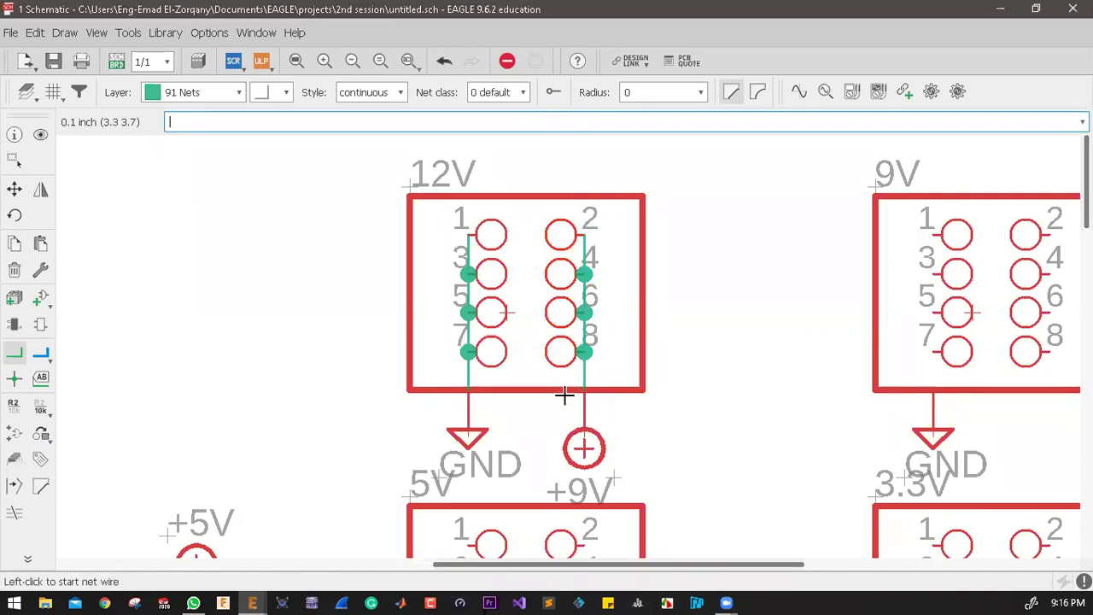
Step: Undo the last net segment below pin 8 of the 12V header and move the +9V symbol under the 9V header's even-numbered pins
scroll(454, 345, "down", 3)
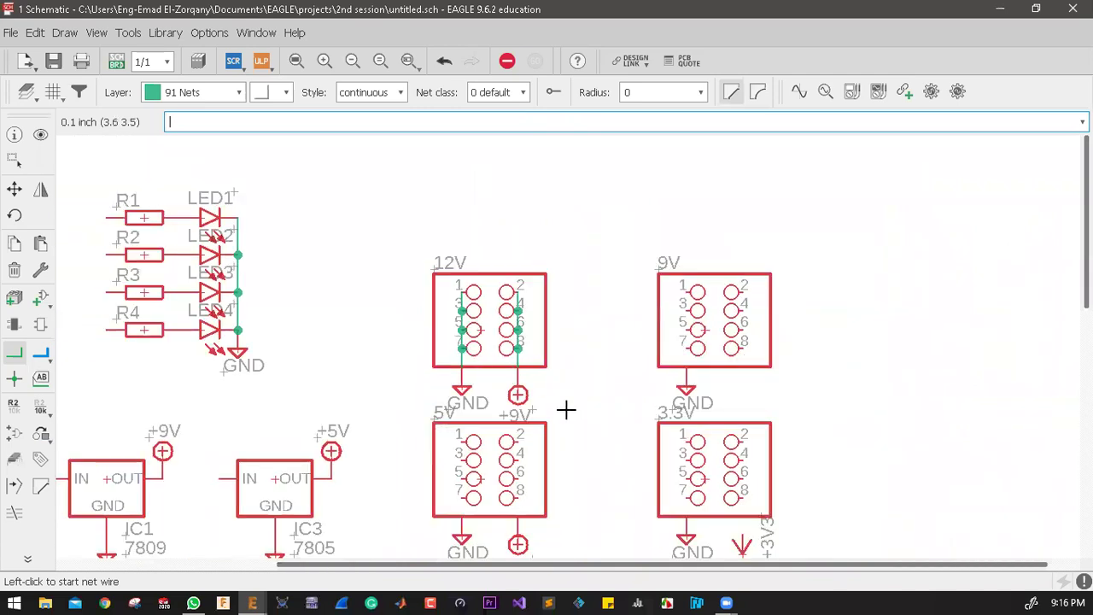
scroll(566, 410, "up", 2)
scroll(667, 405, "down", 3)
scroll(423, 445, "up", 2)
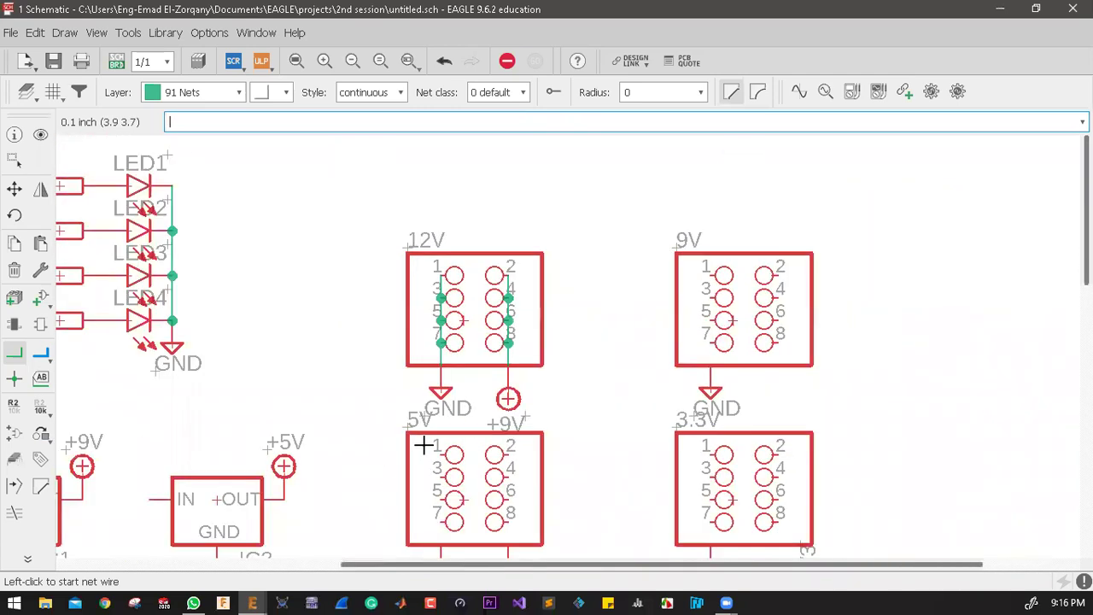
left_click(444, 60)
left_click(14, 189)
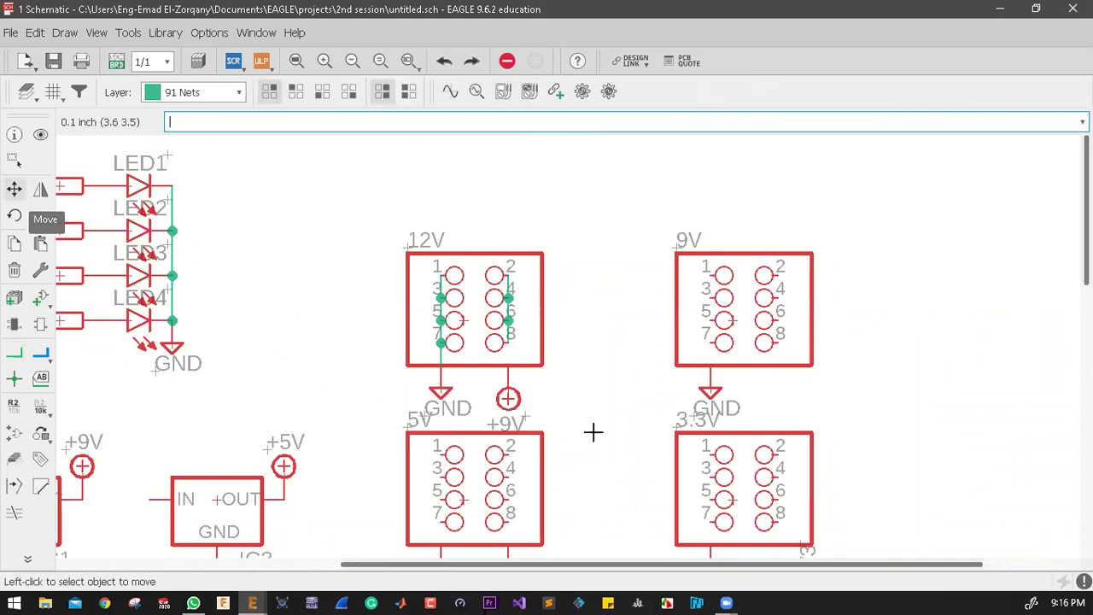
left_click(509, 395)
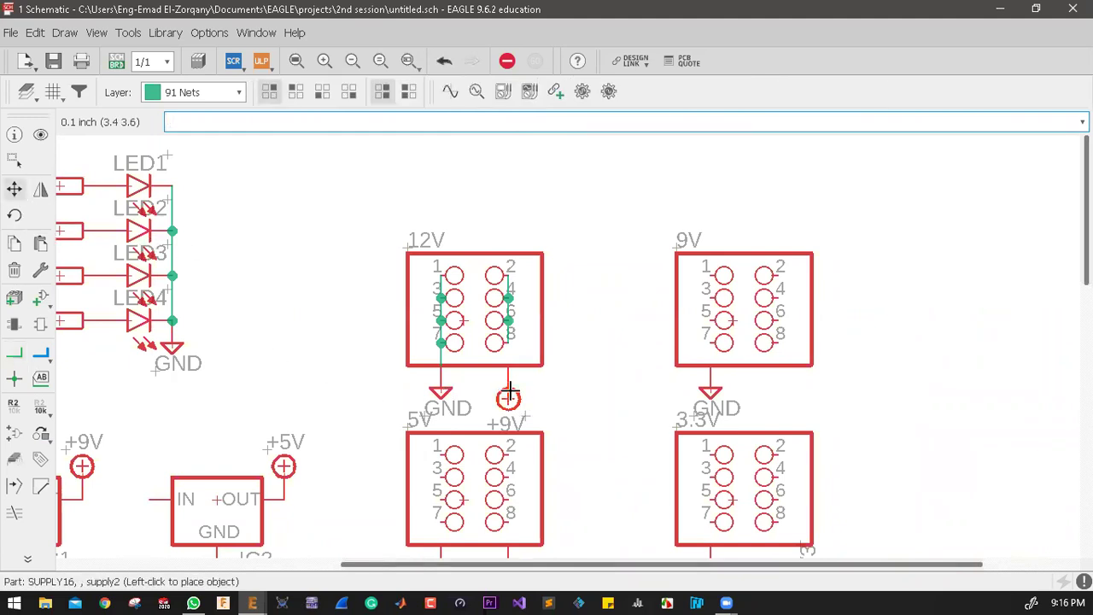
left_click(775, 392)
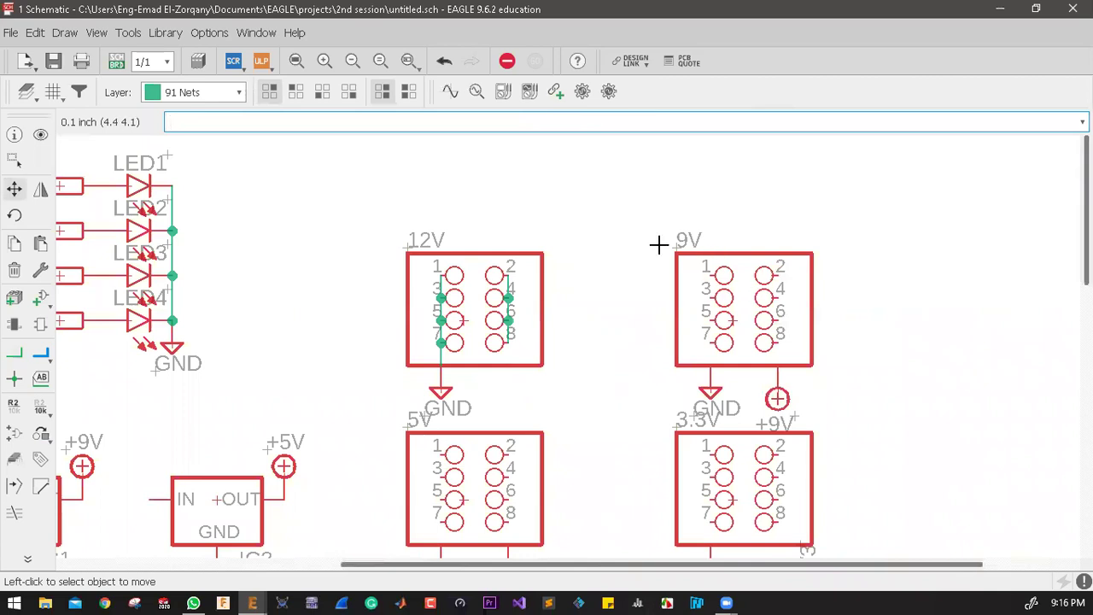
Step: Draw nets on the 9V header from the GND symbol up to pin 1 and from the +9V symbol up to pin 2
left_click(15, 352)
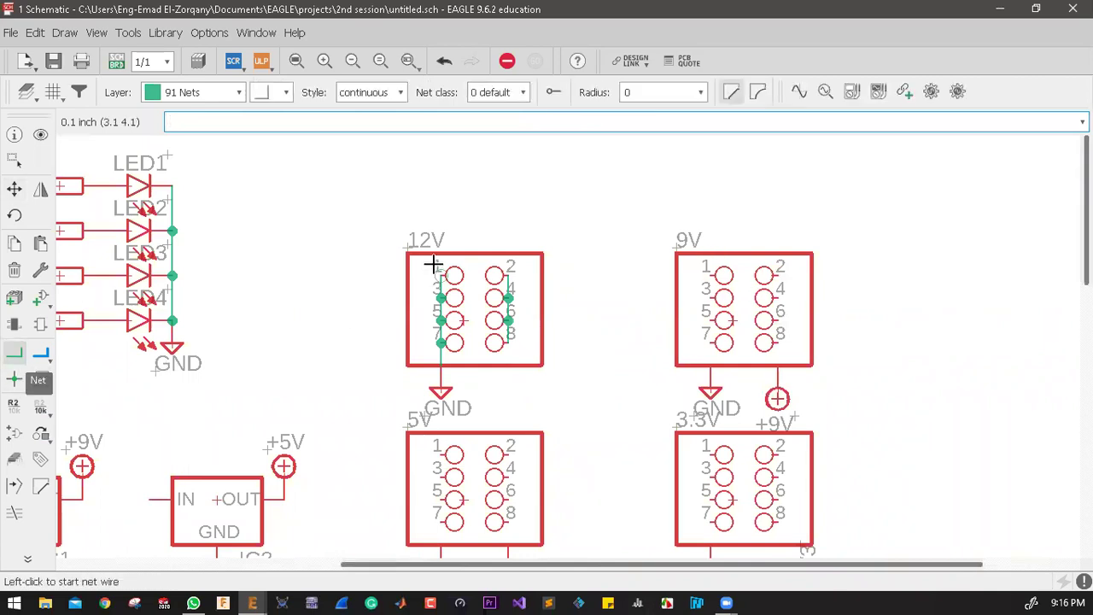
scroll(710, 367, "up", 1)
left_click(709, 363)
left_click(714, 231)
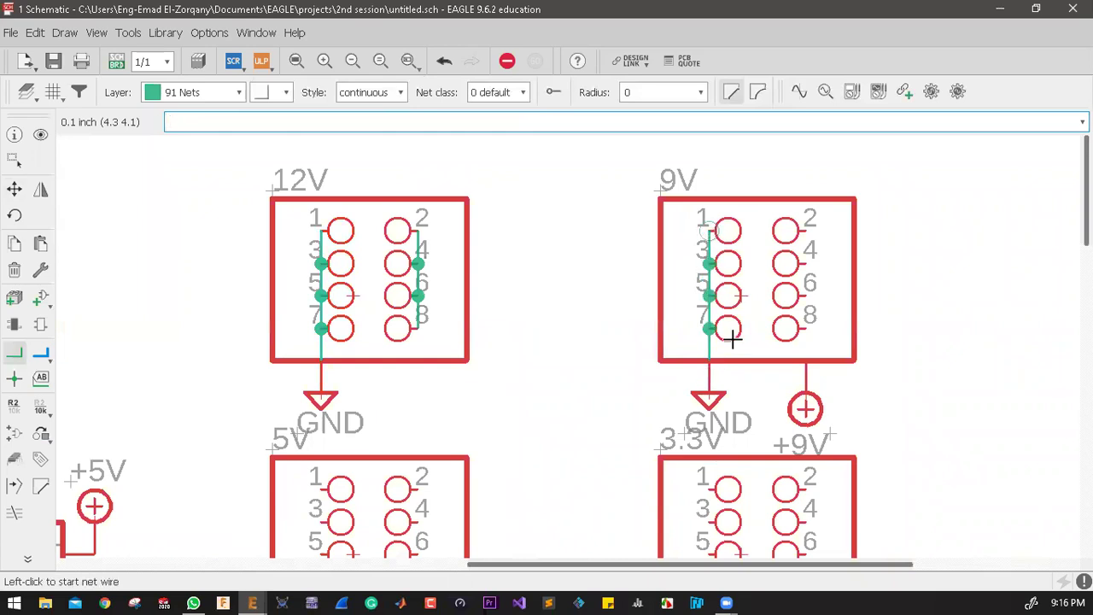
left_click(805, 363)
left_click(805, 224)
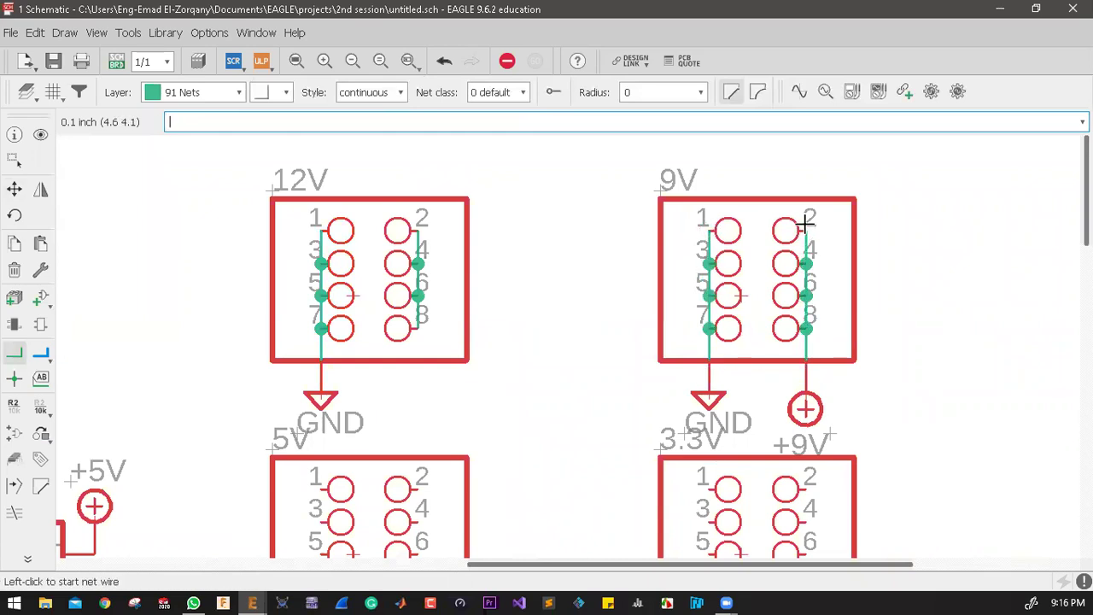
Step: Draw nets on the 3.3V header from the +3V3 symbol up to pin 2 and from the GND symbol up to pin 1
scroll(762, 254, "down", 1)
scroll(763, 298, "down", 2)
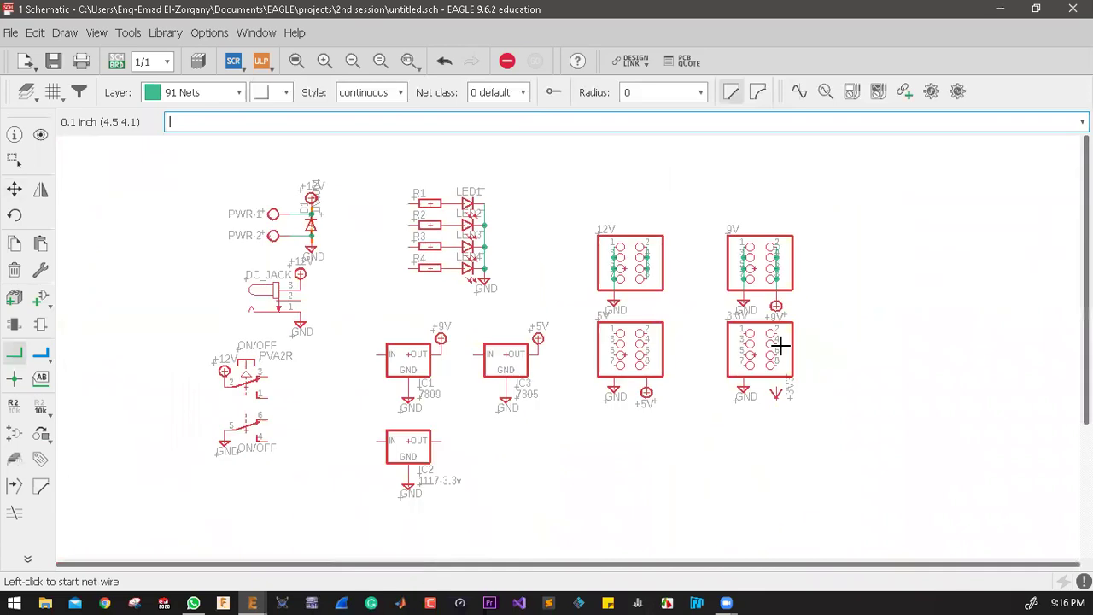
scroll(780, 344, "up", 4)
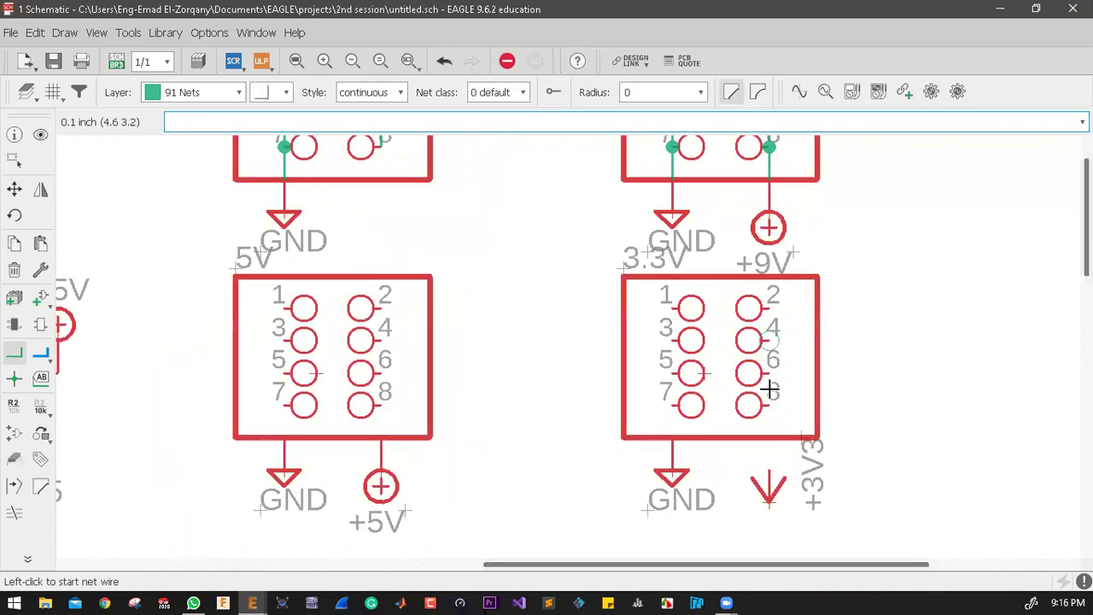
left_click(768, 470)
left_click(768, 308)
left_click(672, 436)
double_click(672, 308)
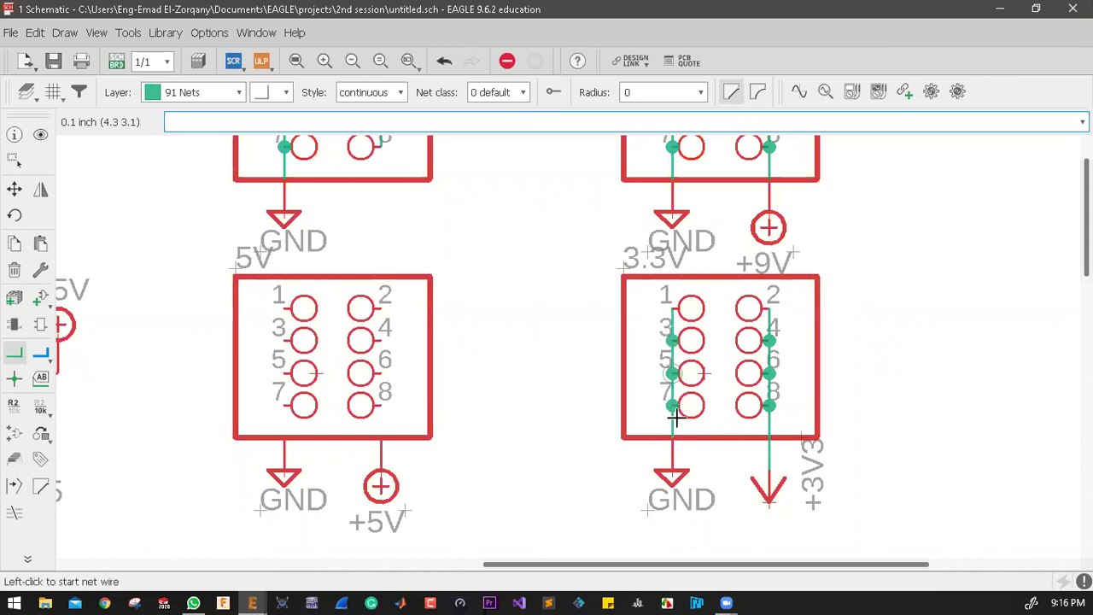
Step: Draw nets on the 5V header from the +5V symbol up to pin 2 and from the GND symbol up to pin 1
left_click(380, 437)
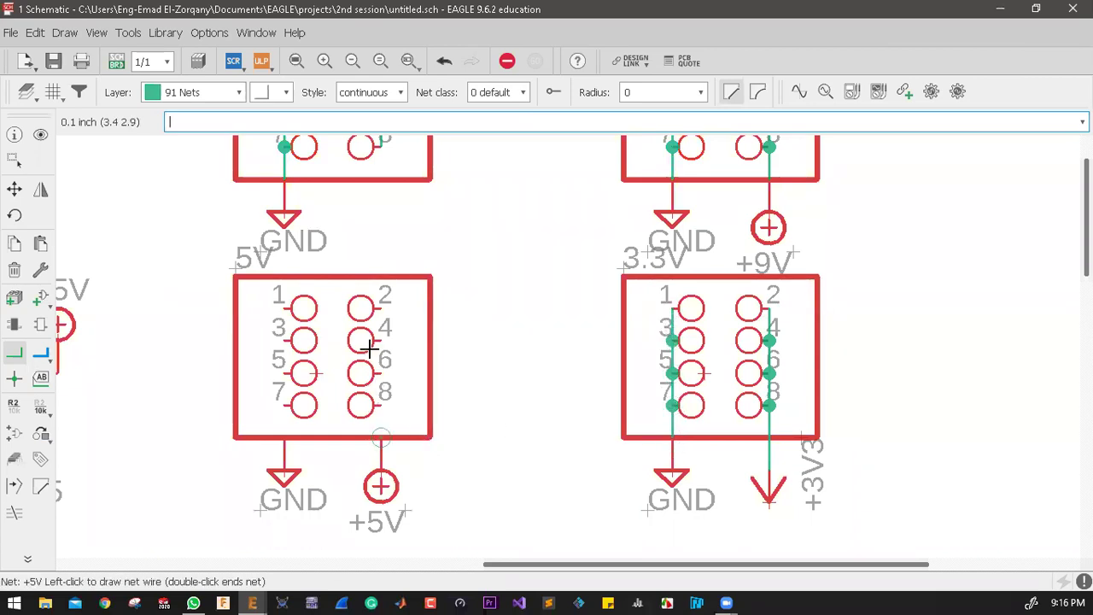
double_click(380, 308)
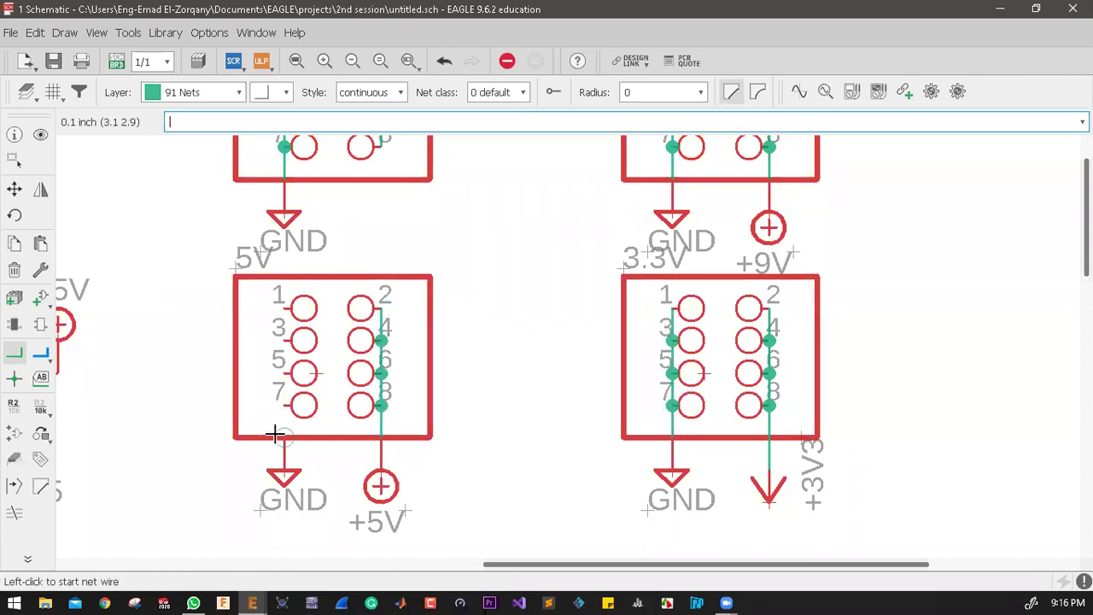
left_click(281, 435)
double_click(284, 309)
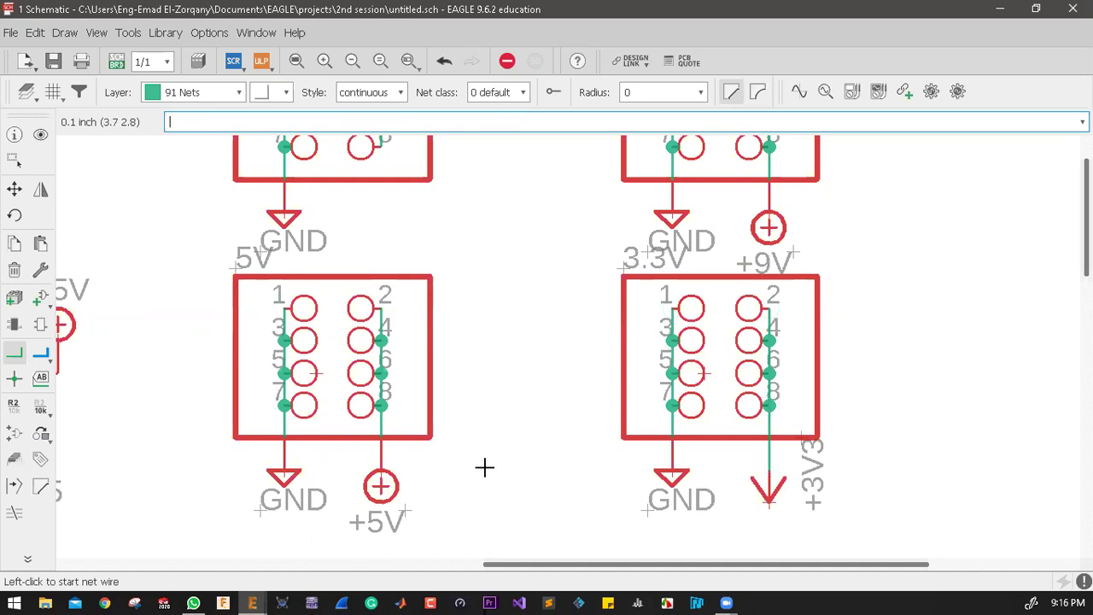
Step: Move diode D1's 1N4004 value label to its right and its D1 name label to its left, clear of the symbol
scroll(384, 537, "down", 4)
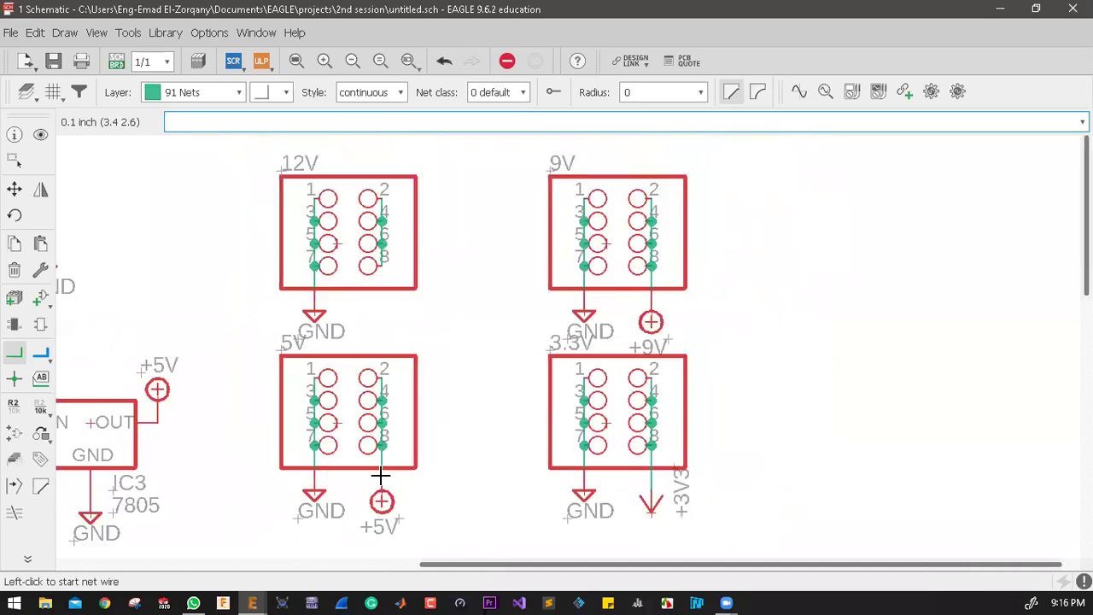
scroll(328, 401, "up", 5)
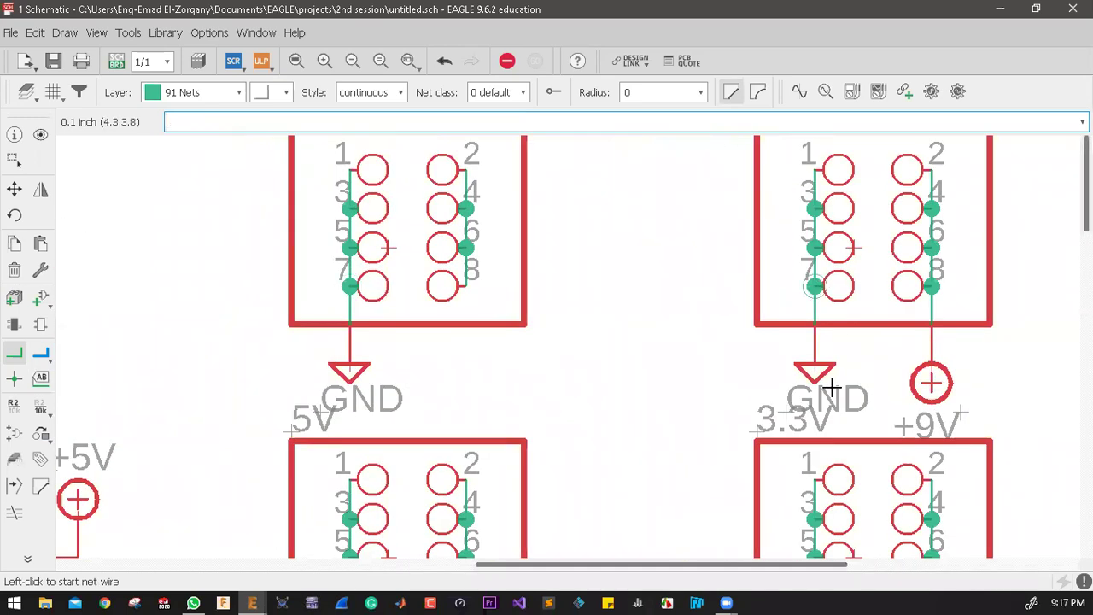
scroll(974, 396, "down", 3)
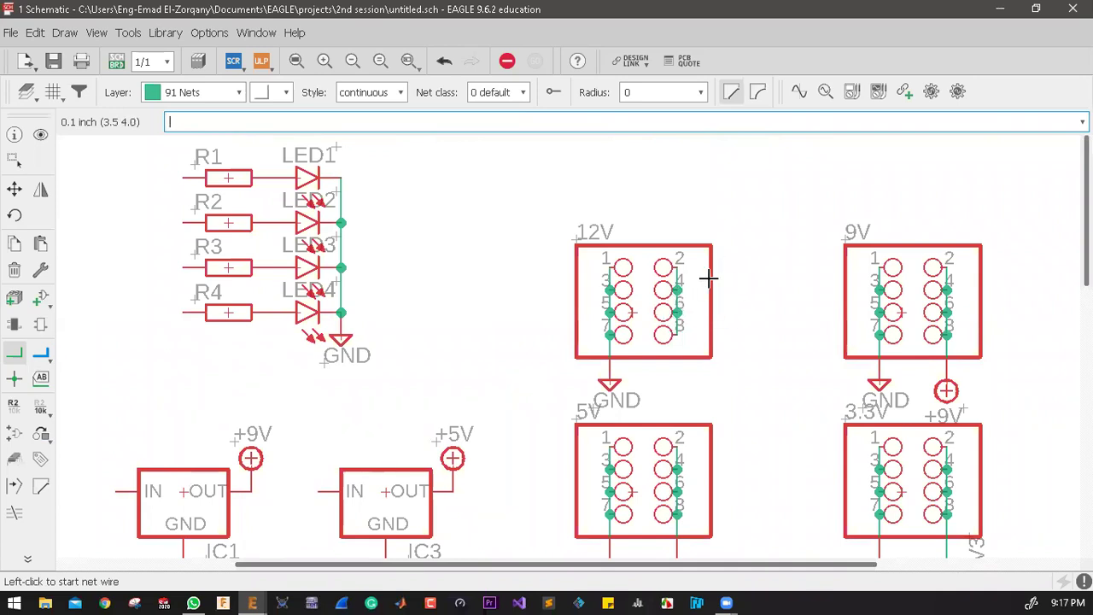
scroll(708, 276, "down", 3)
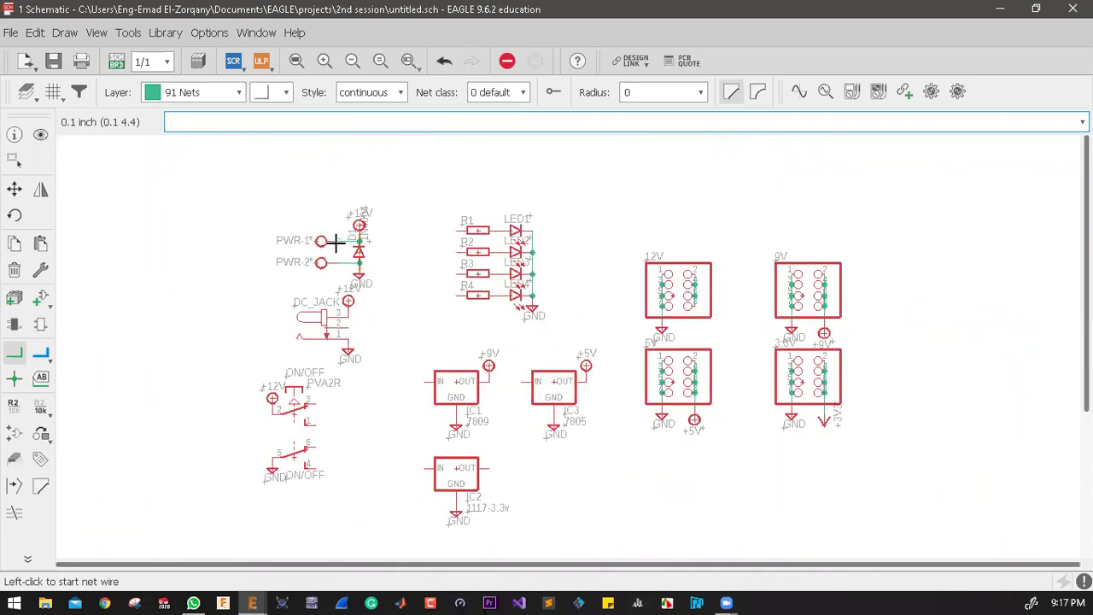
scroll(334, 243, "up", 3)
left_click(14, 189)
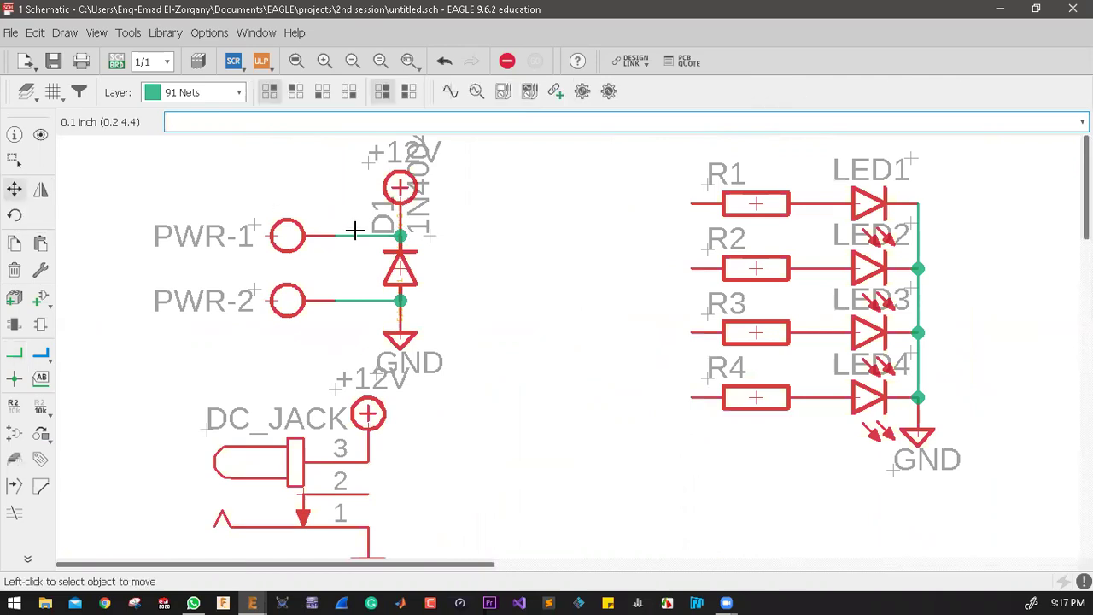
left_click(420, 243)
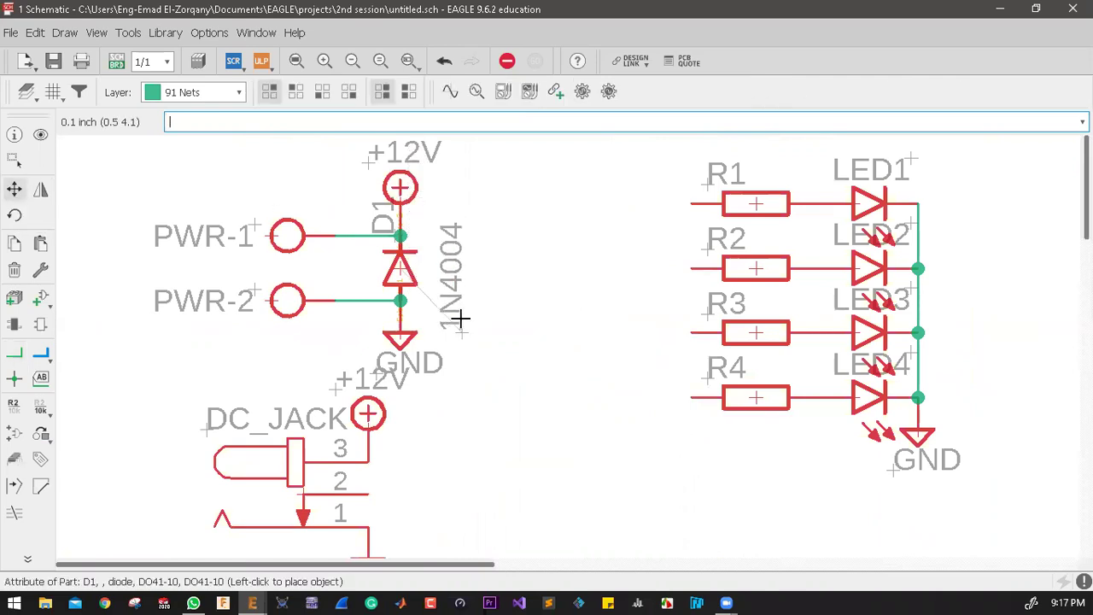
left_click(459, 319)
left_click(392, 234)
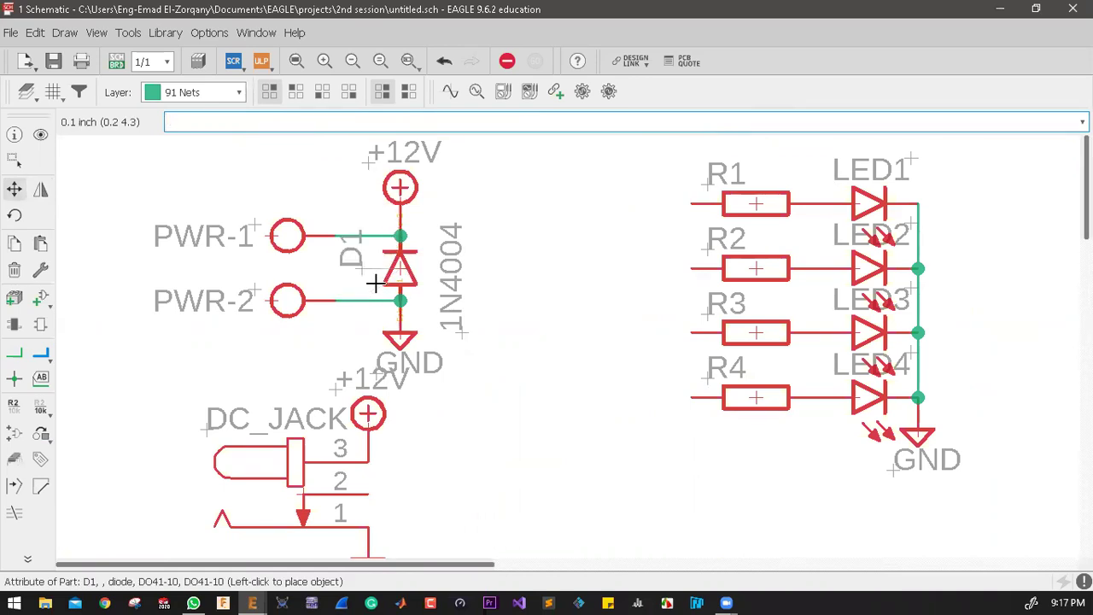
left_click(372, 282)
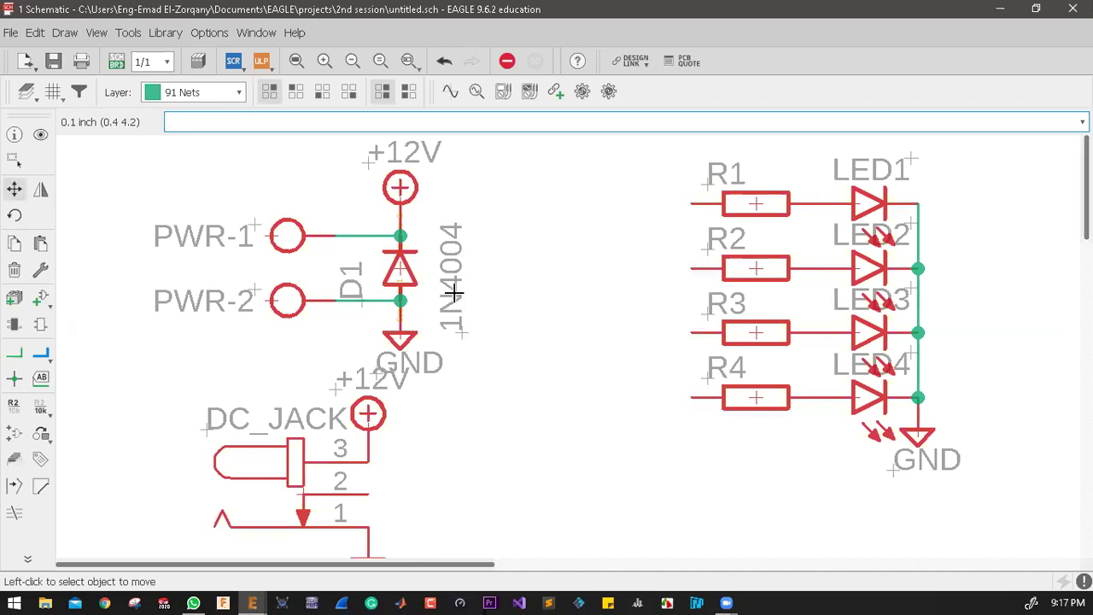
Step: Move the DC jack's +12V and GND labels to the right of their supply symbols and the DC_JACK name below the jack
scroll(461, 286, "down", 1)
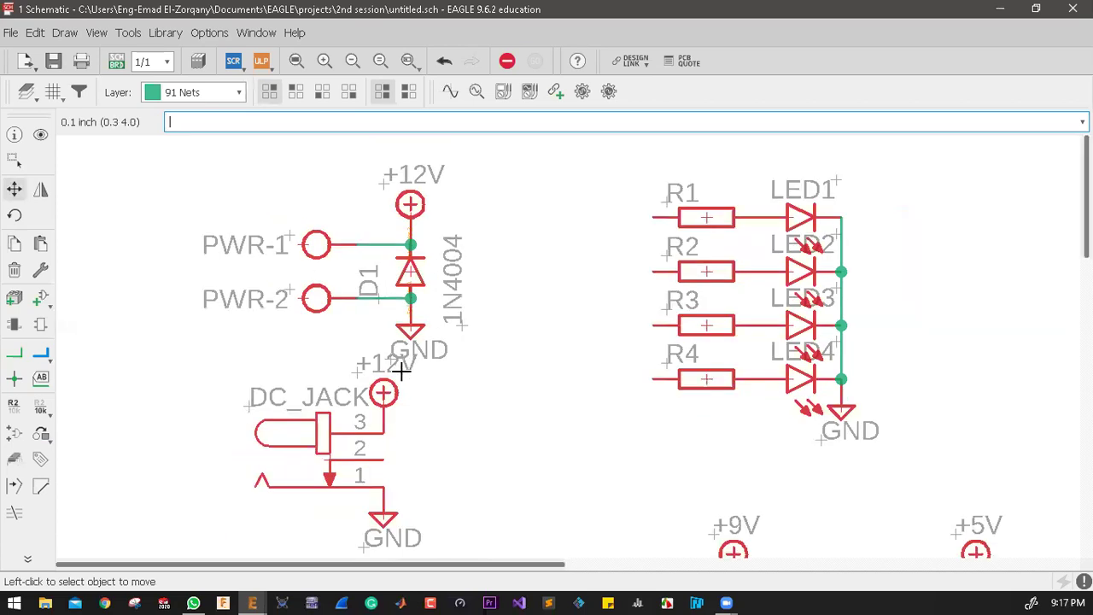
left_click(353, 374)
left_click(412, 406)
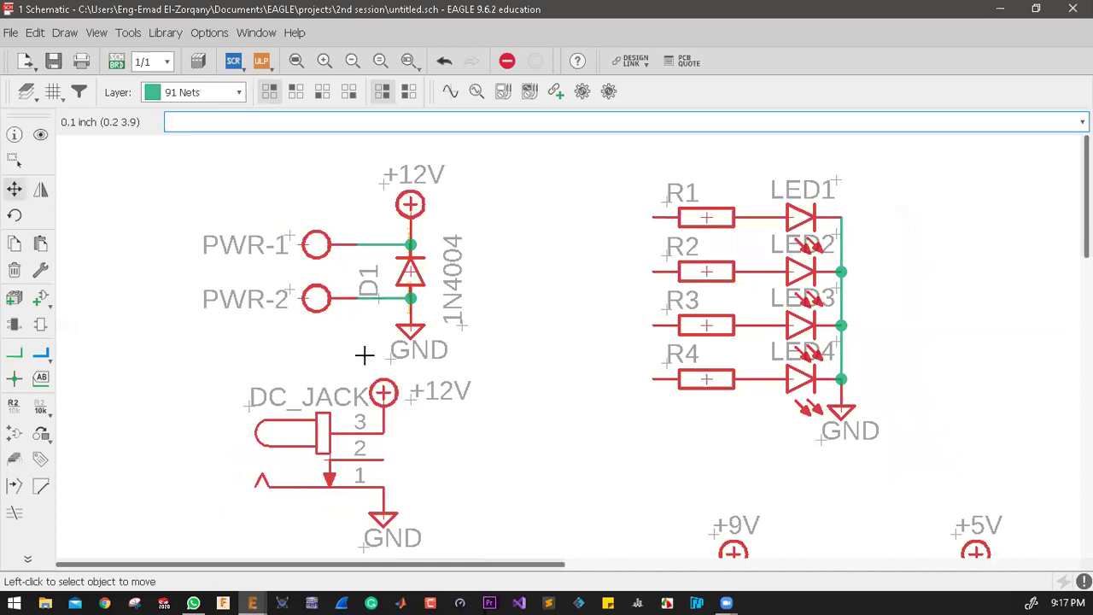
scroll(375, 376, "down", 2)
scroll(358, 456, "up", 3)
left_click(360, 452)
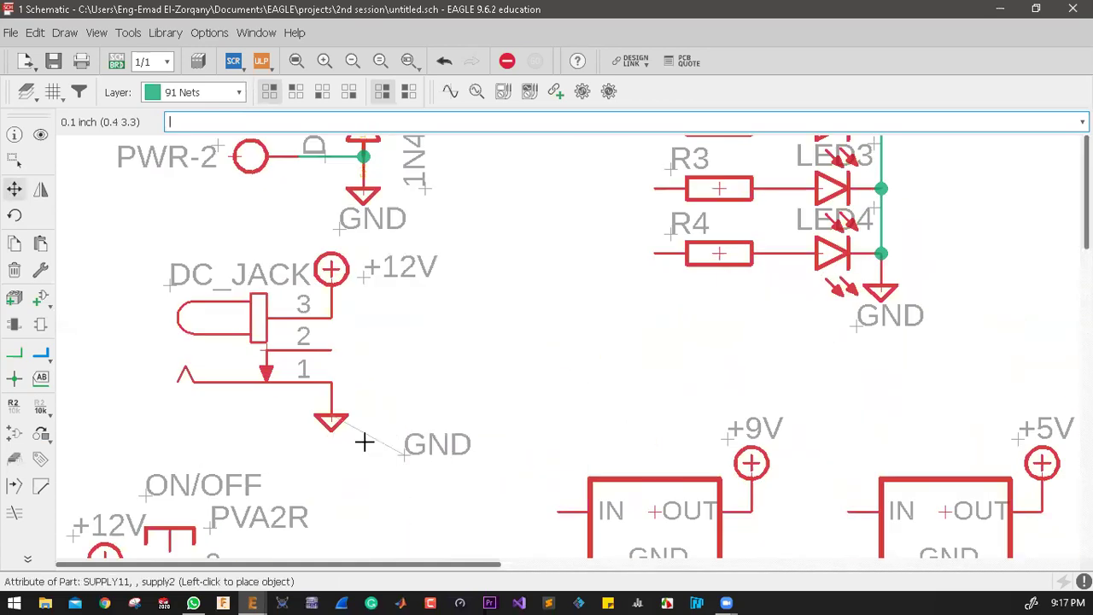
left_click(332, 410)
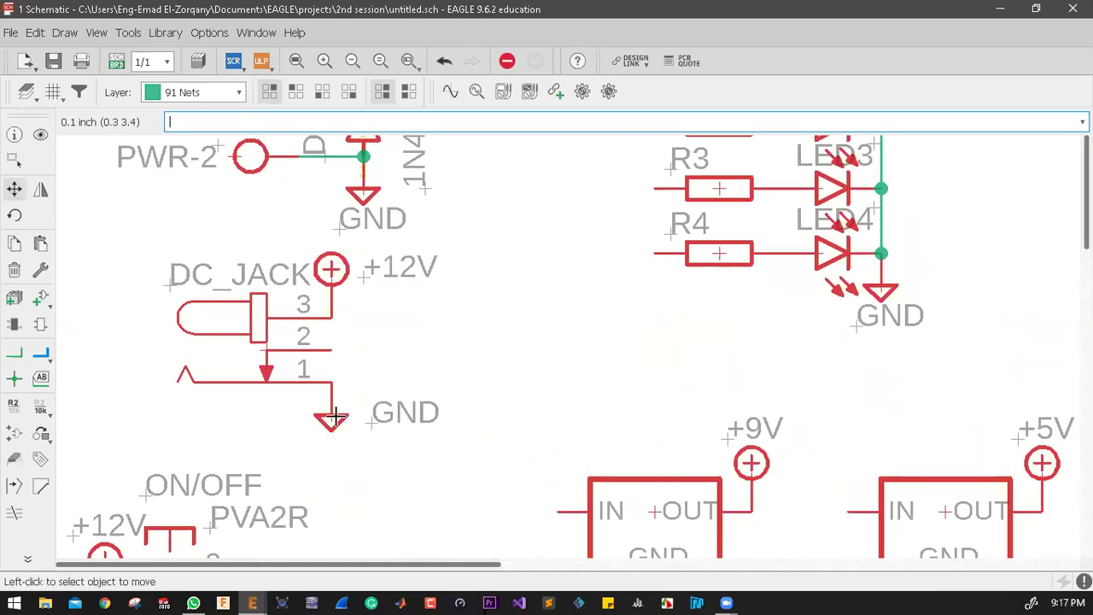
left_click(204, 287)
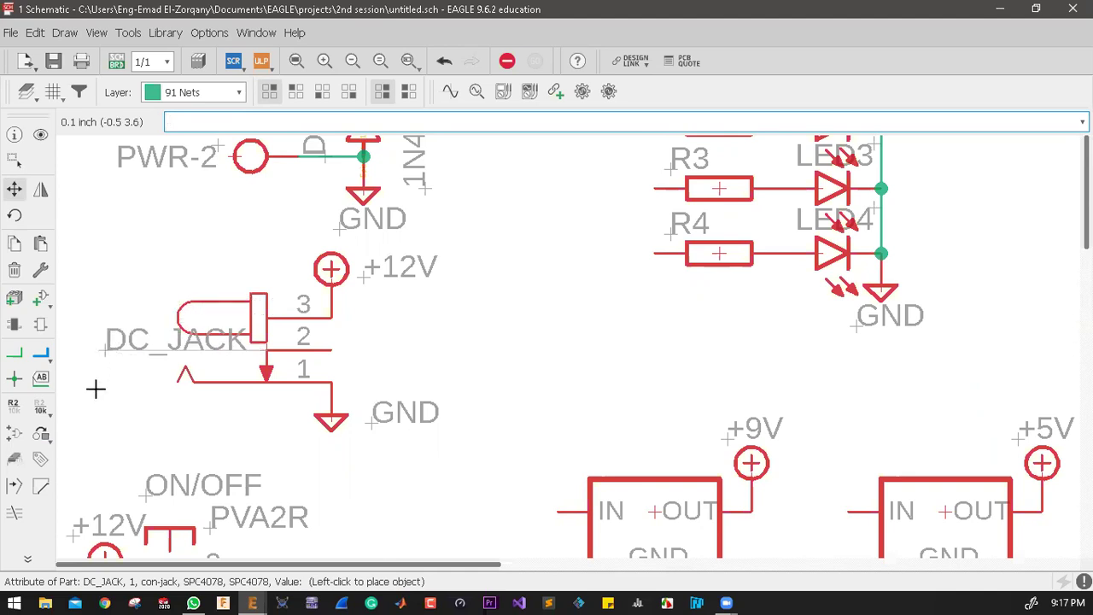
left_click(159, 410)
Step: Examine the whole schematic for label placement and parts that still need wiring
scroll(489, 291, "down", 1)
scroll(489, 291, "down", 2)
scroll(324, 236, "up", 1)
scroll(328, 239, "down", 1)
scroll(434, 193, "up", 2)
scroll(434, 187, "down", 3)
scroll(434, 182, "up", 2)
scroll(434, 183, "down", 1)
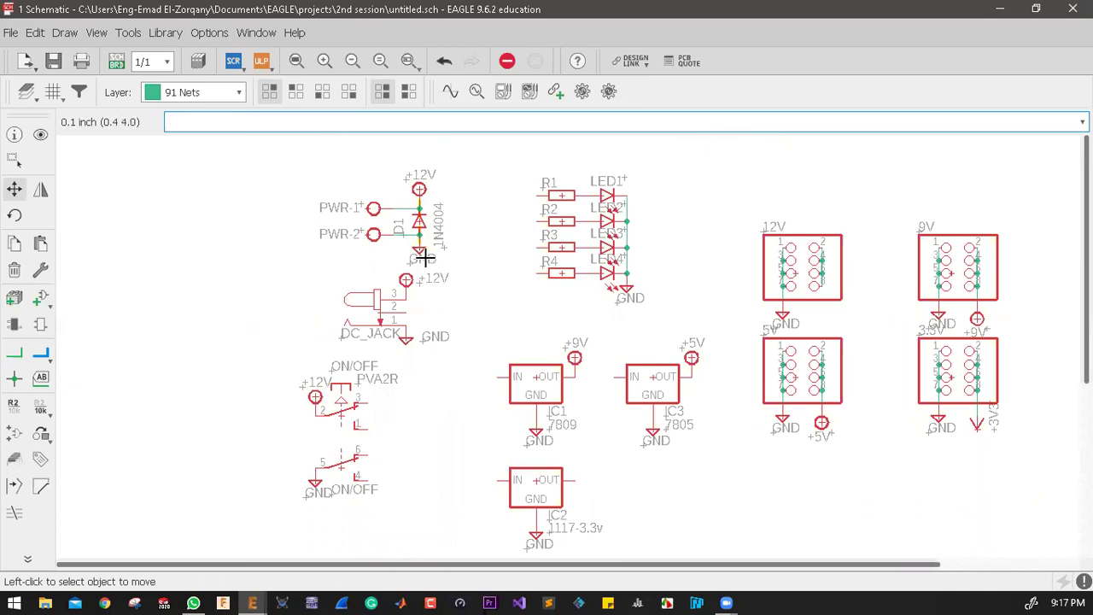
scroll(415, 256, "down", 1)
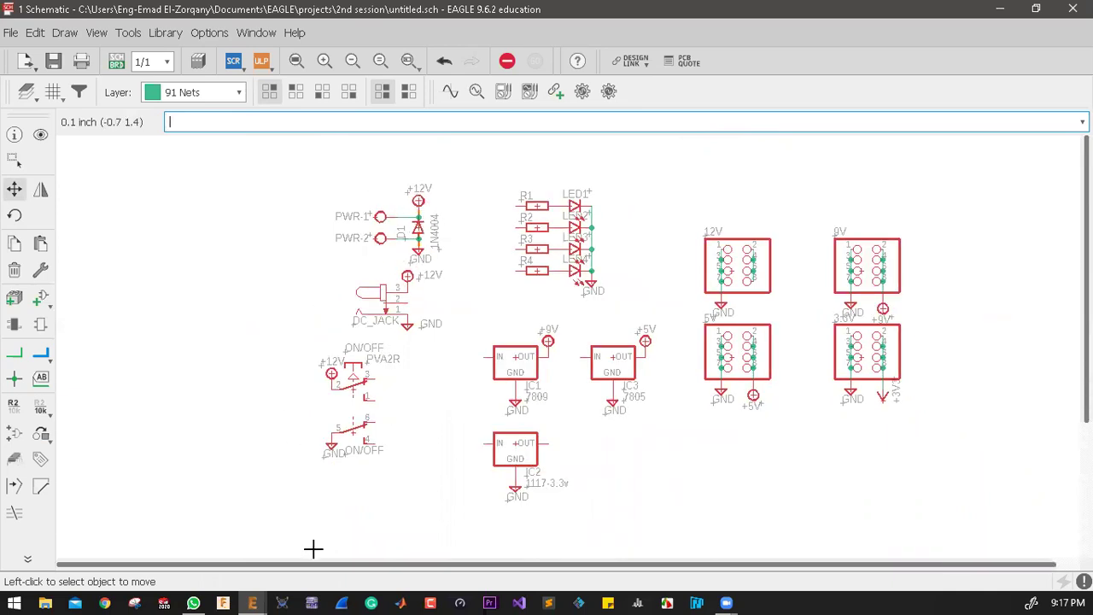
Step: Draw a short horizontal net extending right from pin 1 of the ON/OFF switch
scroll(350, 368, "up", 5)
scroll(226, 333, "down", 3)
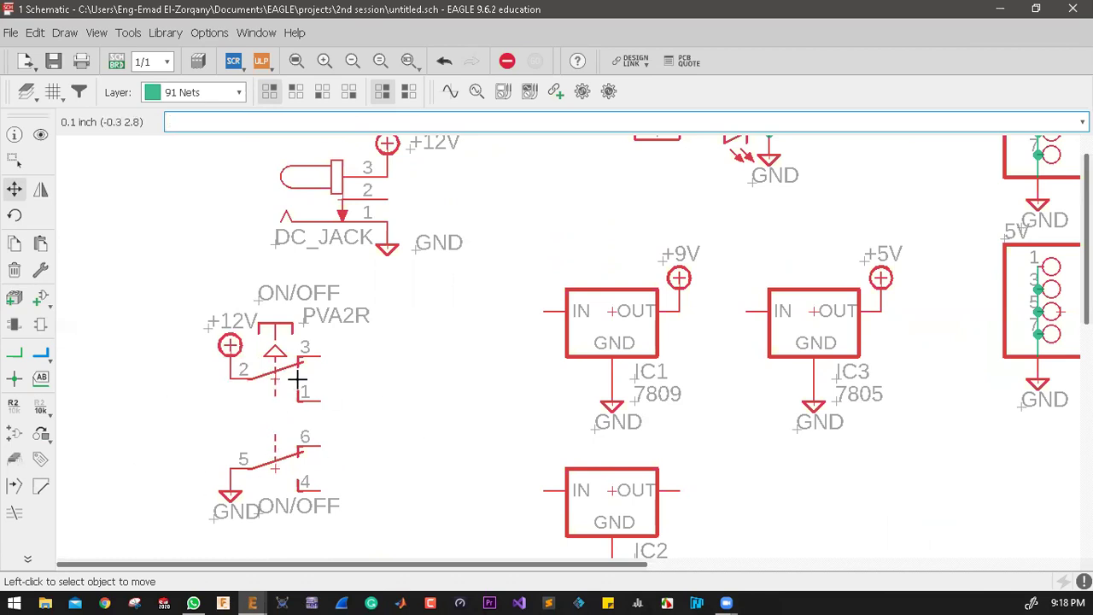
left_click(13, 352)
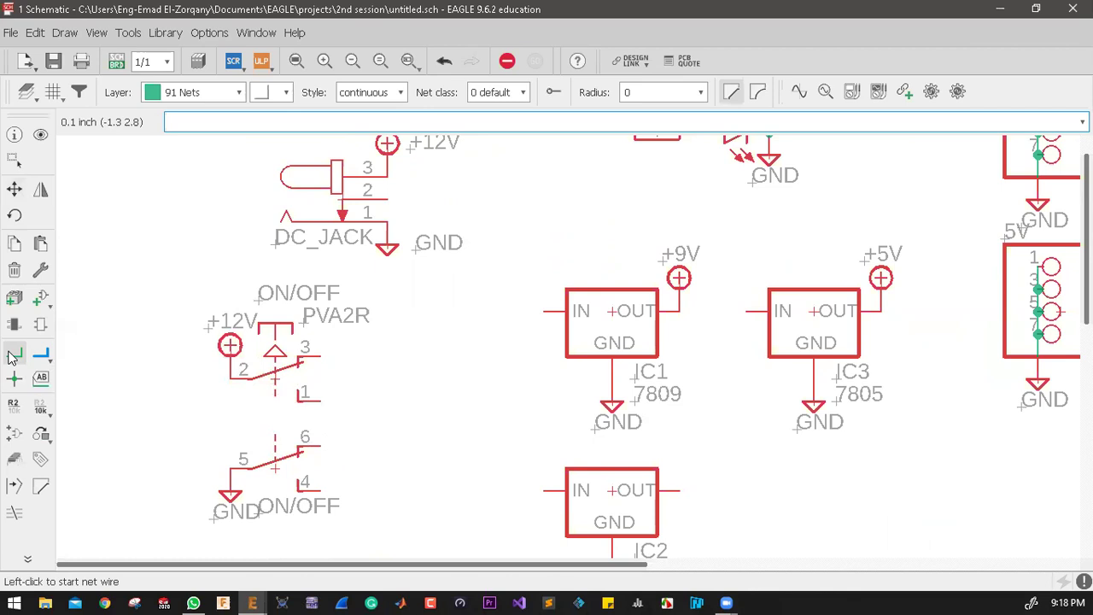
left_click(321, 401)
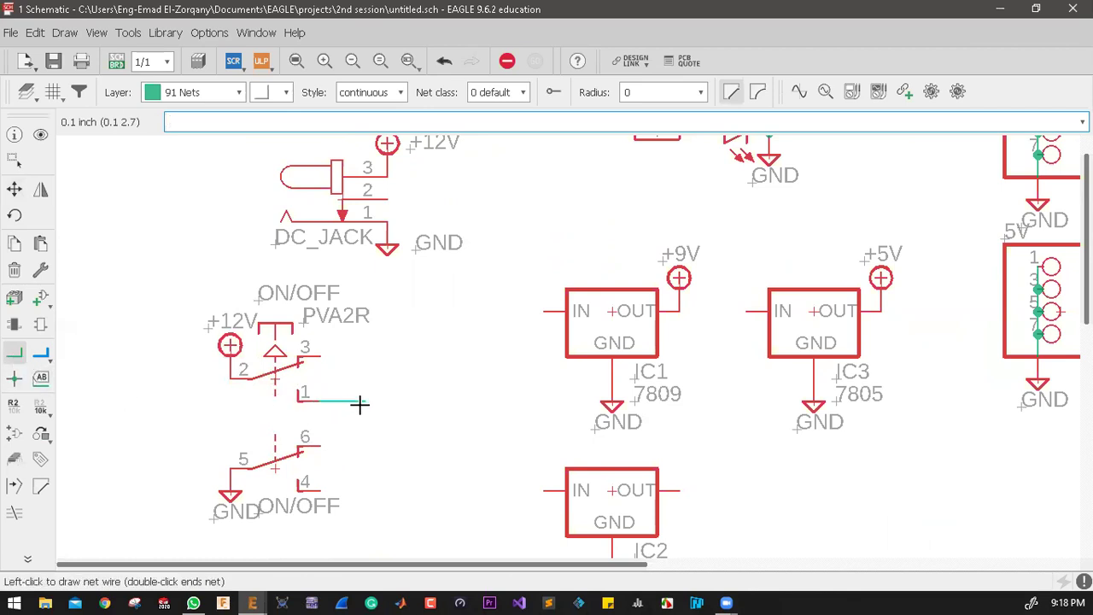
double_click(359, 403)
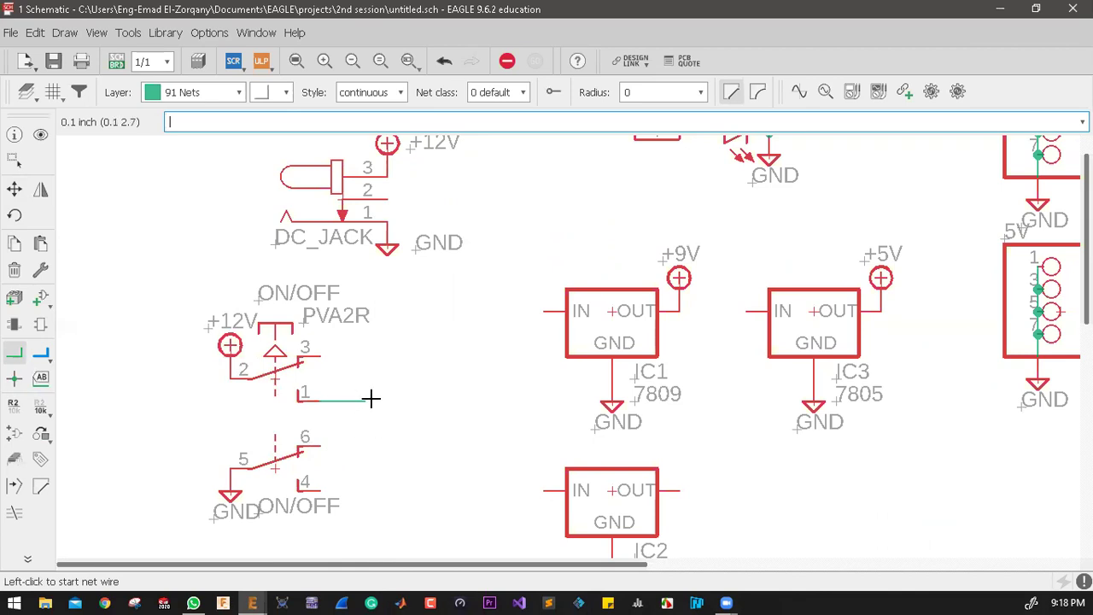
Step: Draw a short horizontal net extending right from pin 4 of the ON/OFF switch
left_click(321, 488)
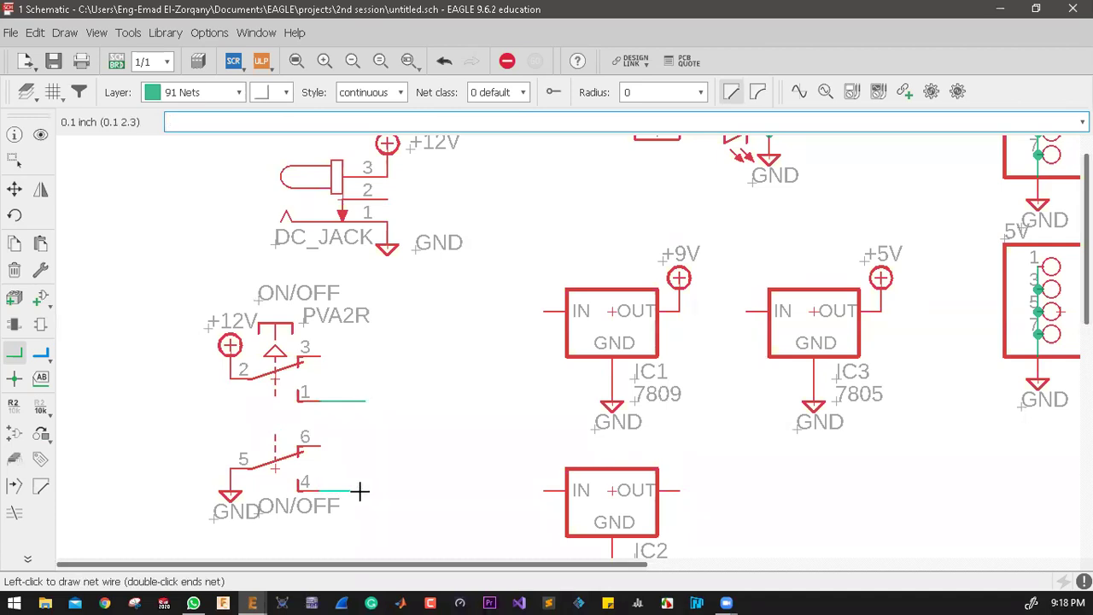
double_click(359, 491)
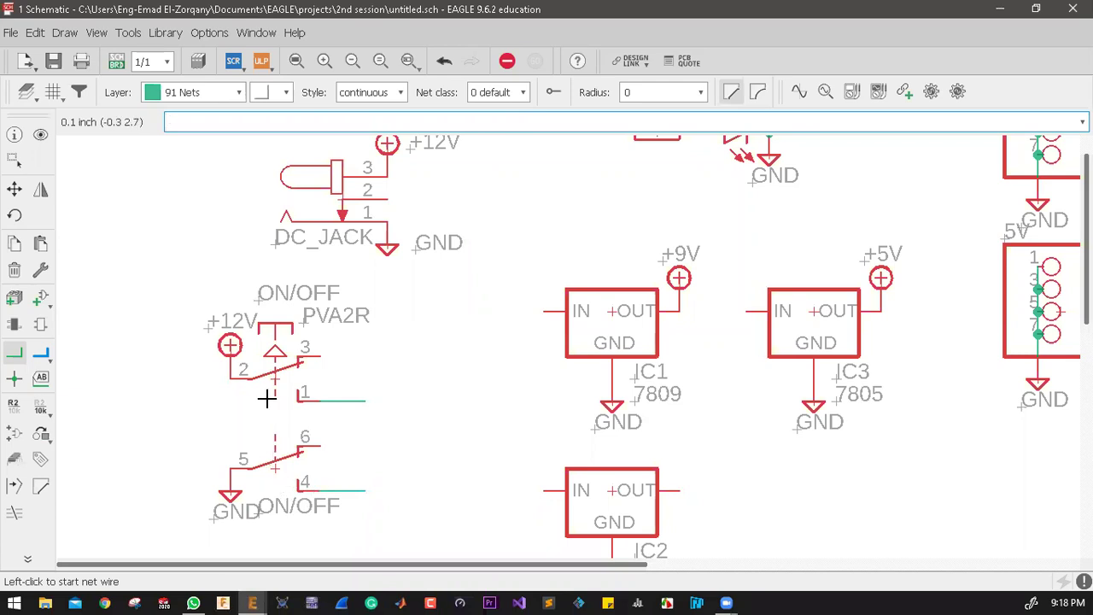
scroll(263, 395, "up", 5)
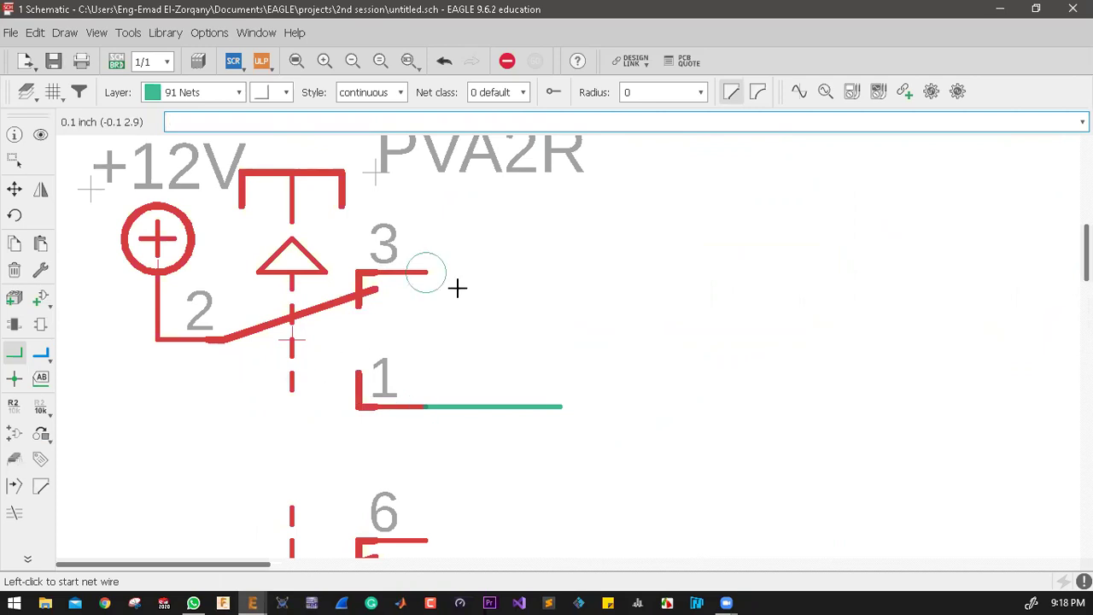
scroll(456, 288, "down", 3)
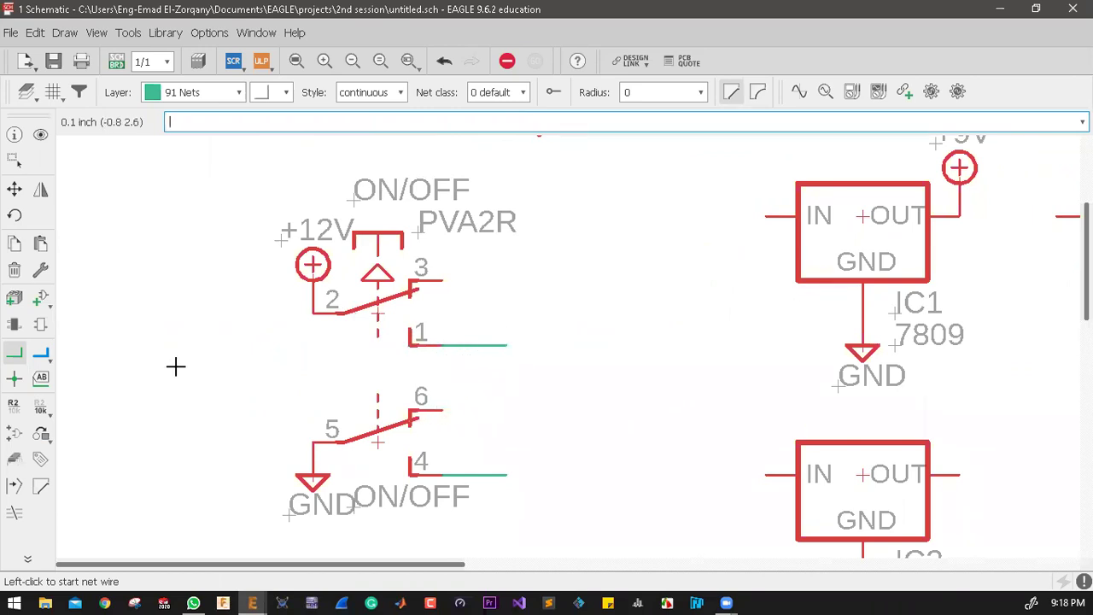
Step: Place a framed cross-reference label for the net on pin 1 of the ON/OFF switch at the net's free end
left_click(41, 377)
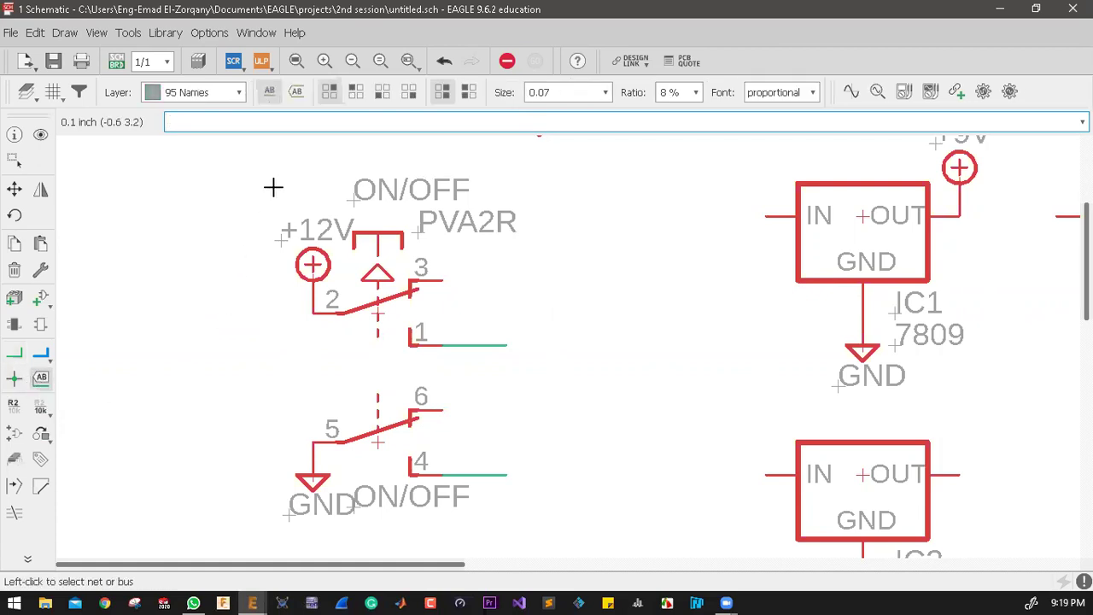
left_click(298, 92)
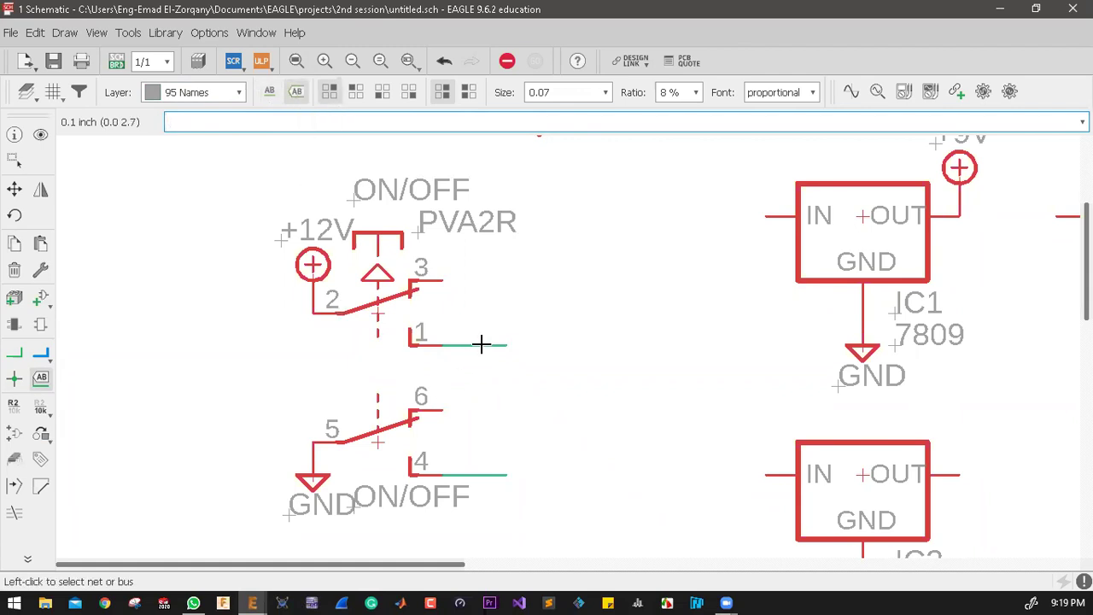
left_click(481, 344)
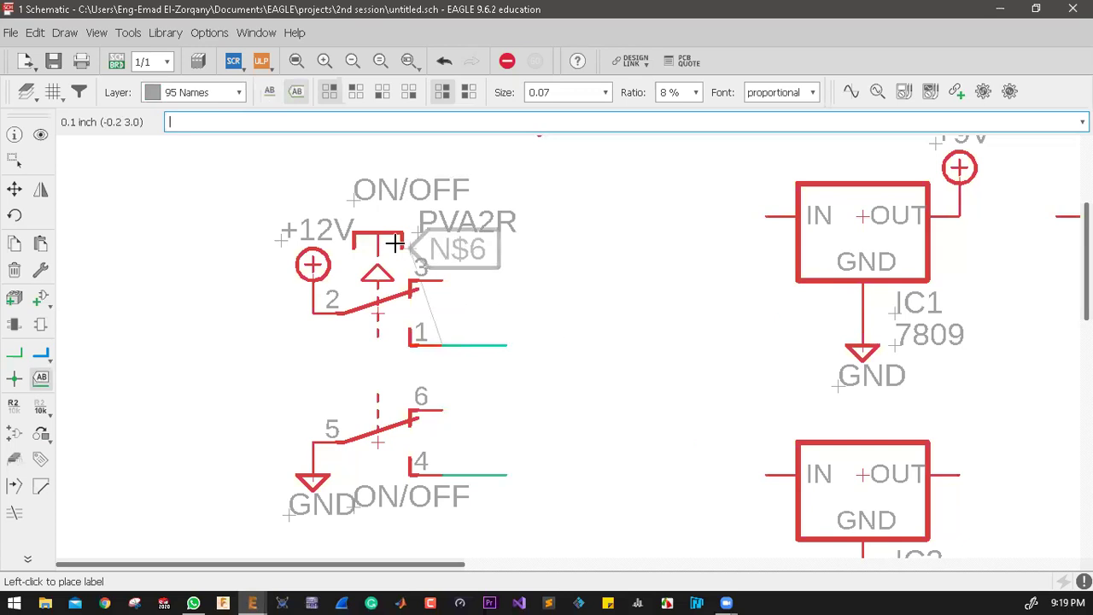
left_click(16, 416)
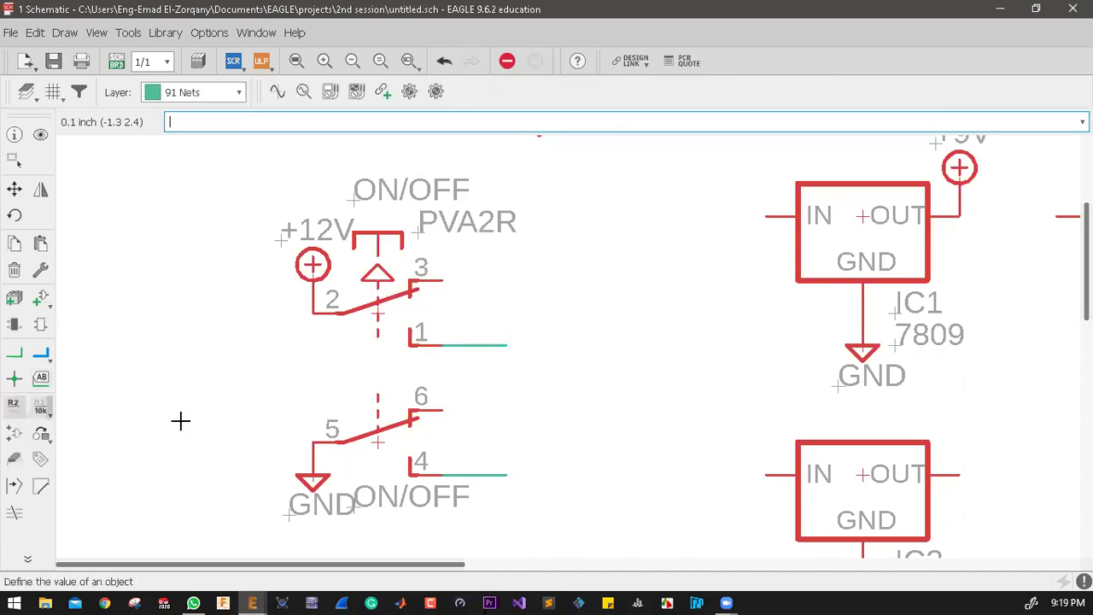
left_click(501, 349)
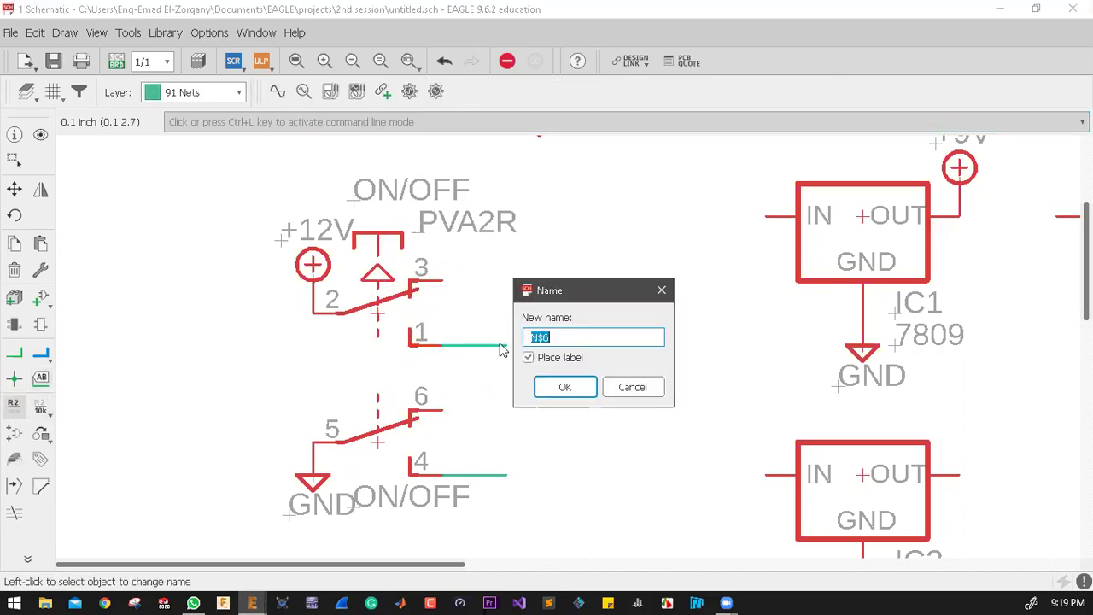
left_click(564, 388)
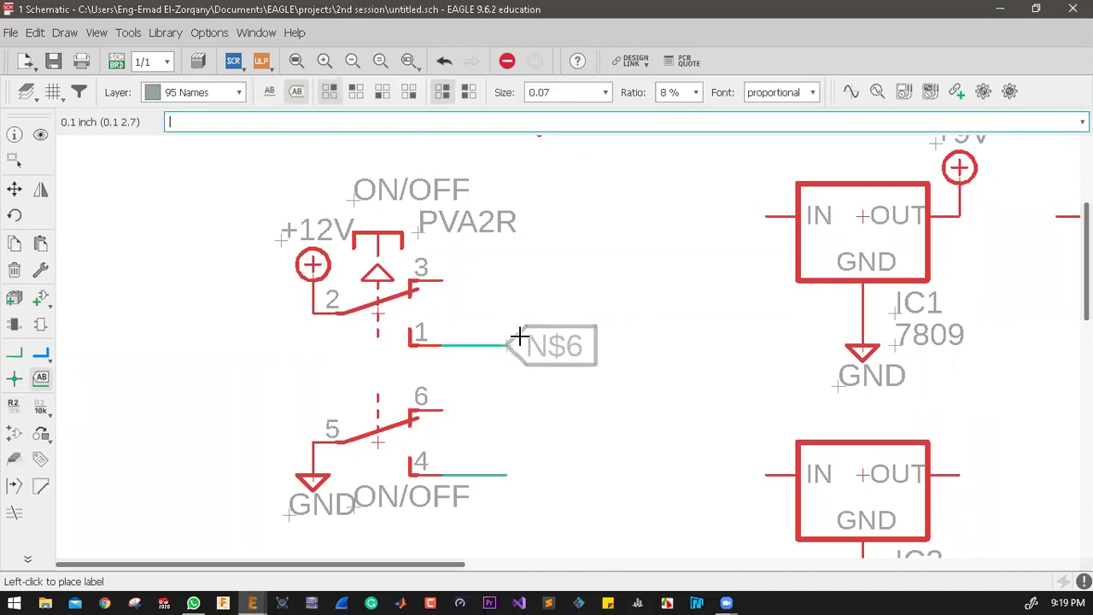
left_click(519, 337)
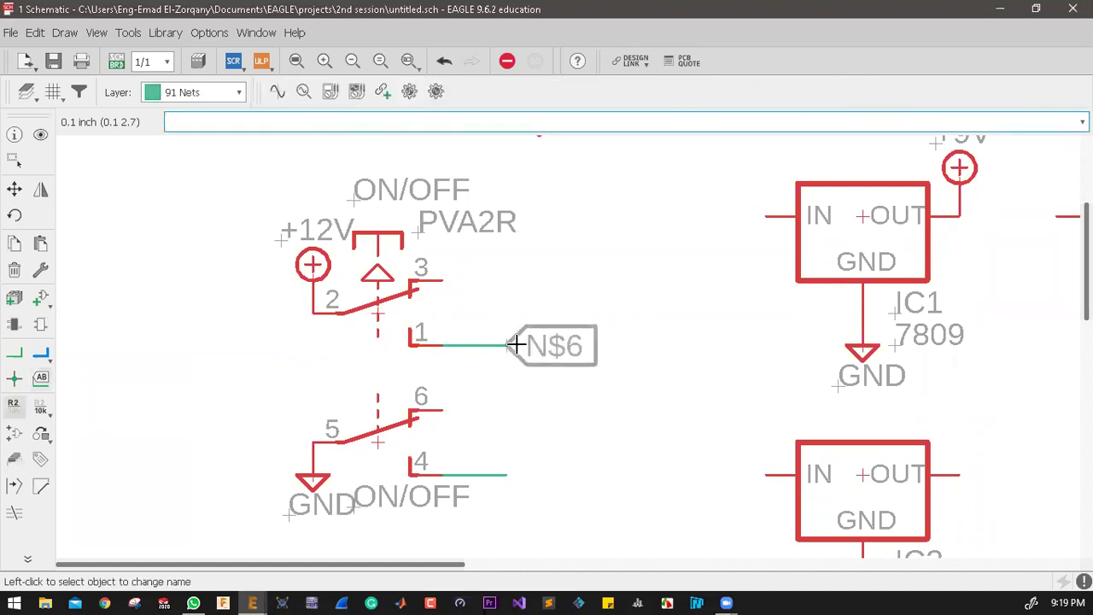
Step: Rename the labelled net on pin 1 of the ON/OFF switch as ++12V
left_click(15, 411)
left_click(509, 341)
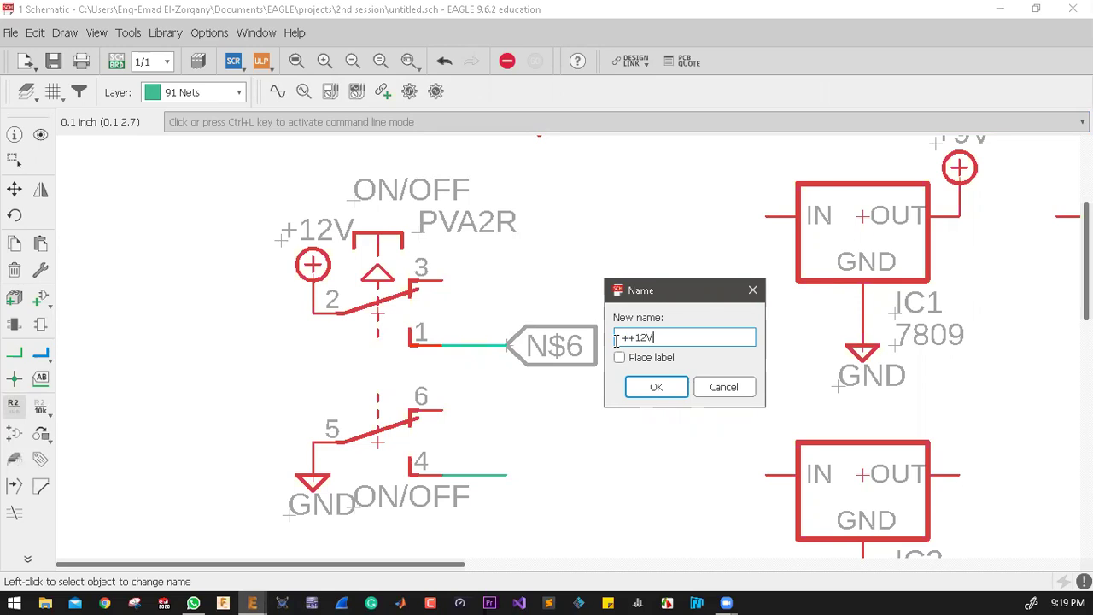
key("Return")
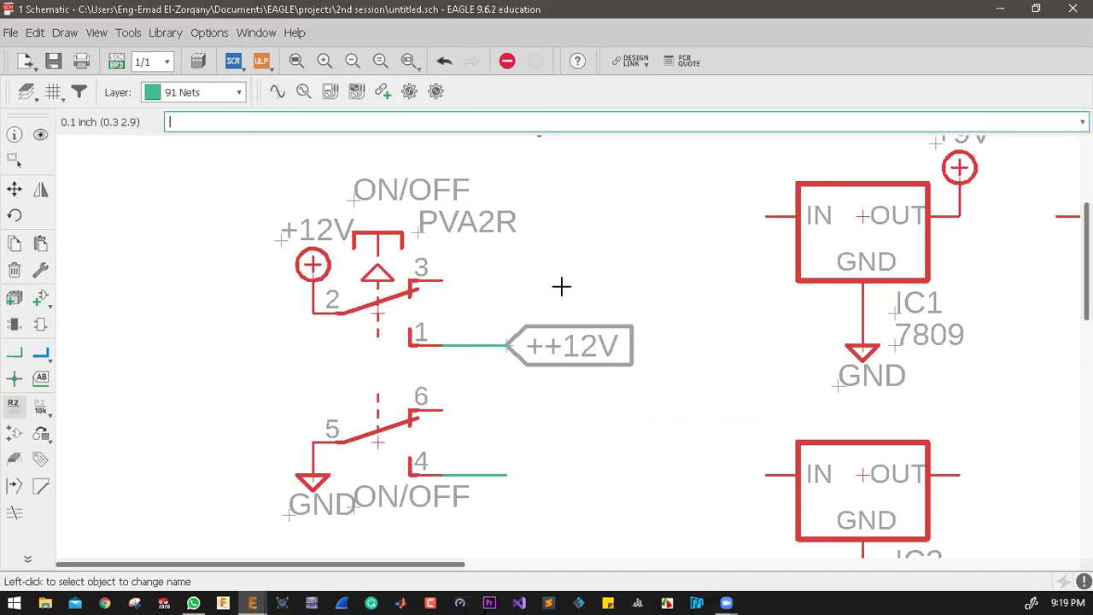
Step: Move the GND symbol down from pin 5 of the ON/OFF switch and delete the net still joining them
scroll(561, 286, "down", 2)
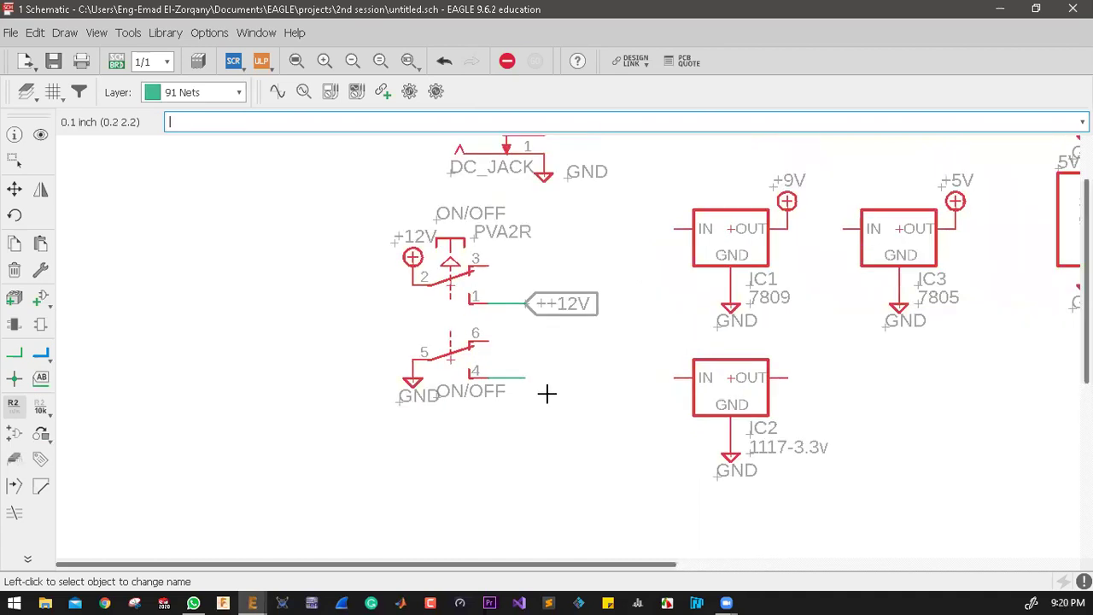
scroll(547, 393, "up", 2)
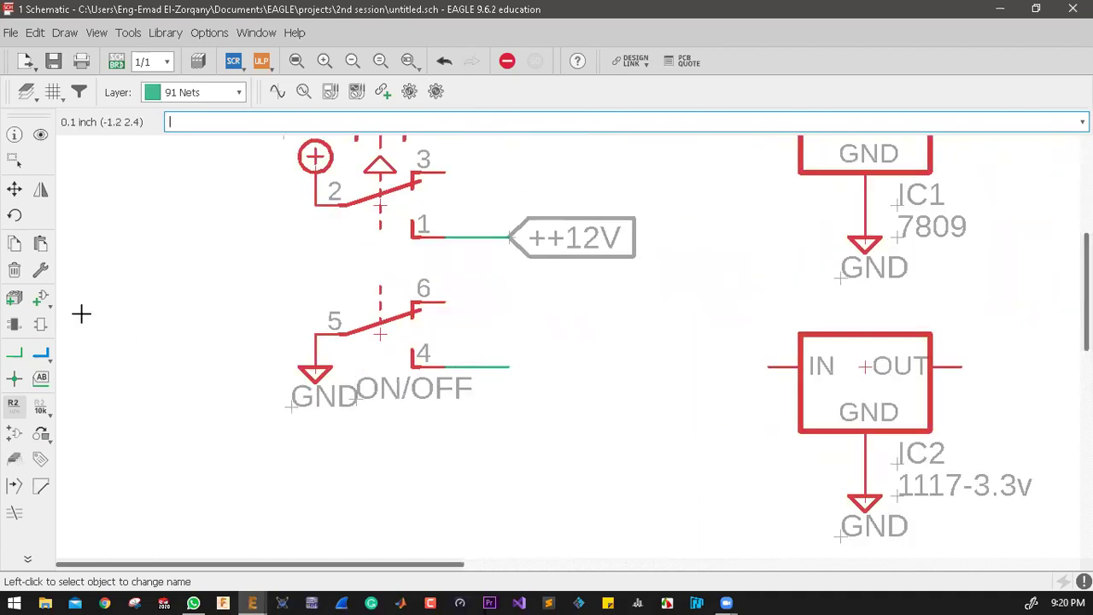
left_click(13, 188)
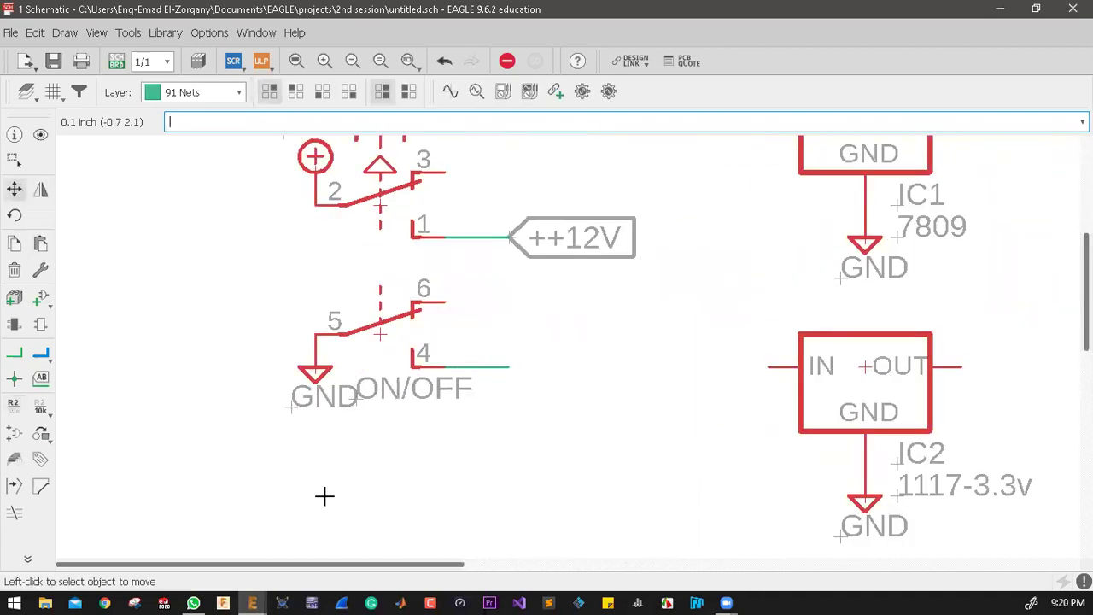
left_click(313, 370)
left_click(314, 468)
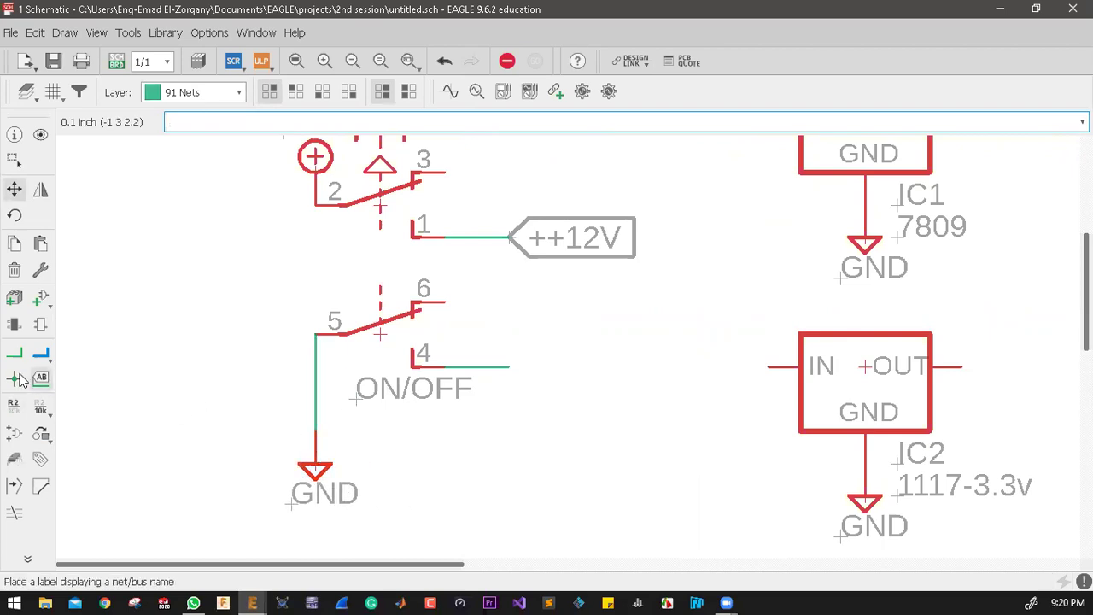
left_click(13, 271)
left_click(315, 380)
Step: Attach the loose GND symbol to the end of the switch's pin 4 net, declining to rename the net segment
left_click(13, 189)
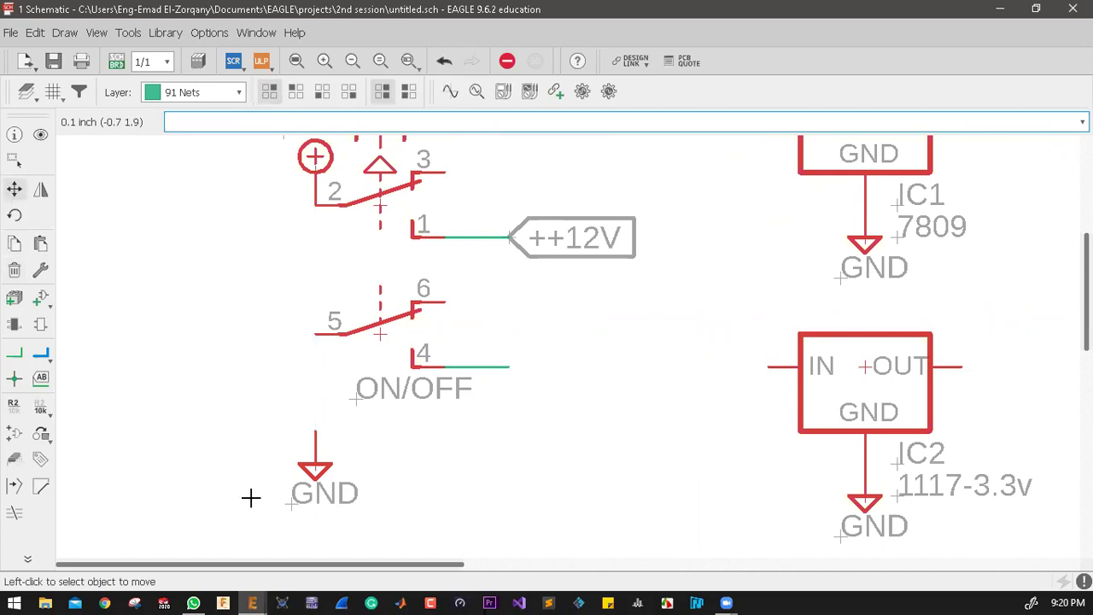
left_click(315, 468)
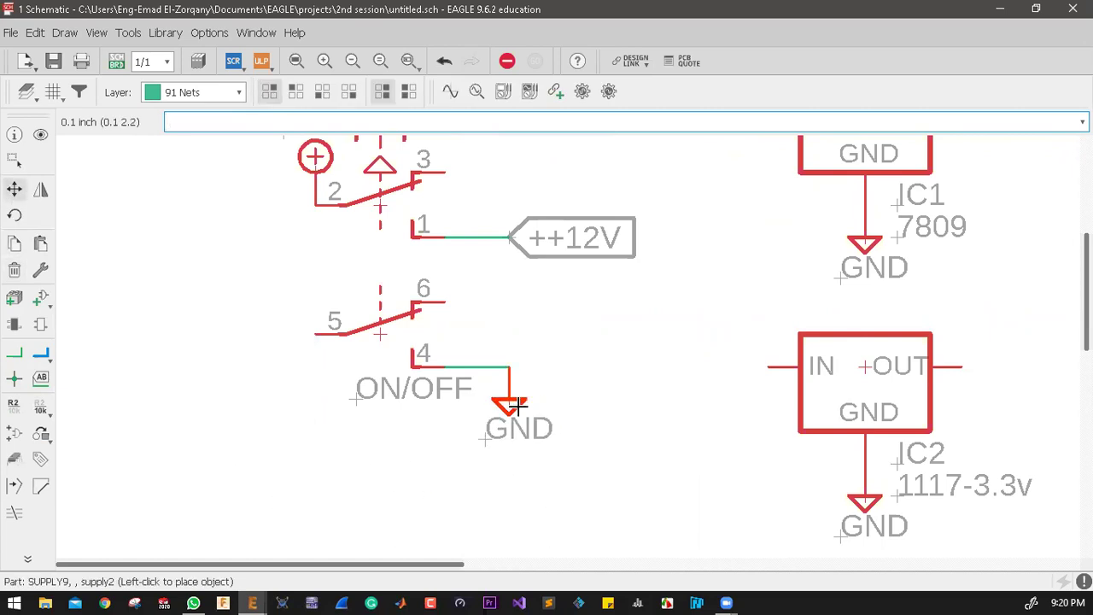
left_click(519, 406)
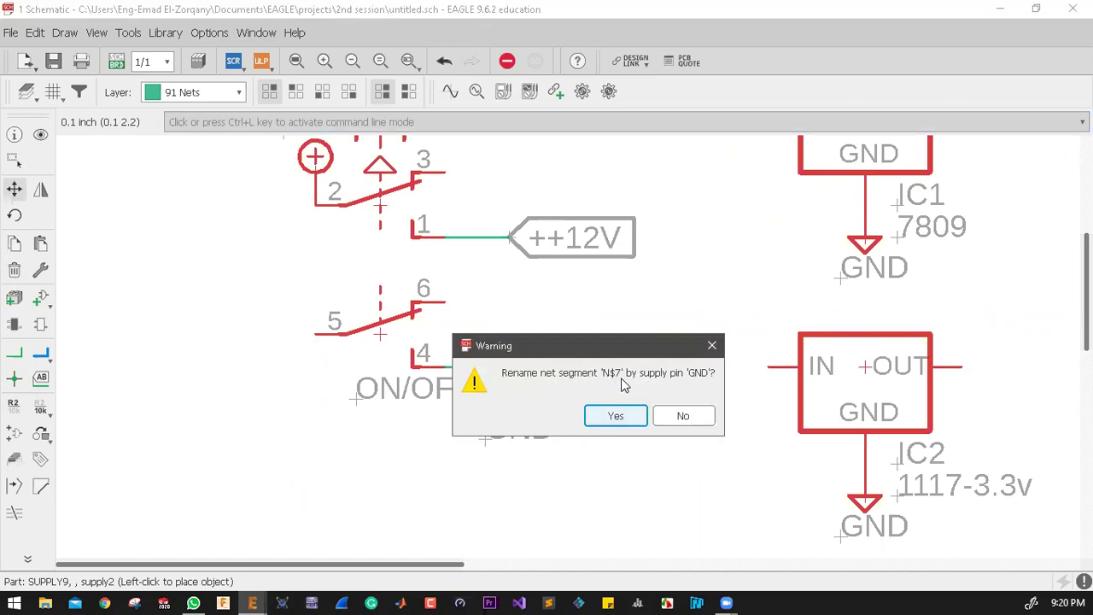
left_click(683, 416)
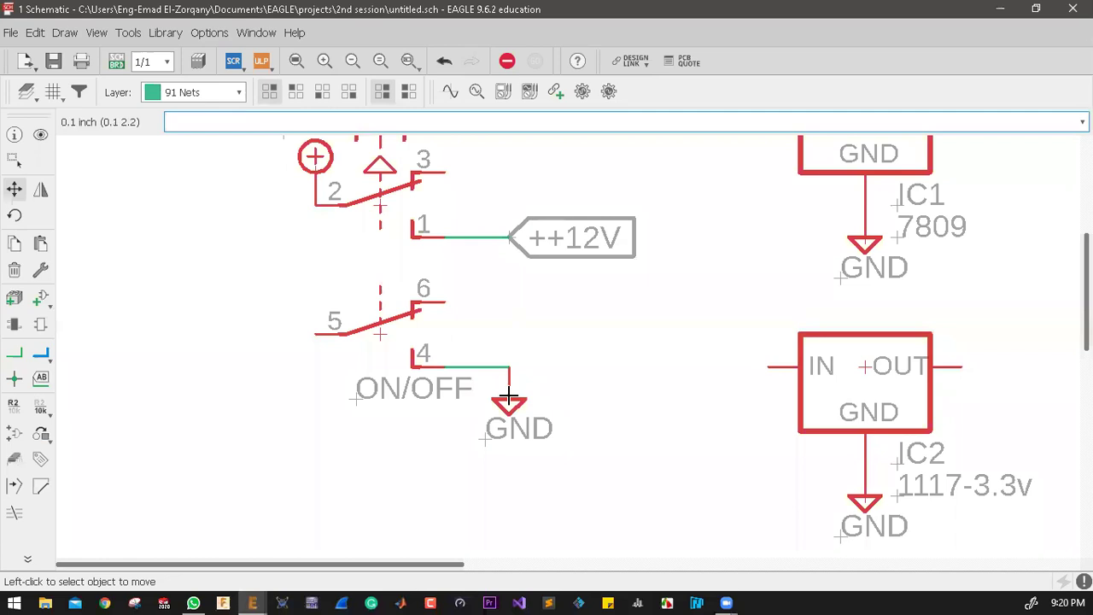
Step: Delete the ON/OFF switch's ++12V label, the nets on pins 1 and 4, and its GND and +12V supply symbols
scroll(500, 247, "down", 2)
scroll(383, 276, "up", 4)
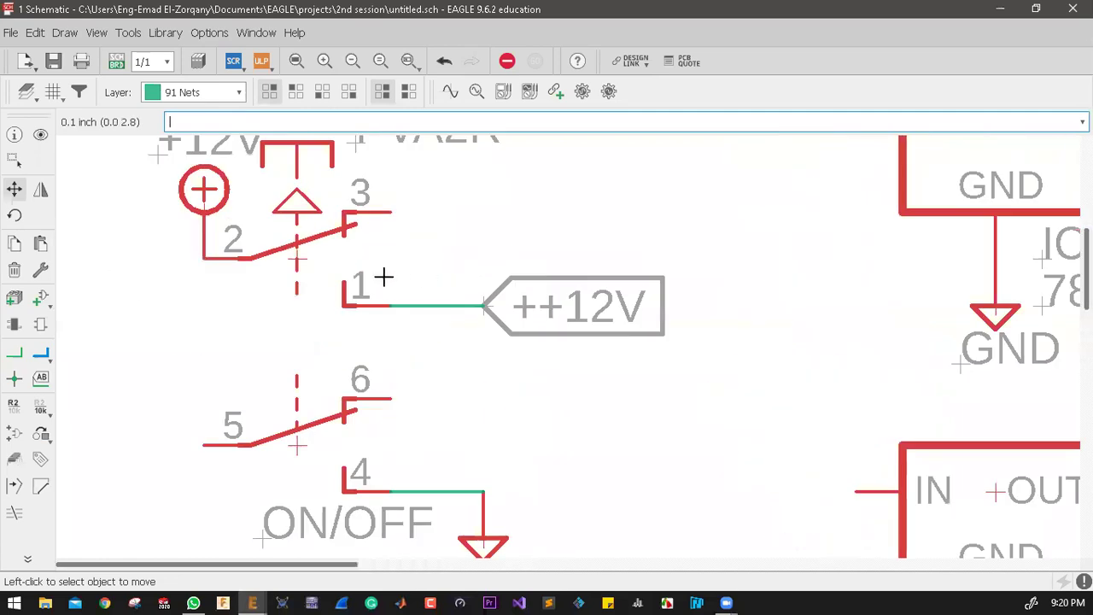
left_click(13, 270)
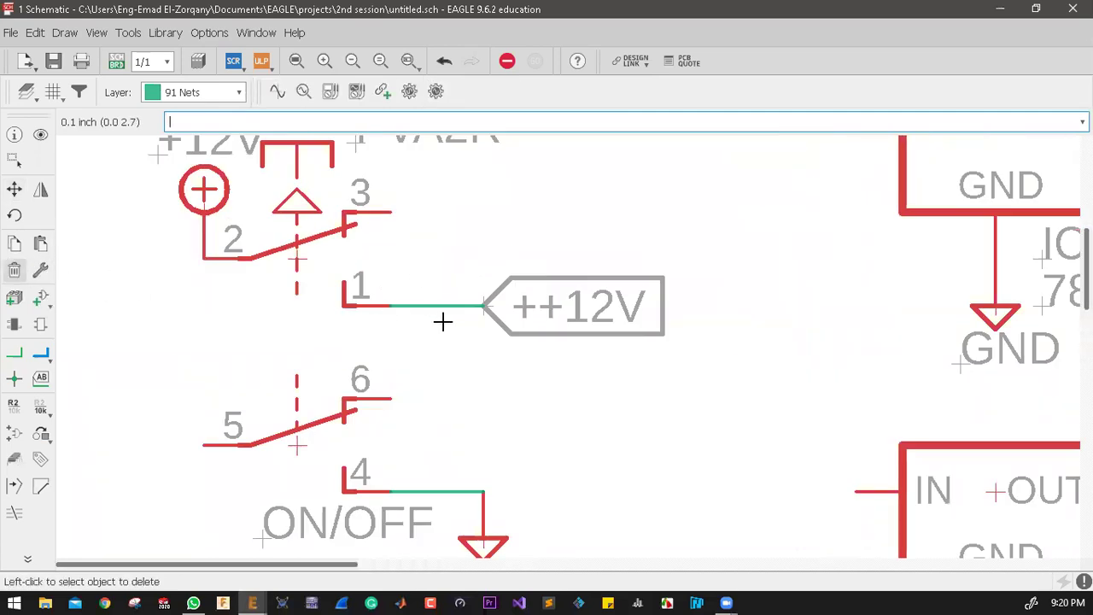
left_click(483, 307)
left_click(488, 305)
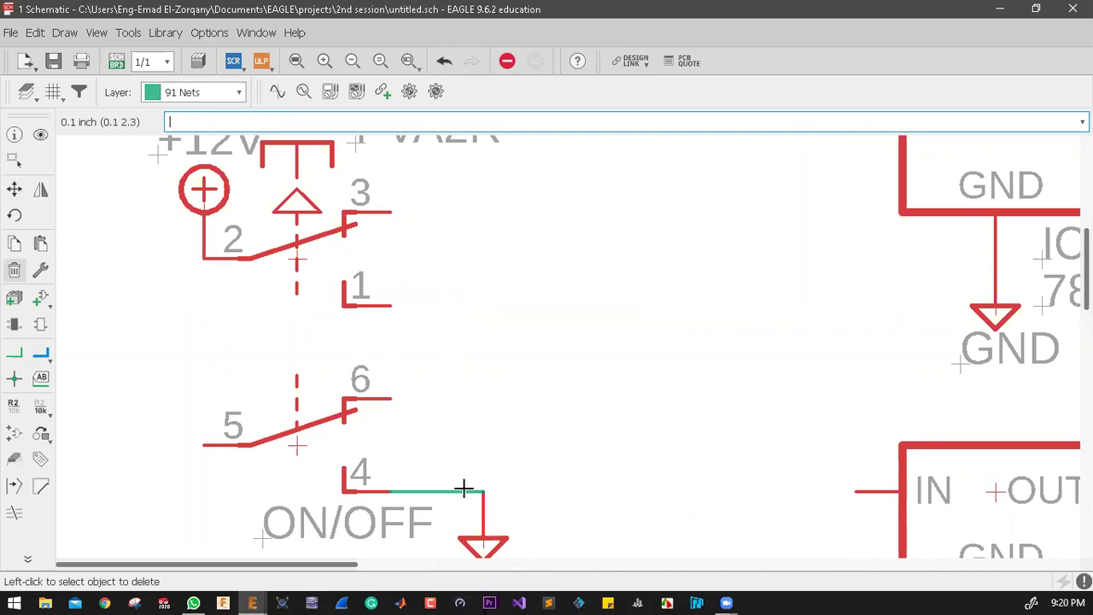
left_click(462, 488)
left_click(489, 524)
scroll(411, 427, "down", 2)
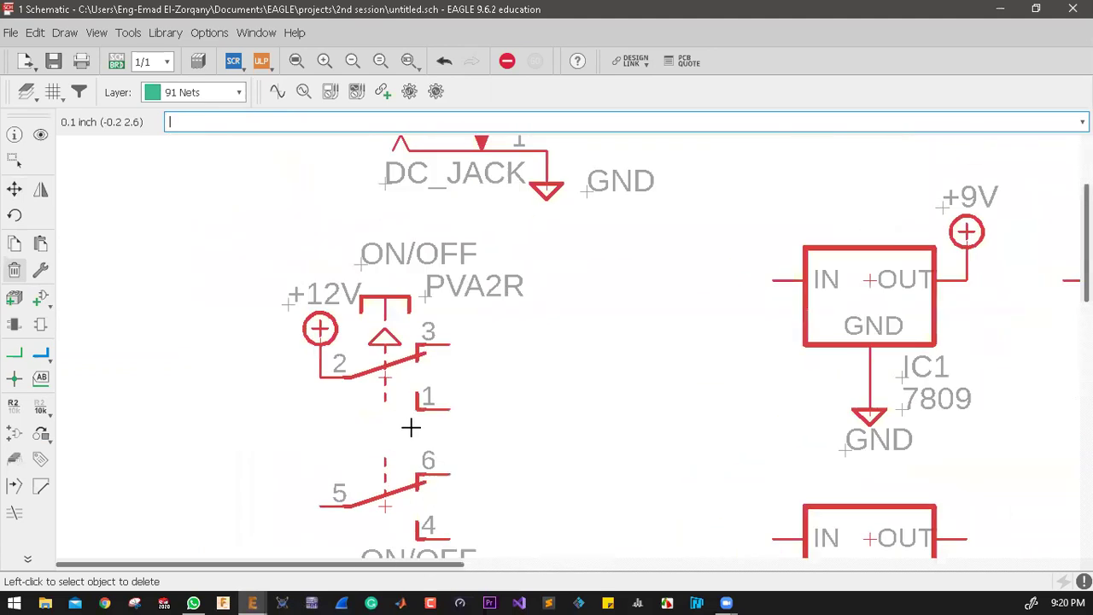
left_click(312, 341)
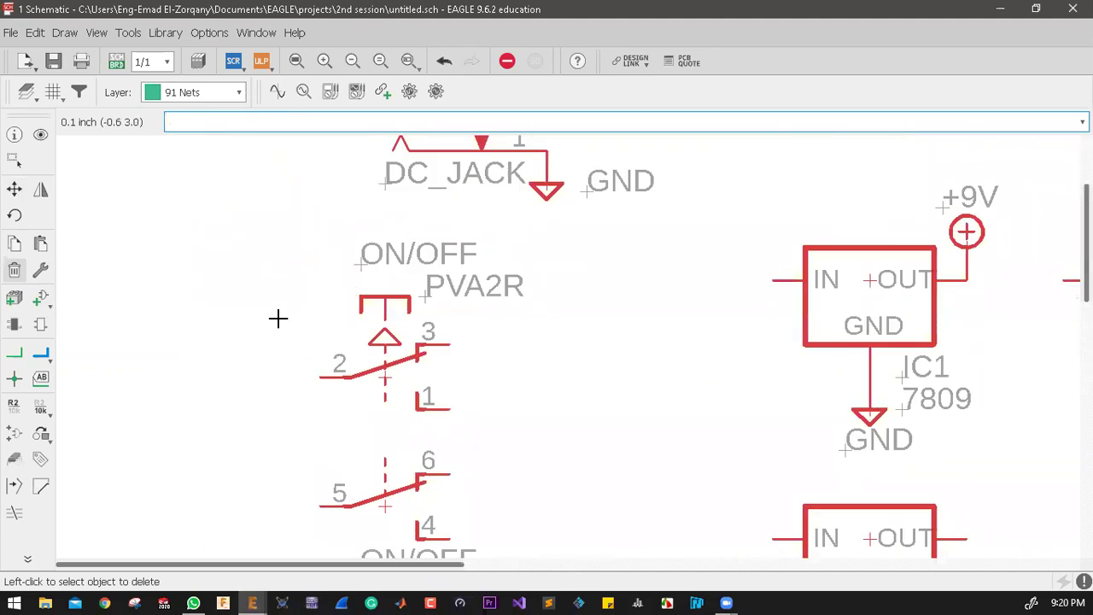
scroll(278, 319, "down", 2)
scroll(305, 349, "up", 2)
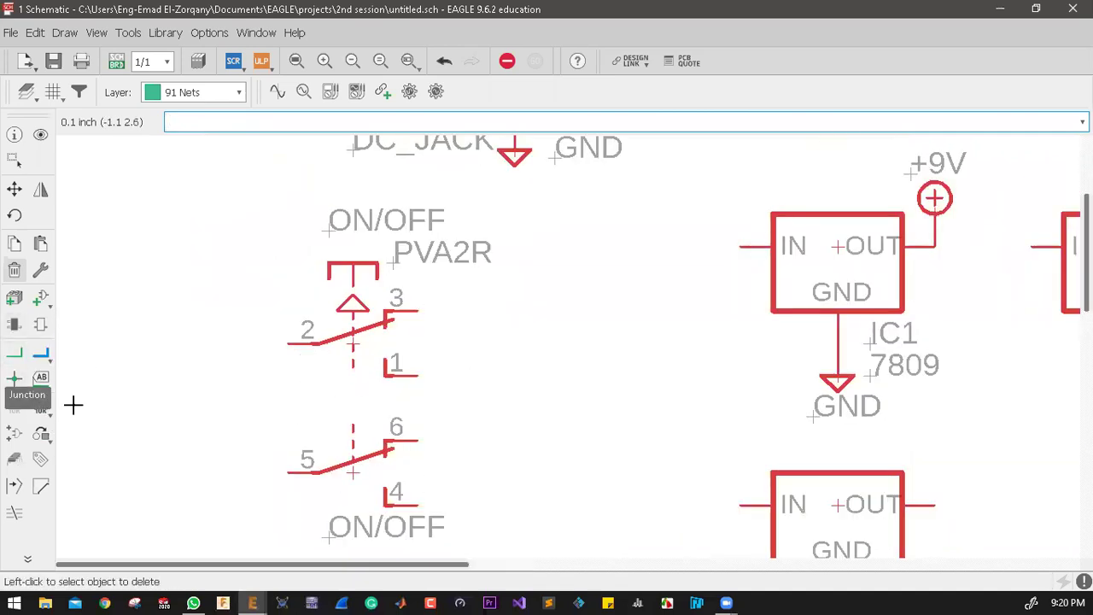
scroll(357, 381, "down", 1)
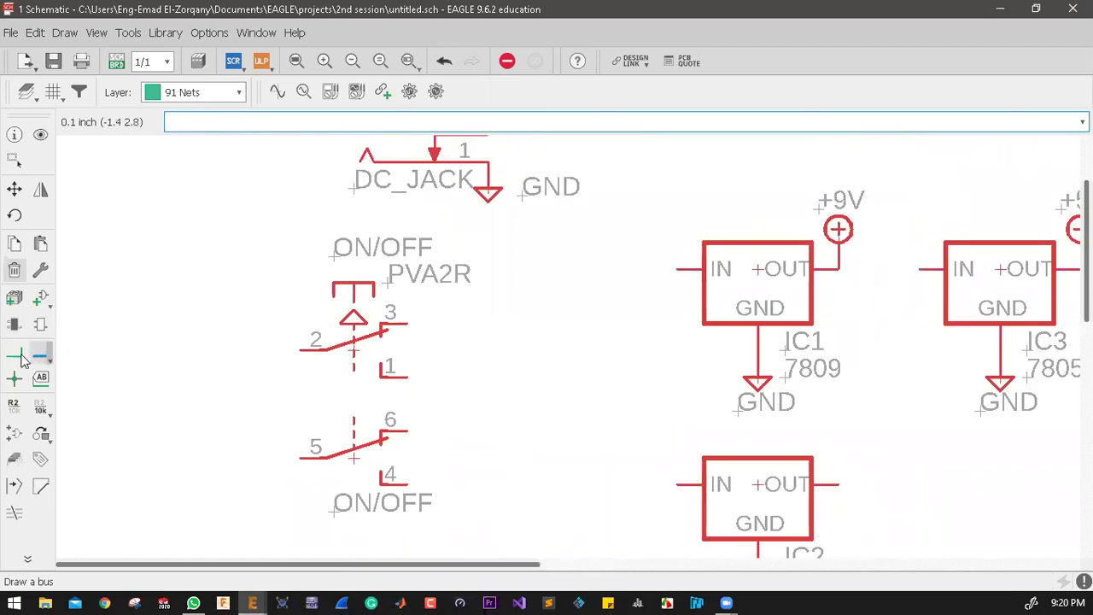
left_click(41, 381)
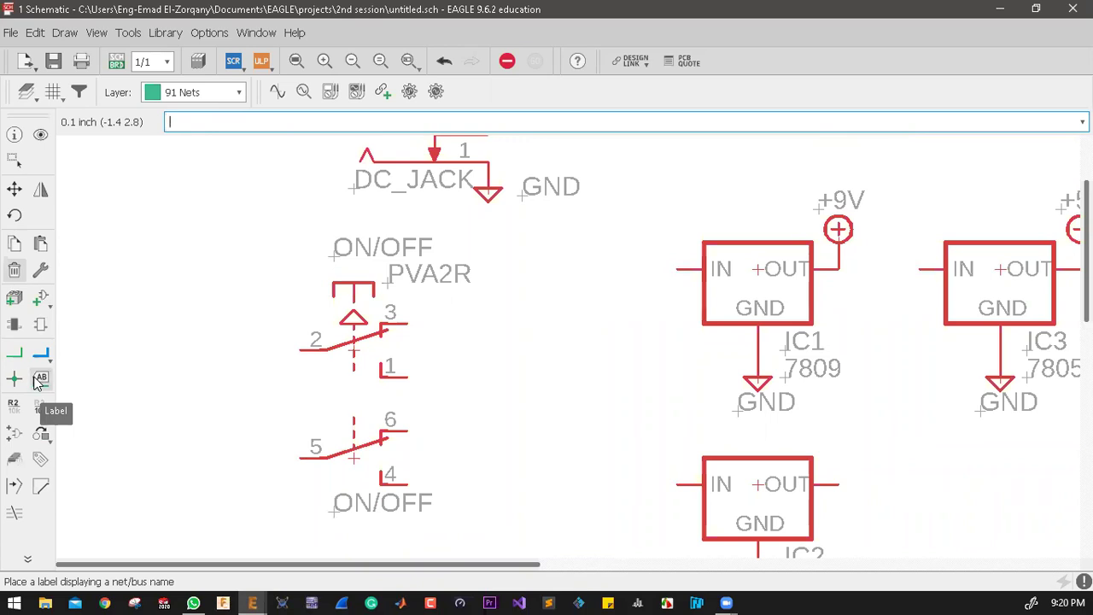
left_click(36, 381)
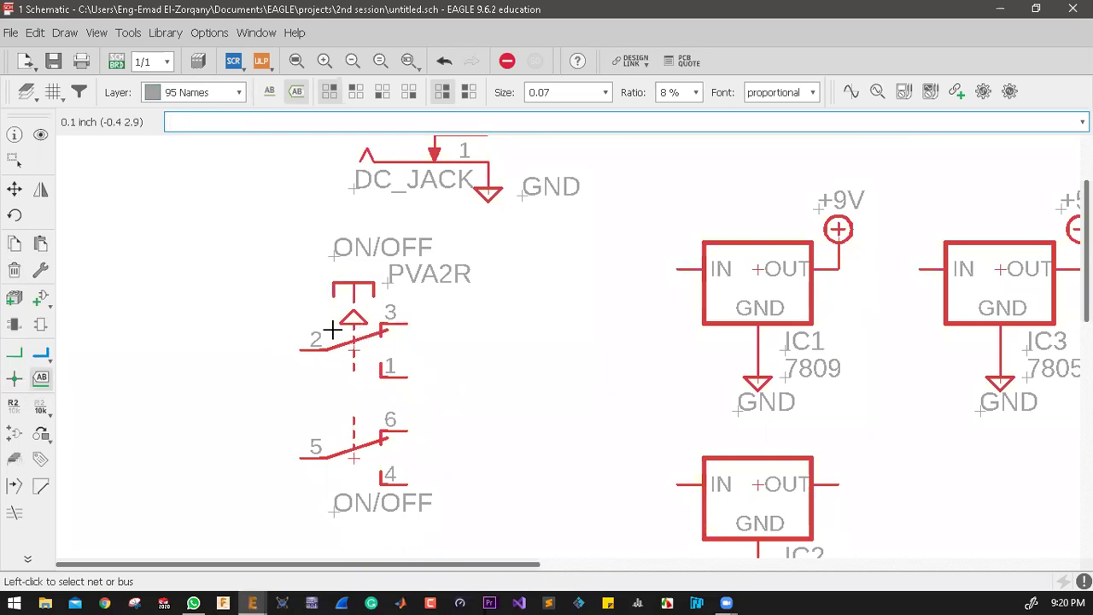
Step: Draw short horizontal nets extending right from pins 3, 1 and 6 of the ON/OFF switch
left_click(11, 357)
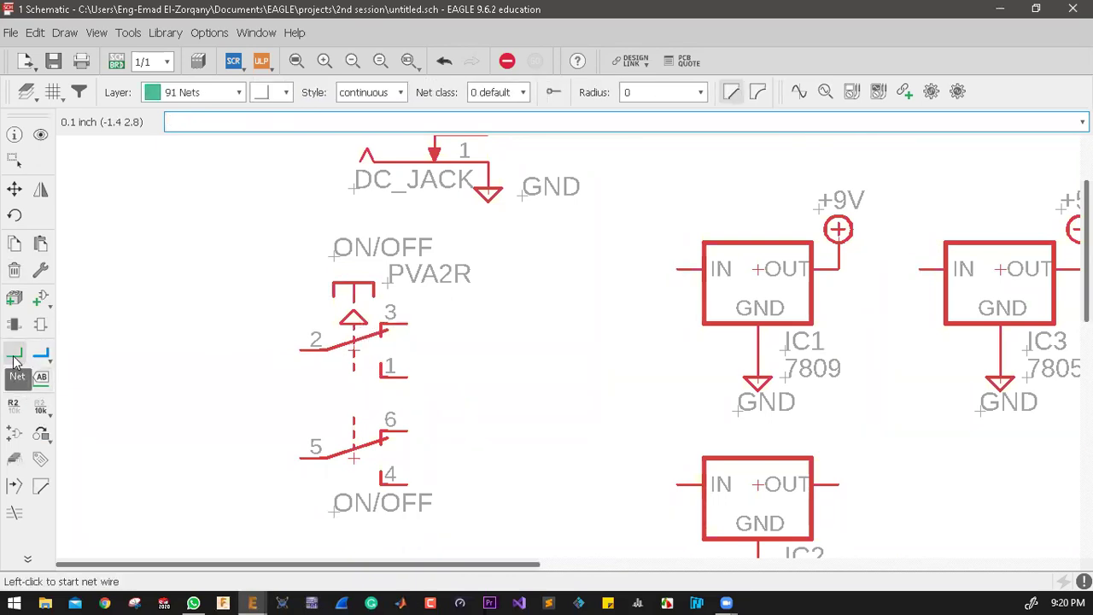
left_click(412, 324)
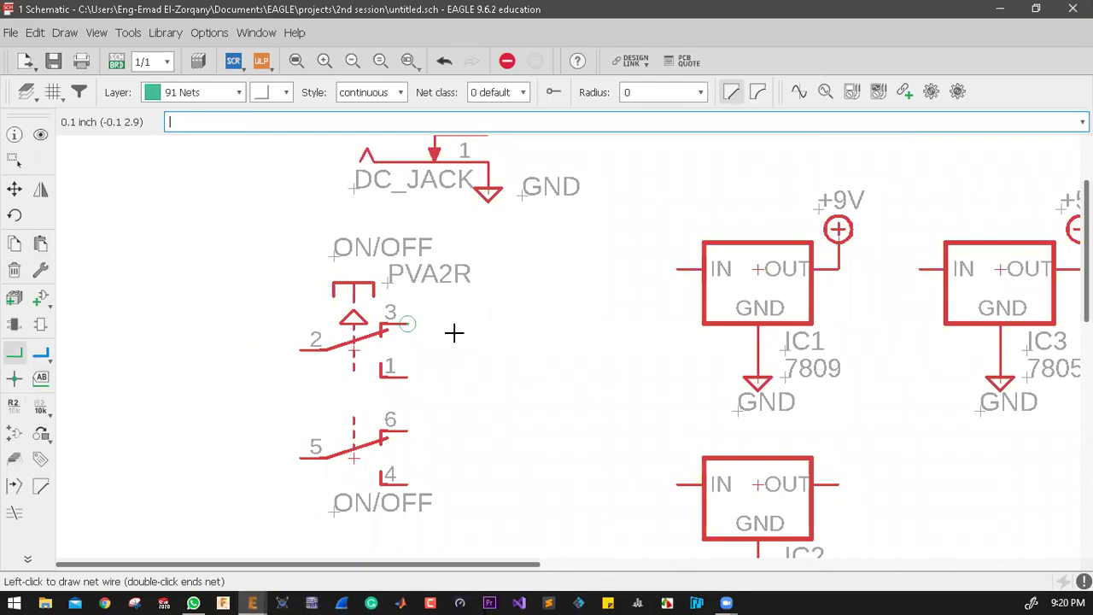
double_click(471, 332)
left_click(413, 377)
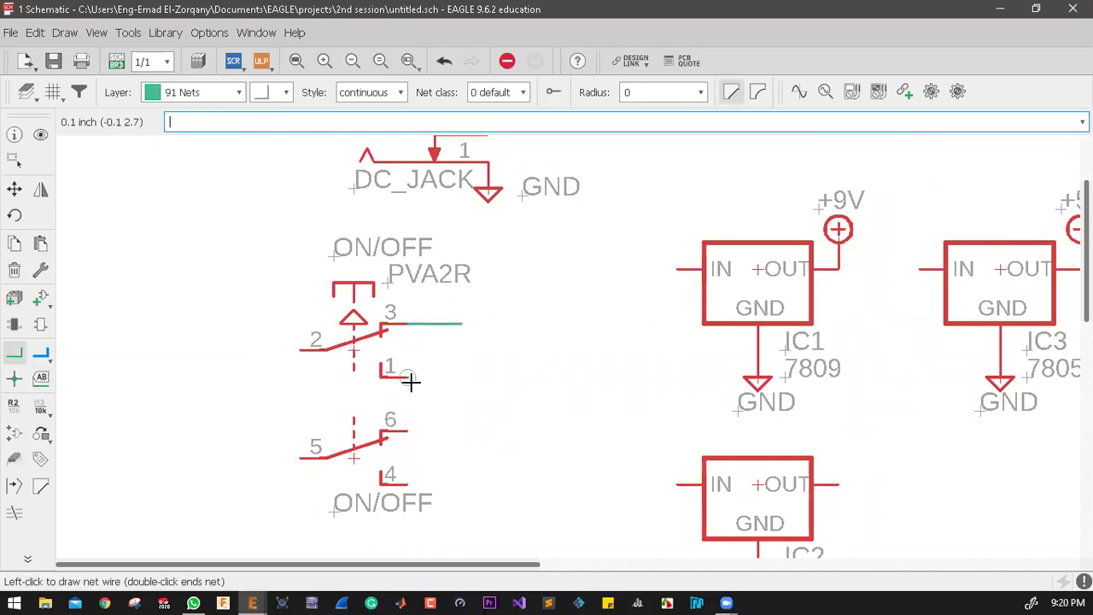
double_click(463, 376)
left_click(410, 432)
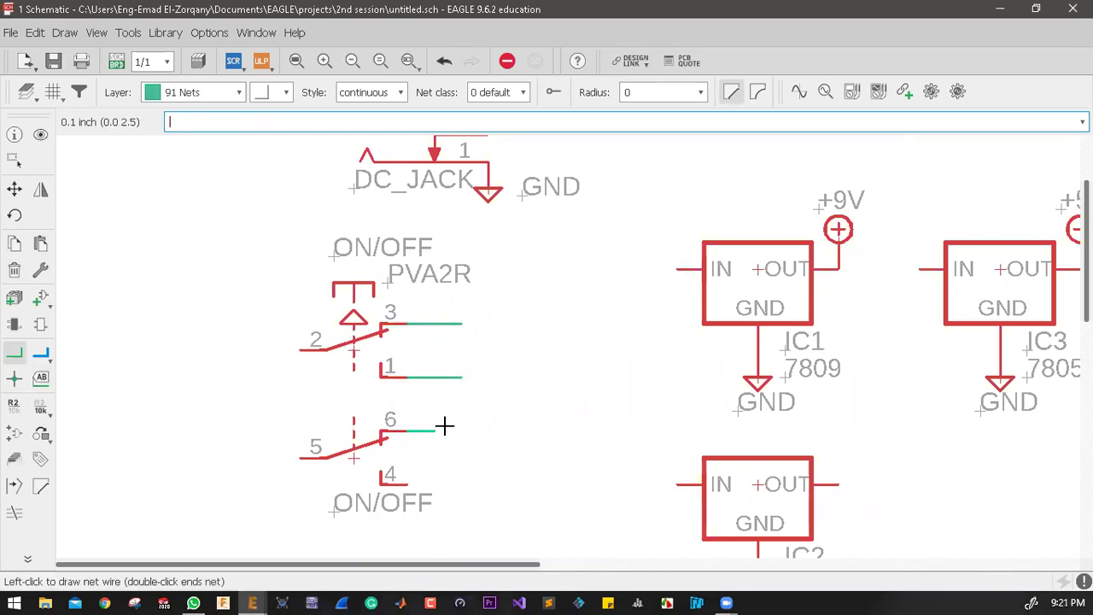
double_click(459, 429)
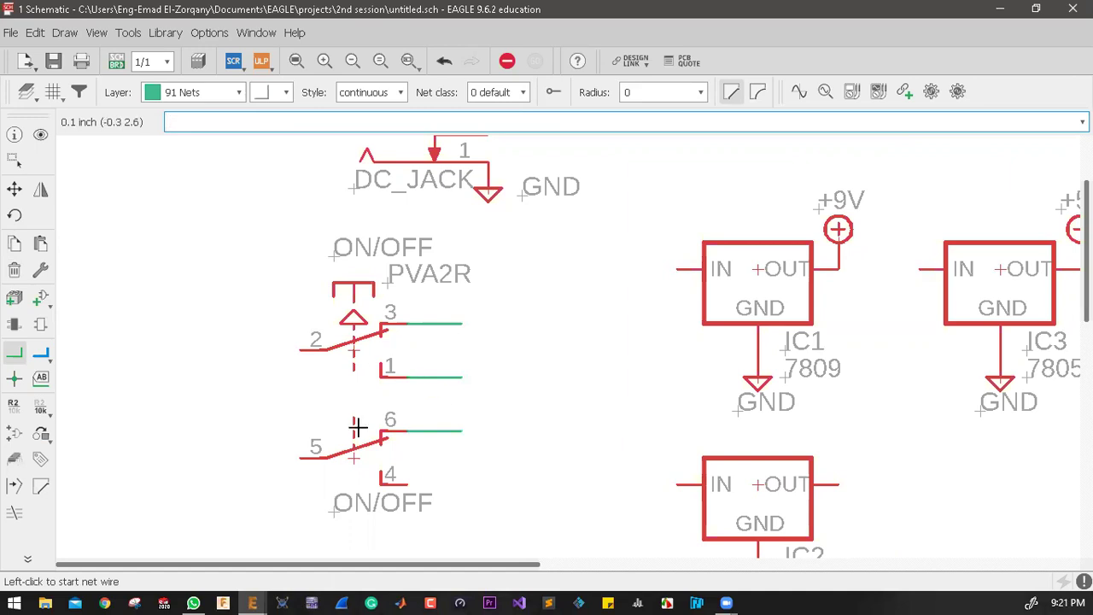
Step: Delete the short nets extending from pins 1, 6 and 3 of the ON/OFF switch
scroll(413, 338, "down", 2)
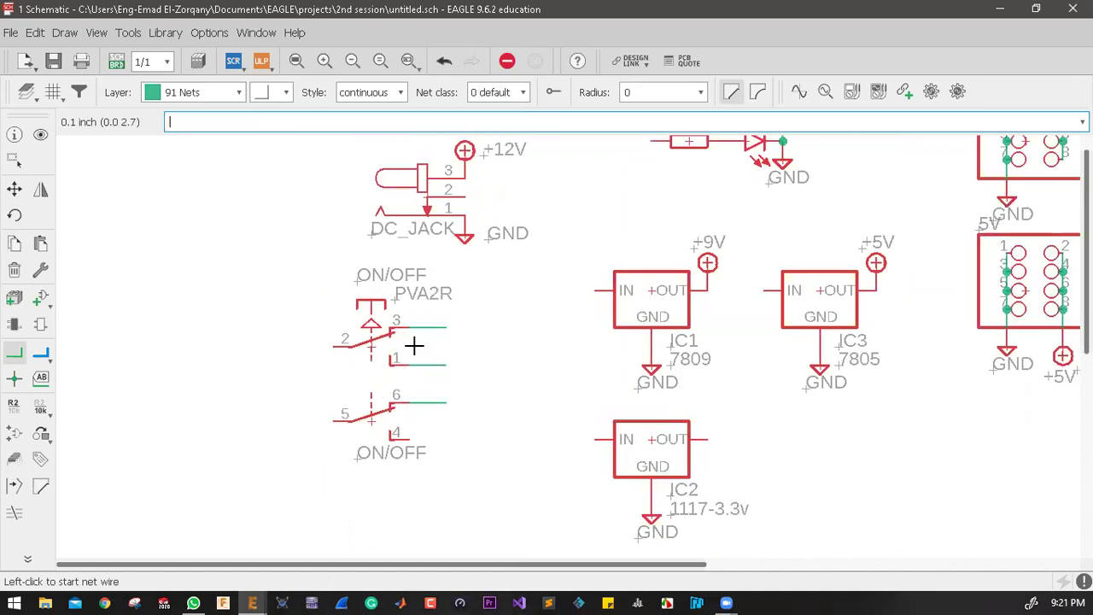
scroll(393, 340, "up", 1)
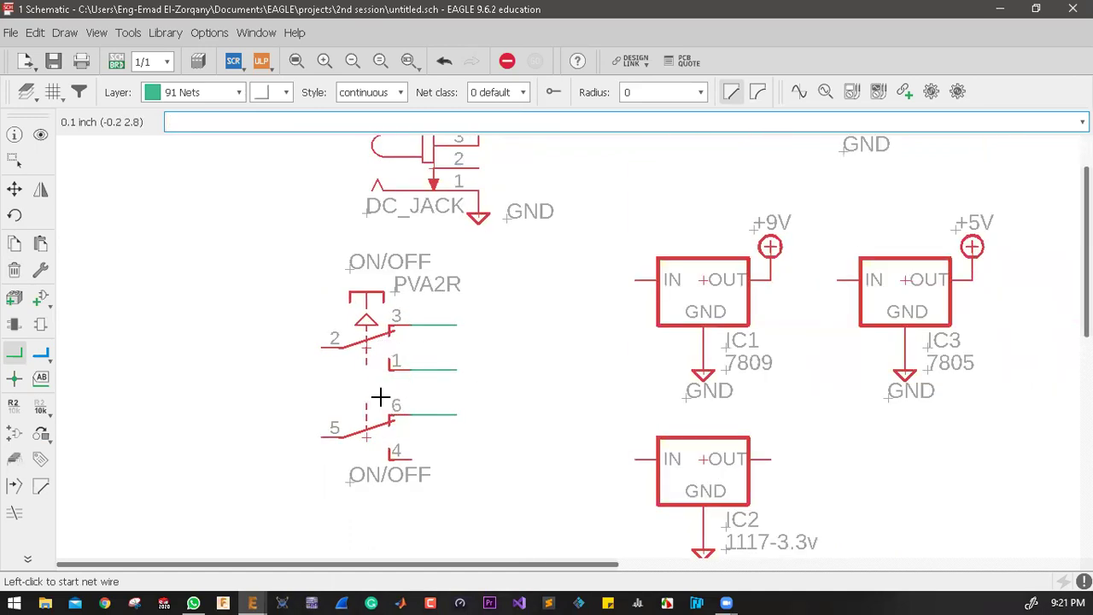
left_click(15, 159)
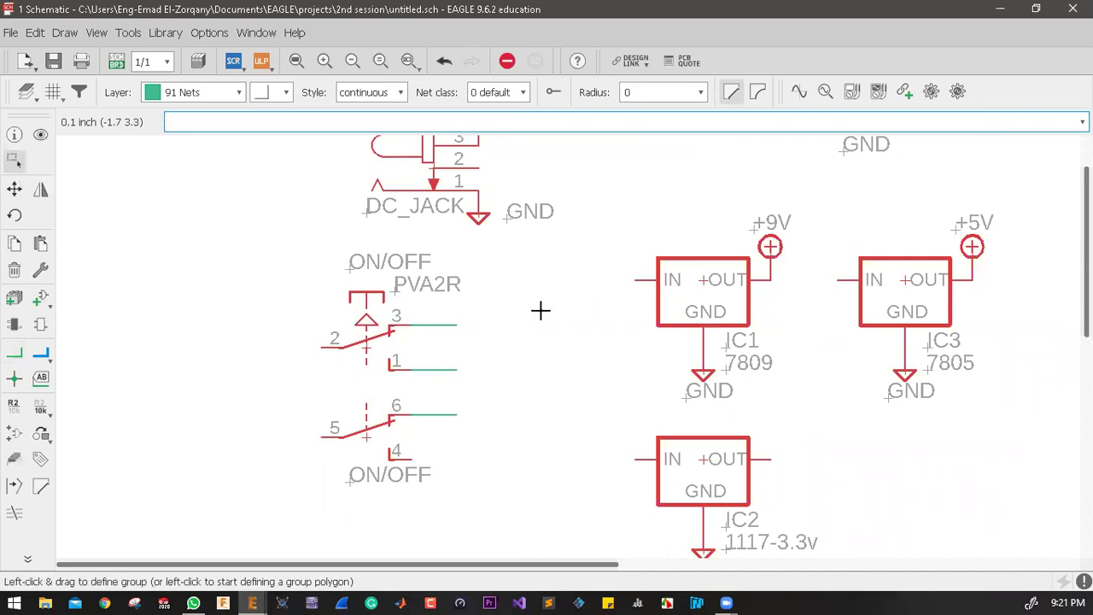
left_click_drag(478, 309, 423, 444)
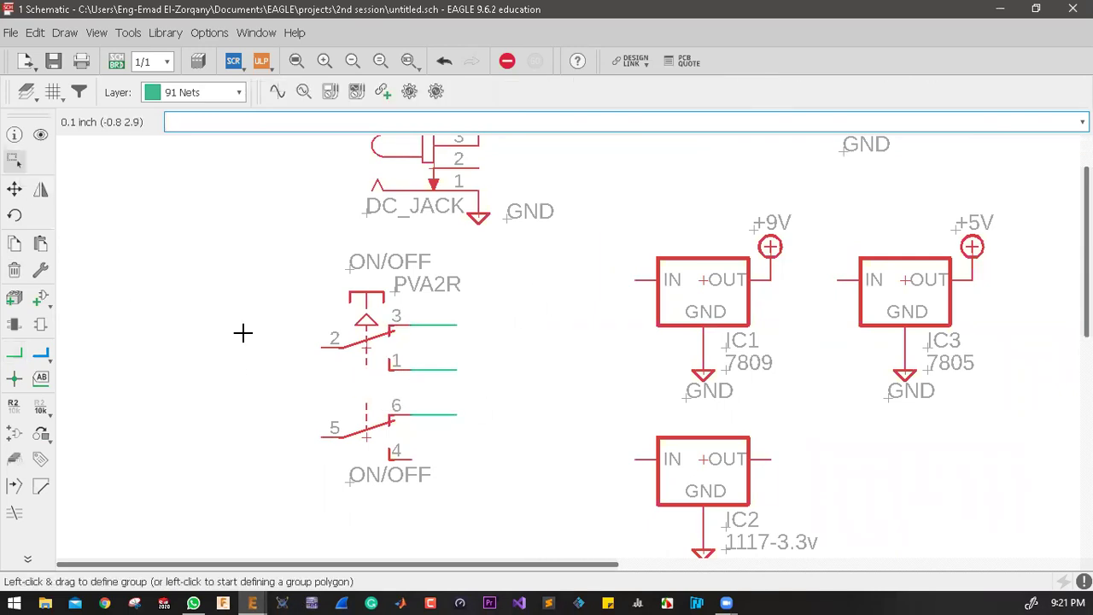
left_click(13, 269)
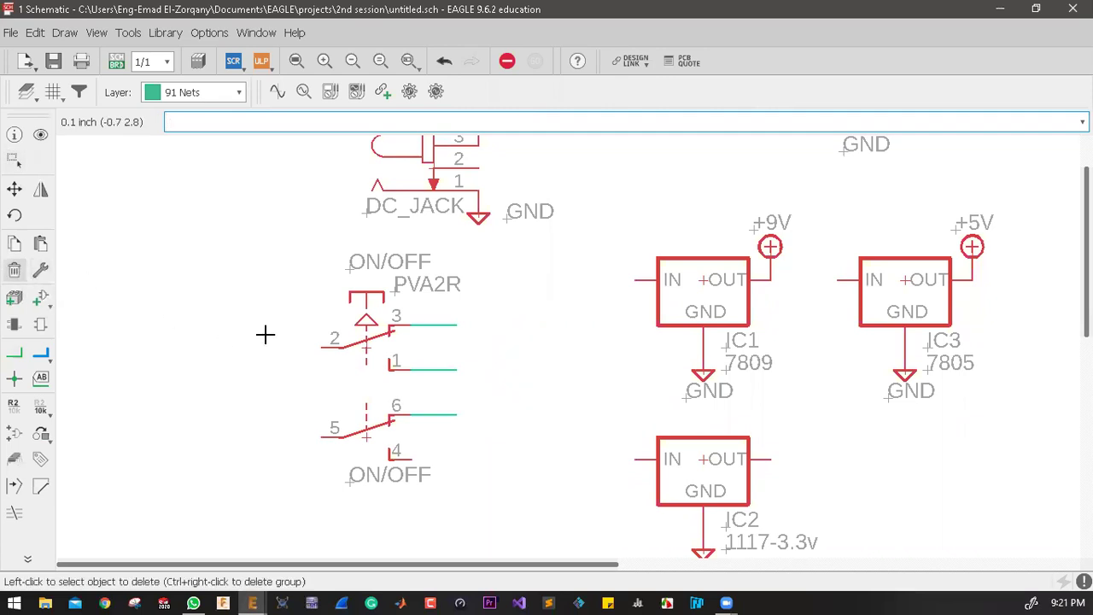
left_click(434, 369)
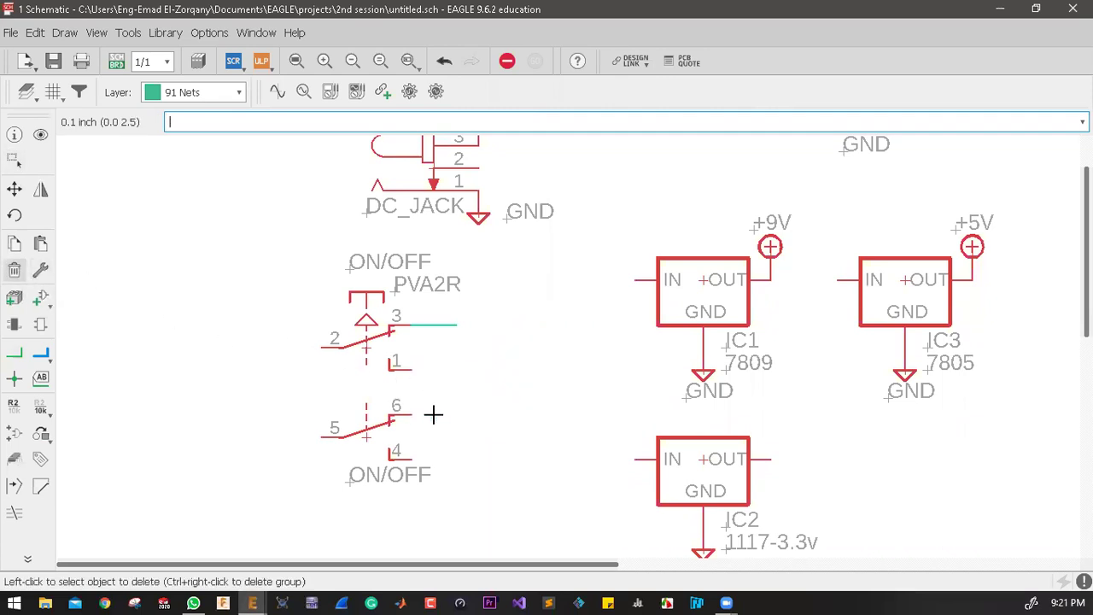
left_click(432, 324)
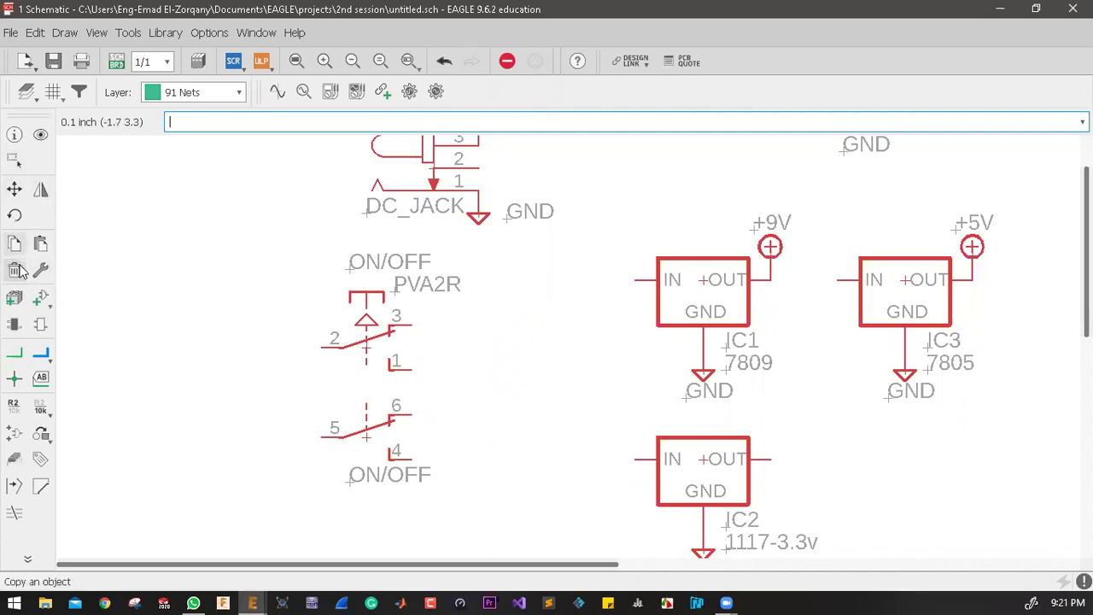
Step: Break out all pins of both ON/OFF switch gates into labelled nets, using the Unique (<part>_<gate>_<pin>) naming option
right_click(366, 346)
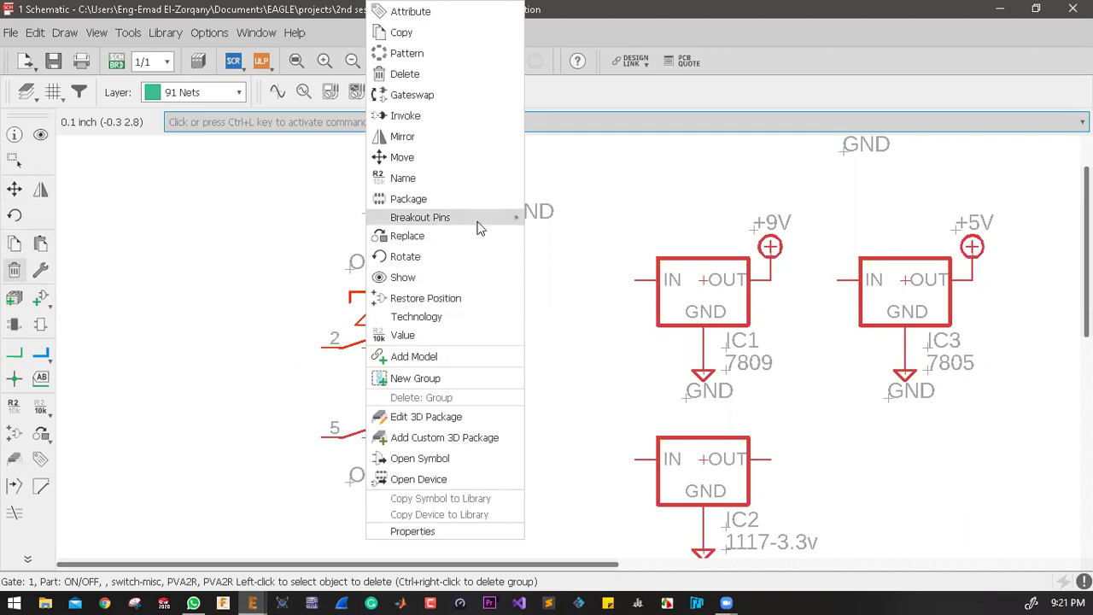
mouse_move(483, 220)
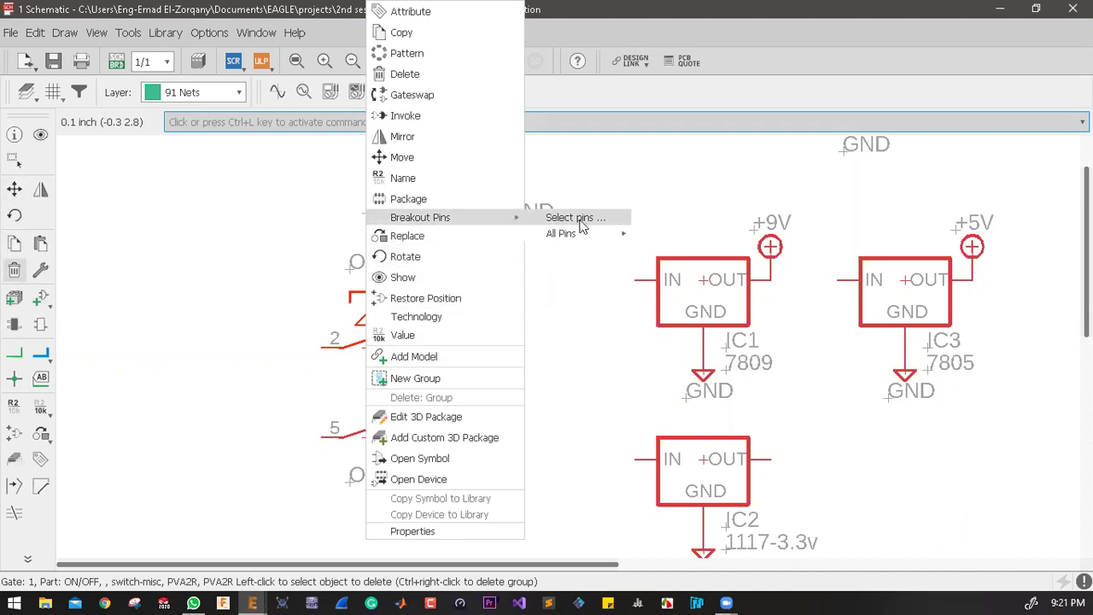
mouse_move(596, 240)
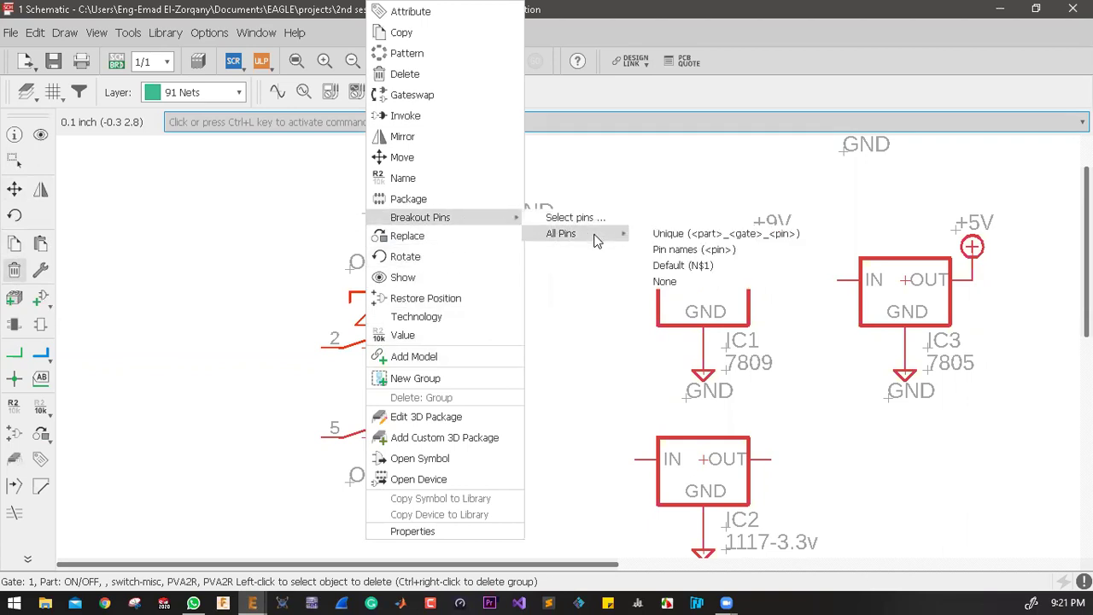
left_click(745, 239)
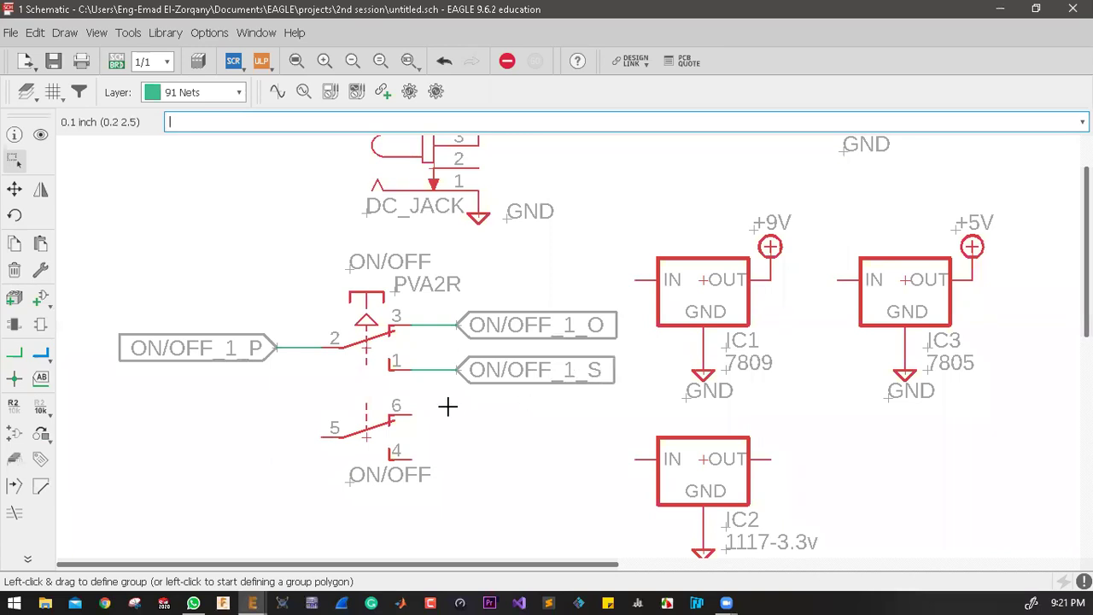
right_click(367, 436)
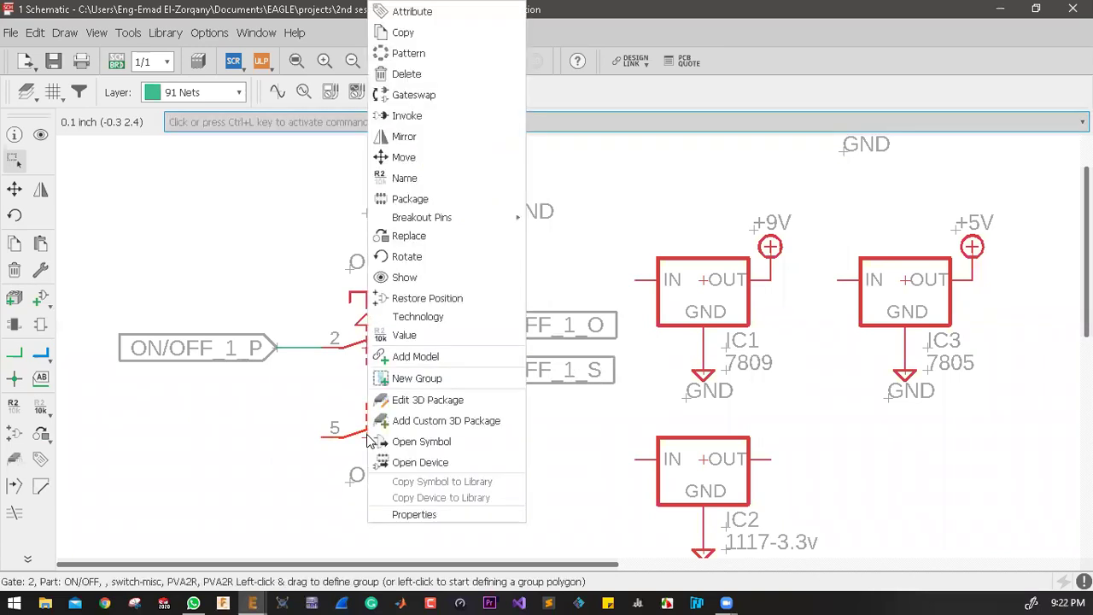
mouse_move(479, 222)
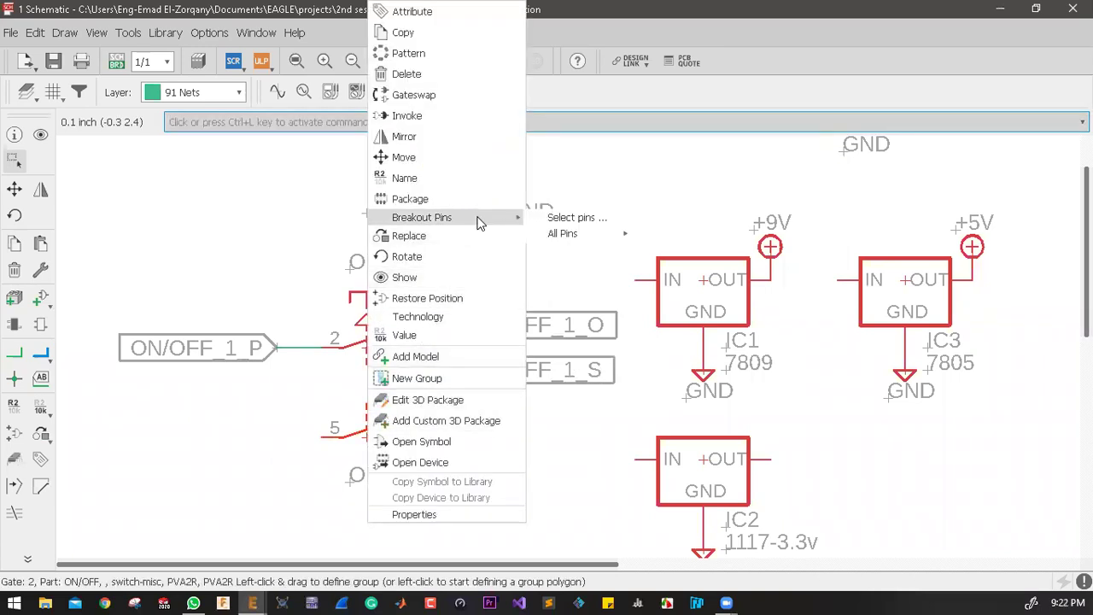
mouse_move(612, 240)
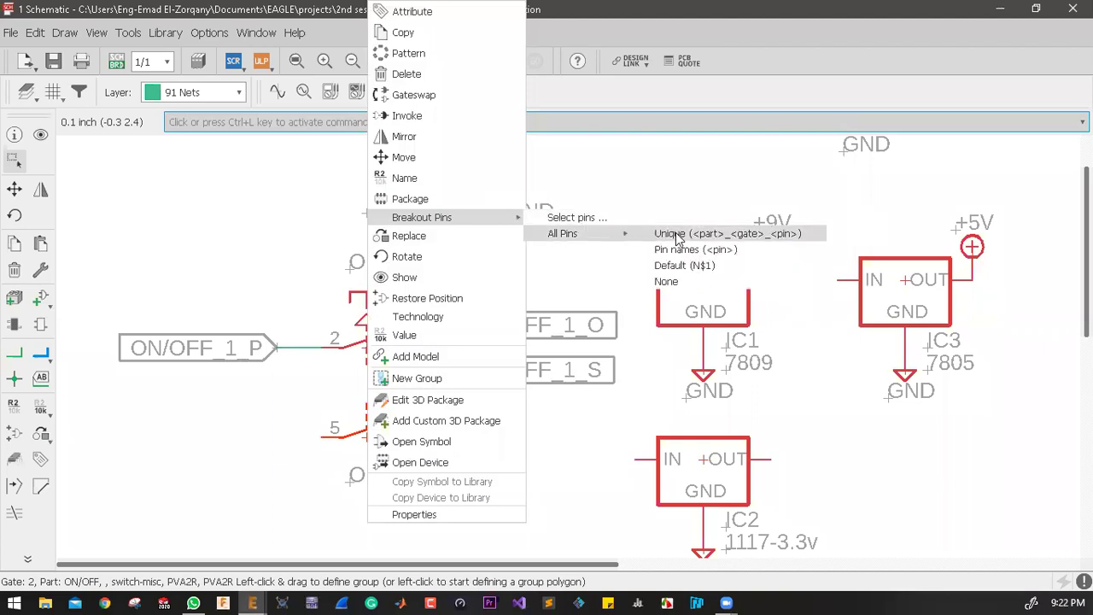
left_click(706, 234)
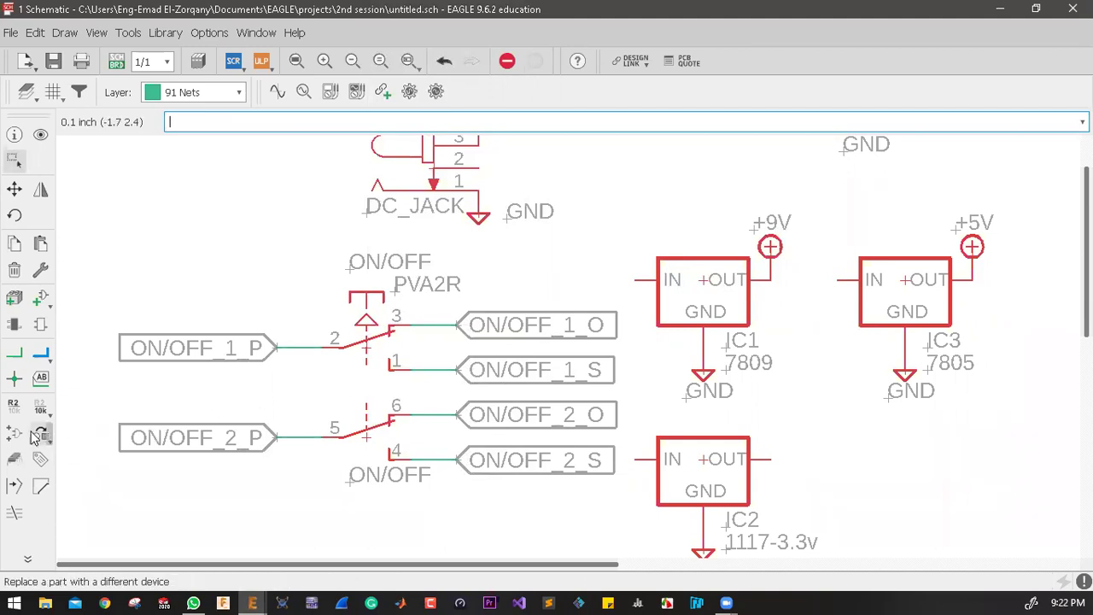
Step: Rename the ON/OFF switch's pin 2 net as + and its pin 5 net as -
left_click(14, 409)
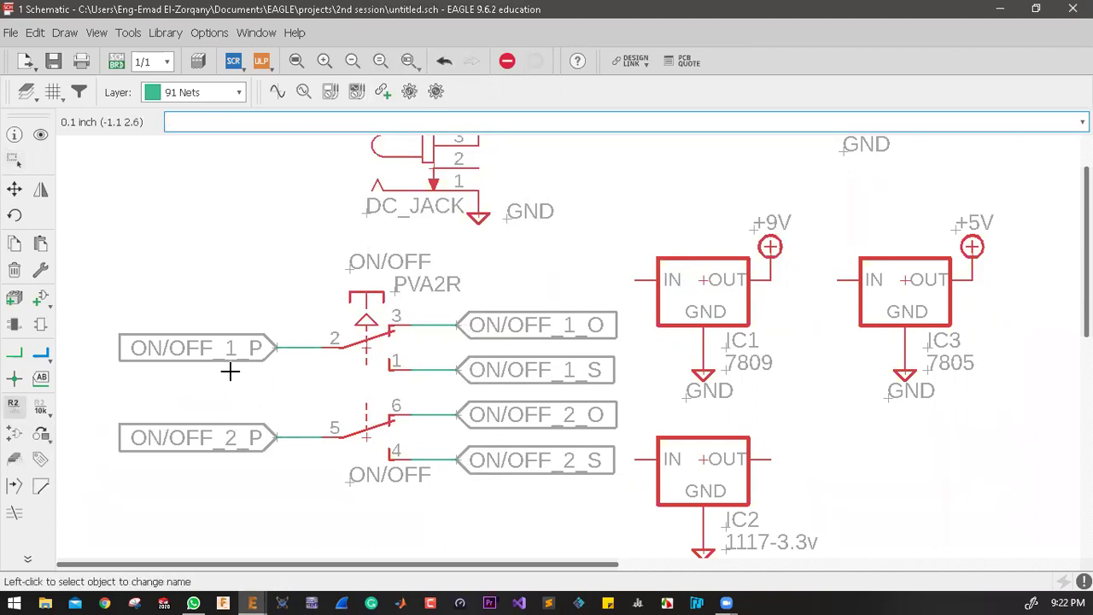
left_click(273, 346)
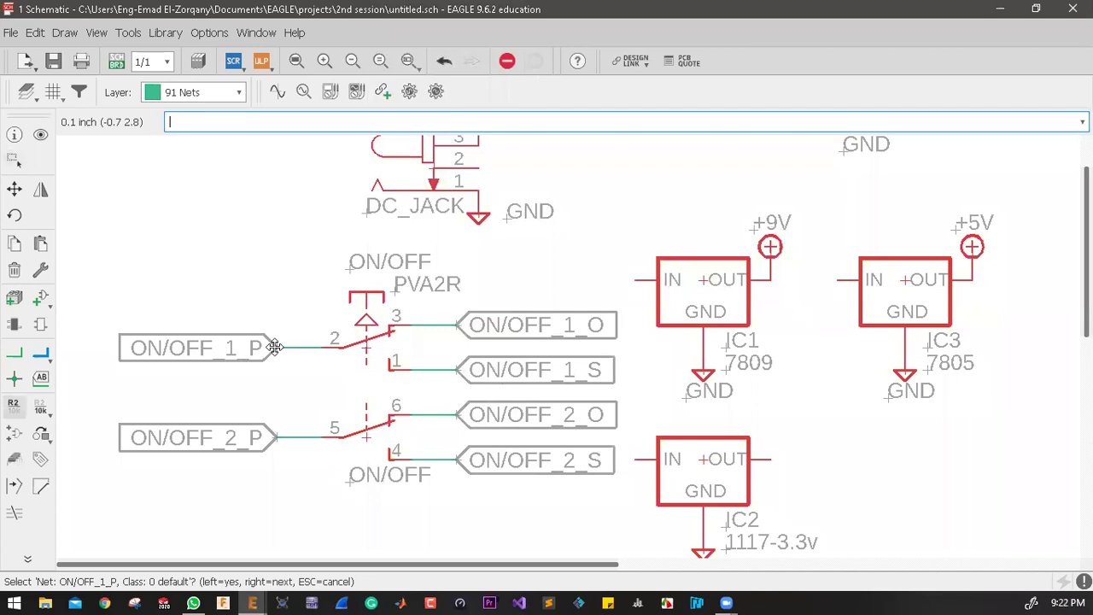
left_click(276, 351)
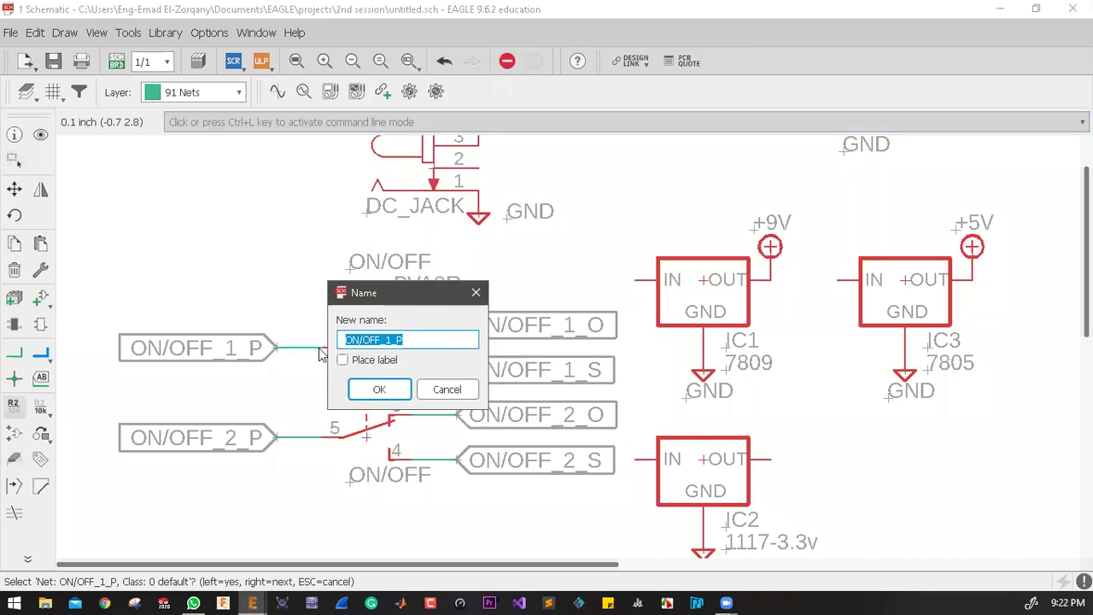
type("1")
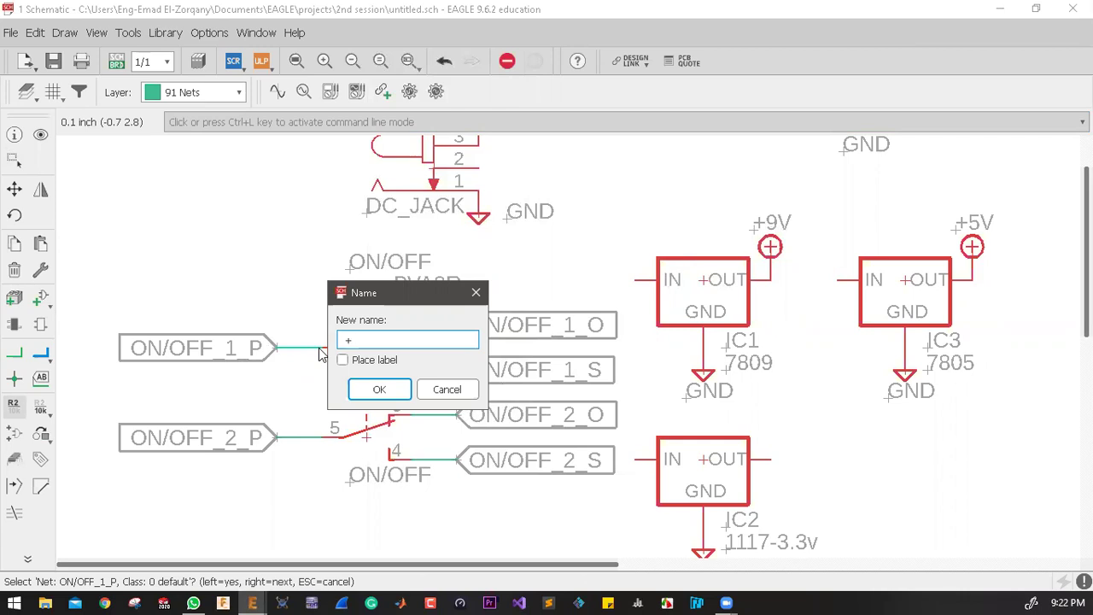
key("Return")
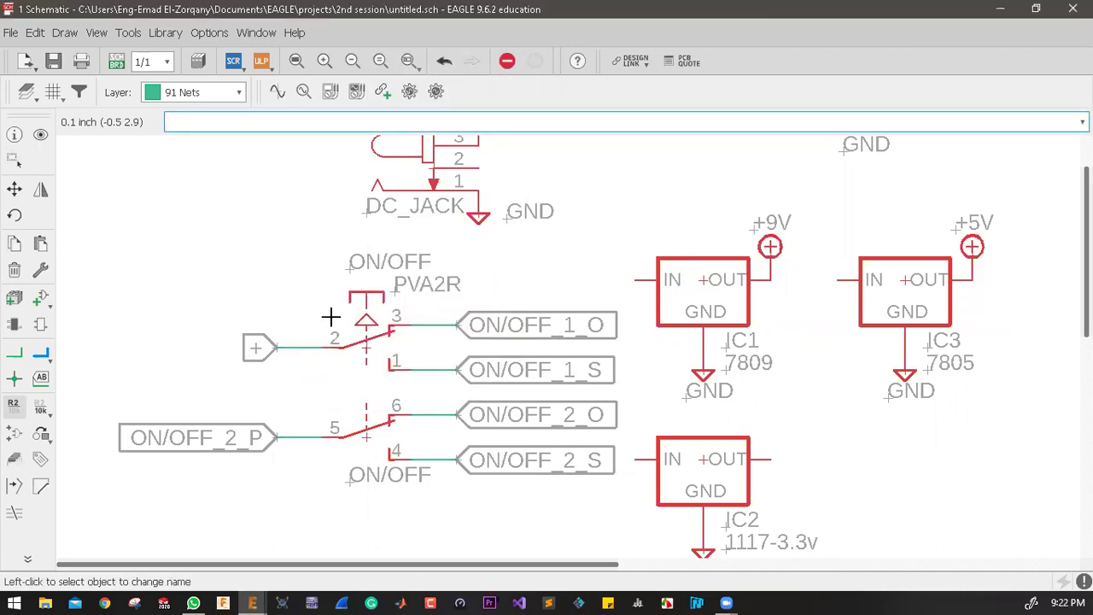
left_click(275, 437)
left_click(276, 438)
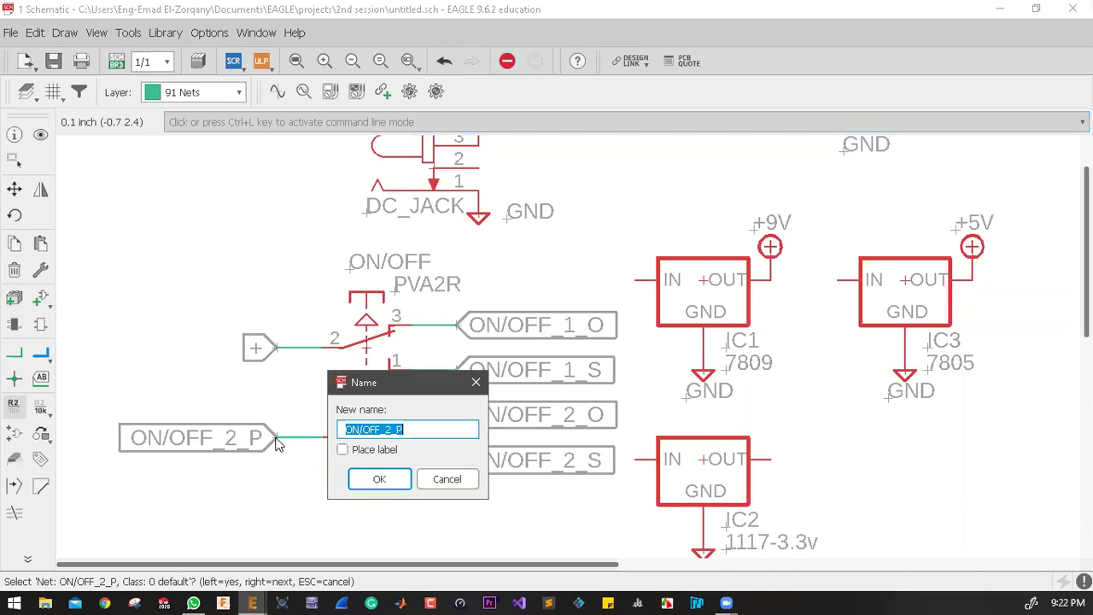
type("-")
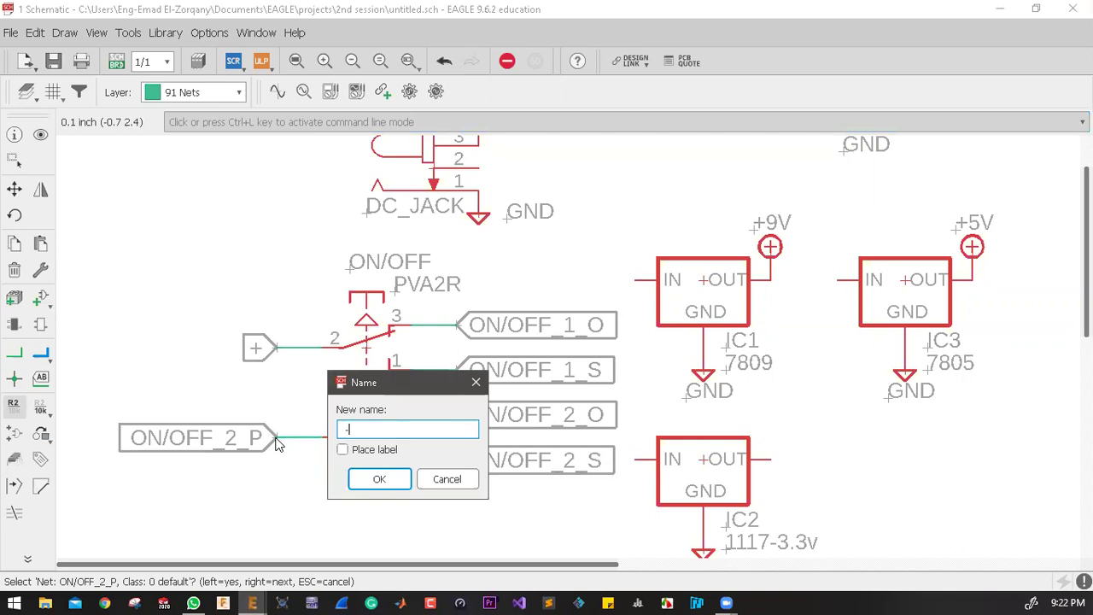
key("Return")
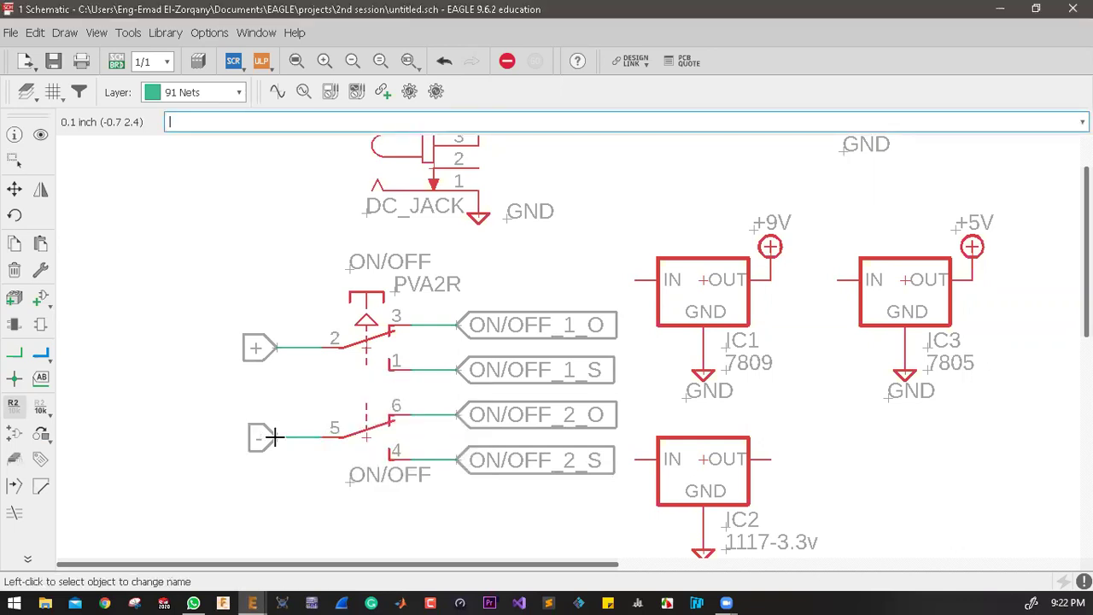
Step: Rename the ON/OFF switch's pin 1 net as +12V and accept connecting it to the existing +12V net
left_click(455, 366)
left_click(475, 383)
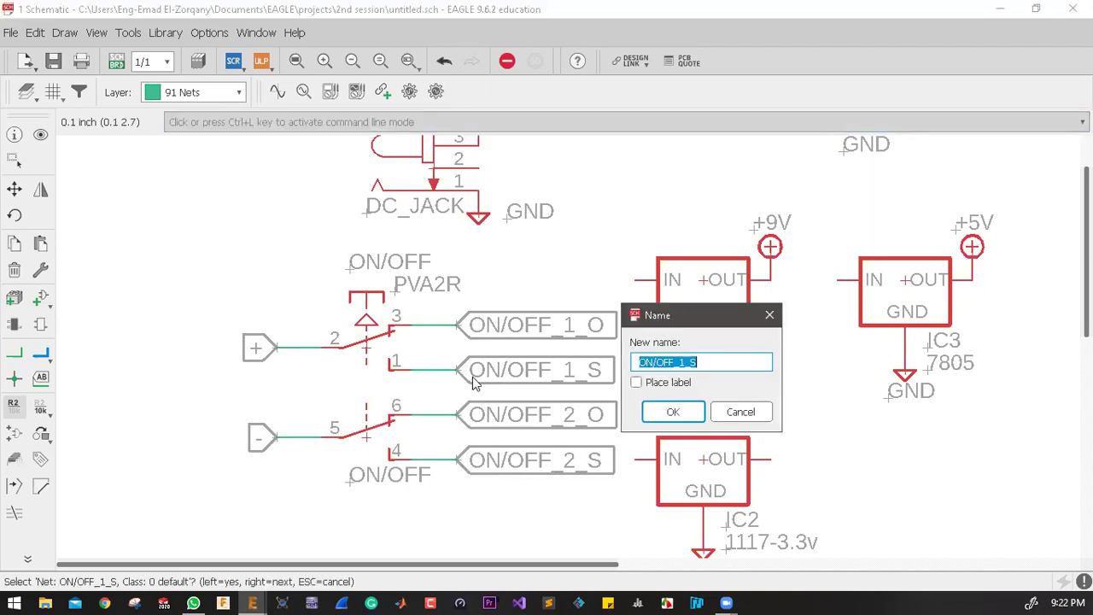
type("=")
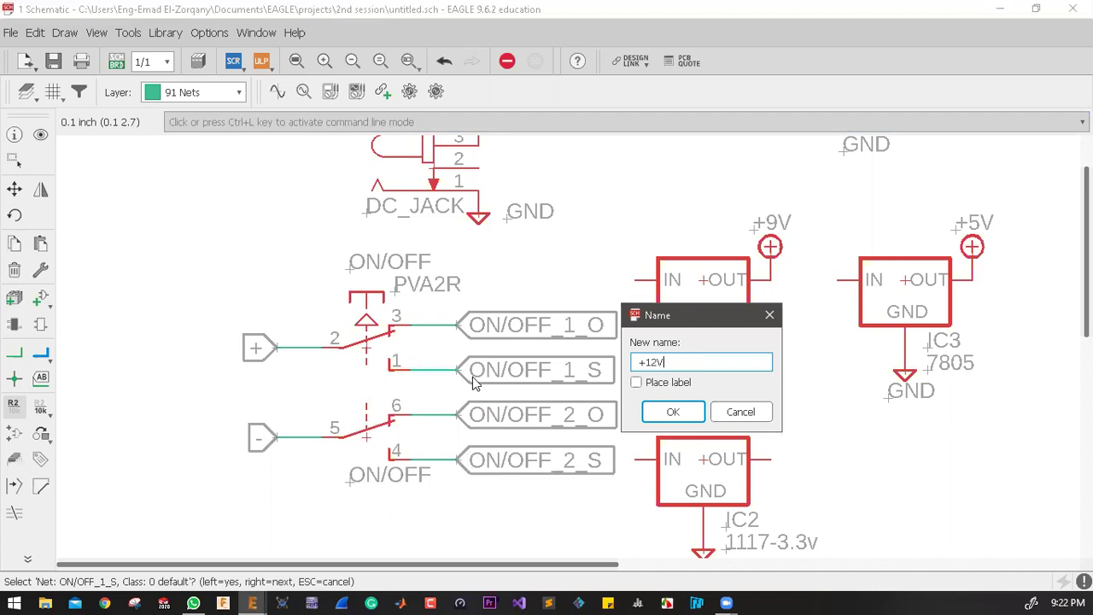
key("Return")
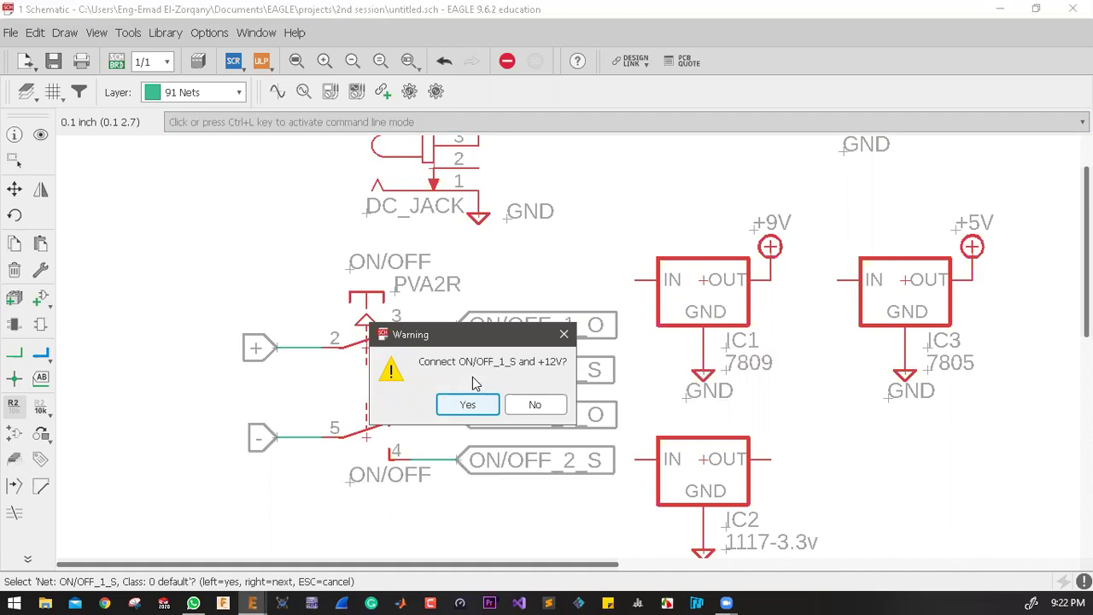
key("Return")
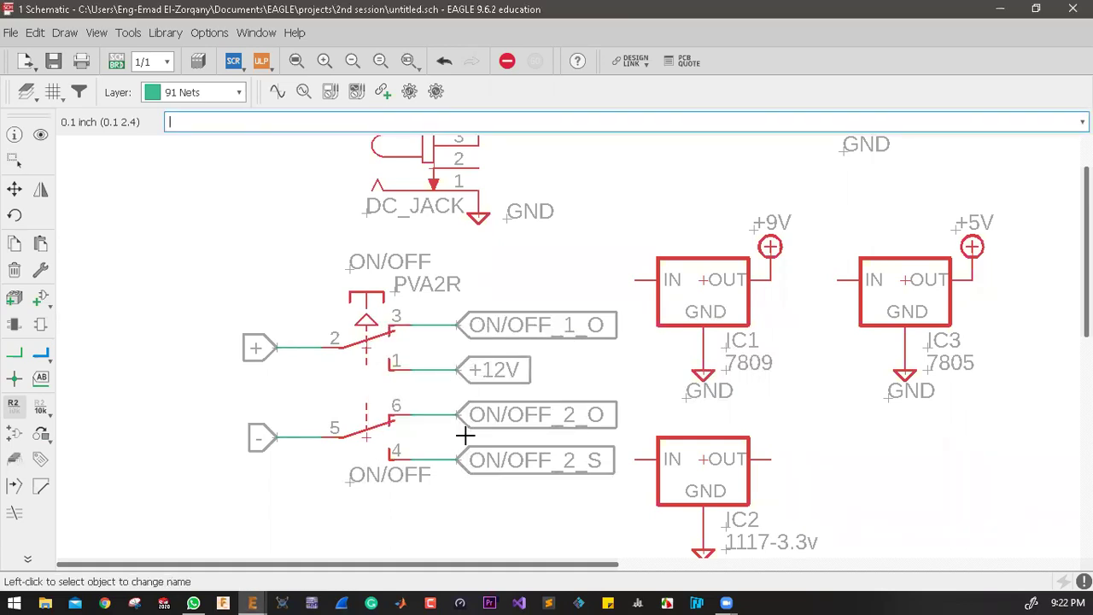
Step: Rename the ON/OFF switch's pin 4 net as GND and accept connecting it to the existing GND net
left_click(453, 461)
left_click(454, 460)
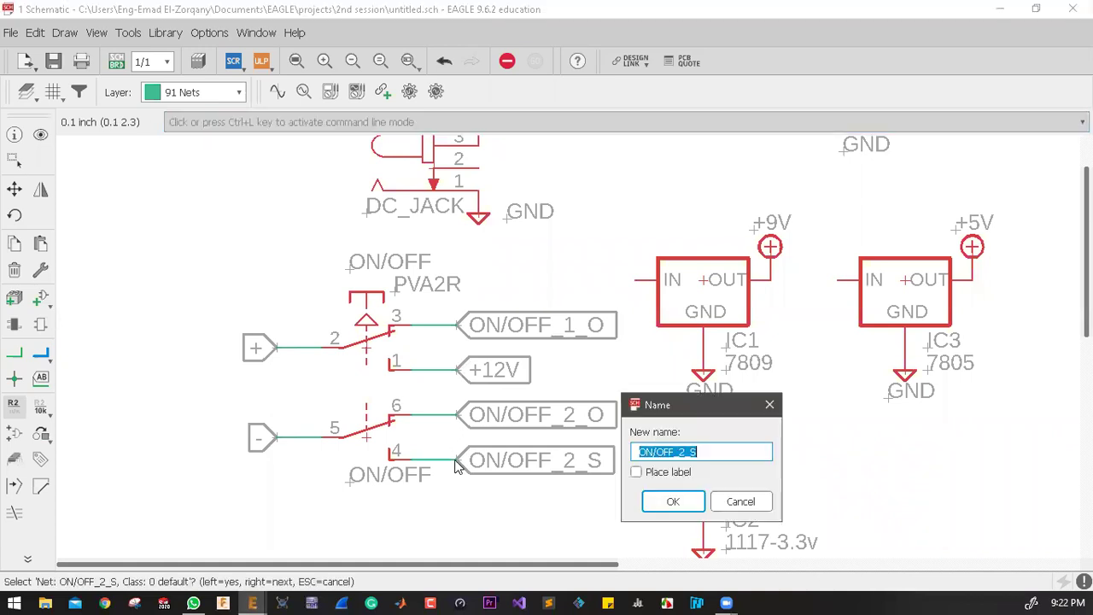
type("GND")
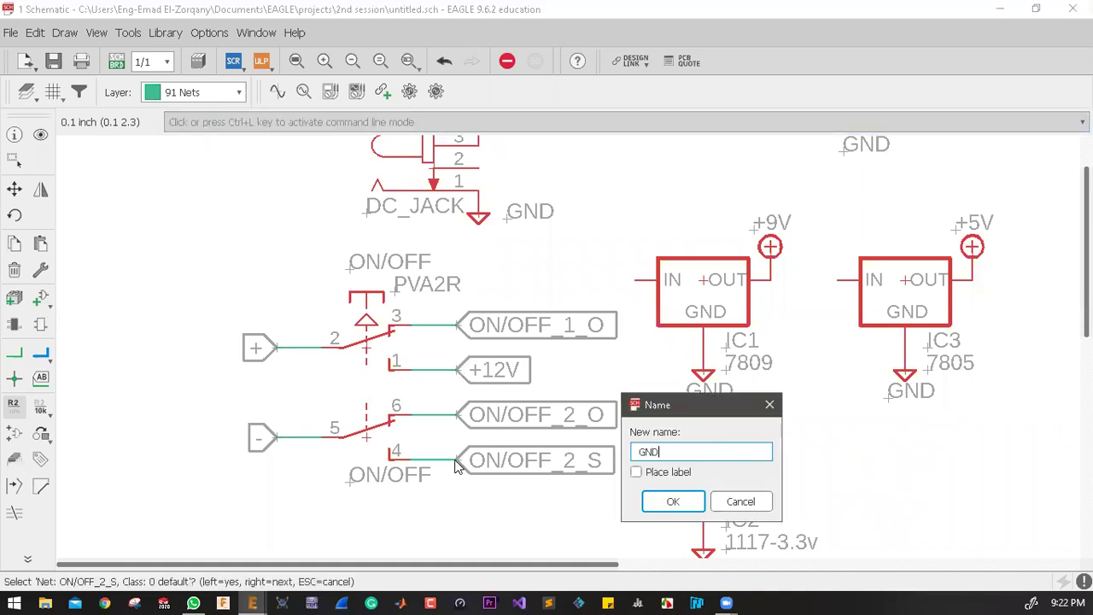
key("Return")
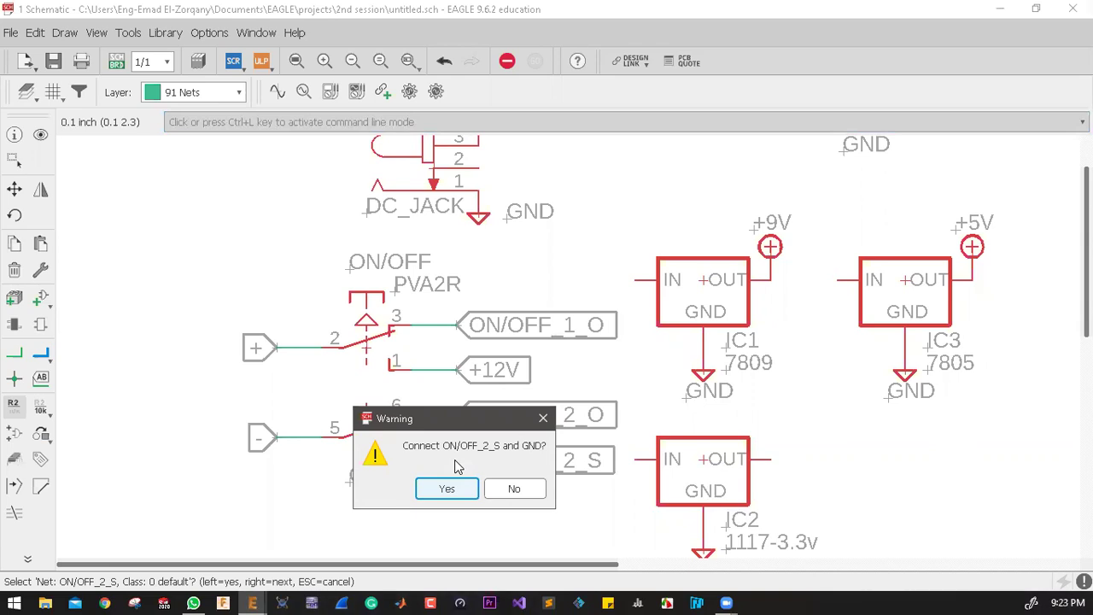
key("Return")
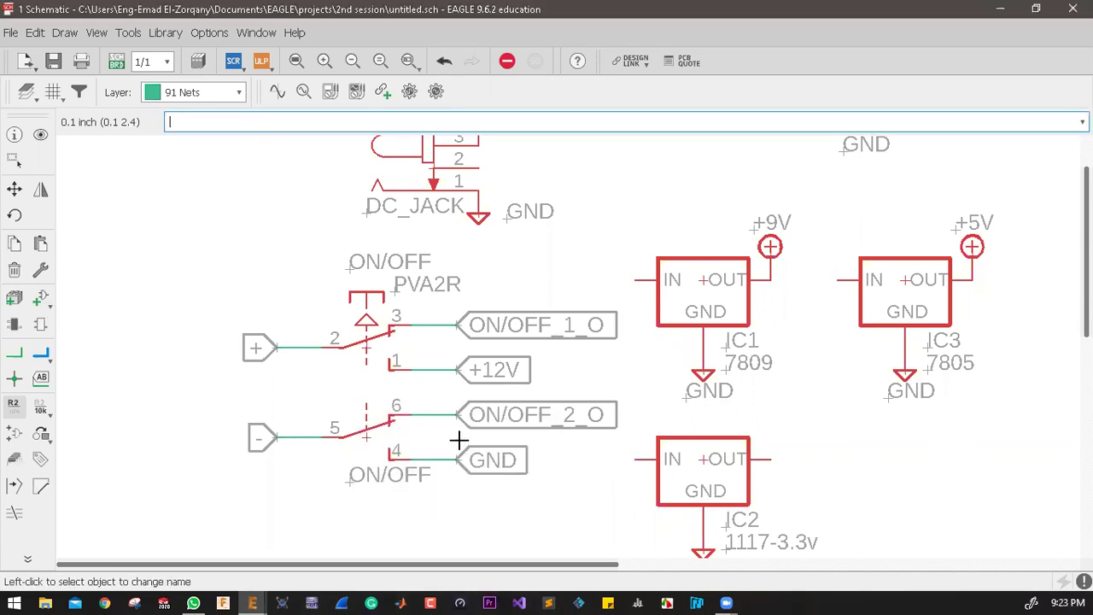
Step: Delete the labelled nets on pins 4, 6 and 5 of the ON/OFF switch's lower gate
scroll(461, 436, "down", 3)
scroll(341, 376, "up", 3)
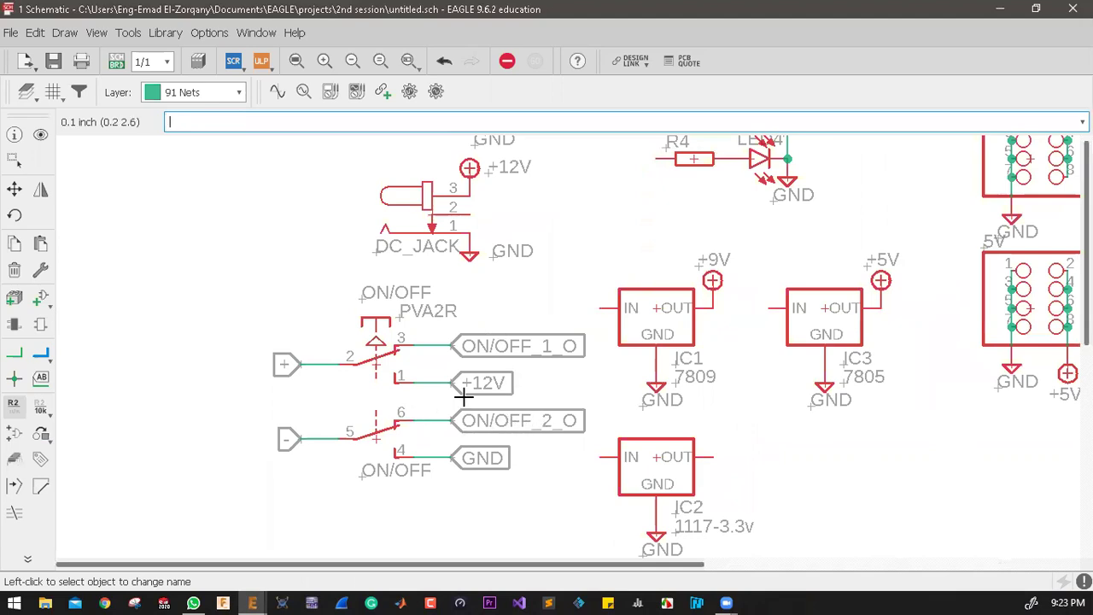
scroll(457, 401, "down", 1)
scroll(451, 410, "up", 2)
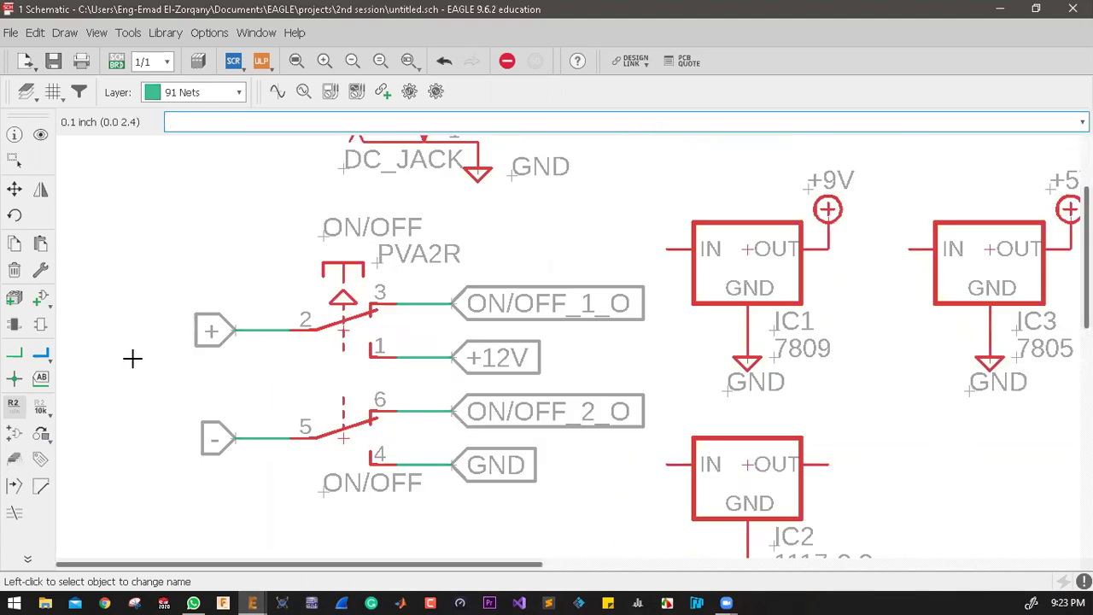
left_click(15, 270)
left_click(440, 464)
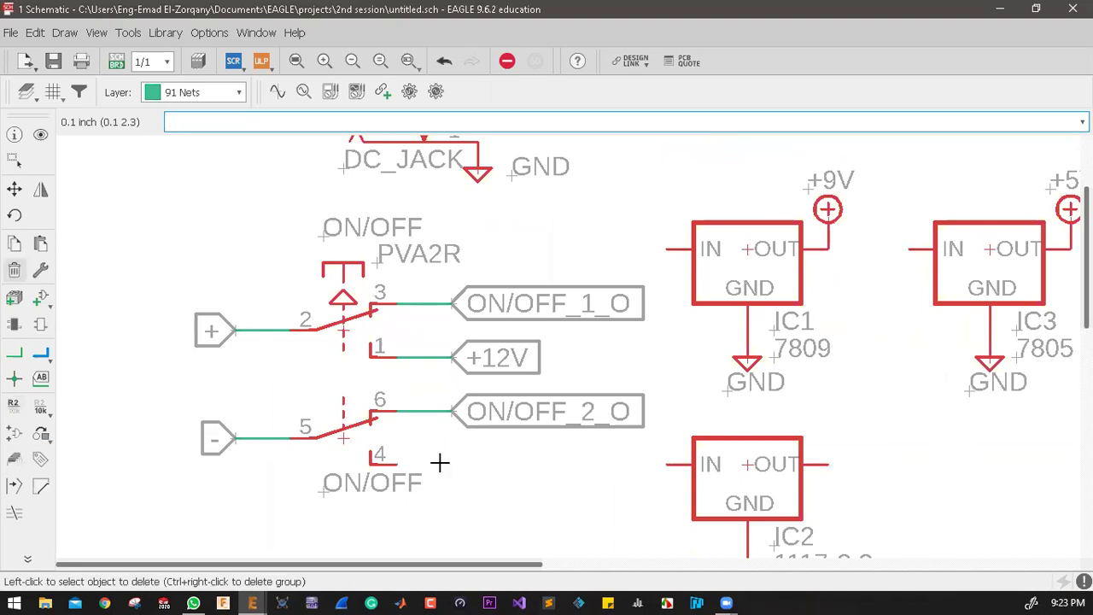
left_click(452, 414)
left_click(446, 412)
left_click(252, 436)
left_click(252, 436)
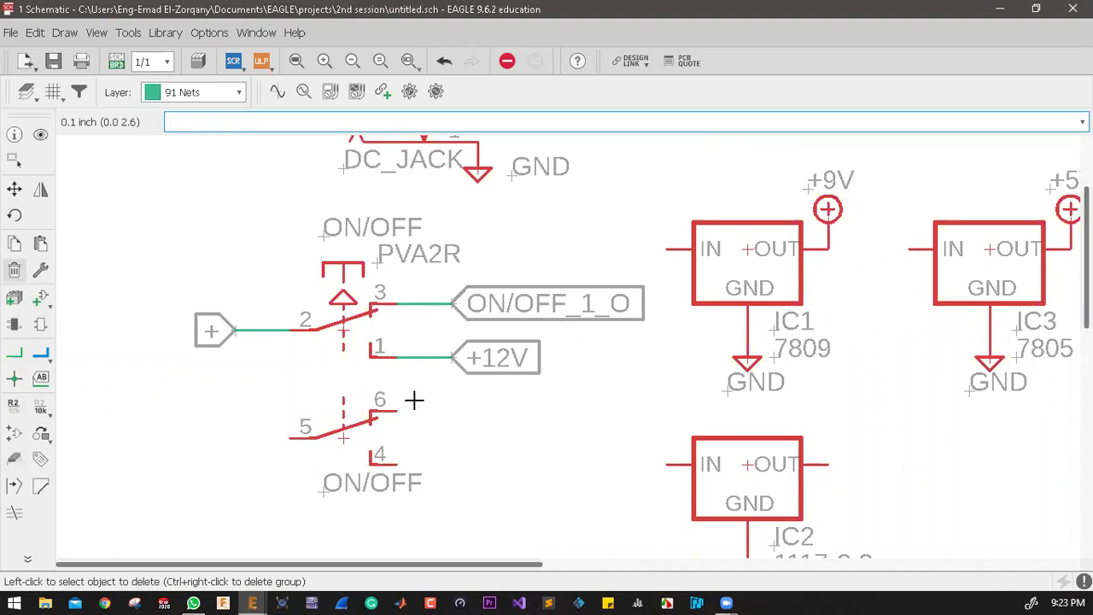
Step: Draw short net wires outward from pins 6, 4 and 5 of the ON/OFF switch's lower gate
left_click(13, 354)
left_click(394, 412)
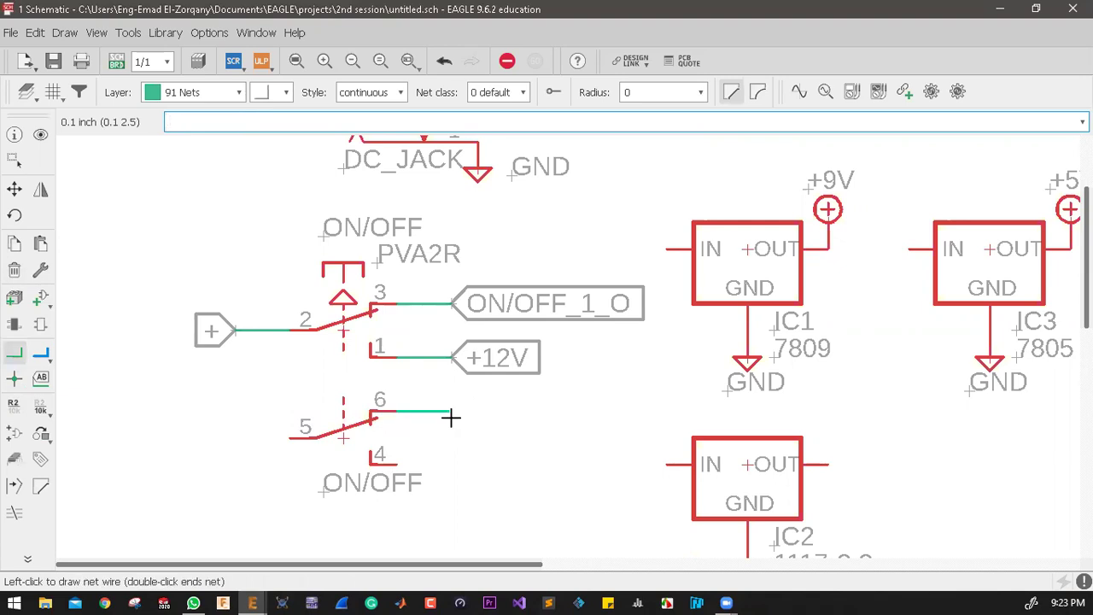
double_click(451, 415)
left_click(398, 464)
double_click(451, 464)
left_click(290, 437)
double_click(220, 439)
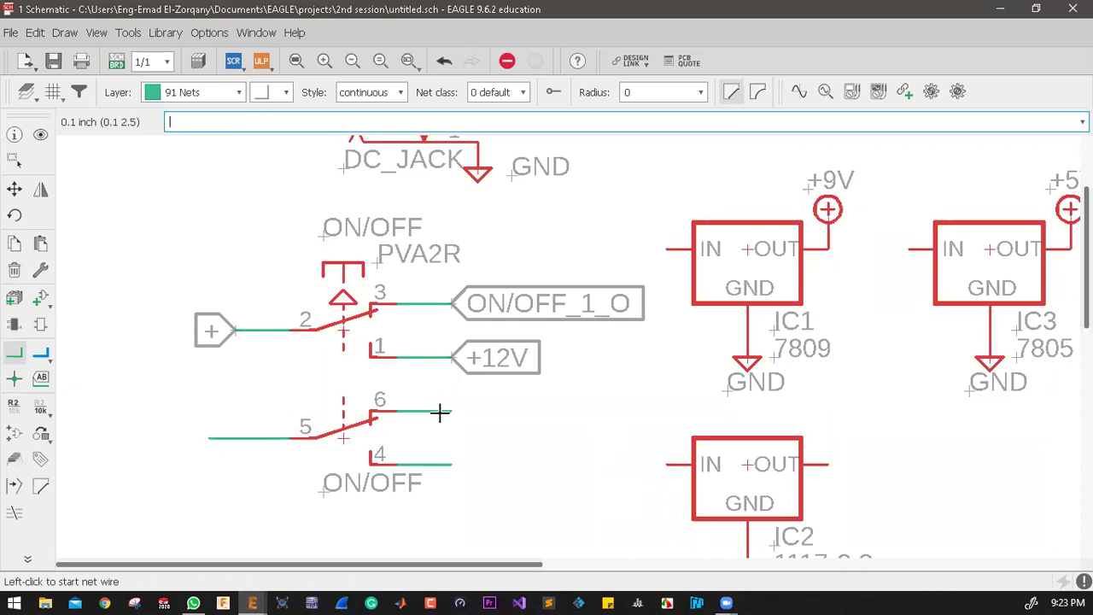
Step: Start labelling the pin 6 net, and delete the bare net wires on pins 5, 6 and 4 of the lower gate
left_click(41, 377)
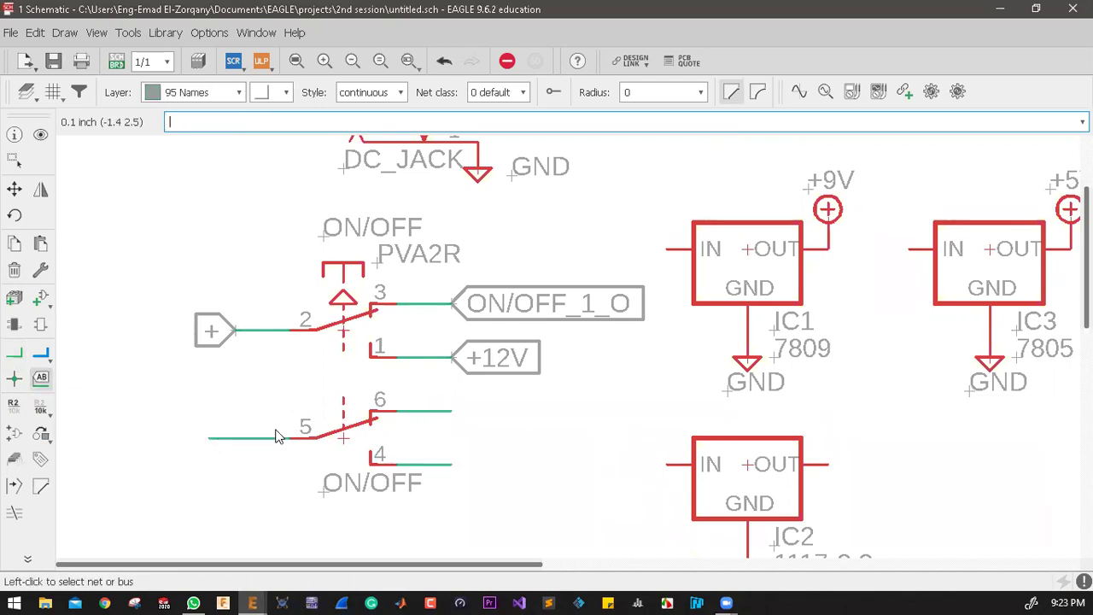
left_click(427, 412)
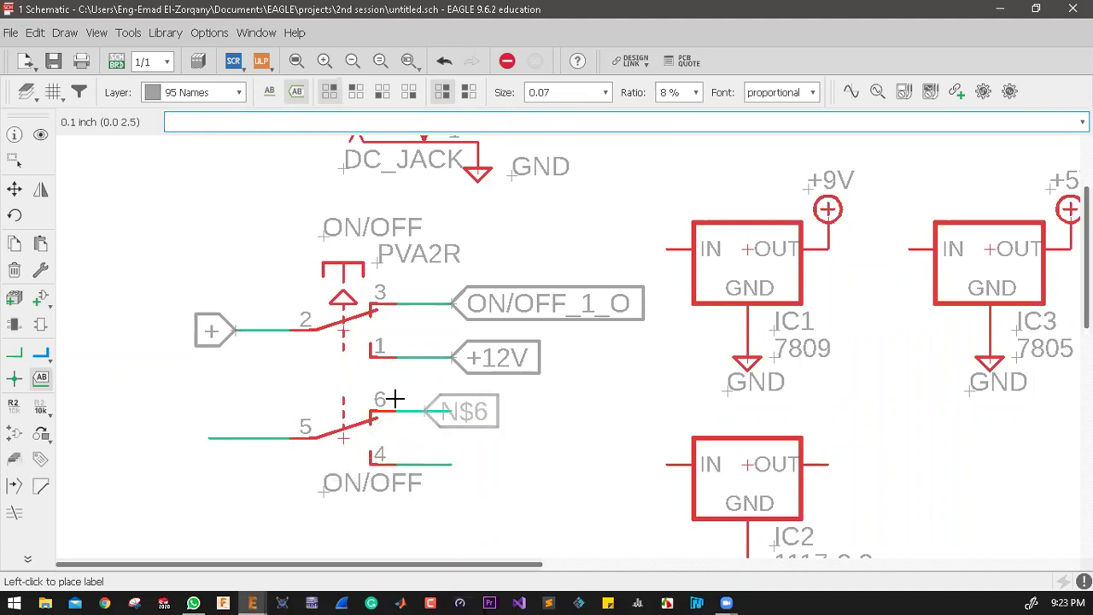
left_click(12, 275)
left_click(252, 438)
left_click(440, 412)
left_click(439, 463)
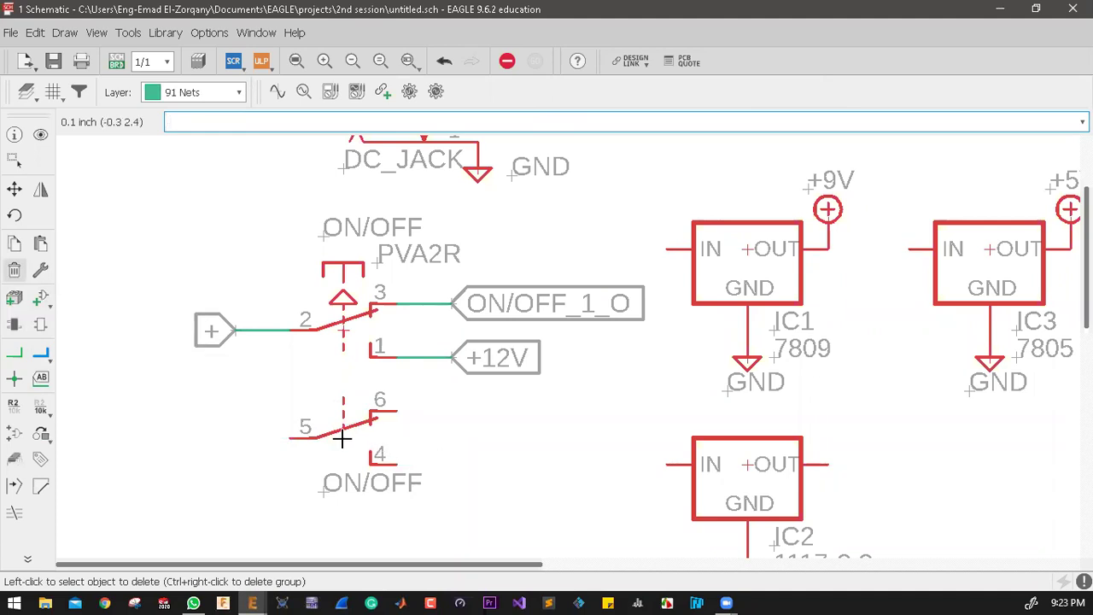
Step: Break out all pins of the ON/OFF switch's lower gate with unique part_gate_pin net names
right_click(341, 439)
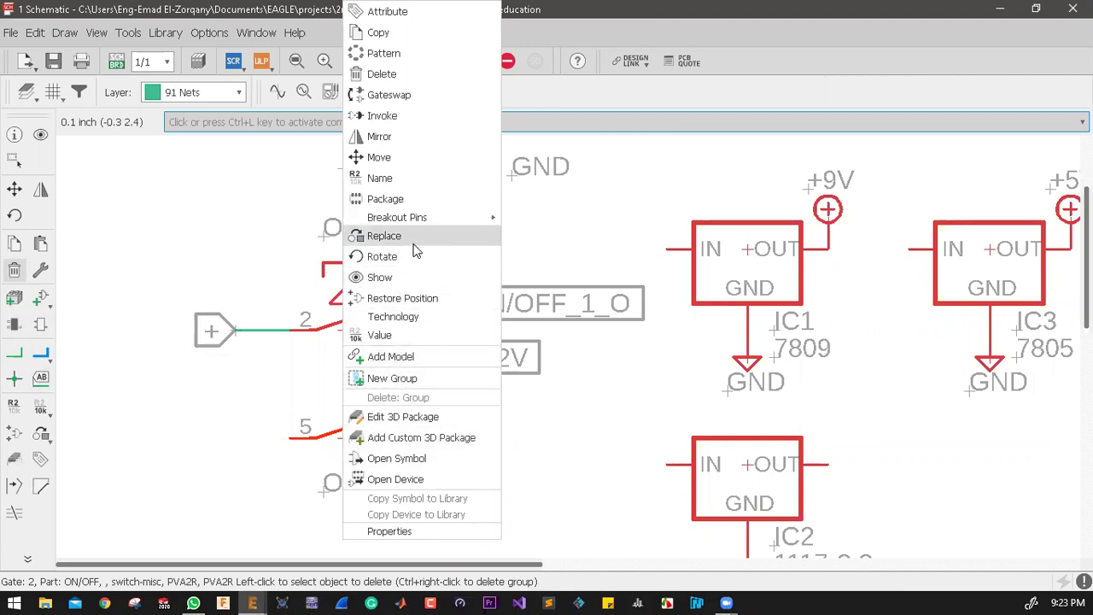
mouse_move(443, 216)
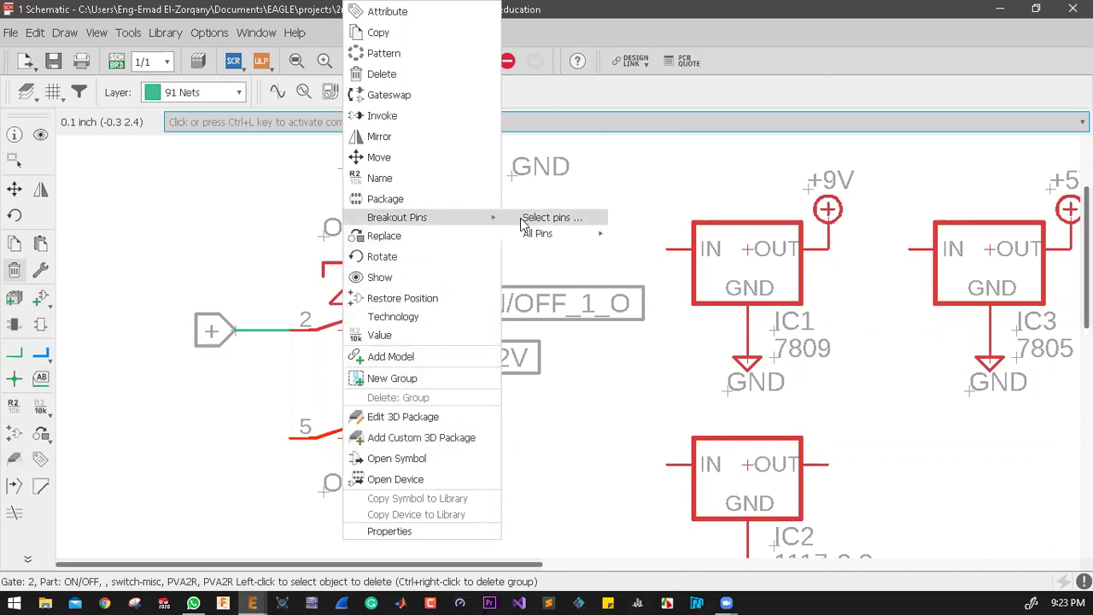
mouse_move(570, 239)
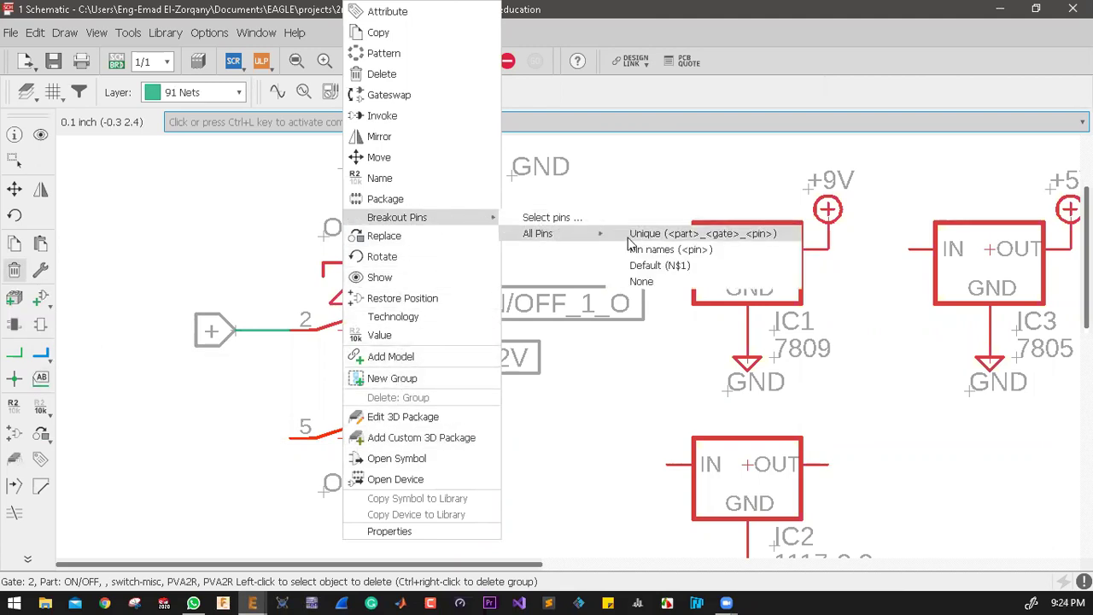
left_click(730, 239)
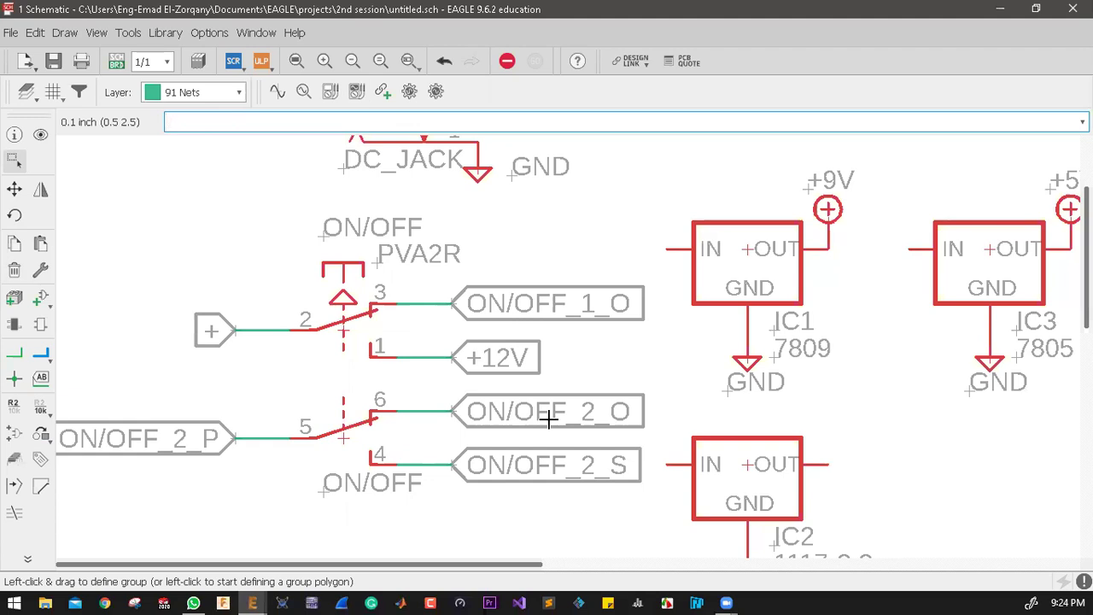
Step: Rename the net on pin 5 of the ON/OFF switch's lower gate as -
left_click(14, 403)
left_click(238, 440)
left_click(238, 442)
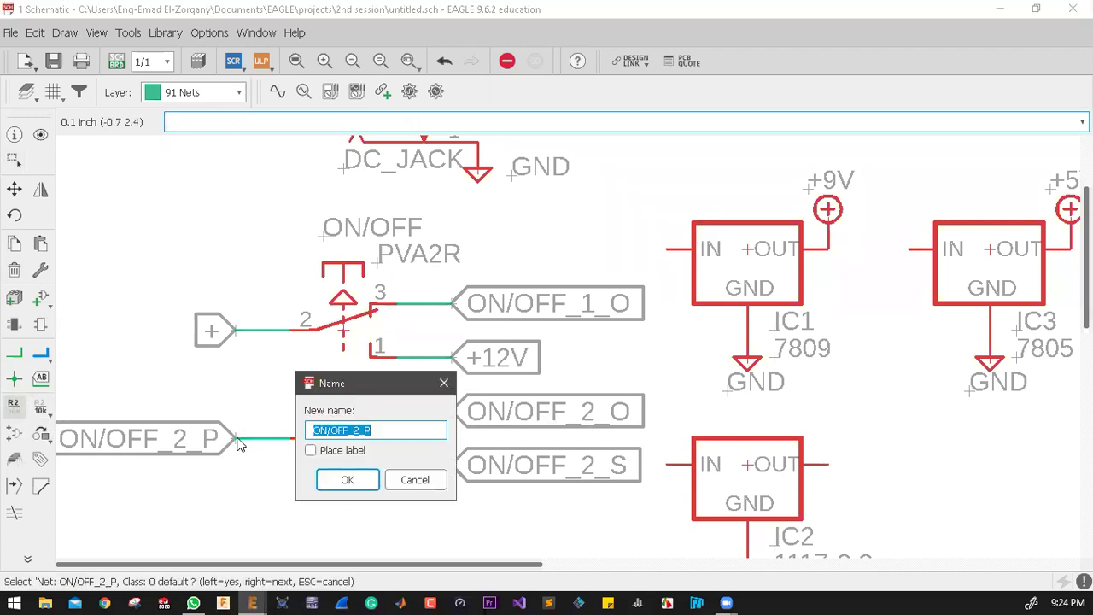
key("BackSpace")
type("-")
key("Return")
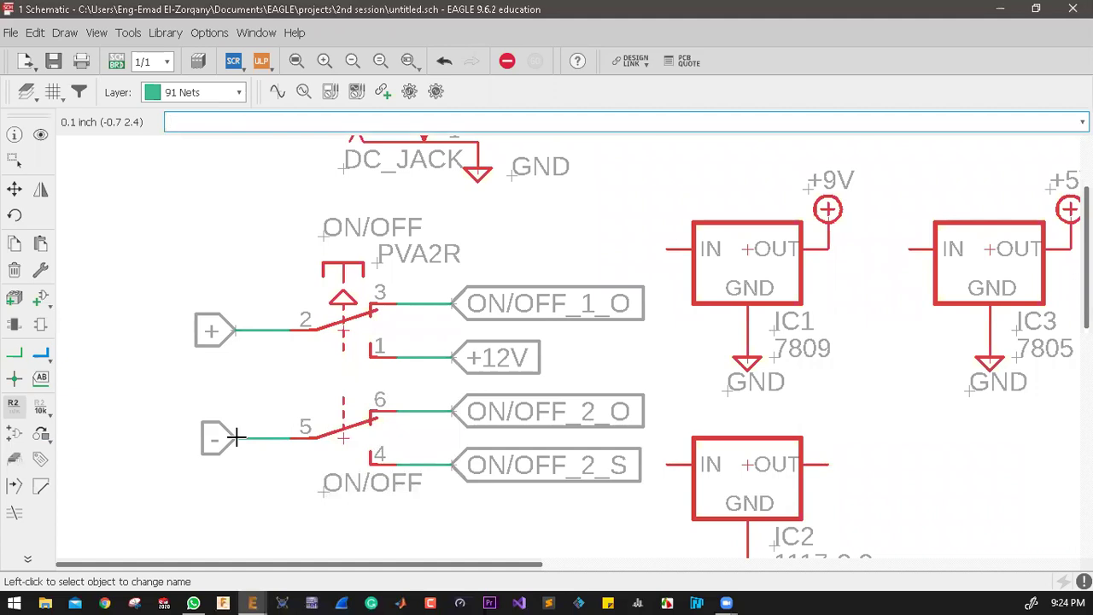
Step: Rename the net on pin 4 of the ON/OFF switch's lower gate as GND
left_click(451, 466)
left_click(452, 466)
type("GND")
key("Return")
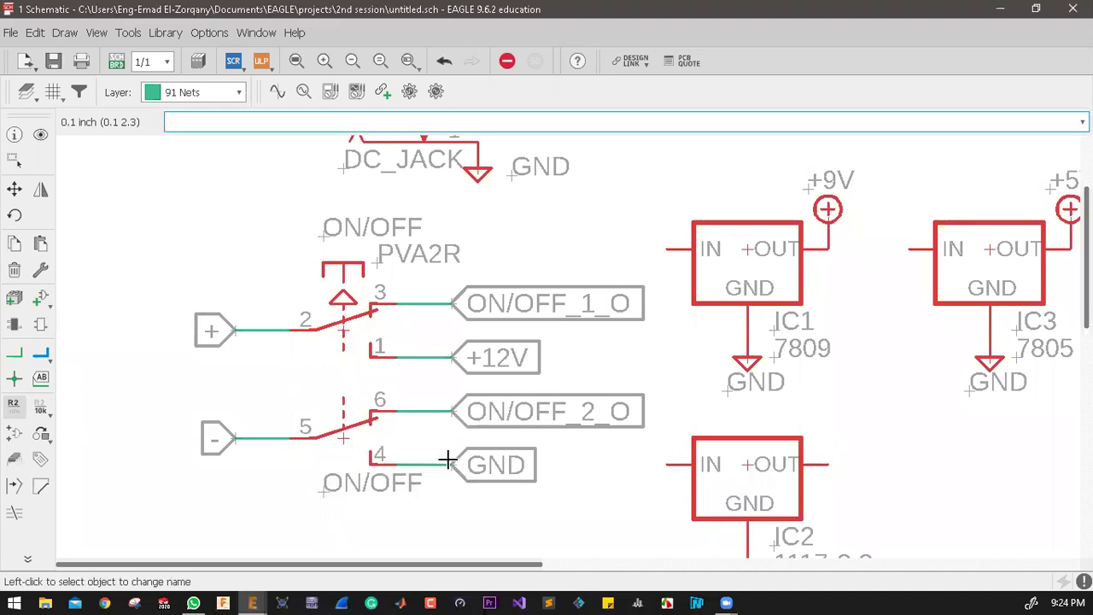
Step: Delete the +12V supply symbol above diode D1 at the PWR-1 connection
scroll(435, 418, "down", 5)
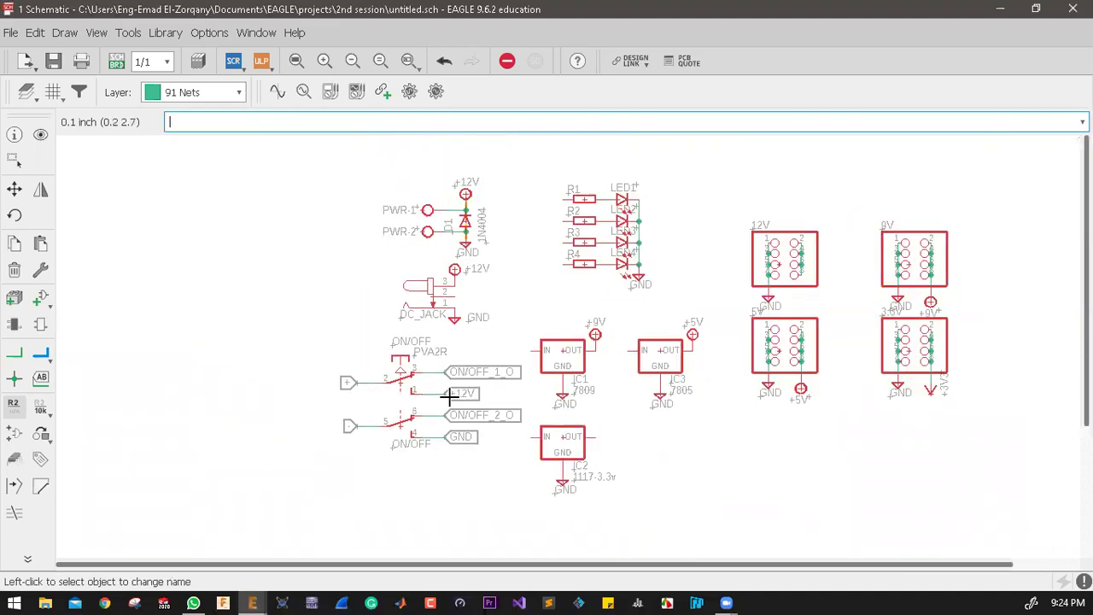
scroll(492, 394, "up", 4)
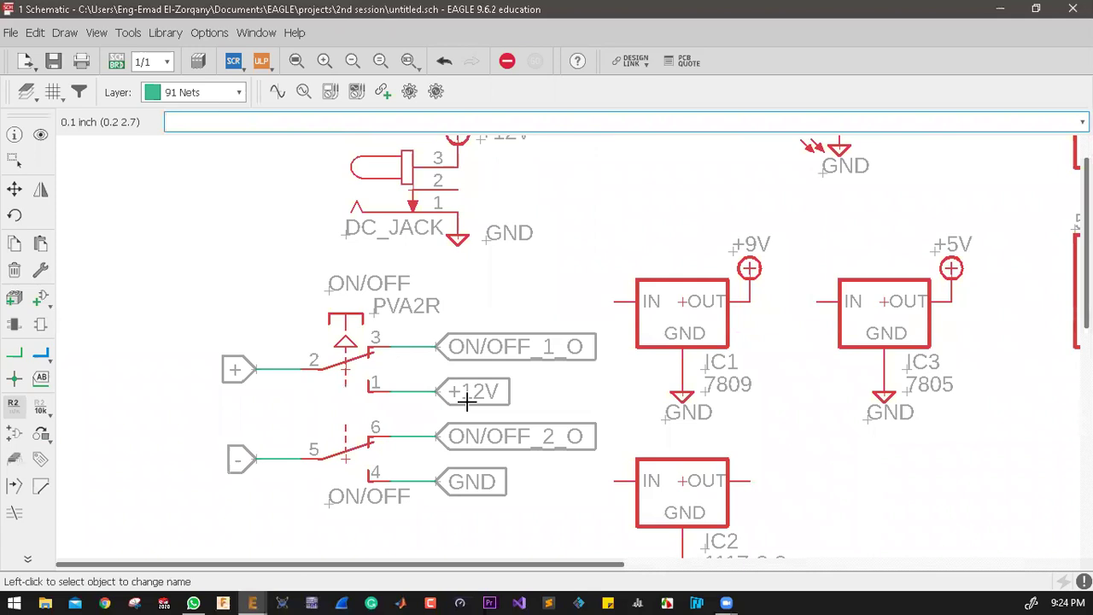
scroll(419, 393, "down", 4)
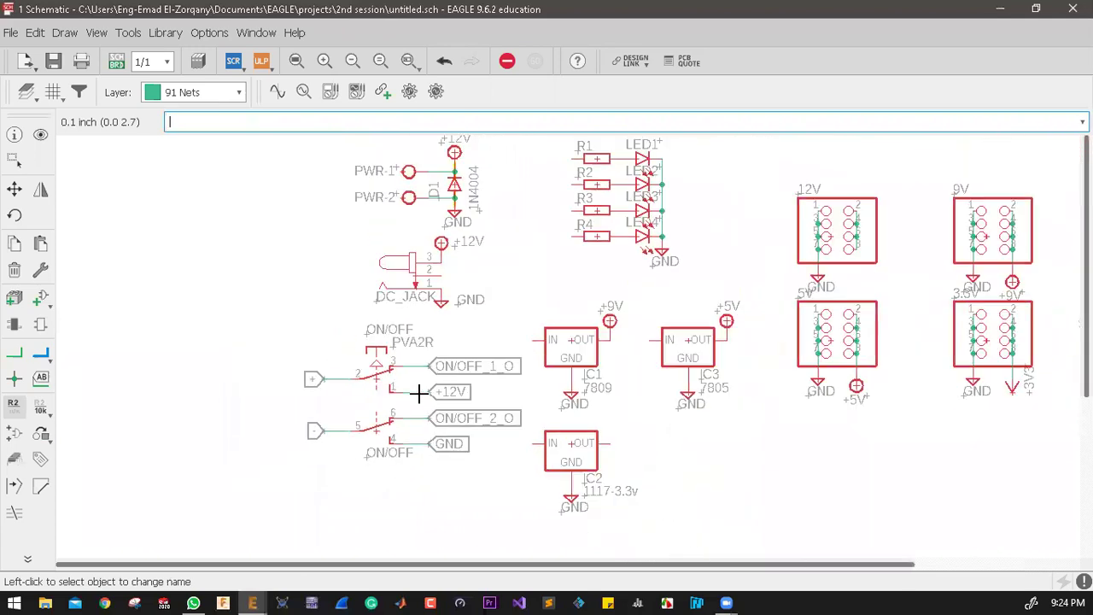
scroll(717, 328, "up", 4)
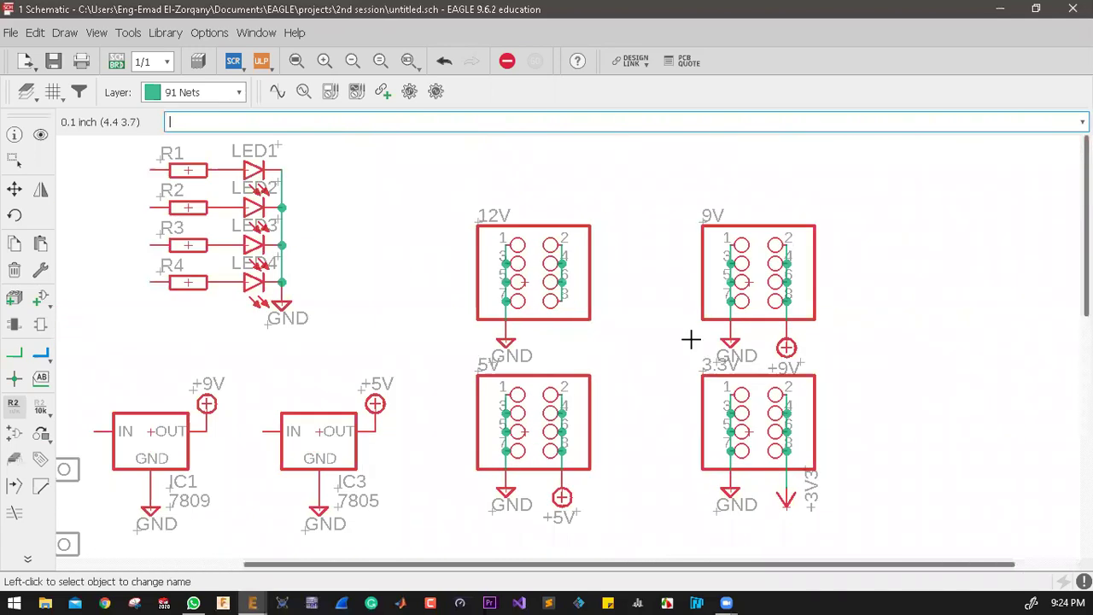
scroll(410, 303, "down", 4)
scroll(342, 352, "up", 1)
scroll(364, 271, "up", 2)
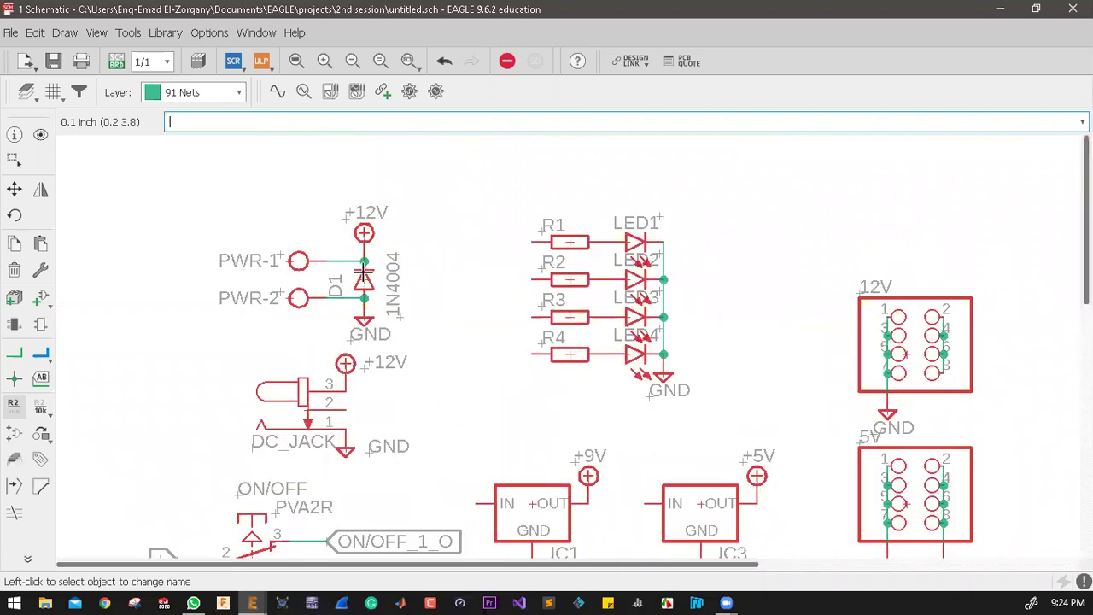
left_click(14, 189)
left_click(363, 233)
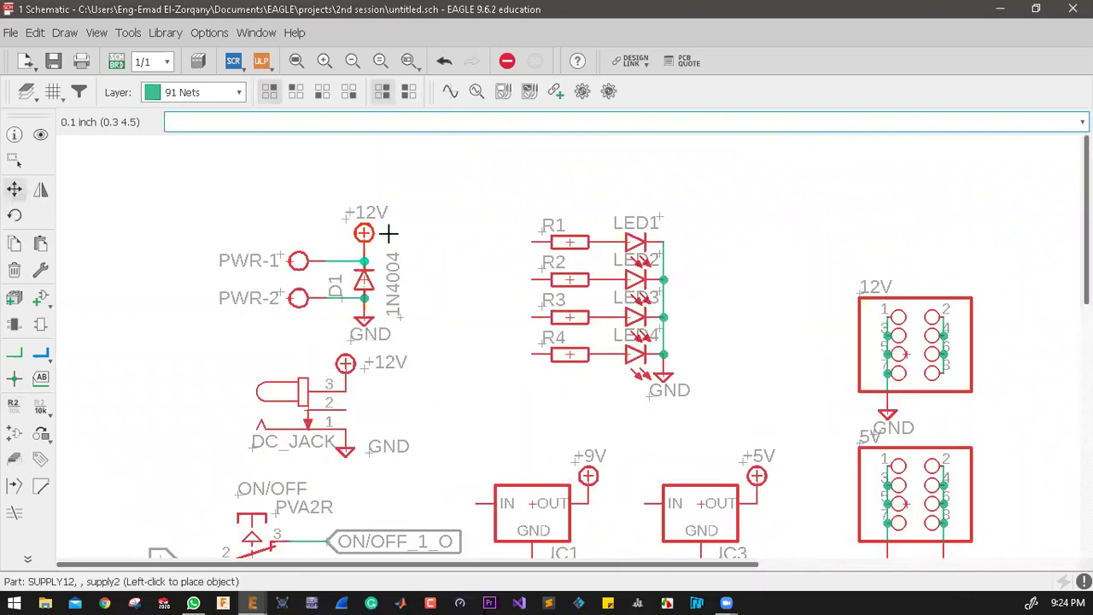
left_click(366, 240)
left_click(23, 272)
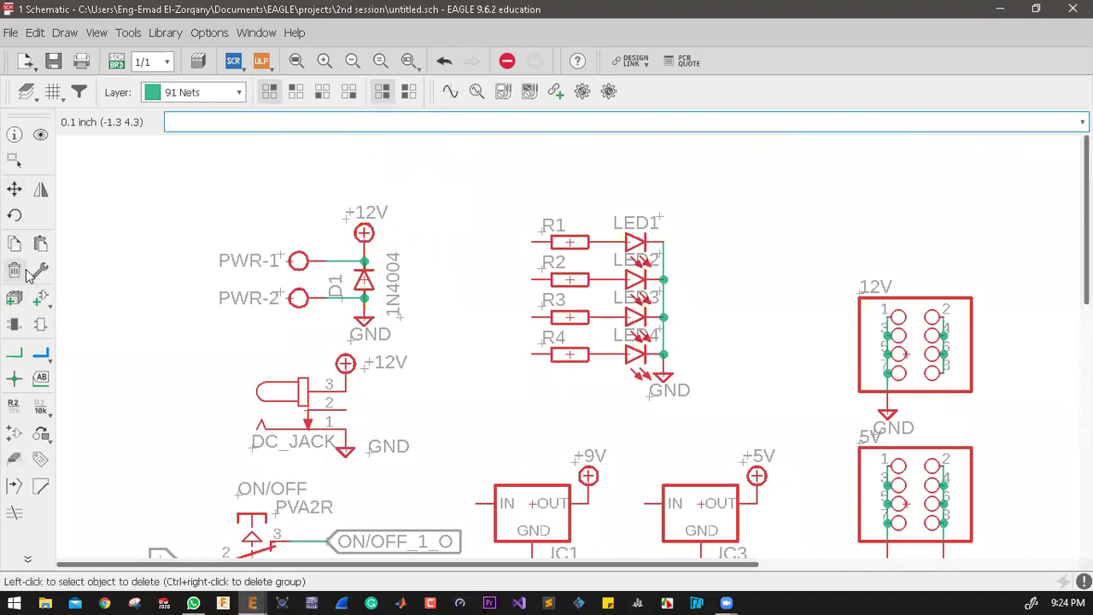
left_click(364, 233)
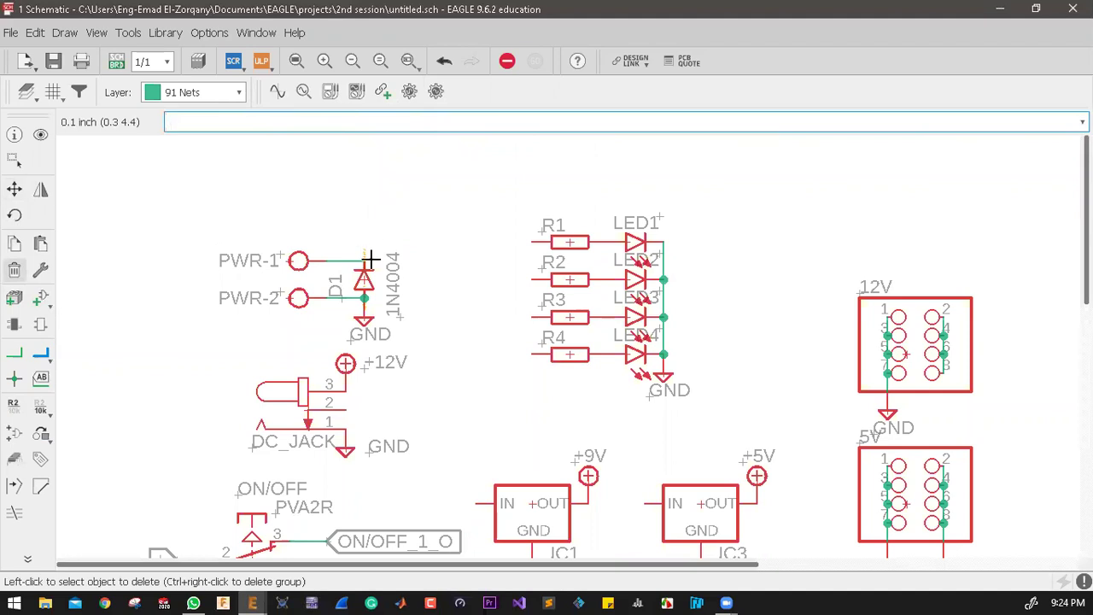
Step: Pull the +12V supply symbol away from the DC_JACK's pin 3 and delete the net wire joining them
scroll(338, 388, "up", 4)
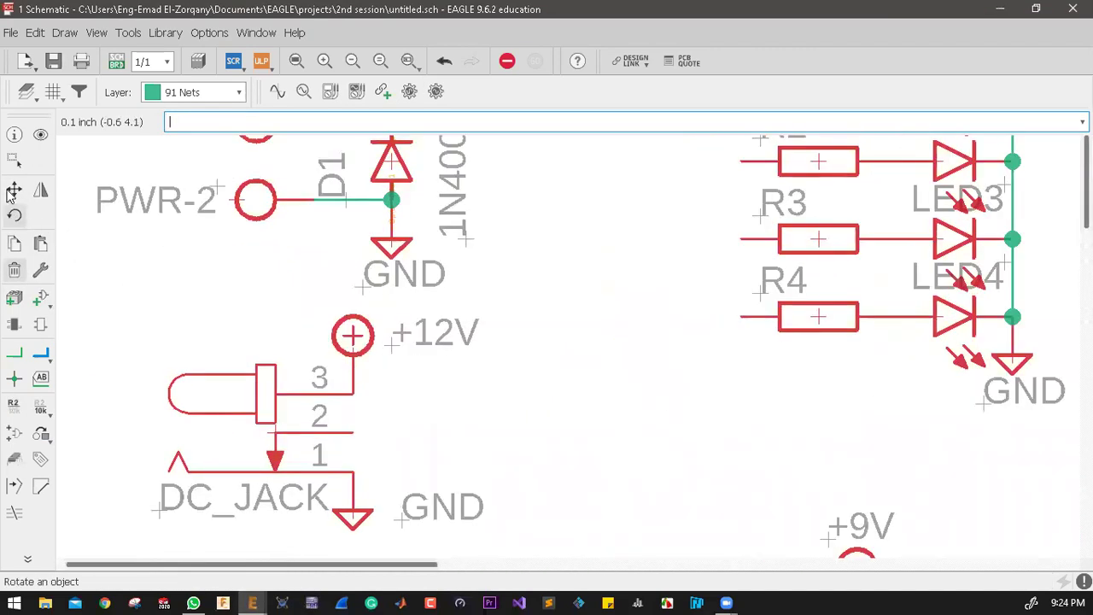
left_click(14, 189)
left_click(523, 362)
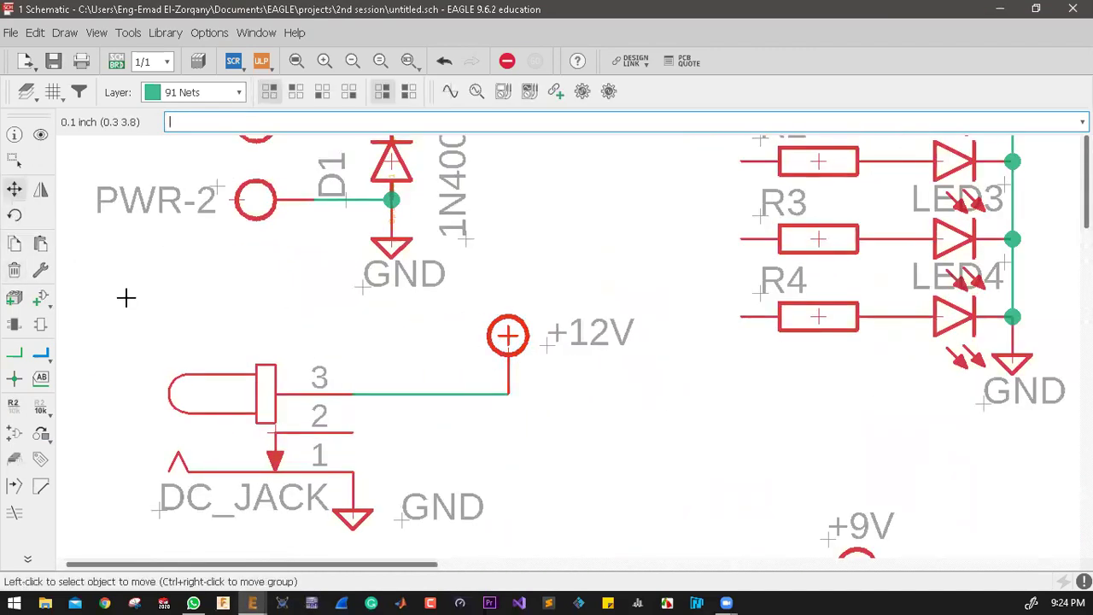
left_click(14, 274)
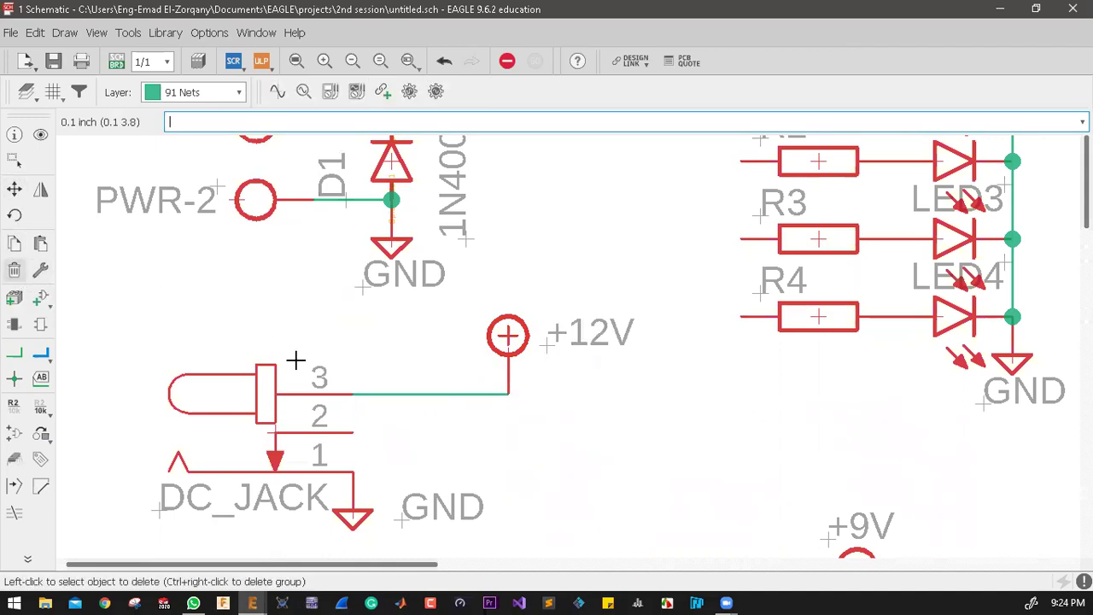
left_click(389, 393)
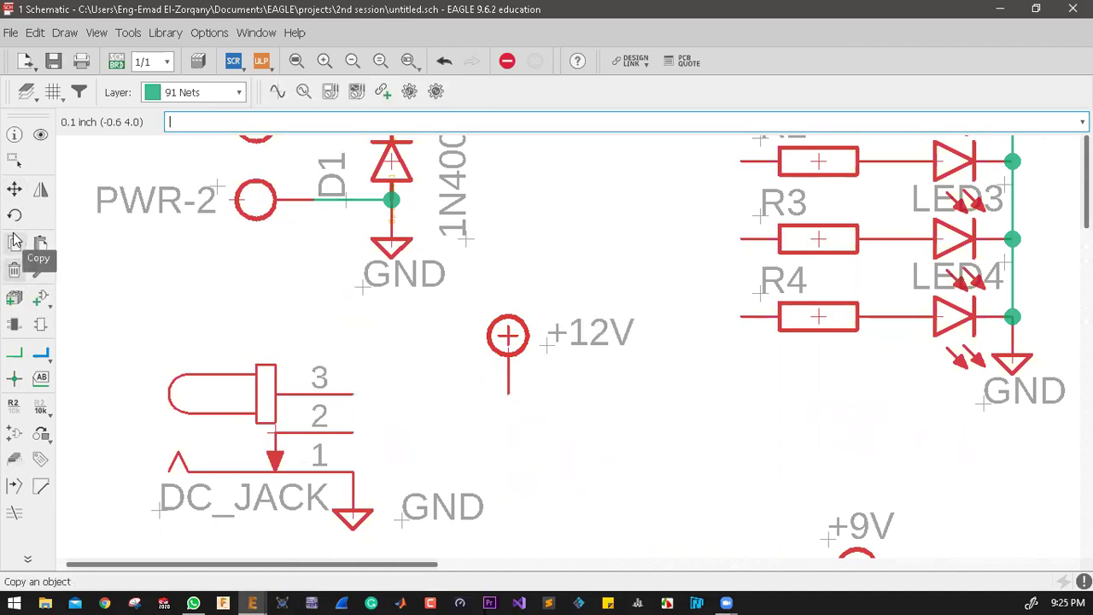
Step: Rotate the detached +12V supply symbol so its pin faces up, and place it below the 12V header's even-numbered pins
left_click(14, 189)
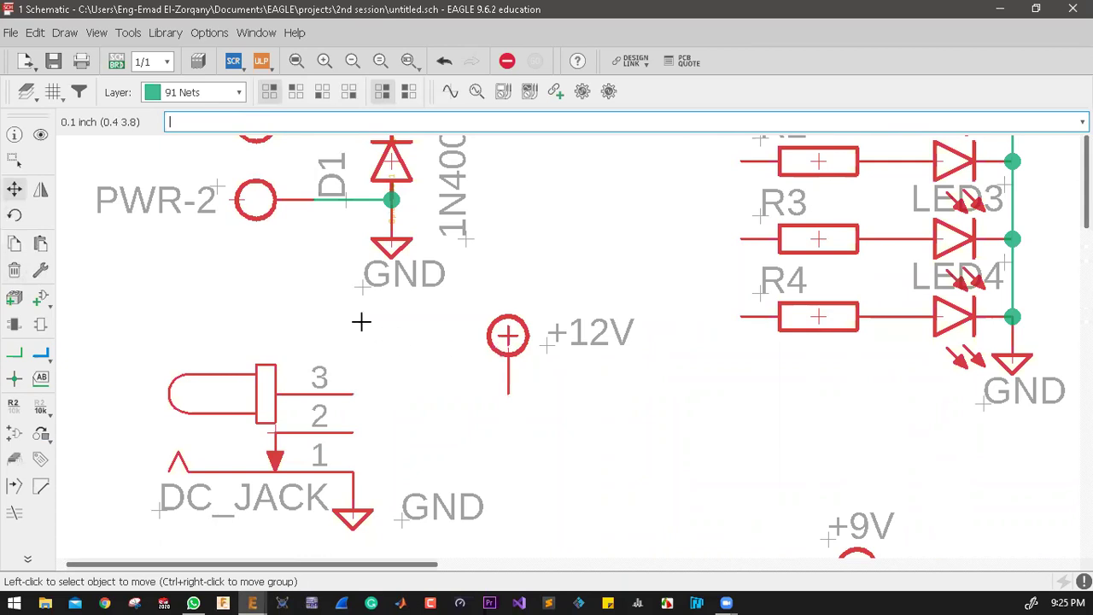
left_click(507, 357)
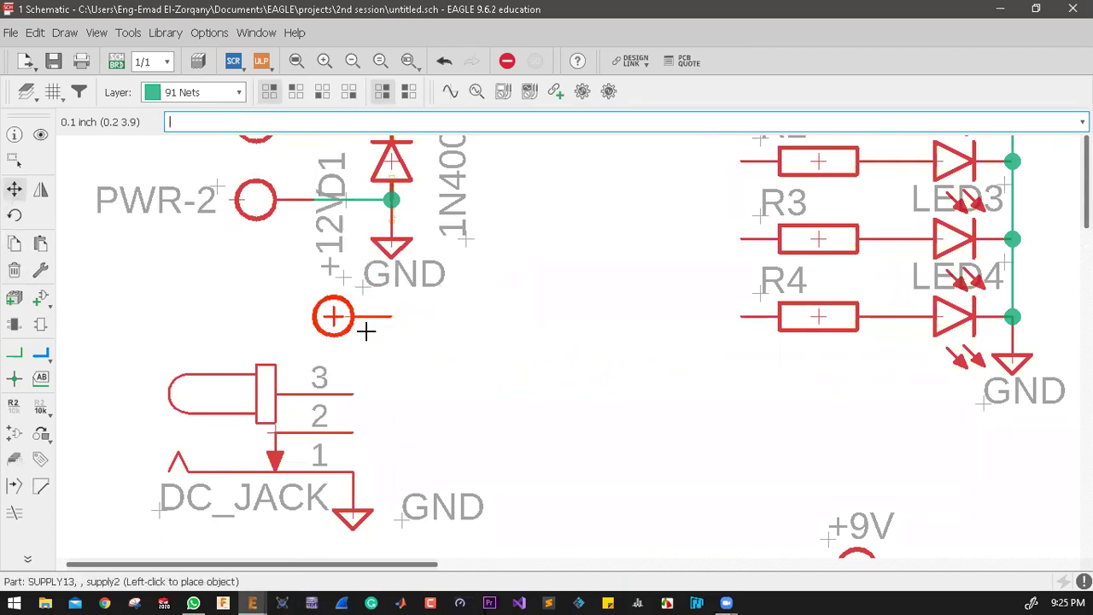
scroll(230, 303, "down", 5)
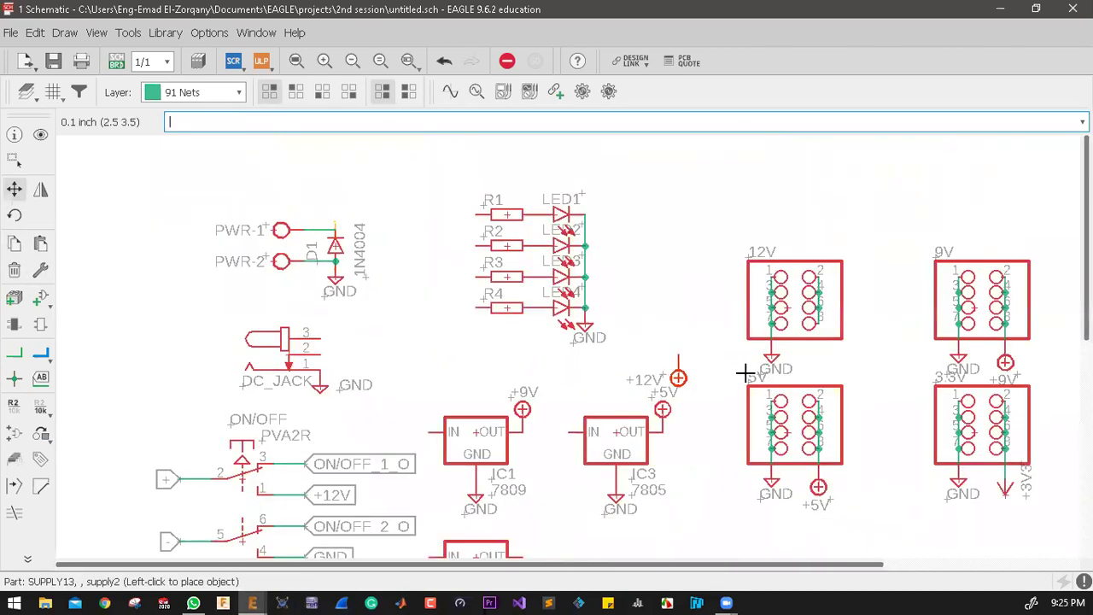
left_click(818, 362)
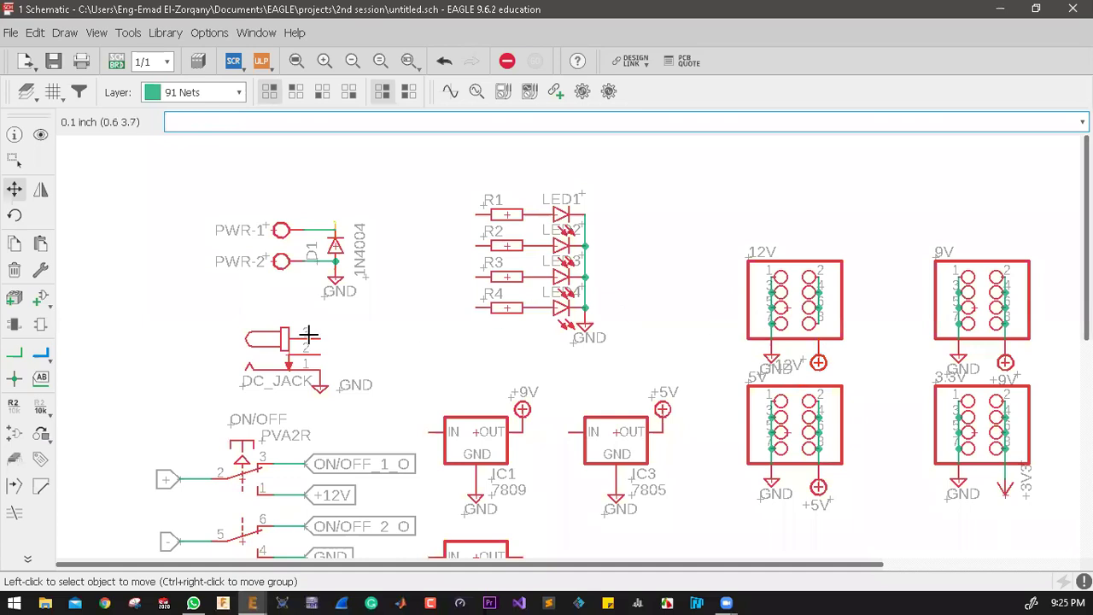
Step: Connect the +12V supply symbol to pin 8 of the 12V header with a net wire
left_click(14, 353)
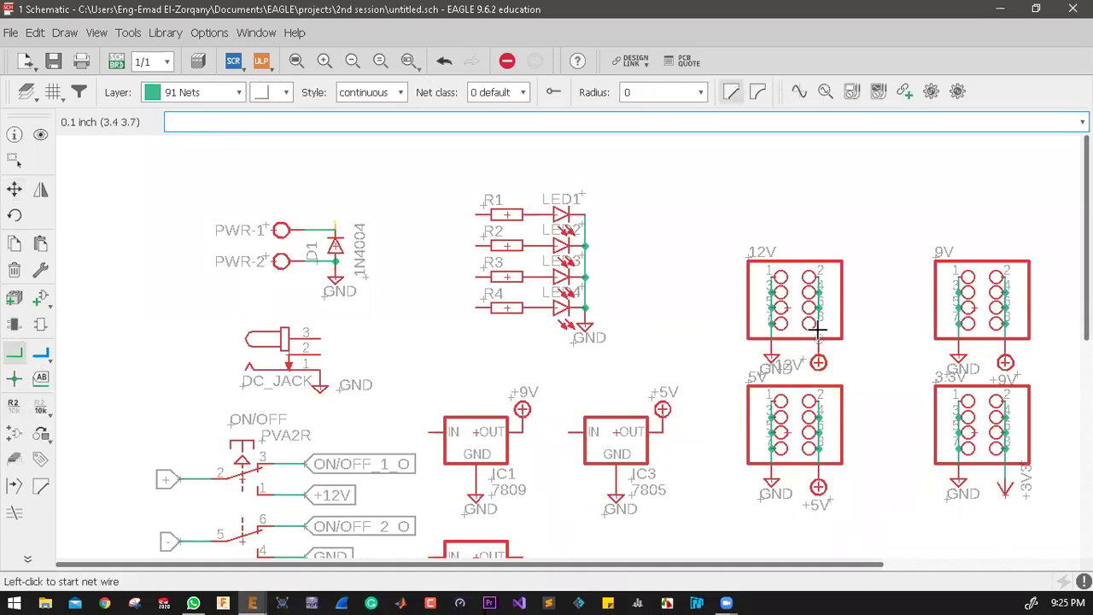
left_click(818, 355)
left_click(819, 323)
left_click(844, 350)
scroll(817, 363, "up", 4)
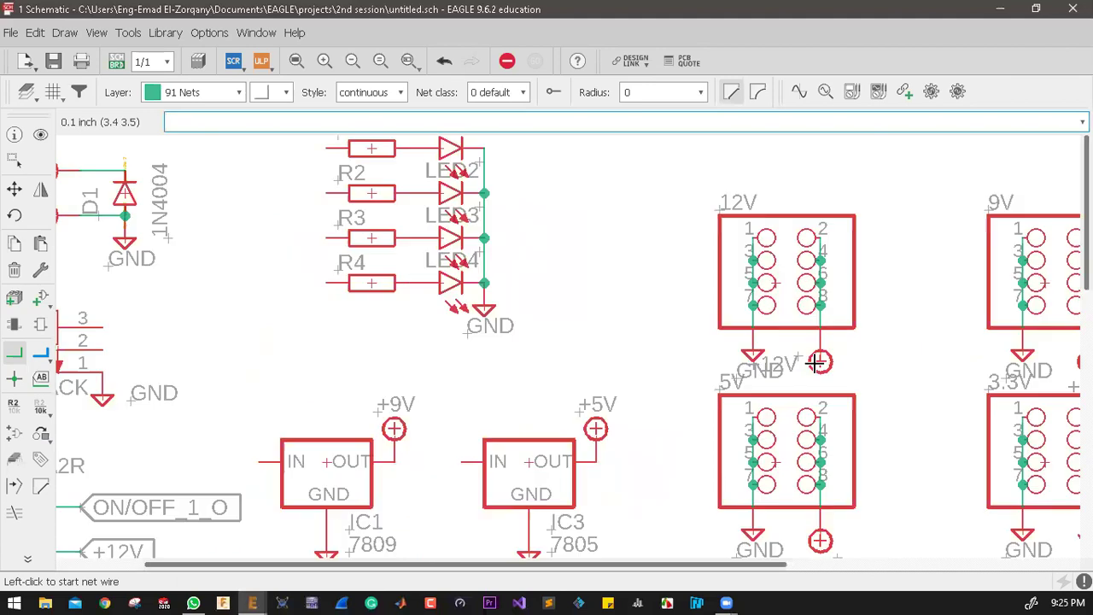
Step: Rotate the +12V label under the 12V header to vertical and place it on the outer side of its supply symbol
left_click(17, 189)
left_click(730, 316)
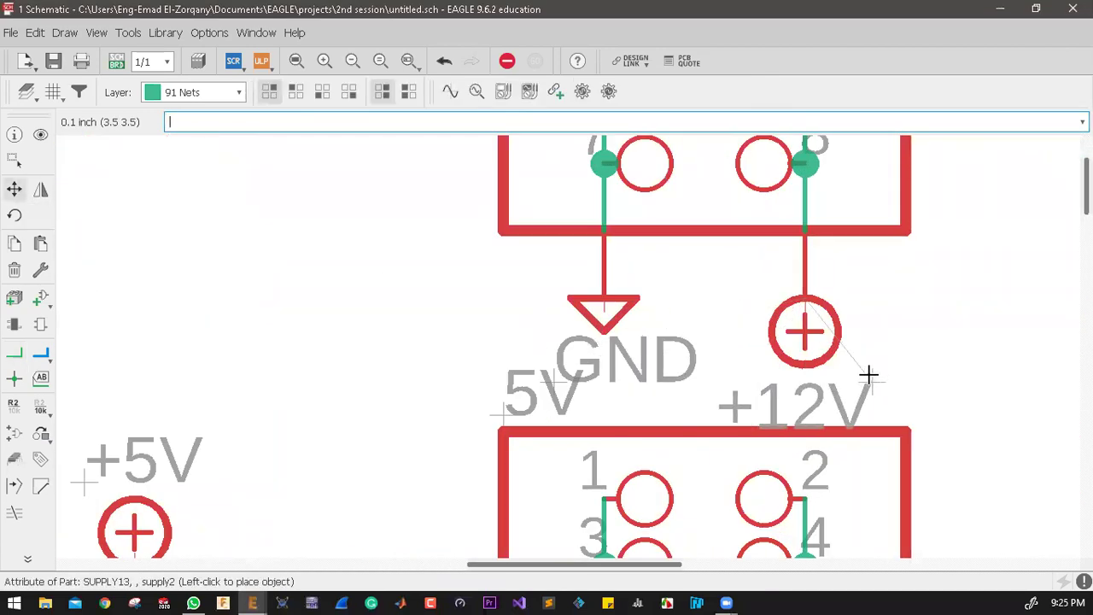
right_click(956, 290)
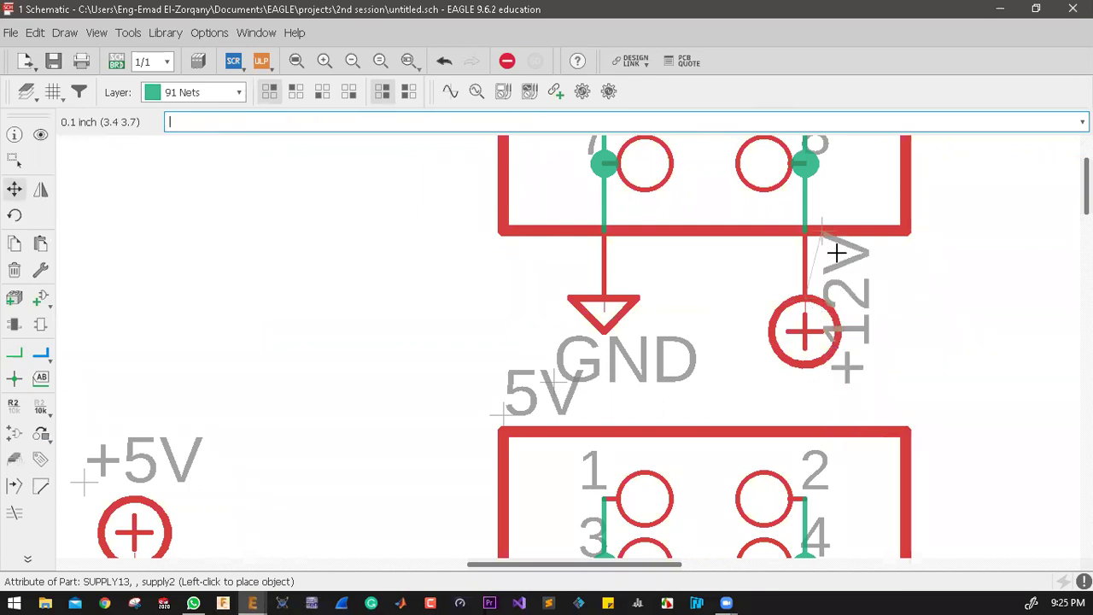
left_click(855, 260)
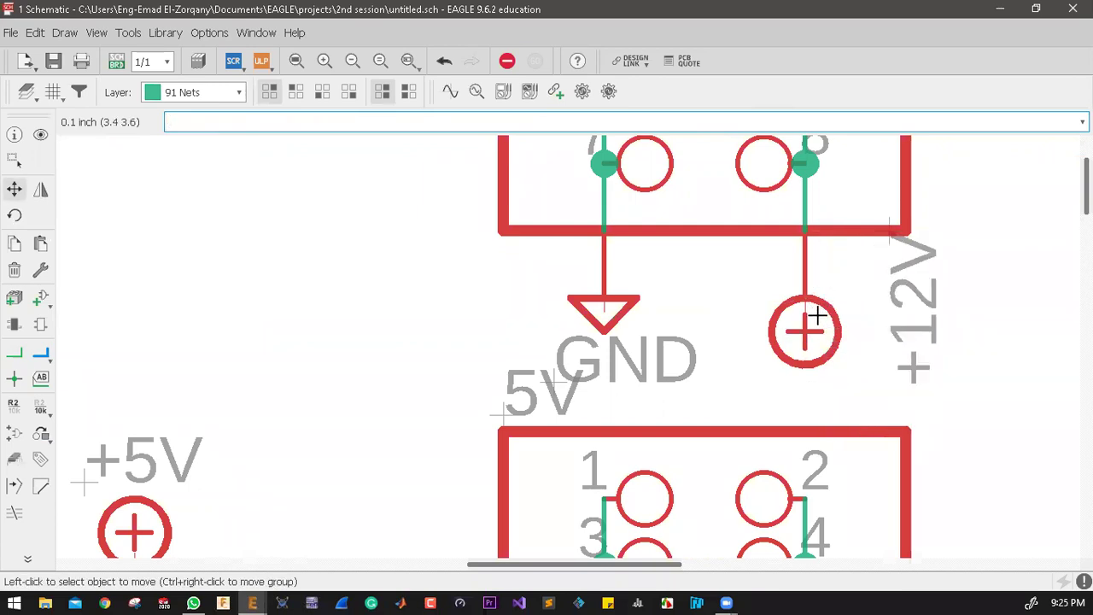
Step: Rotate the GND label under the 12V header to vertical and place it on the outer side of its ground symbol
left_click(548, 376)
right_click(501, 359)
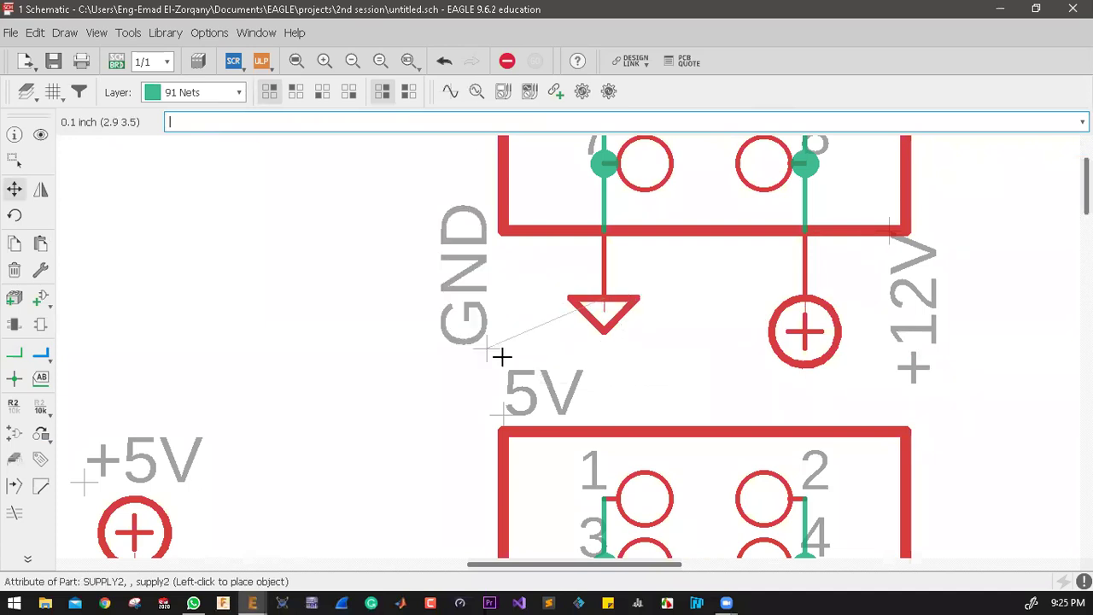
left_click(530, 356)
scroll(529, 356, "up", 1)
scroll(490, 296, "down", 4)
scroll(586, 327, "up", 1)
scroll(607, 380, "down", 2)
scroll(402, 371, "up", 2)
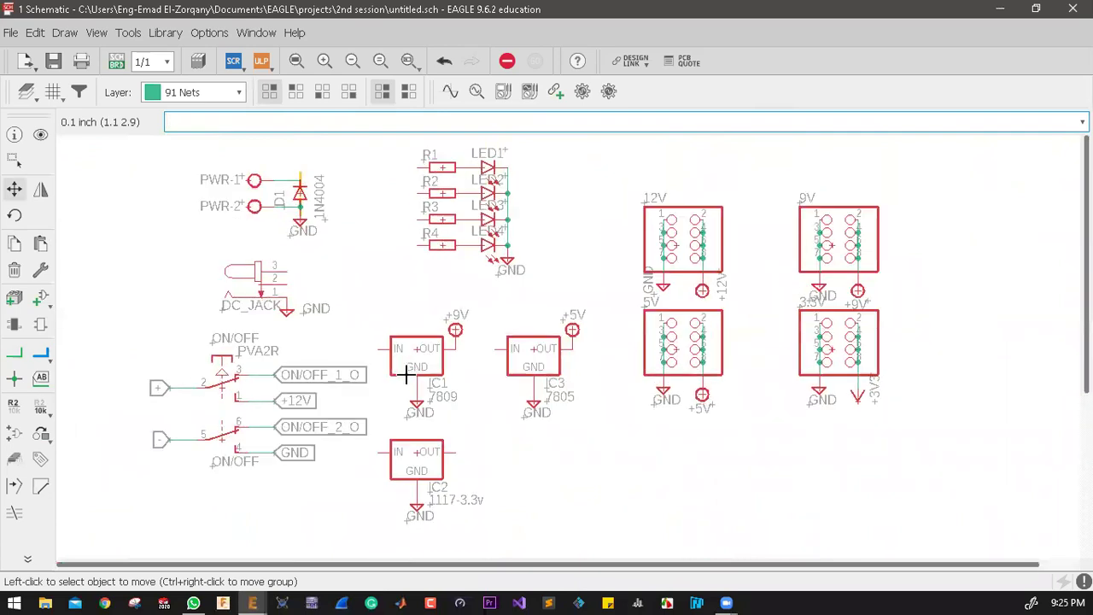
Step: Copy the 12V header's +12V supply symbol, rotate the copy so its pin faces down, and place it on IC1's IN pin
scroll(438, 412, "down", 1)
scroll(371, 378, "up", 1)
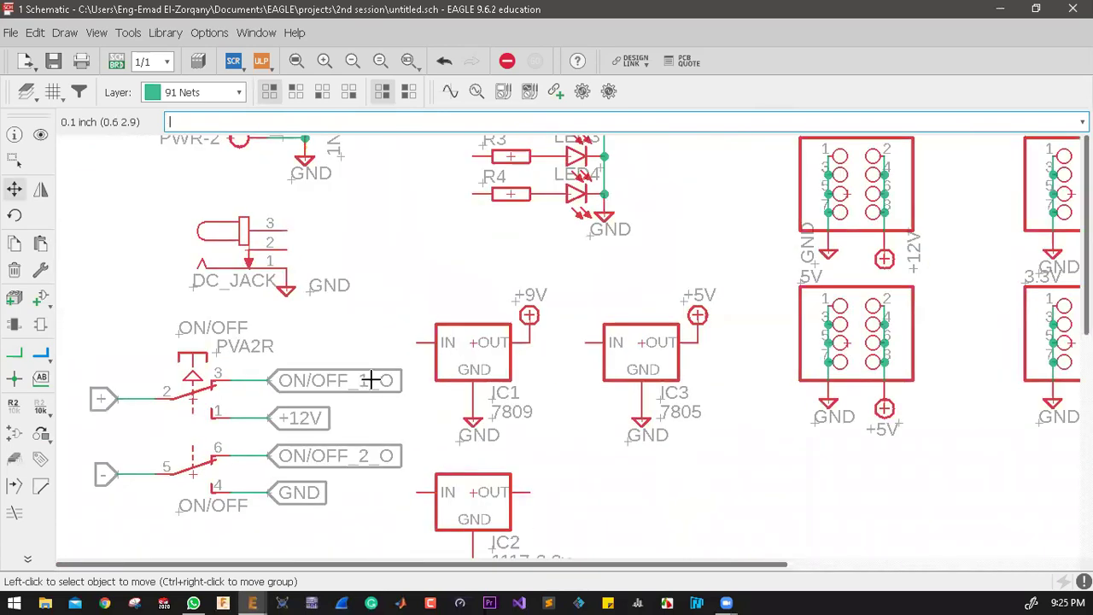
scroll(581, 283, "down", 1)
scroll(369, 311, "up", 1)
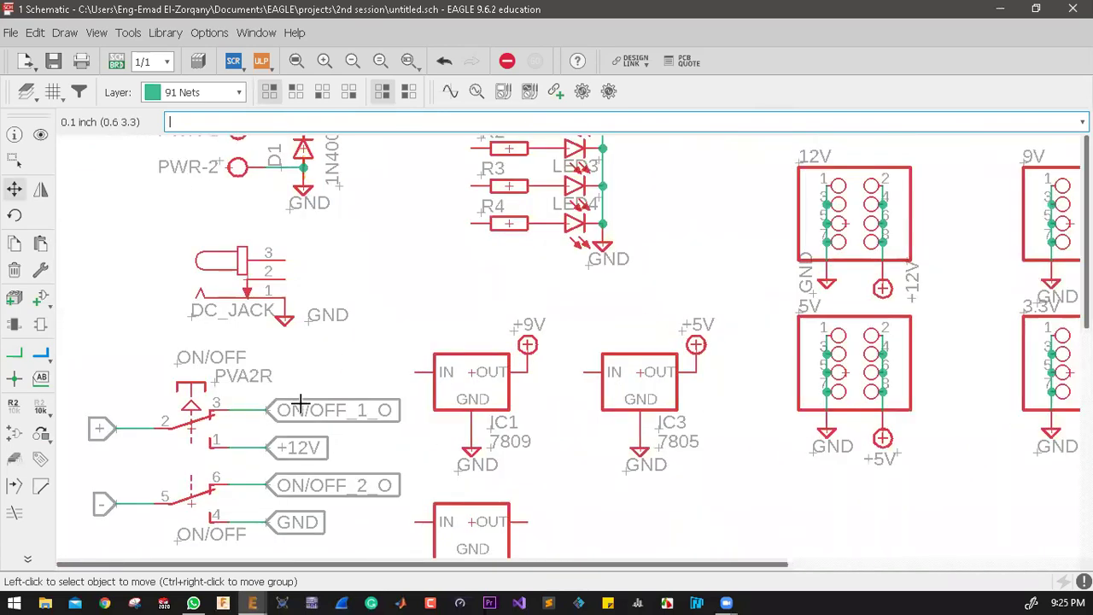
scroll(383, 419, "down", 1)
scroll(341, 389, "up", 2)
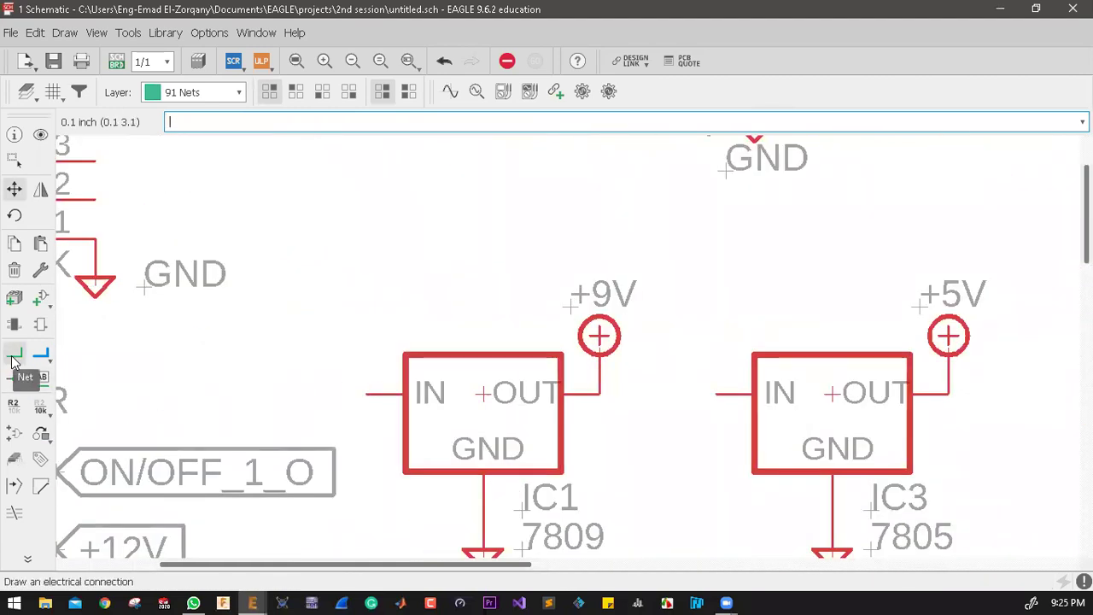
scroll(420, 419, "down", 3)
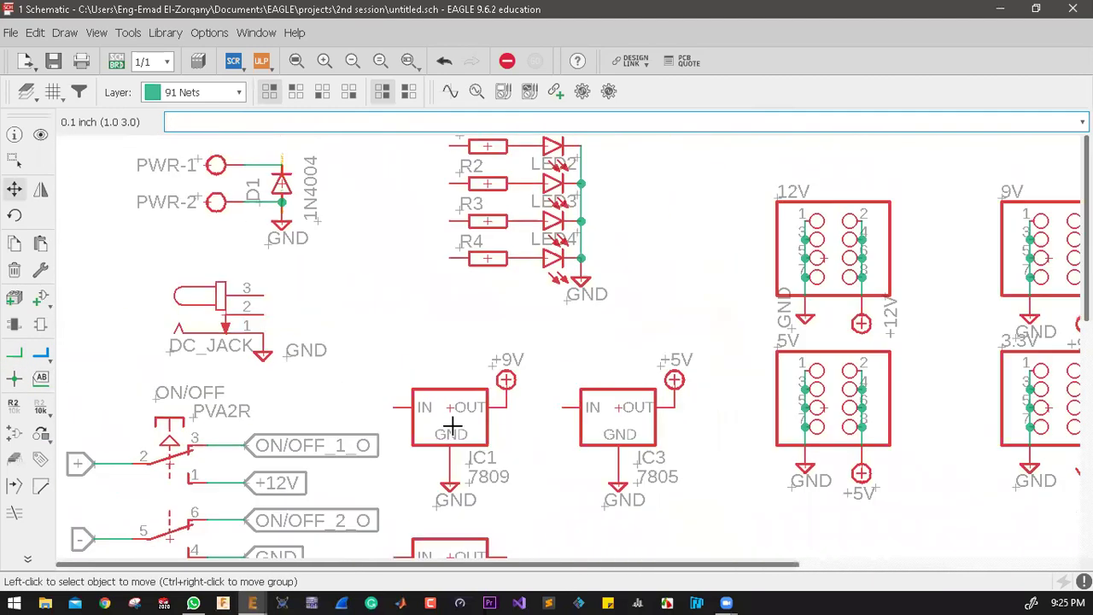
left_click(13, 243)
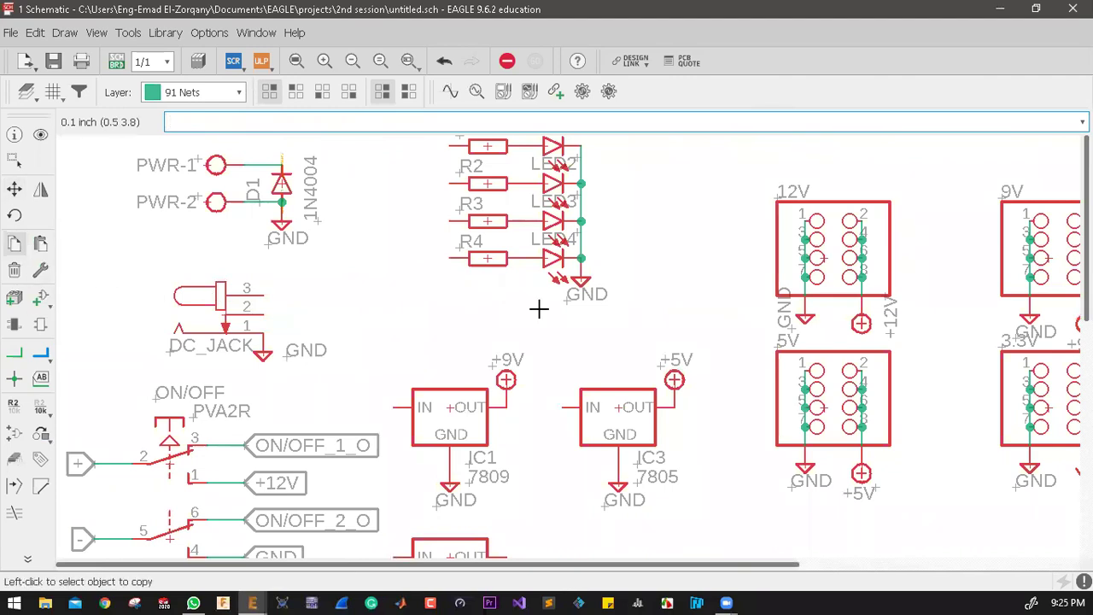
left_click(861, 328)
right_click(379, 350)
right_click(389, 354)
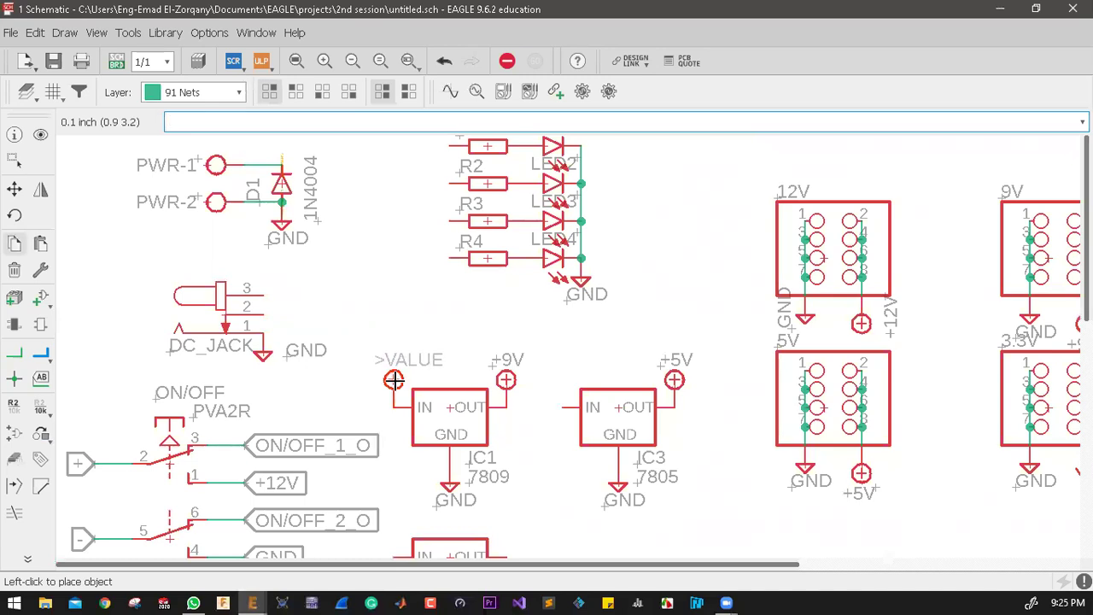
left_click(394, 379)
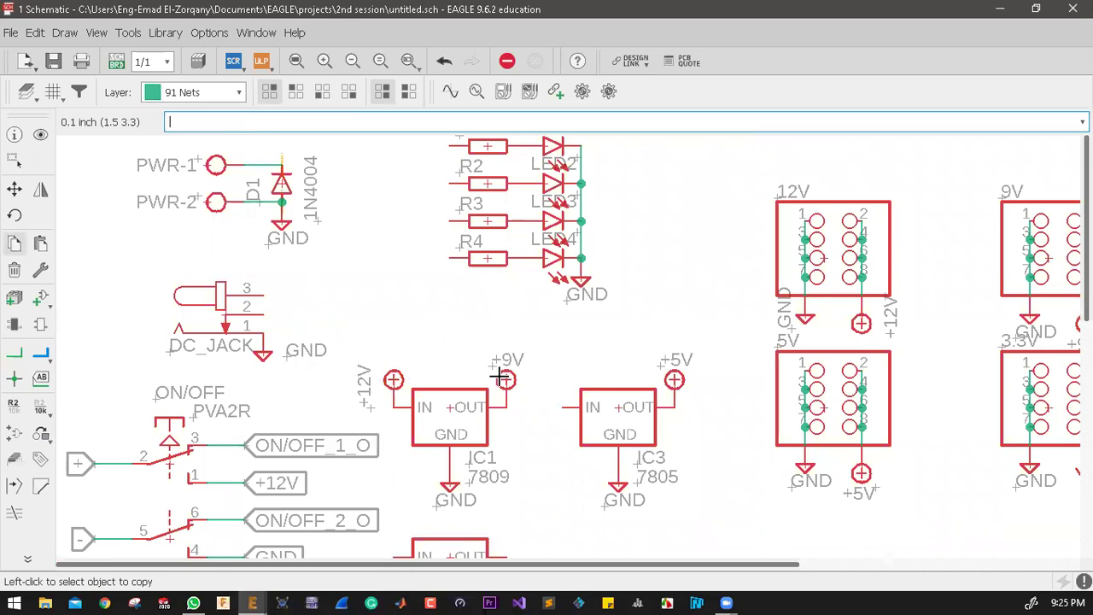
Step: Copy the +9V supply symbol from IC1's output and place the copy on IC3's IN pin
scroll(505, 379, "up", 2)
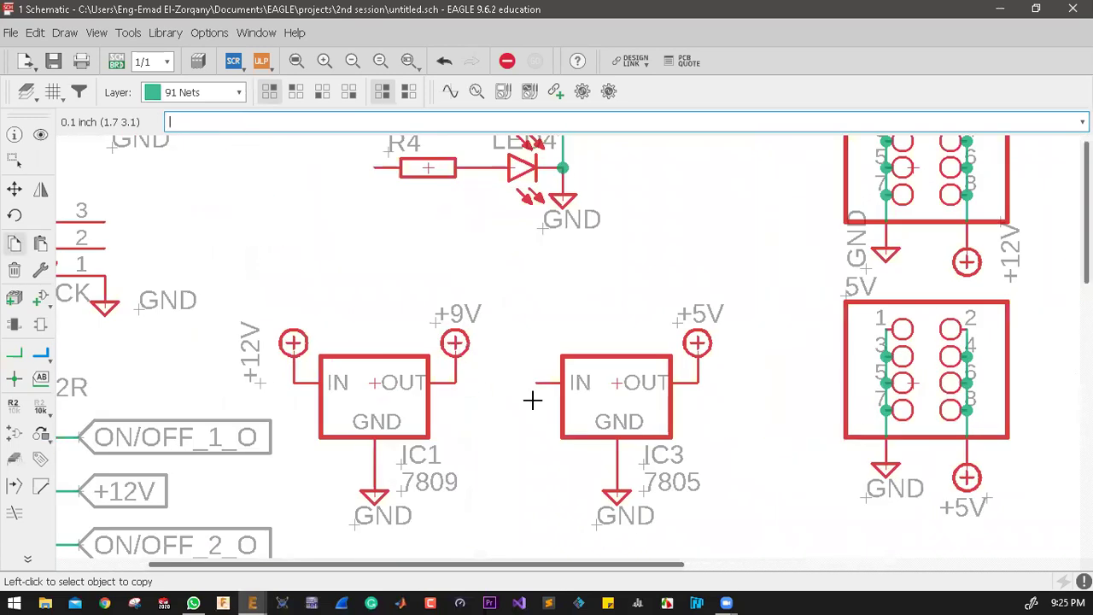
left_click(13, 245)
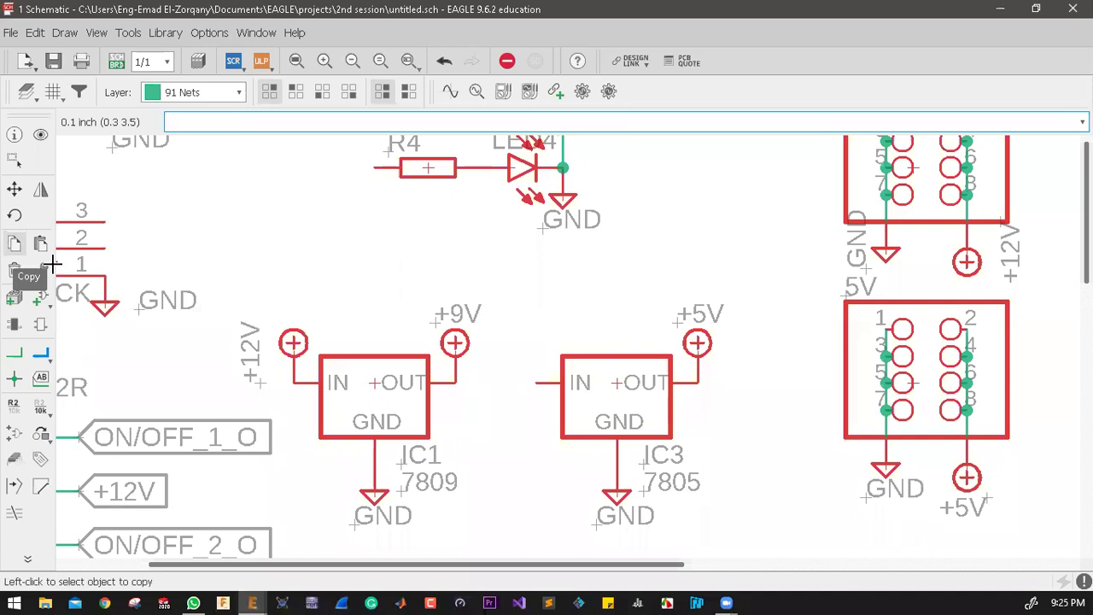
left_click(455, 344)
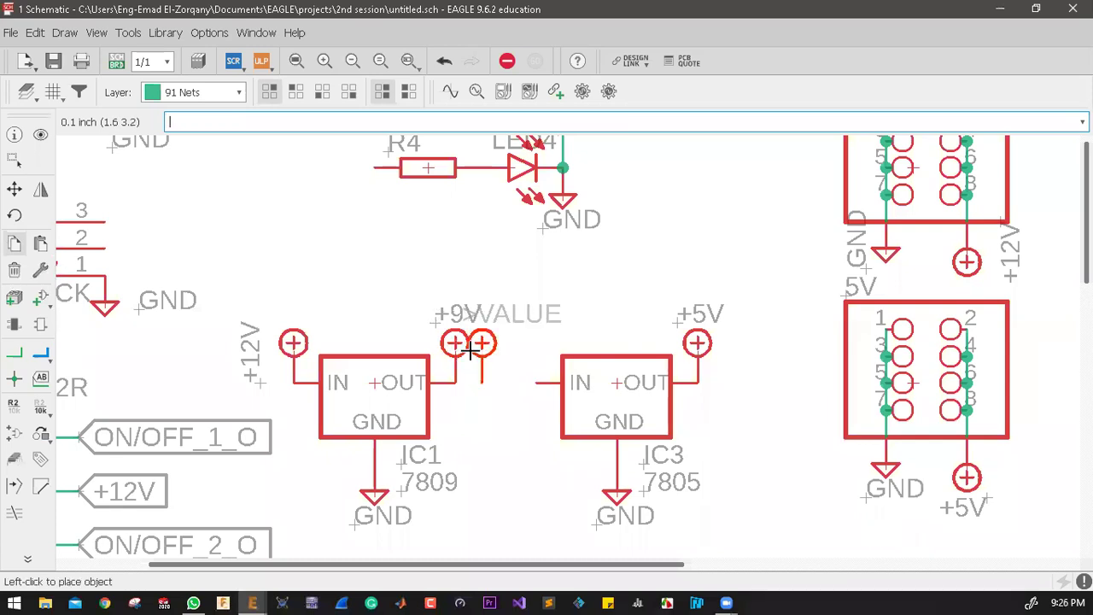
left_click(524, 351)
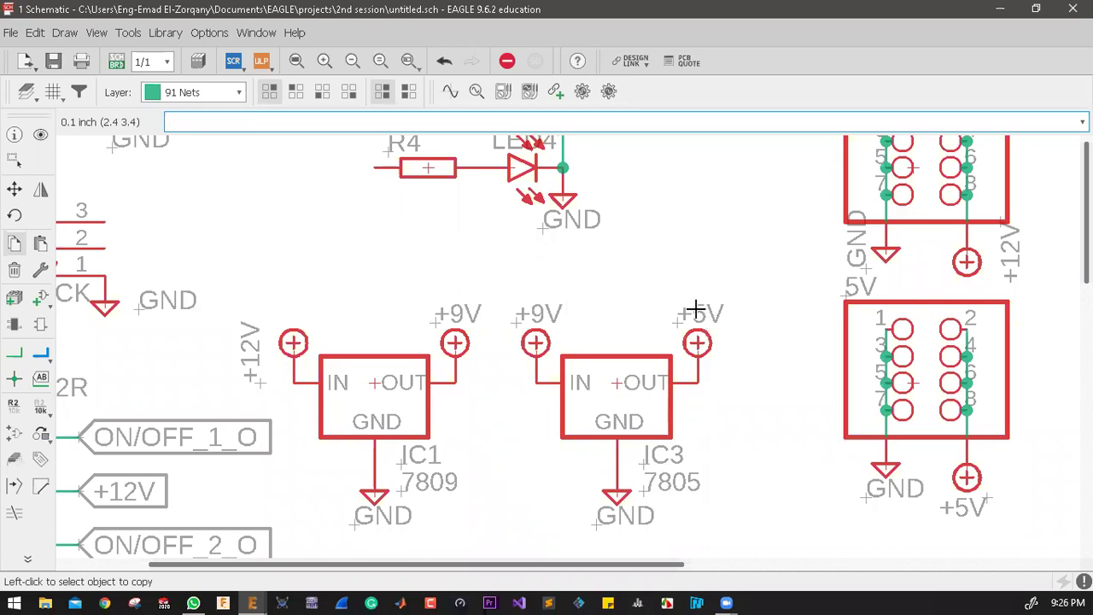
Step: Copy the +5V supply symbol from IC3's output and place the copy on IC2's IN pin
left_click(693, 343)
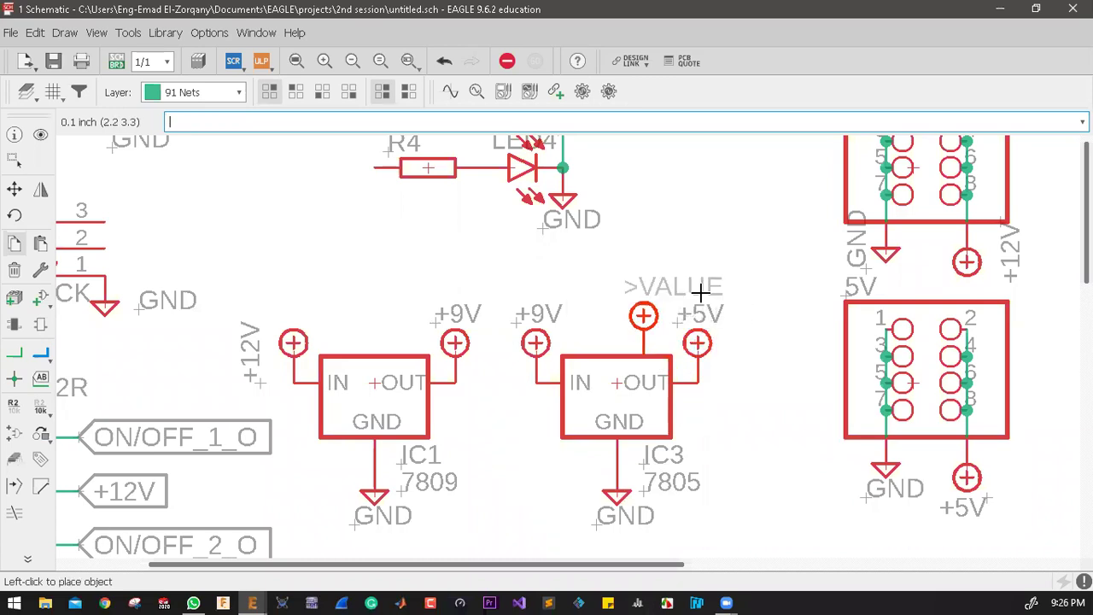
scroll(751, 248, "down", 3)
scroll(588, 458, "up", 4)
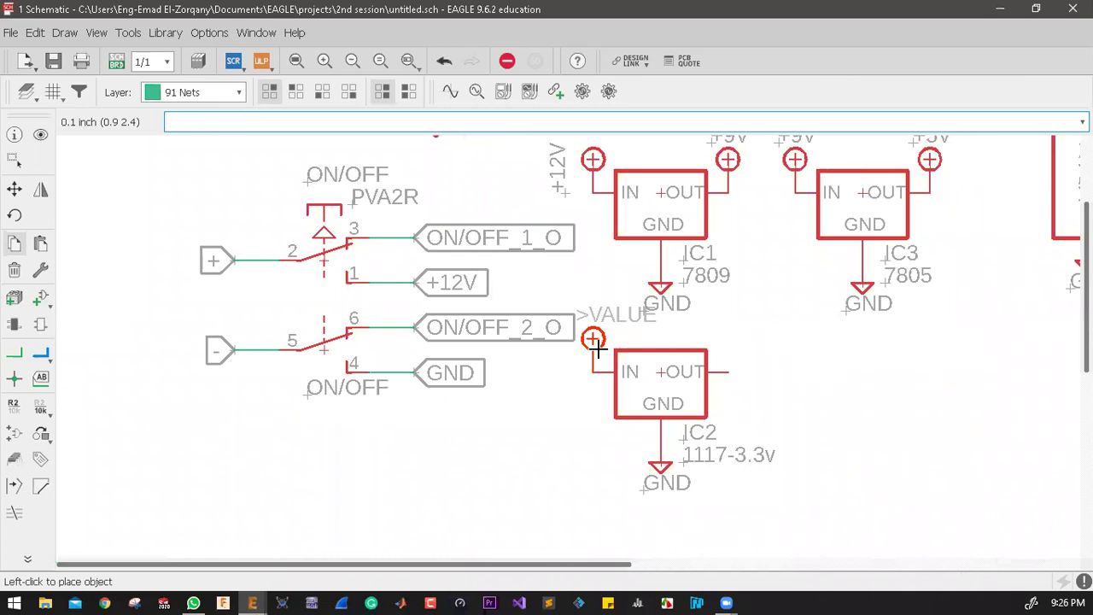
left_click(595, 342)
Step: Copy the 3.3V header's +3V3 supply symbol, rotate the copy to point up, and place it just above the end of IC2's OUT pin
scroll(561, 451, "down", 3)
scroll(598, 440, "up", 5)
scroll(768, 384, "down", 3)
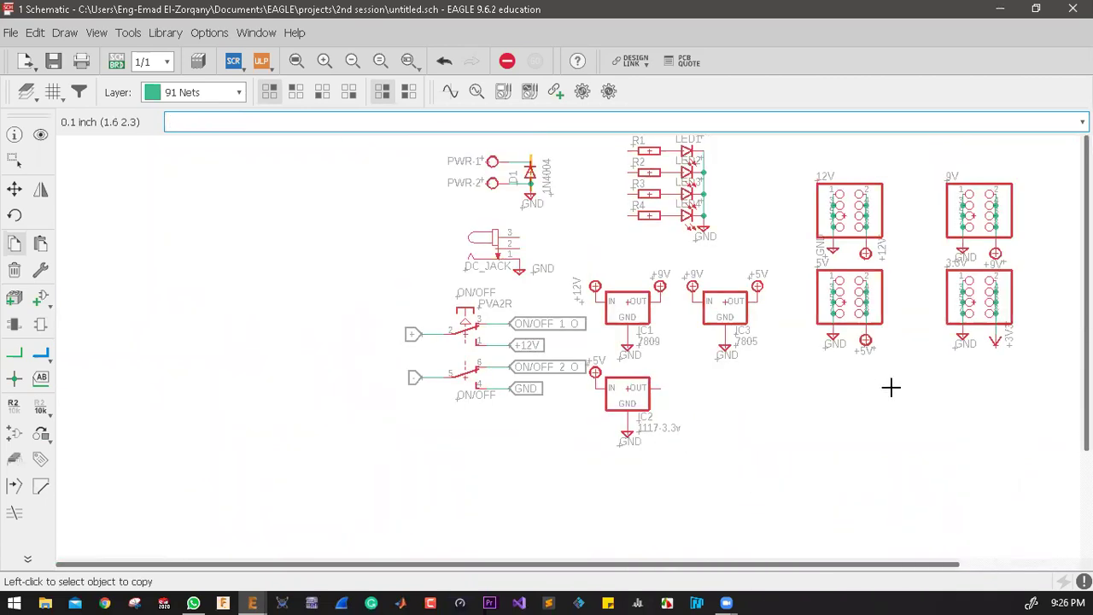
scroll(993, 364, "up", 3)
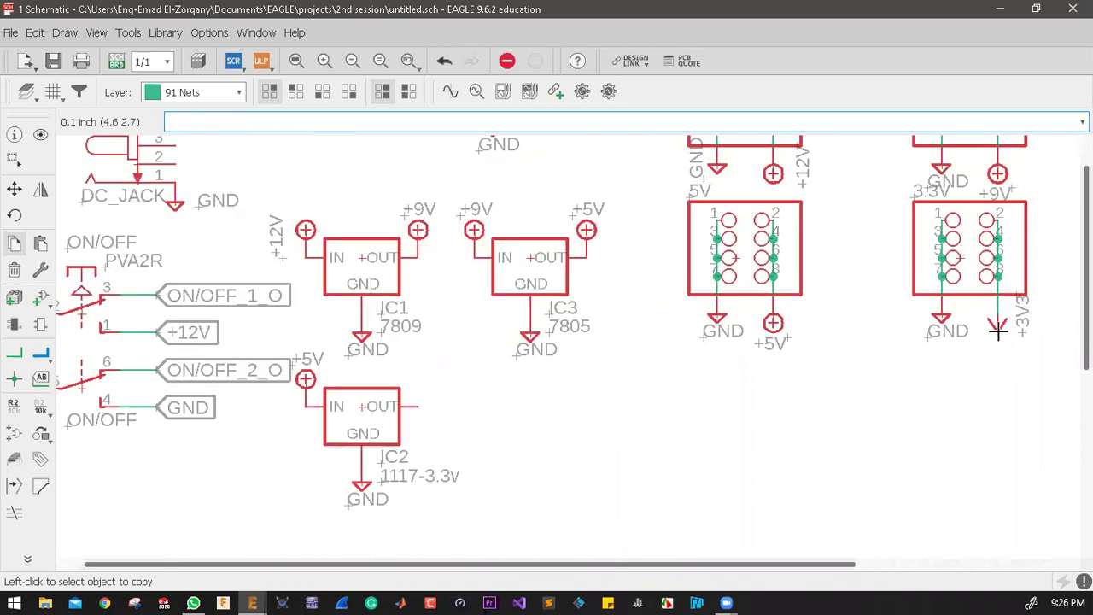
left_click(997, 330)
right_click(580, 427)
right_click(586, 438)
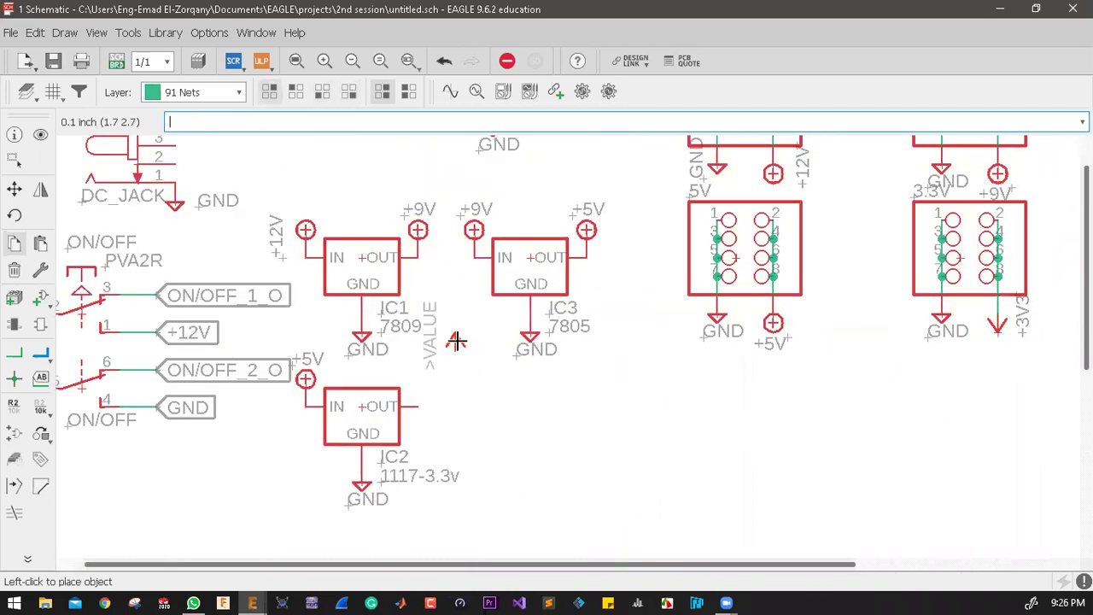
left_click(419, 368)
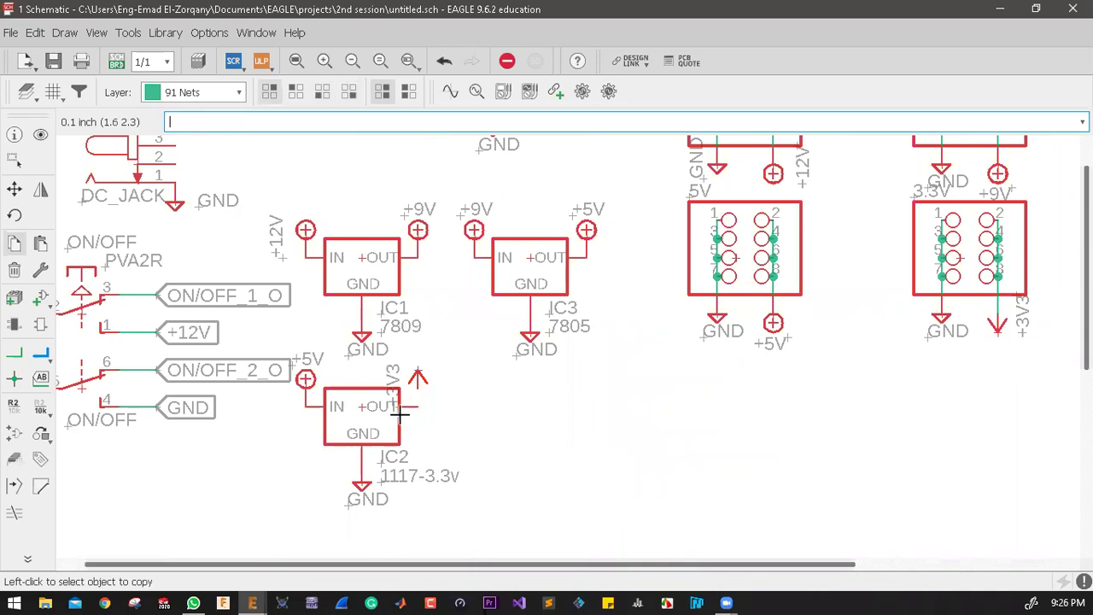
Step: Move the +3V3 label off the IC2 regulator body to the outer side of its supply symbol
scroll(383, 363, "up", 4)
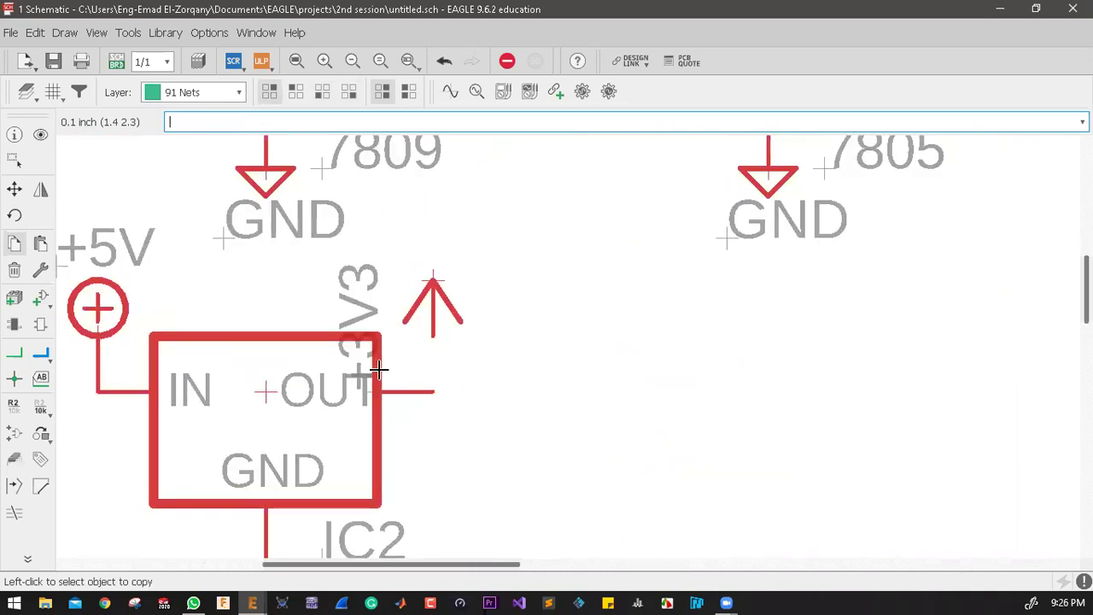
scroll(364, 389, "up", 3)
left_click(365, 389)
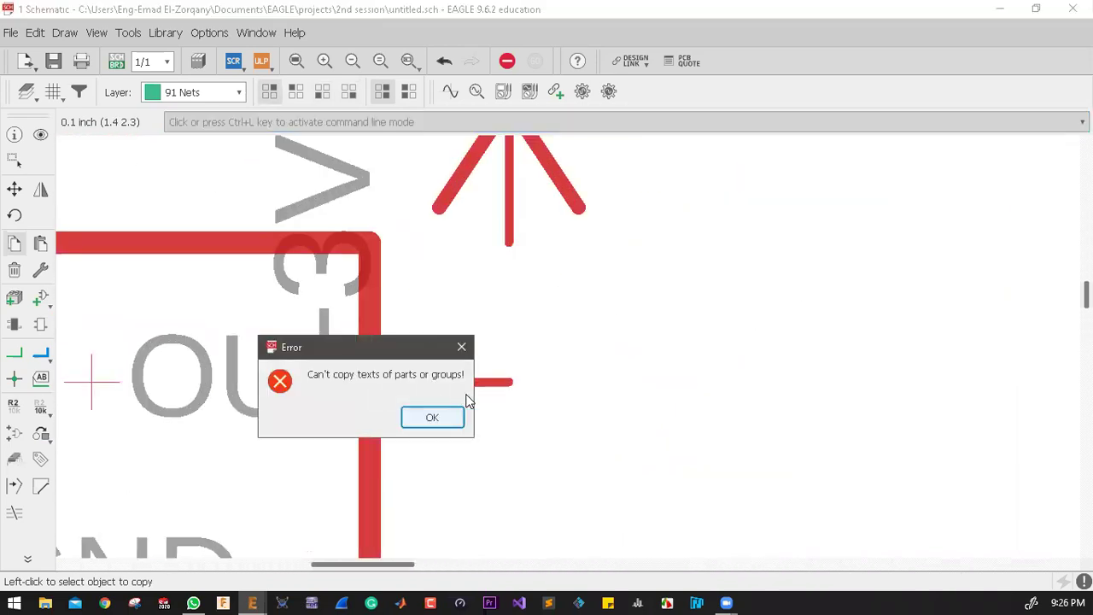
left_click(424, 415)
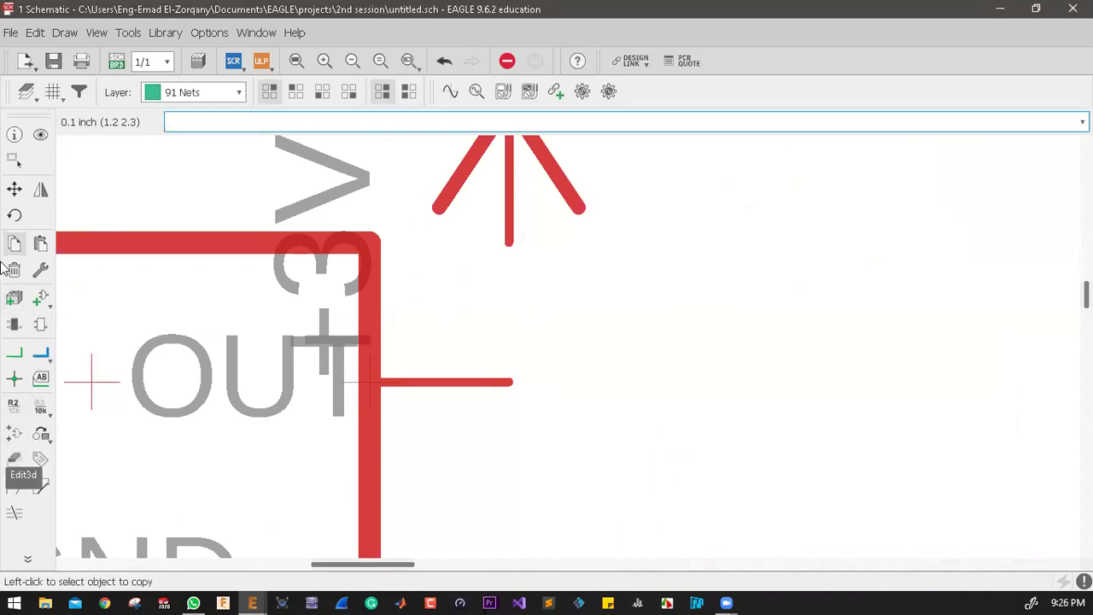
left_click(14, 189)
left_click(366, 371)
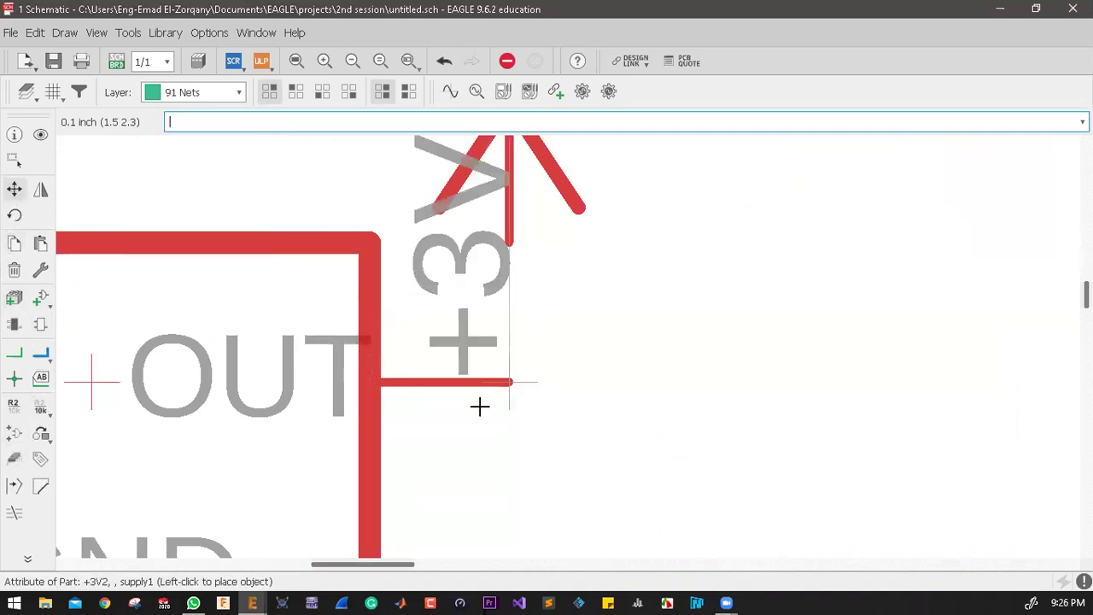
scroll(481, 405, "down", 4)
left_click(534, 398)
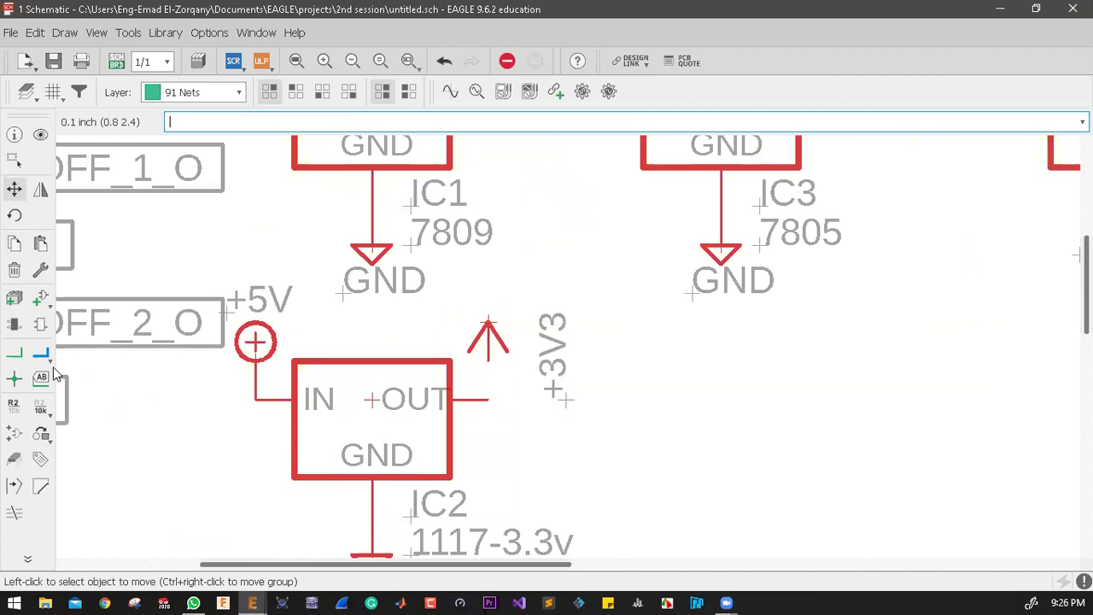
Step: Connect the +3V3 supply symbol to IC2's OUT pin with a net wire
left_click(41, 355)
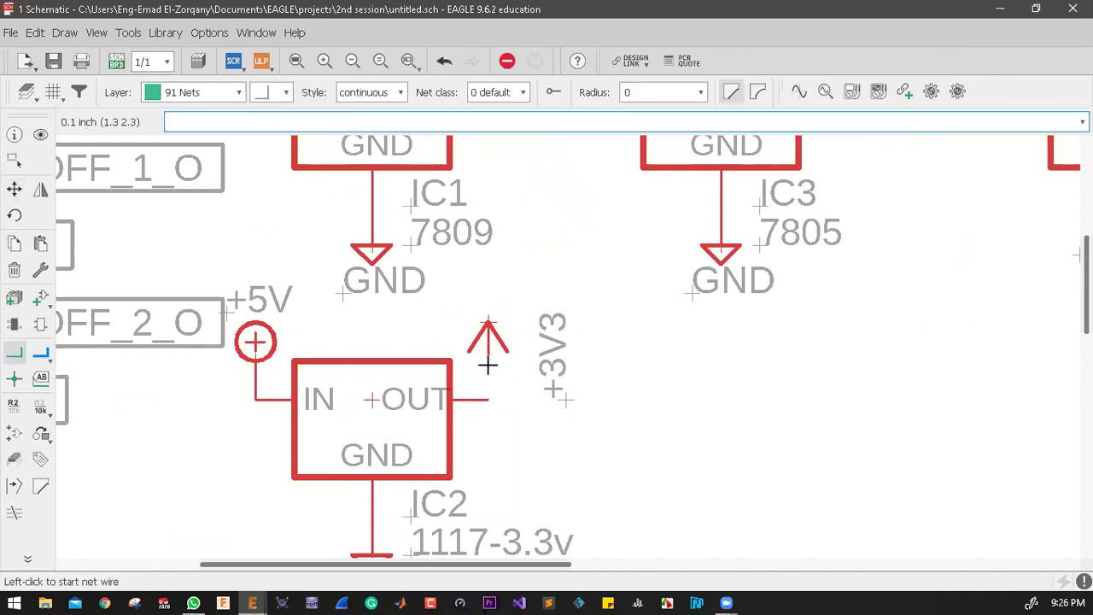
left_click(487, 359)
left_click(487, 395)
Step: Examine the supply and ground connections of the three voltage regulators IC1, IC2 and IC3
scroll(547, 414, "down", 5)
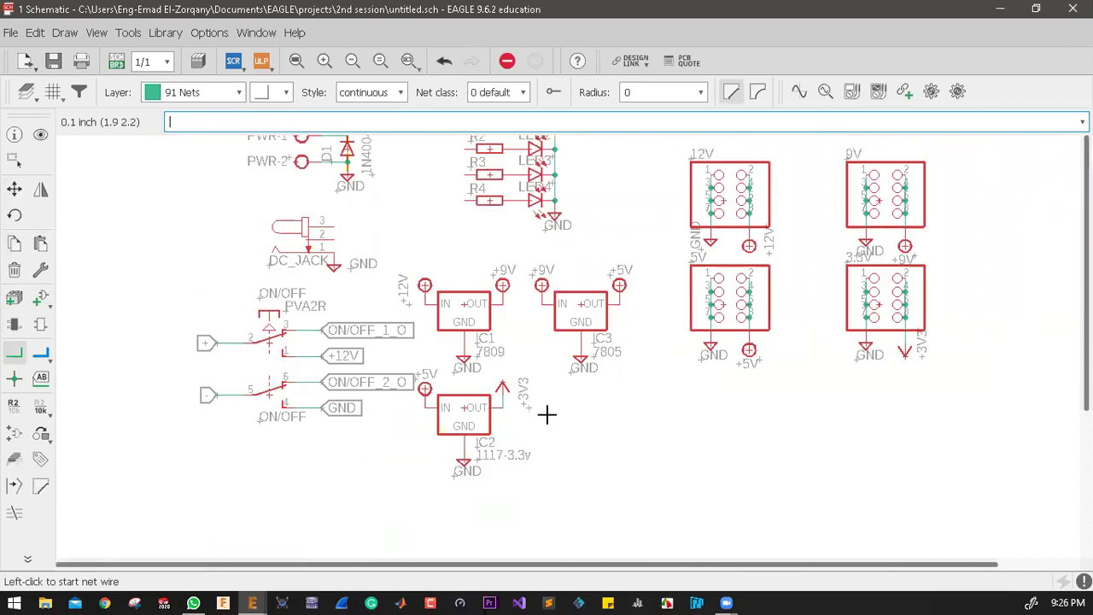
scroll(547, 414, "down", 1)
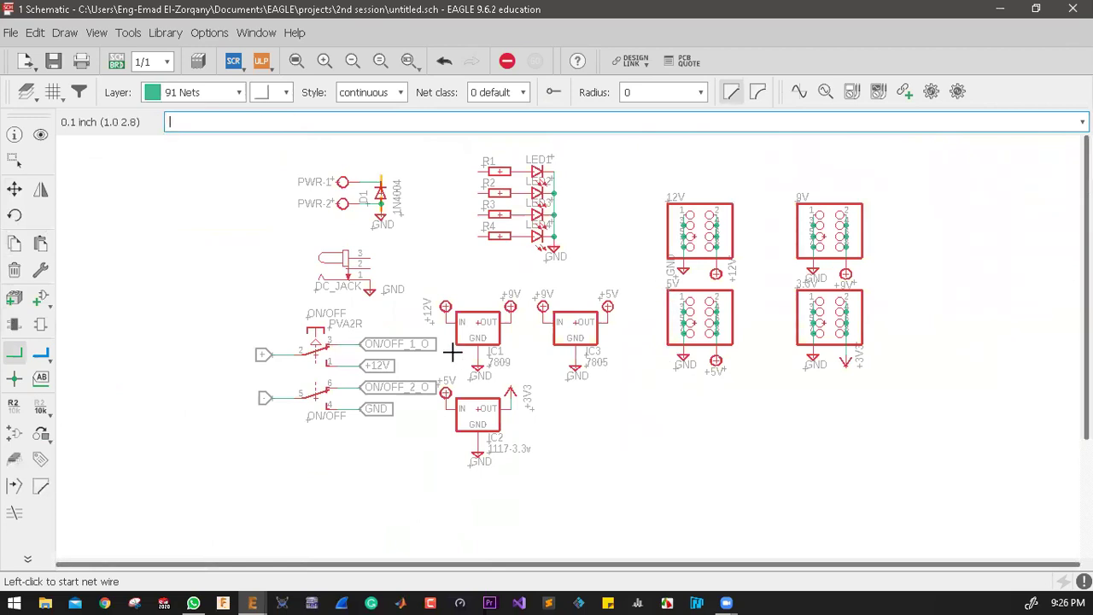
scroll(452, 351, "up", 2)
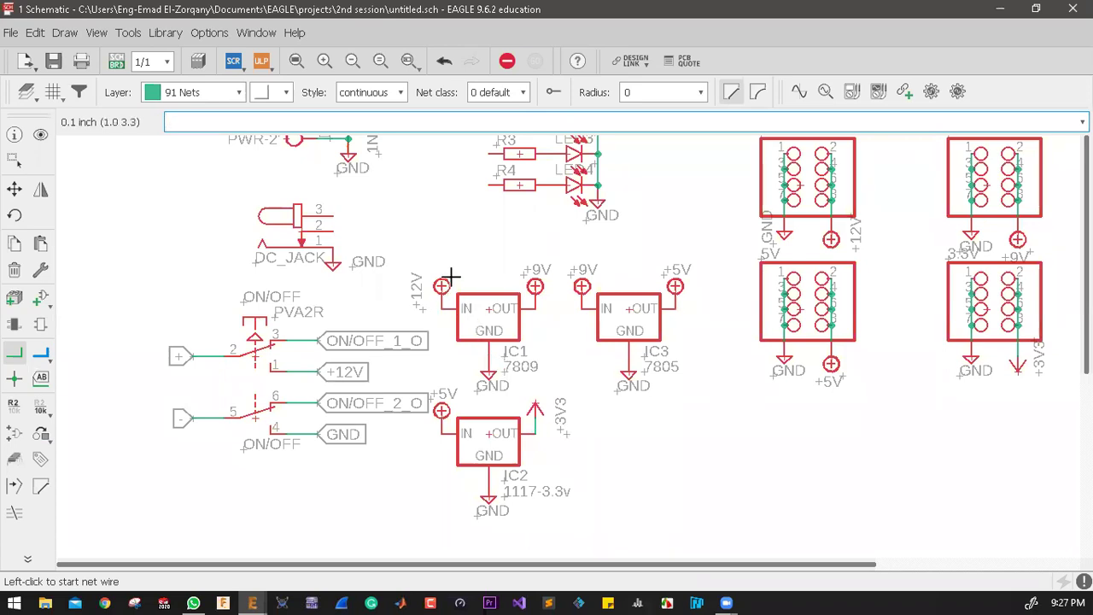
scroll(449, 276, "up", 2)
scroll(449, 276, "up", 1)
scroll(455, 288, "down", 2)
scroll(444, 293, "up", 1)
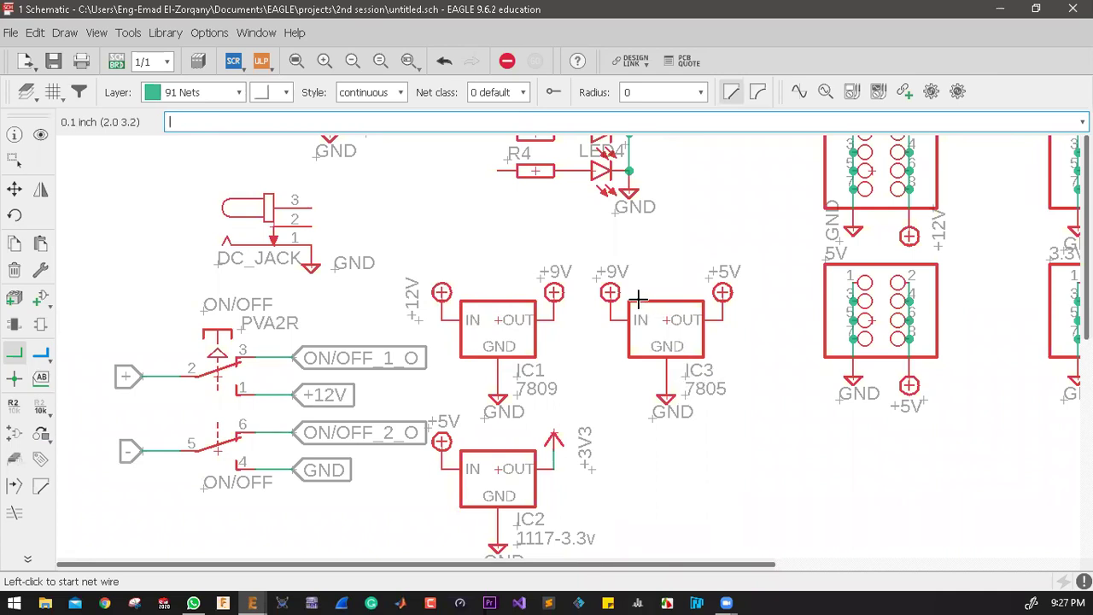
scroll(637, 299, "down", 1)
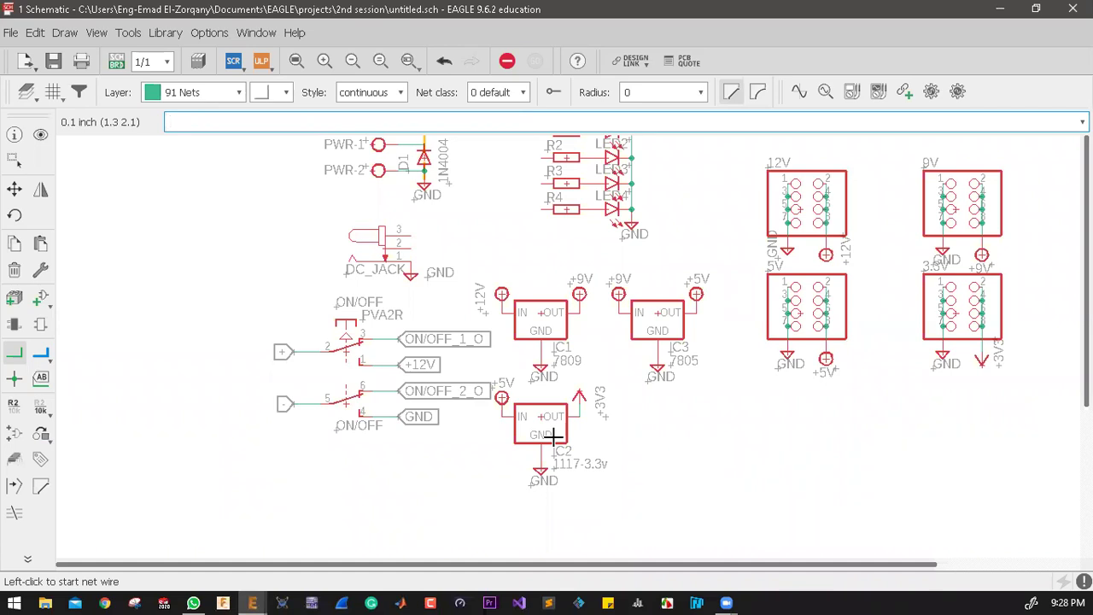
scroll(550, 435, "up", 2)
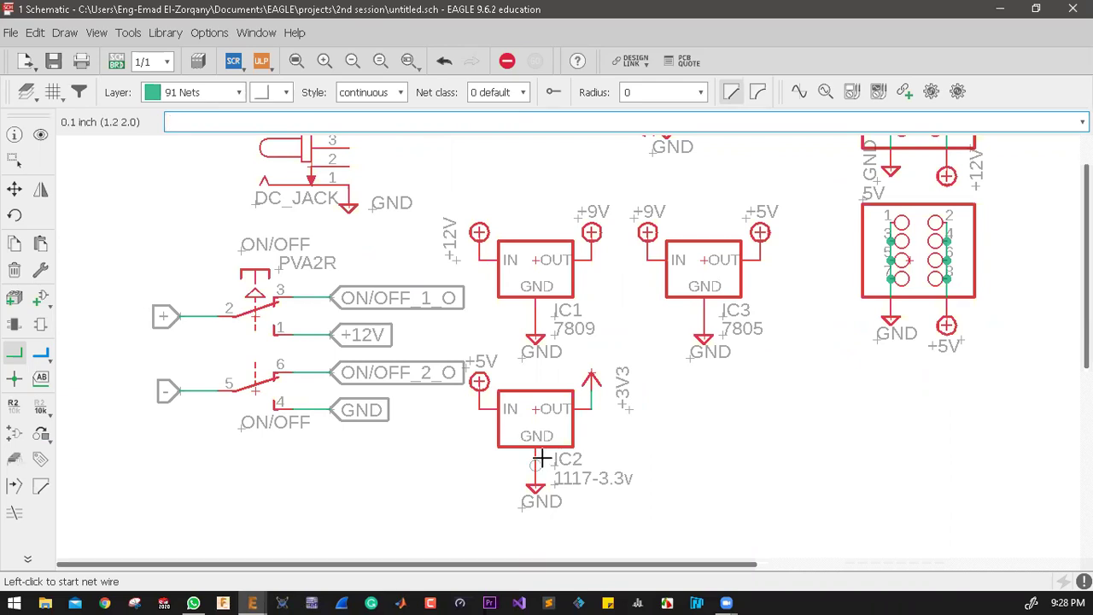
scroll(542, 460, "down", 1)
scroll(478, 321, "down", 1)
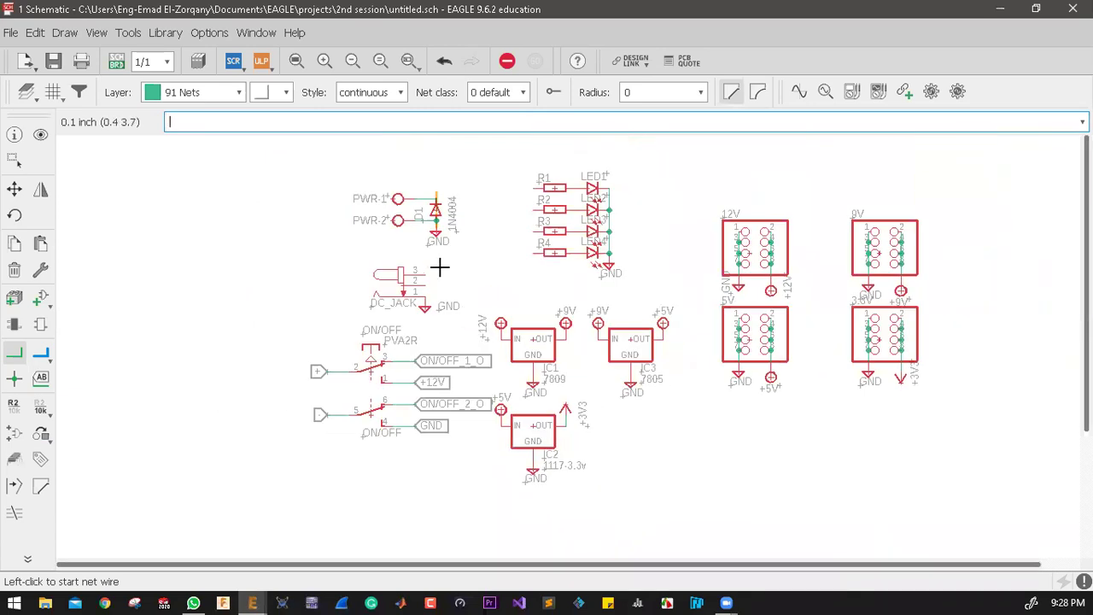
Step: Delete the GND symbol attached to pin 1 of DC_JACK
scroll(442, 268, "up", 2)
scroll(412, 321, "down", 2)
scroll(408, 333, "up", 3)
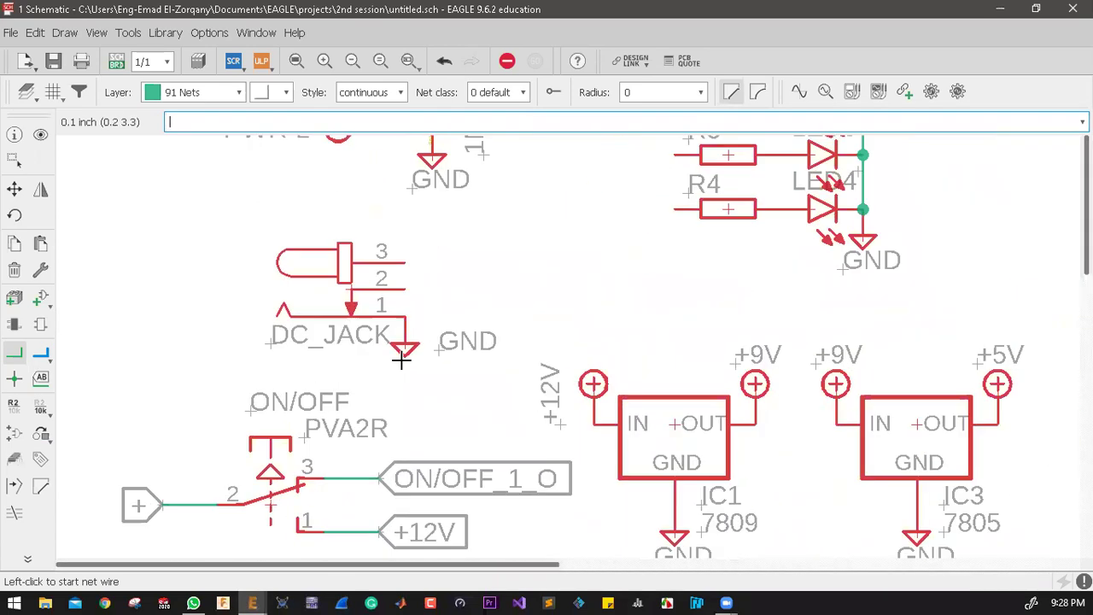
scroll(407, 338, "down", 1)
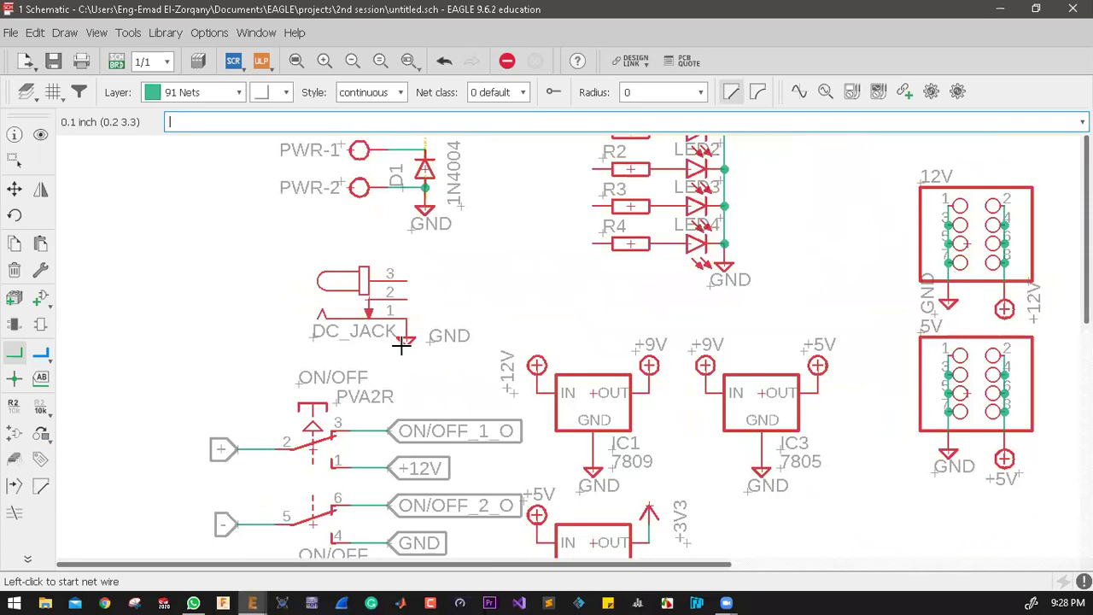
left_click(14, 270)
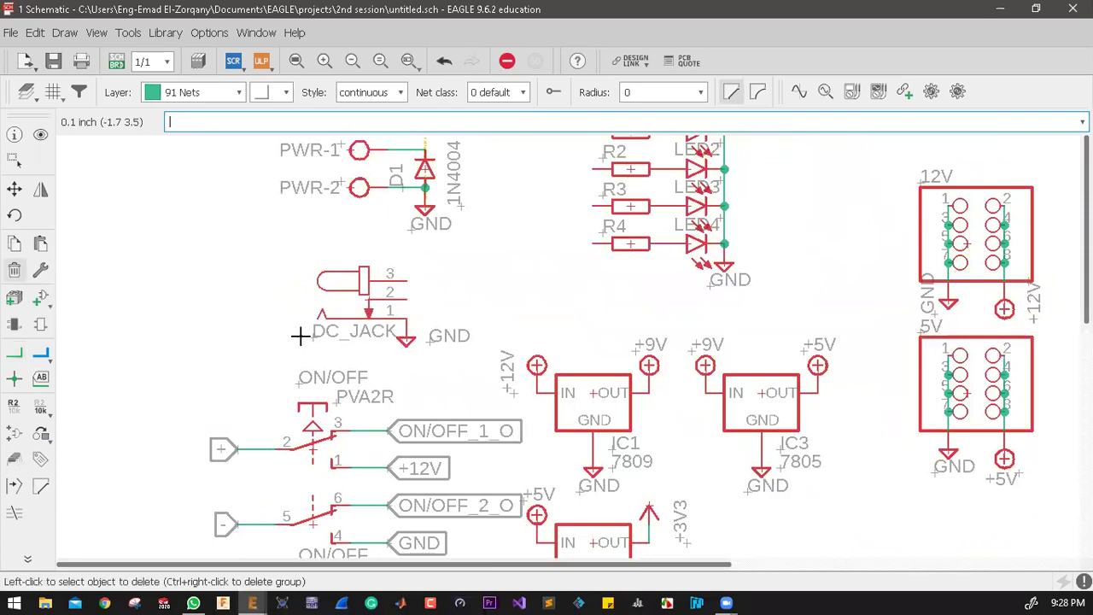
left_click(404, 340)
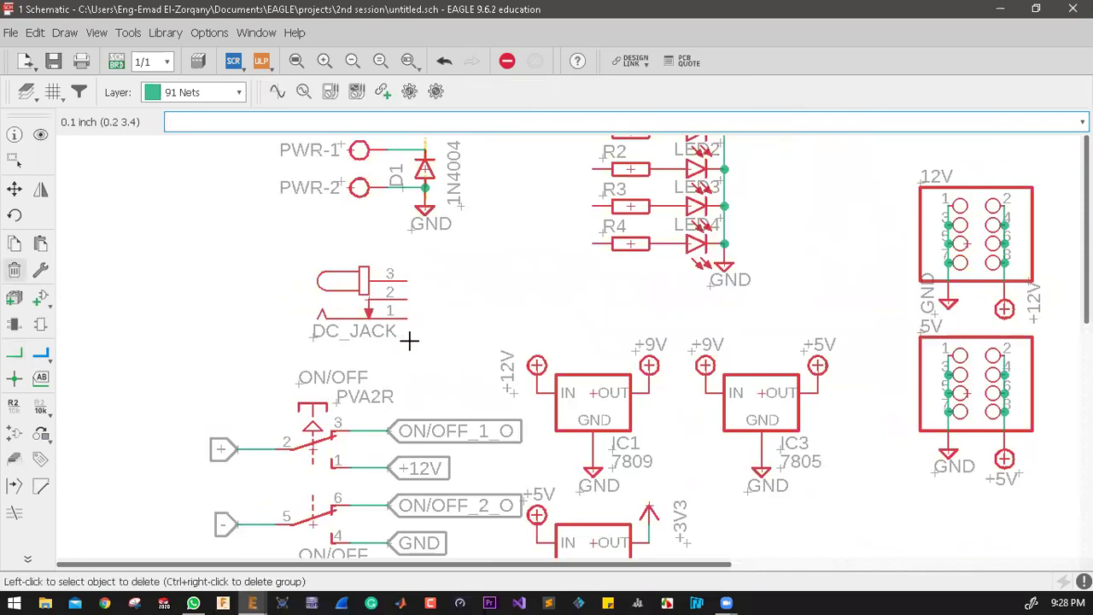
Step: Connect pin 2 of DC_JACK to its pin 1 with a net wire
left_click(14, 354)
scroll(401, 319, "up", 2)
left_click(401, 287)
left_click(401, 324)
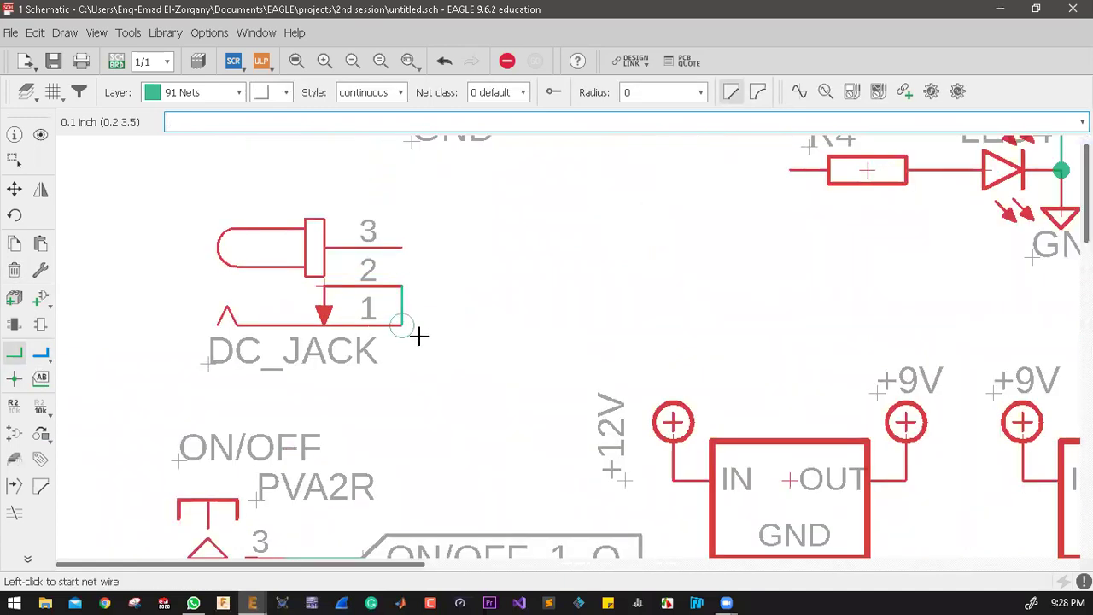
Step: Draw short net wire stubs extending from pin 3 and pin 1 of DC_JACK
left_click(403, 247)
scroll(403, 247, "up", 1)
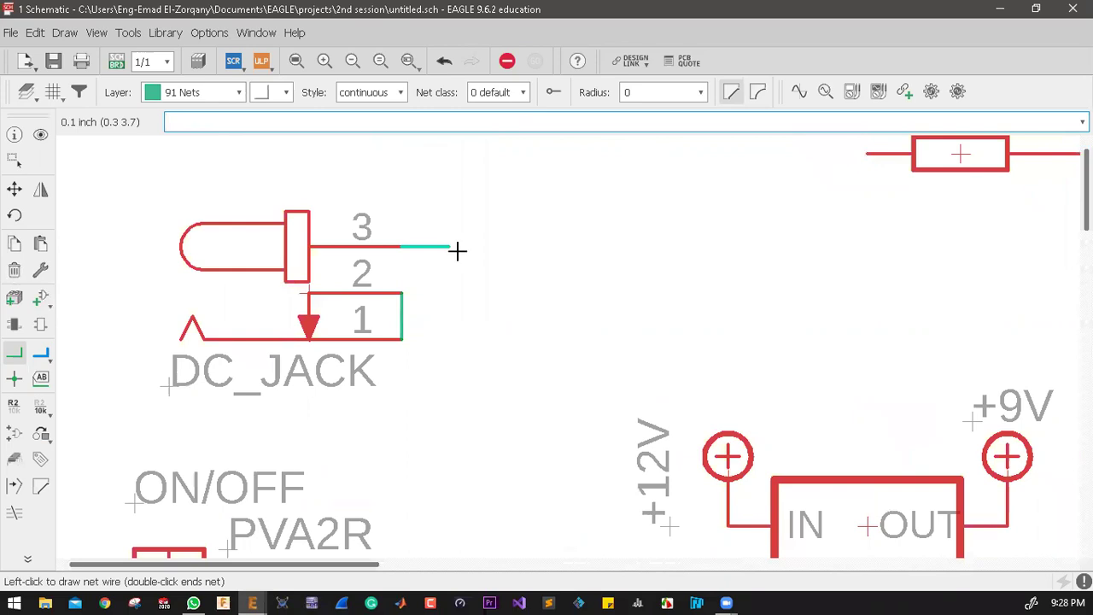
double_click(450, 246)
left_click(410, 344)
double_click(430, 343)
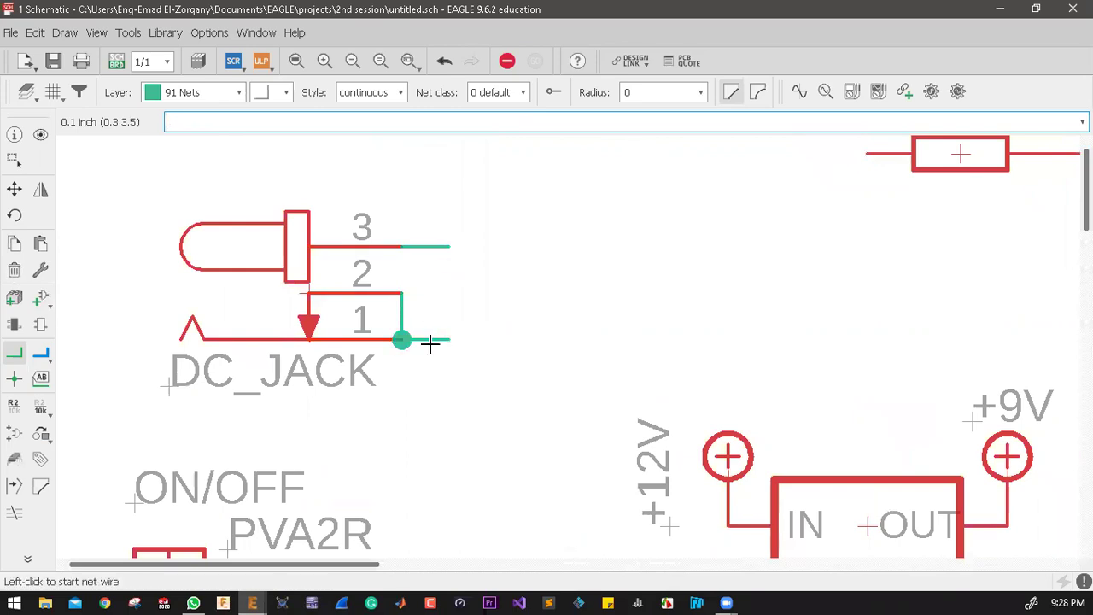
Step: Place a net label on the wire stub at DC_JACK pin 1 and undo it
left_click(39, 382)
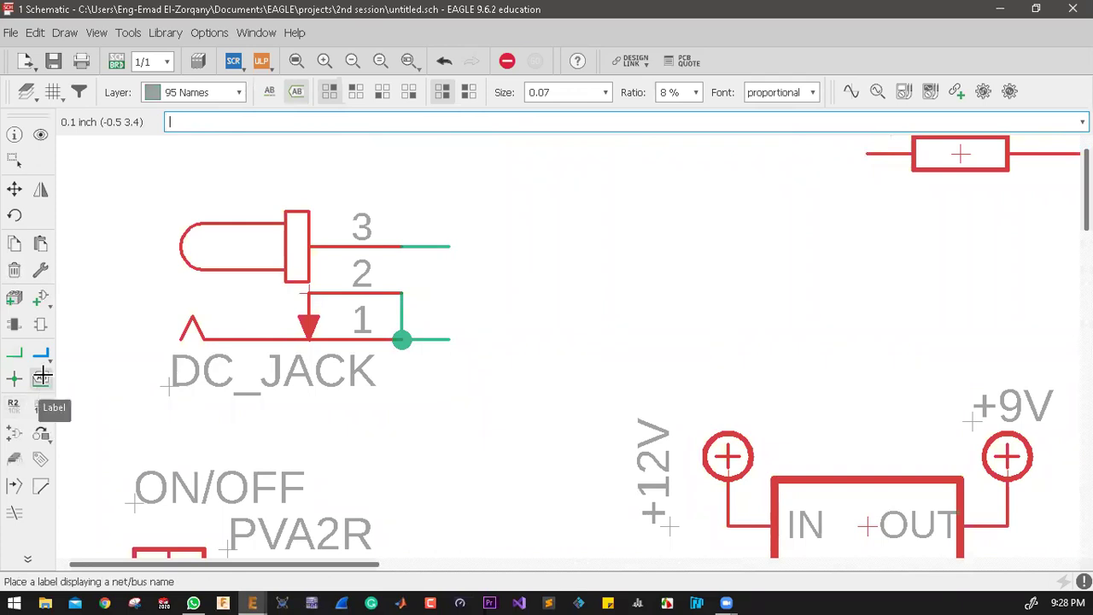
left_click(436, 340)
left_click(437, 340)
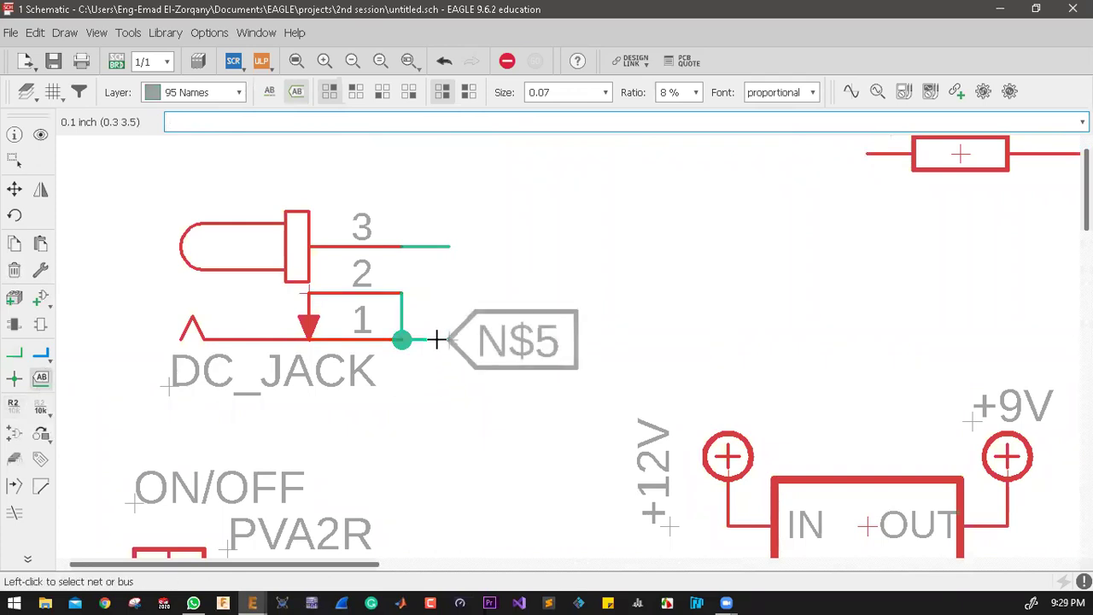
left_click(12, 410)
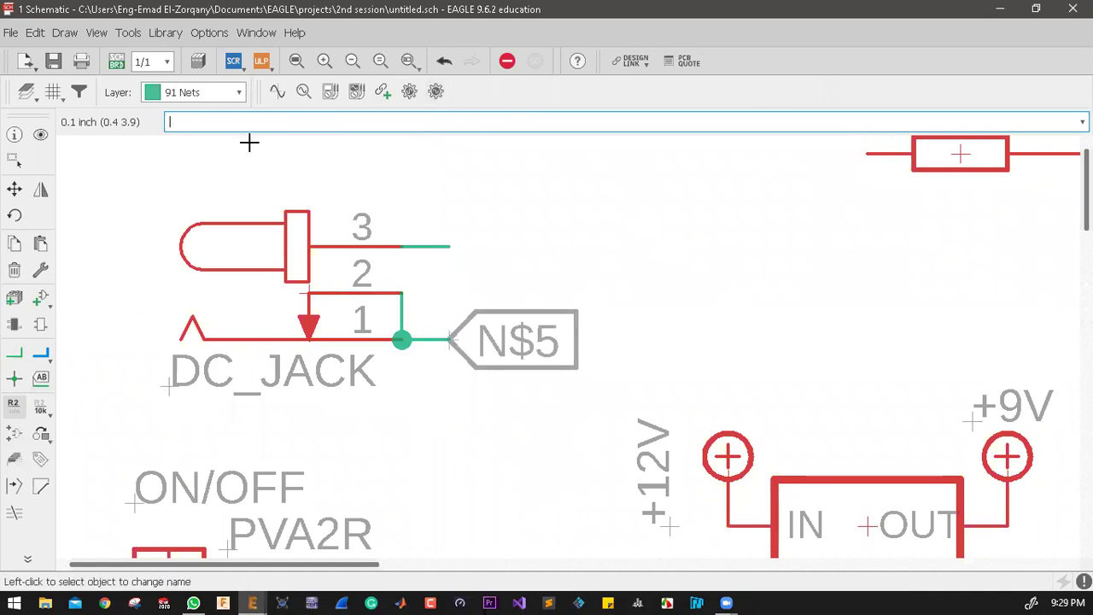
left_click(444, 60)
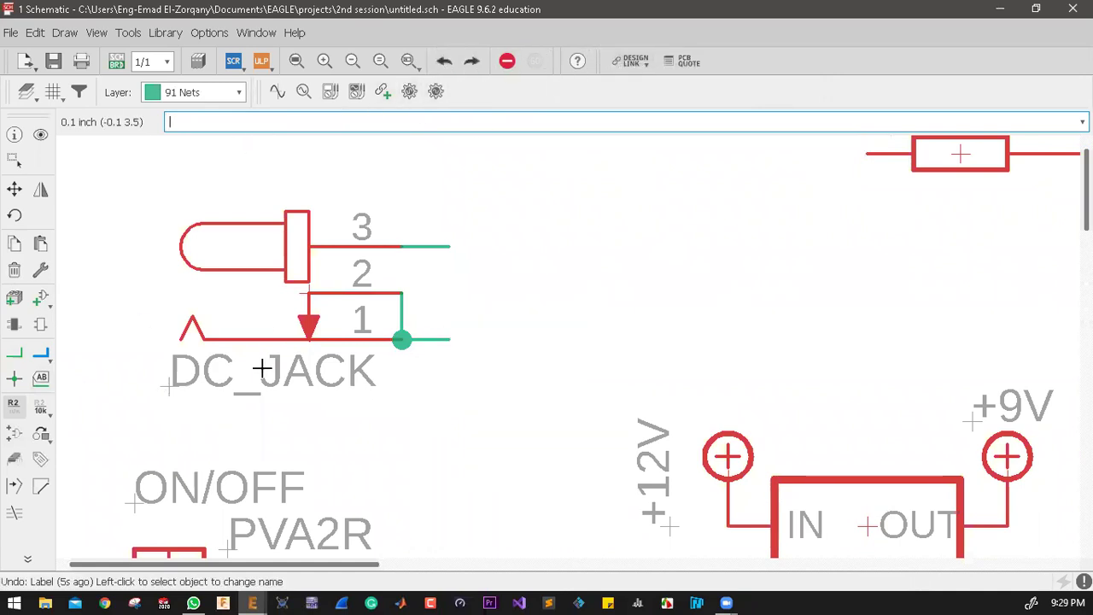
Step: Name the net at DC_JACK pin 1 "-", connect it to the existing "-" net and place its label on the wire end
left_click(435, 340)
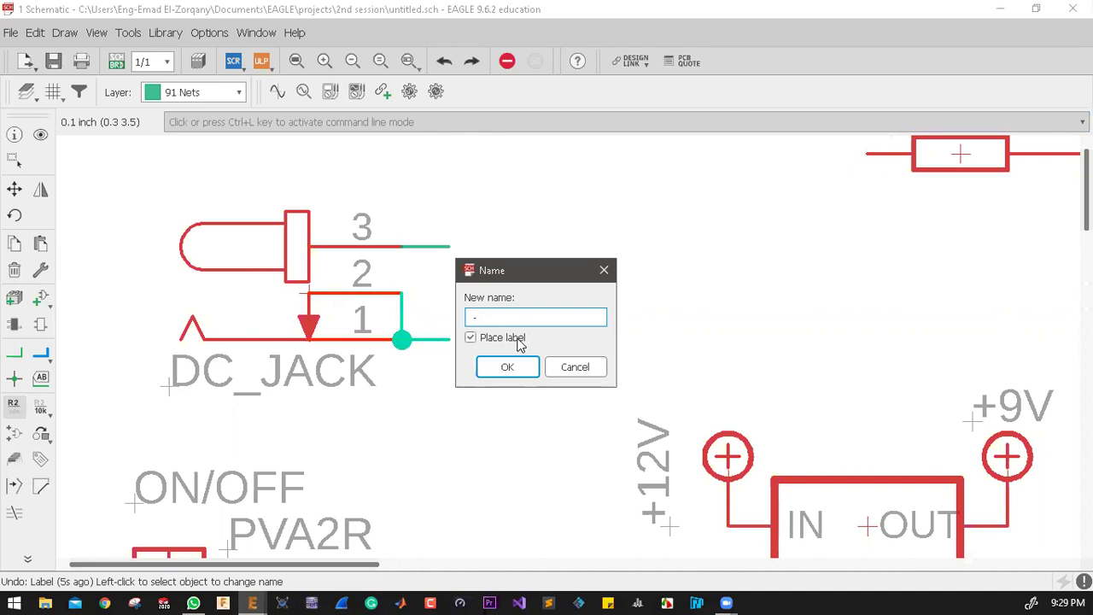
left_click(508, 369)
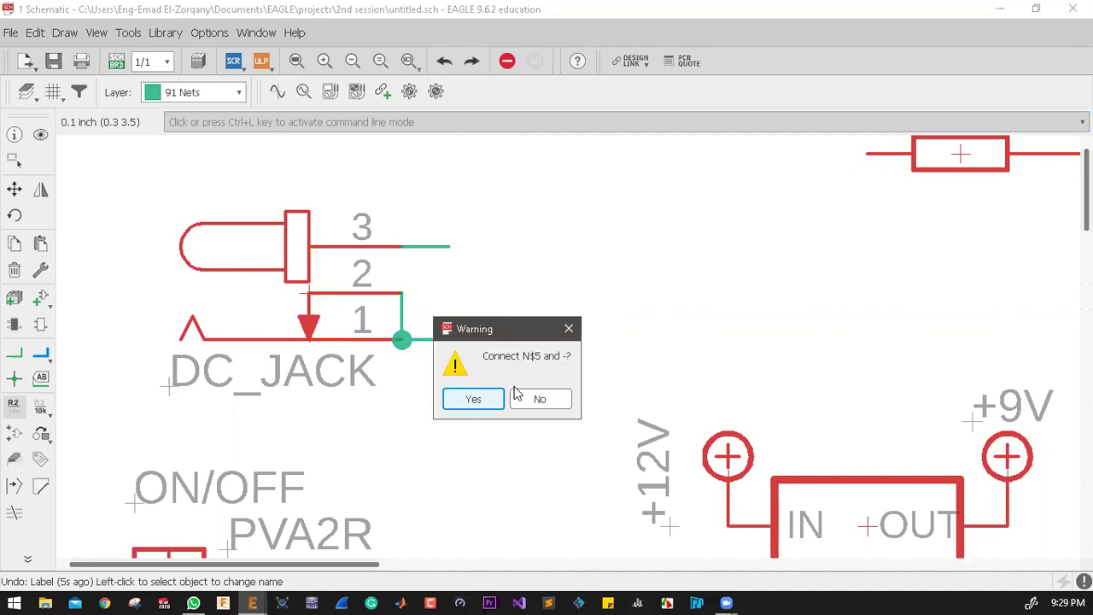
left_click(471, 398)
key("Escape")
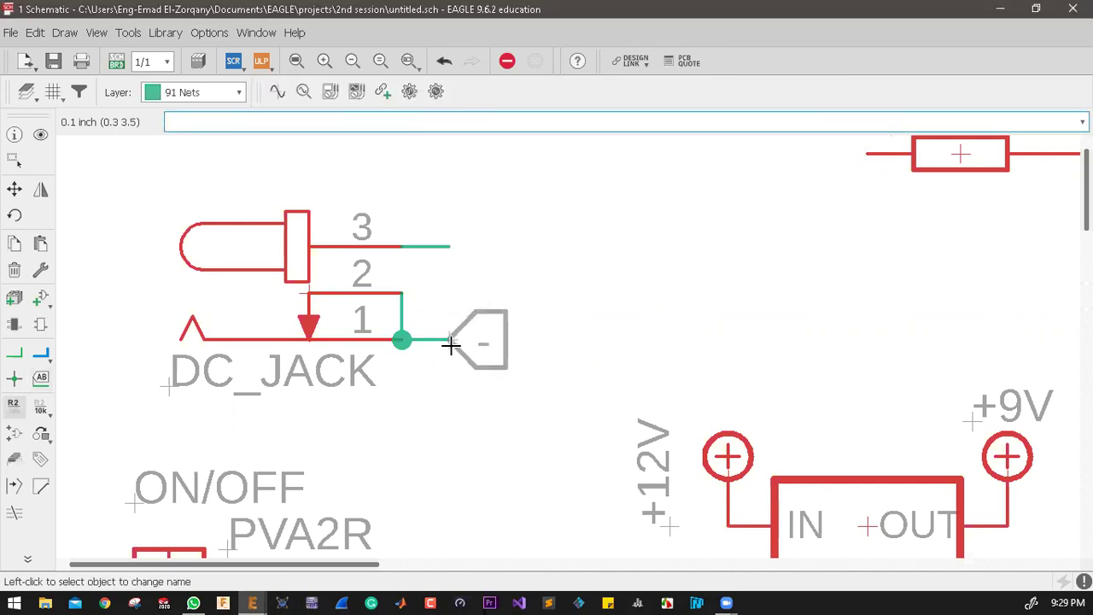
Step: Name the net at DC_JACK pin 3 "+", connect it to the existing "+" net and place its label on the wire end
left_click(435, 249)
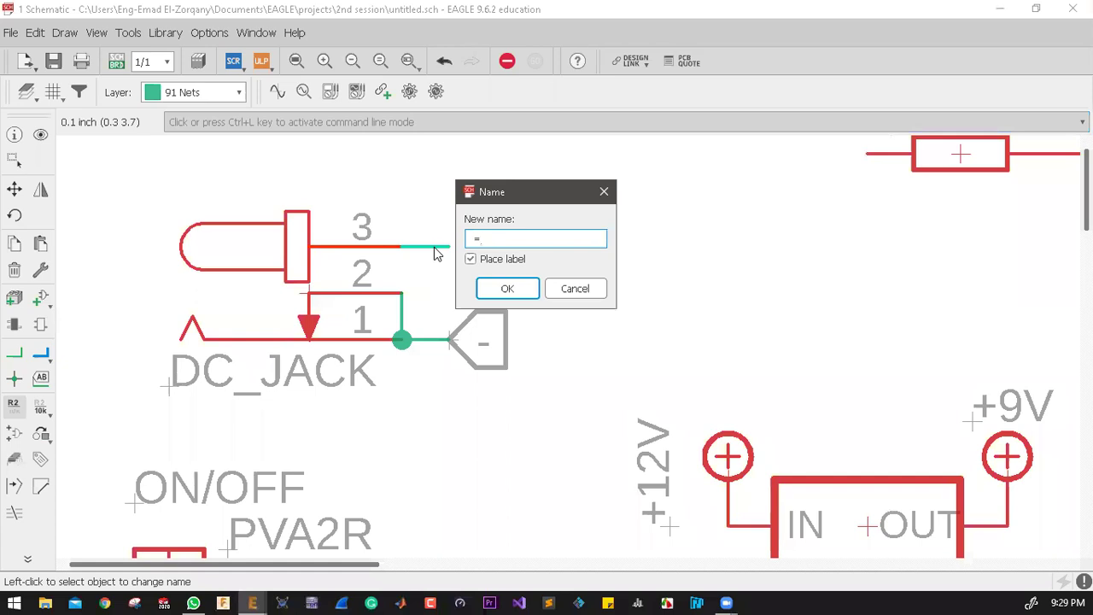
type("+")
key("Return")
key("Return")
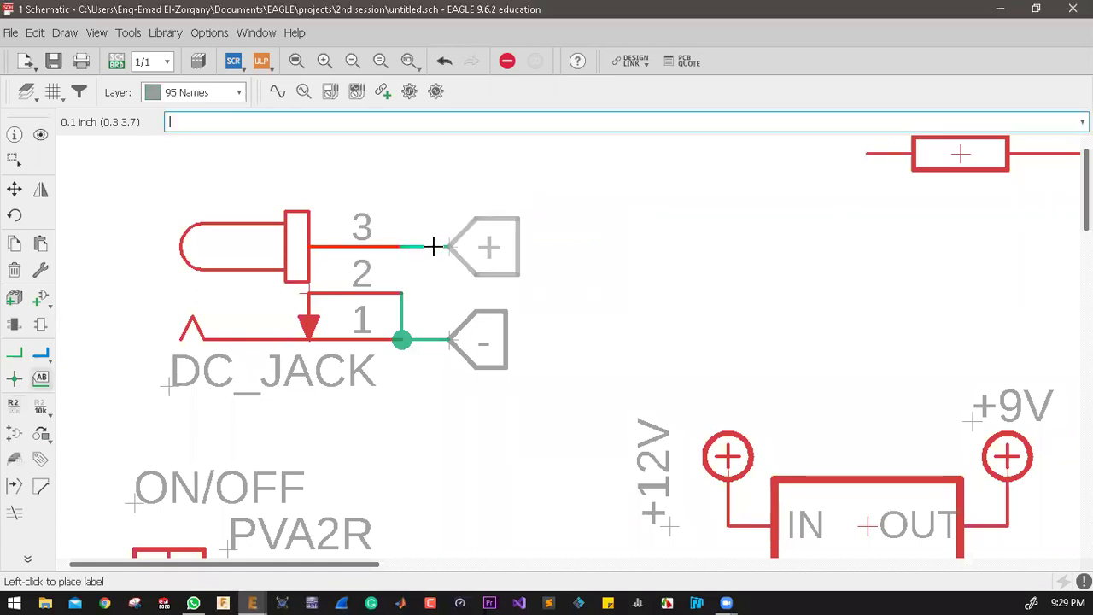
key("Escape")
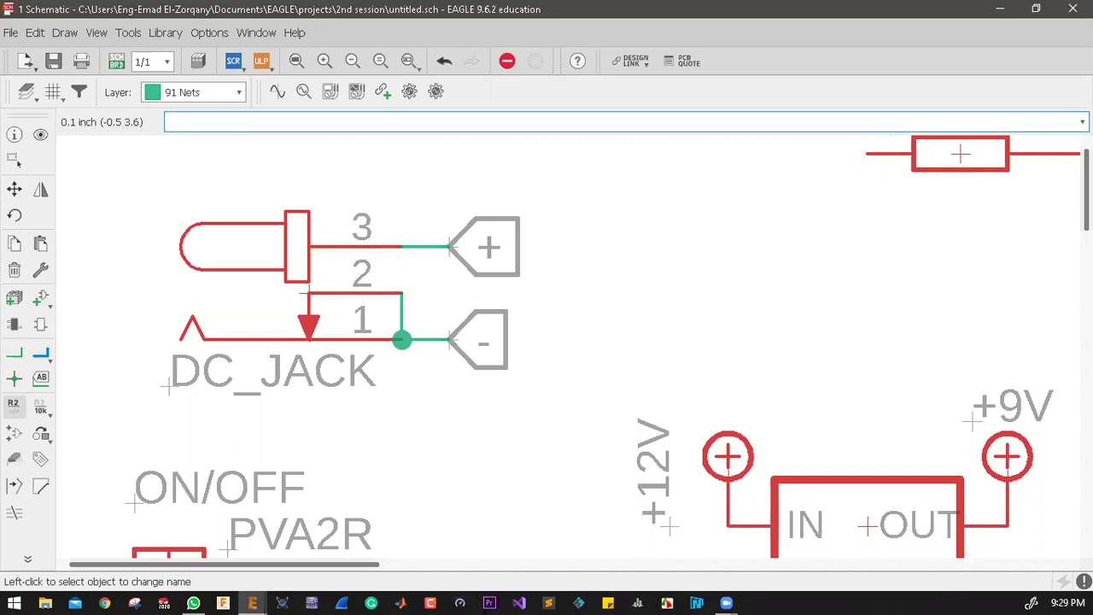
Step: Delete the GND symbol attached below diode D1
scroll(410, 405, "down", 3)
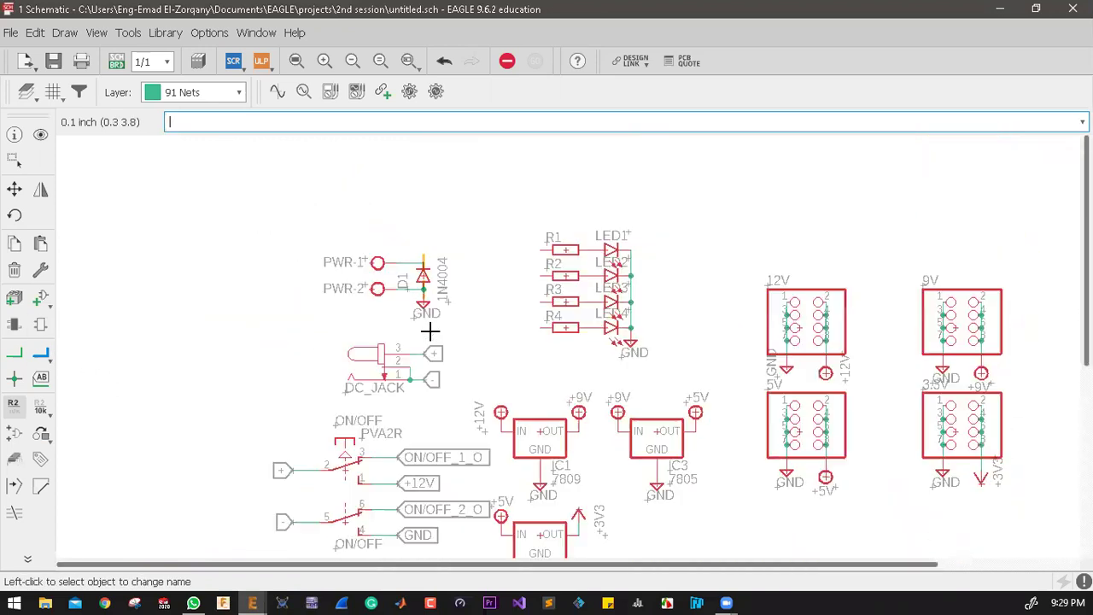
scroll(423, 321, "up", 3)
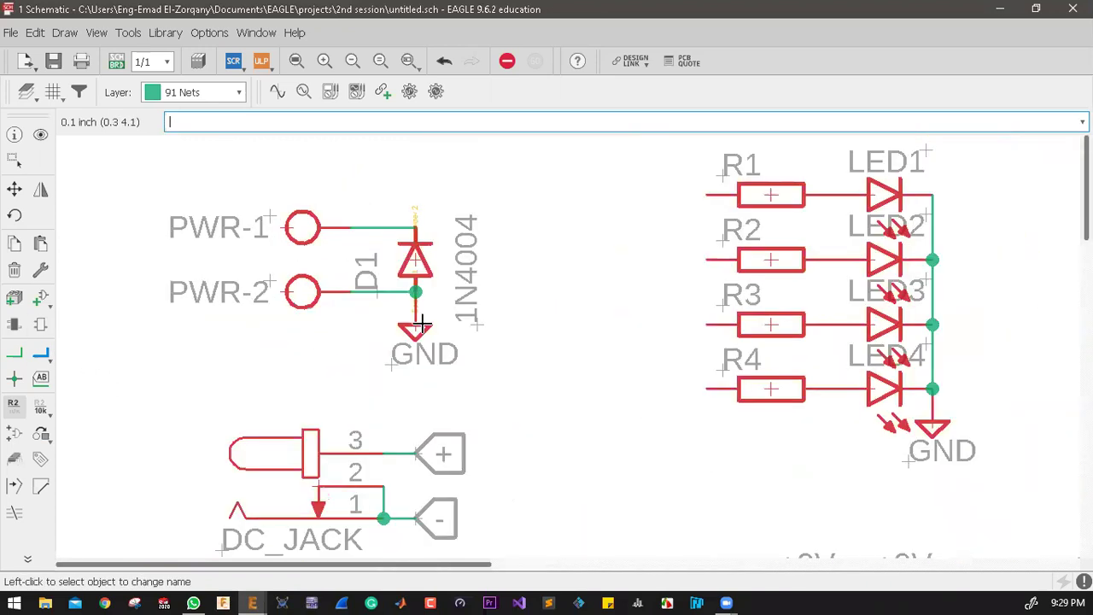
scroll(423, 325, "up", 2)
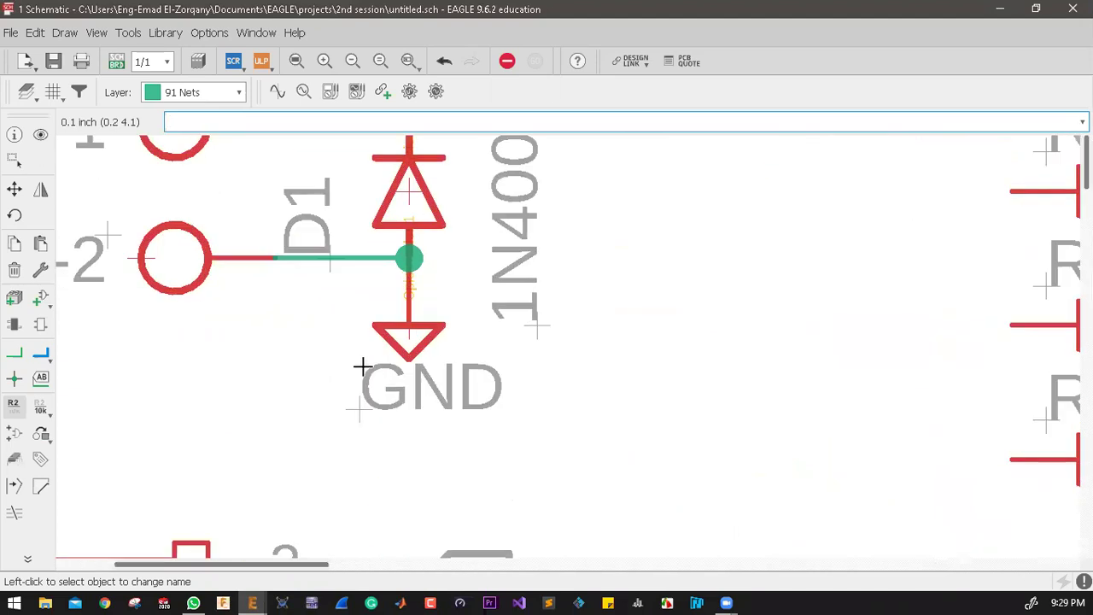
left_click(16, 272)
left_click(395, 343)
scroll(391, 352, "down", 3)
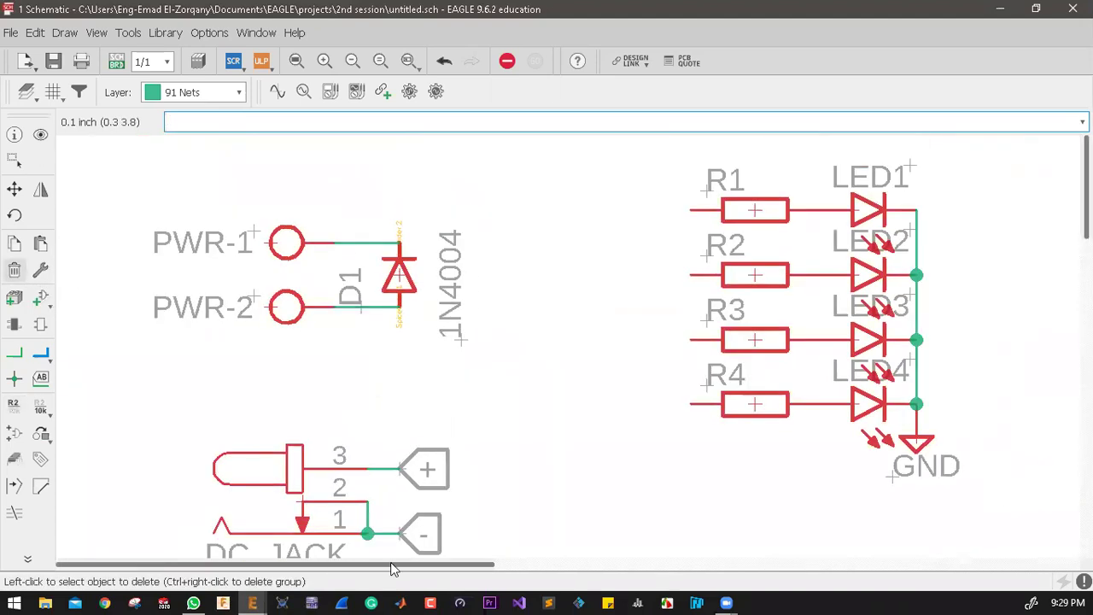
Step: Name the PWR-2 net "-", connect it to the existing "-" net and place its rotated label at D1's lower end
left_click(14, 404)
left_click(381, 314)
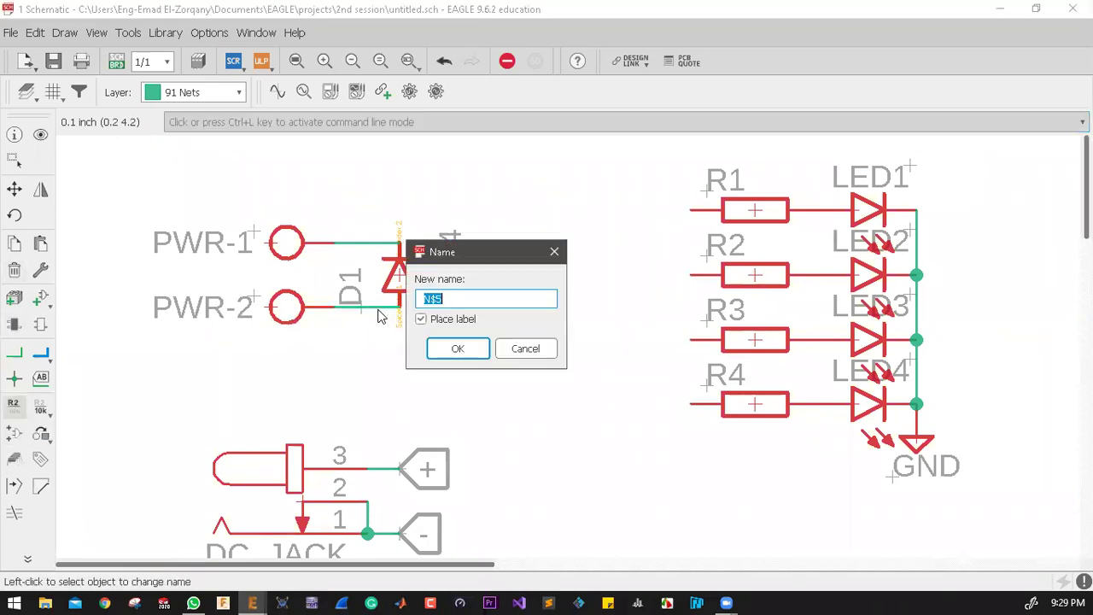
type("GND")
key("Return")
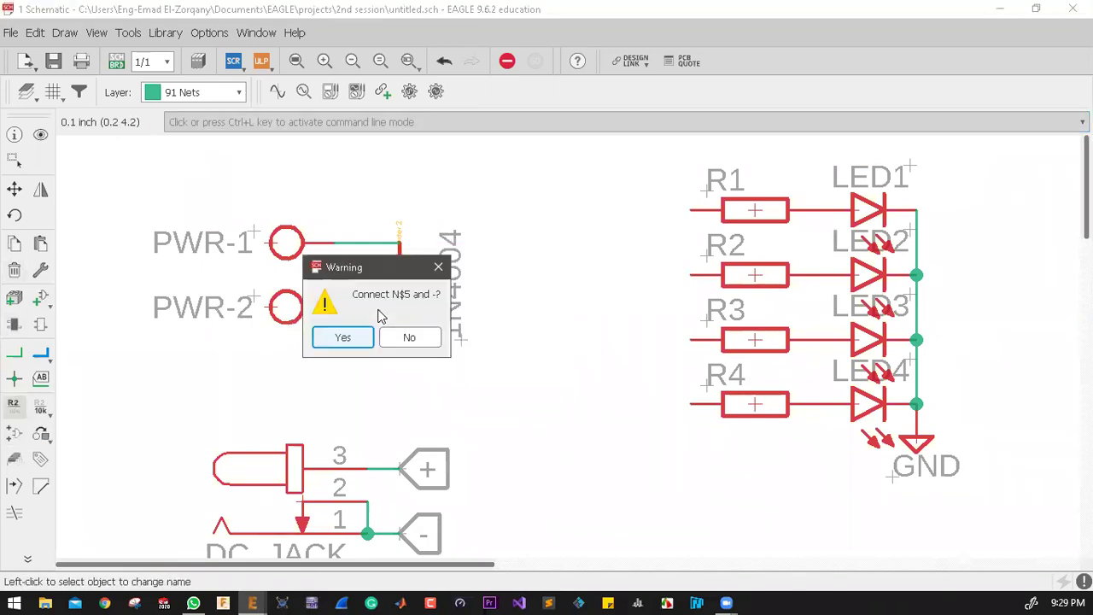
key("Return")
right_click(378, 365)
right_click(378, 365)
right_click(374, 365)
right_click(374, 366)
right_click(374, 366)
right_click(374, 365)
right_click(374, 365)
right_click(374, 366)
right_click(374, 365)
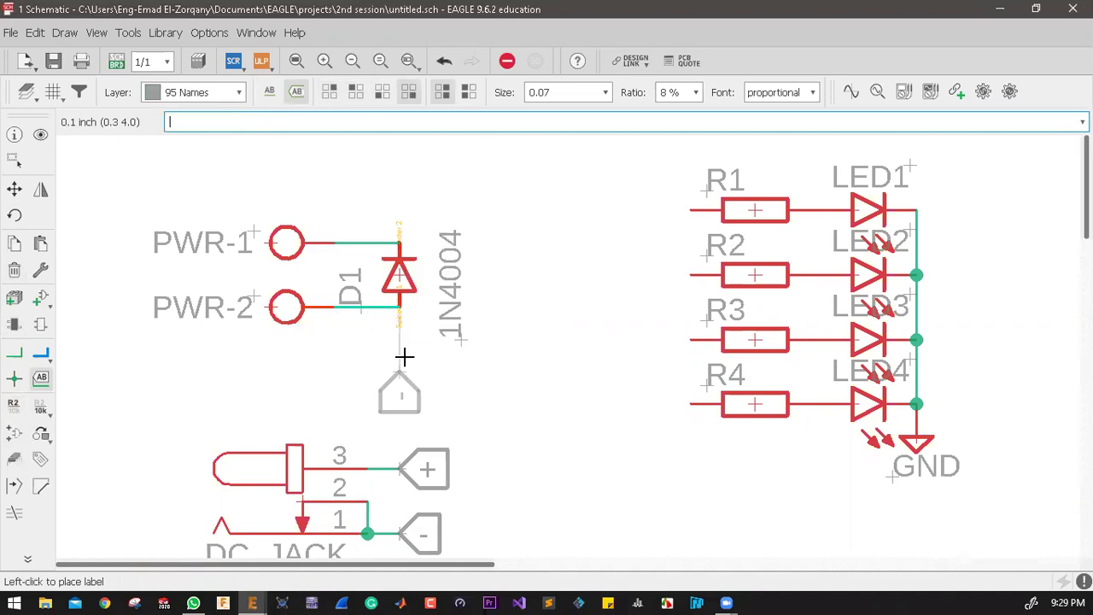
left_click(404, 312)
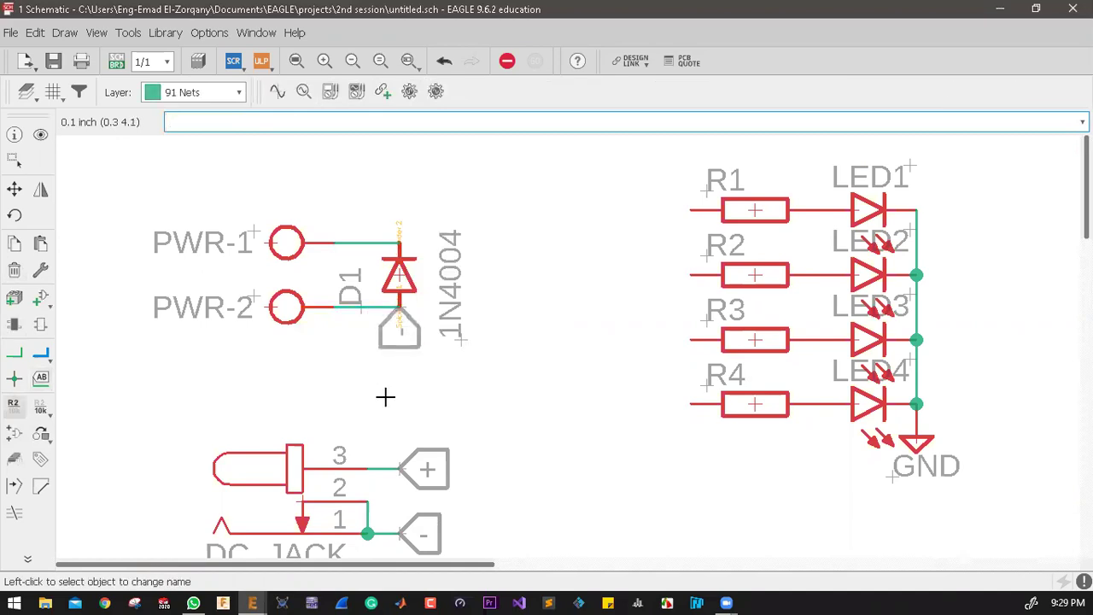
Step: Name the PWR-1 net "+", connect it to the existing "+" net and place its rotated label at D1's upper end
left_click(390, 243)
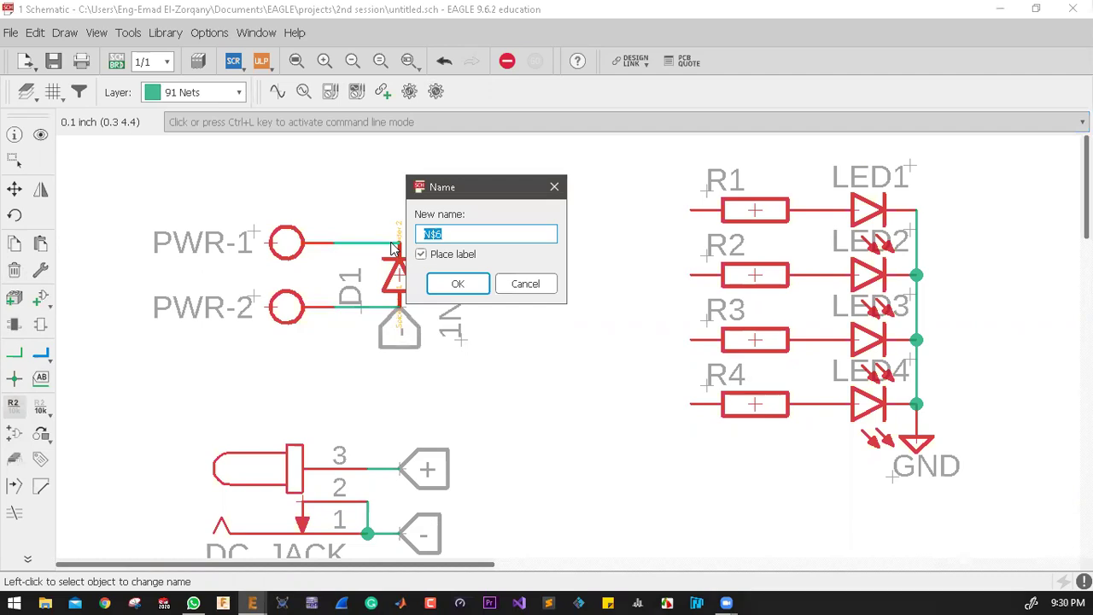
key("Return")
key("Return")
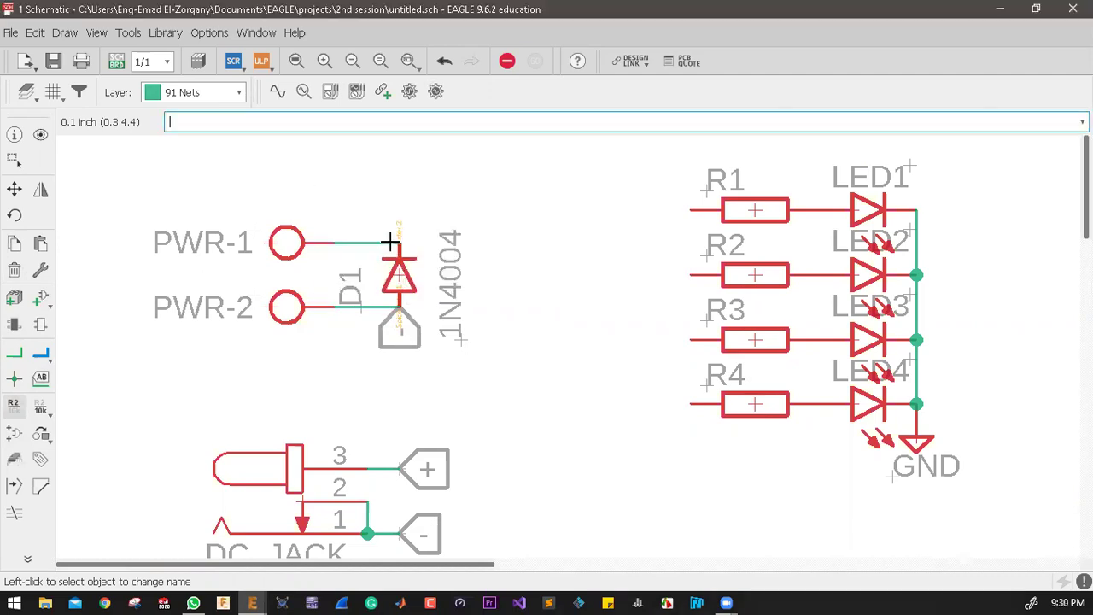
right_click(390, 242)
left_click(389, 243)
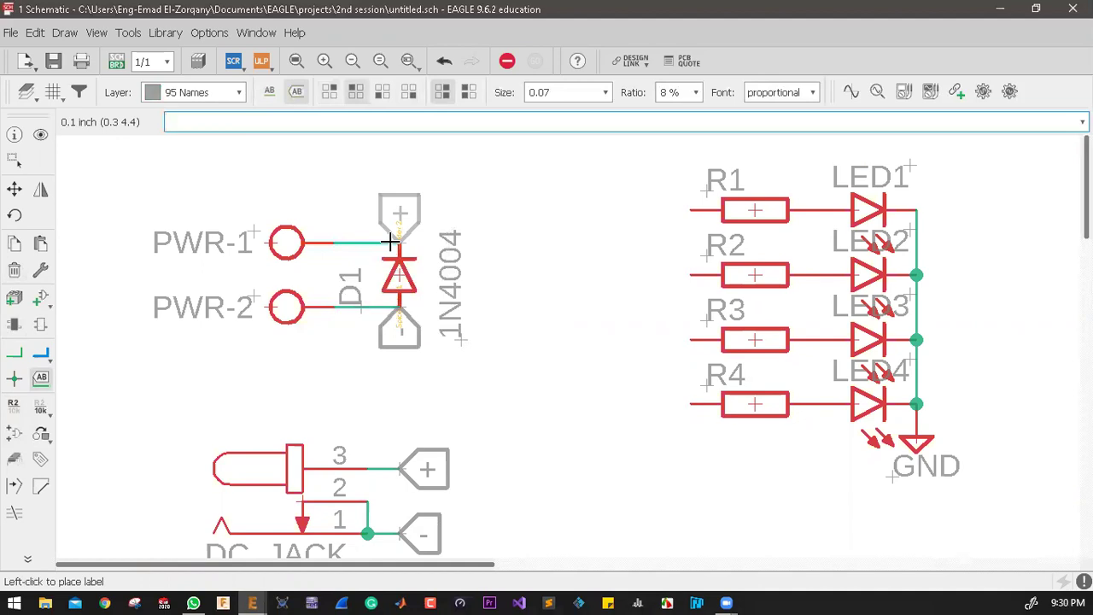
Step: Examine the input, DC jack, switch and regulator connections and the unconnected LED resistor ends
scroll(384, 248, "down", 1)
scroll(383, 247, "down", 1)
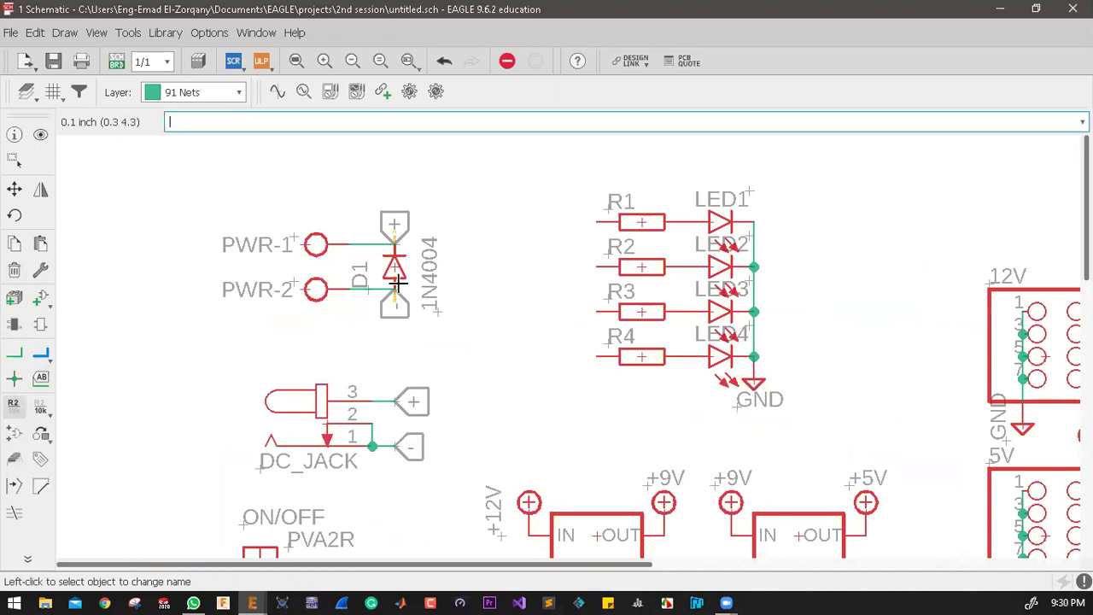
scroll(389, 421, "down", 3)
scroll(337, 401, "up", 4)
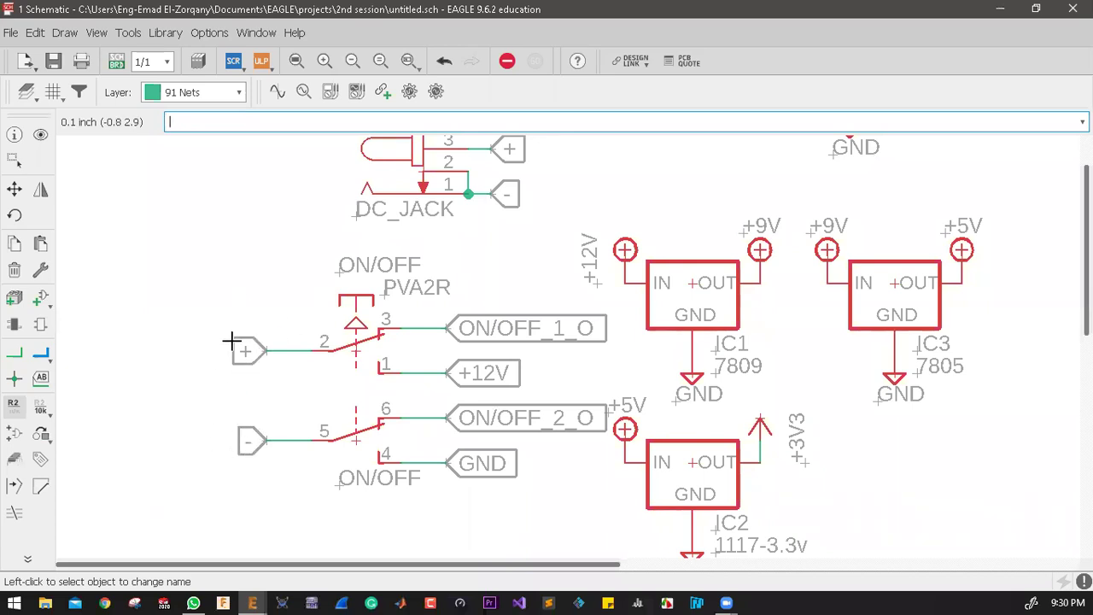
scroll(207, 388, "down", 1)
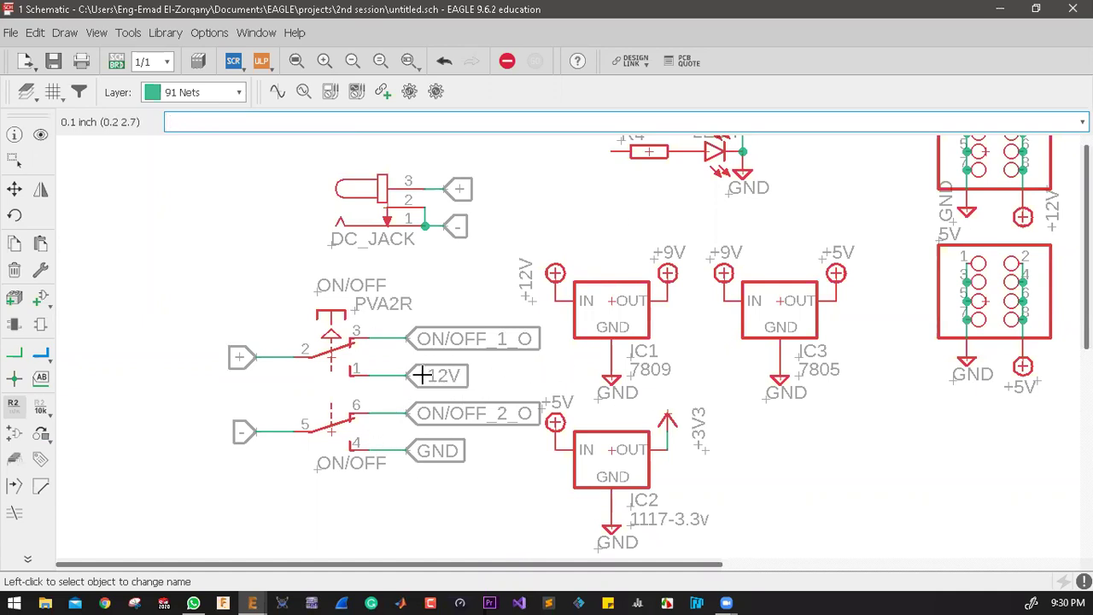
scroll(416, 449, "down", 2)
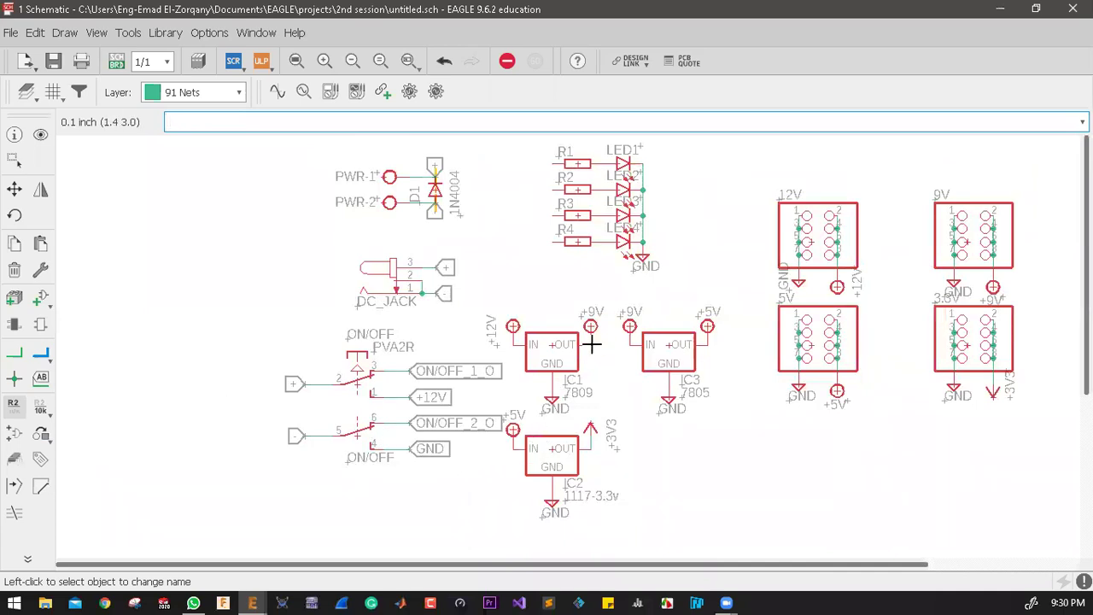
scroll(587, 154, "up", 3)
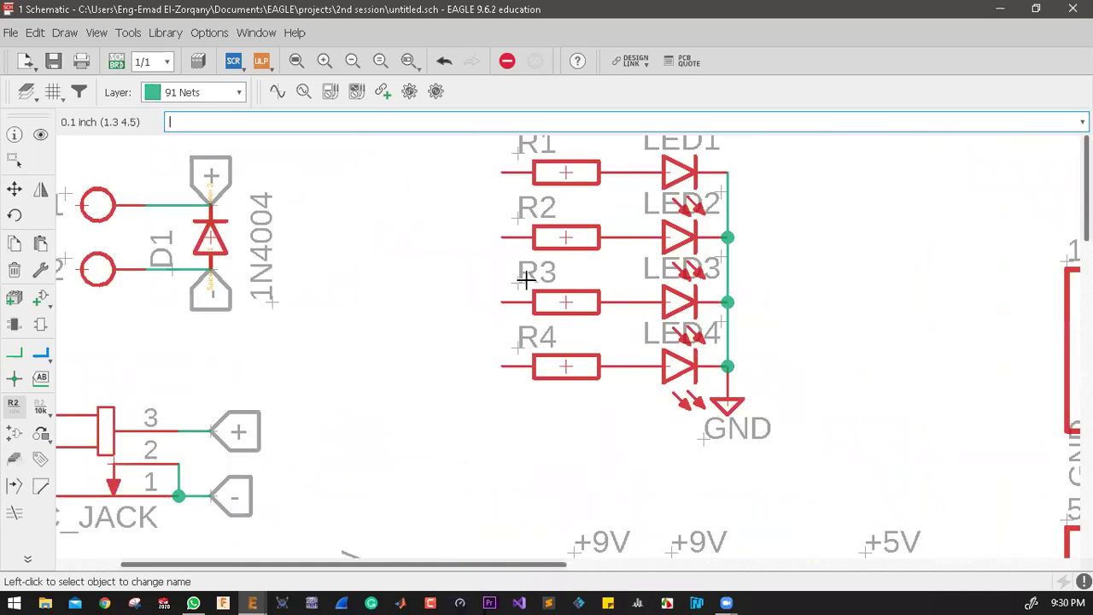
scroll(527, 350, "down", 1)
scroll(526, 350, "down", 1)
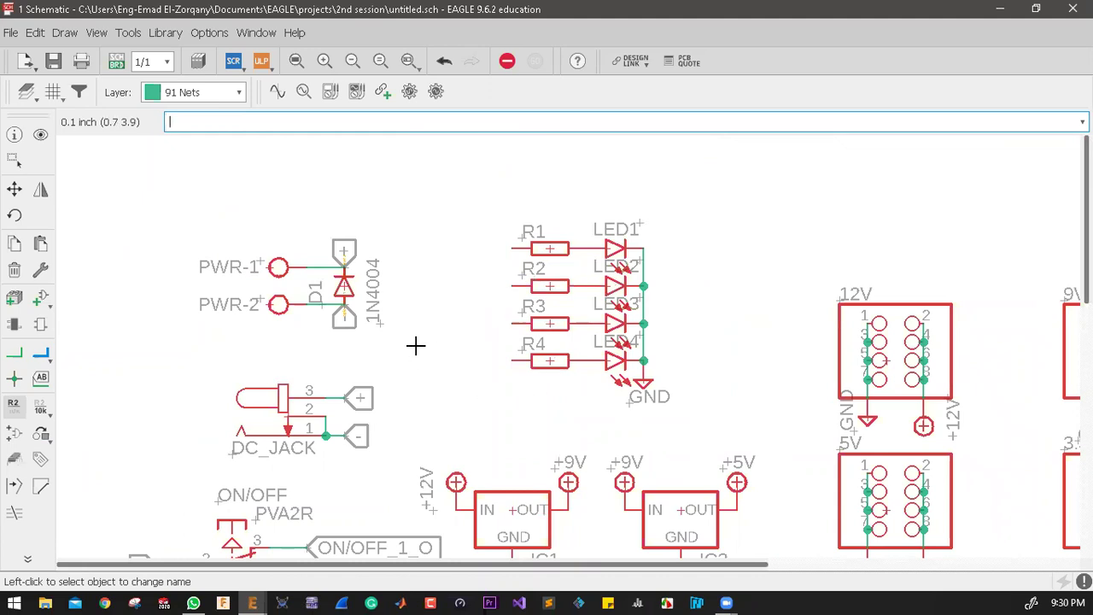
scroll(441, 353, "down", 3)
scroll(465, 462, "up", 2)
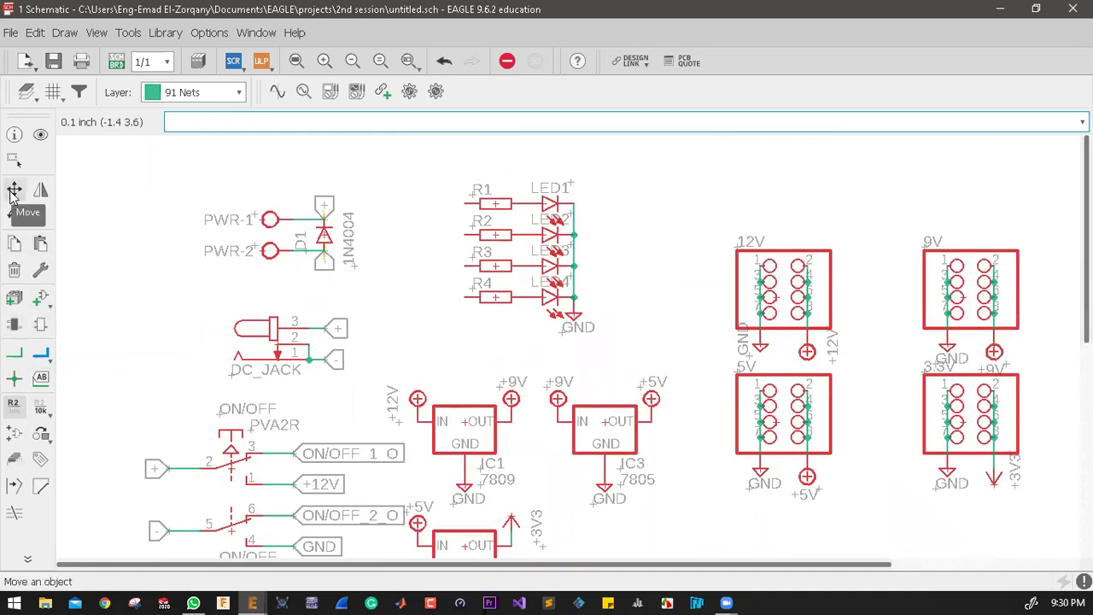
Step: Copy the +12V supply symbol to the free end of R1 and the +9V supply symbol to the free end of R2
left_click(14, 244)
left_click(415, 399)
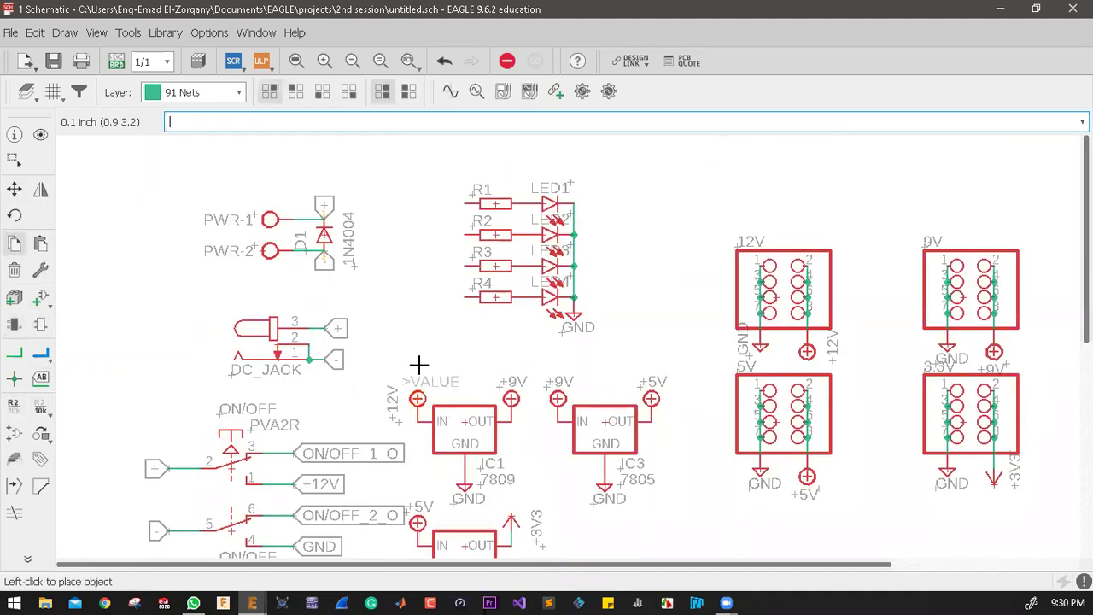
left_click(450, 202)
left_click(509, 401)
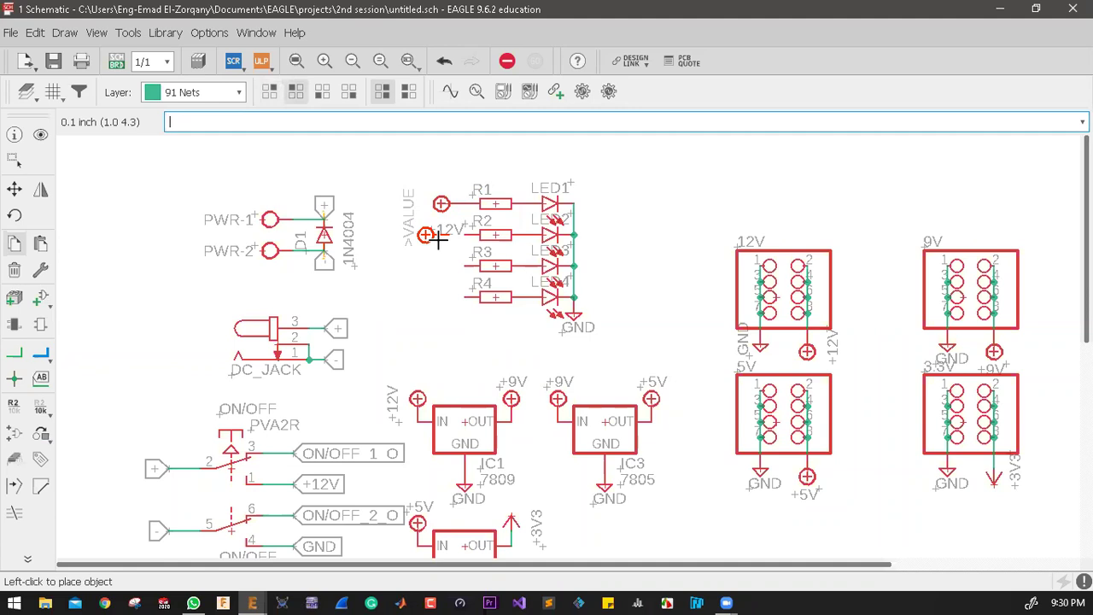
left_click(435, 237)
Step: Try to copy the +12V symbol's value text near R2 and dismiss the error
scroll(425, 232, "up", 4)
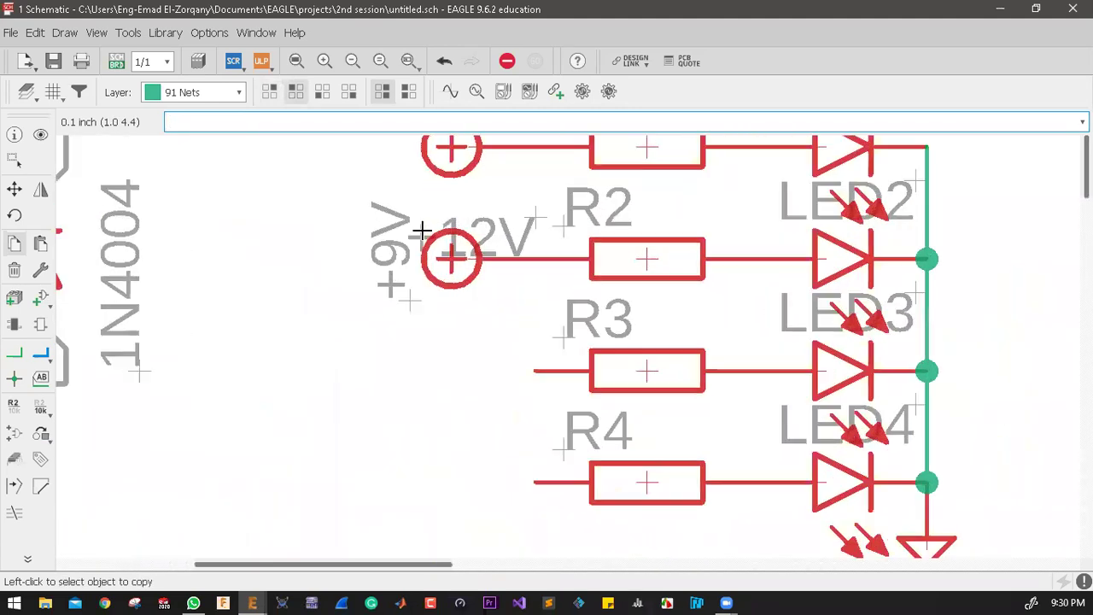
scroll(422, 231, "up", 2)
left_click(598, 202)
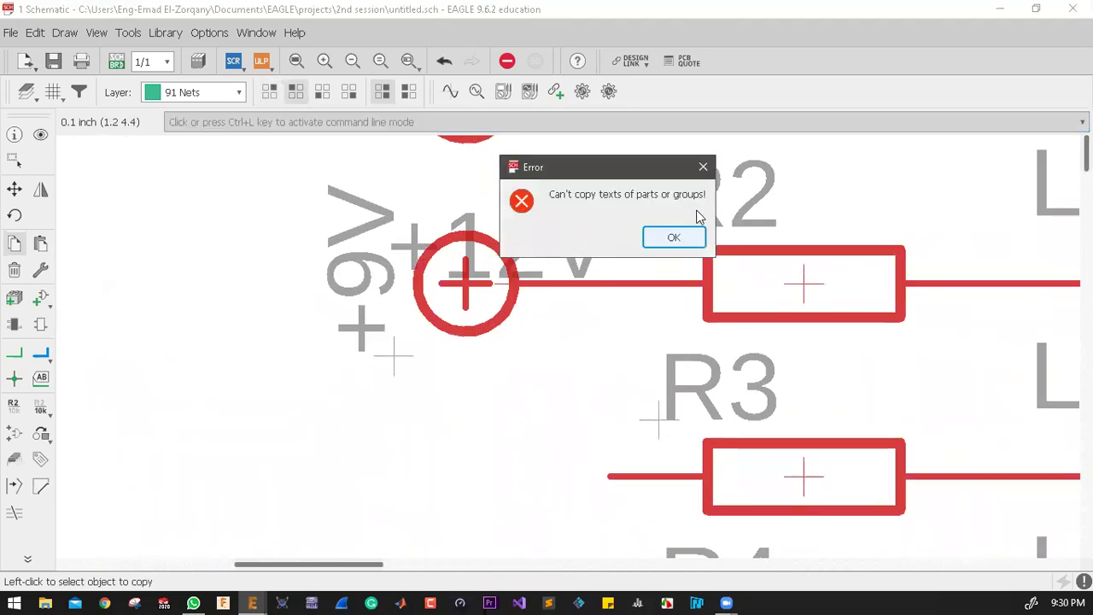
left_click(688, 237)
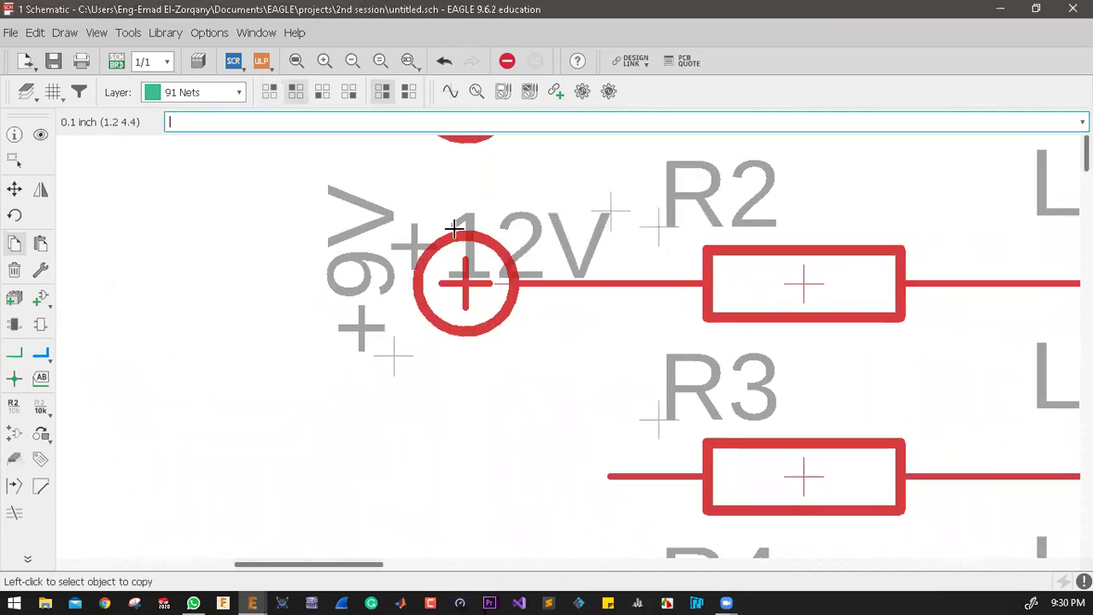
Step: Move the +12V value text from R2's supply symbol to a horizontal position above the supply symbol at R1
left_click(13, 189)
left_click(611, 212)
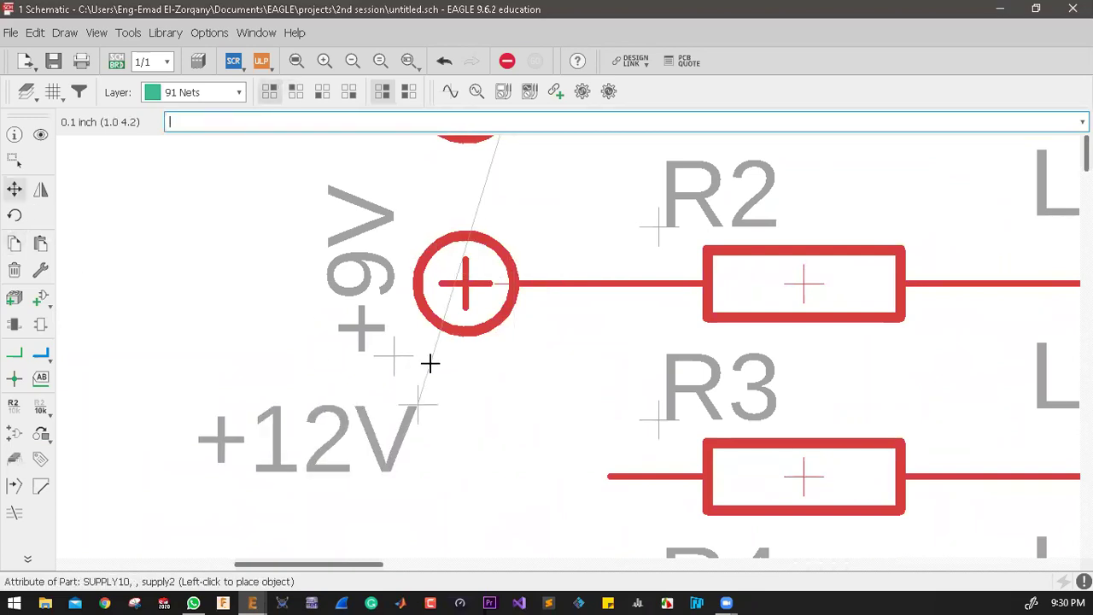
scroll(430, 361, "down", 4)
right_click(409, 185)
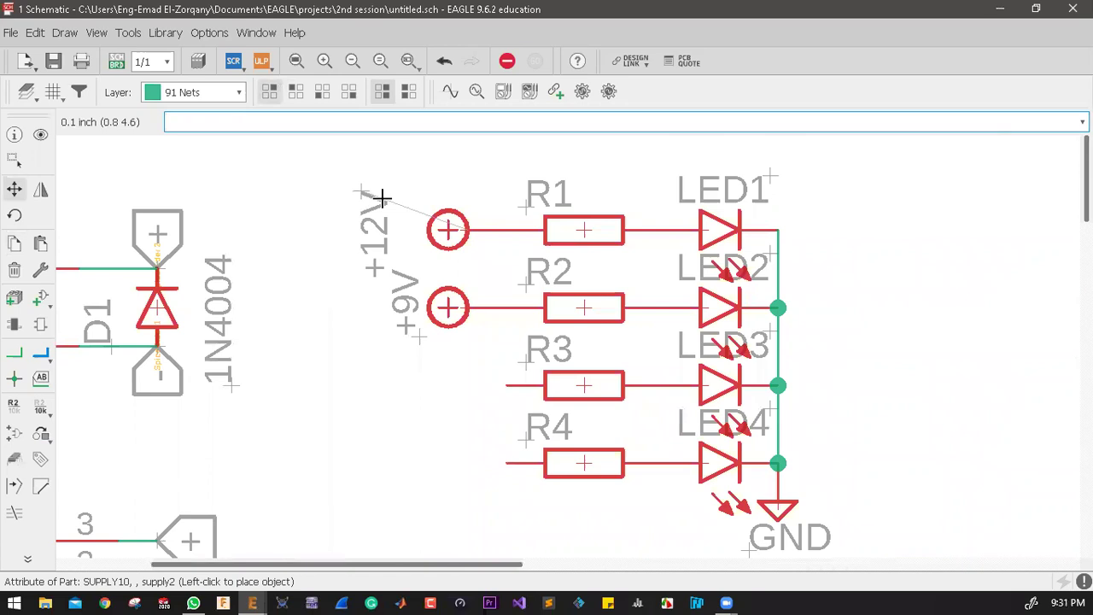
right_click(408, 186)
right_click(409, 188)
left_click(392, 181)
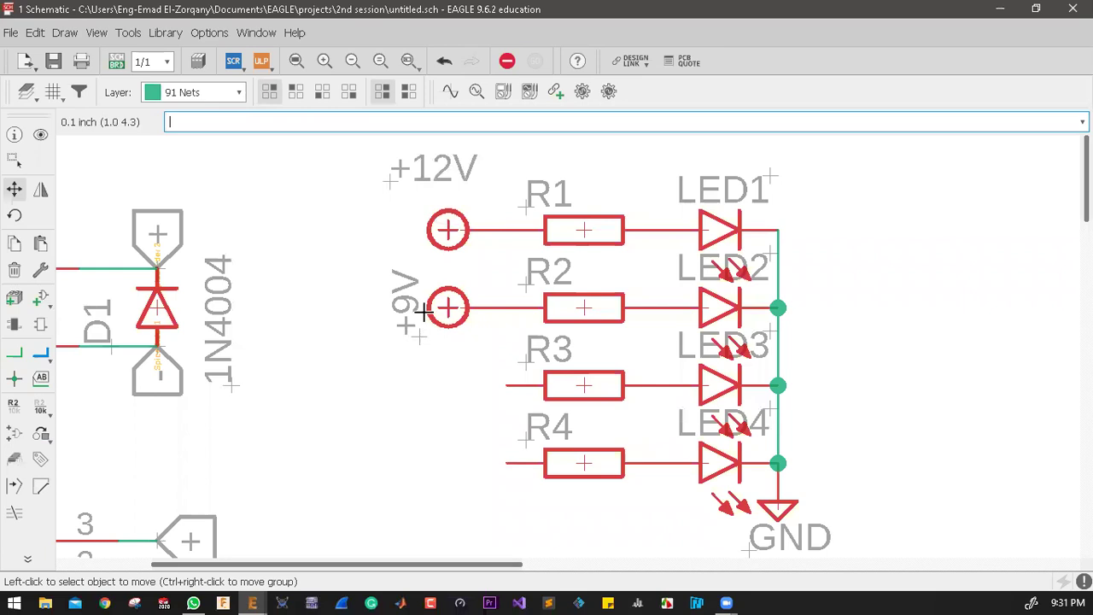
Step: Copy the +5V supply symbol, rotated to match the others, to the free end of R3
scroll(423, 312, "down", 4)
scroll(302, 407, "down", 2)
scroll(59, 366, "up", 4)
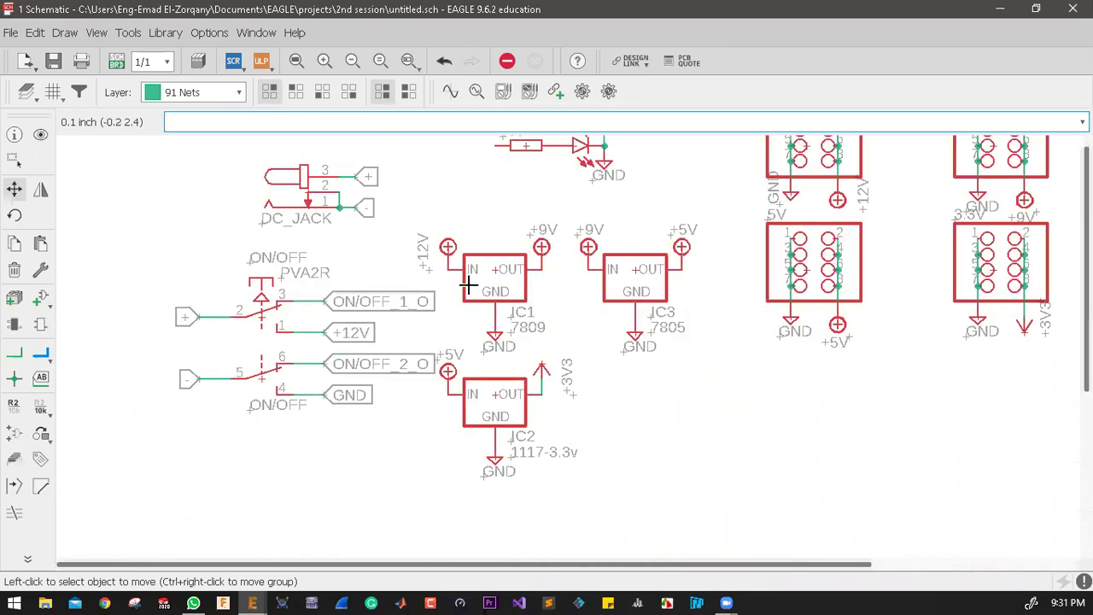
left_click(14, 243)
left_click(558, 425)
scroll(556, 434, "down", 4)
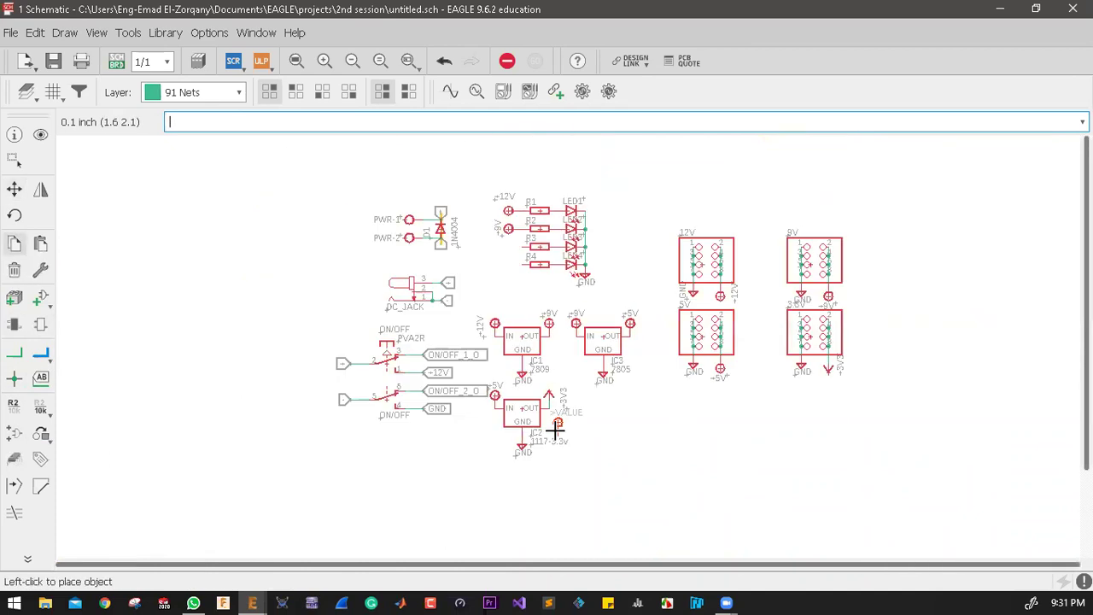
scroll(532, 418, "up", 5)
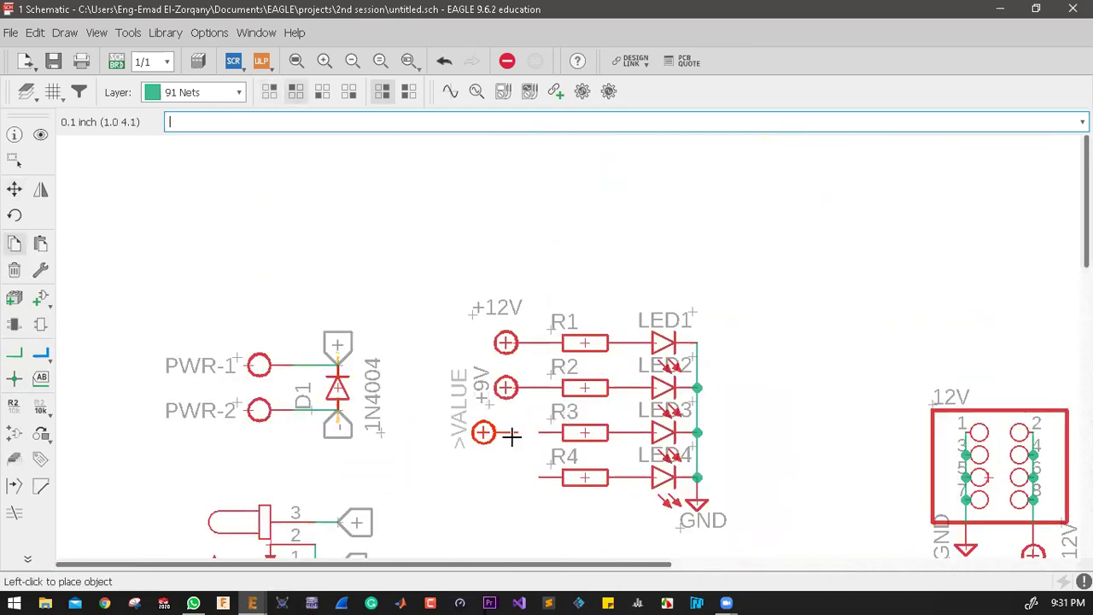
left_click(485, 436)
scroll(483, 433, "up", 2)
scroll(482, 434, "up", 1)
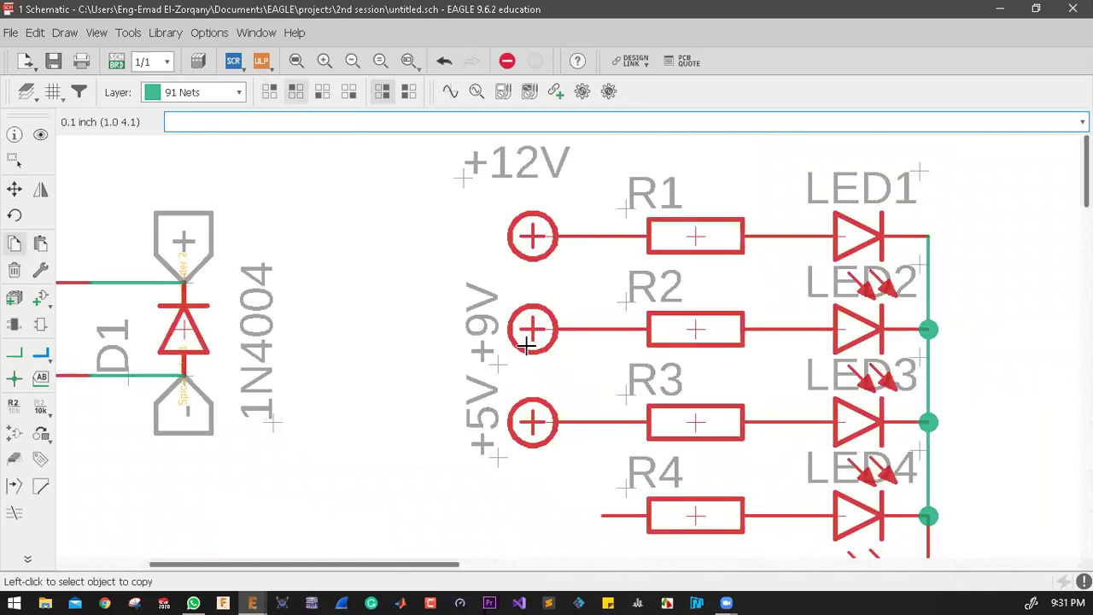
Step: Copy the +3V3 supply symbol from IC2's output beside R4, rotated to face away from it, and wire it to R4's free end
scroll(483, 434, "down", 5)
scroll(589, 359, "up", 5)
scroll(615, 290, "up", 1)
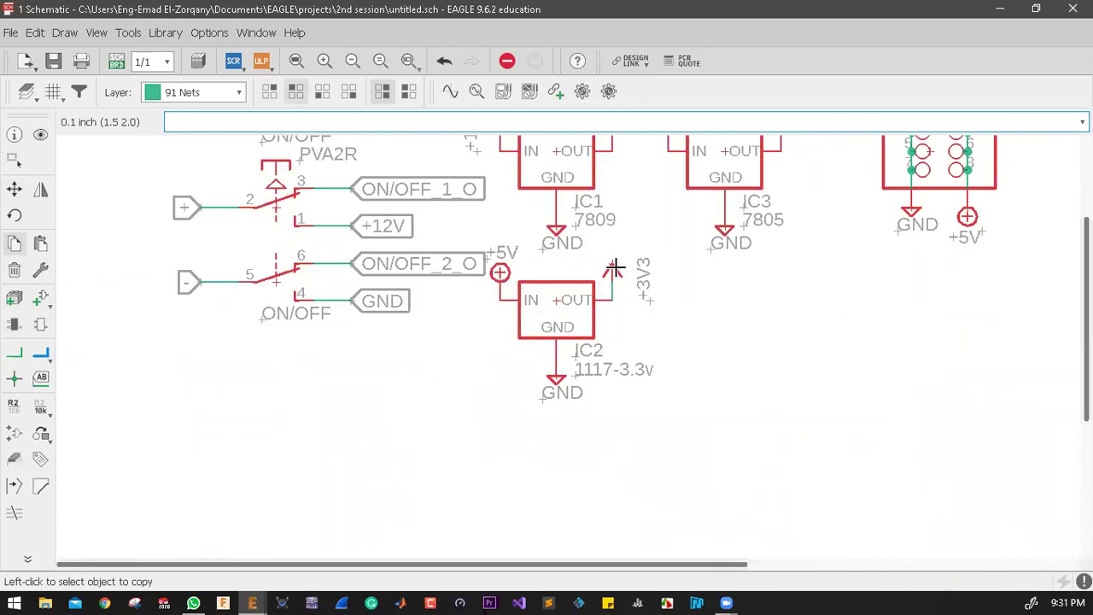
left_click(622, 263)
scroll(502, 386, "down", 5)
scroll(512, 290, "up", 3)
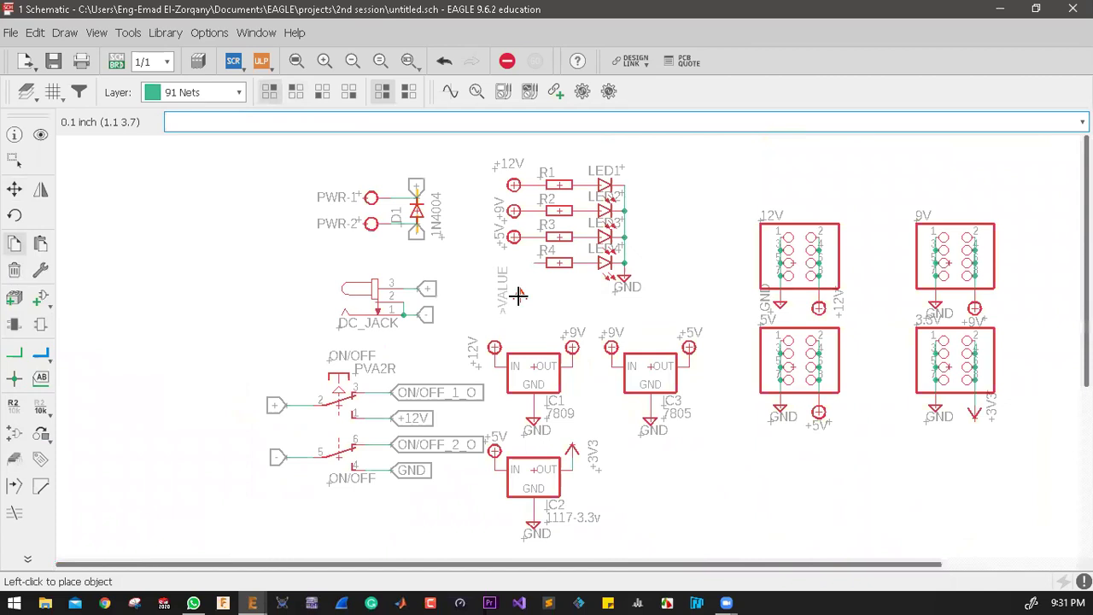
scroll(518, 295, "up", 1)
scroll(512, 295, "up", 3)
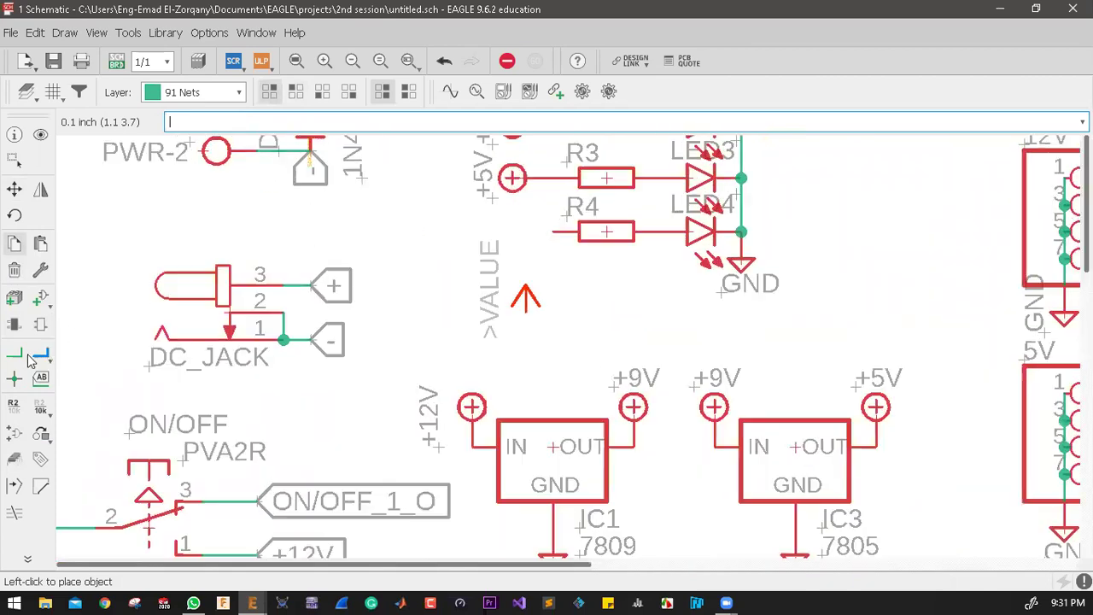
scroll(495, 308, "up", 1)
scroll(506, 251, "up", 2)
left_click(540, 213)
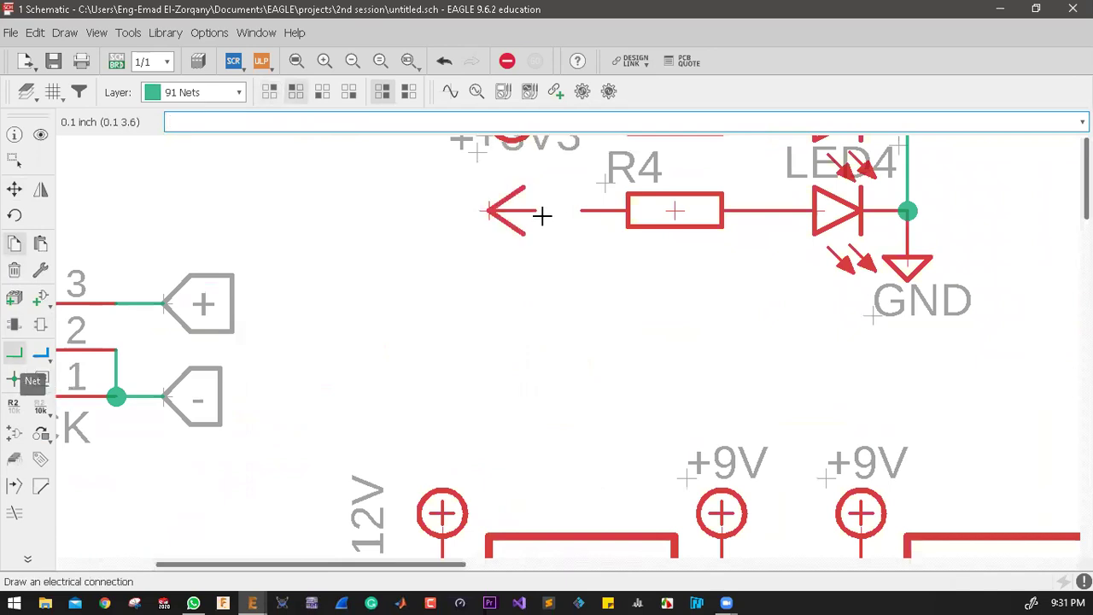
left_click(14, 353)
scroll(561, 321, "down", 3)
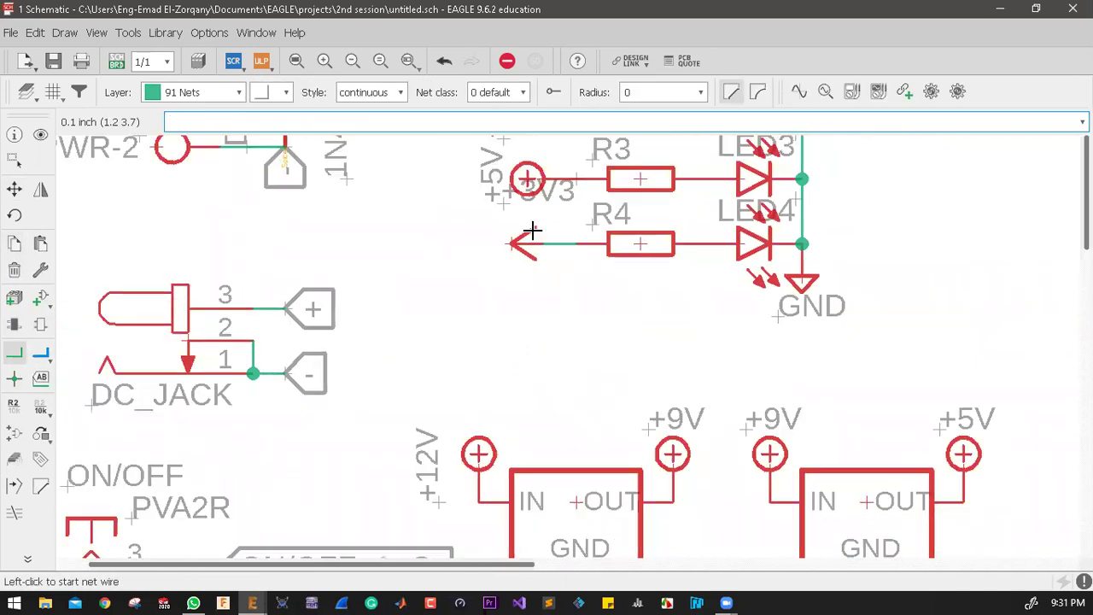
Step: Move the +3V3 value text off R3's supply symbol and place it vertically beside the arrow symbol at R4
scroll(471, 234, "up", 5)
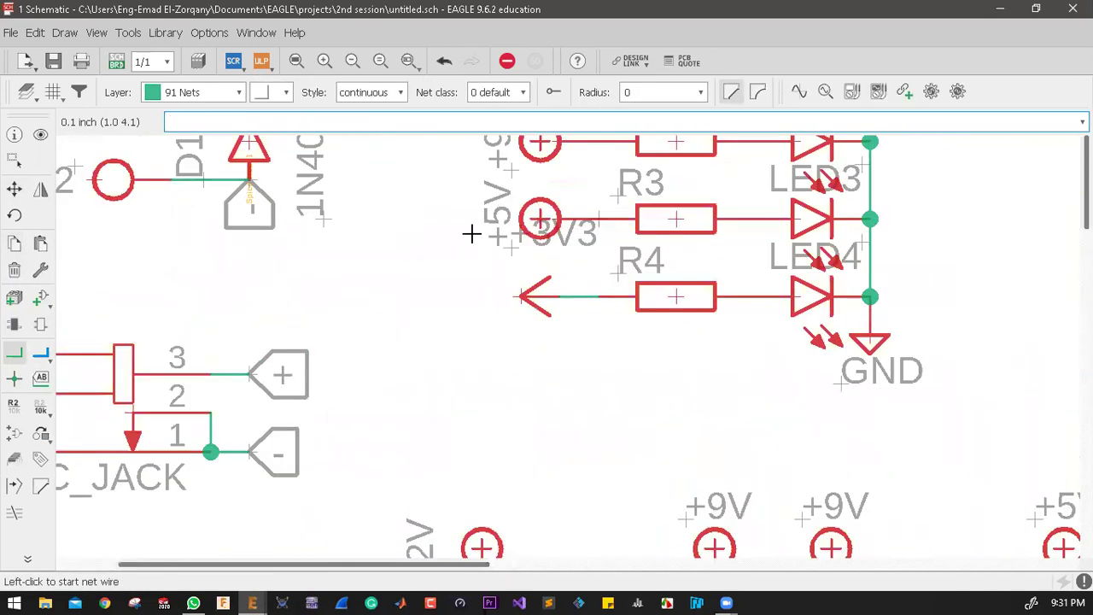
key("F7")
left_click(464, 283)
left_click(483, 273)
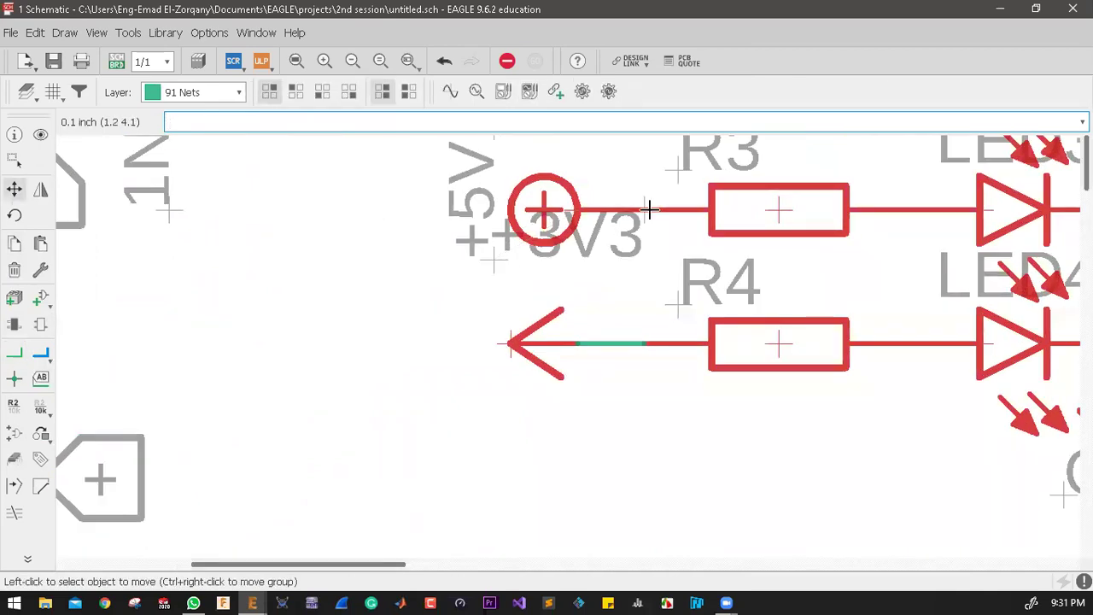
left_click(646, 212)
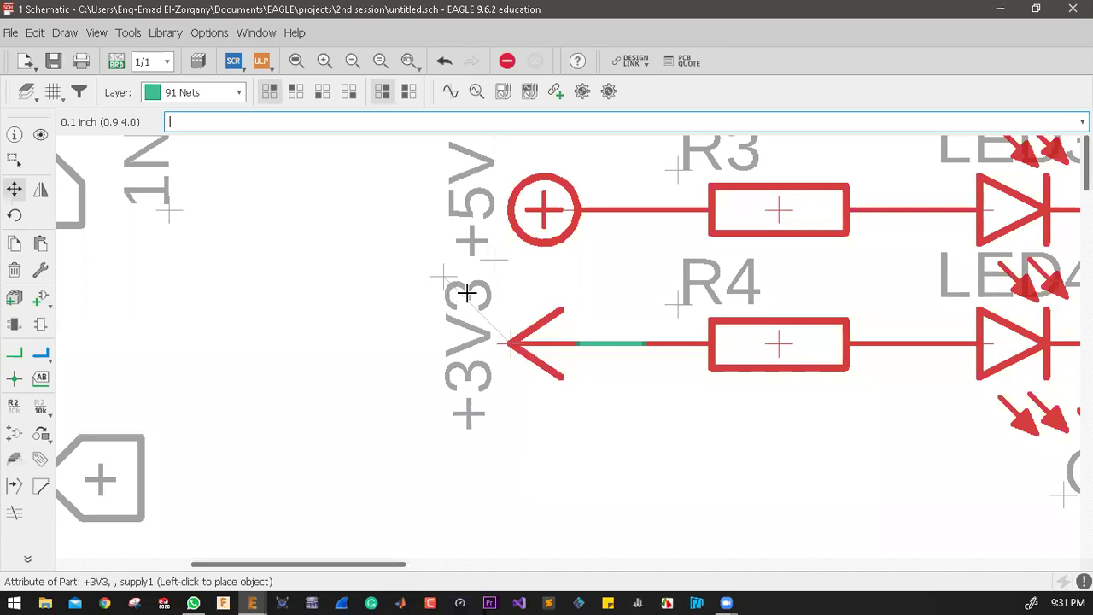
left_click(504, 239)
Step: Examine the LED indicator, regulator and output header connections across the whole schematic
scroll(508, 241, "down", 2)
scroll(513, 248, "down", 4)
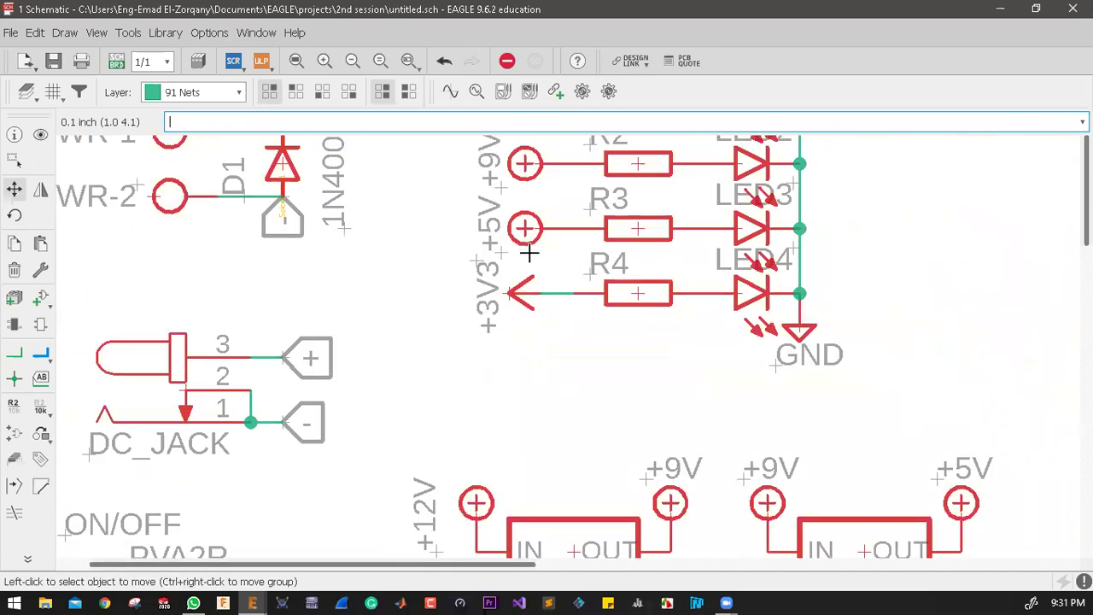
scroll(649, 408, "down", 3)
scroll(708, 415, "up", 3)
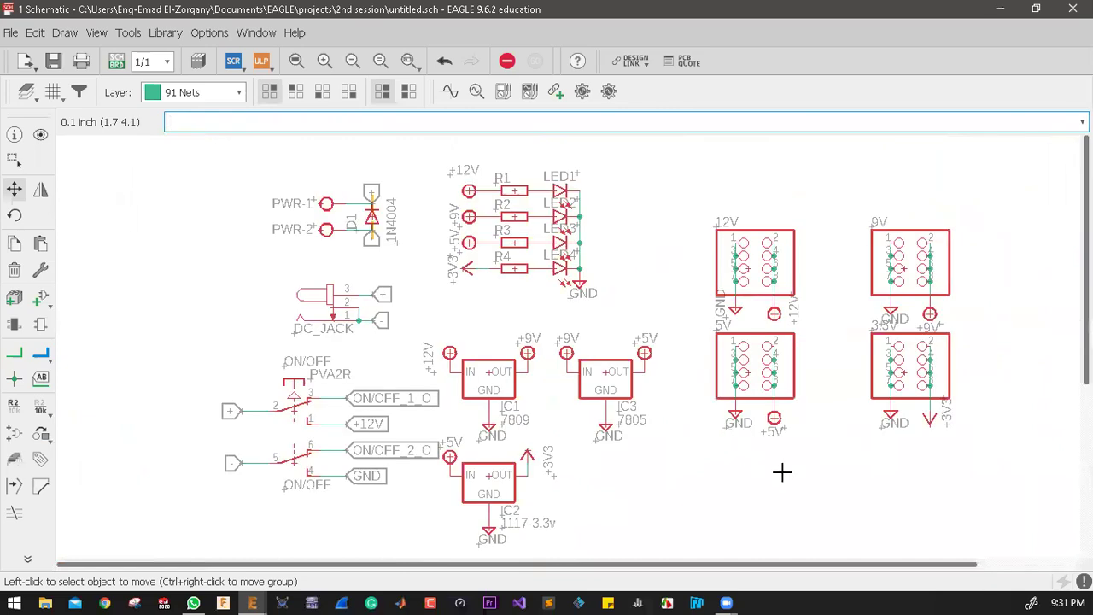
scroll(782, 471, "up", 1)
scroll(783, 471, "up", 1)
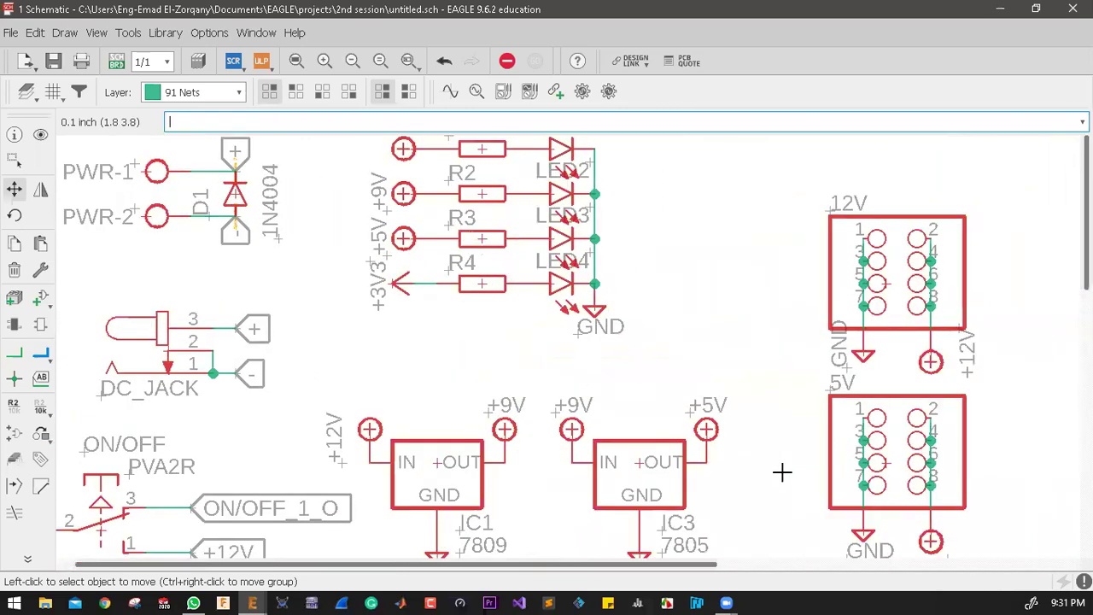
key("alt+F2")
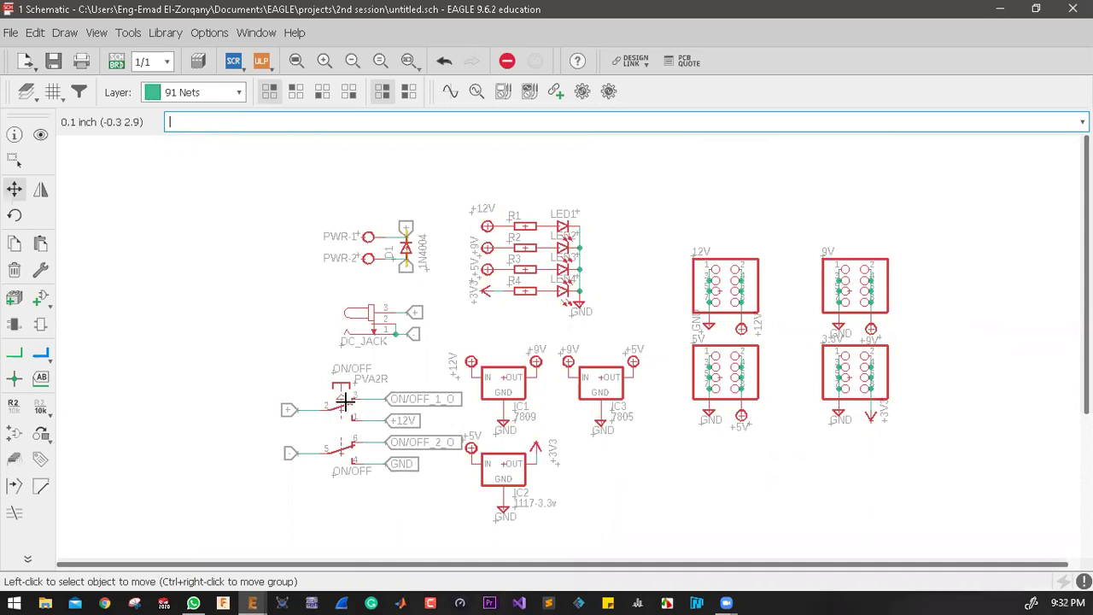
Step: Clear the PVA2R value of the ON/OFF switch, accepting the change despite its non-definable value
scroll(345, 401, "up", 3)
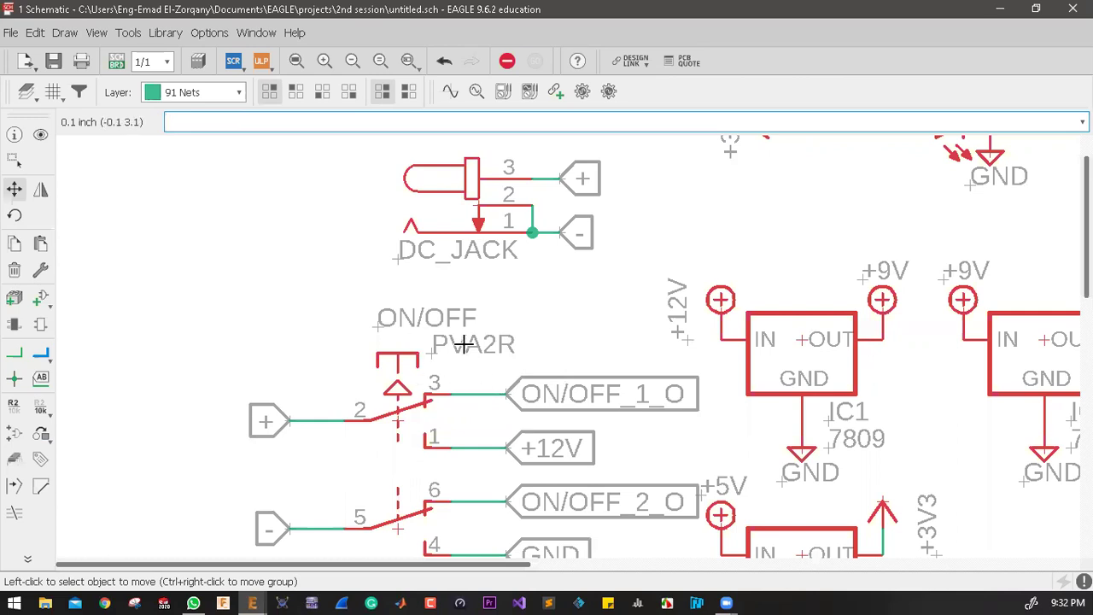
left_click(39, 412)
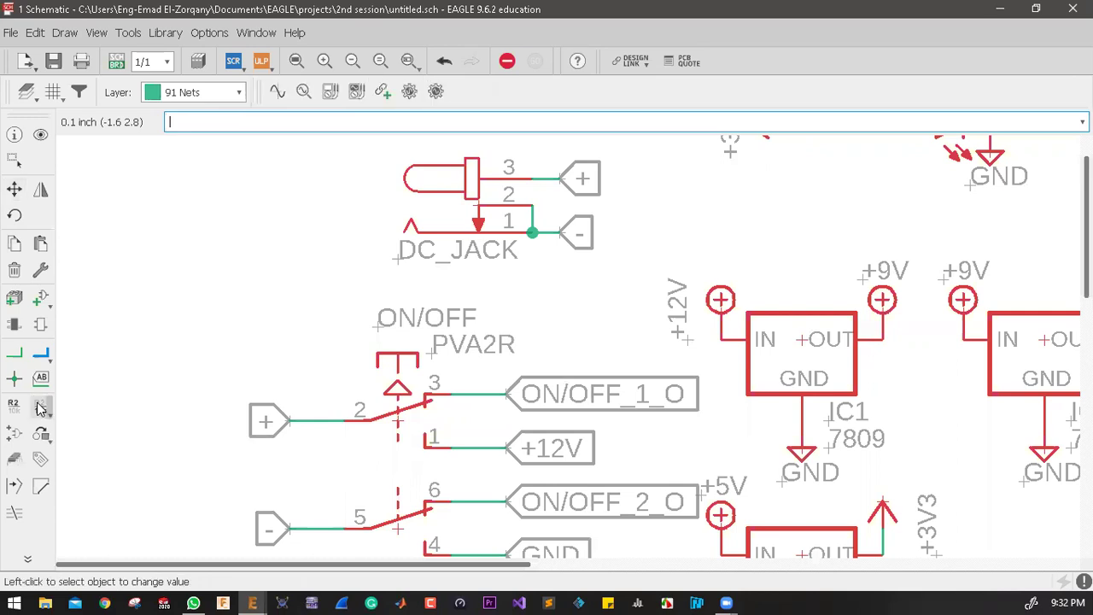
left_click(395, 430)
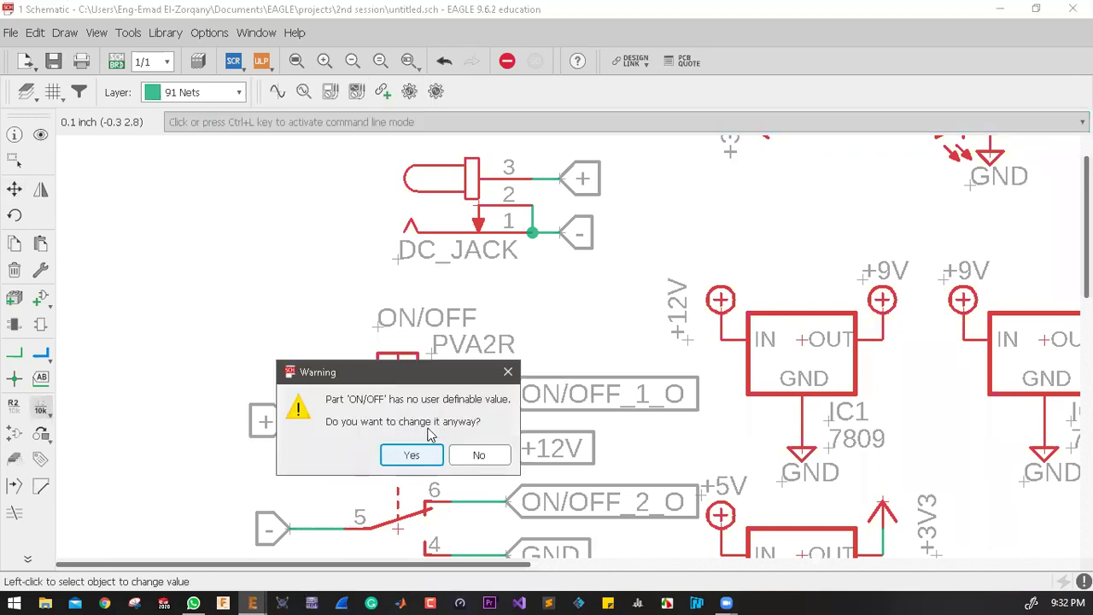
left_click(424, 459)
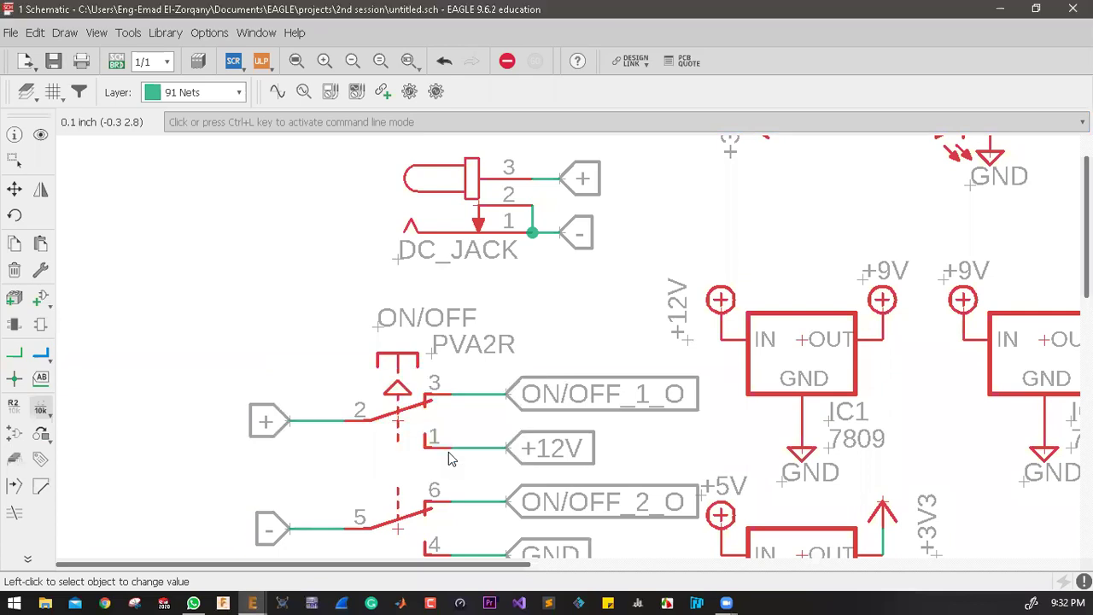
key("BackSpace")
key("Return")
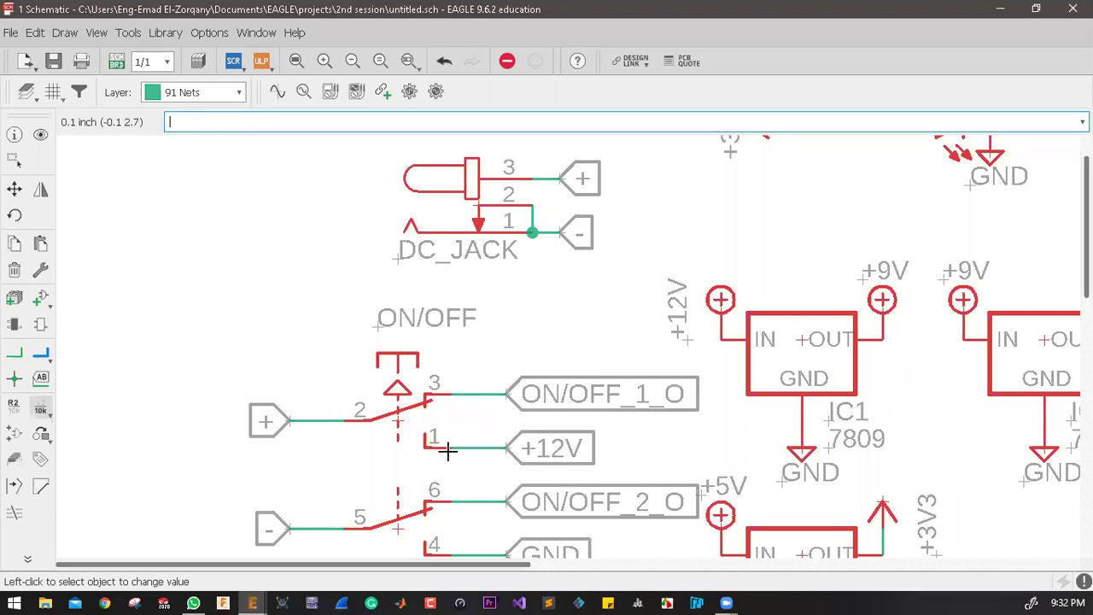
Step: Reopen the ON/OFF switch's value and accept it empty
scroll(330, 398, "down", 3)
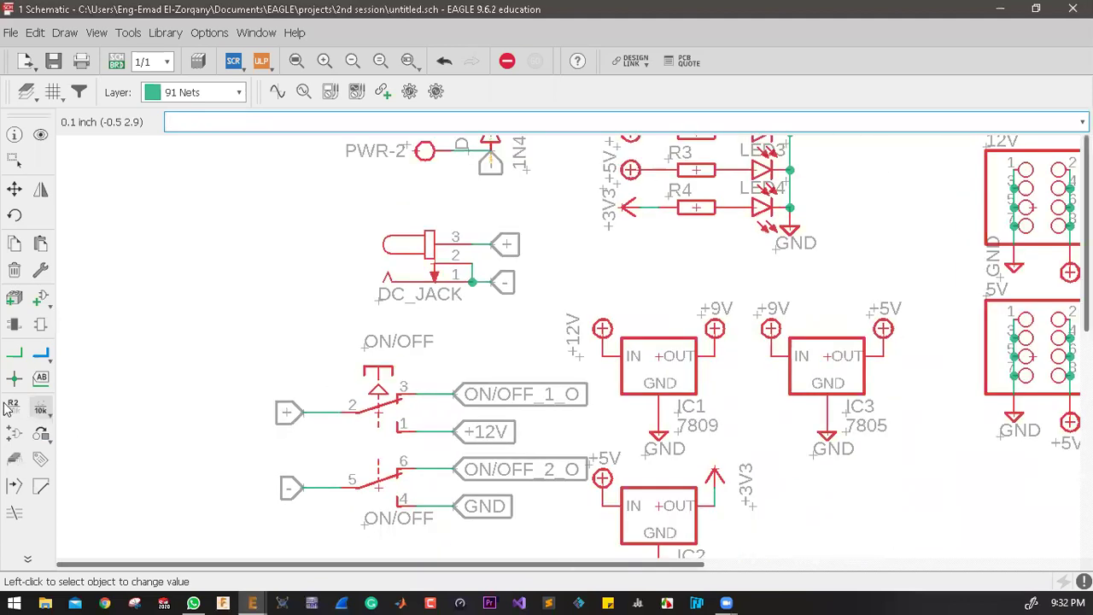
scroll(45, 414, "up", 1)
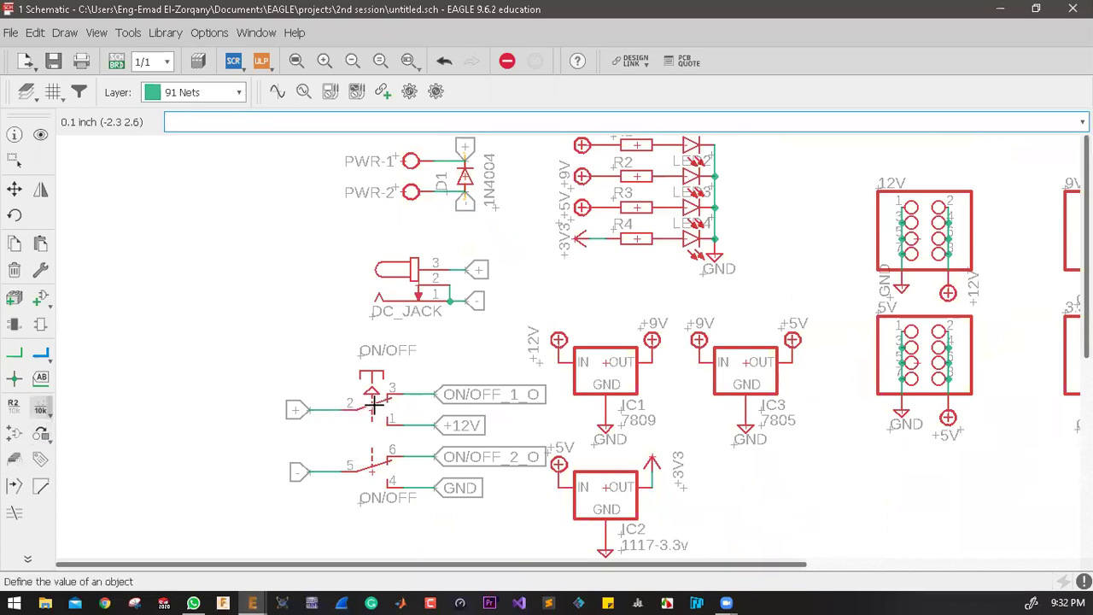
left_click(405, 454)
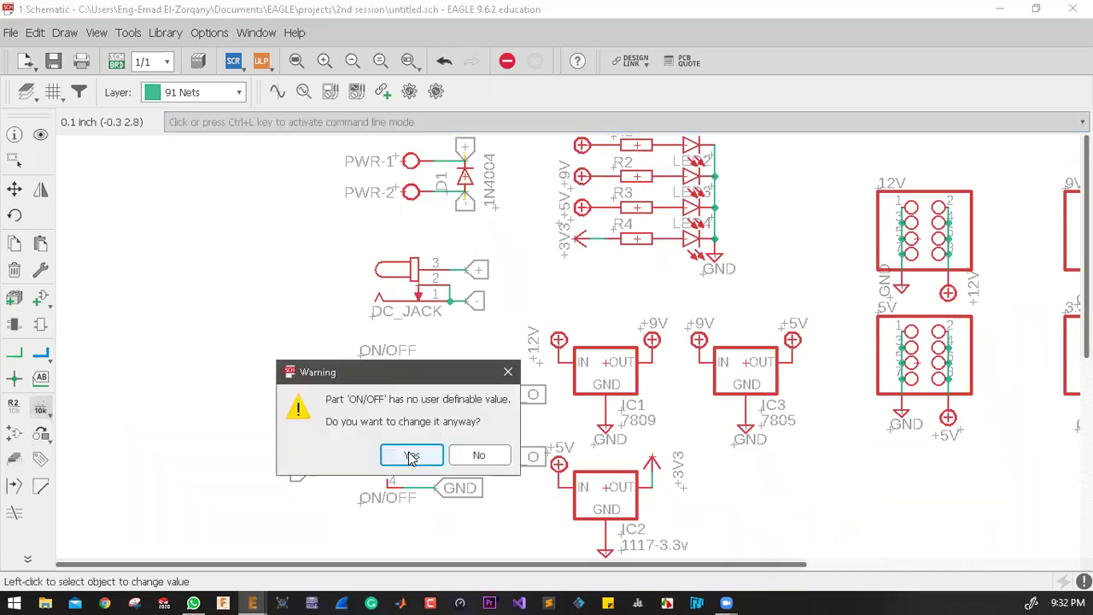
left_click(413, 454)
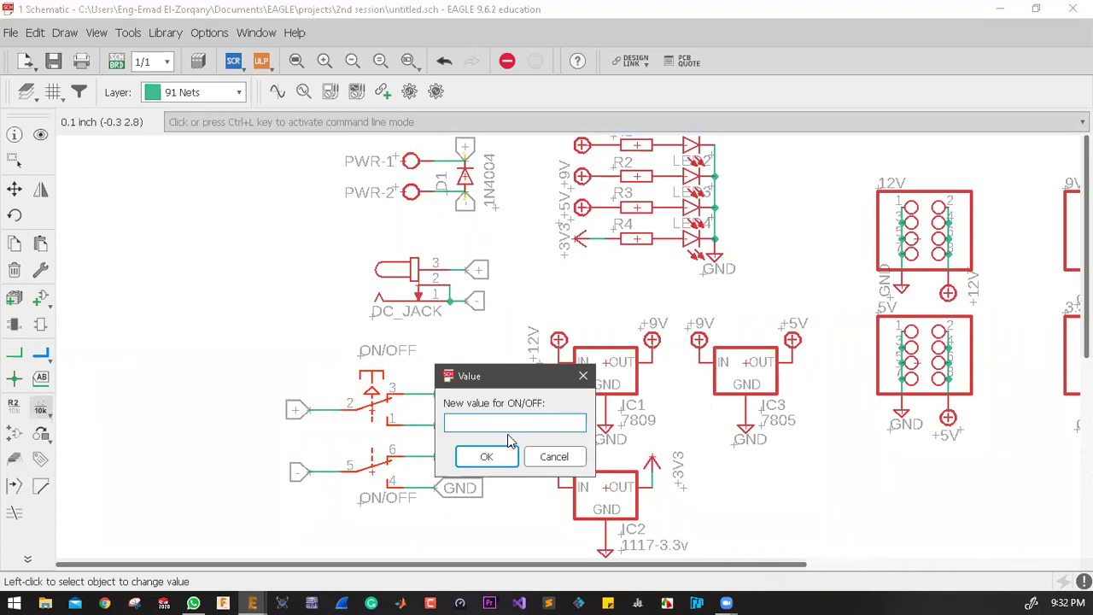
left_click(505, 459)
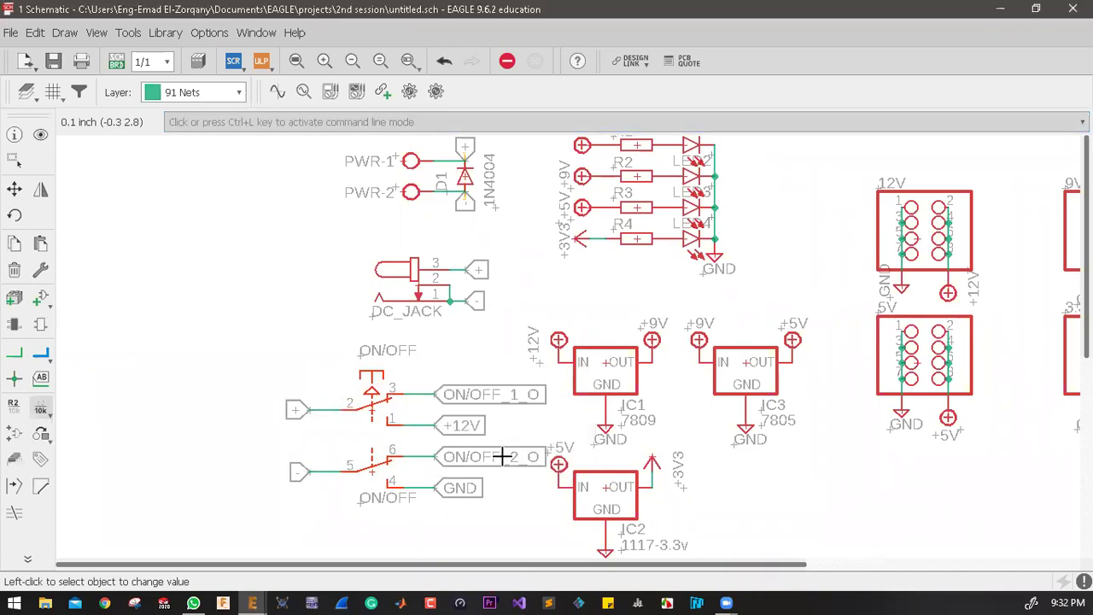
Step: Set the value of resistor R1 to 220
scroll(439, 459, "down", 1)
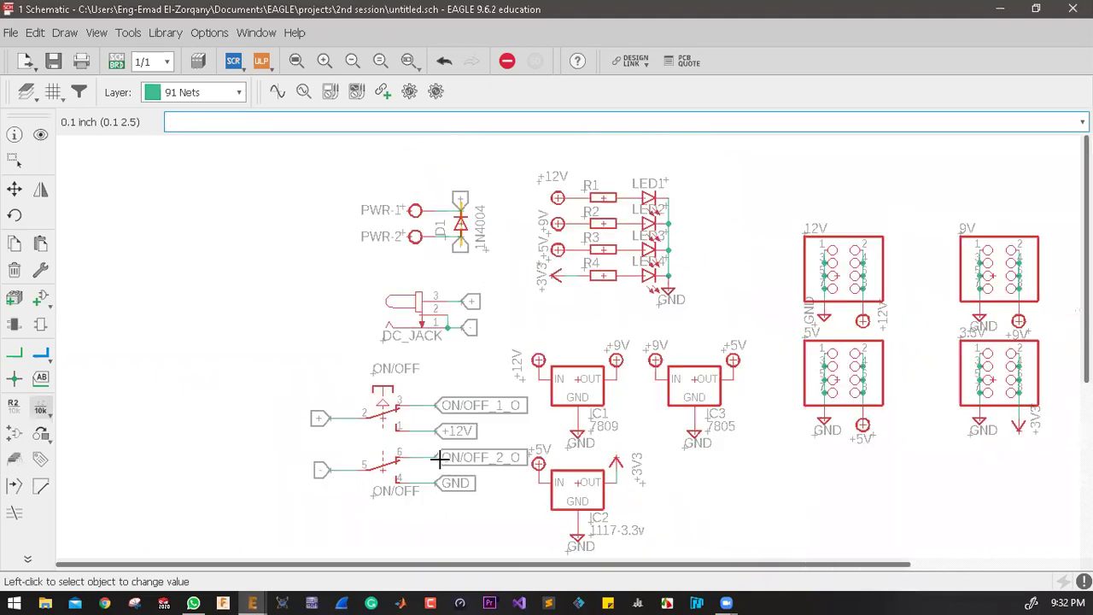
scroll(537, 313, "down", 1)
scroll(582, 232, "up", 3)
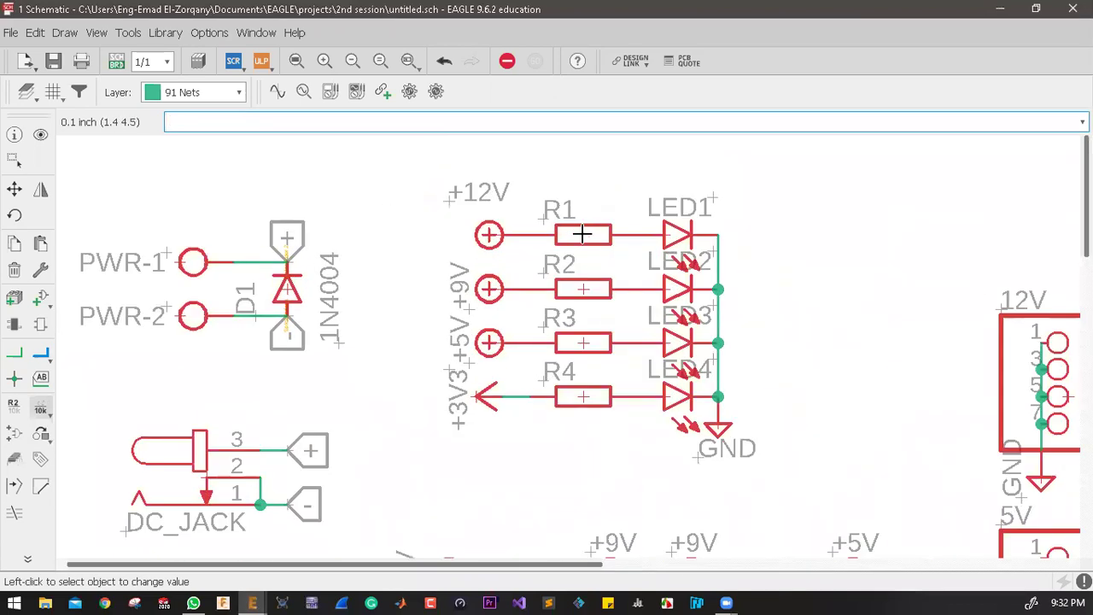
left_click(581, 233)
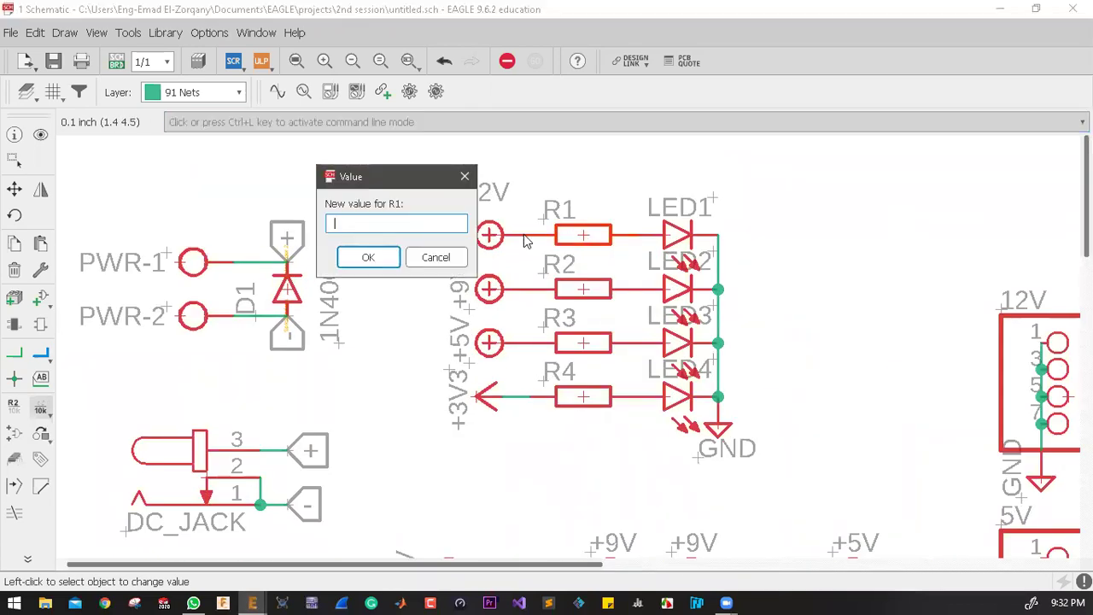
type("220")
key("Return")
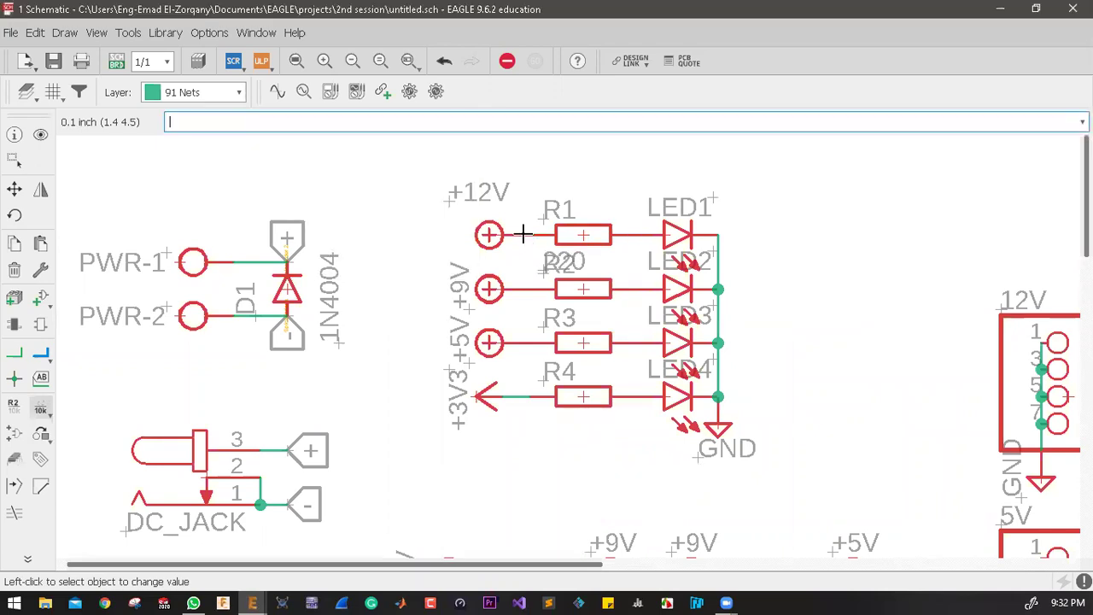
Step: Dismiss the value entry for R2 and set the value of R1 to 680
left_click(582, 288)
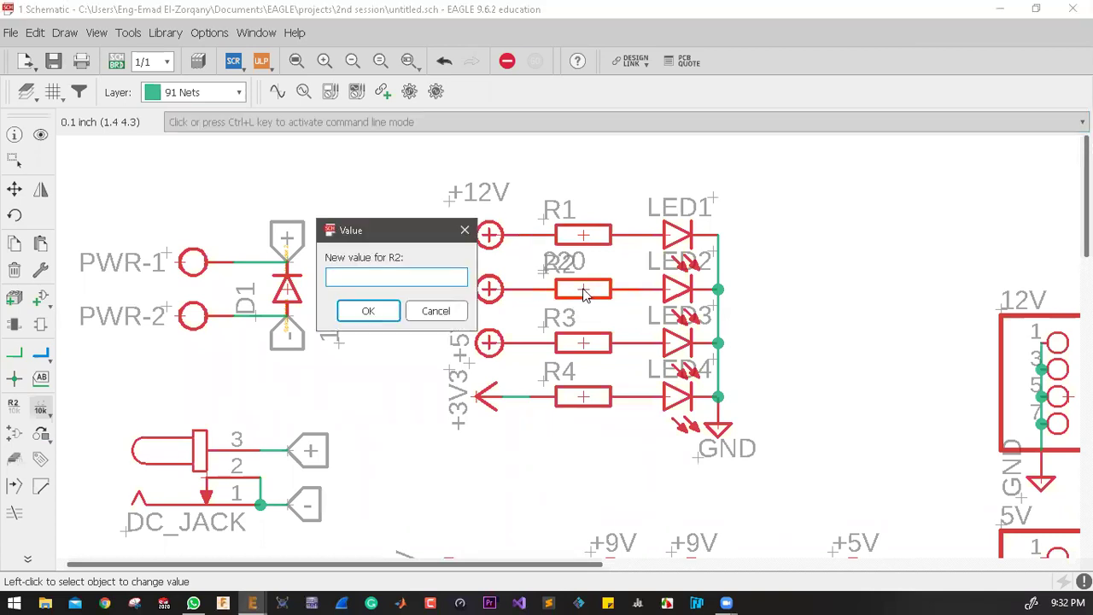
left_click(465, 229)
left_click(544, 267)
type("680")
key("Return")
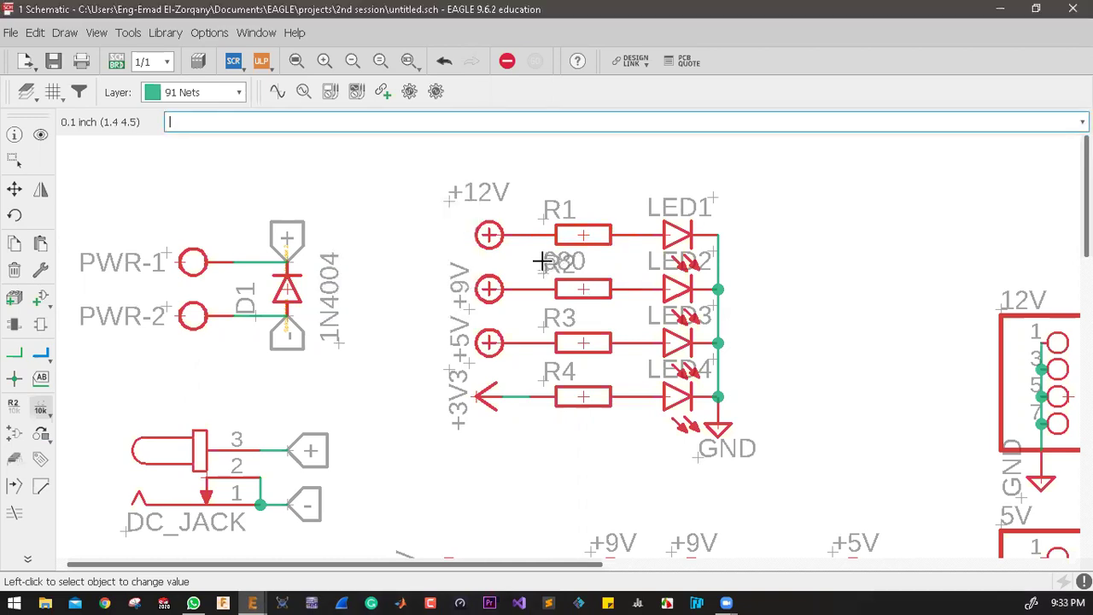
Step: Set the value of resistor R2 on the +9V LED line to 330
left_click(581, 293)
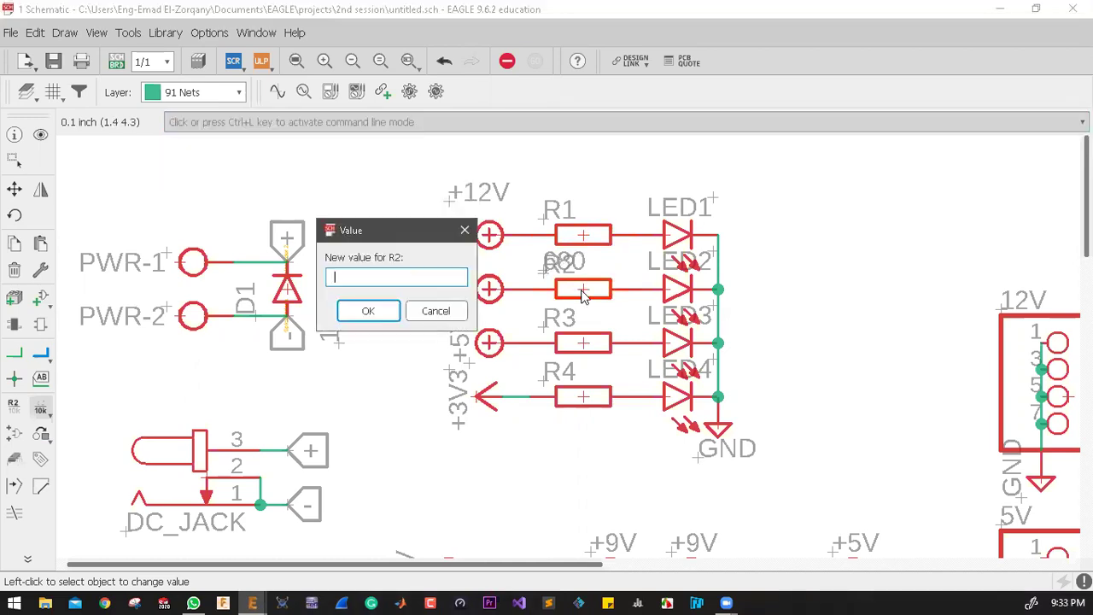
type("330")
key("Return")
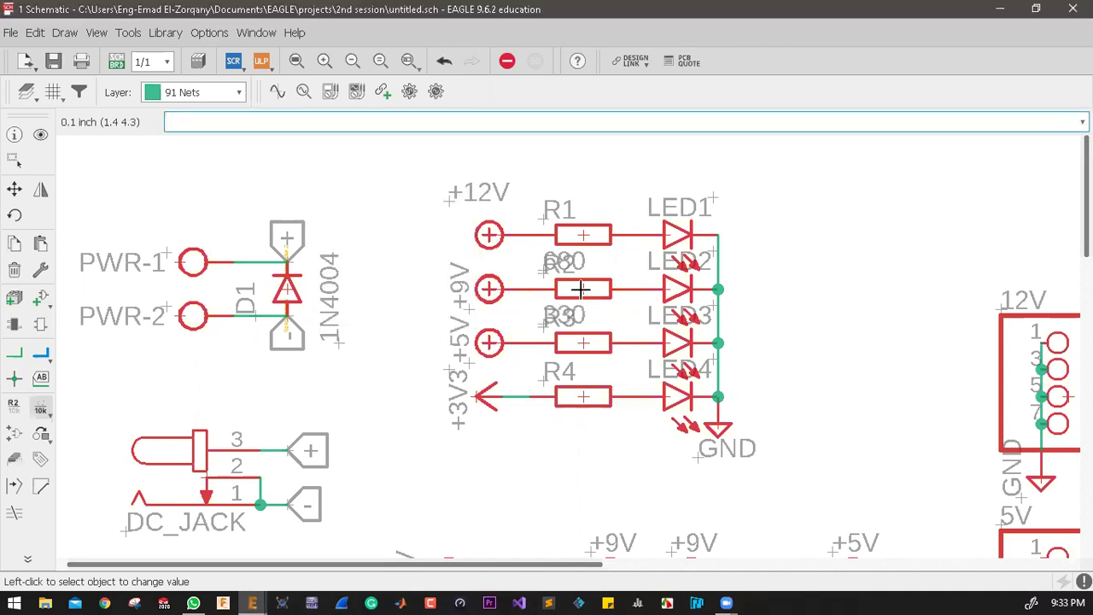
Step: Set the value of resistor R3 to 220 and the value of R4 to 100
left_click(588, 346)
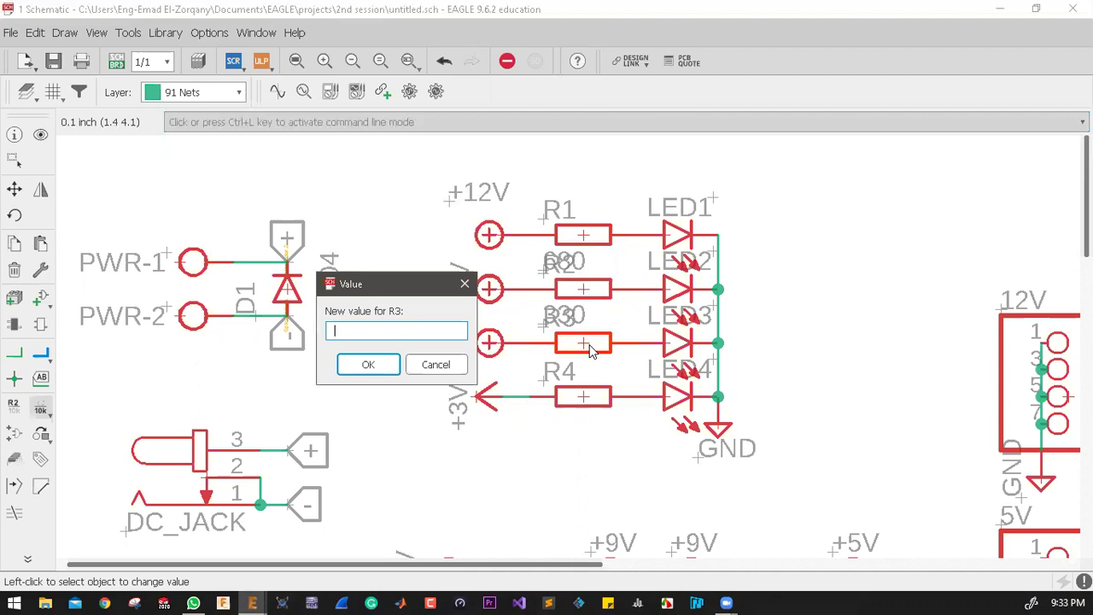
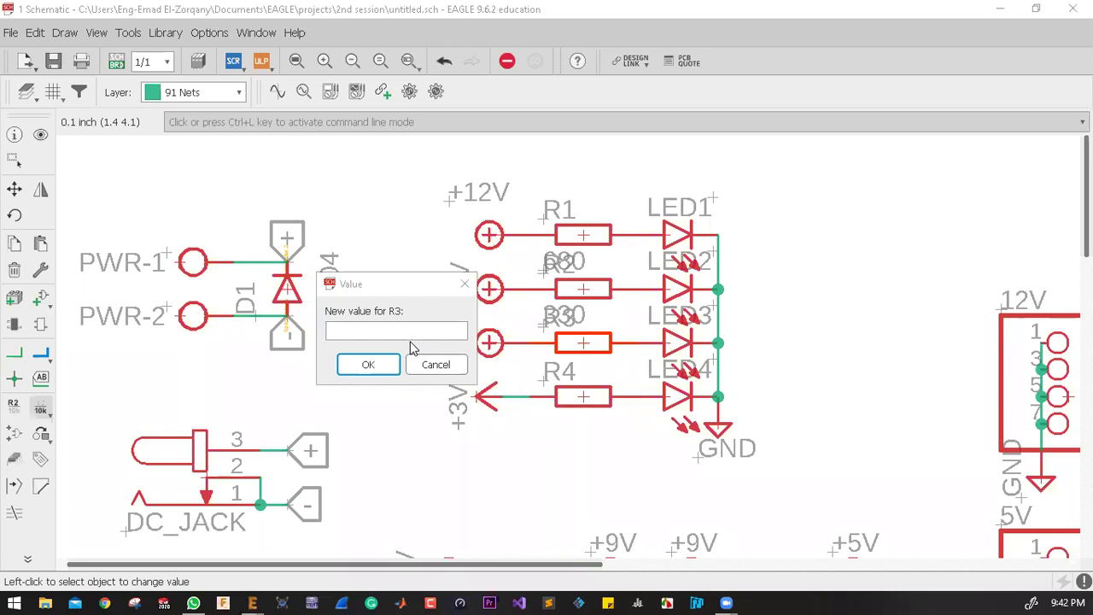
left_click(408, 336)
type("22")
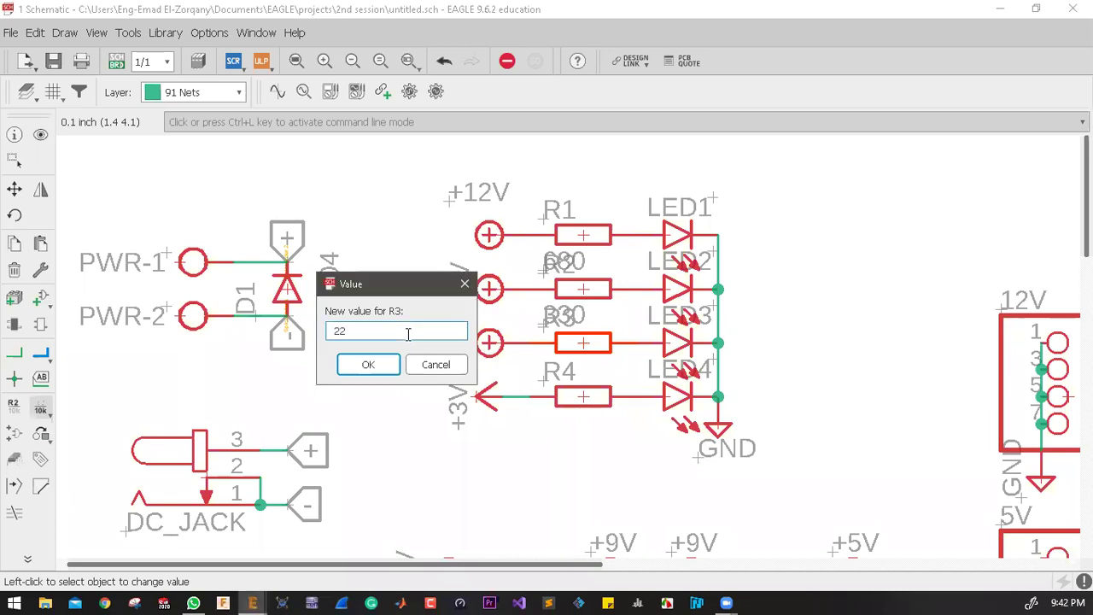
type("0")
key("Return")
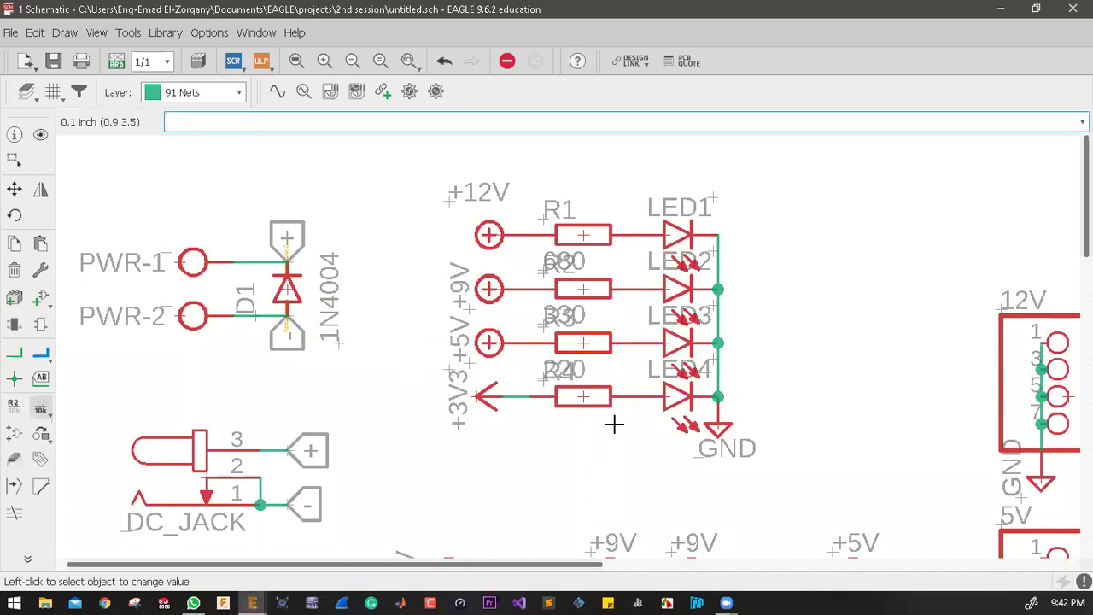
left_click(584, 398)
type("100")
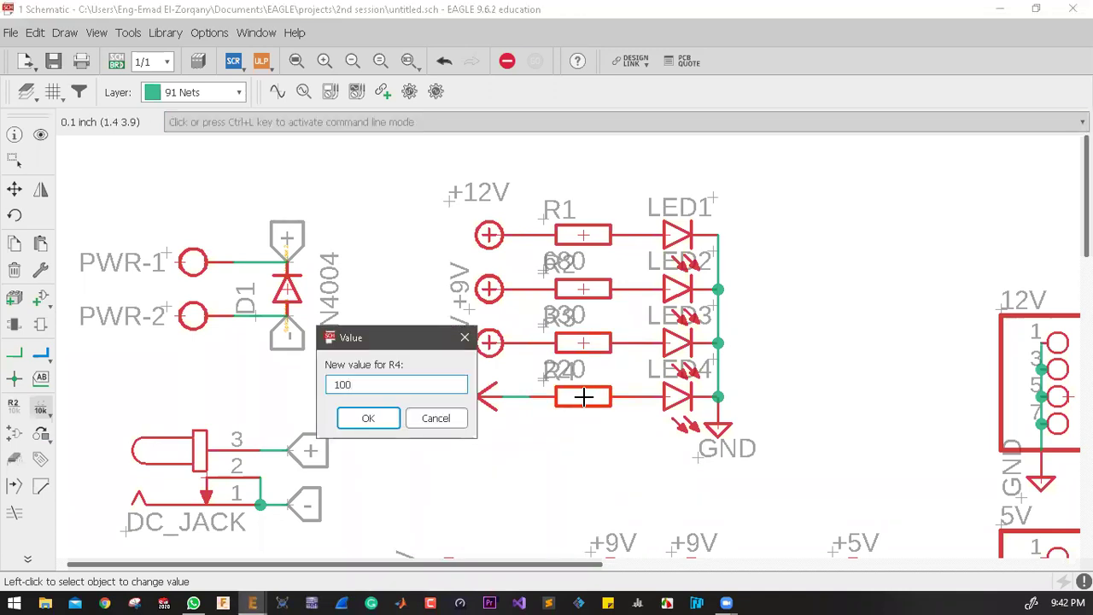
key("Return")
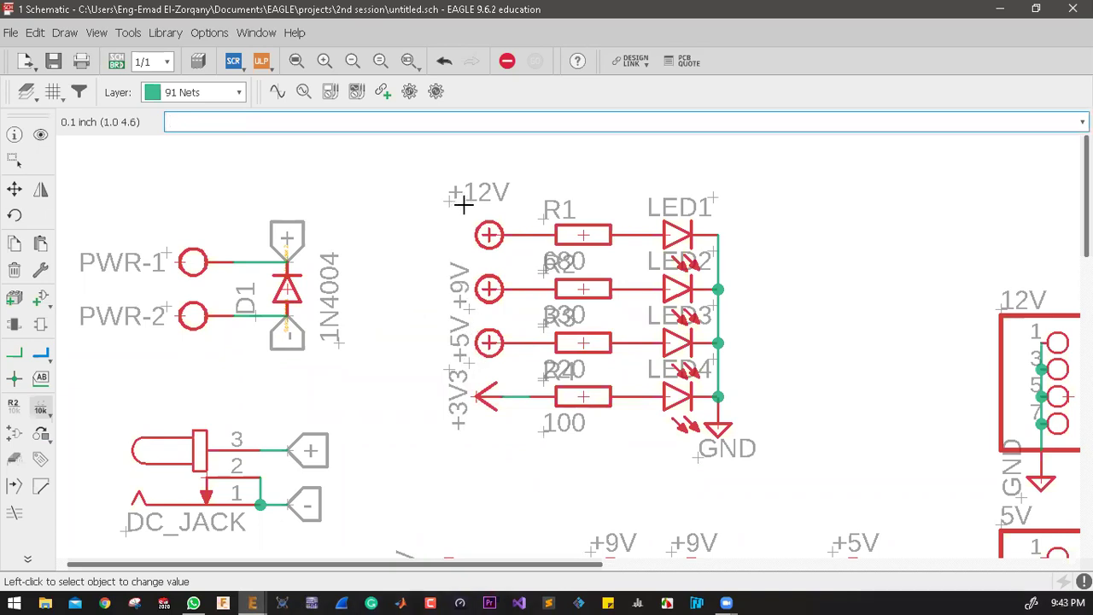
Step: Group the 7809 and 7805 regulator circuits with their supply symbols and move them below the four output connectors
scroll(462, 203, "down", 5)
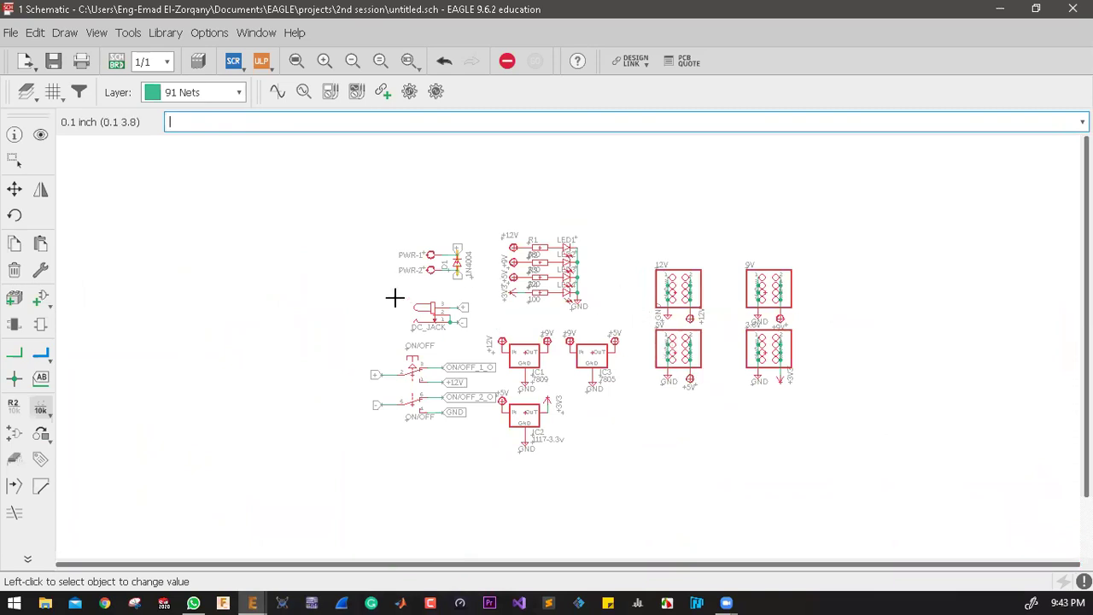
left_click(13, 159)
scroll(496, 320, "up", 3)
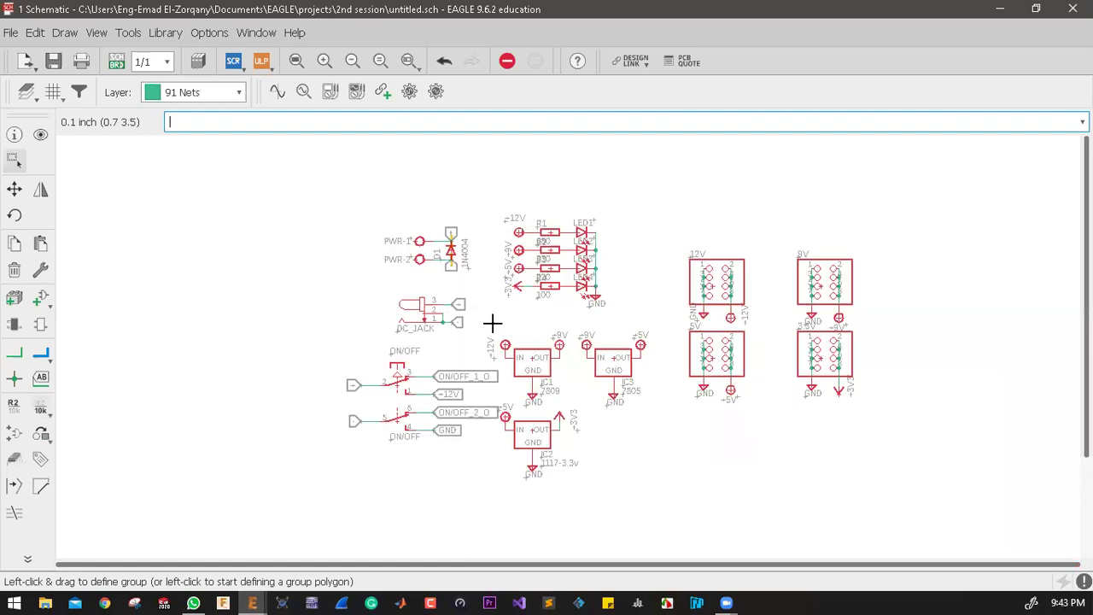
scroll(497, 319, "down", 3)
scroll(515, 349, "up", 5)
scroll(442, 334, "down", 3)
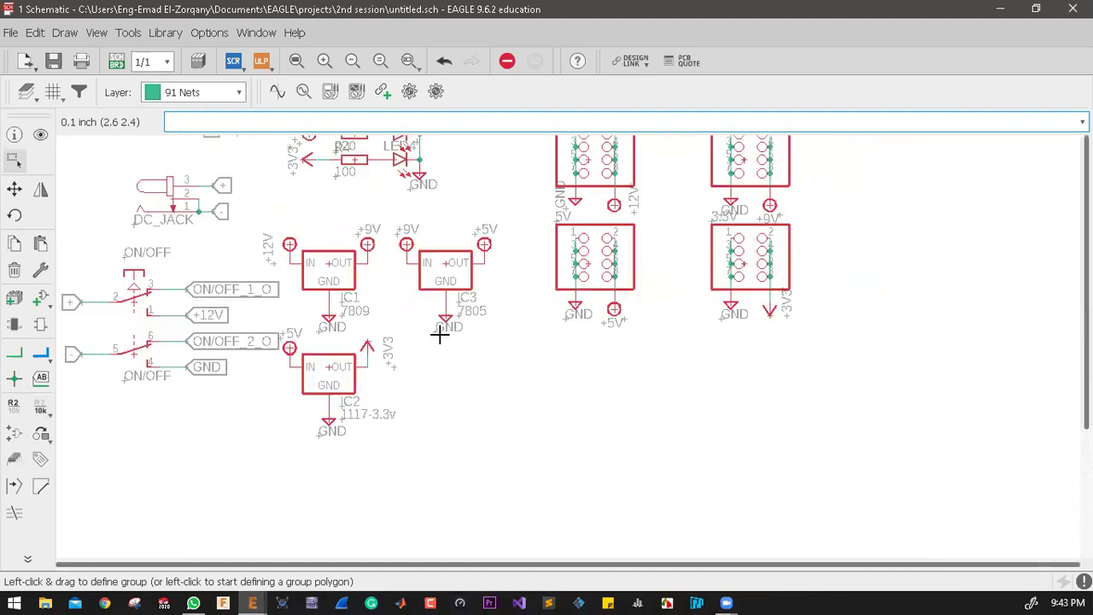
scroll(438, 324, "up", 2)
left_click_drag(541, 187, 253, 331)
scroll(256, 329, "up", 1)
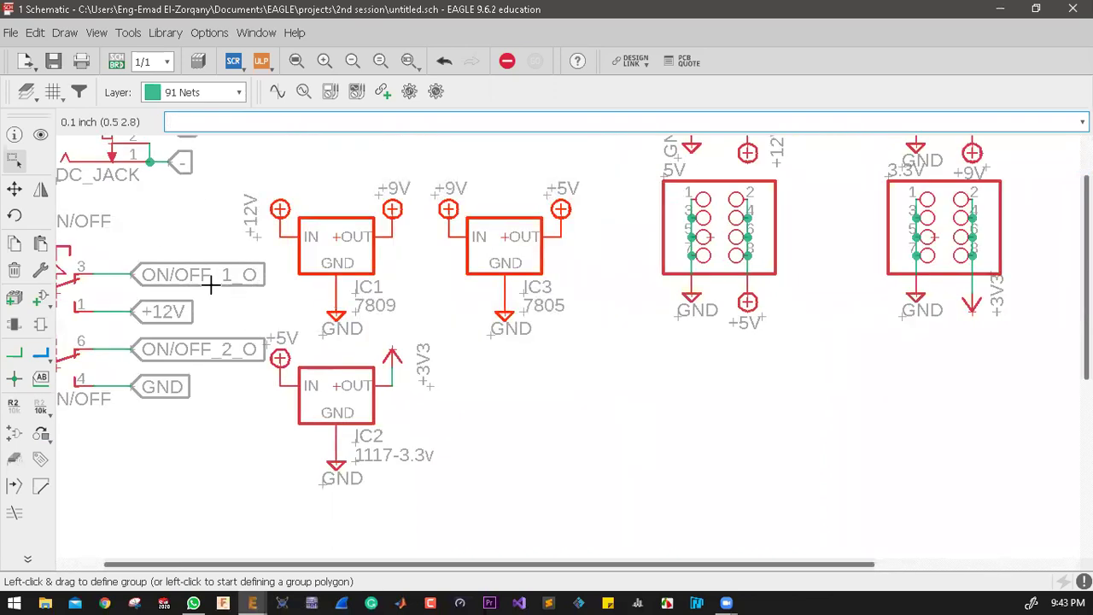
left_click(14, 189)
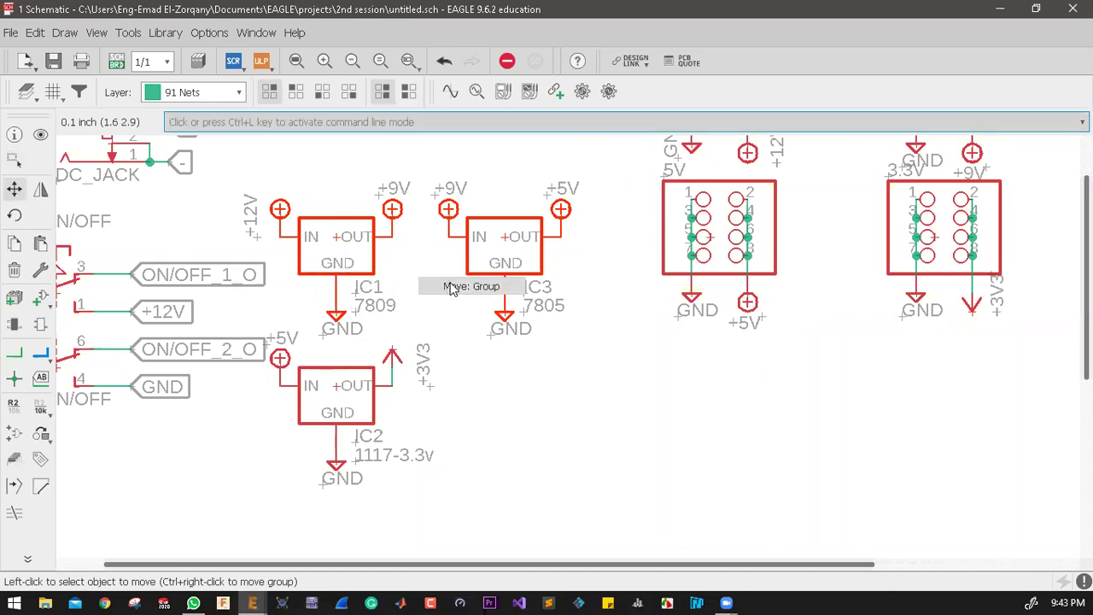
scroll(476, 293, "down", 2)
right_click(492, 310, "ctrl")
scroll(512, 342, "down", 2)
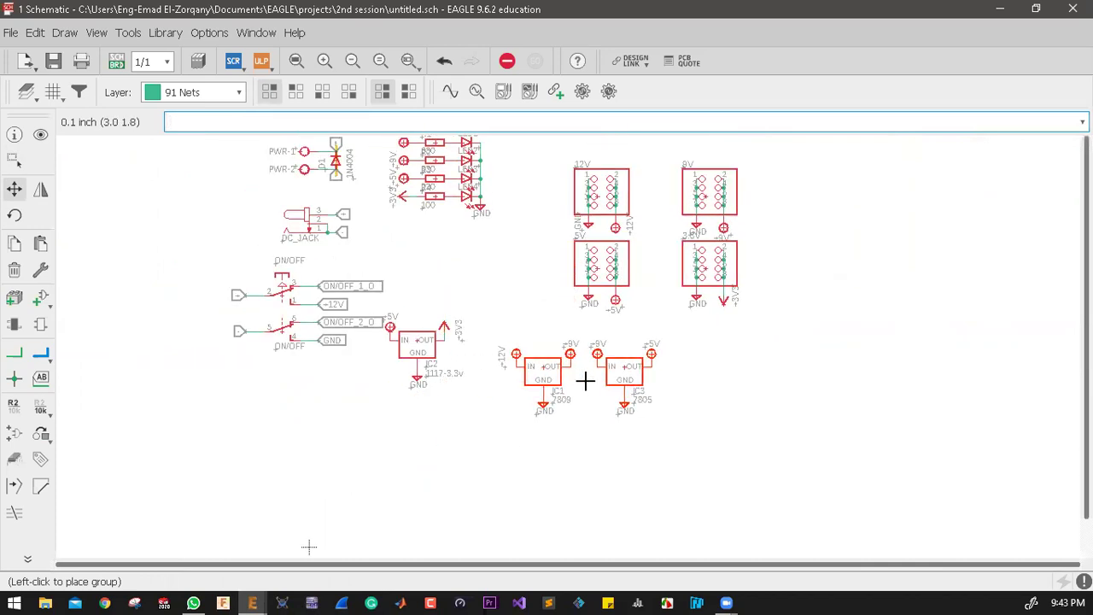
left_click(584, 378)
scroll(429, 355, "up", 1)
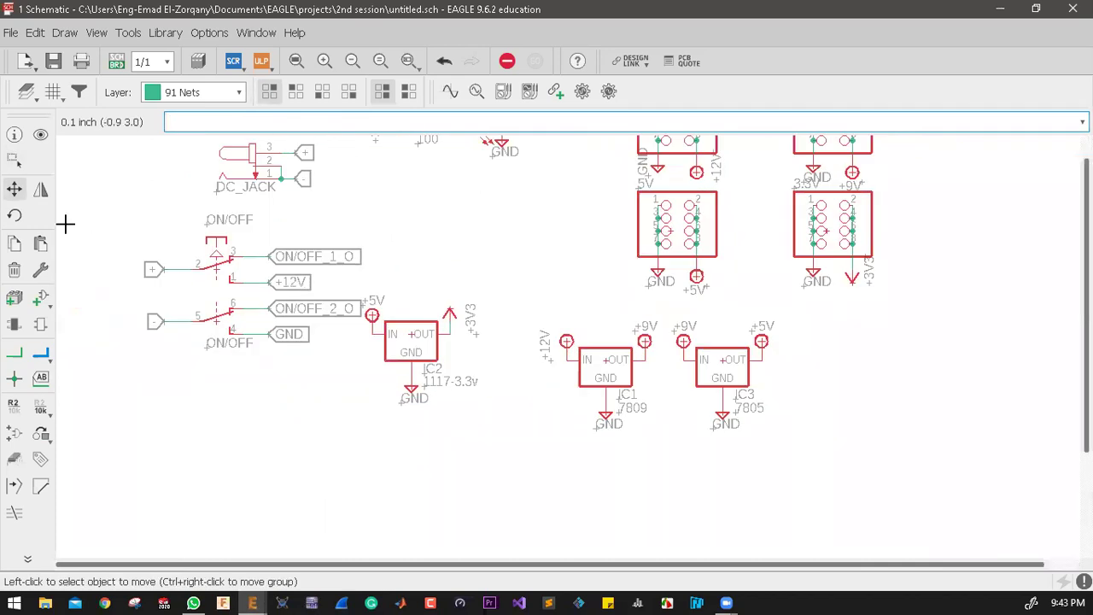
Step: Group the 1117-3.3v regulator circuit and move it in line with the other two regulators, to the right of the 7805
left_click(14, 159)
left_click_drag(493, 283, 361, 438)
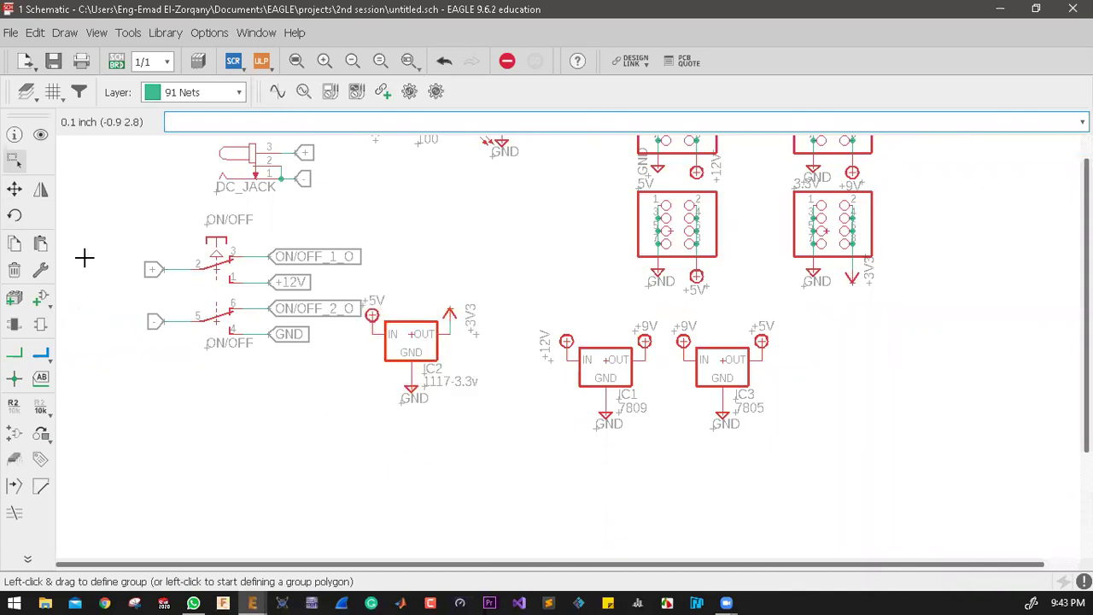
left_click(13, 189)
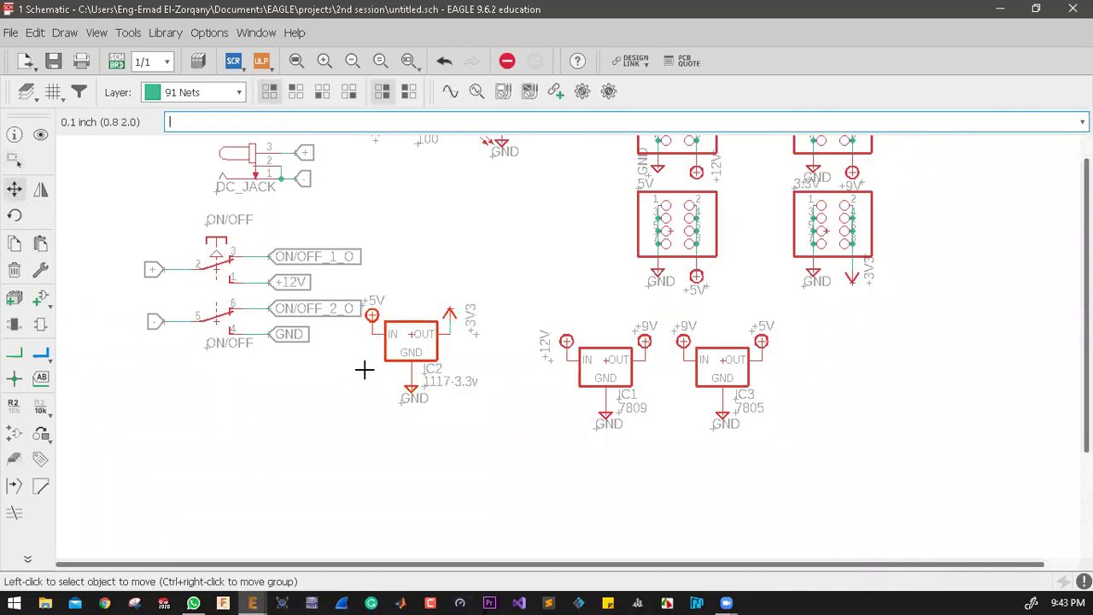
right_click(365, 371)
left_click(410, 379)
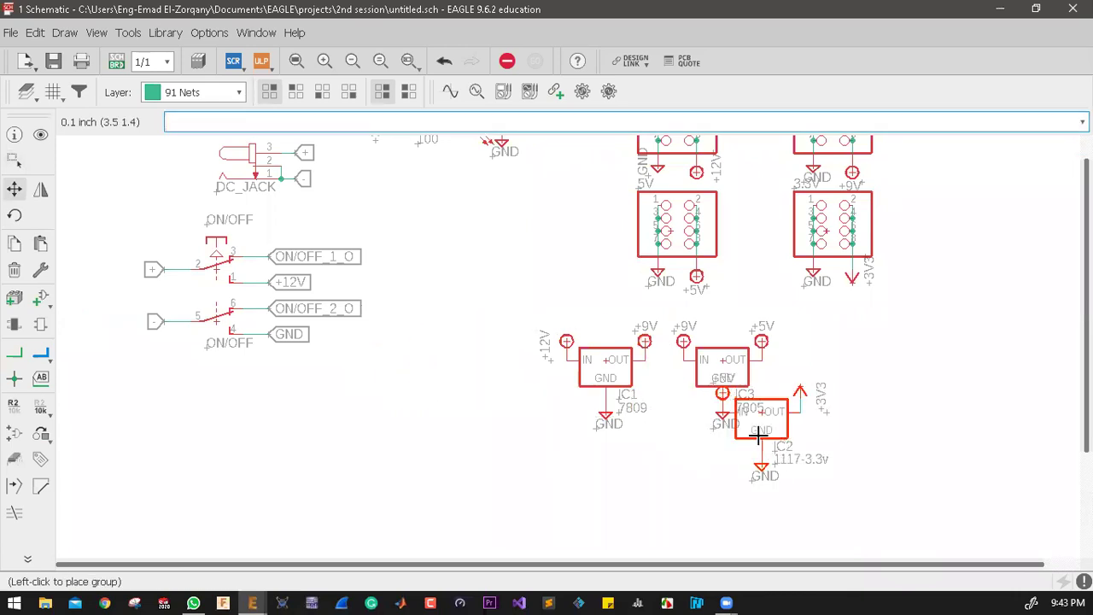
left_click(793, 392)
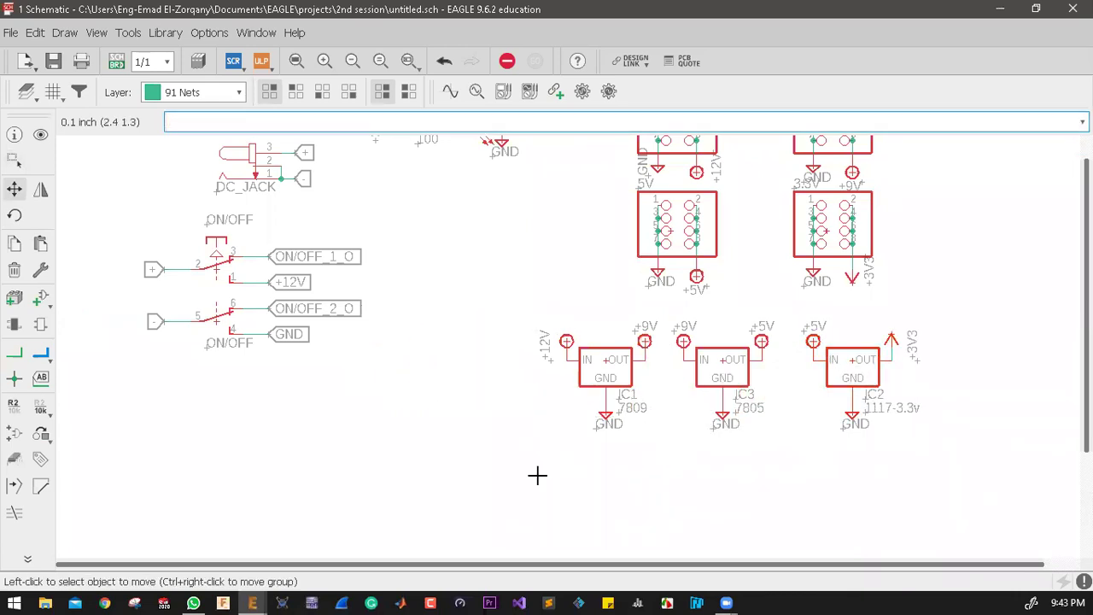
Step: Group the four LED and resistor lines with their supply symbols and move them to the right of the output connectors
scroll(957, 432, "down", 1)
scroll(956, 432, "down", 2)
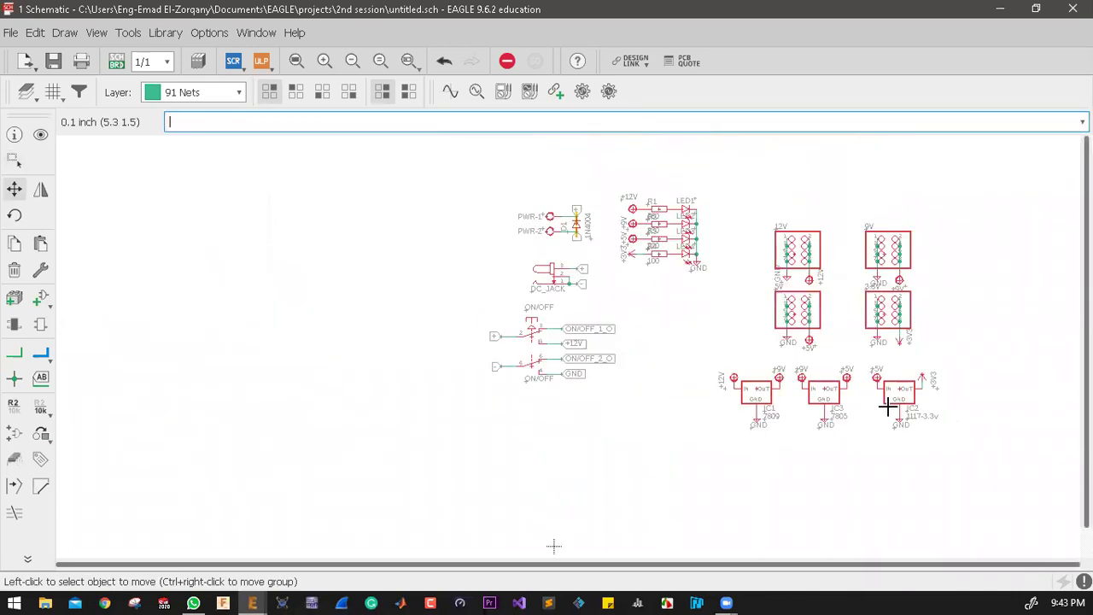
scroll(605, 179, "up", 2)
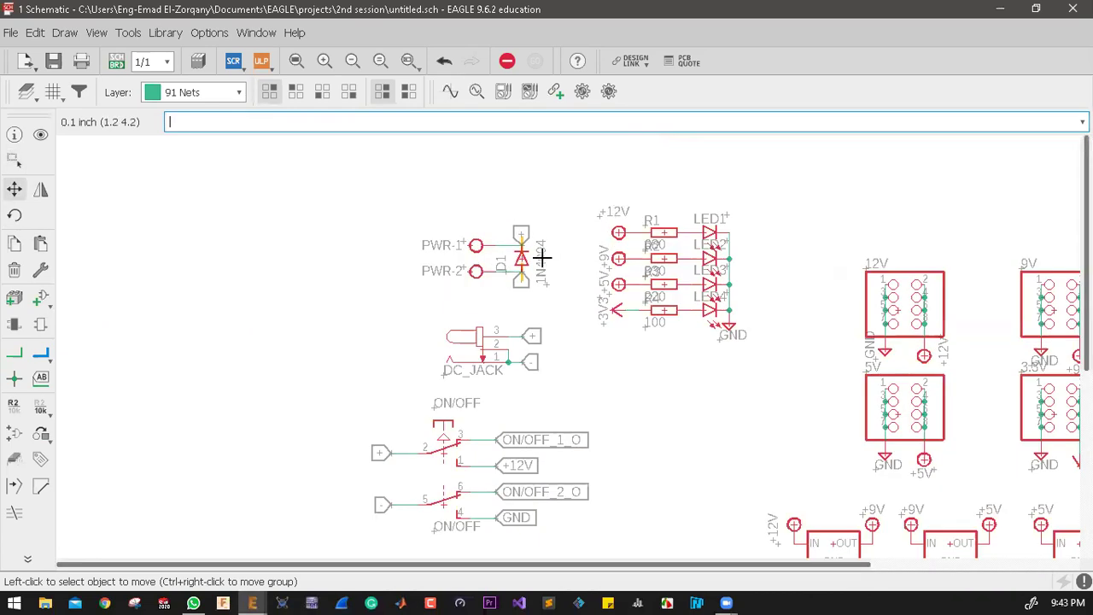
left_click(14, 160)
left_click_drag(786, 188, 587, 356)
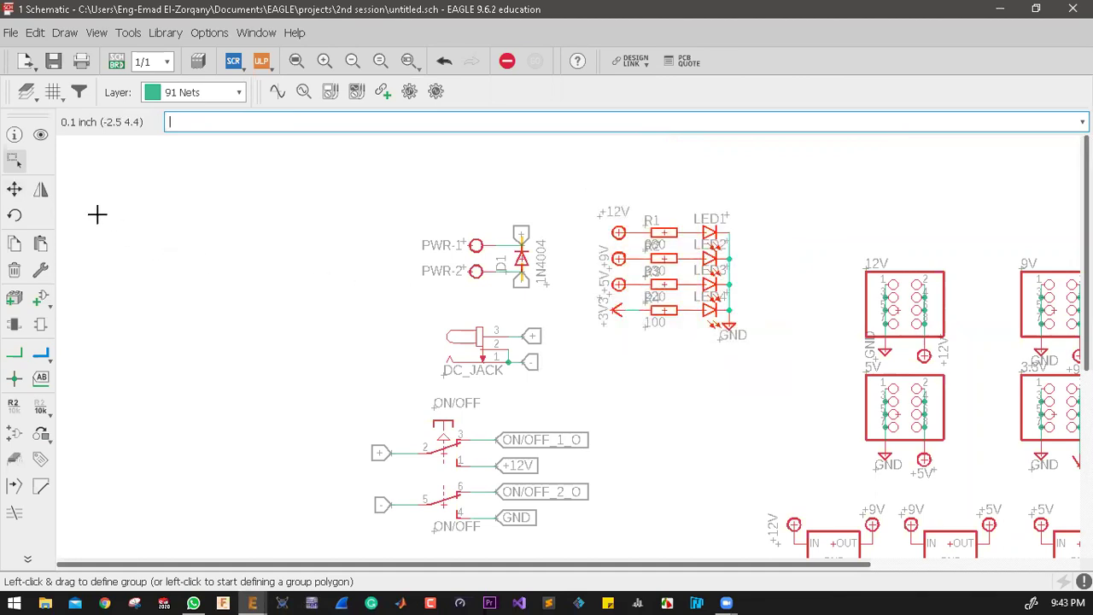
left_click(14, 189)
right_click(682, 204)
left_click(718, 213)
scroll(833, 300, "down", 2)
scroll(833, 300, "up", 2)
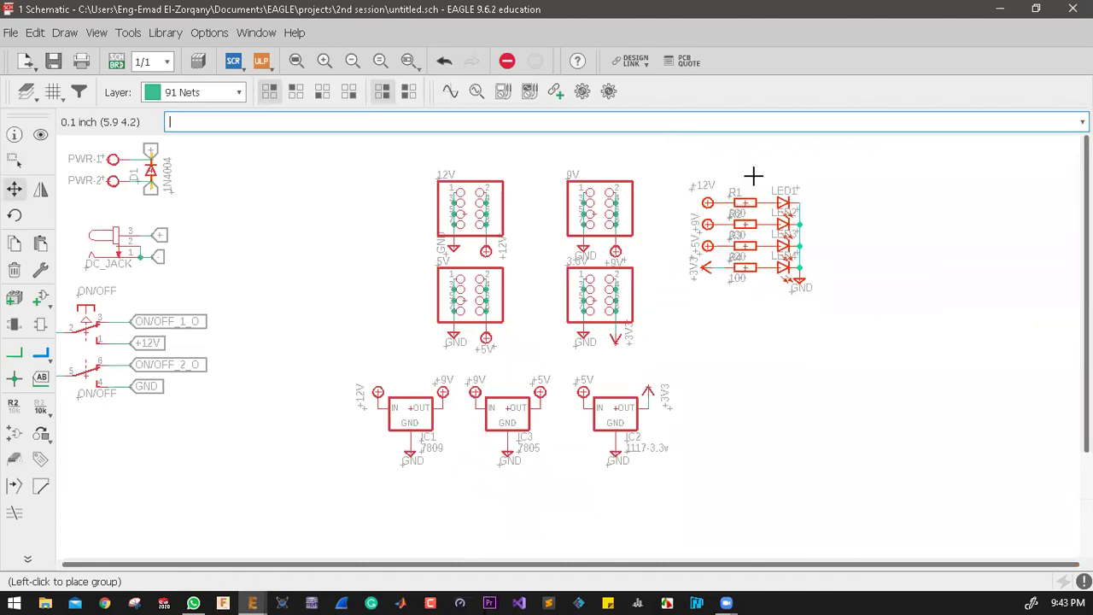
left_click(758, 172)
scroll(419, 239, "down", 3)
scroll(481, 203, "up", 2)
Step: Group the PWR-1/PWR-2 terminals with diode D1 and move them to the right of the DC jack
left_click(13, 159)
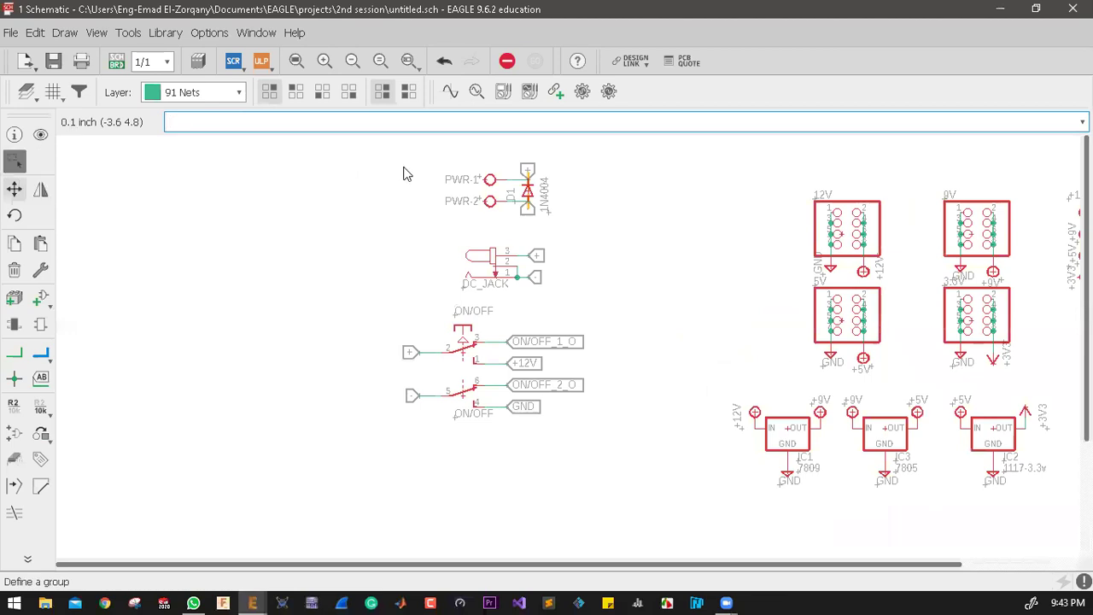
left_click(14, 189)
right_click(389, 198, "ctrl")
left_click(427, 210)
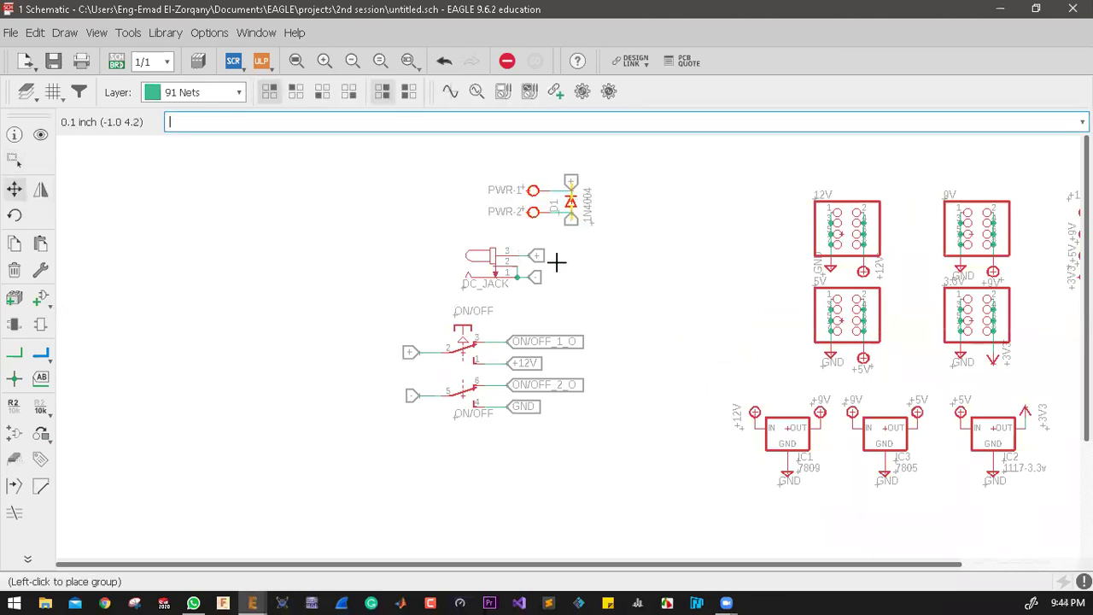
left_click(530, 275)
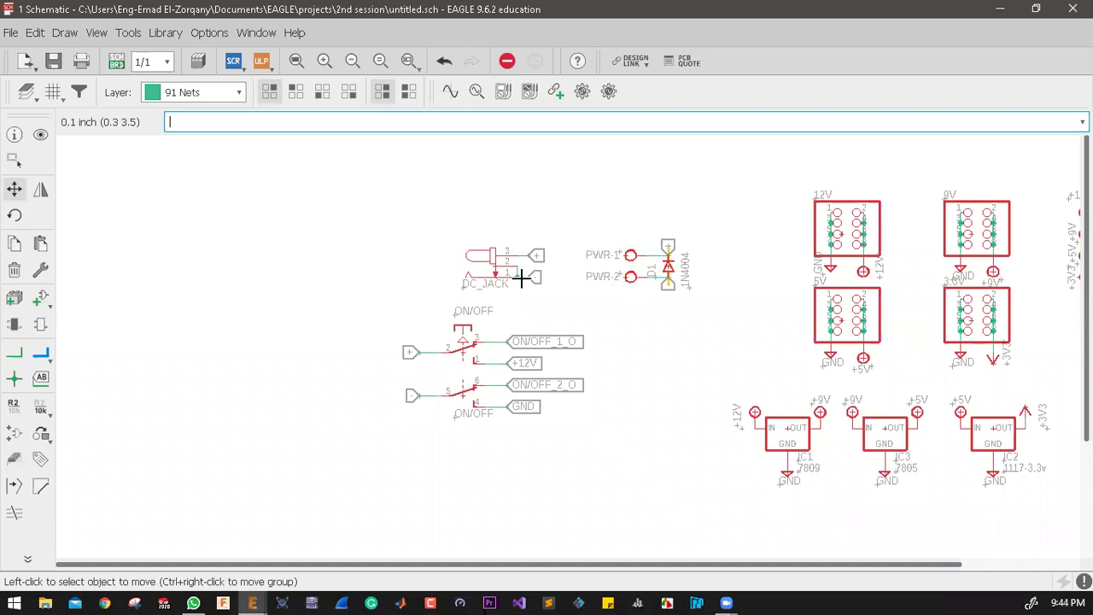
Step: Group the ON/OFF switch circuit with its net labels and move it beneath the PWR terminals and diode
scroll(580, 303, "down", 2)
scroll(550, 314, "up", 3)
scroll(550, 314, "up", 1)
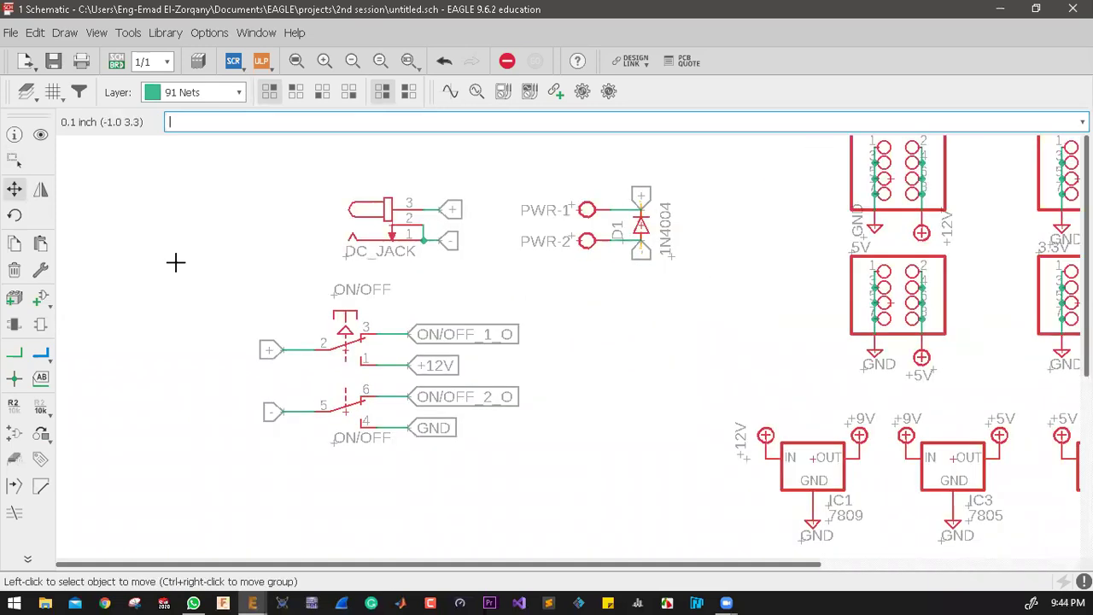
left_click(13, 159)
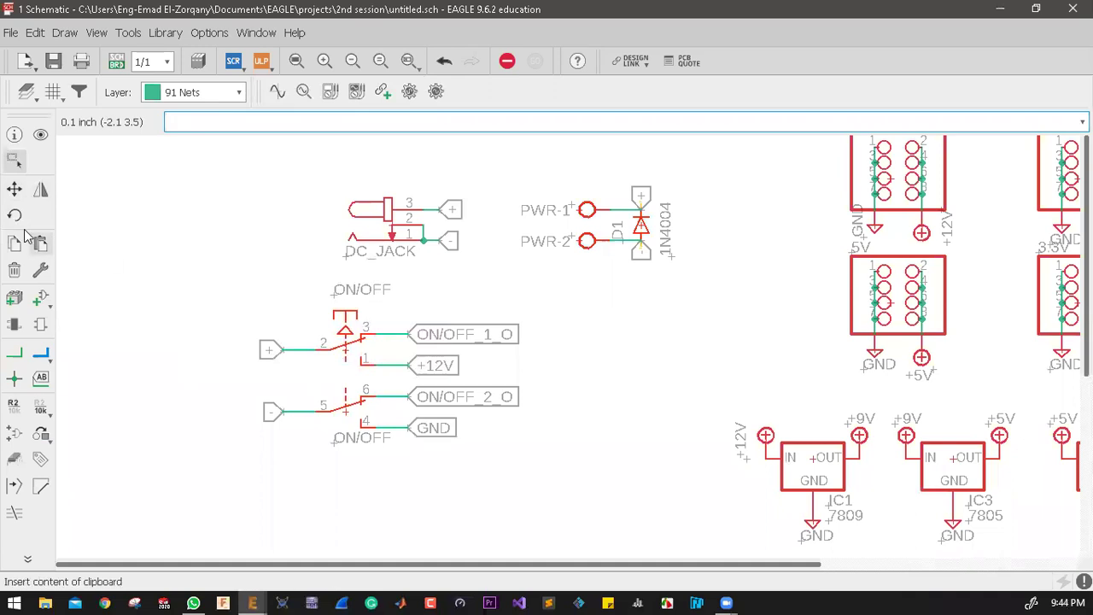
left_click(14, 189)
right_click(312, 372, "ctrl")
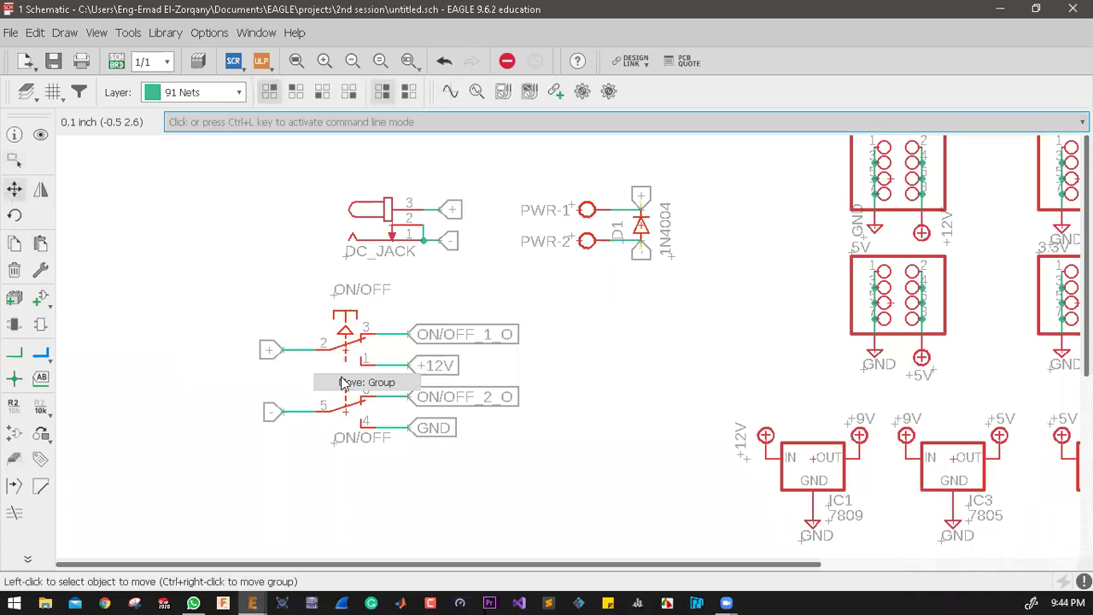
left_click(366, 383)
left_click(521, 364)
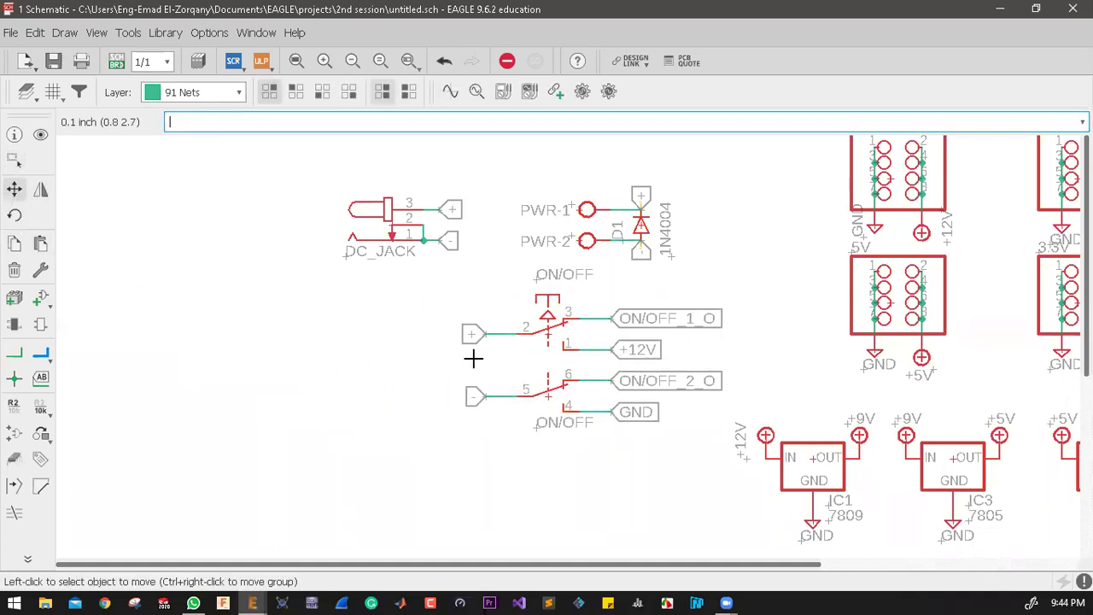
Step: Group the DC jack with its + and - labels and move it directly above the PWR terminals and diode
scroll(563, 276, "down", 3)
scroll(564, 276, "up", 2)
left_click(13, 158)
left_click_drag(303, 285, 391, 370)
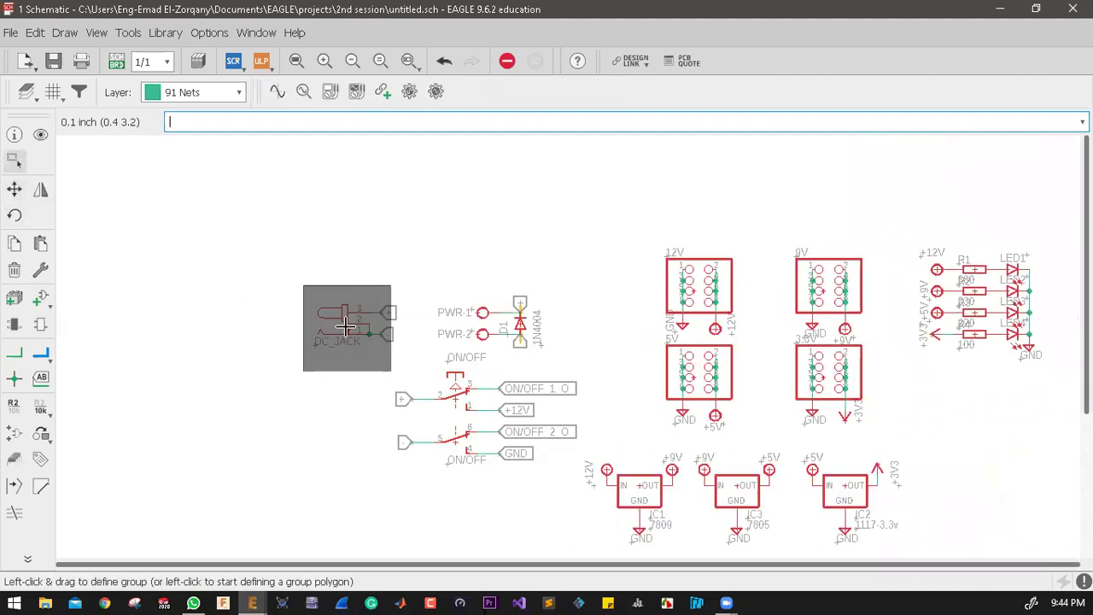
left_click(14, 189)
right_click(413, 268)
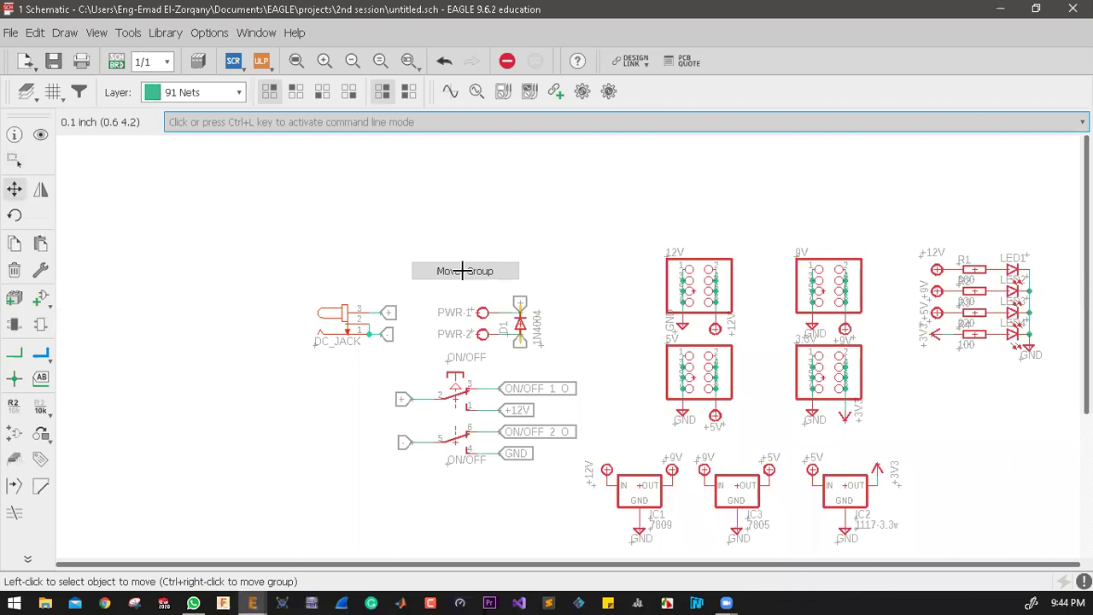
left_click(470, 268)
left_click(555, 195)
Step: Group the four 12V, 9V, 5V and 3.3V output connectors and move them left, closer to the power input circuits
scroll(378, 520, "down", 3)
scroll(590, 359, "up", 2)
scroll(651, 392, "down", 2)
scroll(650, 392, "up", 1)
left_click(13, 160)
left_click_drag(393, 235, 625, 397)
left_click(14, 188)
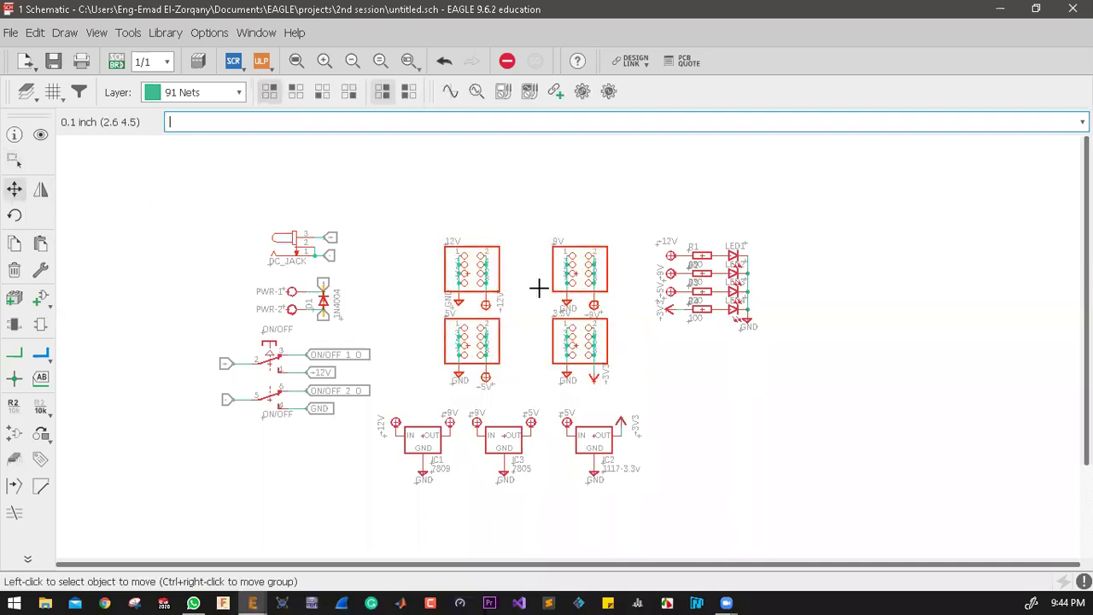
right_click(530, 311, "ctrl")
left_click(560, 321)
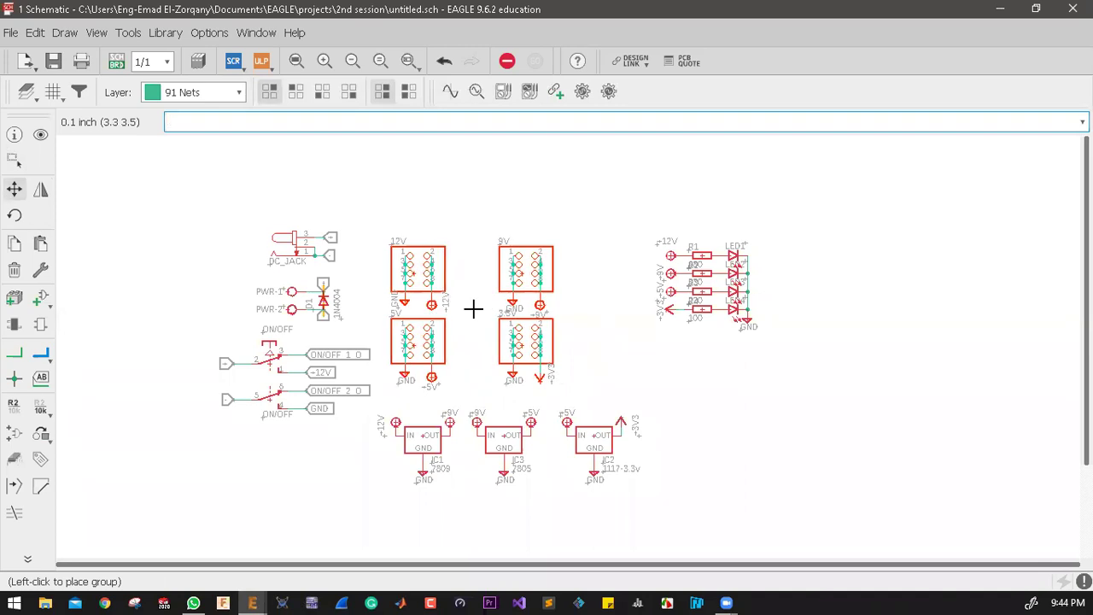
left_click(473, 308)
scroll(647, 327, "down", 2)
scroll(497, 359, "up", 3)
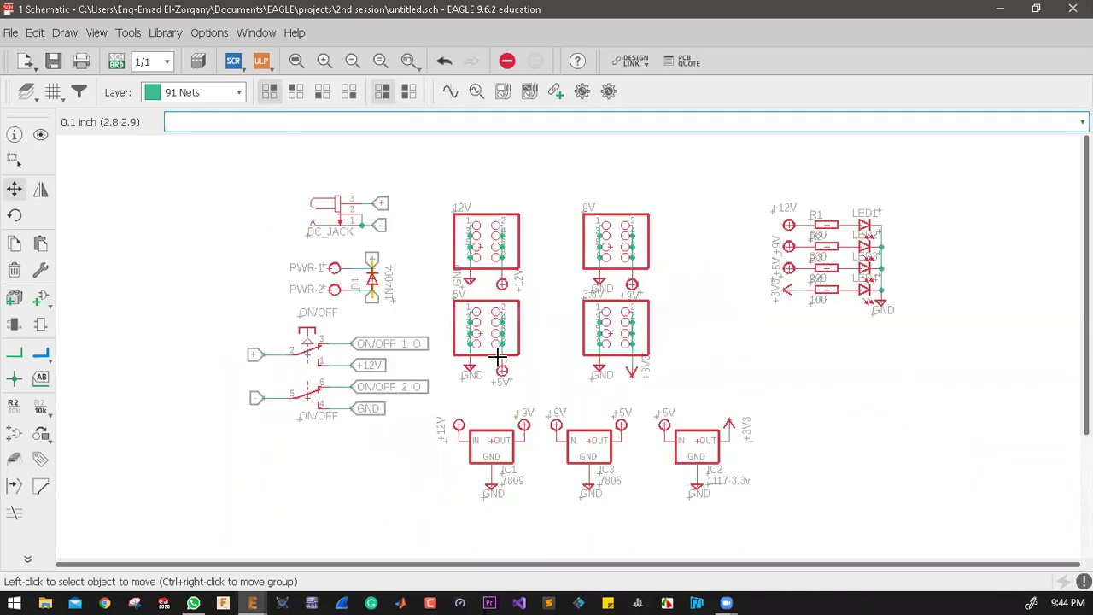
Step: Delete the net wire and its GND label from pin 4 of the ON/OFF switch
scroll(546, 379, "up", 4)
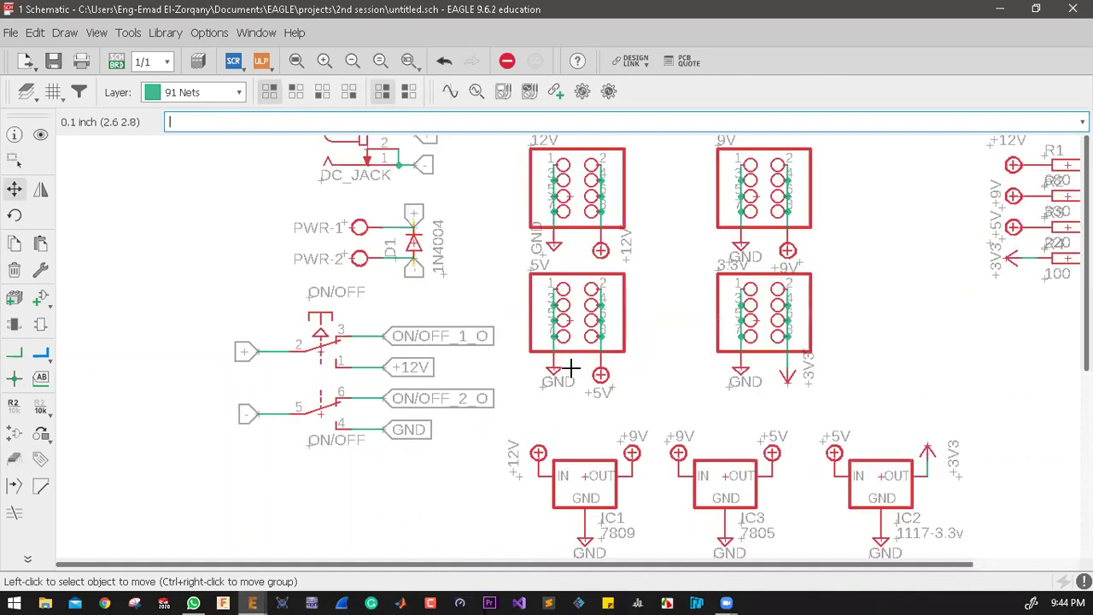
scroll(583, 387, "down", 4)
scroll(468, 465, "up", 4)
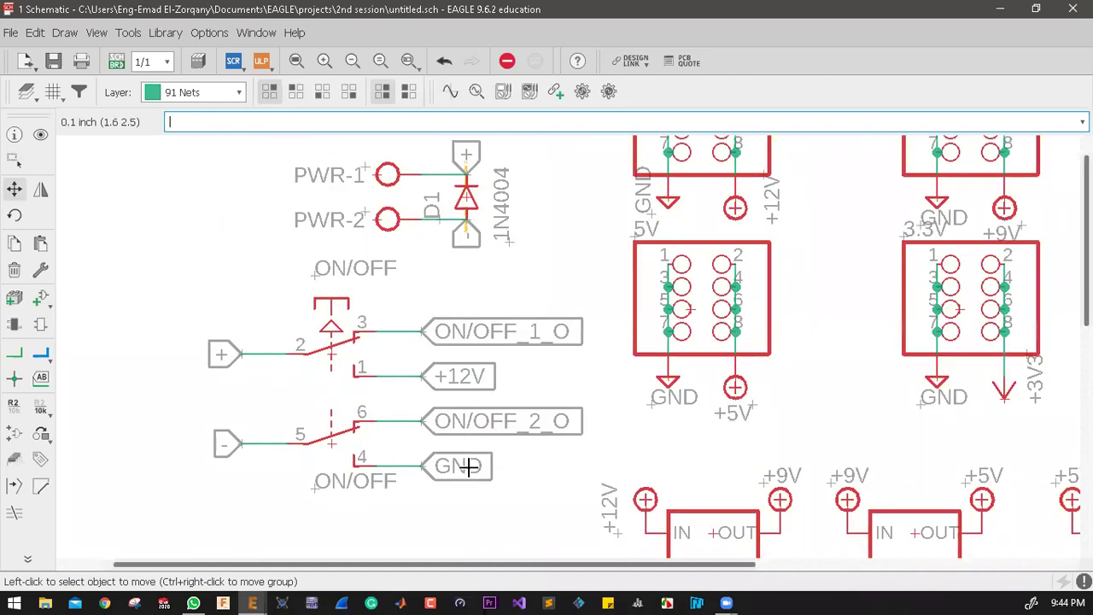
scroll(445, 484, "up", 2)
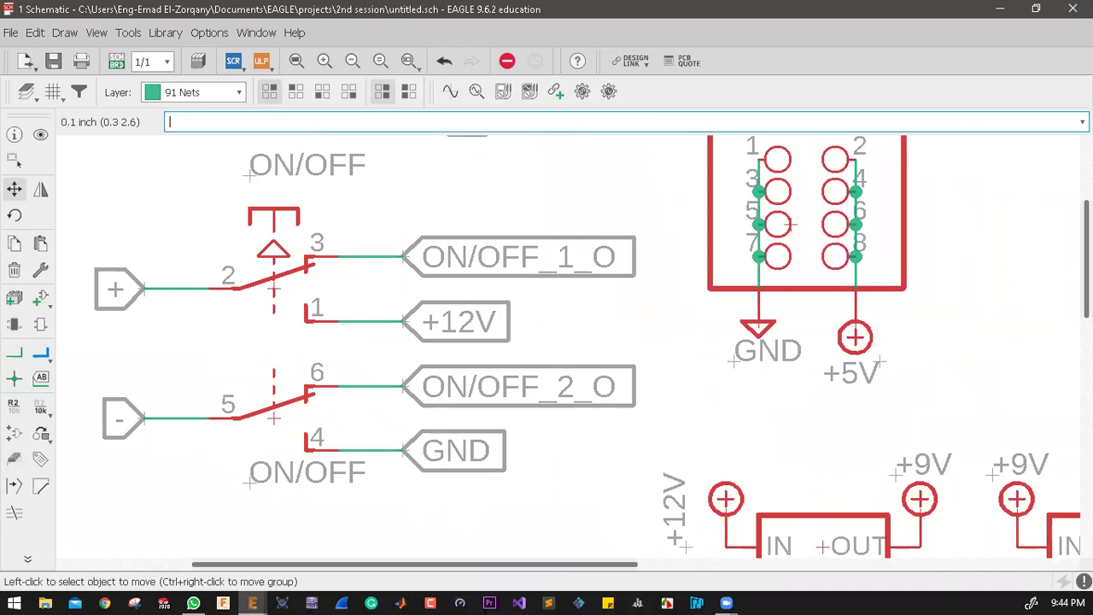
left_click(14, 270)
left_click(402, 453)
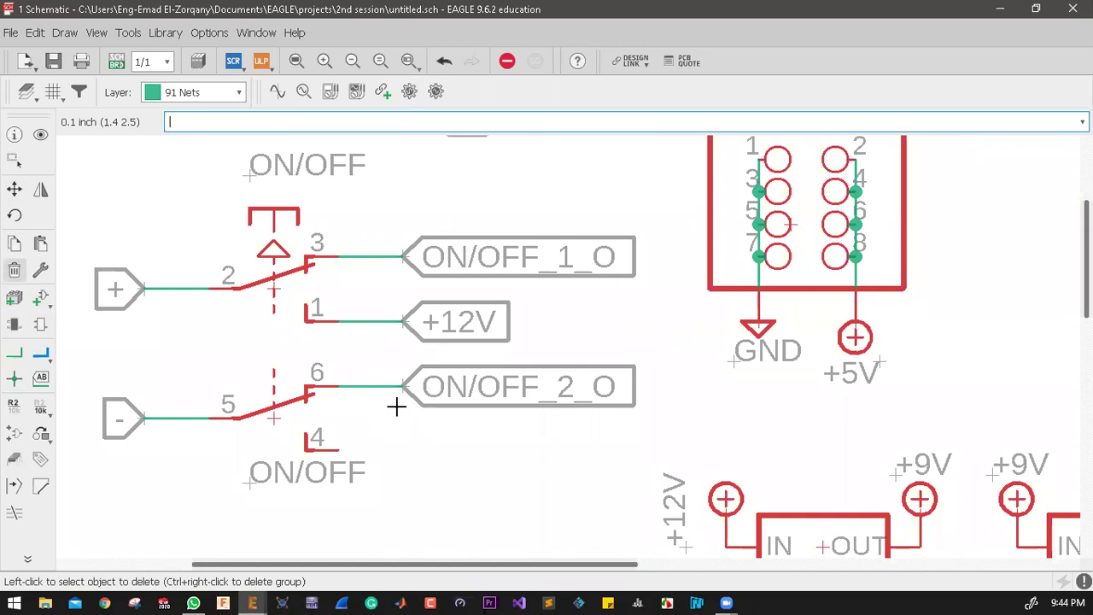
Step: Draw a short horizontal net wire outward from pin 4 of the ON/OFF switch, matching the length of the wires above
scroll(496, 441, "down", 5)
scroll(446, 317, "up", 4)
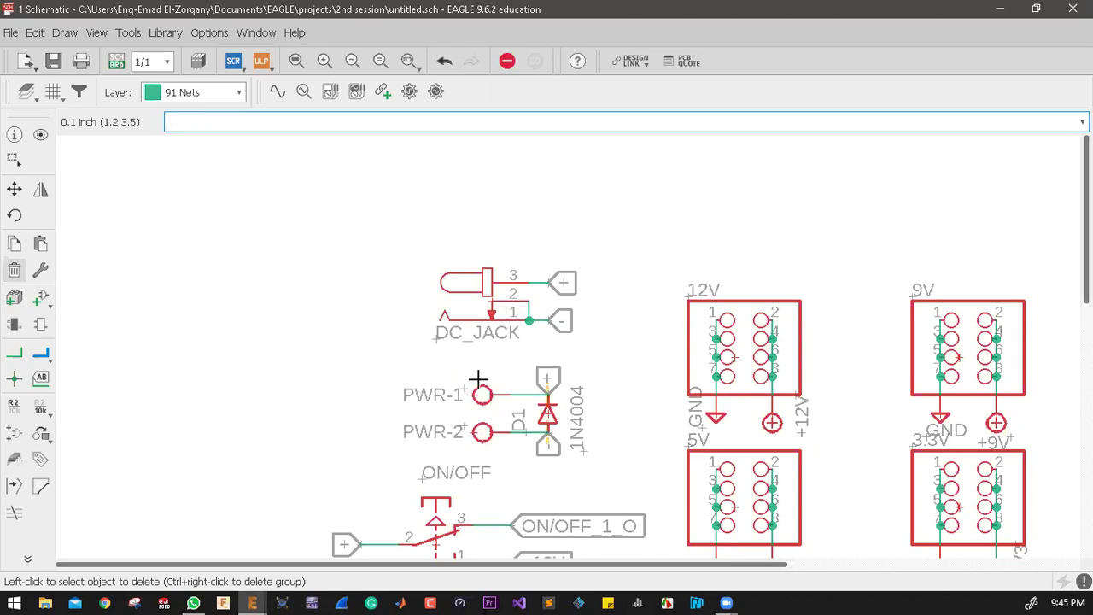
scroll(480, 277, "down", 5)
scroll(483, 413, "up", 5)
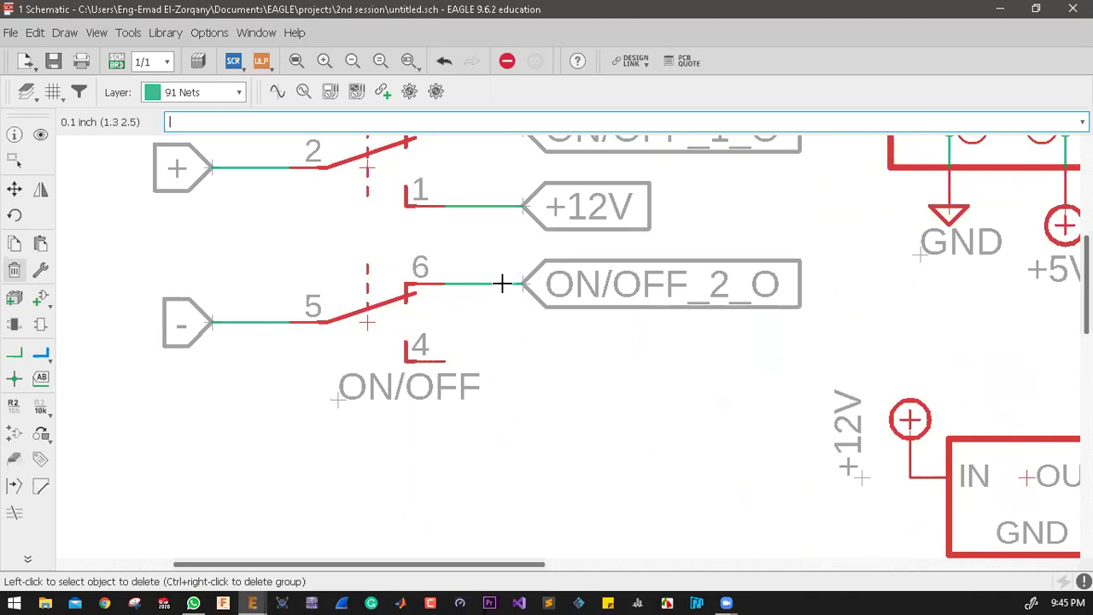
left_click(15, 357)
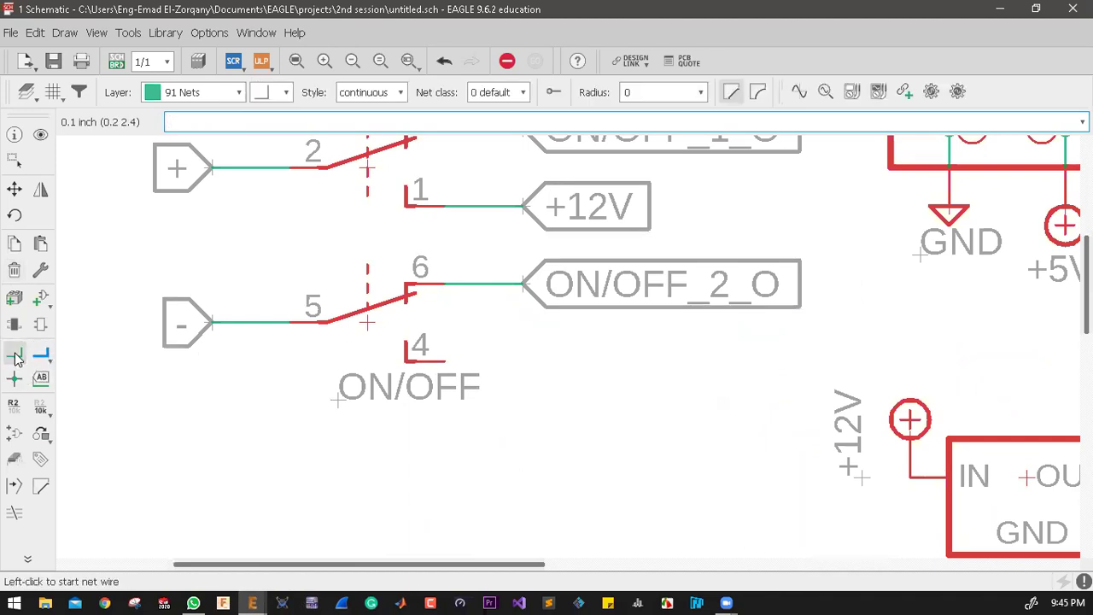
left_click(445, 364)
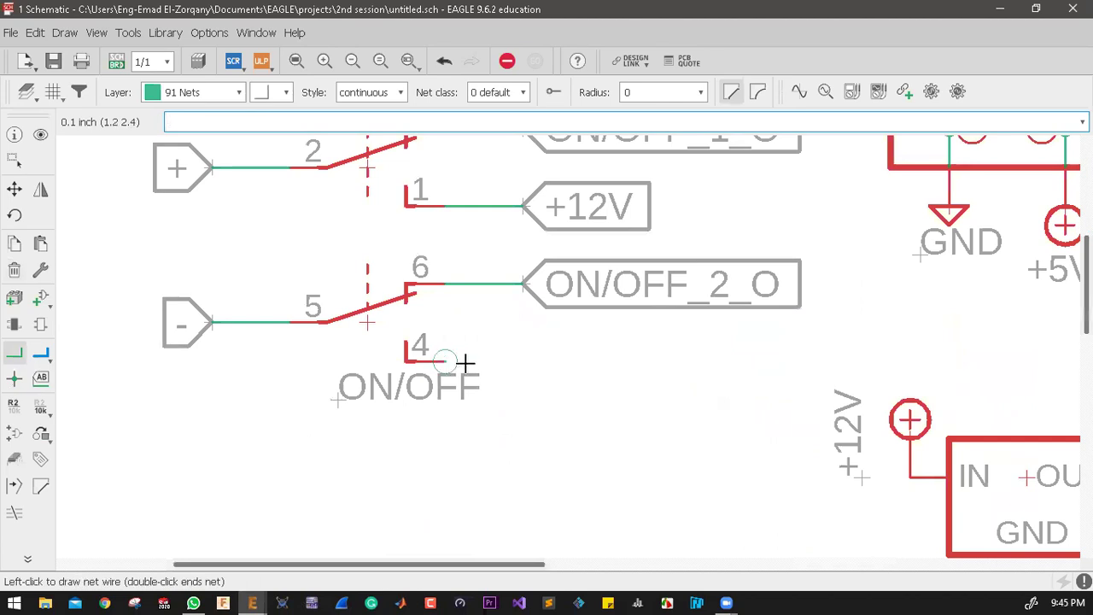
double_click(528, 362)
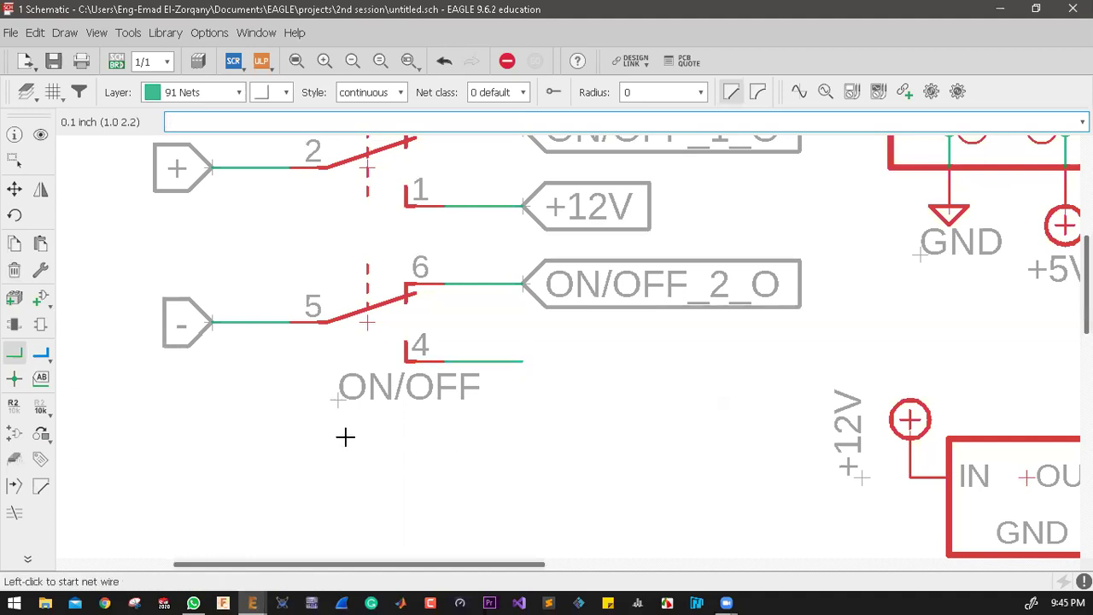
Step: Name the pin 4 wire GND, connect it to the existing GND net and place its flag-style label at the wire's end
left_click(12, 408)
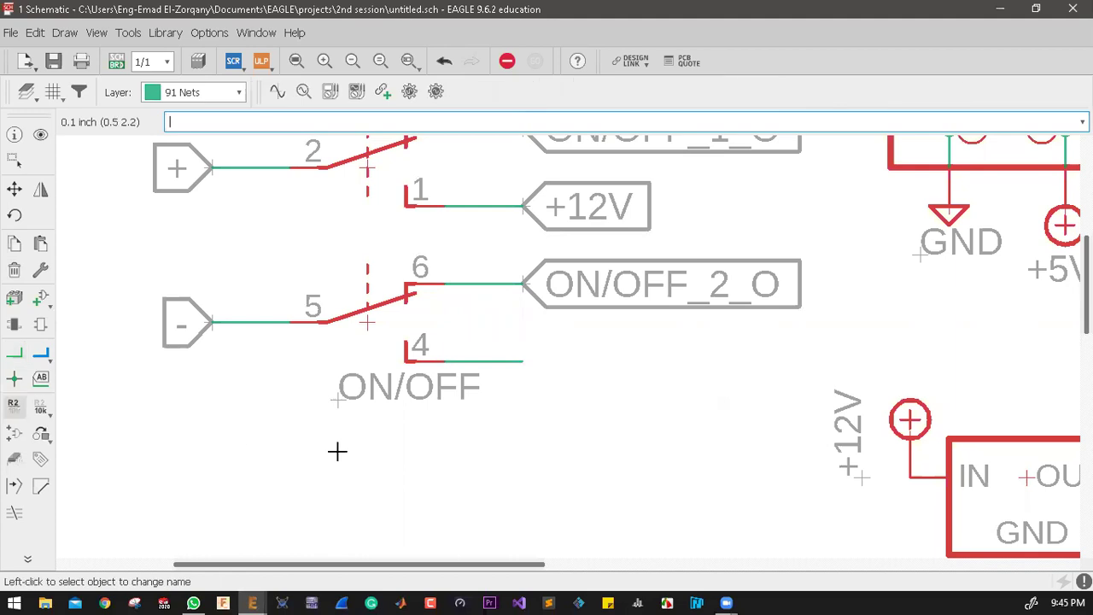
left_click(505, 361)
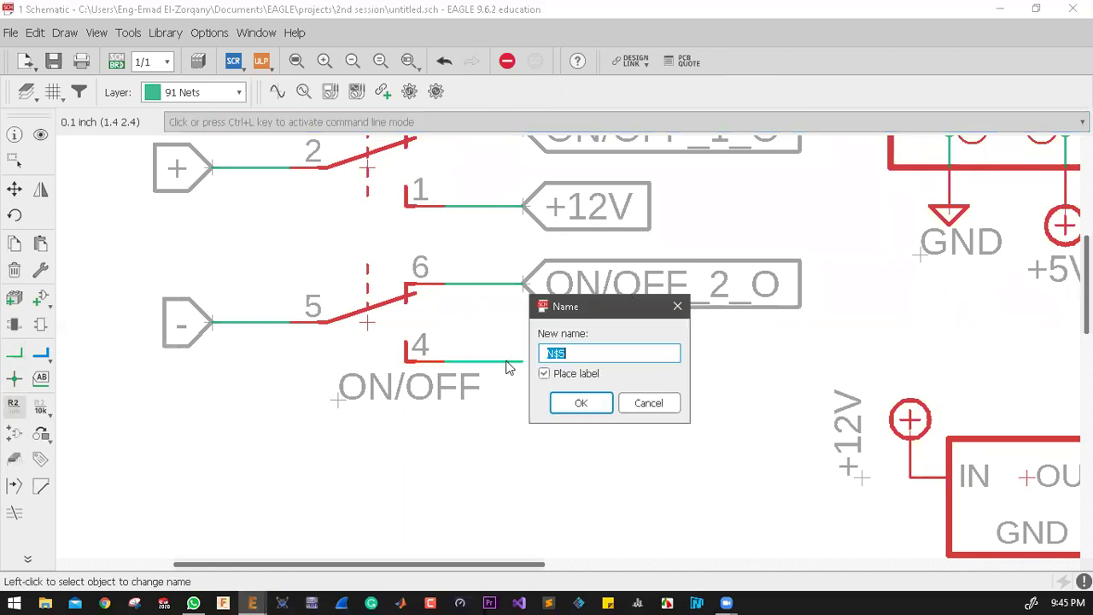
type("لى")
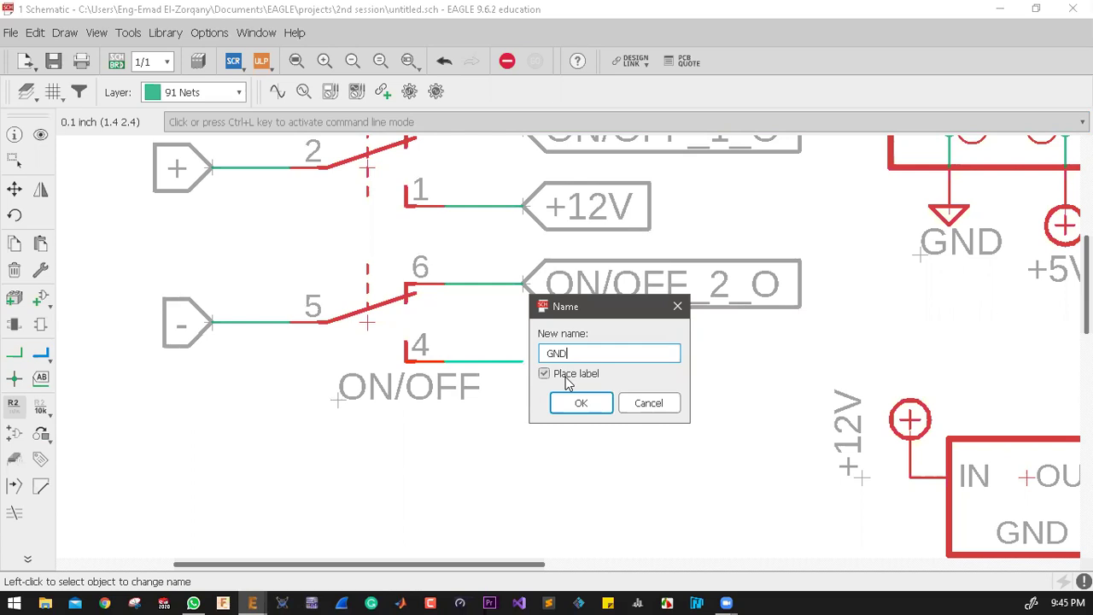
left_click(578, 400)
left_click(584, 408)
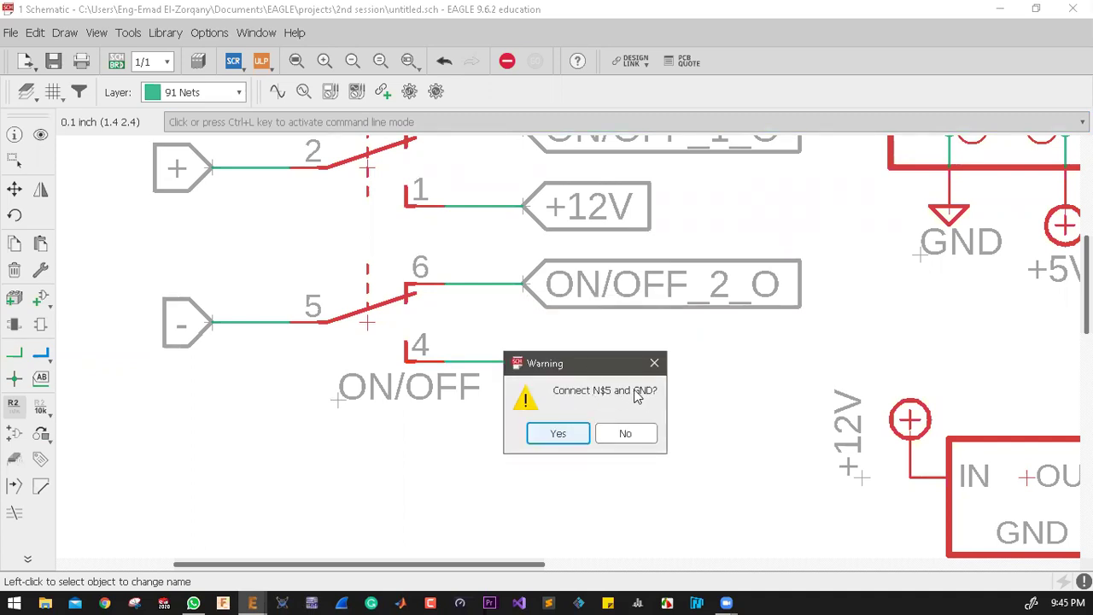
left_click(557, 434)
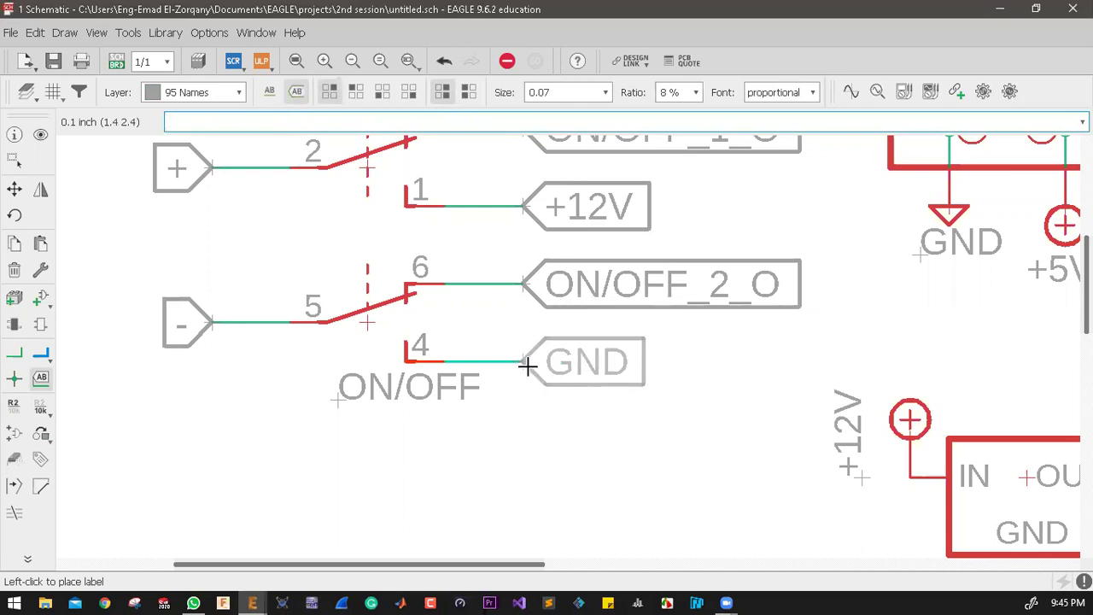
left_click(269, 93)
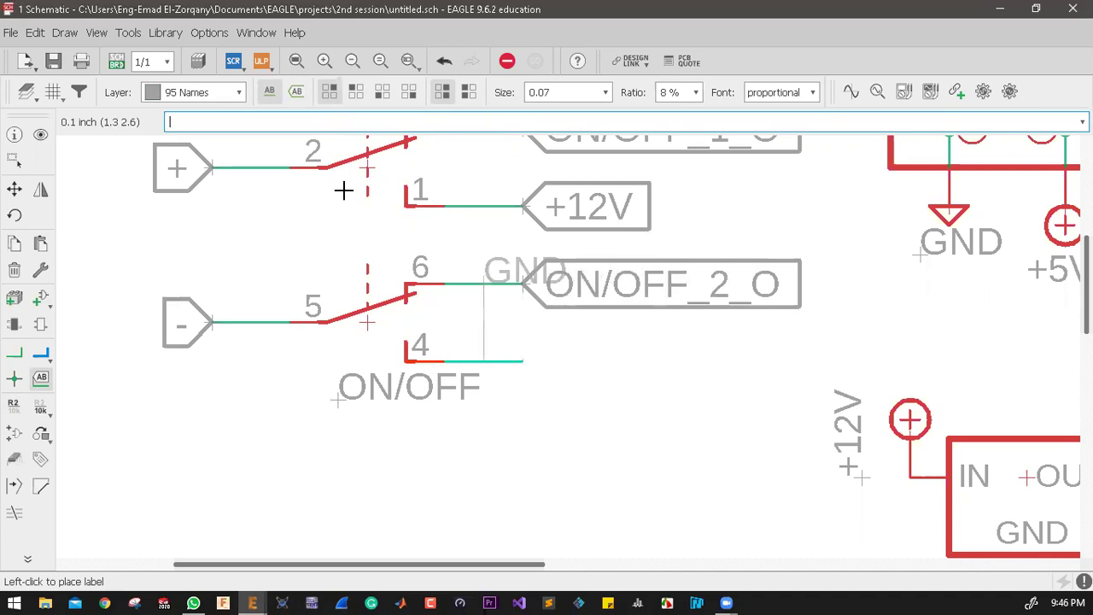
left_click(296, 93)
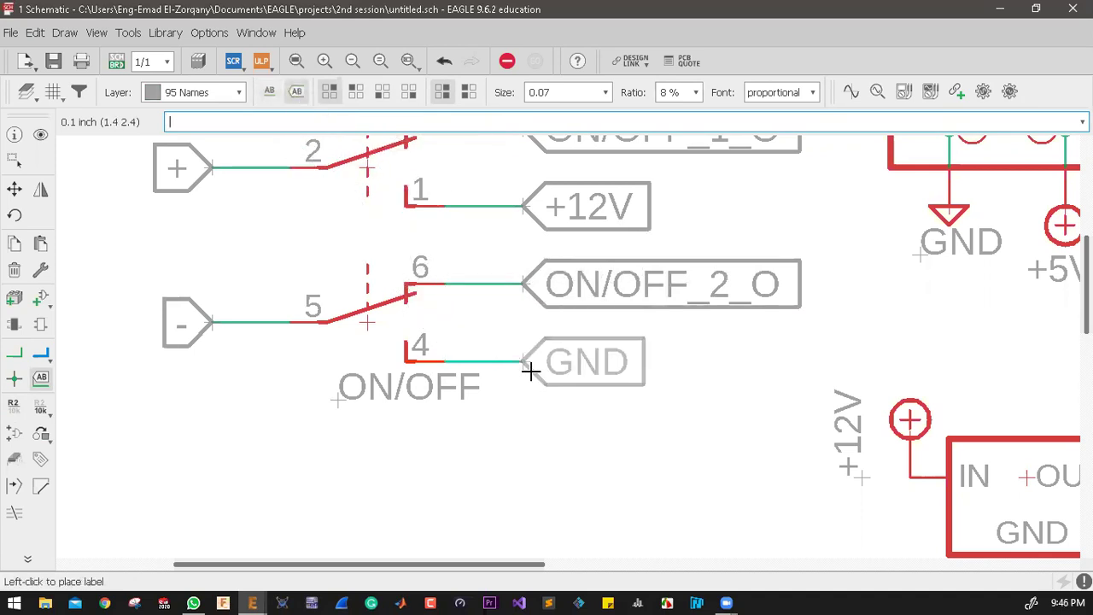
left_click(529, 370)
Step: Group the 9V and 3.3V output connectors and move them left, close beside the 12V and 5V connectors
scroll(388, 424, "down", 3)
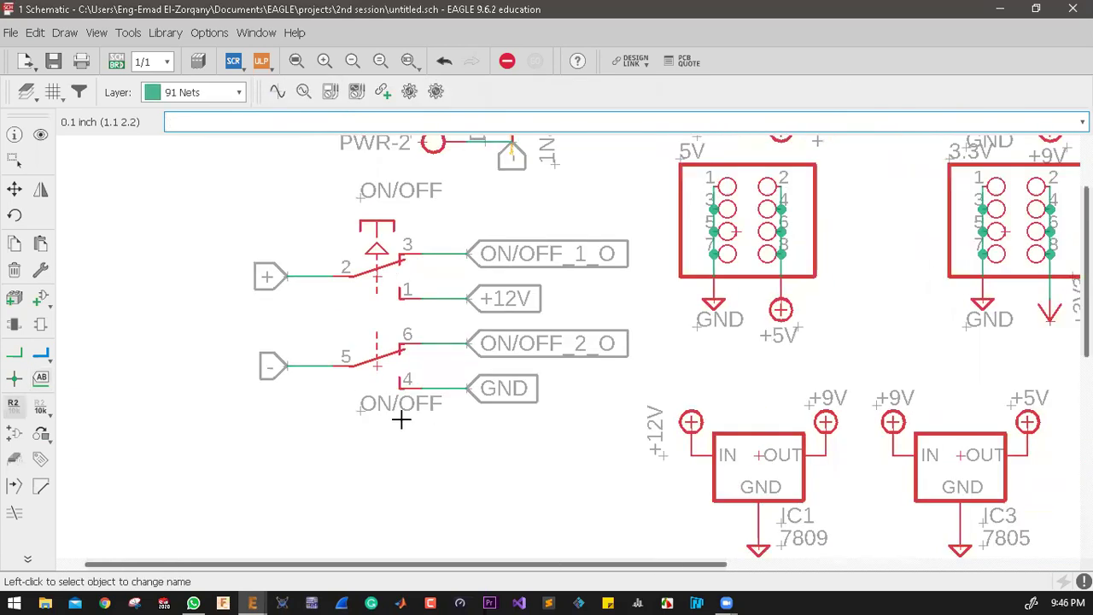
scroll(461, 354, "down", 4)
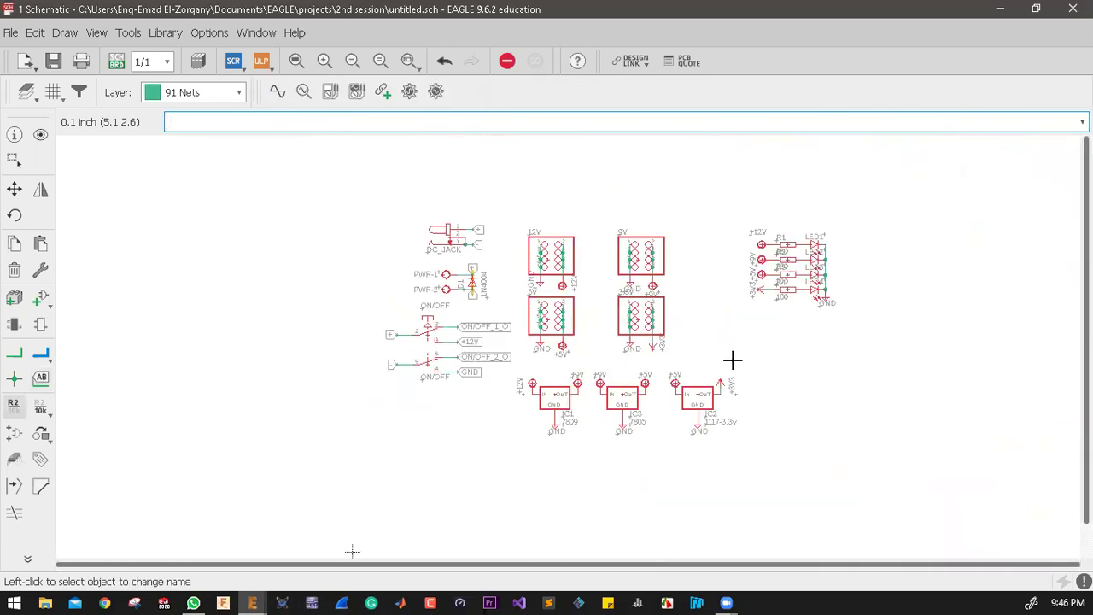
scroll(732, 360, "up", 1)
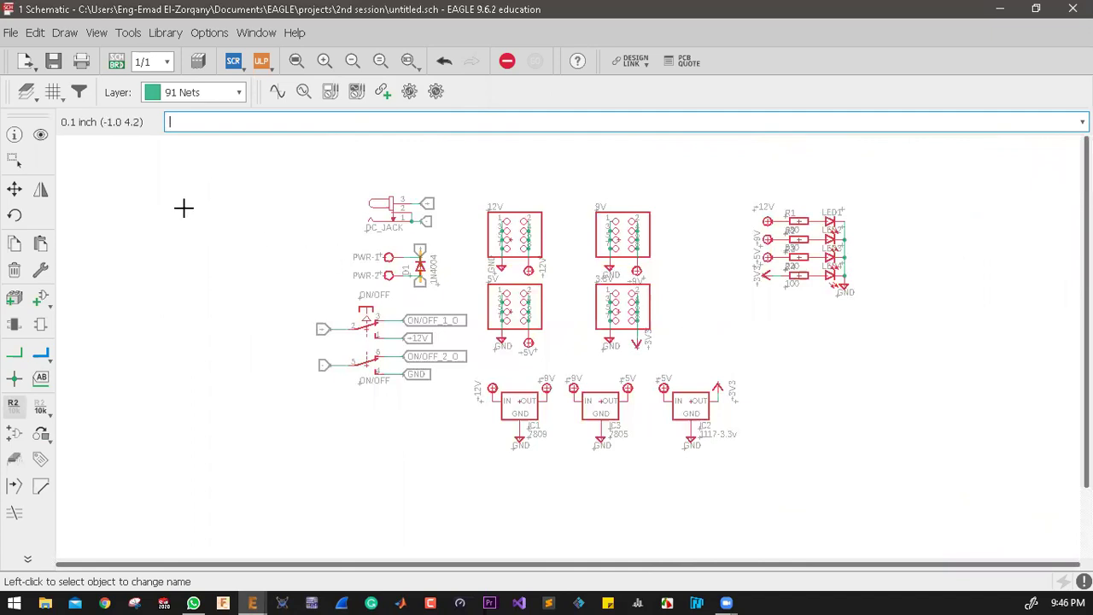
left_click(19, 168)
left_click_drag(689, 189, 612, 355)
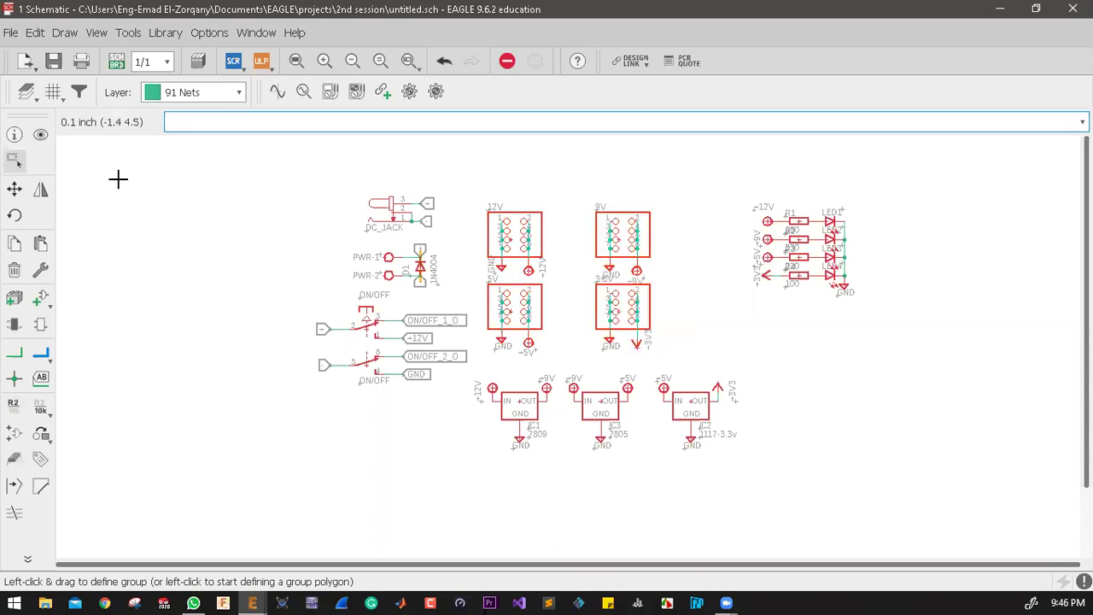
left_click(14, 189)
right_click(581, 281)
left_click(602, 290)
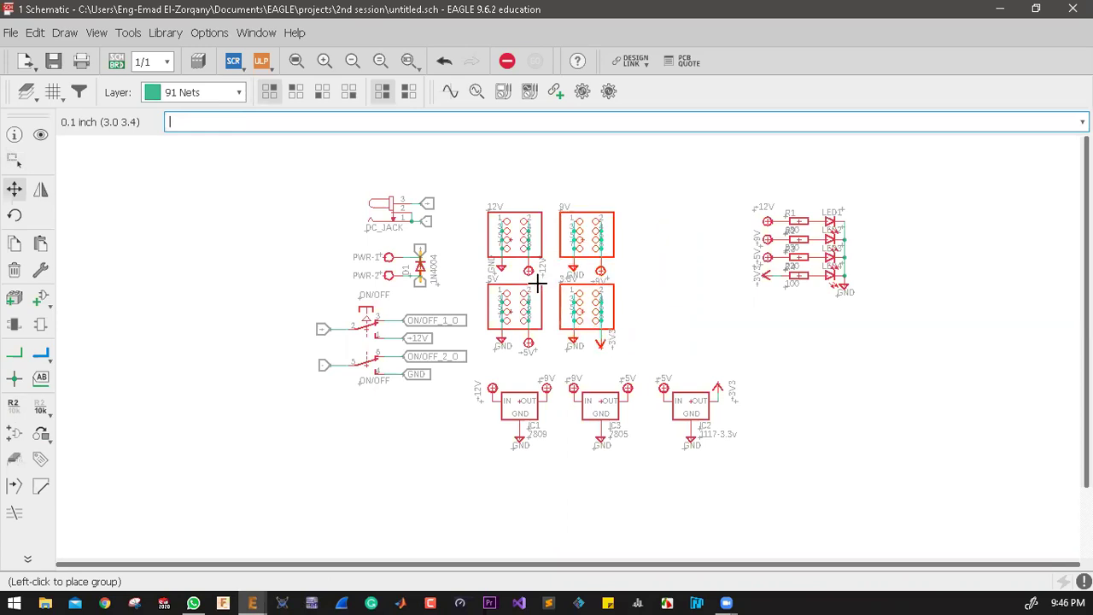
left_click(570, 277)
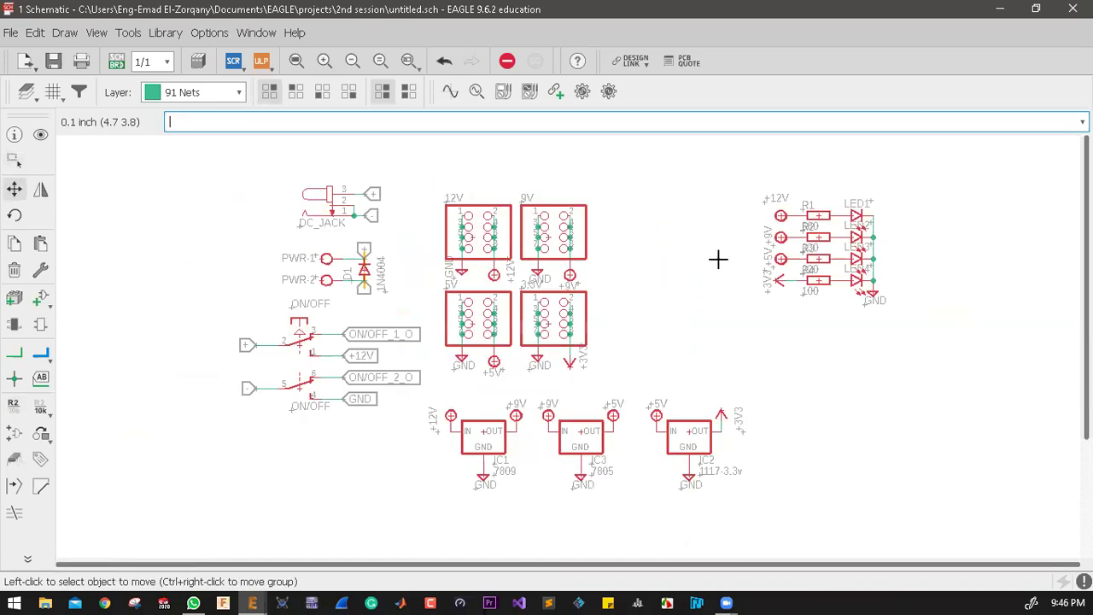
Step: Group the LED indicator circuit with its resistors and supply symbols and move it left, next to the 9V and 3.3V connectors
scroll(768, 264, "up", 1)
left_click(14, 159)
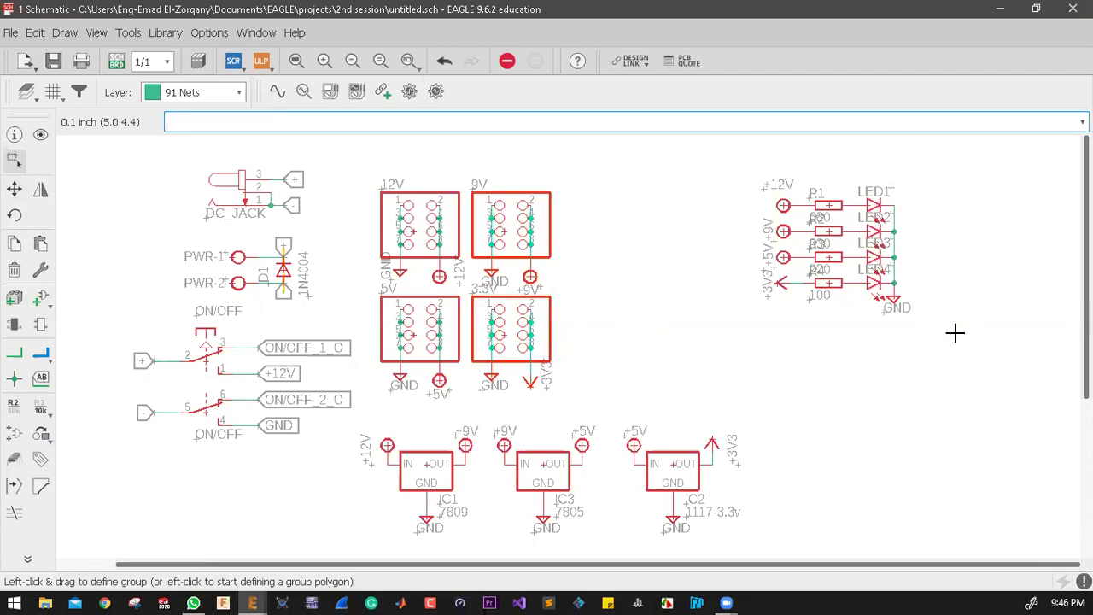
left_click_drag(954, 333, 952, 352)
left_click(14, 189)
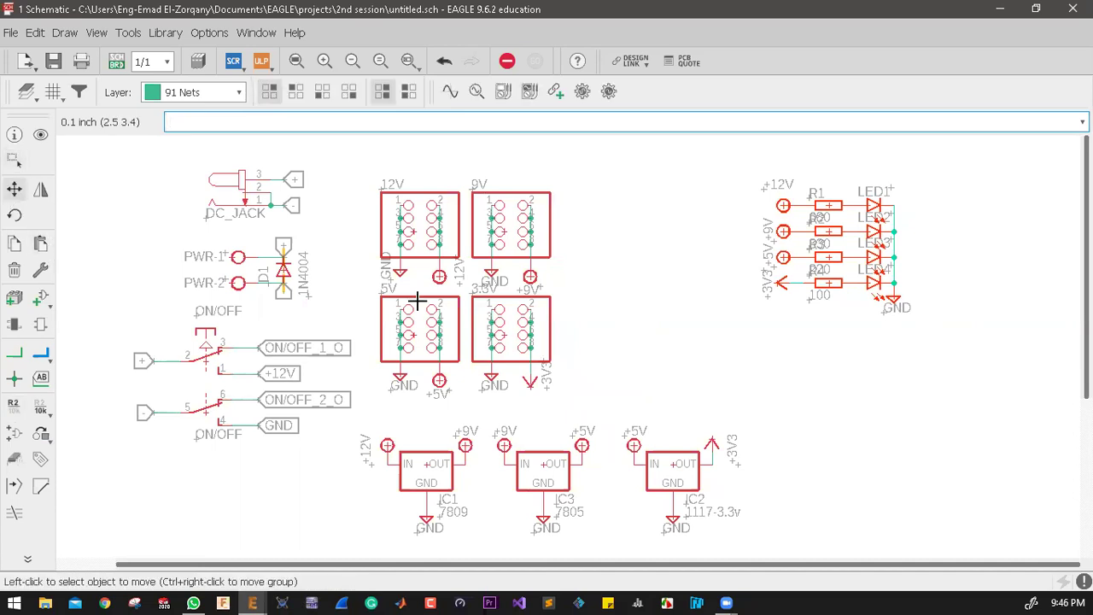
right_click(724, 255)
left_click(753, 267)
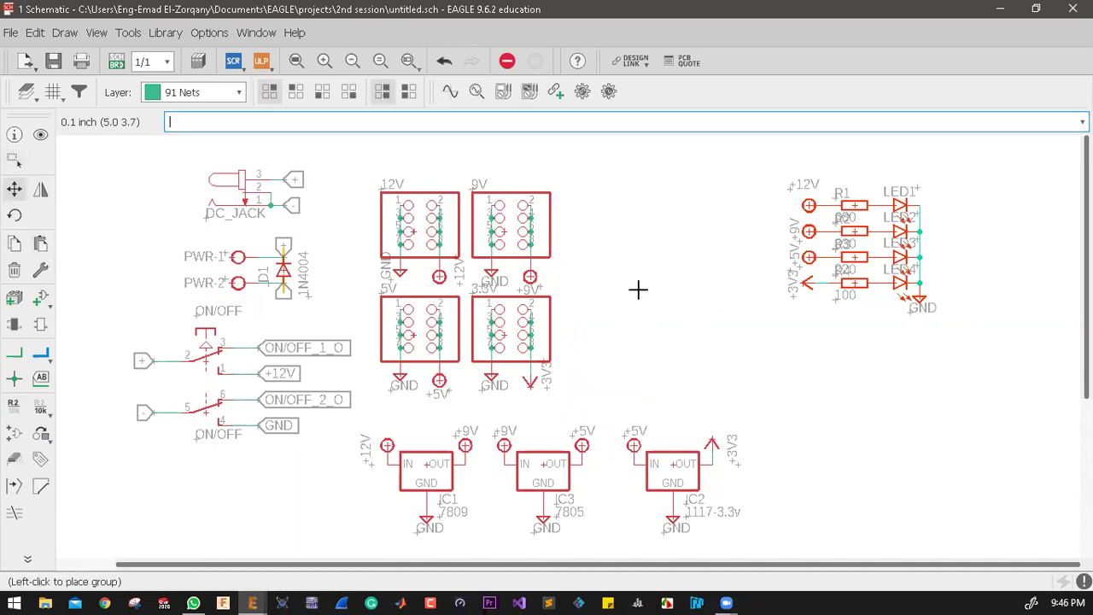
left_click(627, 286)
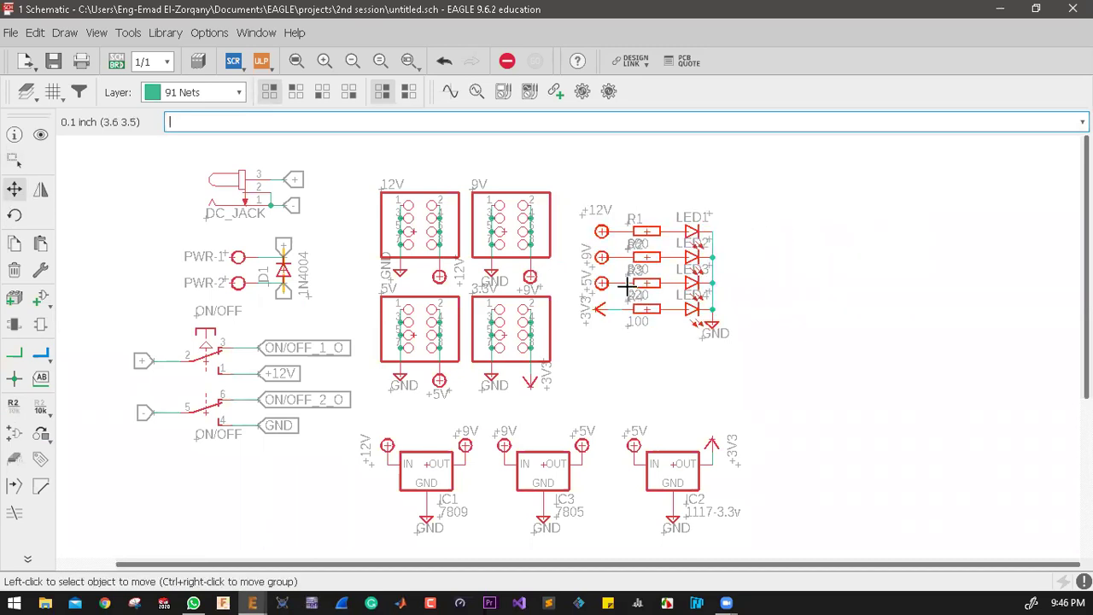
Step: Examine the compacted schematic layout and the overlapping names and values of resistors R1 to R4 in the LED circuit
scroll(836, 336, "down", 1)
scroll(784, 336, "down", 1)
scroll(751, 345, "up", 1)
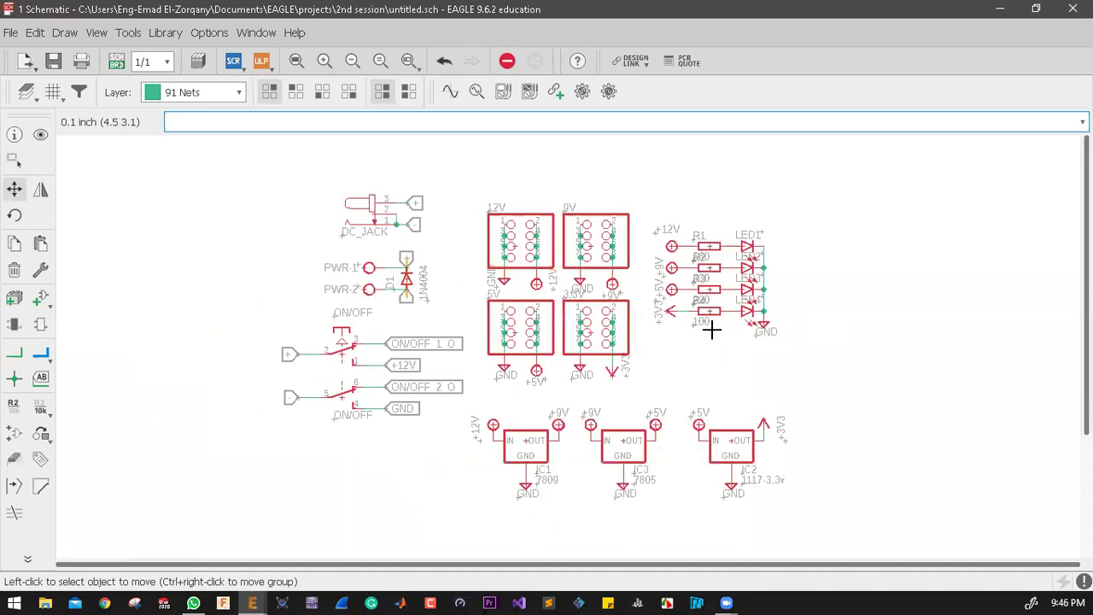
scroll(702, 333, "up", 1)
scroll(697, 333, "down", 2)
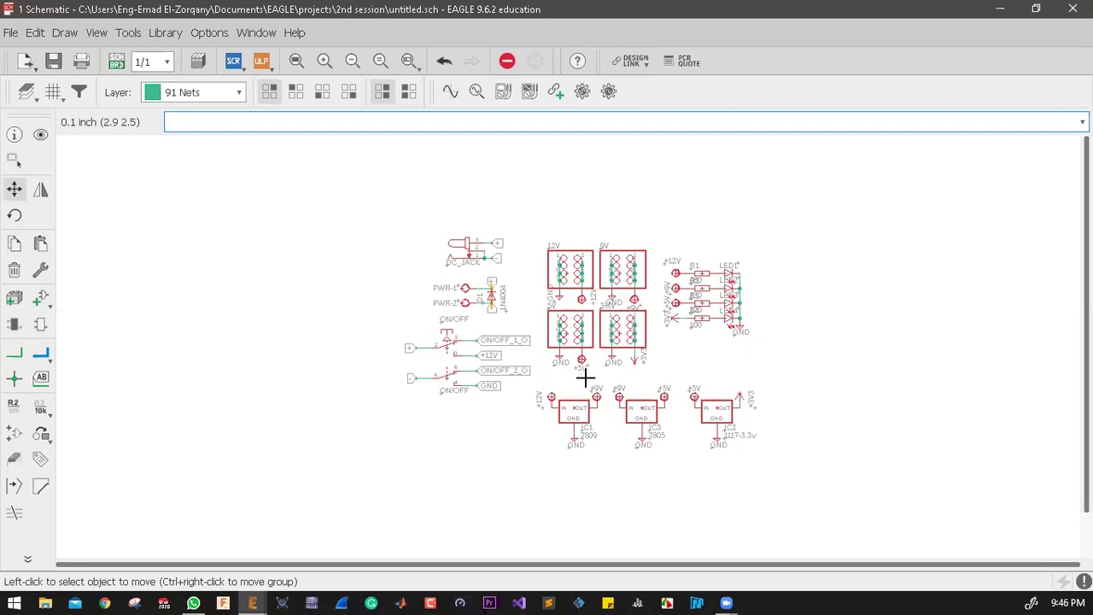
scroll(576, 363, "up", 1)
scroll(649, 316, "down", 2)
scroll(601, 306, "up", 1)
scroll(601, 305, "up", 3)
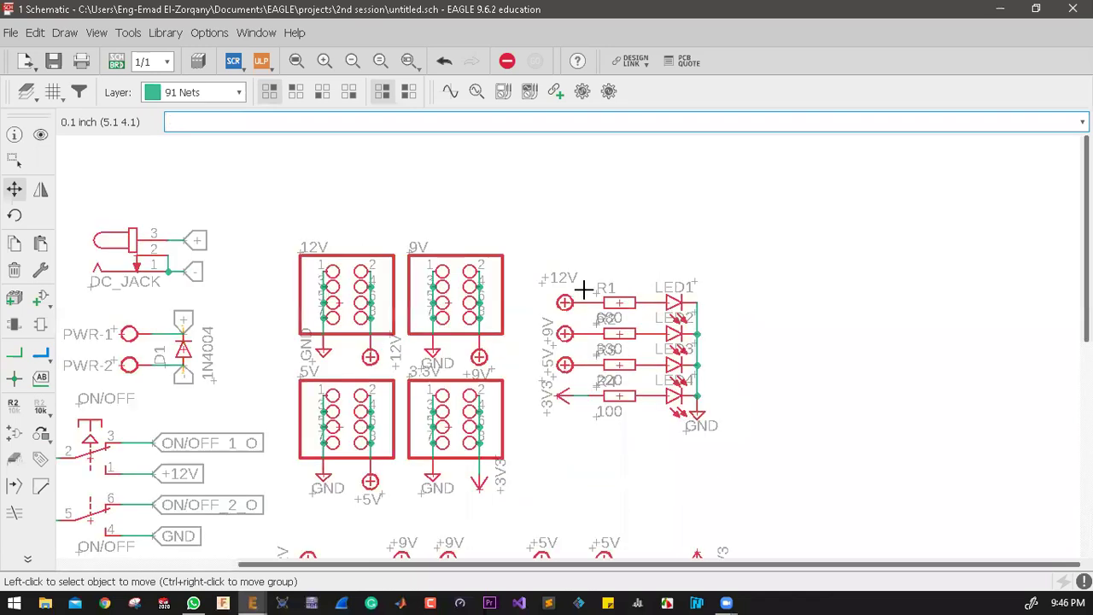
scroll(587, 346, "up", 1)
scroll(587, 346, "down", 1)
scroll(586, 346, "up", 1)
scroll(588, 401, "down", 1)
scroll(588, 452, "up", 3)
scroll(596, 439, "down", 1)
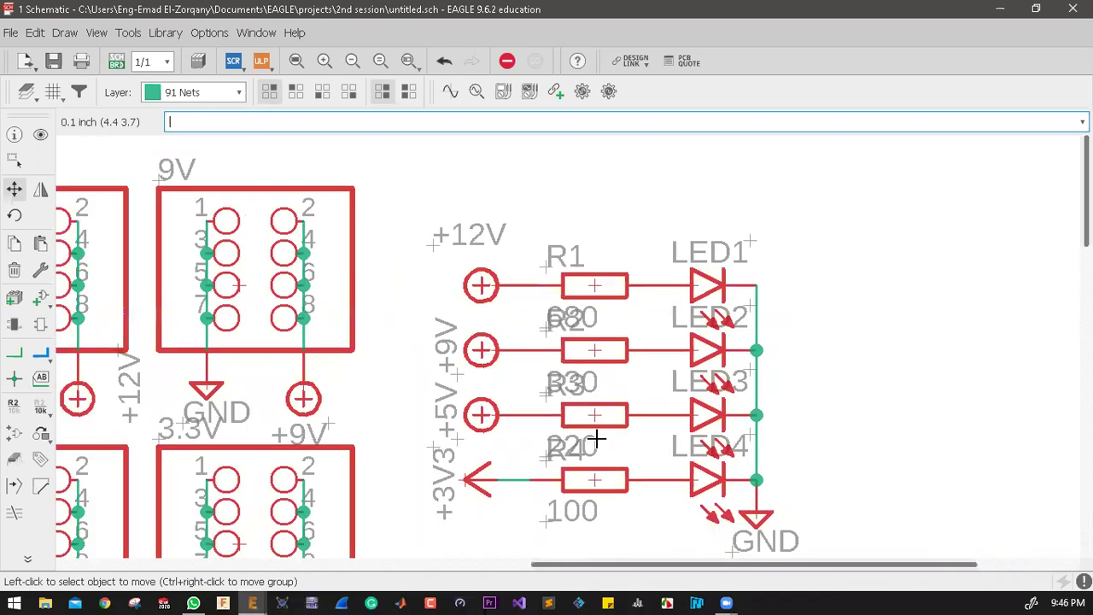
scroll(596, 439, "down", 1)
scroll(587, 453, "up", 1)
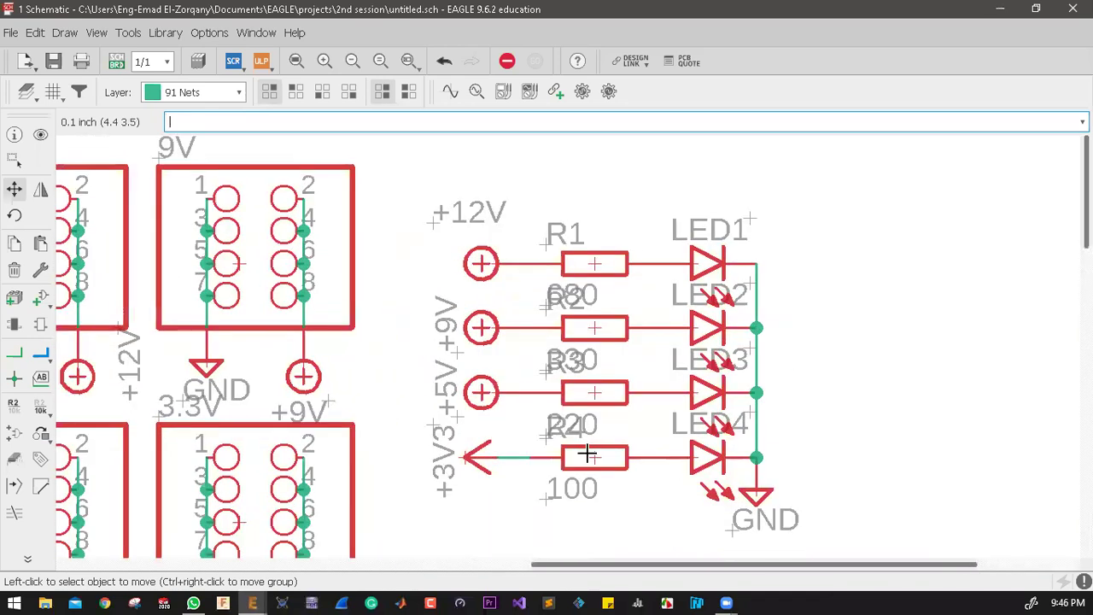
scroll(608, 447, "down", 1)
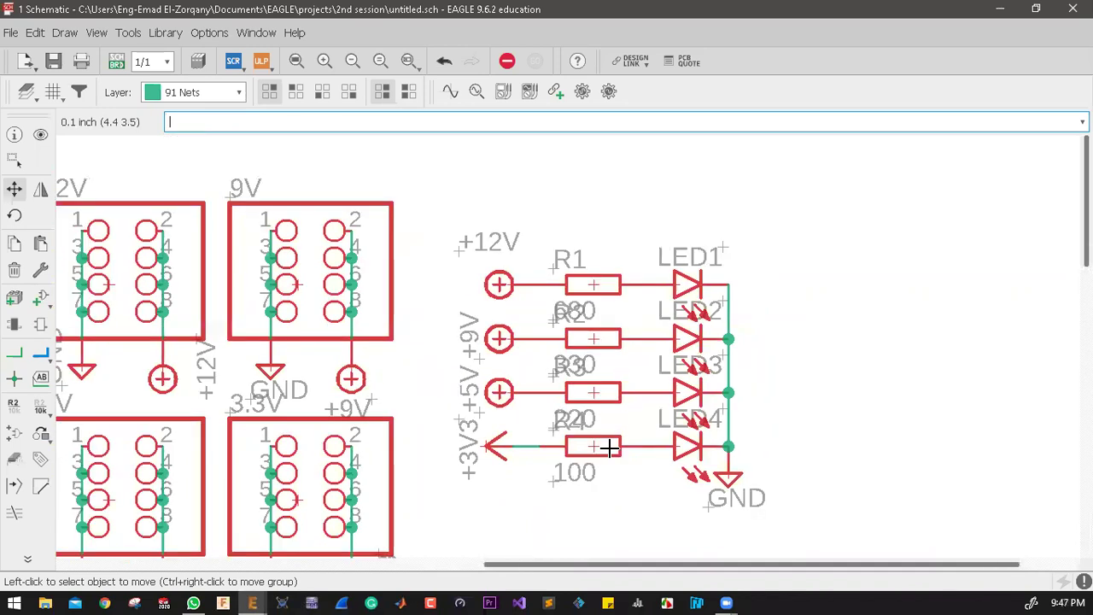
scroll(623, 435, "down", 3)
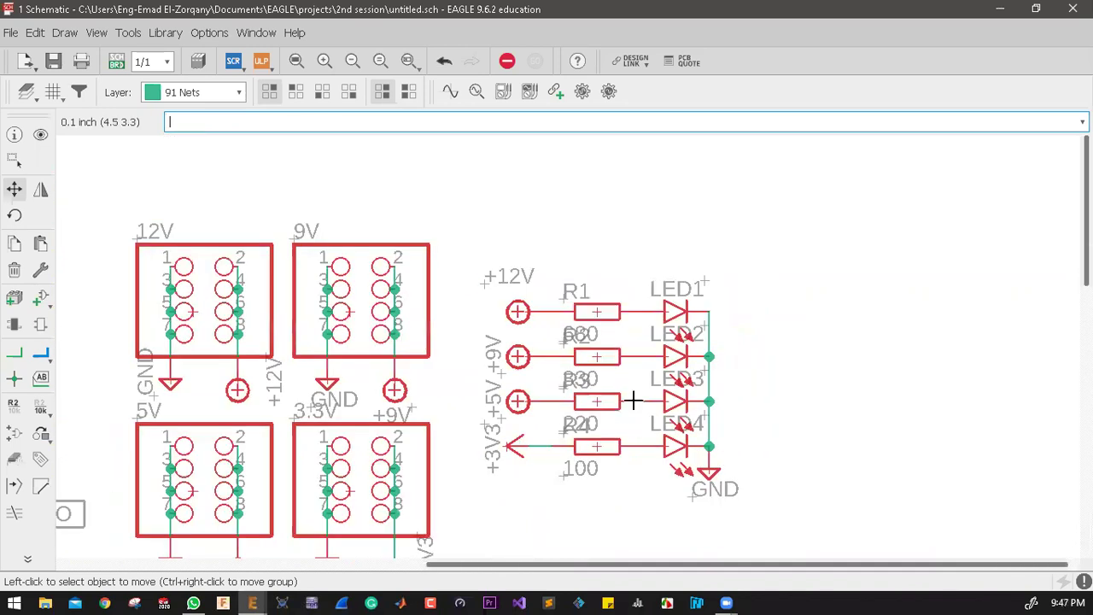
scroll(579, 448, "down", 3)
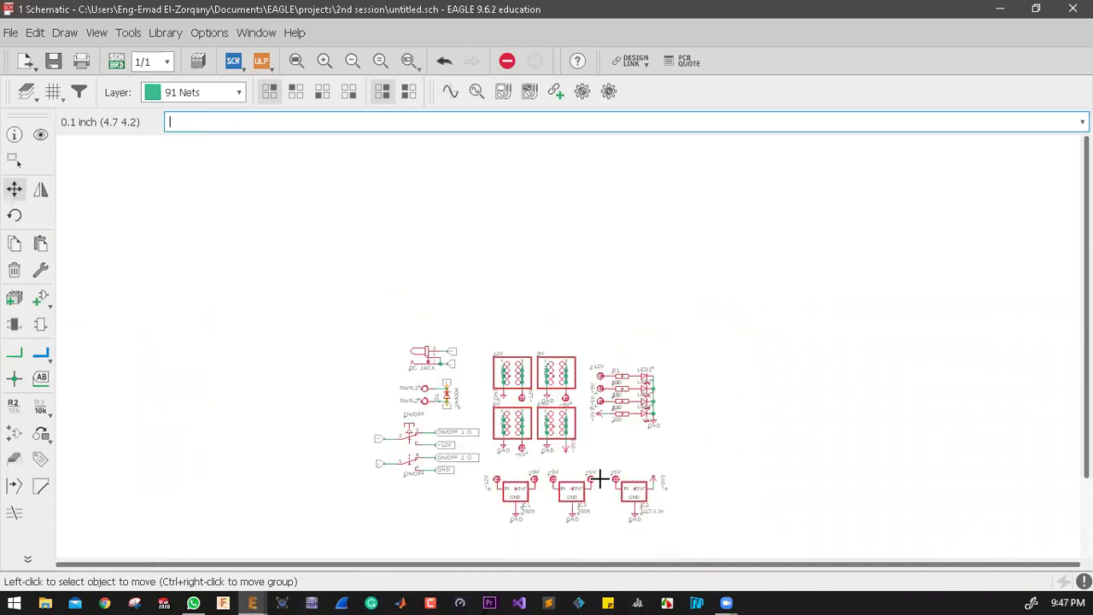
scroll(572, 472, "up", 1)
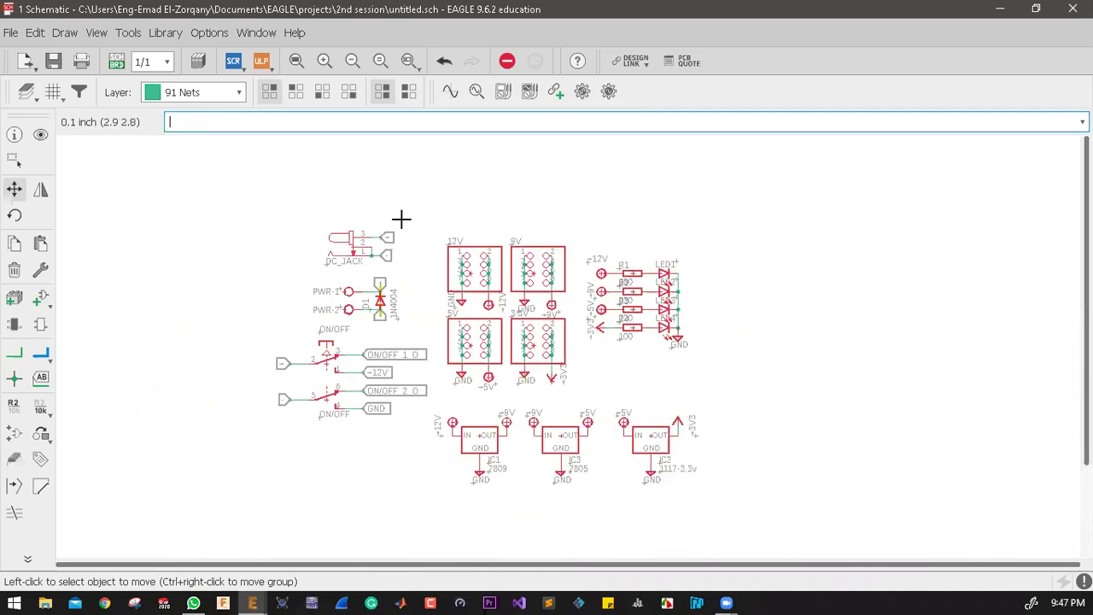
Step: Create the board layout from the power supply schematic and bring all parts and the whole board outline into view
left_click(116, 63)
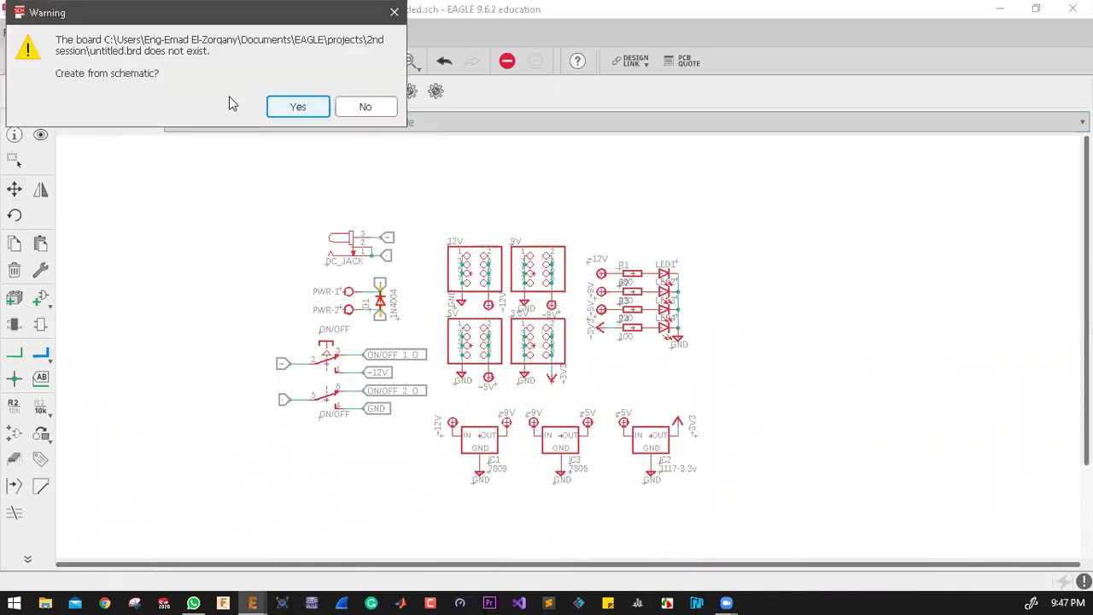
left_click(290, 108)
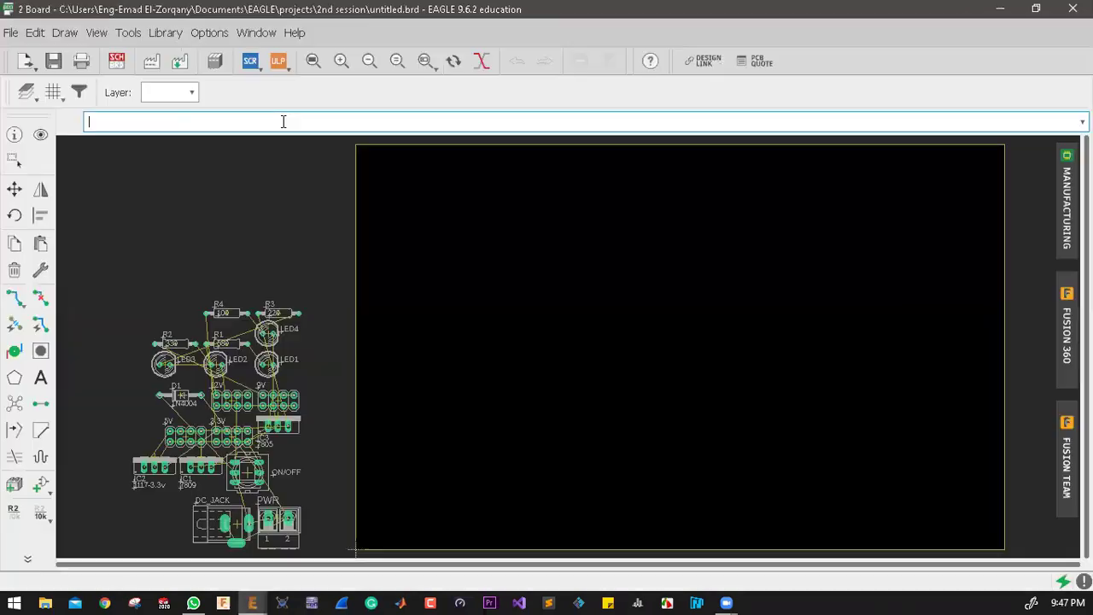
scroll(256, 354, "up", 2)
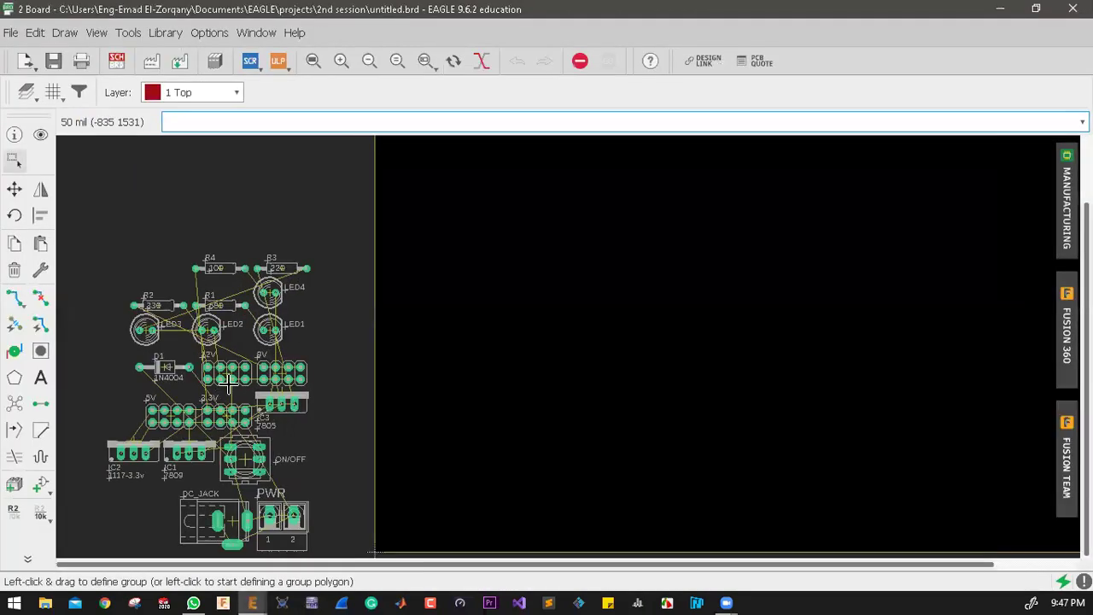
scroll(222, 346, "down", 1)
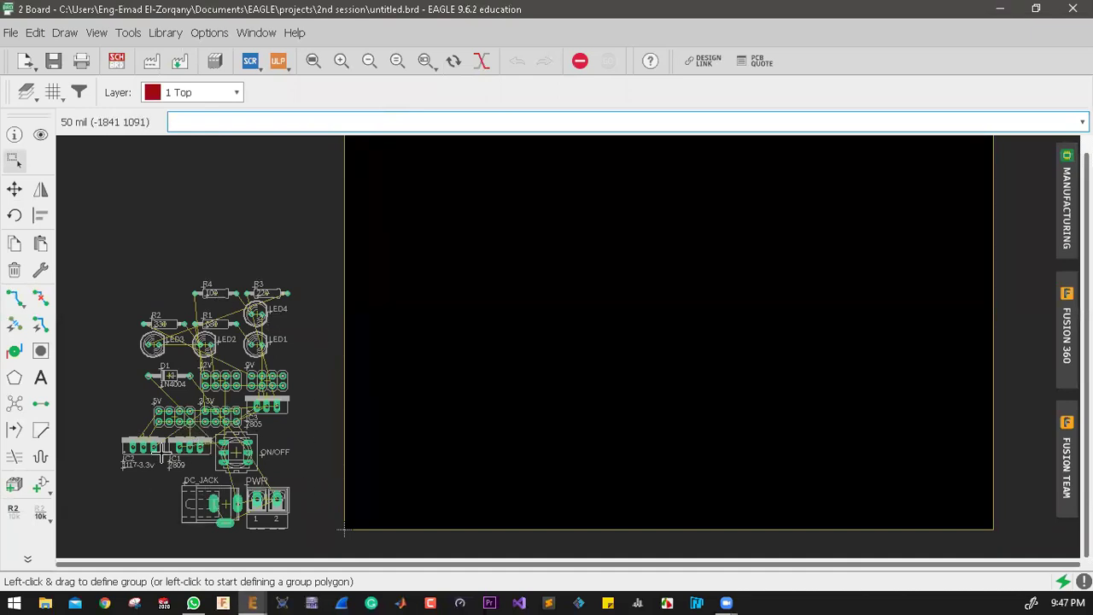
scroll(301, 465, "down", 2)
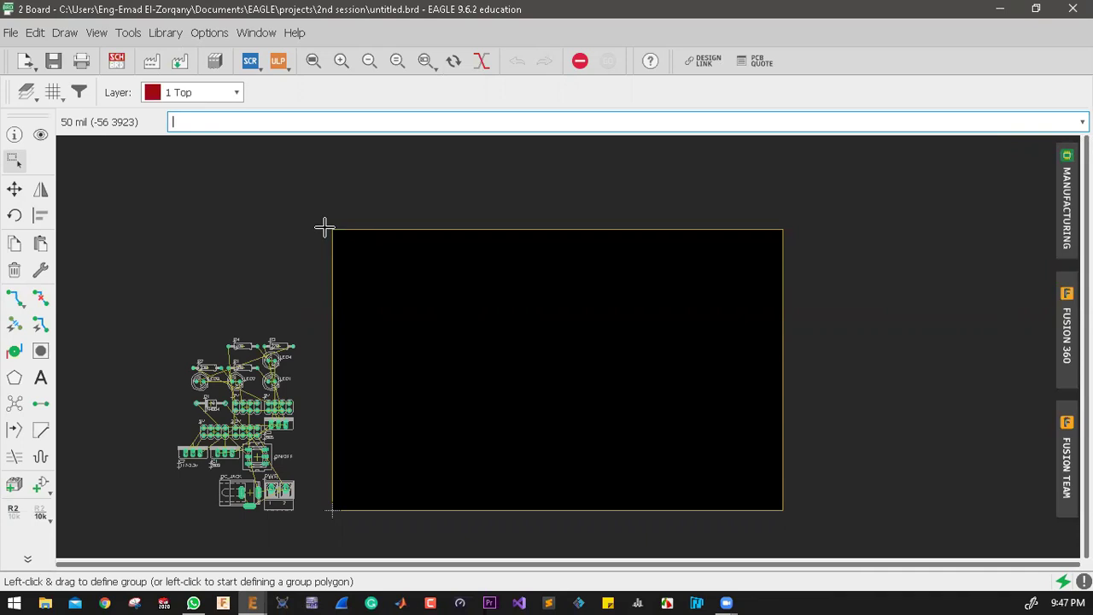
left_click(98, 33)
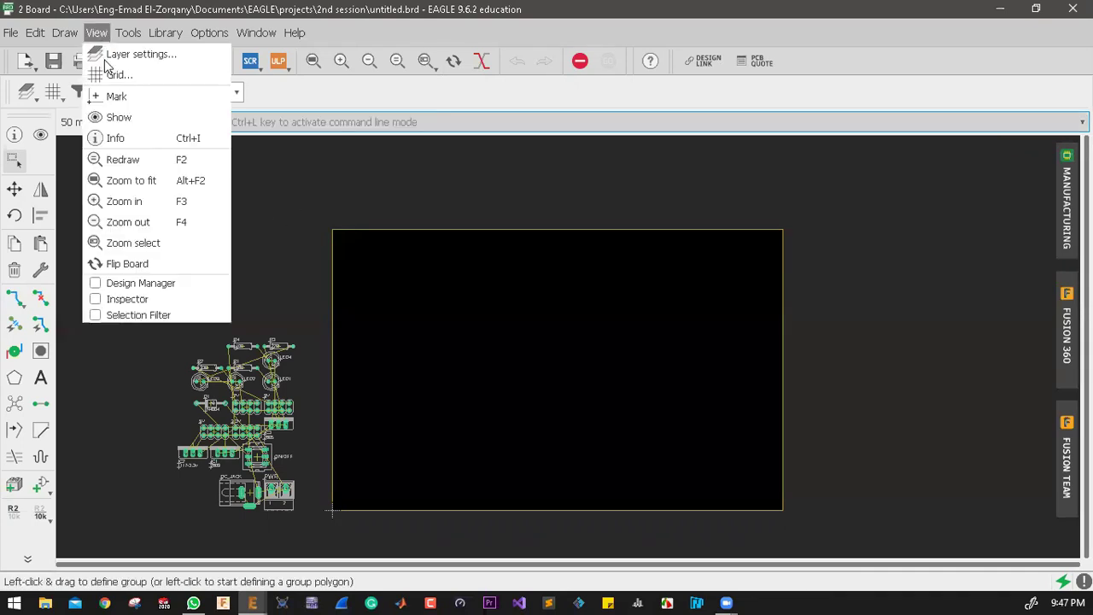
left_click(119, 75)
left_click(164, 96)
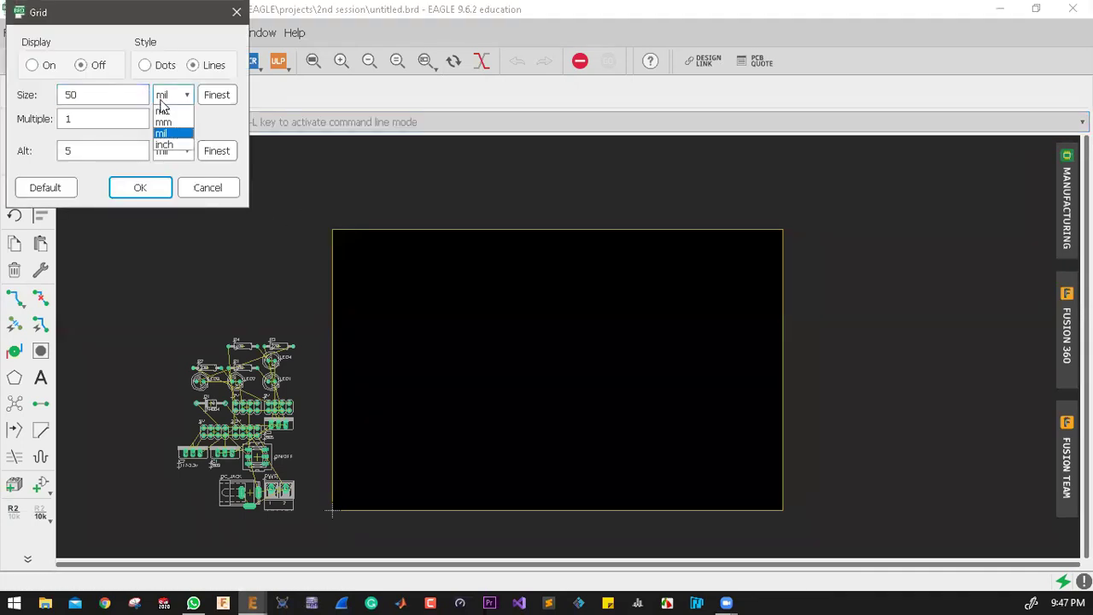
left_click(166, 123)
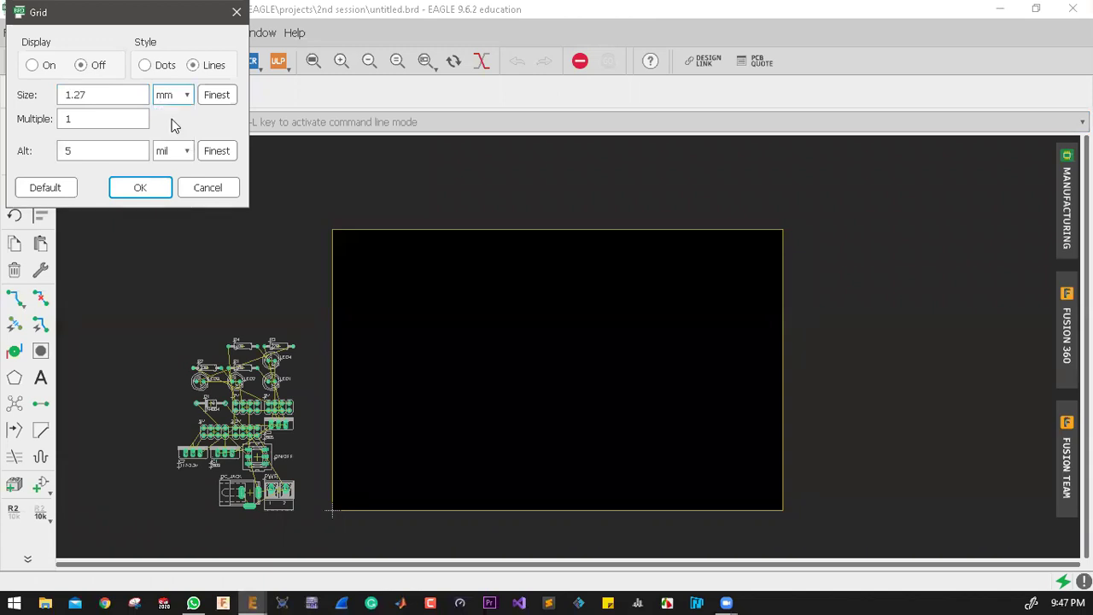
left_click(84, 95)
left_click(237, 12)
Step: Turn on the board's grid display and set the grid size to 0.025 mm
left_click(98, 34)
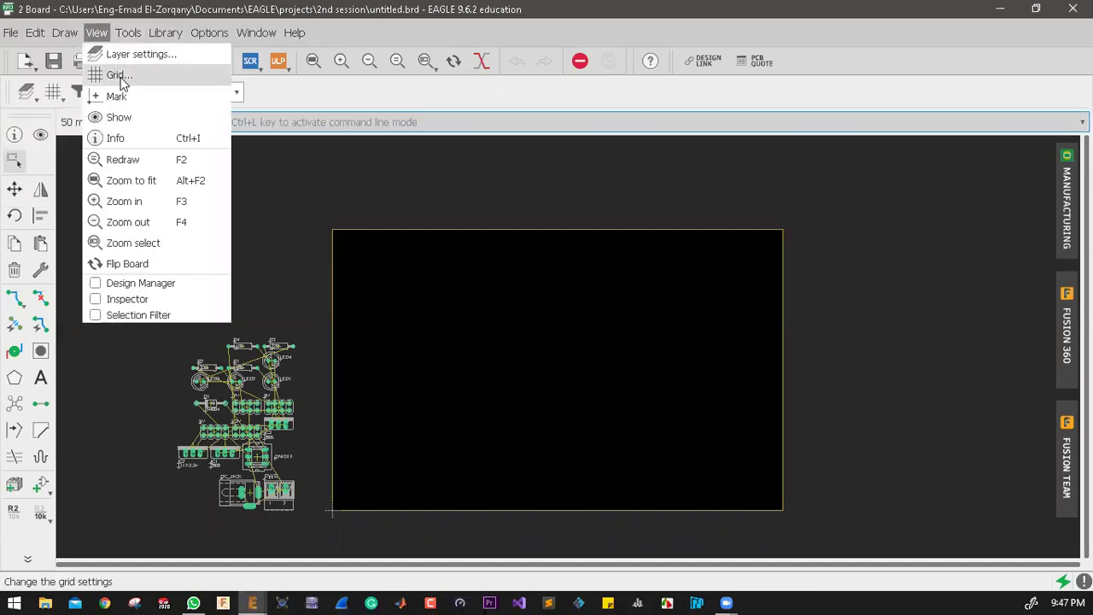
left_click(120, 76)
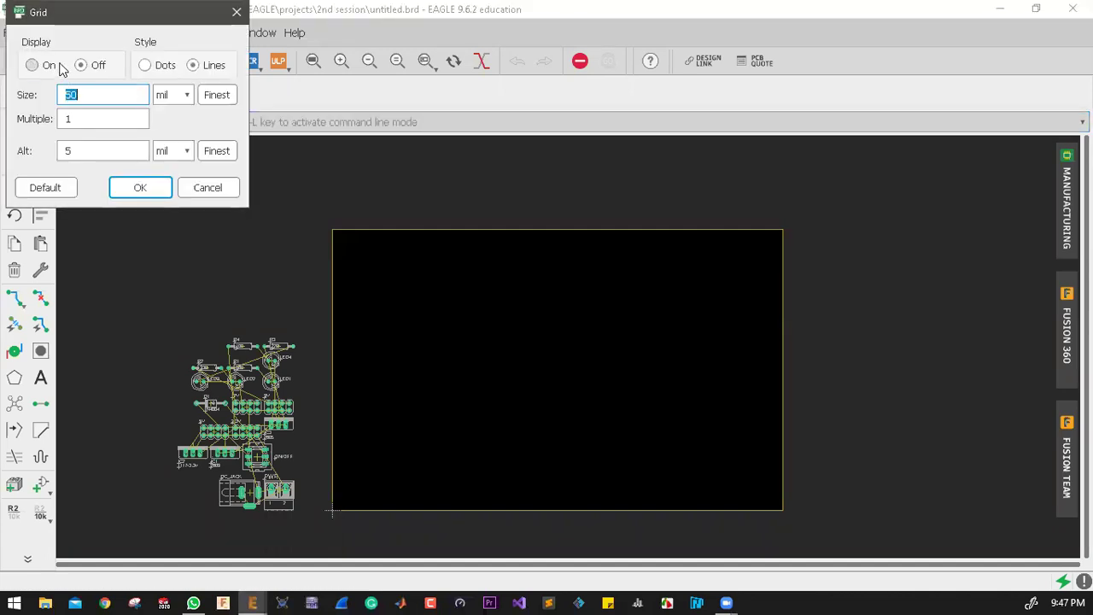
left_click(36, 67)
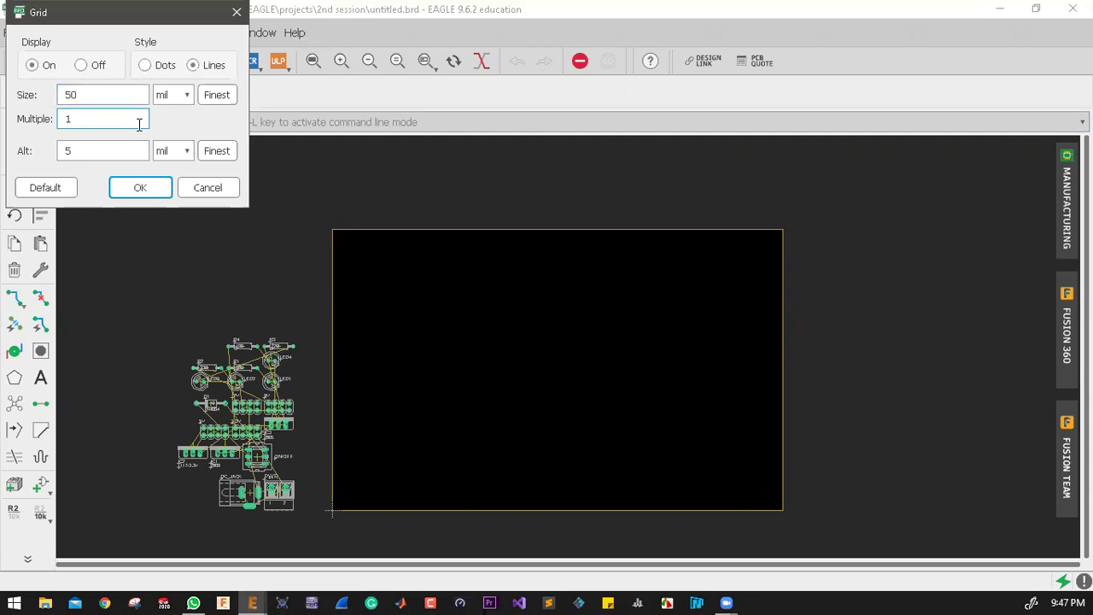
left_click(179, 98)
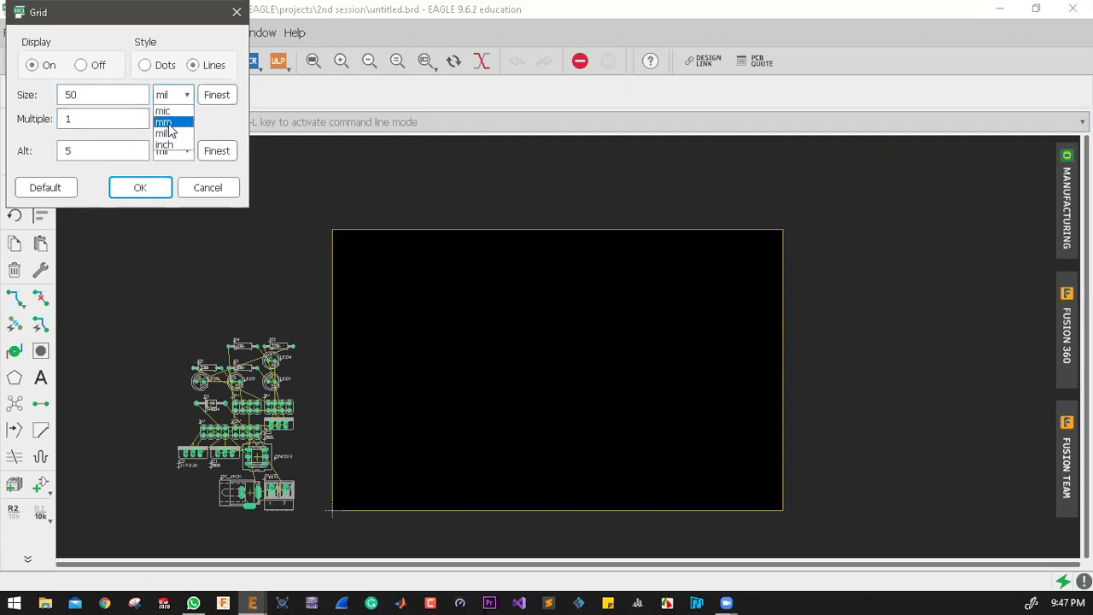
left_click_drag(101, 94, 59, 92)
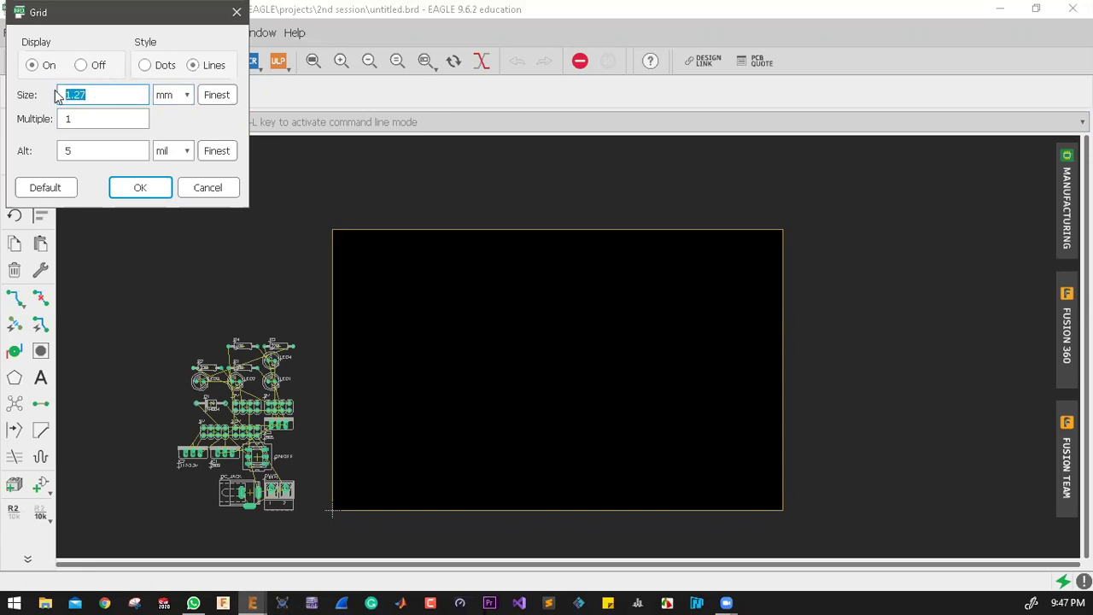
type("0")
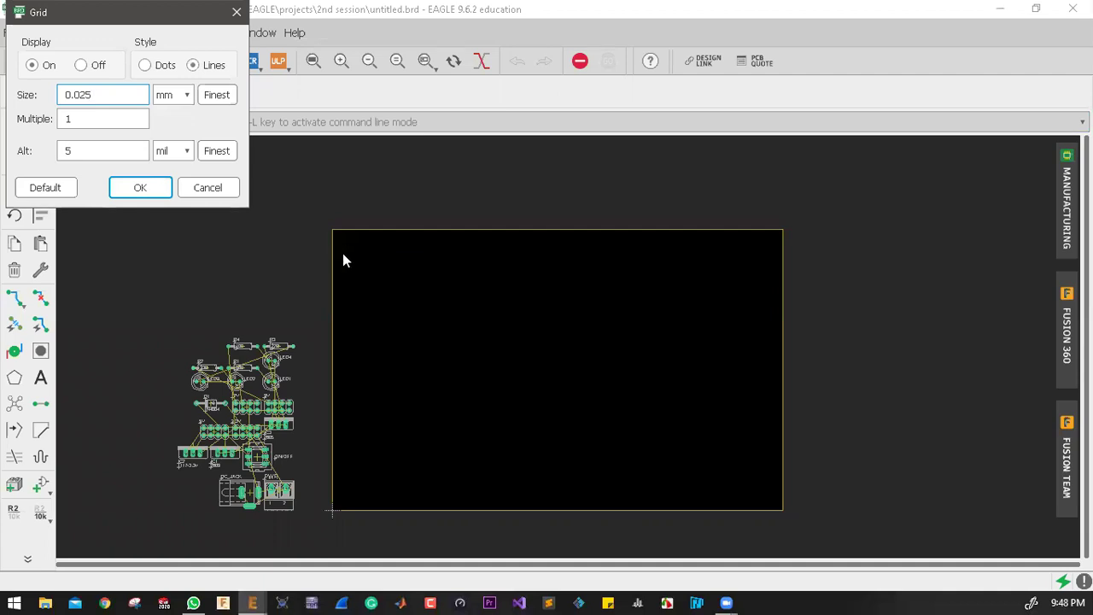
left_click(147, 187)
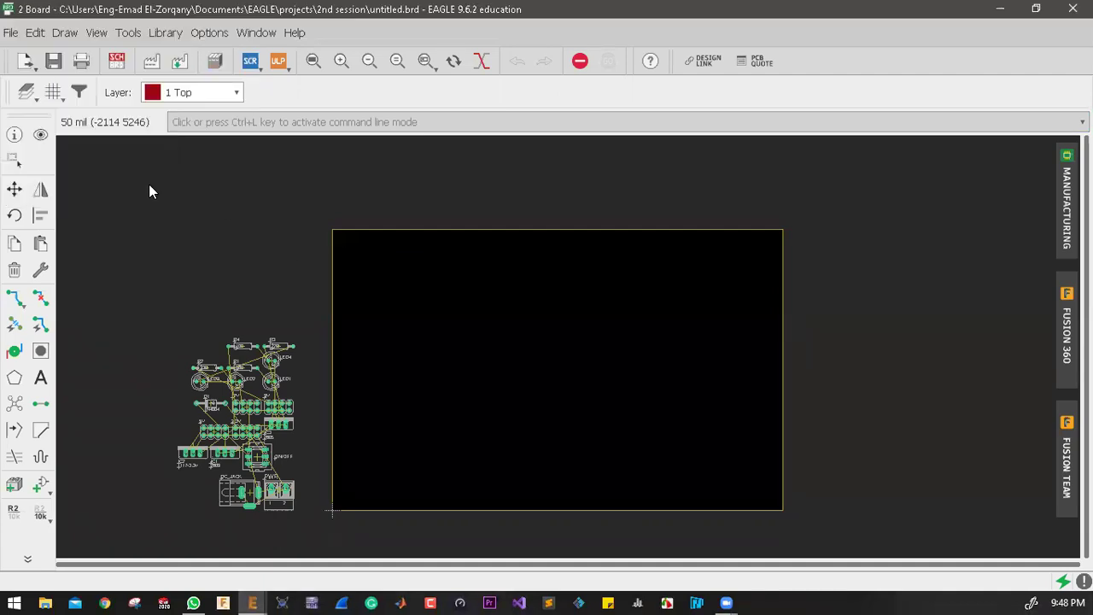
Step: Examine the empty board outline and the unplaced components beside it
scroll(452, 320, "up", 6)
scroll(309, 302, "up", 4)
scroll(319, 304, "up", 3)
scroll(320, 305, "up", 4)
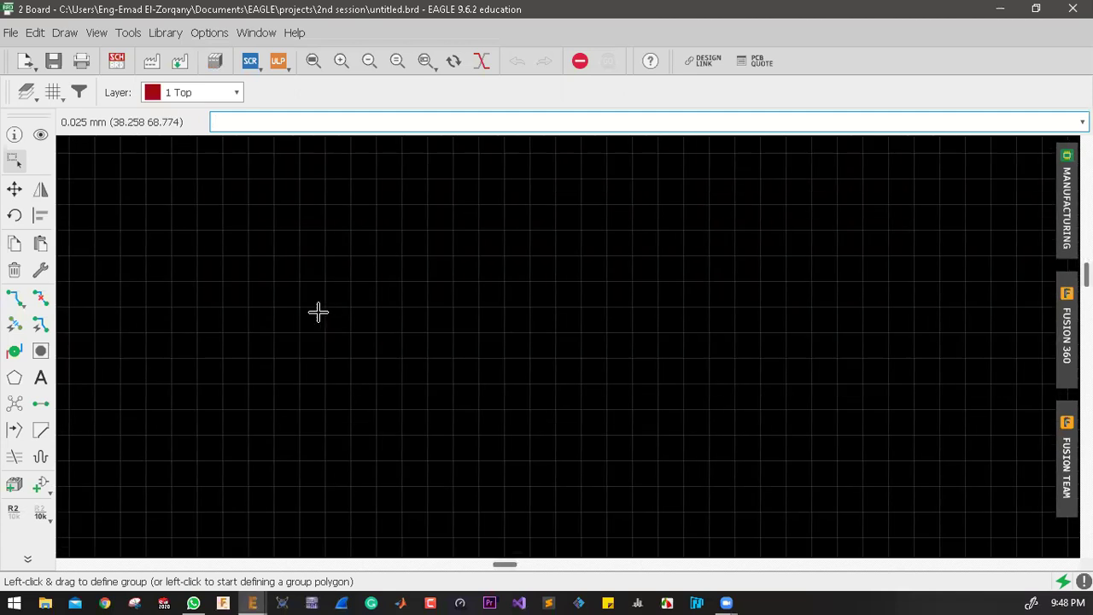
scroll(318, 311, "up", 1)
scroll(317, 314, "up", 1)
scroll(334, 311, "down", 4)
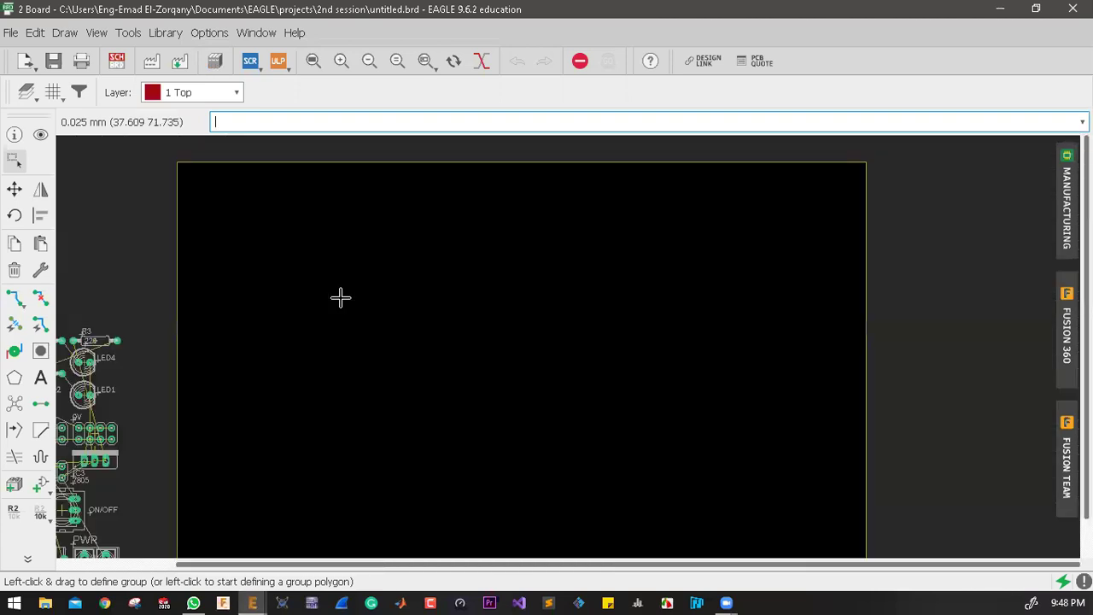
scroll(534, 371, "down", 5)
scroll(654, 327, "up", 4)
scroll(634, 338, "down", 1)
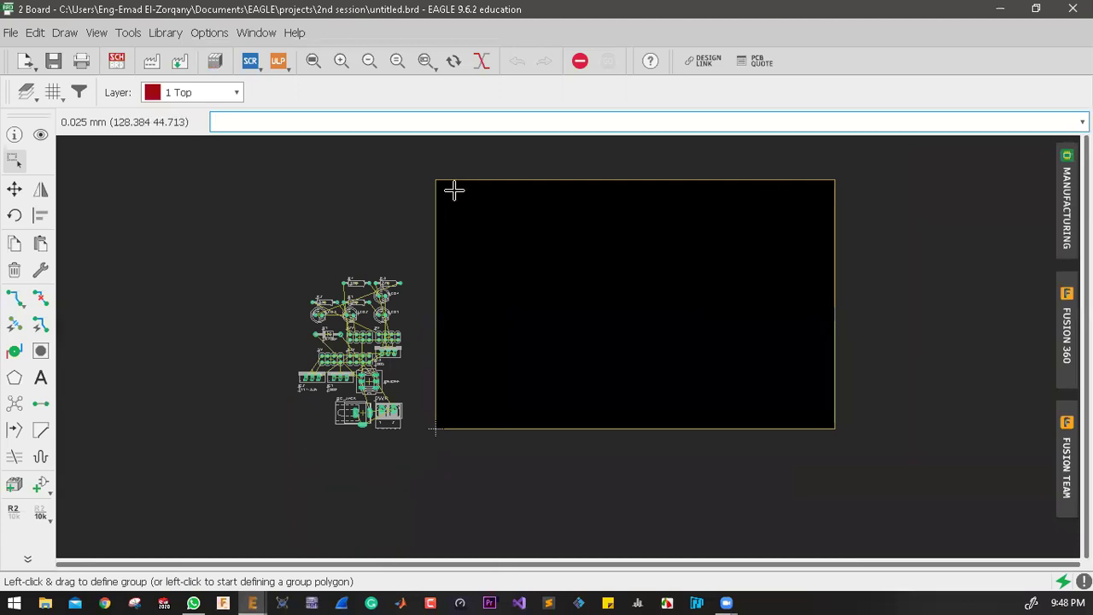
middle_click_drag(657, 270, 637, 287)
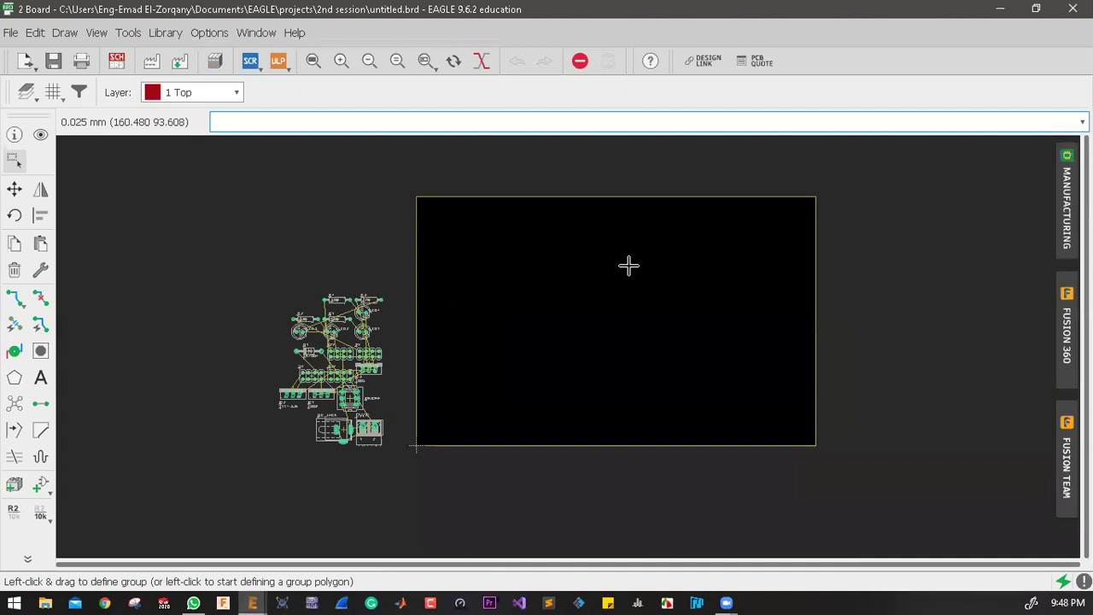
Step: View the line properties of the board outline's right vertical edge and close them
right_click(476, 444)
key("Escape")
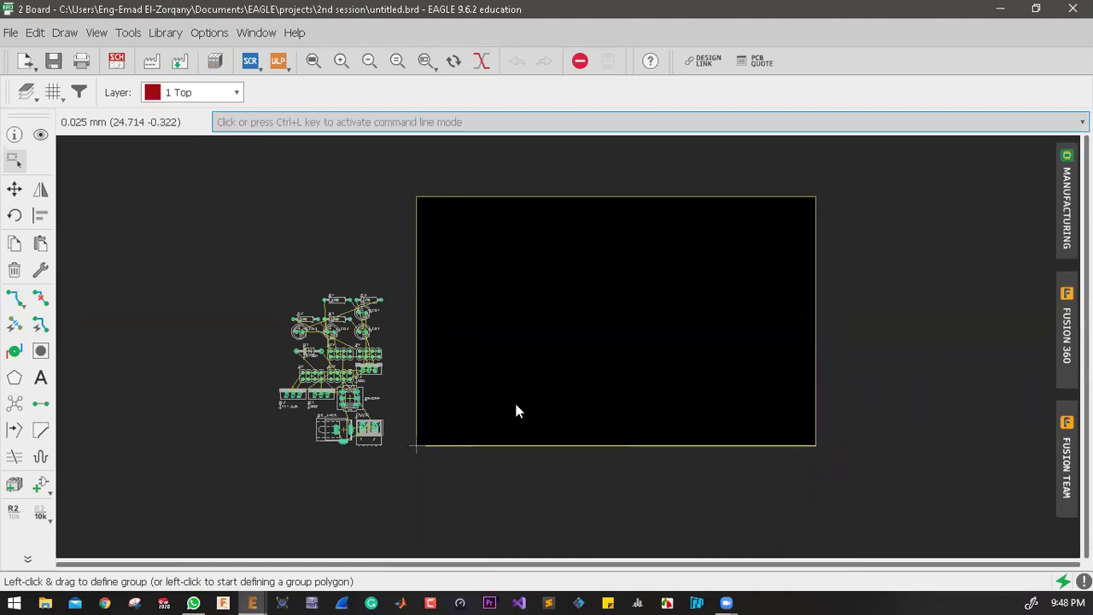
left_click(394, 256)
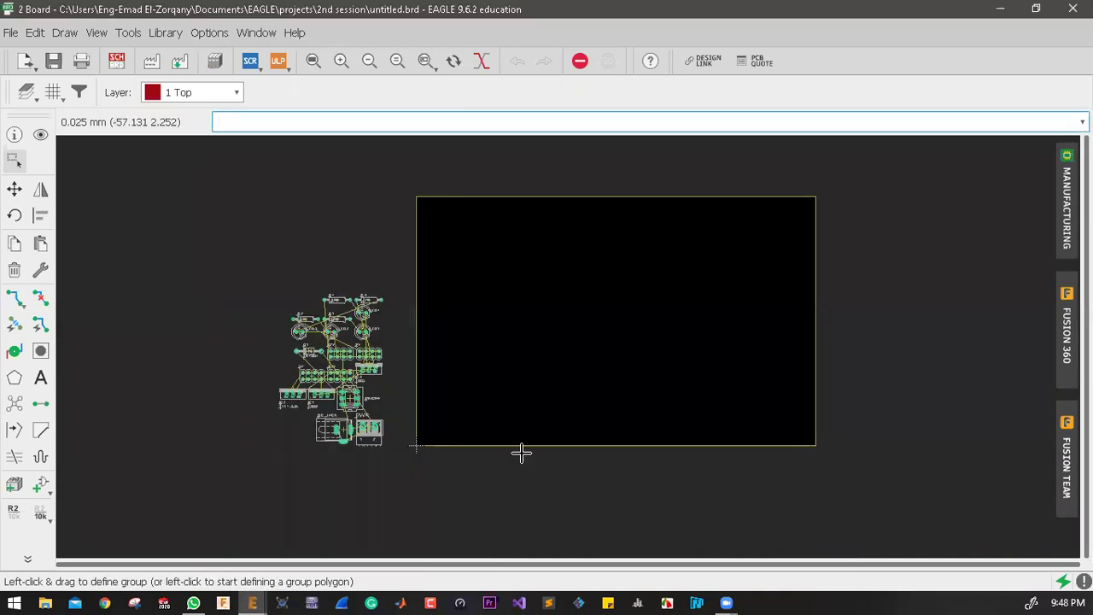
right_click(814, 309)
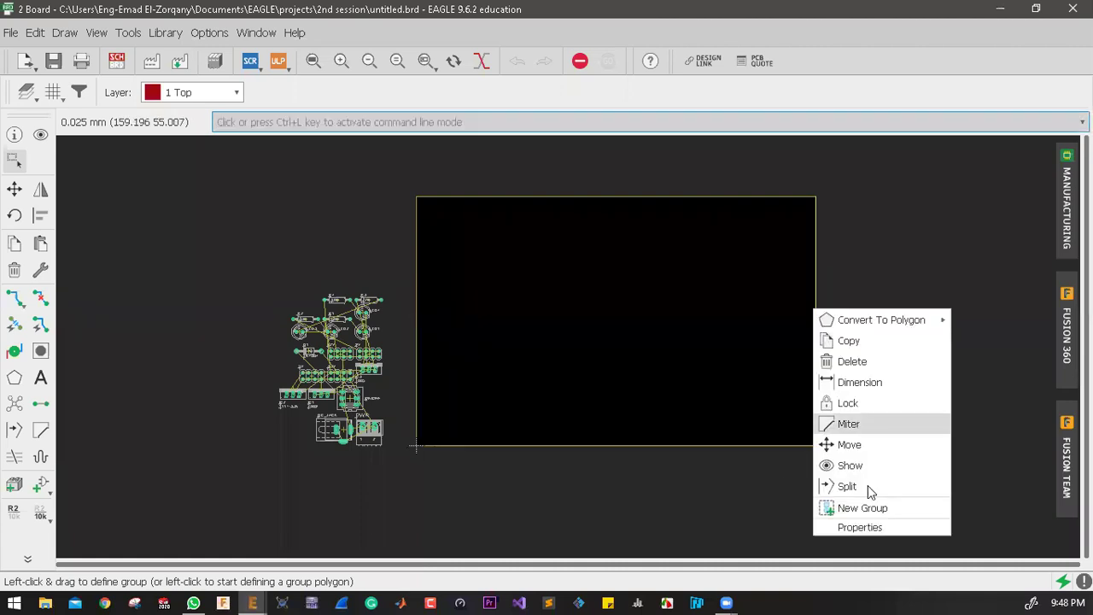
left_click(862, 527)
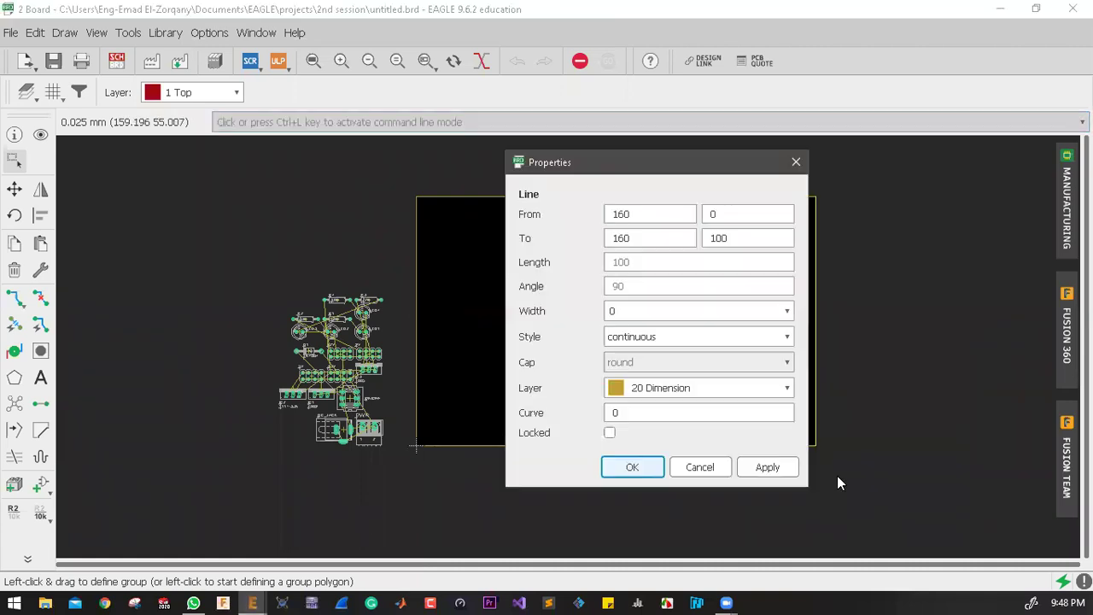
left_click(796, 164)
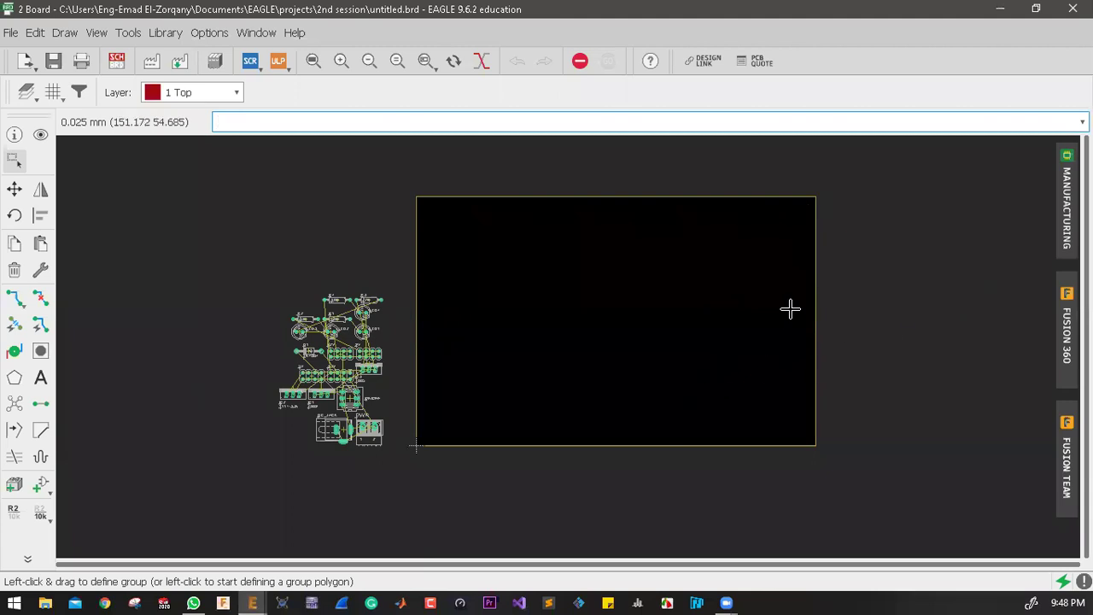
Step: Reopen the right edge's properties and review its From and To coordinates, moving the dialog clear of the edge
right_click(817, 326)
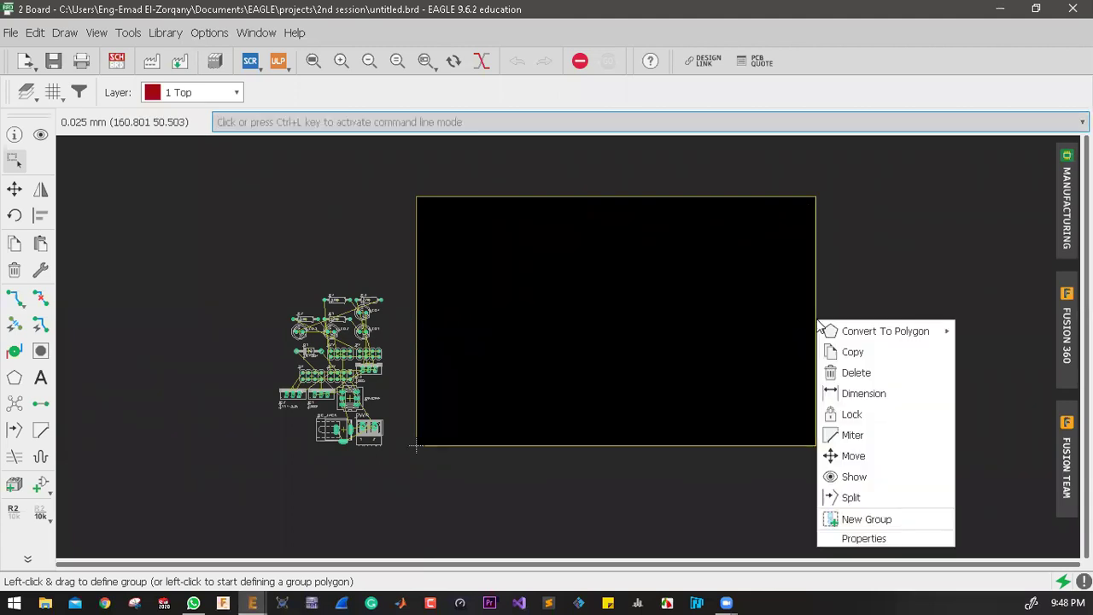
left_click(864, 539)
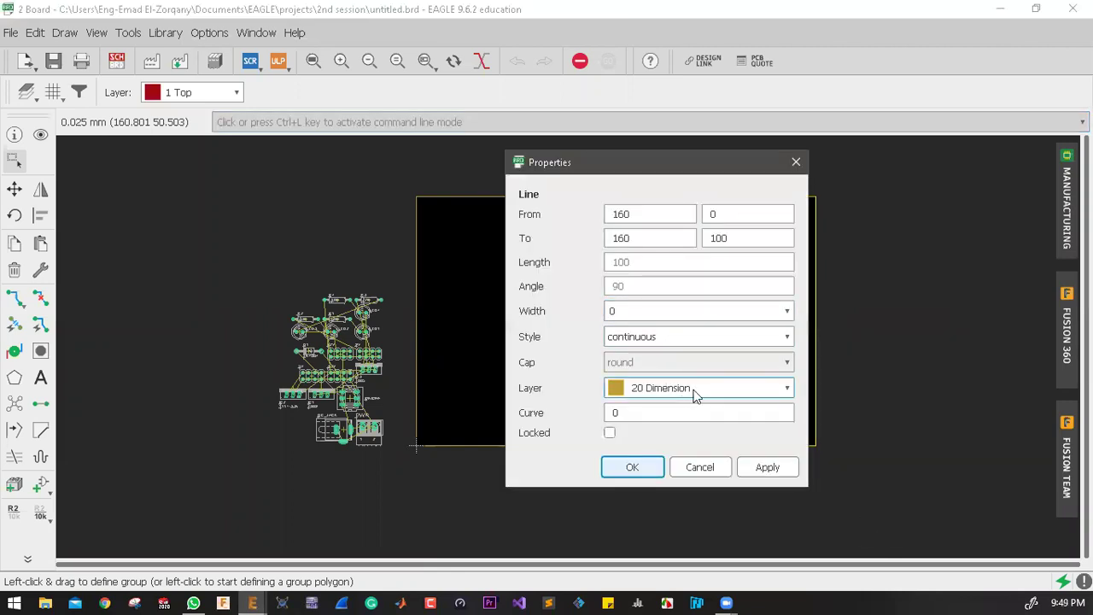
left_click_drag(678, 242, 595, 222)
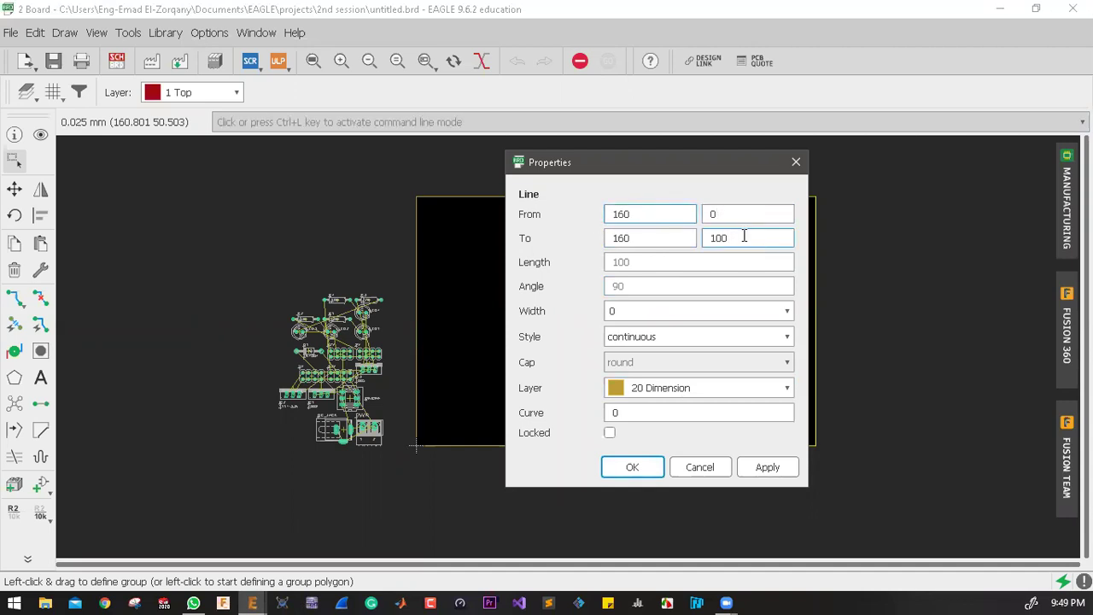
left_click(667, 240)
left_click(649, 210)
left_click(742, 214)
left_click(738, 237)
left_click_drag(696, 169, 437, 129)
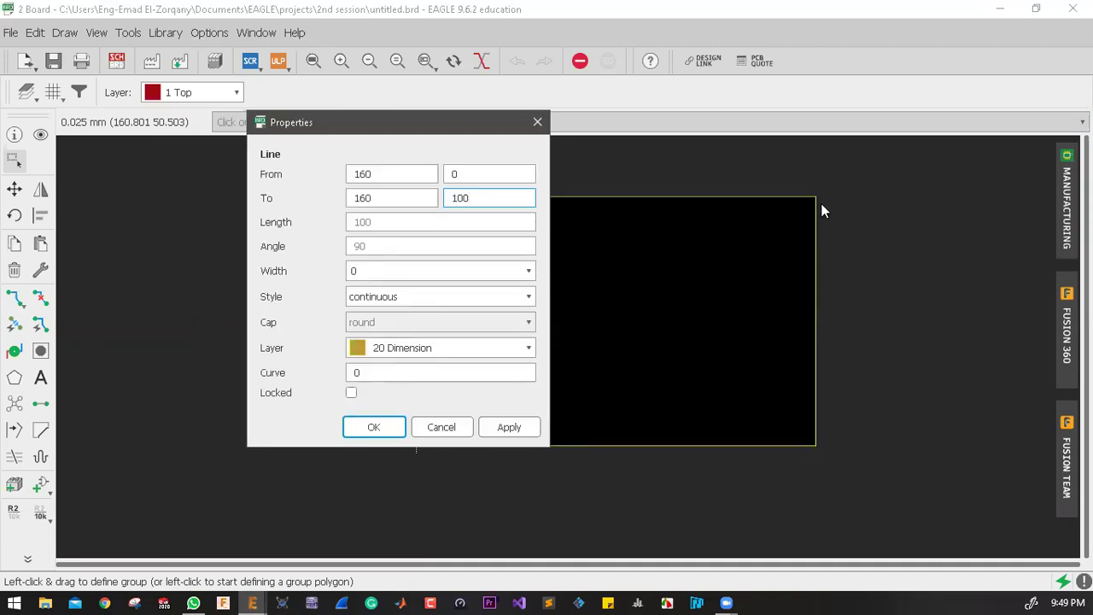
Step: Set the From and To X coordinates of the board outline's right edge to 80
key("shift+Tab")
key("shift+Tab")
key("shift+Tab")
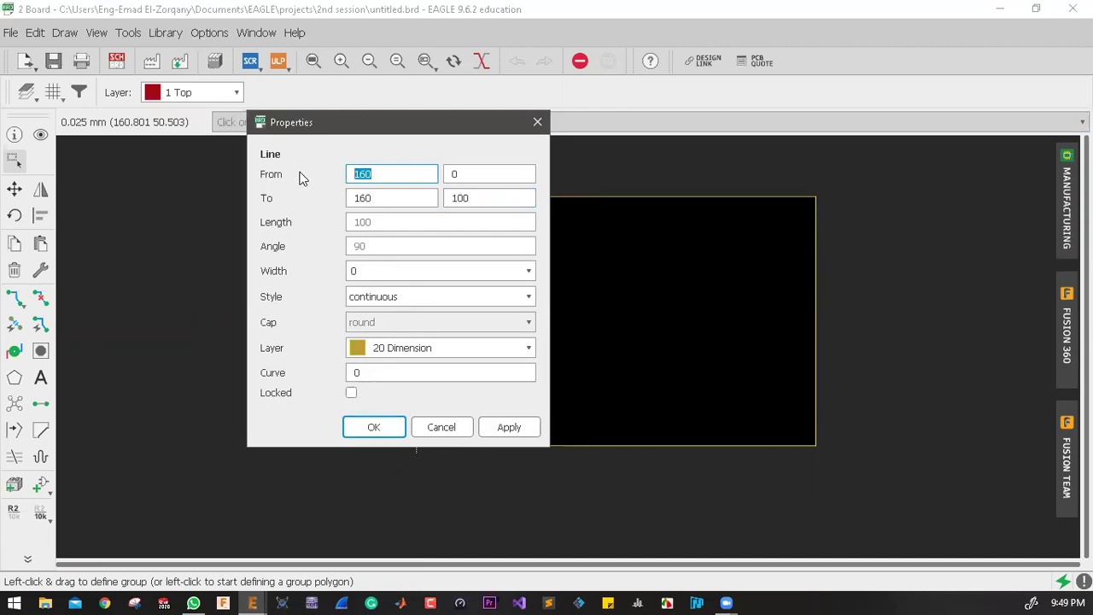
key("Tab")
key("Tab")
type("80")
key("Return")
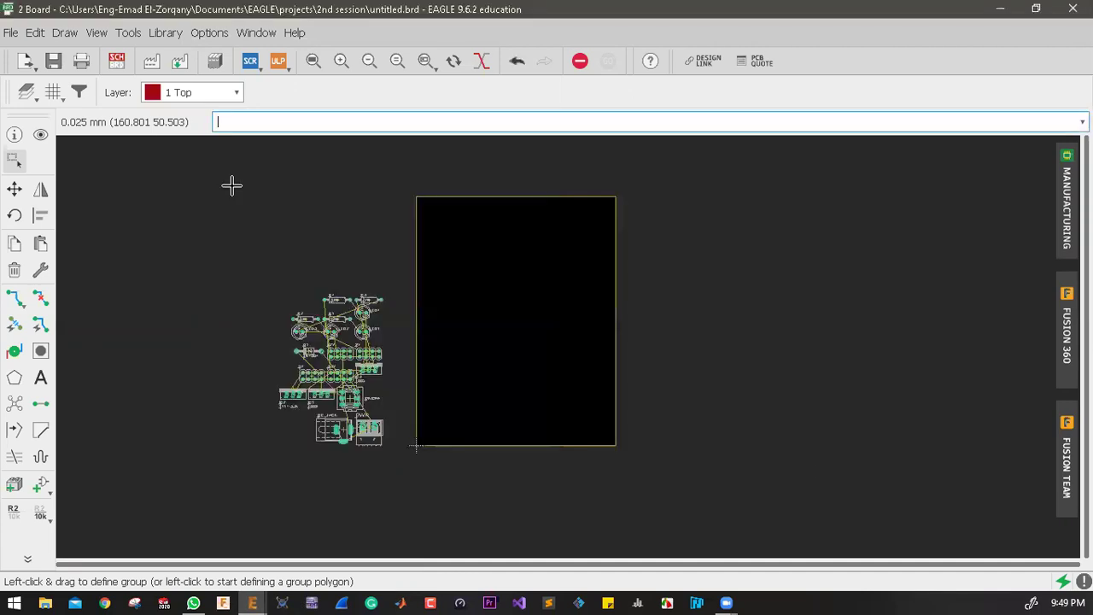
Step: Set the From and To X coordinates of the board outline's right edge to 60 and apply the change
scroll(469, 418, "up", 2)
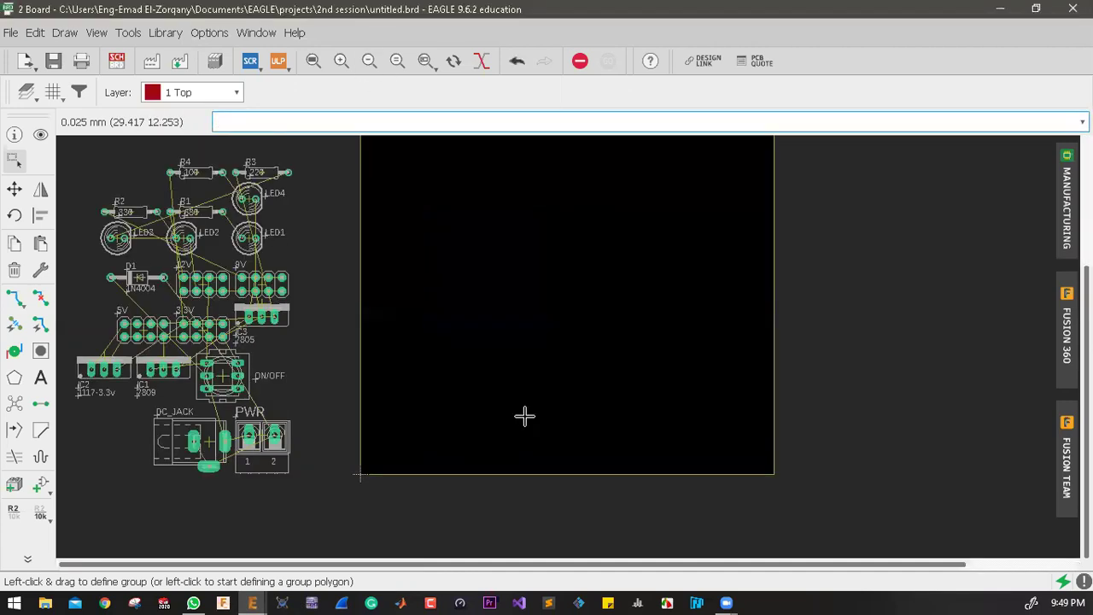
scroll(623, 469, "up", 2)
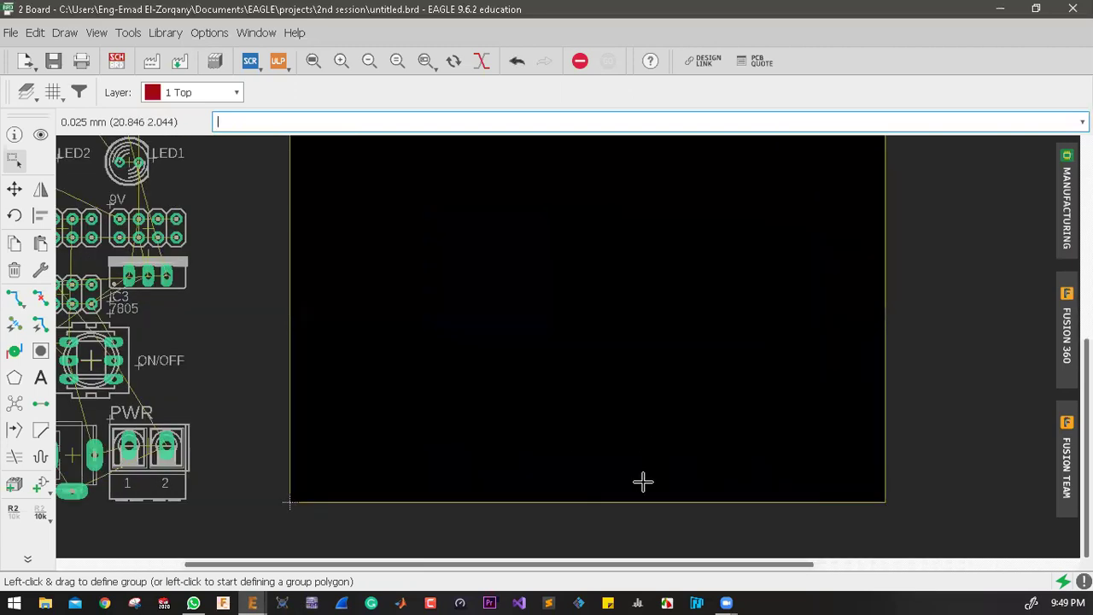
scroll(722, 440, "down", 1)
scroll(832, 298, "down", 1)
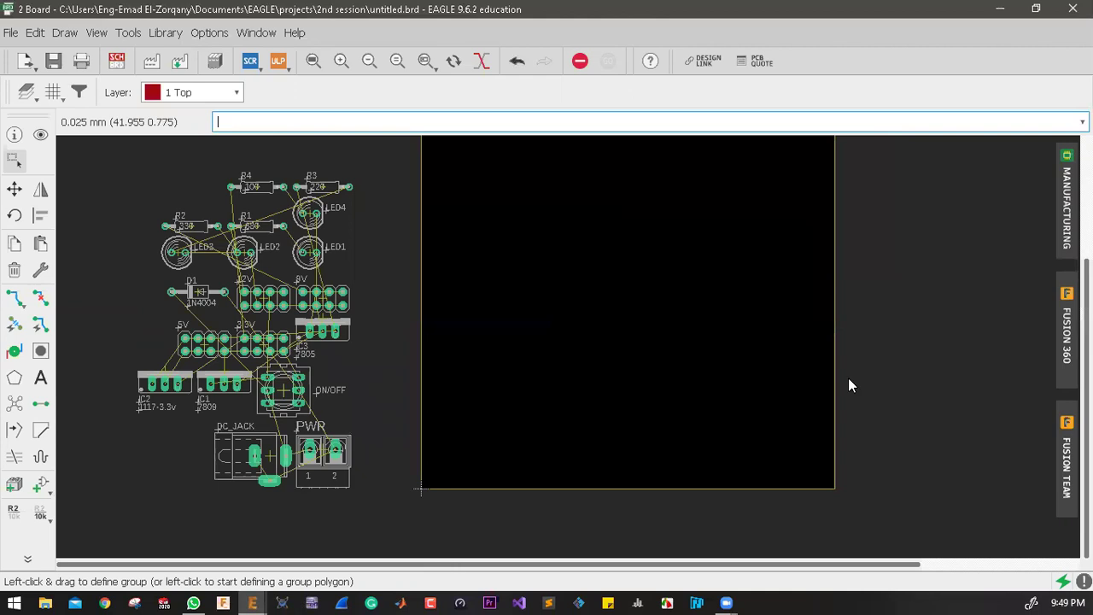
right_click(869, 508)
left_click(879, 519)
double_click(637, 204)
type("60")
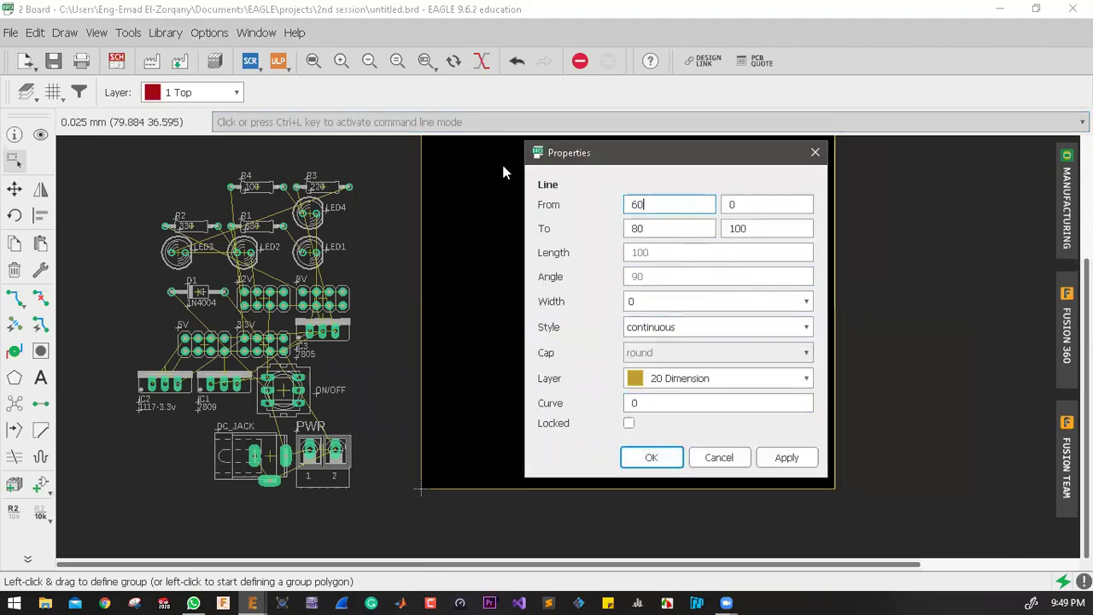
double_click(674, 228)
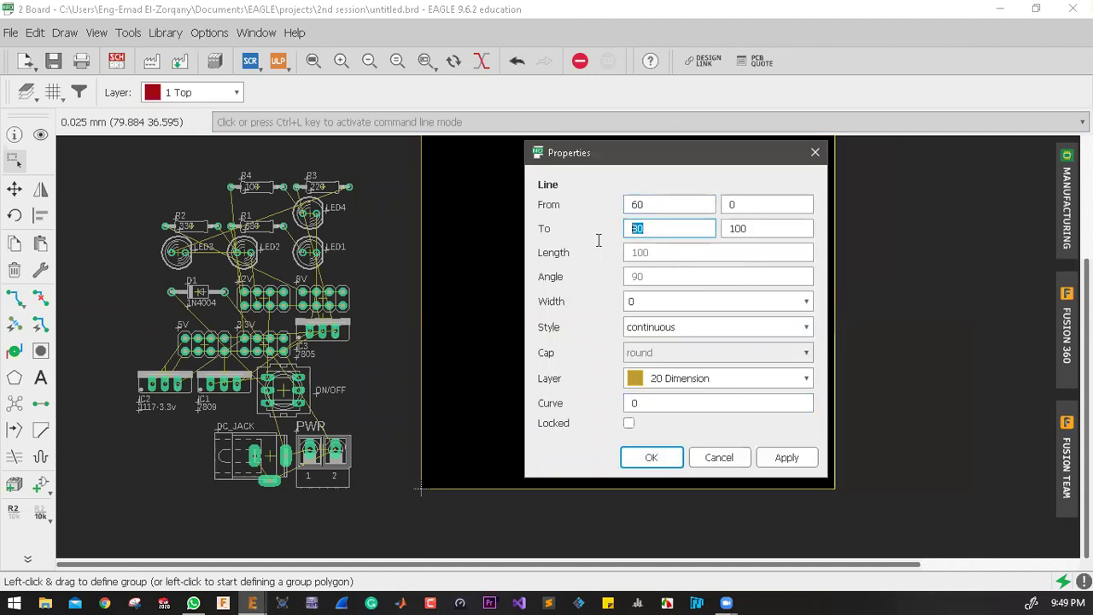
type("60")
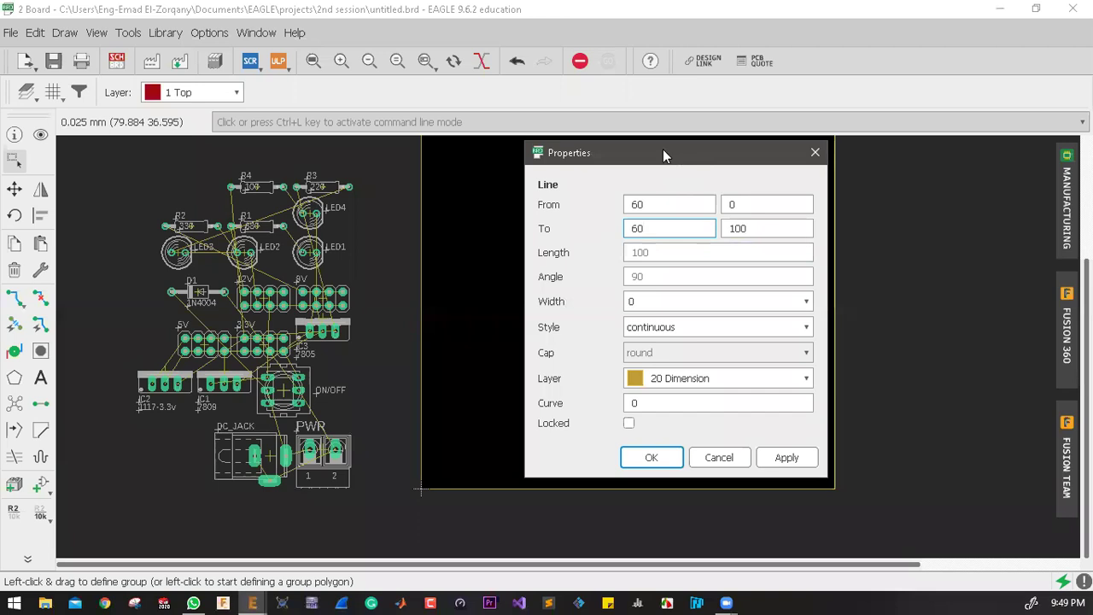
left_click_drag(663, 155, 216, 71)
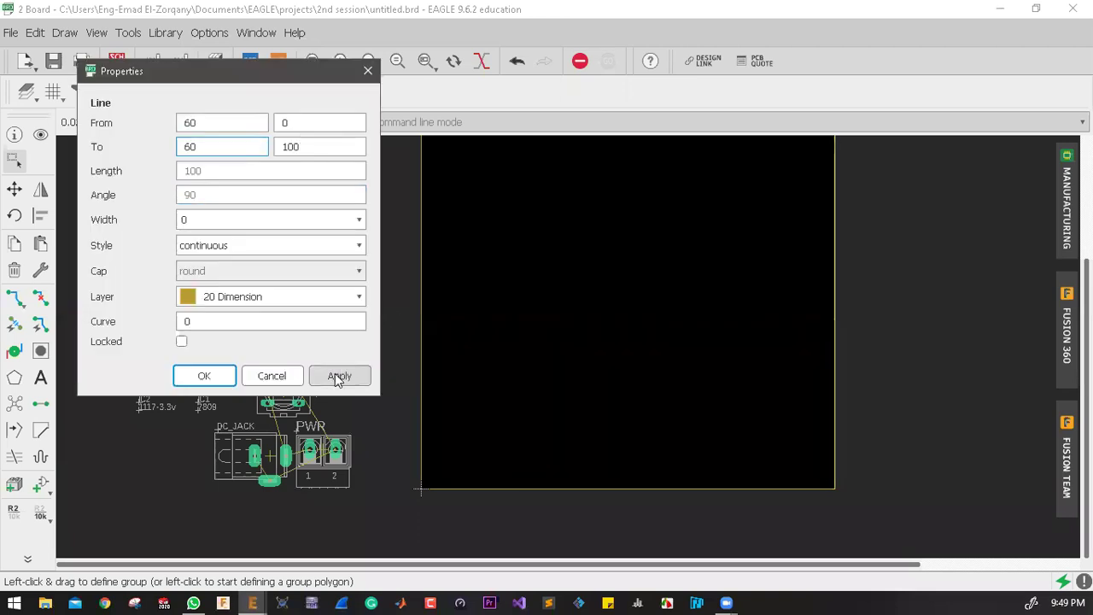
left_click(338, 376)
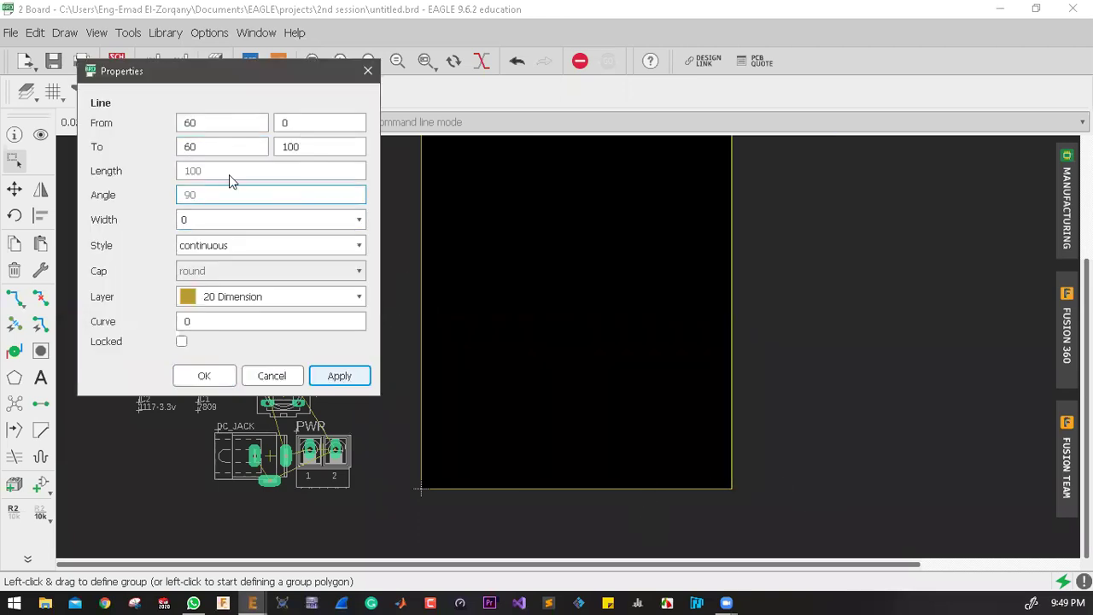
Step: Set the right edge's From and To X coordinates to 50, apply the change and close its properties
double_click(212, 122)
type("50")
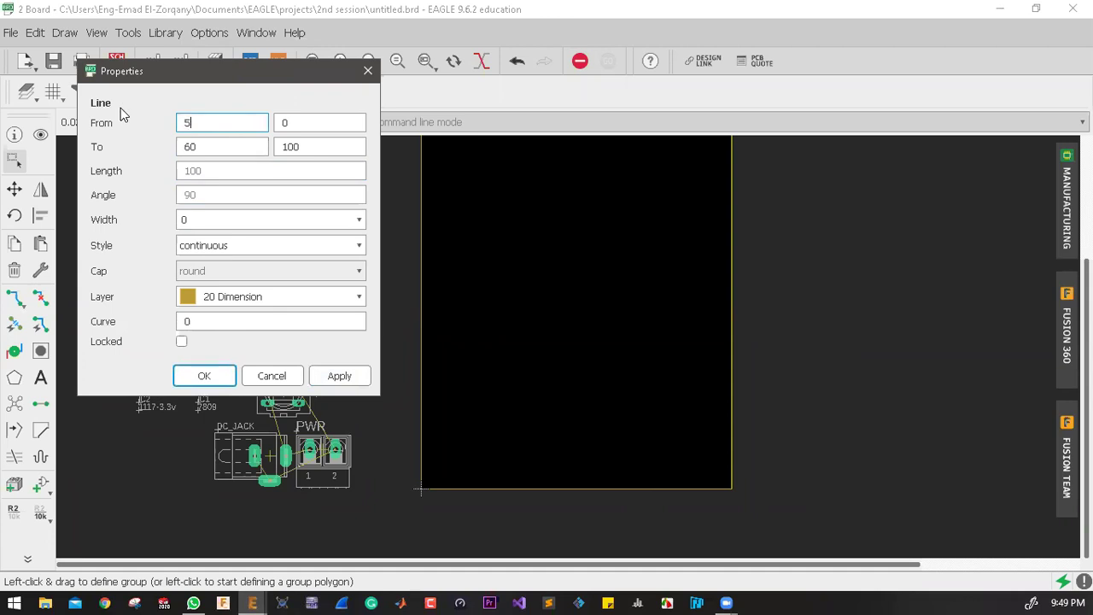
left_click(185, 147)
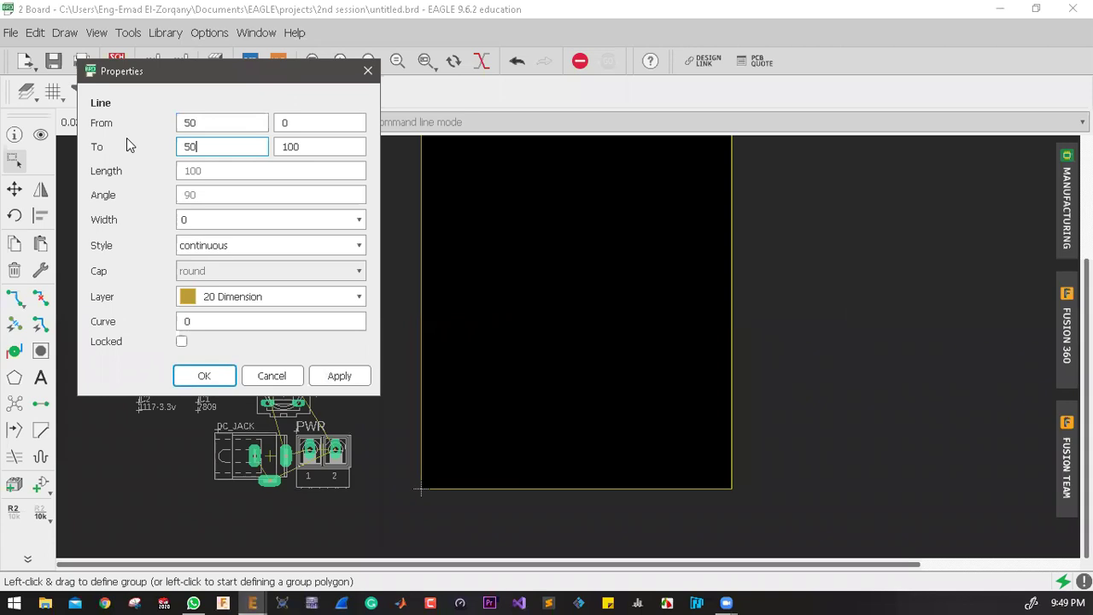
left_click(339, 376)
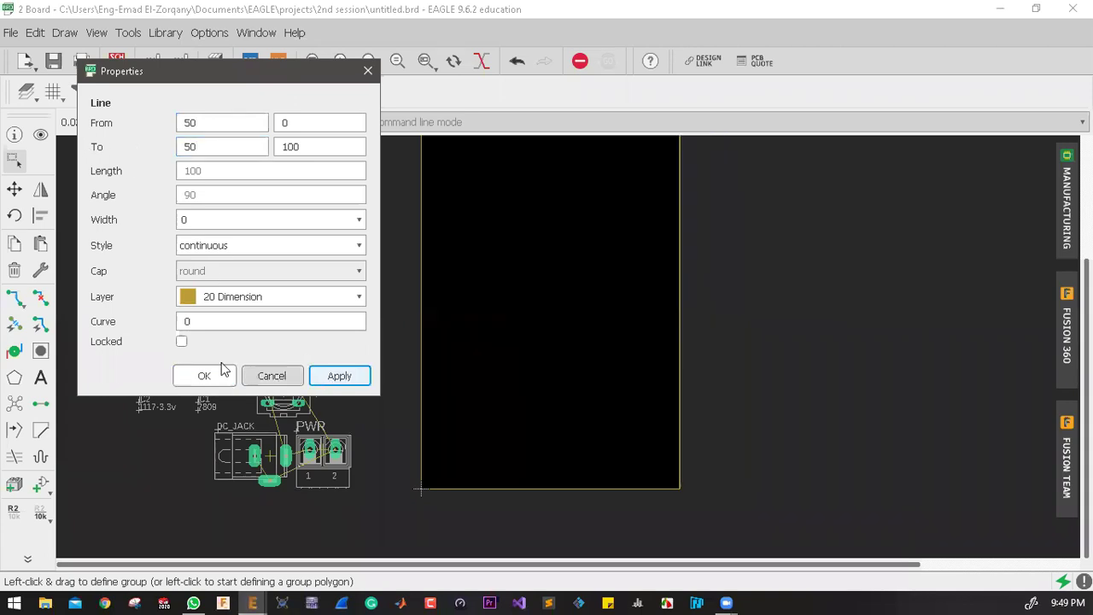
left_click(204, 376)
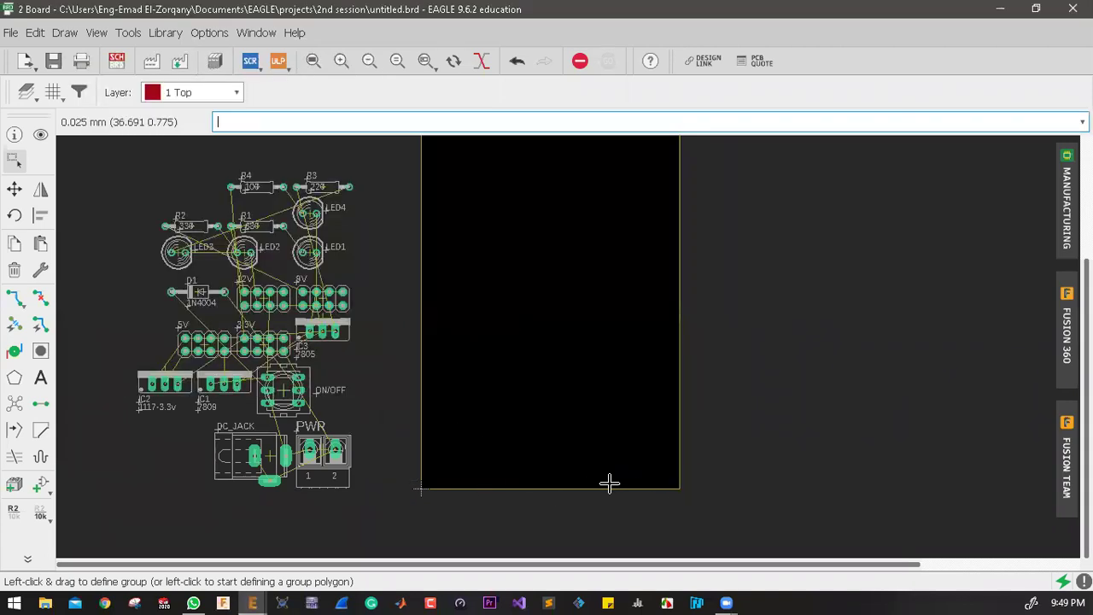
Step: Set the From and To Y coordinates of the board outline's top edge to 60 in its line properties
scroll(610, 483, "down", 2)
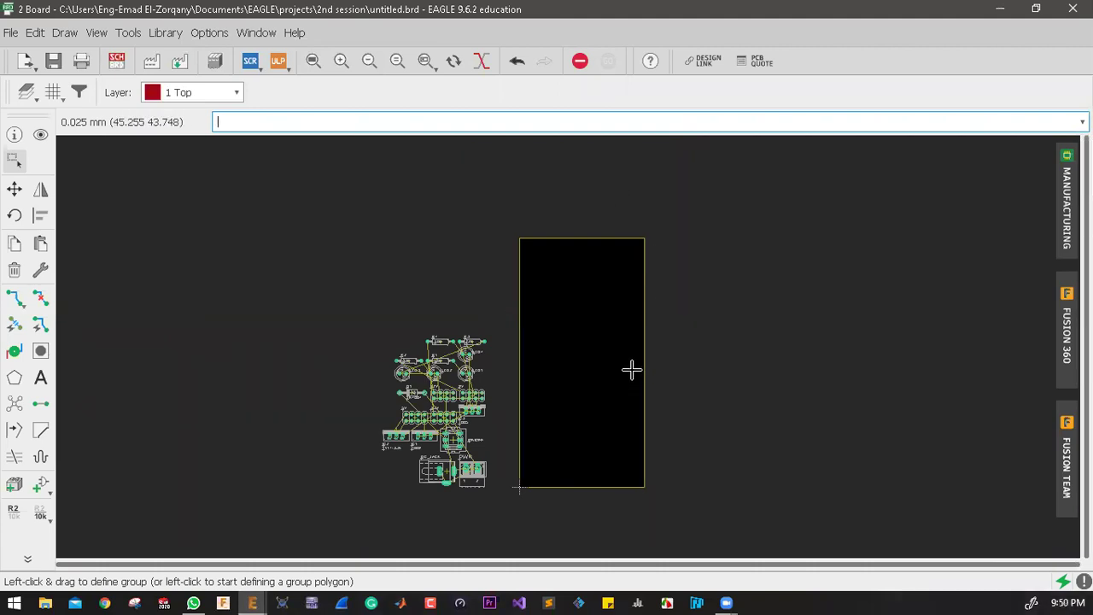
right_click(584, 244)
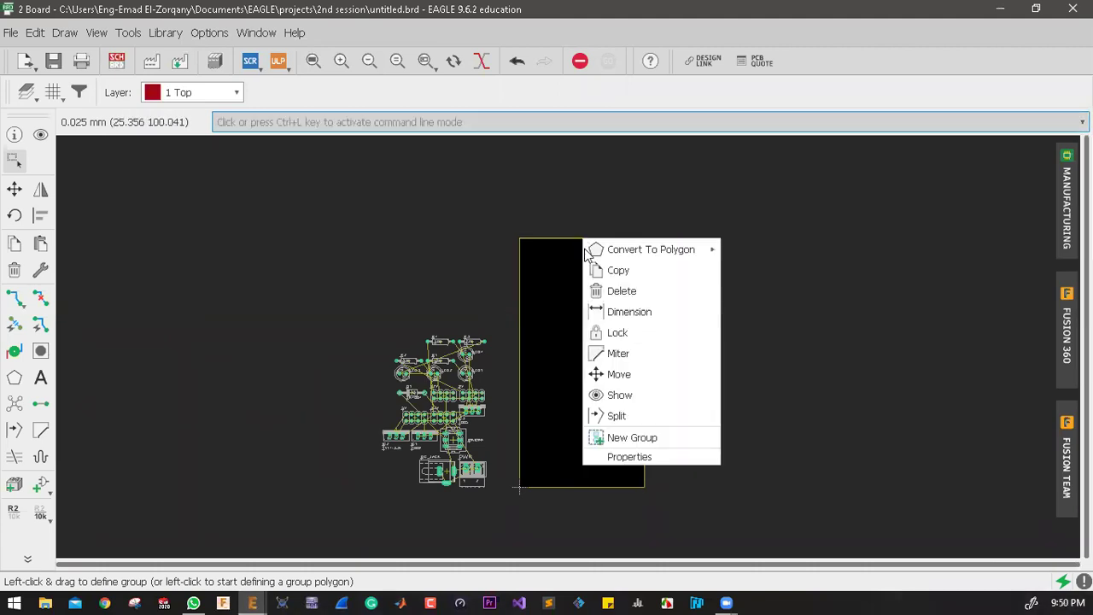
left_click(633, 458)
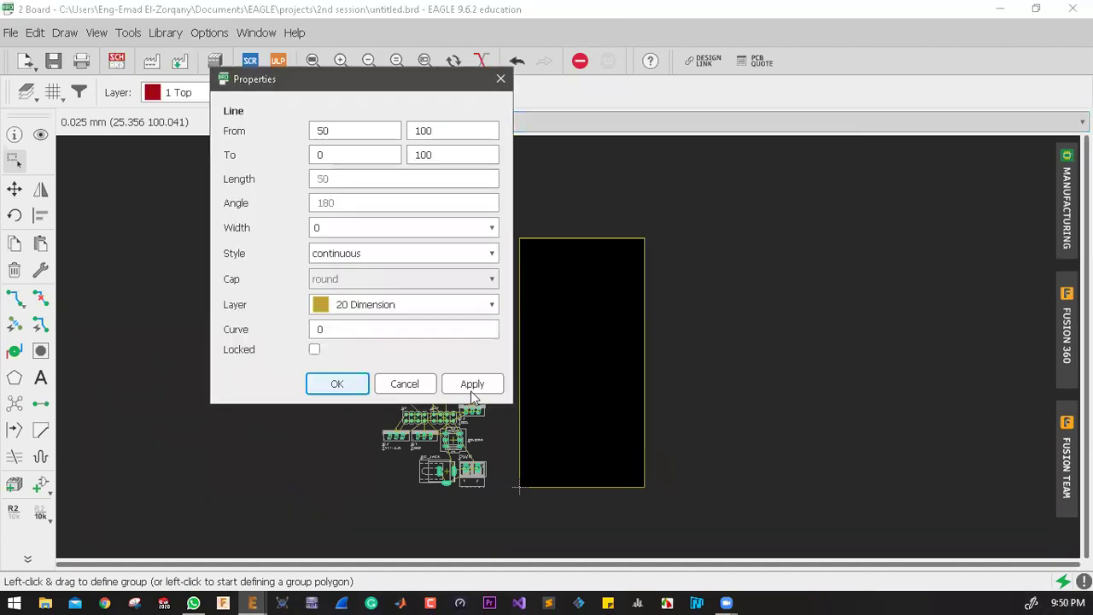
double_click(456, 130)
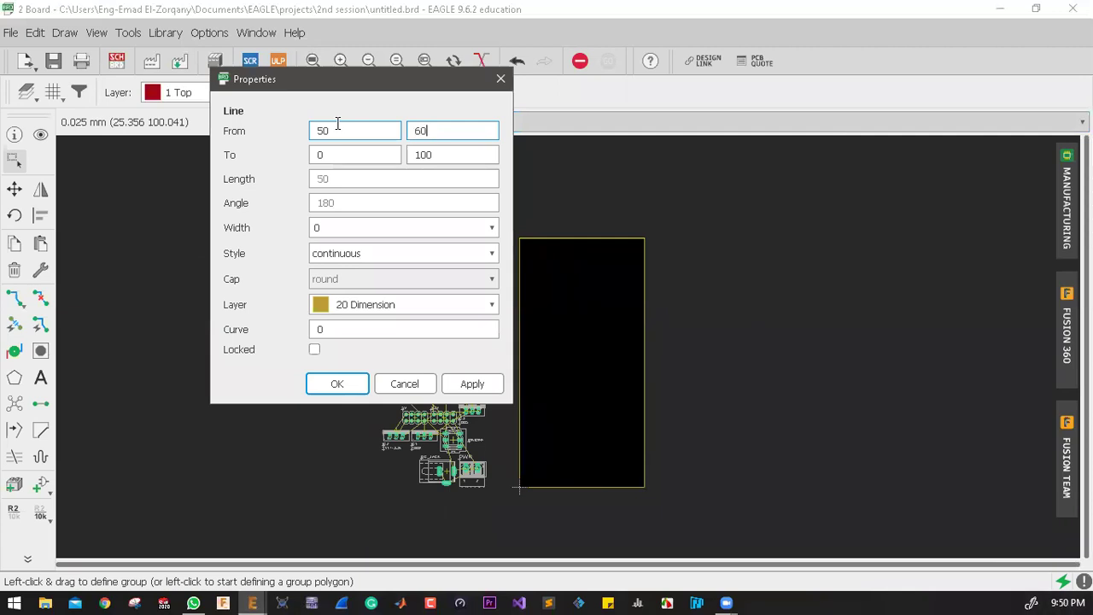
left_click(459, 154)
double_click(459, 153)
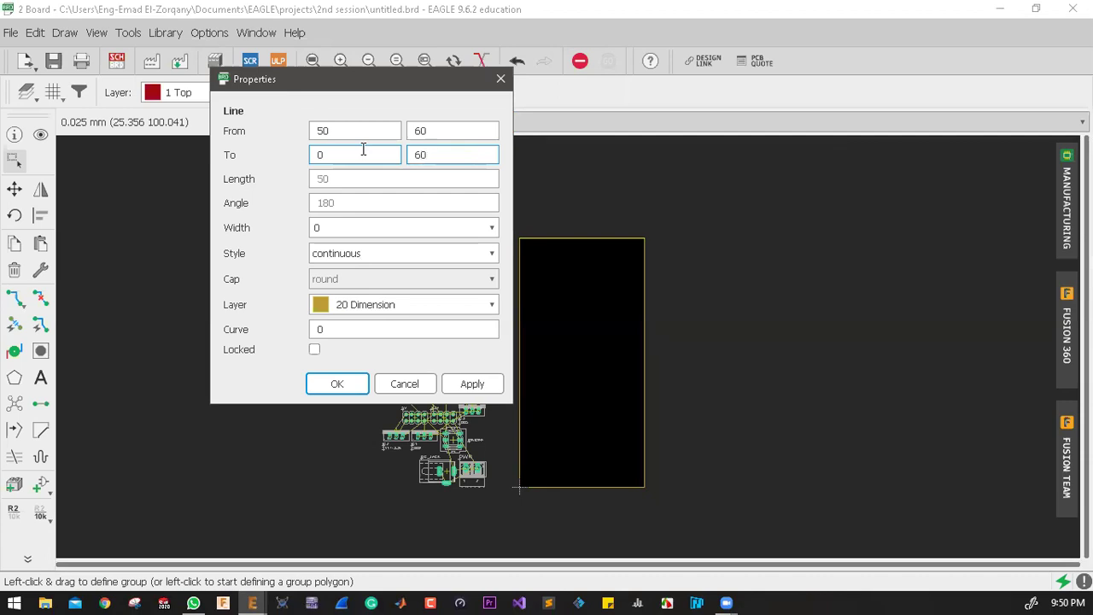
left_click(471, 384)
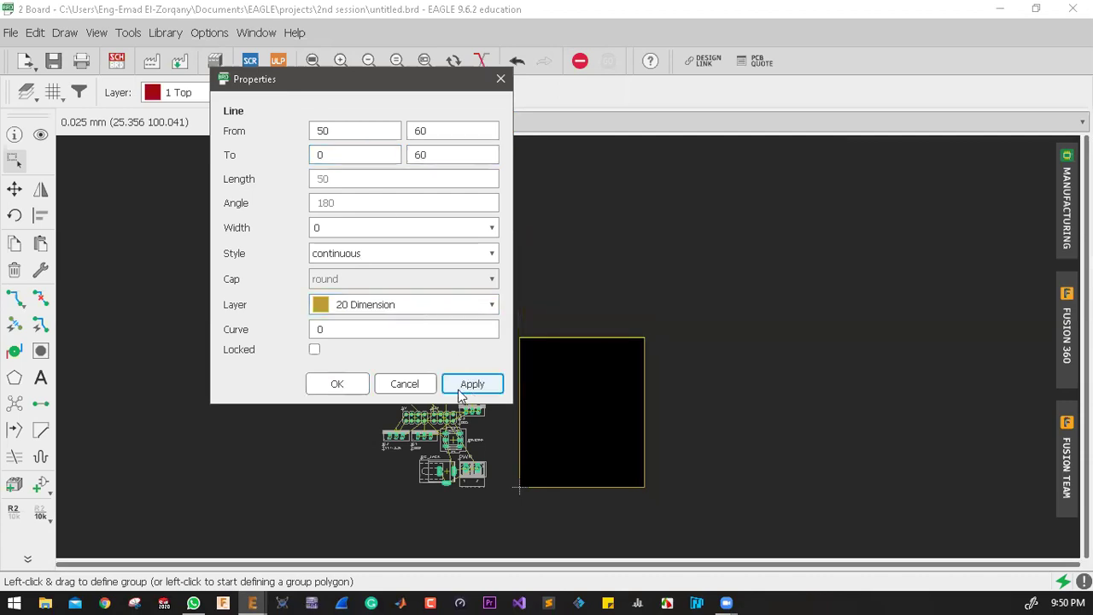
left_click(338, 384)
scroll(627, 373, "up", 3)
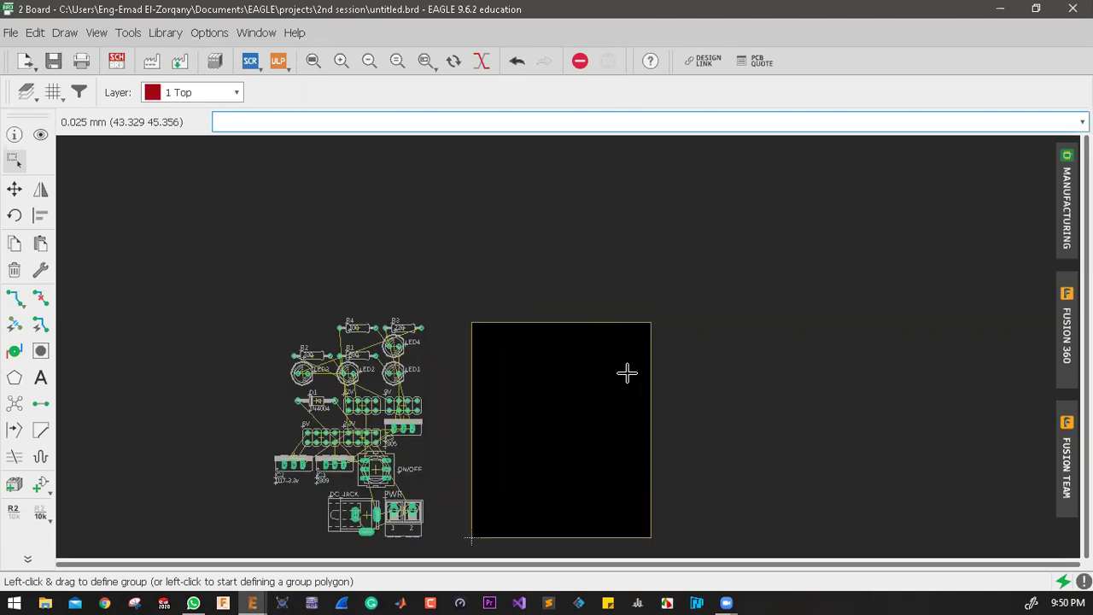
scroll(598, 367, "down", 3)
scroll(636, 311, "up", 2)
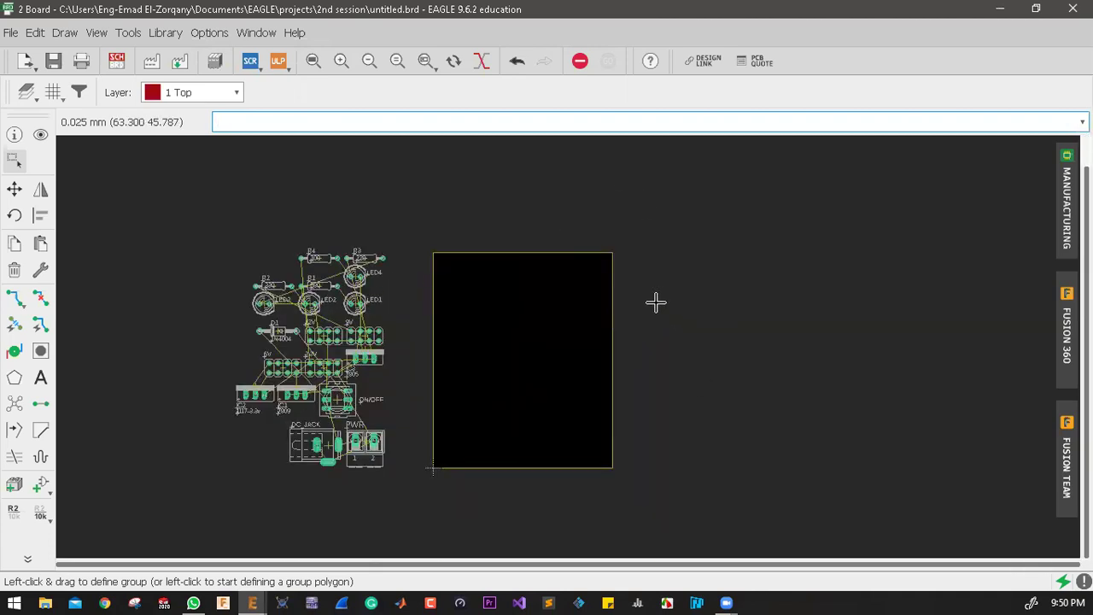
Step: Examine the unplaced components beside the board outline, including the DC jack, power terminal and ON/OFF switch
scroll(656, 301, "up", 1)
scroll(525, 367, "up", 1)
scroll(341, 453, "down", 1)
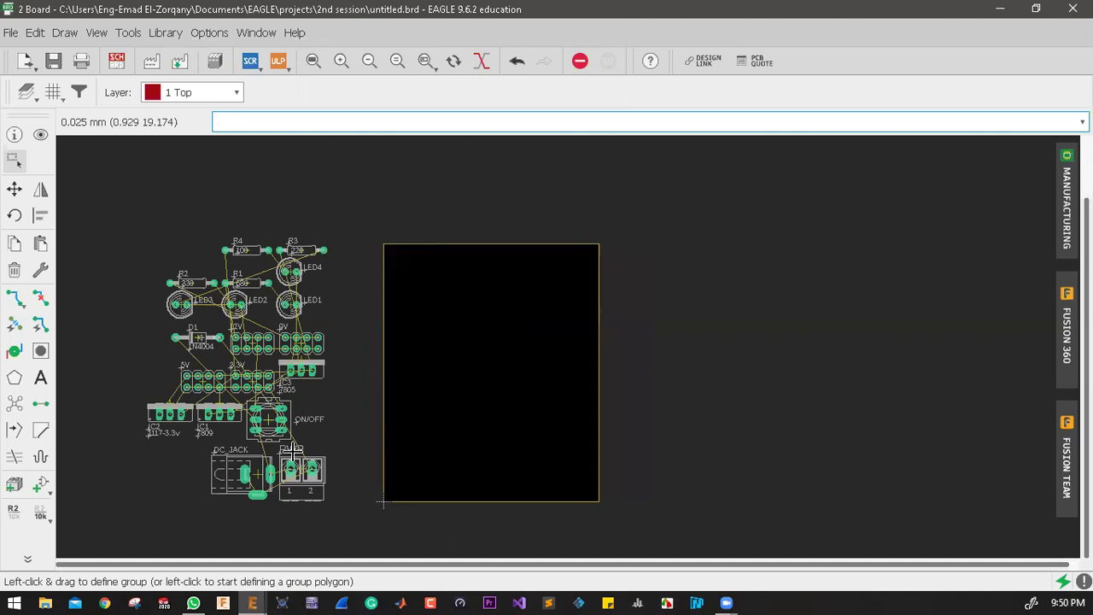
scroll(293, 503, "up", 1)
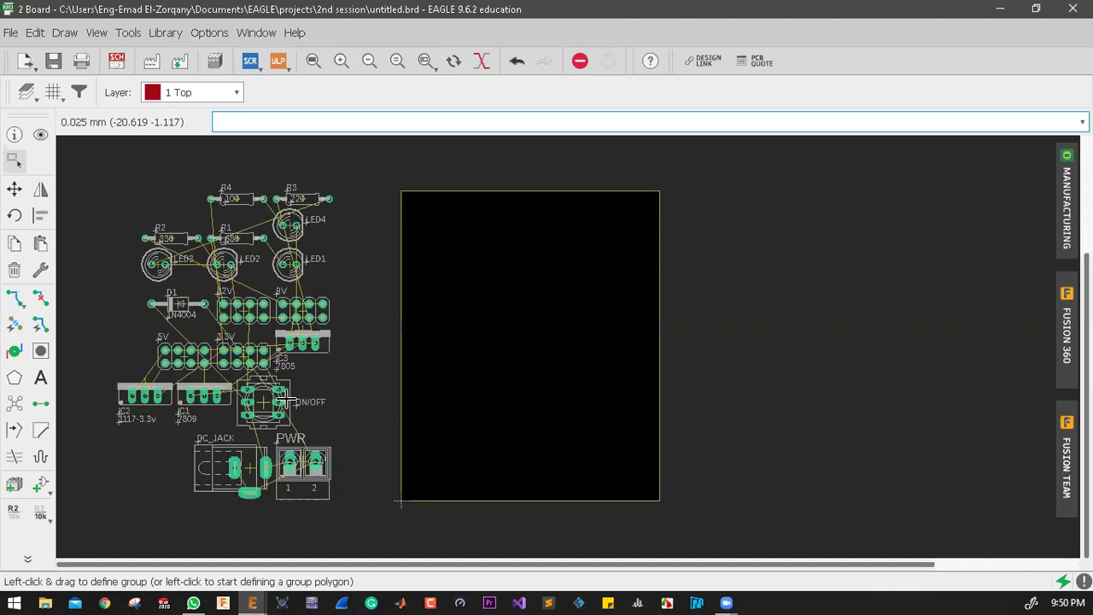
scroll(286, 453, "up", 1)
scroll(275, 439, "up", 3)
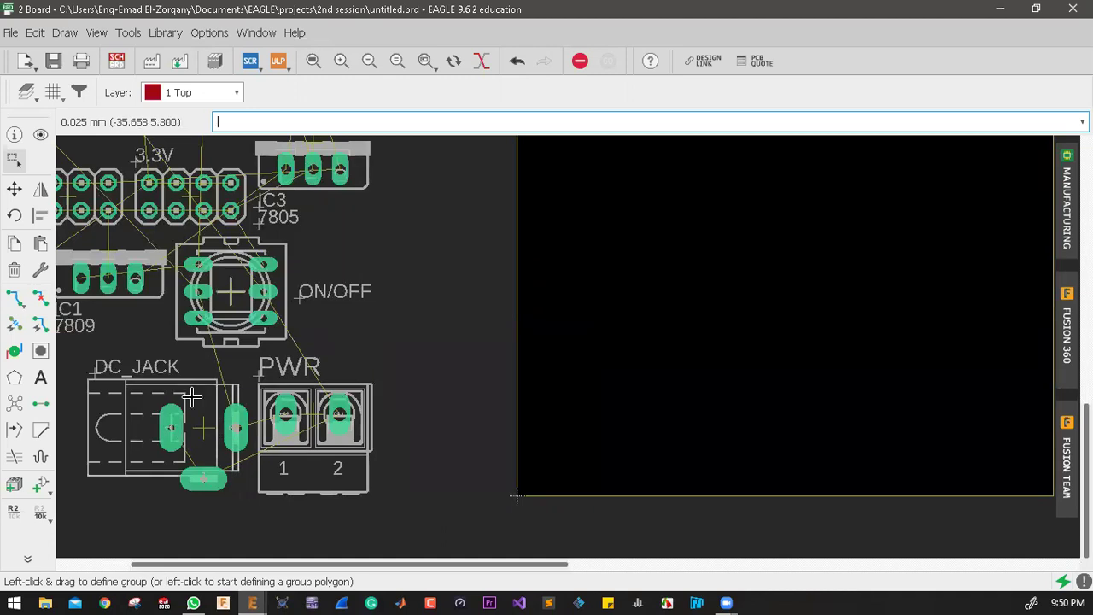
scroll(261, 376, "down", 2)
scroll(220, 358, "down", 3)
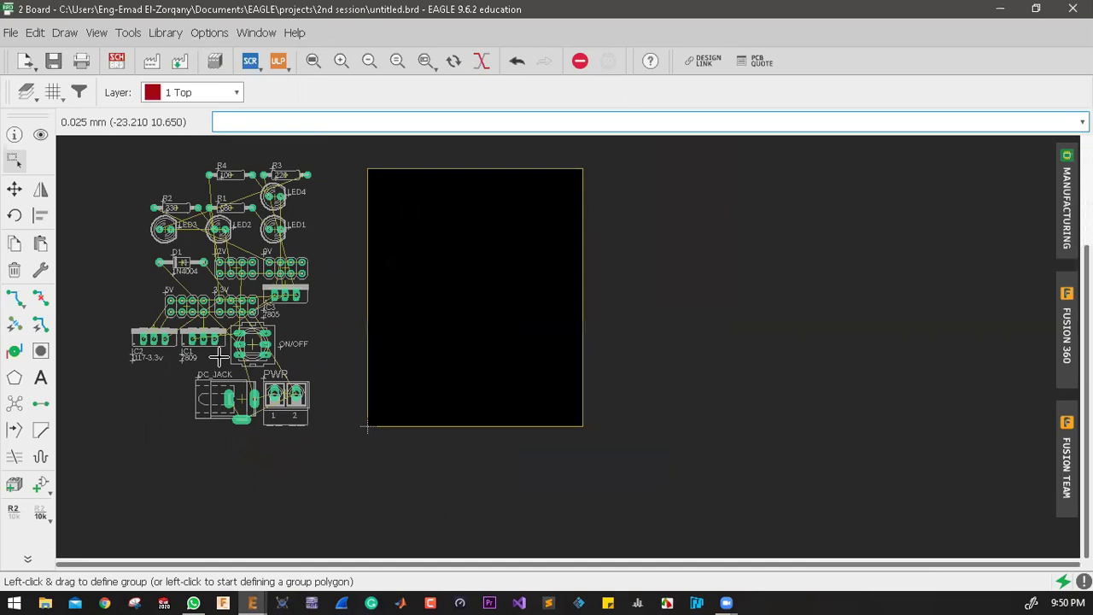
scroll(220, 352, "up", 1)
scroll(221, 351, "up", 2)
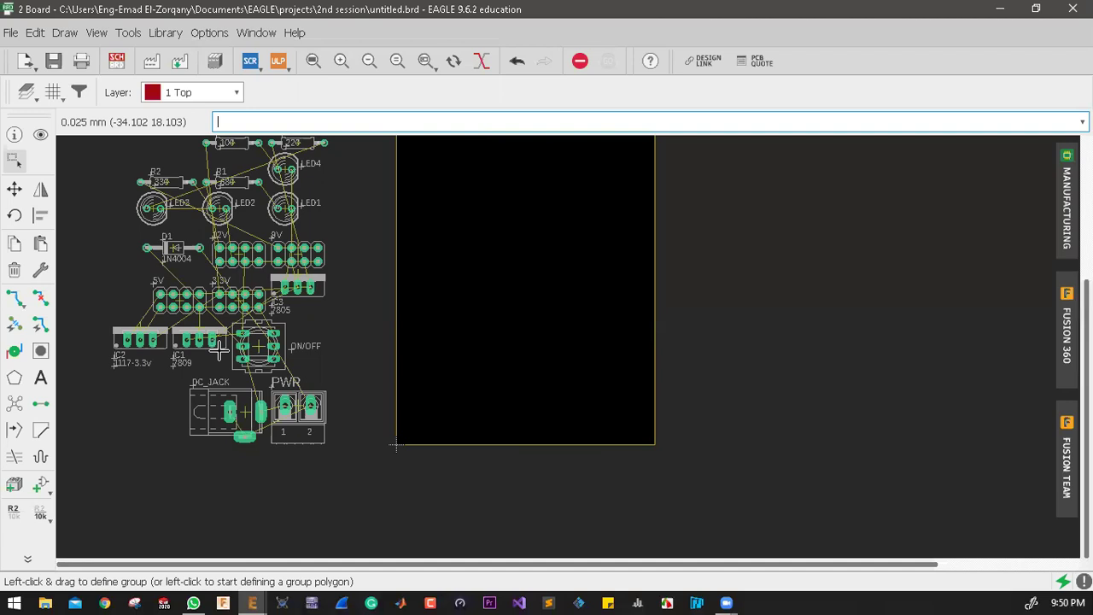
Step: Move the PWR terminal block from the unplaced parts into the middle of the board
left_click(293, 407)
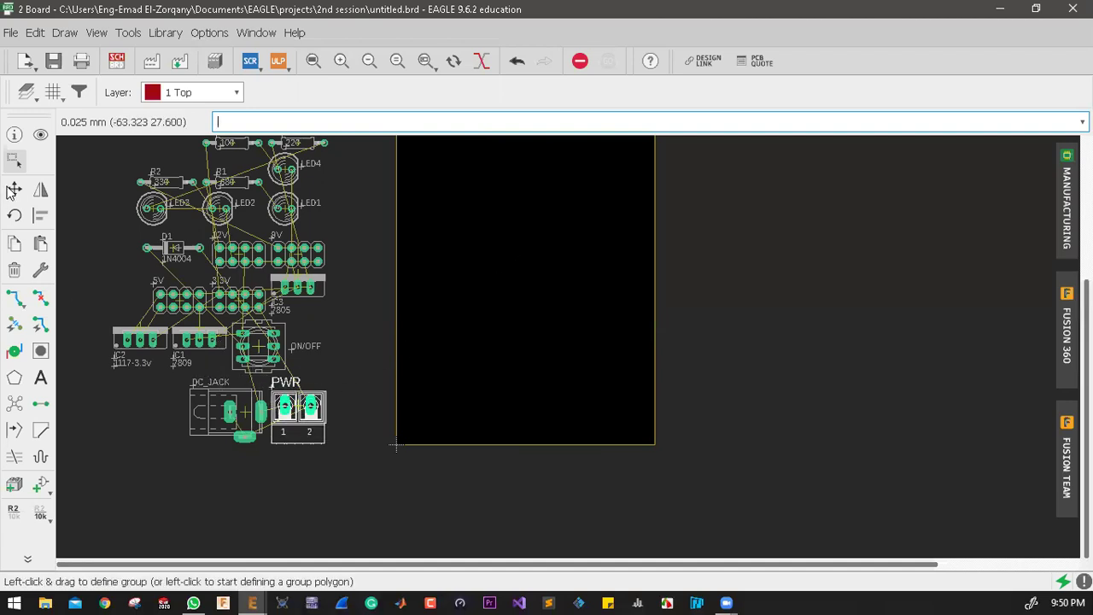
left_click(15, 189)
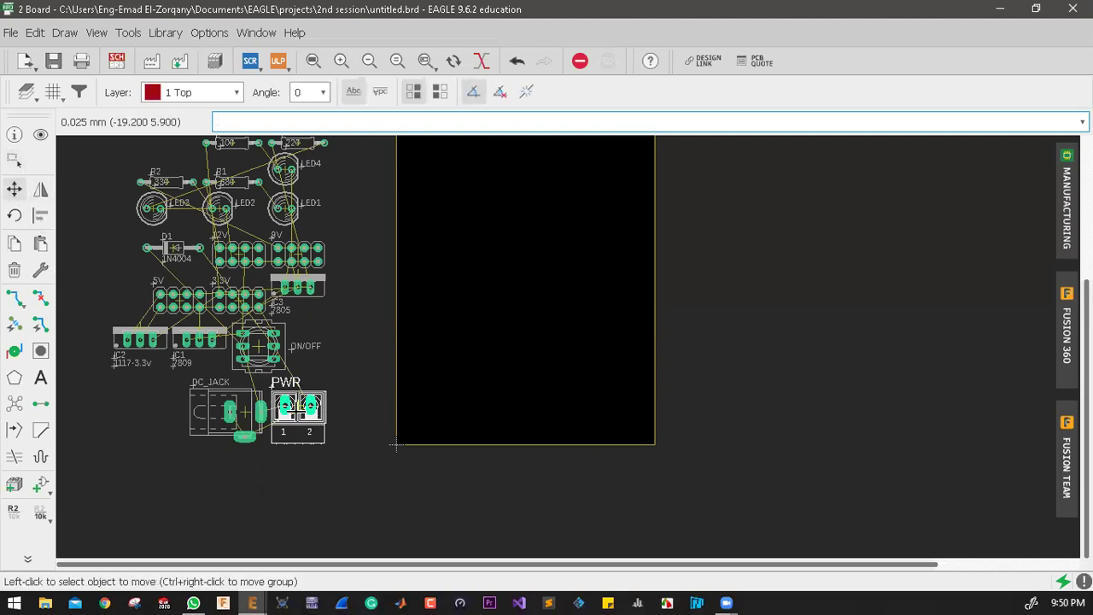
left_click(293, 412)
left_click(520, 252)
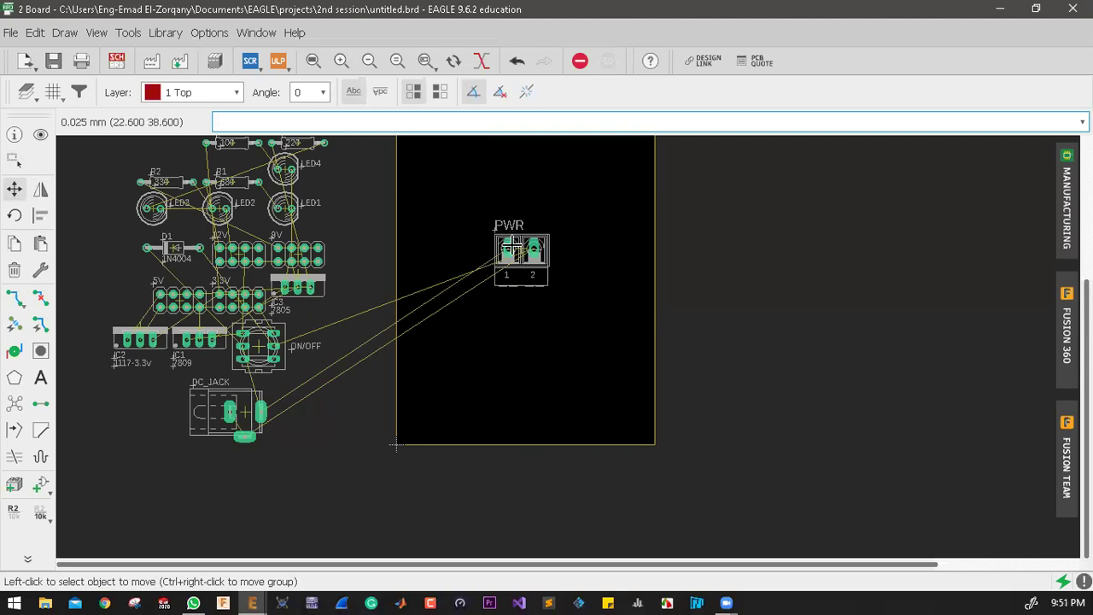
Step: Move DC_JACK onto the board, rotating it so its opening faces the board's bottom edge
left_click(319, 400)
left_click(530, 315)
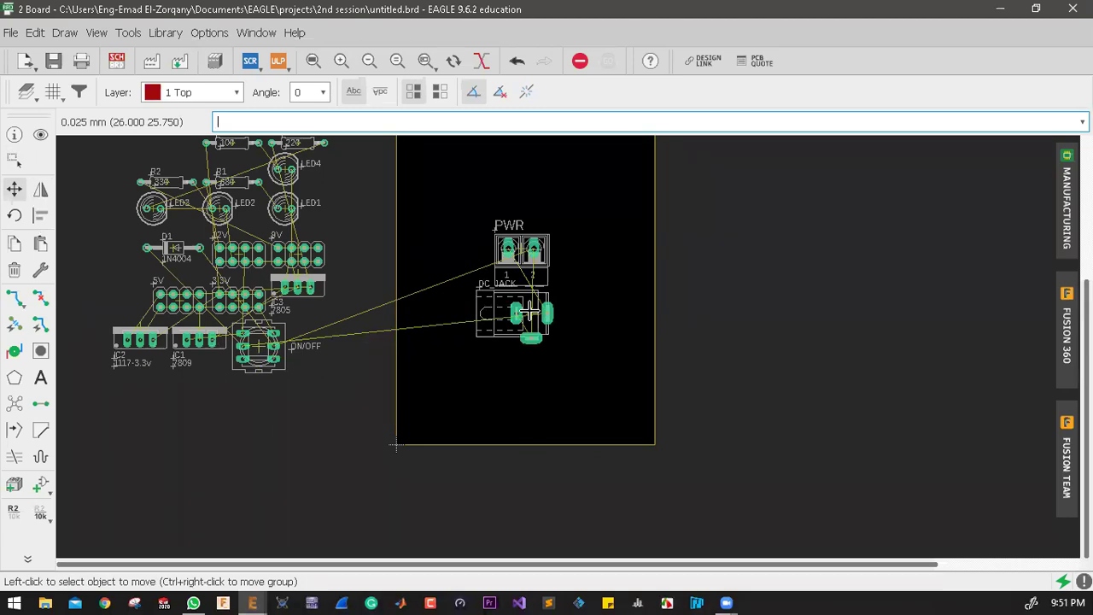
left_click(531, 314)
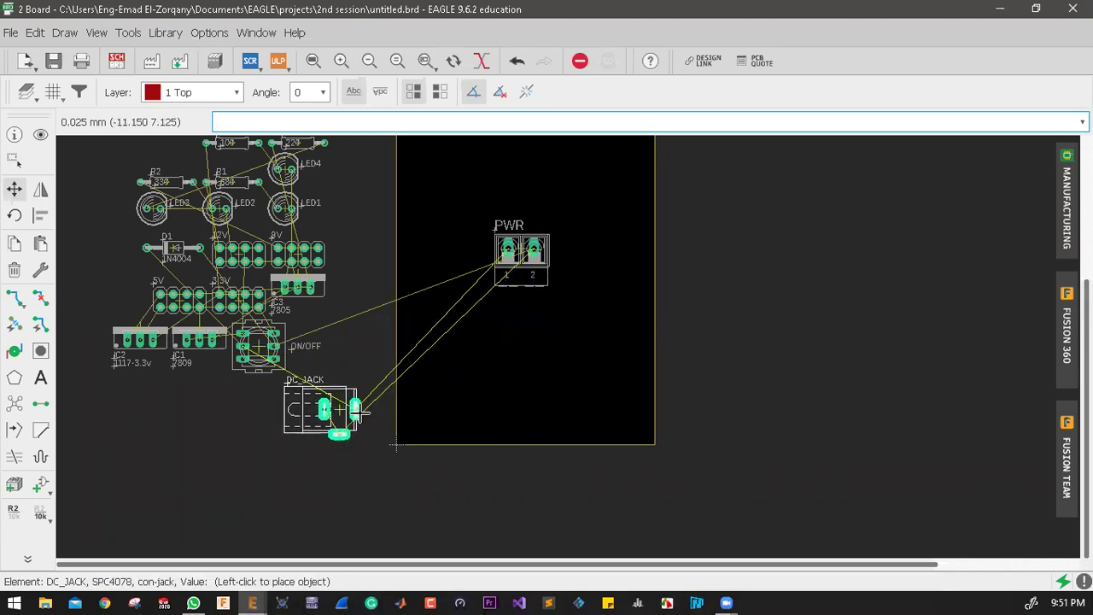
right_click(311, 416)
right_click(299, 406)
right_click(444, 385)
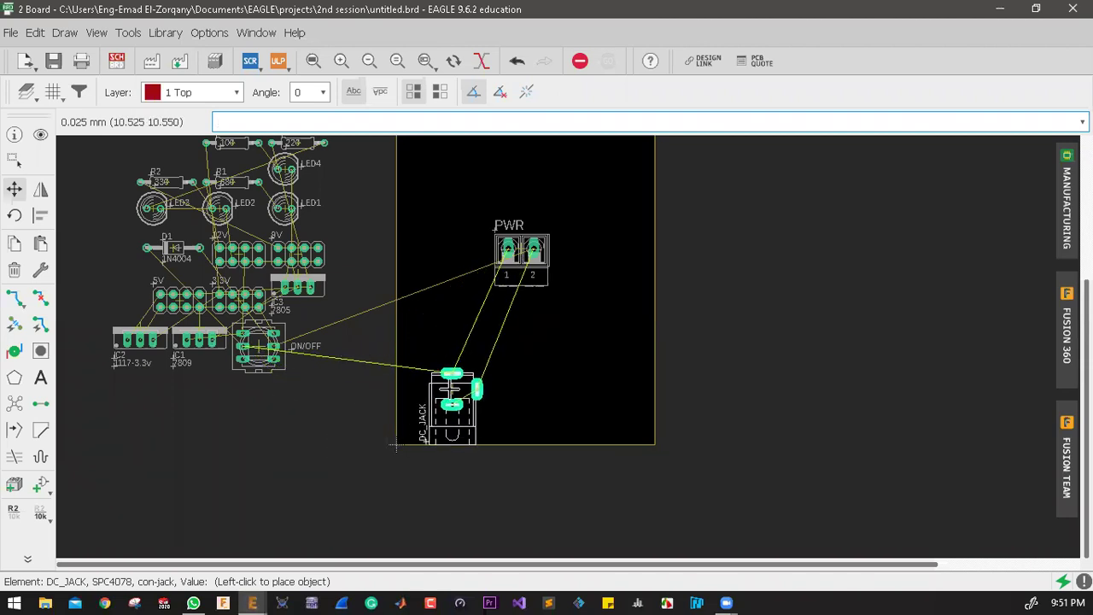
left_click(452, 389)
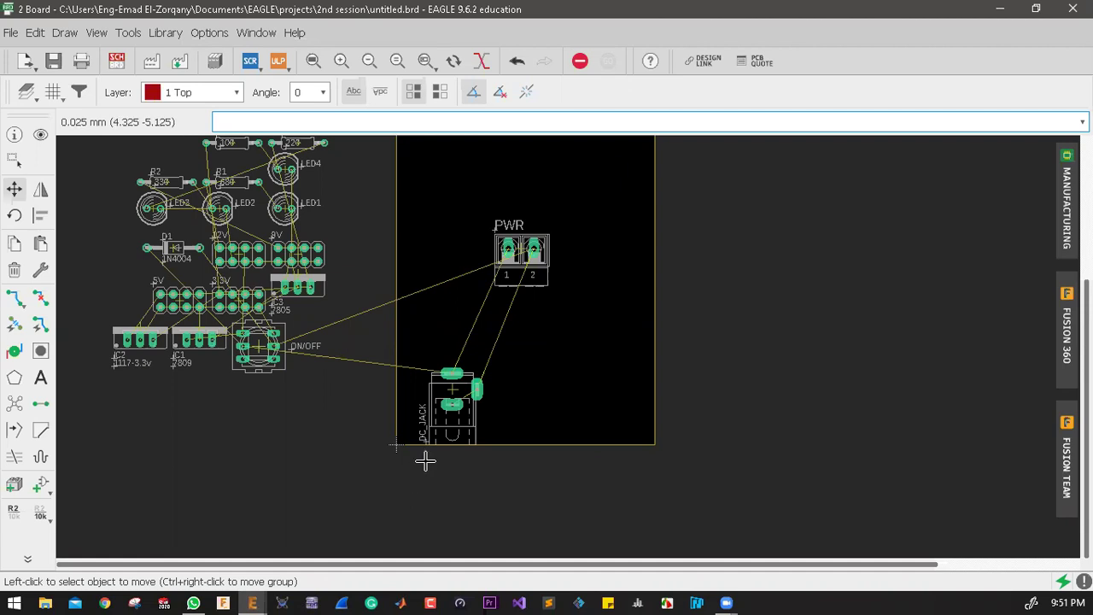
Step: Shift DC_JACK into the board's lower-left corner, flush with the bottom edge of the outline
left_click(450, 400)
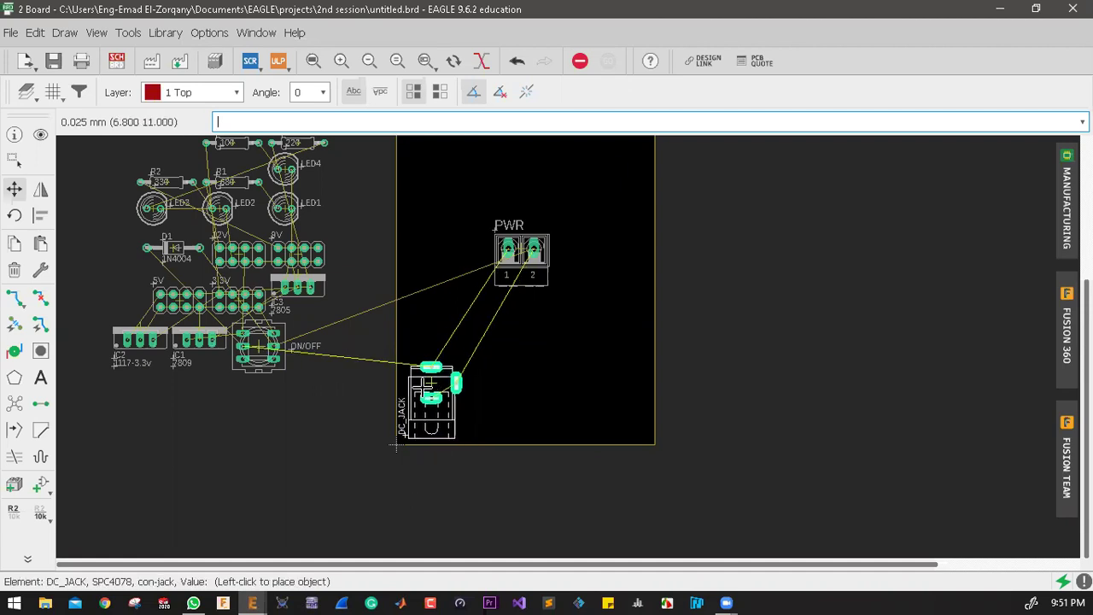
scroll(418, 395, "up", 5)
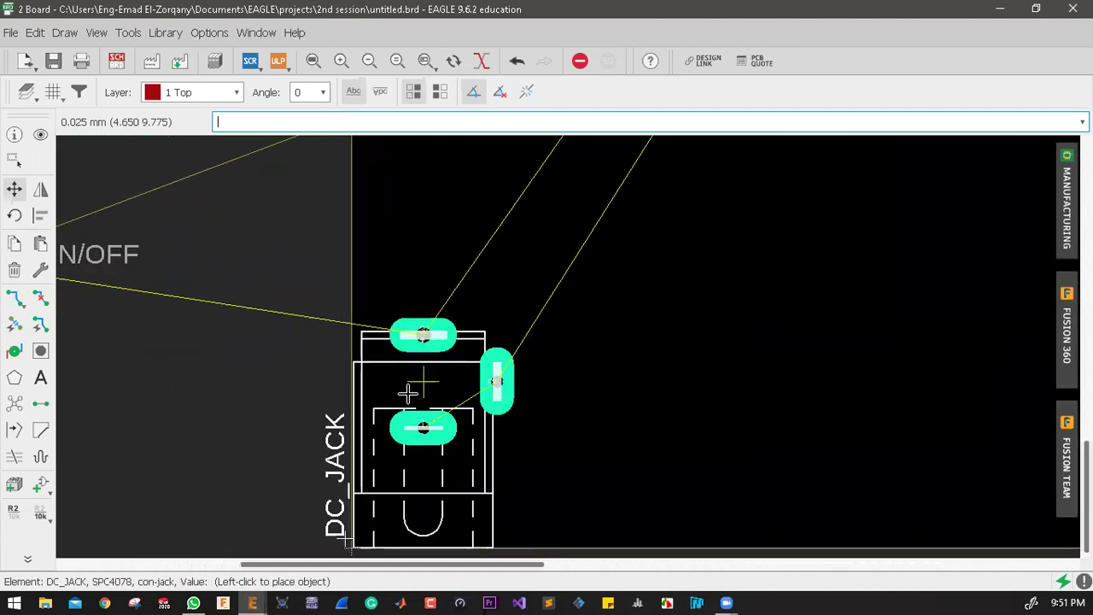
scroll(415, 395, "down", 1)
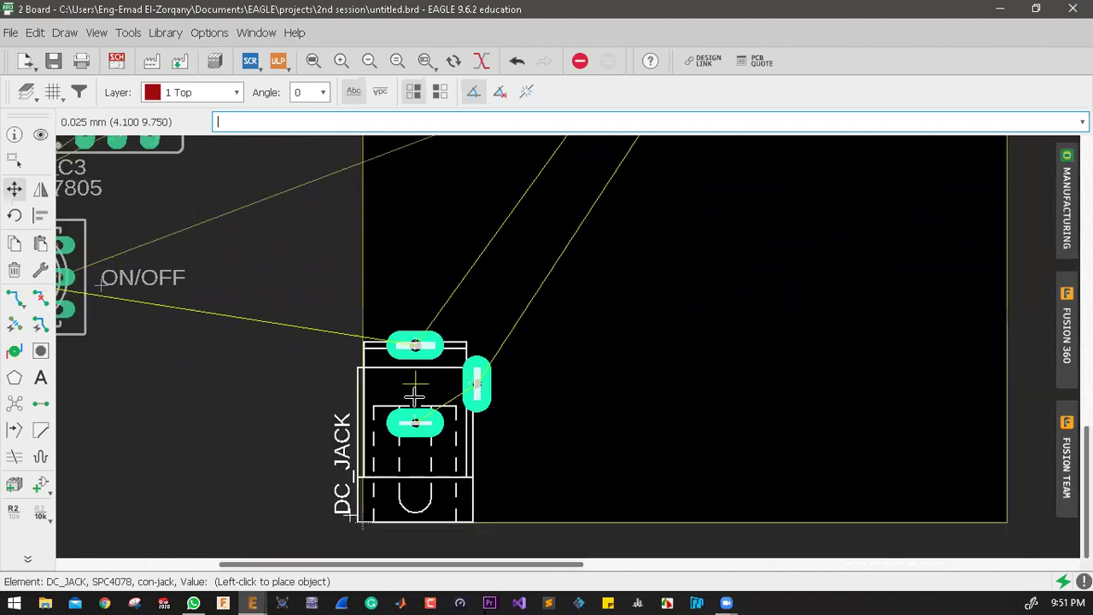
left_click(415, 386)
Step: Move the PWR terminal block directly beside DC_JACK, level with the jack's upper pads
scroll(327, 522, "down", 4)
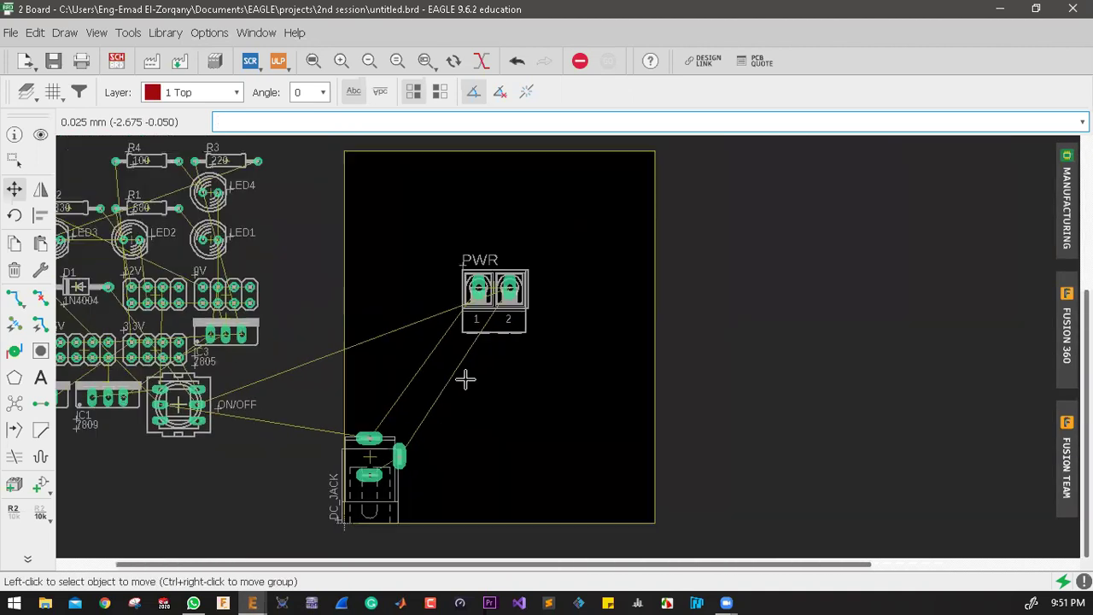
left_click(496, 289)
scroll(469, 384, "down", 3)
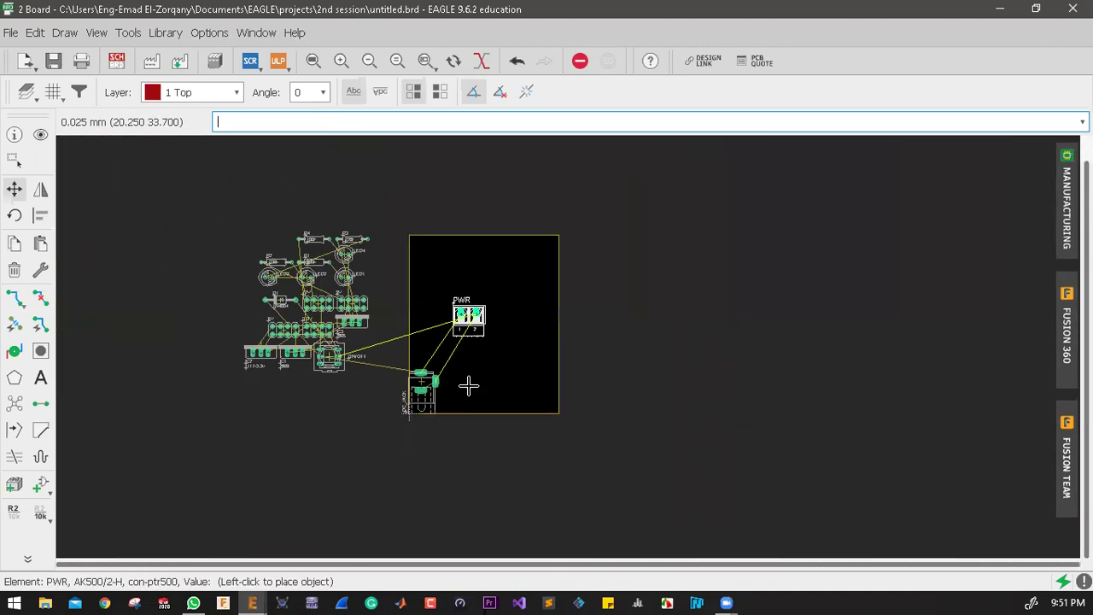
scroll(461, 376, "up", 6)
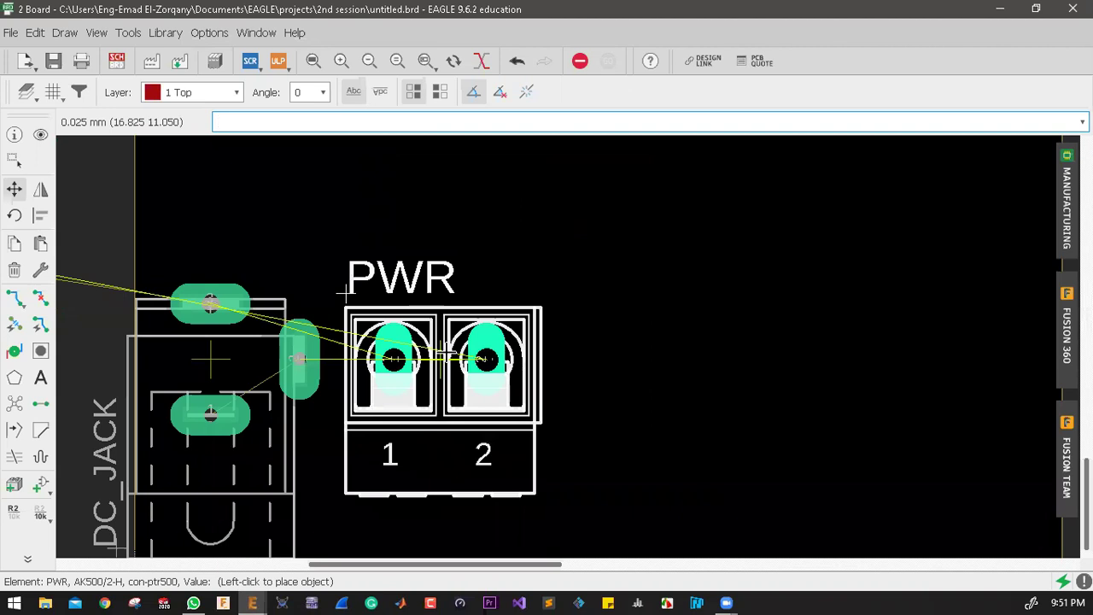
left_click(346, 290)
scroll(610, 348, "down", 4)
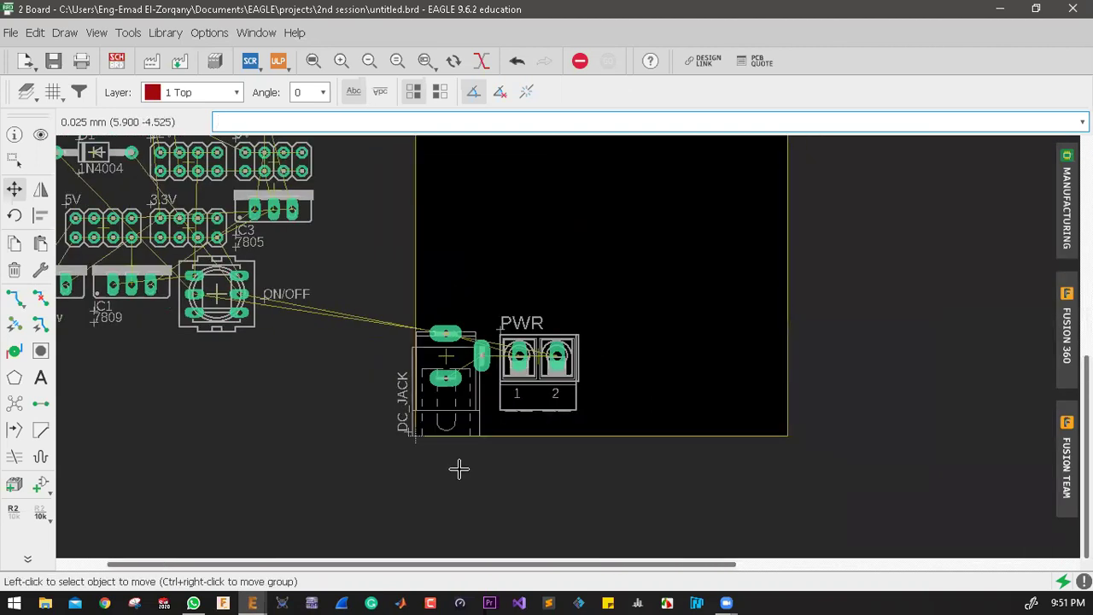
Step: Lower the PWR terminal block until its front sits on the board's bottom edge
scroll(341, 435, "down", 3)
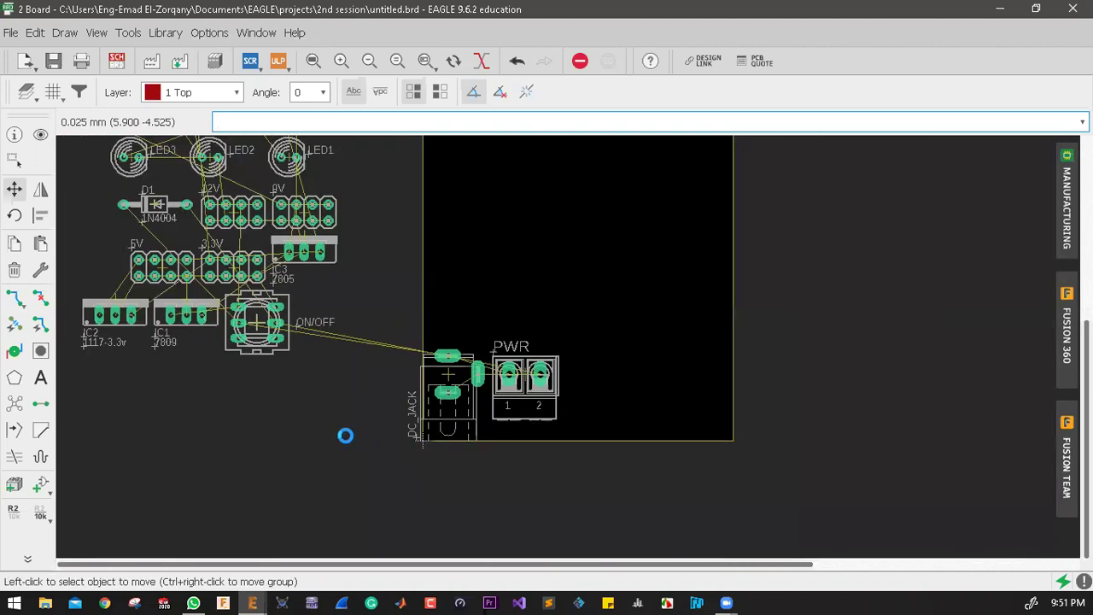
scroll(530, 414, "up", 1)
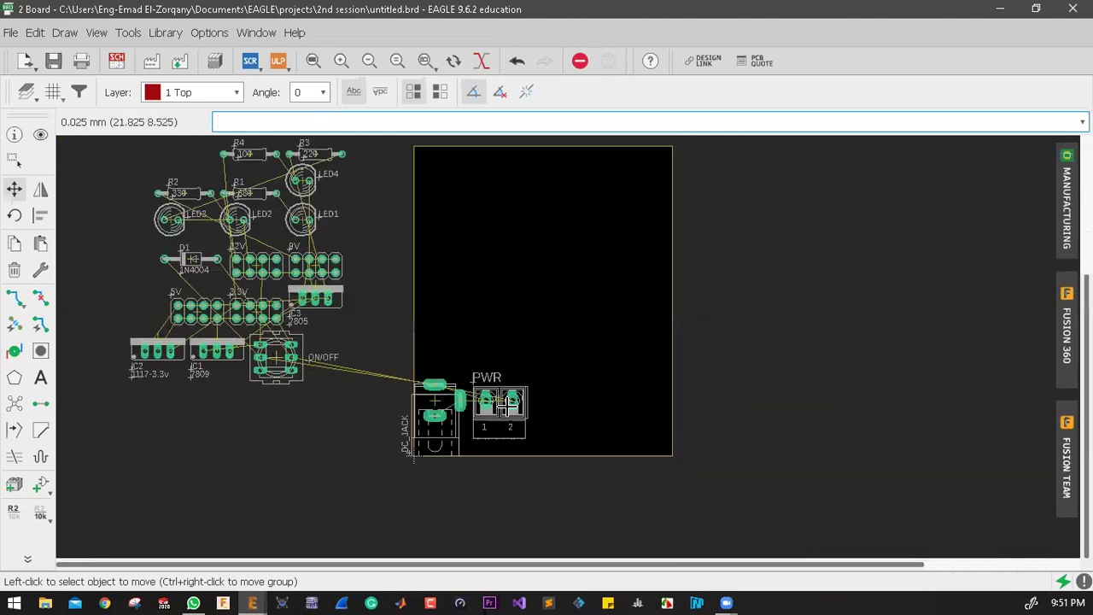
scroll(499, 424, "up", 1)
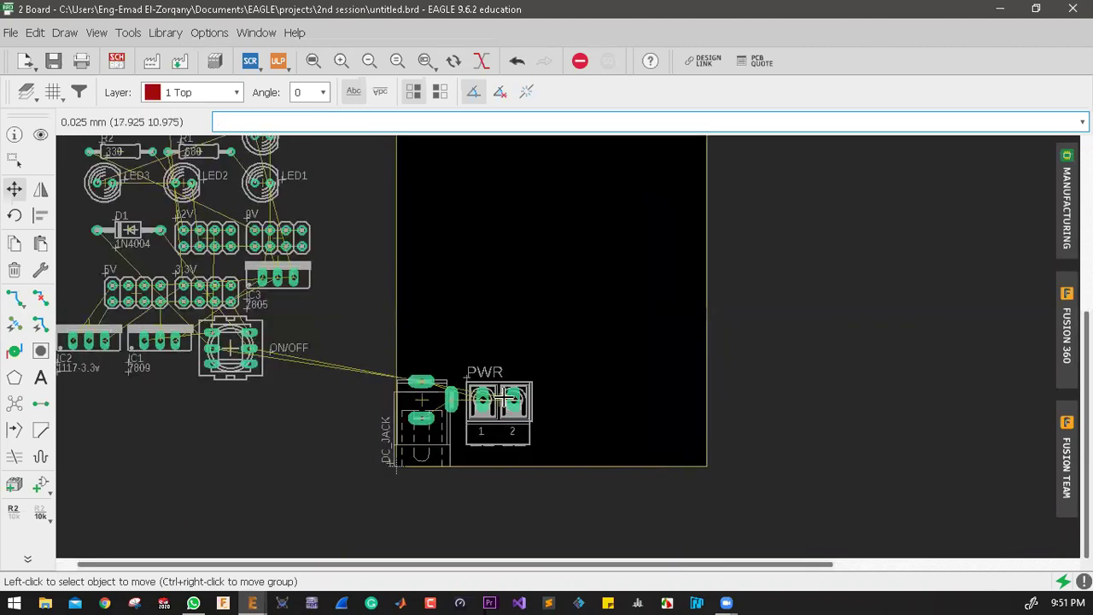
left_click(511, 399)
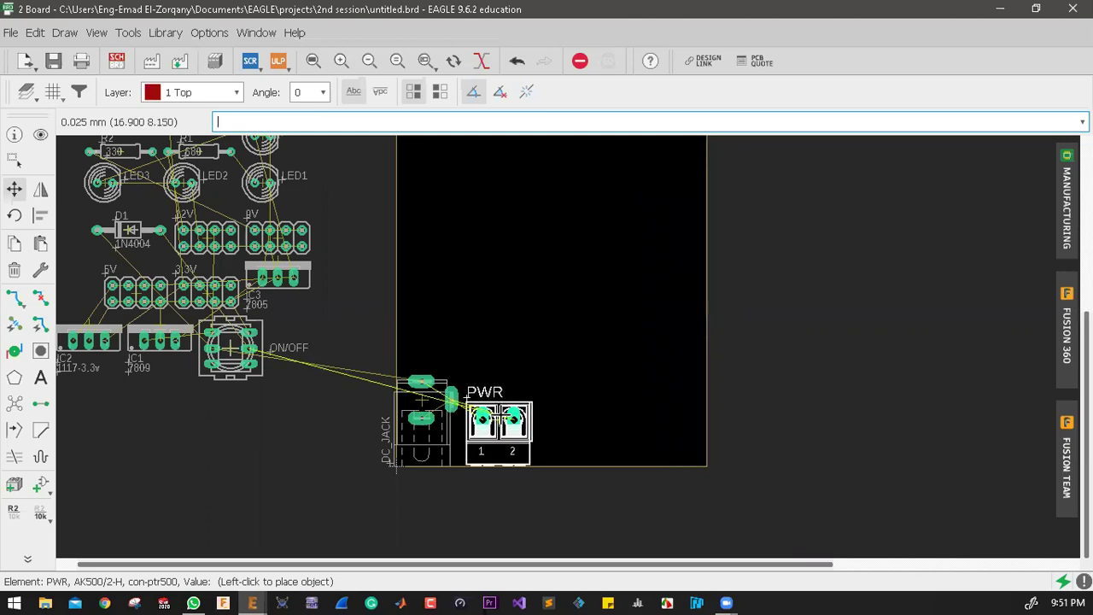
left_click(506, 425)
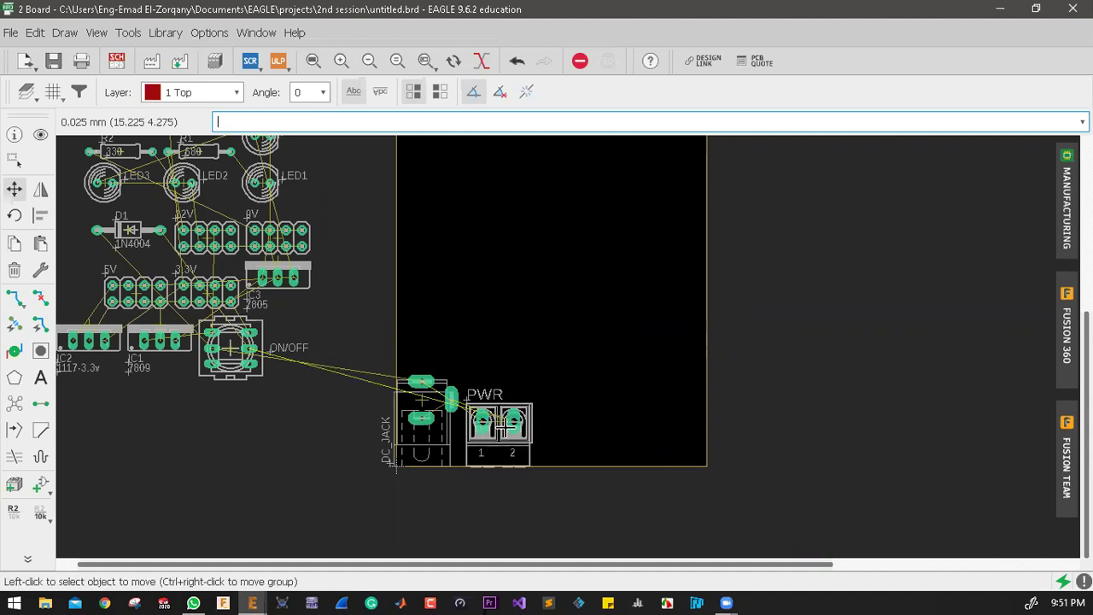
Step: Move diode D1 onto the board and place it horizontally just above the PWR terminal block
scroll(505, 425, "up", 2)
scroll(505, 424, "up", 1)
scroll(504, 427, "down", 4)
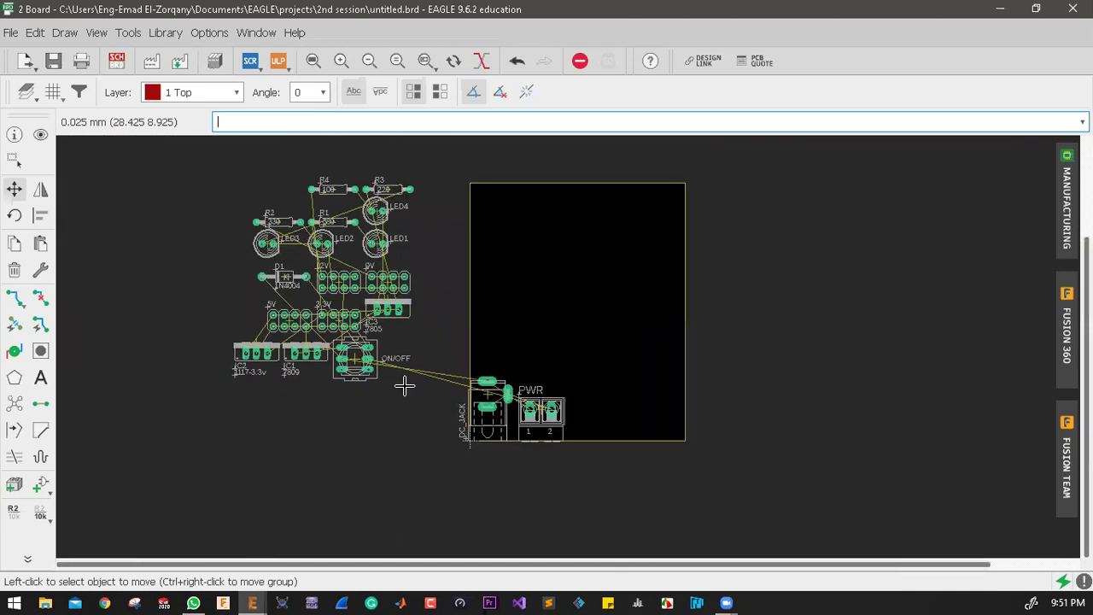
scroll(327, 357, "up", 2)
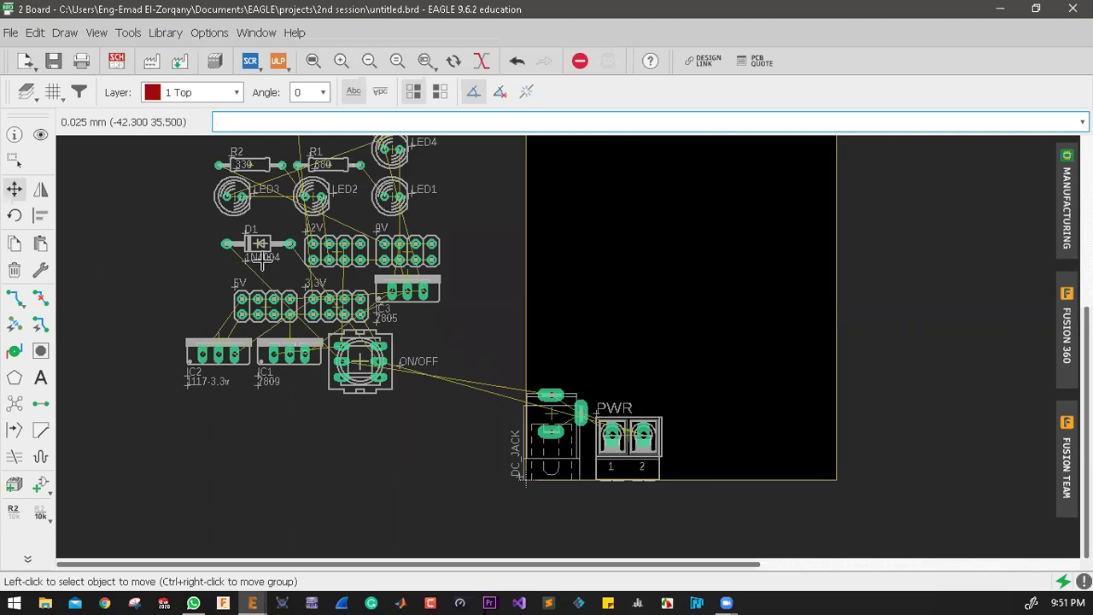
left_click(258, 244)
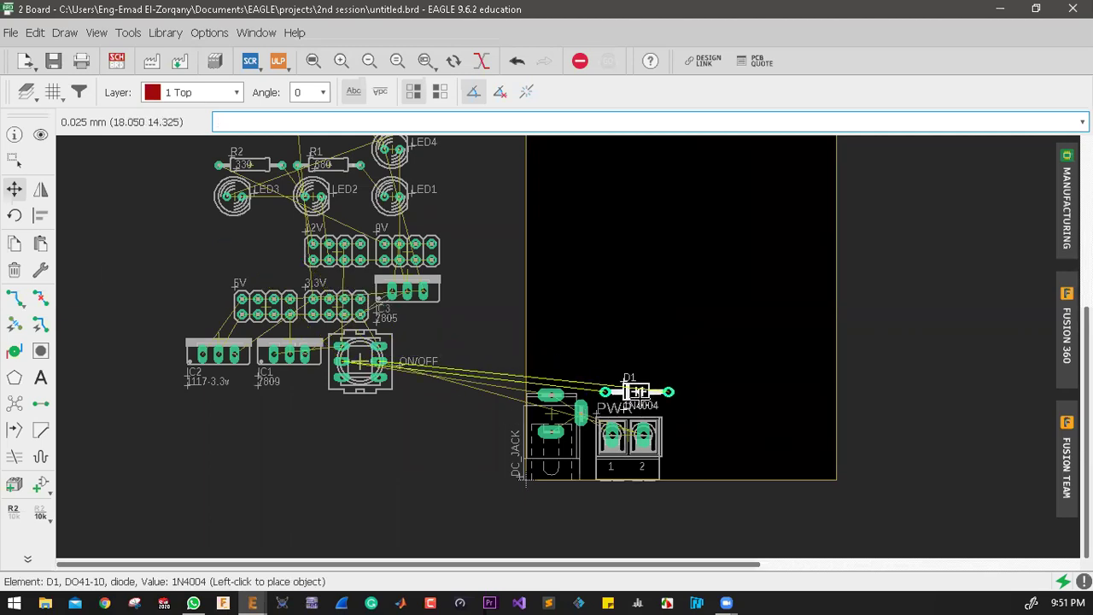
scroll(639, 394, "up", 2)
scroll(639, 400, "up", 5)
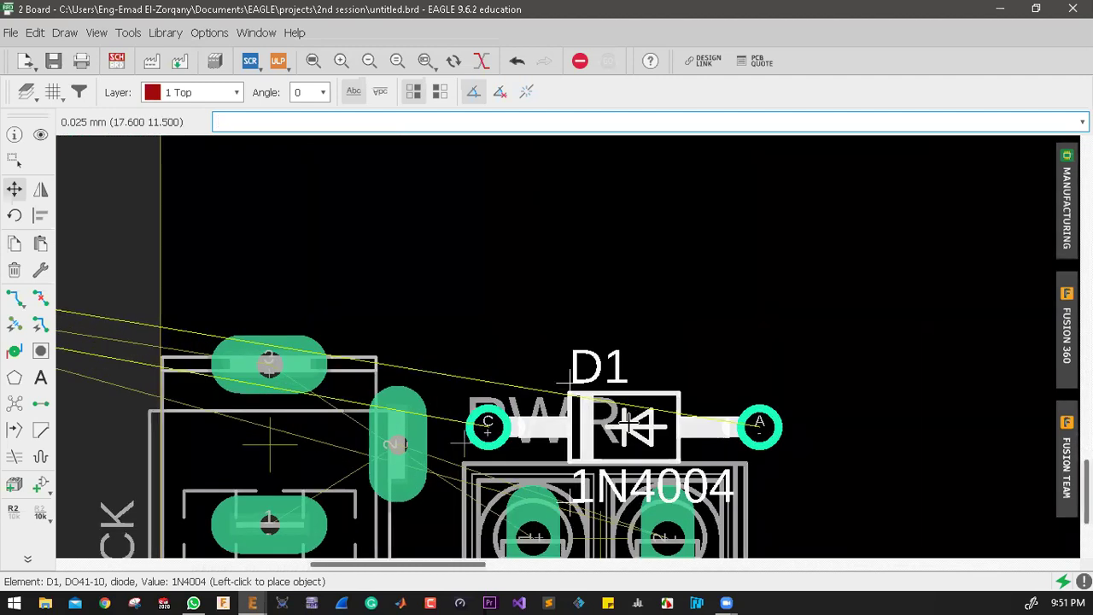
scroll(630, 420, "up", 2)
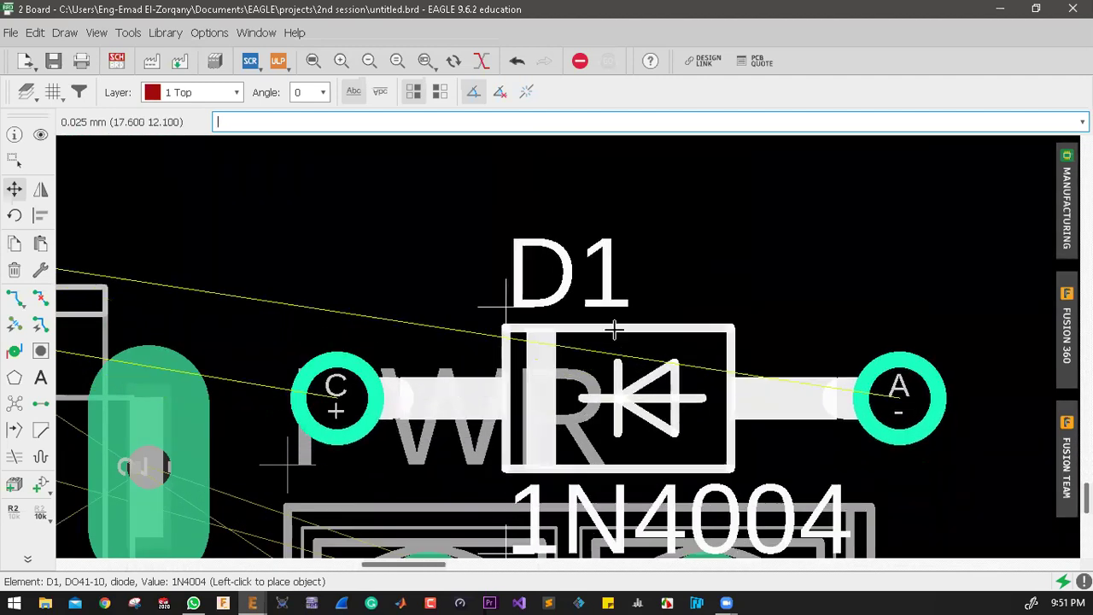
left_click(623, 197)
Step: Check the polarity marks on the D1 and PWR pads and recalculate the airwires with Ratsnest
scroll(335, 294, "up", 4)
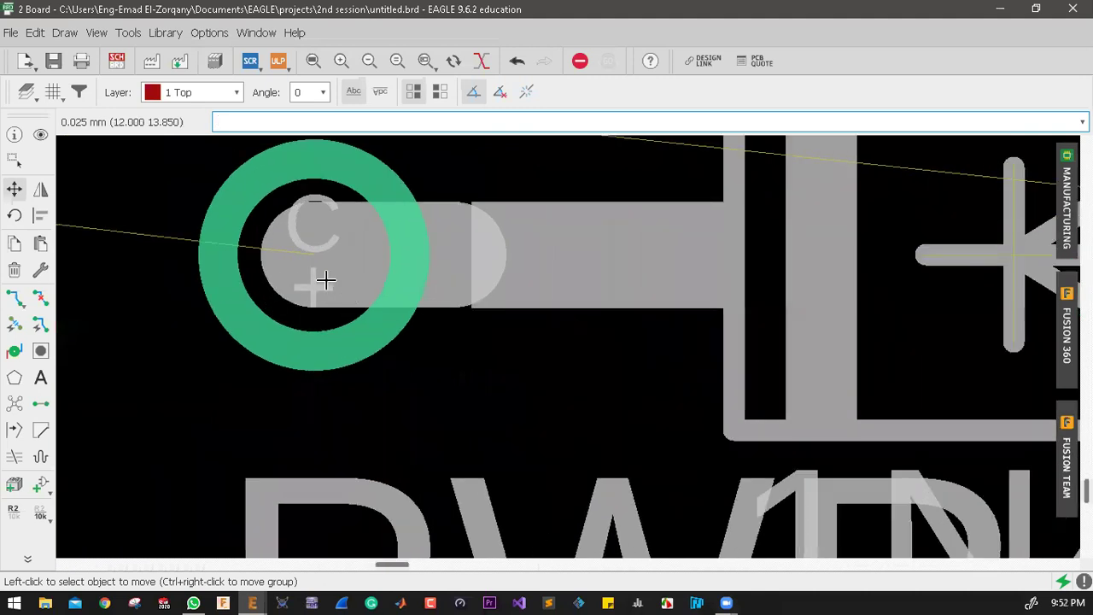
scroll(306, 286, "up", 1)
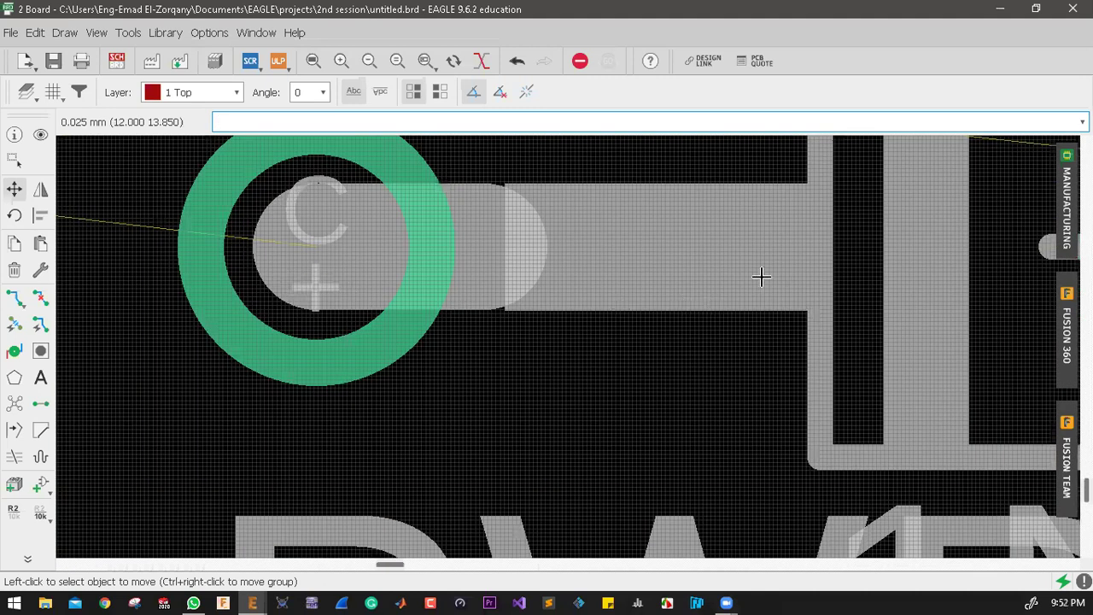
scroll(761, 276, "down", 1)
scroll(664, 357, "down", 5)
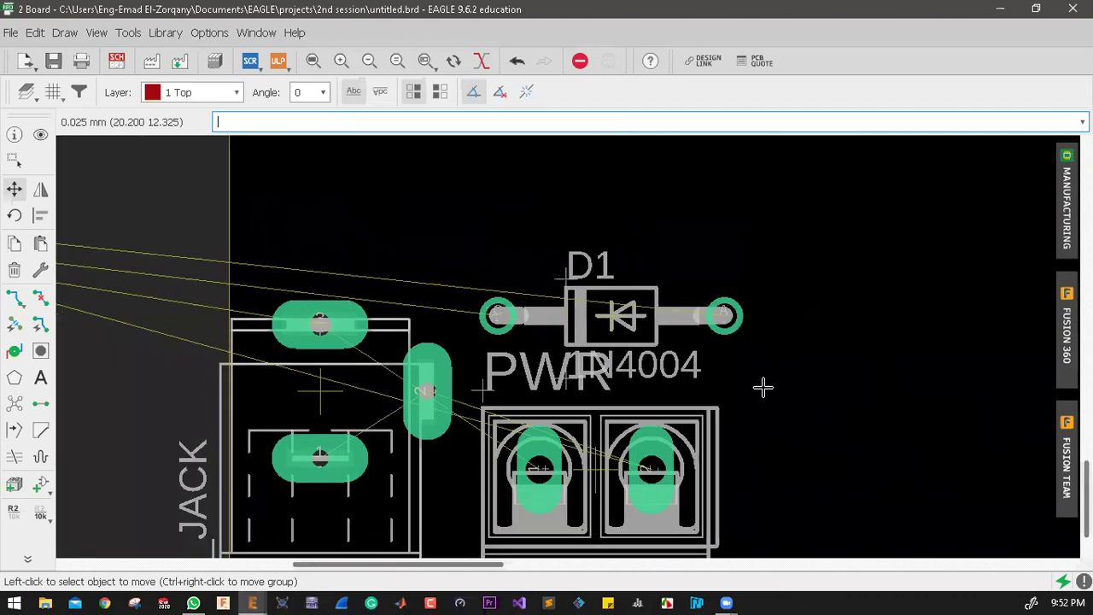
scroll(455, 381, "up", 3)
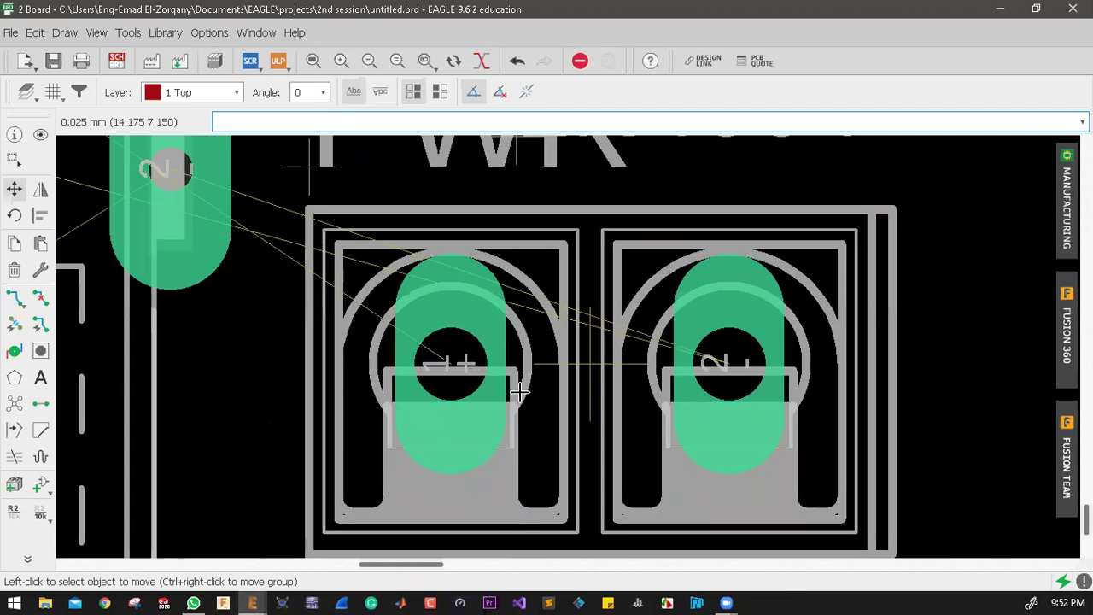
scroll(519, 391, "down", 5)
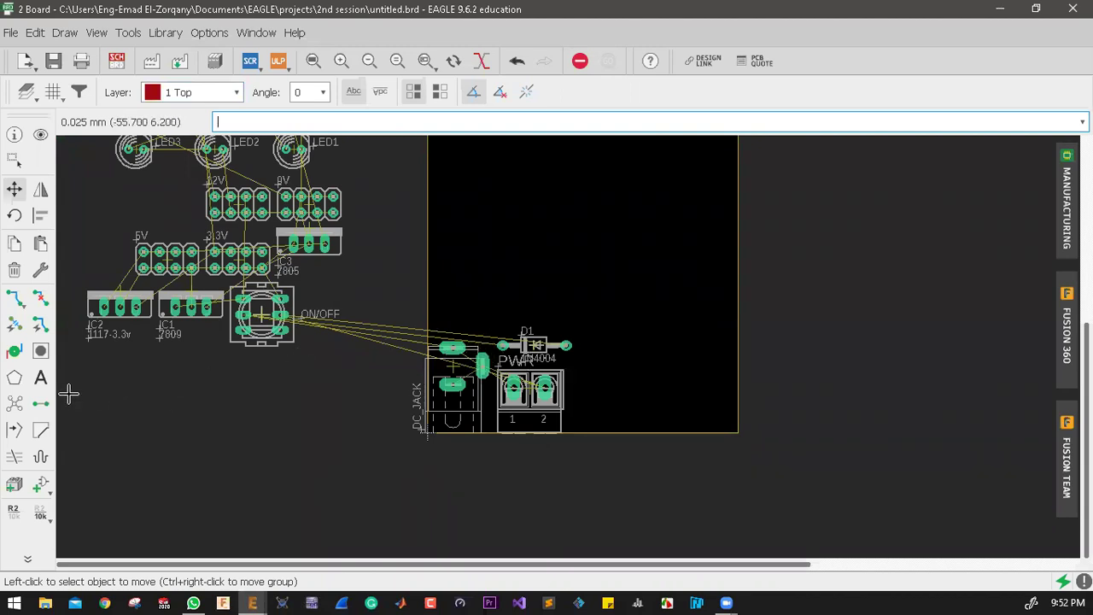
left_click(14, 405)
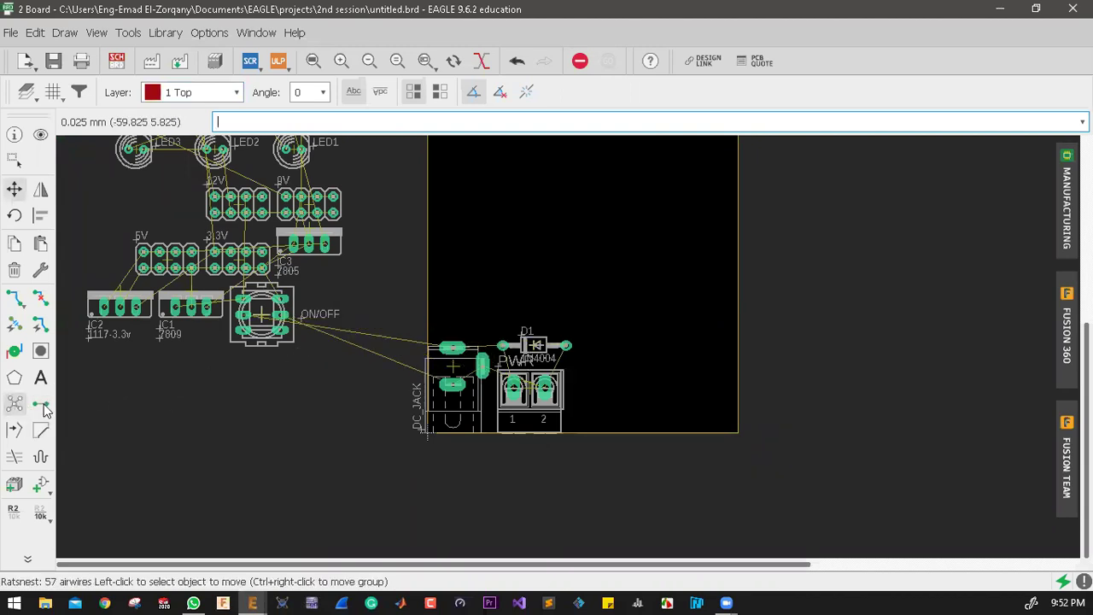
Step: Hide the tNames, bNames, tValues and bValues layers on the board
scroll(532, 373, "up", 5)
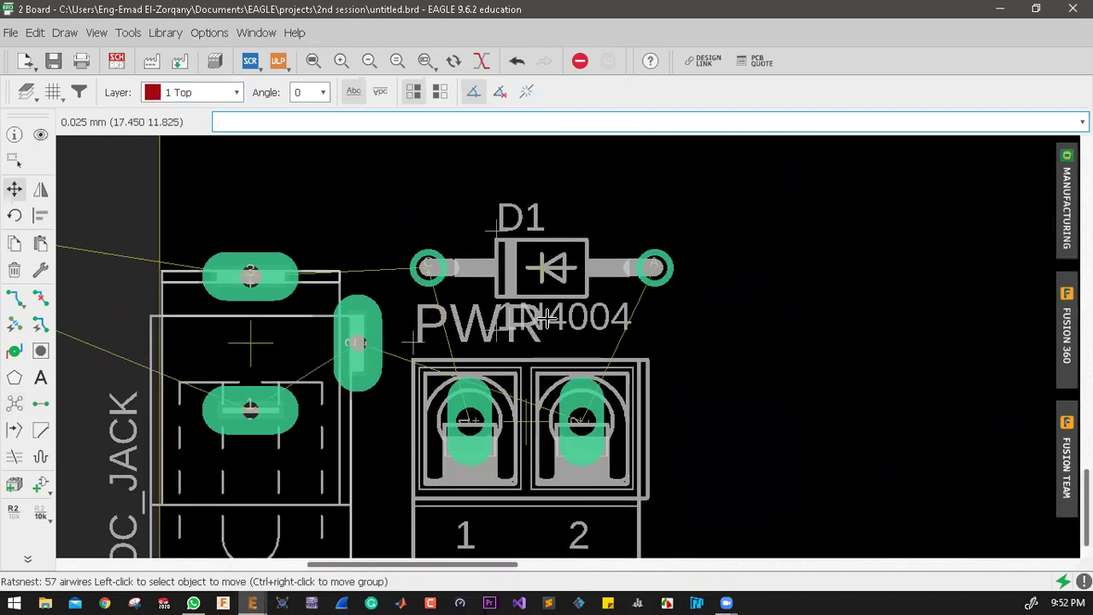
scroll(531, 326, "down", 3)
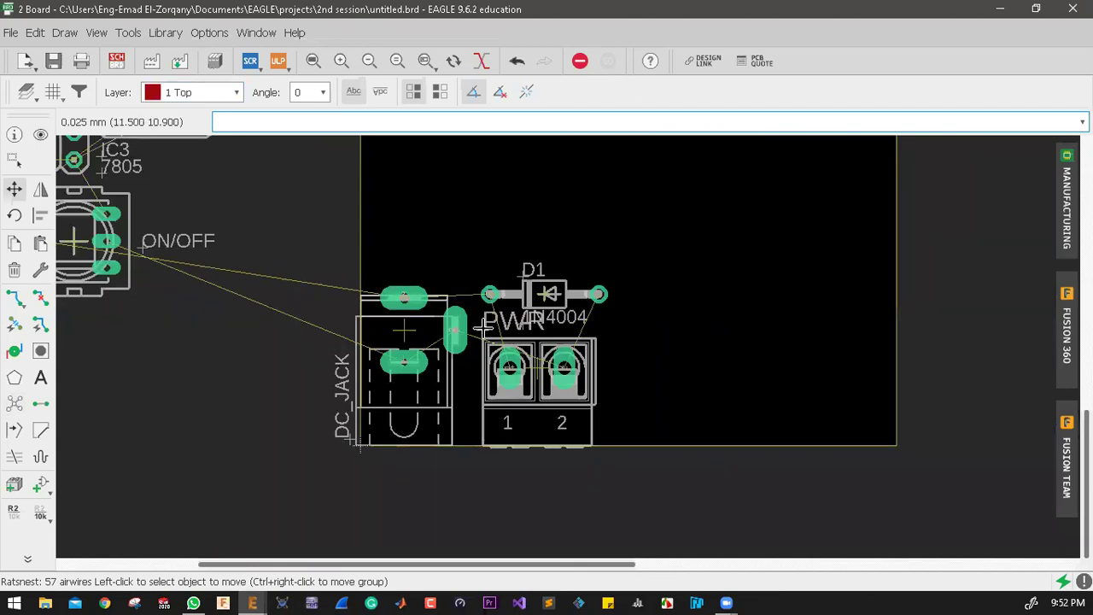
scroll(478, 342, "down", 3)
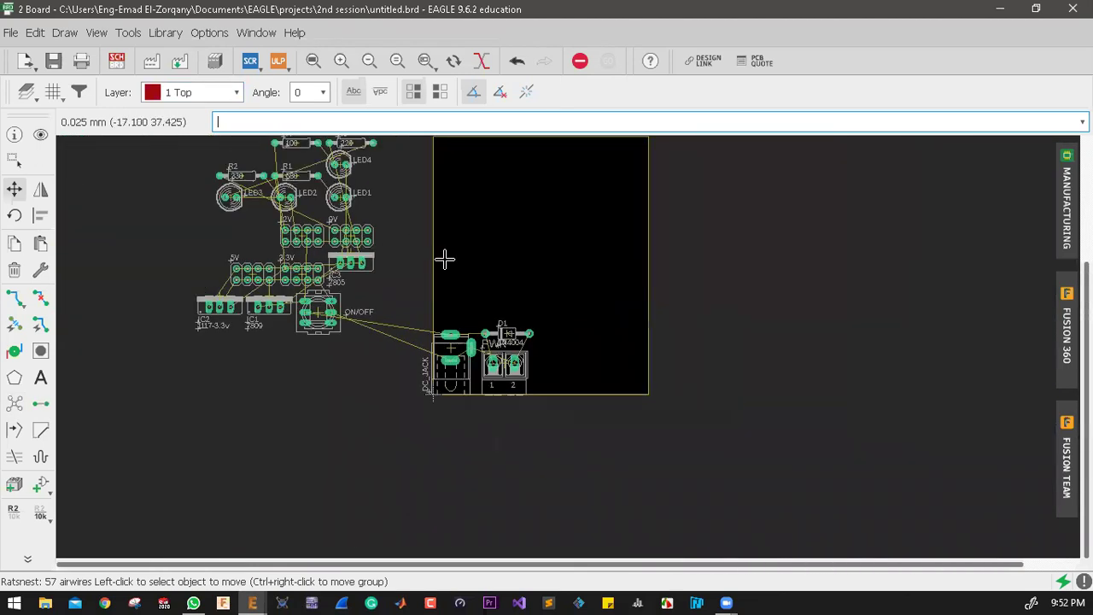
scroll(505, 317, "up", 4)
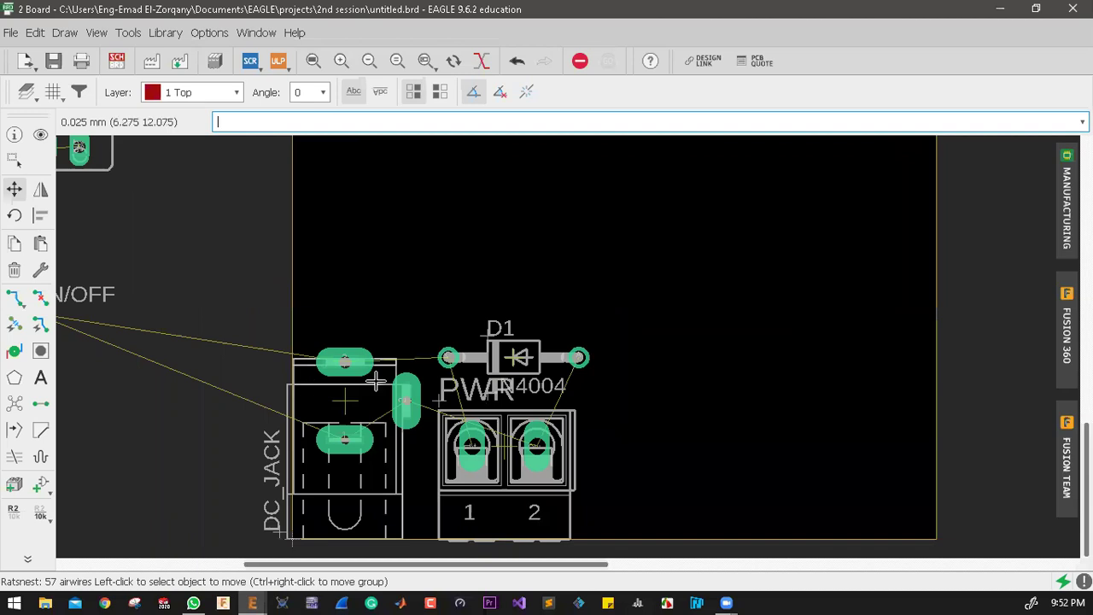
left_click(23, 92)
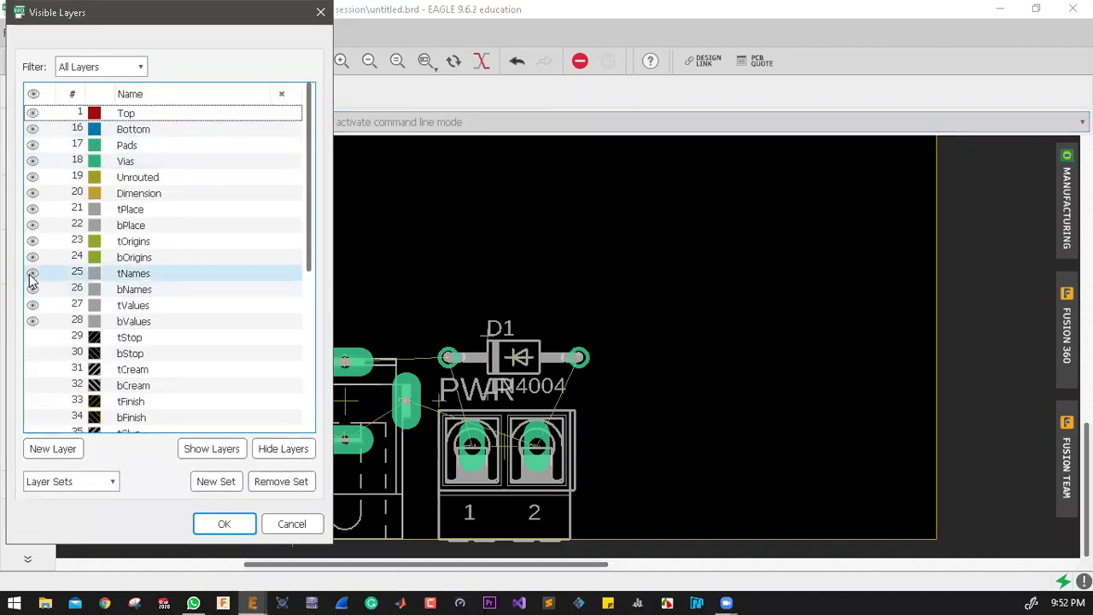
left_click(31, 274)
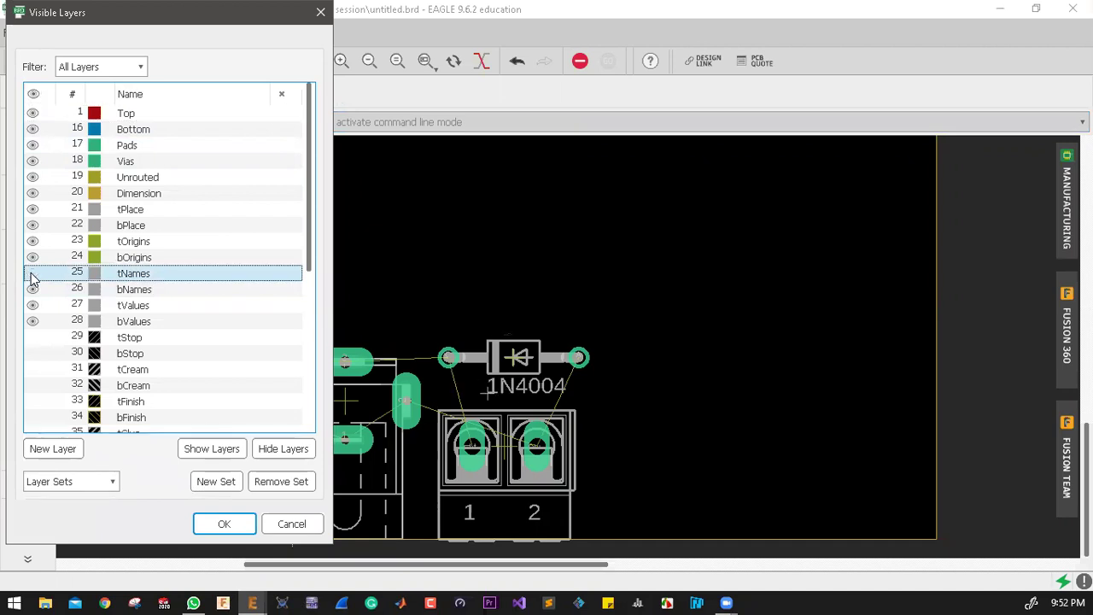
left_click(33, 290)
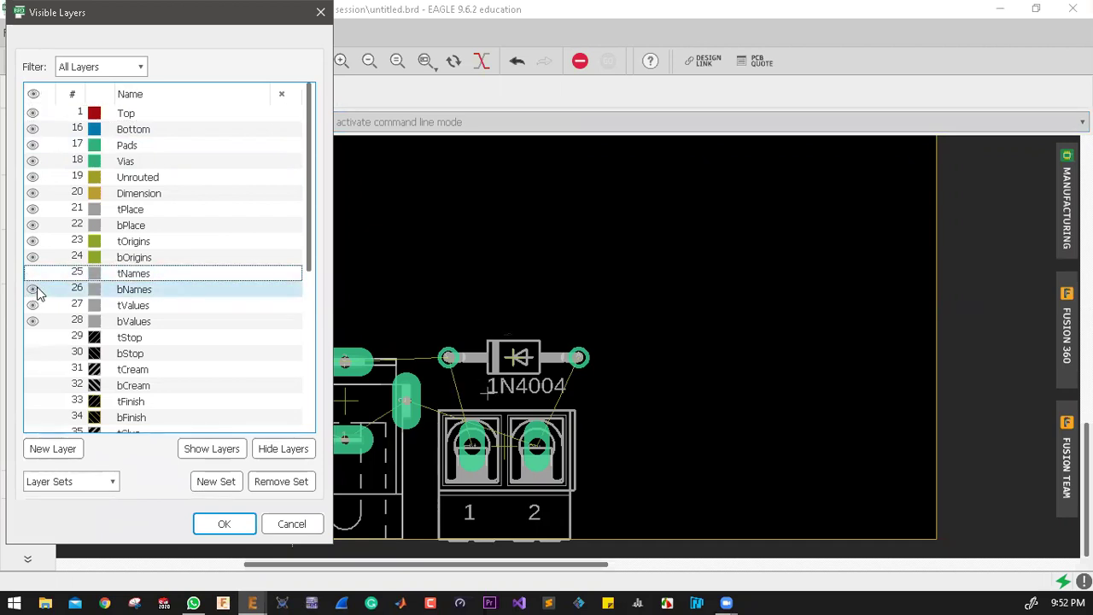
left_click(32, 291)
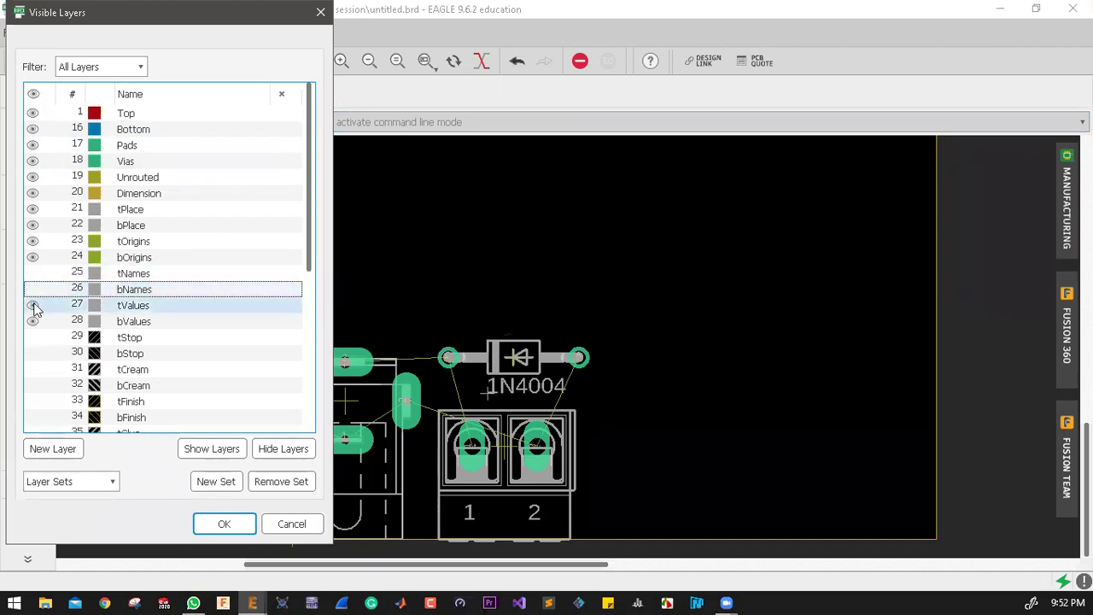
left_click(34, 309)
left_click(32, 325)
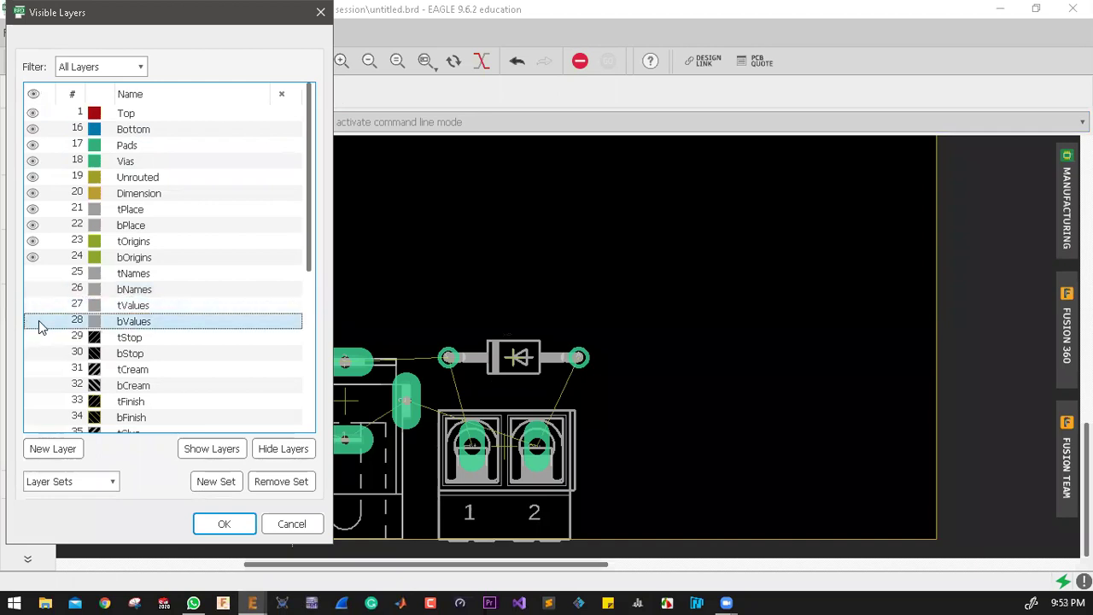
left_click(224, 523)
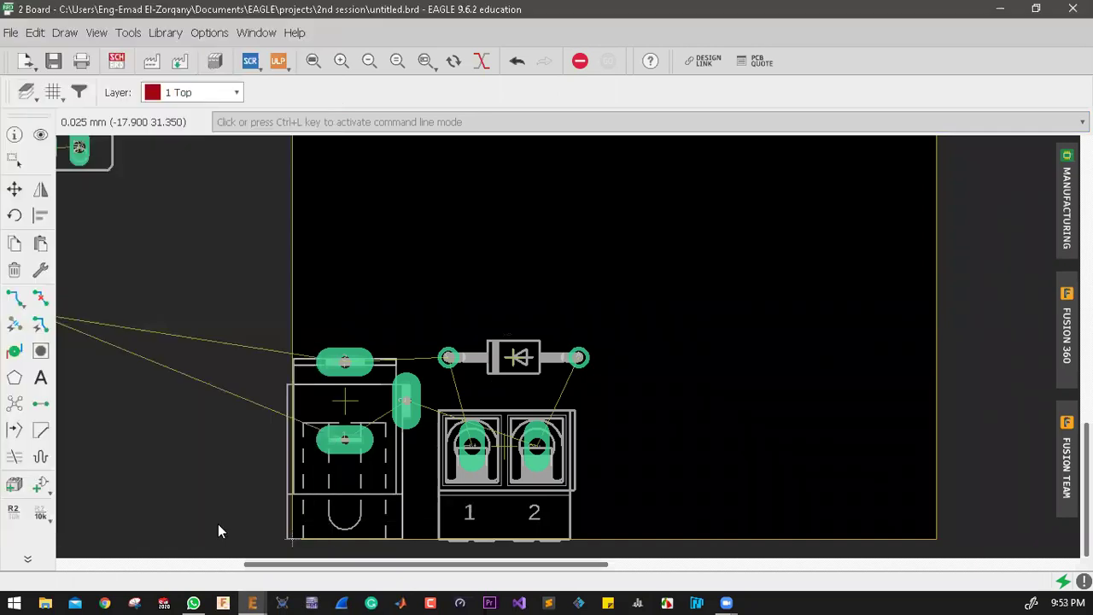
Step: Lower the diode D1 slightly so it sits closer above the PWR terminal block
scroll(358, 476, "down", 4)
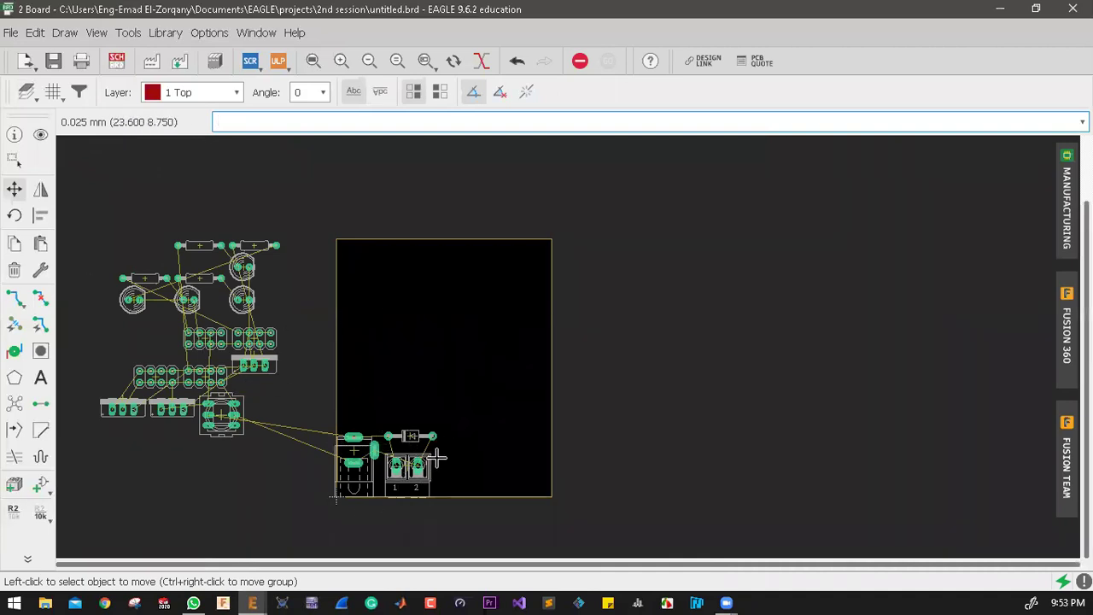
scroll(417, 461, "up", 1)
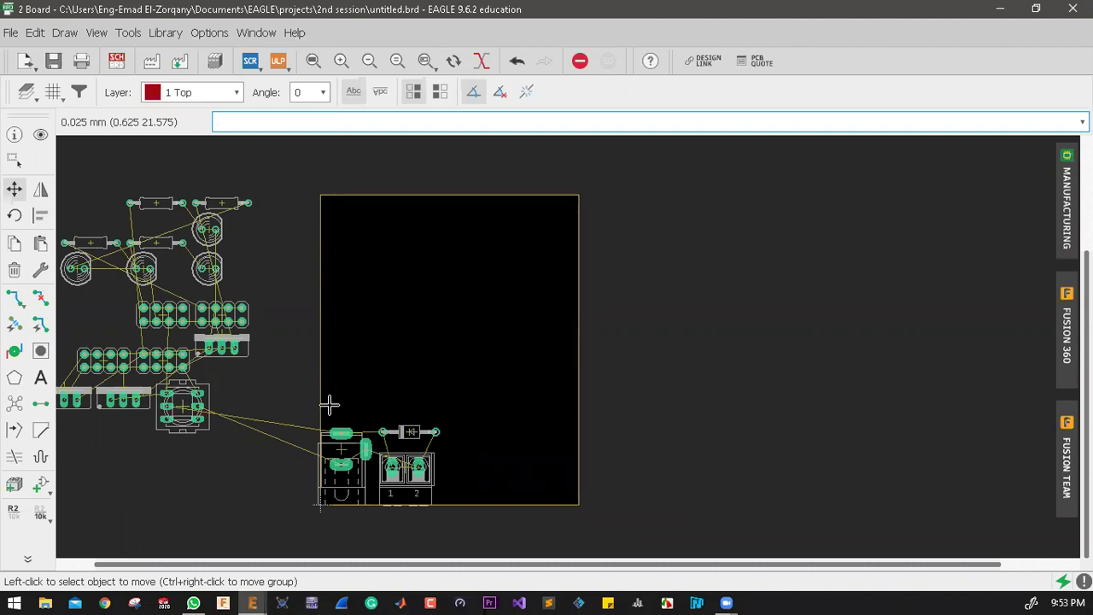
scroll(342, 427, "up", 5)
scroll(427, 444, "down", 3)
scroll(510, 478, "up", 3)
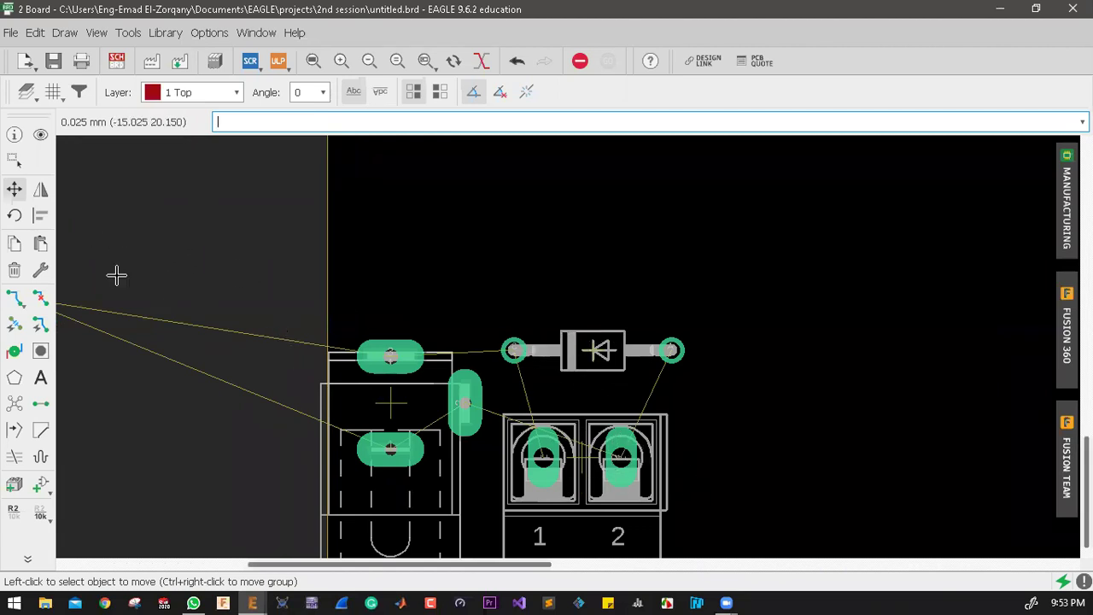
left_click(589, 352)
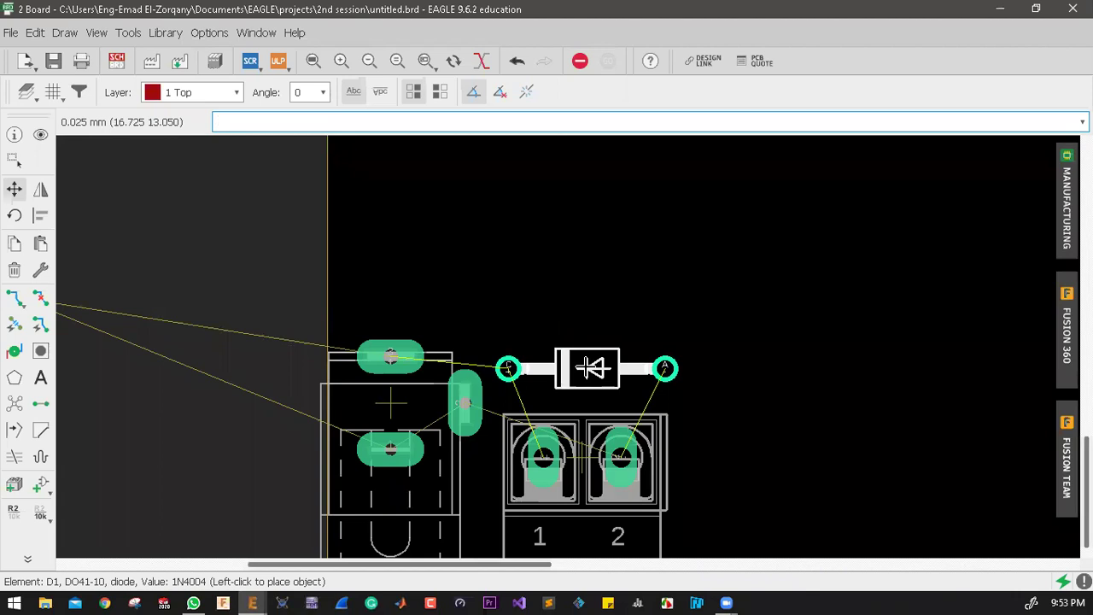
left_click(592, 368)
scroll(585, 402, "down", 2)
scroll(579, 441, "up", 2)
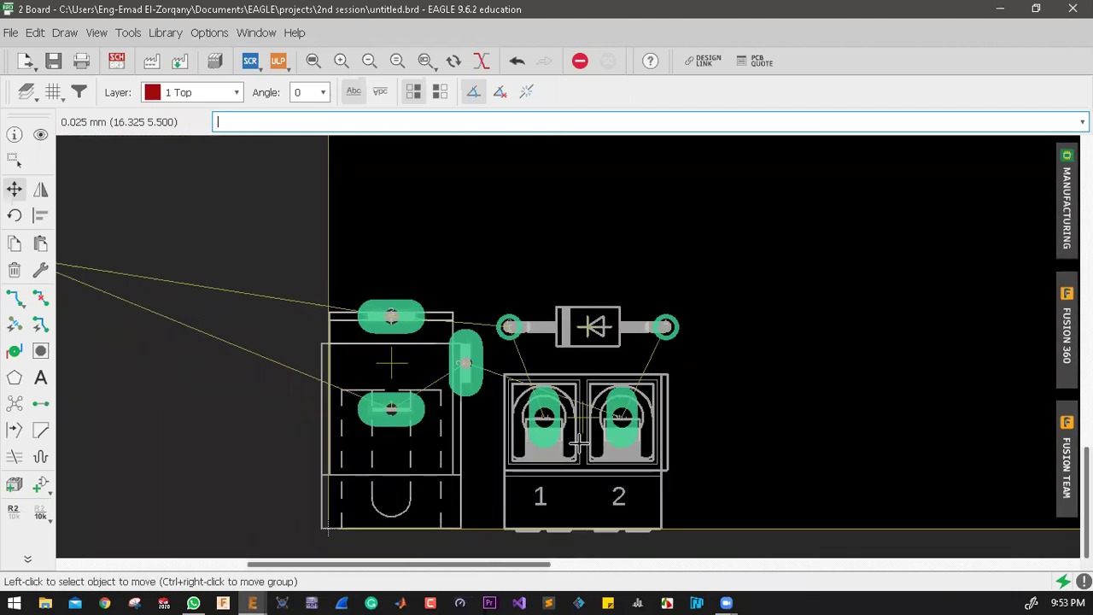
scroll(579, 442, "up", 1)
scroll(565, 318, "down", 1)
scroll(589, 325, "up", 2)
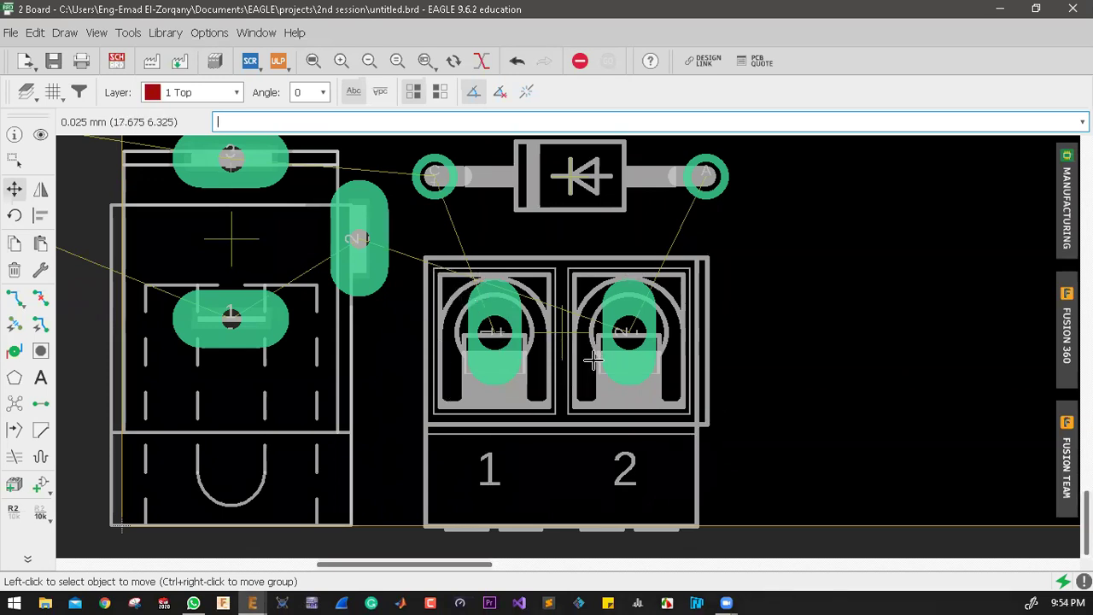
Step: Move the ON/OFF switch onto the board and place it just above DC_JACK by the board's left edge, trying its rotations
scroll(593, 362, "down", 10)
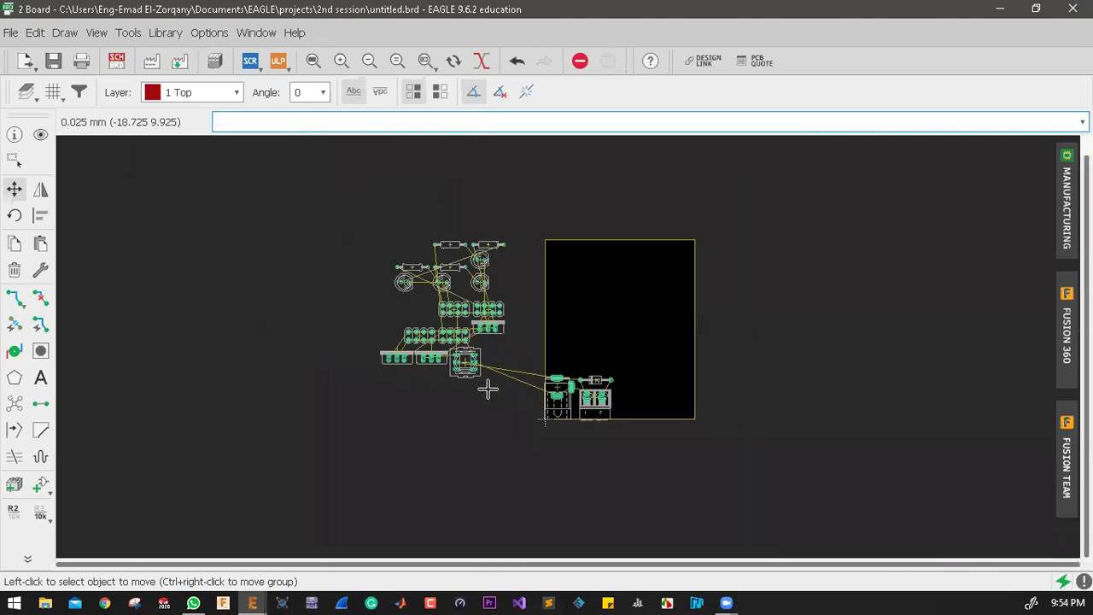
scroll(486, 389, "up", 5)
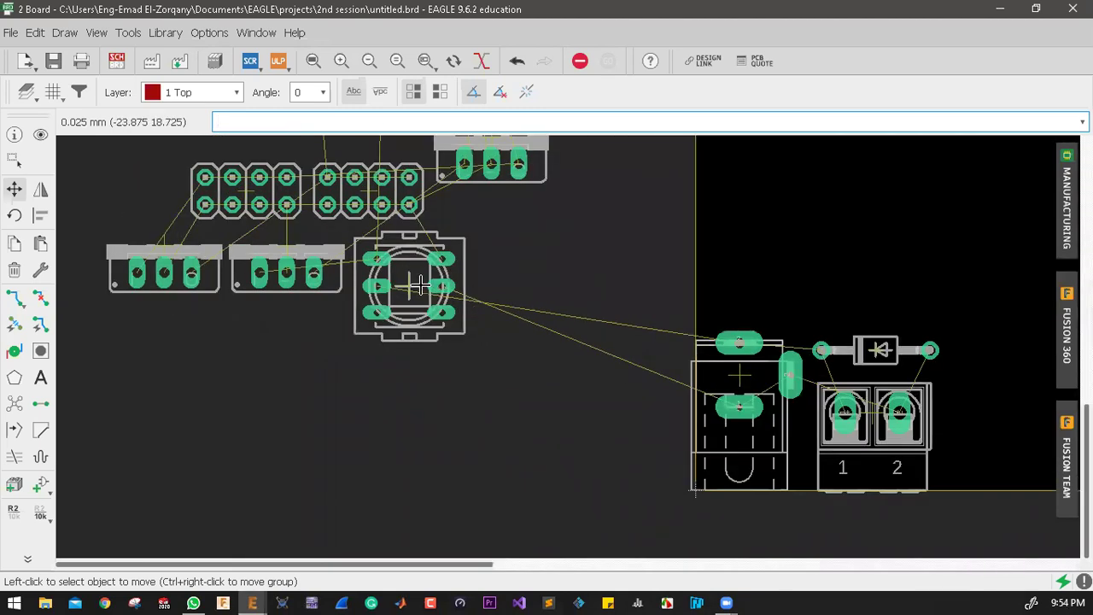
left_click(410, 284)
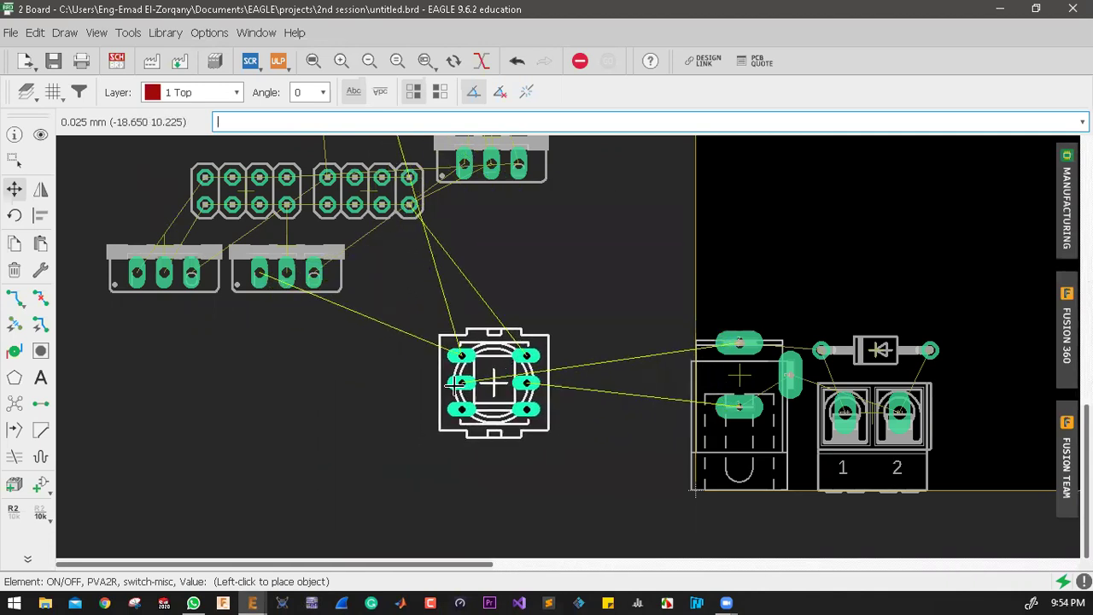
scroll(491, 376, "up", 2)
scroll(487, 382, "up", 2)
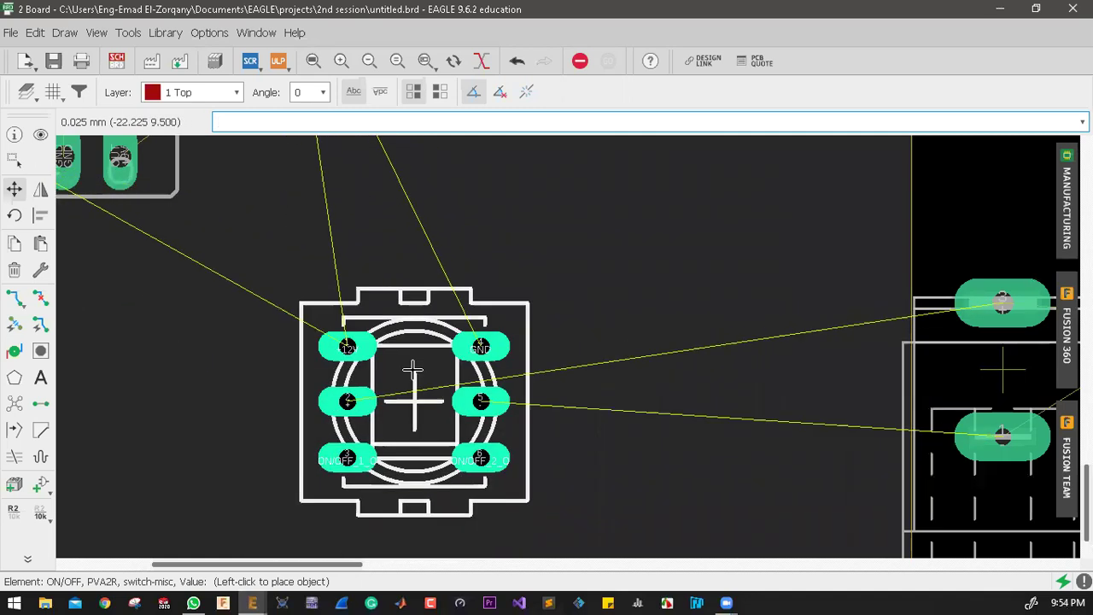
scroll(338, 400, "down", 4)
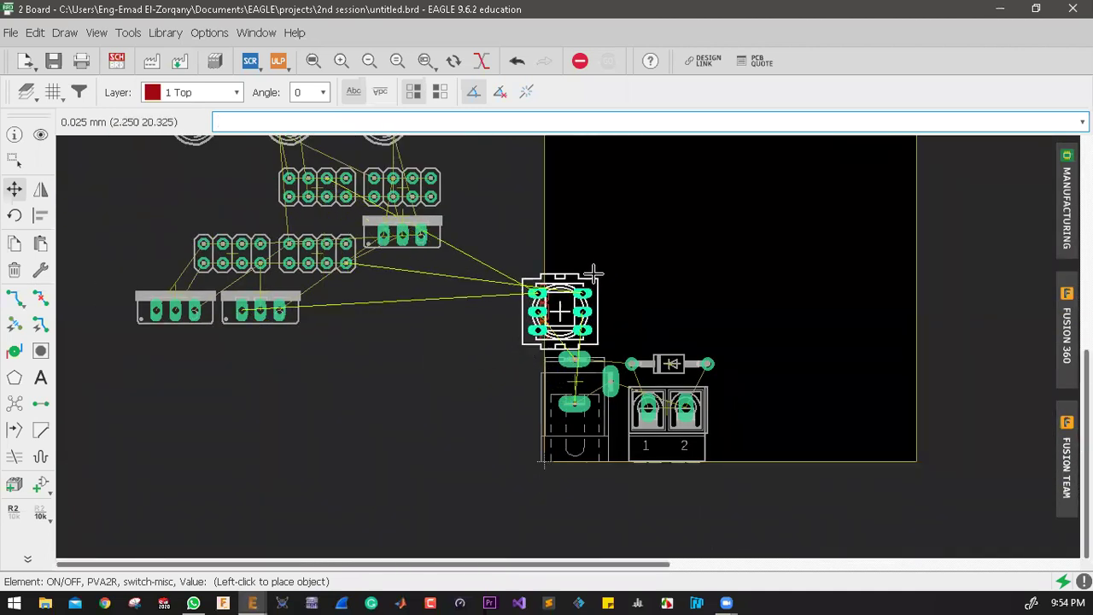
scroll(595, 303, "up", 3)
right_click(595, 303)
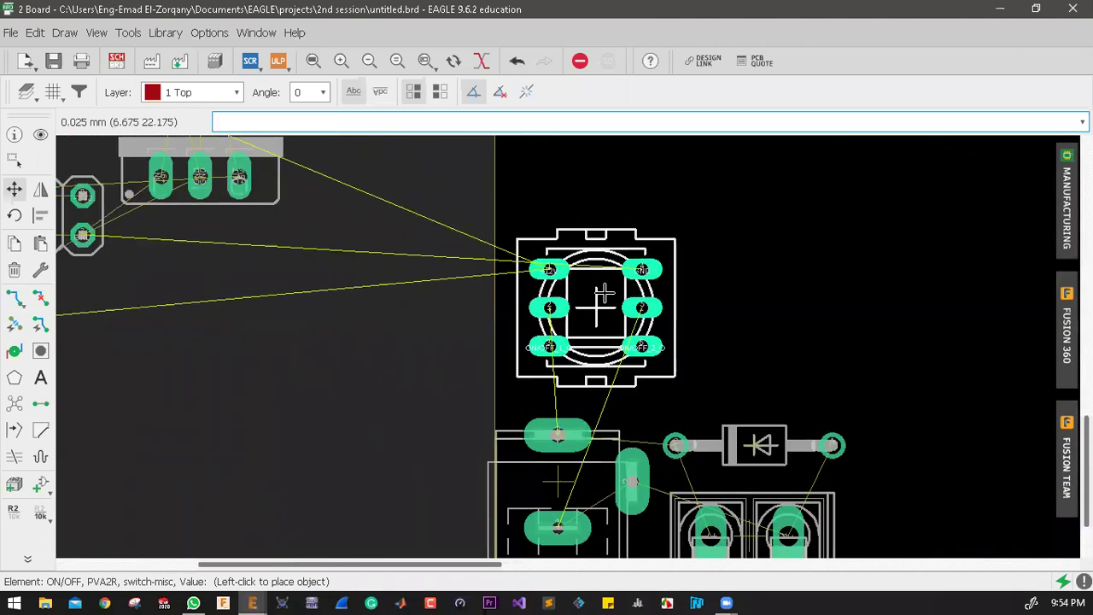
right_click(595, 303)
right_click(561, 293)
right_click(580, 294)
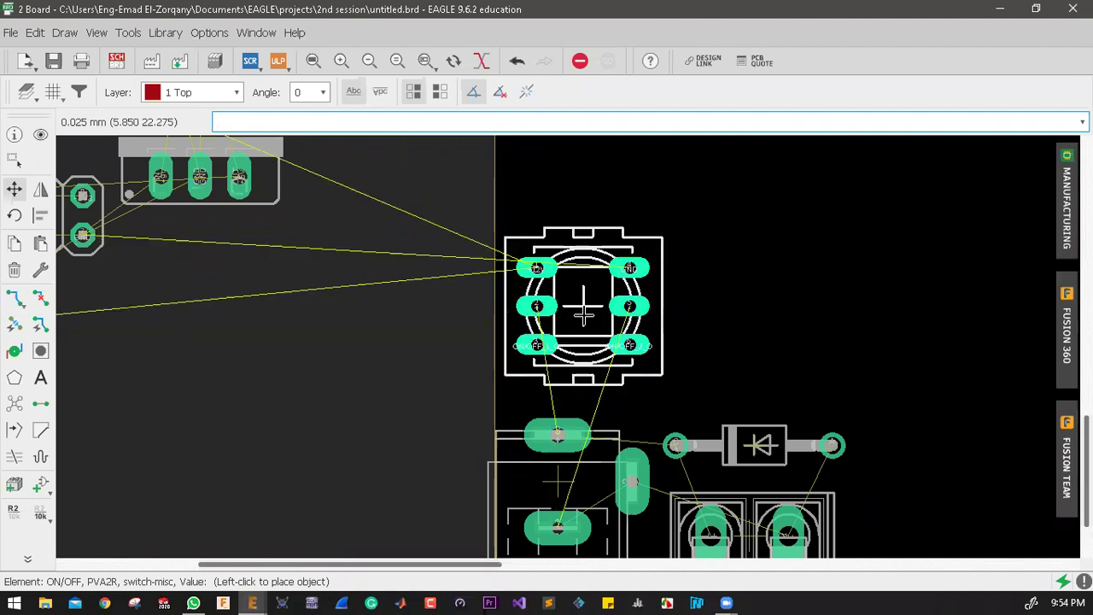
right_click(583, 317)
right_click(584, 318)
right_click(585, 319)
right_click(585, 321)
left_click(590, 397)
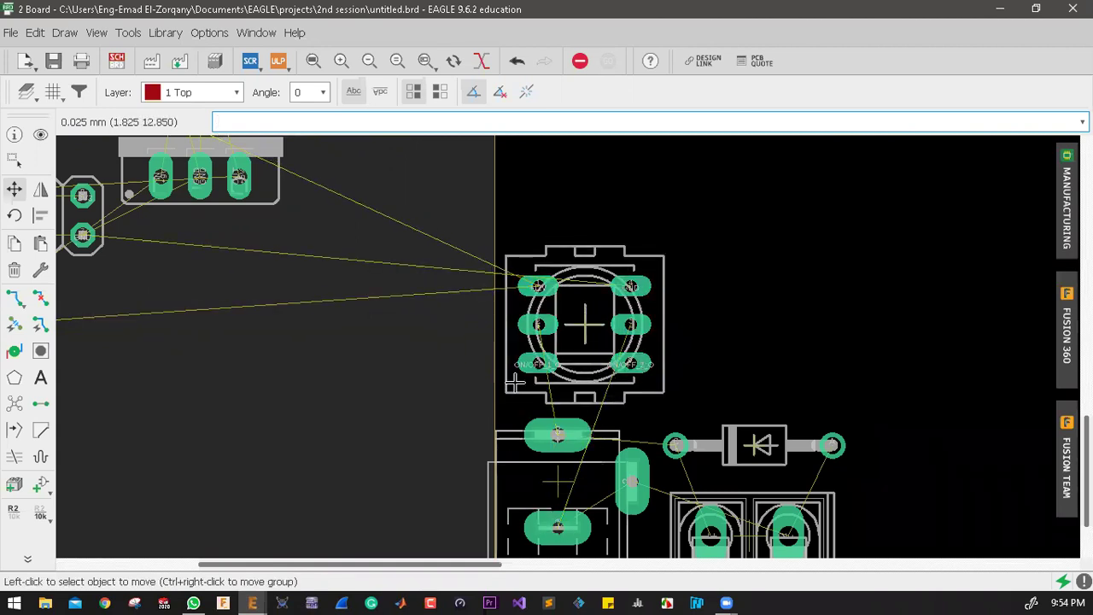
Step: Rotate the ON/OFF switch 180 degrees in place so its GND and 12V pads face DC_JACK
left_click(584, 321)
right_click(584, 321)
right_click(584, 322)
right_click(584, 321)
right_click(584, 321)
right_click(584, 321)
right_click(584, 321)
right_click(584, 321)
right_click(584, 321)
right_click(584, 323)
right_click(584, 323)
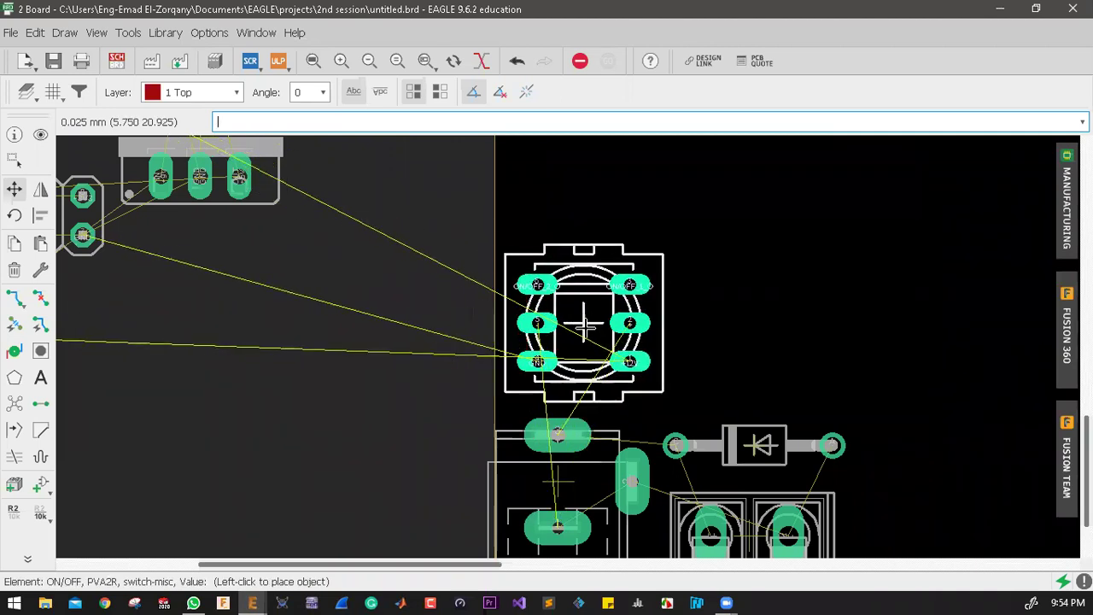
left_click(587, 328)
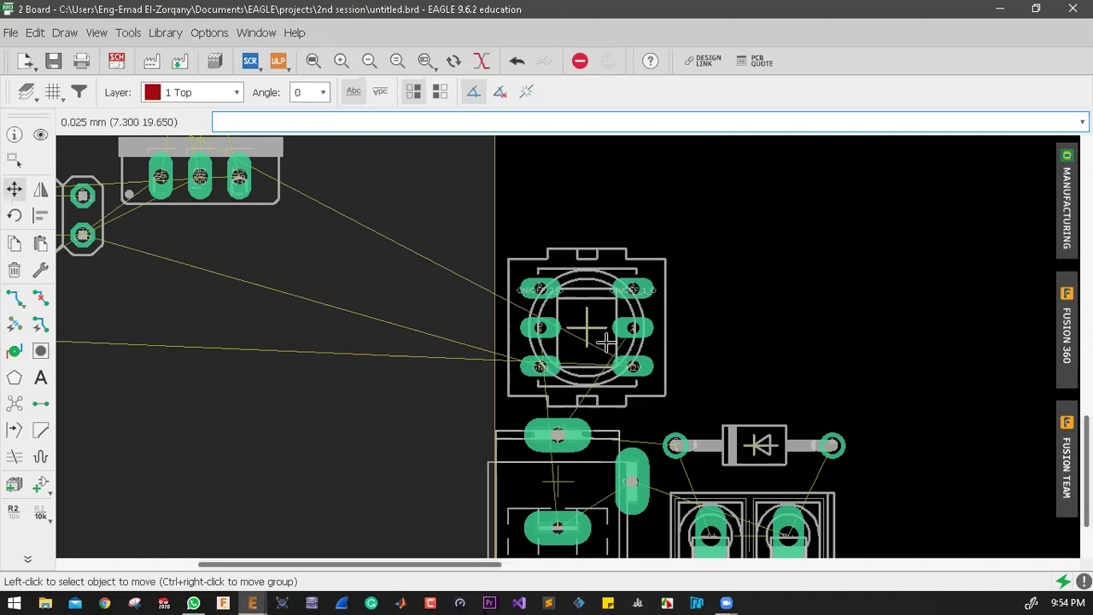
Step: Check the ON/OFF switch's pad nets and nudge the switch slightly closer to the board's left edge
scroll(606, 343, "up", 3)
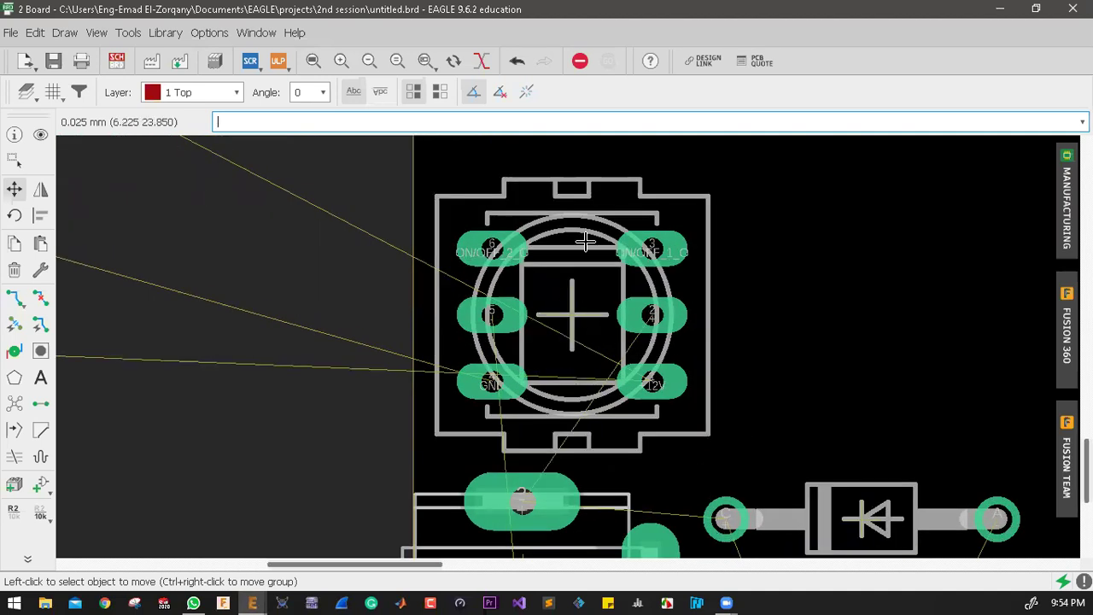
scroll(515, 263, "down", 2)
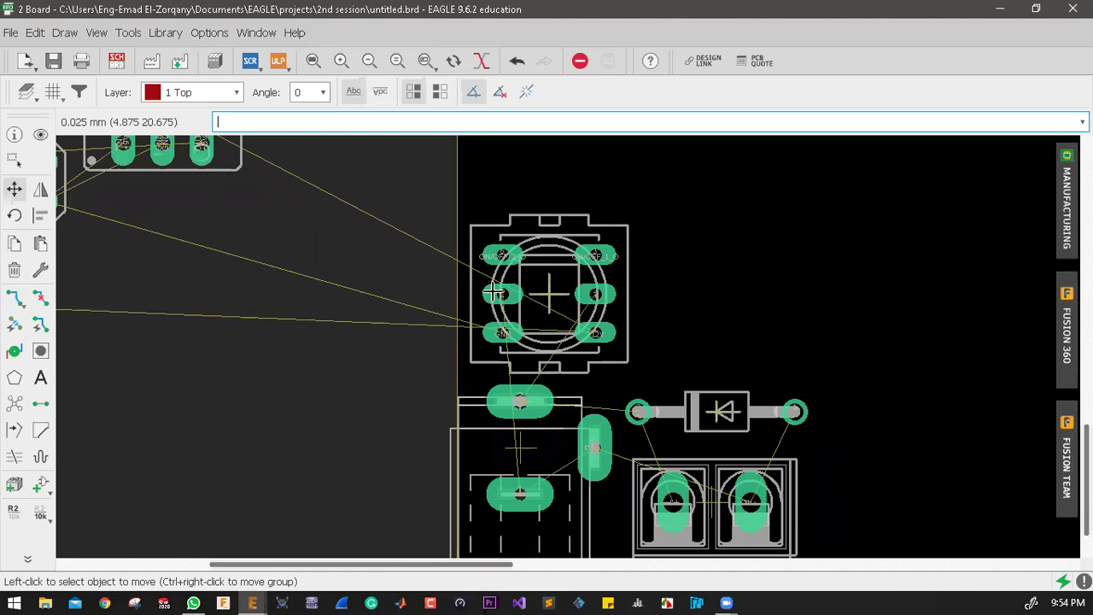
left_click(549, 295)
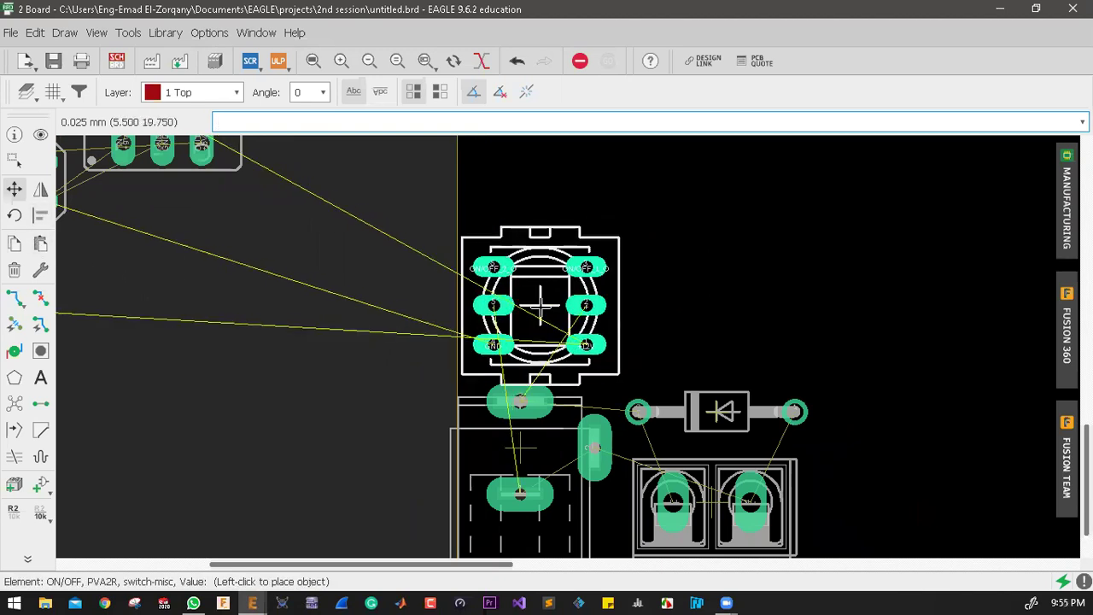
right_click(546, 295)
right_click(547, 294)
left_click(546, 294)
scroll(544, 299, "down", 1)
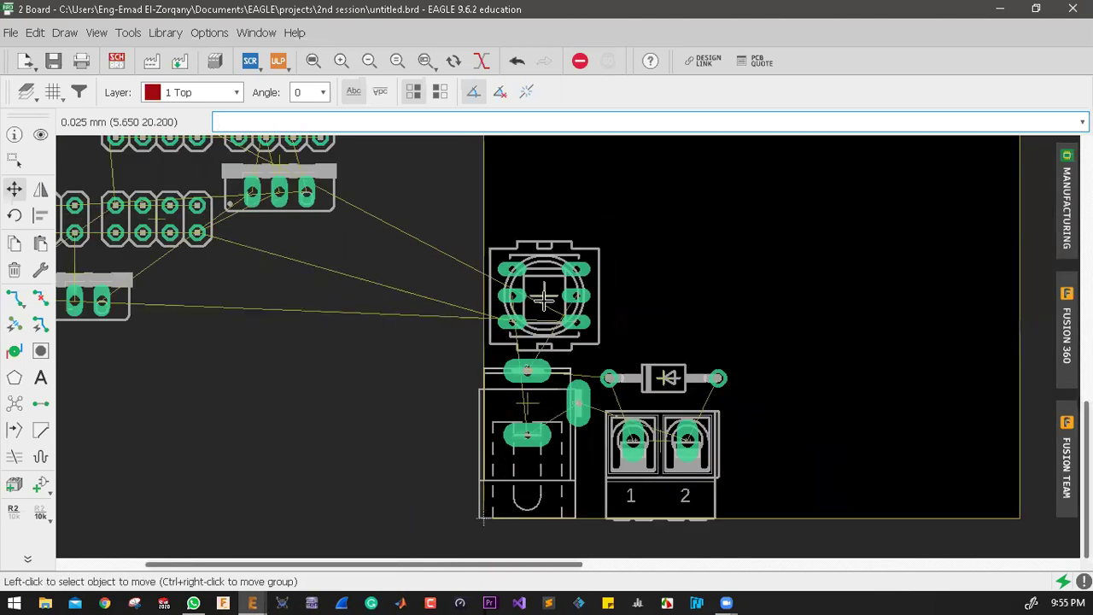
Step: Shift diode D1 and the PWR terminal block slightly to the right, away from DC_JACK
scroll(544, 299, "down", 1)
scroll(649, 403, "up", 3)
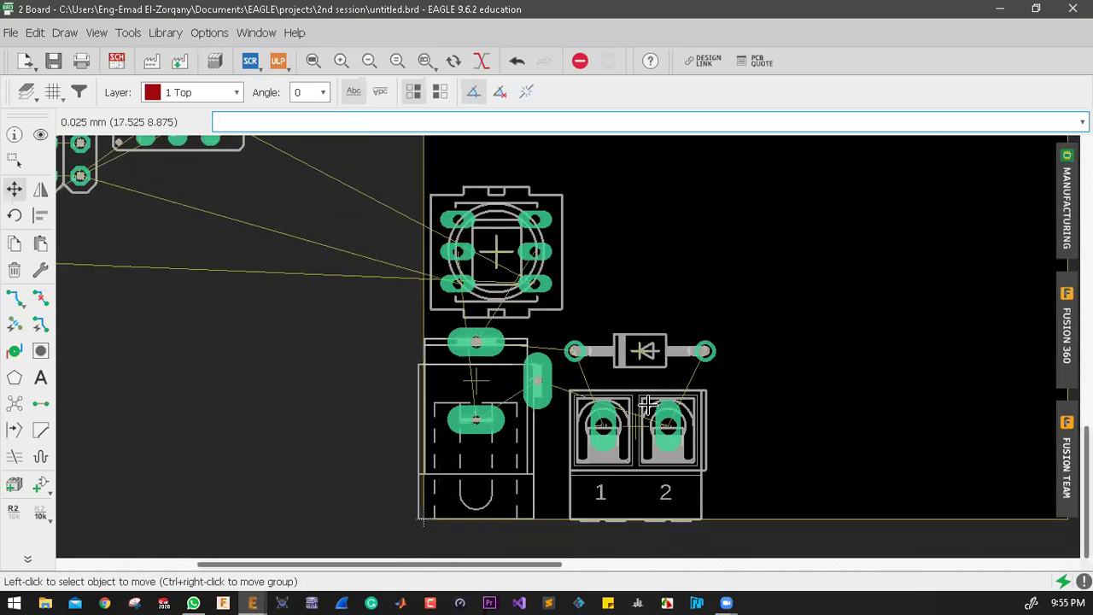
scroll(576, 390, "up", 2)
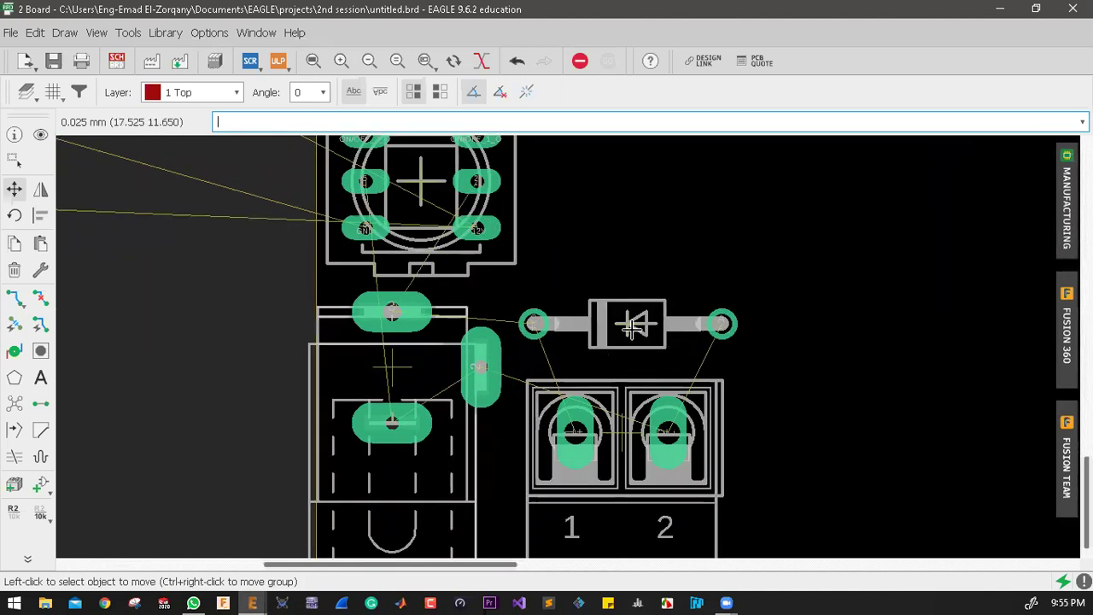
left_click(632, 324)
left_click(653, 324)
left_click(630, 431)
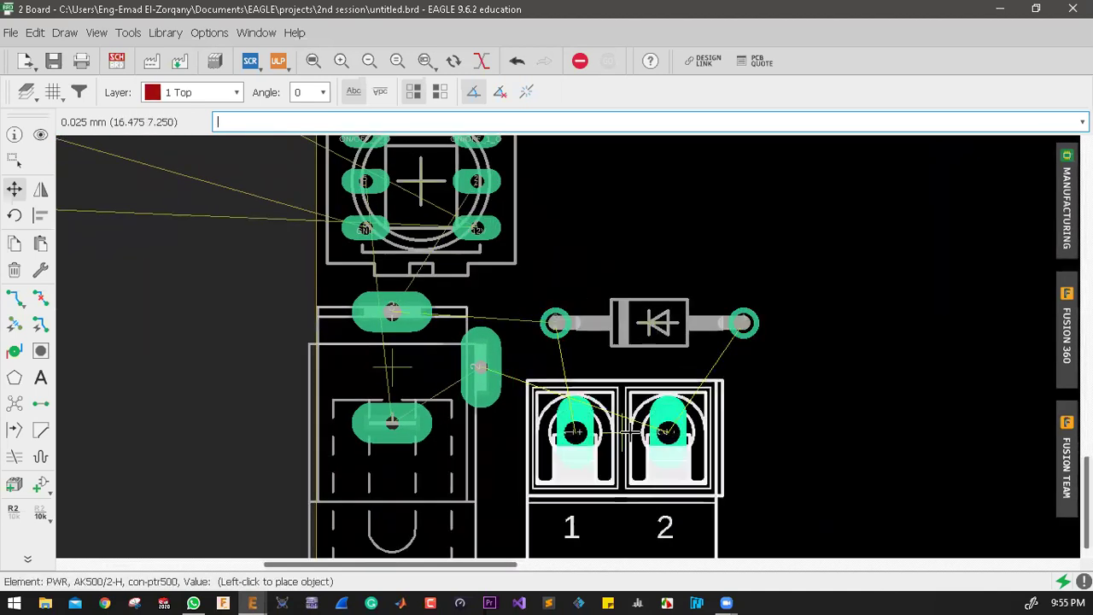
left_click(660, 431)
Step: Shift DC_JACK slightly to the right so its outline lies inside the board's left edge
left_click(392, 366)
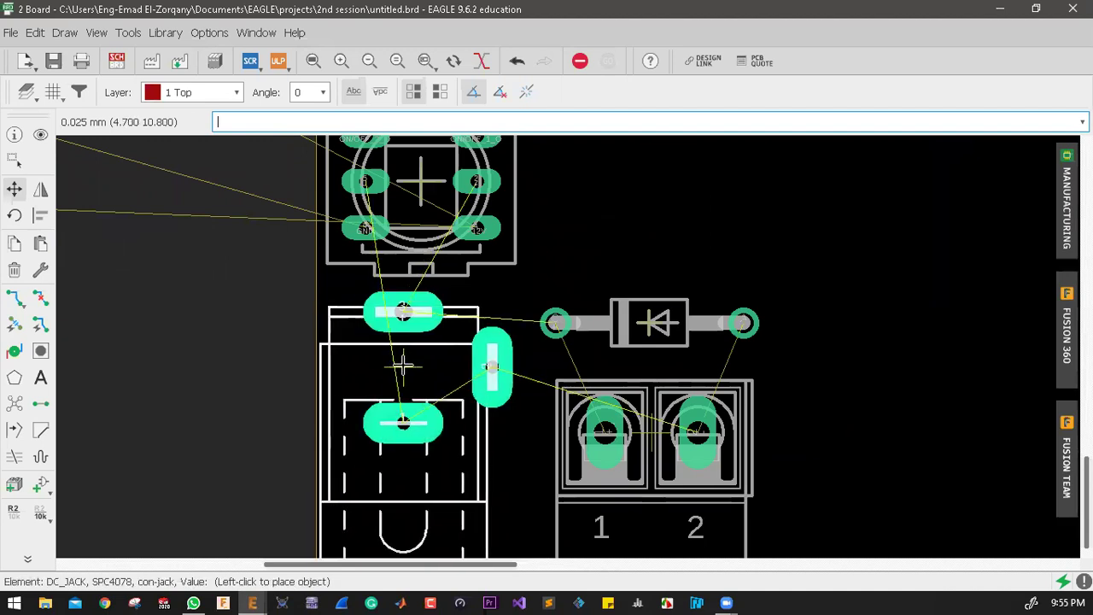
left_click(403, 365)
scroll(404, 384, "down", 3)
scroll(404, 391, "up", 2)
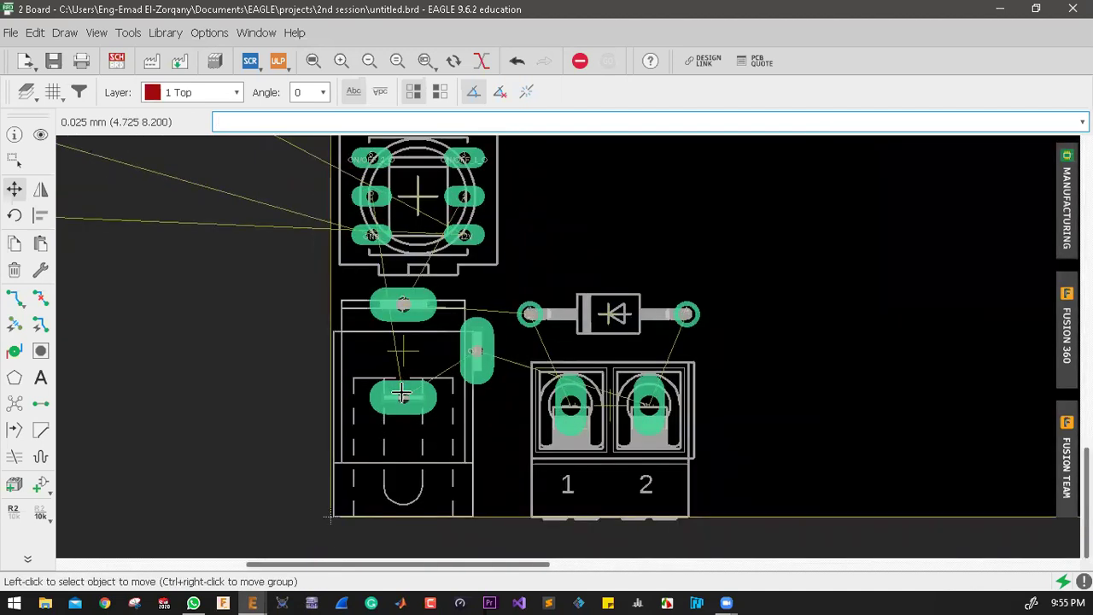
Step: Examine the pad nets of the voltage regulators and pin headers outside the board to see what connects to the ON/OFF switch
scroll(401, 395, "down", 2)
scroll(502, 369, "down", 1)
scroll(455, 358, "down", 1)
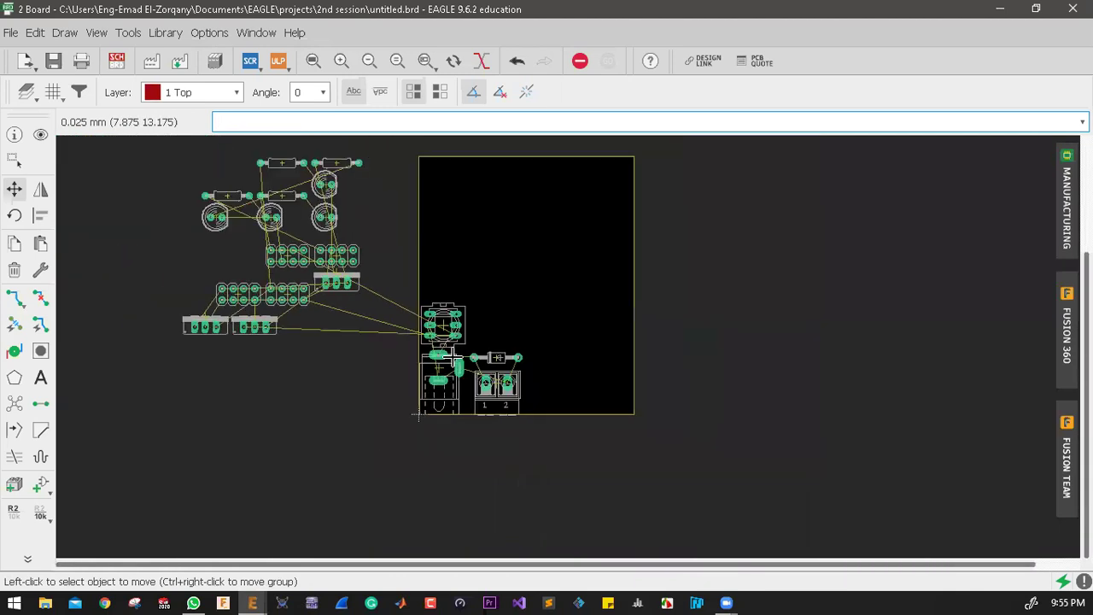
scroll(305, 298, "up", 2)
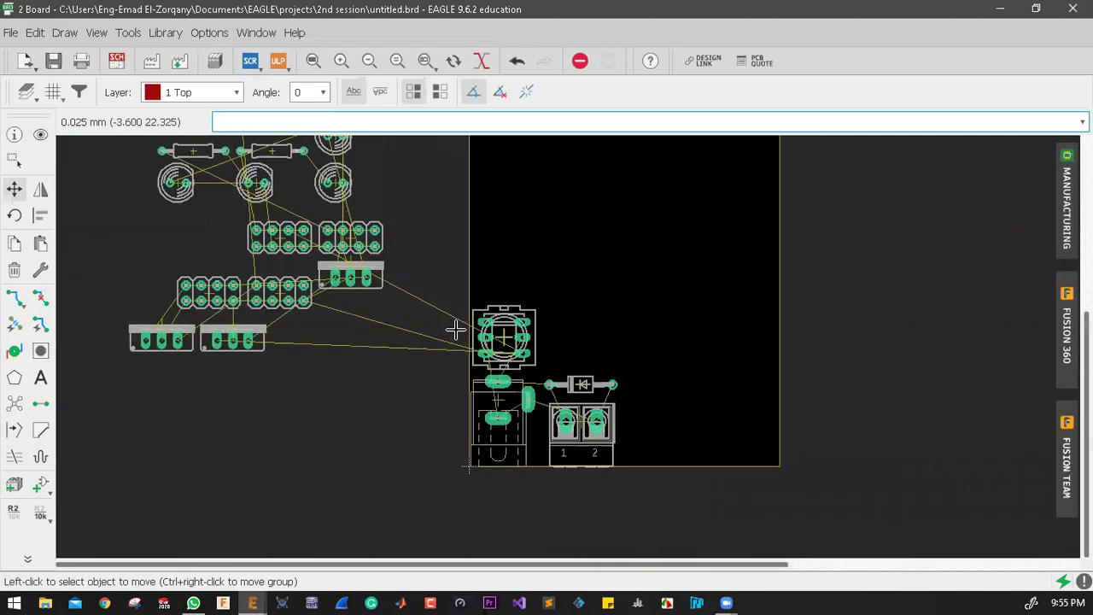
scroll(188, 343, "up", 1)
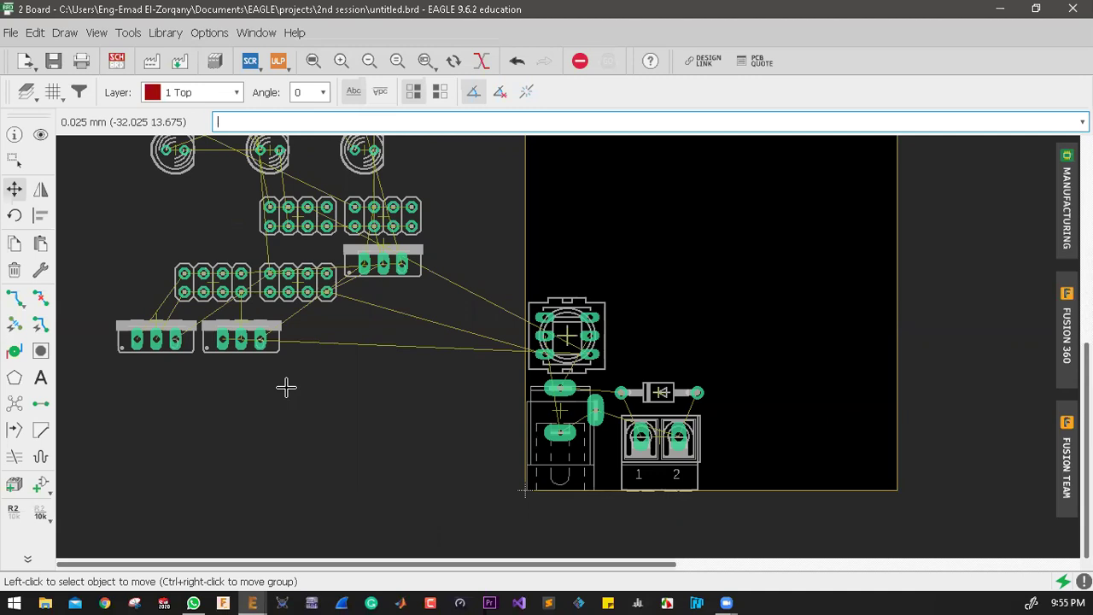
scroll(288, 254, "up", 6)
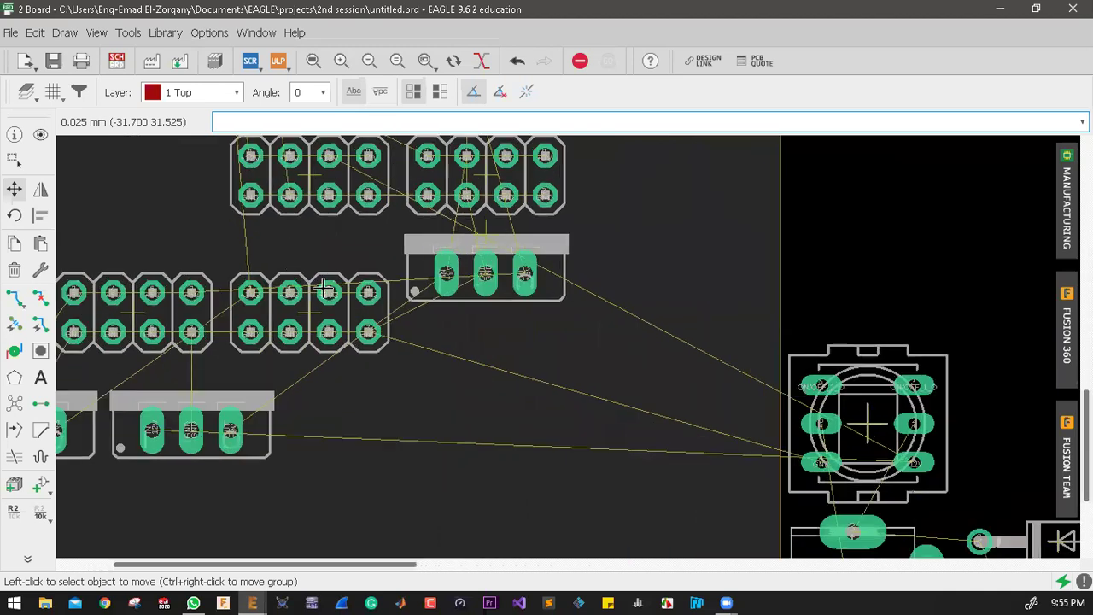
scroll(552, 310, "up", 3)
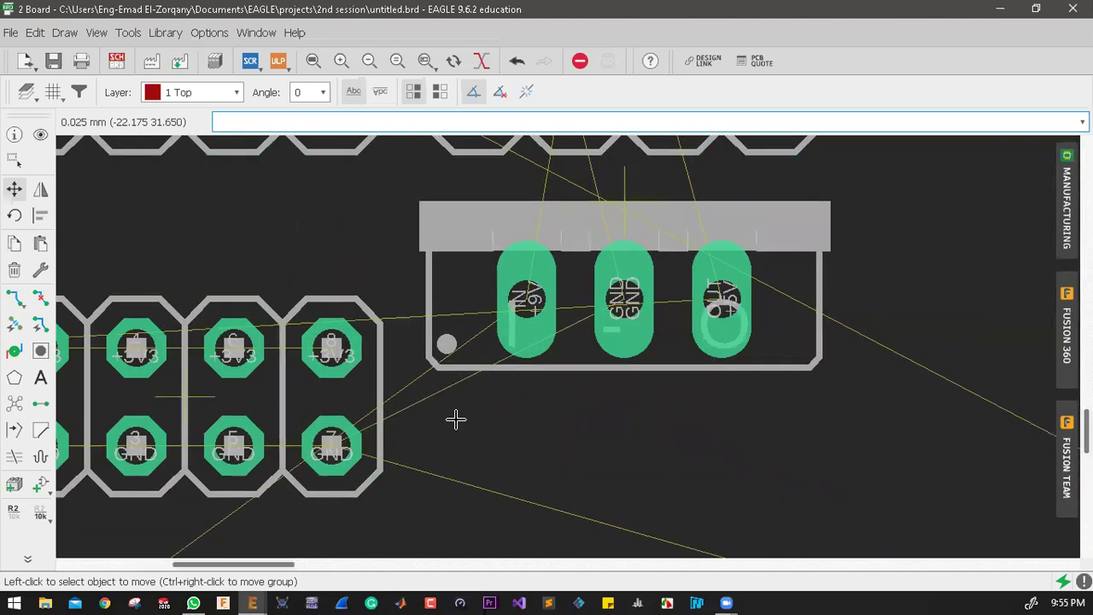
scroll(378, 405, "up", 3)
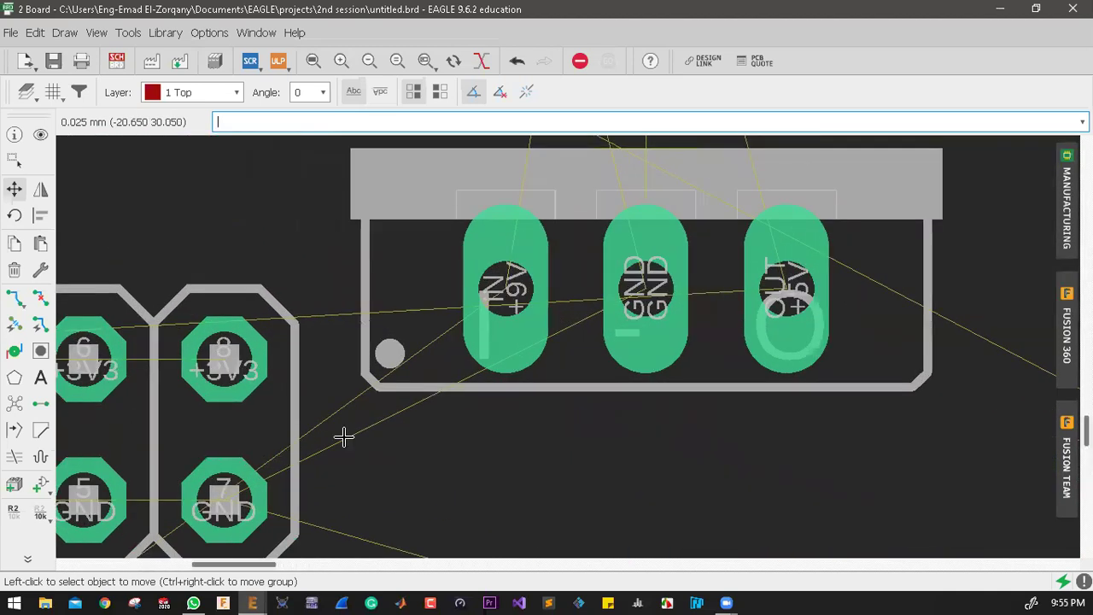
scroll(346, 436, "down", 3)
scroll(352, 430, "down", 2)
scroll(388, 423, "up", 3)
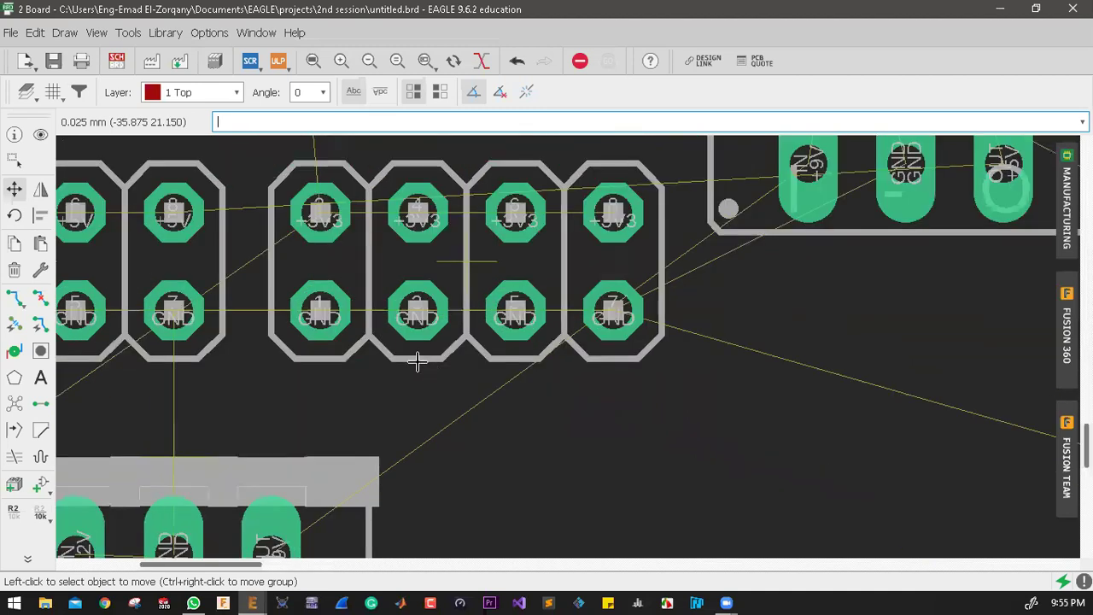
scroll(395, 363, "down", 3)
scroll(395, 363, "up", 3)
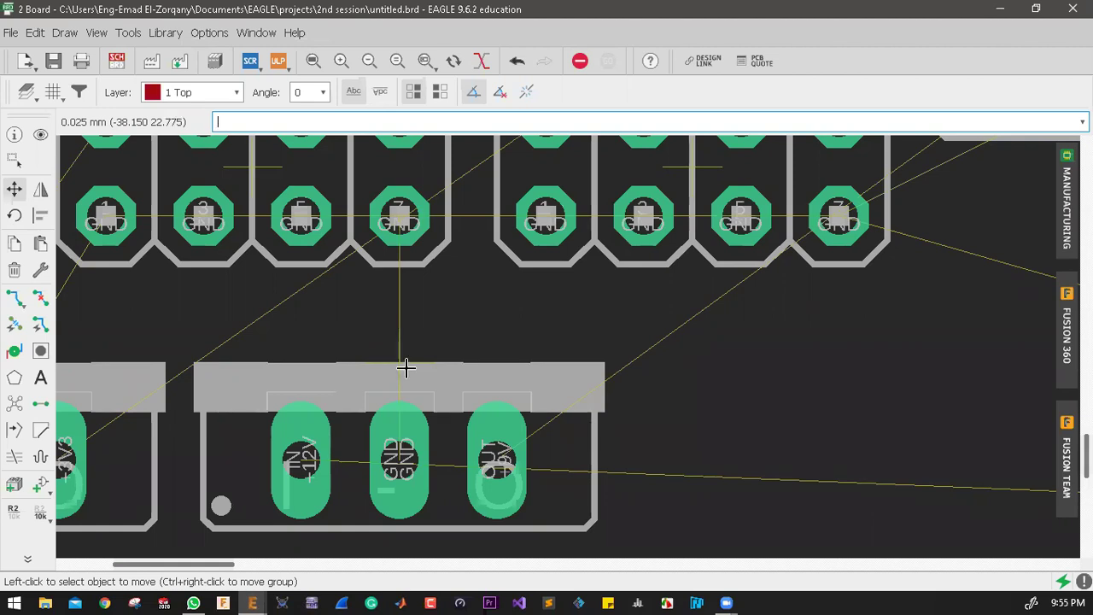
scroll(396, 366, "down", 2)
scroll(399, 370, "down", 2)
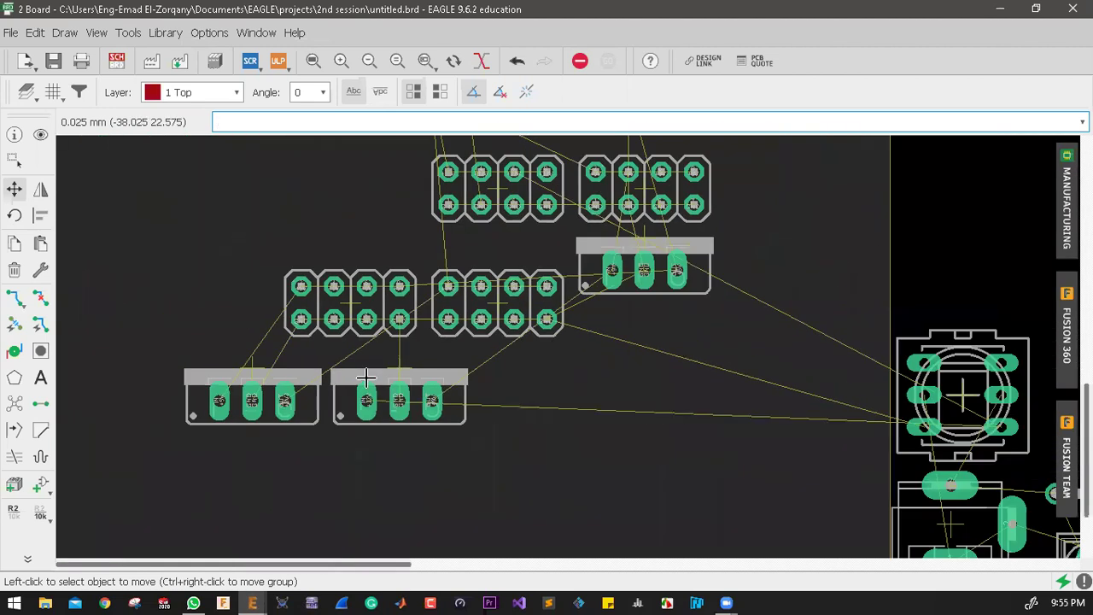
scroll(586, 421, "down", 2)
scroll(700, 475, "down", 2)
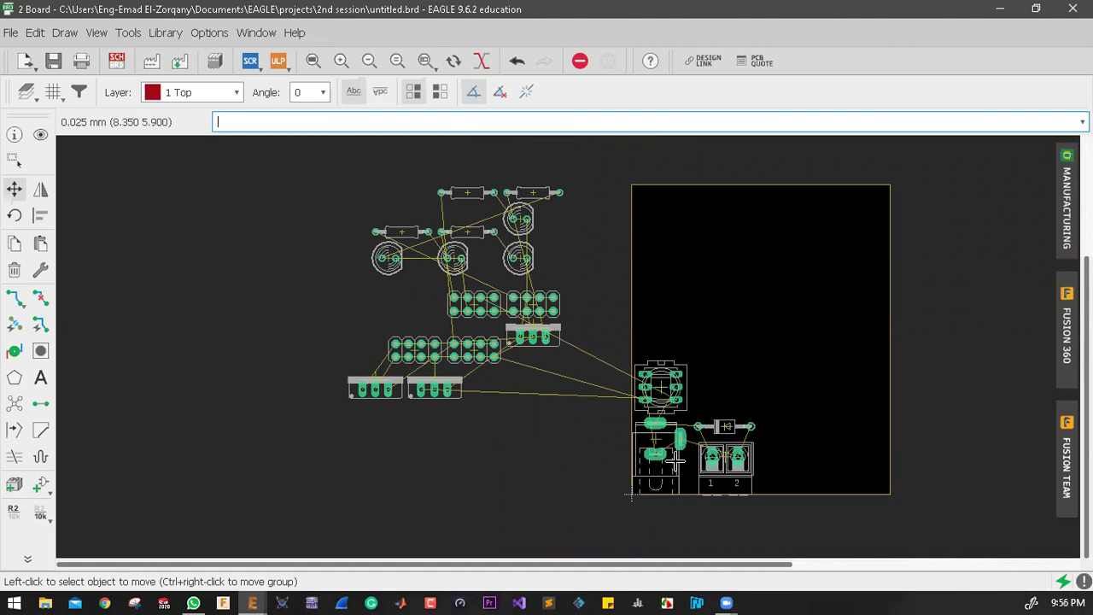
Step: Try placing the ON/OFF switch above DC_JACK rotated 180 degrees, with its GND and 12V pads facing away from the jack
scroll(680, 439, "up", 4)
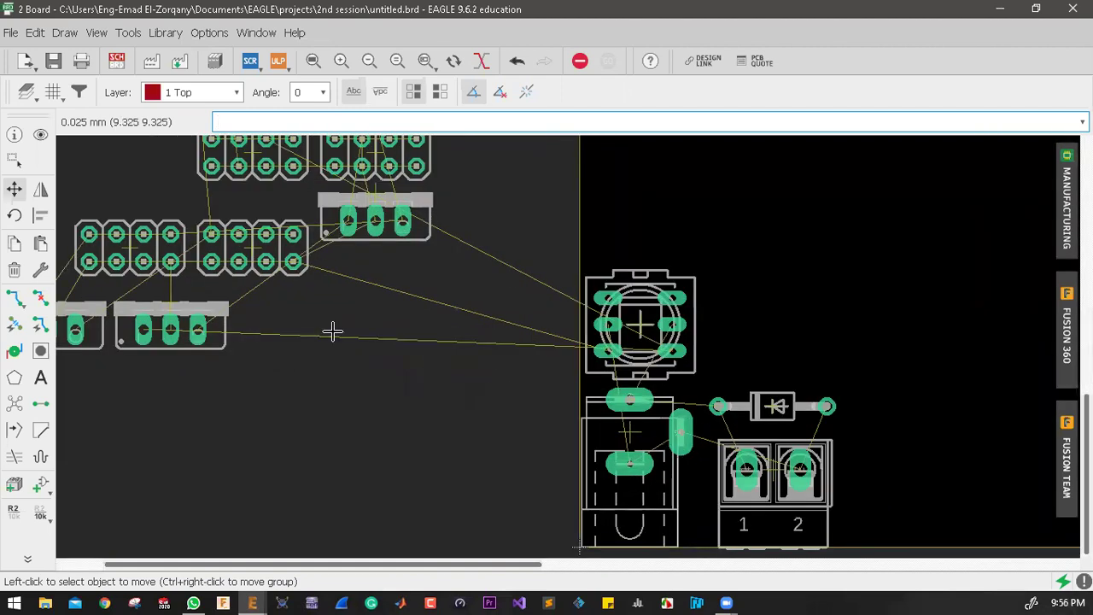
left_click(14, 190)
left_click(641, 324)
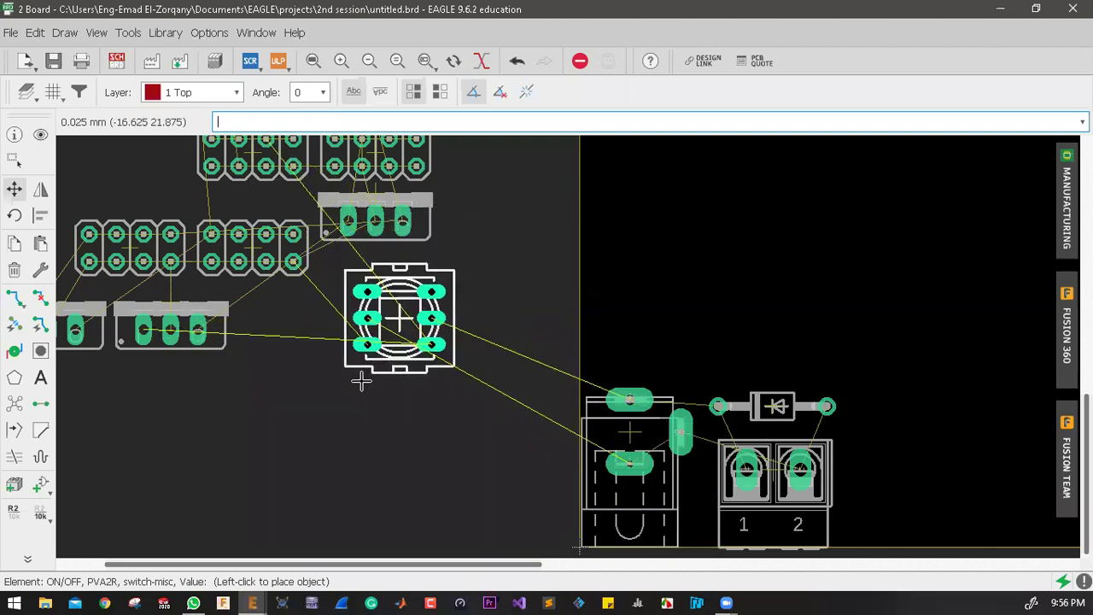
left_click(458, 475)
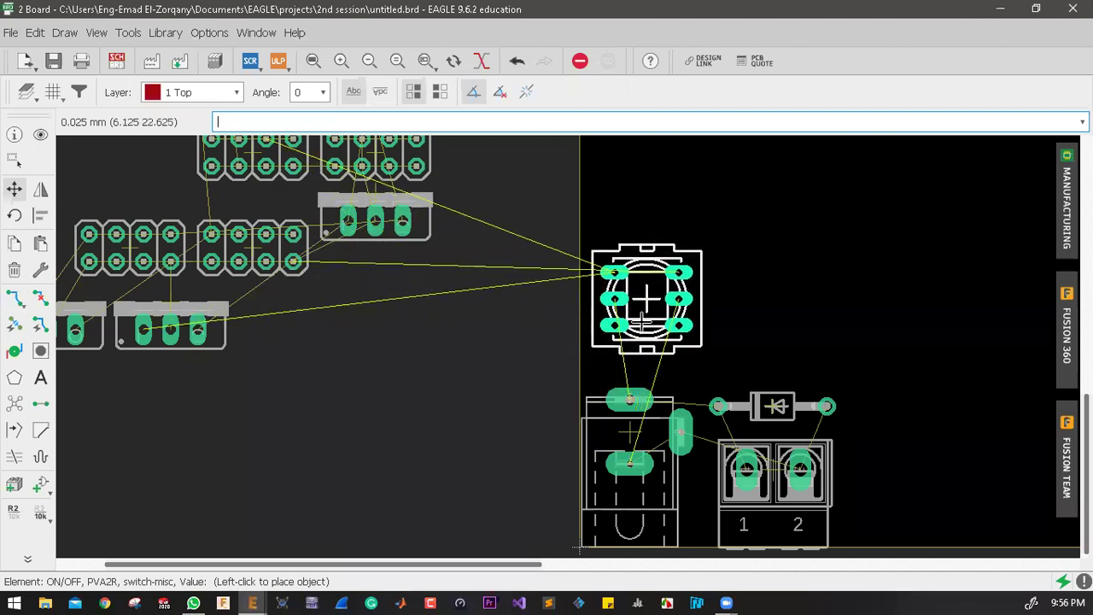
scroll(649, 312, "up", 2)
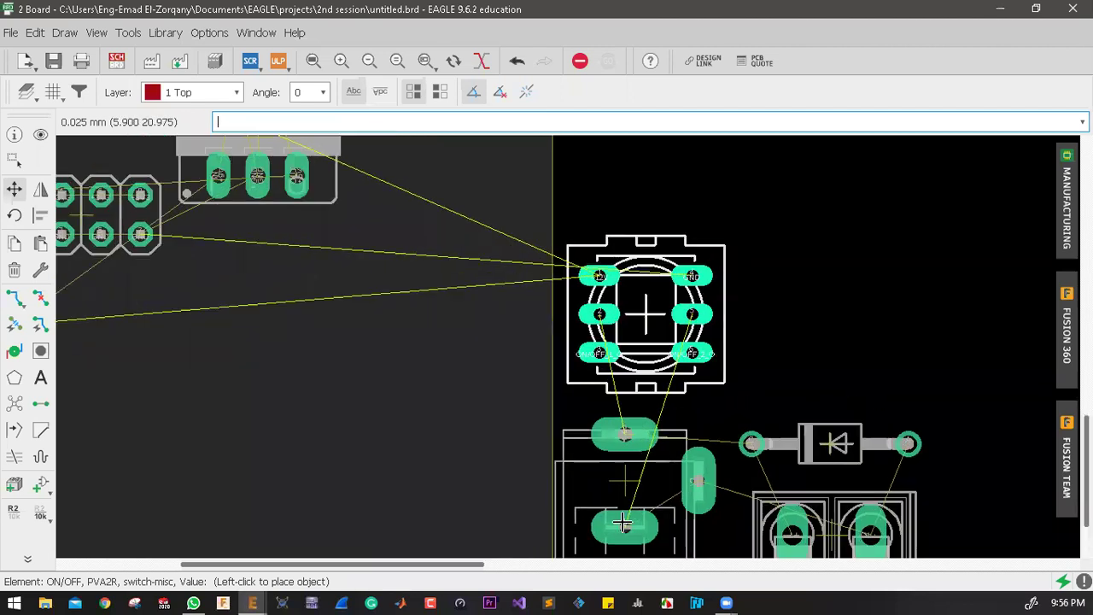
left_click(683, 356)
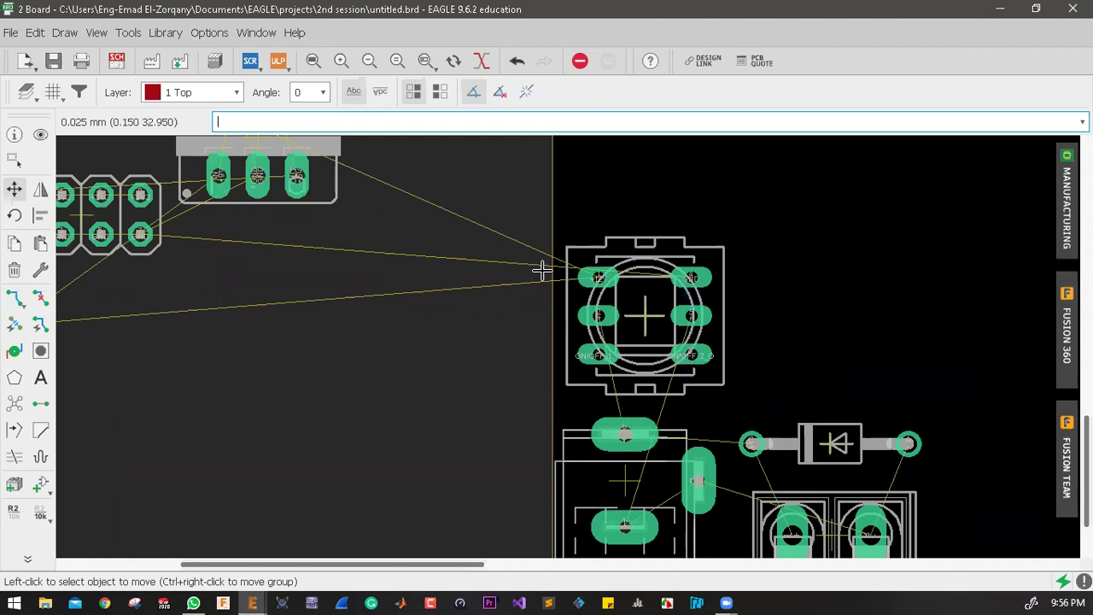
left_click(639, 317)
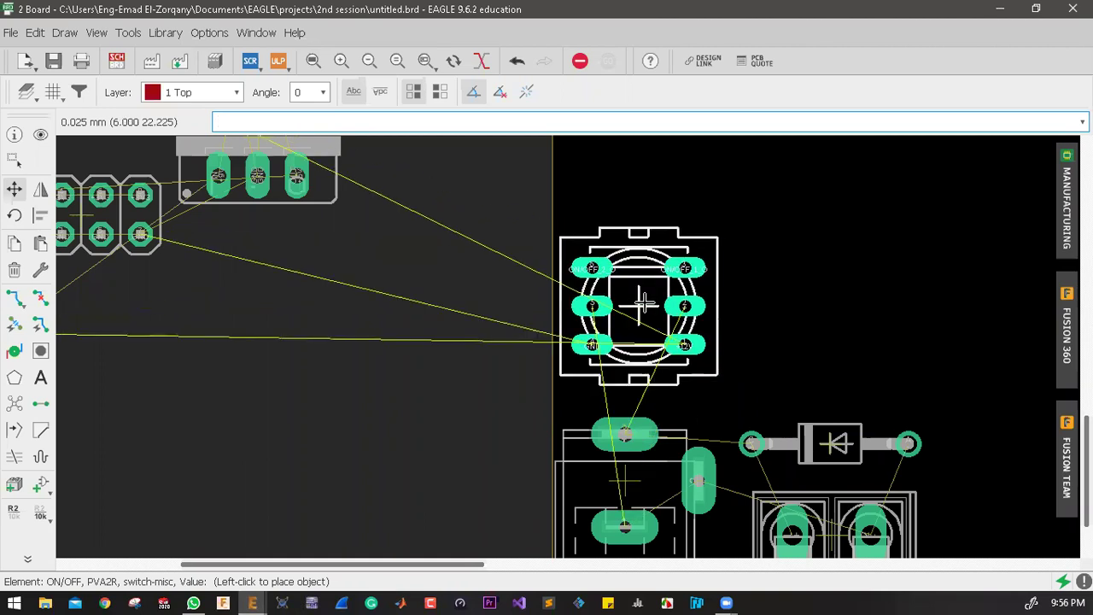
left_click(646, 308)
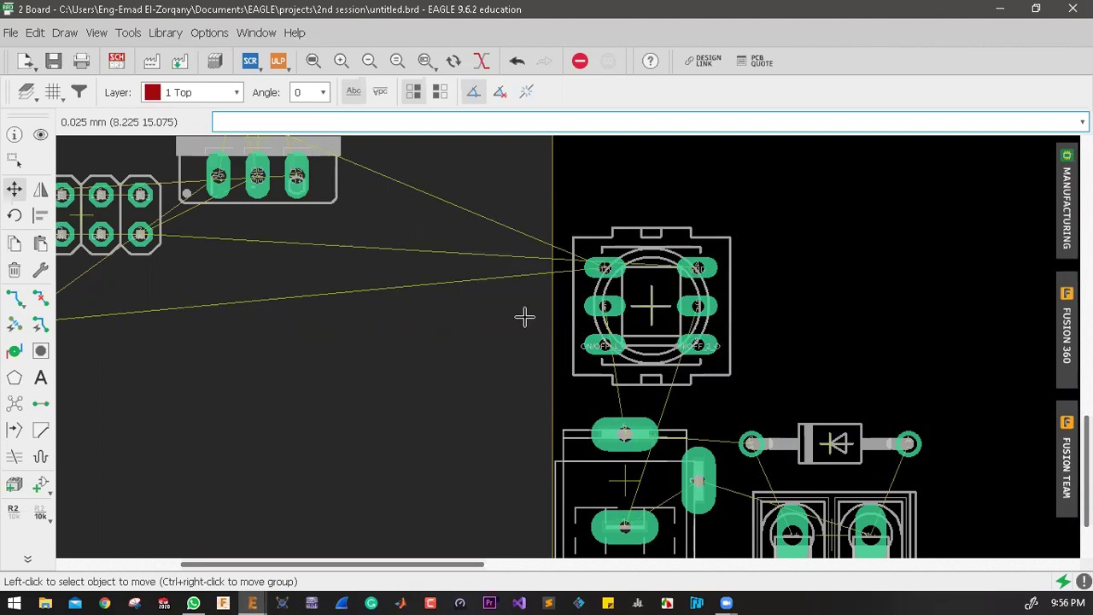
Step: Rotate the ON/OFF switch 180 degrees so its GND and 12V pads face DC_JACK, and place it just above the jack
left_click(655, 296)
right_click(654, 299)
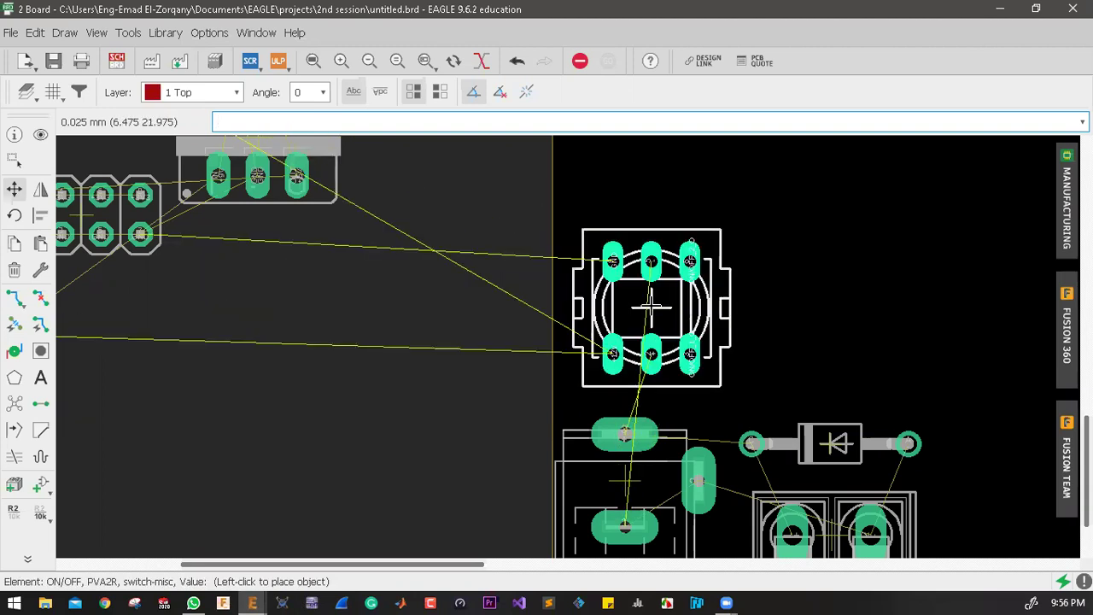
right_click(652, 307)
left_click(648, 313)
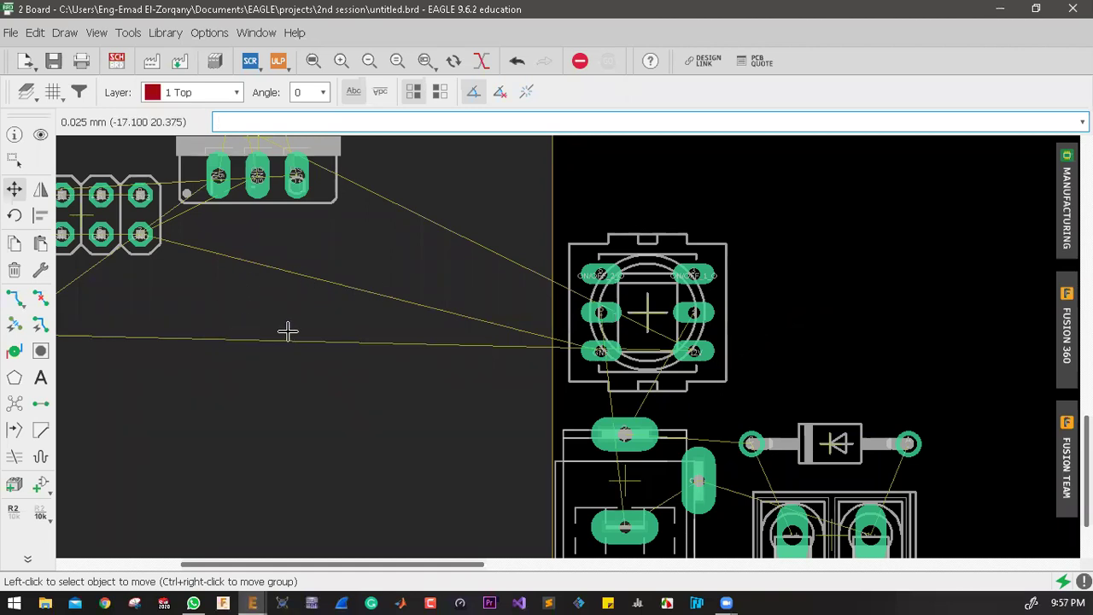
left_click(645, 322)
left_click(636, 339)
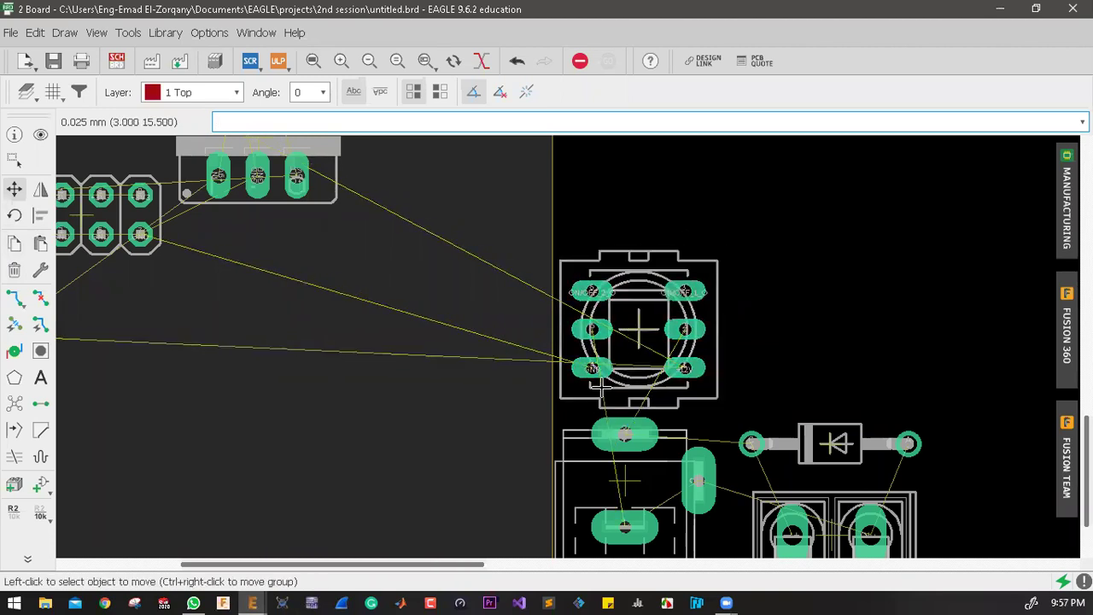
Step: Examine the IN, GND and OUT pad nets of the two lower voltage regulators to find the one fed by 12V
scroll(601, 387, "down", 5)
scroll(513, 393, "up", 1)
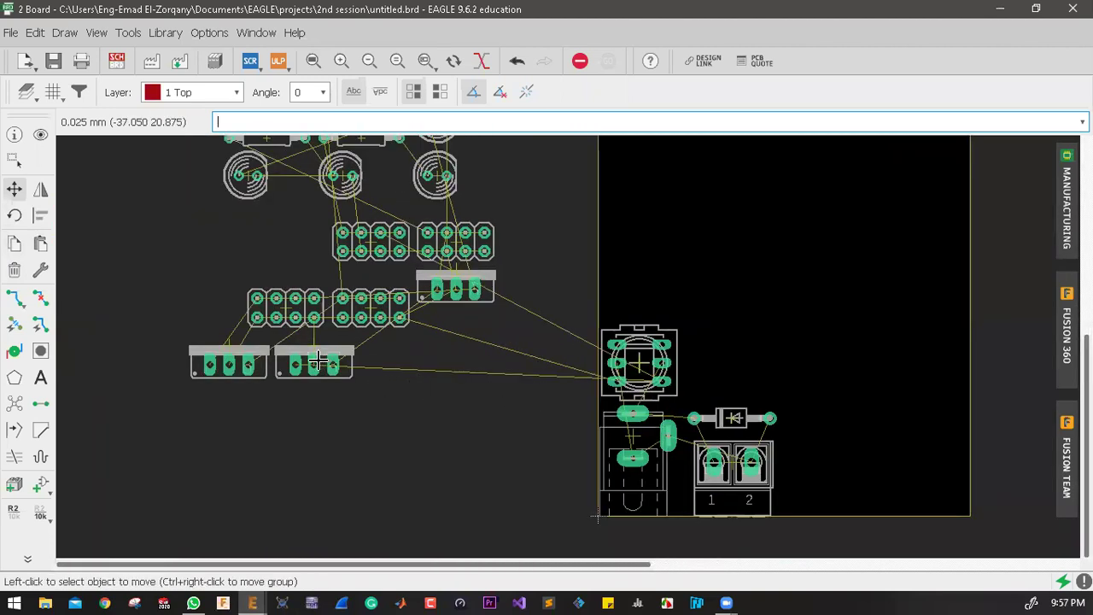
scroll(316, 363, "up", 8)
scroll(578, 359, "down", 3)
scroll(584, 363, "up", 1)
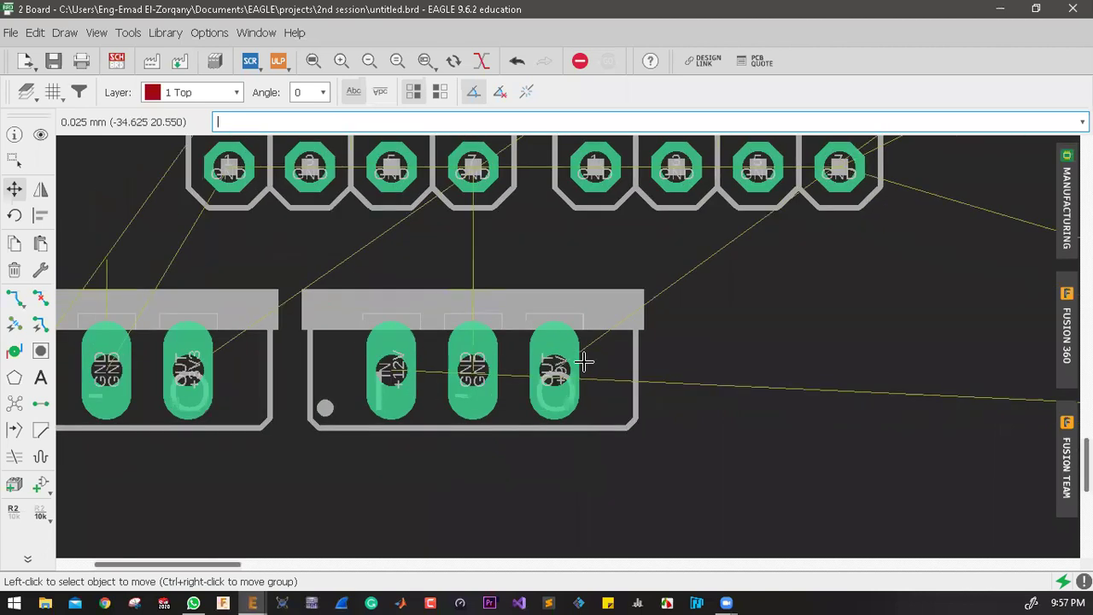
scroll(640, 378, "down", 2)
scroll(616, 383, "down", 2)
scroll(376, 366, "up", 6)
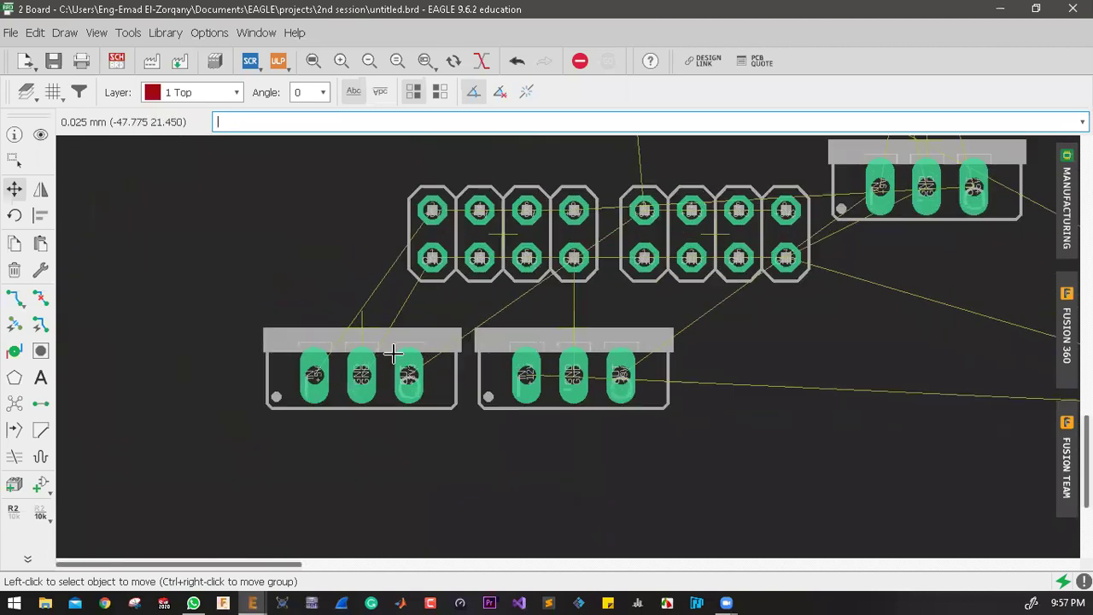
scroll(663, 420, "down", 3)
scroll(593, 415, "up", 3)
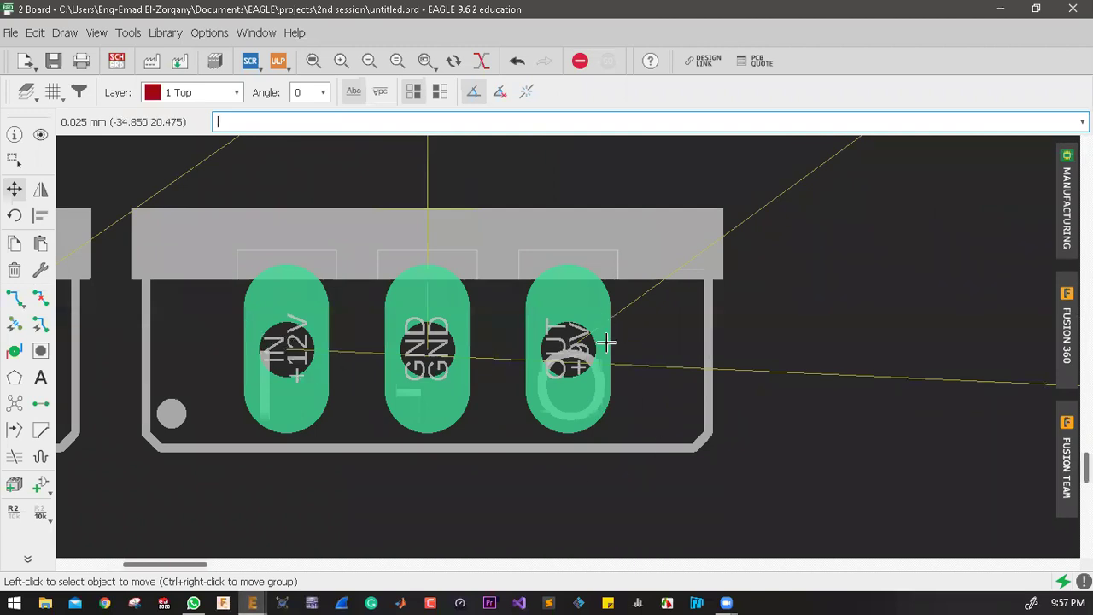
scroll(331, 344, "up", 4)
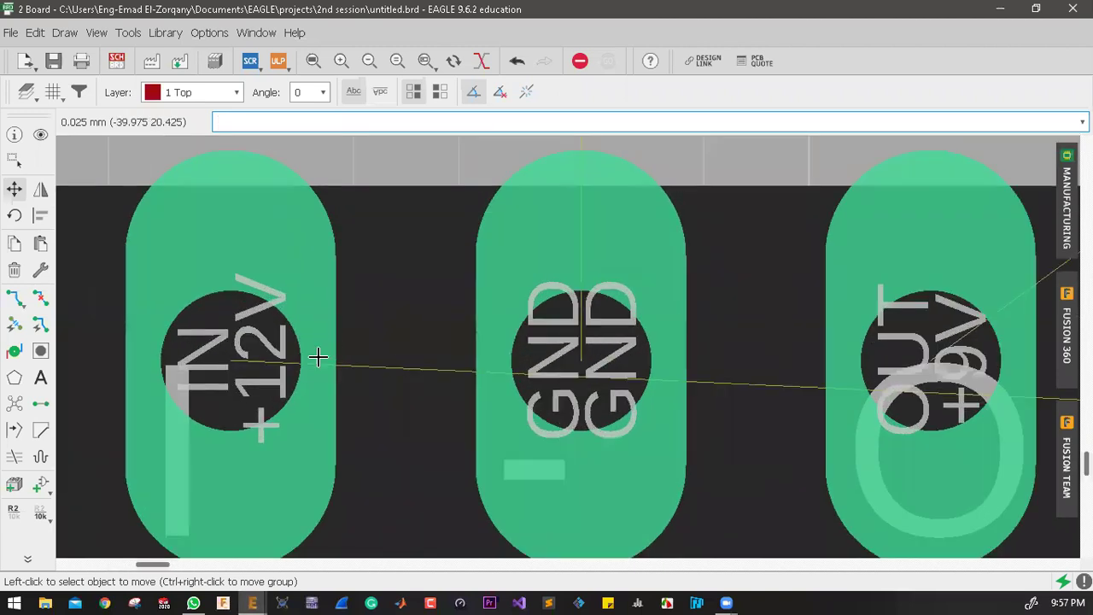
scroll(248, 380, "up", 1)
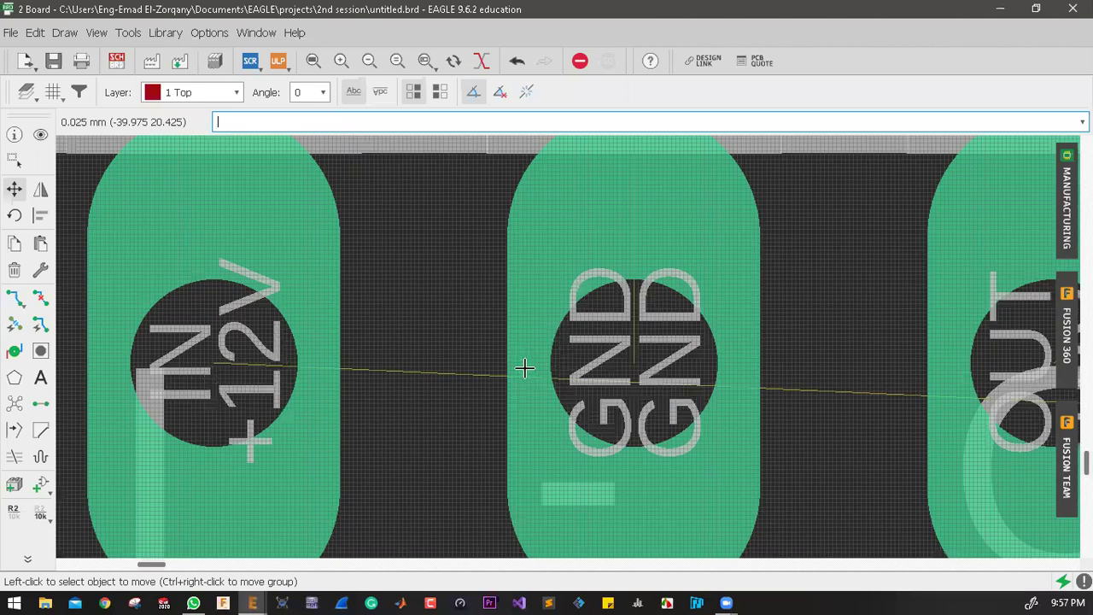
scroll(551, 360, "up", 1)
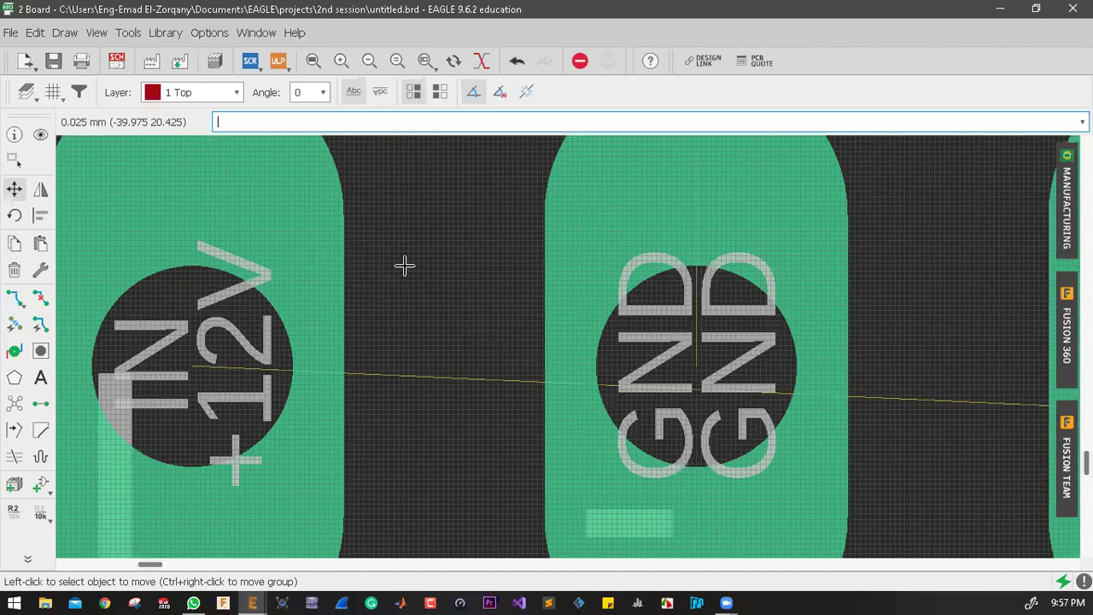
scroll(433, 303, "down", 8)
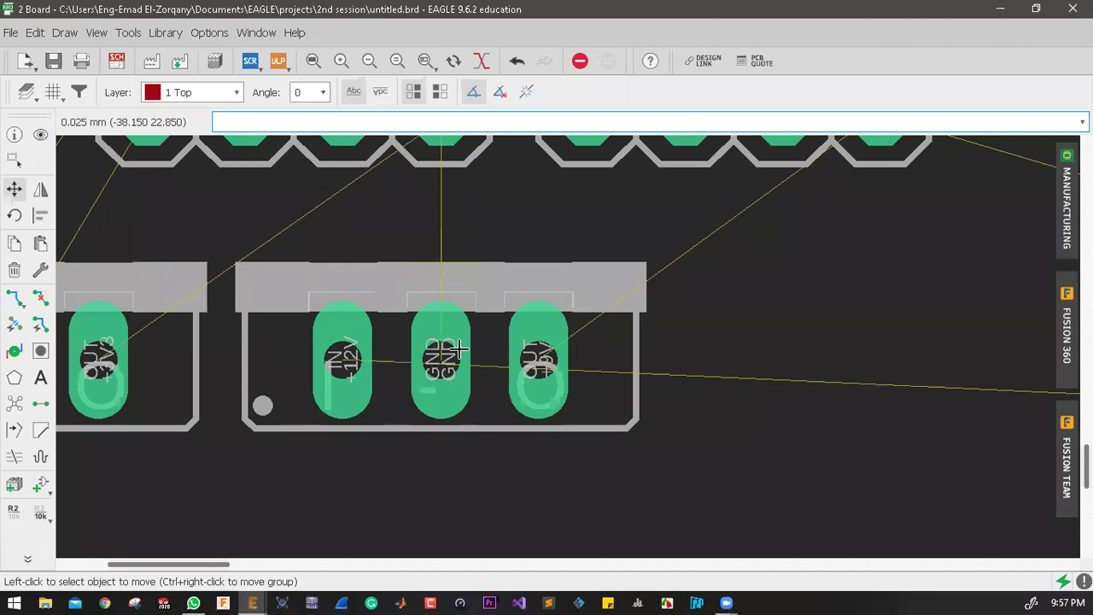
Step: Move the 7809 regulator IC1 onto the board, rotate it 90 degrees counterclockwise, and place it above diode D1, beside the ON/OFF switch
scroll(461, 342, "down", 7)
scroll(721, 327, "down", 5)
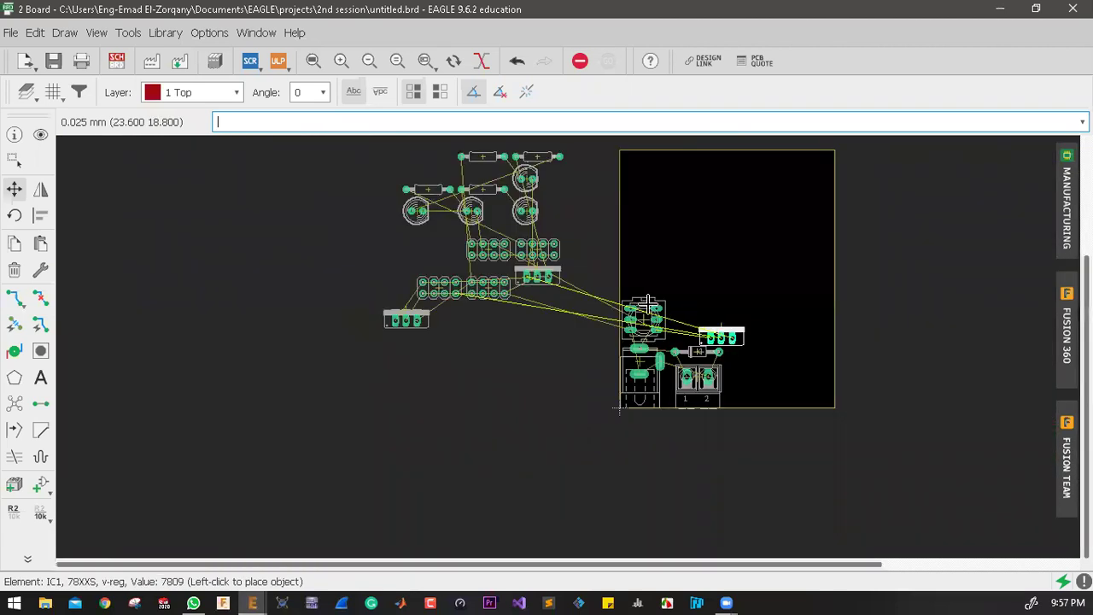
scroll(647, 300, "up", 6)
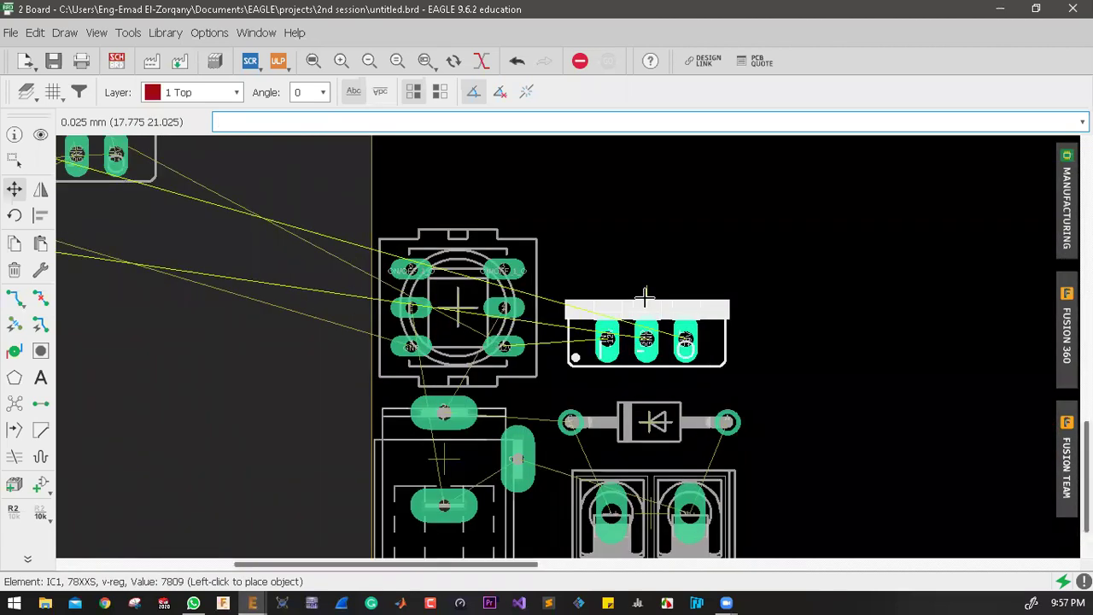
scroll(645, 297, "down", 2)
right_click(636, 297)
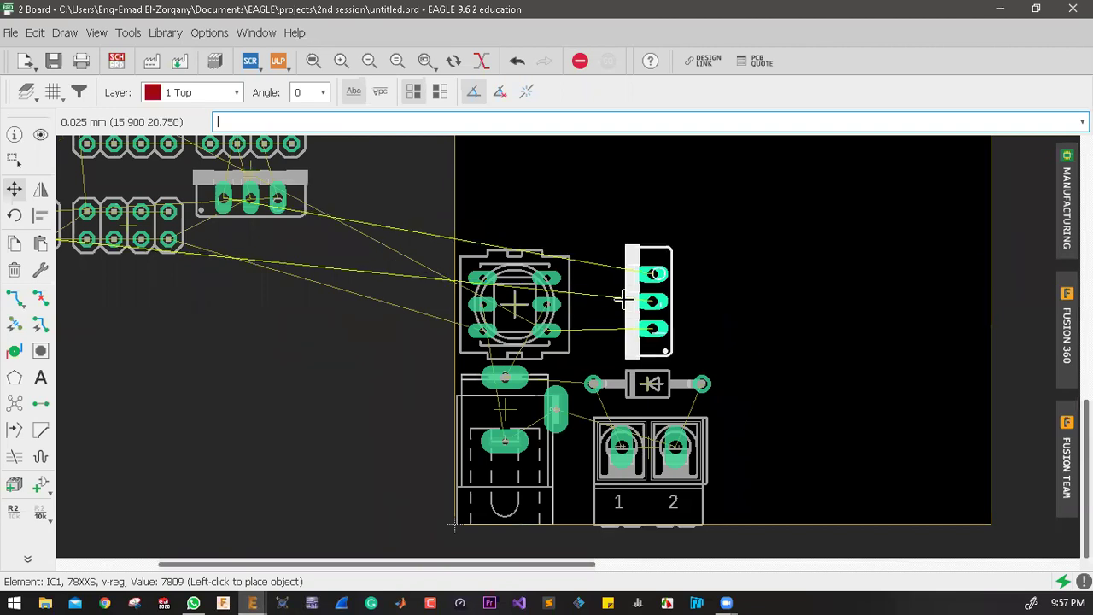
left_click(625, 297)
scroll(649, 352, "up", 5)
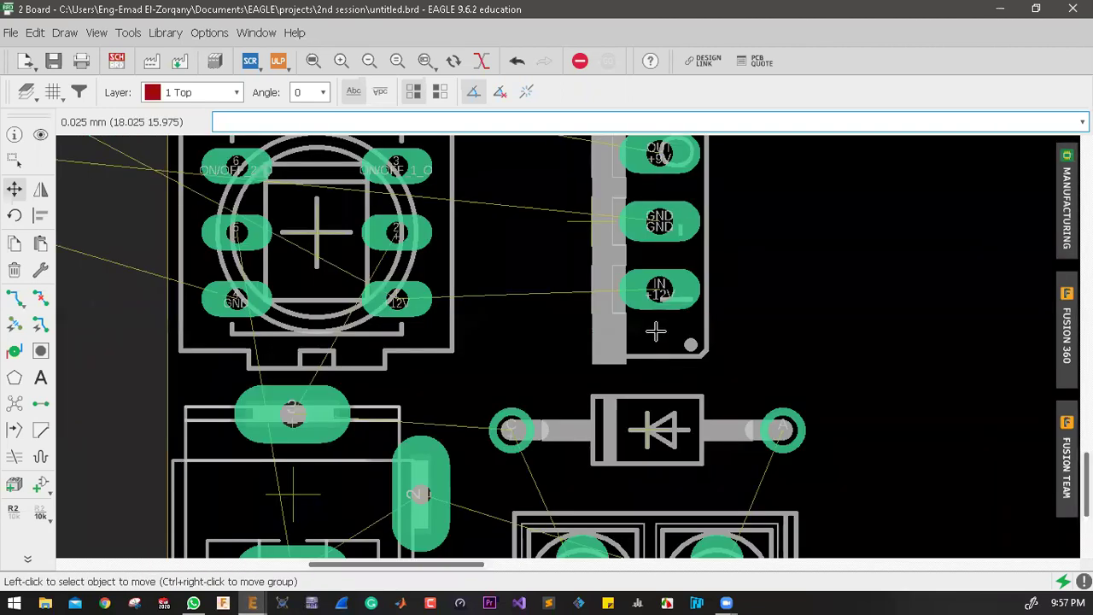
scroll(656, 331, "down", 4)
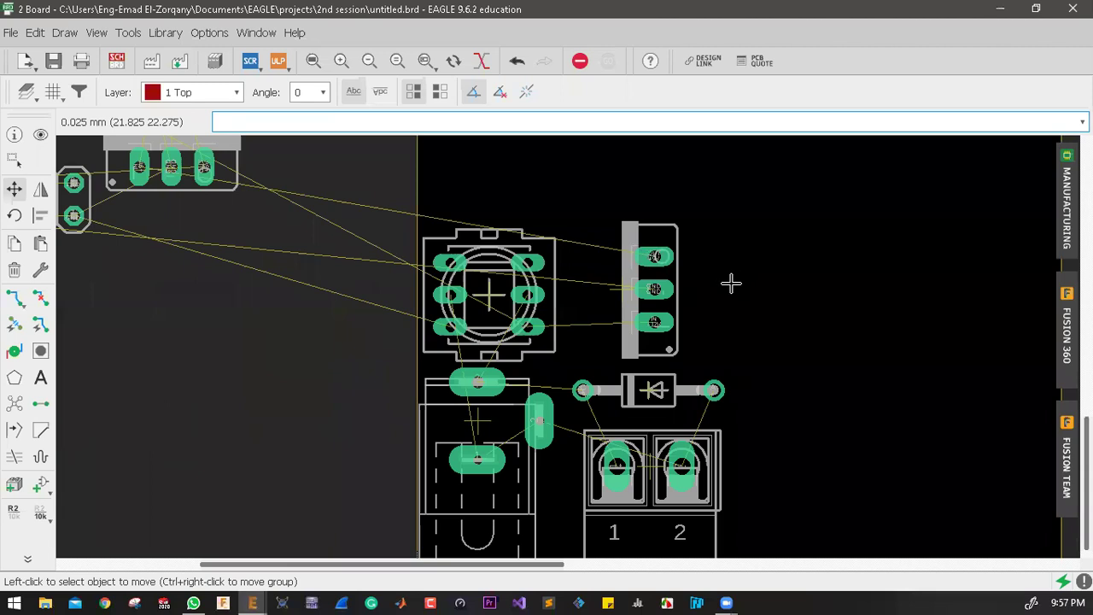
Step: Move the 7805 regulator IC3 onto the board, rotate it 90 degrees counterclockwise, and place it beside the 7809 regulator
scroll(731, 283, "down", 5)
scroll(462, 256, "up", 7)
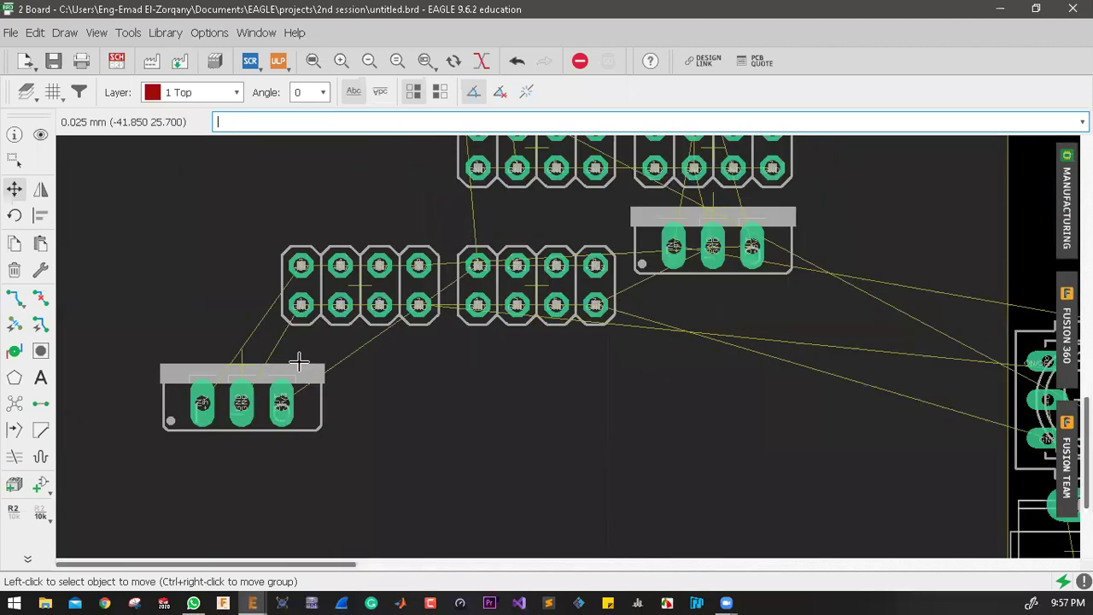
scroll(166, 417, "up", 4)
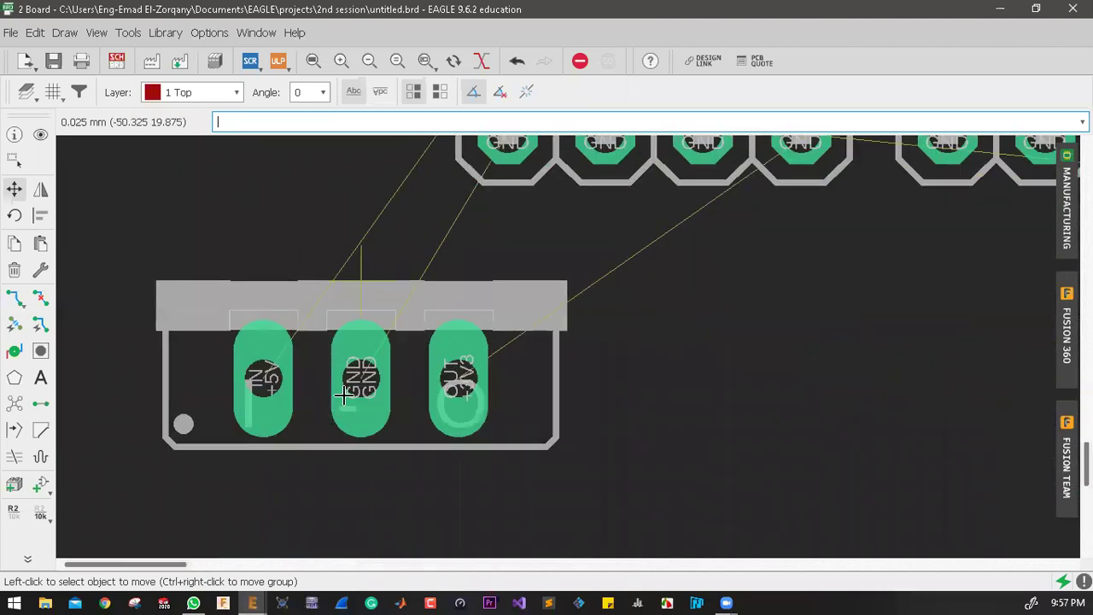
scroll(276, 402, "down", 3)
scroll(744, 282, "down", 3)
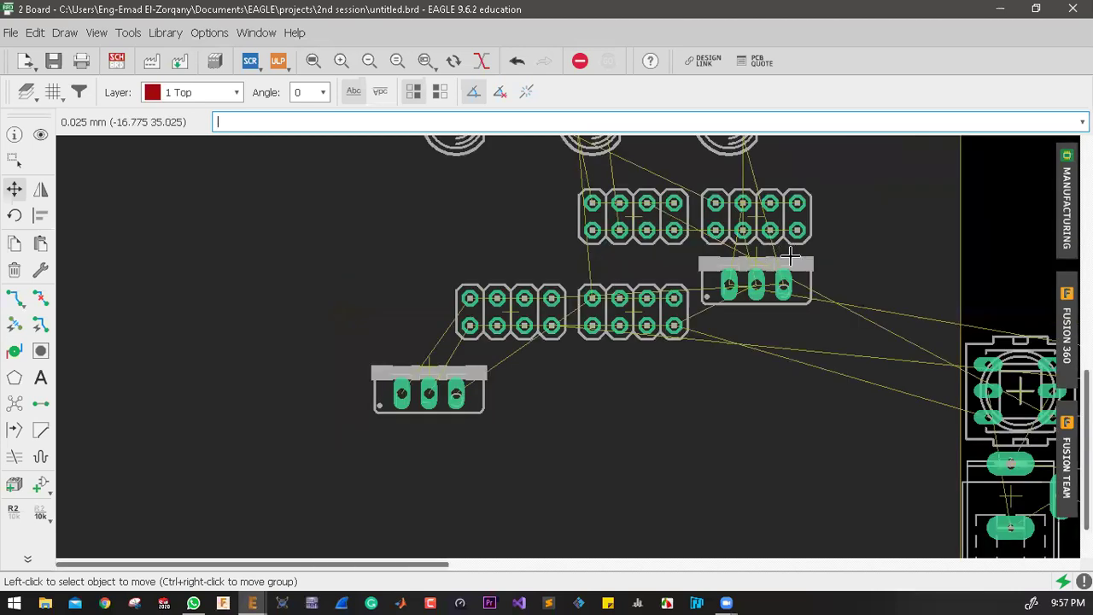
scroll(756, 290, "up", 8)
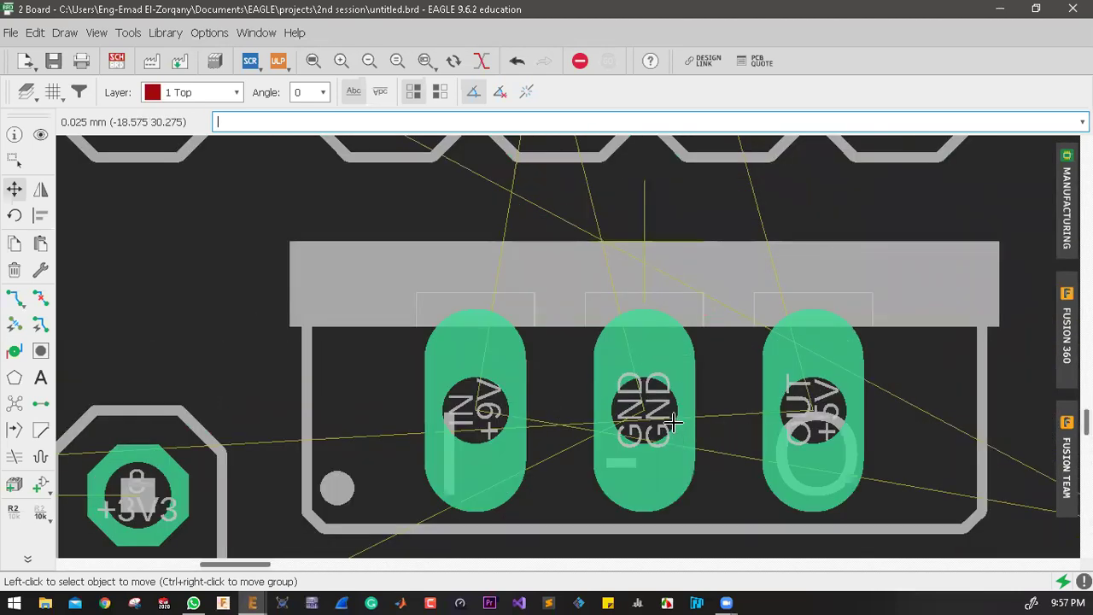
left_click(646, 242)
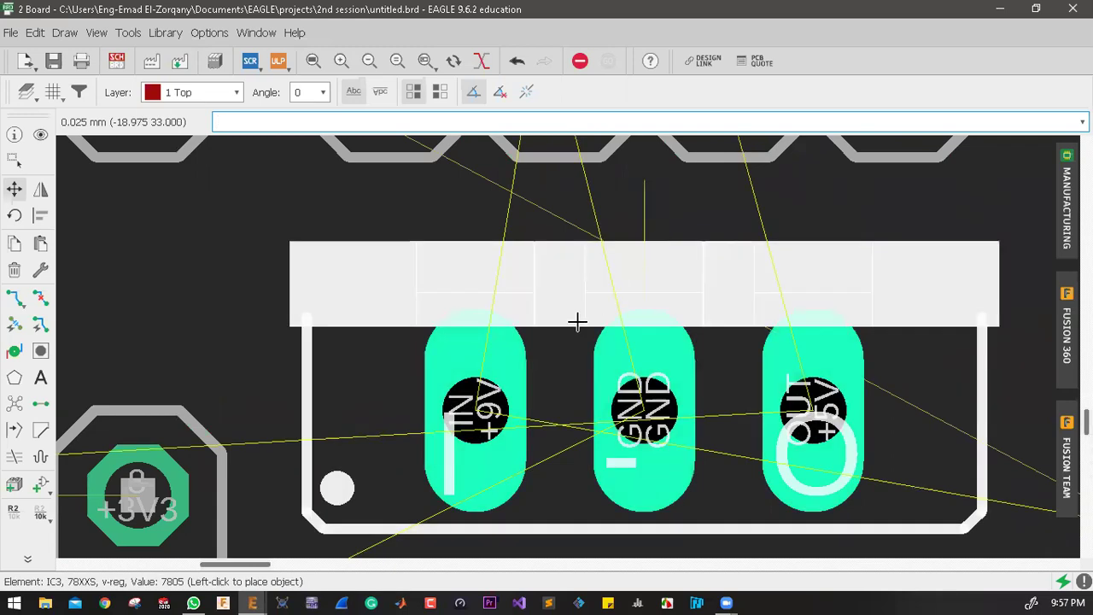
scroll(512, 290, "down", 5)
scroll(487, 293, "down", 8)
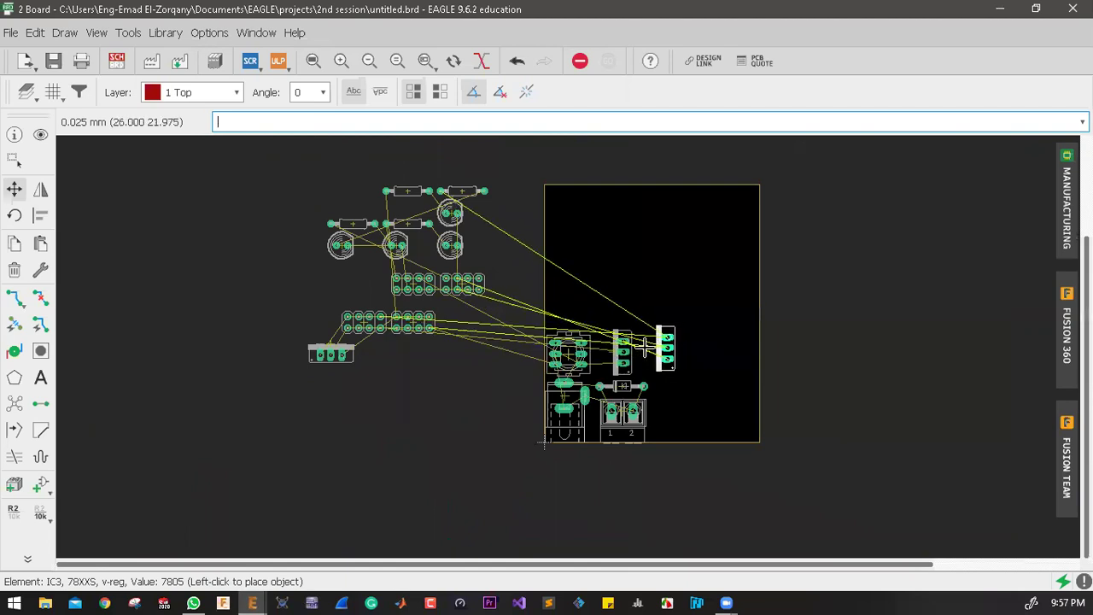
scroll(656, 354, "up", 4)
scroll(658, 362, "up", 1)
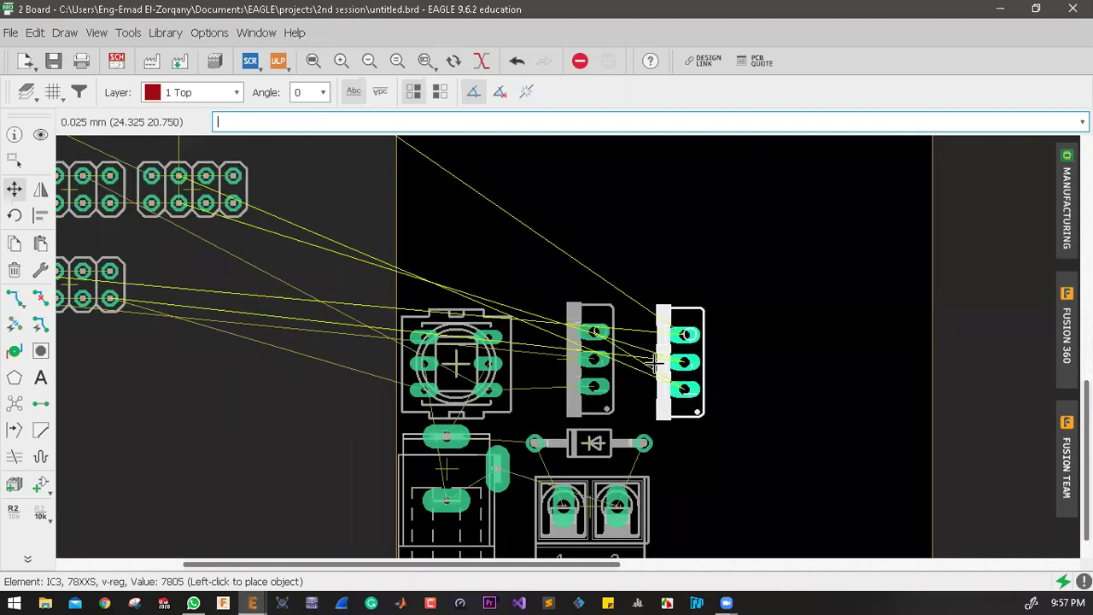
left_click(663, 375)
Step: Move the 1117-3.3v regulator IC2 onto the board, rotate it 90 degrees counterclockwise, and place it beside the 7805 on the side away from the 7809
scroll(707, 322, "down", 1)
scroll(707, 322, "down", 4)
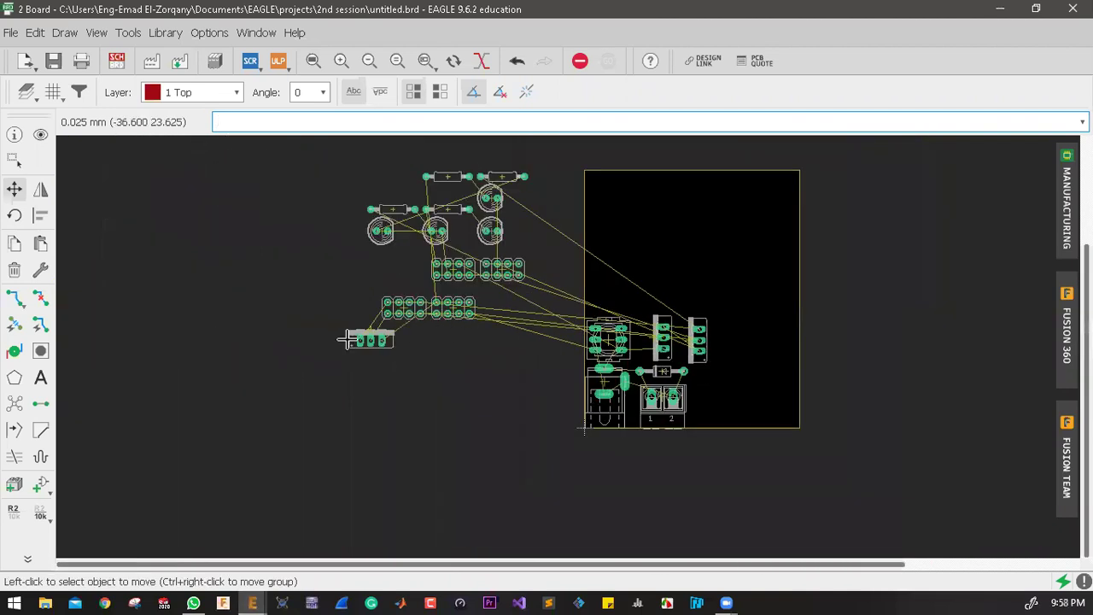
scroll(354, 337, "up", 4)
scroll(382, 238, "up", 2)
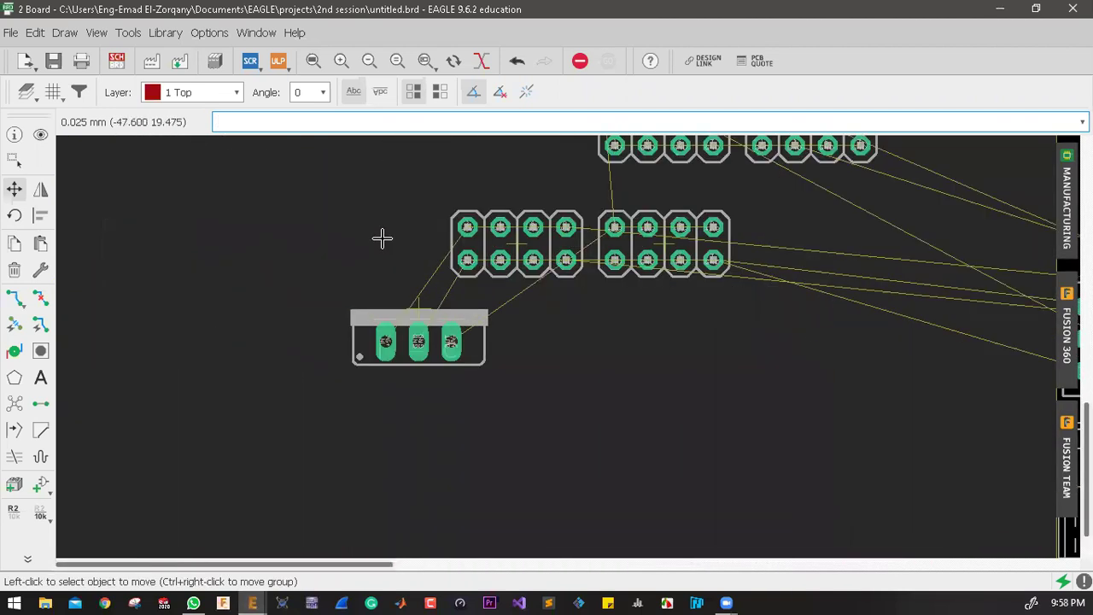
scroll(381, 238, "up", 4)
left_click(375, 246)
scroll(375, 246, "down", 4)
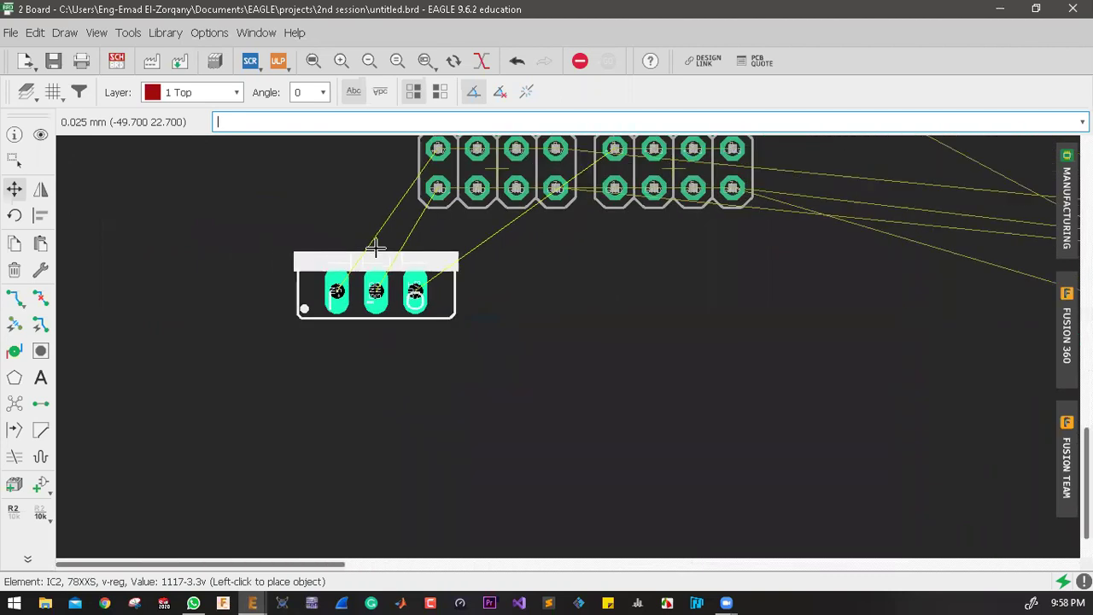
scroll(578, 291, "down", 8)
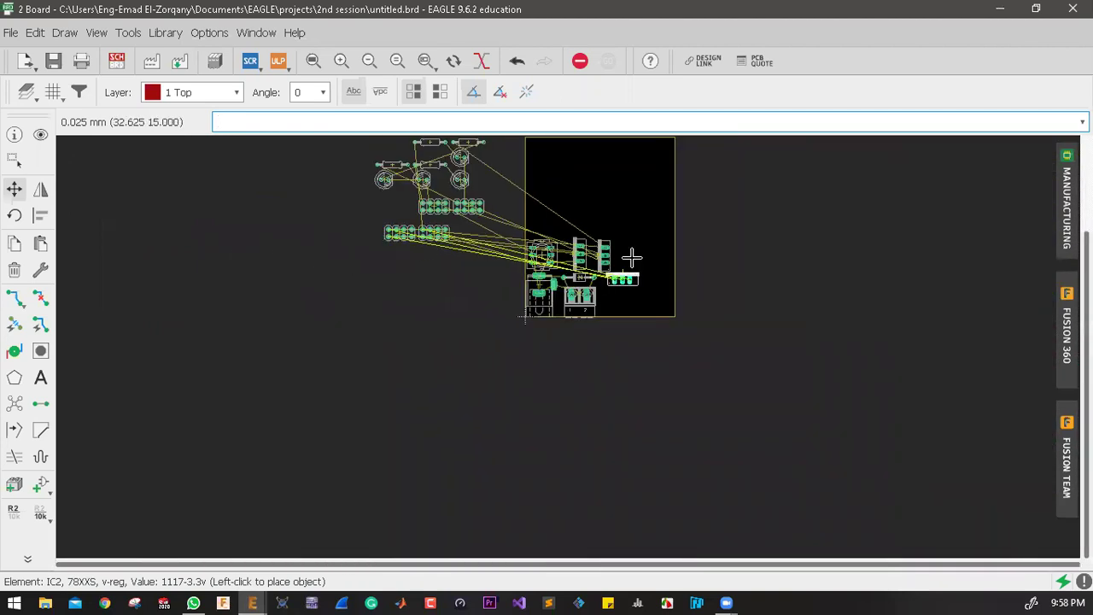
scroll(631, 256, "up", 3)
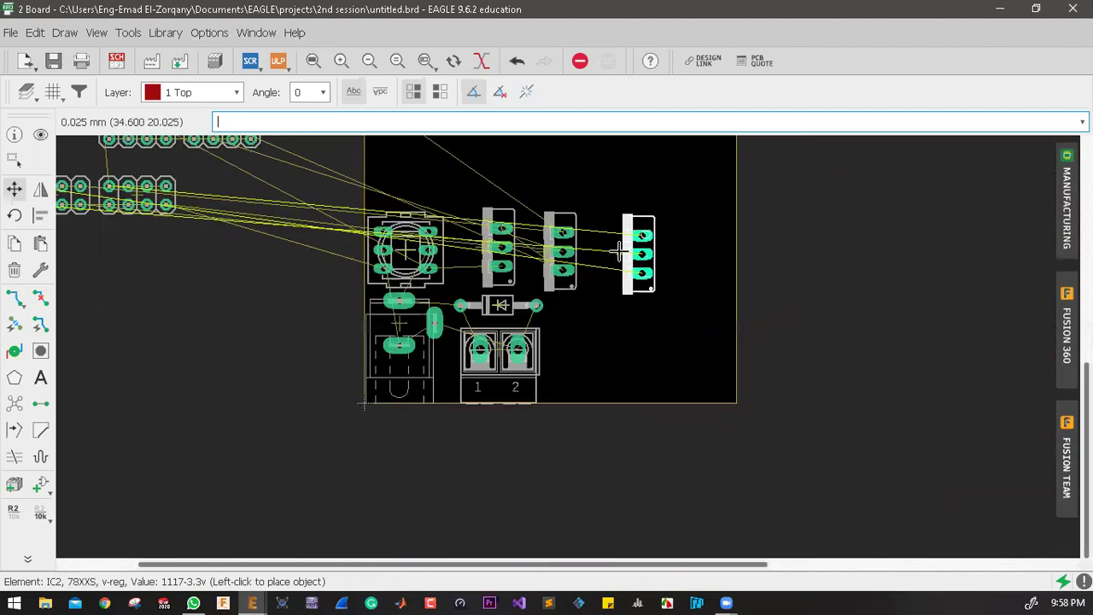
left_click(630, 297)
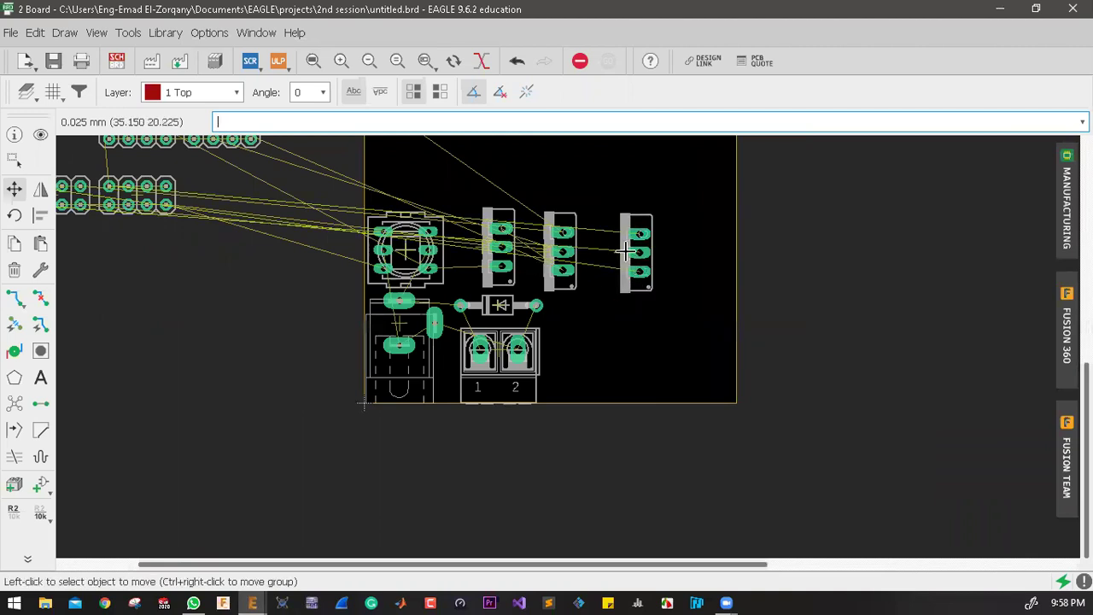
Step: Rotate the 7809 regulator another 90 degrees counterclockwise so its tab faces diode D1, and place it above the diode
scroll(619, 256, "down", 2)
scroll(521, 252, "up", 5)
left_click(529, 249)
right_click(530, 249)
left_click(594, 274)
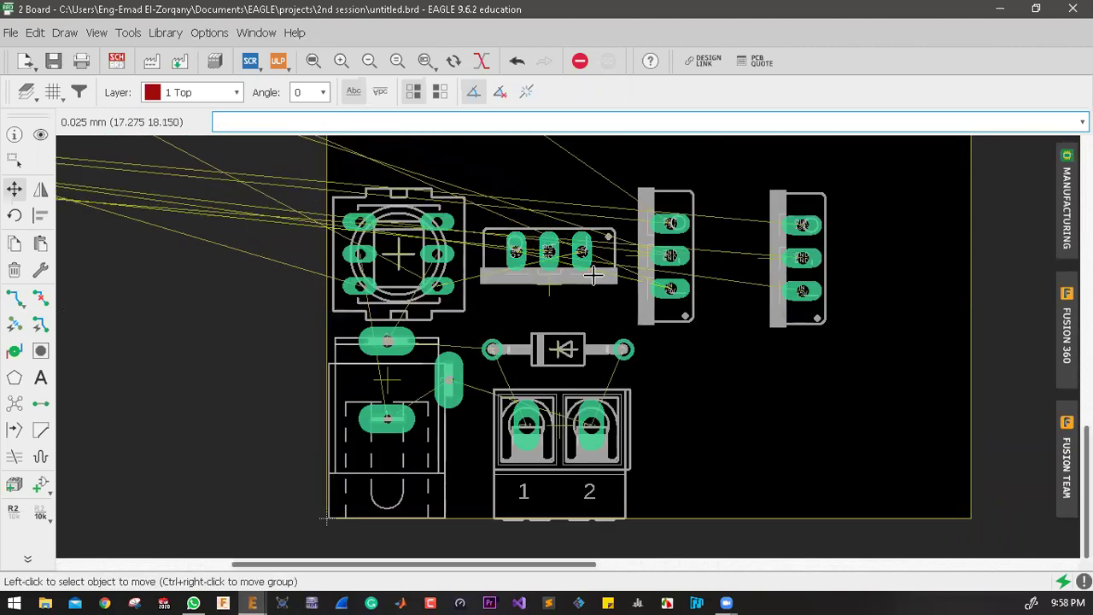
Step: Rotate the 7805 regulator 90 degrees counterclockwise and set it aside, above the space between the 7809 and the 1117-3.3v
left_click(649, 252)
right_click(687, 265)
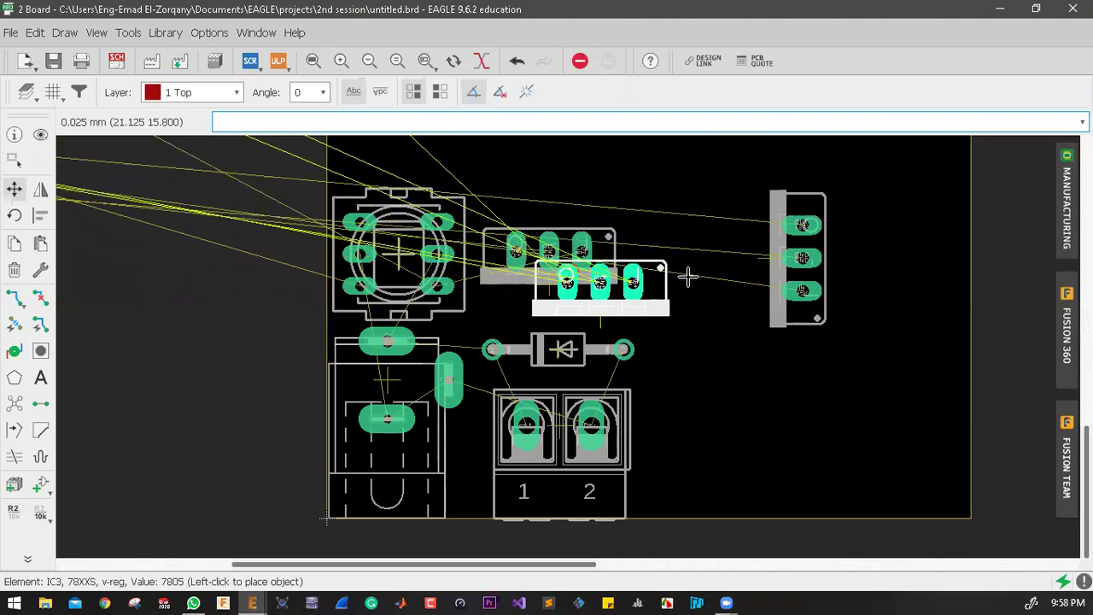
left_click(760, 165)
Step: Rotate the 7809 regulator 180 degrees so its tab faces away from diode D1, placing its IN pad level with the switch's 12V pad
left_click(549, 277)
right_click(551, 290)
right_click(551, 289)
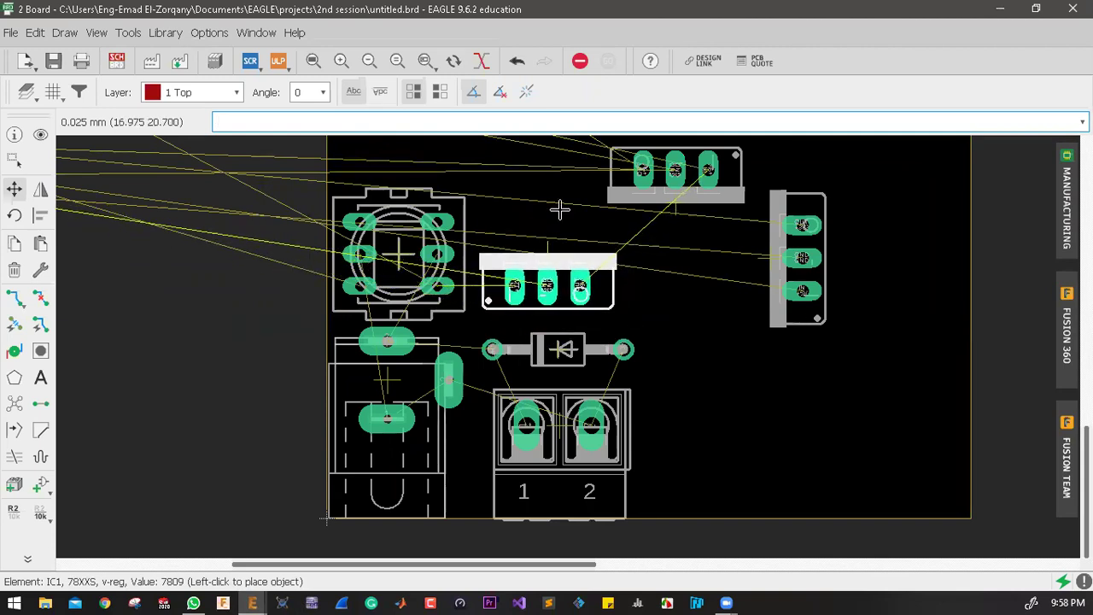
left_click(541, 250)
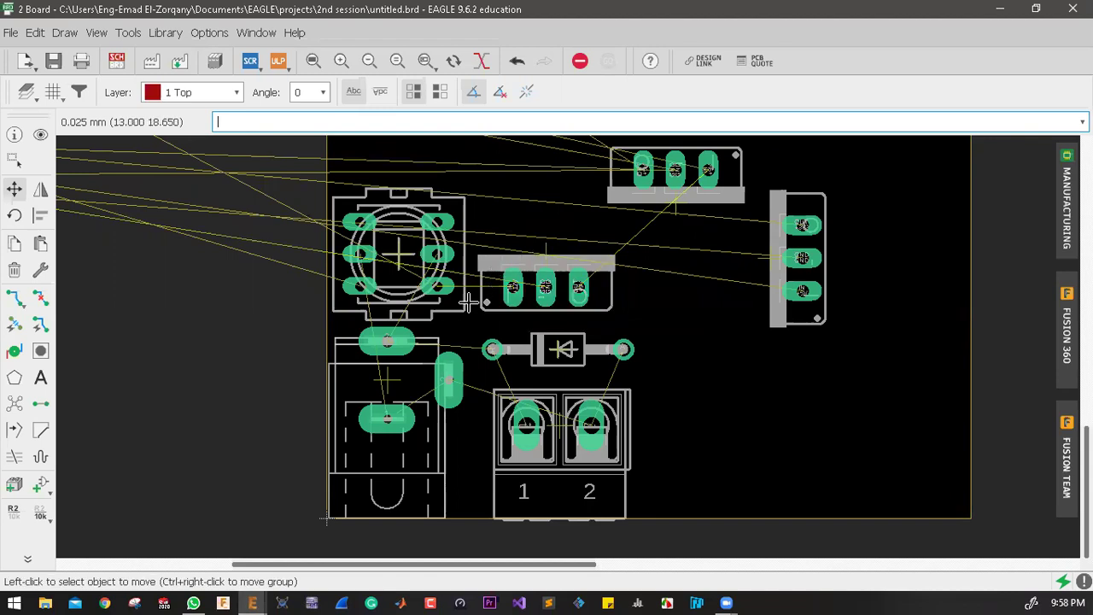
scroll(468, 301, "up", 5)
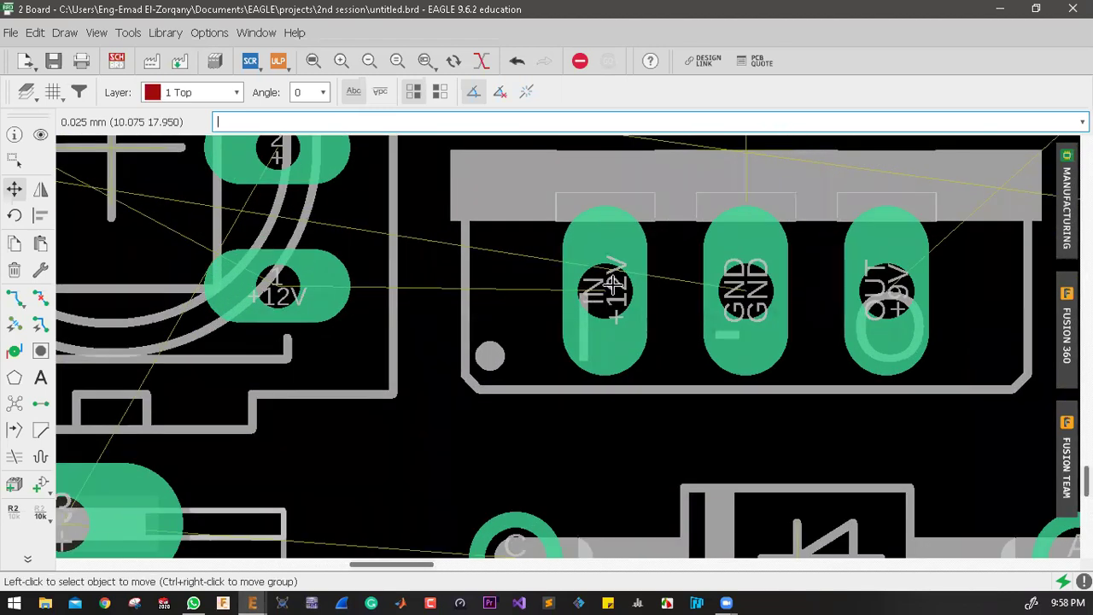
scroll(894, 282, "down", 5)
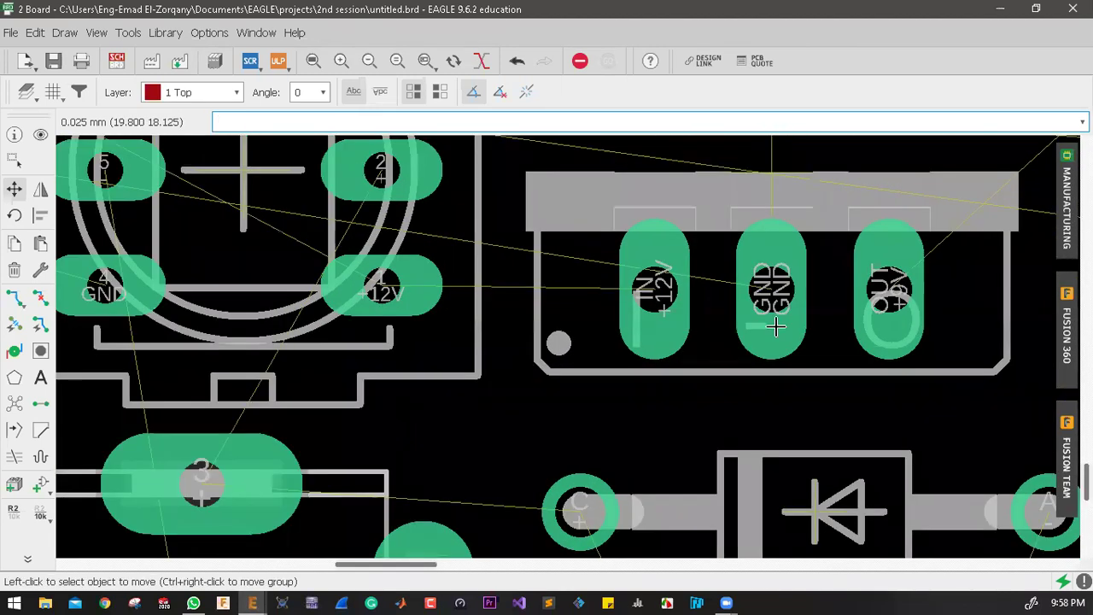
Step: Rotate the 7805 regulator 180 degrees and place it in line beside the 7809, with its IN pad towards the 7809's OUT pad
scroll(673, 203, "up", 4)
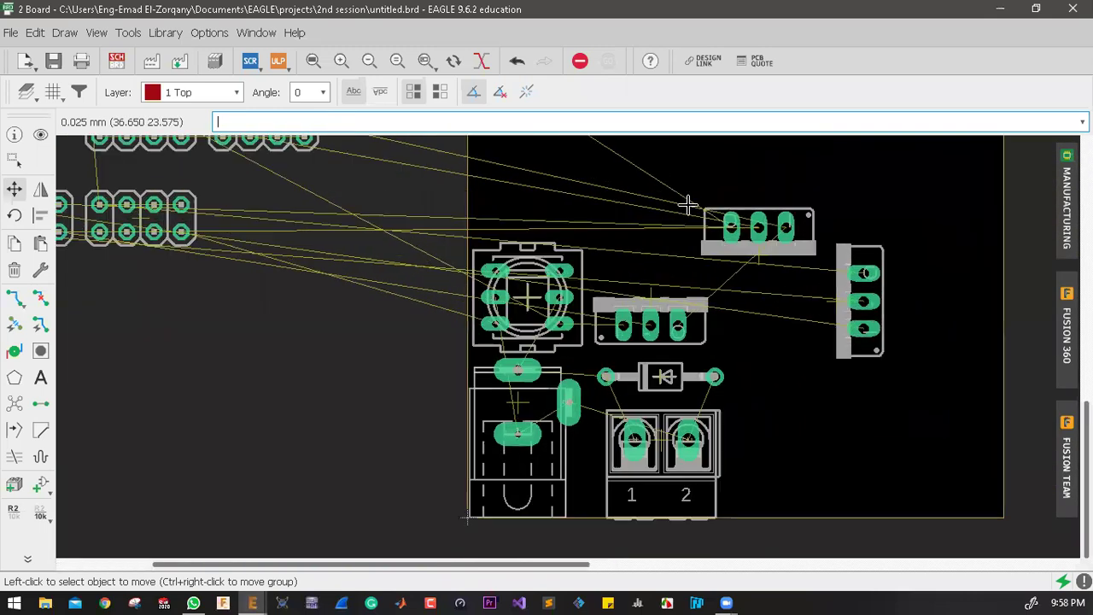
left_click(685, 284)
right_click(690, 295)
right_click(690, 295)
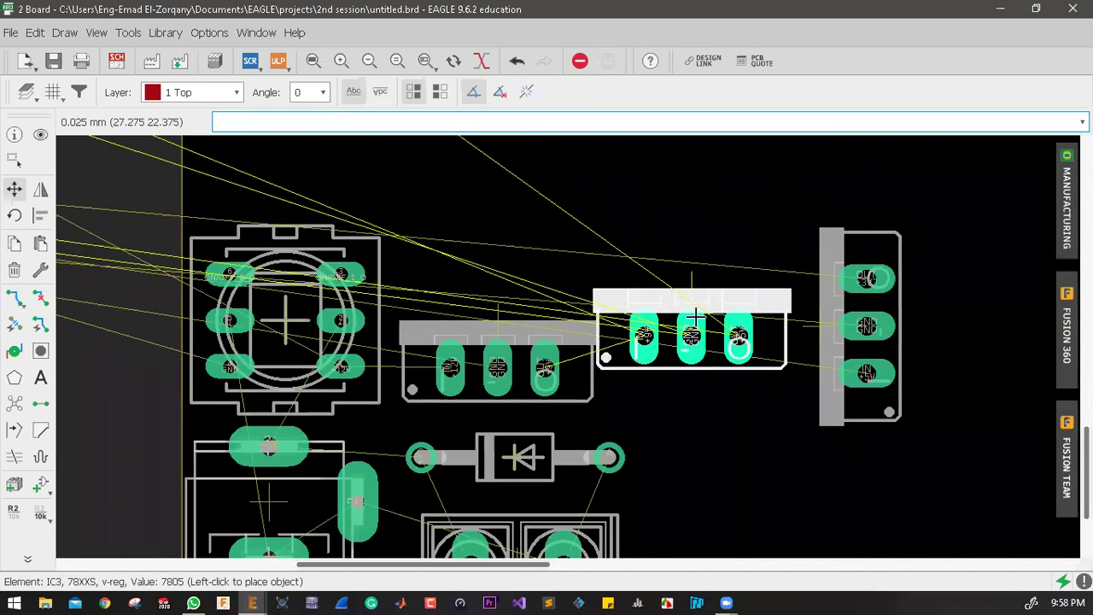
left_click(686, 327)
scroll(566, 385, "up", 3)
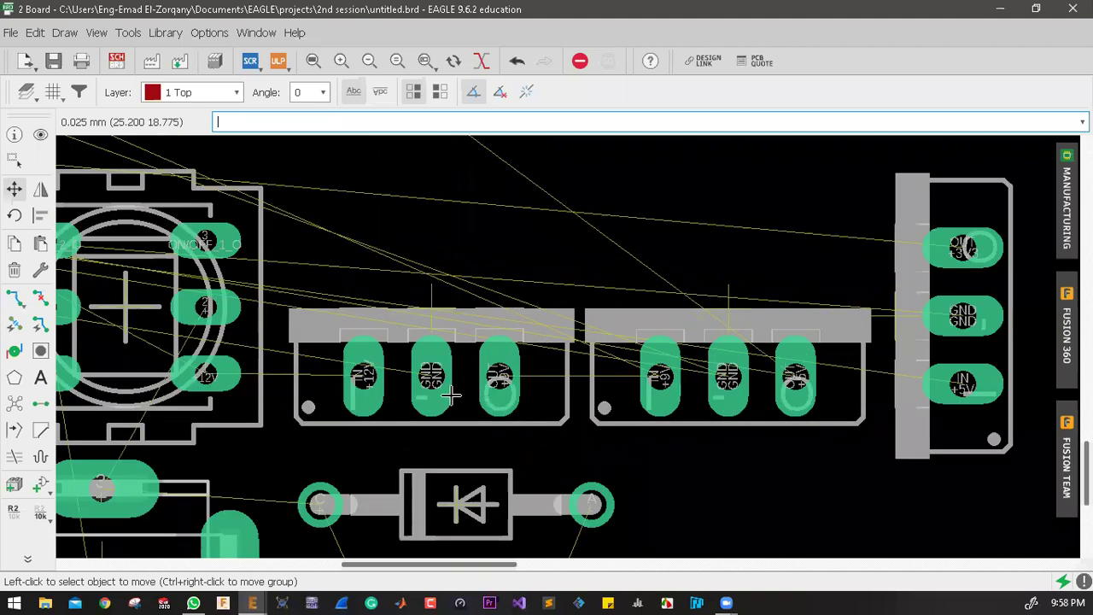
Step: Rotate the 1117-3.3v regulator to match the other two and place it in line beside the 7805, with its +5V IN pad towards the 7805's OUT pad
scroll(459, 370, "down", 2)
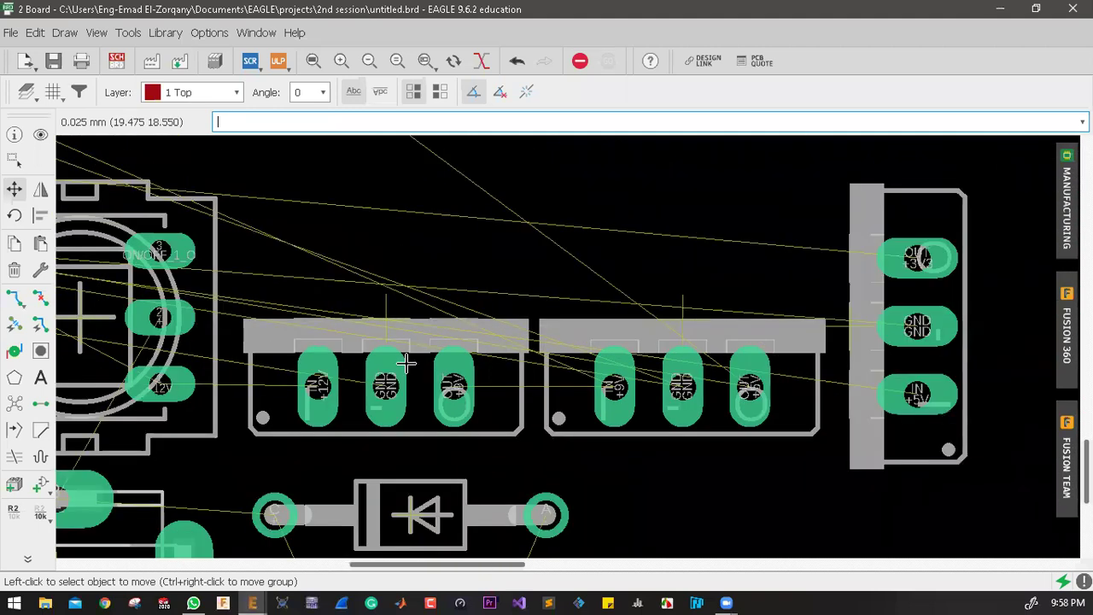
scroll(407, 363, "down", 2)
scroll(609, 380, "up", 1)
scroll(440, 394, "up", 4)
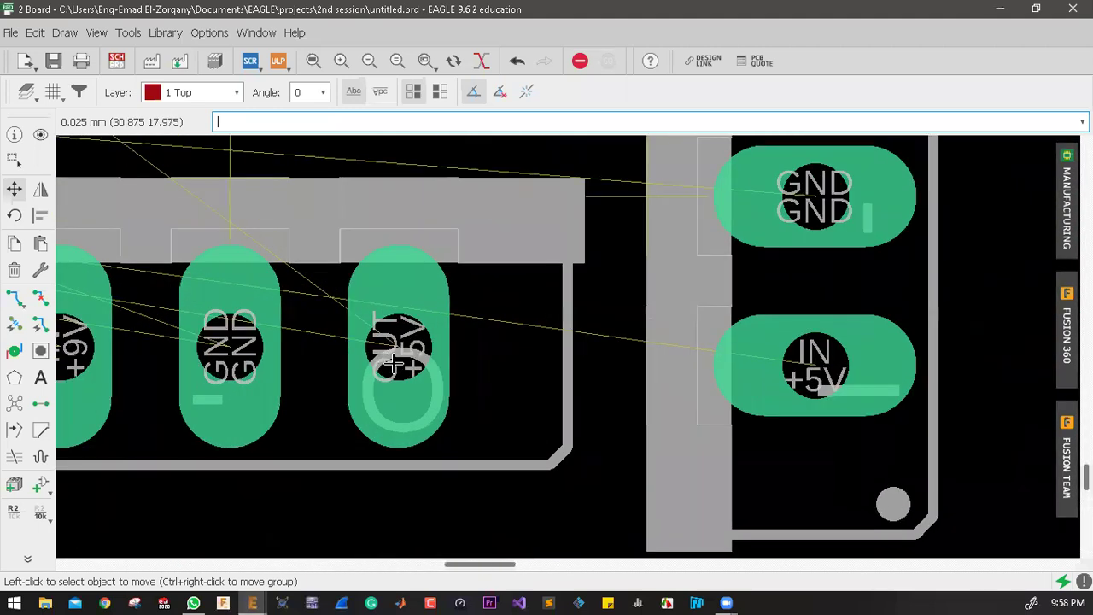
scroll(447, 378, "down", 3)
left_click(536, 301)
right_click(559, 296)
right_click(561, 296)
right_click(589, 301)
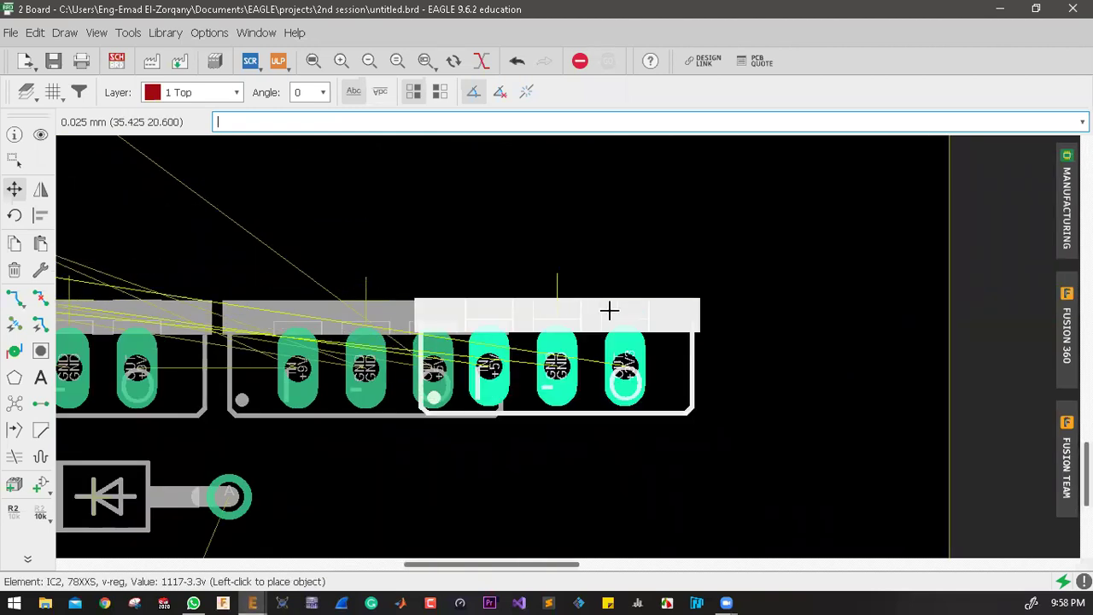
left_click(670, 298)
scroll(674, 299, "down", 3)
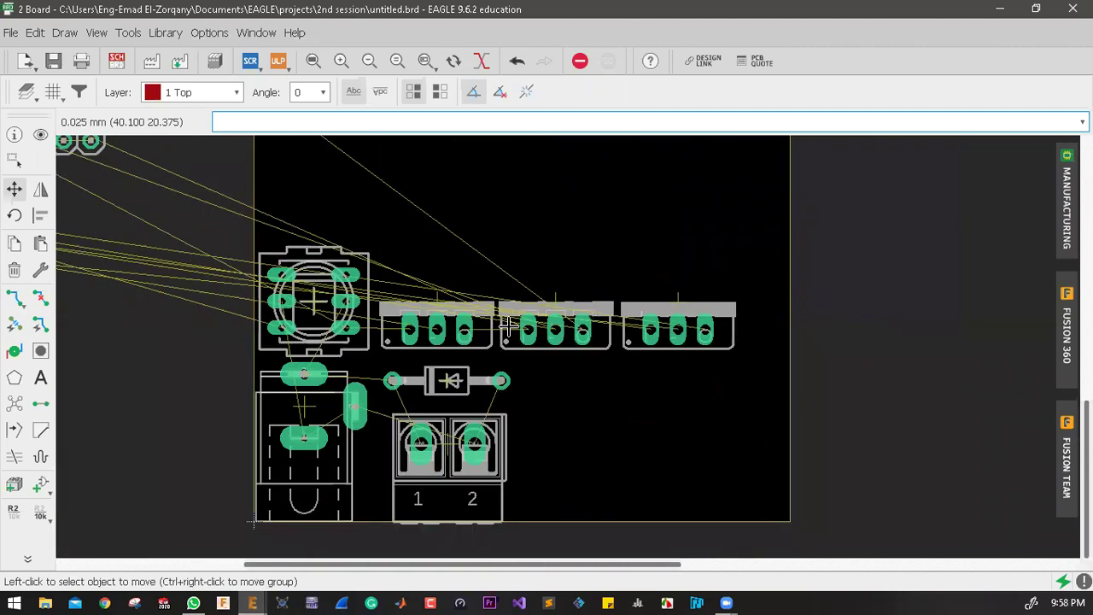
Step: Examine the pad nets from the switch through the three regulators, and check the gap and edge alignment between the 7809 and 7805
scroll(432, 325, "up", 3)
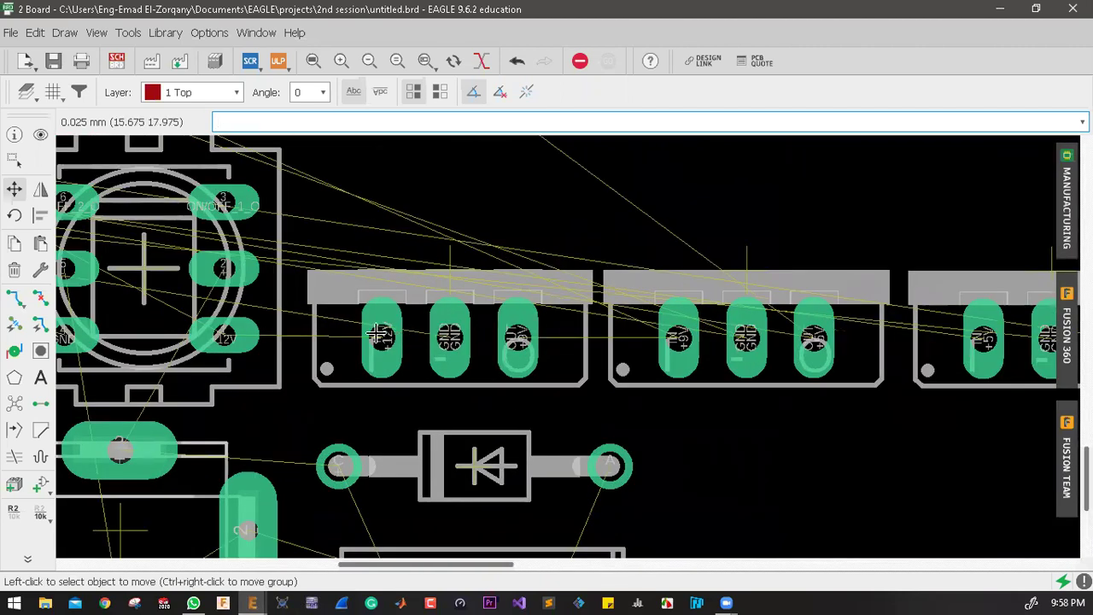
scroll(290, 338, "up", 3)
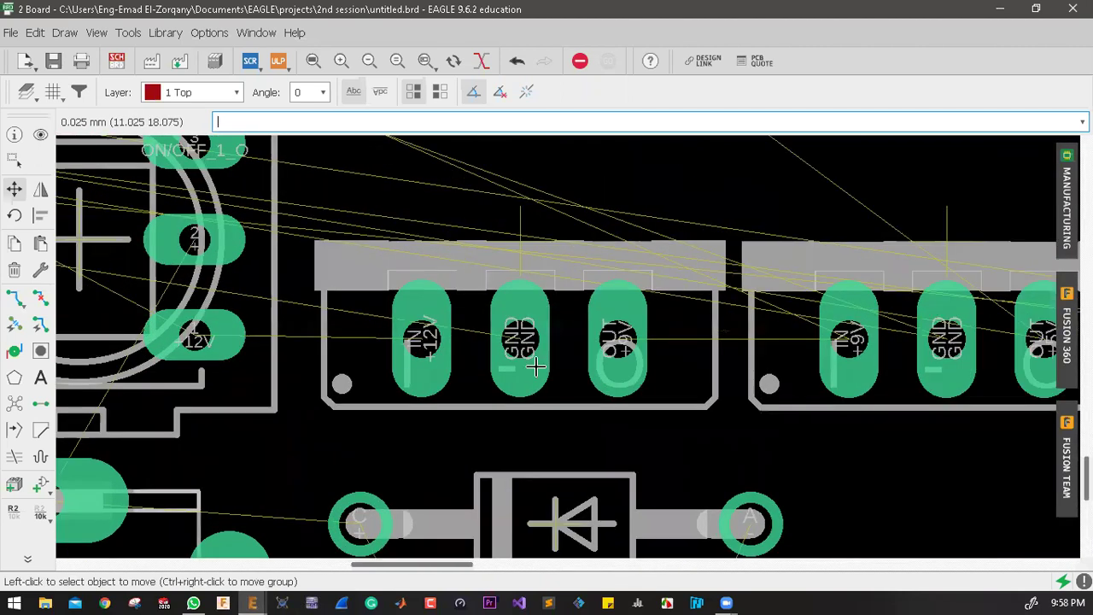
scroll(417, 352, "down", 3)
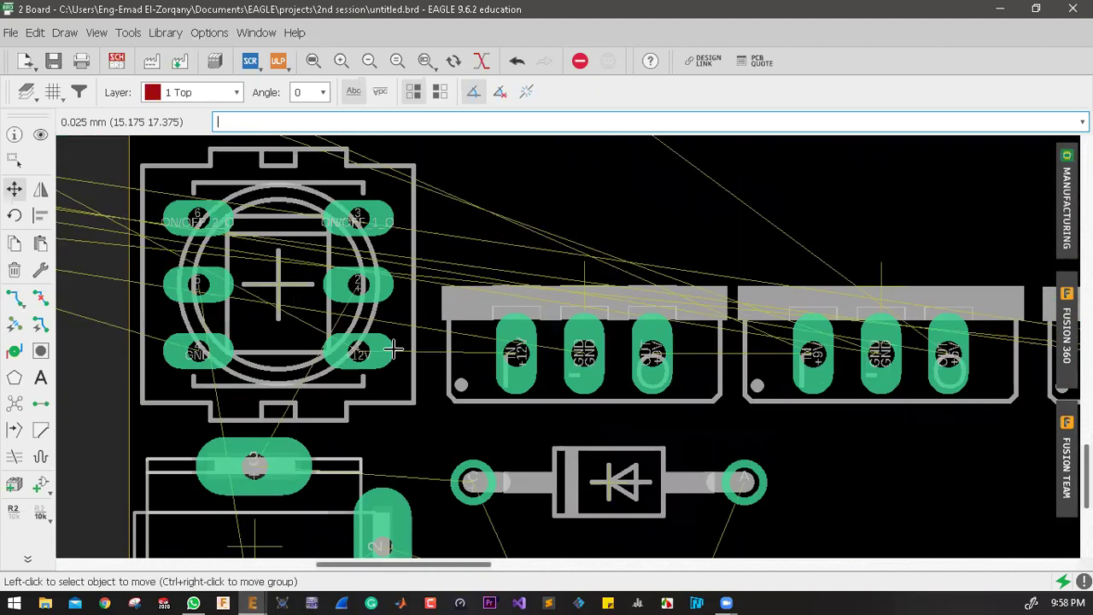
scroll(403, 325, "down", 2)
scroll(413, 318, "up", 5)
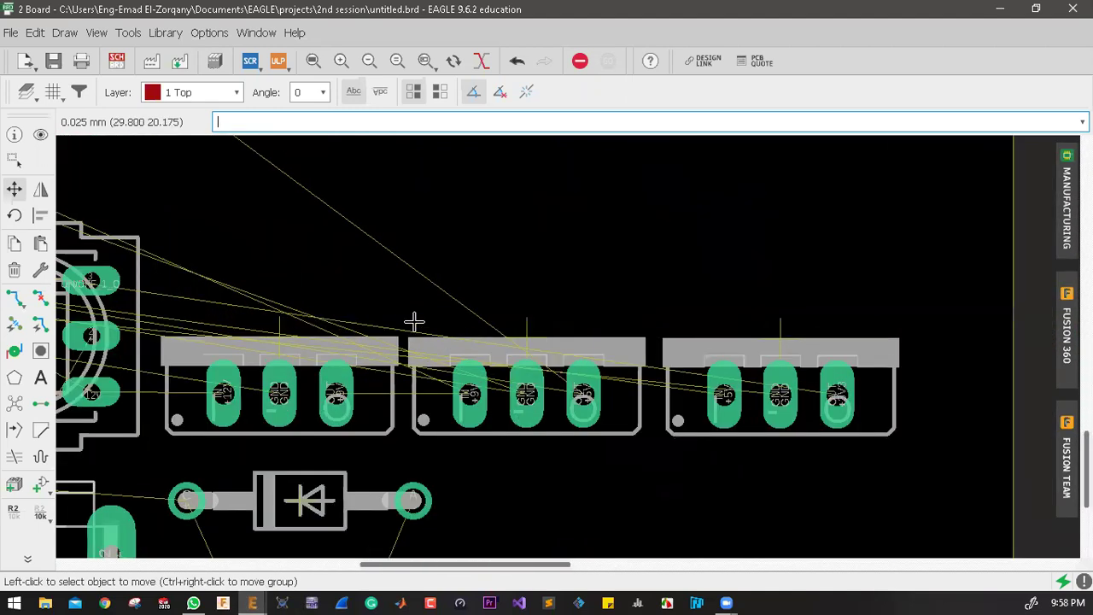
scroll(411, 310, "up", 2)
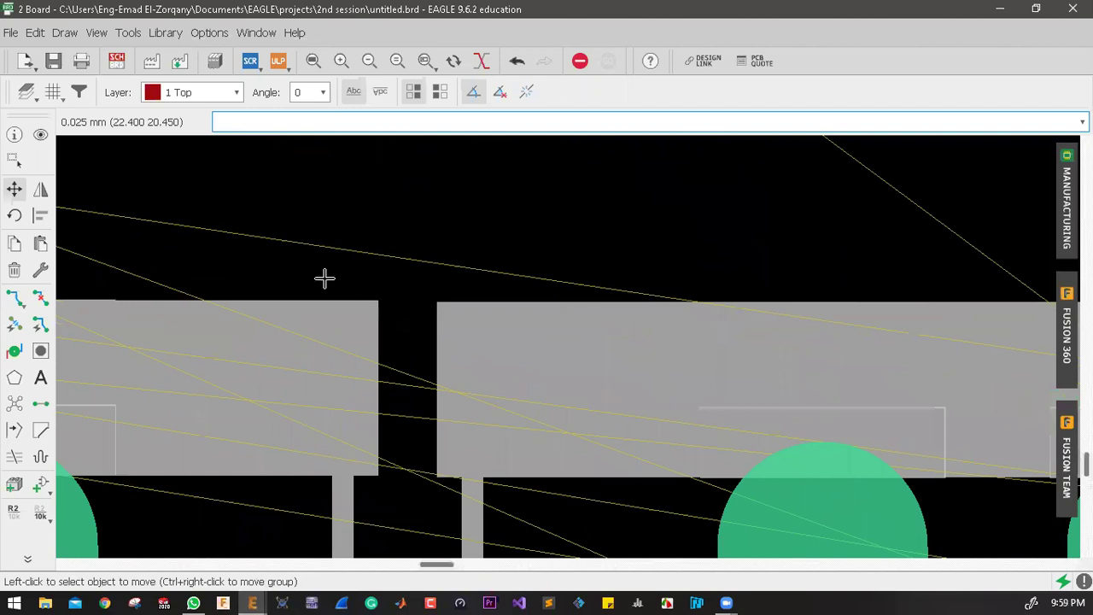
scroll(329, 269, "up", 1)
scroll(629, 293, "up", 2)
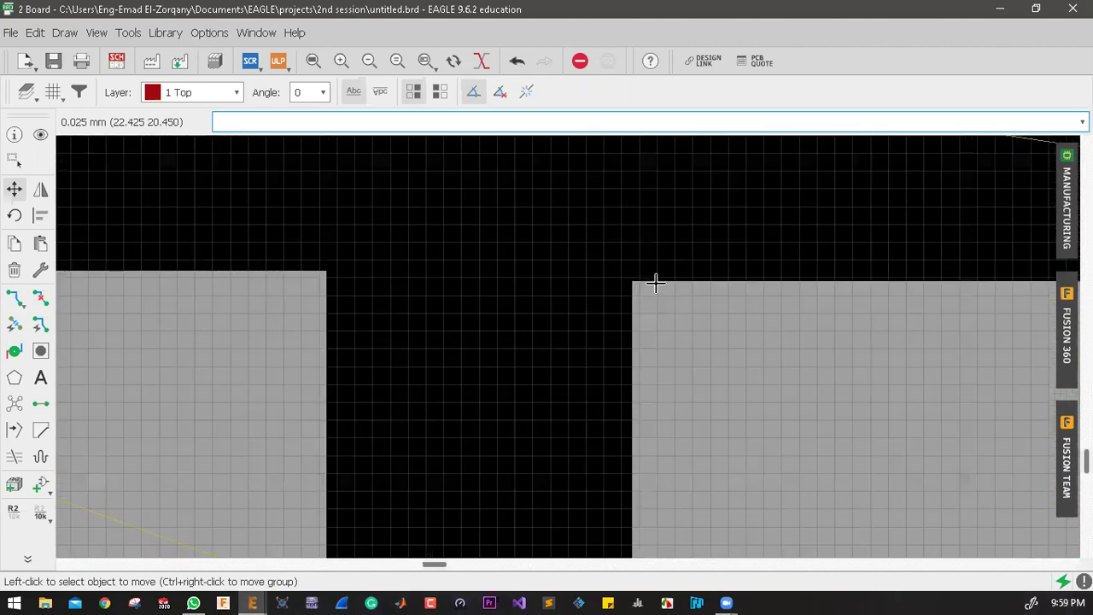
scroll(271, 278, "down", 3)
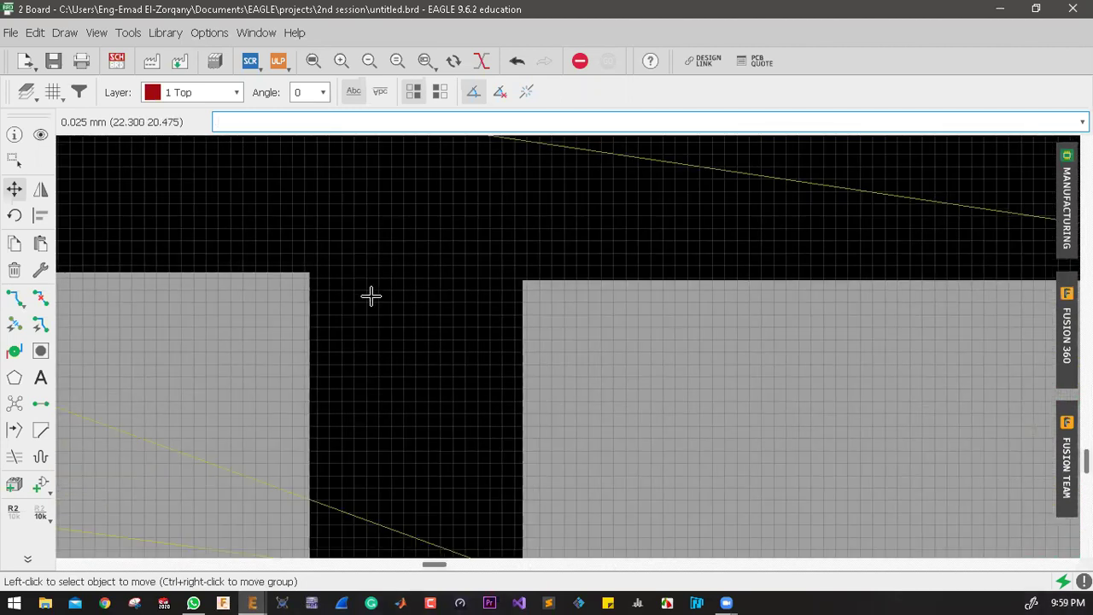
scroll(364, 329, "down", 4)
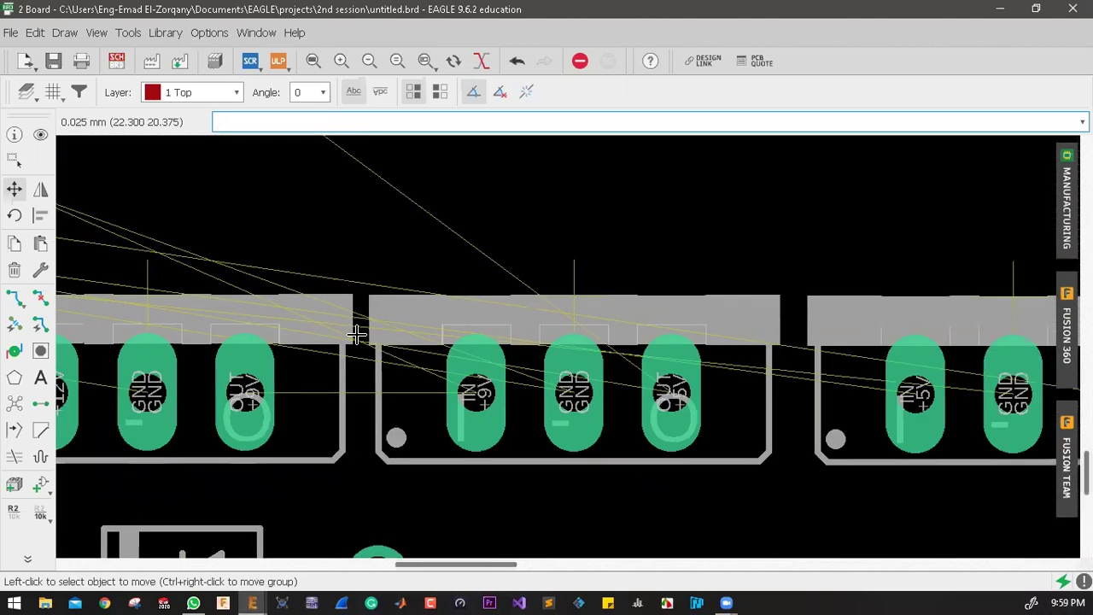
scroll(607, 294, "down", 1)
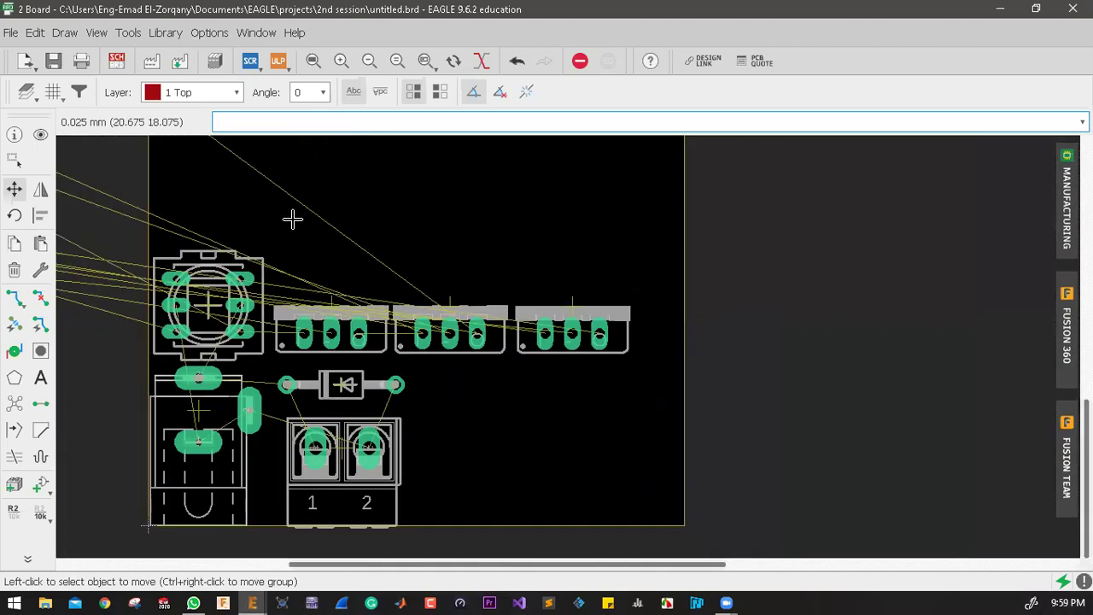
Step: Group the three voltage regulators and align their centers on the Y axis
left_click(13, 159)
left_click_drag(647, 281, 299, 342)
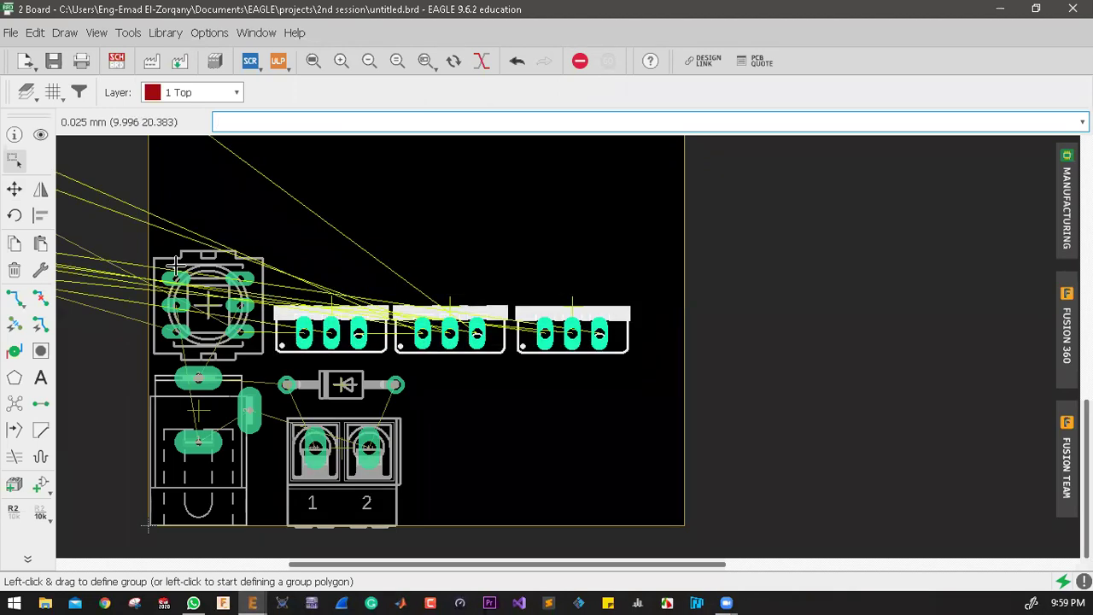
left_click(40, 214)
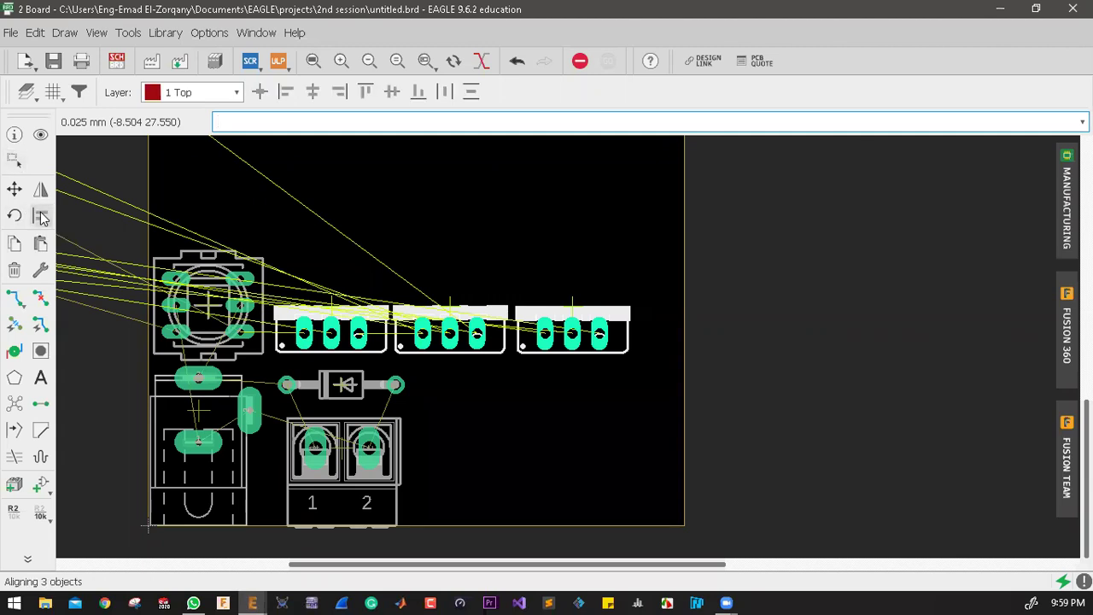
left_click(391, 92)
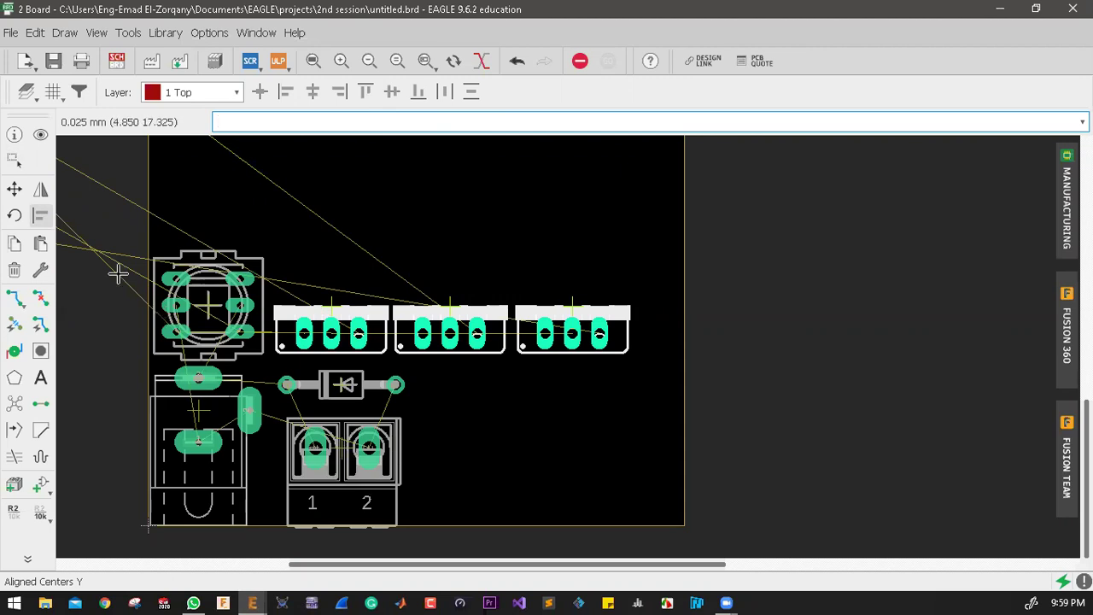
Step: Group diode D1 with the two-pin screw terminal and align their centers on the X axis
left_click(13, 159)
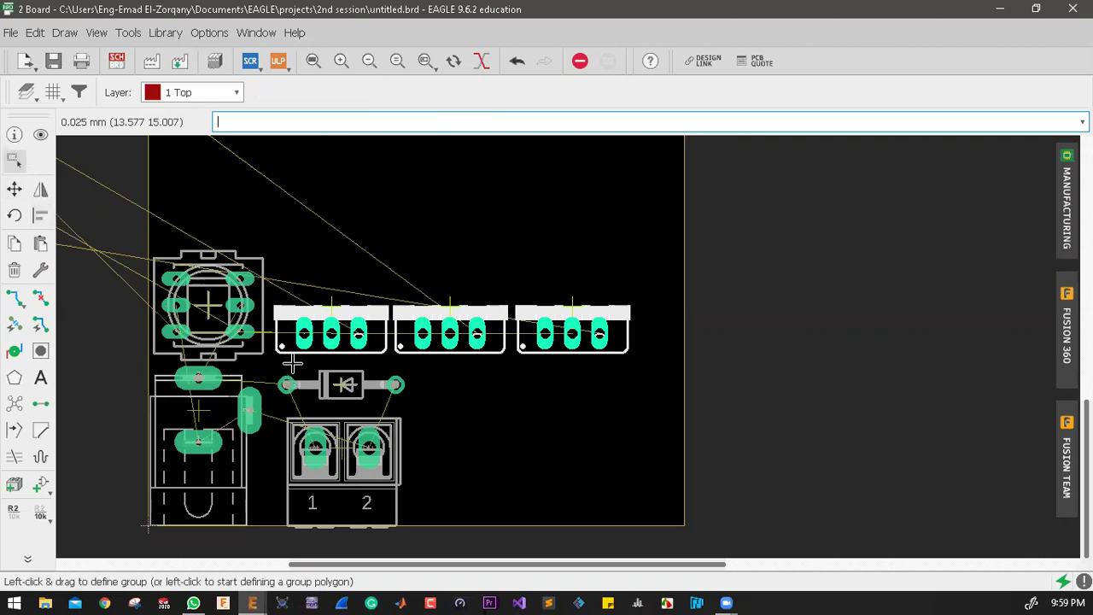
left_click_drag(282, 367, 405, 490)
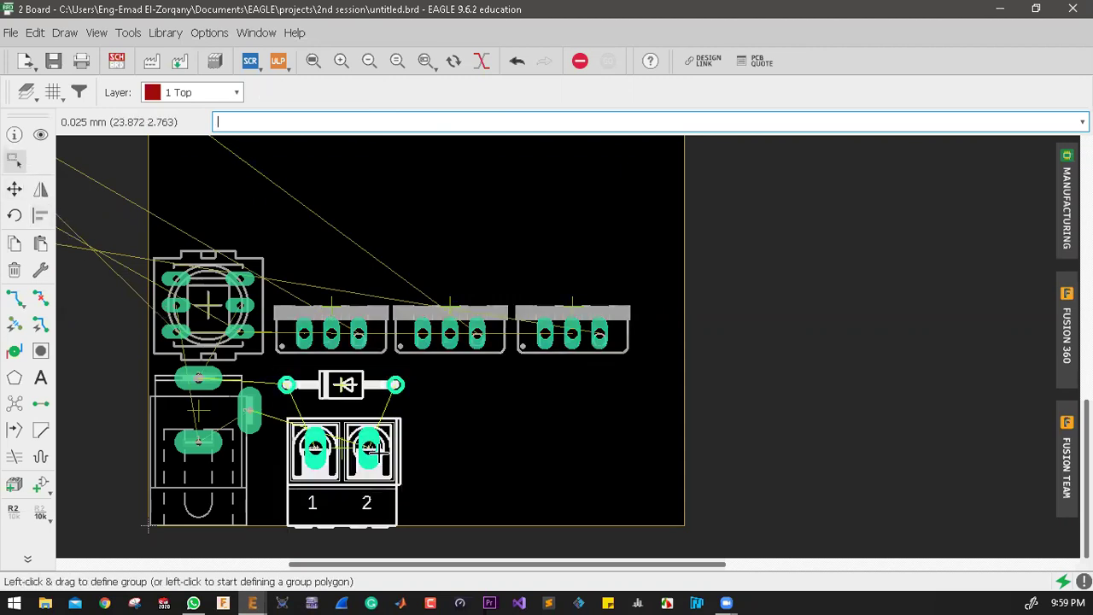
left_click(39, 218)
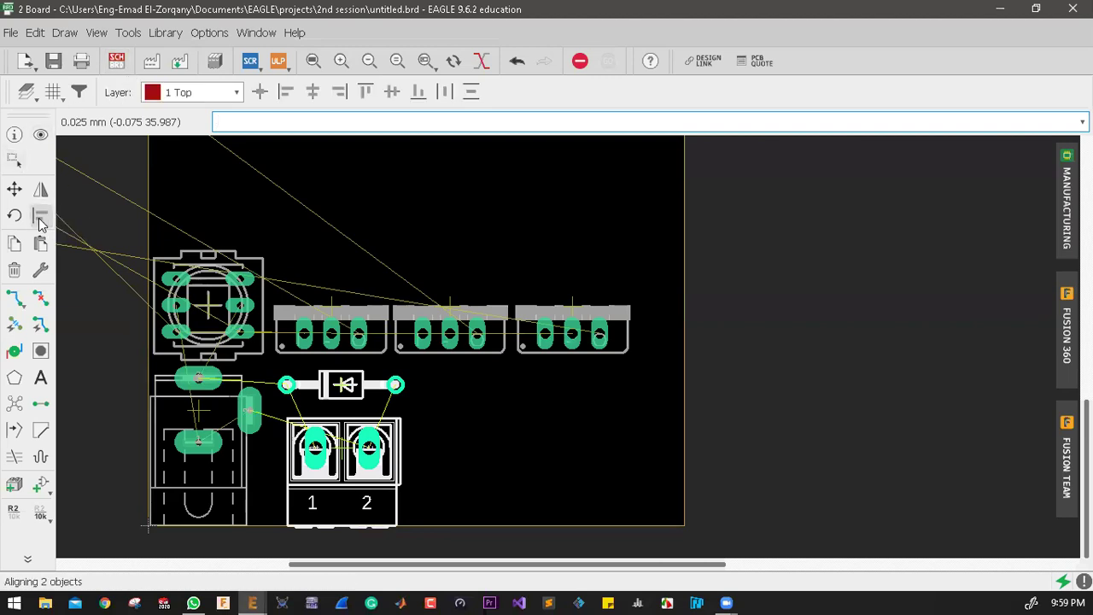
left_click(315, 93)
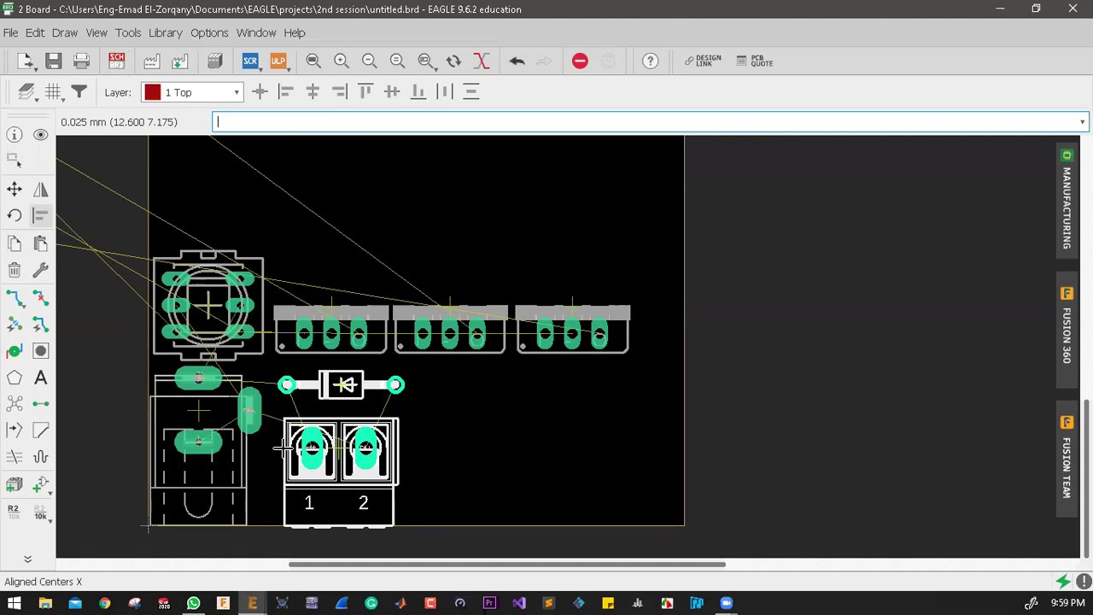
Step: Examine the pad nets of the four 2x4 pin headers outside the board outline to tell which supply voltage each carries
scroll(282, 448, "down", 2)
scroll(376, 403, "down", 3)
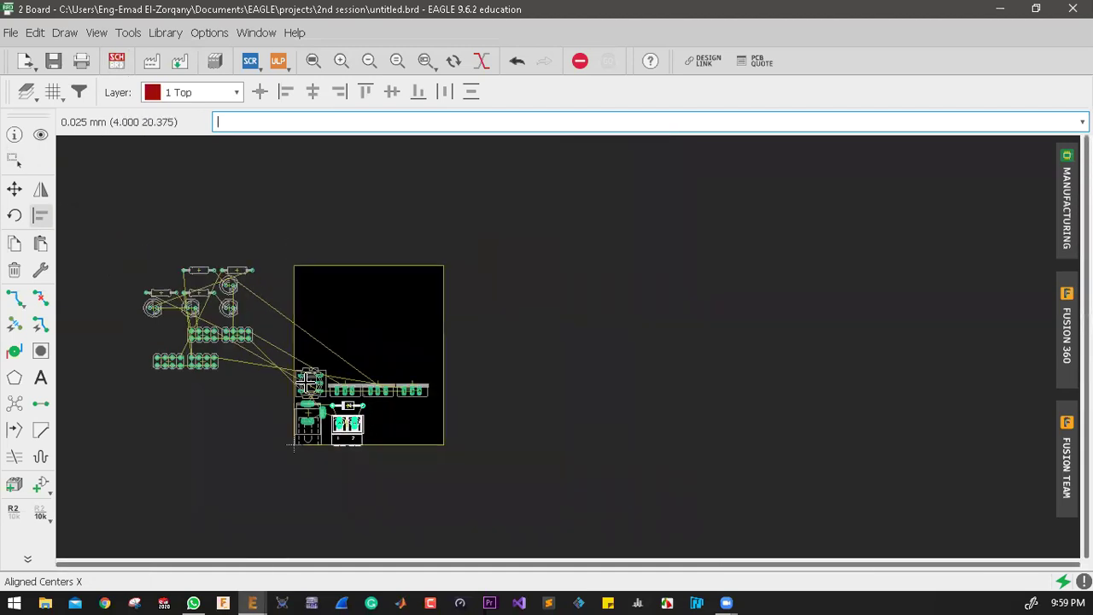
scroll(302, 380, "up", 3)
scroll(205, 341, "down", 3)
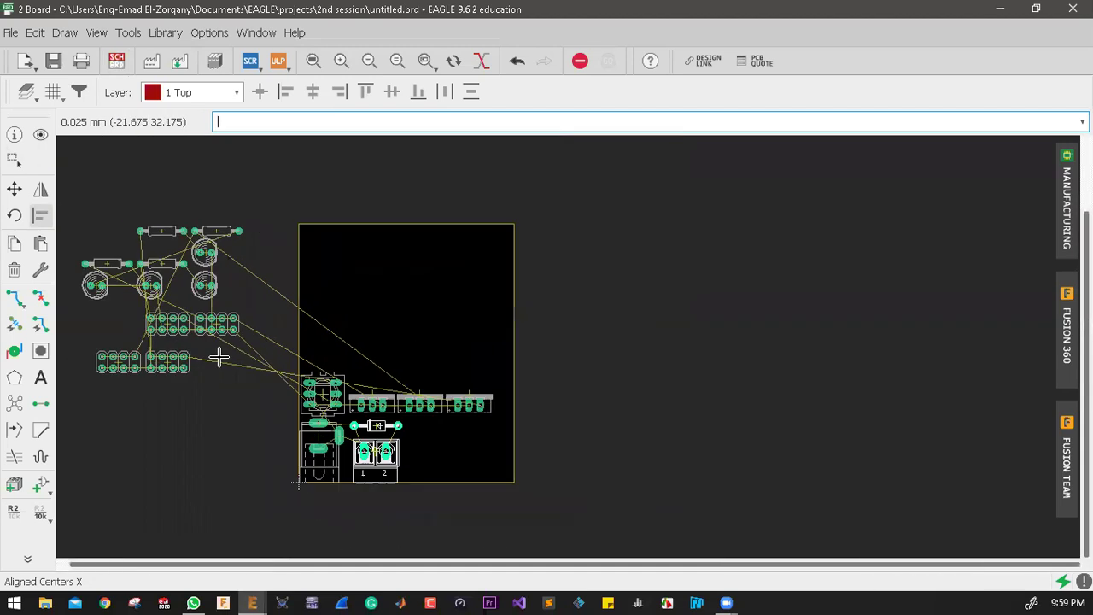
scroll(347, 397, "up", 4)
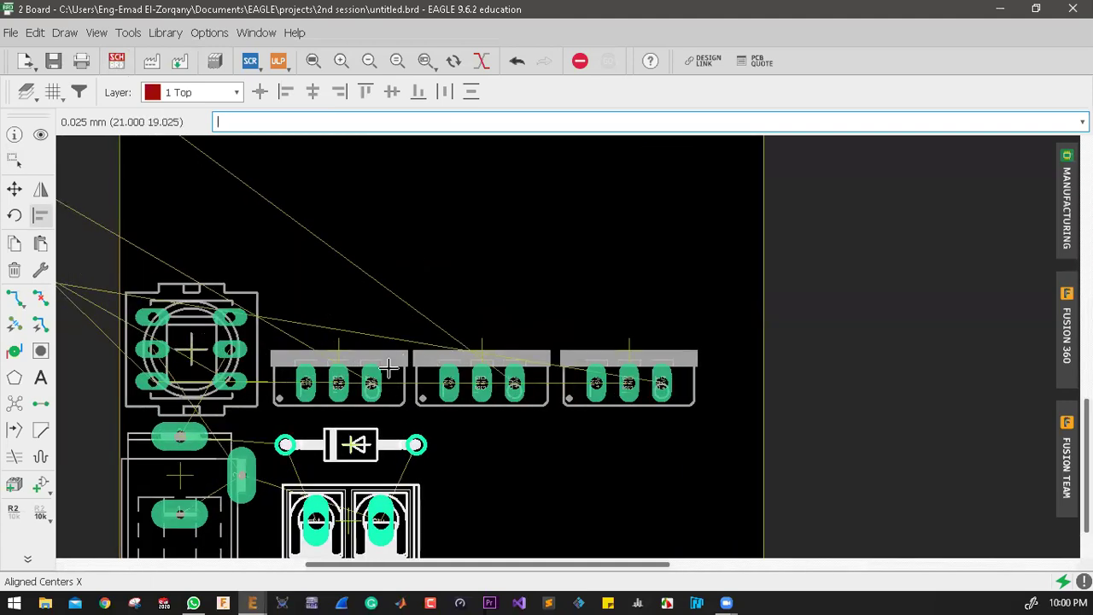
scroll(388, 368, "down", 4)
scroll(384, 309, "down", 2)
scroll(222, 265, "up", 2)
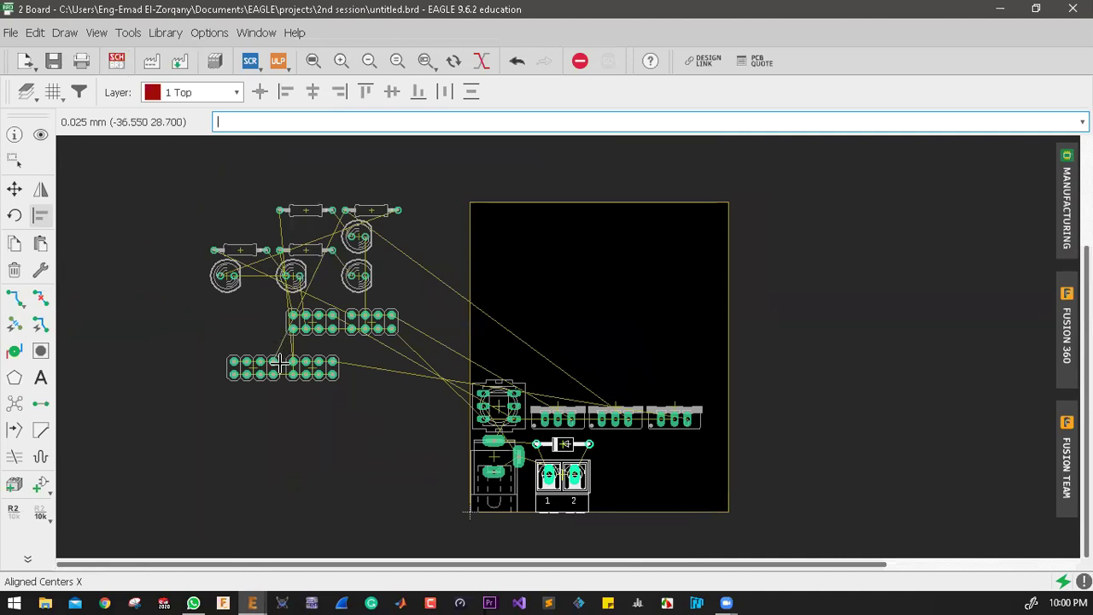
scroll(280, 363, "up", 4)
scroll(97, 365, "up", 2)
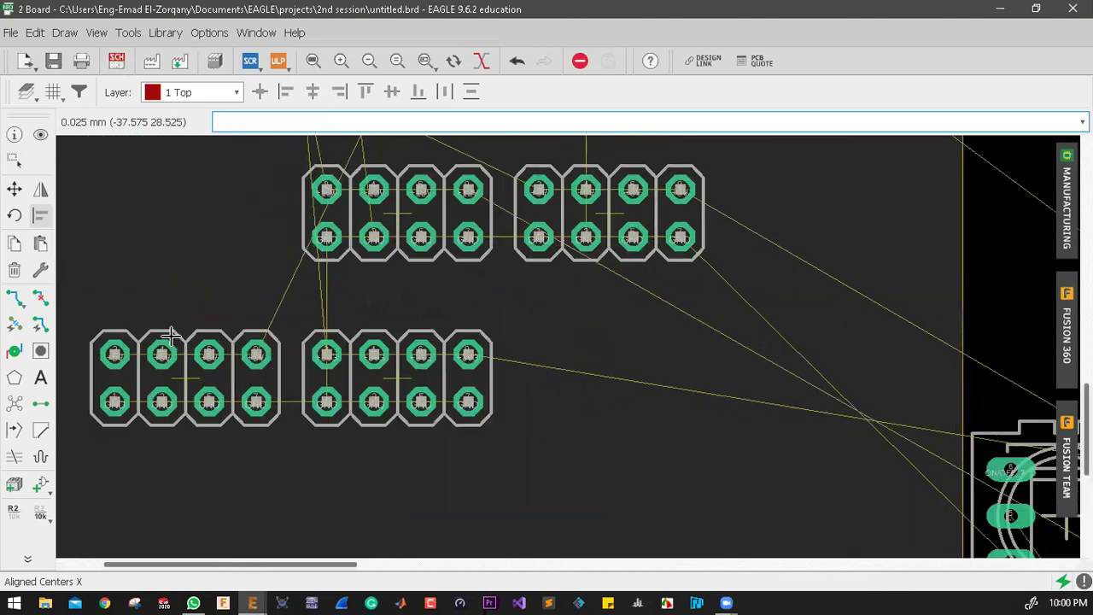
scroll(415, 447, "up", 1)
scroll(532, 391, "up", 1)
scroll(586, 395, "up", 3)
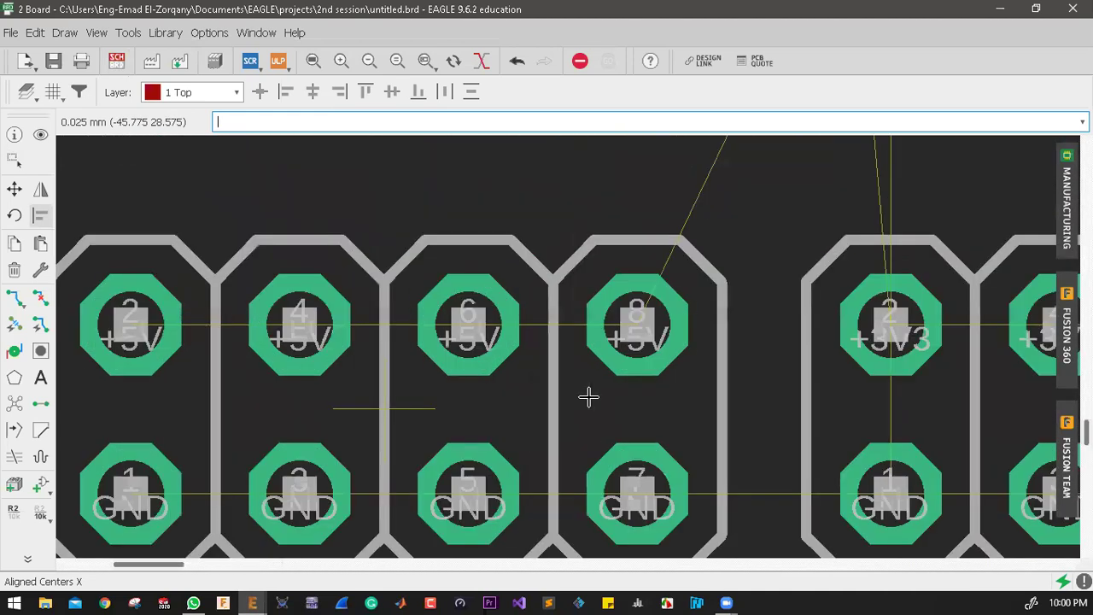
scroll(585, 395, "down", 2)
scroll(824, 384, "down", 1)
scroll(734, 416, "up", 1)
scroll(735, 416, "down", 1)
scroll(725, 197, "up", 1)
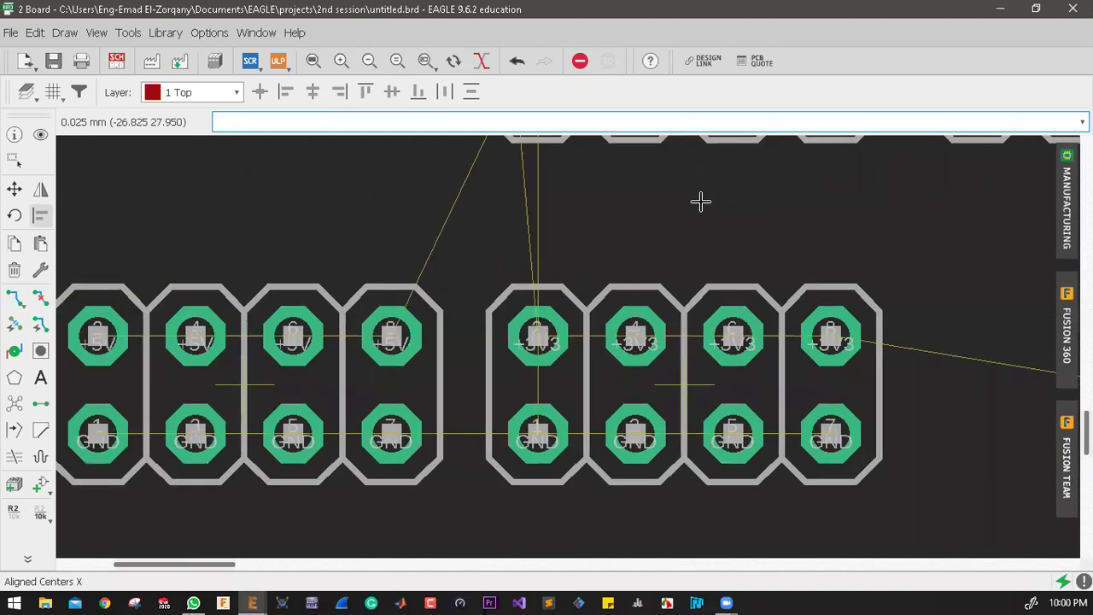
scroll(646, 215, "down", 1)
scroll(575, 346, "down", 1)
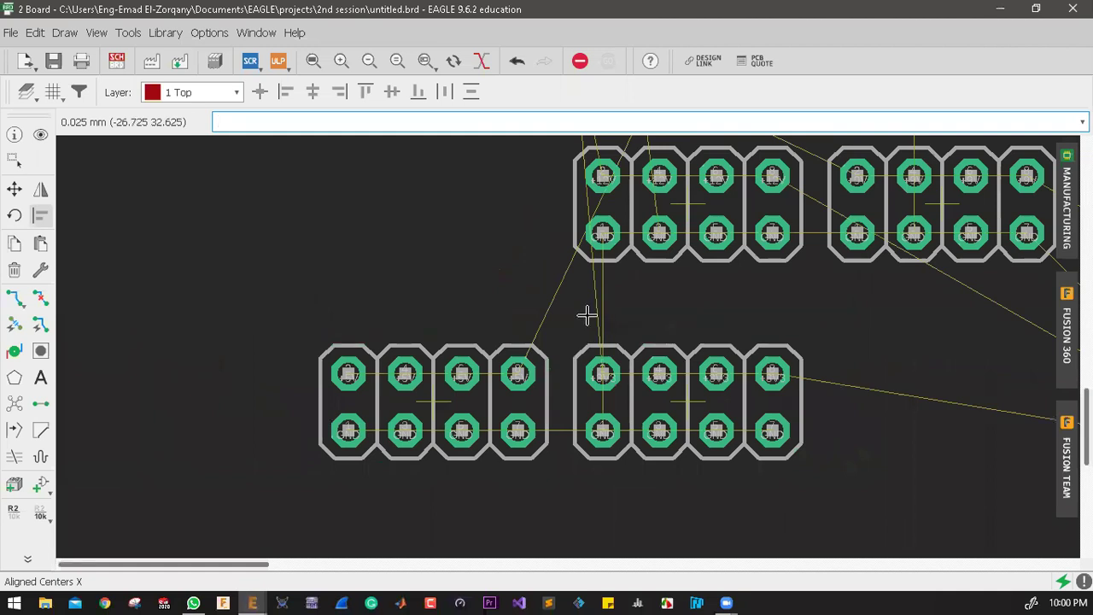
scroll(588, 315, "up", 1)
scroll(593, 310, "up", 1)
scroll(518, 307, "up", 1)
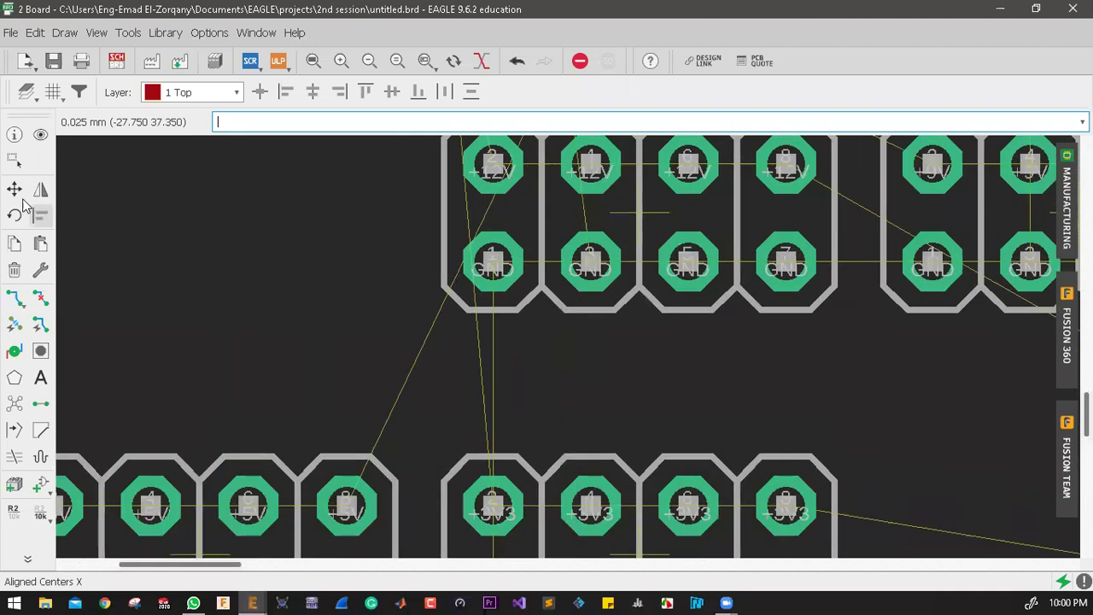
scroll(615, 239, "up", 1)
scroll(427, 273, "down", 1)
scroll(362, 266, "down", 2)
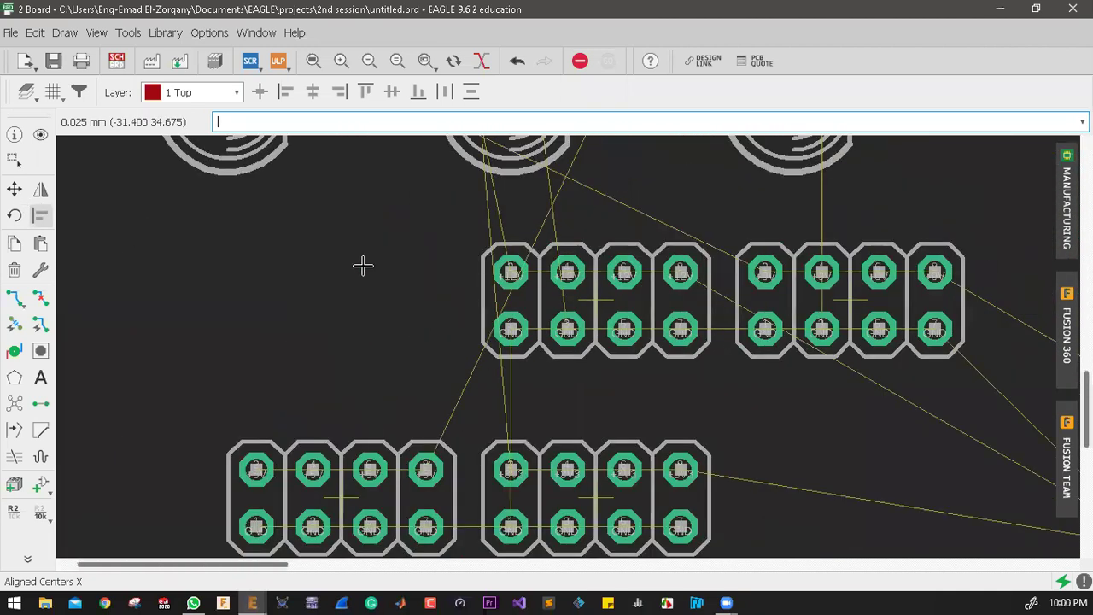
Step: Rotate the 12V pin header 90 degrees and place it inside the board outline above the 7809 regulator, beside the switch's upper corner
scroll(362, 266, "down", 1)
left_click(349, 266)
scroll(350, 265, "down", 2)
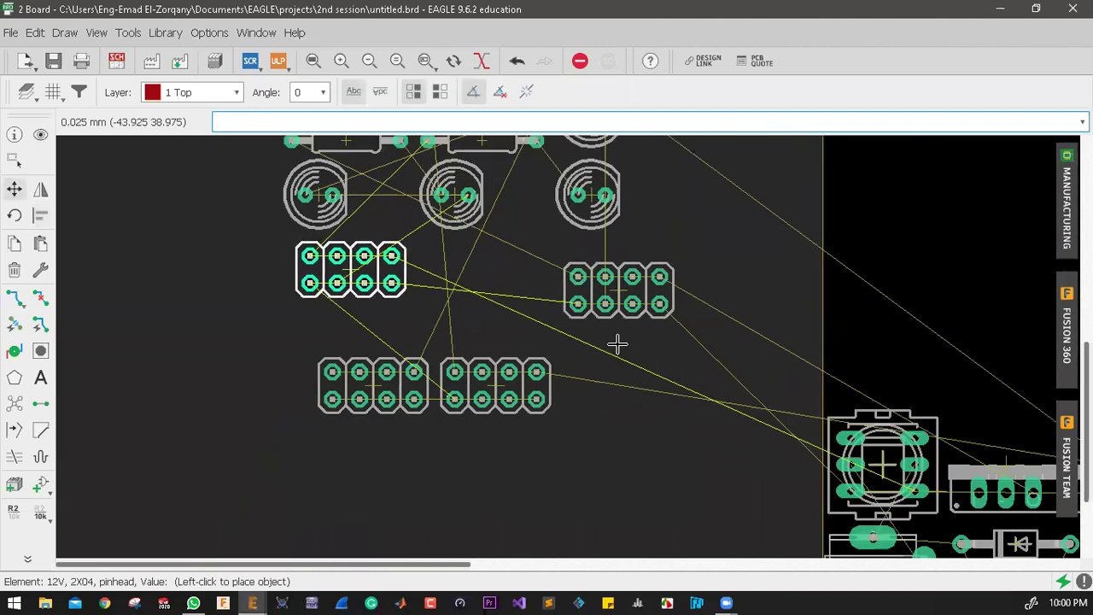
scroll(617, 341, "down", 2)
scroll(625, 335, "up", 1)
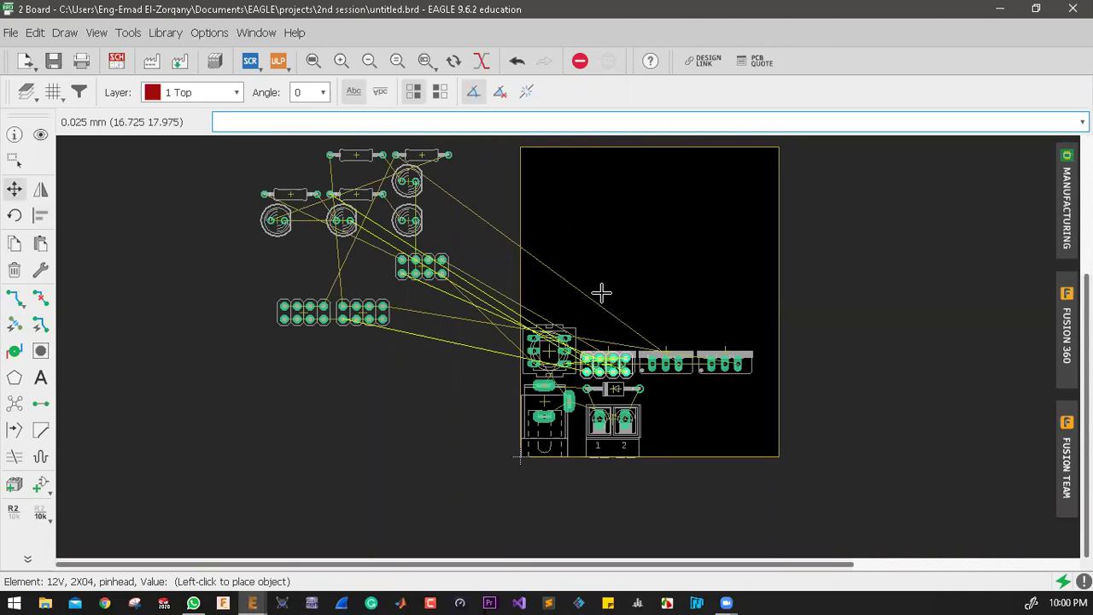
scroll(590, 251, "up", 2)
right_click(555, 255)
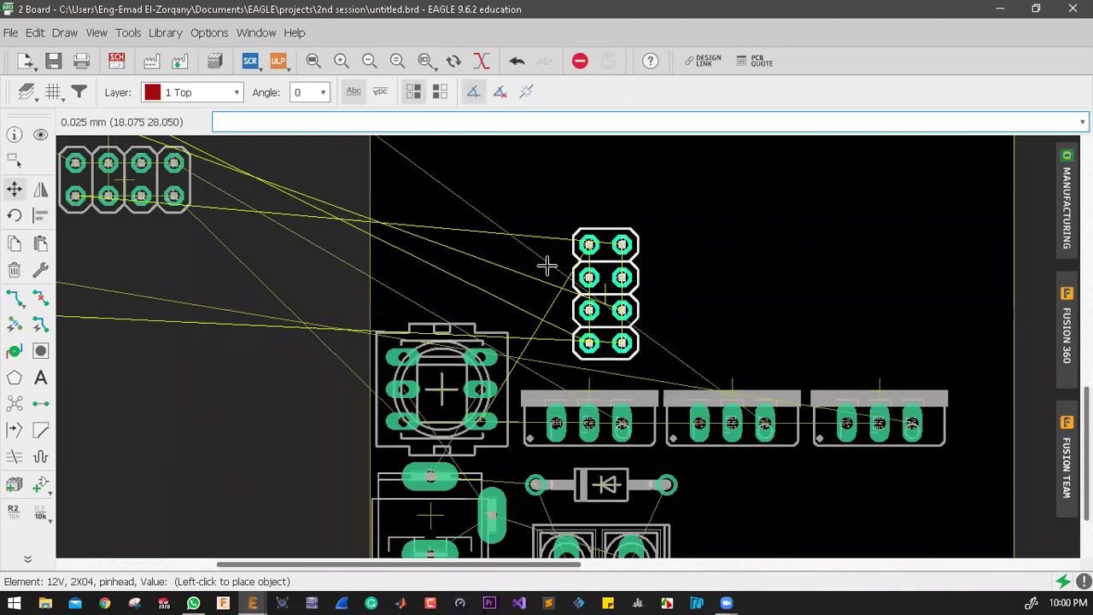
left_click(542, 264)
Step: Check the 12V header's +12V and GND pad sides, and shift the header slightly farther up from the 7809 regulator
scroll(584, 226, "up", 5)
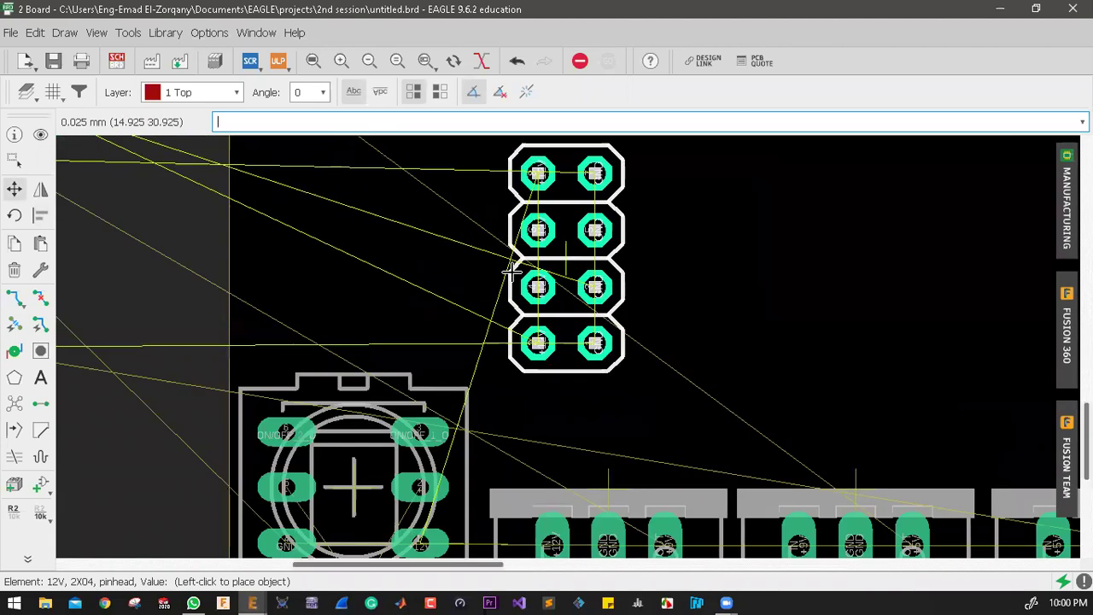
scroll(708, 454, "up", 1)
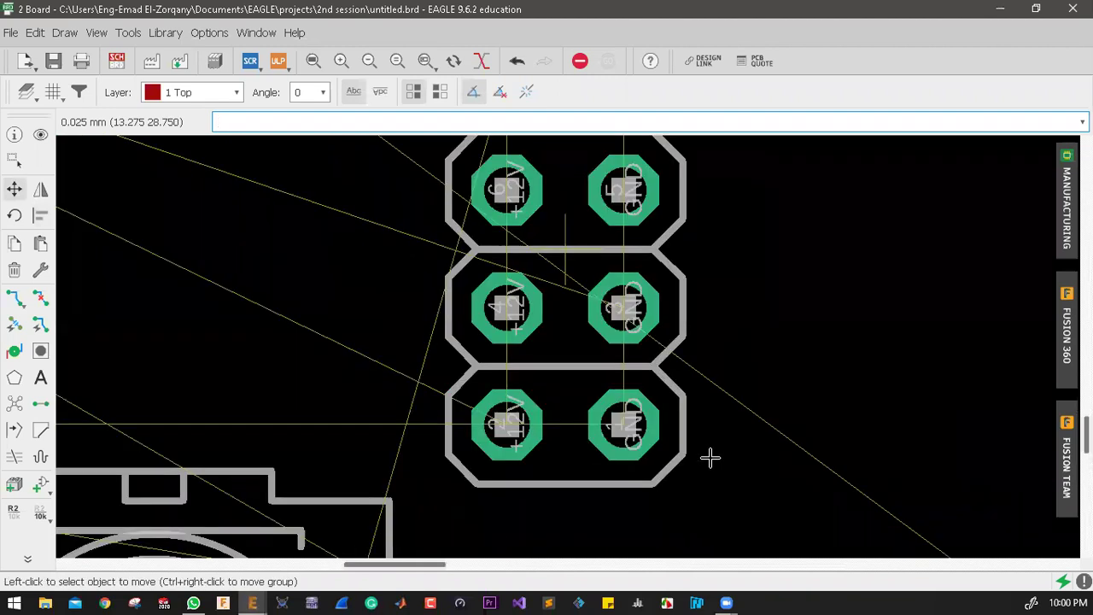
scroll(756, 367, "down", 1)
scroll(755, 367, "down", 3)
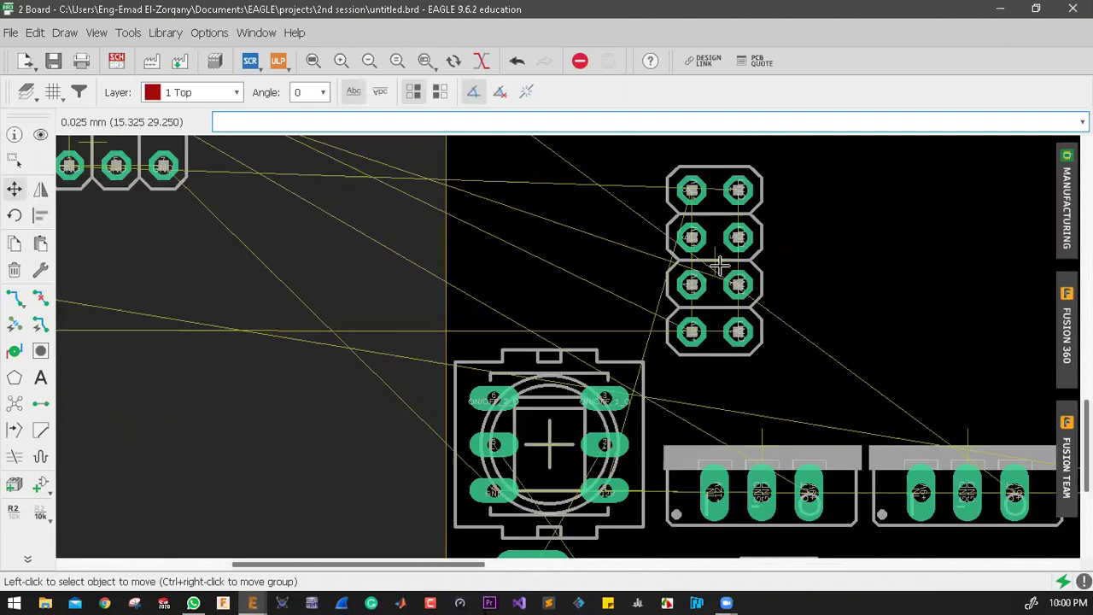
left_click(717, 243)
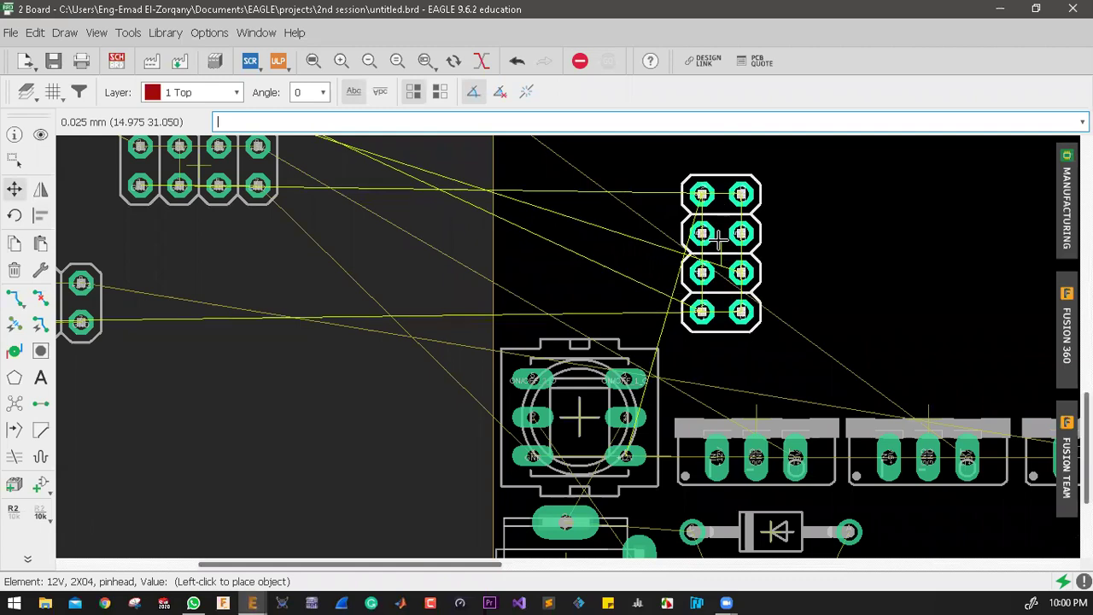
left_click(717, 219)
scroll(629, 339, "down", 3)
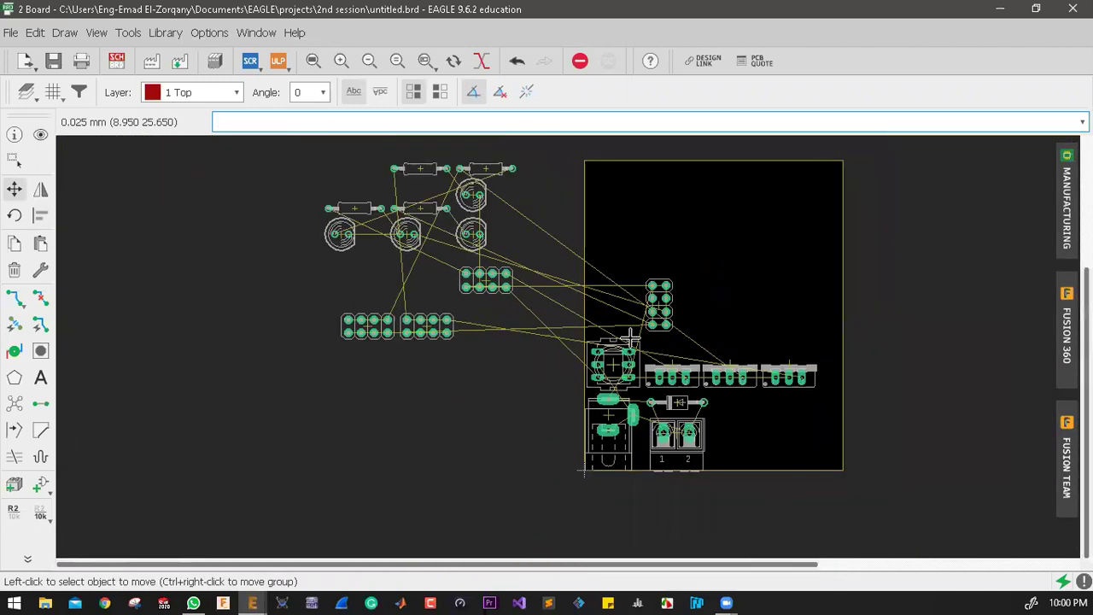
Step: Rotate the 9V pin header 90 degrees and place it inside the outline beside the 12V header, with their pad rows level
scroll(475, 286, "up", 5)
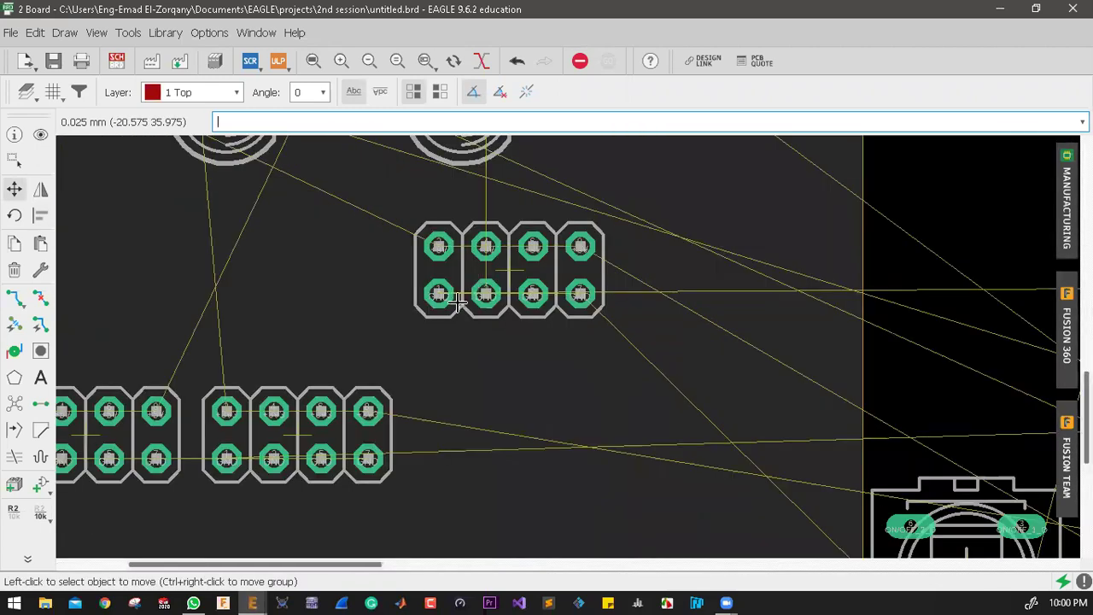
scroll(458, 300, "up", 4)
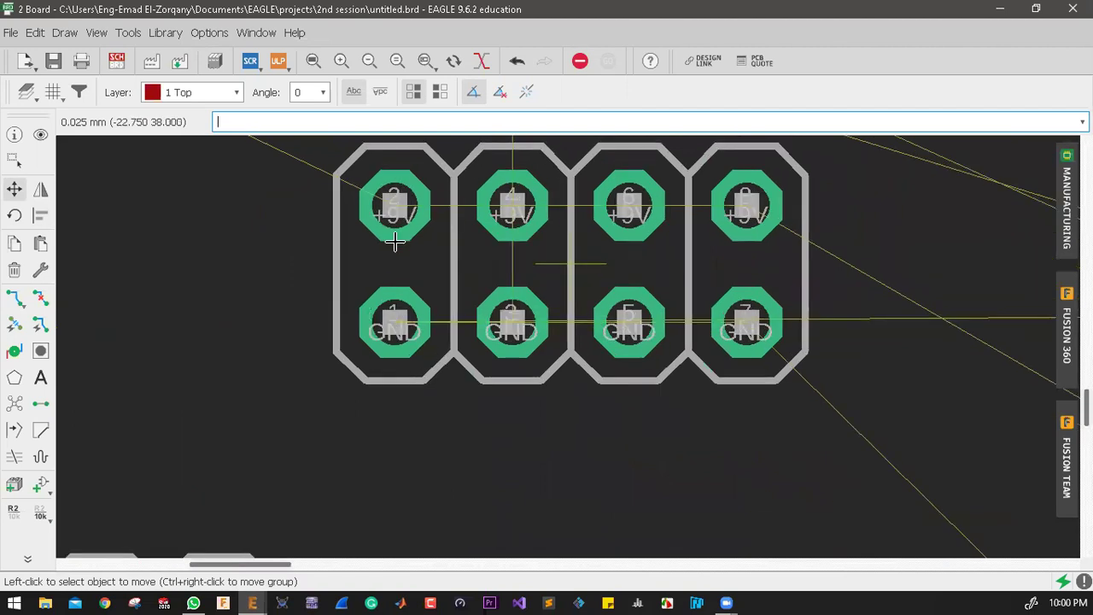
scroll(394, 242, "up", 2)
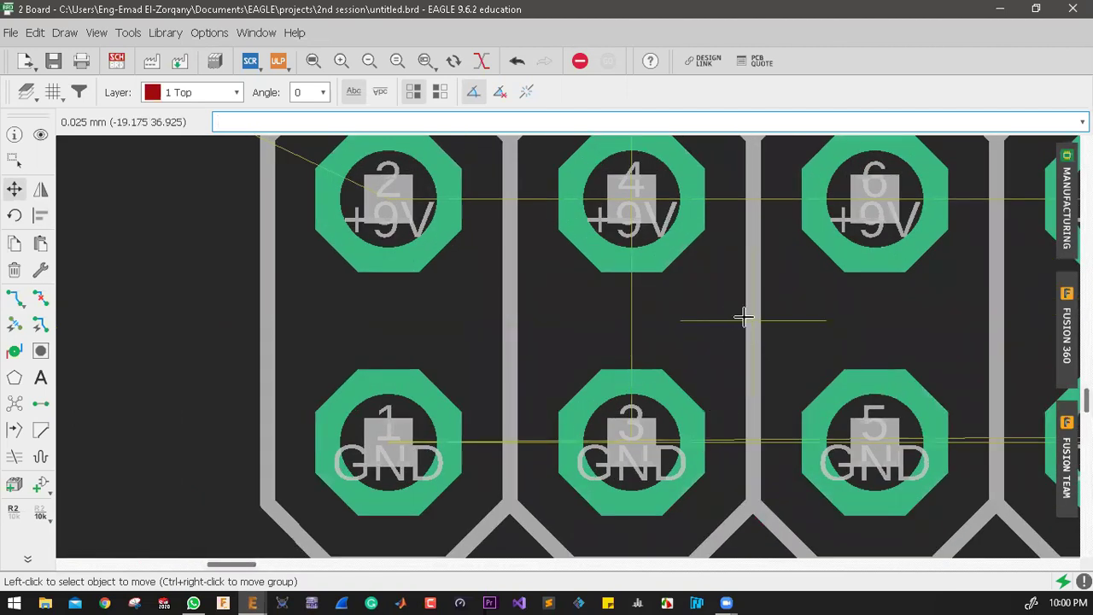
left_click(614, 314)
scroll(515, 302, "down", 5)
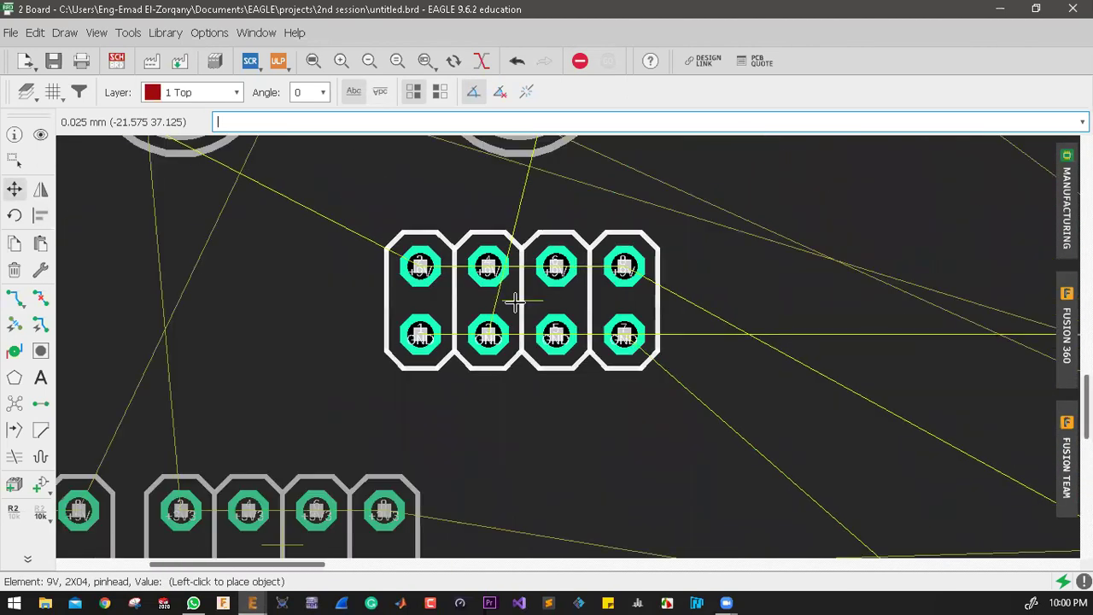
scroll(515, 302, "down", 3)
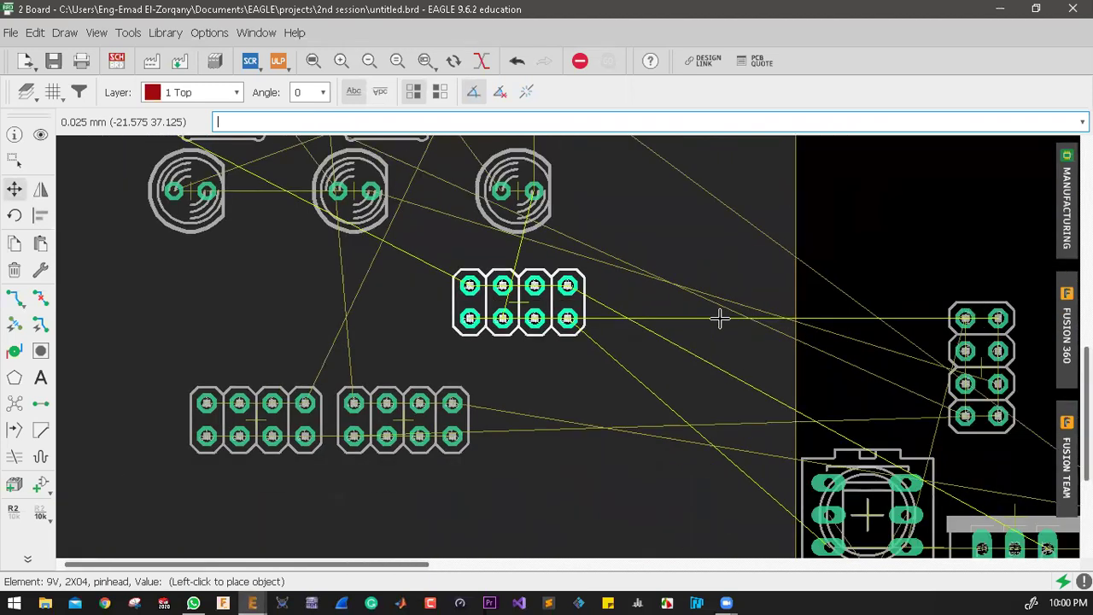
scroll(721, 307, "down", 3)
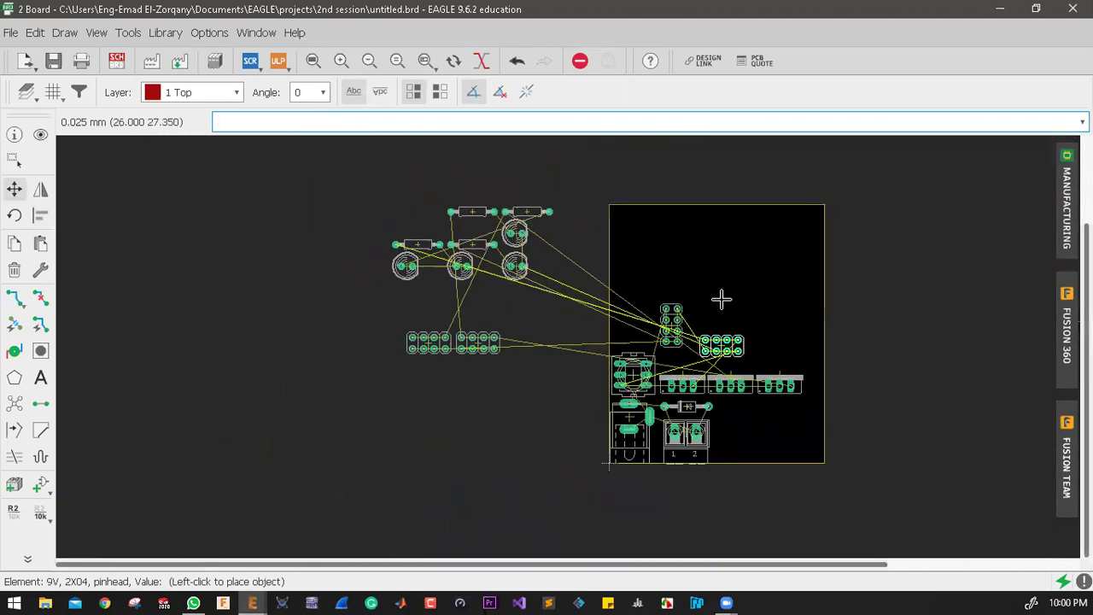
scroll(722, 298, "up", 4)
scroll(700, 299, "up", 3)
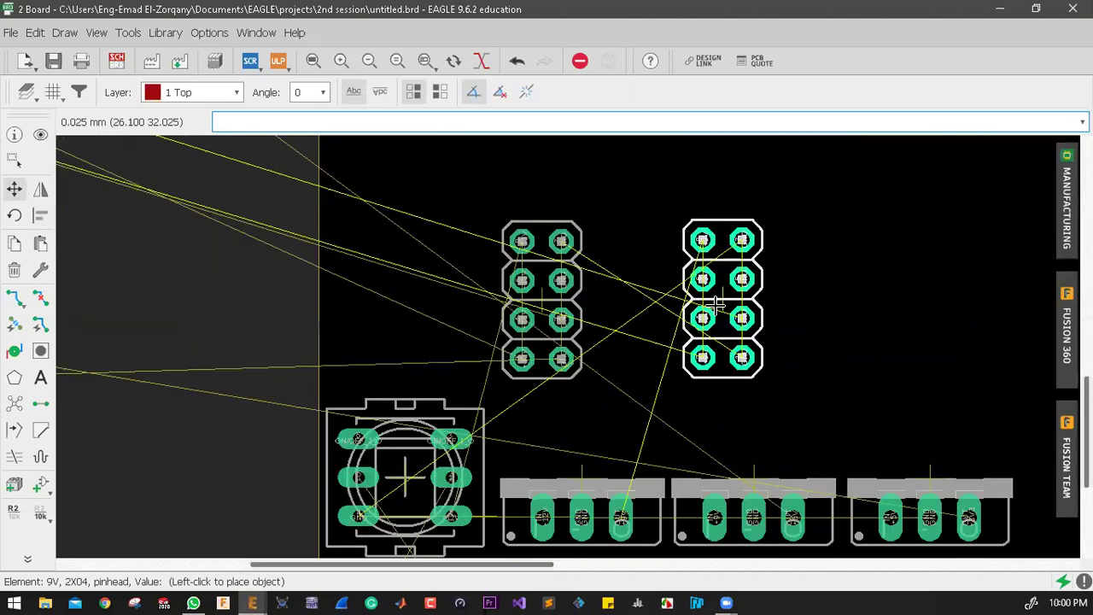
scroll(699, 299, "down", 4)
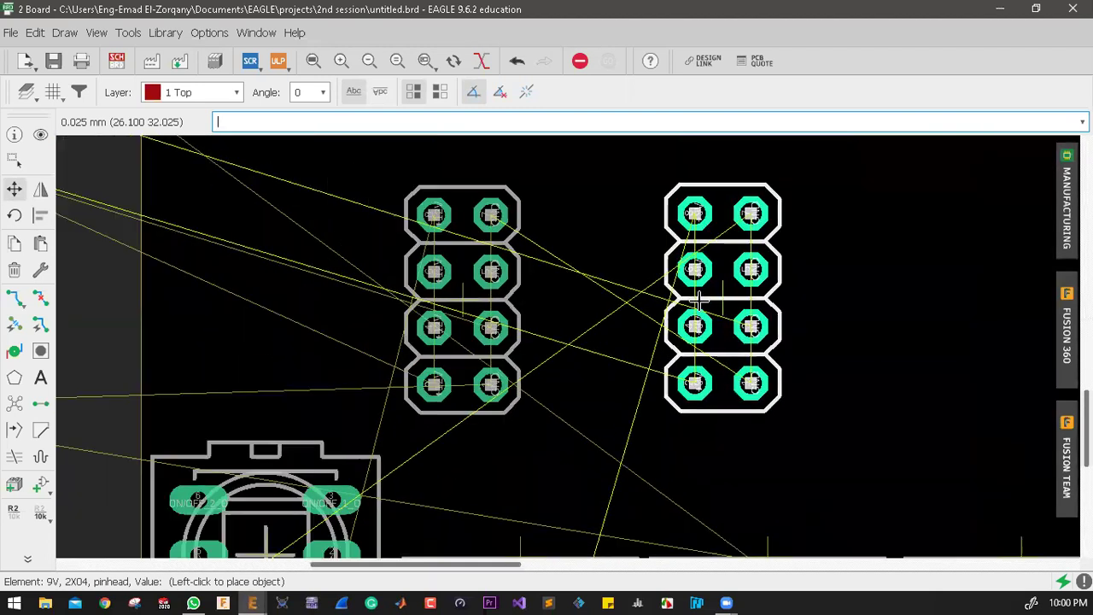
left_click(480, 345)
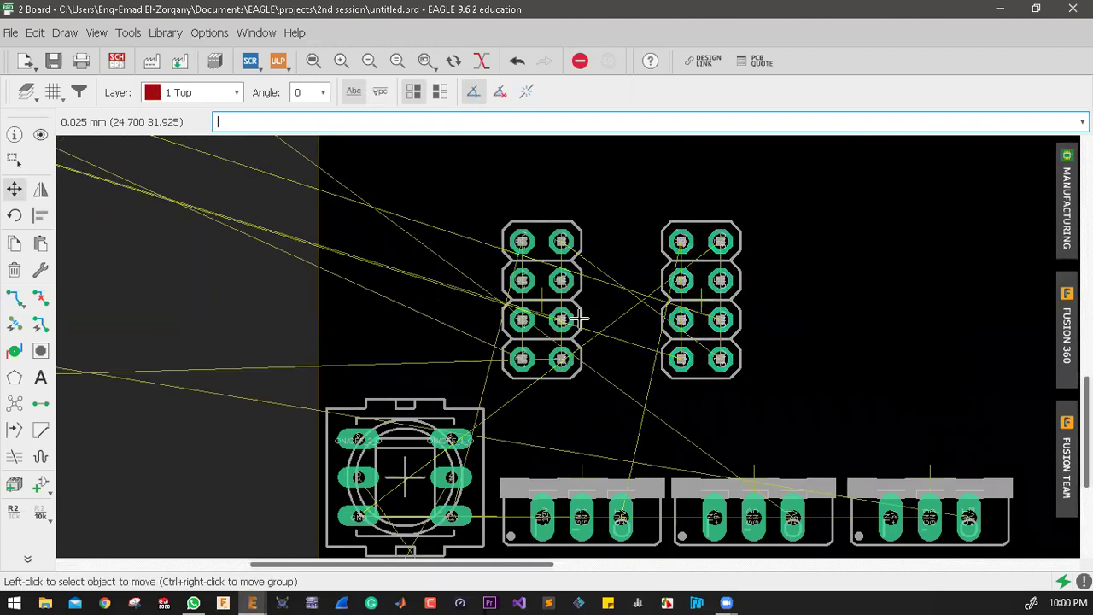
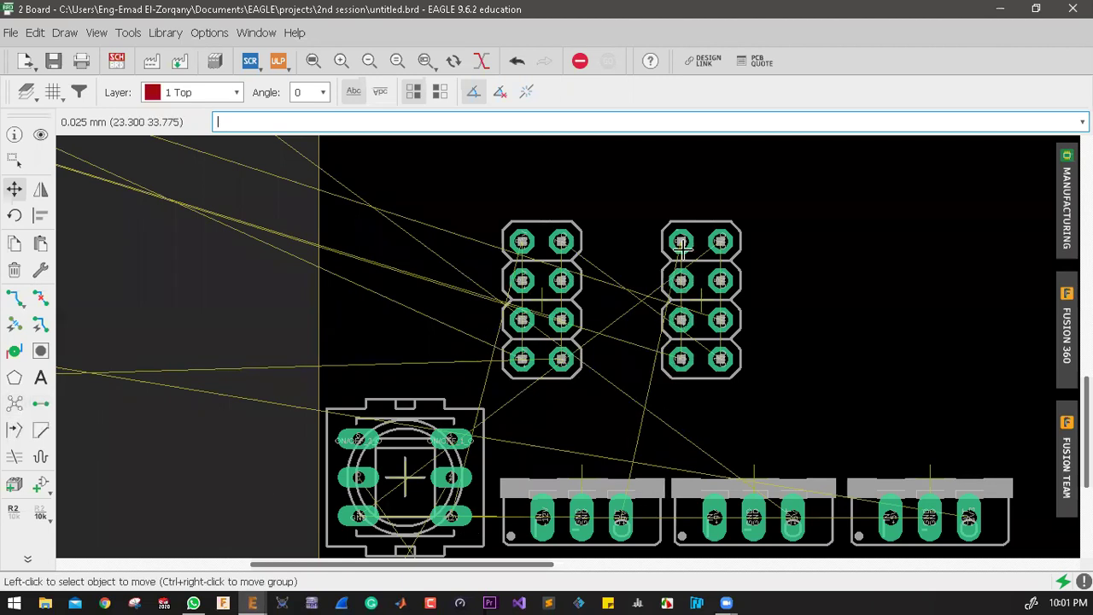
Step: Recalculate the airwires and examine the pad nets of the two pin headers still outside the board outline
left_click(14, 403)
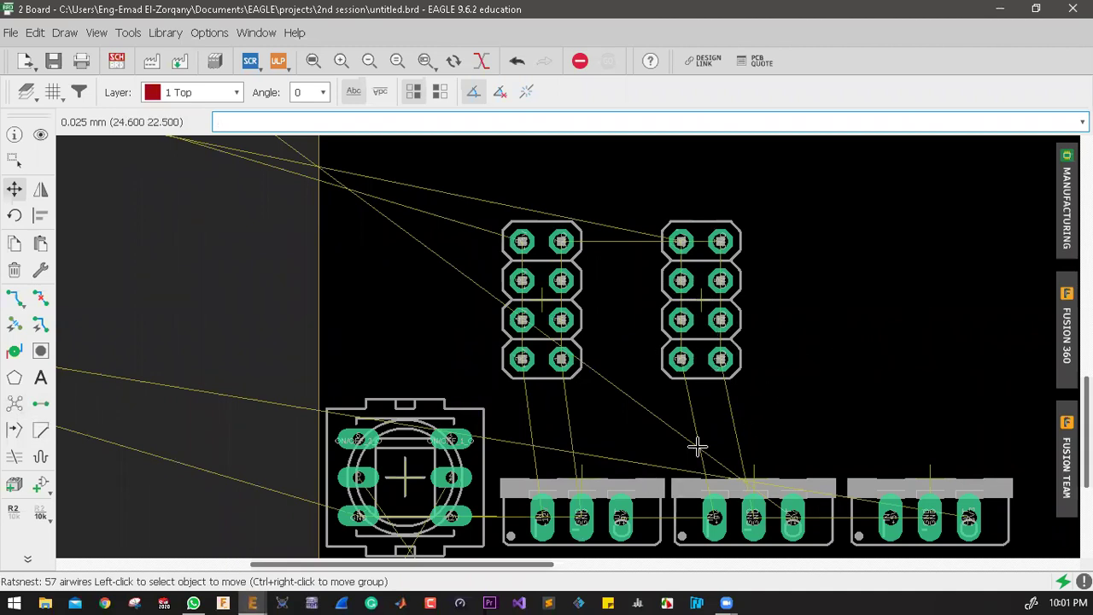
scroll(697, 447, "down", 5)
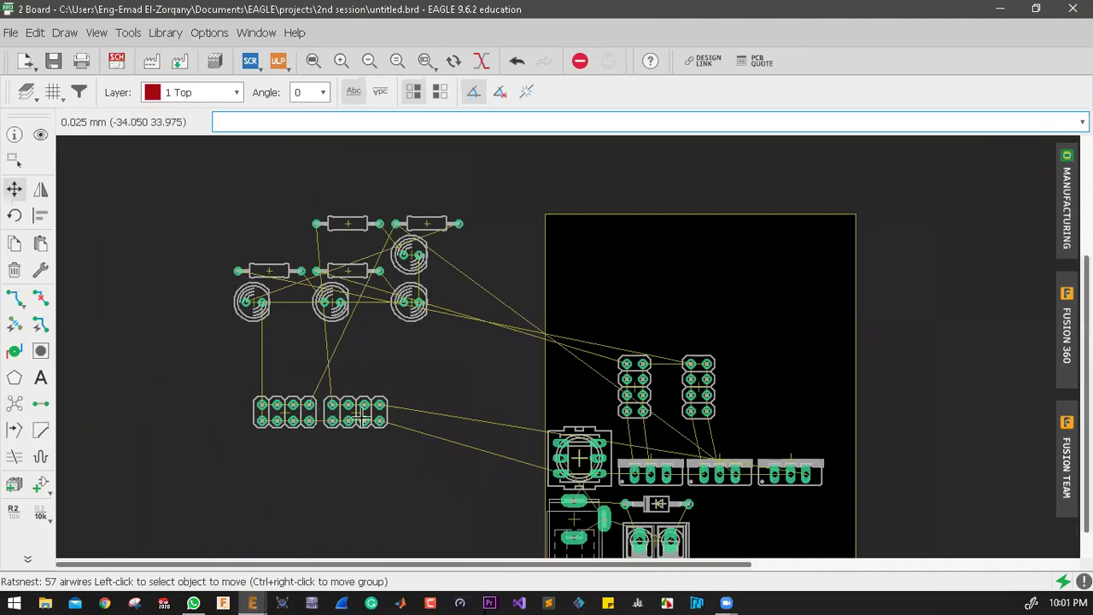
scroll(360, 413, "up", 2)
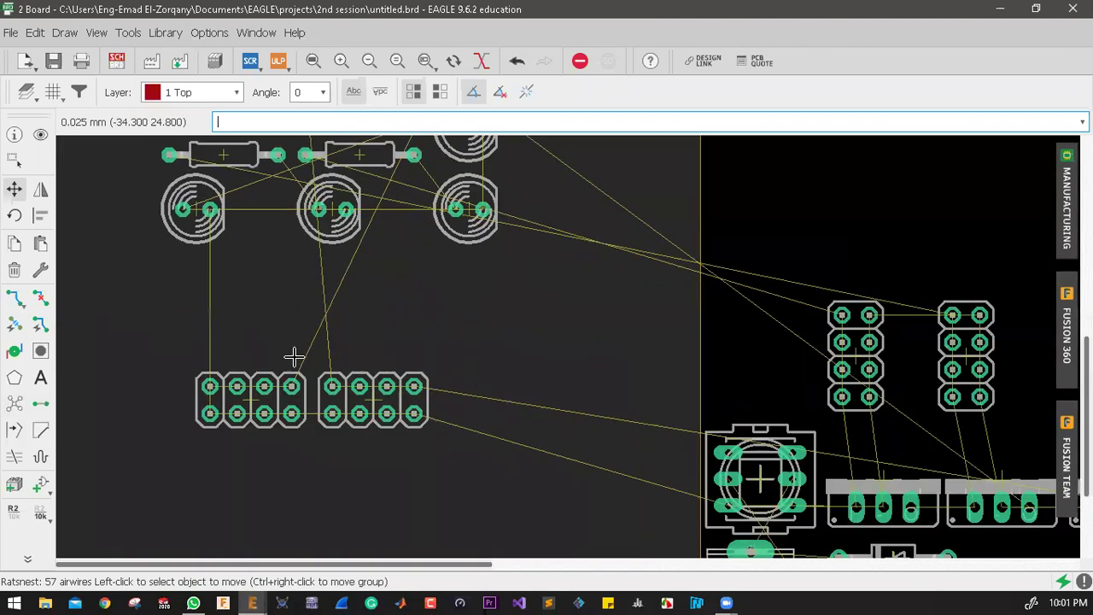
scroll(143, 330, "up", 2)
scroll(166, 313, "up", 3)
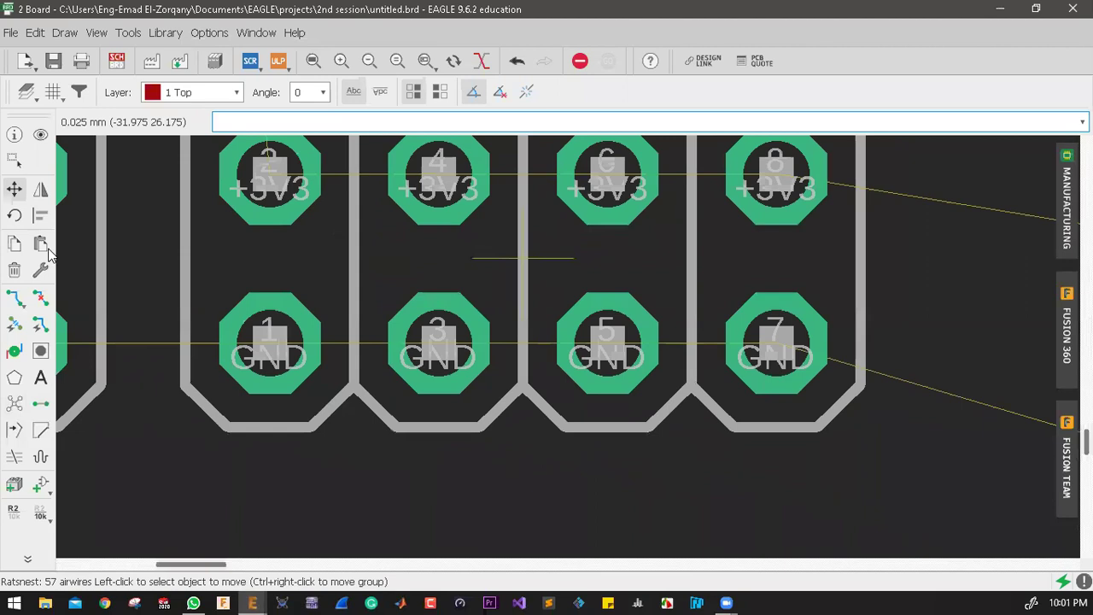
scroll(144, 269, "down", 1)
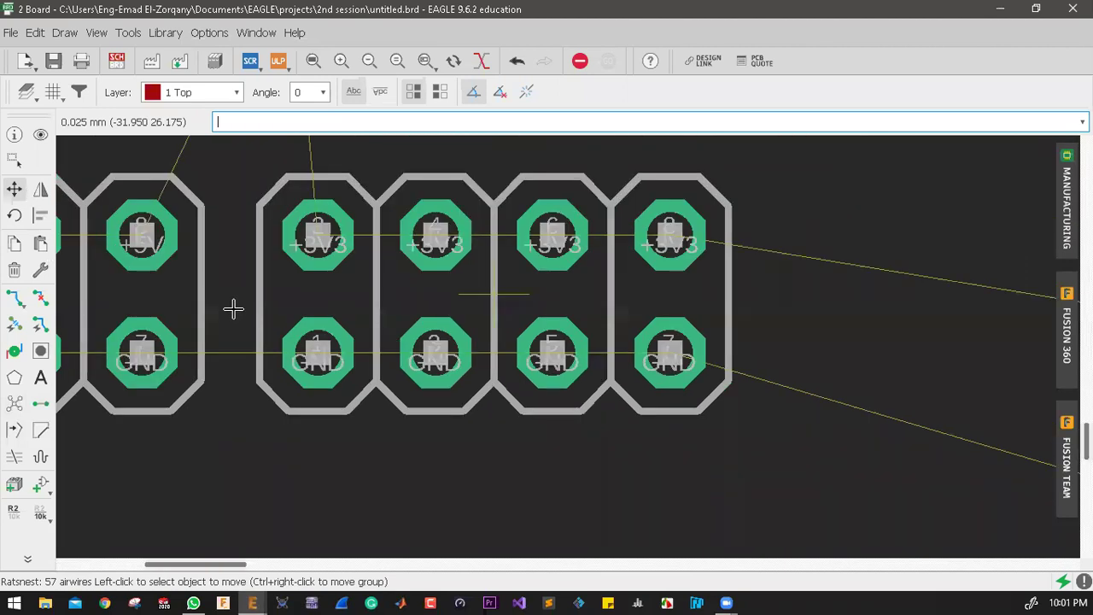
scroll(234, 309, "down", 3)
scroll(256, 309, "up", 3)
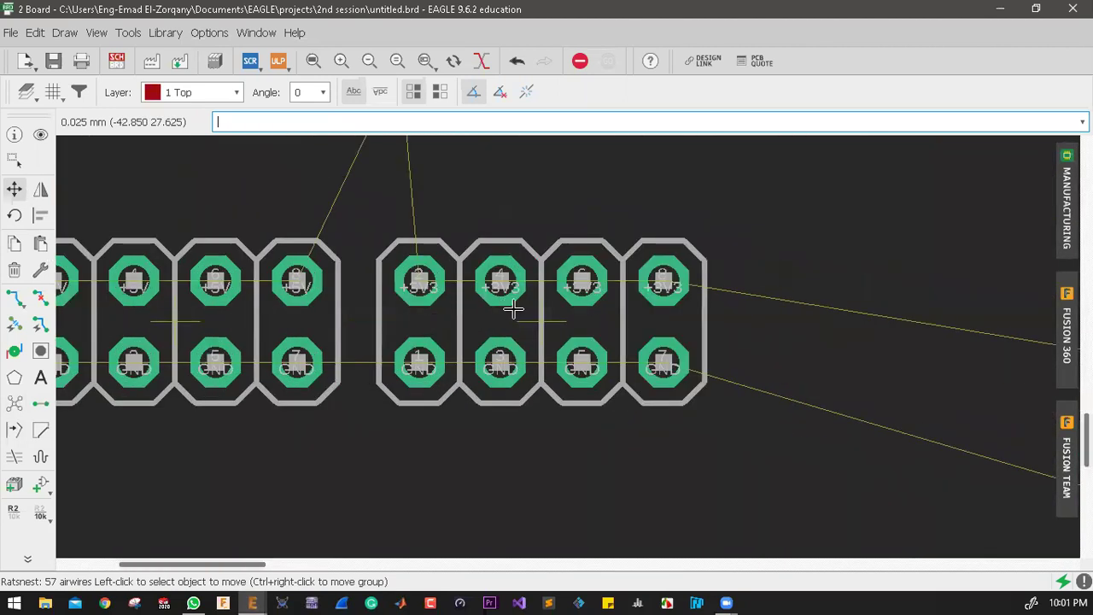
Step: Rotate the 5V pin header 90 degrees and place it above the third regulator, with its +5V pads facing the 9V header
scroll(513, 309, "up", 1)
left_click(512, 293)
scroll(513, 293, "down", 6)
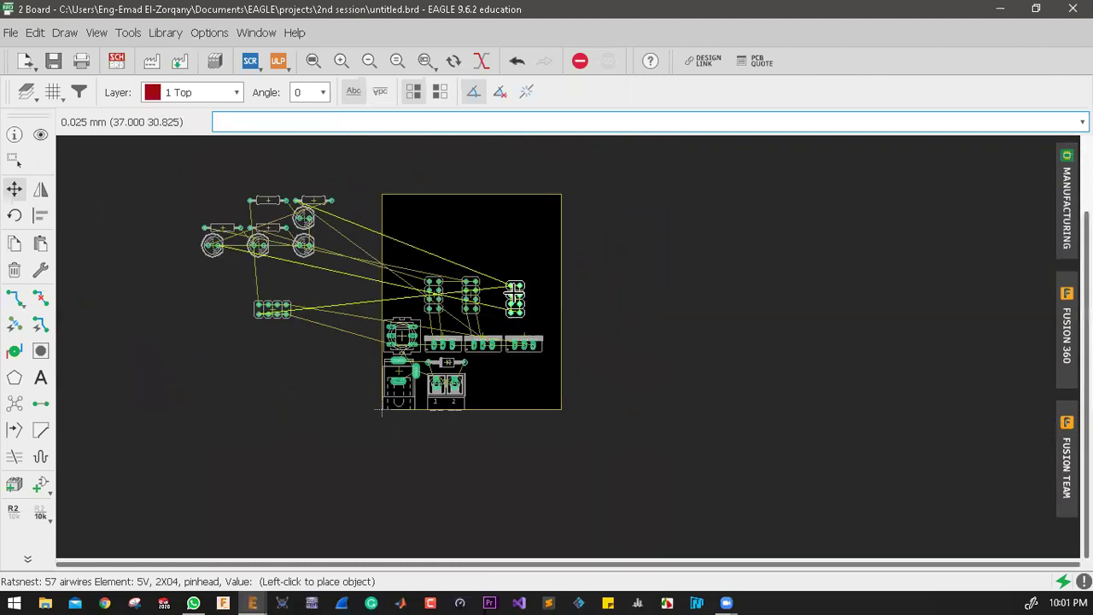
scroll(515, 292, "up", 3)
scroll(515, 293, "up", 1)
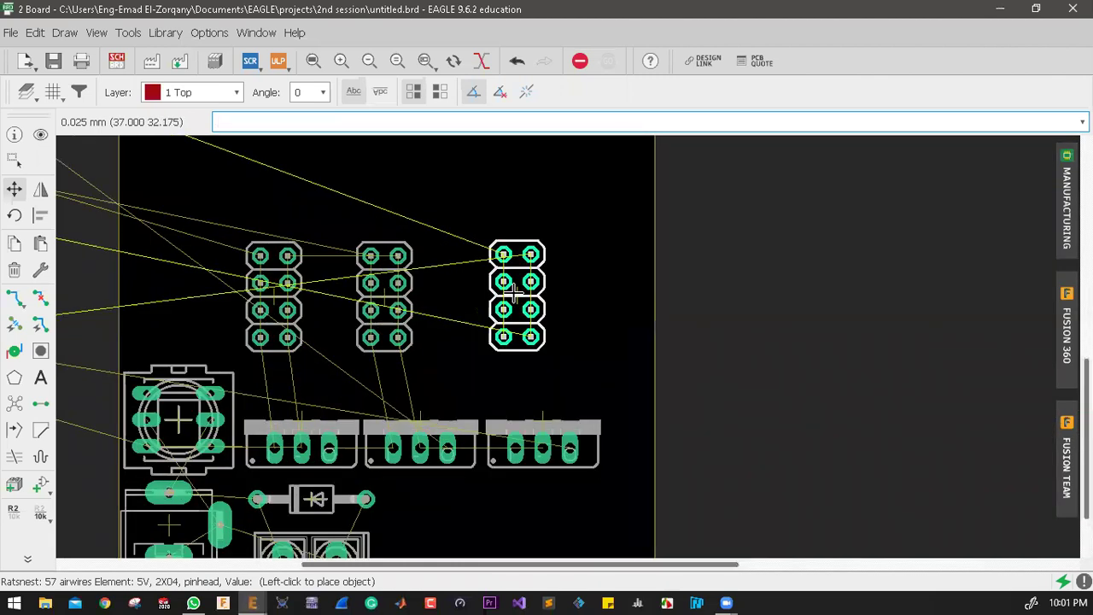
scroll(515, 293, "up", 2)
scroll(515, 293, "up", 4)
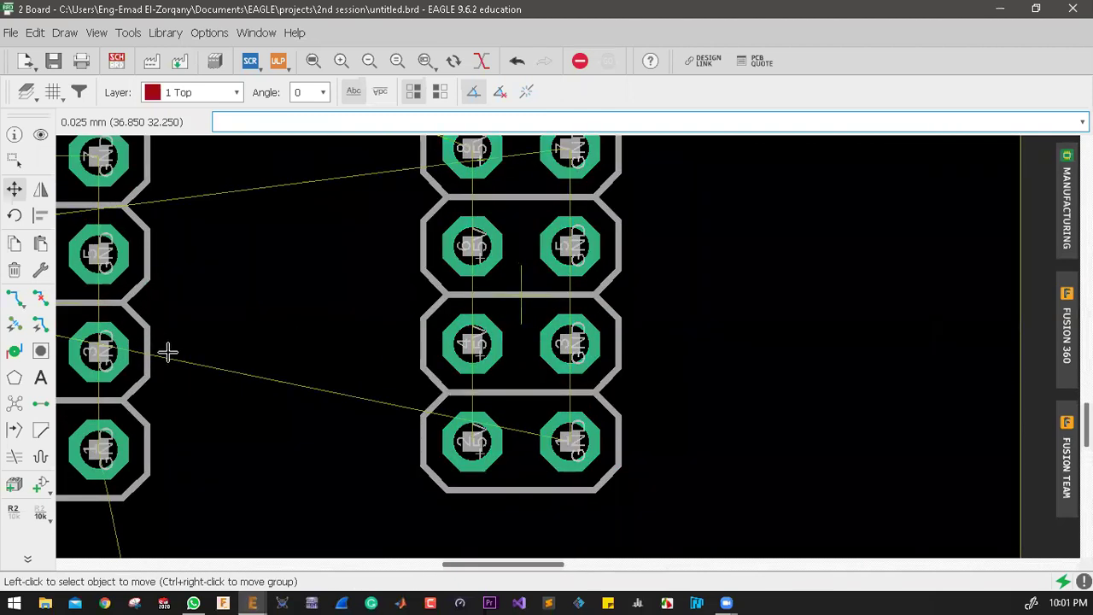
scroll(175, 351, "down", 5)
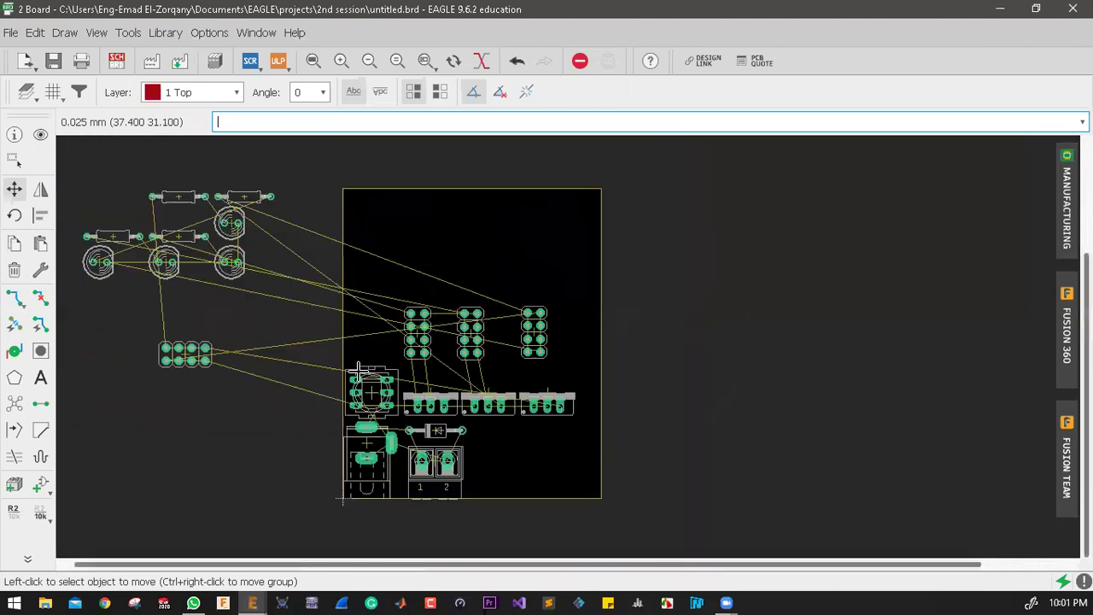
Step: Place the 3.3V pin header beside the 5V header, rotated so its GND pads face the 5V header and its +3V3 pads face the board edge
left_click(557, 336)
scroll(557, 336, "up", 2)
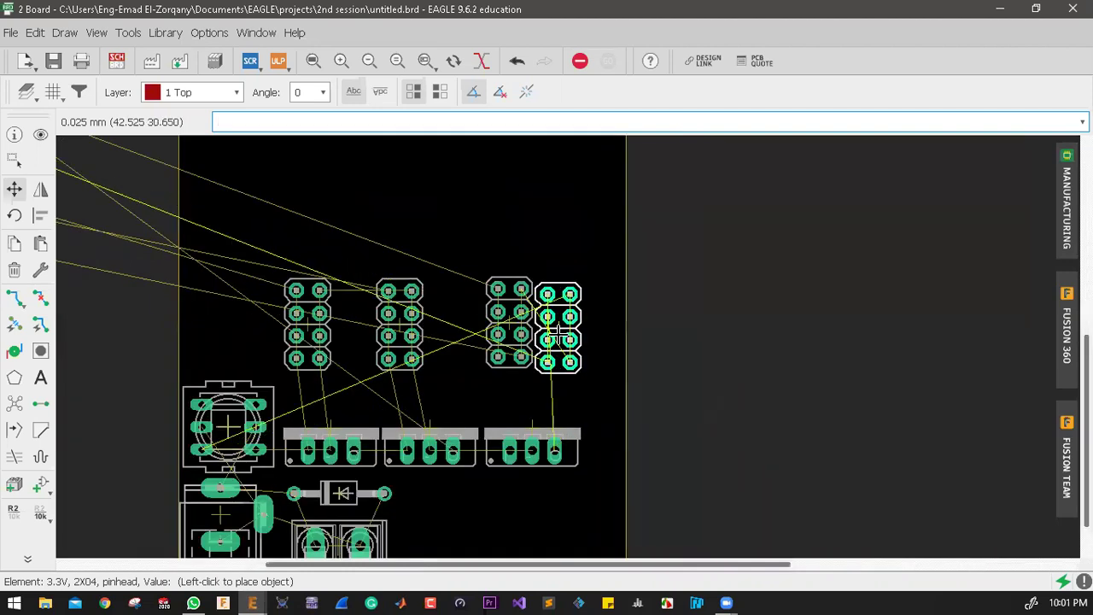
scroll(559, 329, "up", 1)
scroll(588, 324, "up", 2)
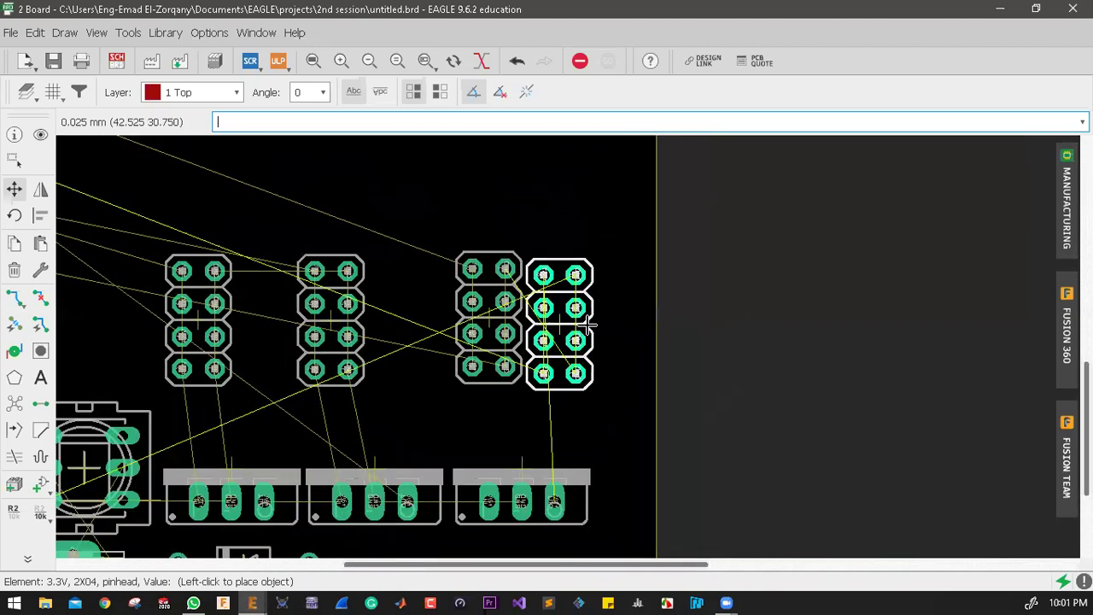
scroll(588, 324, "up", 1)
right_click(593, 305)
right_click(601, 269)
scroll(601, 269, "up", 1)
left_click(598, 258)
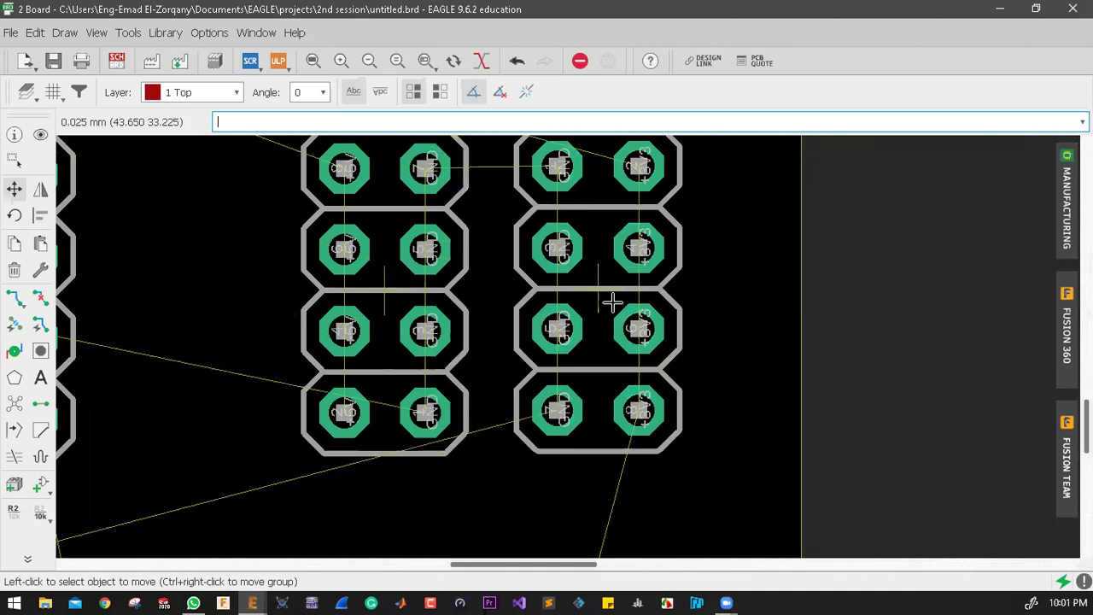
Step: Group the four pin headers, align their centers in Y and distribute them horizontally
scroll(605, 308, "down", 1)
scroll(447, 356, "down", 1)
scroll(464, 366, "down", 2)
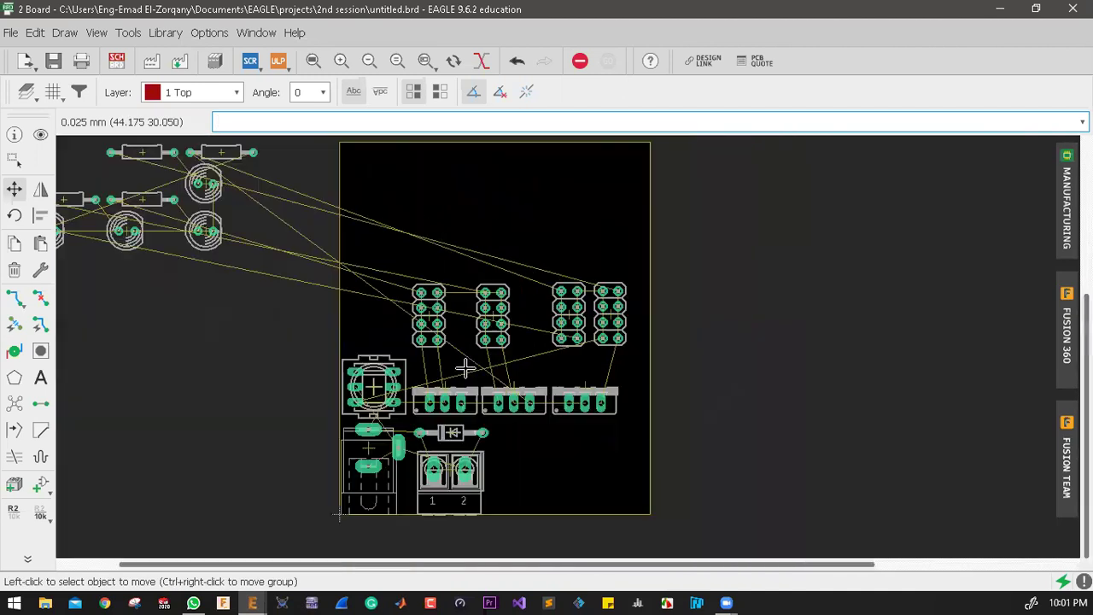
scroll(470, 350, "up", 1)
scroll(321, 308, "up", 1)
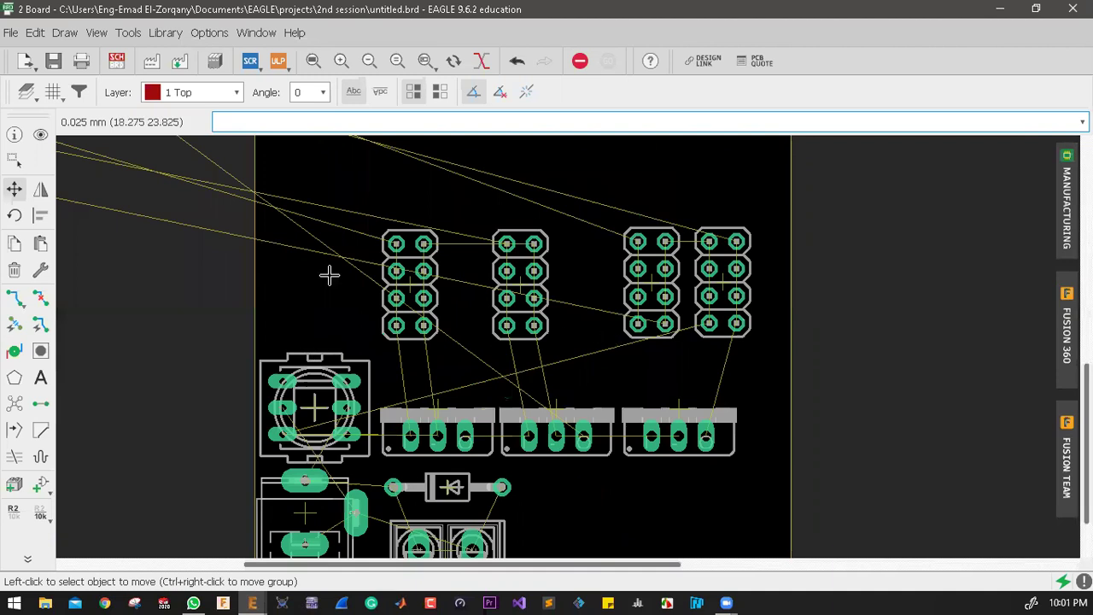
scroll(358, 265, "down", 4)
key("ctrl+g")
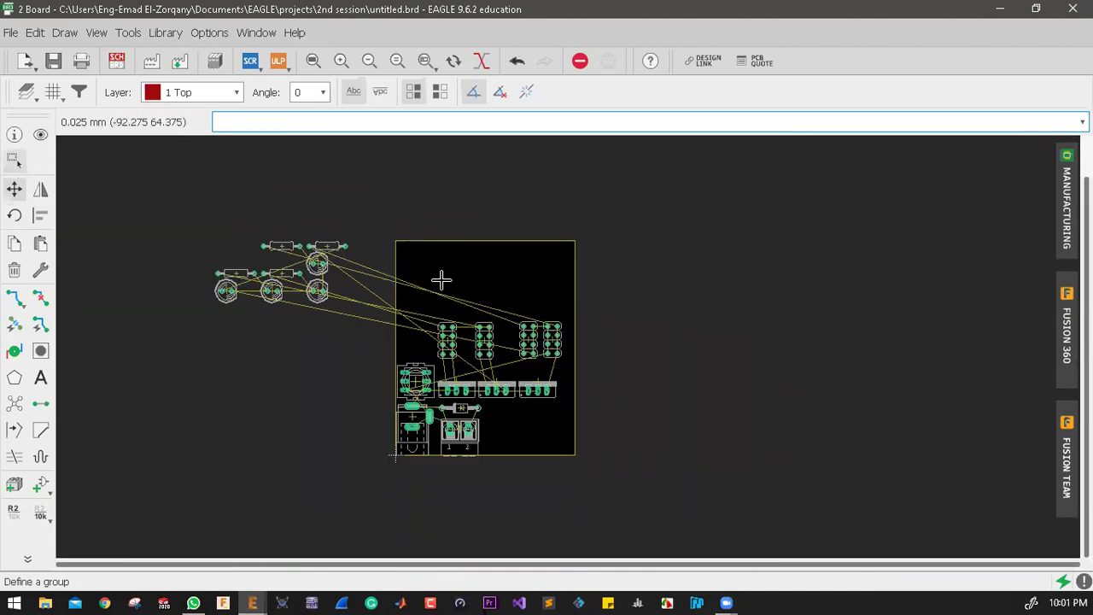
left_click_drag(551, 350, 556, 352)
left_click(41, 219)
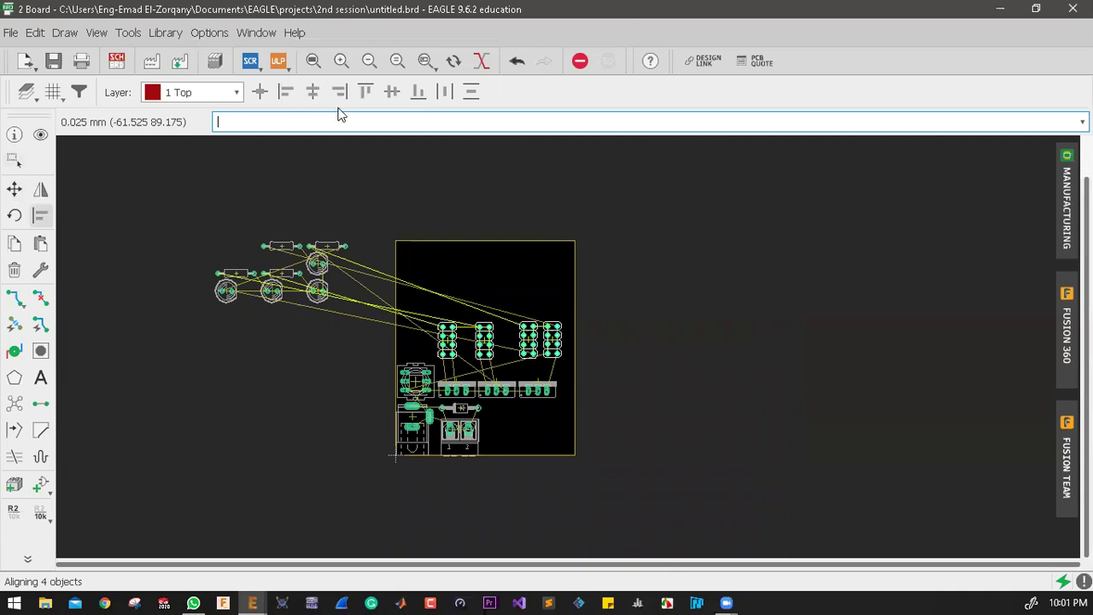
left_click(392, 92)
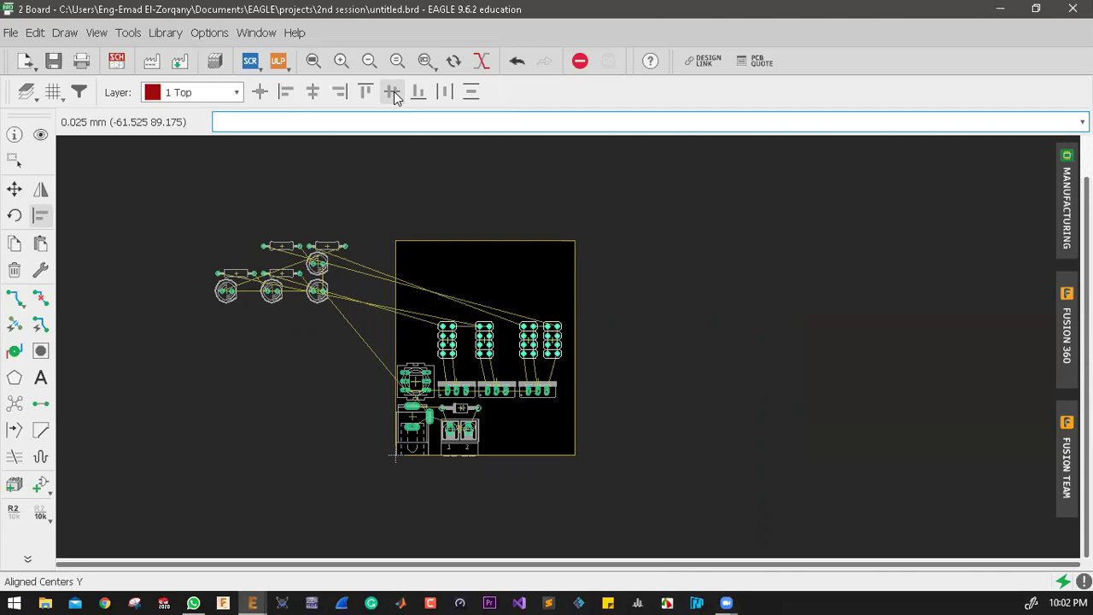
left_click(441, 92)
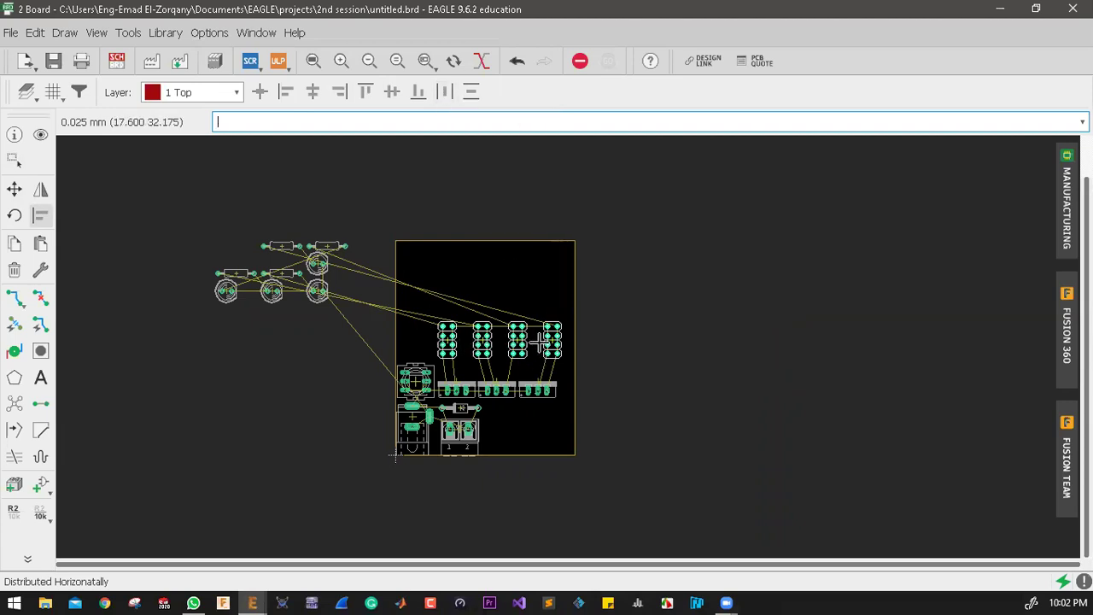
left_click(445, 90)
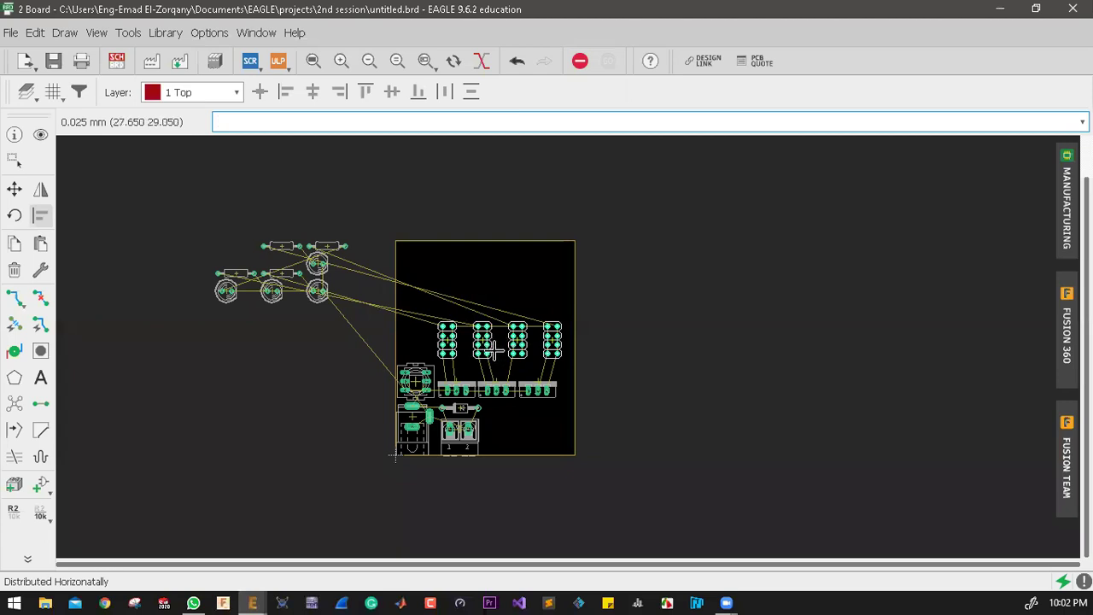
Step: Move the 12V and 5V headers in against opposite sides of the 9V header, keeping the pad rows level
scroll(485, 356, "up", 3)
scroll(478, 294, "up", 2)
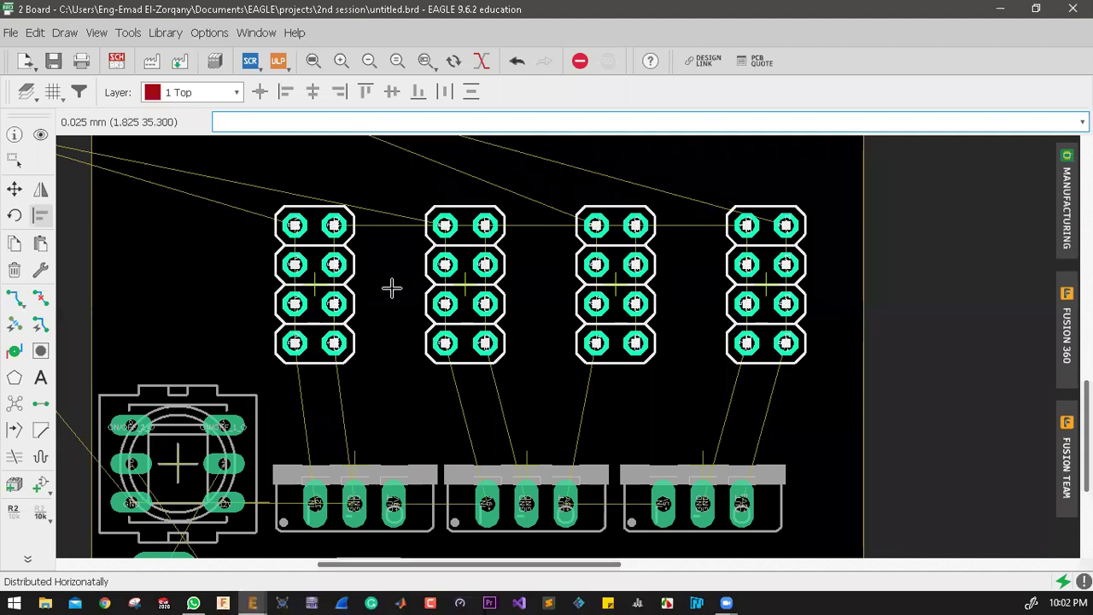
key("F7")
scroll(392, 289, "up", 1)
scroll(396, 280, "up", 1)
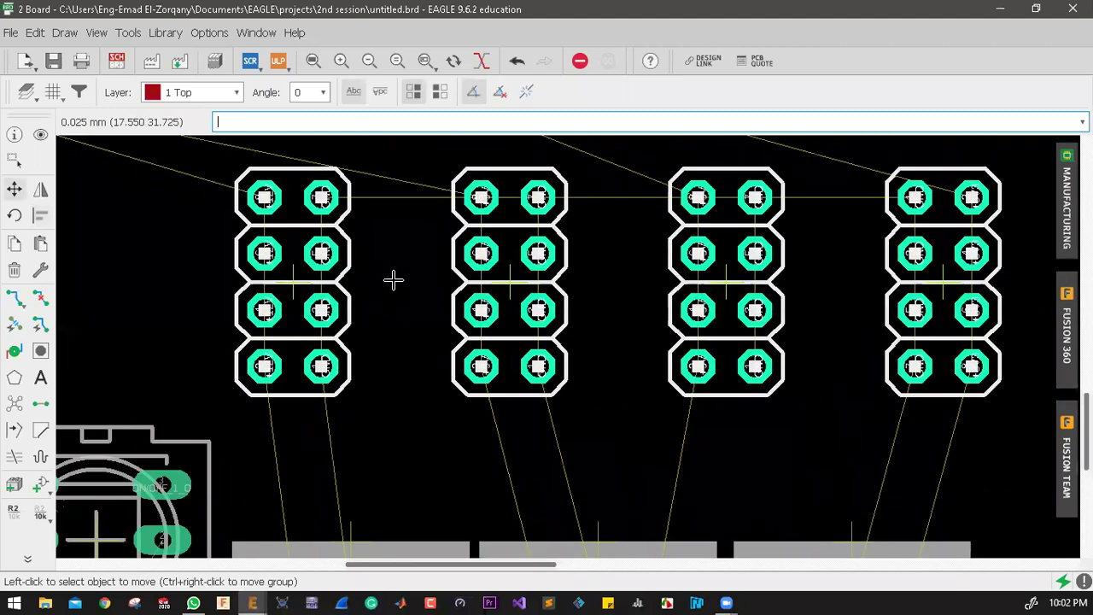
left_click(801, 270)
scroll(801, 270, "up", 1)
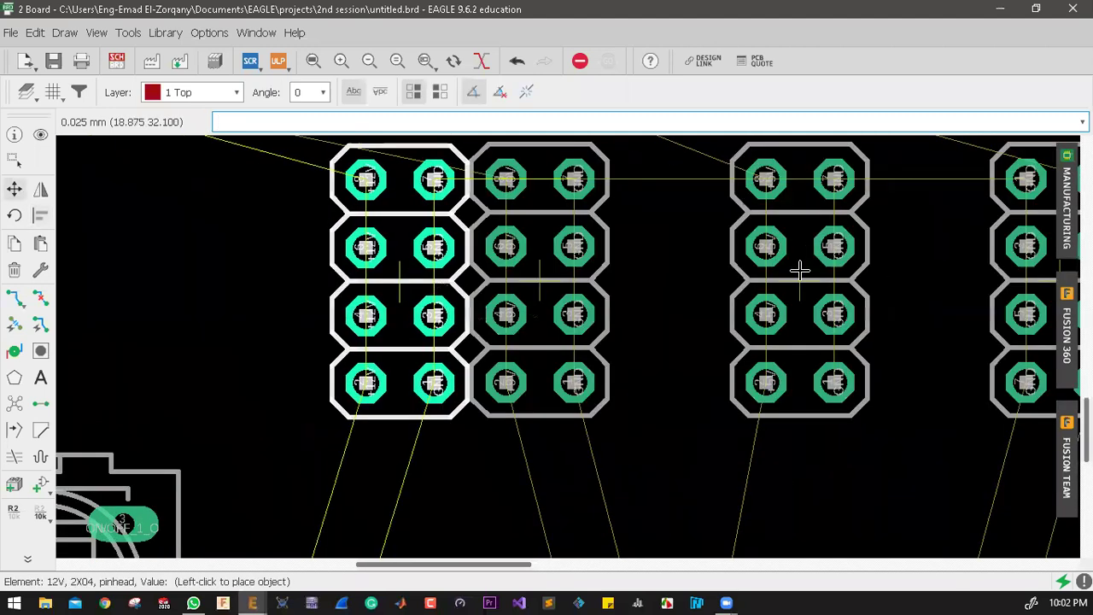
left_click(675, 282)
left_click(674, 281)
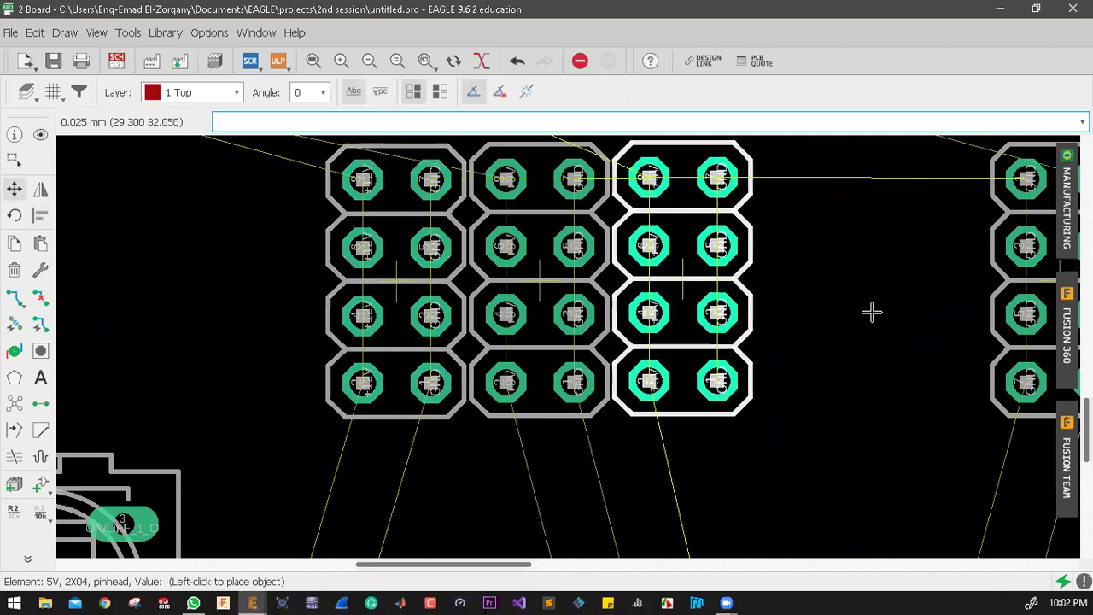
left_click(909, 312)
Step: Move the 3.3V header in against the 5V header to complete a compact row of four headers
scroll(888, 312, "down", 2)
scroll(715, 316, "down", 1)
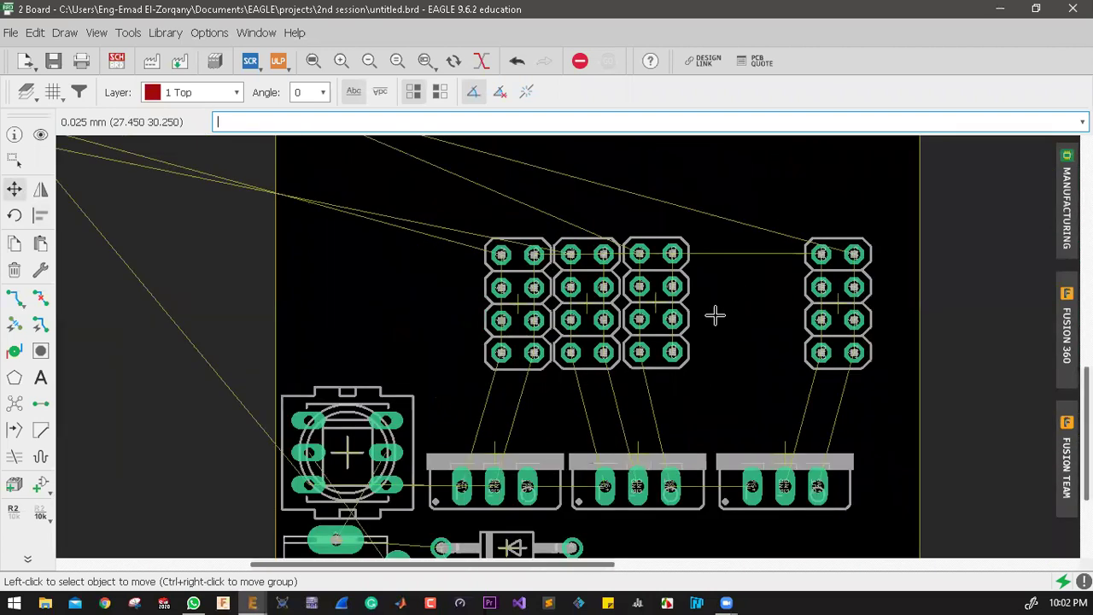
scroll(664, 314, "up", 2)
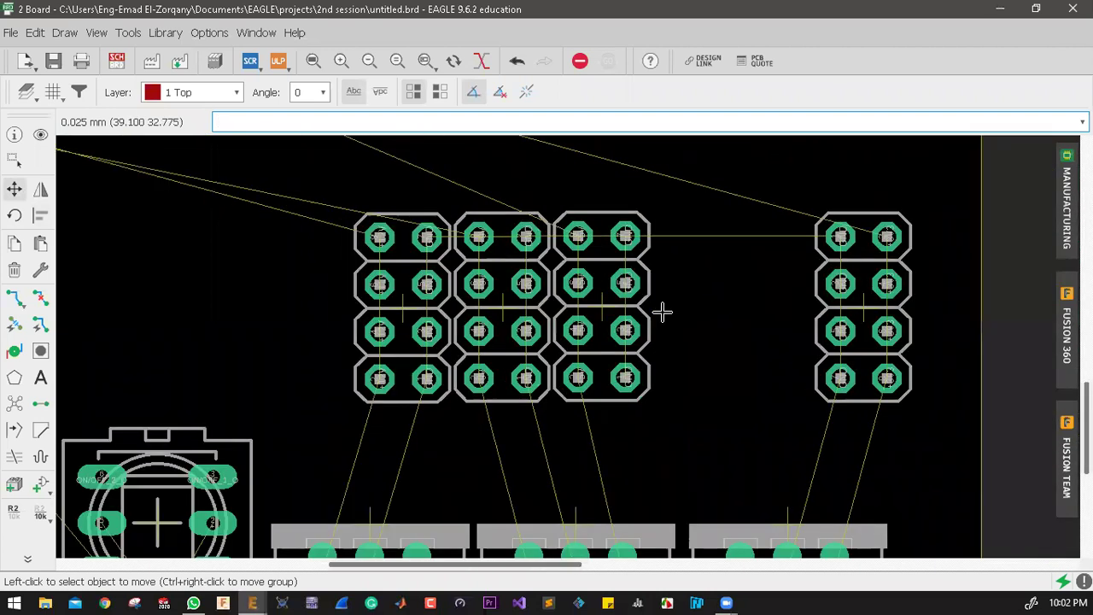
scroll(662, 315, "up", 1)
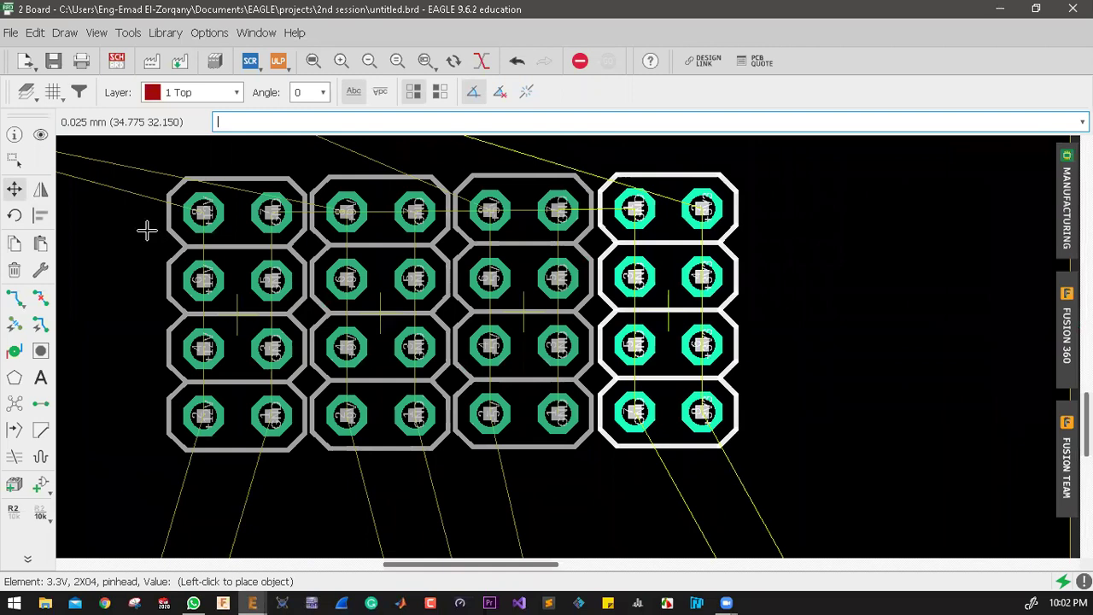
scroll(658, 365, "down", 4)
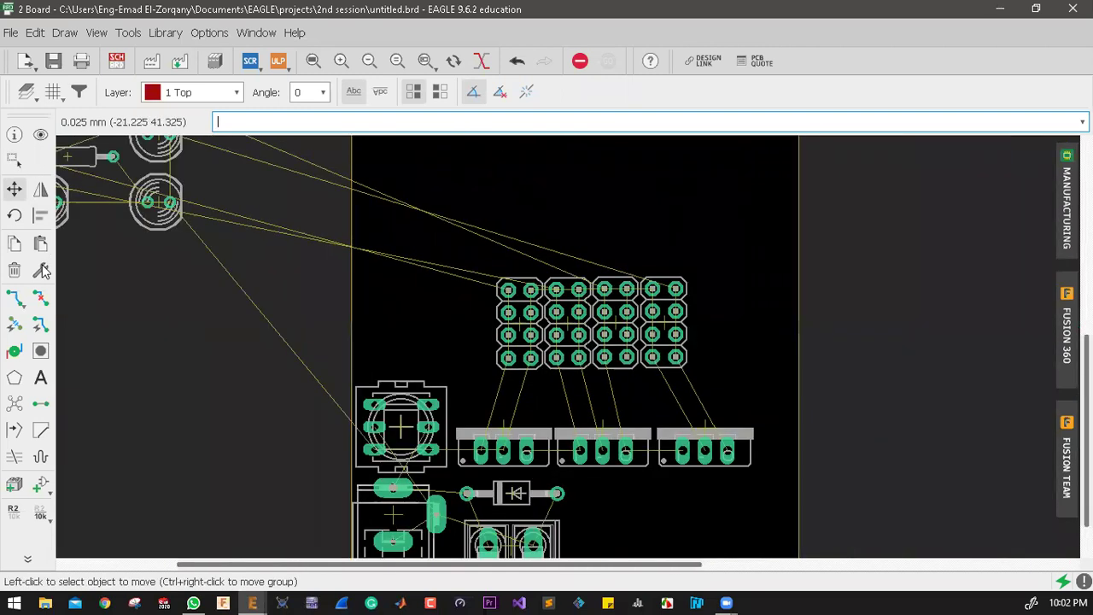
Step: Group the four adjacent pin headers and align their centers in Y
left_click(13, 158)
left_click_drag(716, 244, 479, 393)
left_click(41, 270)
left_click(38, 190)
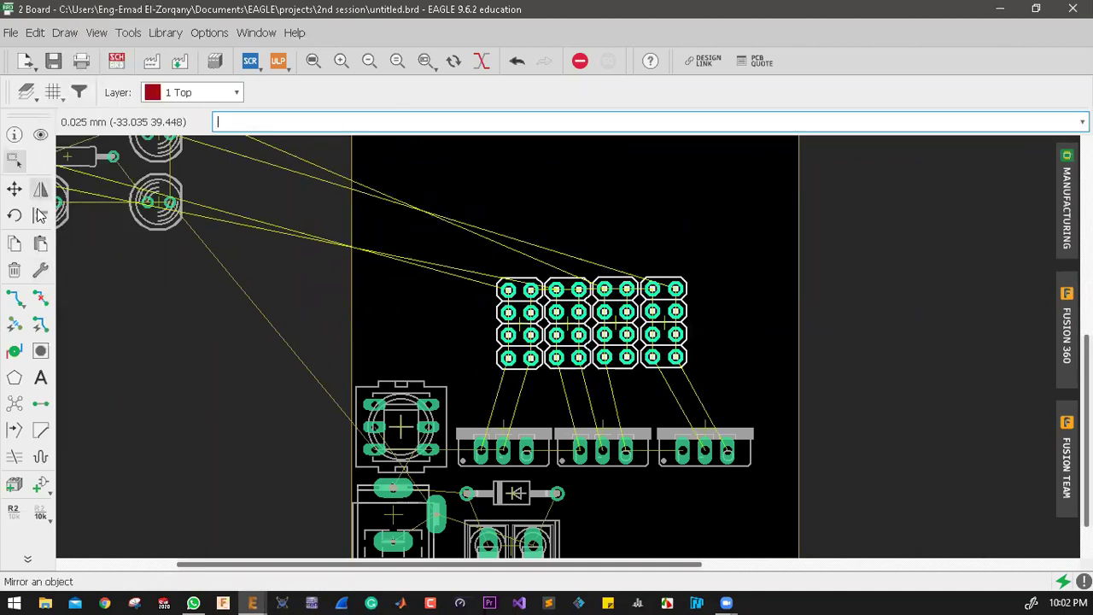
left_click(36, 209)
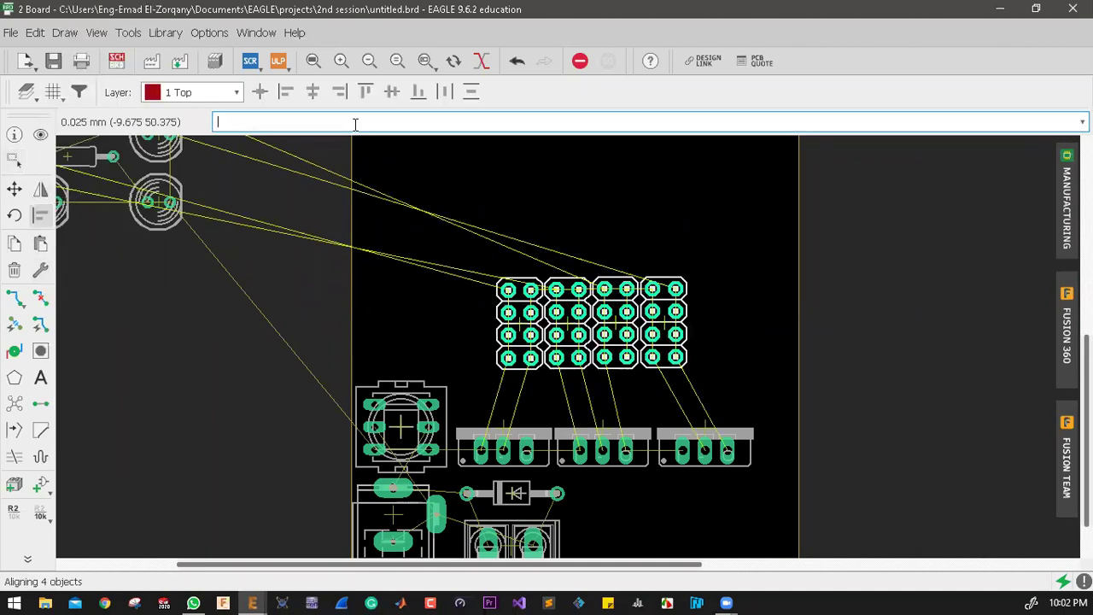
left_click(386, 93)
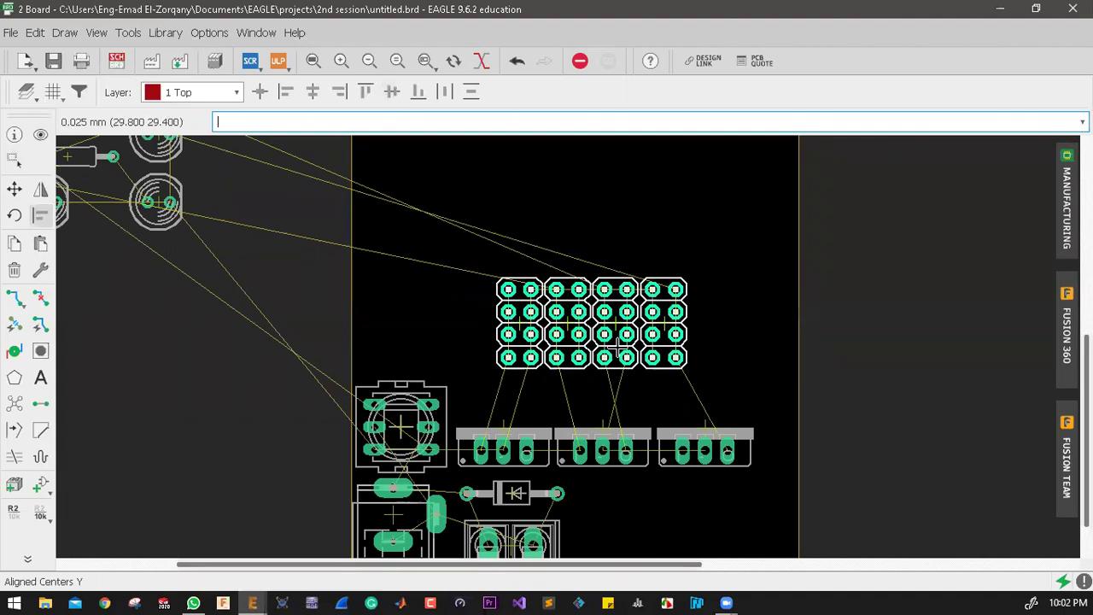
Step: Move the four headers as one group farther above the regulators and toward the right board edge, roughly flush with the third regulator's outer side
scroll(618, 348, "down", 2)
left_click(14, 159)
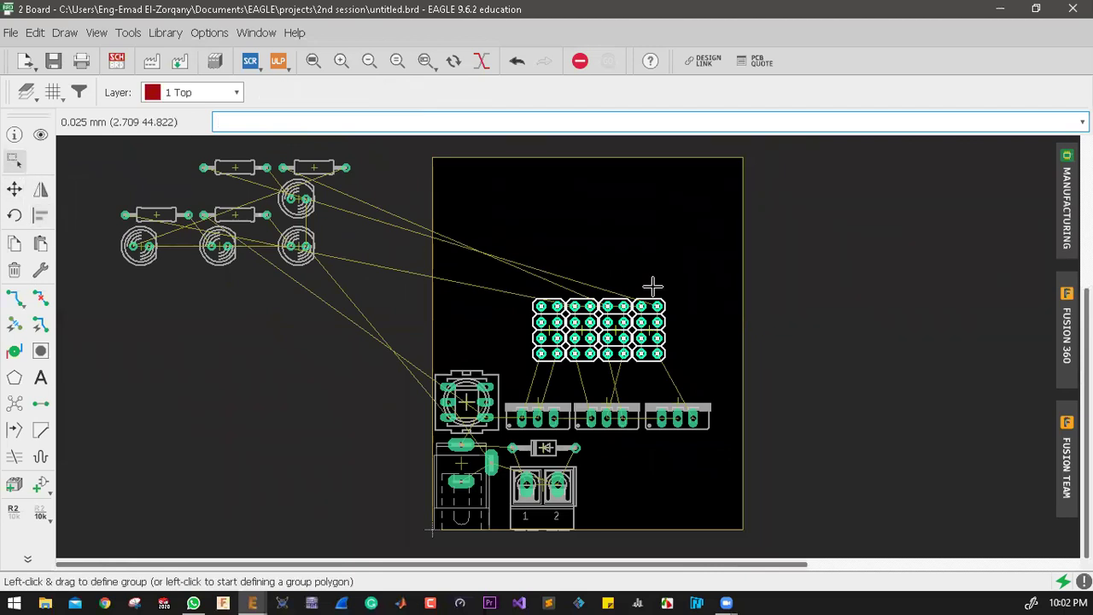
left_click_drag(693, 274, 524, 359)
left_click(13, 189)
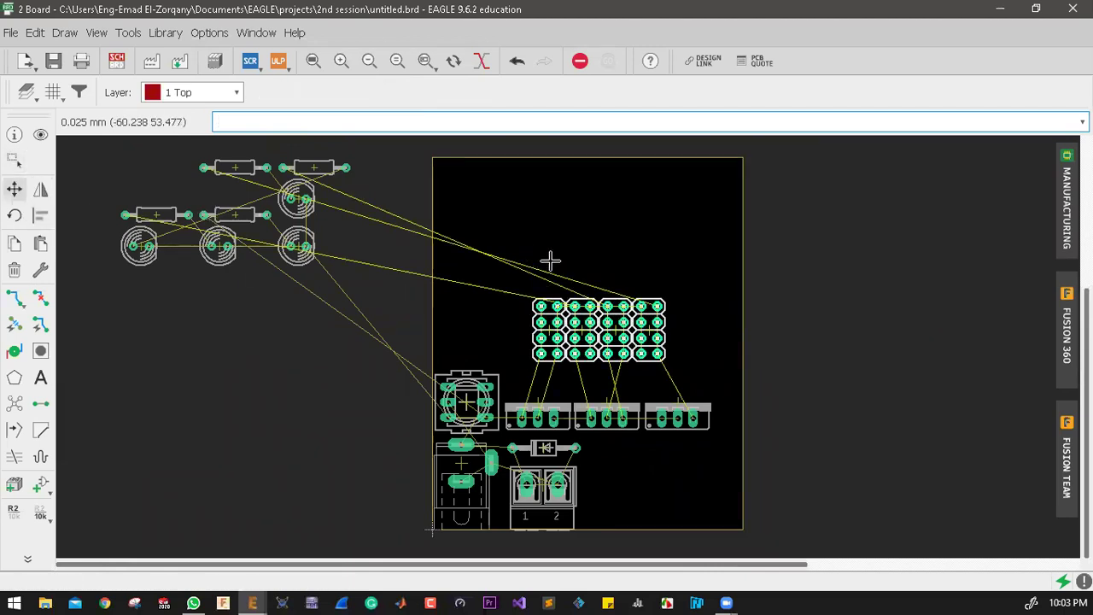
right_click(640, 267, "ctrl")
left_click(658, 277)
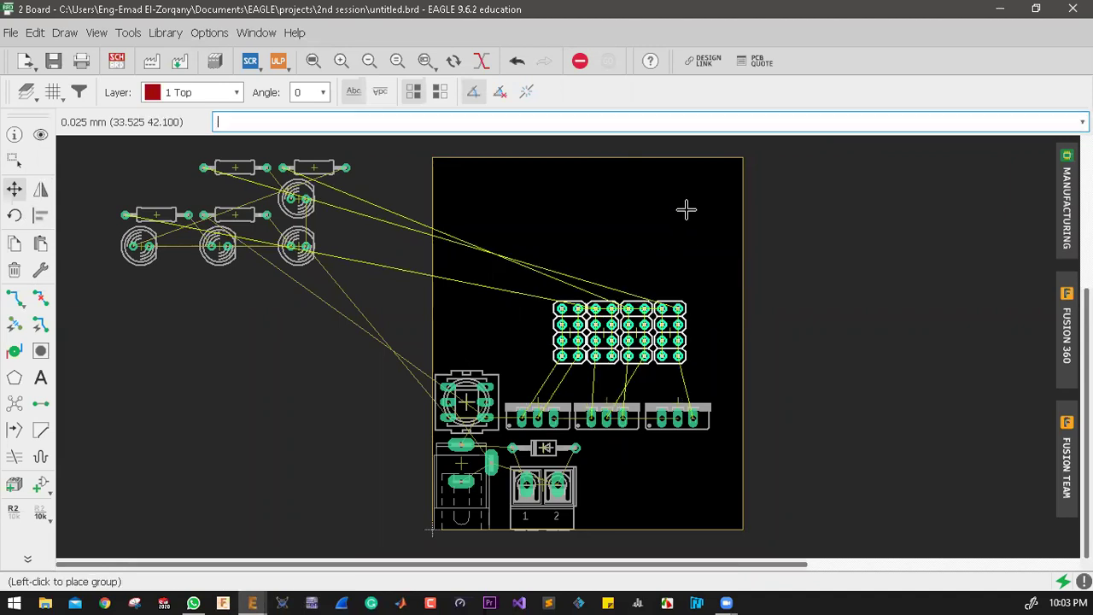
left_click(684, 208)
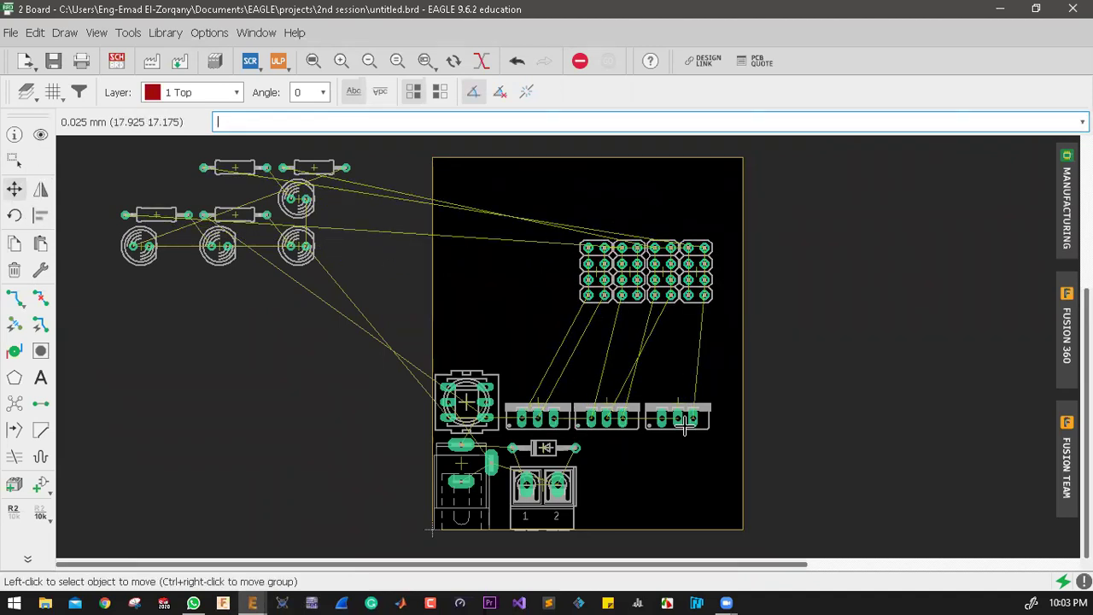
Step: Bring the 680 ohm resistor R1 from outside the board to the switch and rotate it upright
scroll(667, 402, "up", 2)
scroll(589, 302, "down", 4)
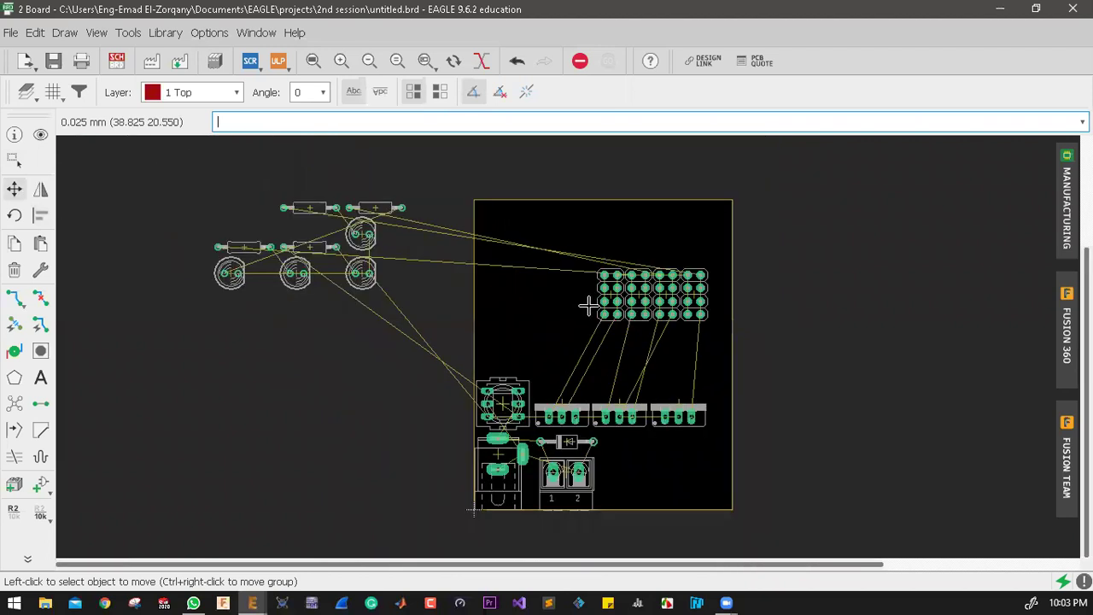
scroll(427, 235, "up", 2)
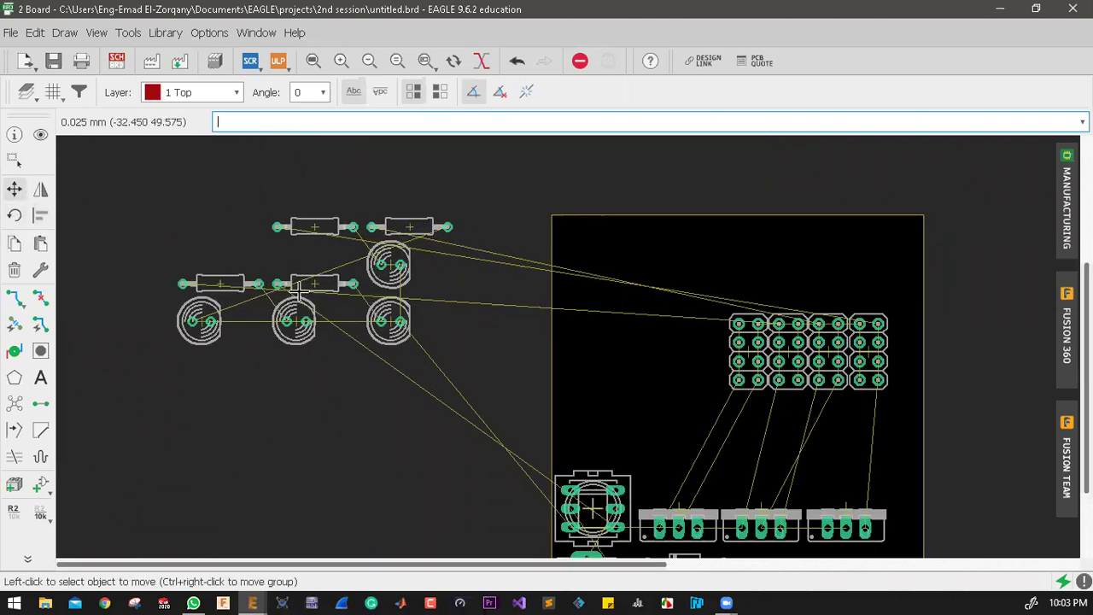
scroll(298, 290, "up", 4)
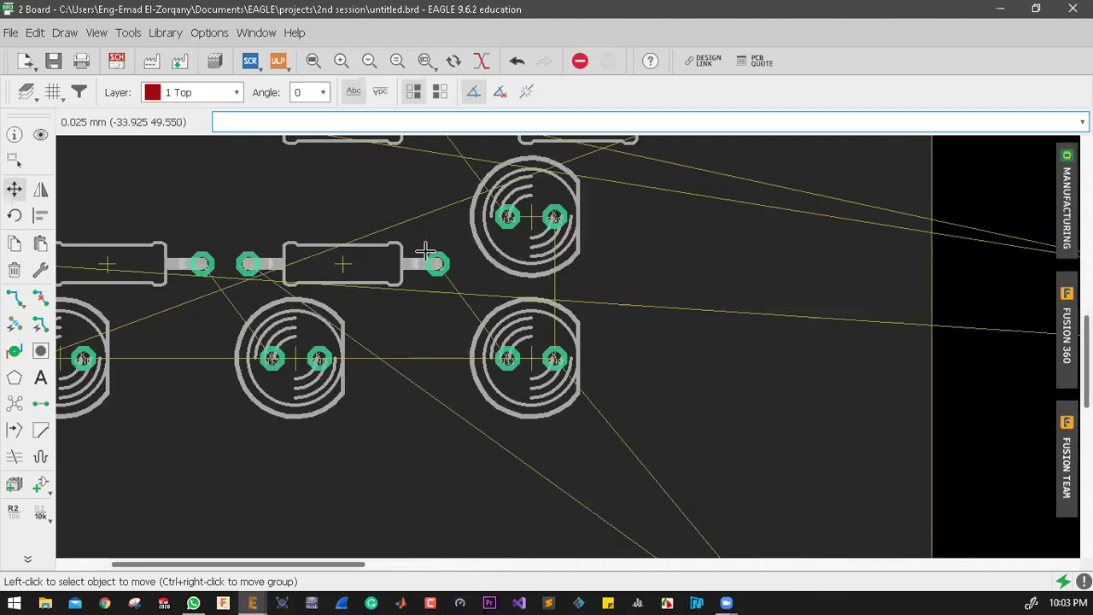
scroll(425, 250, "up", 5)
scroll(383, 262, "down", 1)
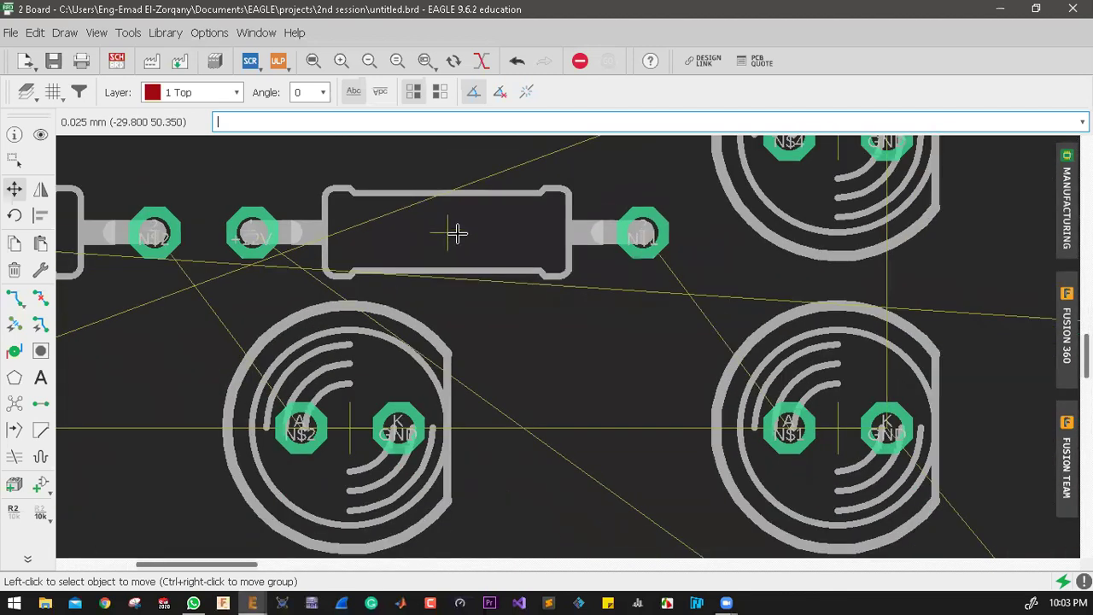
left_click(452, 236)
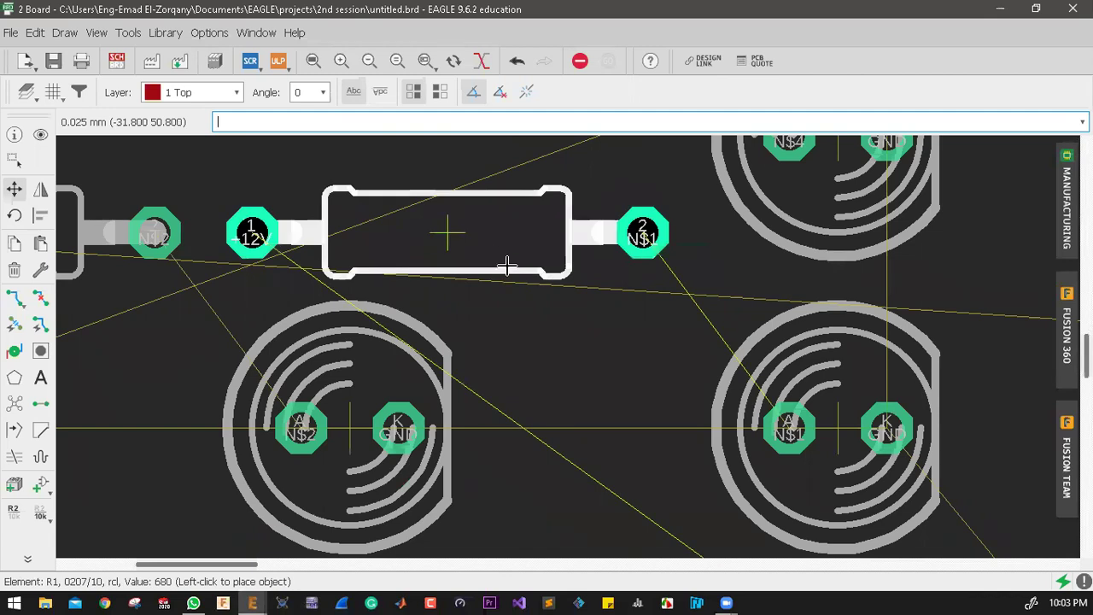
scroll(508, 264, "down", 3)
scroll(547, 312, "down", 4)
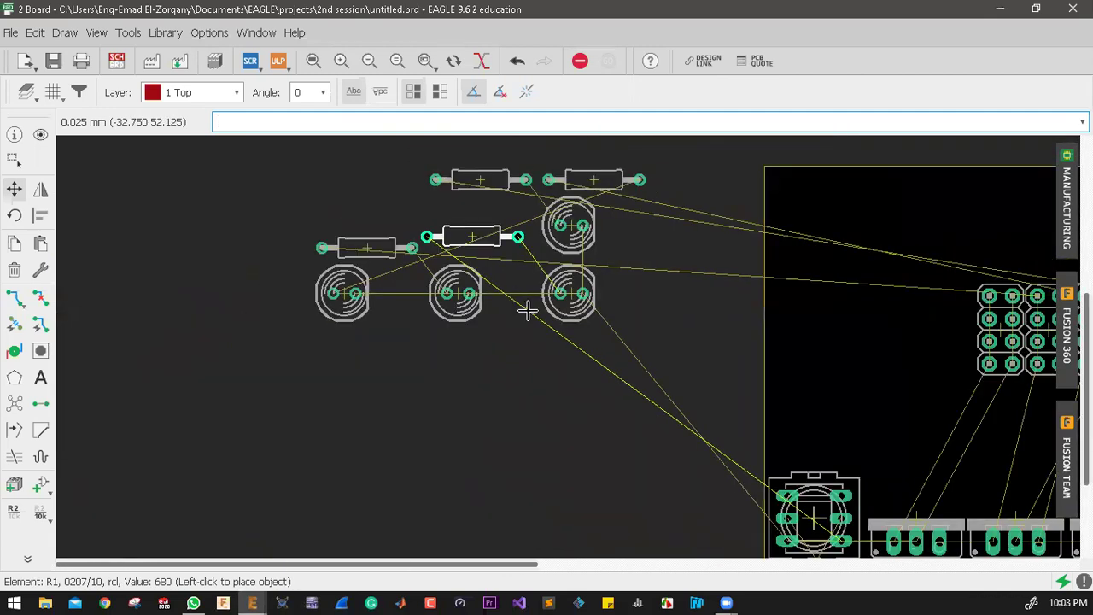
scroll(531, 201, "up", 6)
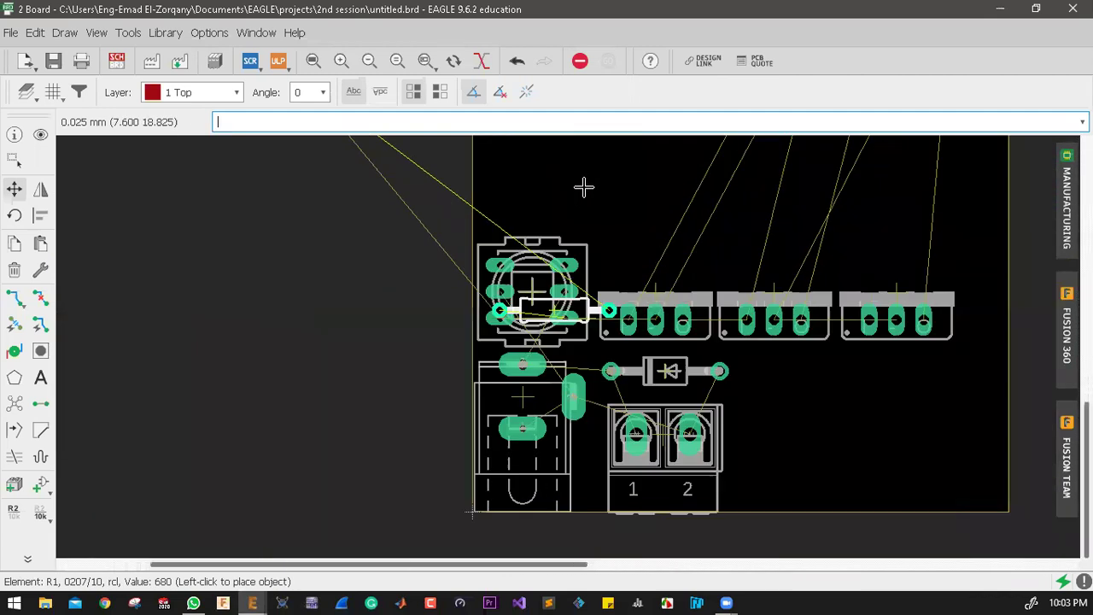
scroll(658, 147, "up", 2)
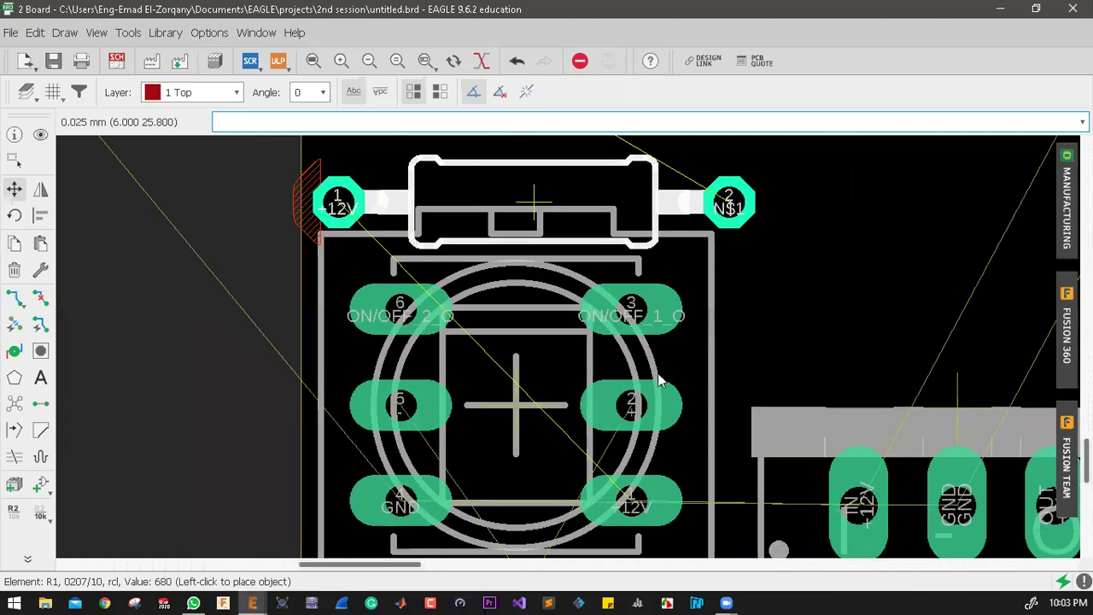
right_click(656, 329)
left_click(655, 328)
scroll(656, 329, "down", 3)
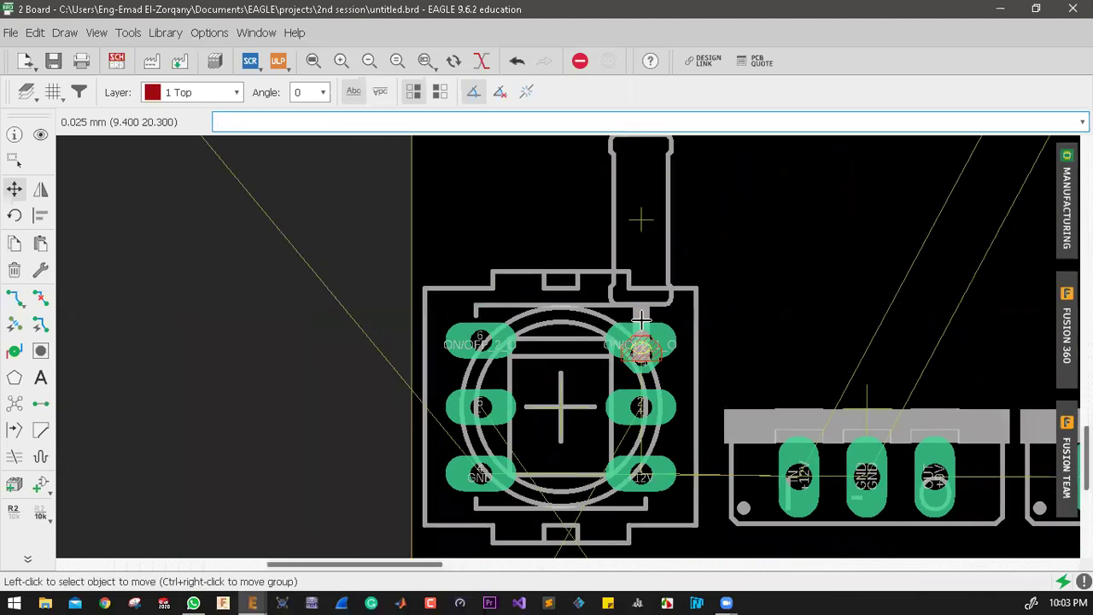
Step: Reposition R1 upright just above the first regulator's input pin, clear of the switch
scroll(712, 295, "up", 2)
left_click(680, 296)
scroll(680, 296, "down", 3)
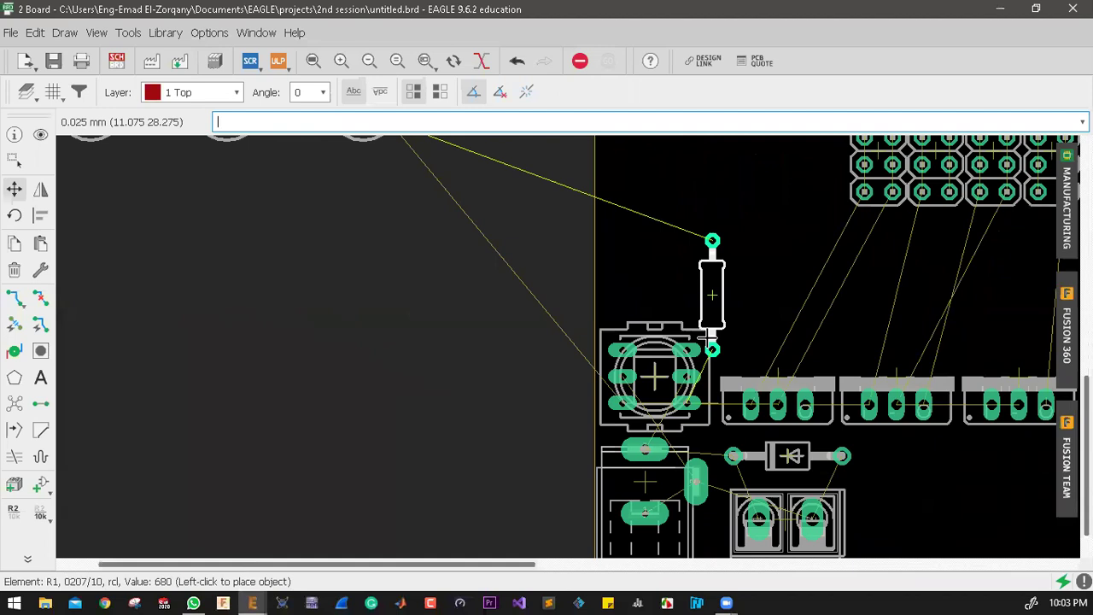
right_click(675, 296)
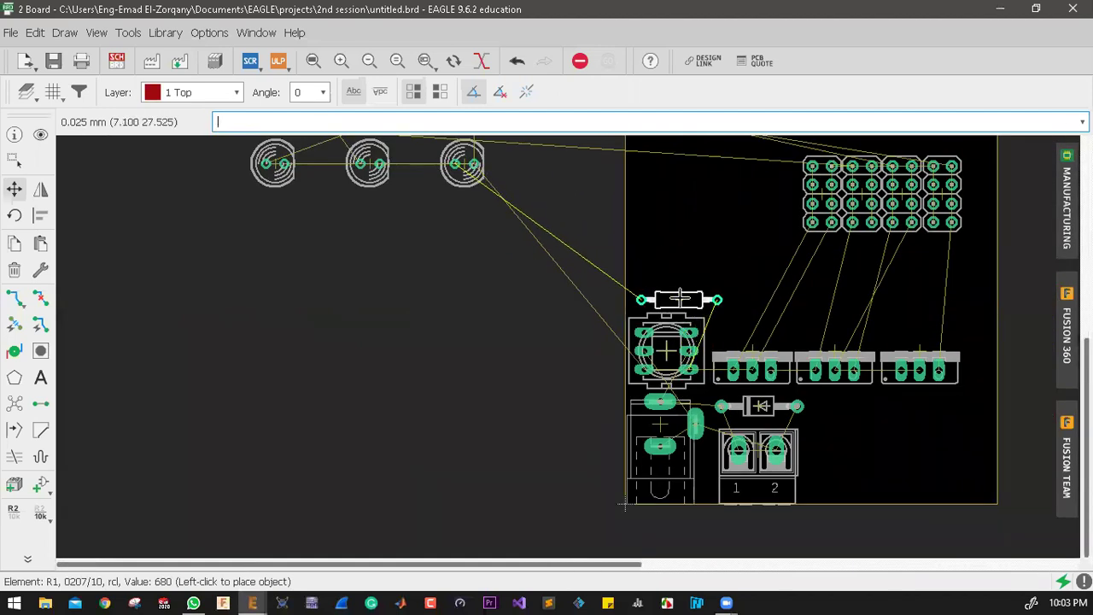
right_click(708, 295)
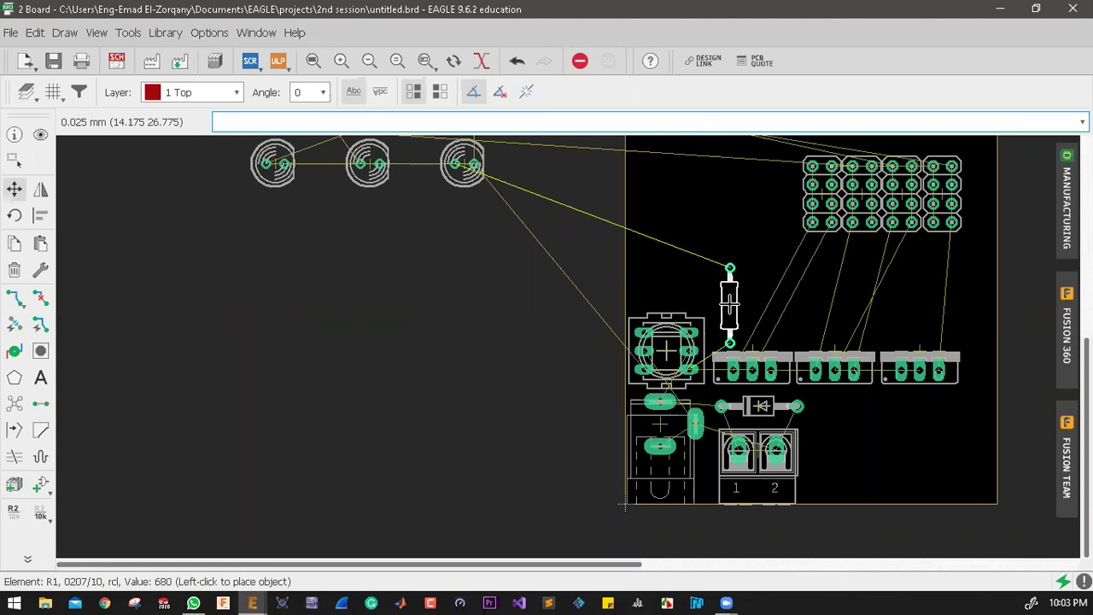
scroll(735, 301, "up", 5)
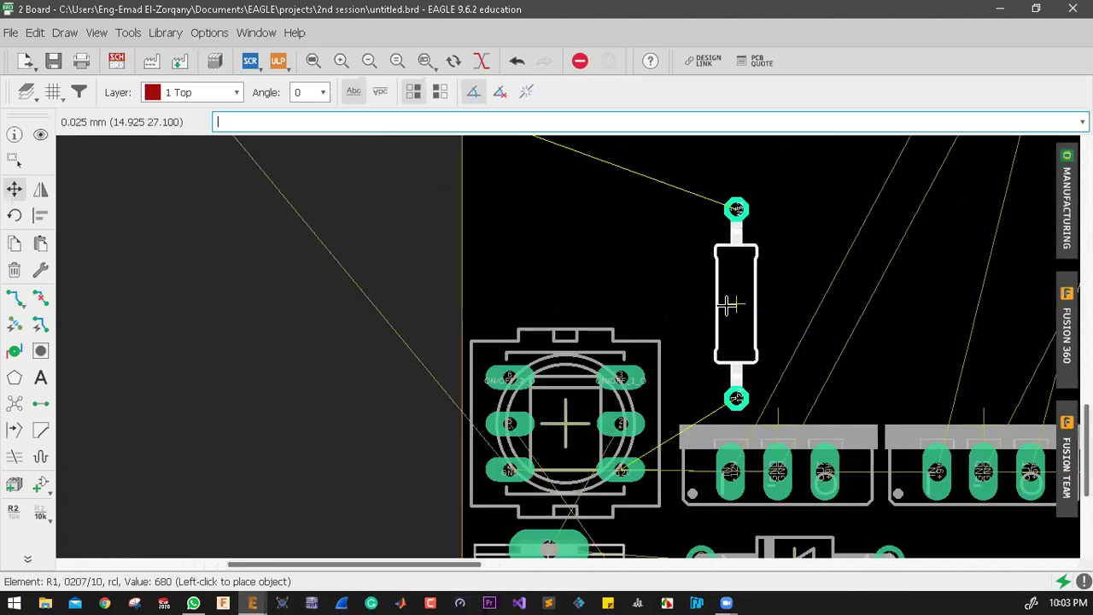
left_click(725, 313)
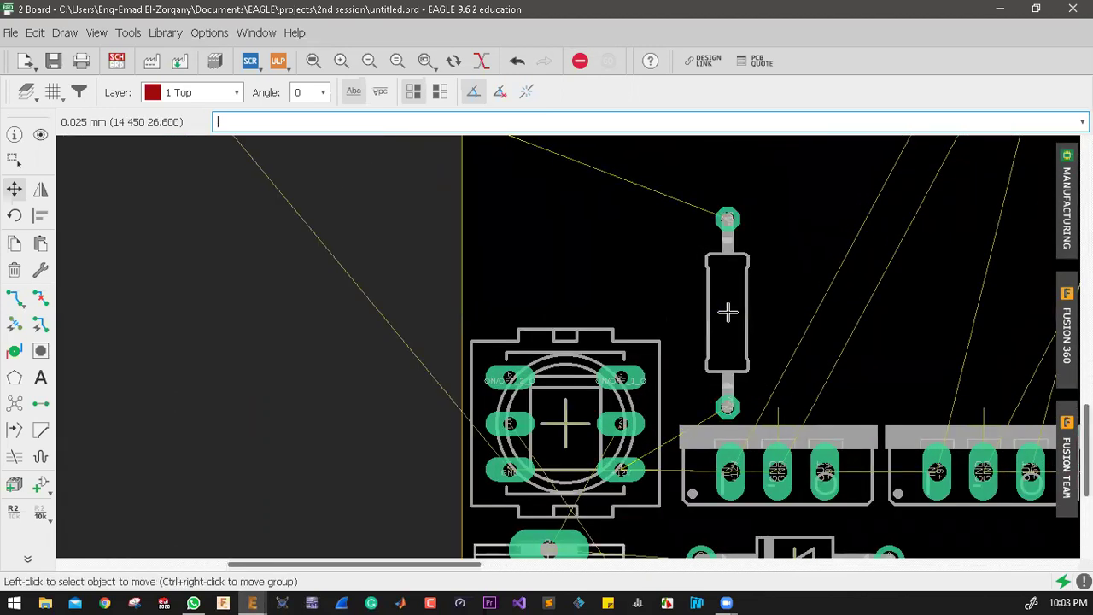
Step: Place LED1 beside R1 with its anode facing and level with R1's upper pad, and recalculate the airwires
scroll(633, 293, "down", 1)
scroll(632, 293, "down", 1)
scroll(509, 241, "down", 1)
scroll(477, 188, "down", 1)
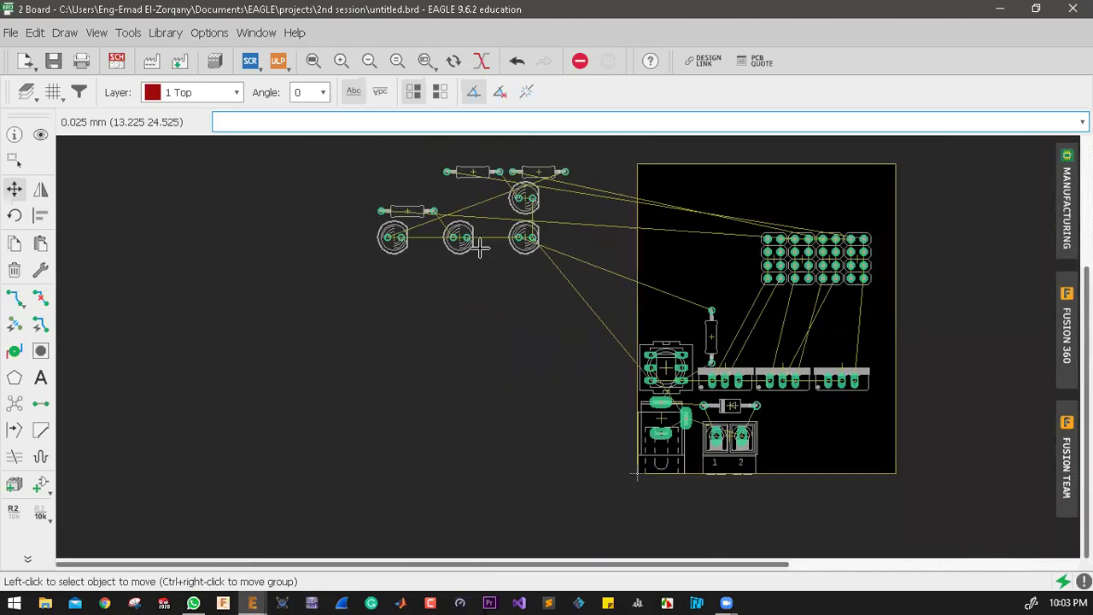
scroll(482, 257, "down", 1)
left_click(484, 260)
scroll(681, 315, "up", 3)
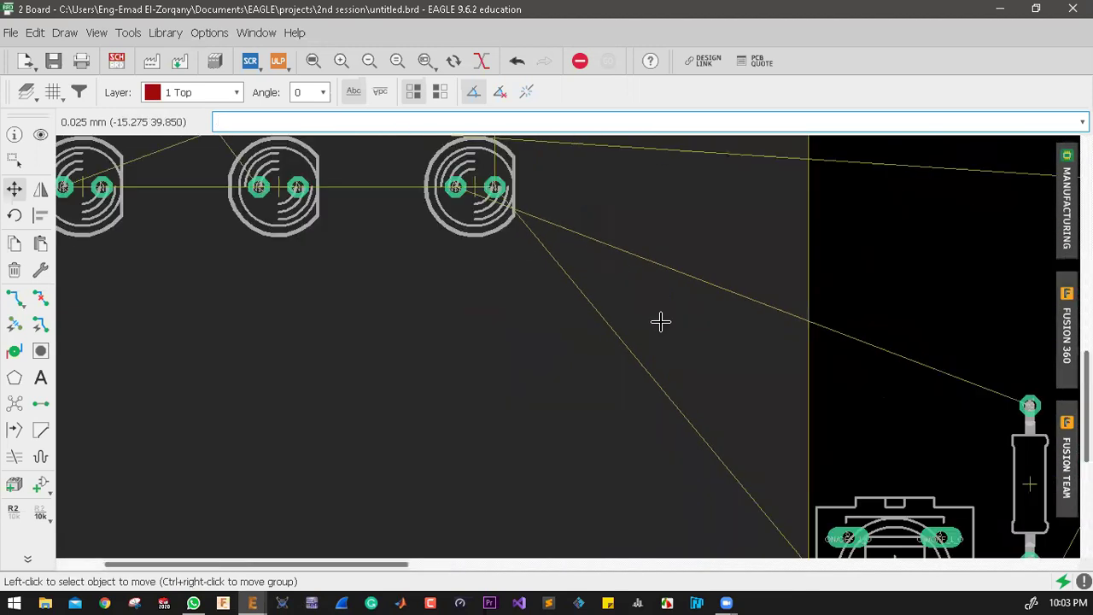
scroll(658, 319, "down", 1)
scroll(623, 249, "up", 1)
scroll(589, 247, "up", 3)
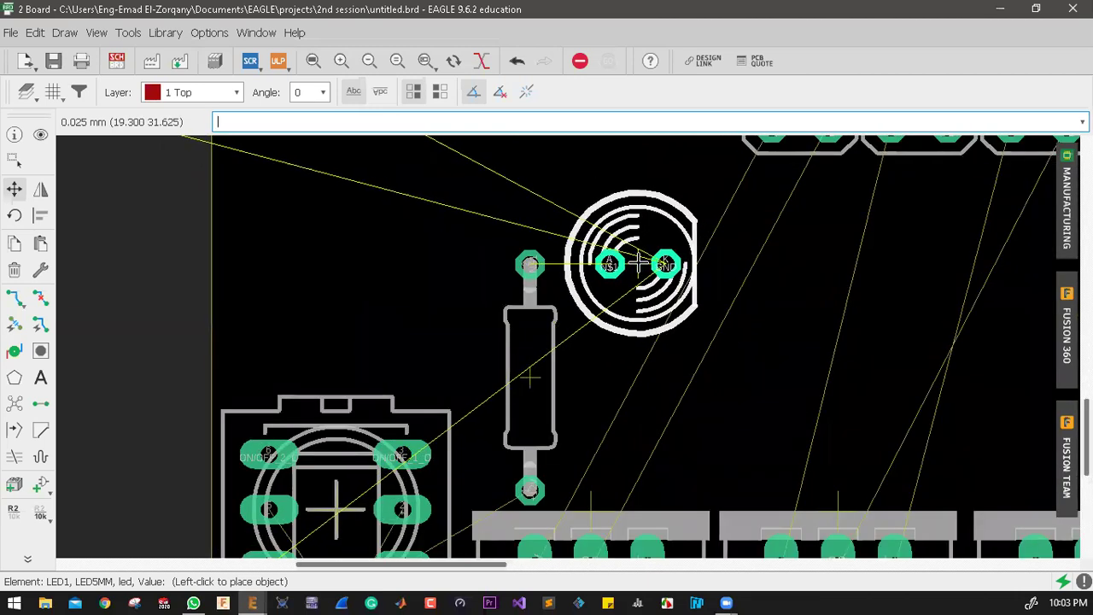
left_click(638, 263)
scroll(623, 278, "up", 3)
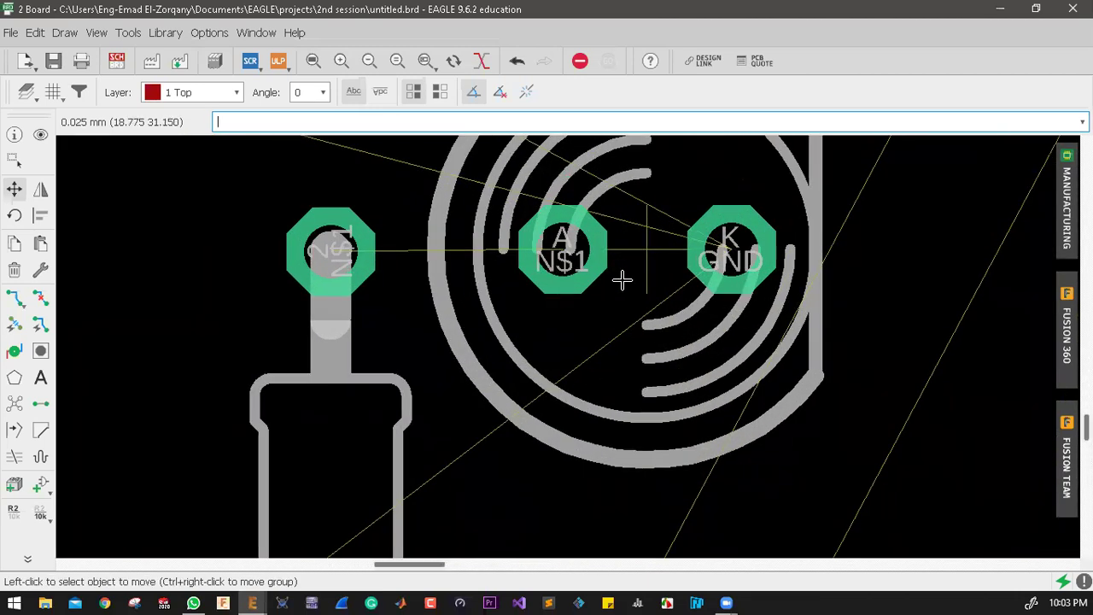
scroll(660, 280, "up", 2)
scroll(660, 281, "down", 5)
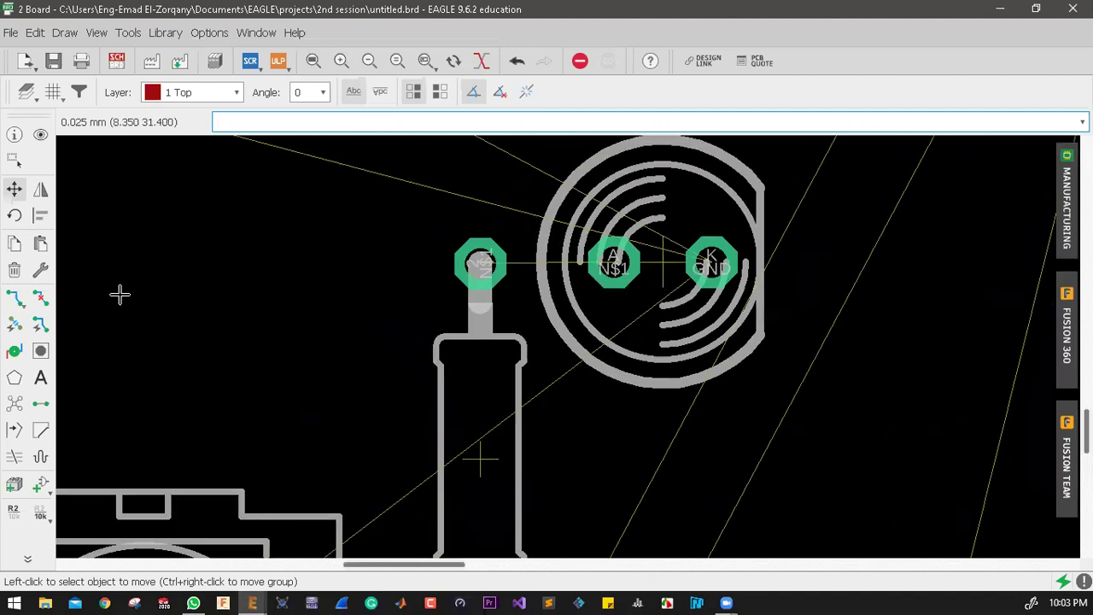
left_click(13, 404)
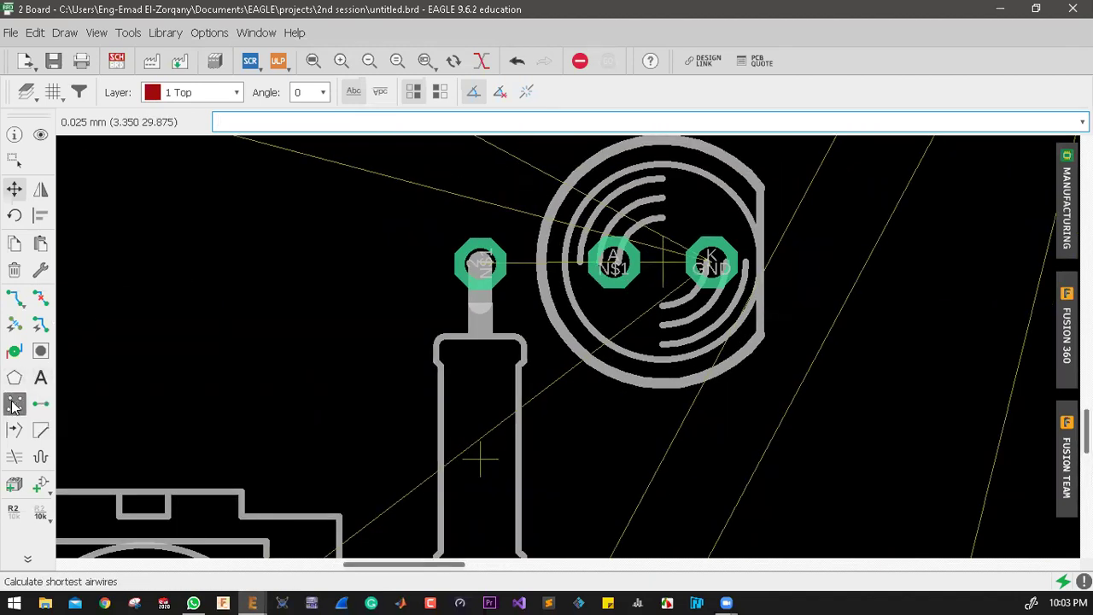
Step: Place the 330 ohm resistor R2 upright above the second regulator's input pin, level with R1, and recalculate the airwires
scroll(276, 357, "down", 4)
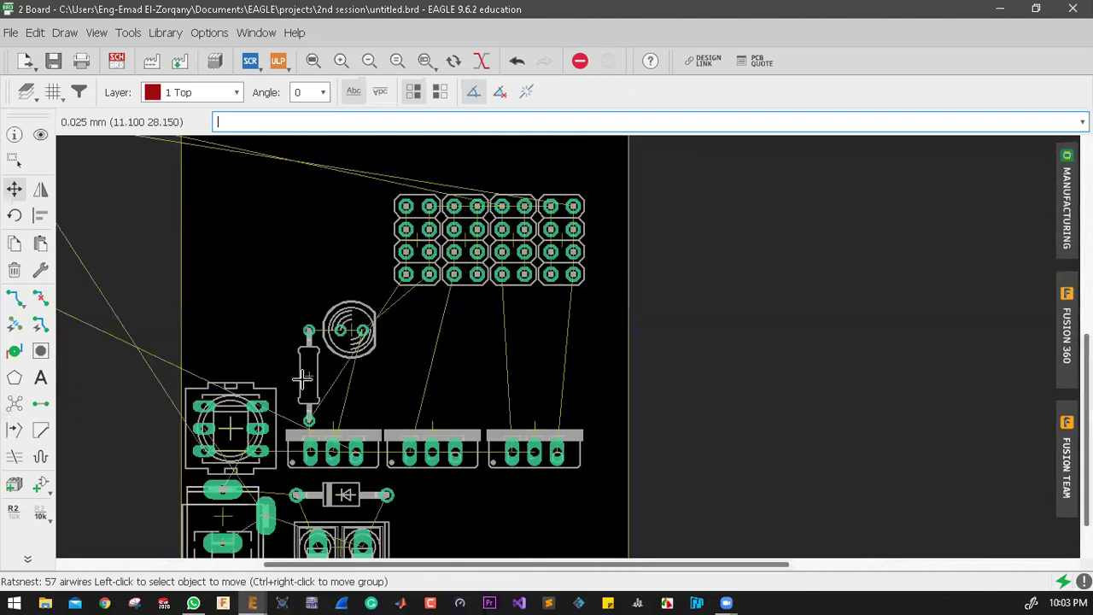
scroll(286, 344, "down", 2)
scroll(291, 343, "up", 4)
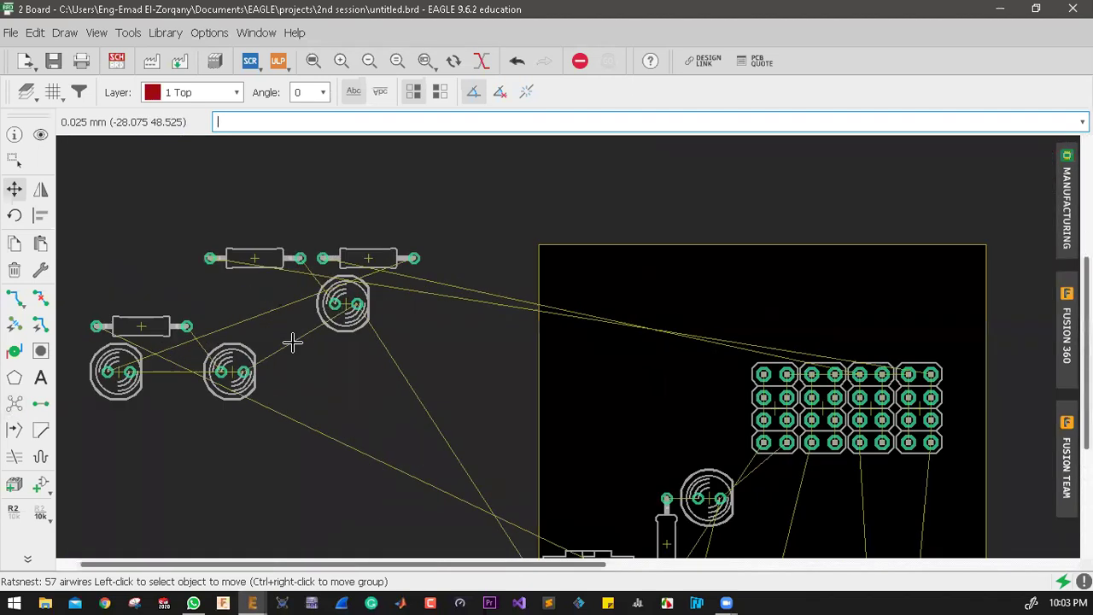
left_click(118, 321)
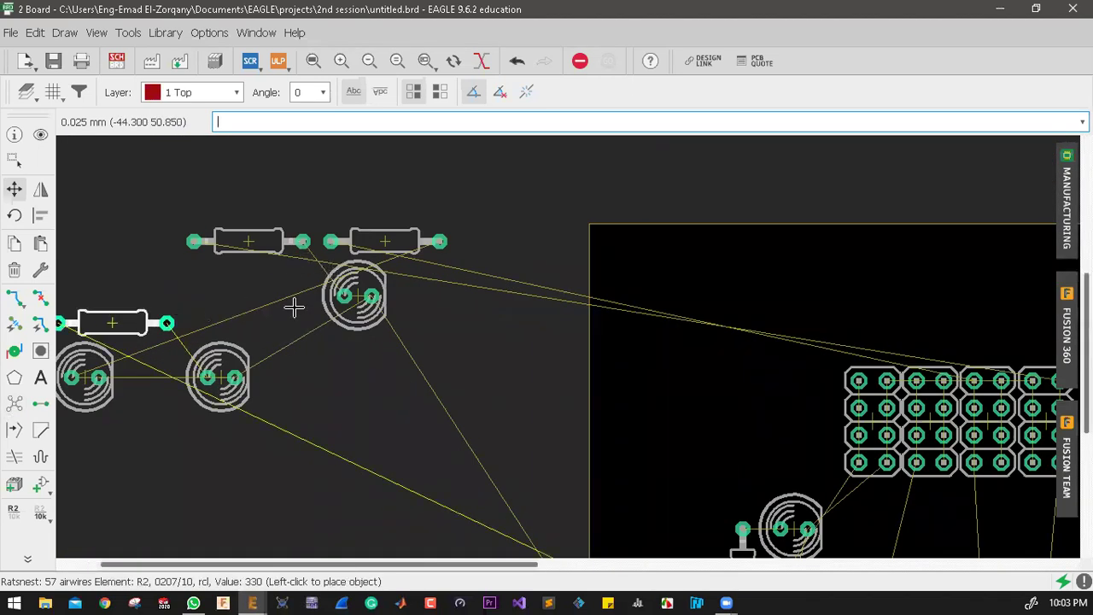
scroll(346, 325, "down", 6)
scroll(463, 393, "up", 4)
scroll(468, 404, "up", 2)
right_click(471, 375)
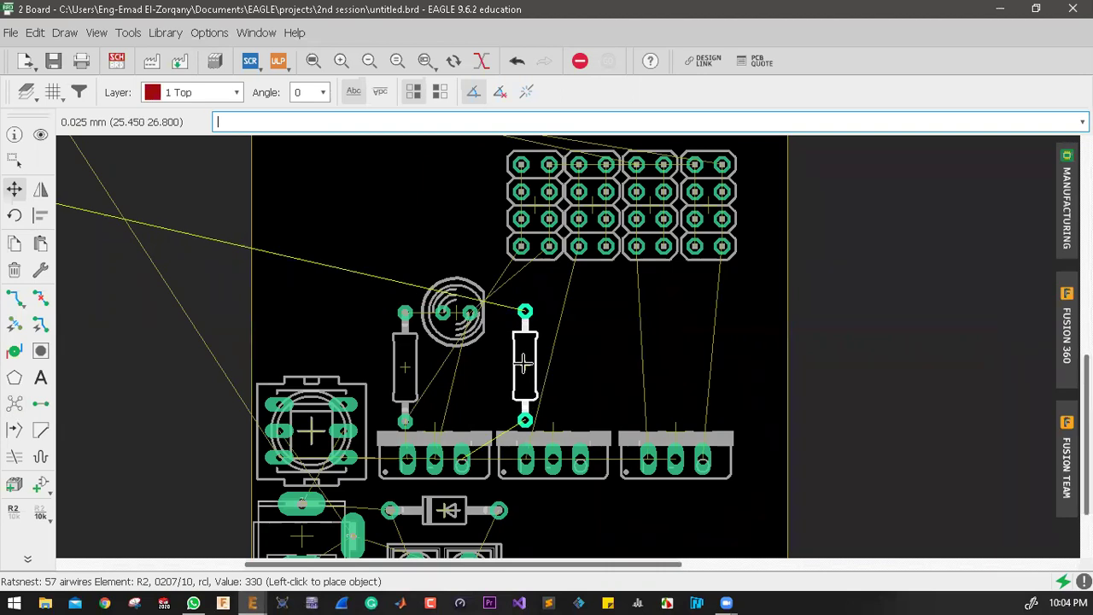
left_click(524, 364)
left_click(17, 409)
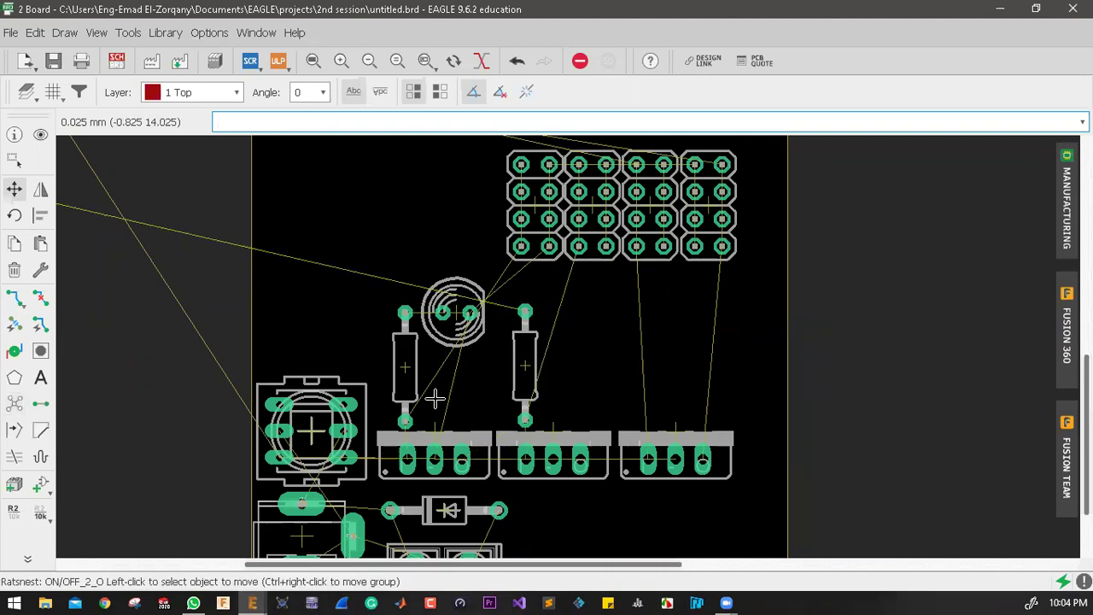
Step: Place LED2 beside R2 with its anode level with R2's upper pad, and recalculate the airwires
scroll(462, 427, "down", 4)
scroll(228, 324, "up", 5)
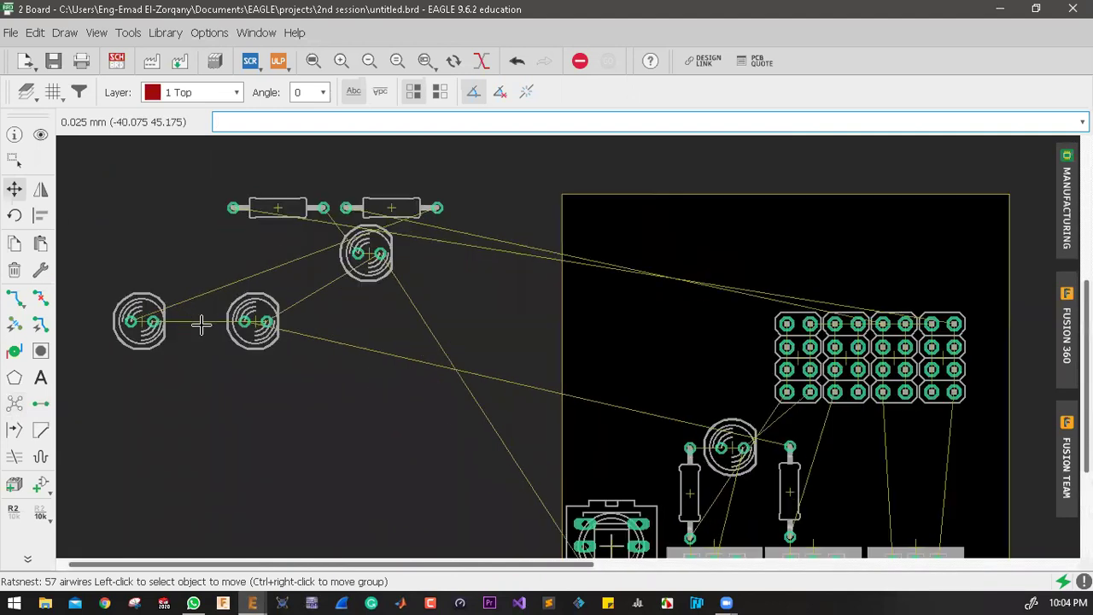
left_click(293, 318)
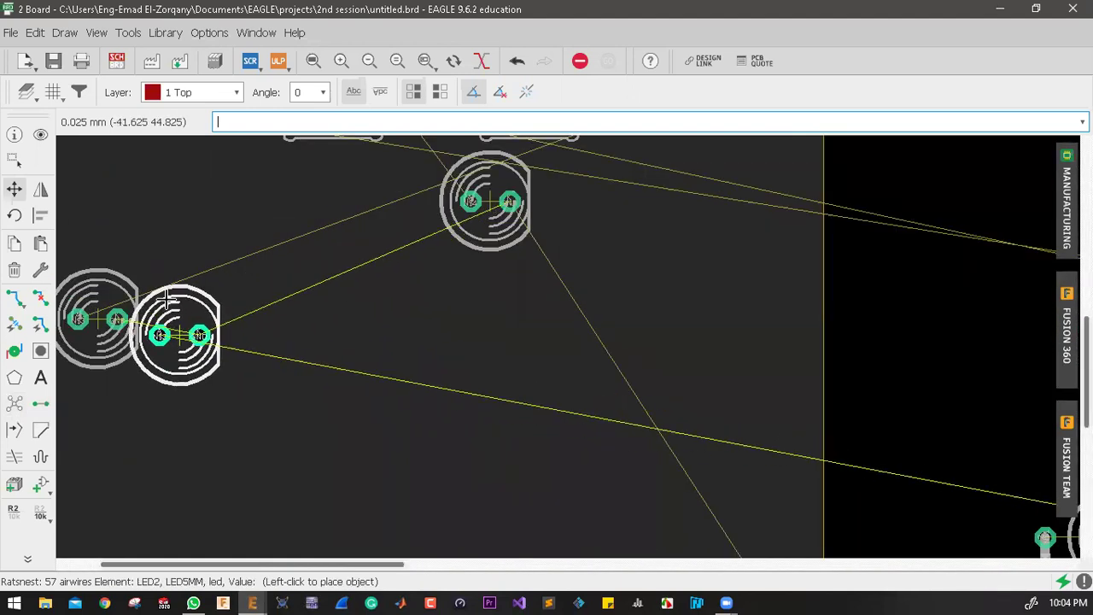
scroll(166, 300, "down", 4)
scroll(543, 376, "up", 5)
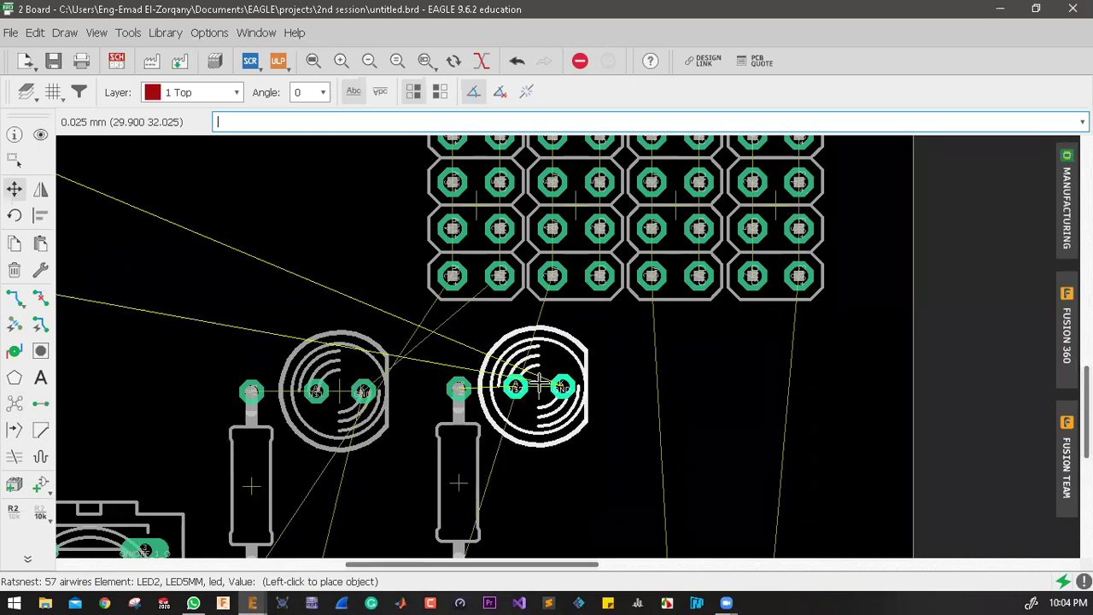
left_click(540, 385)
scroll(470, 353, "down", 4)
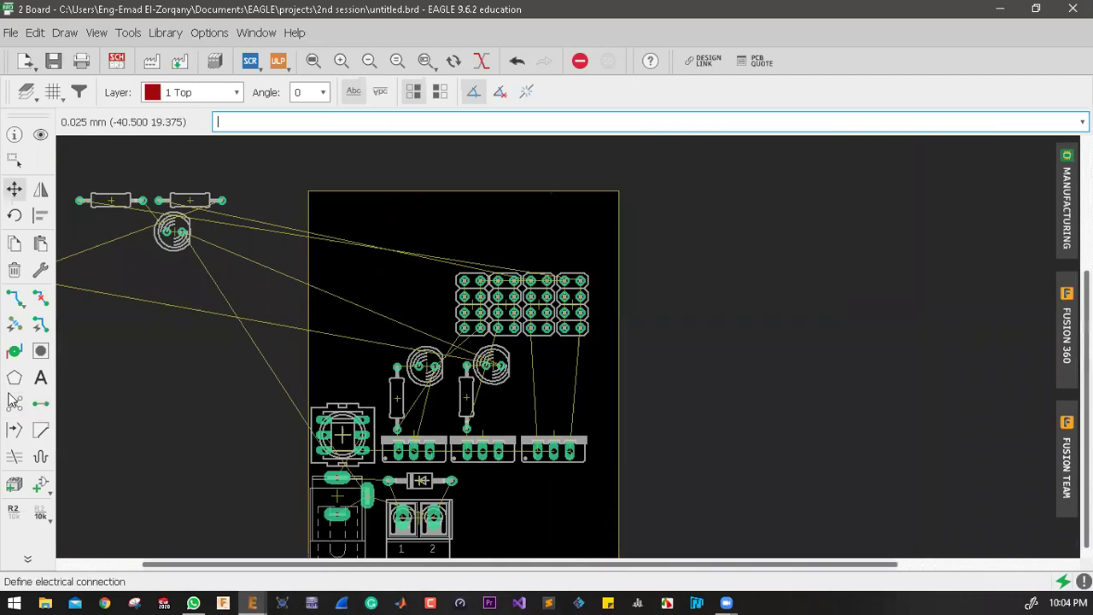
left_click(14, 402)
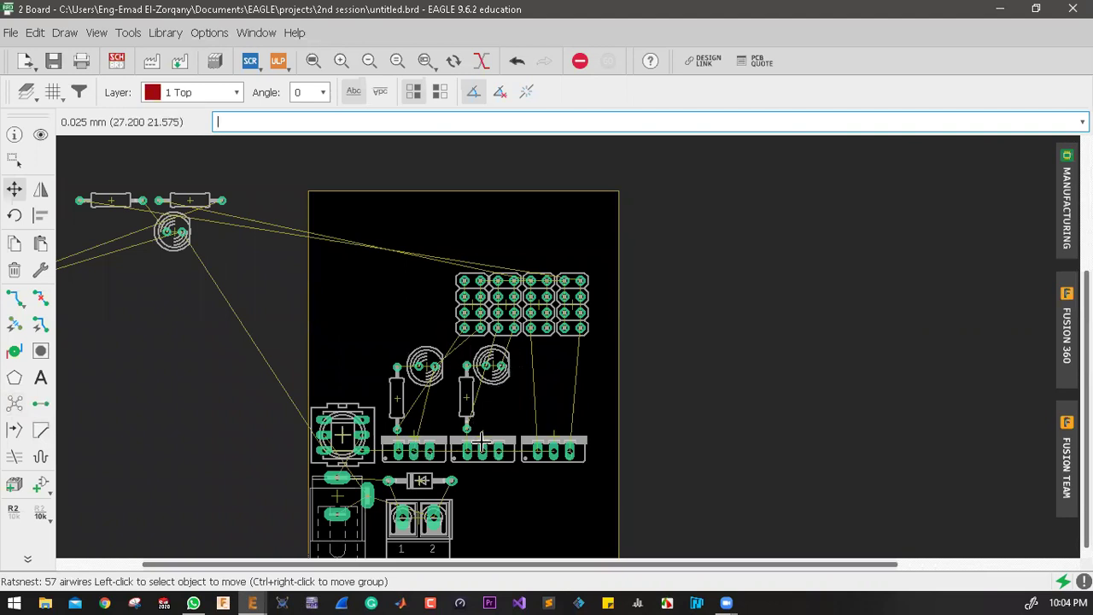
Step: Place the 220 ohm resistor R3 upright above the third regulator's input pin, level with R2
scroll(478, 433, "down", 5)
scroll(329, 390, "up", 6)
left_click(419, 250)
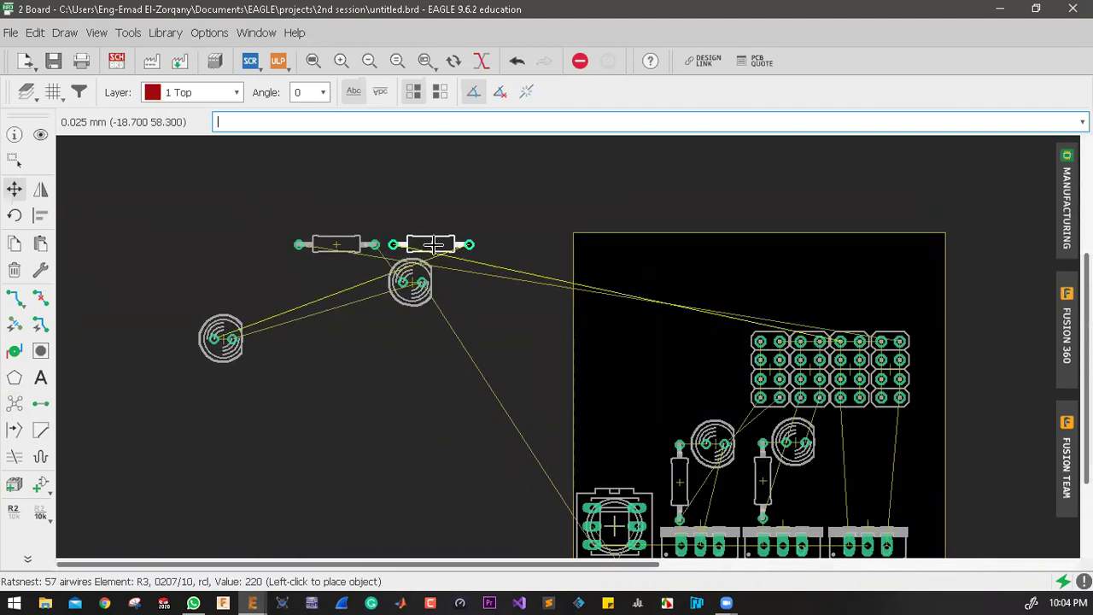
scroll(406, 329, "down", 6)
scroll(529, 401, "up", 2)
scroll(543, 414, "up", 3)
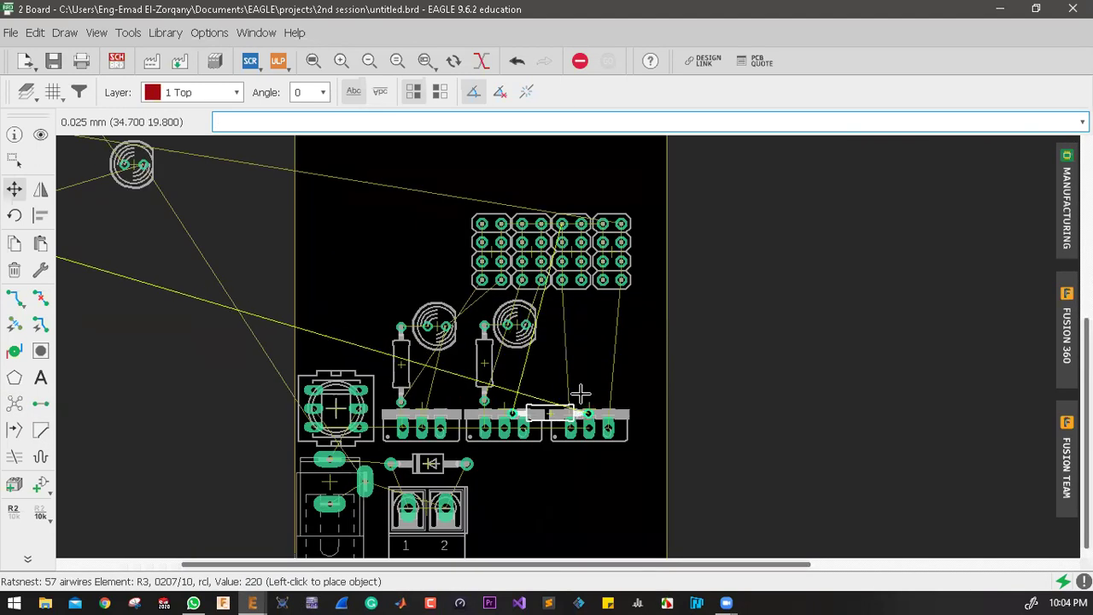
scroll(568, 360, "up", 4)
right_click(567, 360)
right_click(566, 361)
scroll(564, 357, "up", 3)
right_click(564, 359)
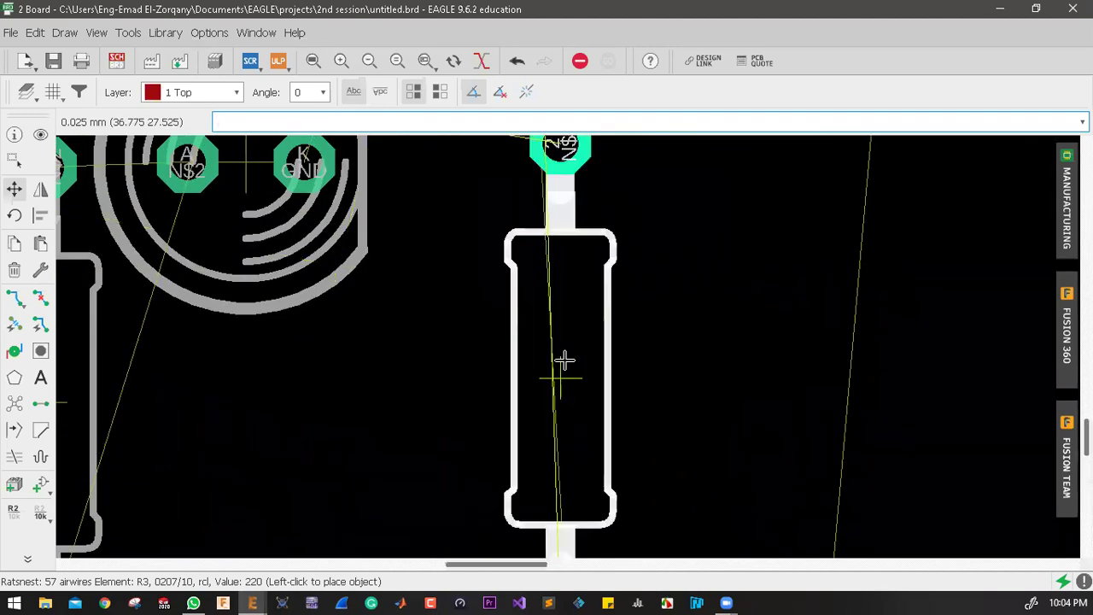
scroll(562, 360, "down", 5)
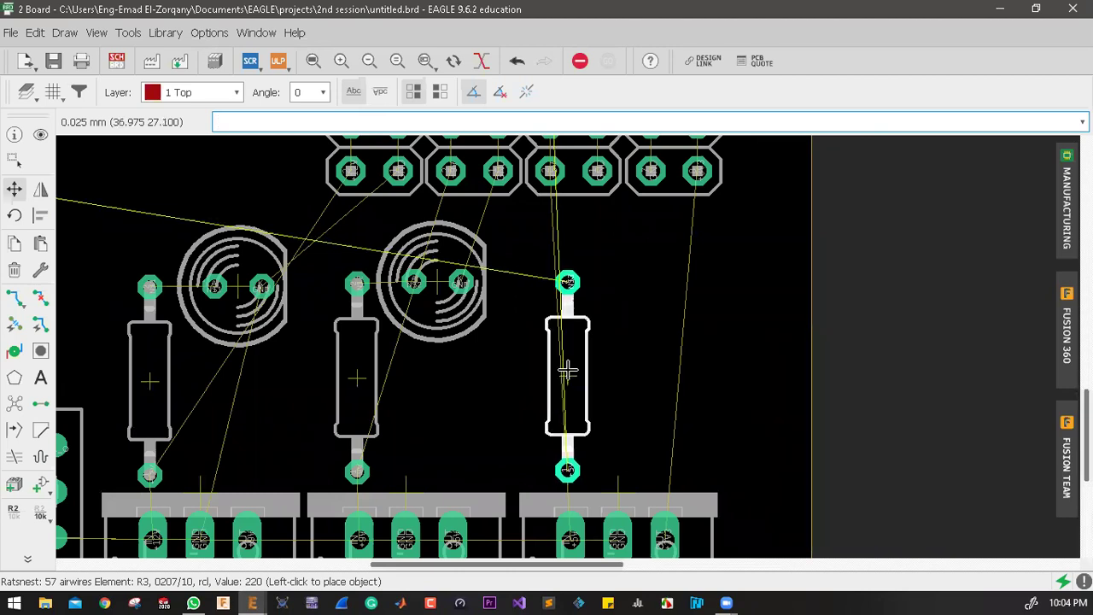
left_click(566, 372)
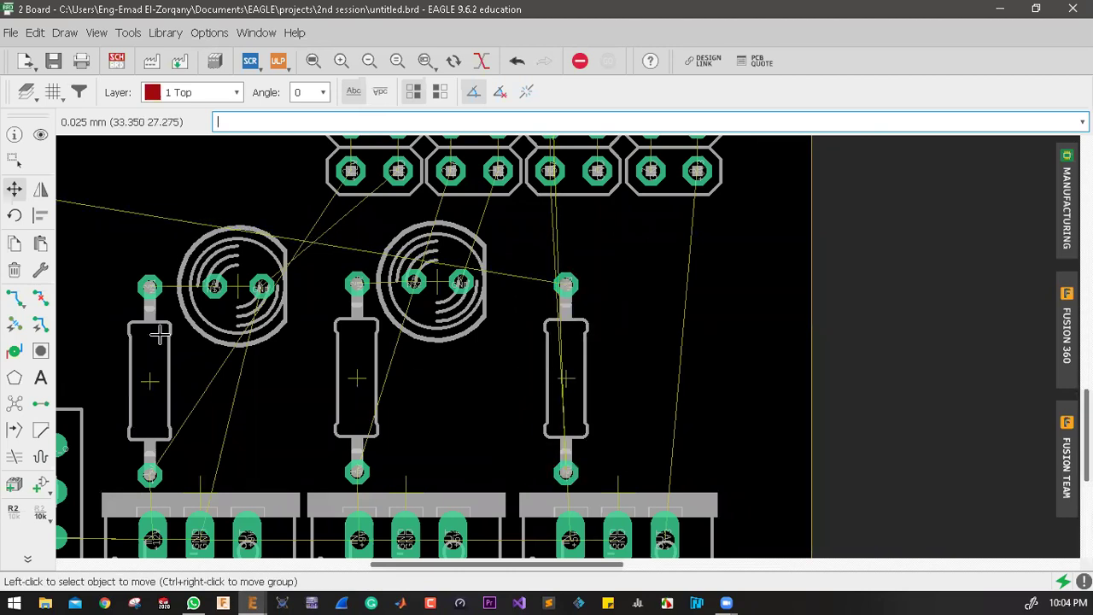
Step: Recalculate the airwires, place LED3 beside R3 with its anode level with R3's upper pad, and recalculate the airwires again
left_click(14, 403)
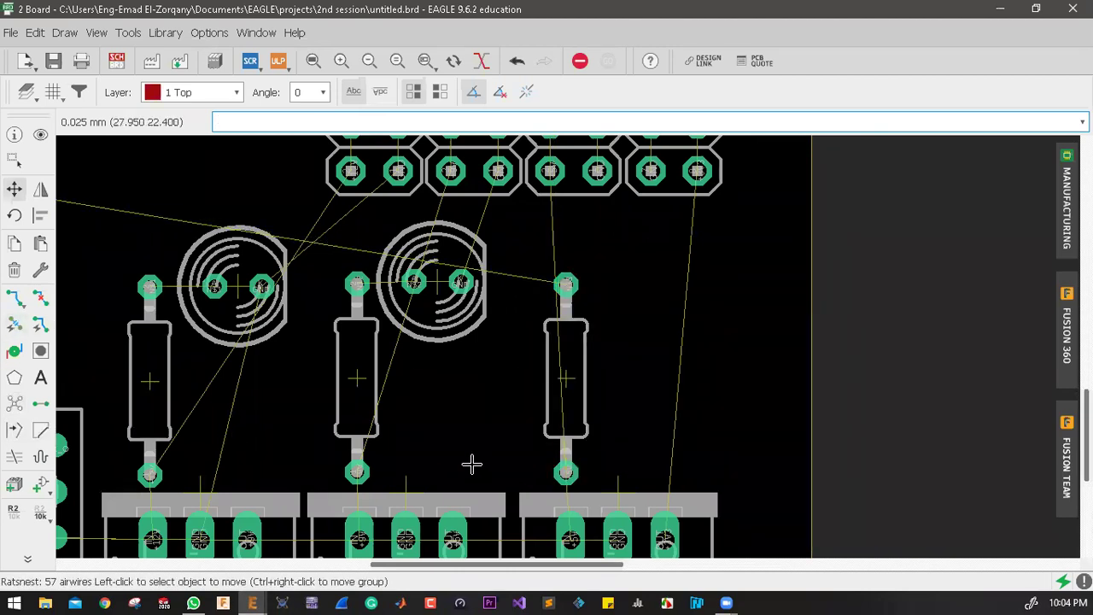
scroll(480, 461, "down", 2)
scroll(482, 464, "down", 4)
scroll(359, 406, "up", 2)
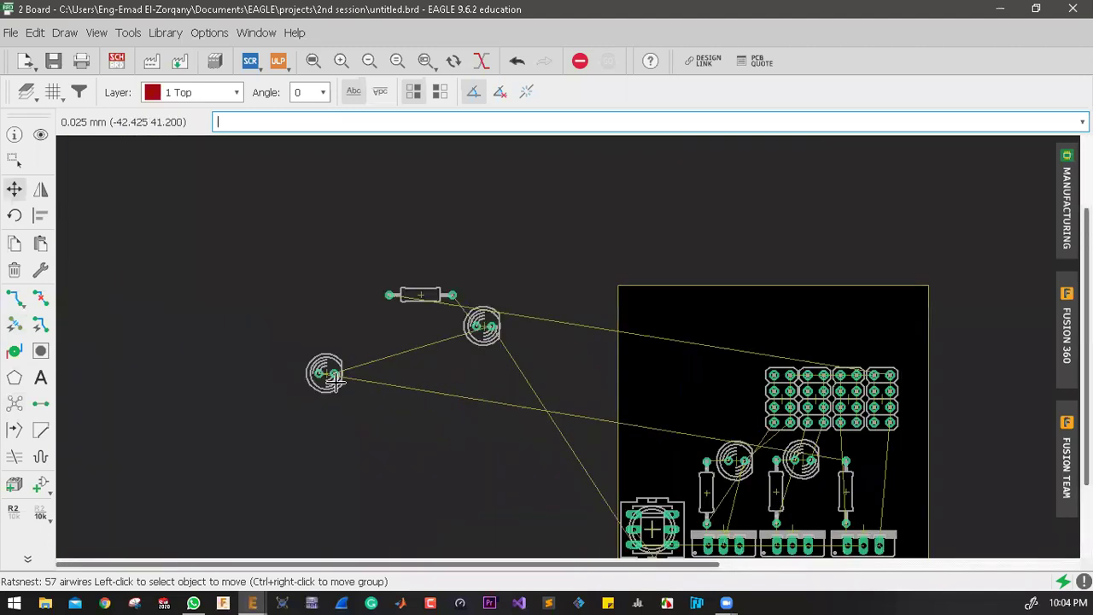
left_click(325, 374)
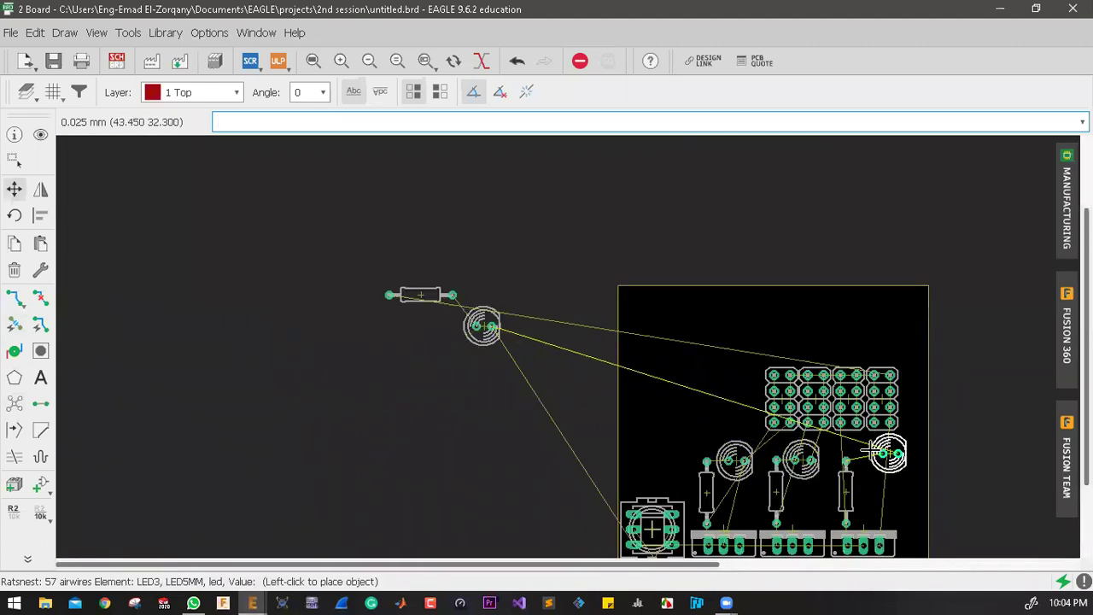
scroll(865, 468, "up", 2)
scroll(865, 468, "up", 3)
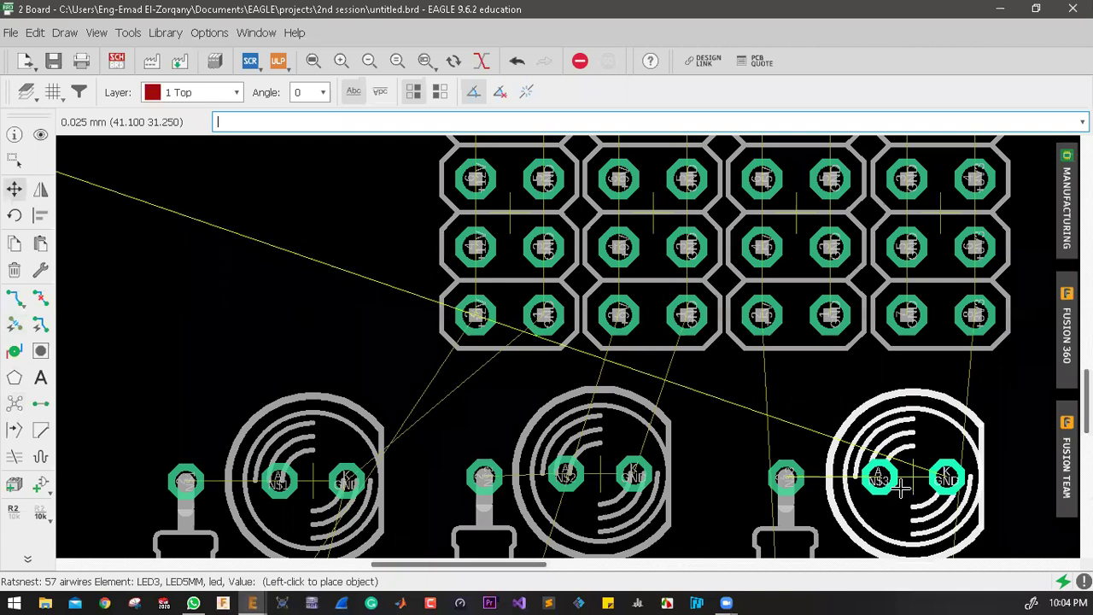
left_click(891, 488)
scroll(710, 369, "down", 1)
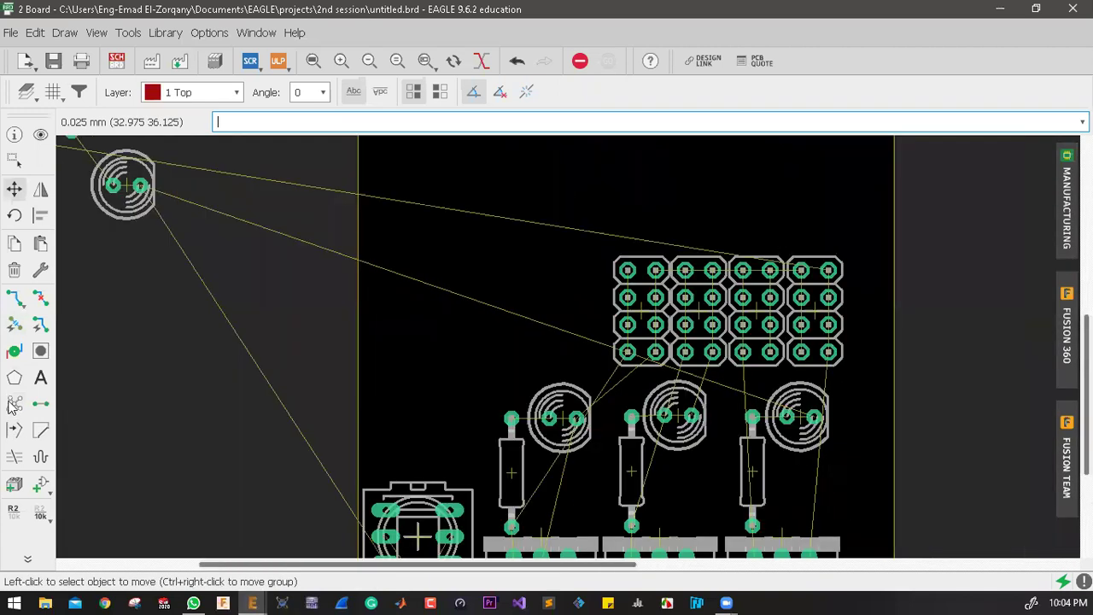
scroll(561, 315, "down", 3)
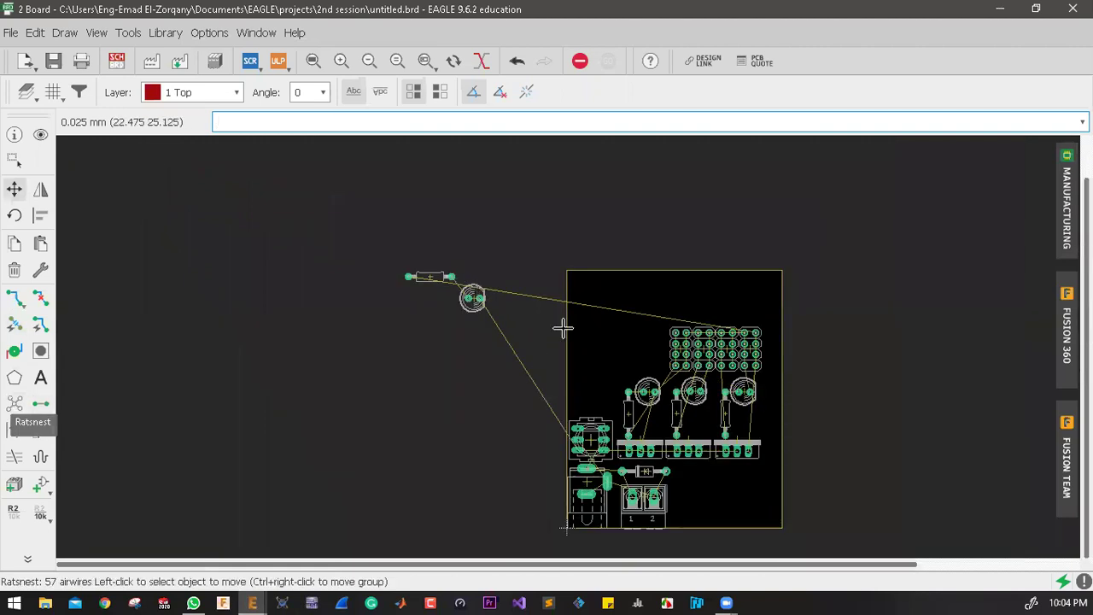
Step: Place the 100 ohm resistor R4 upright beside the third regulator, inside the board's right edge and just below the regulator's output pin
scroll(561, 324, "up", 1)
scroll(654, 384, "up", 1)
scroll(549, 391, "up", 2)
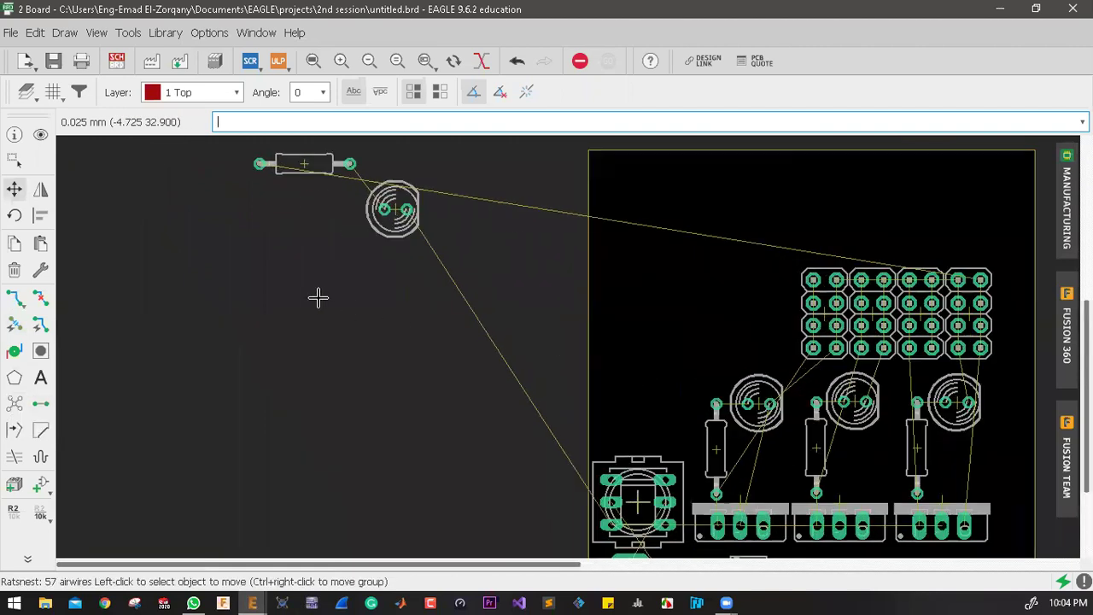
scroll(190, 188, "down", 6)
scroll(200, 186, "up", 4)
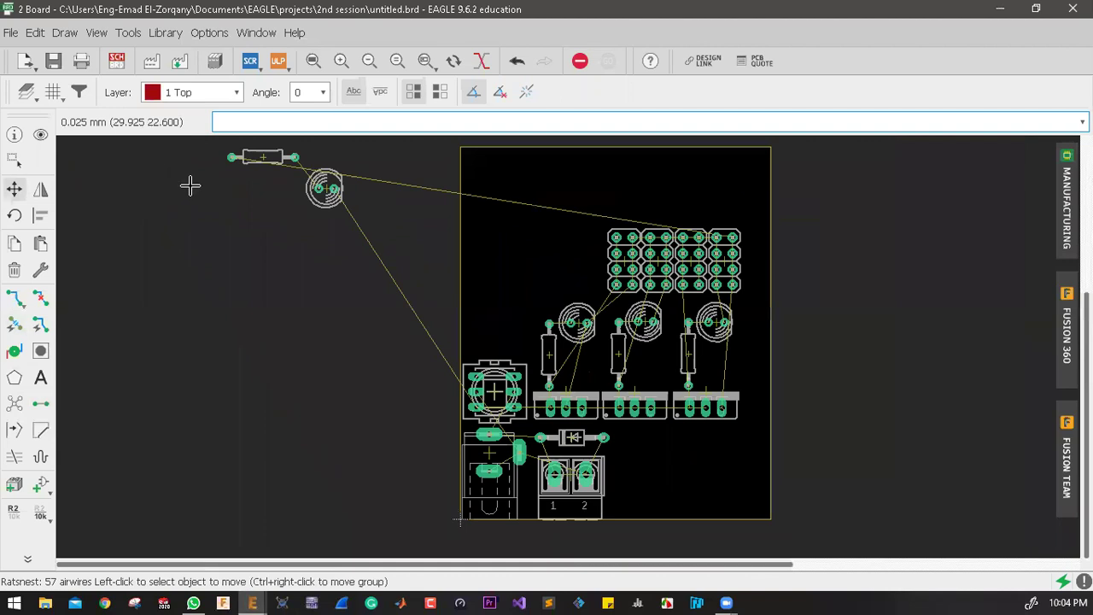
scroll(361, 268, "down", 3)
scroll(332, 205, "up", 4)
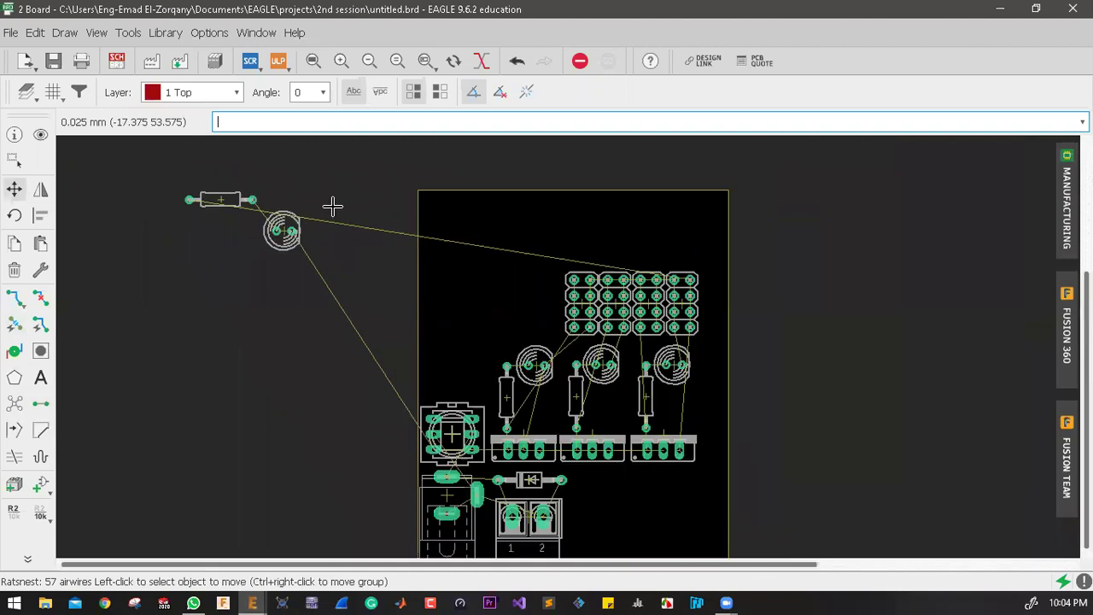
left_click(331, 219)
scroll(333, 216, "down", 4)
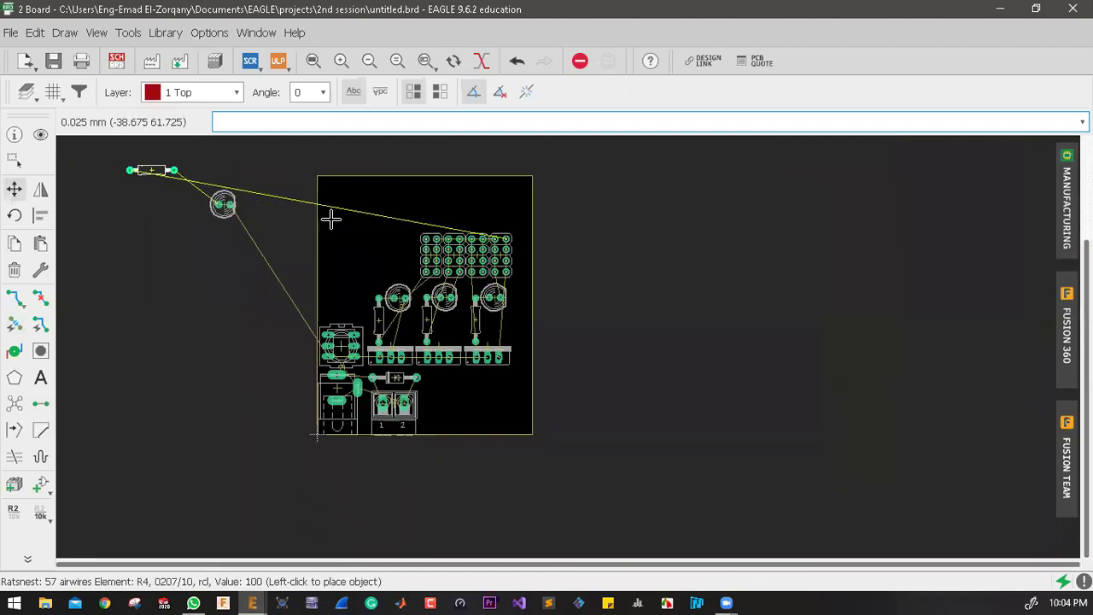
scroll(393, 306, "up", 3)
scroll(334, 263, "up", 5)
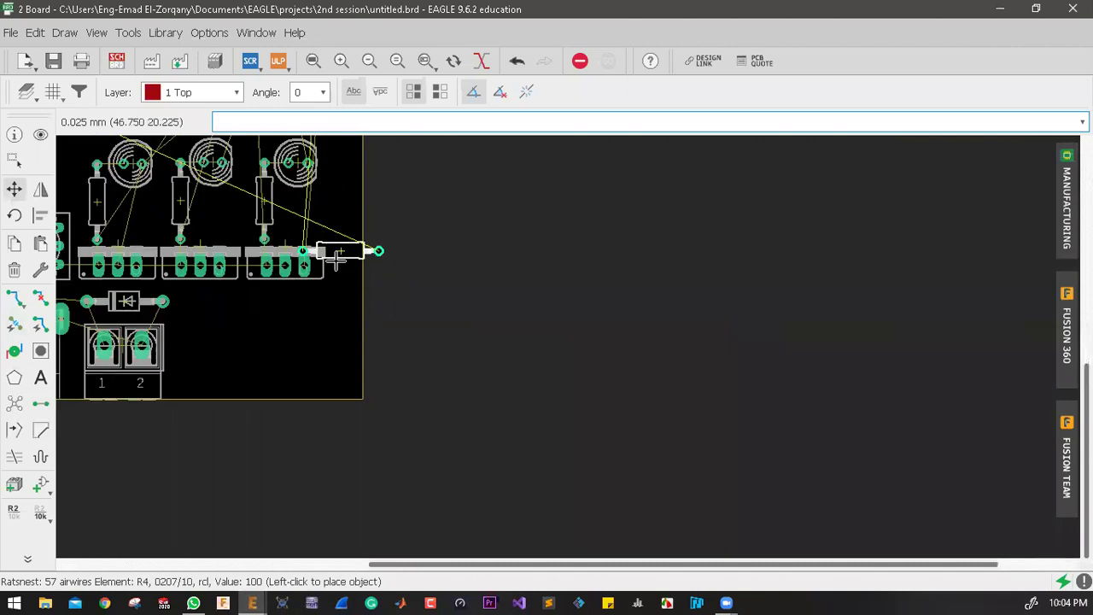
right_click(337, 270)
scroll(350, 427, "down", 5)
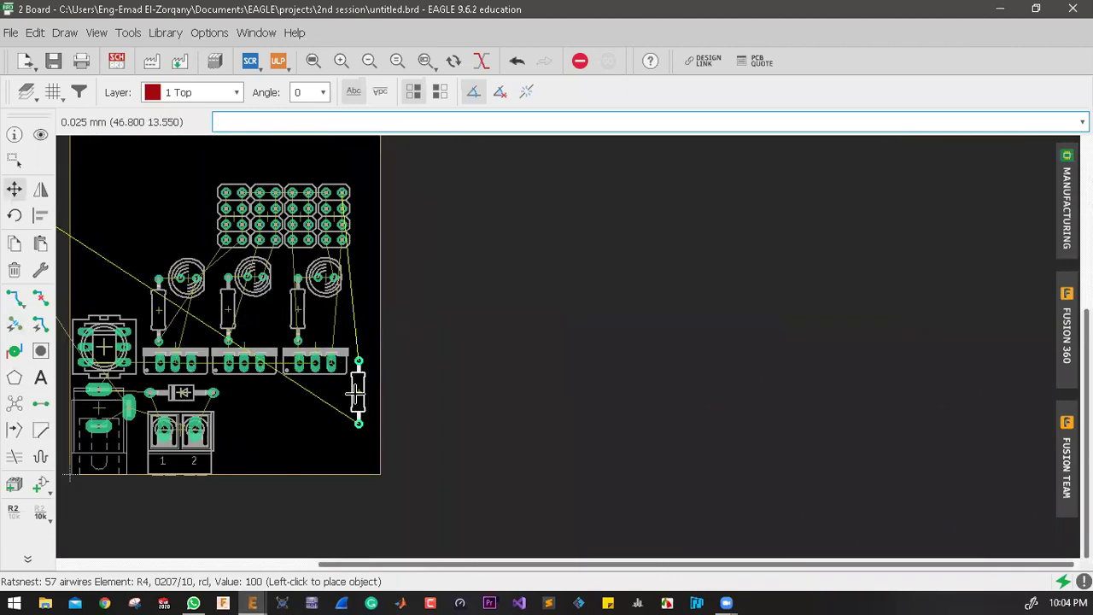
scroll(362, 393, "up", 3)
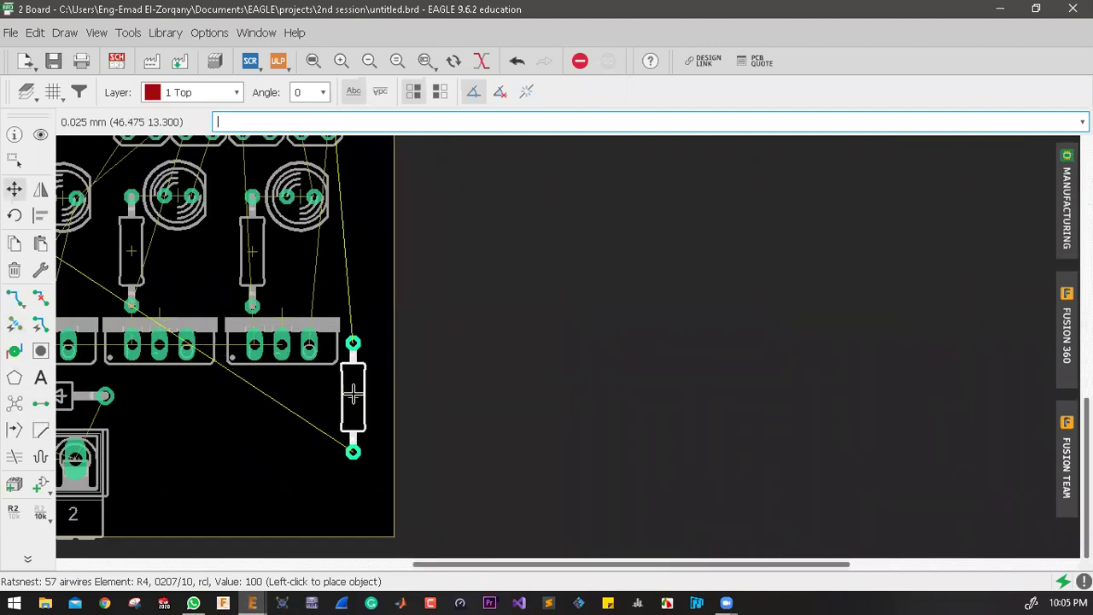
left_click(350, 396)
scroll(374, 394, "down", 2)
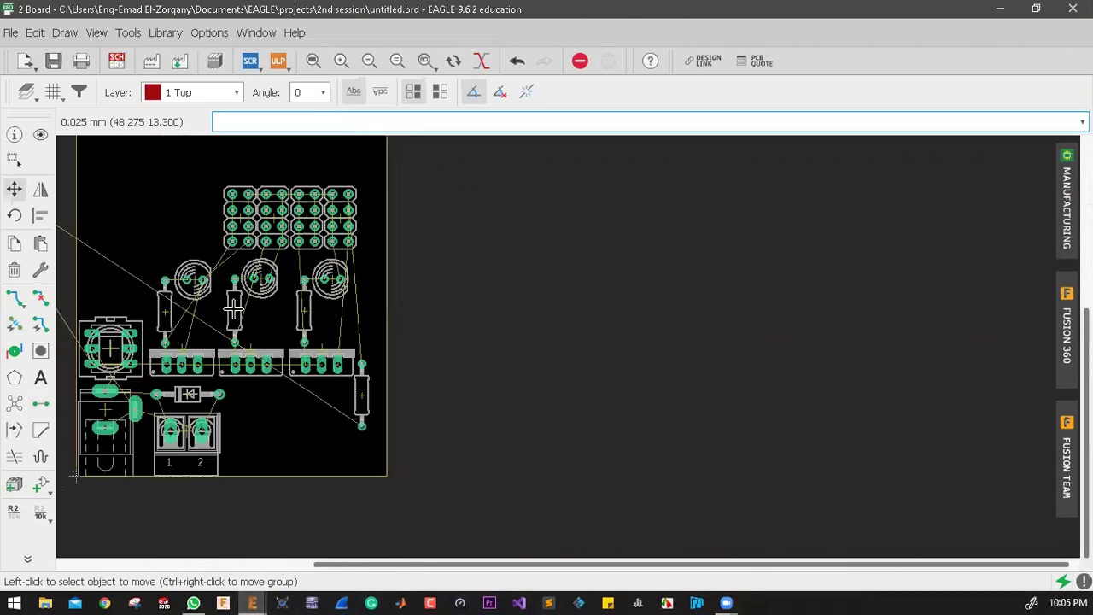
Step: Place LED4 beside R4 with its anode facing and level with R4's lower pad
left_click(124, 250)
scroll(352, 421, "up", 5)
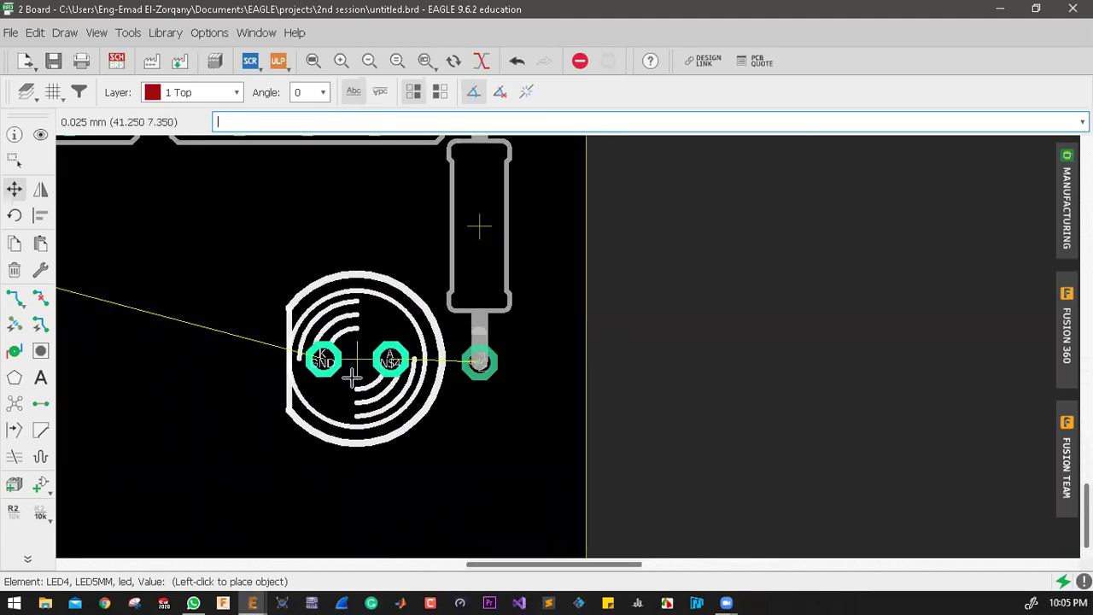
left_click(354, 380)
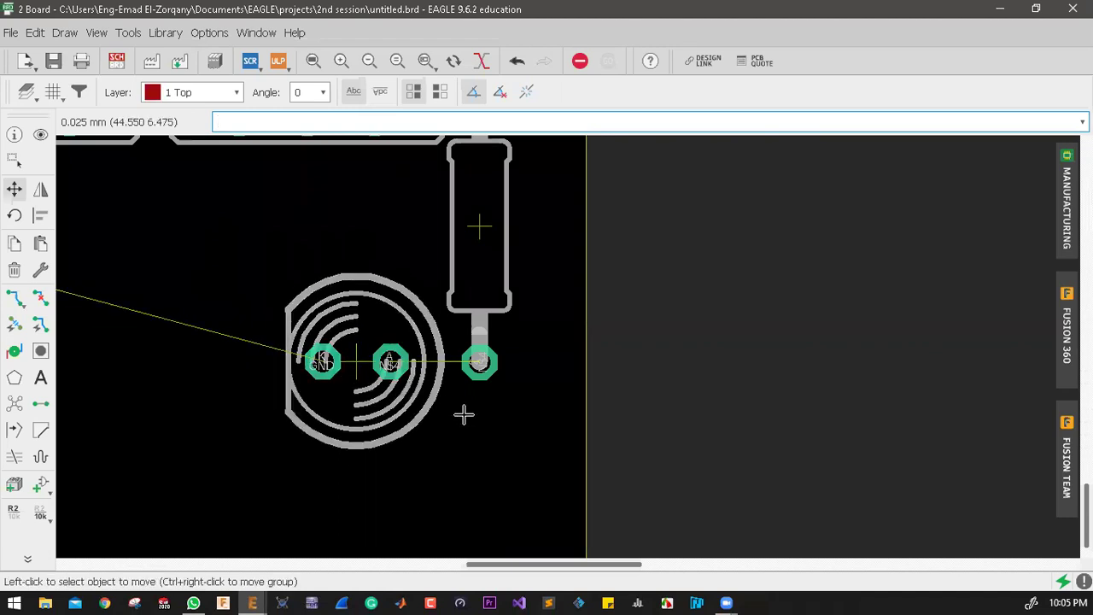
scroll(541, 411, "down", 5)
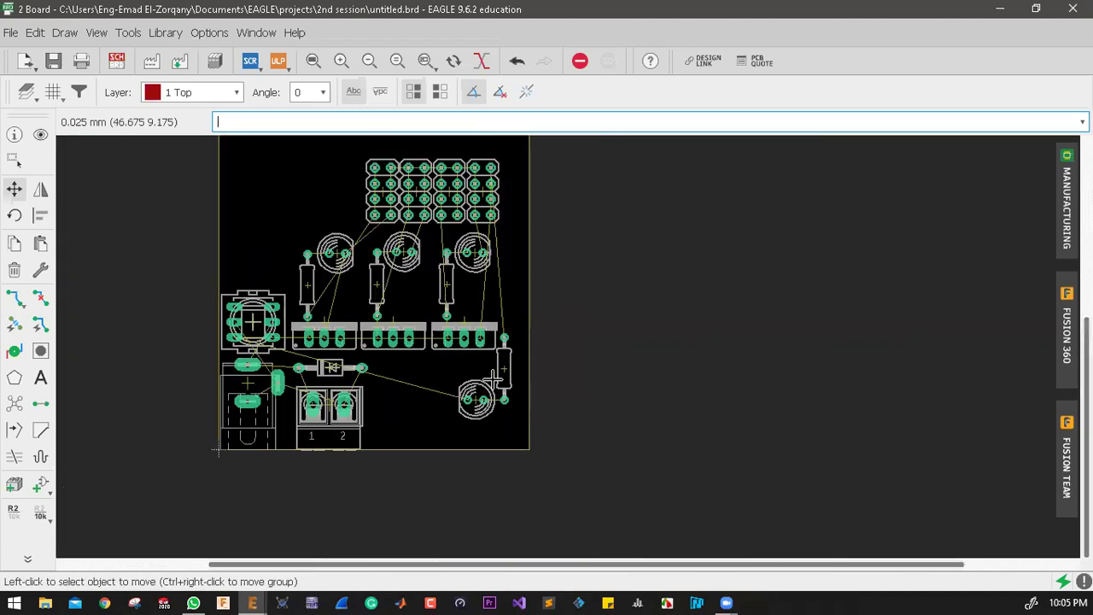
Step: Rotate LED1 upright and place it directly above R1 with its anode facing R1's upper pad
scroll(373, 249, "up", 4)
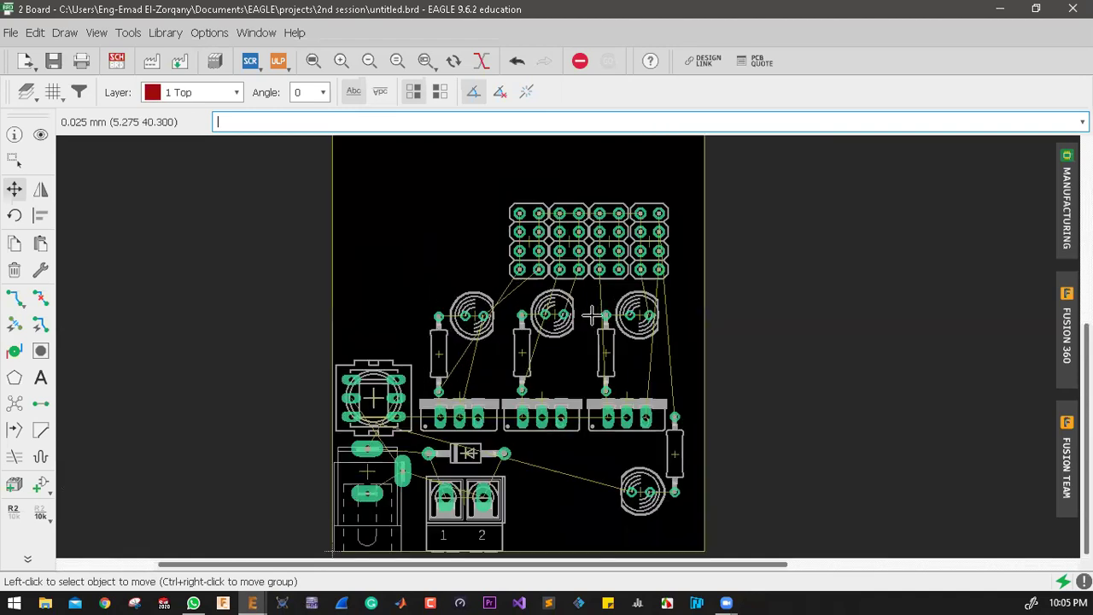
scroll(503, 318, "up", 2)
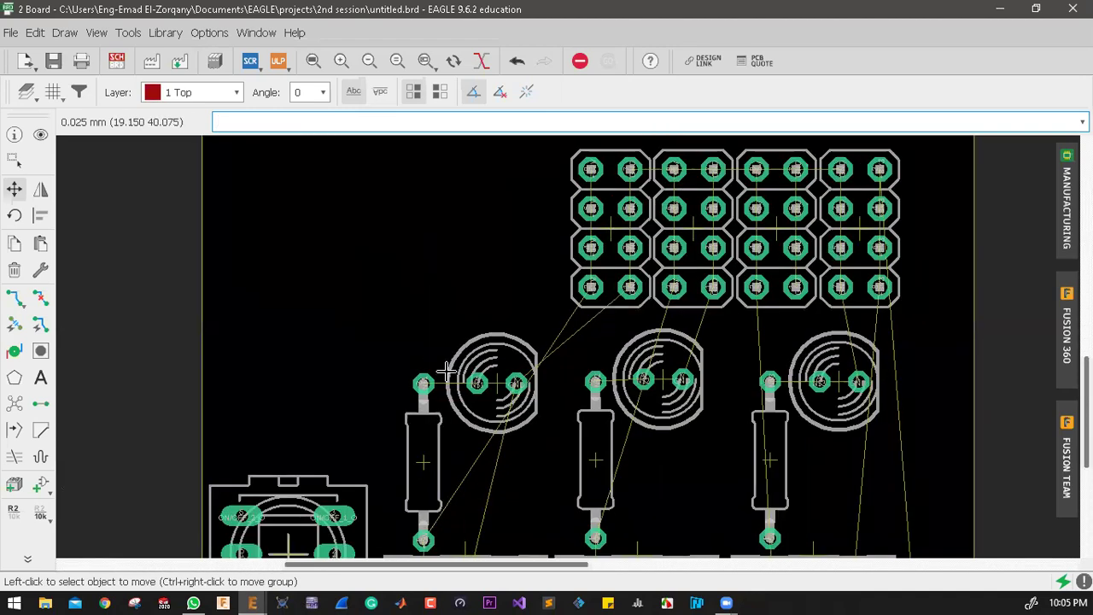
scroll(431, 346, "up", 1)
scroll(393, 324, "up", 1)
left_click(393, 329)
right_click(411, 340)
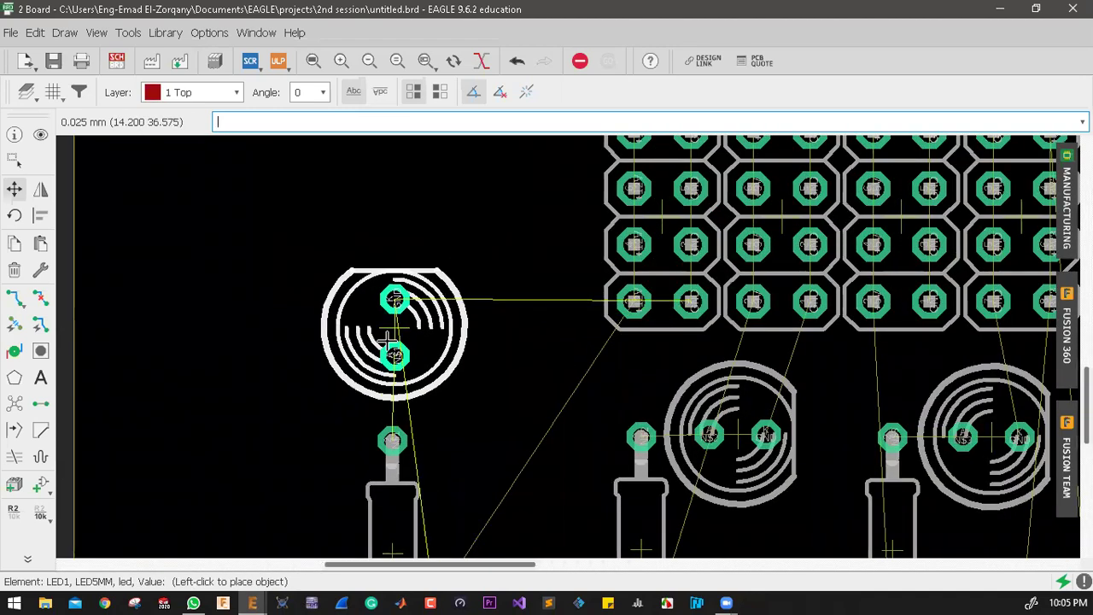
left_click(393, 329)
scroll(393, 329, "down", 3)
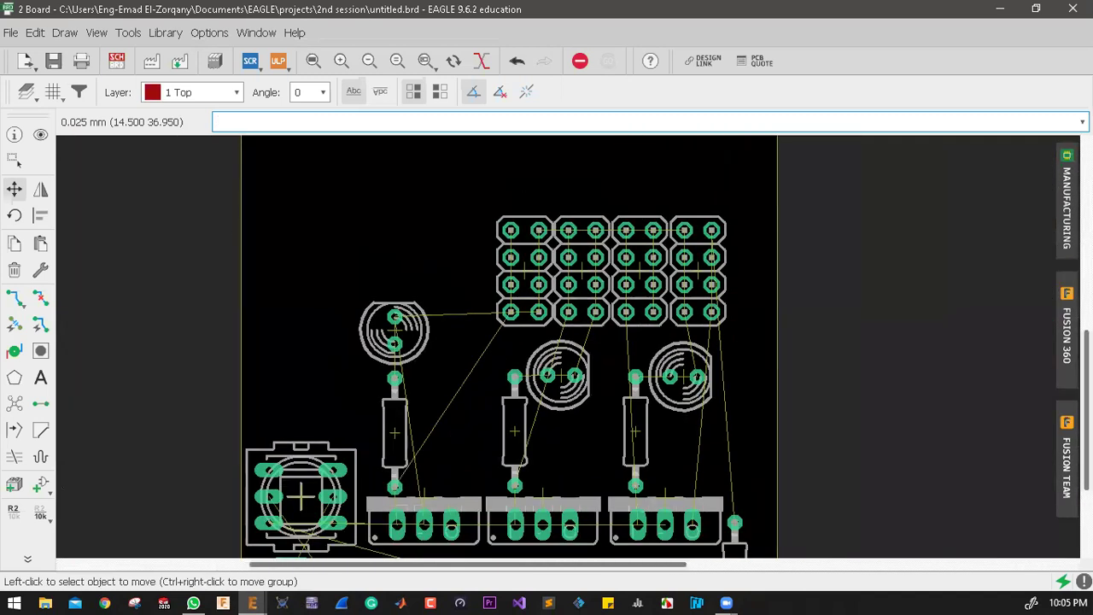
Step: Group the whole block of output headers and move it up near the board's upper edge, clear of the LEDs
left_click(13, 158)
left_click_drag(743, 182, 555, 282)
left_click(471, 216)
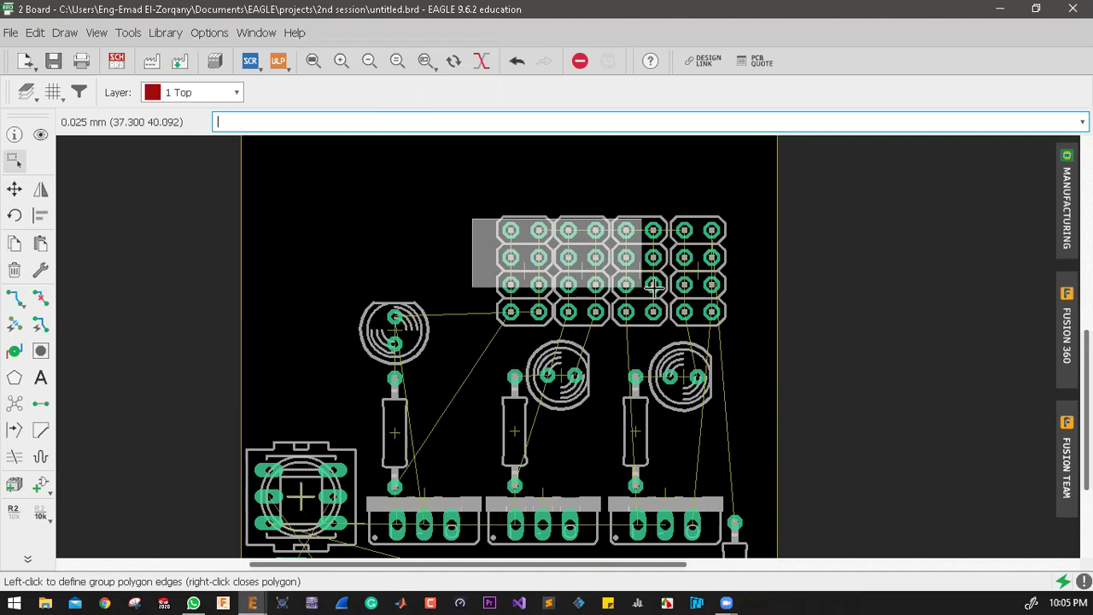
right_click(740, 304)
left_click(13, 189)
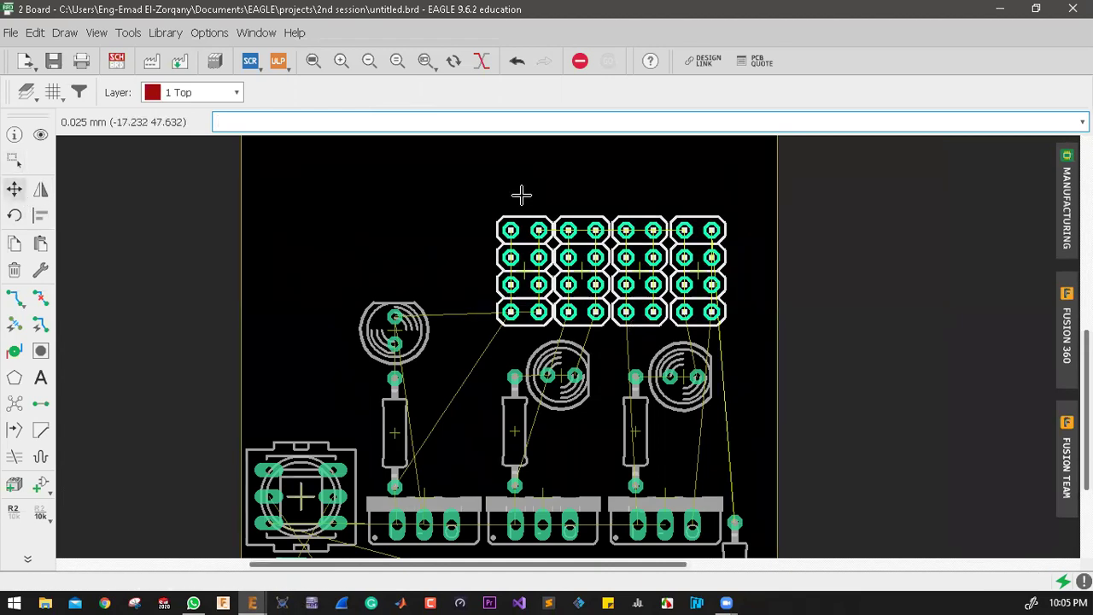
right_click(544, 192, "ctrl")
scroll(461, 225, "down", 4)
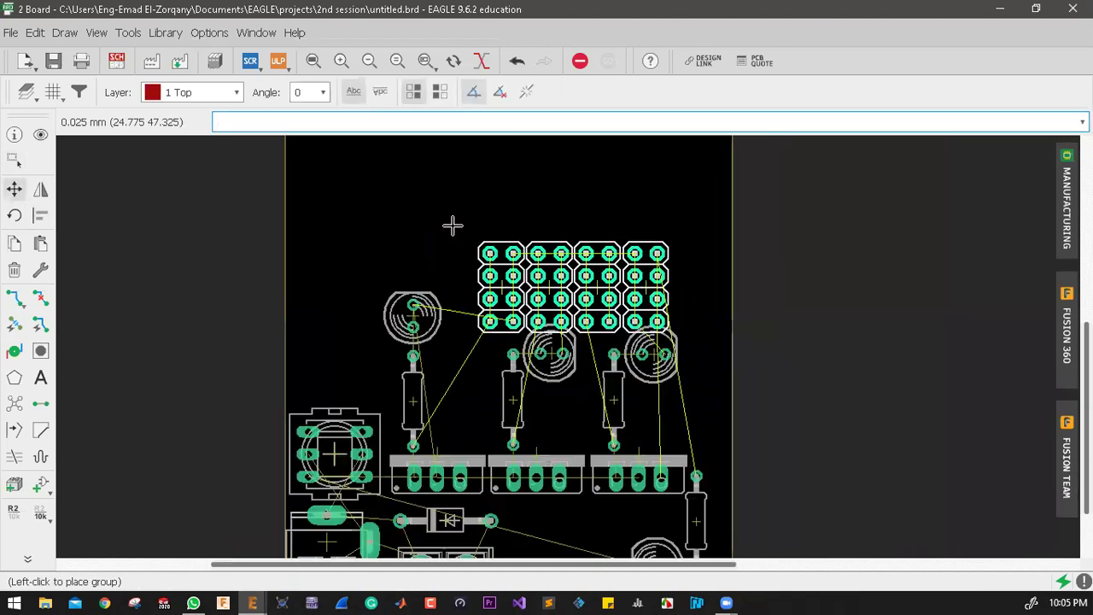
scroll(401, 308, "up", 1)
left_click(234, 251)
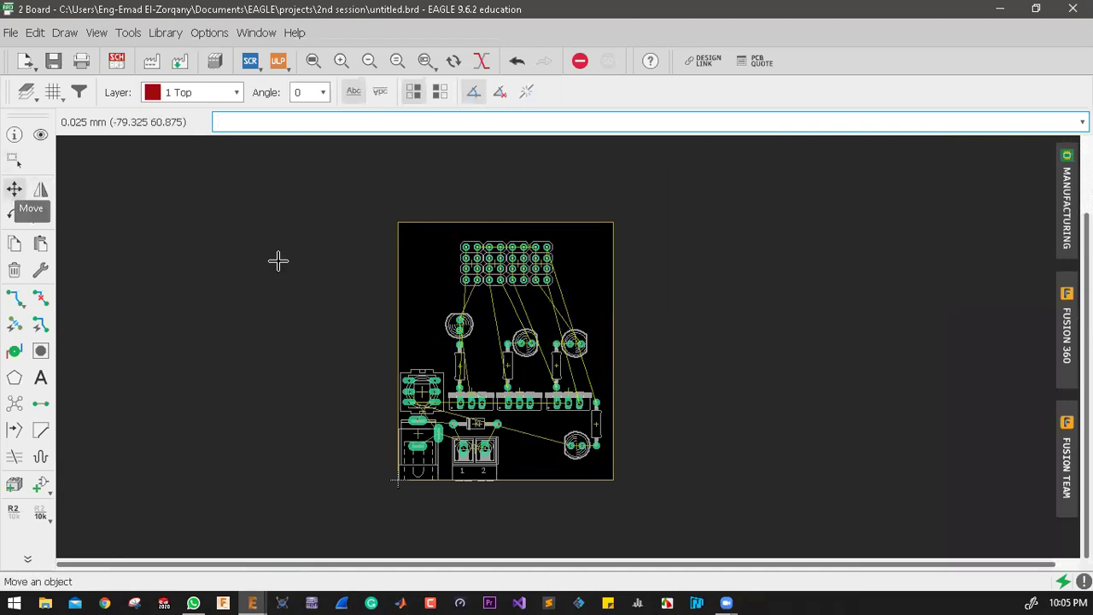
Step: Rotate LED2 upright and place it directly above R2, about level with LED1, with its anode facing R2
scroll(444, 326, "up", 5)
left_click(756, 390)
right_click(695, 324)
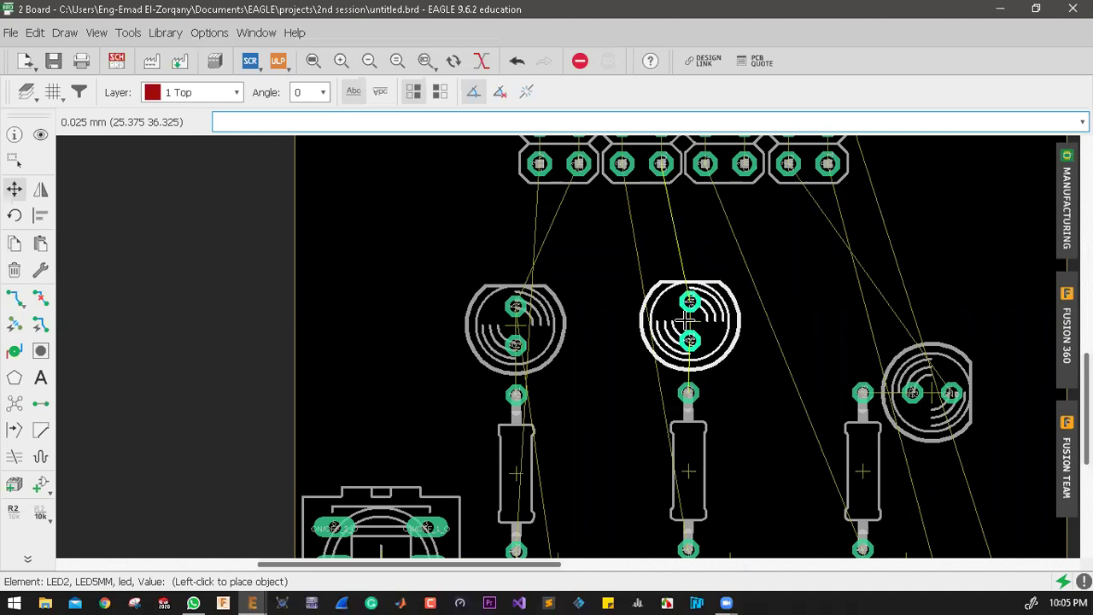
left_click(689, 320)
scroll(720, 361, "down", 4)
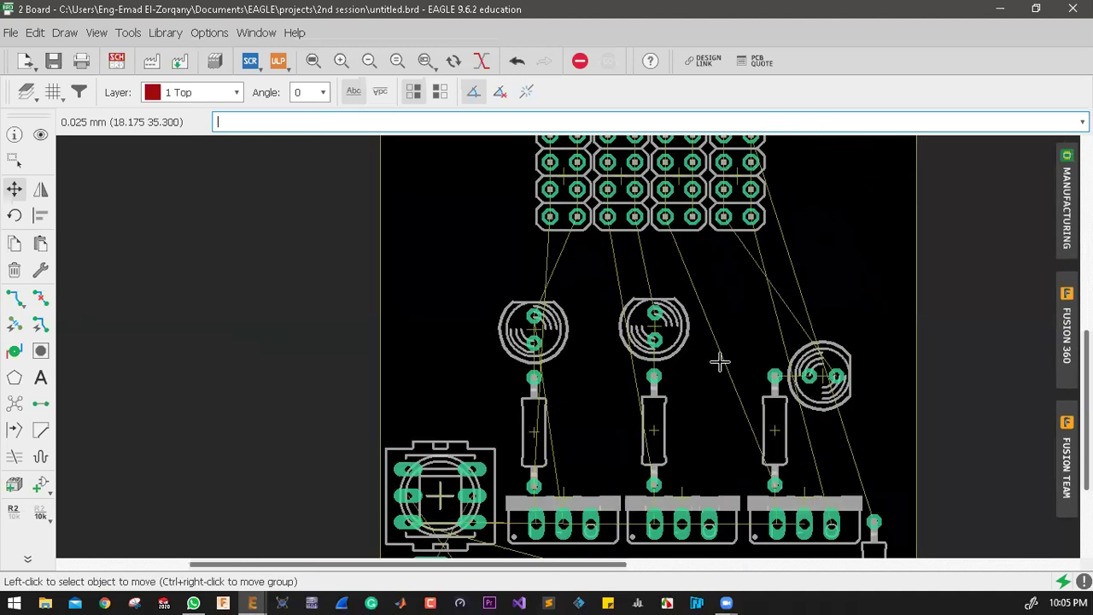
Step: Rotate LED3 upright and place it directly above R3 with its anode facing R3's upper pad
scroll(686, 302, "up", 3)
scroll(686, 302, "up", 1)
left_click(707, 281)
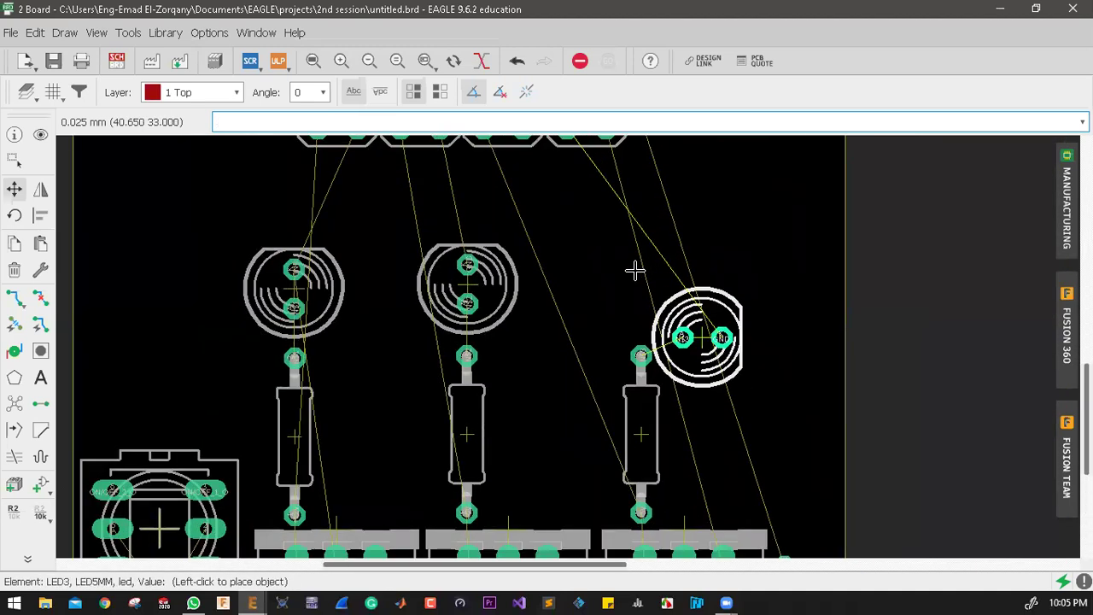
left_click(639, 273)
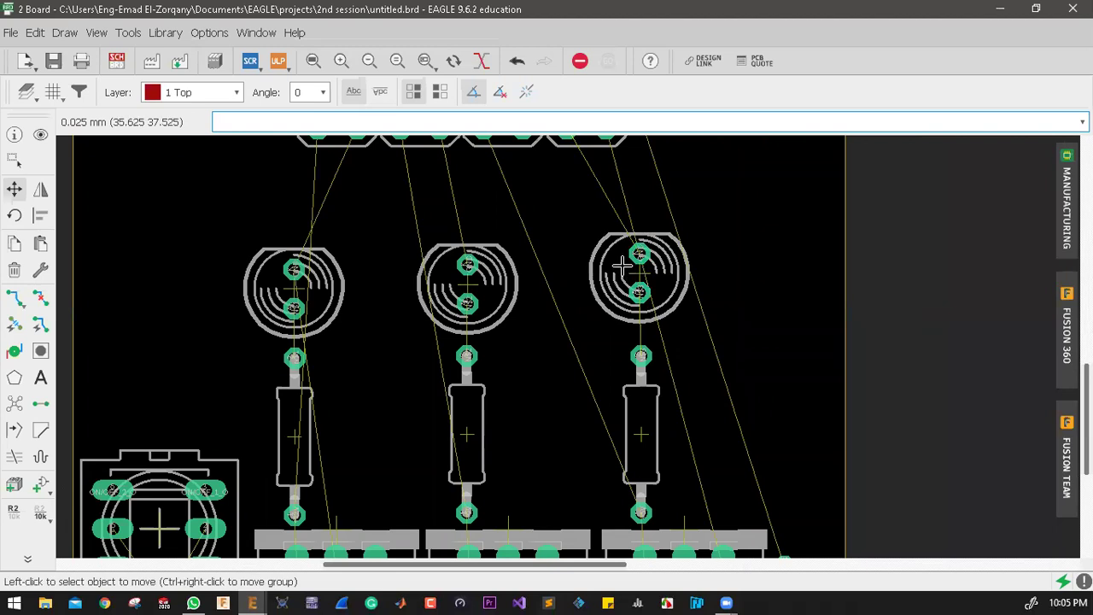
Step: Move resistor R4 up beside R3, above the third regulator's output pin and about level with R3
scroll(622, 267, "down", 4)
scroll(669, 267, "up", 2)
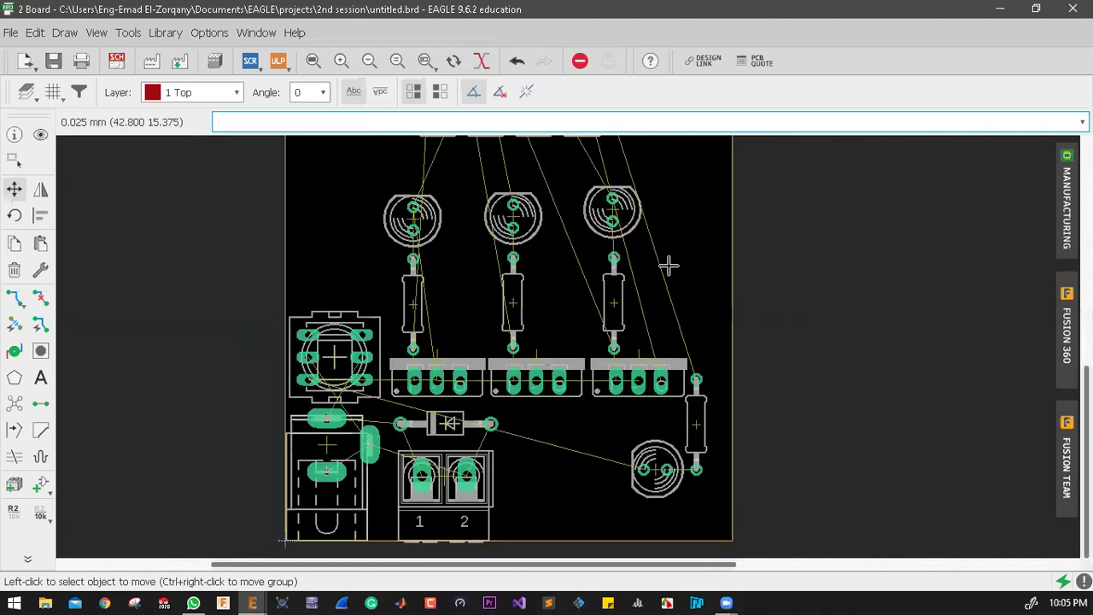
scroll(668, 266, "up", 3)
left_click(654, 256)
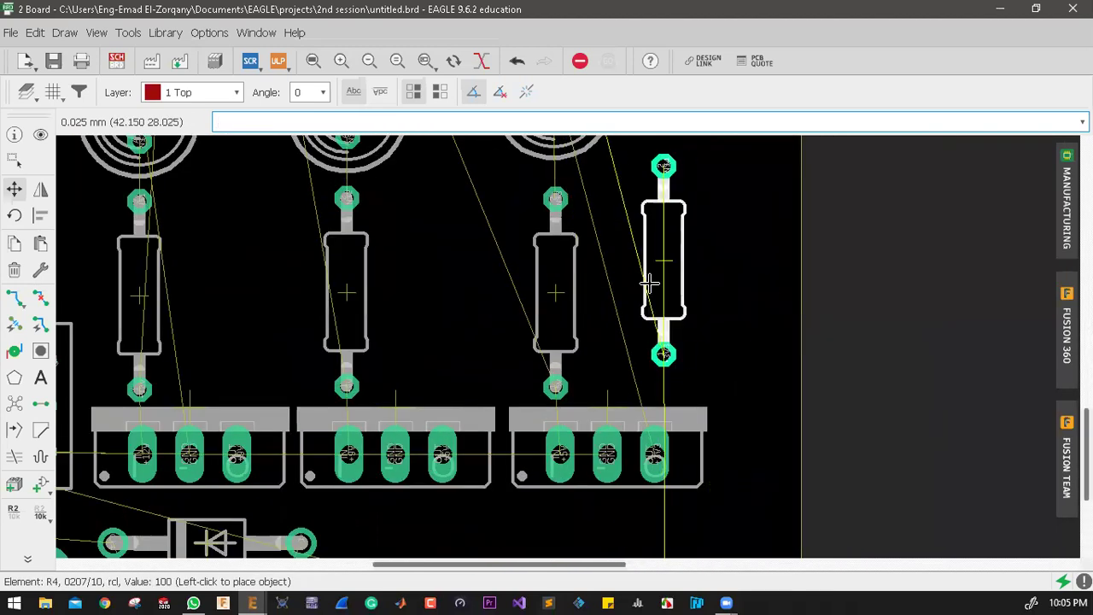
left_click(644, 312)
scroll(649, 308, "down", 3)
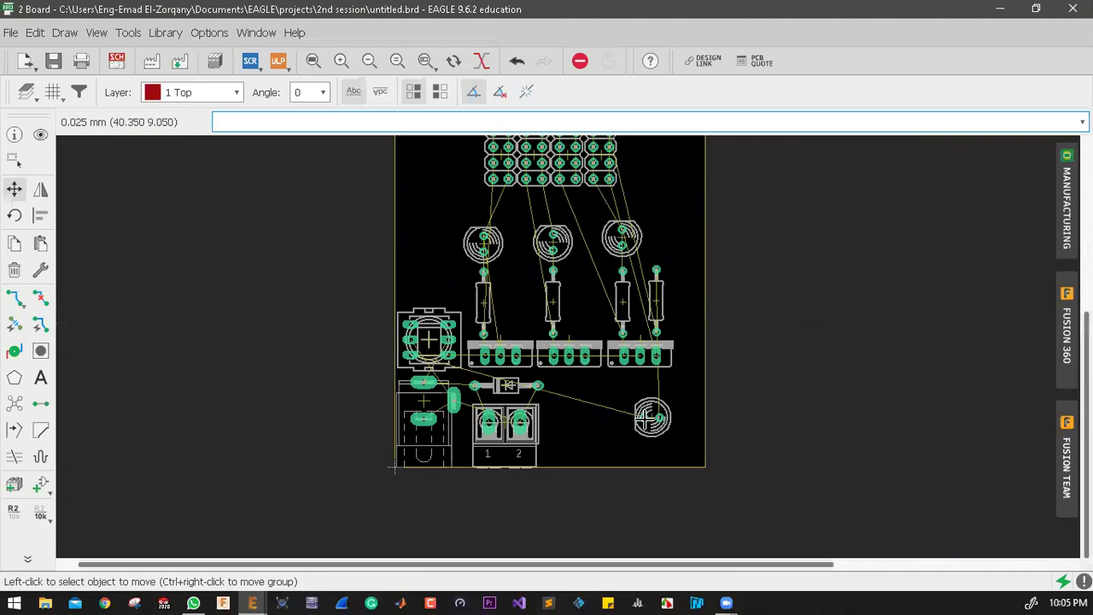
Step: Rotate LED4 upright and place it above R4, right beside LED3, with its anode facing R4
scroll(649, 261, "up", 4)
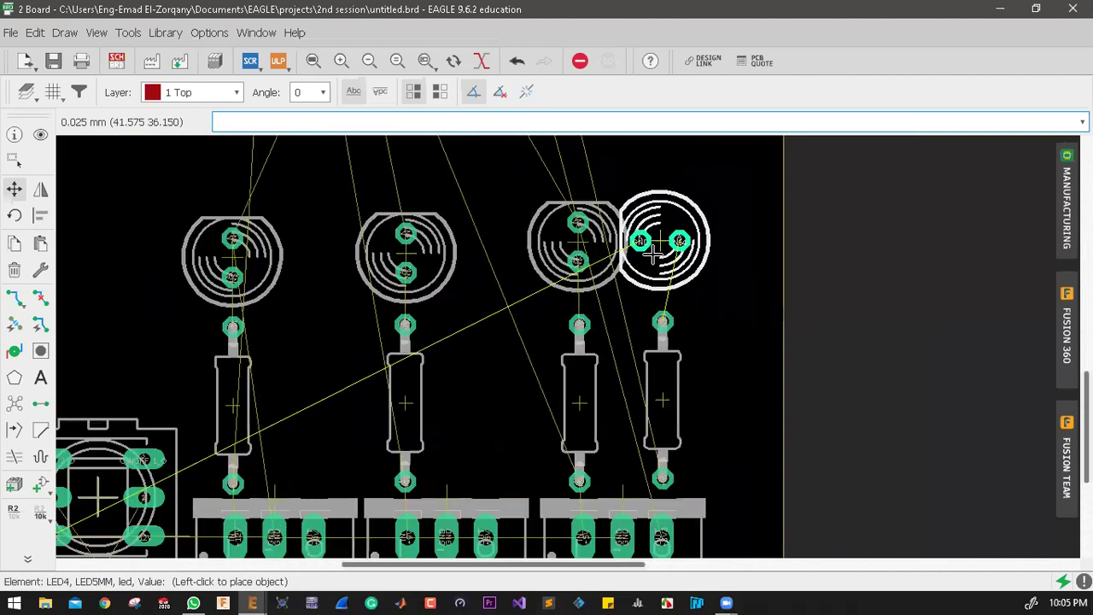
right_click(683, 243)
right_click(674, 230)
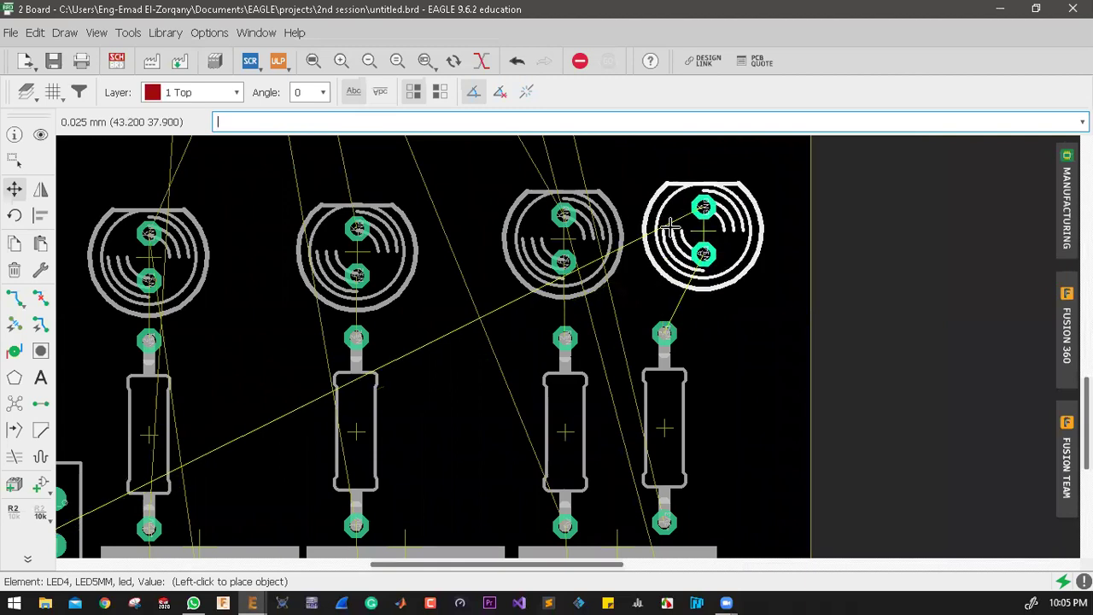
left_click(670, 224)
scroll(690, 373, "down", 3)
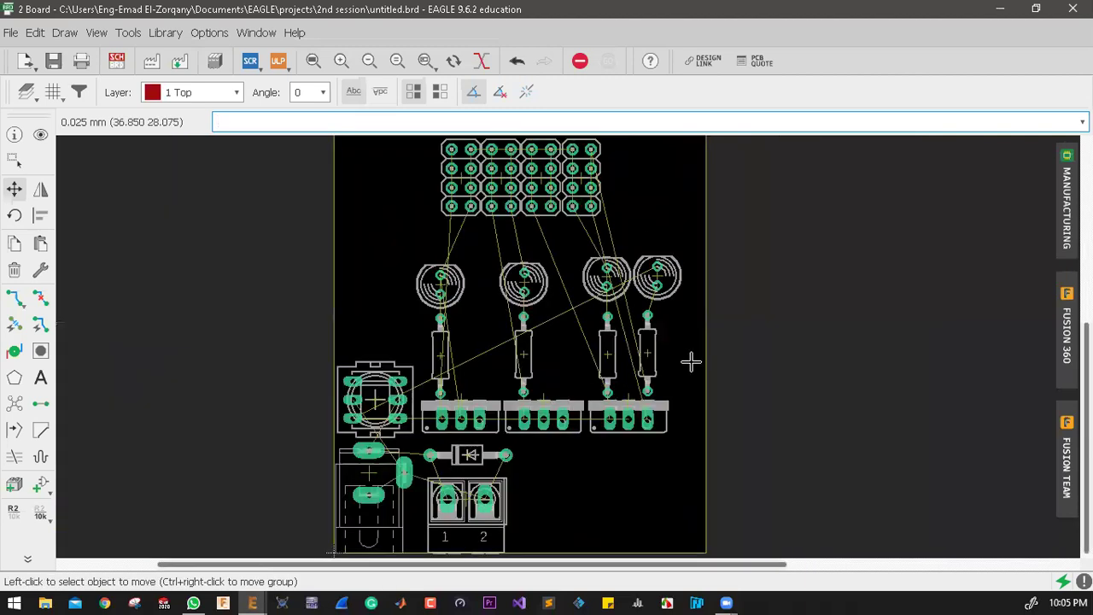
Step: Shift R4 slightly outward past the third regulator's output pin and place LED4 directly above it, clear of LED3
scroll(709, 362, "up", 2)
left_click(715, 362)
left_click(707, 367)
left_click(712, 201)
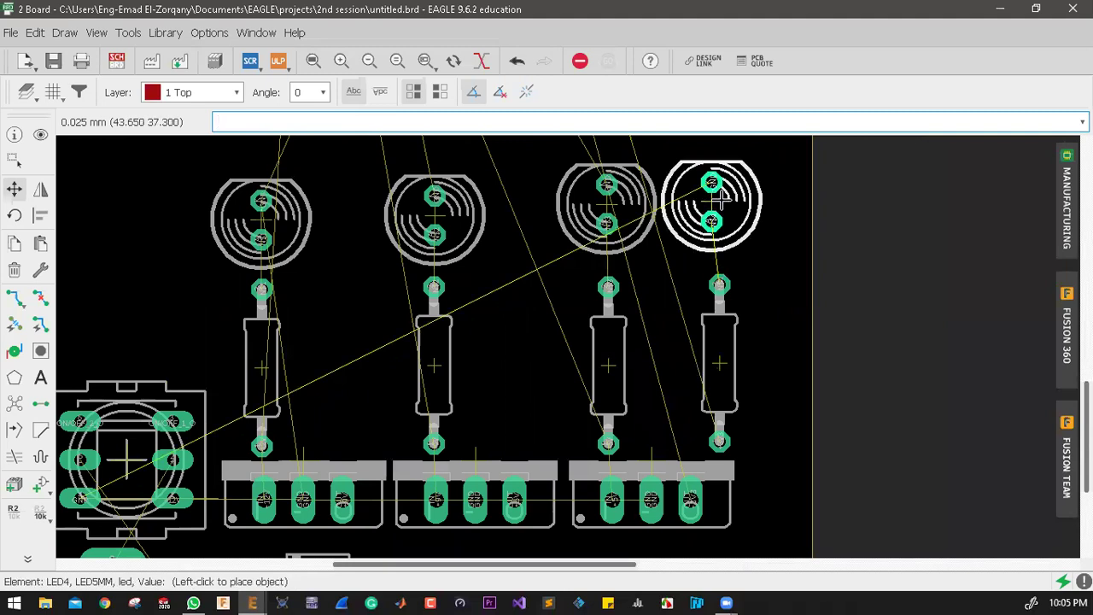
left_click(717, 205)
scroll(648, 308, "down", 2)
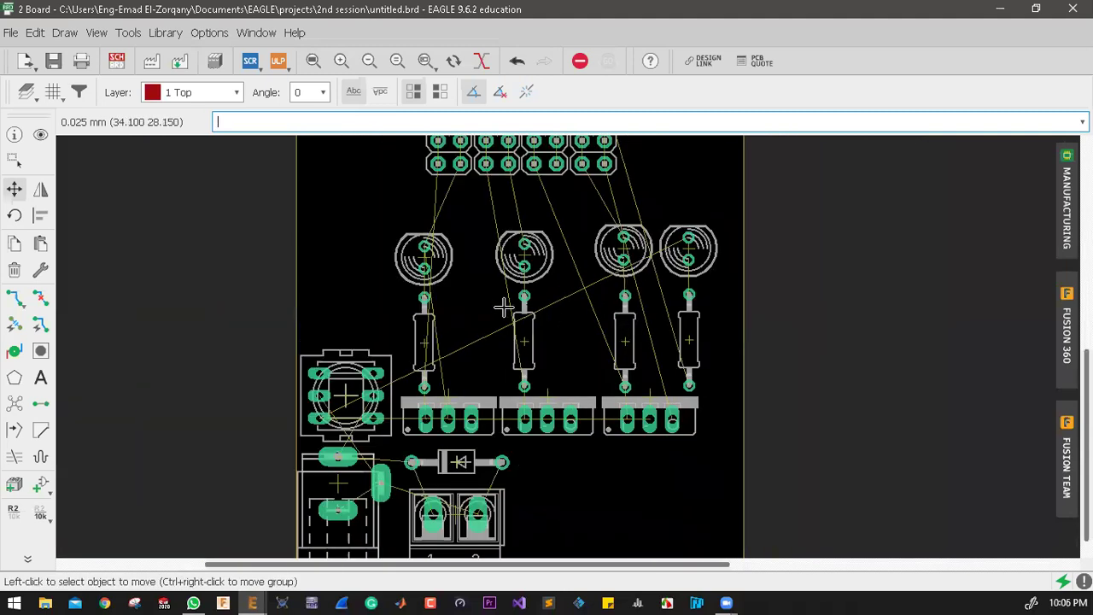
Step: Group resistors R1 to R4 and align their centers vertically so they sit in one level row
left_click(12, 158)
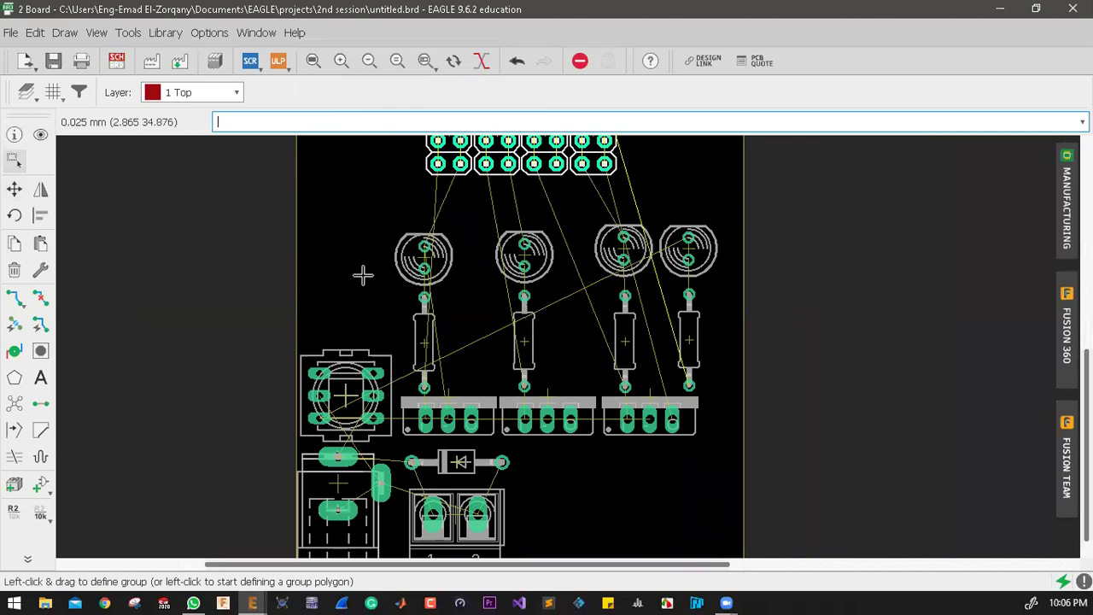
left_click_drag(390, 304, 725, 368)
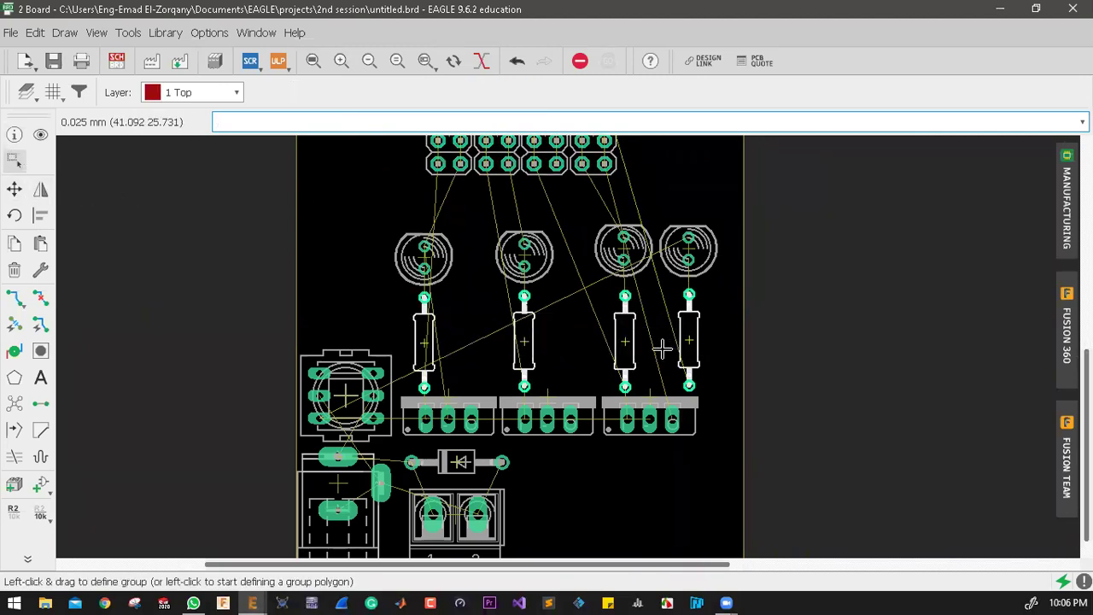
left_click(40, 215)
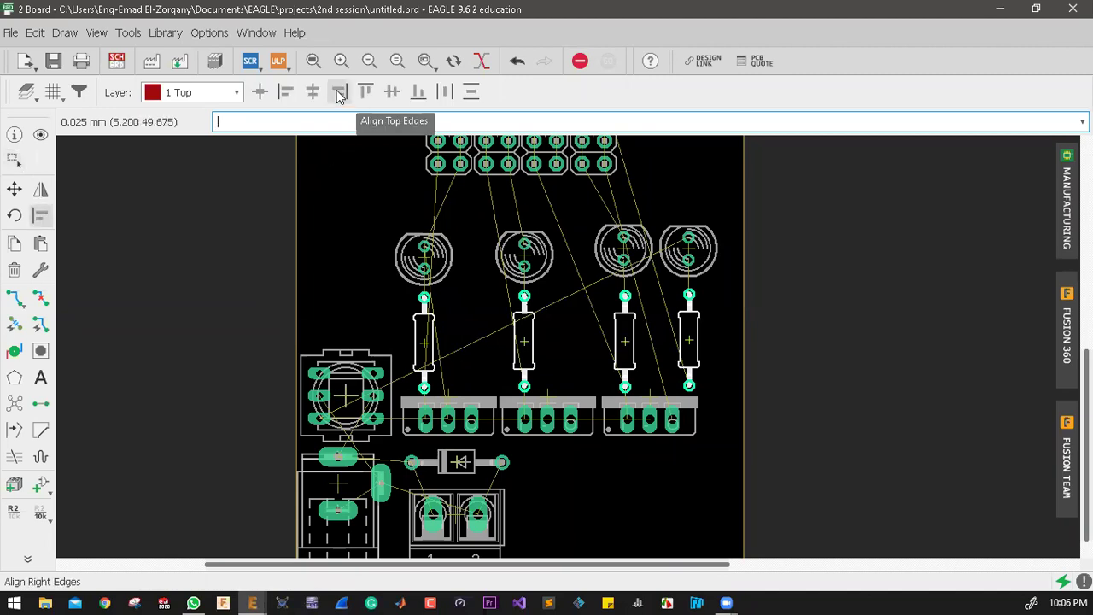
left_click(389, 95)
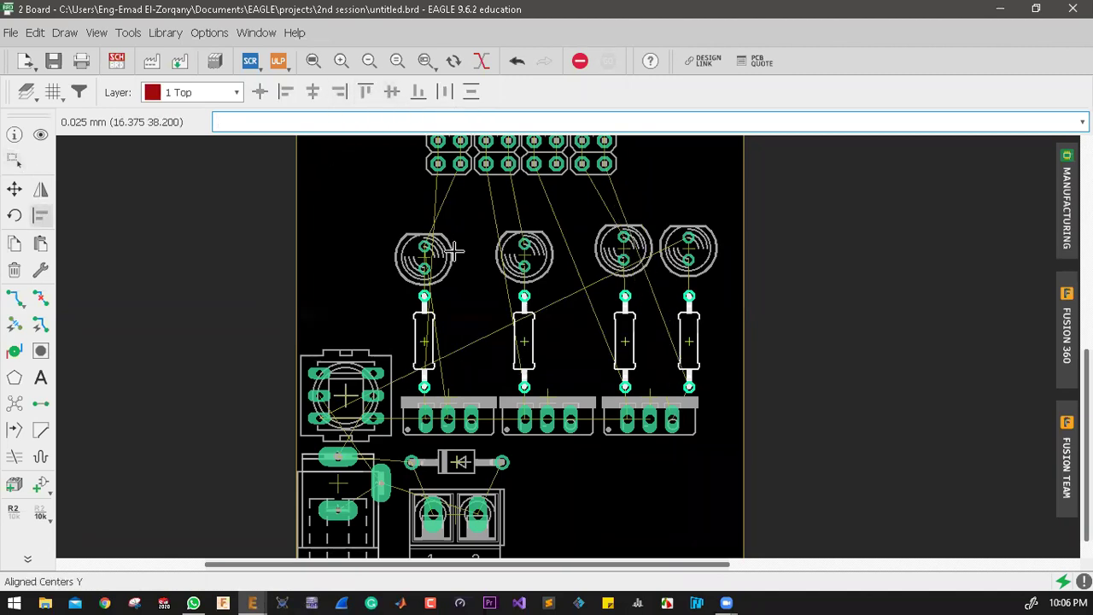
Step: Group the four LEDs and align their top edges
left_click(13, 160)
left_click_drag(360, 205, 712, 272)
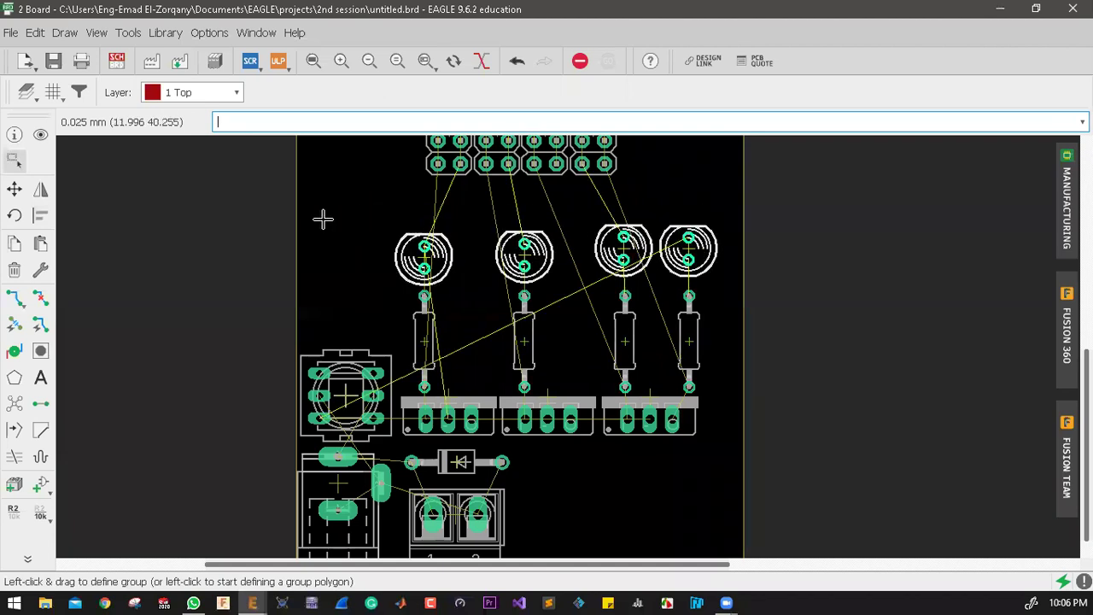
left_click(40, 216)
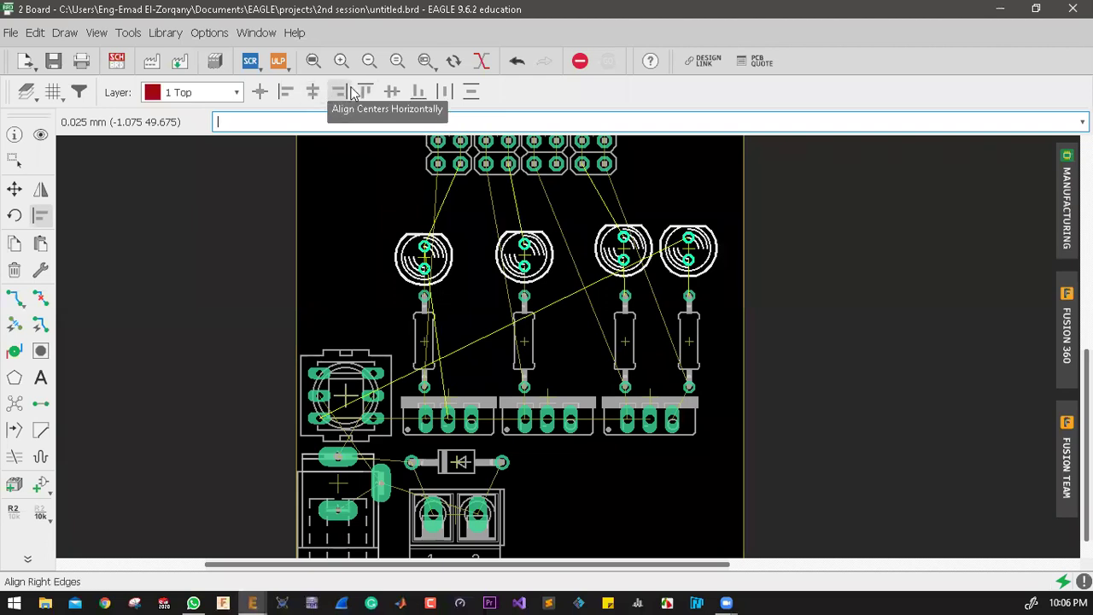
left_click(362, 92)
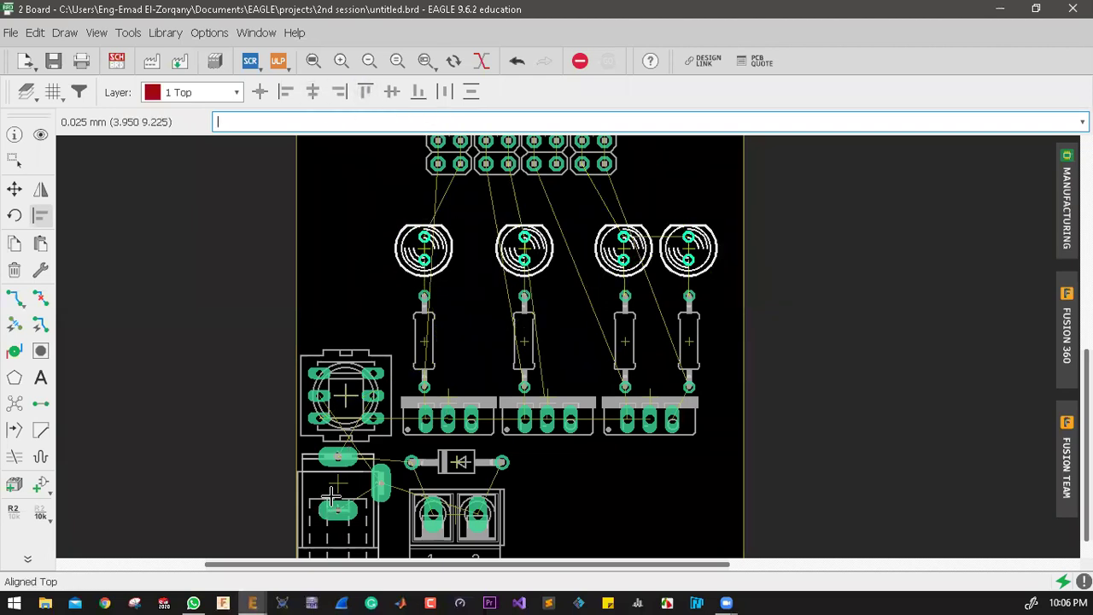
Step: Group LED4 with R4 and align their centers horizontally so the LED sits exactly above its resistor
scroll(490, 451, "down", 3)
scroll(724, 393, "up", 3)
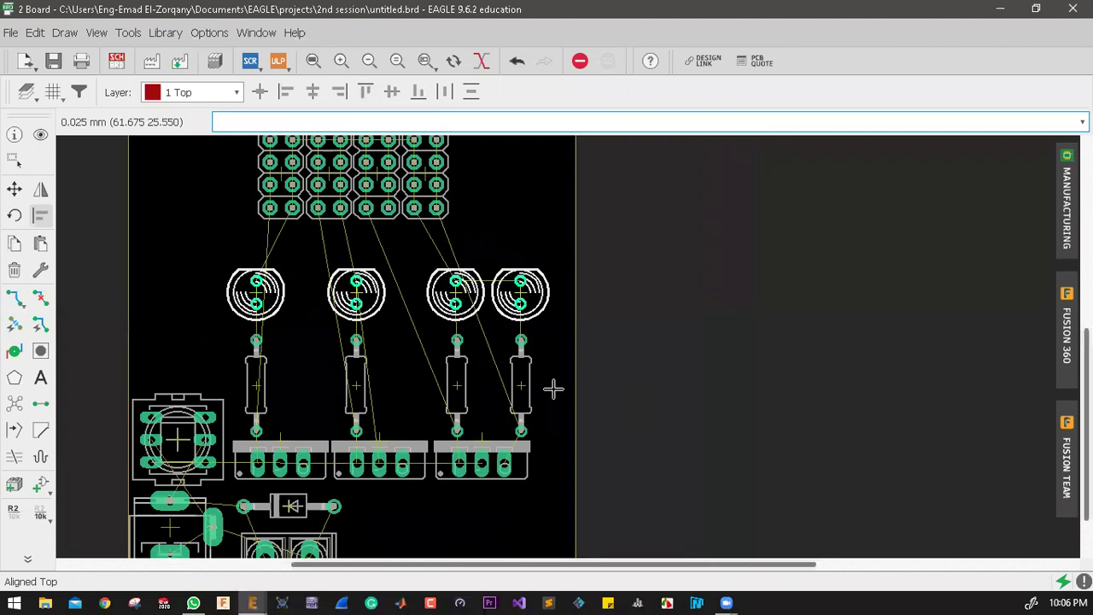
left_click(13, 158)
left_click_drag(555, 246, 496, 424)
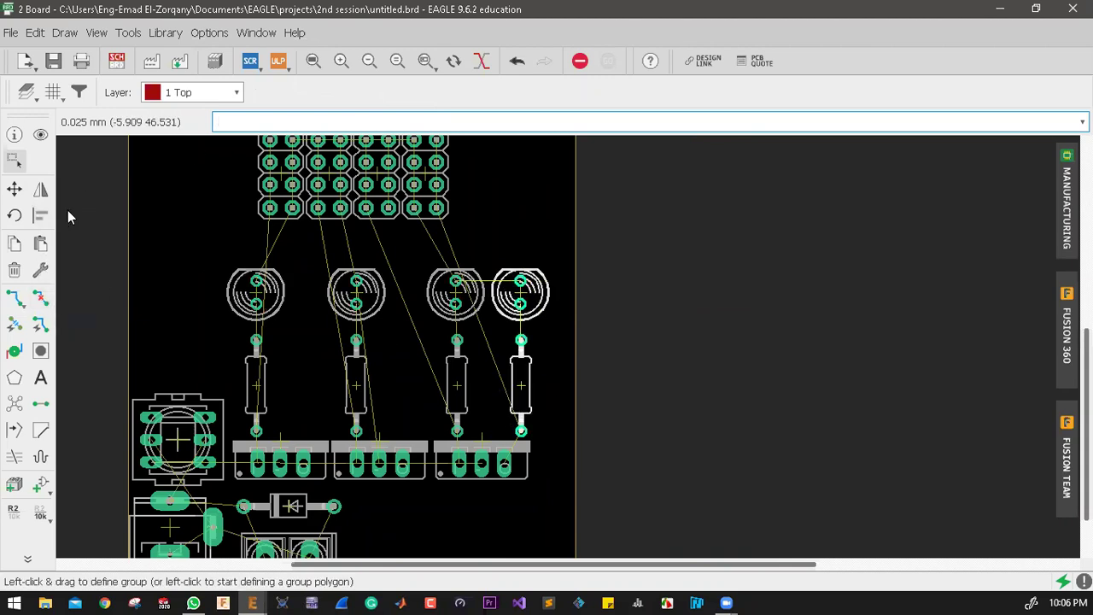
left_click(40, 215)
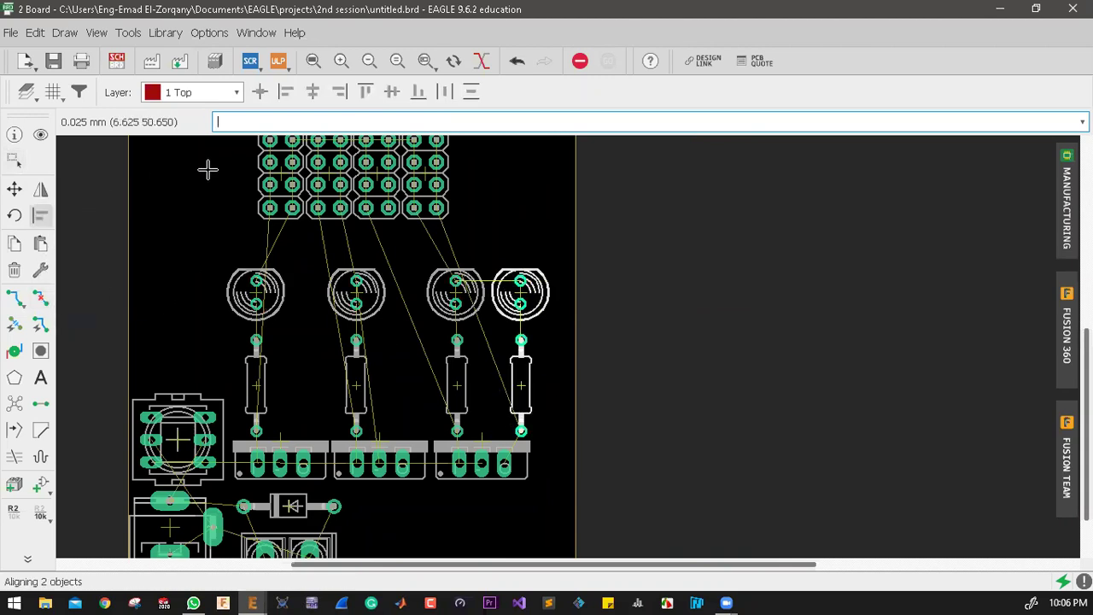
left_click(312, 92)
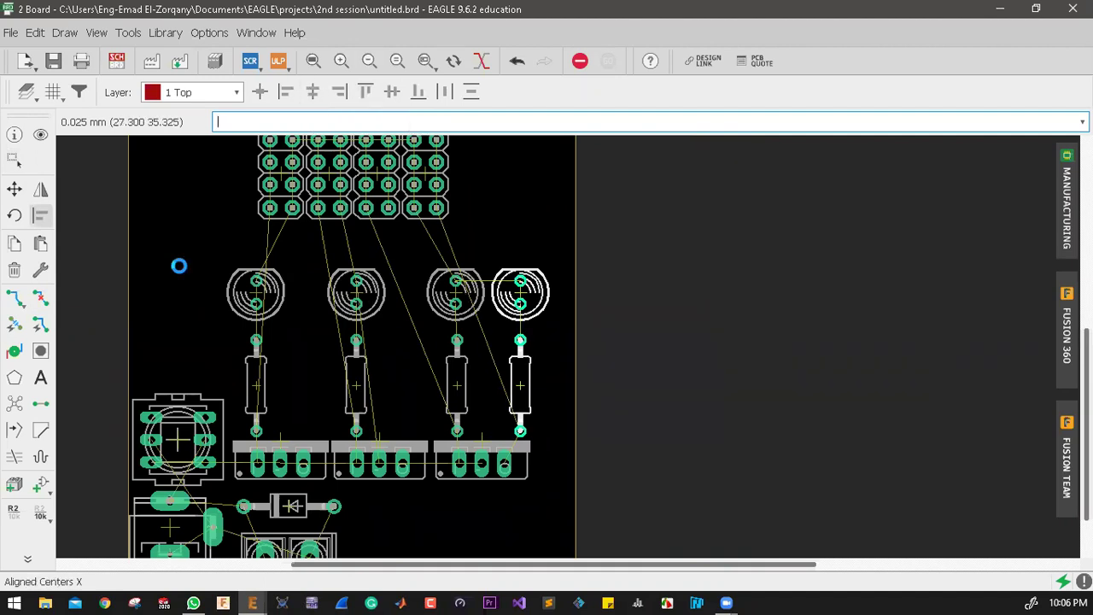
Step: Group LED3 with R3 and align their centers horizontally
left_click(12, 162)
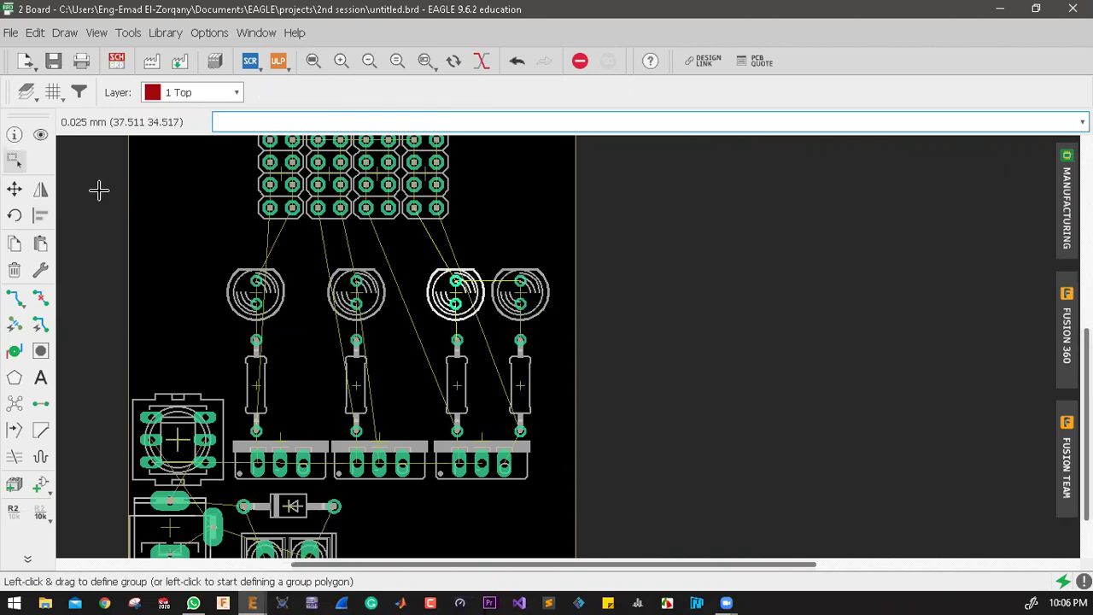
left_click_drag(415, 253, 481, 397)
left_click(41, 216)
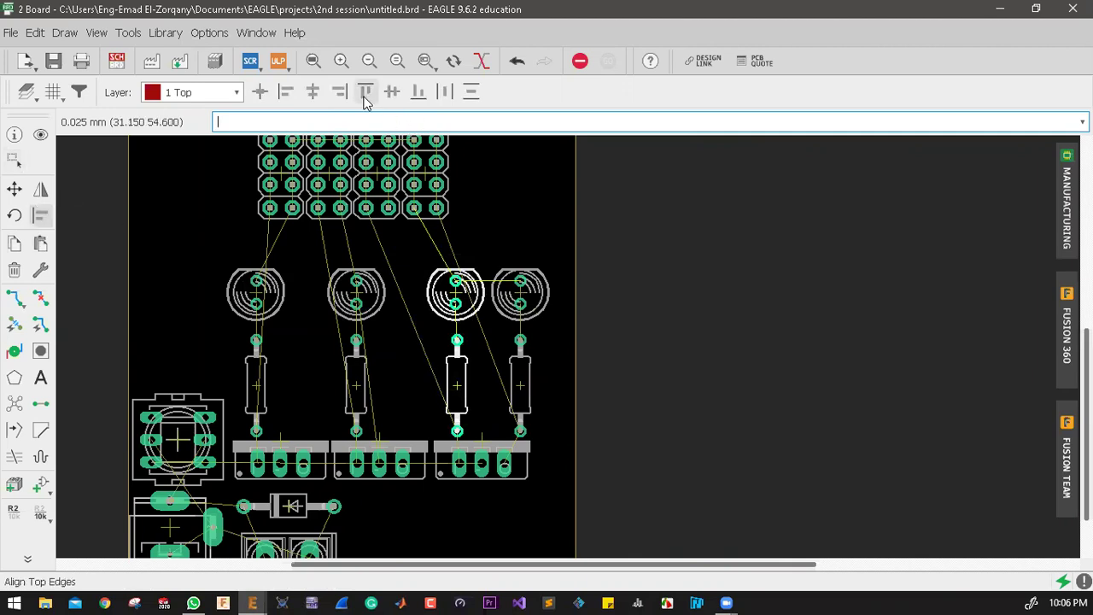
left_click(311, 92)
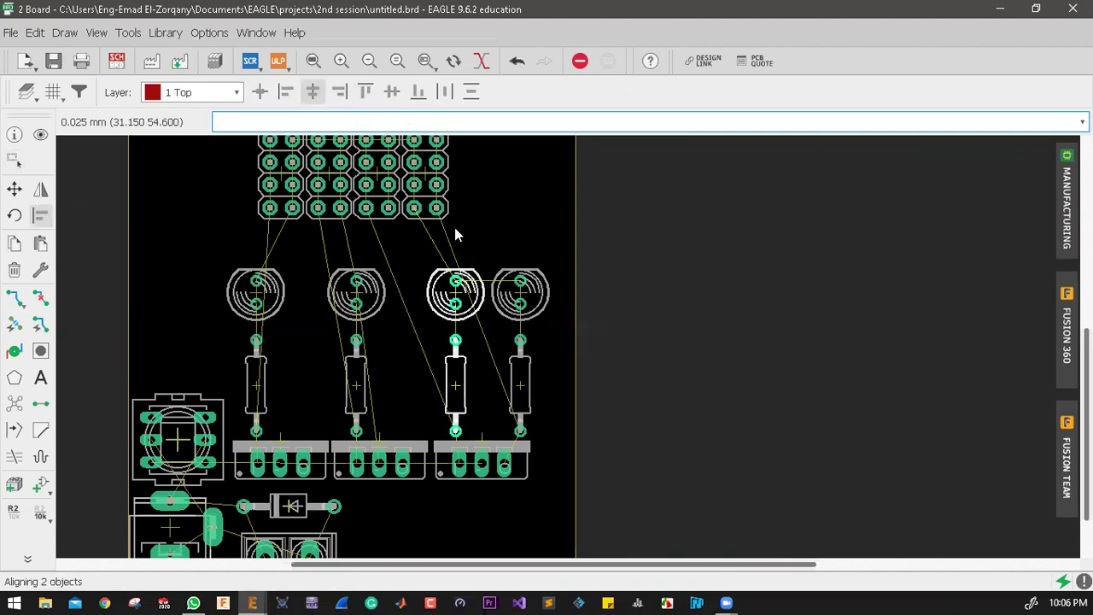
Step: Group LED2 with R2 and align their centers horizontally
left_click(13, 162)
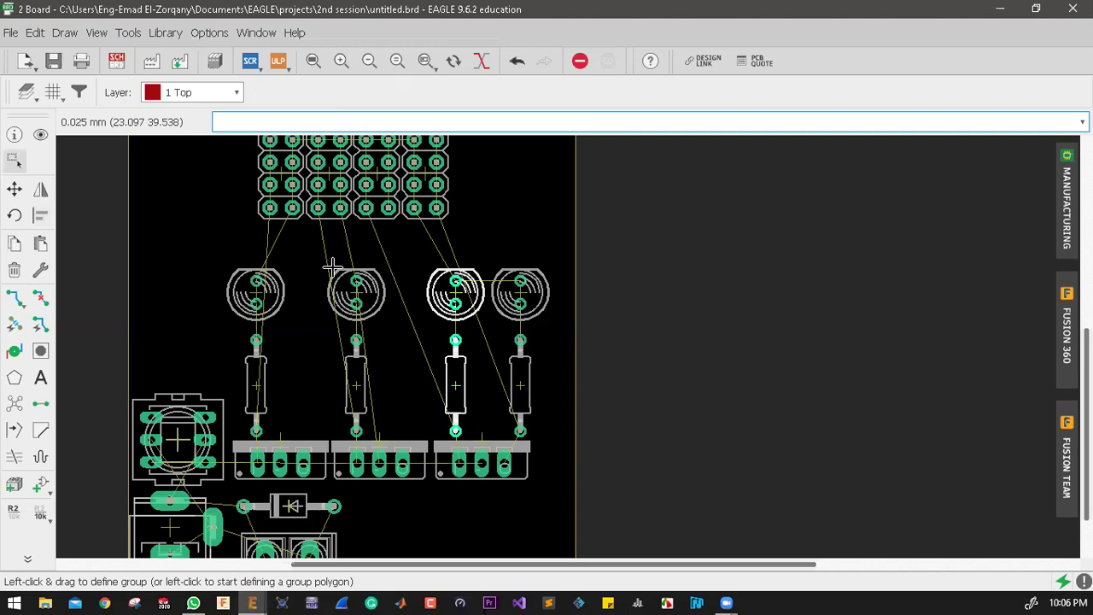
left_click_drag(314, 248, 391, 440)
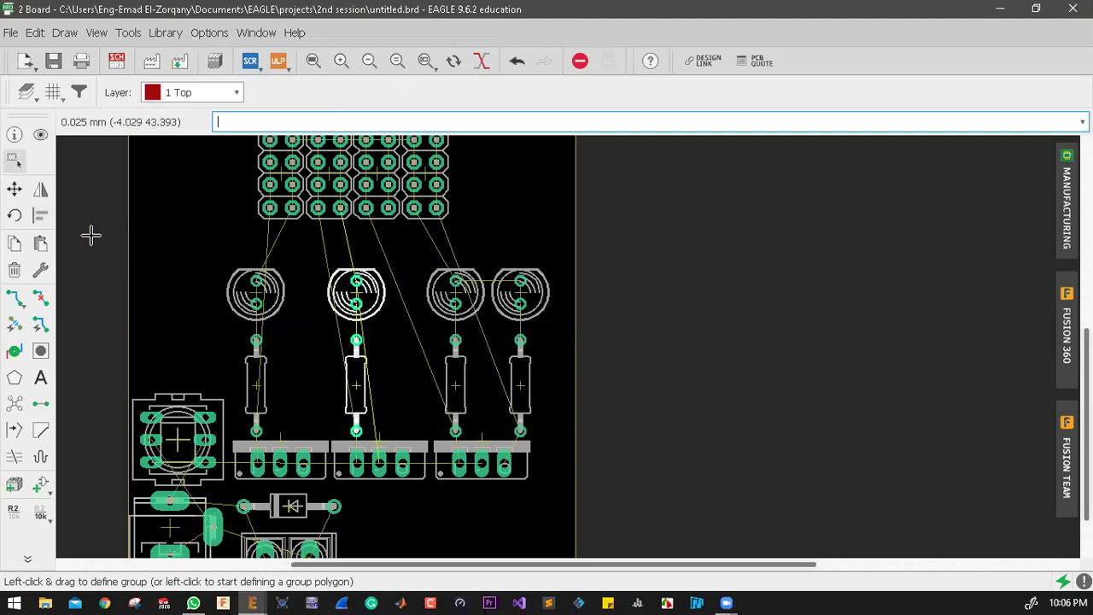
left_click(40, 215)
left_click(312, 92)
left_click(38, 214)
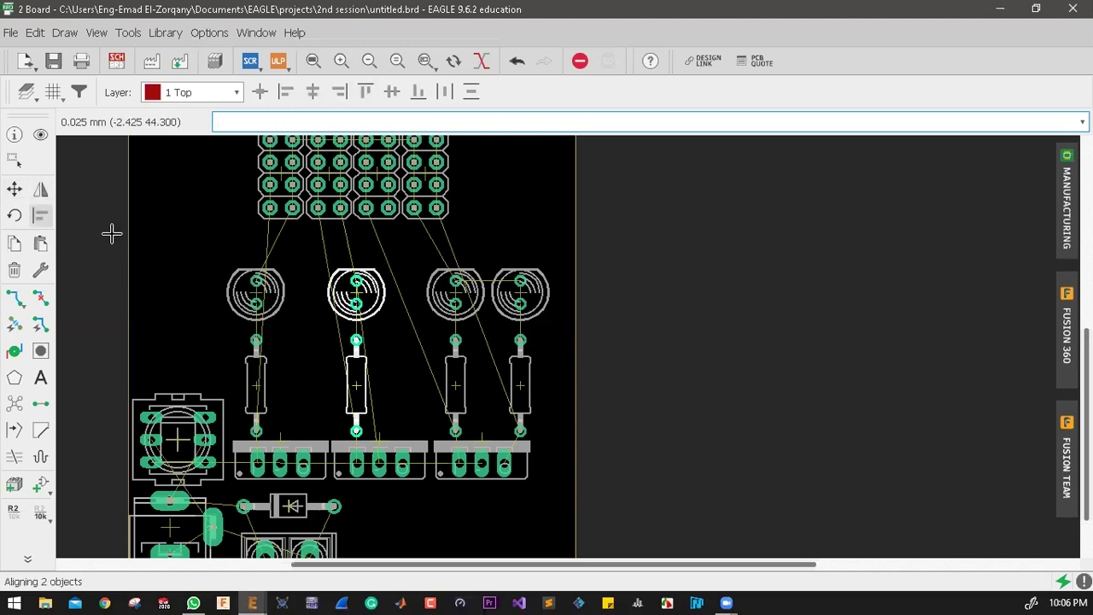
left_click(49, 224)
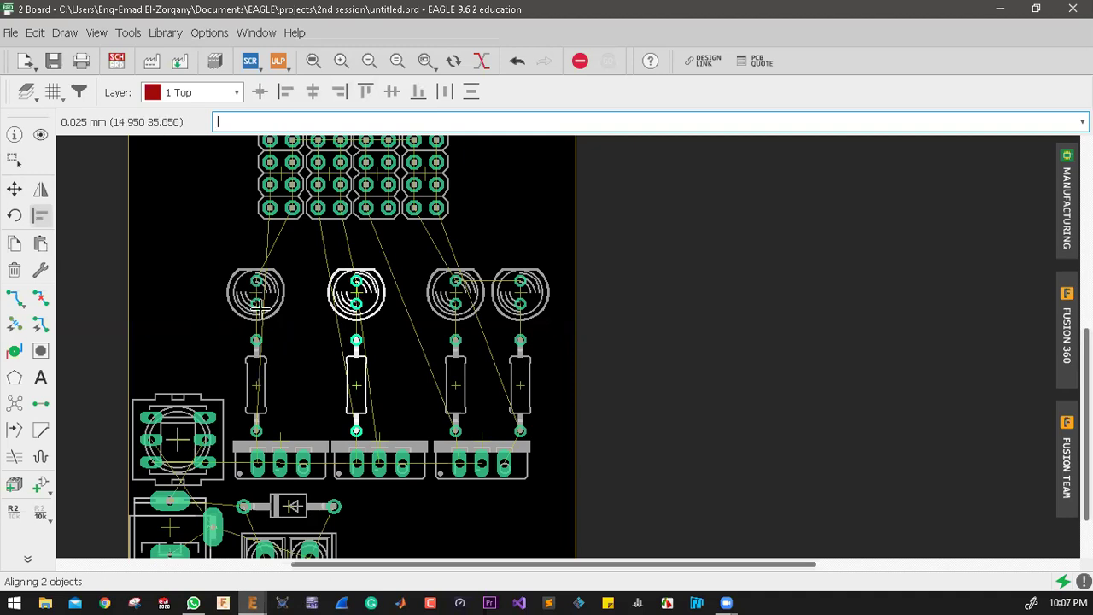
Step: Group LED1 with R1 and align their centers horizontally
left_click(14, 159)
left_click_drag(225, 258, 282, 380)
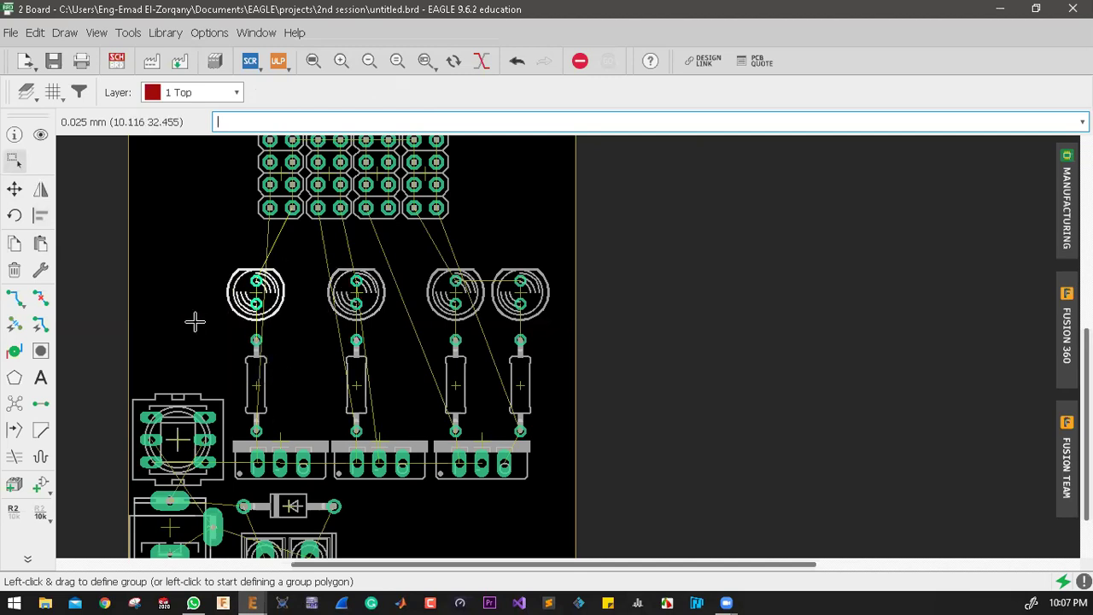
left_click_drag(222, 254, 285, 393)
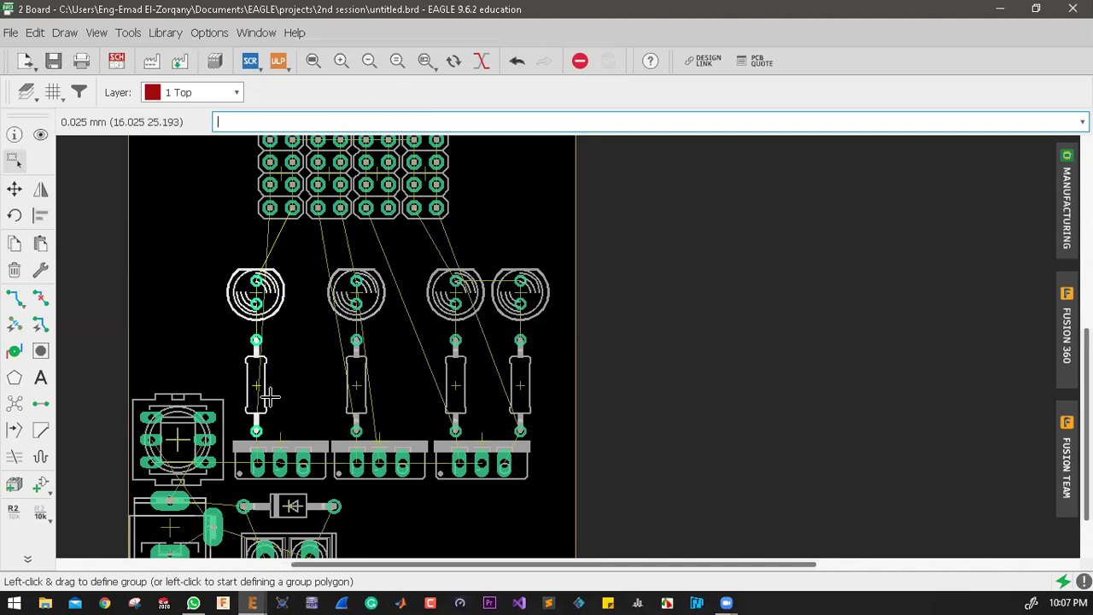
left_click(40, 215)
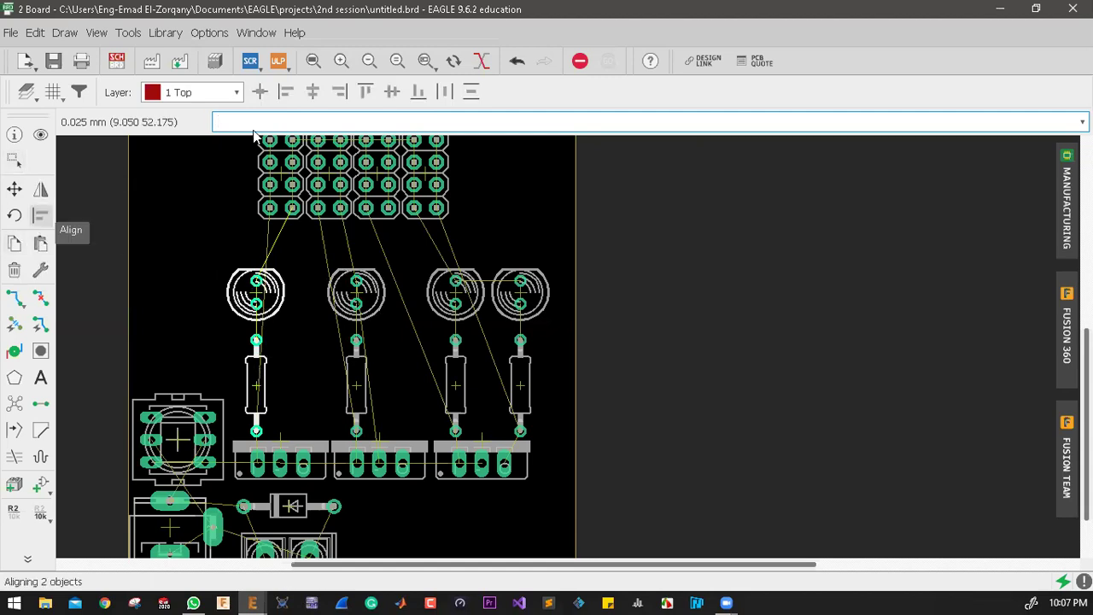
left_click(313, 93)
Step: Move the 3.3V pin header directly above LED4 and the 5V header directly above LED3, level with each other
scroll(378, 313, "down", 3)
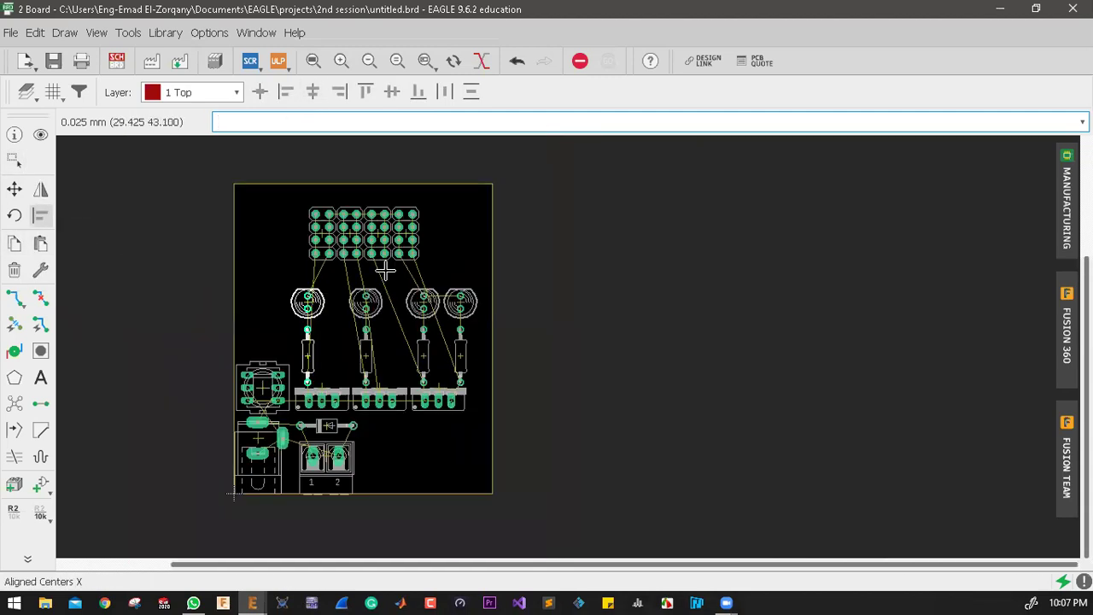
scroll(386, 268, "up", 3)
left_click(29, 188)
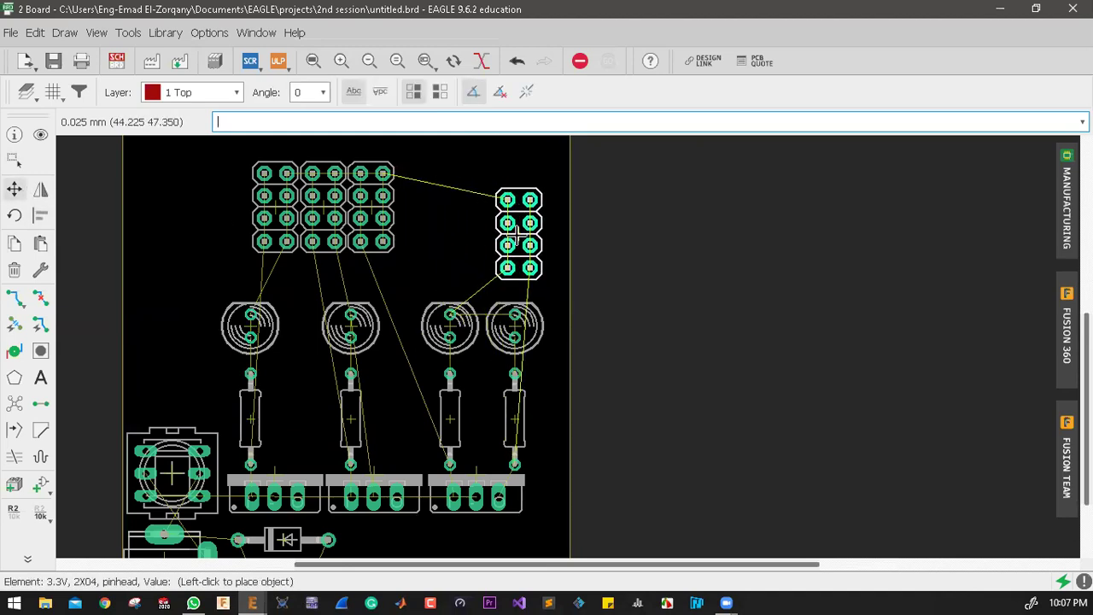
left_click(518, 236)
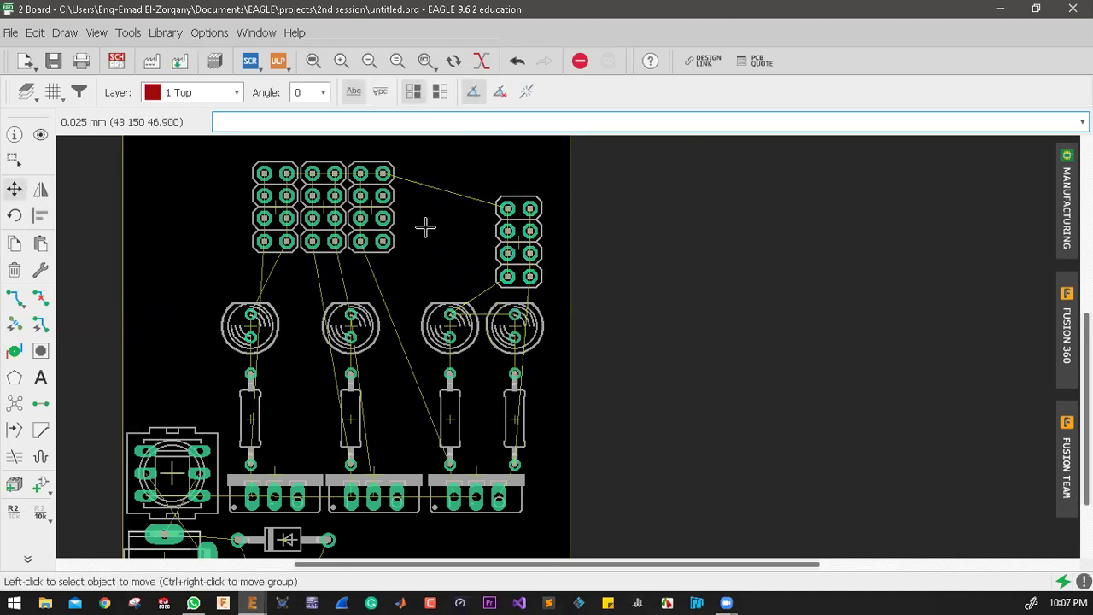
left_click(371, 205)
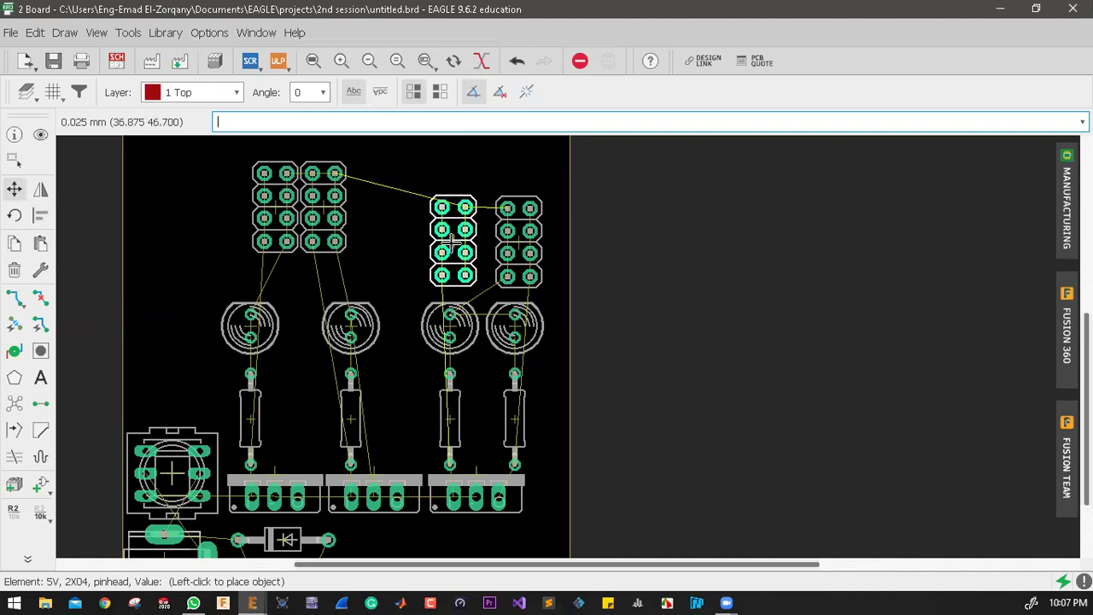
left_click(434, 237)
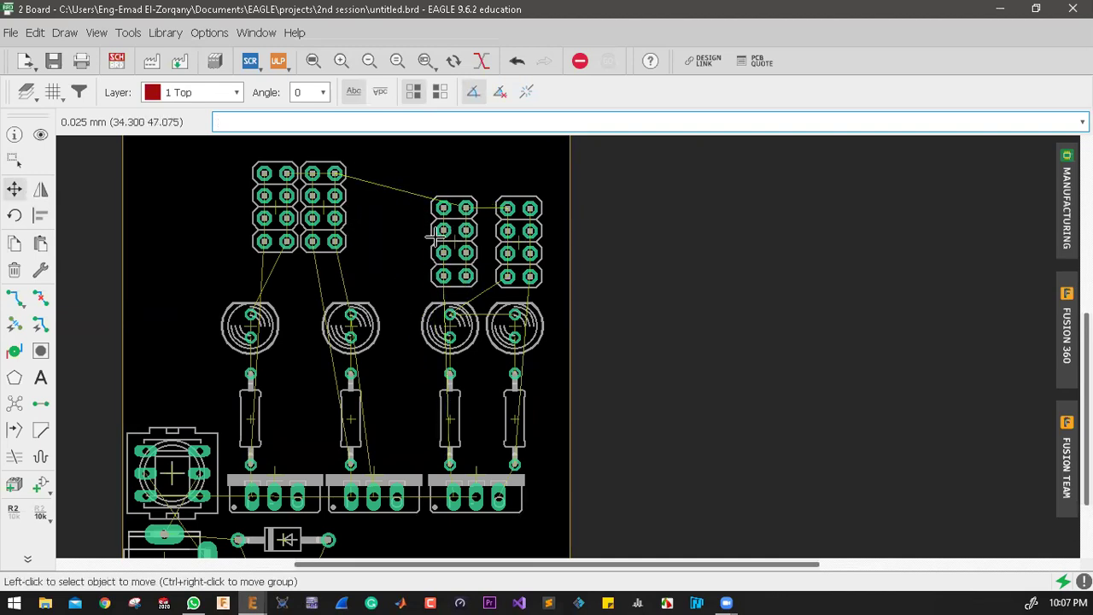
Step: Move the 9V pin header directly above LED2 and the 12V header above LED1, level with the other two headers
left_click(320, 205)
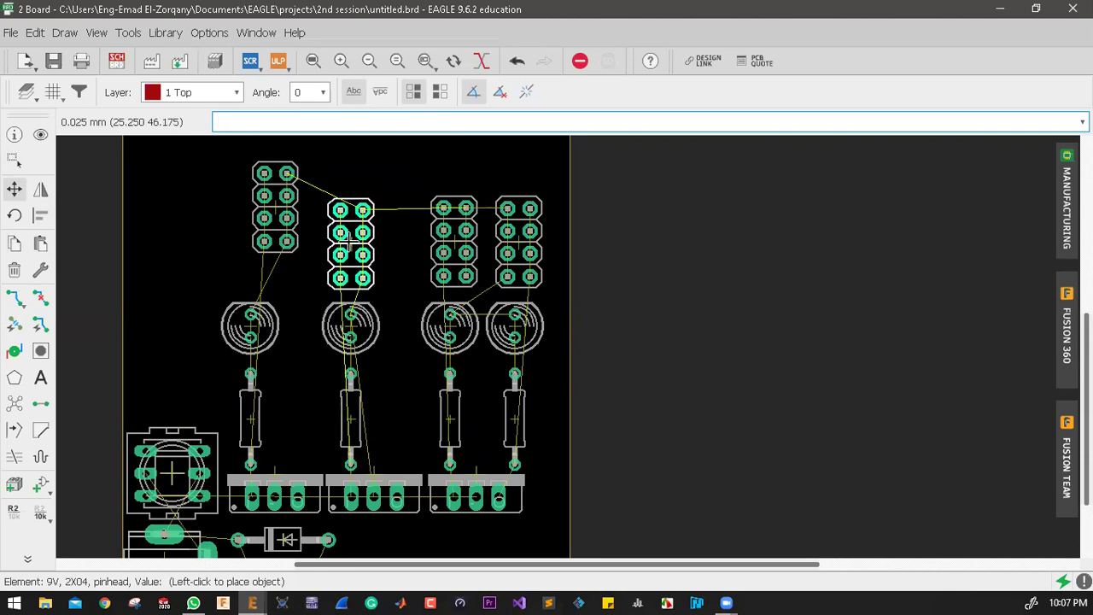
left_click(349, 240)
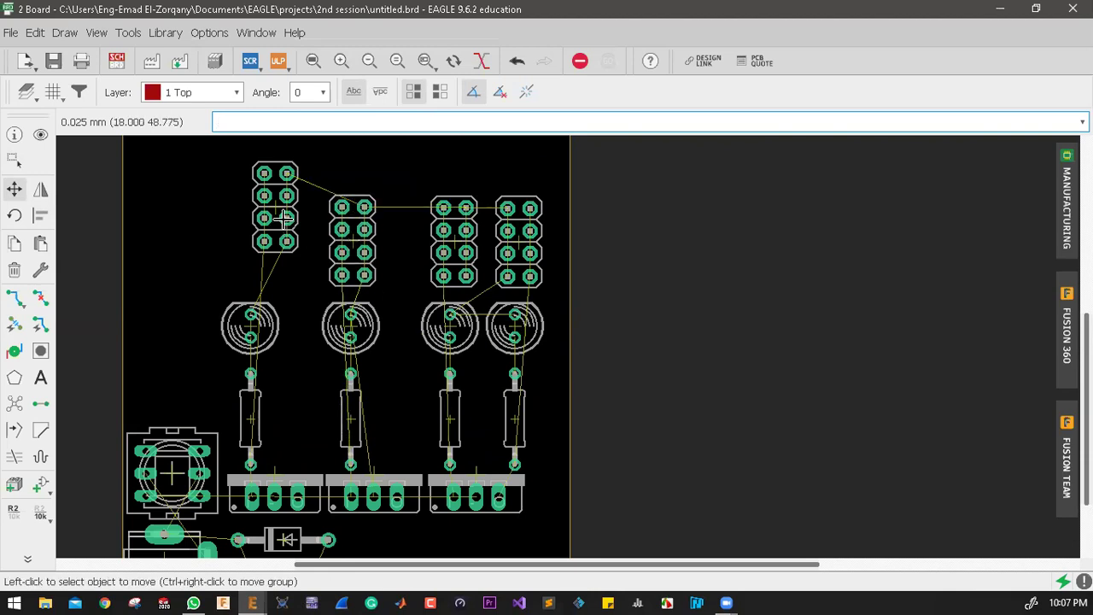
left_click(285, 219)
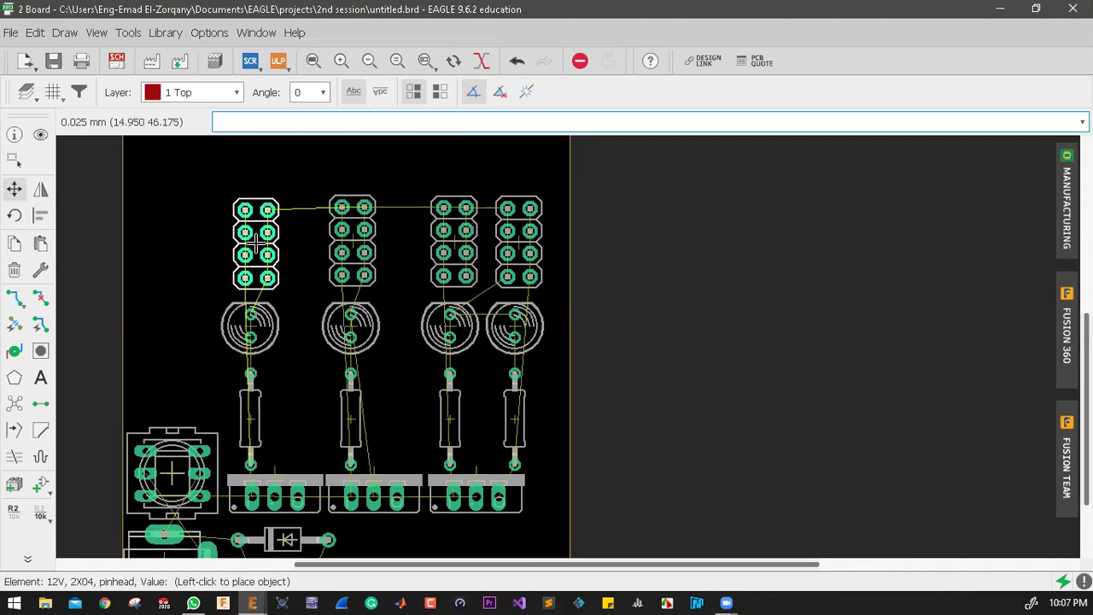
left_click(258, 246)
Step: Group the four pin headers and align their centers vertically so they form one level row
scroll(359, 254, "down", 2)
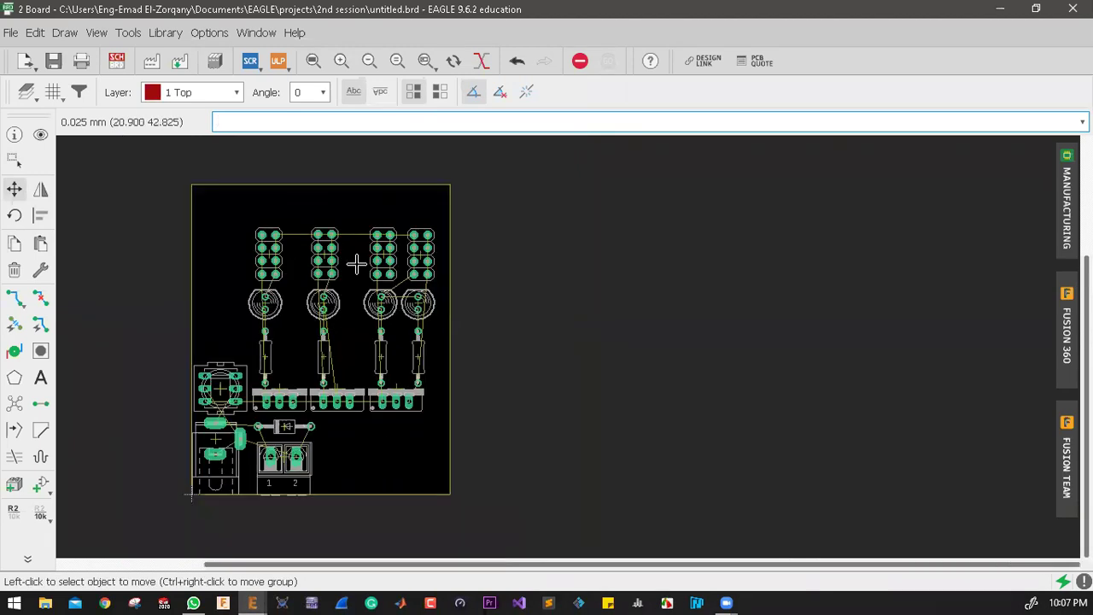
scroll(399, 253, "up", 3)
scroll(472, 252, "down", 1)
left_click(13, 159)
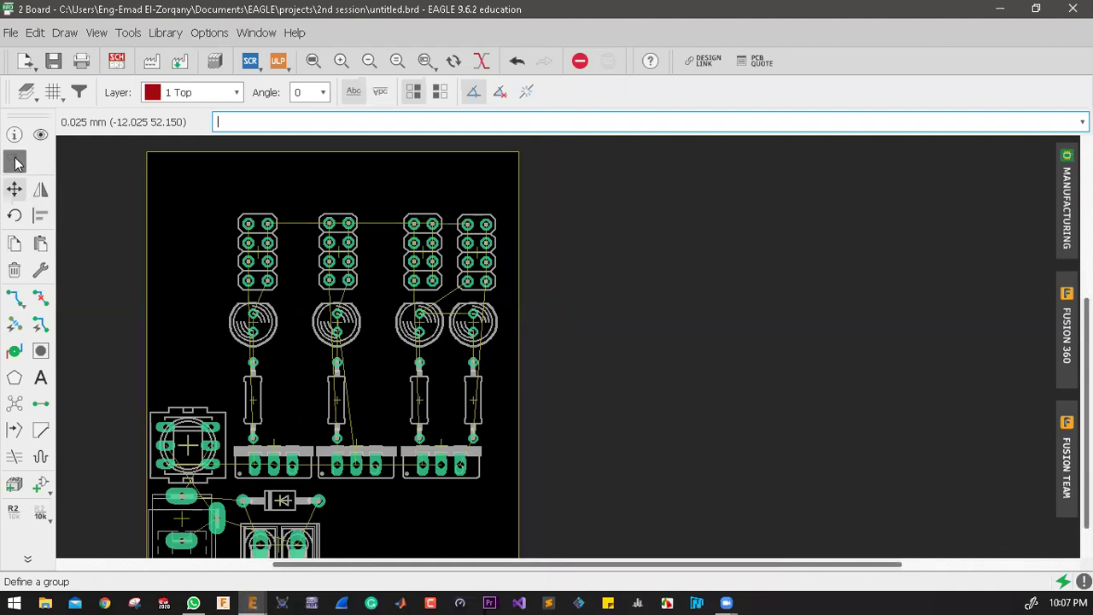
left_click_drag(208, 185, 496, 290)
left_click(40, 215)
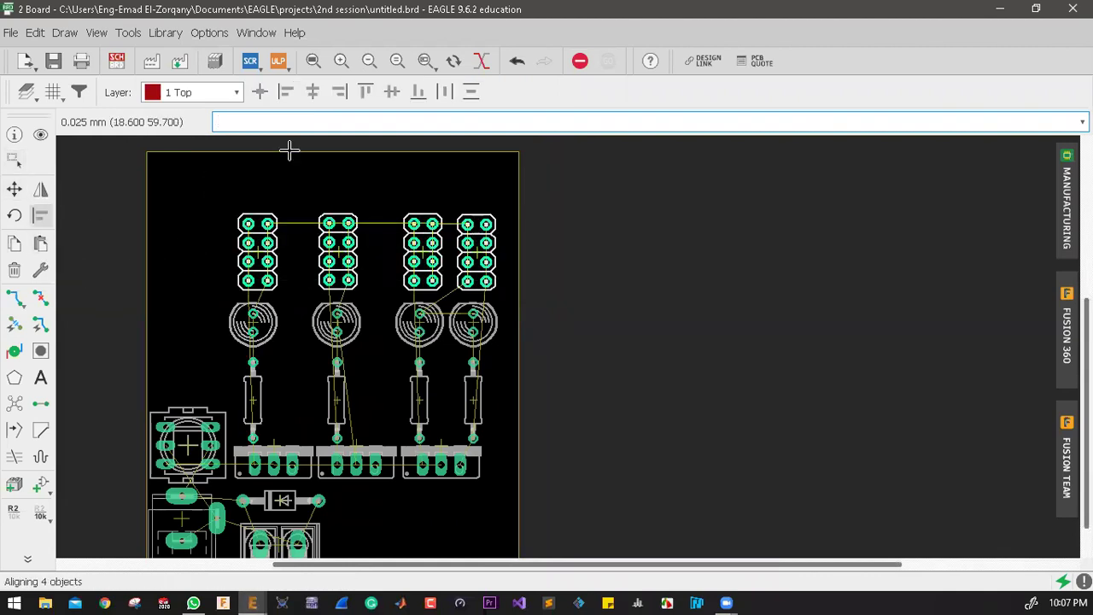
left_click(392, 91)
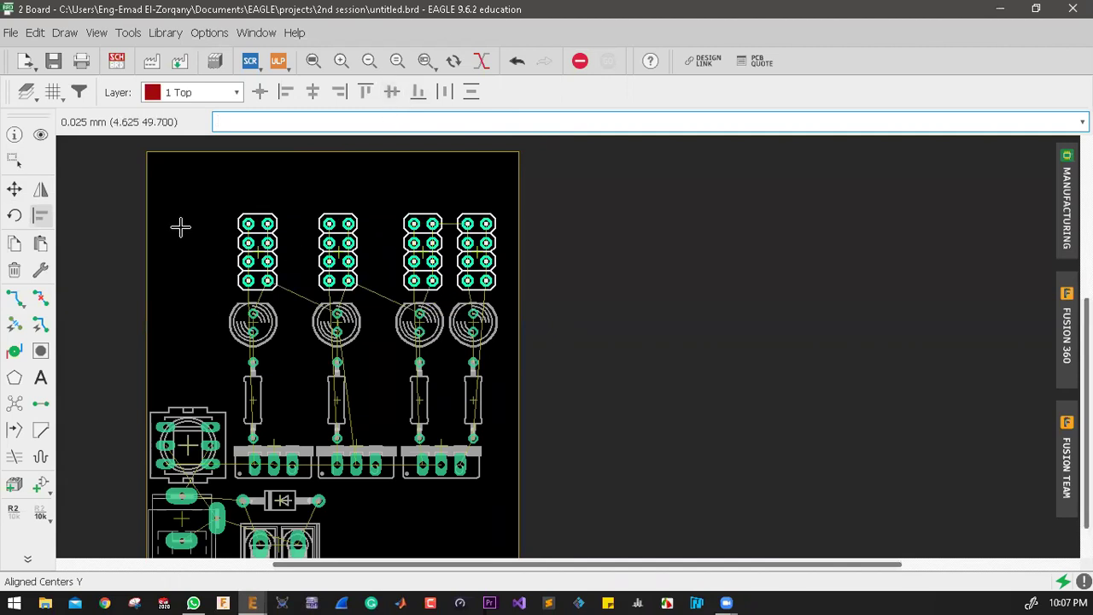
Step: Try rotating the four resistors below the LEDs by 90 degrees so they lie horizontally
scroll(654, 253, "down", 5)
scroll(598, 281, "up", 3)
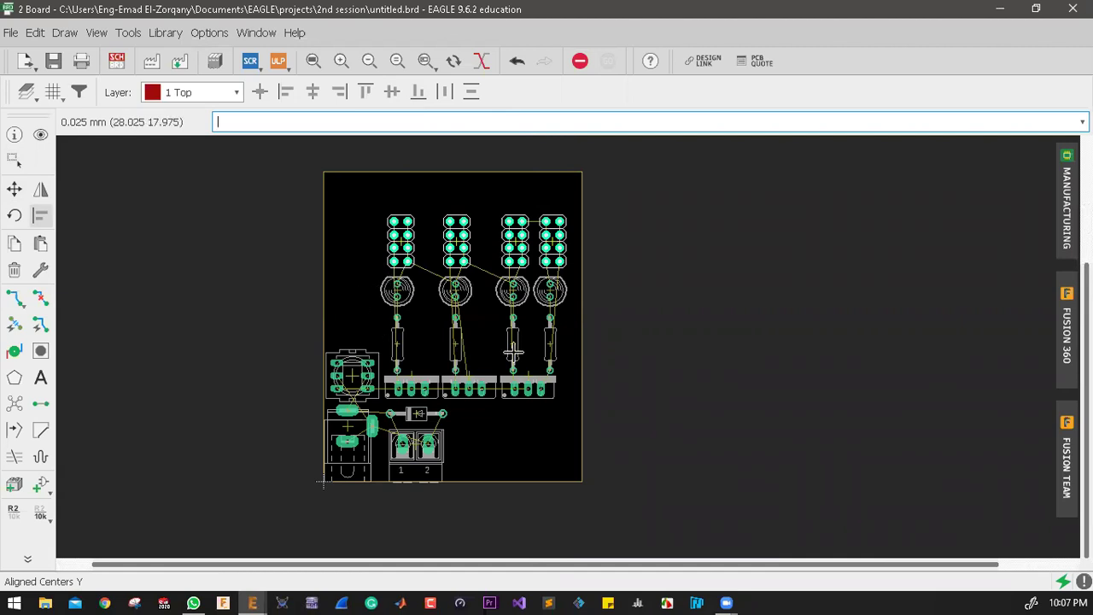
scroll(422, 352, "up", 4)
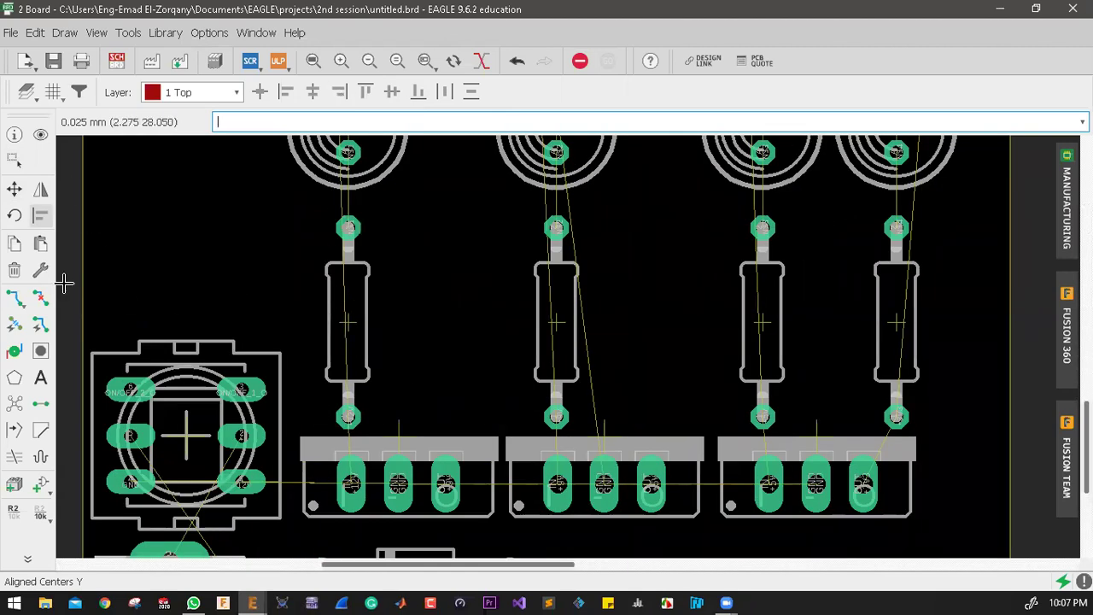
left_click(13, 216)
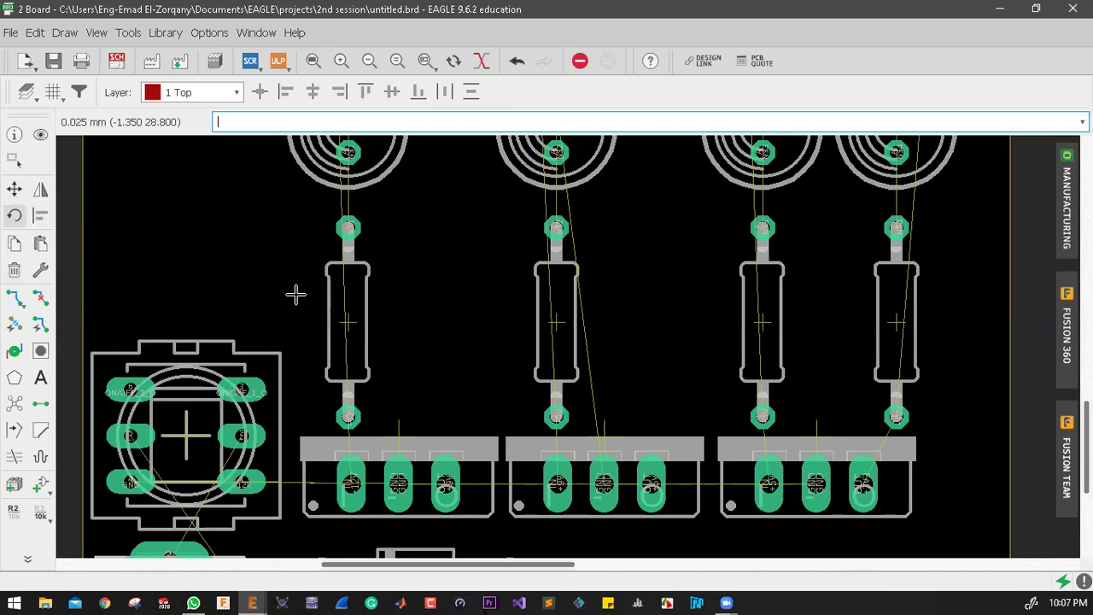
left_click(347, 318)
scroll(383, 370, "down", 1)
scroll(398, 392, "down", 2)
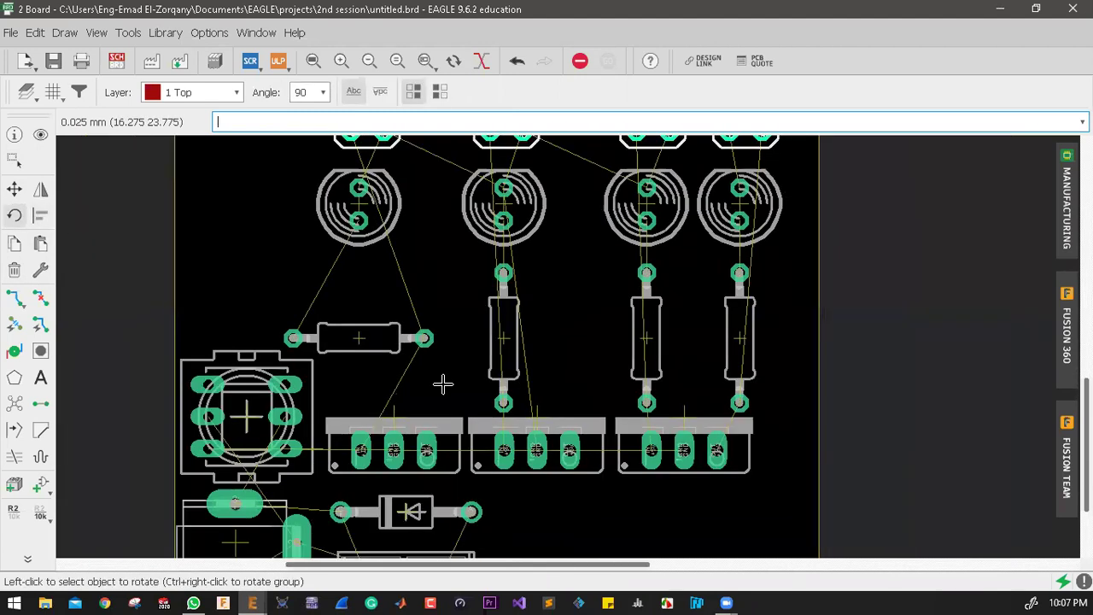
left_click(484, 312)
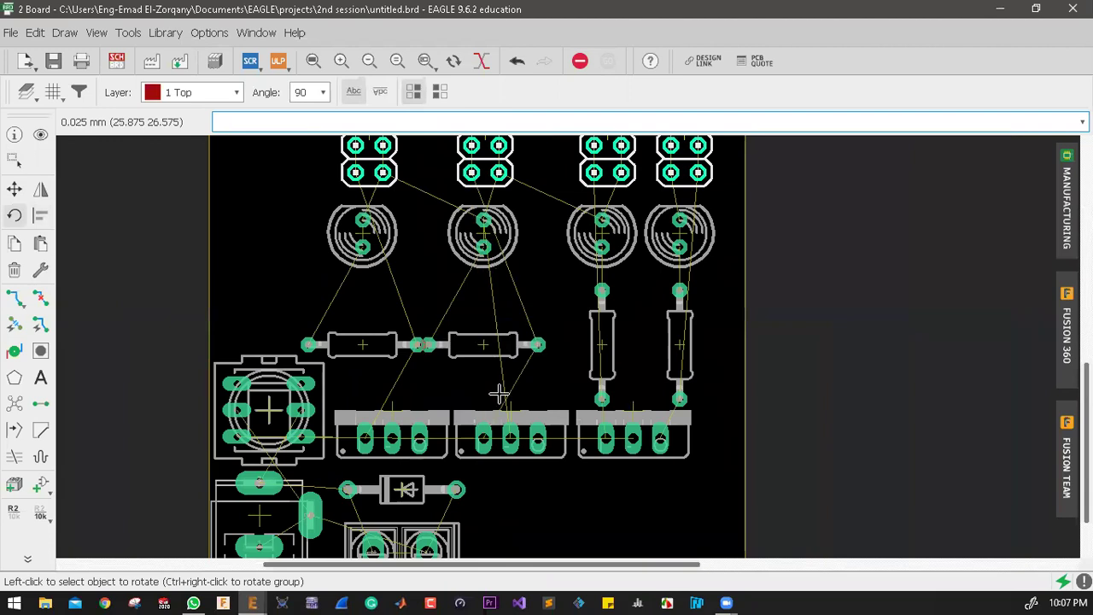
left_click(600, 343)
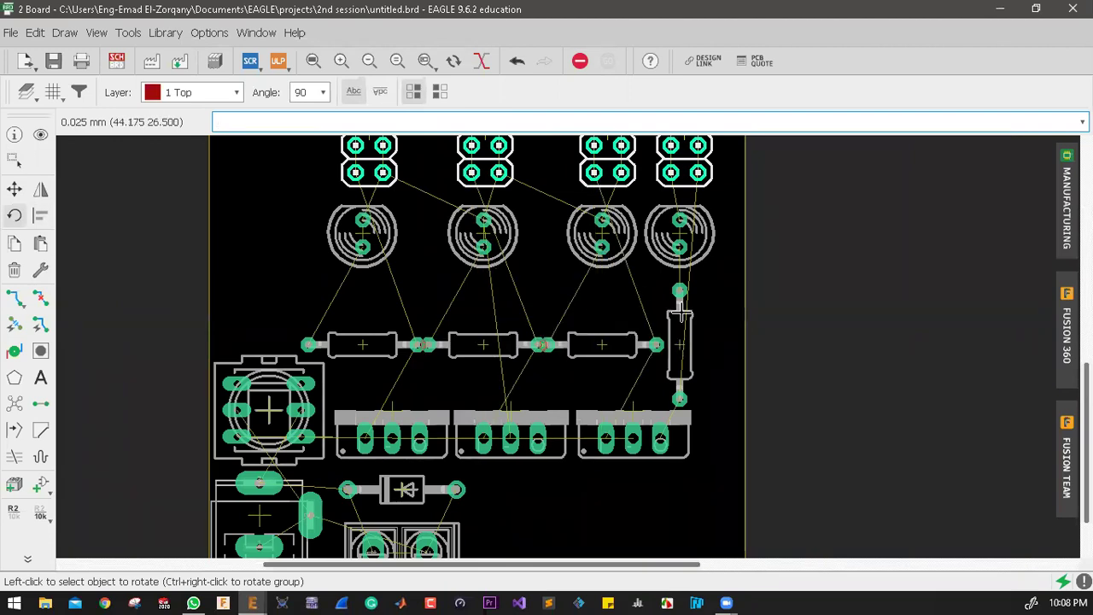
left_click(681, 316)
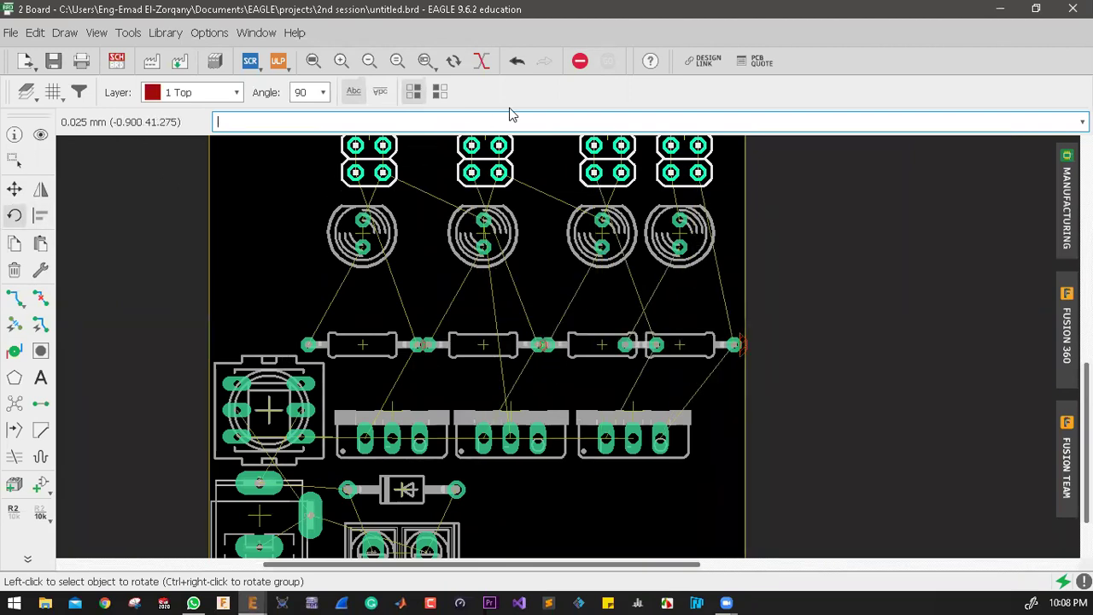
Step: Undo the rotations of all four resistors
left_click(517, 60)
left_click(516, 61)
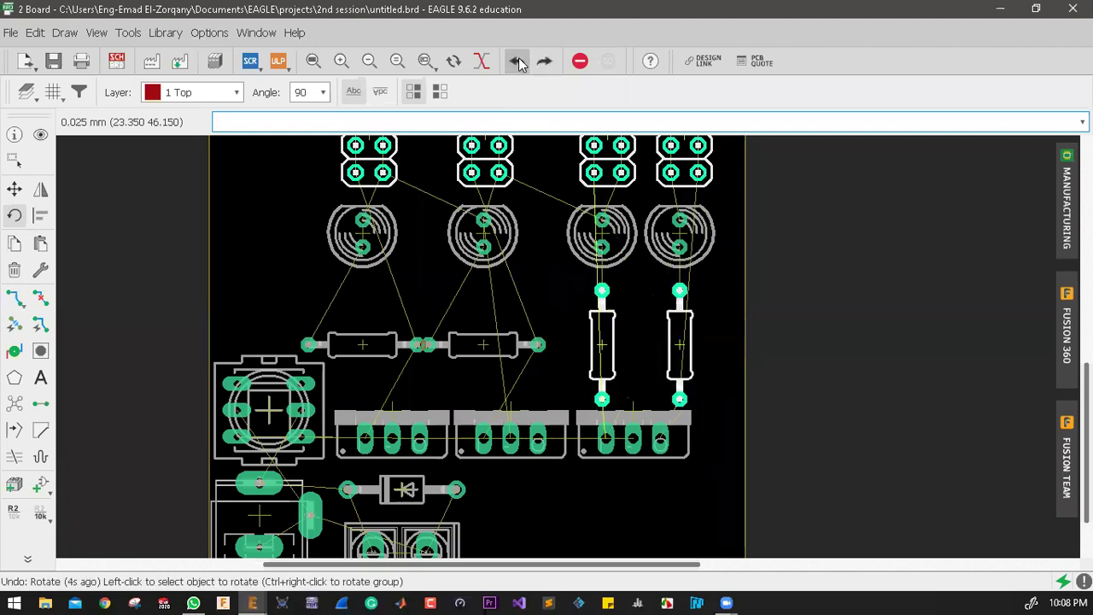
left_click(518, 60)
left_click(517, 60)
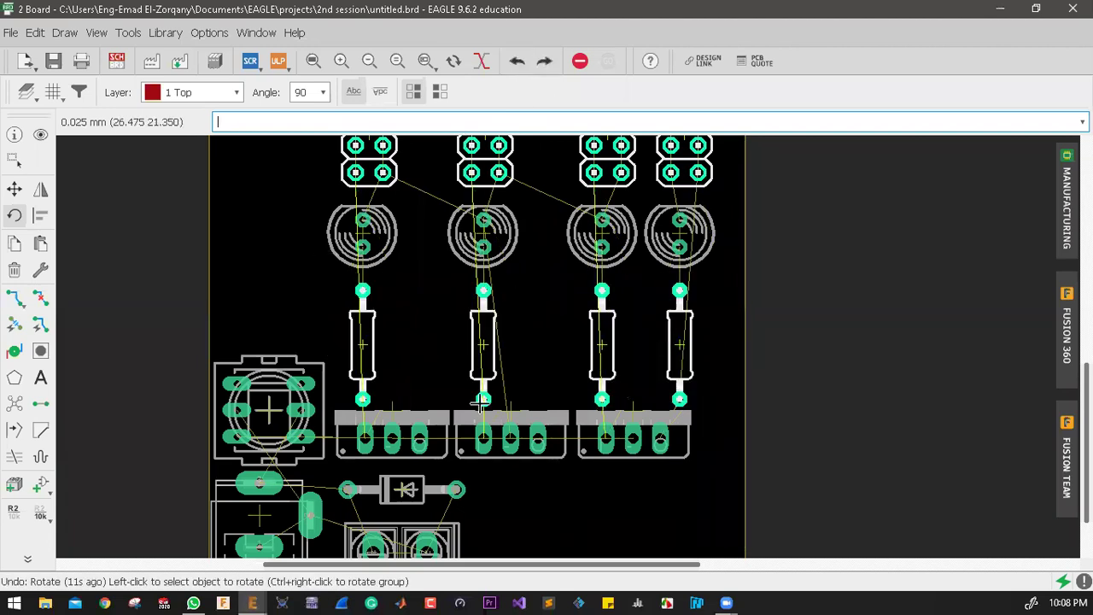
Step: Examine the placement and spacing of the headers, LEDs, resistors and regulators within the board outline
scroll(478, 402, "down", 4)
scroll(473, 376, "up", 3)
scroll(447, 410, "down", 4)
scroll(477, 297, "up", 2)
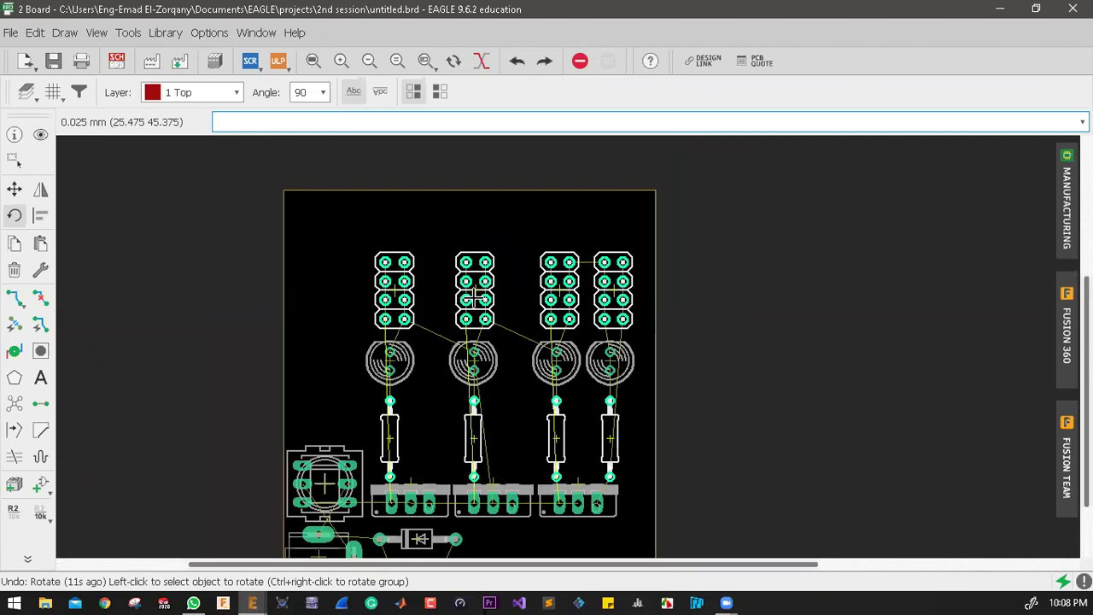
scroll(477, 297, "up", 3)
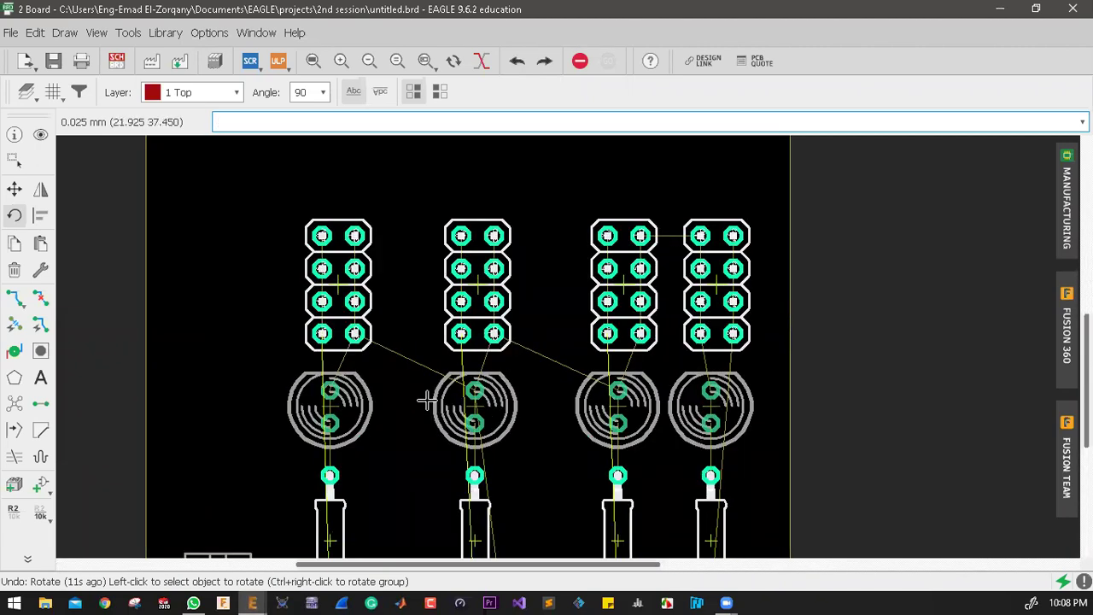
scroll(427, 401, "down", 2)
scroll(431, 392, "up", 4)
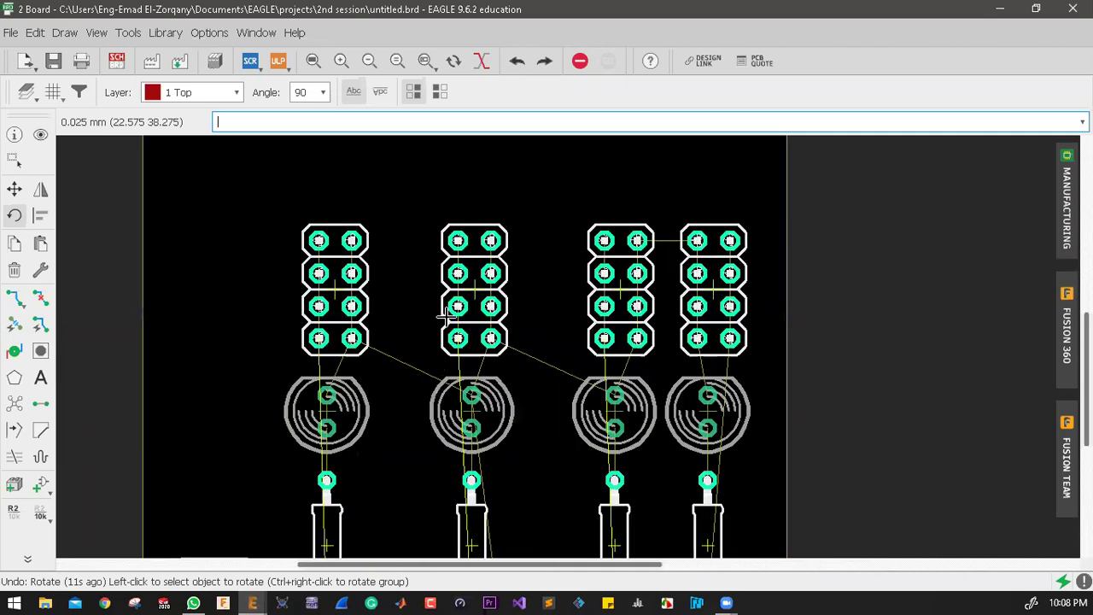
scroll(512, 371, "down", 3)
scroll(536, 398, "up", 3)
scroll(546, 412, "down", 3)
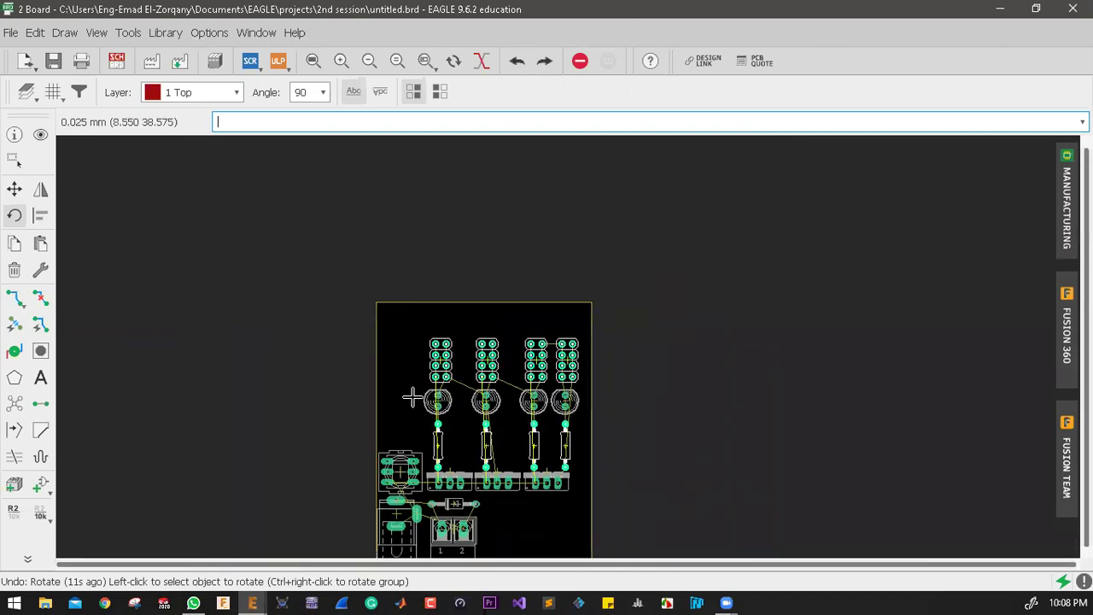
scroll(457, 396, "down", 3)
scroll(491, 461, "up", 2)
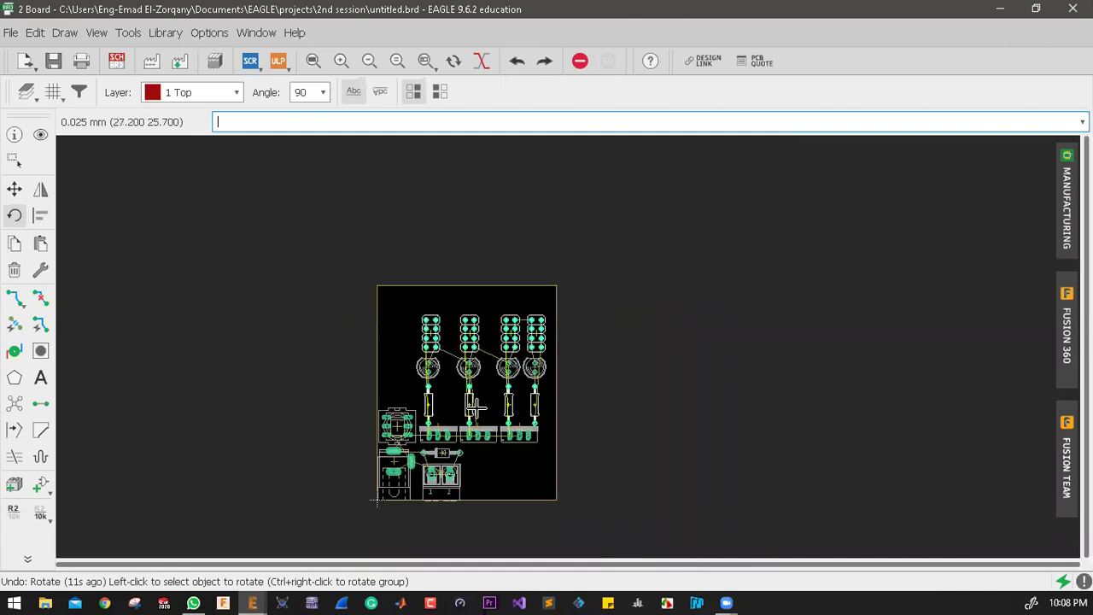
scroll(486, 363, "up", 2)
scroll(457, 337, "down", 2)
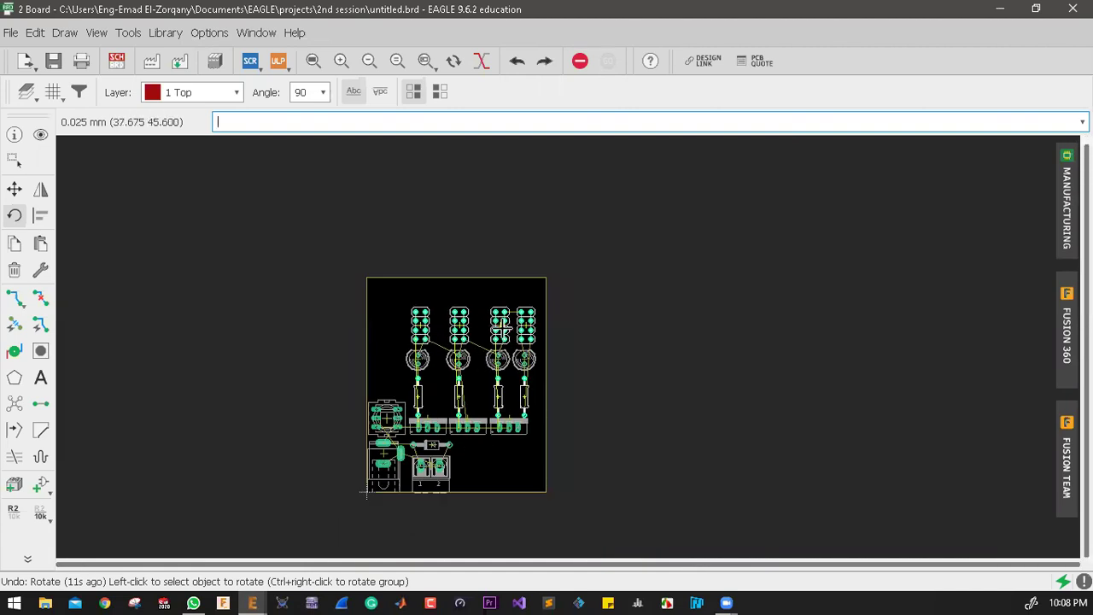
Step: Set the Y coordinate of both ends of the board outline's top edge to 50 and apply it
right_click(466, 282)
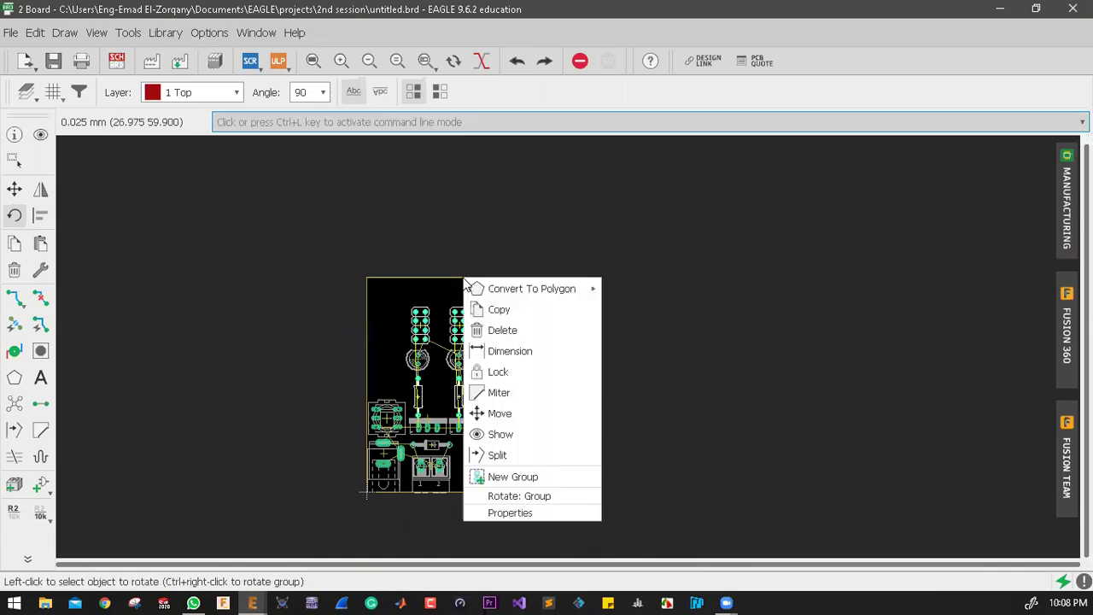
left_click(505, 513)
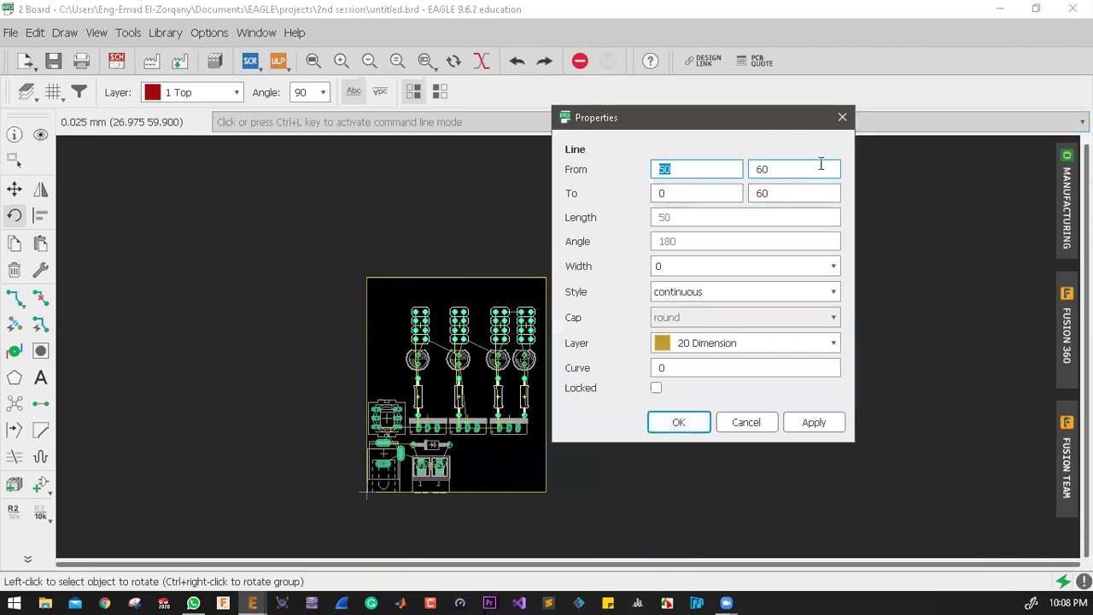
key("Tab")
type("50")
key("Tab")
key("Tab")
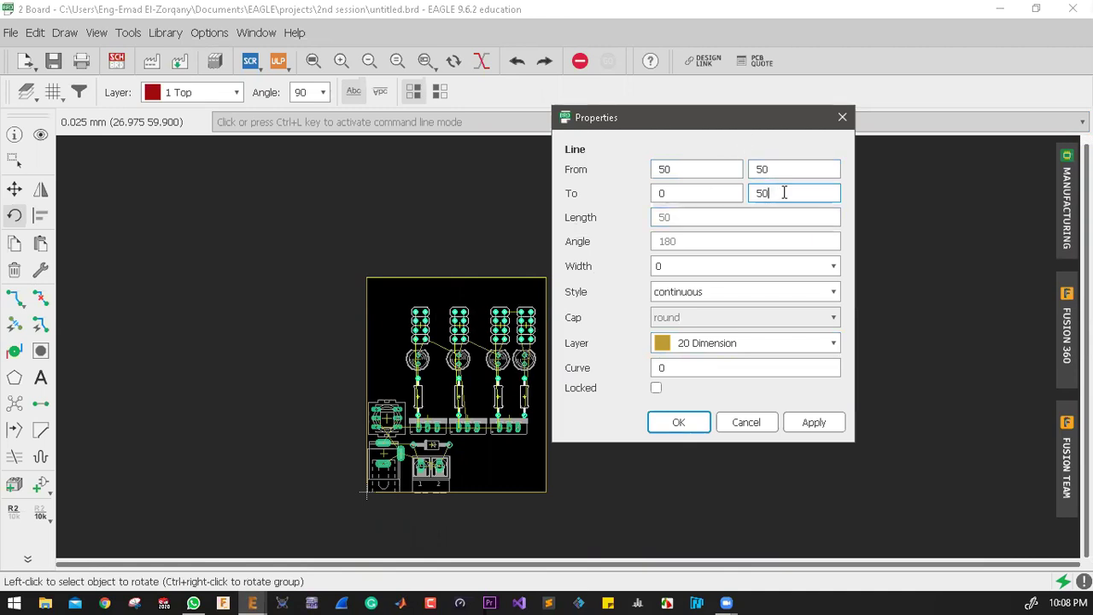
left_click(815, 422)
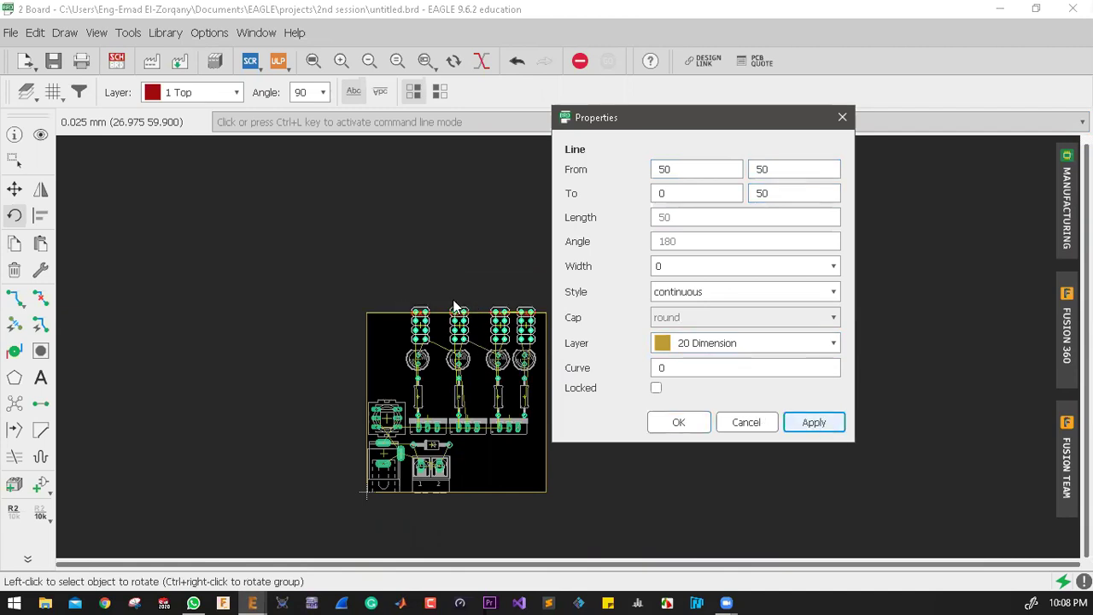
Step: Set both end Y coordinates of the board outline's top edge to 55 and accept the properties
left_click(773, 169)
left_click_drag(763, 170, 795, 169)
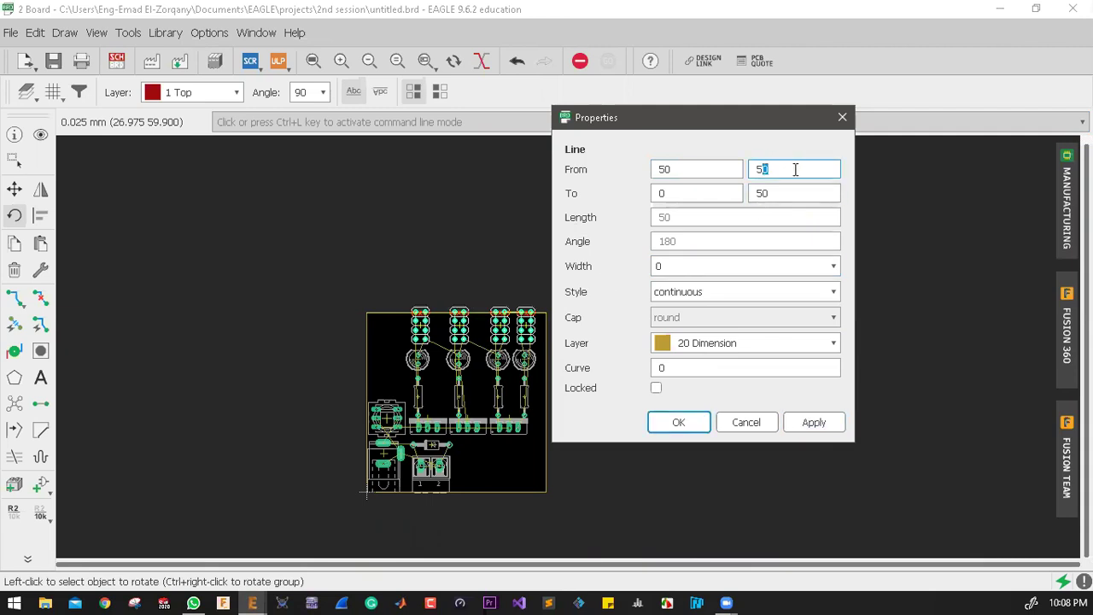
left_click(786, 193)
left_click_drag(763, 193, 783, 192)
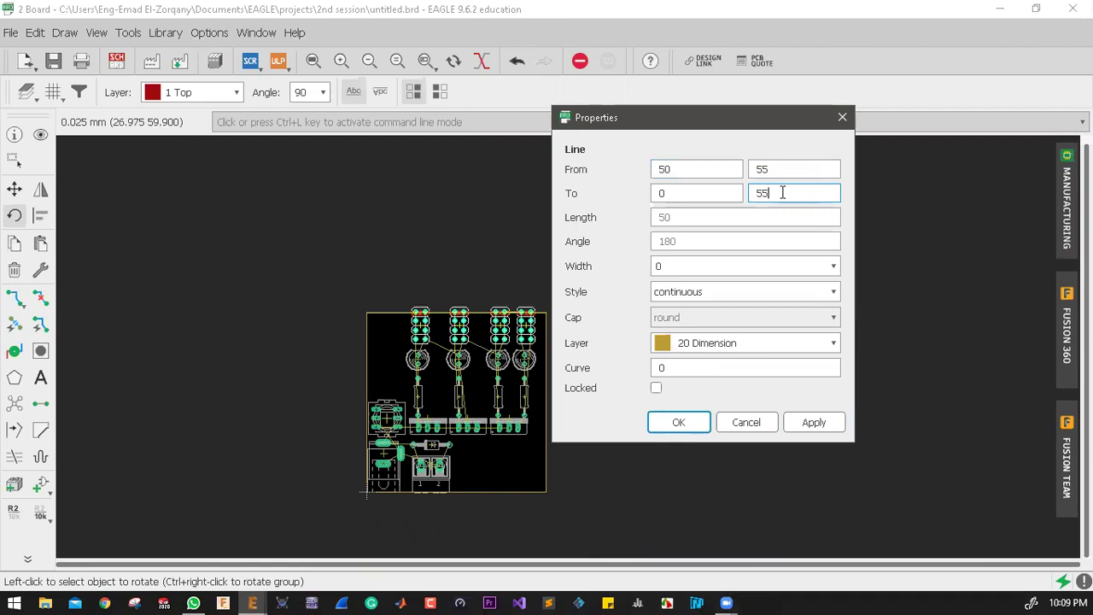
left_click(808, 427)
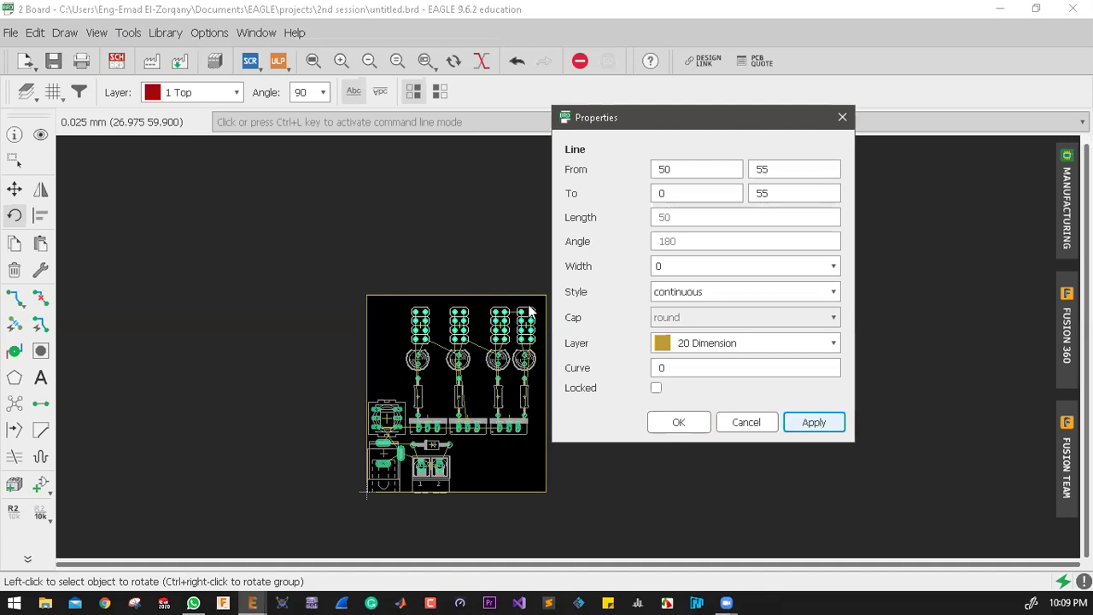
left_click(686, 423)
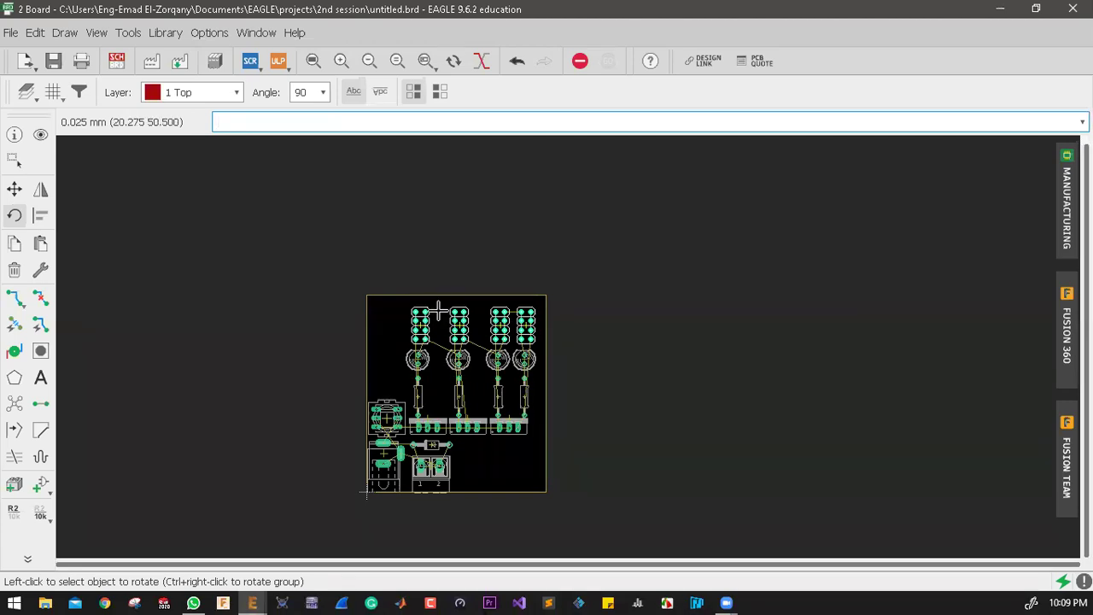
Step: Examine the component layout inside the outline, from the pin headers along the upper edge down to the DC jack and terminal block
scroll(437, 311, "up", 2)
scroll(439, 304, "up", 1)
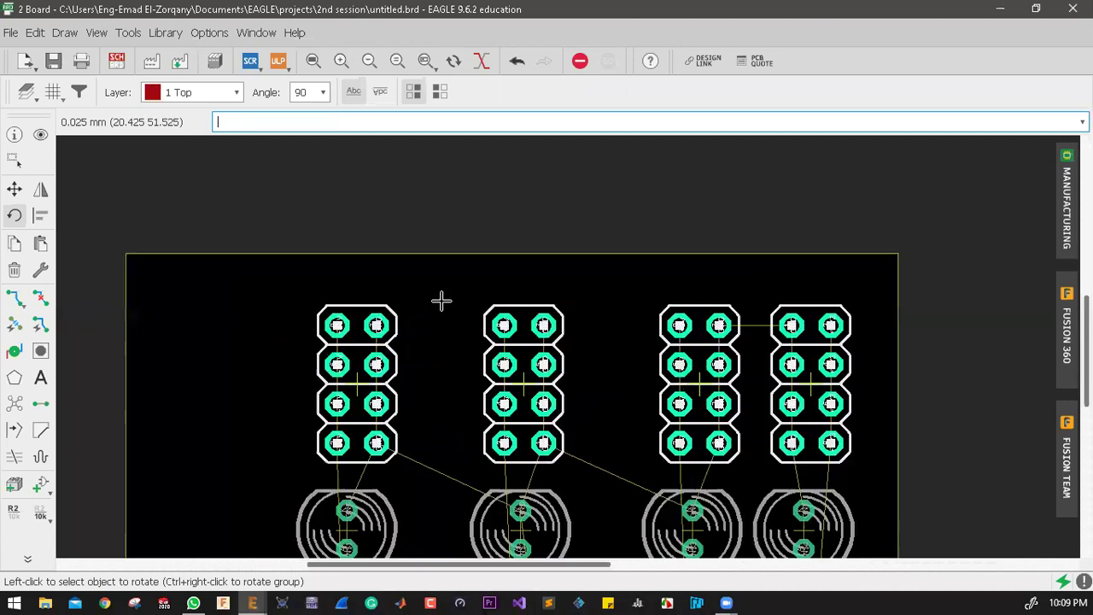
scroll(417, 309, "up", 1)
scroll(376, 298, "down", 2)
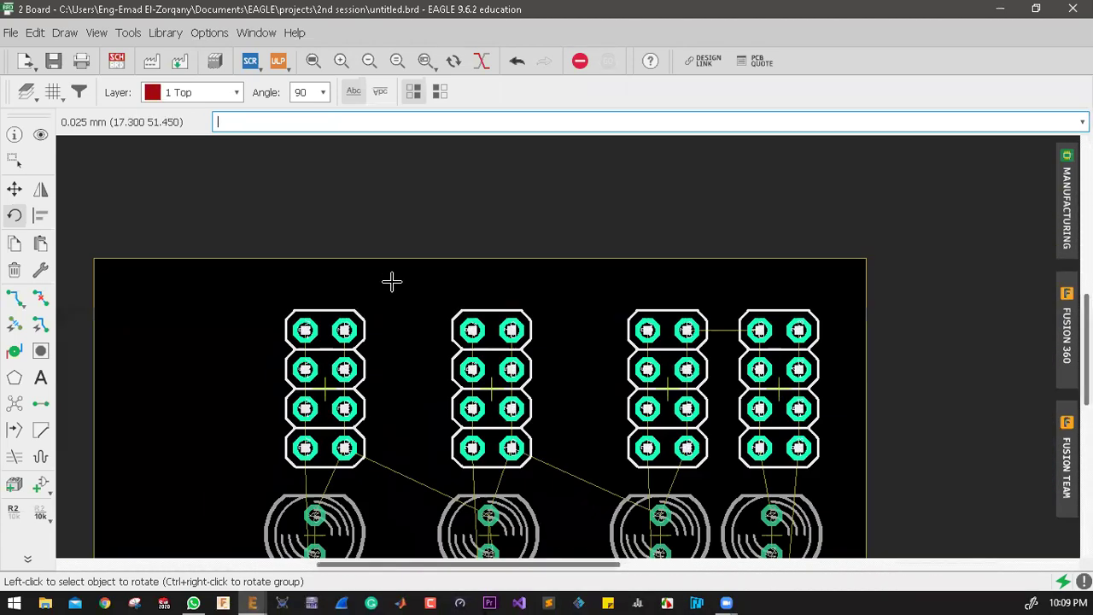
scroll(358, 282, "up", 1)
scroll(768, 275, "down", 4)
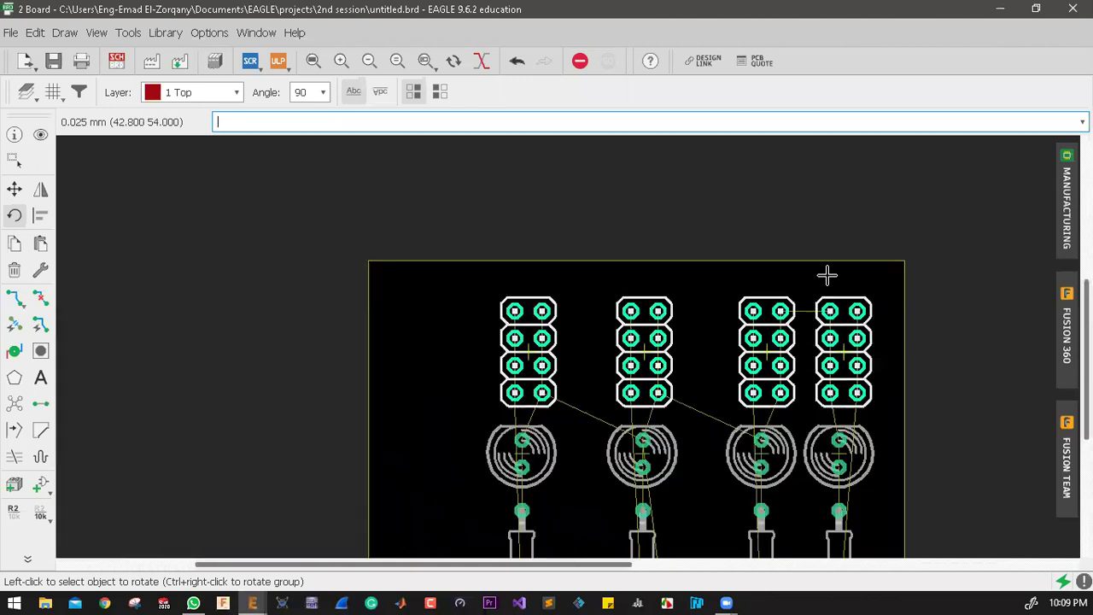
scroll(643, 464, "up", 2)
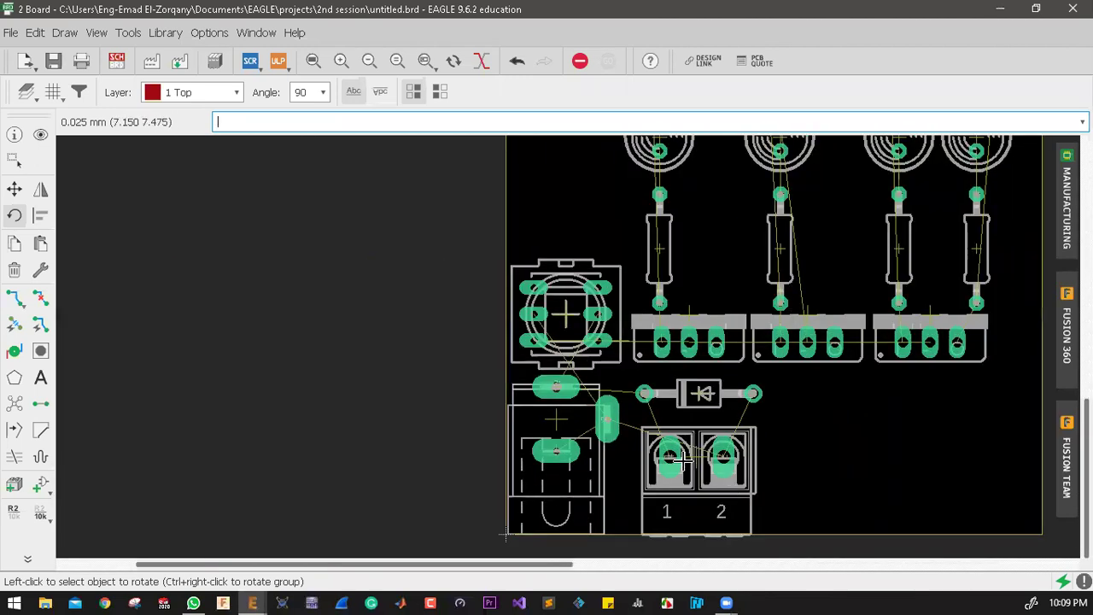
scroll(672, 436, "down", 1)
scroll(707, 453, "up", 2)
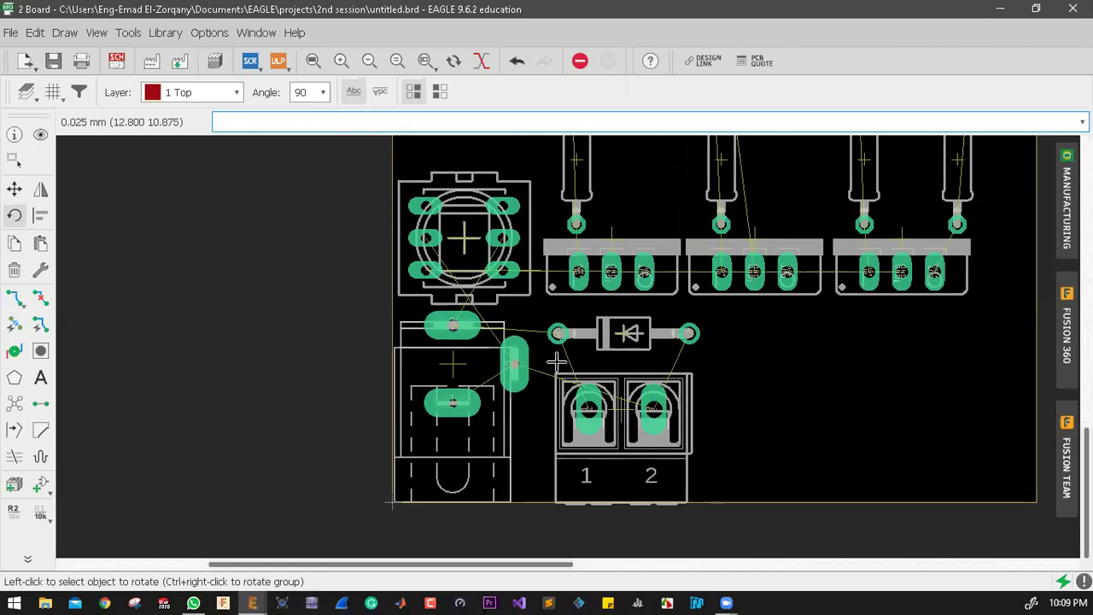
scroll(532, 376, "down", 1)
scroll(532, 376, "down", 2)
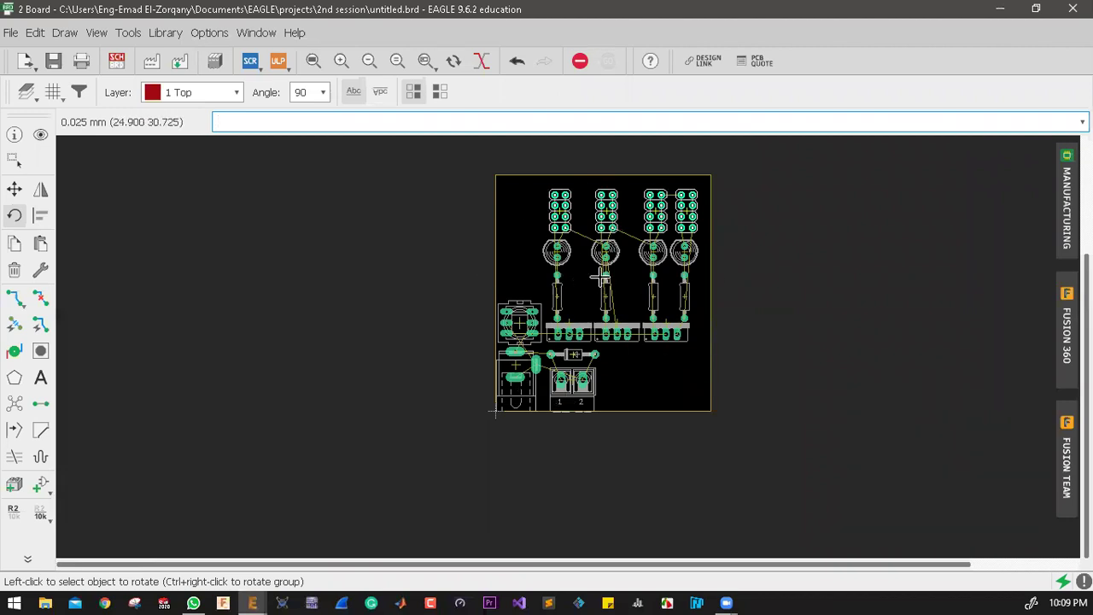
Step: Make the tNames and tValues layers visible on the board, leaving bNames hidden
left_click(25, 92)
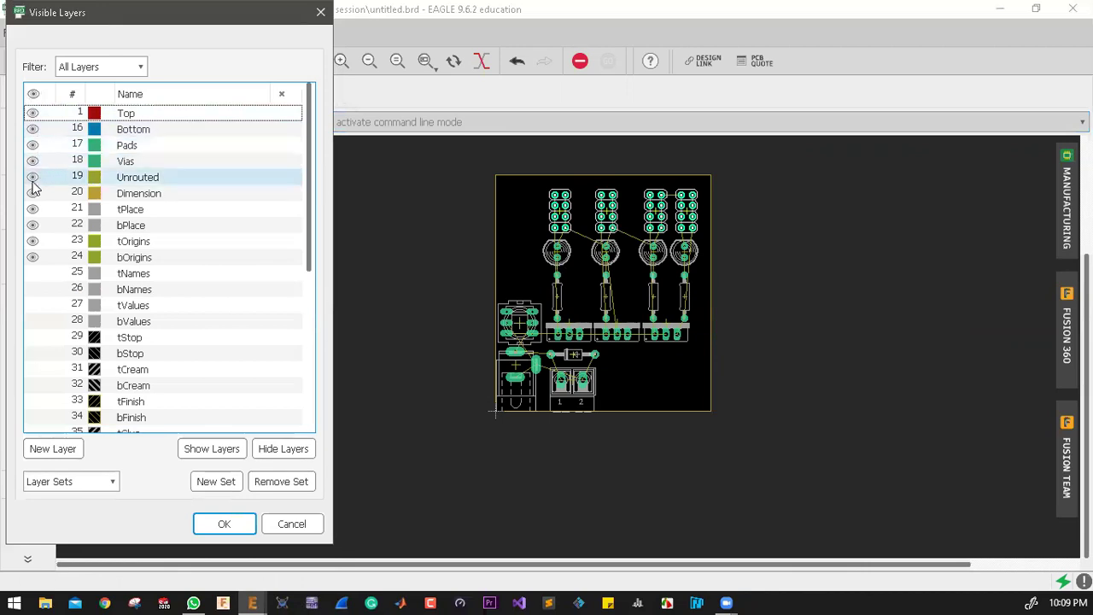
left_click(34, 274)
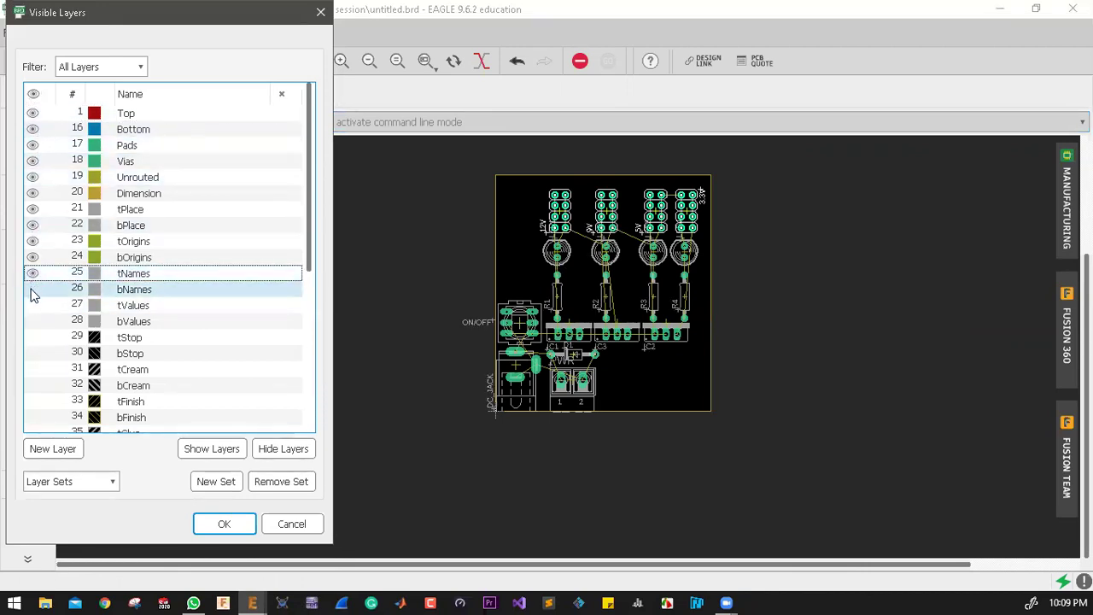
left_click(32, 292)
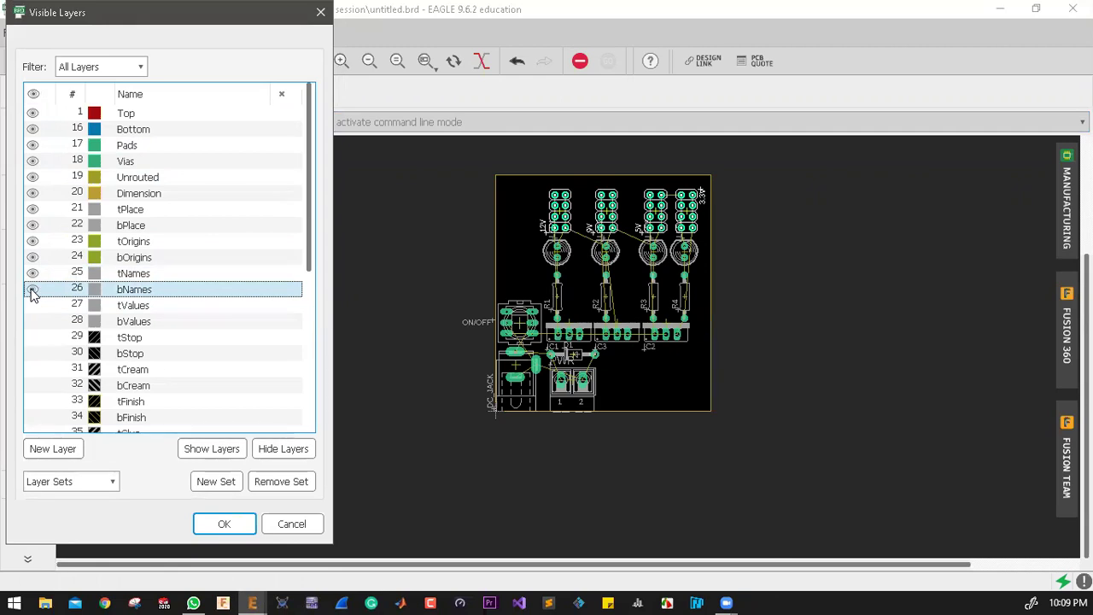
left_click(31, 306)
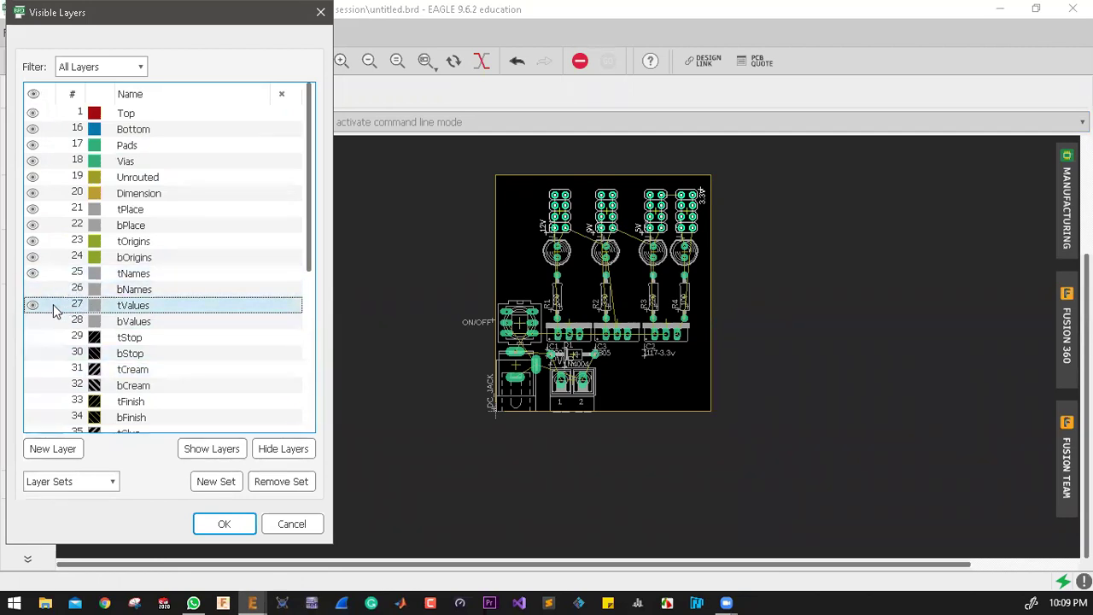
left_click(217, 522)
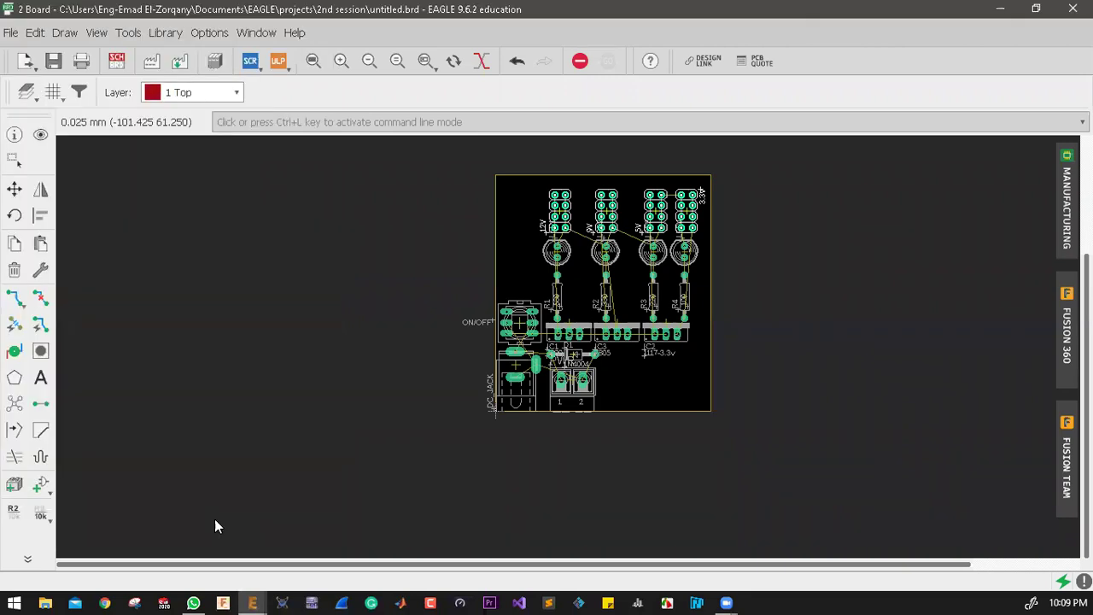
Step: Examine the name and value labels of resistors R1 to R4 and the regulators below them
key("ctrl+r")
scroll(598, 310, "up", 9)
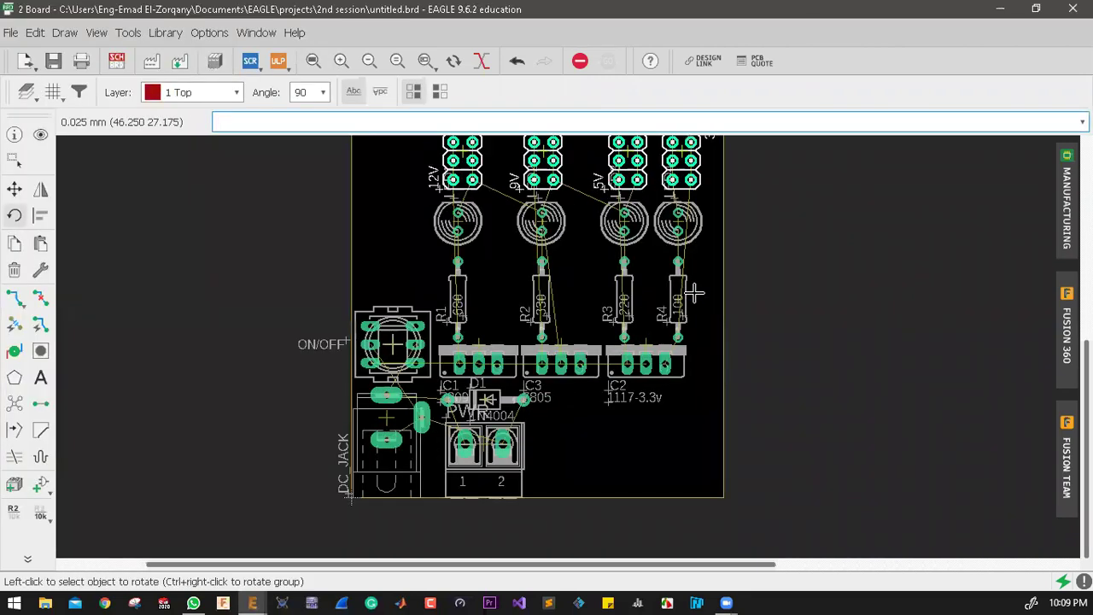
scroll(598, 308, "down", 3)
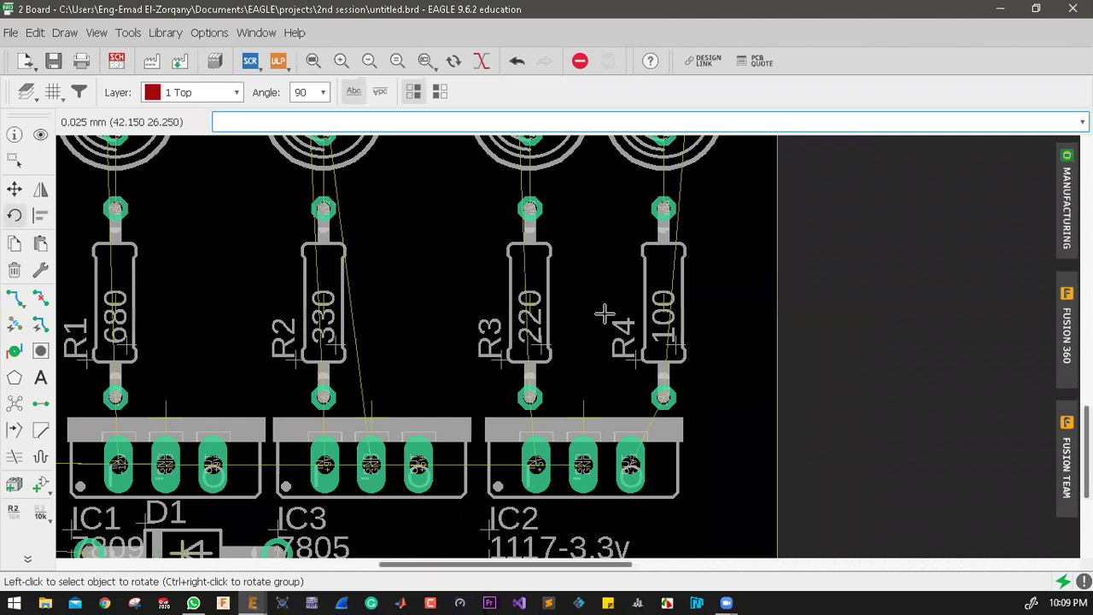
scroll(271, 323, "up", 2)
scroll(272, 323, "up", 2)
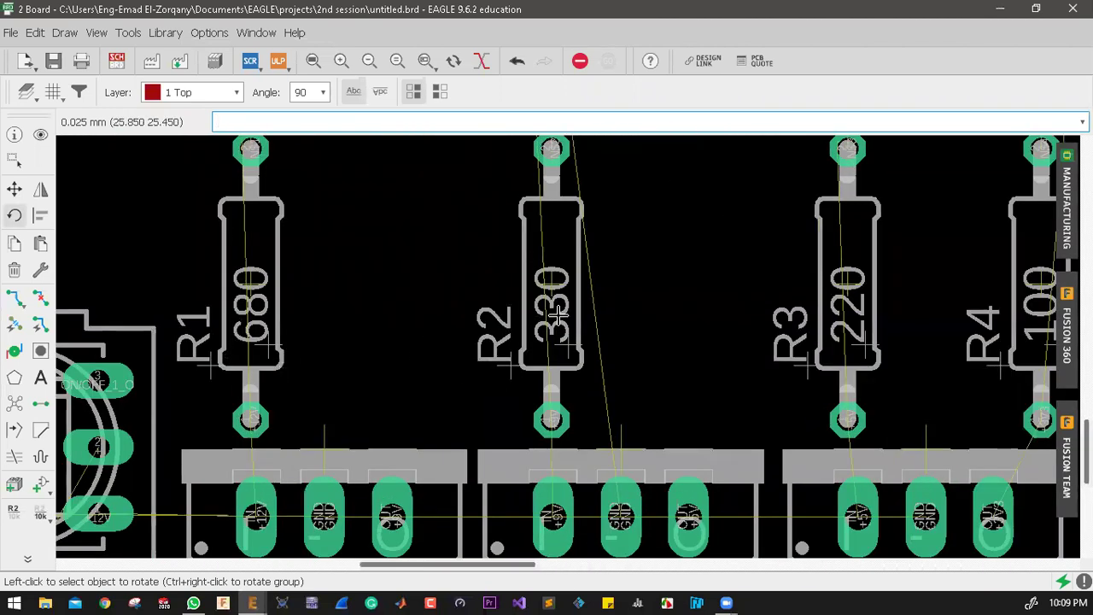
scroll(592, 320, "down", 3)
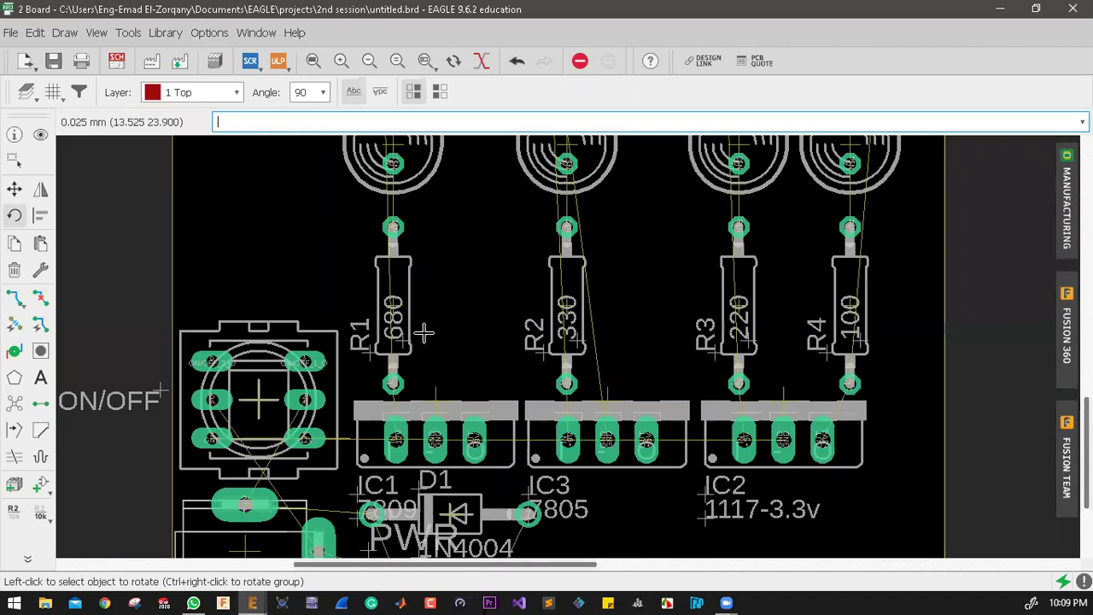
scroll(395, 337, "up", 3)
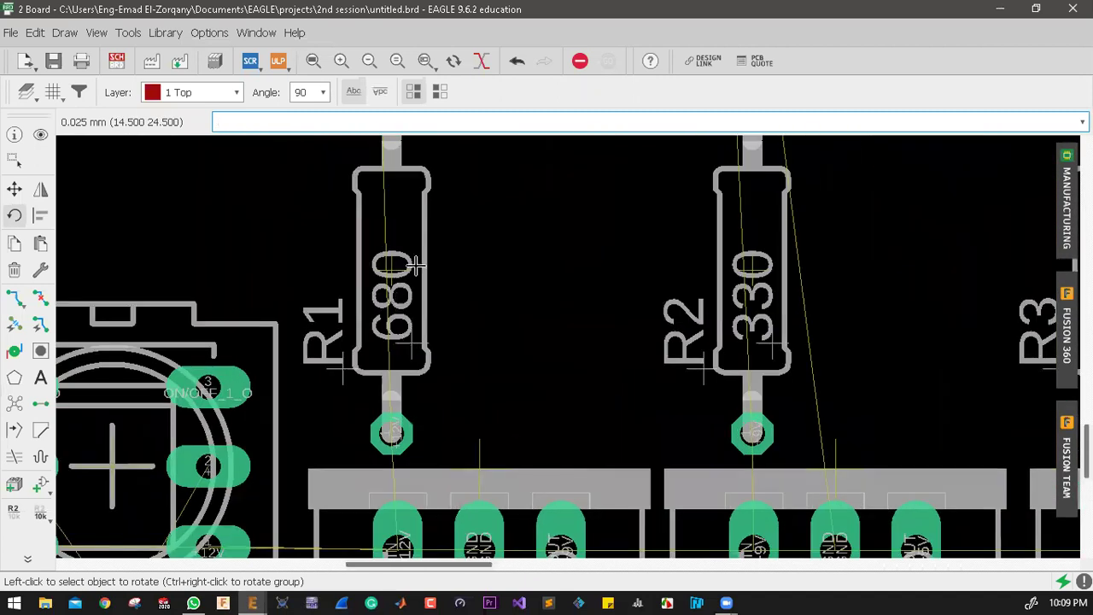
scroll(397, 286, "down", 2)
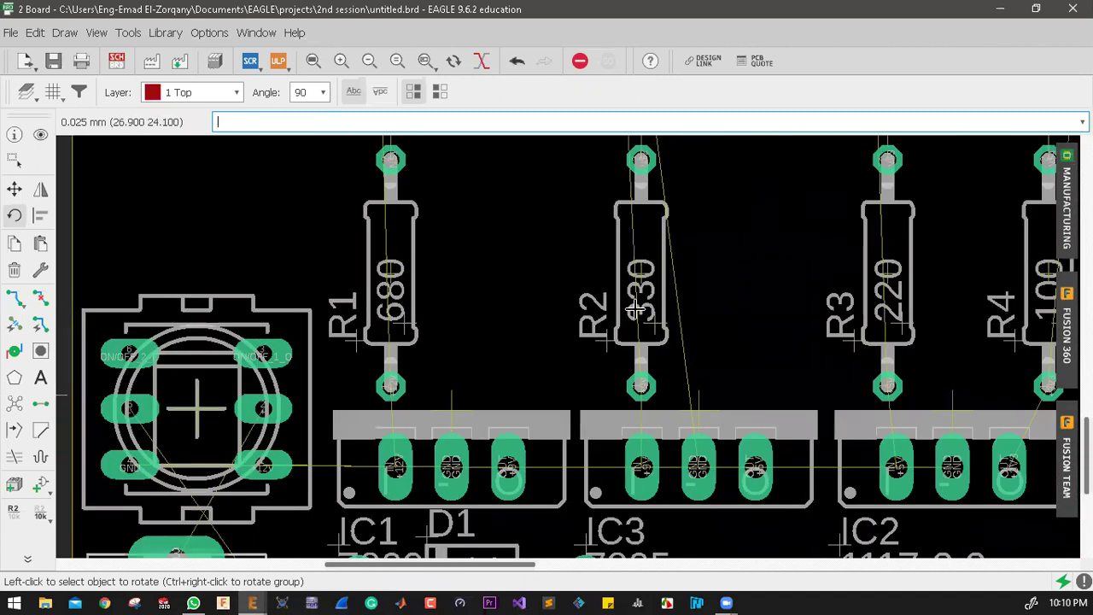
scroll(559, 293, "down", 3)
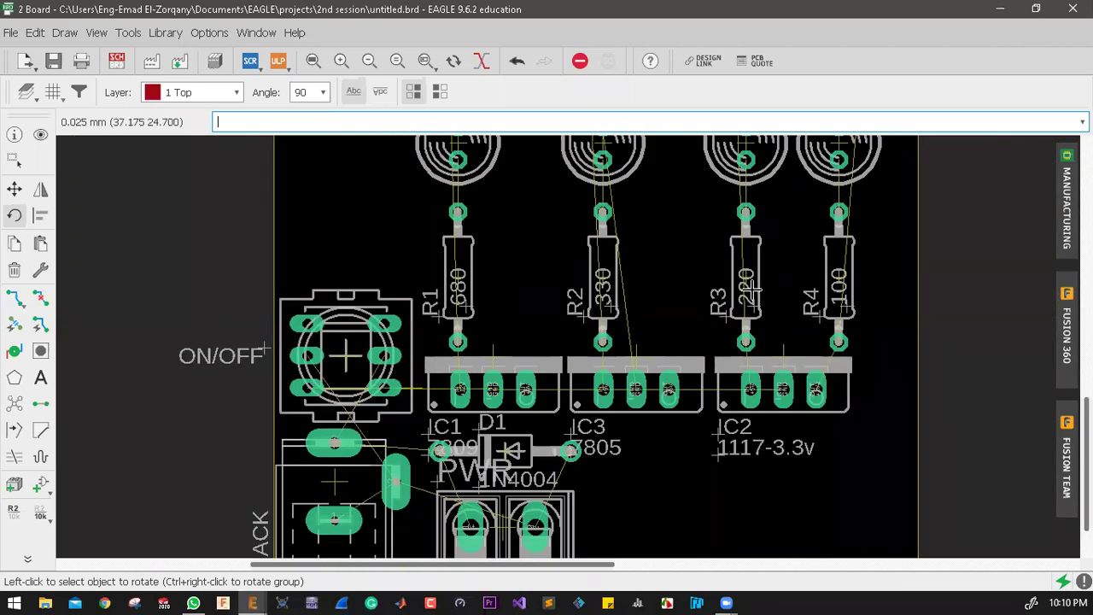
scroll(726, 354, "down", 3)
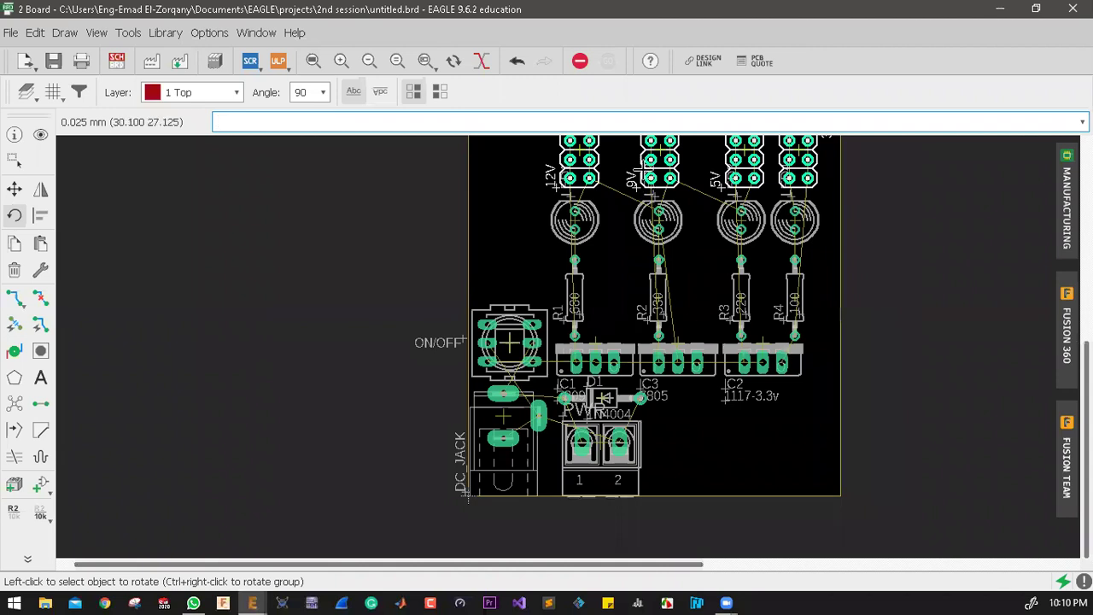
Step: Move the LED1 name label off the 12V header and place it vertically just right of LED1
scroll(640, 166, "up", 5)
scroll(487, 249, "up", 3)
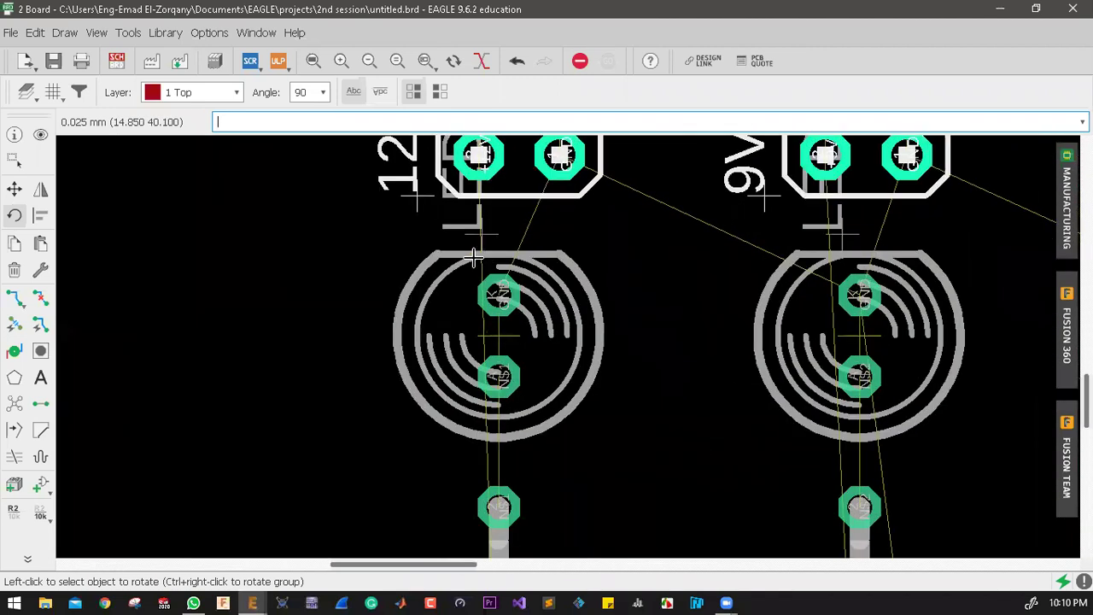
scroll(453, 252, "down", 1)
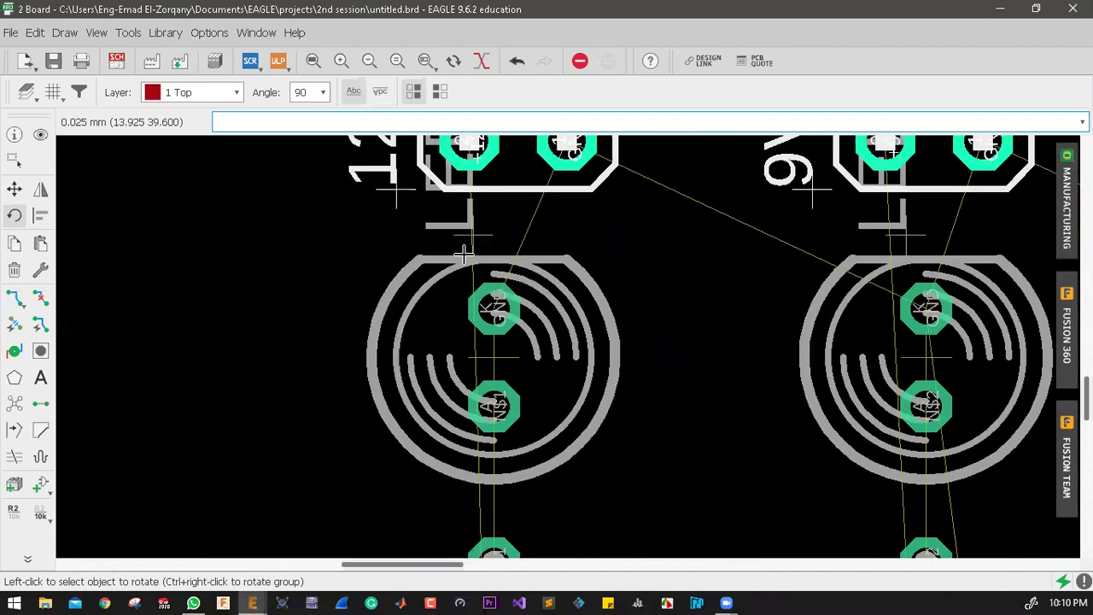
scroll(464, 253, "down", 2)
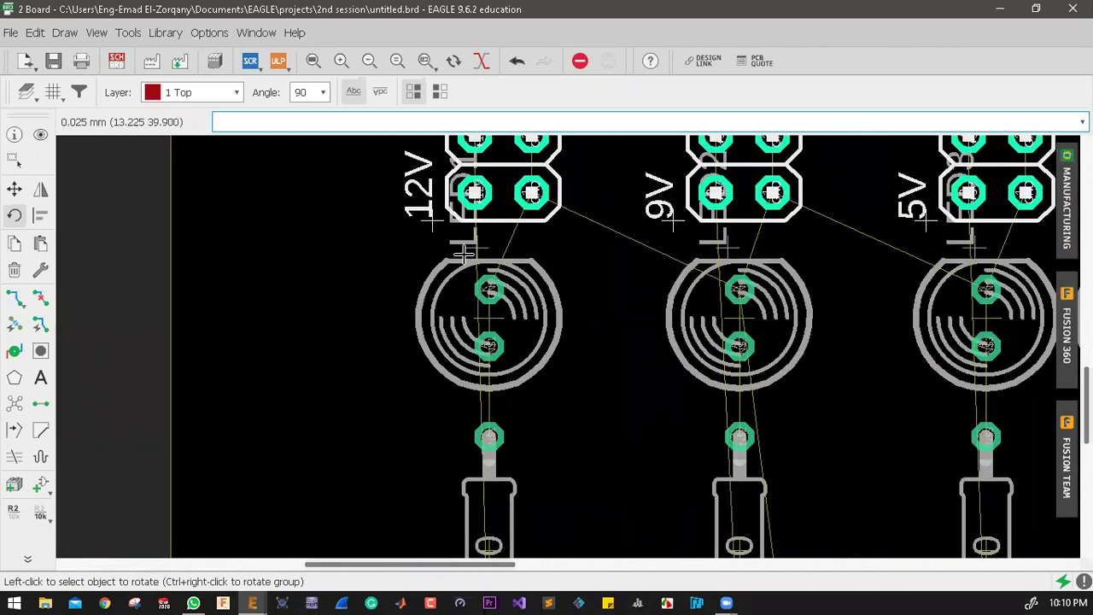
left_click(472, 249)
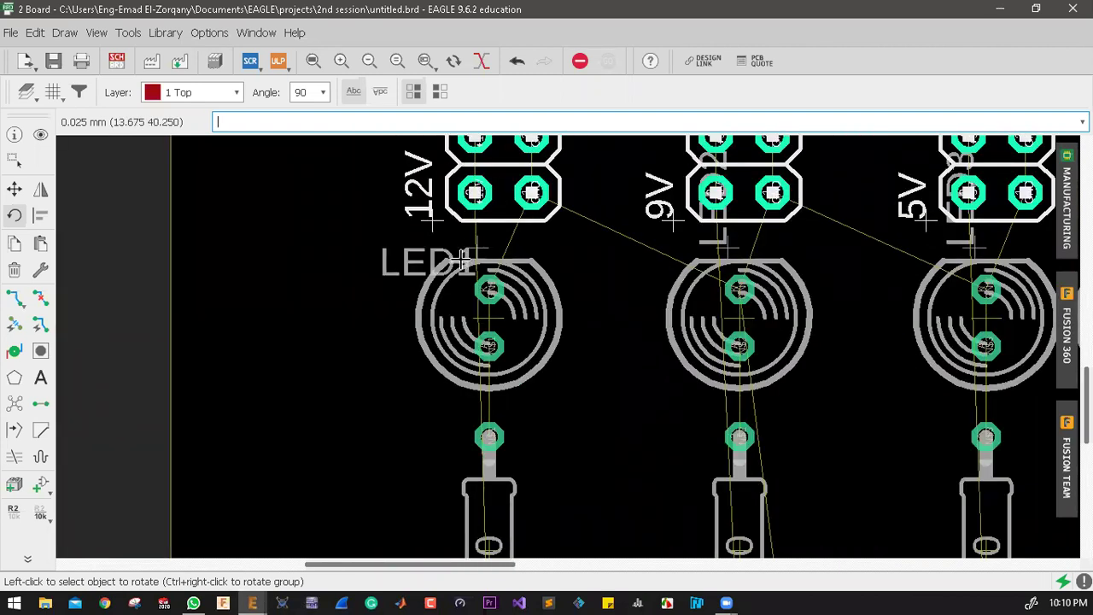
left_click(14, 189)
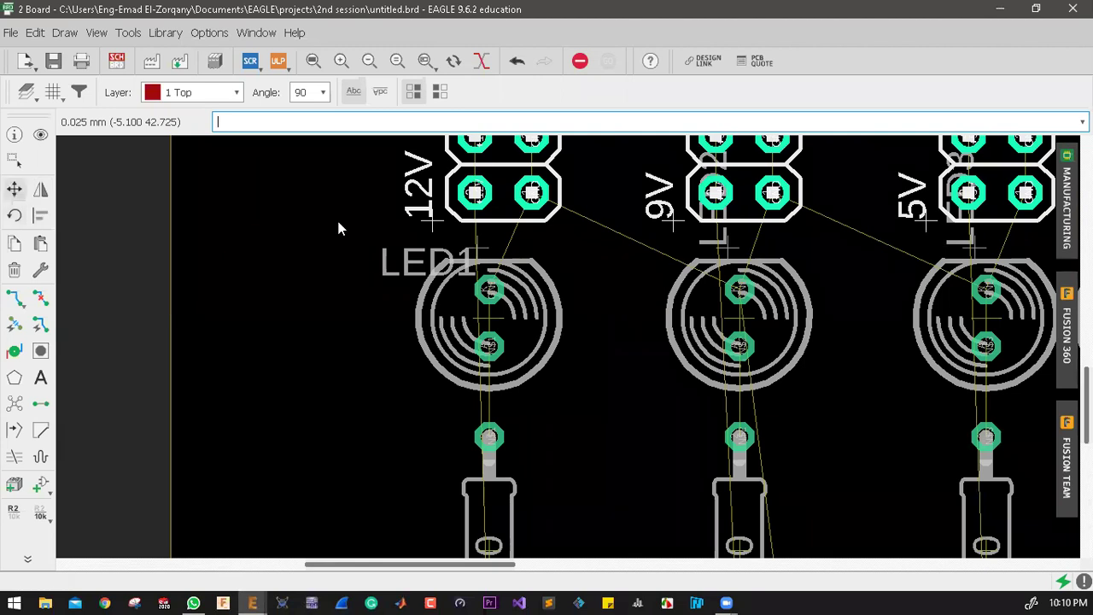
left_click(473, 249)
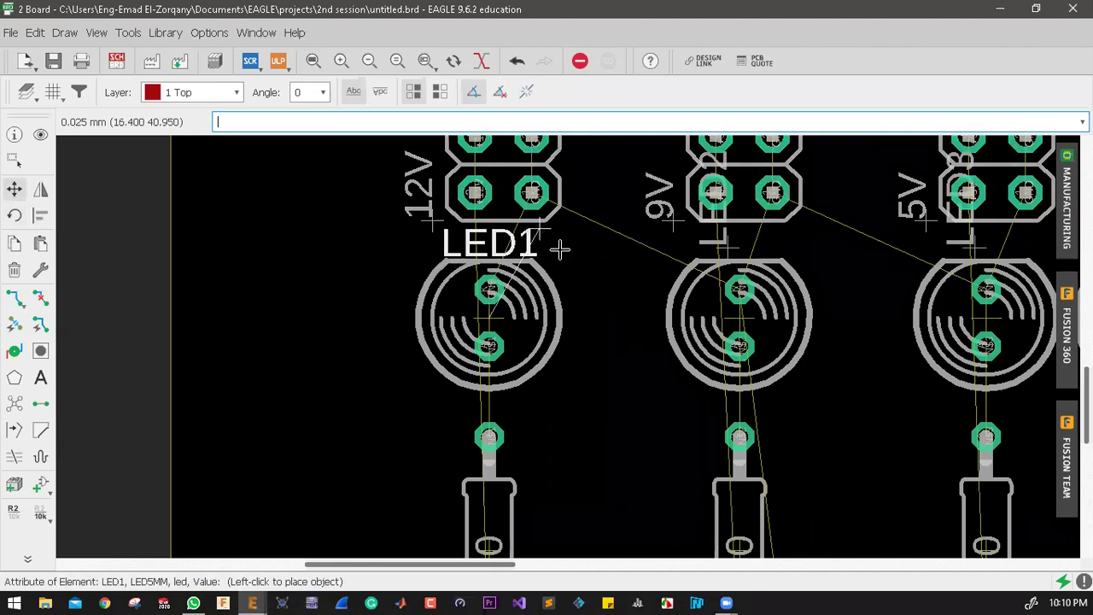
right_click(615, 312)
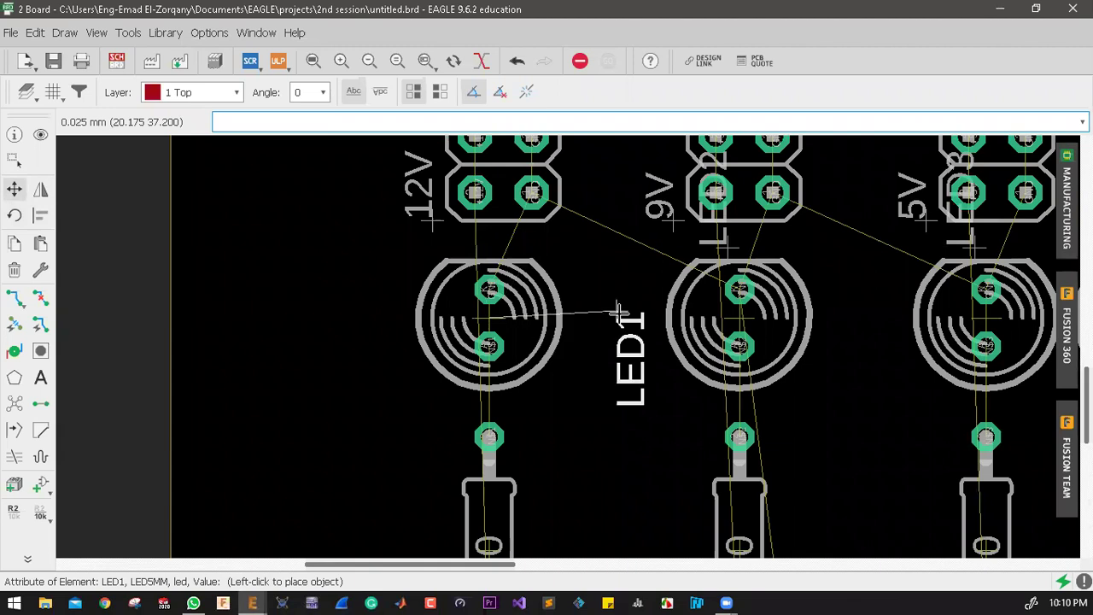
left_click(572, 273)
Step: Move the LED2 name label off the 9V header and place it vertically just right of LED2
left_click(720, 244)
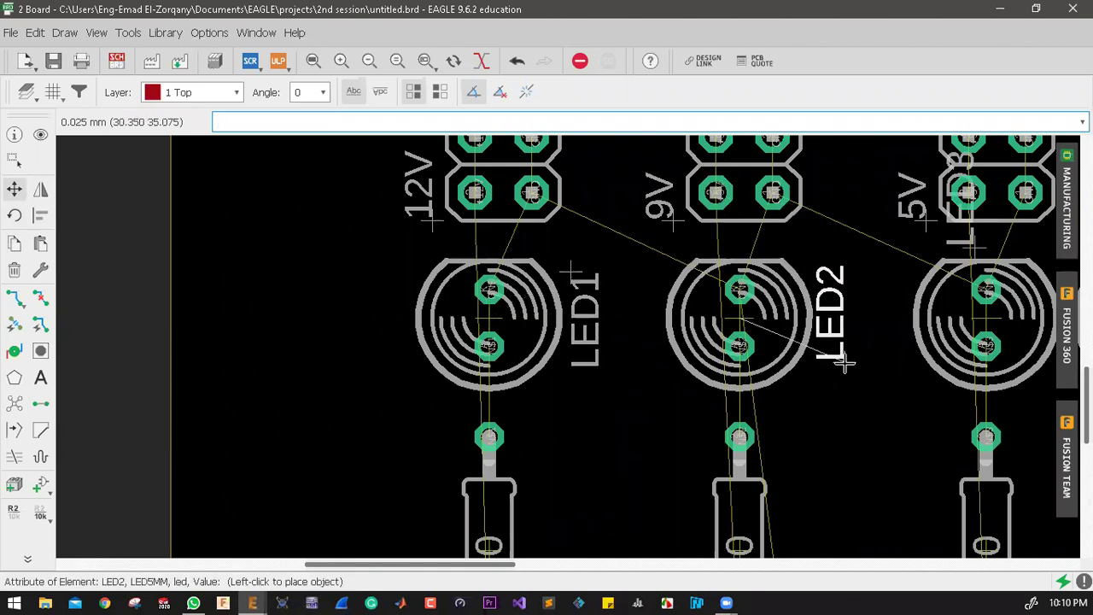
left_click(843, 363)
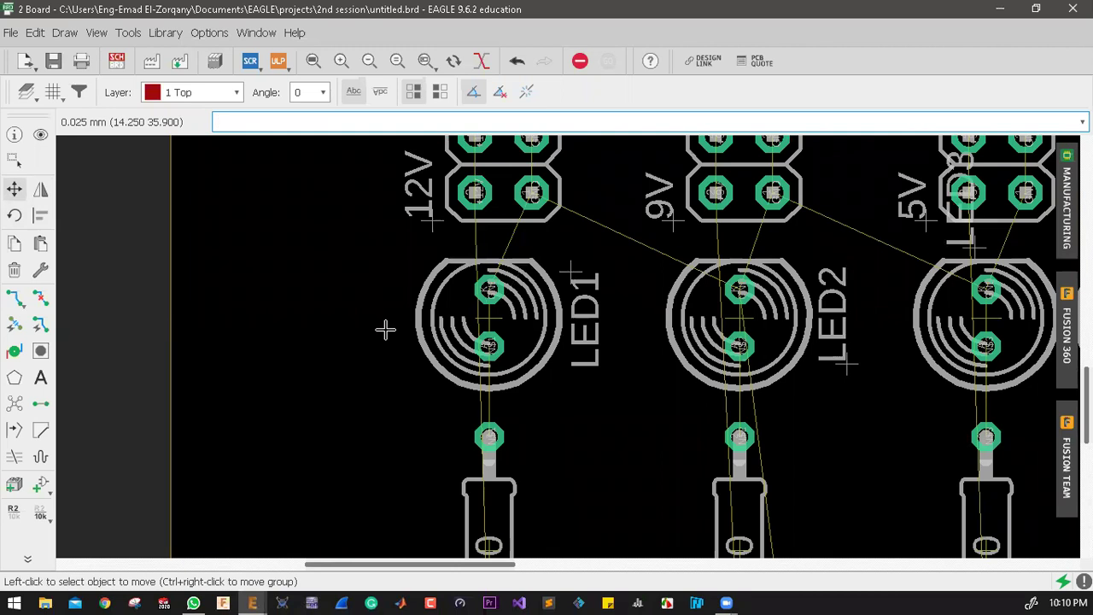
Step: Examine the start and end coordinates in the properties of the board outline's upper edge line
scroll(384, 325, "down", 3)
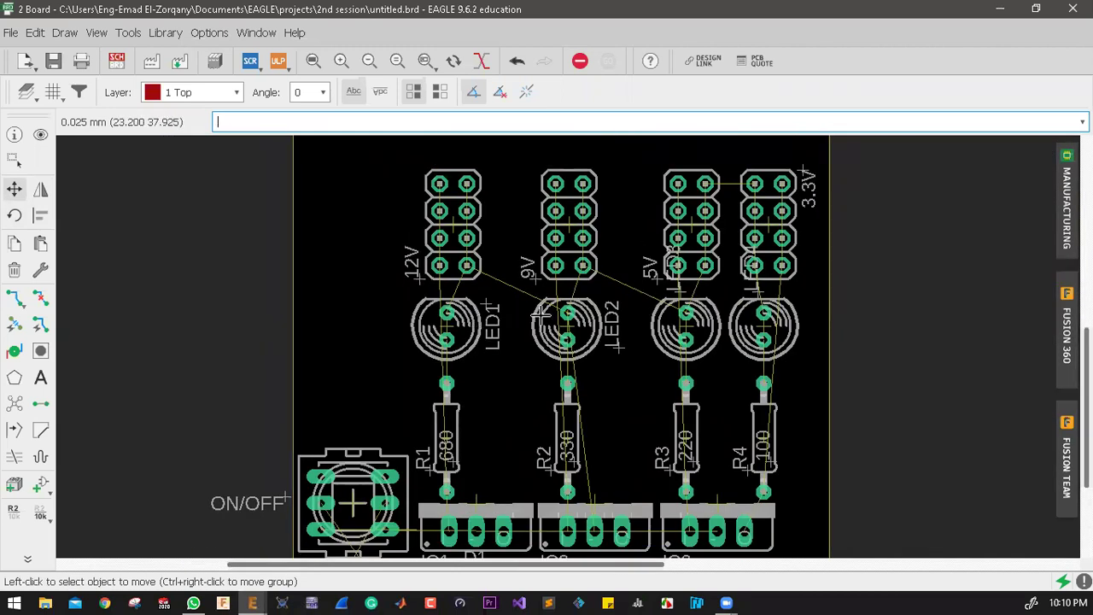
scroll(540, 314, "down", 5)
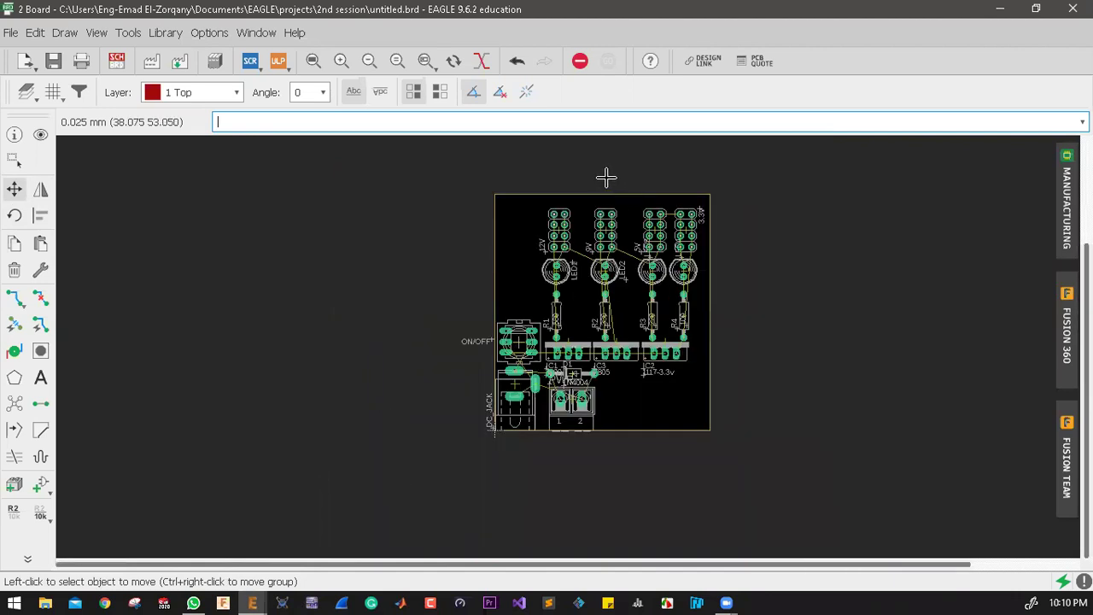
left_click(429, 210)
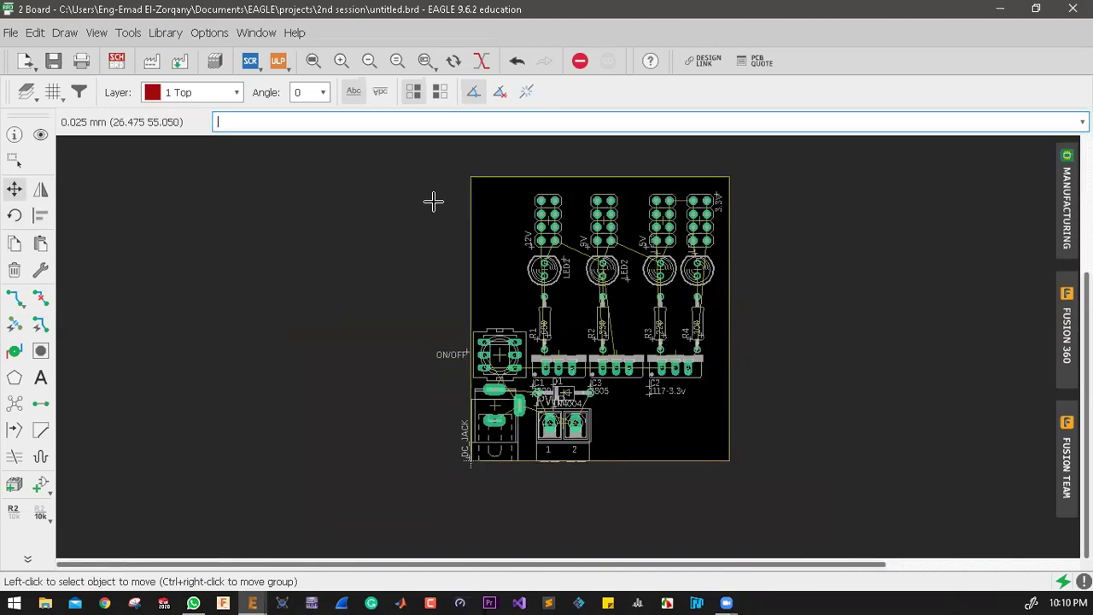
right_click(541, 176)
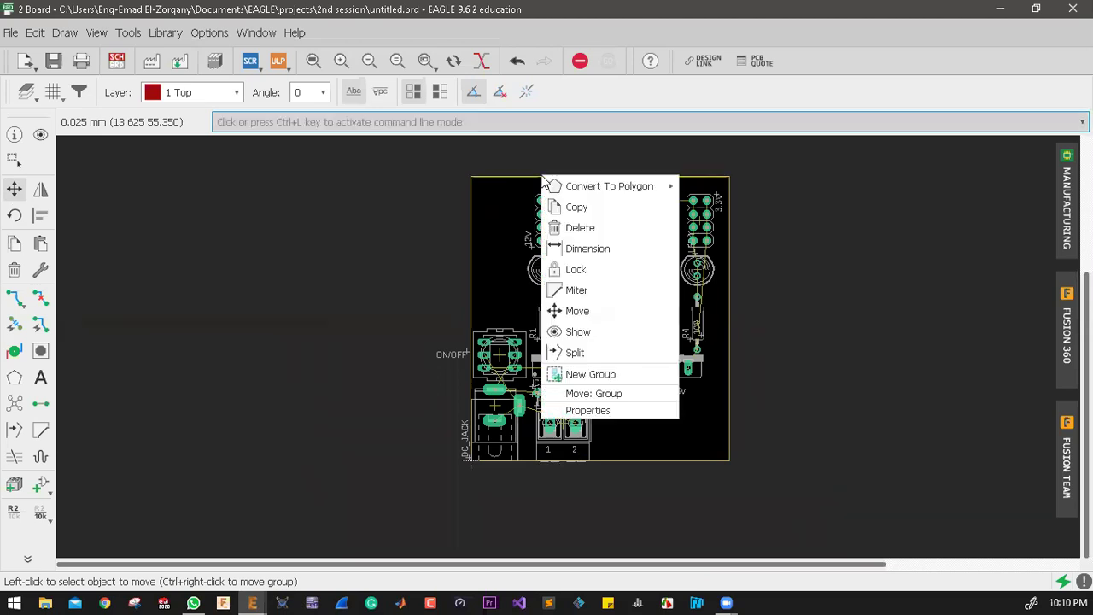
left_click(587, 410)
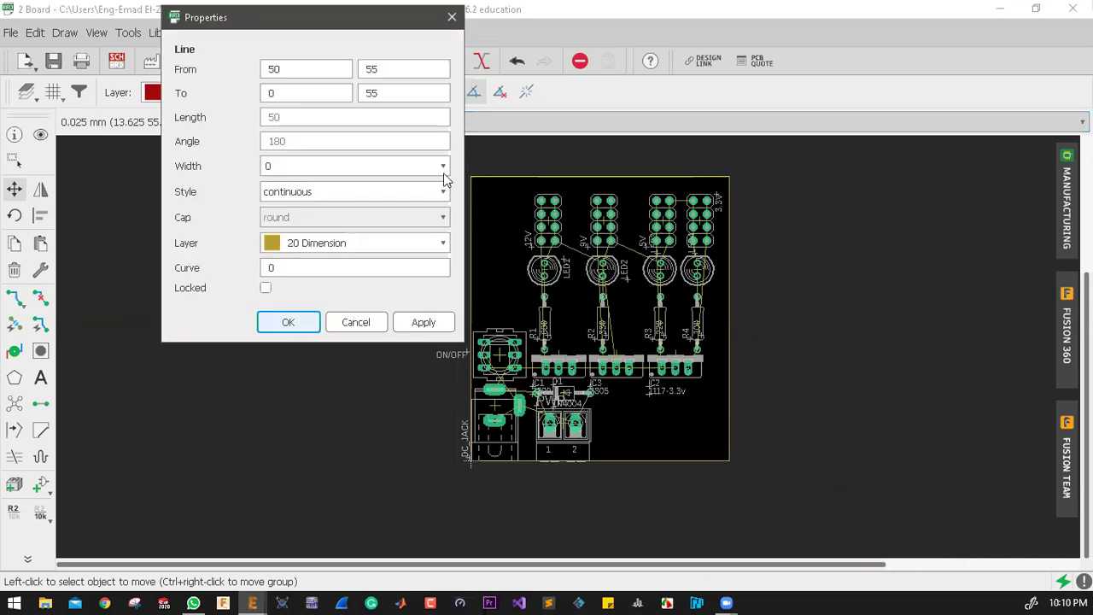
left_click(337, 69)
left_click(302, 92)
left_click(301, 68)
left_click(388, 68)
left_click(326, 67)
left_click(312, 89)
left_click(302, 73)
left_click(363, 69)
left_click(346, 87)
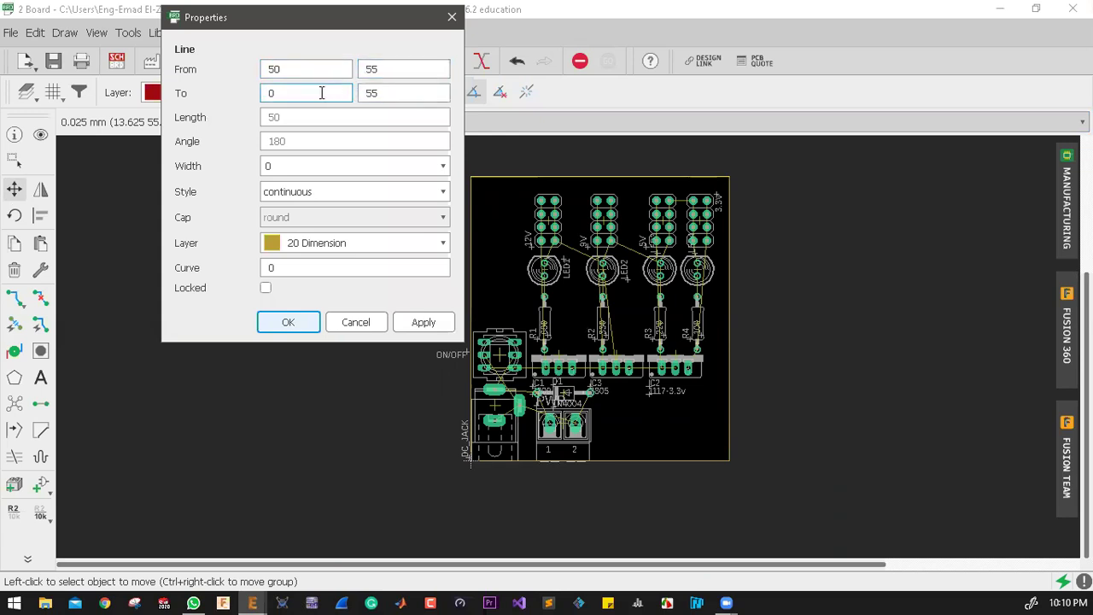
left_click(393, 95)
left_click(313, 97)
left_click(334, 164)
left_click(367, 69)
double_click(367, 70)
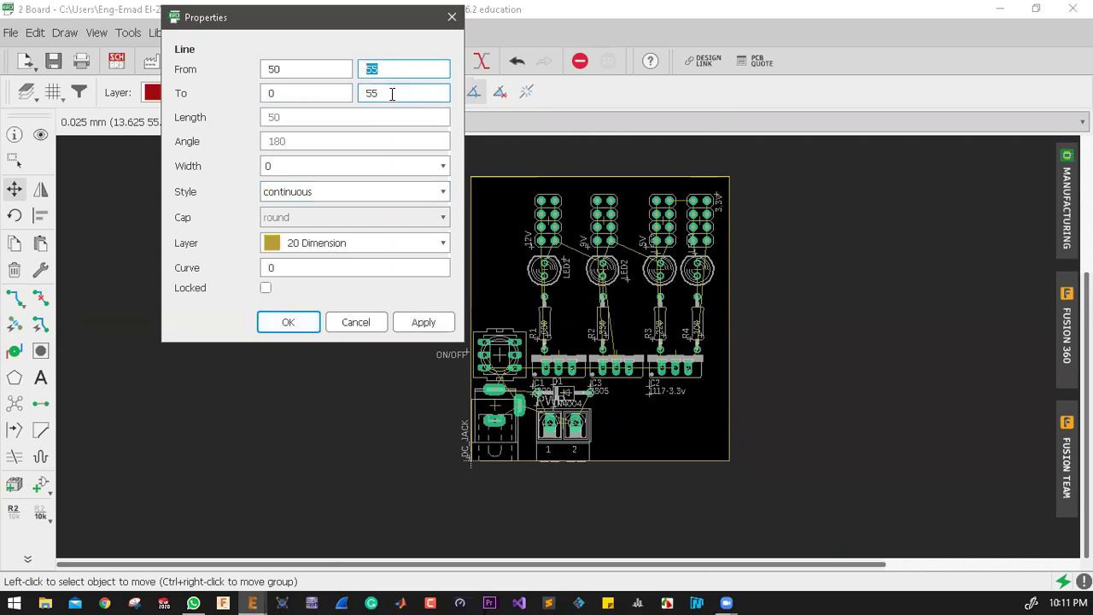
double_click(395, 92)
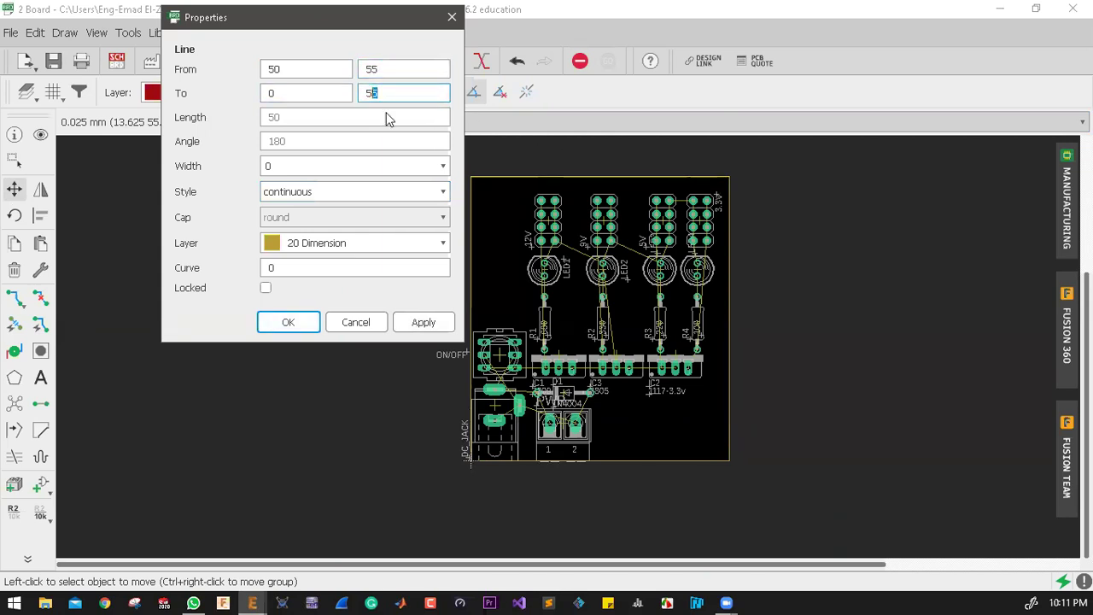
left_click(312, 323)
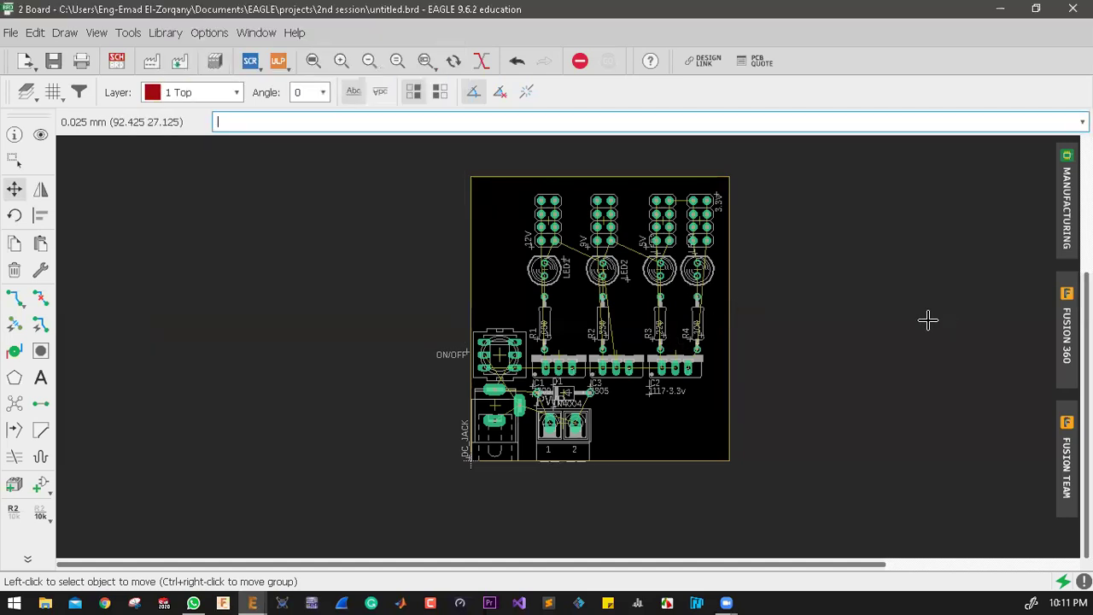
Step: Check the From and To coordinates of the outline's right edge line, closing its properties without changes
right_click(732, 313)
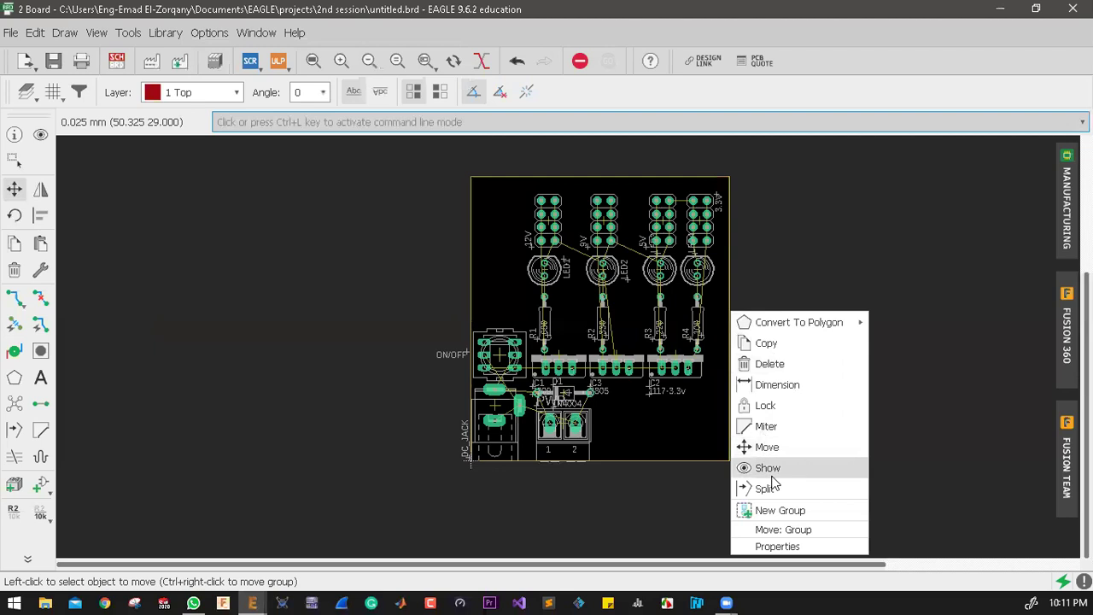
left_click(791, 546)
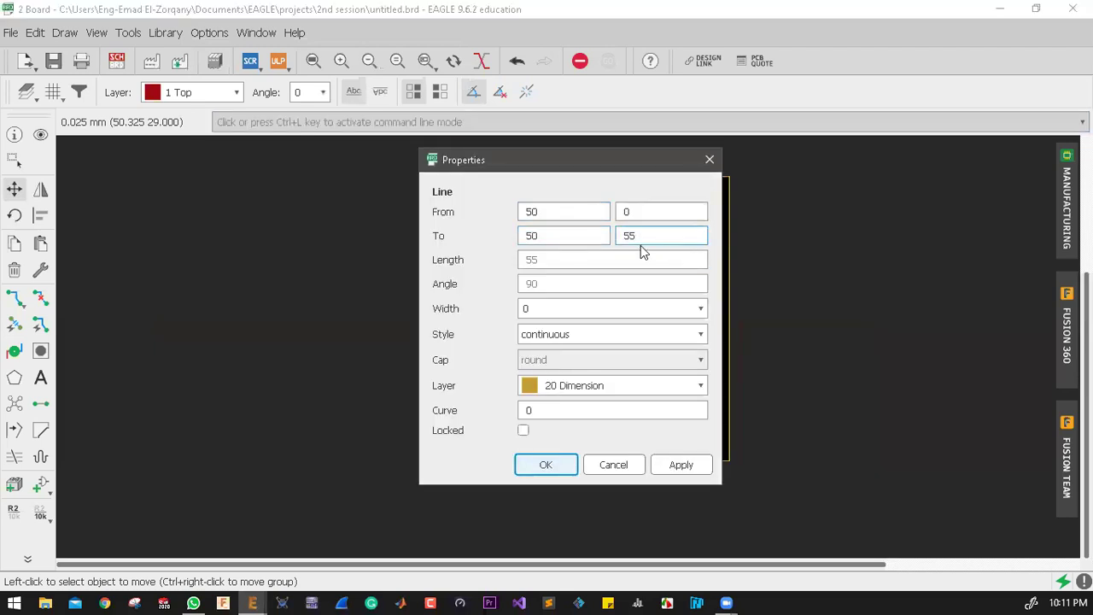
left_click_drag(547, 235, 500, 237)
left_click_drag(566, 212, 476, 223)
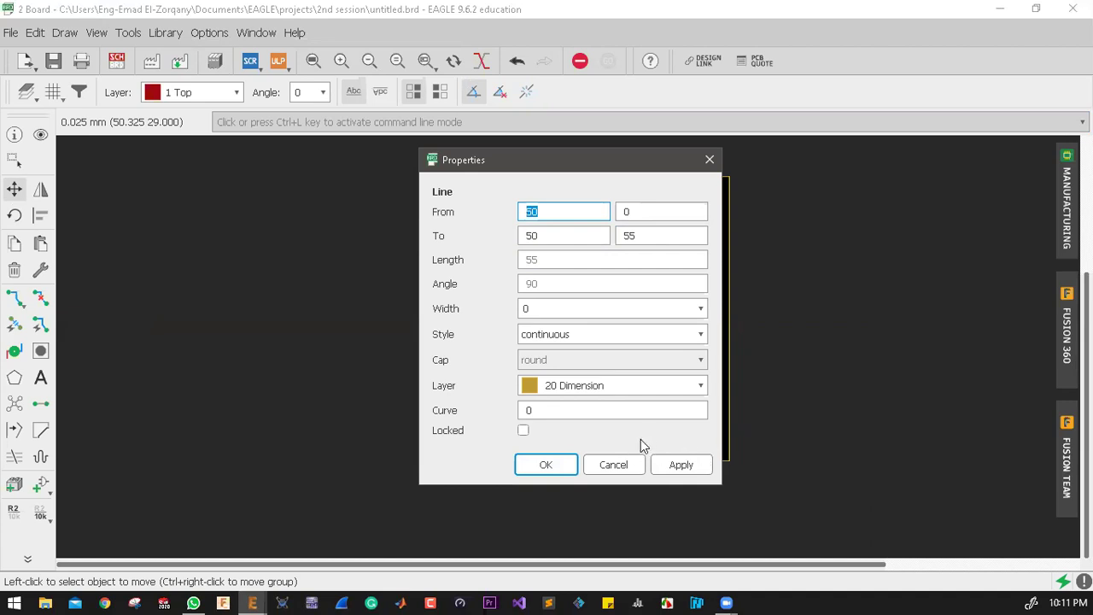
left_click(625, 469)
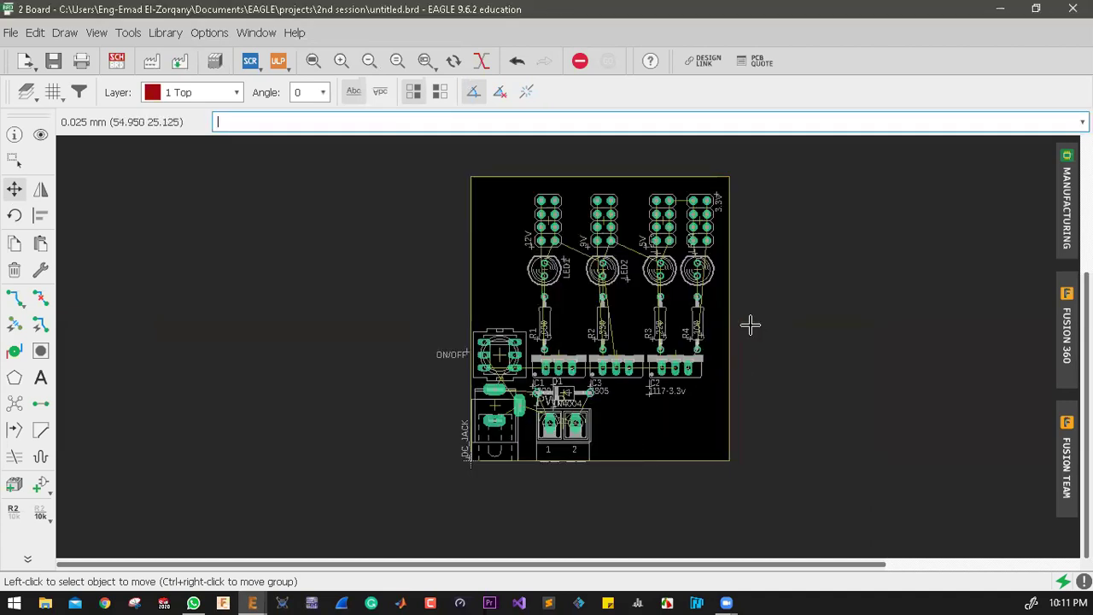
Step: Move the 3.3V name label into the gap between the 5V and 3.3V pin headers
scroll(679, 258, "up", 3)
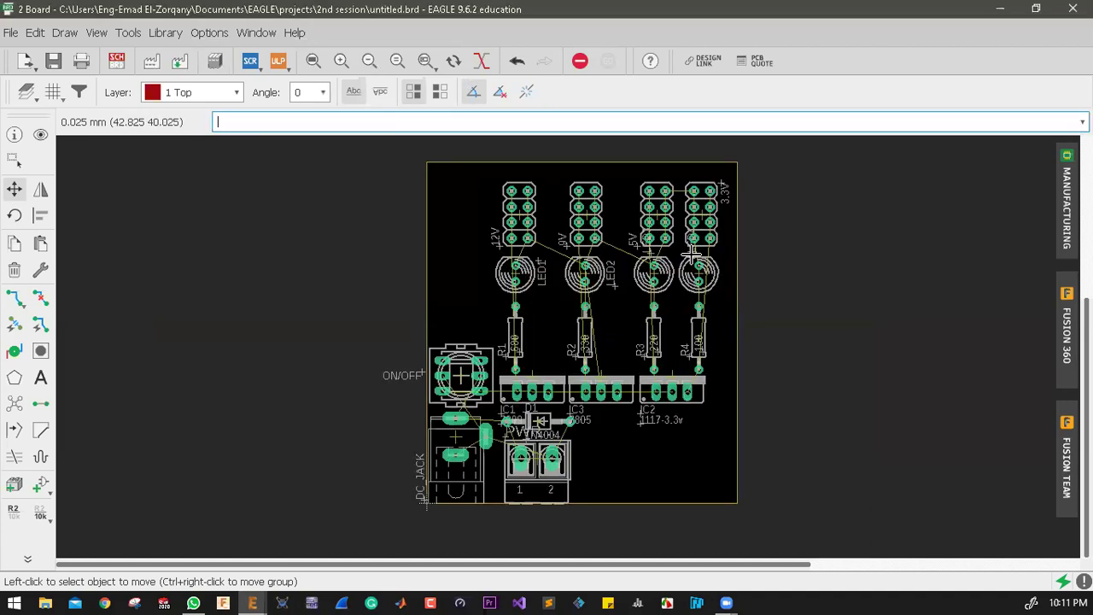
left_click(737, 155)
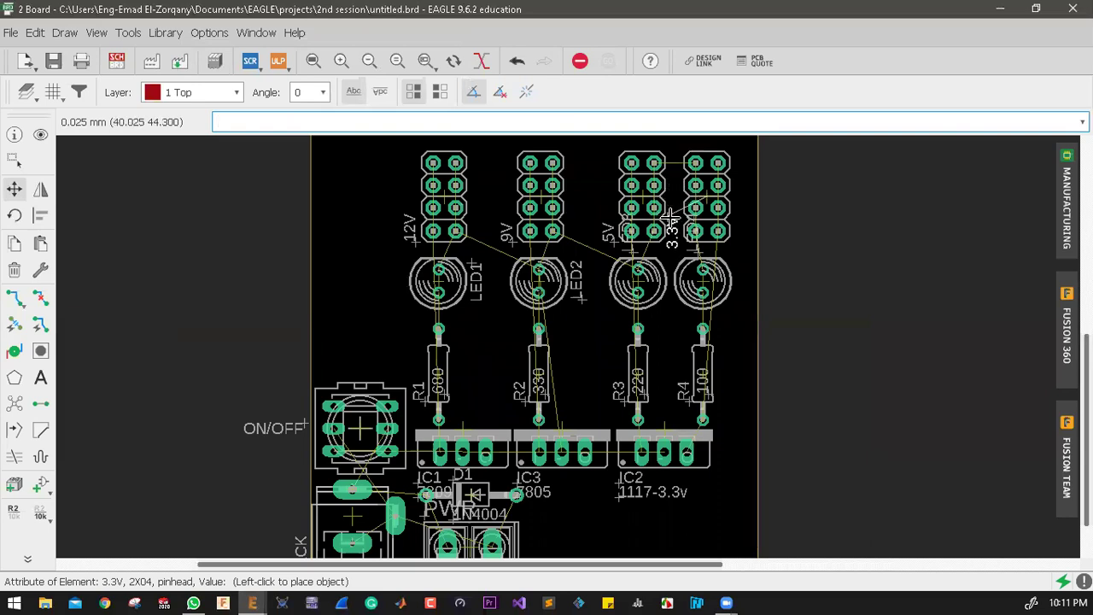
scroll(671, 214, "up", 2)
left_click(671, 213)
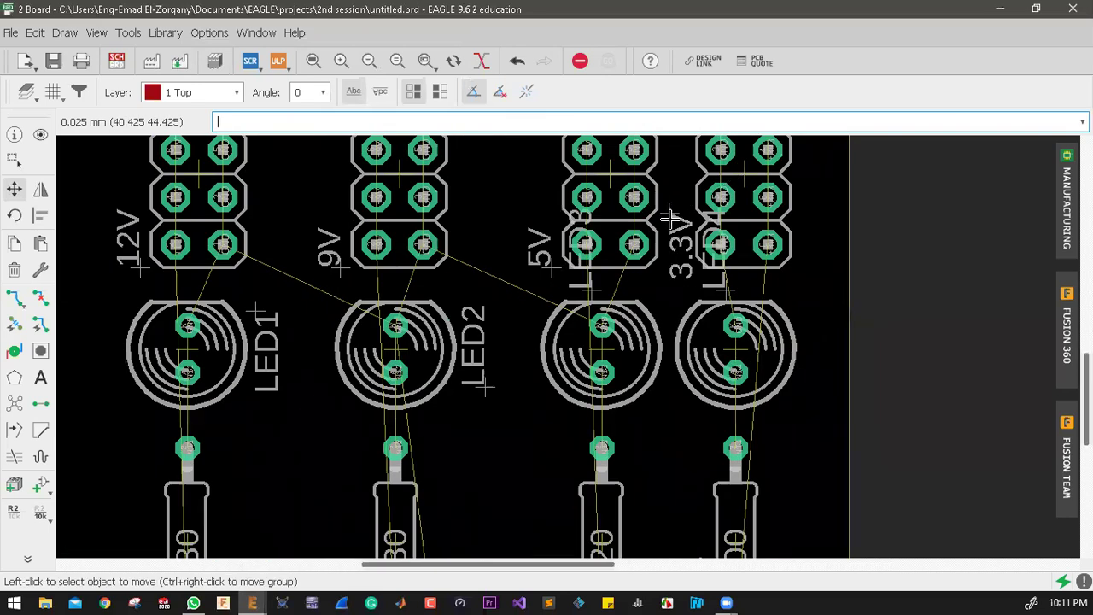
Step: Review which board layers are currently visible without changing them
scroll(671, 214, "down", 3)
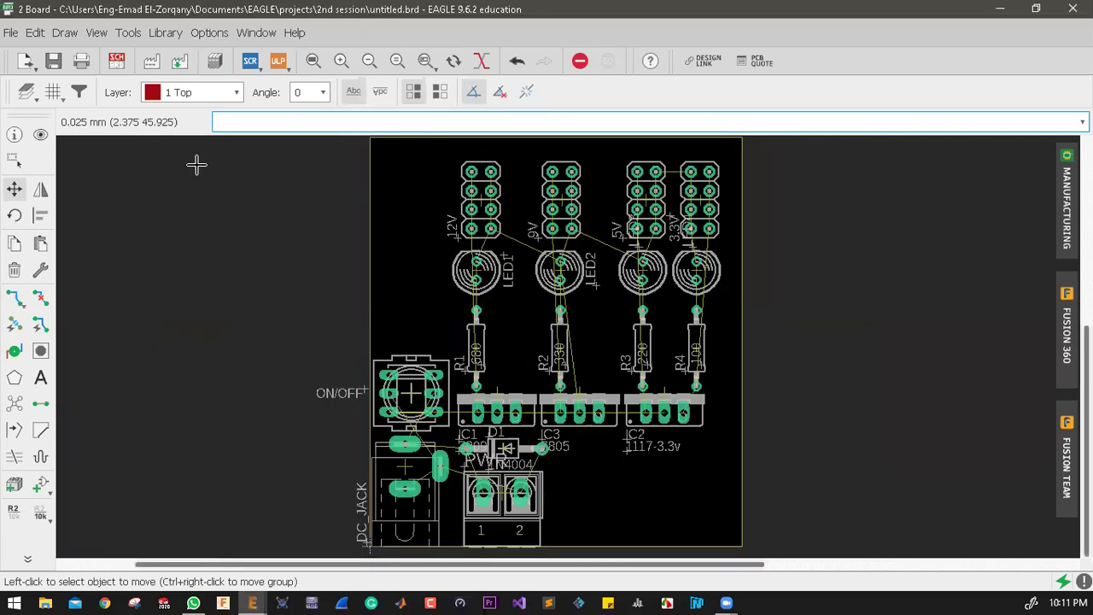
left_click(26, 92)
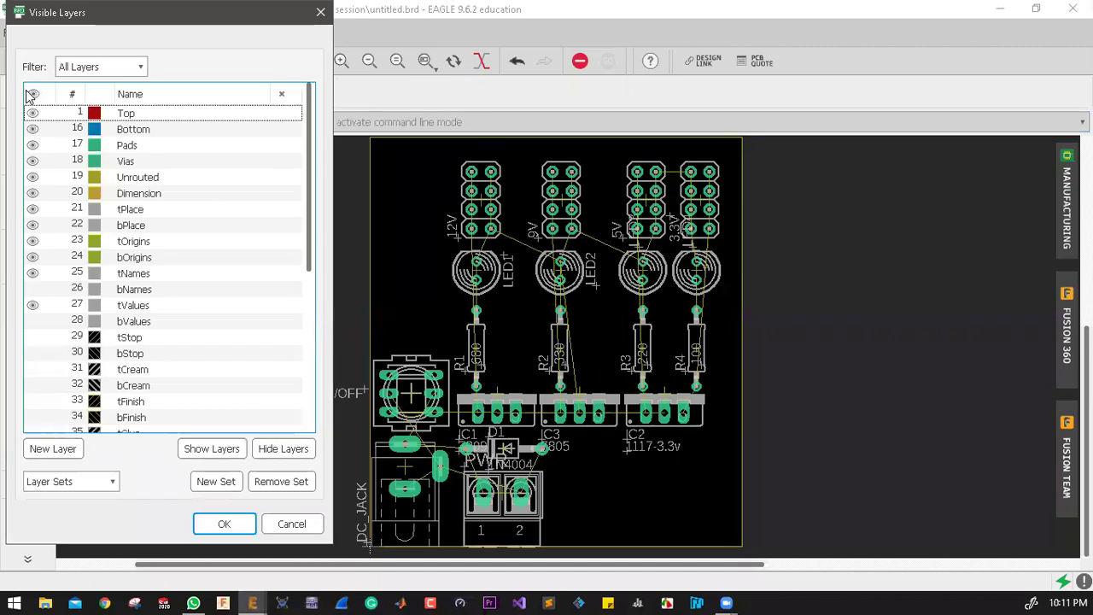
left_click(321, 16)
Step: Compare the endpoint coordinates in the right outline edge's properties with the board's corners, cancelling without changes
scroll(337, 205, "down", 4)
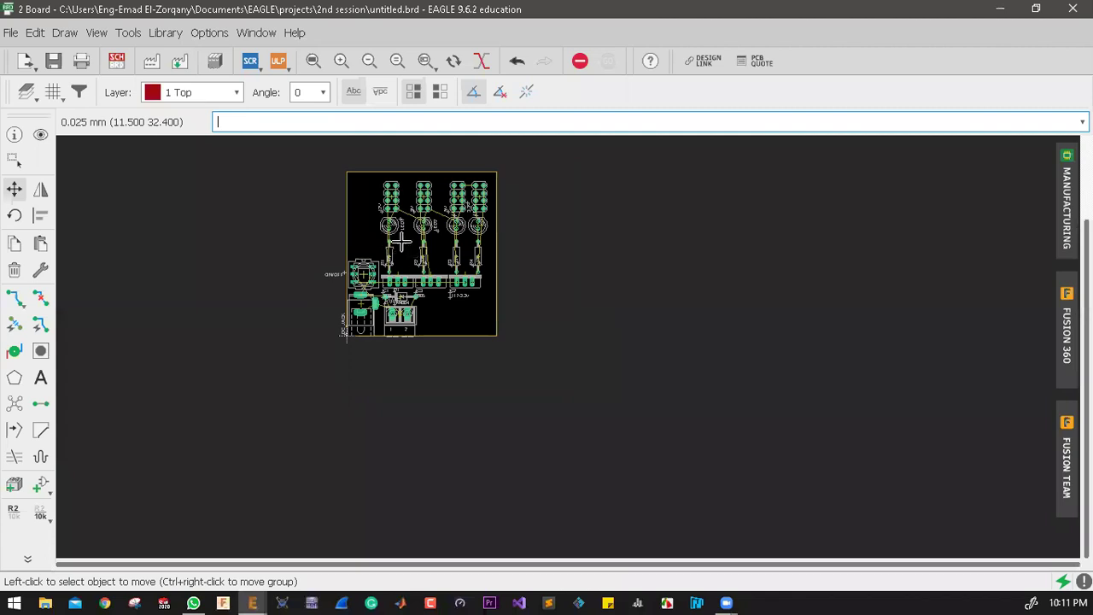
scroll(496, 275, "up", 1)
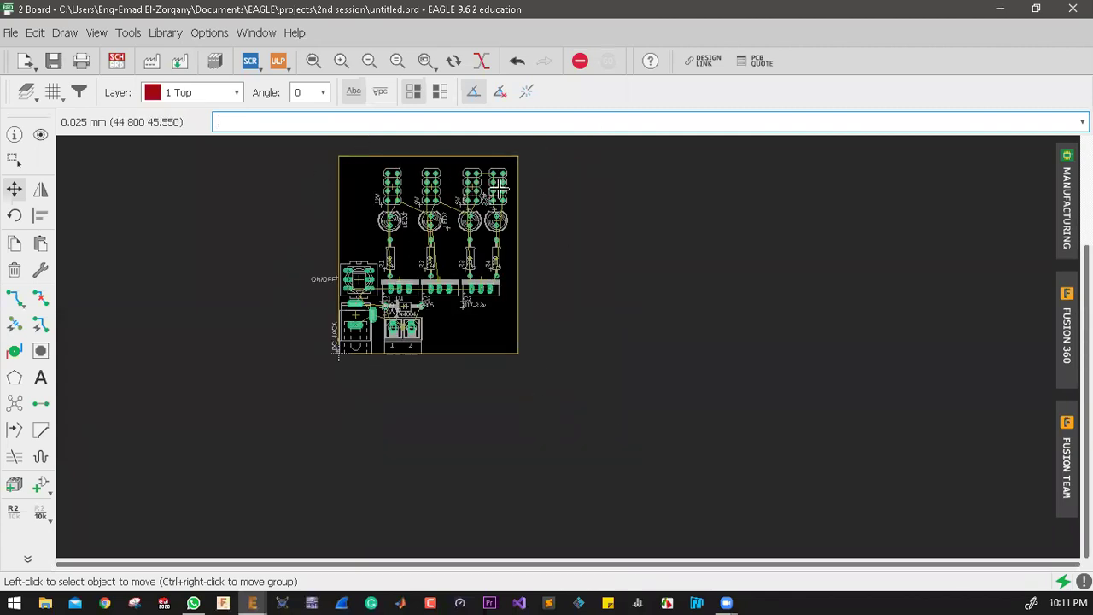
scroll(516, 158, "up", 4)
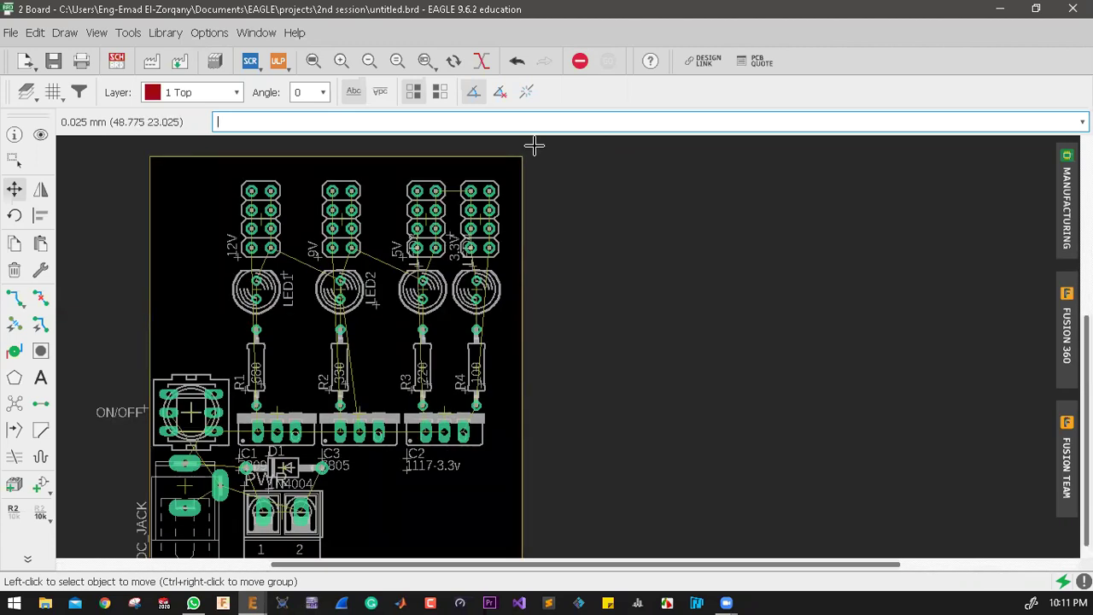
scroll(532, 256, "down", 3)
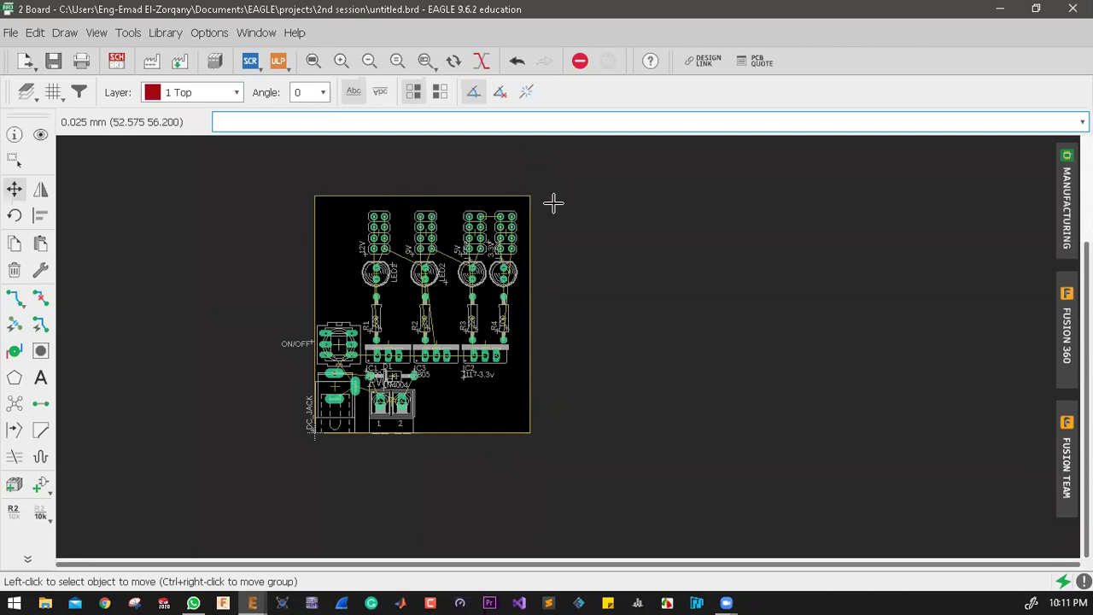
right_click(529, 306)
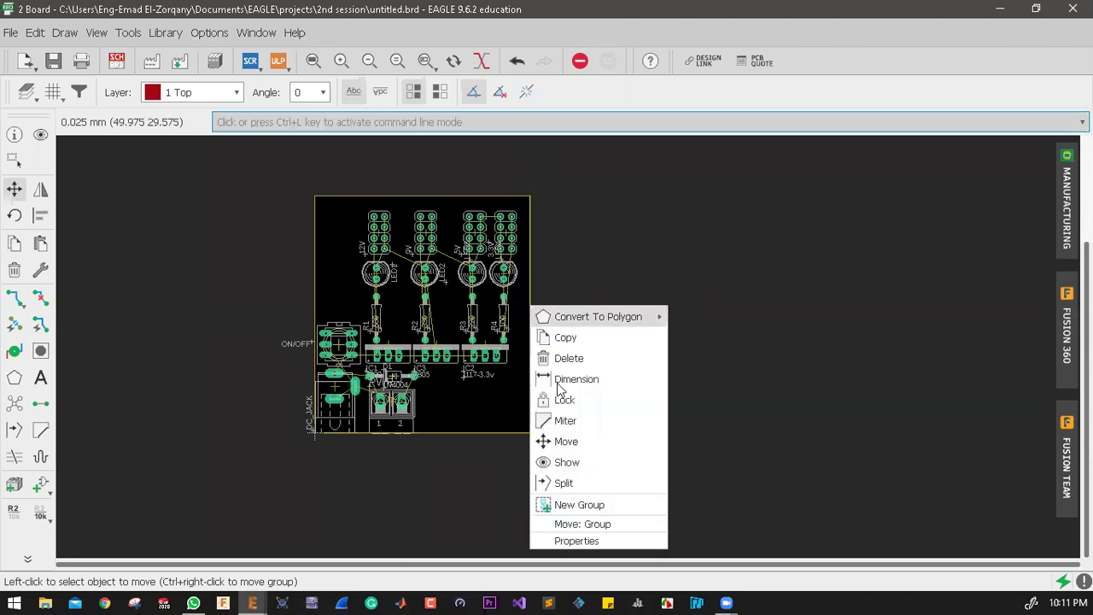
left_click(575, 539)
left_click(681, 208)
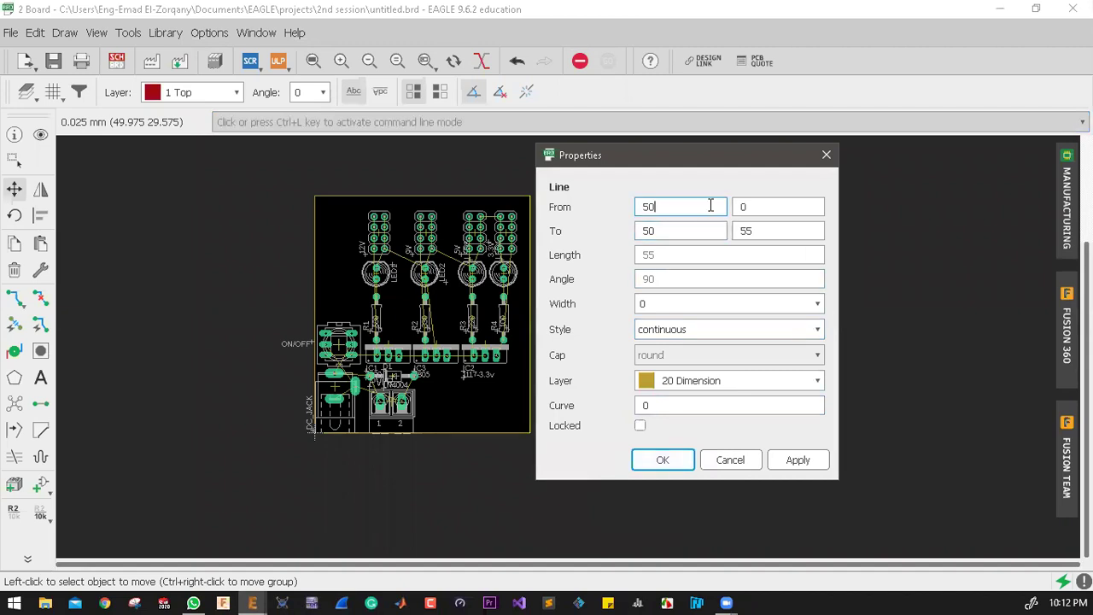
left_click(698, 231)
left_click(759, 231)
left_click_drag(693, 161, 793, 152)
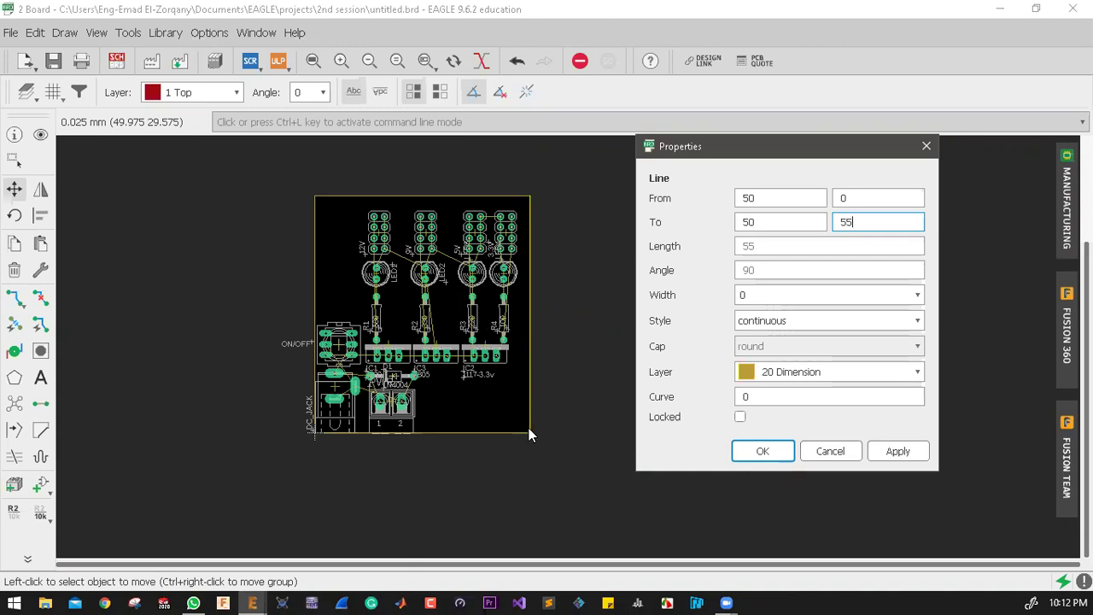
double_click(762, 198)
double_click(779, 221)
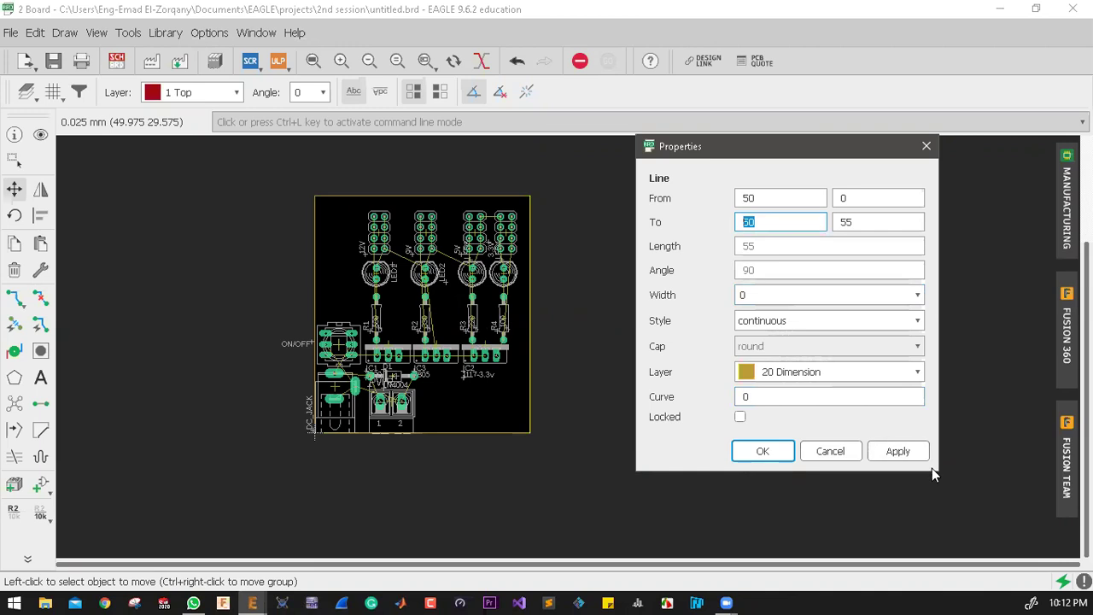
left_click(827, 453)
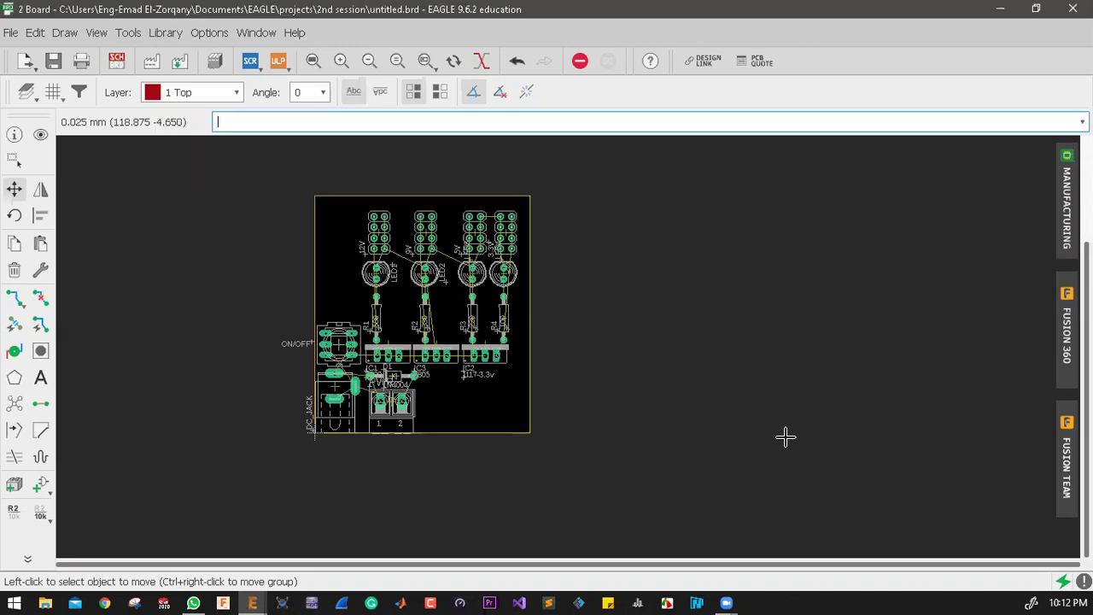
Step: Compare the upper outline edge's start and end coordinates with the board's corners, cancelling its properties without changes
right_click(413, 197)
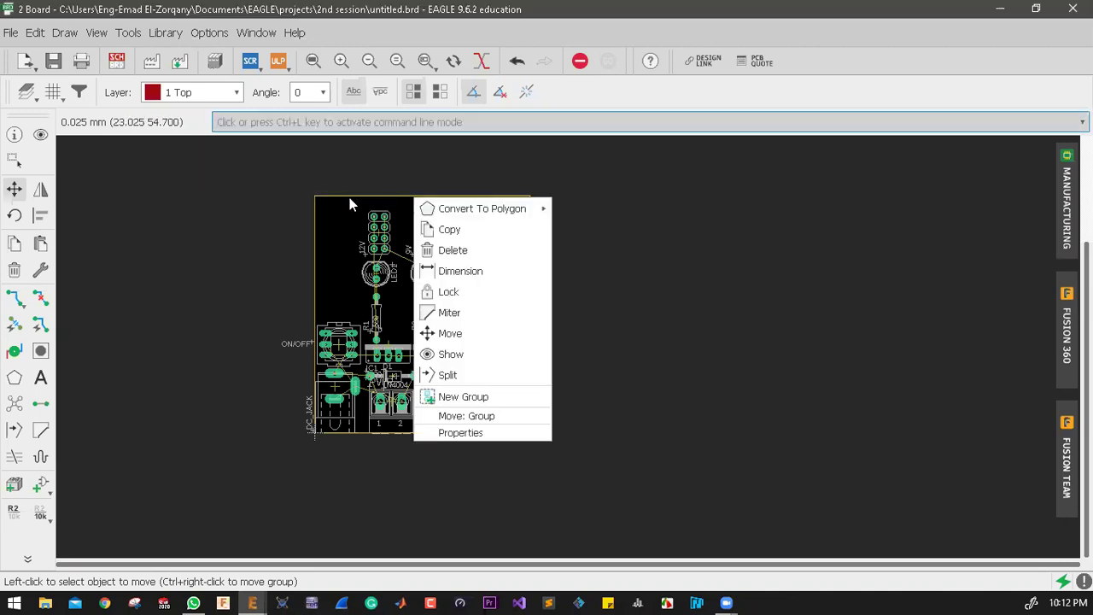
left_click(501, 432)
left_click(779, 87)
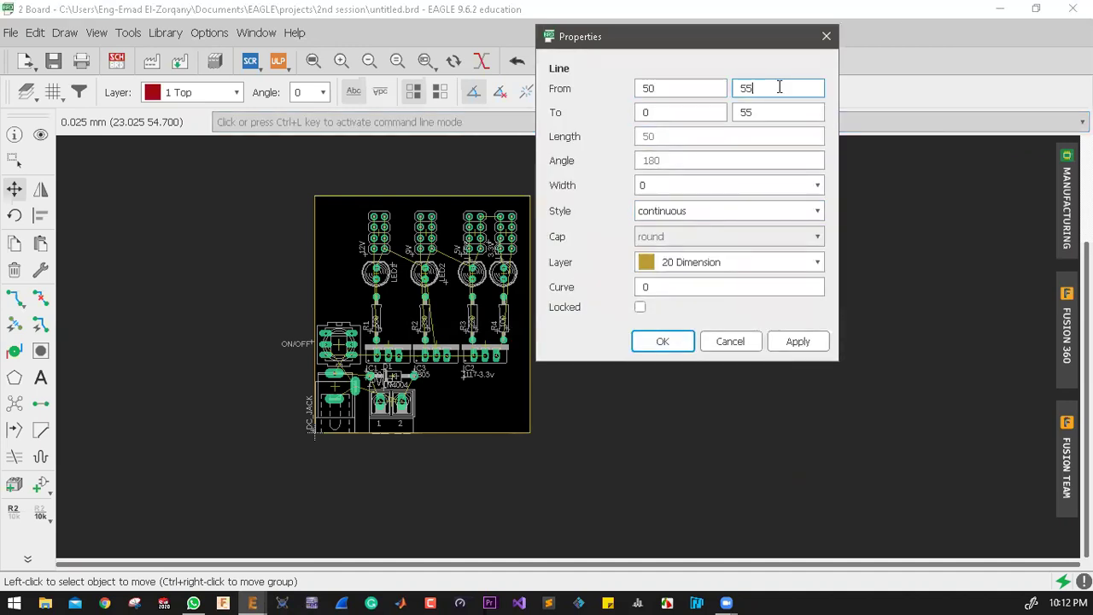
left_click(710, 112)
left_click(790, 112)
left_click(712, 111)
left_click(769, 111)
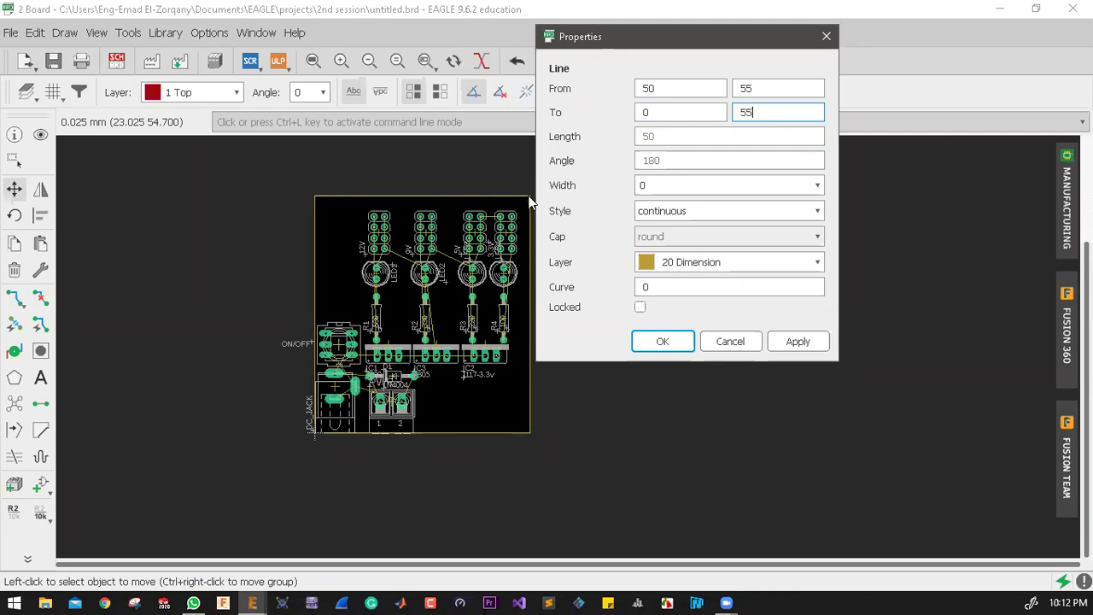
key("shift+Tab")
key("Tab")
left_click(728, 340)
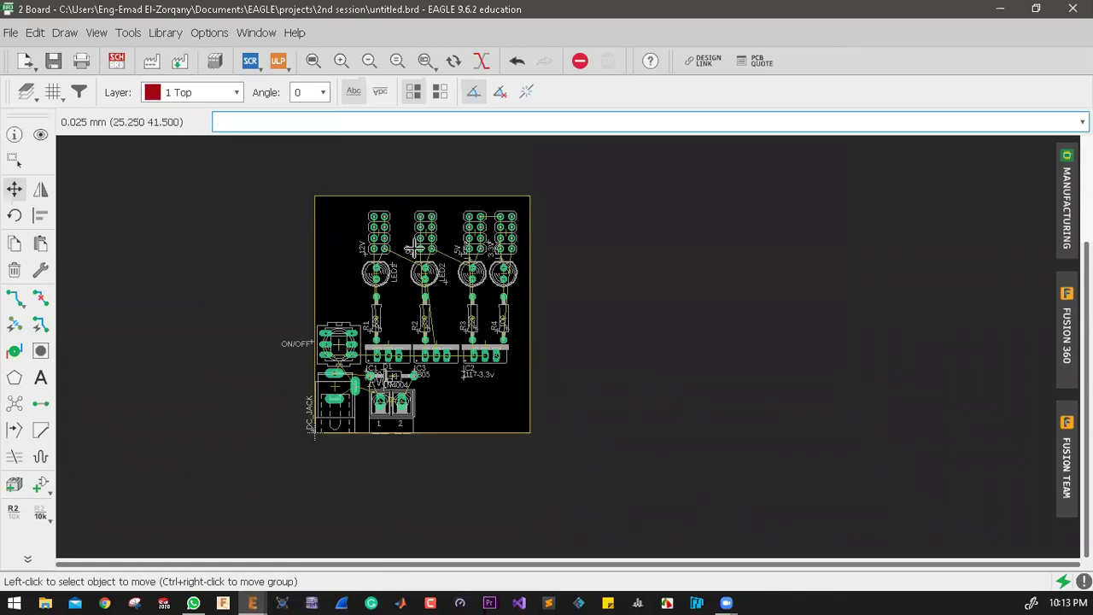
Step: Check the visibility of the tNames and tValues layers in the board's layer list without changing them
left_click(26, 92)
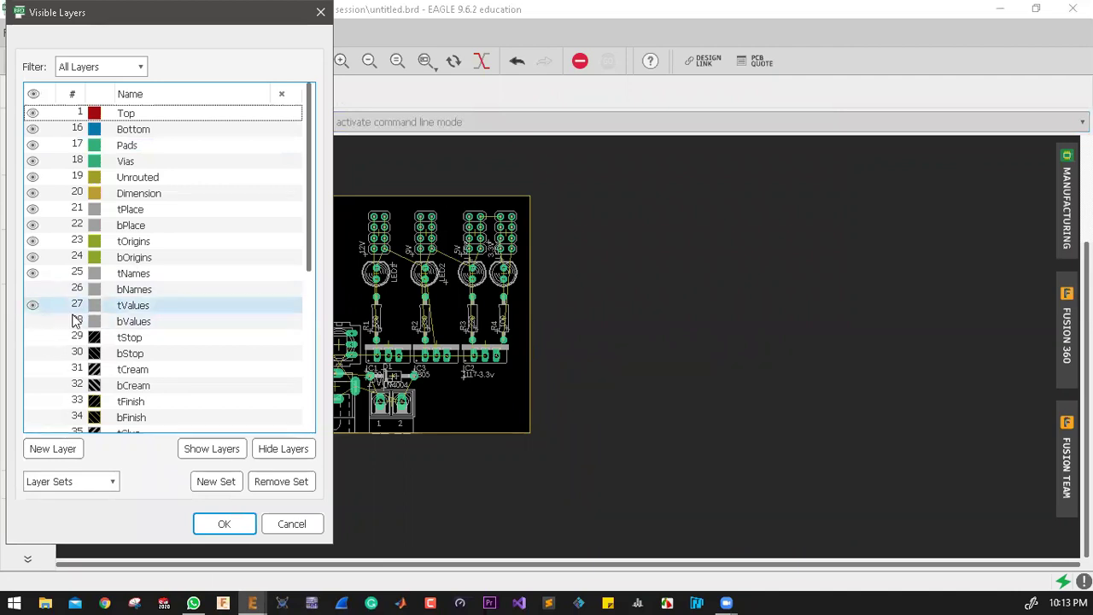
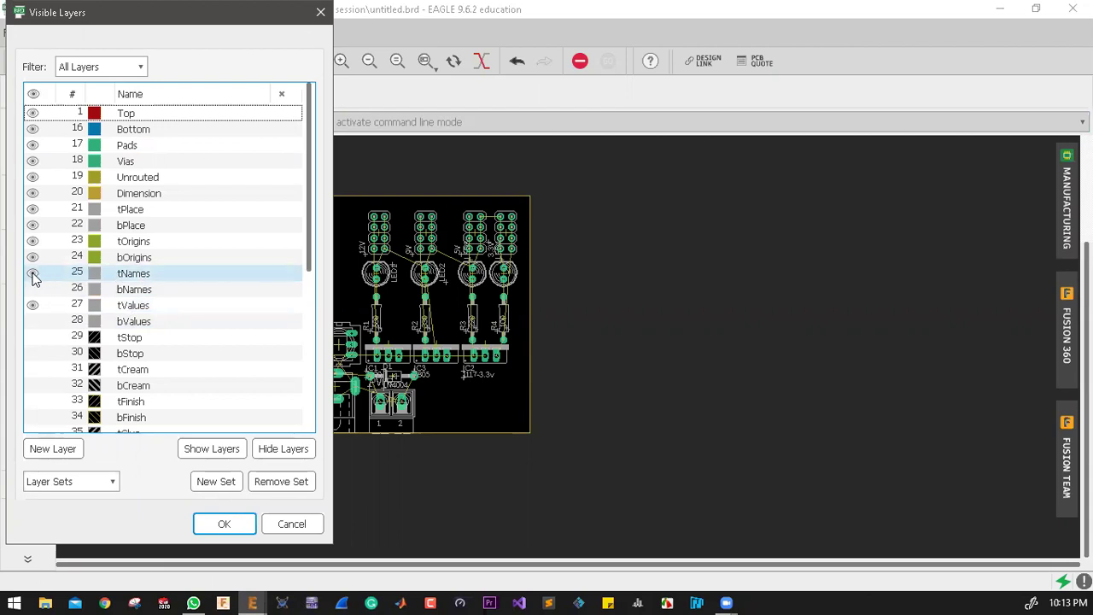
left_click(223, 524)
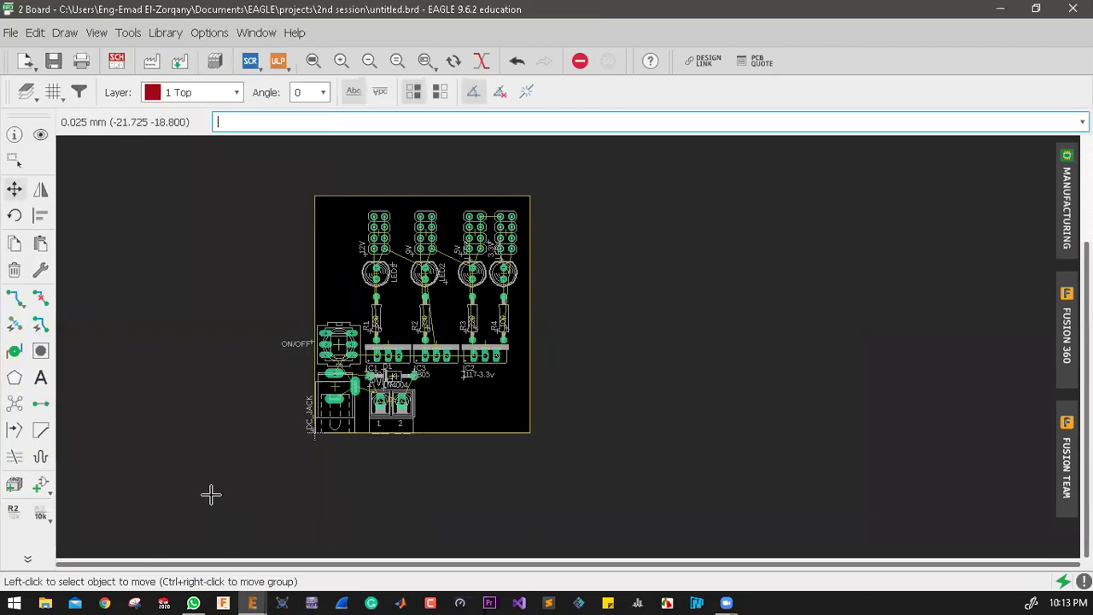
scroll(371, 380, "up", 2)
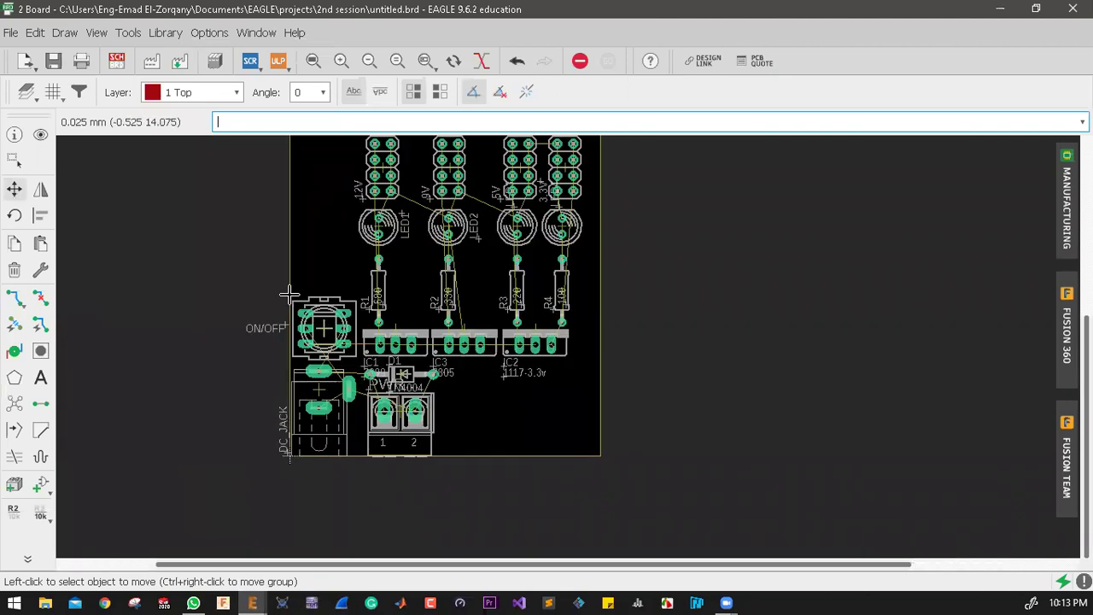
scroll(383, 477, "down", 2)
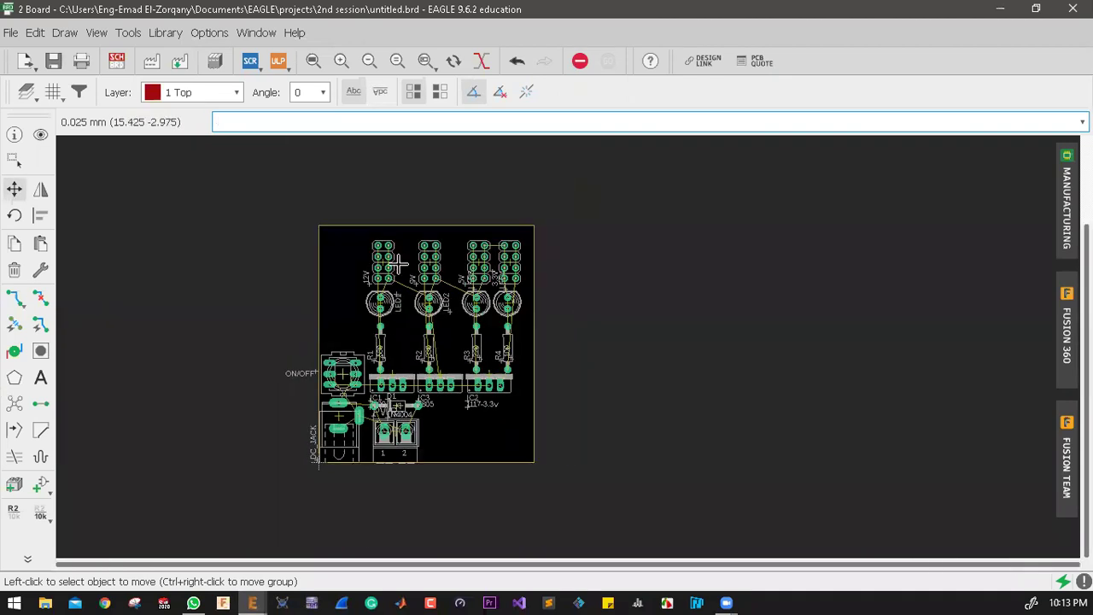
Step: Move the LED3 and LED4 name labels off the pin headers, placing LED3 left and LED4 right of its own LED
scroll(466, 295, "up", 4)
scroll(425, 334, "up", 3)
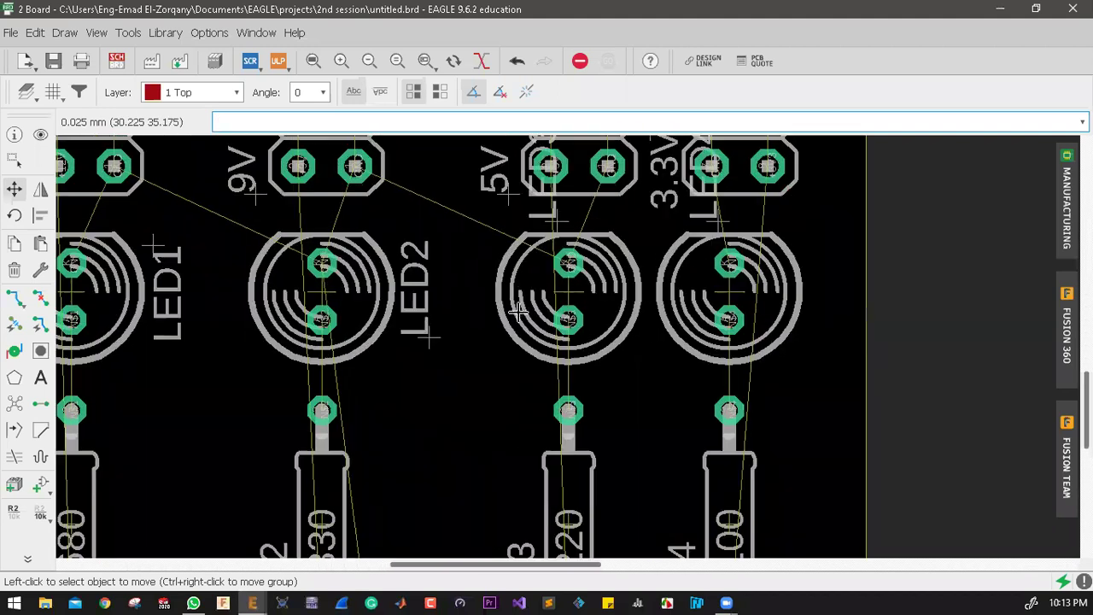
left_click(554, 212)
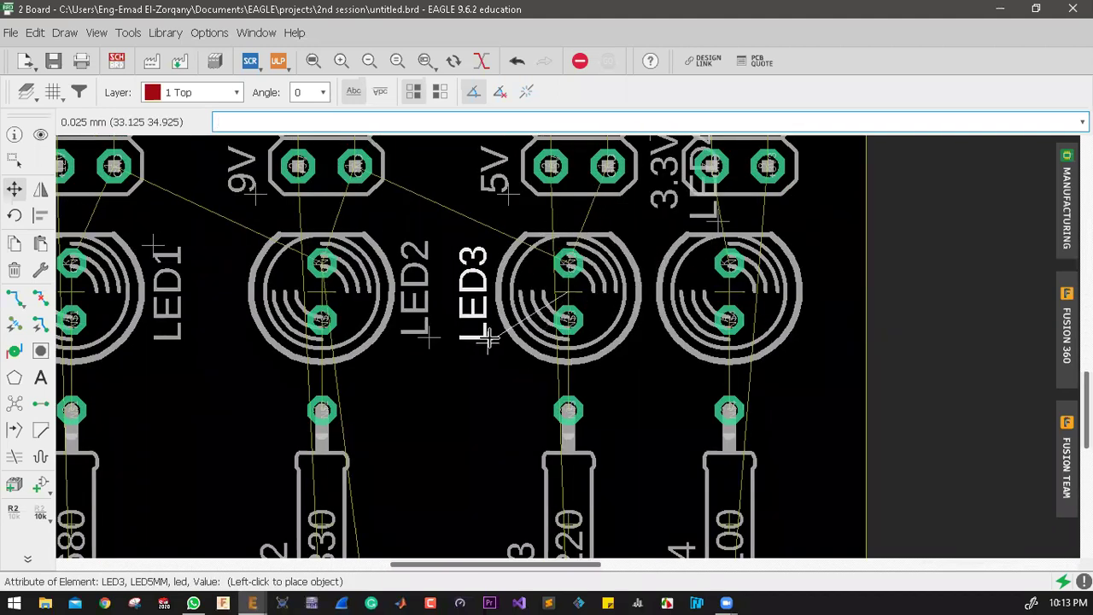
left_click(491, 343)
left_click(720, 224)
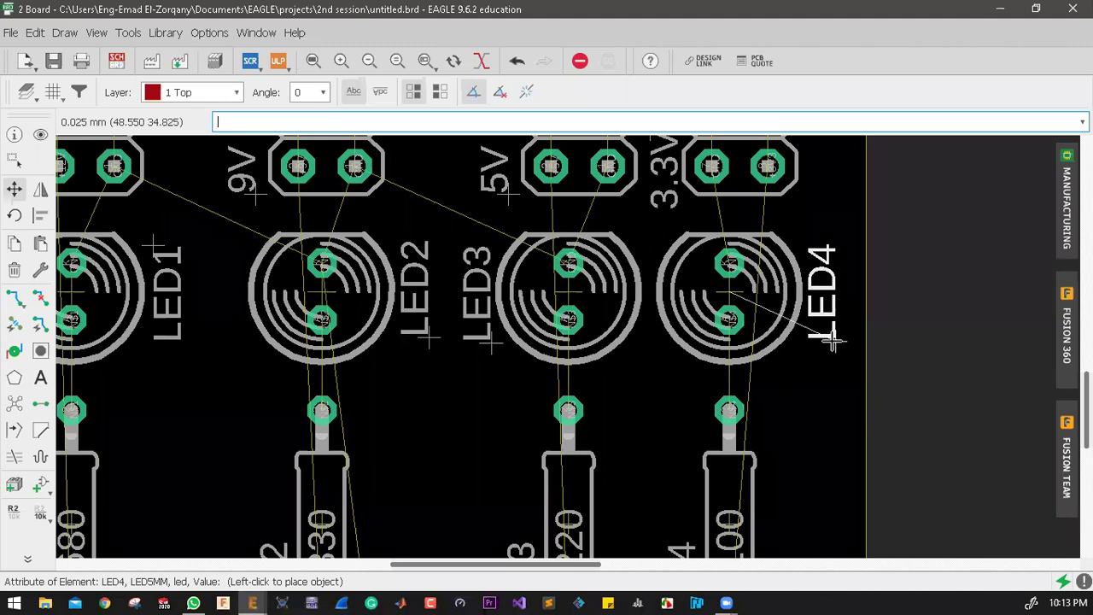
left_click(830, 337)
scroll(602, 360, "down", 3)
scroll(654, 350, "up", 1)
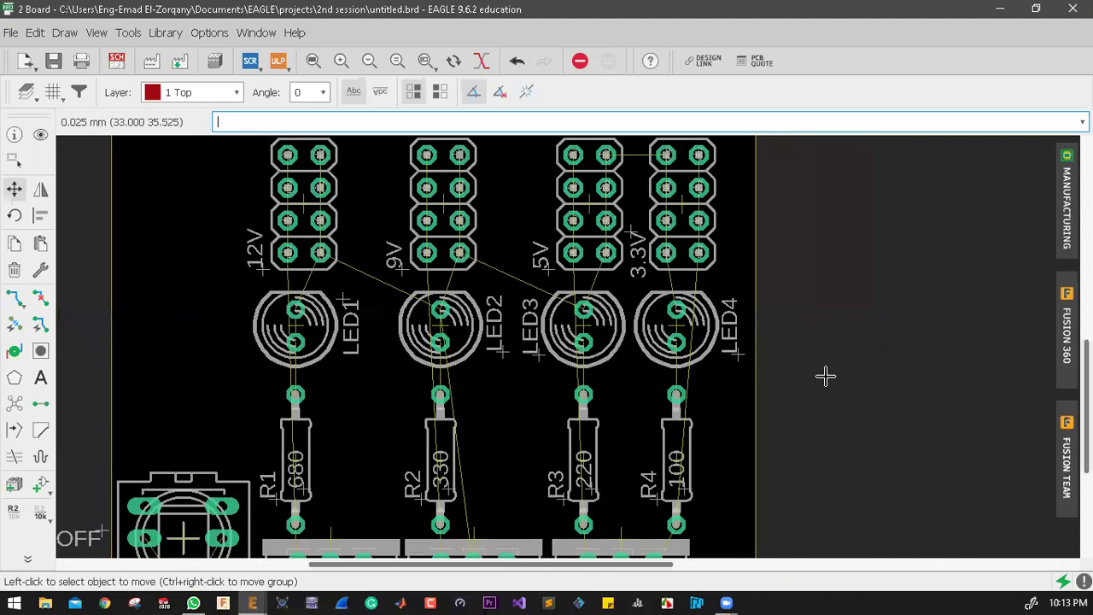
Step: Move the 3.3V name label to the right side of its pin header, above the LED4 label
scroll(557, 350, "down", 2)
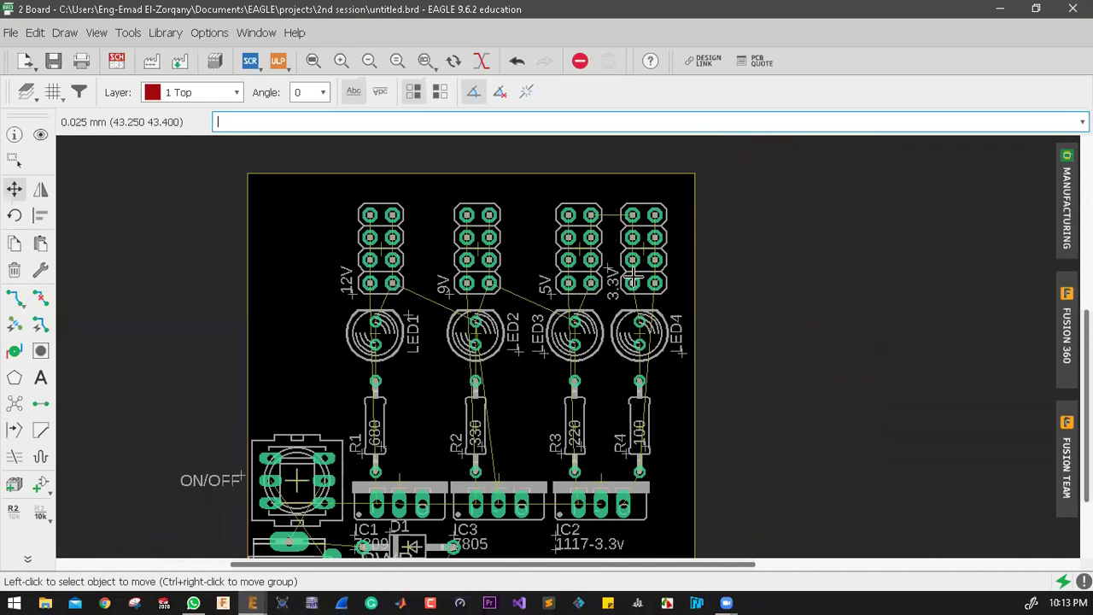
scroll(632, 275, "up", 5)
left_click(572, 248)
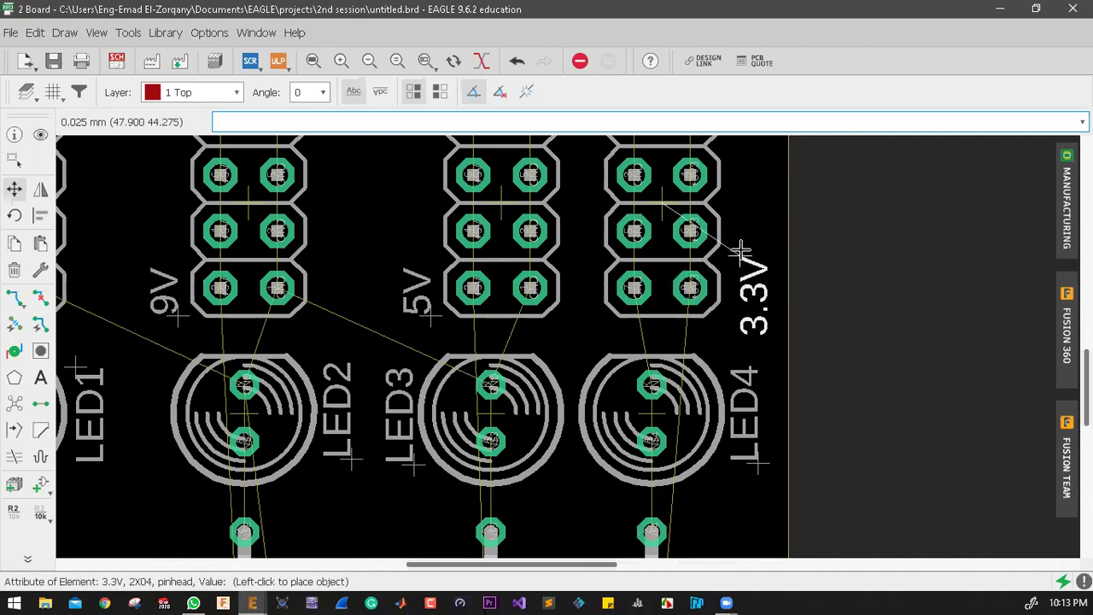
left_click(722, 246)
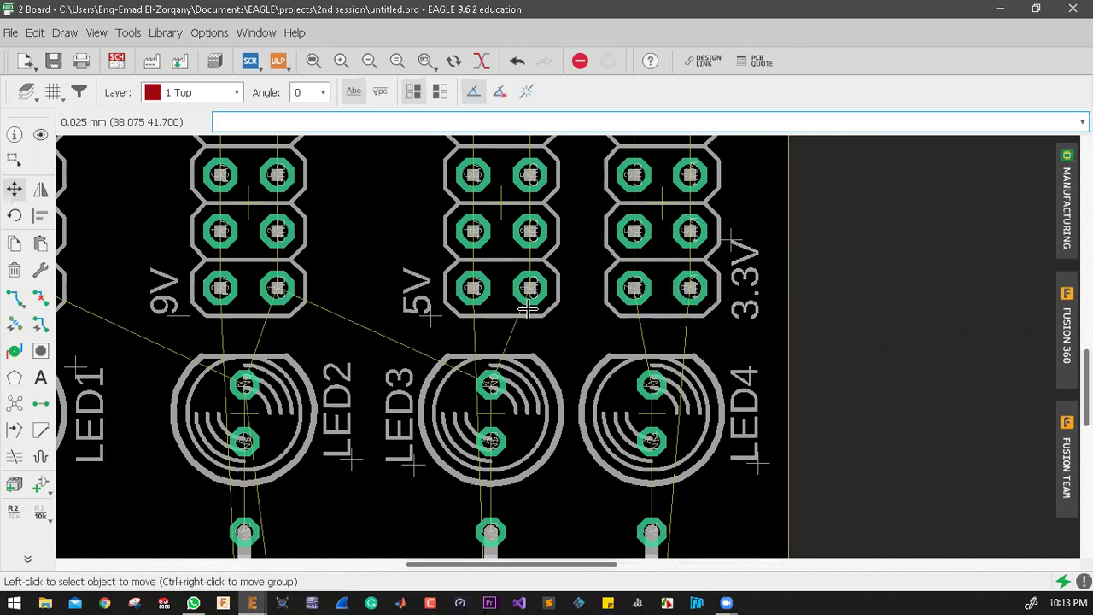
scroll(528, 310, "down", 4)
scroll(191, 300, "up", 3)
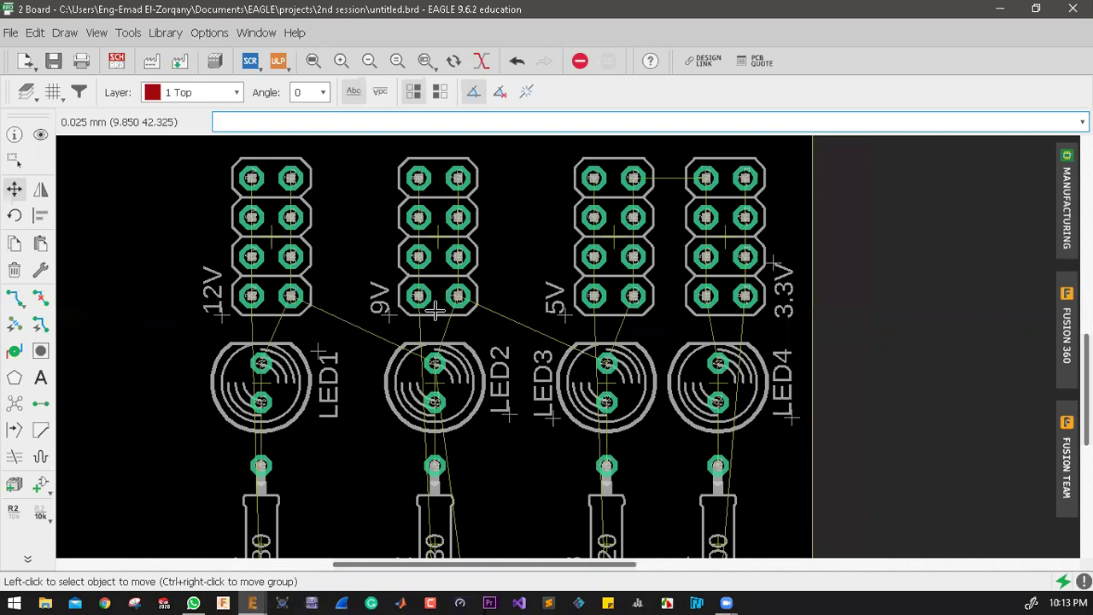
scroll(435, 312, "down", 3)
scroll(355, 168, "up", 1)
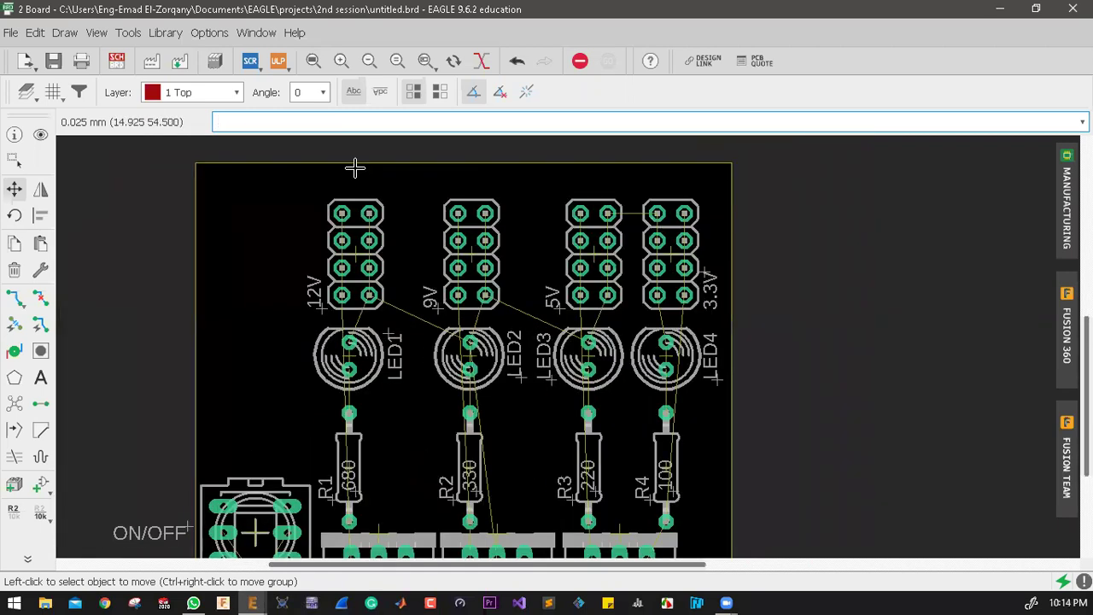
Step: Move the ON/OFF name label inside the board outline, directly above the switch
scroll(362, 173, "down", 2)
scroll(231, 405, "up", 3)
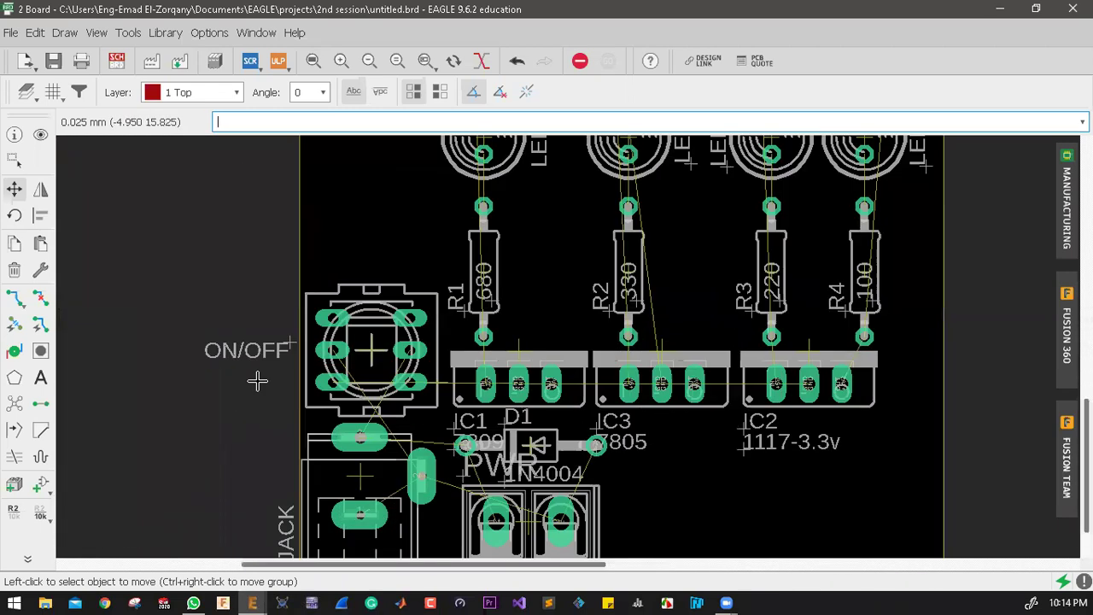
left_click(299, 326)
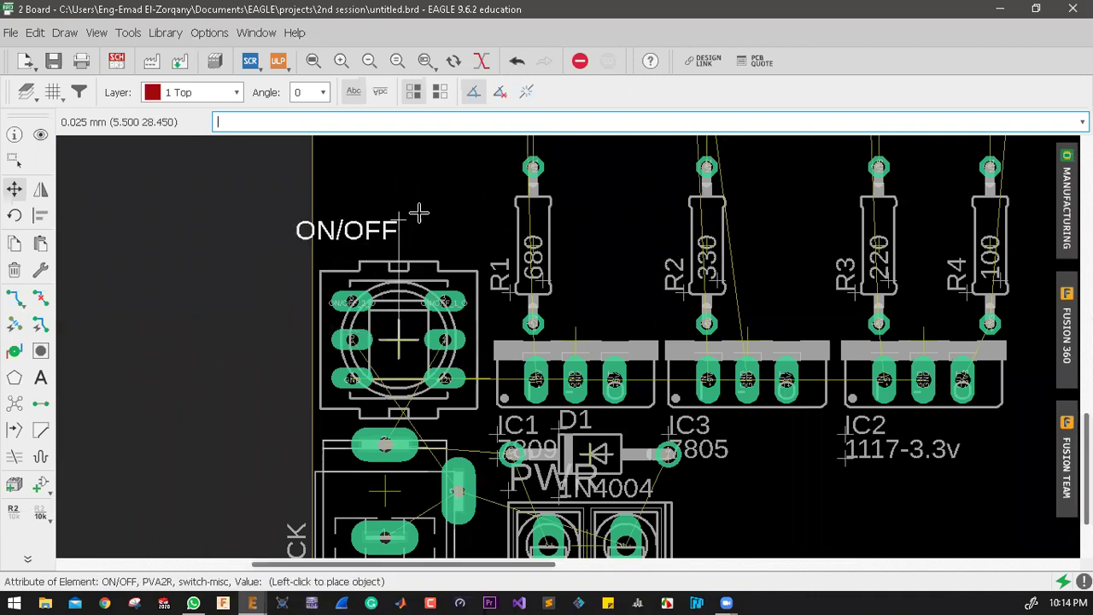
left_click(451, 224)
scroll(431, 218, "down", 3)
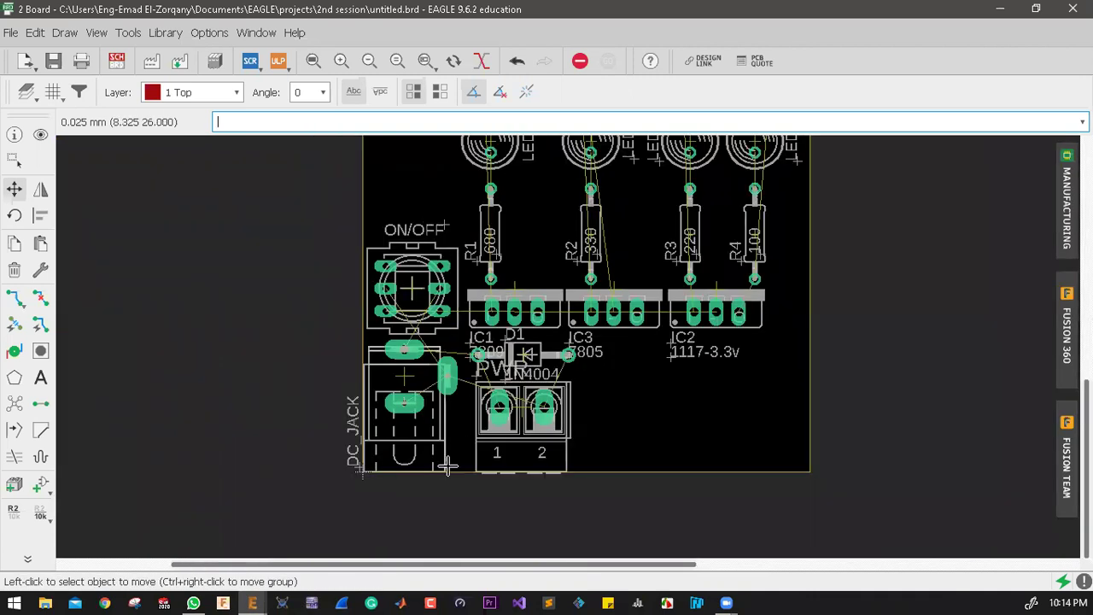
Step: Move the DC_JACK name label inside the board, into the gap between the jack and the terminal block
scroll(346, 466, "up", 2)
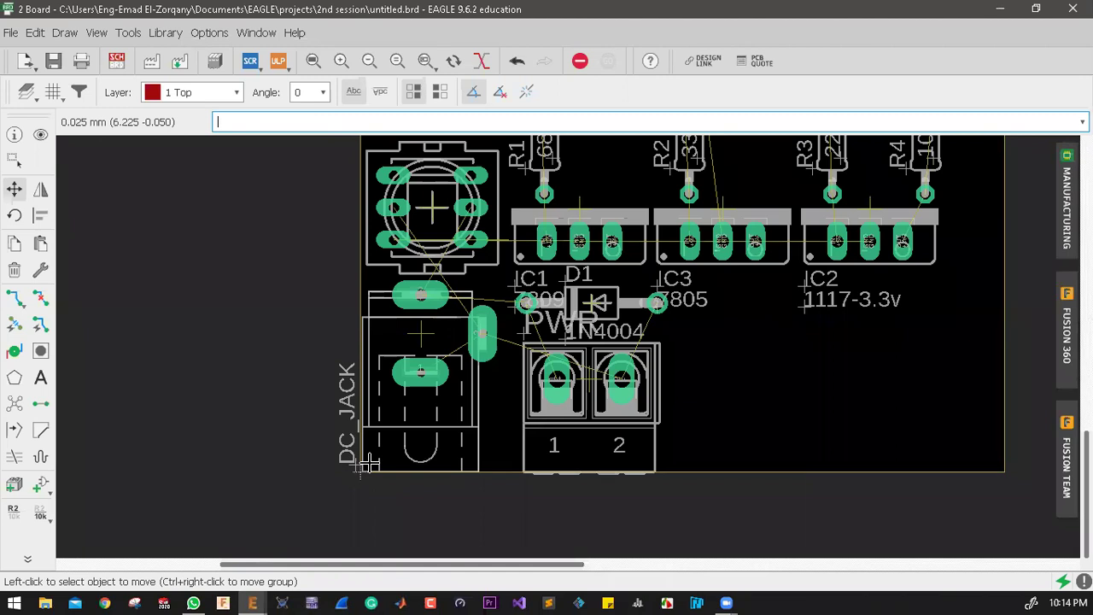
left_click(352, 462)
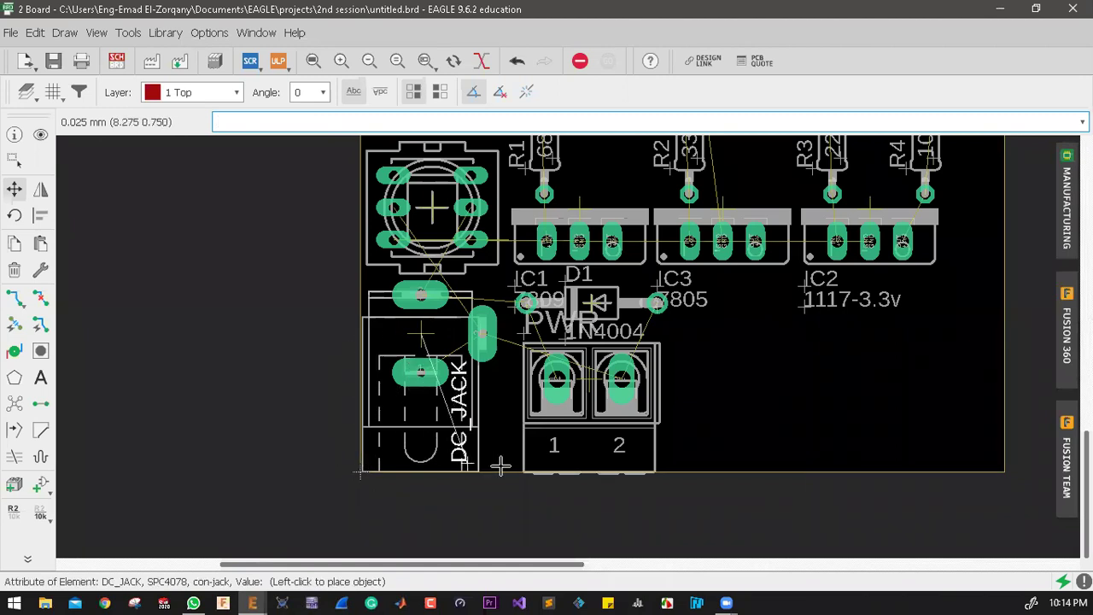
left_click(500, 466)
scroll(452, 483, "down", 1)
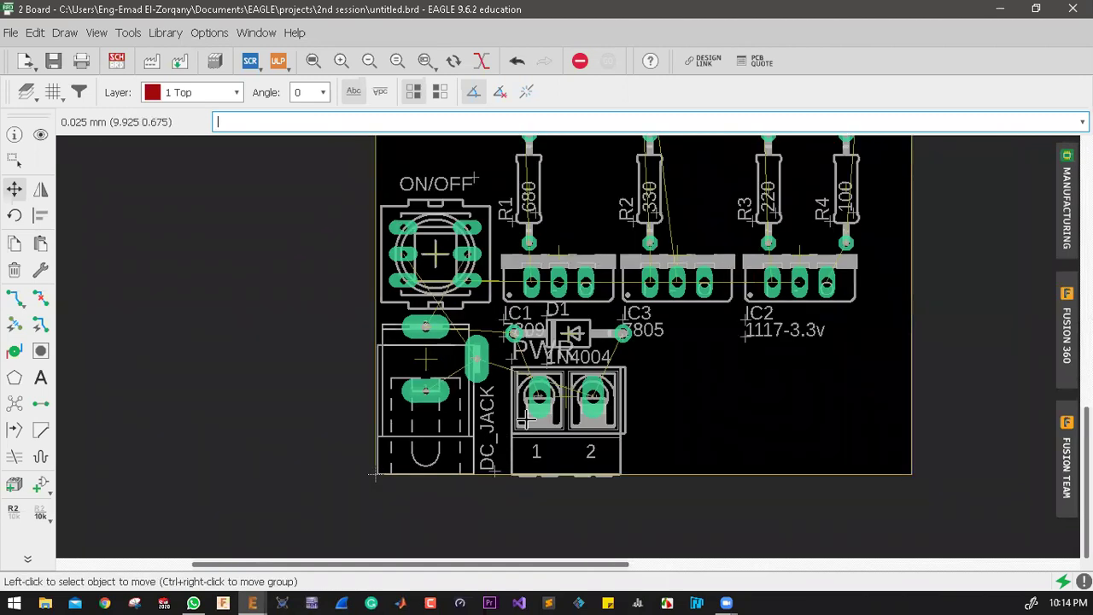
Step: Rotate the PWR name label to vertical and place it to the right of the two-pin terminal block
scroll(555, 363, "up", 4)
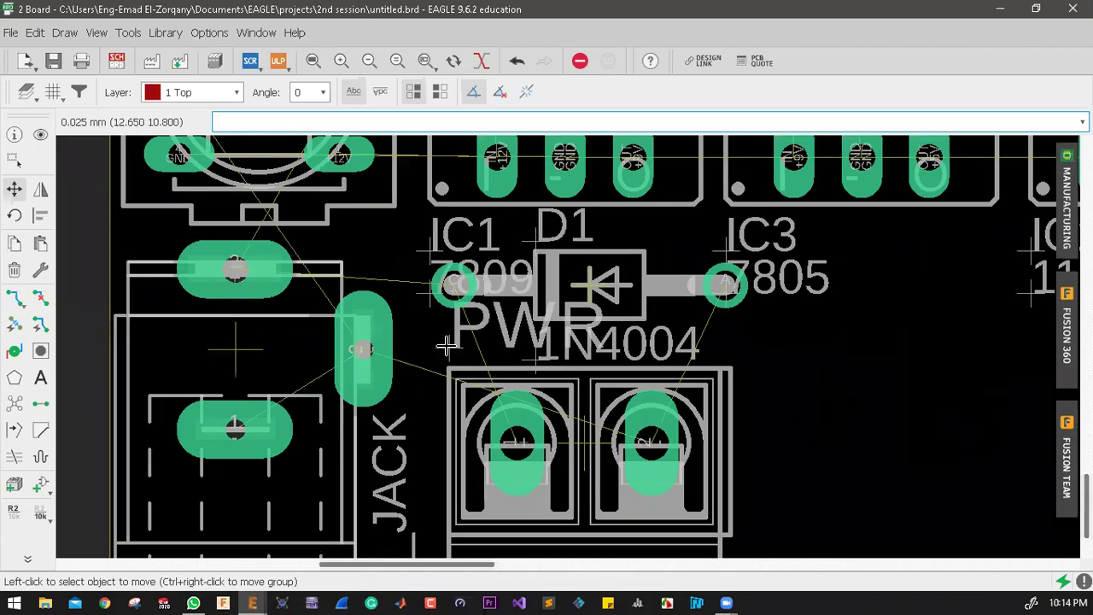
left_click(445, 345)
scroll(478, 342, "down", 4)
right_click(615, 423)
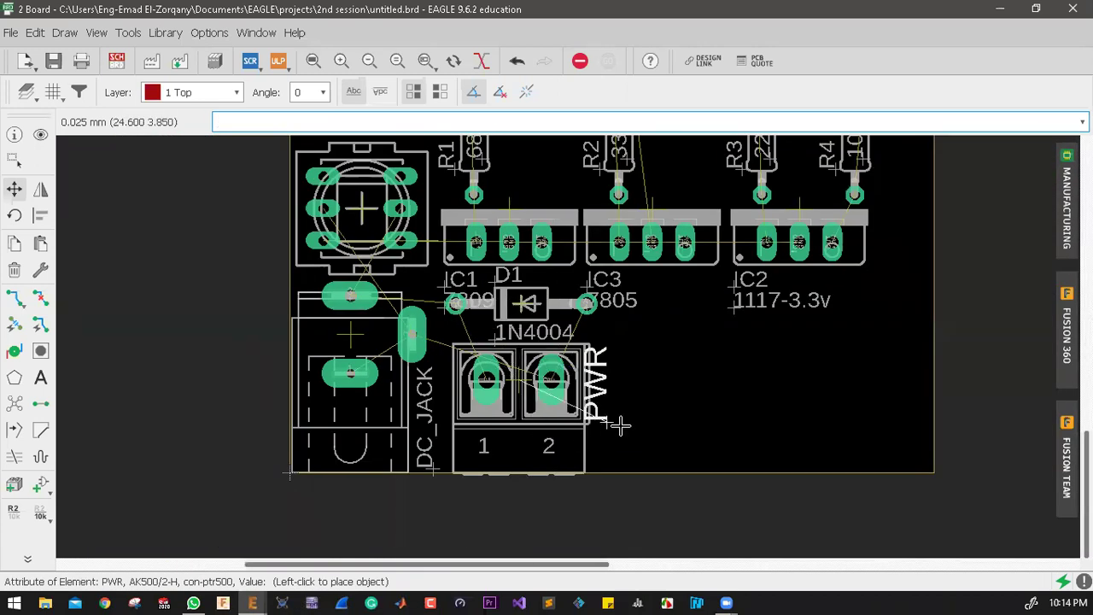
left_click(622, 425)
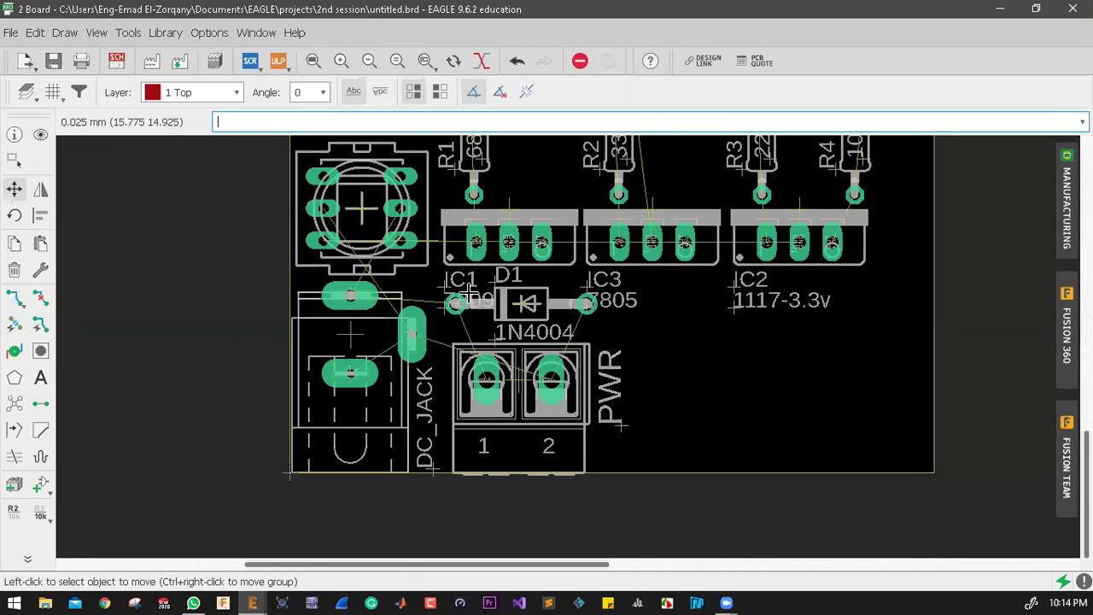
Step: Move the 7809 value label off the diode to just above regulator IC1
scroll(469, 293, "up", 4)
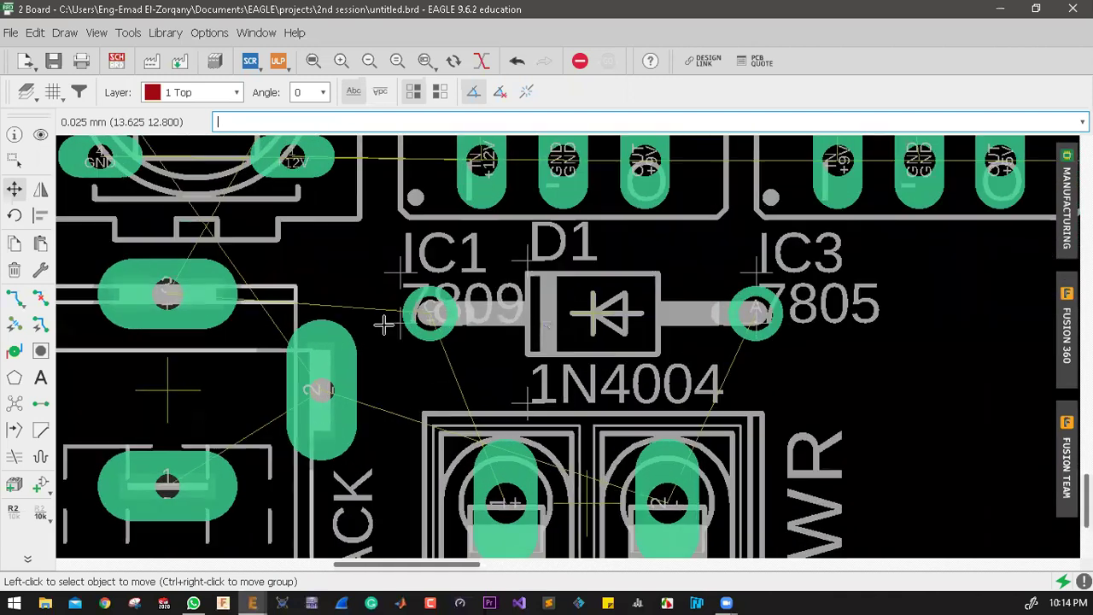
scroll(424, 435, "up", 1)
left_click(468, 267)
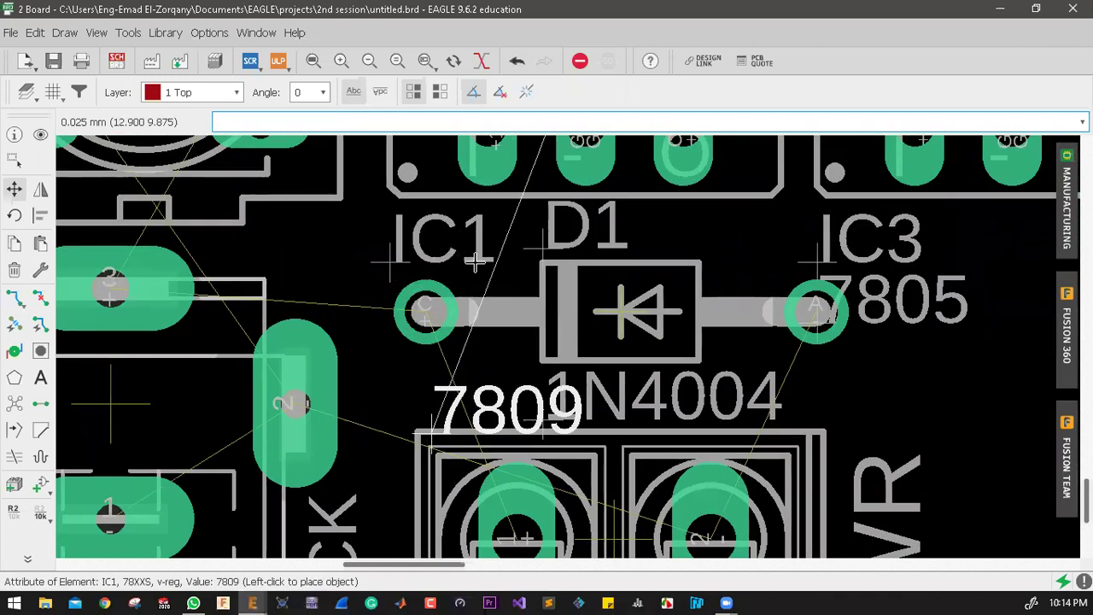
scroll(478, 265, "down", 2)
scroll(491, 267, "down", 2)
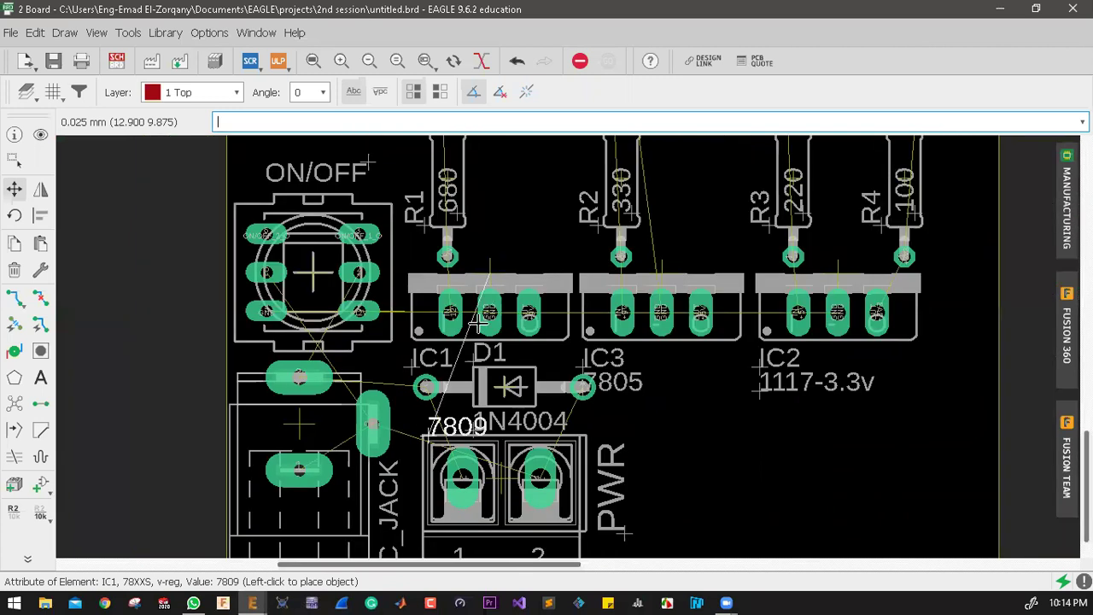
left_click(498, 369)
scroll(502, 363, "down", 3)
scroll(493, 395, "up", 2)
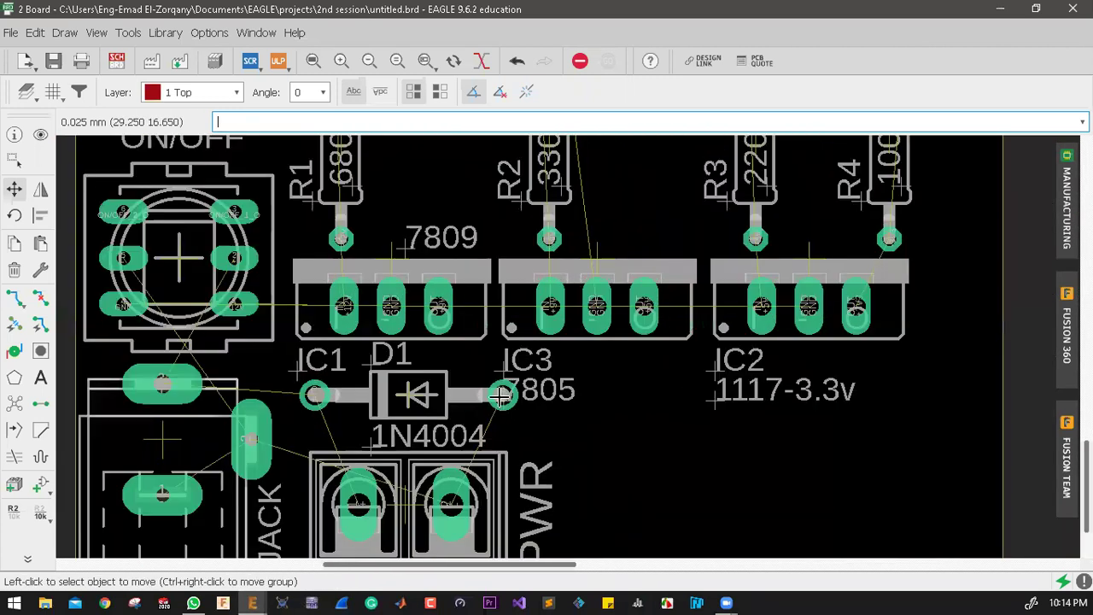
Step: Nudge the IC3 name label up and move the 7805 value label to just above that regulator
left_click(553, 378)
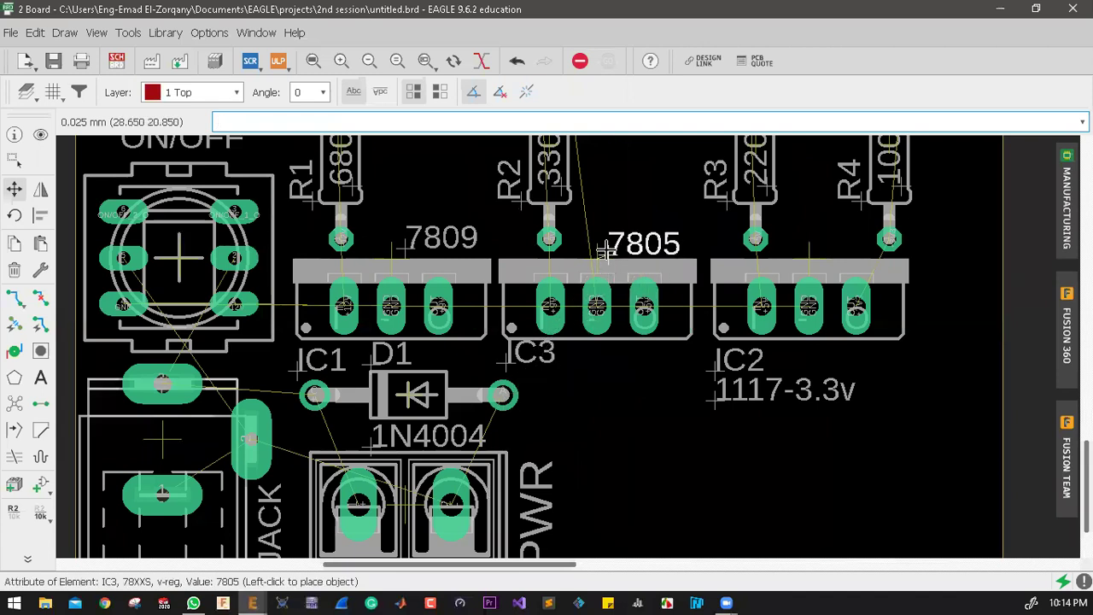
left_click(605, 248)
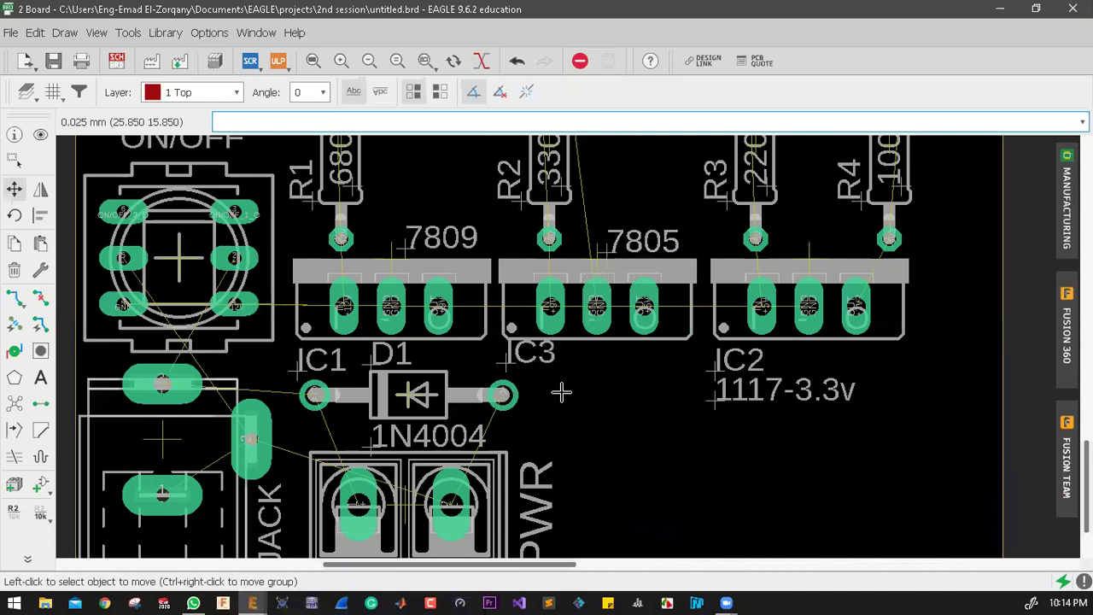
scroll(561, 393, "down", 3)
scroll(593, 454, "up", 3)
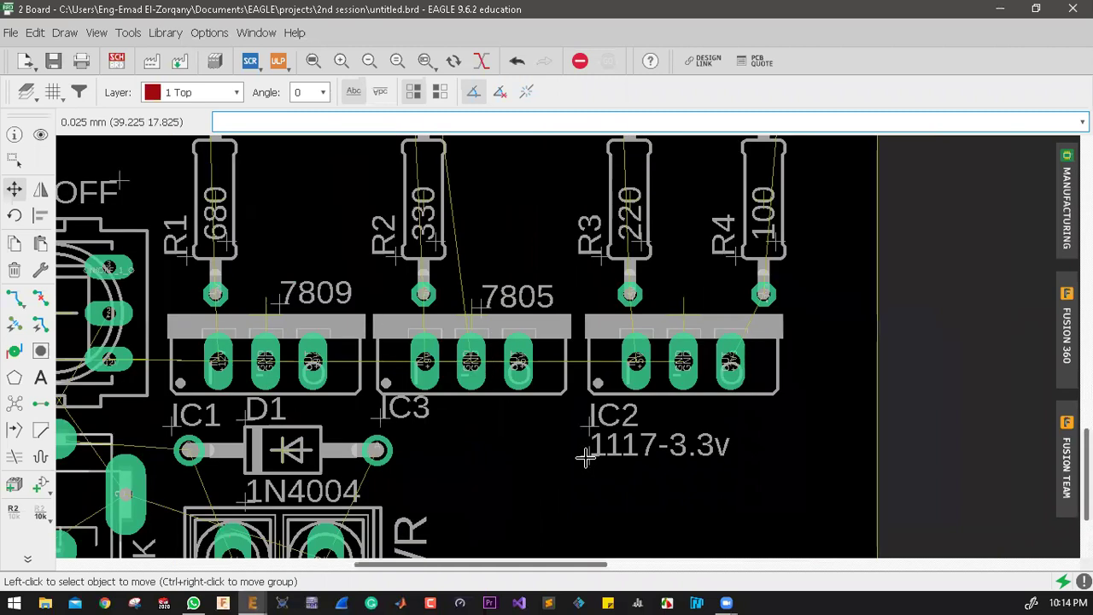
Step: Place the 1117-3.3v value label beside the IC2 name below its regulator, shifting the IC2 name slightly left to separate them
left_click(602, 402)
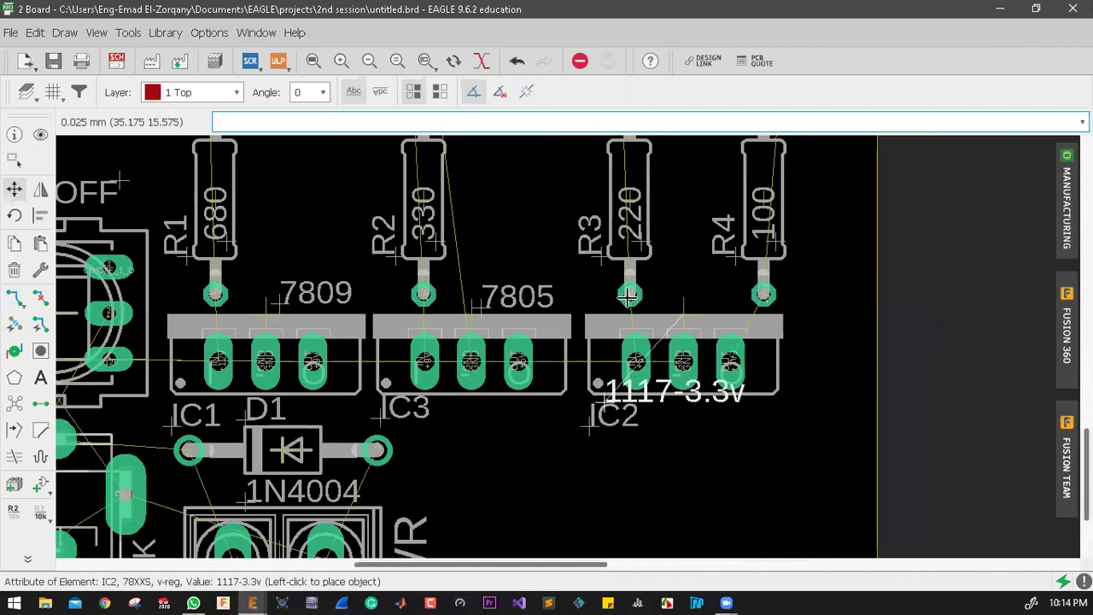
left_click(646, 420)
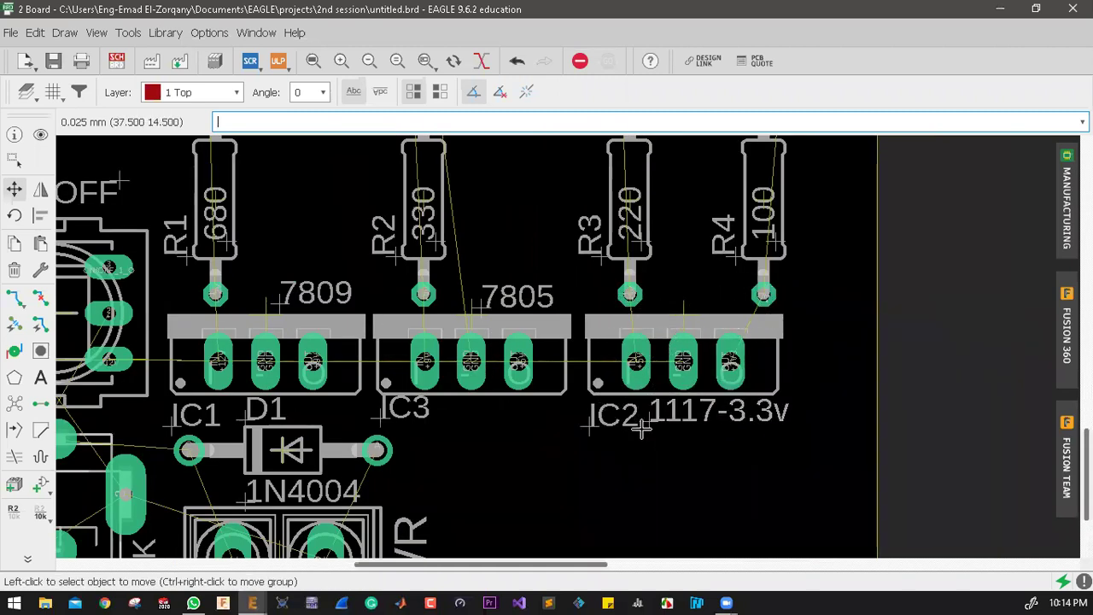
left_click(589, 427)
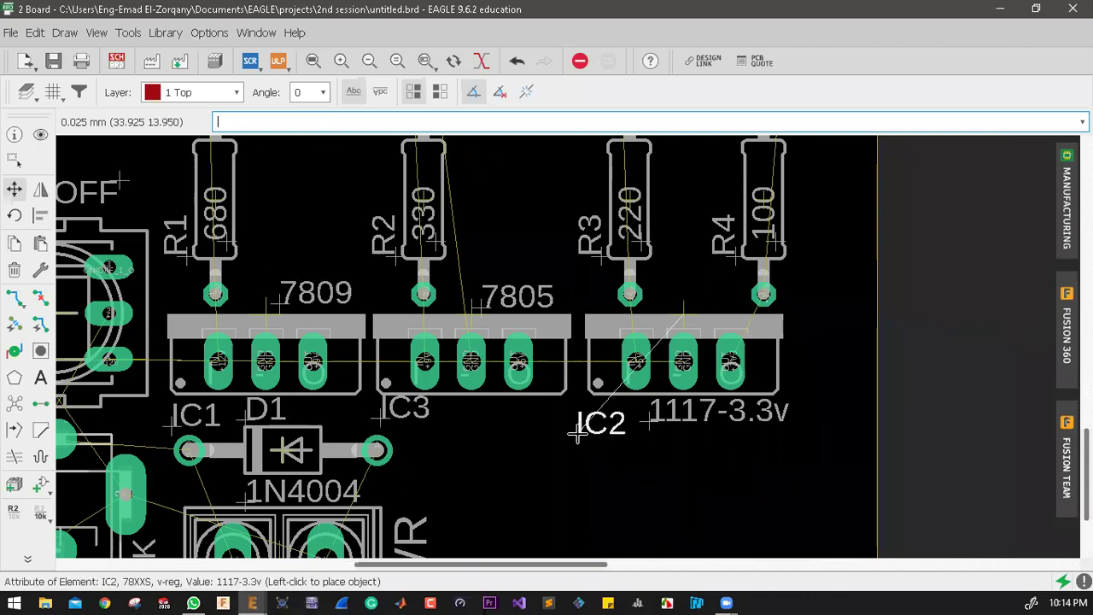
left_click(579, 433)
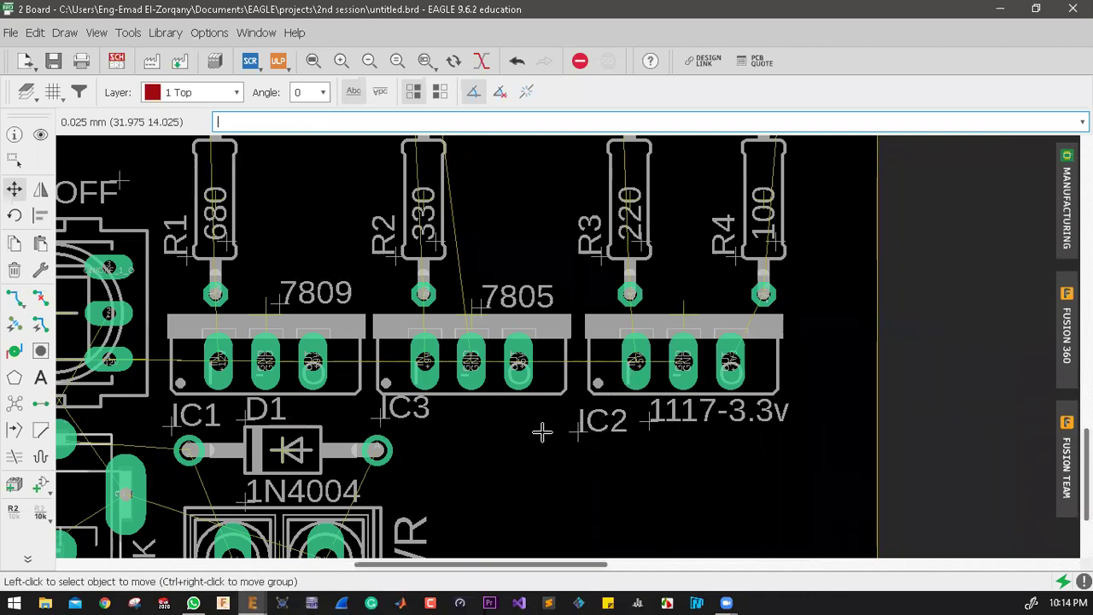
scroll(541, 432, "down", 1)
scroll(519, 429, "up", 1)
scroll(613, 432, "up", 1)
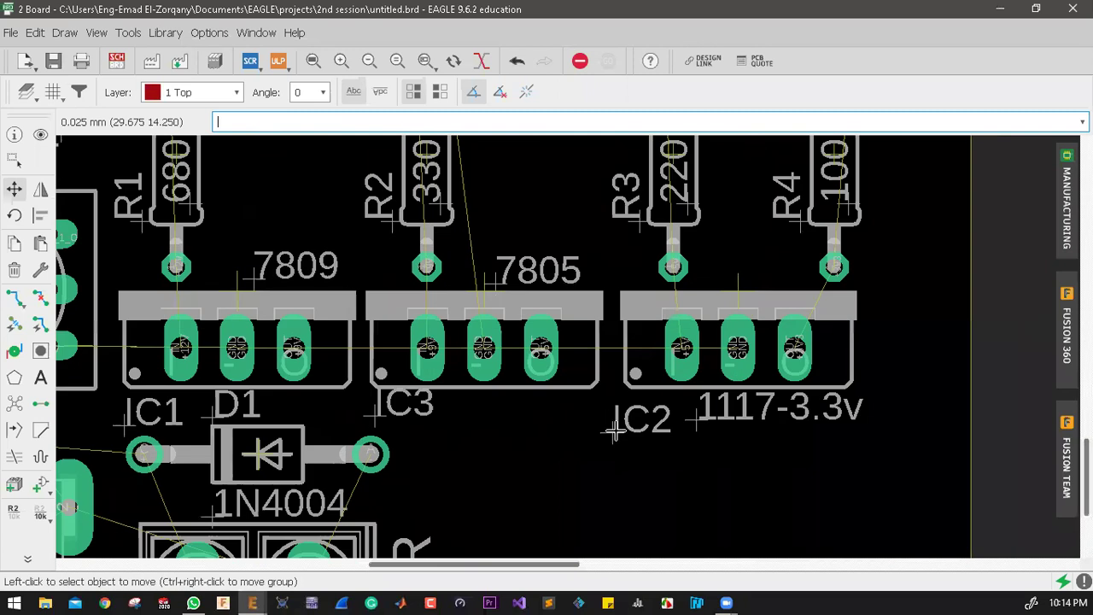
Step: Delete the IC1, IC2 and IC3 name labels below the three voltage regulators
right_click(613, 432)
left_click(645, 464)
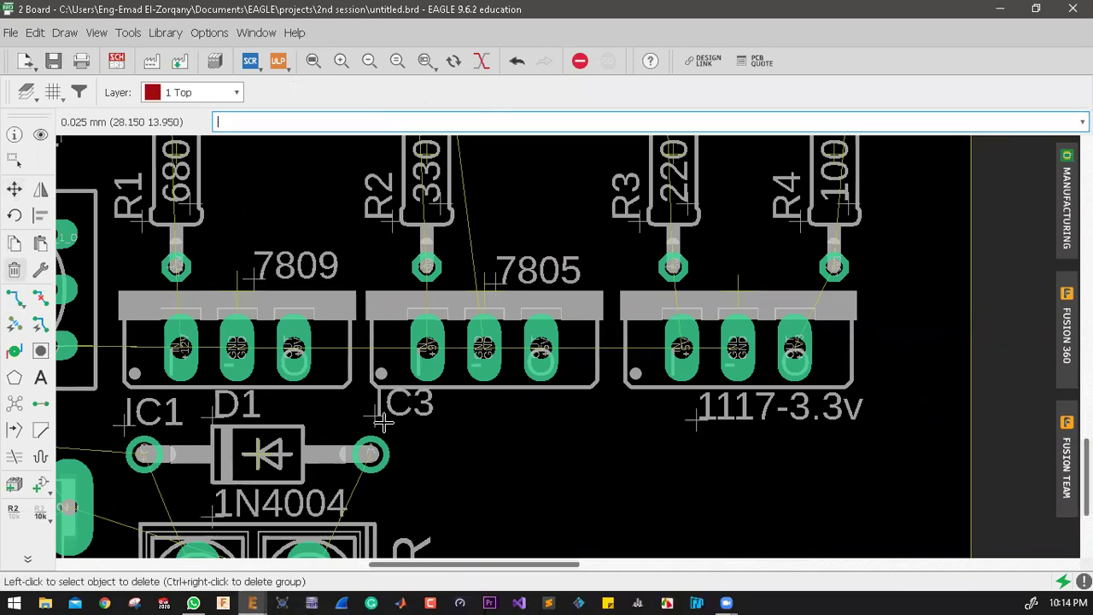
scroll(122, 419, "down", 1)
left_click(122, 416)
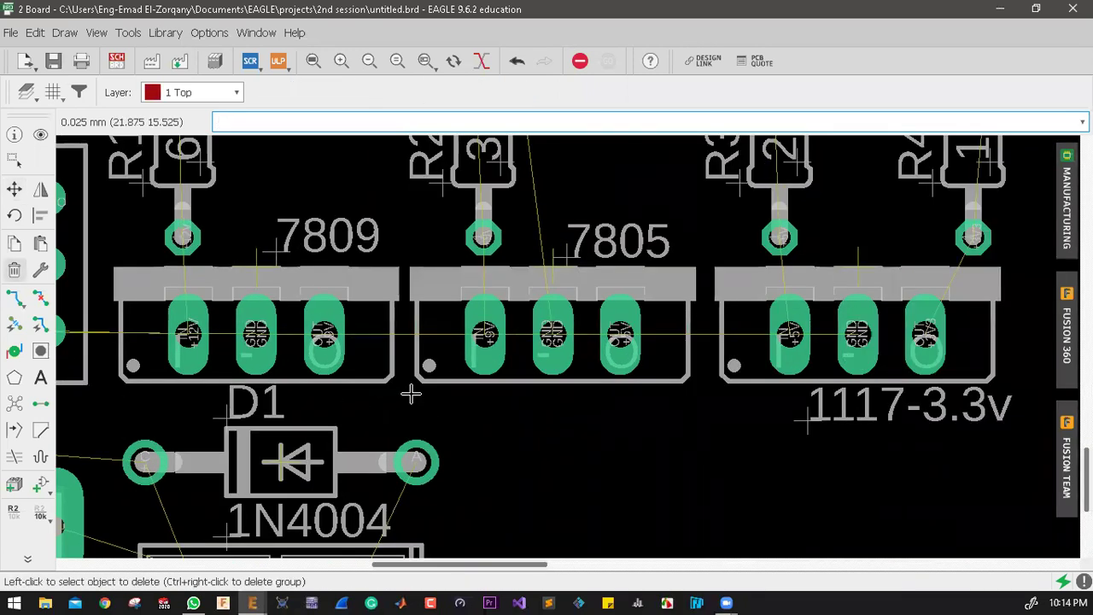
Step: Set the 1117-3.3v value label's text size to 0.8128 and its font to vector
scroll(418, 391, "down", 1)
scroll(418, 388, "down", 1)
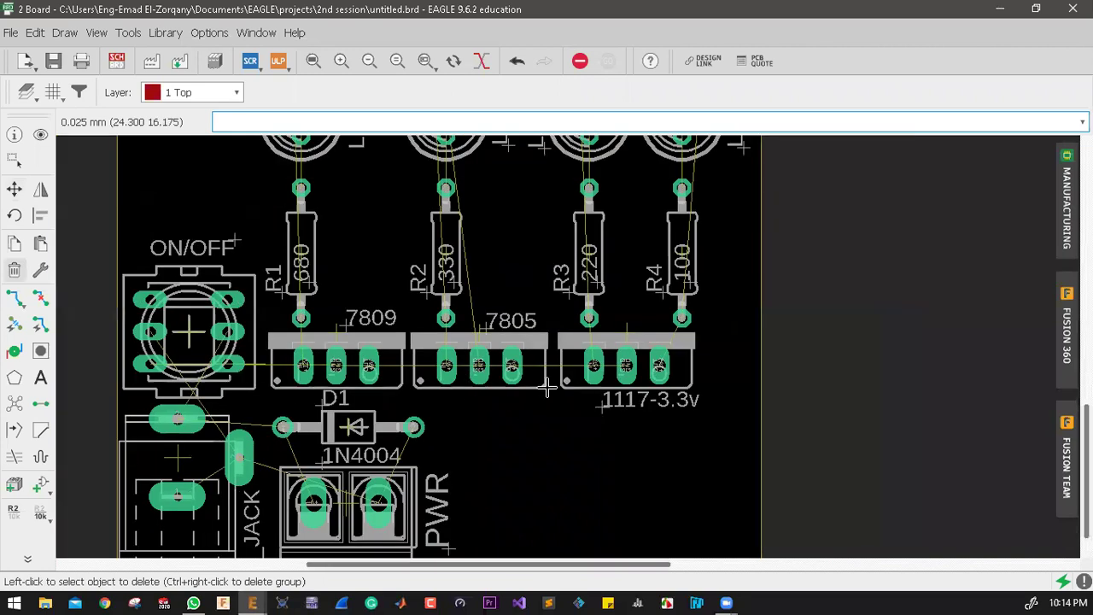
right_click(602, 411)
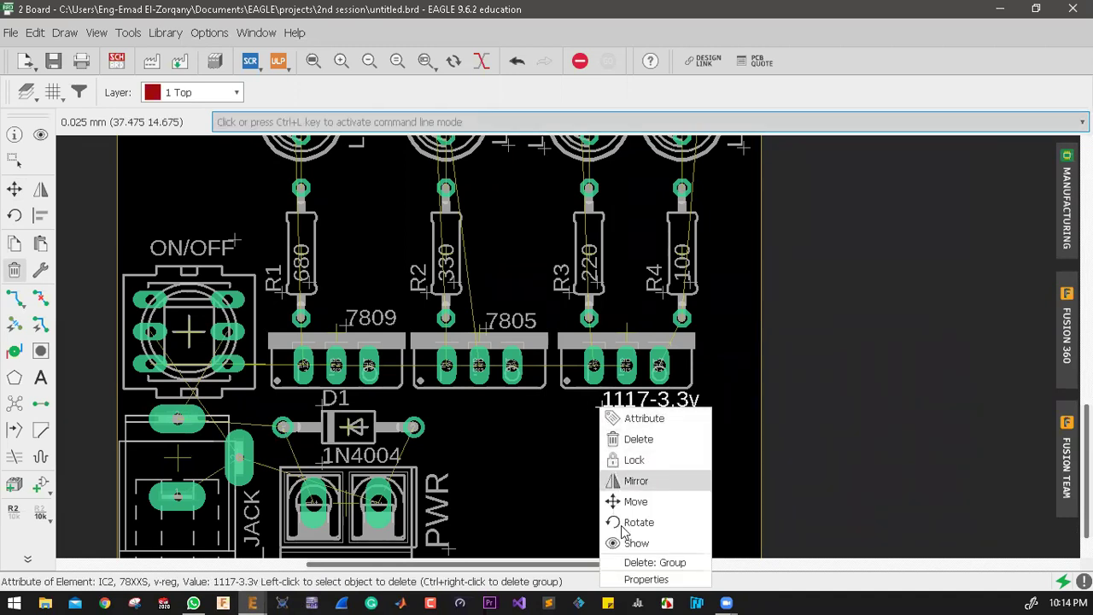
left_click(641, 579)
left_click(418, 209)
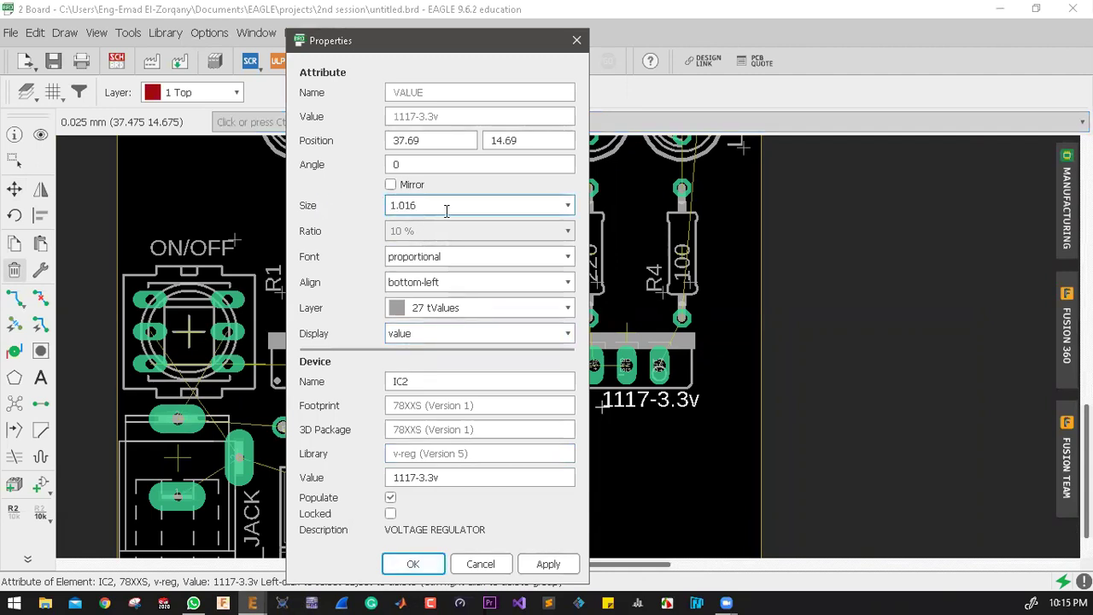
left_click(566, 206)
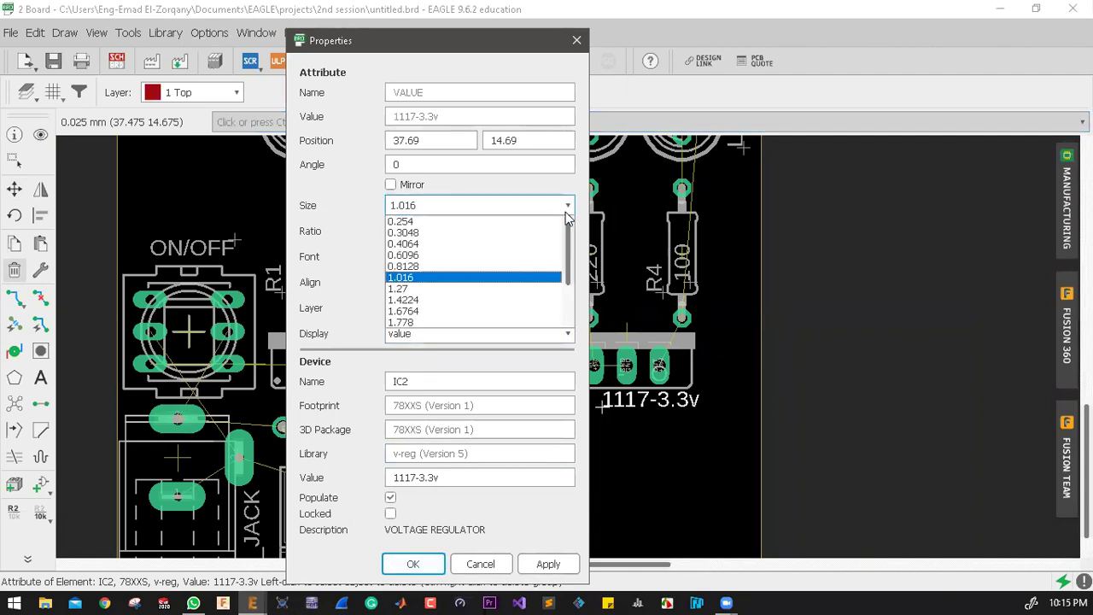
left_click(449, 273)
left_click(548, 567)
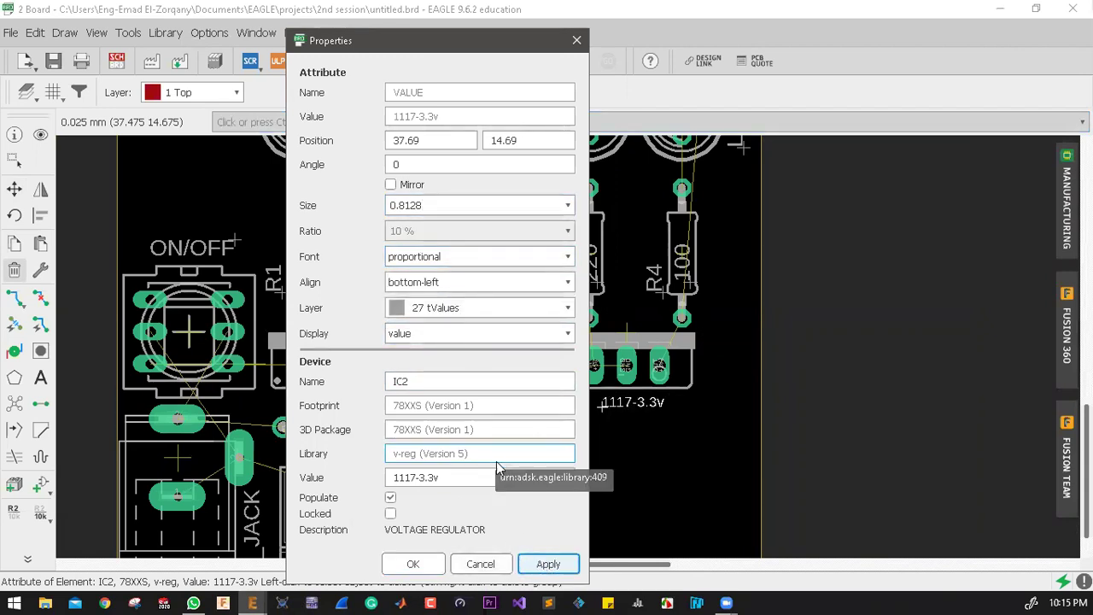
left_click(452, 261)
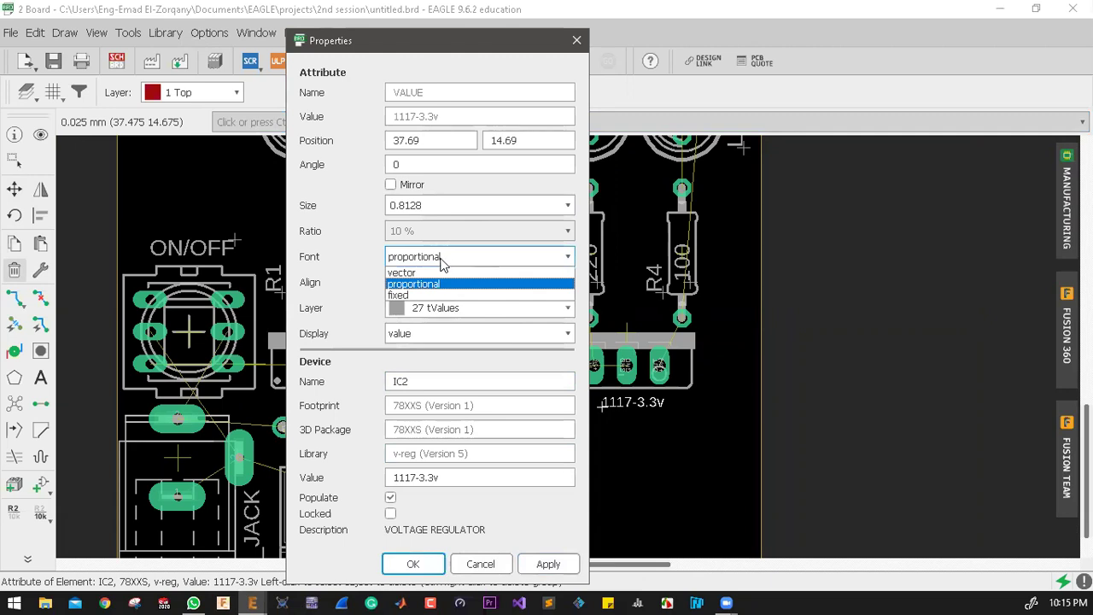
left_click(419, 273)
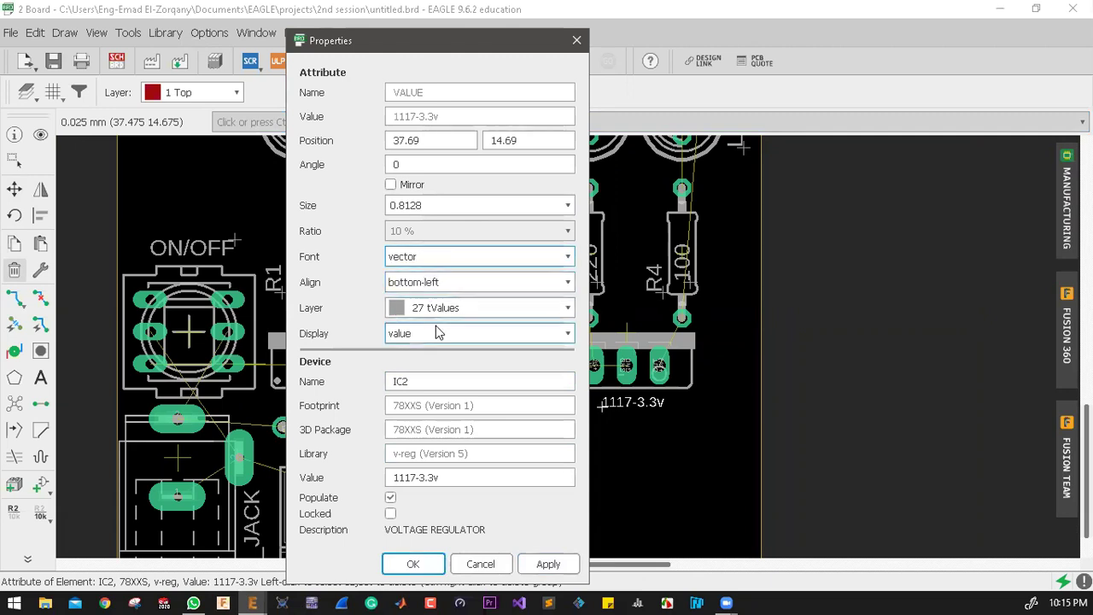
left_click(527, 567)
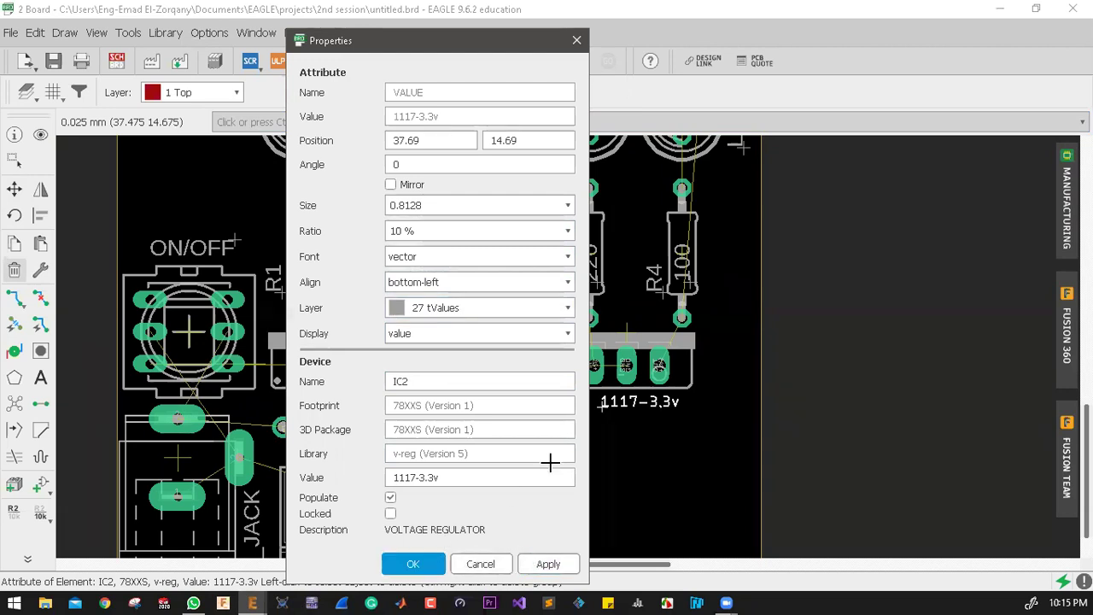
key("Return")
Step: Try to fit the 1117-3.3v value label above its regulator, between the R3 and R4 pads
scroll(598, 419, "up", 5)
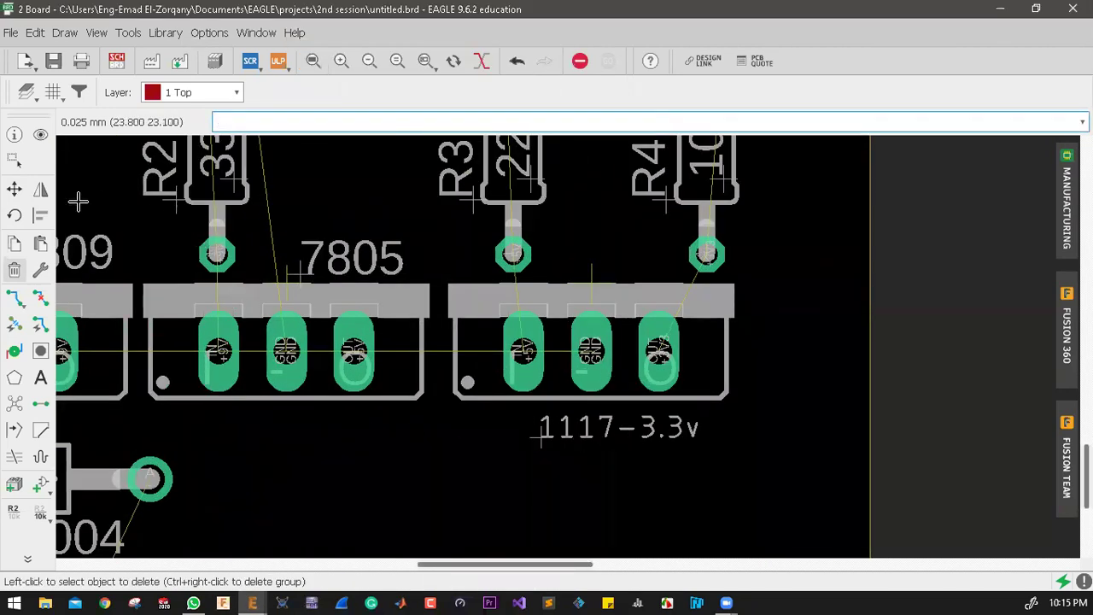
left_click(14, 188)
left_click(540, 436)
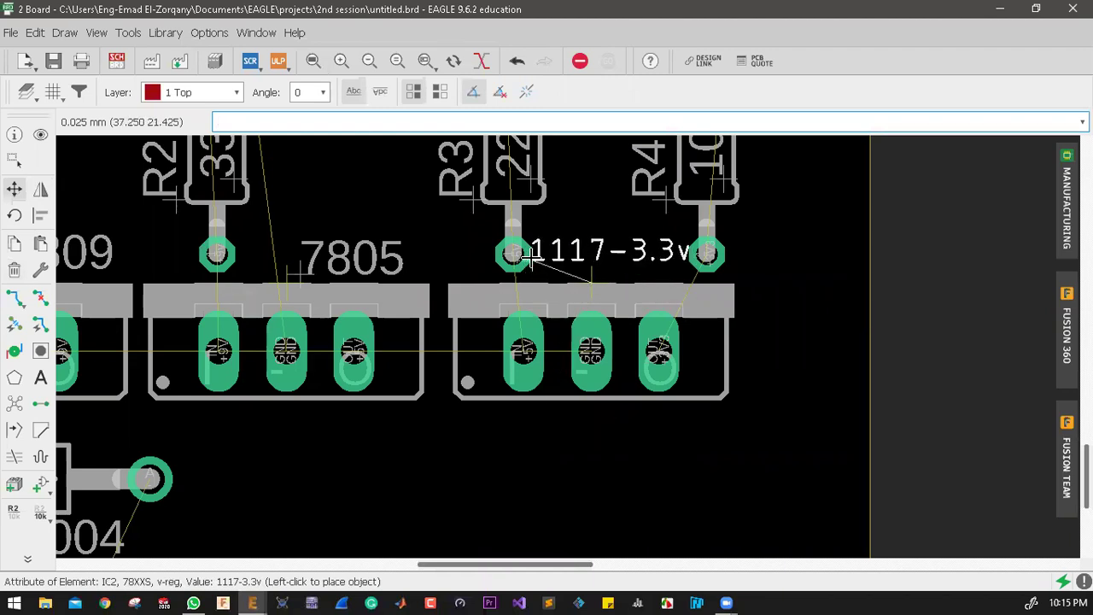
left_click(542, 444)
Step: Set the 1117-3.3v value label's text size to 0.6096 and its ratio to 20 %
right_click(545, 443)
left_click(595, 433)
left_click(466, 207)
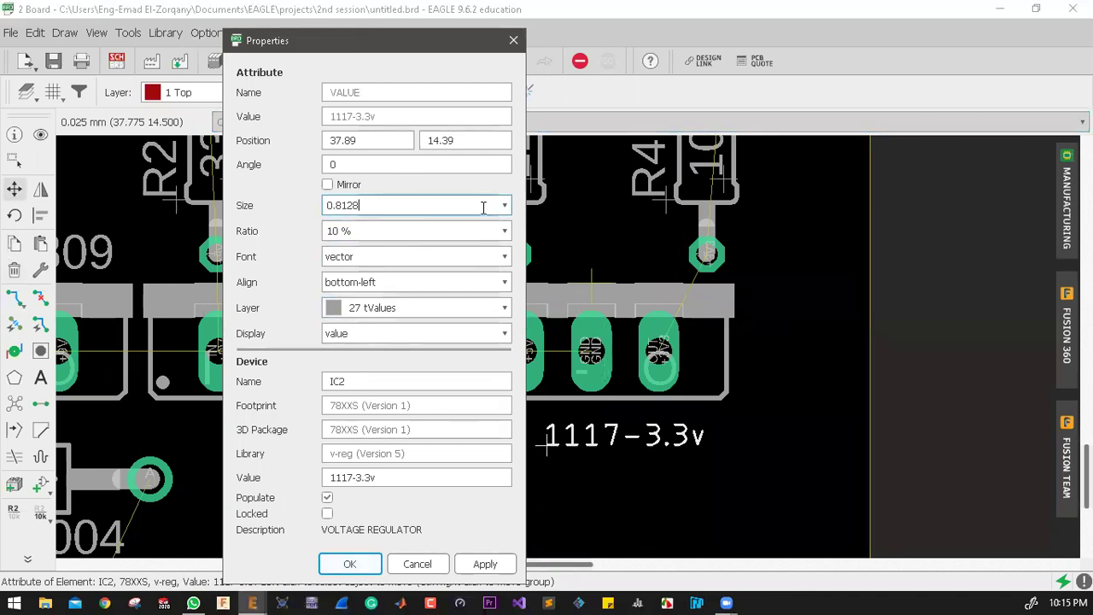
left_click(507, 209)
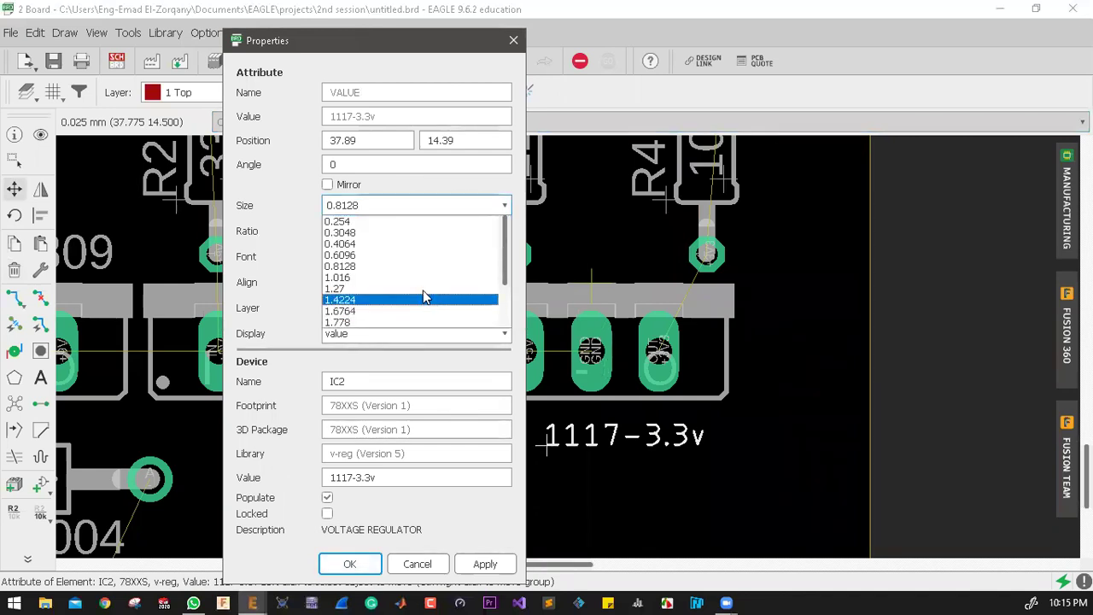
left_click(425, 255)
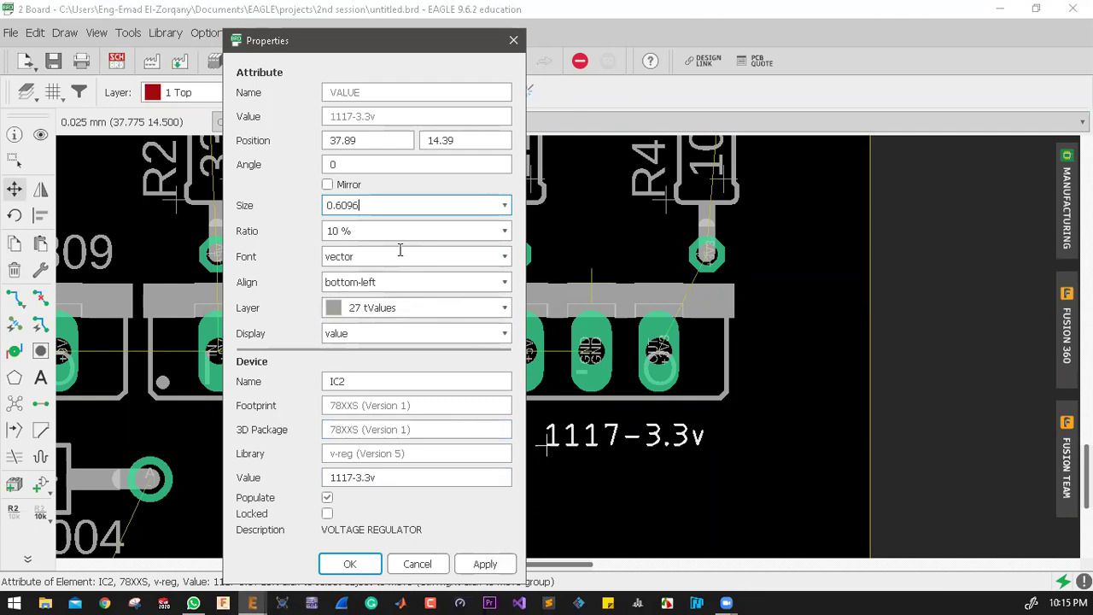
left_click(504, 231)
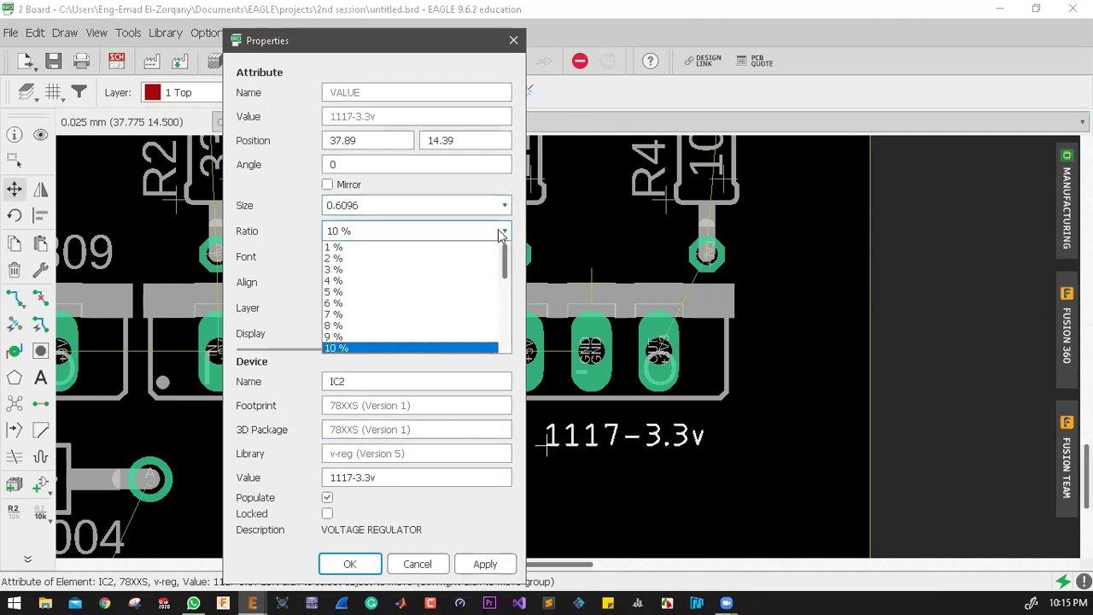
scroll(403, 285, "down", 4)
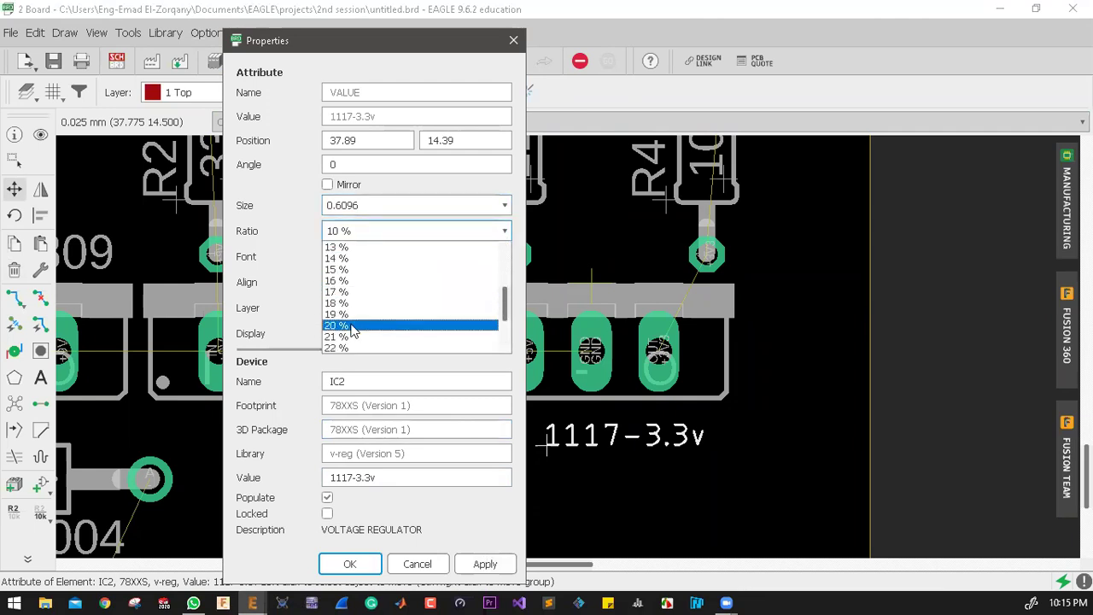
left_click(354, 327)
left_click(487, 565)
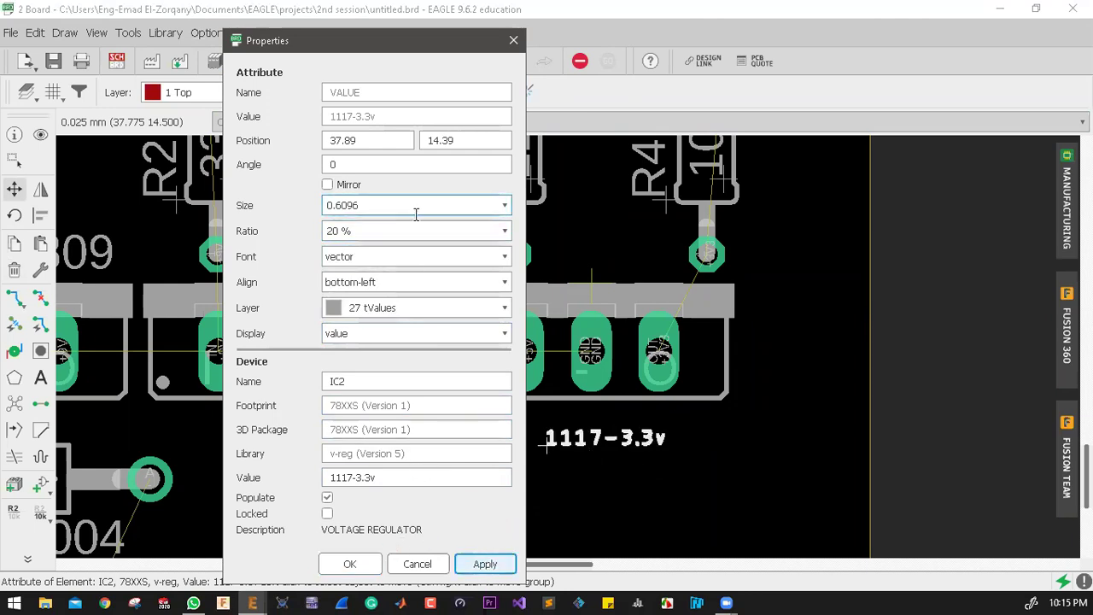
left_click(352, 563)
Step: Move the 1117-3.3v value label to just above its regulator, between the lower pads of R3 and R4
scroll(530, 440, "up", 2)
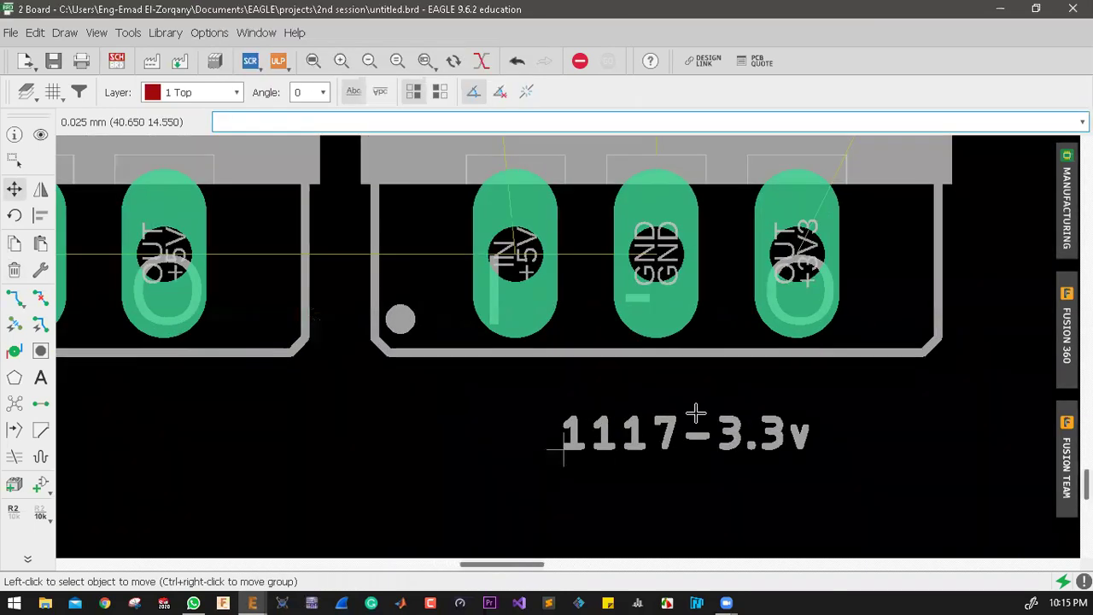
scroll(630, 503, "down", 2)
left_click(13, 188)
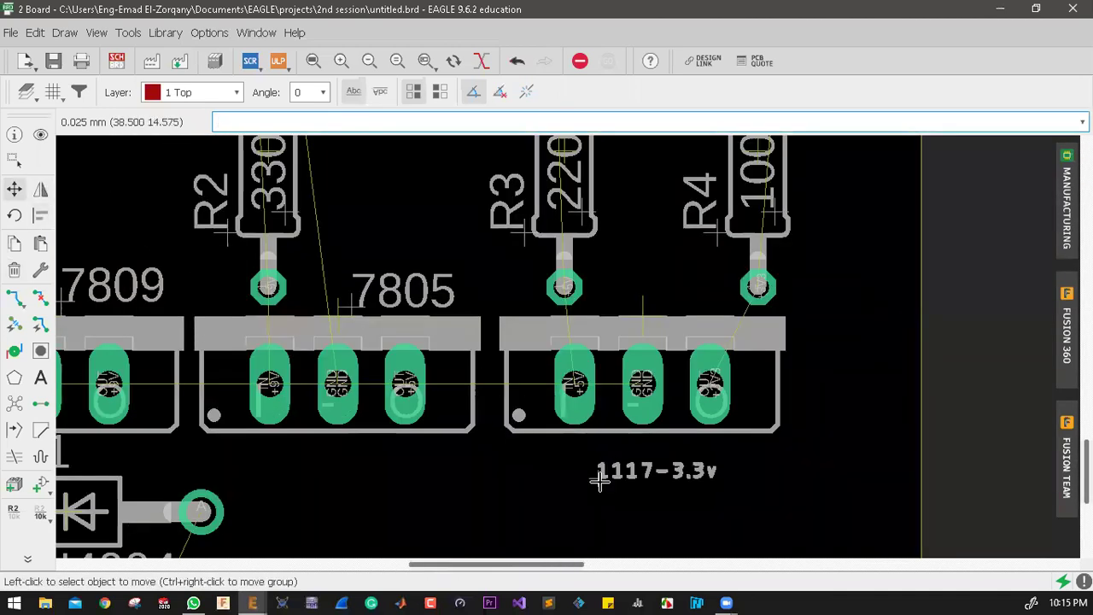
left_click(598, 476)
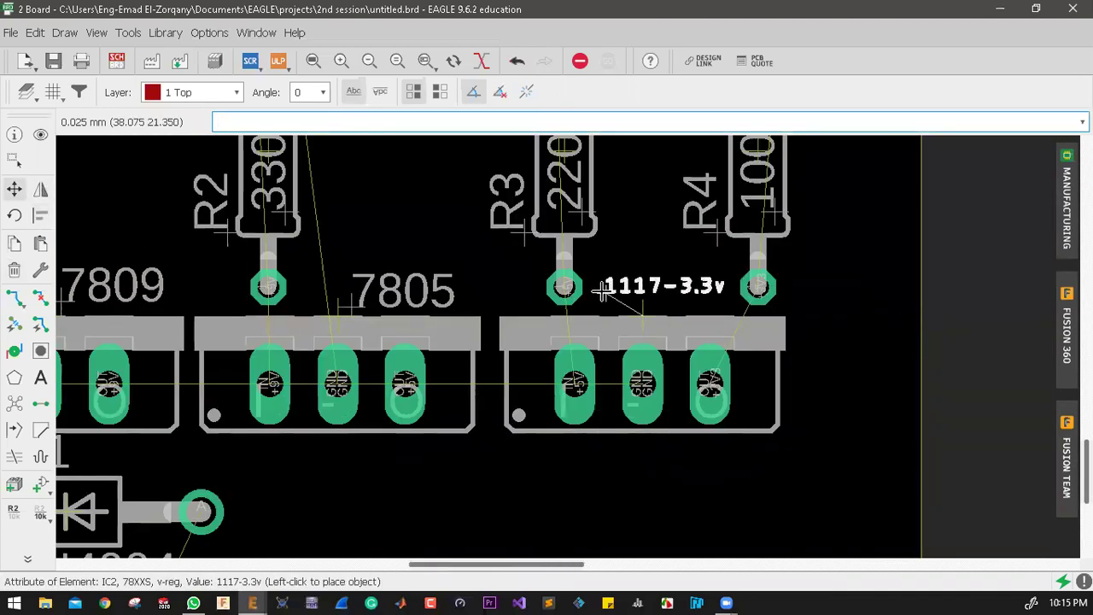
left_click(604, 291)
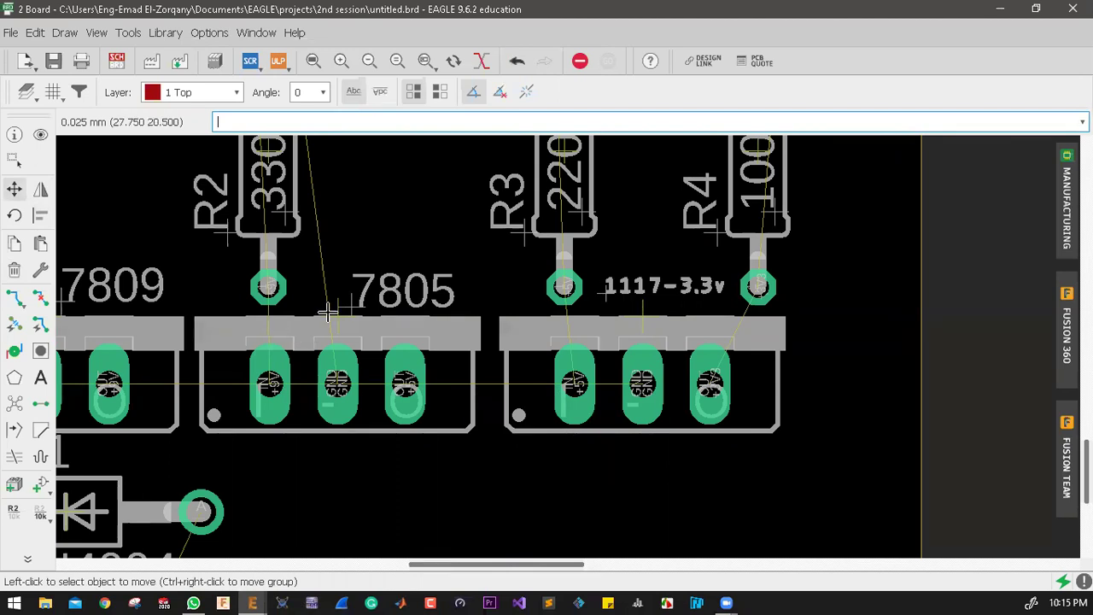
scroll(484, 333, "down", 3)
scroll(483, 329, "down", 3)
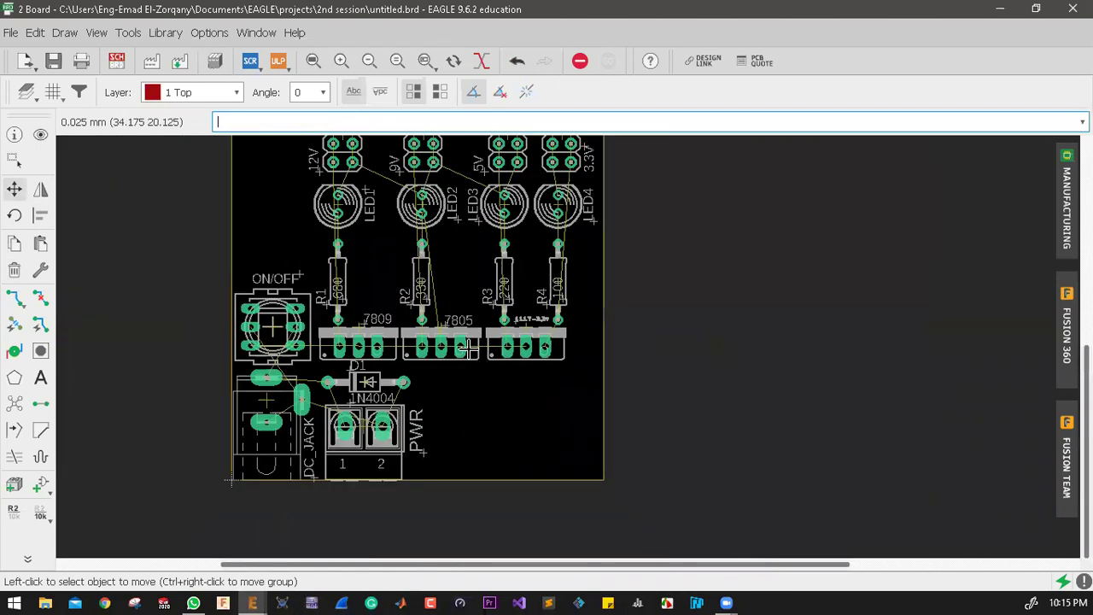
scroll(449, 293, "up", 4)
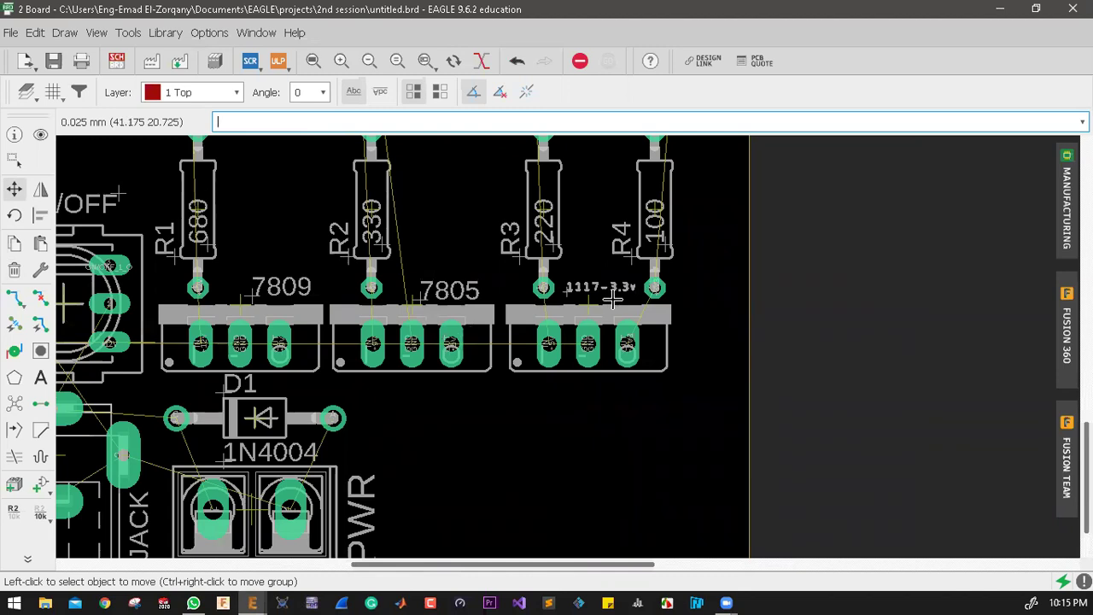
scroll(613, 299, "down", 2)
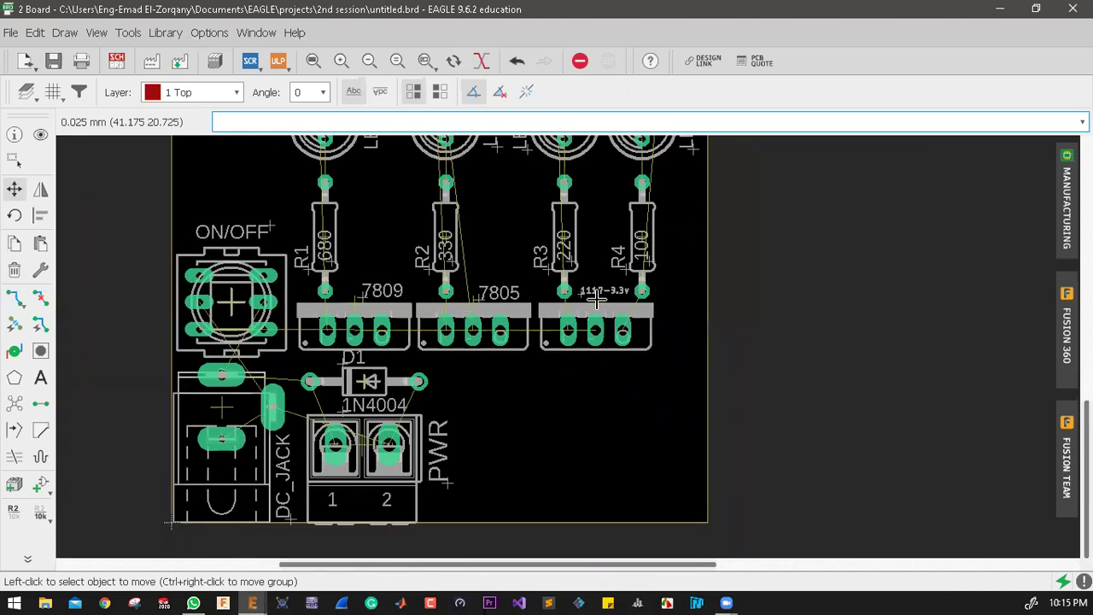
left_click(39, 272)
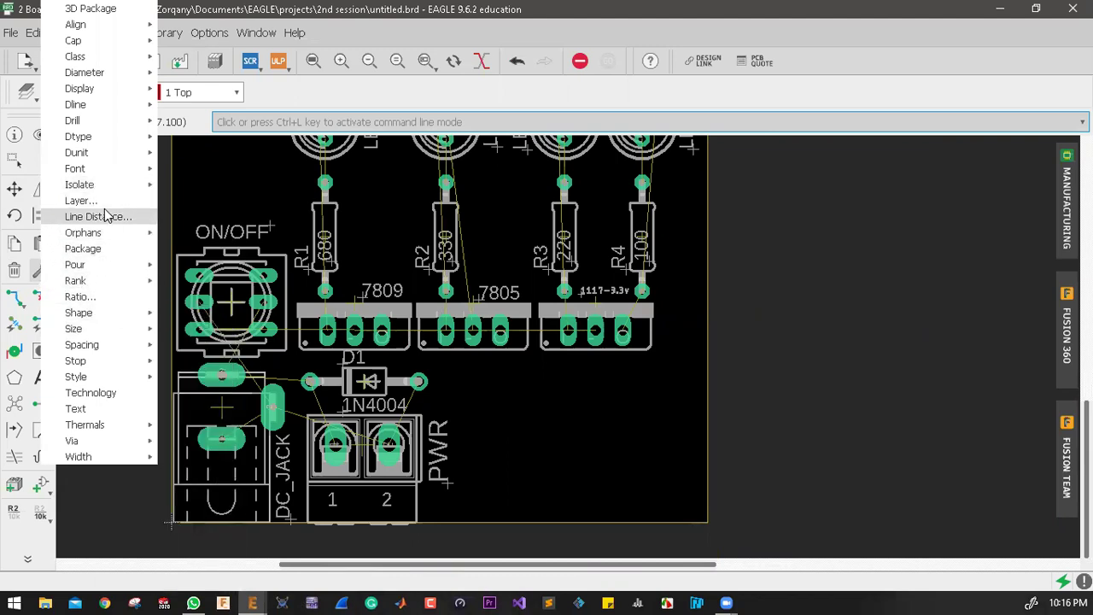
mouse_move(115, 168)
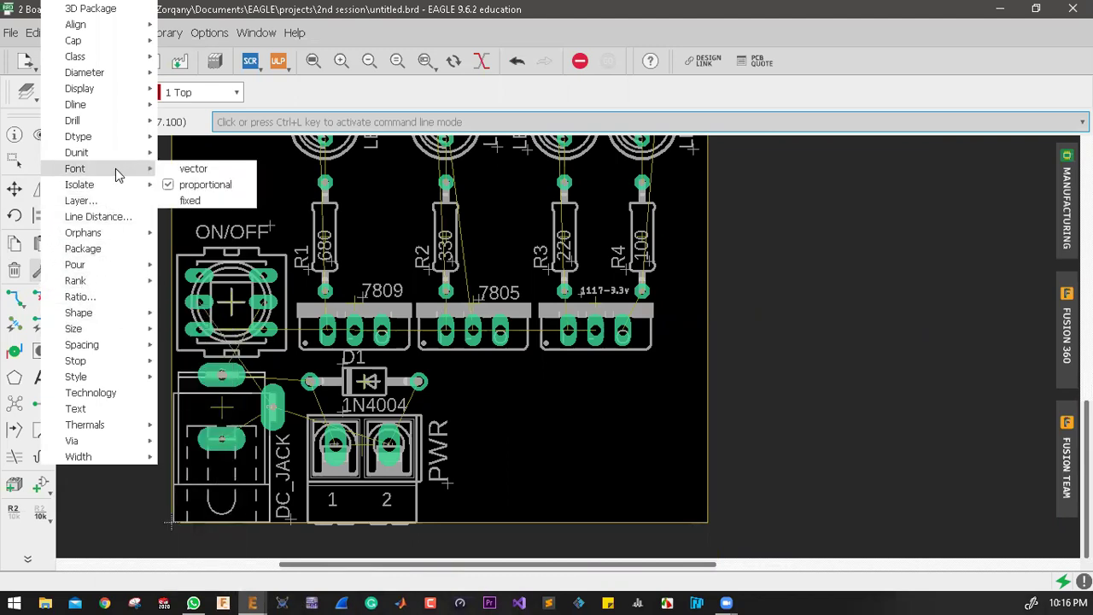
left_click(204, 172)
scroll(338, 340, "down", 4)
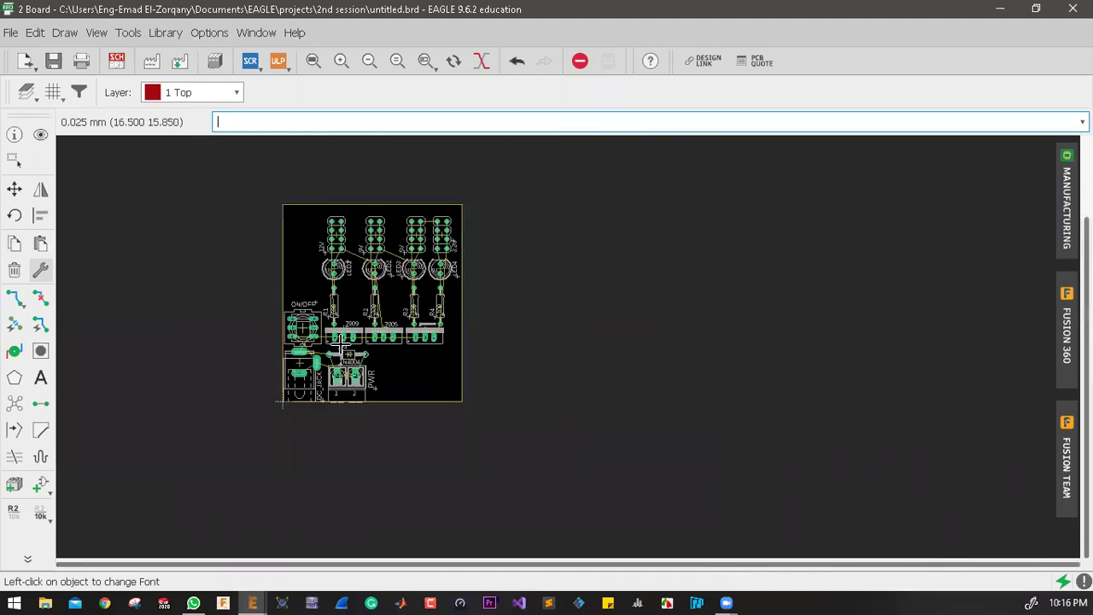
key("ctrl+s")
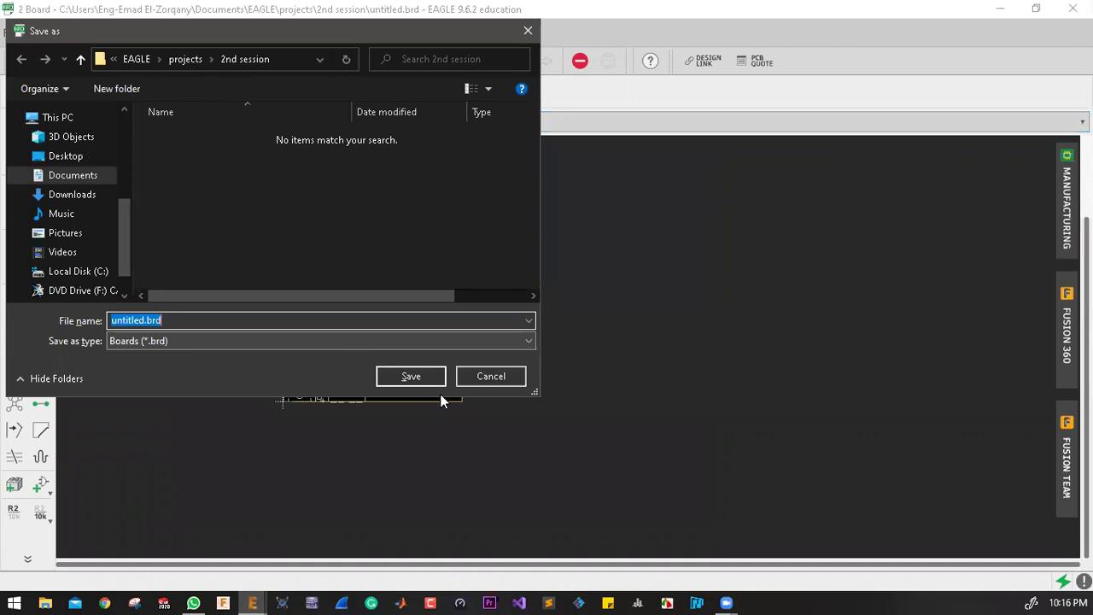
left_click(496, 377)
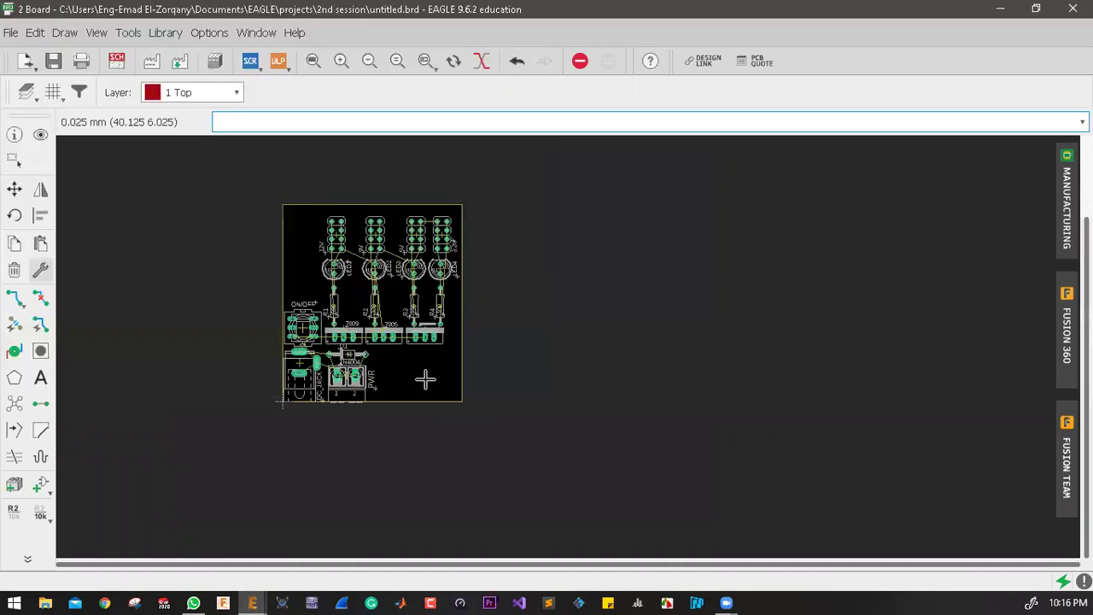
Step: Select everything on the board and change the font of the whole group to vector
key("ctrl+a")
scroll(355, 333, "up", 1)
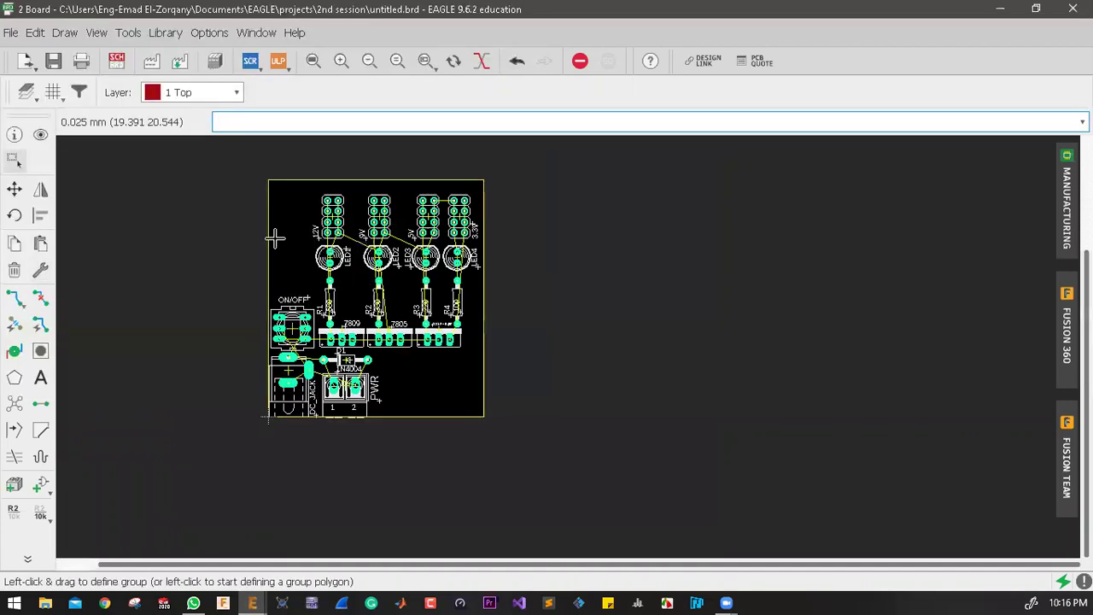
left_click(41, 271)
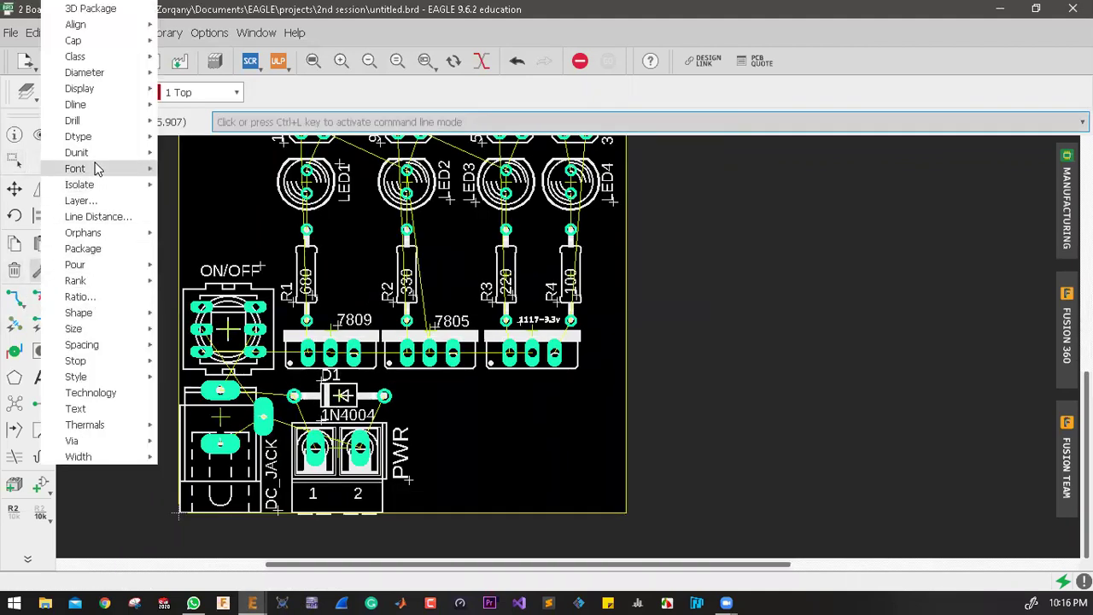
mouse_move(97, 169)
left_click(207, 171)
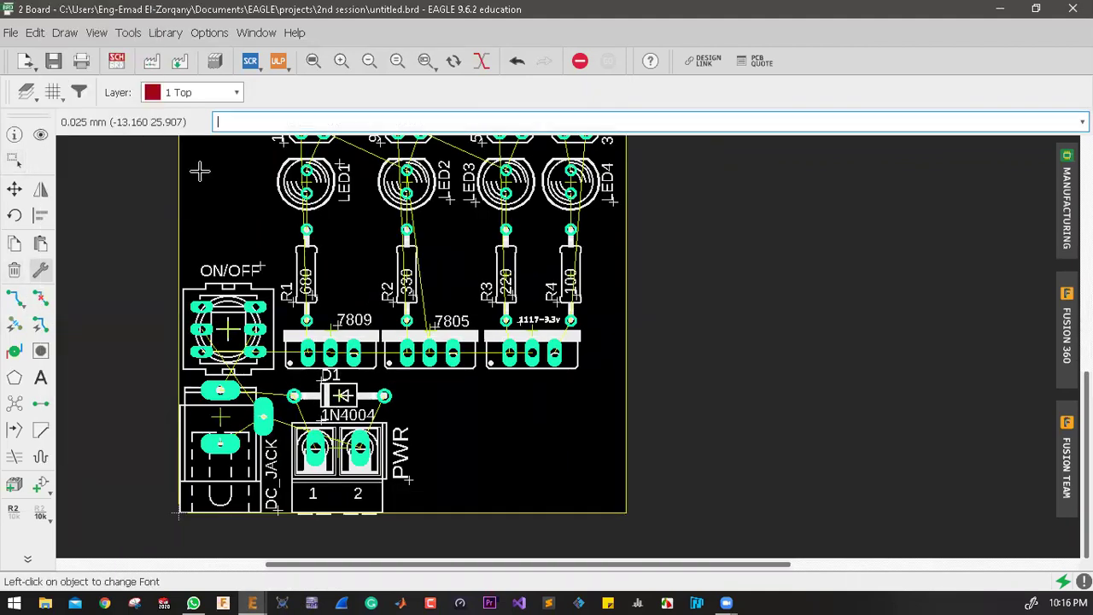
right_click(449, 246)
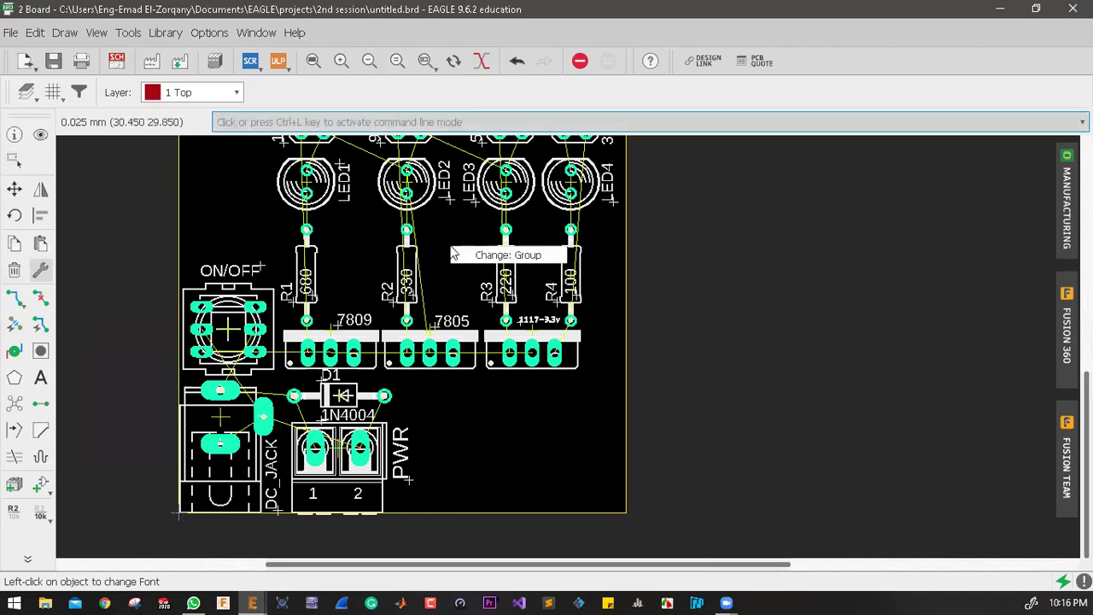
left_click(512, 258)
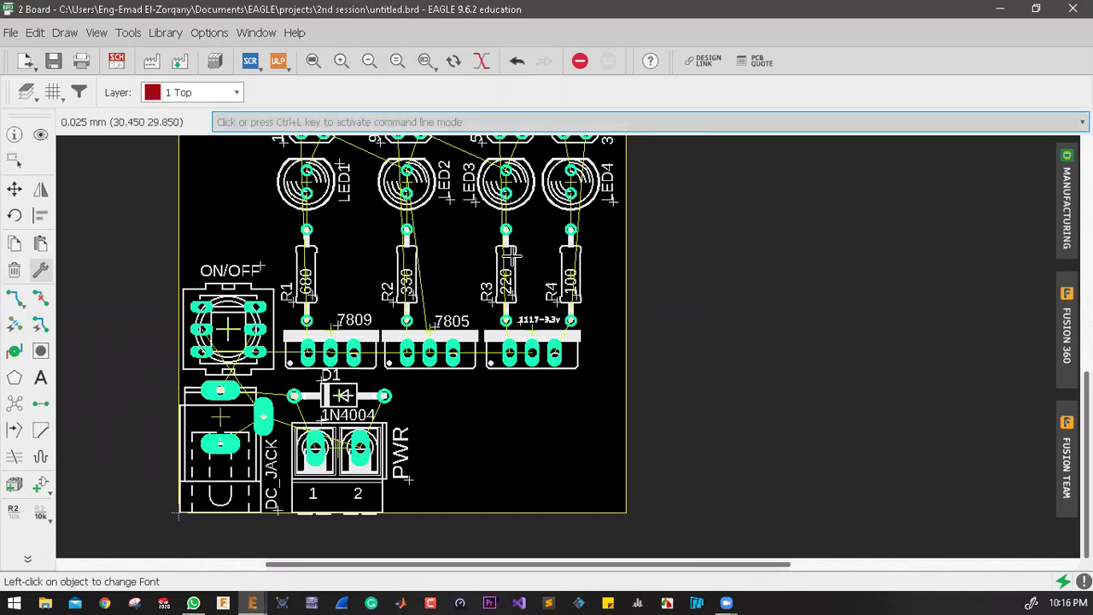
Step: Select everything on the board and set the text size of the whole group to 0.7
scroll(480, 409, "down", 1)
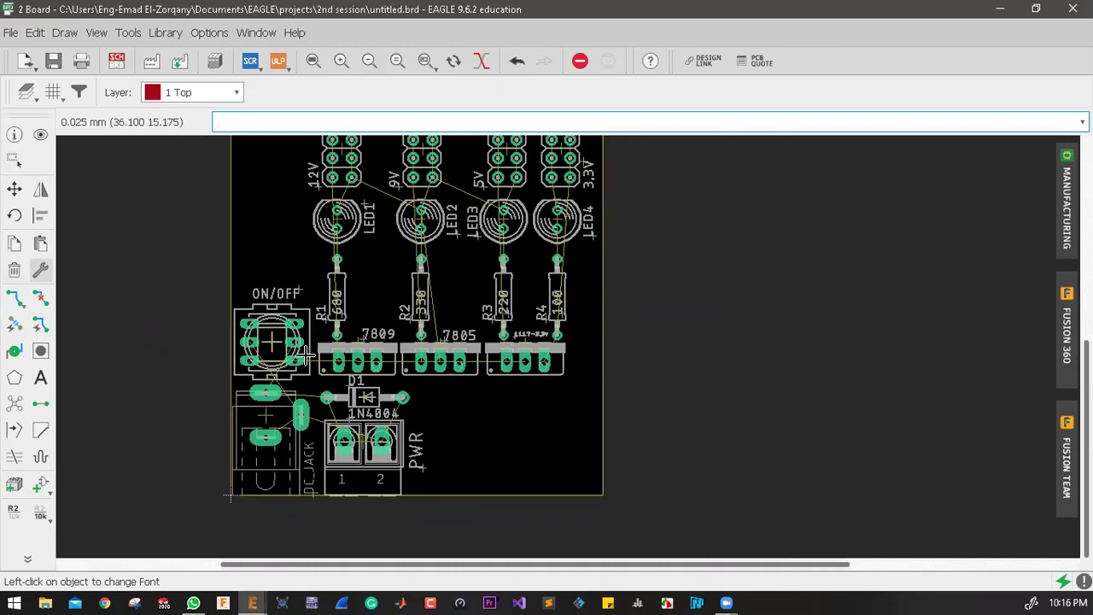
scroll(293, 342, "down", 2)
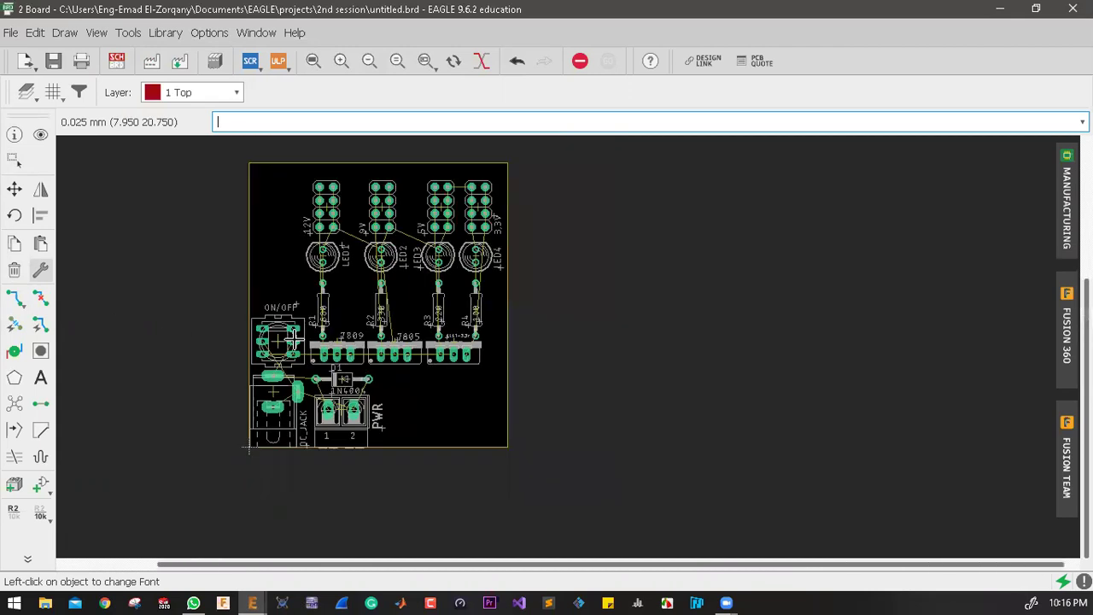
key("ctrl+g")
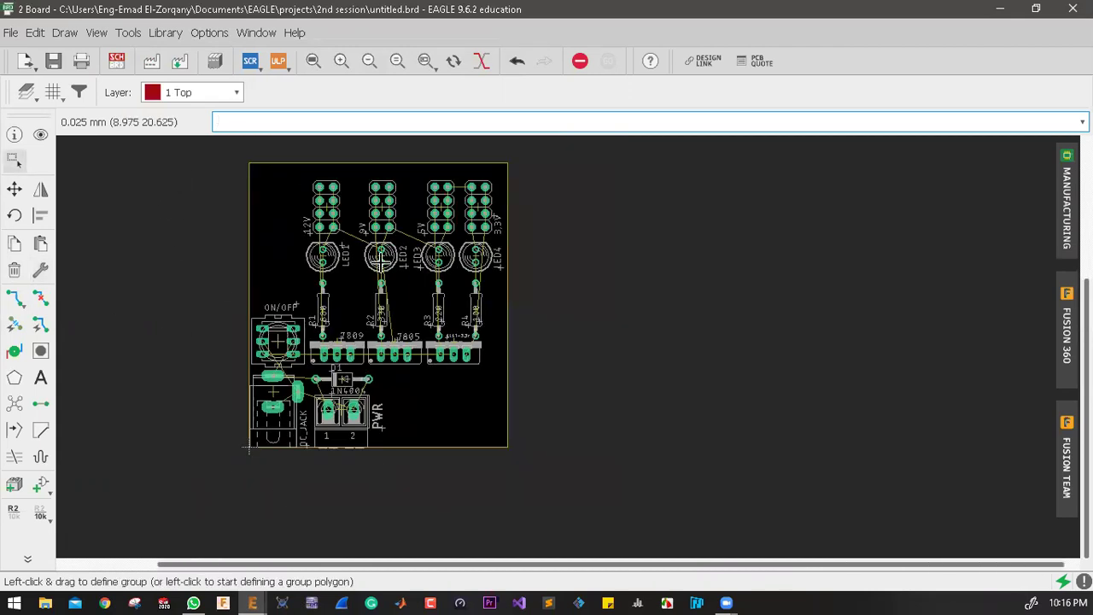
key("ctrl+a")
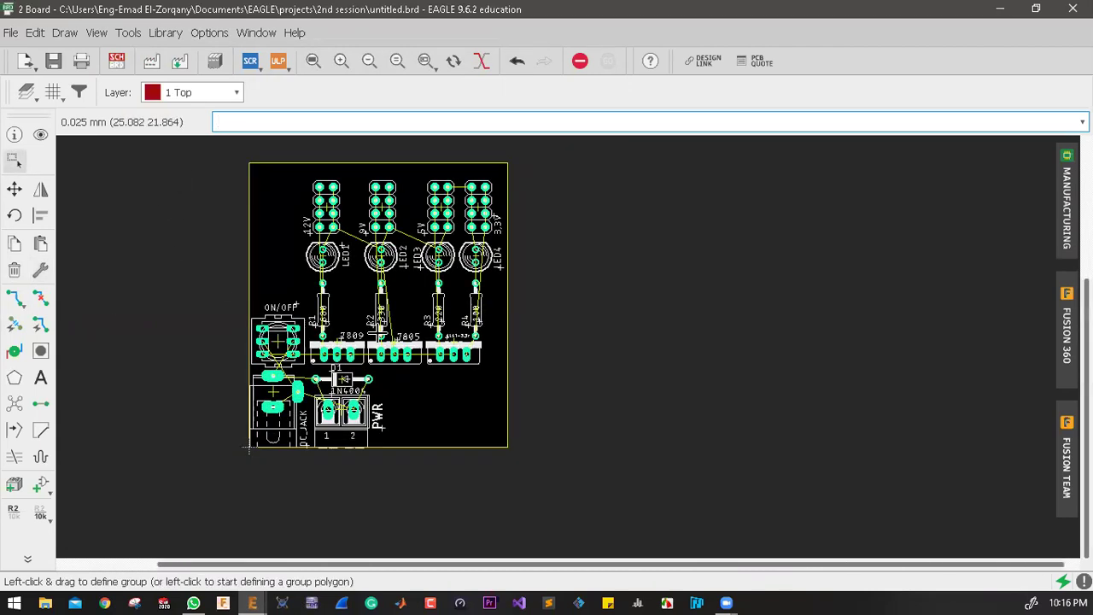
left_click(40, 270)
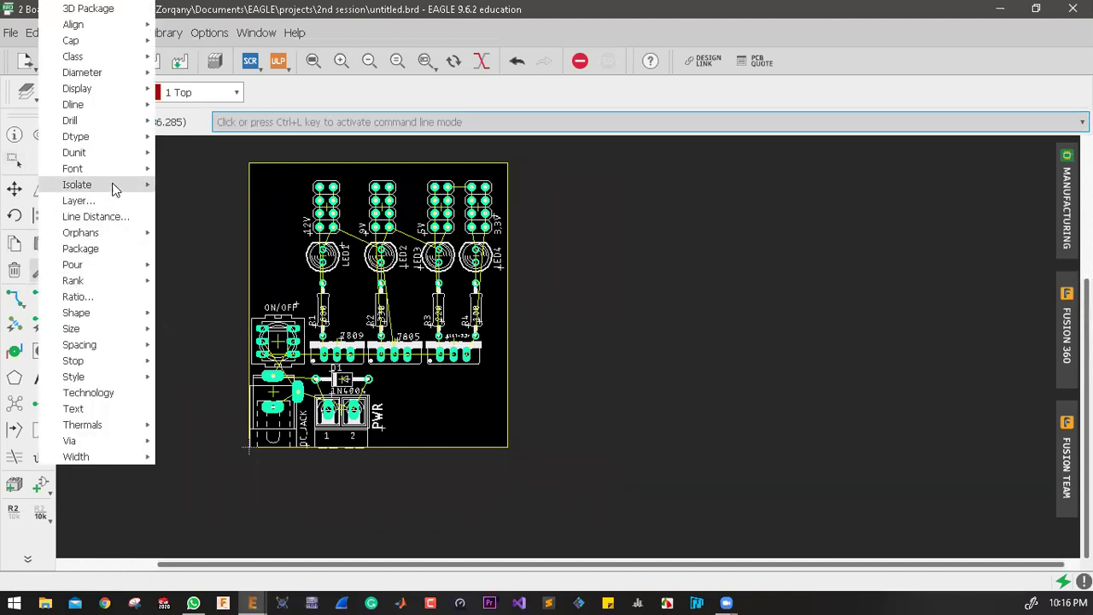
mouse_move(115, 168)
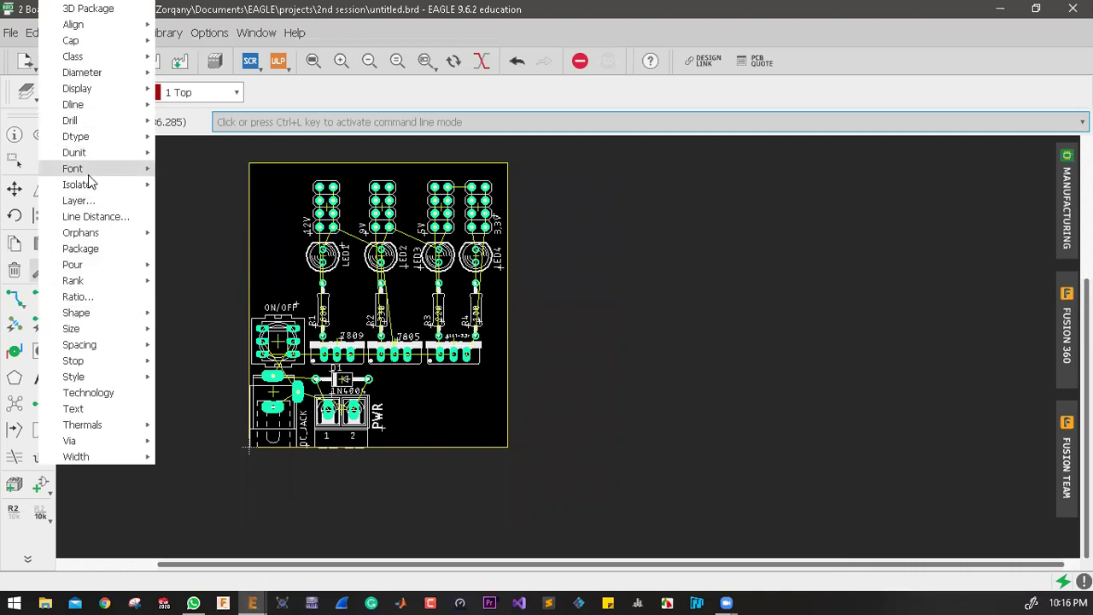
mouse_move(111, 333)
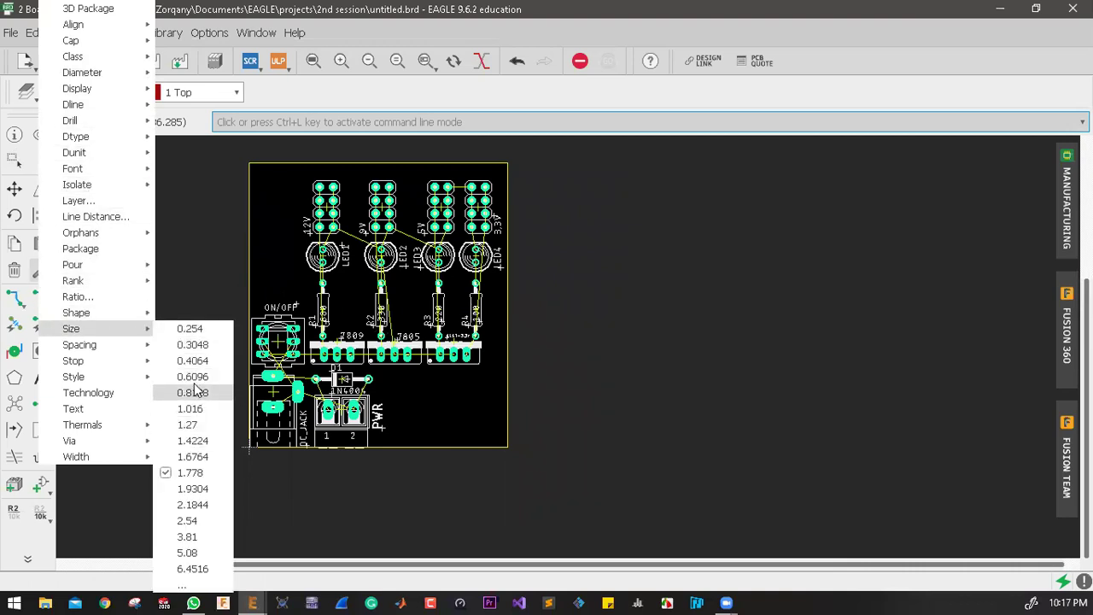
left_click(198, 584)
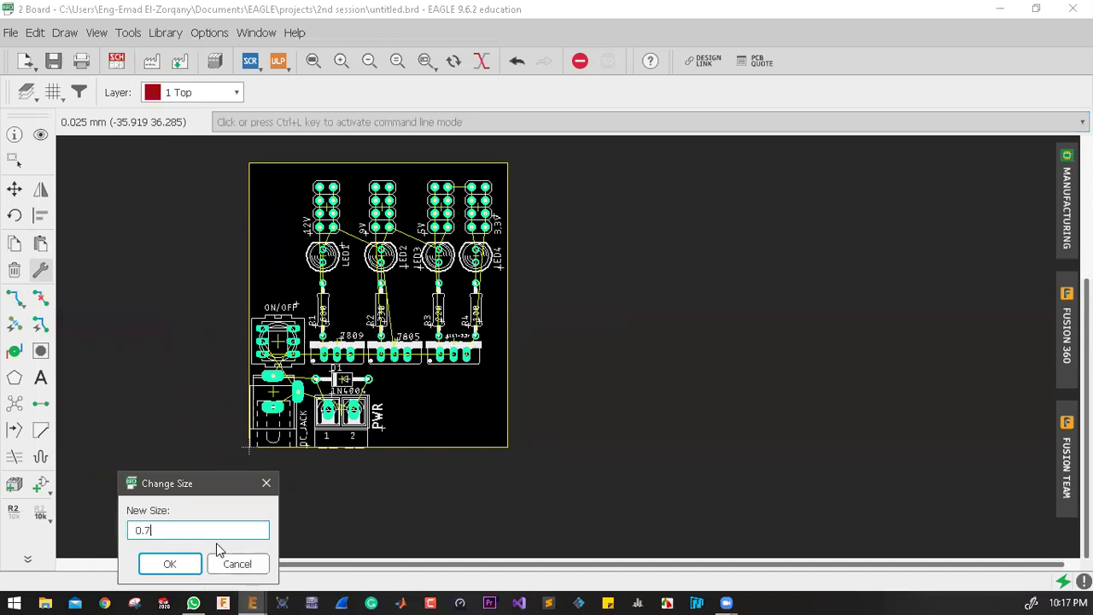
key("Return")
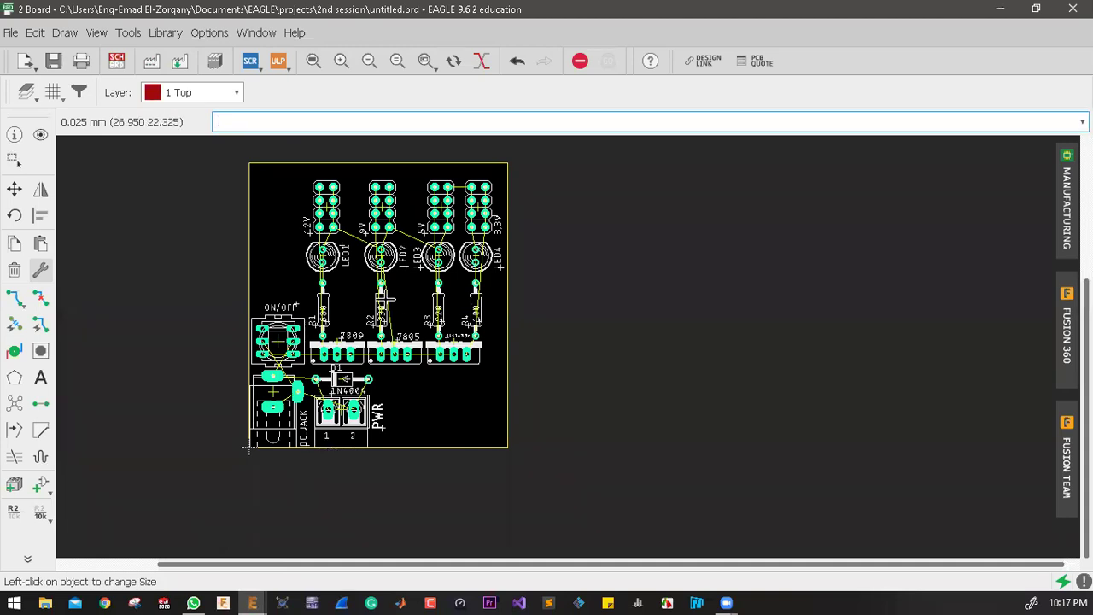
right_click(349, 295)
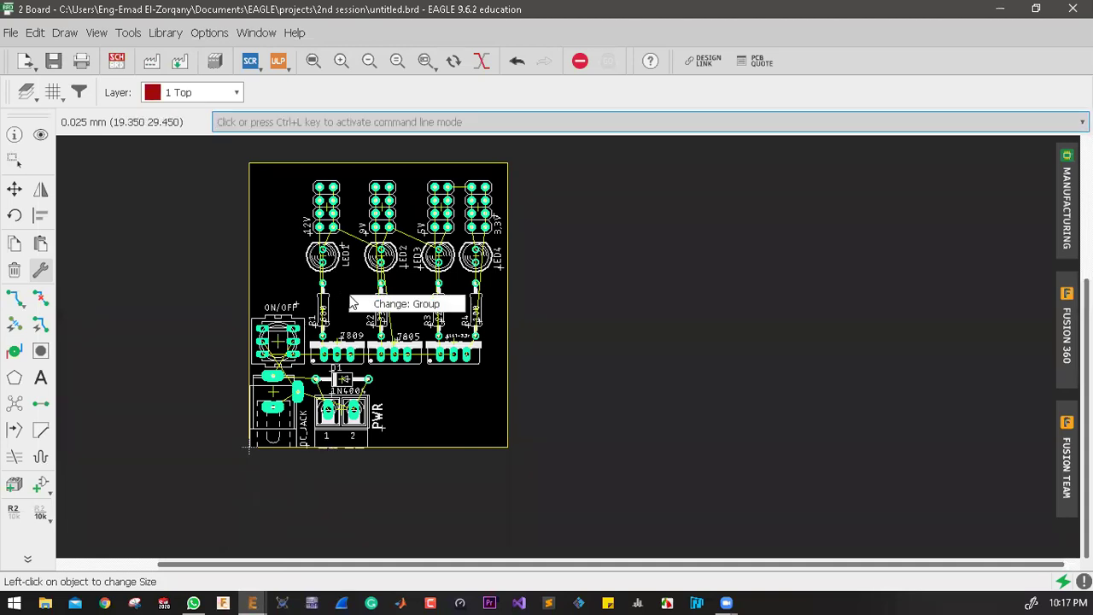
left_click(395, 306)
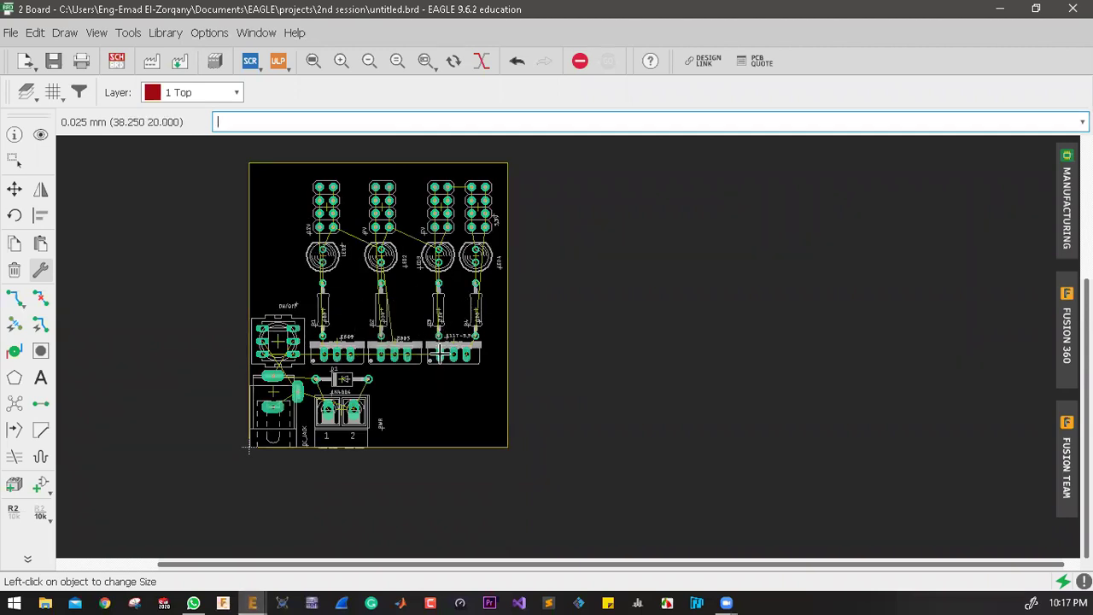
Step: Set the text ratio of the whole group to 20 %
left_click(40, 271)
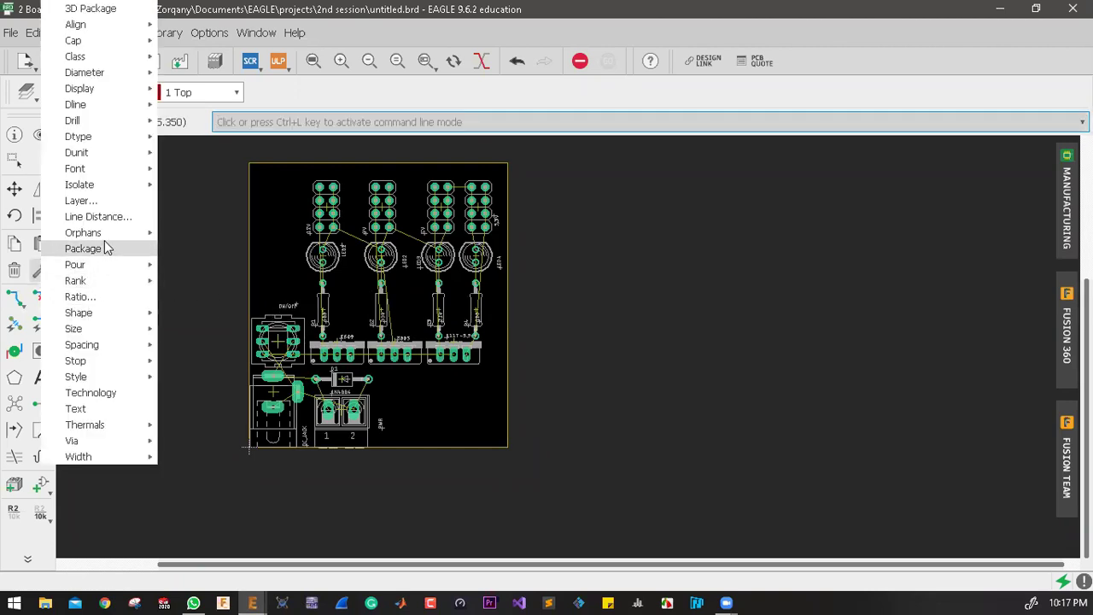
left_click(99, 298)
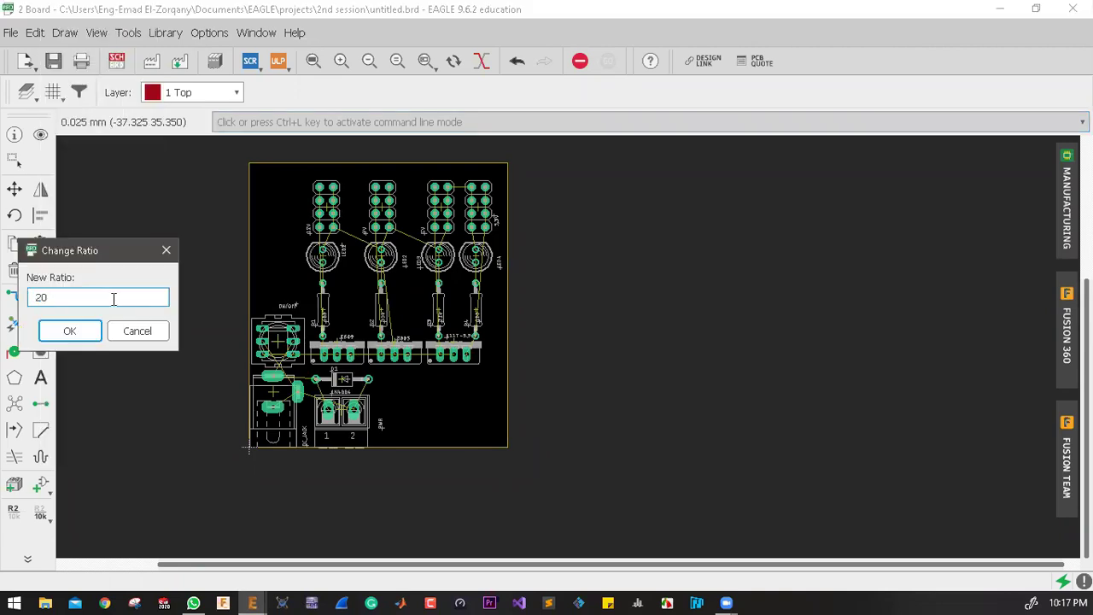
left_click(70, 330)
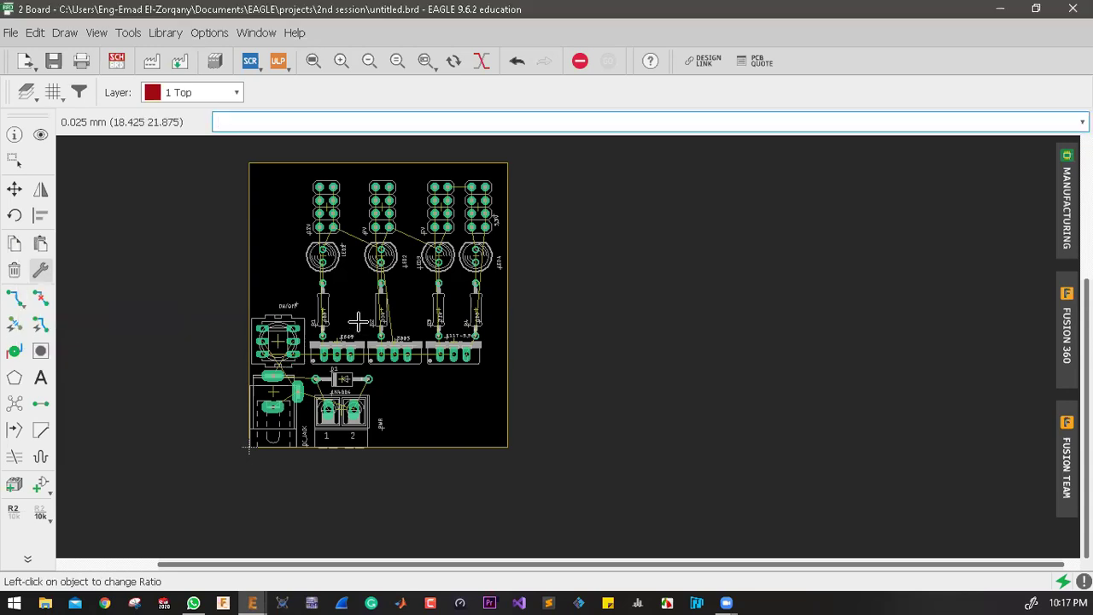
right_click(413, 297)
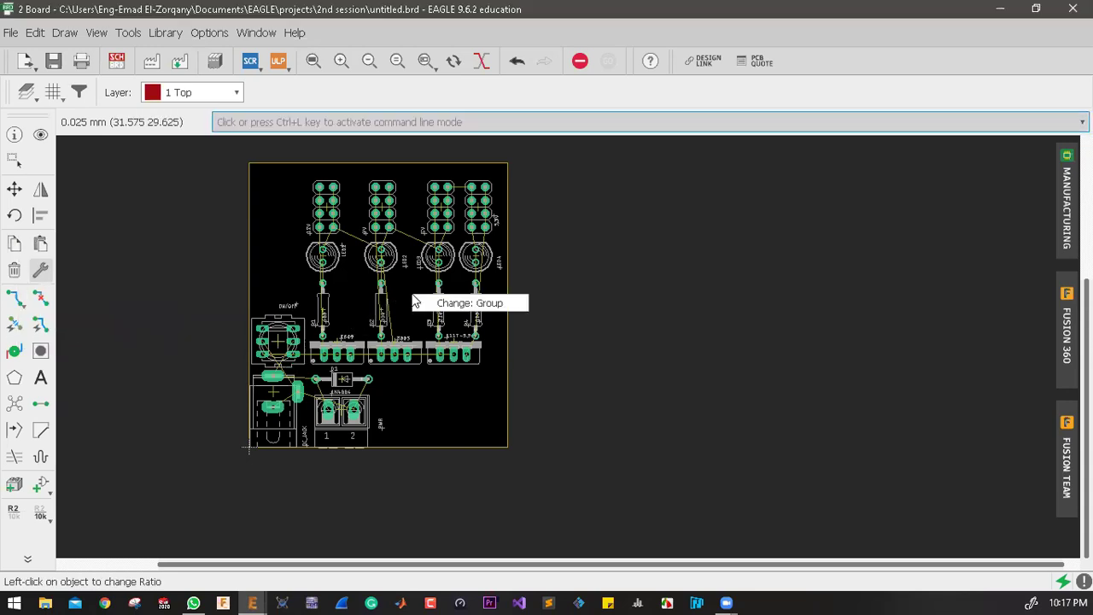
left_click(442, 305)
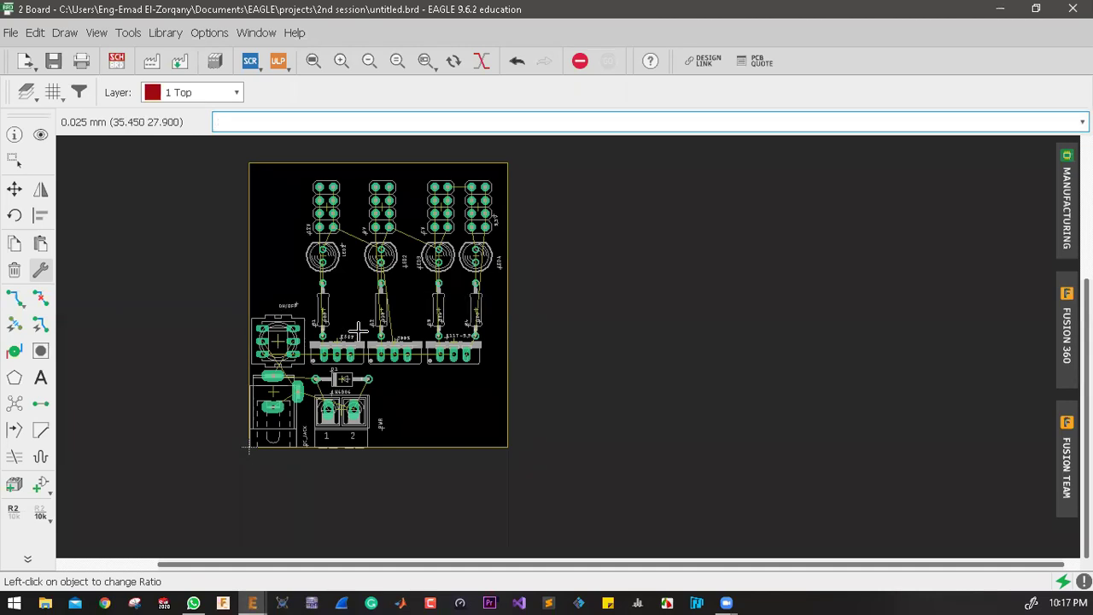
Step: Examine the legibility and spacing of the resized labels around the regulators, resistors and diode
scroll(324, 344, "up", 2)
scroll(325, 345, "up", 10)
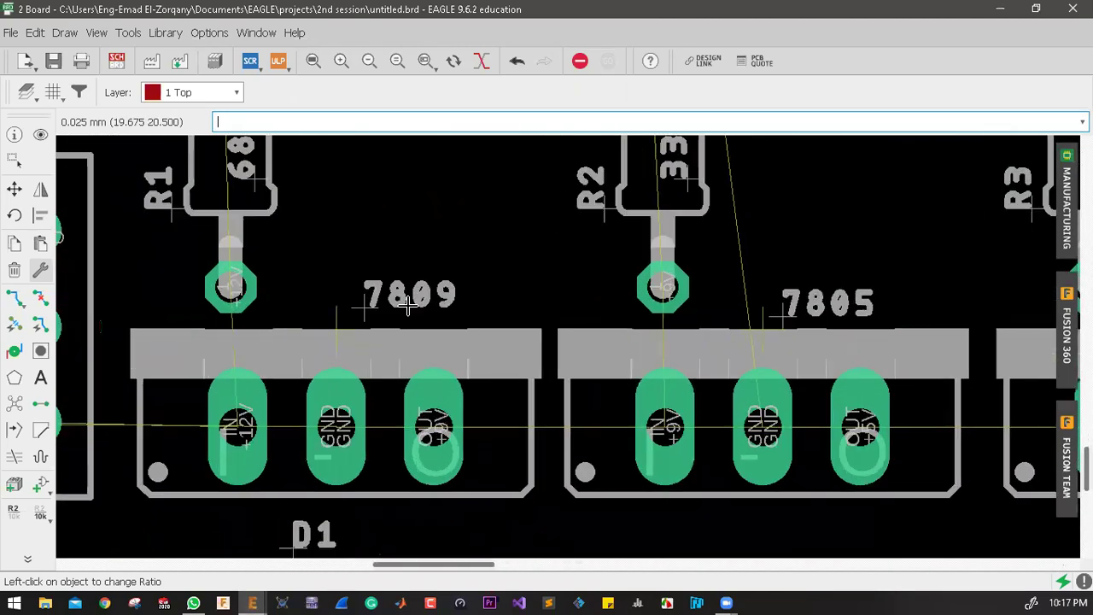
scroll(393, 299, "up", 2)
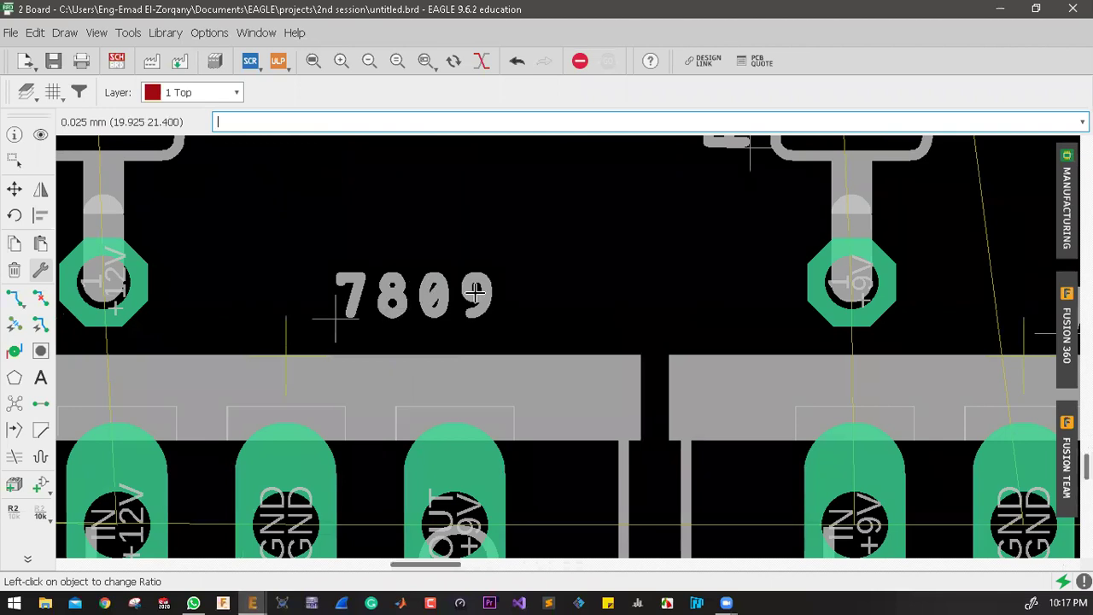
scroll(476, 292, "down", 8)
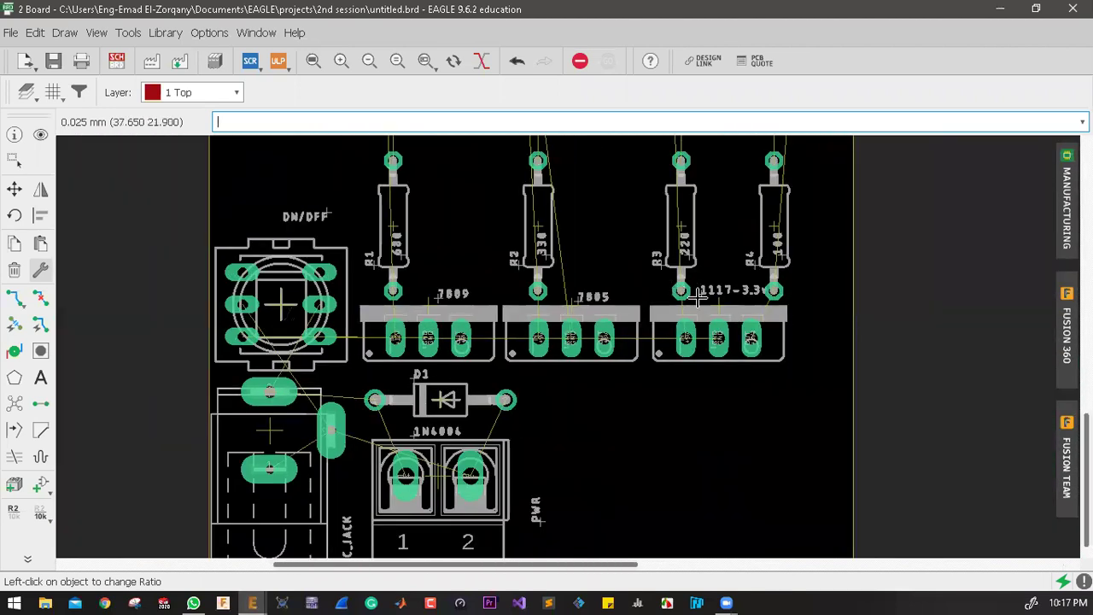
scroll(699, 297, "down", 3)
scroll(677, 289, "up", 3)
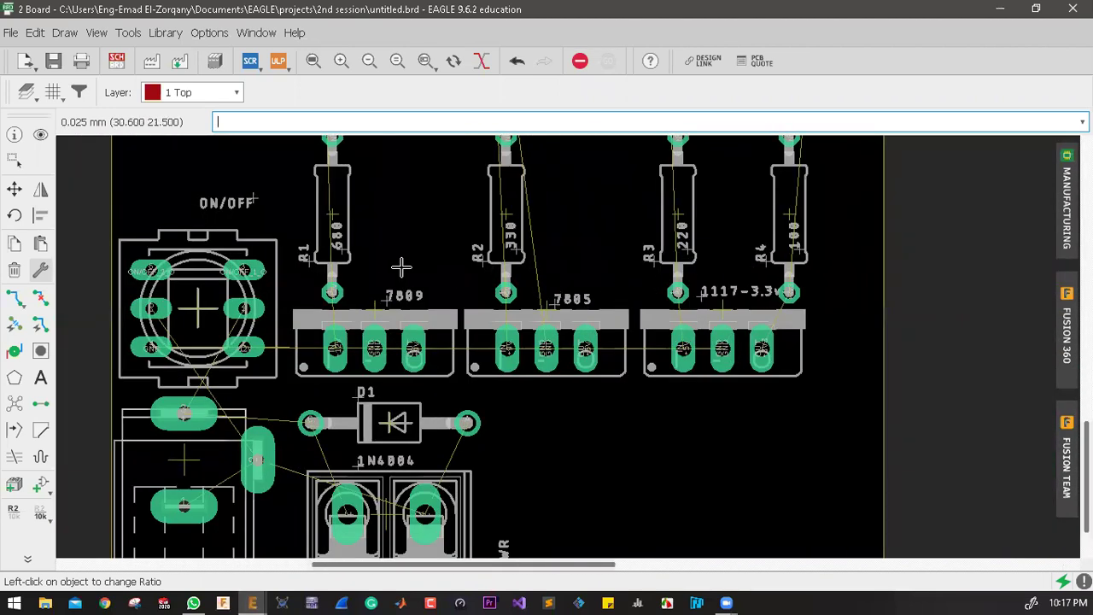
scroll(388, 312, "up", 3)
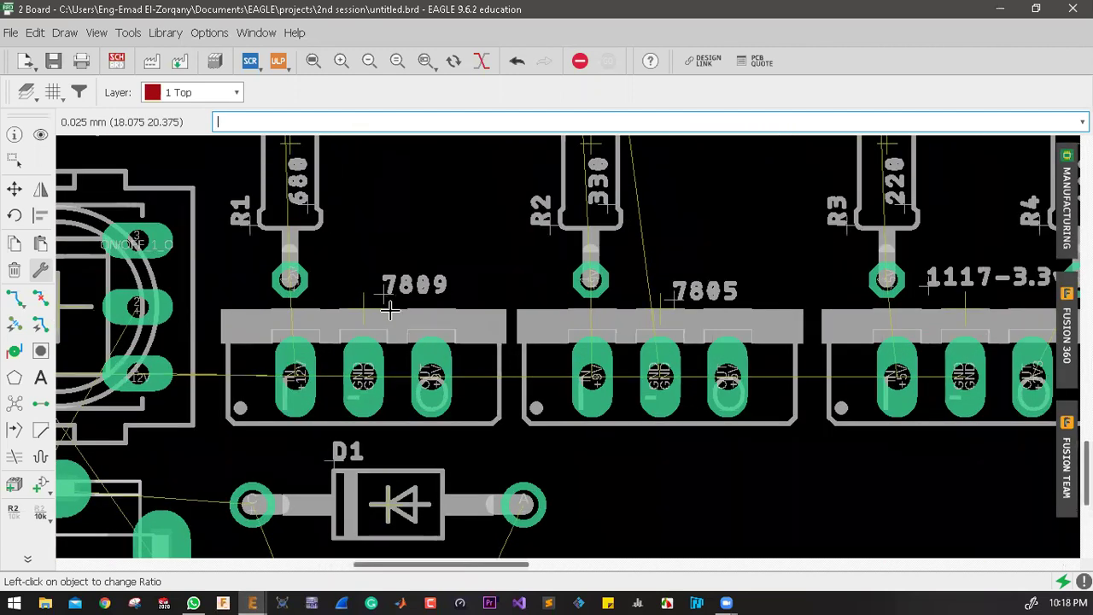
scroll(391, 305, "down", 2)
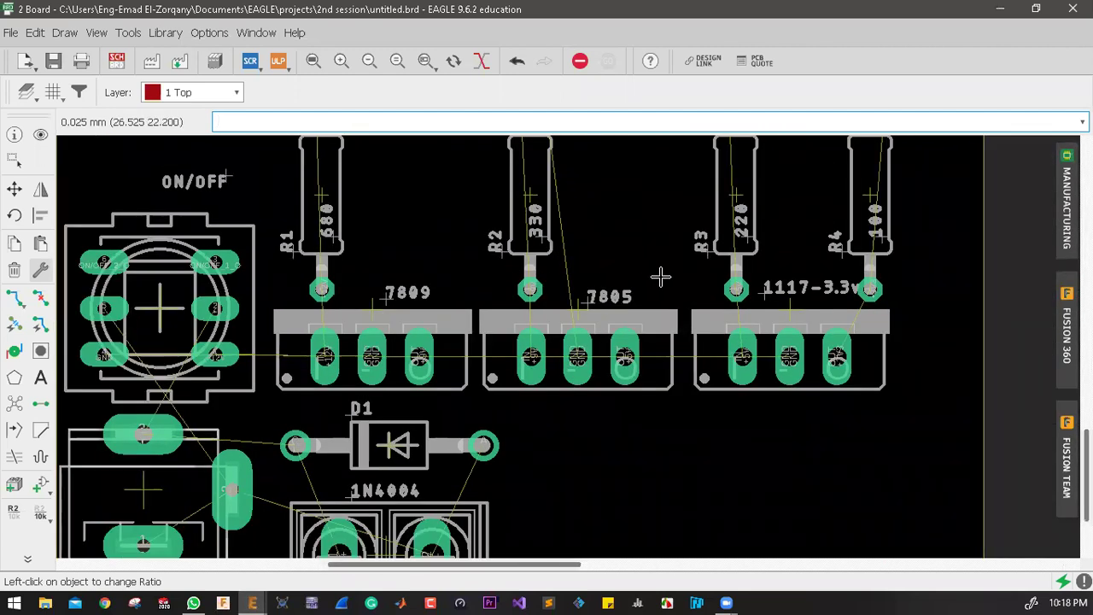
scroll(612, 298, "down", 3)
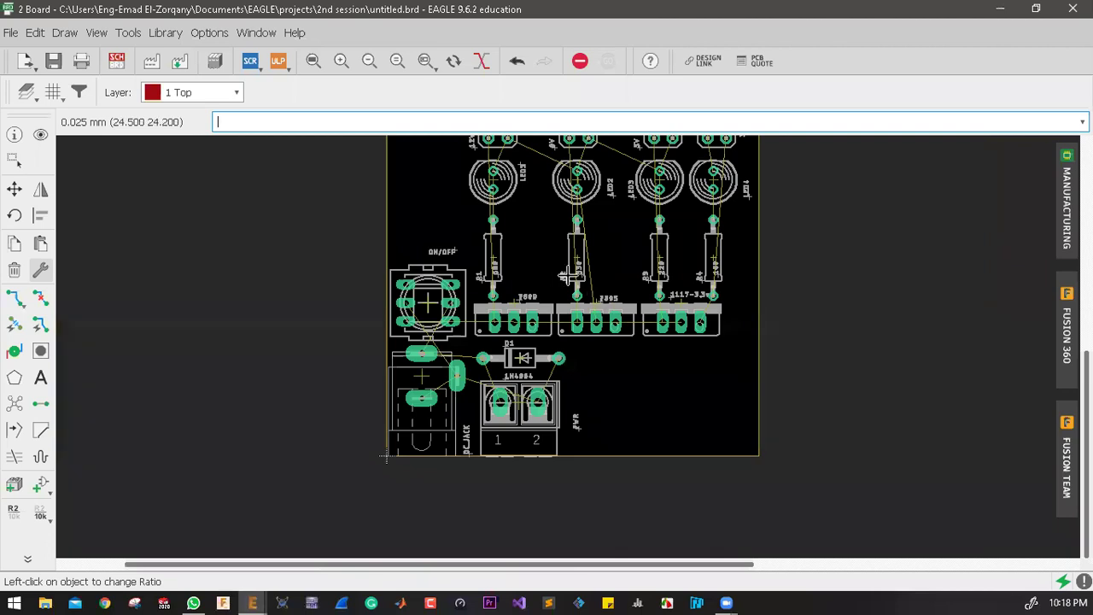
Step: Rotate the LED1 name label to horizontal and move it just above its LED, below the 12V header
scroll(537, 153, "up", 5)
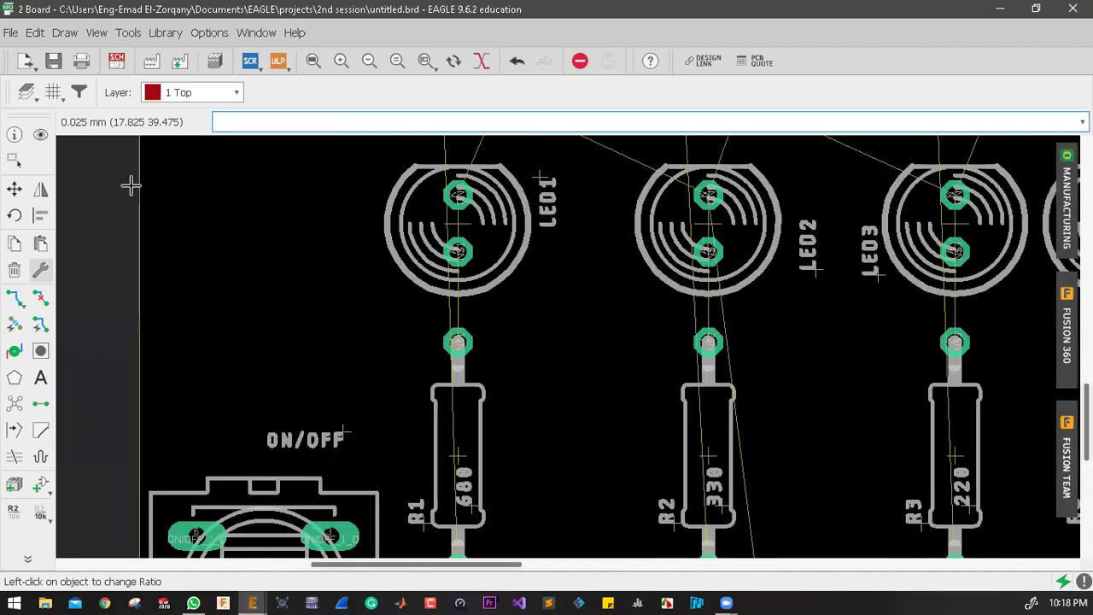
left_click(13, 188)
left_click(543, 181)
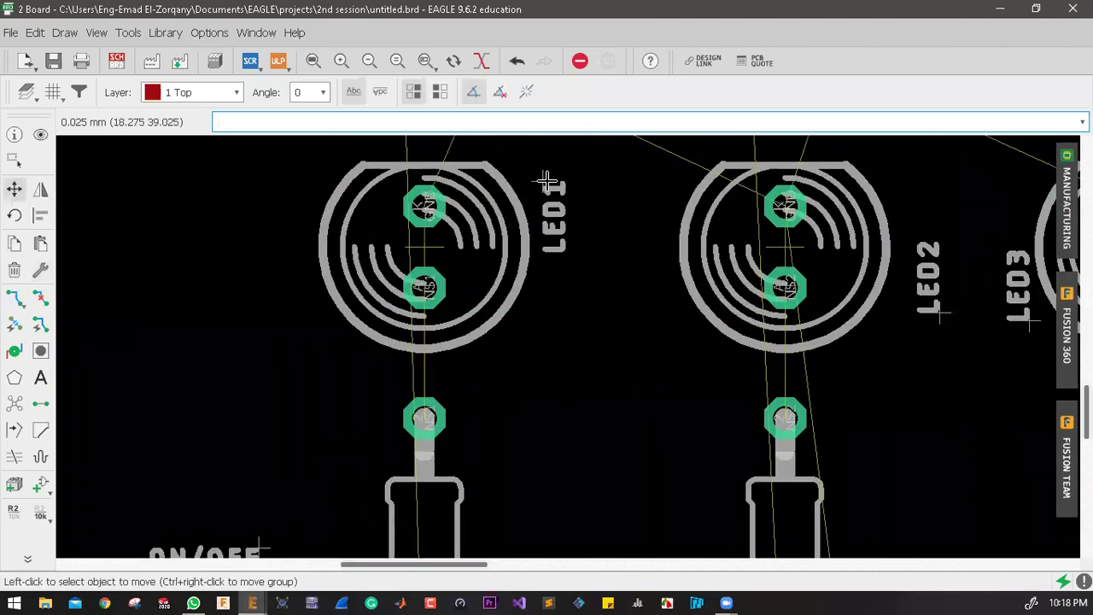
scroll(510, 376, "down", 2)
scroll(506, 363, "down", 2)
scroll(478, 308, "up", 3)
right_click(440, 285)
left_click(440, 285)
Step: Rotate the LED2 name label to horizontal and move it just above its LED, below the 9V header
left_click(892, 414)
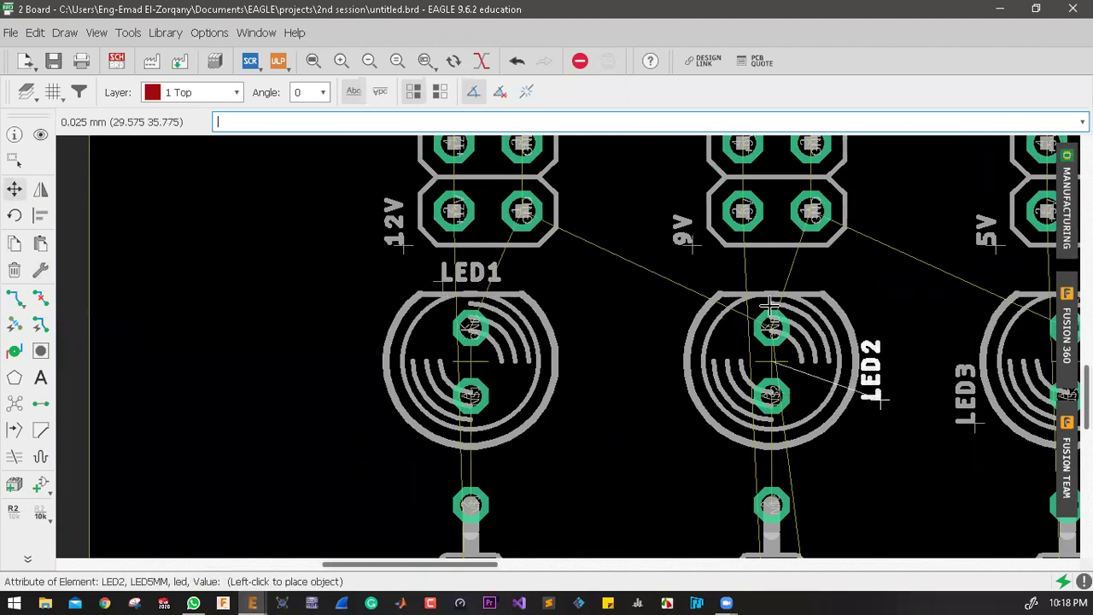
right_click(781, 275)
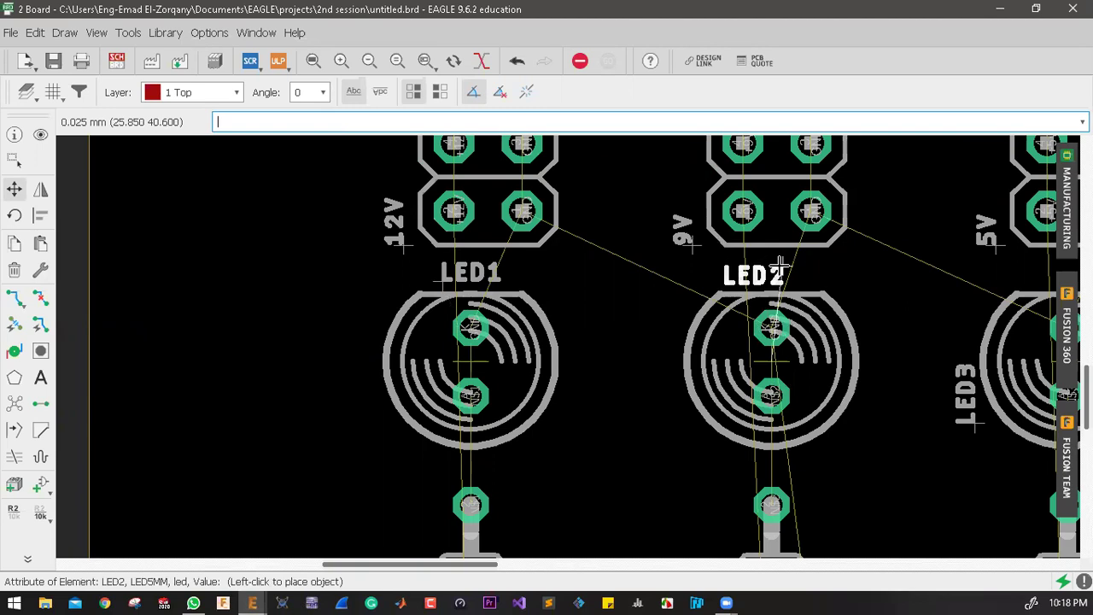
left_click(780, 276)
Step: Rotate the LED3 name label to horizontal and move it just above its LED, below the 5V header
scroll(688, 297, "down", 2)
scroll(687, 297, "down", 2)
scroll(716, 411, "up", 4)
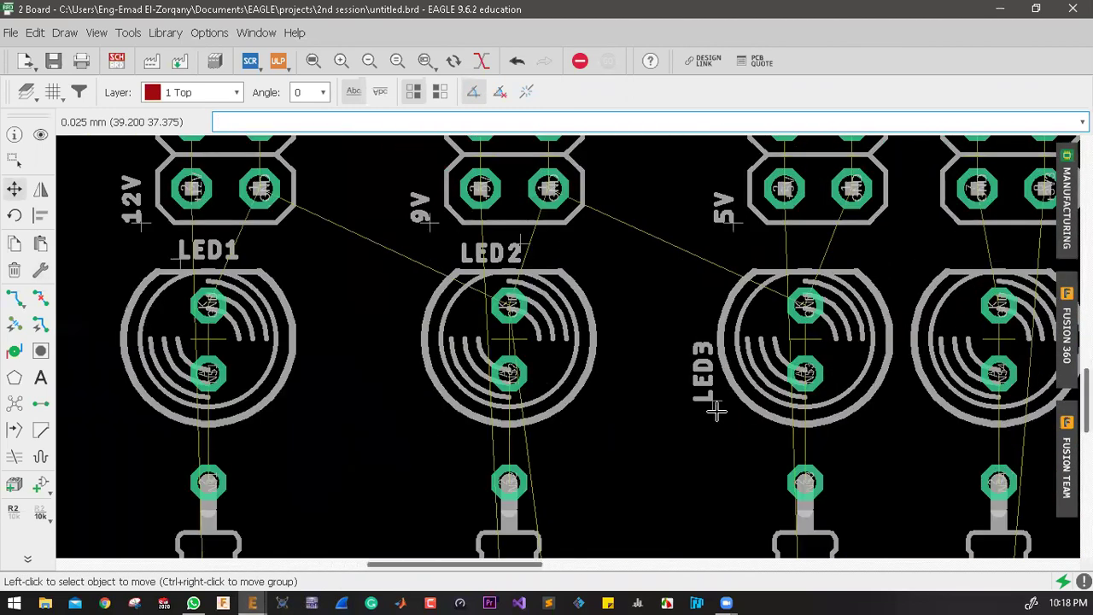
left_click(711, 398)
right_click(815, 261)
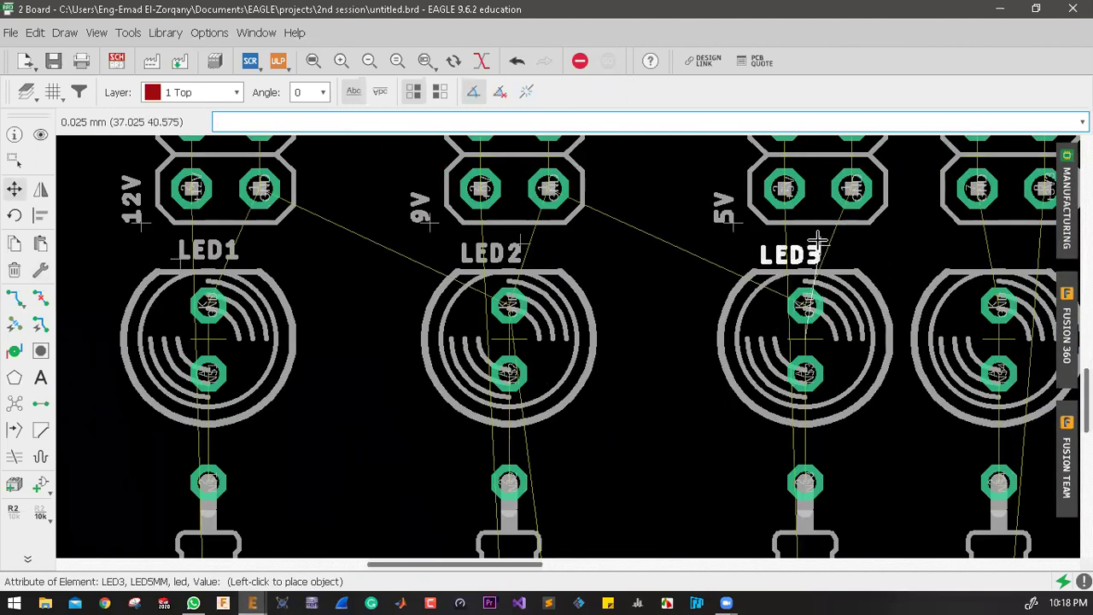
left_click(816, 258)
Step: Rotate the LED4 name label to horizontal and move it just above its LED, below the 3.3V header
scroll(867, 286, "down", 2)
scroll(884, 382, "down", 1)
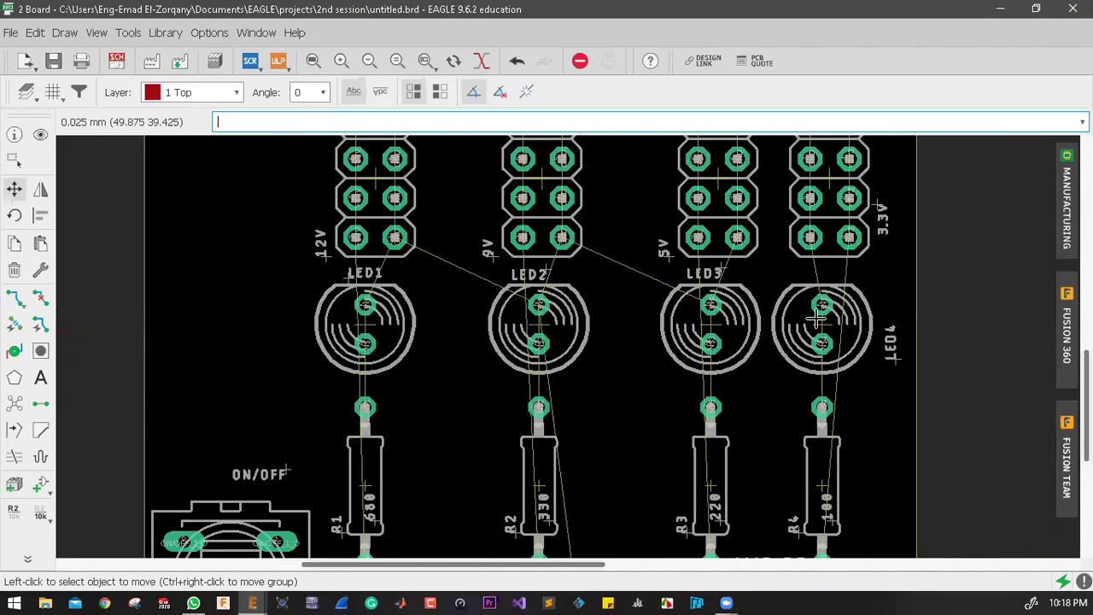
left_click(793, 286)
scroll(793, 286, "up", 2)
right_click(790, 285)
left_click(793, 255)
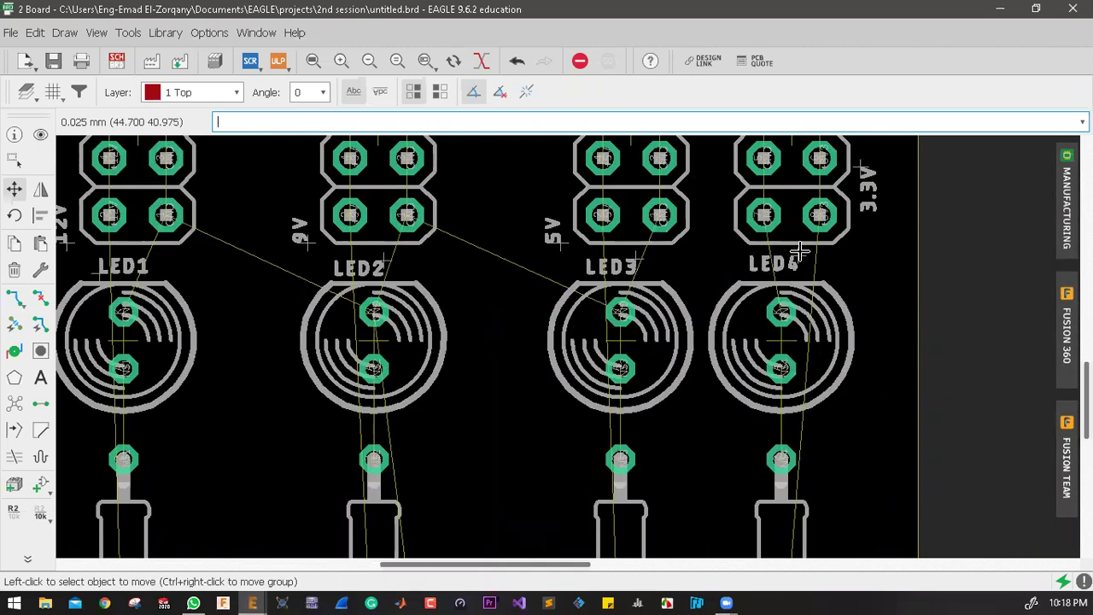
Step: Examine the placement of the LED labels and the remaining labels across the board
scroll(807, 256, "down", 1)
scroll(807, 256, "down", 2)
scroll(789, 292, "up", 3)
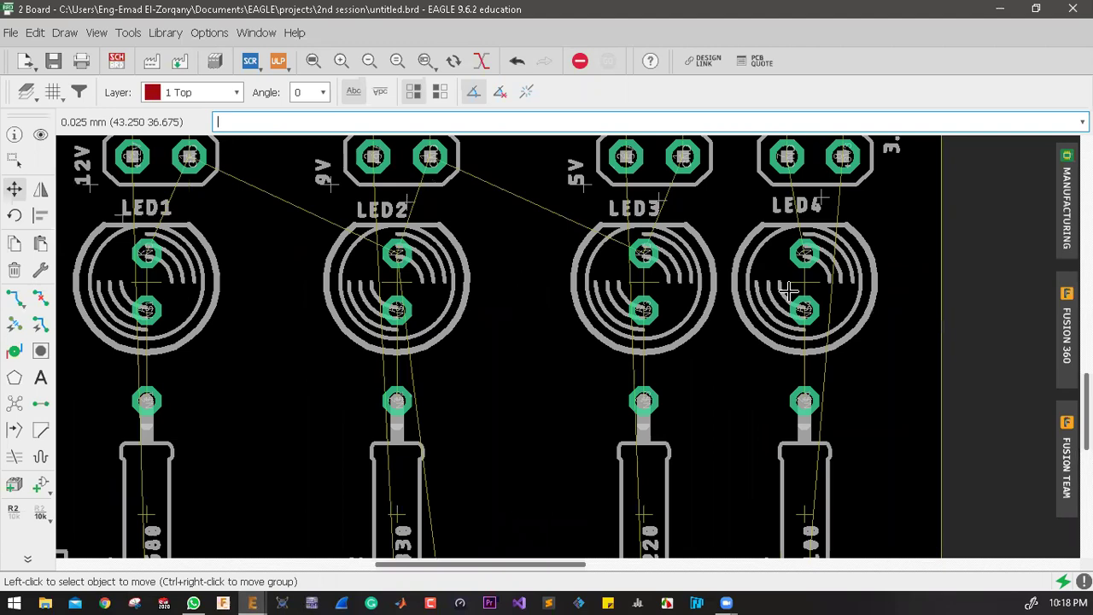
scroll(794, 272, "down", 3)
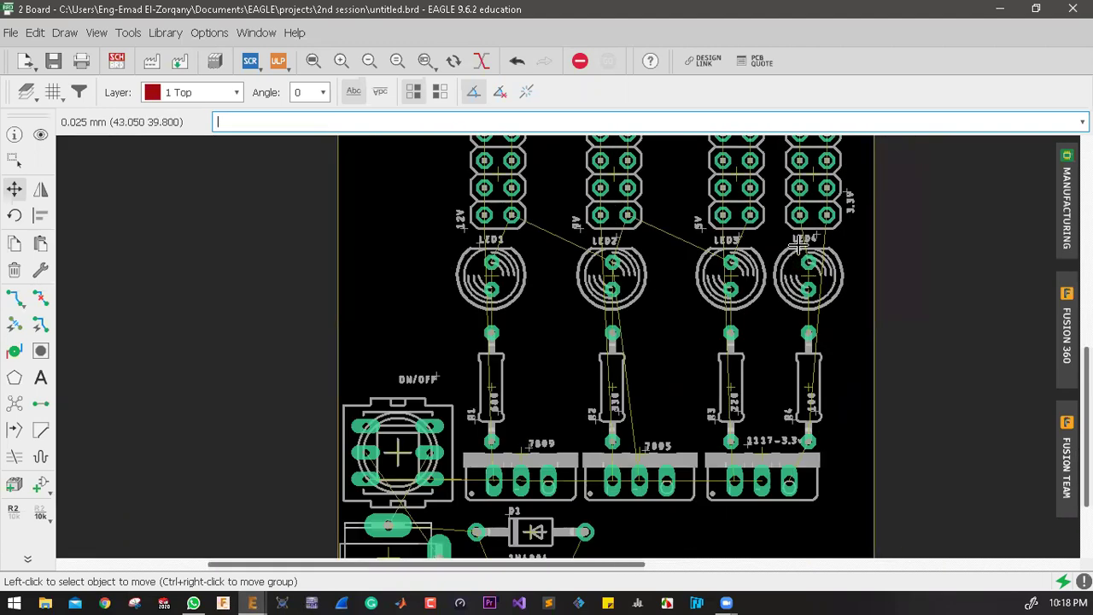
scroll(799, 244, "up", 3)
scroll(794, 265, "down", 4)
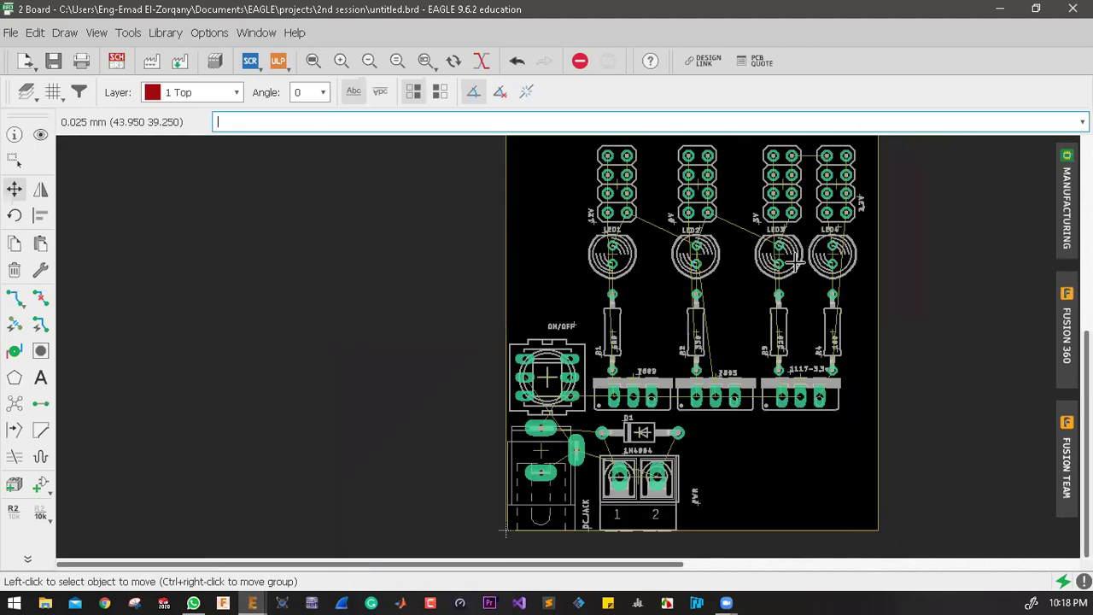
scroll(806, 249, "down", 1)
scroll(871, 186, "up", 3)
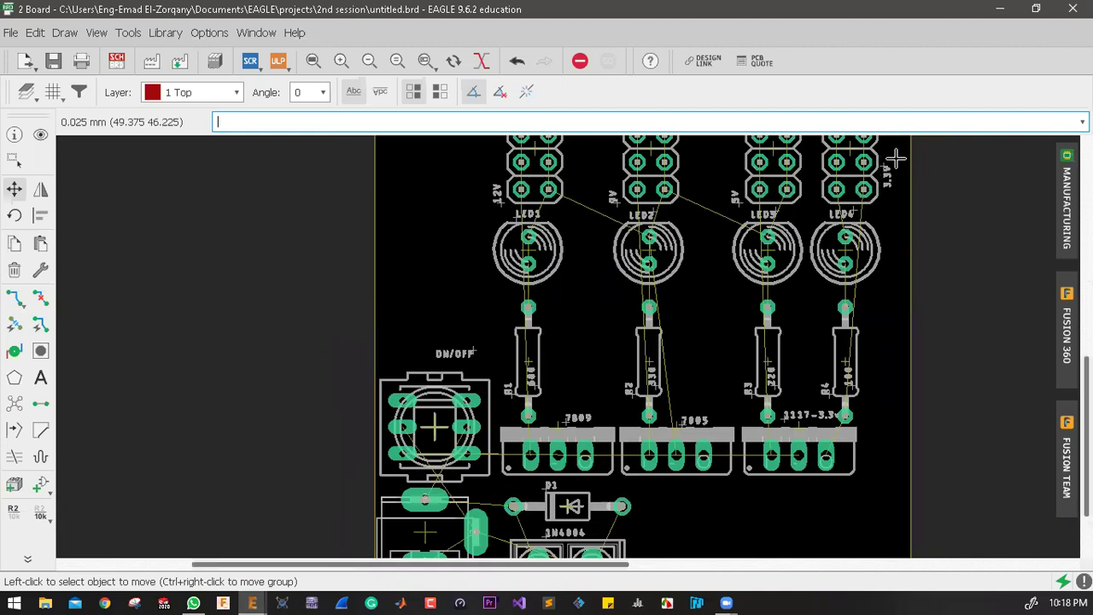
Step: Move the 3.3V label slightly lower beside the bottom pins of its header
scroll(870, 182, "up", 1)
left_click(858, 195)
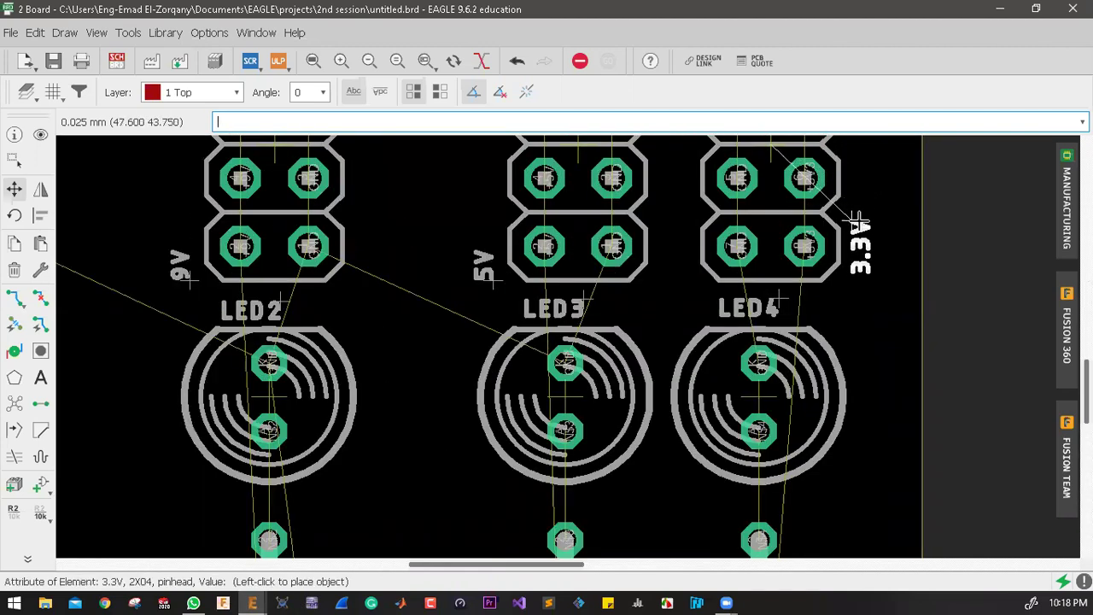
left_click(858, 229)
scroll(949, 247, "down", 2)
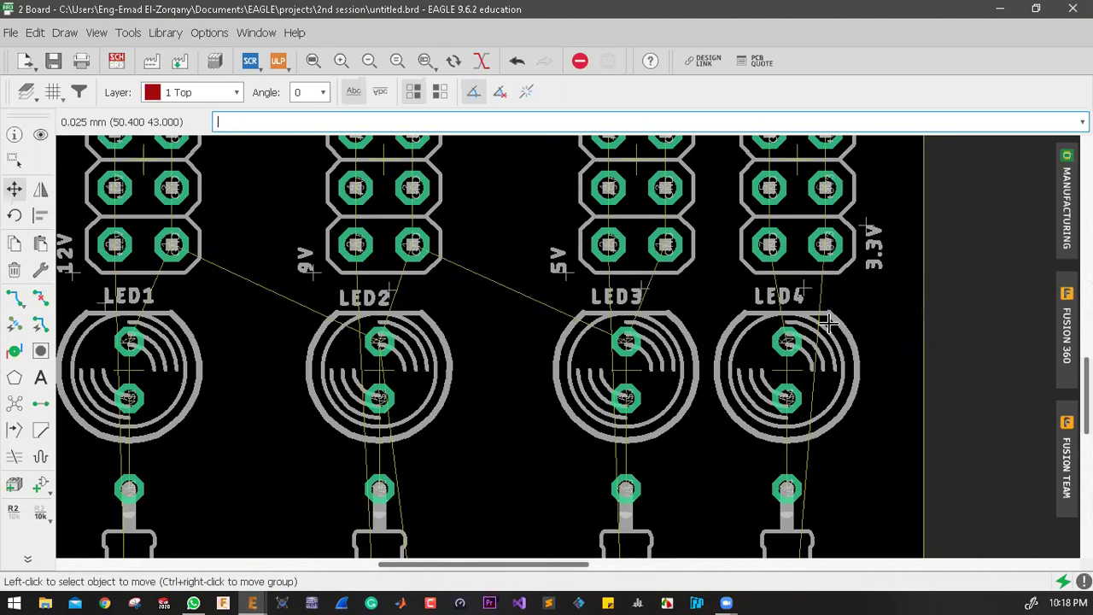
Step: Examine the labels around the resistors, the ON/OFF switch and the voltage regulators for alignment and readability
scroll(827, 322, "up", 1)
scroll(827, 323, "down", 3)
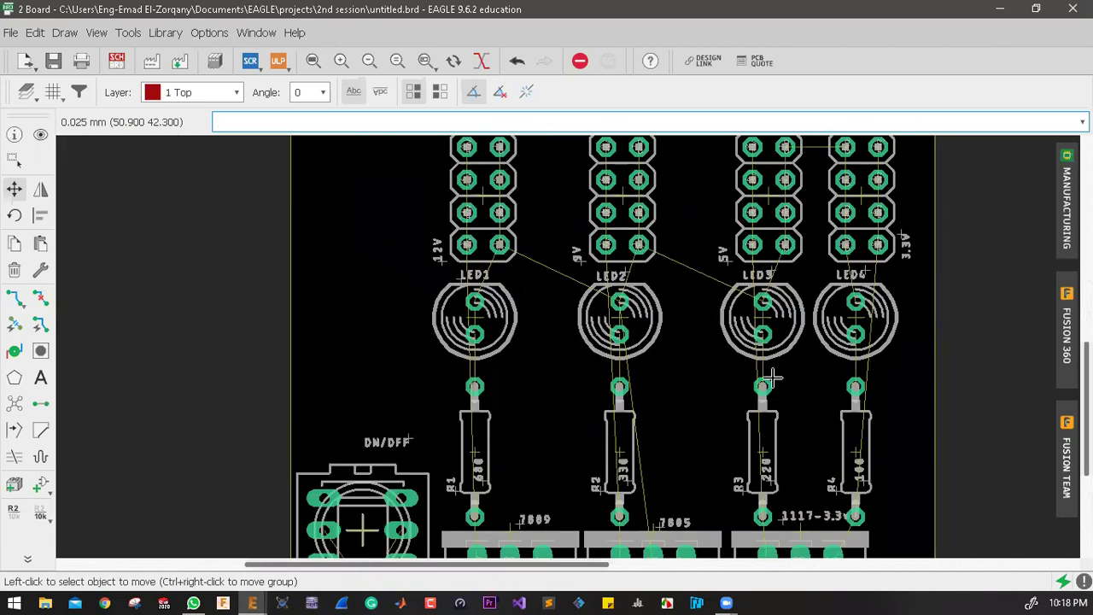
scroll(897, 309, "up", 1)
scroll(771, 347, "up", 4)
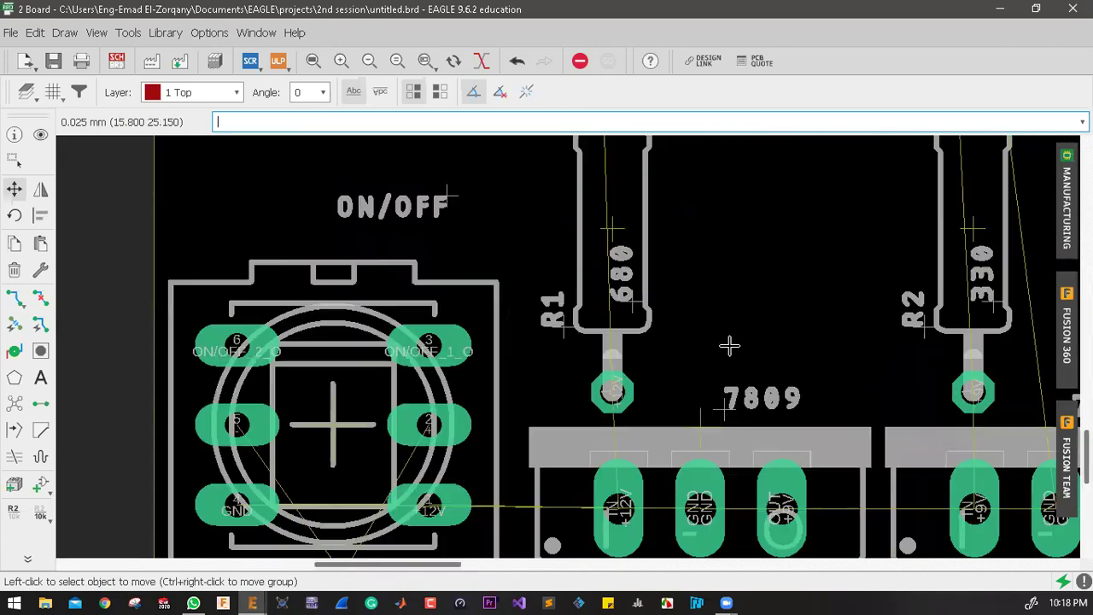
scroll(614, 332, "down", 3)
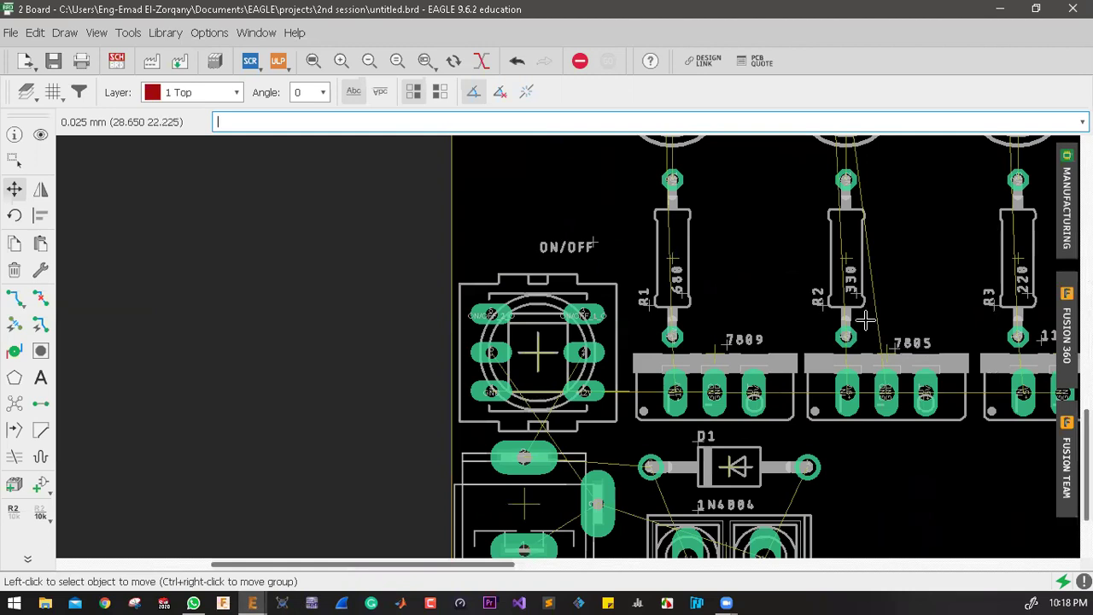
scroll(865, 319, "up", 2)
scroll(768, 309, "up", 2)
scroll(740, 309, "down", 3)
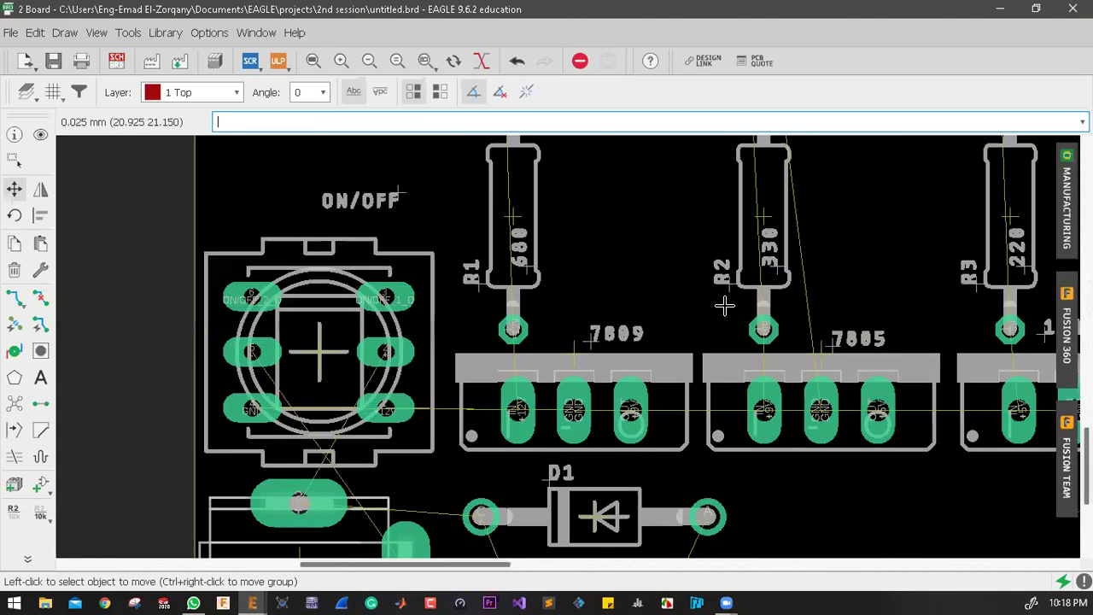
scroll(724, 309, "down", 1)
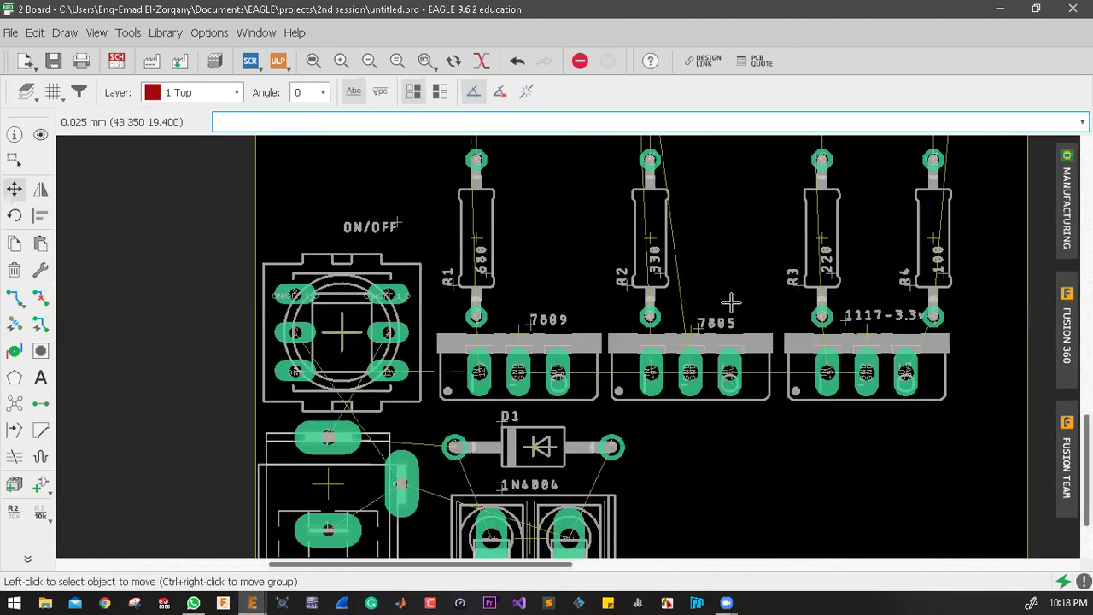
scroll(727, 303, "up", 3)
scroll(429, 276, "down", 1)
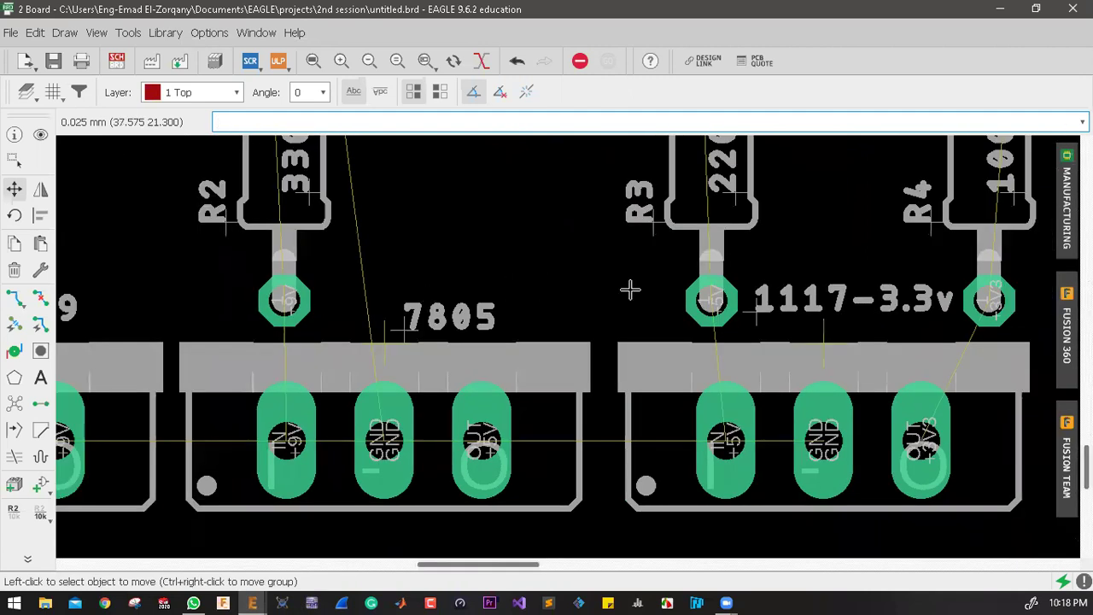
scroll(629, 288, "down", 1)
scroll(283, 281, "down", 1)
scroll(84, 191, "down", 1)
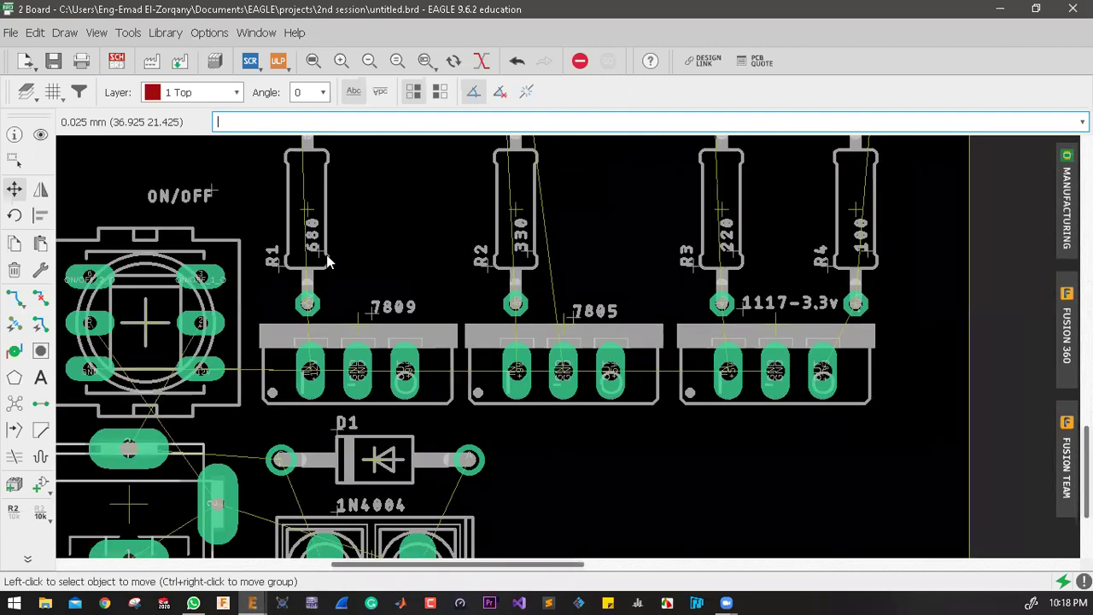
Step: Try to align the 7809, 7805 and 1117-3.3v regulator labels by their vertical centres
scroll(329, 262, "up", 1)
scroll(415, 271, "down", 2)
key("ctrl+a")
left_click_drag(417, 280, 811, 312)
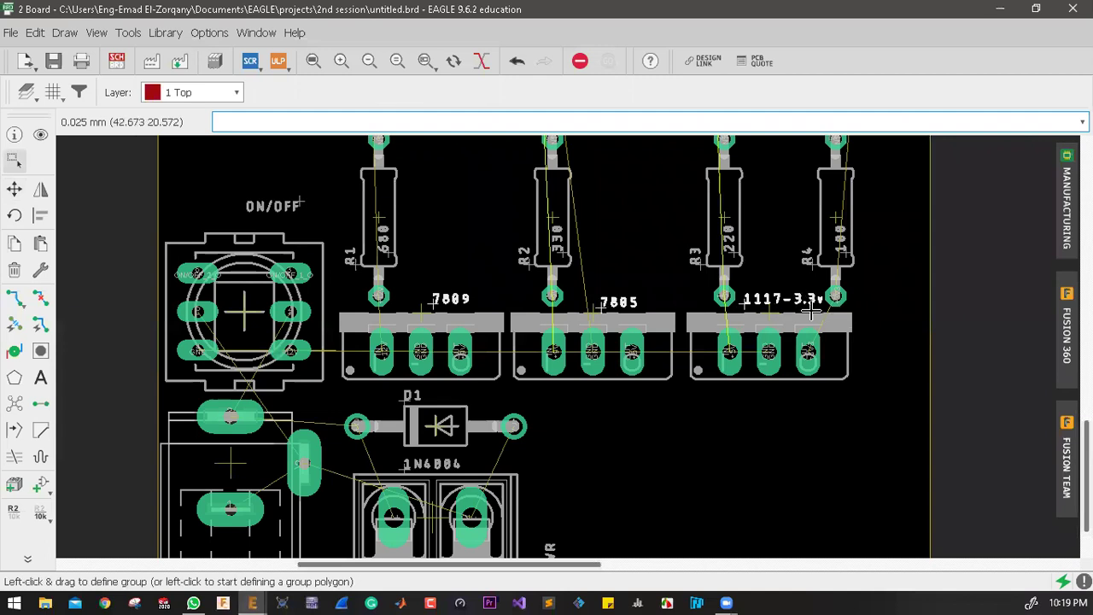
left_click(41, 217)
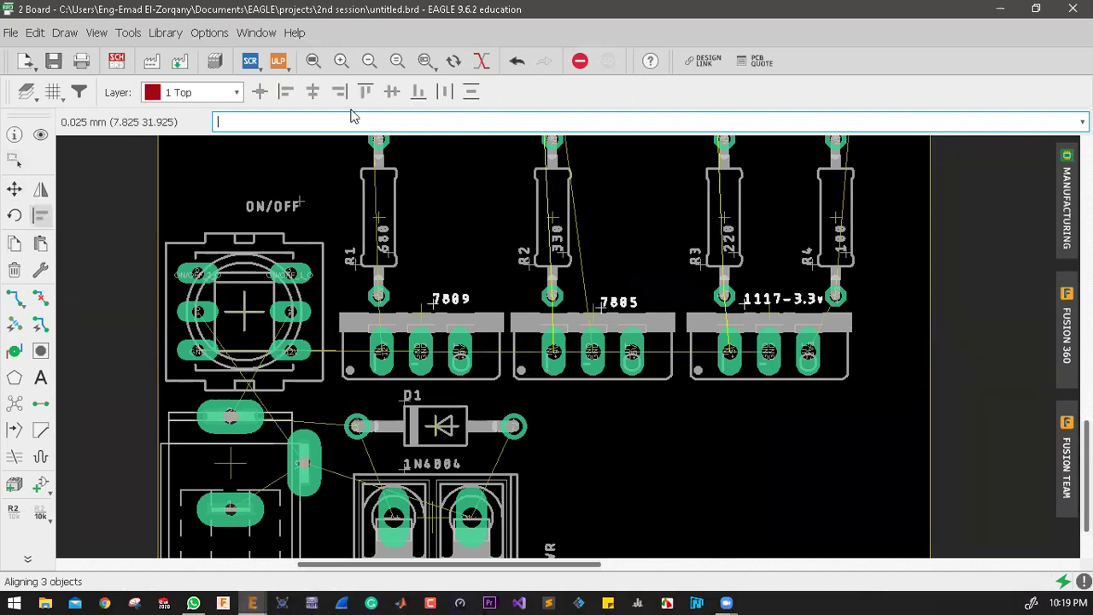
left_click(393, 93)
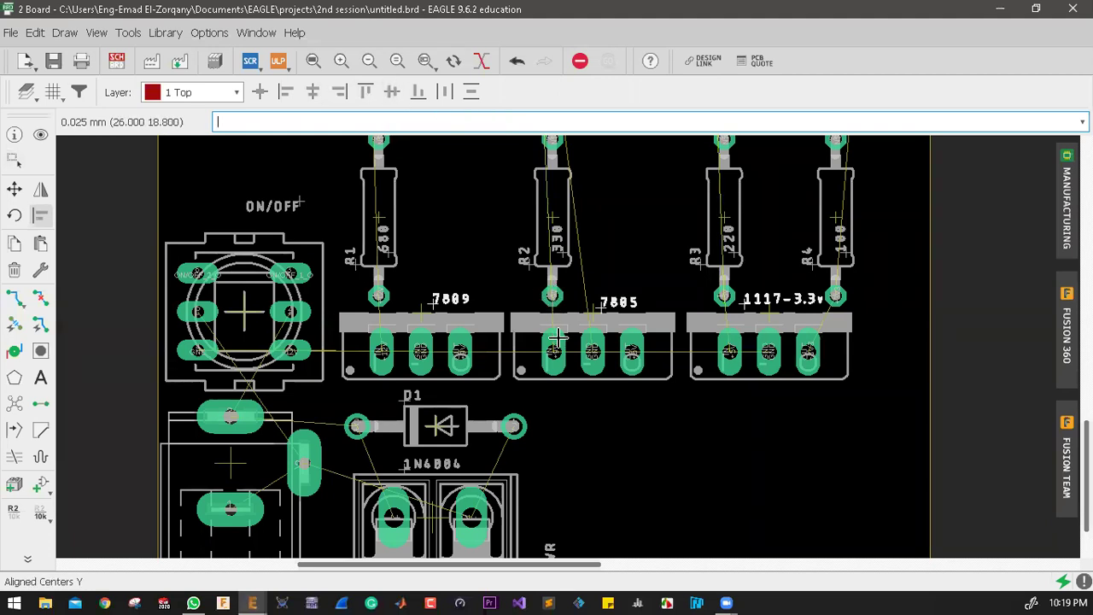
scroll(557, 338, "down", 1)
scroll(538, 363, "down", 1)
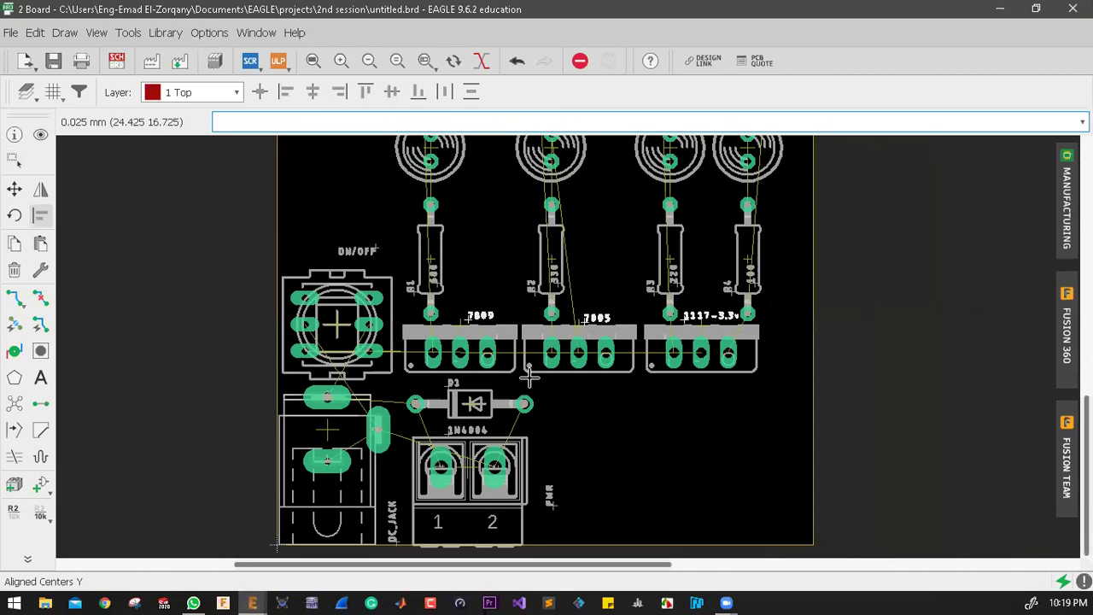
Step: Move the D1 label just above the diode body and the 1N4004 value just below it, both starting at its left edge
scroll(470, 446, "up", 2)
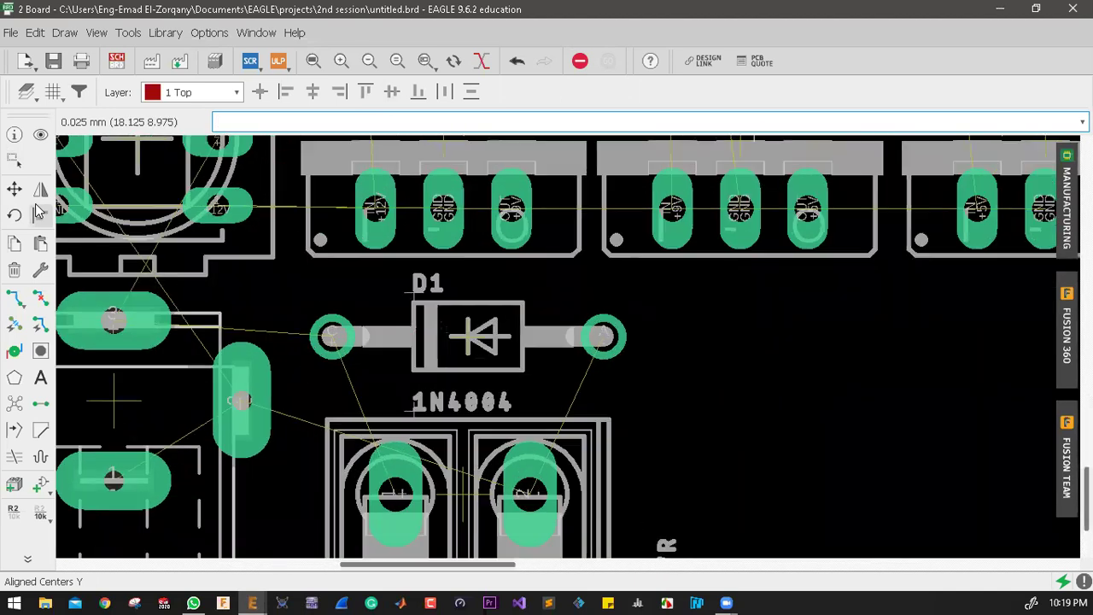
key("F7")
left_click(396, 374)
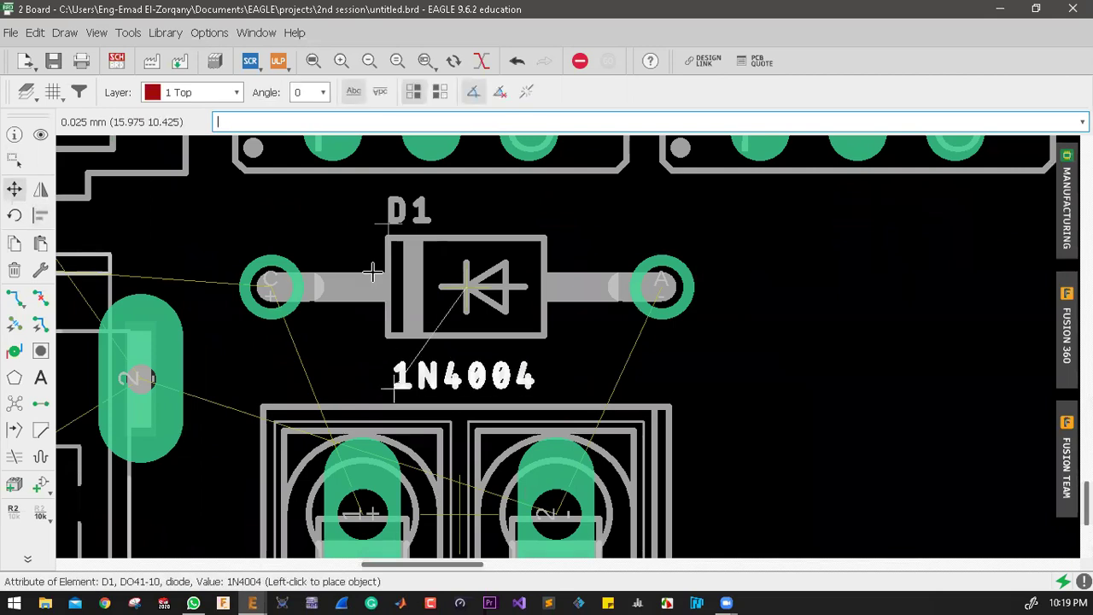
left_click(381, 221)
left_click(383, 223)
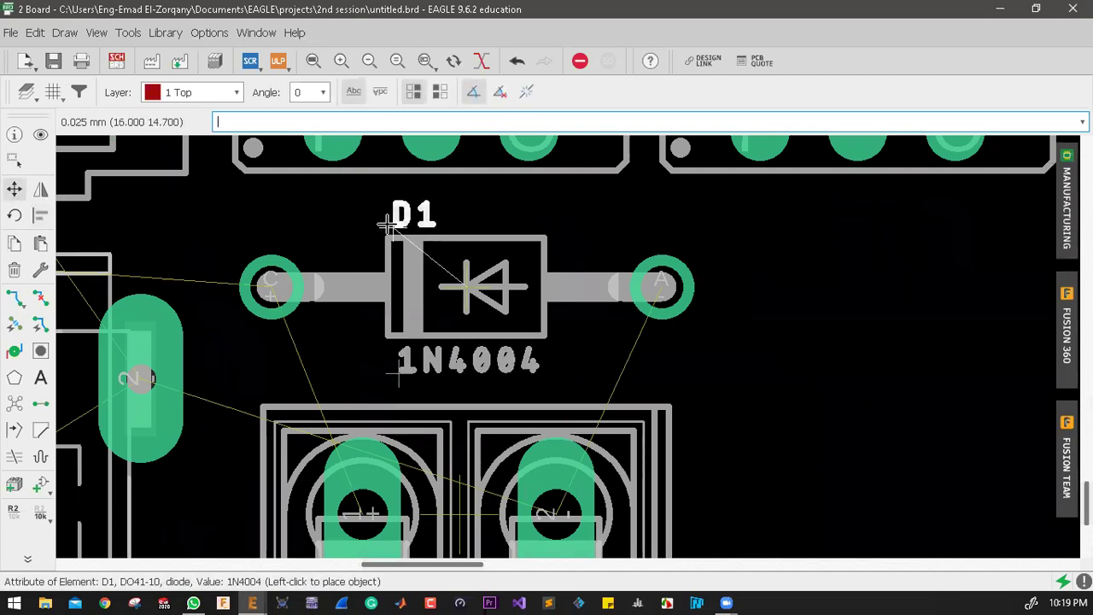
left_click(380, 224)
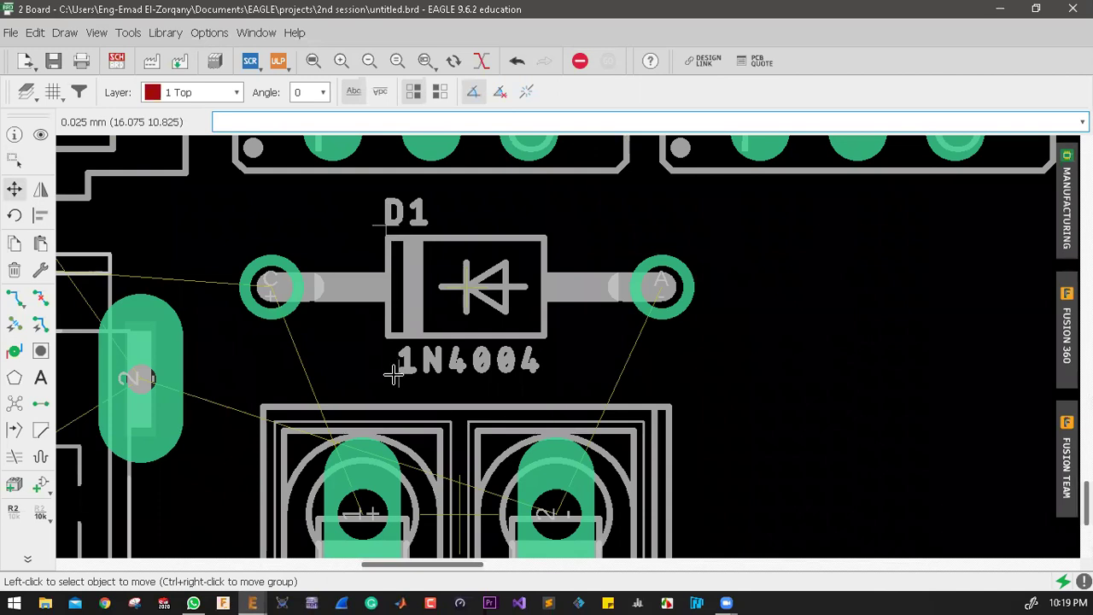
left_click(392, 375)
left_click(383, 373)
Step: Rotate the DC_JACK and PWR labels to horizontal, placing DC_JACK inside the jack outline and PWR just above the terminal block
scroll(521, 341, "down", 3)
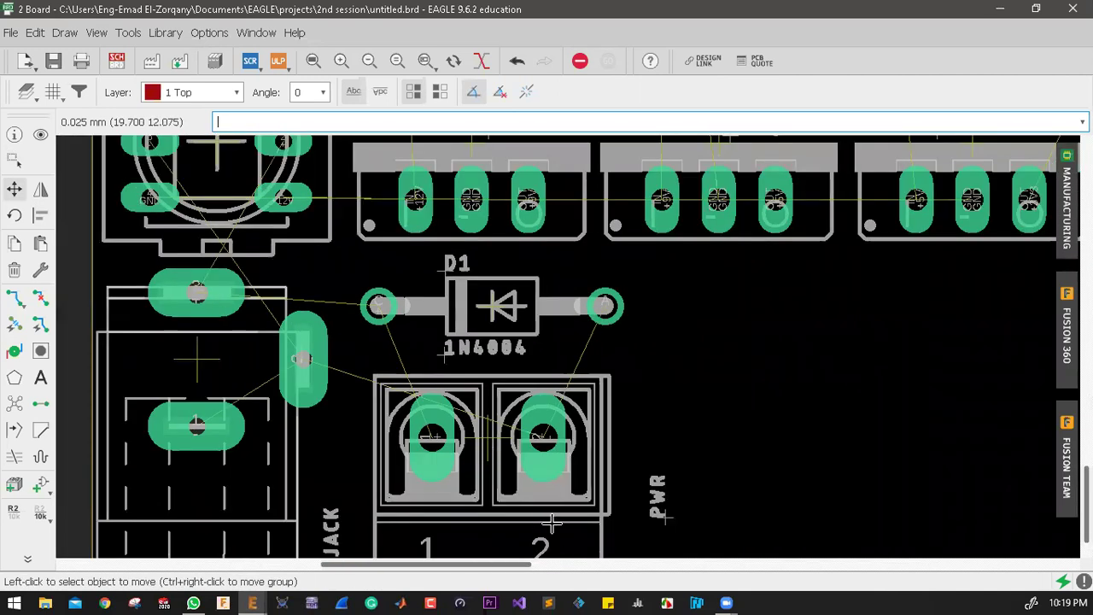
scroll(541, 493, "down", 2)
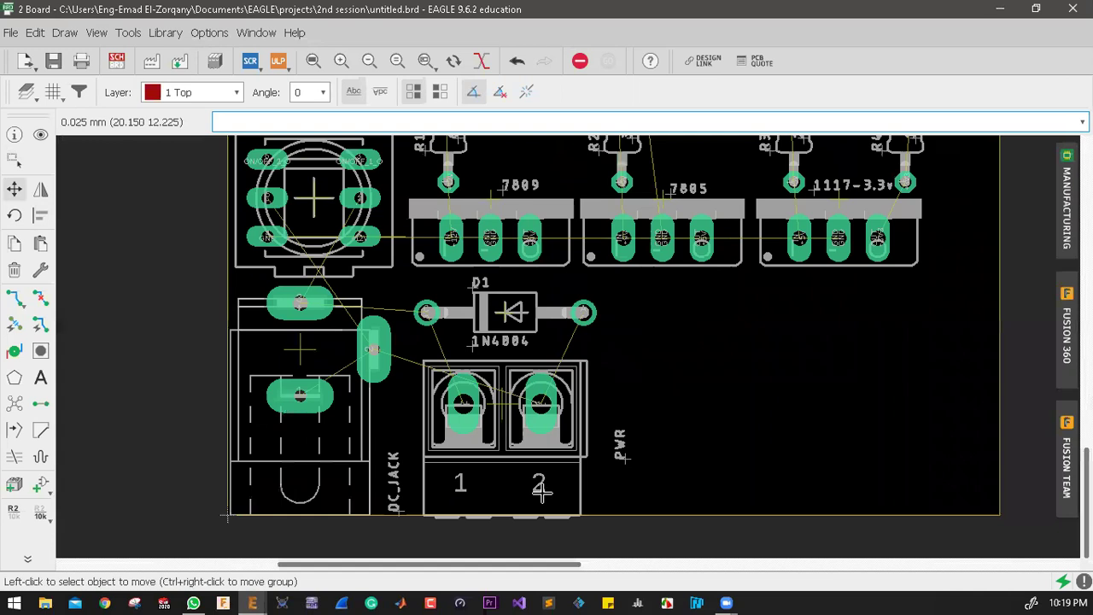
scroll(541, 490, "down", 2)
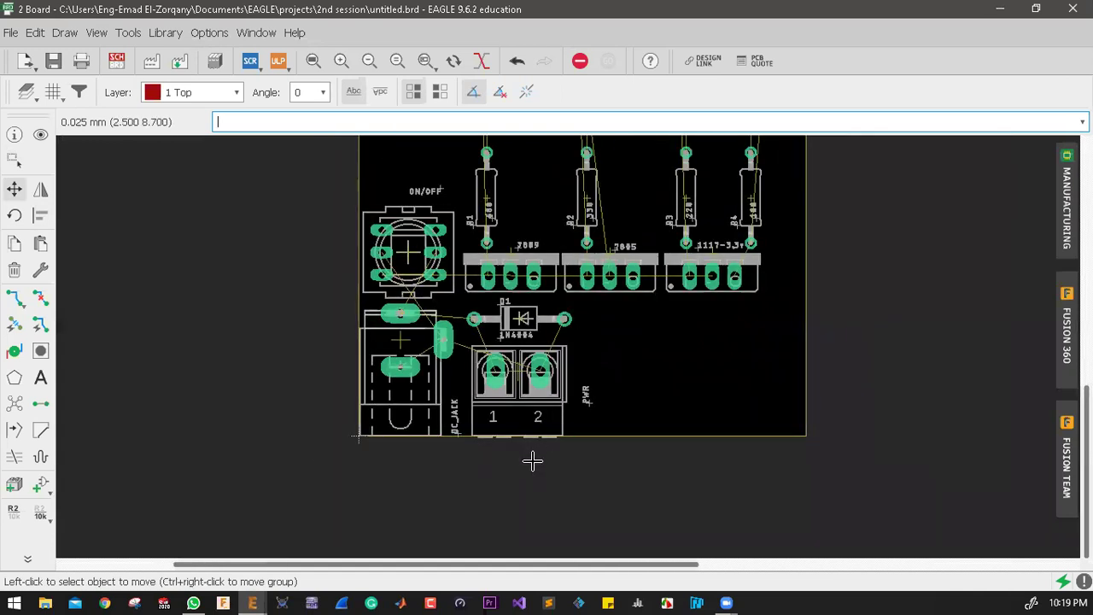
scroll(393, 358, "up", 4)
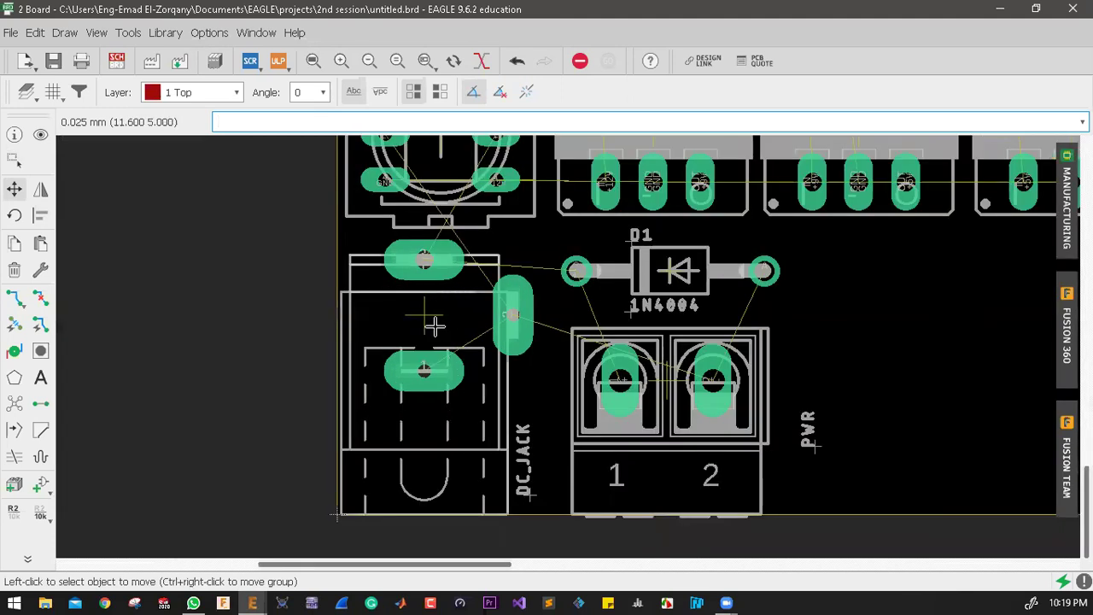
scroll(581, 373, "down", 1)
scroll(551, 229, "down", 1)
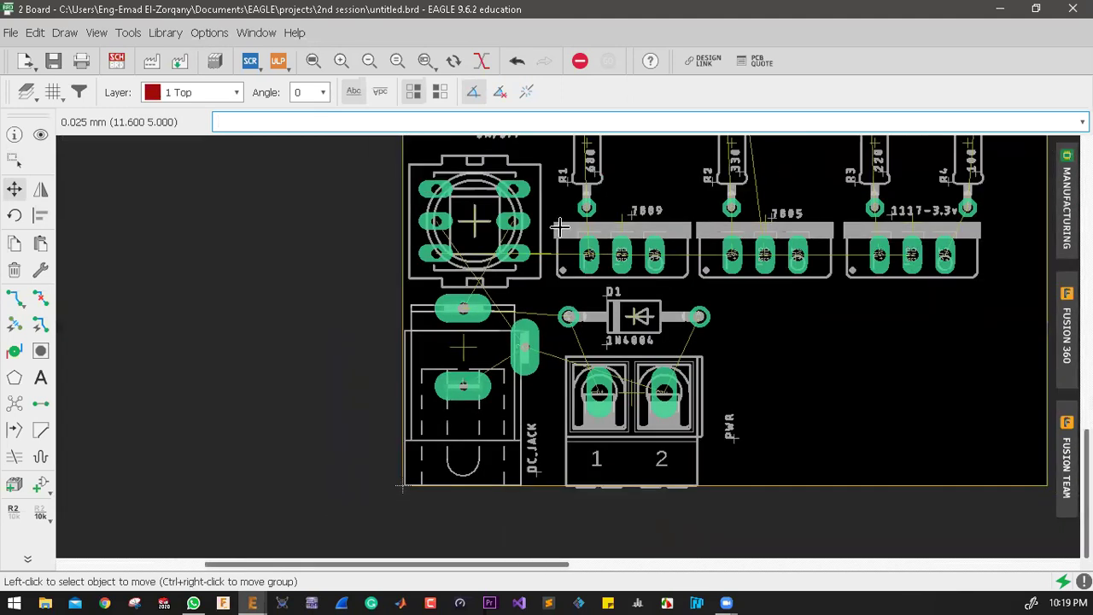
scroll(560, 224, "up", 1)
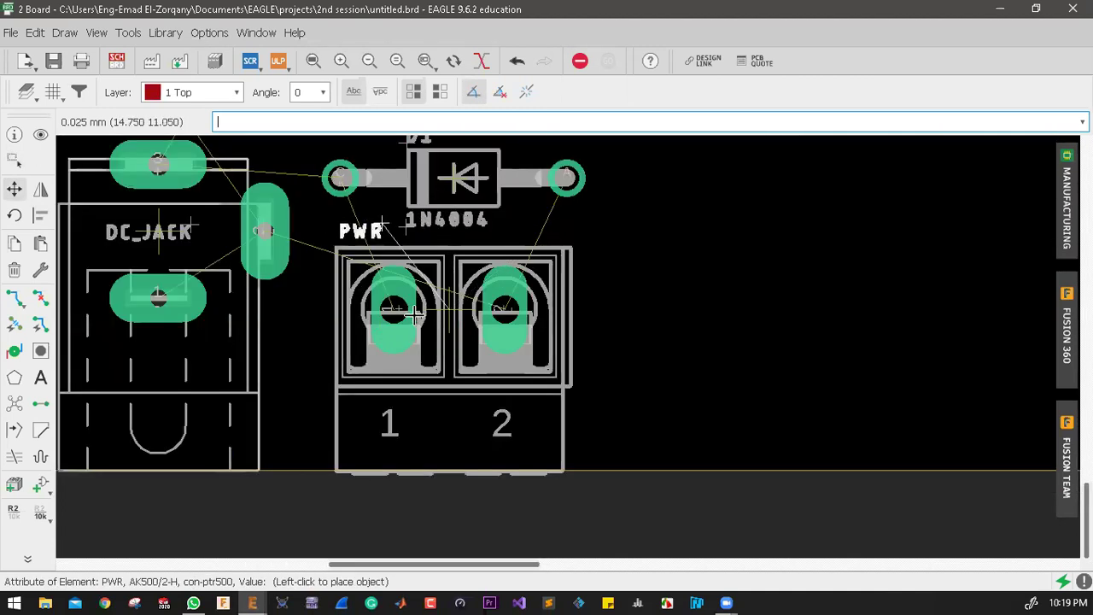
left_click(377, 231)
Step: Rotate the 12V label to horizontal and move it just above the top of its header
scroll(440, 316, "down", 2)
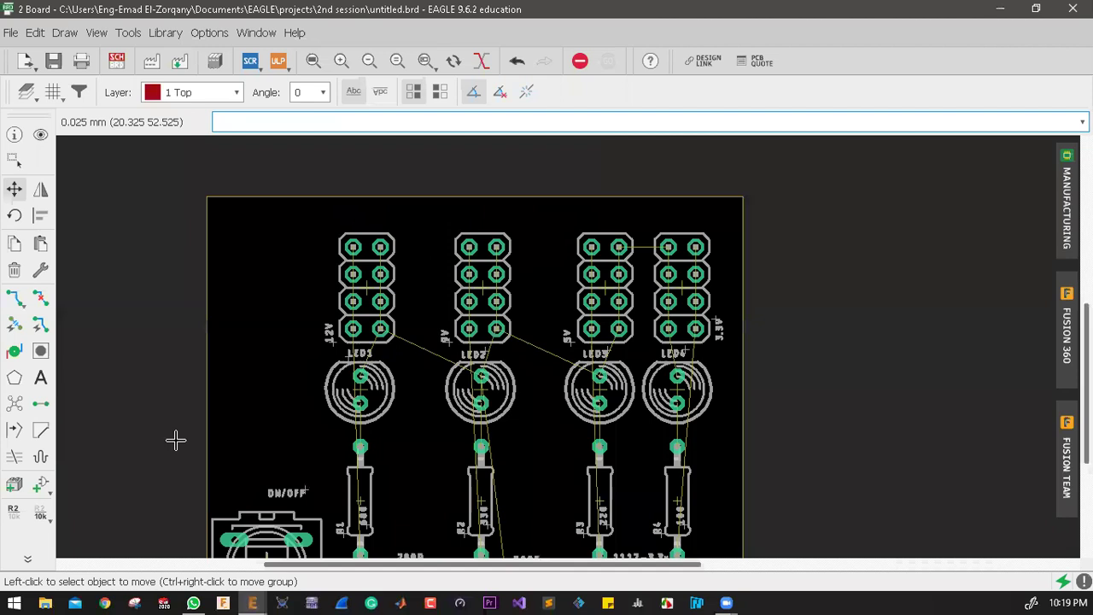
scroll(329, 466, "up", 2)
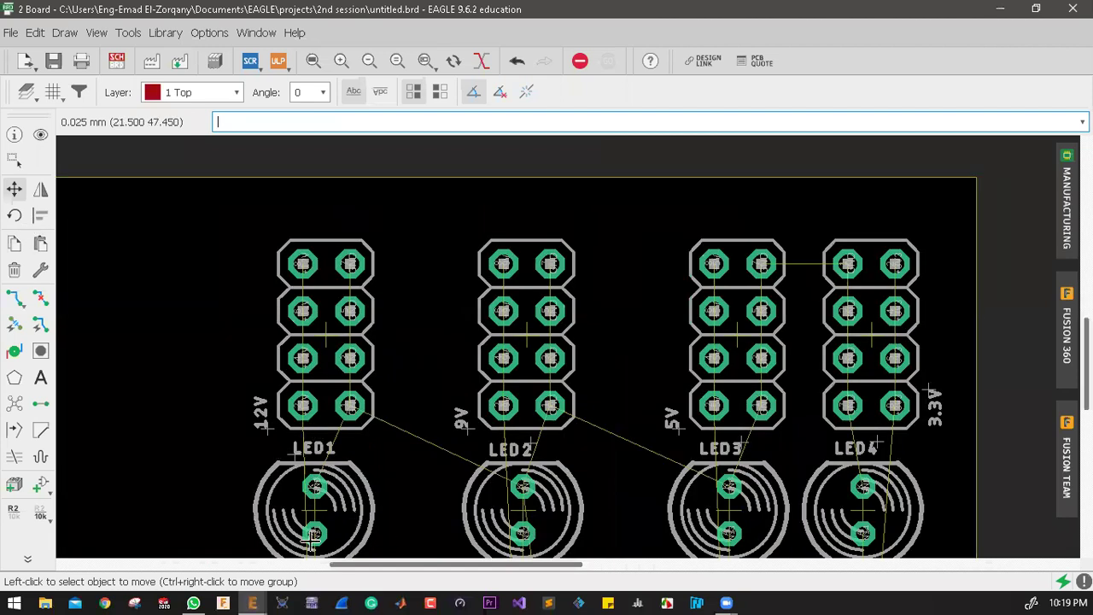
scroll(466, 421, "down", 2)
scroll(538, 478, "up", 4)
scroll(546, 339, "down", 3)
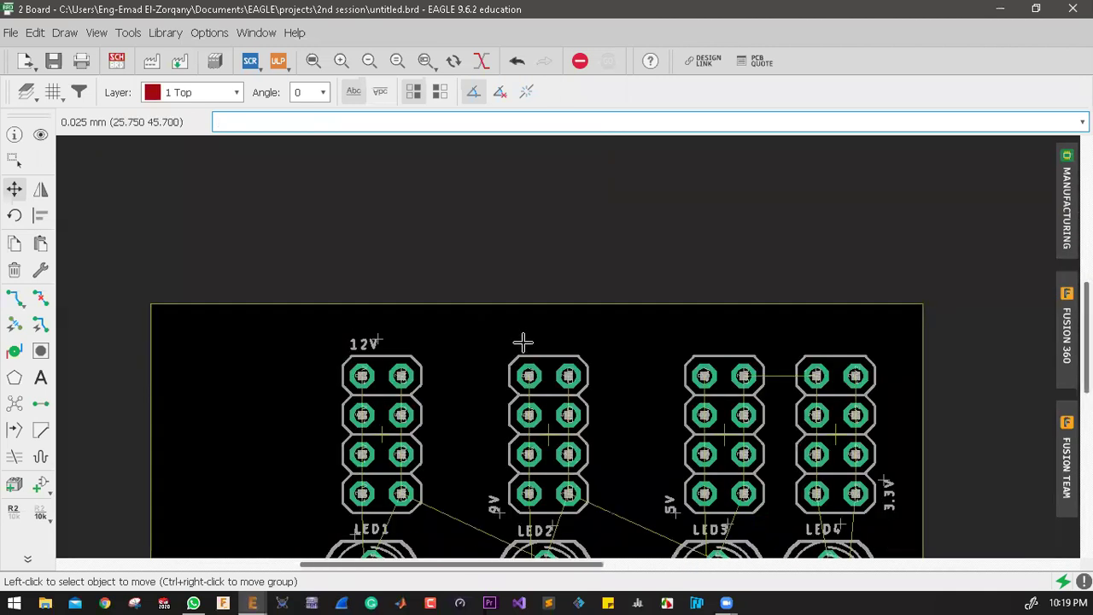
Step: Rotate the 9V label to horizontal and place it just above its header, level with the 12V label
left_click(533, 339)
right_click(533, 337)
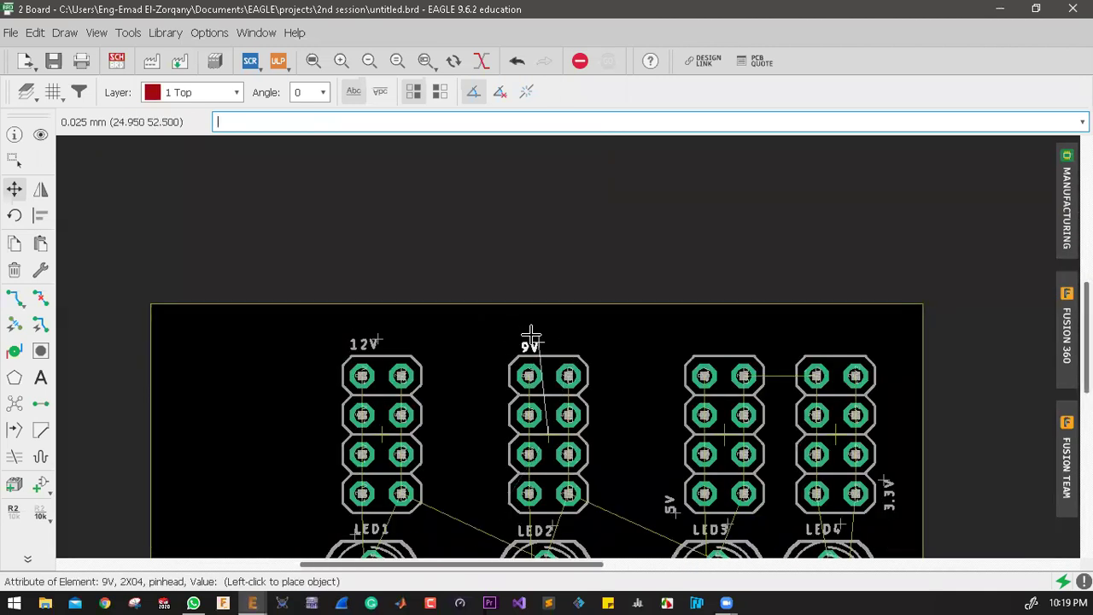
scroll(533, 334, "up", 3)
left_click(535, 329)
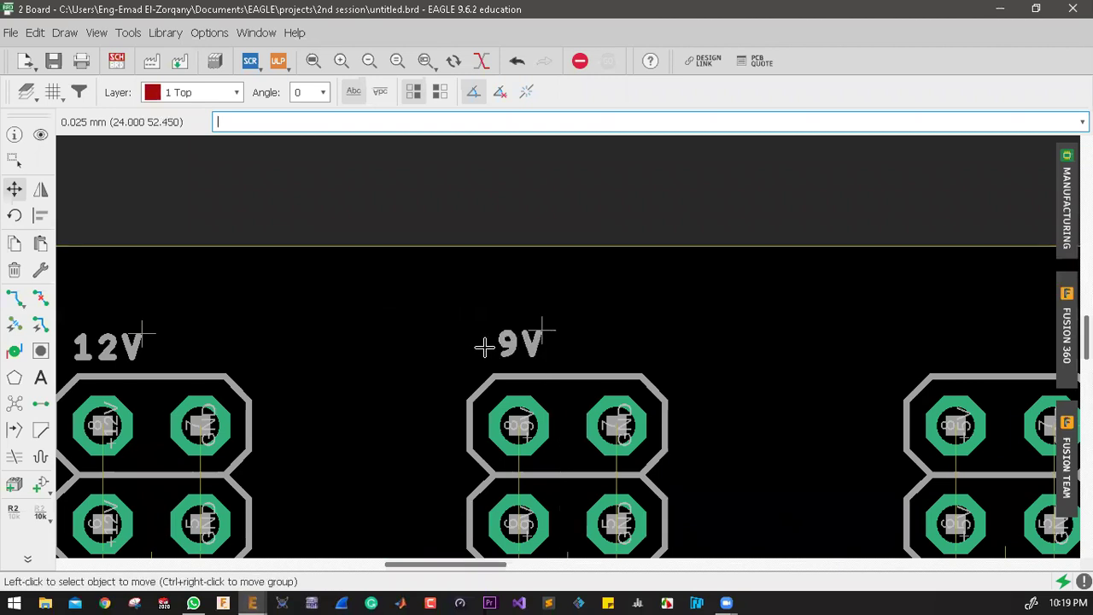
Step: Rotate the 5V label to horizontal and place it just above its header, level with the 9V label
scroll(453, 385, "down", 5)
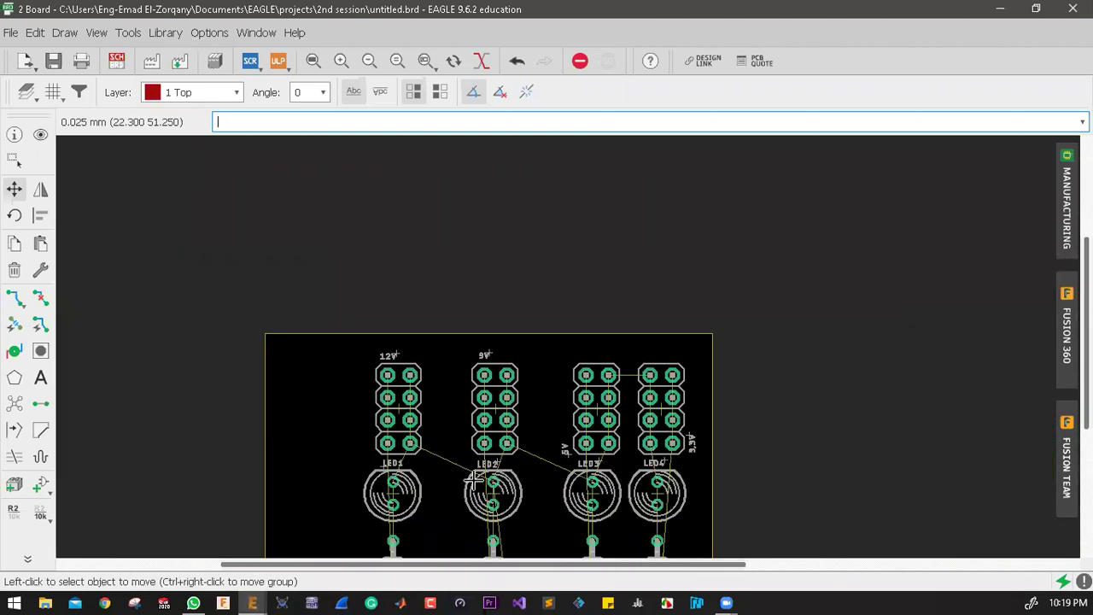
scroll(519, 176, "up", 3)
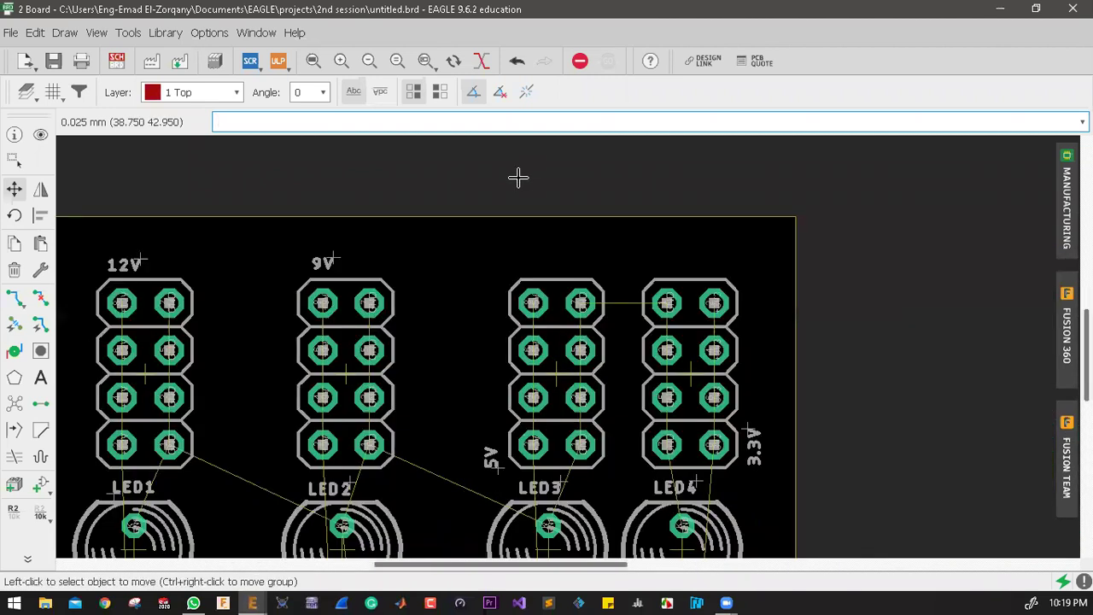
left_click(491, 459)
scroll(520, 177, "up", 1)
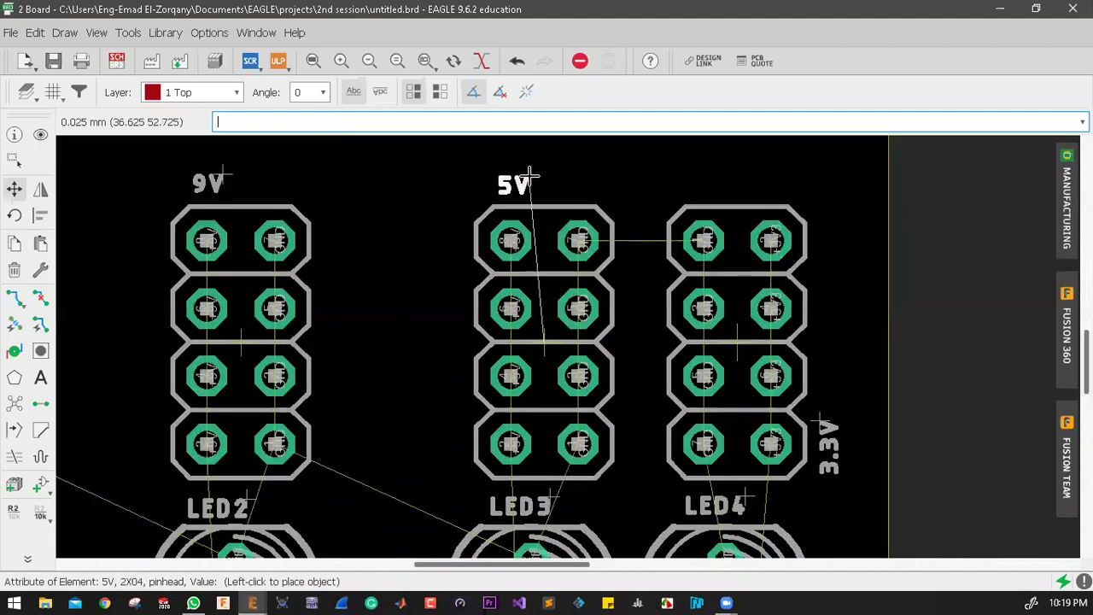
left_click(529, 177)
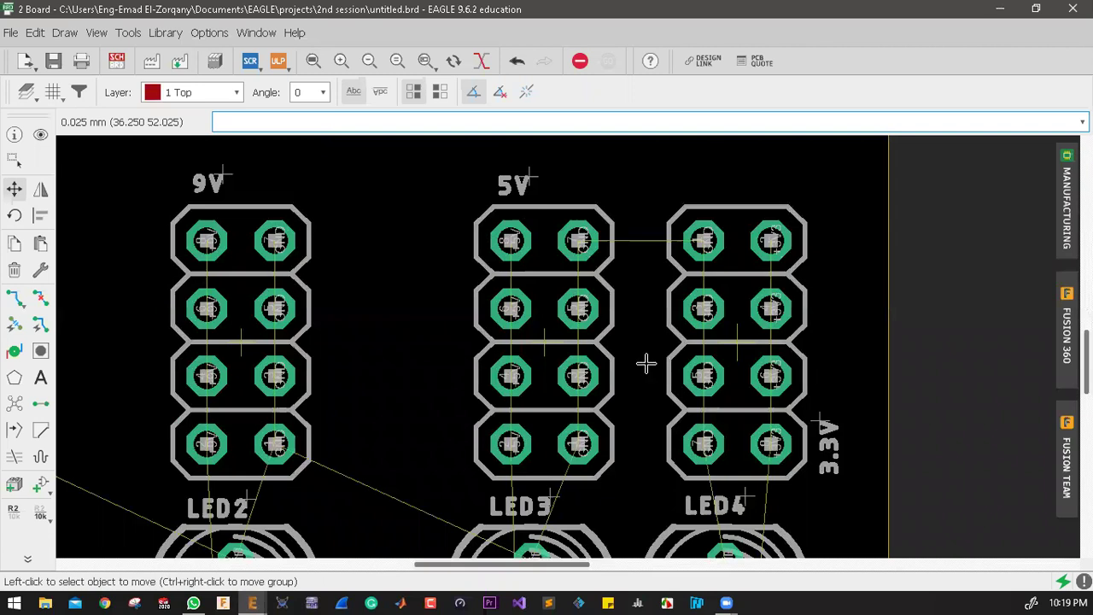
Step: Rotate the 3.3V label to horizontal and place it just above its header, level with the 5V label
scroll(646, 364, "down", 4)
scroll(524, 416, "up", 4)
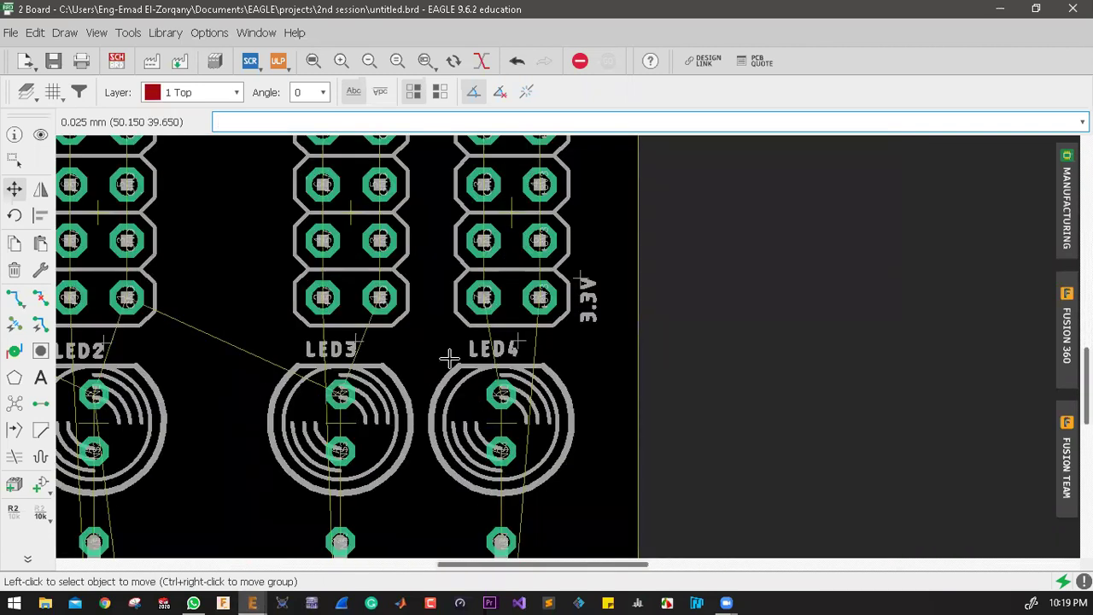
left_click(578, 385)
right_click(578, 385)
left_click(459, 365)
scroll(457, 401, "up", 2)
scroll(457, 402, "down", 5)
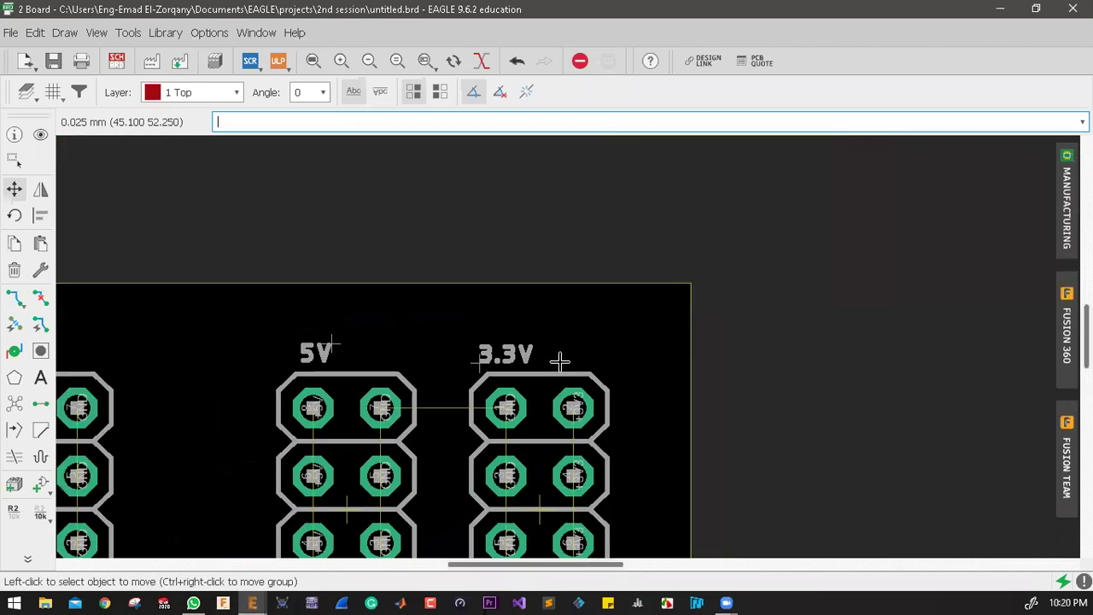
scroll(282, 256, "up", 5)
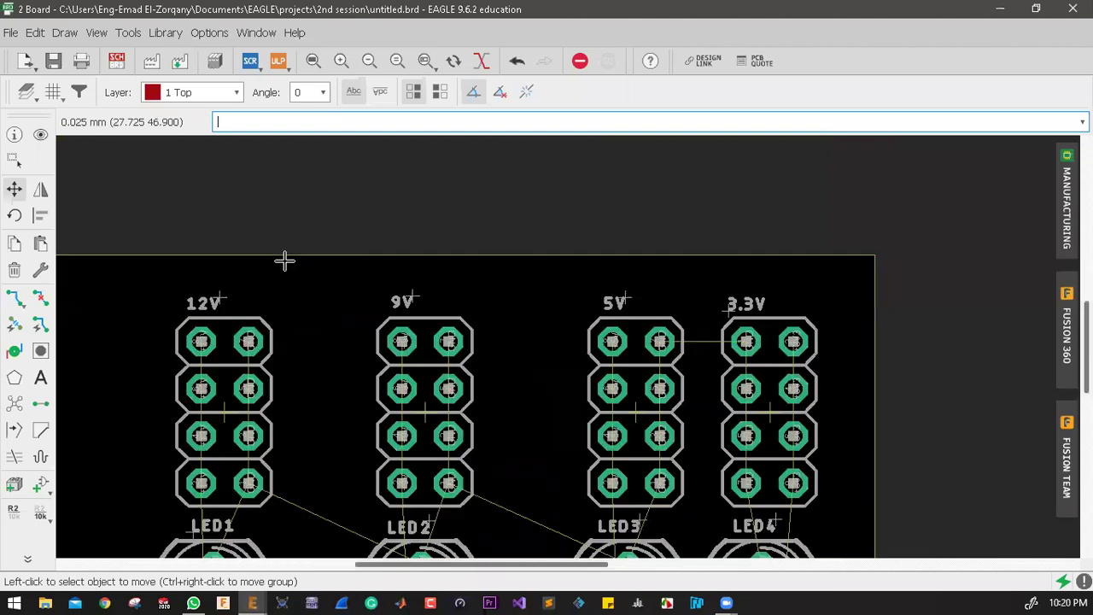
Step: Create a GND text on layer 25 tNames and place it beside the 12V label, above the header's second pin column
scroll(589, 260, "down", 3)
scroll(427, 362, "up", 1)
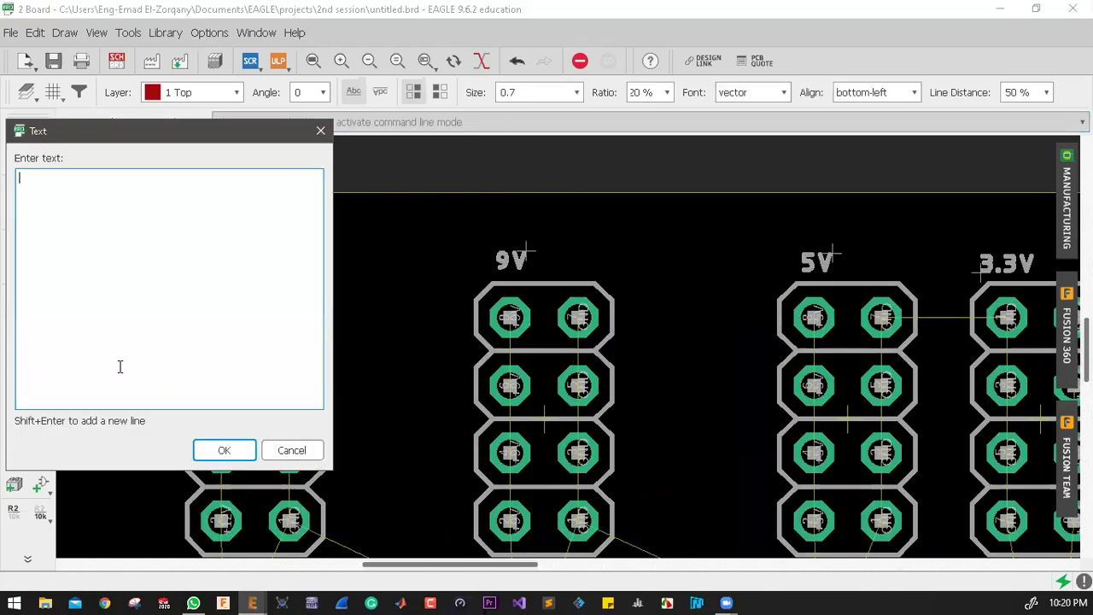
type("GND")
left_click(222, 450)
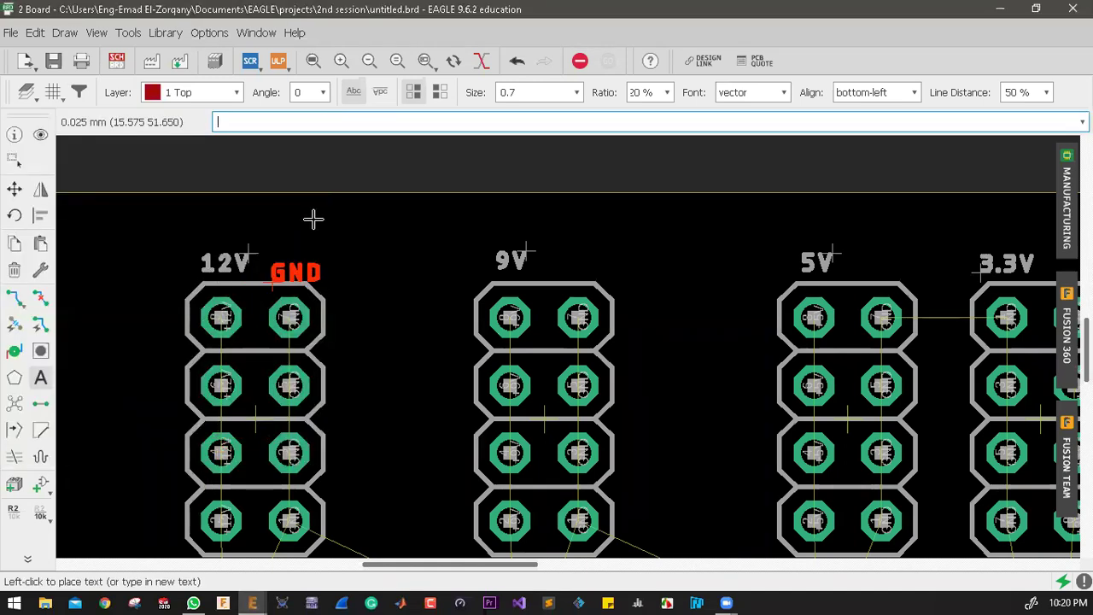
left_click(193, 92)
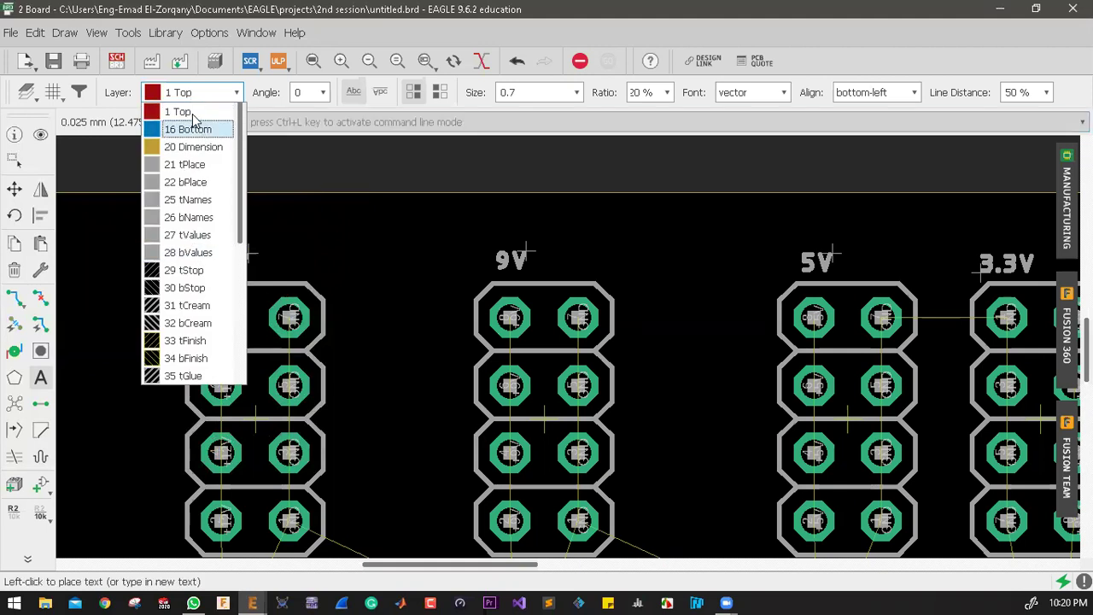
left_click(186, 200)
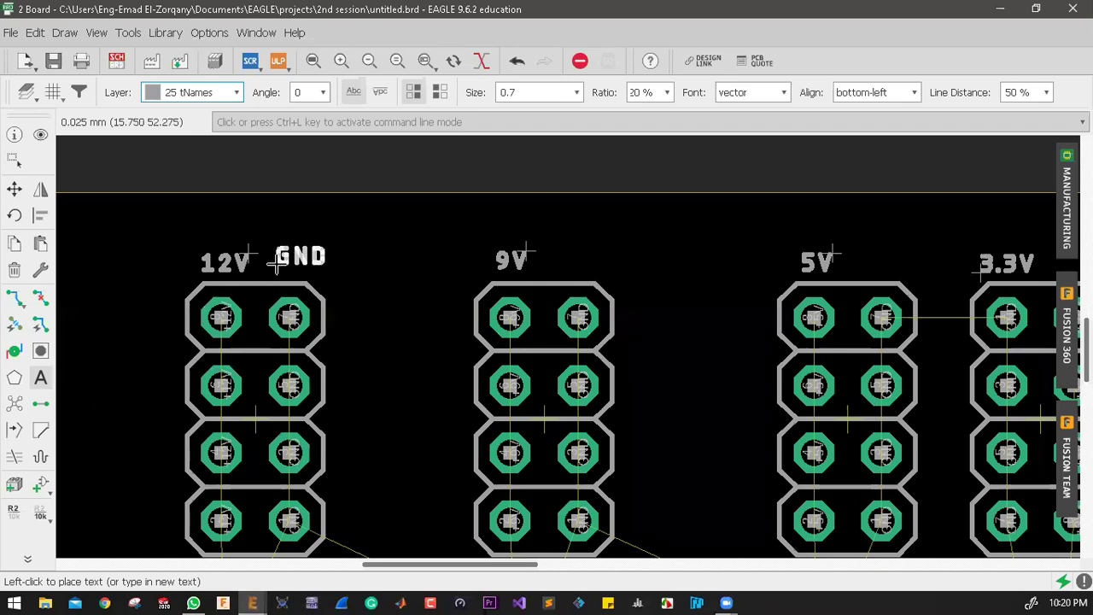
scroll(276, 272, "up", 2)
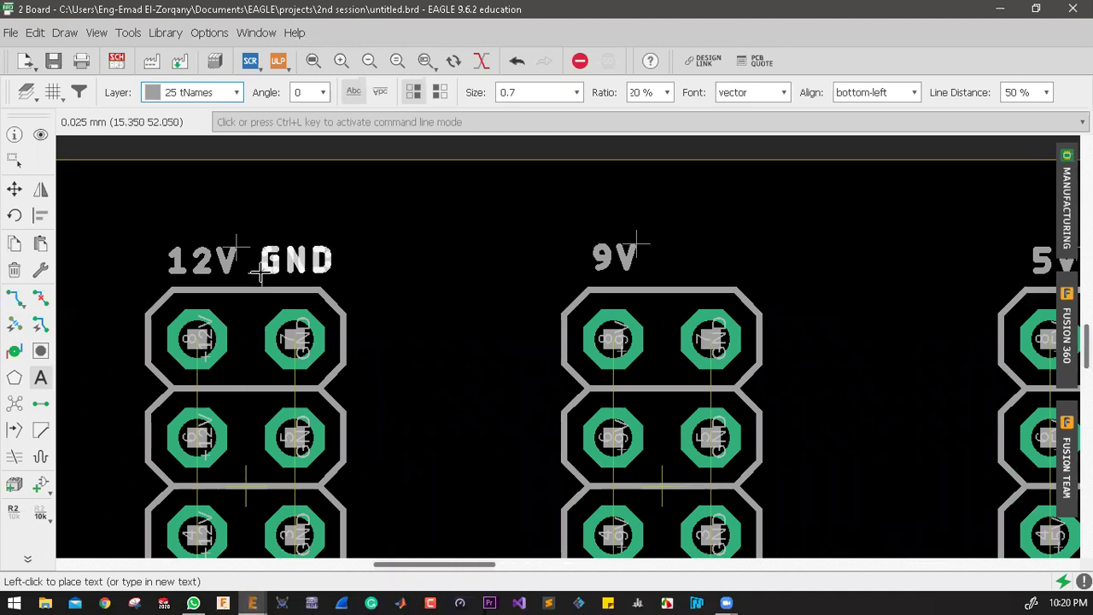
left_click(260, 271)
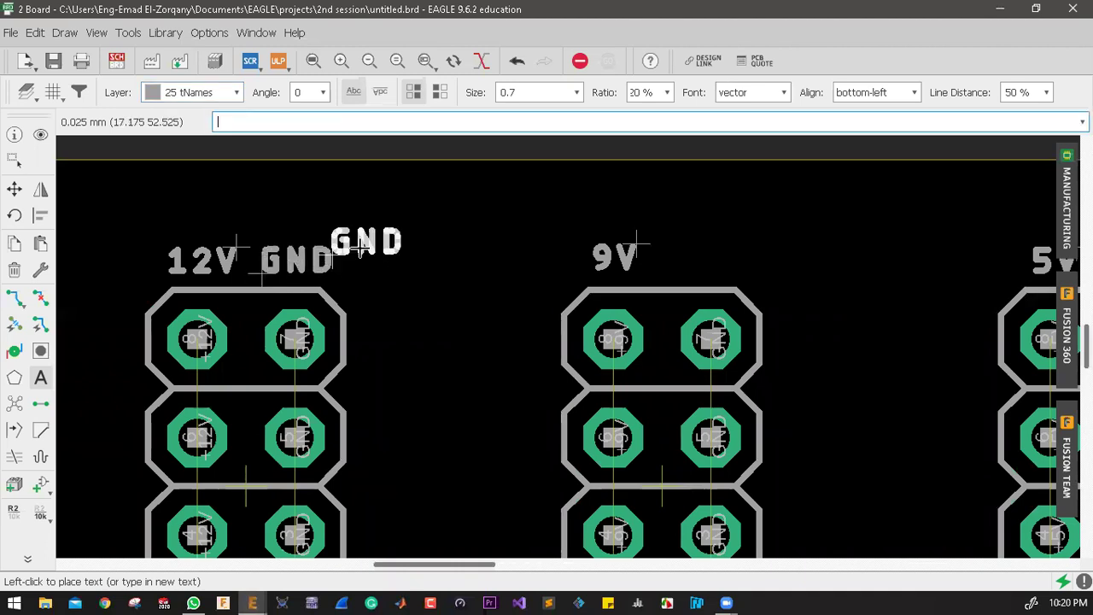
left_click(270, 235)
Step: Place another GND label beside the 9V label, just above the second pin column of its header
scroll(590, 244, "down", 1)
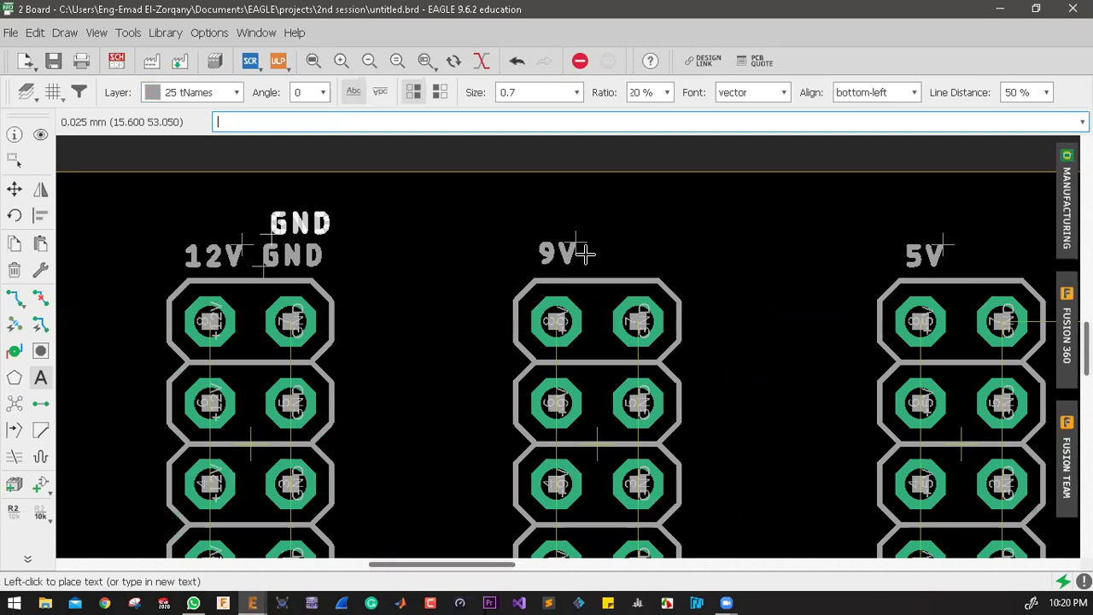
scroll(524, 251, "down", 1)
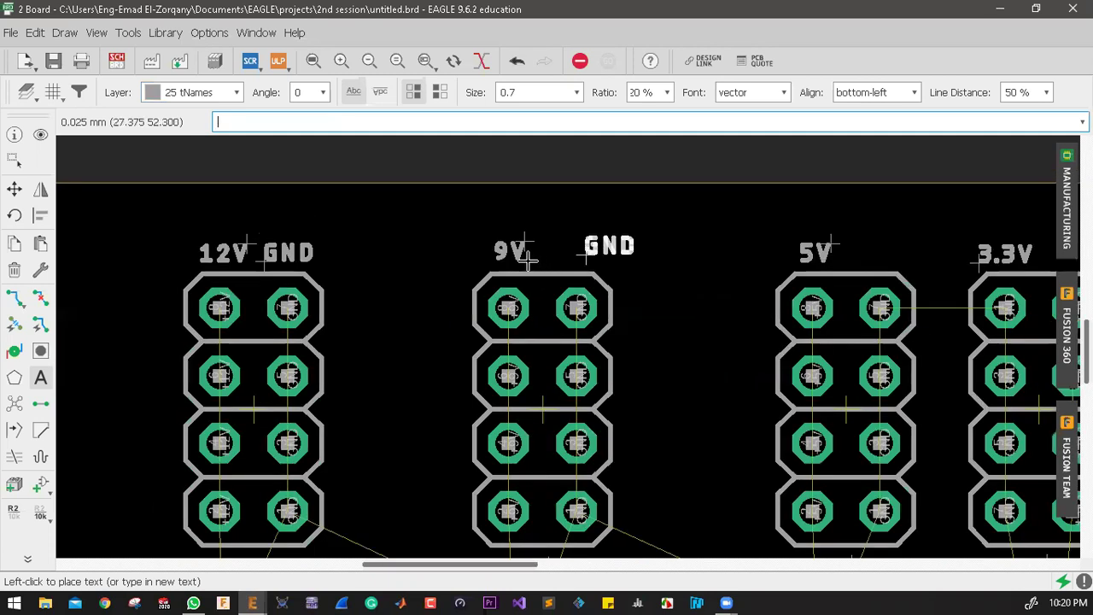
scroll(524, 256, "up", 2)
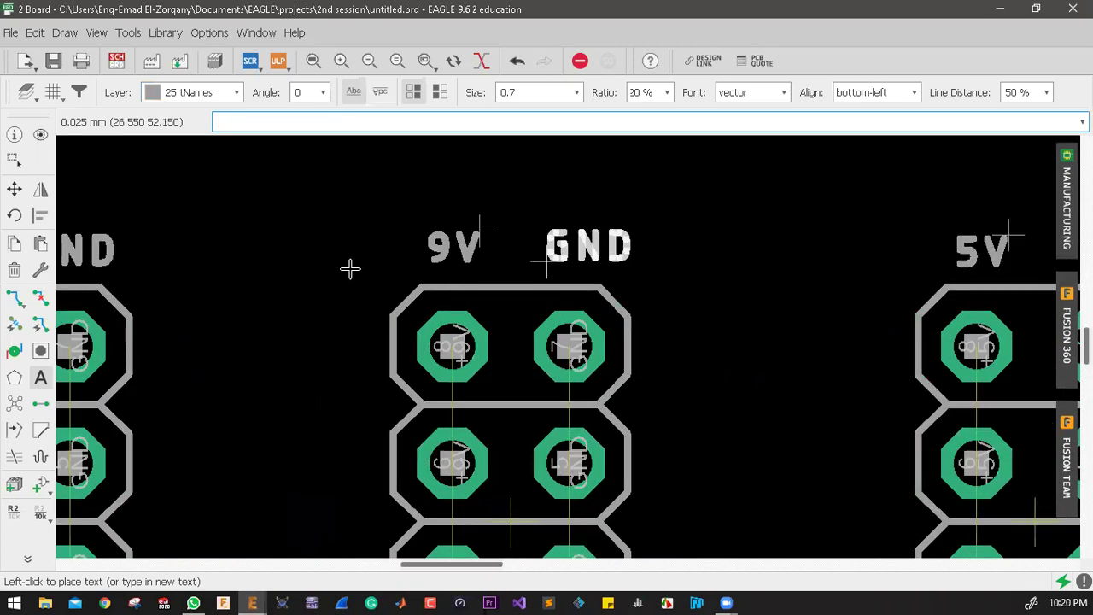
left_click(525, 267)
scroll(512, 266, "down", 2)
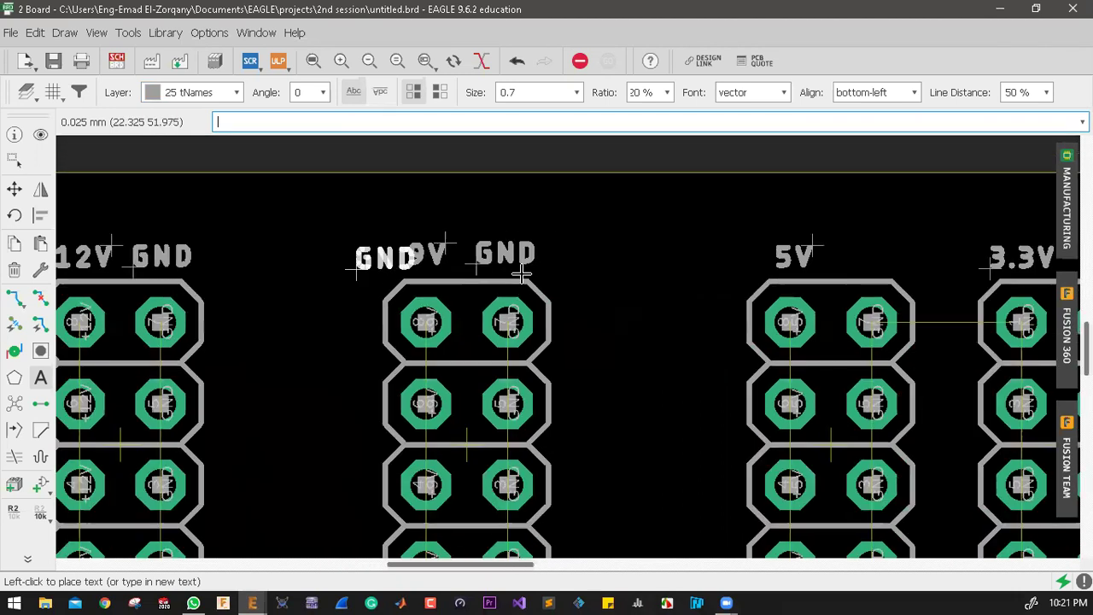
Step: Place another GND label beside the 5V label, just above the second pin column of its header
scroll(520, 277, "down", 3)
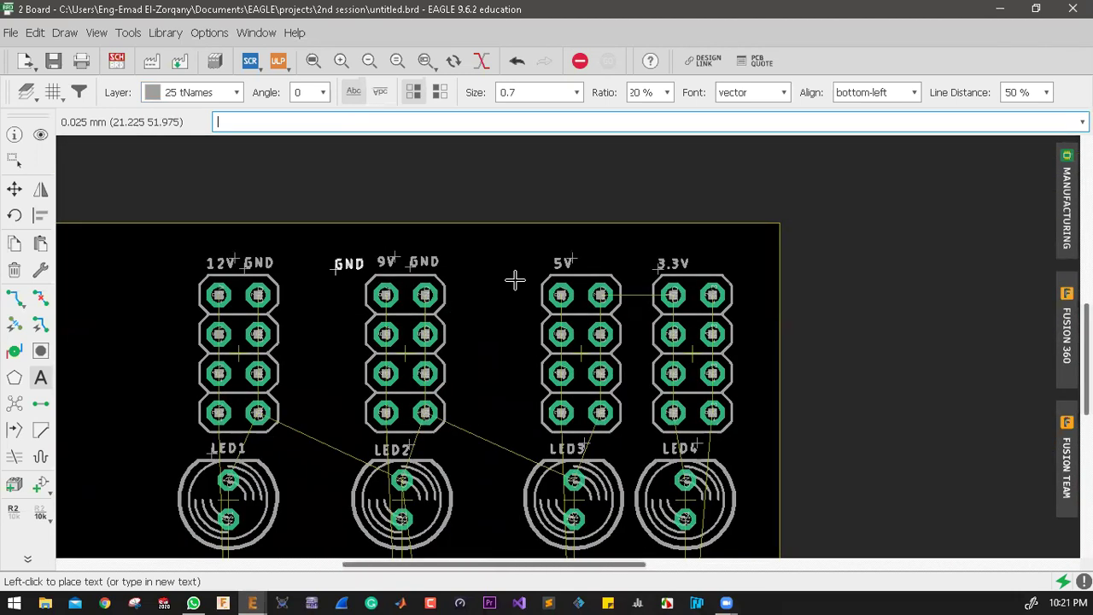
scroll(576, 290, "up", 2)
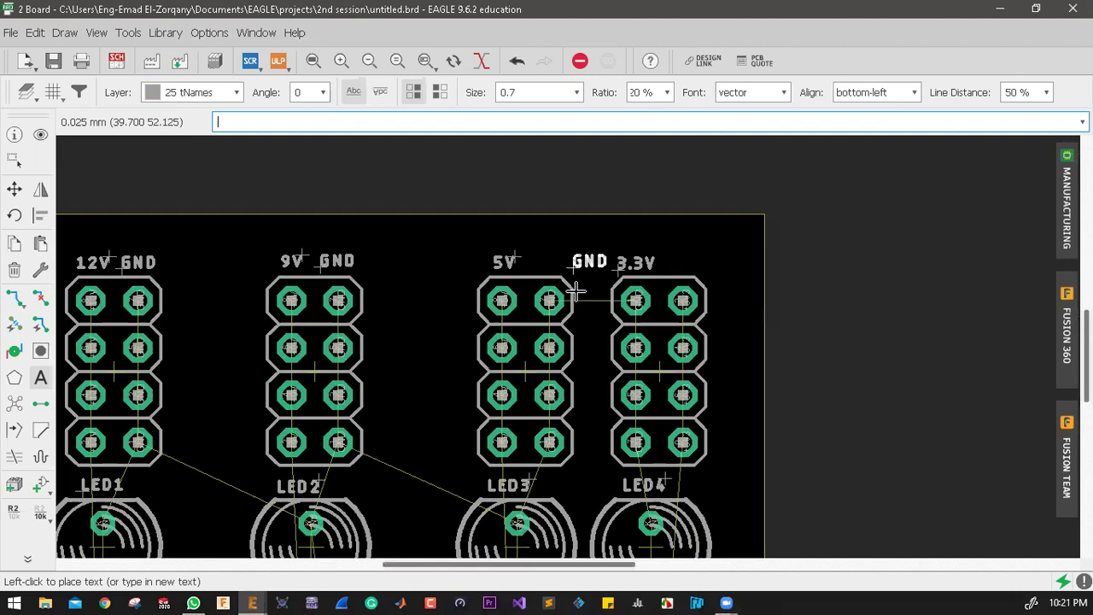
scroll(565, 295, "up", 4)
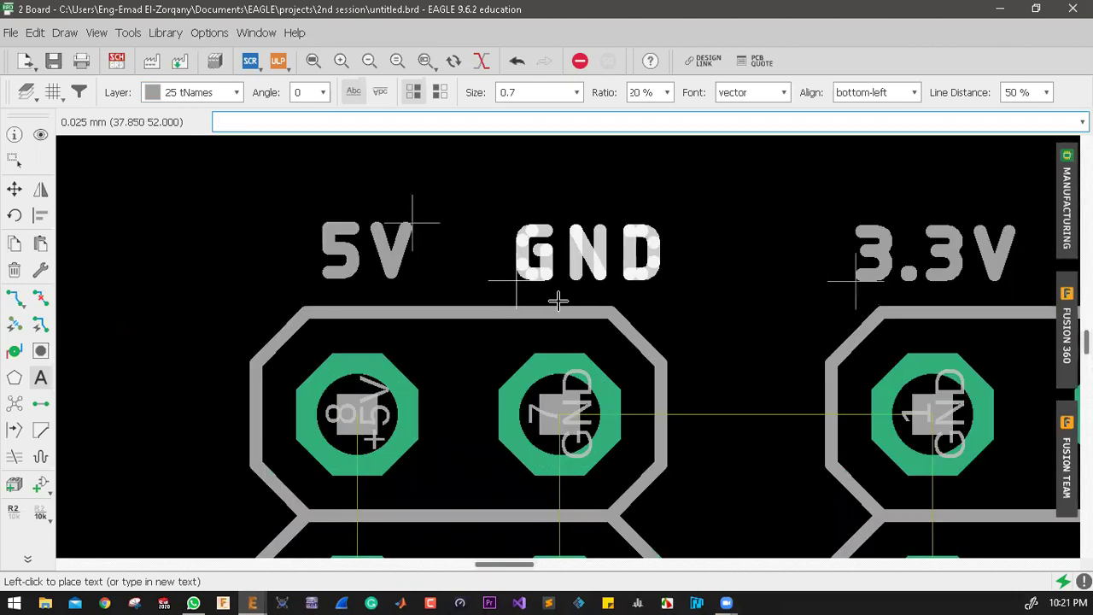
left_click(557, 299)
Step: Place another GND label beside the 3.3V label, just above the second pin column of its header
scroll(557, 297, "down", 3)
scroll(553, 303, "up", 4)
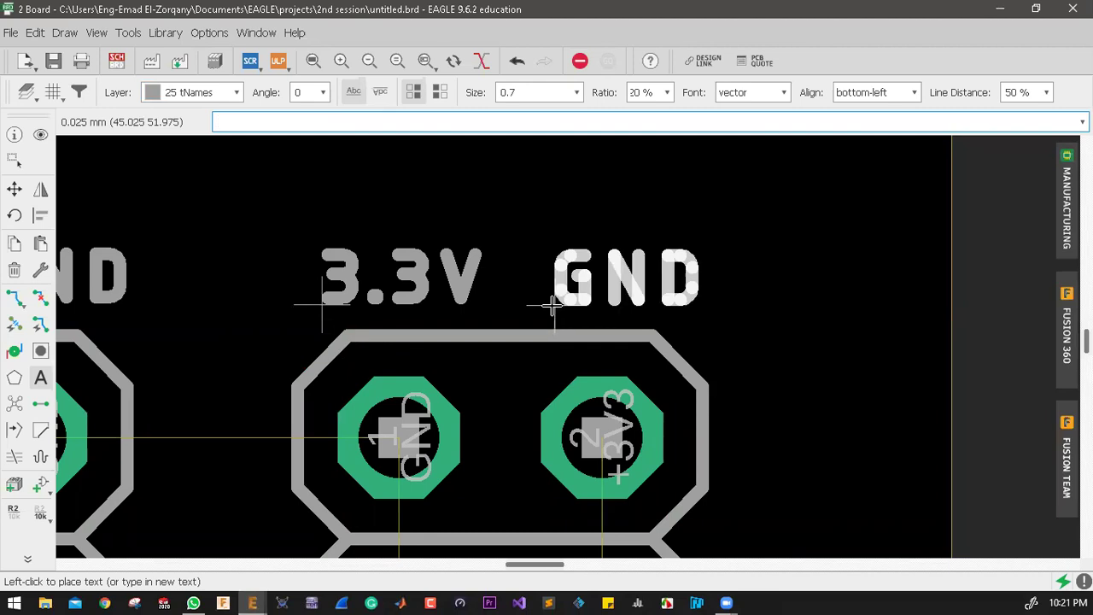
left_click(560, 303)
scroll(476, 338, "down", 3)
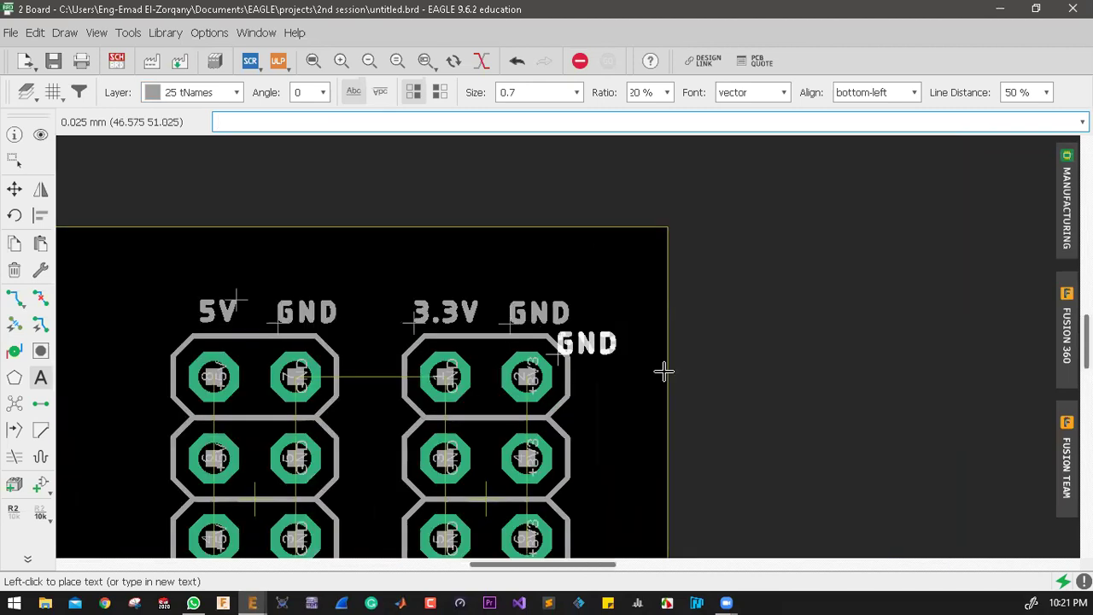
Step: Place a GND label directly below the number 2 on the PWR screw terminal
scroll(688, 300, "down", 4)
scroll(560, 384, "up", 1)
scroll(562, 380, "down", 2)
scroll(572, 358, "up", 1)
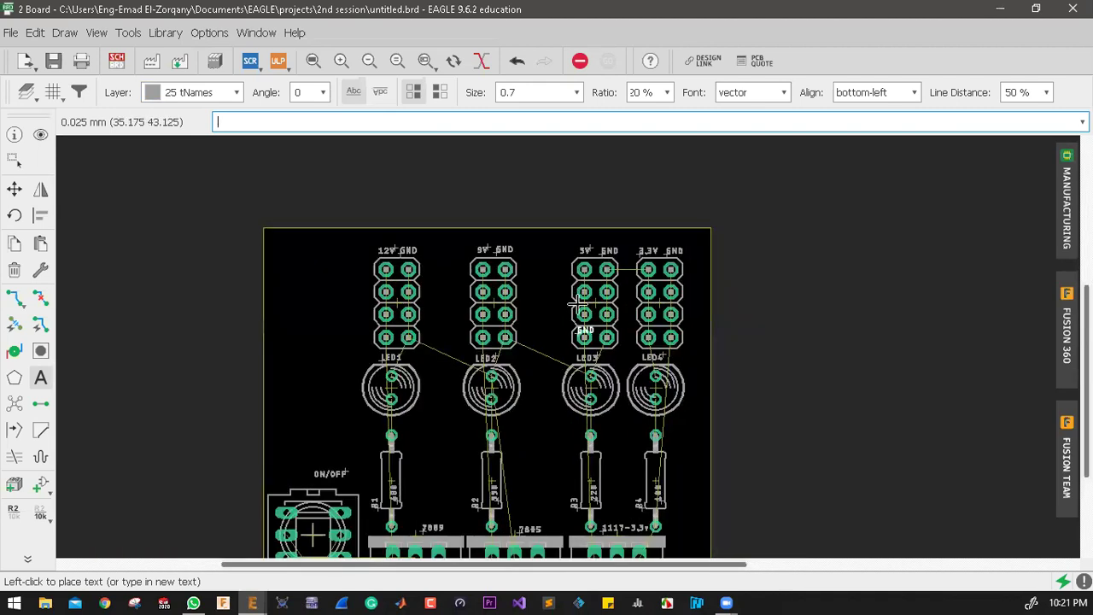
scroll(574, 342, "down", 2)
scroll(559, 282, "down", 1)
scroll(572, 406, "up", 1)
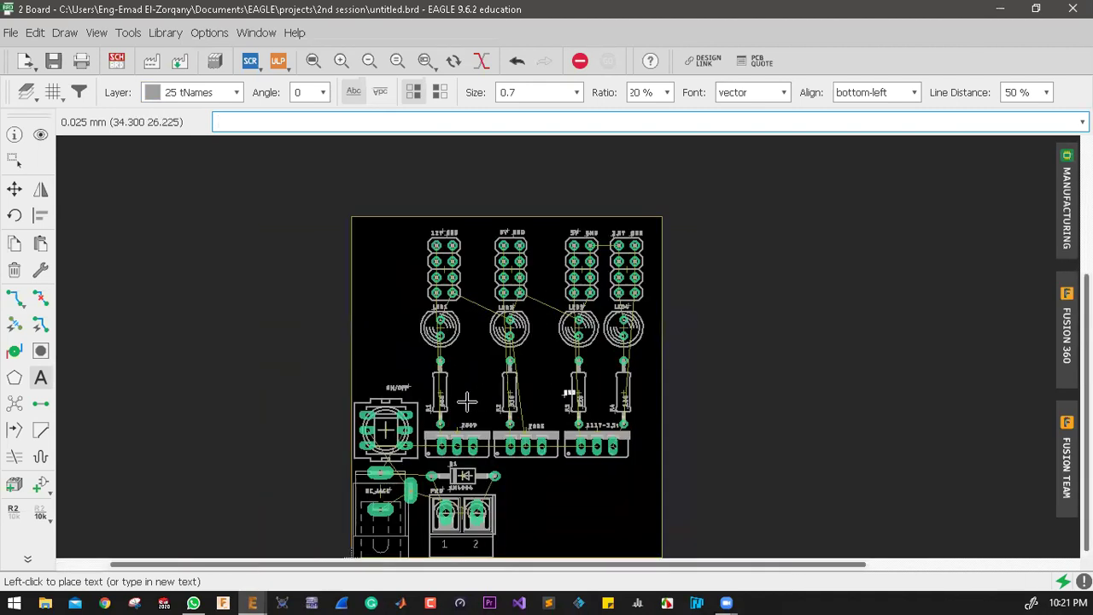
scroll(506, 333, "up", 3)
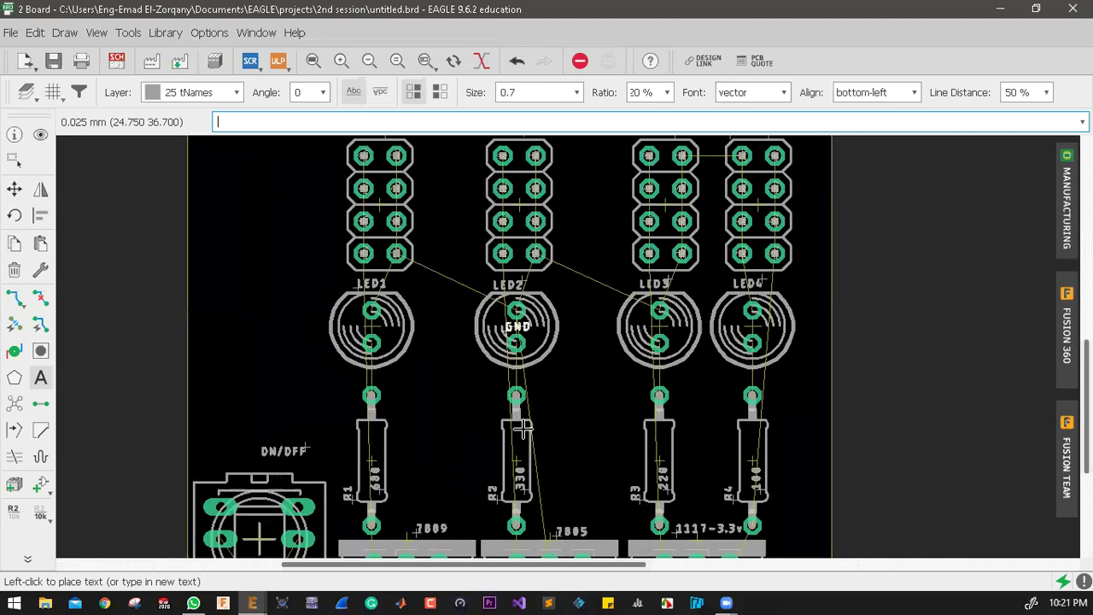
scroll(513, 342, "down", 1)
scroll(541, 398, "down", 3)
scroll(541, 398, "up", 2)
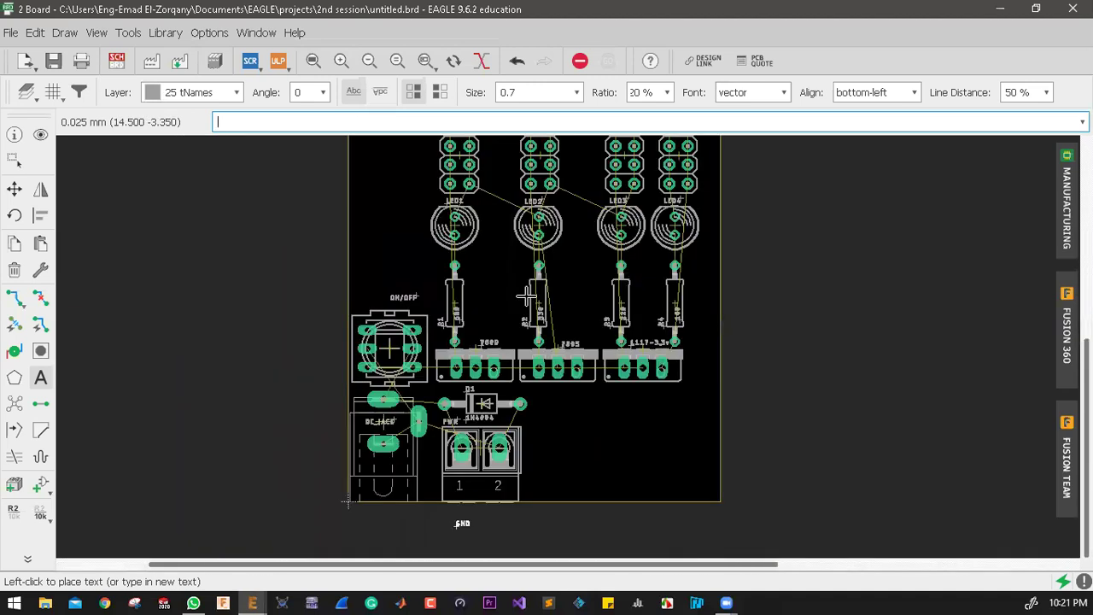
scroll(630, 287, "up", 3)
scroll(589, 374, "up", 2)
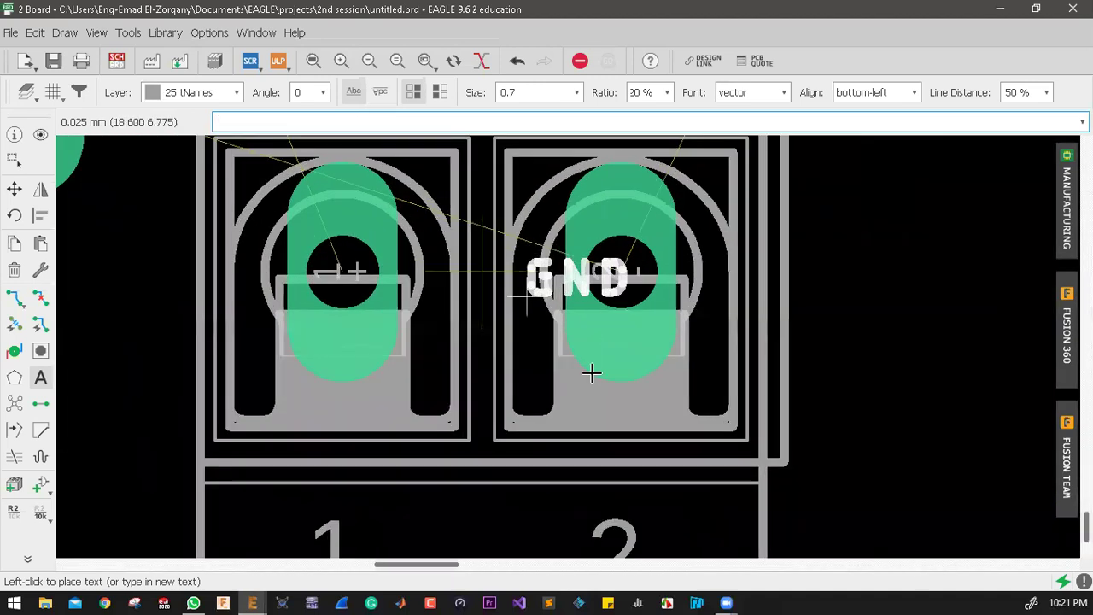
scroll(592, 367, "down", 4)
scroll(592, 367, "up", 2)
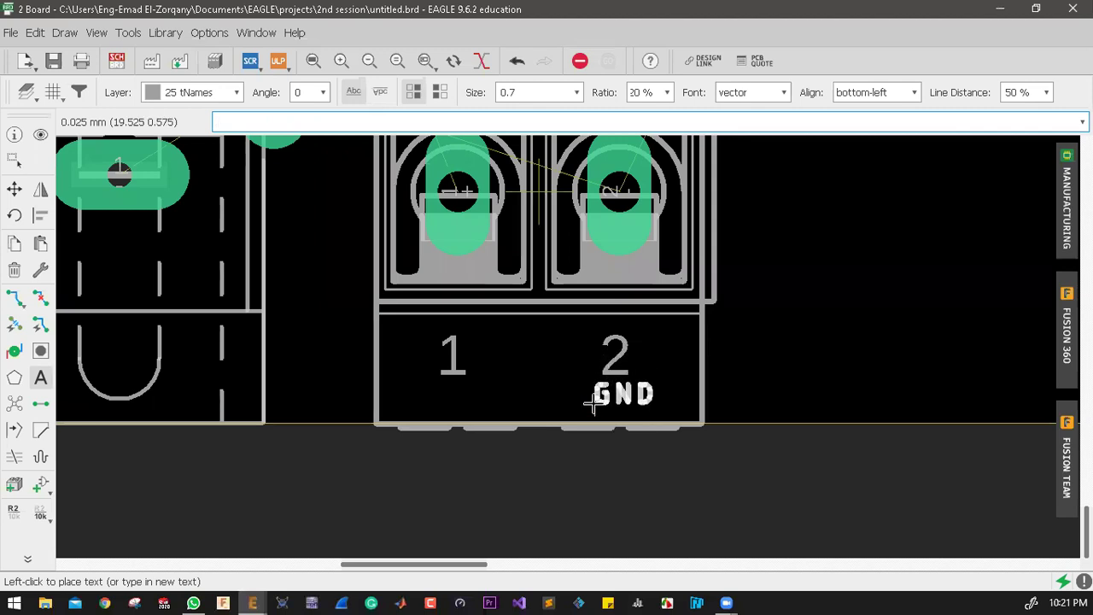
left_click(592, 407)
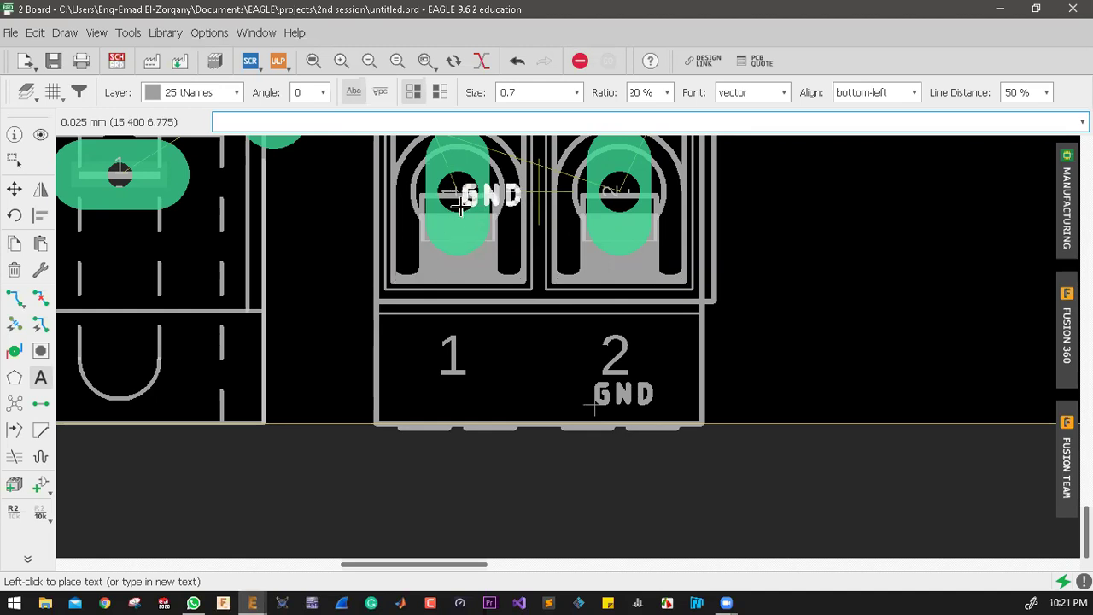
Step: Create a 12v text, place it directly below the number 1 on the PWR terminal, and end text placement
key("Escape")
type("12v")
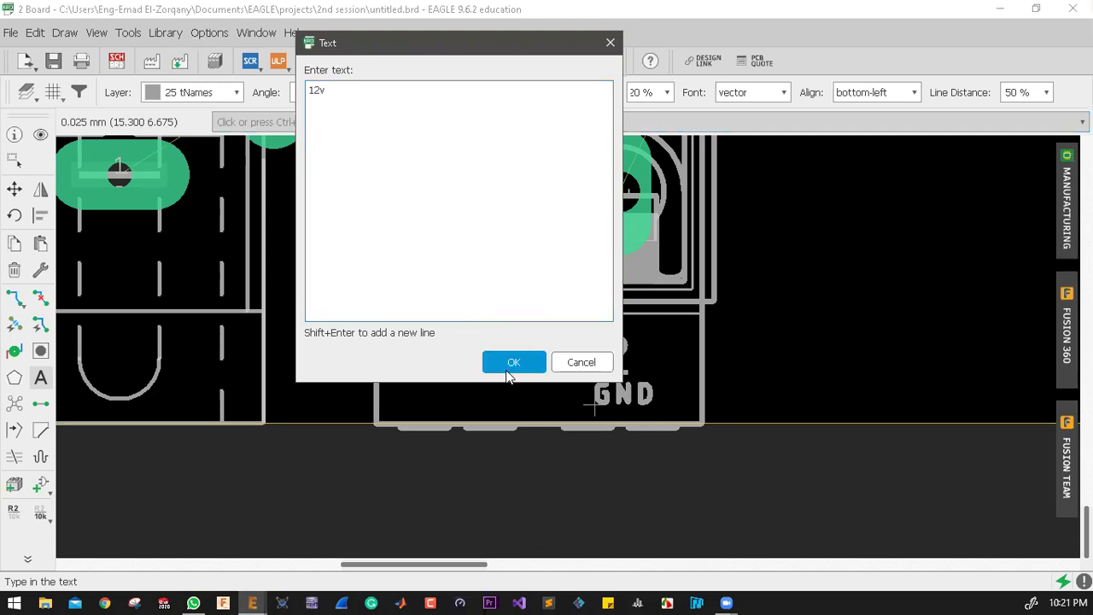
left_click(505, 369)
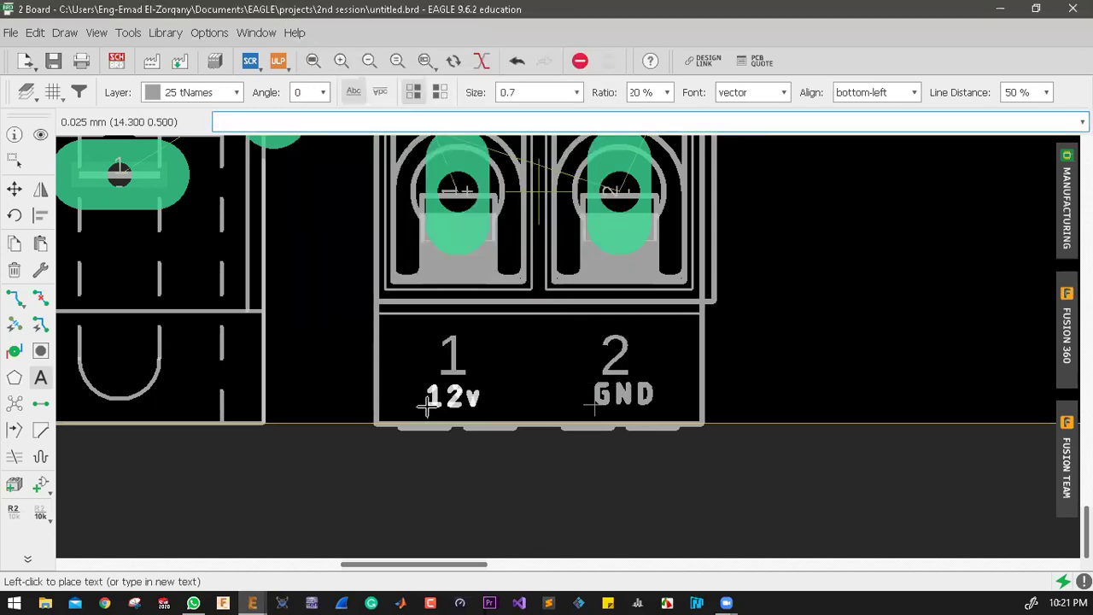
left_click(428, 404)
scroll(568, 457, "down", 1)
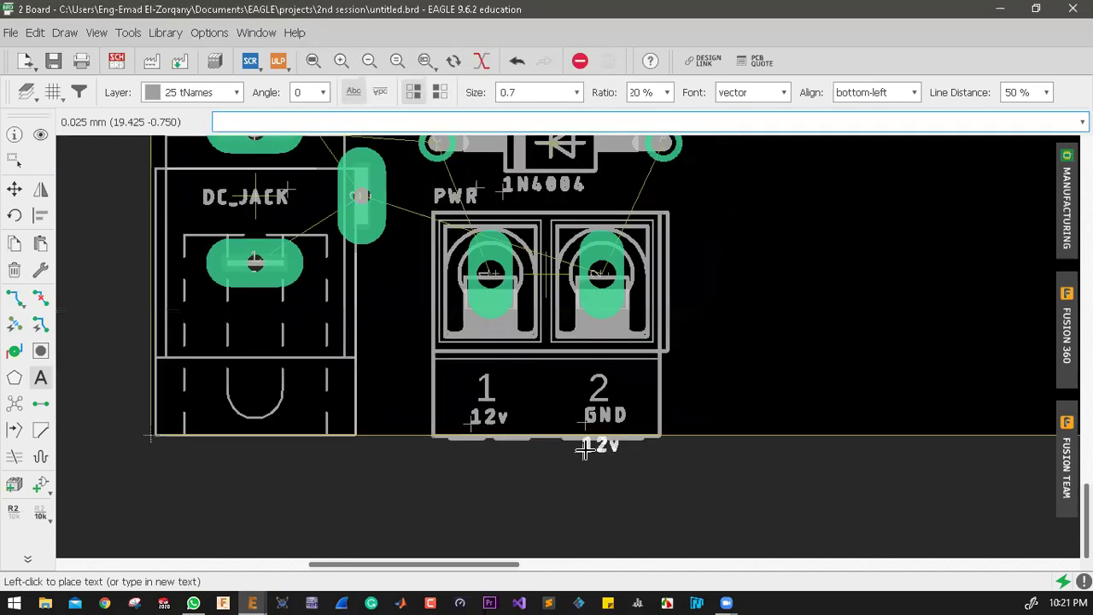
scroll(583, 451, "down", 2)
left_click(680, 401)
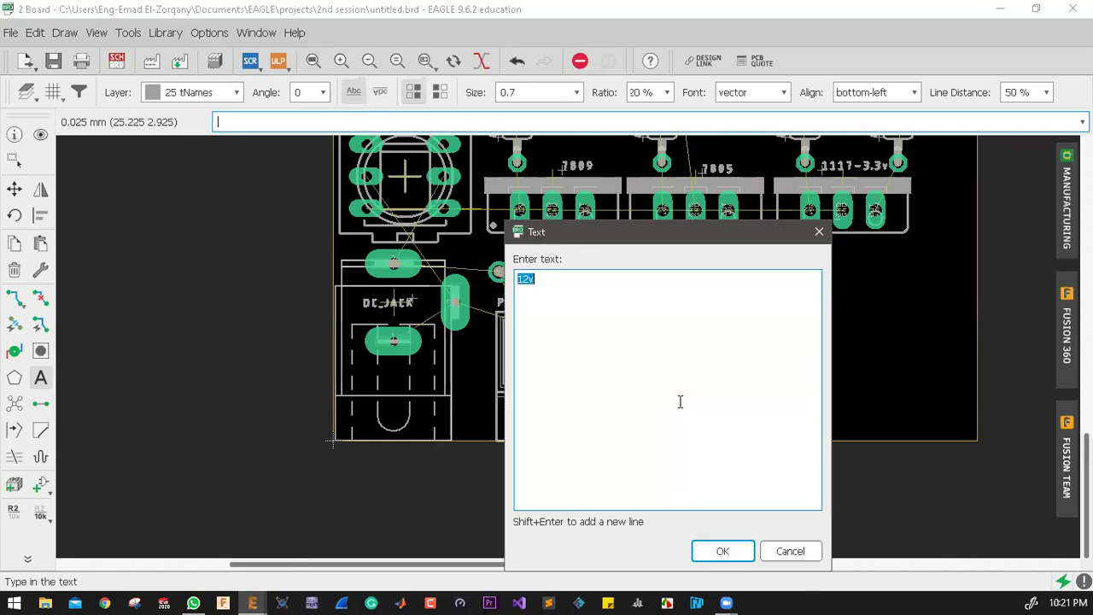
key("Escape")
key("Escape")
Step: Move the ON/OFF label closer to the top of its switch, lined up with the switch outline's left edge
scroll(588, 237, "down", 5)
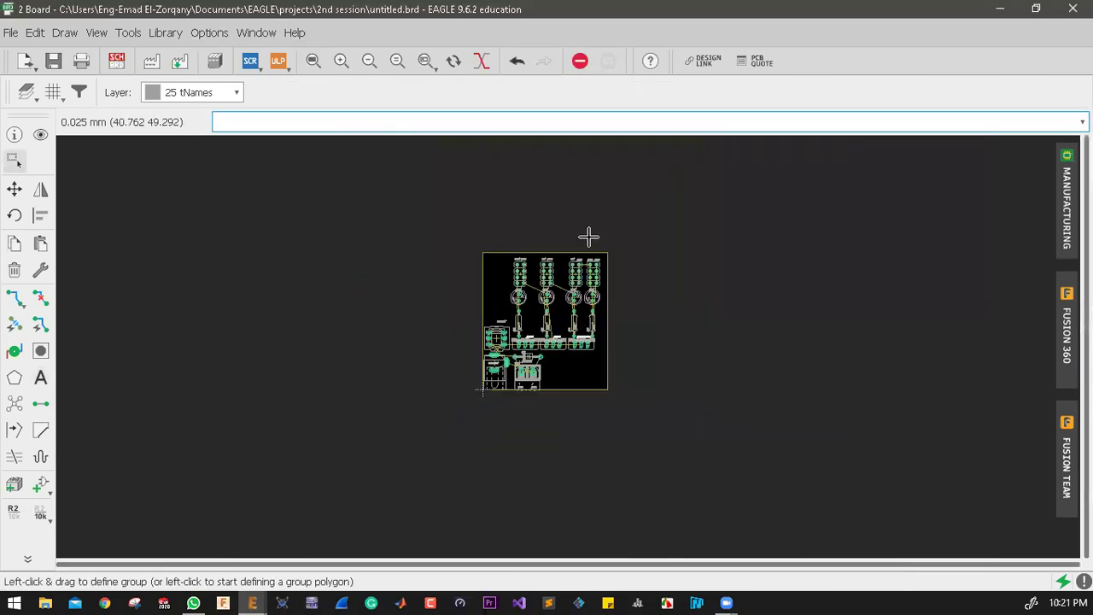
scroll(557, 289, "up", 2)
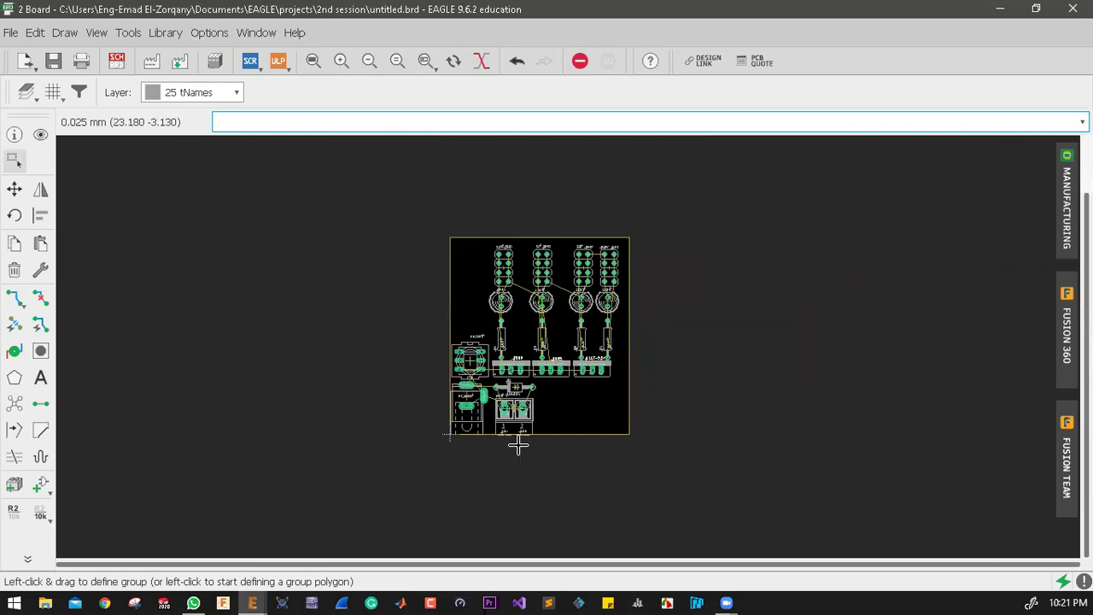
scroll(543, 318, "up", 3)
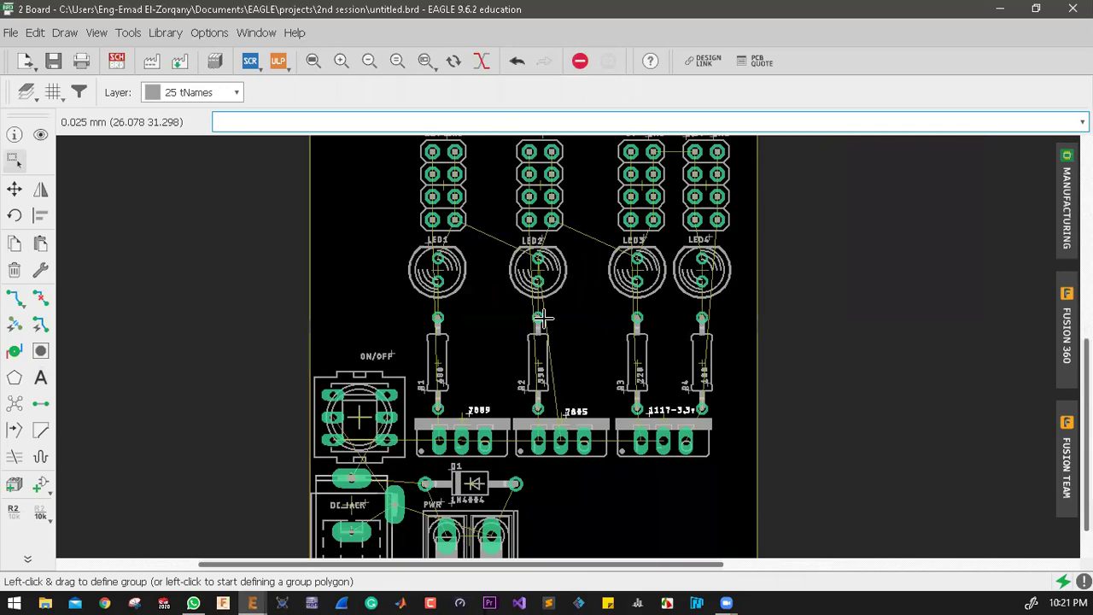
scroll(307, 394, "up", 3)
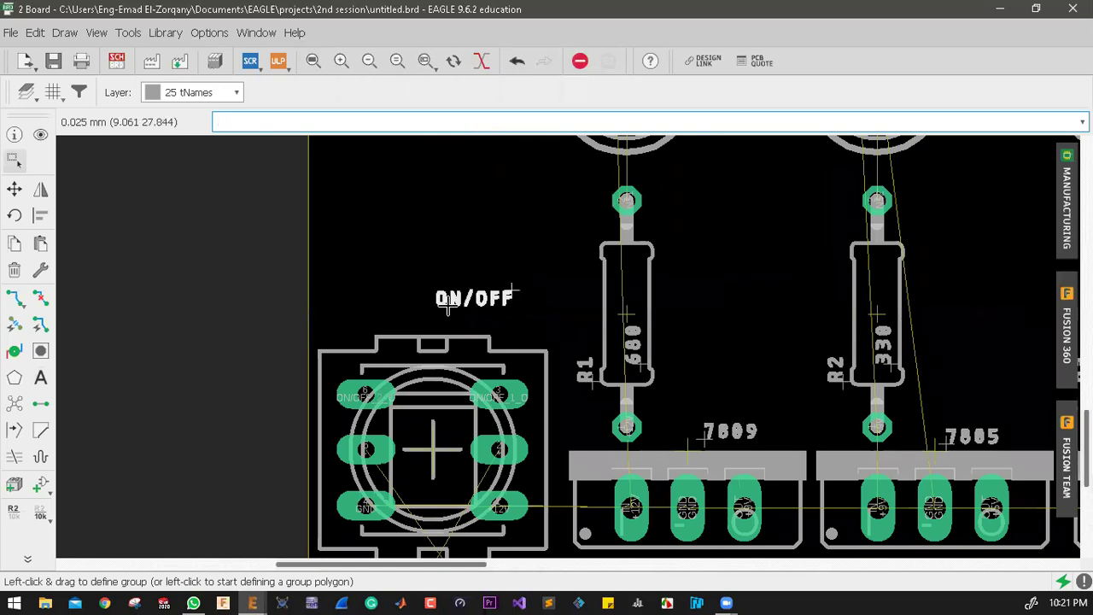
left_click(13, 189)
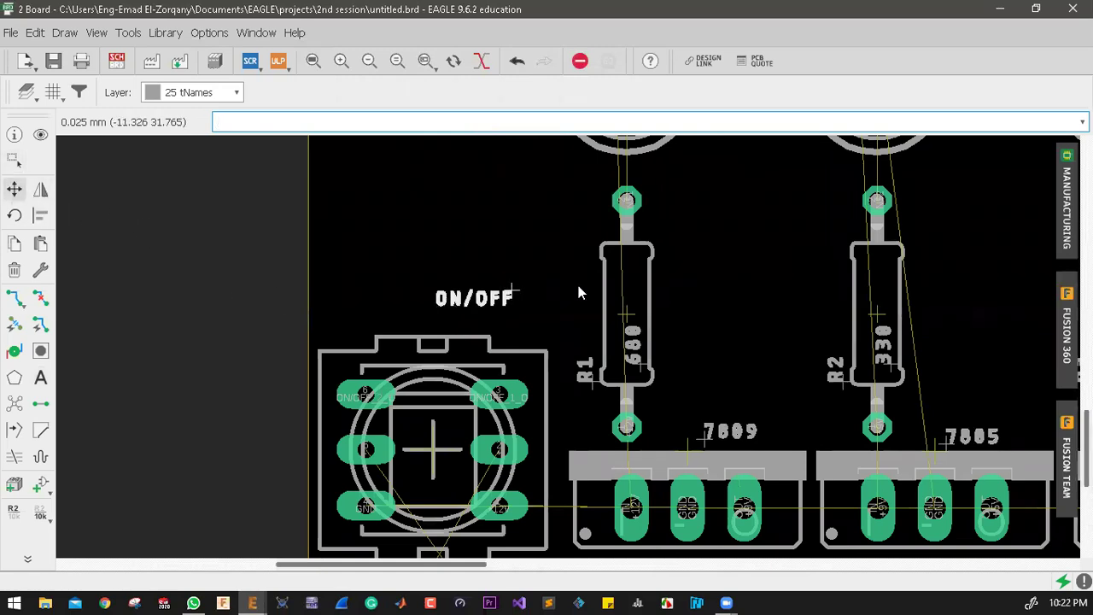
left_click(507, 285)
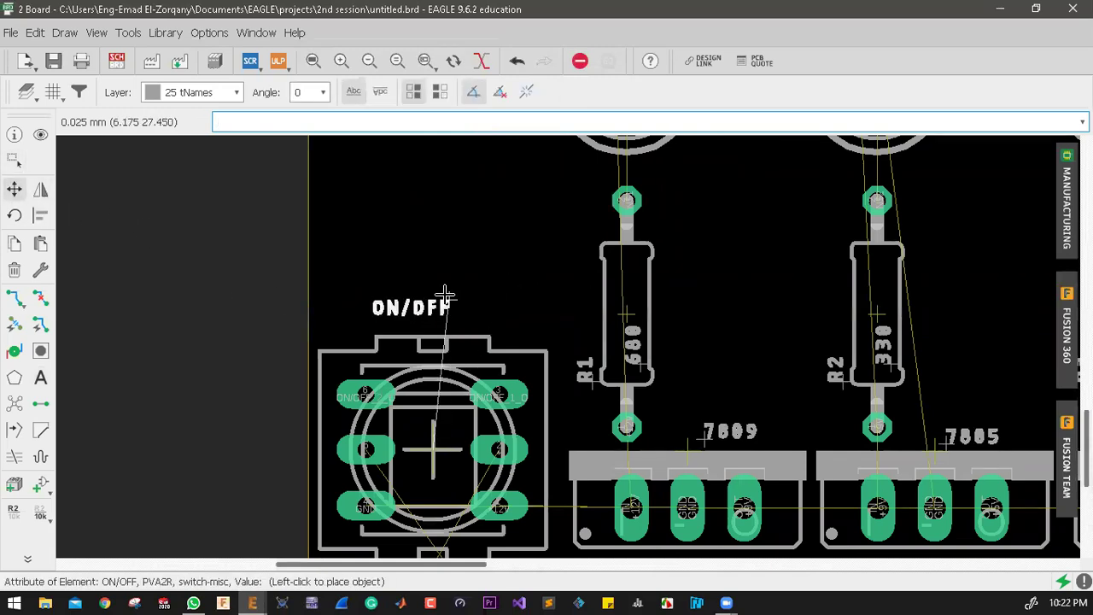
left_click(392, 305)
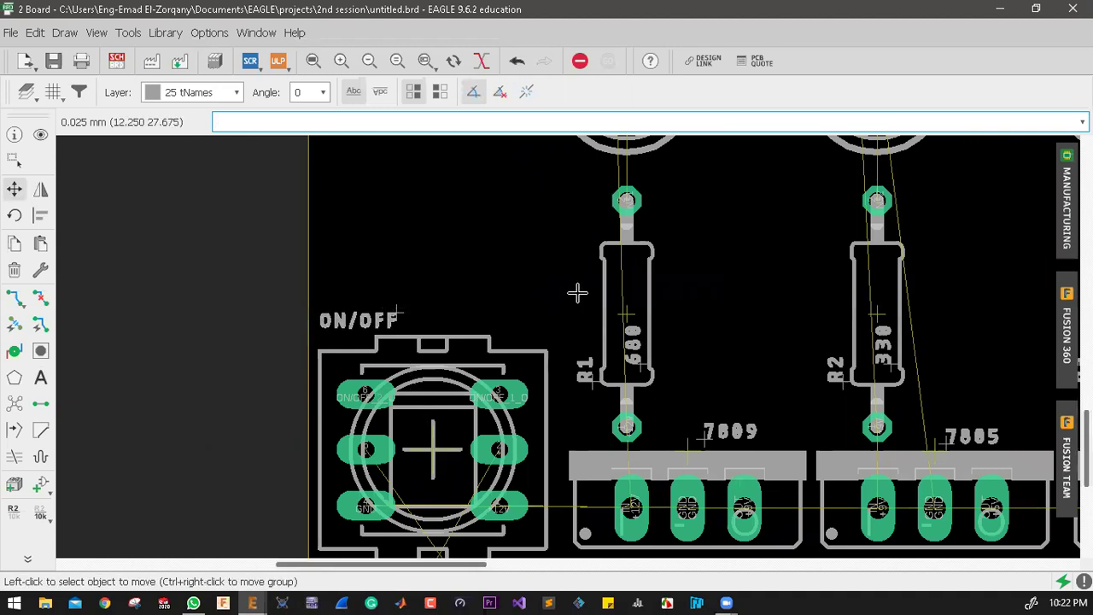
Step: Start the Route tool and open the board's design rules
scroll(547, 293, "down", 3)
scroll(527, 294, "down", 1)
left_click(13, 297)
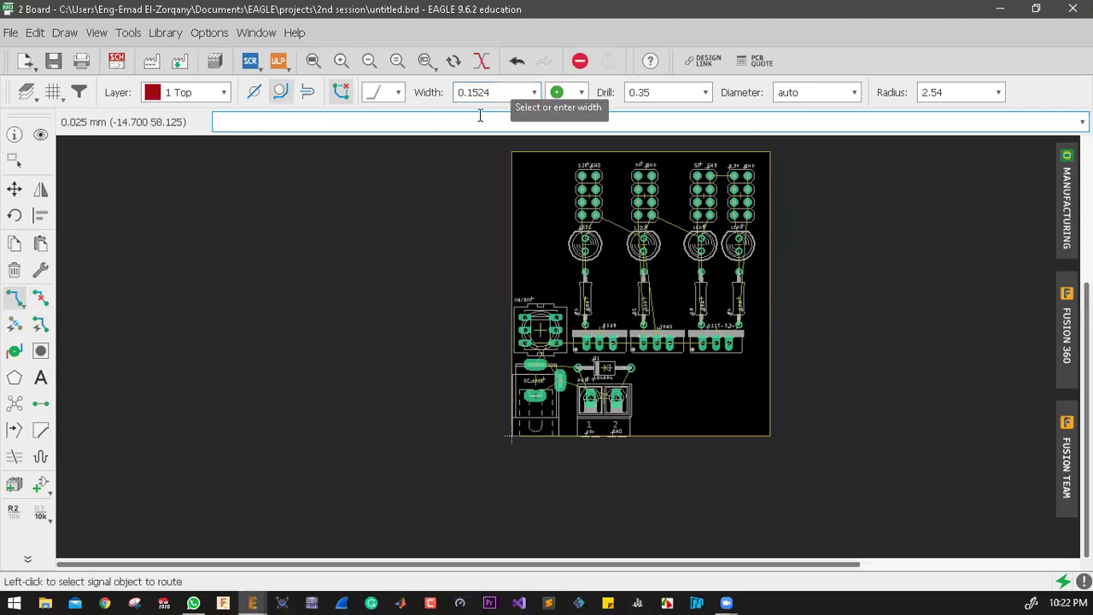
scroll(491, 396, "down", 1)
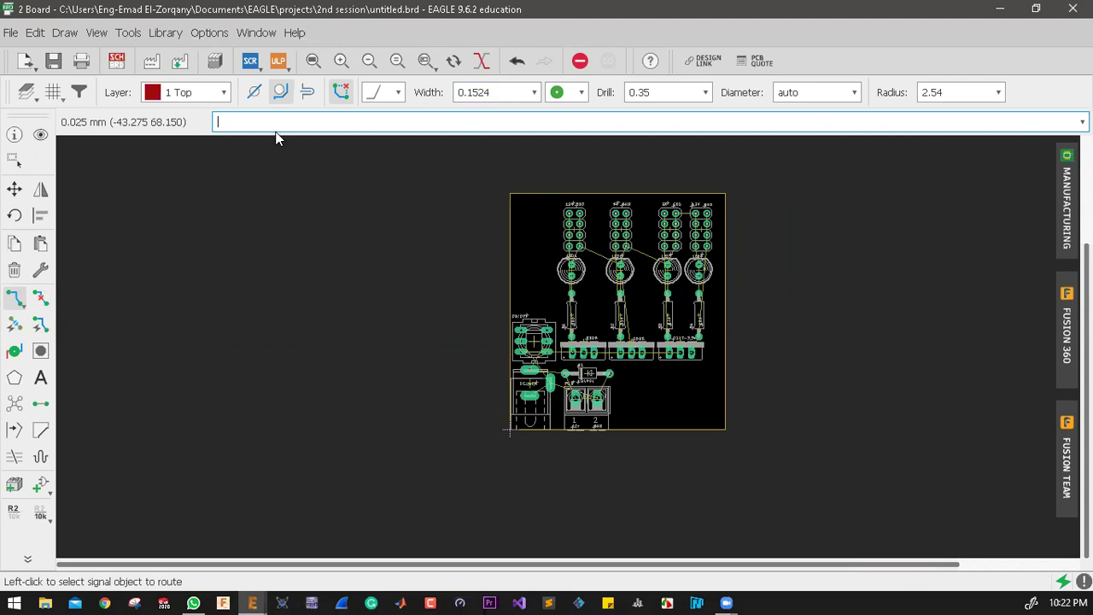
left_click(38, 33)
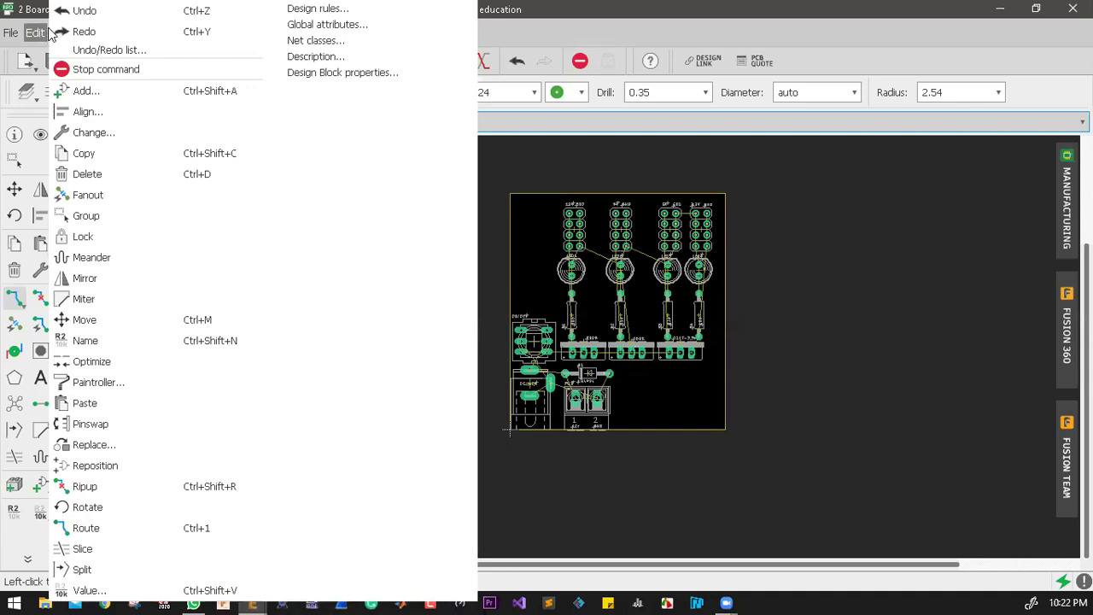
left_click(359, 12)
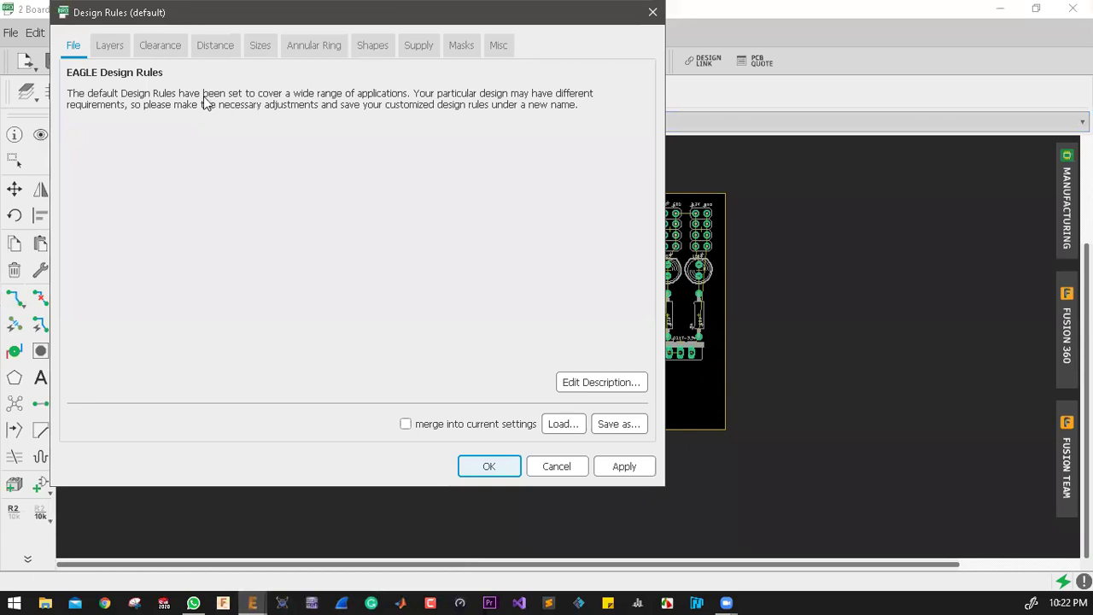
Step: Look through the available layer counts in the design rules' layer setup, keeping 2 layers
left_click(111, 48)
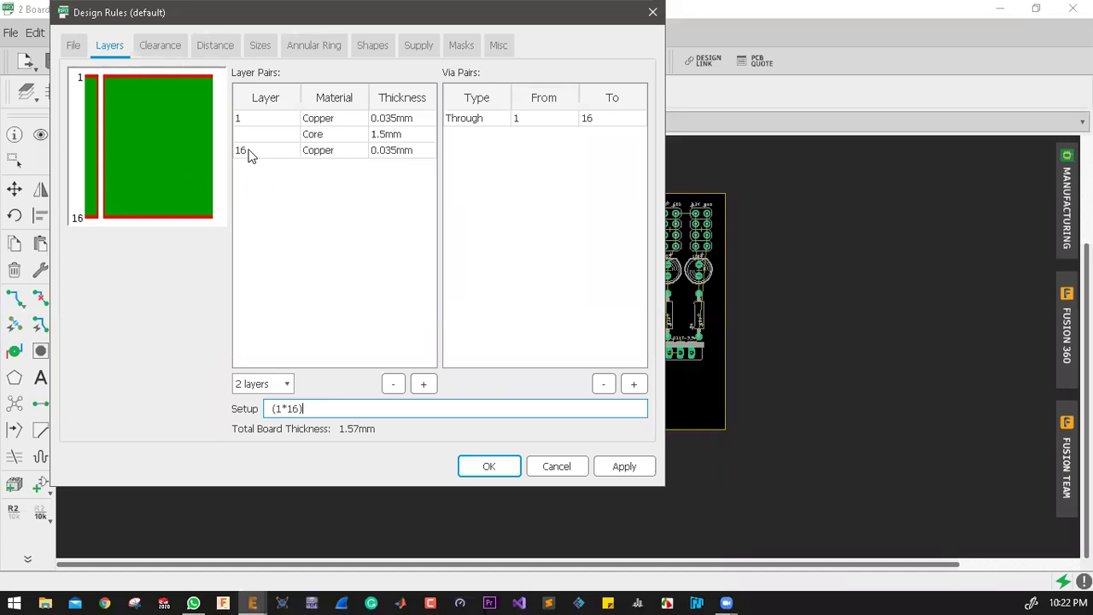
left_click(259, 386)
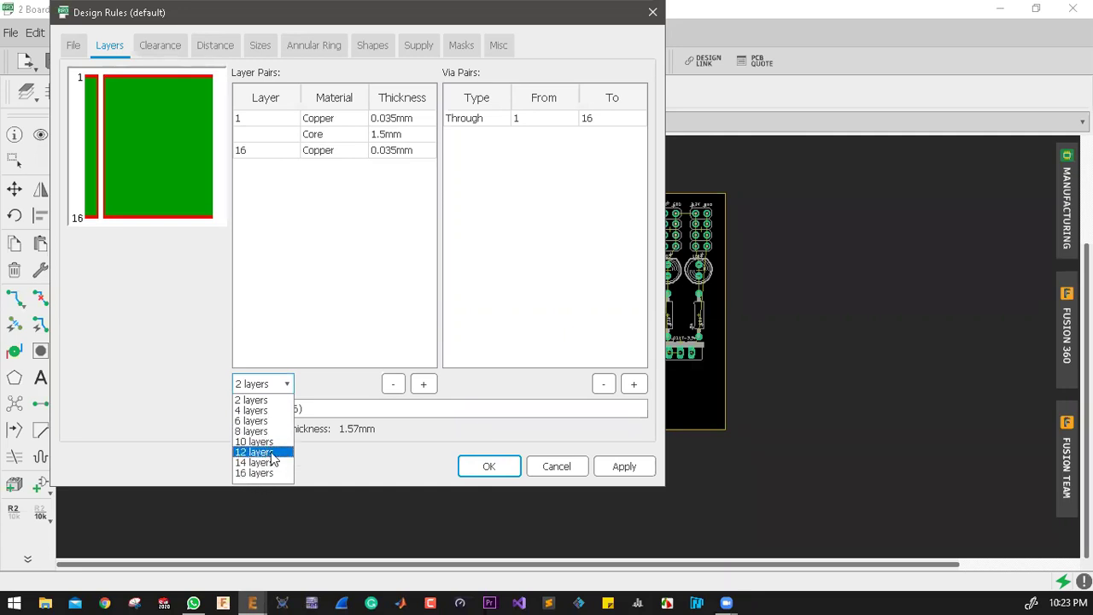
left_click(298, 401)
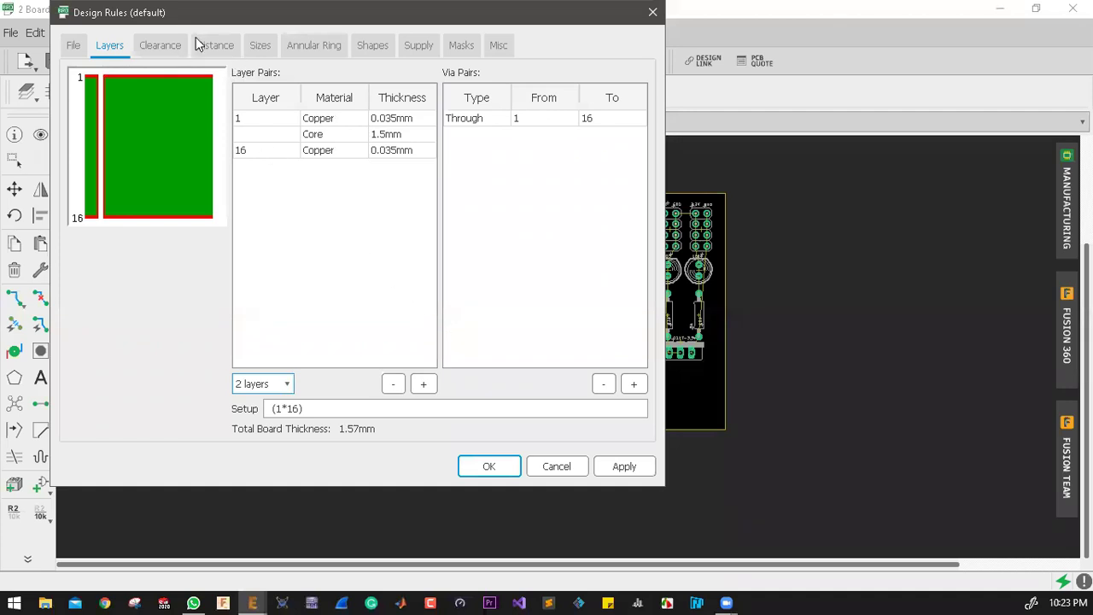
Step: Set the different-signal minimum clearances for wire to wire, wire to pad and wire to via to 0.6mm
left_click(162, 47)
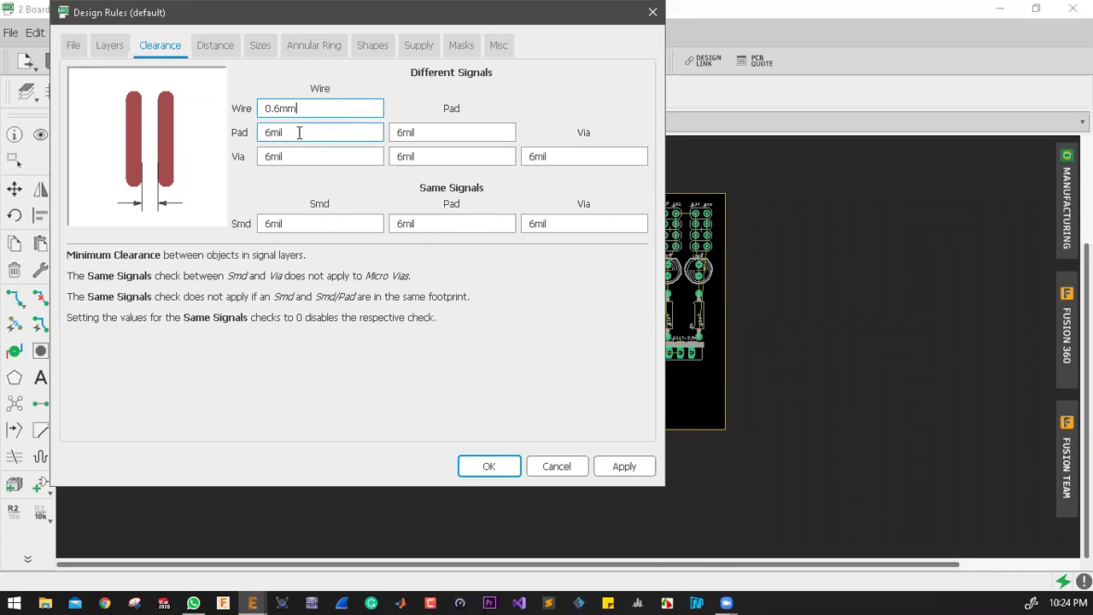
left_click_drag(302, 107, 260, 109)
key("ctrl+c")
left_click_drag(312, 136, 231, 139)
key("ctrl+v")
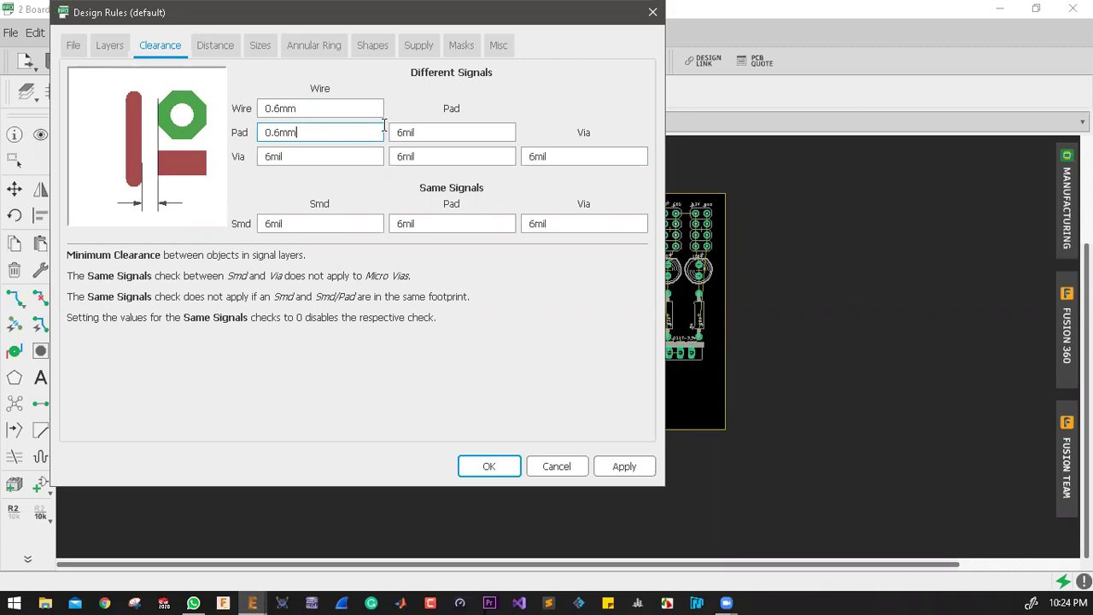
left_click(325, 159)
key("ctrl+v")
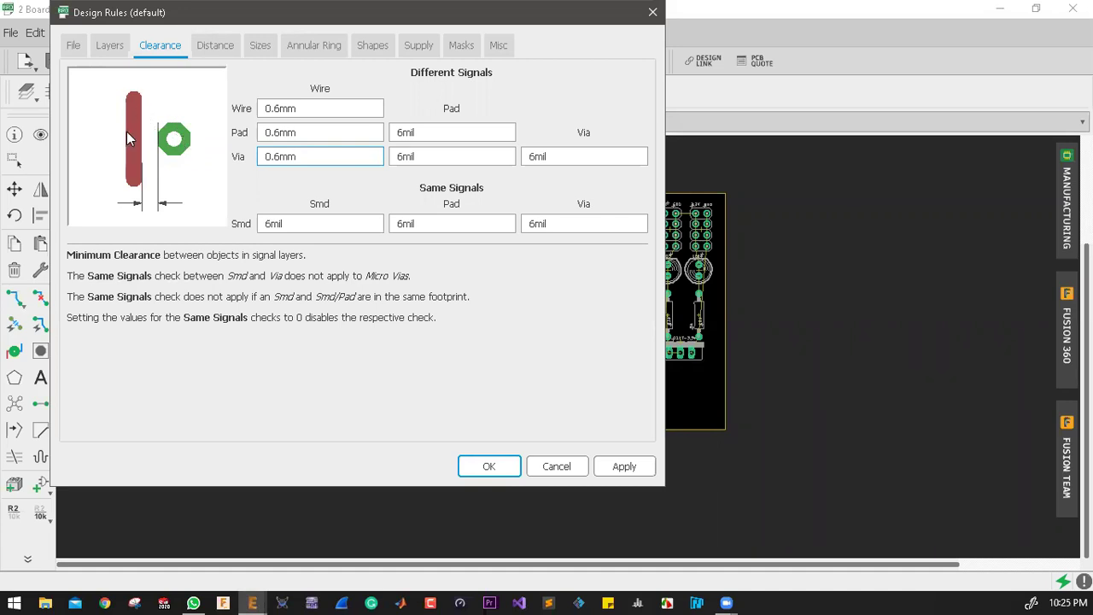
Step: Set the different-signal clearances for pad to pad, pad to via and via to via to 0.6mm
left_click(446, 132)
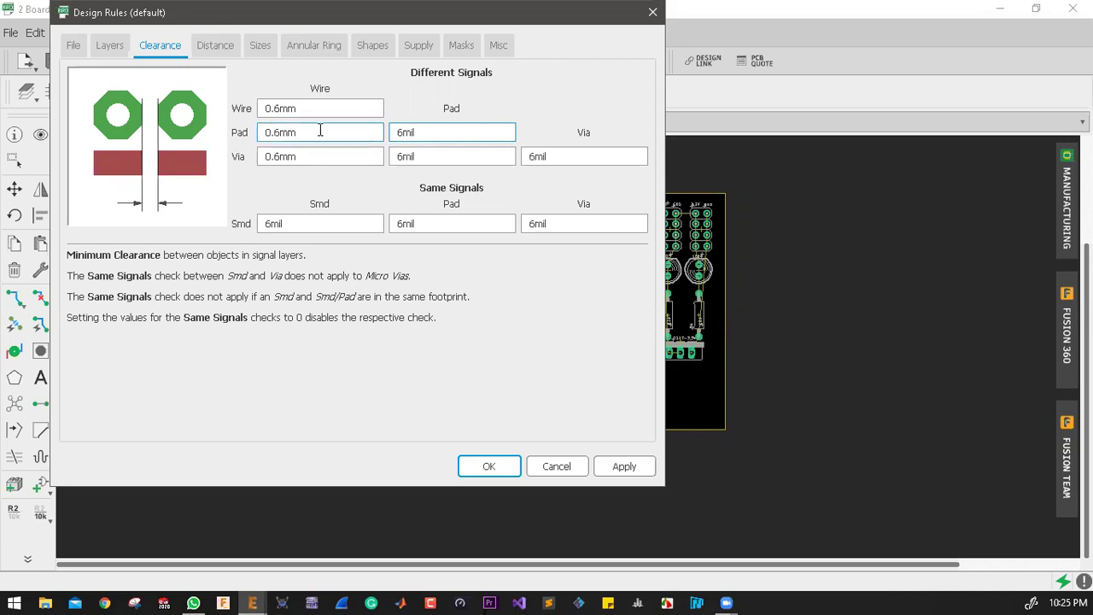
key("ctrl+a")
key("ctrl+v")
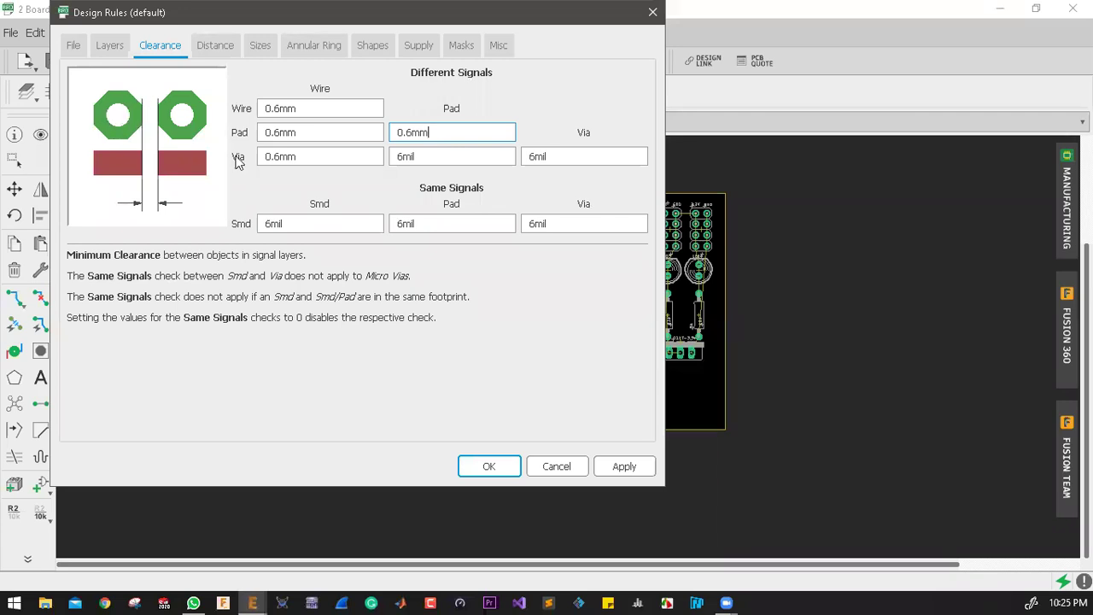
double_click(432, 158)
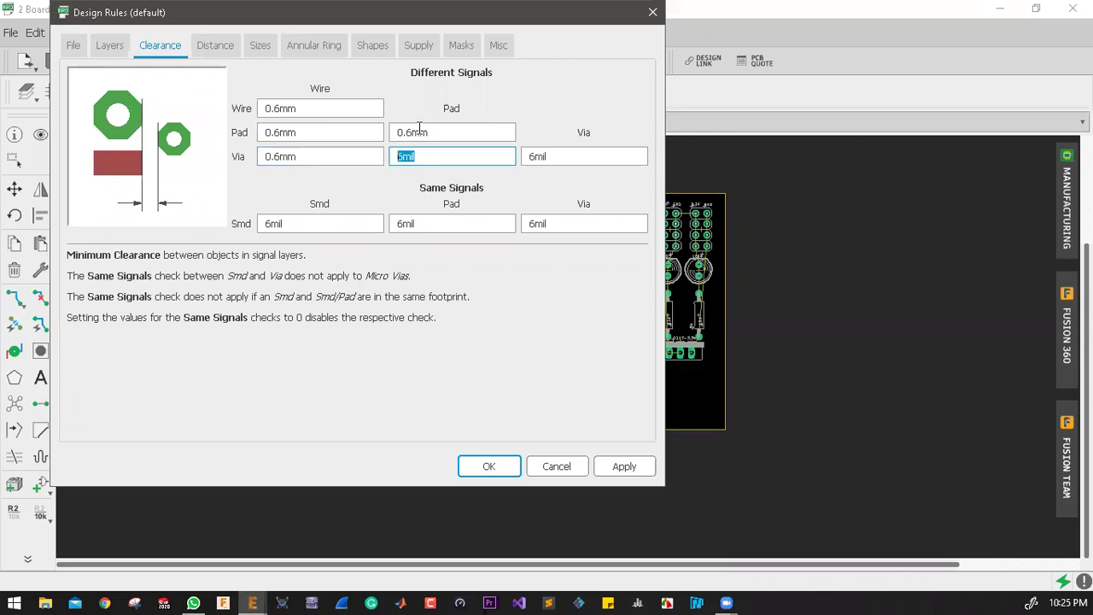
type("0.6mm")
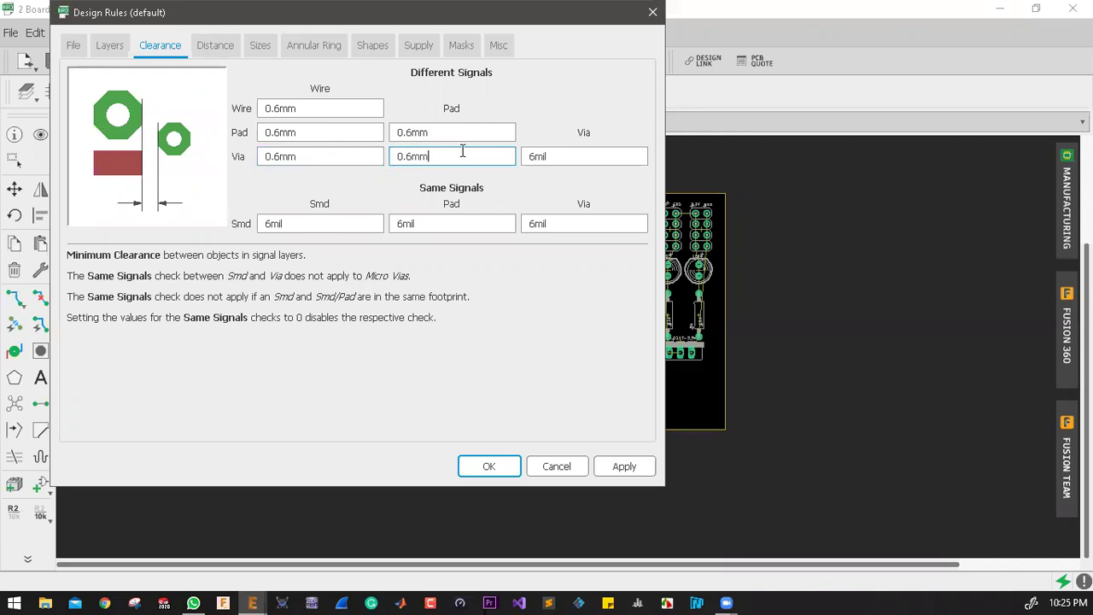
left_click(547, 158)
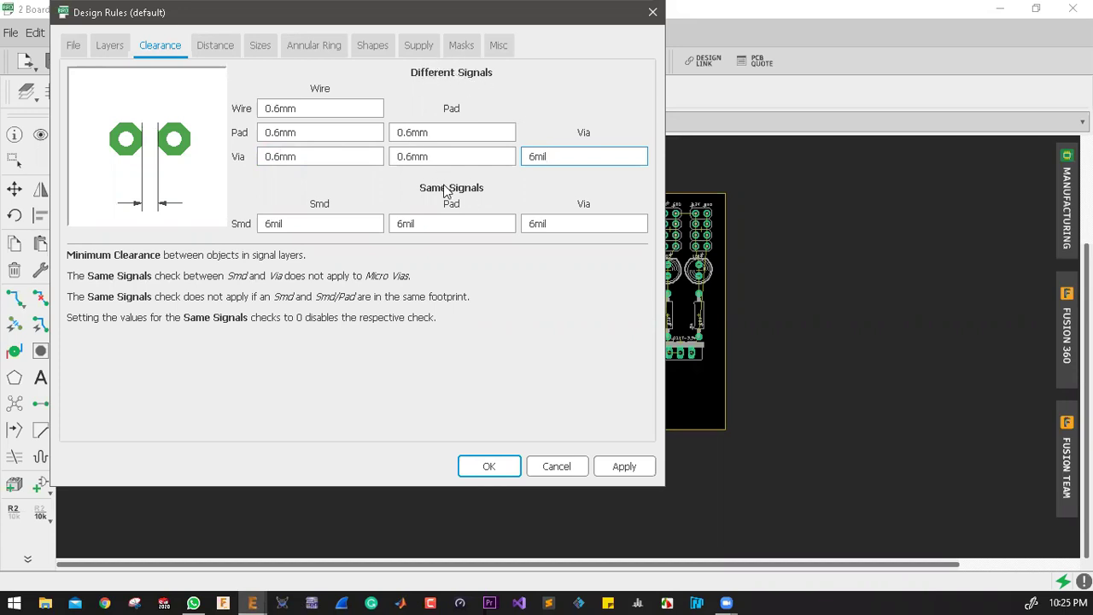
left_click_drag(551, 156, 512, 156)
type("0.6mm")
Step: Set the same-signal clearances from Smd to Smd, pad and via to 0.6mm
left_click(314, 220)
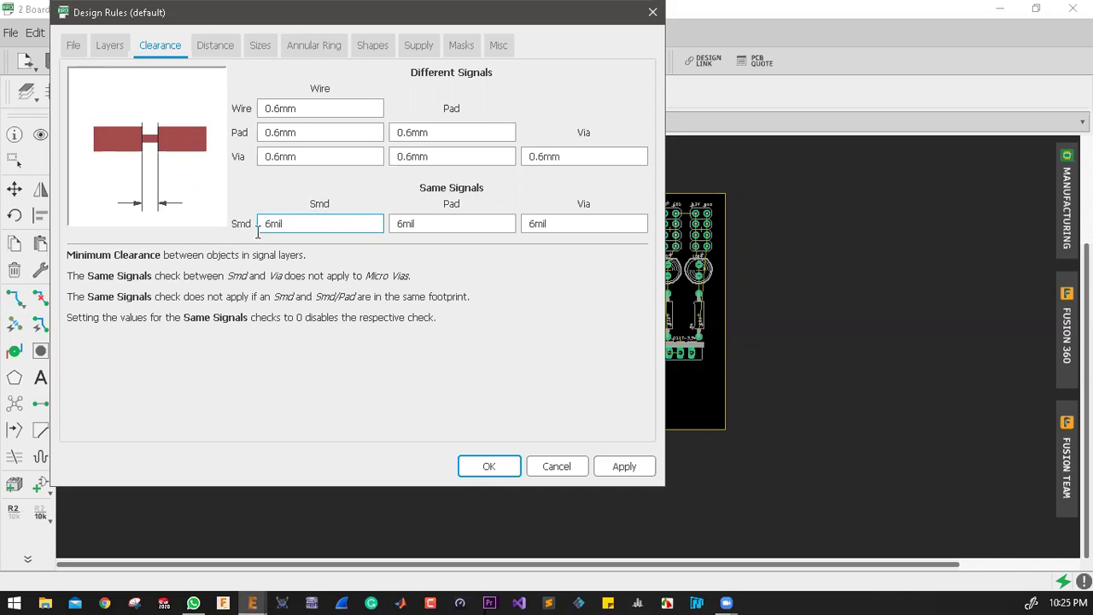
left_click_drag(308, 223, 252, 224)
type("0.6mm")
double_click(414, 225)
type("0.6mm")
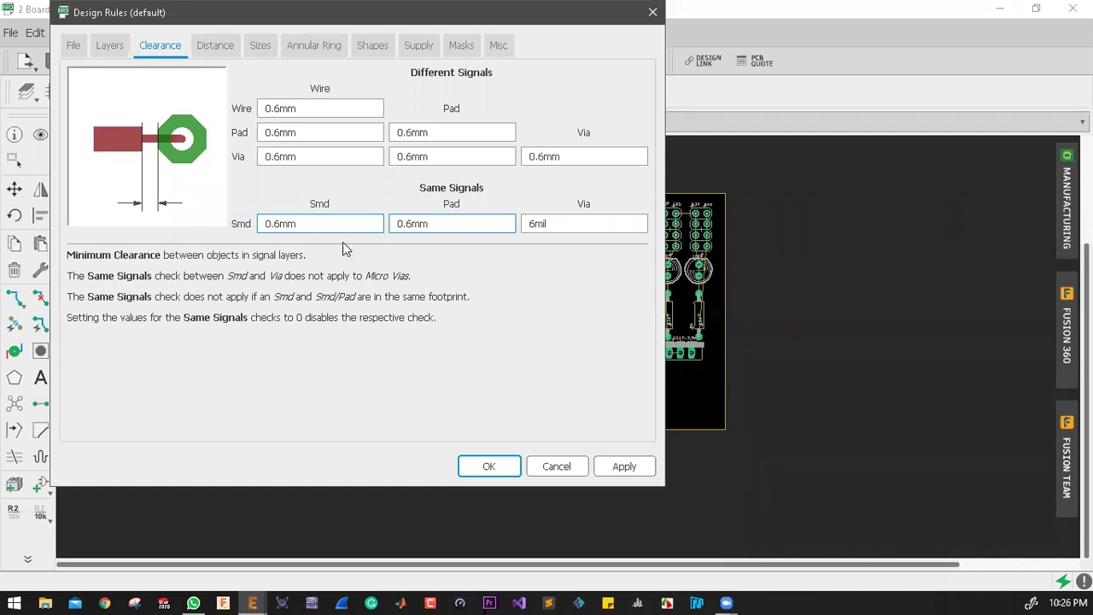
left_click(544, 224)
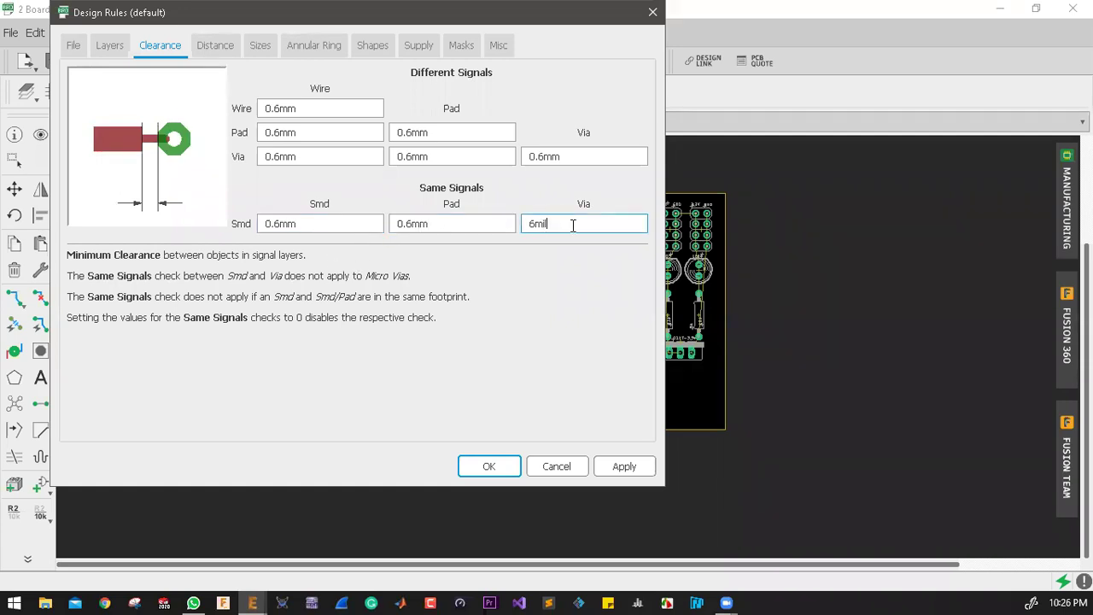
key("ctrl+a")
Step: Examine the distance rules, and review which object pair each different-signal and same-signal clearance value controls
left_click(218, 52)
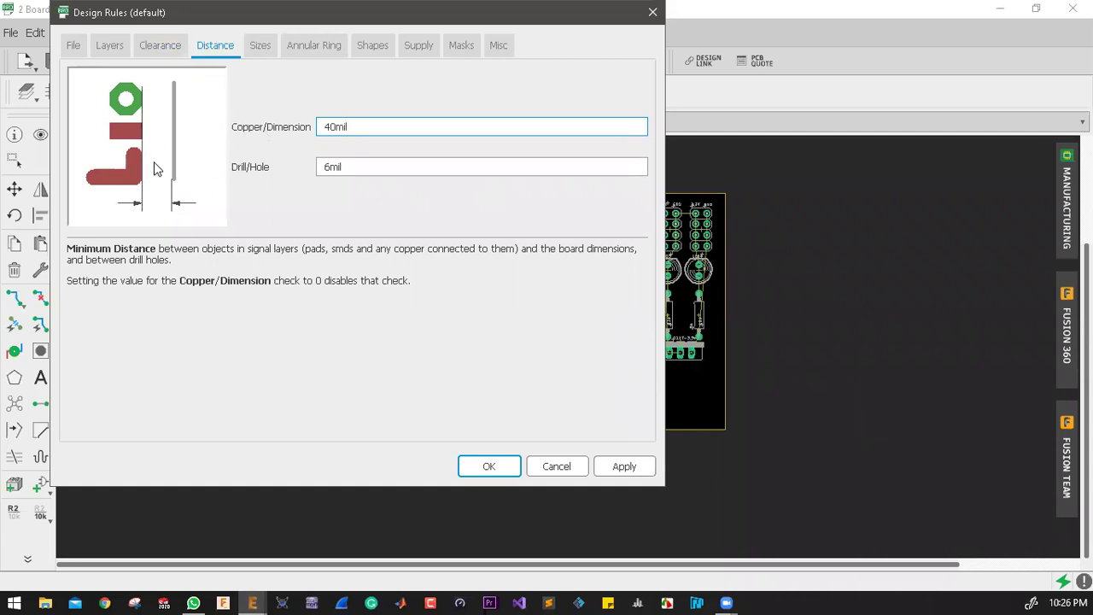
left_click(160, 46)
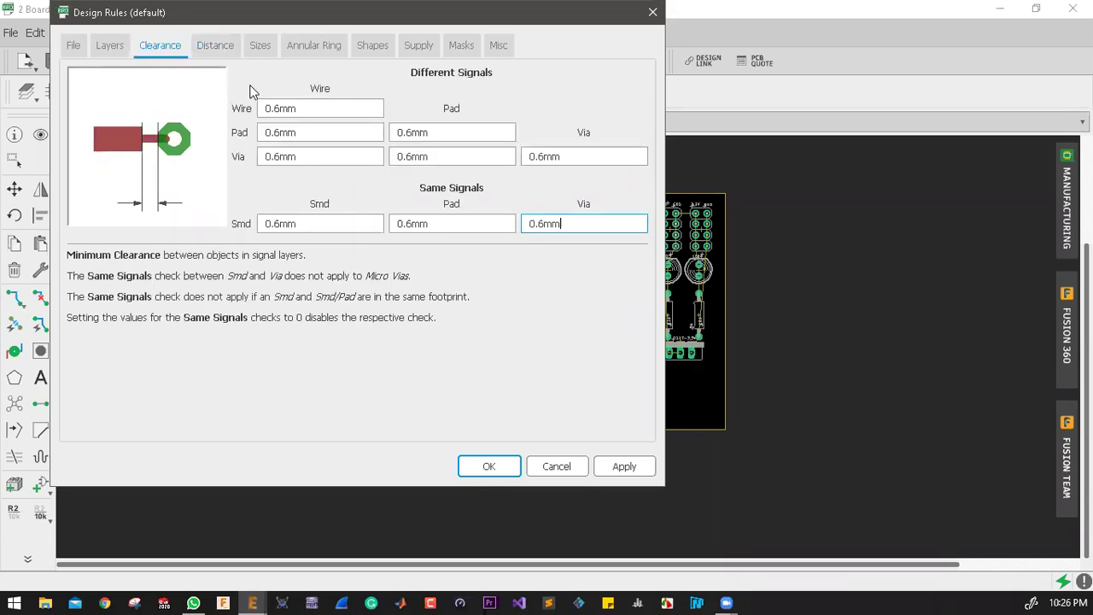
left_click(313, 108)
left_click(315, 133)
left_click(332, 156)
left_click(419, 137)
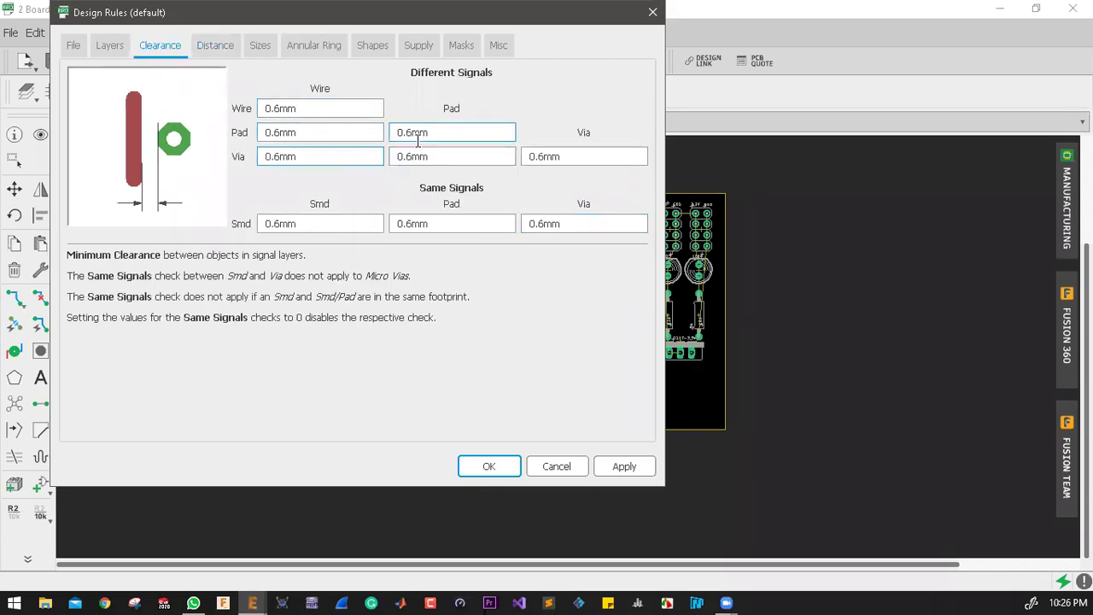
left_click(439, 160)
left_click(578, 156)
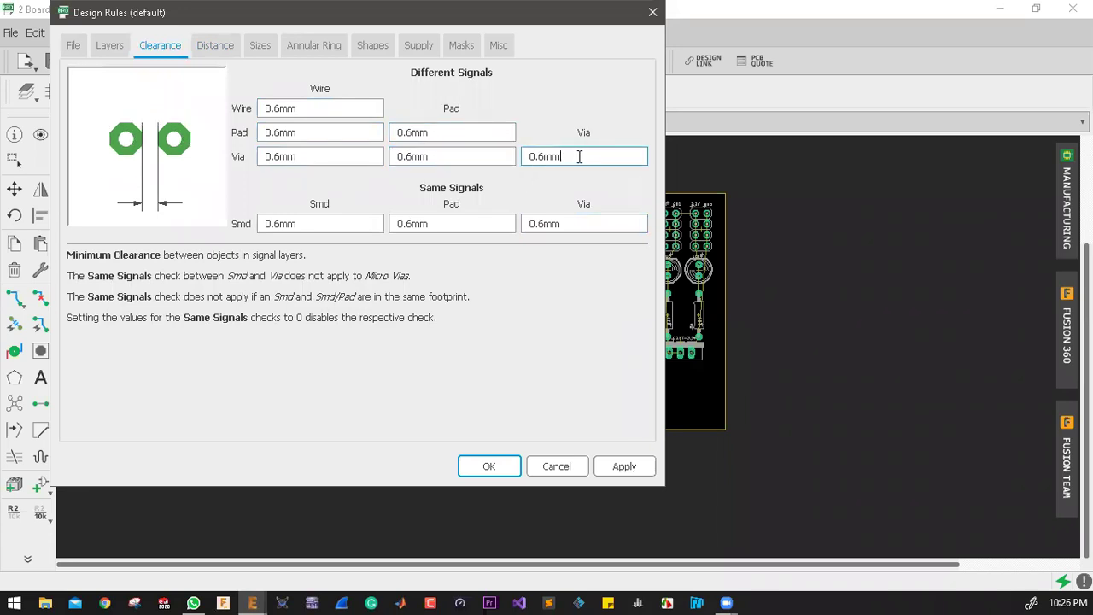
left_click(576, 223)
left_click(443, 224)
left_click(336, 223)
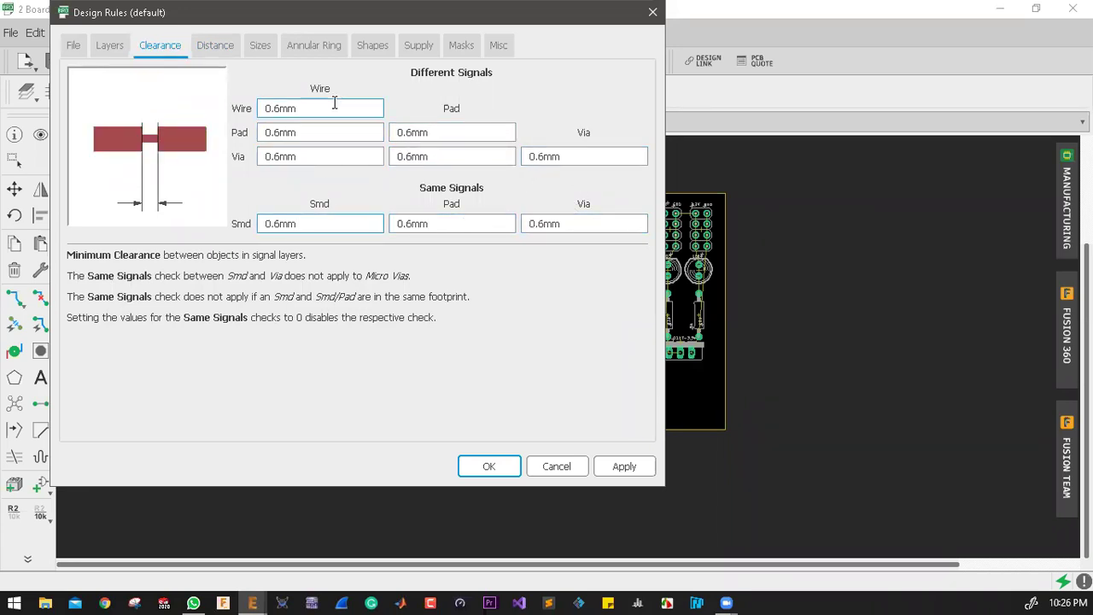
Step: Recheck the wire and pad clearances, and apply the edited design rules to the board
left_click(336, 103)
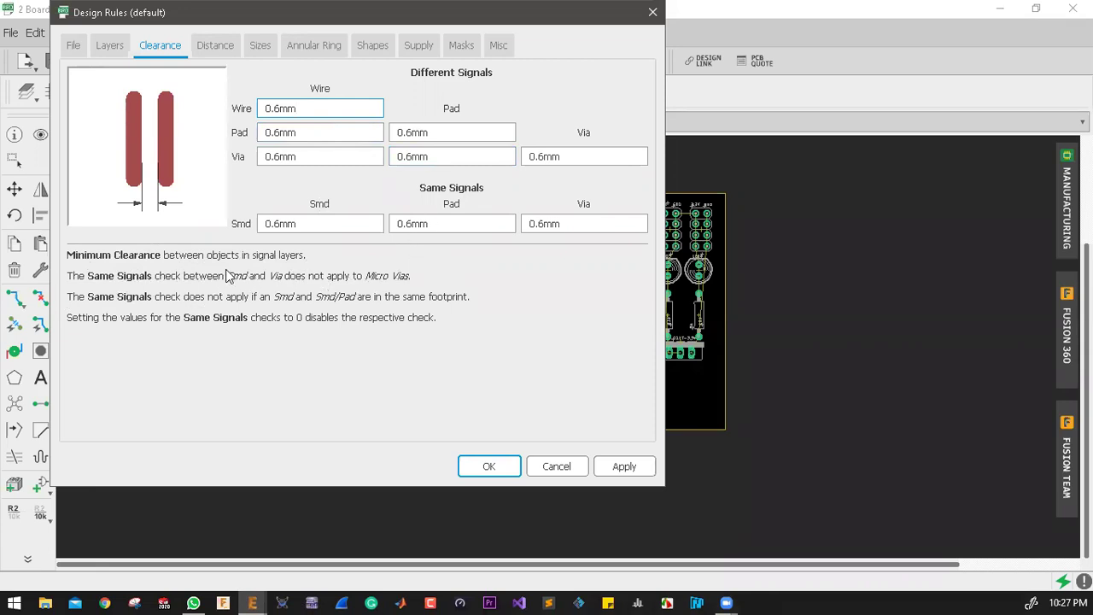
left_click(316, 129)
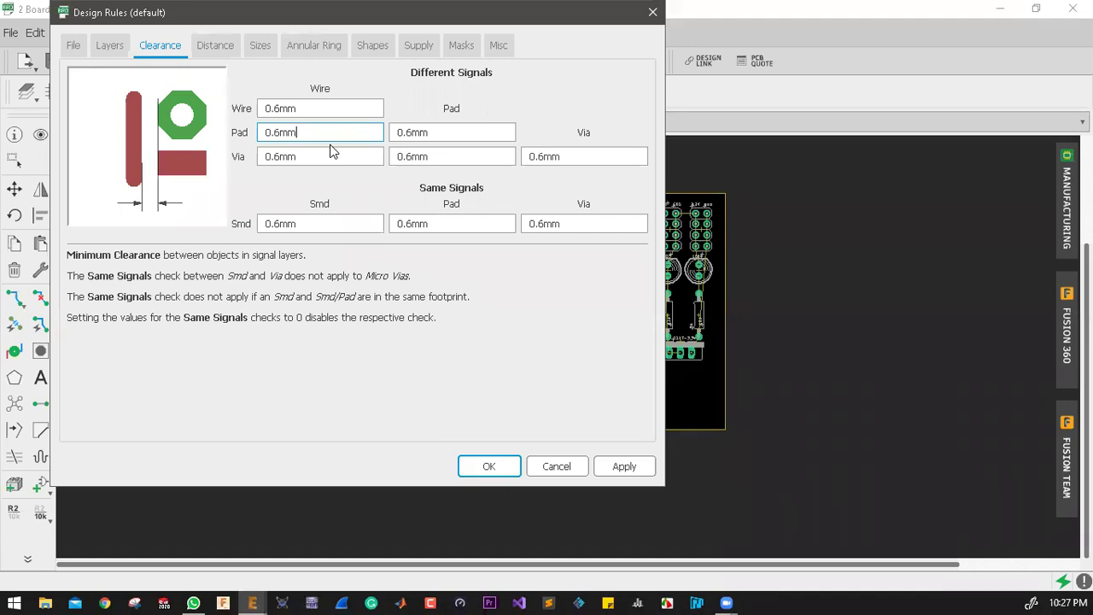
left_click(406, 129)
left_click(622, 465)
left_click(488, 467)
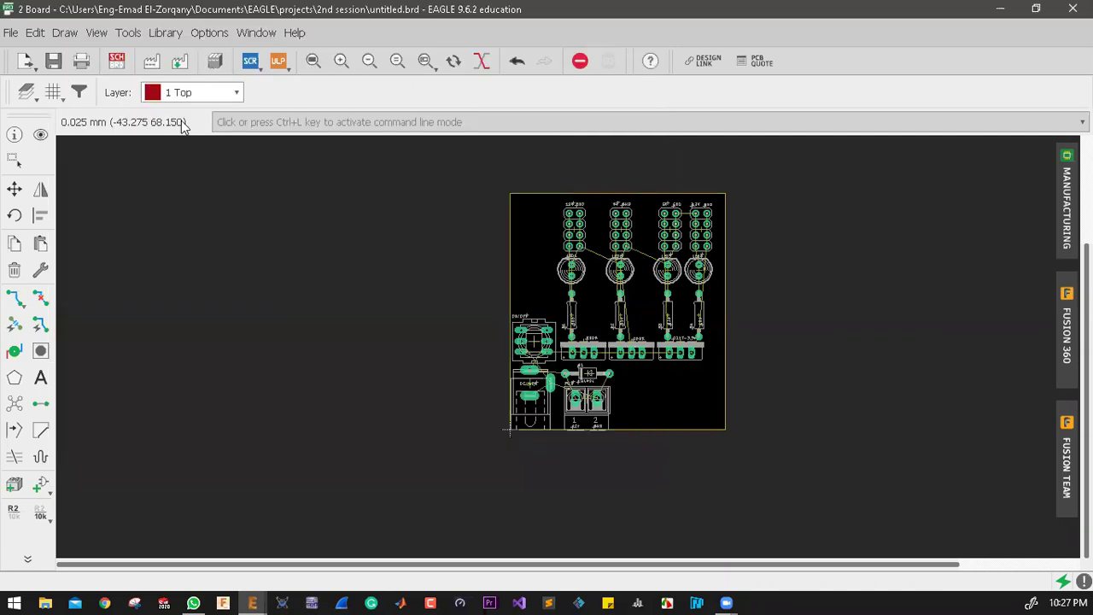
key("F3")
left_click(34, 32)
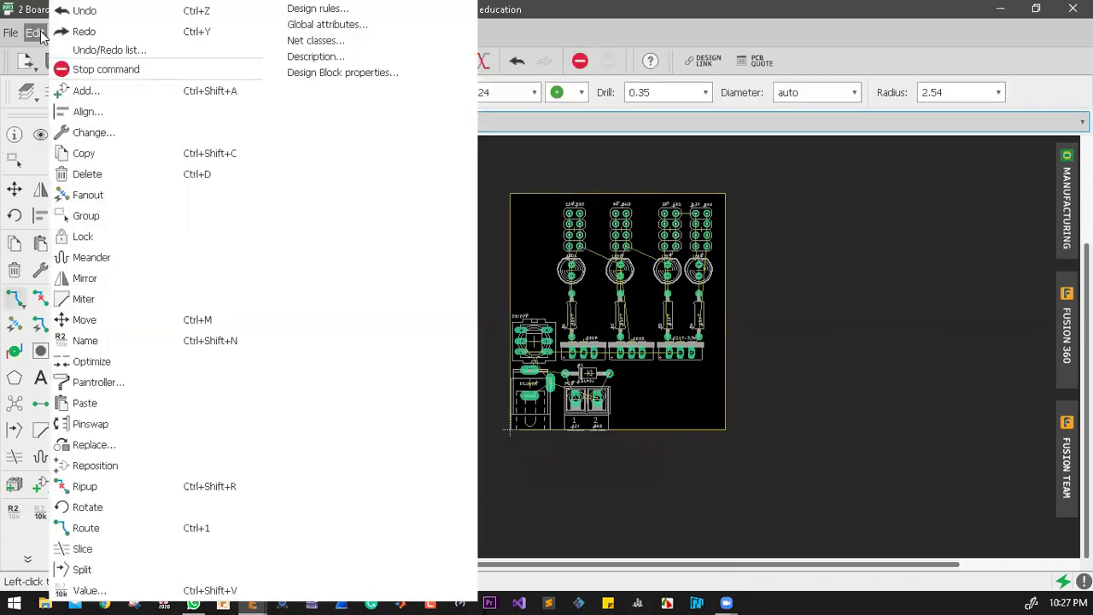
left_click(323, 9)
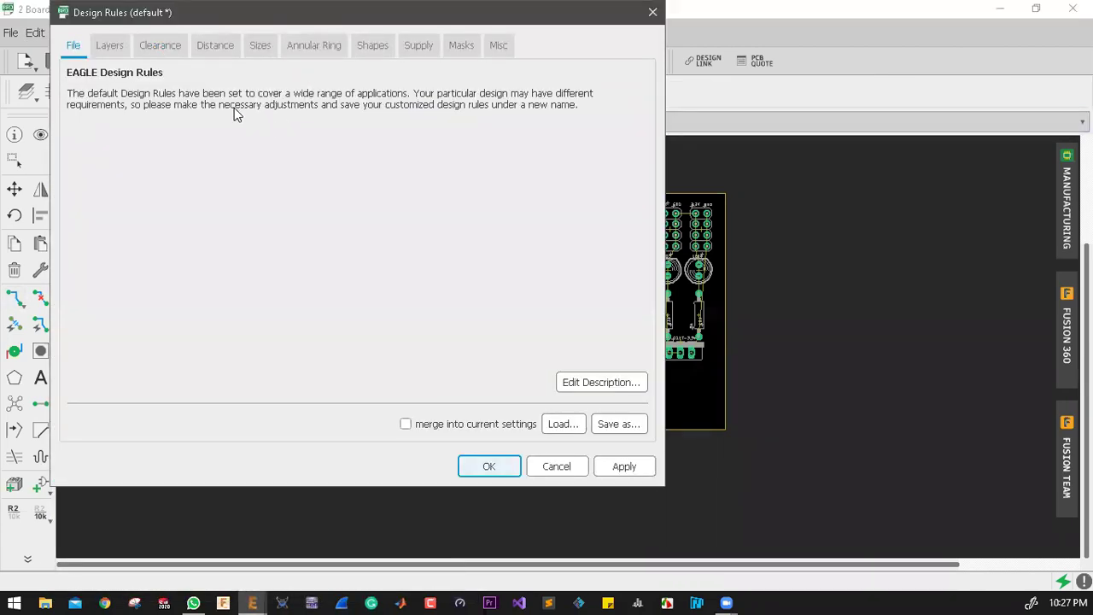
left_click(645, 19)
left_click(36, 32)
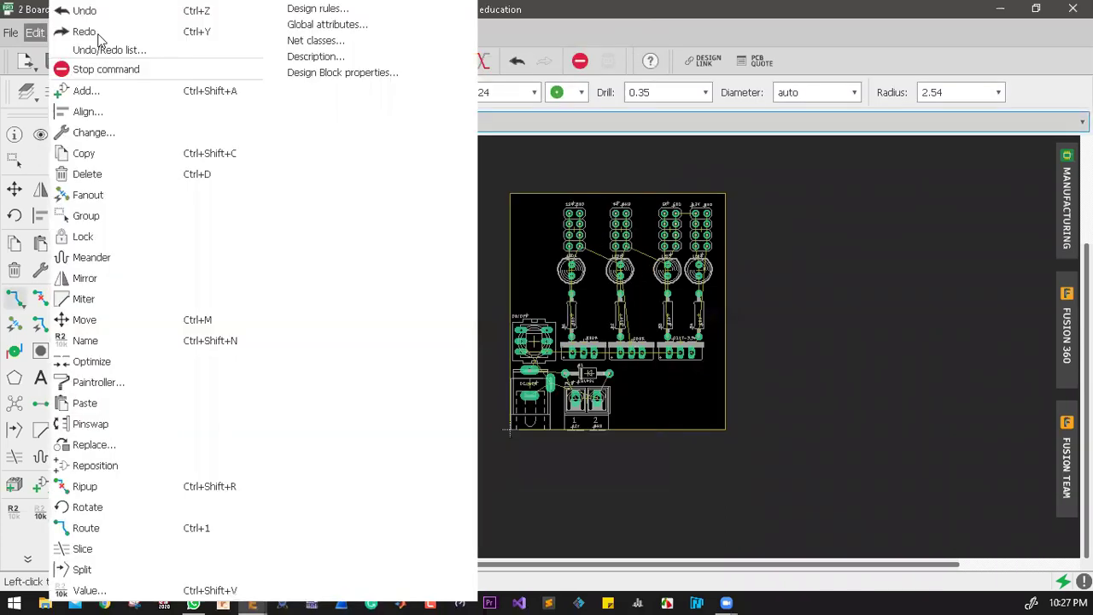
left_click(314, 8)
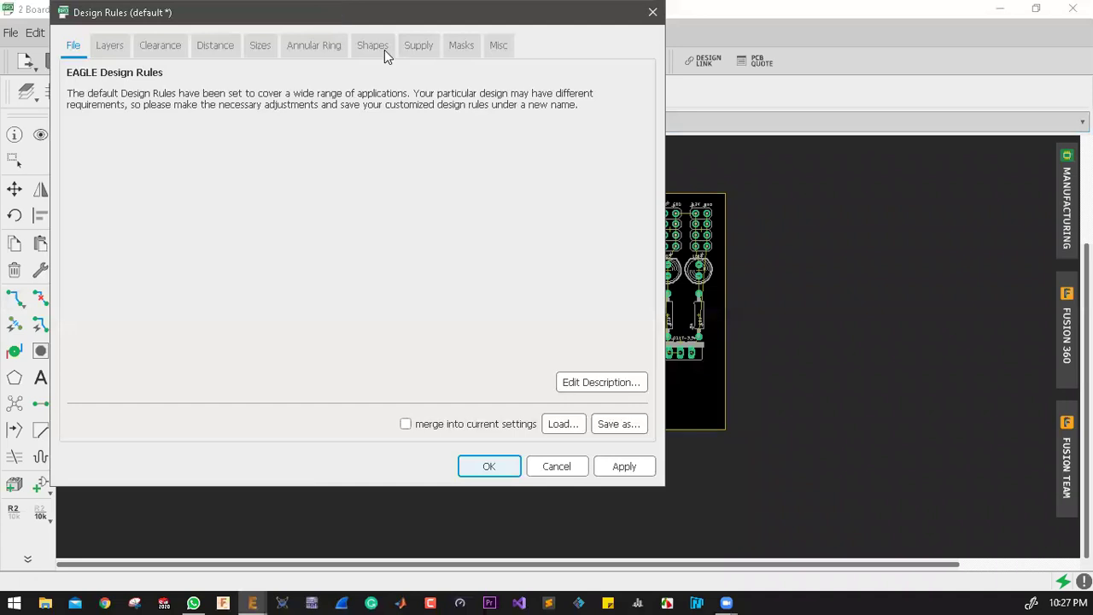
left_click(652, 12)
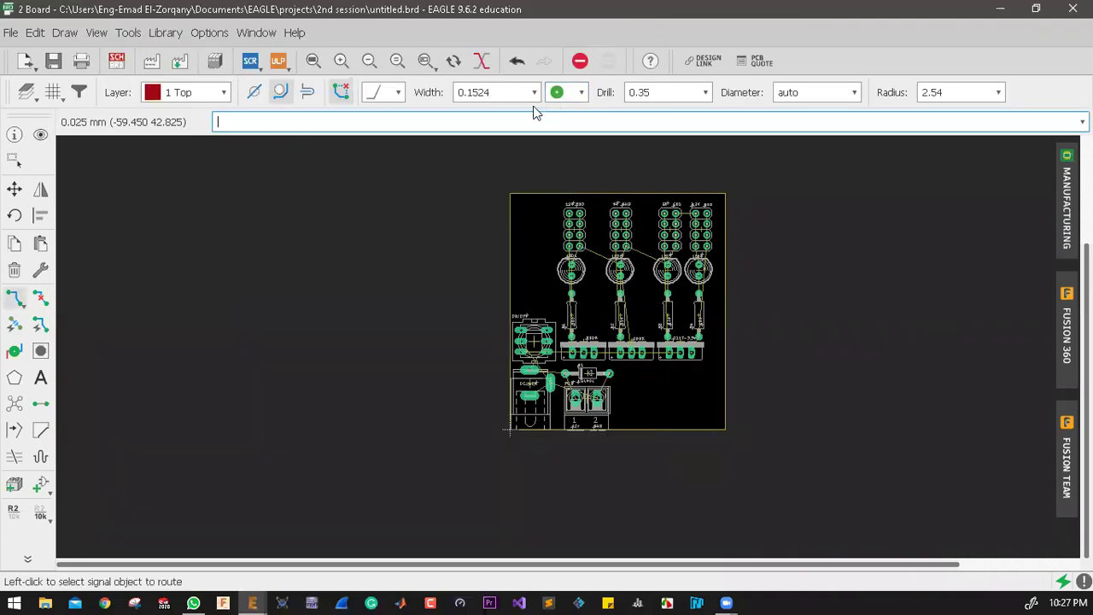
Step: Reopen the board's design rules at the minimum clearance settings
left_click(27, 559)
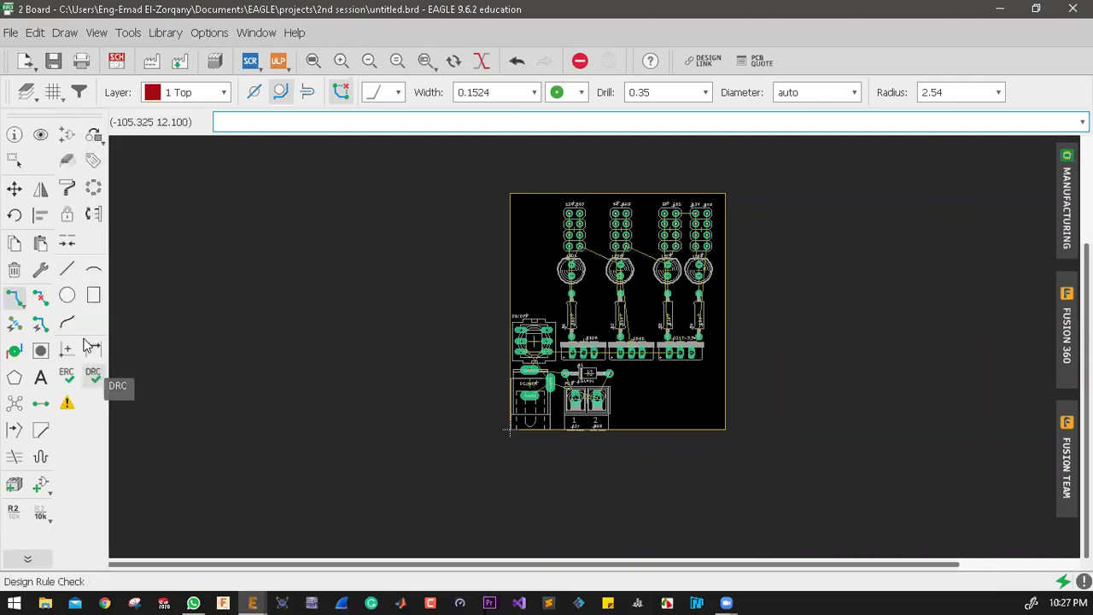
left_click(34, 33)
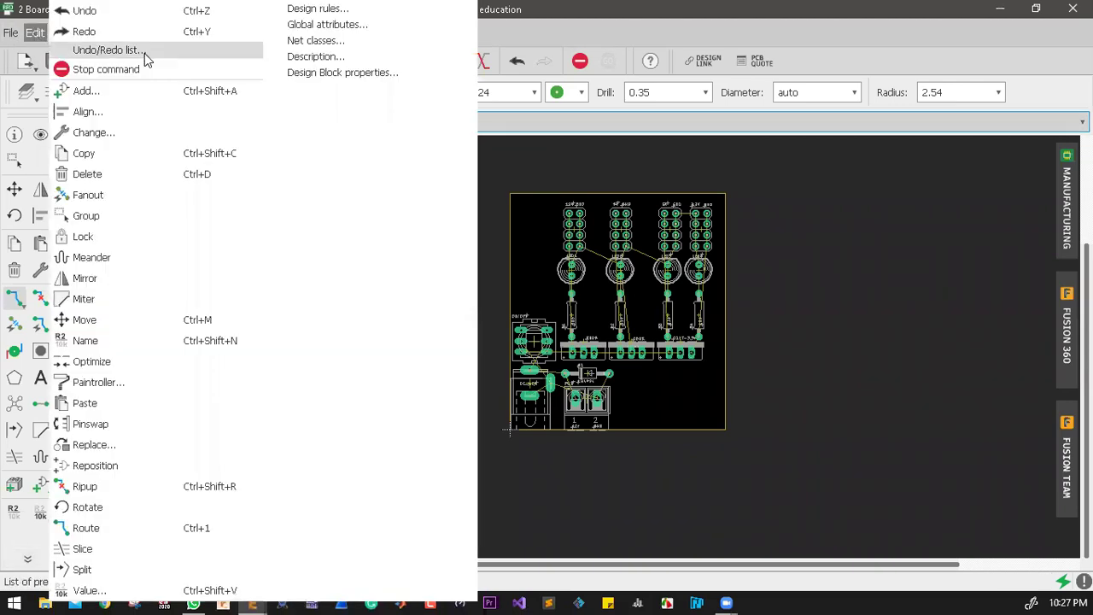
left_click(320, 9)
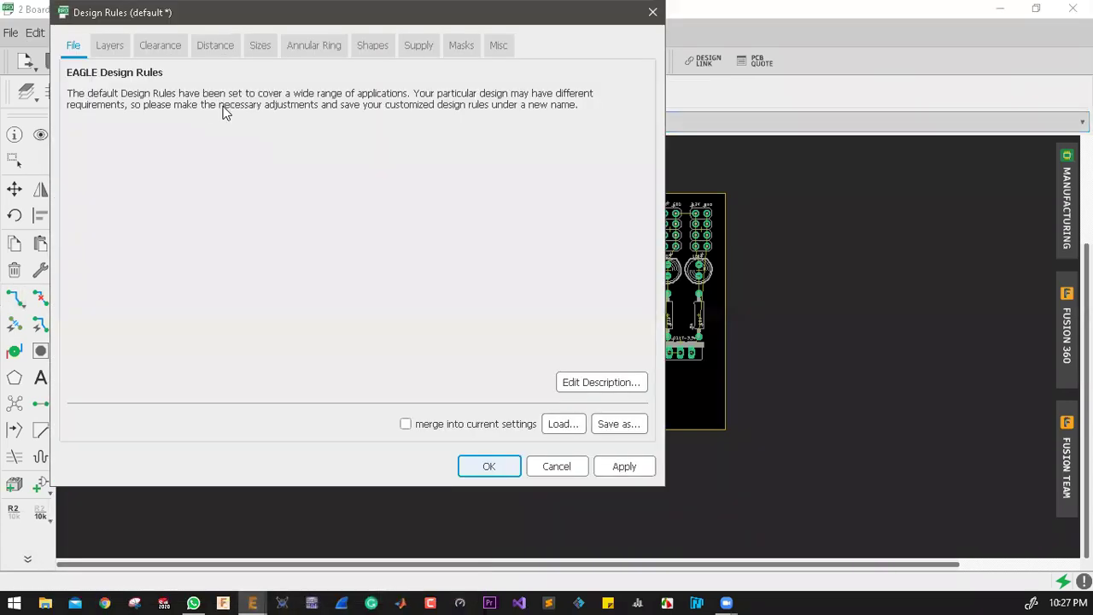
left_click(154, 47)
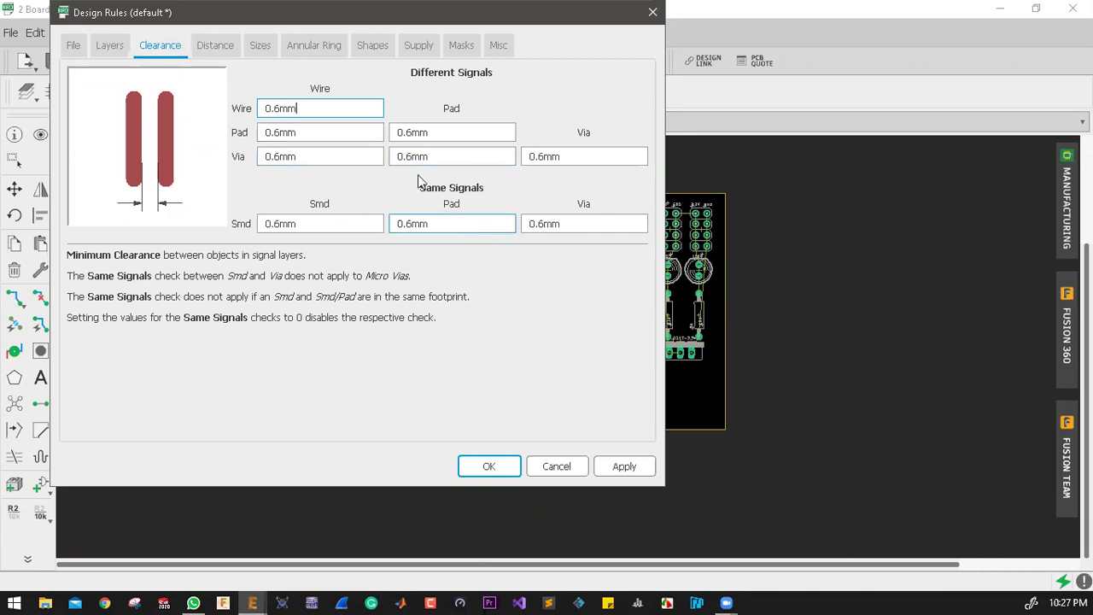
Step: Set the minimum width to 0.8mm and the minimum drill to 0.7mm in the size rules
left_click(214, 46)
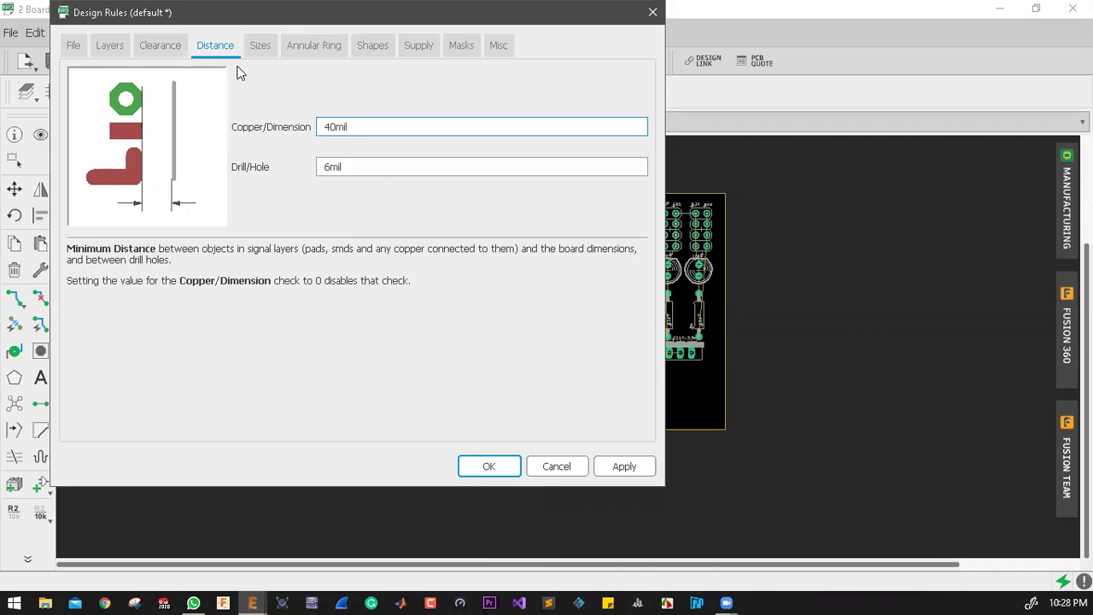
left_click(260, 45)
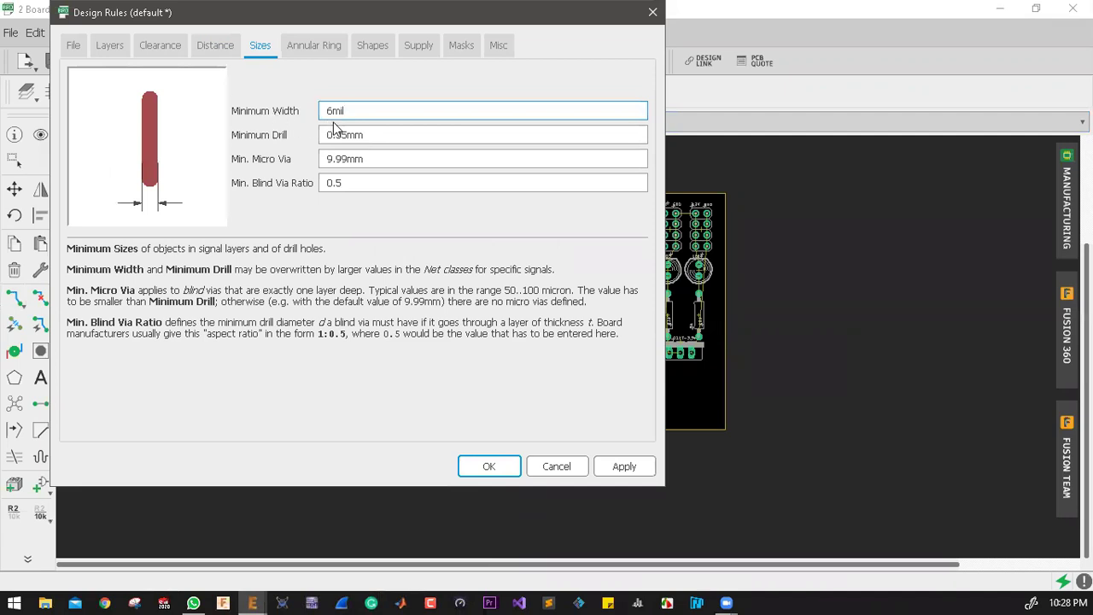
key("ctrl+z")
type("0.8mm")
left_click_drag(369, 135, 344, 135)
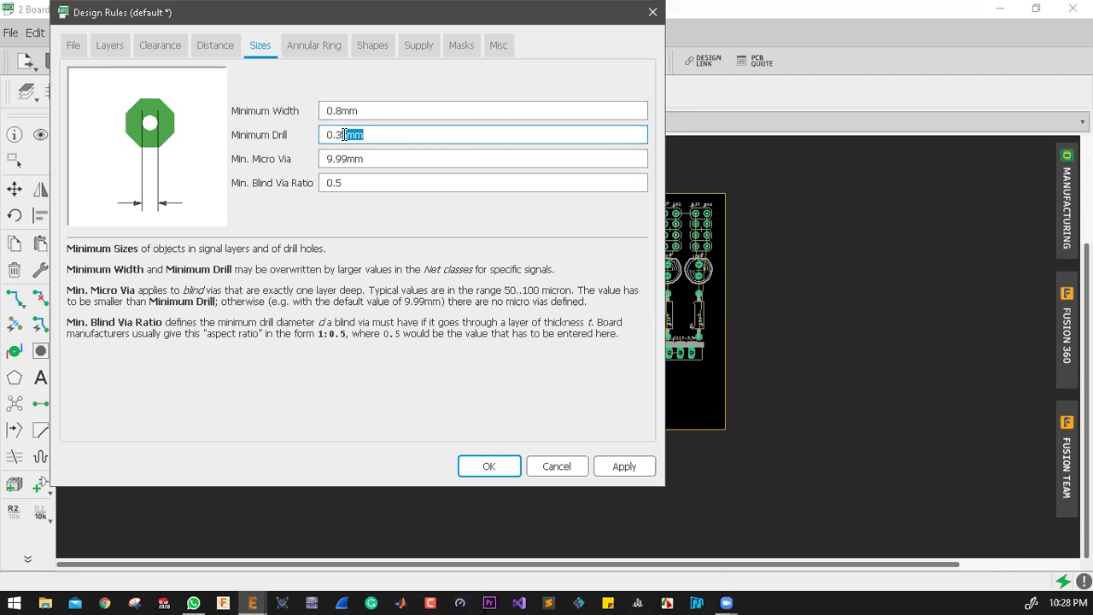
key("BackSpace")
type("7mm")
Step: Review the micro via, blind via ratio and clearance rules, and apply the edited design rules to the board
left_click(355, 159)
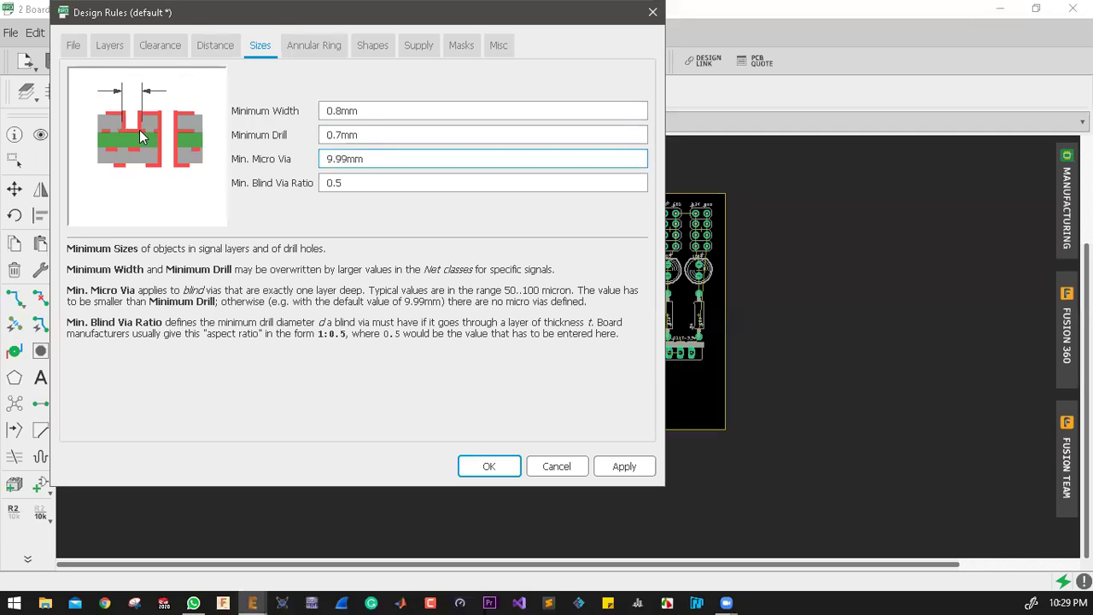
left_click(353, 183)
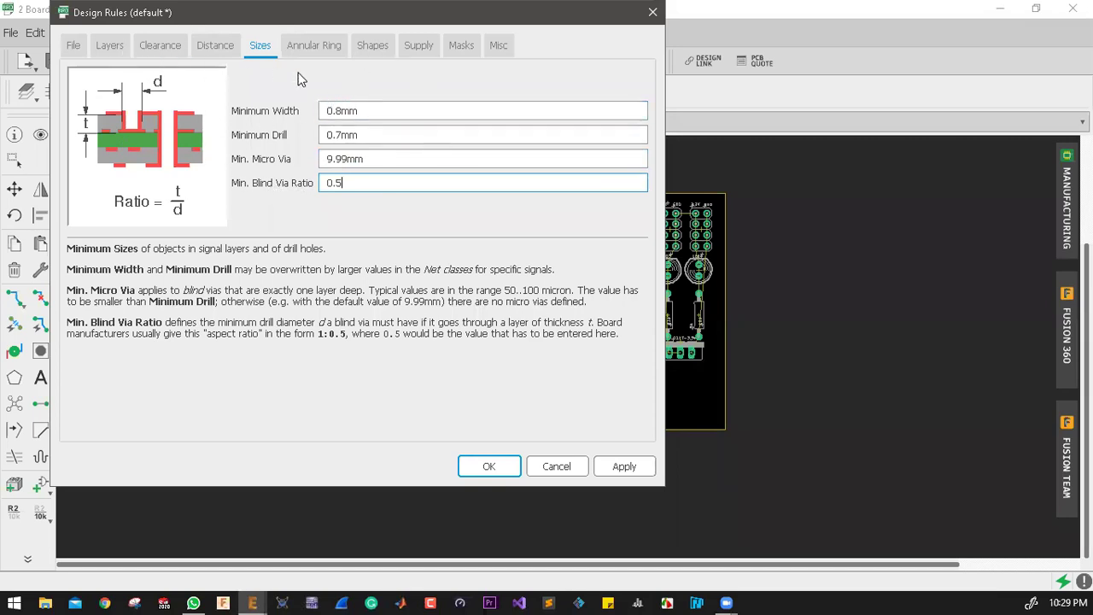
left_click(161, 46)
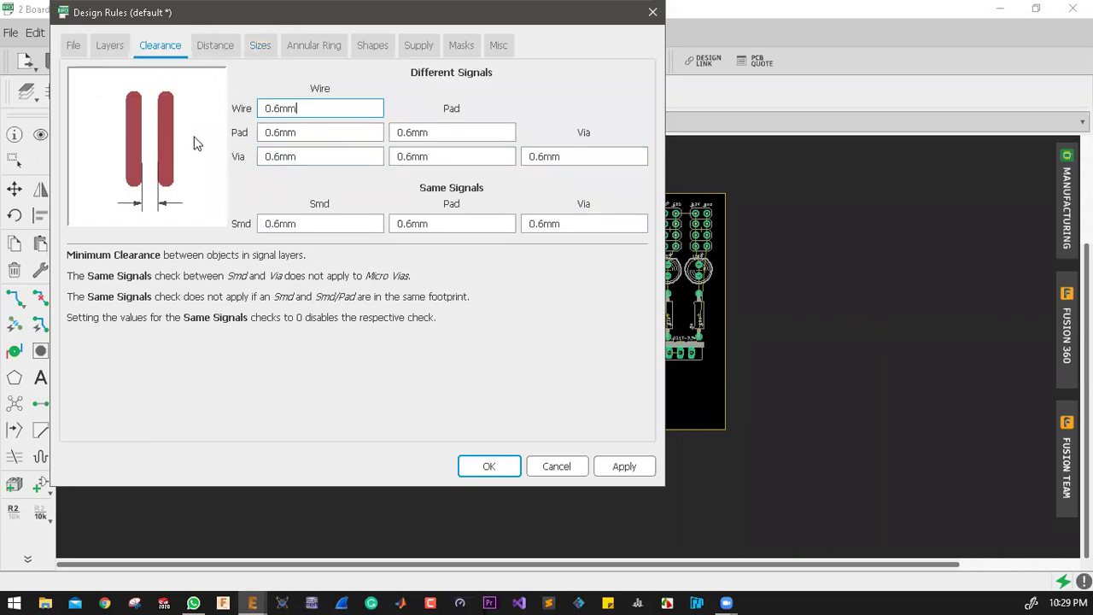
left_click(260, 45)
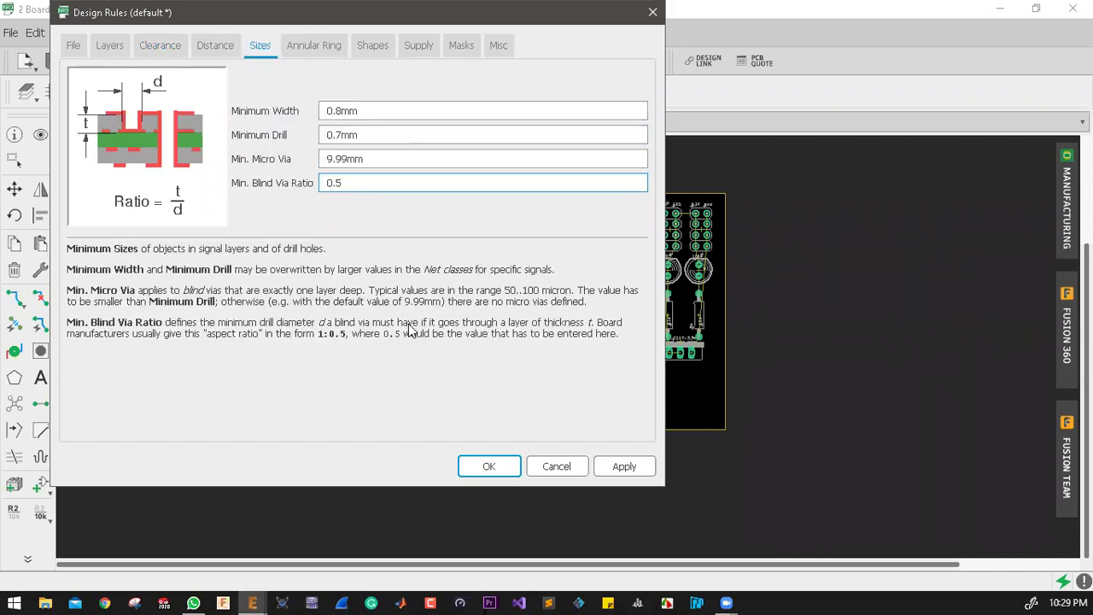
left_click(626, 467)
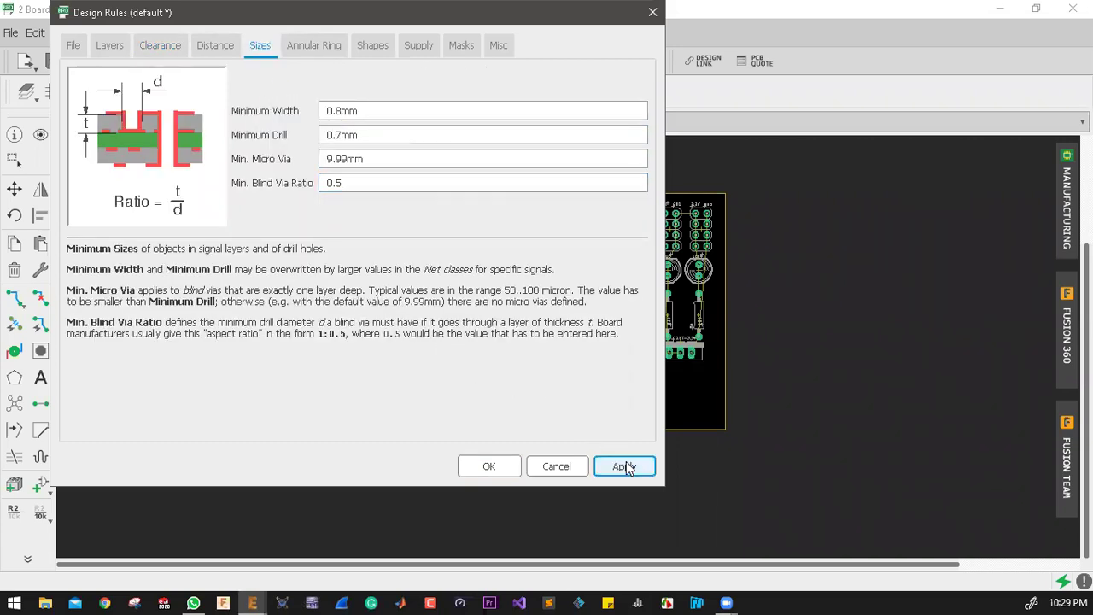
left_click(489, 466)
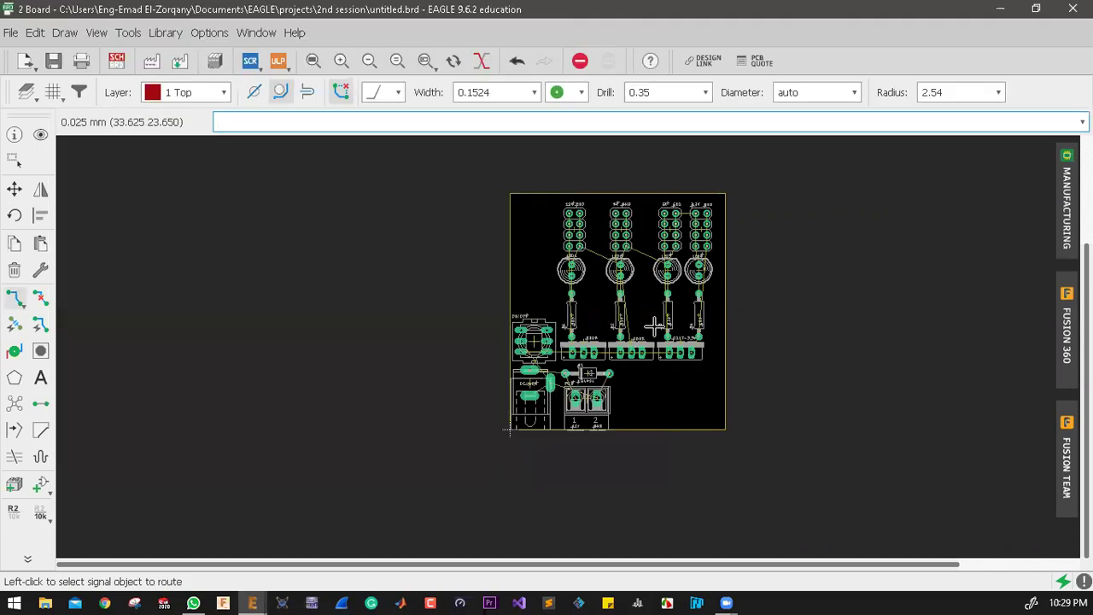
Step: Start Route Airwire and compare its obstacle modes, choosing Push Obstacles for the routing
scroll(655, 326, "up", 3)
scroll(654, 327, "up", 1)
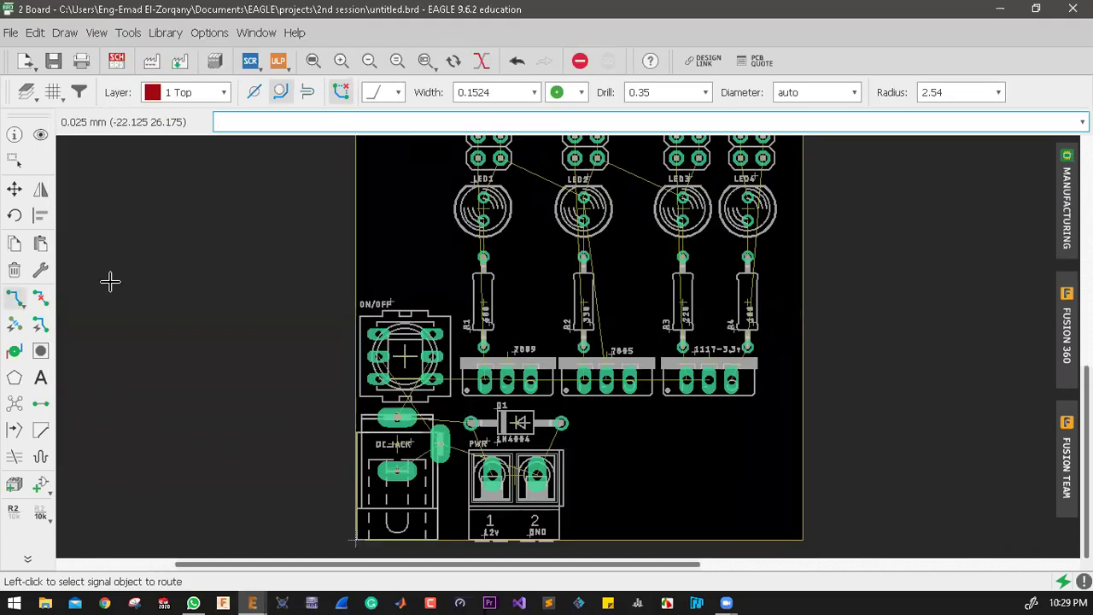
left_click(13, 298)
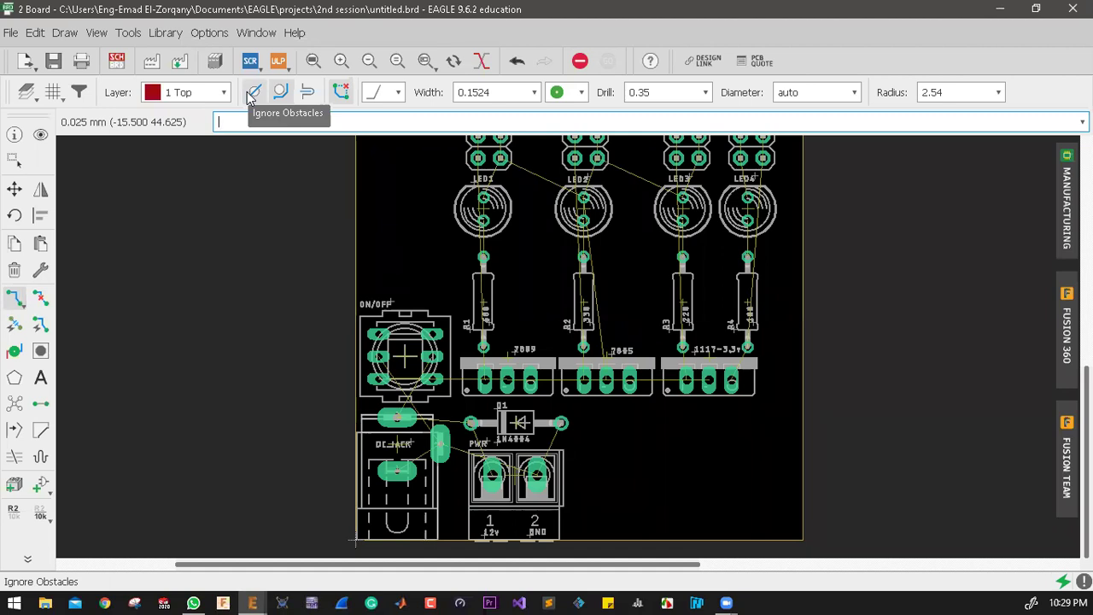
left_click(307, 97)
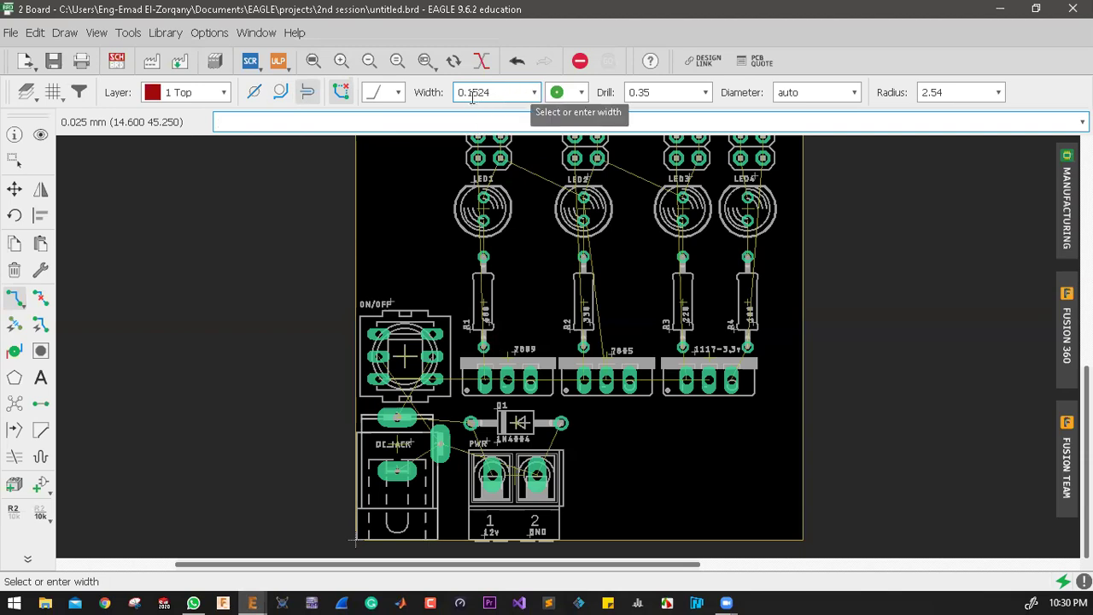
left_click(254, 92)
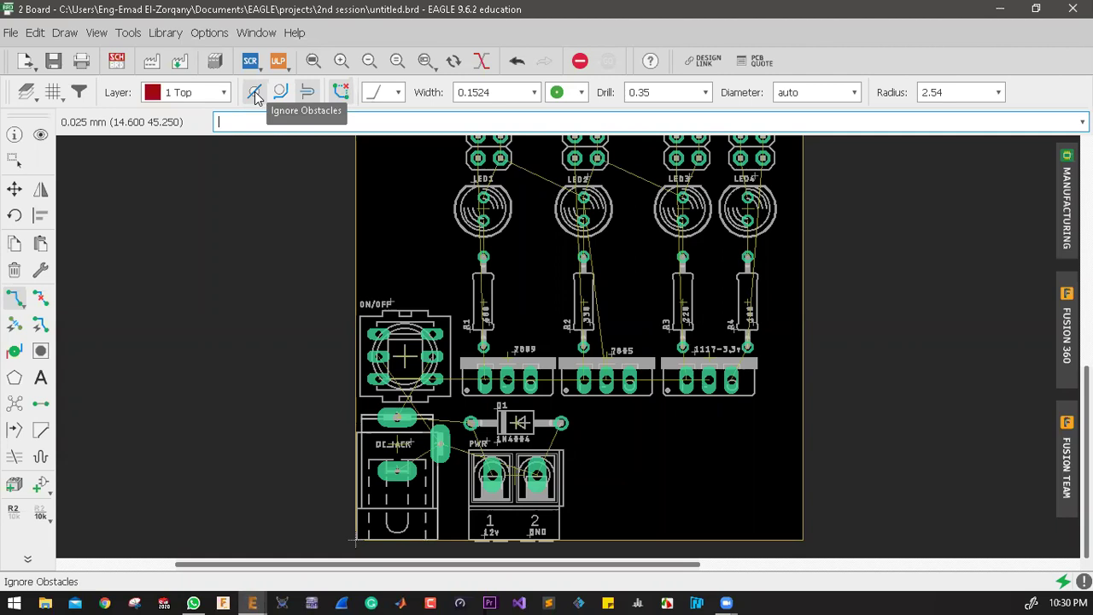
left_click(280, 94)
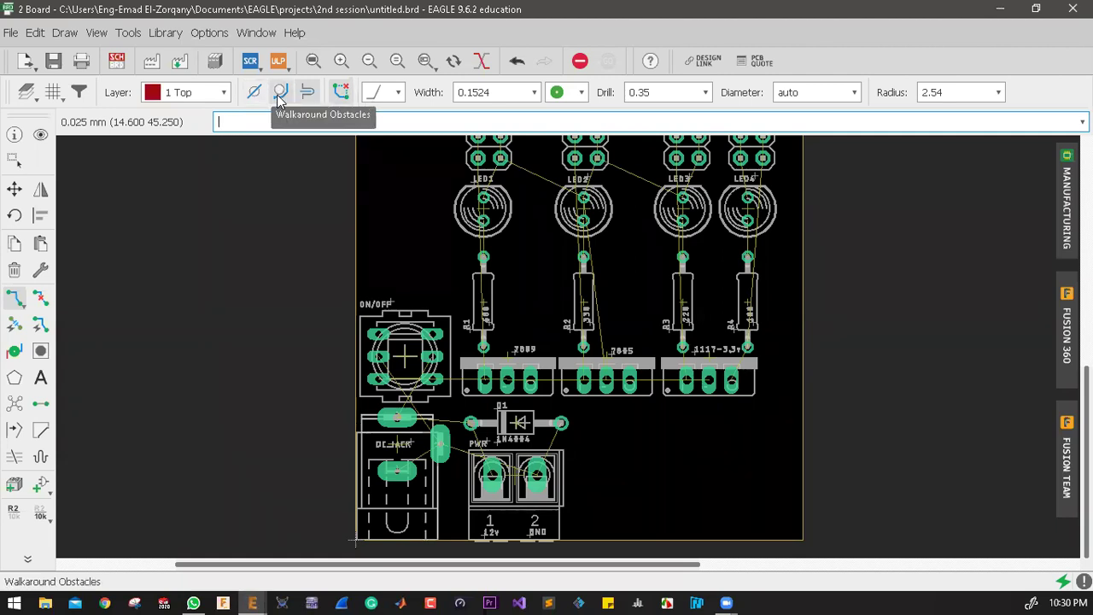
left_click(306, 95)
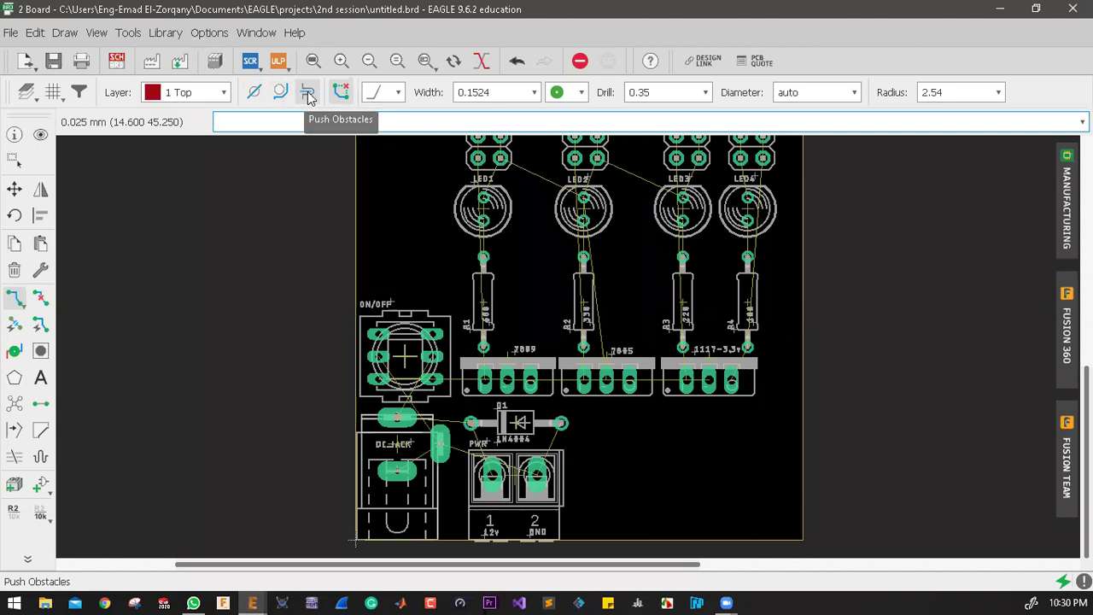
left_click(308, 93)
Step: Set the Route Airwire layer to 16 Bottom
left_click(12, 306)
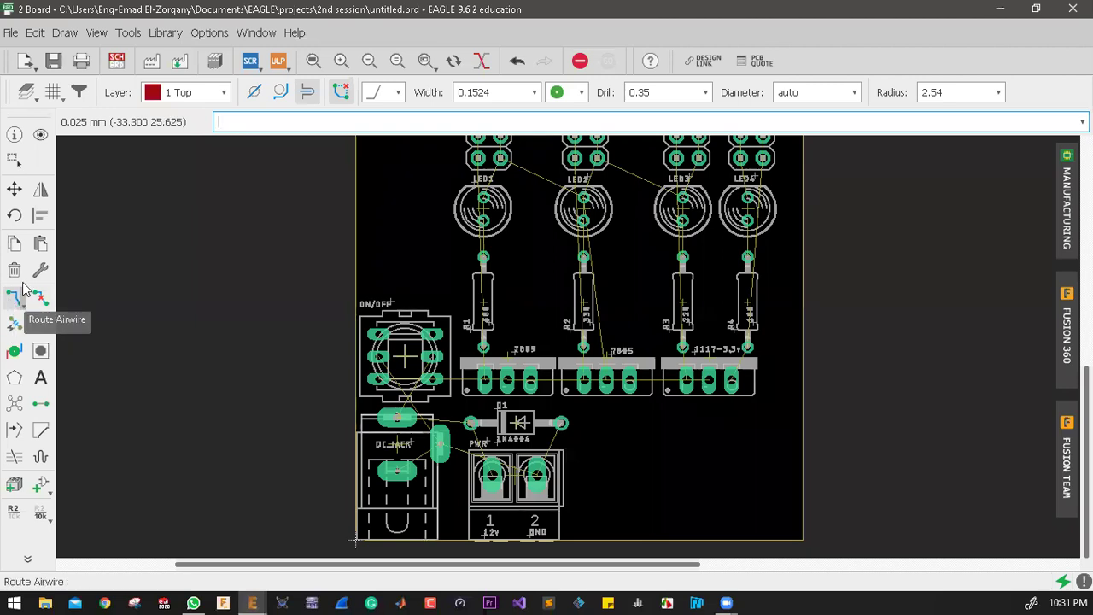
left_click(162, 93)
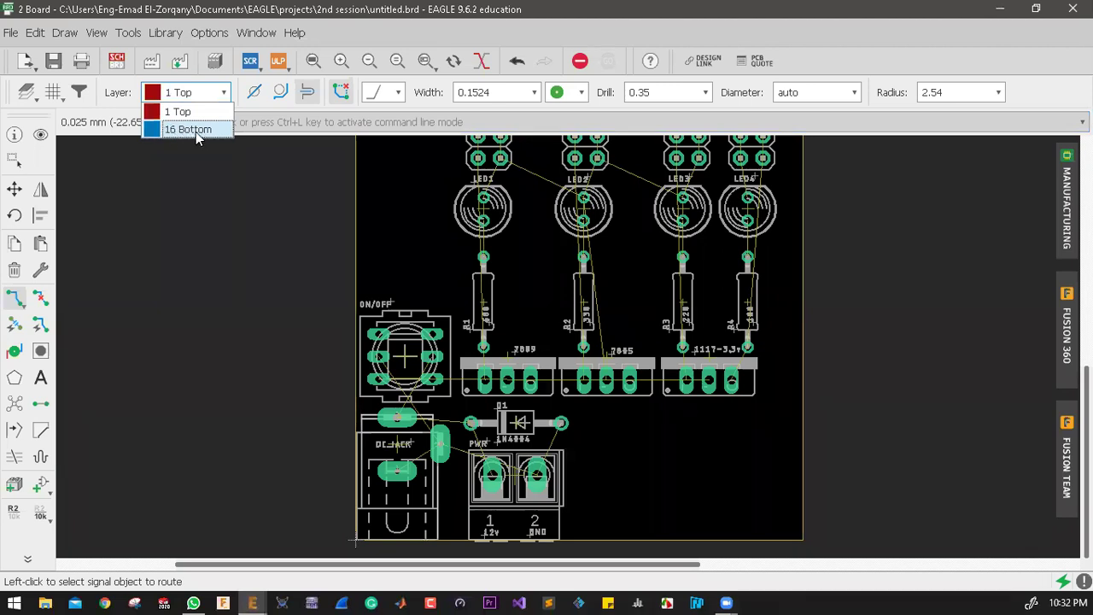
left_click(195, 129)
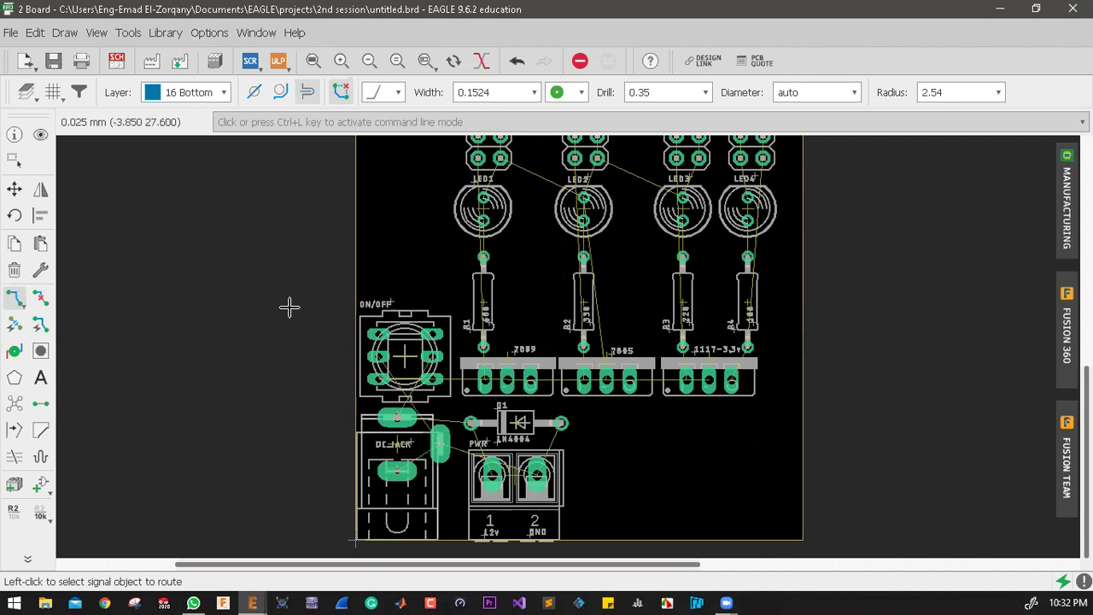
left_click(10, 299)
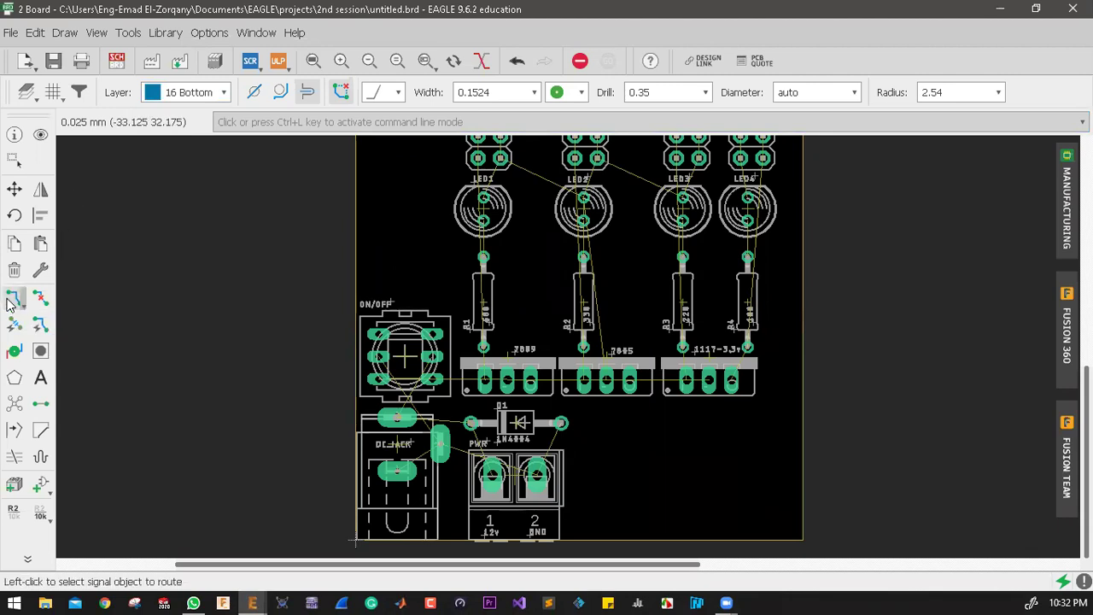
left_click(185, 96)
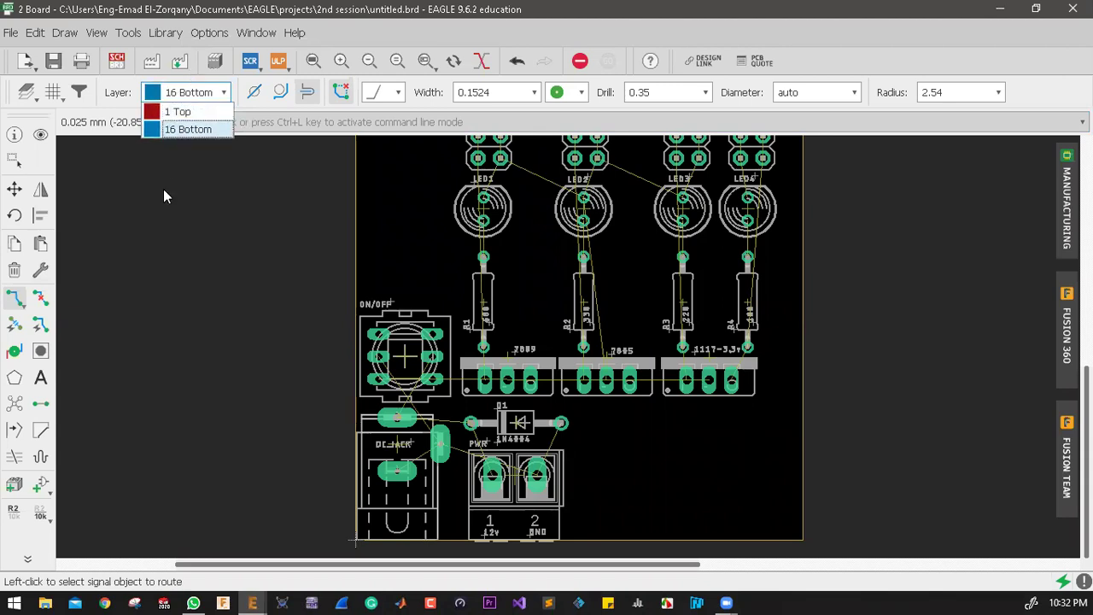
left_click(187, 129)
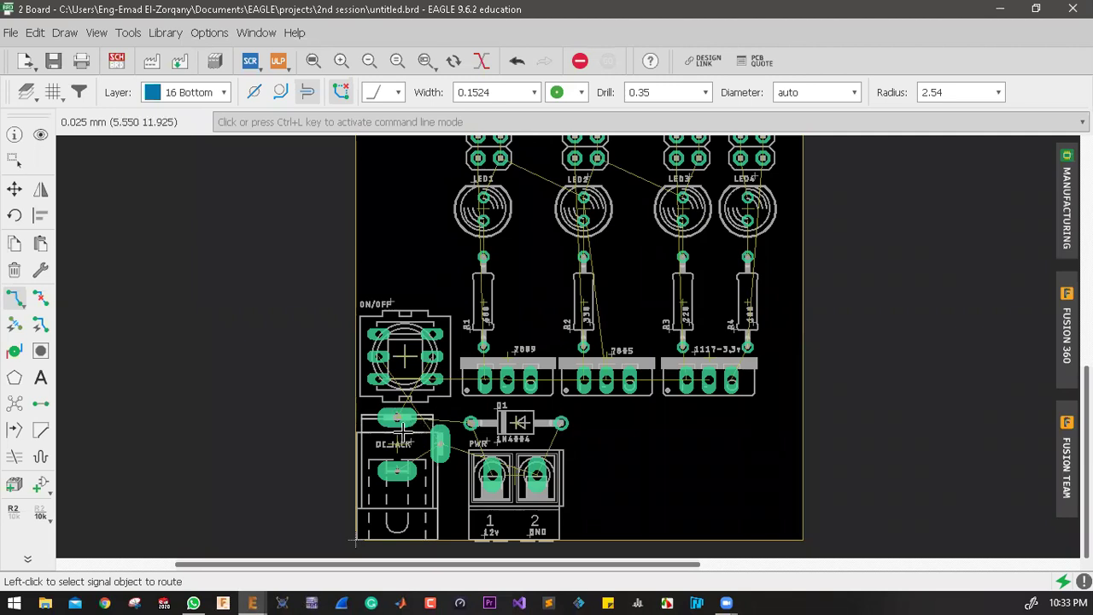
Step: Try to route the whole GND signal with Quick Route Signal from pad 4 of the ON/OFF switch
left_click(14, 296)
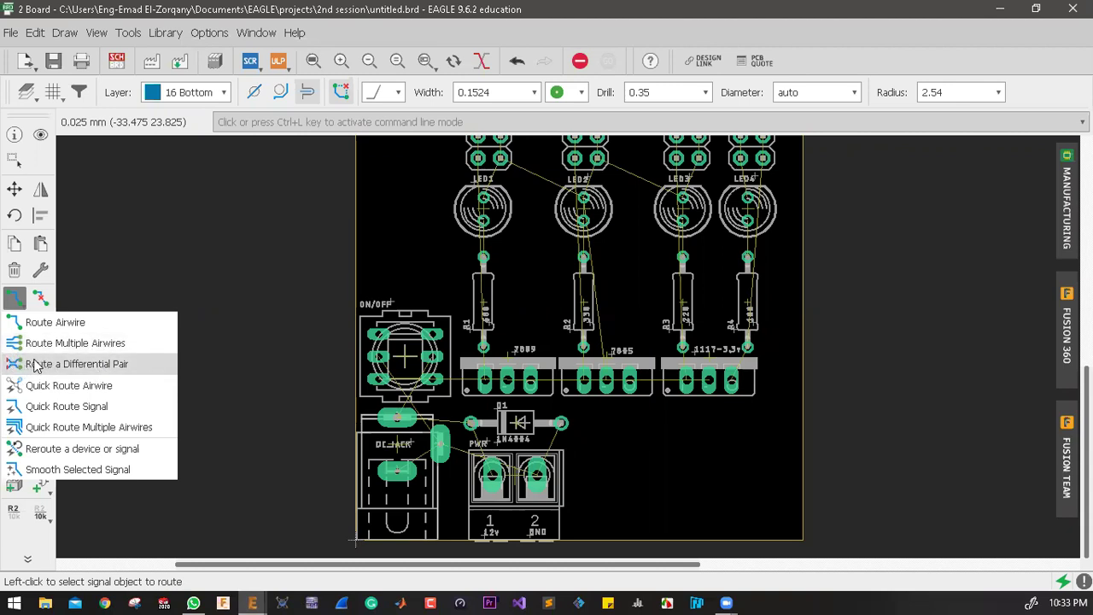
left_click(82, 411)
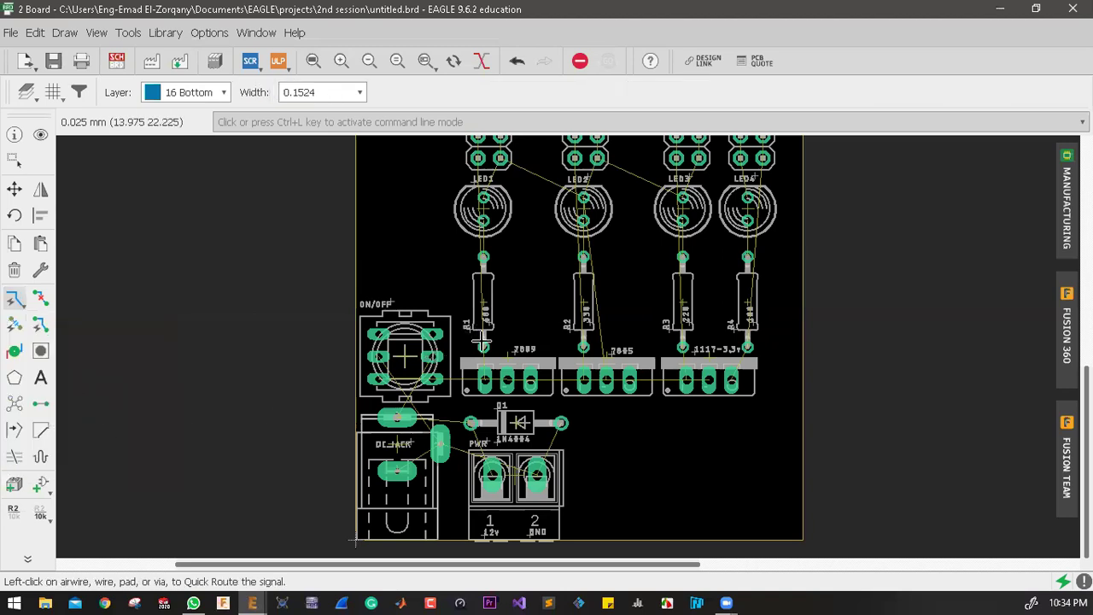
scroll(495, 373, "up", 4)
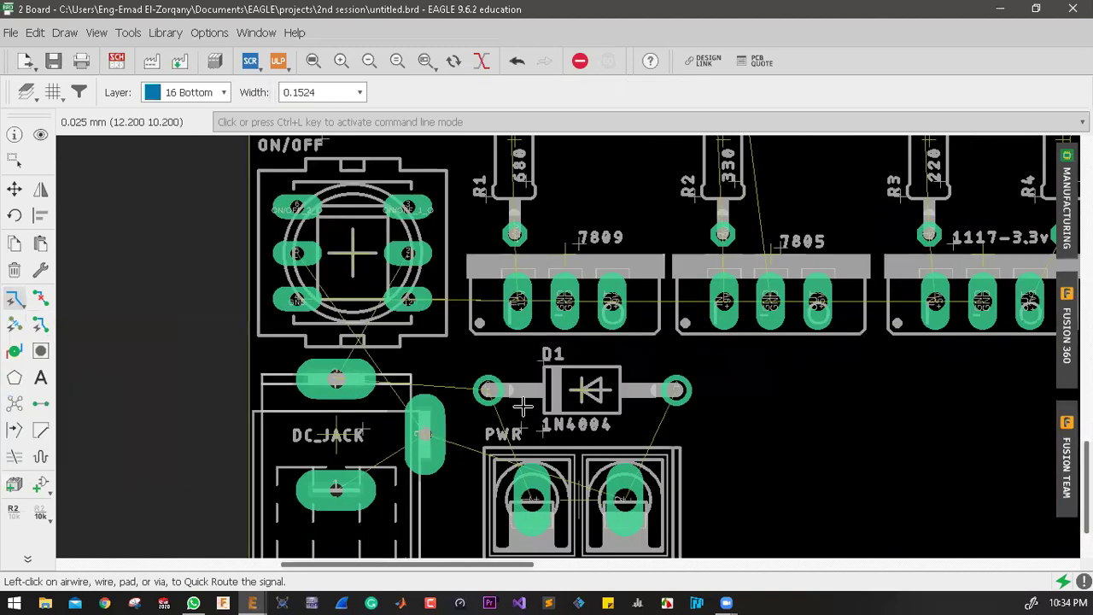
scroll(496, 401, "down", 1)
scroll(397, 371, "up", 1)
scroll(431, 431, "down", 2)
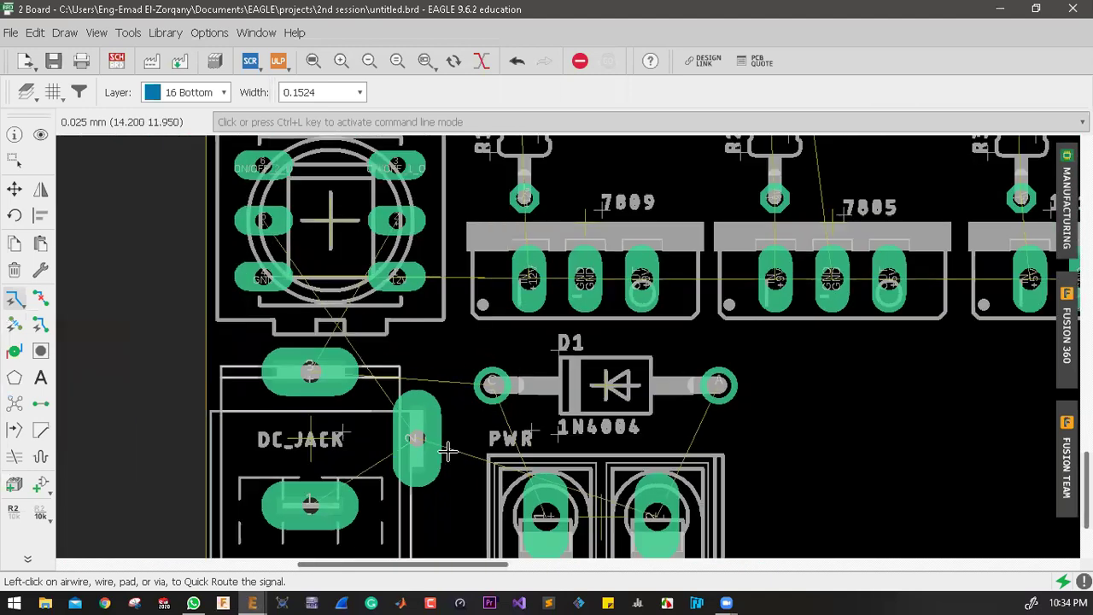
scroll(425, 440, "down", 2)
scroll(382, 455, "up", 2)
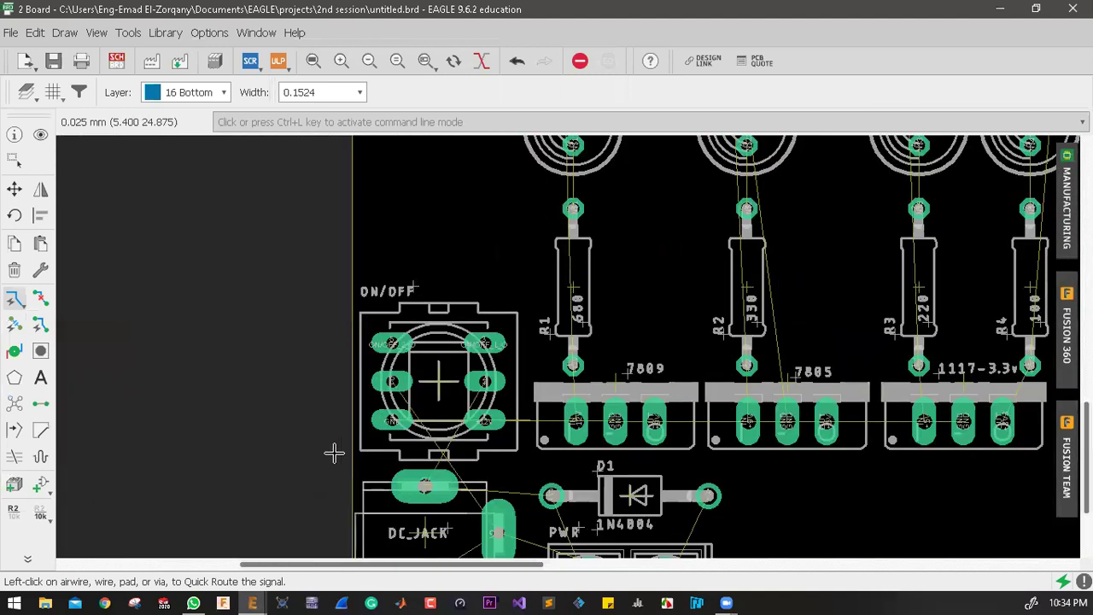
scroll(391, 446, "up", 2)
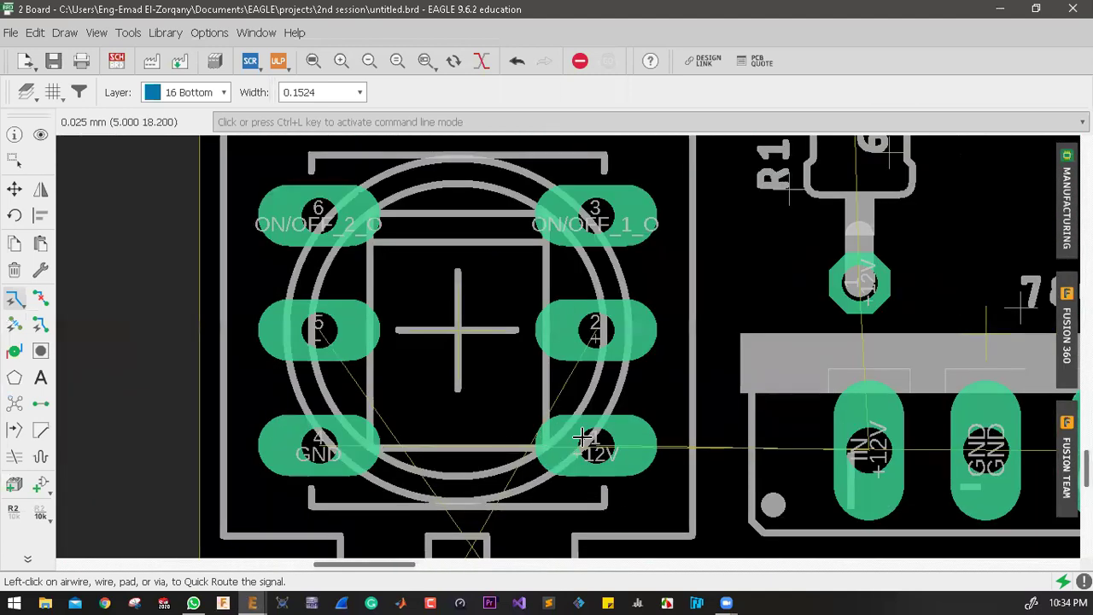
scroll(560, 442, "up", 1)
scroll(534, 444, "up", 2)
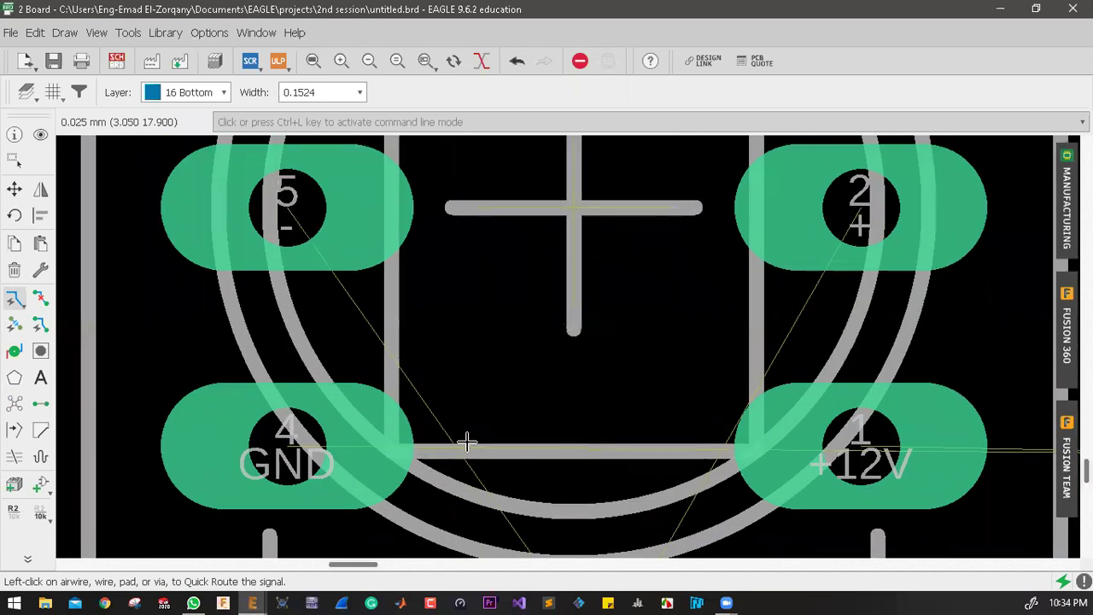
scroll(471, 444, "down", 3)
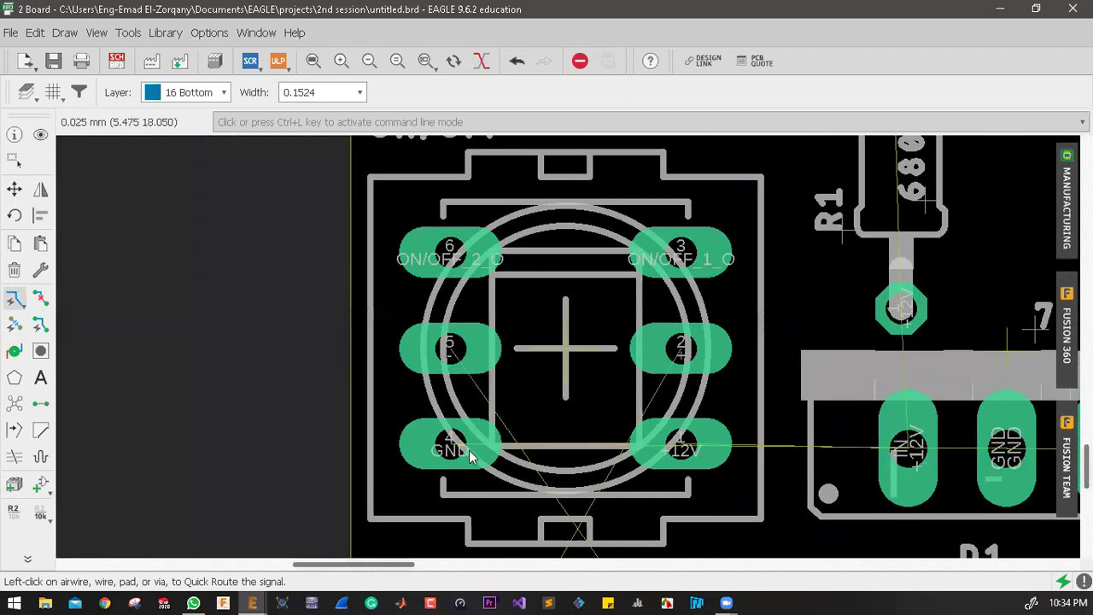
left_click(472, 451)
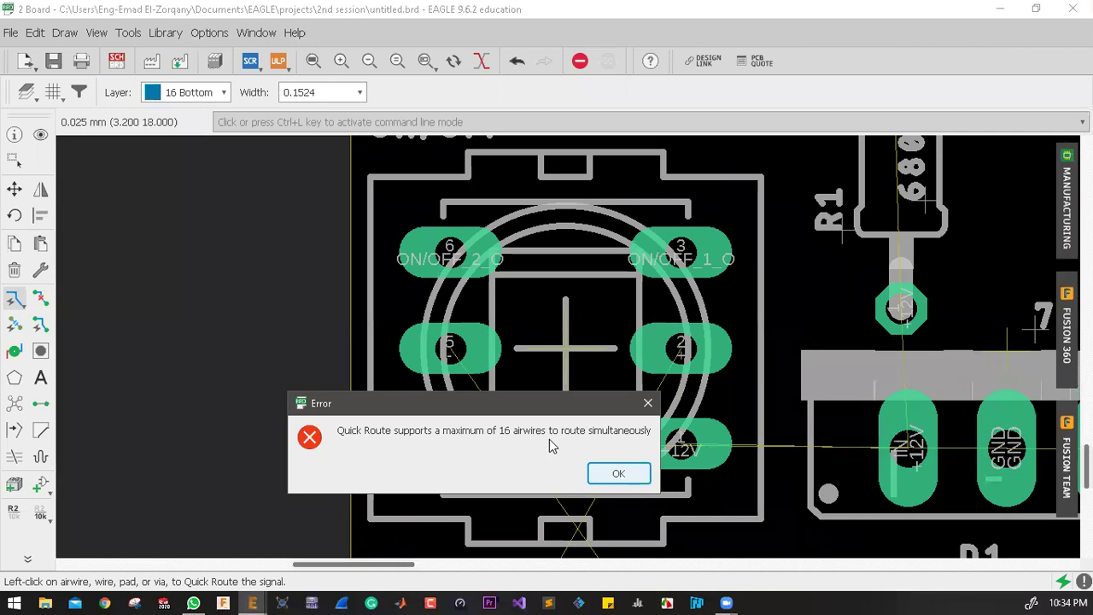
left_click(622, 473)
Step: Try to quick-route the GND signal from the airwire running between LED2 and LED3
scroll(652, 448, "down", 3)
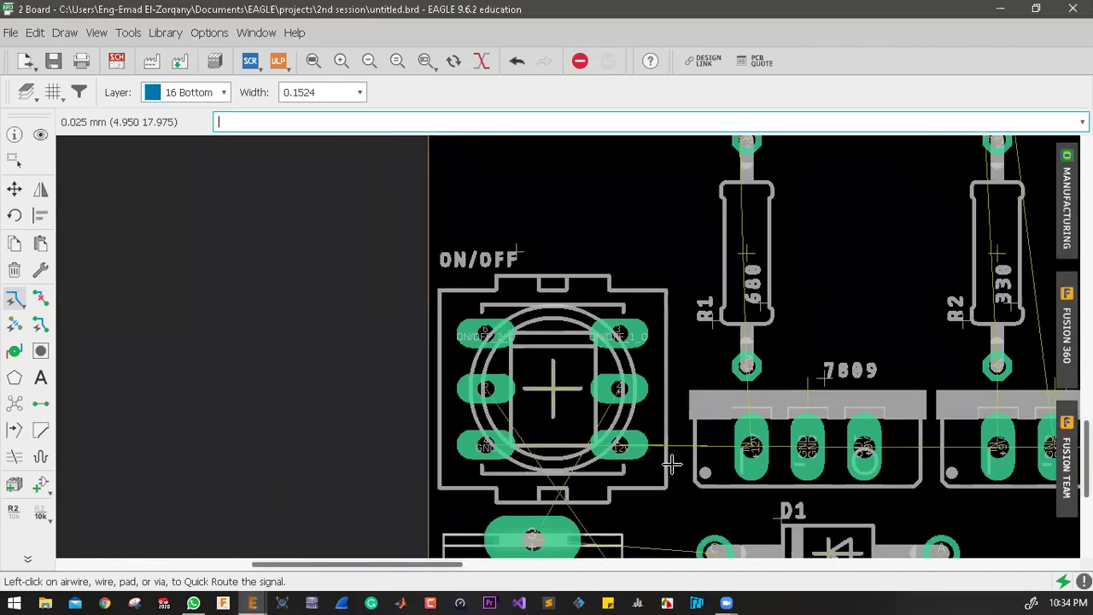
scroll(651, 448, "down", 6)
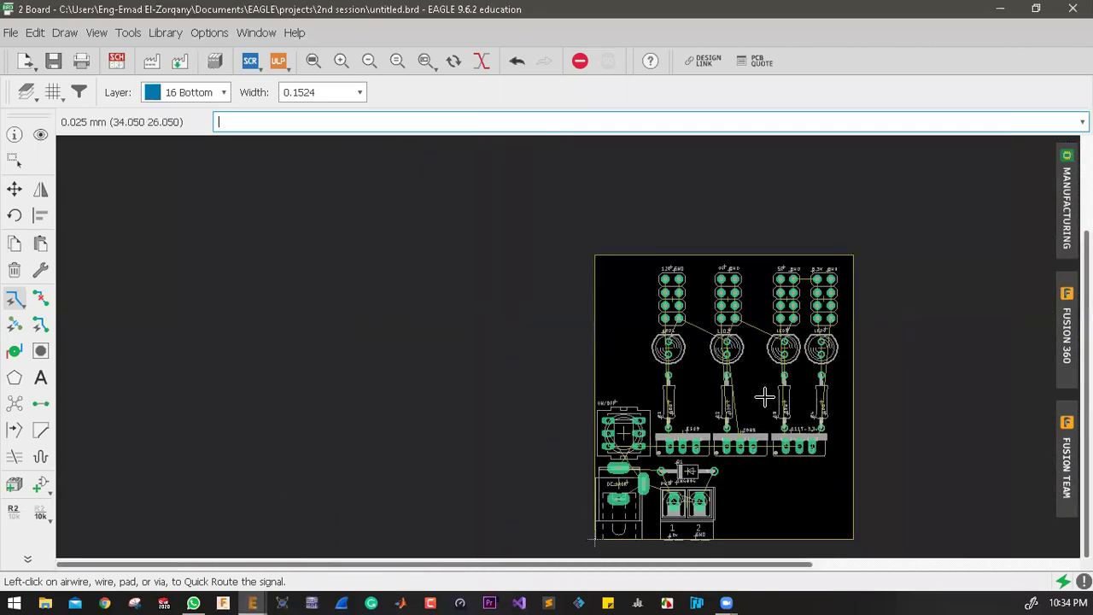
scroll(756, 298, "up", 1)
scroll(747, 273, "up", 4)
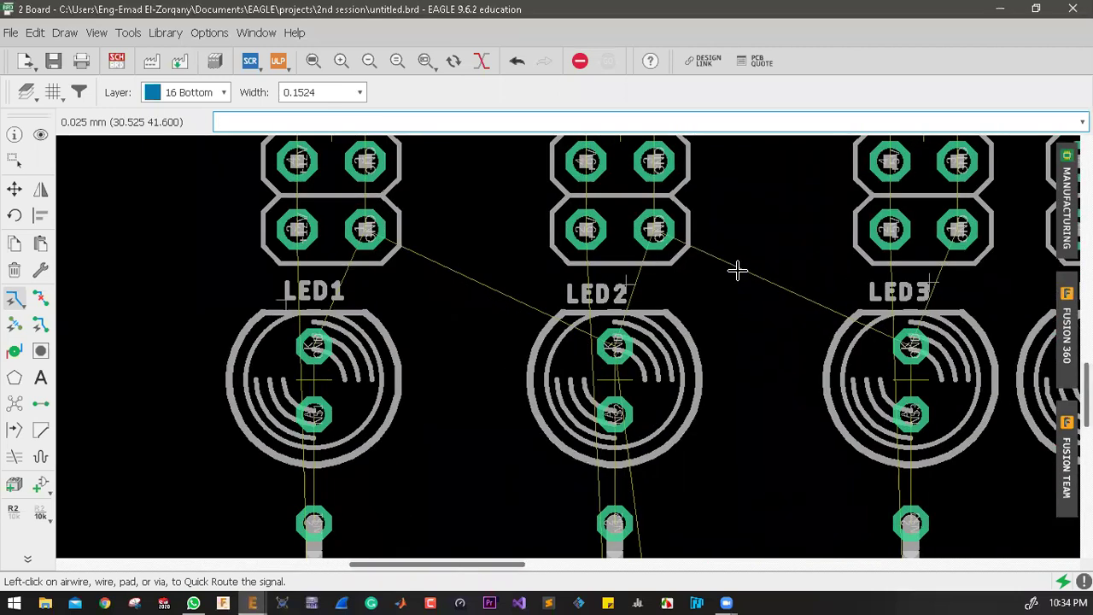
scroll(738, 271, "up", 1)
left_click(897, 292)
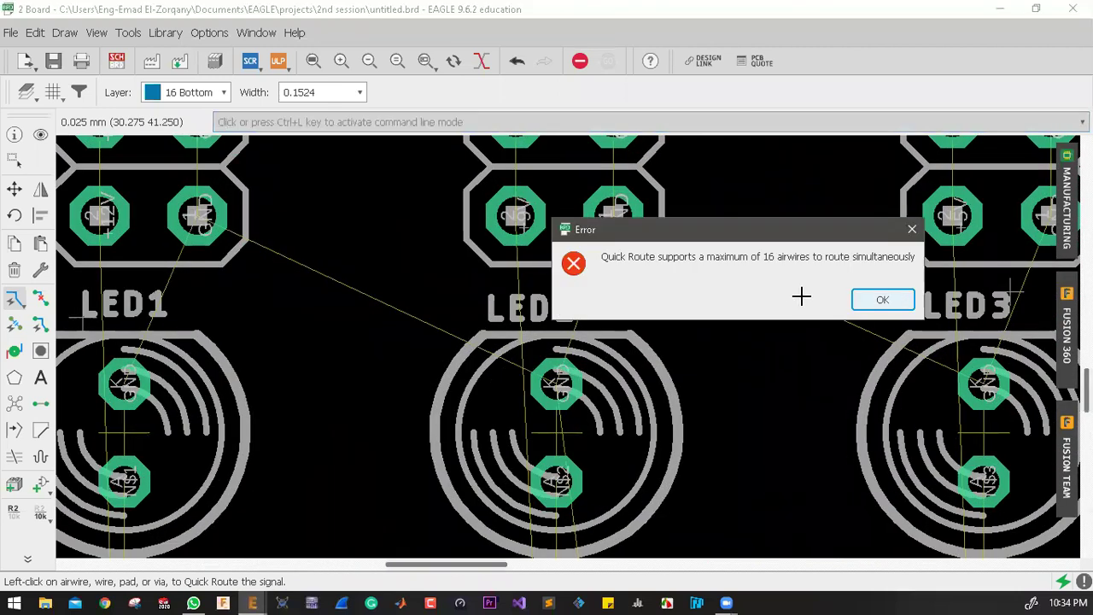
key("Return")
scroll(639, 410, "down", 7)
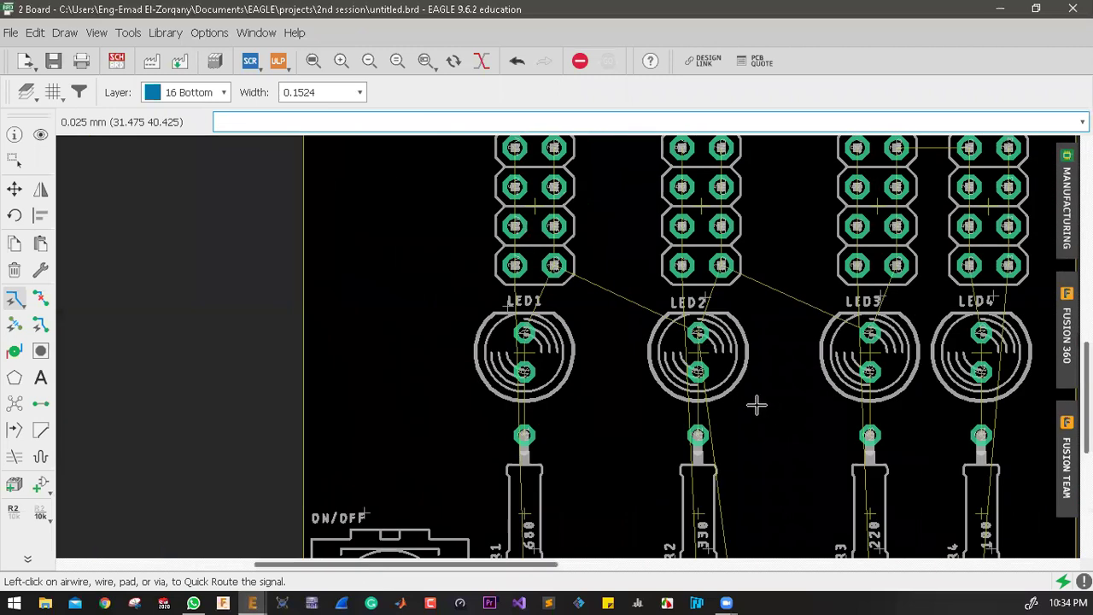
Step: Try Quick Route Airwire on the airwires from the 12V and 9V headers to LED2 and LED3, and undo both routes
scroll(595, 465, "down", 1)
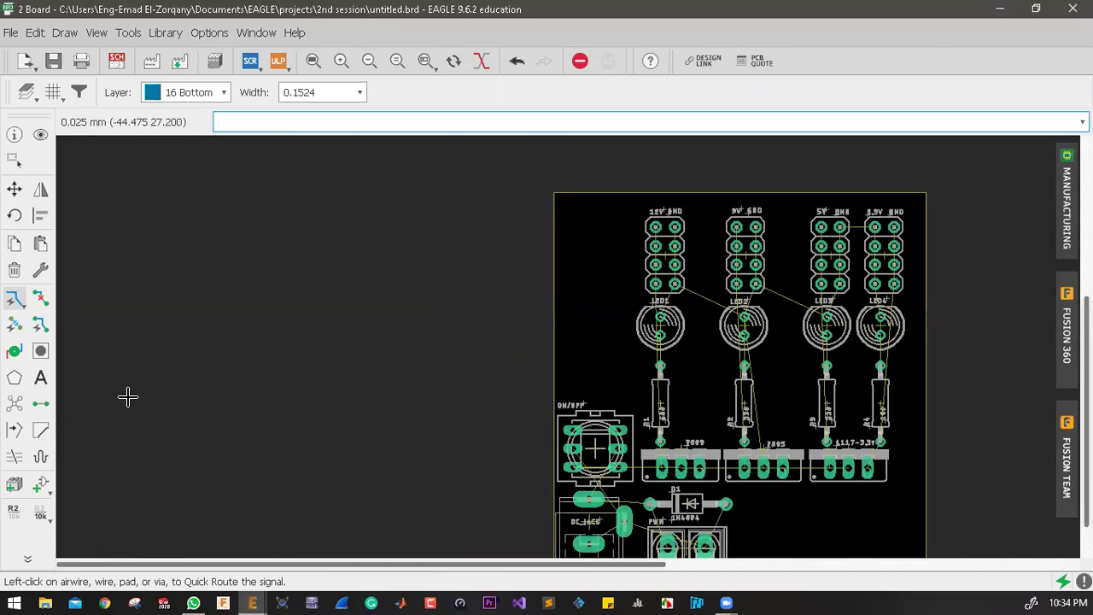
left_click(13, 302)
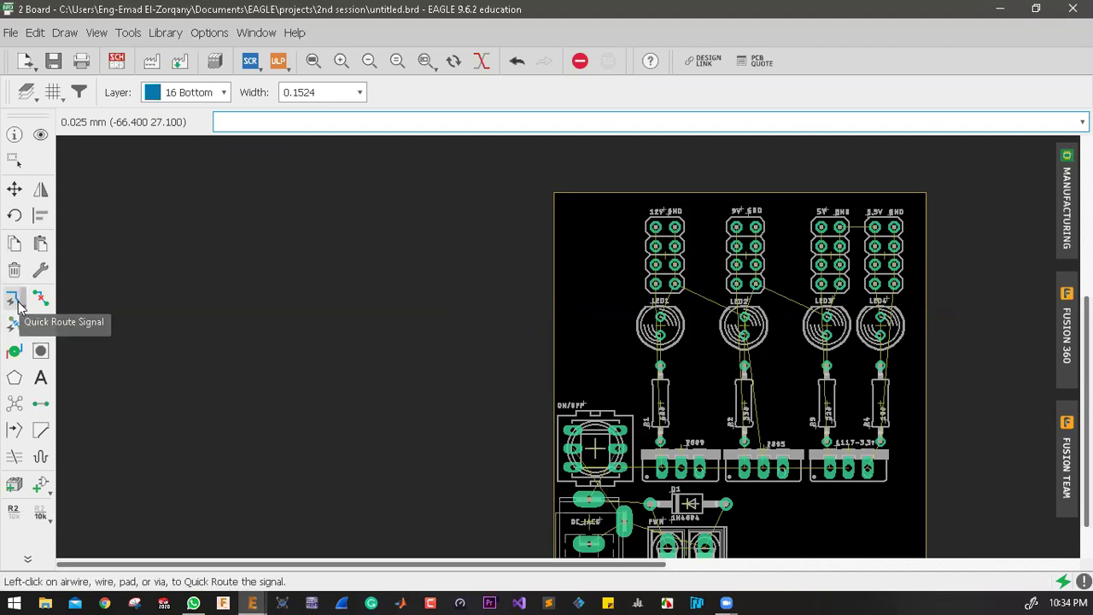
left_click(14, 299)
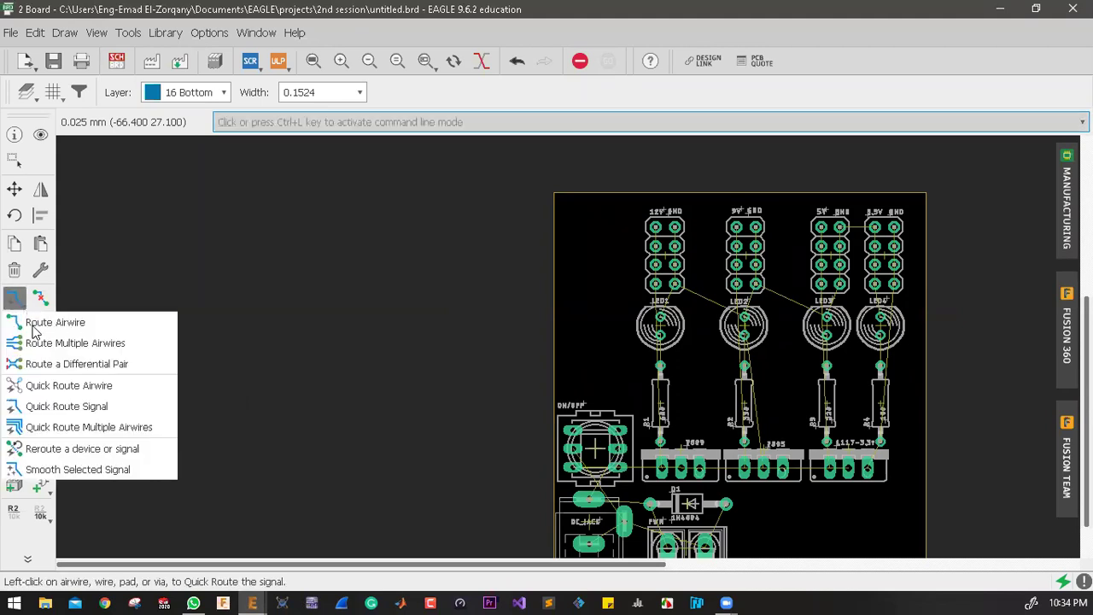
left_click(97, 385)
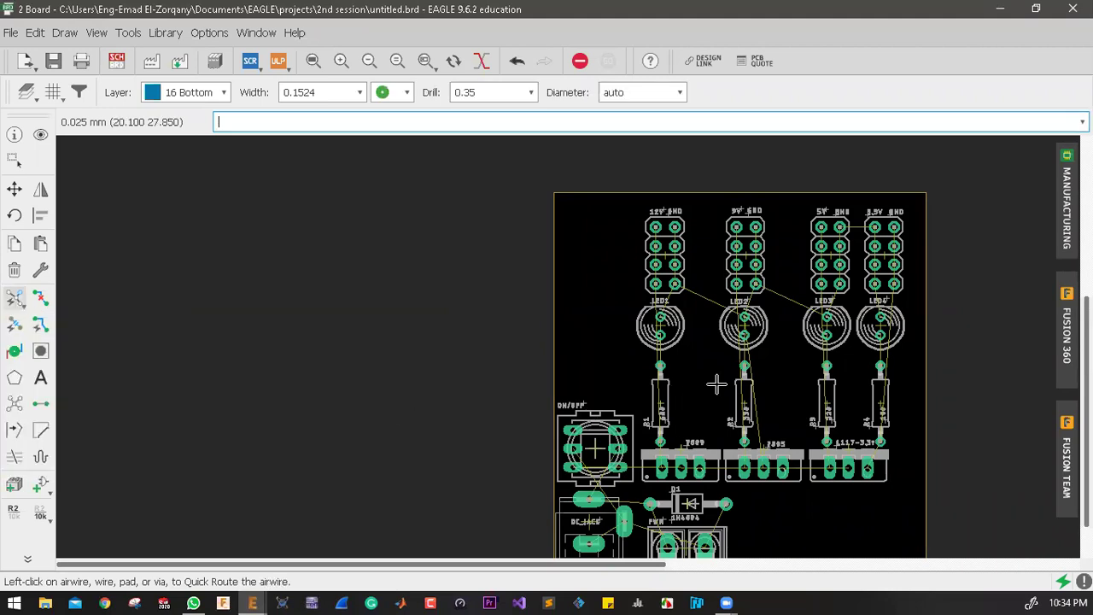
left_click(702, 295)
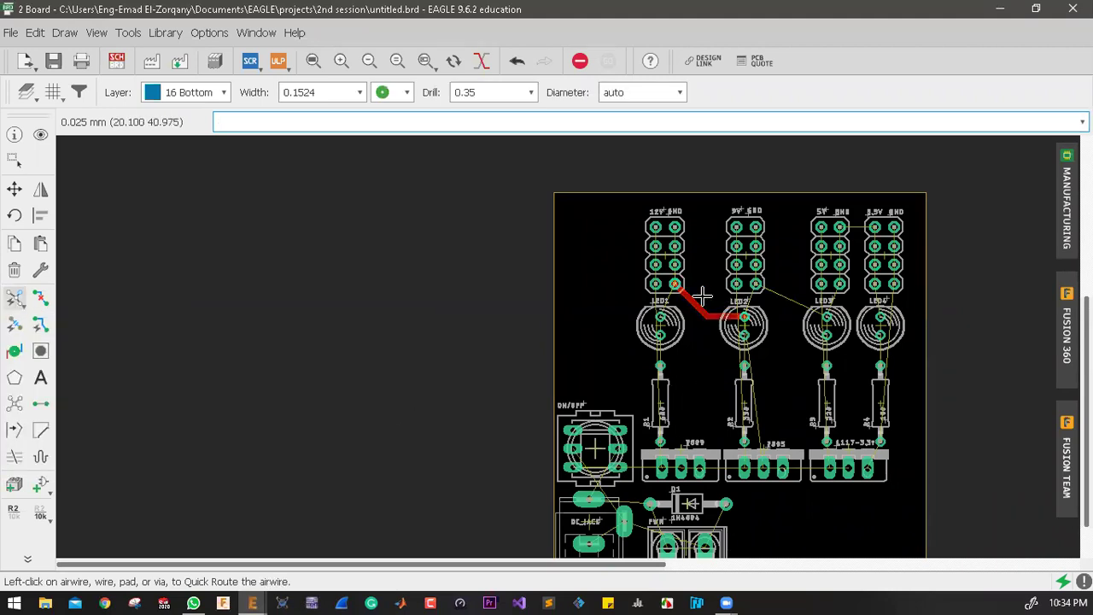
left_click(794, 298)
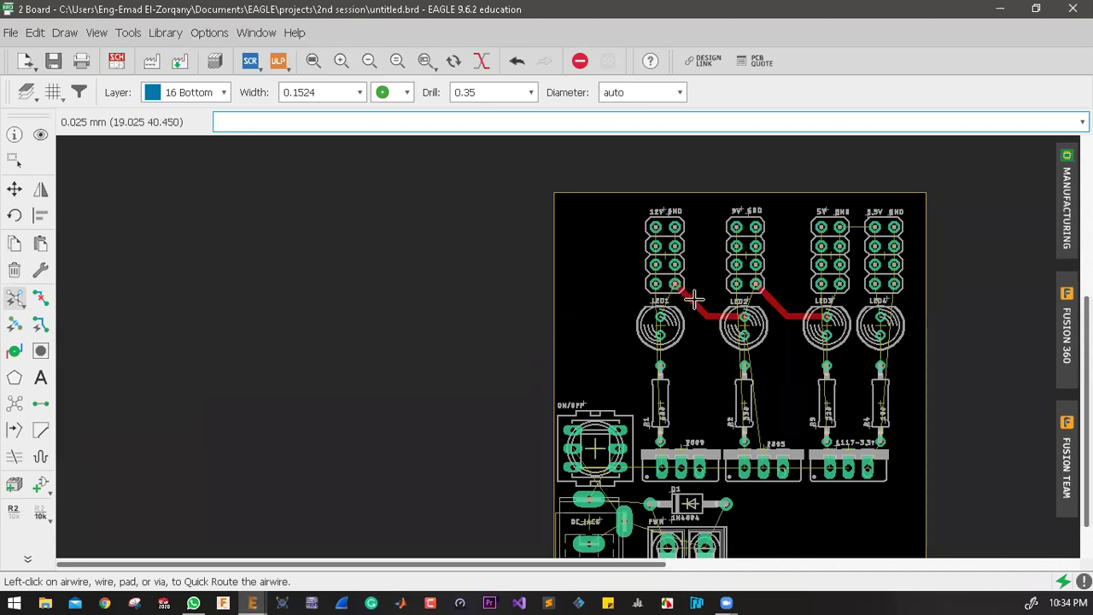
key("ctrl+z")
key("ctrl+z")
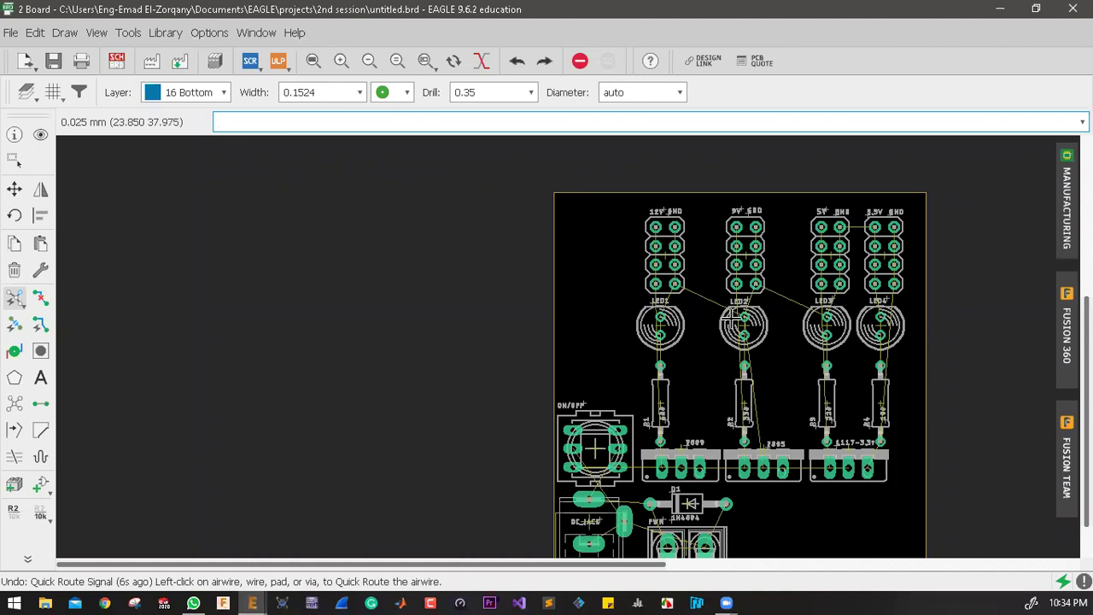
Step: Restart Route Airwire and set its trace width to 1 mm
left_click(24, 304)
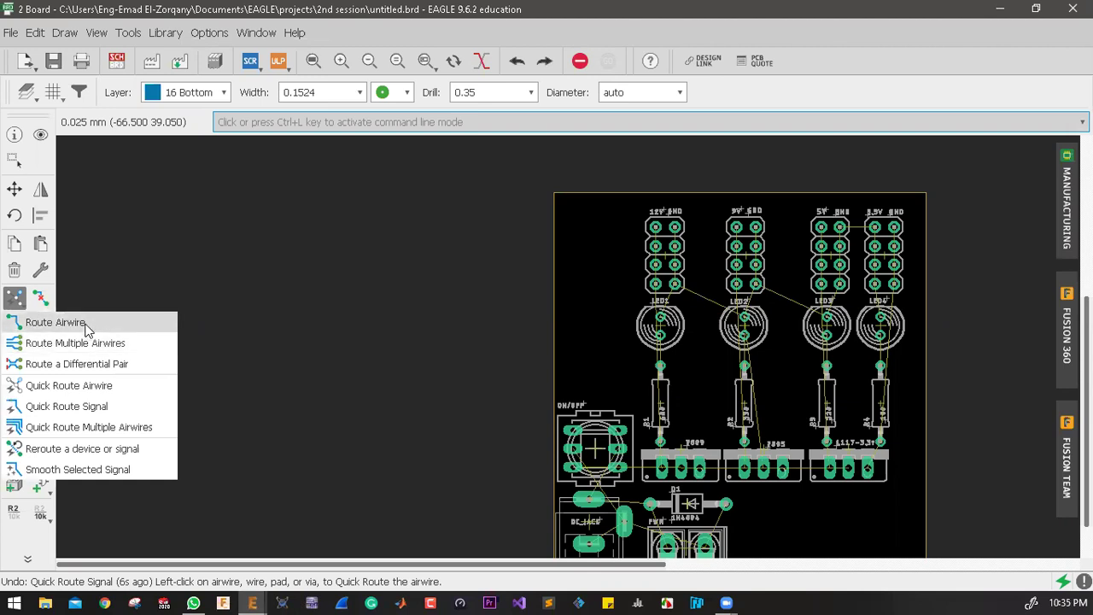
left_click(69, 322)
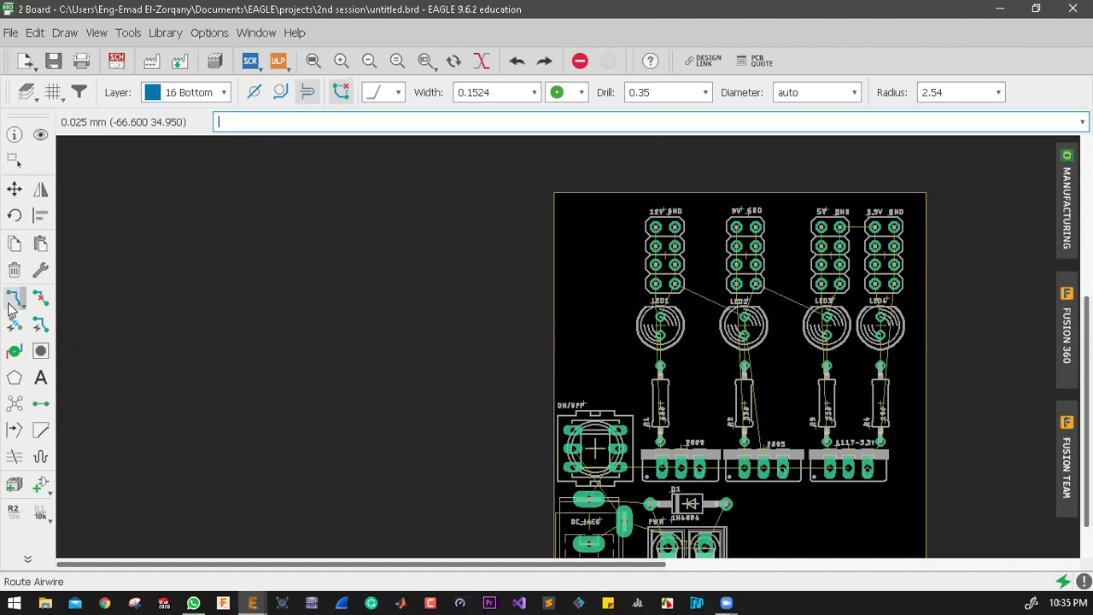
left_click(10, 305)
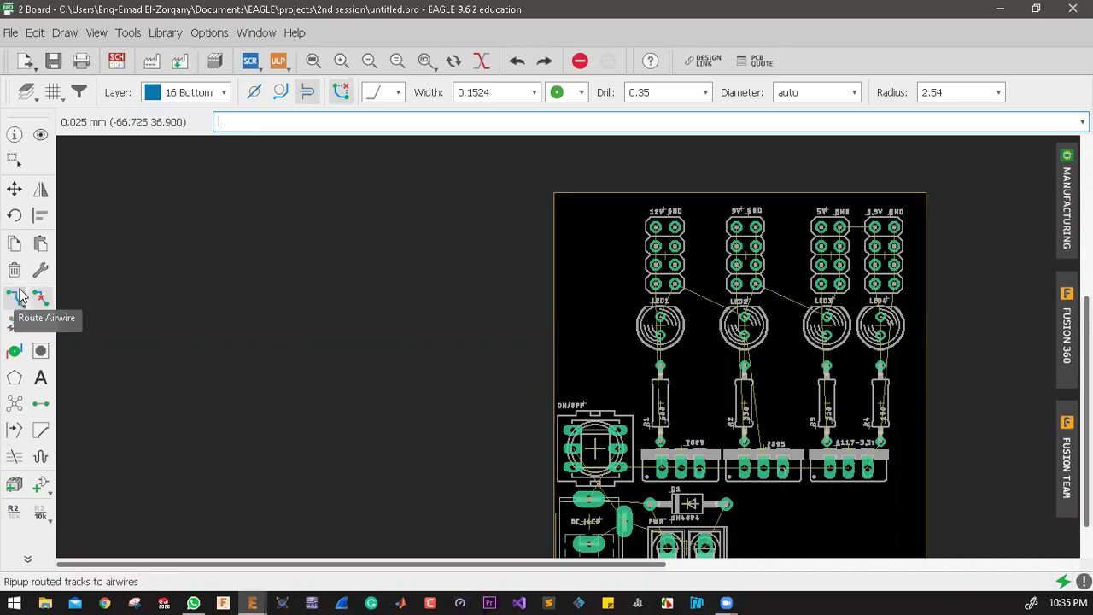
left_click(534, 93)
scroll(502, 248, "down", 2)
scroll(502, 252, "up", 1)
scroll(502, 252, "down", 1)
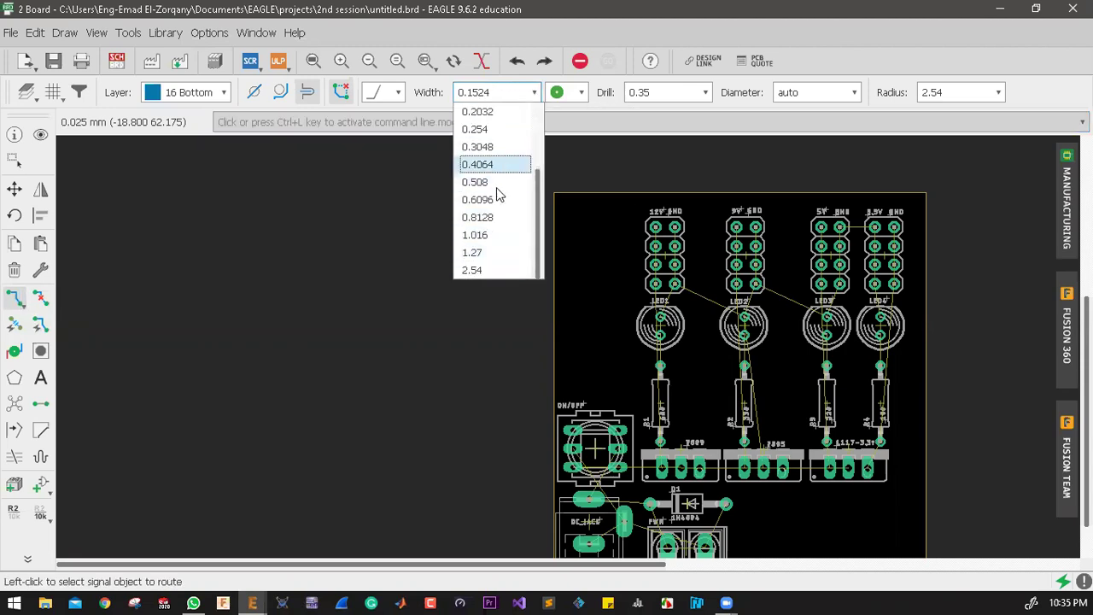
left_click(503, 93)
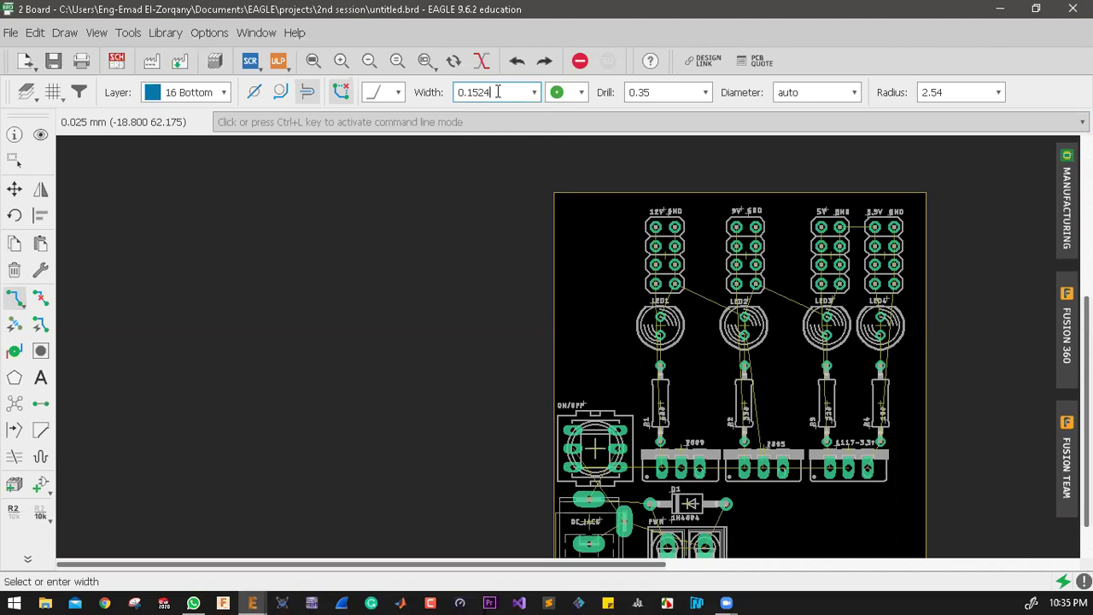
double_click(476, 93)
type("34534545")
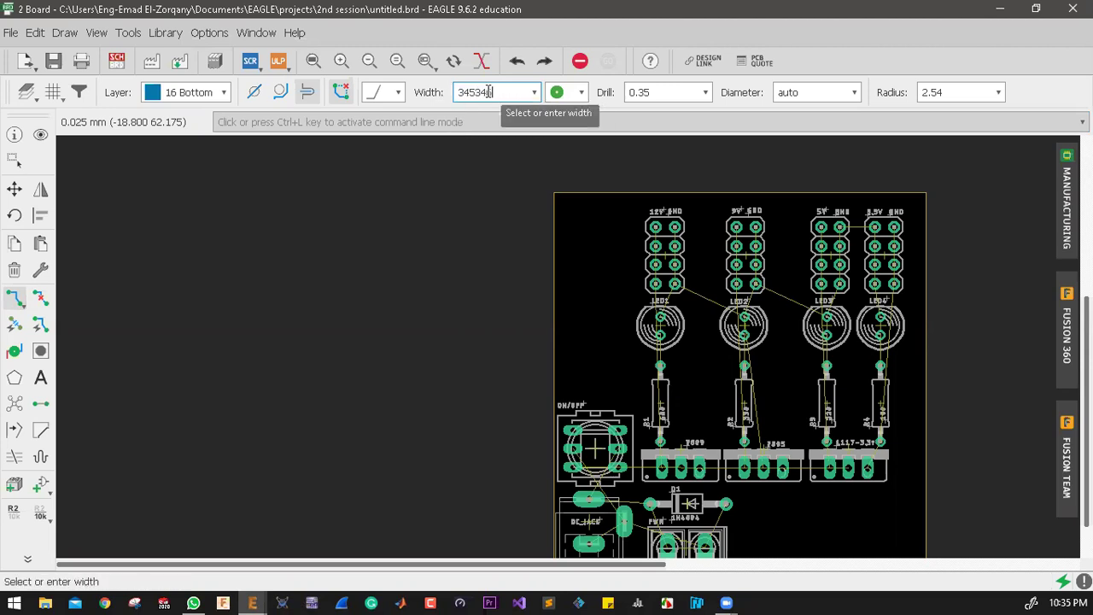
key("BackSpace")
key("BackSpace")
key("BackSpace")
key("BackSpace")
key("BackSpace")
key("BackSpace")
key("BackSpace")
key("BackSpace")
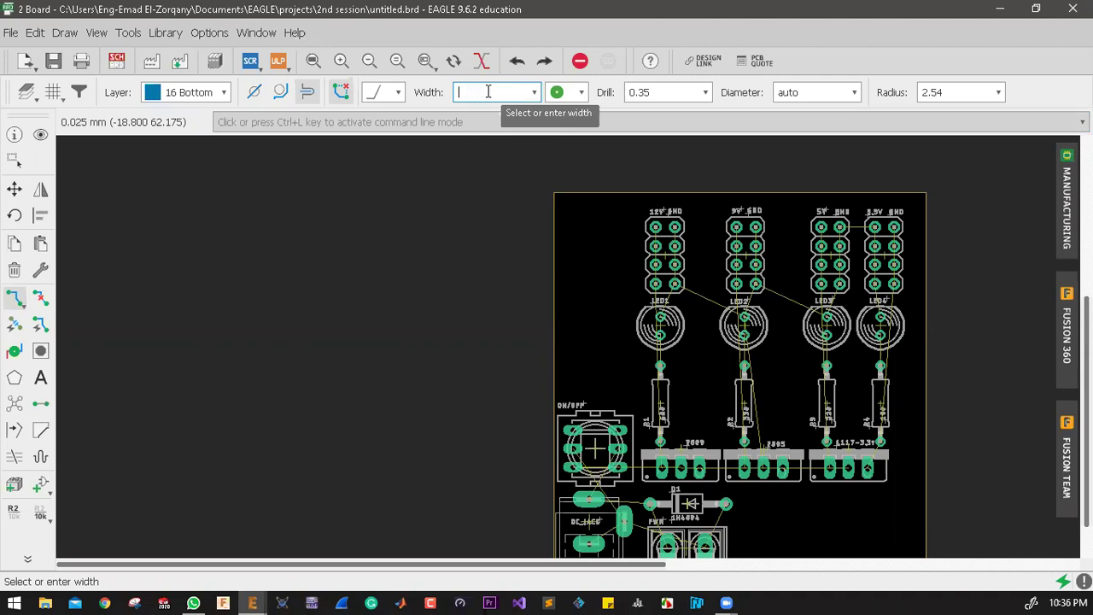
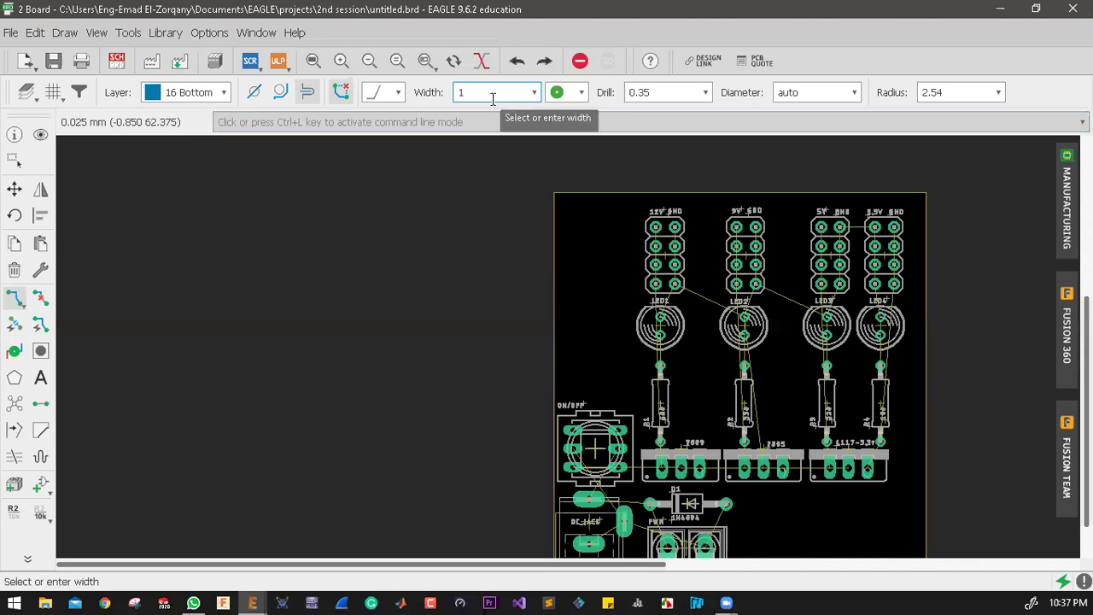
key("Return")
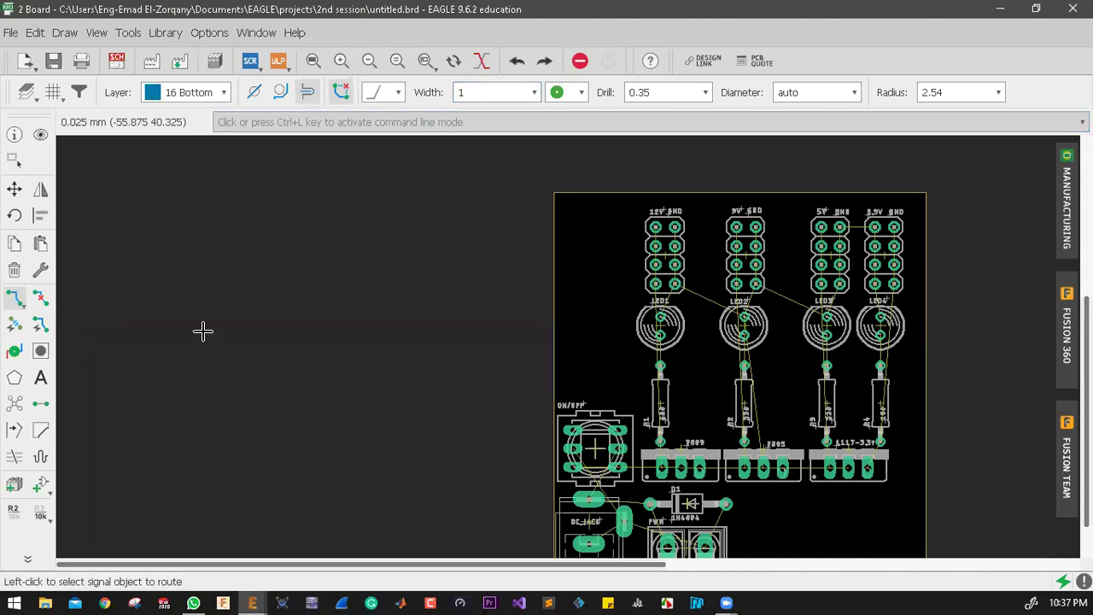
Step: Create a text containing the designer's first name on layer 16 Bottom and set its size to 5.08
scroll(532, 383, "down", 2)
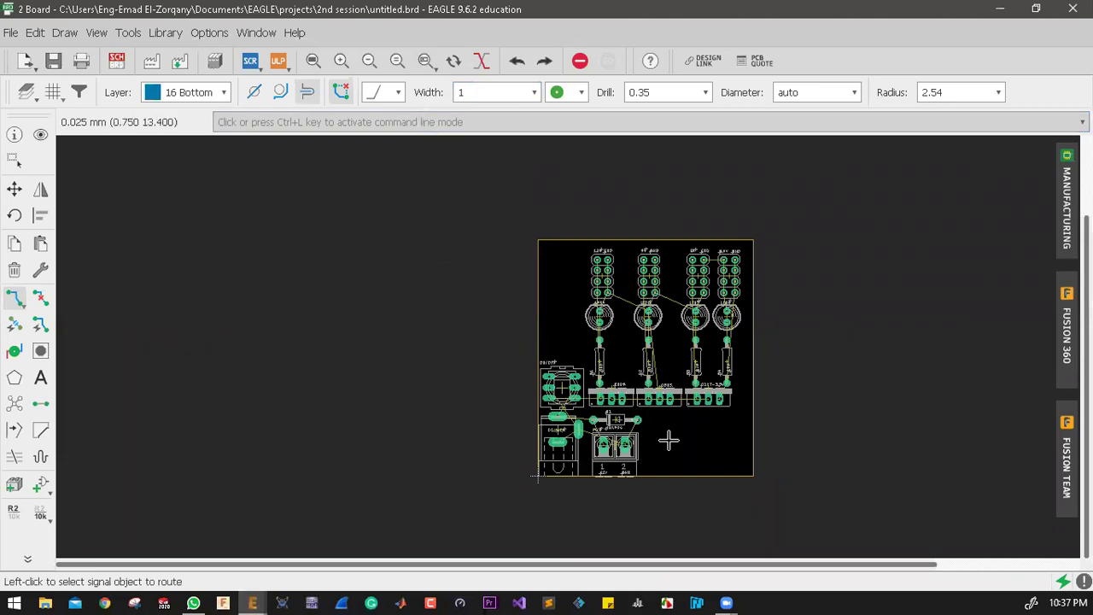
scroll(666, 439, "up", 3)
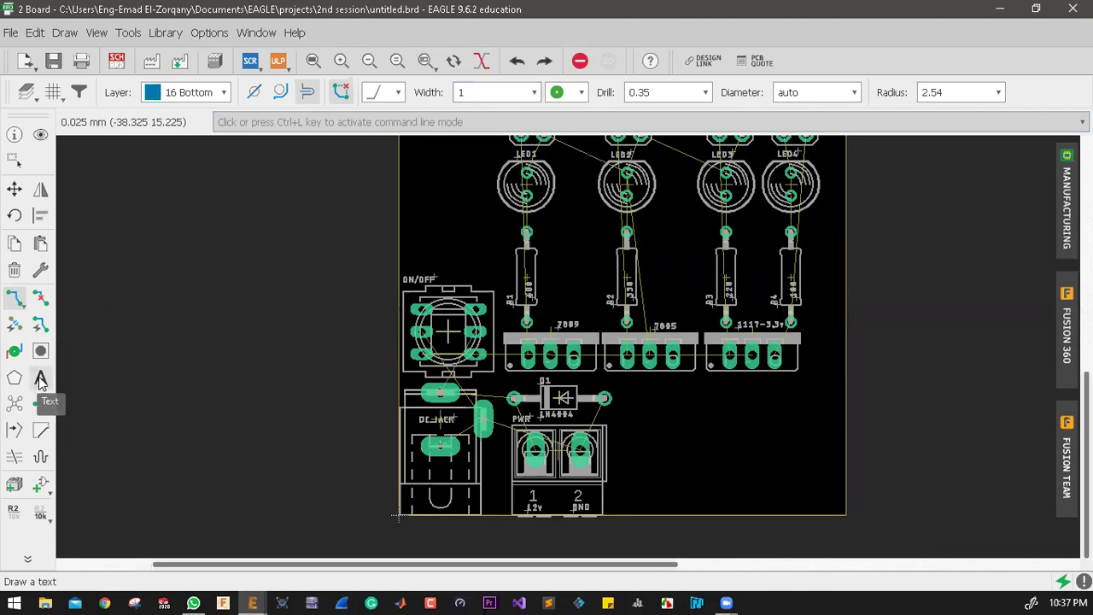
left_click(38, 376)
type("emad")
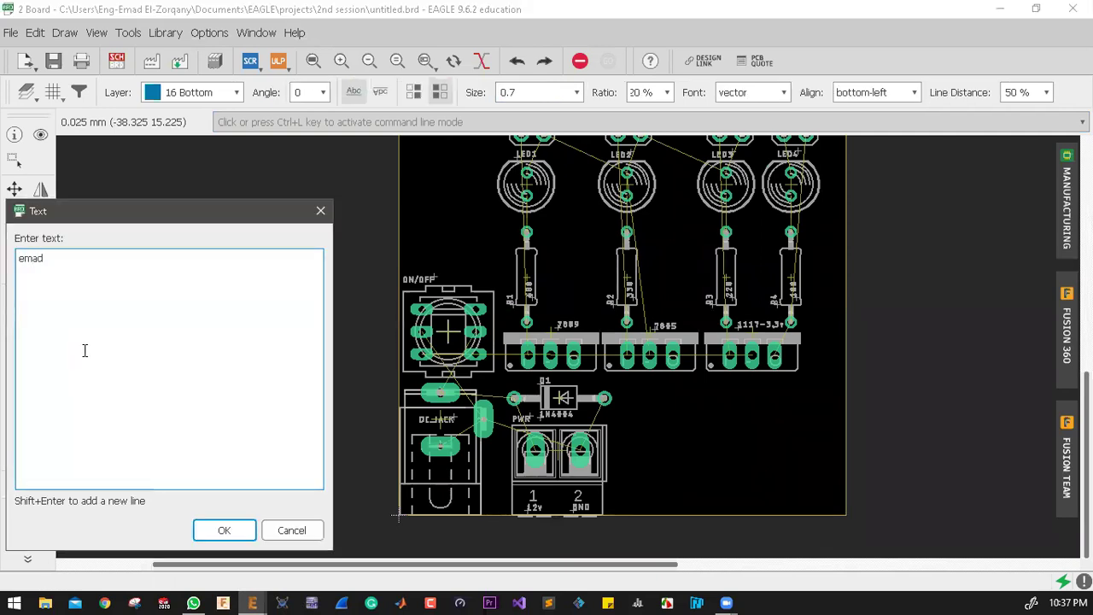
key("Return")
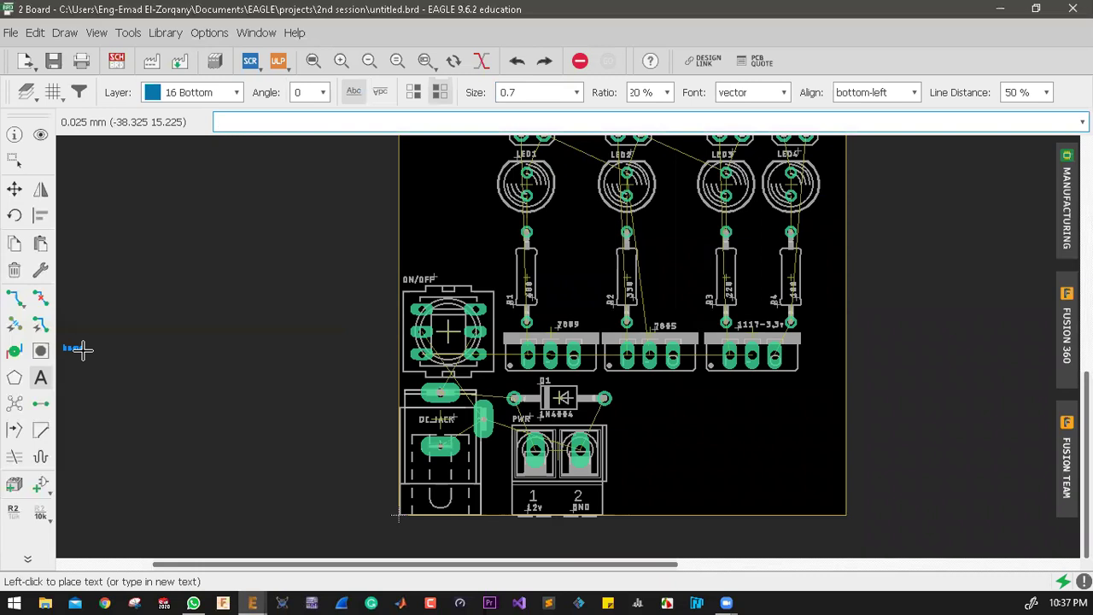
scroll(227, 276, "up", 3)
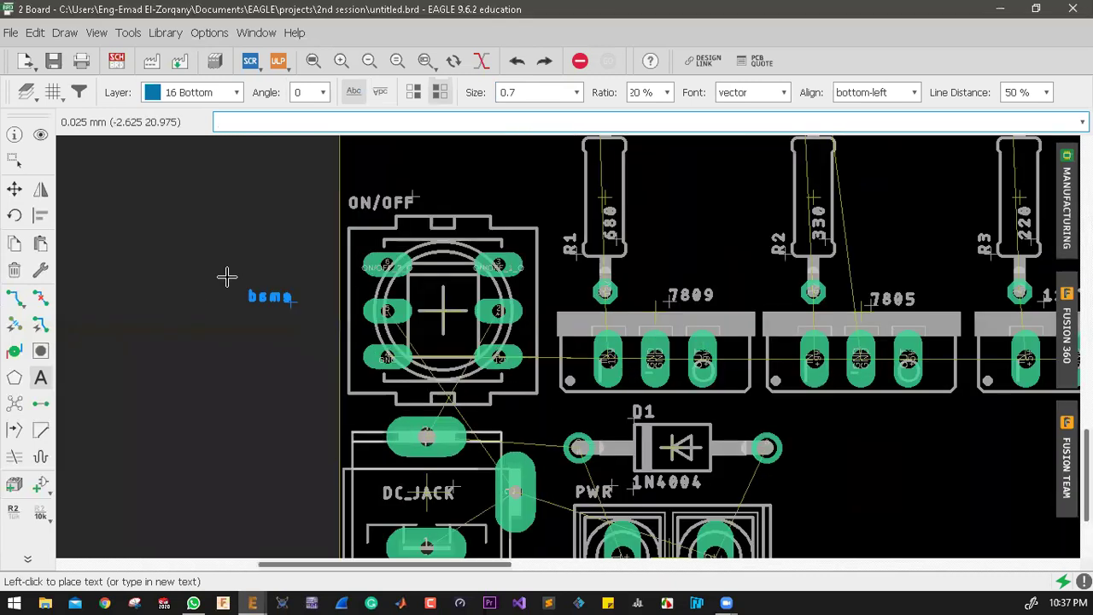
scroll(227, 276, "up", 5)
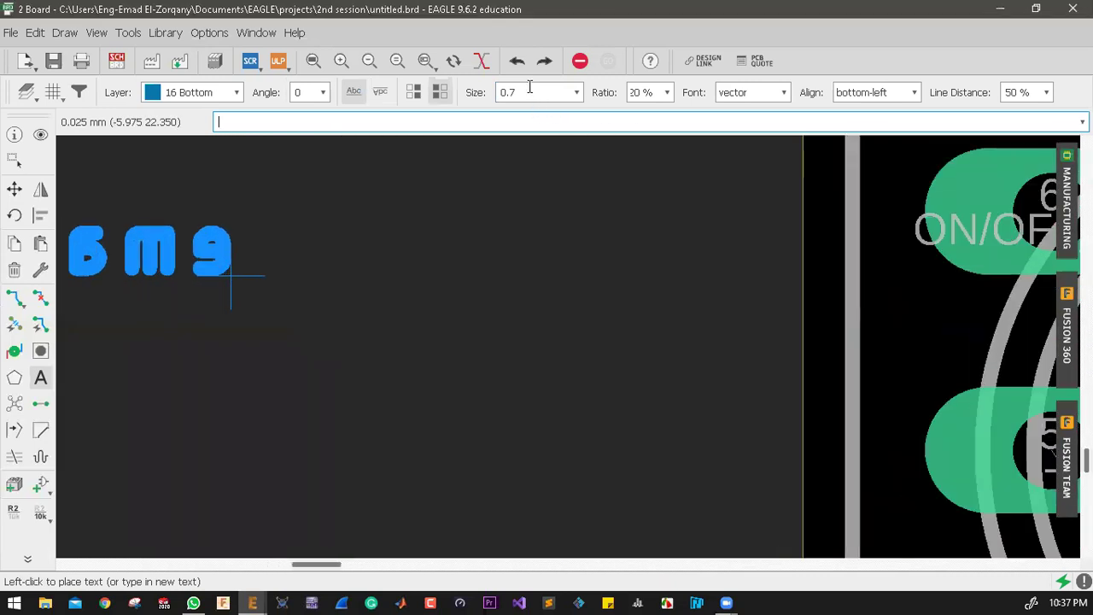
scroll(692, 455, "up", 2)
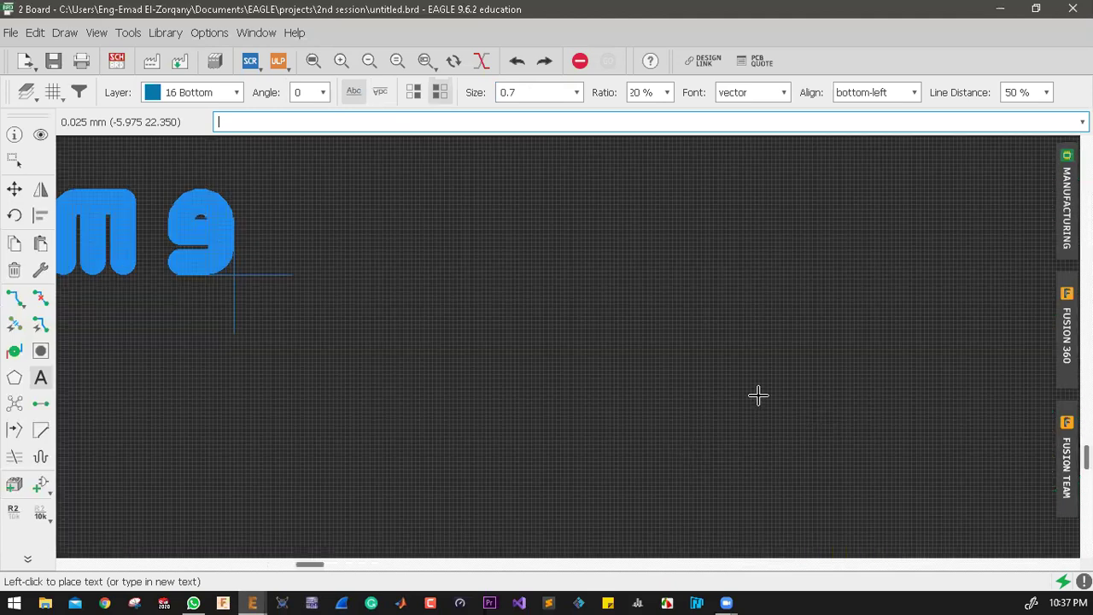
scroll(702, 361, "down", 3)
scroll(529, 92, "up", 3)
scroll(530, 92, "up", 4)
scroll(708, 367, "down", 2)
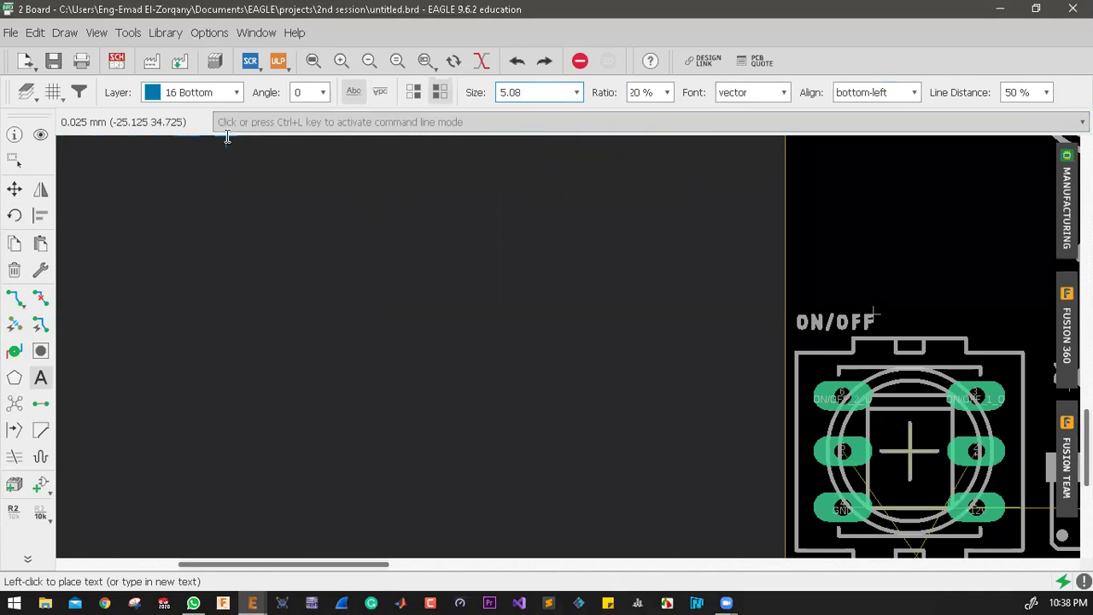
Step: Compare the unplaced name text on layer 16 Bottom and on layer 25 tNames
left_click(197, 93)
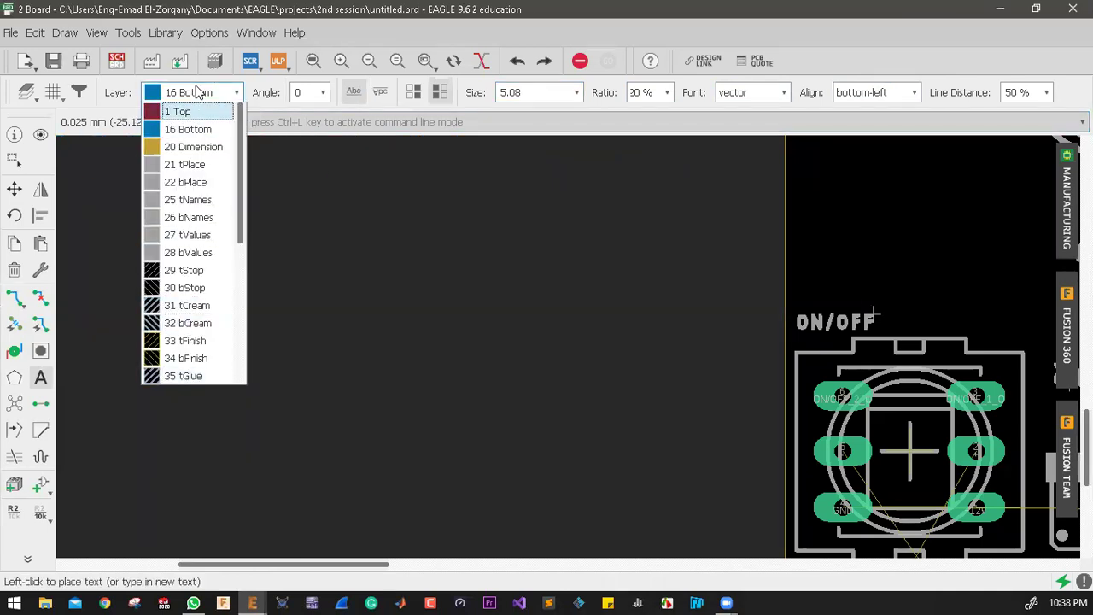
left_click(188, 129)
scroll(327, 291, "down", 1)
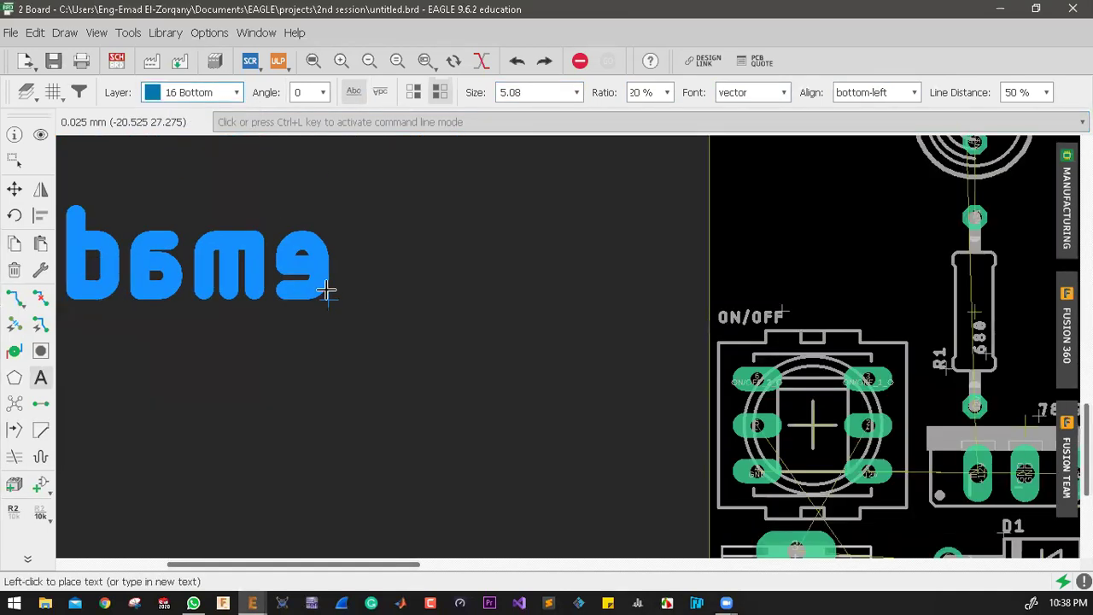
scroll(337, 278, "down", 2)
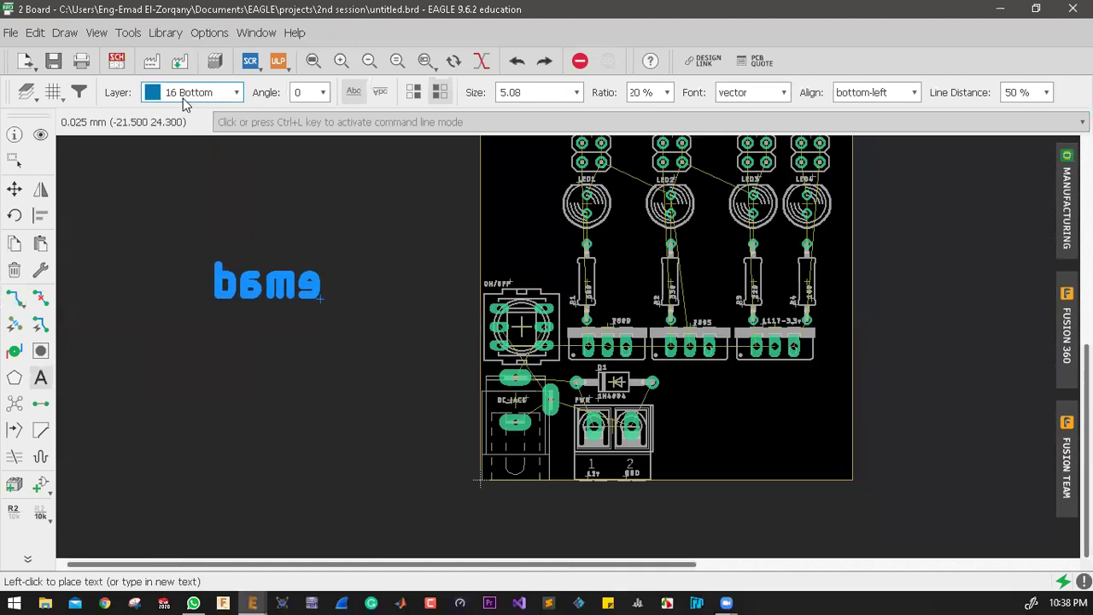
left_click(184, 97)
left_click(175, 199)
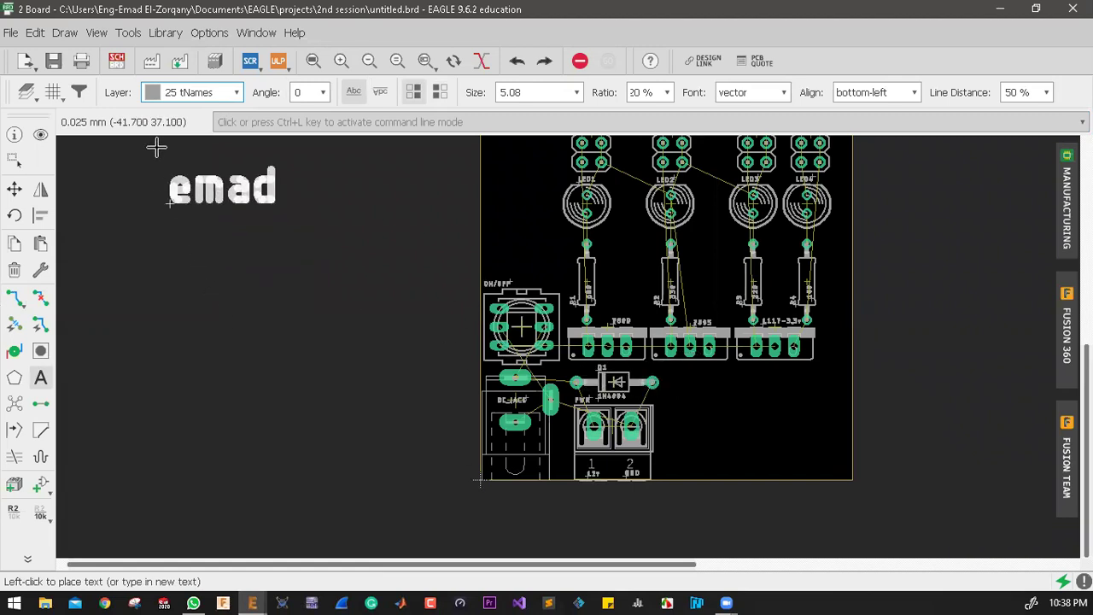
Step: Return the name text to layer 16 Bottom, preview it in the empty area beside the PWR terminal, and cancel its placement
left_click(192, 92)
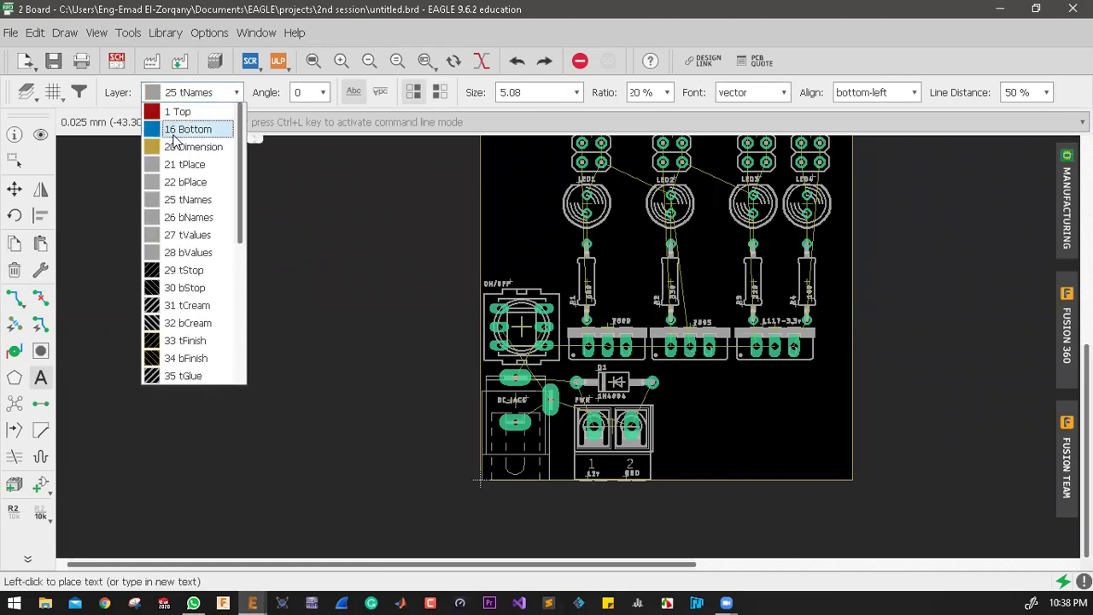
left_click(174, 134)
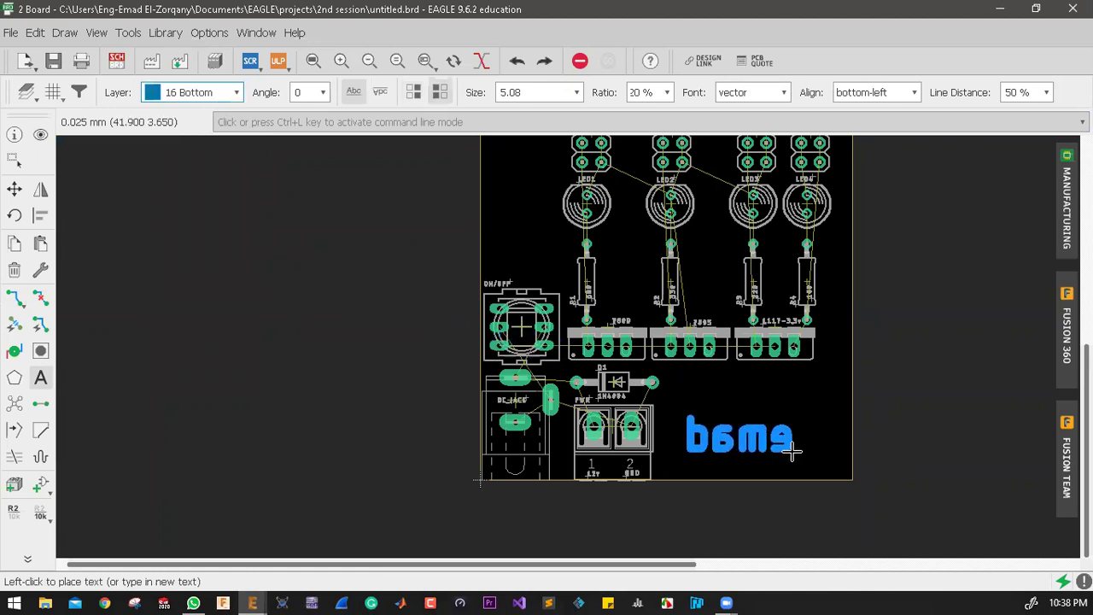
scroll(790, 457, "up", 4)
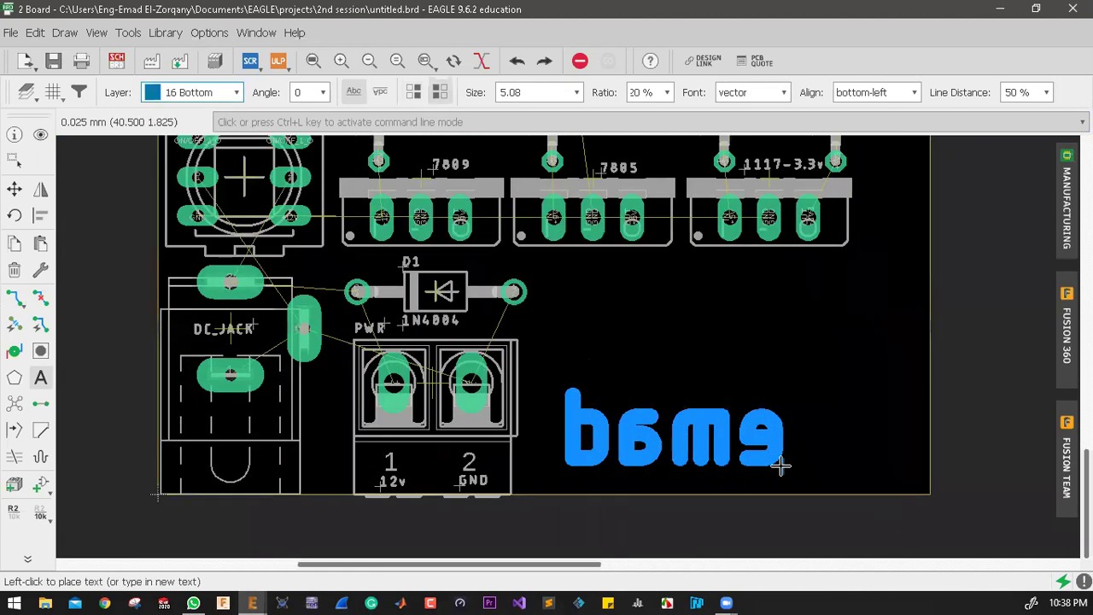
scroll(782, 466, "down", 2)
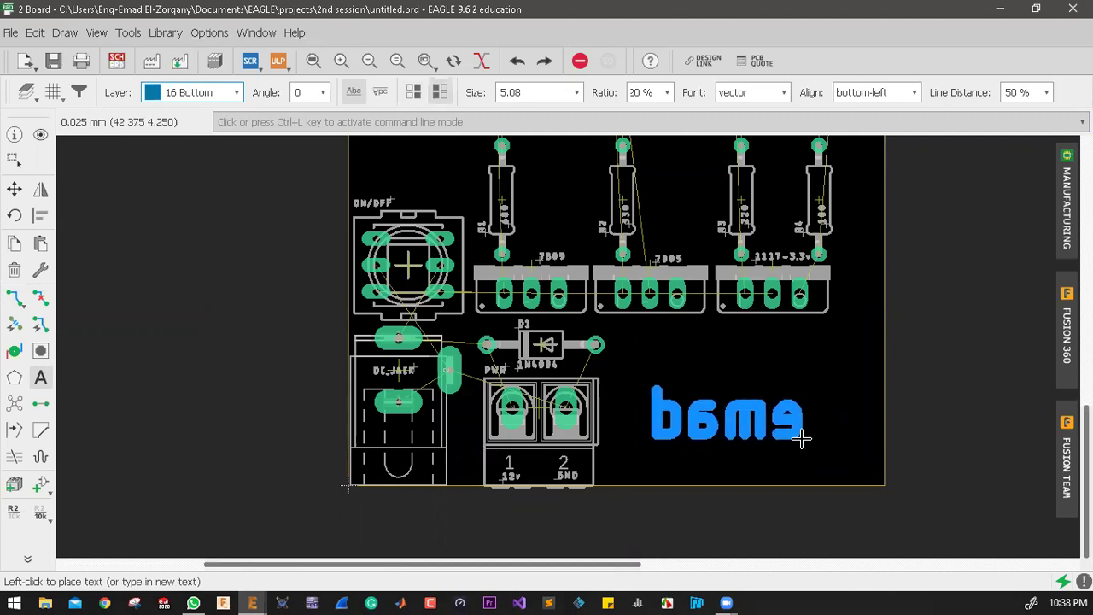
key("Escape")
key("Escape")
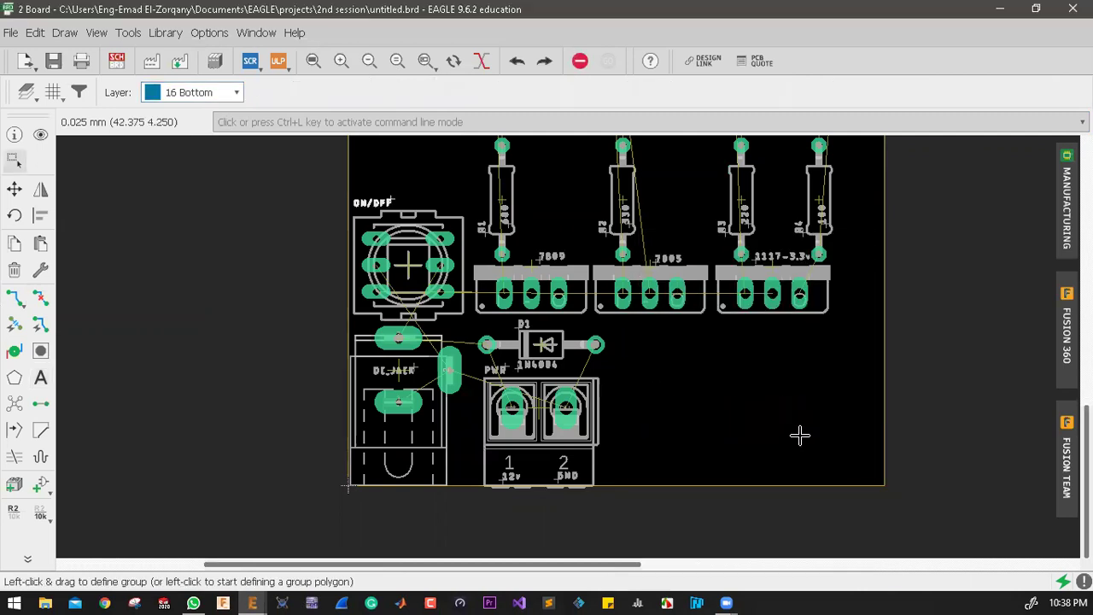
Step: Save the board in the 2nd session project folder under the name 2nd_session
scroll(799, 436, "down", 3)
scroll(775, 395, "up", 2)
scroll(765, 394, "down", 1)
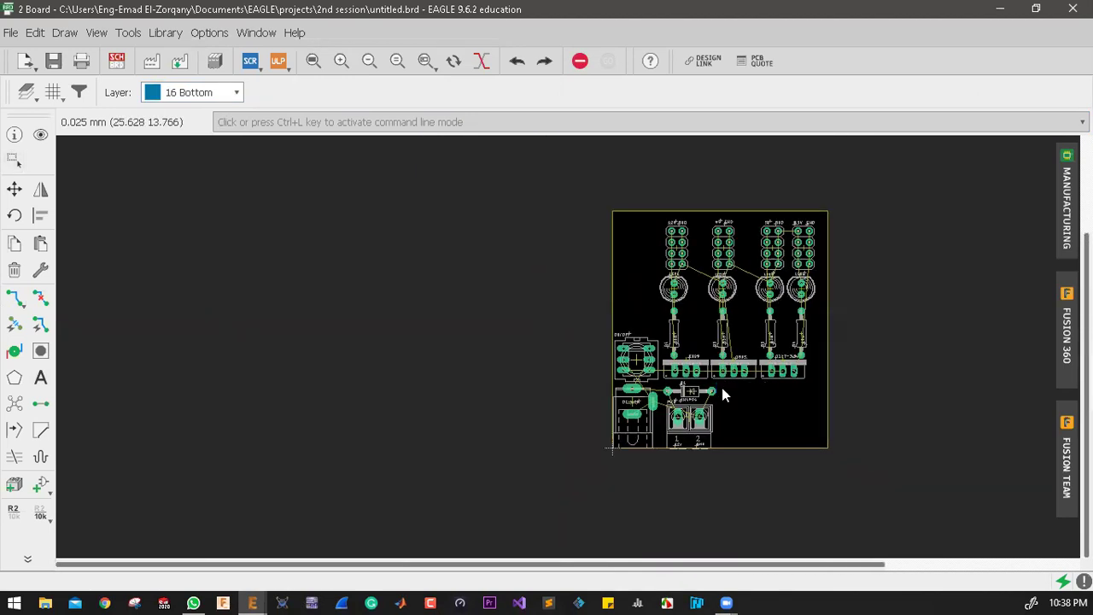
key("ctrl+s")
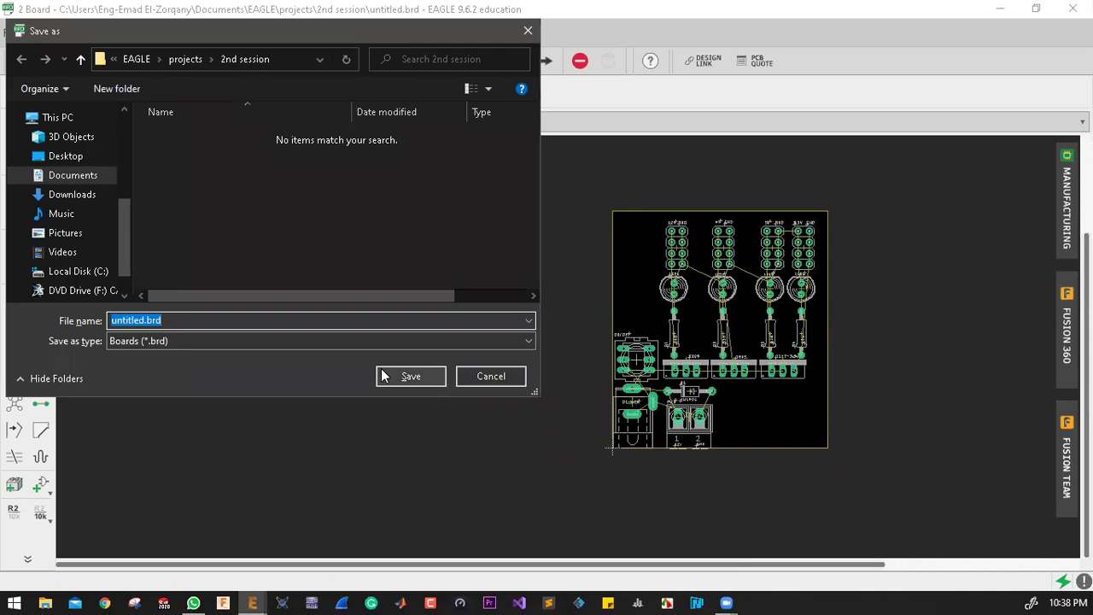
type("2n")
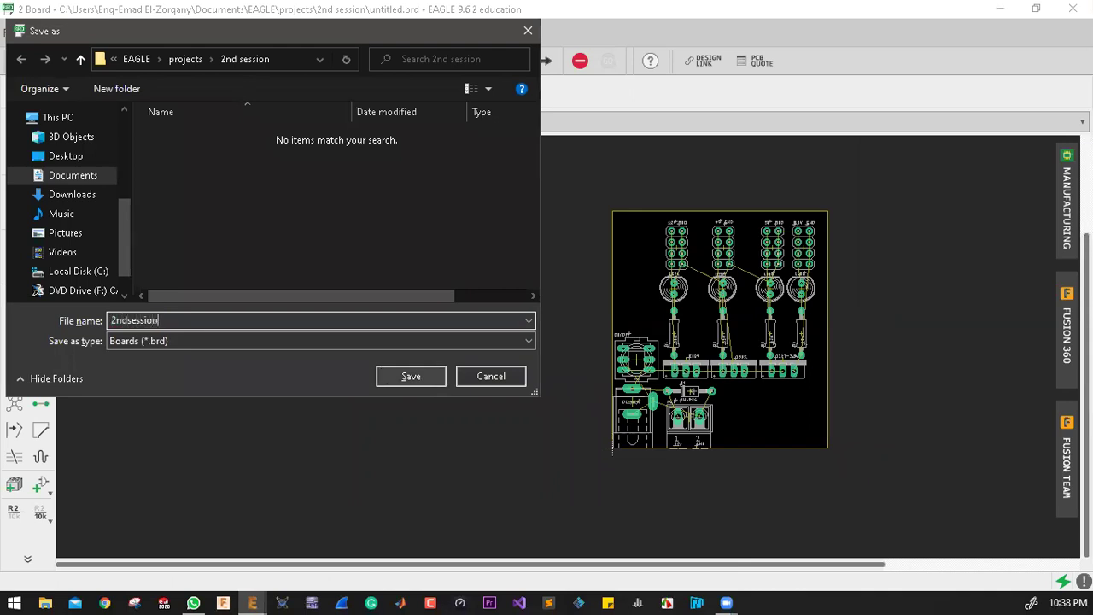
type("dsession")
left_click(127, 320)
type("_")
left_click(378, 368)
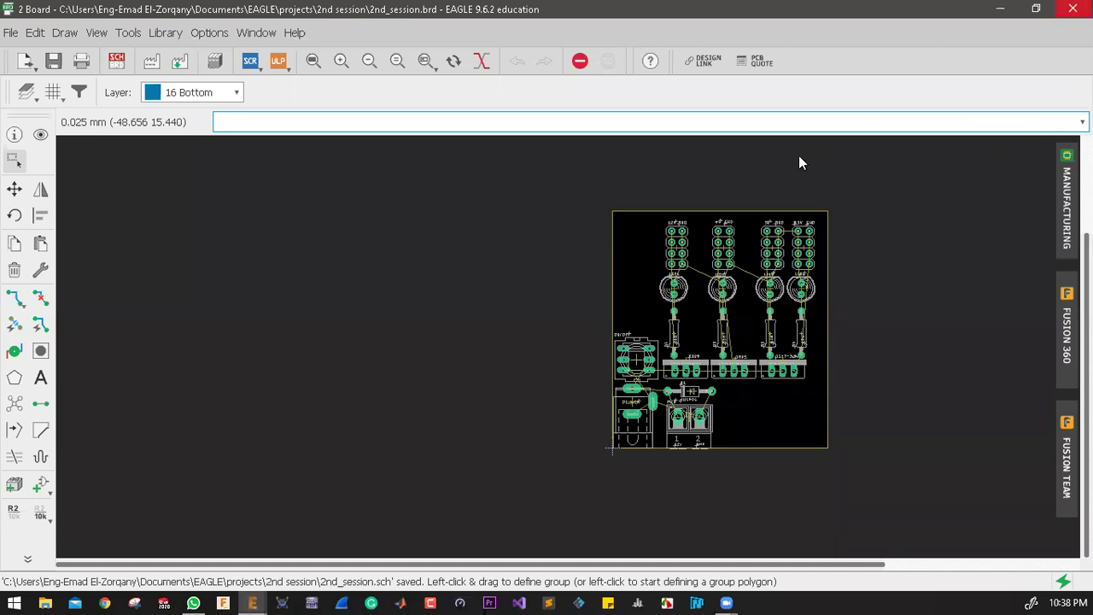
Step: Close the board editor, minimize the schematic and bring up the Control Panel
left_click(1073, 8)
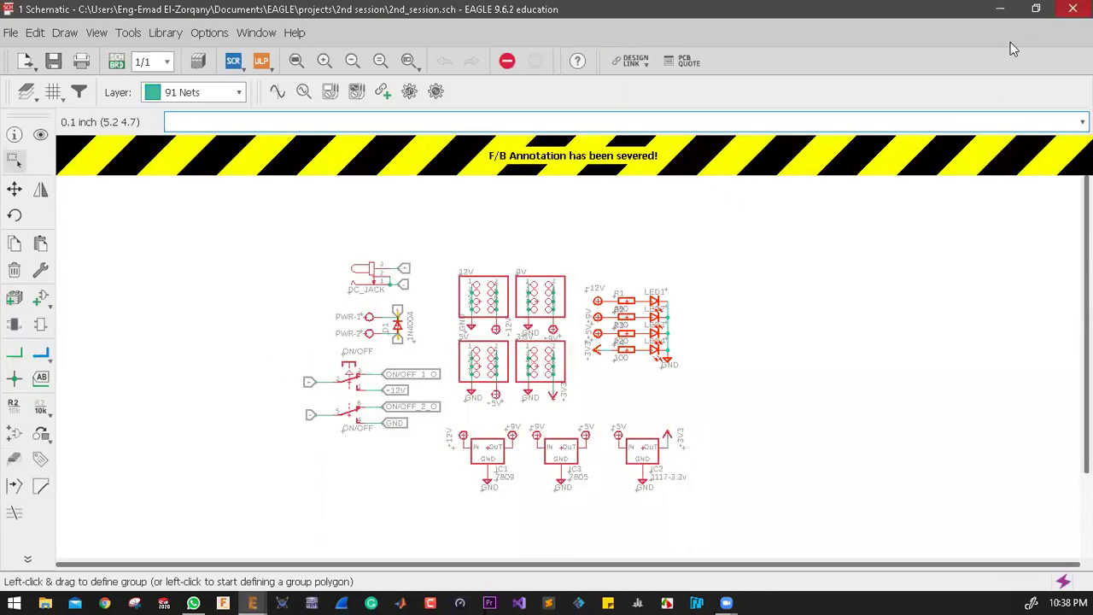
left_click(1000, 8)
left_click(252, 603)
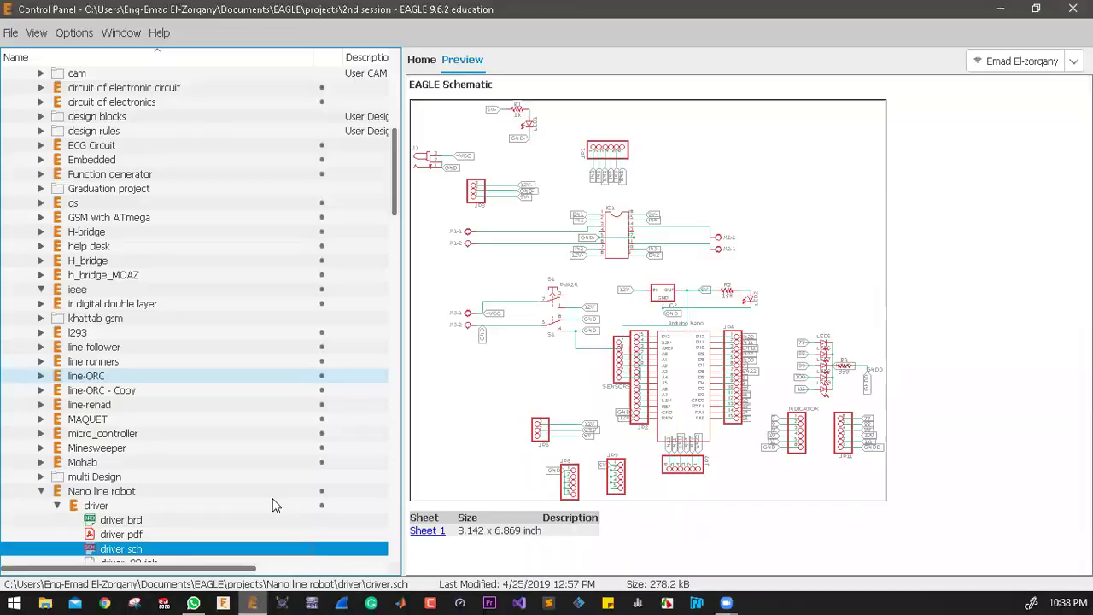
Step: Collapse the Nano line robot project and look up the saved board and schematic files in the 2nd session project
scroll(156, 520, "up", 3)
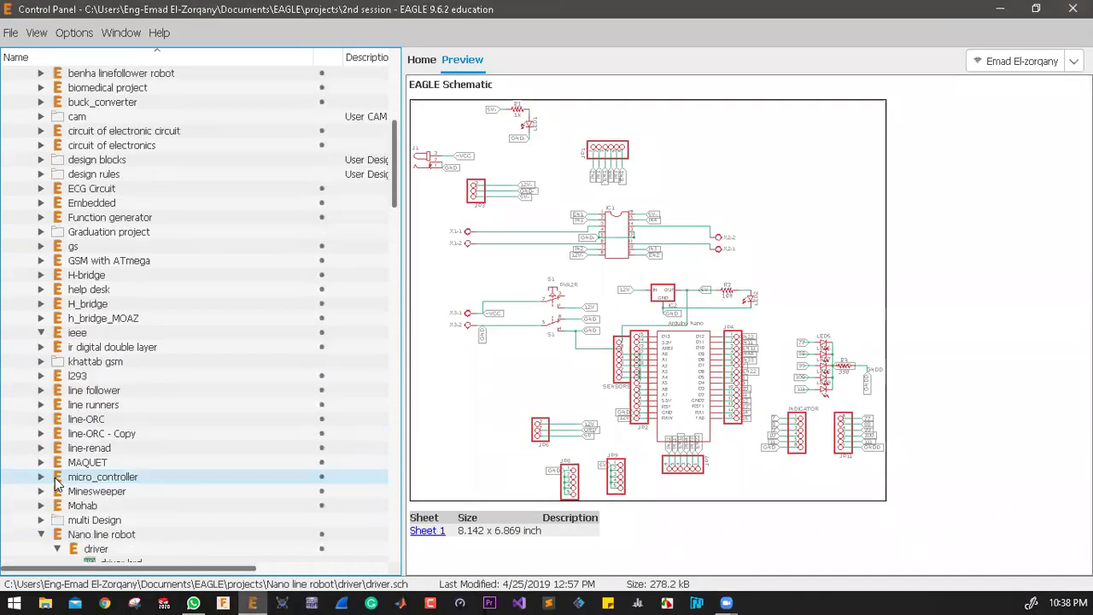
left_click(41, 534)
scroll(75, 483, "up", 9)
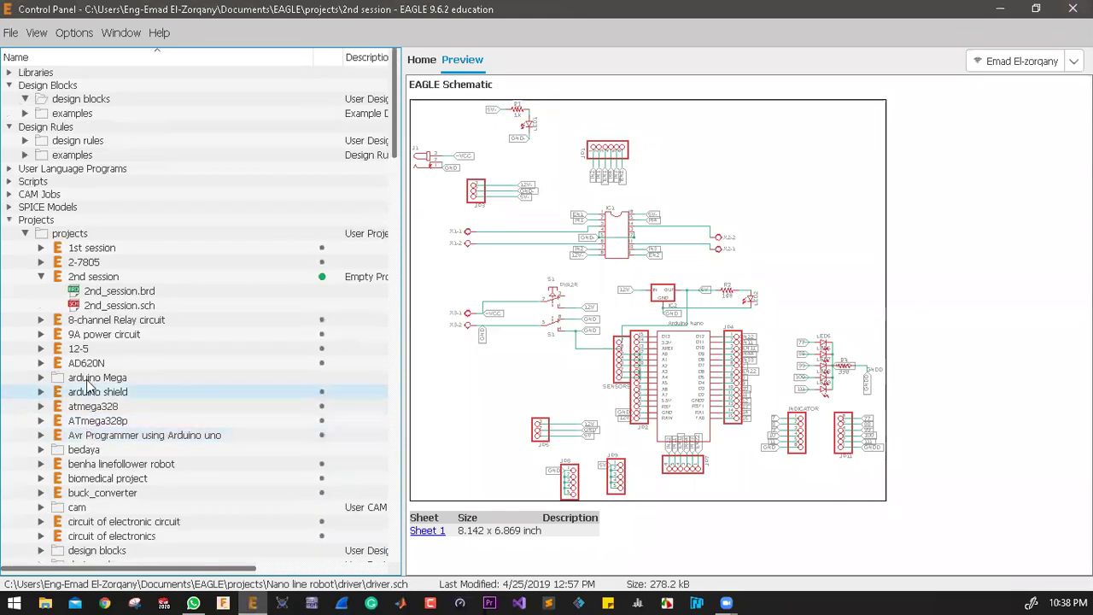
left_click(41, 277)
left_click(41, 277)
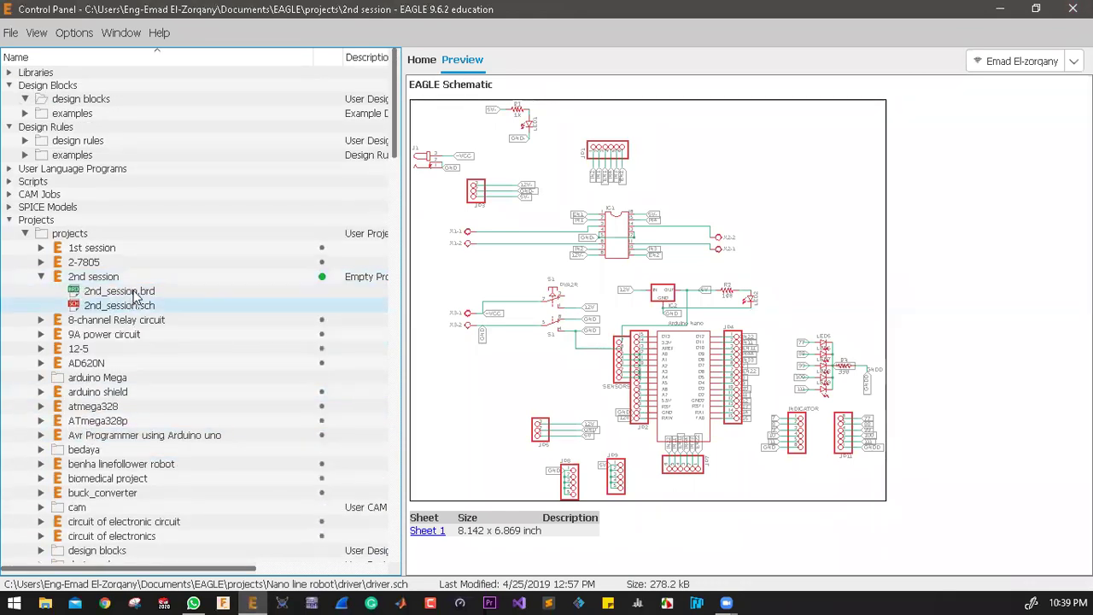
right_click(87, 280)
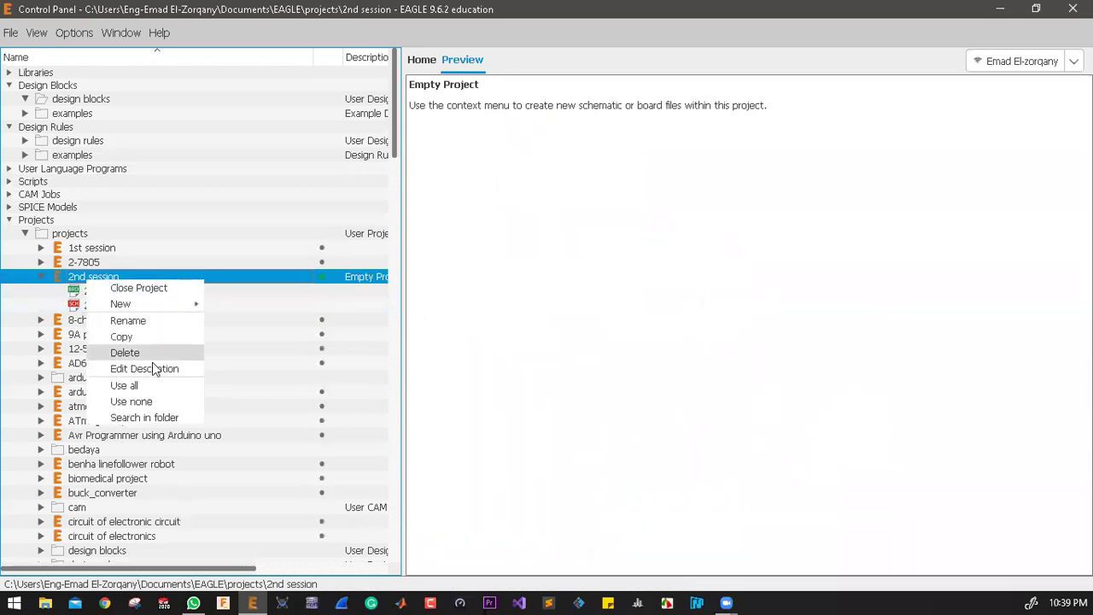
mouse_move(152, 303)
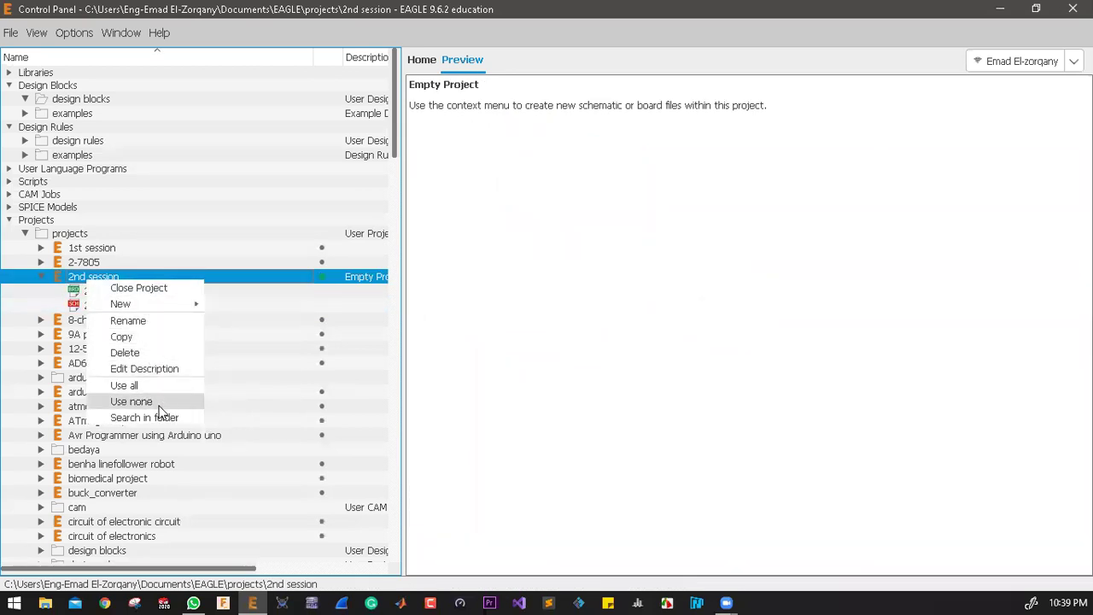
left_click(70, 572)
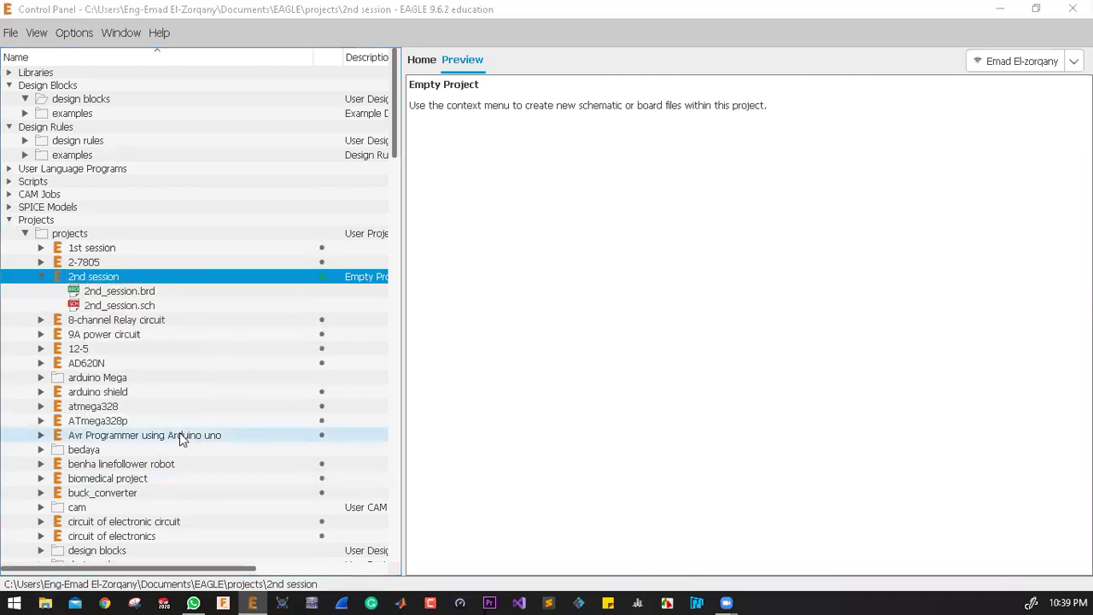
Step: Switch to File Explorer and open the projects folder inside Documents > EAGLE
key("super+e")
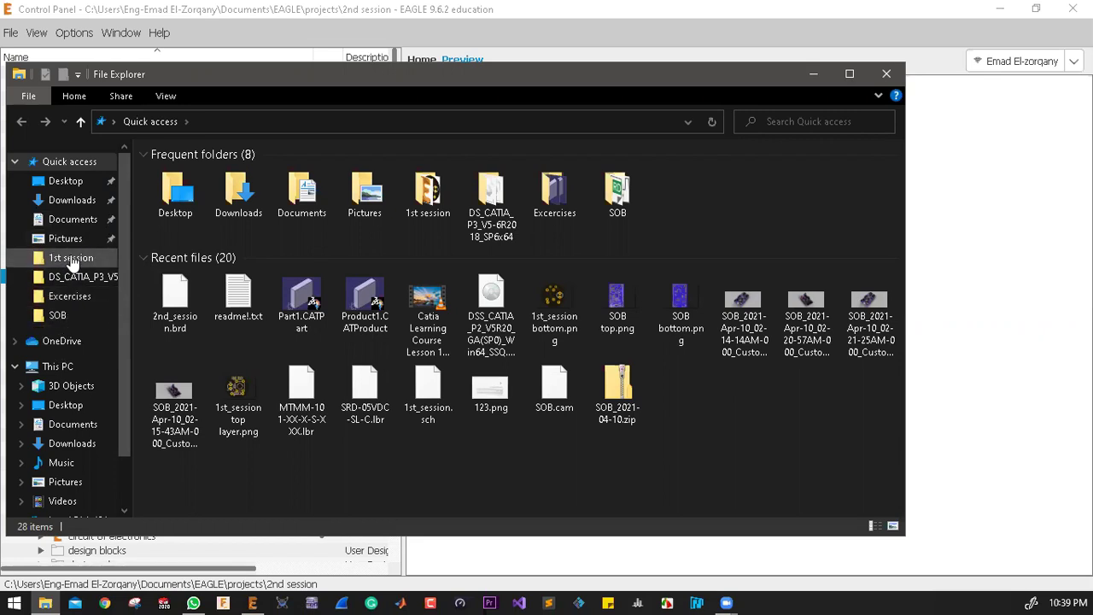
left_click(68, 220)
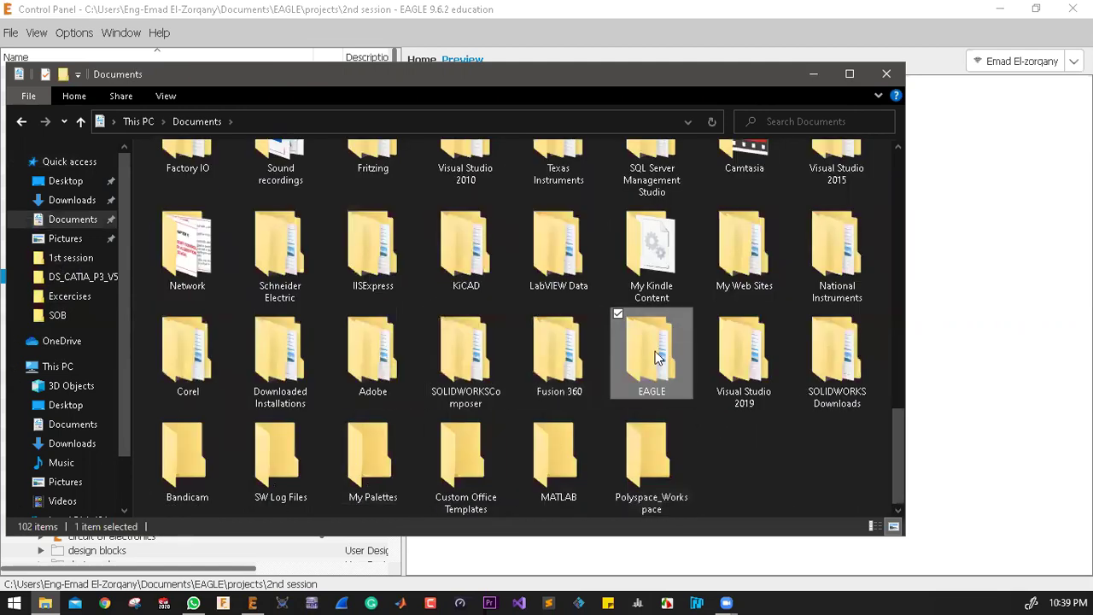
key("Return")
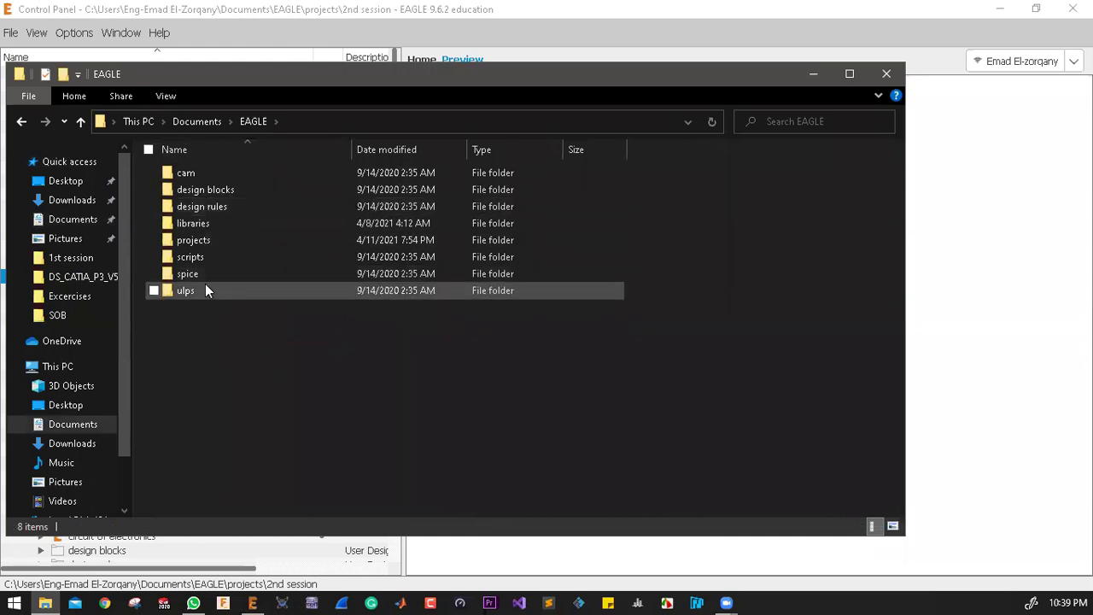
double_click(203, 239)
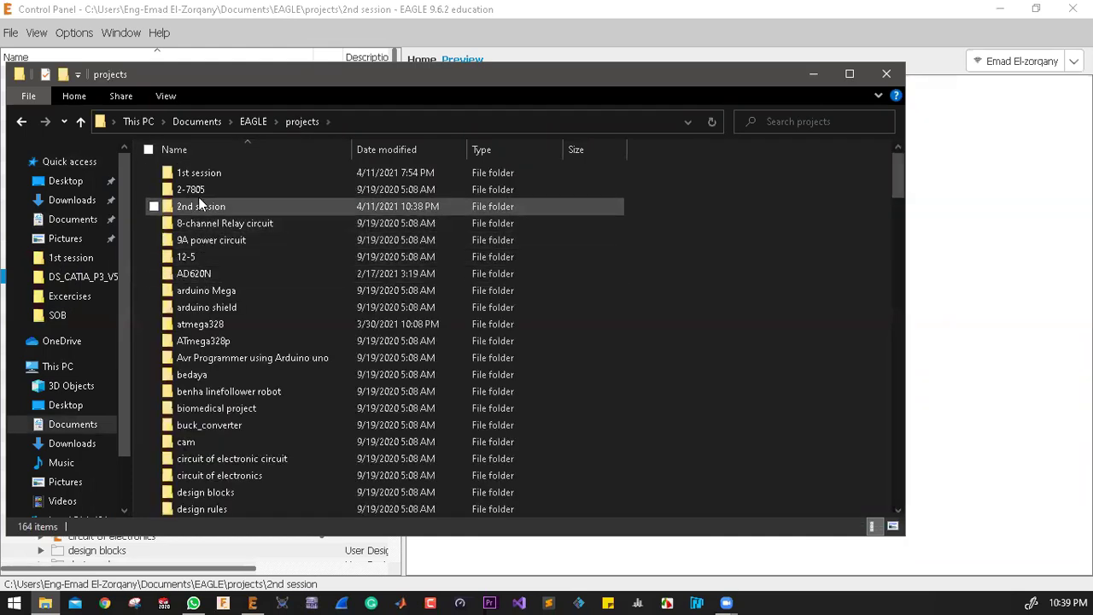
Step: Compress the 2nd session folder into a zip archive in the projects folder
right_click(202, 212)
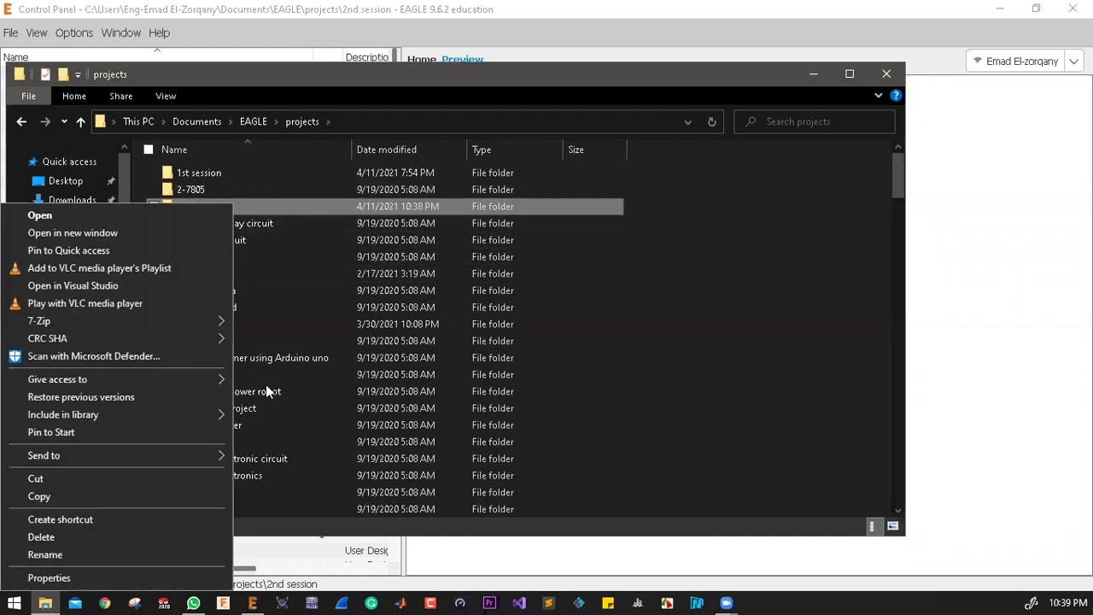
mouse_move(218, 466)
left_click(315, 475)
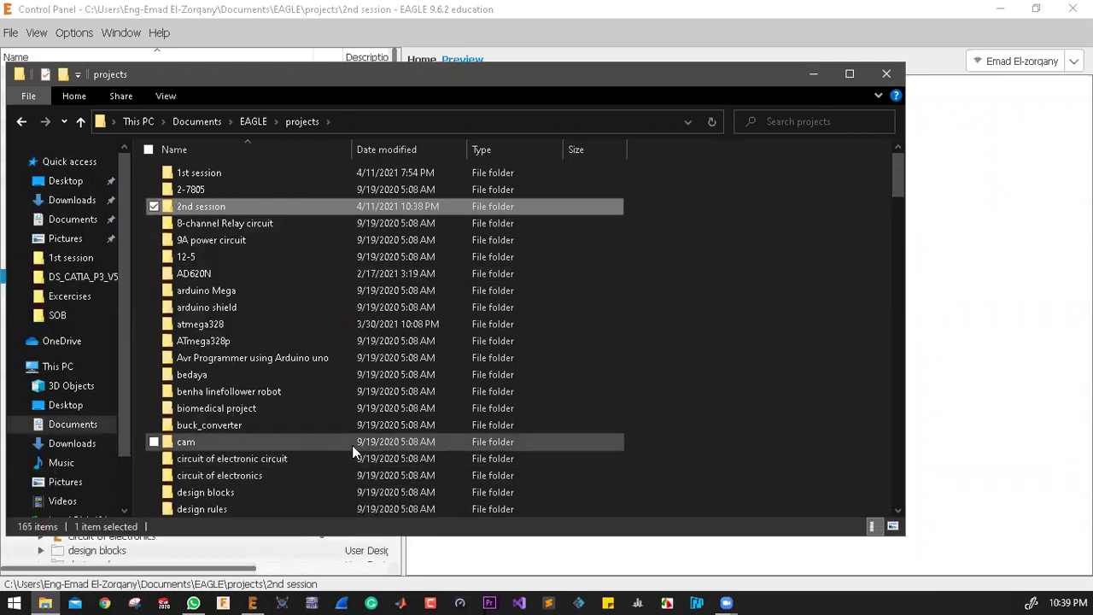
Step: Select 2nd session.zip and carry it over to WhatsApp for sharing
left_click(507, 516)
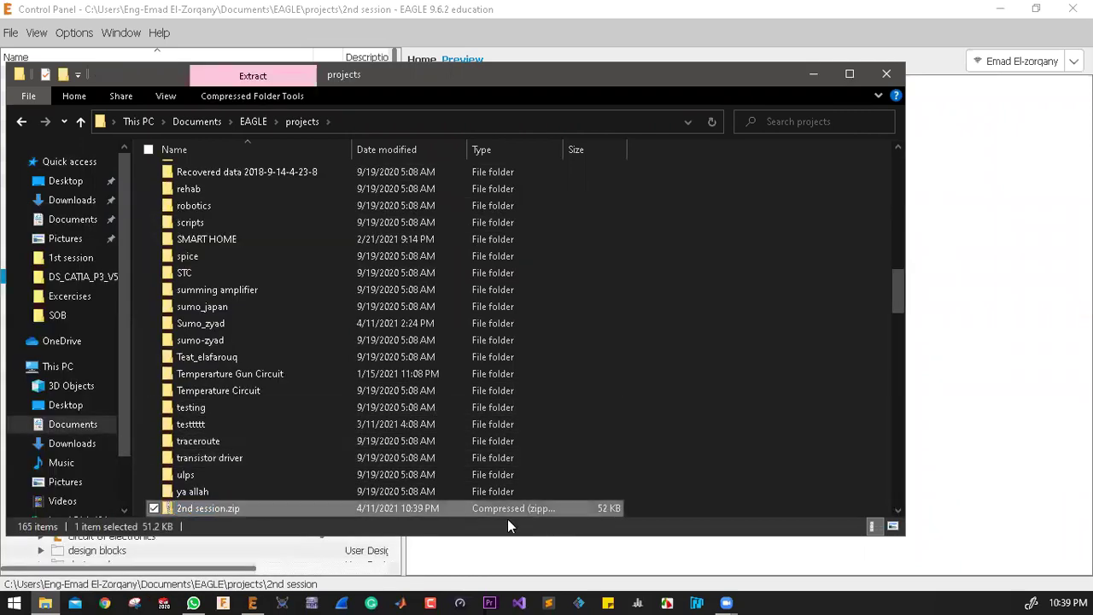
left_click_drag(226, 509, 194, 602)
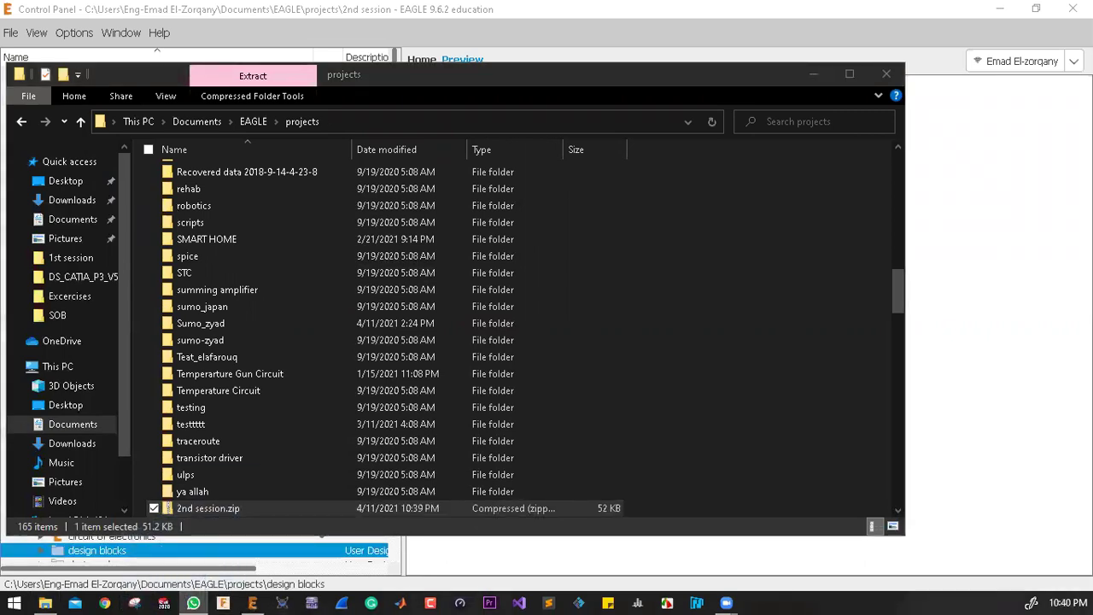